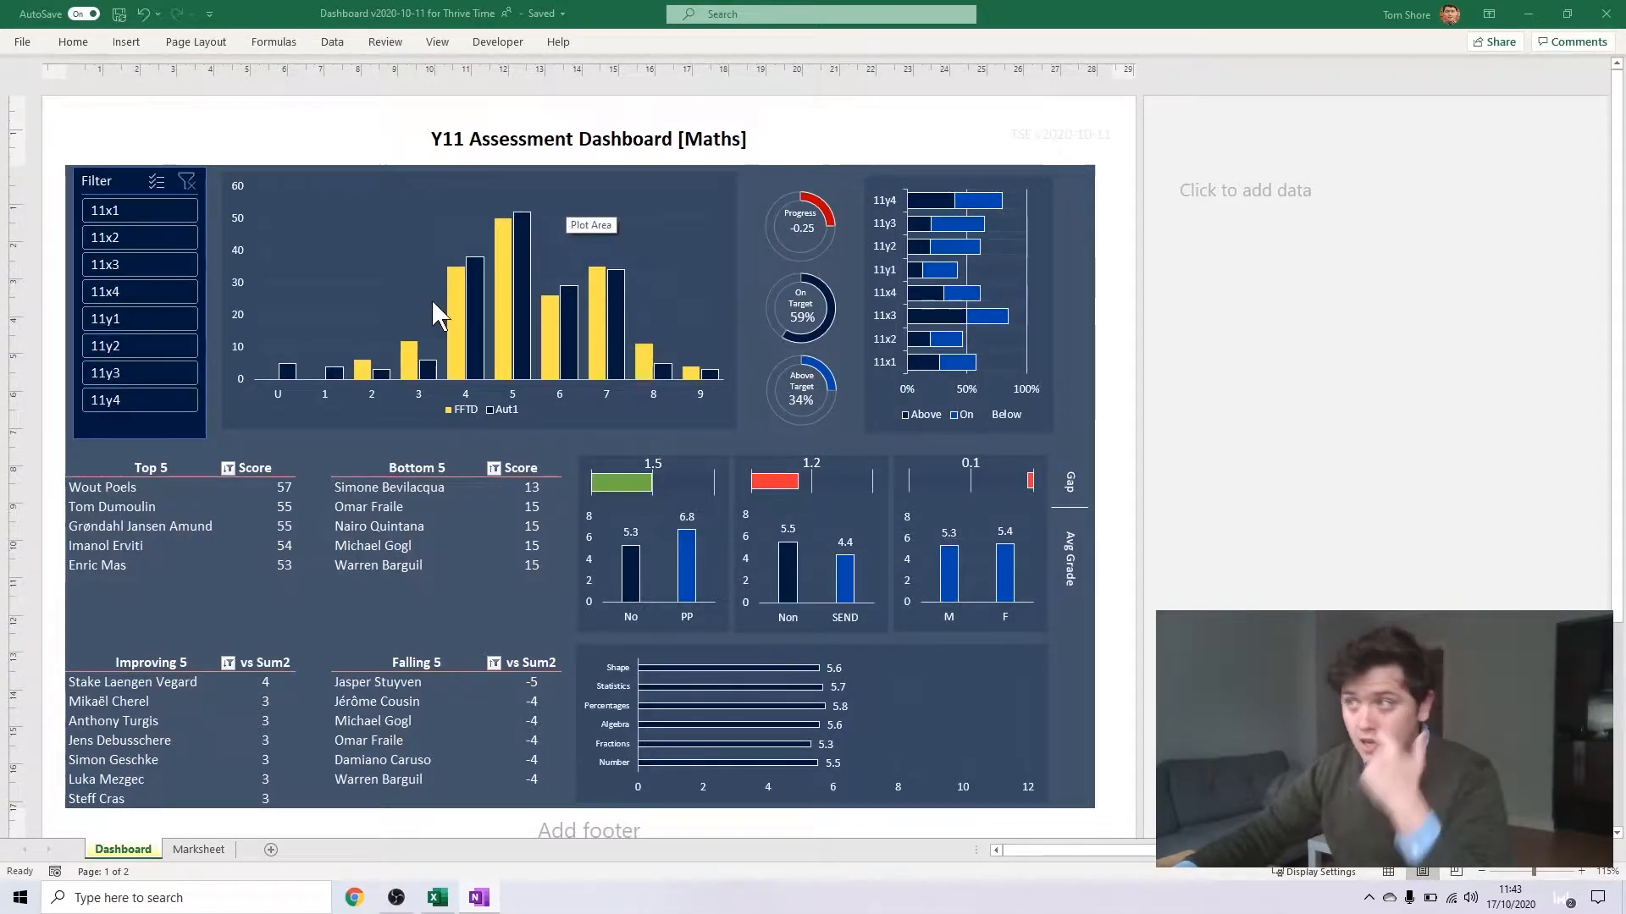
Filter the dashboard by class 11x4 and by 11y1, and clear the filter to show all classes
{"action": "left_click", "coordinate": [106, 291]}
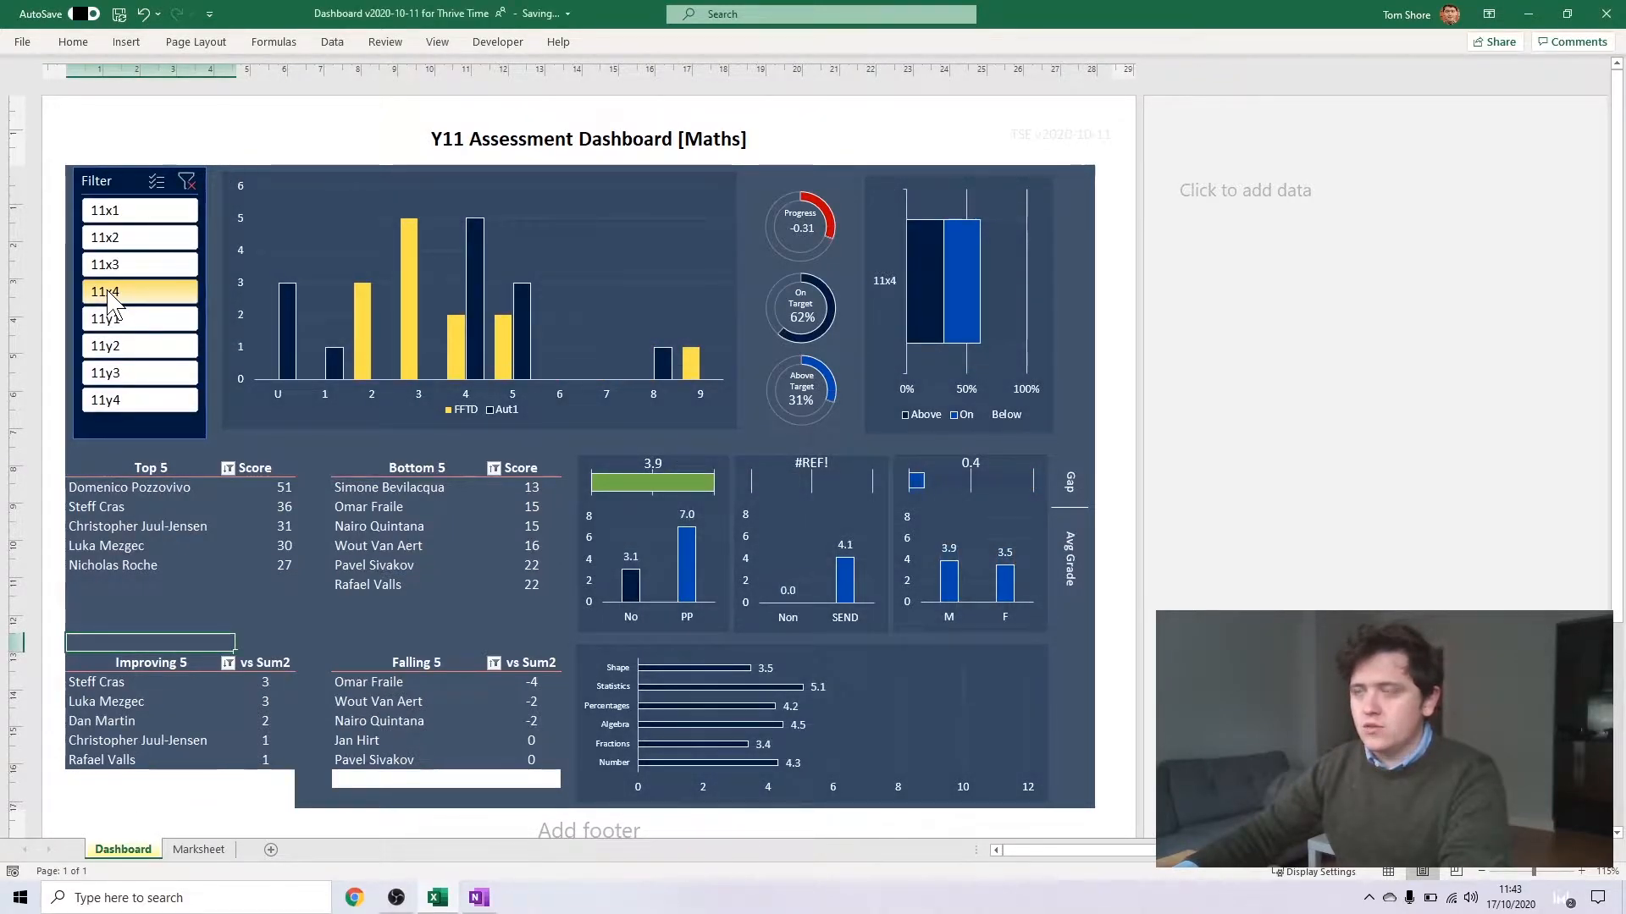
{"action": "left_click", "coordinate": [113, 319]}
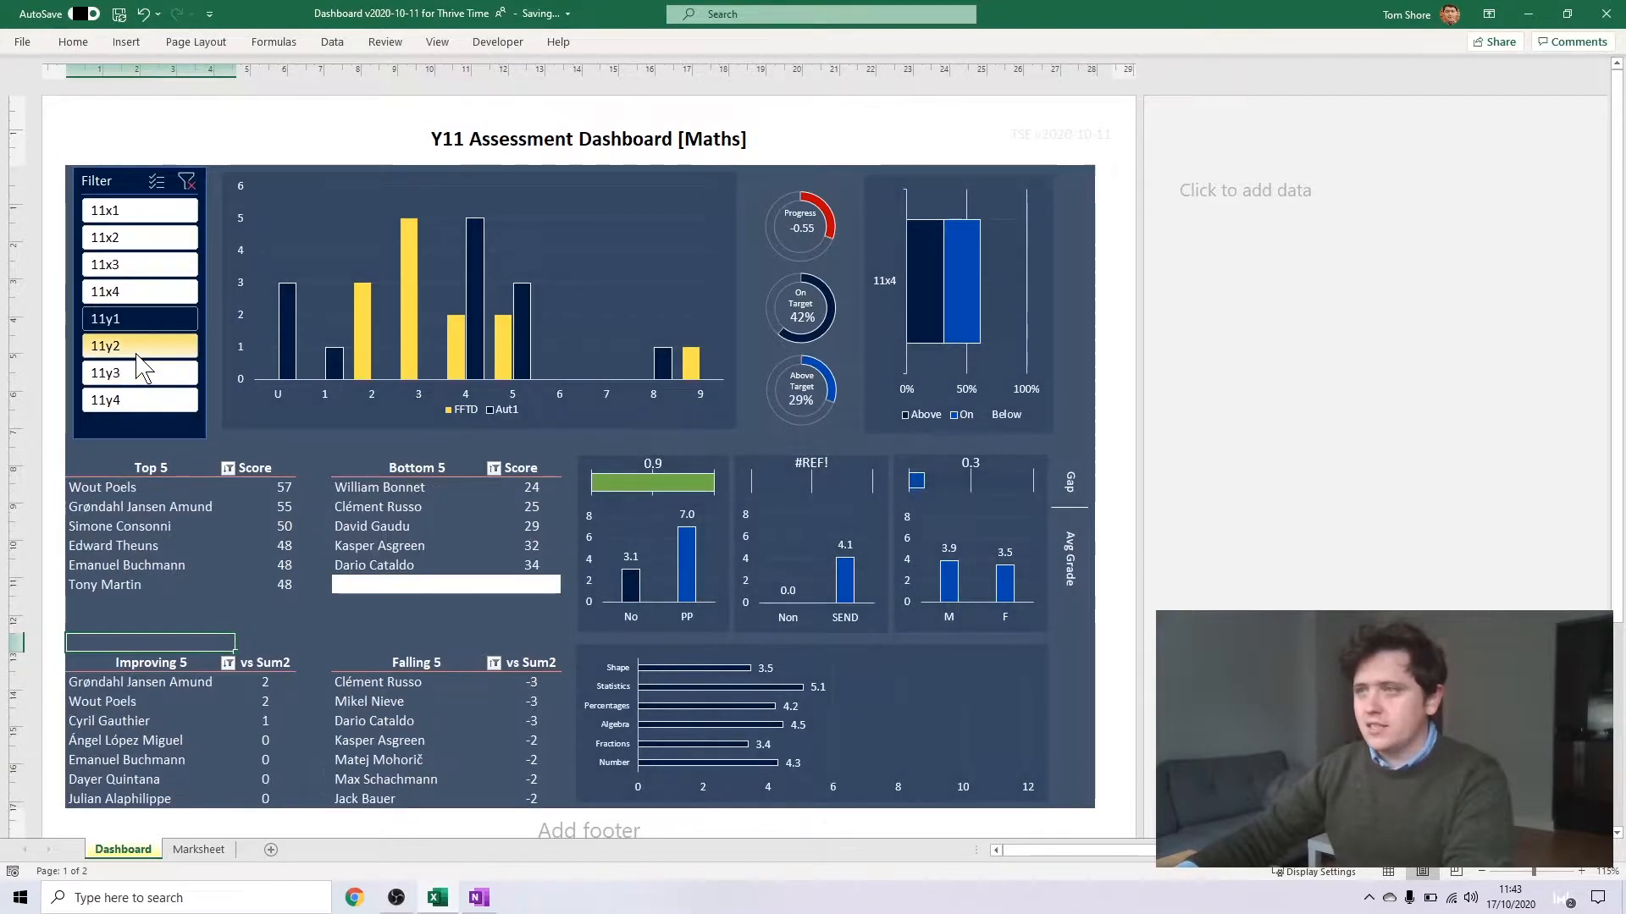
{"action": "left_click", "coordinate": [187, 181]}
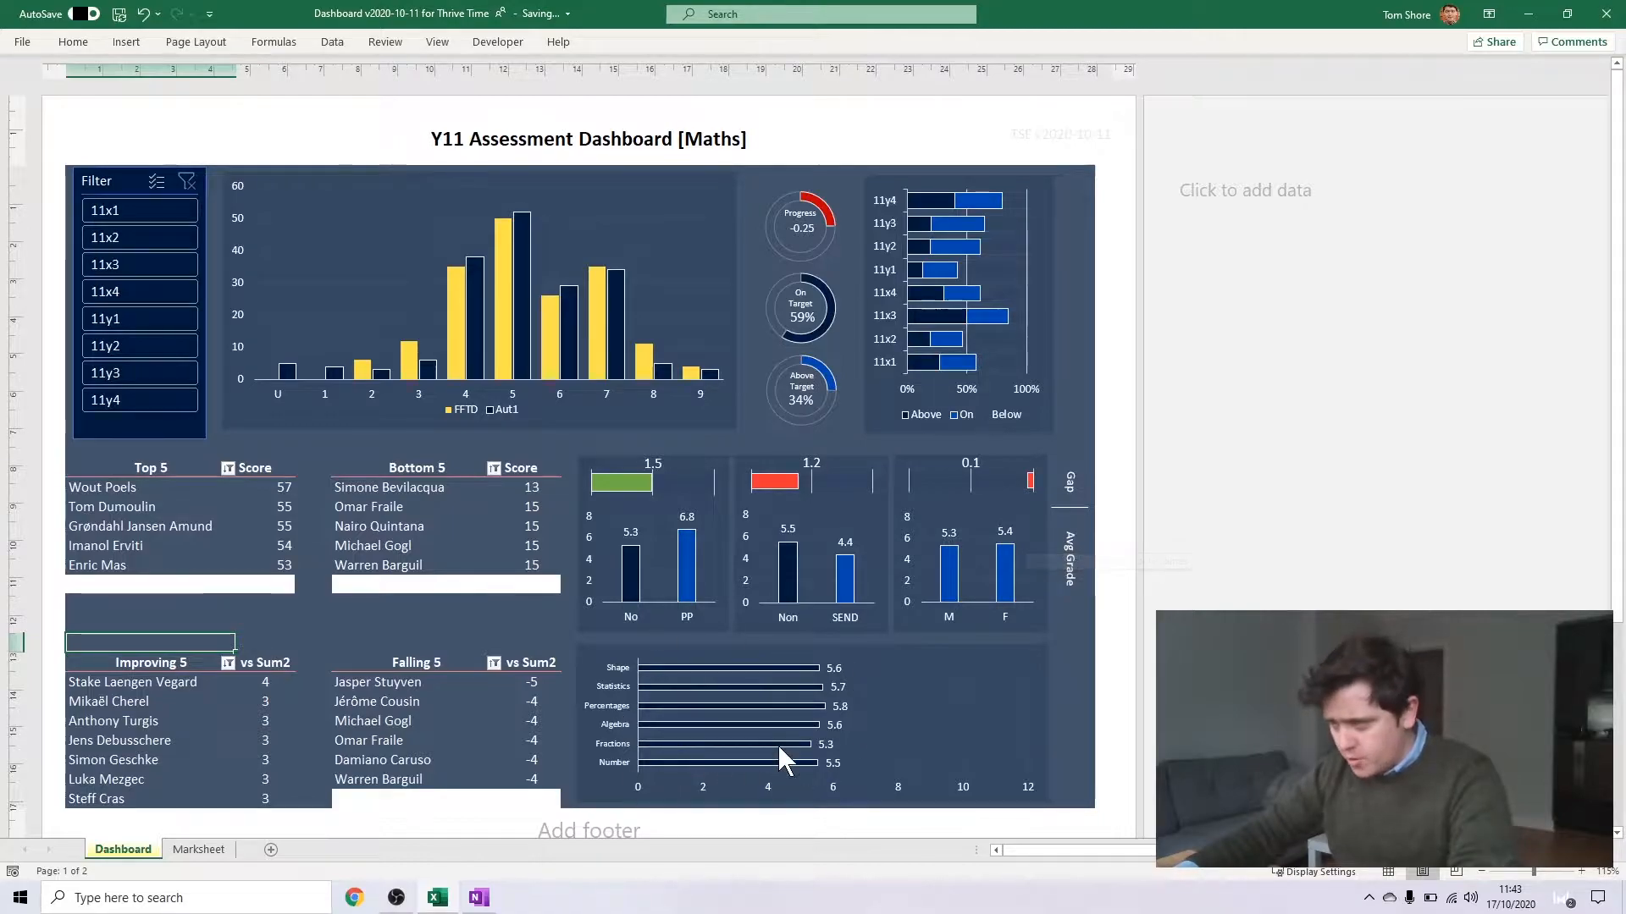
{"action": "mouse_move", "coordinate": [807, 706]}
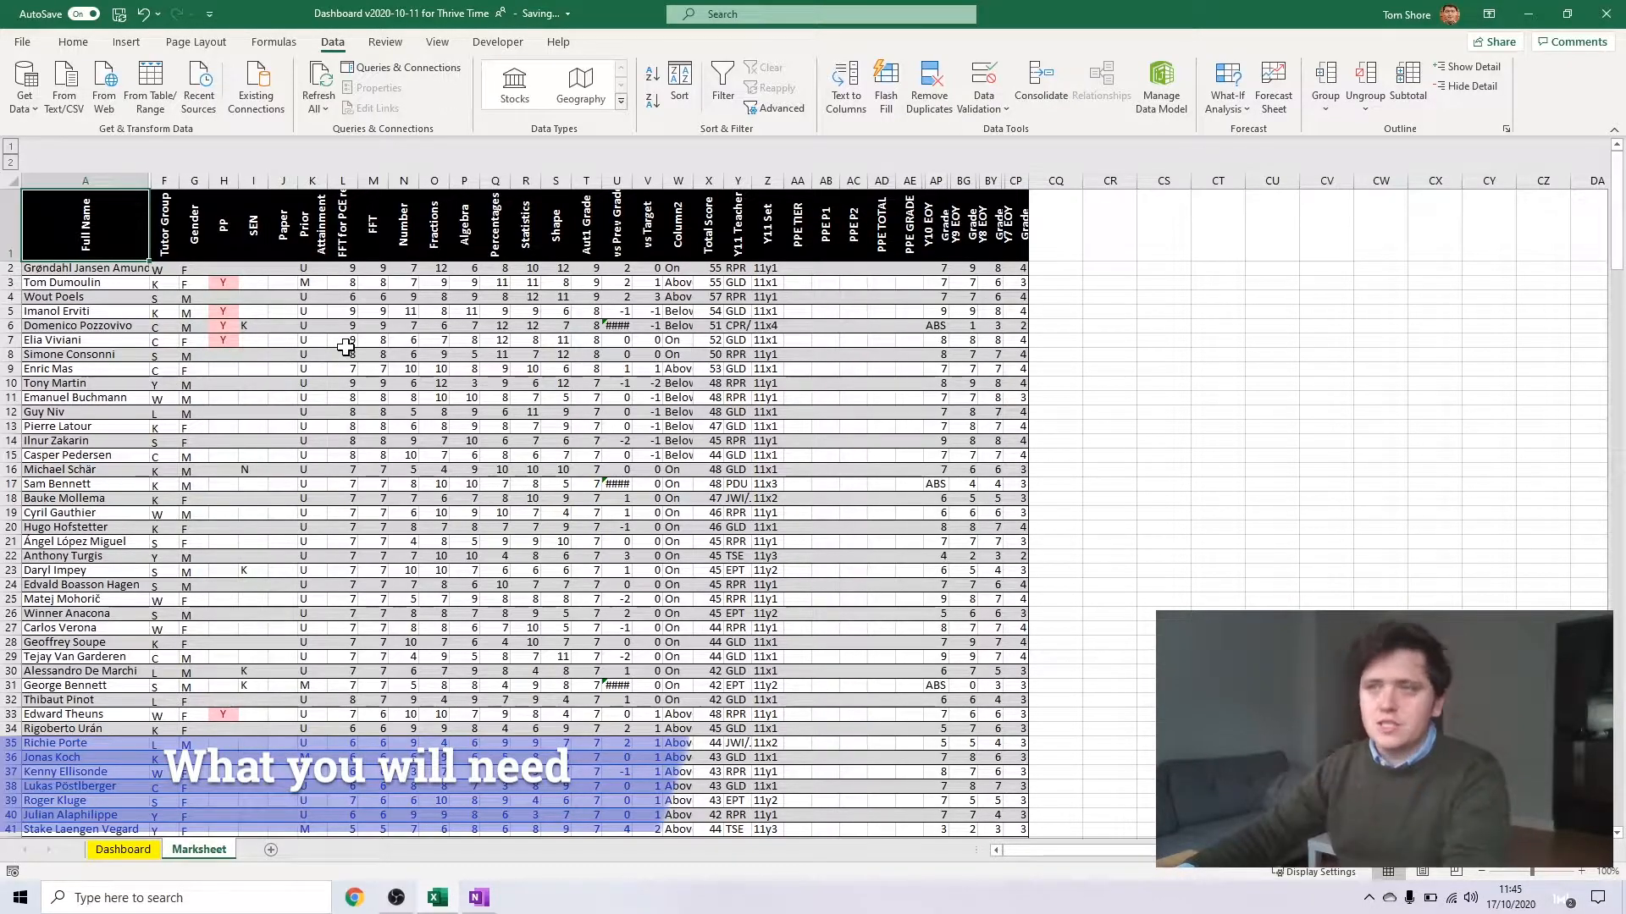
{"action": "left_click_drag", "start_coordinate": [110, 268], "coordinate": [117, 675]}
{"action": "left_click", "coordinate": [121, 701]}
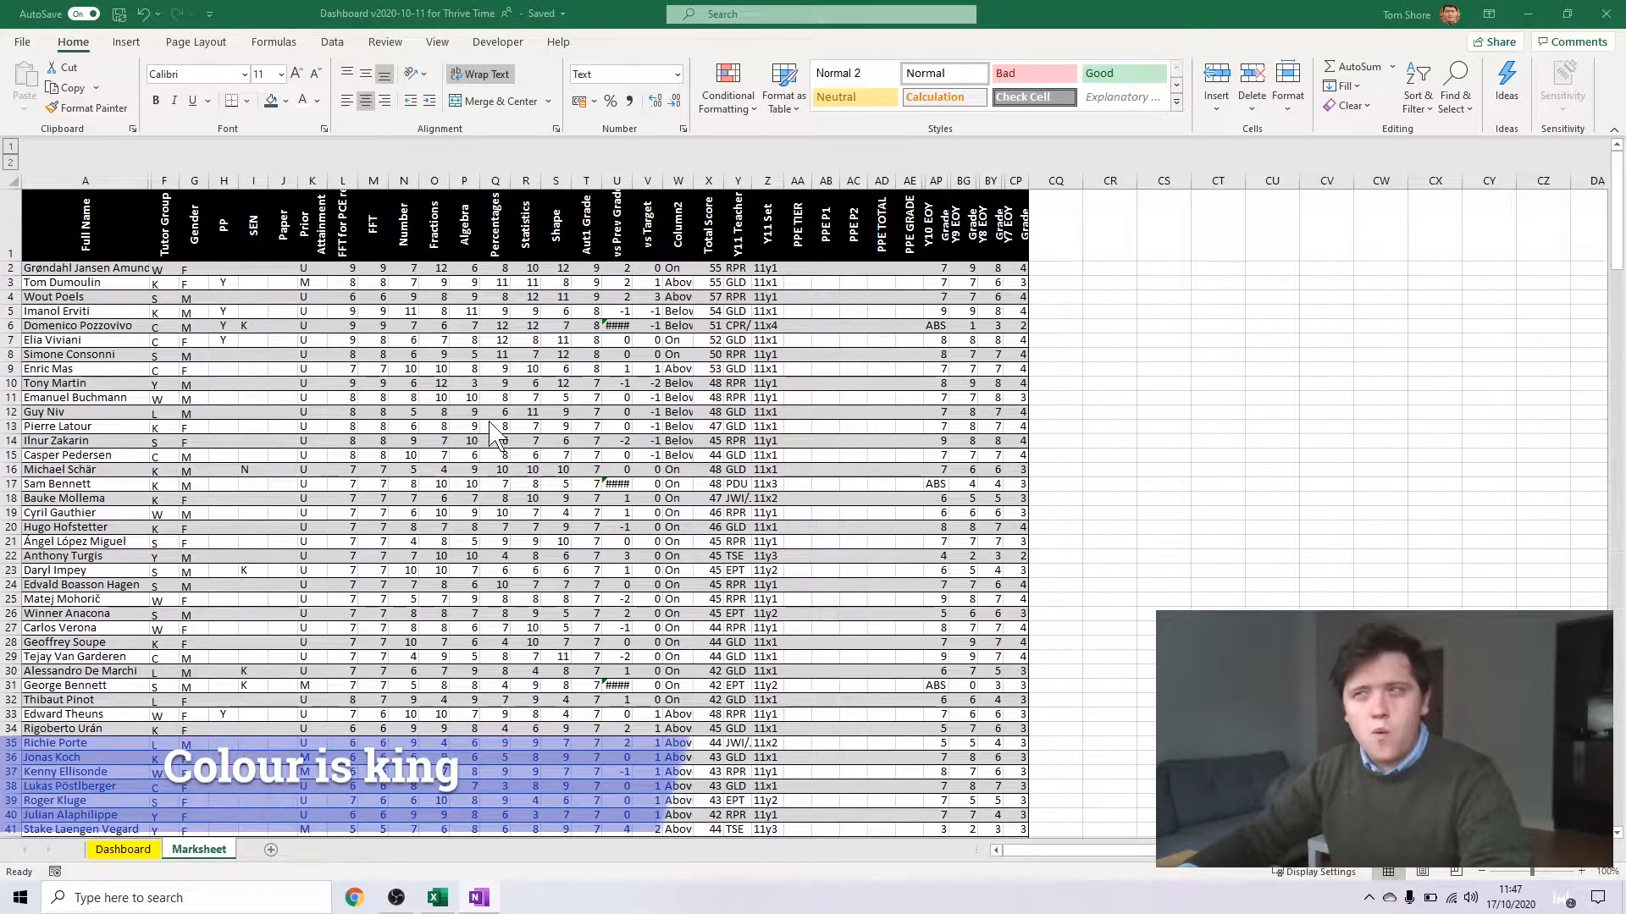
Add a new sheet, fill A1:L20 with =RANDBETWEEN(111,878) and centre the numbers
{"action": "left_click", "coordinate": [271, 853]}
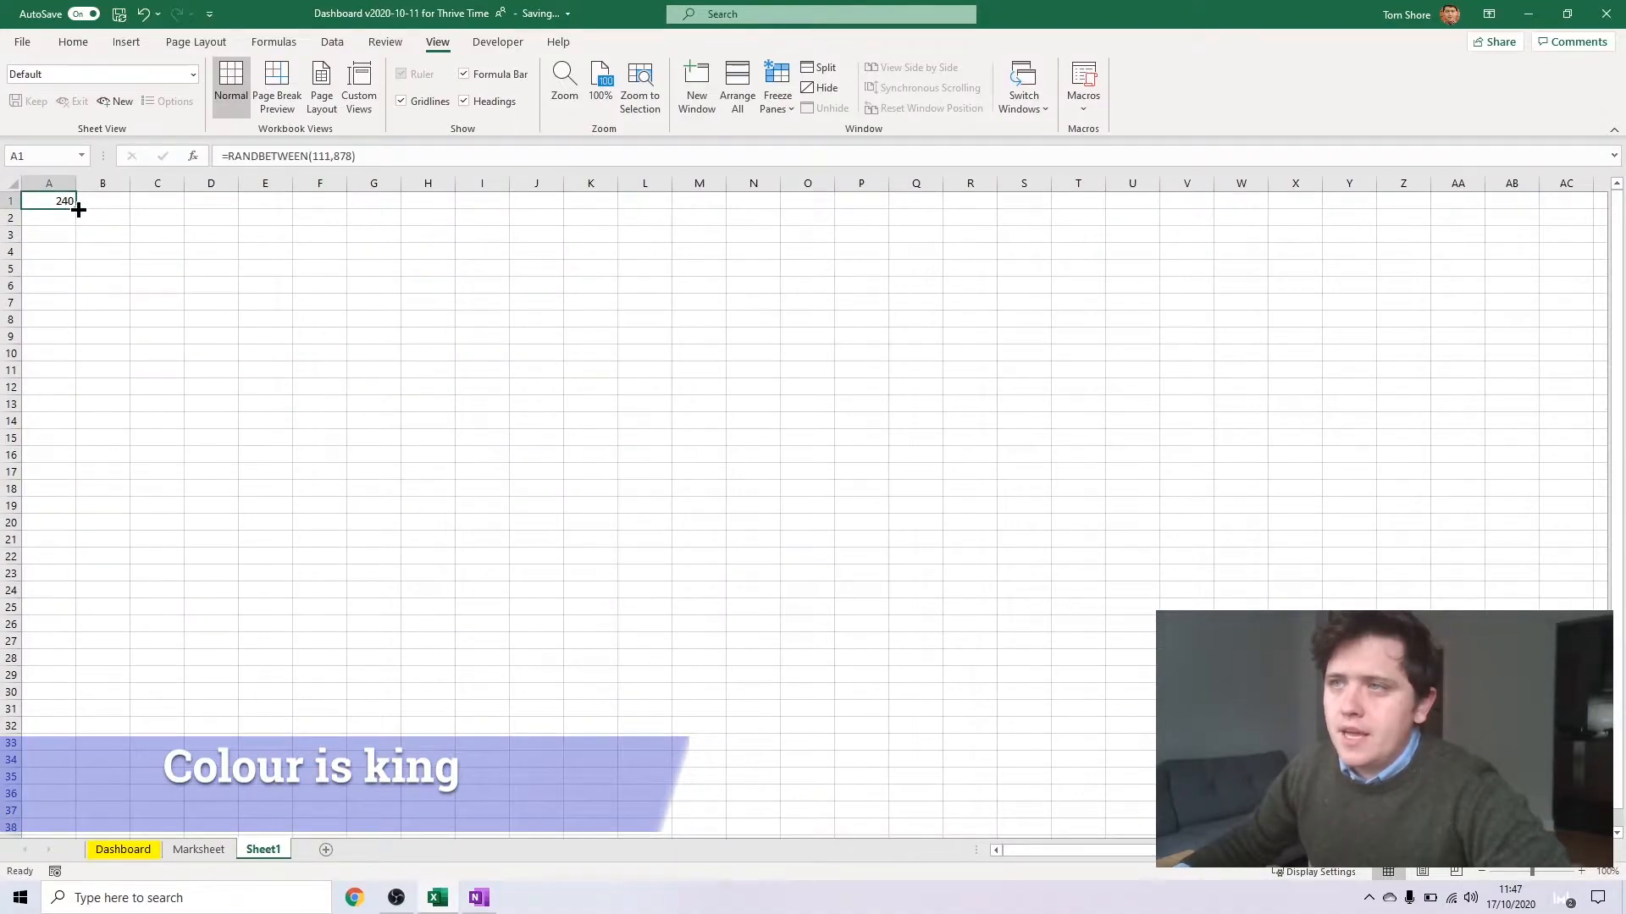
{"action": "left_click_drag", "start_coordinate": [78, 209], "coordinate": [59, 545]}
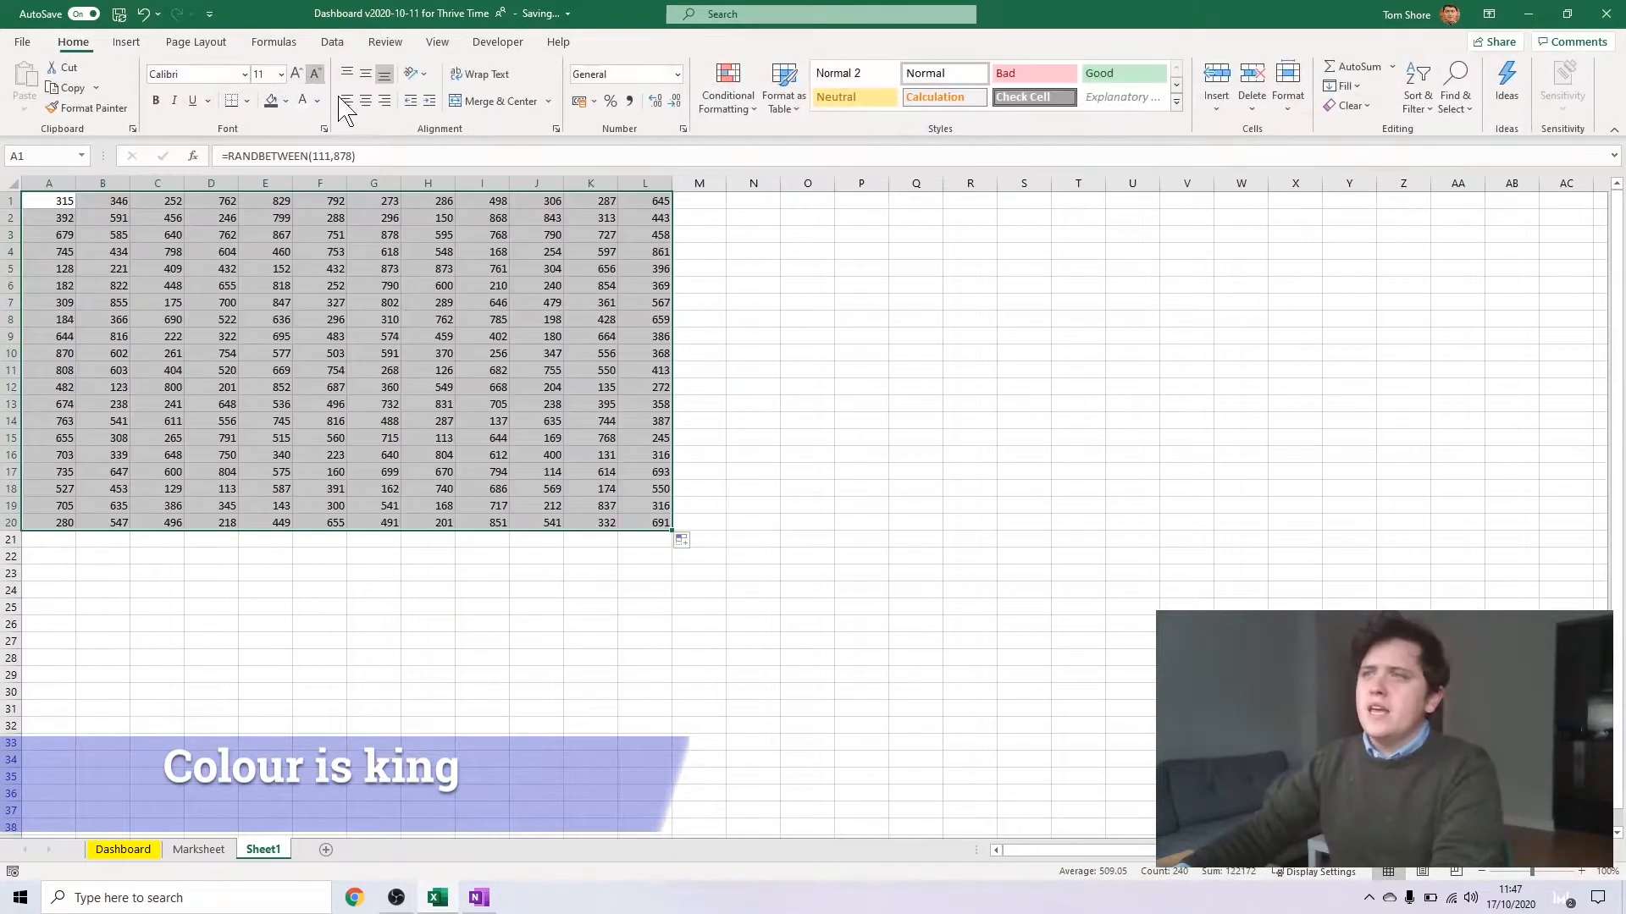
{"action": "left_click", "coordinate": [392, 389]}
{"action": "scroll", "coordinate": [421, 360], "scroll_direction": "up", "scroll_amount": 3}
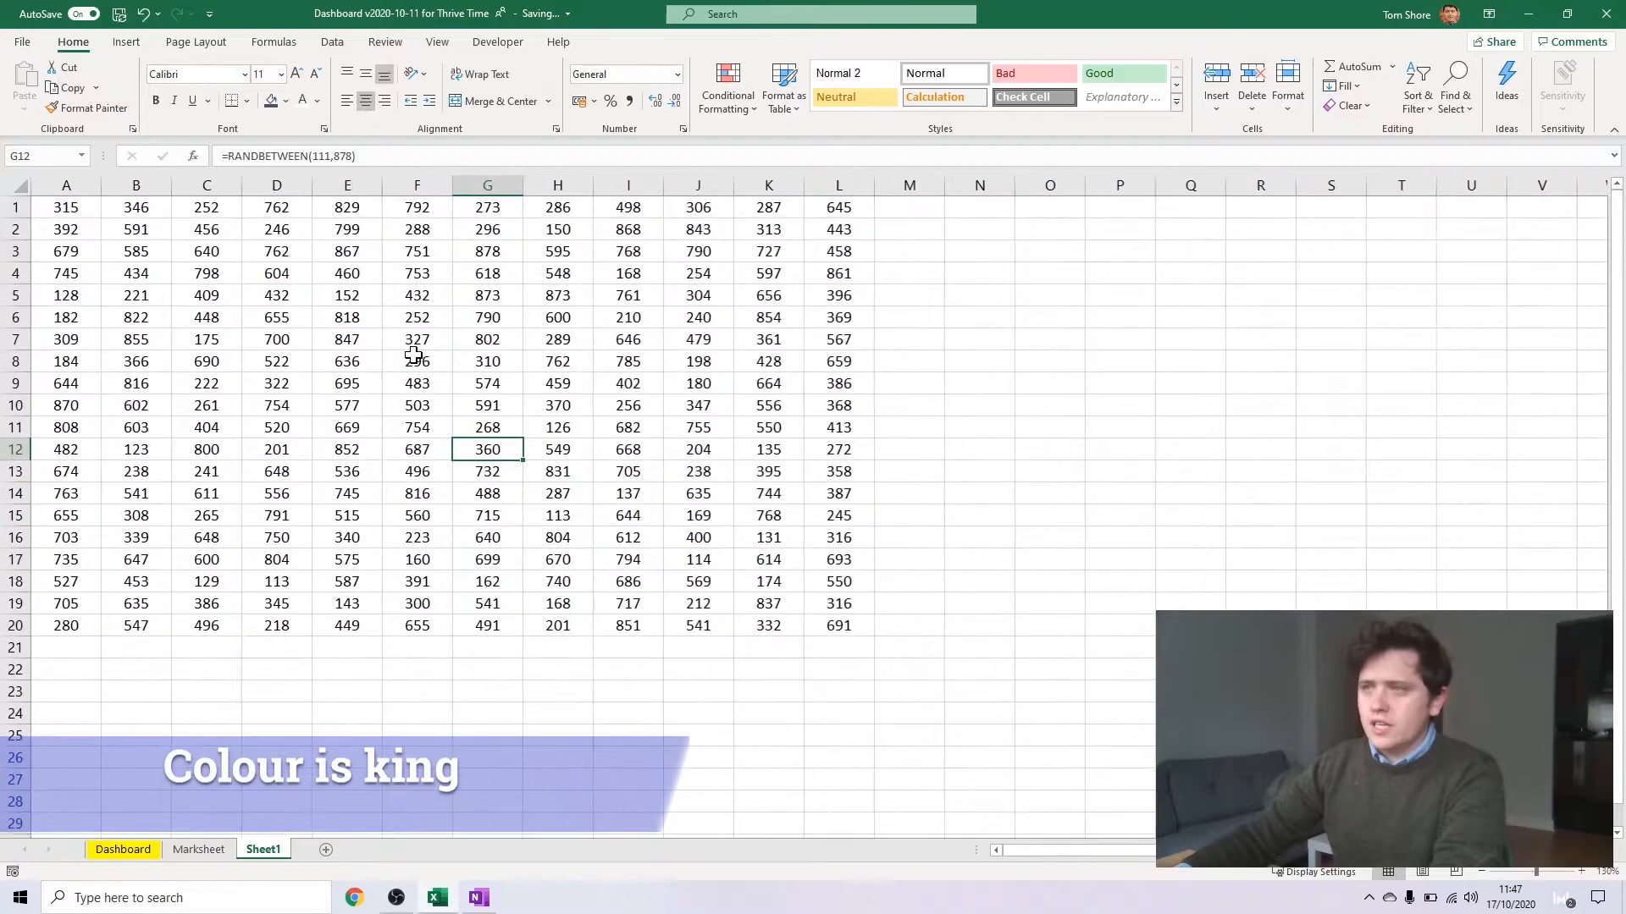
Apply a green-yellow-red colour scale to A1:L20, with green for the highest numbers
{"action": "scroll", "coordinate": [409, 349], "scroll_direction": "up", "scroll_amount": 3, "text": "ctrl"}
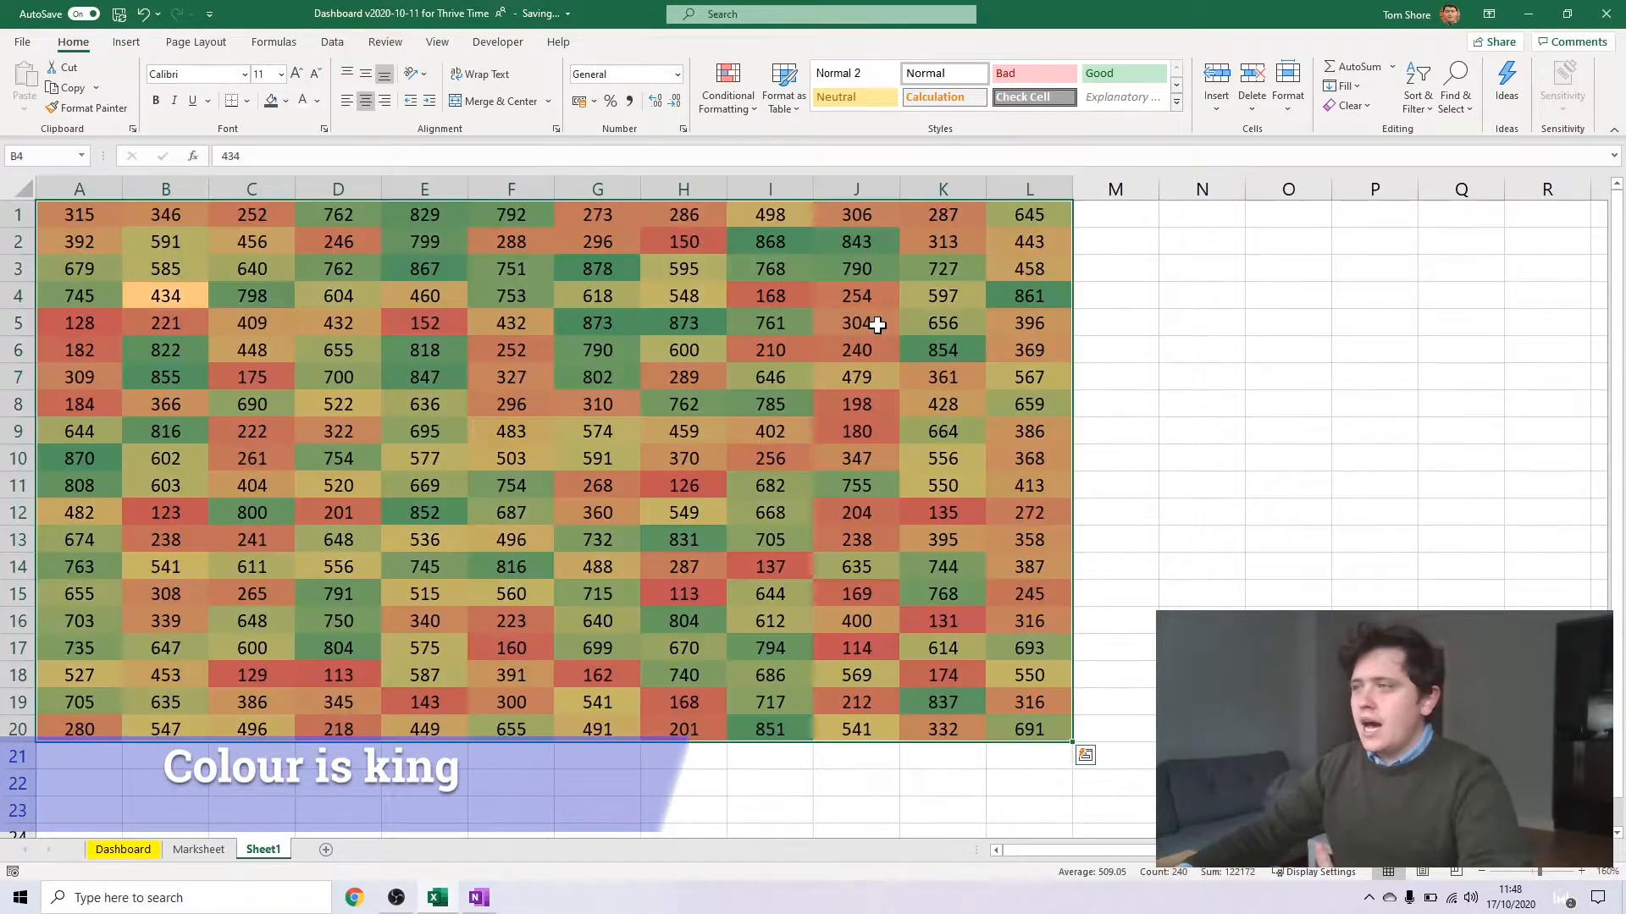
{"action": "left_click", "coordinate": [1088, 304]}
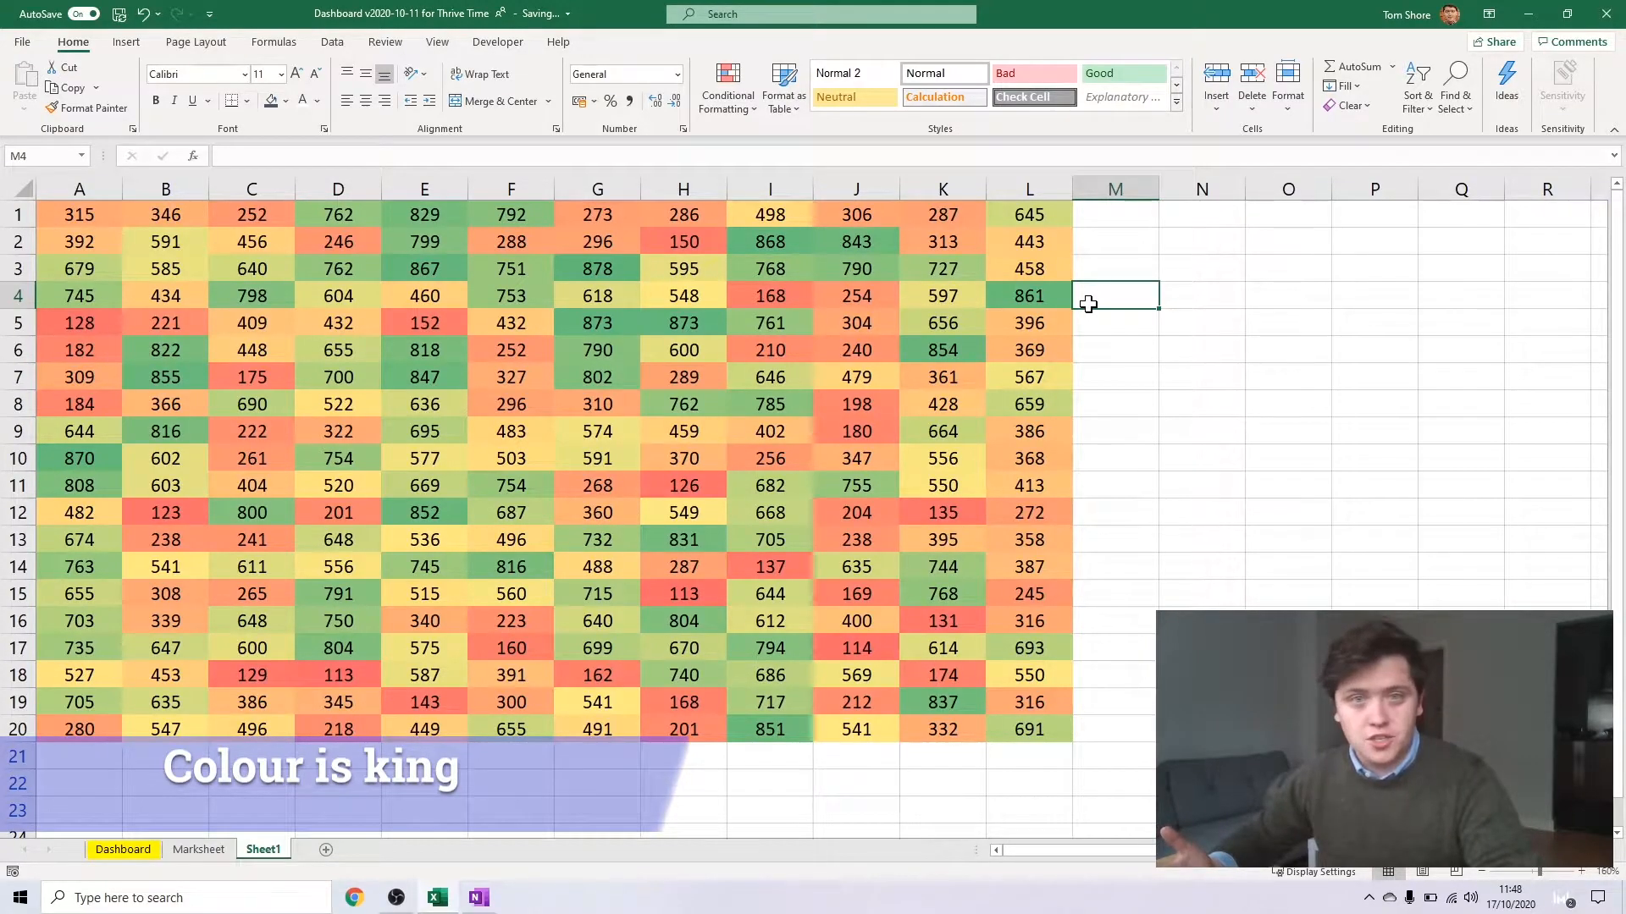
{"action": "left_click", "coordinate": [501, 260]}
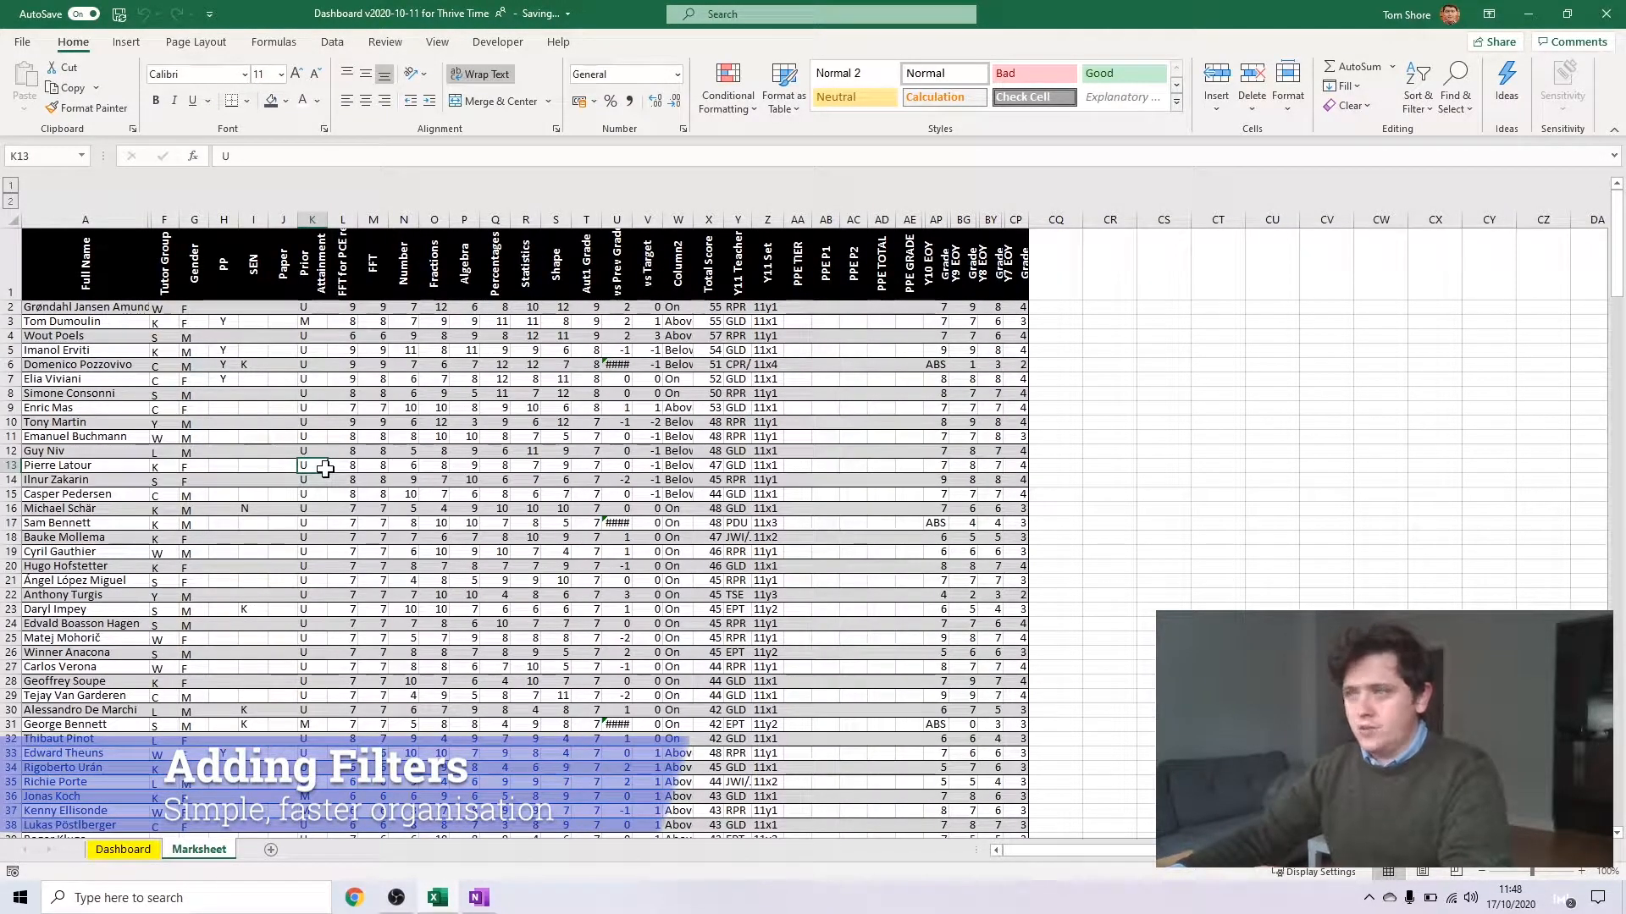
Add filters to the whole header row of the Marksheet, from Full Name to the last grade column
{"action": "key", "text": "ctrl+Home"}
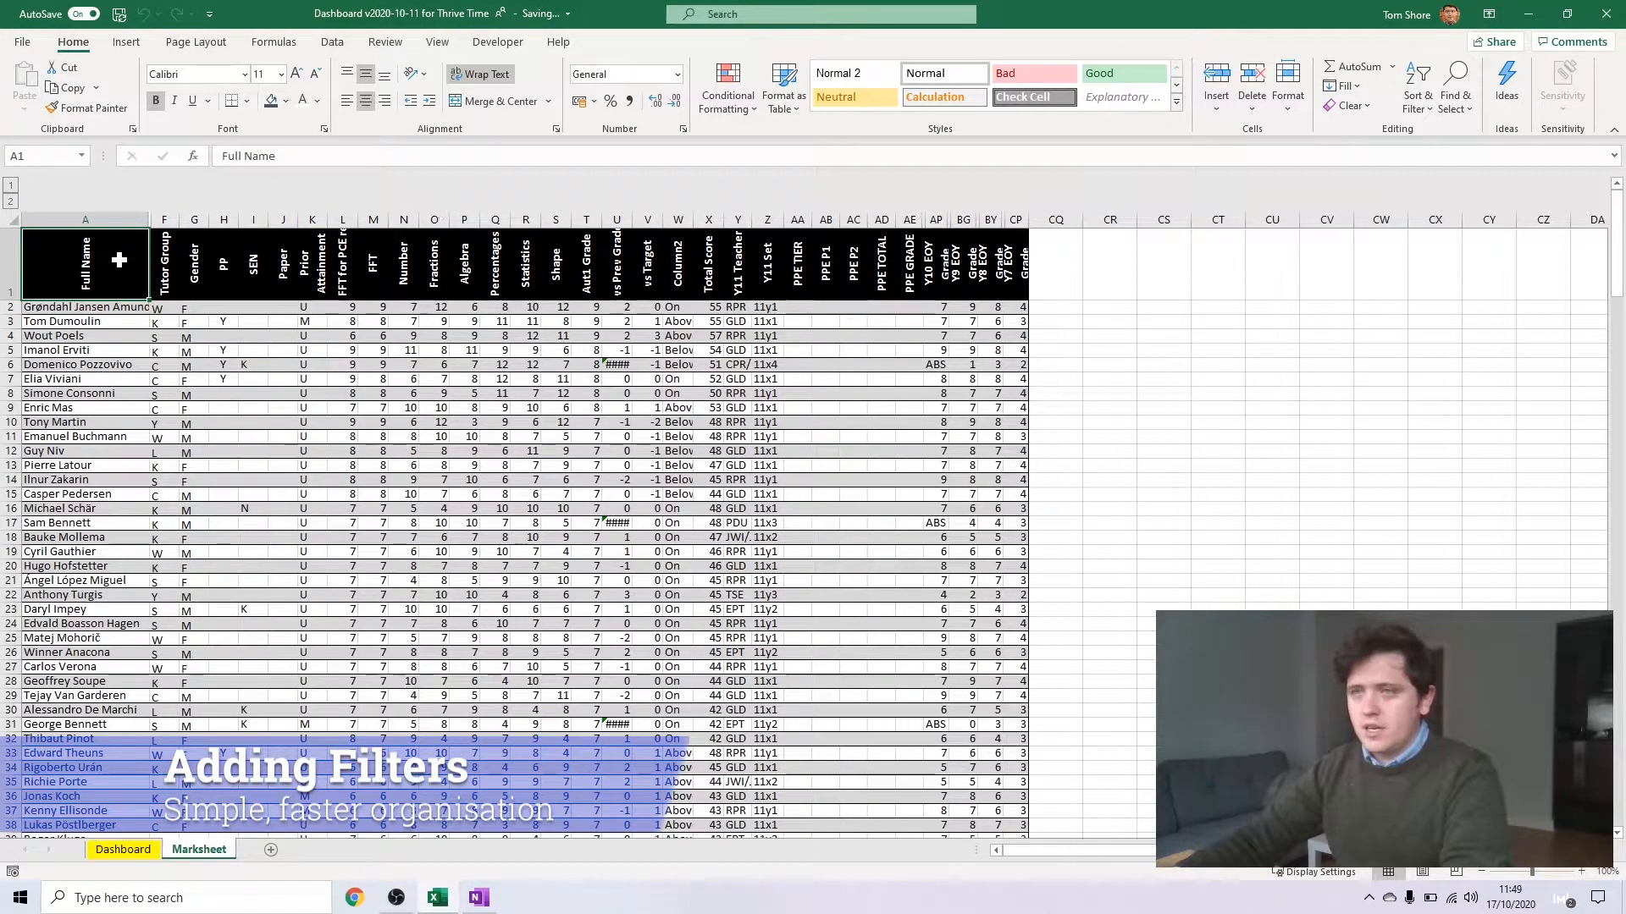
{"action": "left_click", "coordinate": [1014, 248], "text": "shift"}
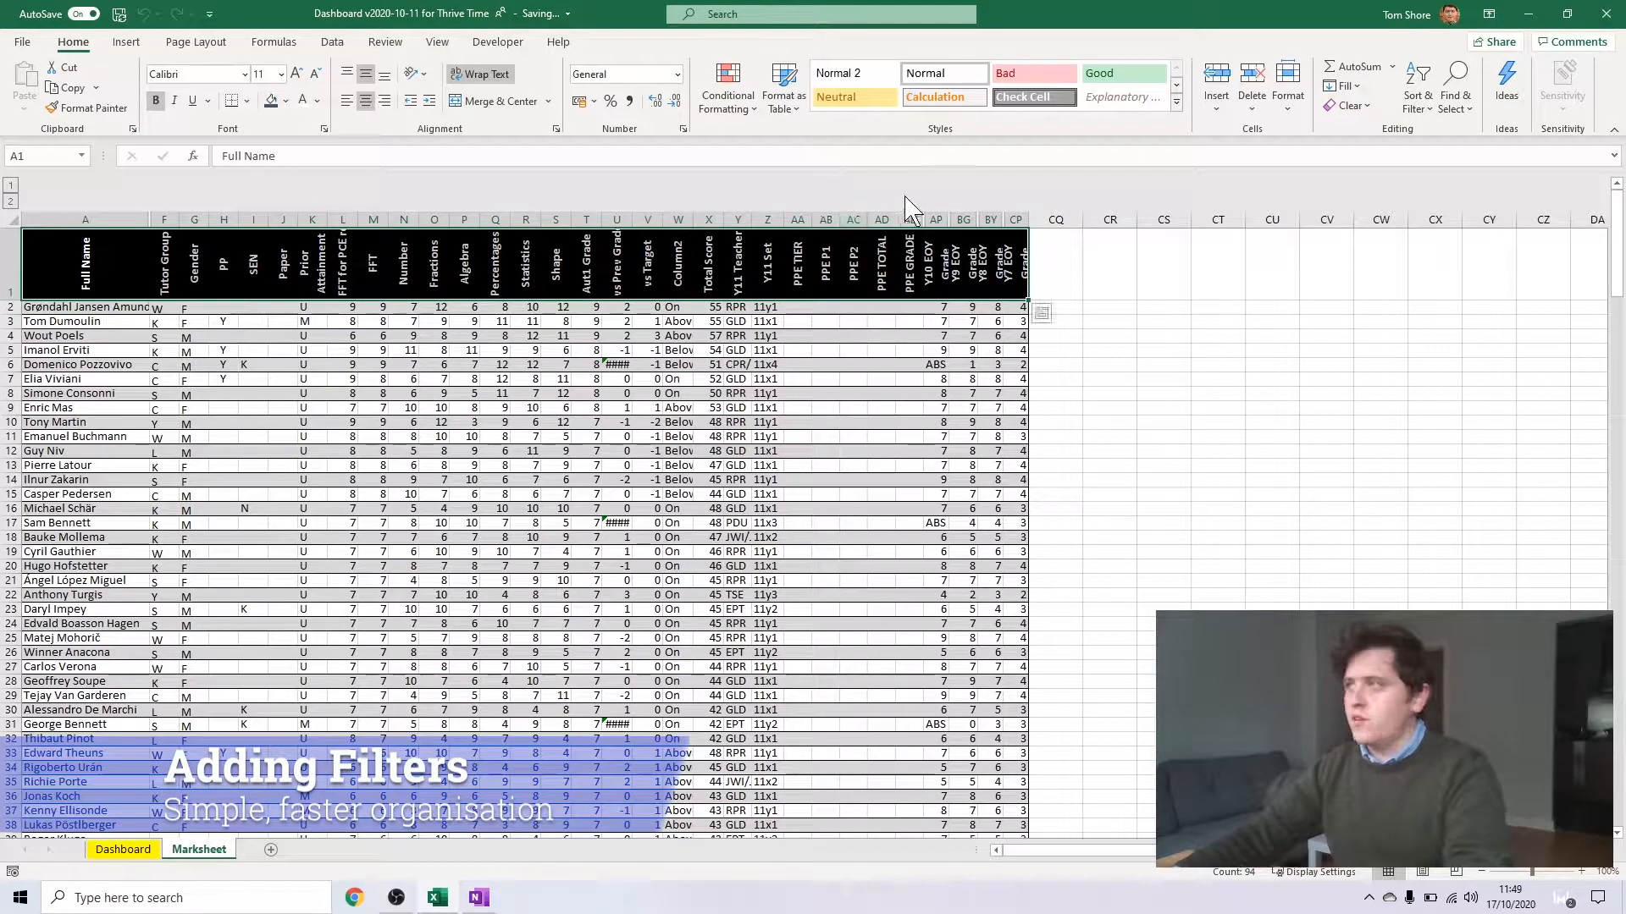
{"action": "left_click", "coordinate": [1425, 106]}
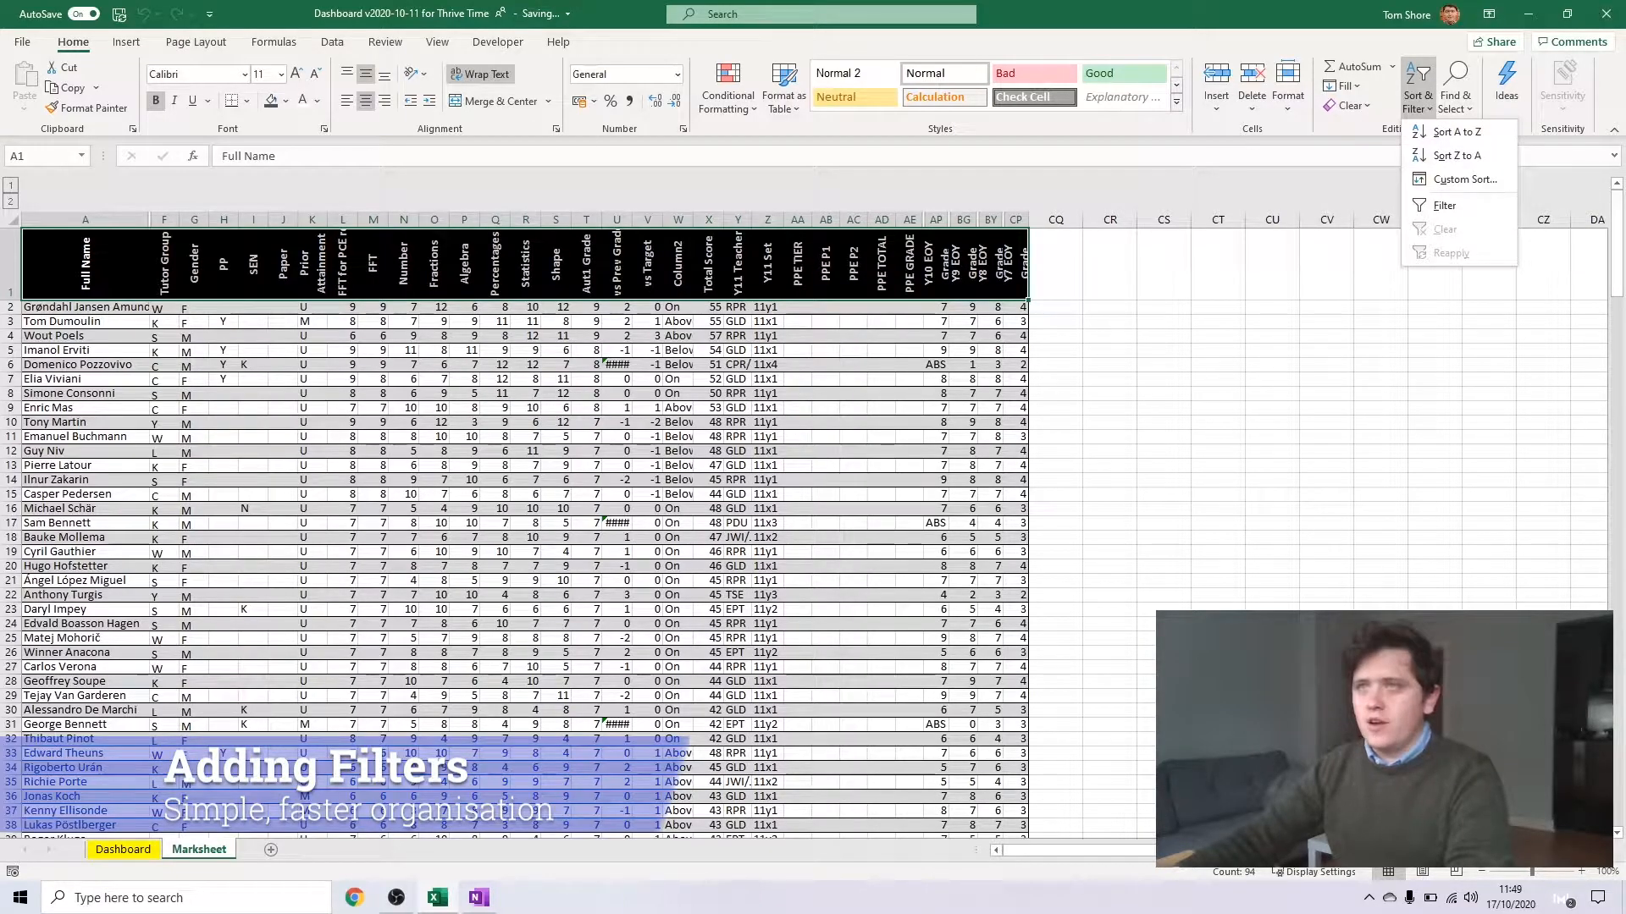
{"action": "left_click", "coordinate": [1482, 212]}
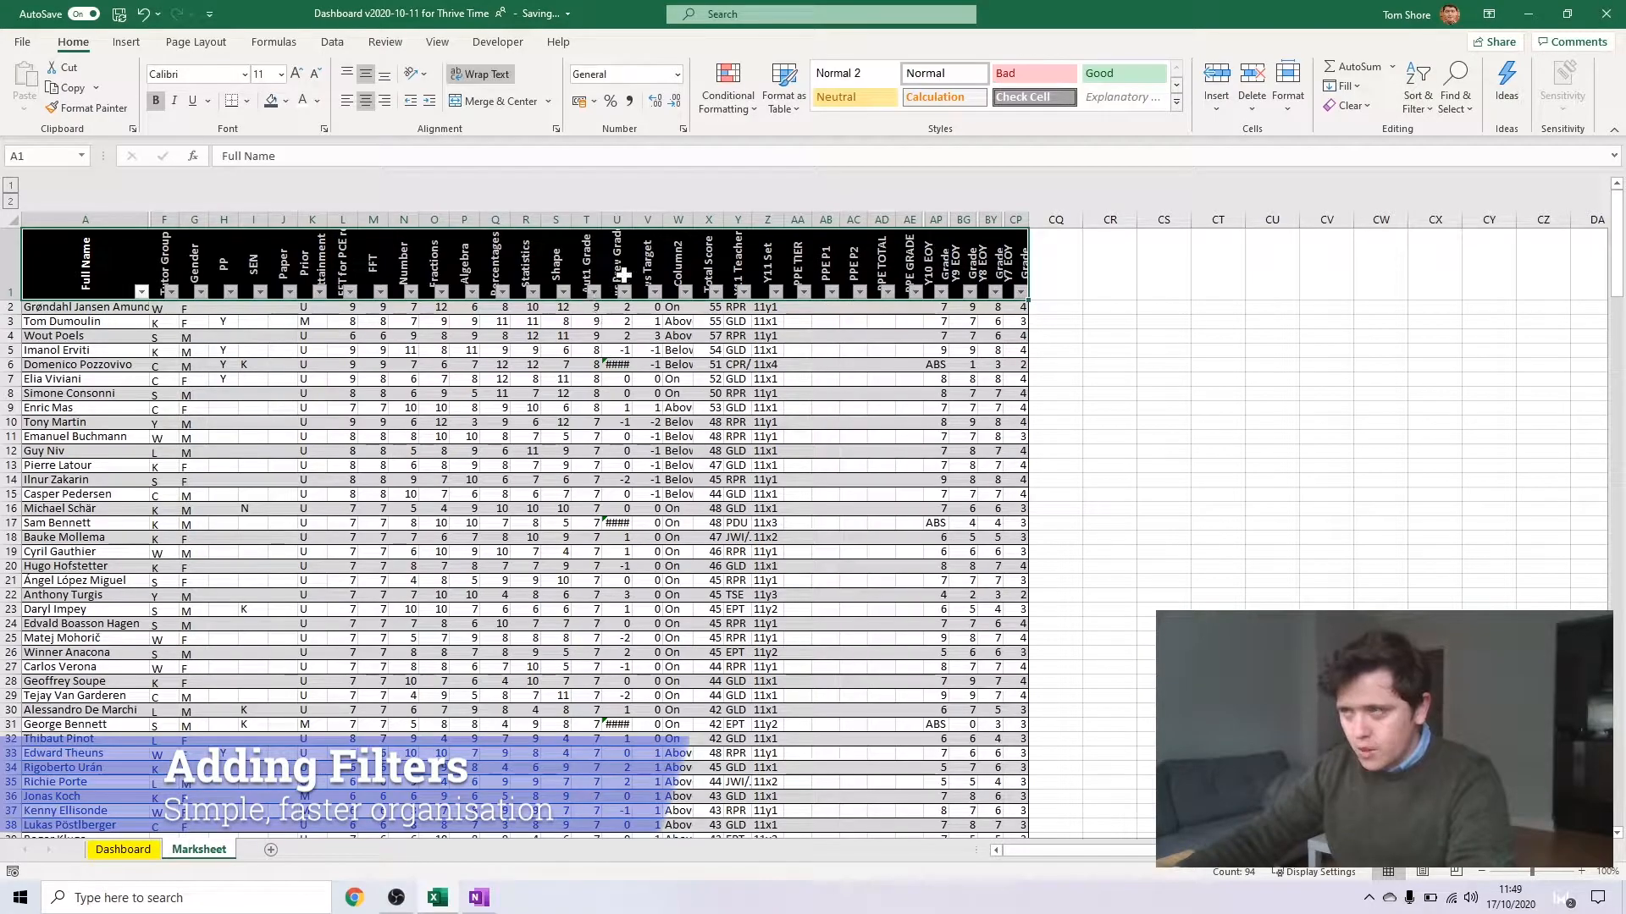
{"action": "left_click", "coordinate": [596, 342]}
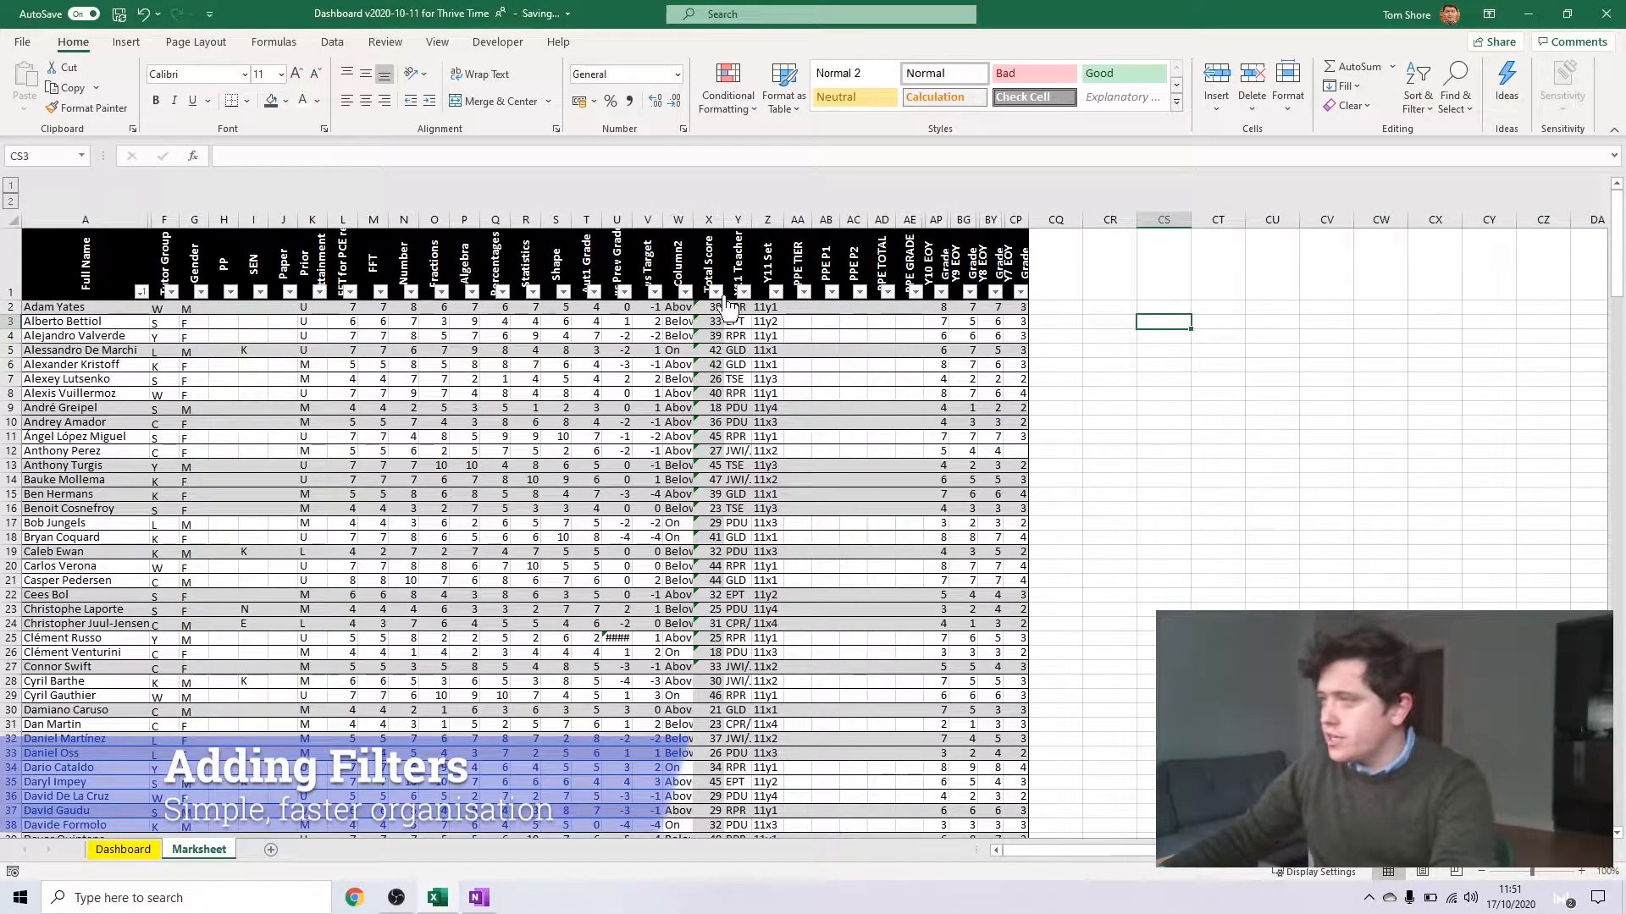
Sort the Marksheet by Total Score from largest to smallest
{"action": "left_click", "coordinate": [716, 292]}
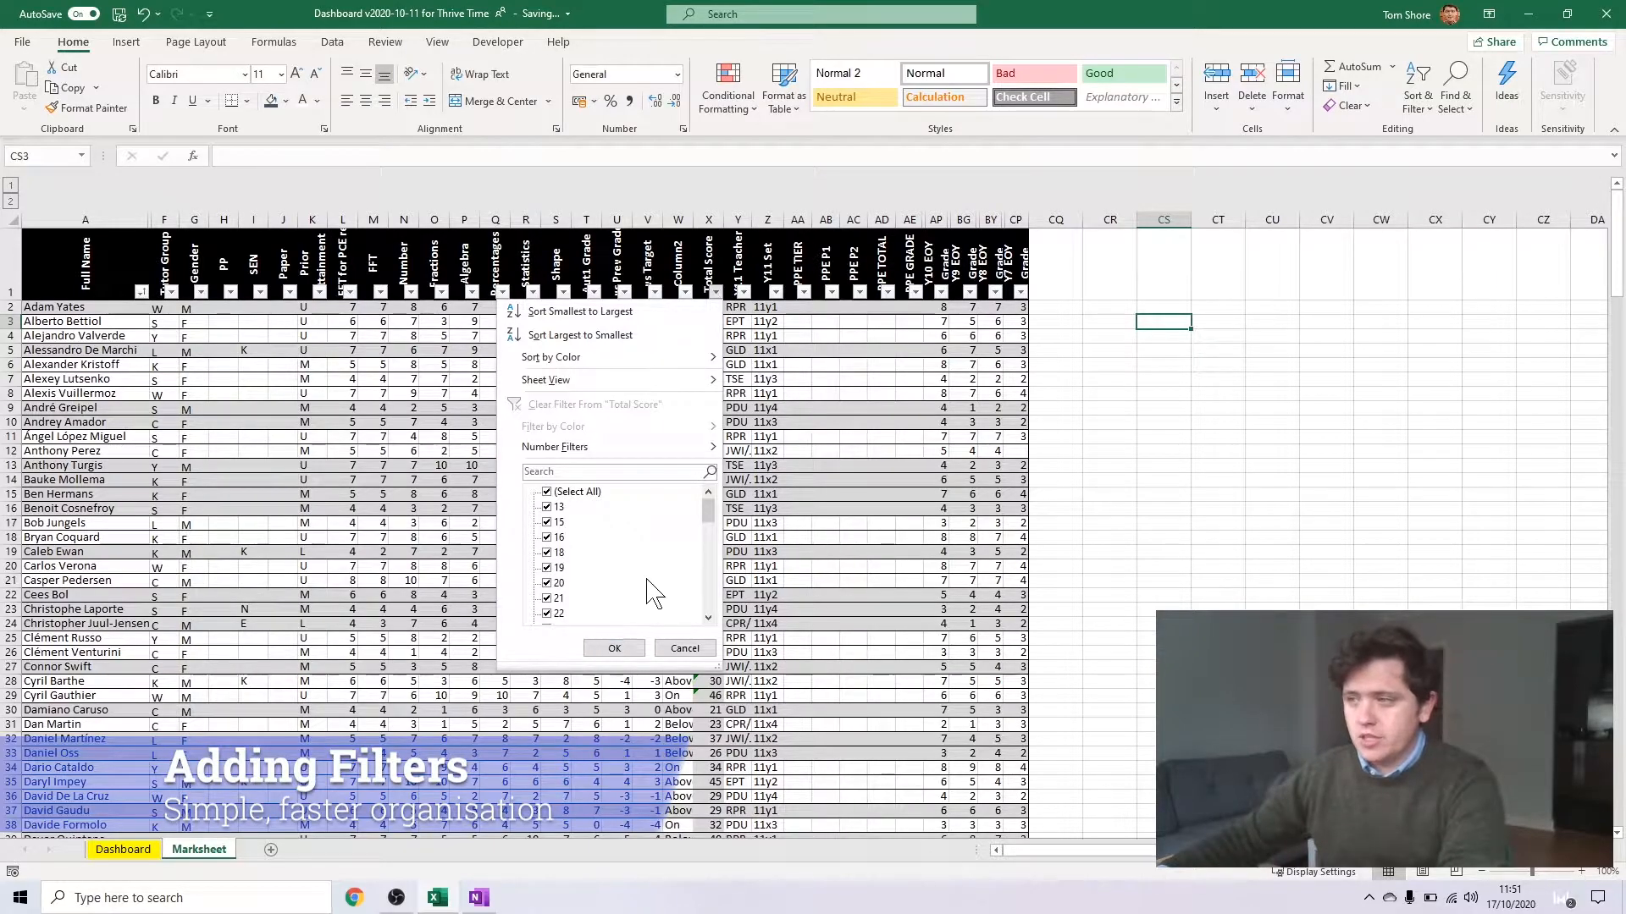
{"action": "left_click", "coordinate": [741, 294]}
{"action": "left_click", "coordinate": [717, 294]}
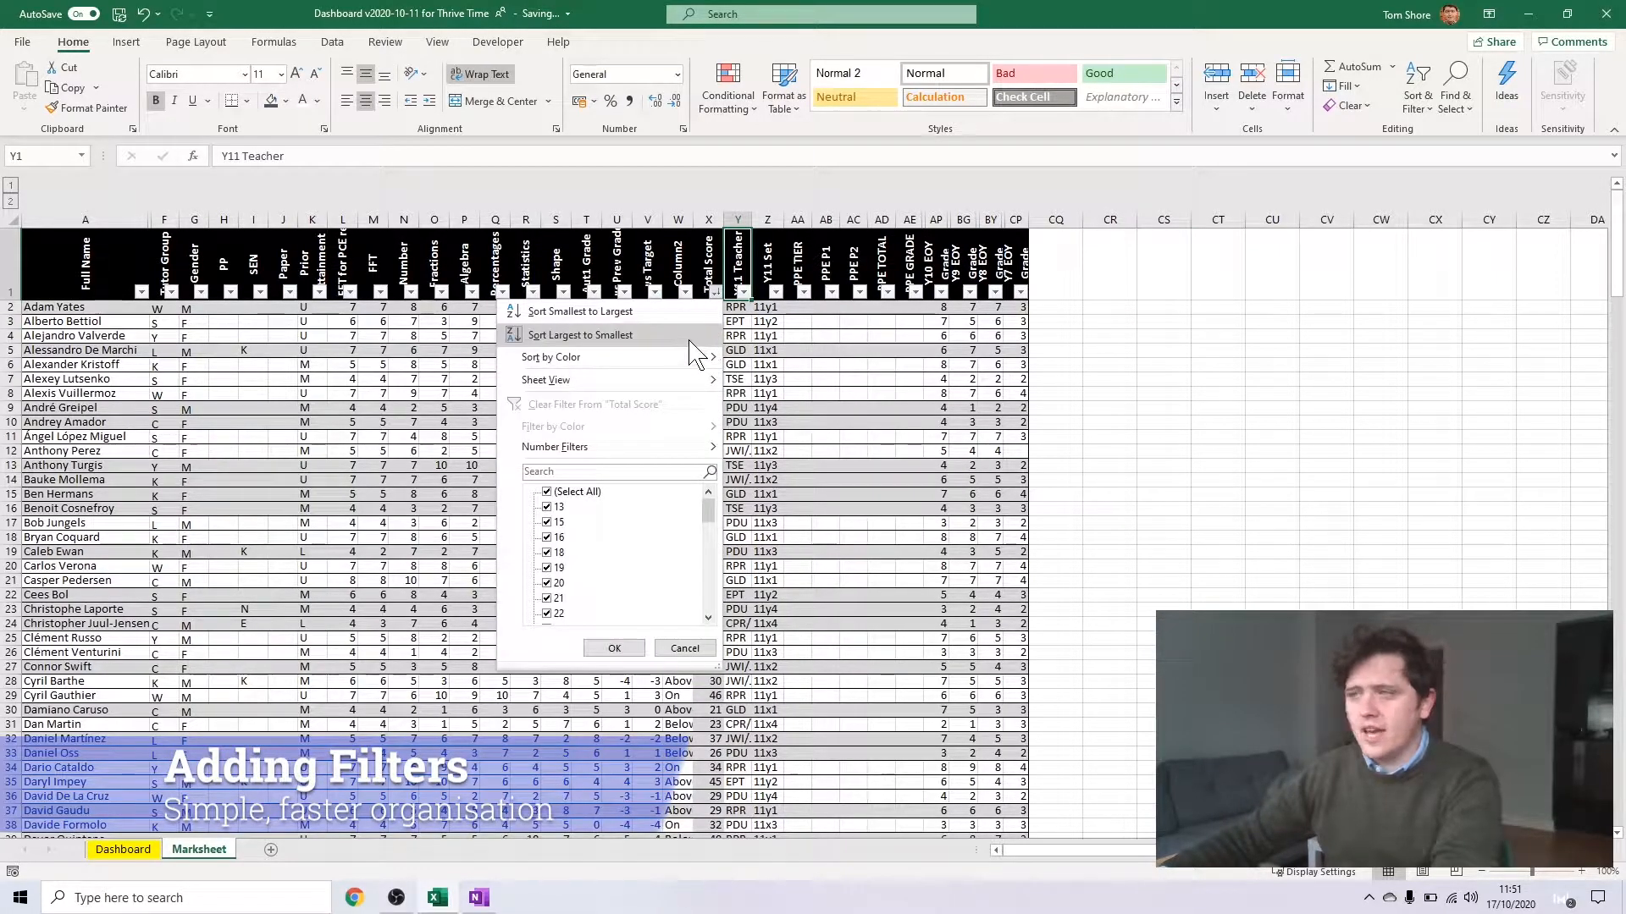
{"action": "left_click", "coordinate": [688, 339]}
{"action": "left_click", "coordinate": [710, 336]}
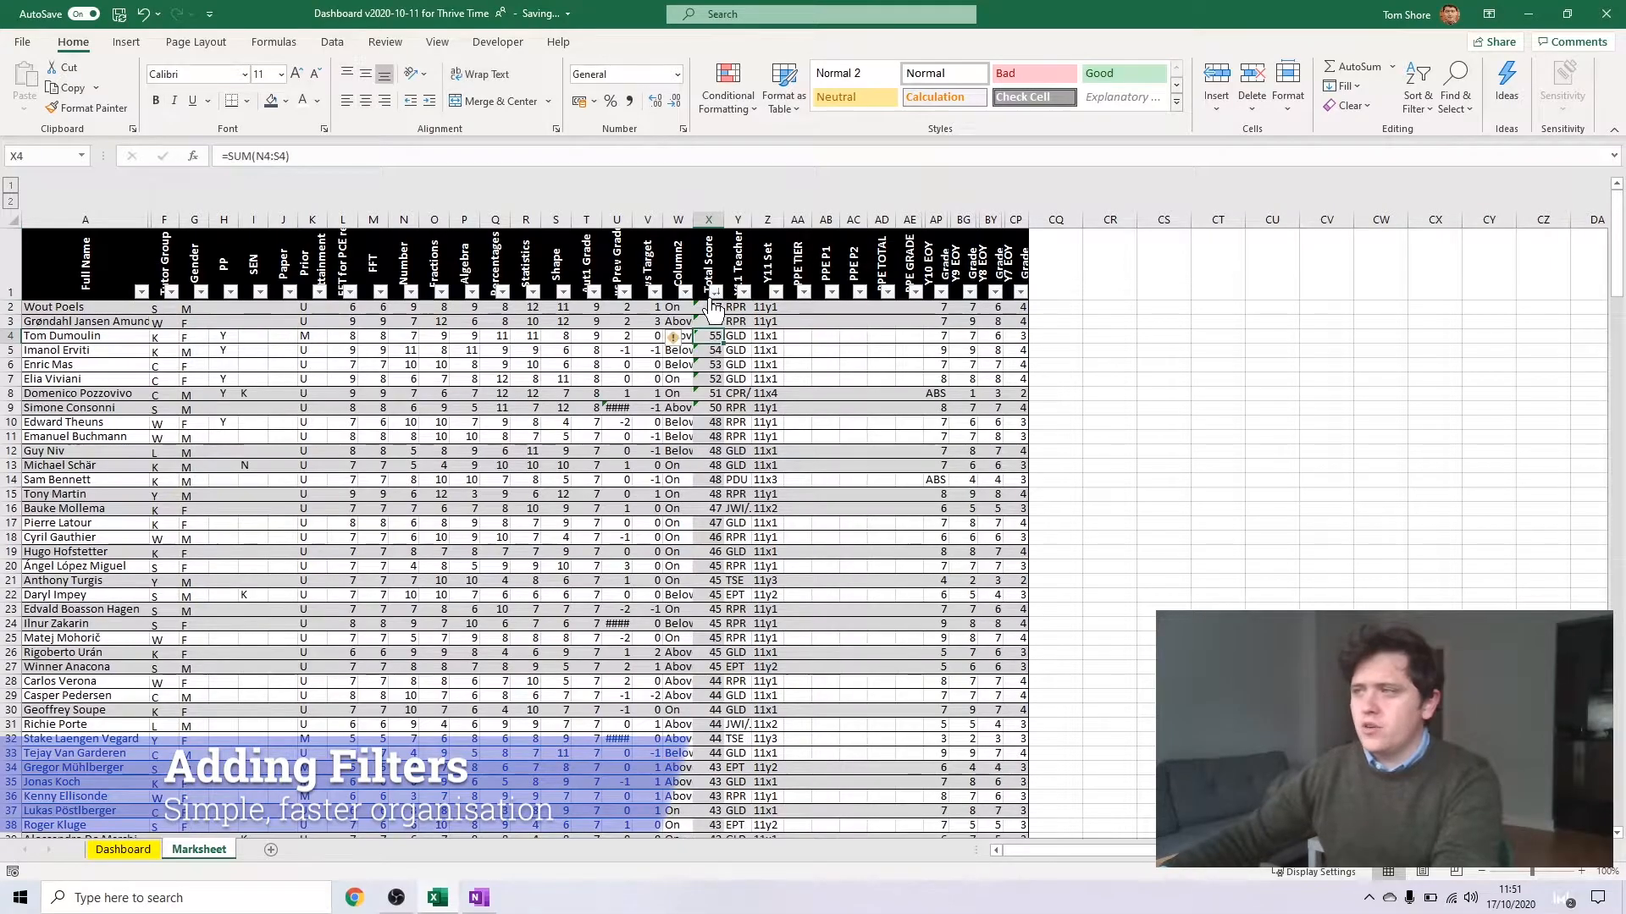
Sort the Marksheet by Total Score from smallest to largest
{"action": "left_click", "coordinate": [716, 292]}
{"action": "left_click", "coordinate": [713, 318]}
{"action": "left_click", "coordinate": [93, 311]}
{"action": "left_click", "coordinate": [710, 380]}
{"action": "left_click", "coordinate": [716, 292]}
{"action": "left_click", "coordinate": [646, 312]}
{"action": "left_click", "coordinate": [644, 321]}
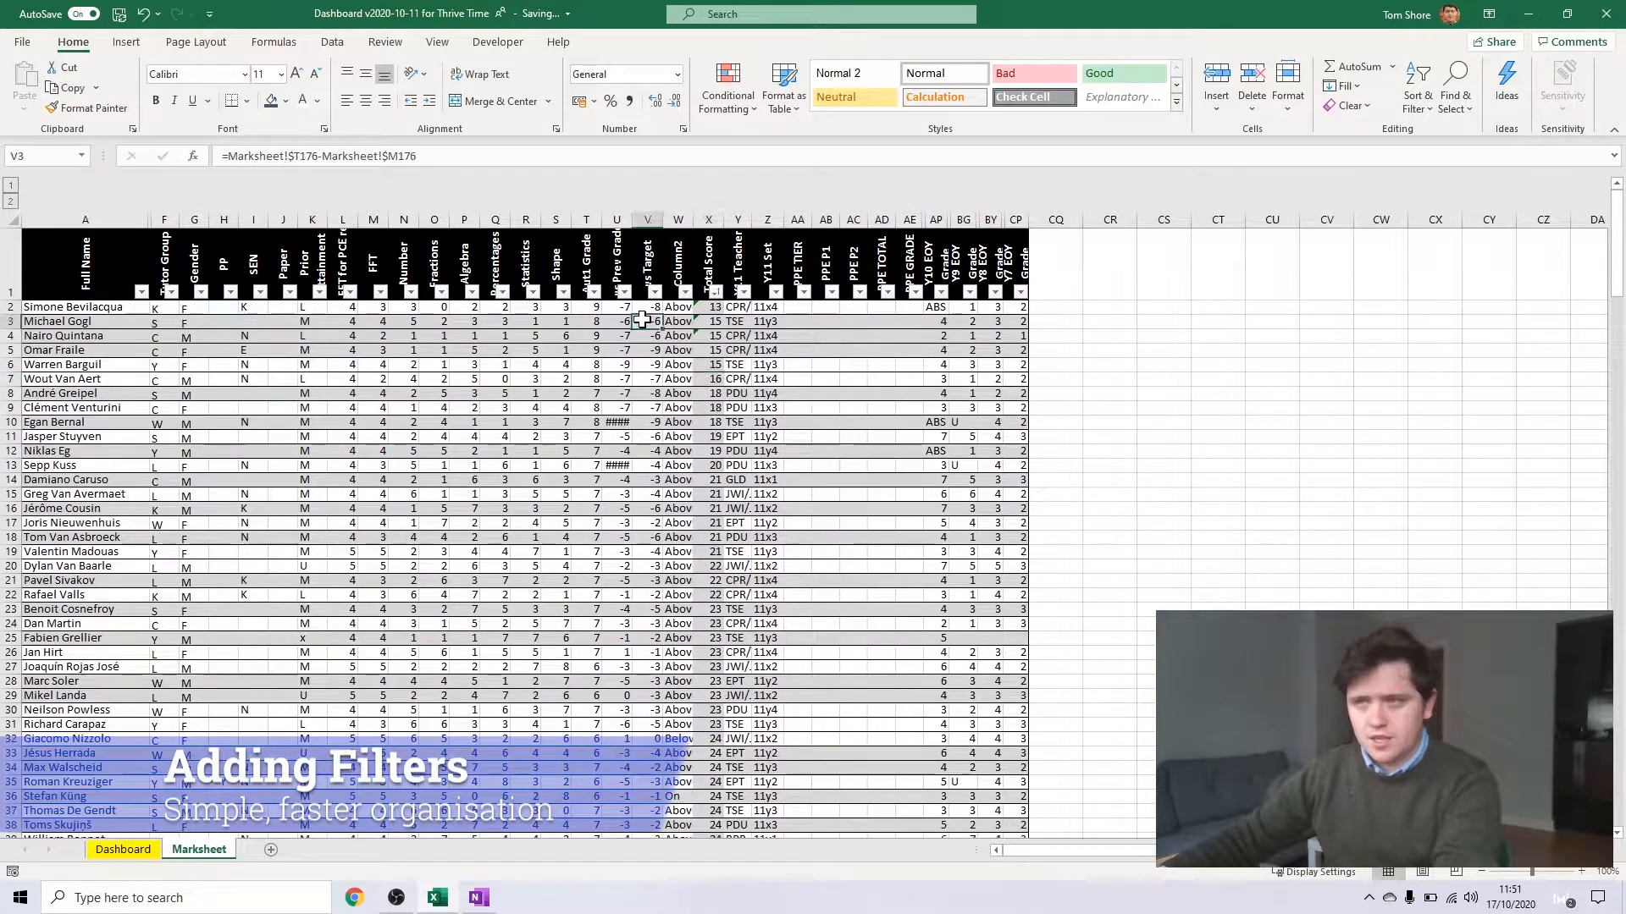
{"action": "left_click", "coordinate": [223, 379]}
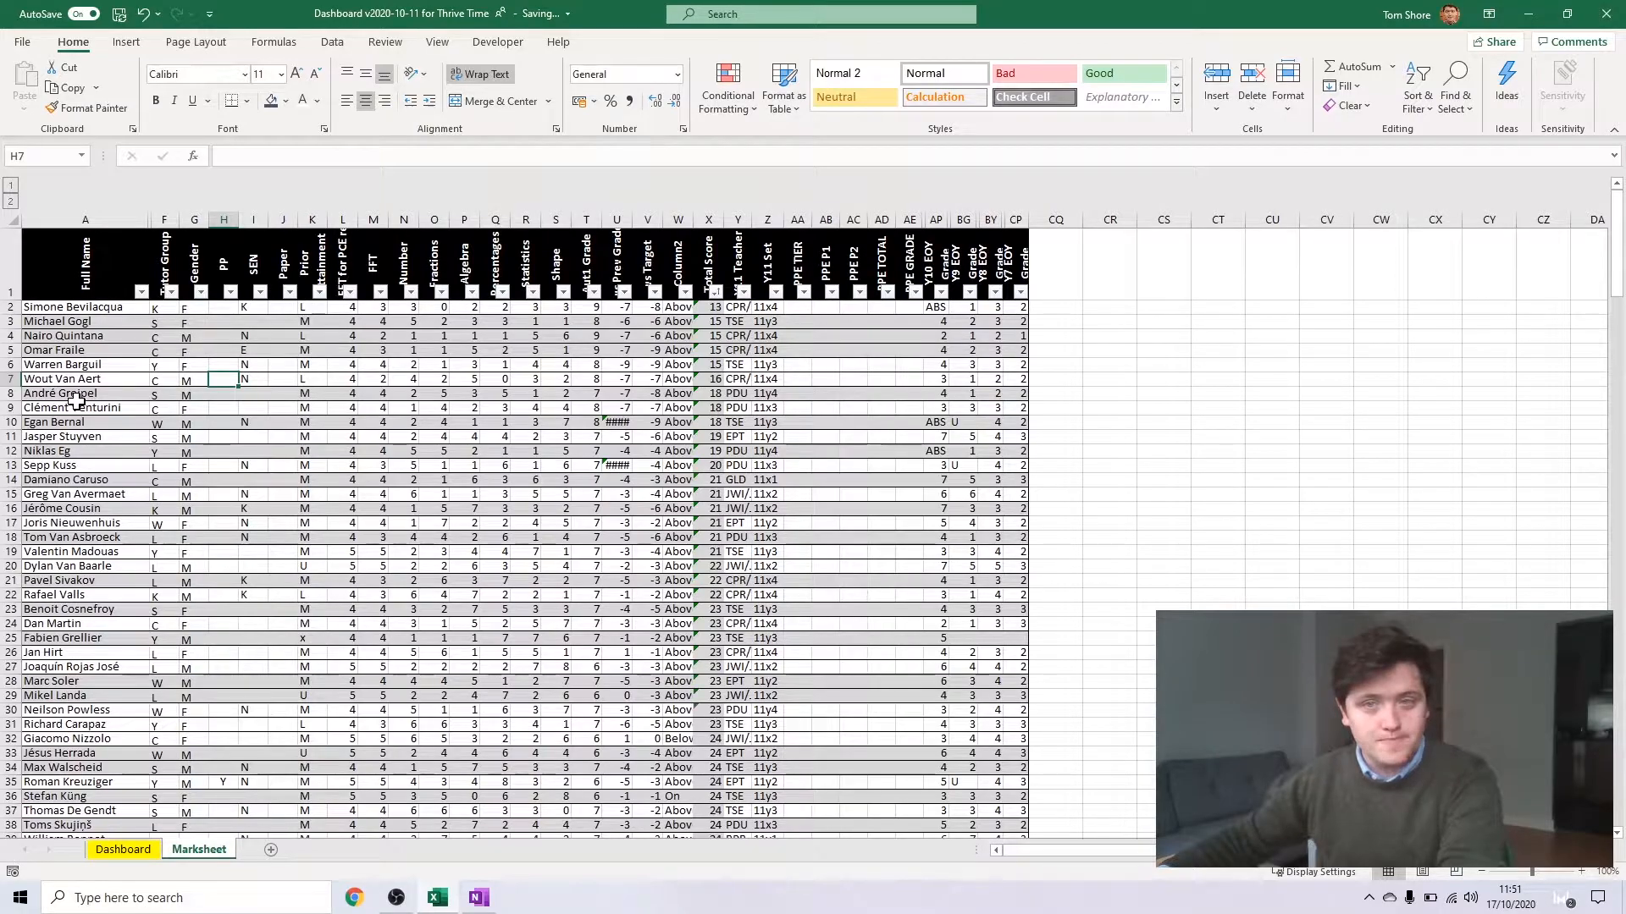
Look through the marks further down the Marksheet to check how readable they are without frozen headings
{"action": "scroll", "coordinate": [508, 364], "scroll_direction": "down", "scroll_amount": 4}
{"action": "left_click", "coordinate": [506, 350]}
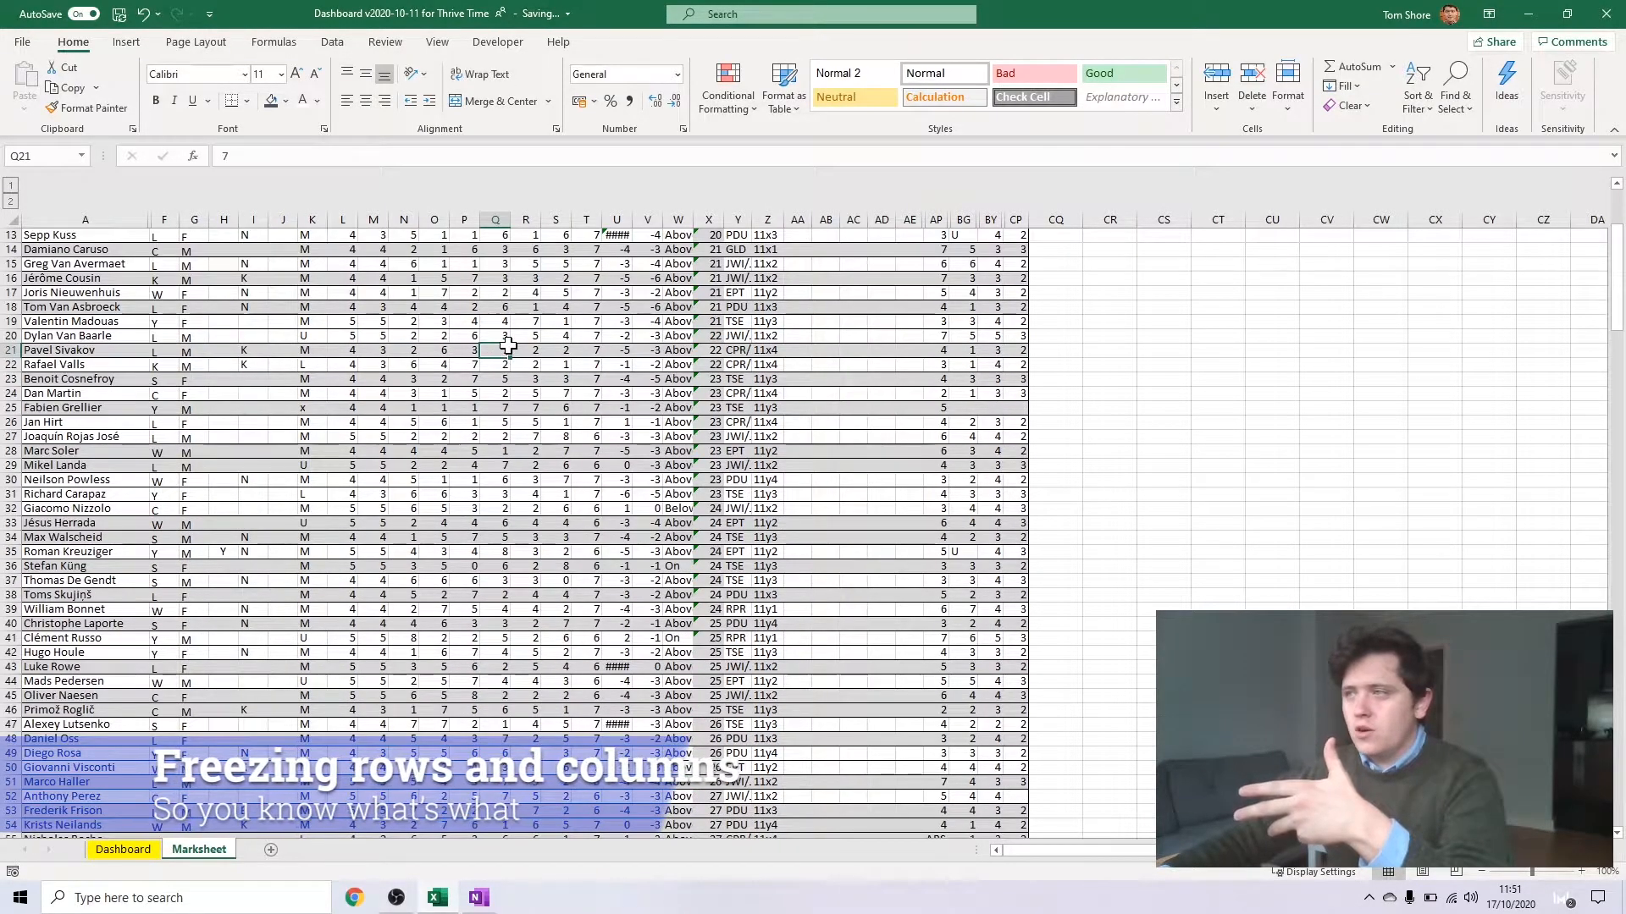
{"action": "scroll", "coordinate": [508, 344], "scroll_direction": "down", "scroll_amount": 8}
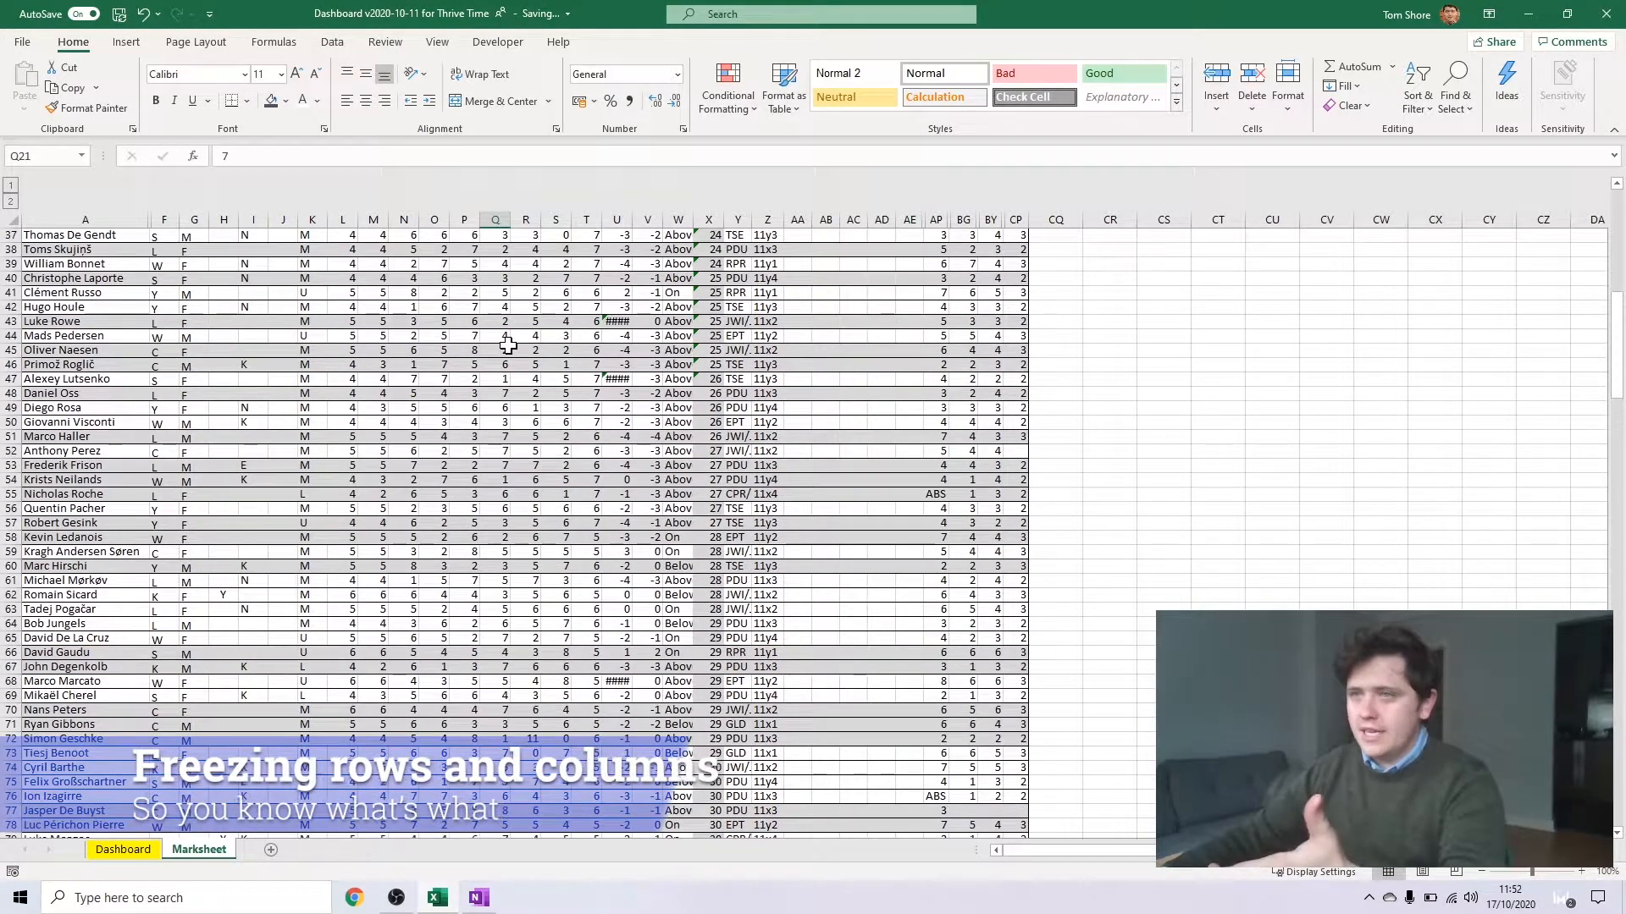
{"action": "left_click", "coordinate": [591, 292]}
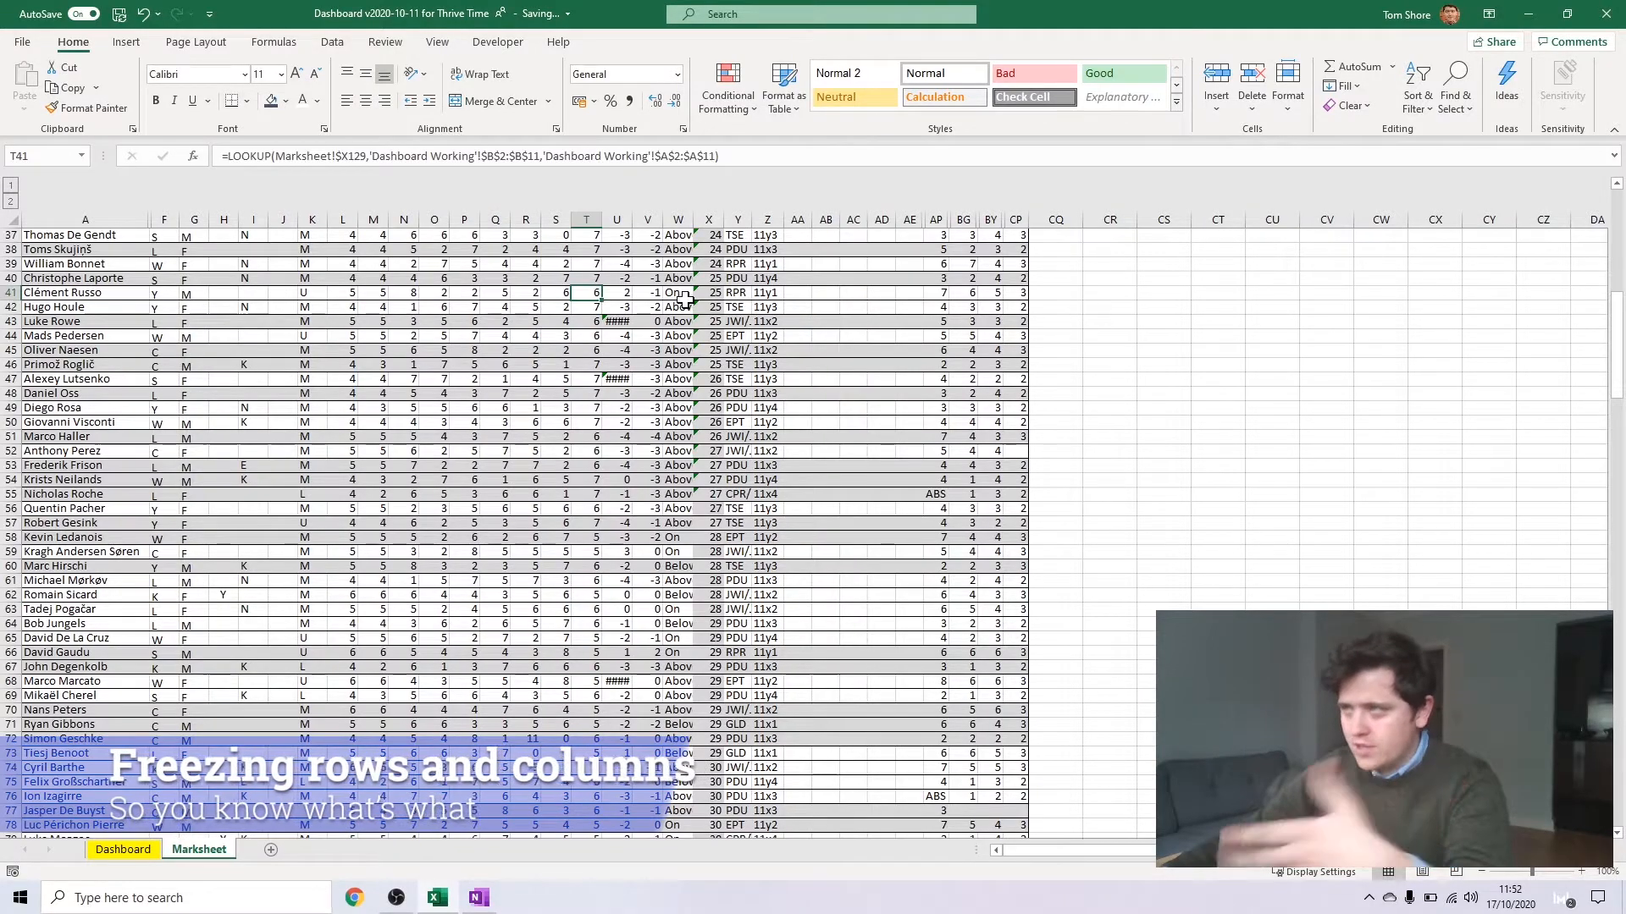
{"action": "left_click_drag", "start_coordinate": [464, 306], "coordinate": [586, 307]}
{"action": "scroll", "coordinate": [525, 304], "scroll_direction": "up", "scroll_amount": 12}
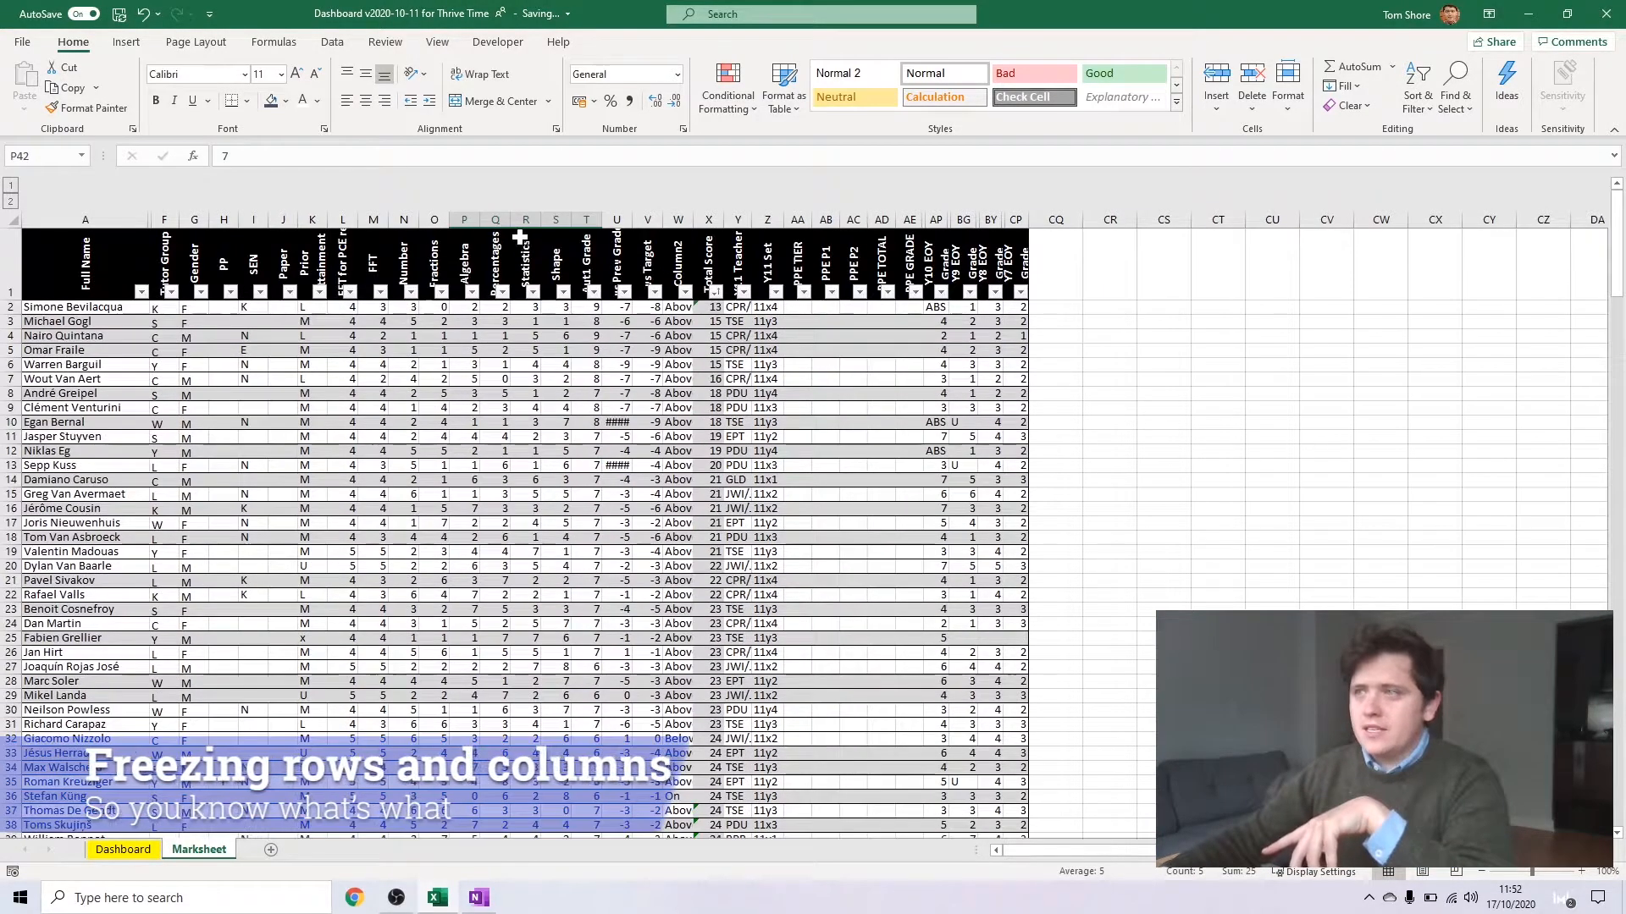
Freeze the top row of the Marksheet and check that the headings remain in view further down
{"action": "left_click", "coordinate": [136, 308]}
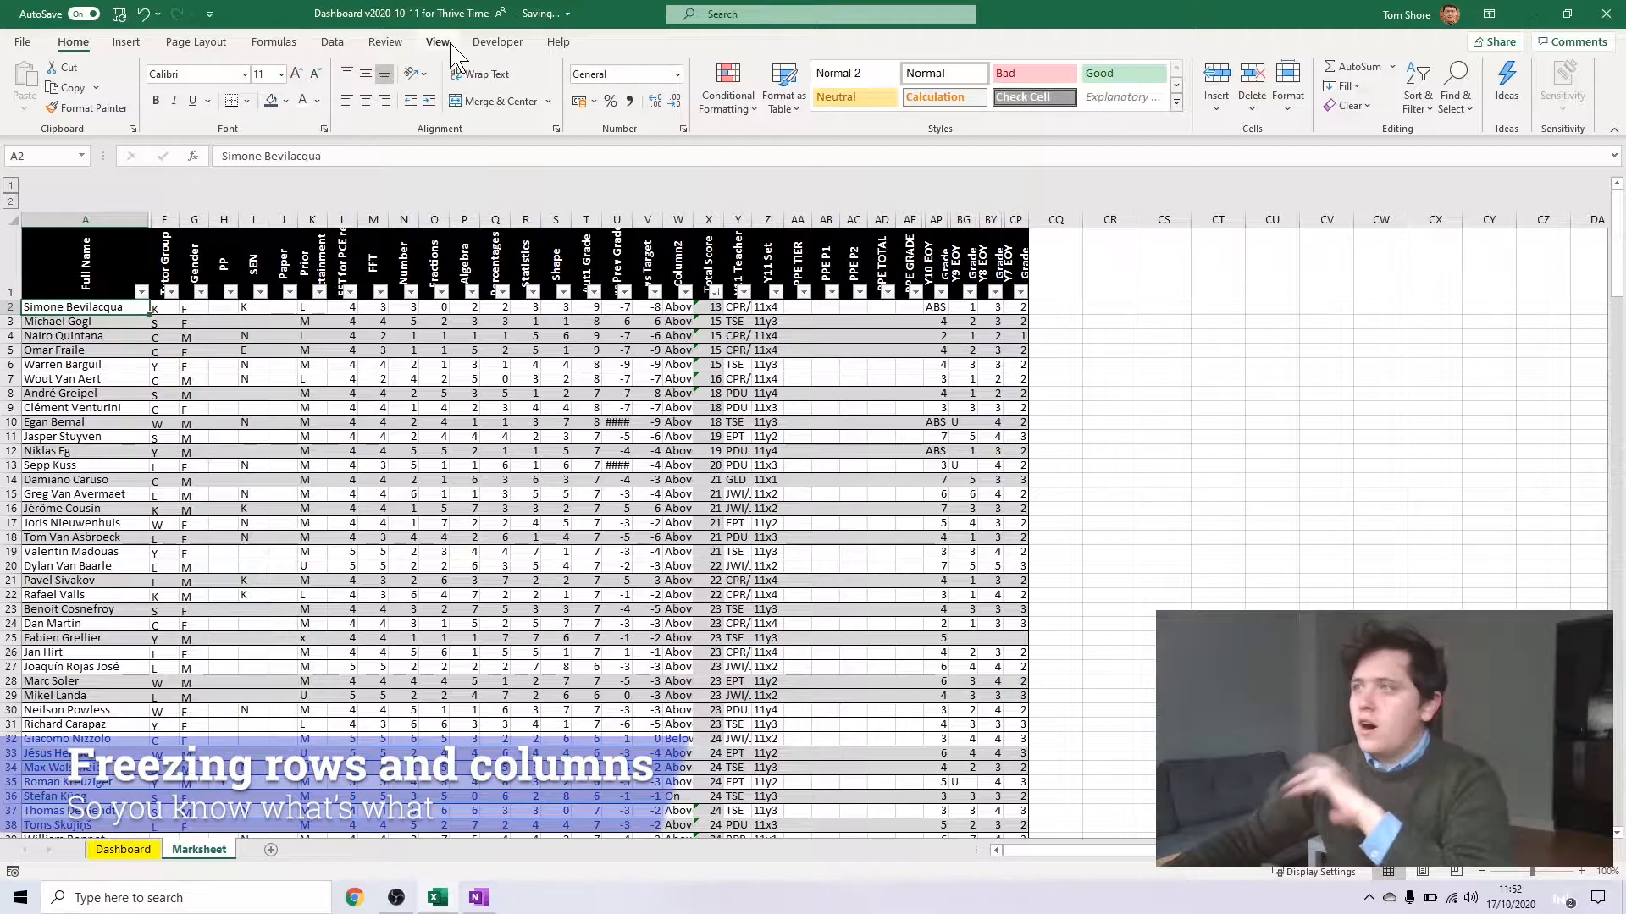
{"action": "left_click", "coordinate": [438, 42]}
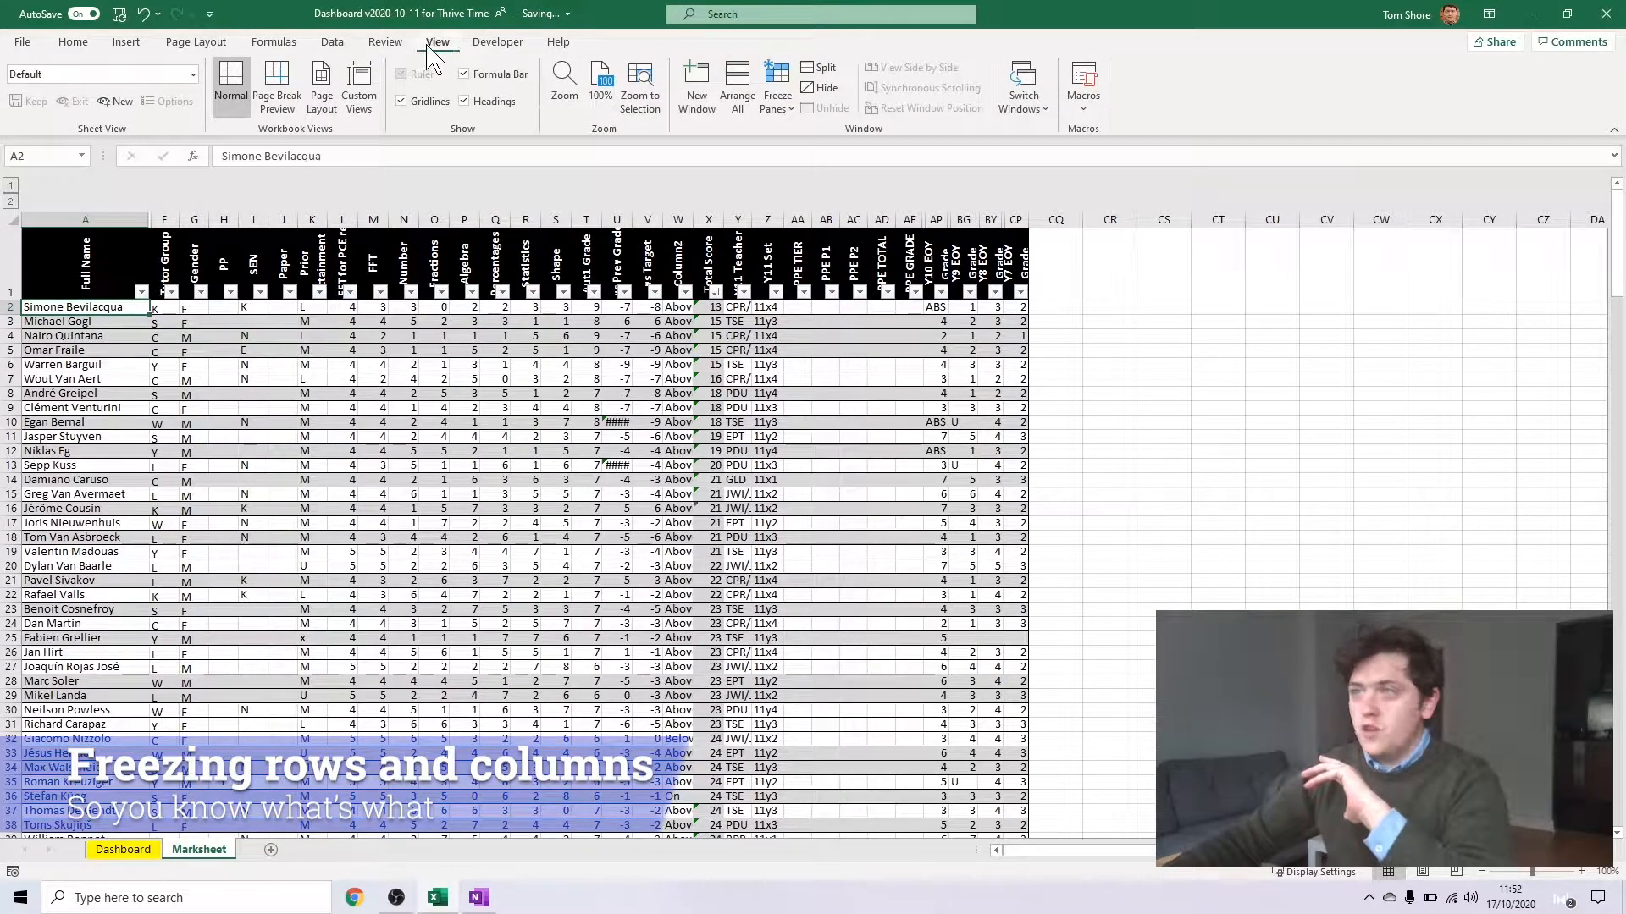
{"action": "left_click", "coordinate": [777, 93]}
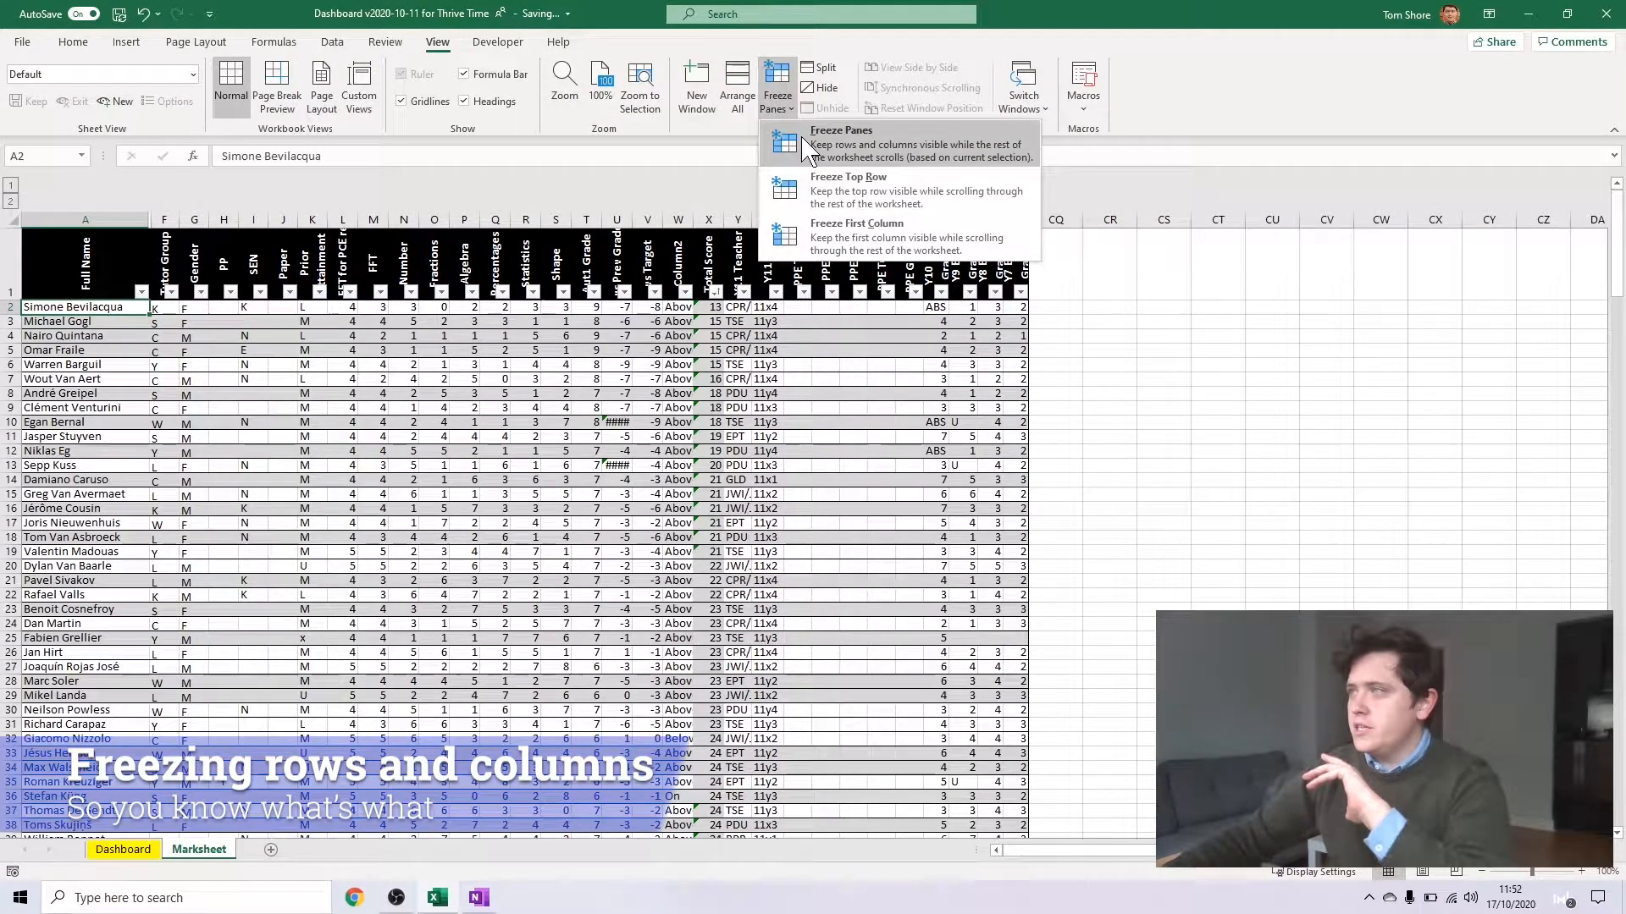
{"action": "left_click", "coordinate": [819, 182]}
{"action": "left_click", "coordinate": [586, 436]}
{"action": "scroll", "coordinate": [506, 373], "scroll_direction": "down", "scroll_amount": 4}
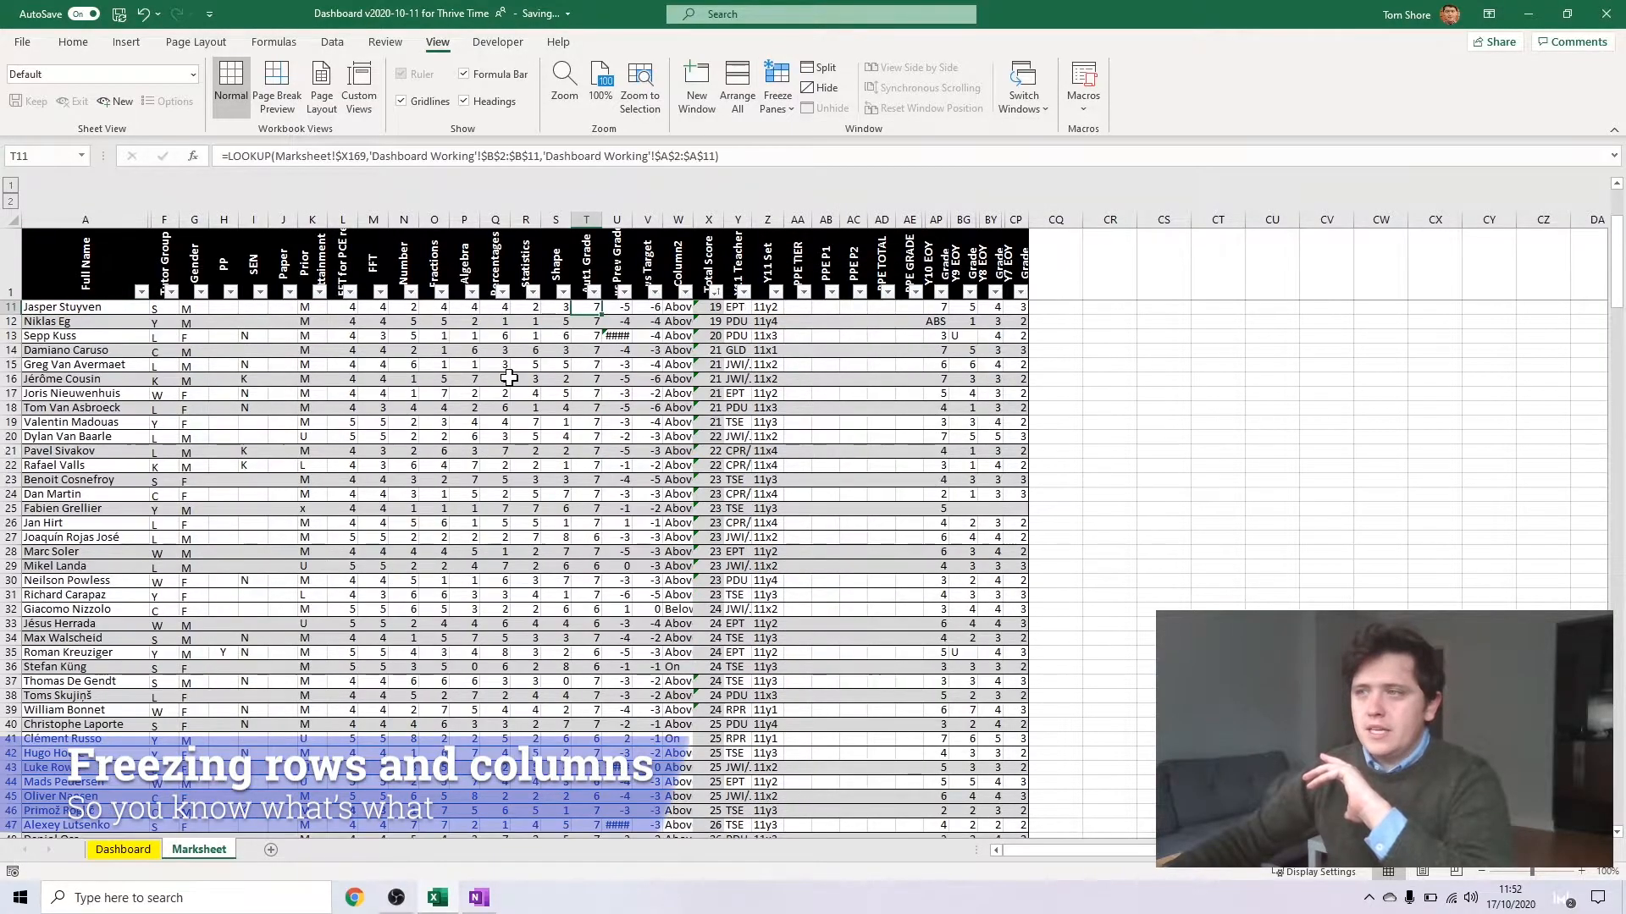
{"action": "scroll", "coordinate": [506, 372], "scroll_direction": "down", "scroll_amount": 7}
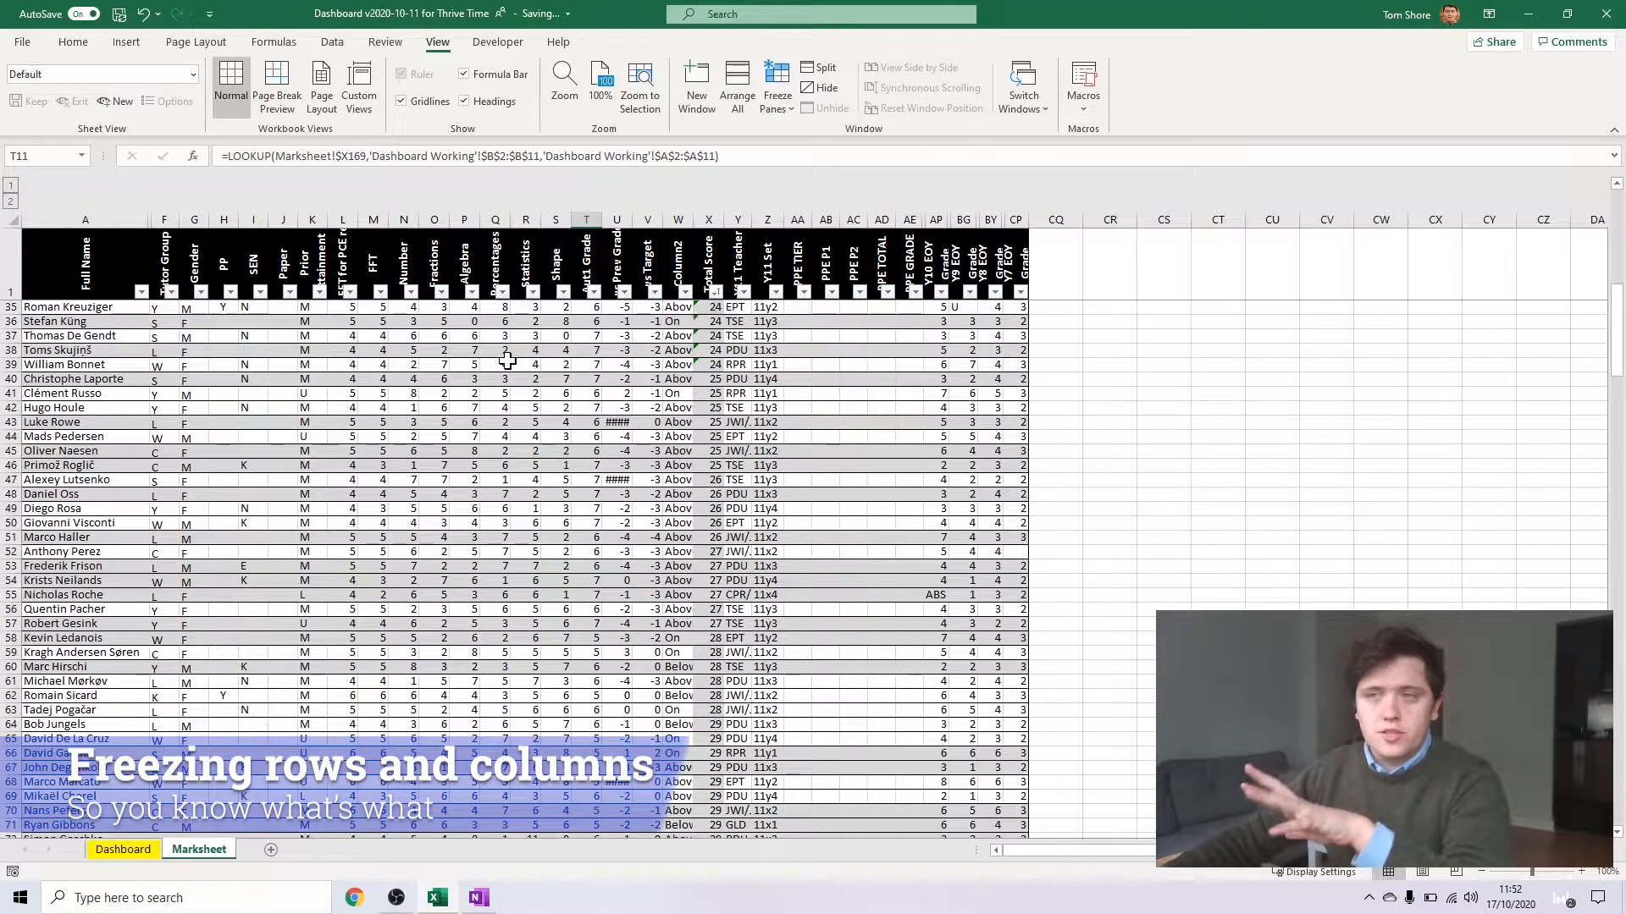
{"action": "scroll", "coordinate": [526, 327], "scroll_direction": "up", "scroll_amount": 11}
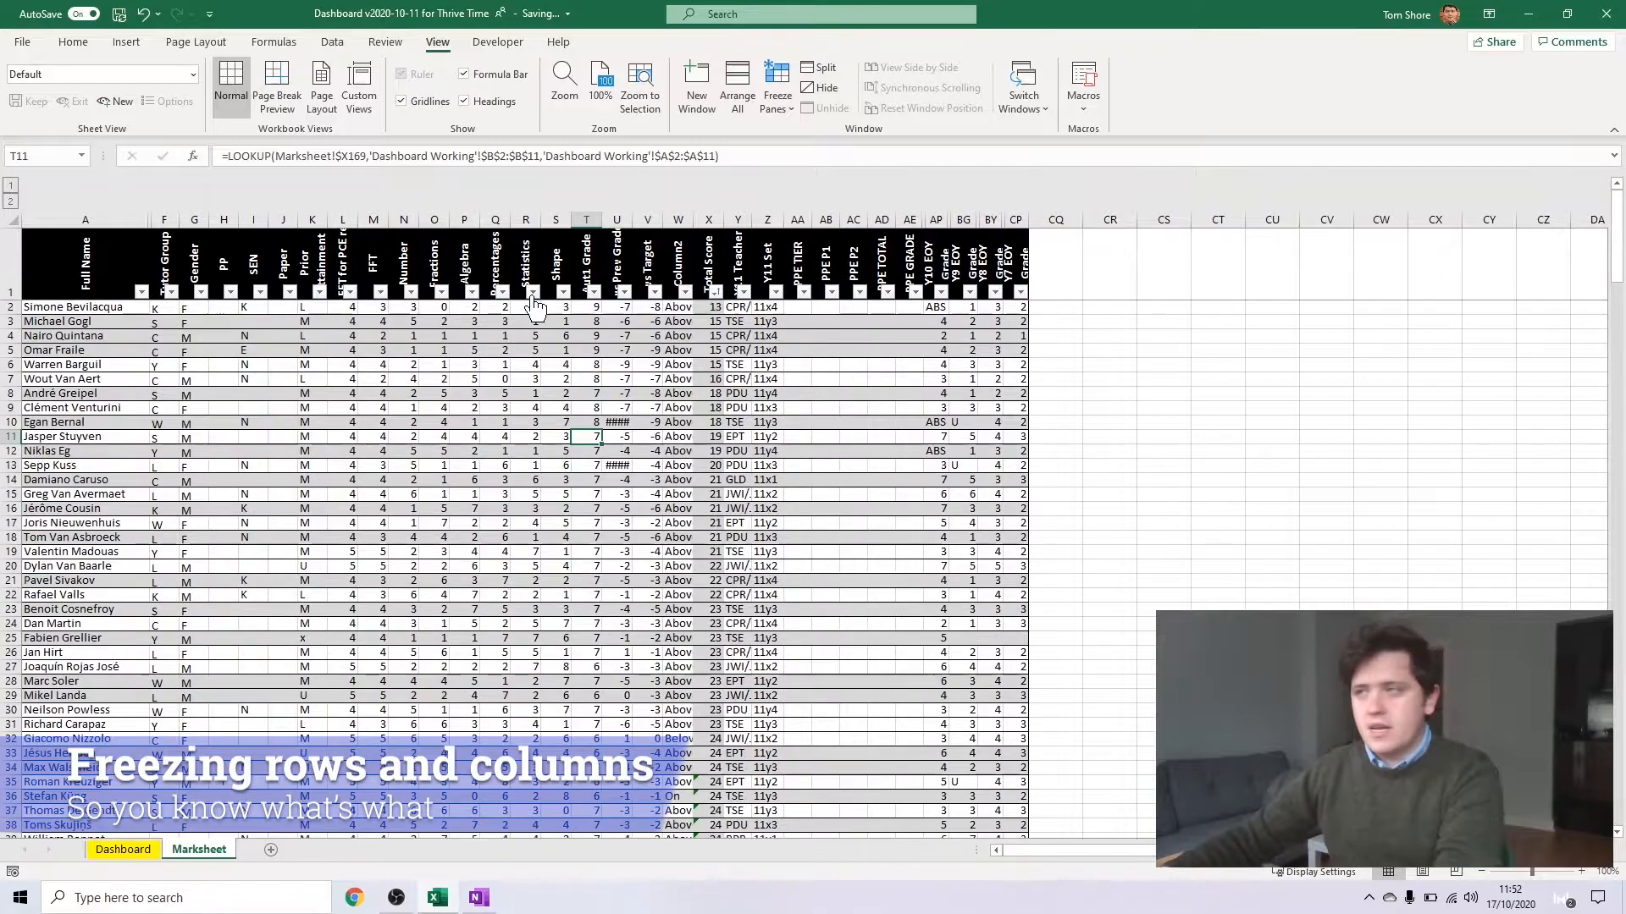
Freeze the first column of the Marksheet, which holds the full names
{"action": "left_click", "coordinate": [164, 307]}
{"action": "left_click", "coordinate": [778, 93]}
{"action": "left_click", "coordinate": [805, 241]}
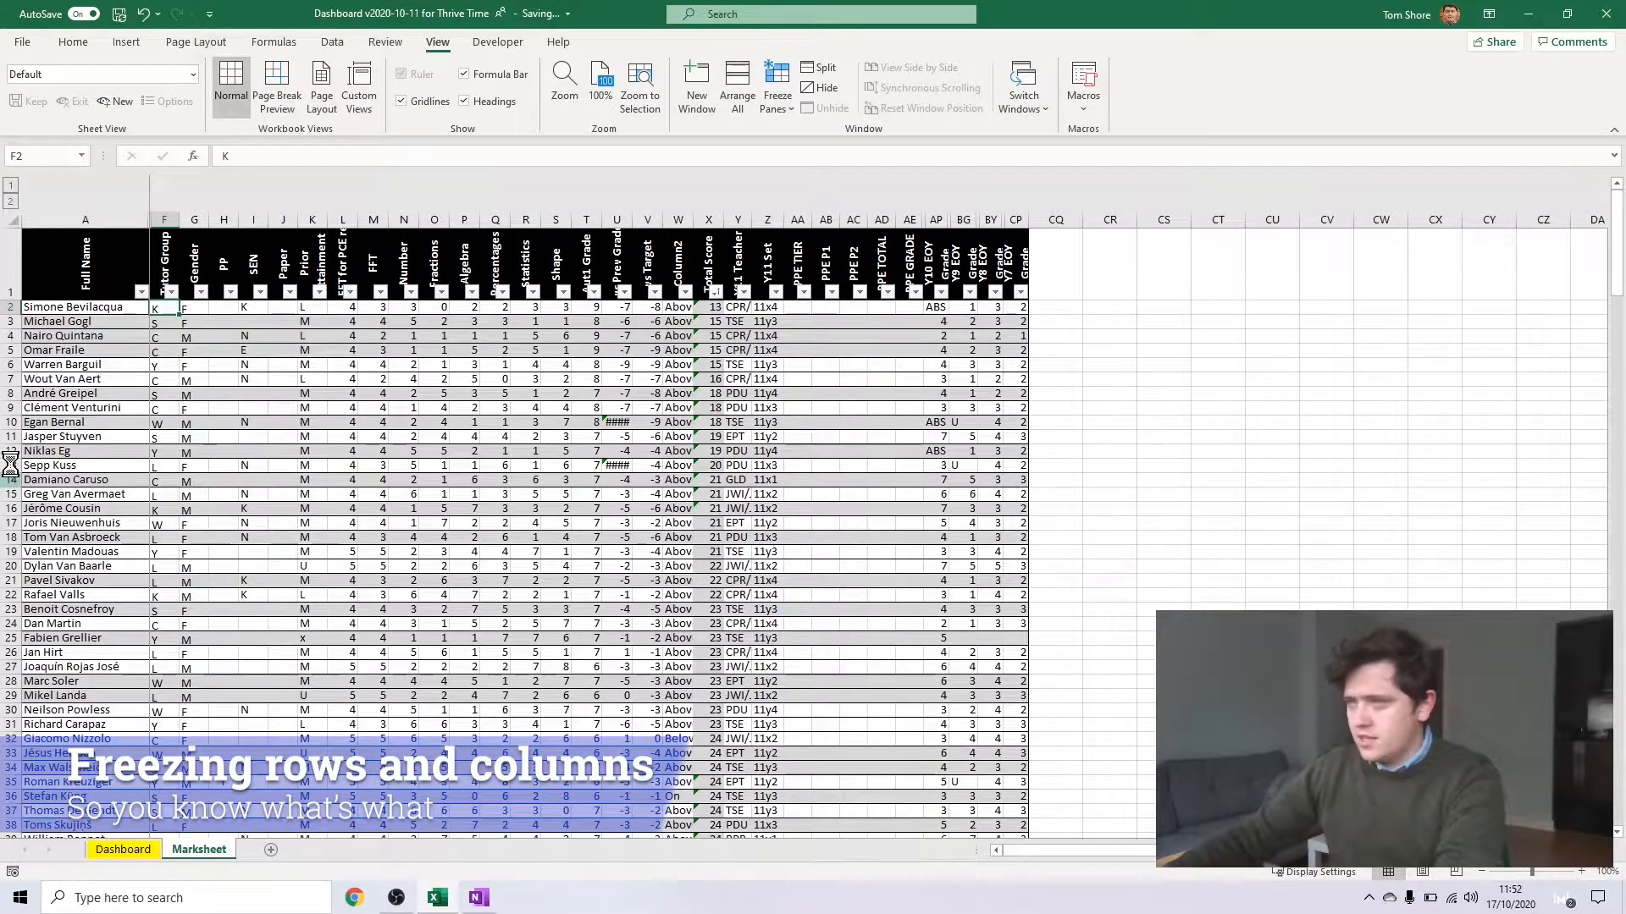
{"action": "scroll", "coordinate": [112, 453], "scroll_direction": "up", "scroll_amount": 5, "text": "ctrl"}
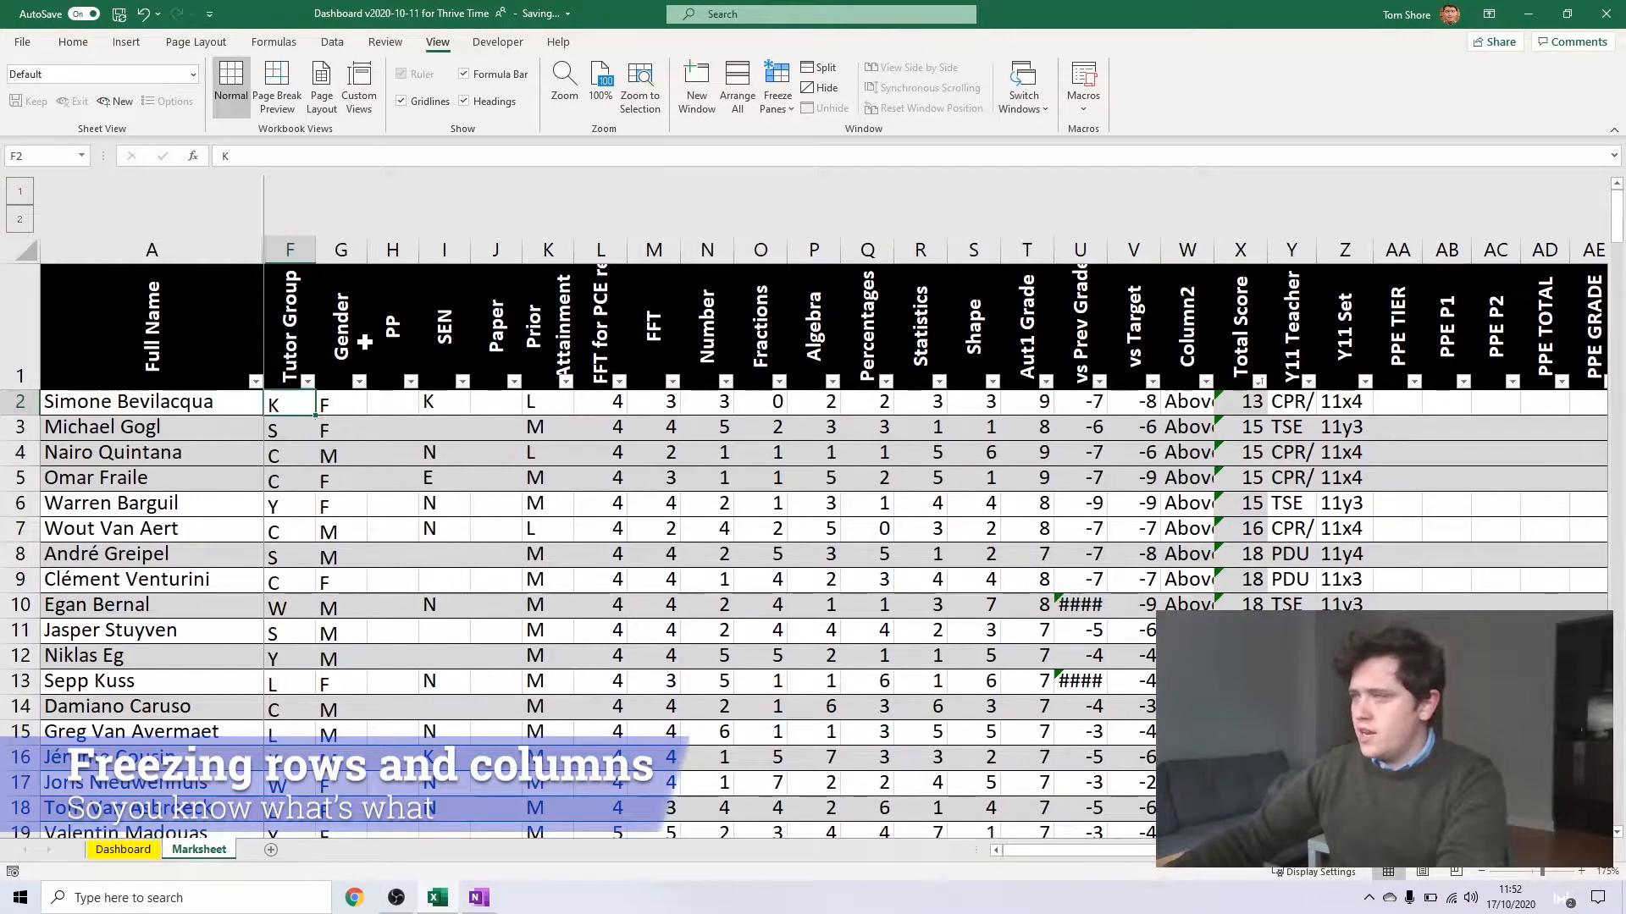
{"action": "left_click", "coordinate": [1599, 853]}
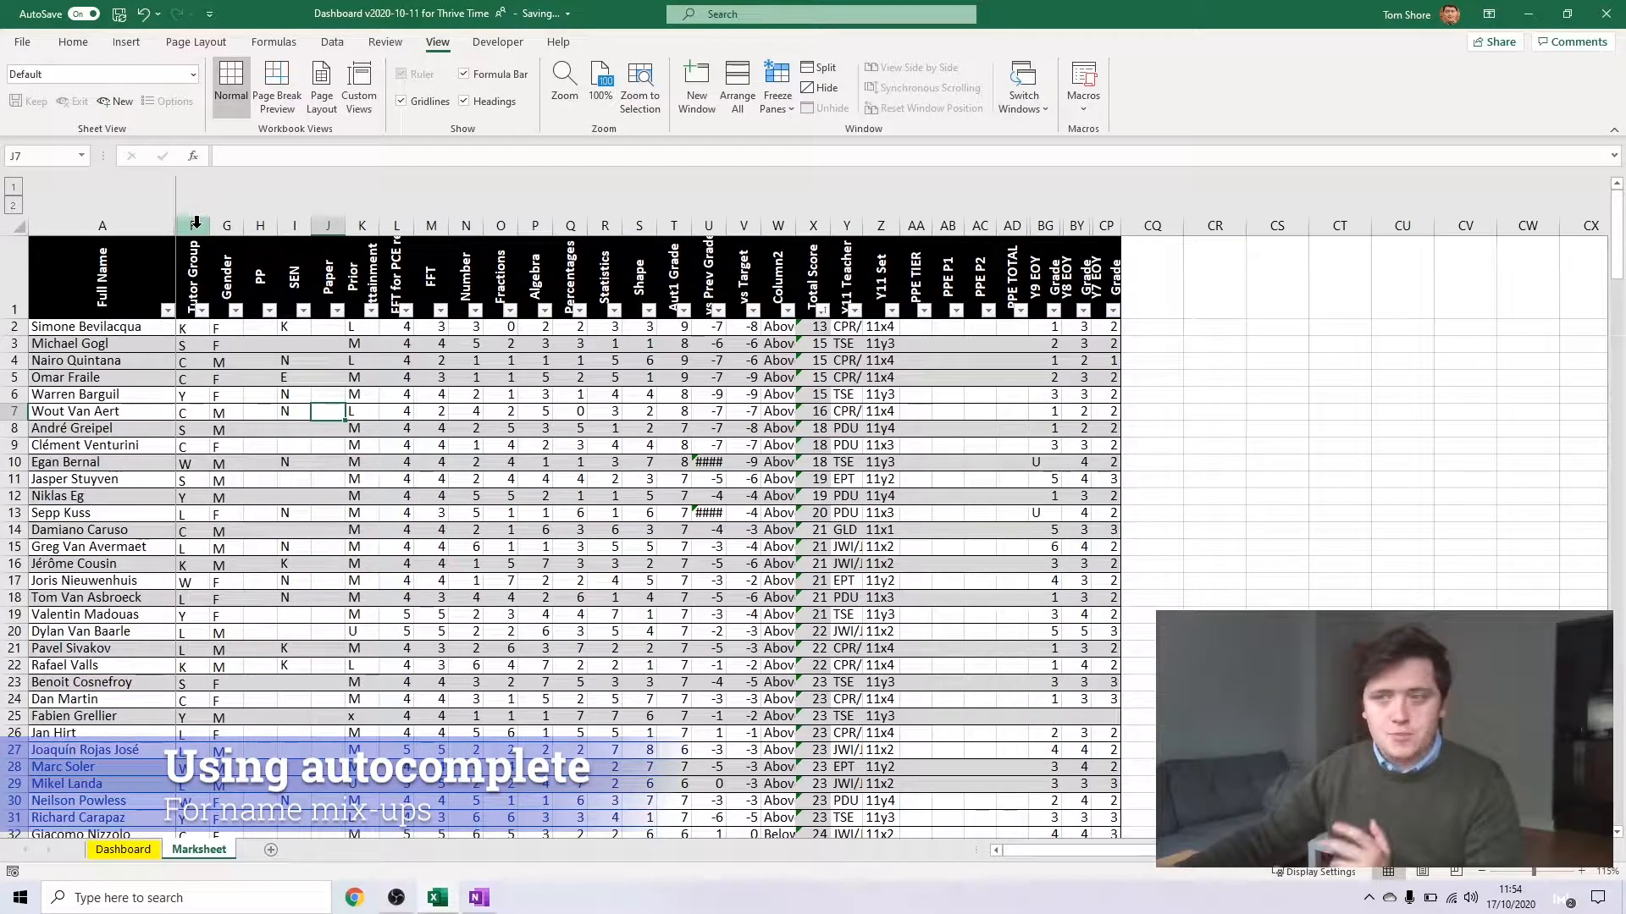
Sort the Marksheet alphabetically from A to Z by Full Name
{"action": "left_click", "coordinate": [168, 310]}
{"action": "left_click", "coordinate": [135, 333]}
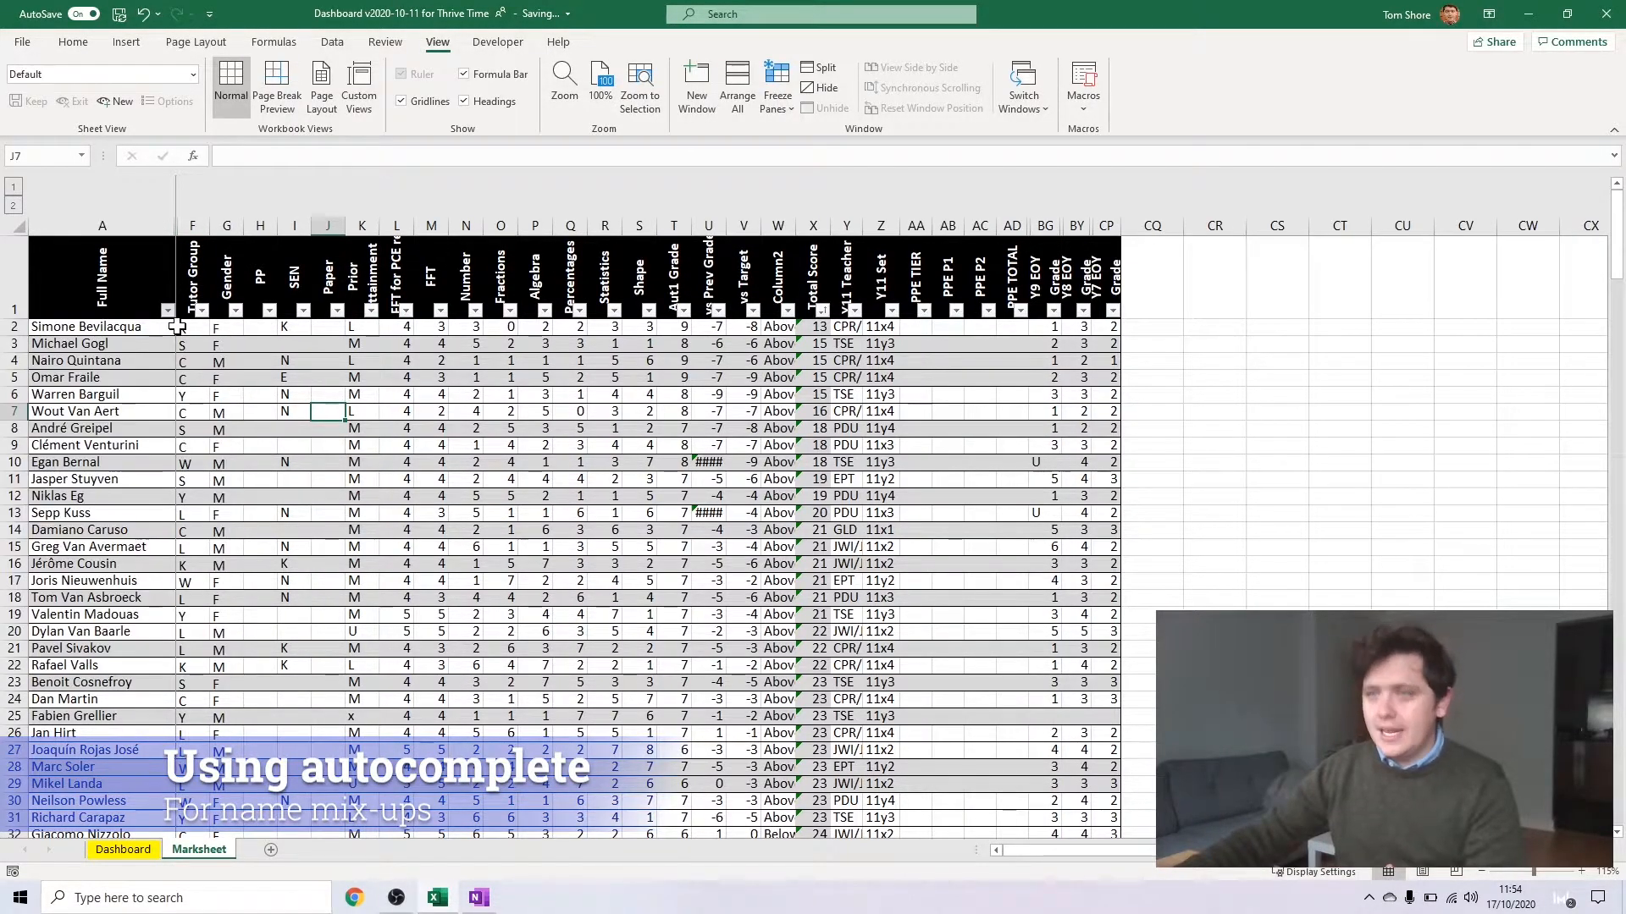
{"action": "left_click", "coordinate": [227, 733]}
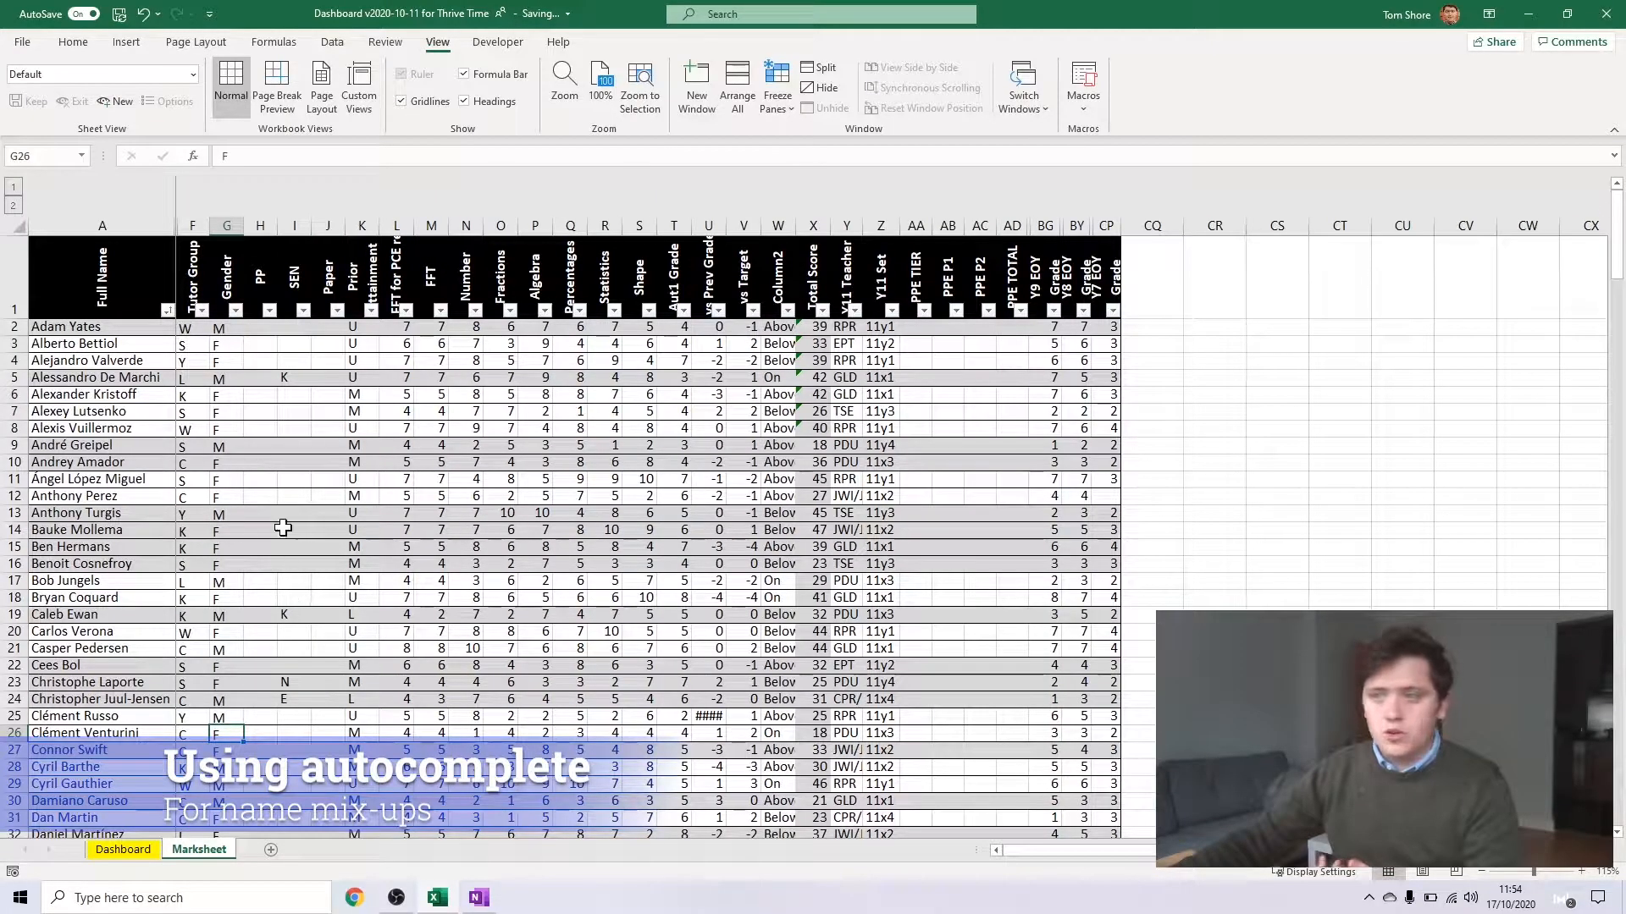
{"action": "left_click", "coordinate": [115, 682]}
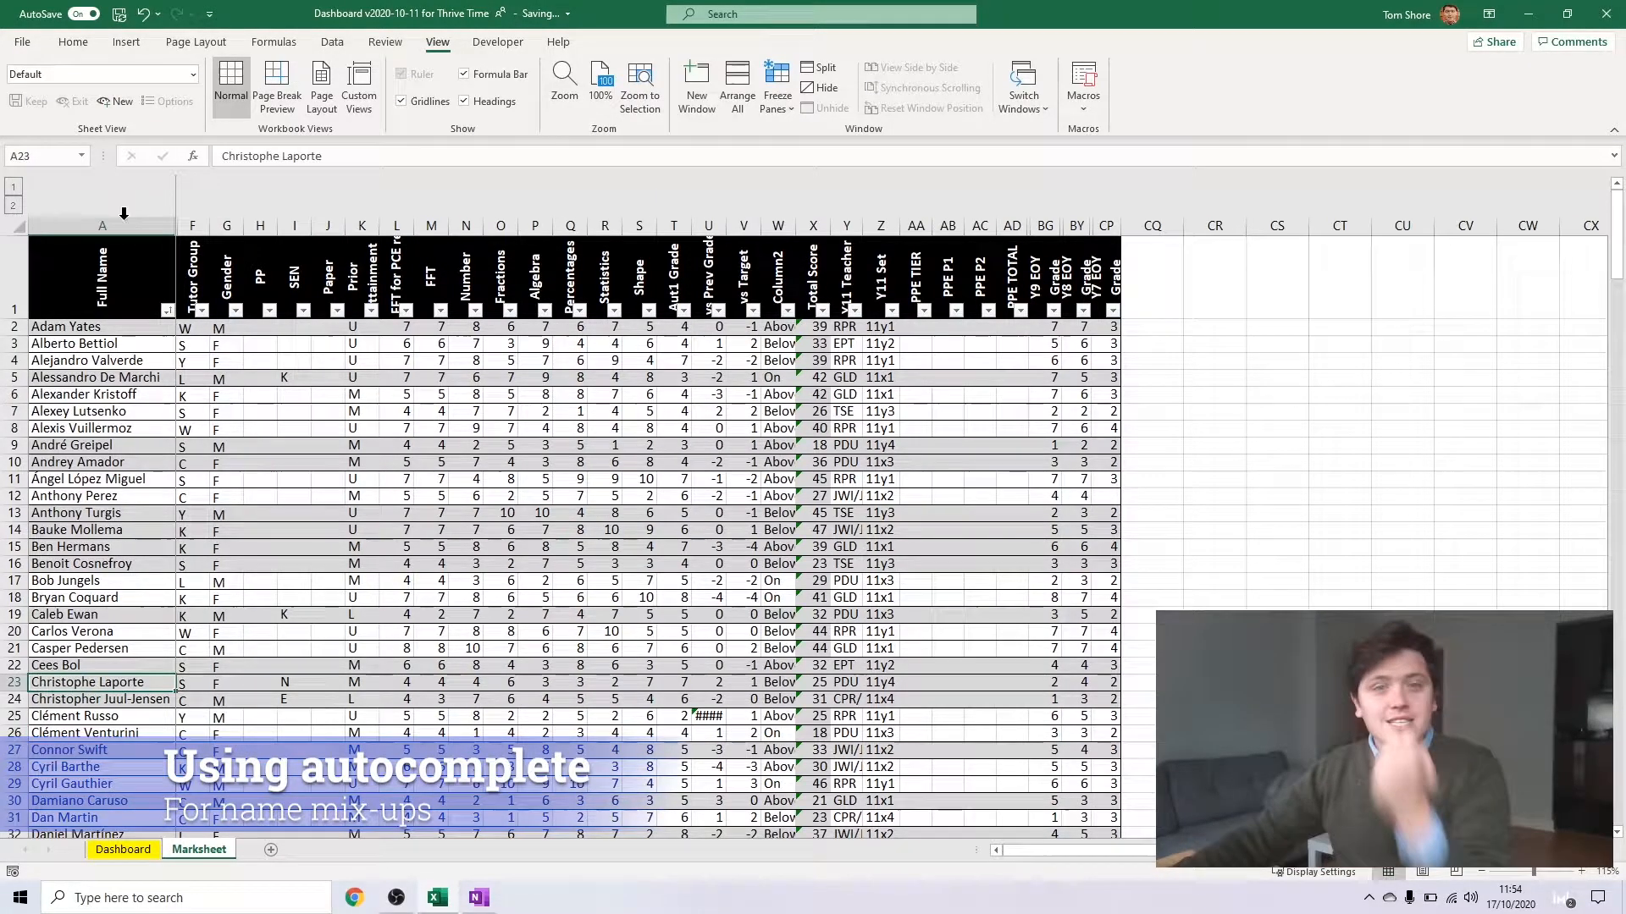
Insert a new column before Tutor Group and give it the heading First name
{"action": "left_click", "coordinate": [190, 223]}
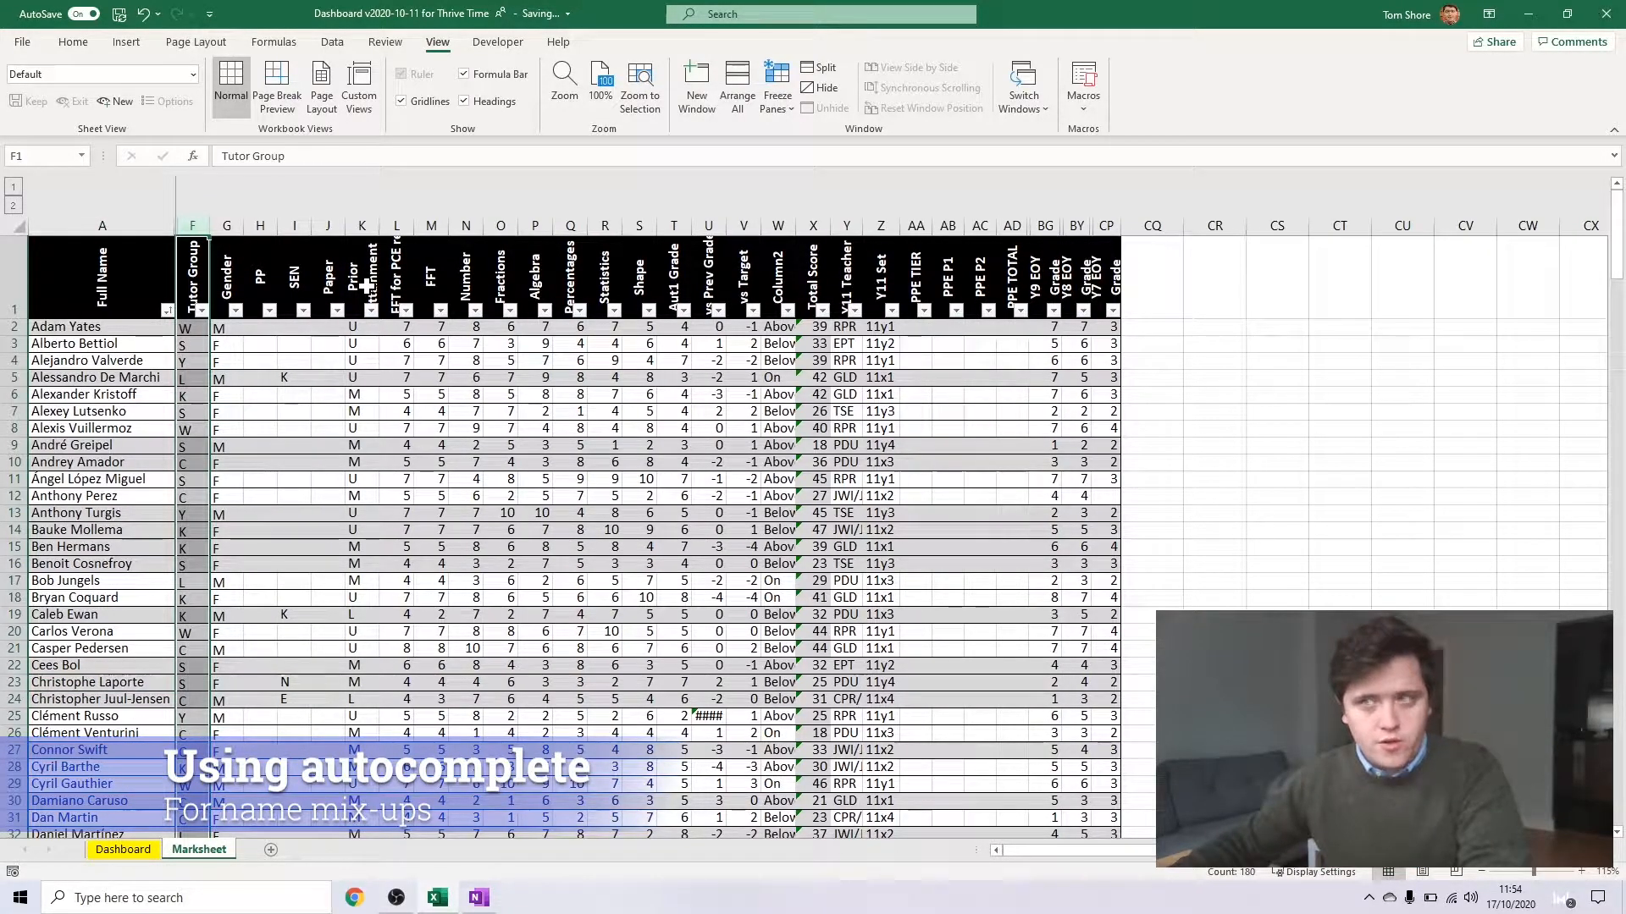
{"action": "right_click", "coordinate": [198, 227]}
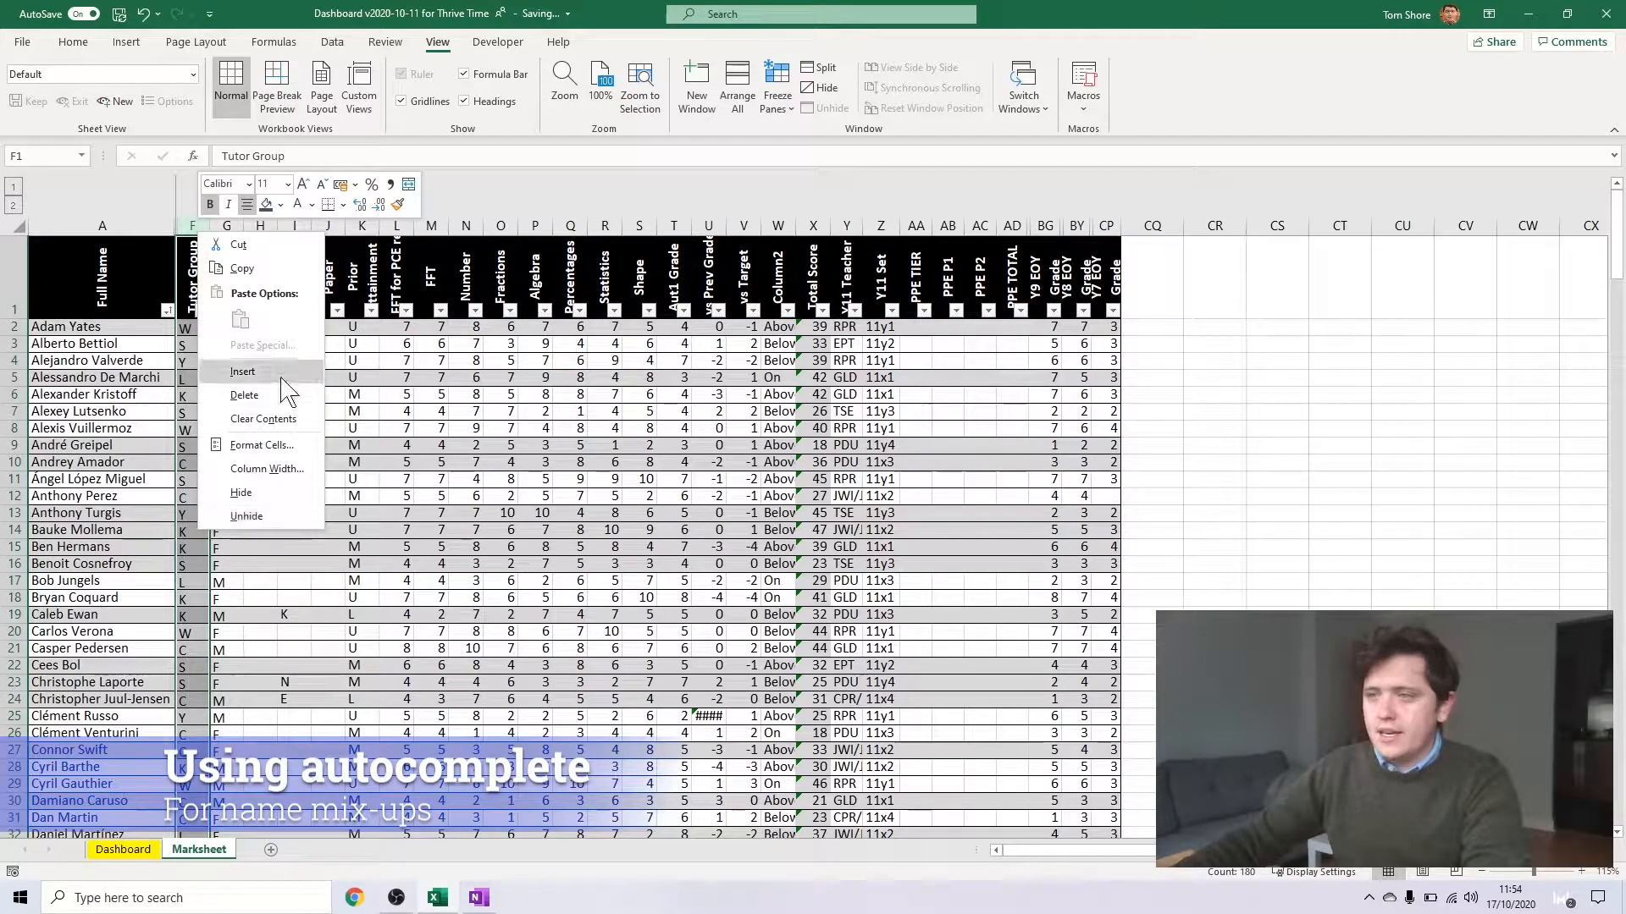
{"action": "key", "text": "Escape"}
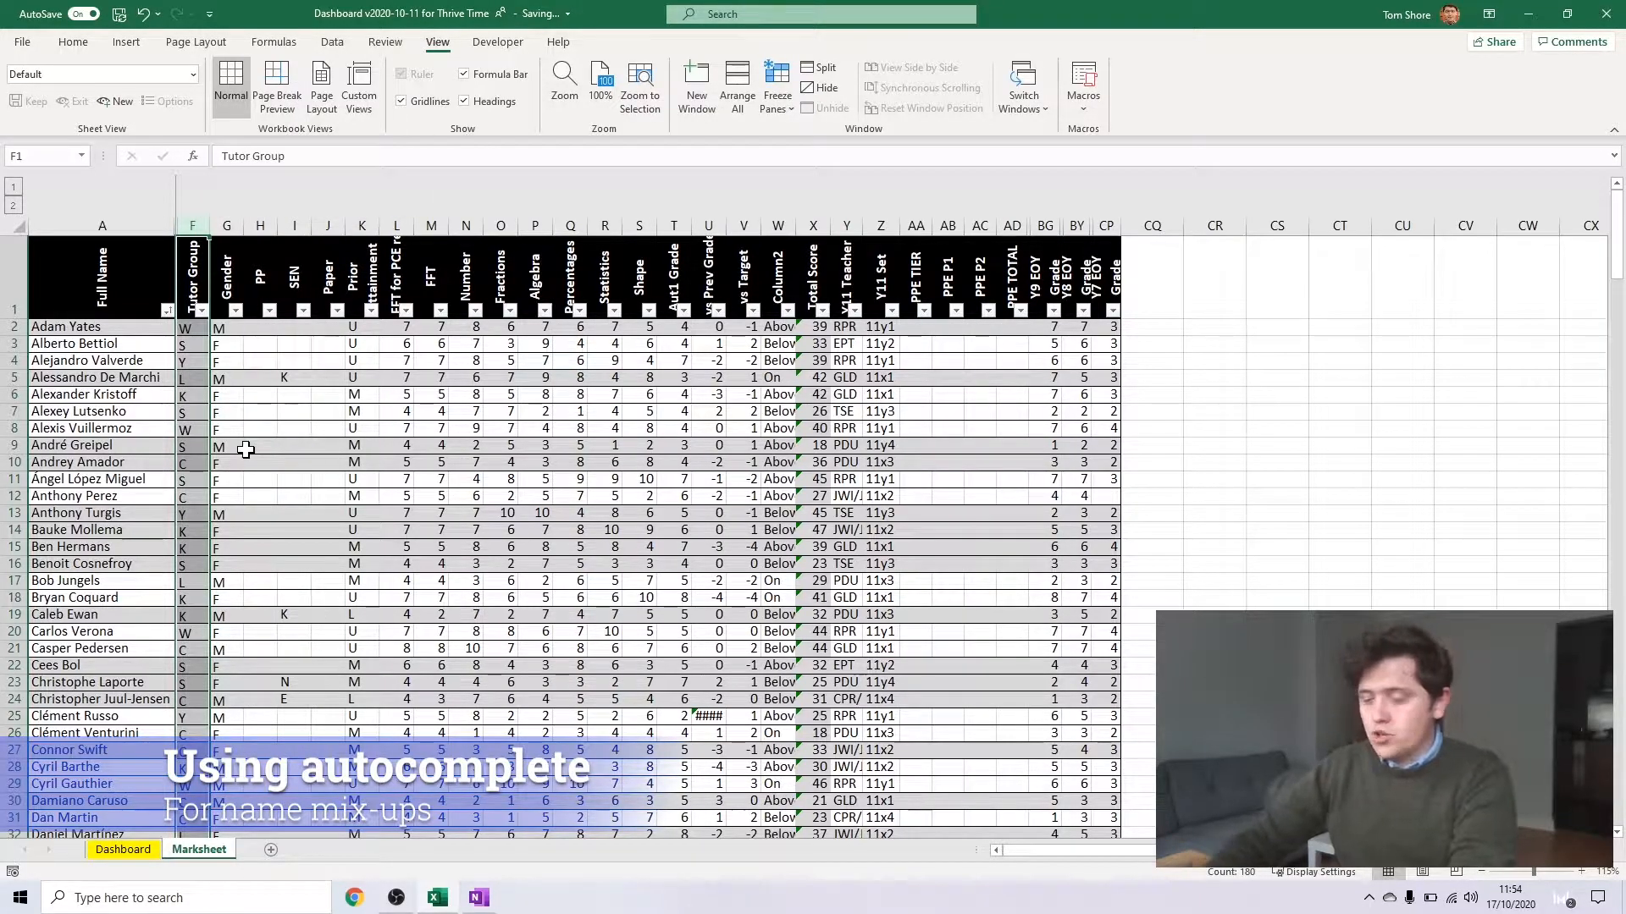
{"action": "key", "text": "ctrl+shift+plus"}
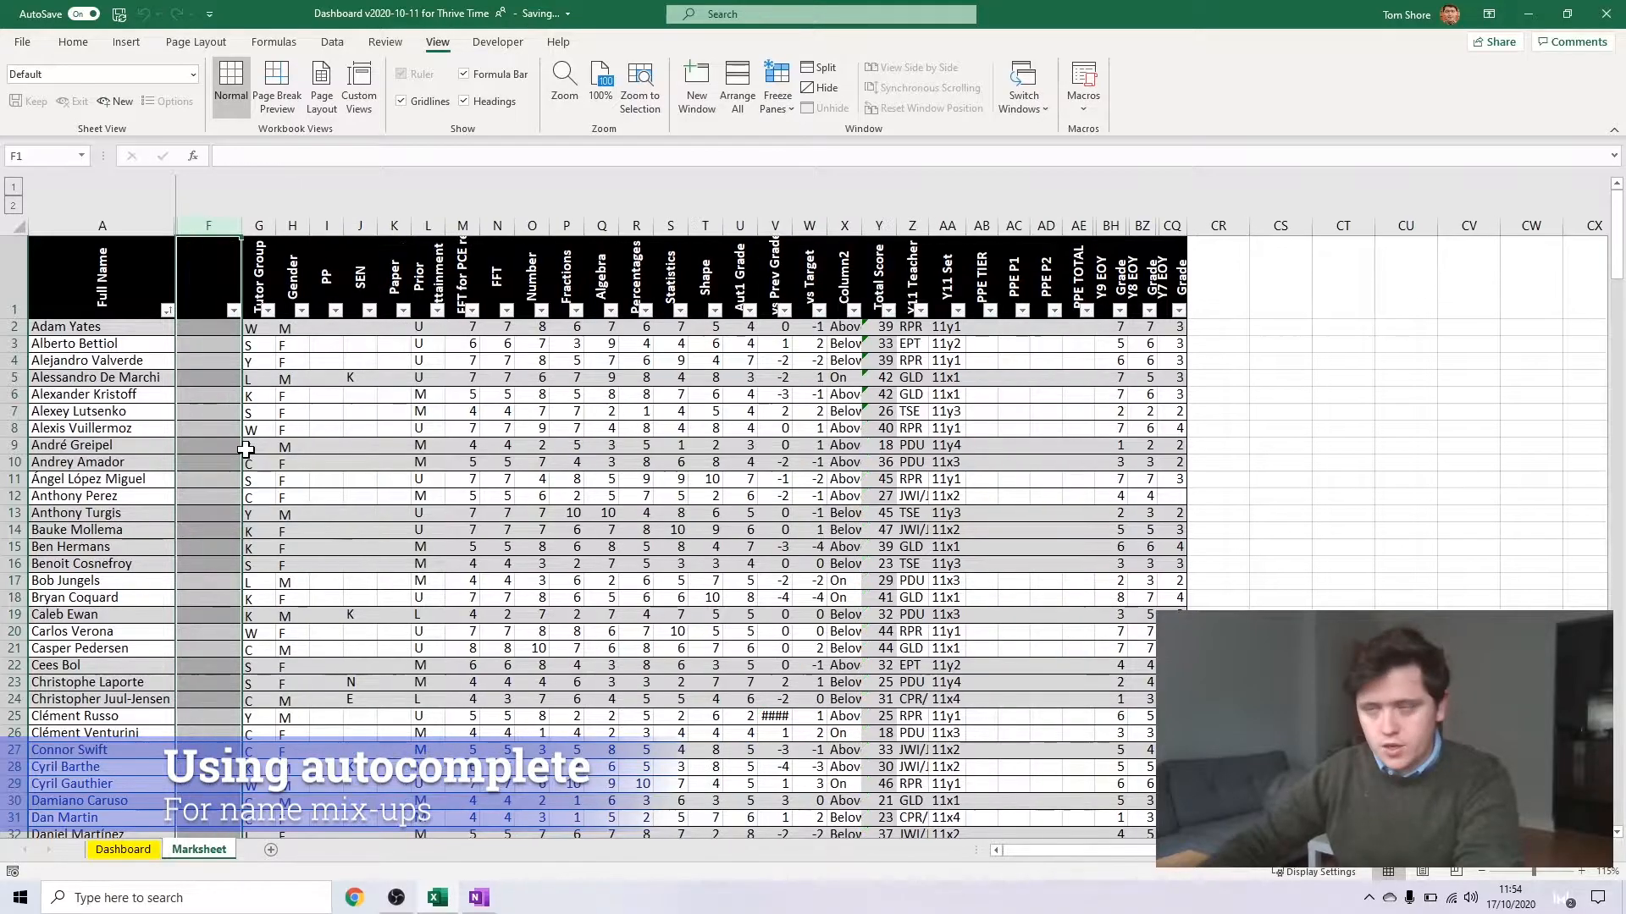
{"action": "left_click", "coordinate": [193, 274]}
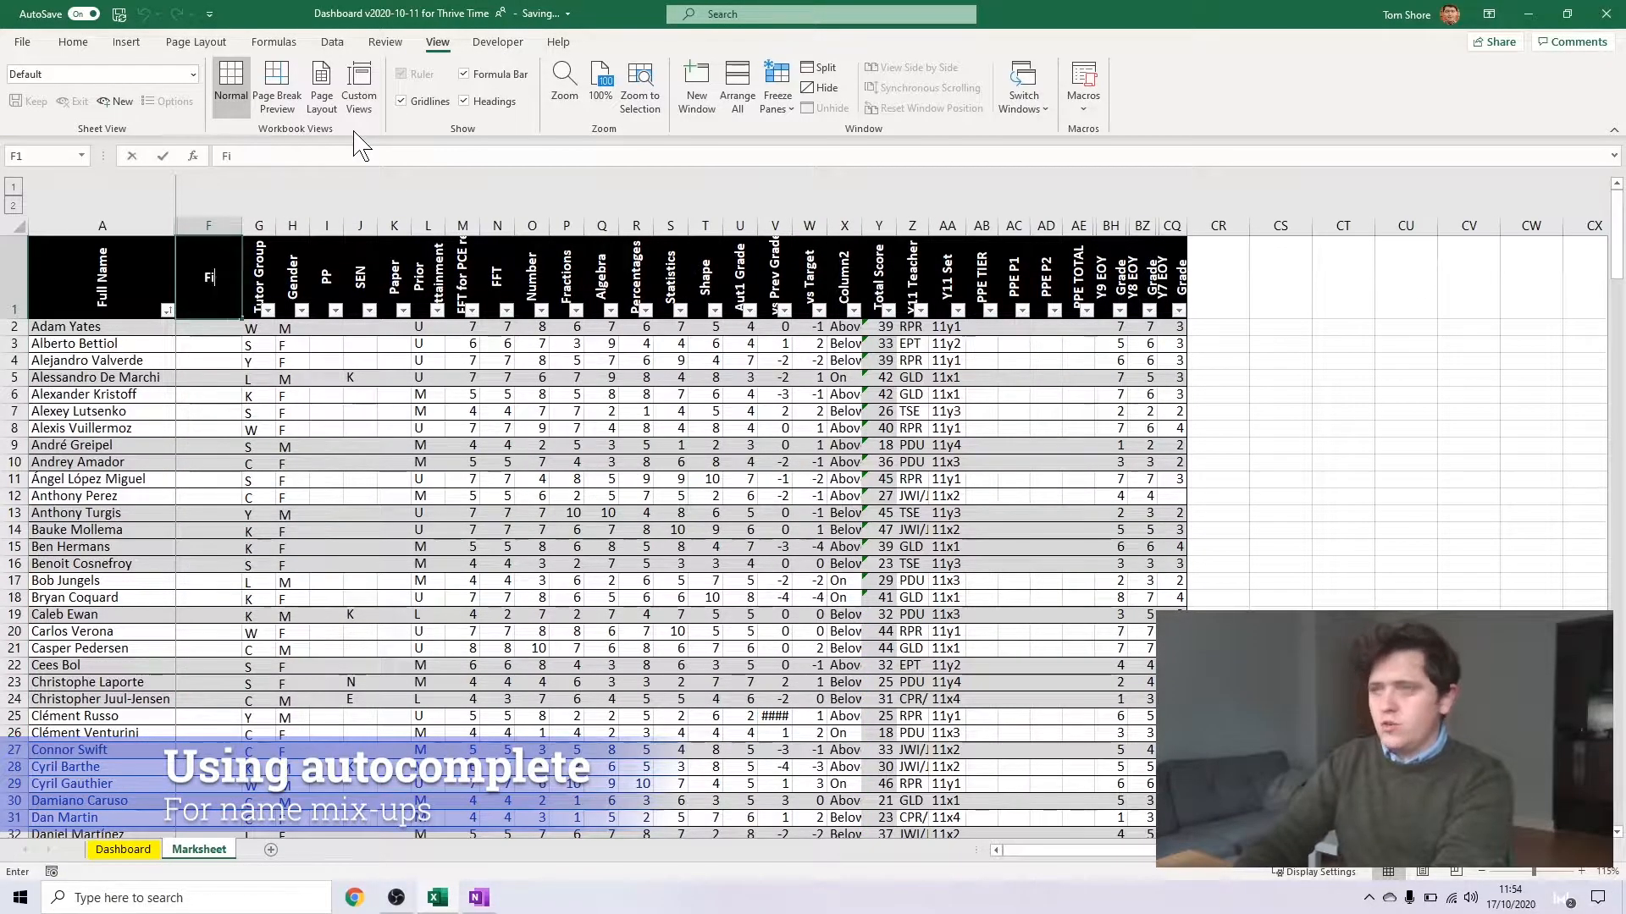
{"action": "type", "text": "First name"}
{"action": "key", "text": "Return"}
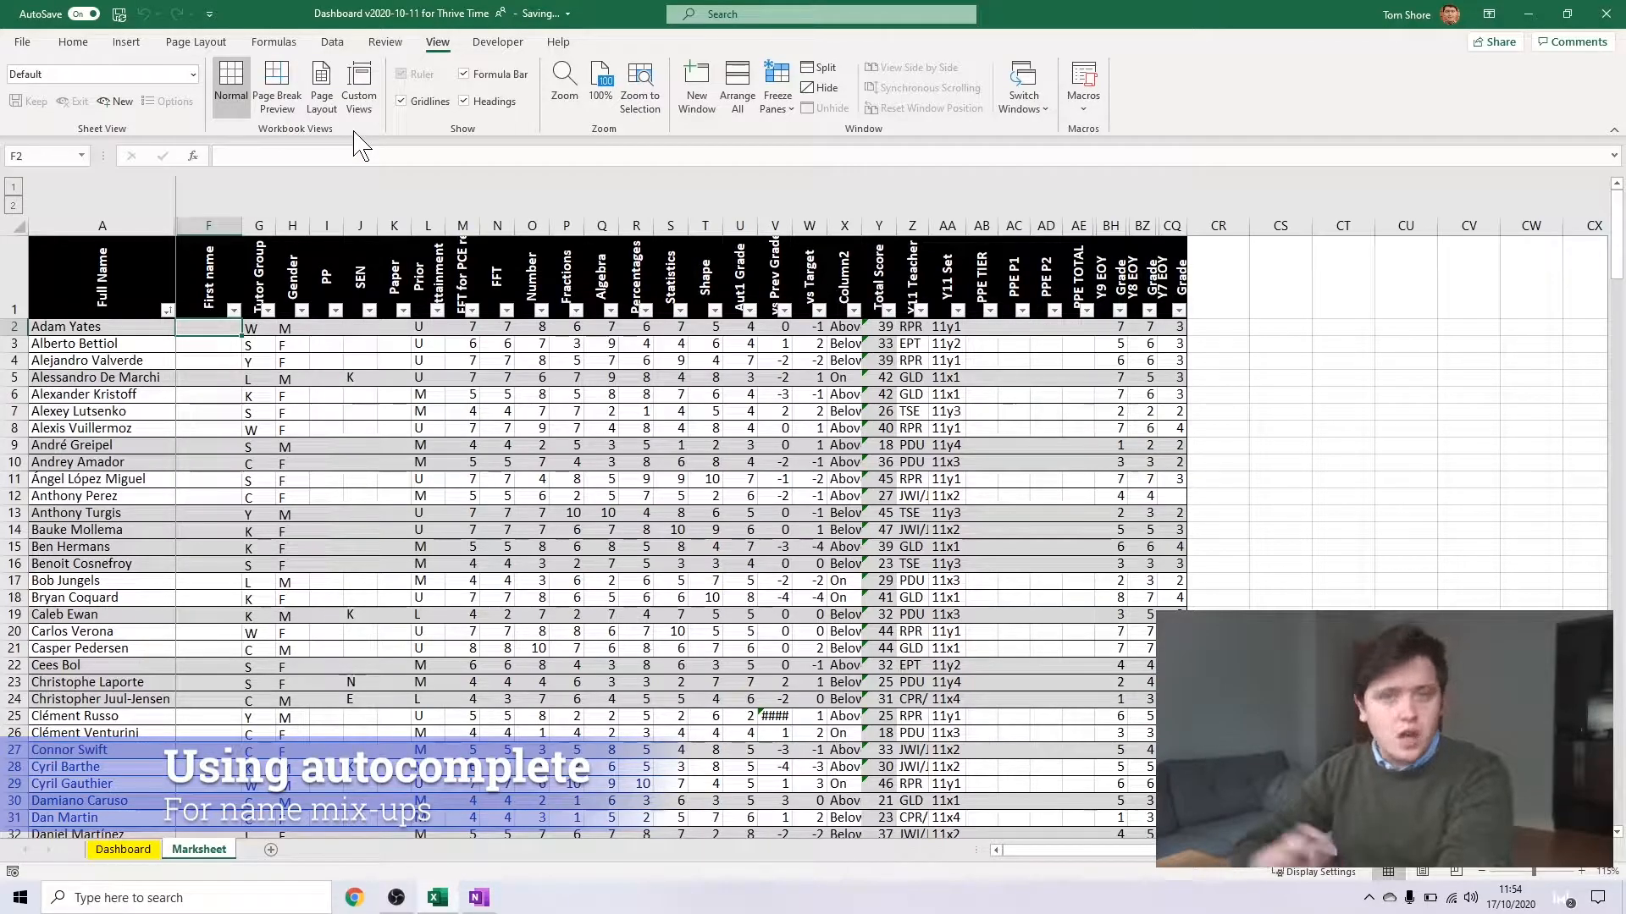
Enter the first two students' first names in F2 and F3, and autocomplete the rest of the First name column from that pattern
{"action": "type", "text": "Adam"}
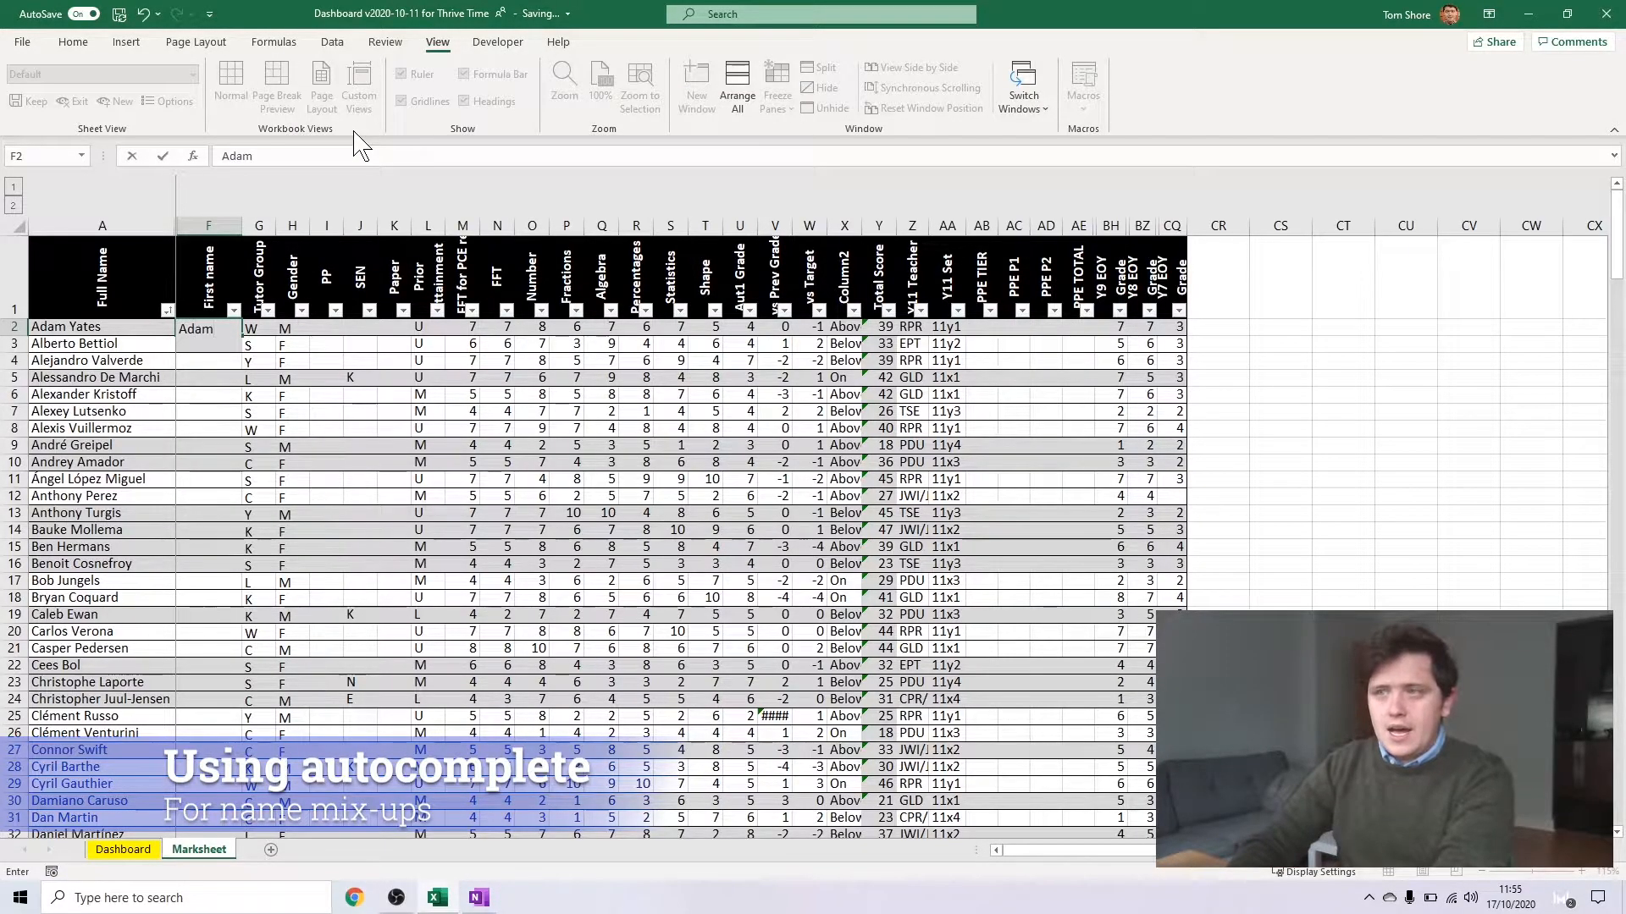
{"action": "key", "text": "Return"}
{"action": "type", "text": "Alberto"}
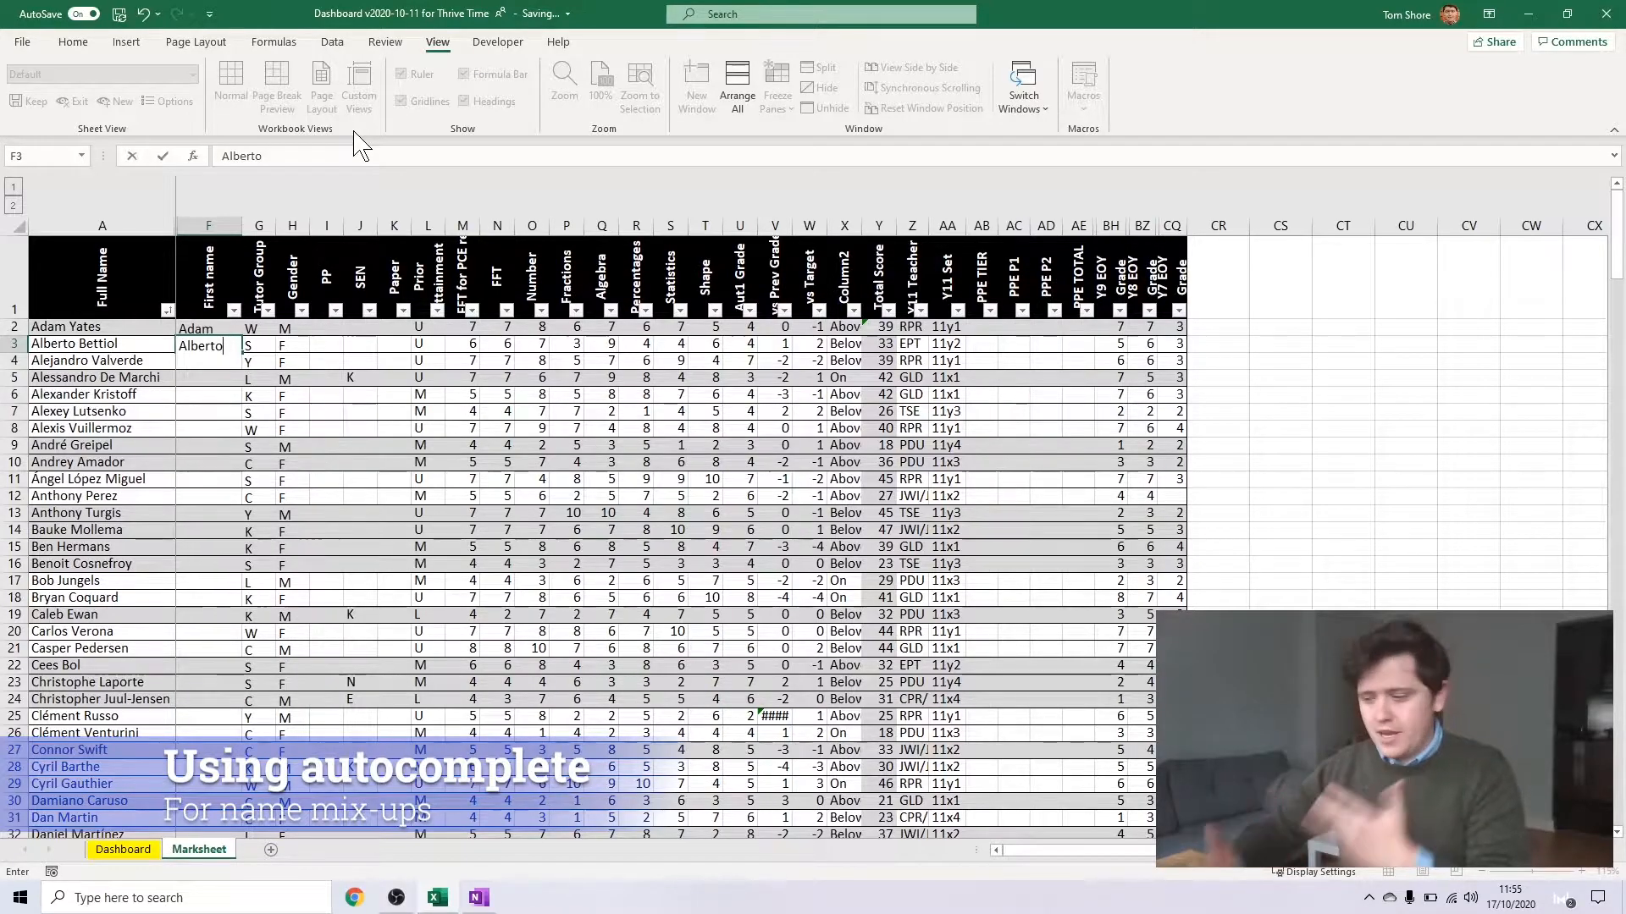
{"action": "key", "text": "Return"}
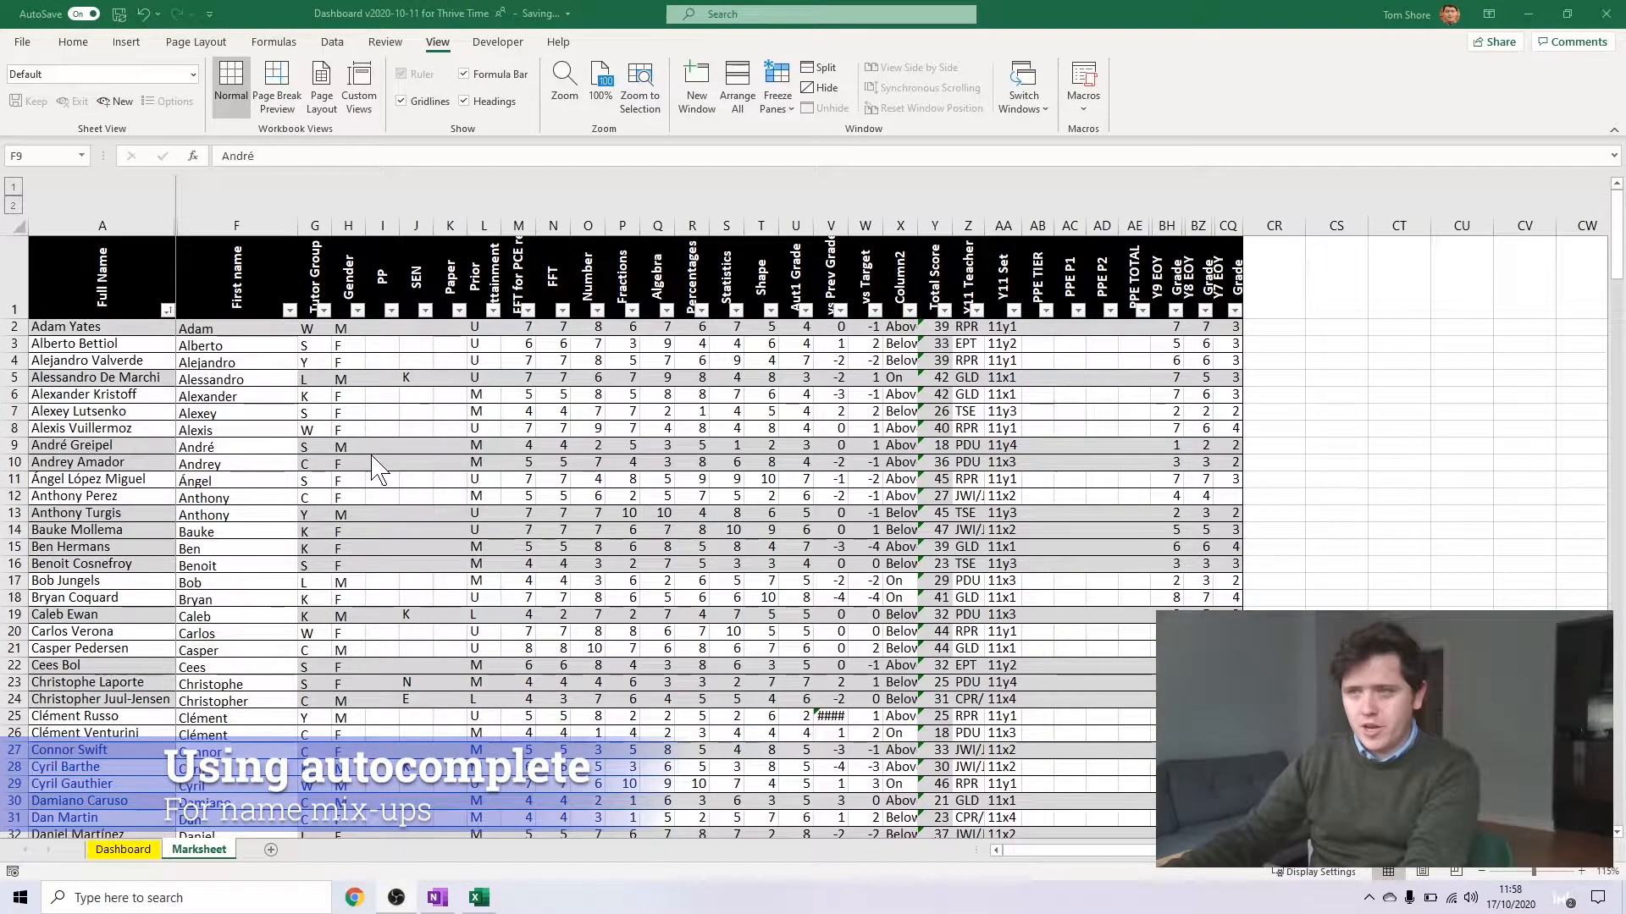
{"action": "left_click", "coordinate": [238, 362]}
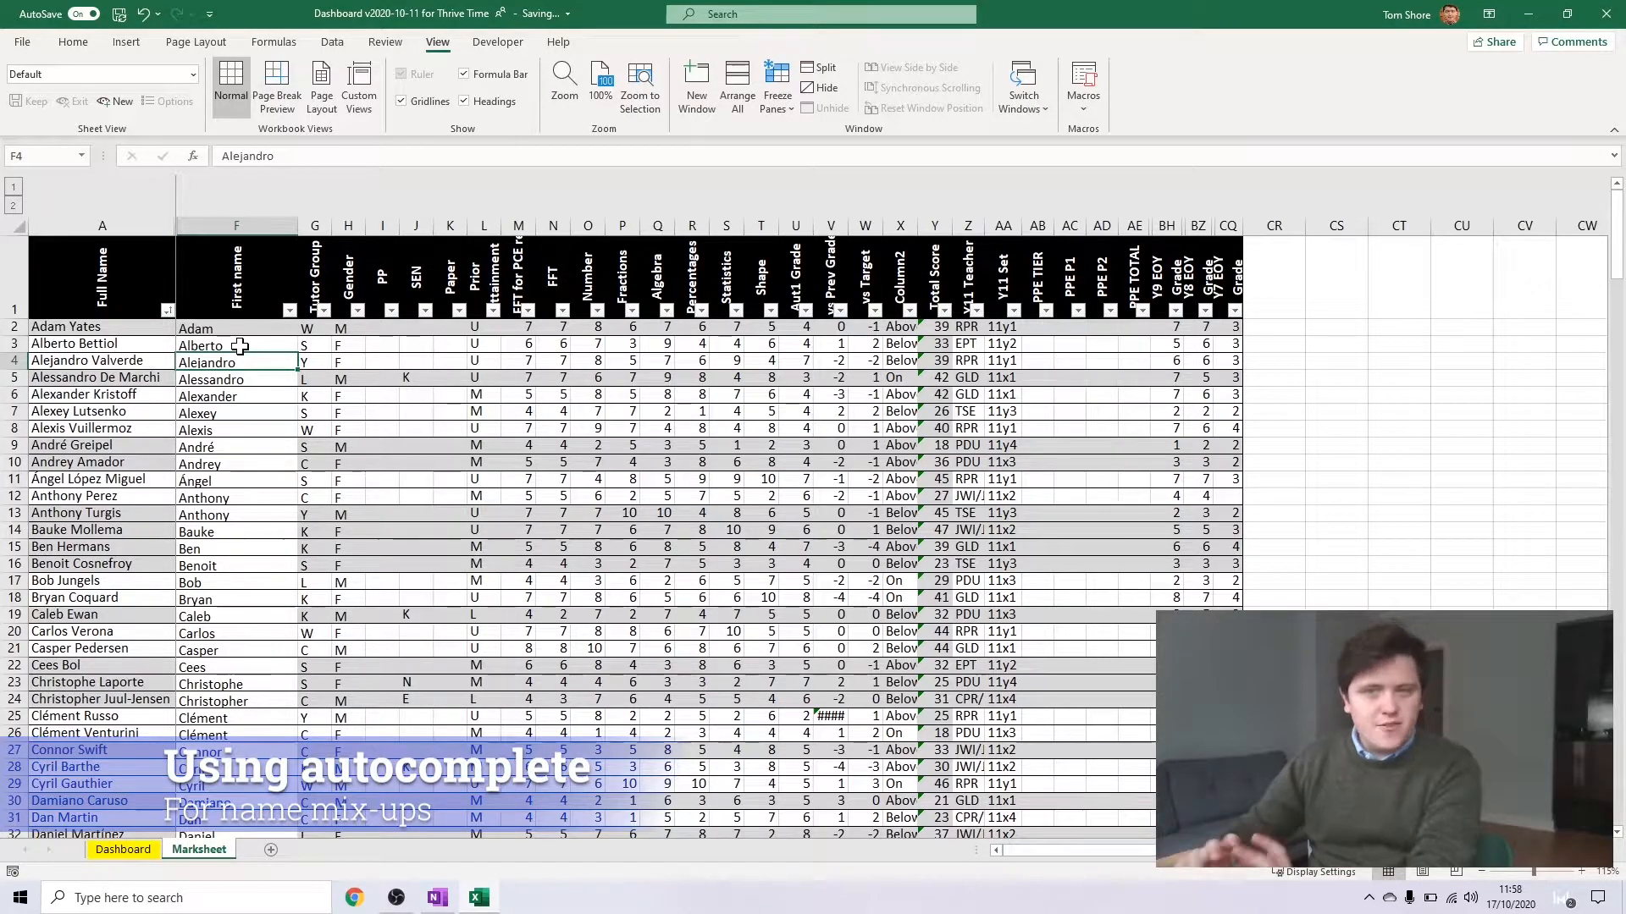
Add the surnames to the first two entries in the First name column so Flash Fill extends the full-name pattern down the list
{"action": "double_click", "coordinate": [246, 329]}
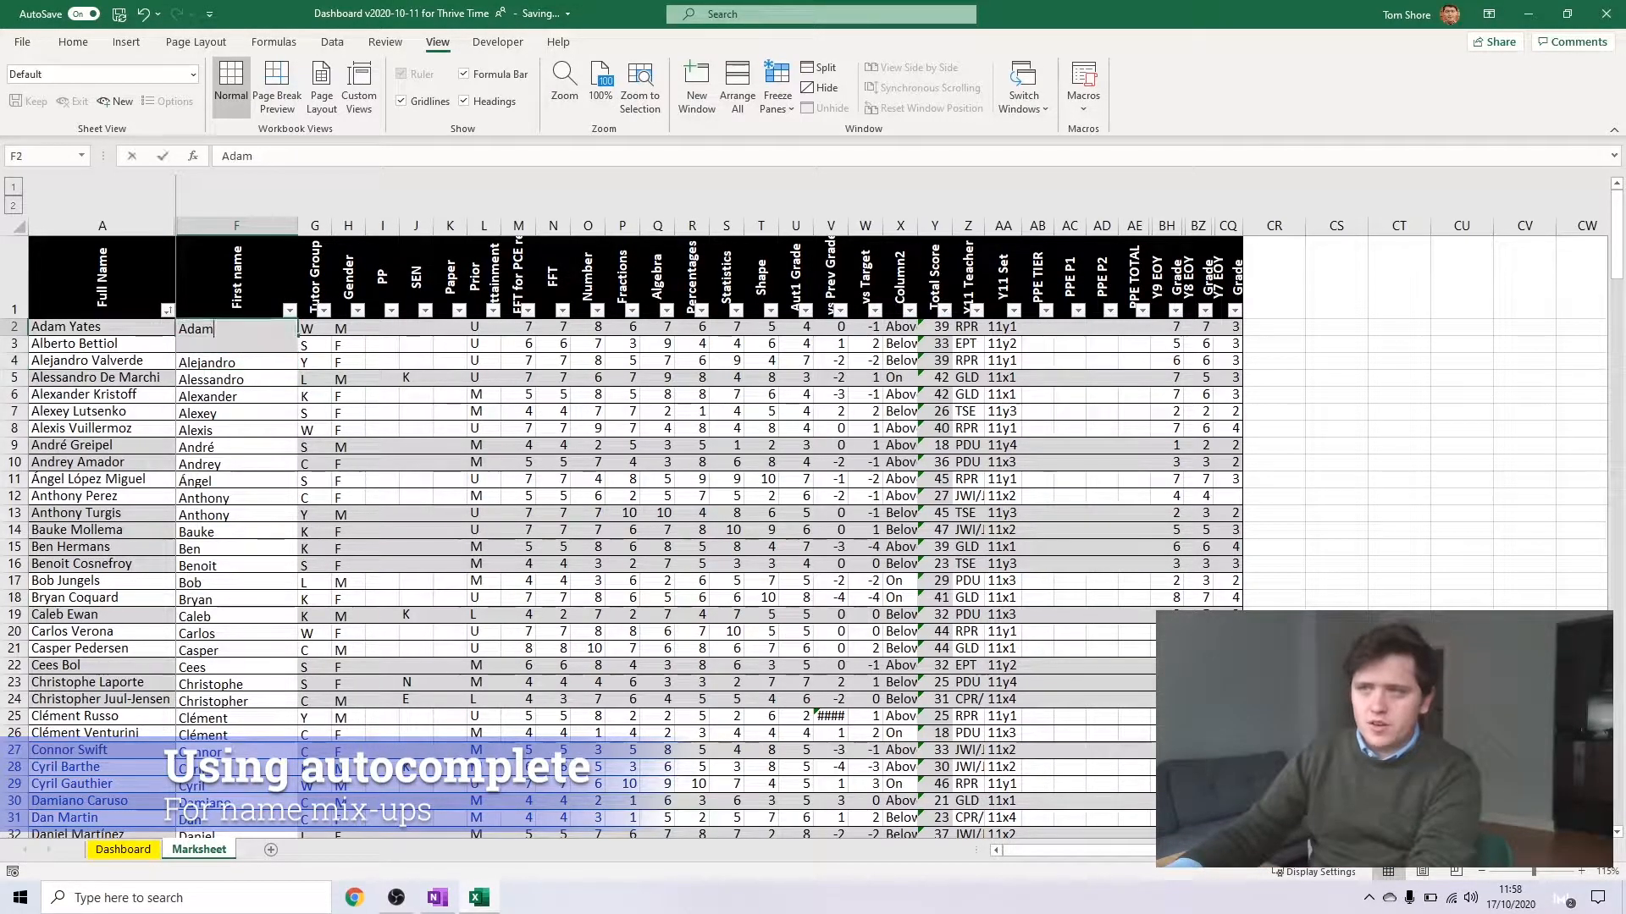
{"action": "type", "text": "Yates"}
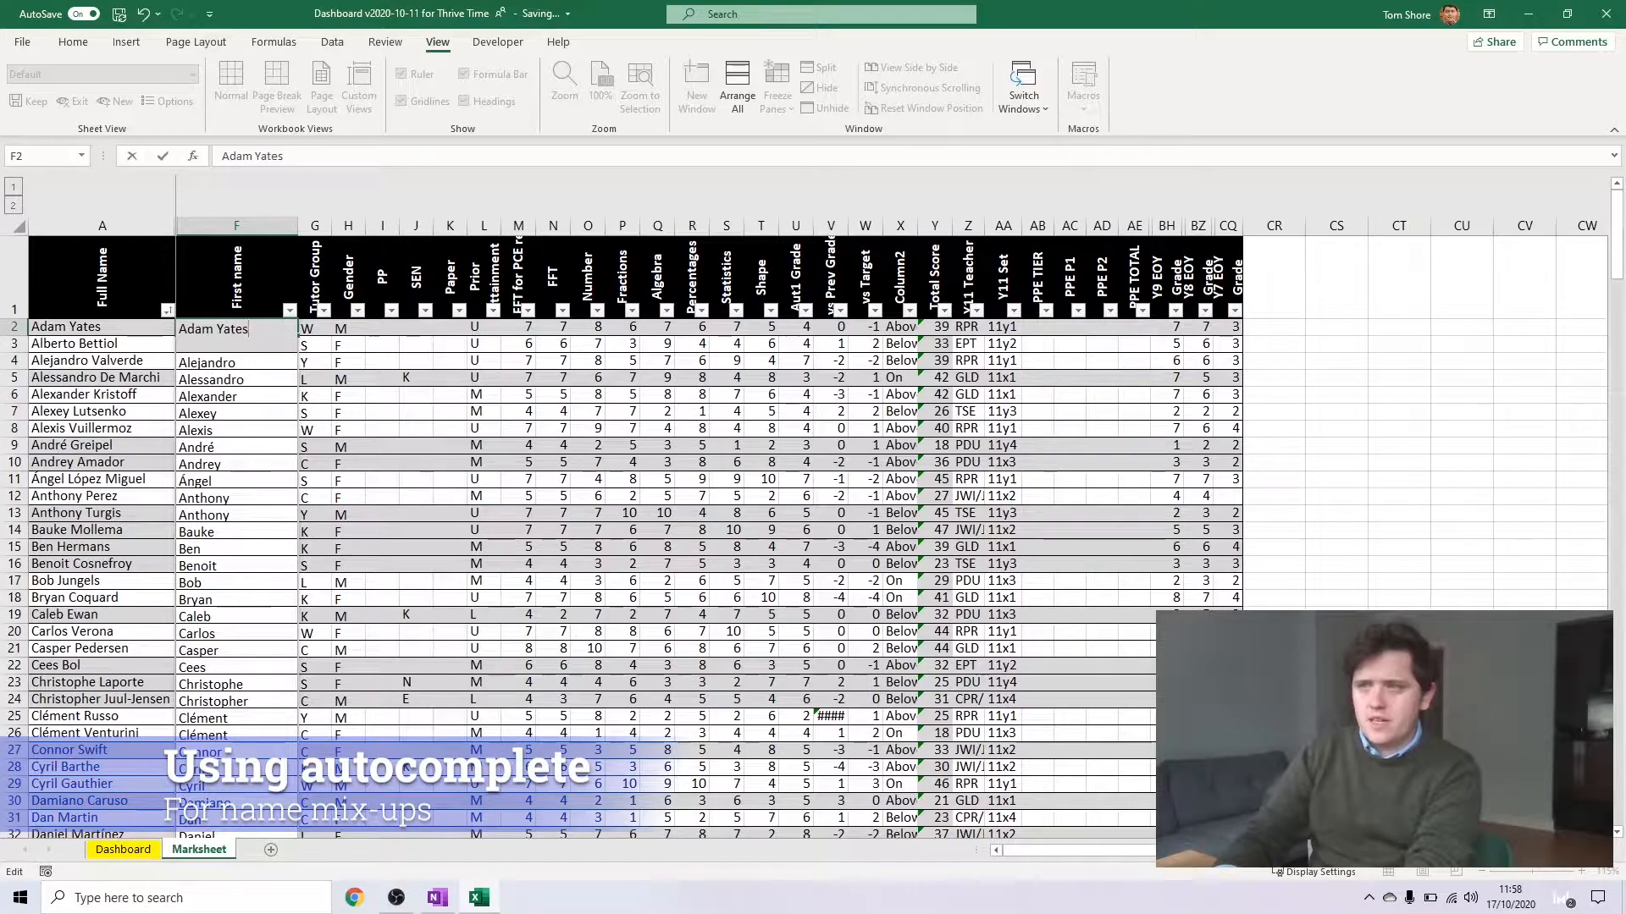
{"action": "key", "text": "Return"}
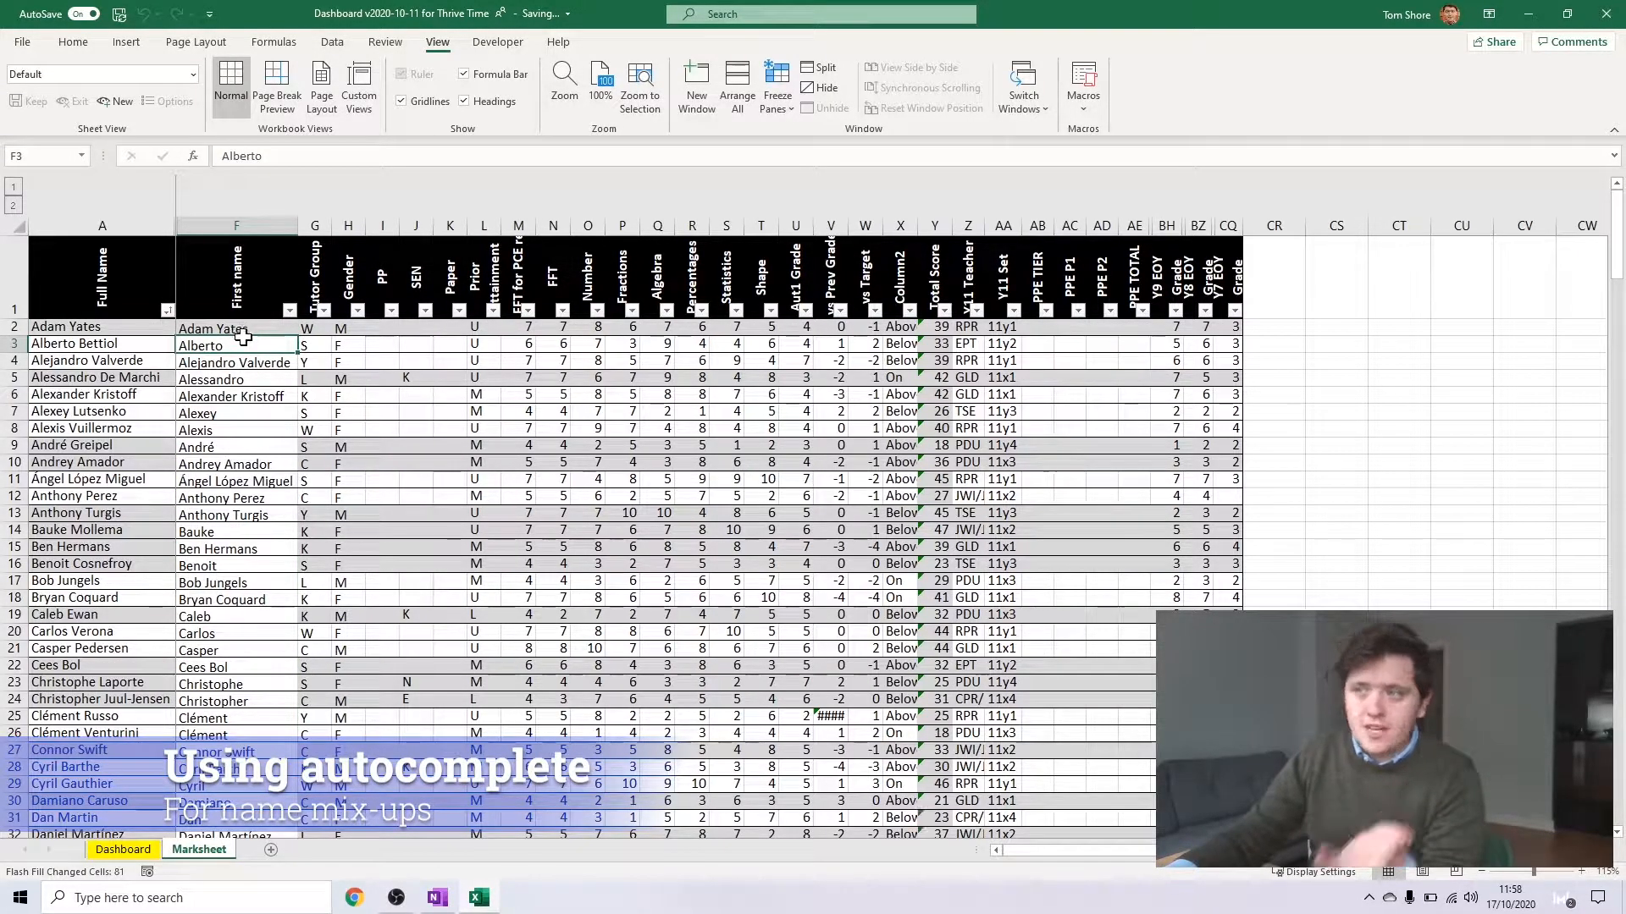
{"action": "double_click", "coordinate": [242, 347]}
{"action": "type", "text": "Bettiol"}
{"action": "key", "text": "Return"}
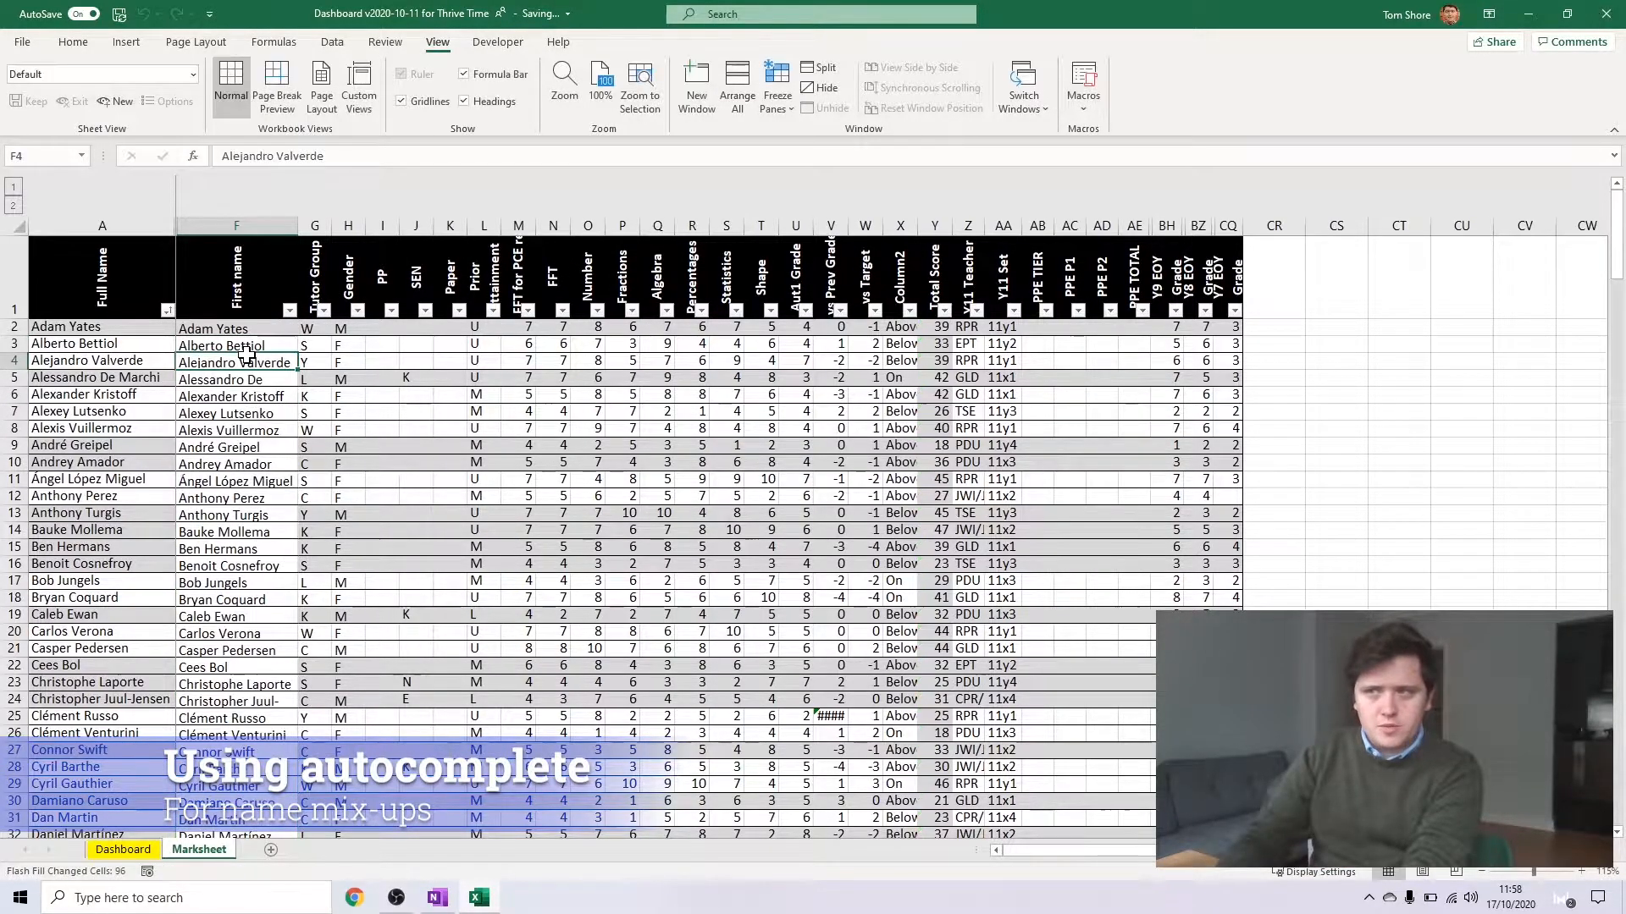
Widen the First name column to fit its contents and look through the autocompleted names
{"action": "key", "text": "Return"}
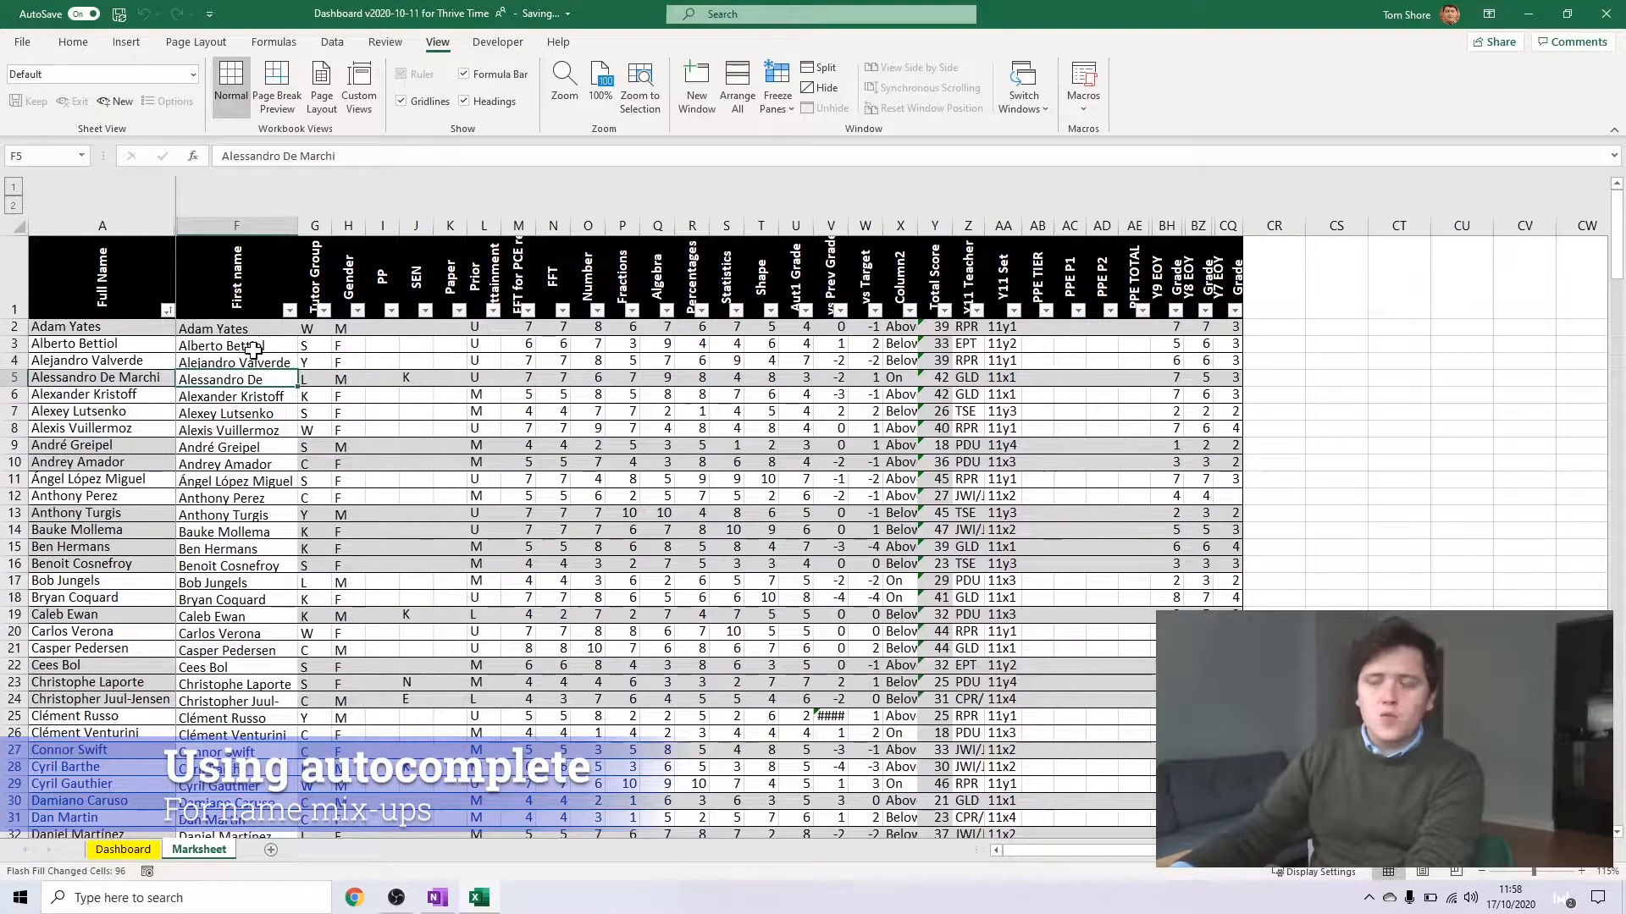
{"action": "key", "text": "Return"}
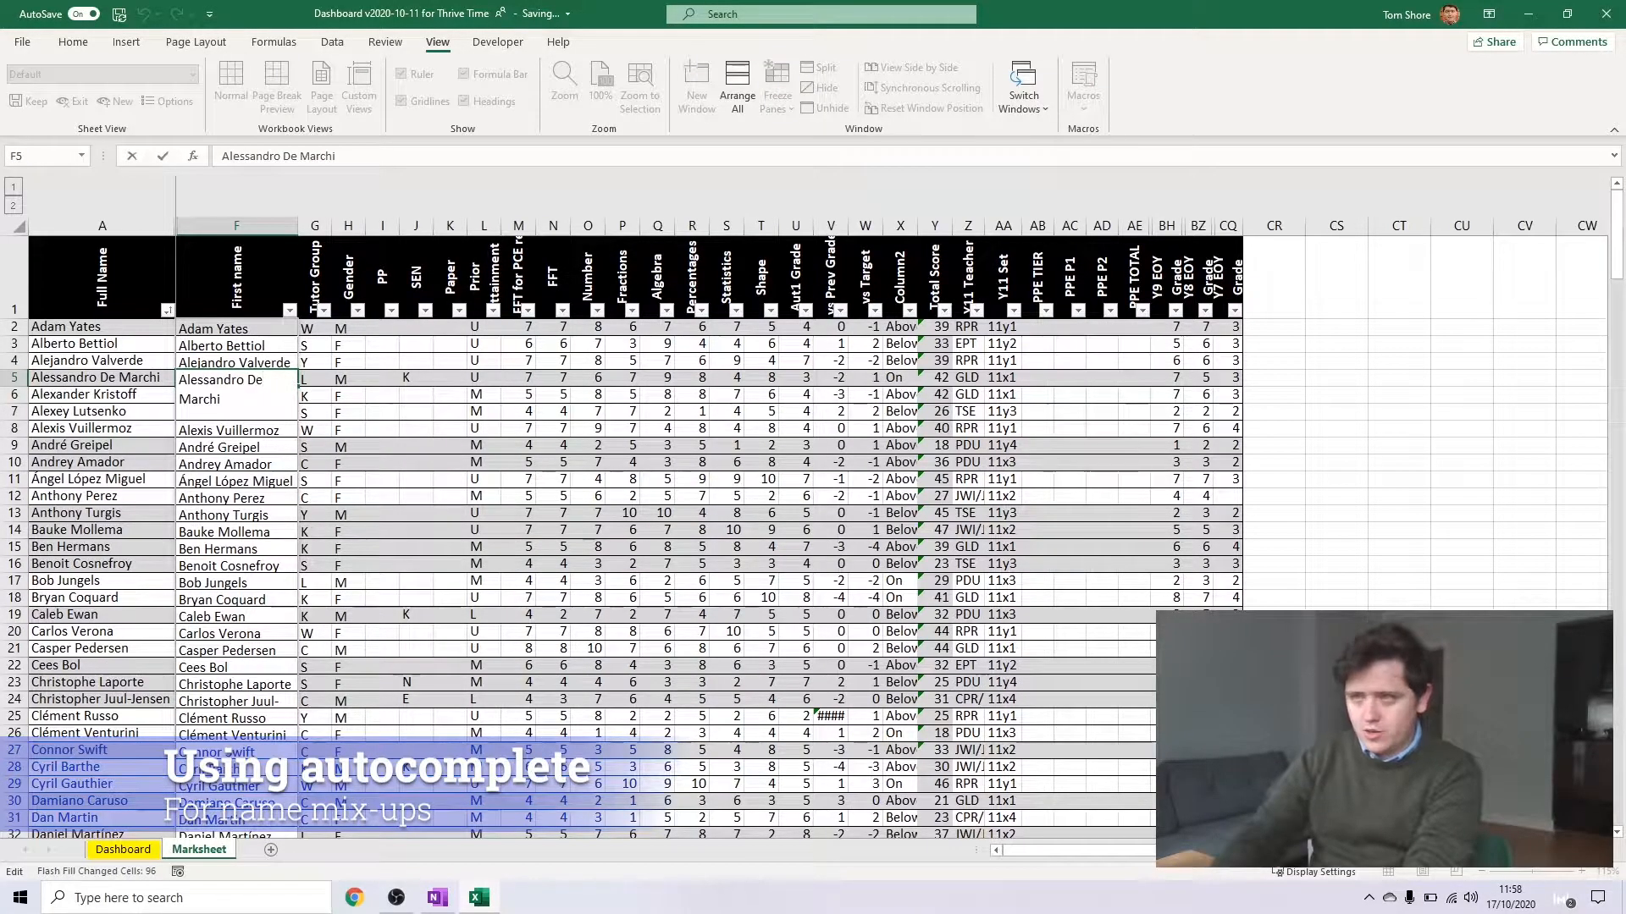
{"action": "double_click", "coordinate": [303, 221]}
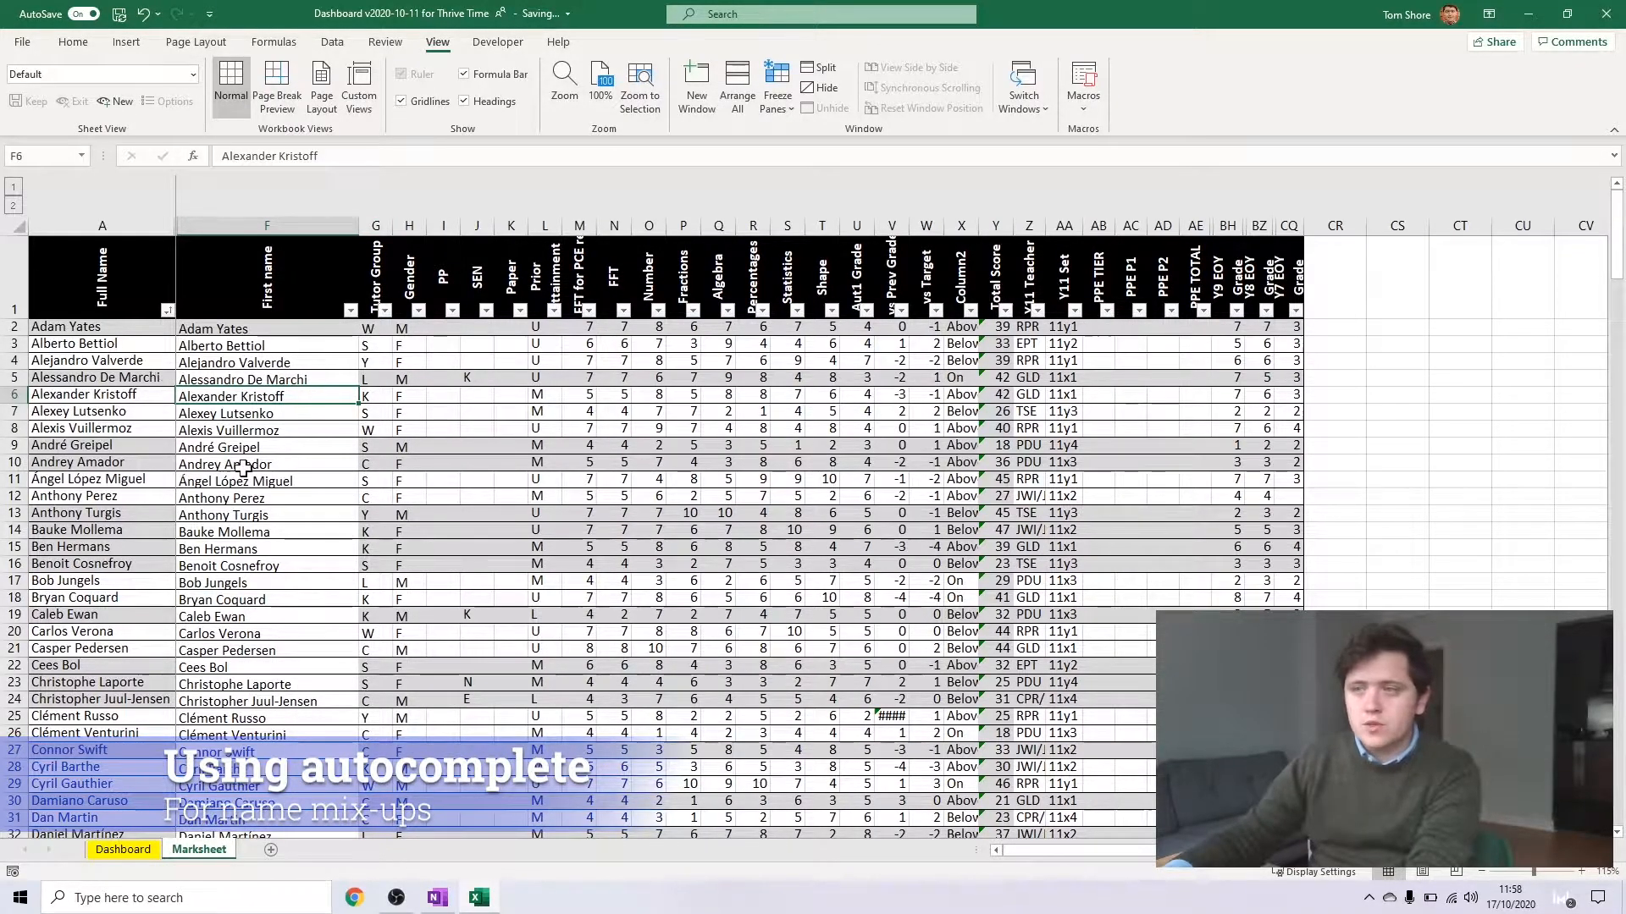
{"action": "scroll", "coordinate": [321, 479], "scroll_direction": "down", "scroll_amount": 1}
{"action": "scroll", "coordinate": [325, 470], "scroll_direction": "down", "scroll_amount": 1}
{"action": "left_click", "coordinate": [302, 532]}
{"action": "scroll", "coordinate": [316, 468], "scroll_direction": "down", "scroll_amount": 2}
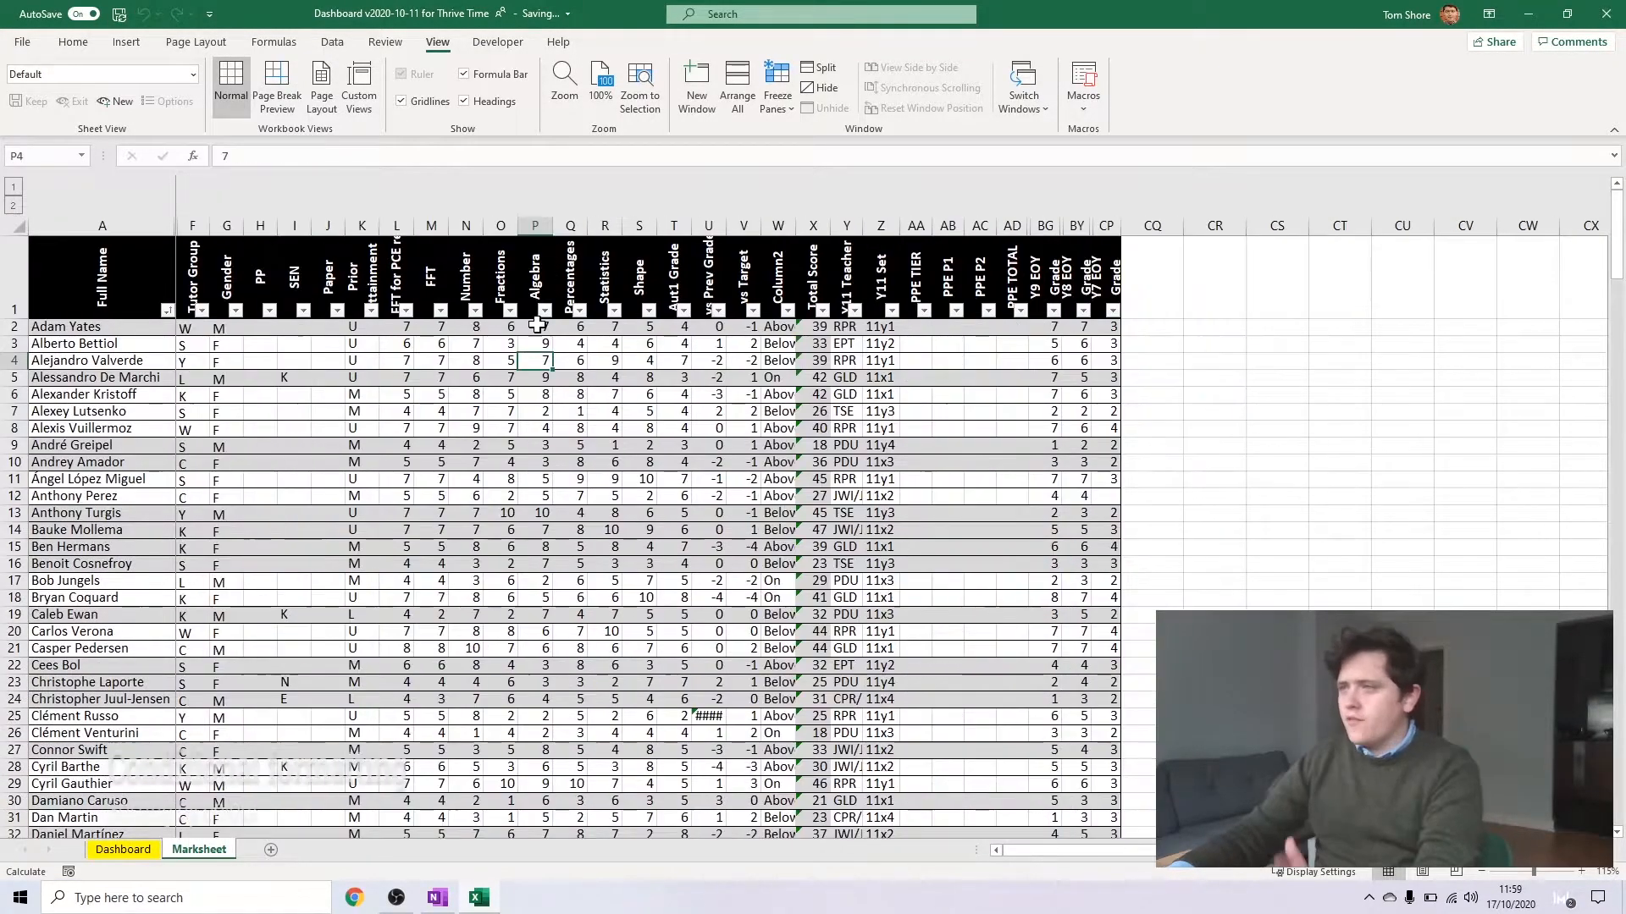
Try selecting a block of marks from Number to Shape, starting at N2 and extending down over the first students
{"action": "left_click", "coordinate": [474, 327]}
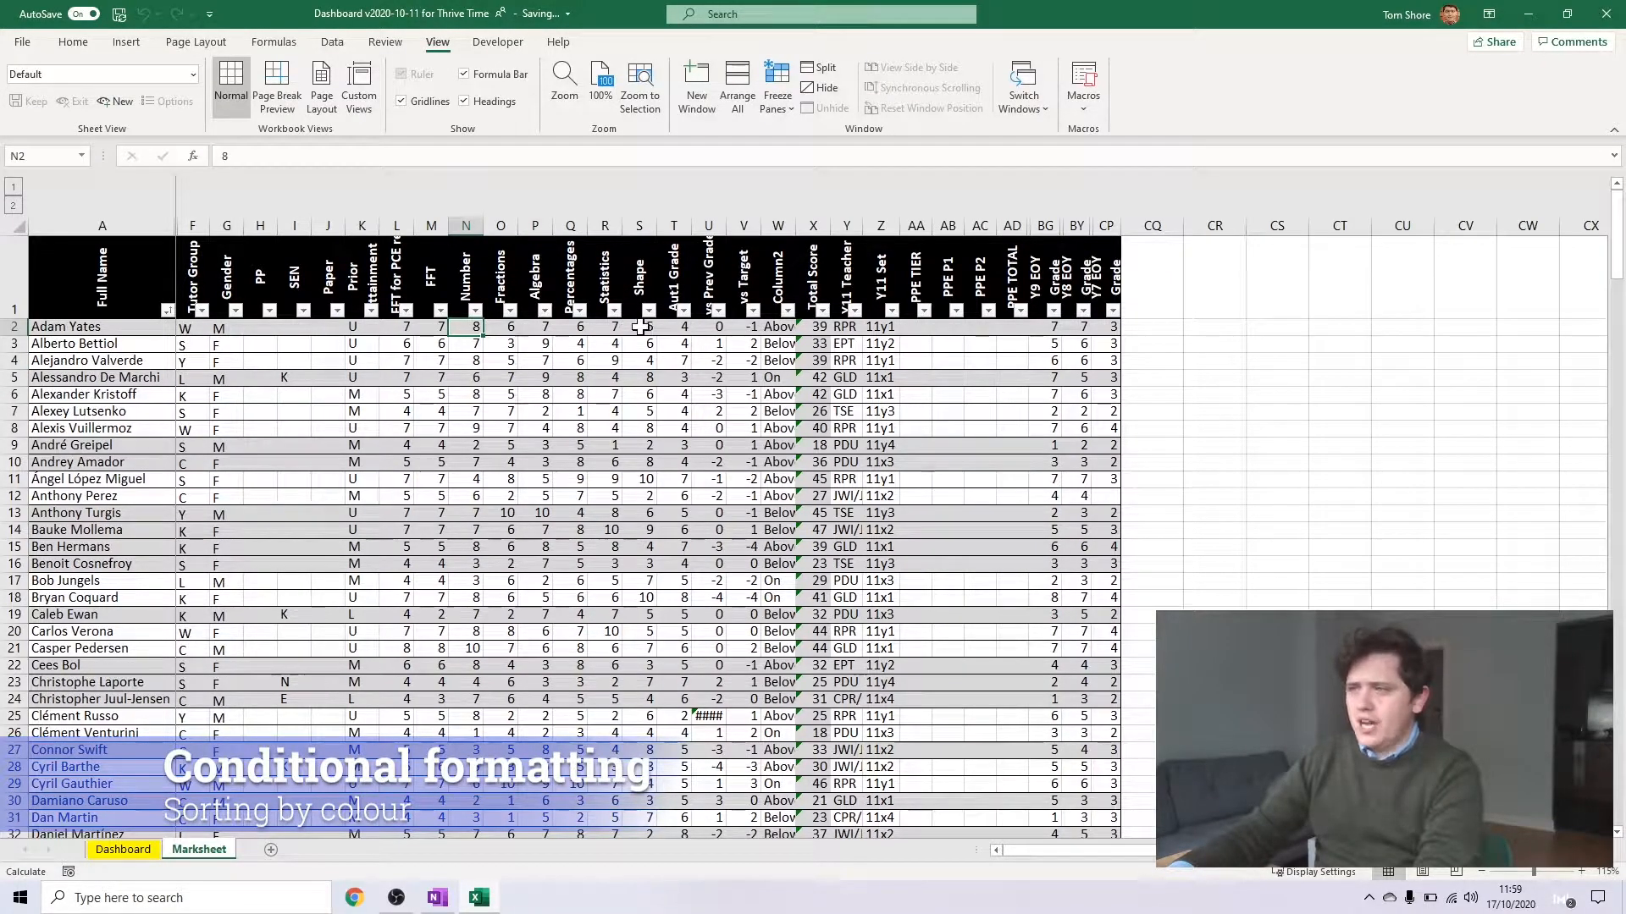
{"action": "left_click_drag", "start_coordinate": [640, 326], "coordinate": [642, 327]}
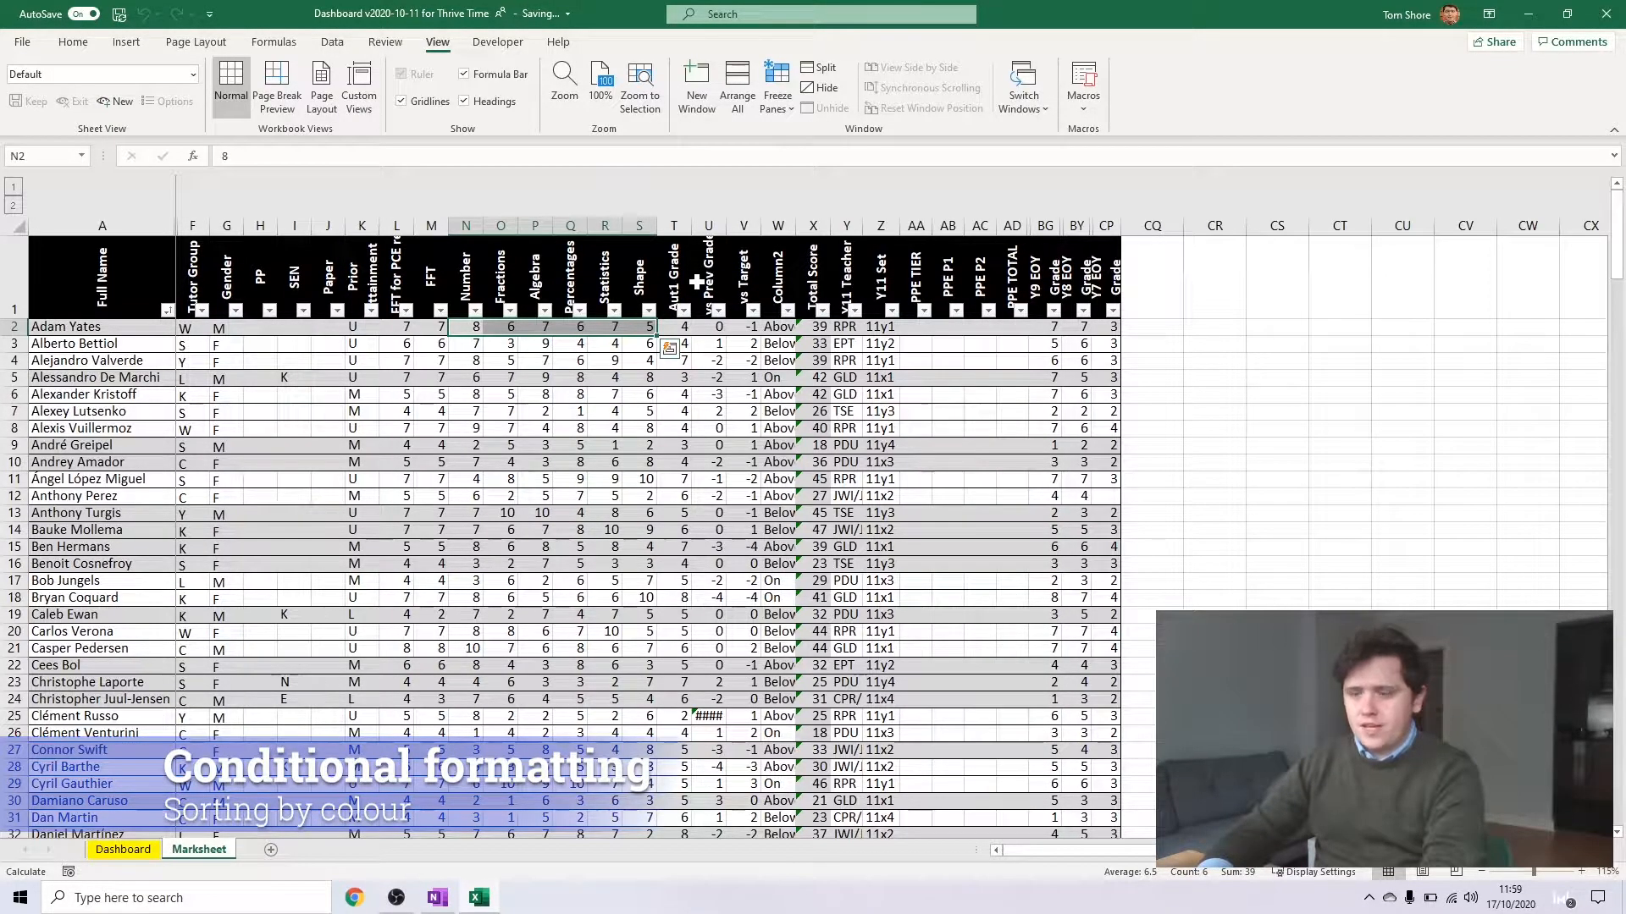
{"action": "left_click", "coordinate": [669, 348]}
{"action": "left_click", "coordinate": [505, 342]}
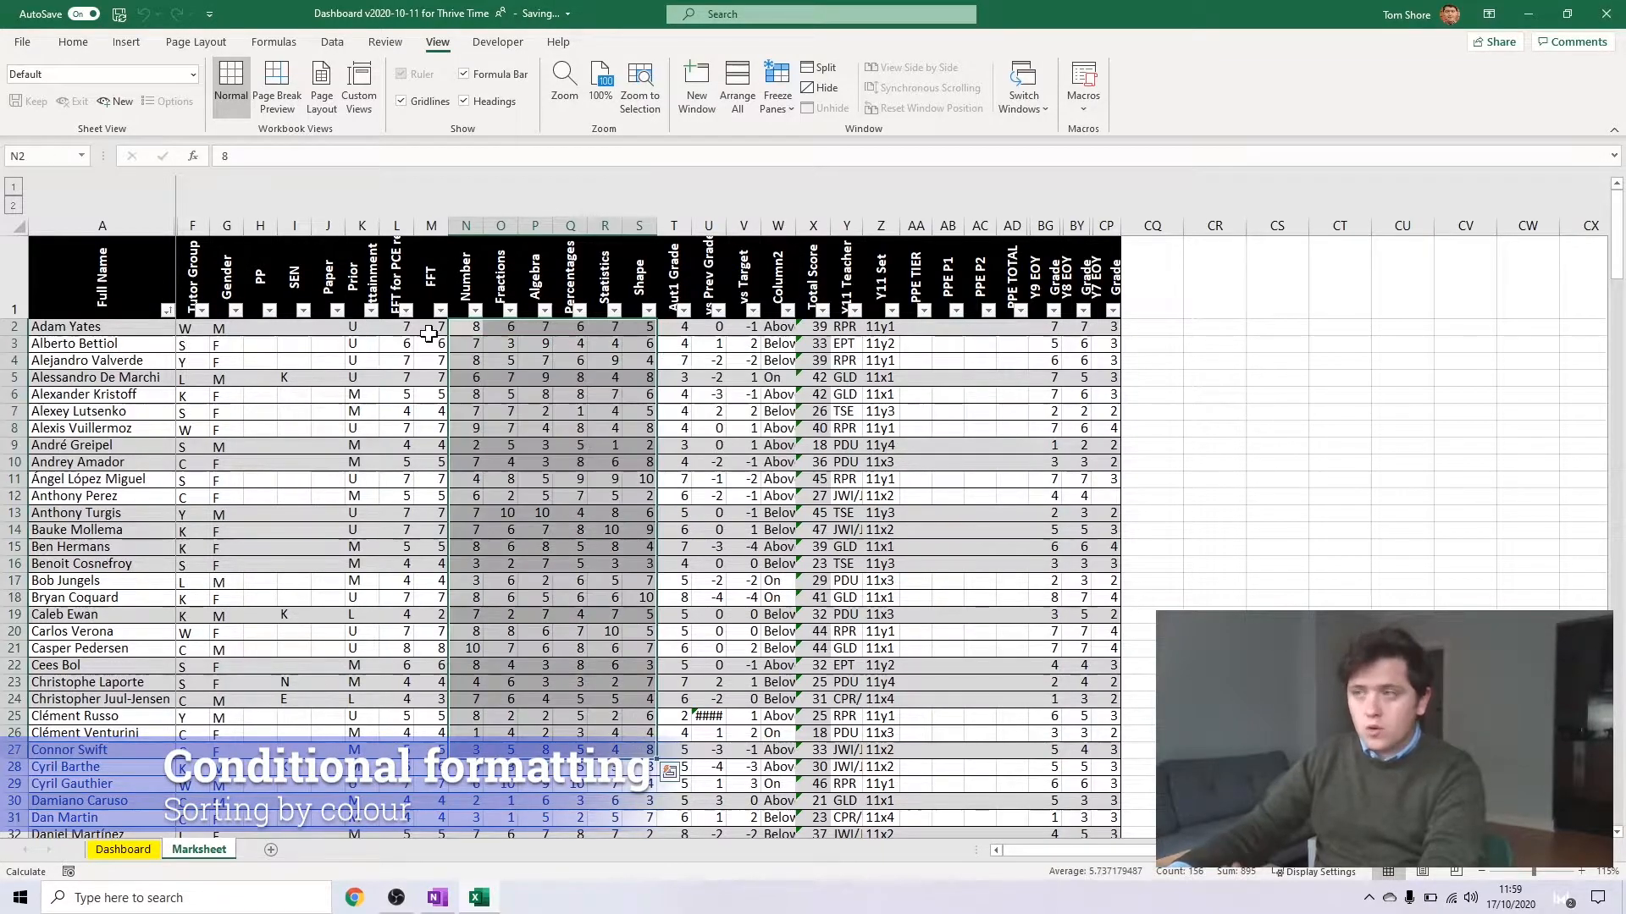
{"action": "left_click_drag", "start_coordinate": [470, 326], "coordinate": [645, 697]}
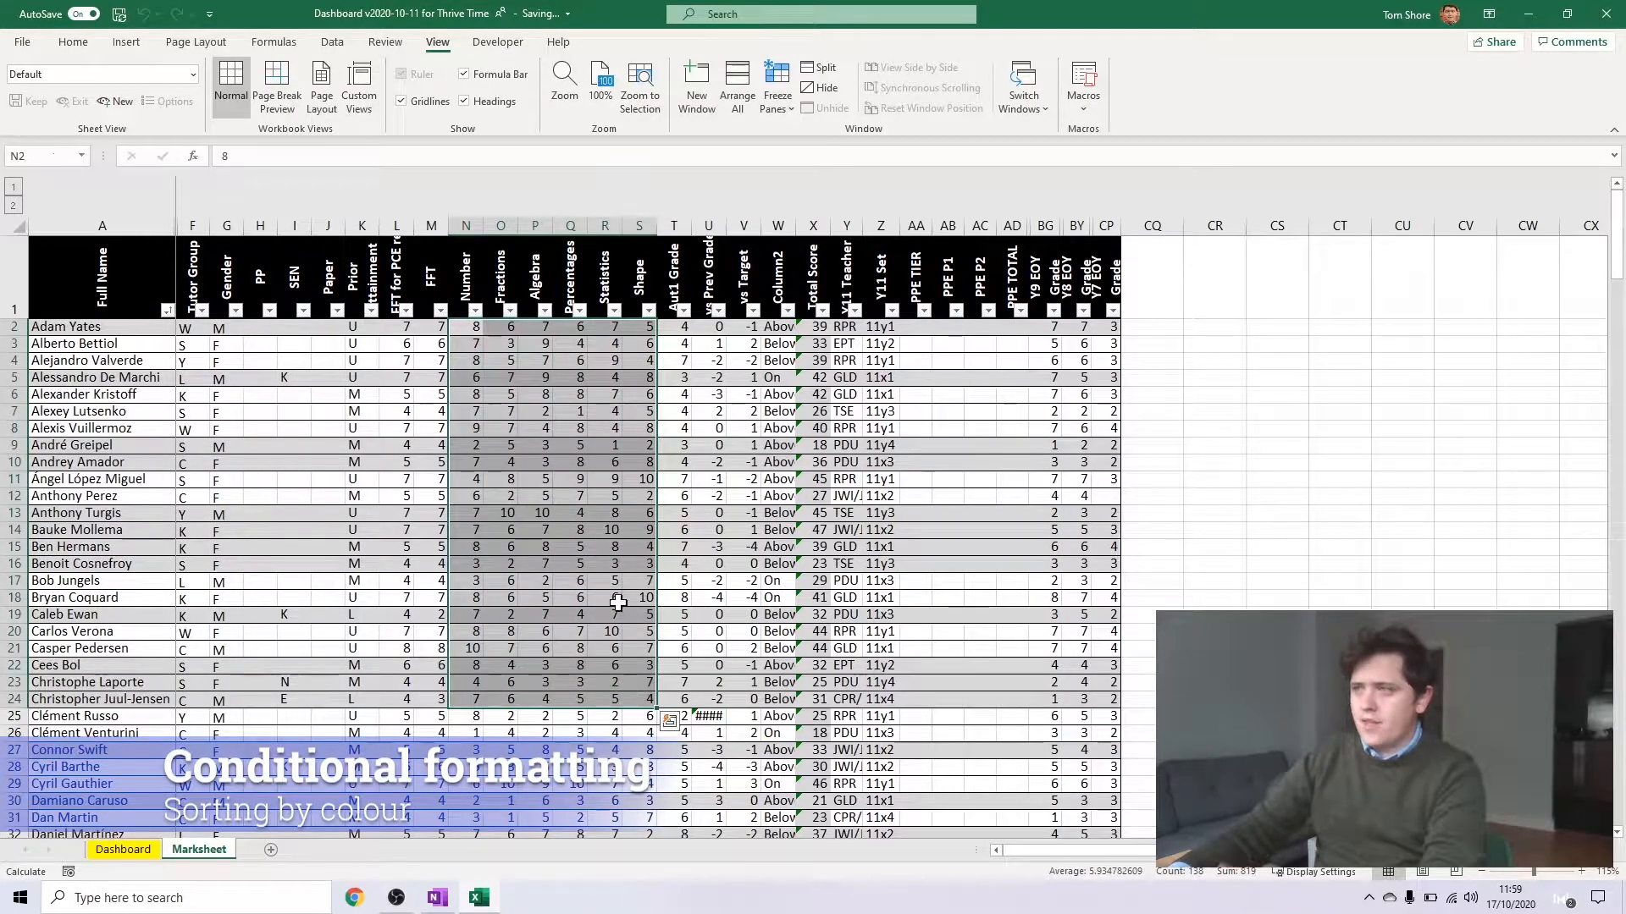
{"action": "left_click", "coordinate": [505, 429]}
Select the first student's marks in N2:S2 and try to reach the end of the list to extend the selection
{"action": "left_click", "coordinate": [469, 325]}
{"action": "left_click", "coordinate": [649, 325], "text": "shift"}
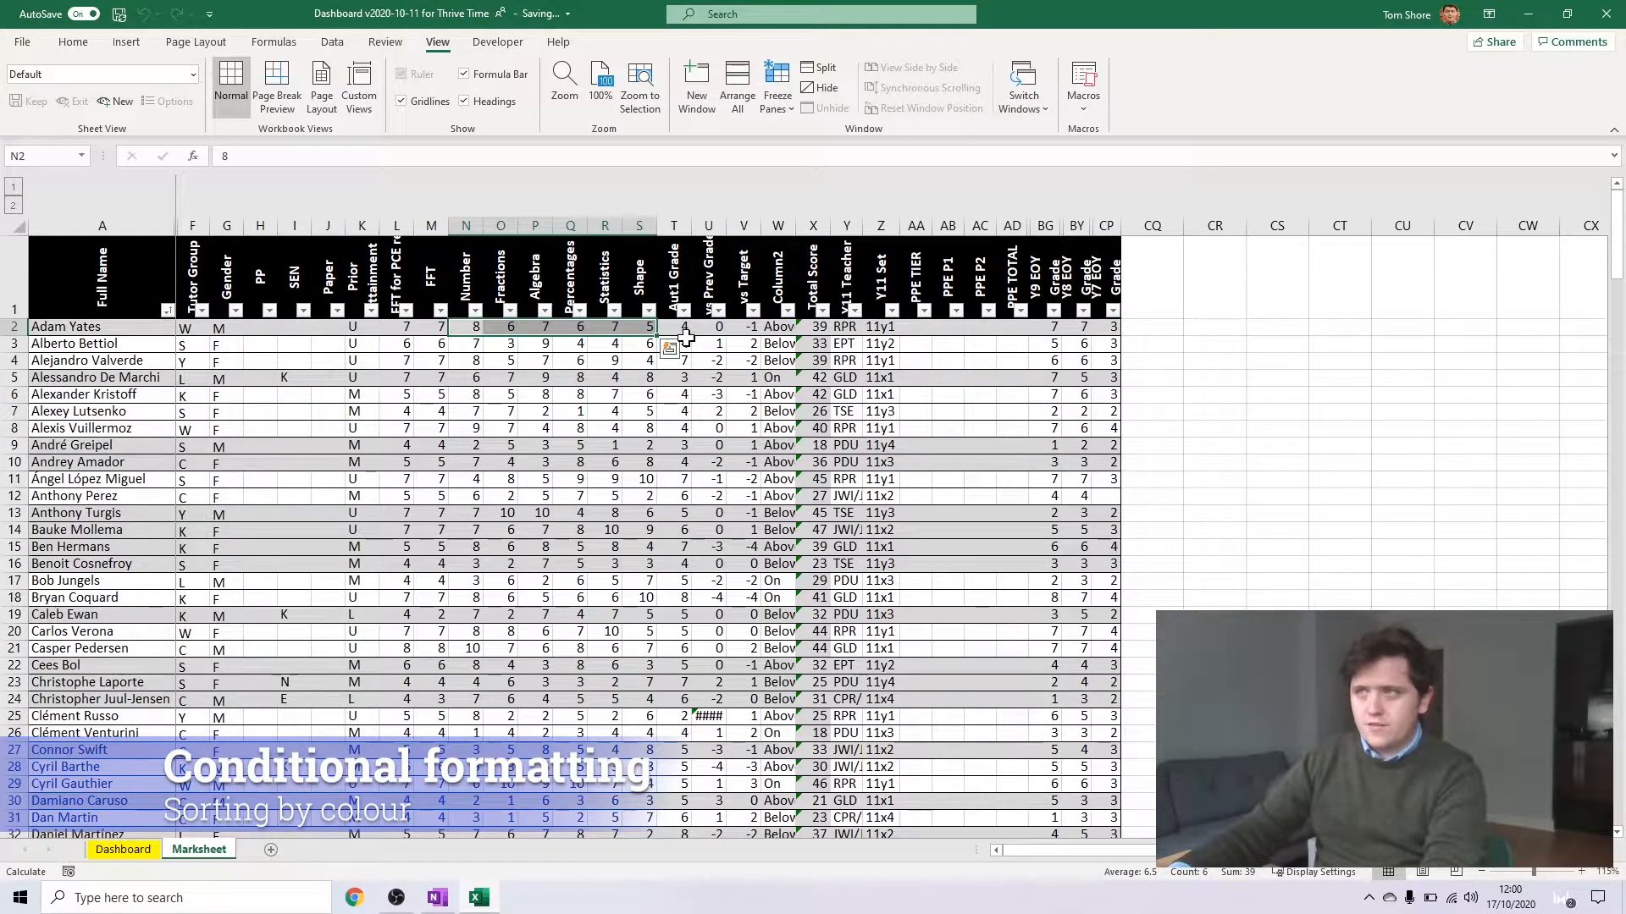
{"action": "scroll", "coordinate": [645, 390], "scroll_direction": "down", "scroll_amount": 20}
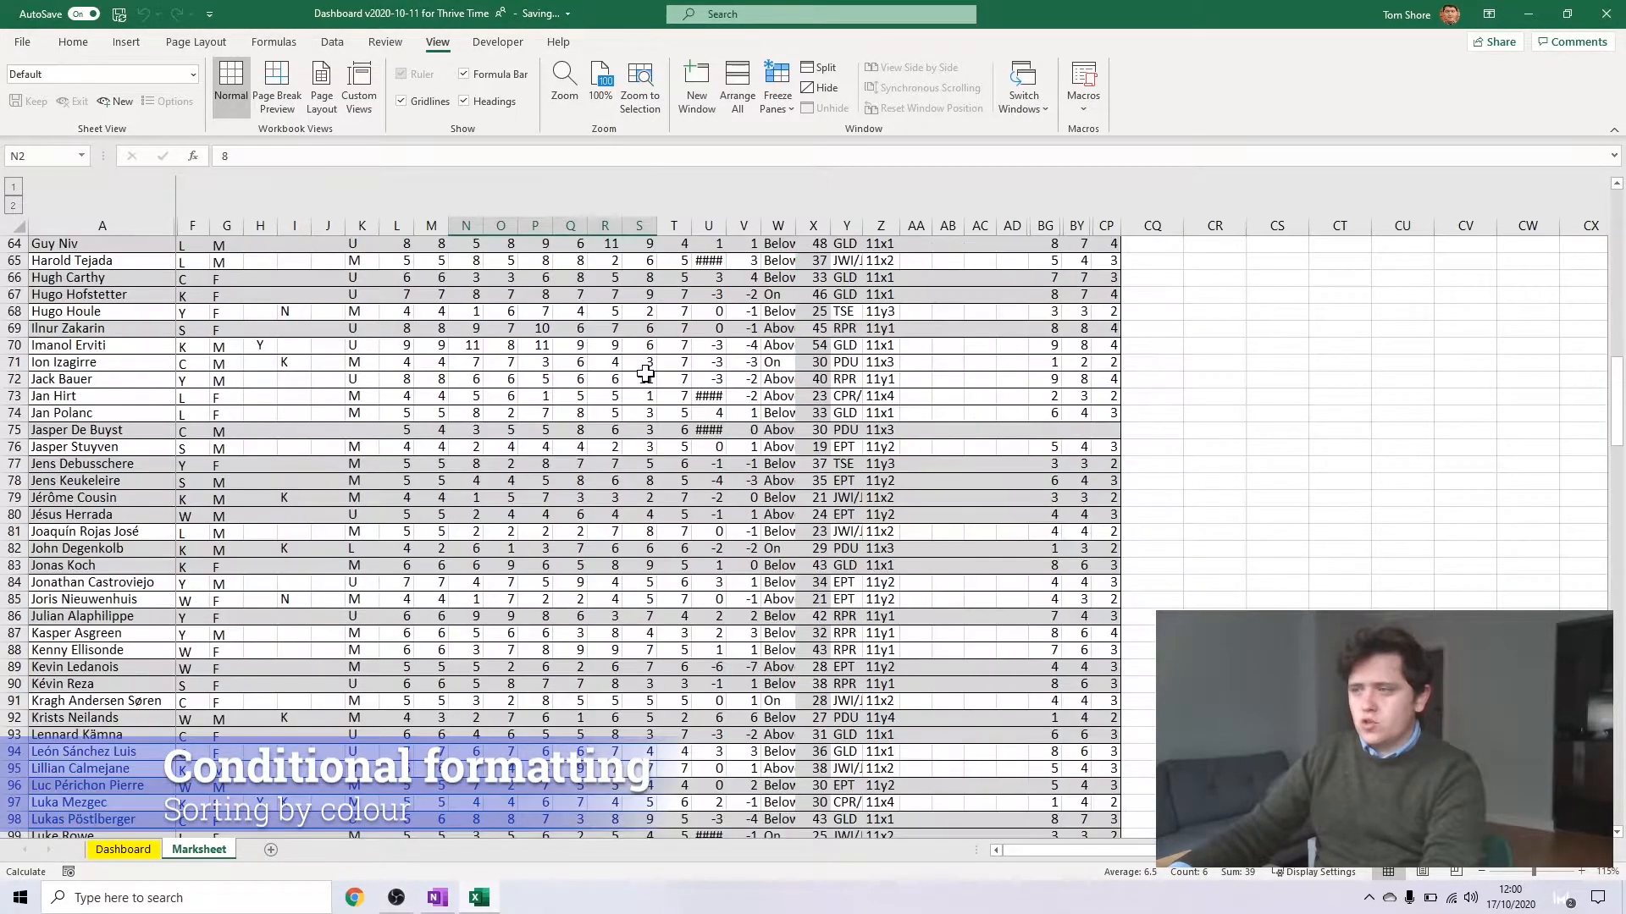
{"action": "scroll", "coordinate": [640, 360], "scroll_direction": "down", "scroll_amount": 20}
{"action": "scroll", "coordinate": [635, 339], "scroll_direction": "up", "scroll_amount": 17}
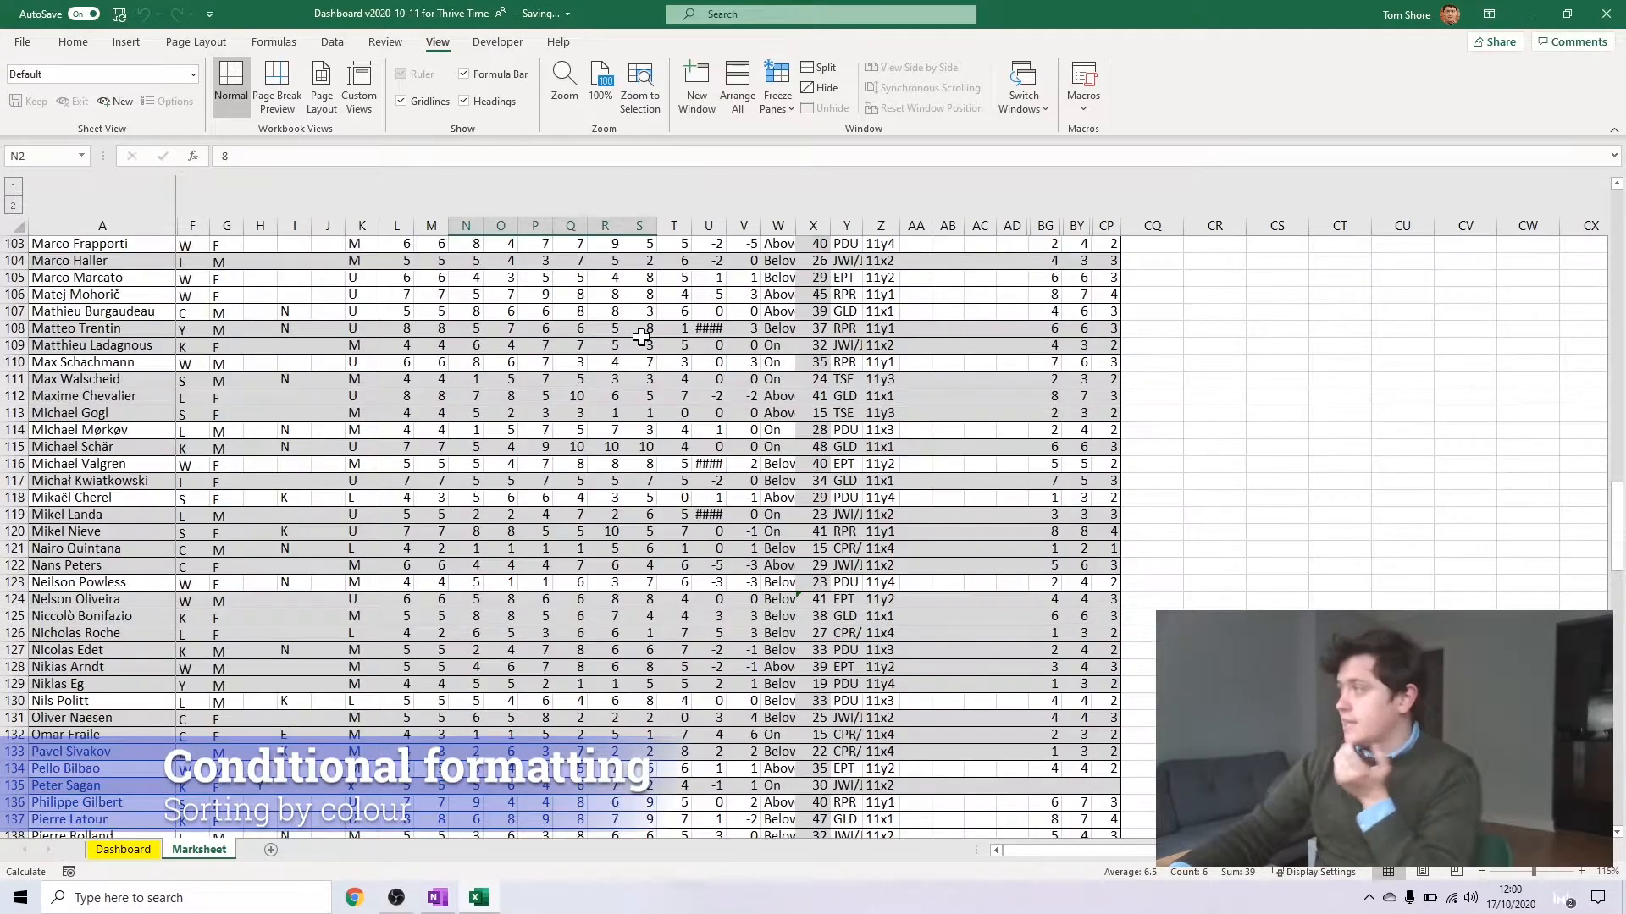
{"action": "scroll", "coordinate": [648, 280], "scroll_direction": "up", "scroll_amount": 20}
Unfreeze the panes and refreeze them at cell F3, fixing the top two rows and the Full Name column
{"action": "left_click", "coordinate": [193, 344]}
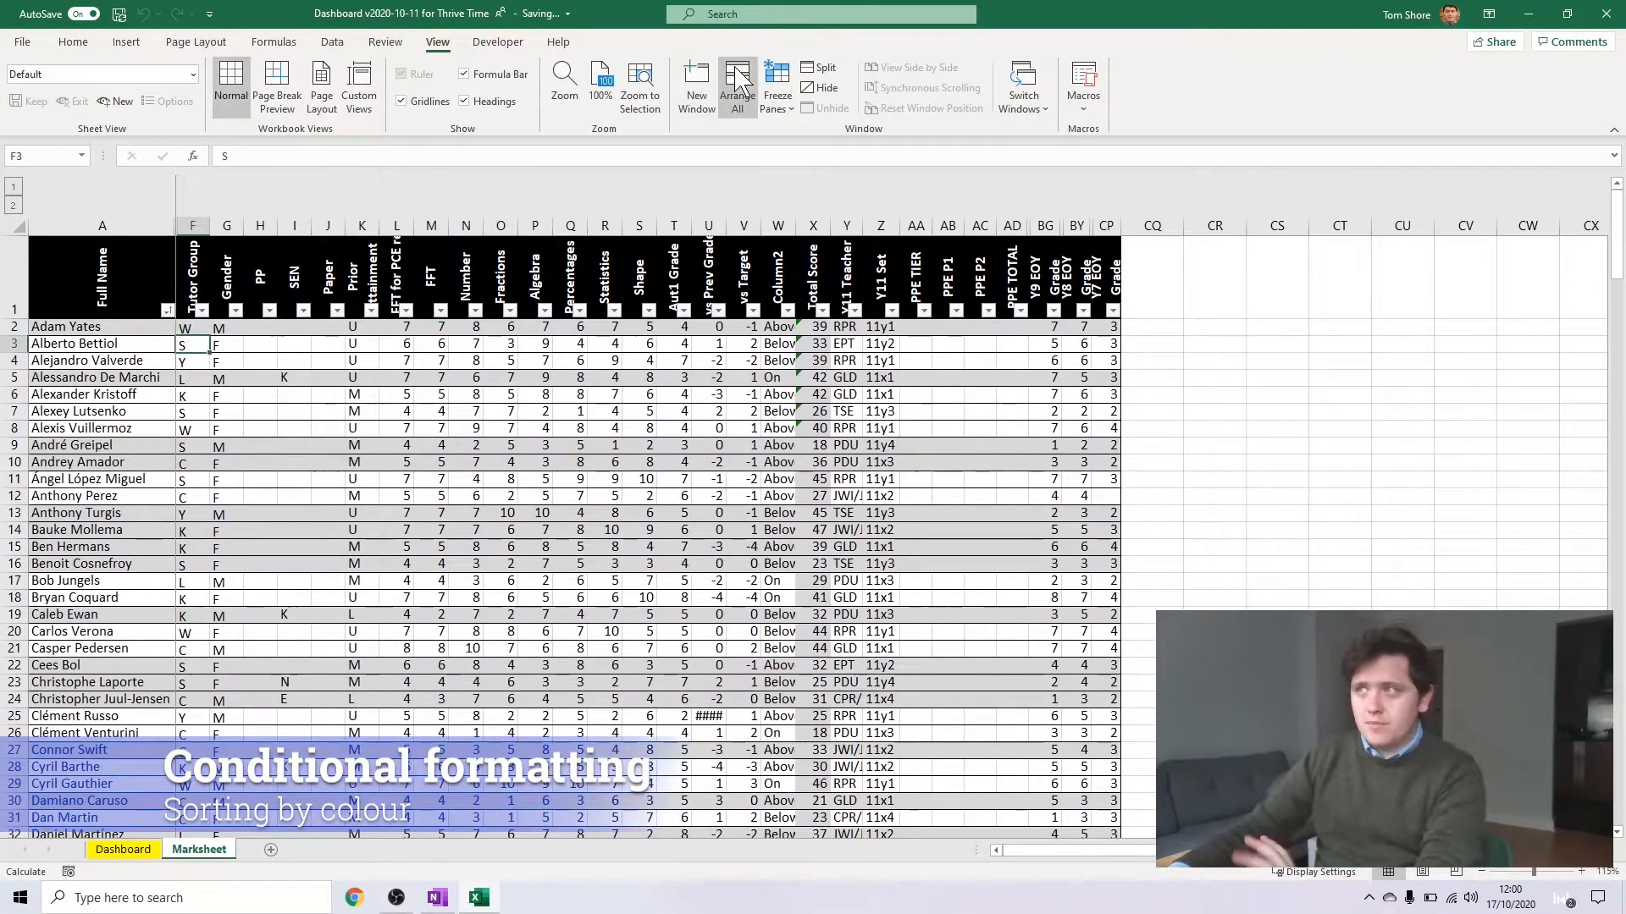
{"action": "left_click", "coordinate": [776, 84]}
{"action": "left_click", "coordinate": [776, 84]}
{"action": "left_click", "coordinate": [200, 326]}
{"action": "left_click", "coordinate": [194, 345]}
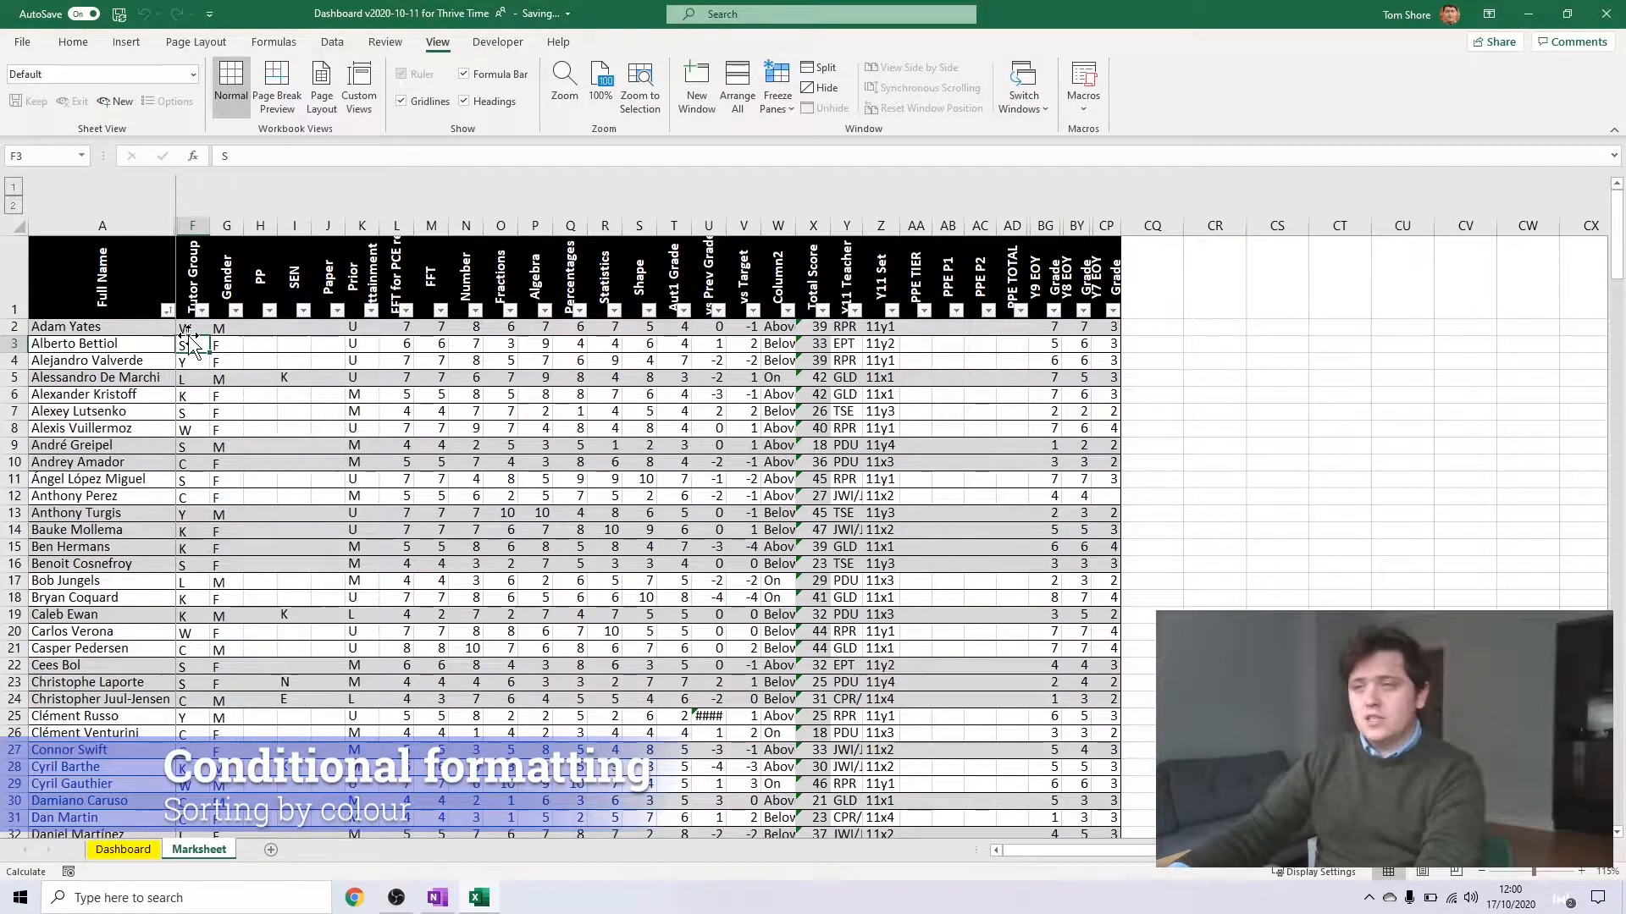
{"action": "left_click", "coordinate": [775, 85]}
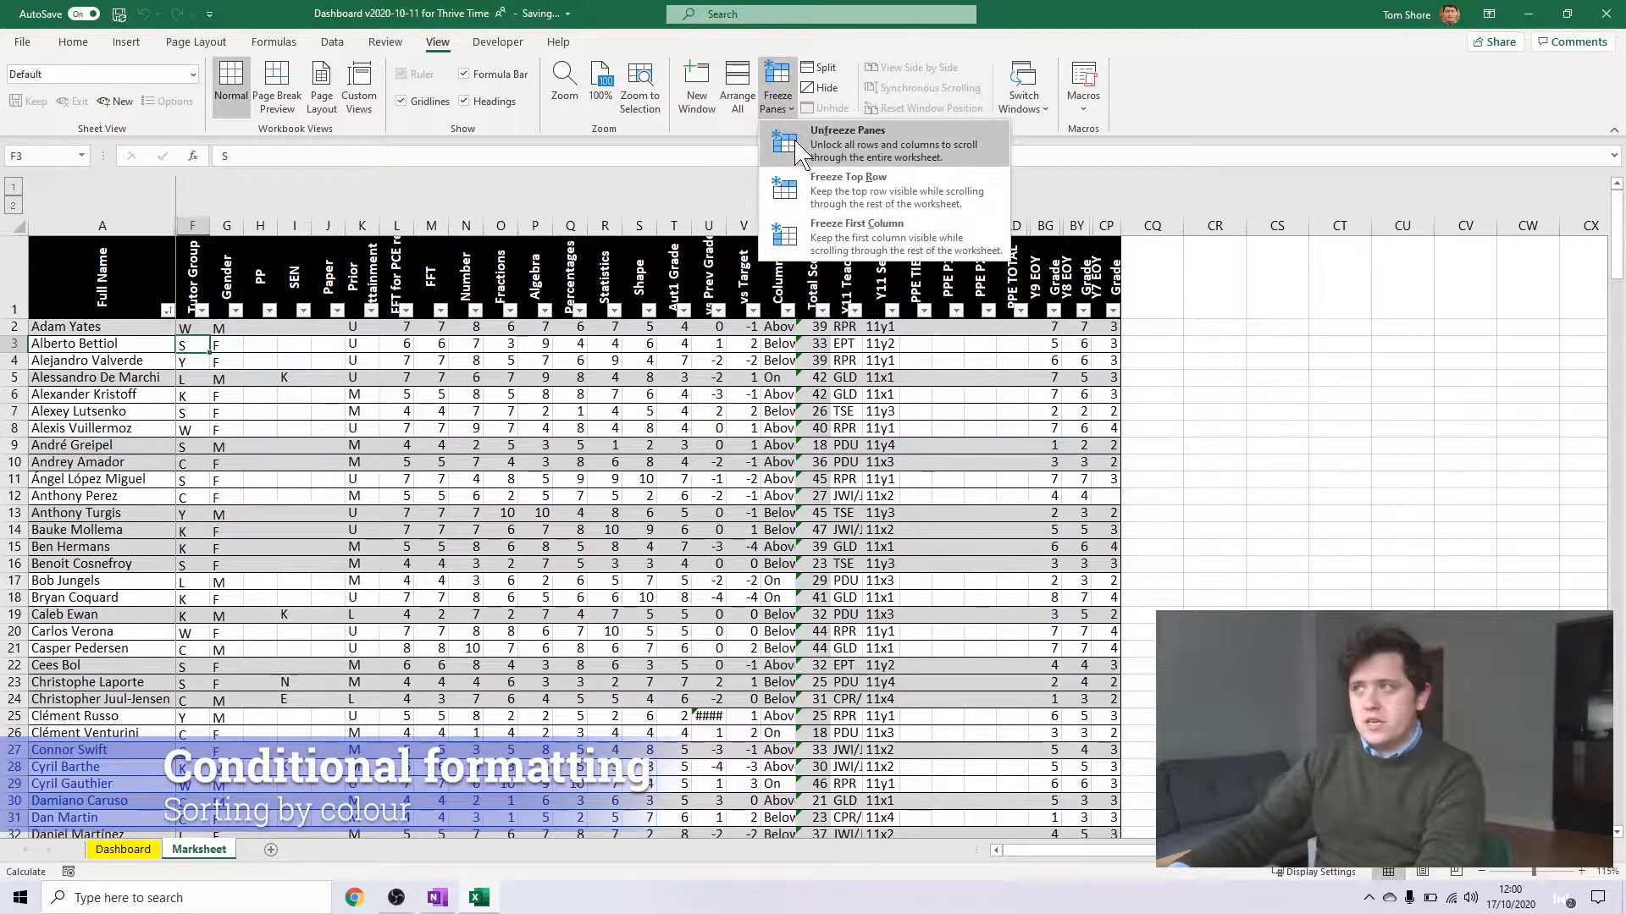
{"action": "left_click", "coordinate": [834, 161]}
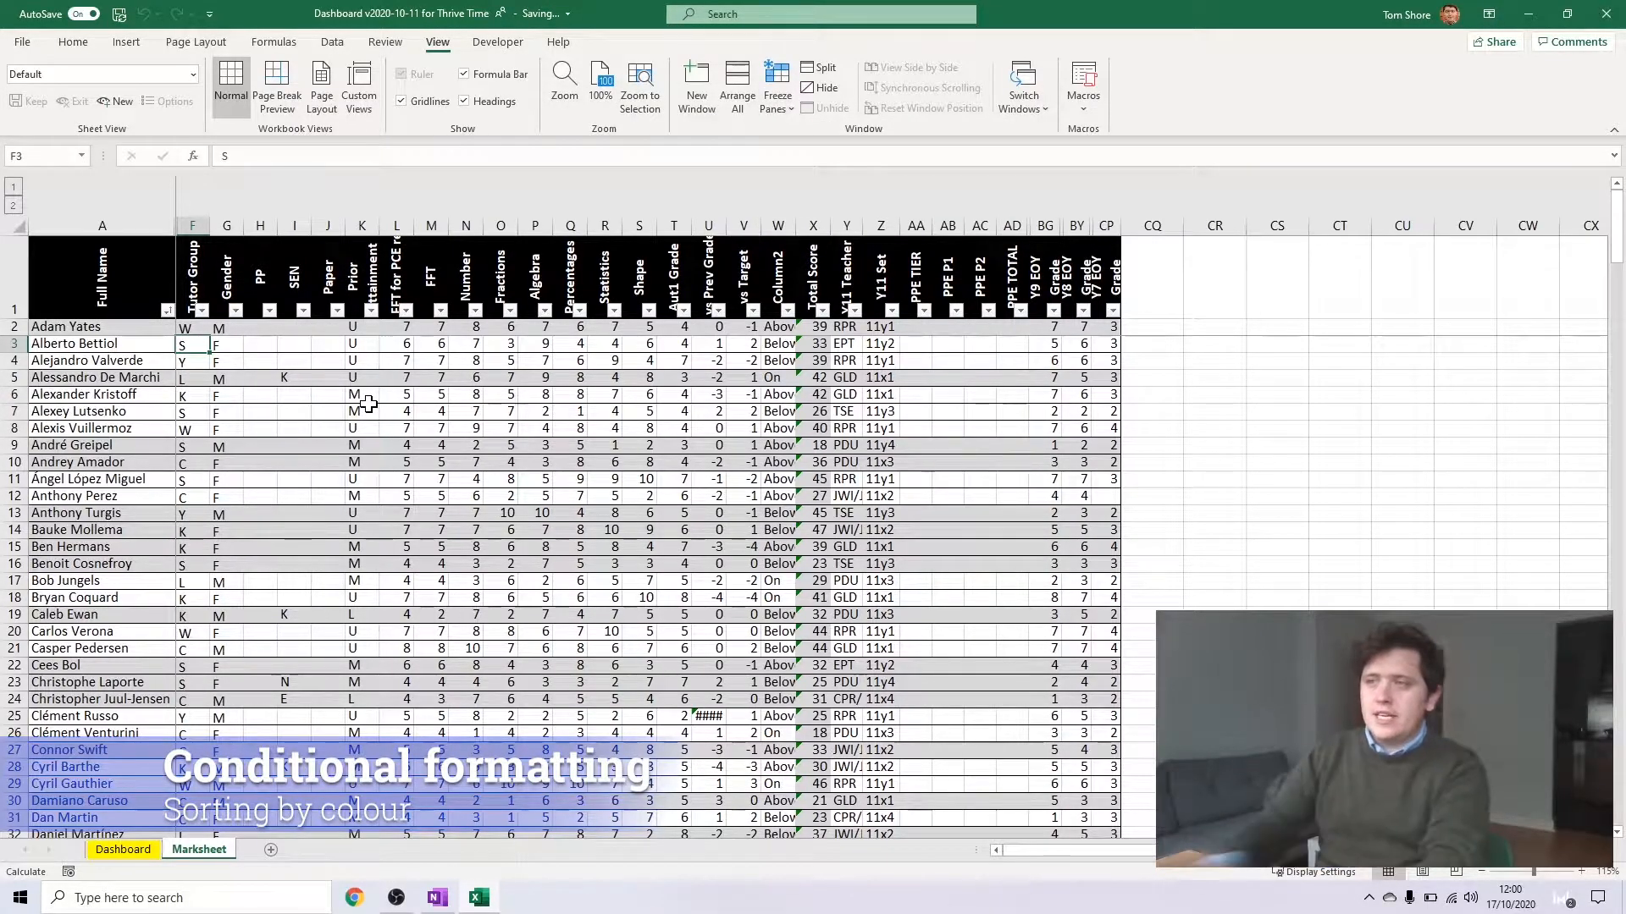
Apply the Green - Yellow - Red colour scale to all students' topic marks from Number to Shape, N2:S180
{"action": "scroll", "coordinate": [504, 444], "scroll_direction": "down", "scroll_amount": 7}
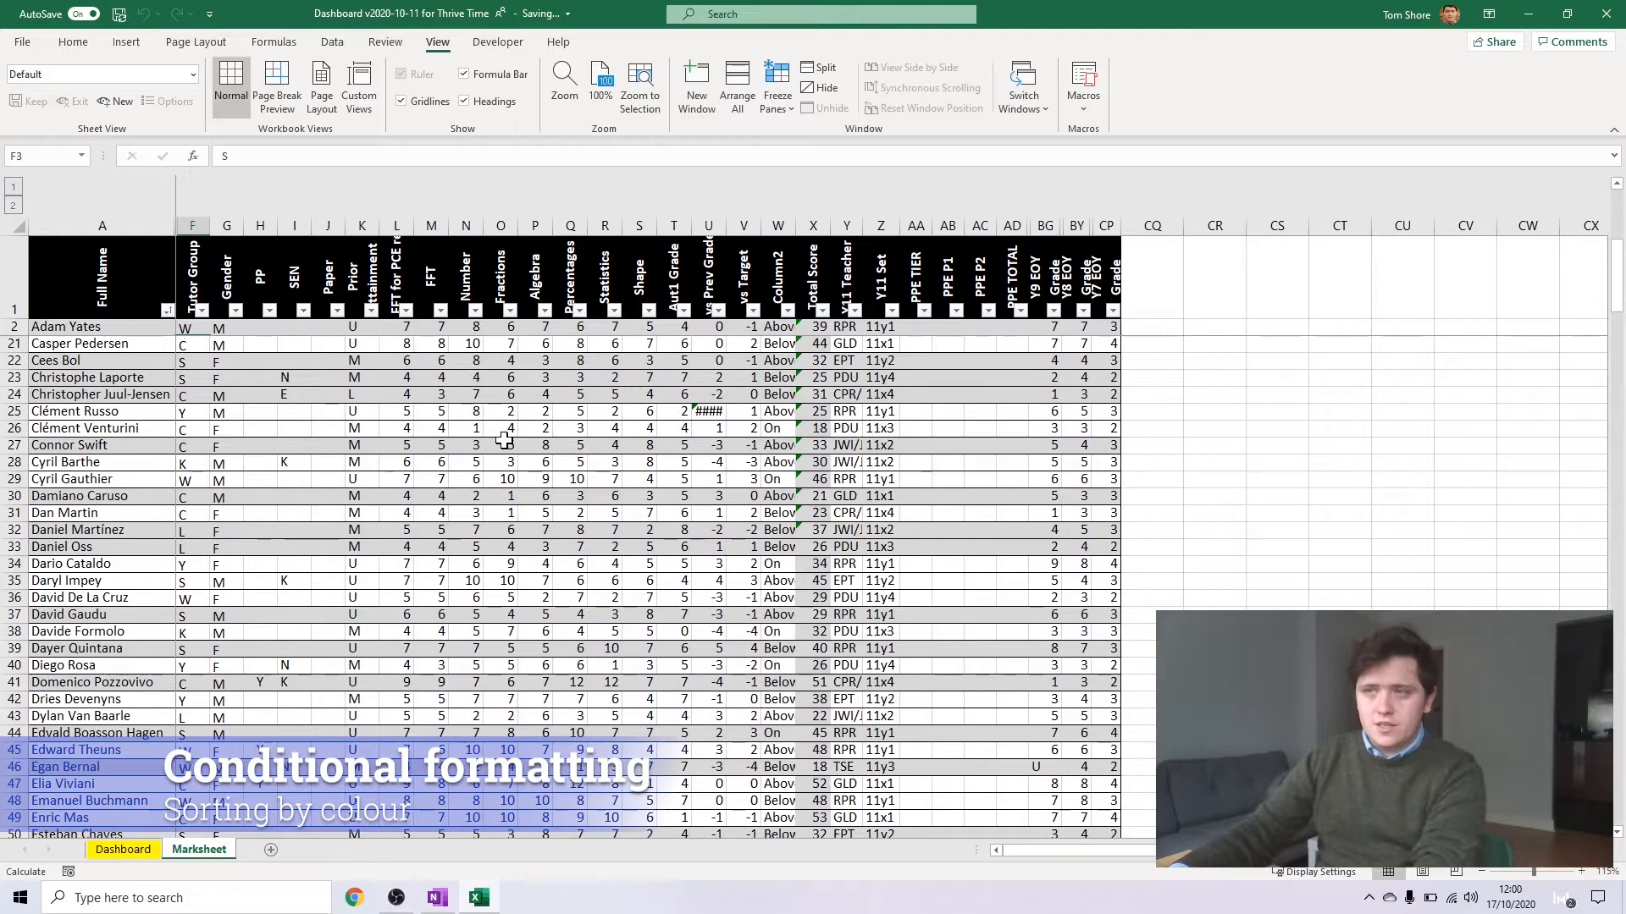
{"action": "scroll", "coordinate": [497, 425], "scroll_direction": "up", "scroll_amount": 7}
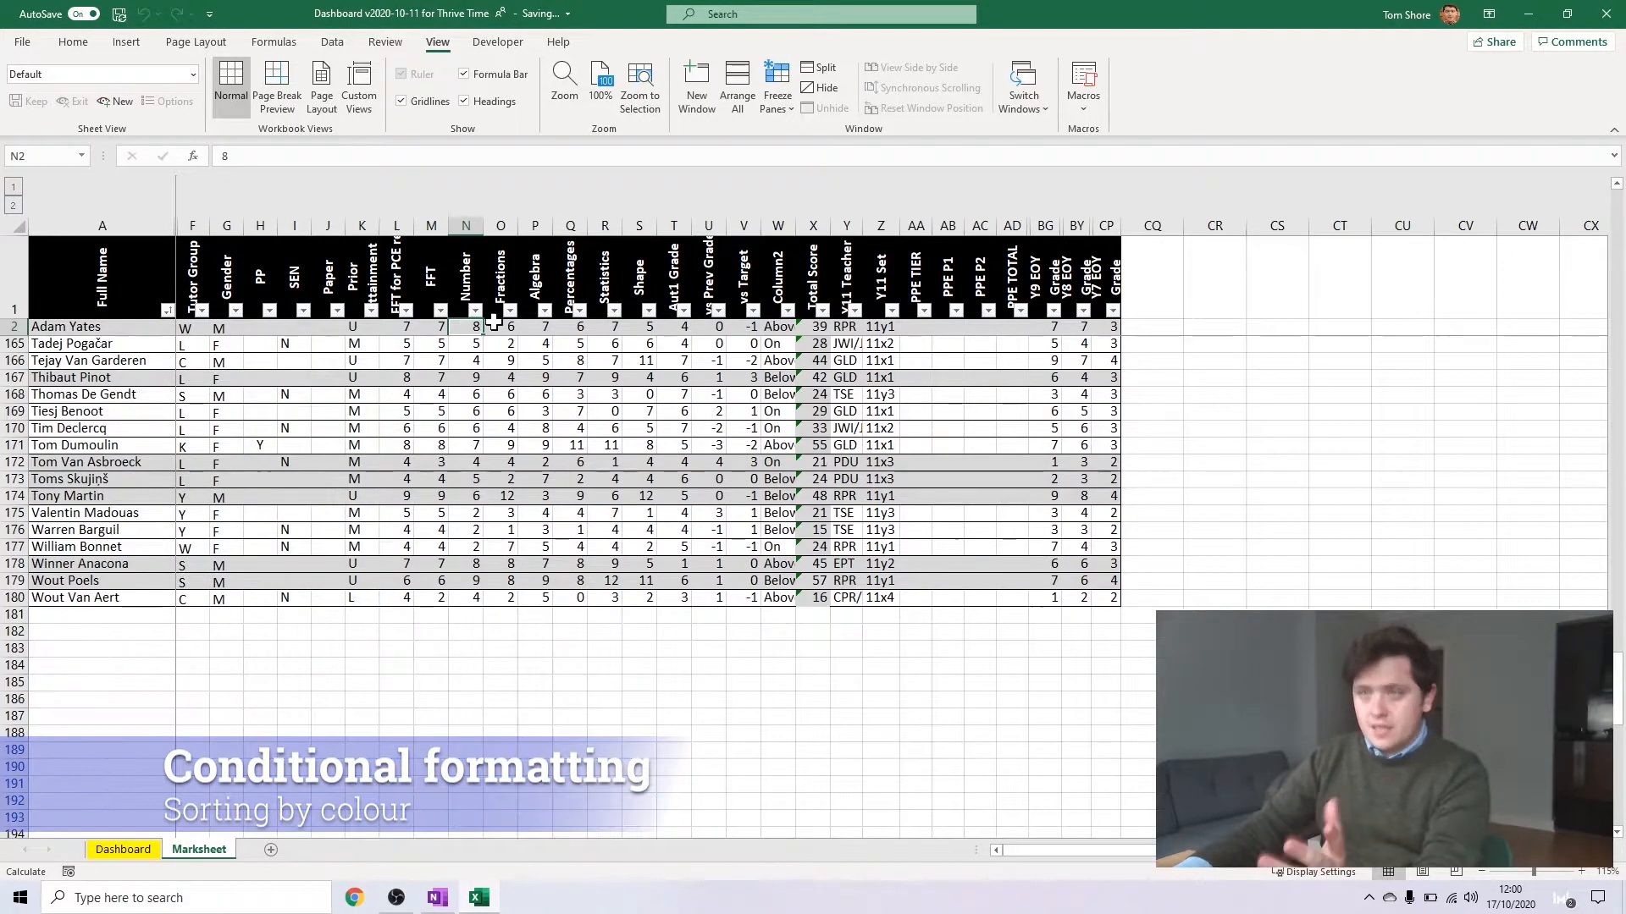
{"action": "left_click", "coordinate": [646, 327], "text": "shift"}
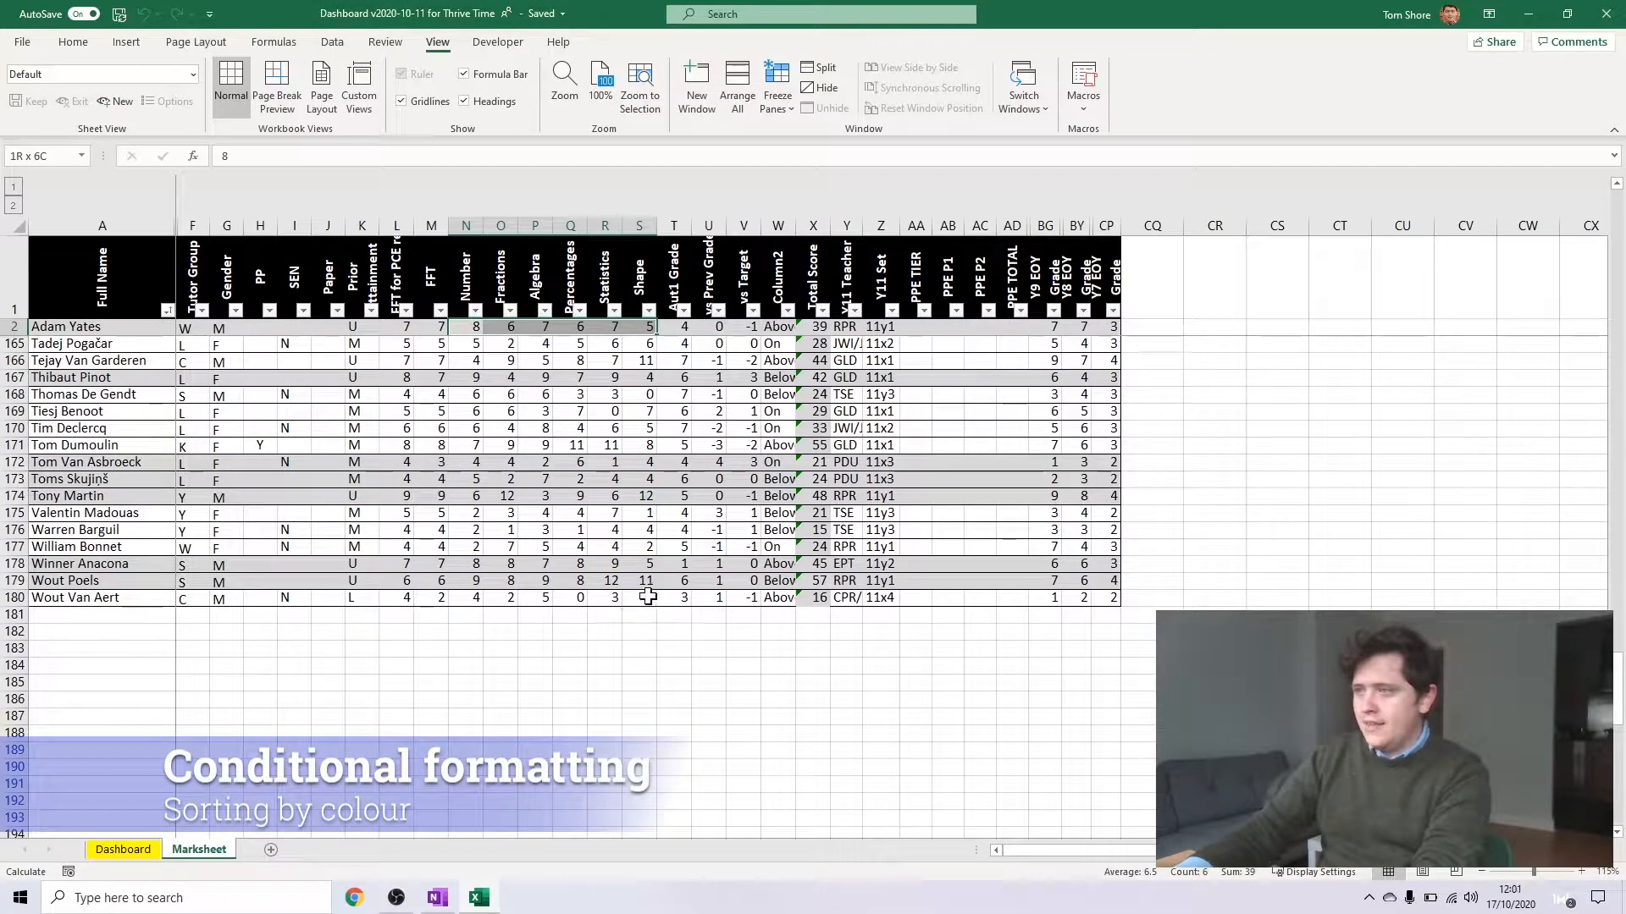
{"action": "left_click", "coordinate": [648, 597], "text": "shift"}
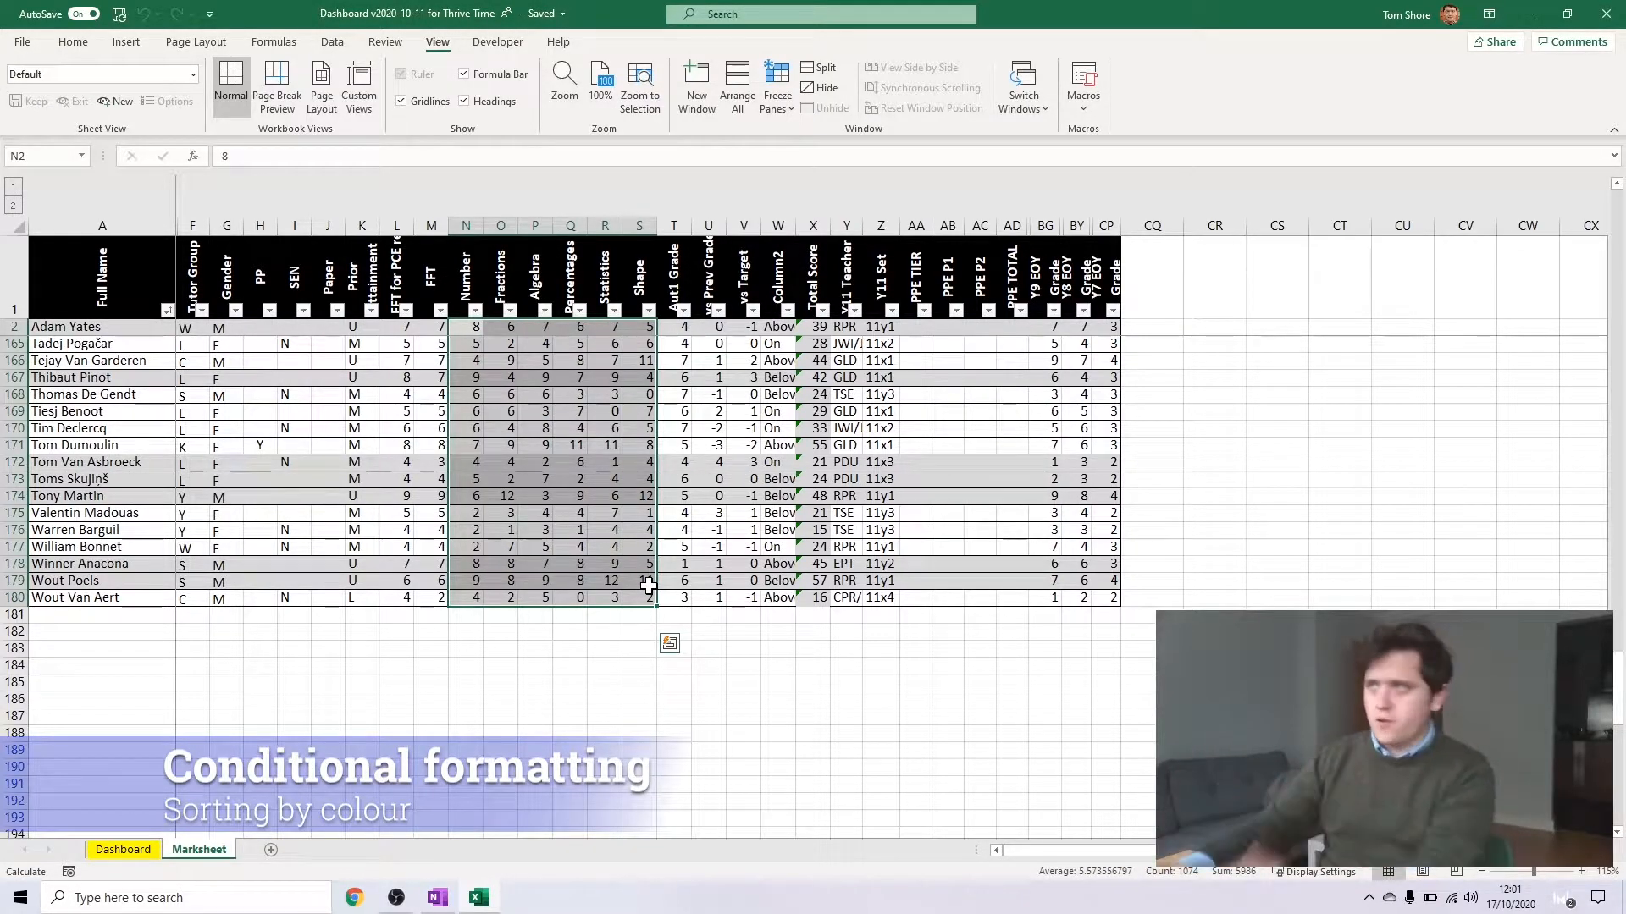
{"action": "left_click", "coordinate": [73, 41]}
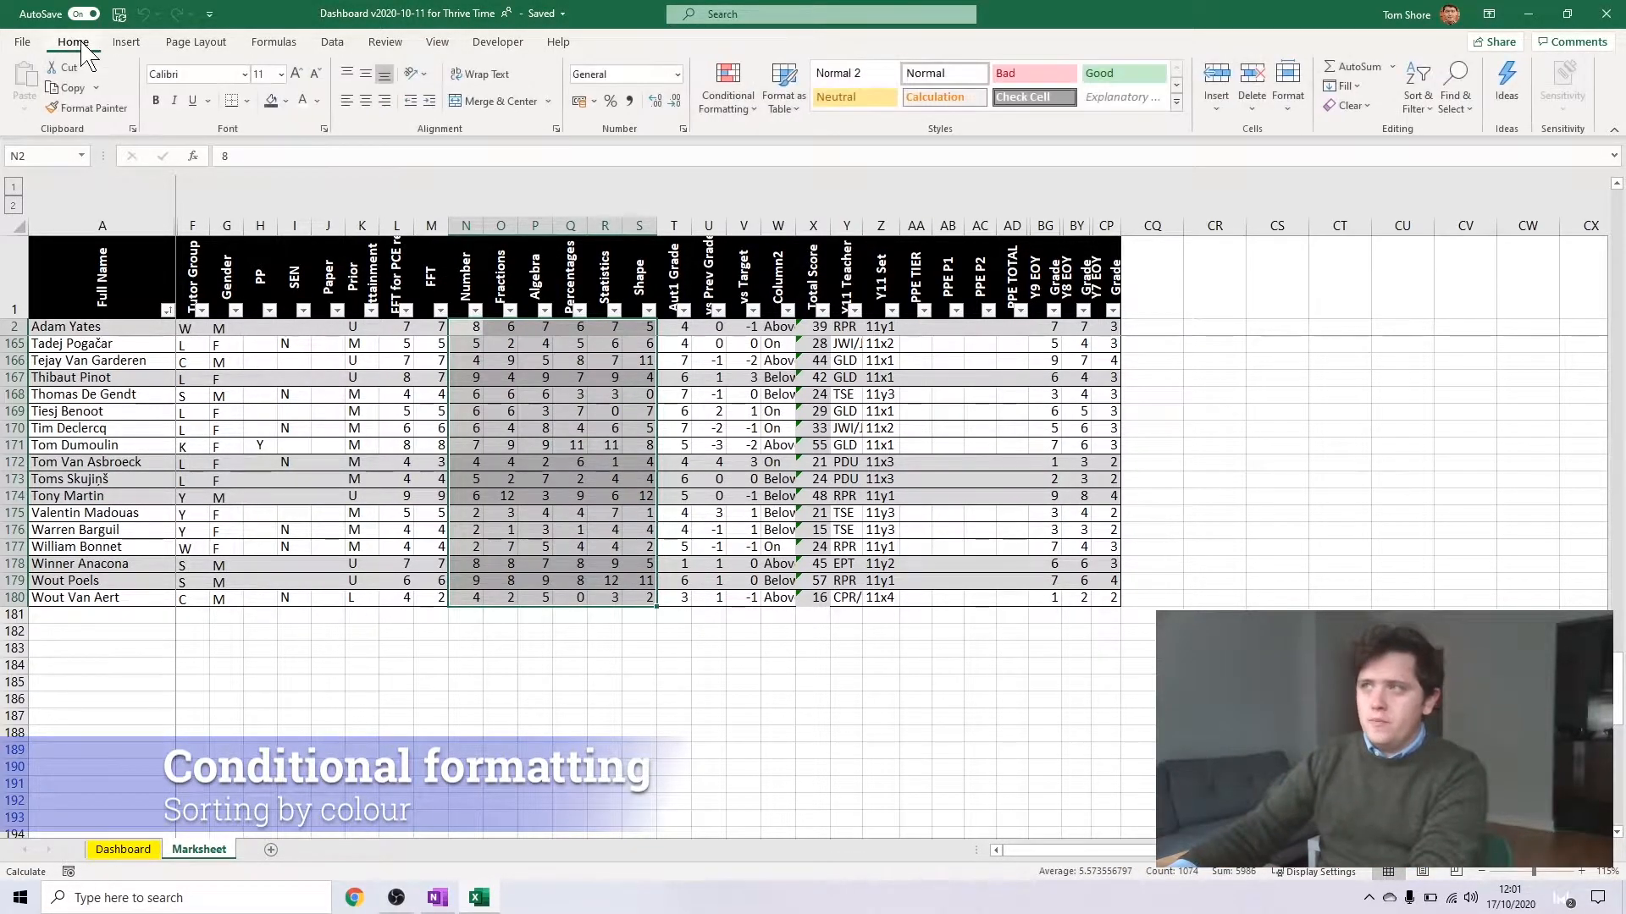
{"action": "left_click", "coordinate": [731, 99]}
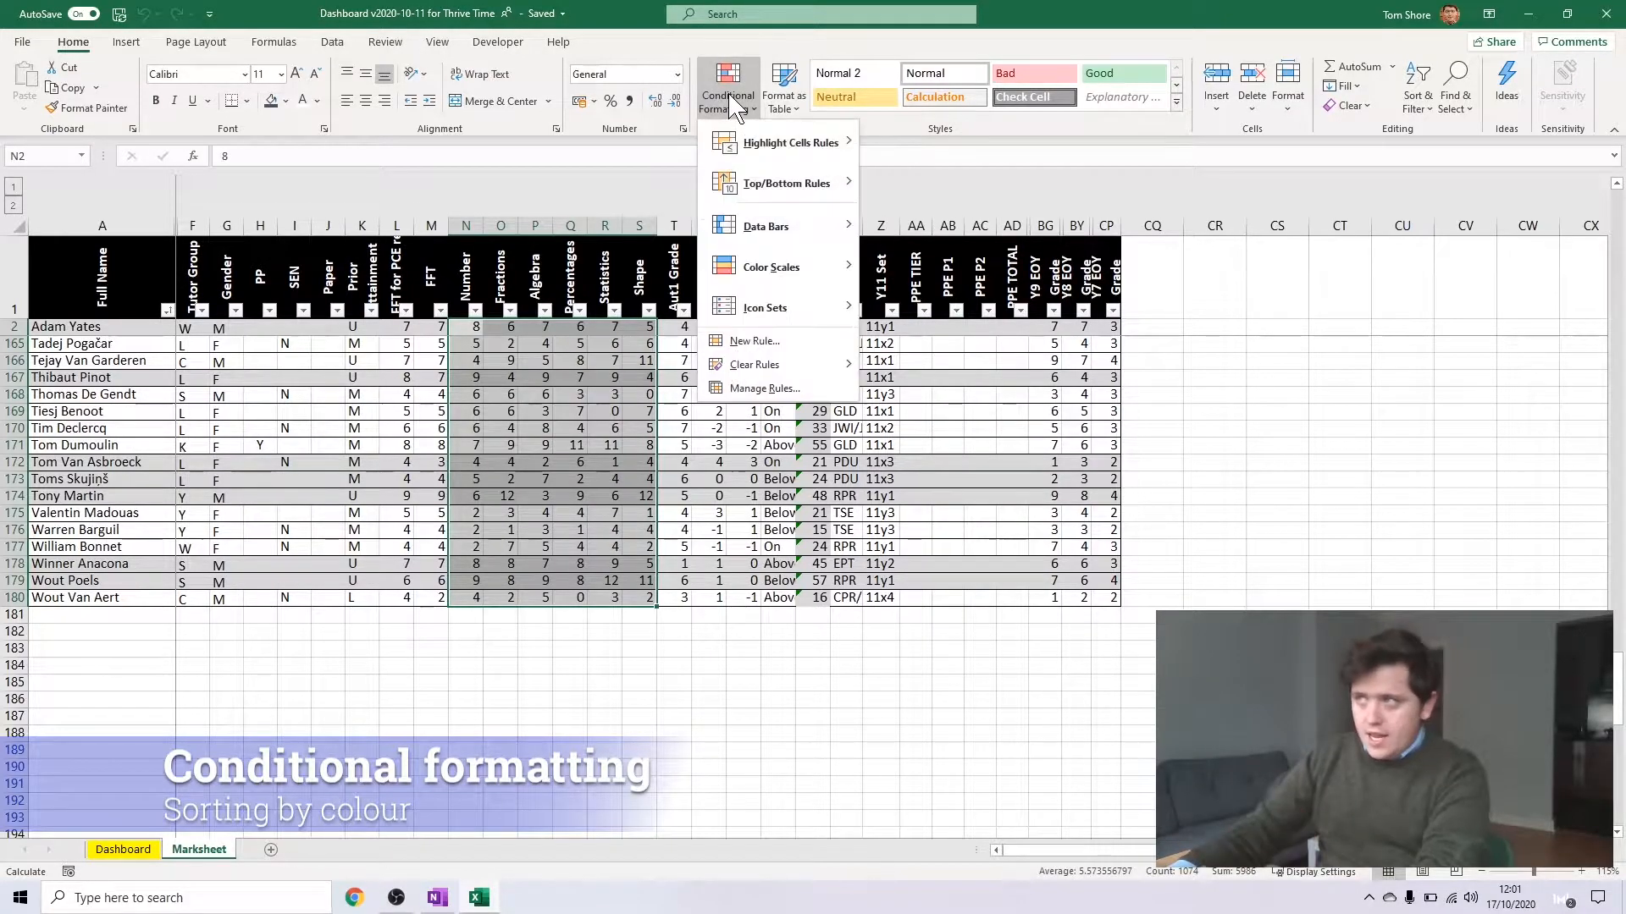
{"action": "mouse_move", "coordinate": [744, 148]}
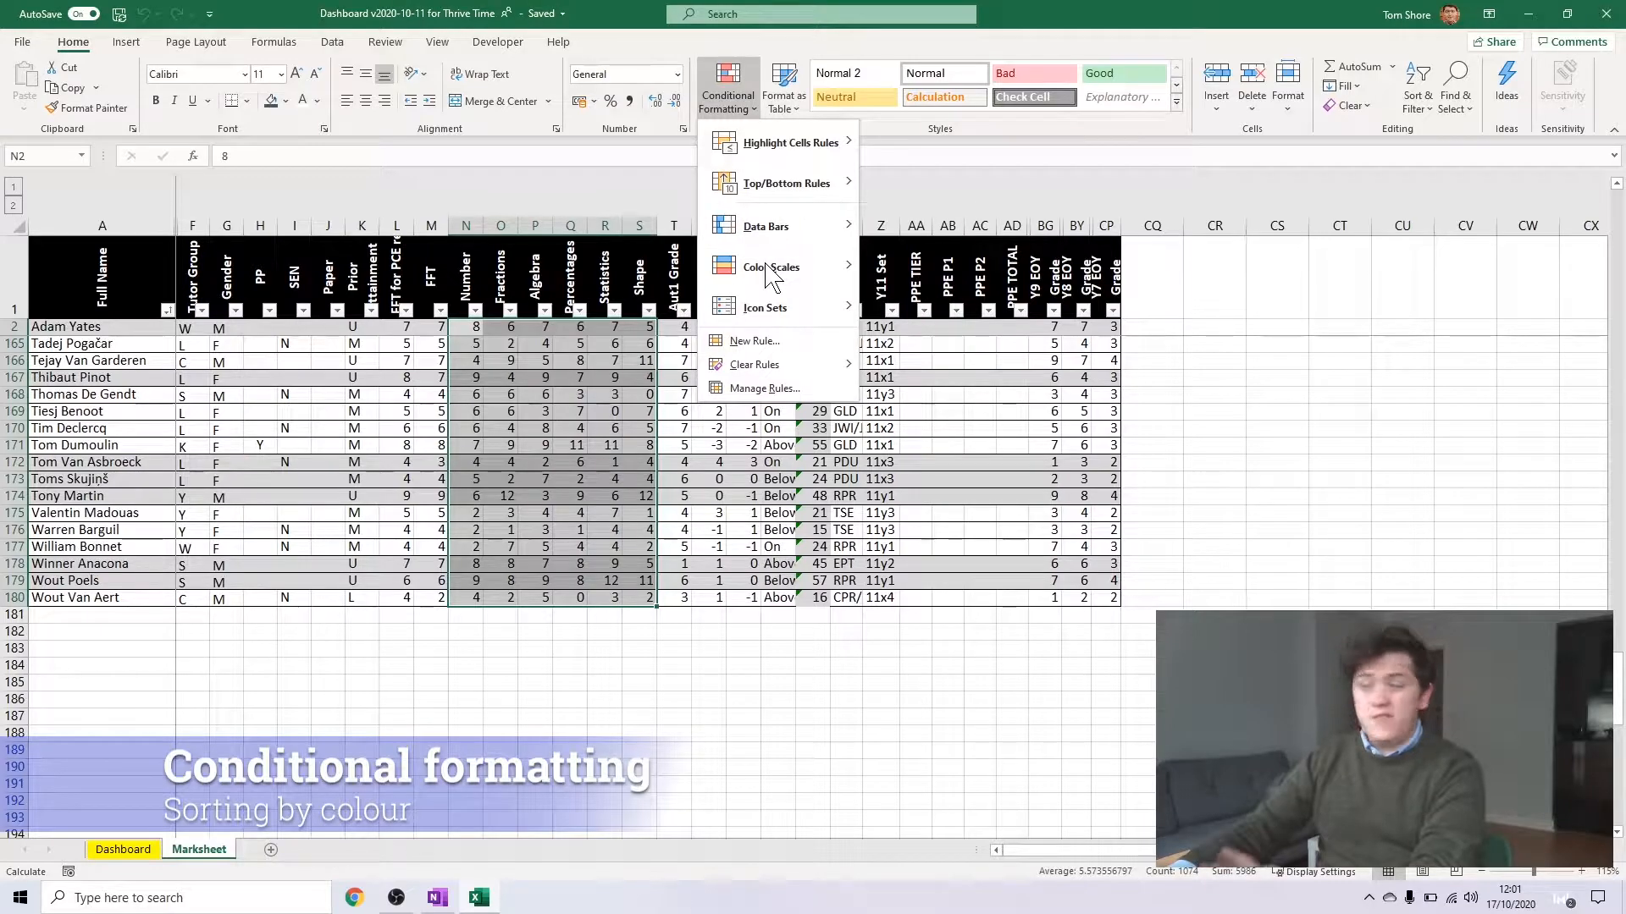
{"action": "mouse_move", "coordinate": [772, 276]}
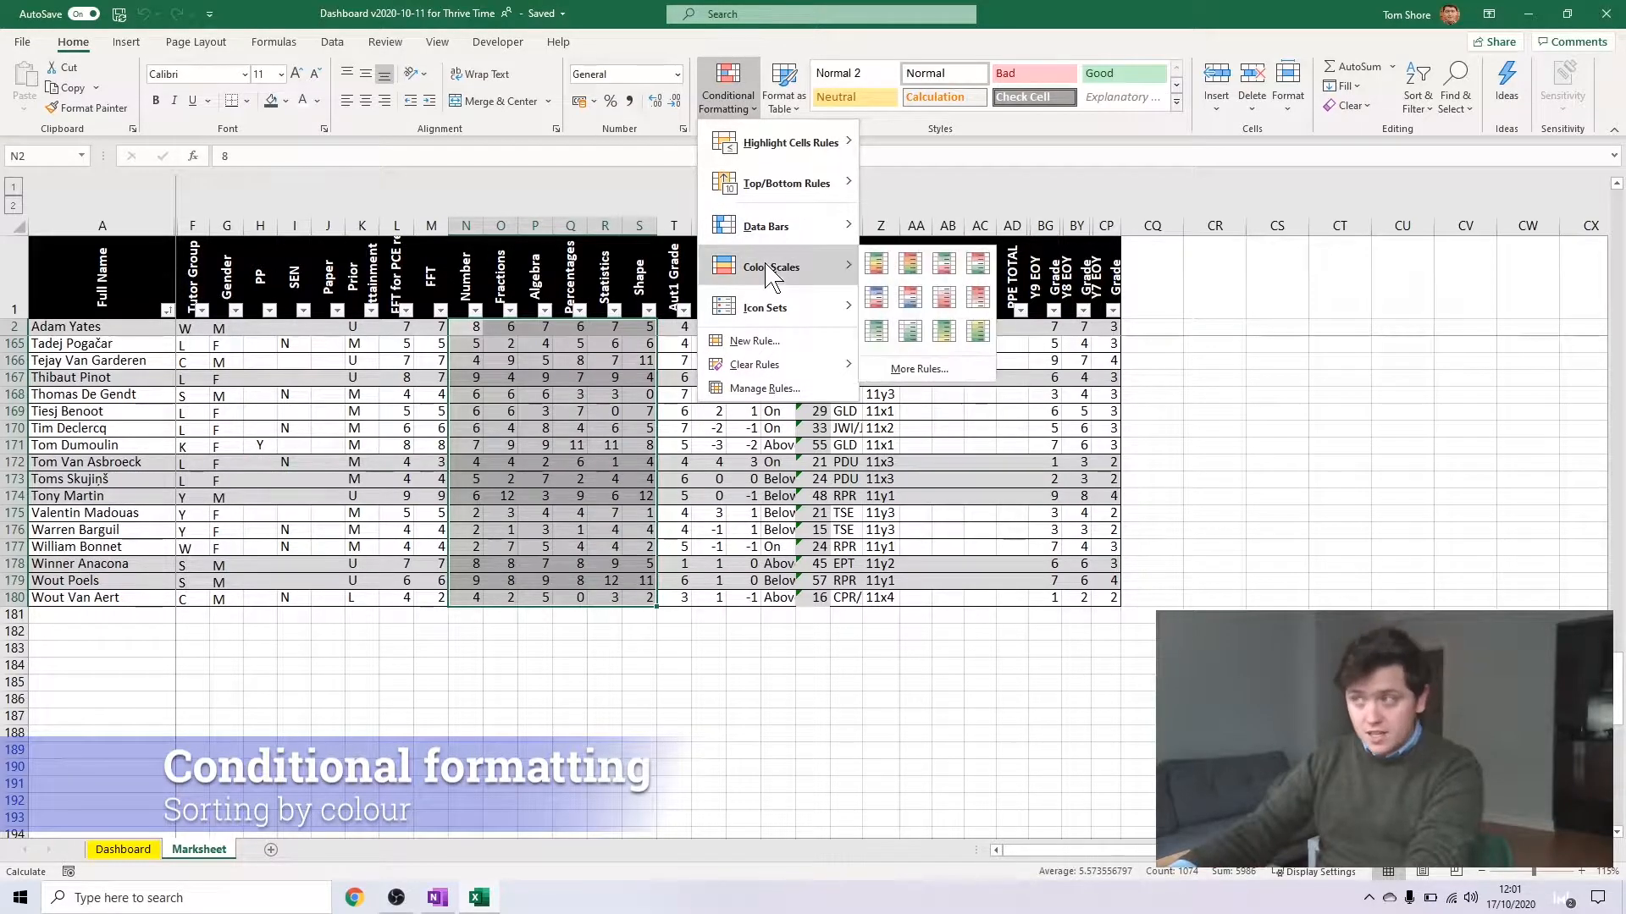
{"action": "left_click", "coordinate": [878, 264]}
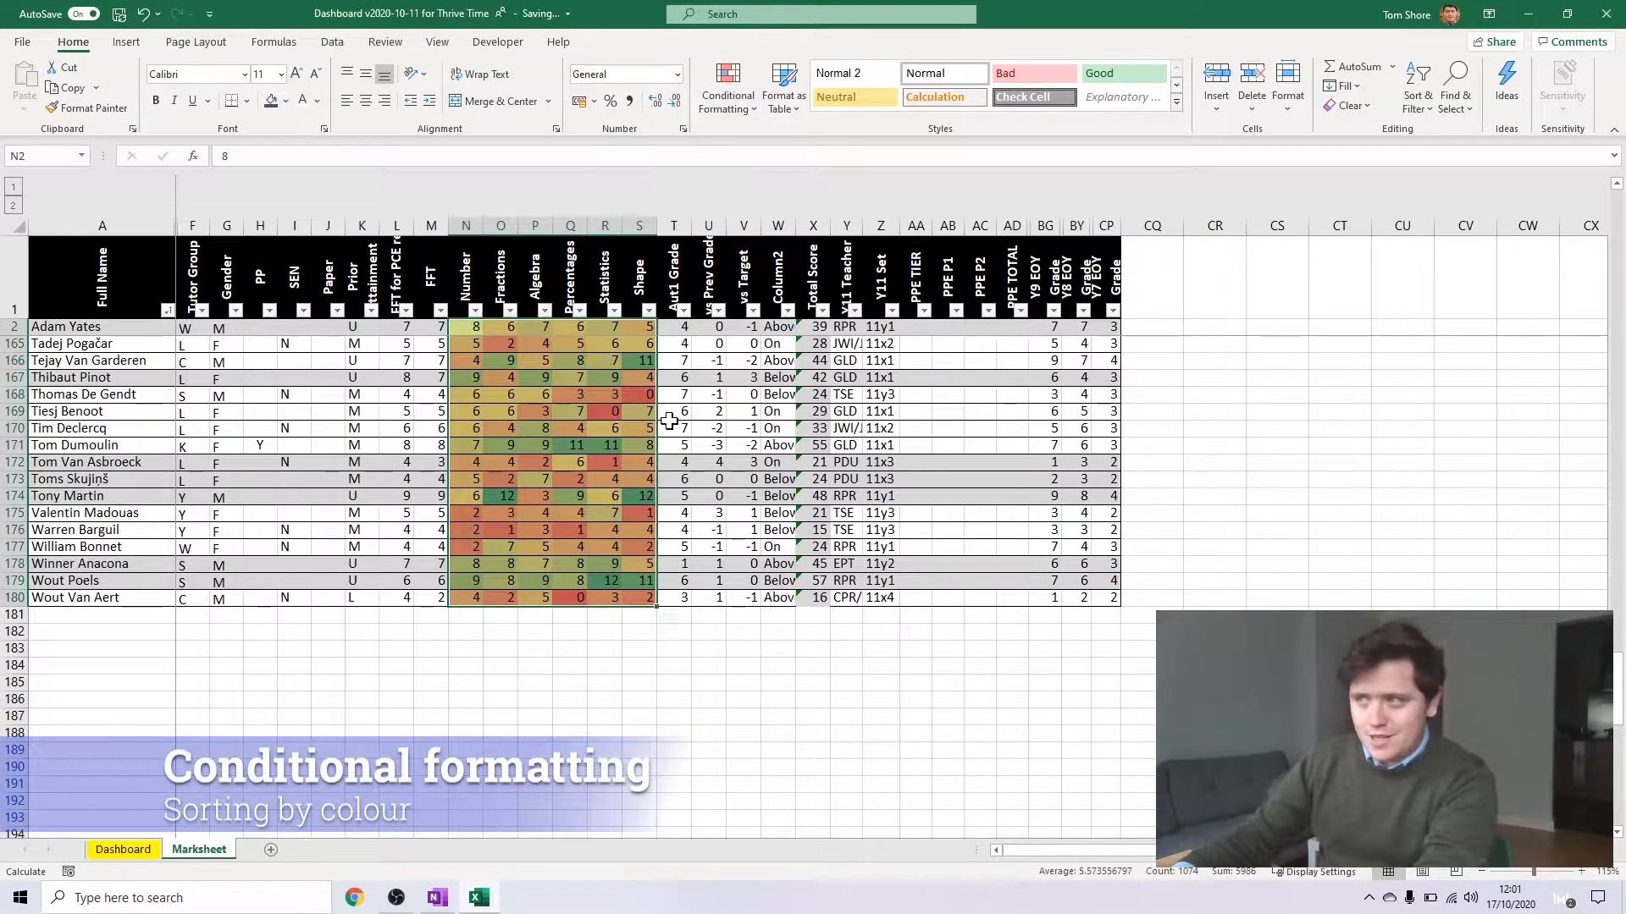
Look through the colour-scaled topic marks, examining individual high and low marks such as R115 and N132
{"action": "left_click", "coordinate": [586, 423]}
{"action": "scroll", "coordinate": [586, 412], "scroll_direction": "up", "scroll_amount": 11}
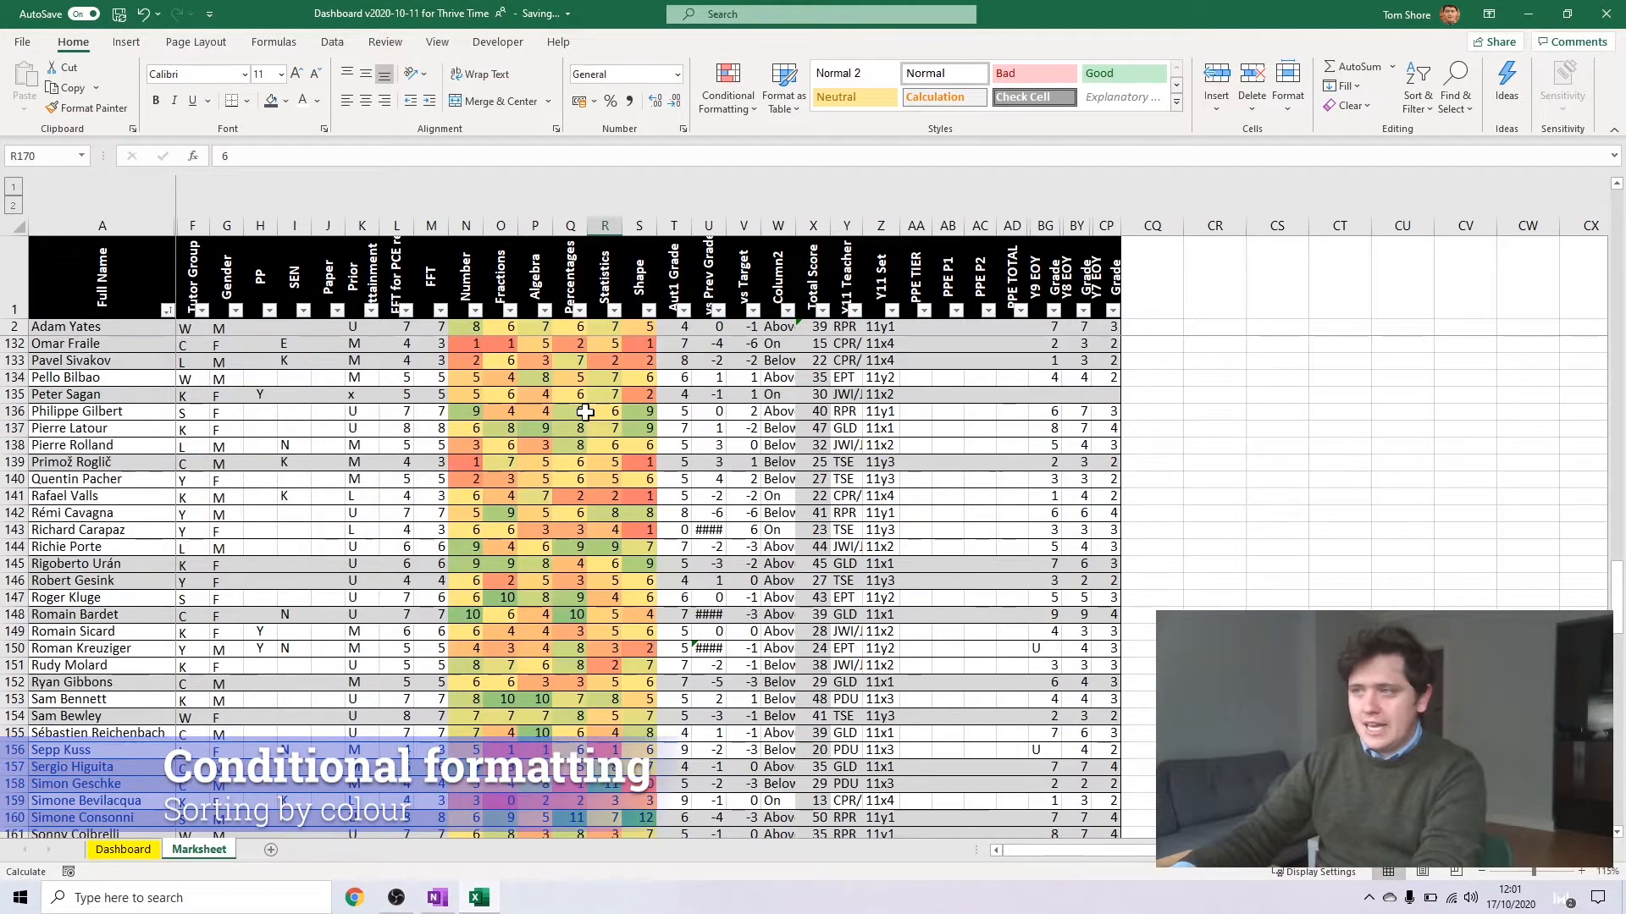
{"action": "scroll", "coordinate": [586, 412], "scroll_direction": "up", "scroll_amount": 7}
{"action": "left_click", "coordinate": [592, 411]}
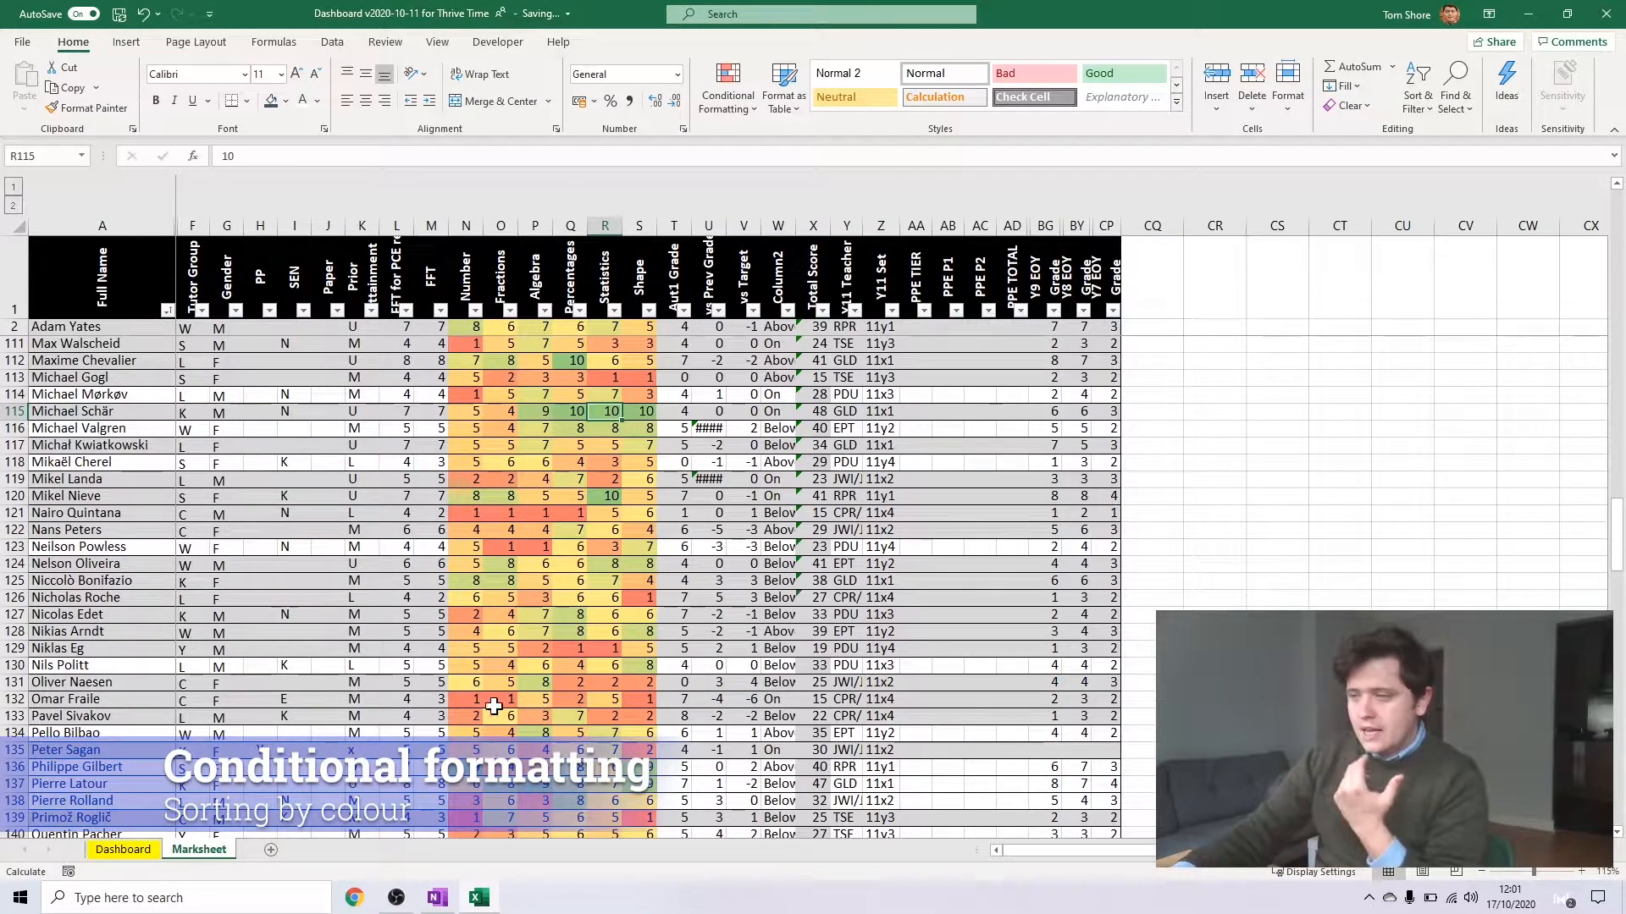
{"action": "left_click", "coordinate": [460, 699]}
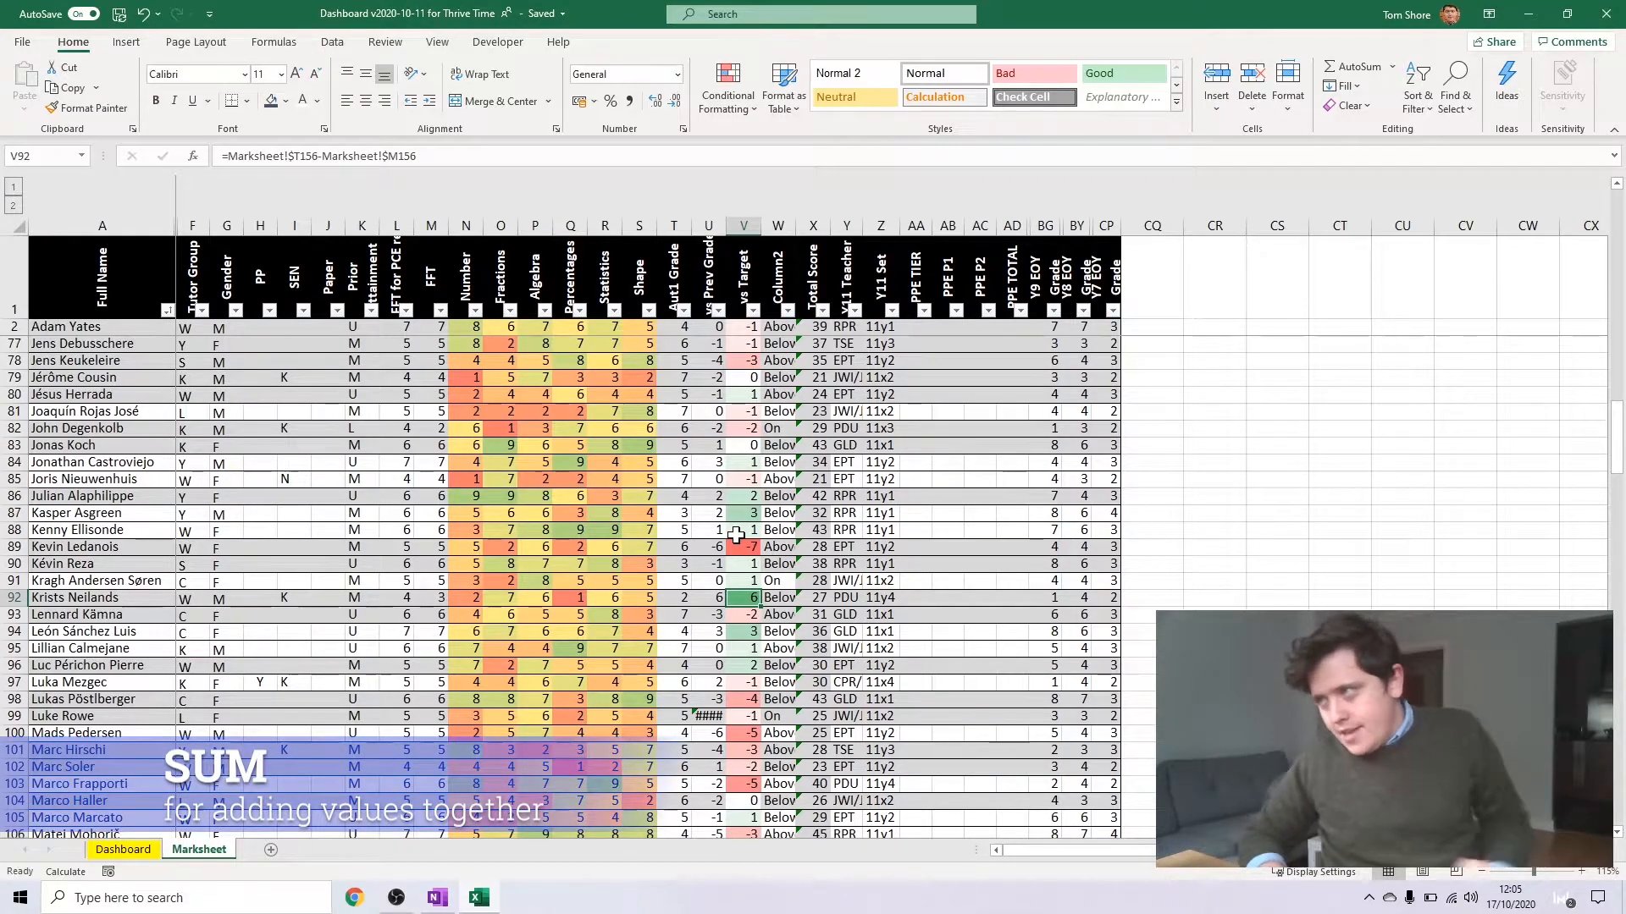
Examine the first student's topic marks in N2:S2 and the Total Score formula in X2
{"action": "left_click_drag", "start_coordinate": [466, 328], "coordinate": [645, 330]}
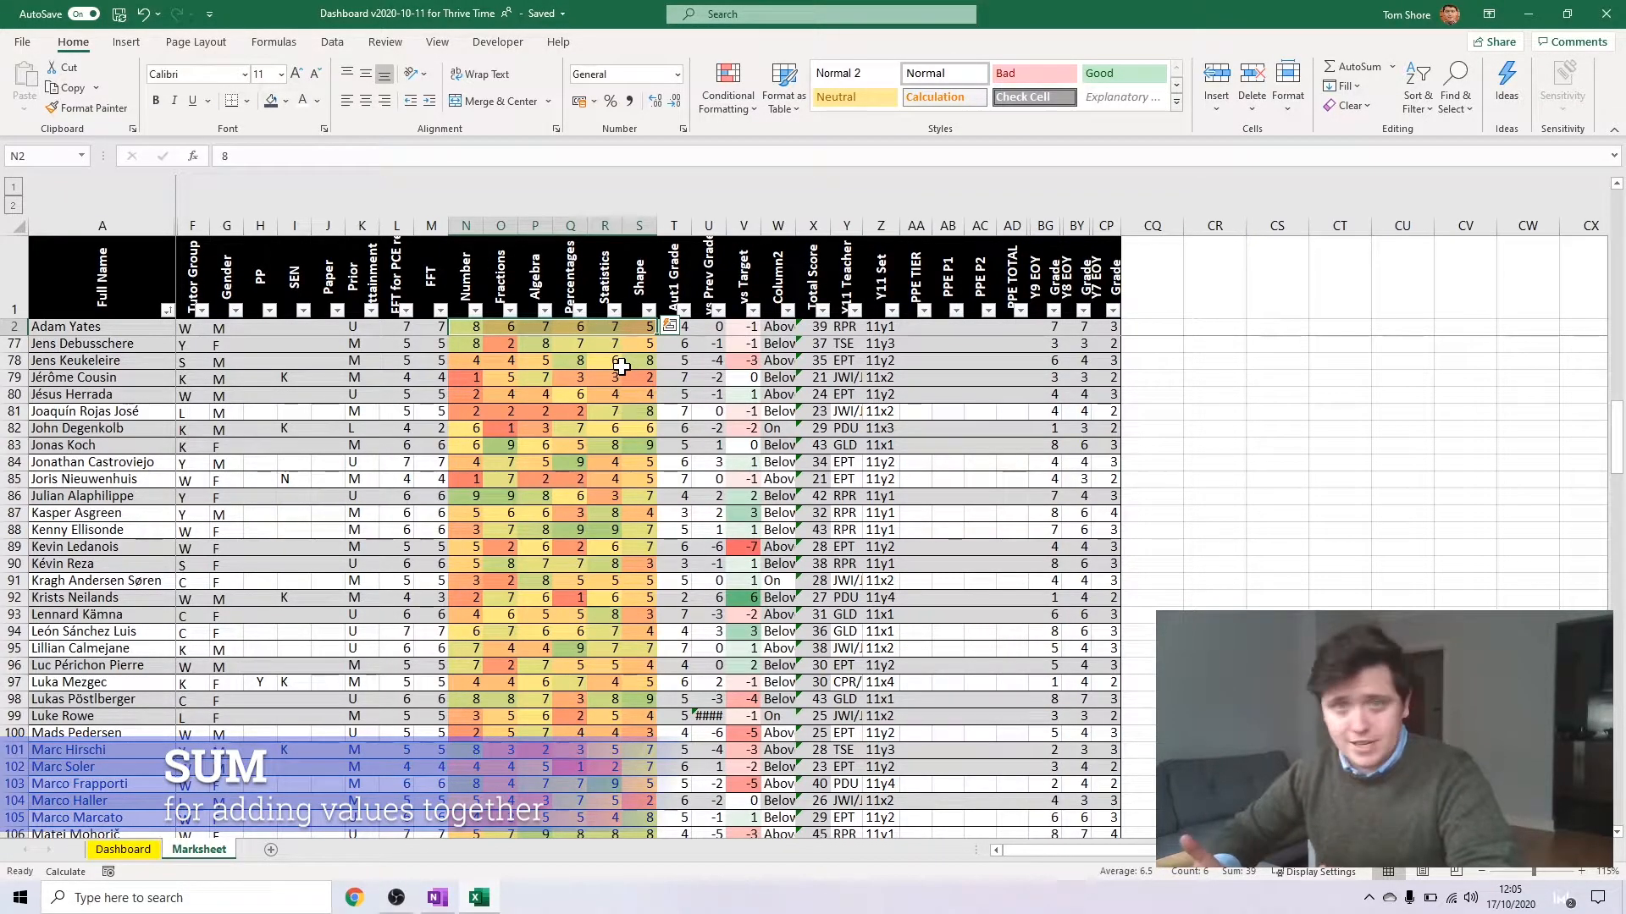
{"action": "left_click", "coordinate": [772, 330]}
{"action": "left_click", "coordinate": [811, 330]}
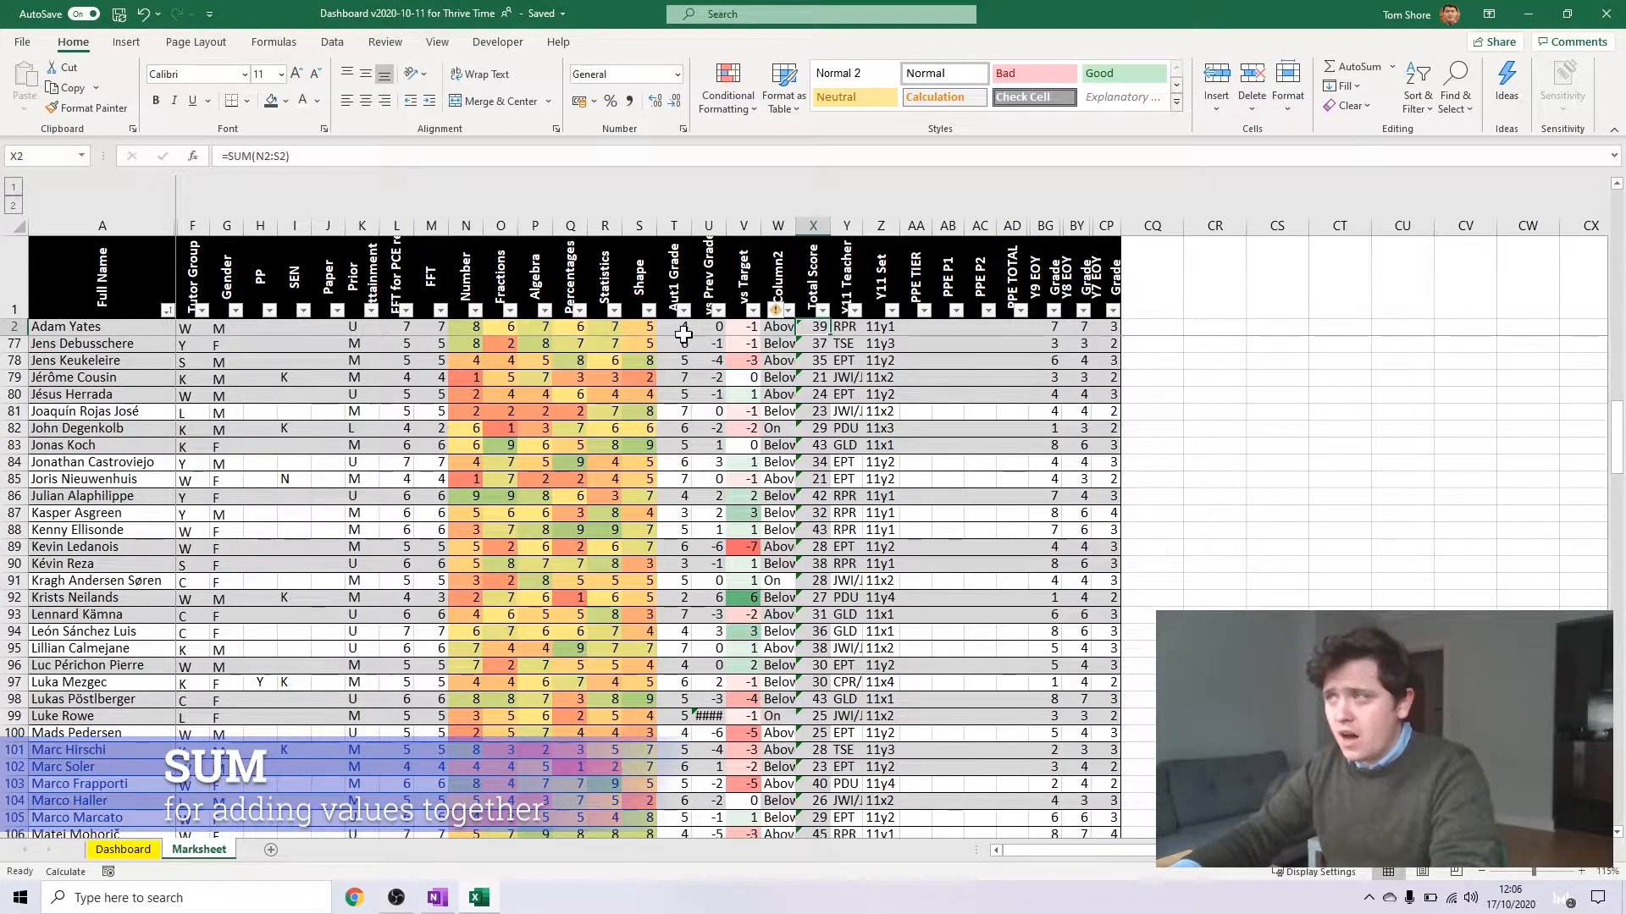
Clear the Total Score formula in X2 and start a new formula with the SUM function
{"action": "left_click_drag", "start_coordinate": [296, 156], "coordinate": [38, 202]}
{"action": "key", "text": "BackSpace"}
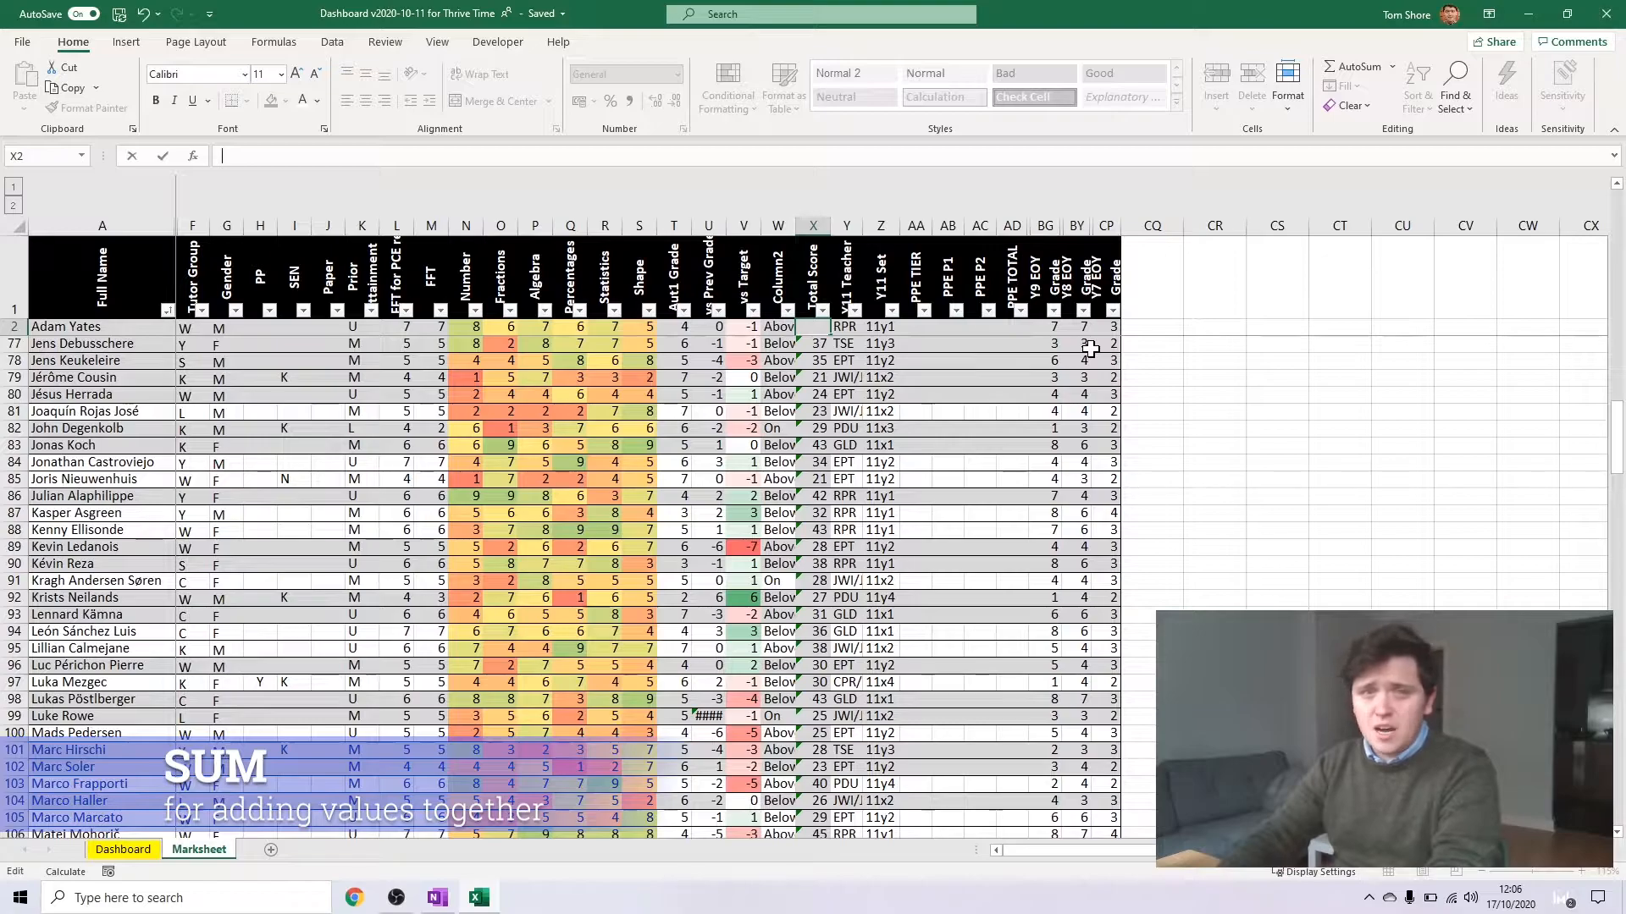
{"action": "type", "text": "="}
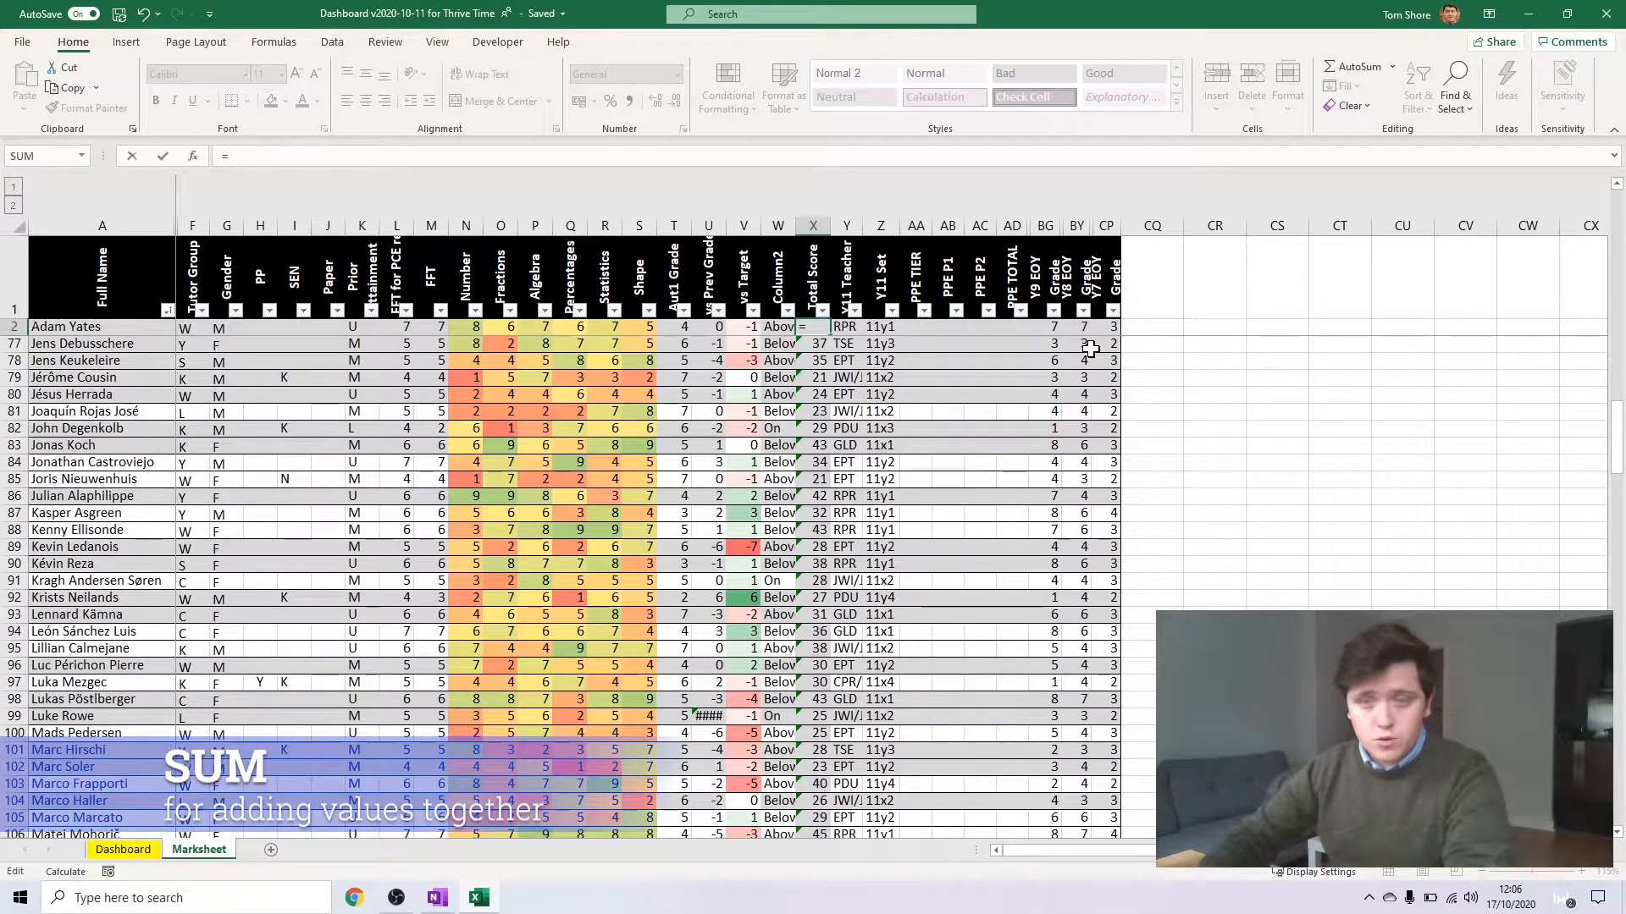
{"action": "type", "text": "sum"}
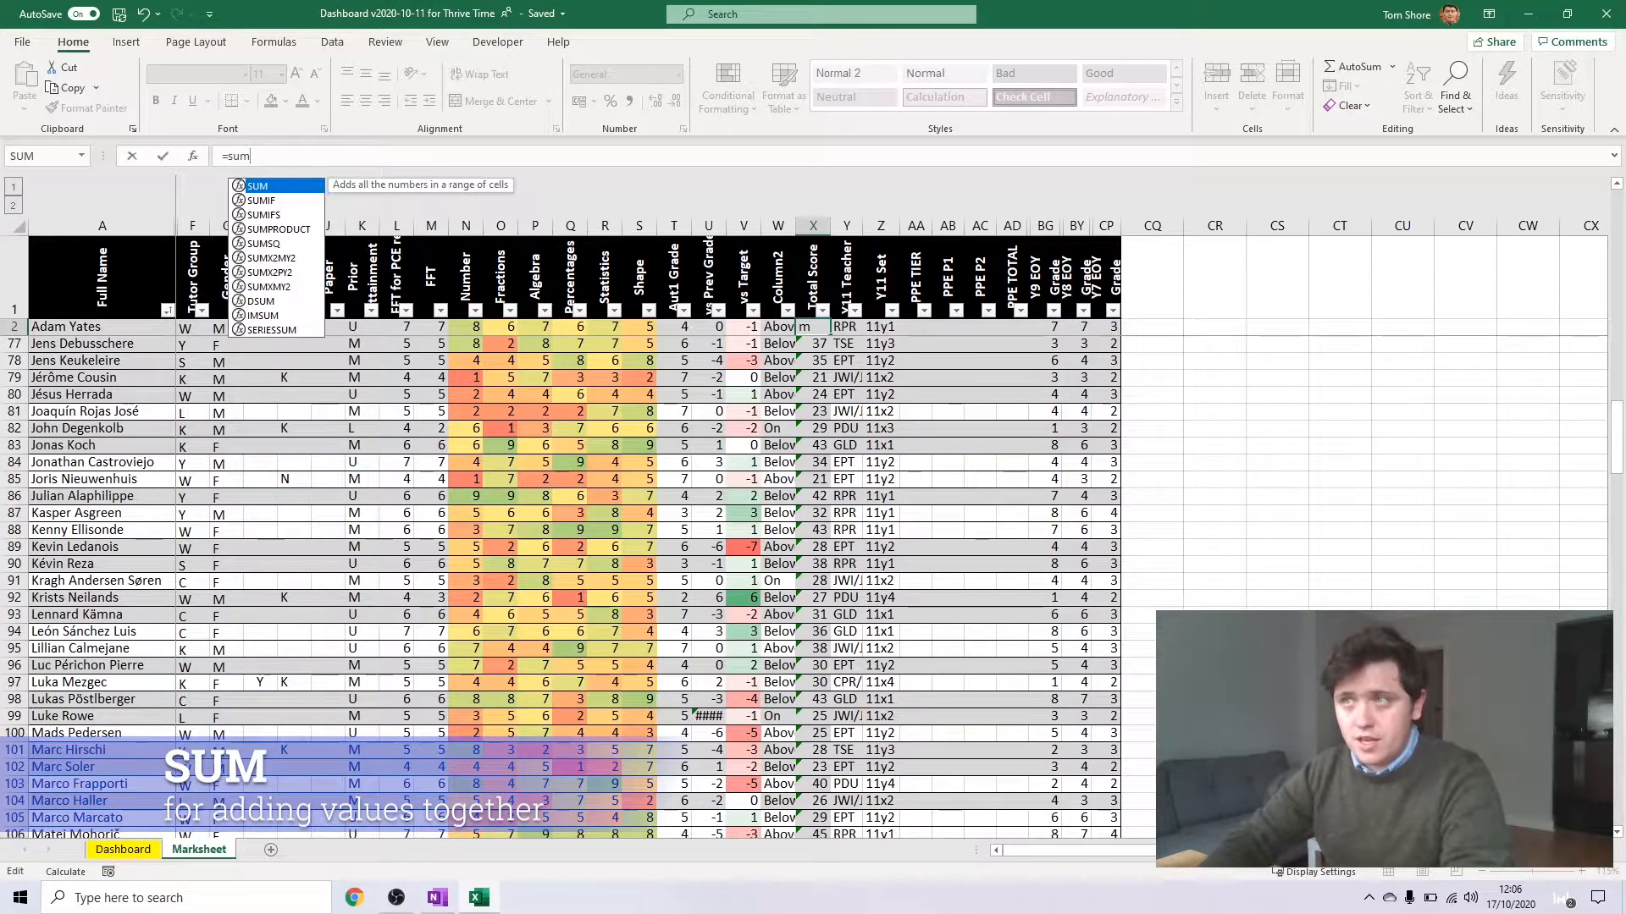
{"action": "type", "text": "("}
{"action": "key", "text": "BackSpace"}
{"action": "key", "text": "Tab"}
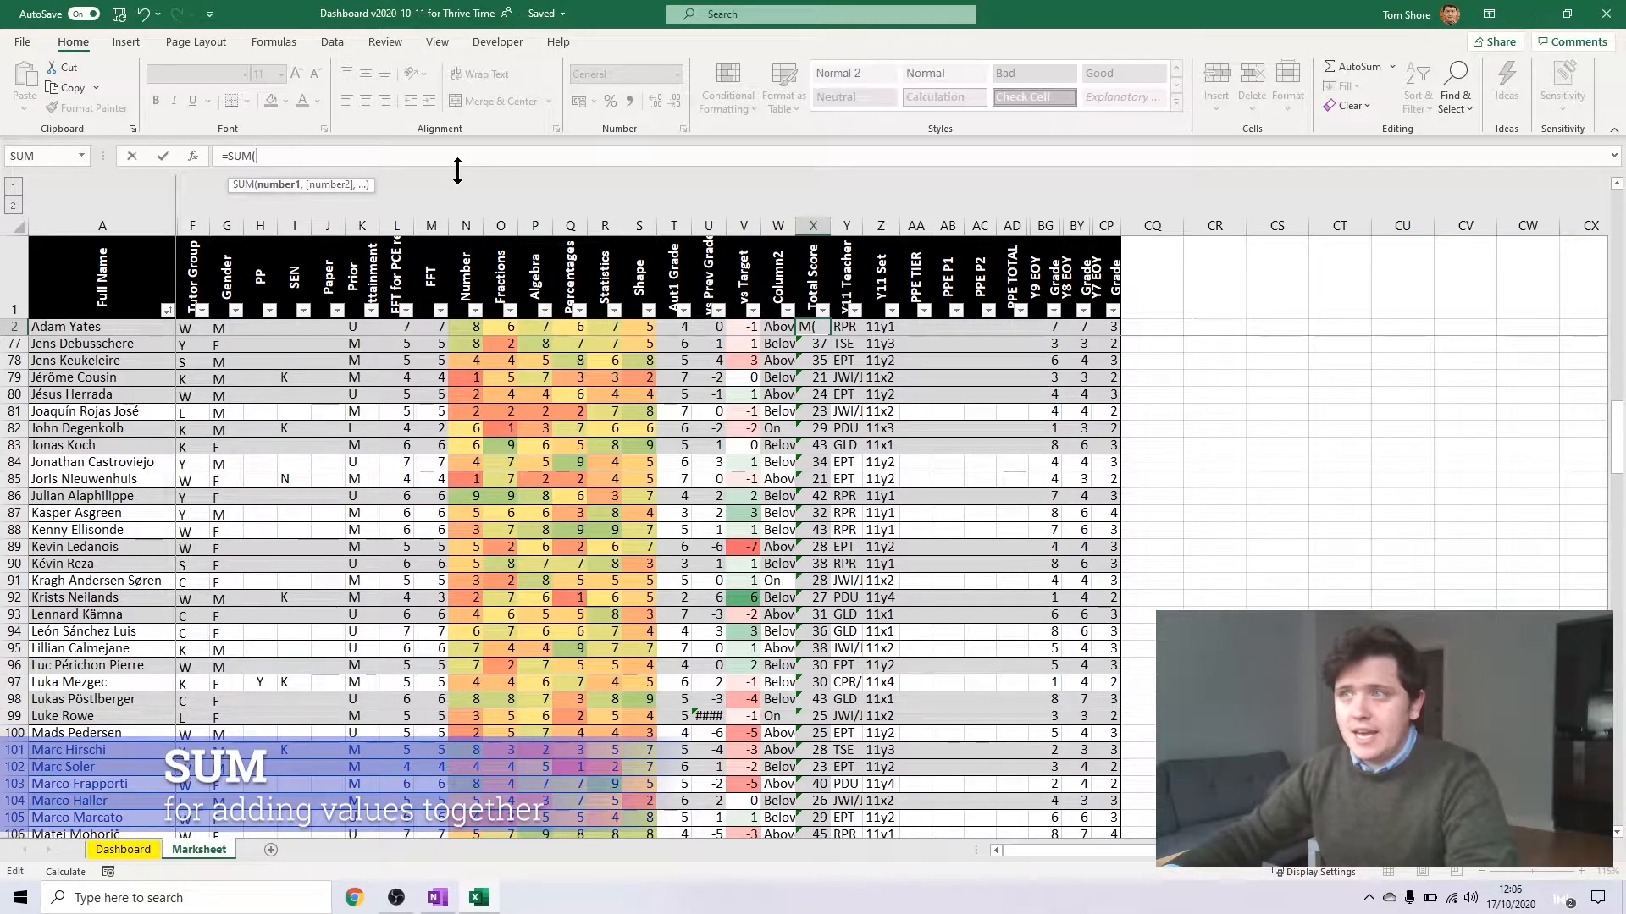
Try listing N2, O2 and P2 as separate comma-separated arguments of the SUM in X2, and remove them
{"action": "left_click", "coordinate": [472, 325]}
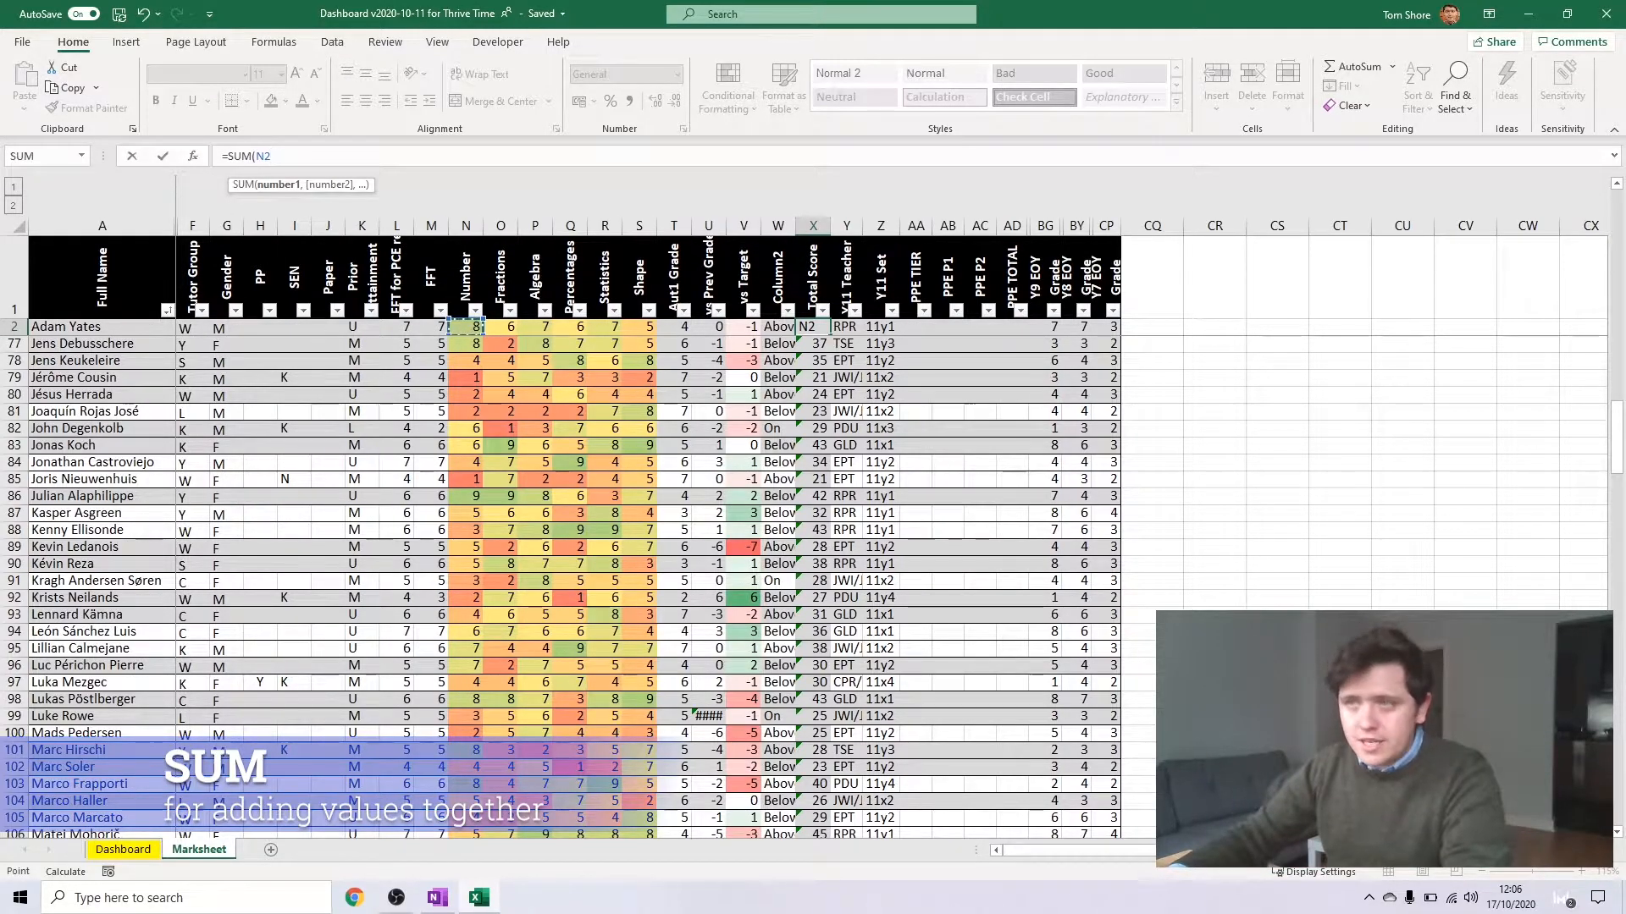
{"action": "type", "text": ","}
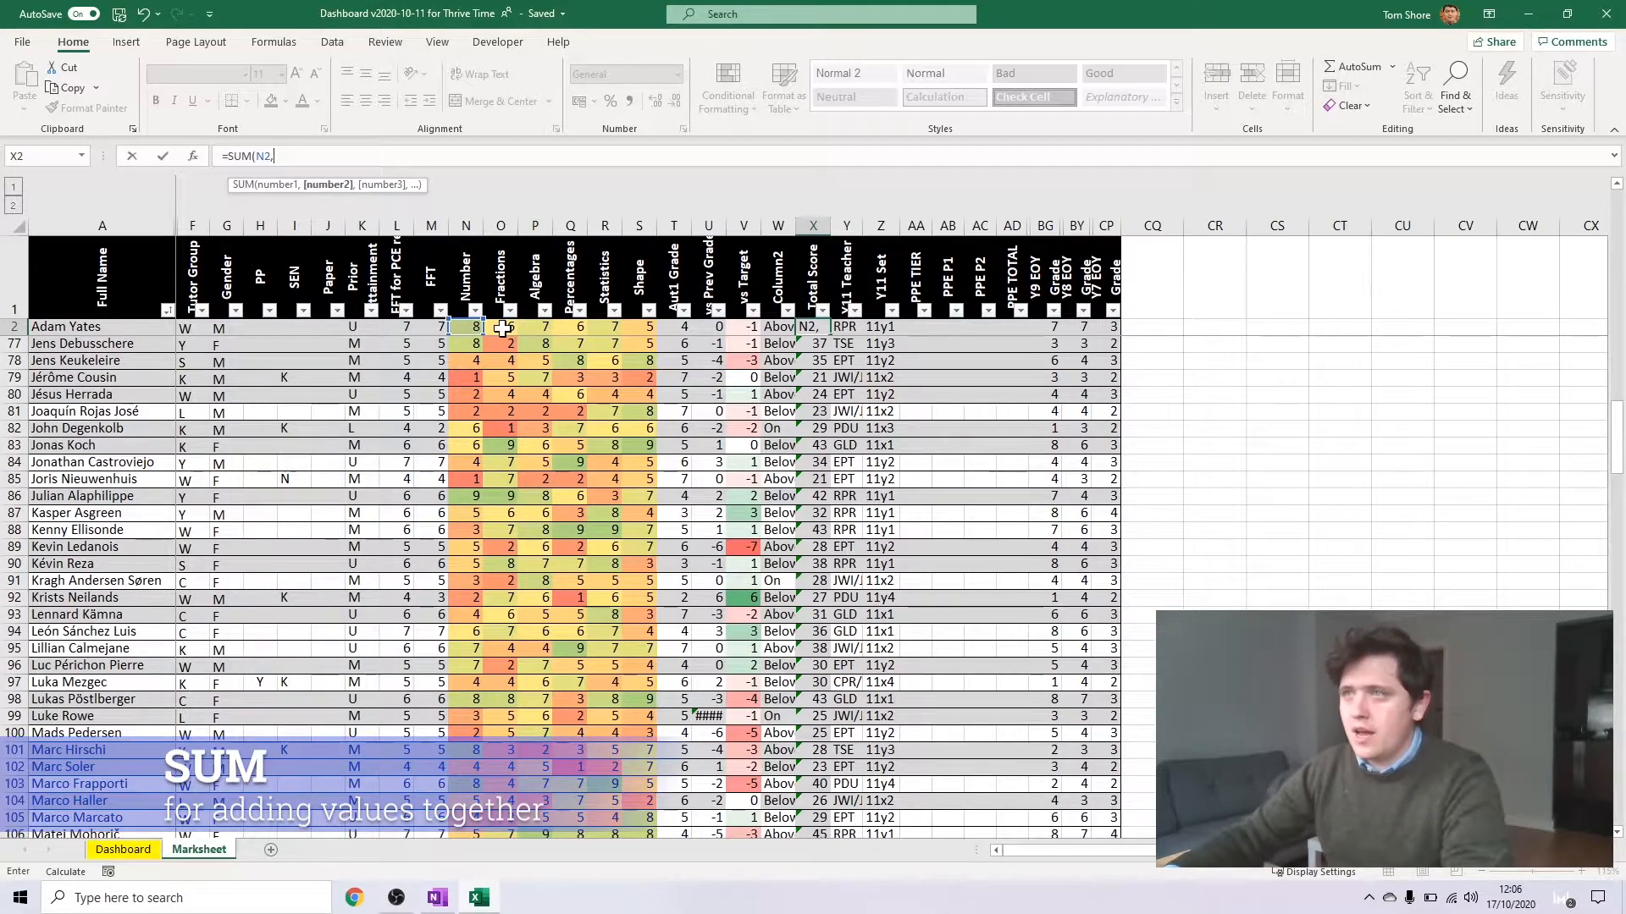
{"action": "type", "text": "O2,"}
{"action": "left_click", "coordinate": [538, 328]}
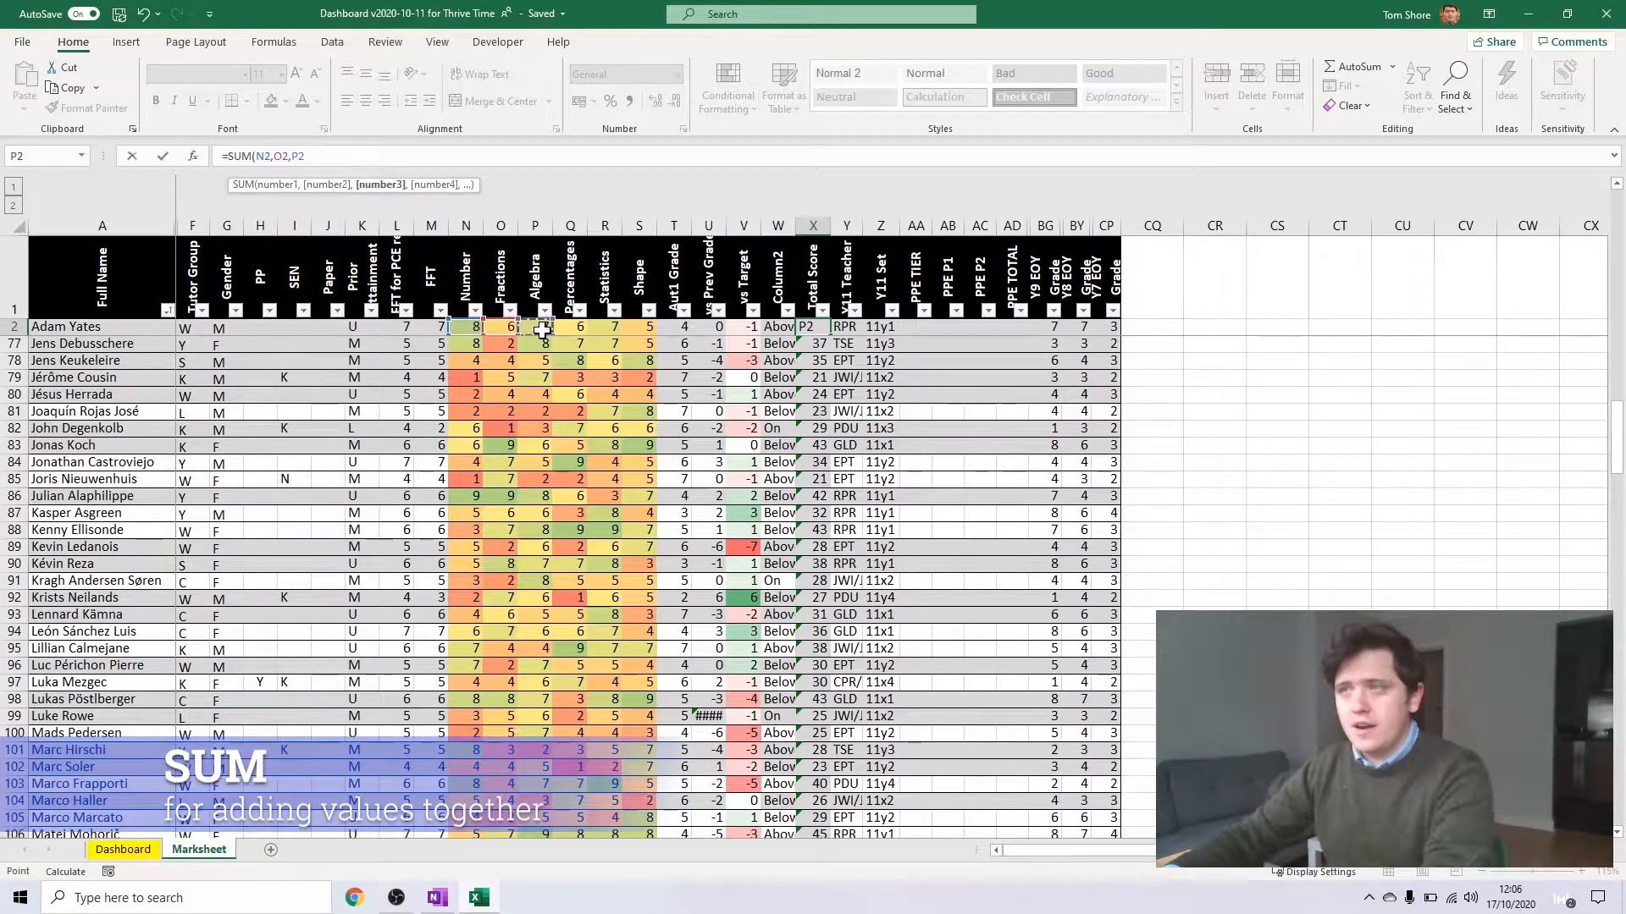
{"action": "left_click_drag", "start_coordinate": [305, 155], "coordinate": [275, 156]}
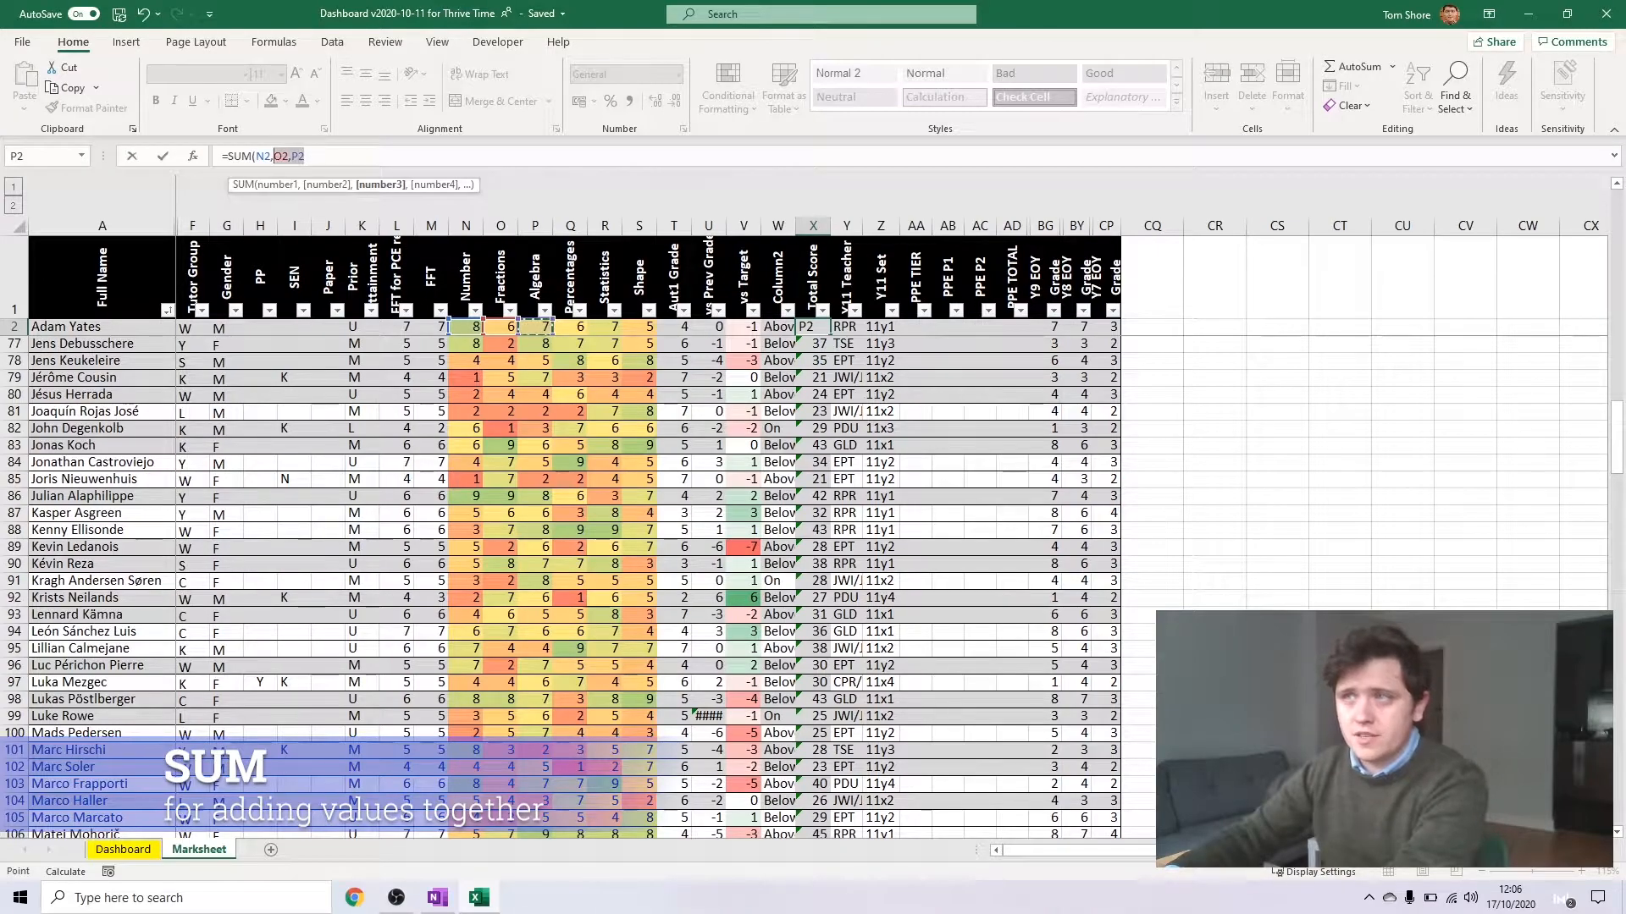
{"action": "key", "text": "BackSpace"}
Complete the Total Score formula in X2 as a SUM of the range N2:S2
{"action": "left_click", "coordinate": [466, 327]}
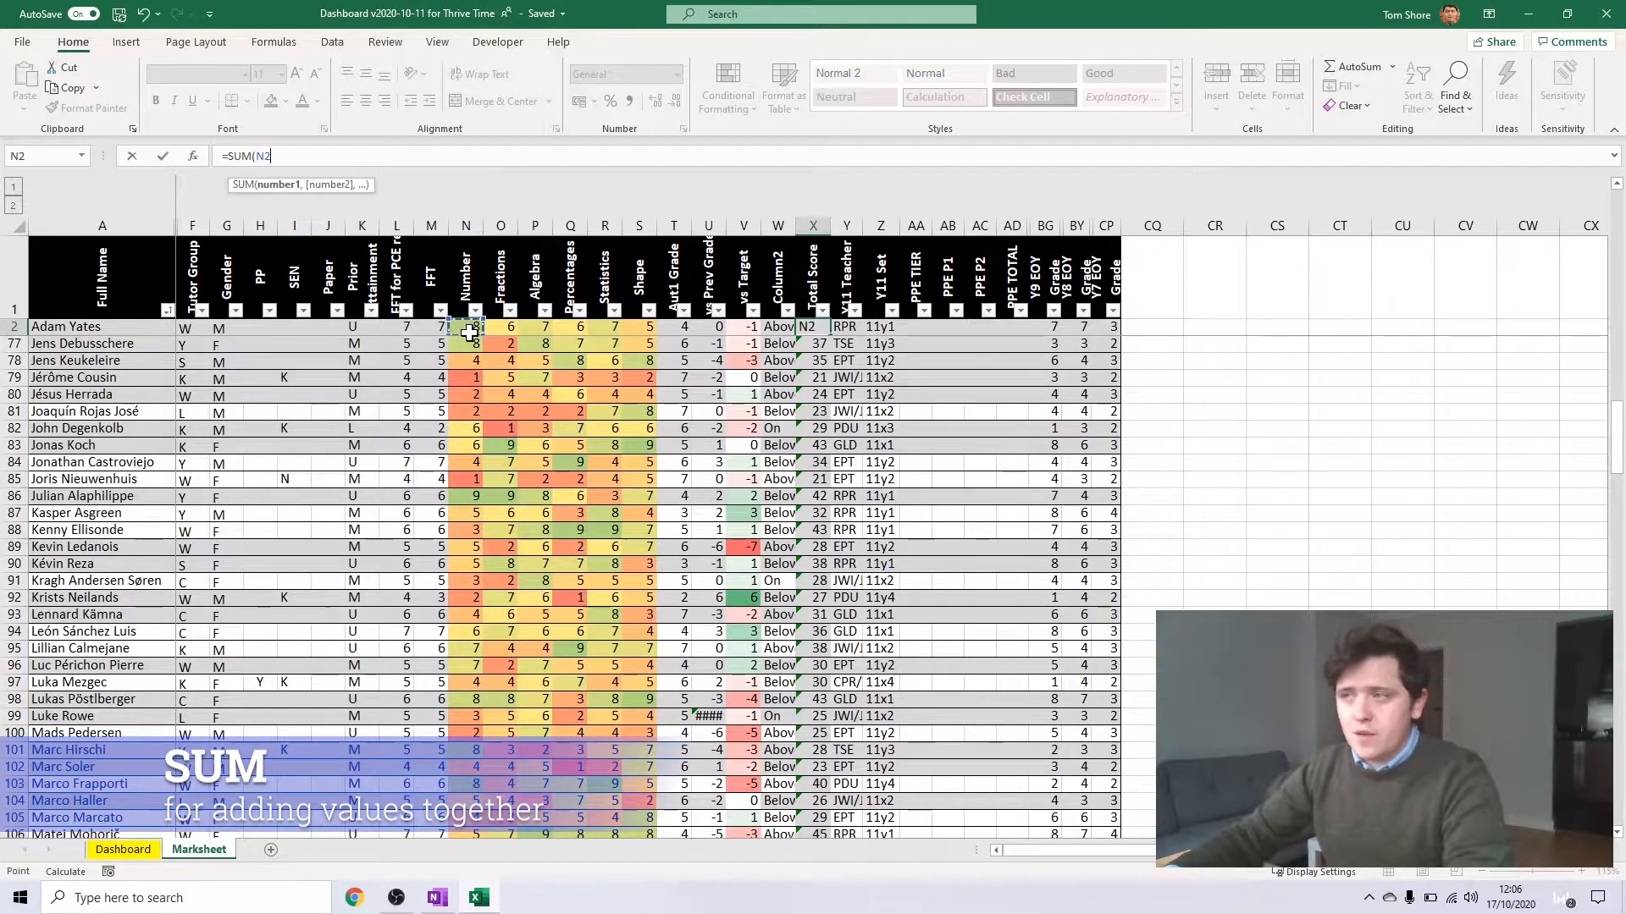
{"action": "left_click_drag", "start_coordinate": [467, 327], "coordinate": [648, 327]}
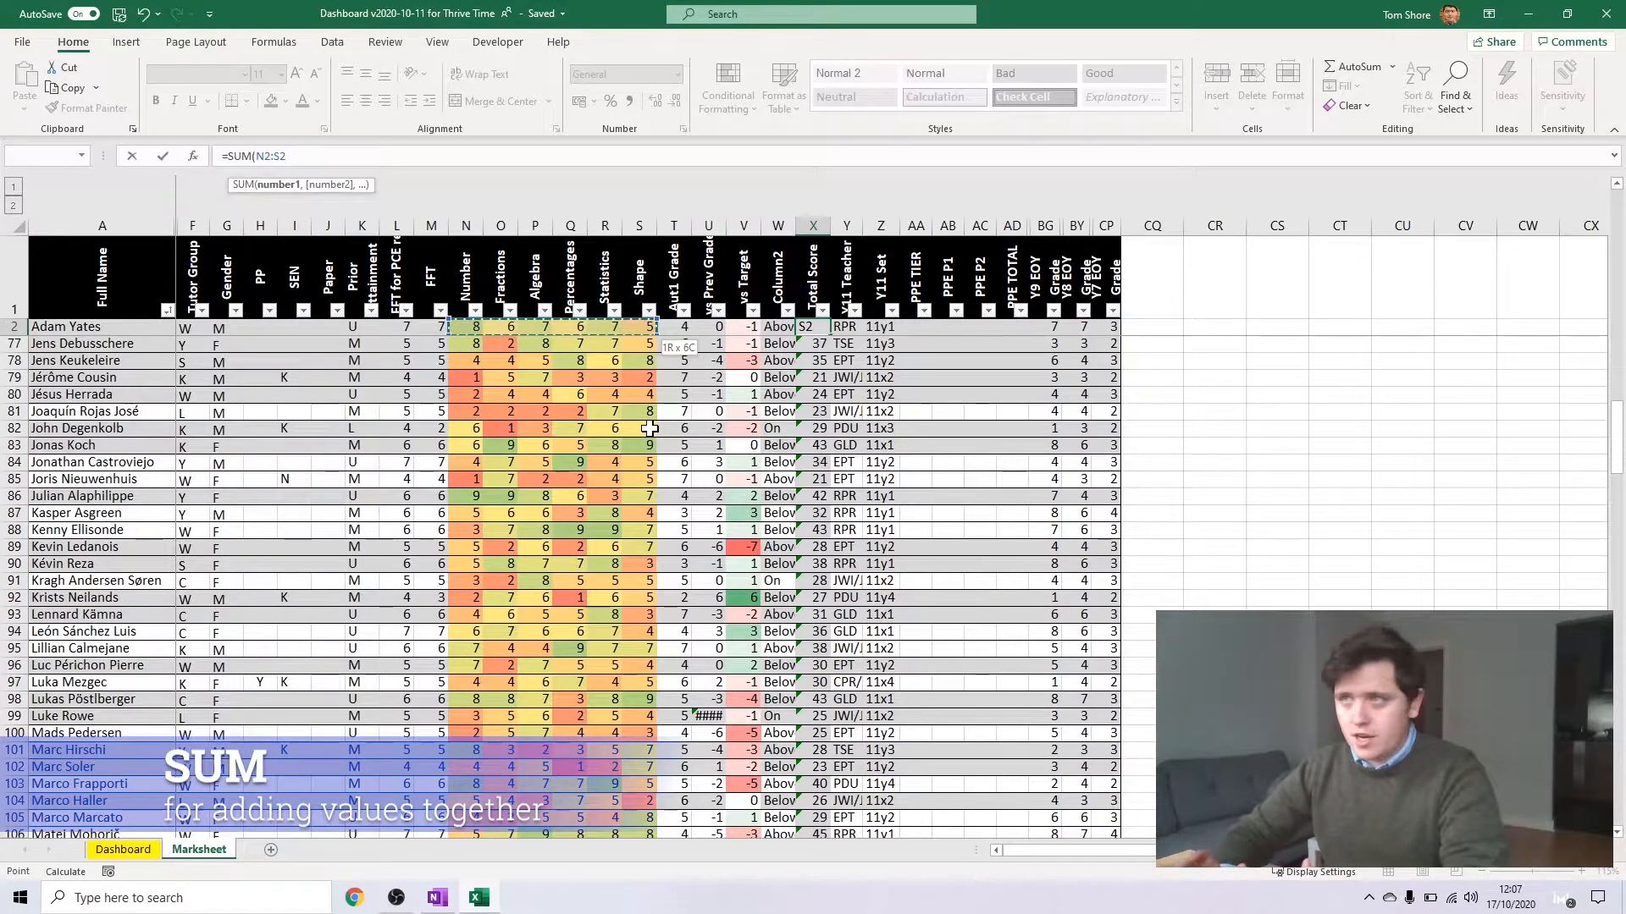
{"action": "key", "text": "Return"}
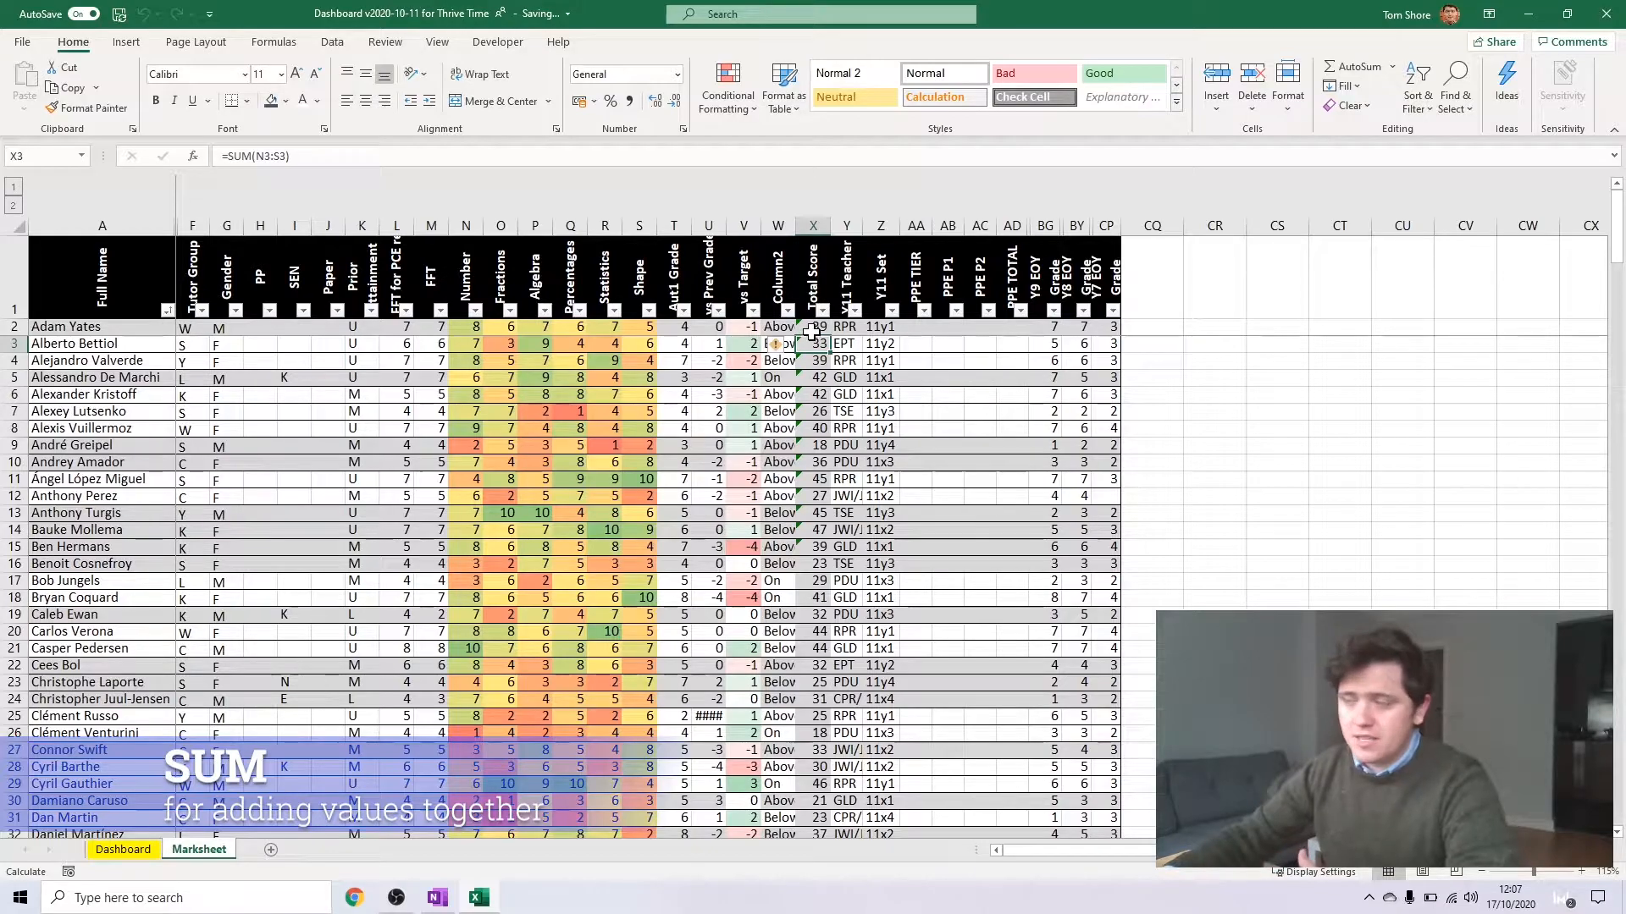
Review the SUM formula in X2 and clear the Total Score cells below it, X3:X180
{"action": "left_click", "coordinate": [804, 326]}
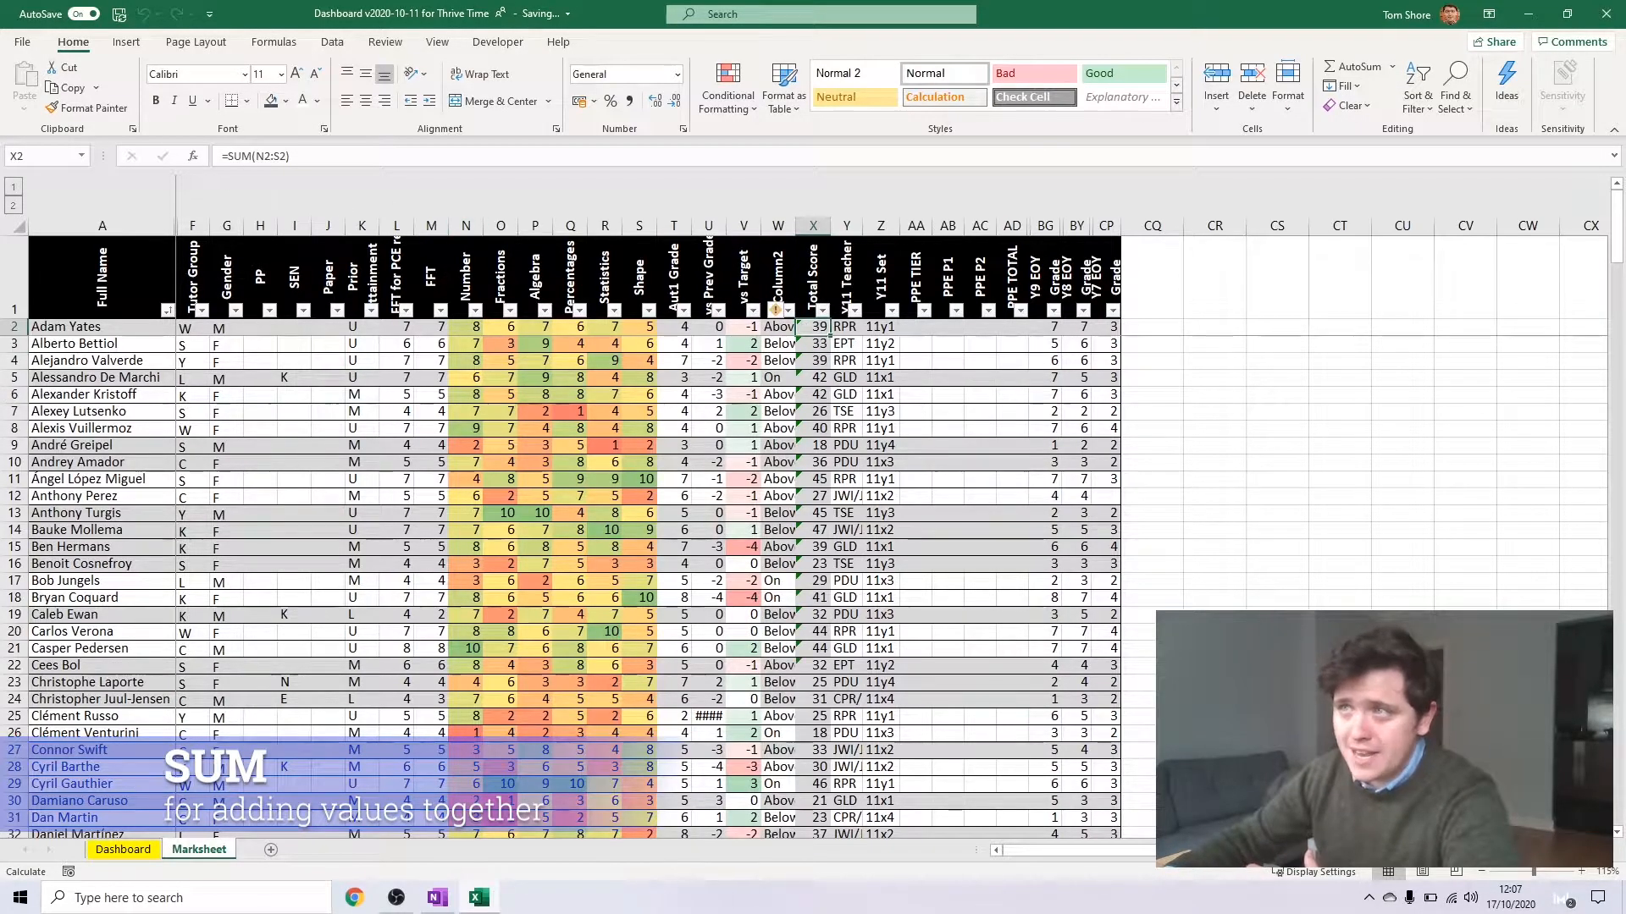
{"action": "double_click", "coordinate": [805, 327]}
{"action": "key", "text": "Return"}
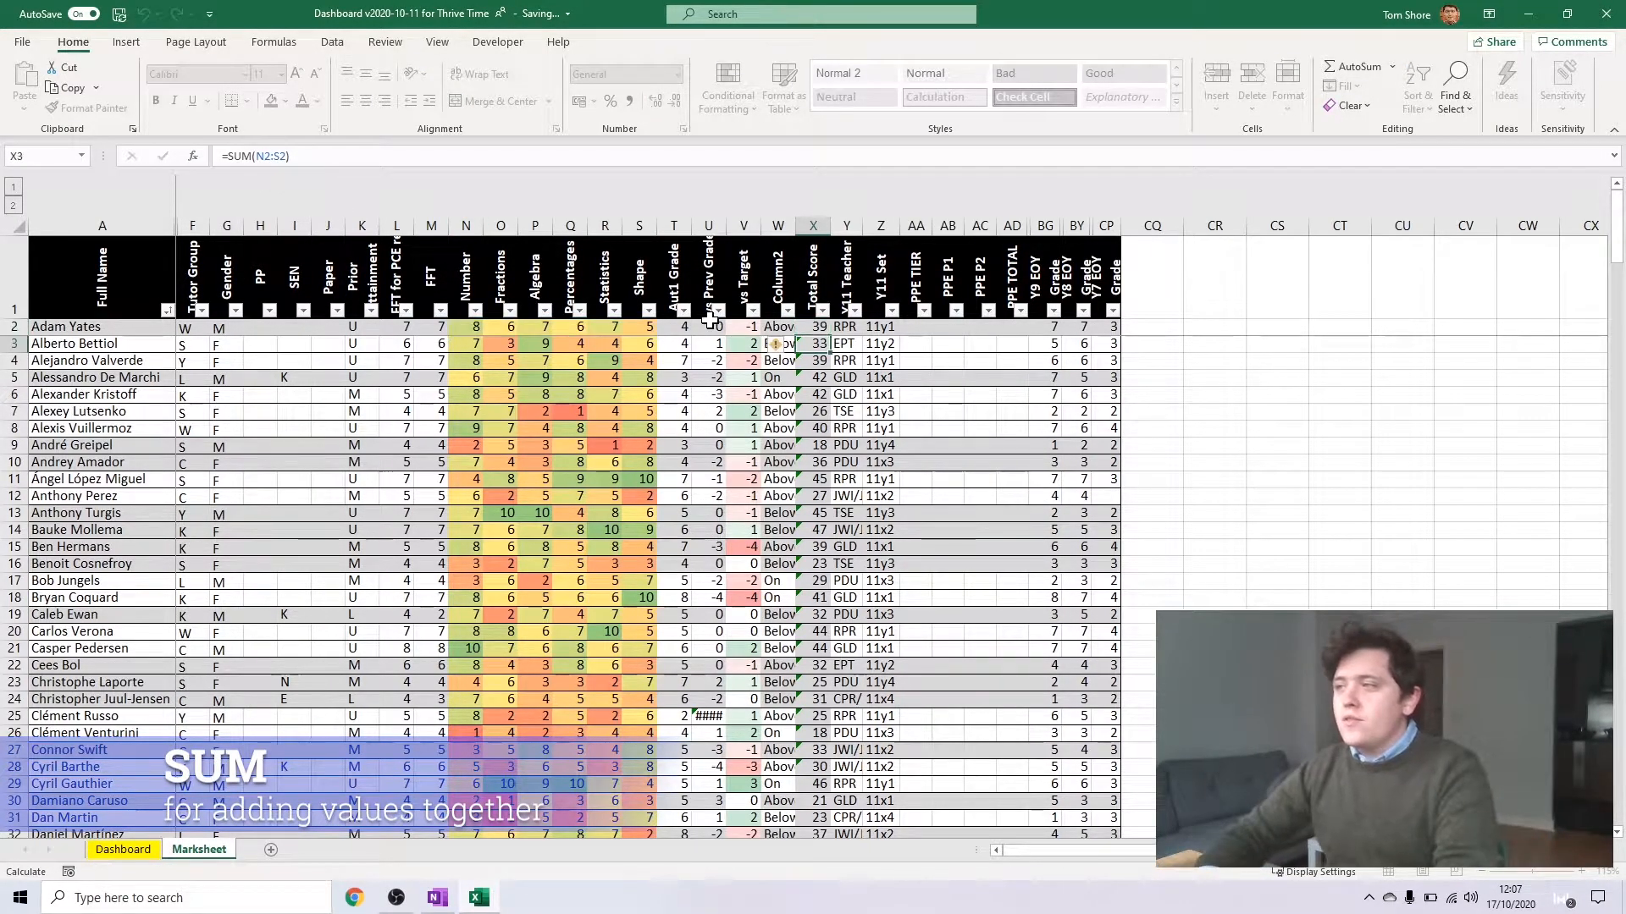
{"action": "key", "text": "ctrl+shift+Down"}
{"action": "key", "text": "Delete"}
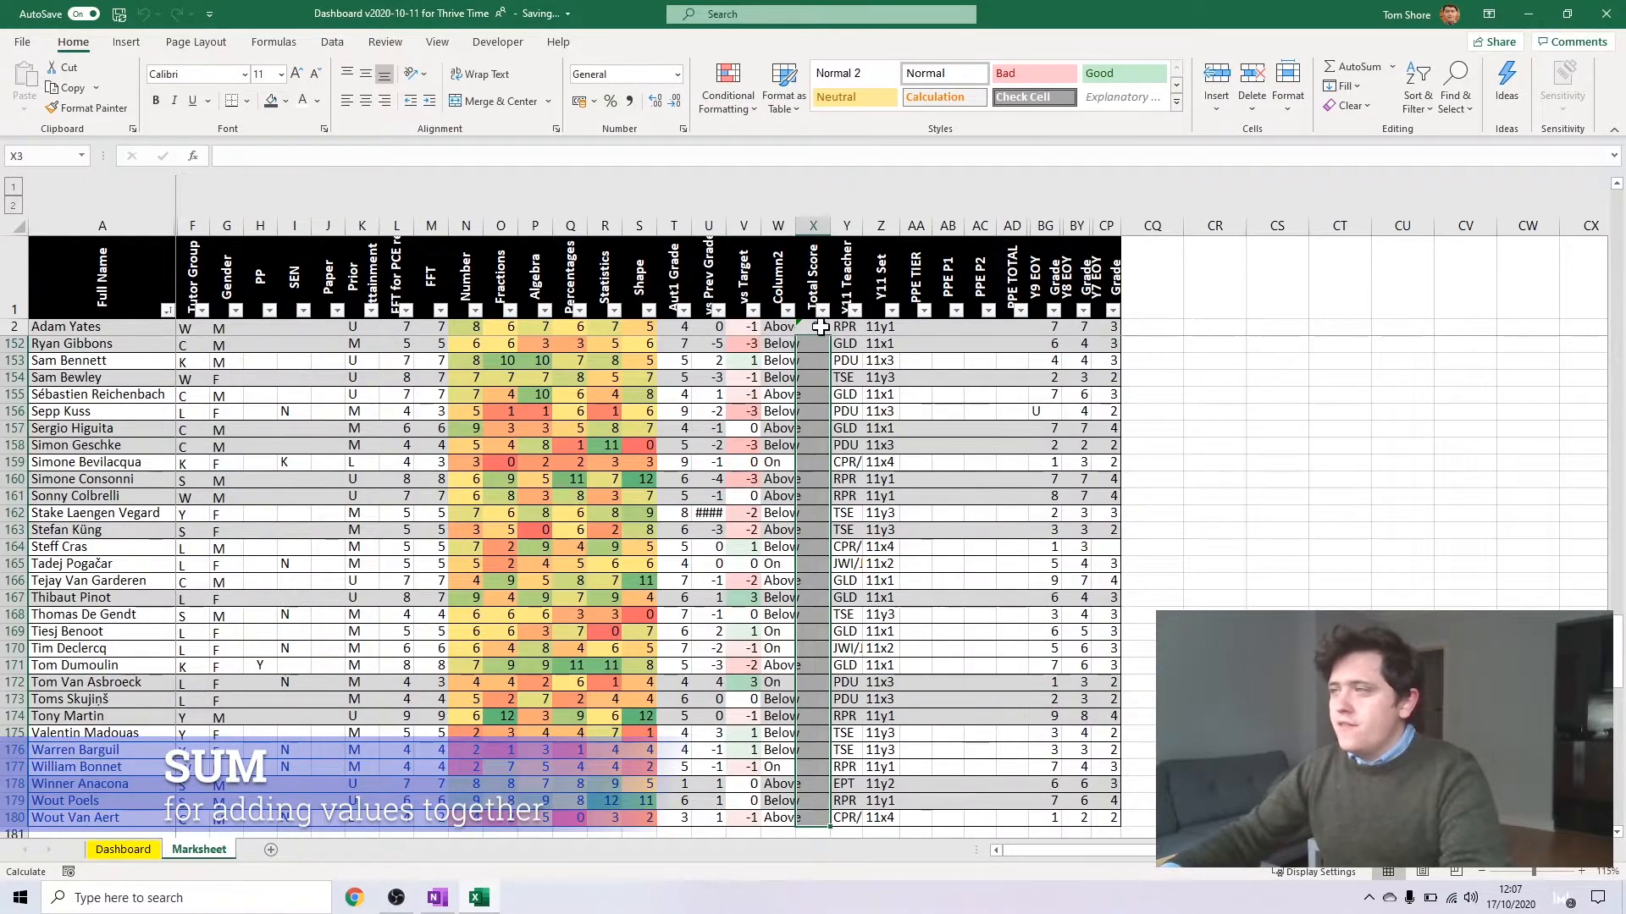
Fill the SUM formula from X2 down the Total Score column to X180 and check the copied formula in X5
{"action": "left_click", "coordinate": [821, 326]}
{"action": "scroll", "coordinate": [834, 343], "scroll_direction": "up", "scroll_amount": 9}
{"action": "scroll", "coordinate": [859, 372], "scroll_direction": "up", "scroll_amount": 9}
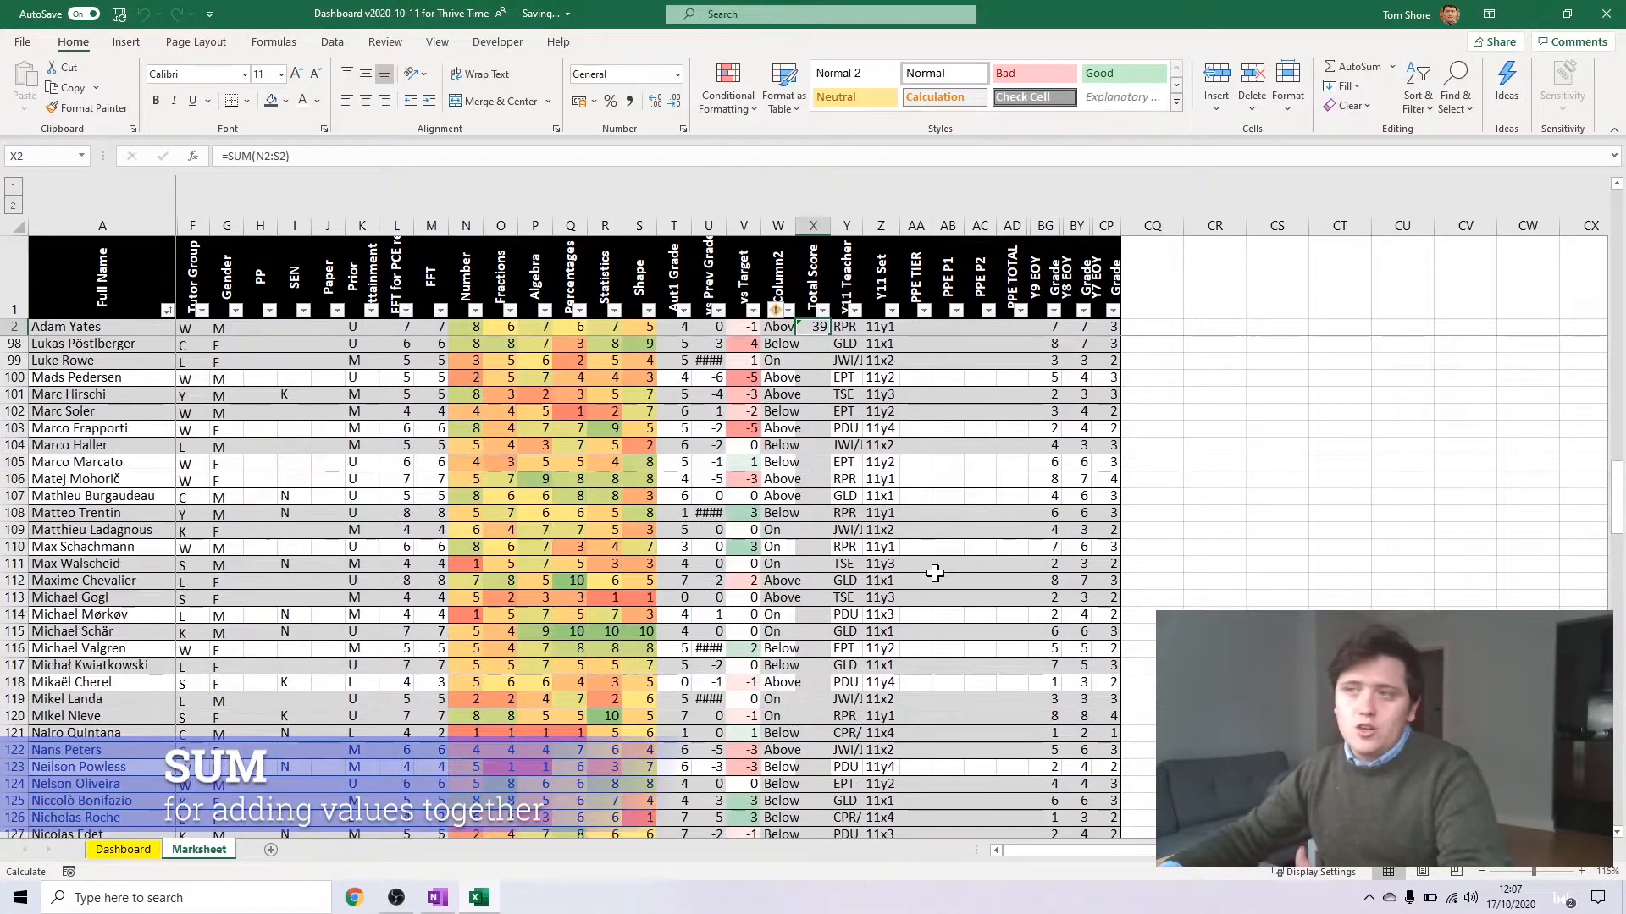
{"action": "scroll", "coordinate": [826, 487], "scroll_direction": "down", "scroll_amount": 20}
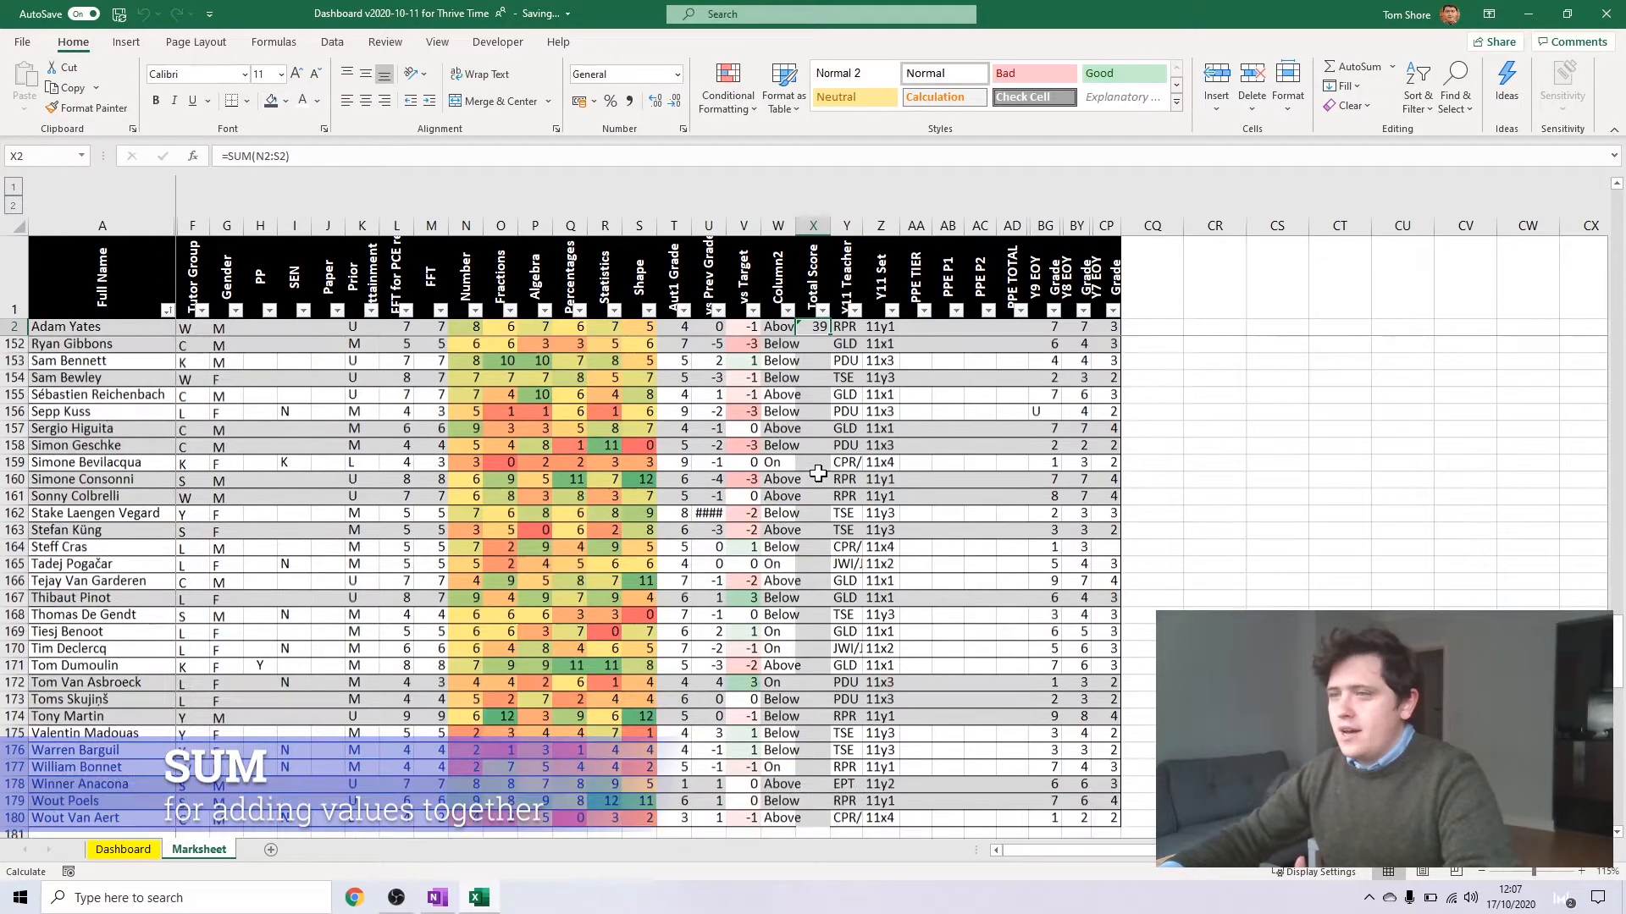
{"action": "scroll", "coordinate": [800, 469], "scroll_direction": "down", "scroll_amount": 15}
{"action": "scroll", "coordinate": [801, 470], "scroll_direction": "up", "scroll_amount": 15}
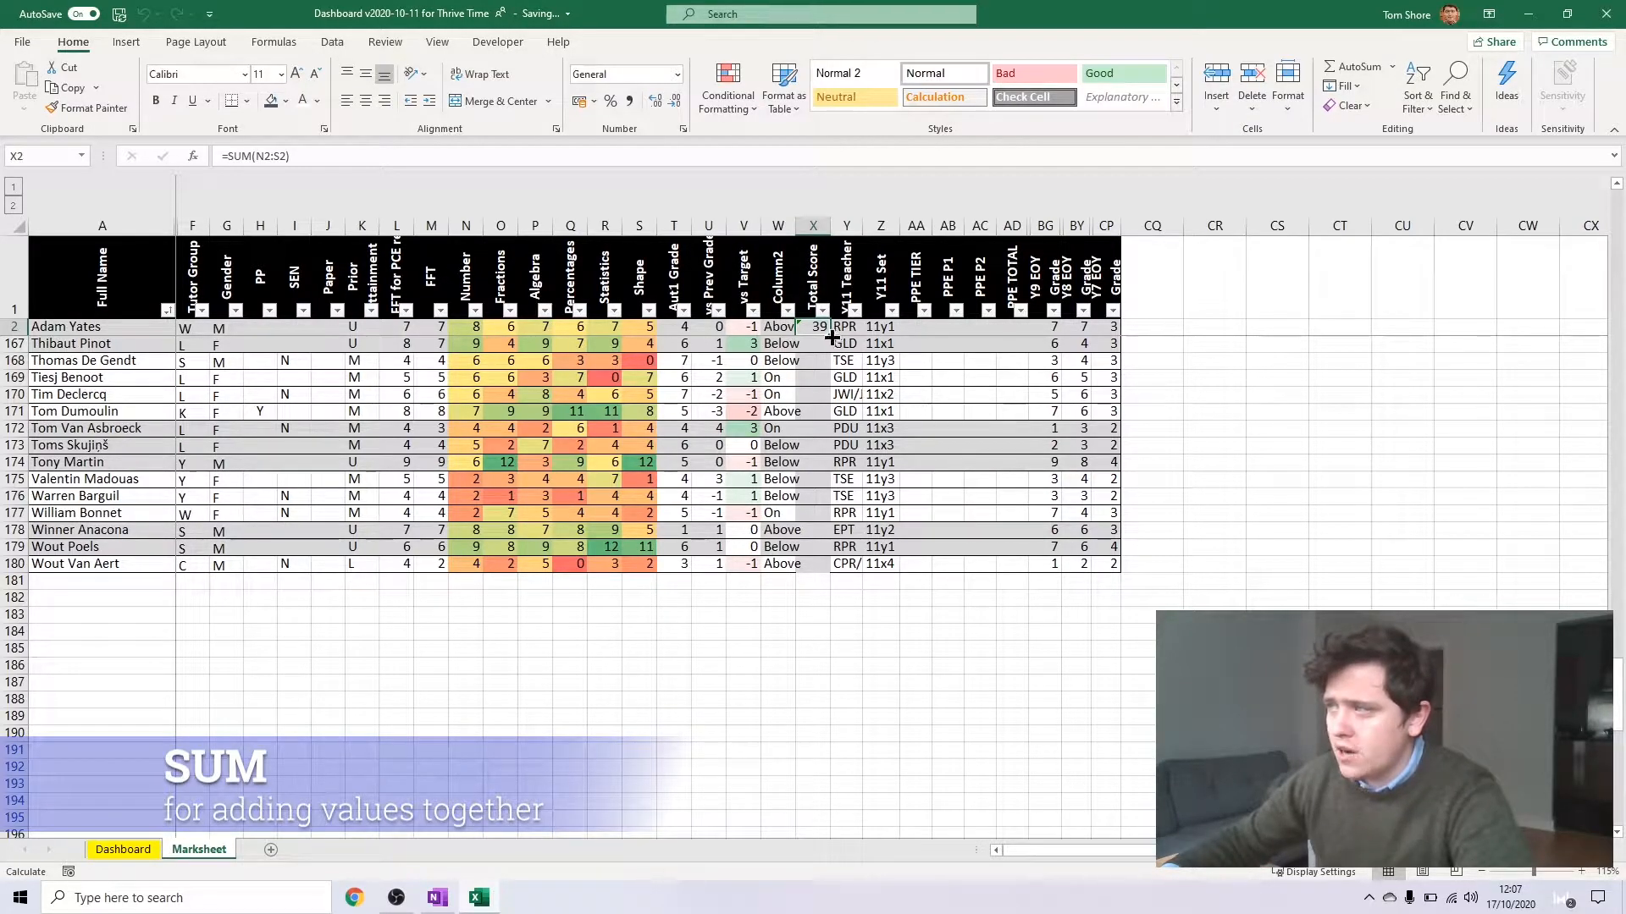
{"action": "left_click", "coordinate": [832, 337]}
{"action": "left_click_drag", "start_coordinate": [830, 342], "coordinate": [811, 572]}
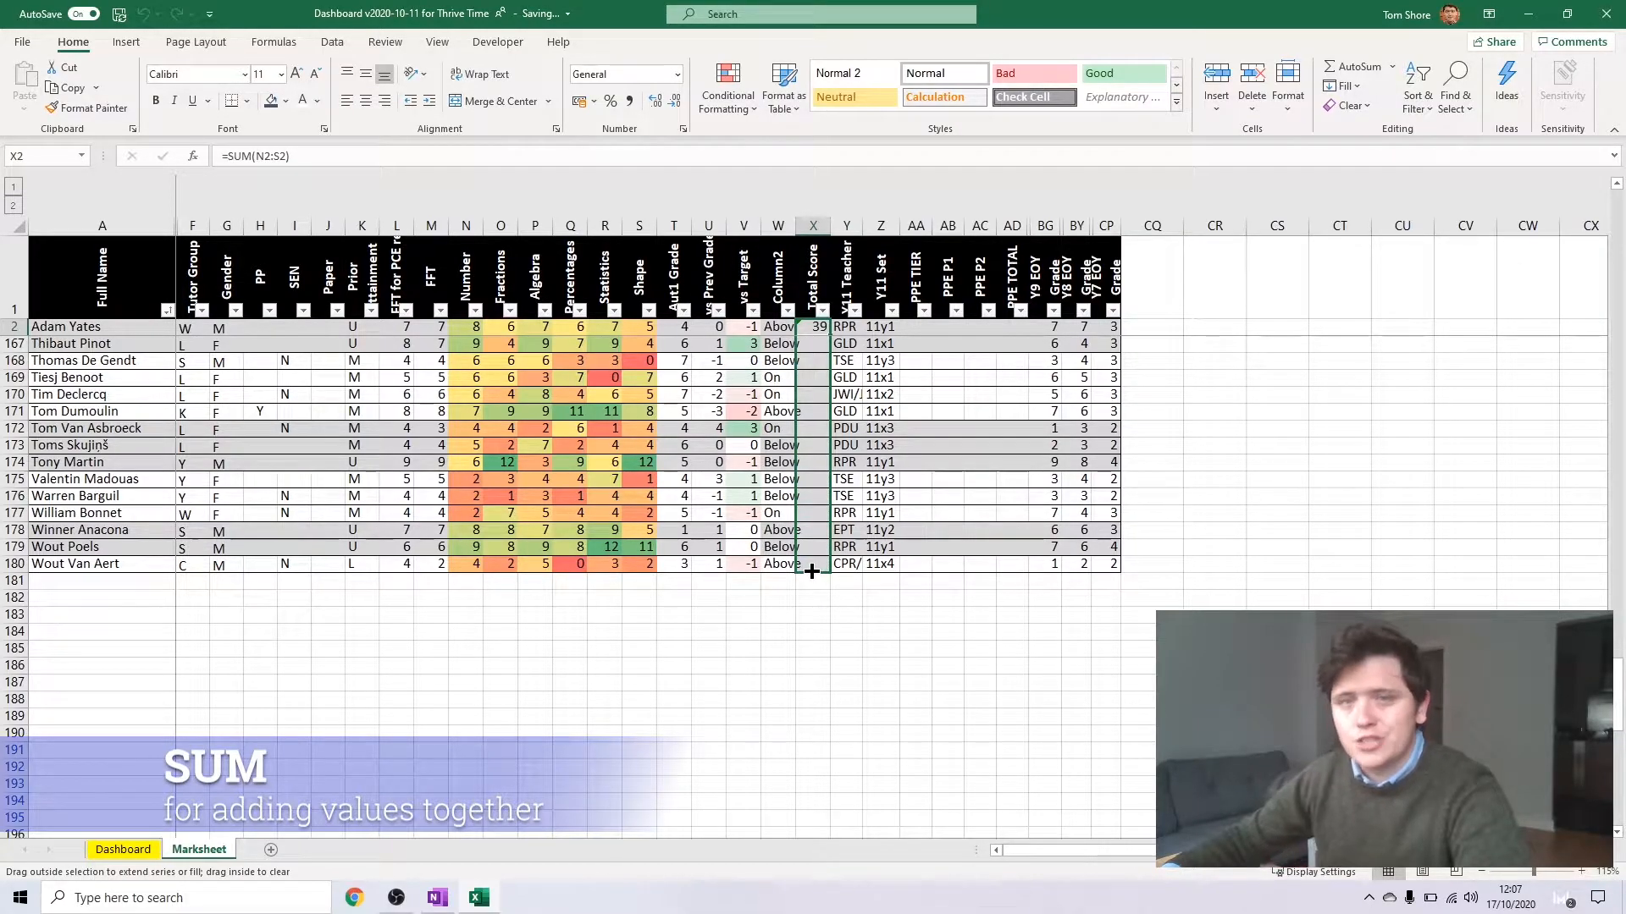
{"action": "left_click_drag", "start_coordinate": [813, 572], "coordinate": [813, 572]}
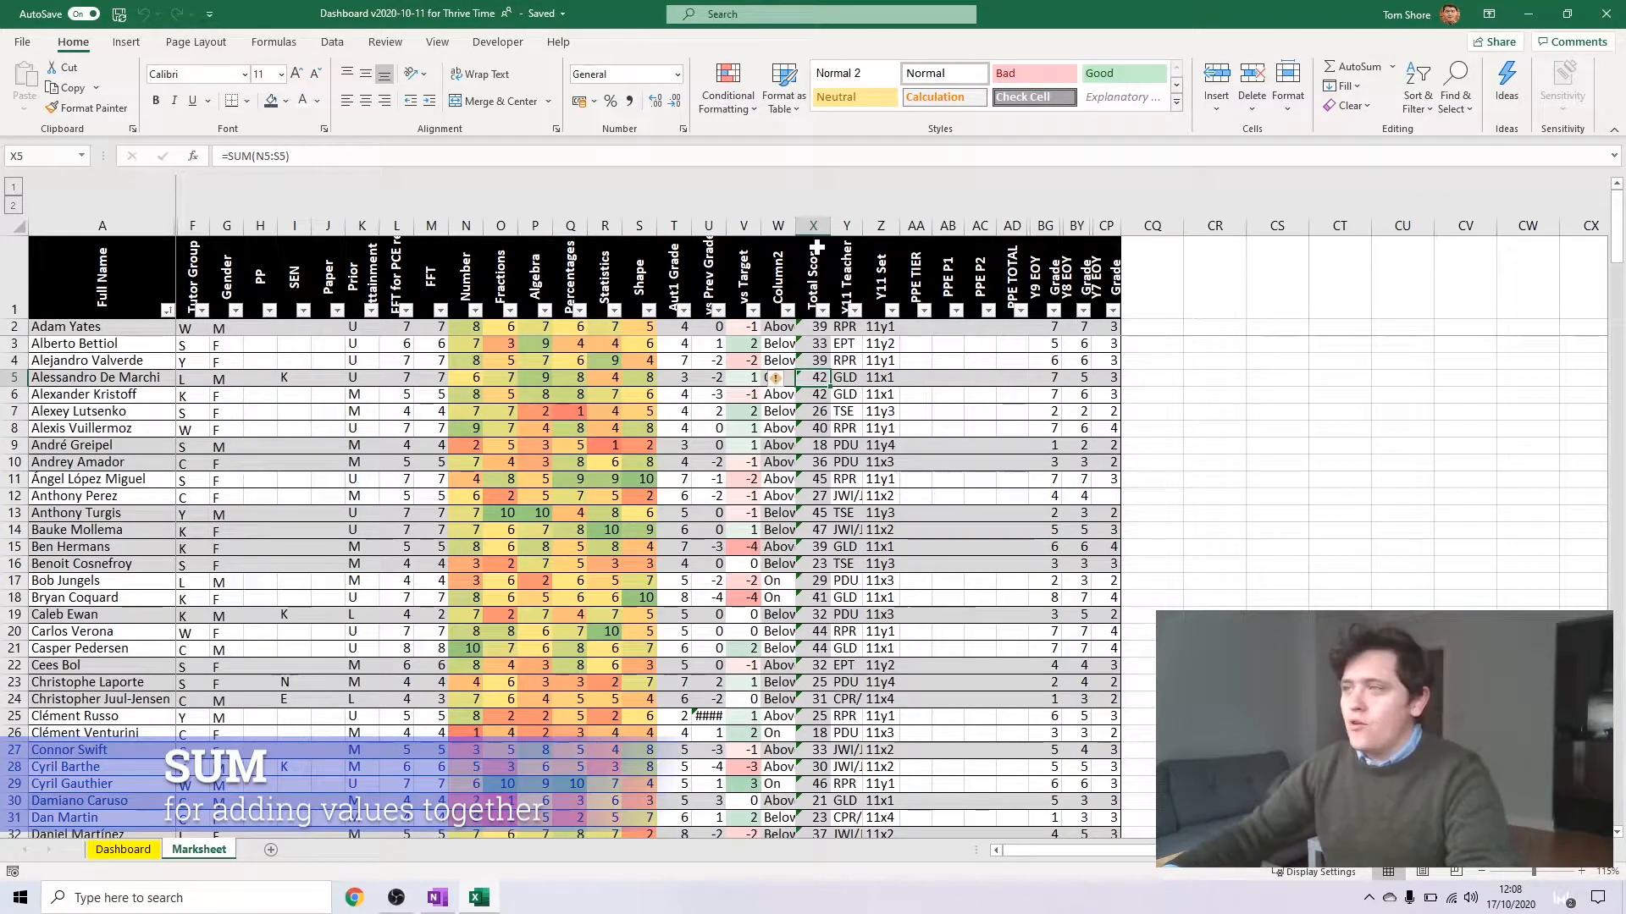
{"action": "left_click", "coordinate": [804, 157]}
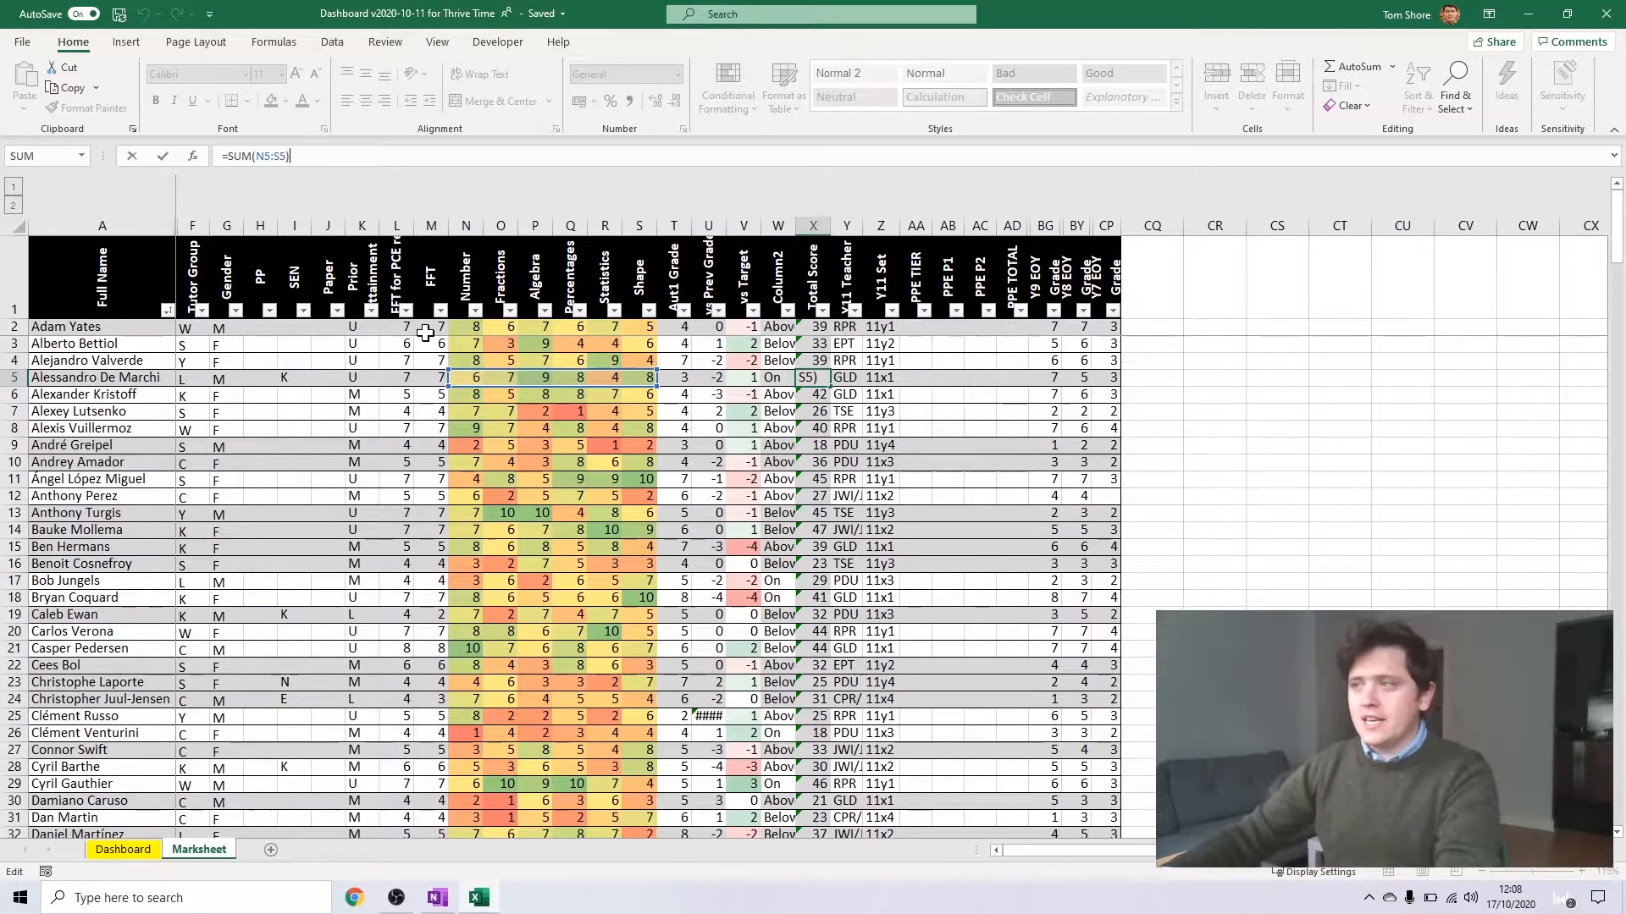
{"action": "key", "text": "Return"}
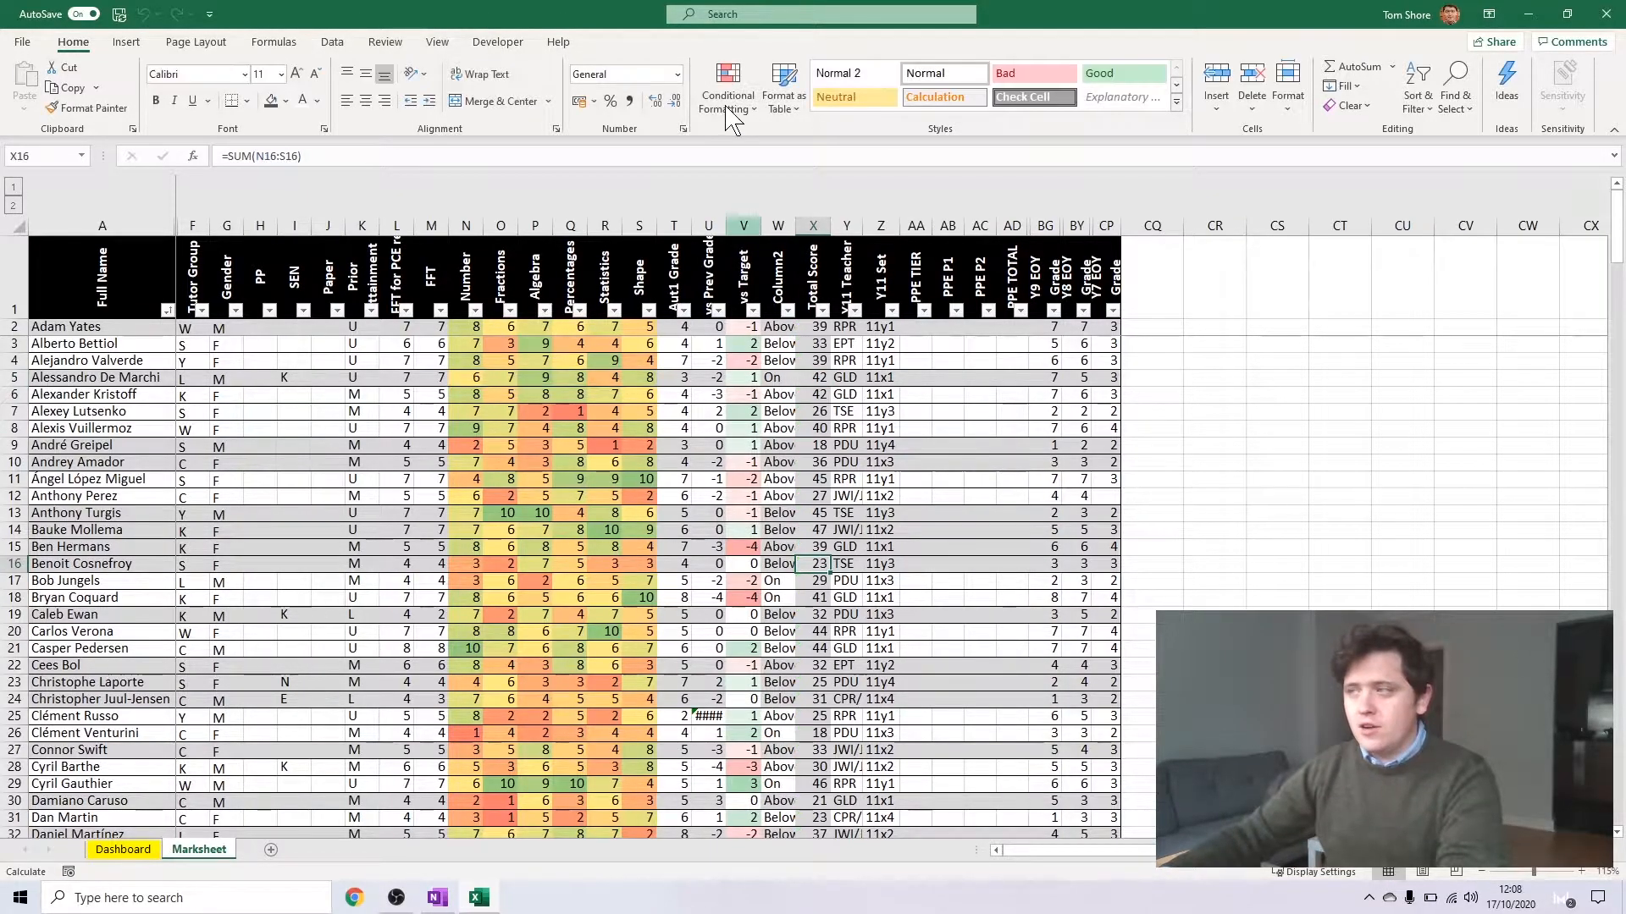
Check which cells the copied SUM formula in X16 adds up and leave it unedited
{"action": "double_click", "coordinate": [816, 563]}
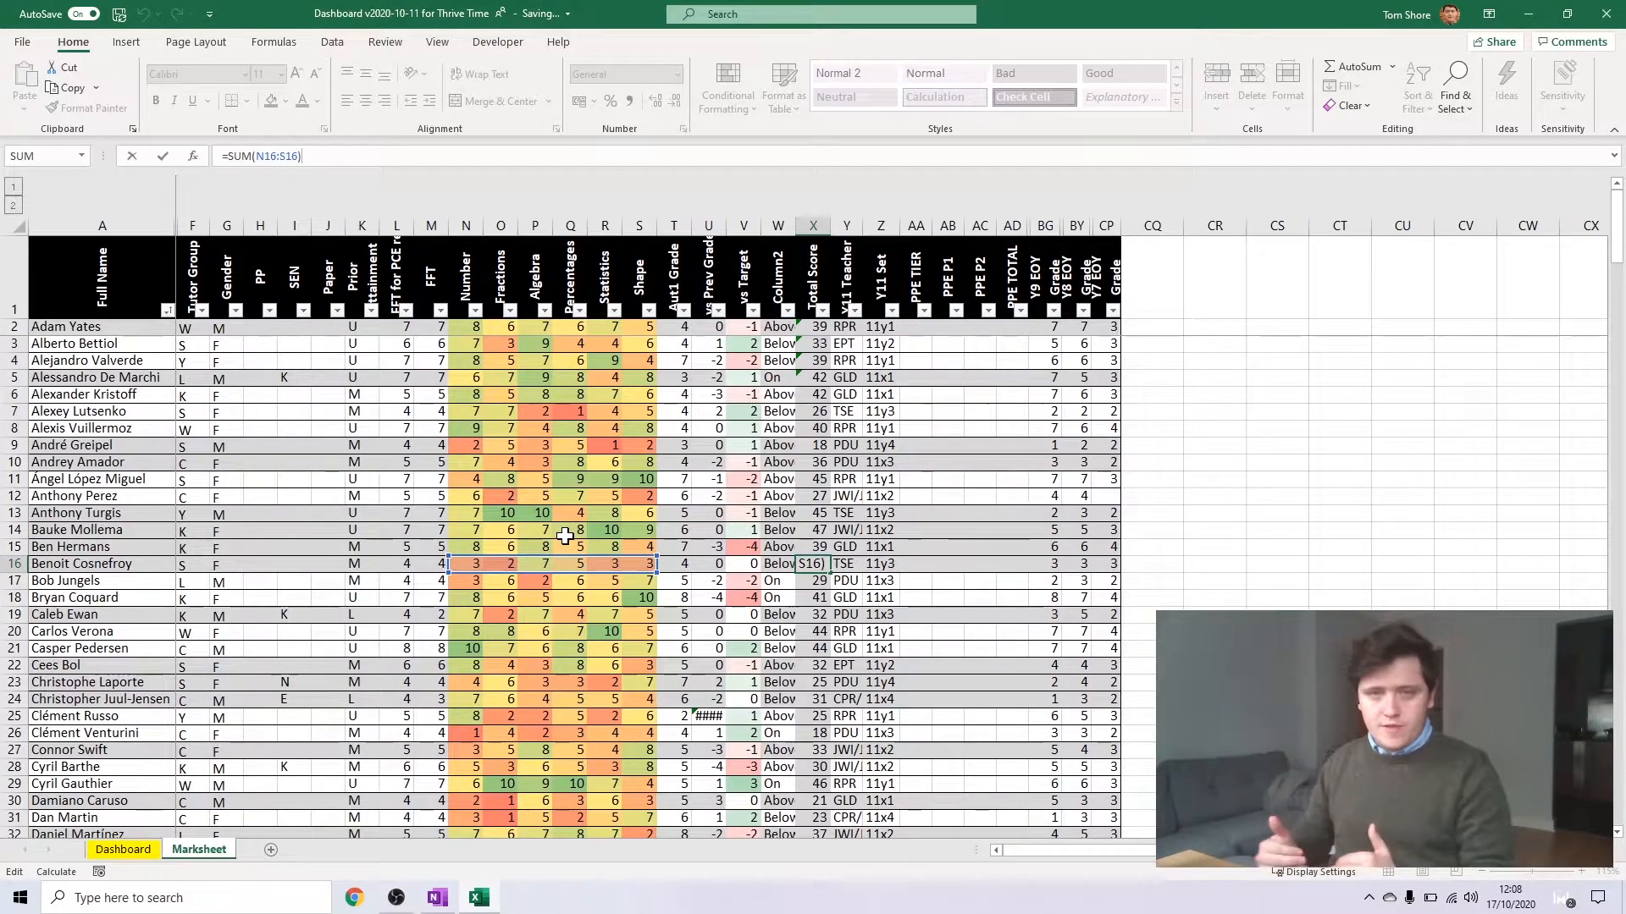
{"action": "left_click", "coordinate": [821, 354]}
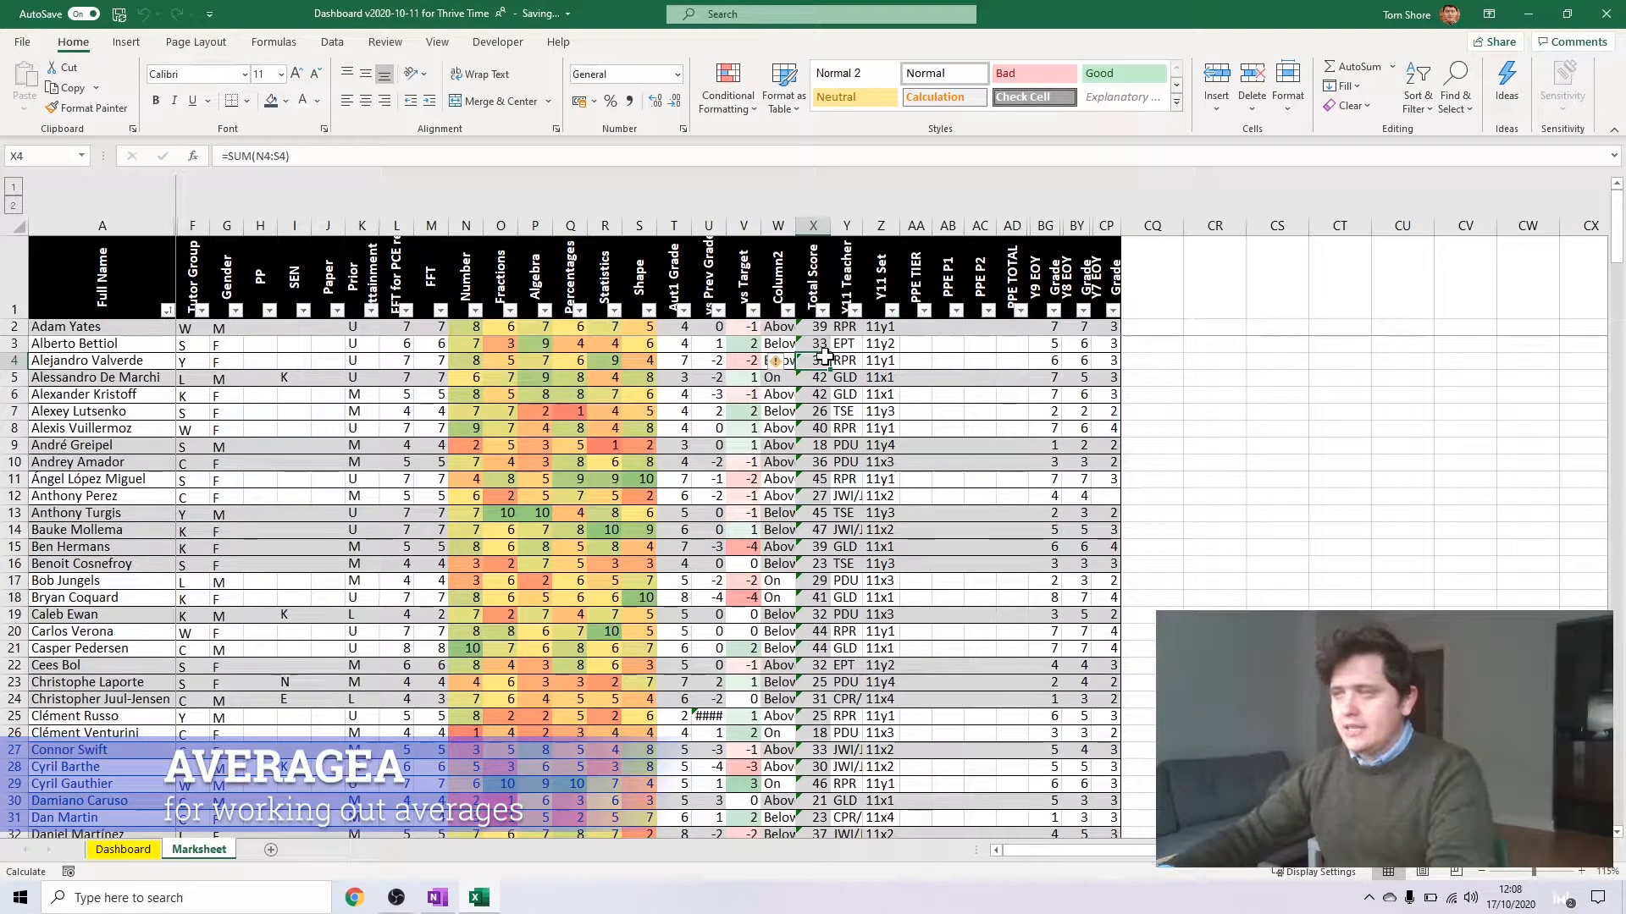
Insert a blank column between Shape and Aut1 Grade
{"action": "left_click", "coordinate": [674, 225]}
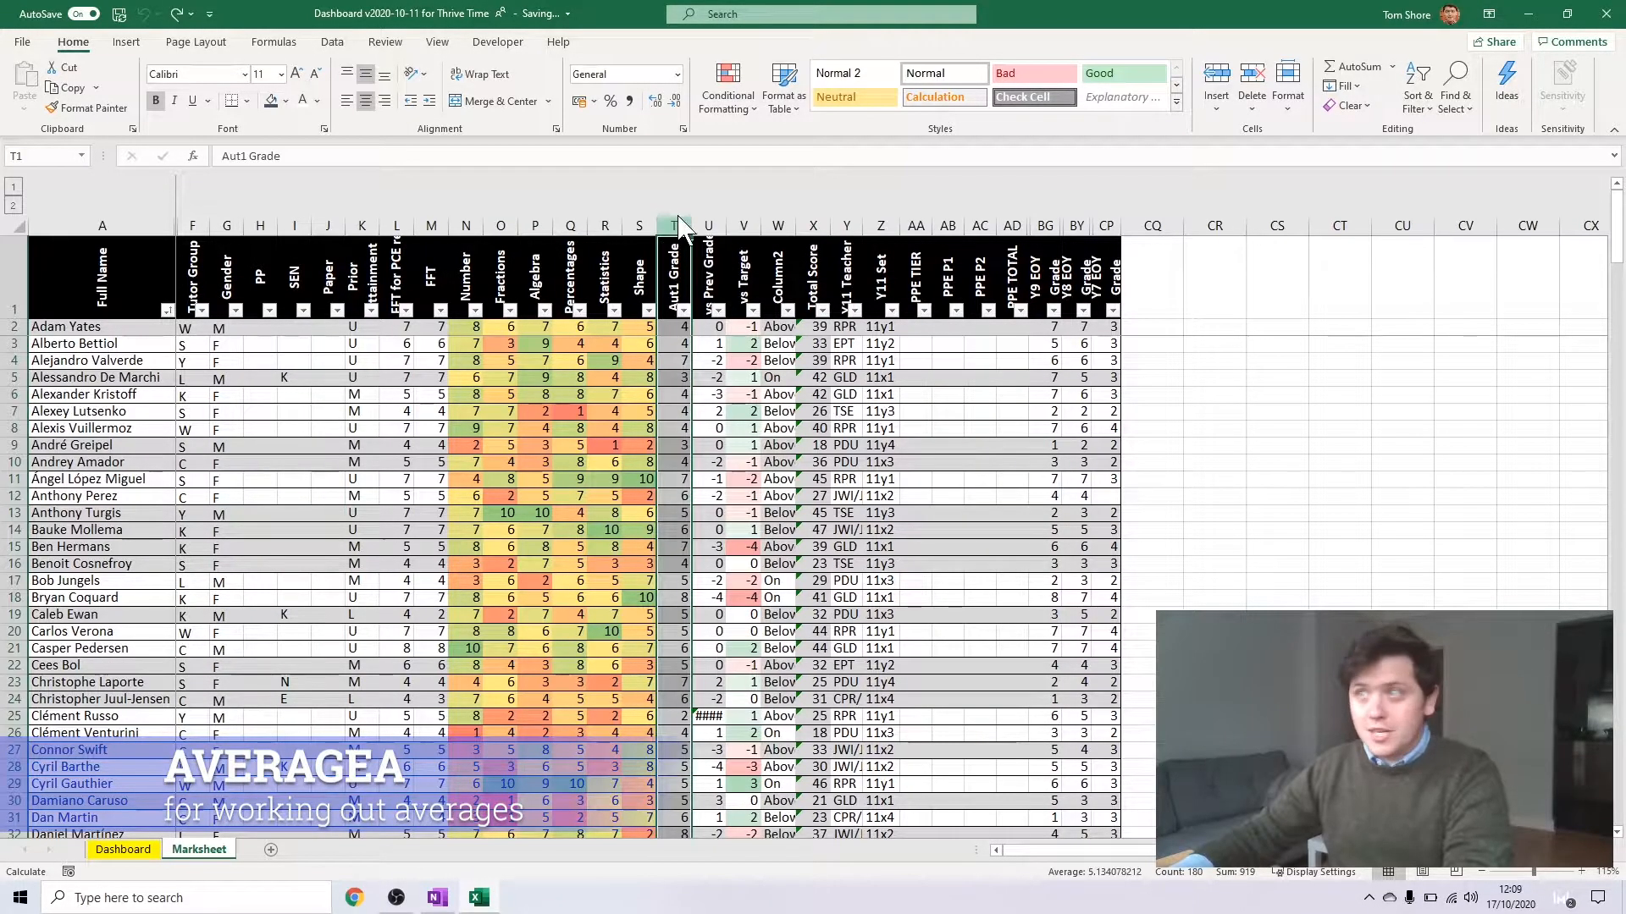
{"action": "right_click", "coordinate": [674, 225]}
{"action": "left_click", "coordinate": [716, 363]}
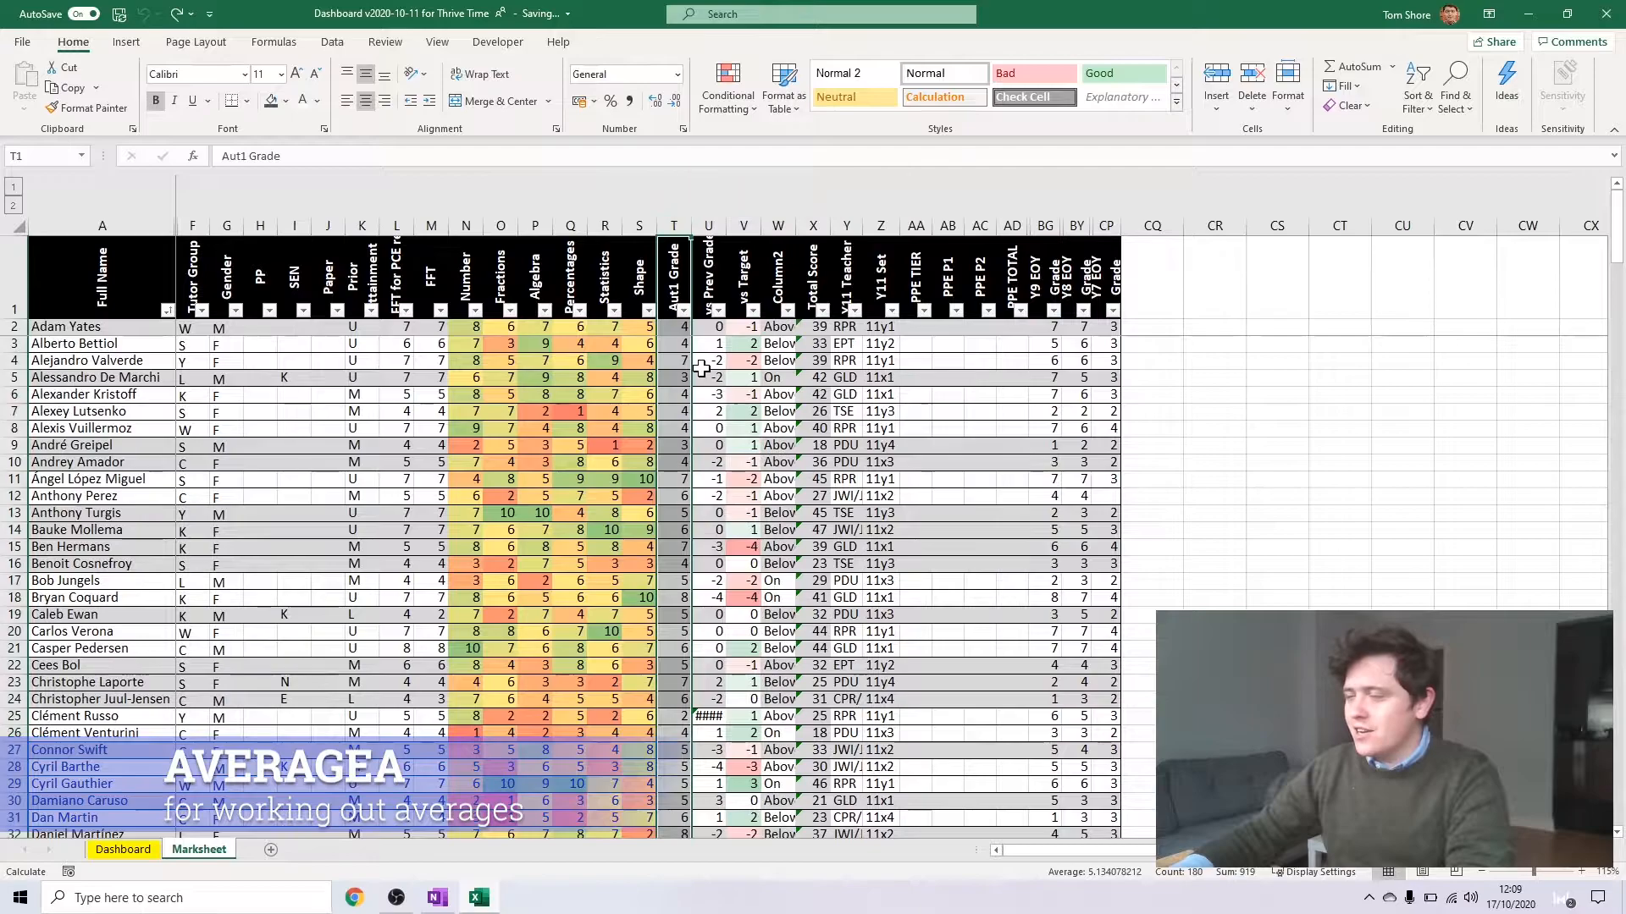
Enter an AVERAGEA formula in T2 that averages the topic scores in N2:S2
{"action": "left_click", "coordinate": [674, 329]}
{"action": "type", "text": "=average"}
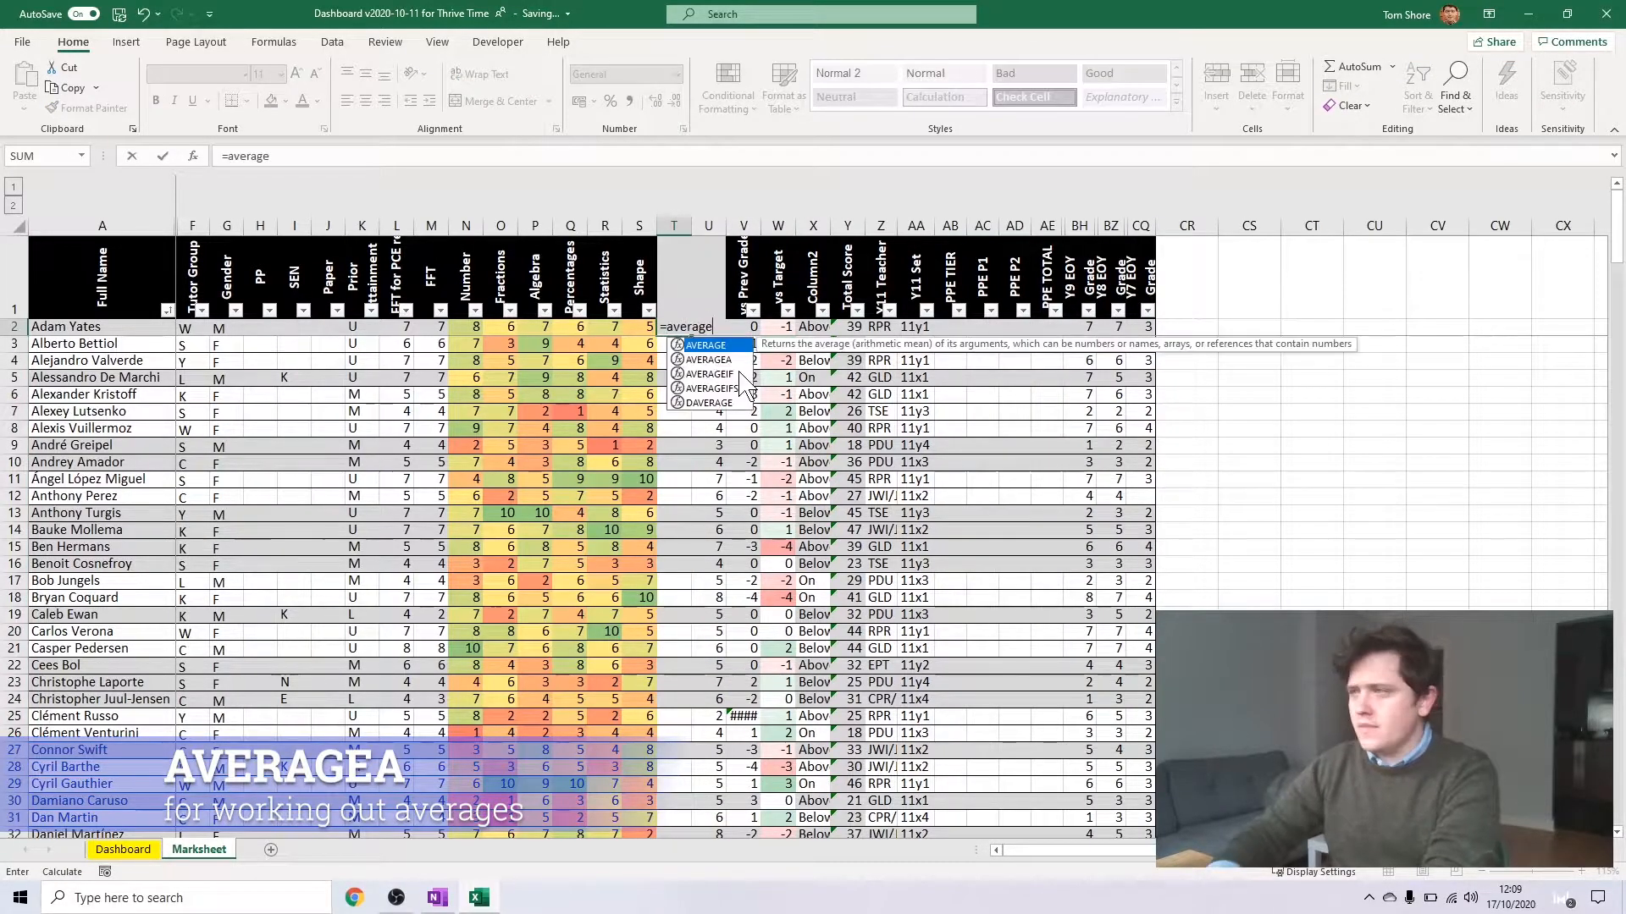
{"action": "key", "text": "Down"}
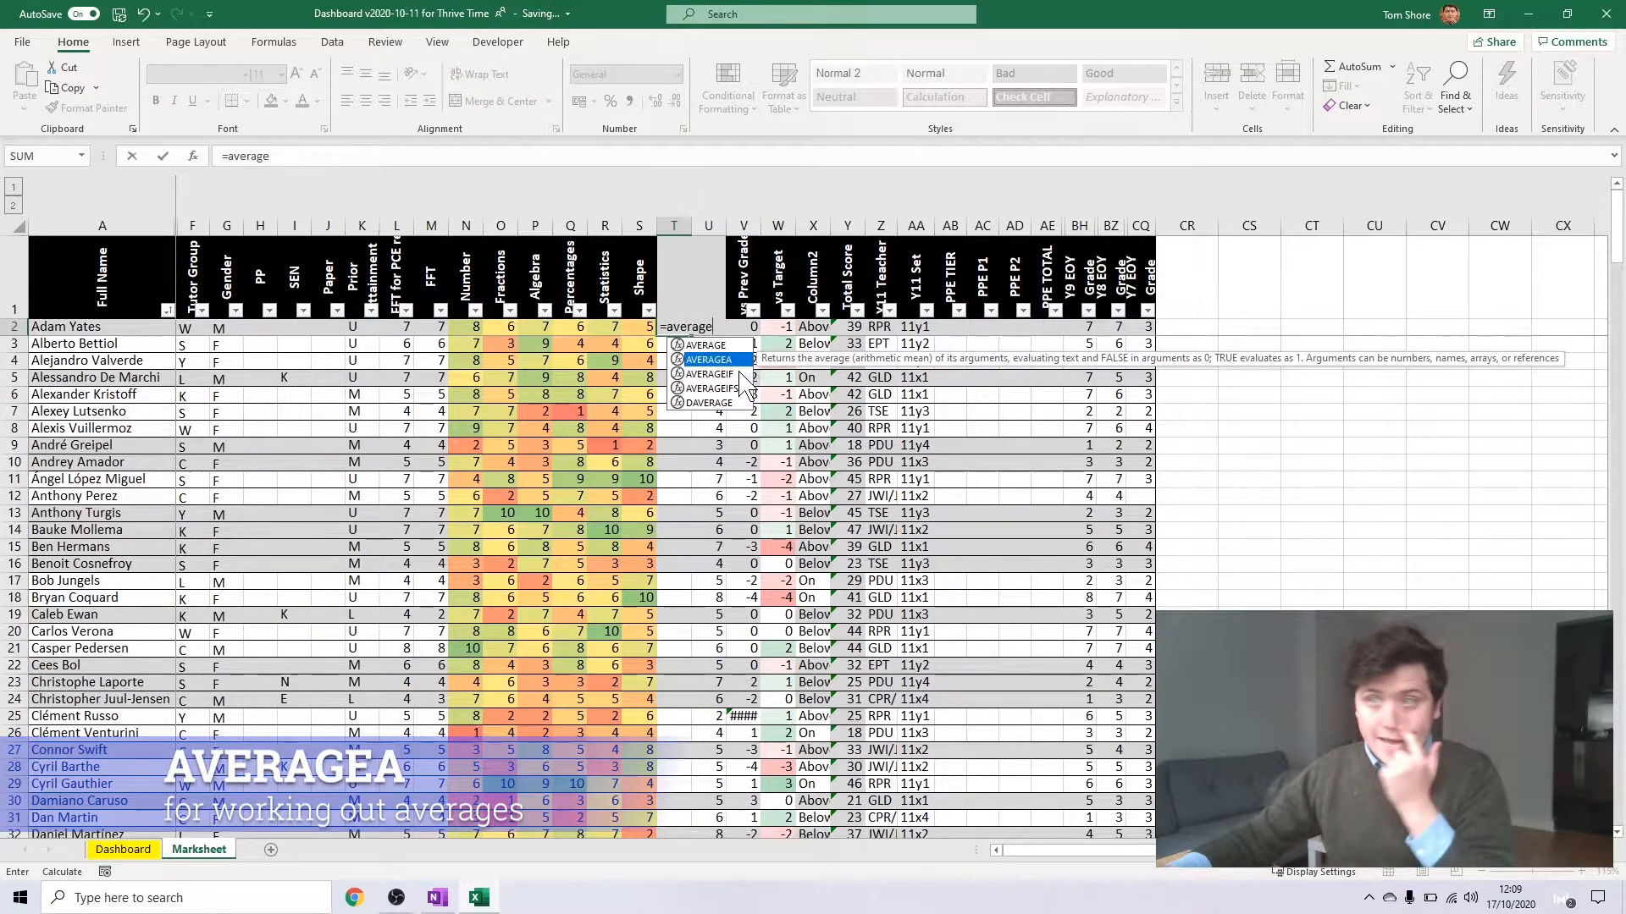
{"action": "key", "text": "Tab"}
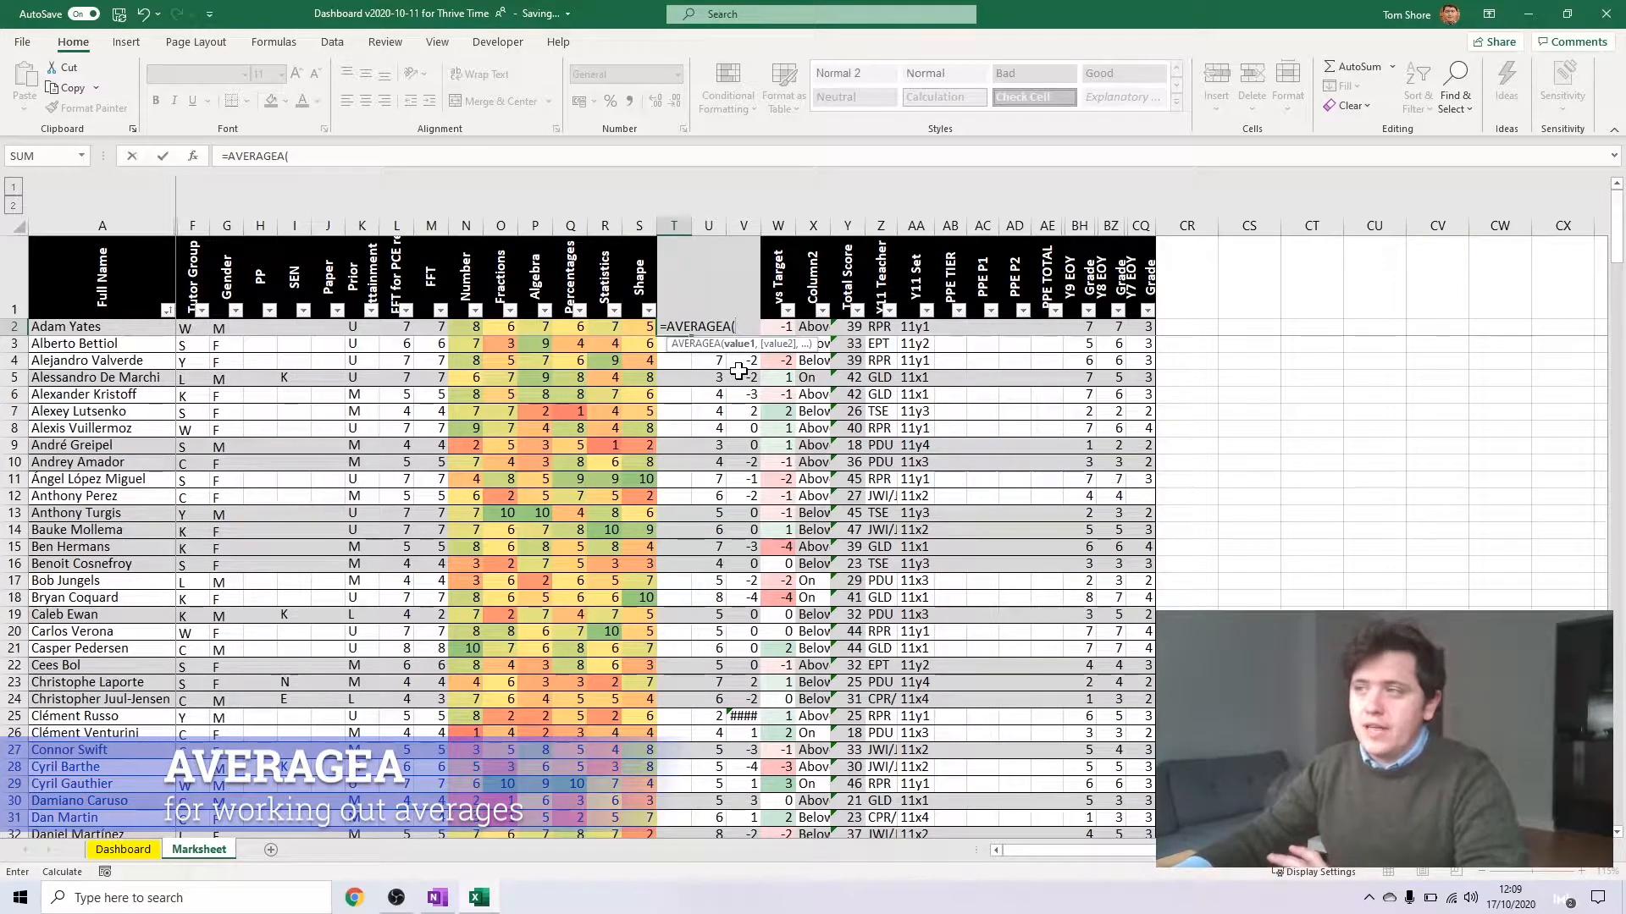
{"action": "left_click_drag", "start_coordinate": [457, 328], "coordinate": [646, 332]}
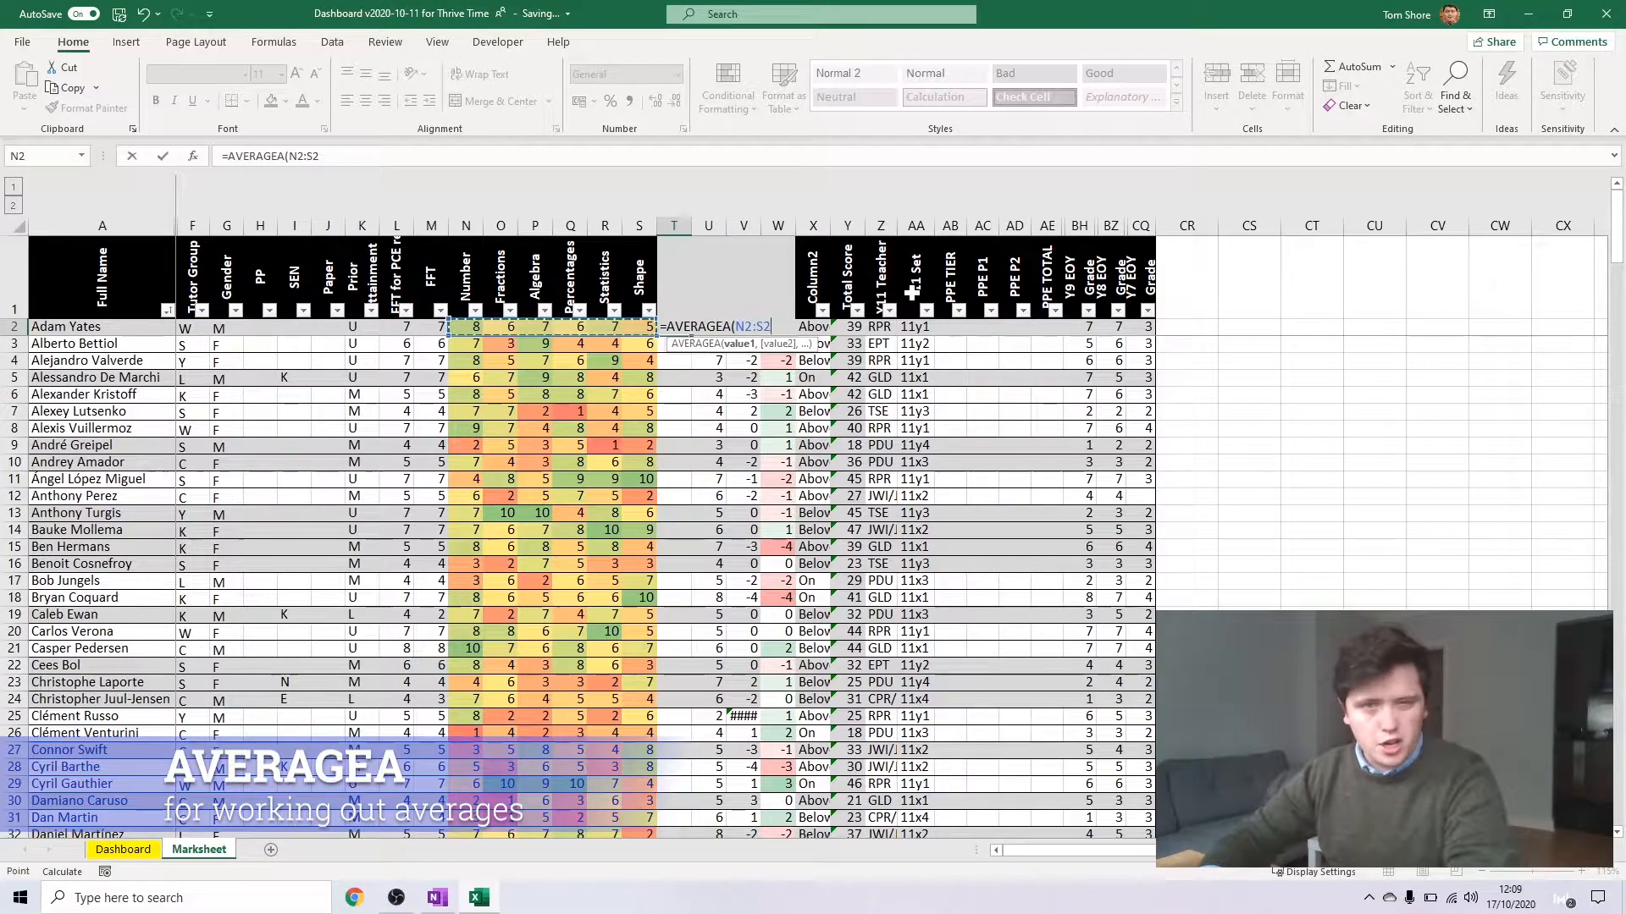
{"action": "key", "text": "Return"}
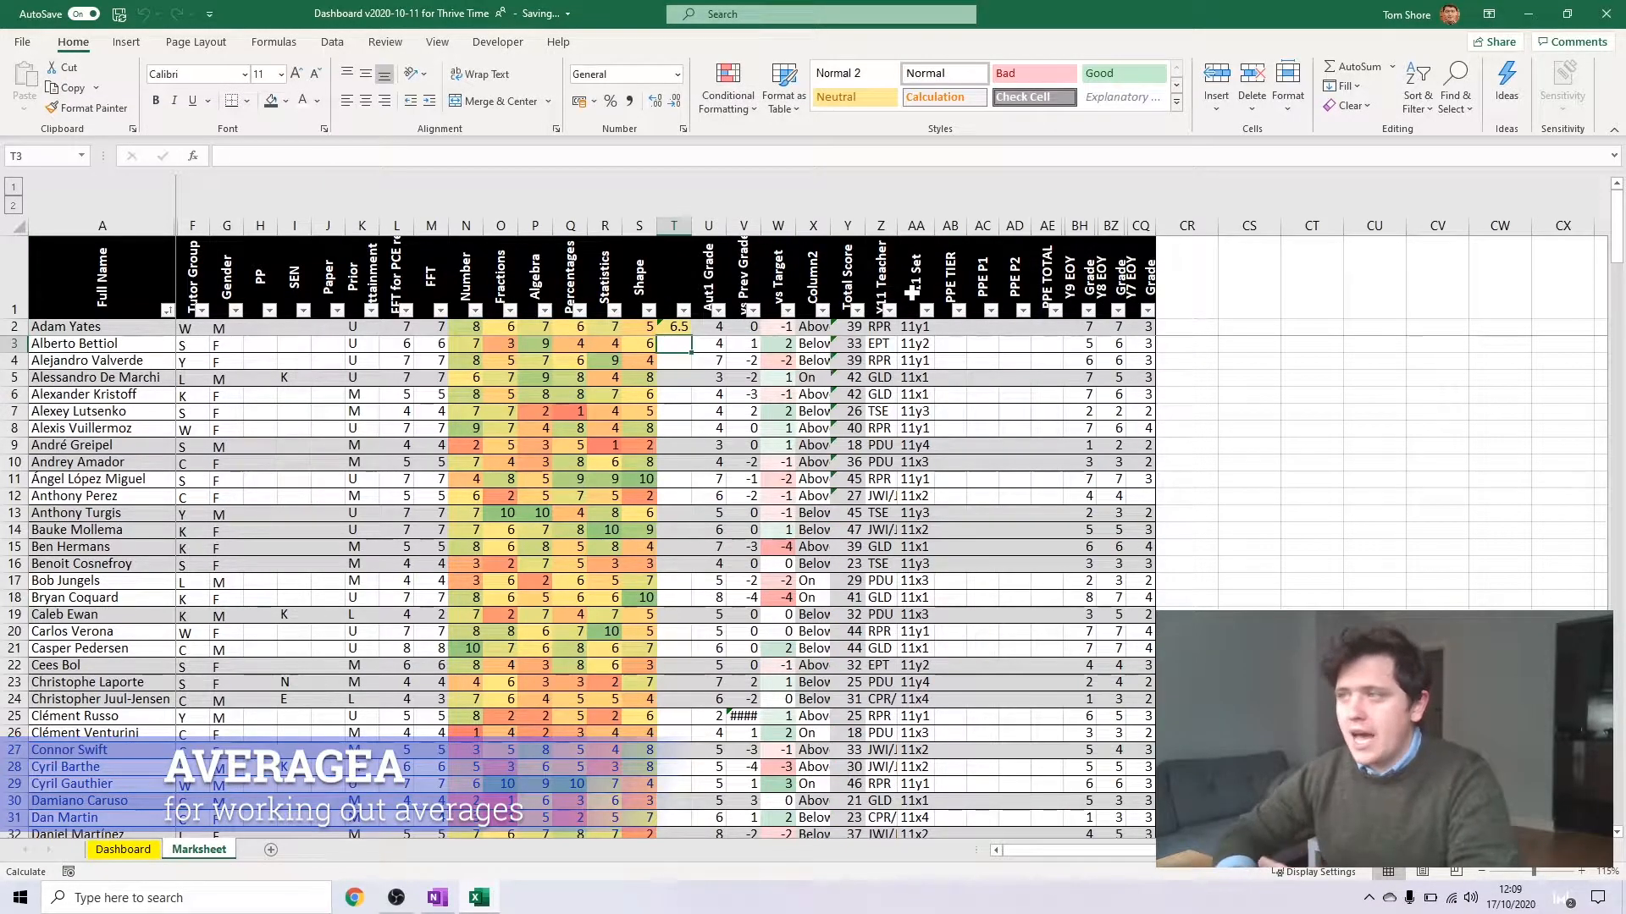
Review the AVERAGEA formula in T2 and the topic scores N2:S2 it refers to
{"action": "key", "text": "Up"}
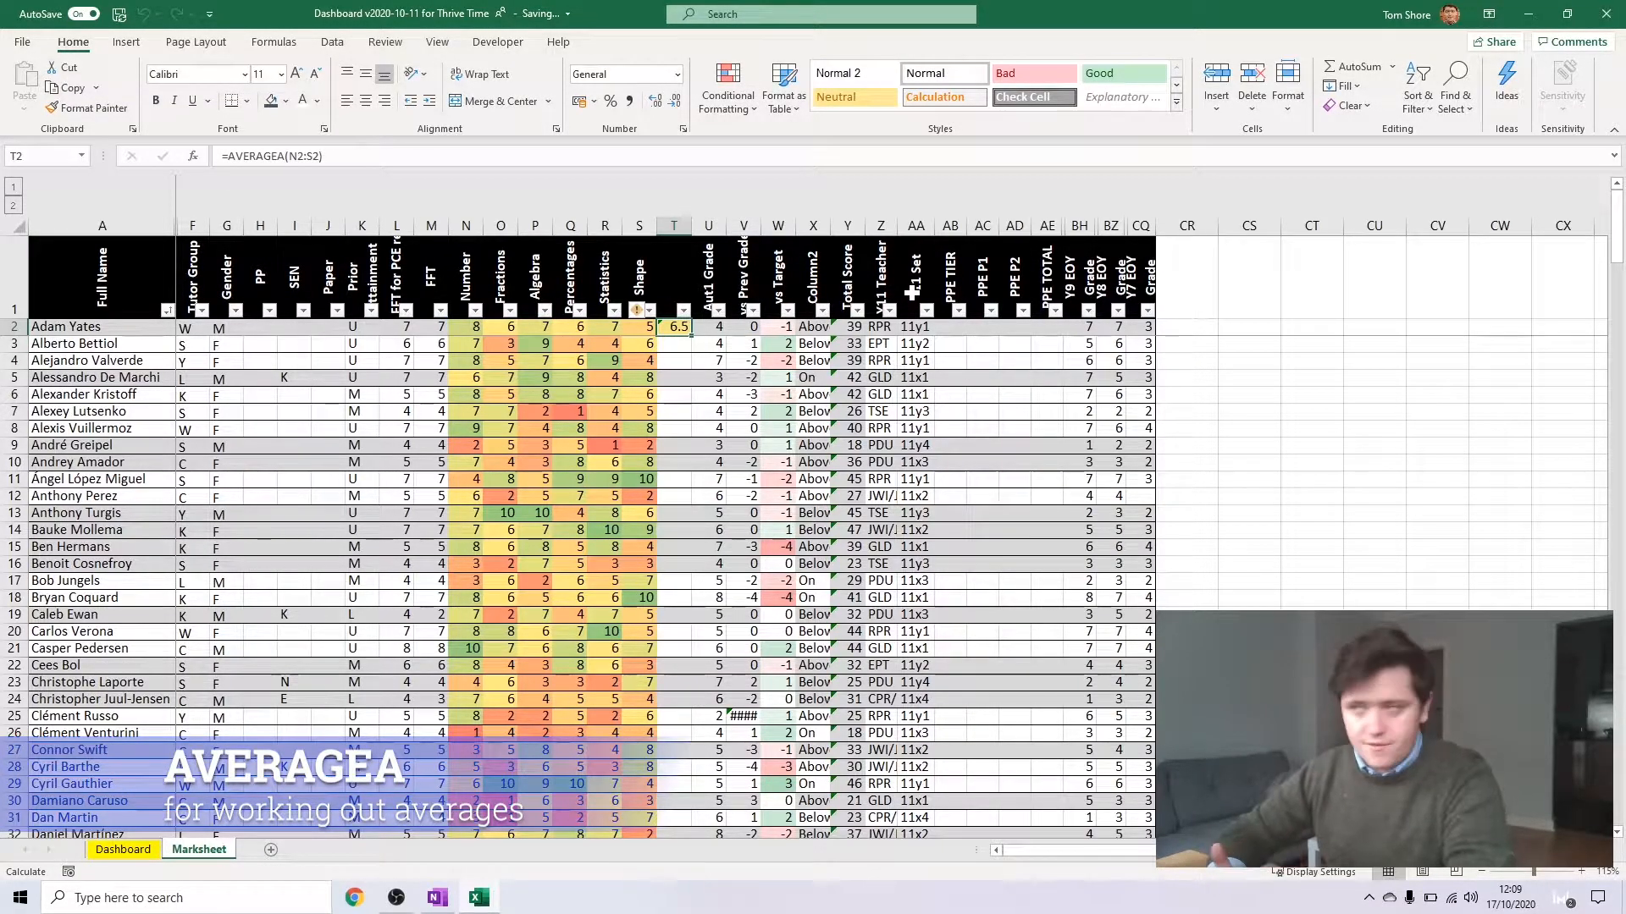
{"action": "left_click", "coordinate": [323, 156]}
{"action": "left_click", "coordinate": [285, 155]}
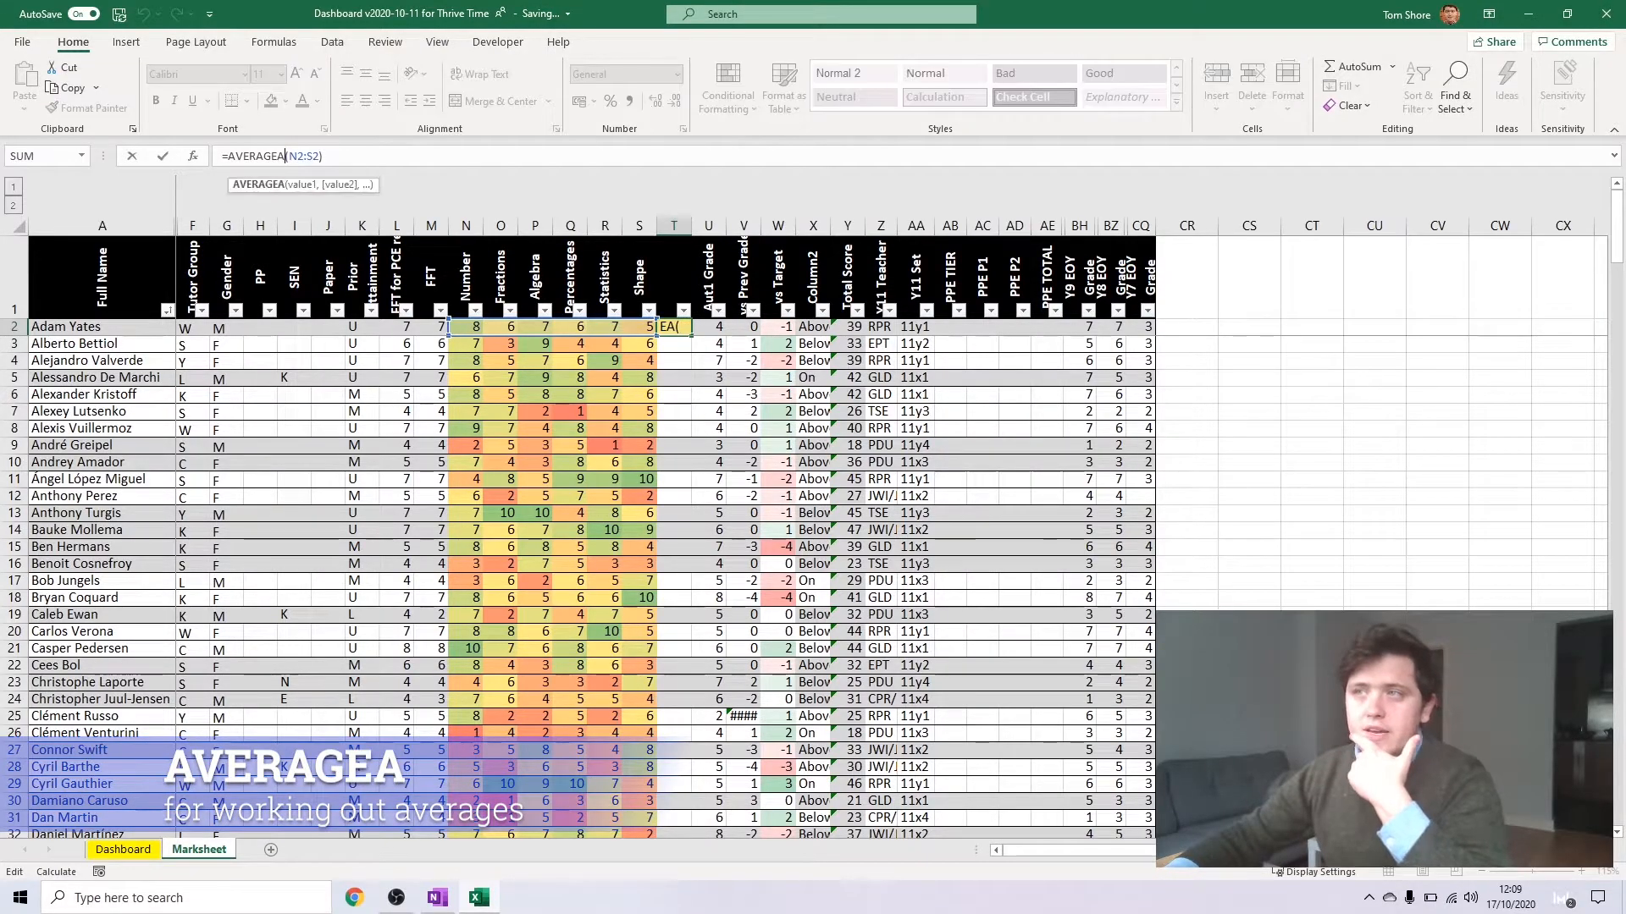
{"action": "left_click", "coordinate": [606, 327]}
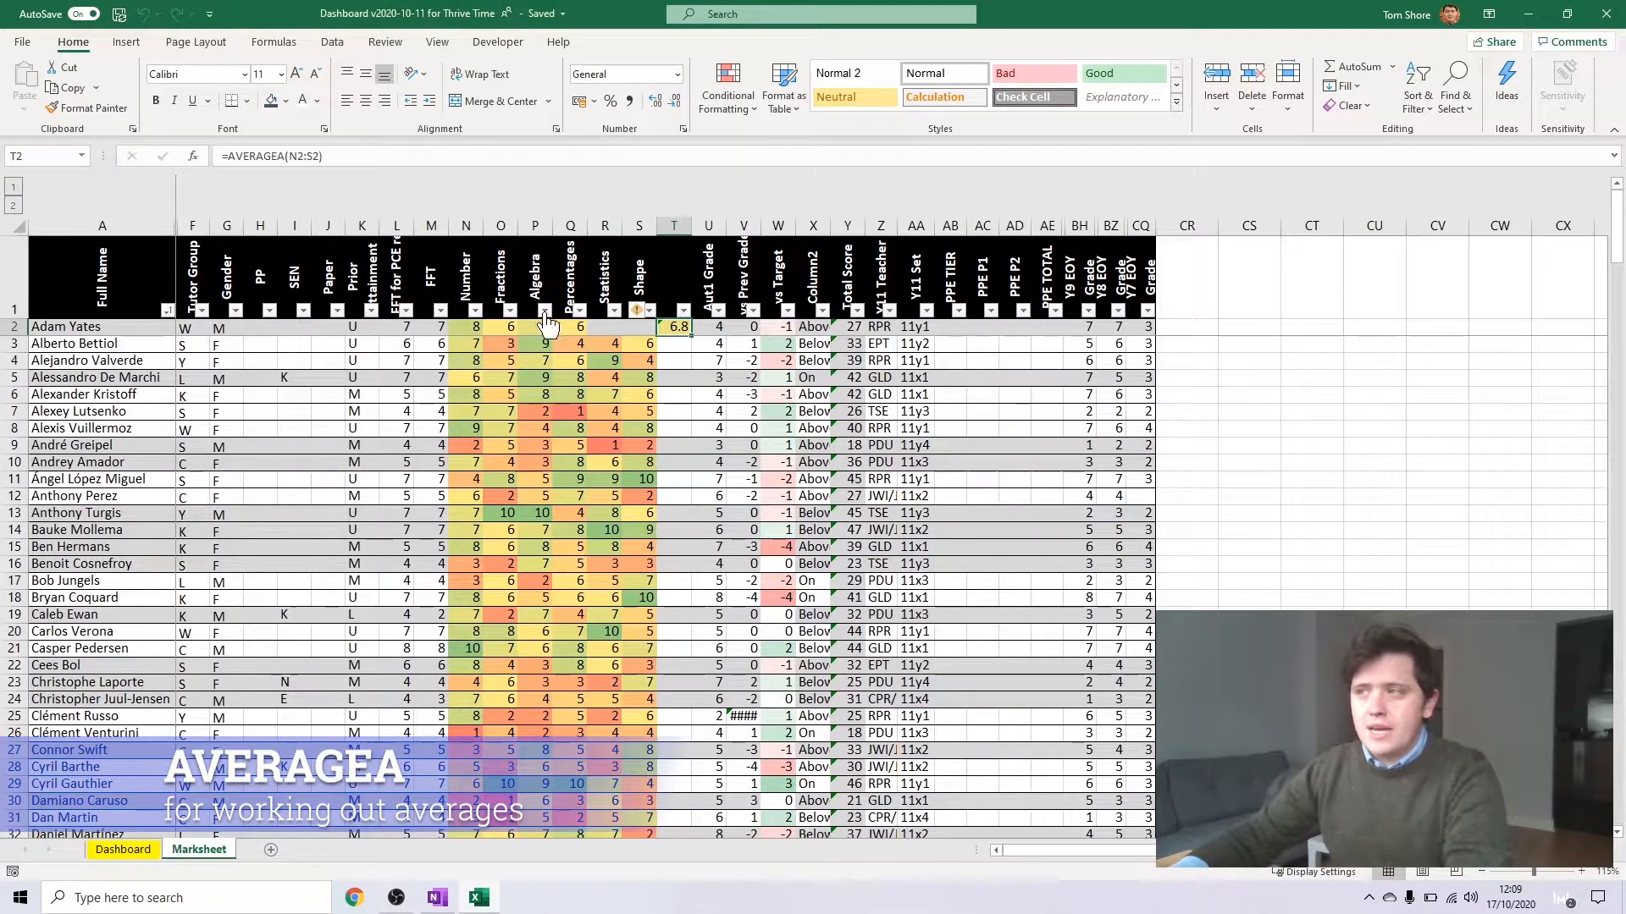
{"action": "left_click_drag", "start_coordinate": [470, 331], "coordinate": [654, 333]}
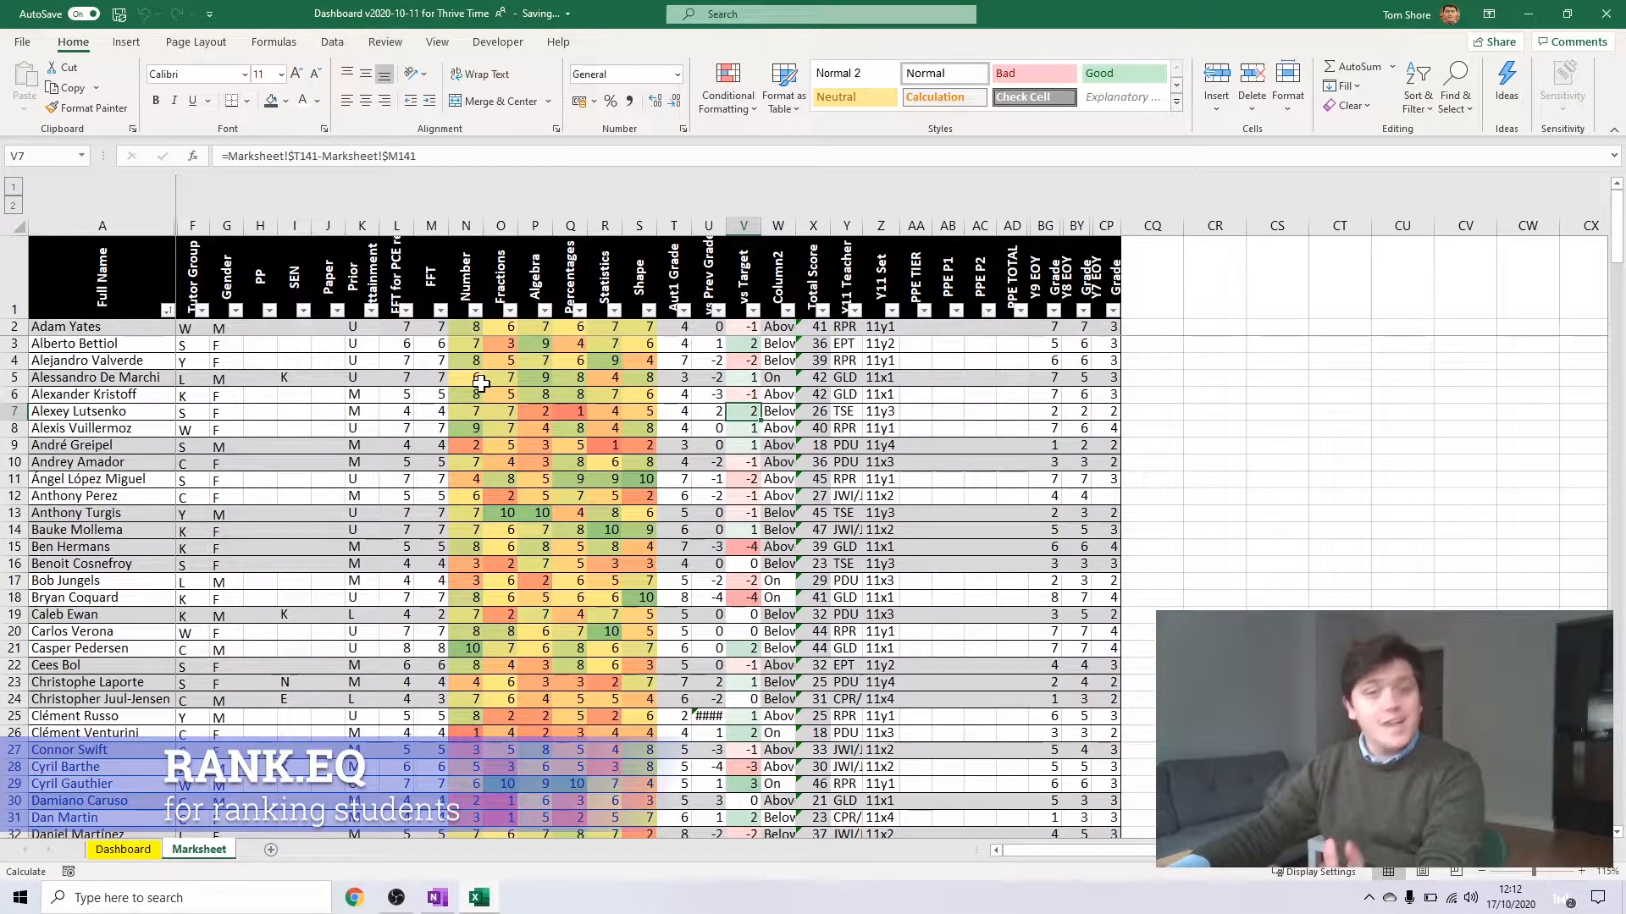
Insert a blank column before Y11 Teacher and start a RANK.EQ formula in Y2 with X2 as the number to rank
{"action": "left_click", "coordinate": [854, 214]}
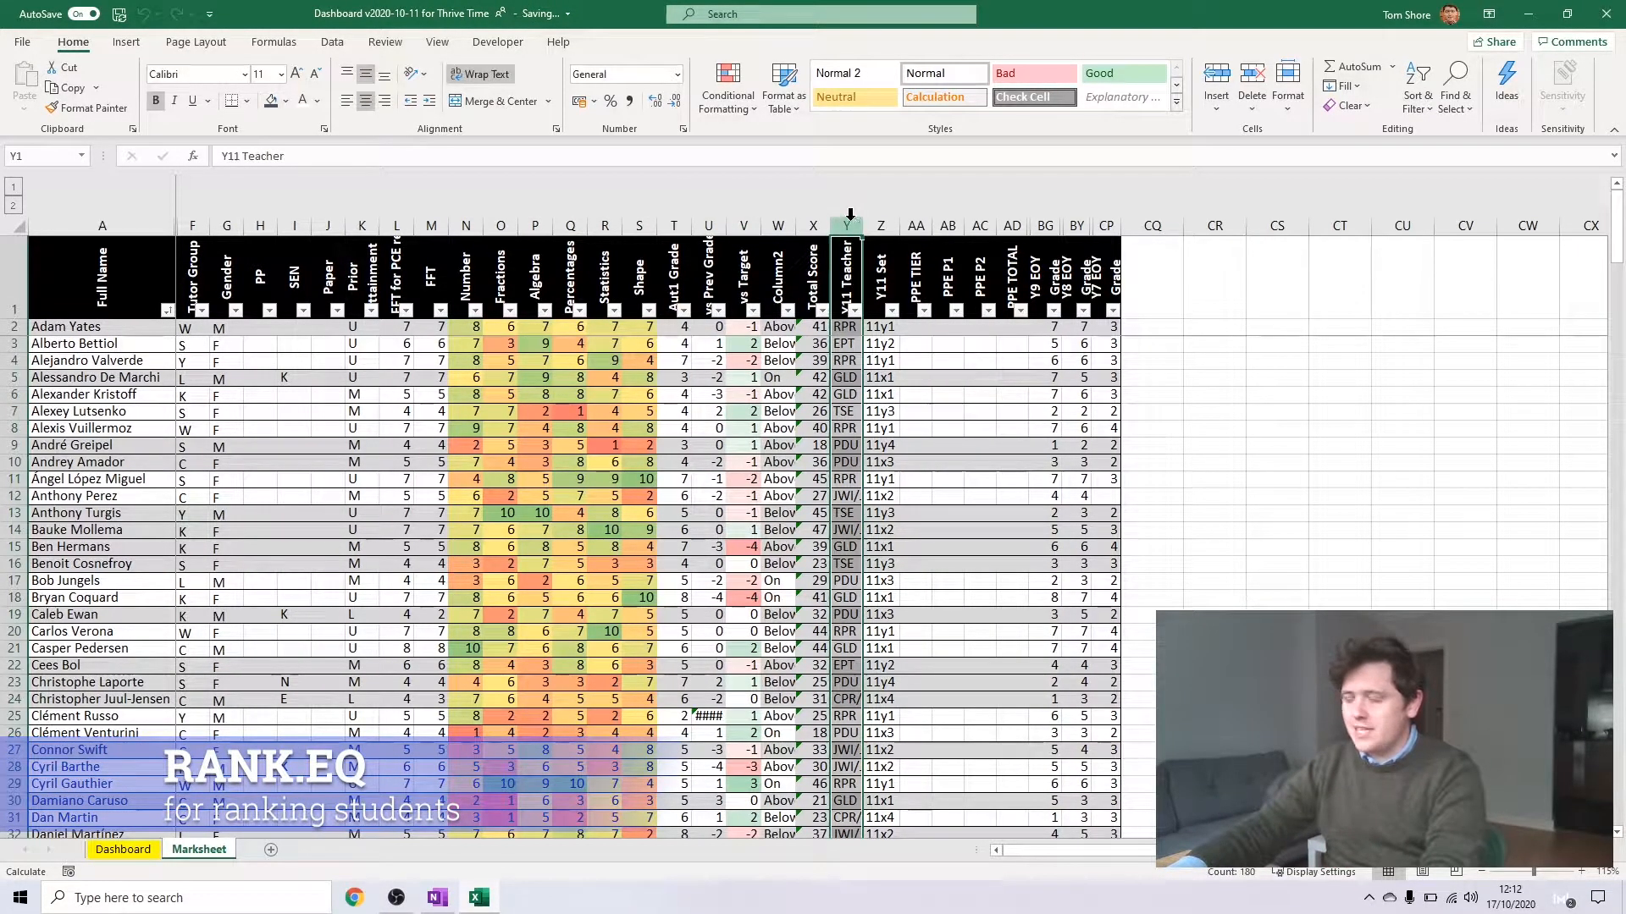
{"action": "key", "text": "ctrl+plus"}
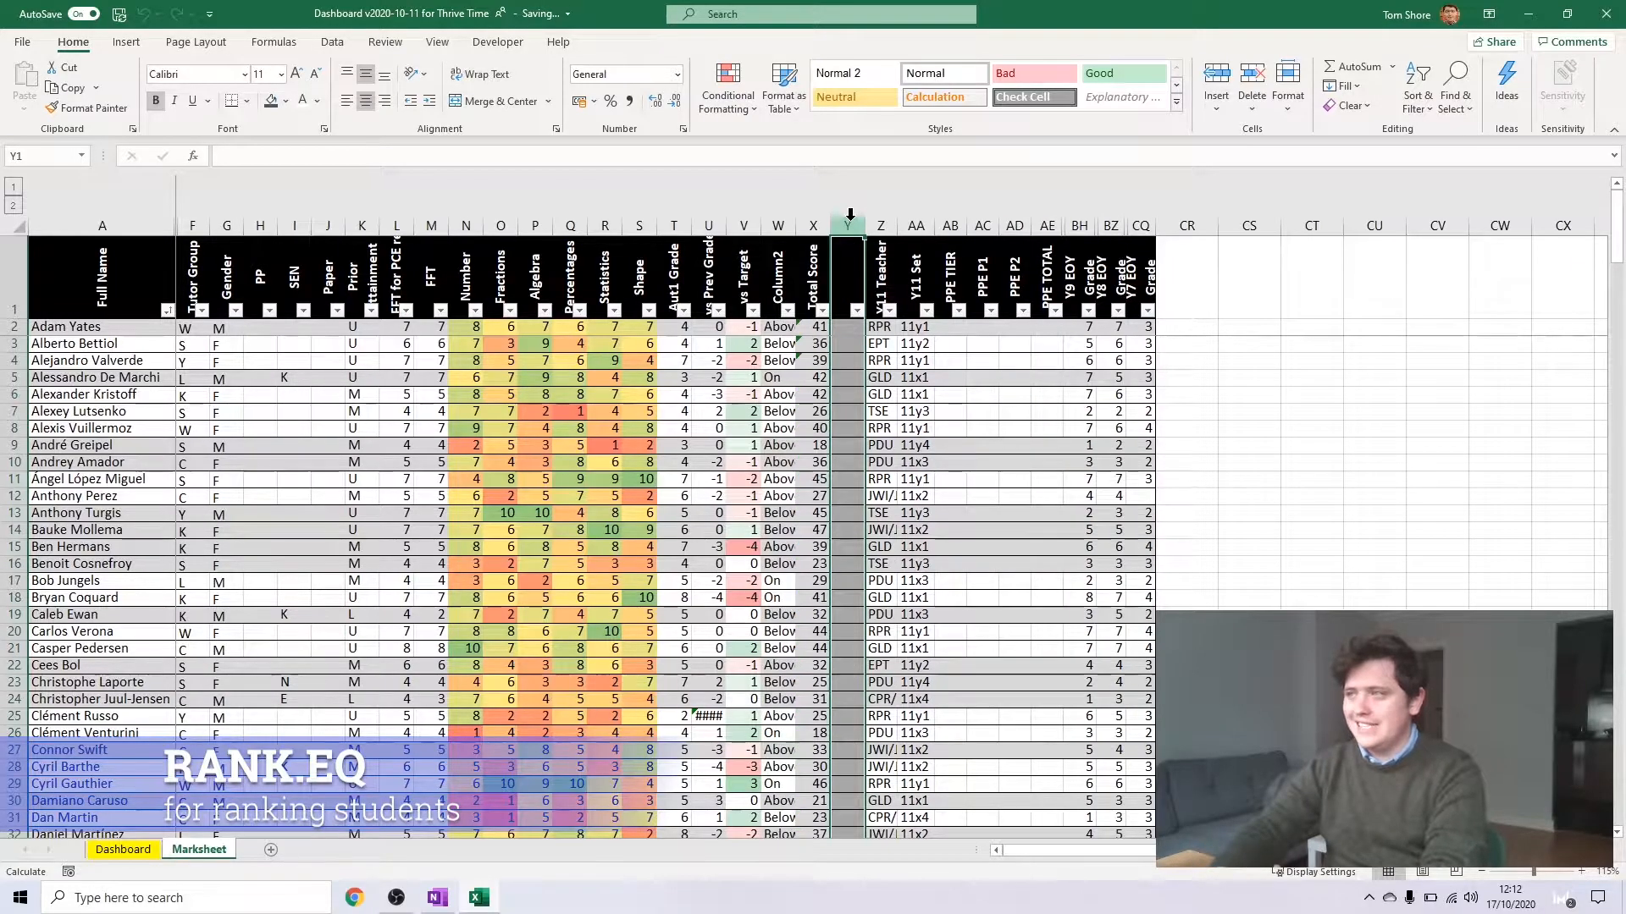
{"action": "left_click", "coordinate": [842, 329]}
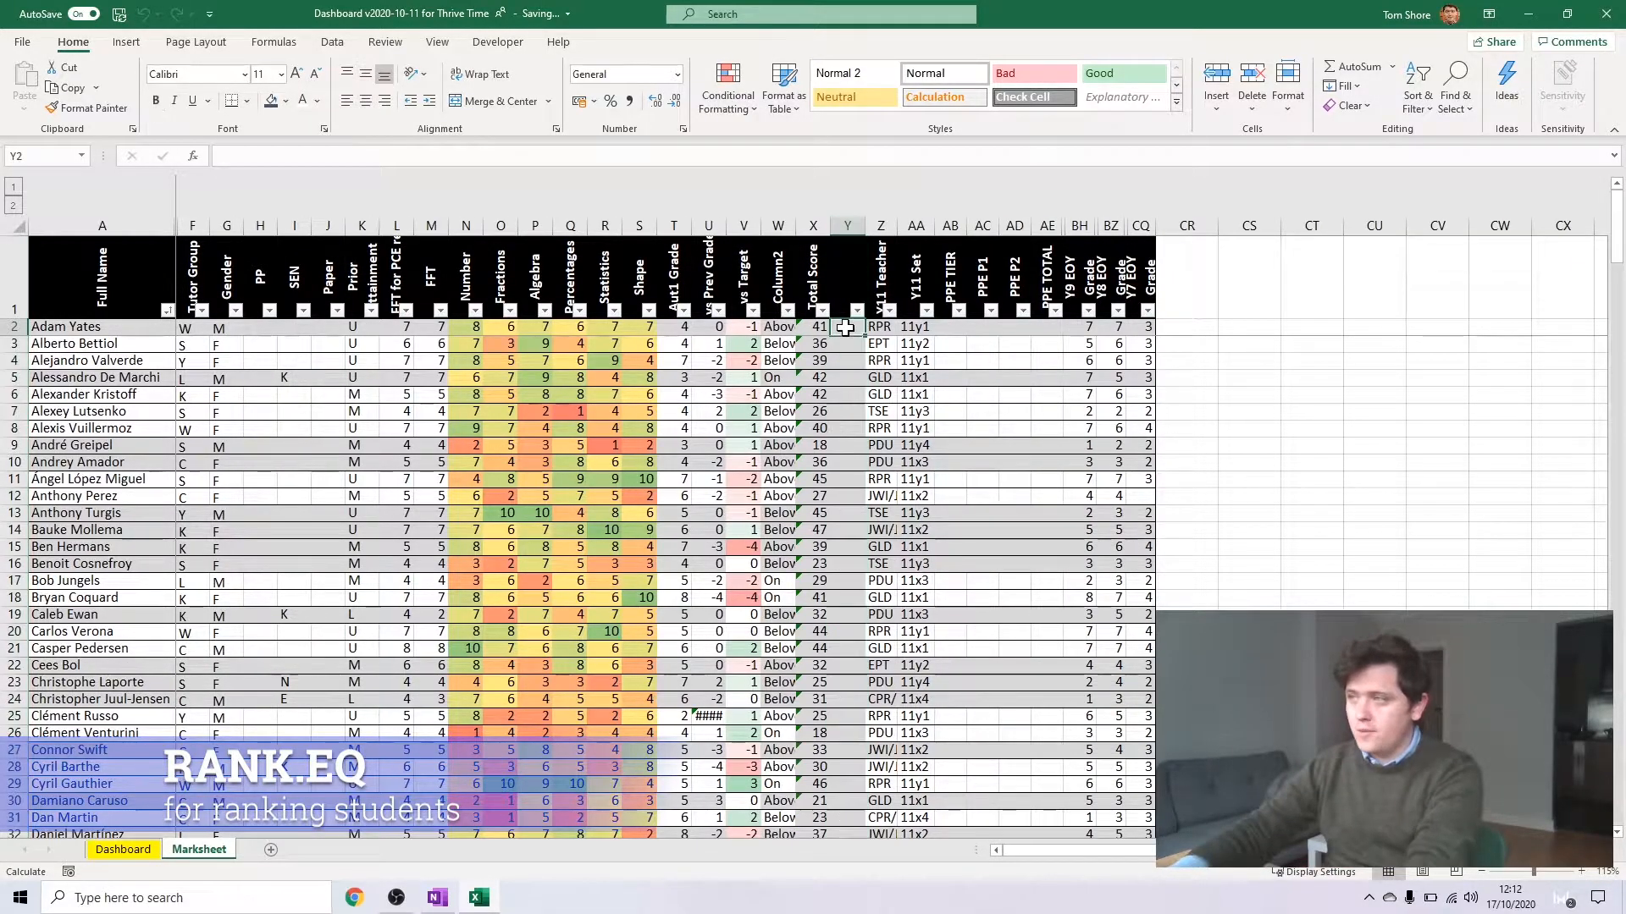
{"action": "type", "text": "=rank"}
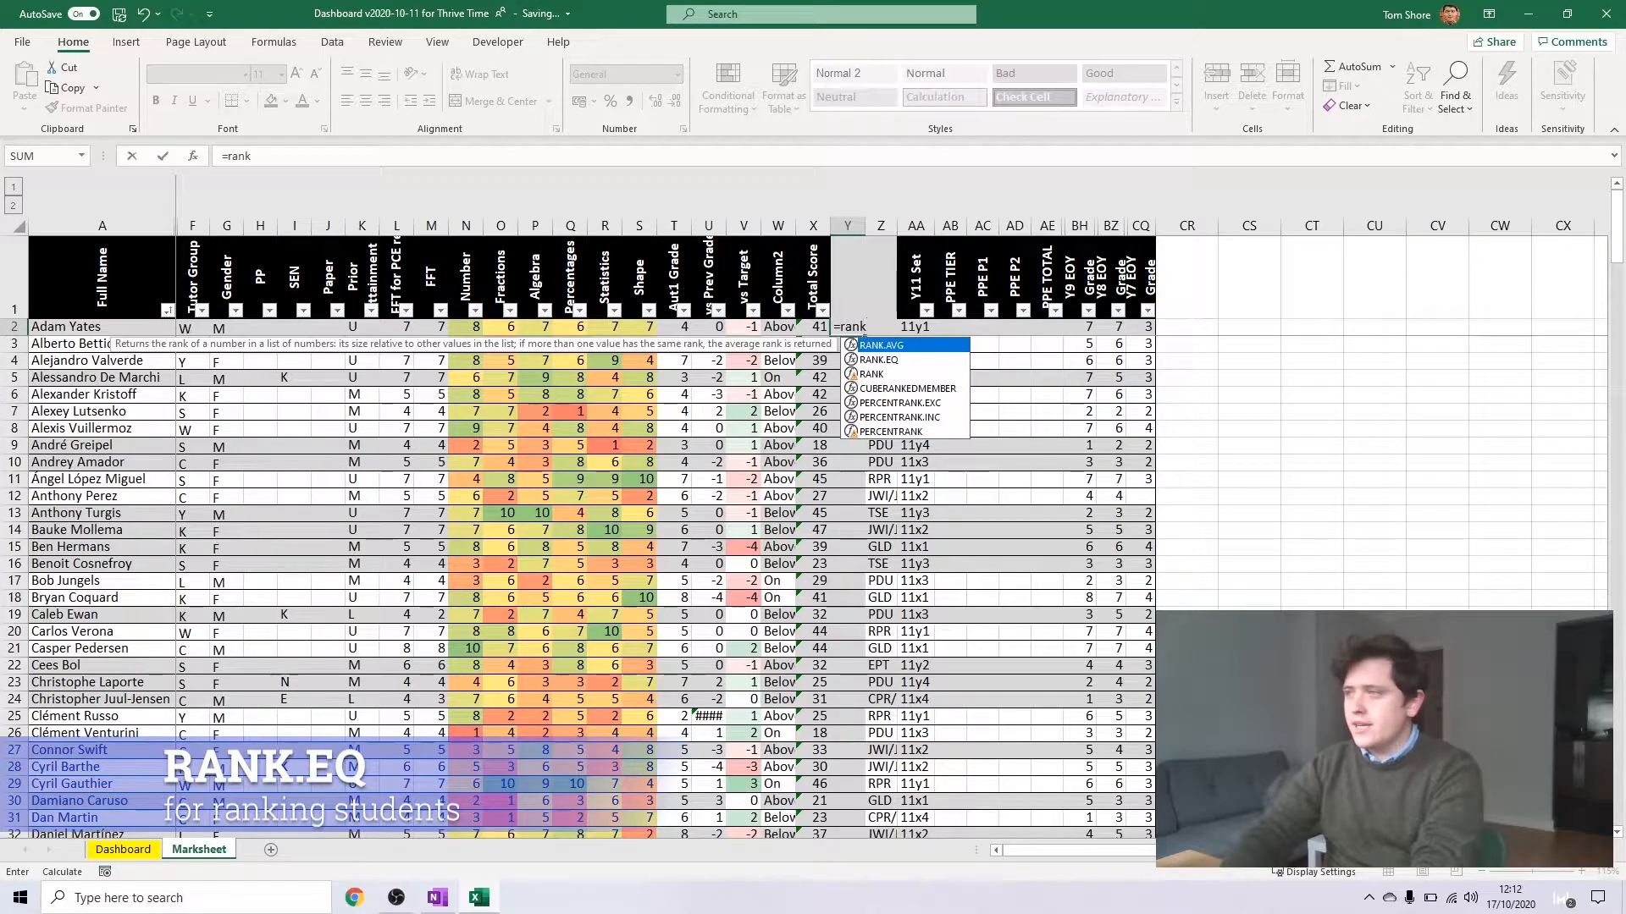
{"action": "key", "text": "Down"}
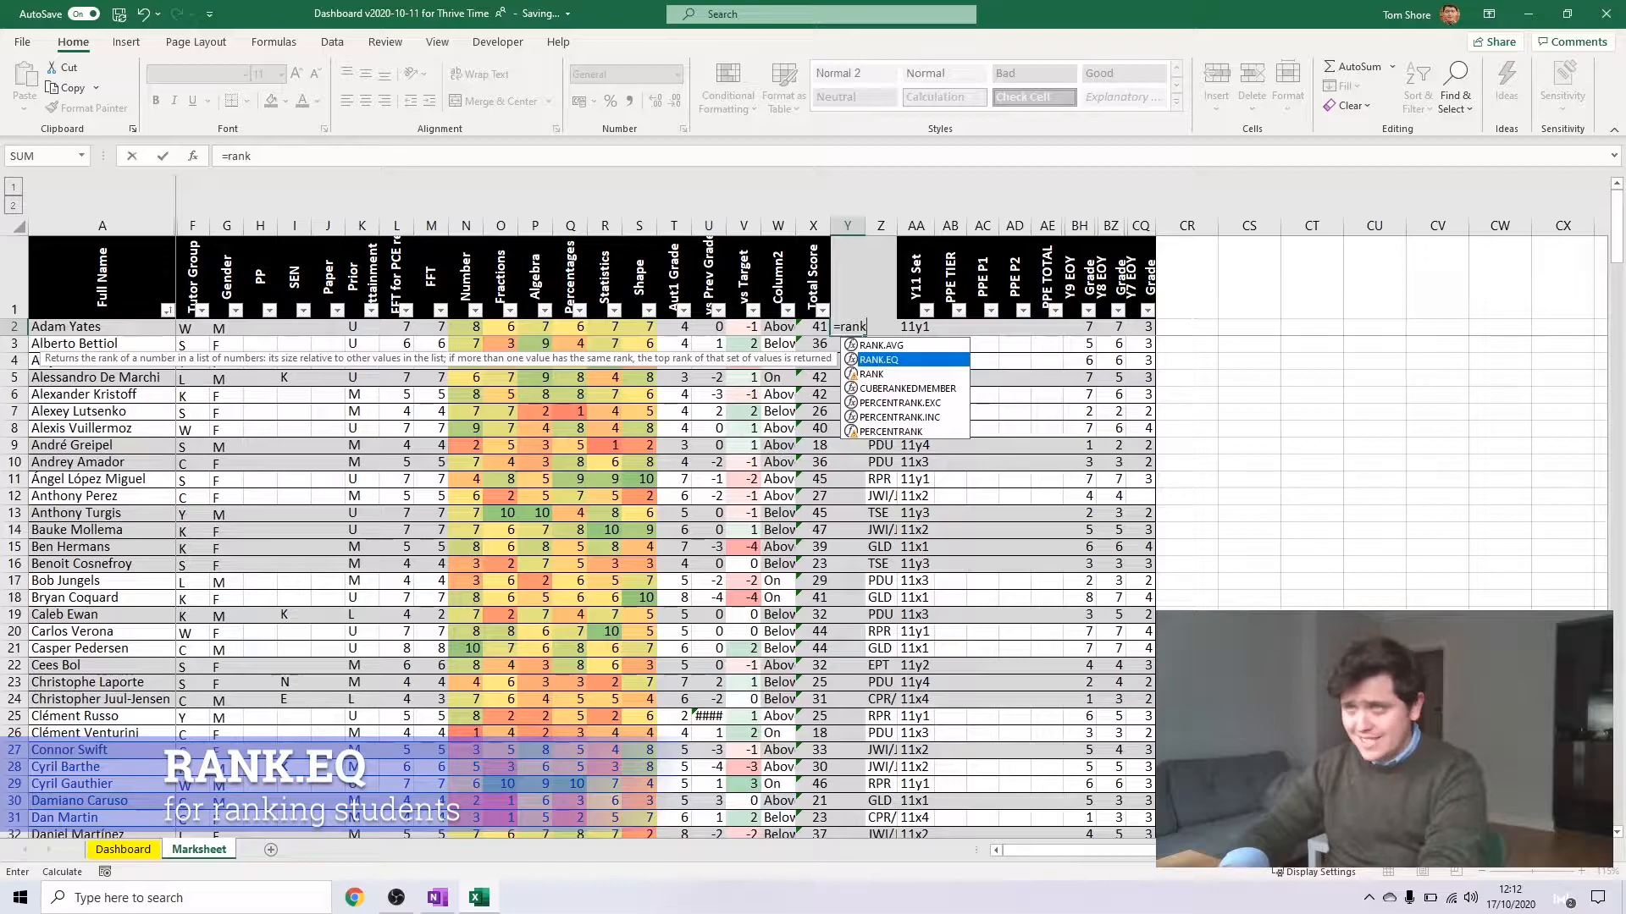
{"action": "key", "text": "Tab"}
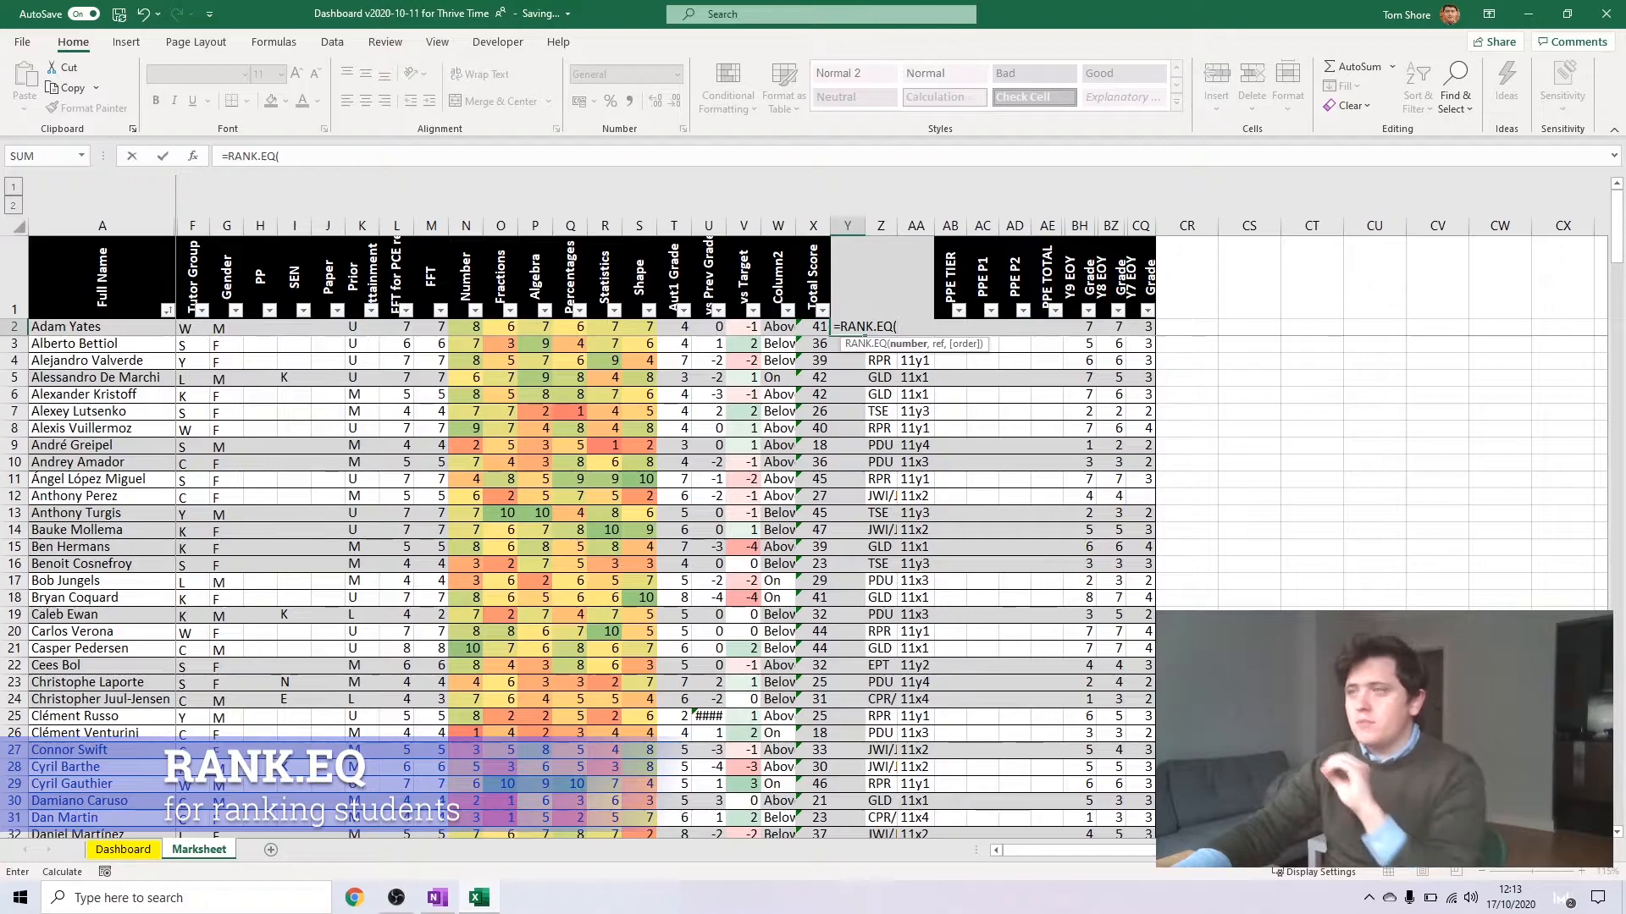
{"action": "left_click", "coordinate": [813, 327]}
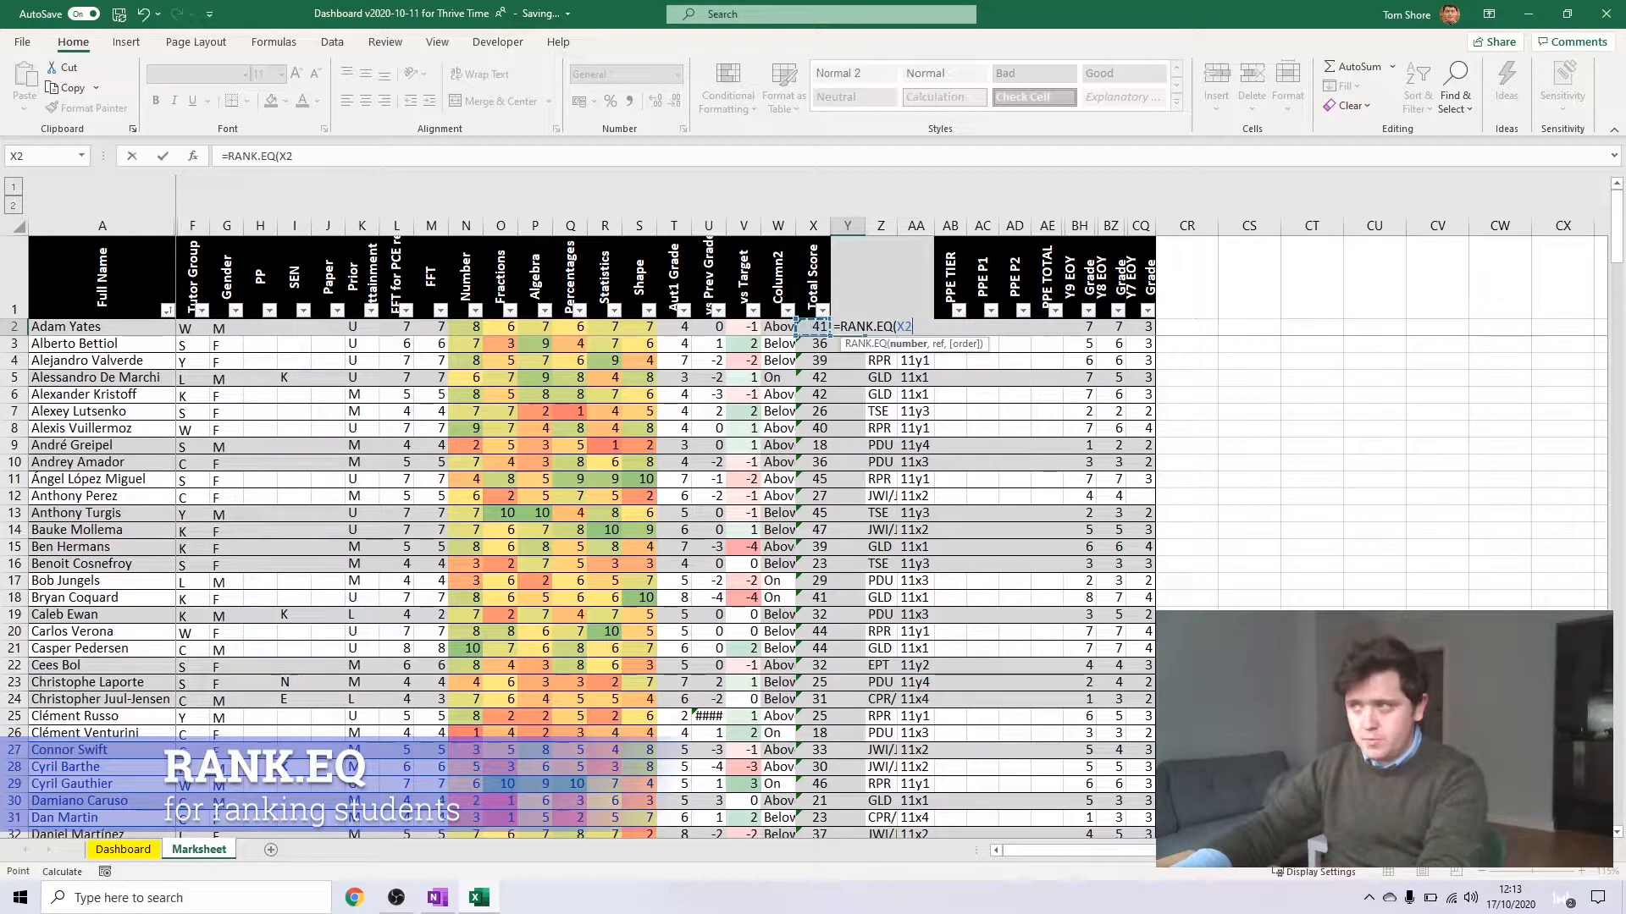
{"action": "type", "text": ","}
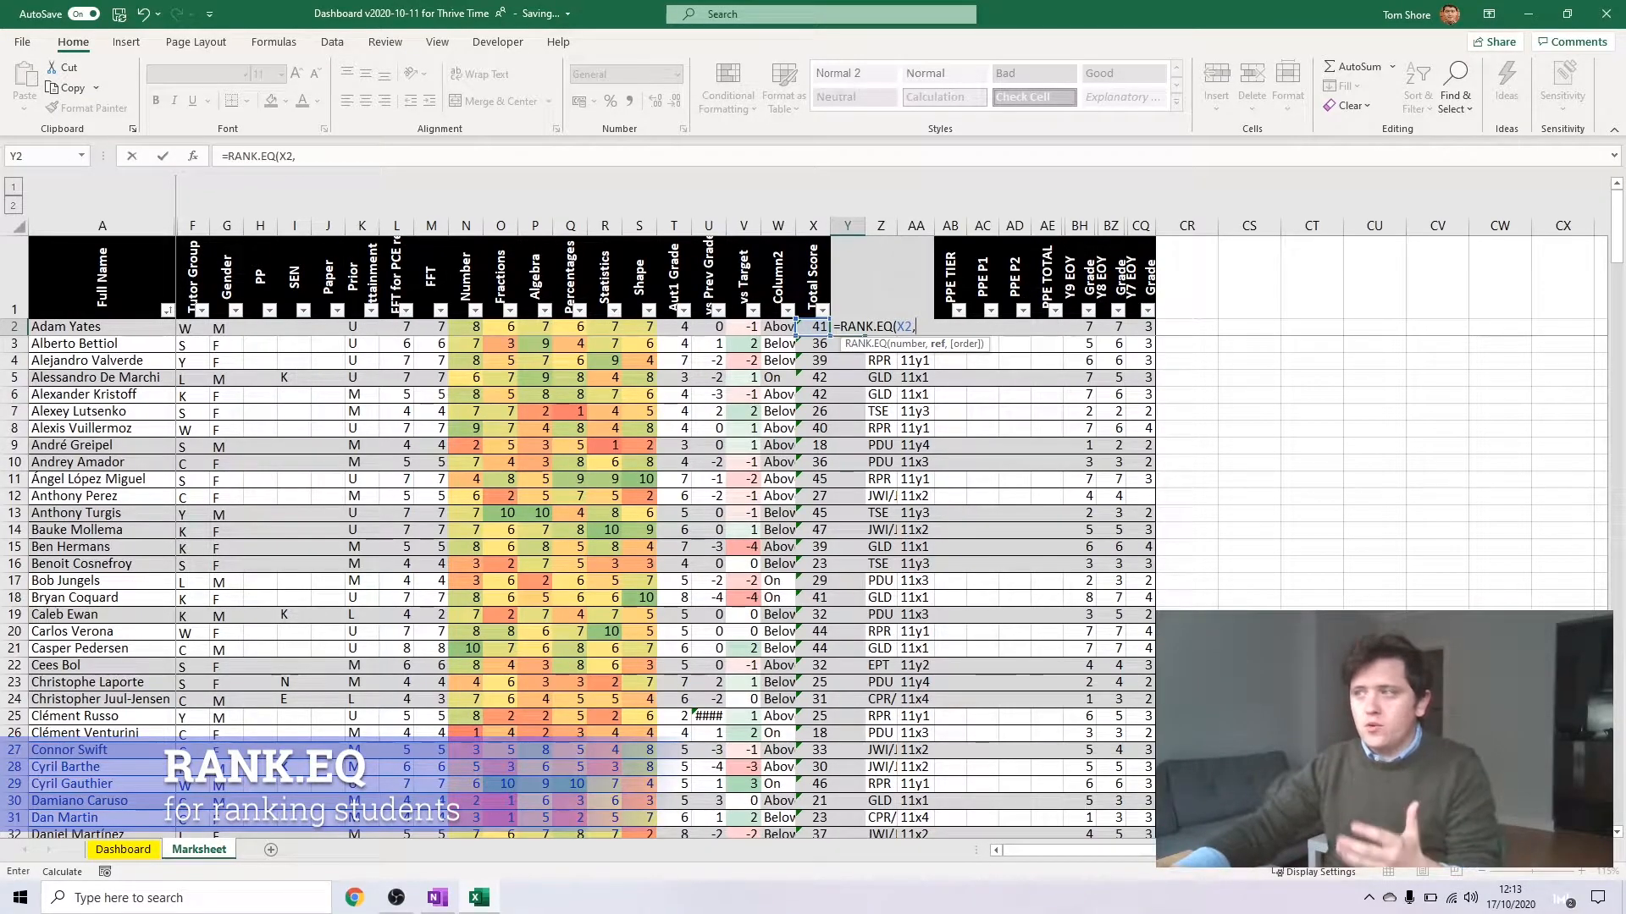
Complete the RANK.EQ formula in Y2 with the reference range X2:X180 and order 0 for descending
{"action": "left_click", "coordinate": [821, 330]}
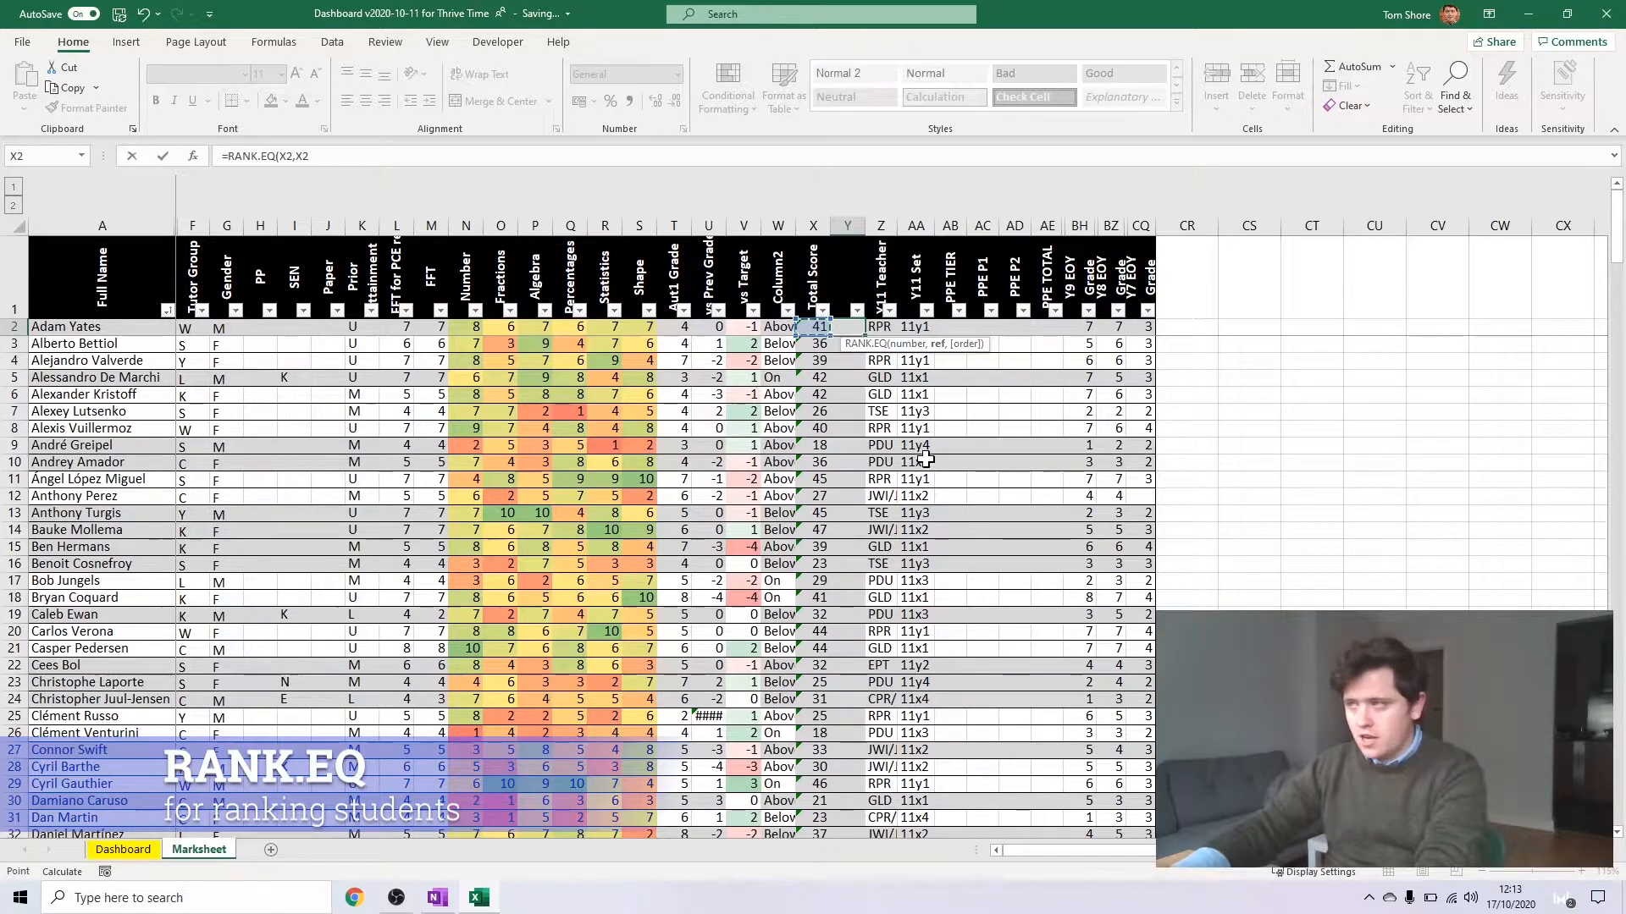
{"action": "scroll", "coordinate": [904, 506], "scroll_direction": "down", "scroll_amount": 20}
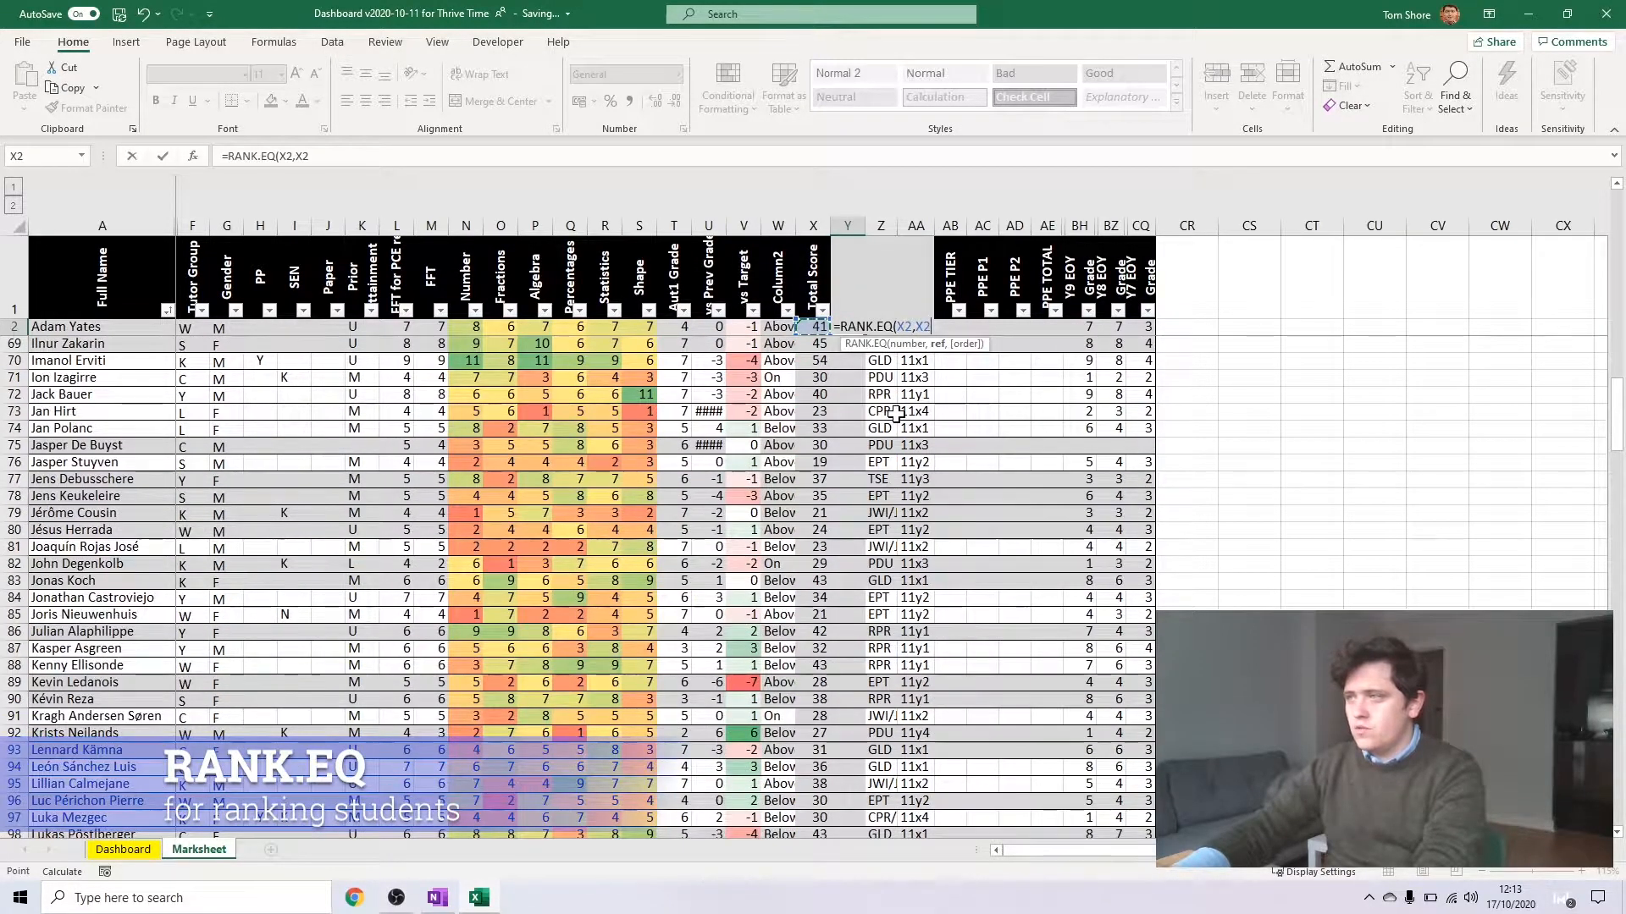
{"action": "scroll", "coordinate": [893, 412], "scroll_direction": "down", "scroll_amount": 20}
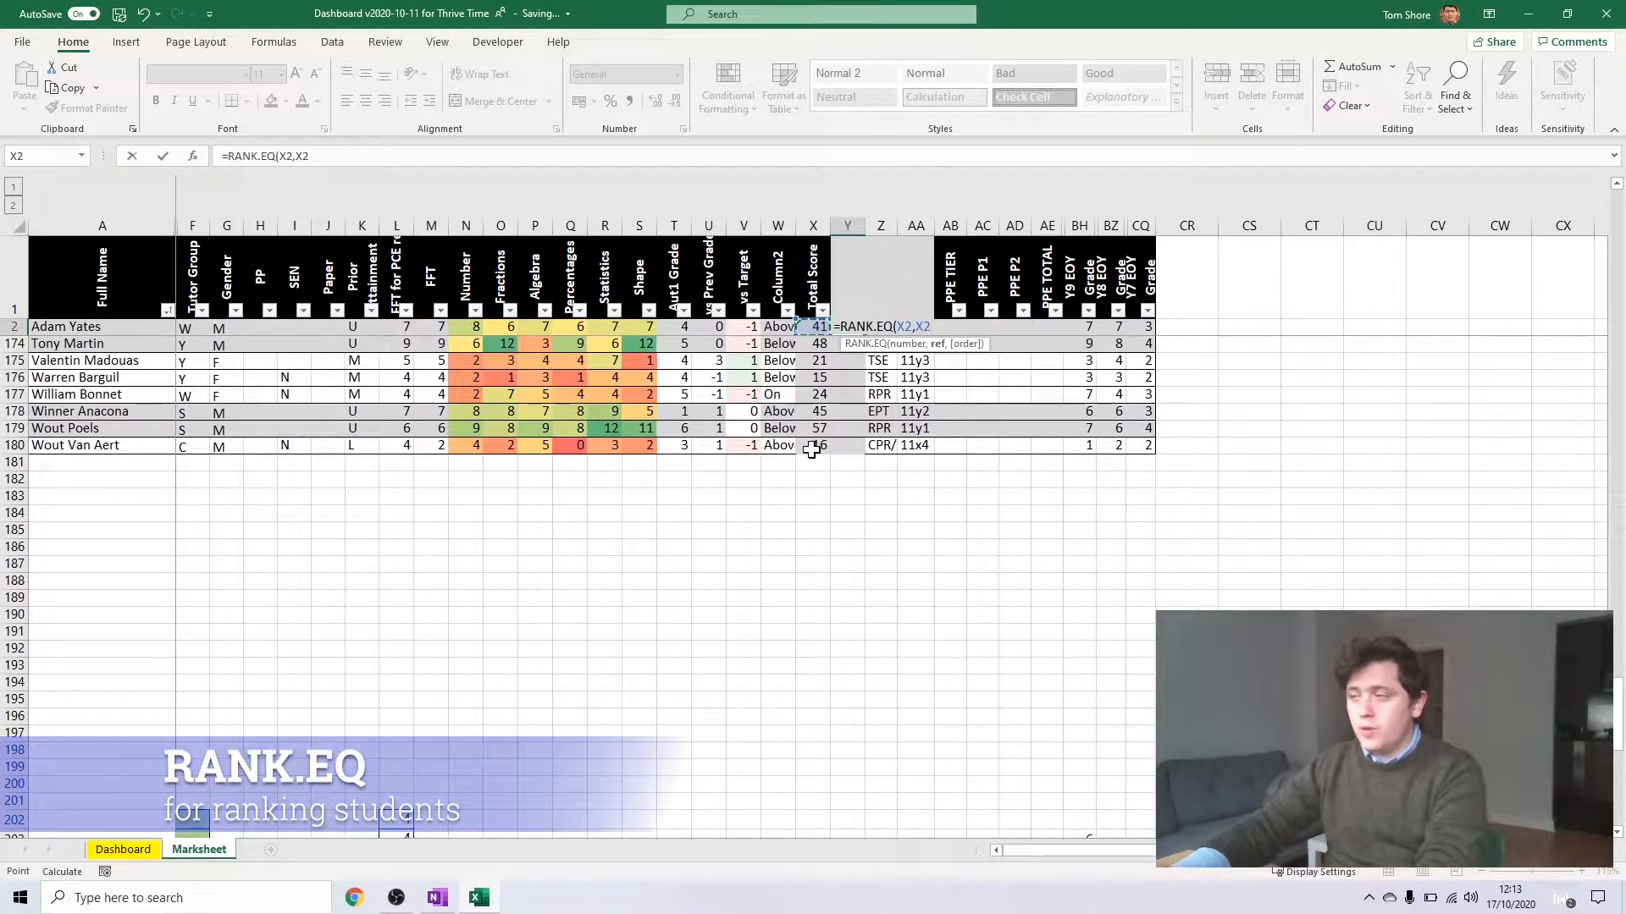
{"action": "left_click", "coordinate": [811, 451], "text": "shift"}
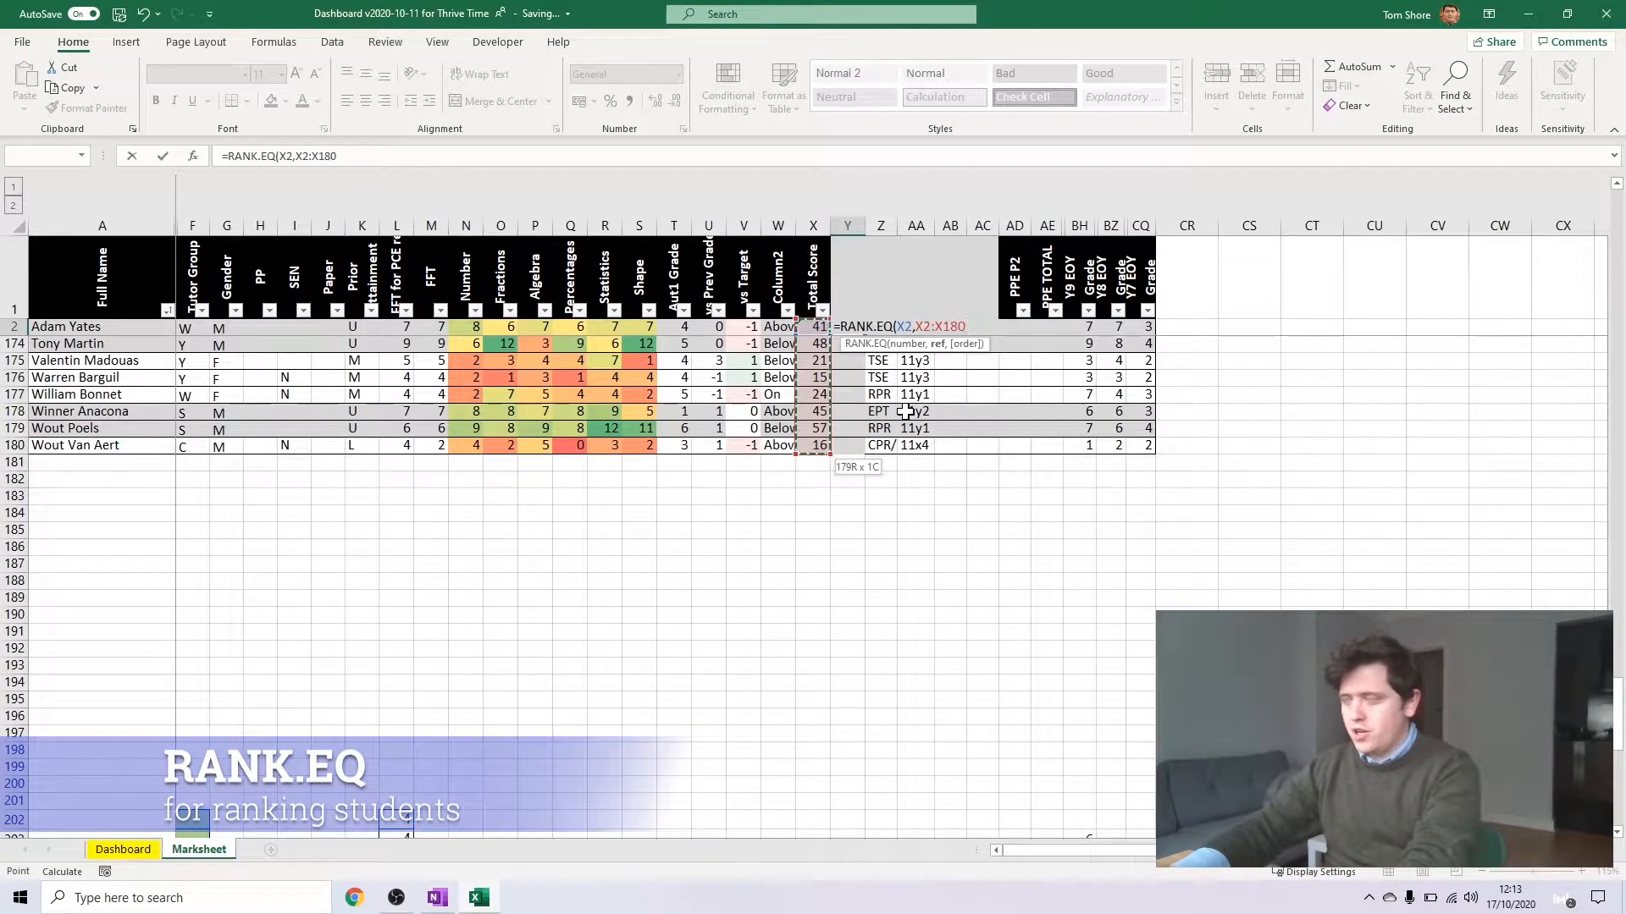
{"action": "type", "text": ",0"}
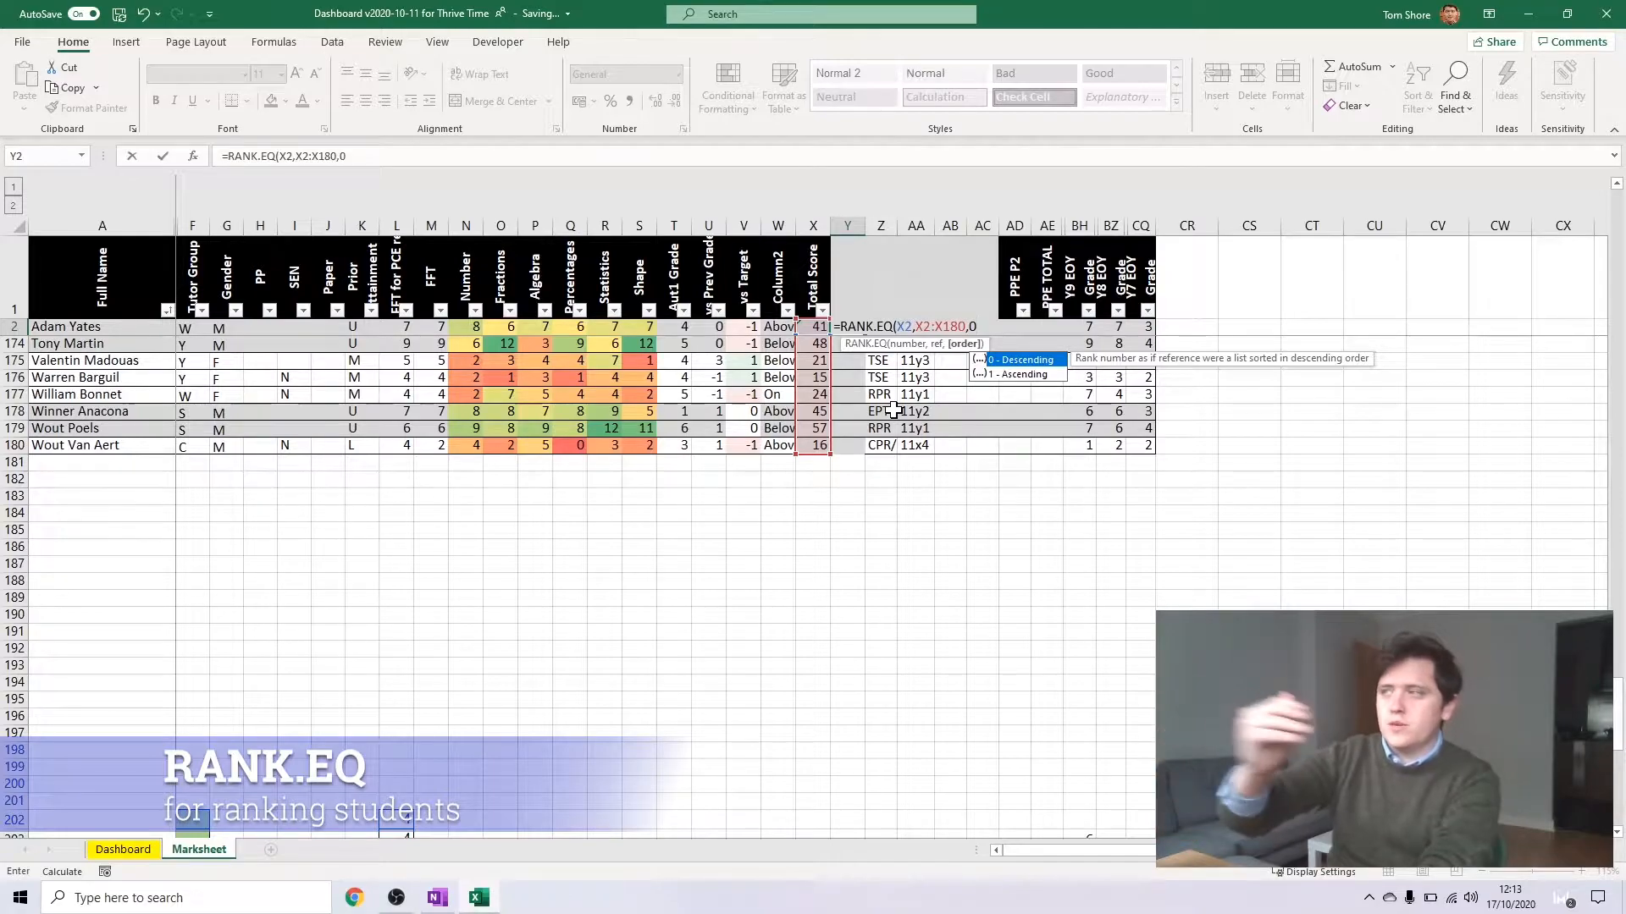
{"action": "type", "text": ")"}
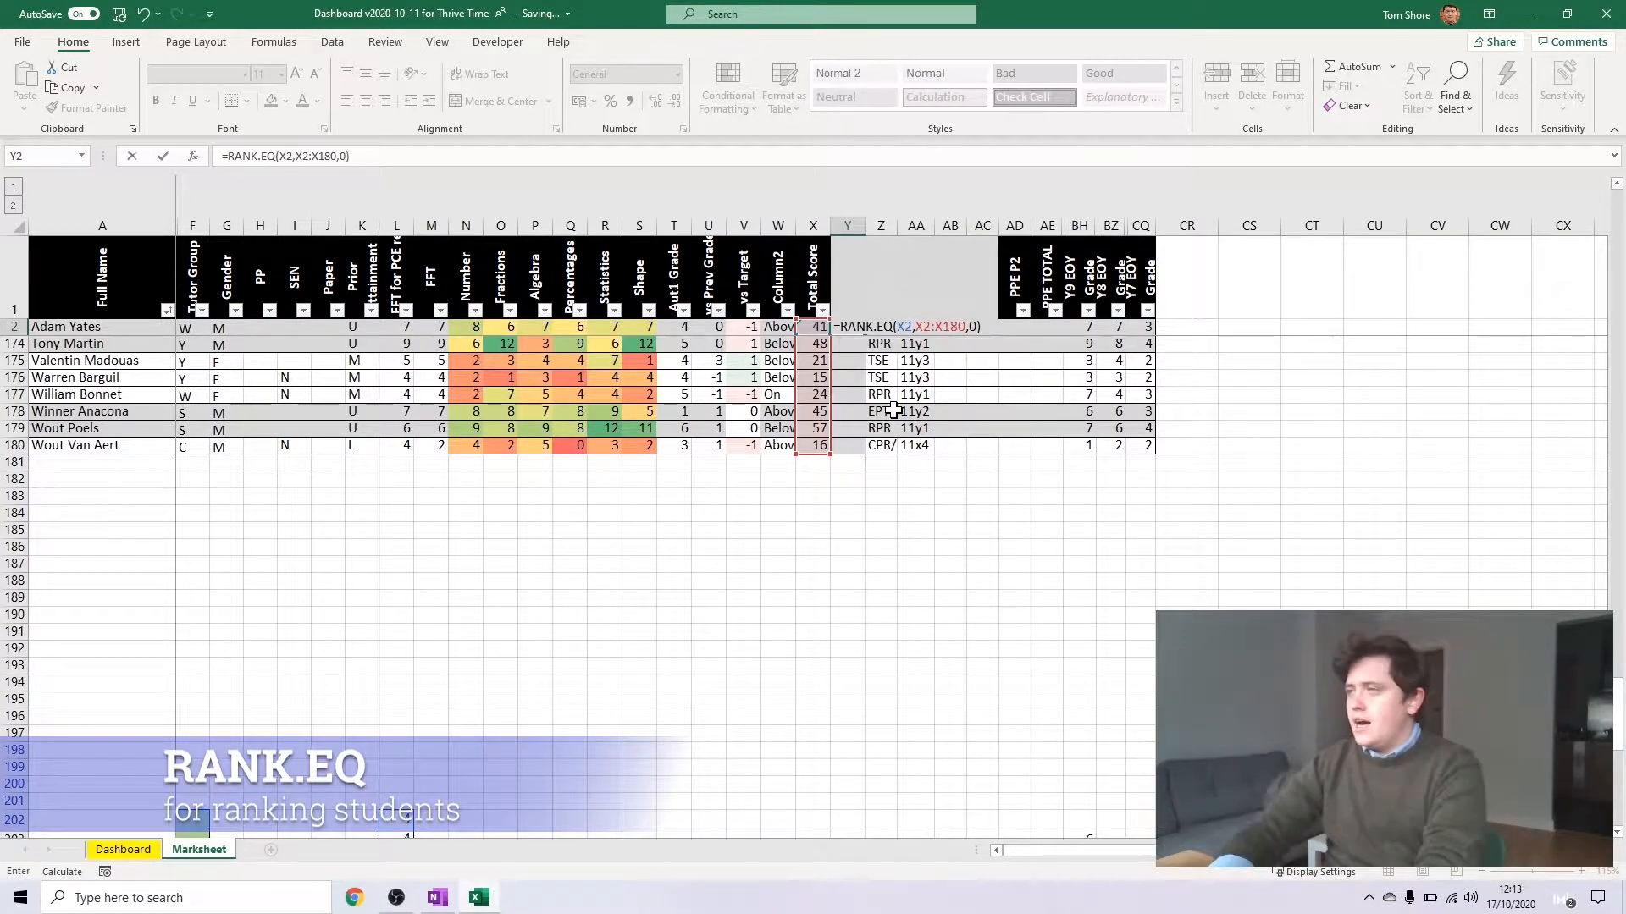
{"action": "key", "text": "Return"}
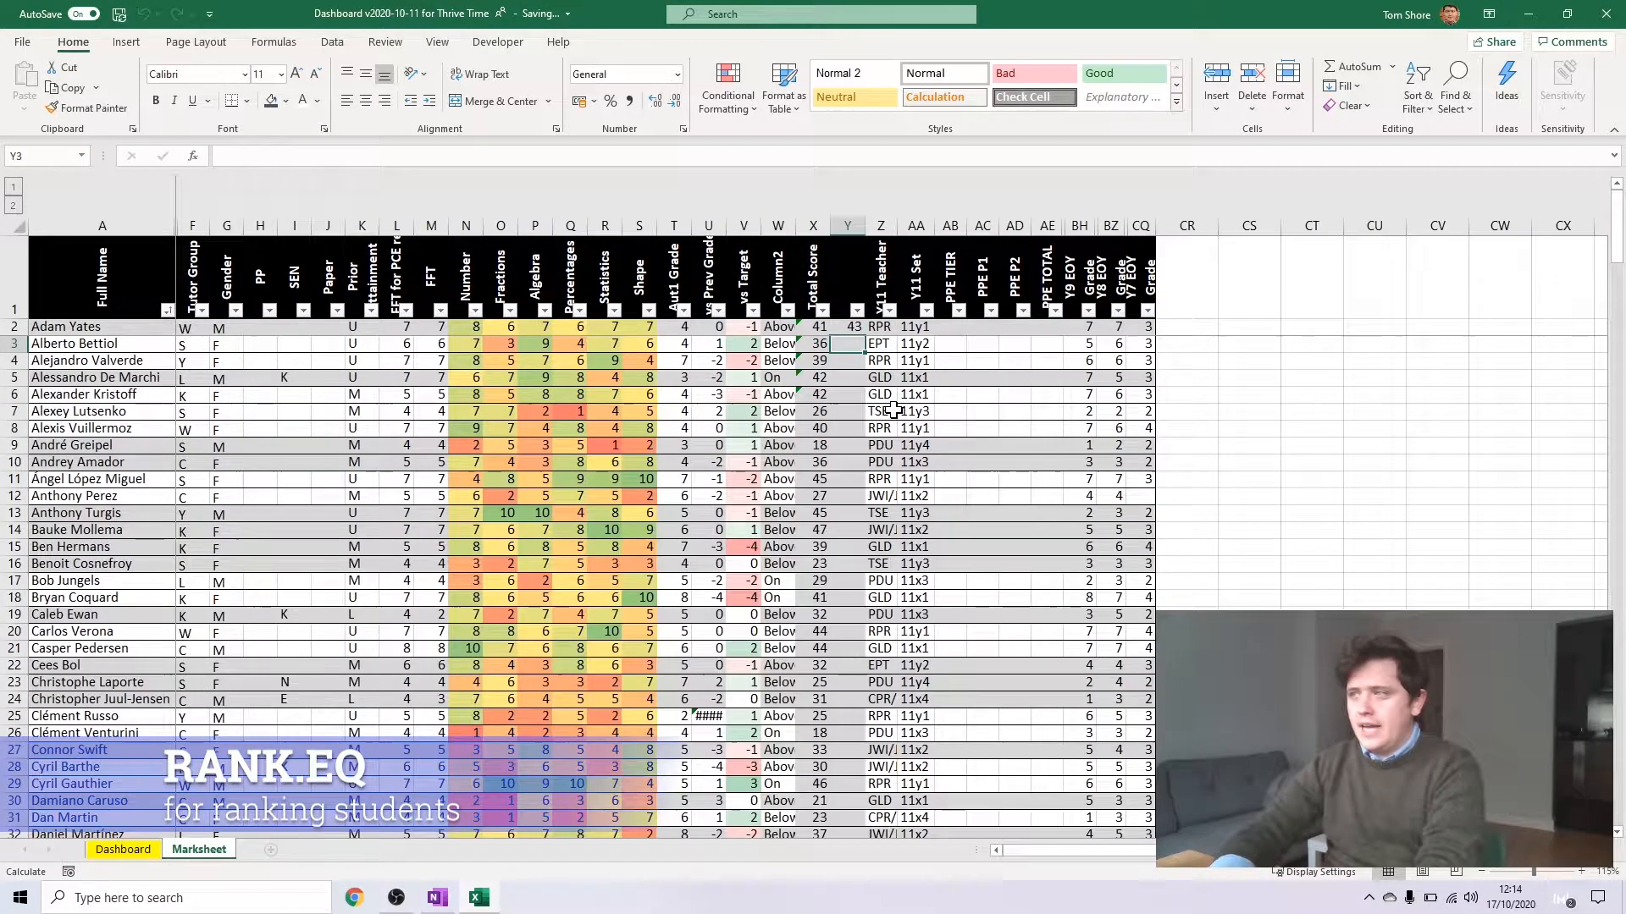
Fill the RANK.EQ formula from Y2 down to Y23
{"action": "left_click", "coordinate": [857, 326]}
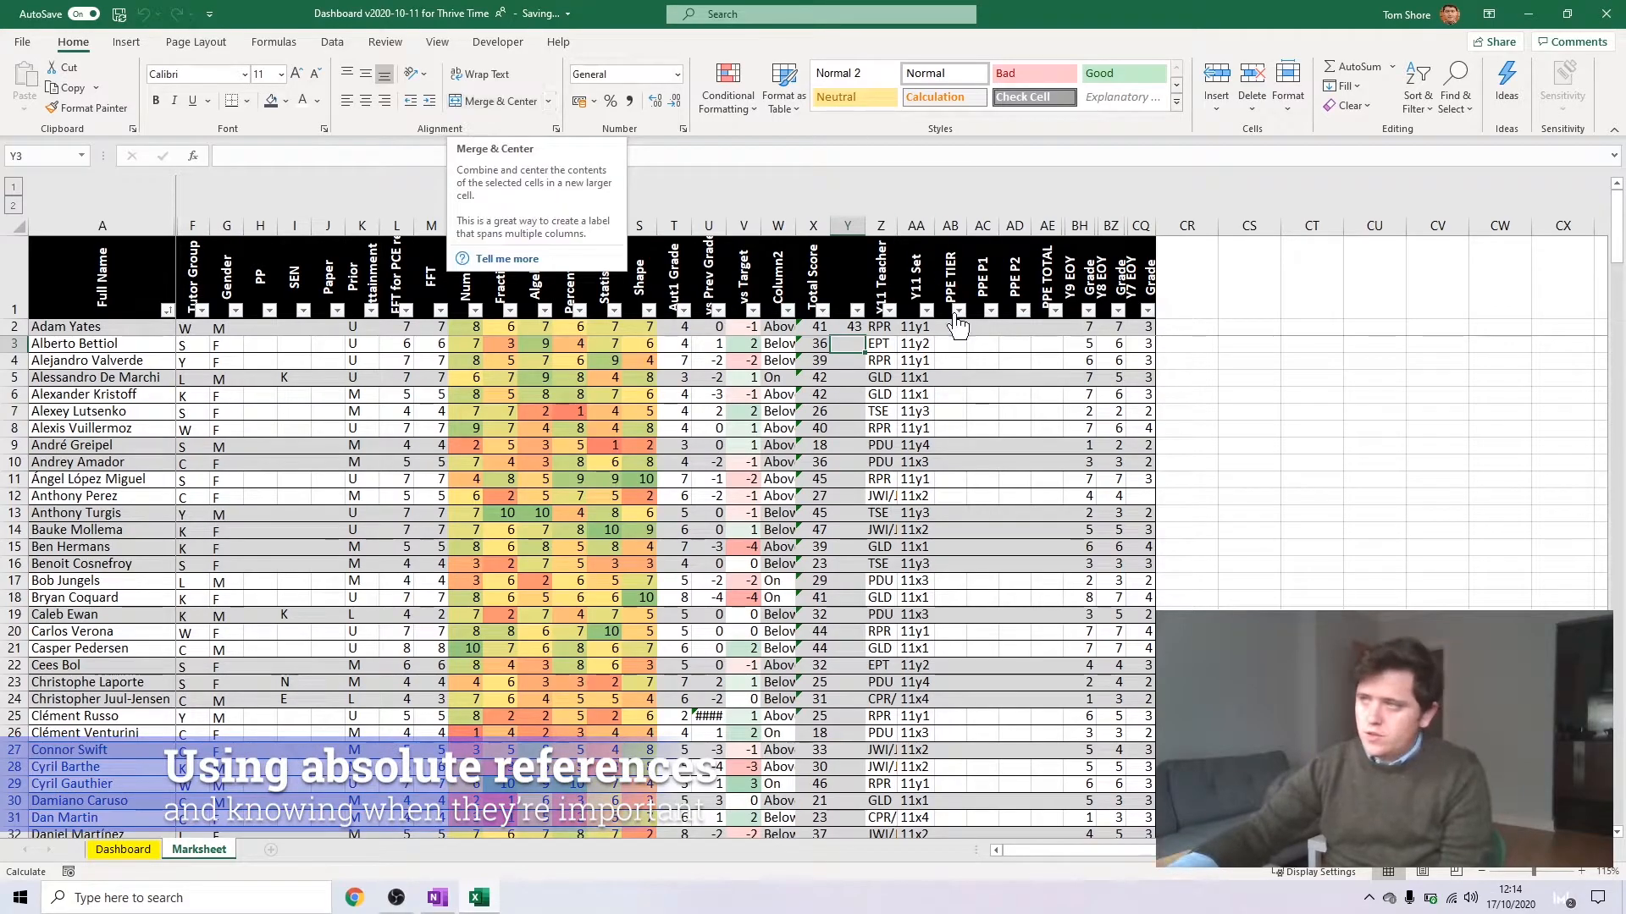
{"action": "left_click", "coordinate": [853, 326]}
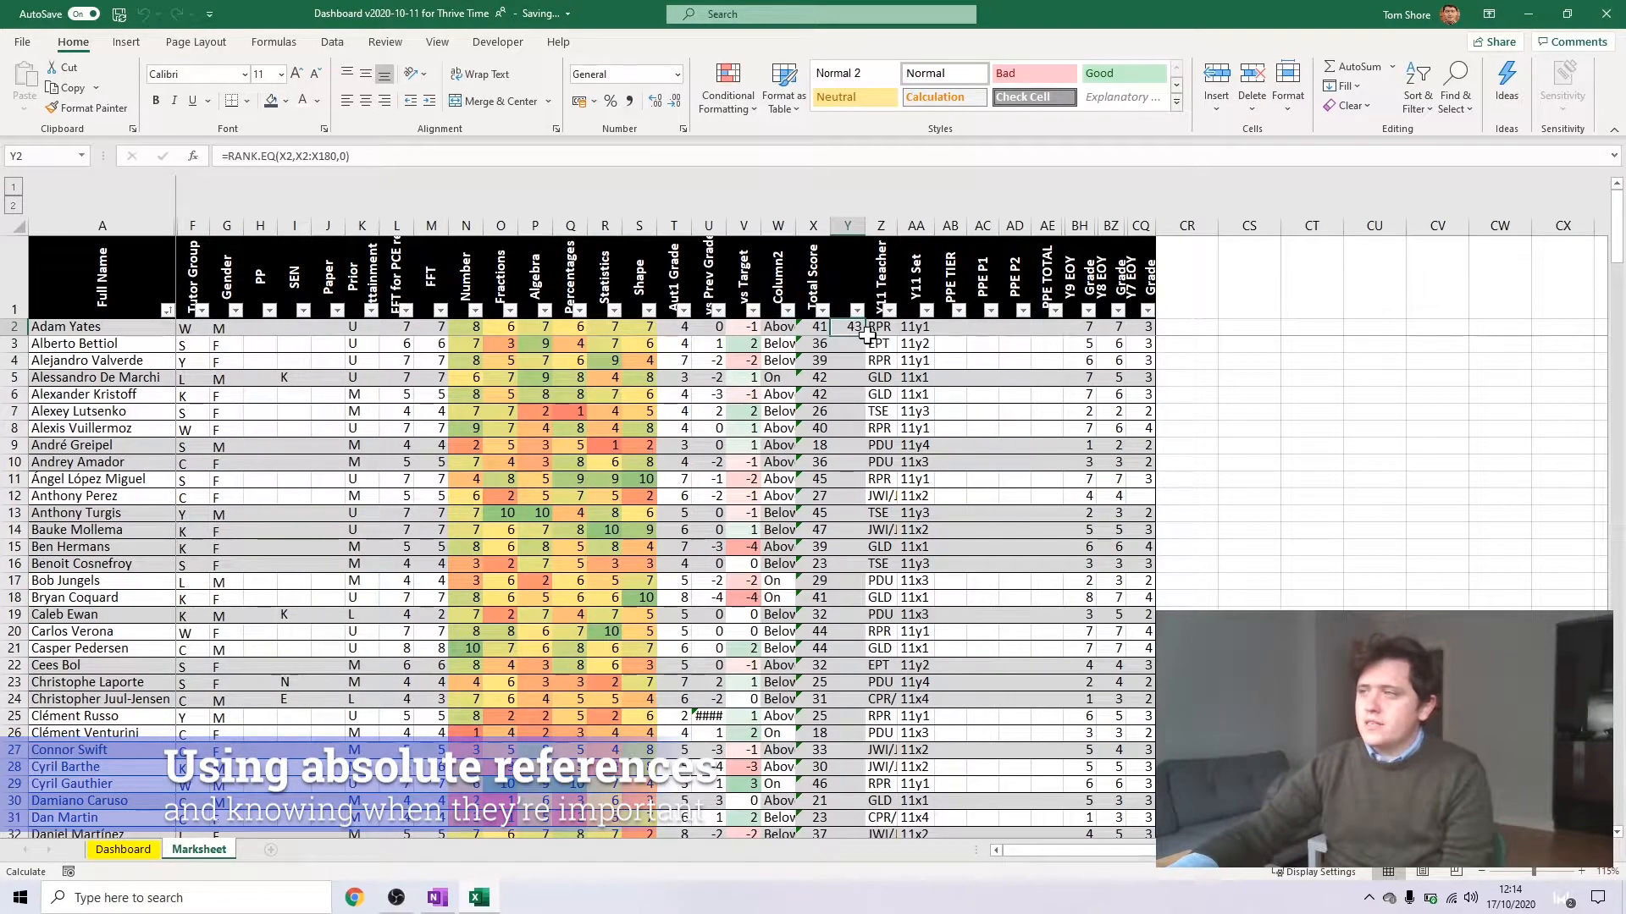
{"action": "left_click_drag", "start_coordinate": [868, 337], "coordinate": [862, 684]}
Inspect how the reference range has shifted in the copied RANK.EQ formula in Y23, leaving it unedited
{"action": "left_click", "coordinate": [851, 682]}
{"action": "left_click", "coordinate": [576, 157]}
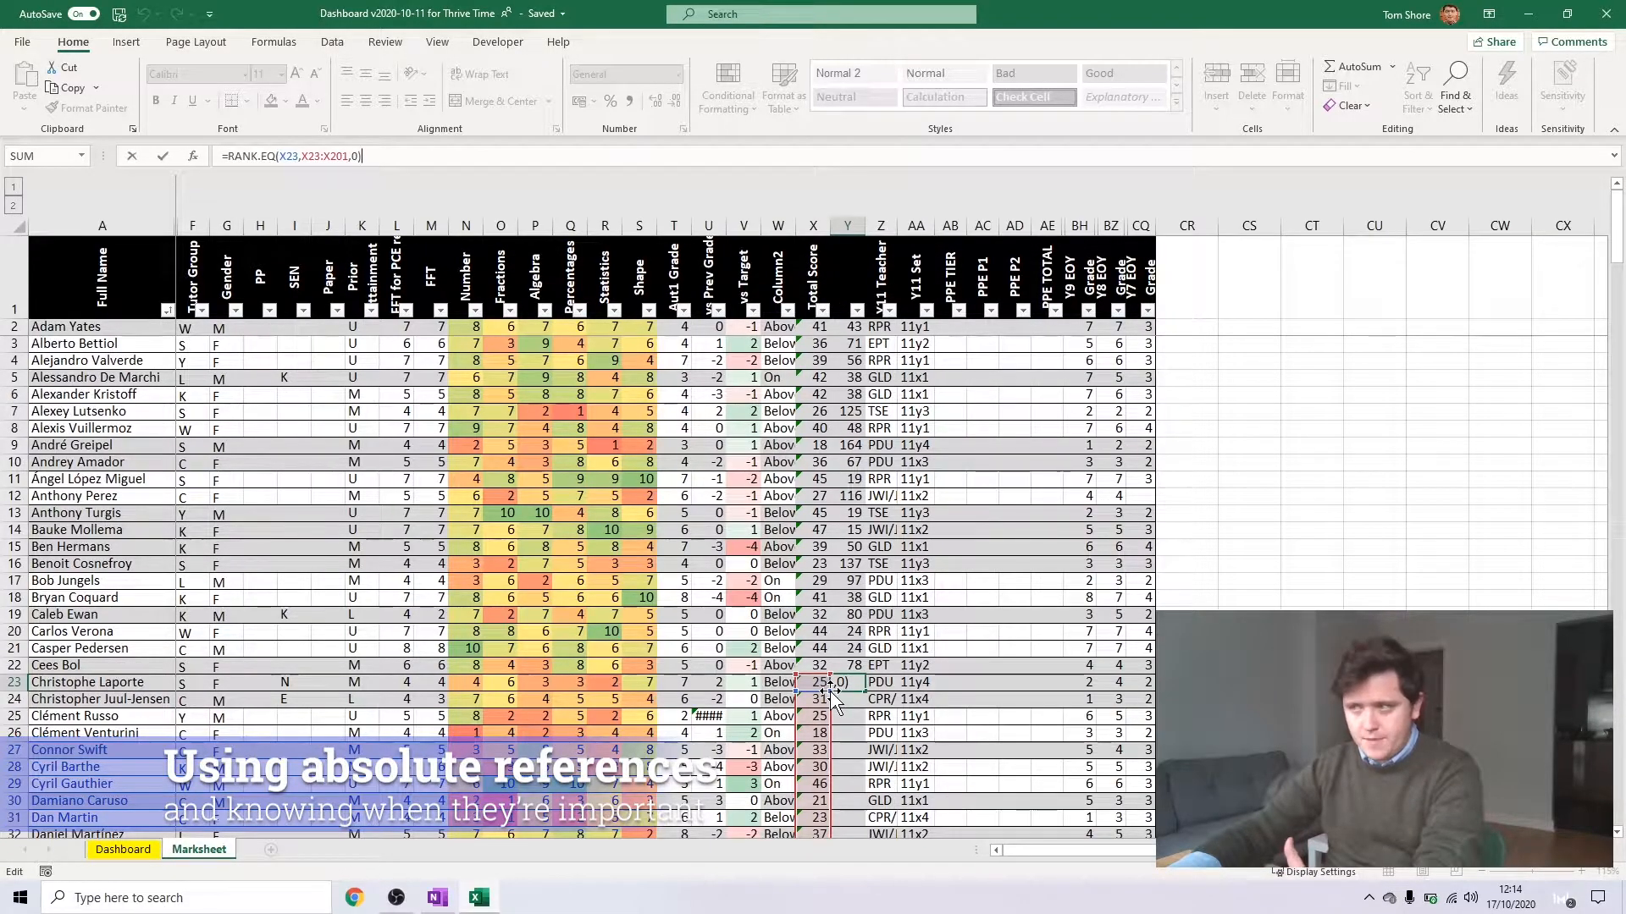
{"action": "mouse_move", "coordinate": [1617, 222]}
{"action": "left_mouse_down"}
{"action": "mouse_move", "coordinate": [1618, 745]}
{"action": "mouse_move", "coordinate": [1617, 222]}
{"action": "left_mouse_up"}
{"action": "left_click", "coordinate": [315, 157]}
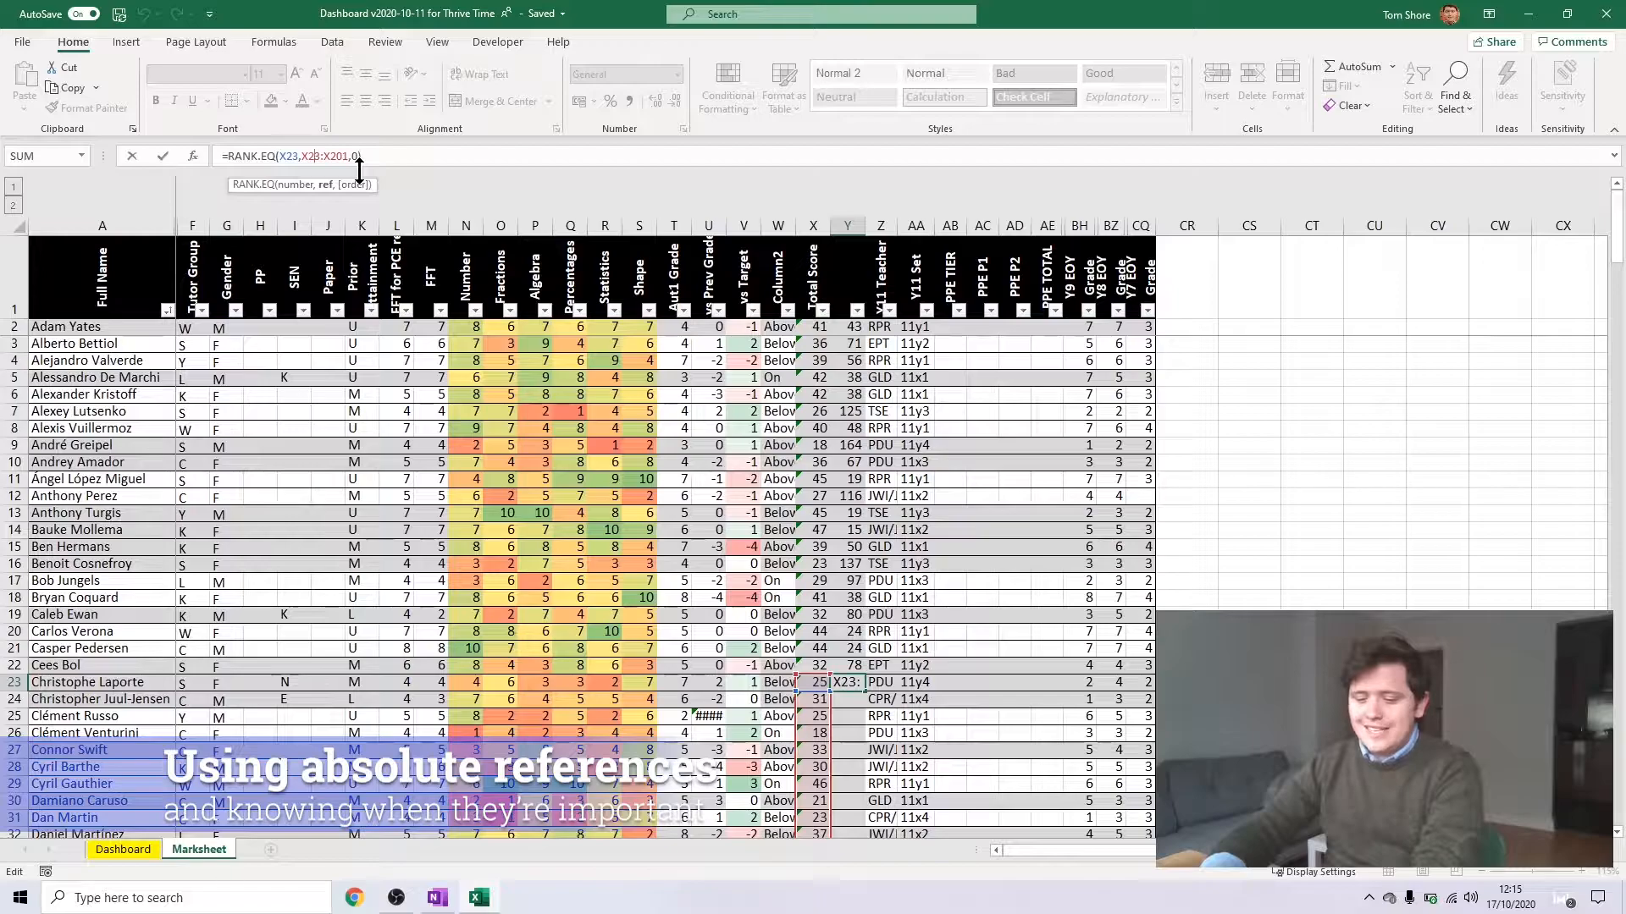
{"action": "key", "text": "Escape"}
Make the reference range in Y2's RANK.EQ formula absolute, as $X$2:$X$180
{"action": "left_click", "coordinate": [852, 326]}
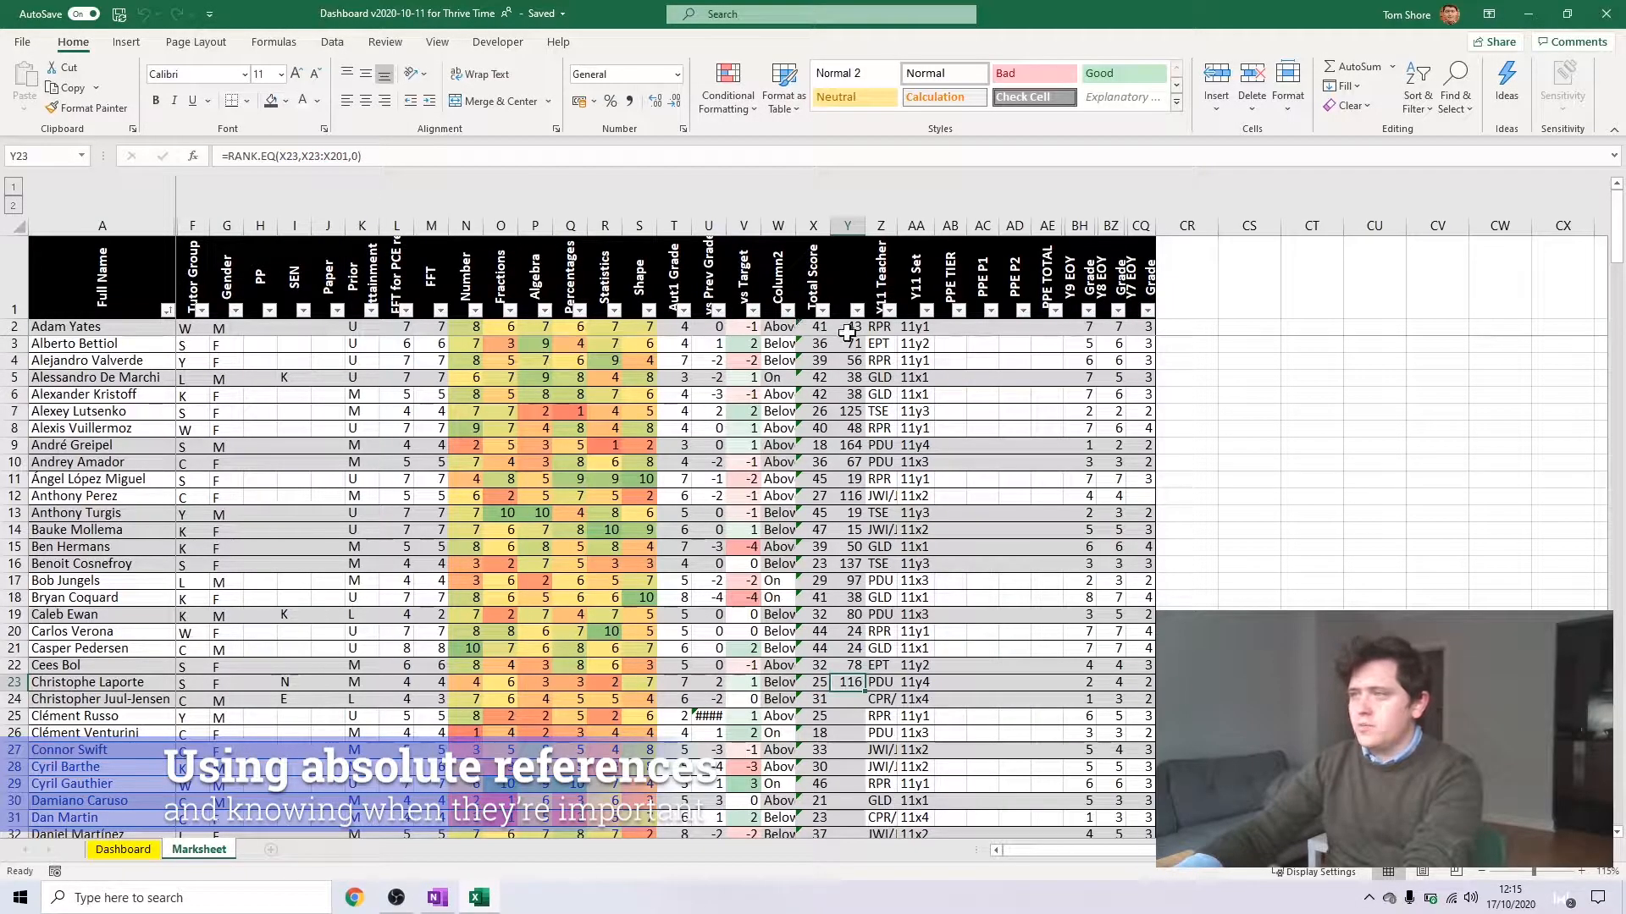
{"action": "left_click", "coordinate": [581, 157]}
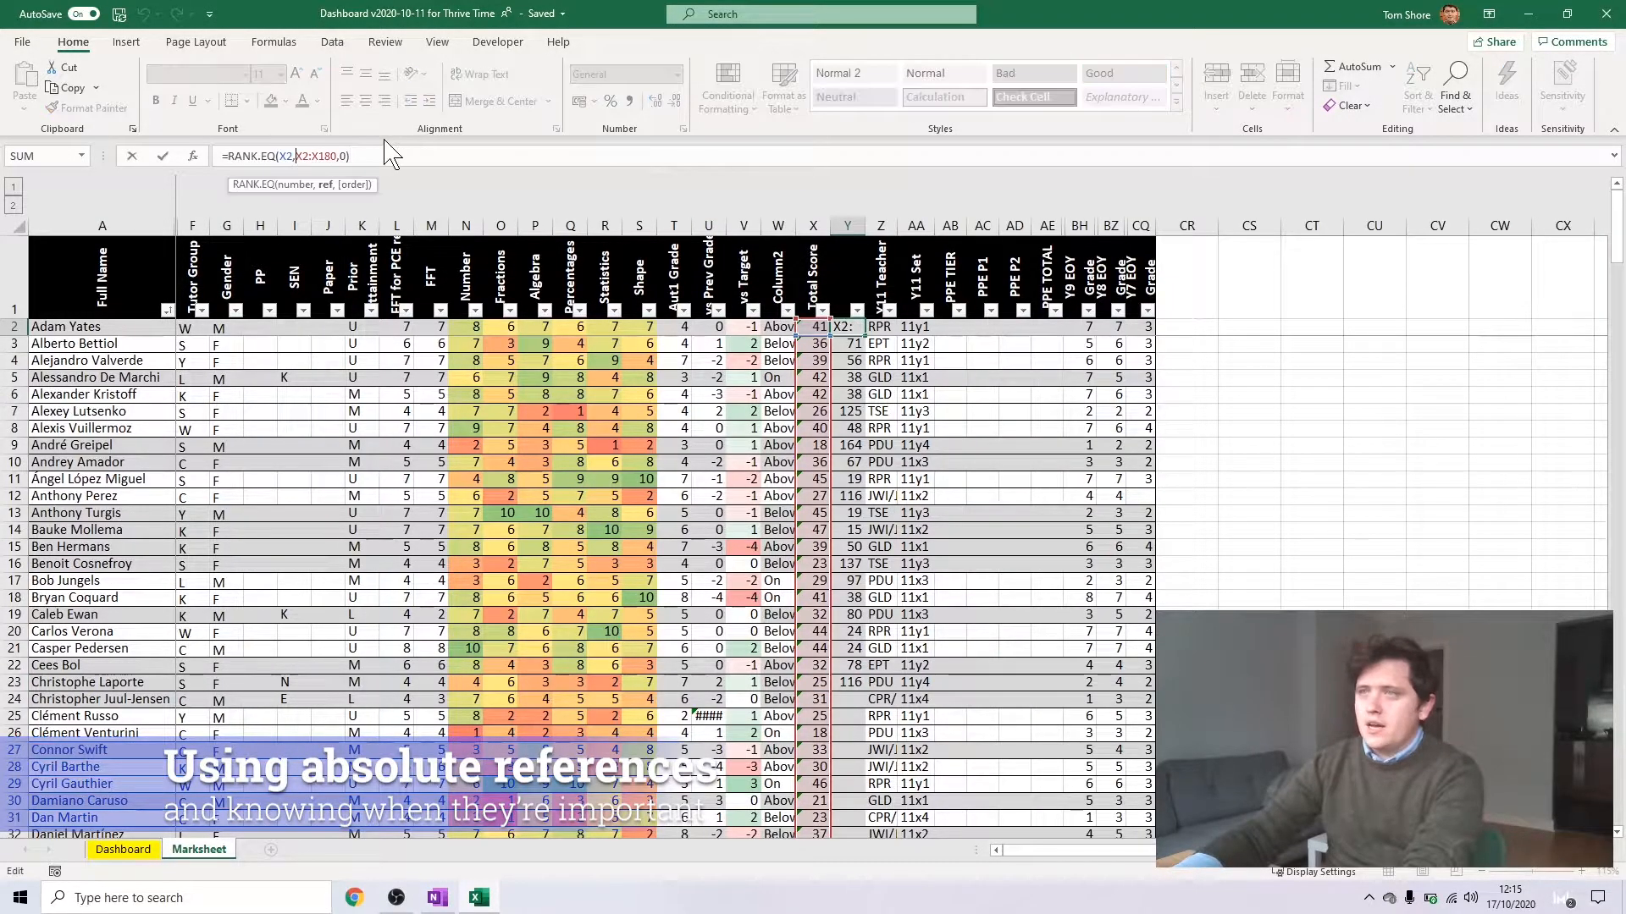
{"action": "type", "text": "$"}
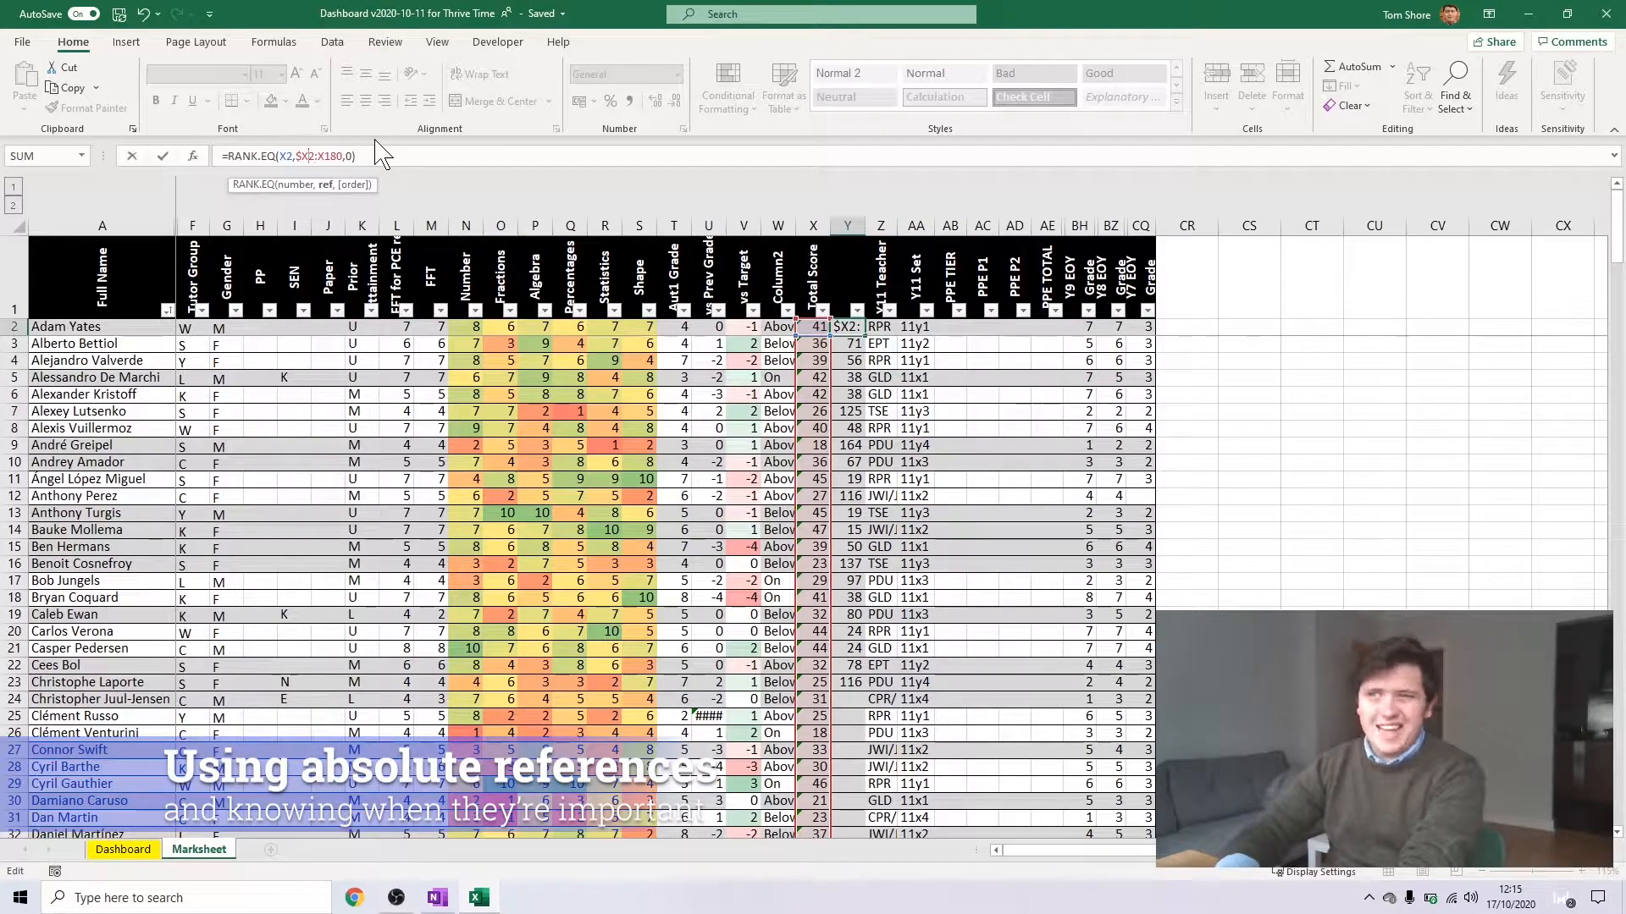
{"action": "type", "text": "$"}
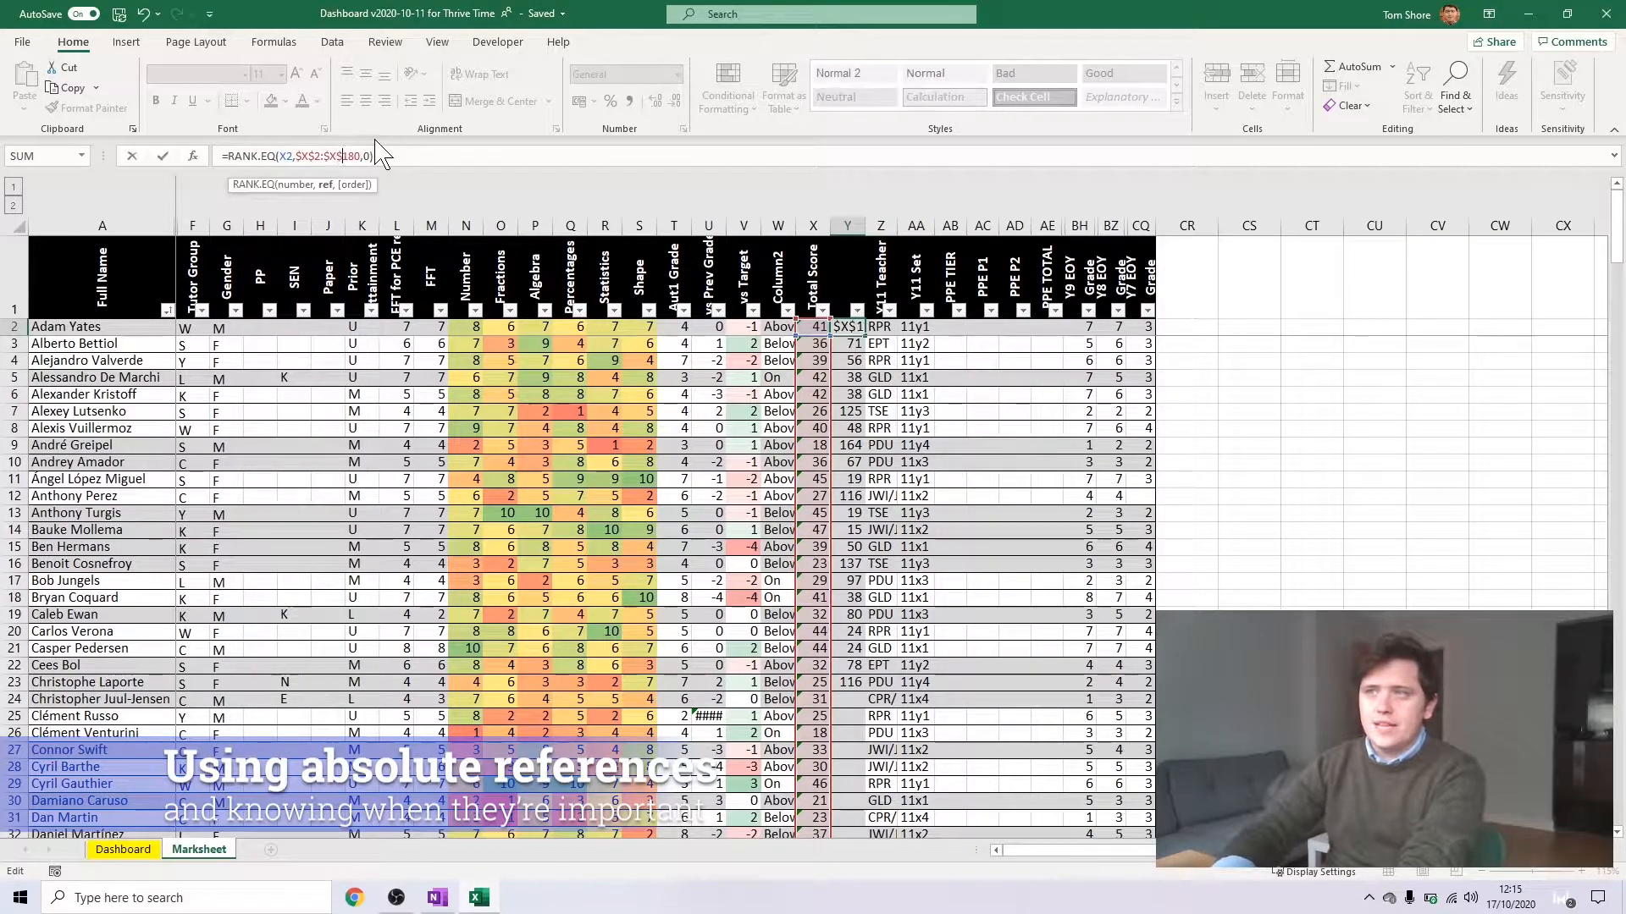
{"action": "key", "text": "Return"}
Fill the corrected RANK.EQ formula from Y2 down to Y23 and inspect the copied references in Y6
{"action": "left_click", "coordinate": [838, 325]}
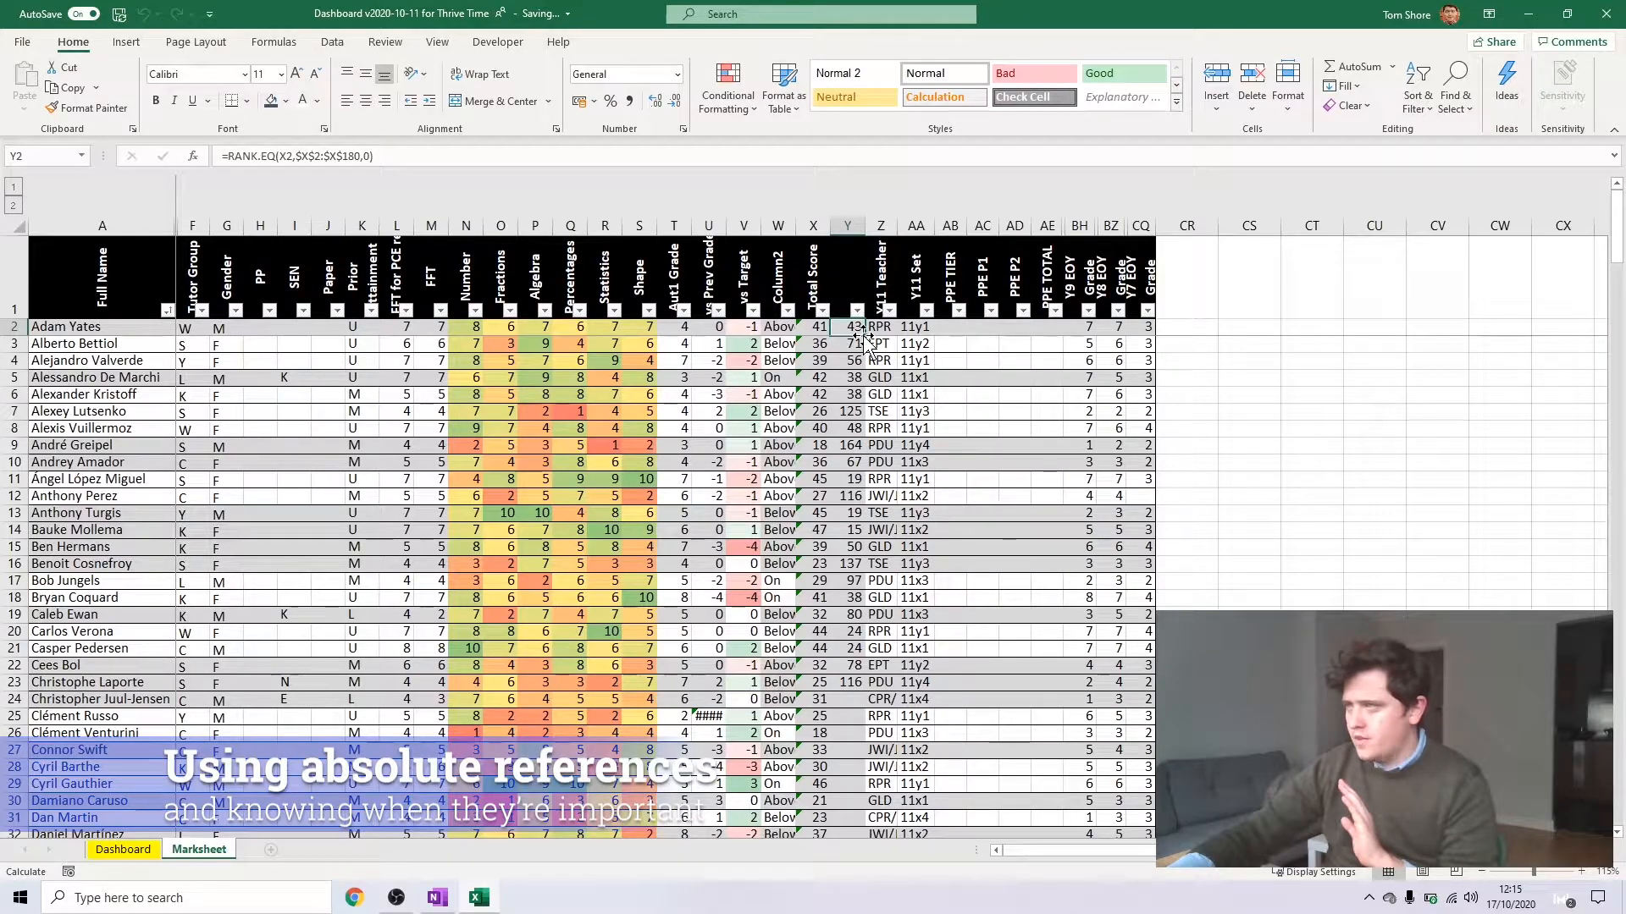
{"action": "left_click_drag", "start_coordinate": [867, 337], "coordinate": [859, 691]}
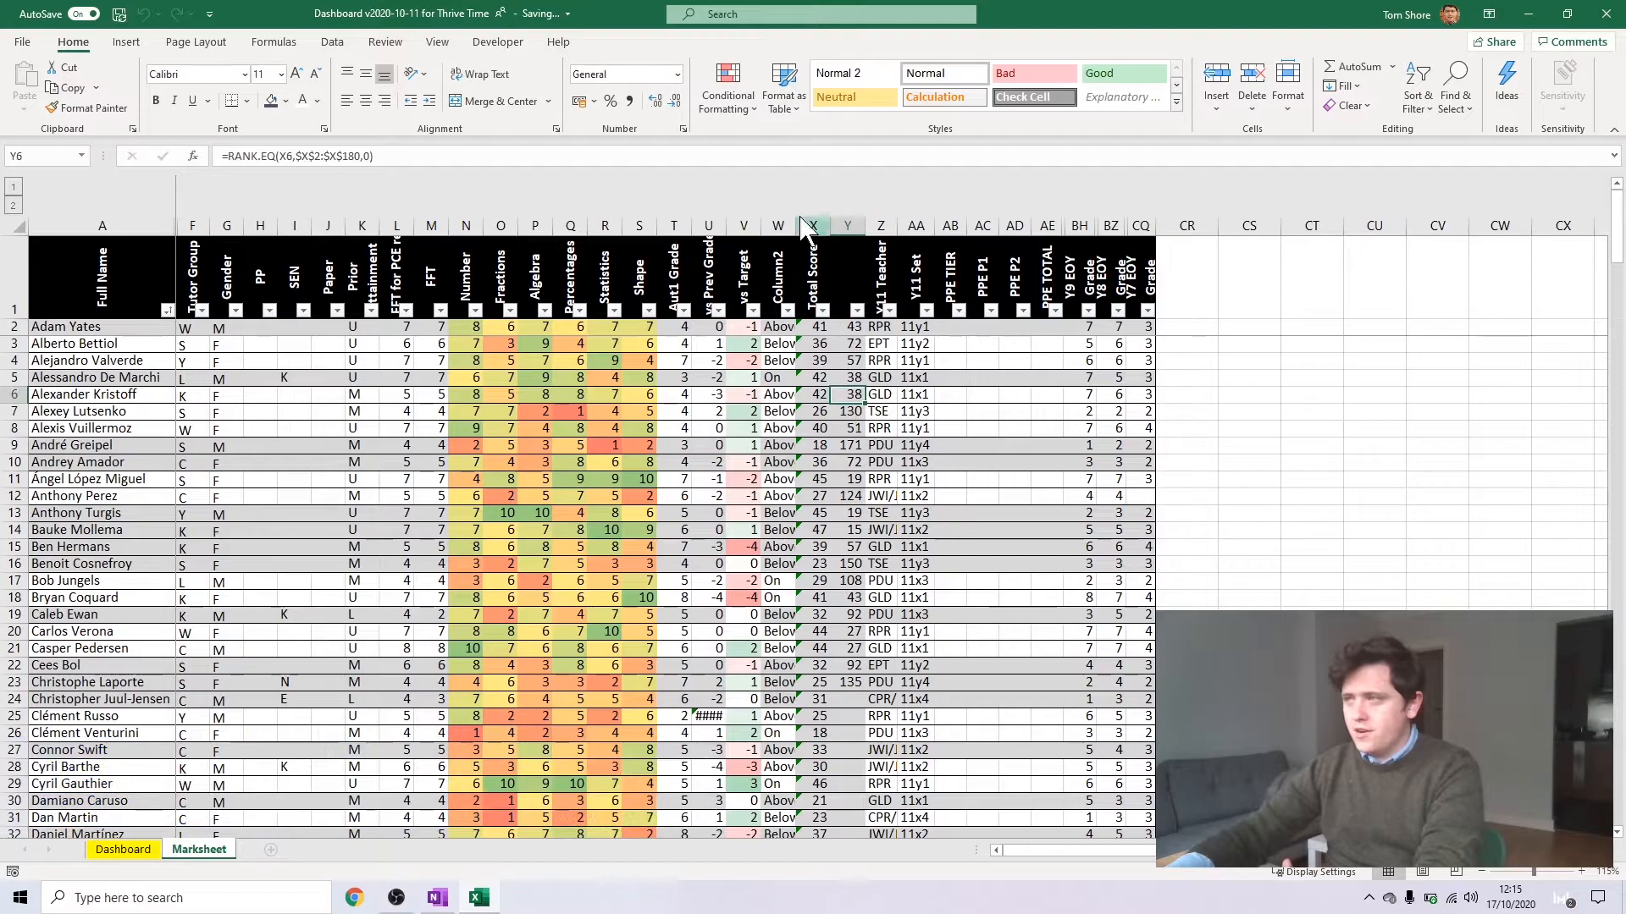
{"action": "double_click", "coordinate": [849, 394]}
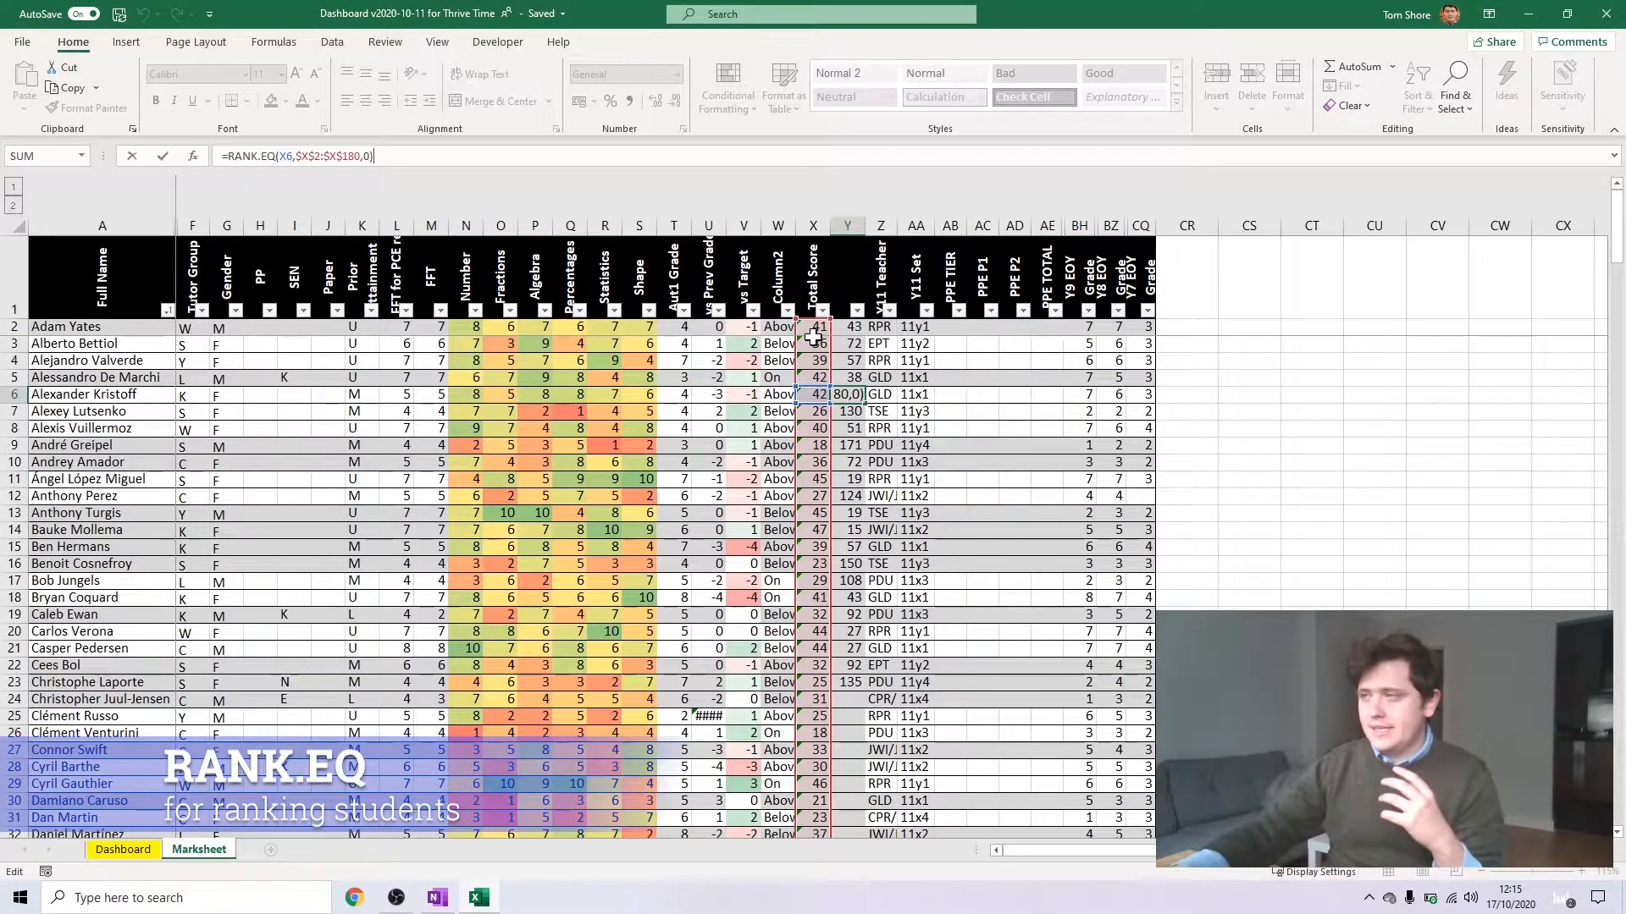
Reselect X2:X180 as the reference range in Y2's RANK.EQ formula and lock it as $X$2:$X$180
{"action": "left_click", "coordinate": [850, 326]}
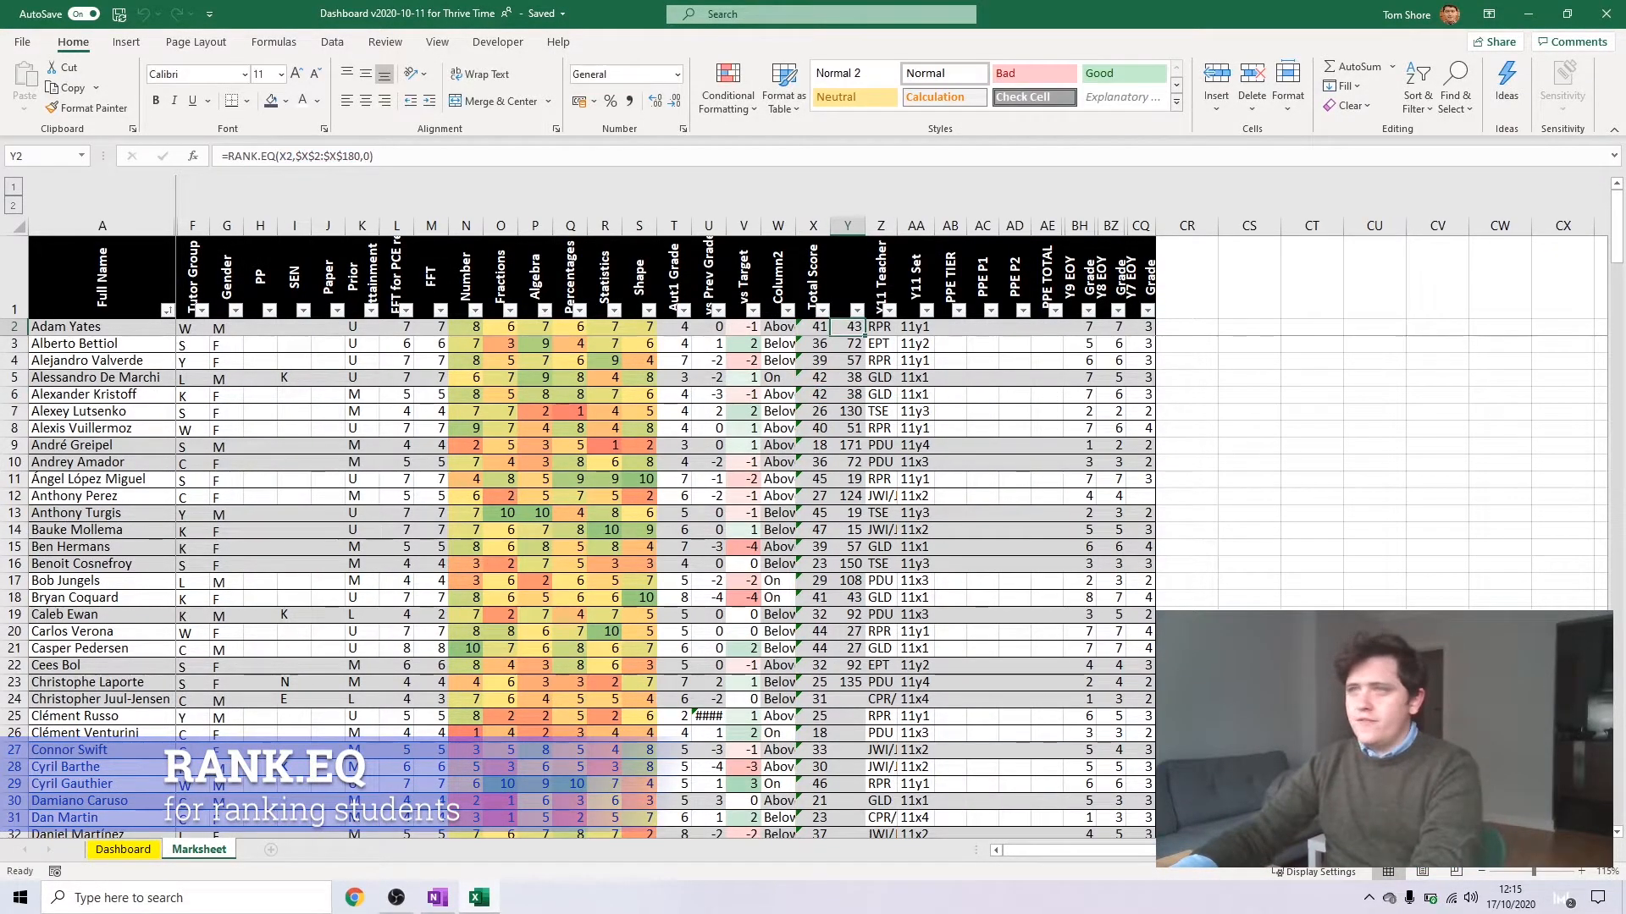
{"action": "left_click", "coordinate": [295, 156]}
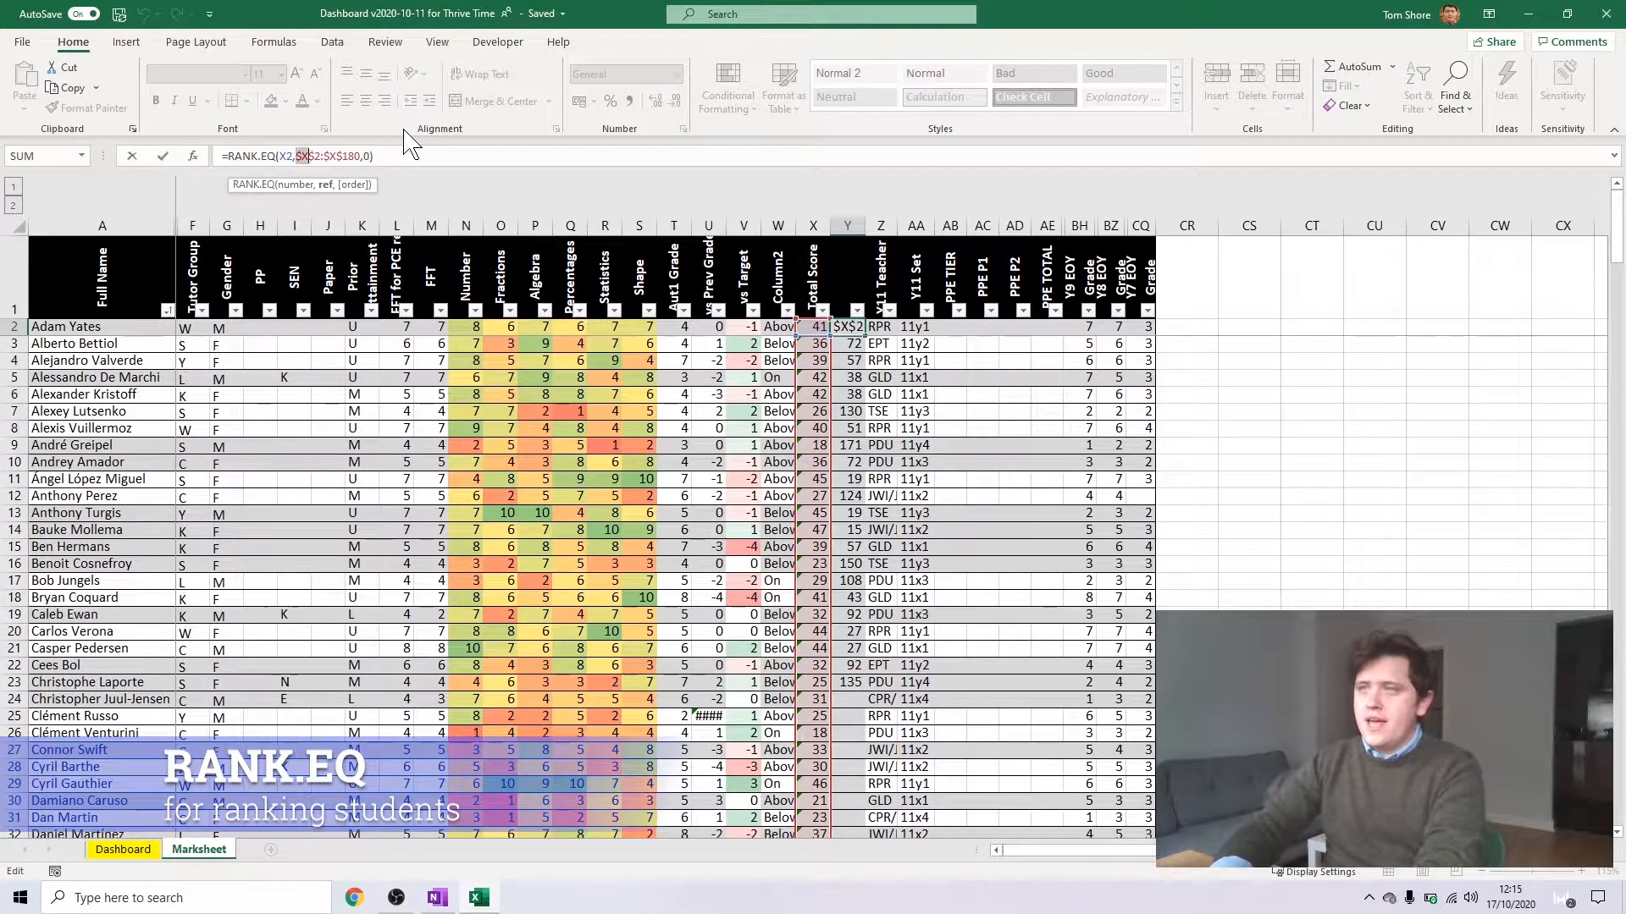
{"action": "key", "text": "shift+Right"}
{"action": "key", "text": "shift+Right"}
{"action": "key", "text": "shift+Right"}
{"action": "left_click", "coordinate": [814, 327]}
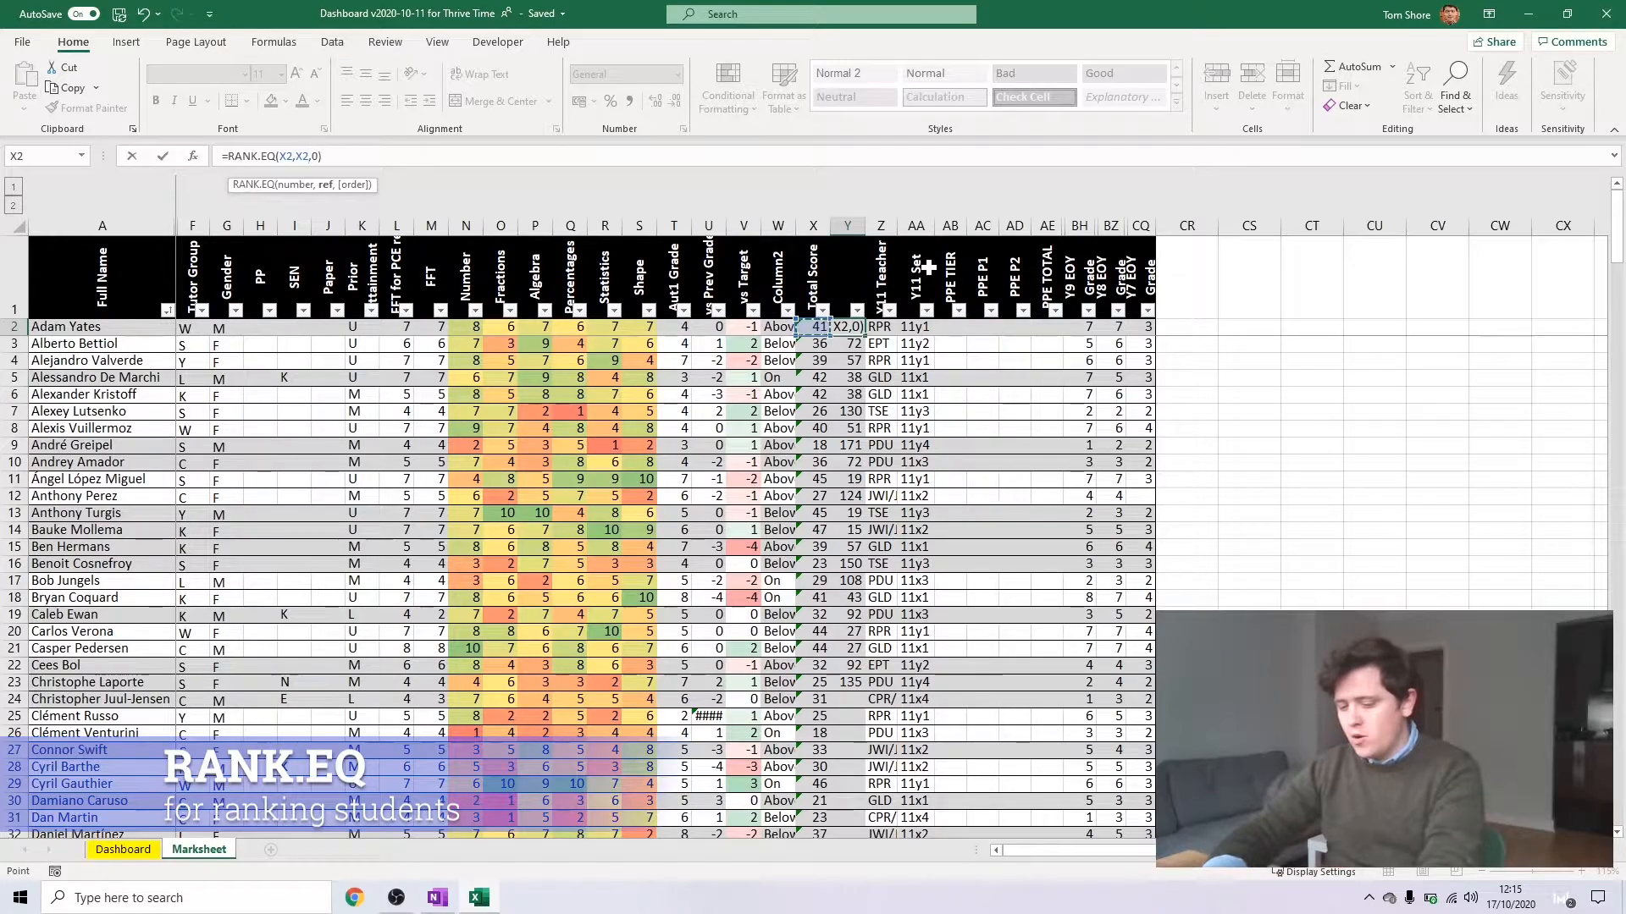
{"action": "key", "text": "ctrl+shift+Down"}
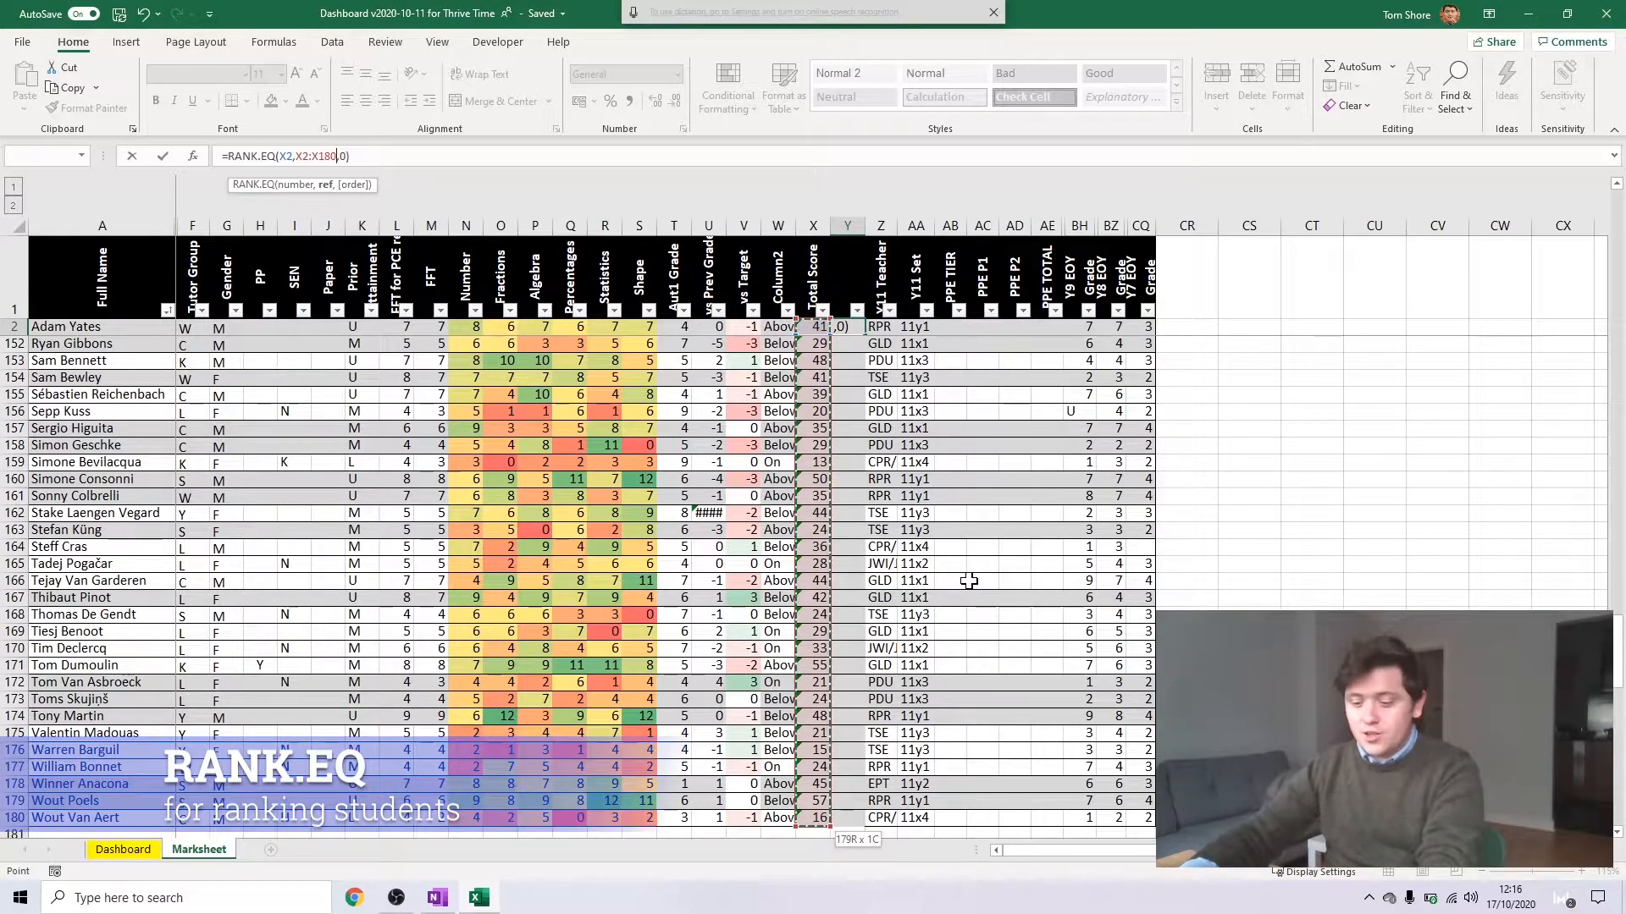
{"action": "key", "text": "F4"}
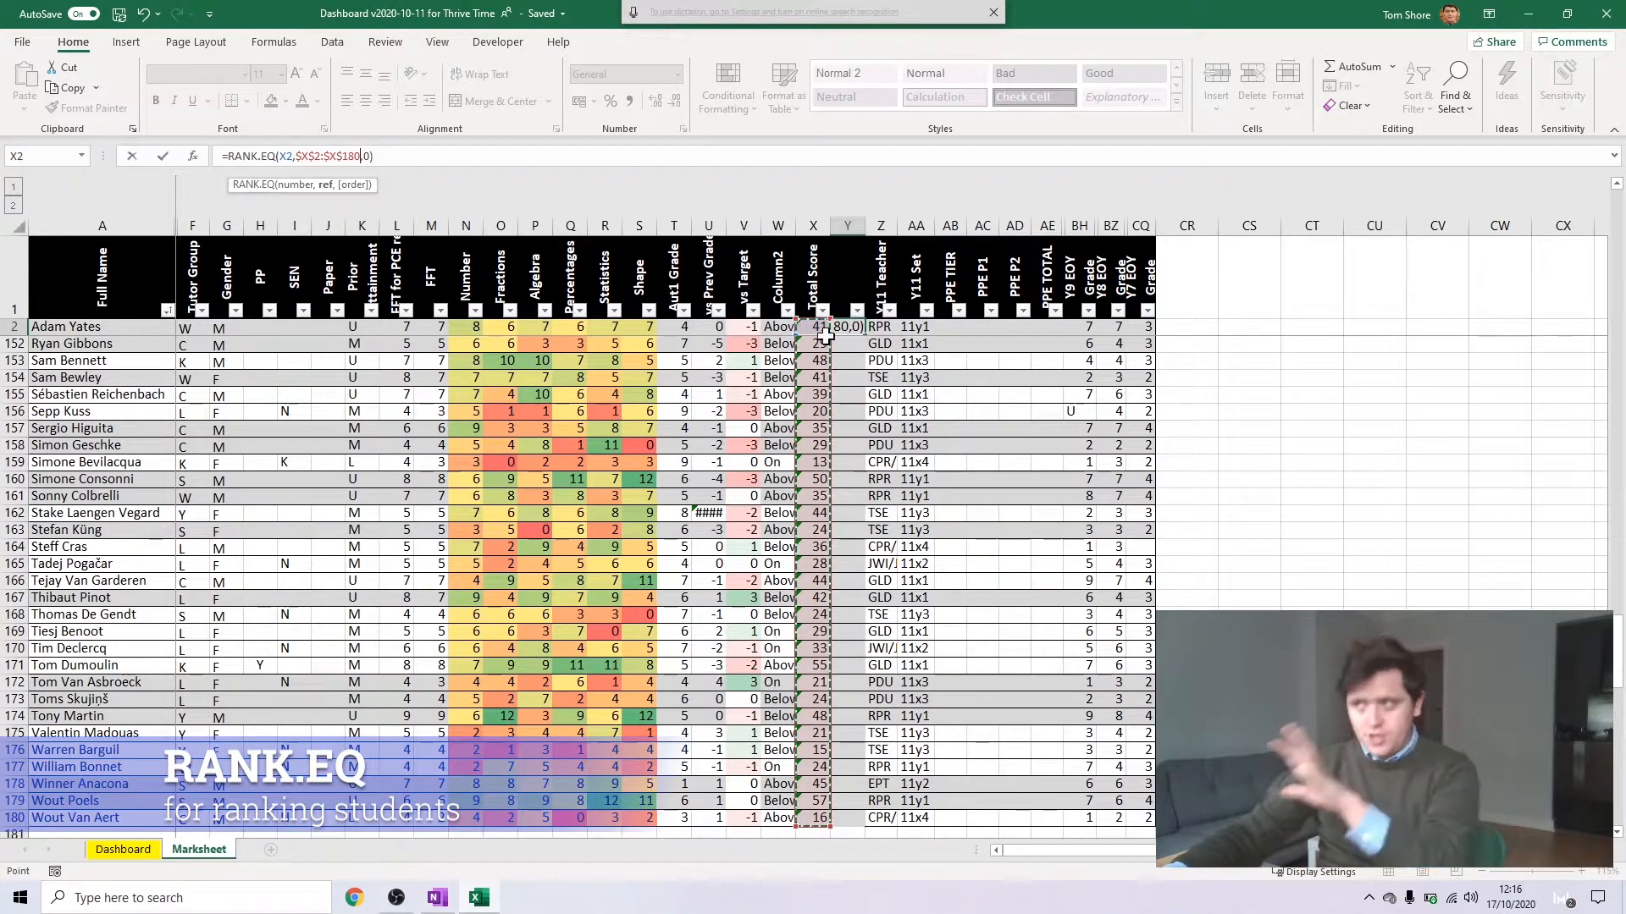
{"action": "key", "text": "ctrl+Return"}
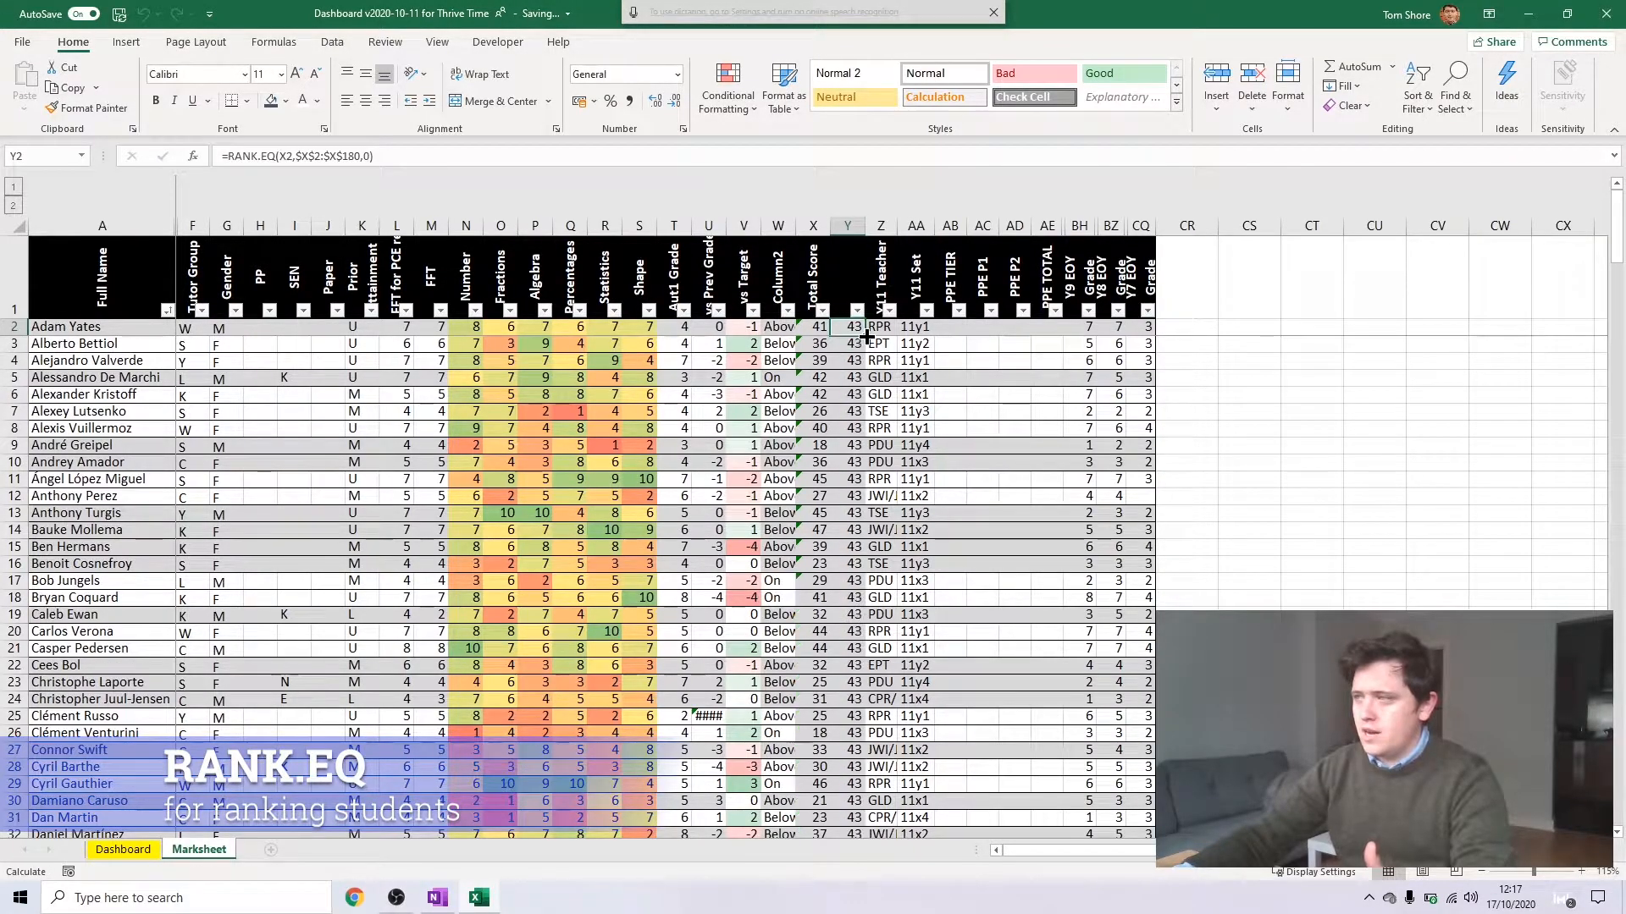
Fill the RANK.EQ formula from Y2 down the whole column and check the copied formula in Y31
{"action": "double_click", "coordinate": [864, 336]}
{"action": "scroll", "coordinate": [857, 390], "scroll_direction": "down", "scroll_amount": 7}
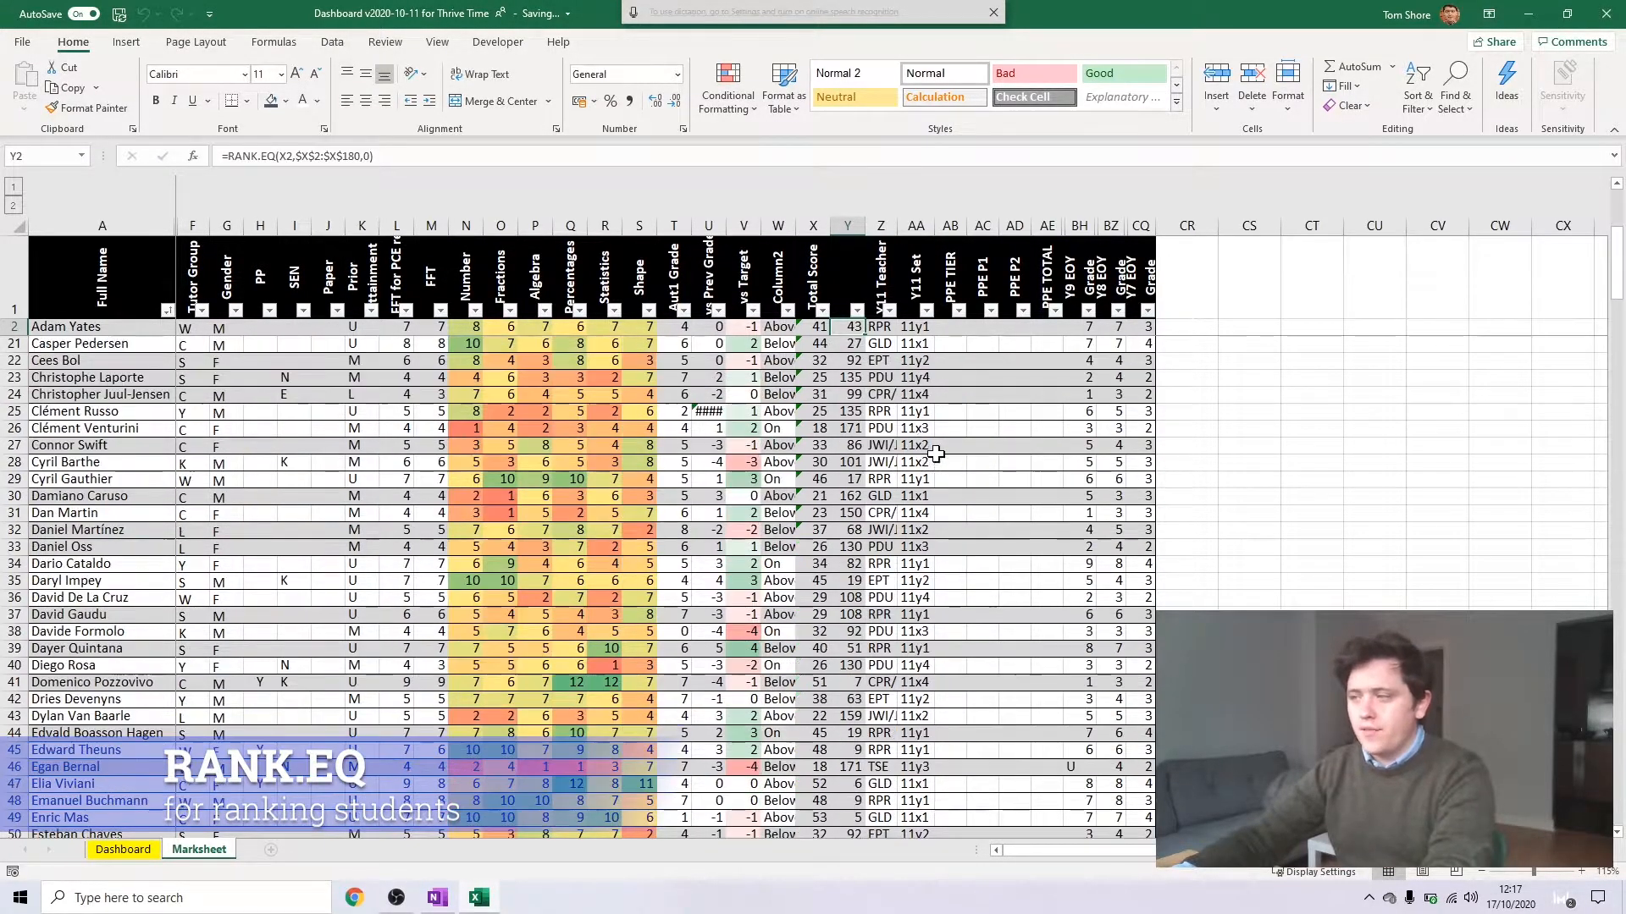
{"action": "left_click", "coordinate": [856, 461]}
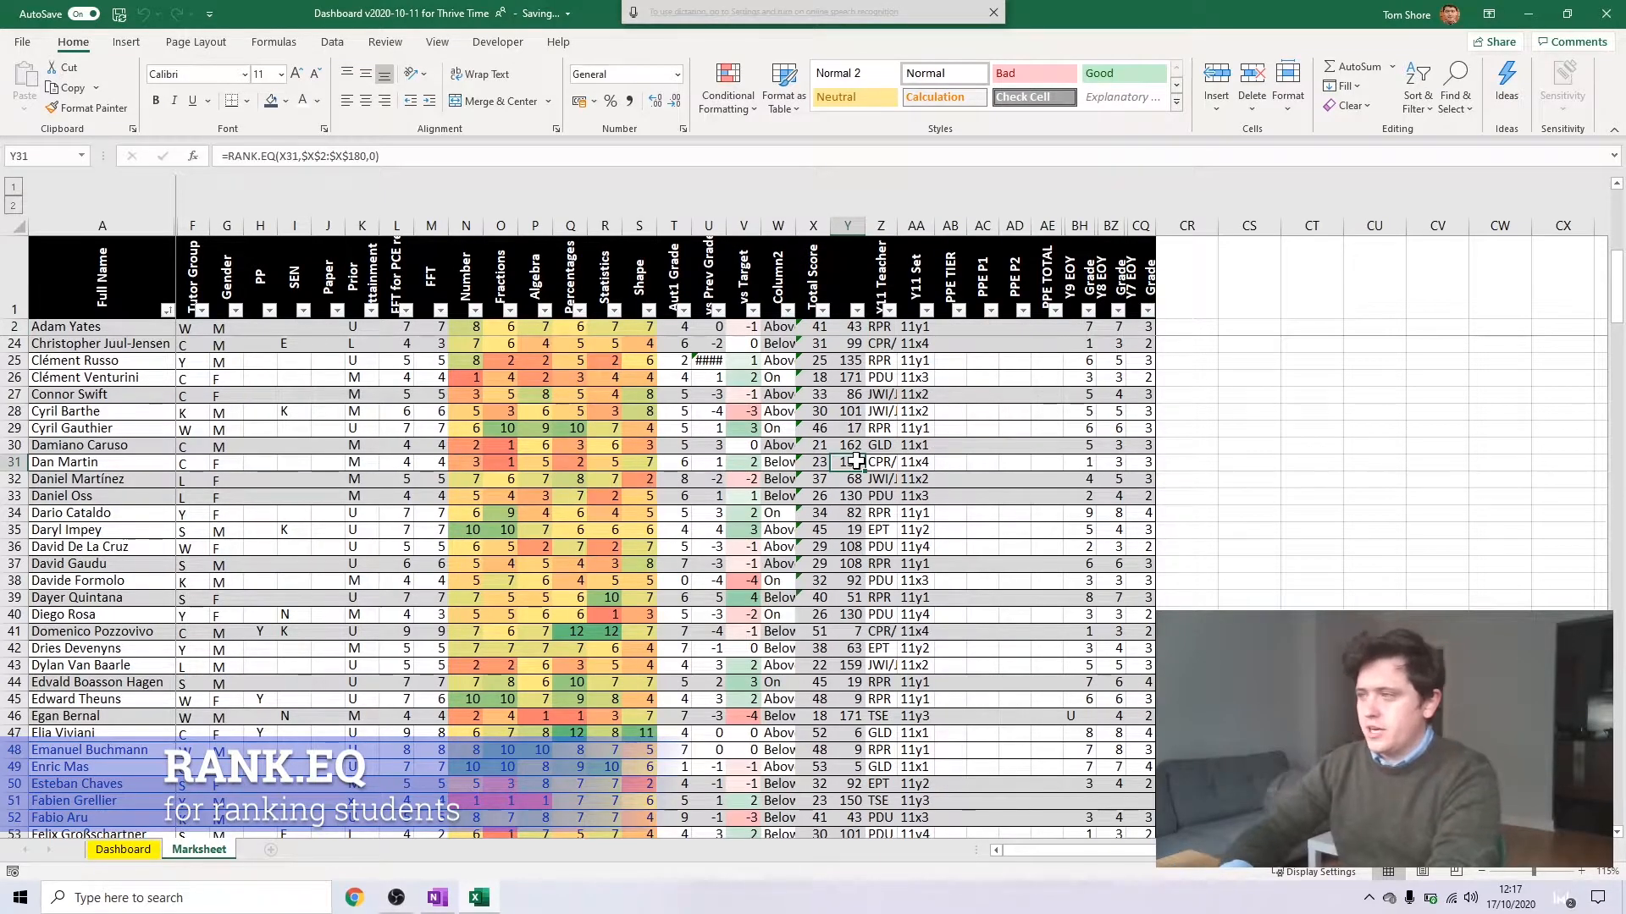
Apply the Red-Yellow-Green color scale to the ranks in Y2:Y180, so that low rank numbers are green
{"action": "key", "text": "ctrl+Down"}
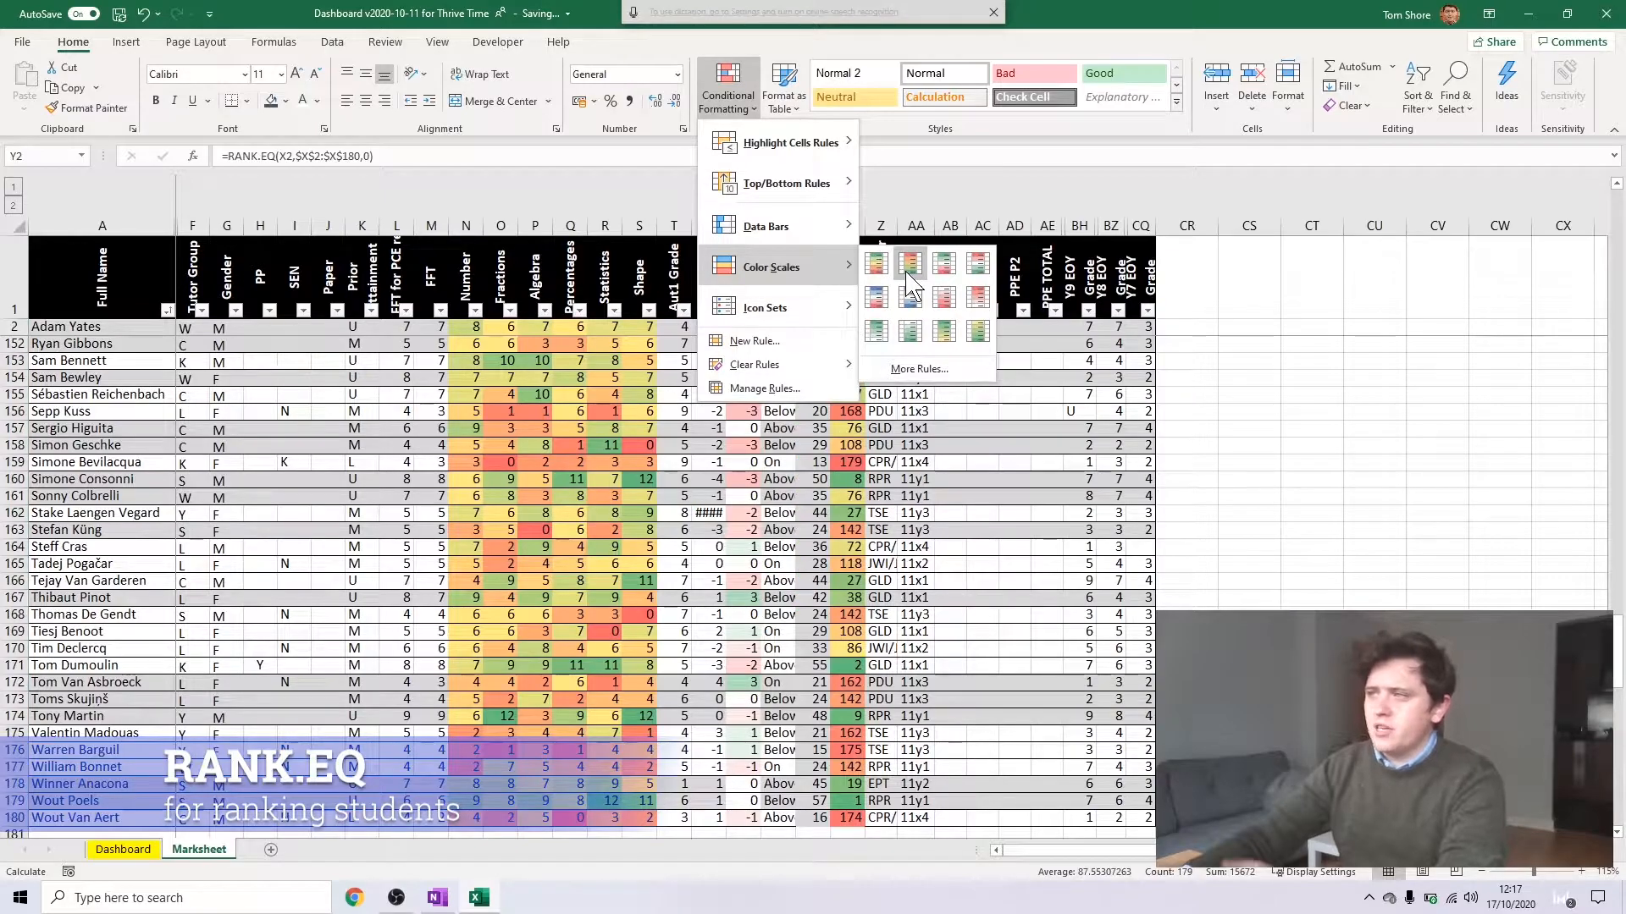
{"action": "left_click", "coordinate": [909, 275]}
{"action": "left_click", "coordinate": [879, 511]}
{"action": "left_click", "coordinate": [853, 465]}
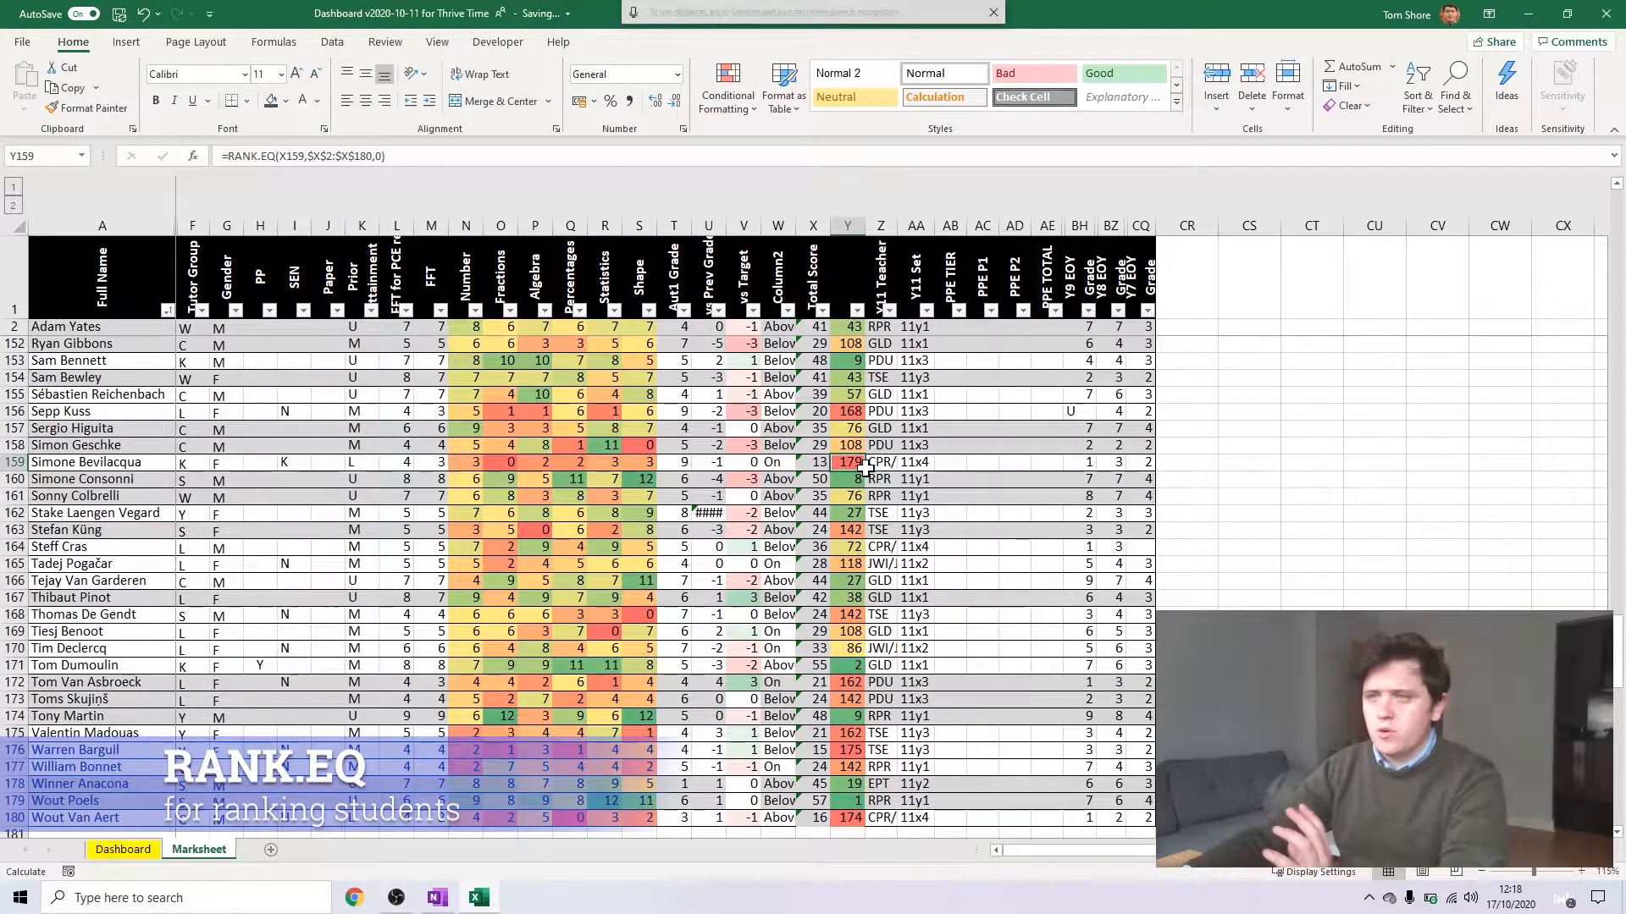
{"action": "left_click", "coordinate": [860, 365]}
Filter the Y11 Set column to show only set 11x1 and review that class's ranks
{"action": "left_click", "coordinate": [926, 310]}
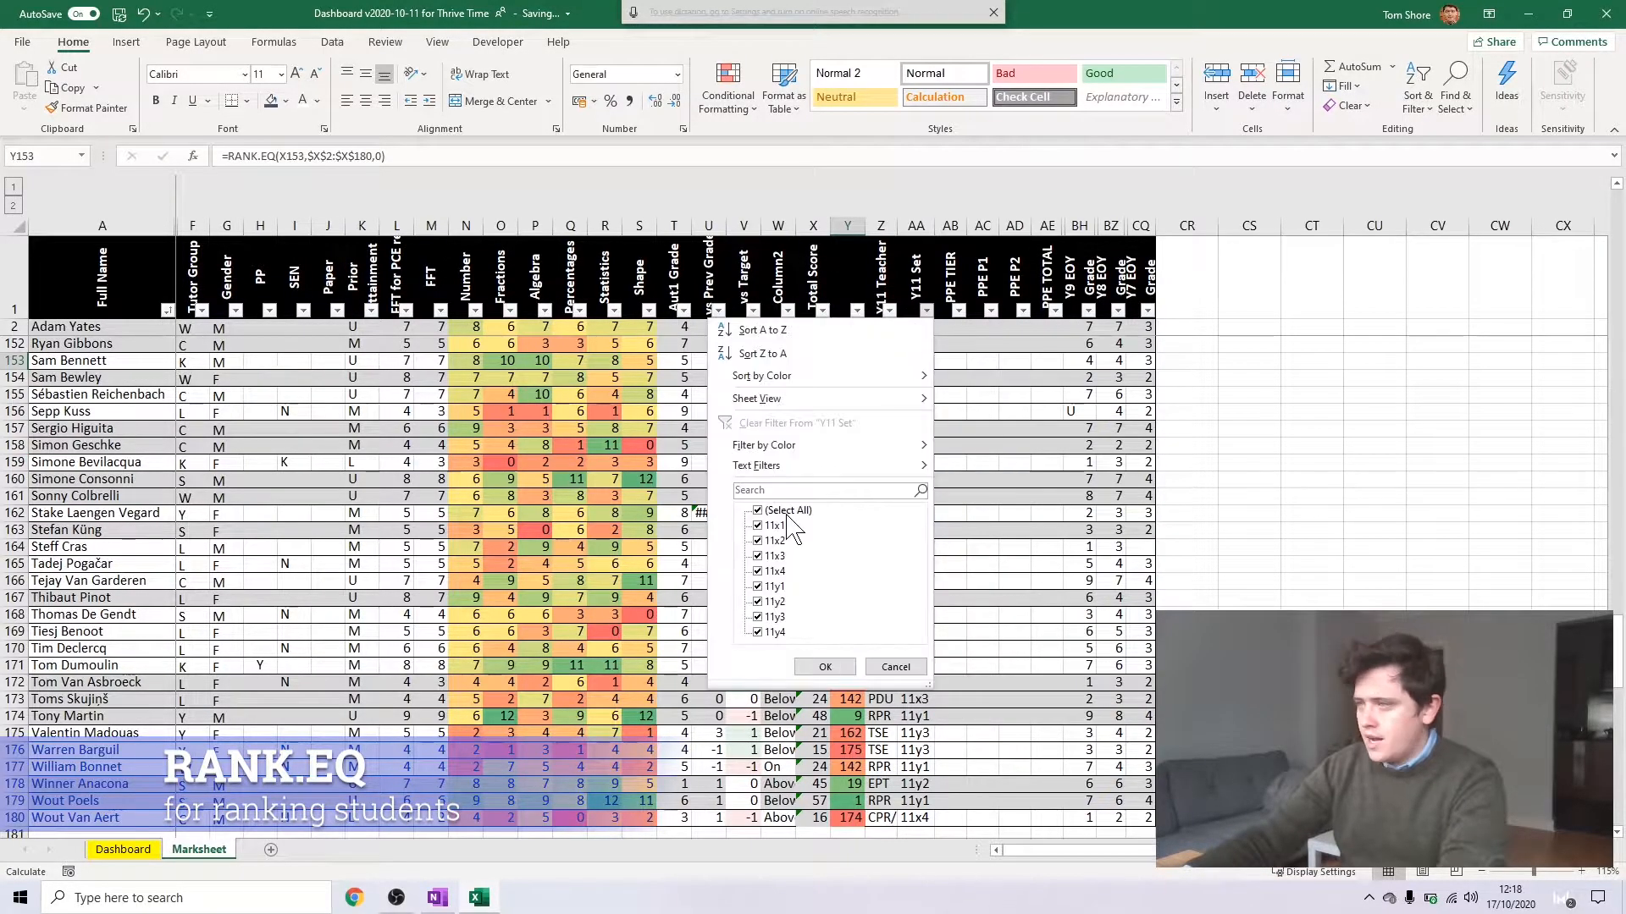
{"action": "left_click", "coordinate": [781, 512]}
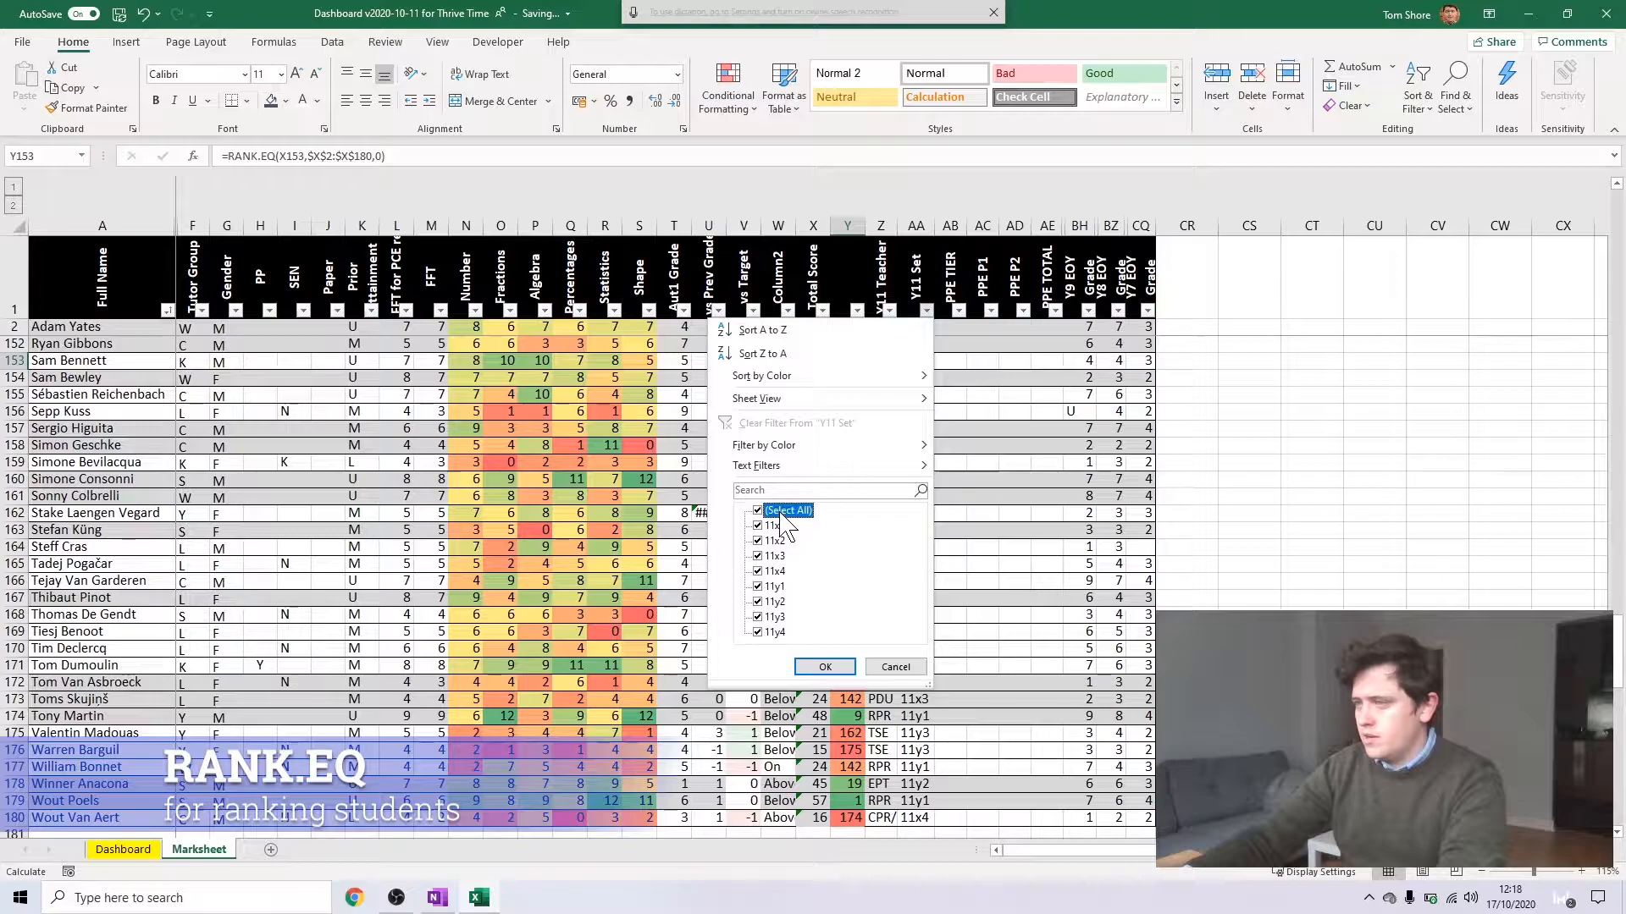
{"action": "left_click", "coordinate": [781, 512]}
{"action": "left_click", "coordinate": [777, 527]}
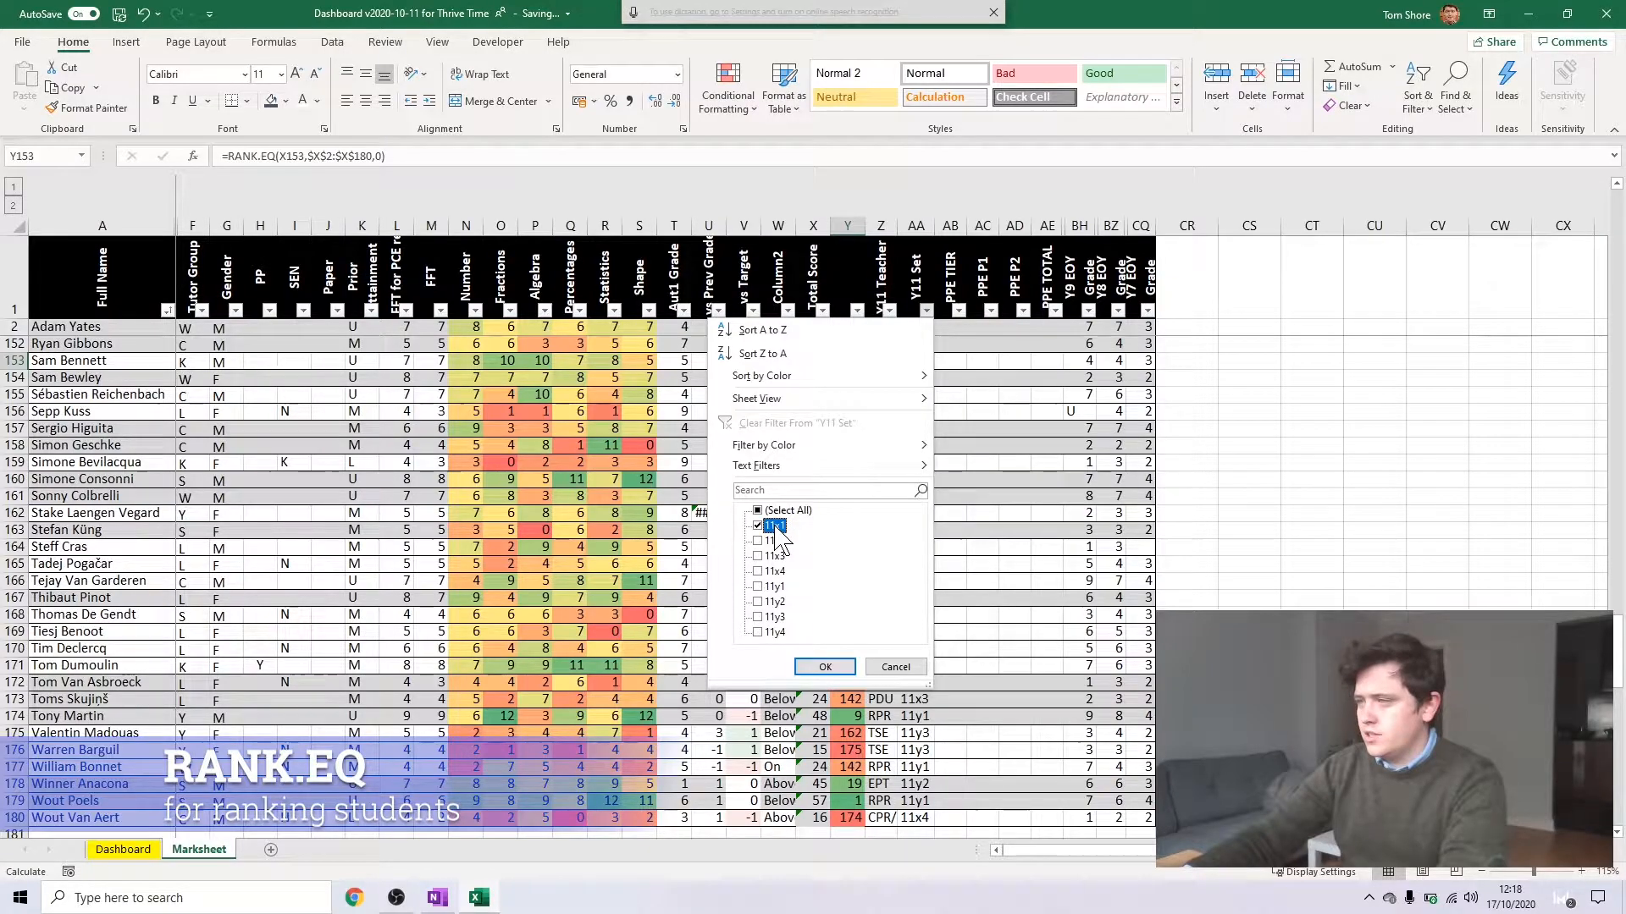
{"action": "left_click", "coordinate": [814, 666]}
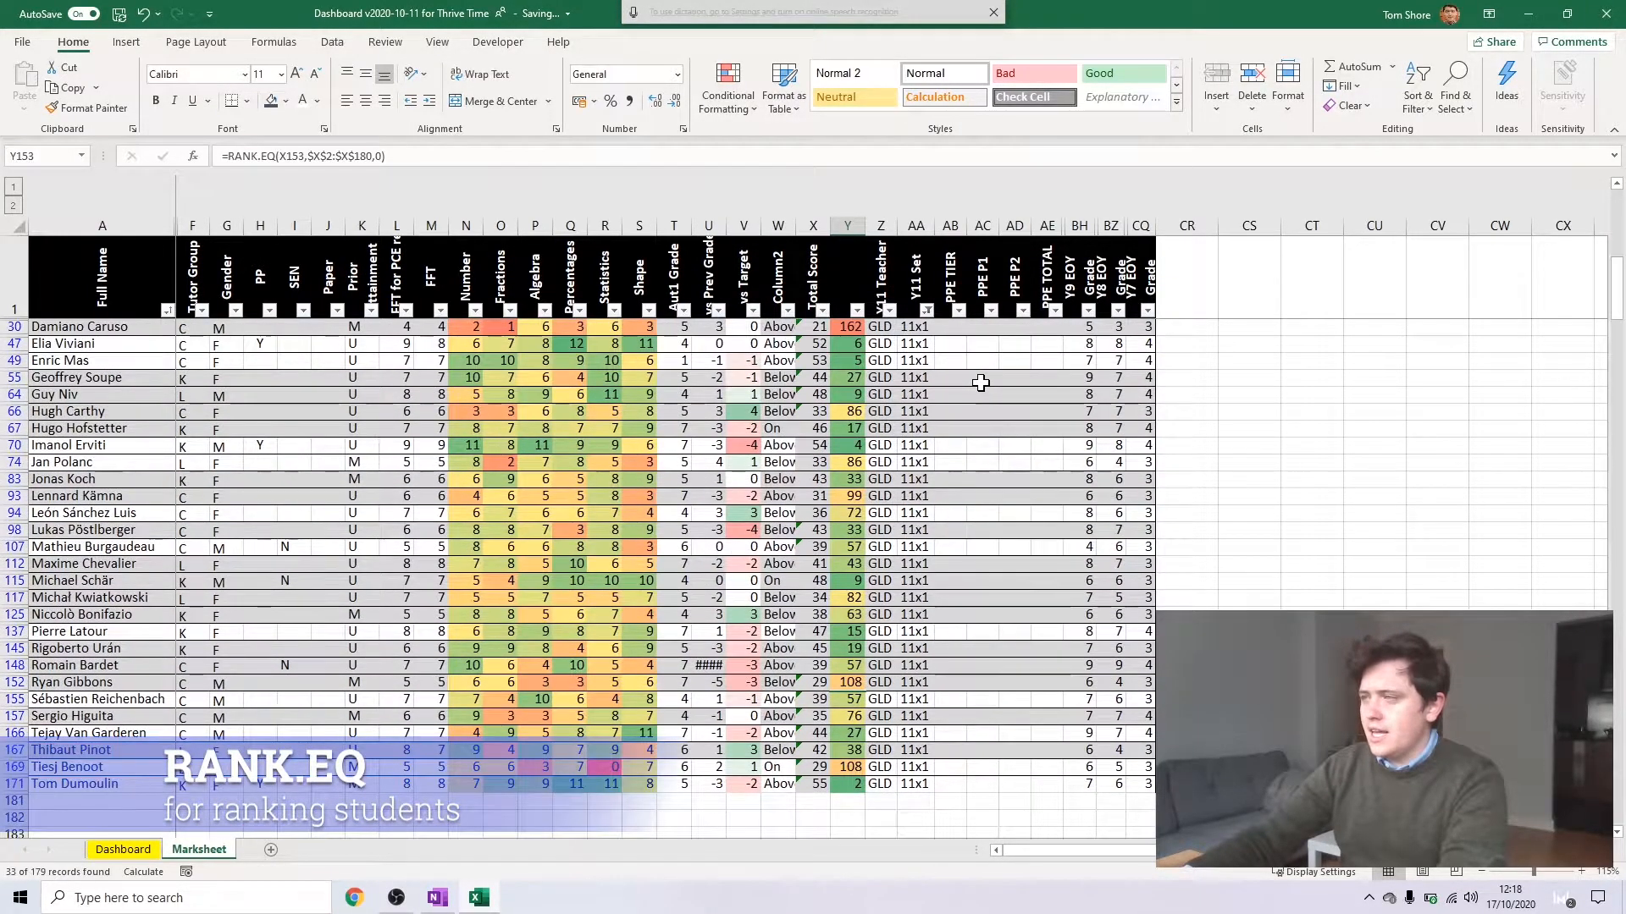
{"action": "scroll", "coordinate": [981, 383], "scroll_direction": "up", "scroll_amount": 2}
{"action": "scroll", "coordinate": [973, 373], "scroll_direction": "down", "scroll_amount": 1}
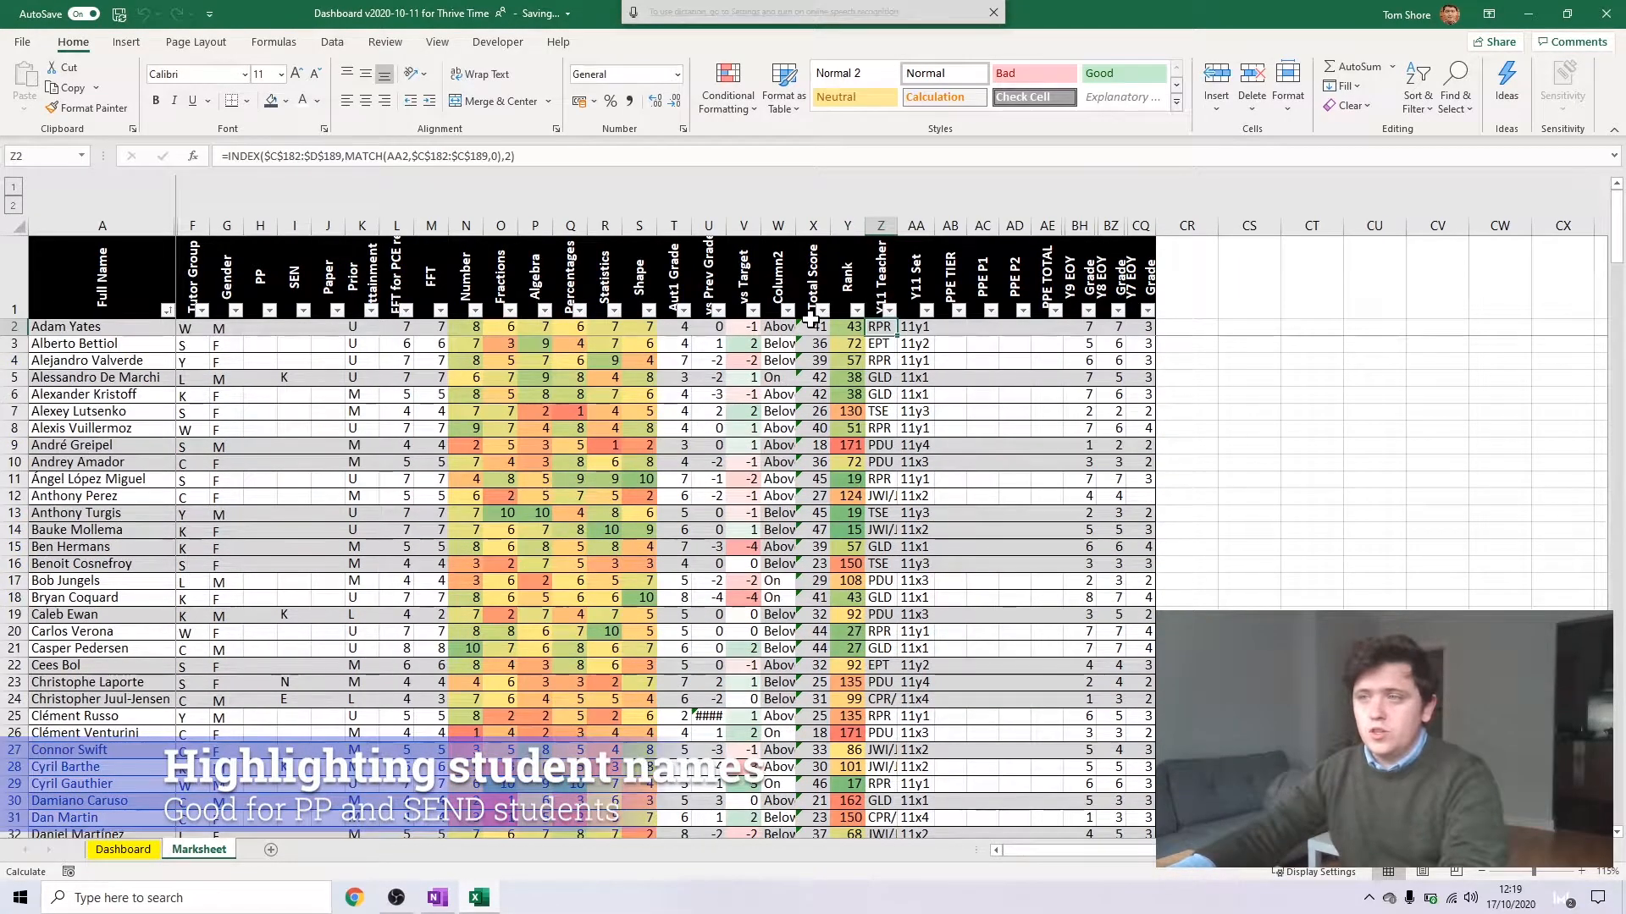
Start a formula-based conditional formatting rule on name cell A41 with the condition =H41="Y", testing the PP column
{"action": "left_click", "coordinate": [373, 395]}
{"action": "left_click", "coordinate": [254, 334]}
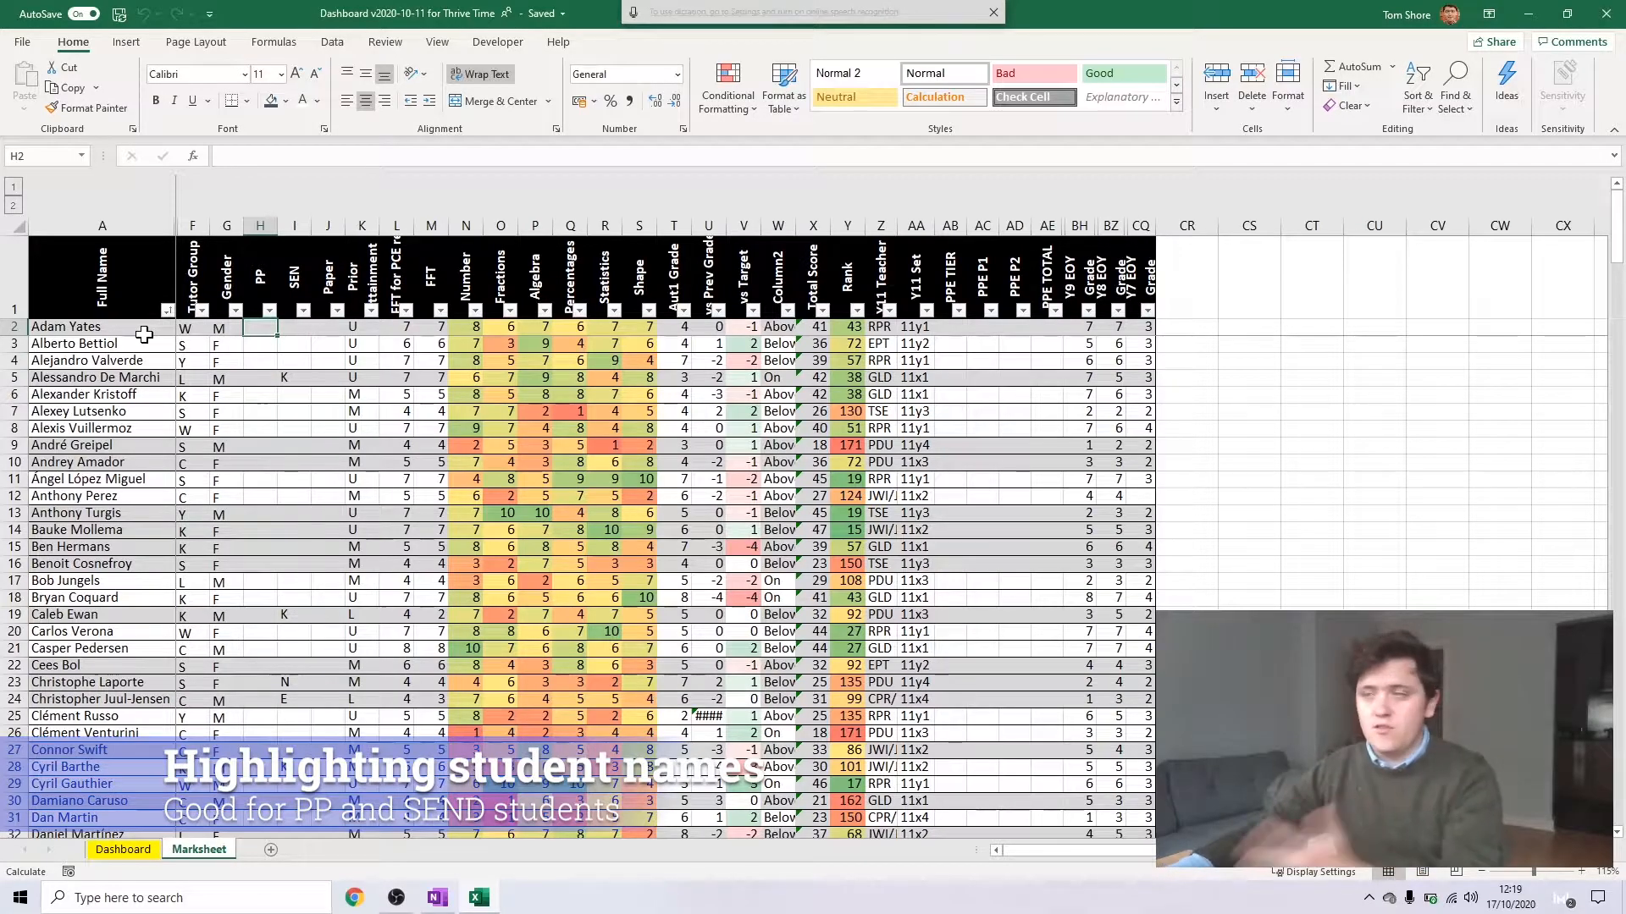
{"action": "scroll", "coordinate": [293, 521], "scroll_direction": "down", "scroll_amount": 5}
{"action": "scroll", "coordinate": [305, 521], "scroll_direction": "up", "scroll_amount": 5}
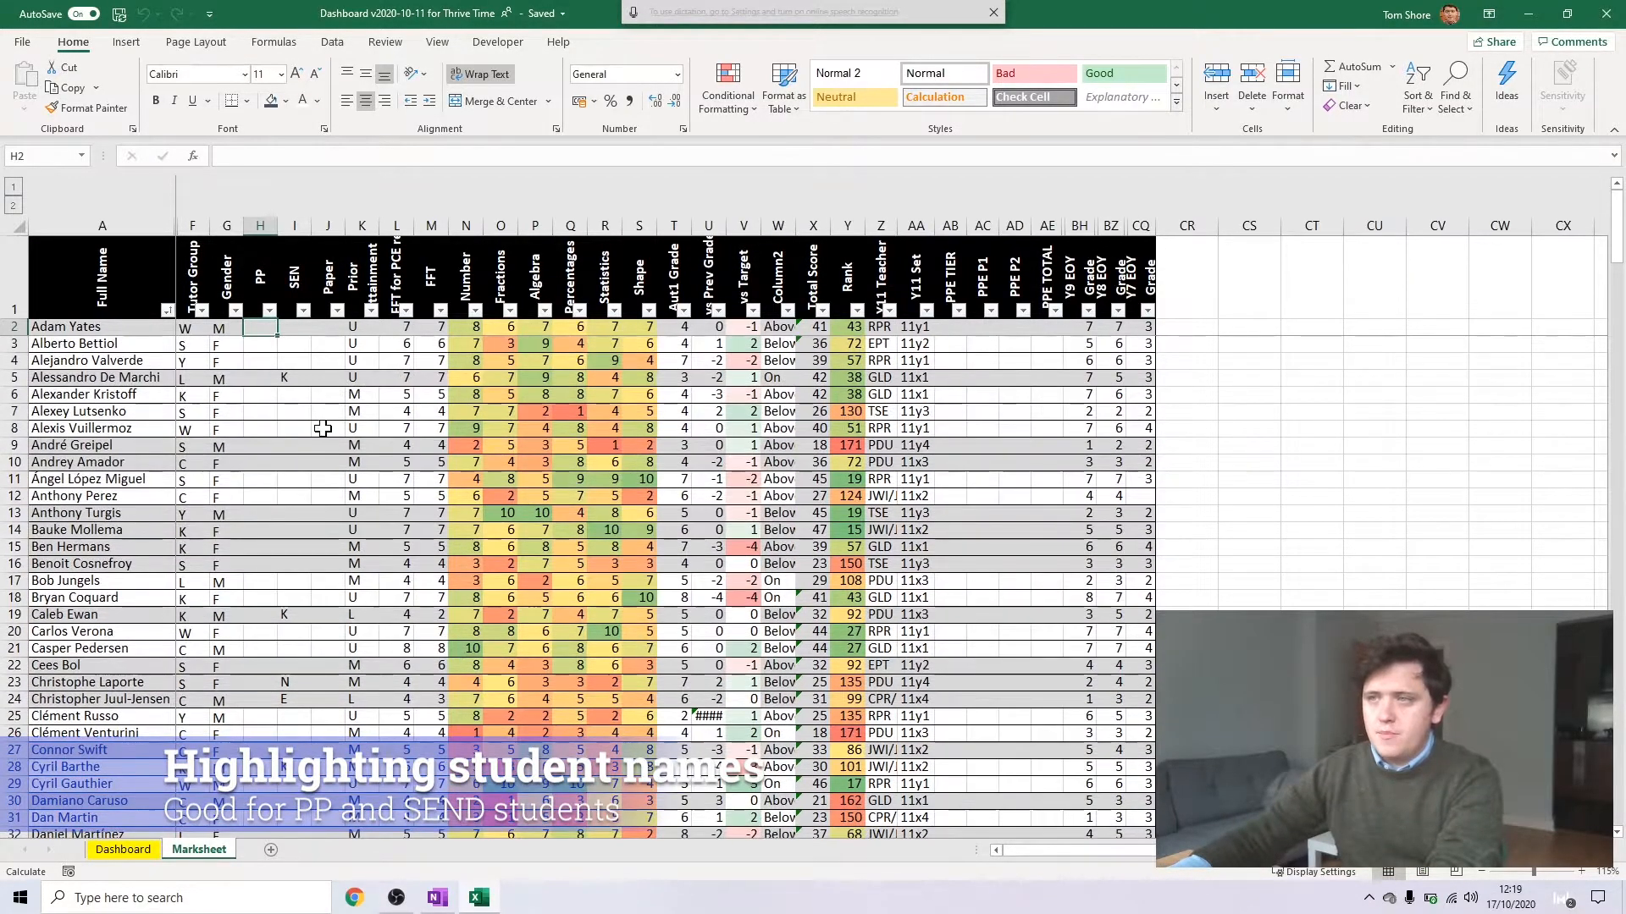
{"action": "scroll", "coordinate": [303, 411], "scroll_direction": "down", "scroll_amount": 5}
{"action": "left_click", "coordinate": [253, 731]}
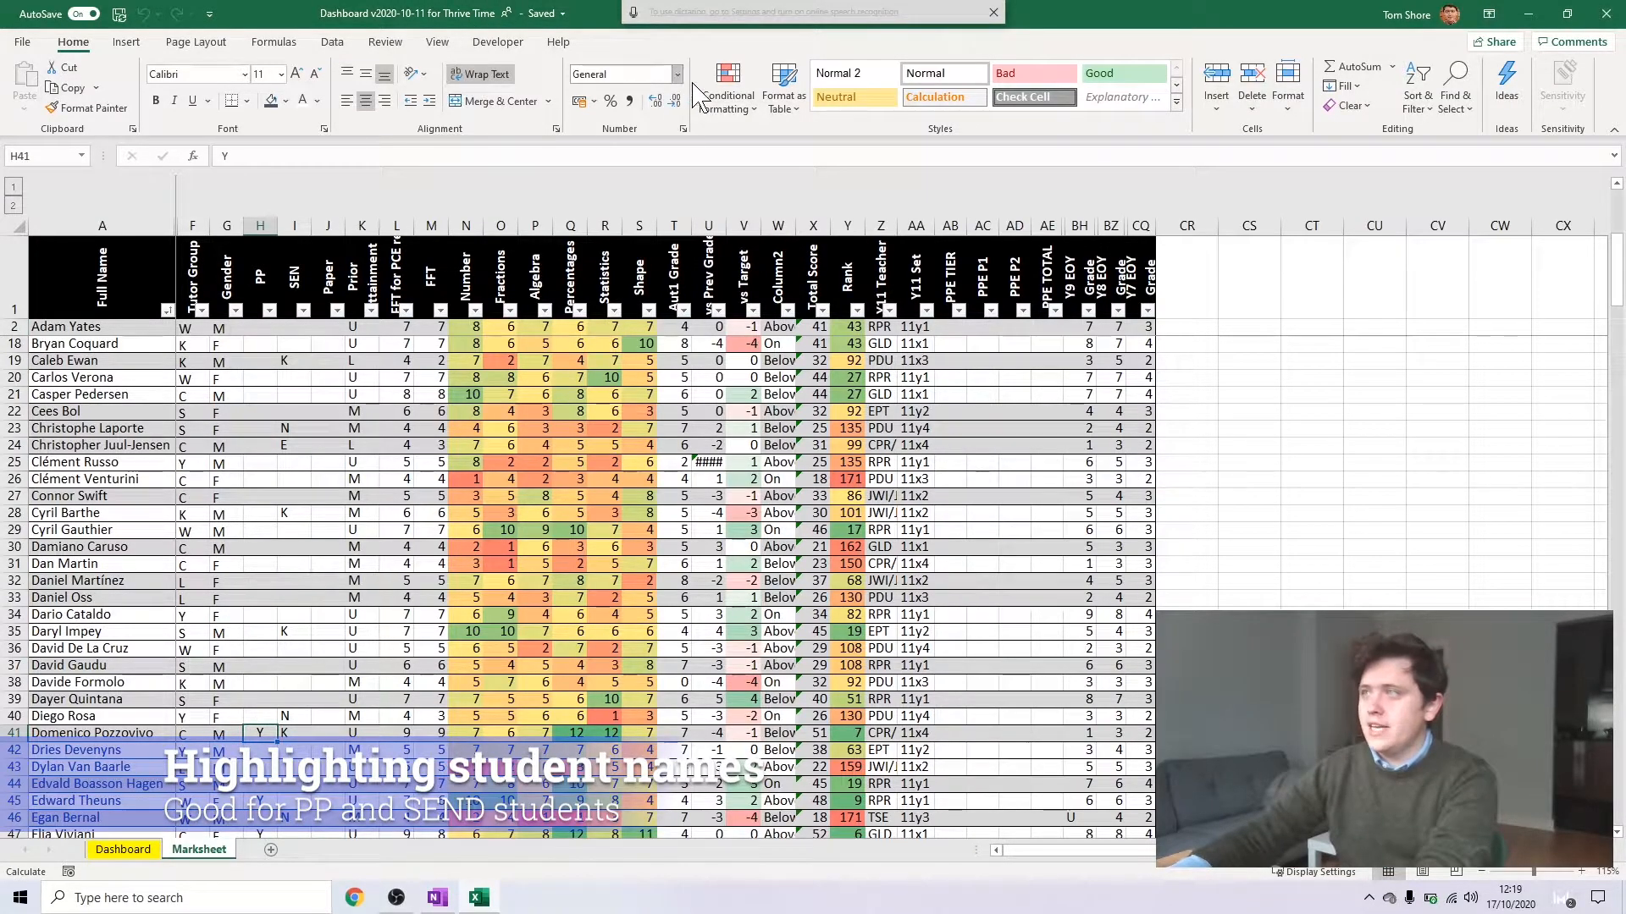
{"action": "left_click", "coordinate": [135, 734]}
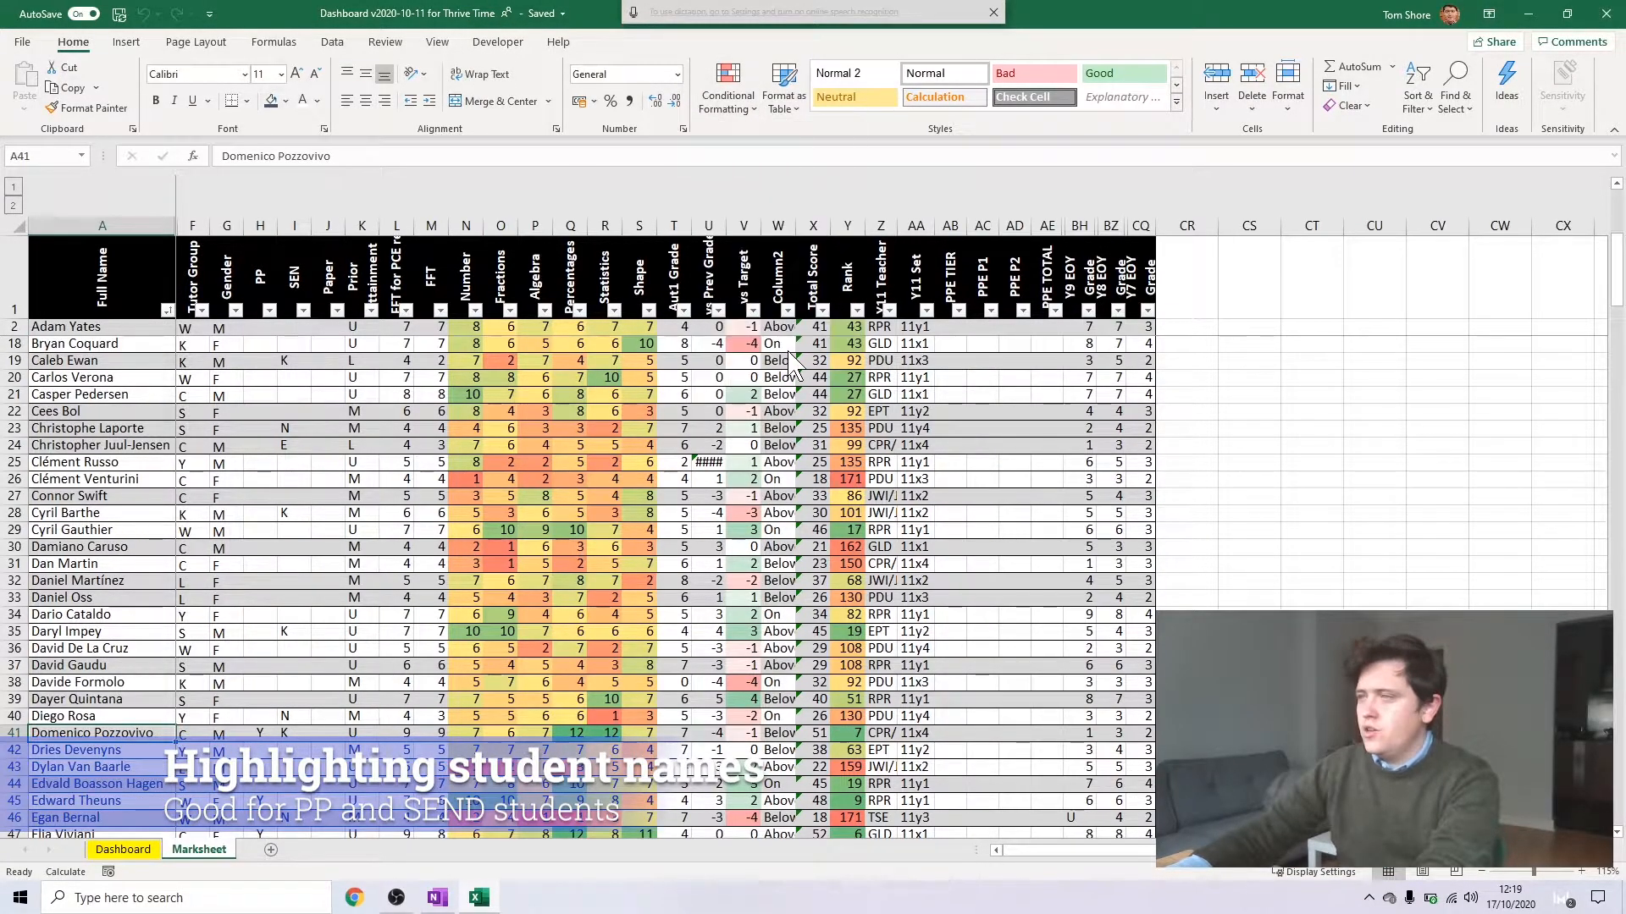
{"action": "left_click", "coordinate": [584, 279]}
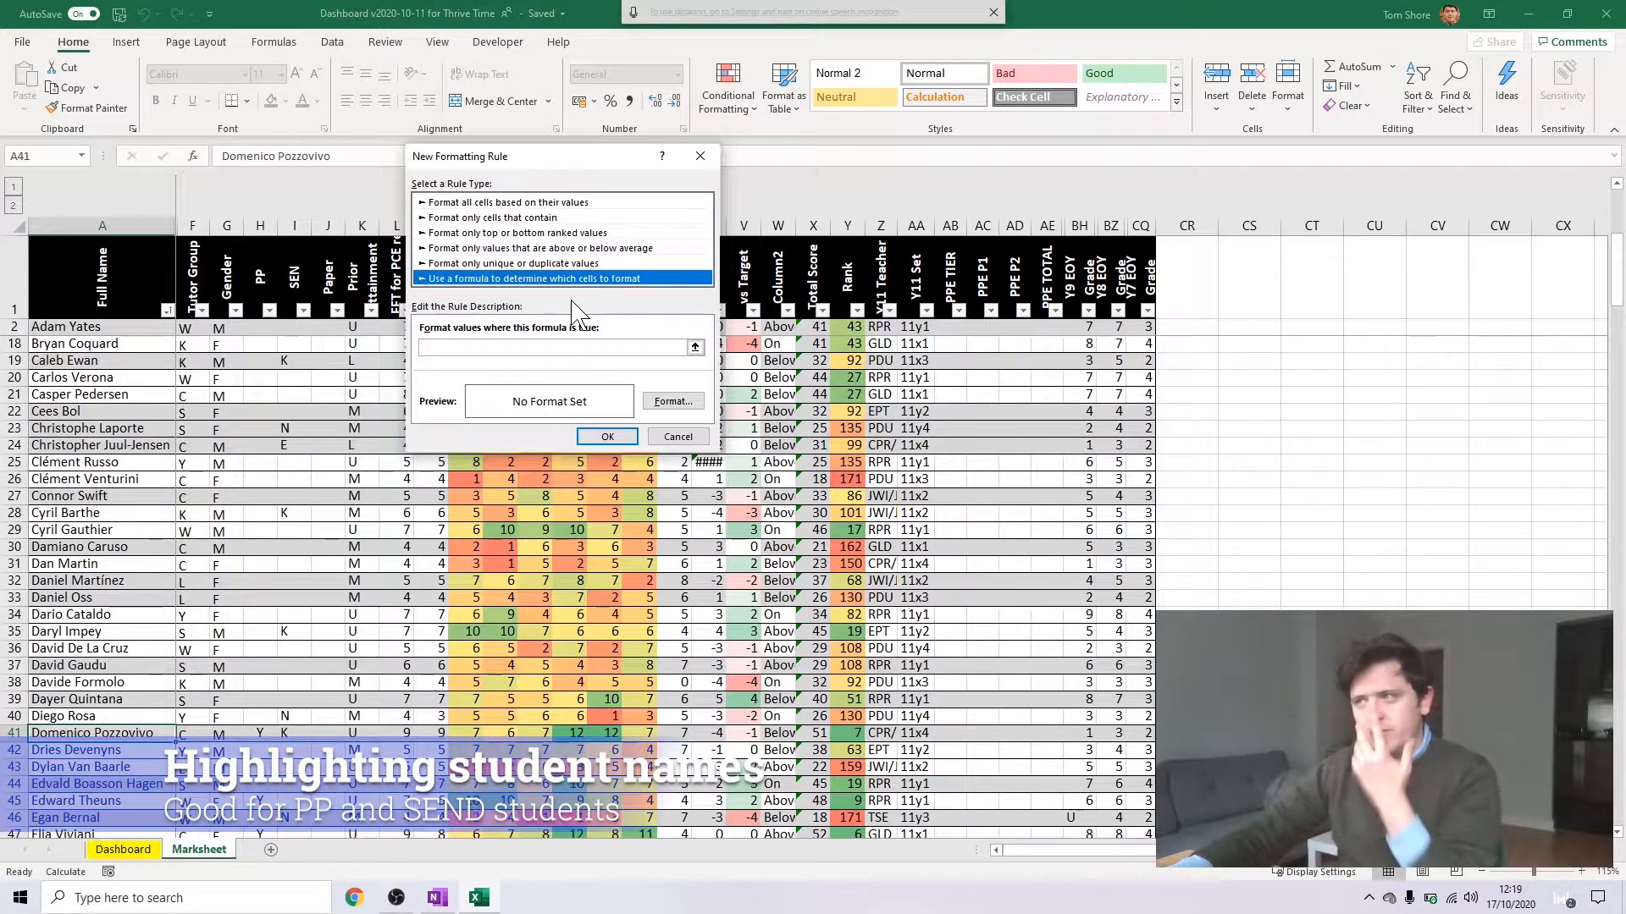
{"action": "left_click", "coordinate": [555, 347]}
{"action": "left_click", "coordinate": [258, 733]}
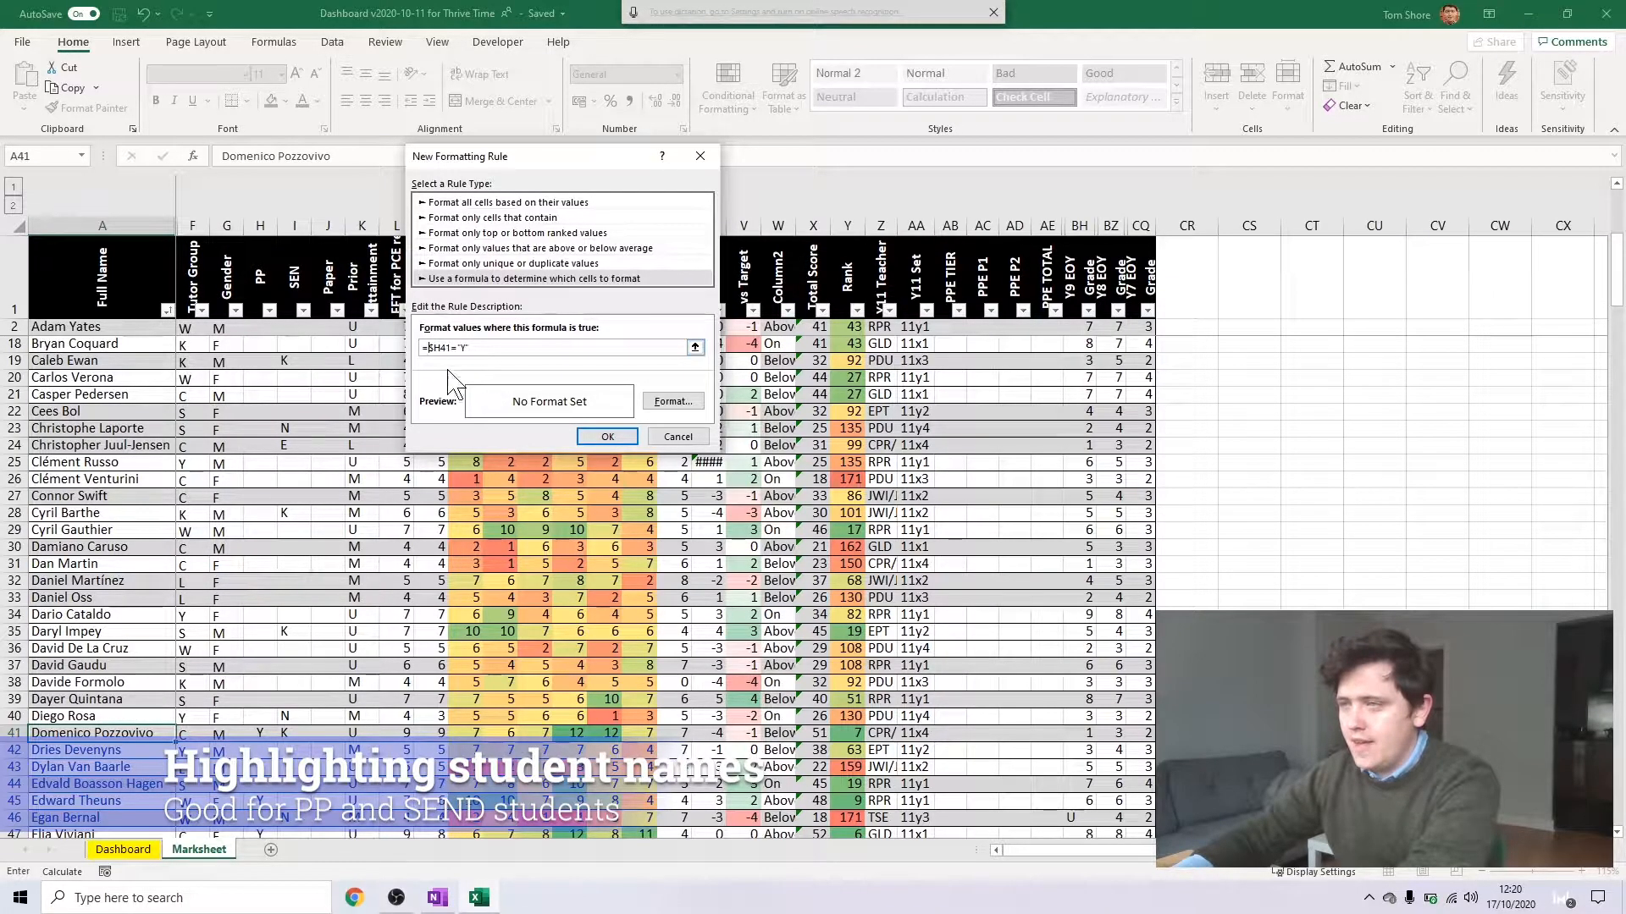
Give the new rule a light blue background fill and apply it to A41
{"action": "left_click", "coordinate": [673, 402]}
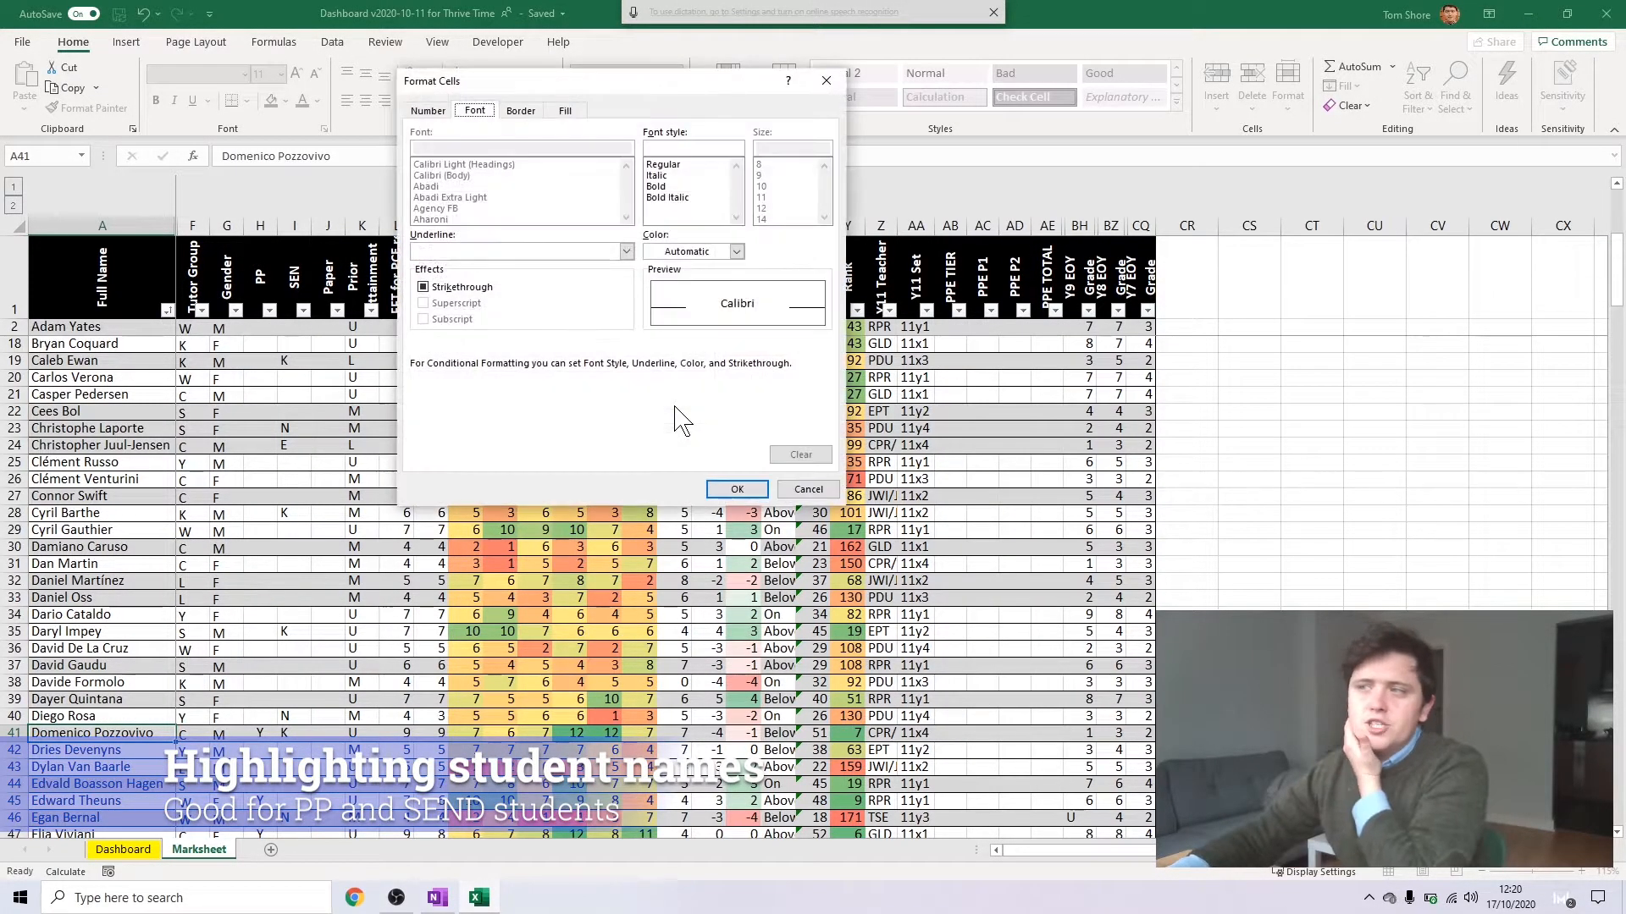
{"action": "left_click", "coordinate": [559, 111]}
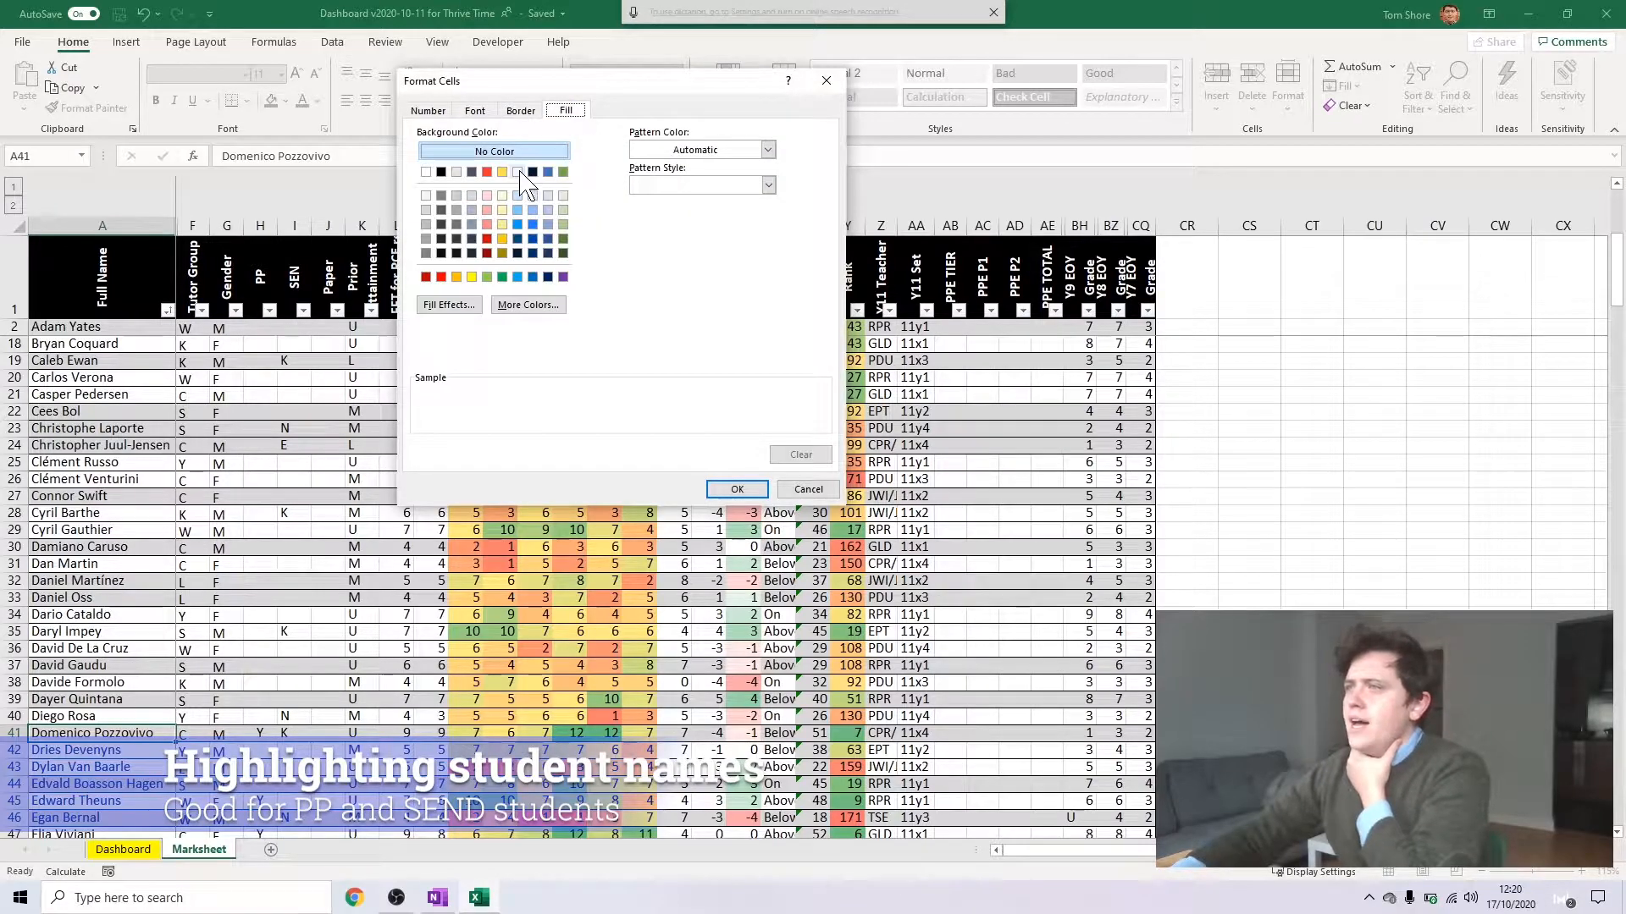
{"action": "left_click", "coordinate": [517, 195]}
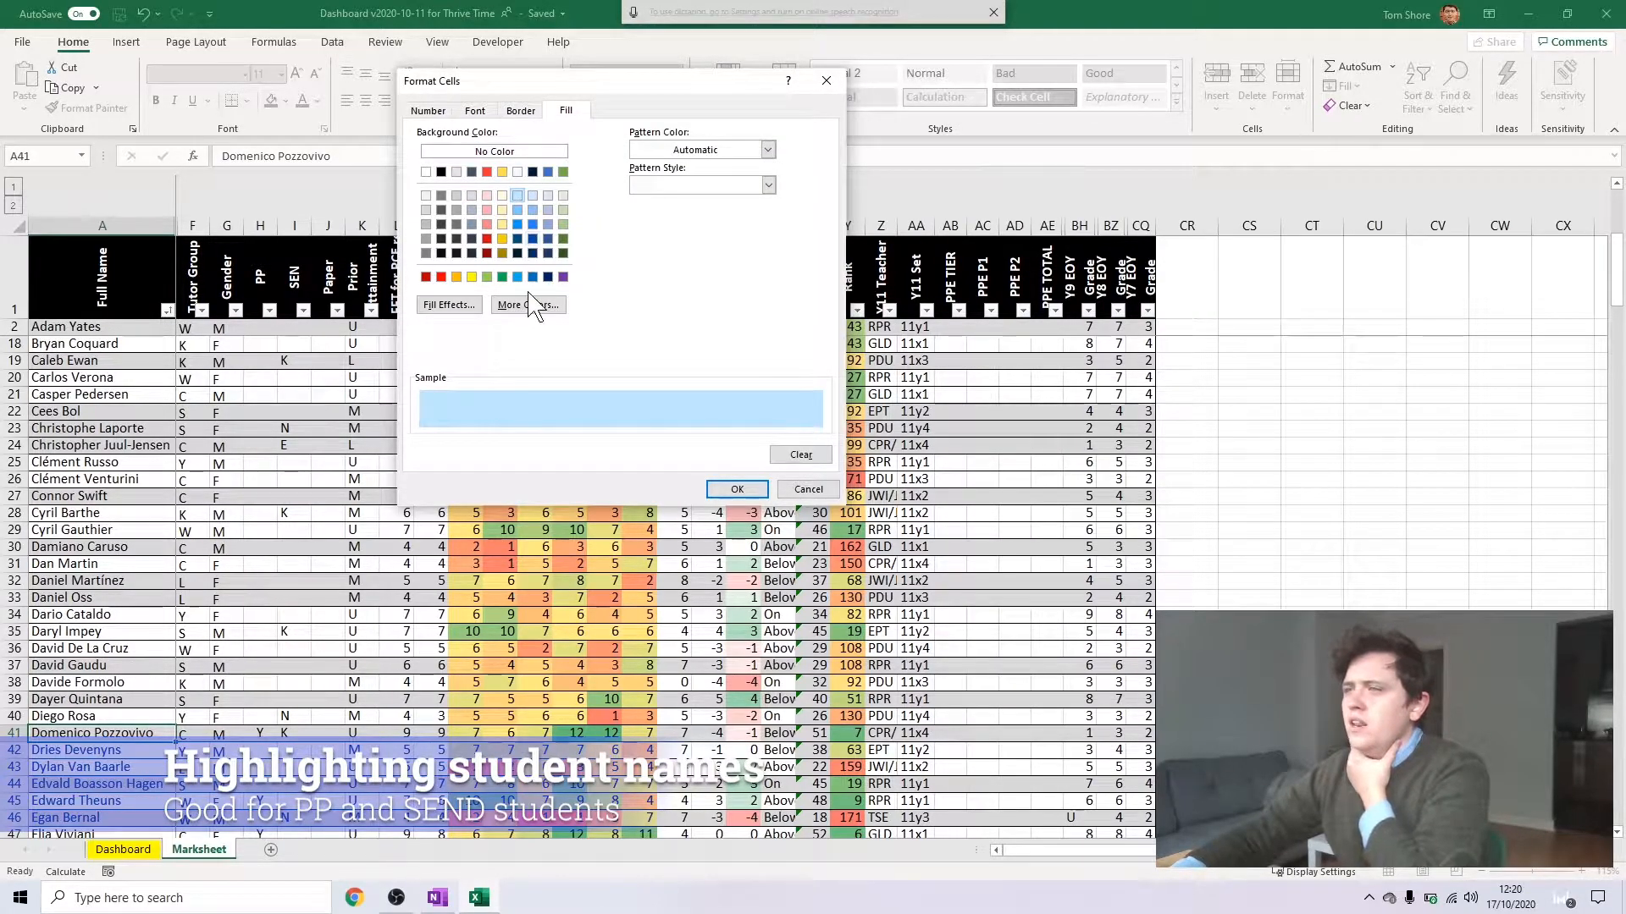
{"action": "left_click", "coordinate": [736, 489]}
{"action": "left_click", "coordinate": [605, 438]}
{"action": "left_click", "coordinate": [260, 667]}
Extend the PP highlighting rule on cell A41 to the whole name range A2:A180 and apply it
{"action": "left_click", "coordinate": [124, 733]}
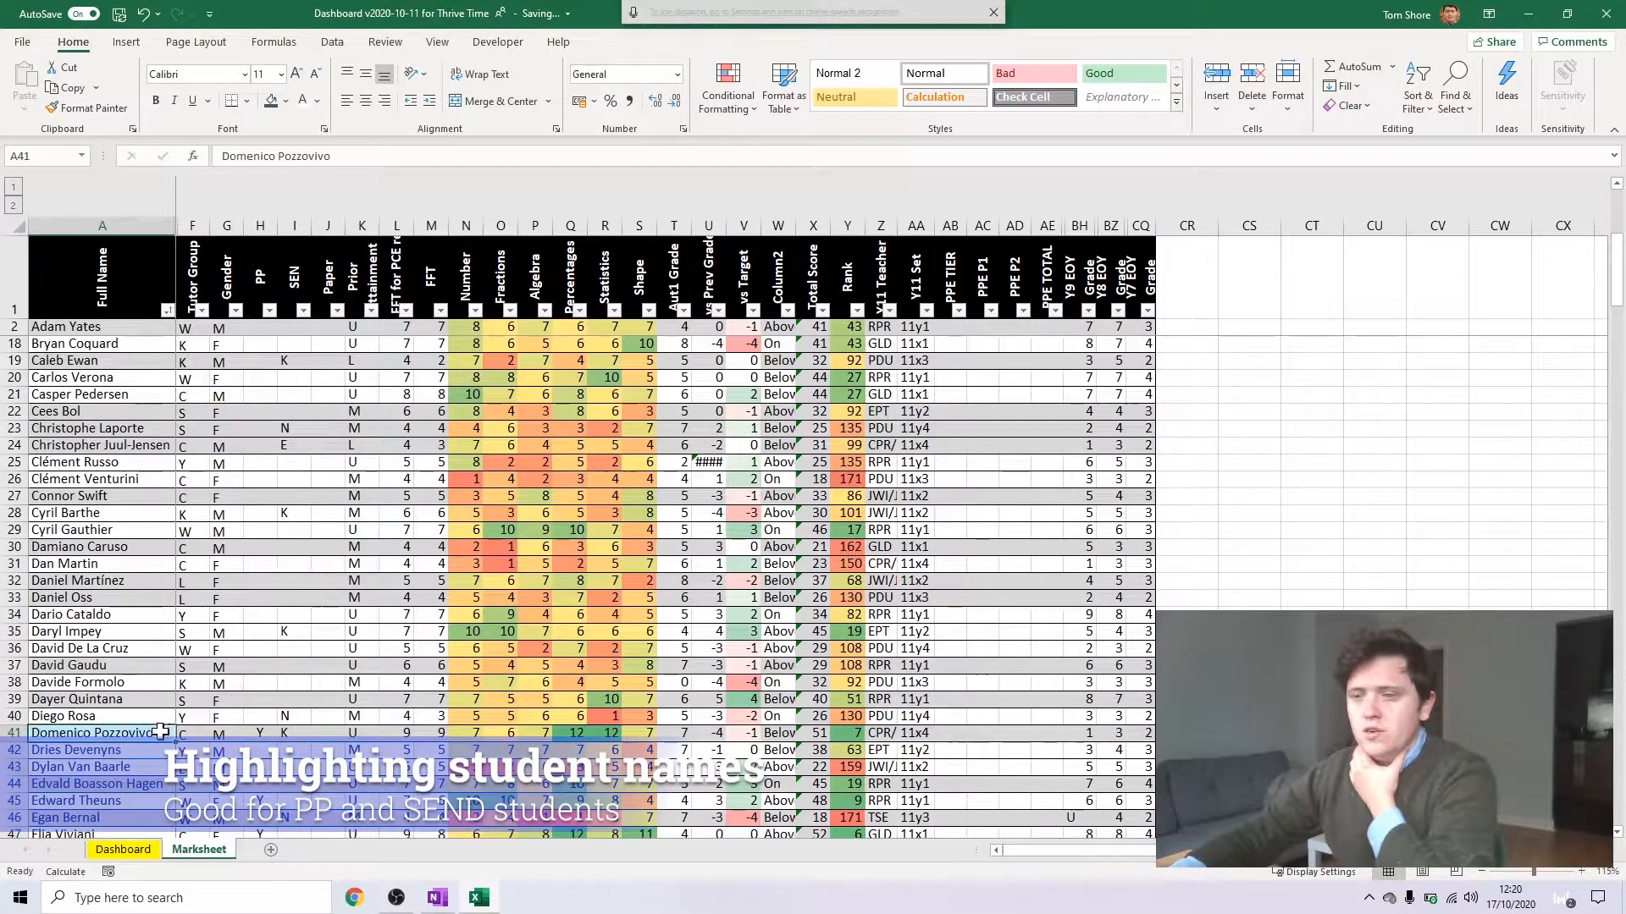
{"action": "left_click", "coordinate": [726, 89]}
{"action": "left_click", "coordinate": [745, 415]}
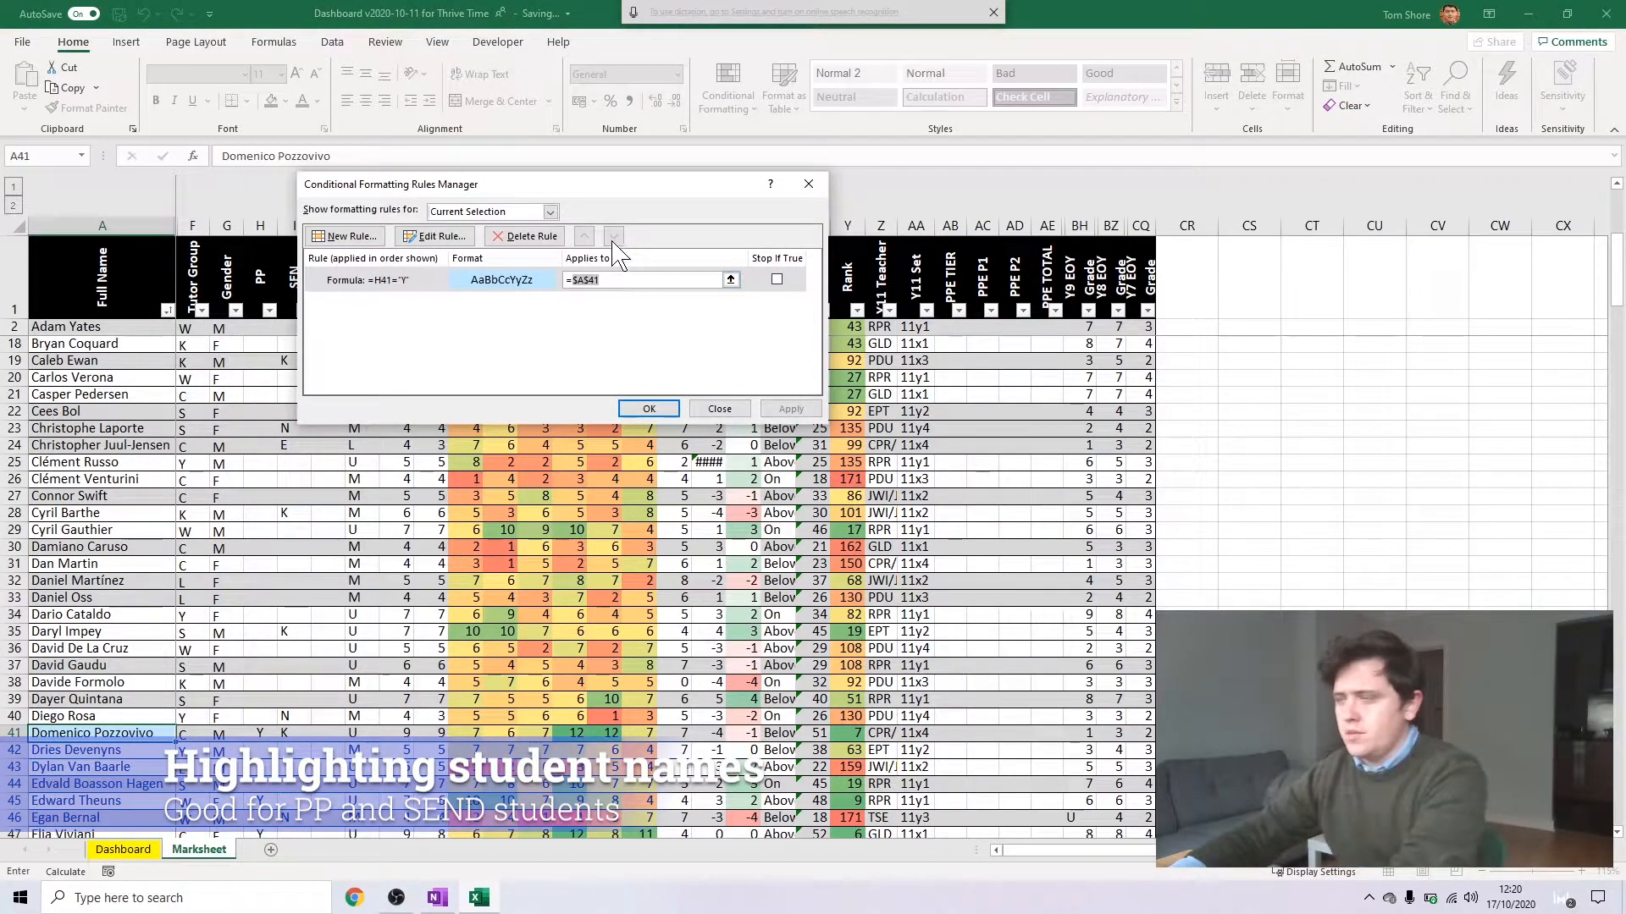
{"action": "left_click", "coordinate": [101, 327]}
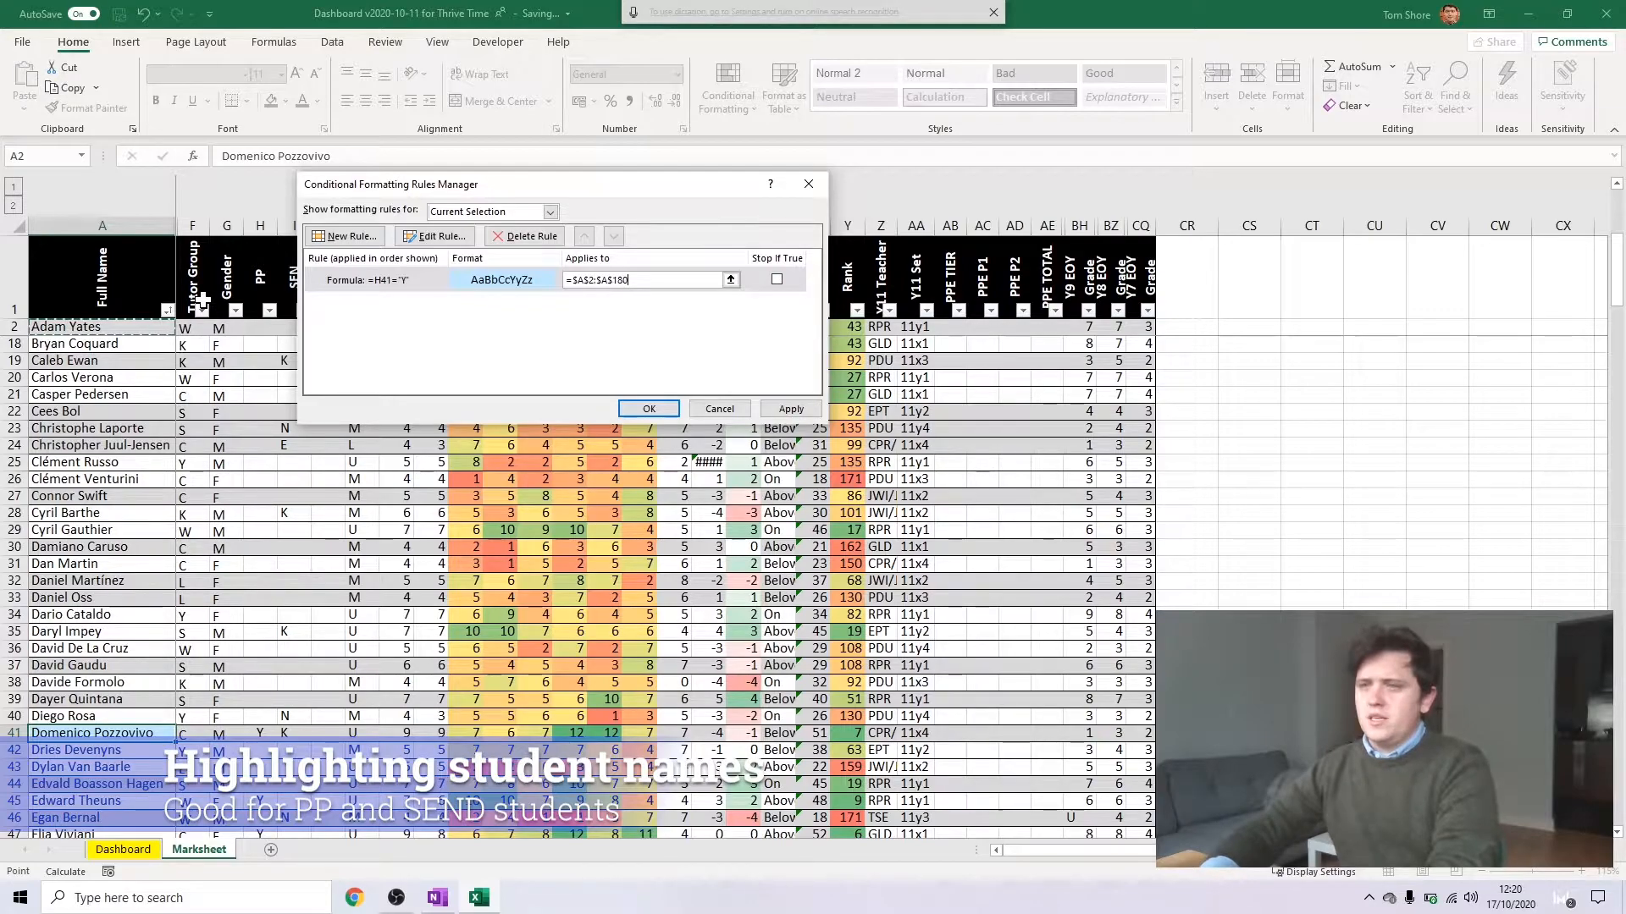
{"action": "key", "text": "ctrl+shift+Down"}
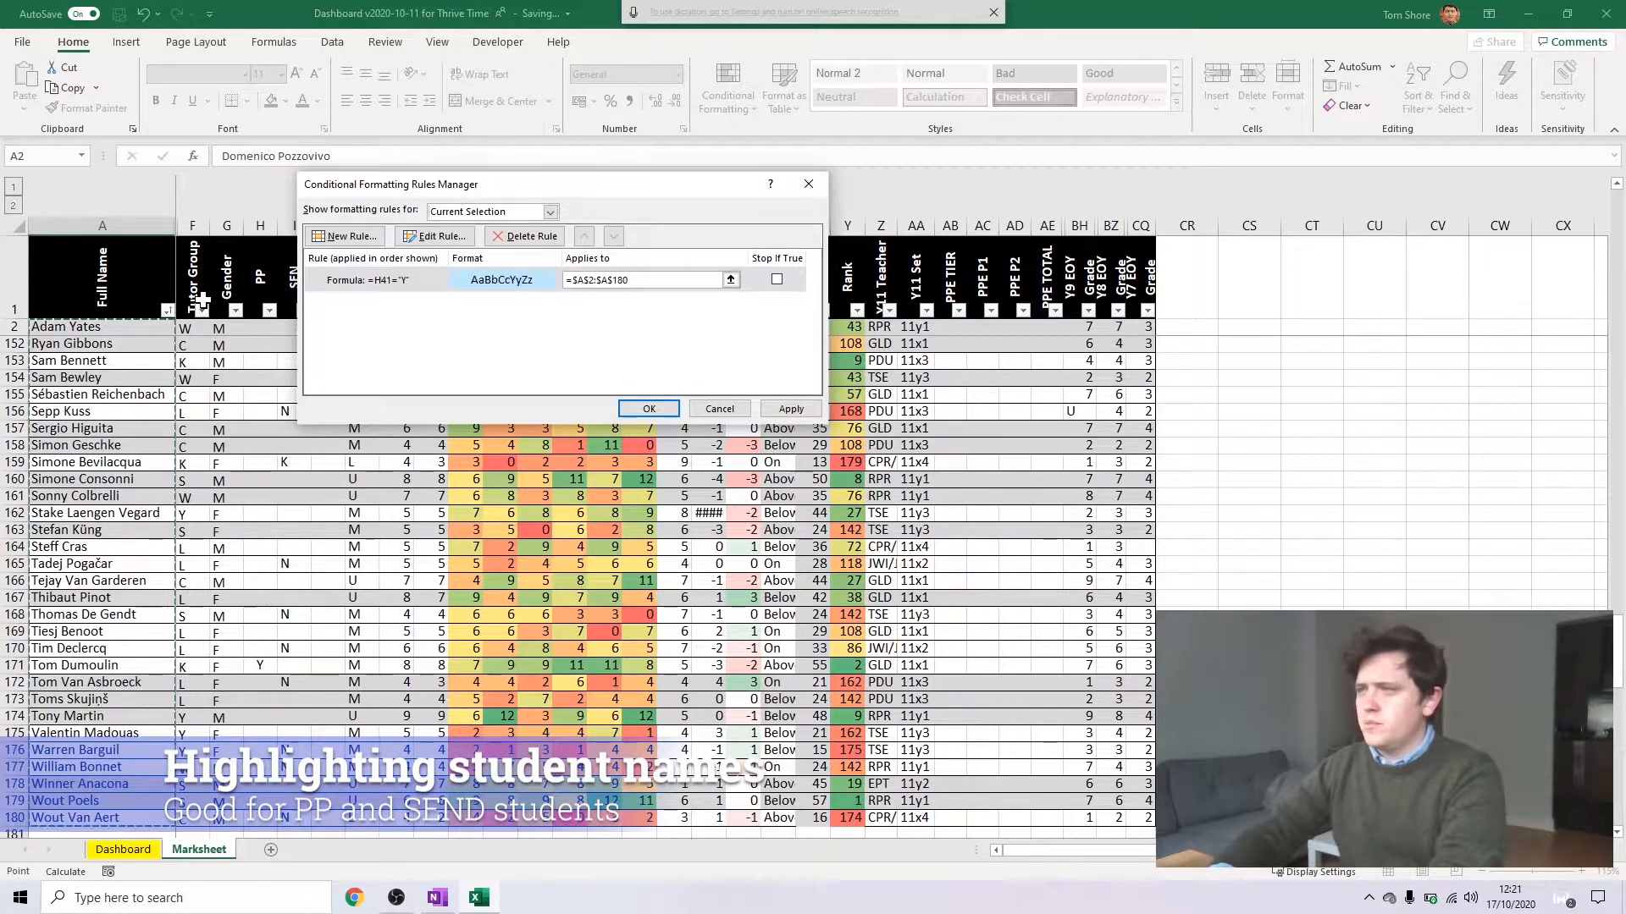
{"action": "left_click", "coordinate": [787, 410]}
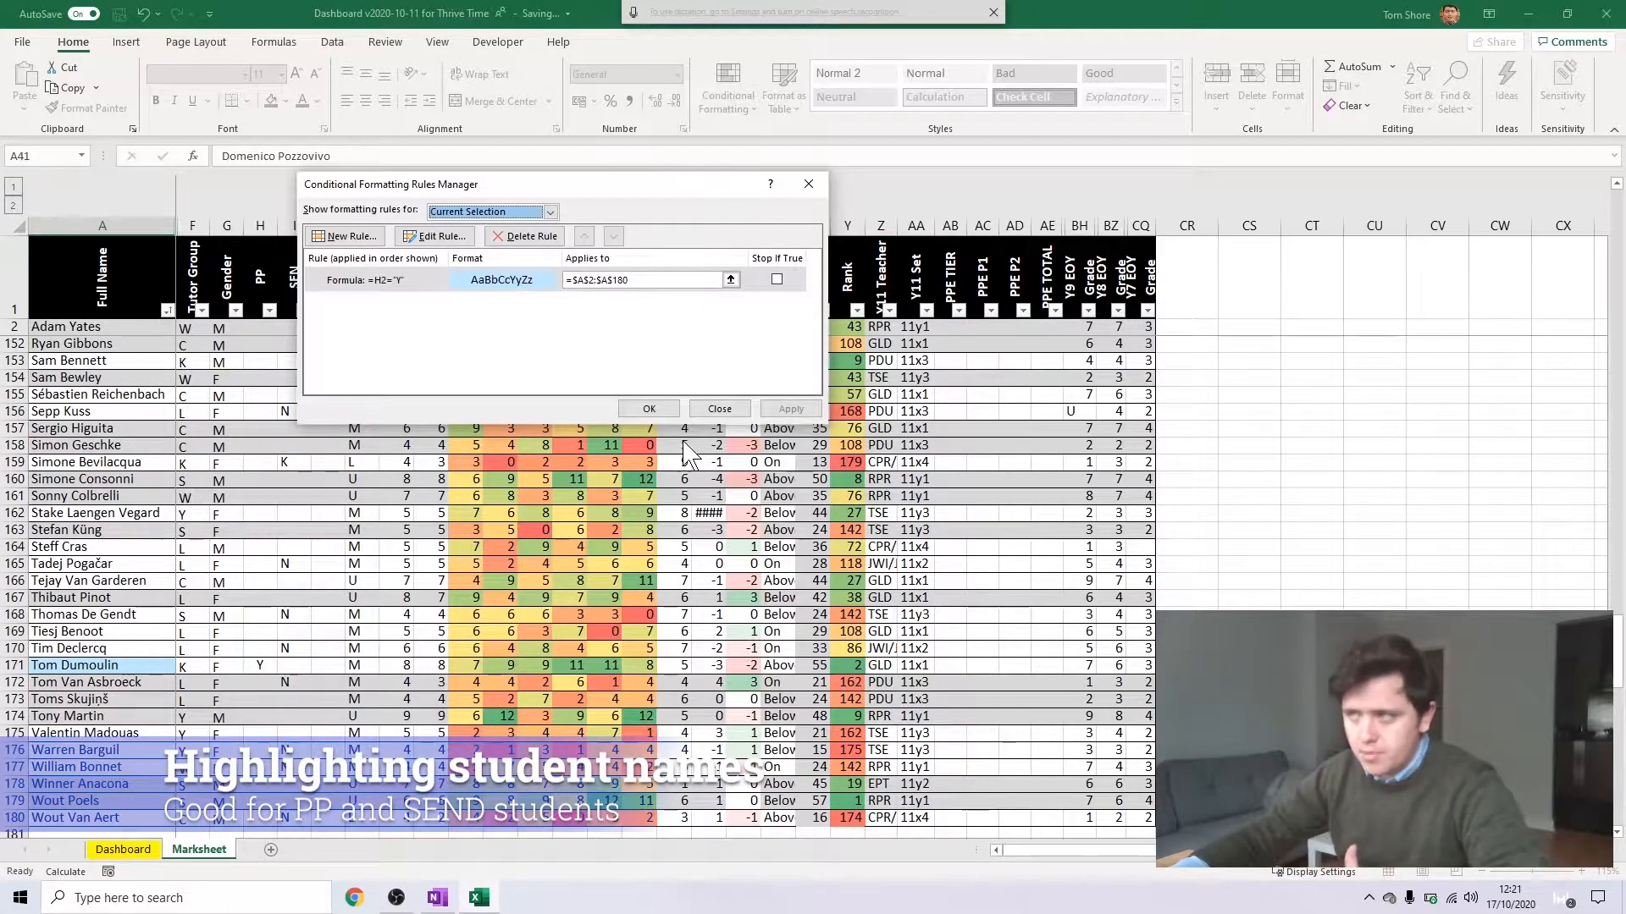
{"action": "left_click", "coordinate": [649, 408]}
{"action": "left_click", "coordinate": [103, 682]}
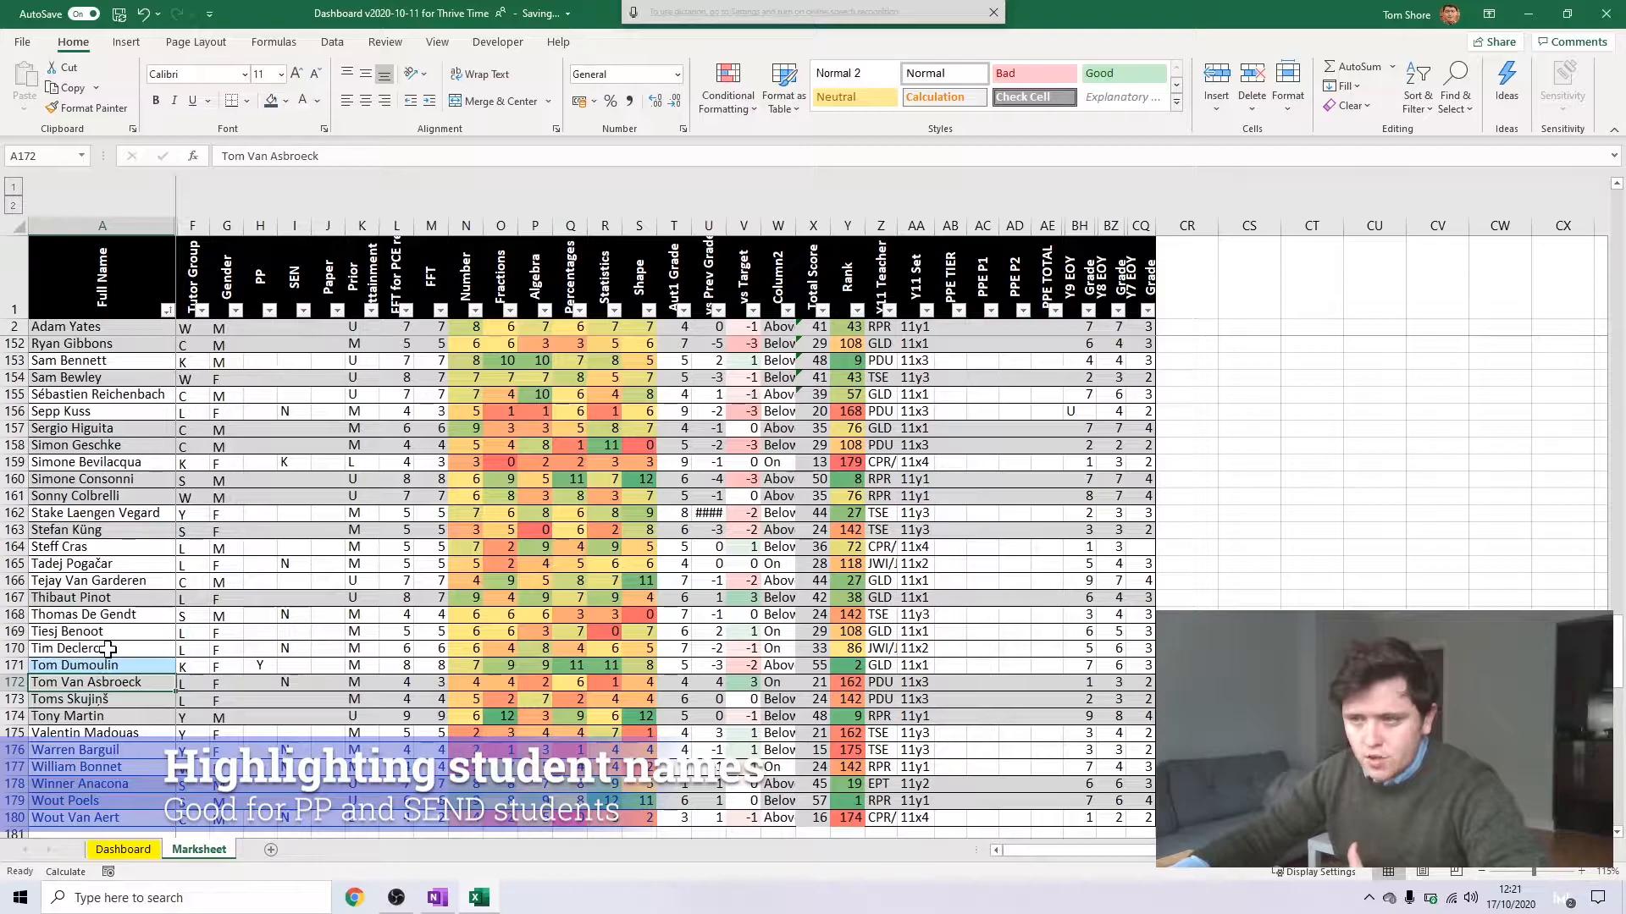
{"action": "scroll", "coordinate": [108, 615], "scroll_direction": "up", "scroll_amount": 8}
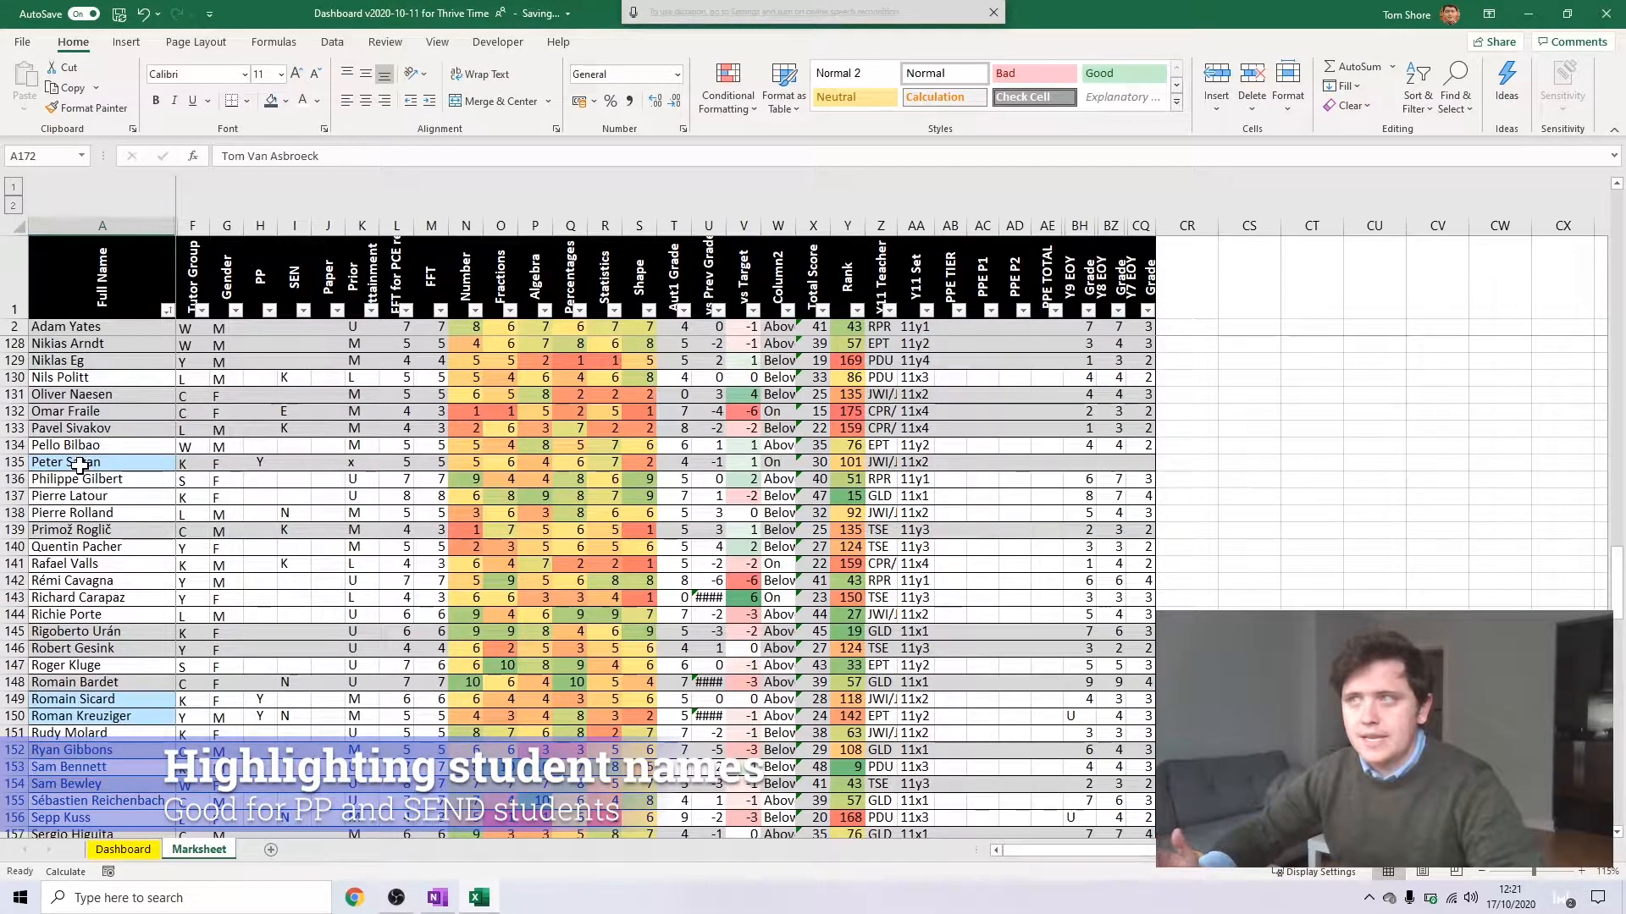
Try a white background fill for the PP name-highlighting rule on A2:A180, and discard the edit
{"action": "left_click", "coordinate": [728, 89]}
{"action": "left_click", "coordinate": [785, 395]}
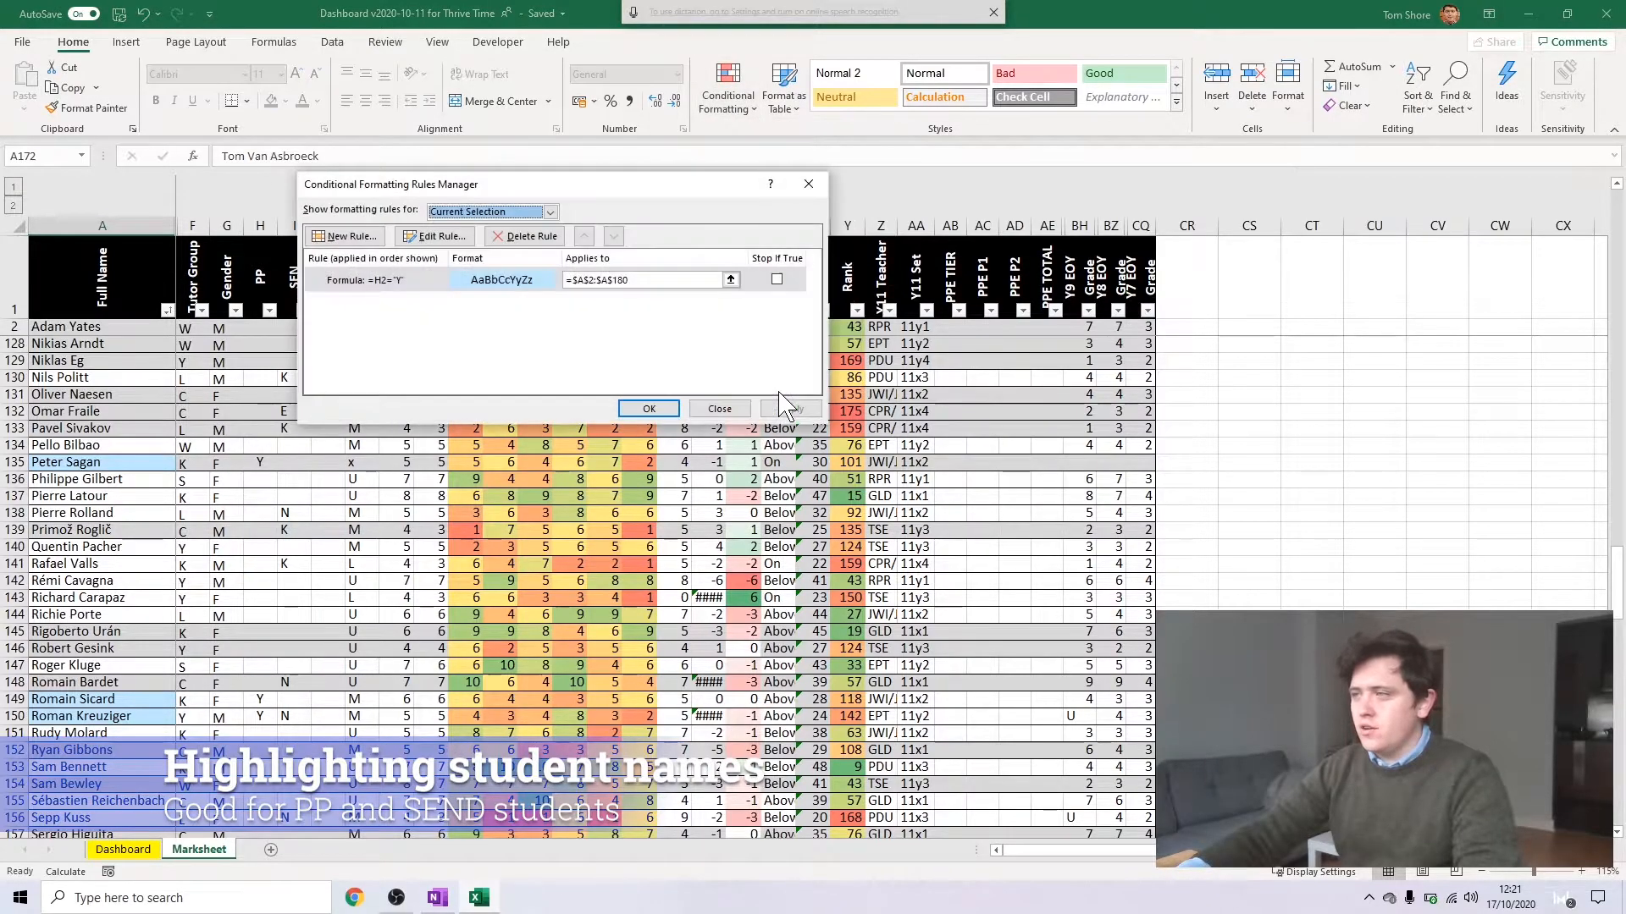
{"action": "left_click", "coordinate": [410, 281]}
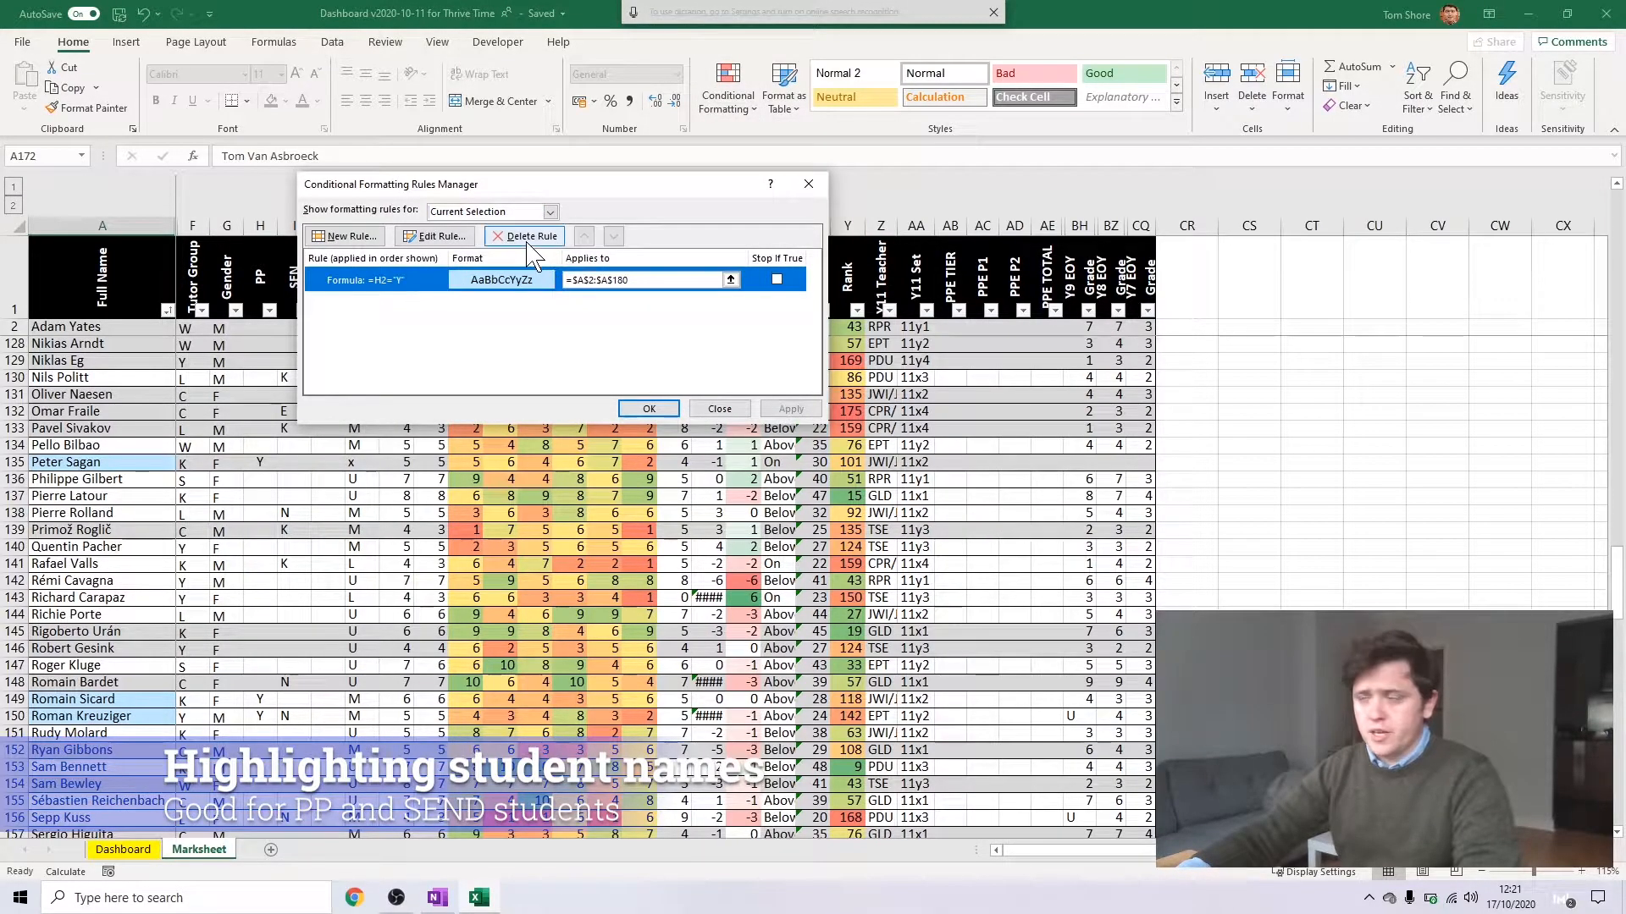
{"action": "double_click", "coordinate": [509, 292]}
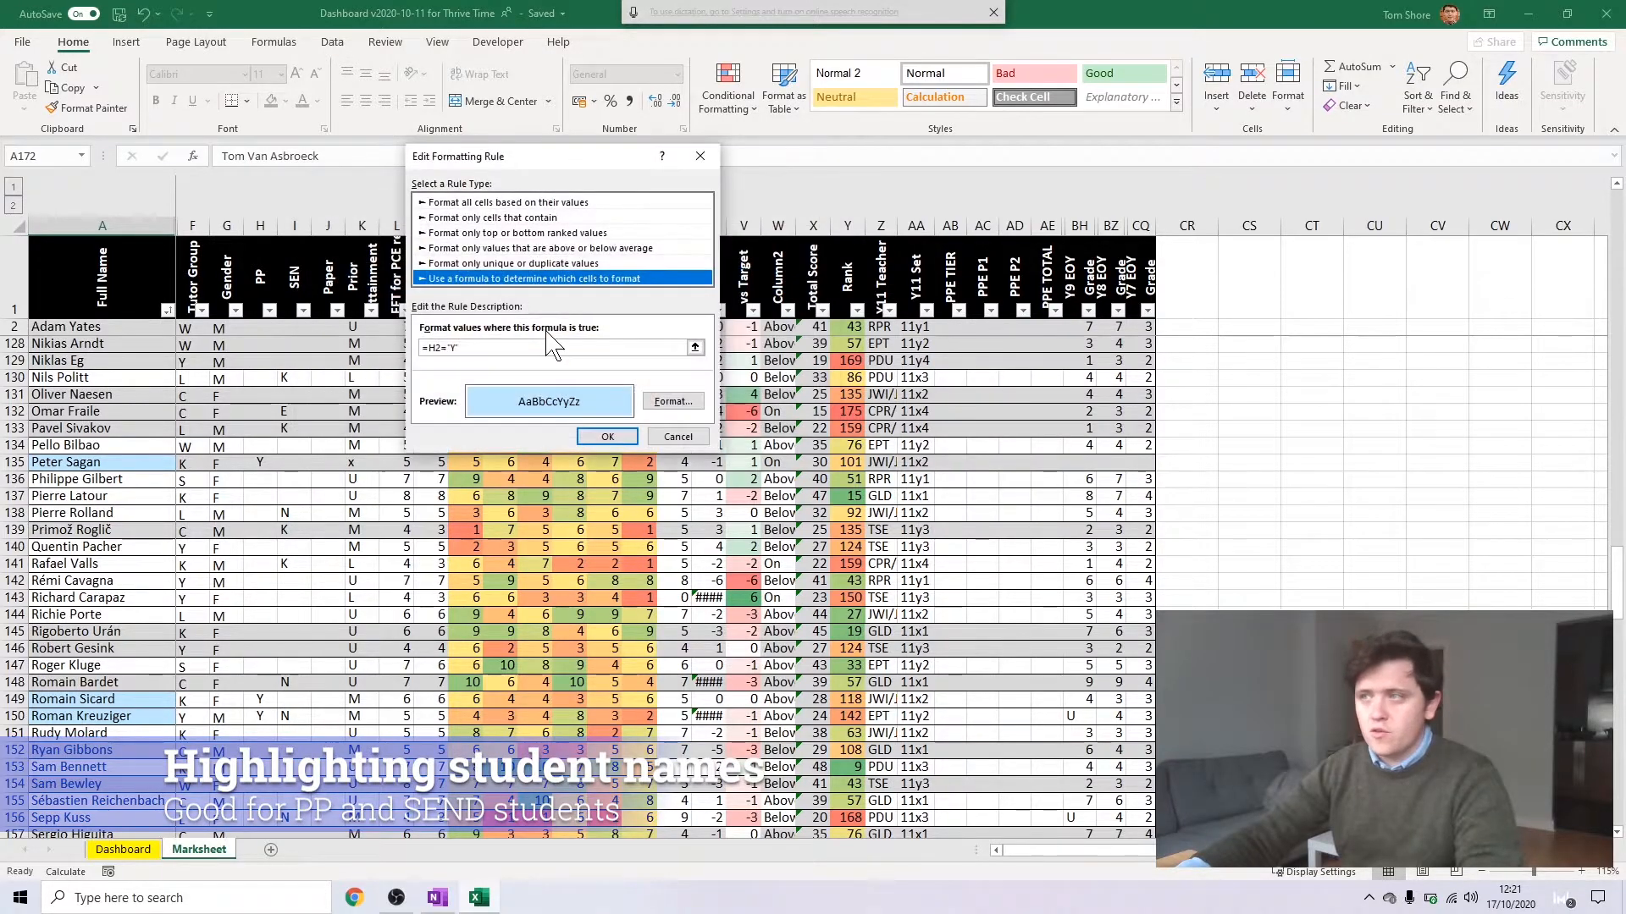
{"action": "left_click", "coordinate": [674, 404]}
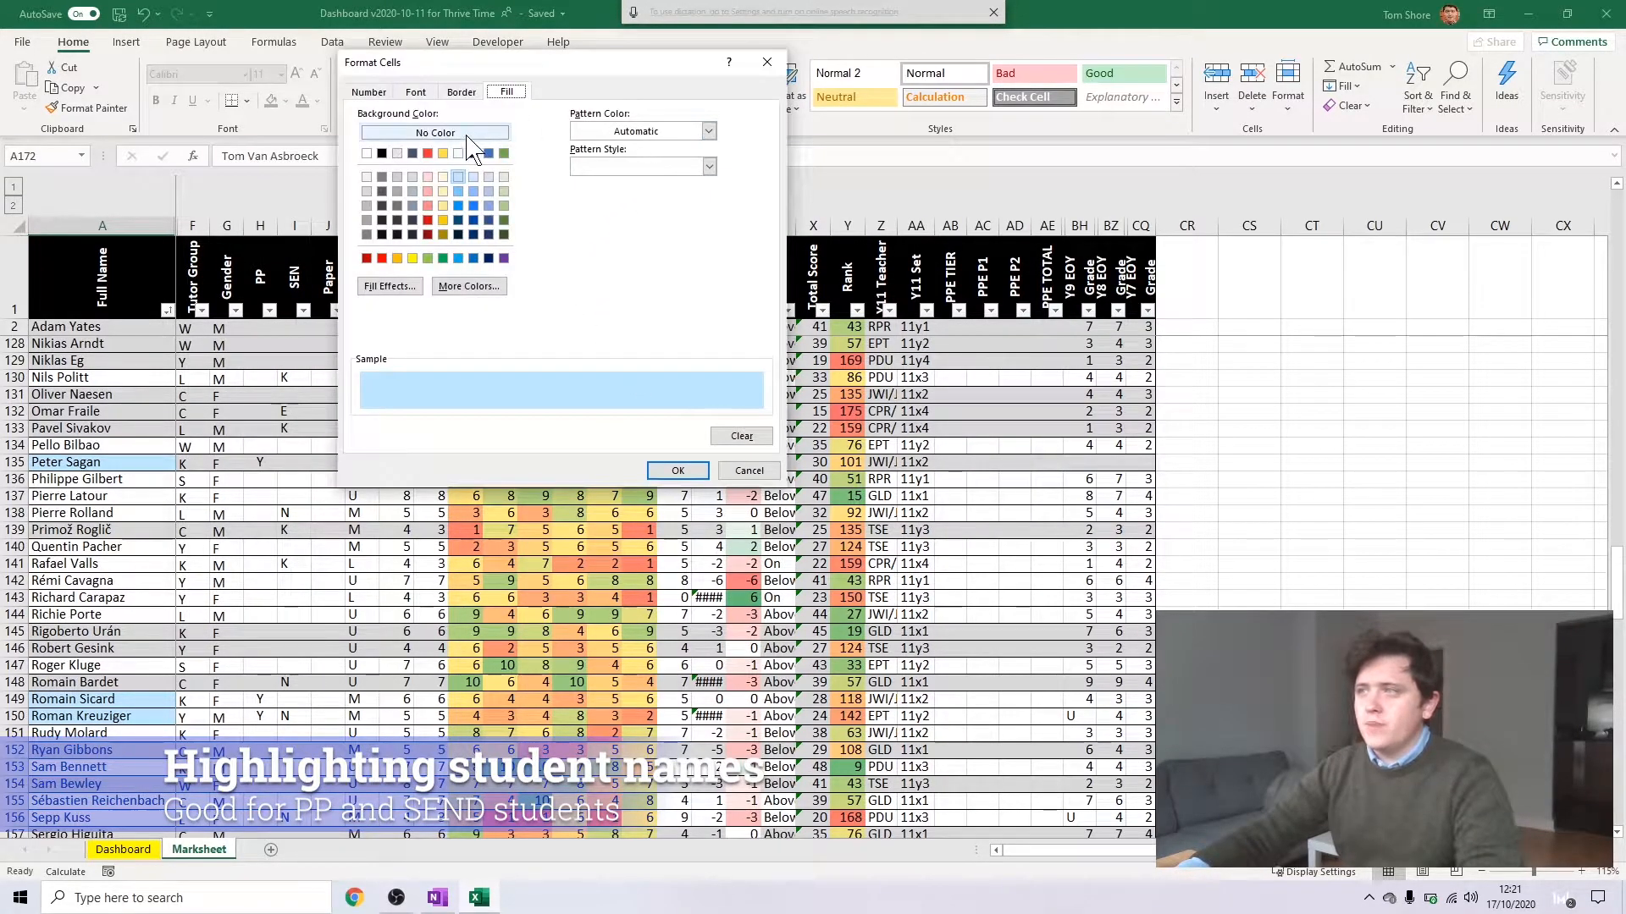
{"action": "left_click", "coordinate": [369, 154]}
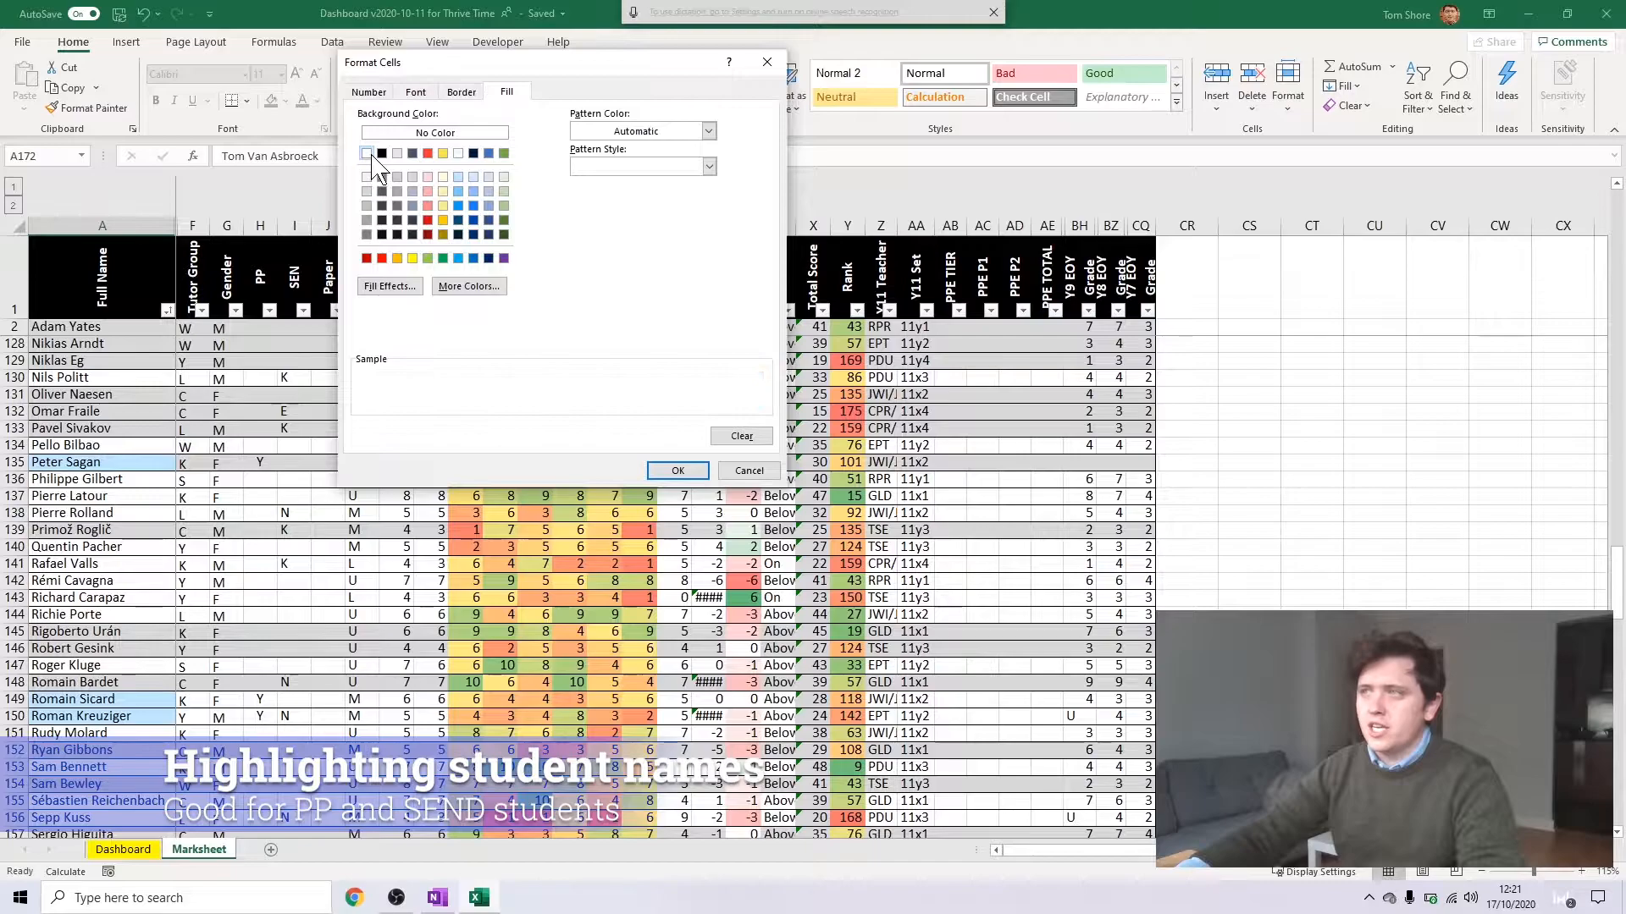
{"action": "left_click", "coordinate": [657, 470]}
{"action": "key", "text": "Escape"}
{"action": "key", "text": "Escape"}
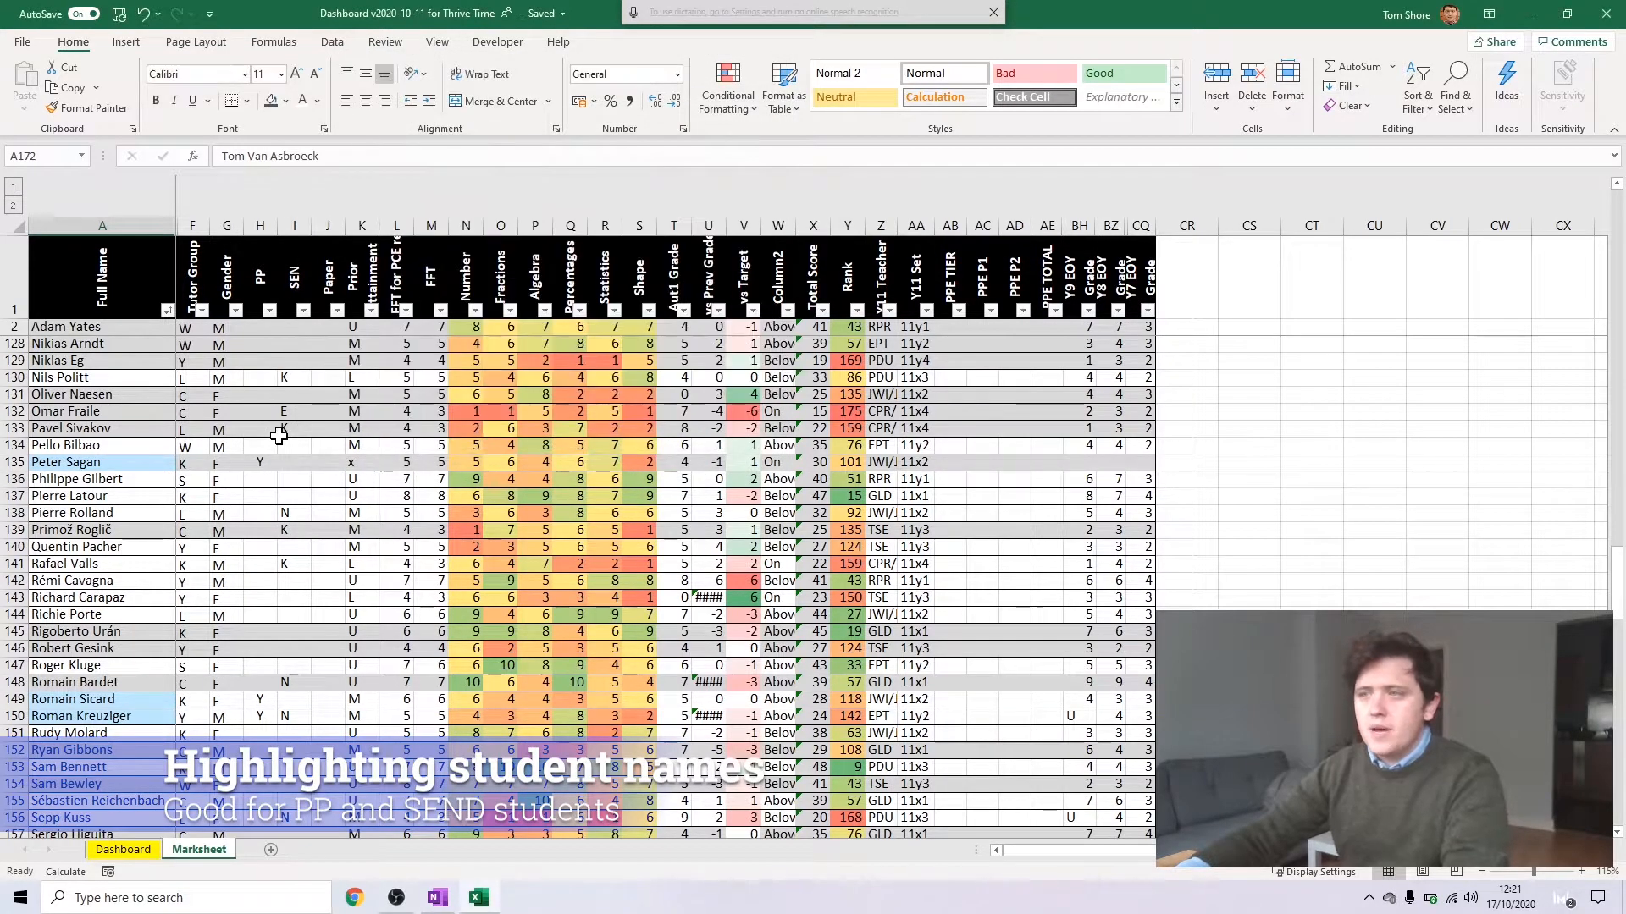
{"action": "left_click", "coordinate": [282, 429]}
{"action": "left_click", "coordinate": [282, 377]}
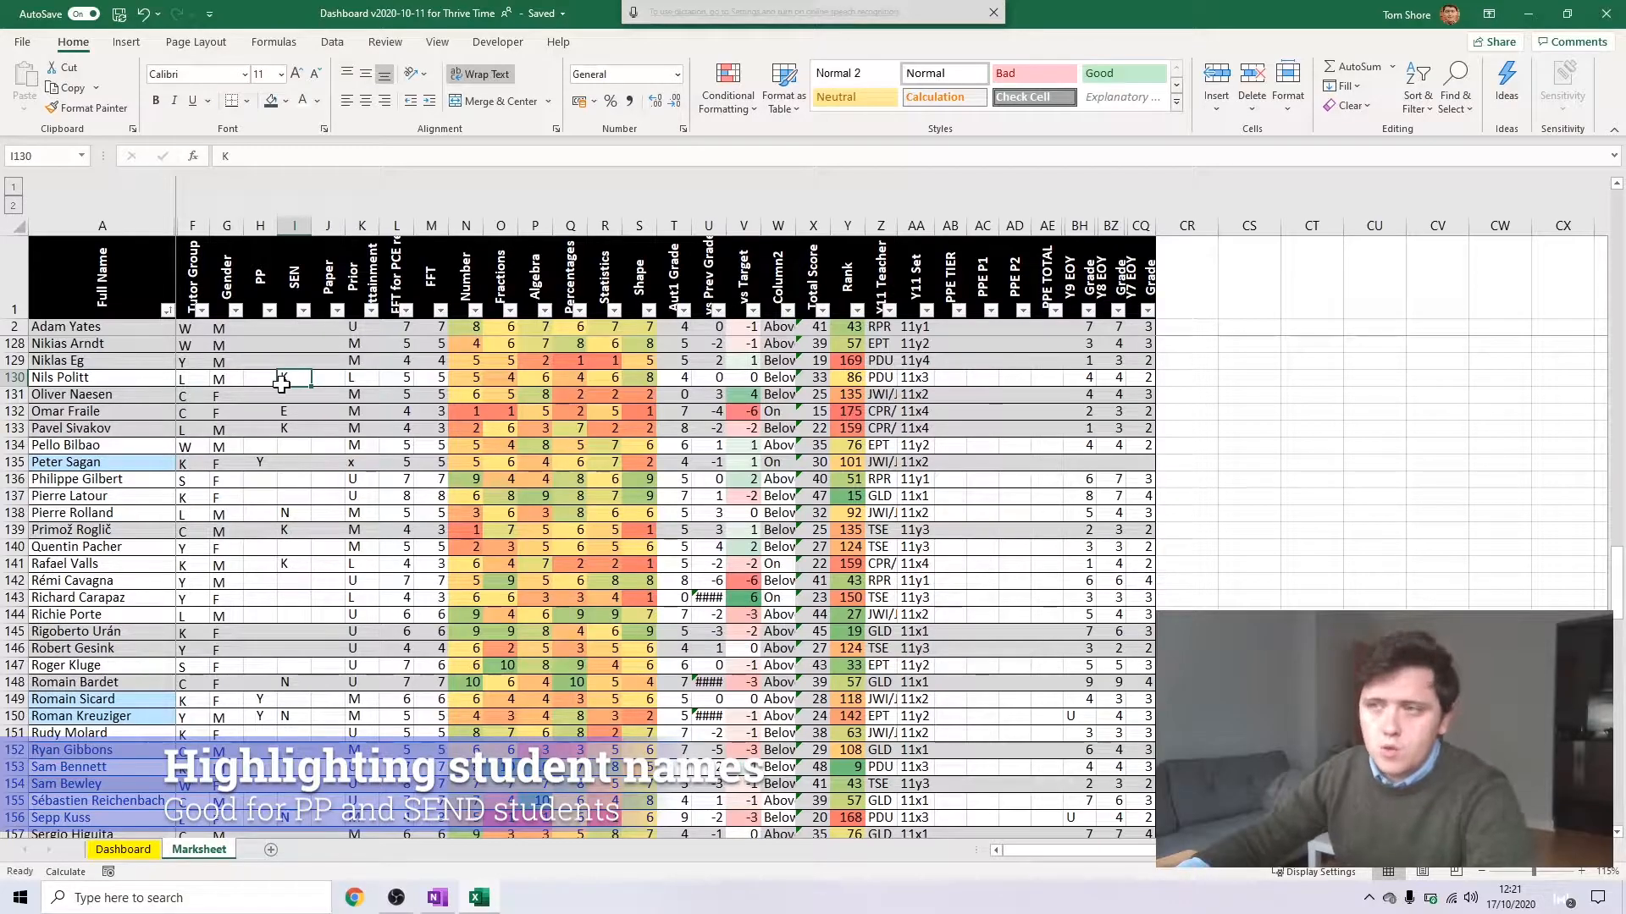
{"action": "left_click", "coordinate": [293, 397]}
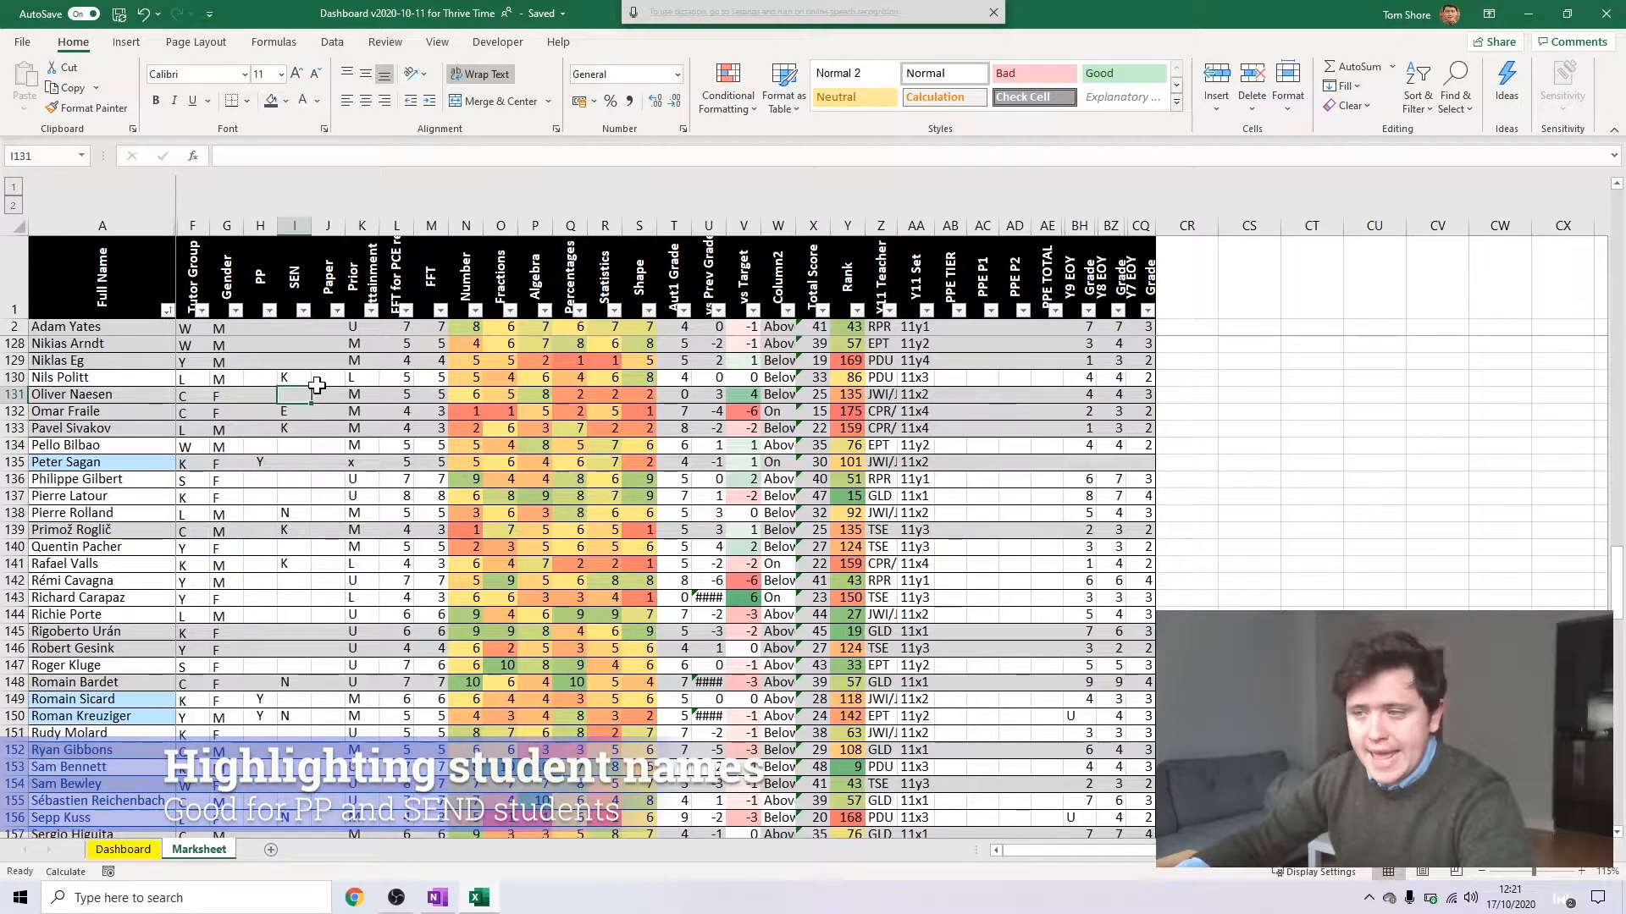
{"action": "left_click_drag", "start_coordinate": [102, 343], "coordinate": [102, 394]}
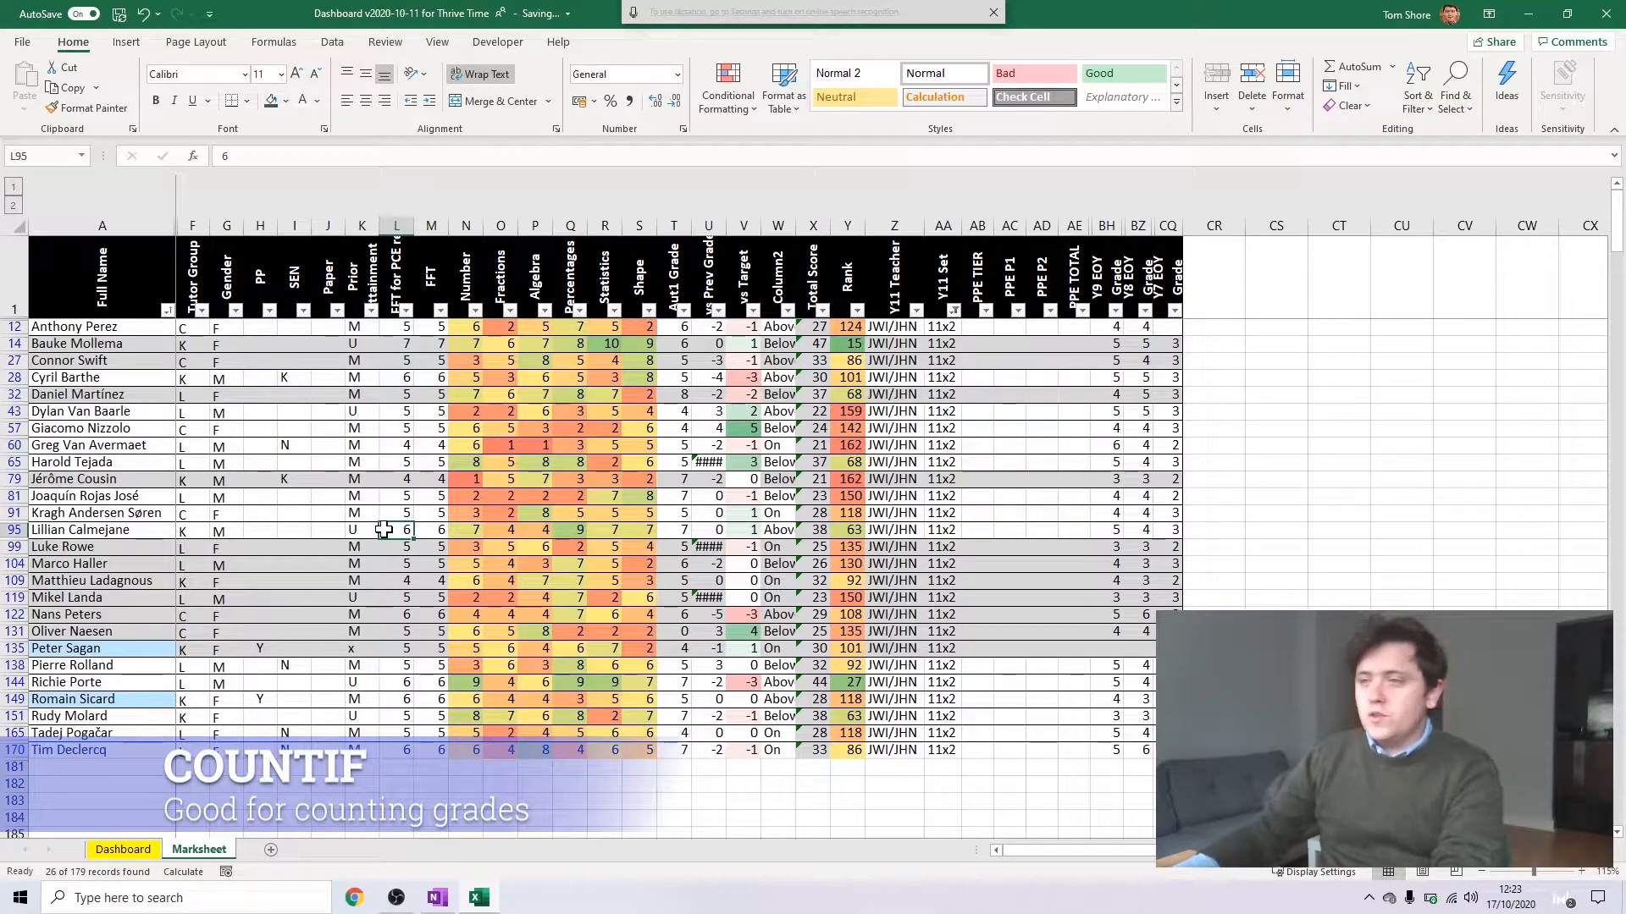
{"action": "scroll", "coordinate": [373, 512], "scroll_direction": "down", "scroll_amount": 1}
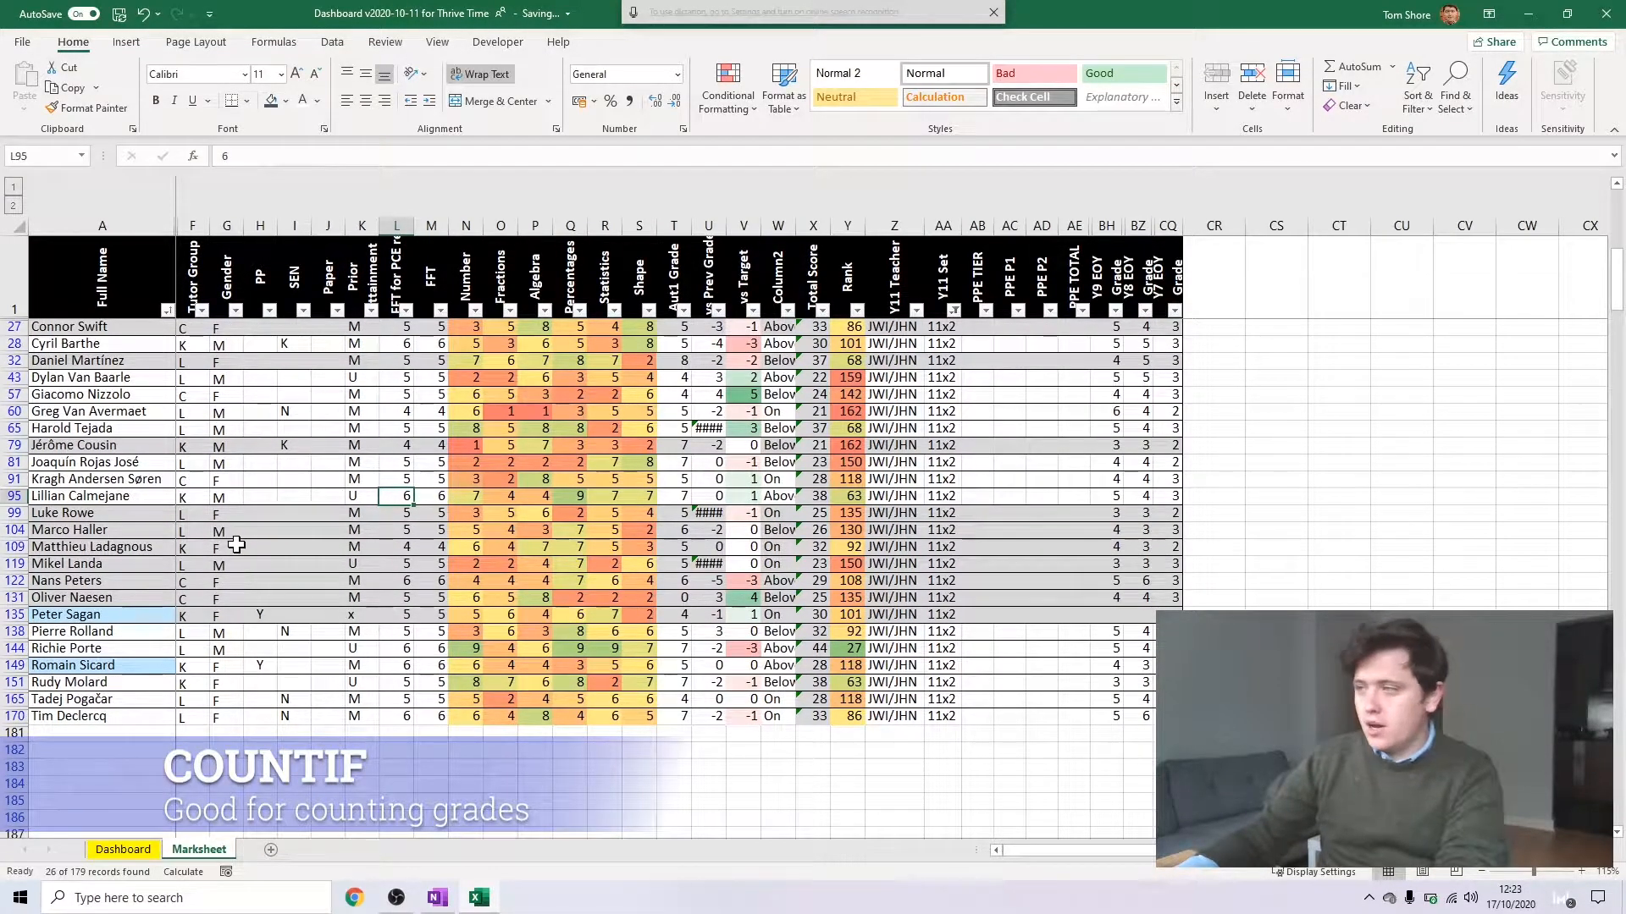
{"action": "left_click", "coordinate": [848, 377]}
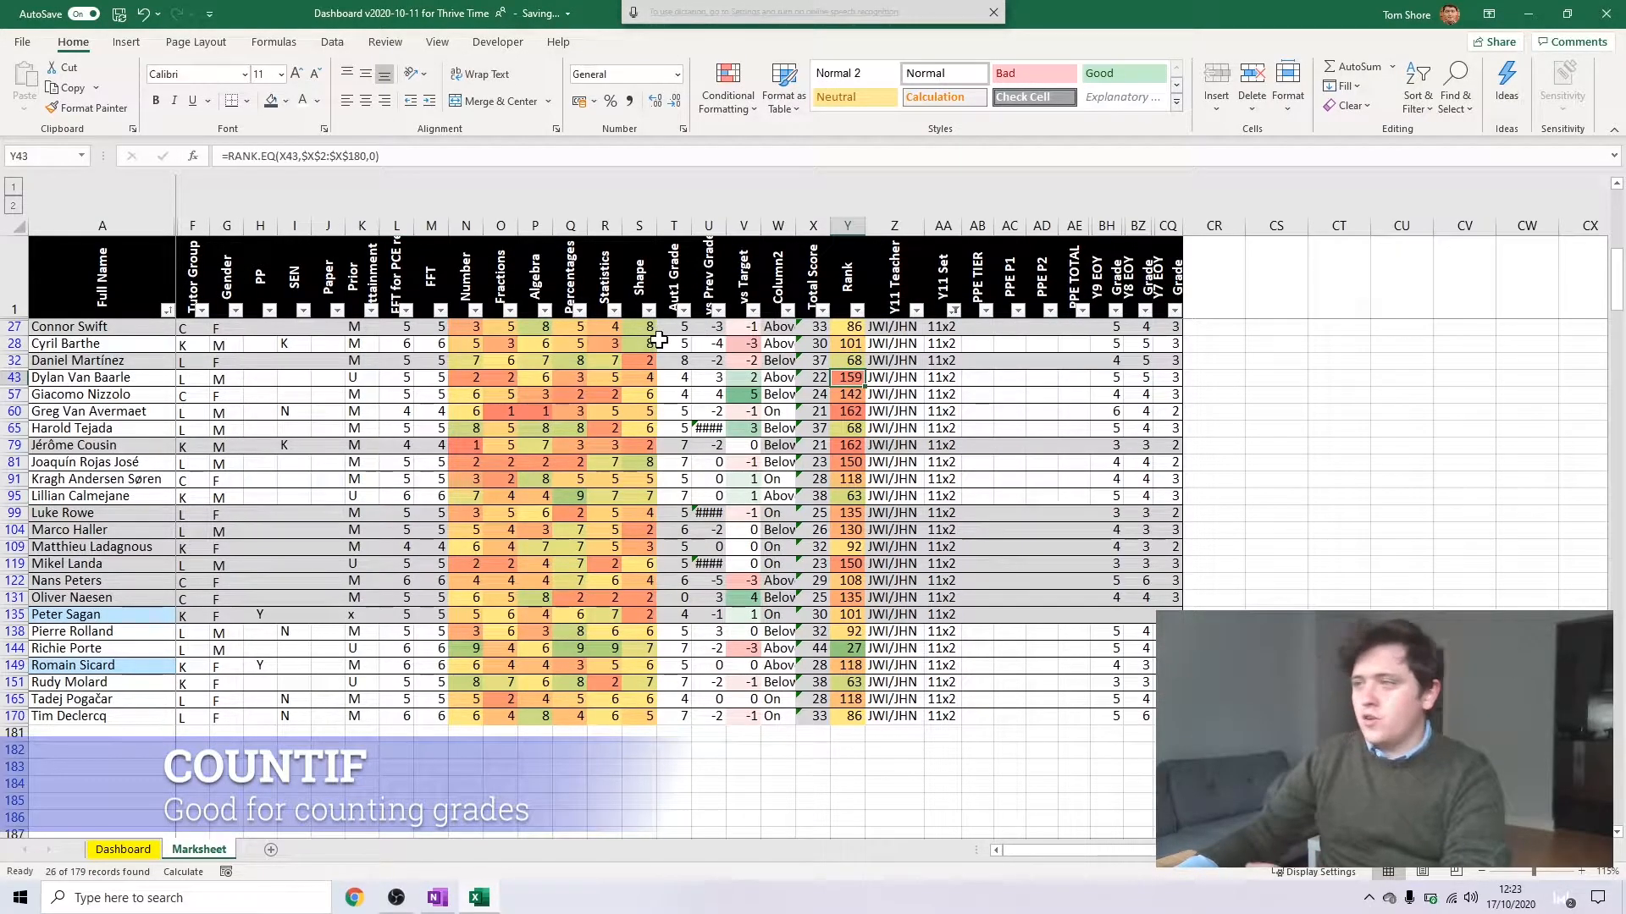
{"action": "left_click", "coordinate": [543, 360]}
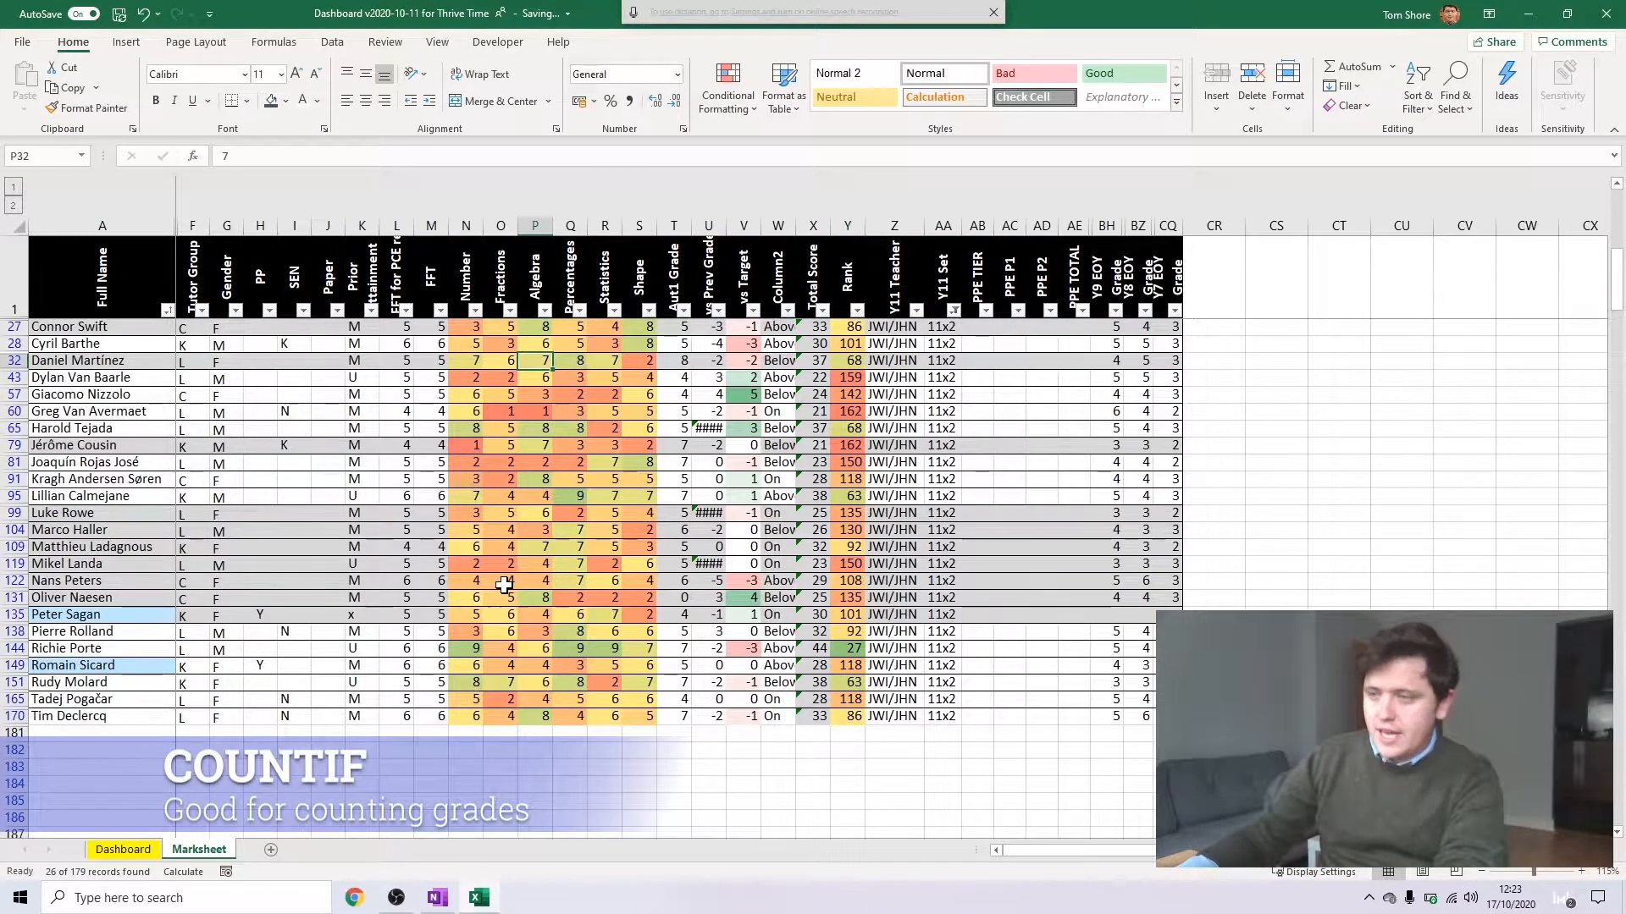
Enter the gender labels M in S185 and F in S186, below the mark table
{"action": "scroll", "coordinate": [507, 587], "scroll_direction": "down", "scroll_amount": 1}
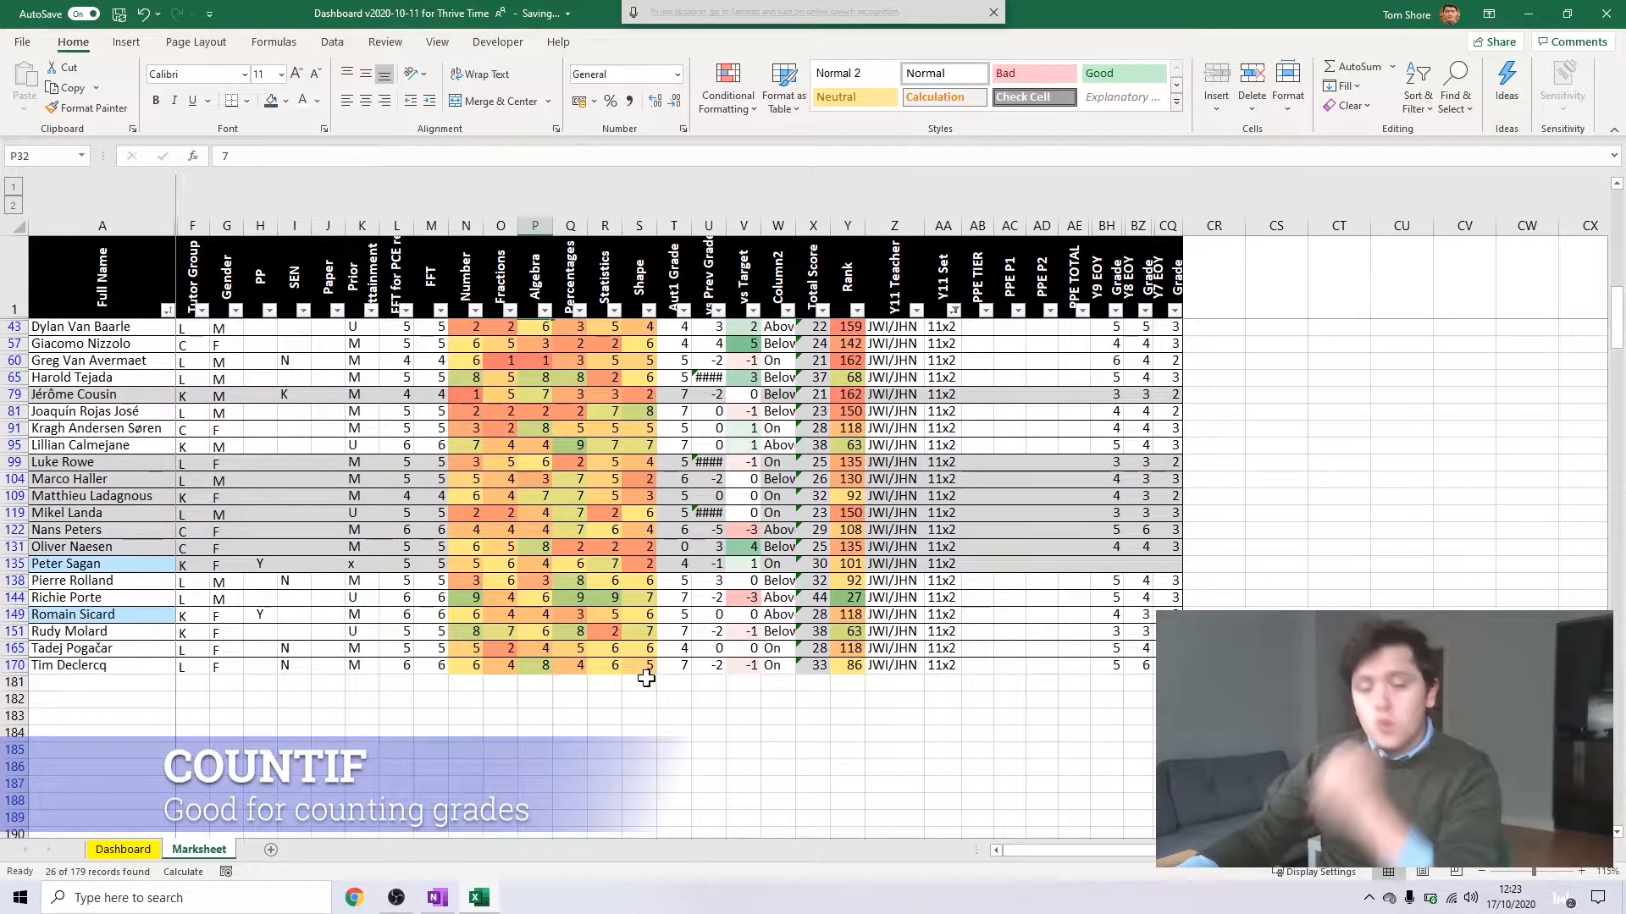
{"action": "left_click", "coordinate": [639, 752]}
{"action": "scroll", "coordinate": [661, 531], "scroll_direction": "down", "scroll_amount": 1}
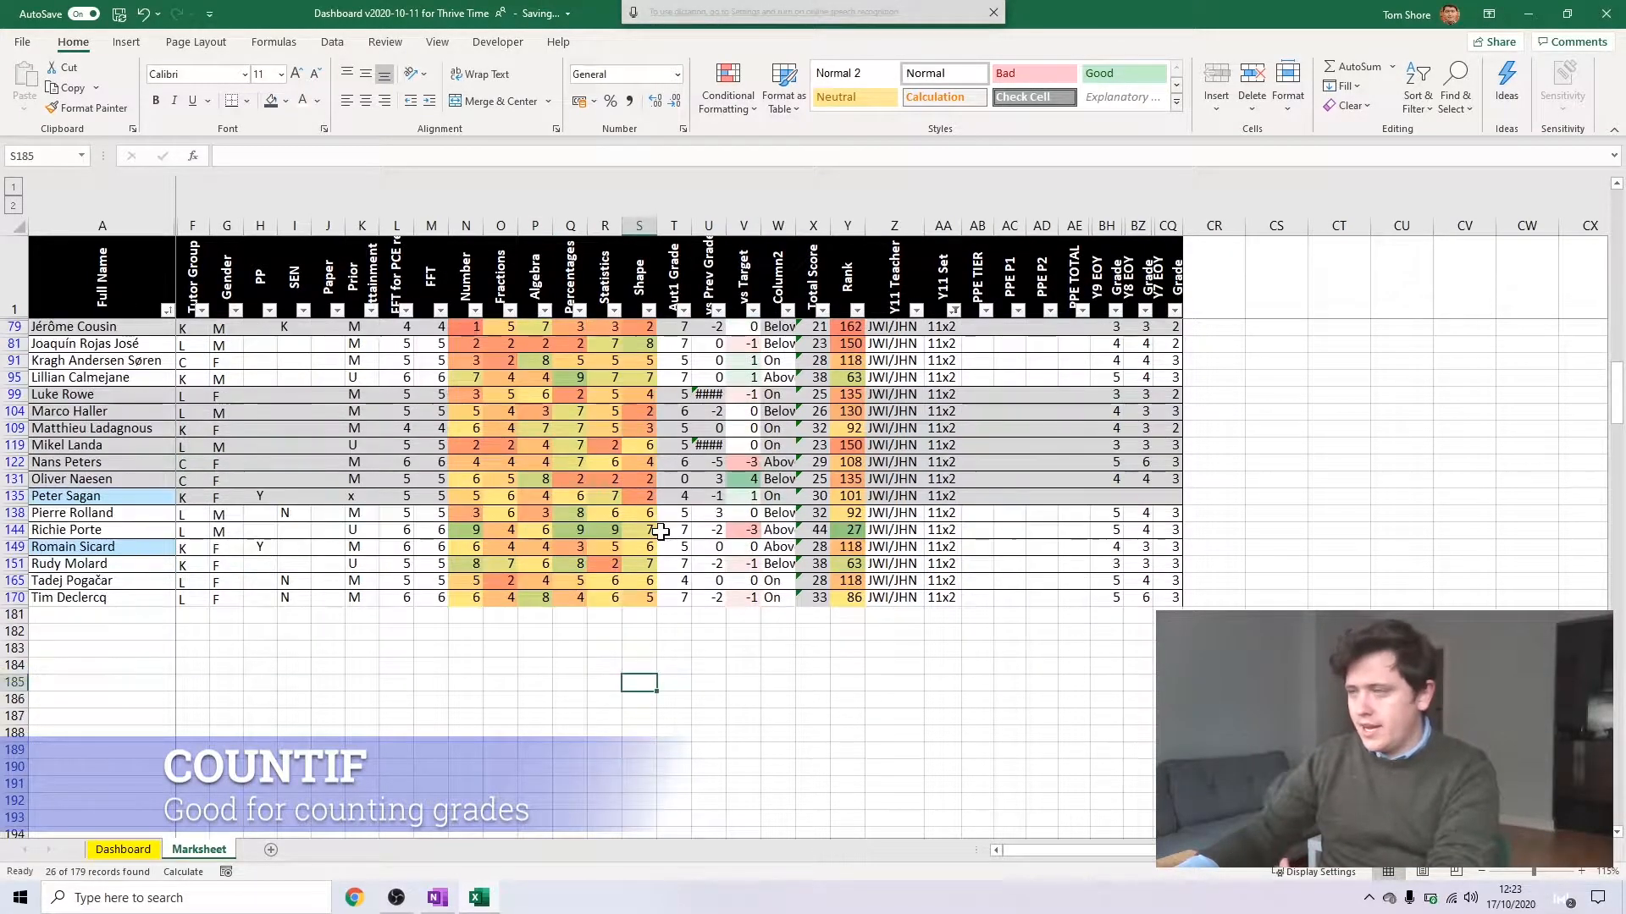
{"action": "scroll", "coordinate": [677, 576], "scroll_direction": "down", "scroll_amount": 1}
{"action": "type", "text": "="}
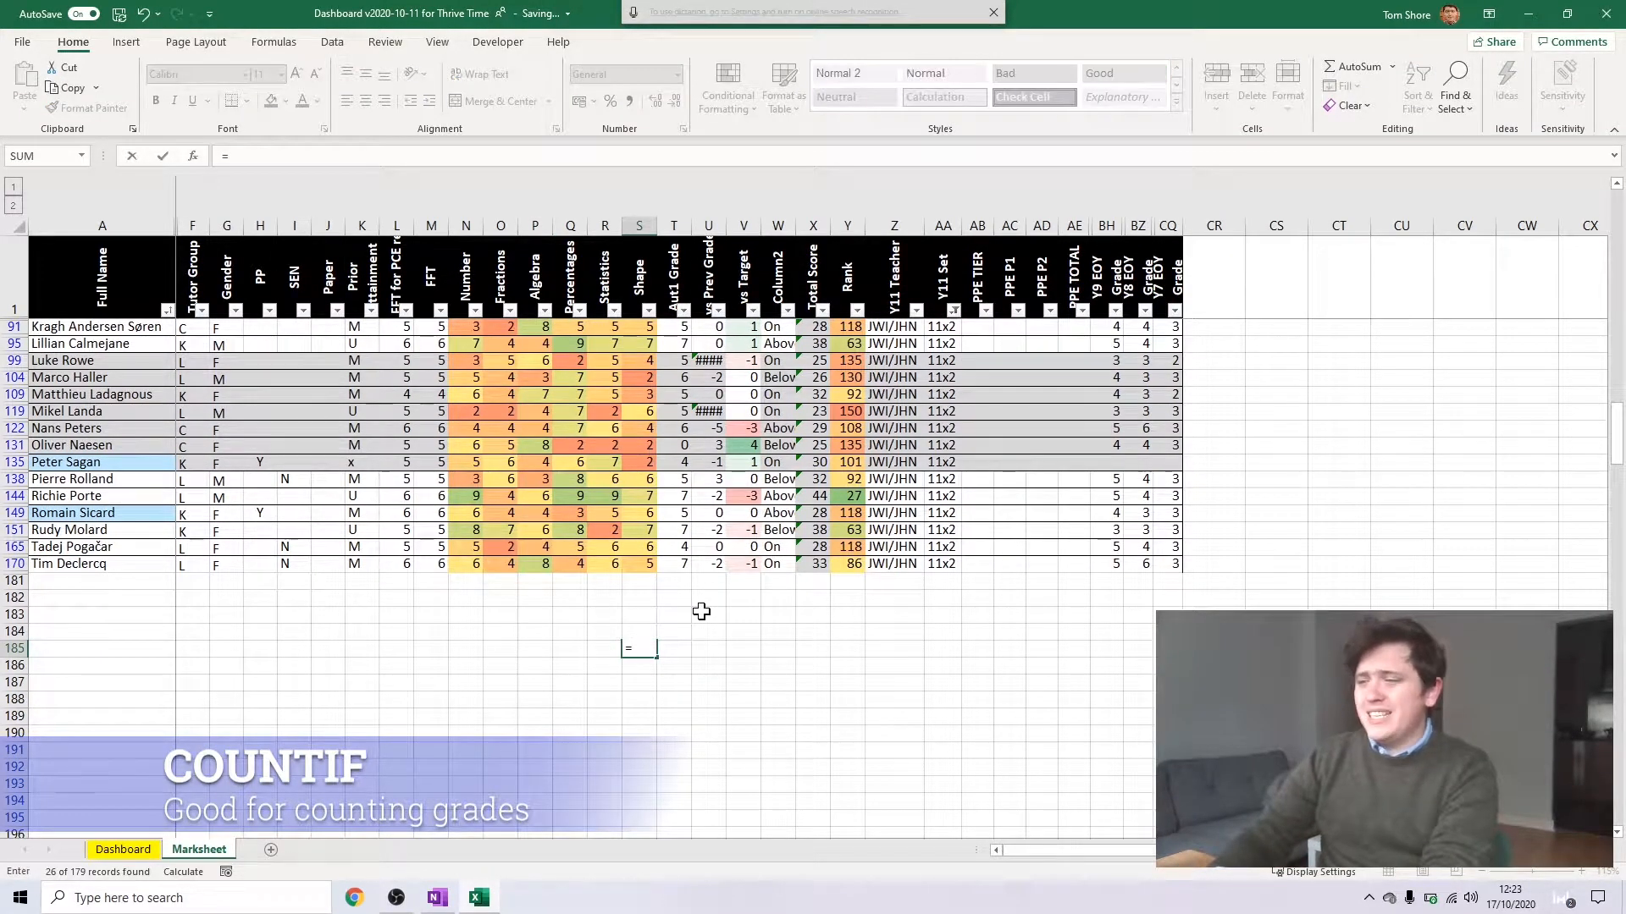
{"action": "key", "text": "BackSpace"}
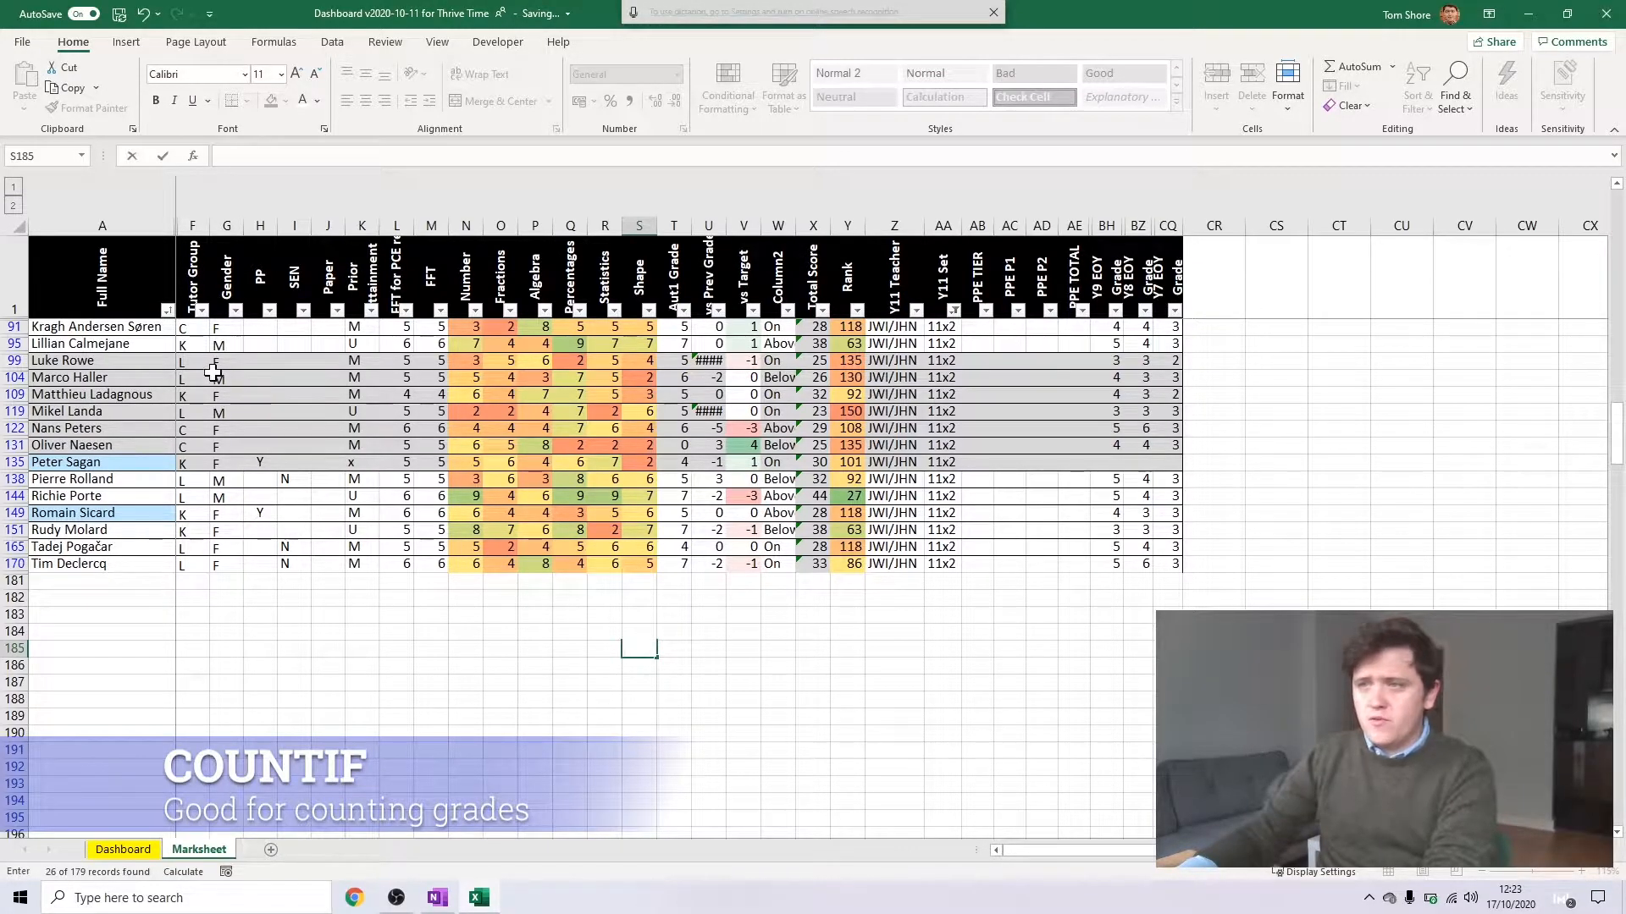
{"action": "type", "text": "M"}
{"action": "key", "text": "Return"}
{"action": "type", "text": "F"}
{"action": "key", "text": "Return"}
Enter =COUNTIF(G2:G180,"M") in T185, beside the M label, to count the male students in the Gender column
{"action": "key", "text": "Up"}
{"action": "key", "text": "Up"}
{"action": "key", "text": "Right"}
{"action": "type", "text": "=counf"}
{"action": "key", "text": "BackSpace"}
{"action": "type", "text": "tif"}
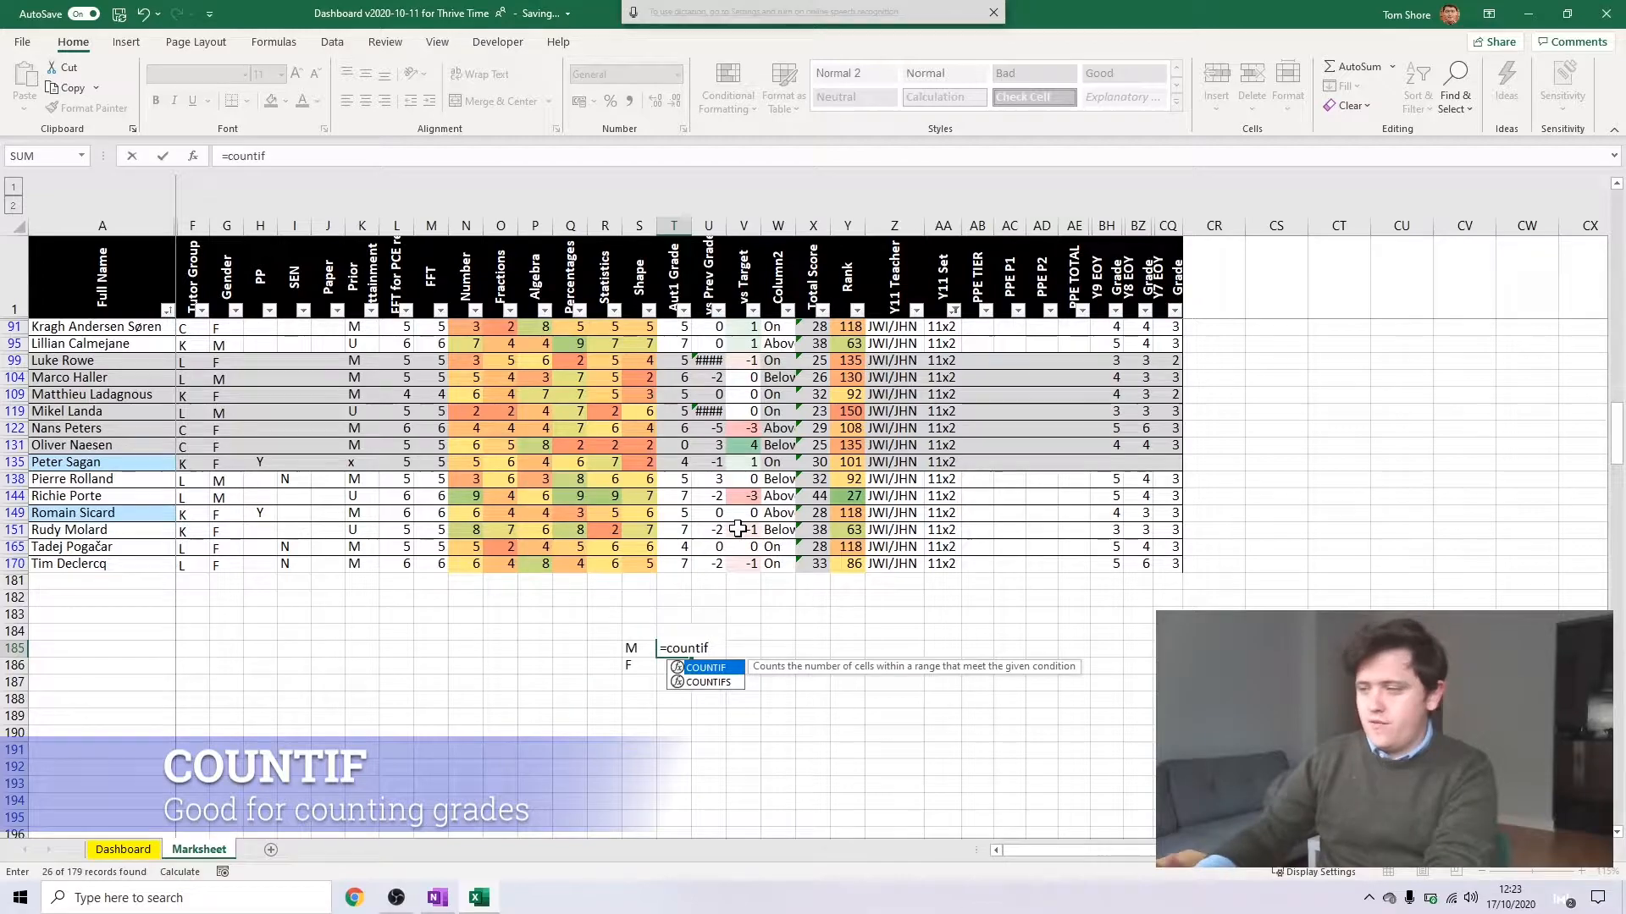
{"action": "key", "text": "Tab"}
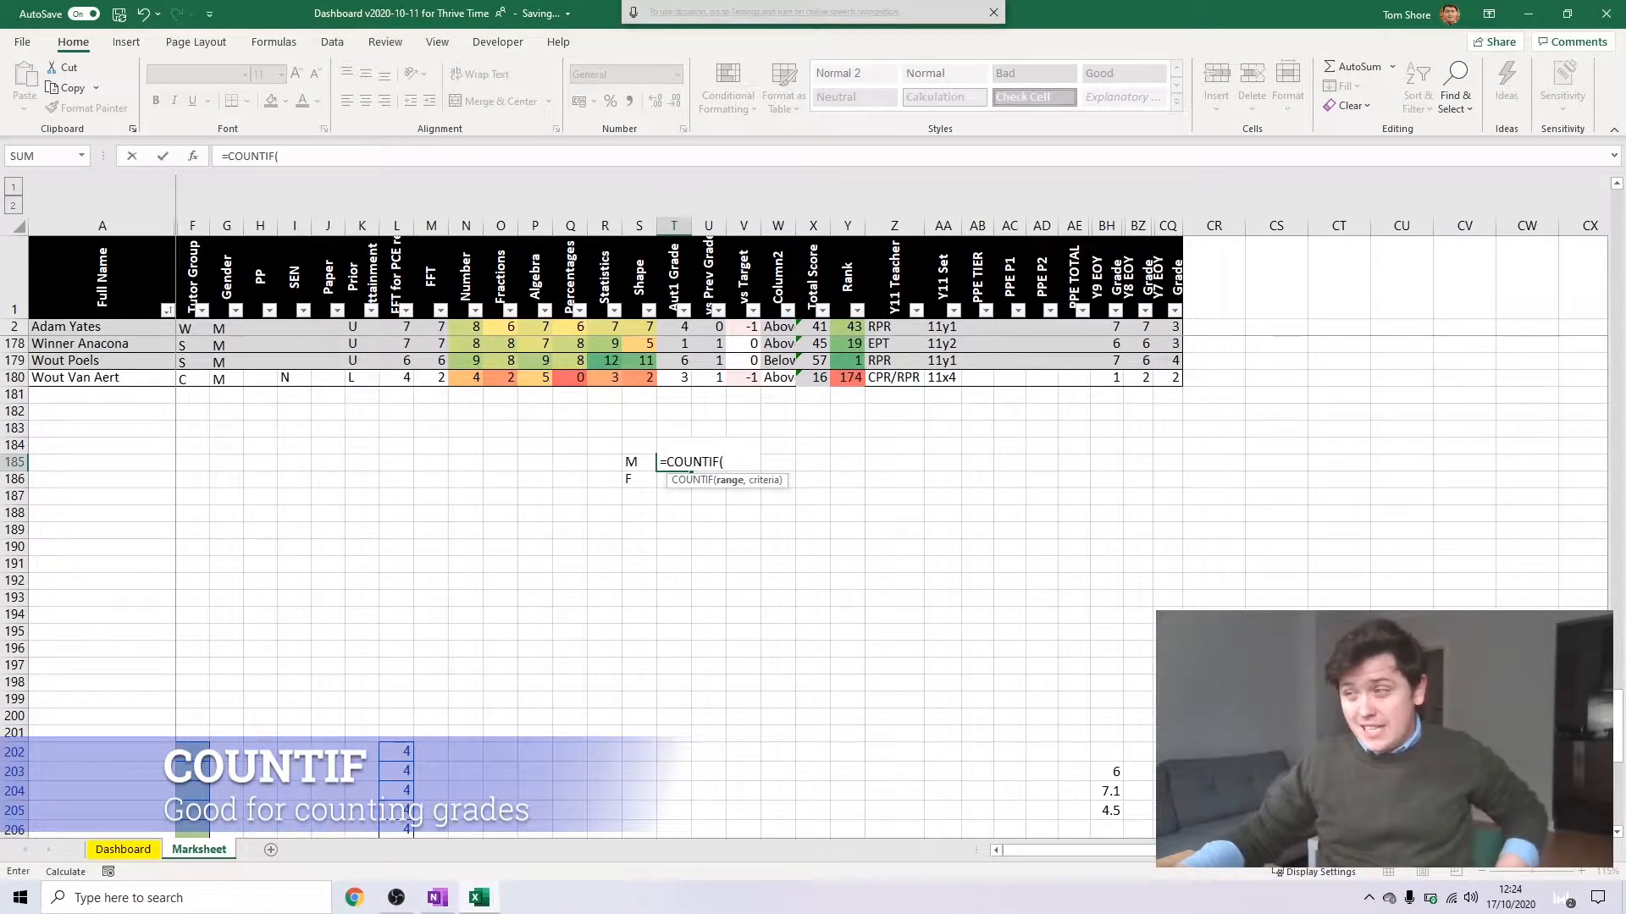
{"action": "left_click", "coordinate": [217, 324]}
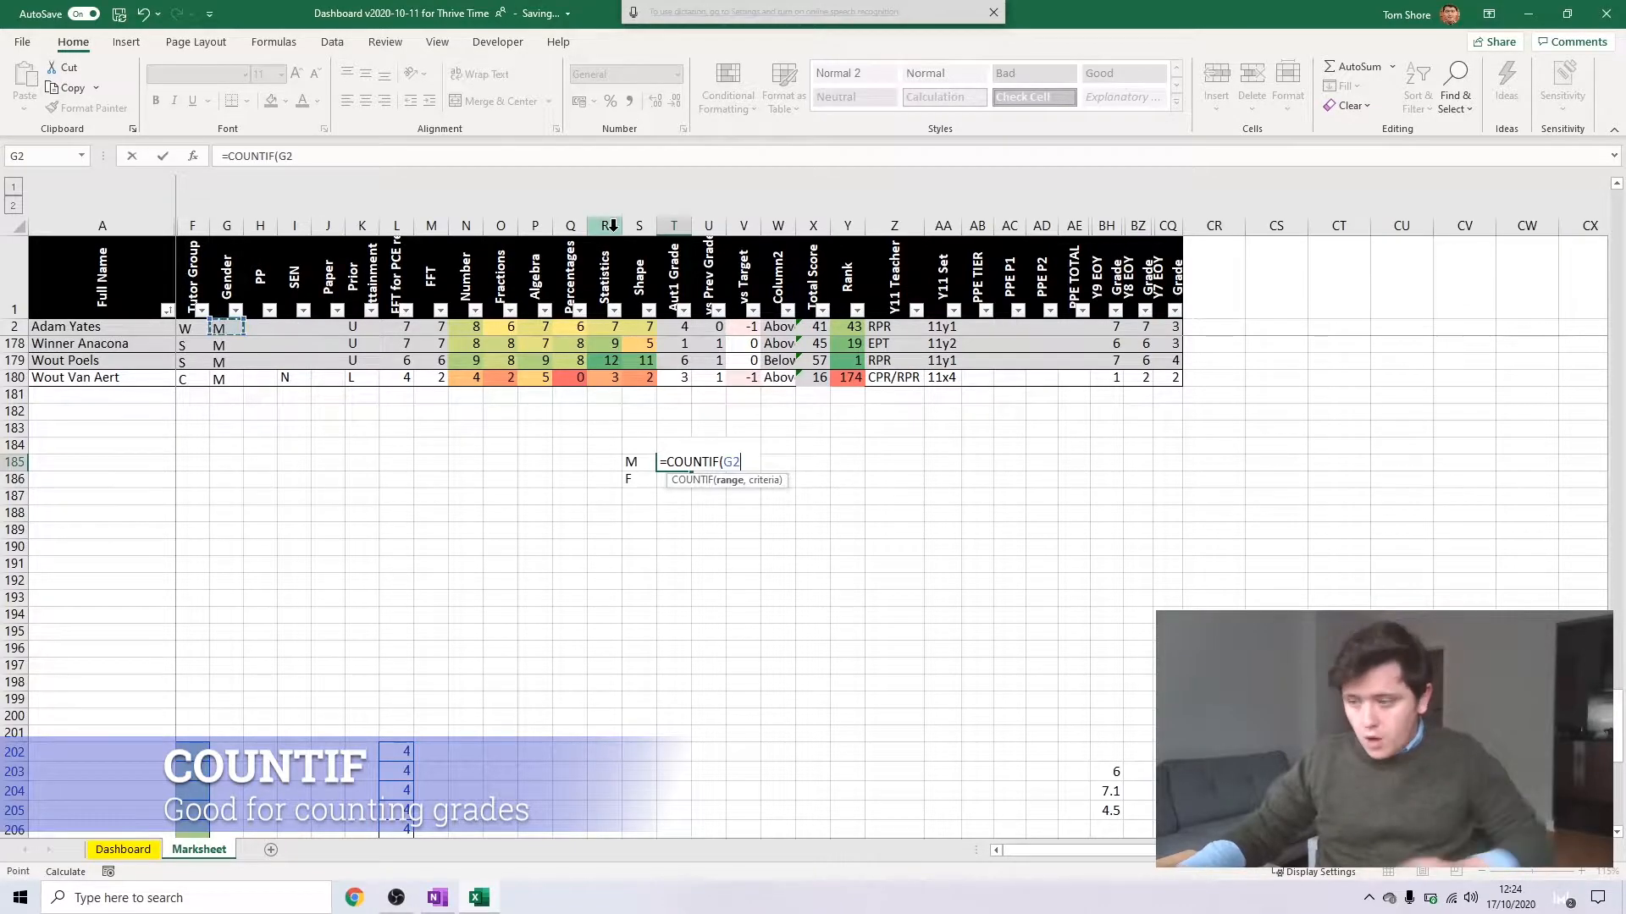
{"action": "key", "text": "ctrl+shift+Down"}
{"action": "scroll", "coordinate": [574, 479], "scroll_direction": "up", "scroll_amount": 4}
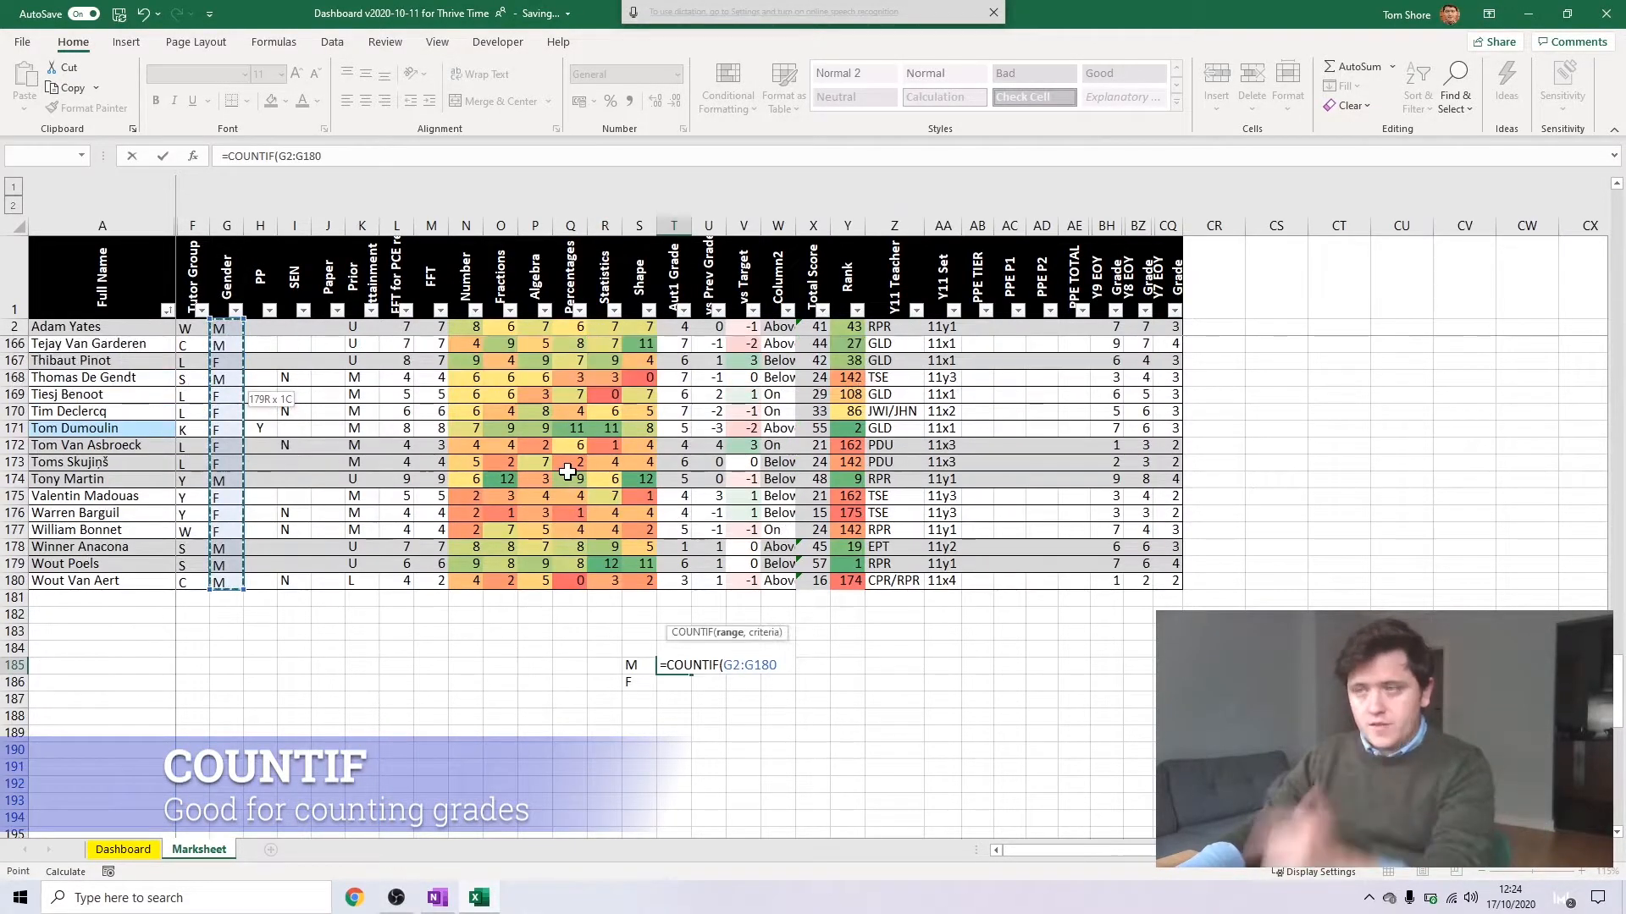
{"action": "type", "text": ",\"M"}
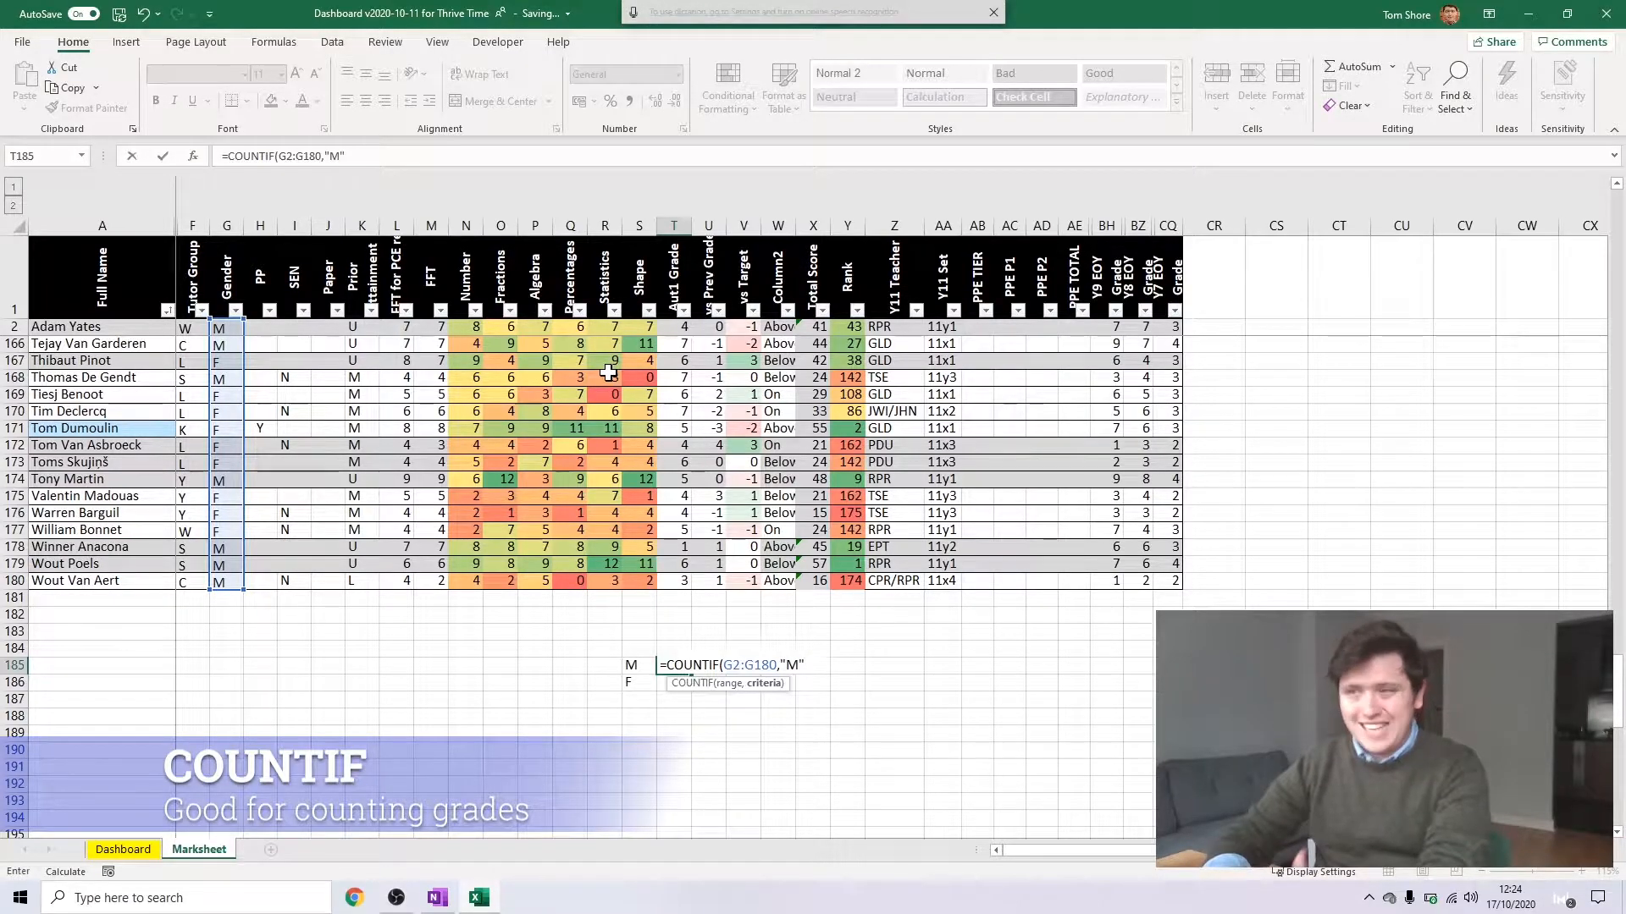
{"action": "key", "text": "Return"}
Make the COUNTIF range in T185 absolute, so it reads $G$2:$G$180
{"action": "key", "text": "Up"}
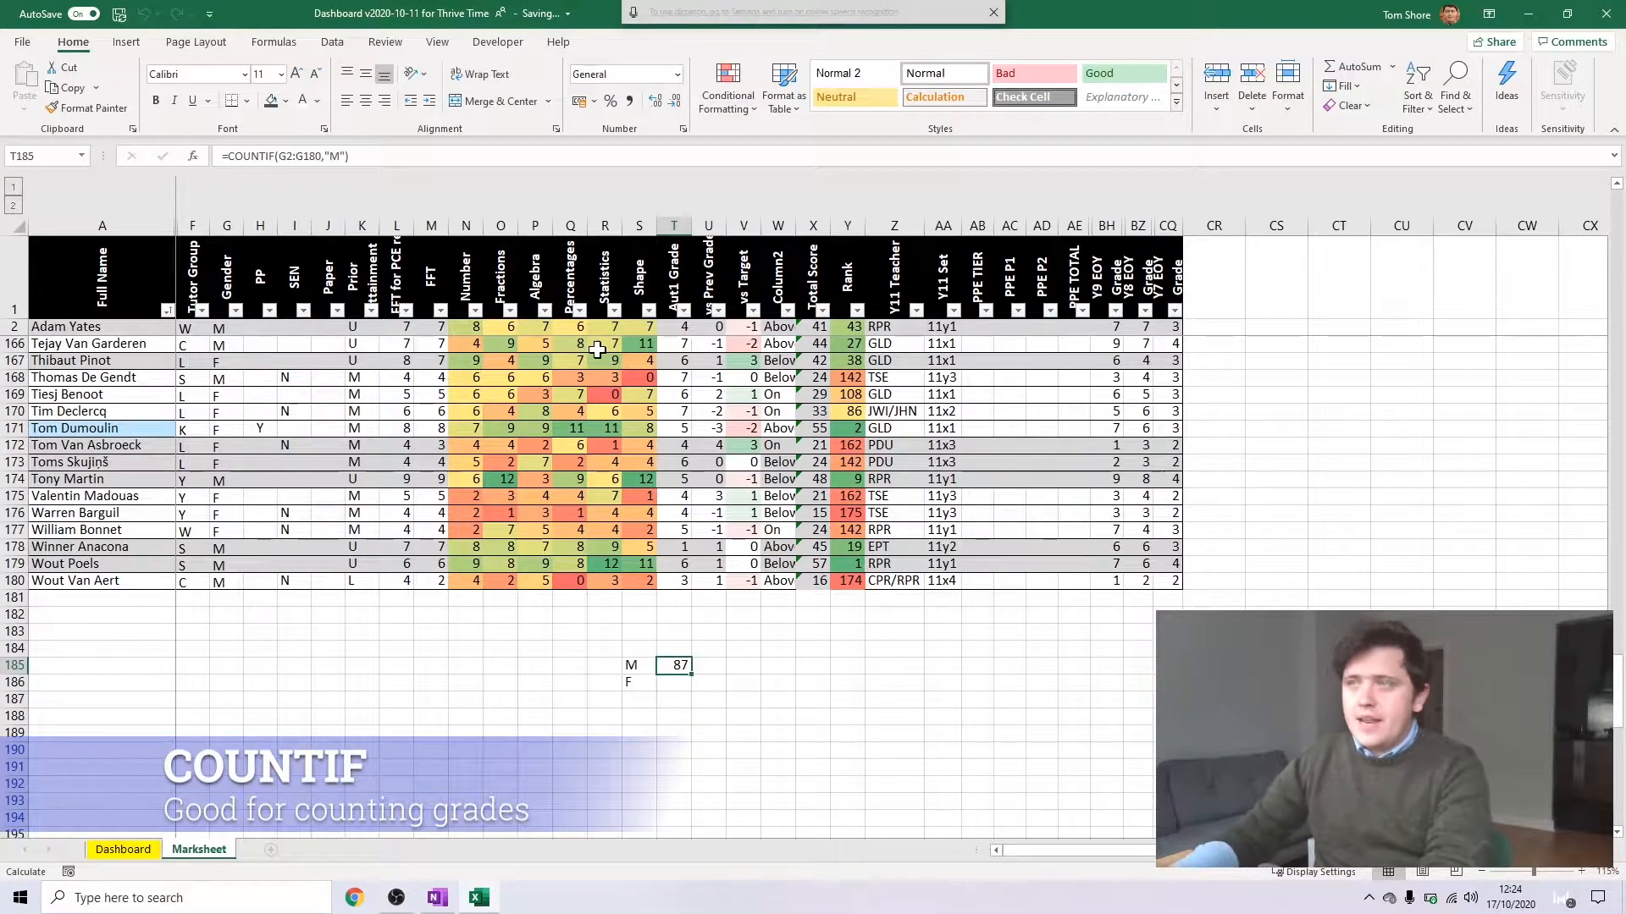
{"action": "left_click", "coordinate": [355, 156]}
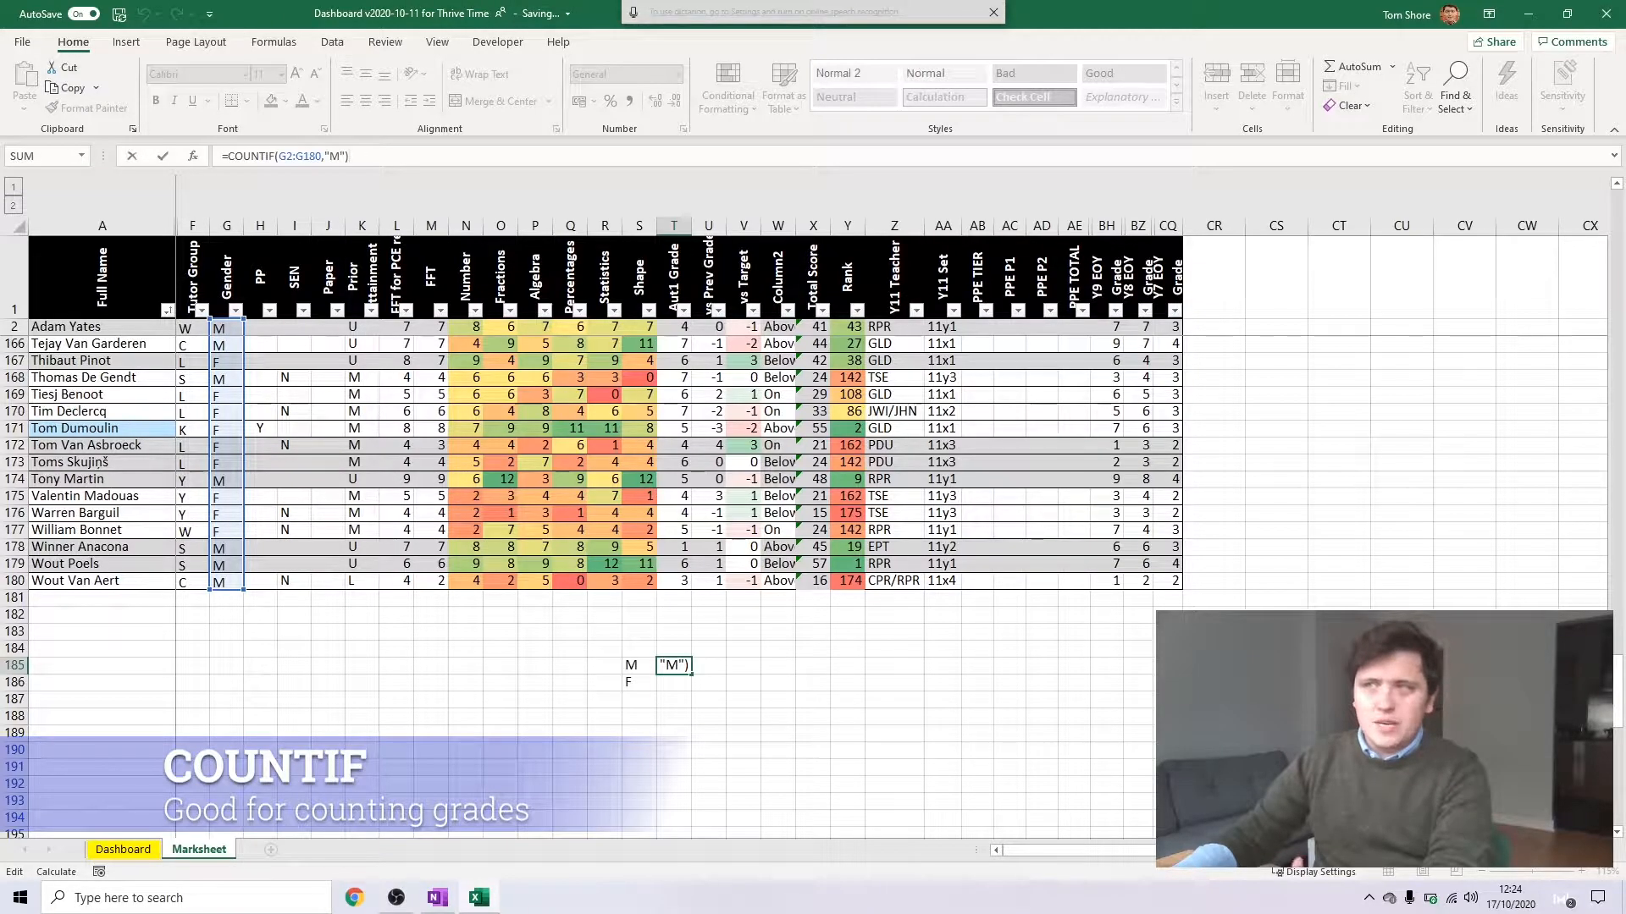
{"action": "left_click", "coordinate": [306, 156]}
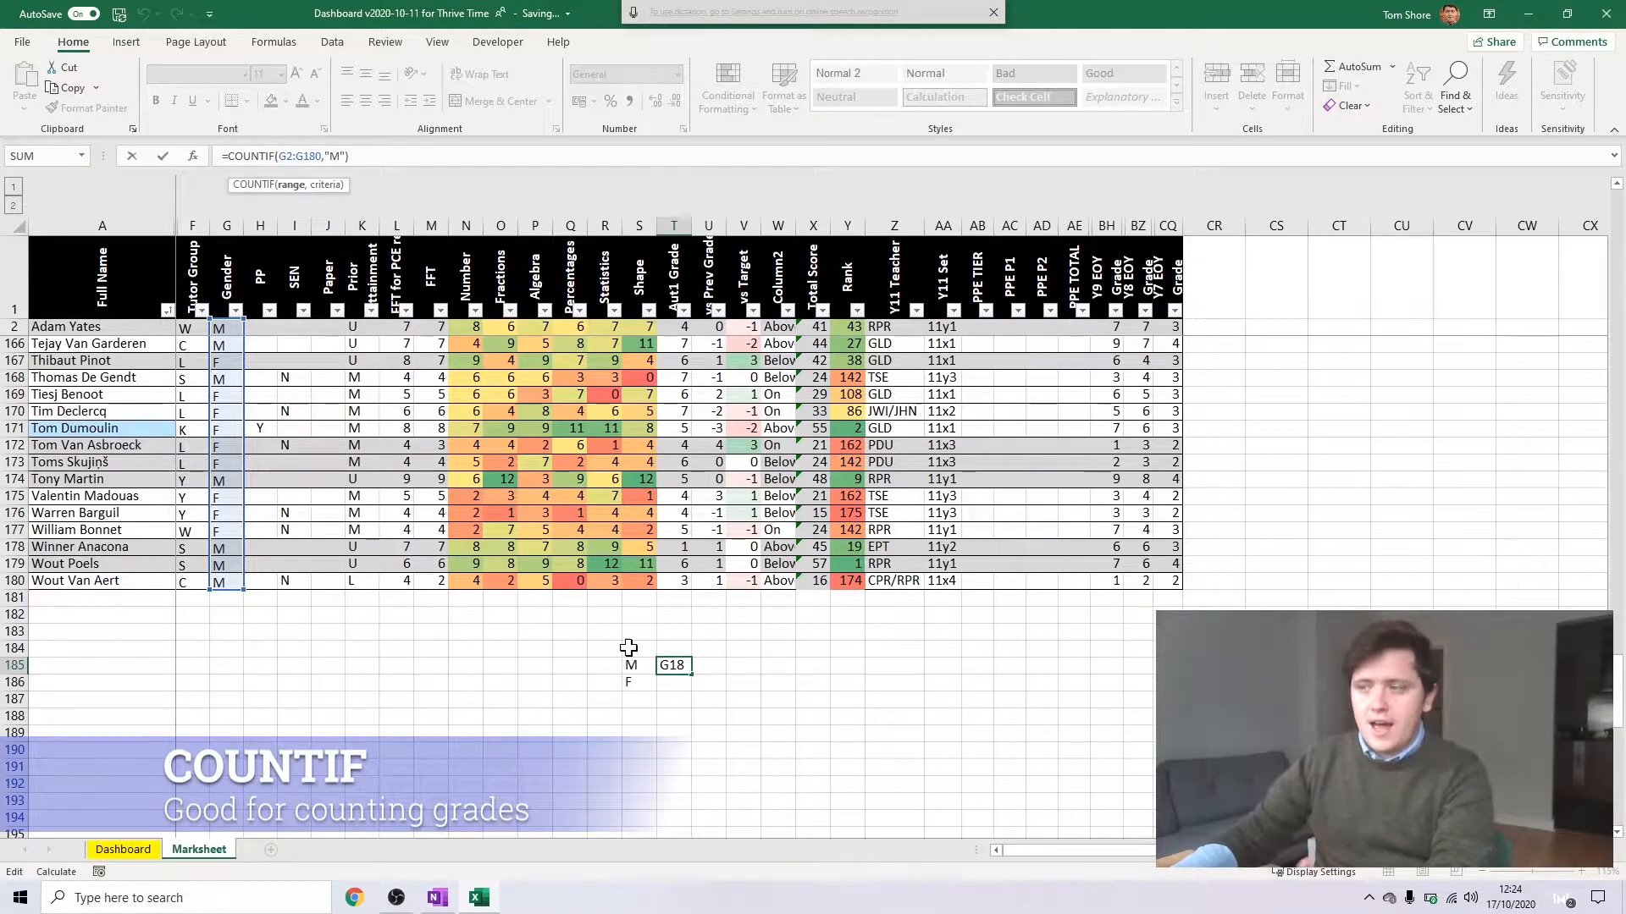
{"action": "key", "text": "F4"}
{"action": "left_click", "coordinate": [279, 156]}
{"action": "key", "text": "F4"}
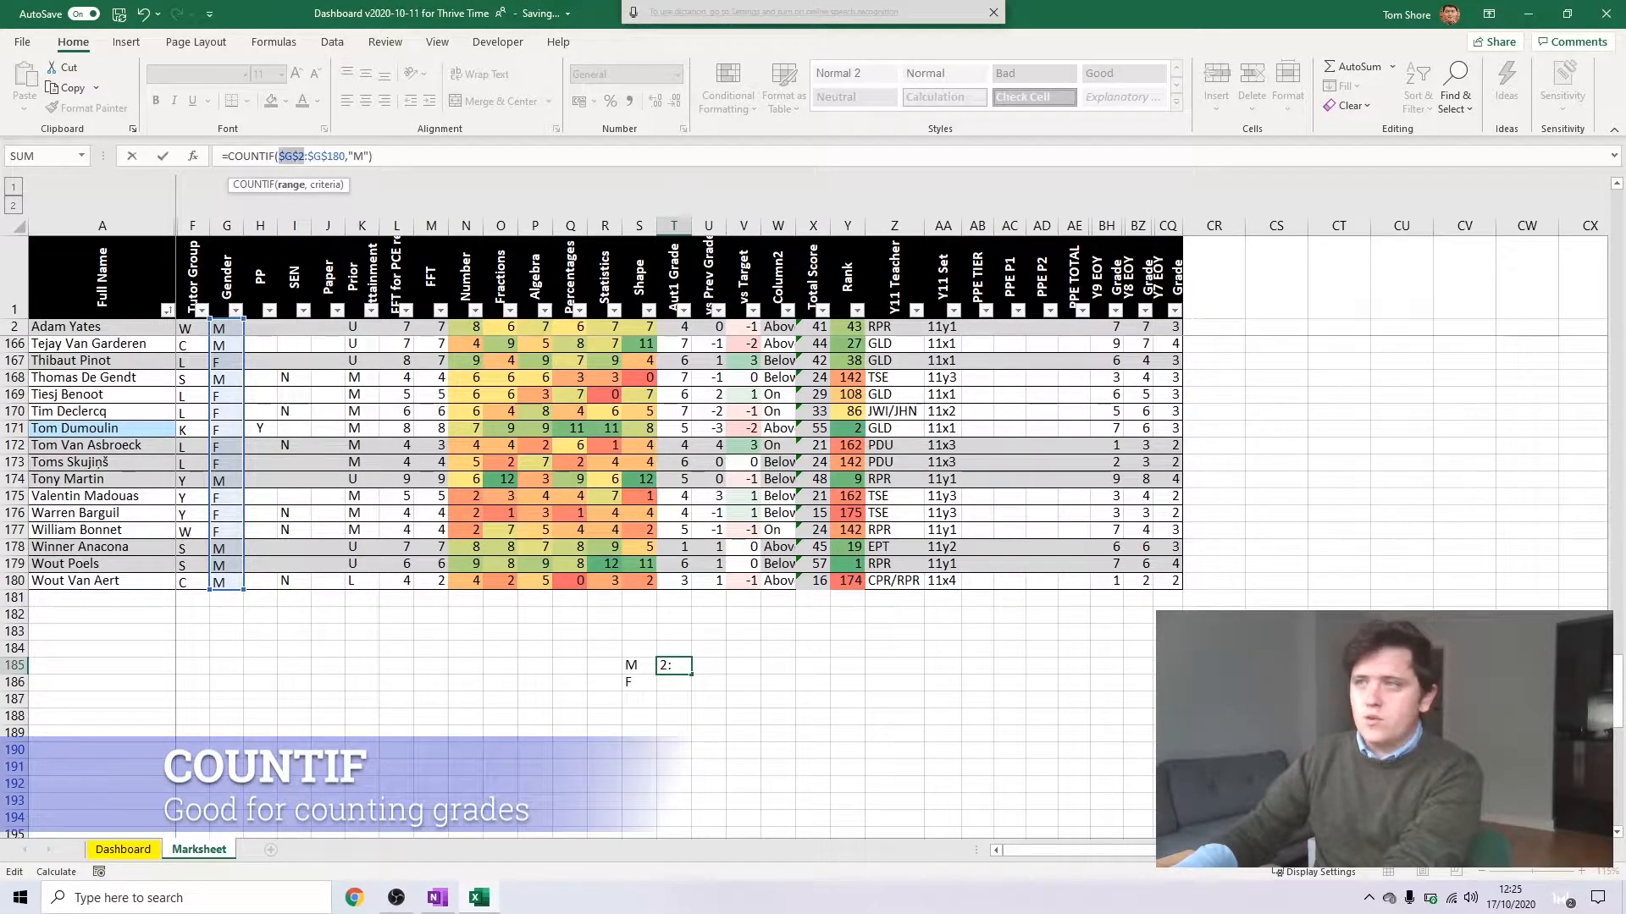
{"action": "key", "text": "Return"}
Copy the COUNTIF formula from T185 into T186 and change its criterion to "F" to count the female students
{"action": "left_click", "coordinate": [688, 671]}
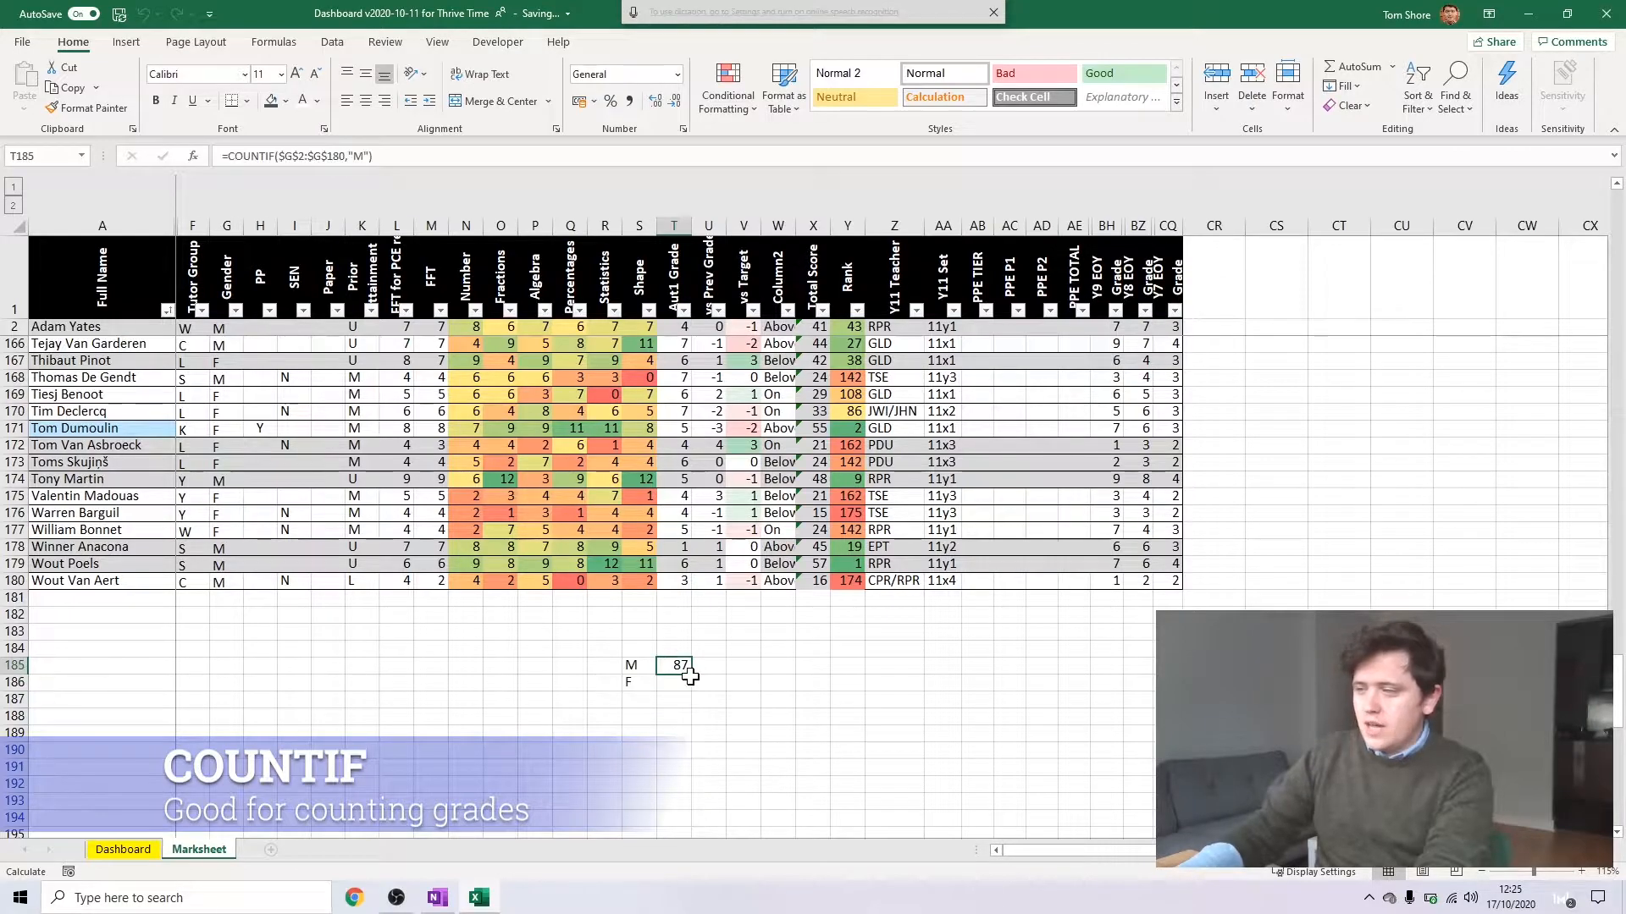
{"action": "left_click_drag", "start_coordinate": [692, 675], "coordinate": [688, 684]}
{"action": "left_click", "coordinate": [681, 682]}
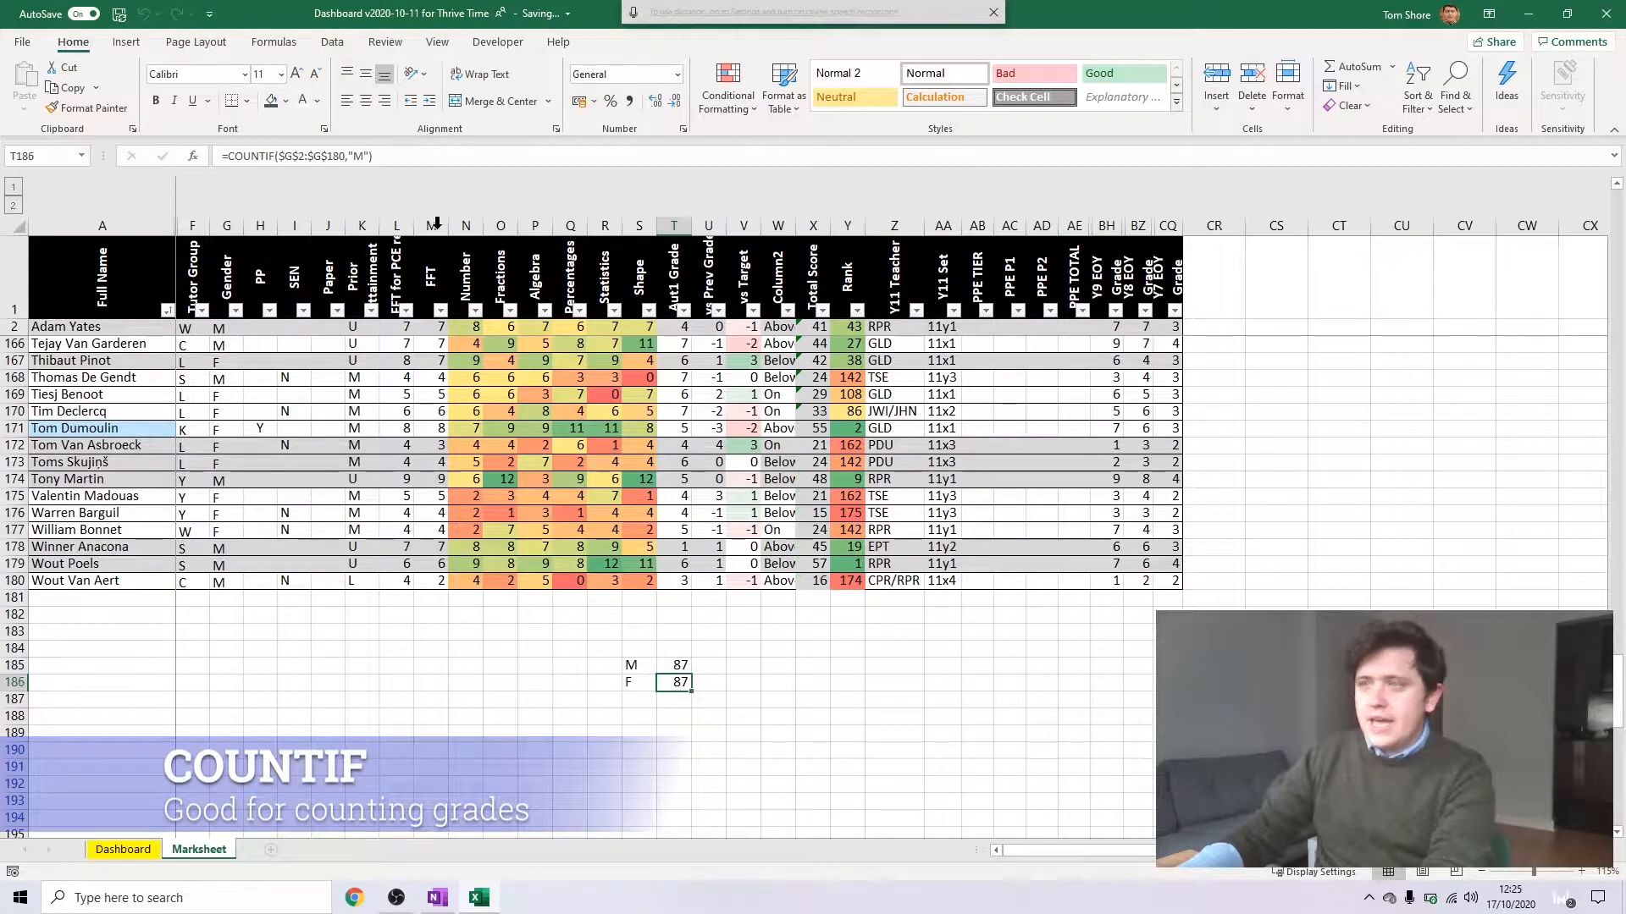
{"action": "left_click", "coordinate": [362, 161]}
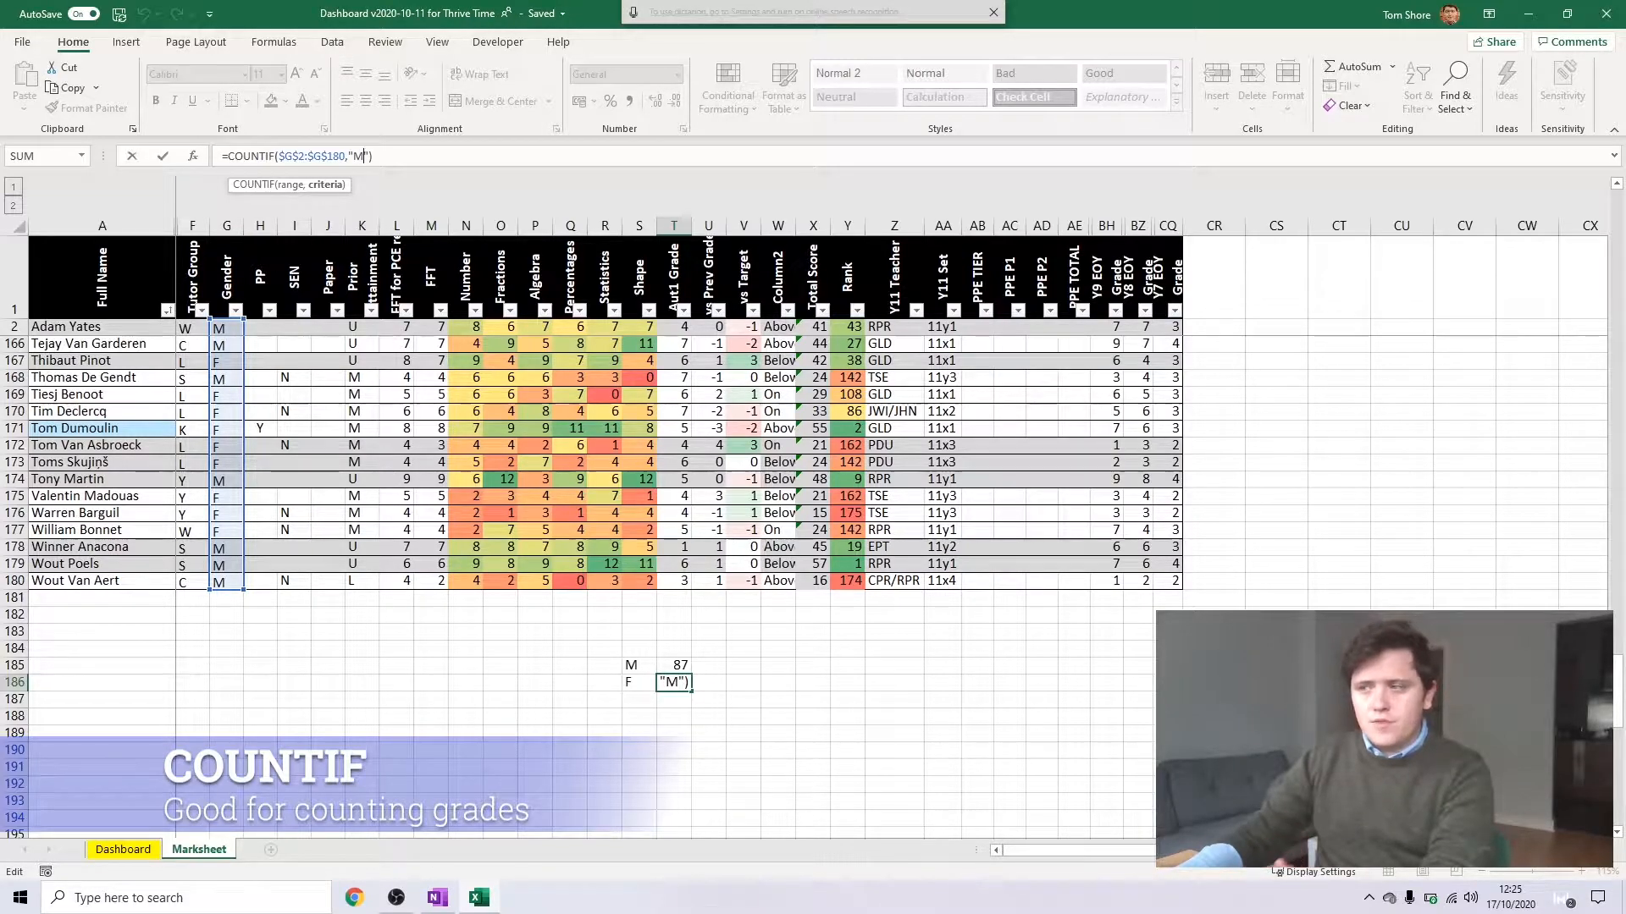
{"action": "key", "text": "BackSpace"}
{"action": "type", "text": "F"}
{"action": "key", "text": "Return"}
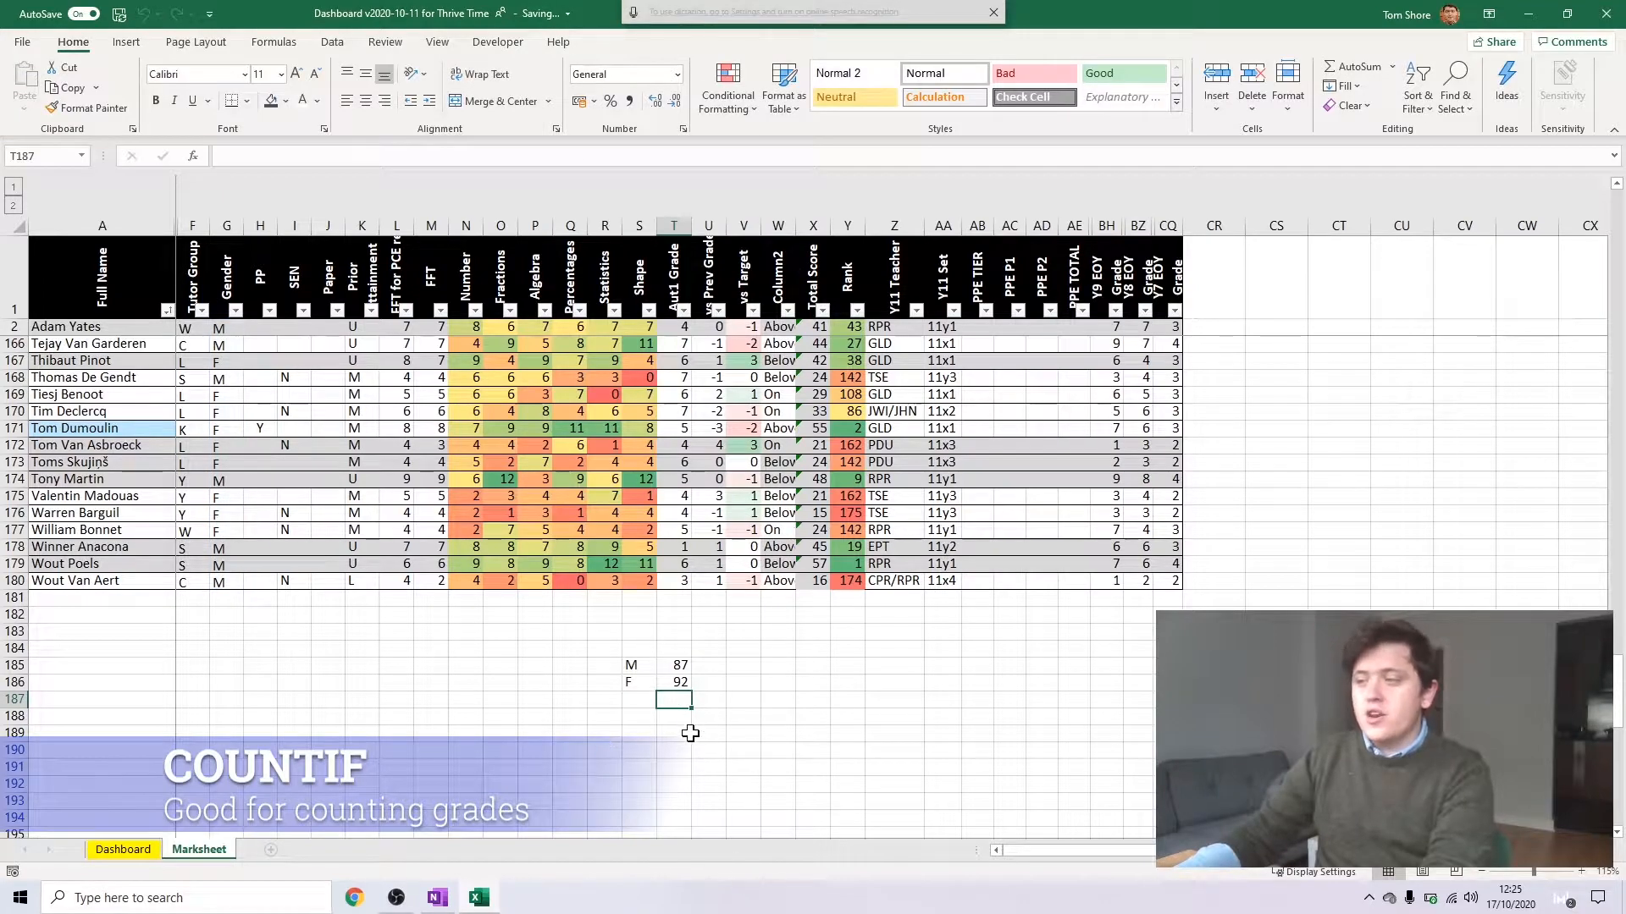
Clear the gender labels and their counts from S185:T186 below the mark table
{"action": "left_click", "coordinate": [676, 678]}
{"action": "key", "text": "ctrl+a"}
{"action": "key", "text": "Delete"}
{"action": "key", "text": "Up"}
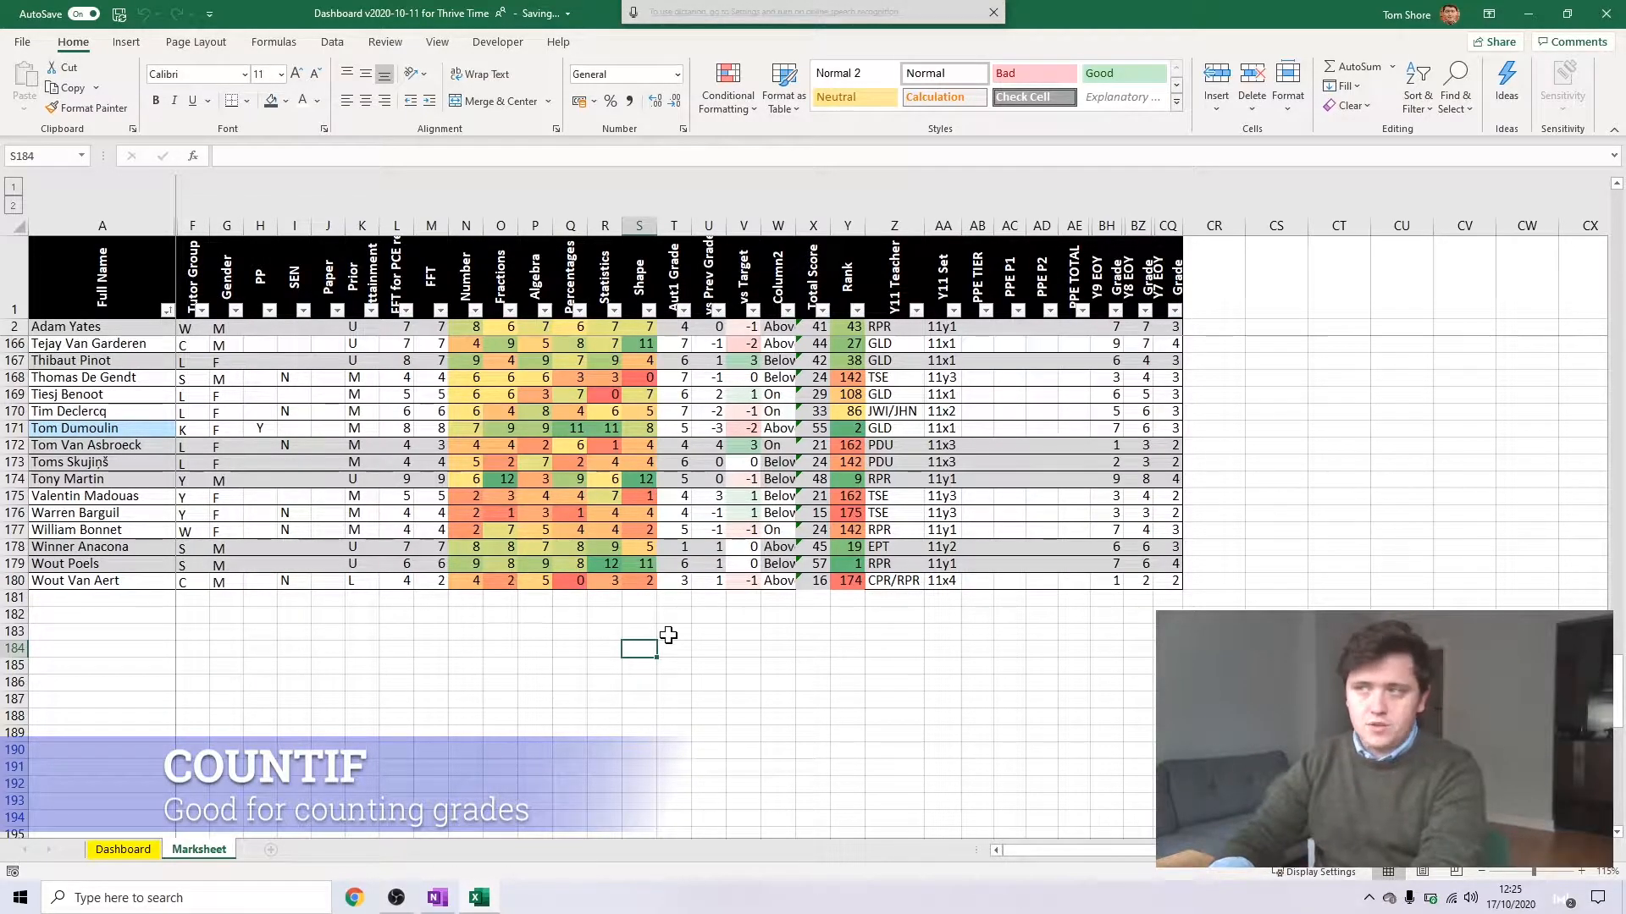
Enter the grades 9 down to 1 in S184:S192, one per cell, below the mark table
{"action": "type", "text": "9"}
{"action": "key", "text": "Return"}
{"action": "type", "text": "8"}
{"action": "key", "text": "Return"}
{"action": "type", "text": "7"}
{"action": "key", "text": "Return"}
{"action": "type", "text": "6"}
{"action": "key", "text": "Return"}
{"action": "type", "text": "5"}
{"action": "key", "text": "Return"}
{"action": "type", "text": "4"}
{"action": "key", "text": "Return"}
{"action": "type", "text": "3"}
{"action": "key", "text": "Return"}
{"action": "type", "text": "2"}
{"action": "key", "text": "Return"}
{"action": "type", "text": "1"}
{"action": "key", "text": "Return"}
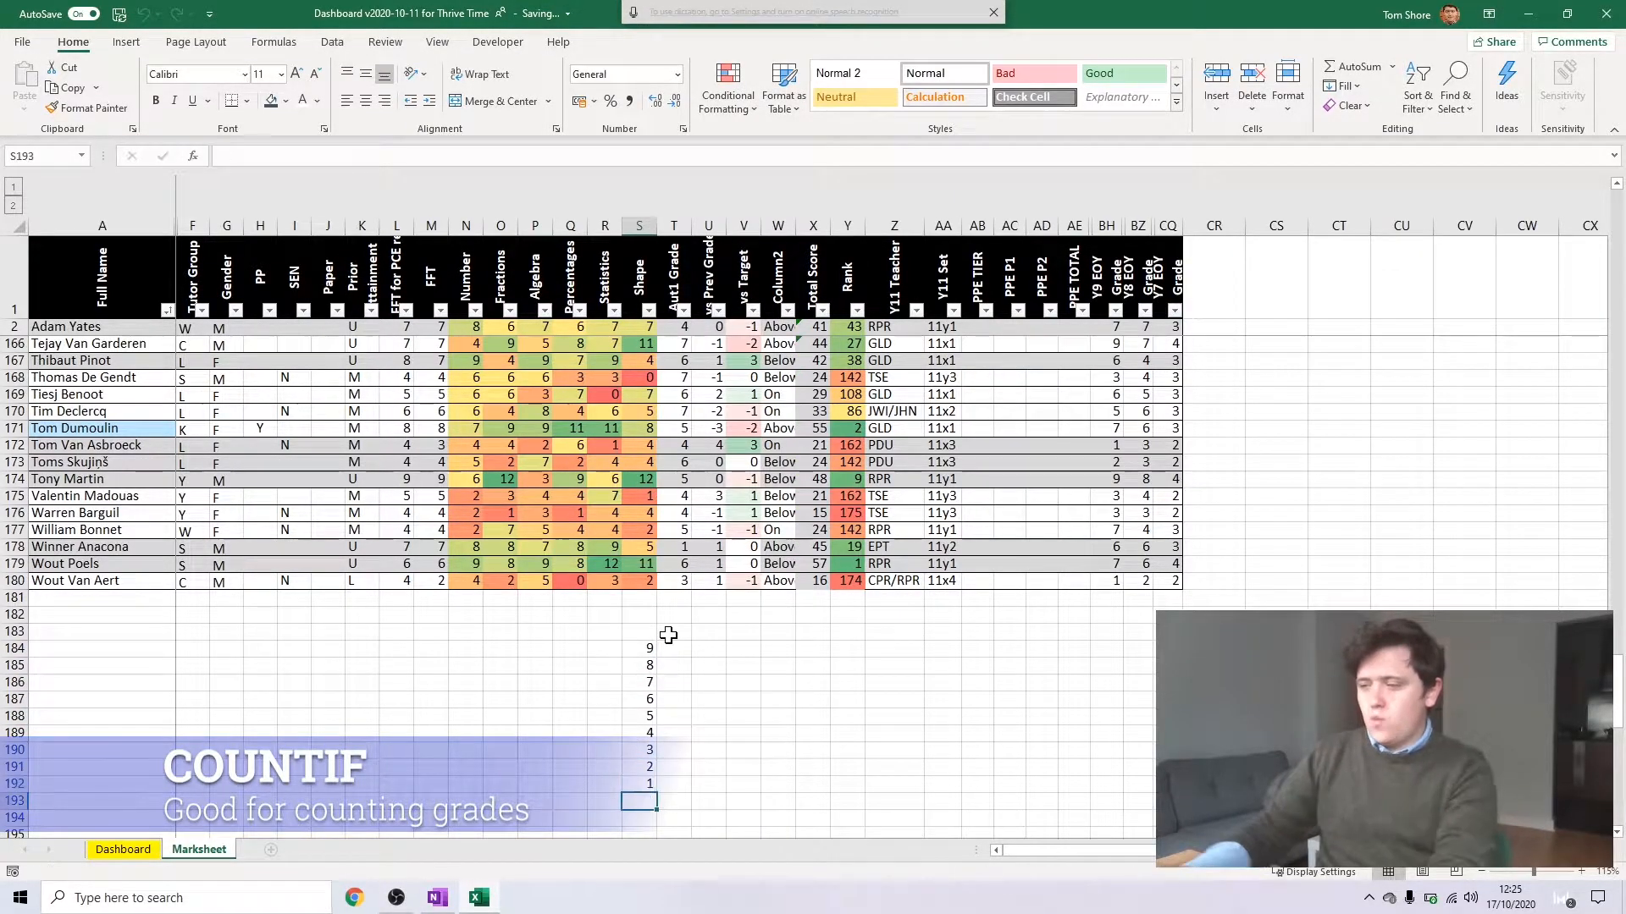
Enter =COUNTIF($T$2:$T$180,S184) in T184 to count the Aut1 Grade values, and fill it down to T192
{"action": "left_click", "coordinate": [674, 649]}
{"action": "type", "text": "=cou"}
{"action": "key", "text": "Down"}
{"action": "key", "text": "Down"}
{"action": "key", "text": "Down"}
{"action": "key", "text": "Tab"}
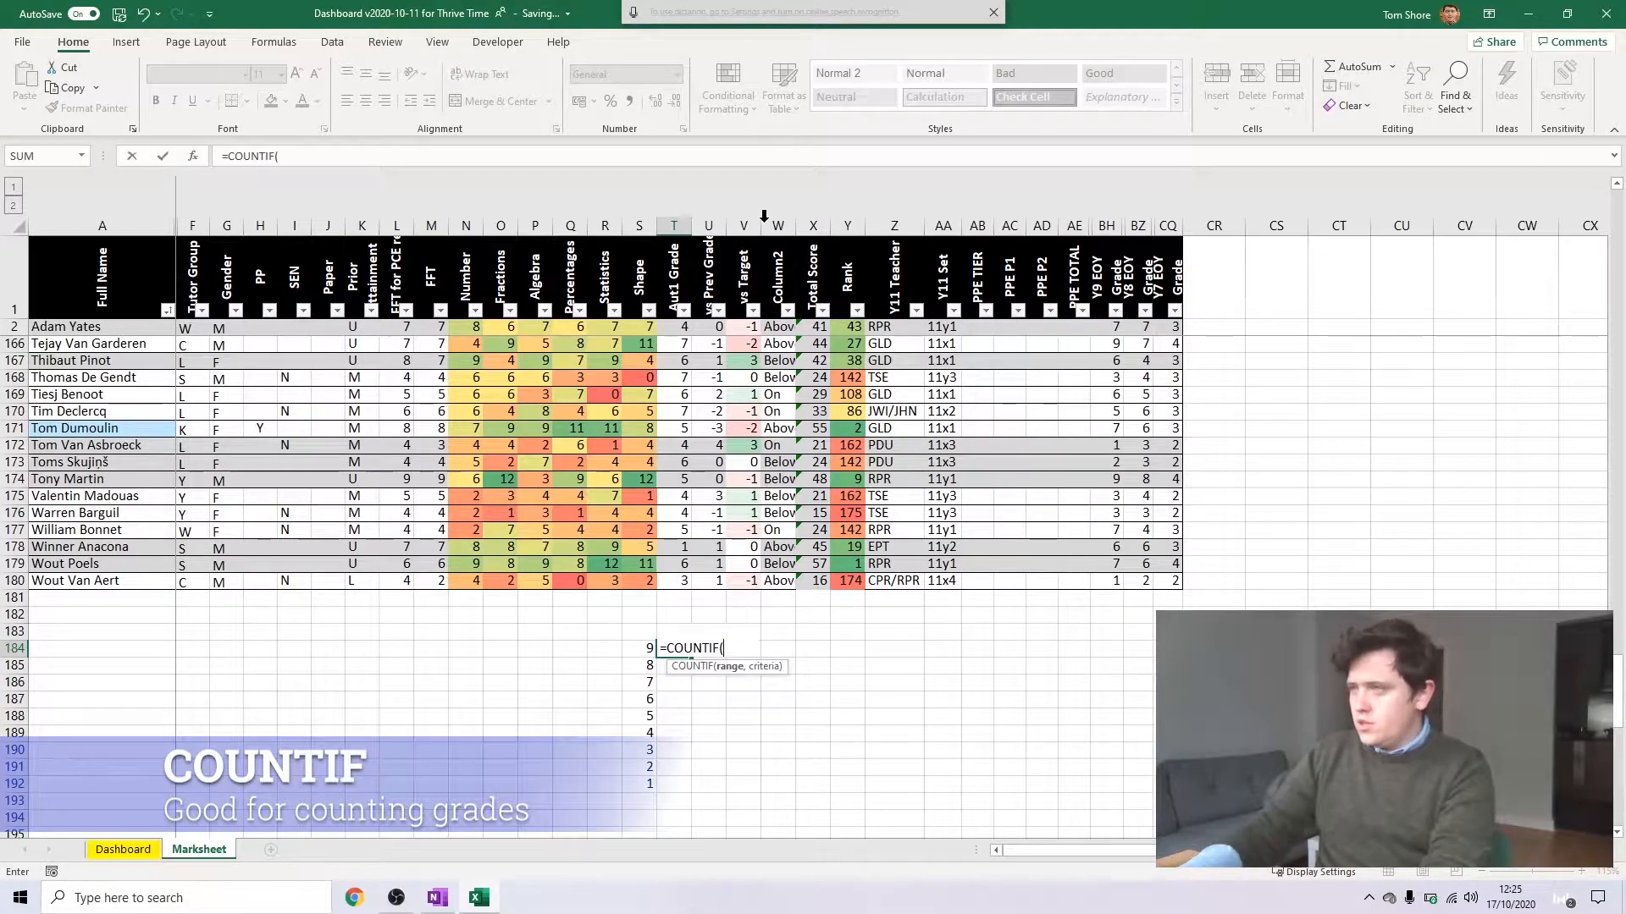
{"action": "left_click", "coordinate": [683, 327]}
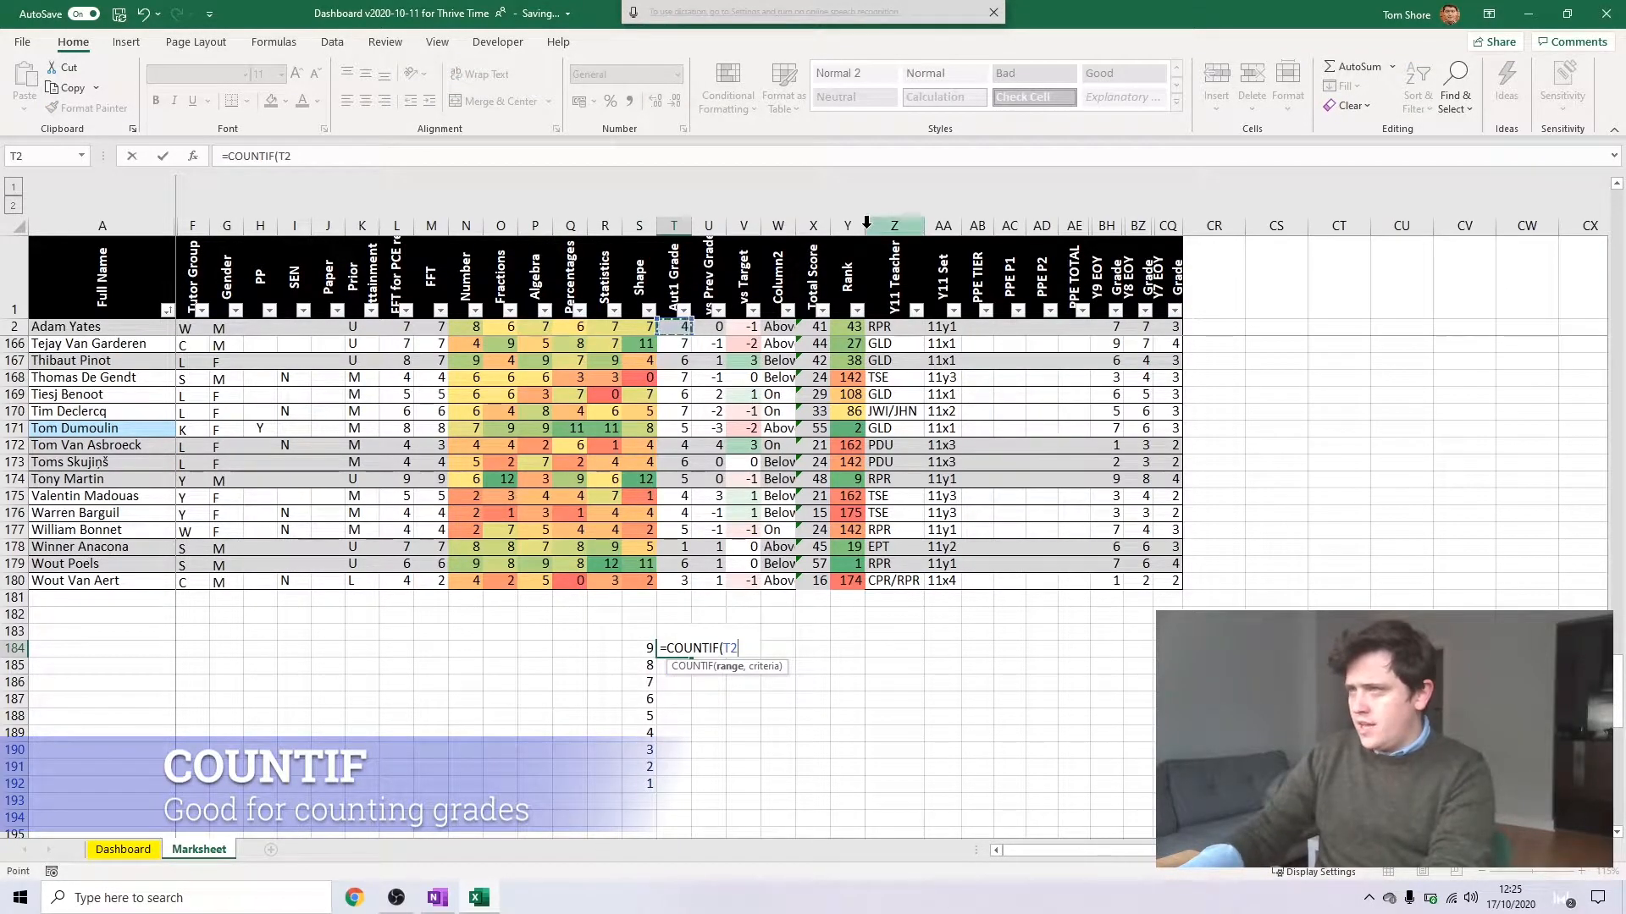
{"action": "key", "text": "ctrl+shift+Down"}
{"action": "key", "text": "F4"}
{"action": "type", "text": ","}
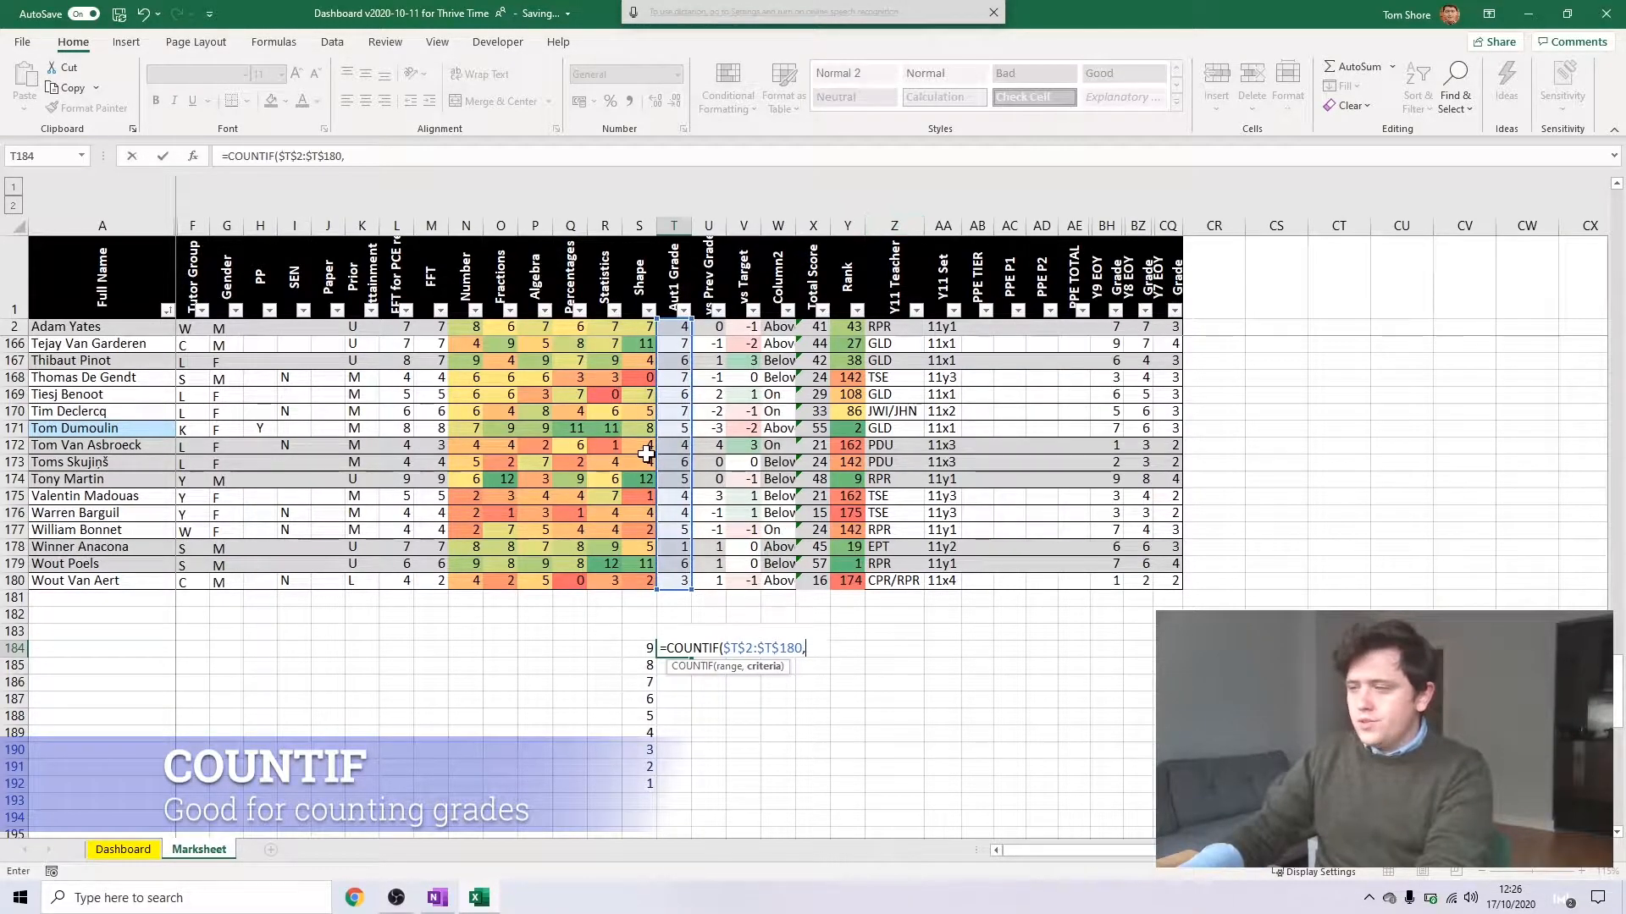
{"action": "left_click", "coordinate": [641, 648]}
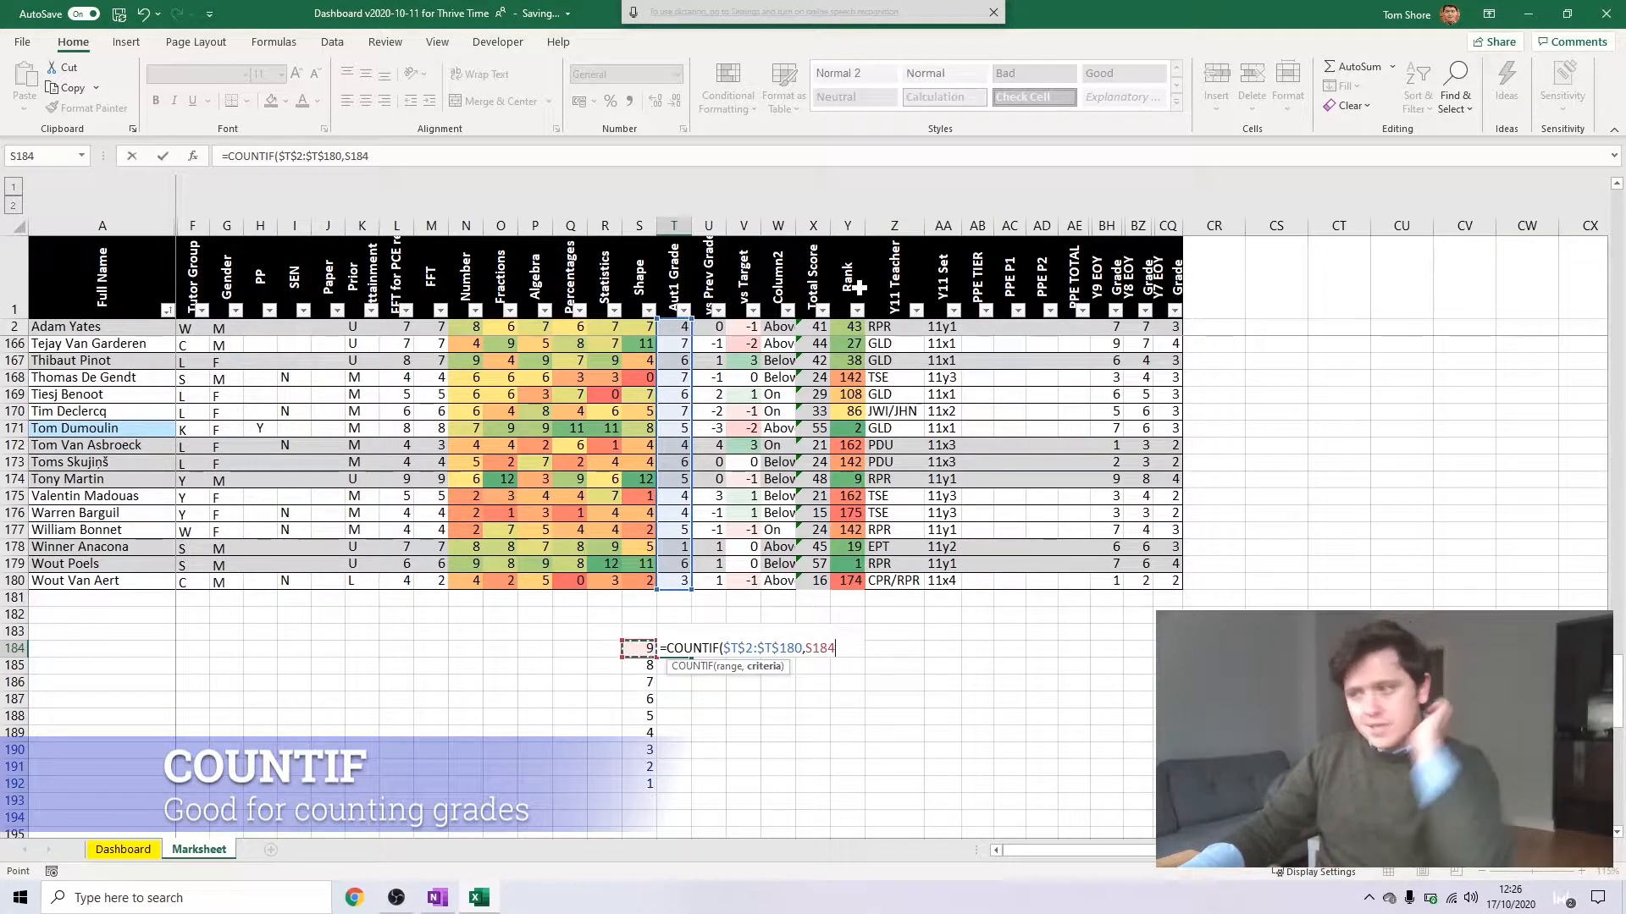
{"action": "key", "text": "Return"}
{"action": "left_click", "coordinate": [682, 649]}
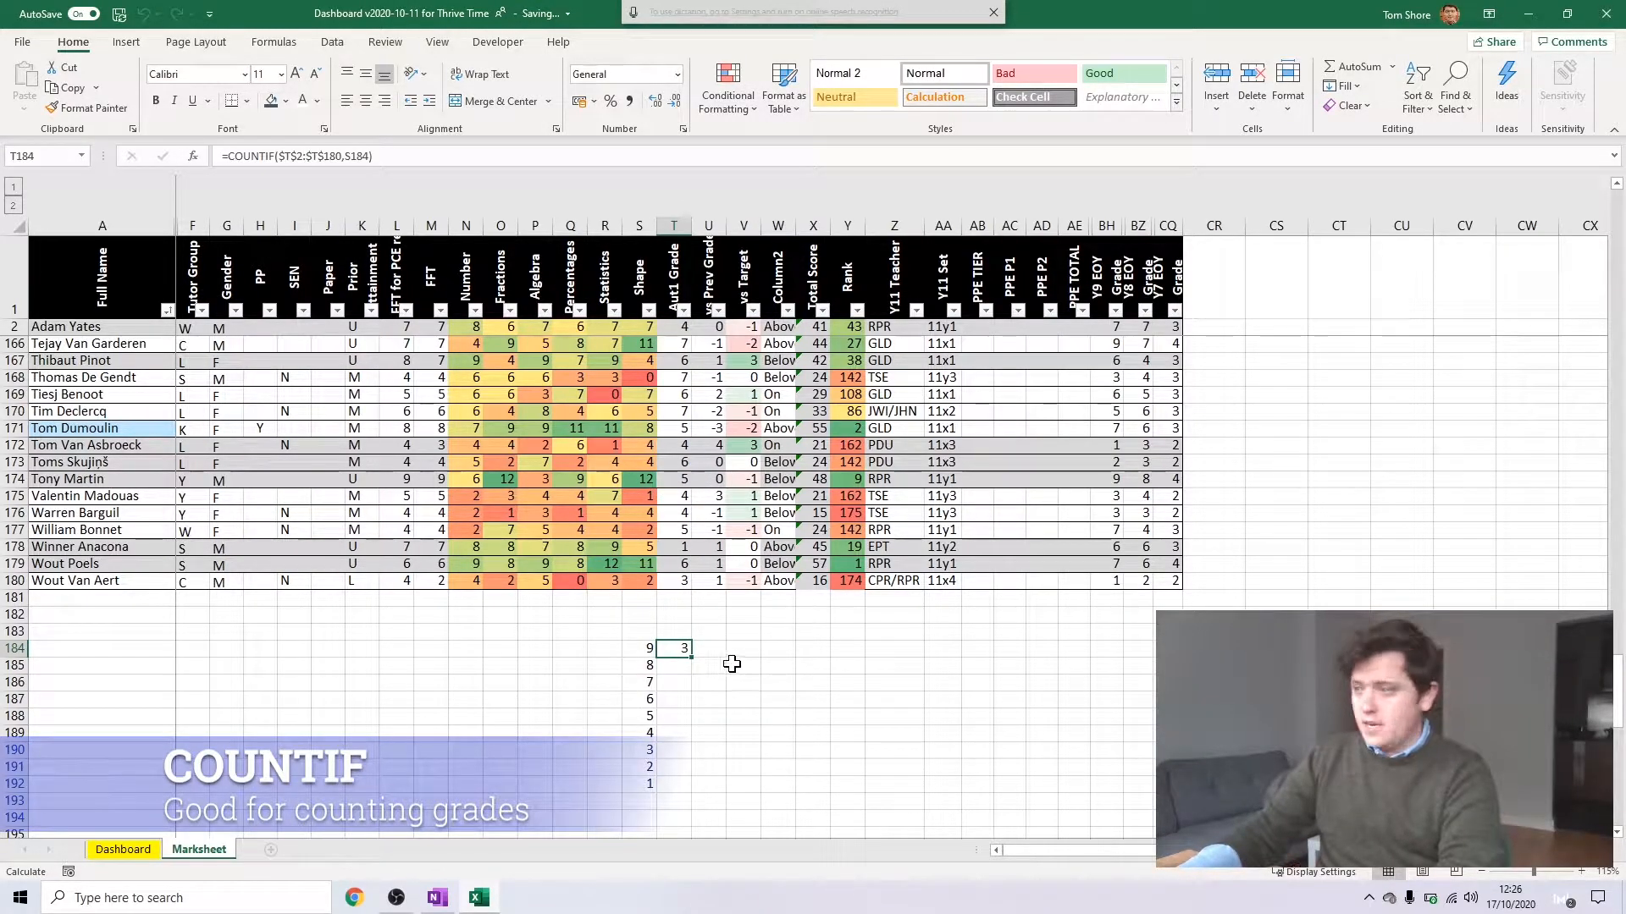
{"action": "left_click_drag", "start_coordinate": [693, 658], "coordinate": [668, 789]}
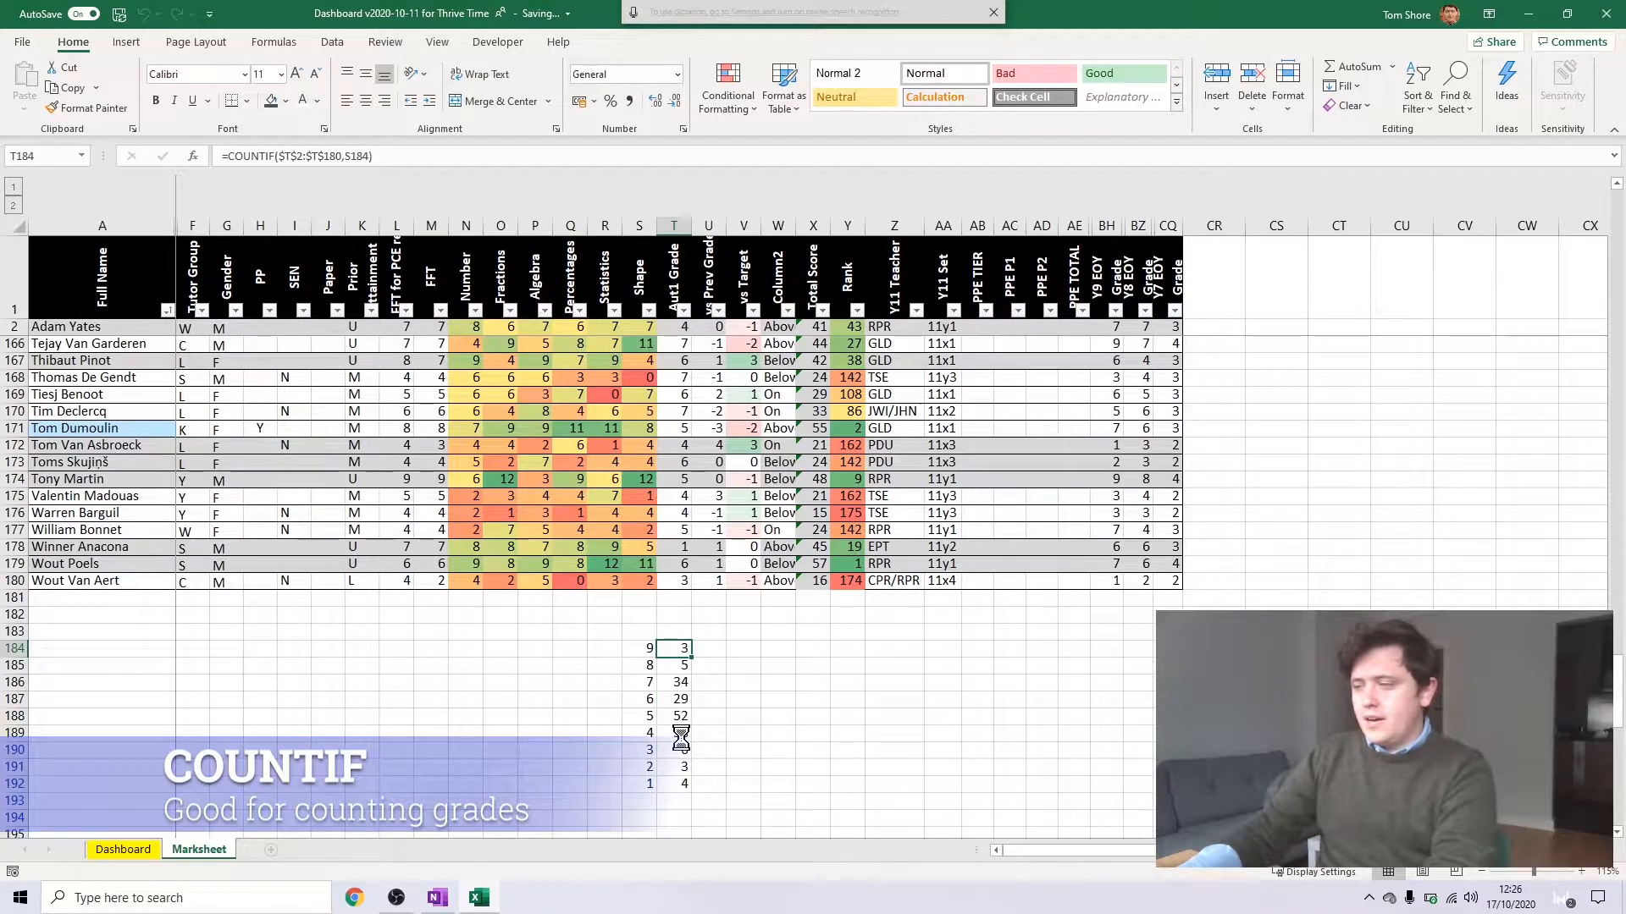
Inspect the range and criterion references in the copied COUNTIF formulas in T186 and T189
{"action": "double_click", "coordinate": [678, 682]}
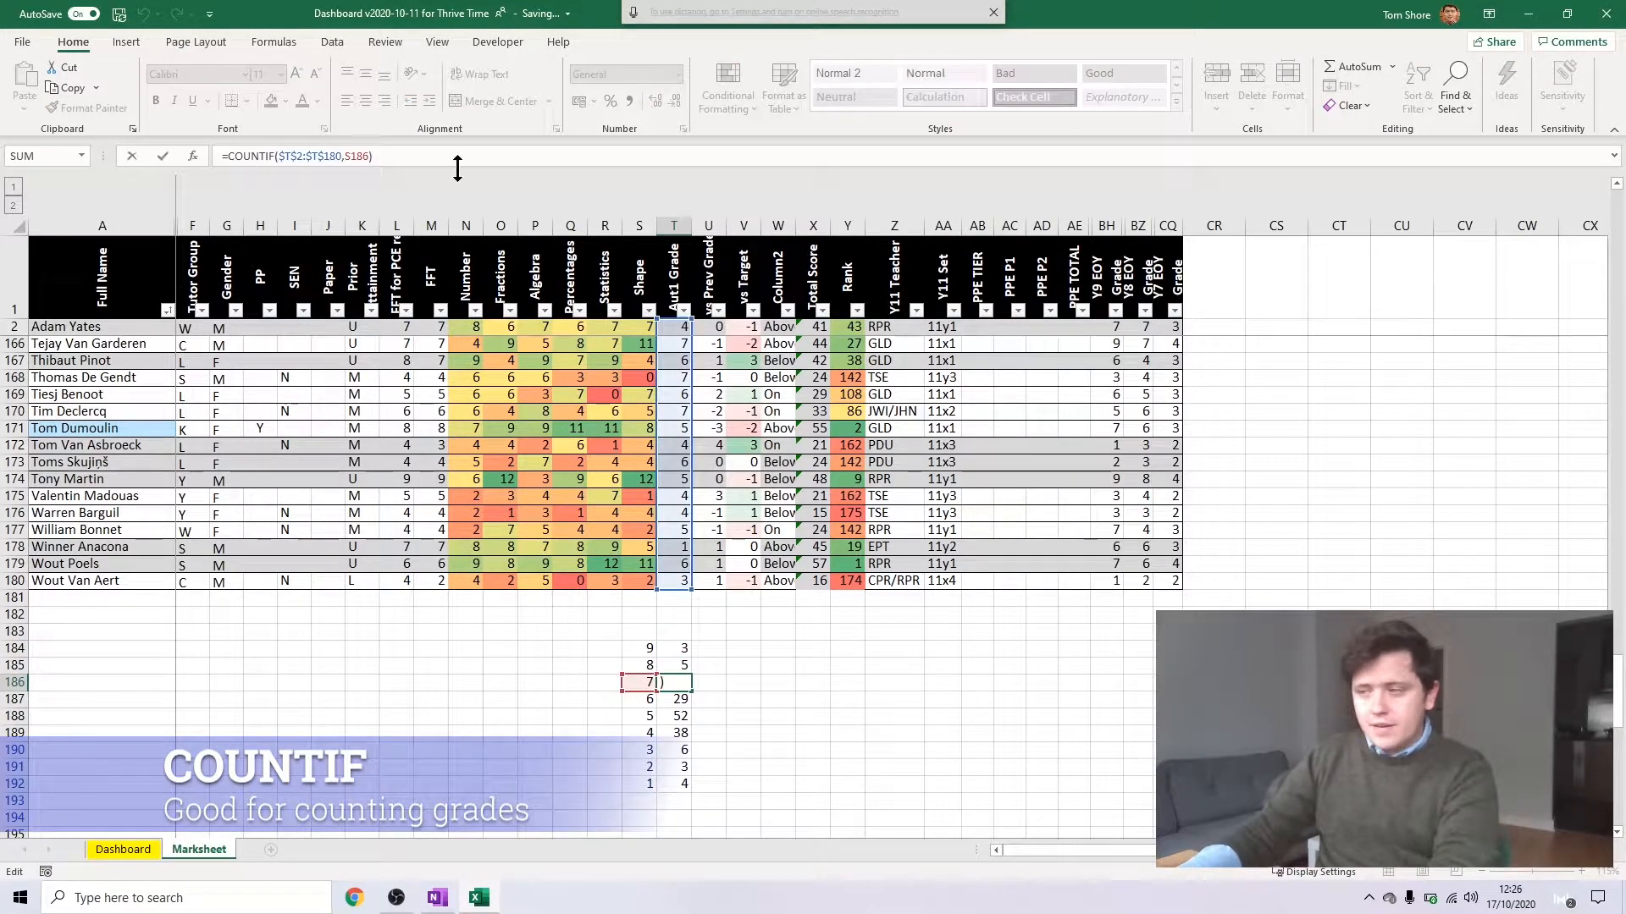
{"action": "key", "text": "Escape"}
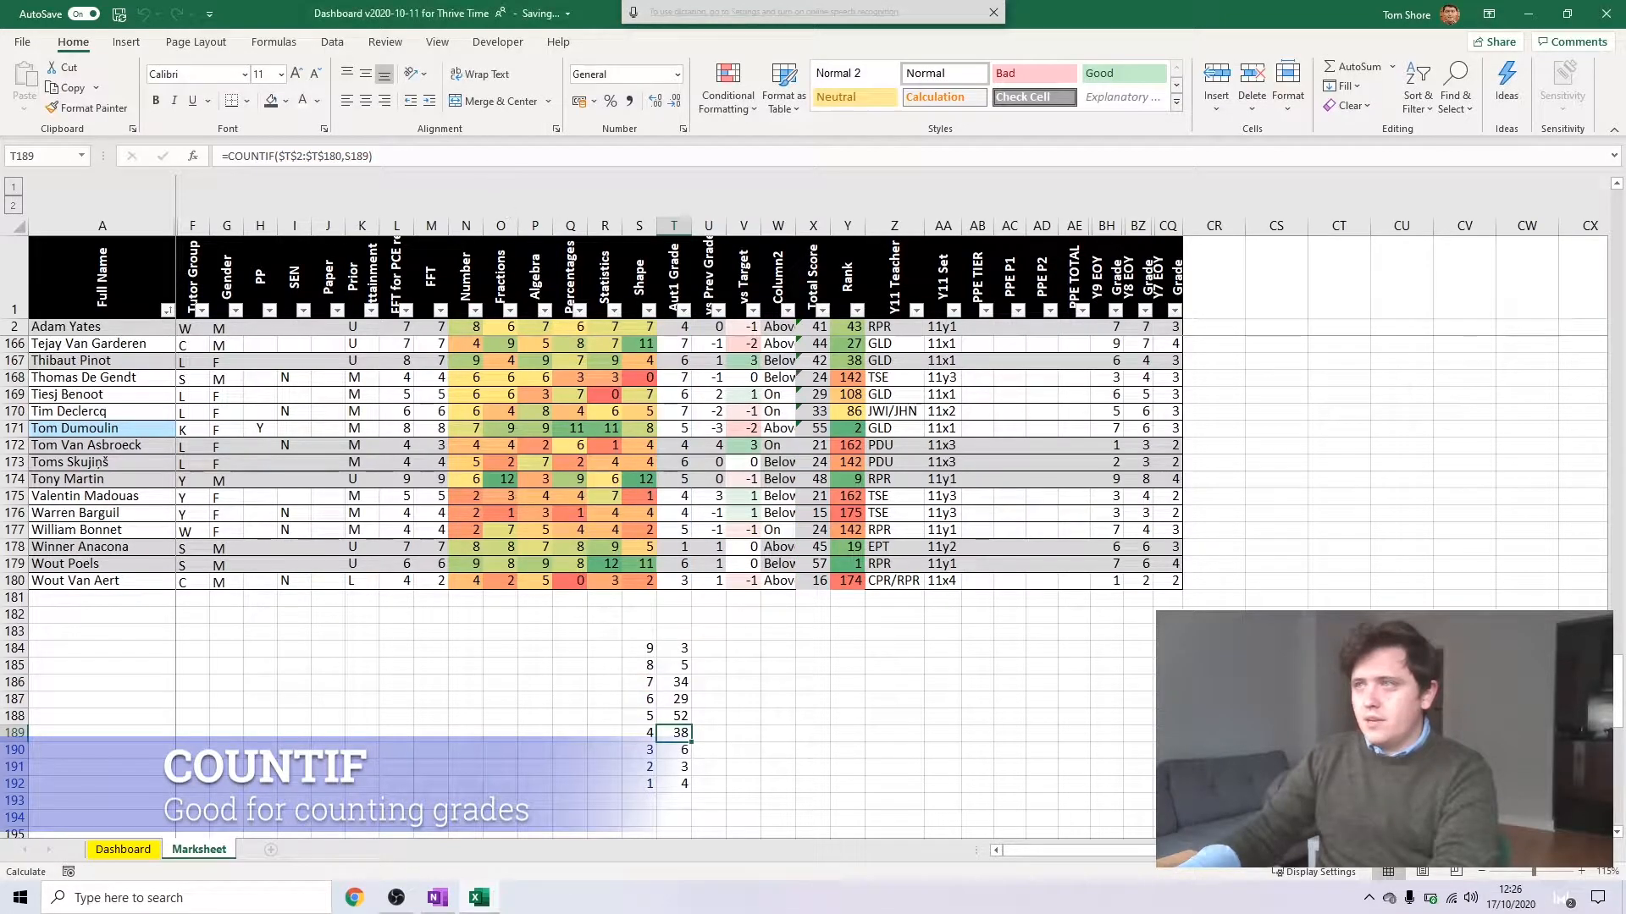
{"action": "double_click", "coordinate": [677, 733]}
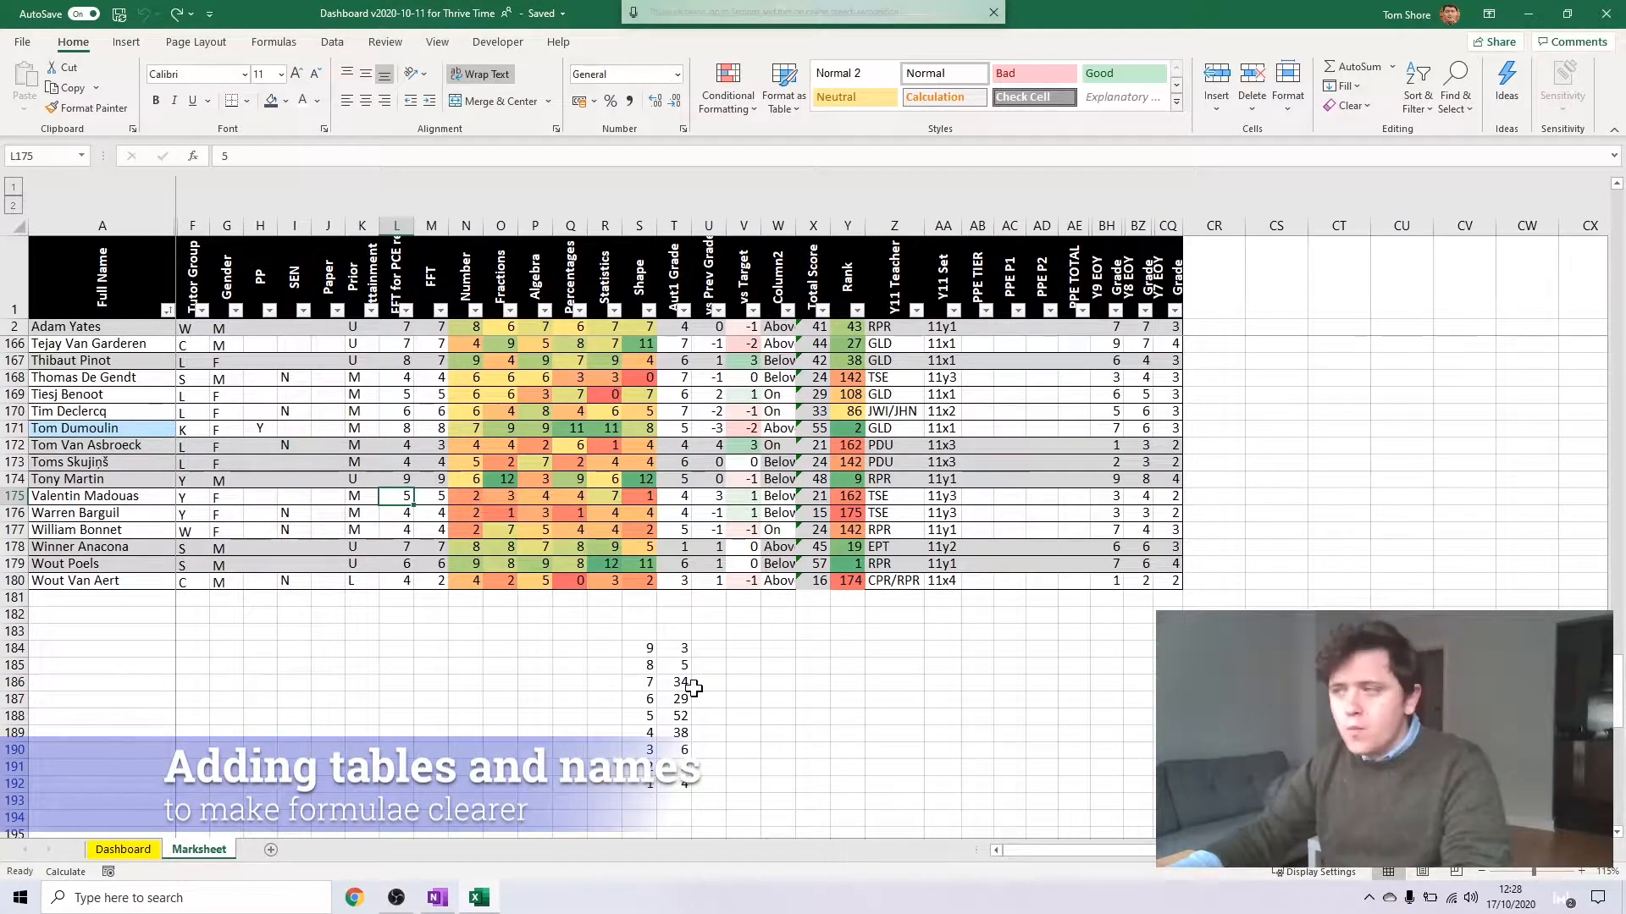
{"action": "left_click", "coordinate": [686, 685]}
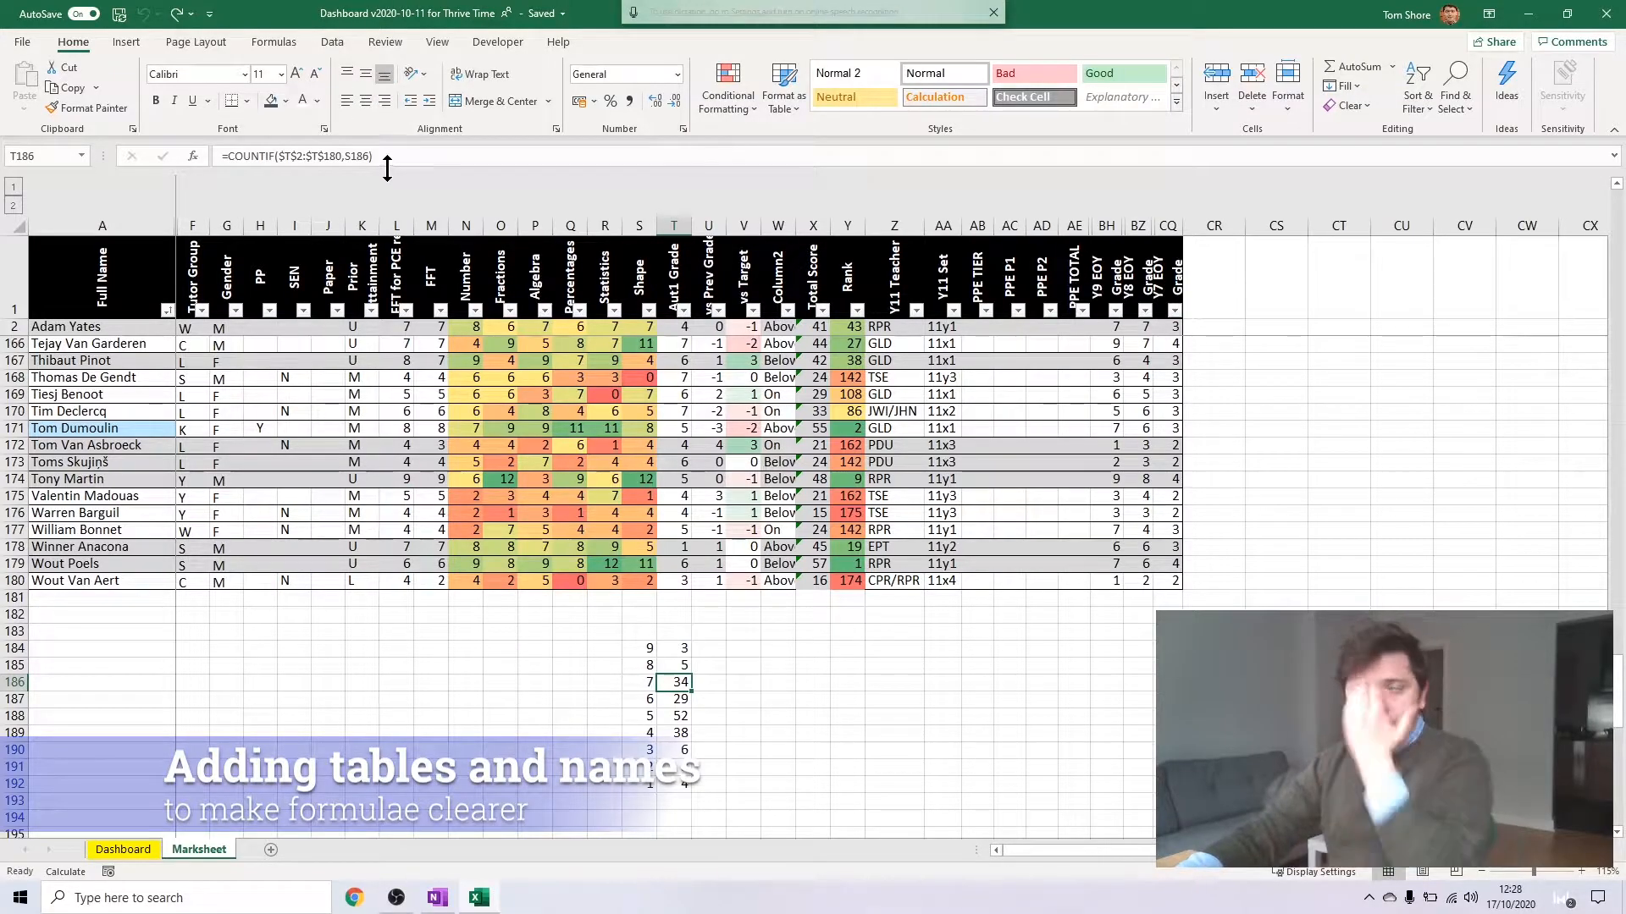
{"action": "key", "text": "F2"}
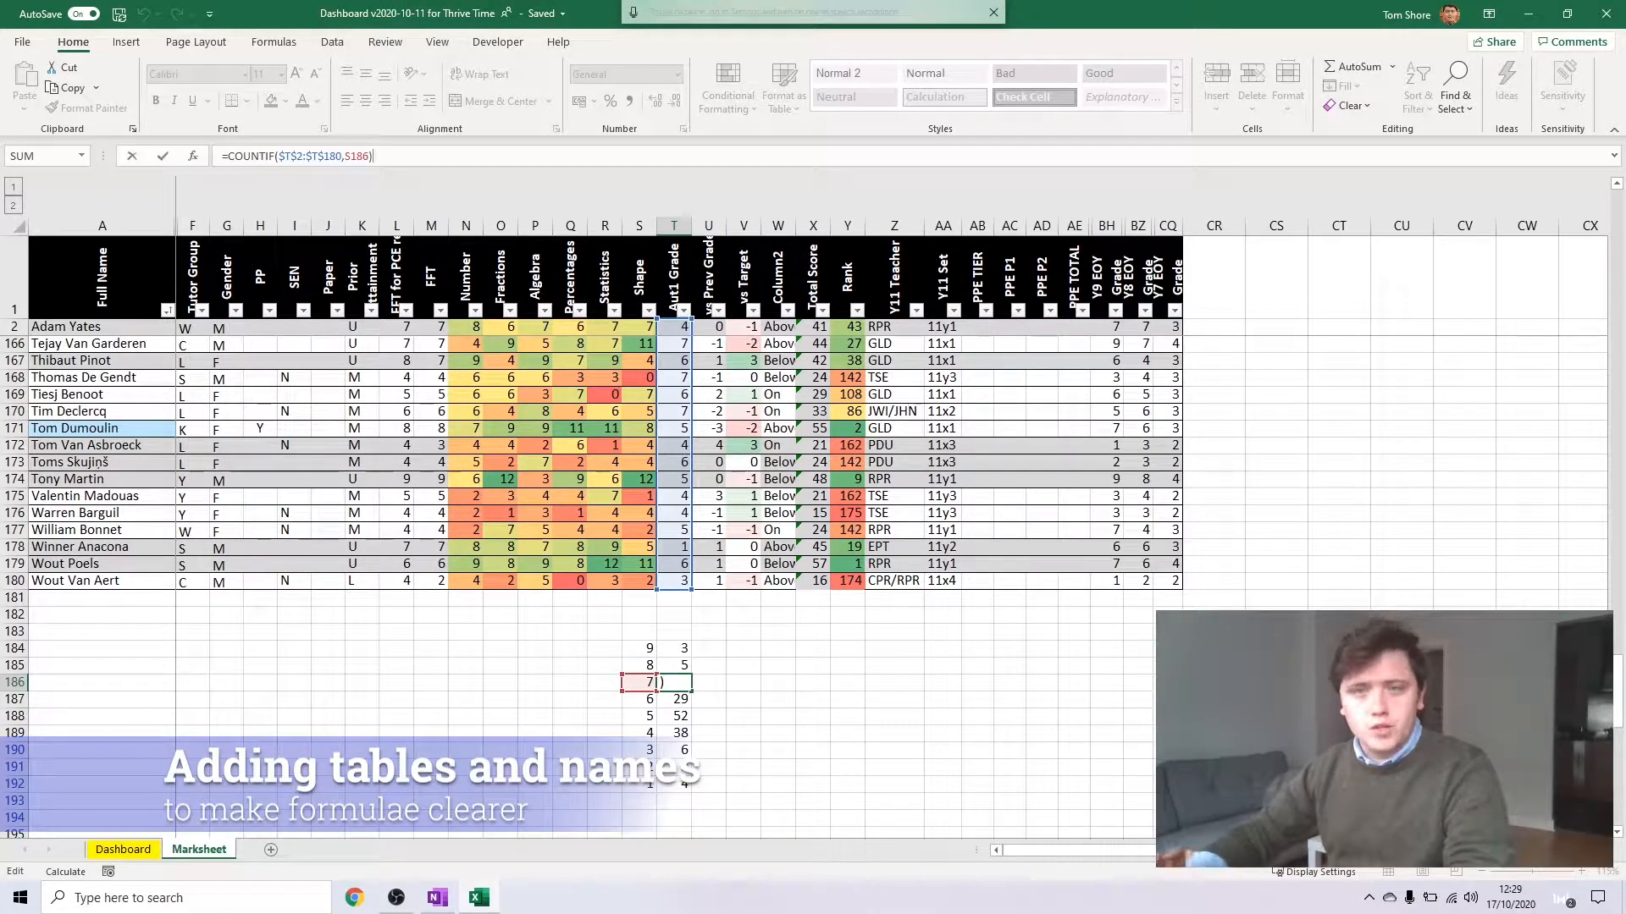
Convert the whole mark sheet range A1:CQ180 into a table that has headers
{"action": "left_click", "coordinate": [116, 267]}
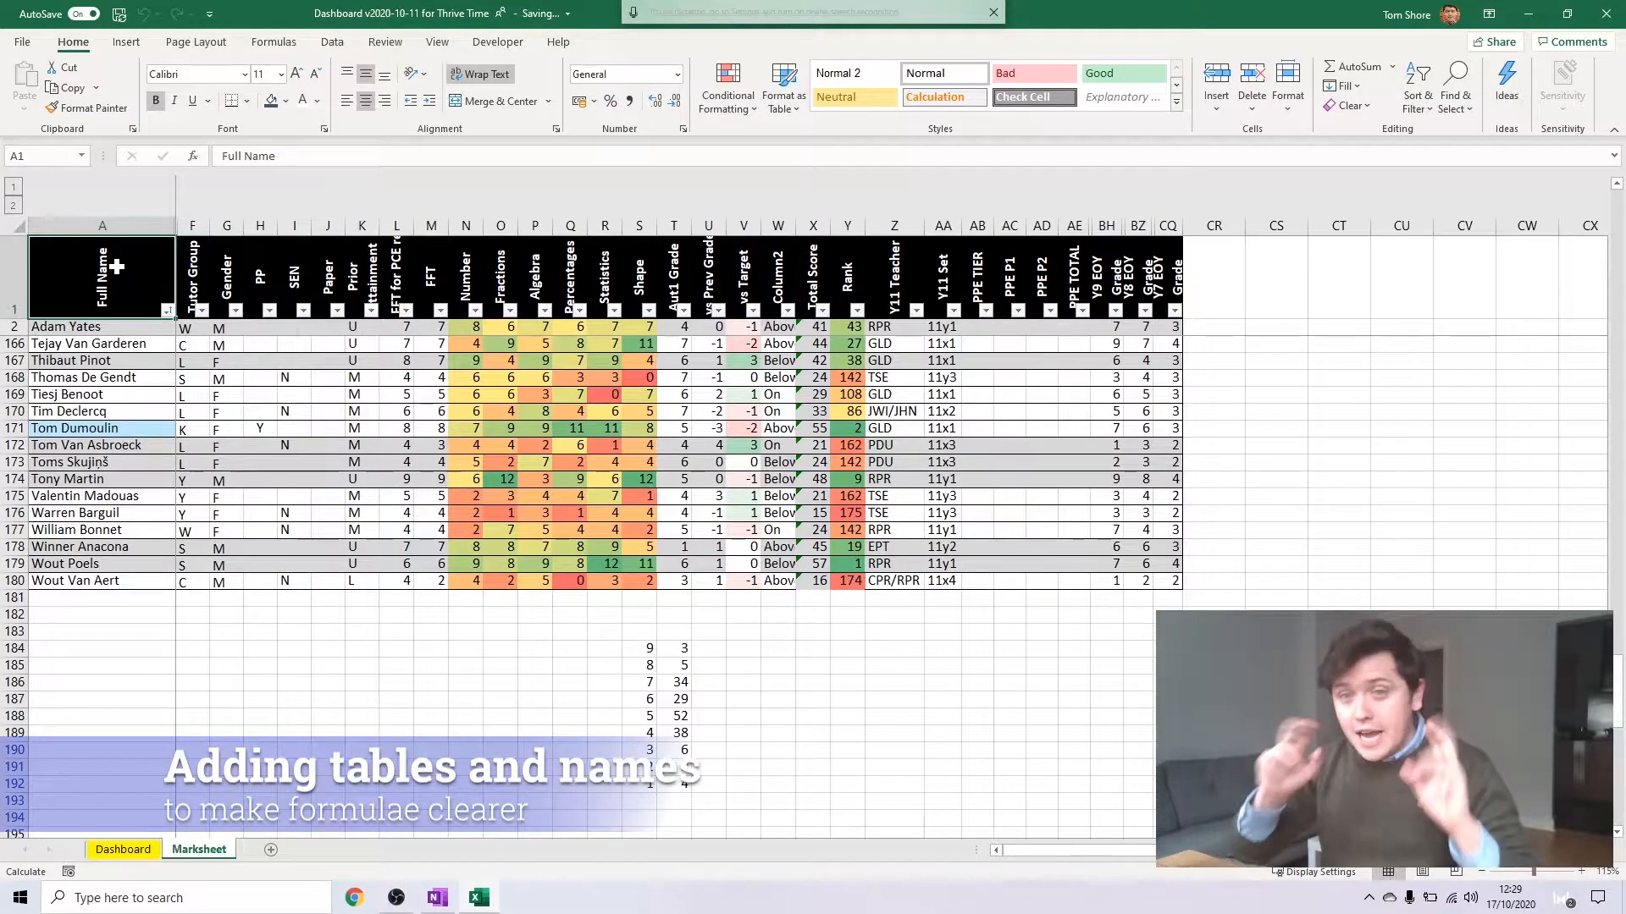
{"action": "key", "text": "ctrl+a"}
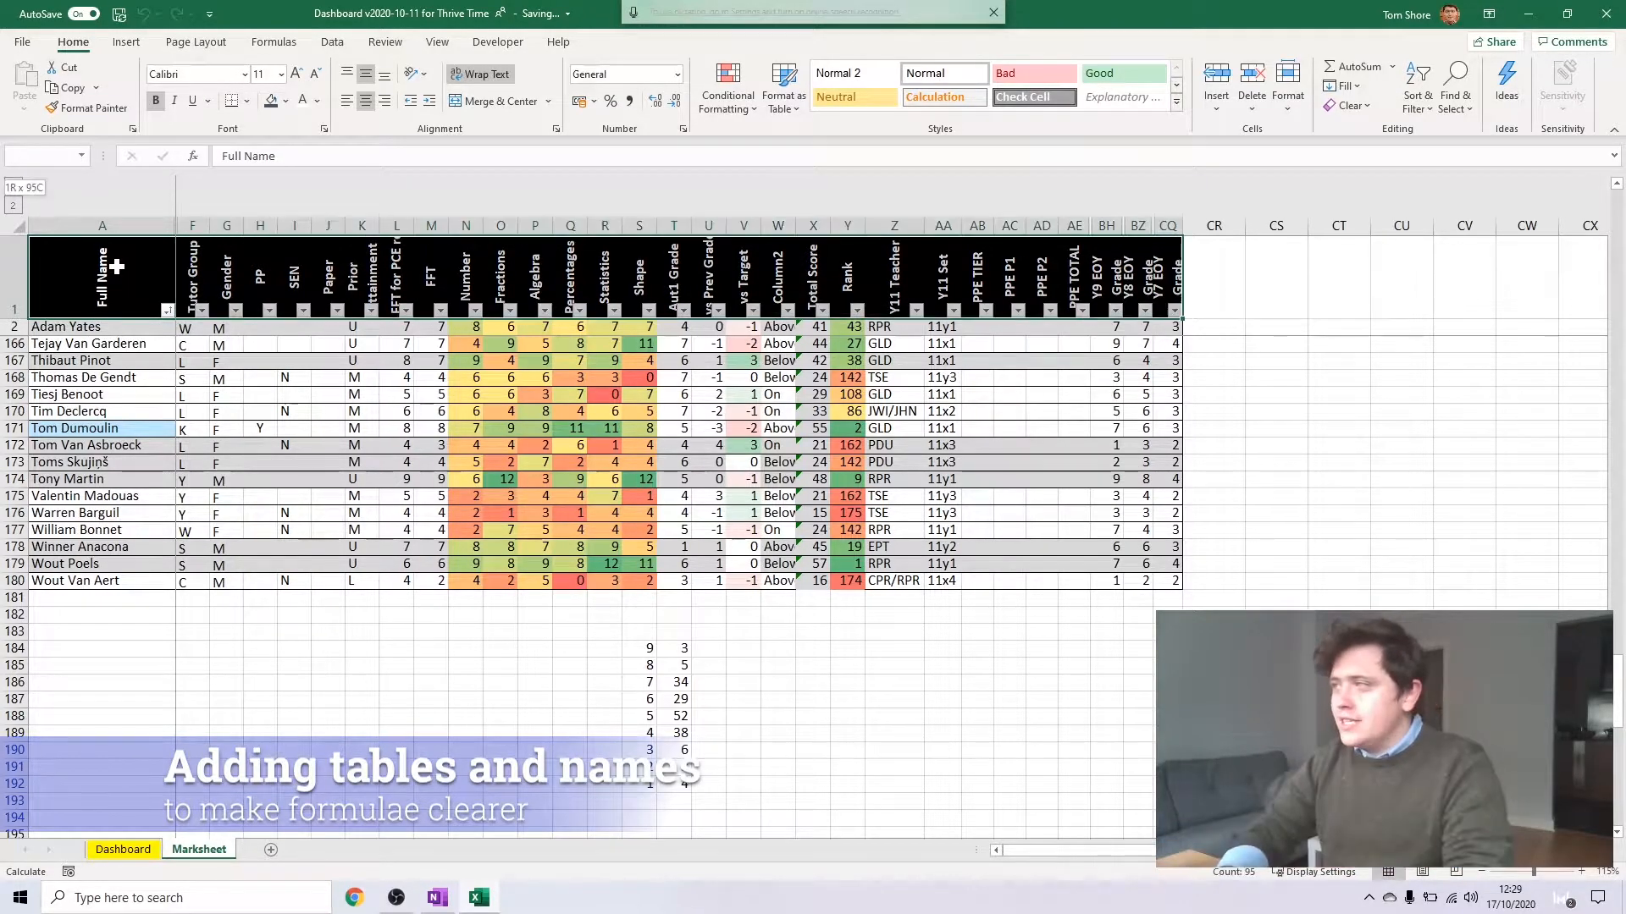
{"action": "key", "text": "ctrl+a"}
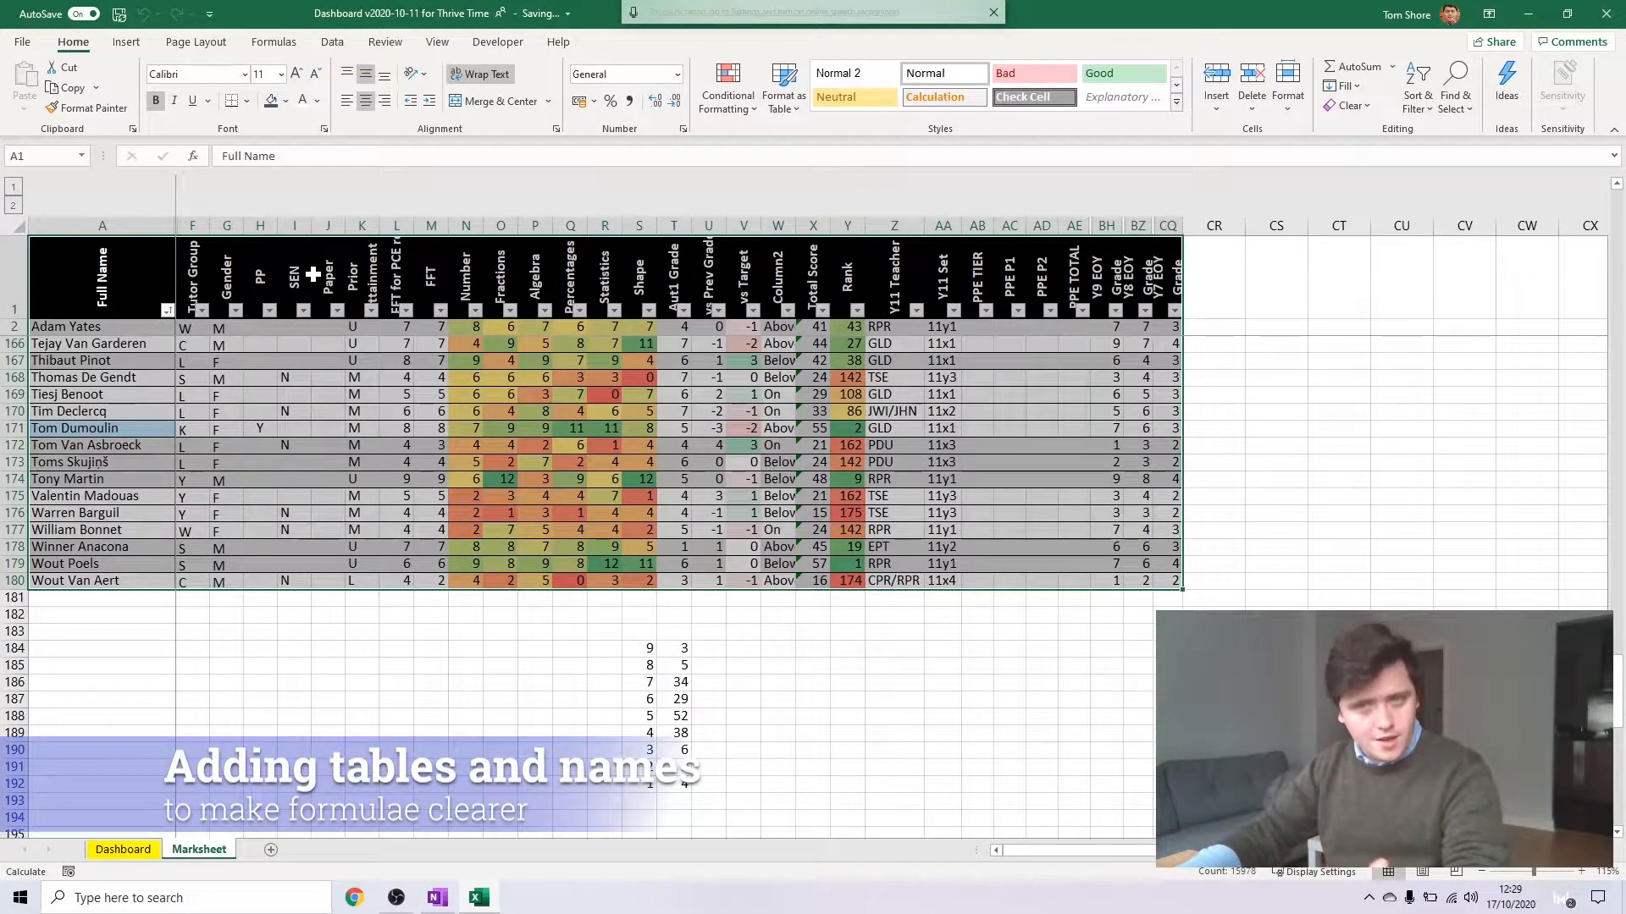
{"action": "left_click", "coordinate": [126, 41]}
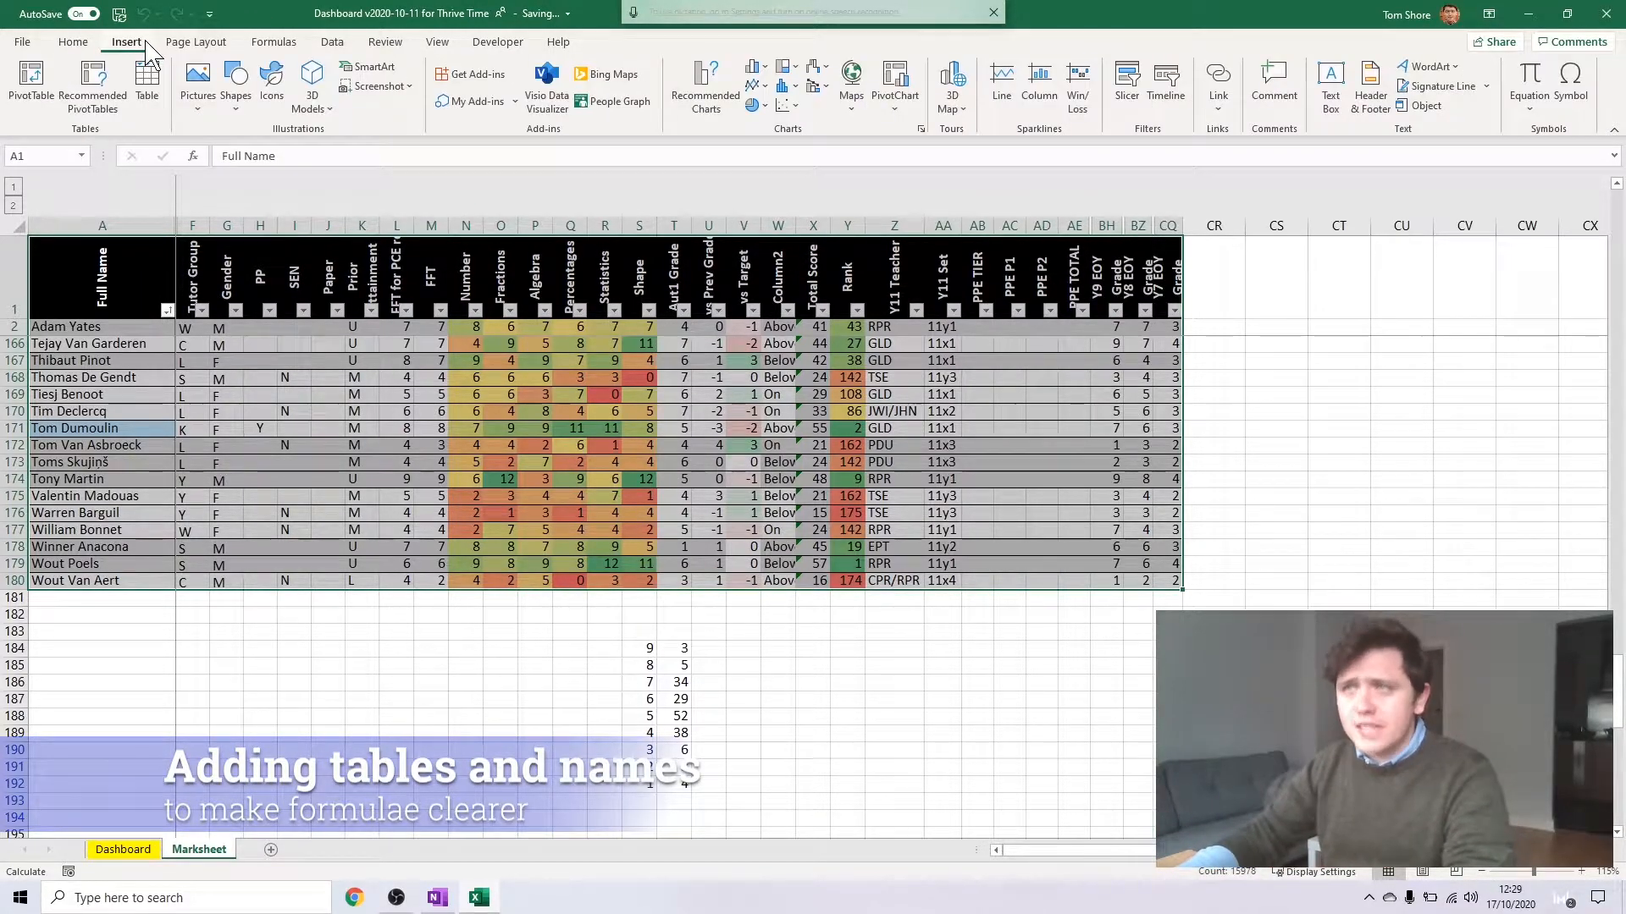
{"action": "left_click", "coordinate": [161, 95]}
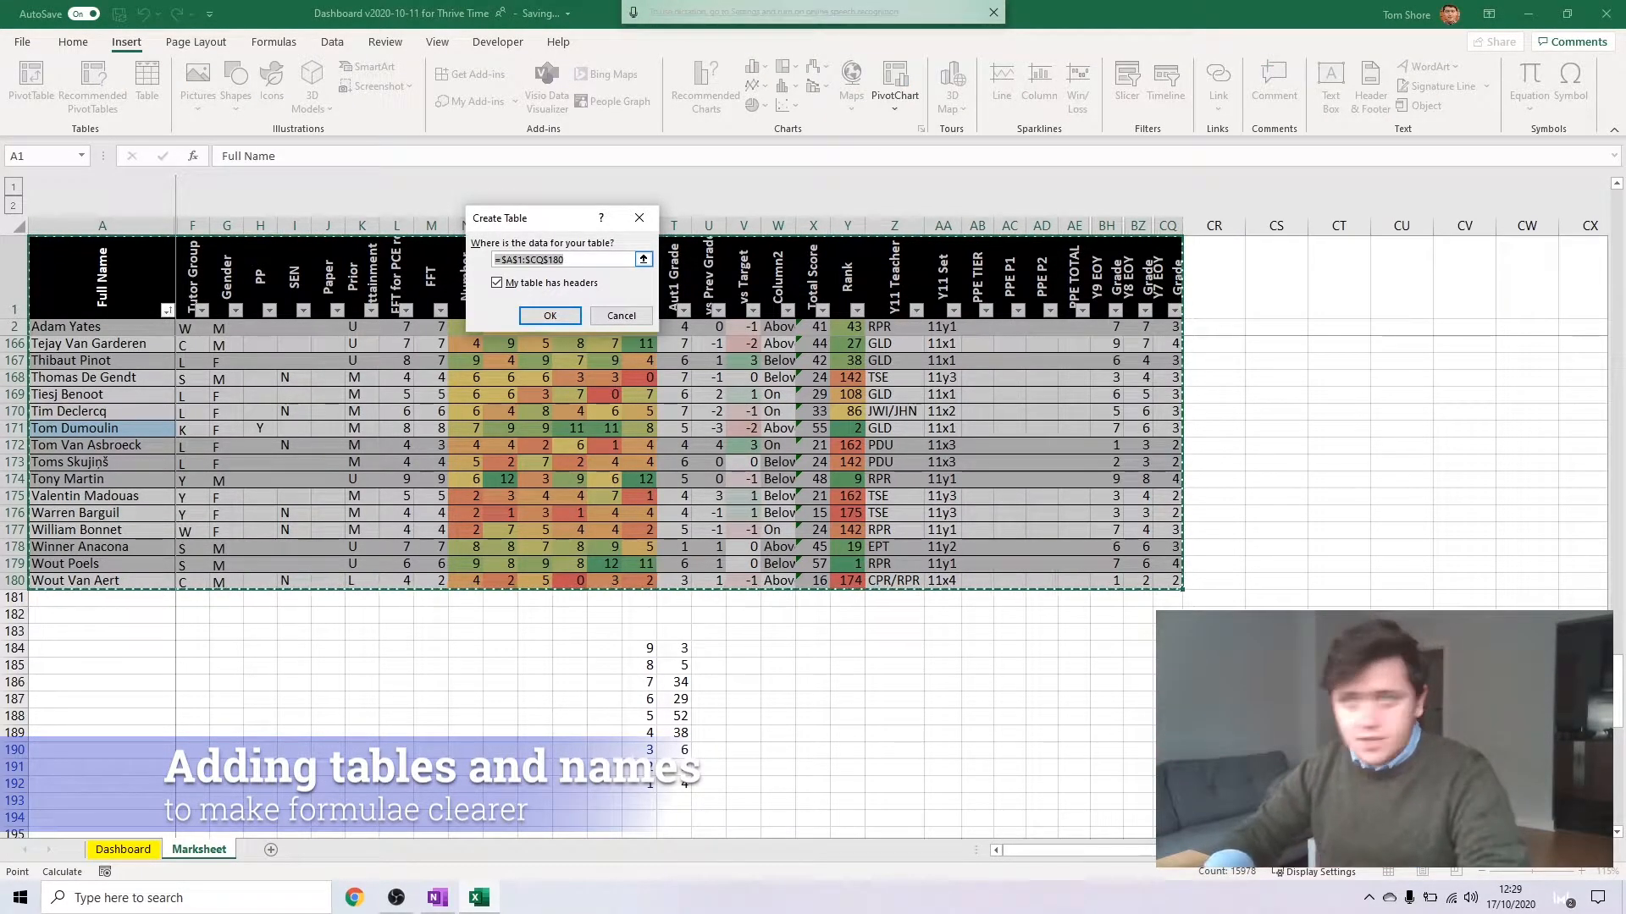
{"action": "left_click", "coordinate": [549, 315]}
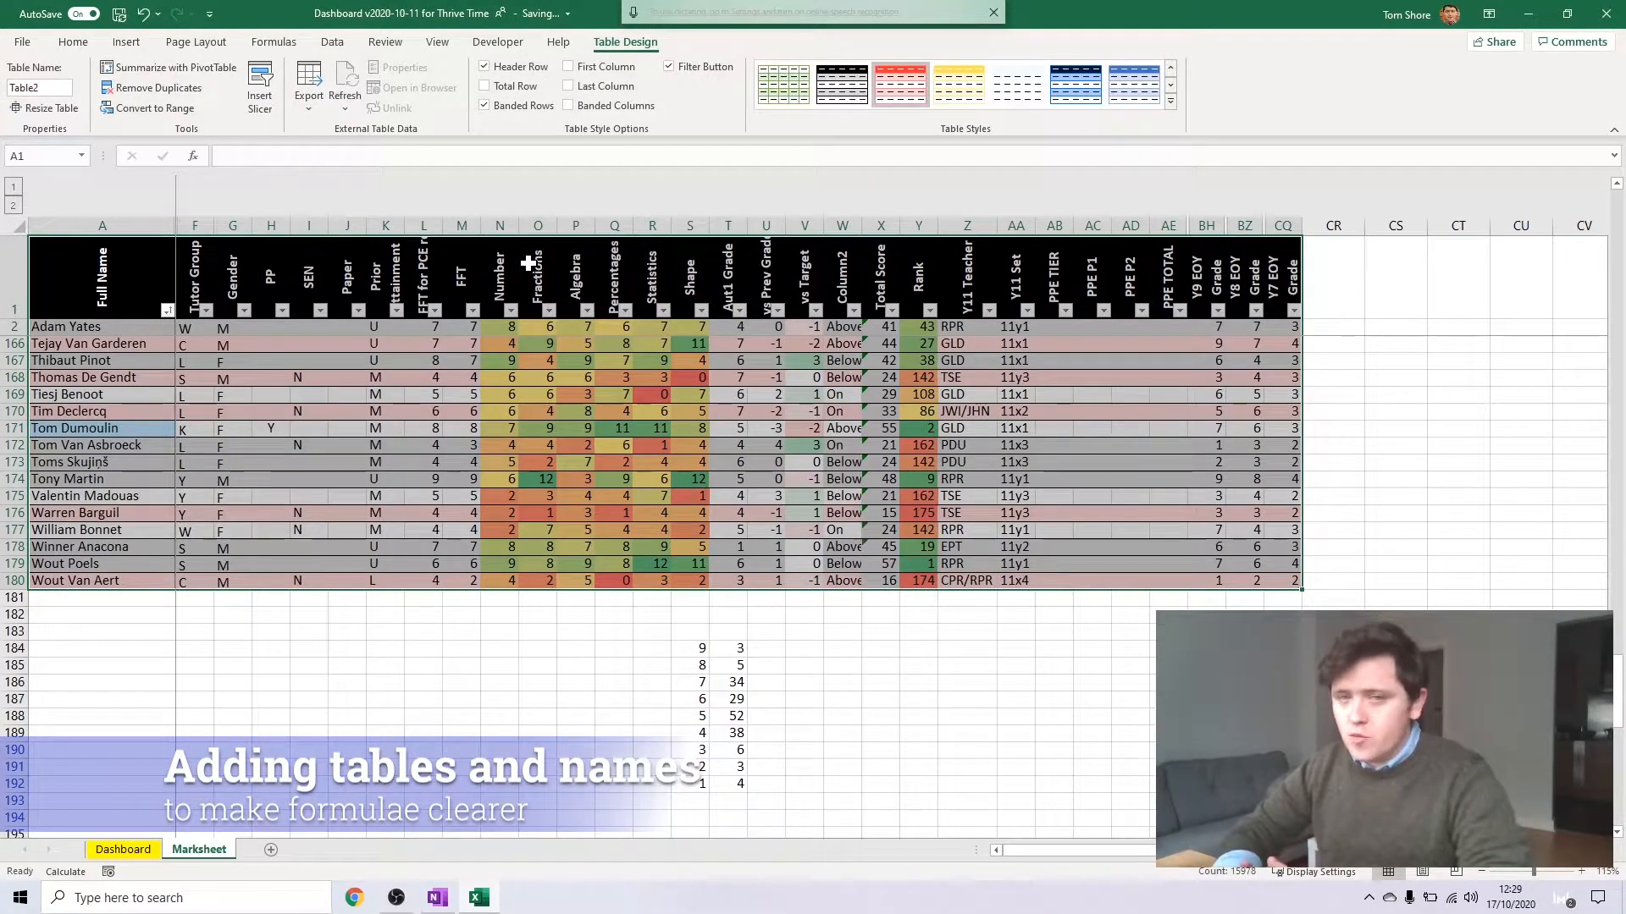
{"action": "left_click", "coordinate": [576, 411]}
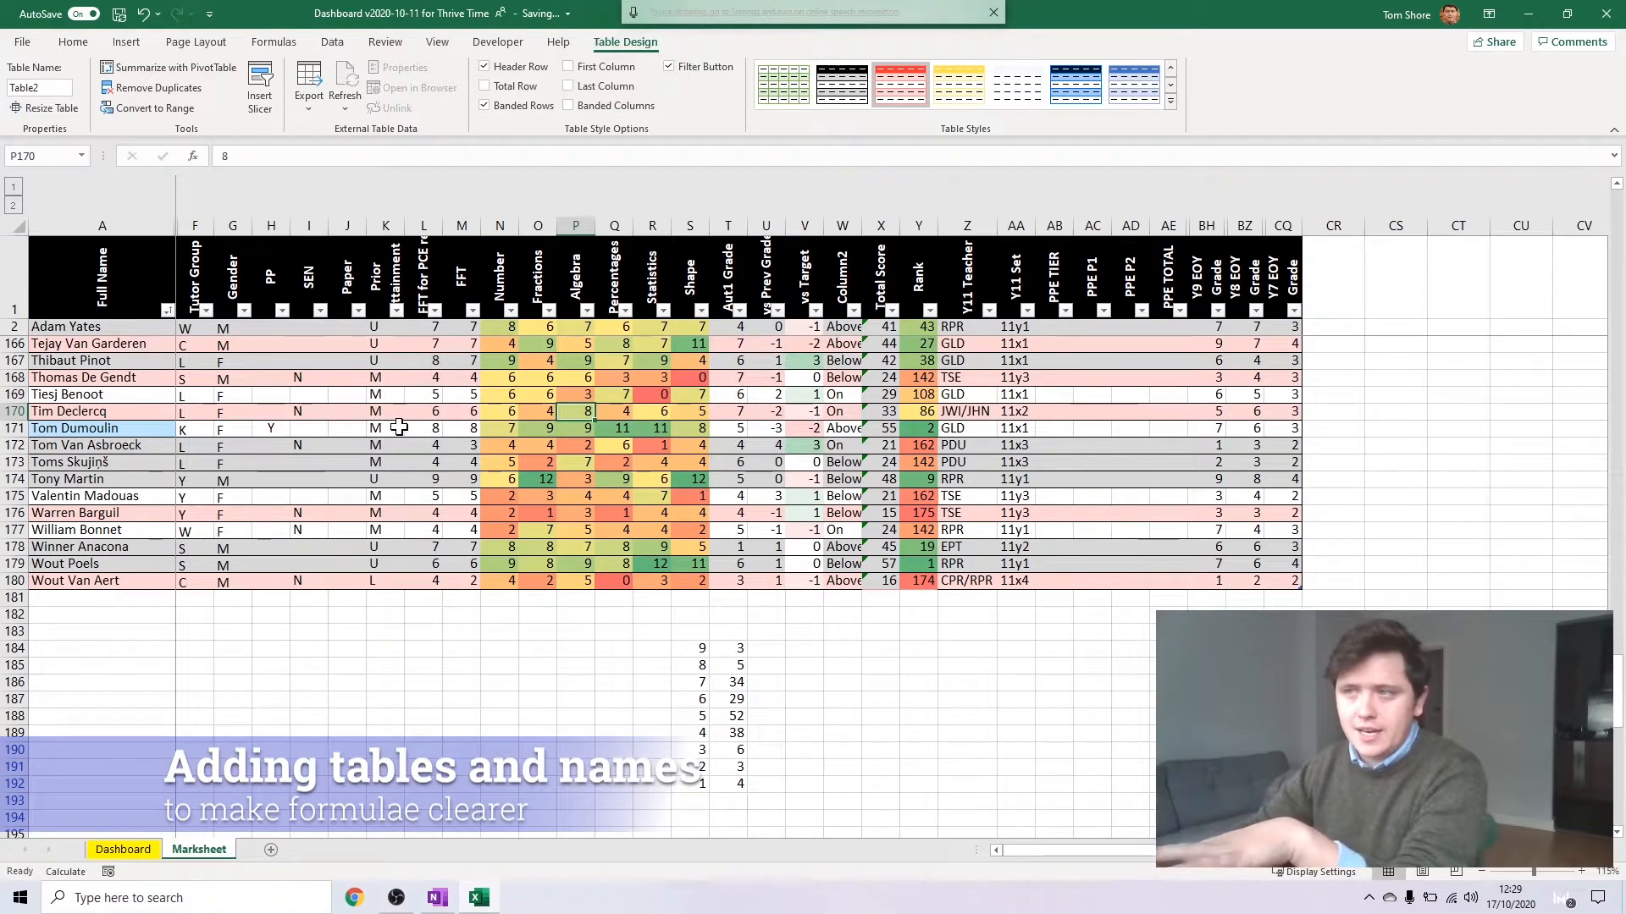
{"action": "scroll", "coordinate": [399, 428], "scroll_direction": "up", "scroll_amount": 5}
{"action": "scroll", "coordinate": [395, 411], "scroll_direction": "down", "scroll_amount": 5}
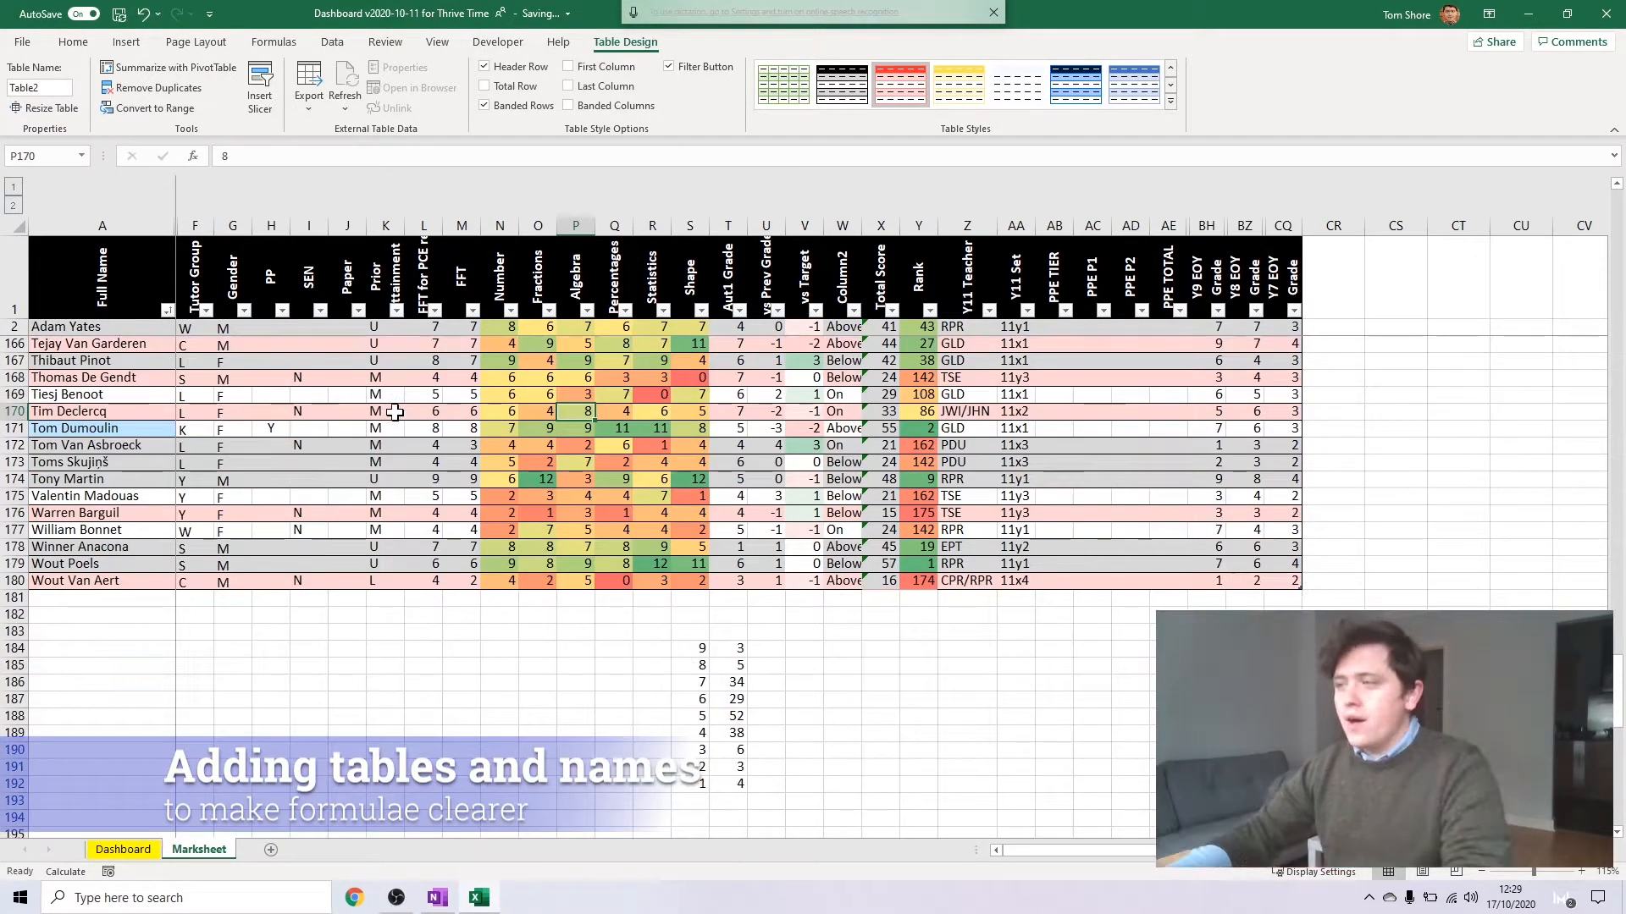
Try replacing the COUNTIF arguments in T184 with the table reference Table2[Aut1 Grade], and discard the edit
{"action": "left_click", "coordinate": [724, 648]}
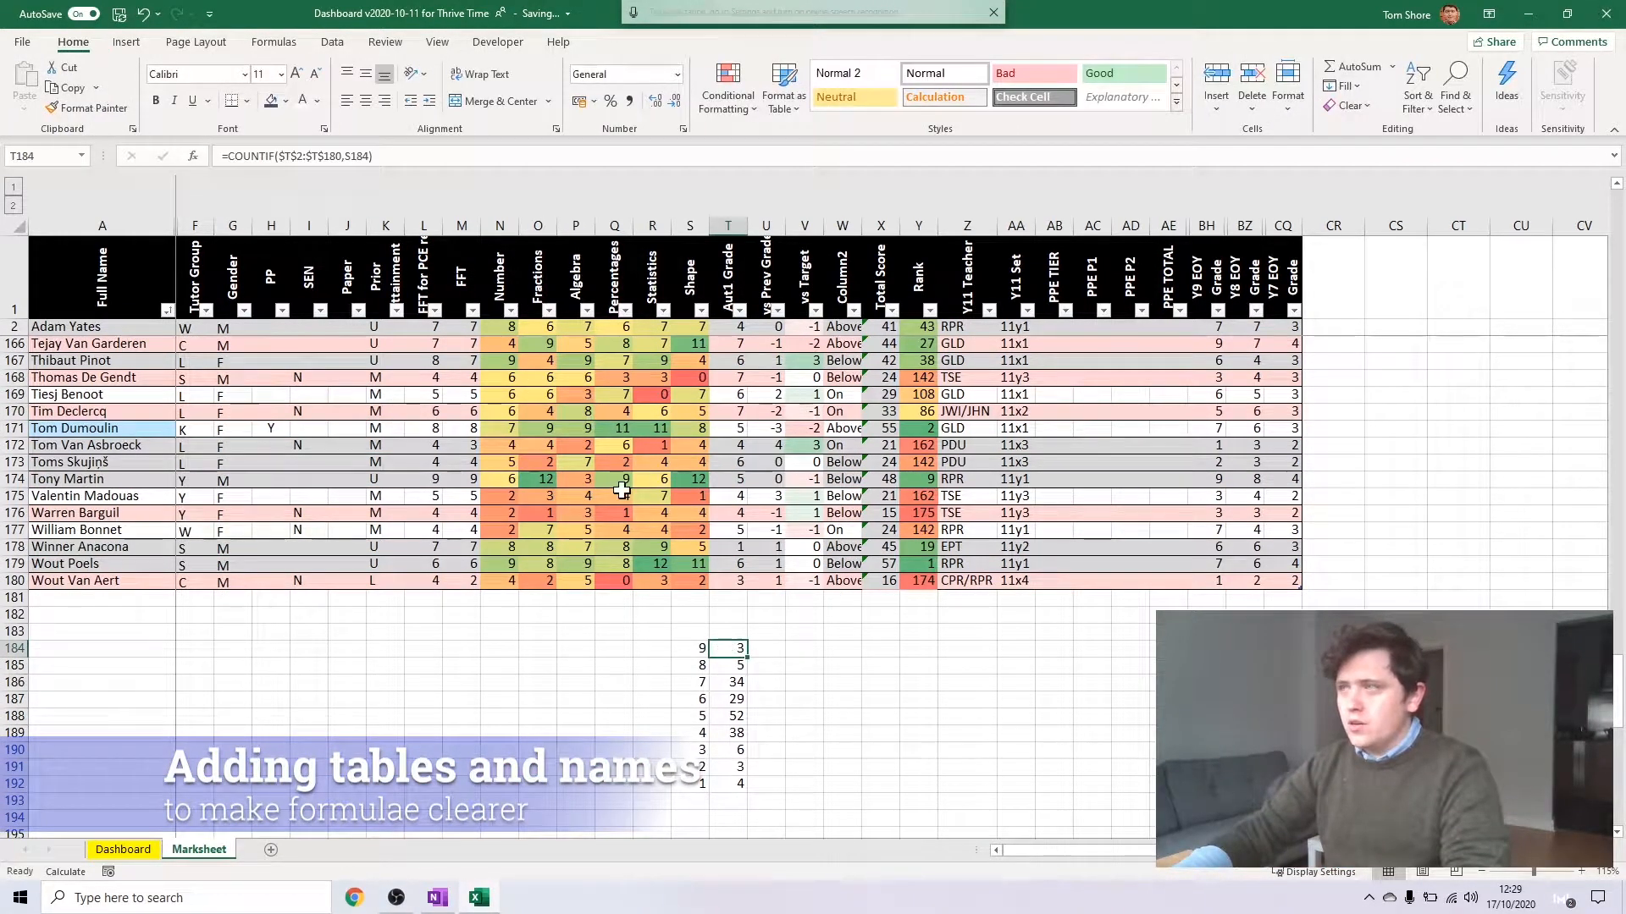
{"action": "key", "text": "F2"}
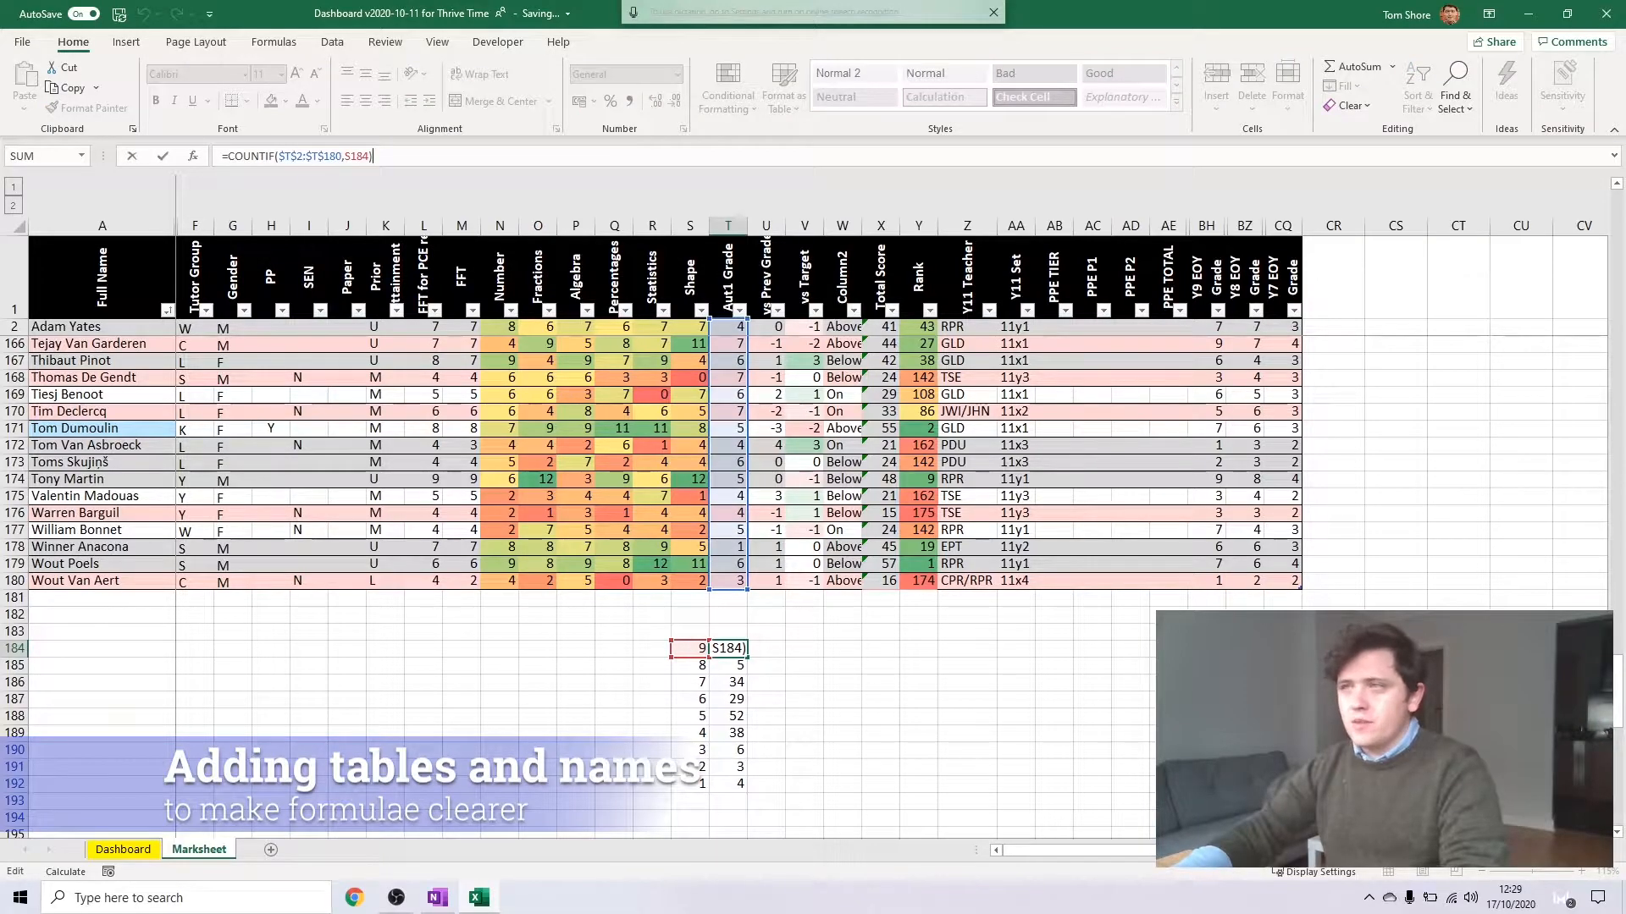
{"action": "left_click_drag", "start_coordinate": [369, 156], "coordinate": [279, 156]}
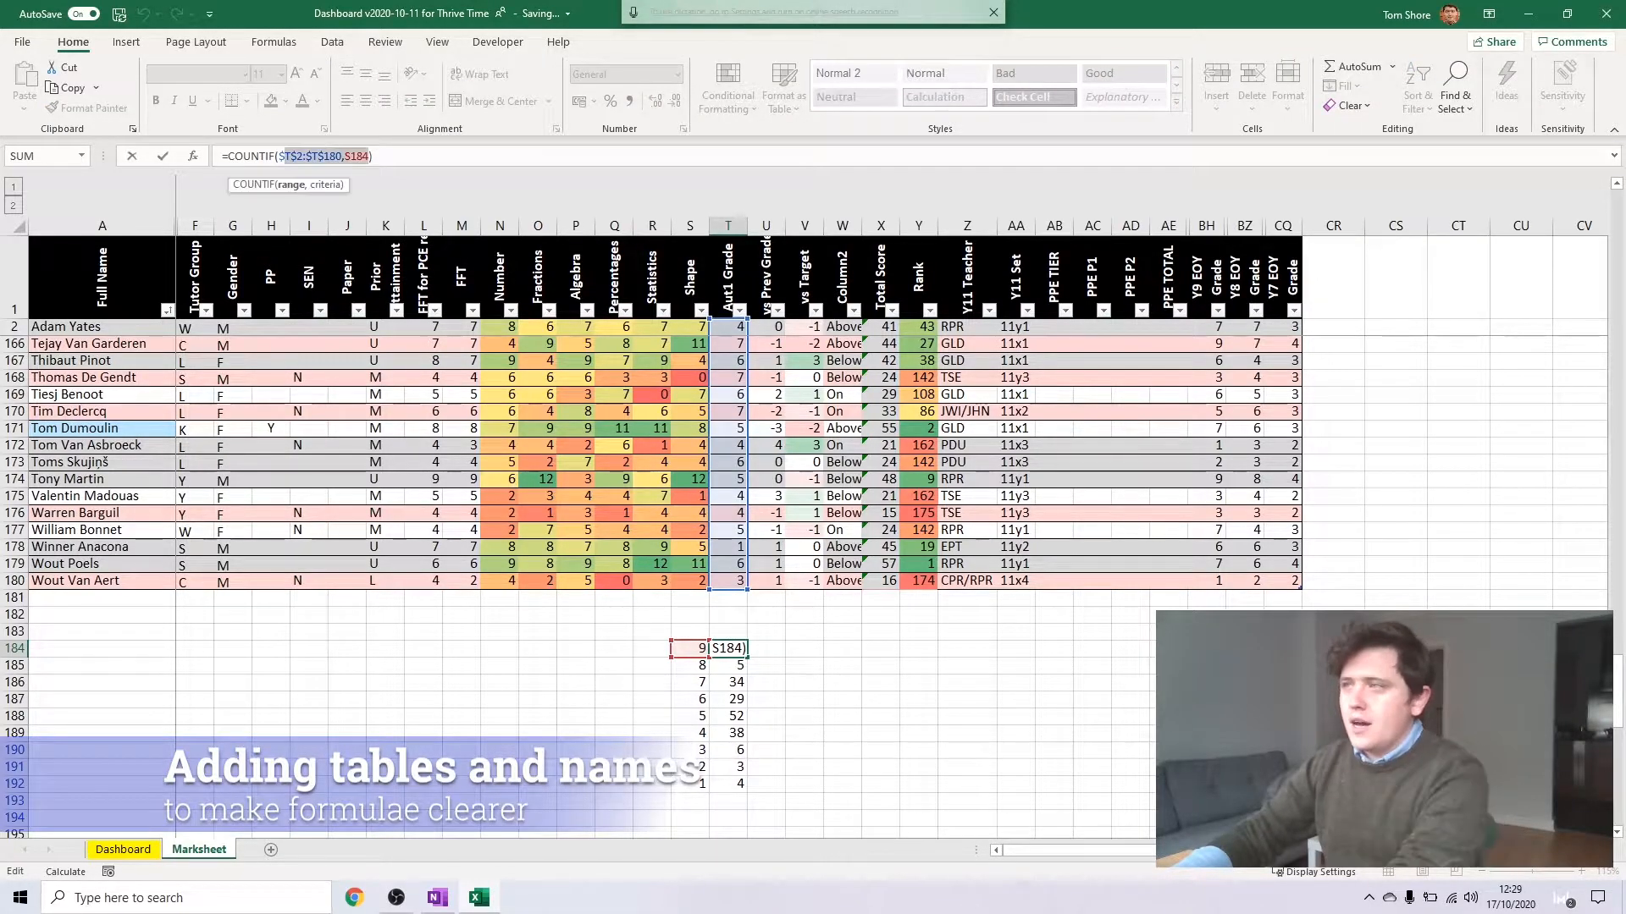
{"action": "key", "text": "BackSpace"}
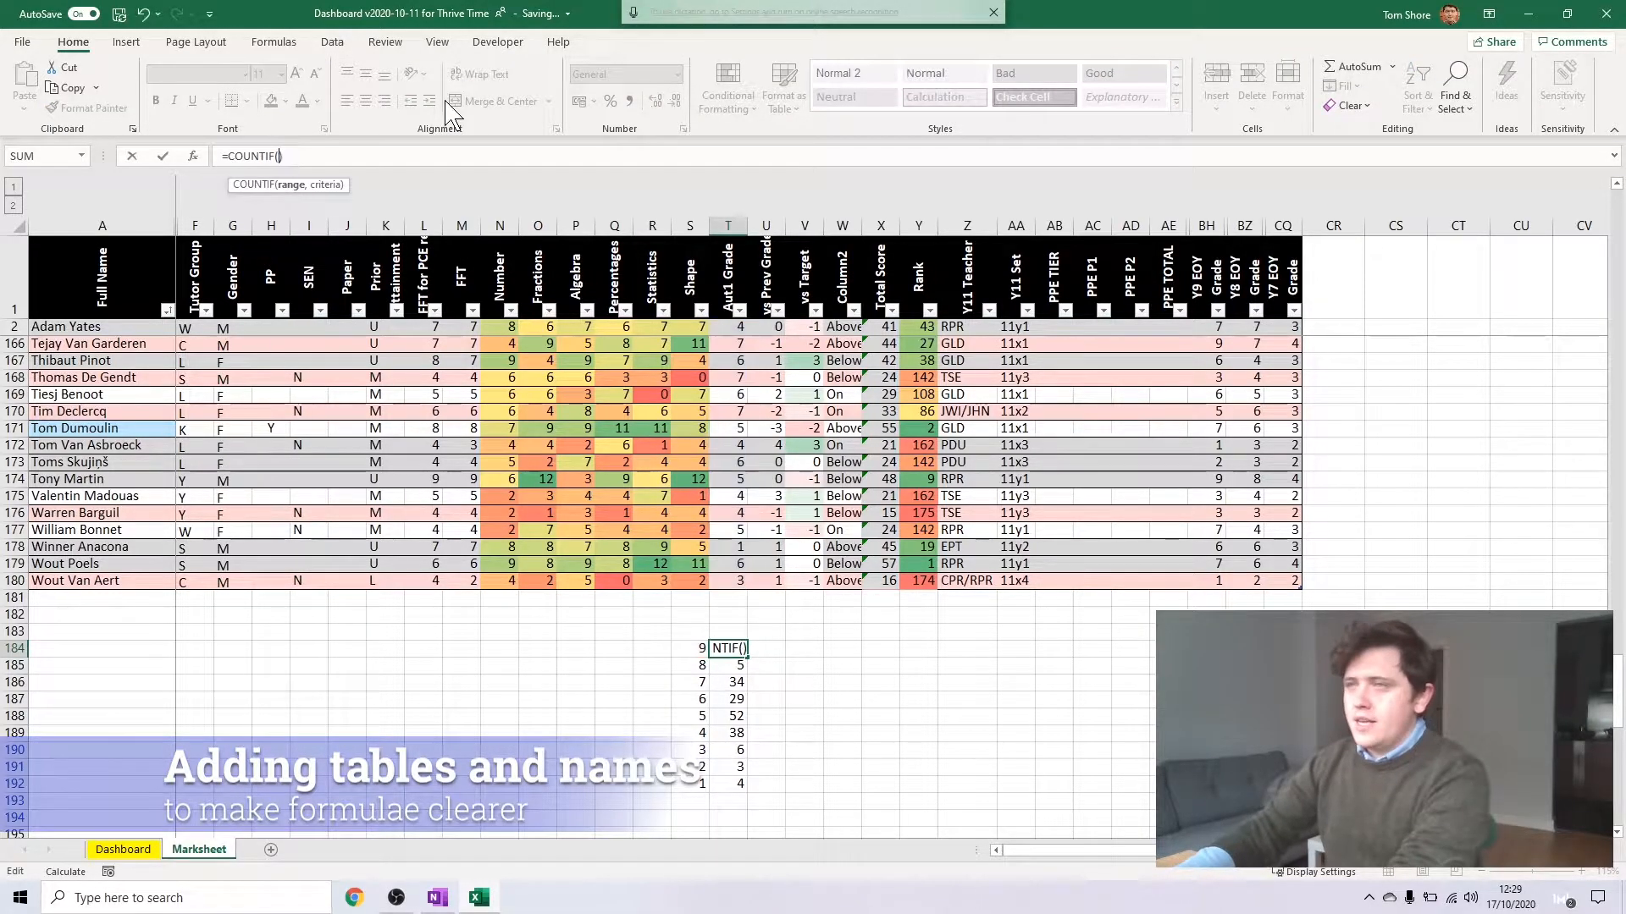
{"action": "left_click", "coordinate": [726, 225]}
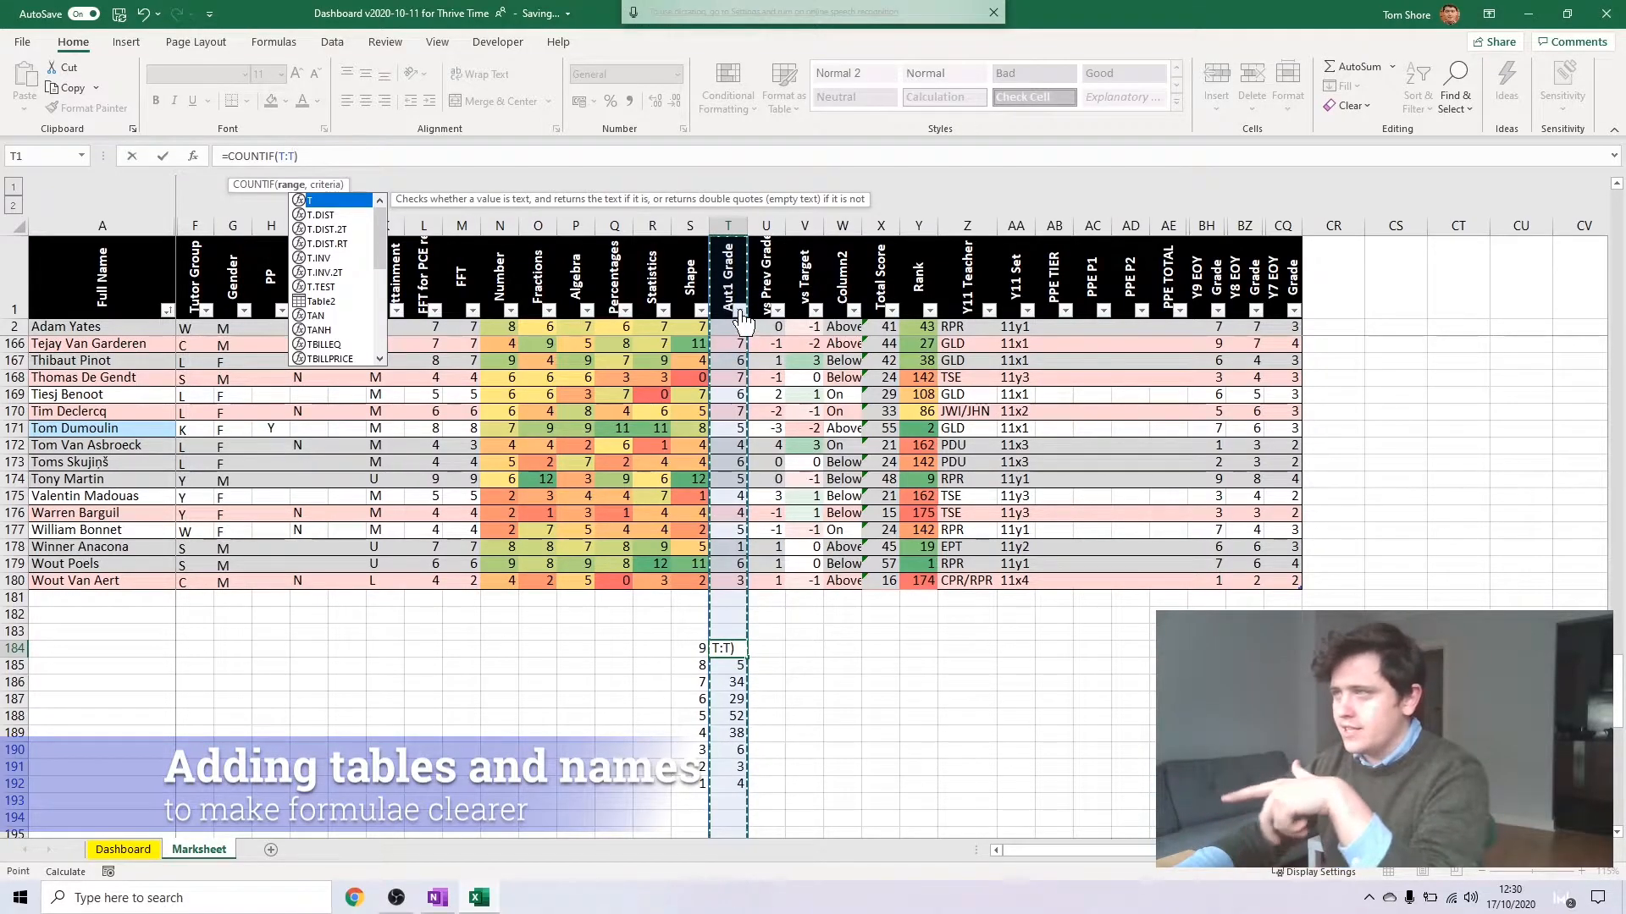
{"action": "left_click", "coordinate": [728, 288]}
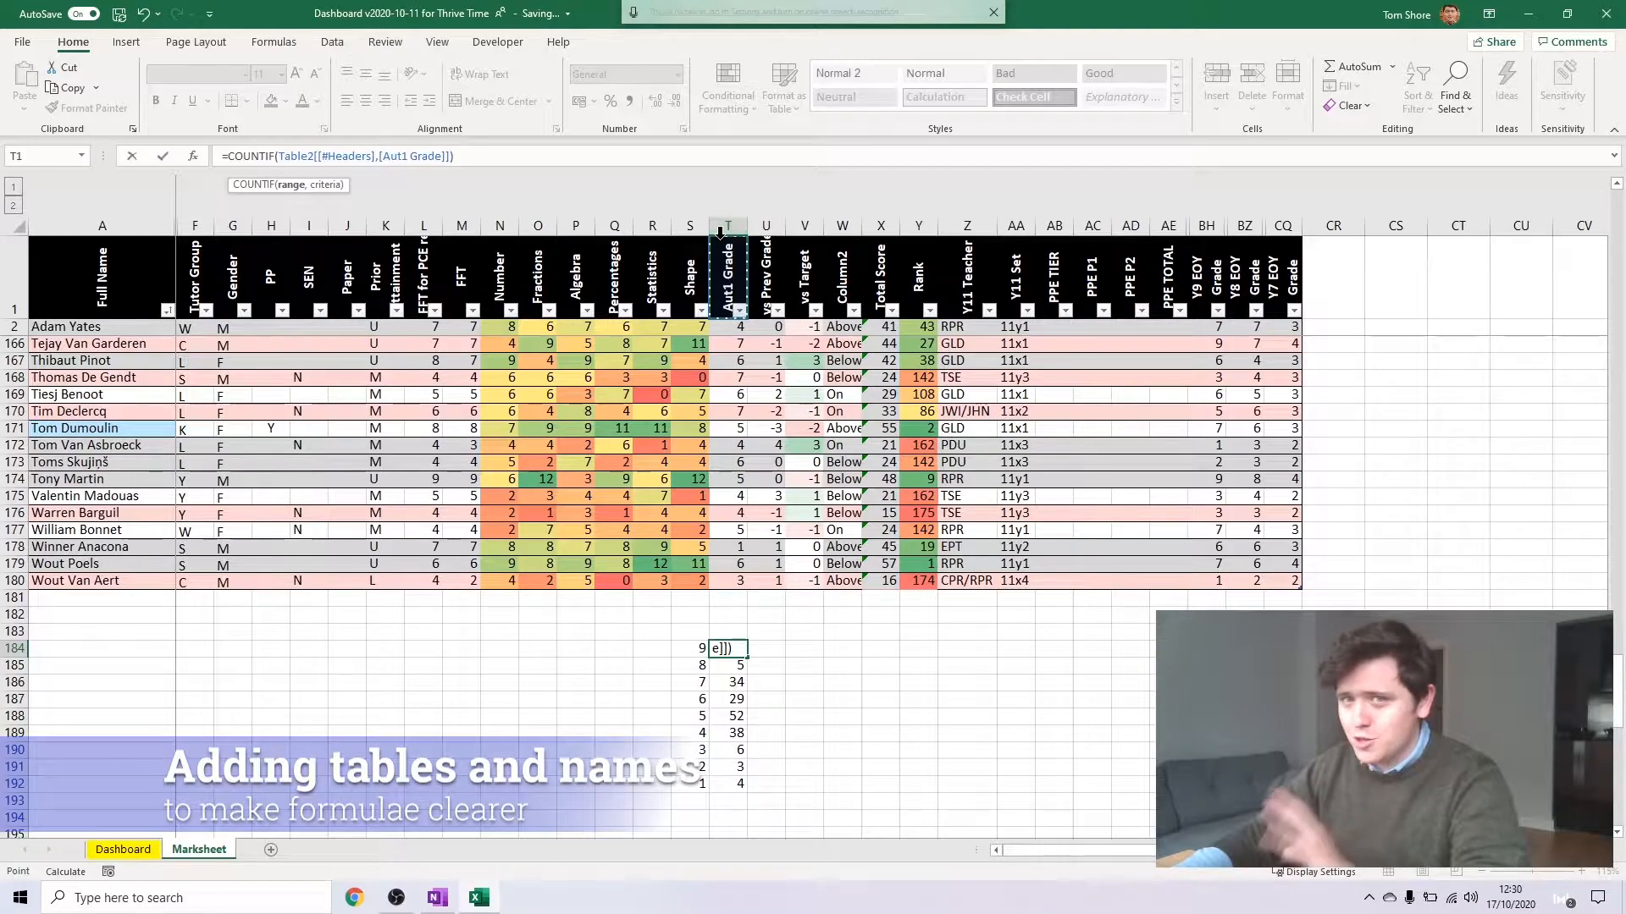
{"action": "left_click", "coordinate": [721, 233]}
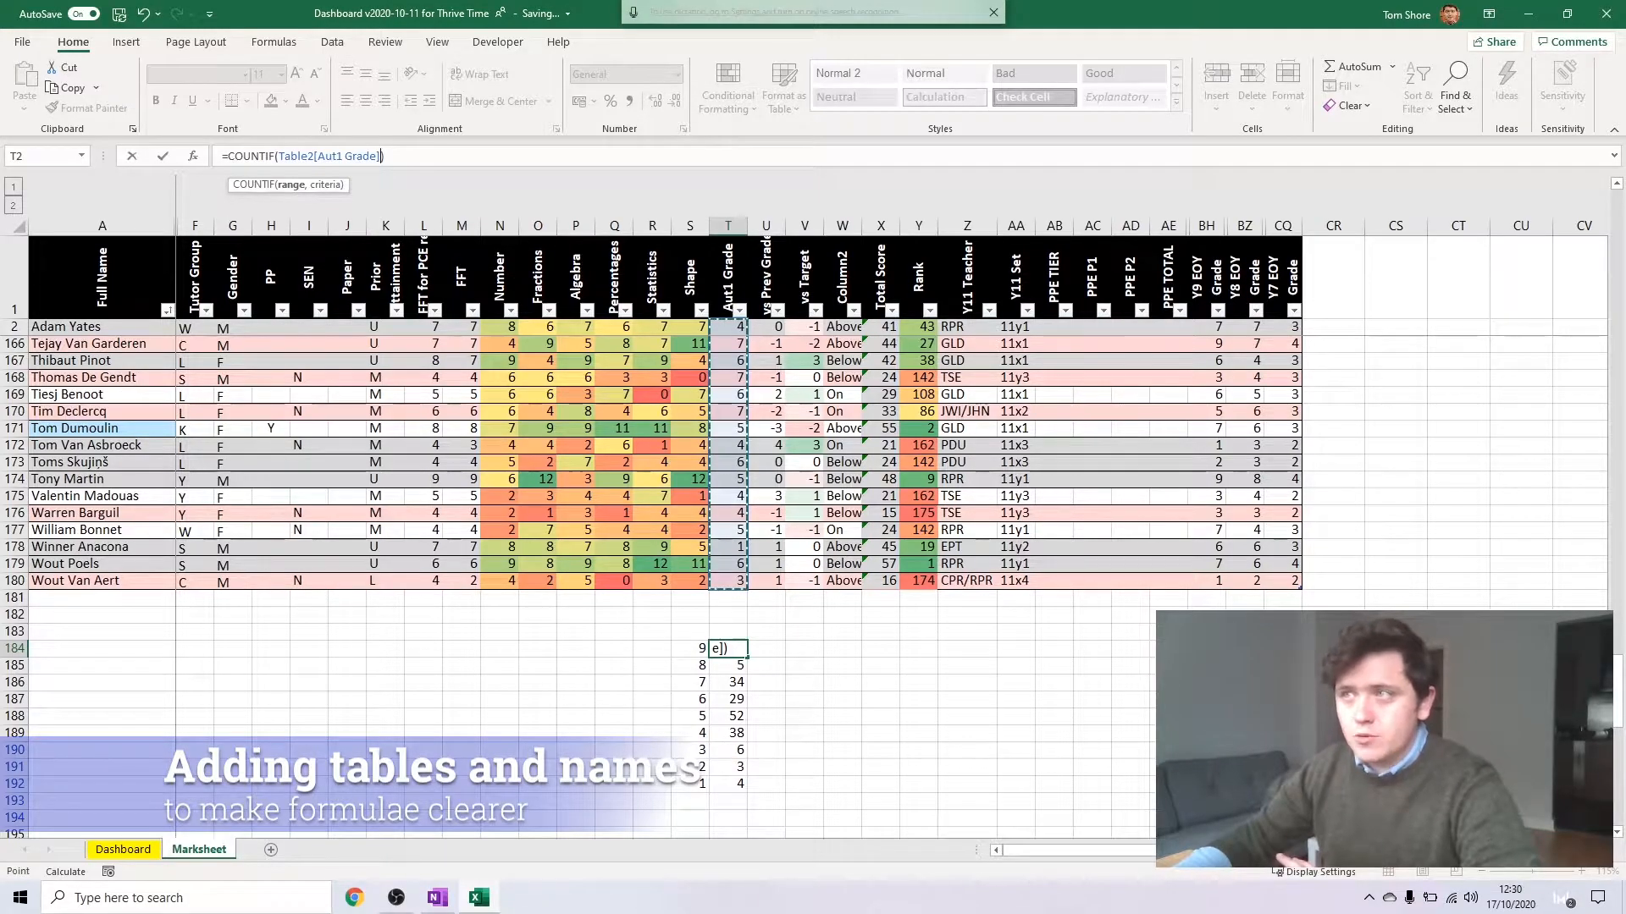
{"action": "key", "text": "Escape"}
Rename the mark sheet table from its default name Table2
{"action": "left_click", "coordinate": [1018, 462]}
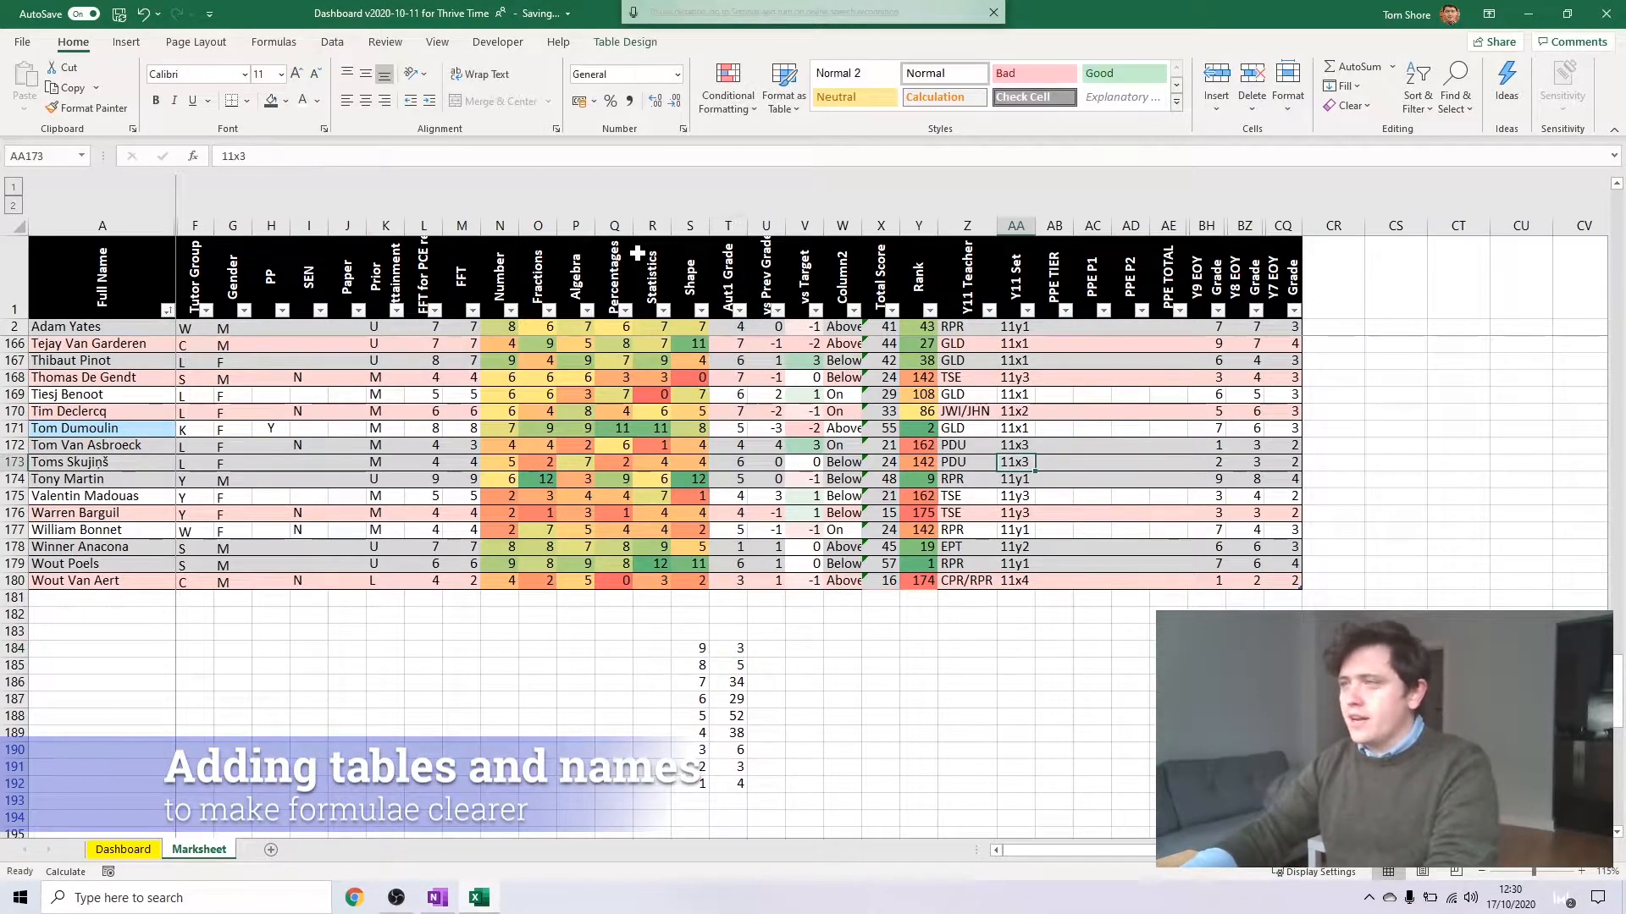
{"action": "left_click", "coordinate": [465, 394]}
{"action": "left_click", "coordinate": [625, 41]}
{"action": "left_click", "coordinate": [38, 87]}
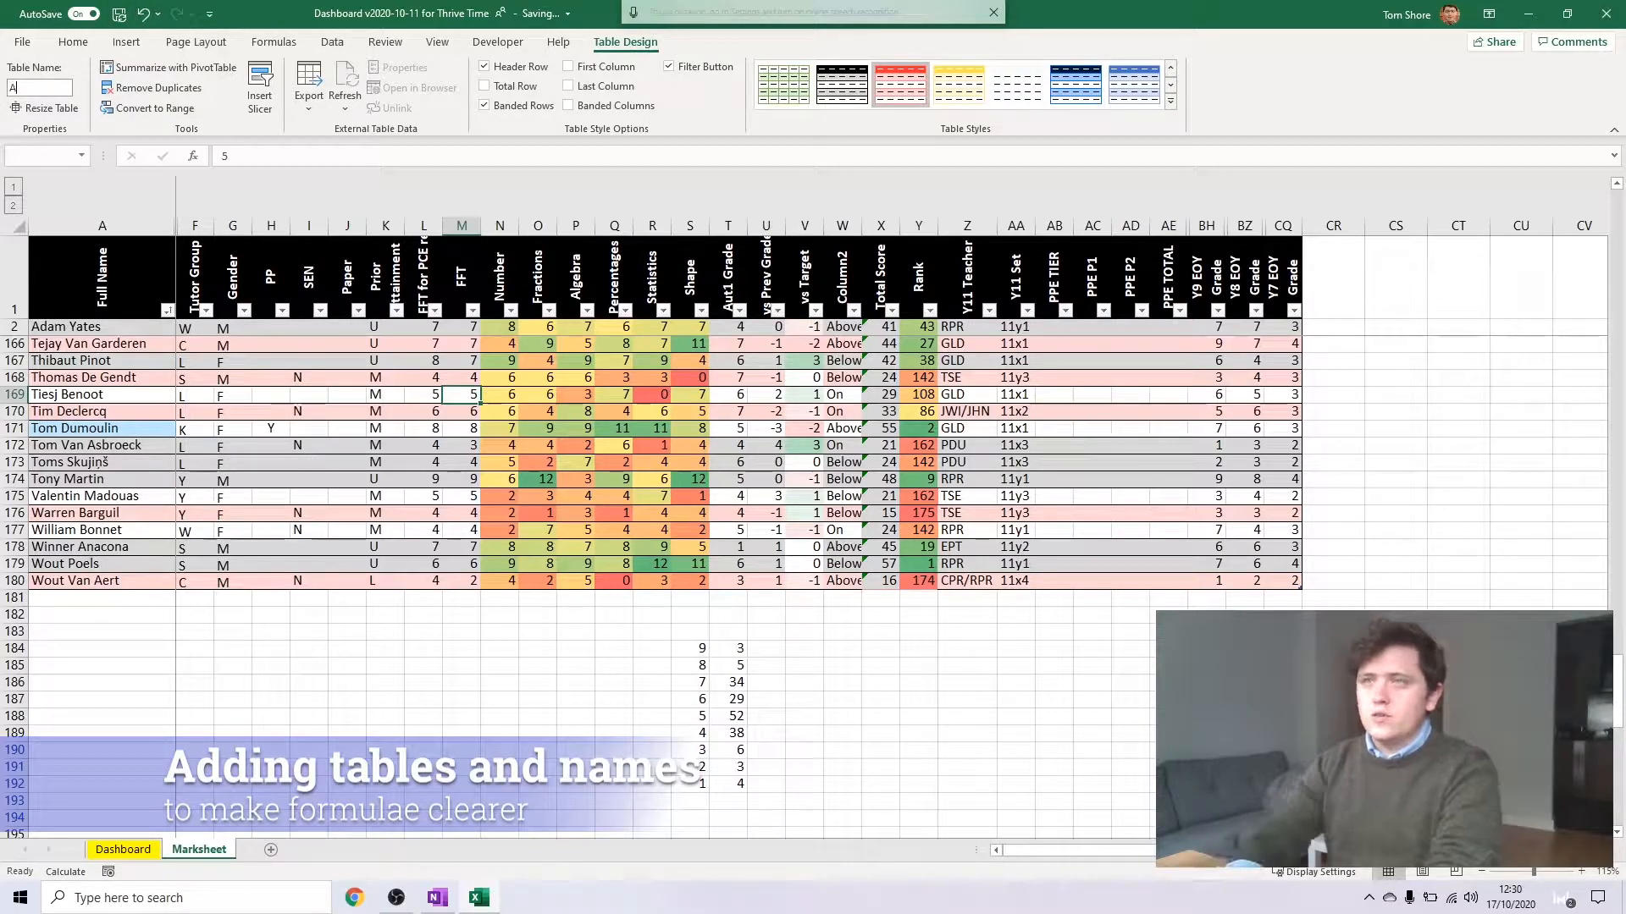
{"action": "left_click", "coordinate": [728, 681]}
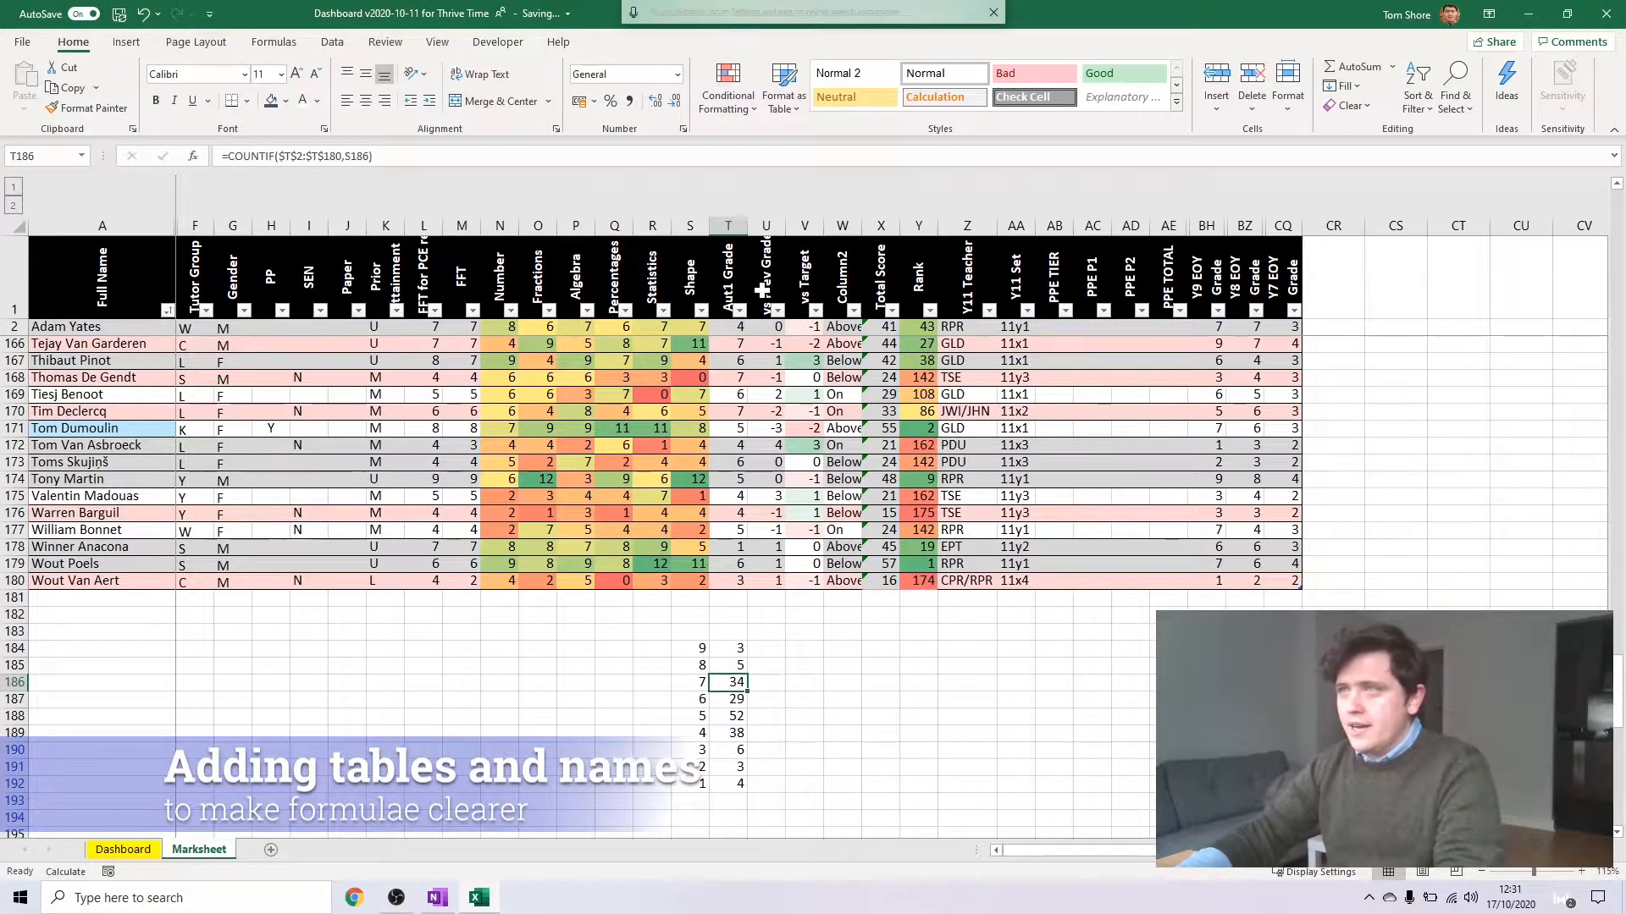
Try rewriting the COUNTIF in T186 with Aut1Marksheet[Aut1 Grade] as range and S186 as criterion, and discard the edit
{"action": "left_click_drag", "start_coordinate": [372, 156], "coordinate": [280, 156]}
{"action": "key", "text": "BackSpace"}
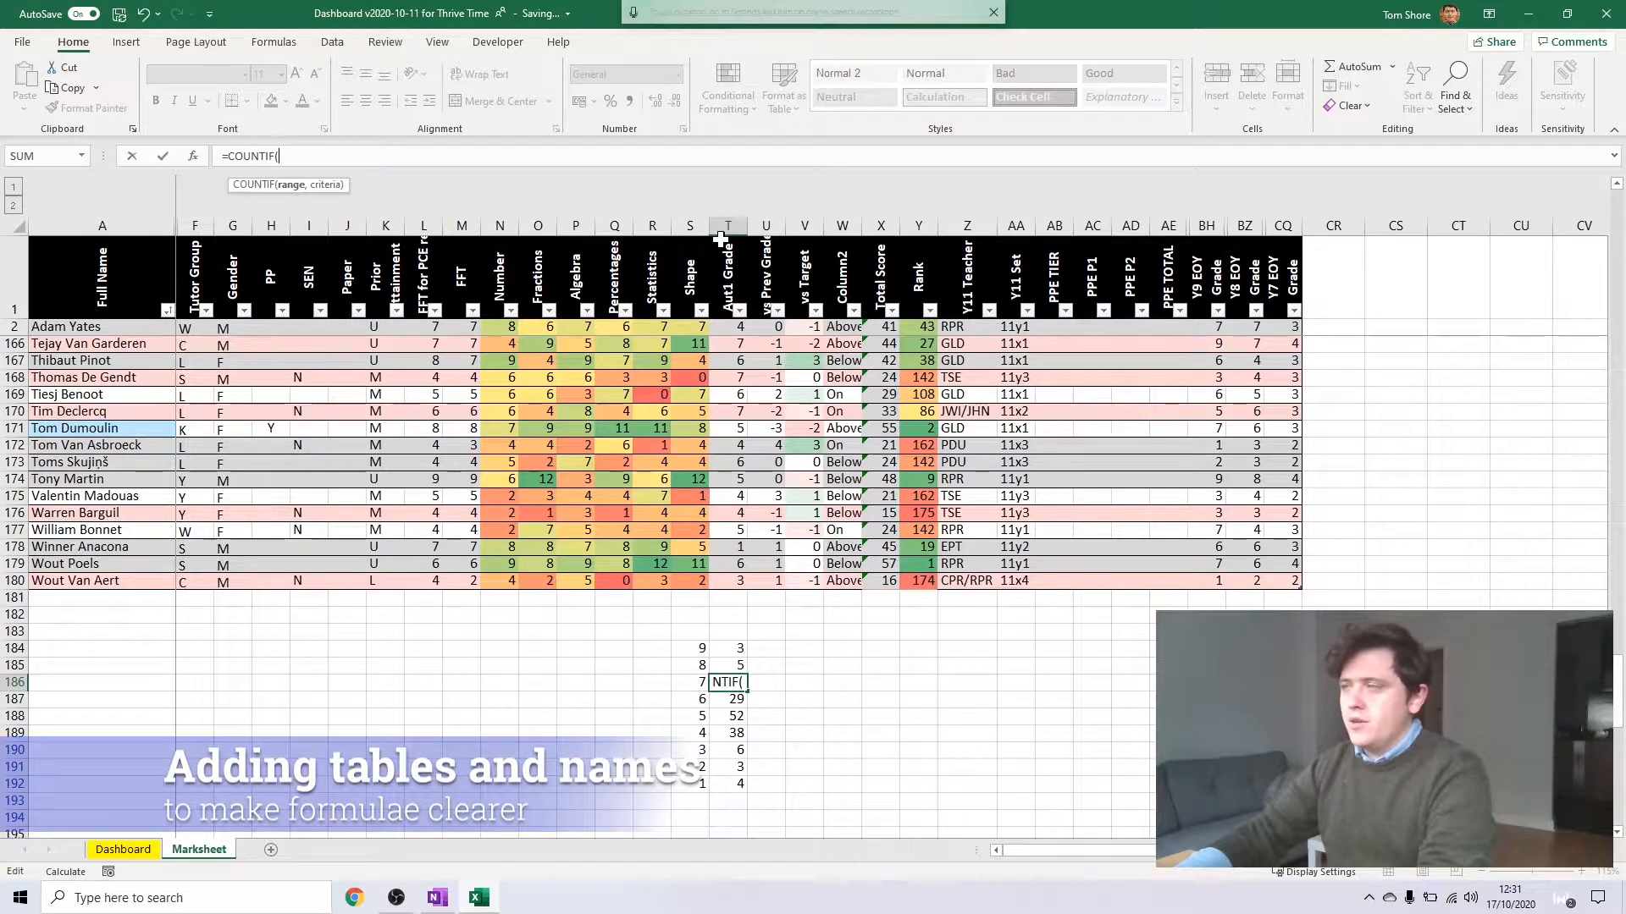
{"action": "left_click", "coordinate": [720, 234]}
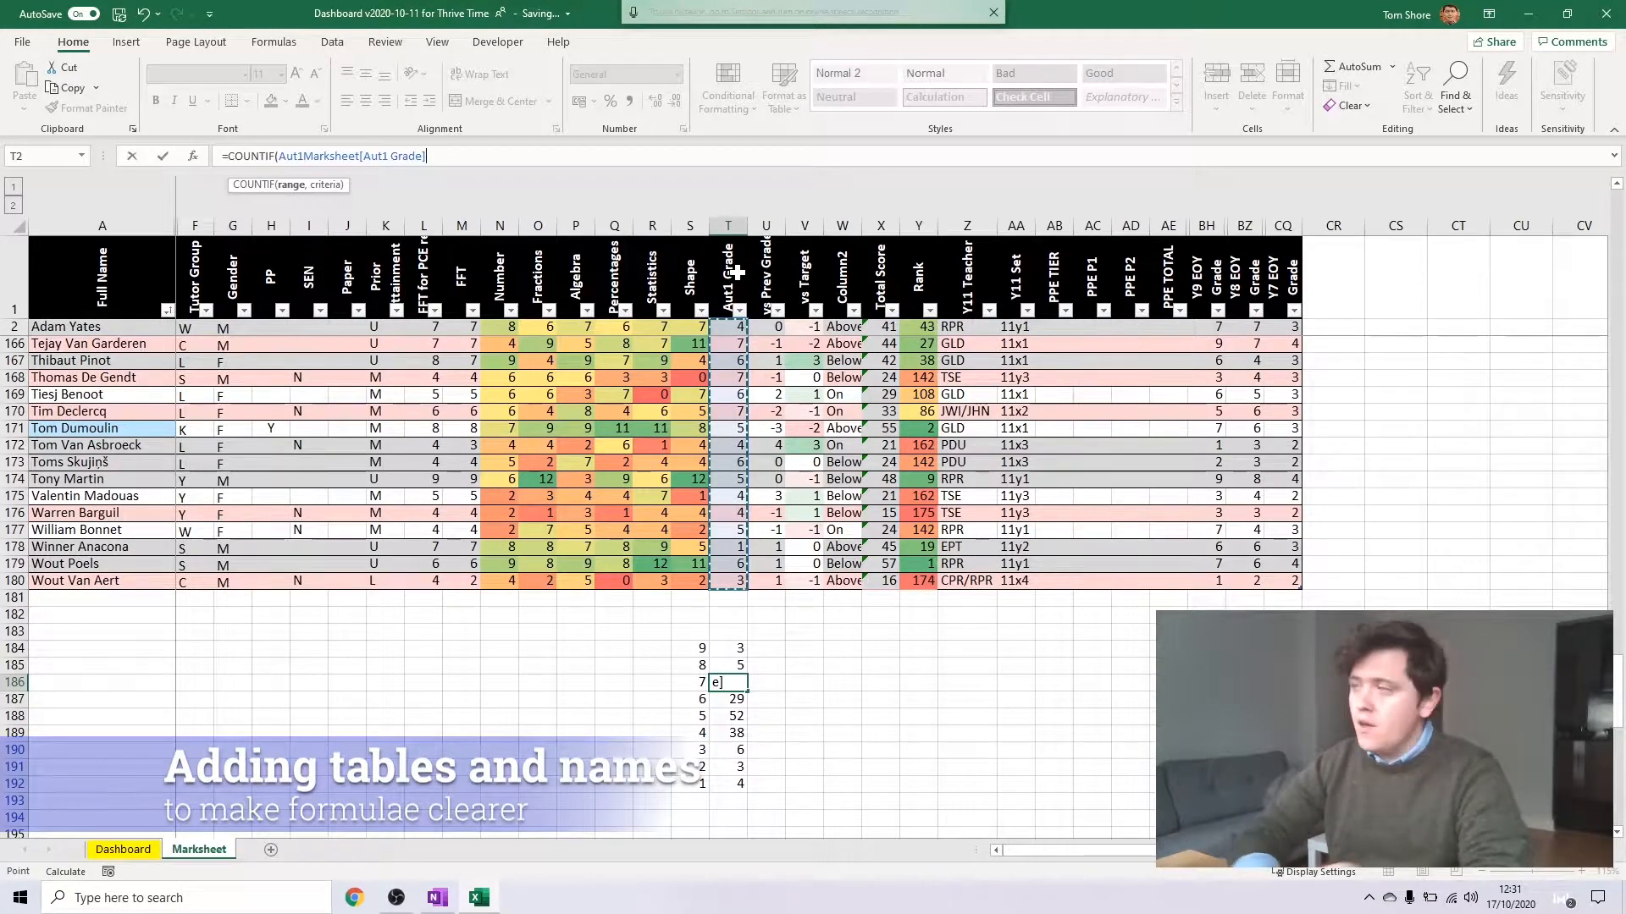
{"action": "type", "text": ","}
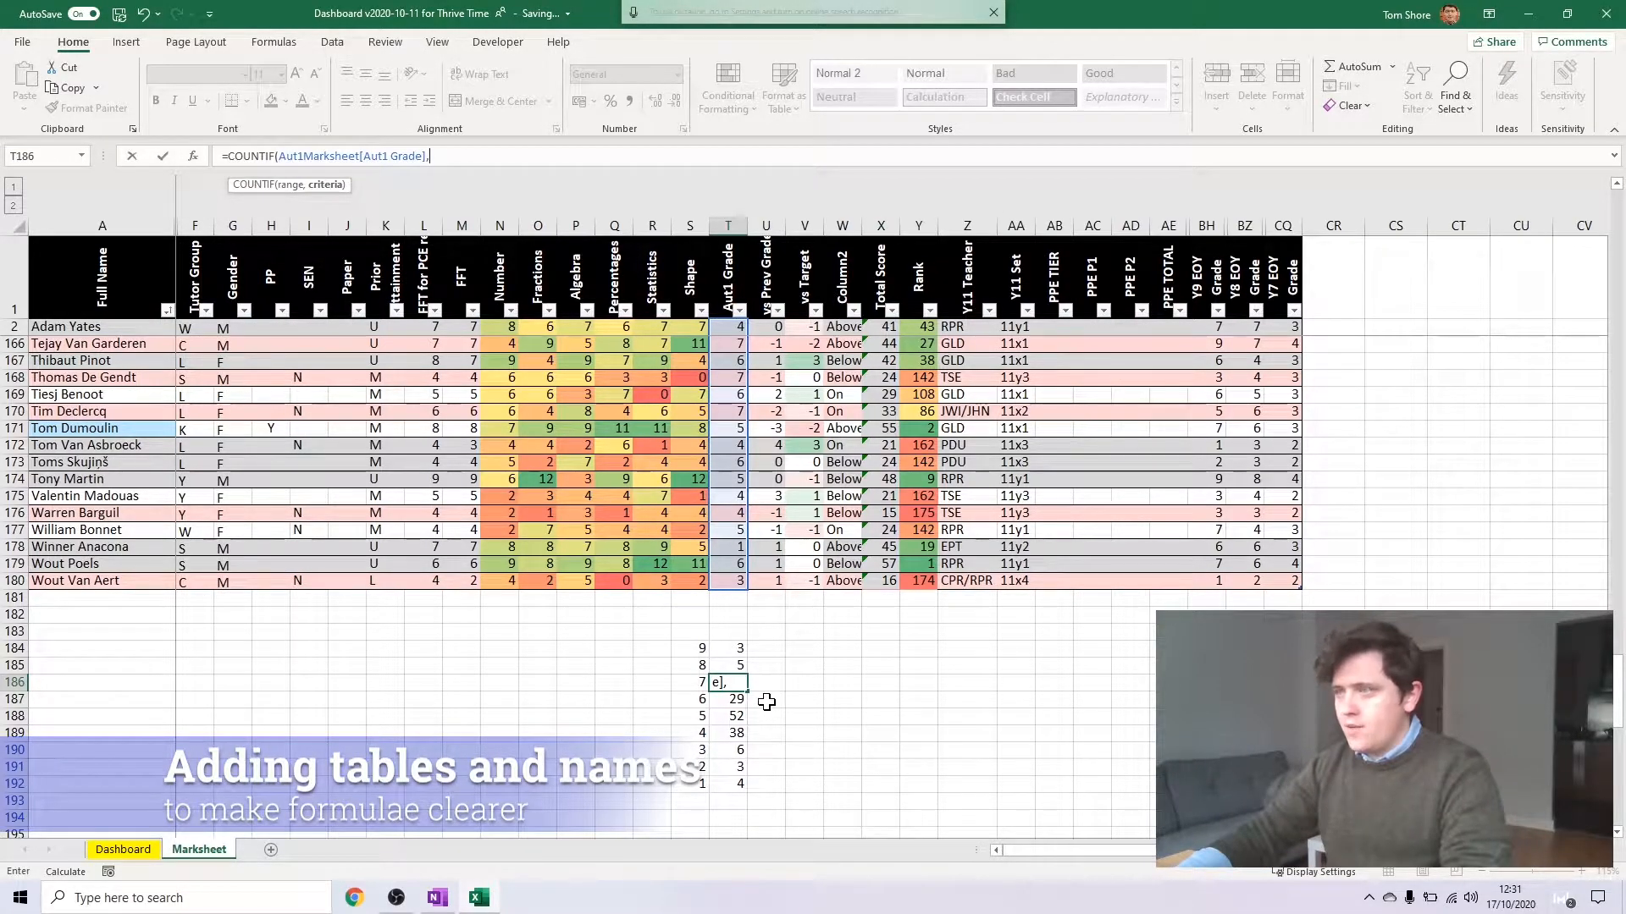
{"action": "left_click", "coordinate": [696, 683]}
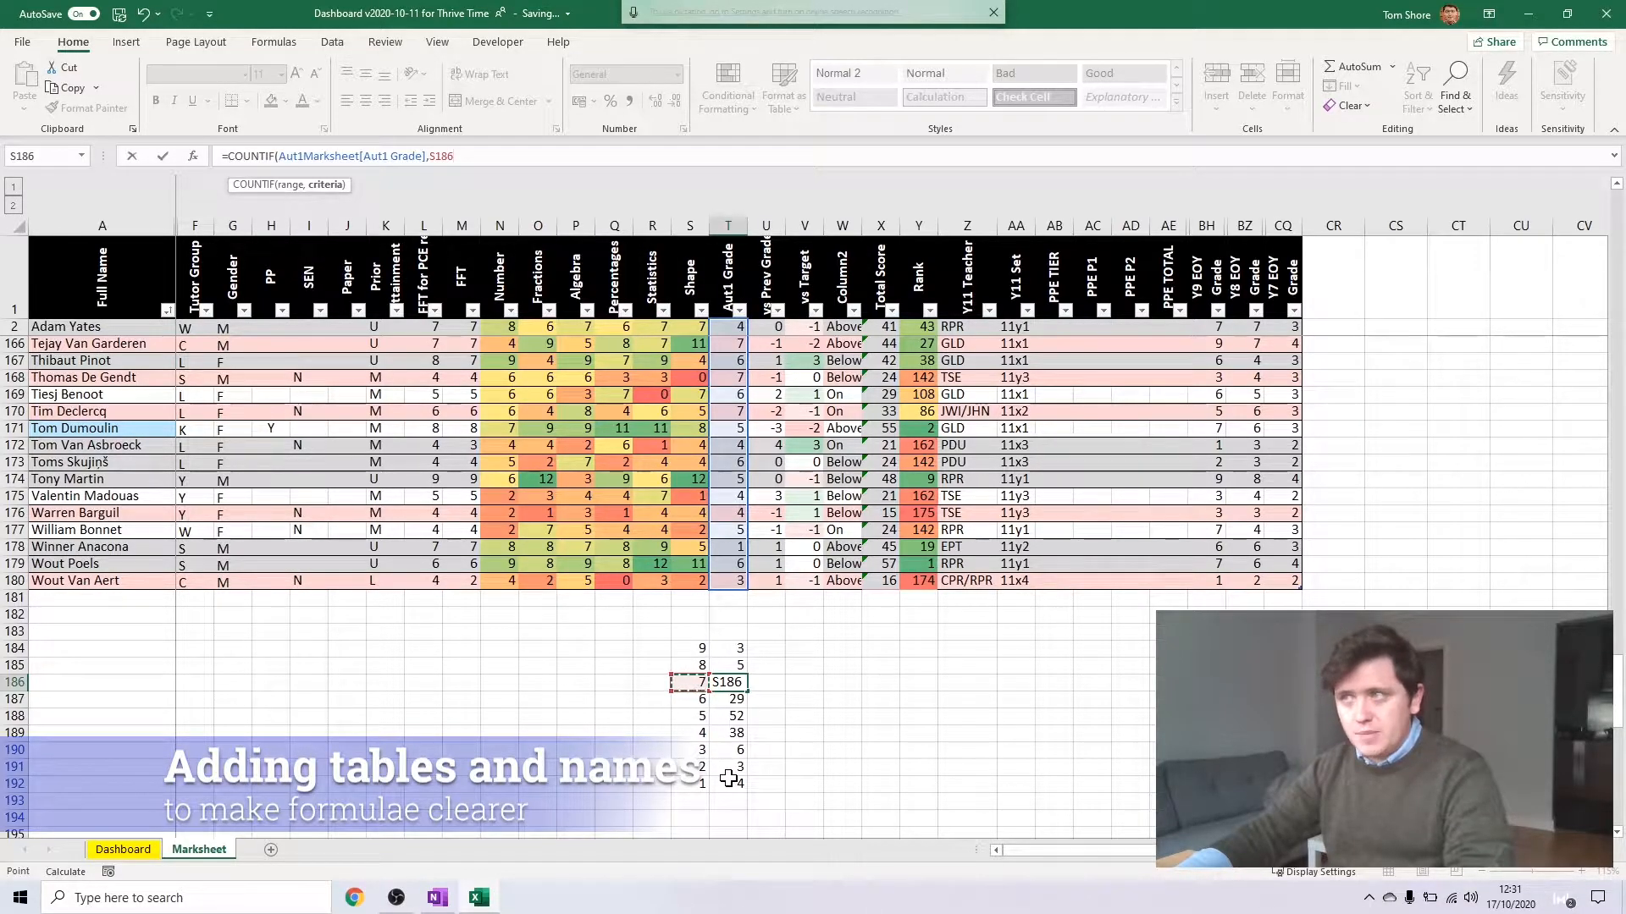
Convert the grade counts in S184:T192 into a table without existing headers and name it GradeCount
{"action": "left_click", "coordinate": [148, 95]}
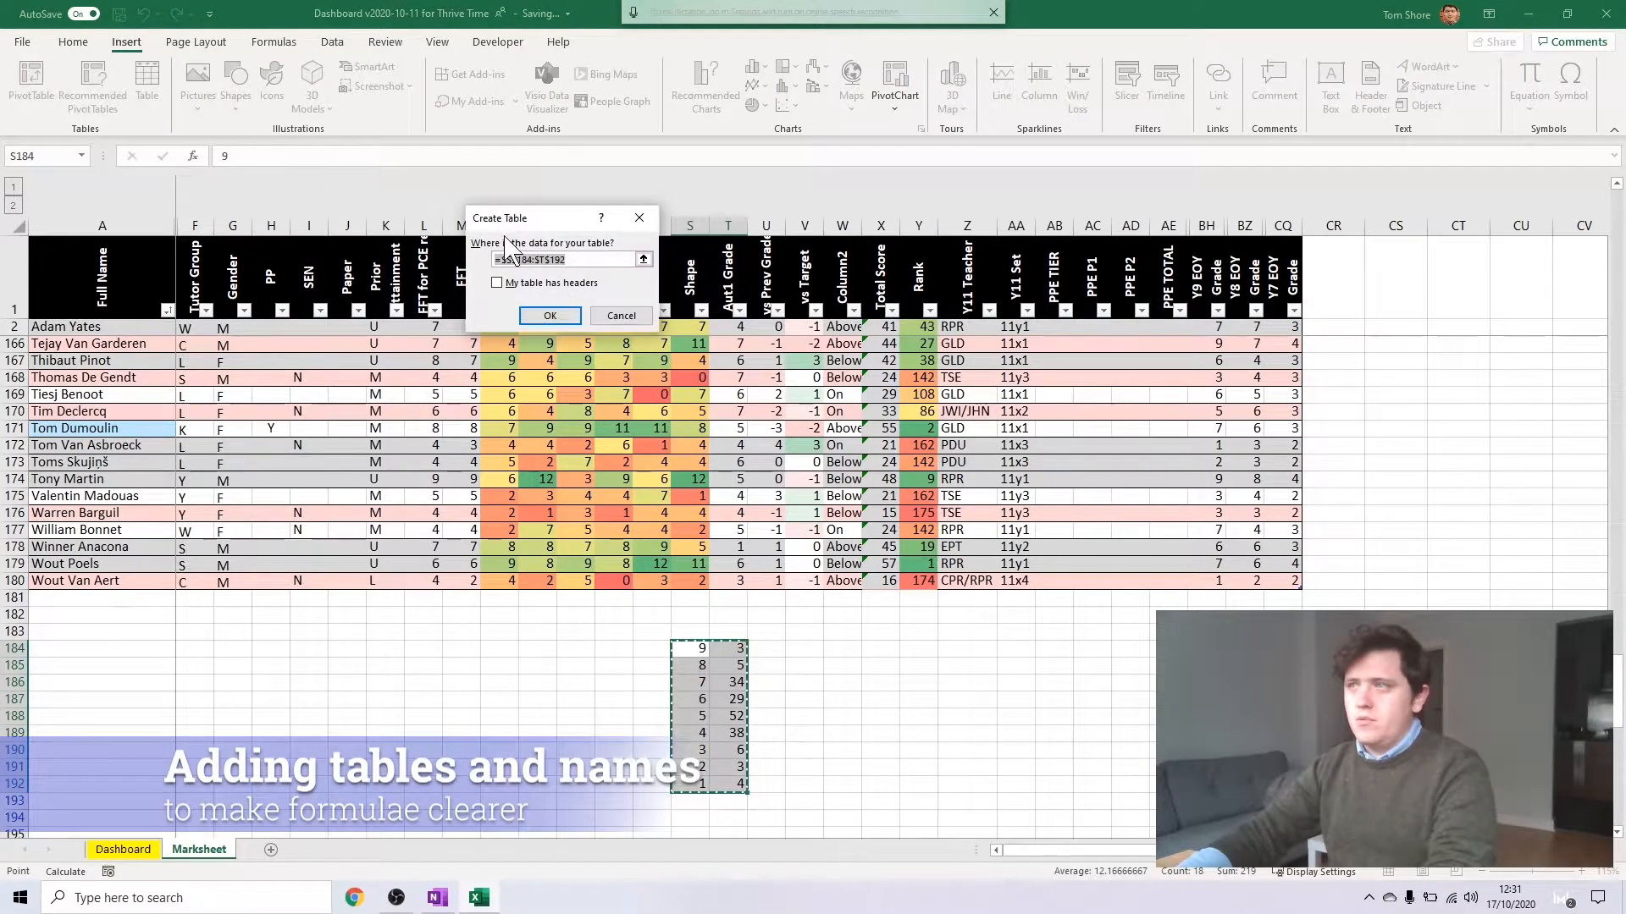
{"action": "key", "text": "Return"}
{"action": "left_click", "coordinate": [26, 90]}
{"action": "type", "text": "GradeCount"}
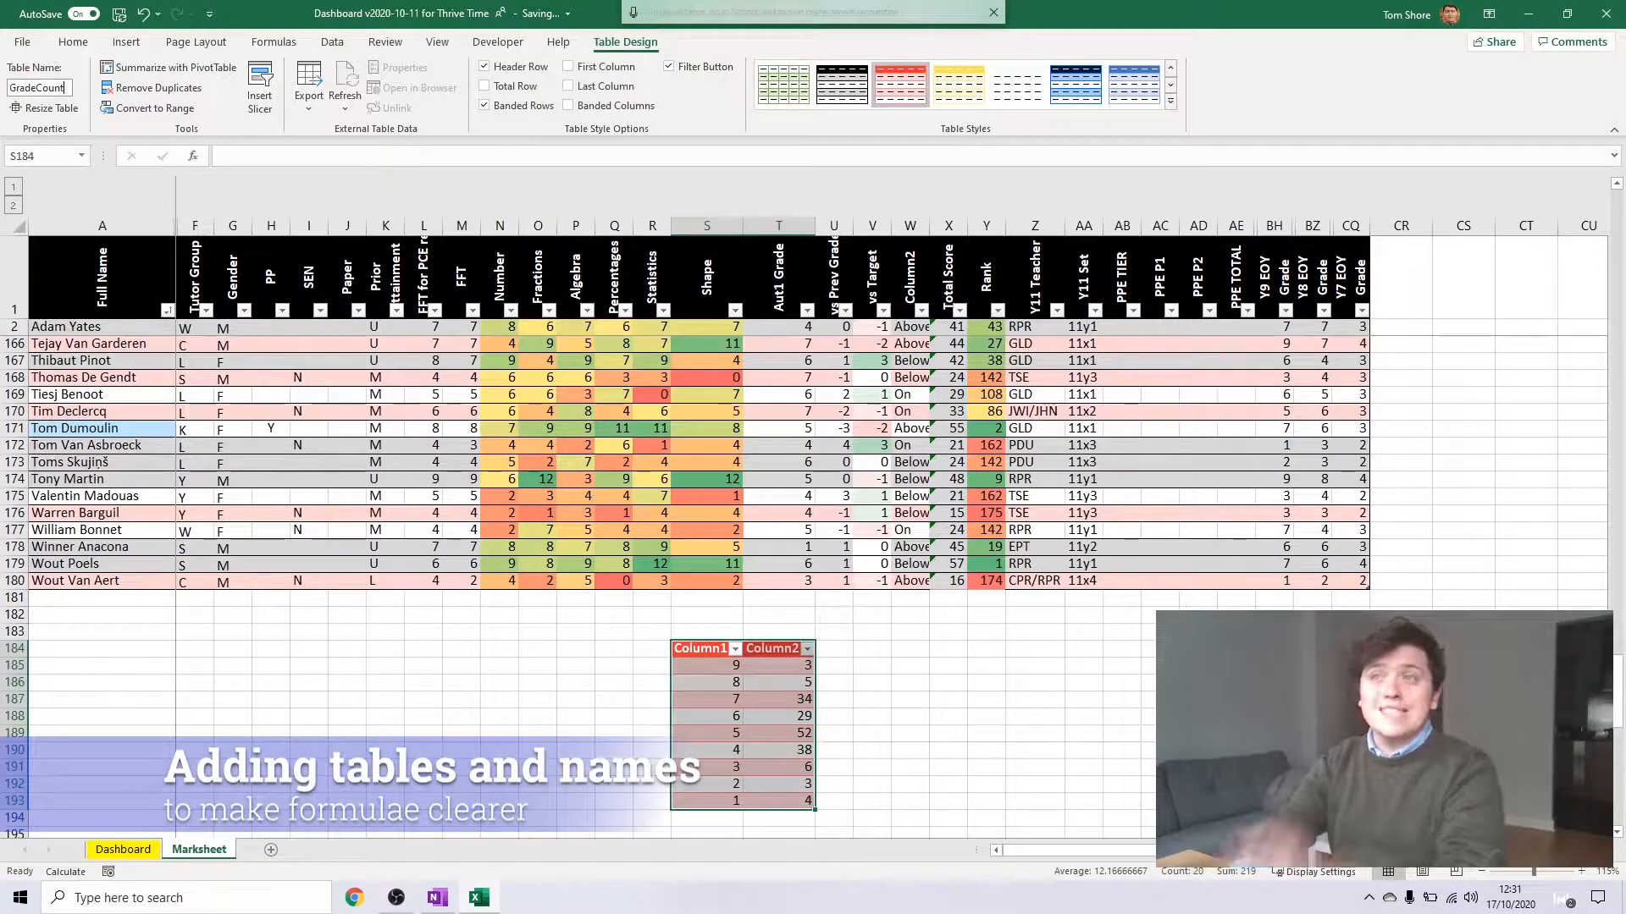
{"action": "key", "text": "Return"}
Rename the GradeCount table's two column headers to Grade and Count
{"action": "type", "text": "Grade"}
{"action": "key", "text": "Tab"}
{"action": "type", "text": "Count"}
{"action": "key", "text": "Return"}
{"action": "left_click_drag", "start_coordinate": [373, 156], "coordinate": [275, 156]}
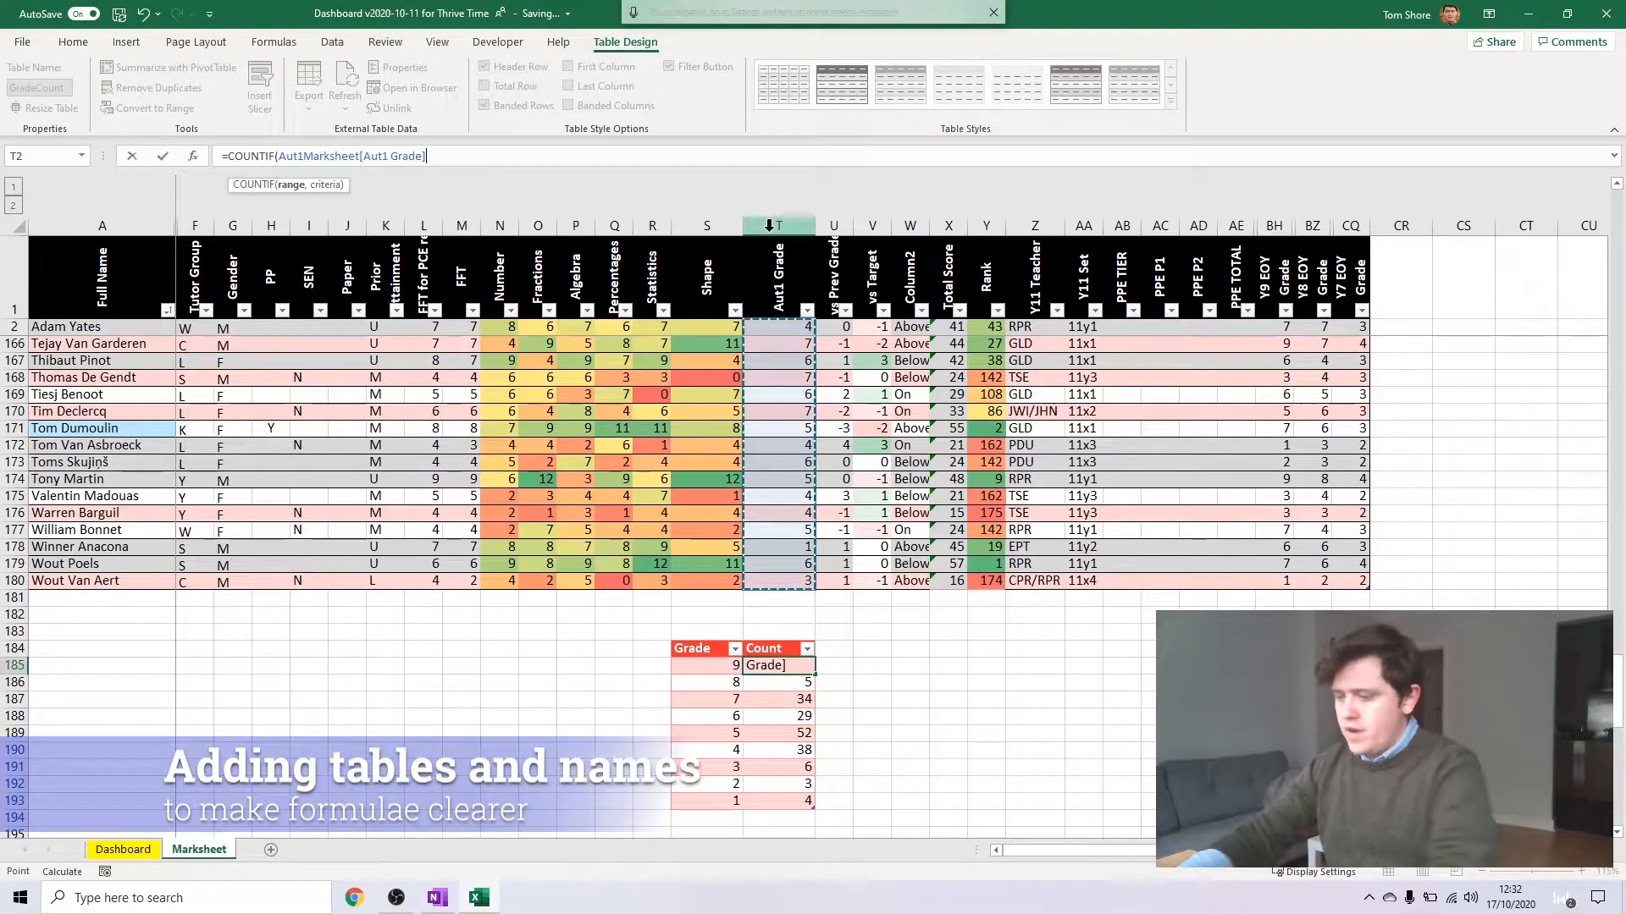
{"action": "type", "text": ","}
{"action": "left_click", "coordinate": [711, 667]}
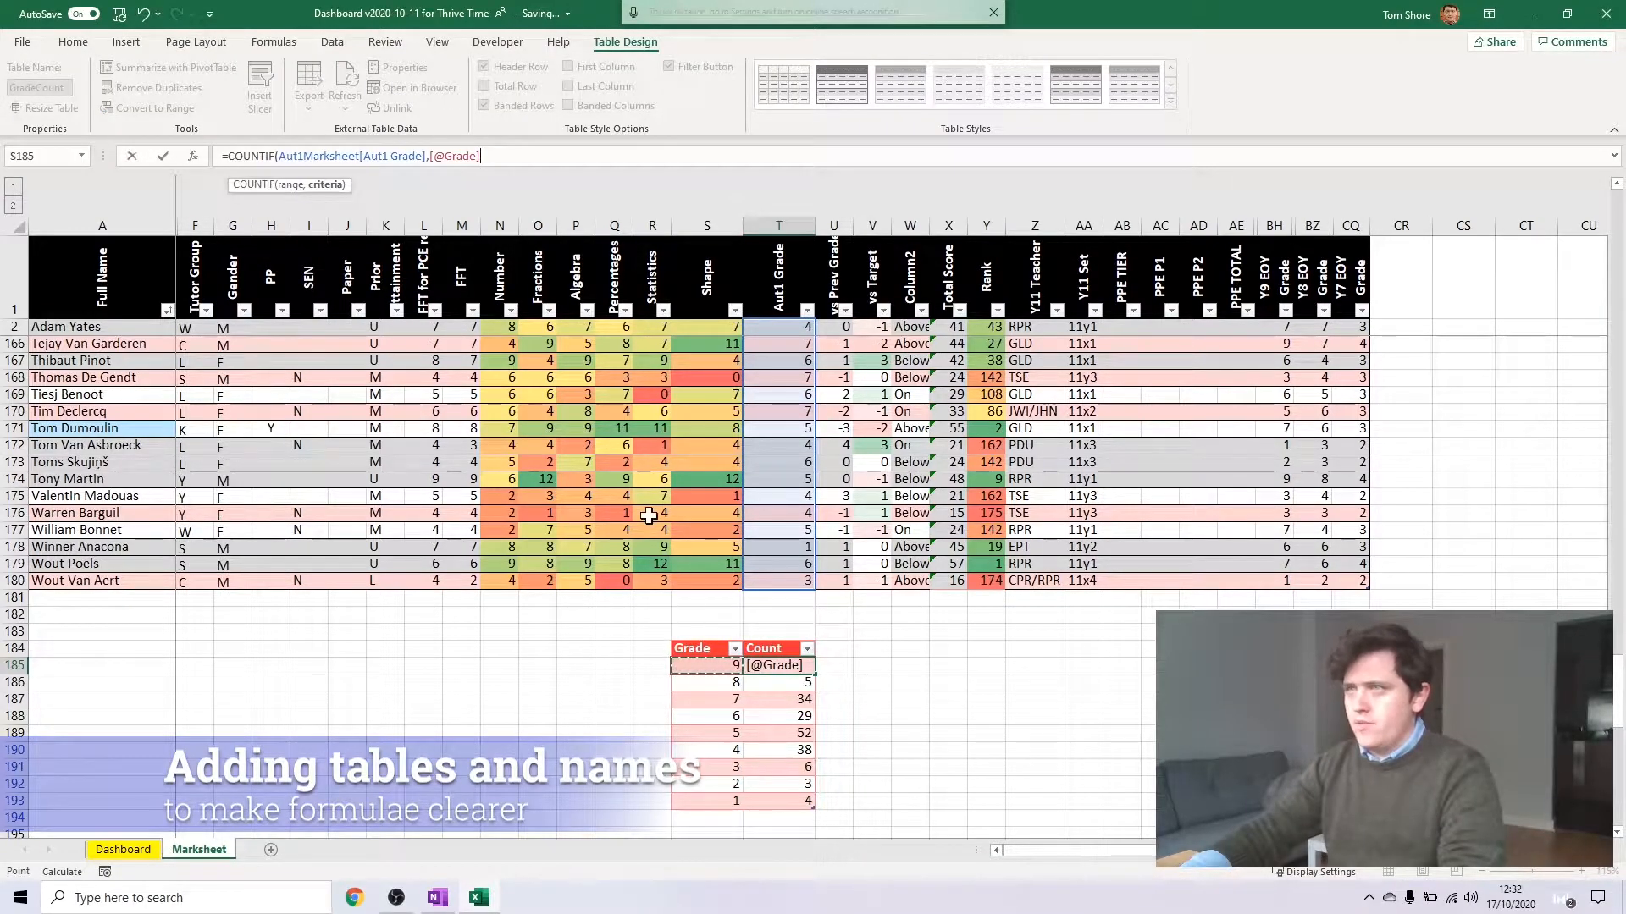
{"action": "type", "text": ")"}
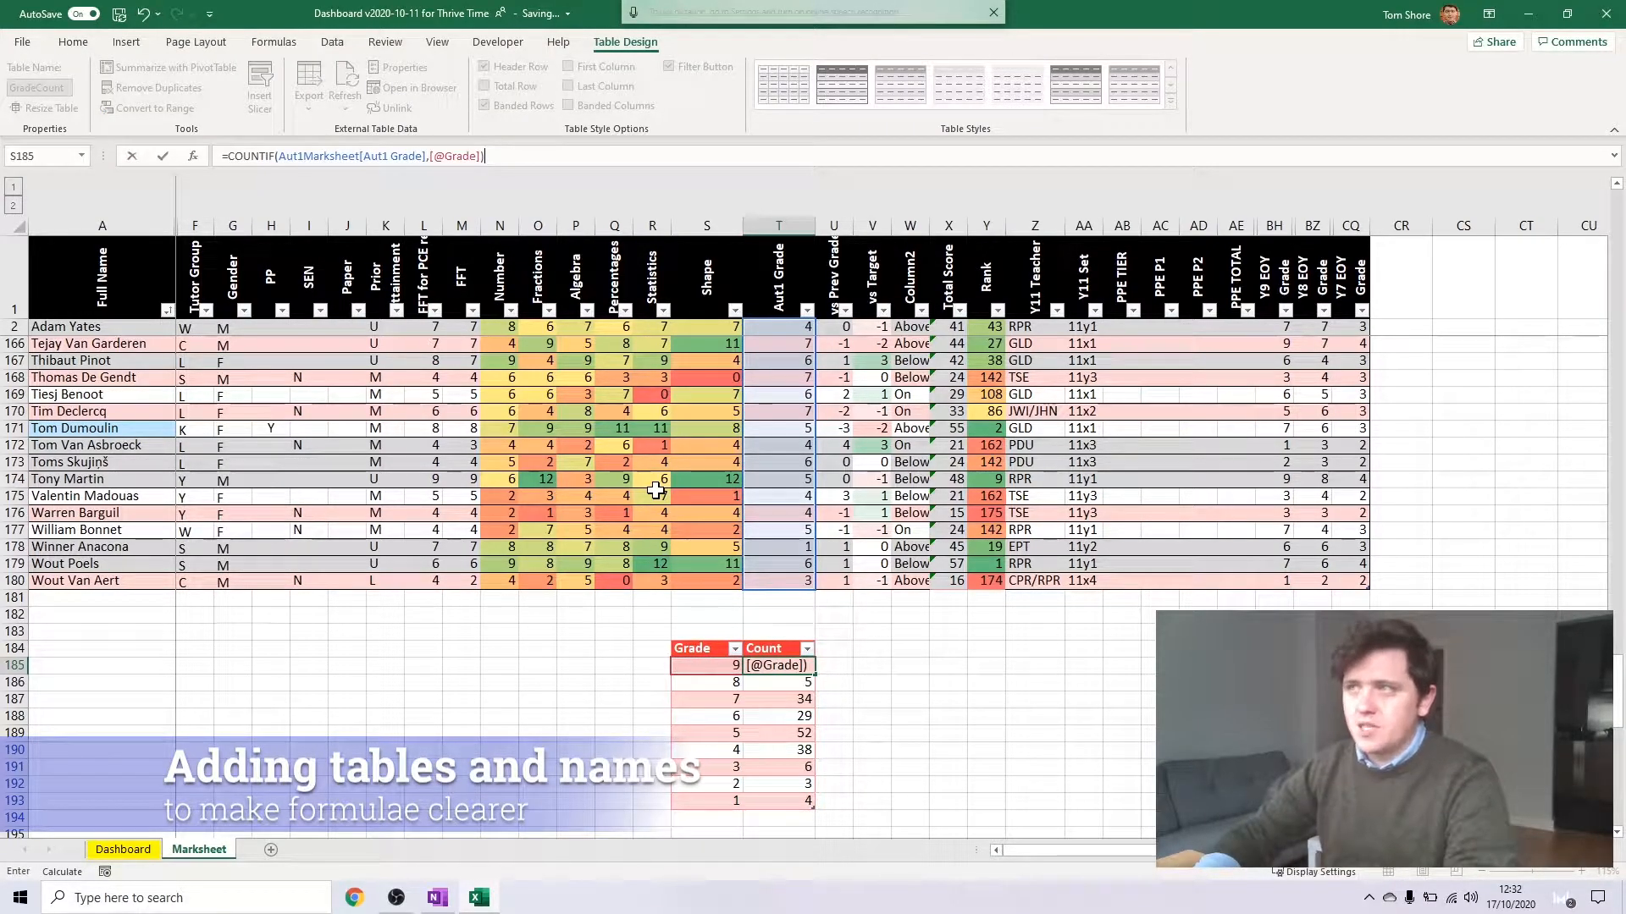
{"action": "key", "text": "Return"}
{"action": "left_click_drag", "start_coordinate": [816, 675], "coordinate": [813, 809]}
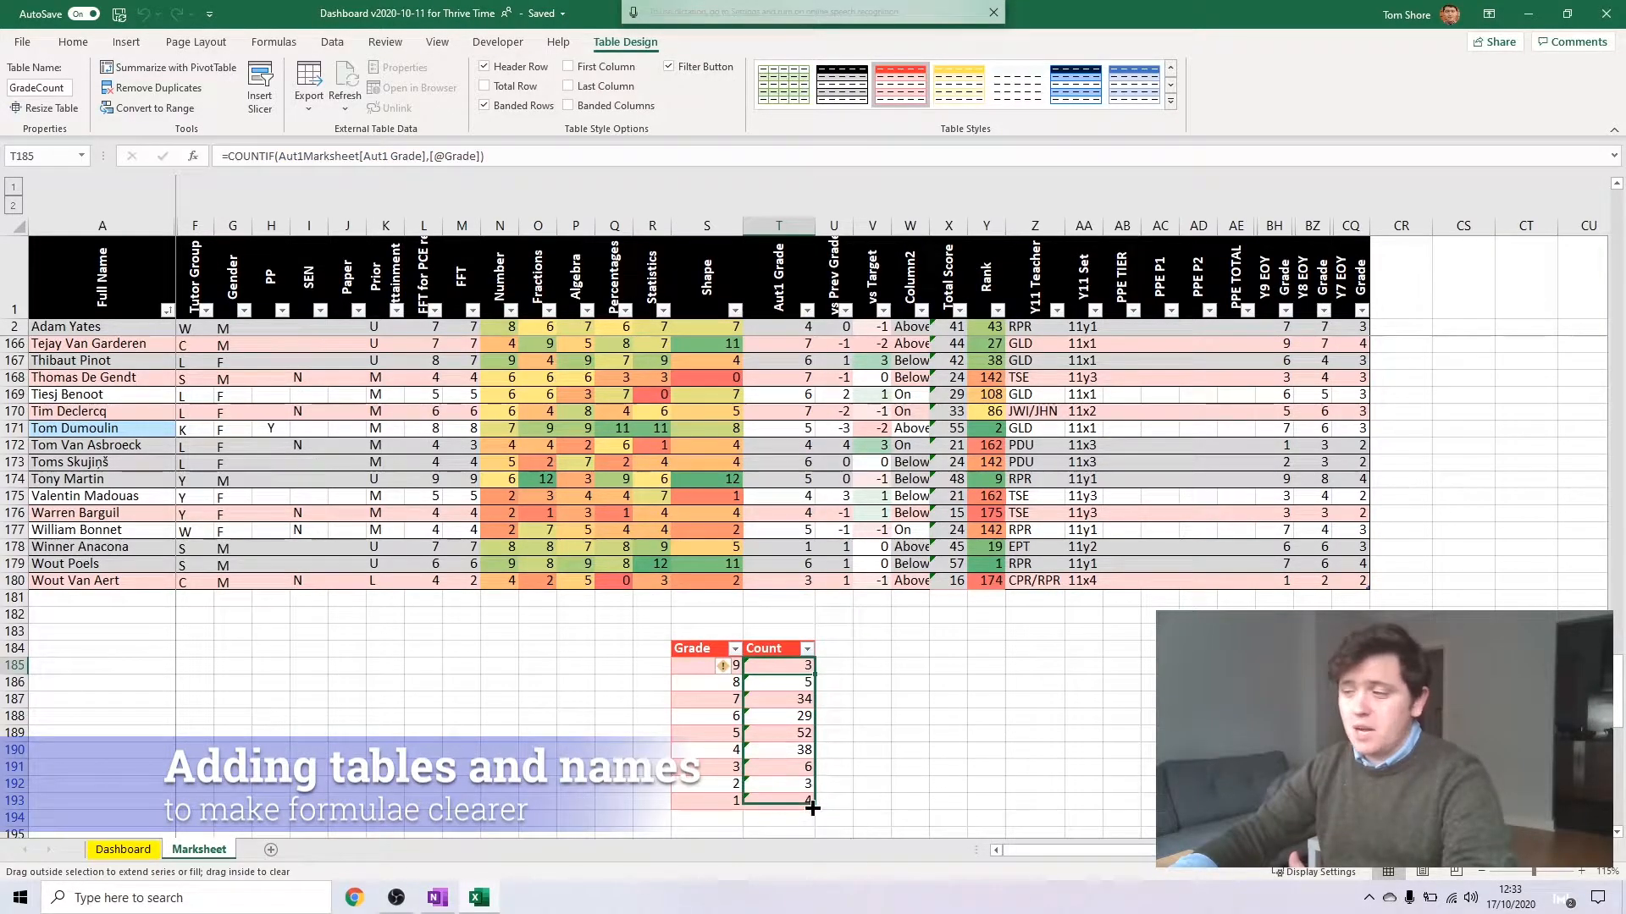
Check the structured-reference COUNTIF formulas in several cells of the Count column, including T189 and T186
{"action": "left_click", "coordinate": [828, 731]}
{"action": "left_click", "coordinate": [804, 730]}
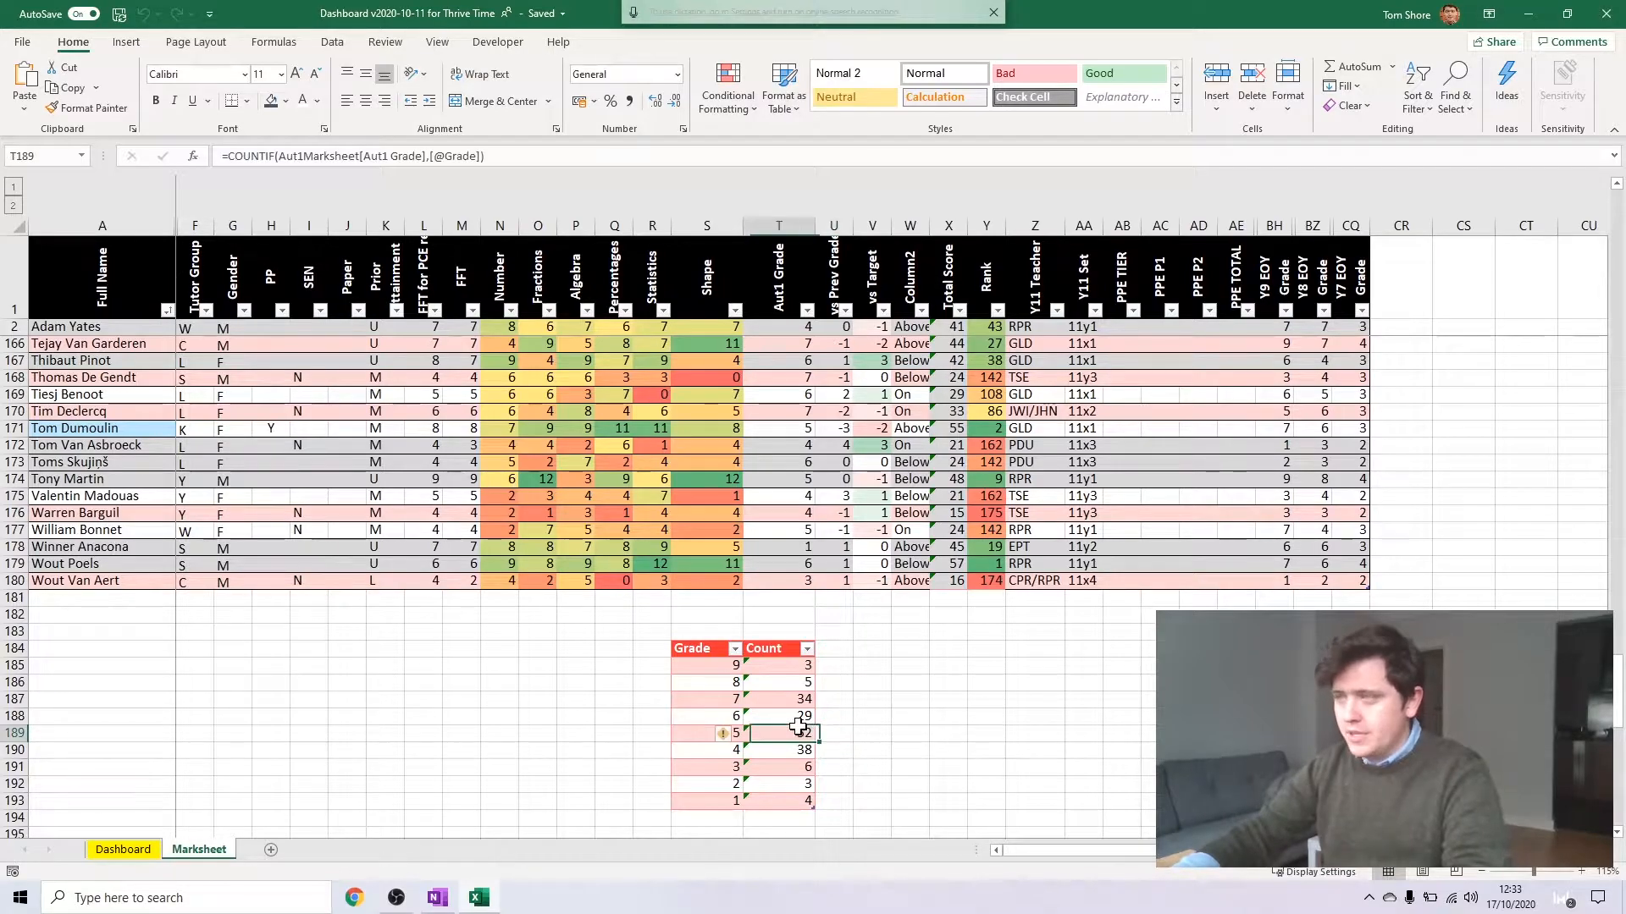
{"action": "left_click", "coordinate": [816, 750]}
{"action": "left_click", "coordinate": [796, 779]}
{"action": "left_click", "coordinate": [796, 682]}
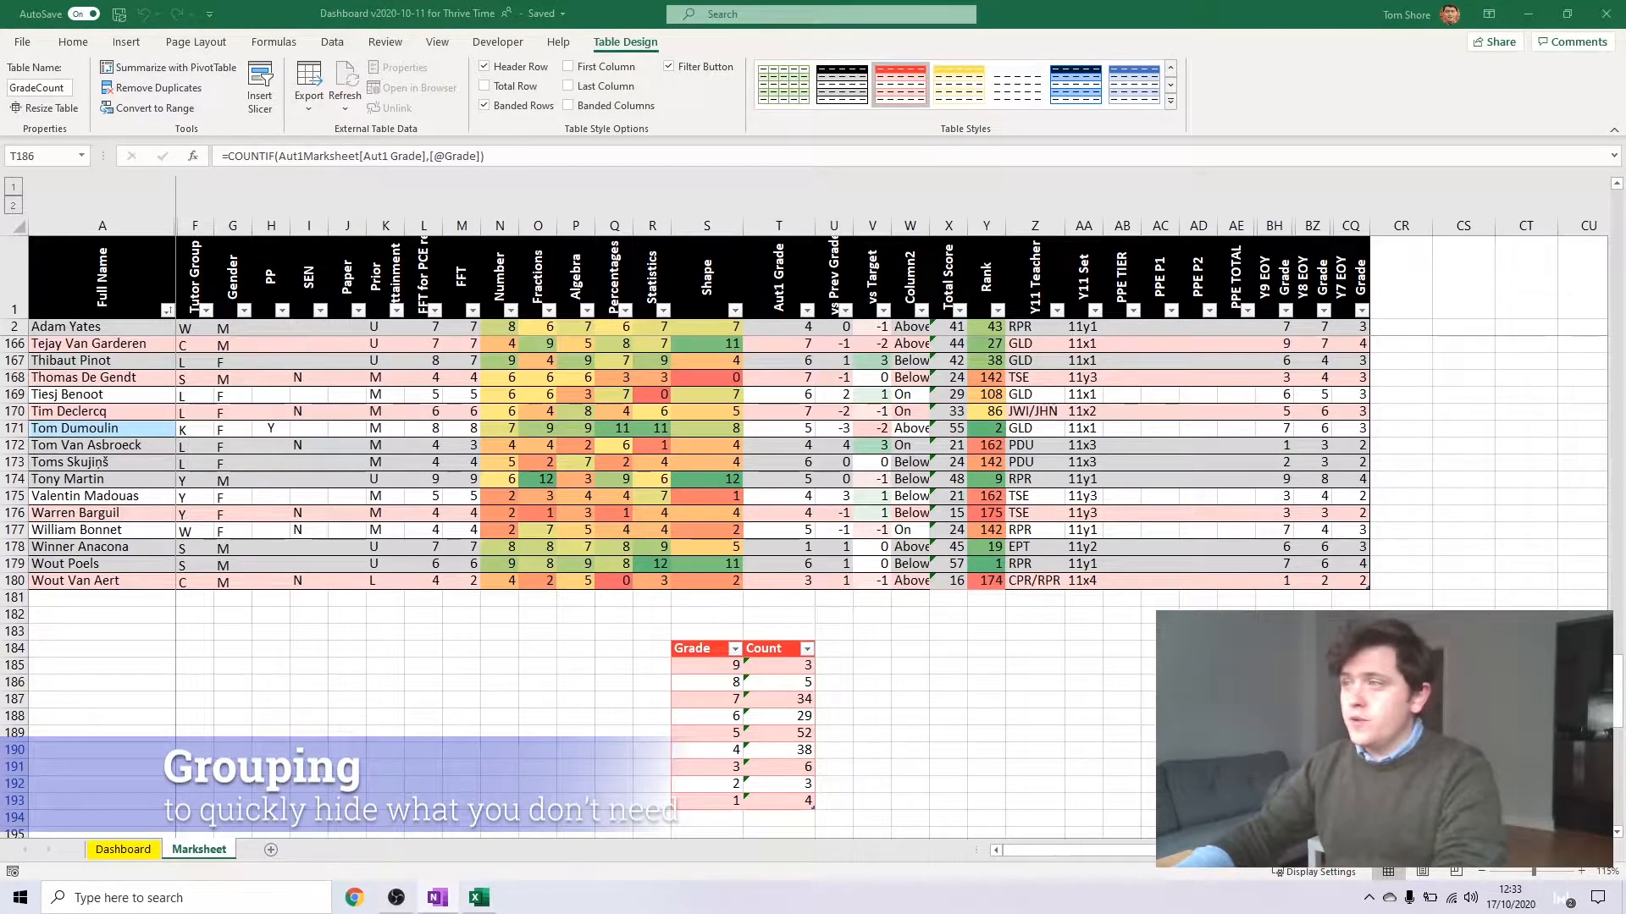
{"action": "key", "text": "super+h"}
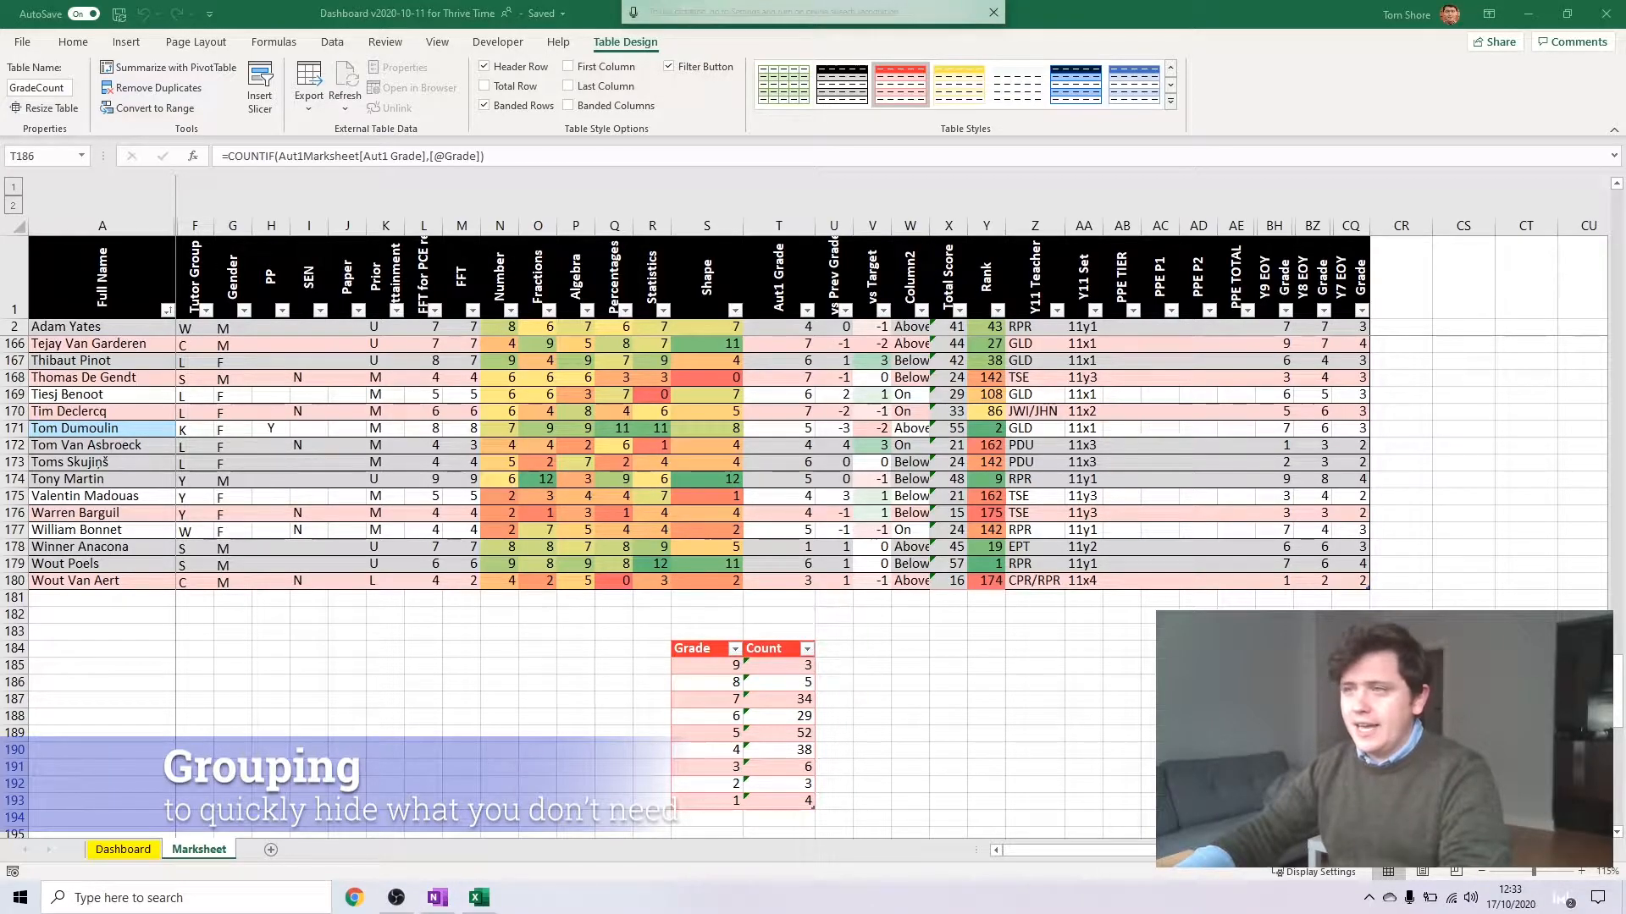
{"action": "left_click", "coordinate": [533, 479]}
{"action": "left_click", "coordinate": [483, 447]}
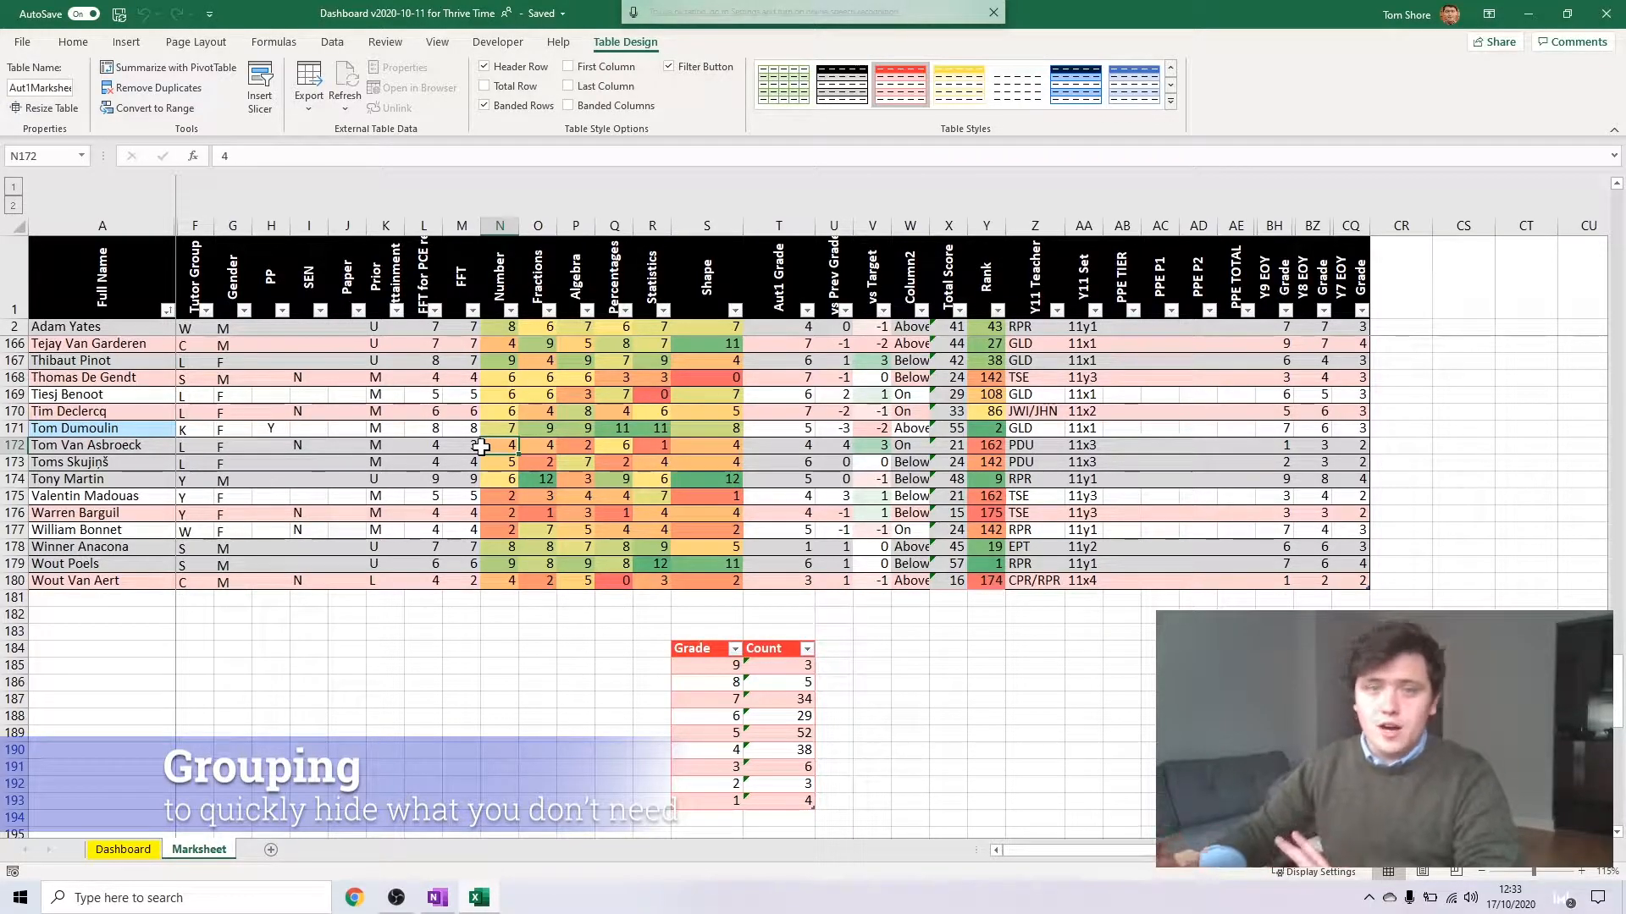
{"action": "left_click", "coordinate": [423, 411]}
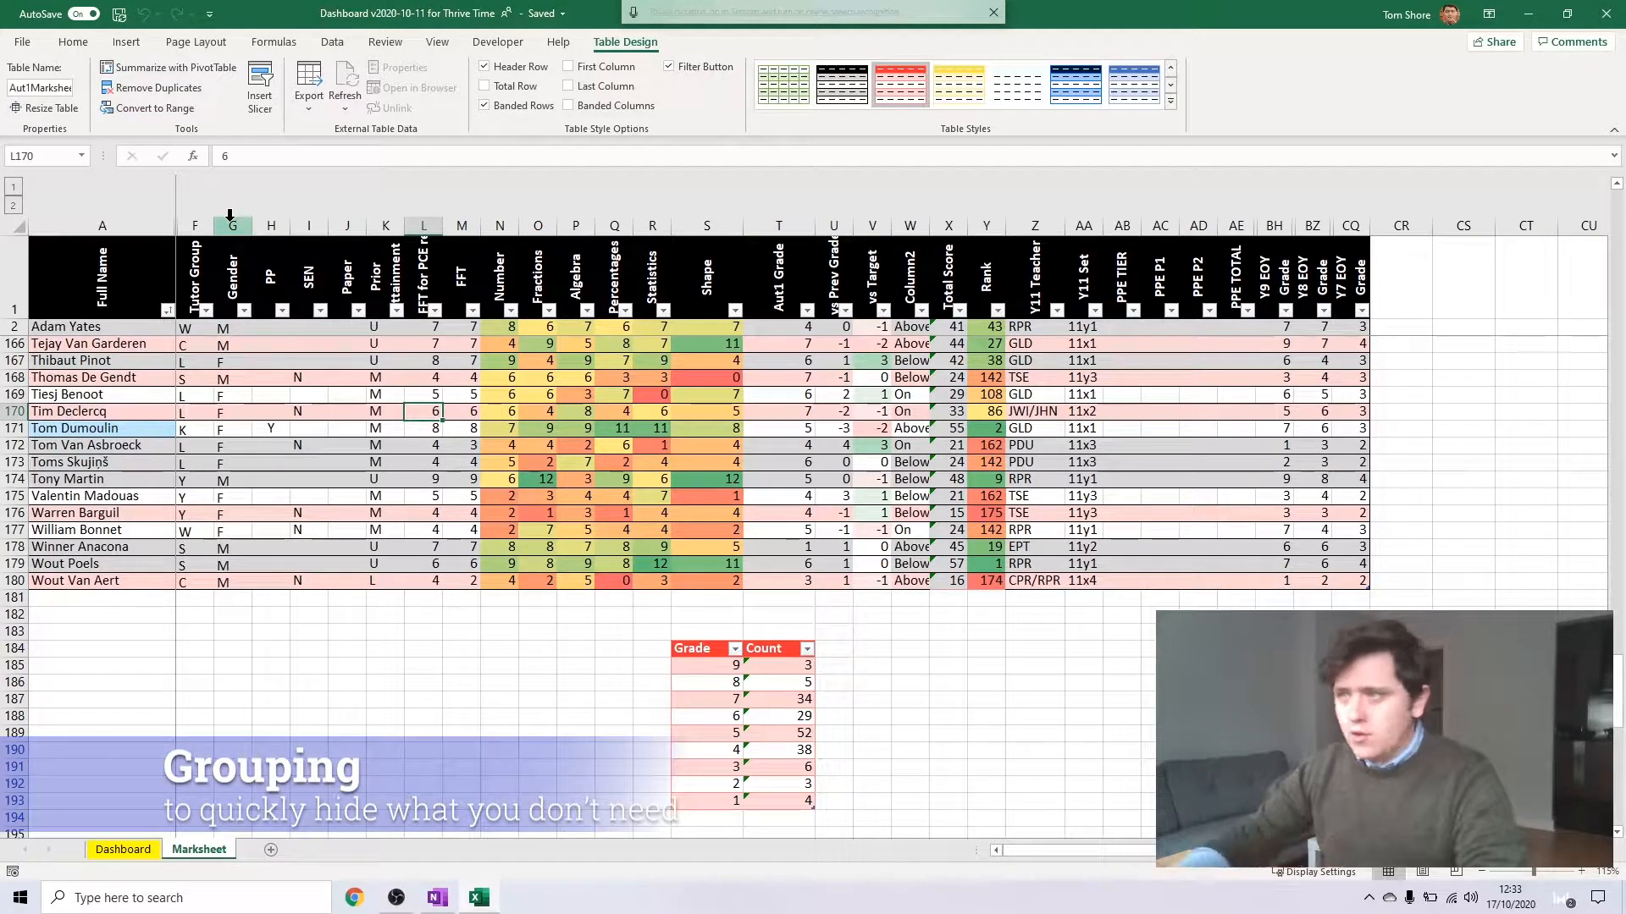
Group the Gender, PP and SEN columns (G:I), and test collapsing and expanding the group
{"action": "left_click_drag", "start_coordinate": [229, 217], "coordinate": [317, 224]}
{"action": "left_click", "coordinate": [389, 46]}
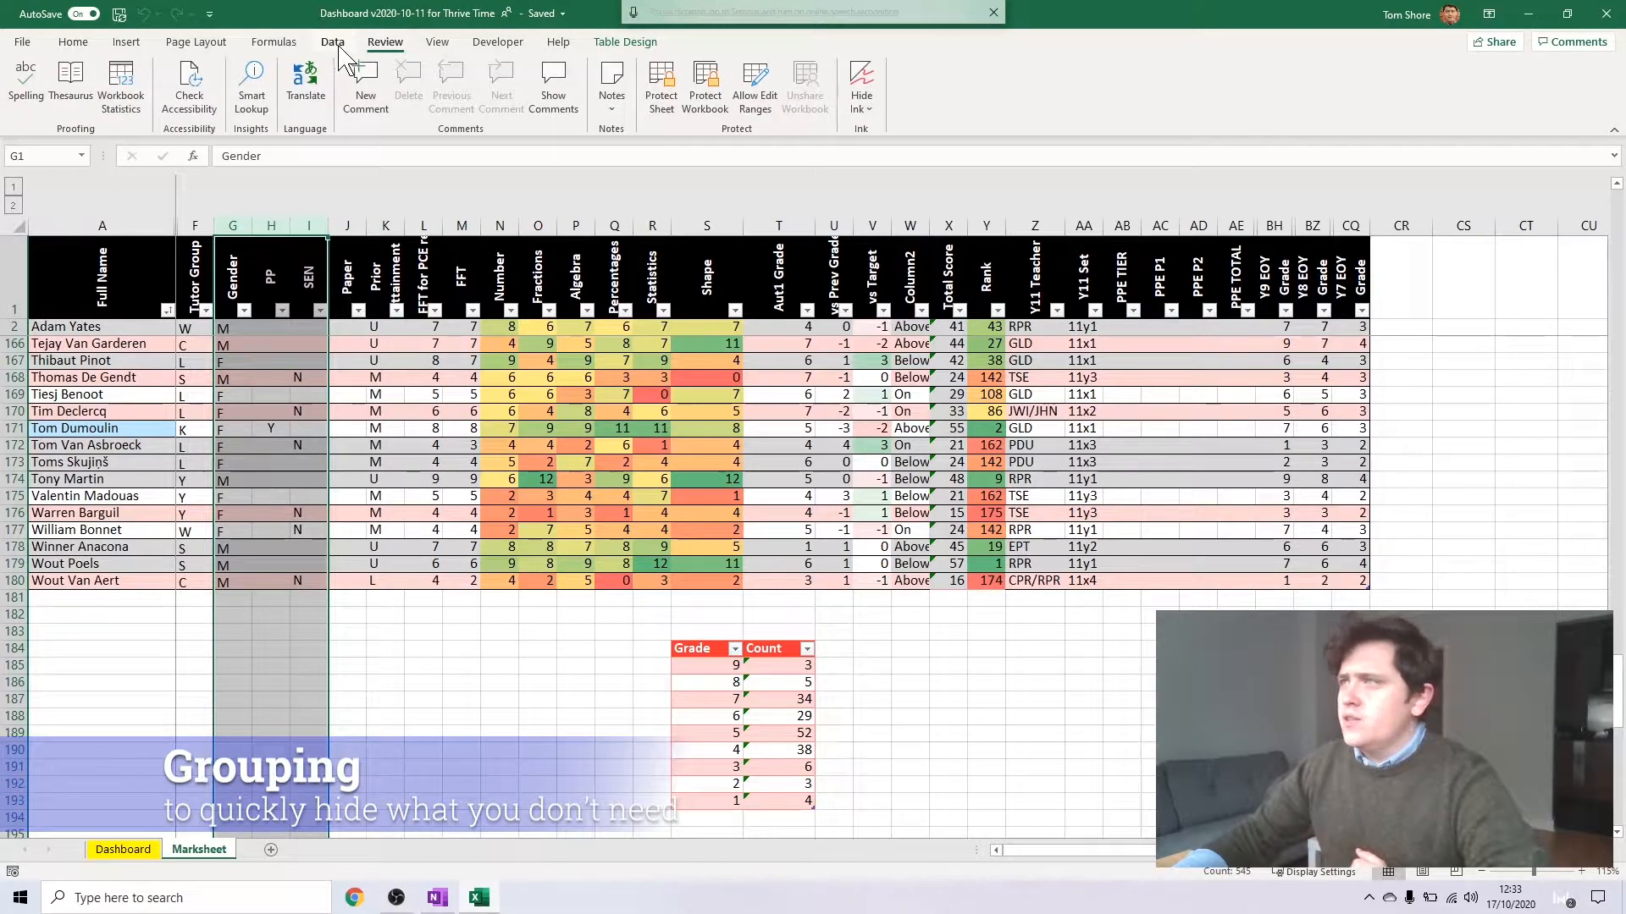
{"action": "left_click", "coordinate": [345, 45]}
{"action": "left_click", "coordinate": [1327, 80]}
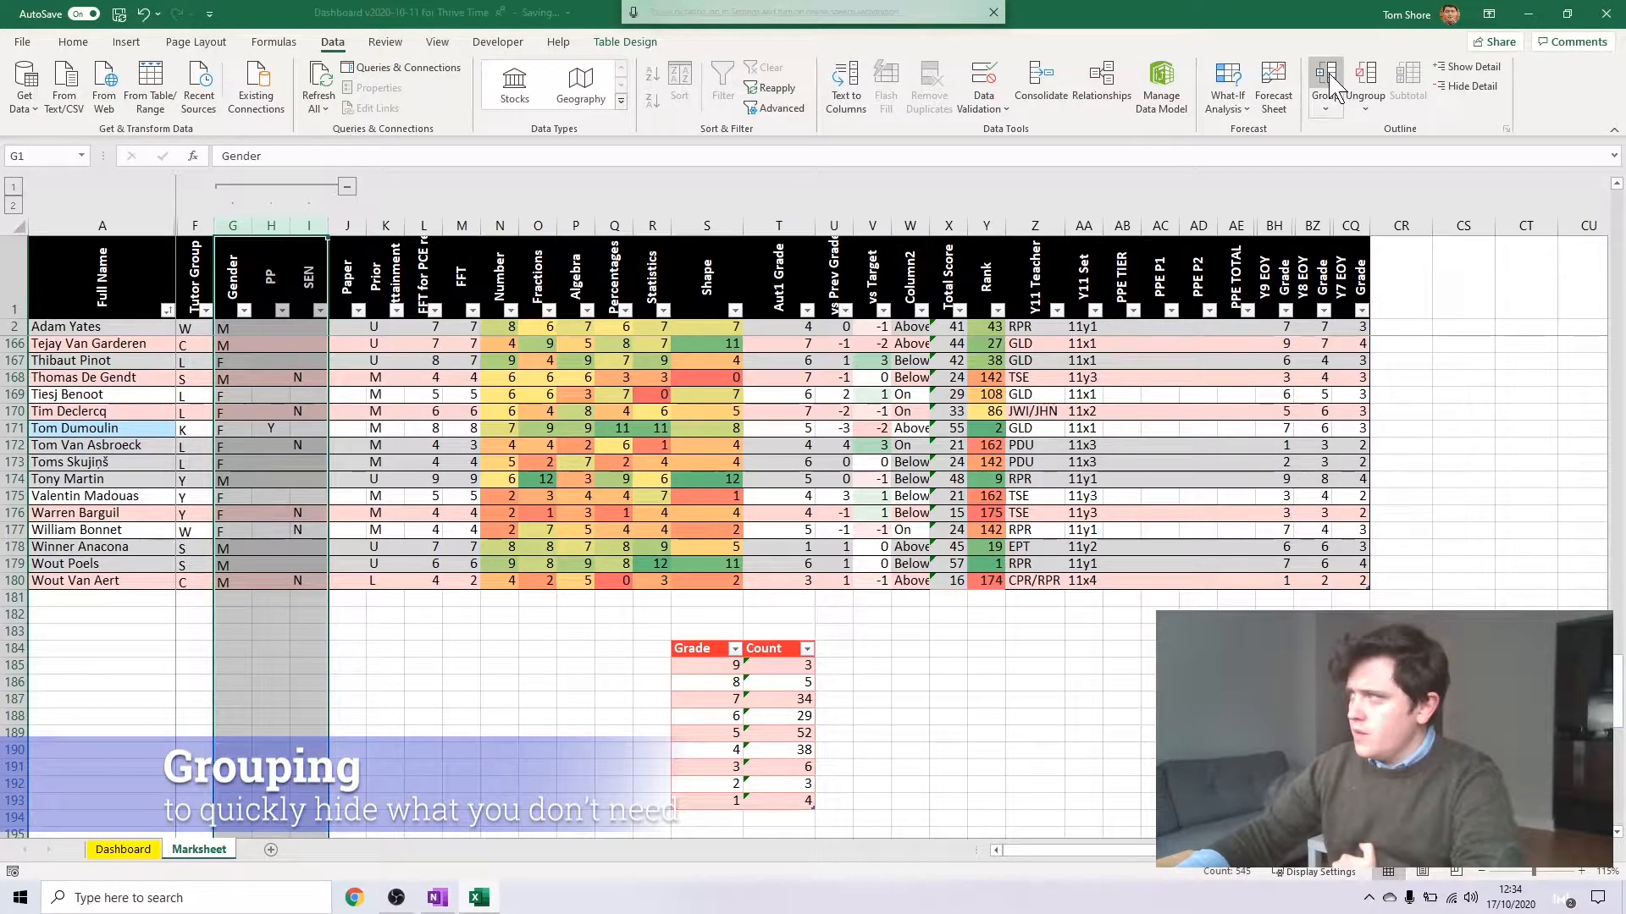
{"action": "left_click", "coordinate": [347, 186]}
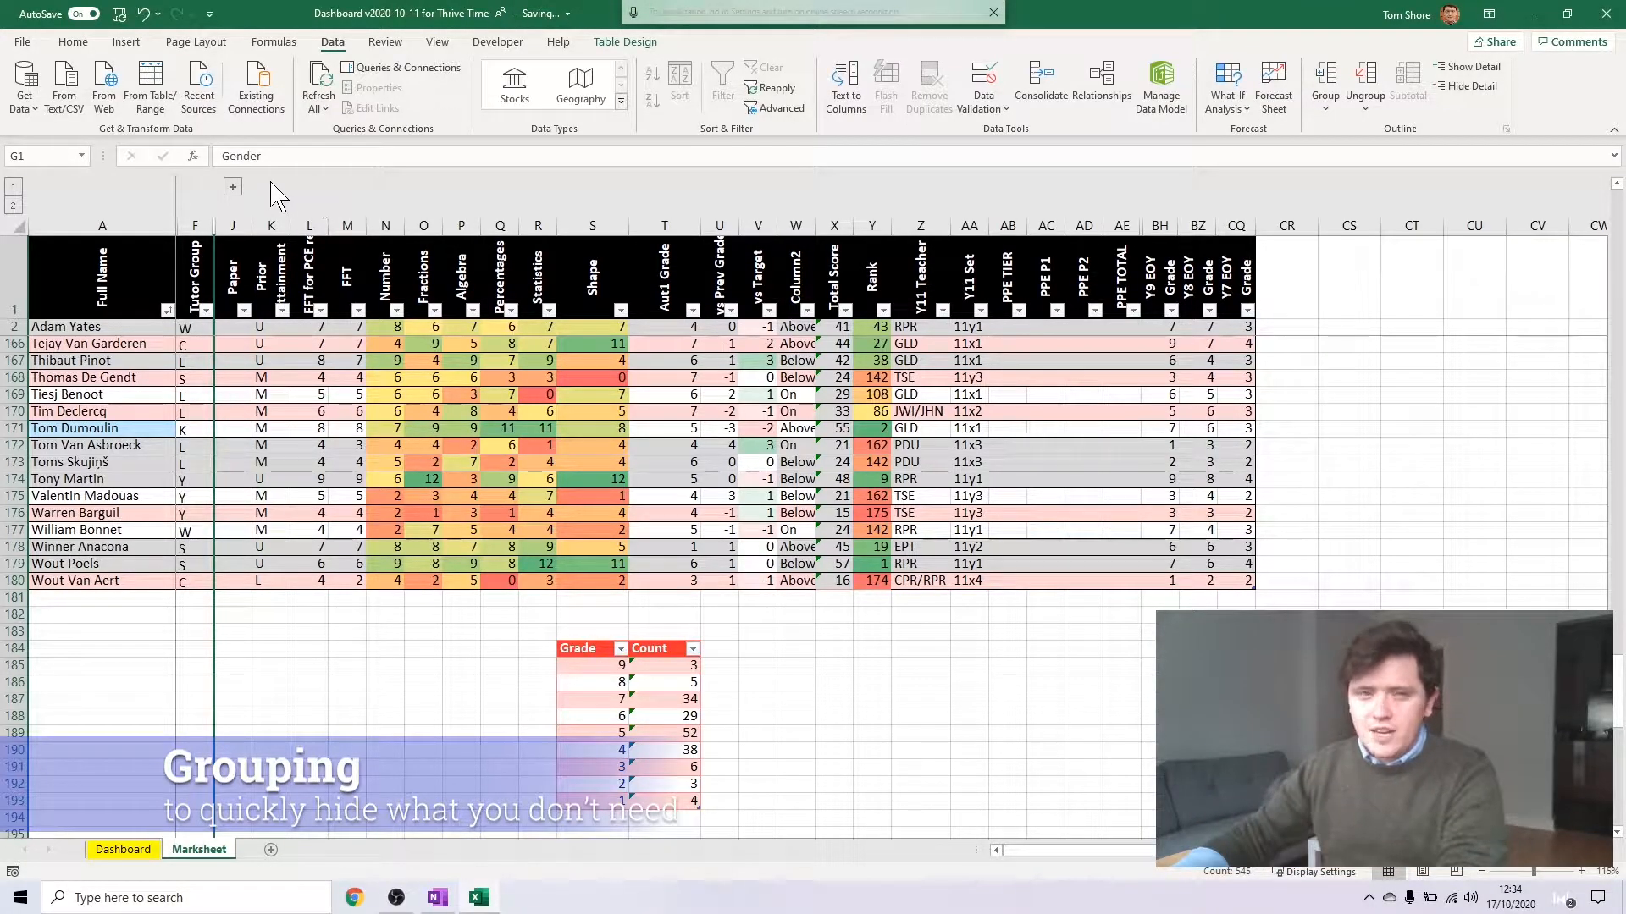
{"action": "left_click", "coordinate": [232, 186]}
Insert a new column before Gender and give it the header SIMs Data
{"action": "left_click", "coordinate": [237, 222]}
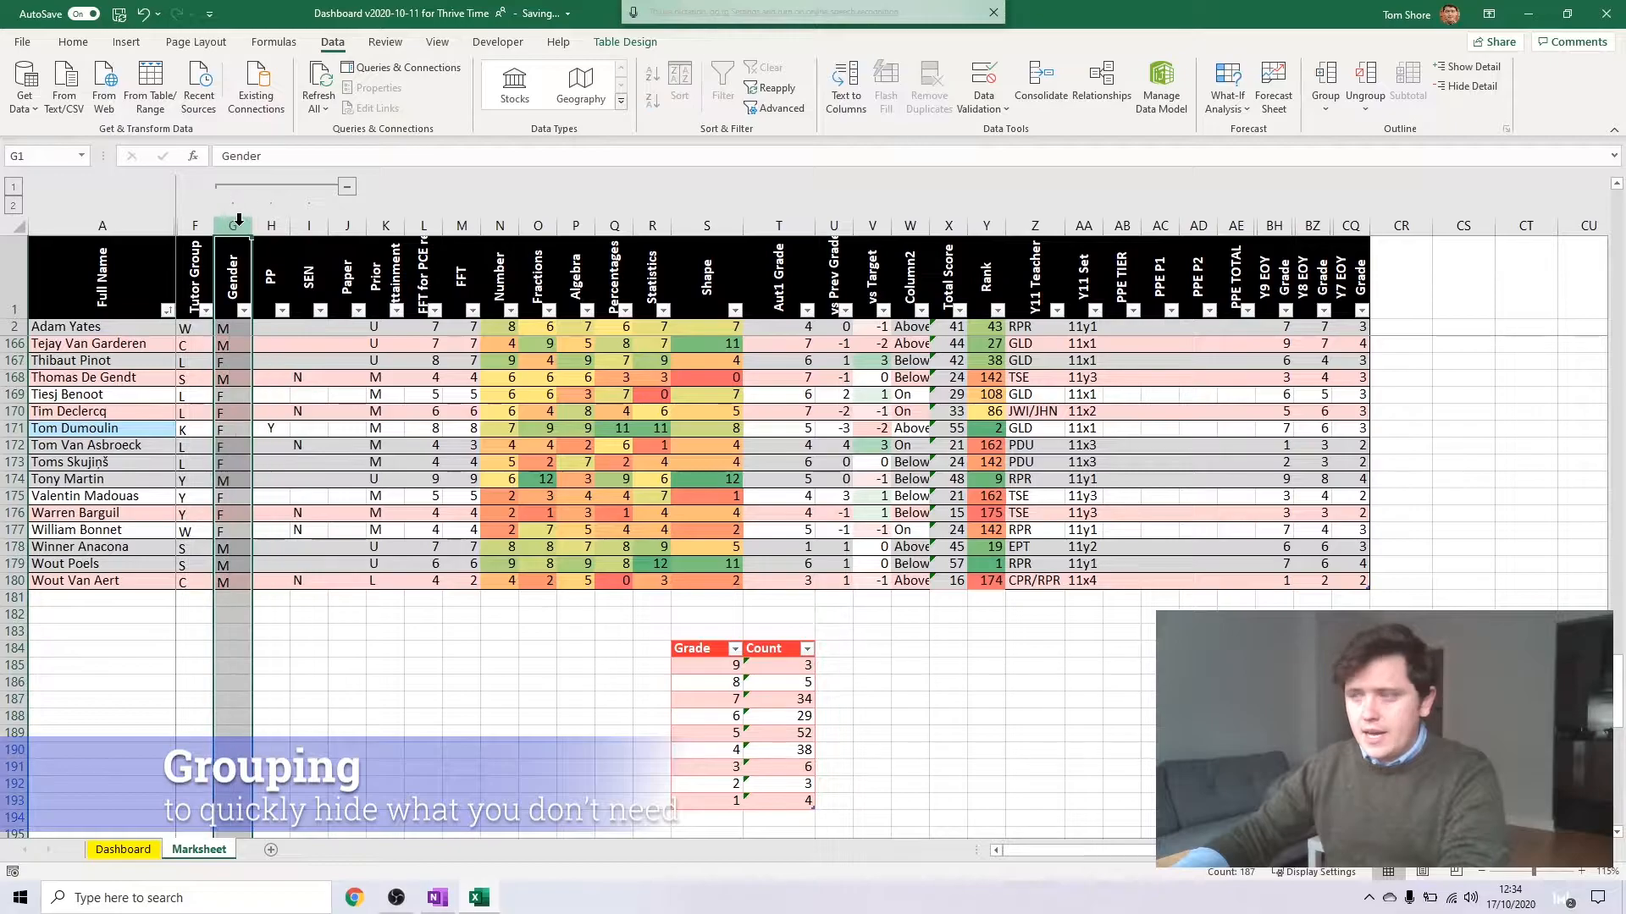
{"action": "key", "text": "ctrl+plus"}
{"action": "double_click", "coordinate": [239, 281]}
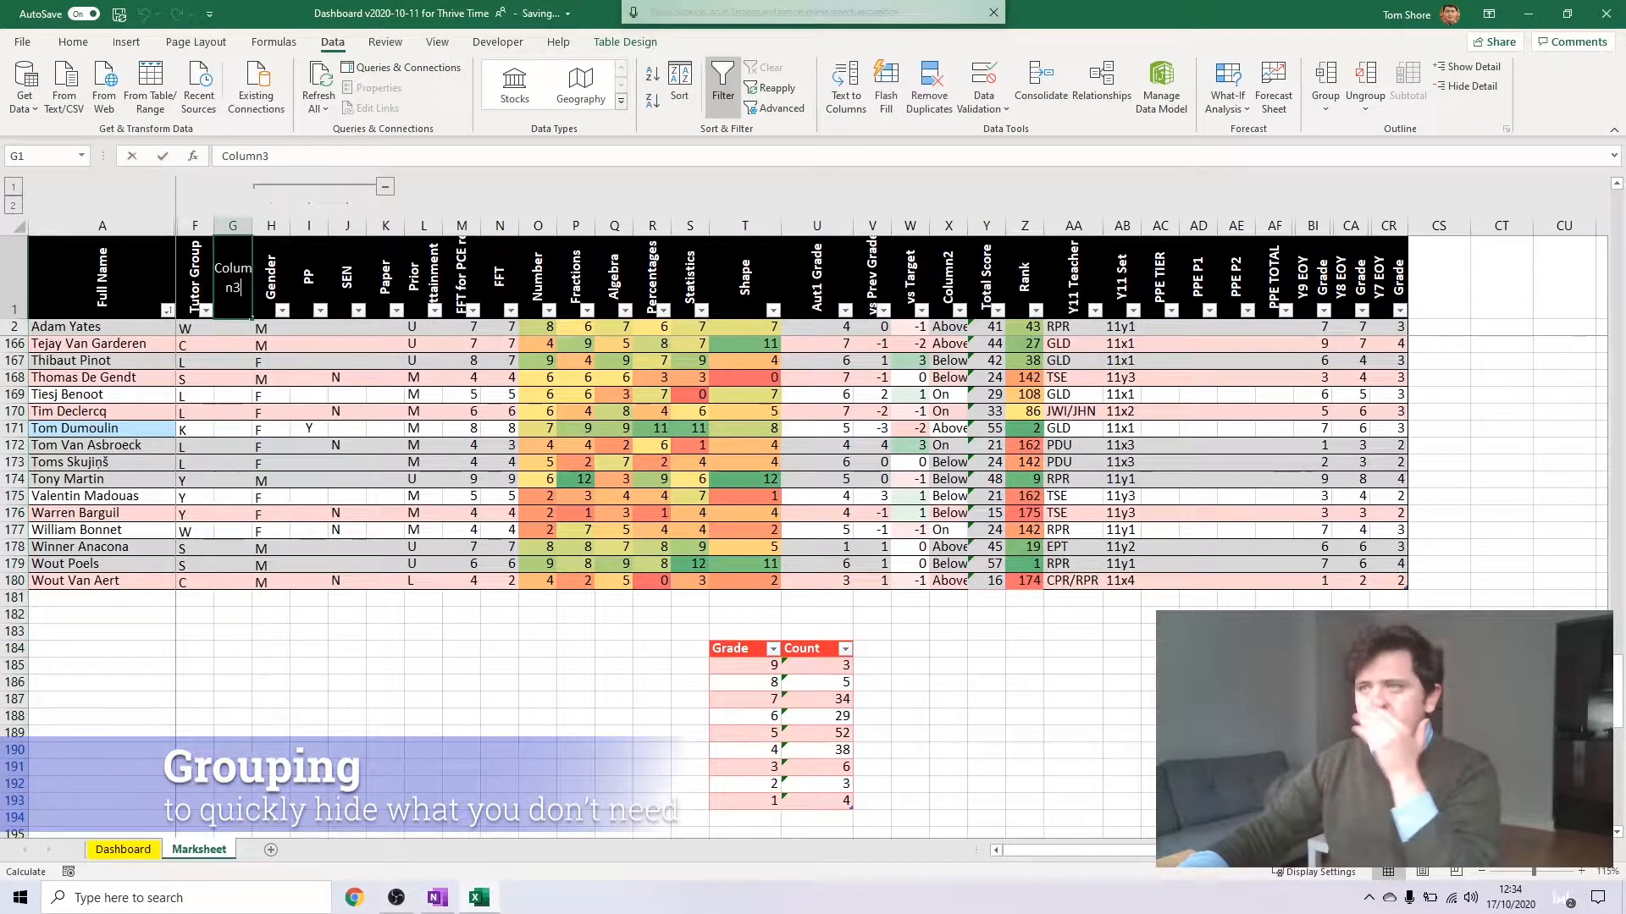
{"action": "key", "text": "BackSpace"}
{"action": "key", "text": "BackSpace"}
{"action": "key", "text": "BackSpace"}
{"action": "key", "text": "BackSpace"}
{"action": "key", "text": "BackSpace"}
{"action": "key", "text": "BackSpace"}
{"action": "key", "text": "BackSpace"}
{"action": "type", "text": "SIMs Data"}
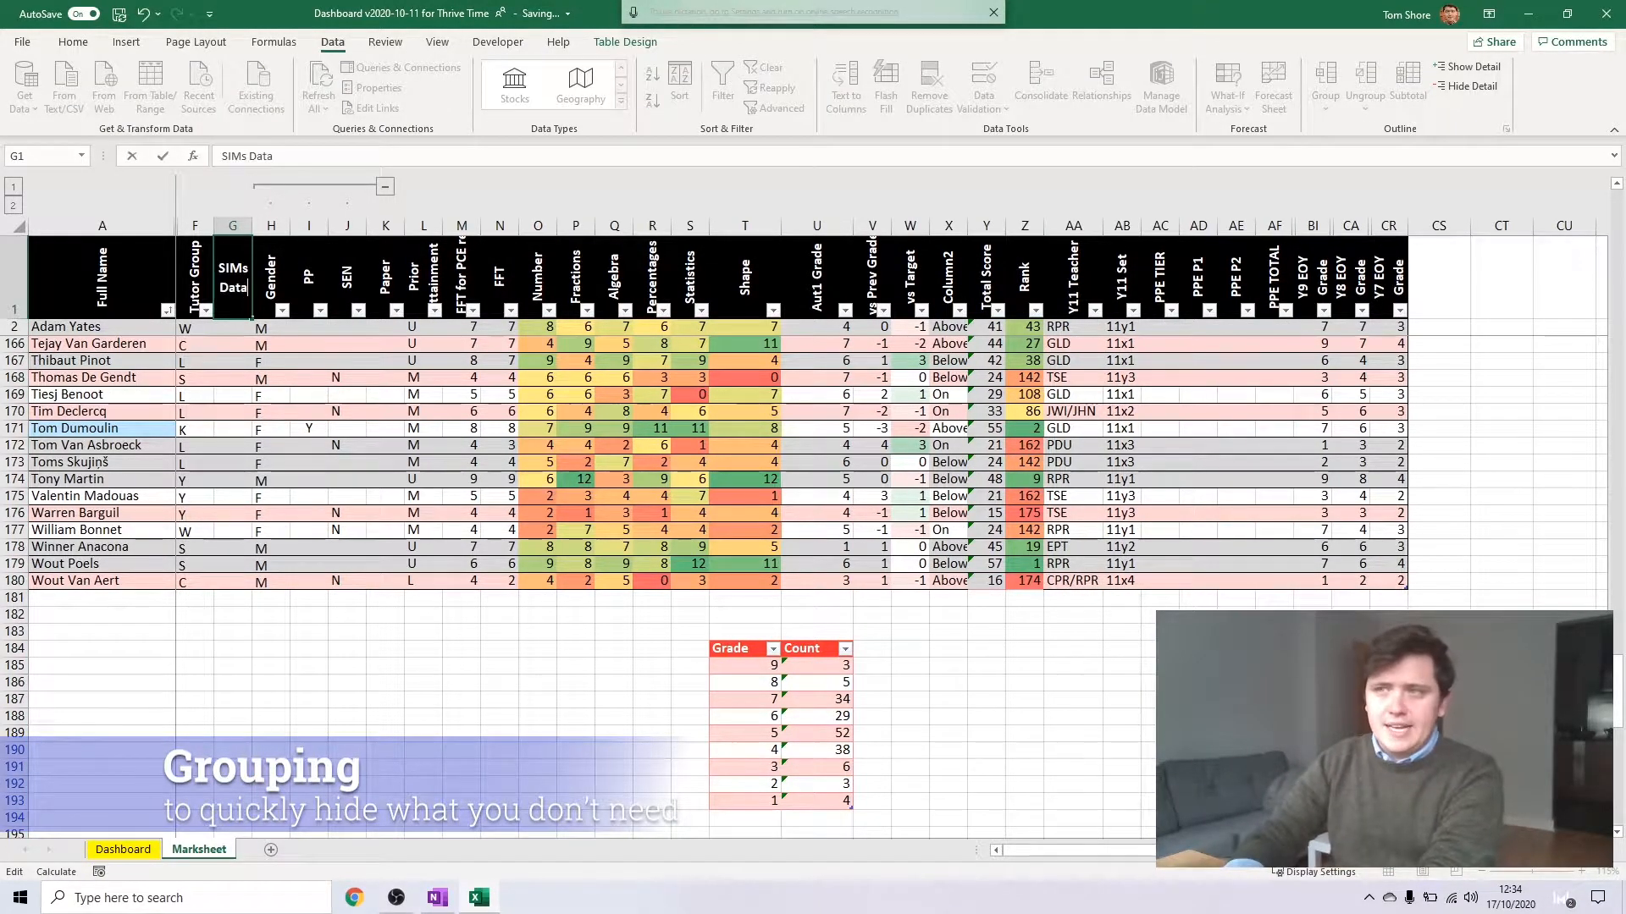
{"action": "key", "text": "Return"}
Collapse the Gender-to-SEN group, fill the SIMs Data column down to row 180 with pale yellow, and expand the group again
{"action": "left_click", "coordinate": [385, 187]}
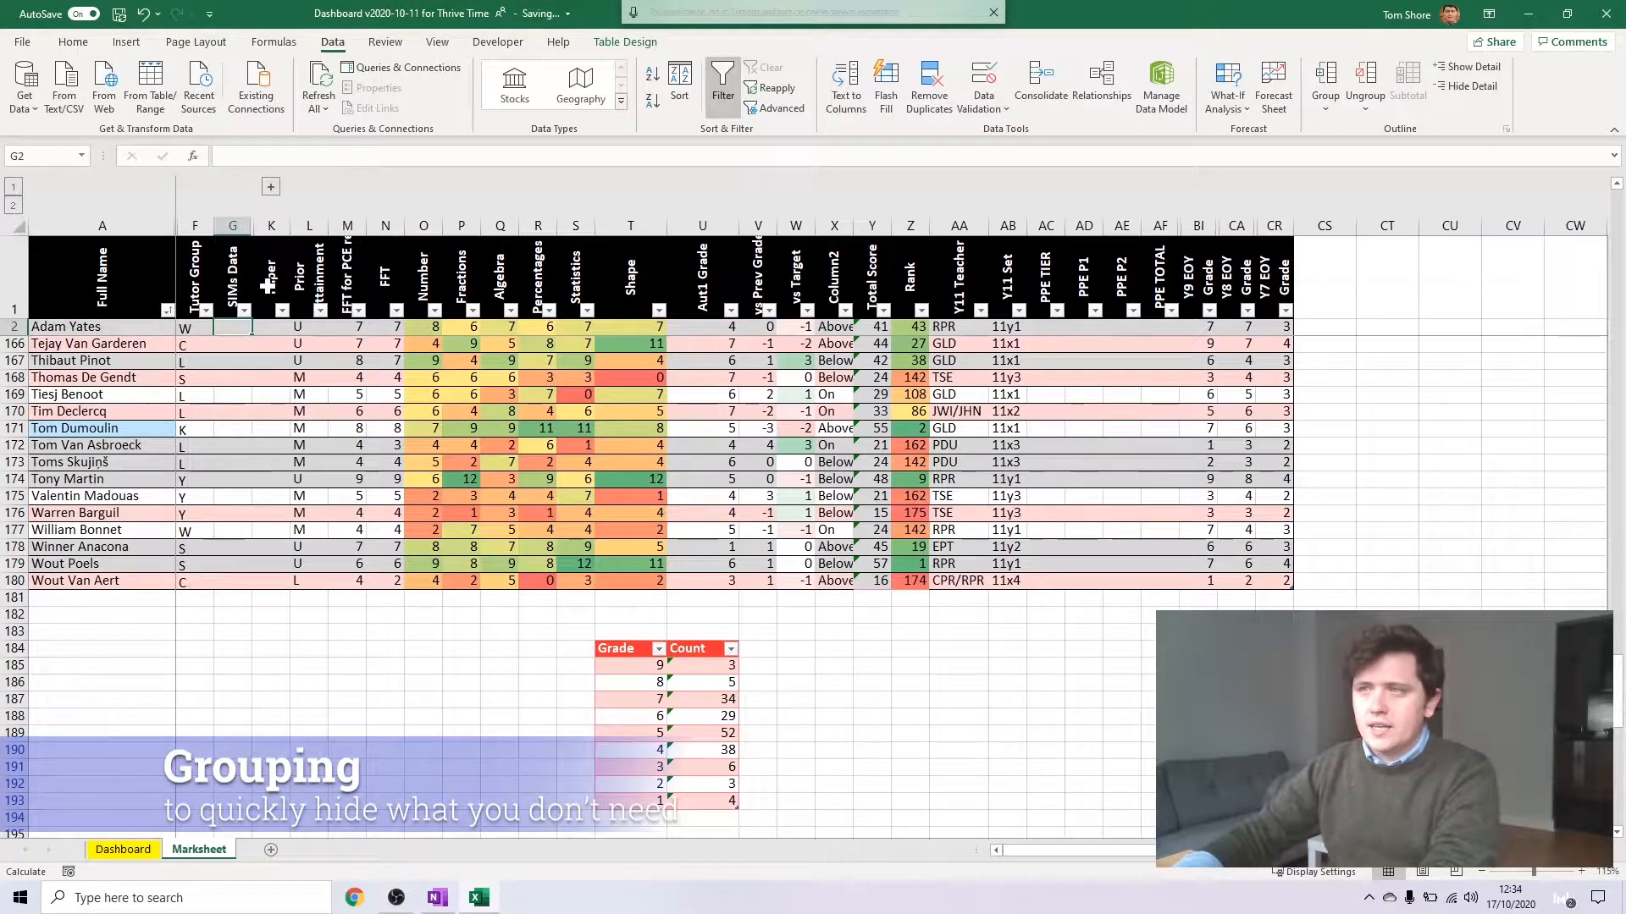
{"action": "left_click", "coordinate": [233, 279]}
{"action": "left_click", "coordinate": [227, 583], "text": "shift"}
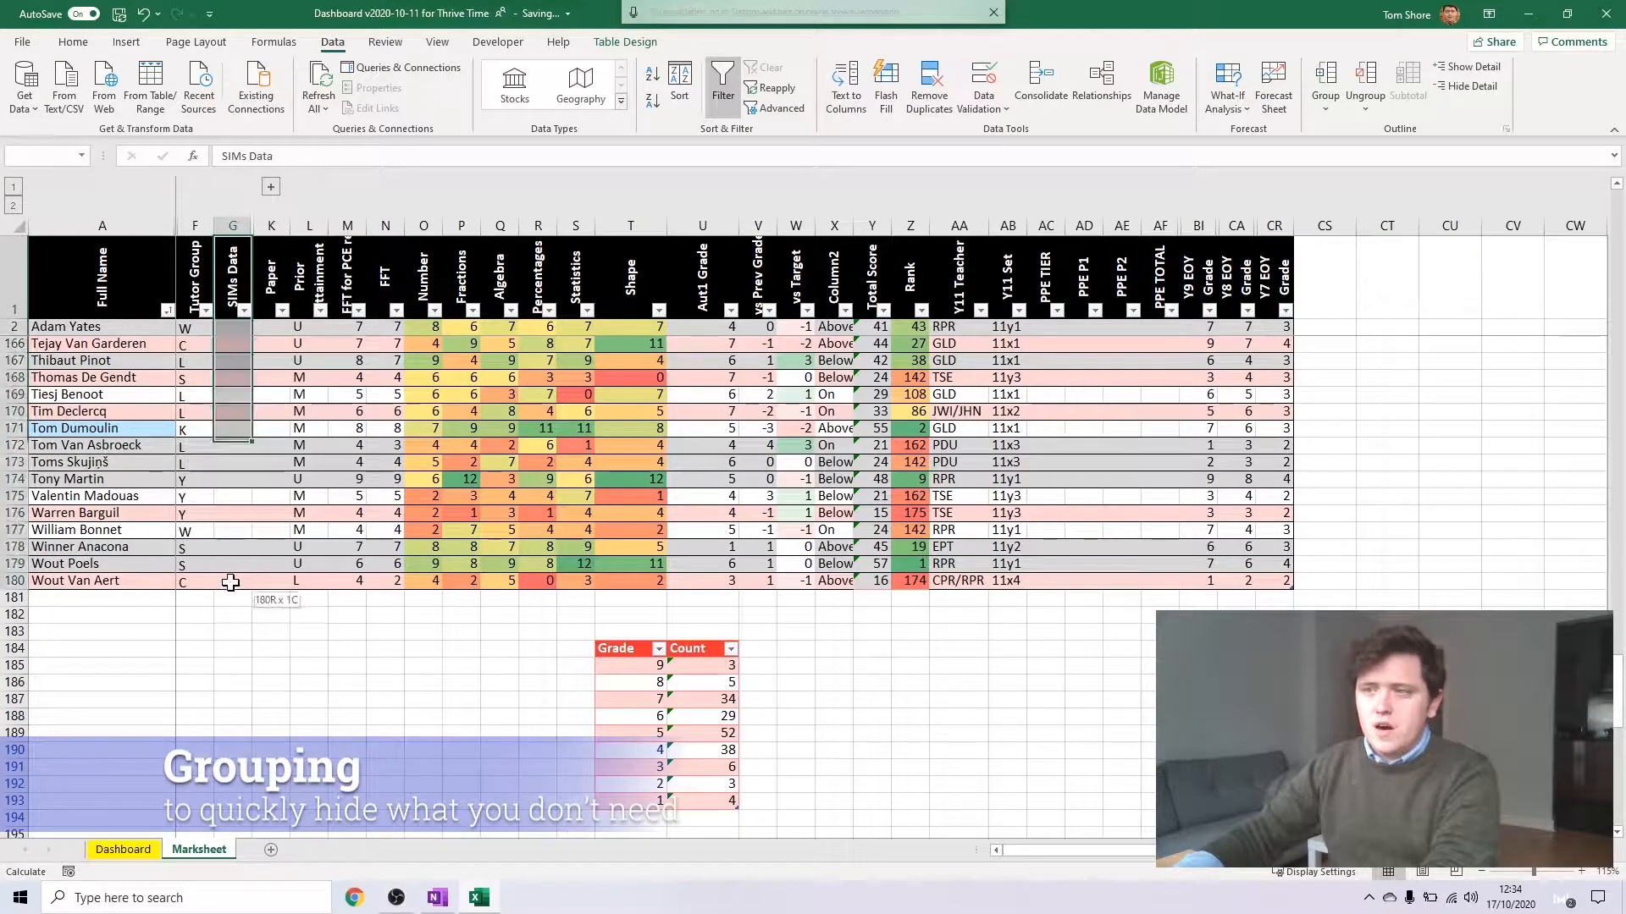
{"action": "left_click", "coordinate": [73, 41]}
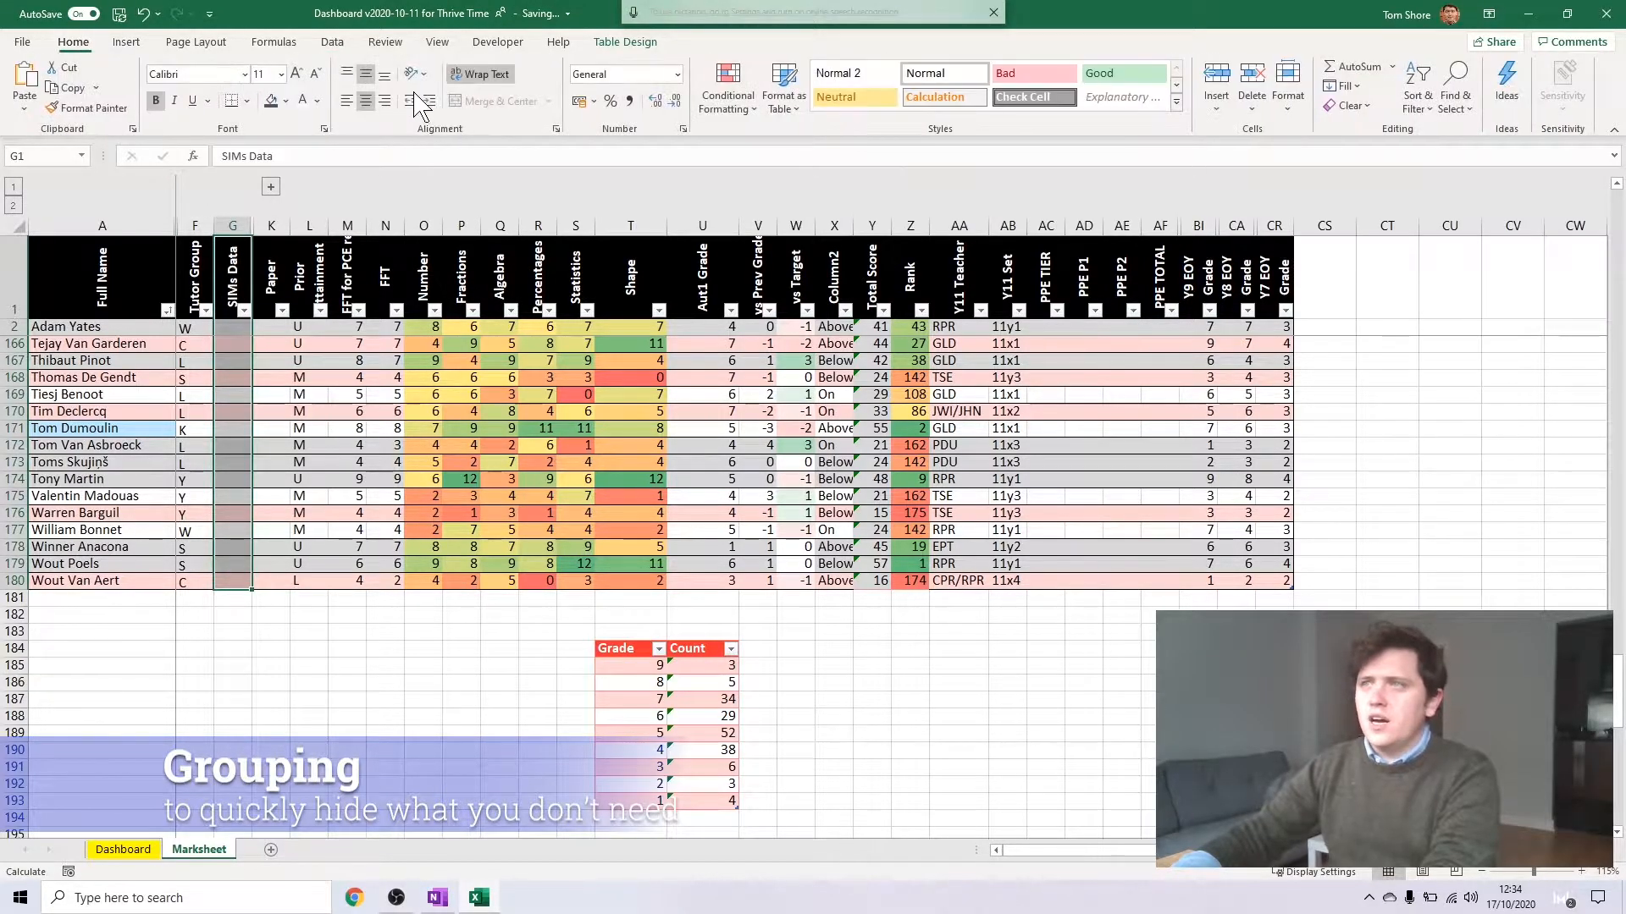
{"action": "left_click", "coordinate": [286, 100]}
{"action": "left_click", "coordinate": [341, 176]}
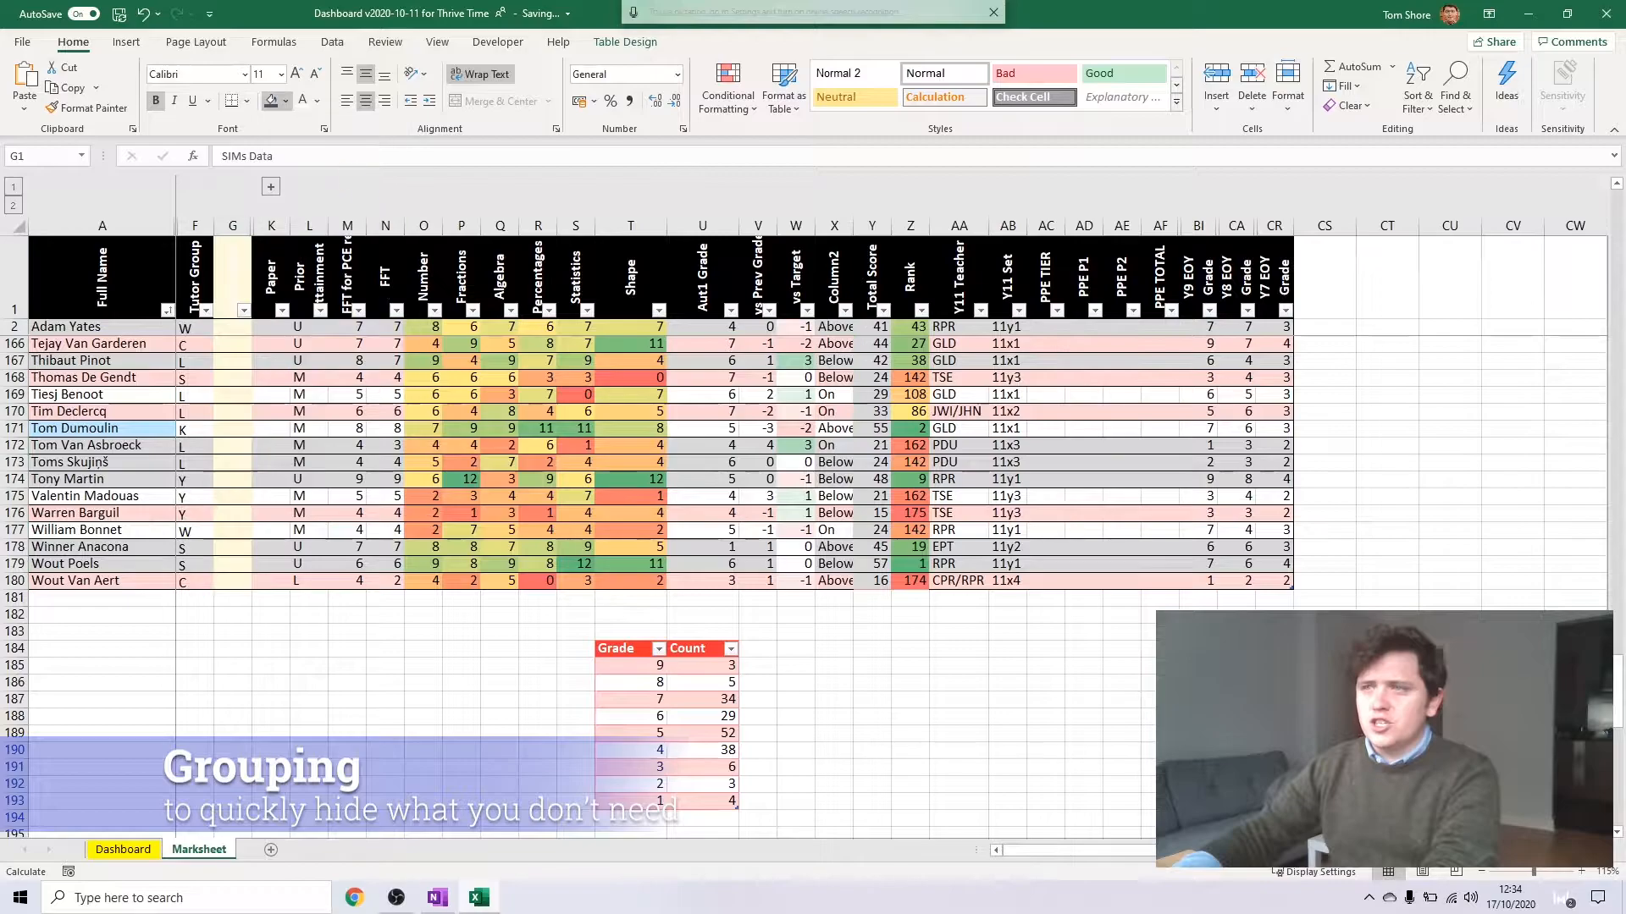
{"action": "left_click", "coordinate": [309, 512]}
{"action": "left_click", "coordinate": [271, 186]}
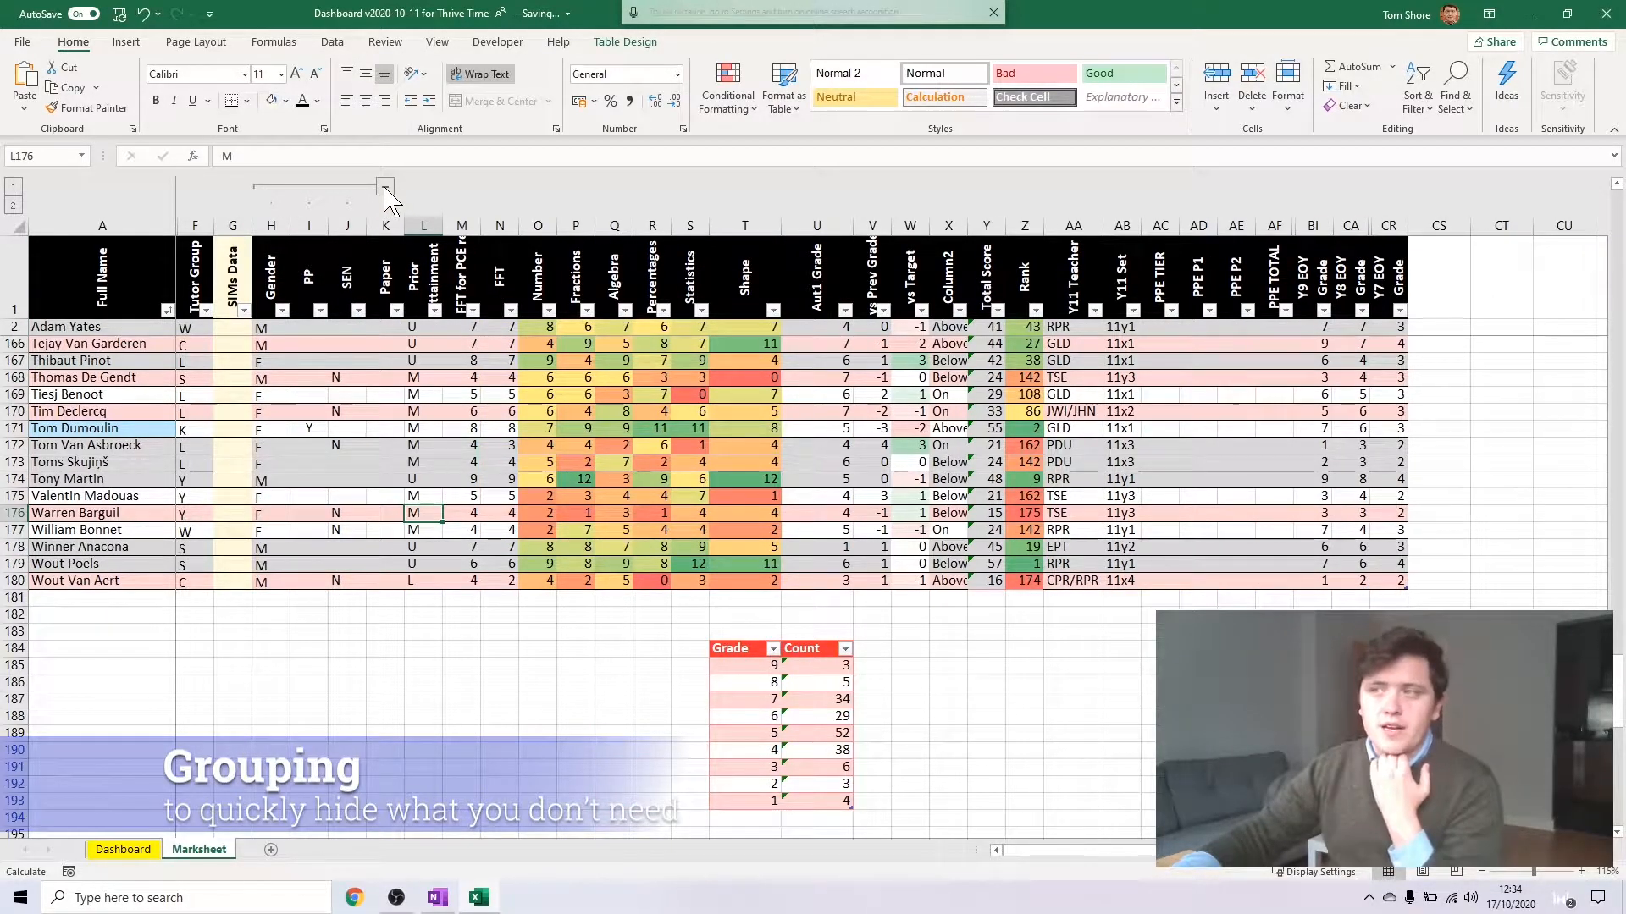
Insert a new column before Prior Attainment and give it the header Historical Data
{"action": "right_click", "coordinate": [425, 226]}
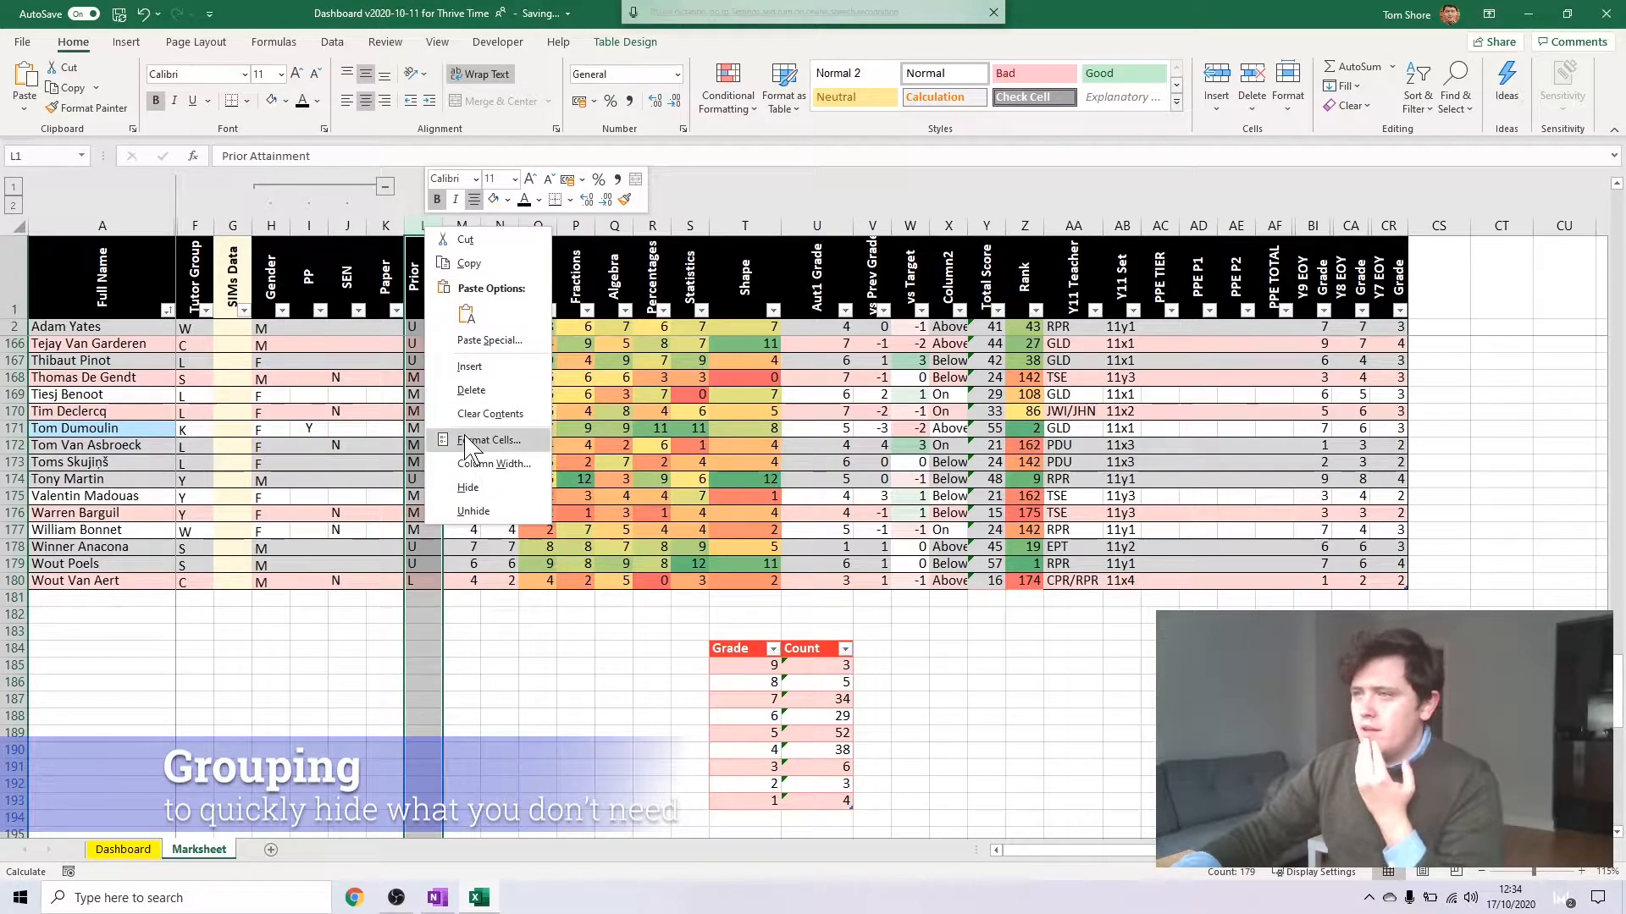
{"action": "left_click", "coordinate": [469, 365]}
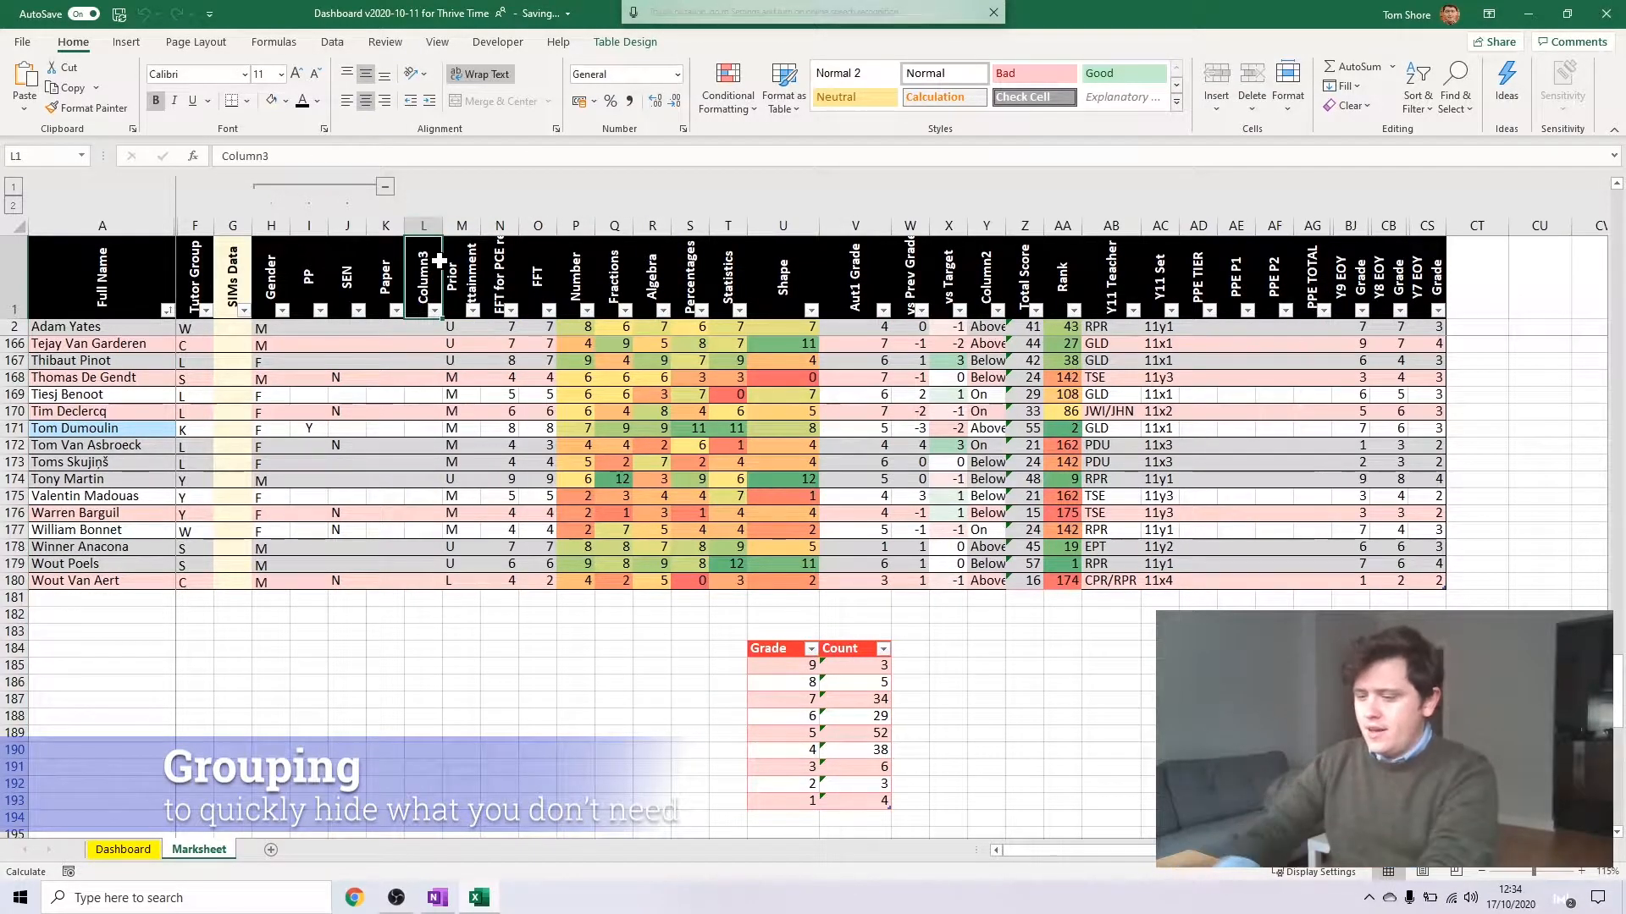
{"action": "type", "text": "Historical Data"}
{"action": "key", "text": "Return"}
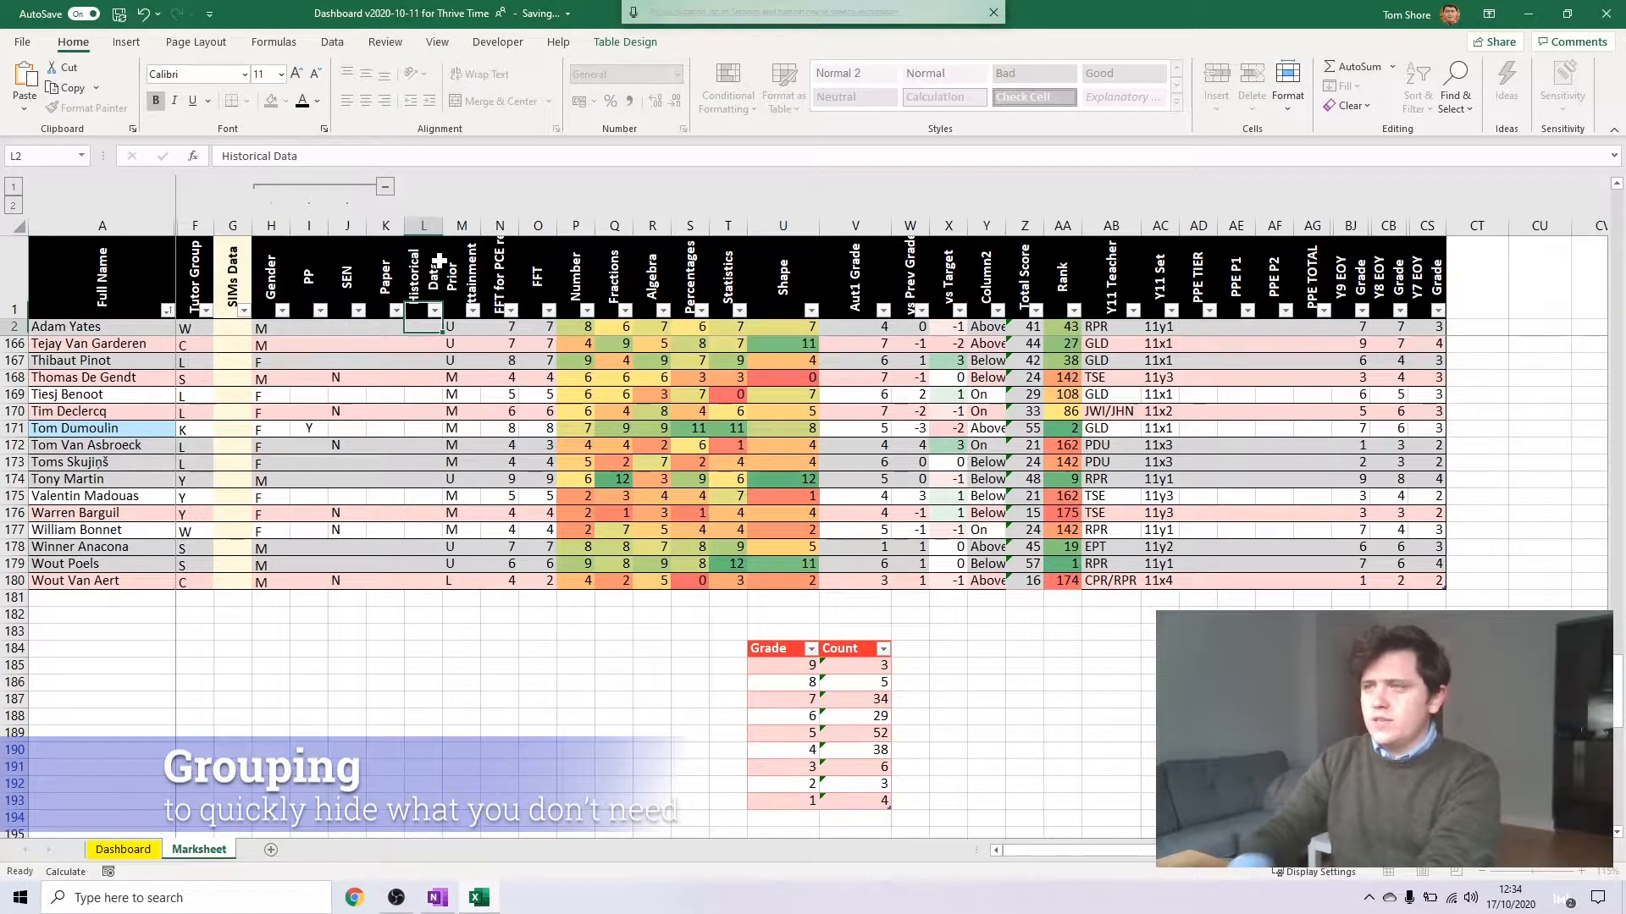
Copy the SIMs Data column down to row 180 and paste only its formatting onto the Historical Data column
{"action": "left_click", "coordinate": [235, 276]}
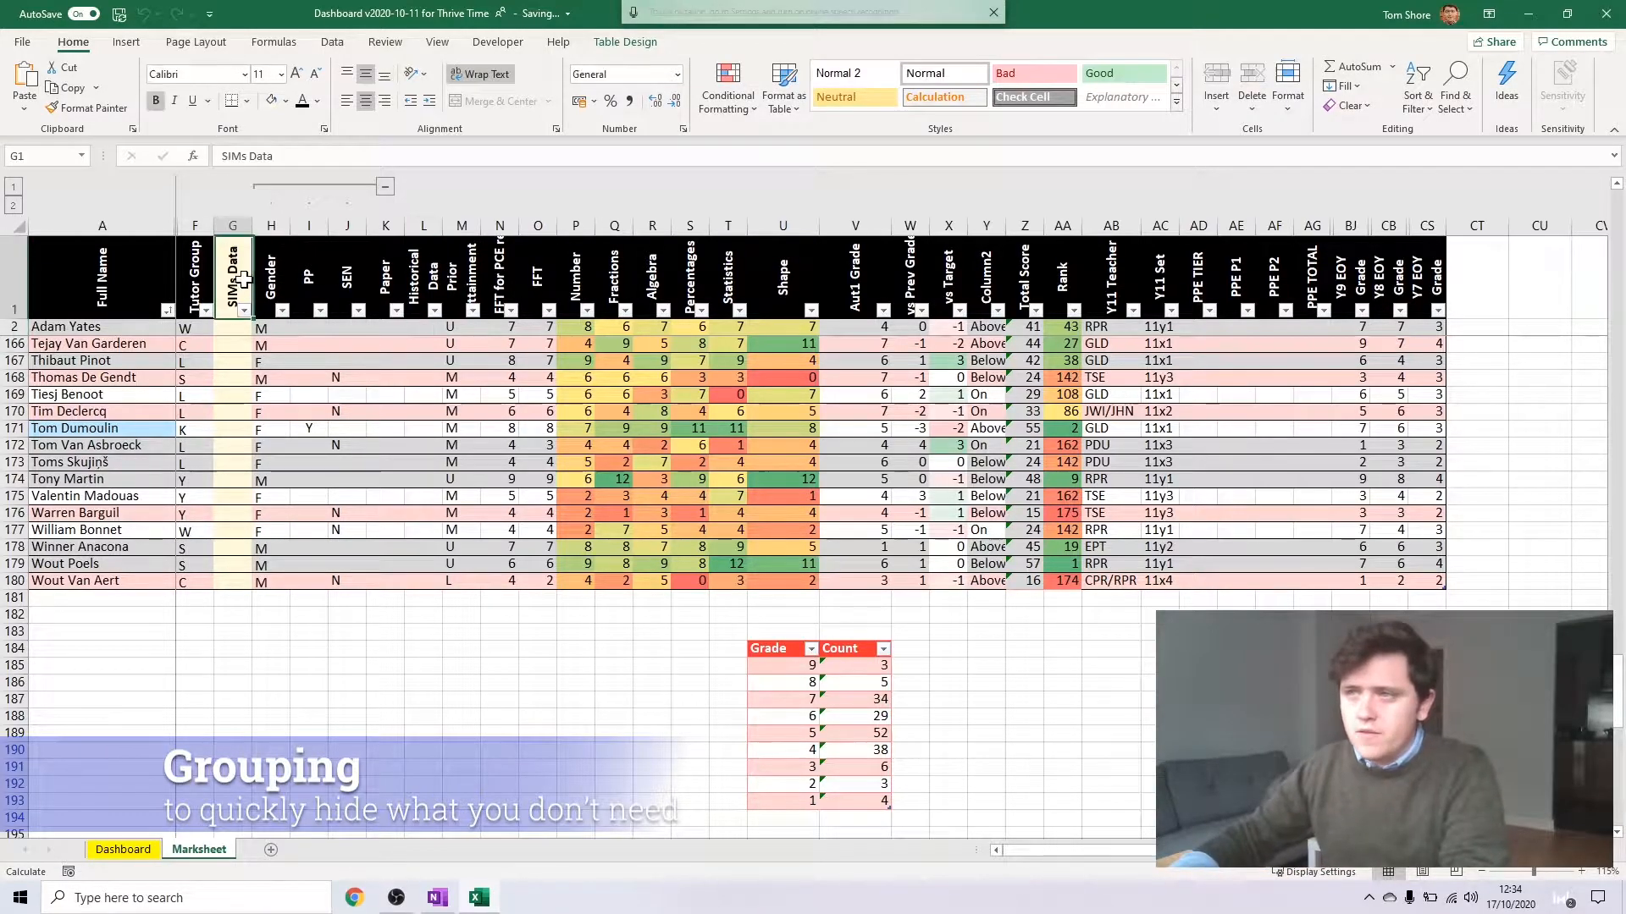
{"action": "key", "text": "ctrl+shift+Down"}
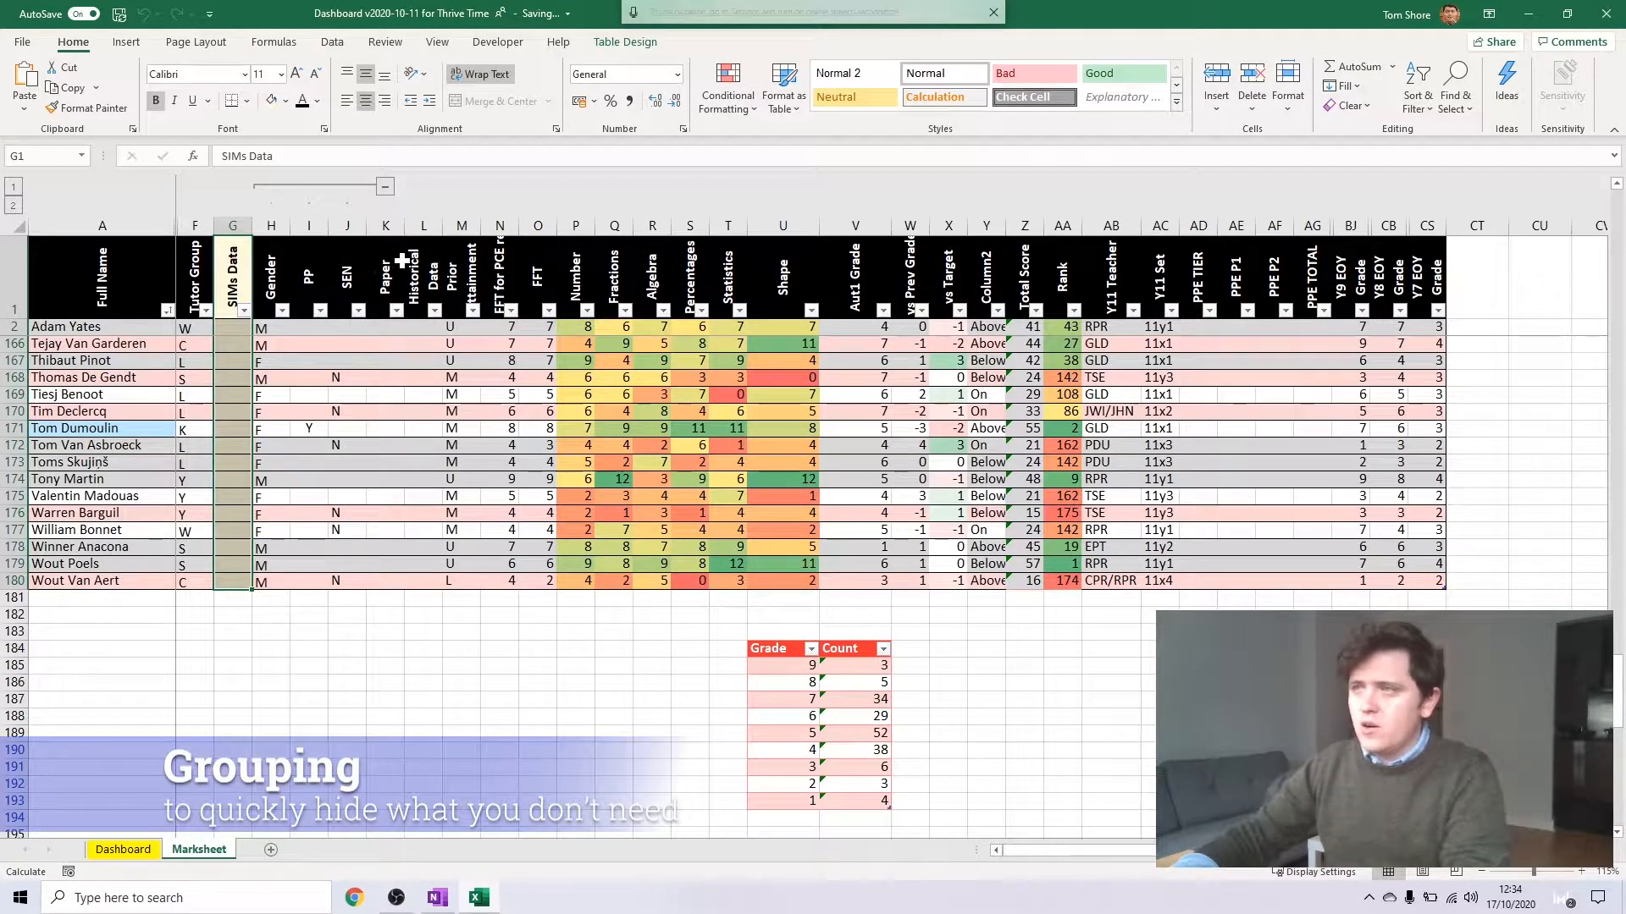
{"action": "key", "text": "ctrl+c"}
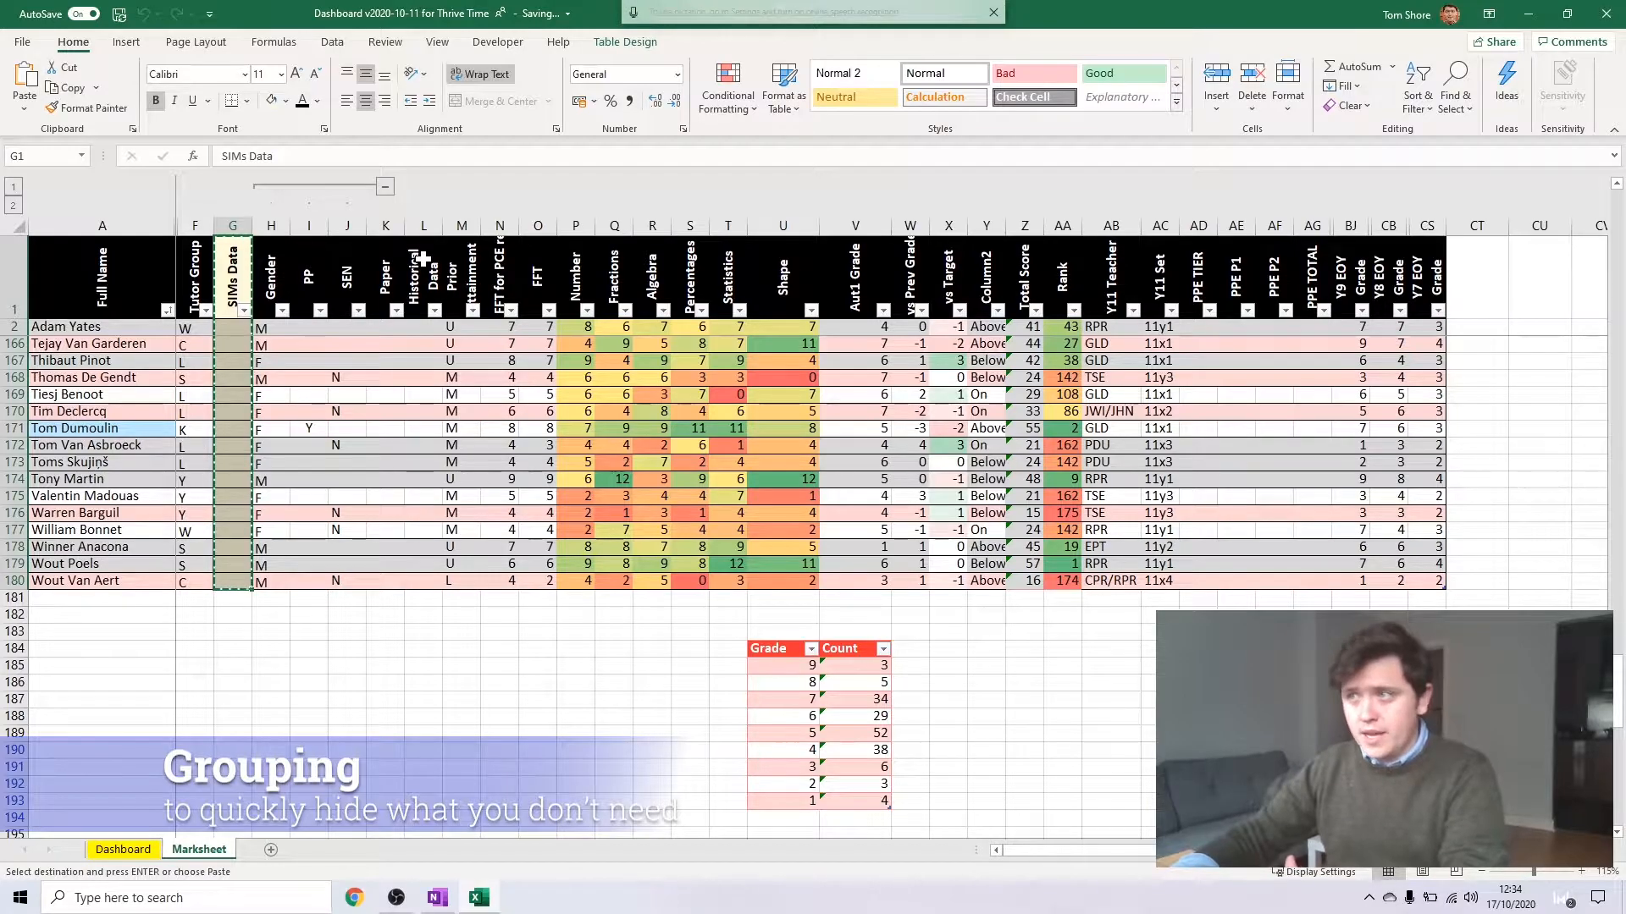
{"action": "right_click", "coordinate": [421, 259]}
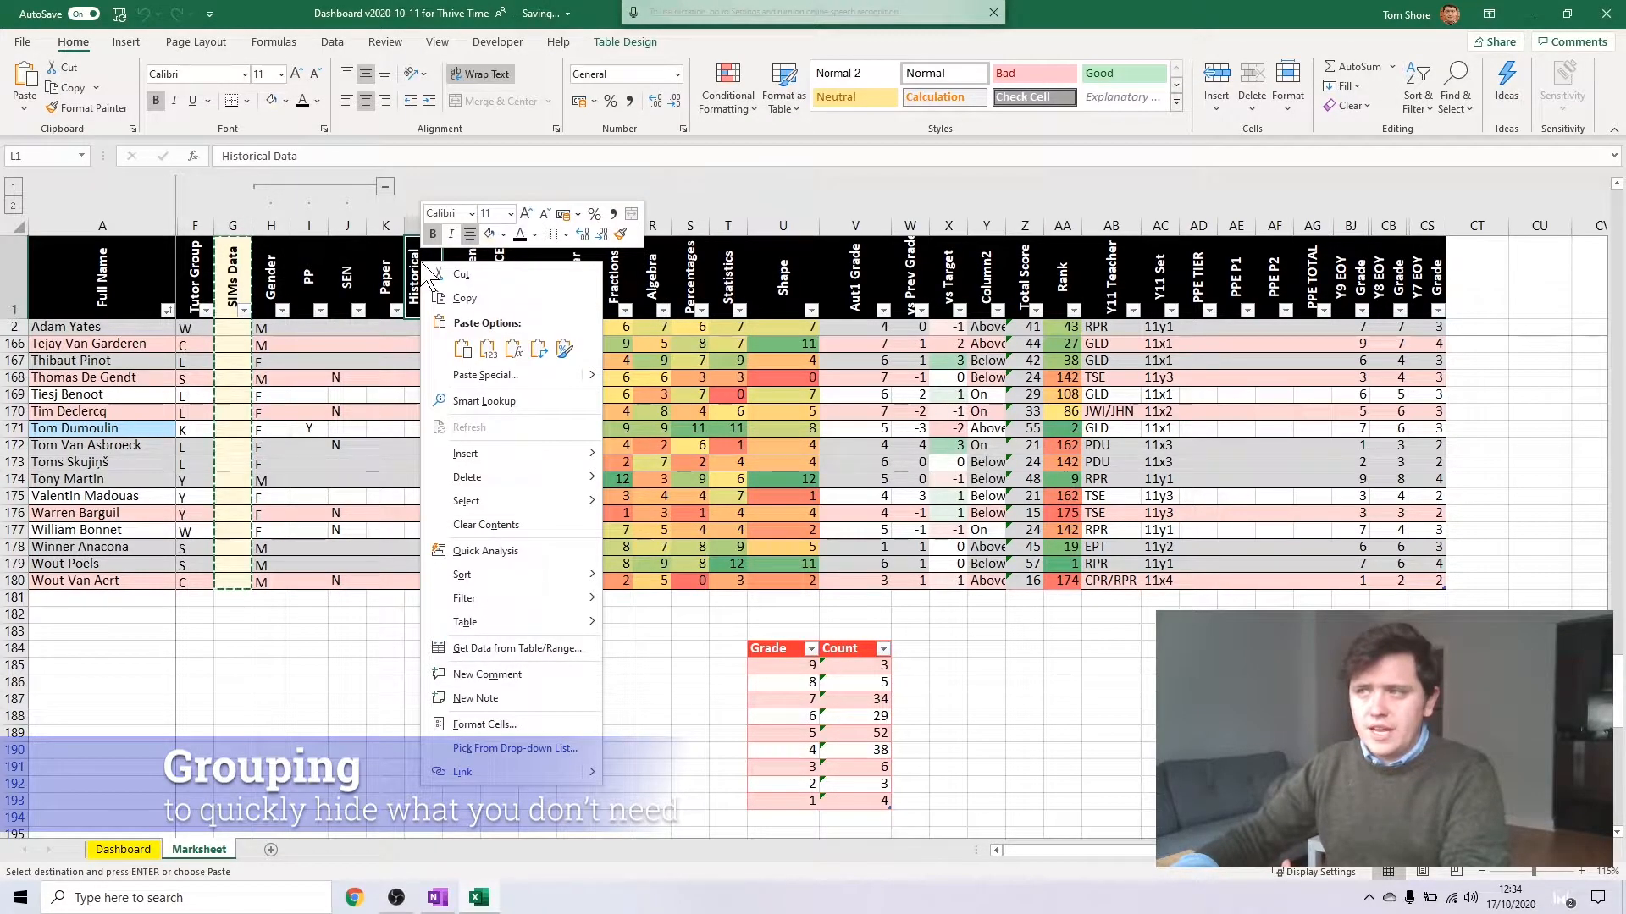
{"action": "left_click", "coordinate": [563, 350]}
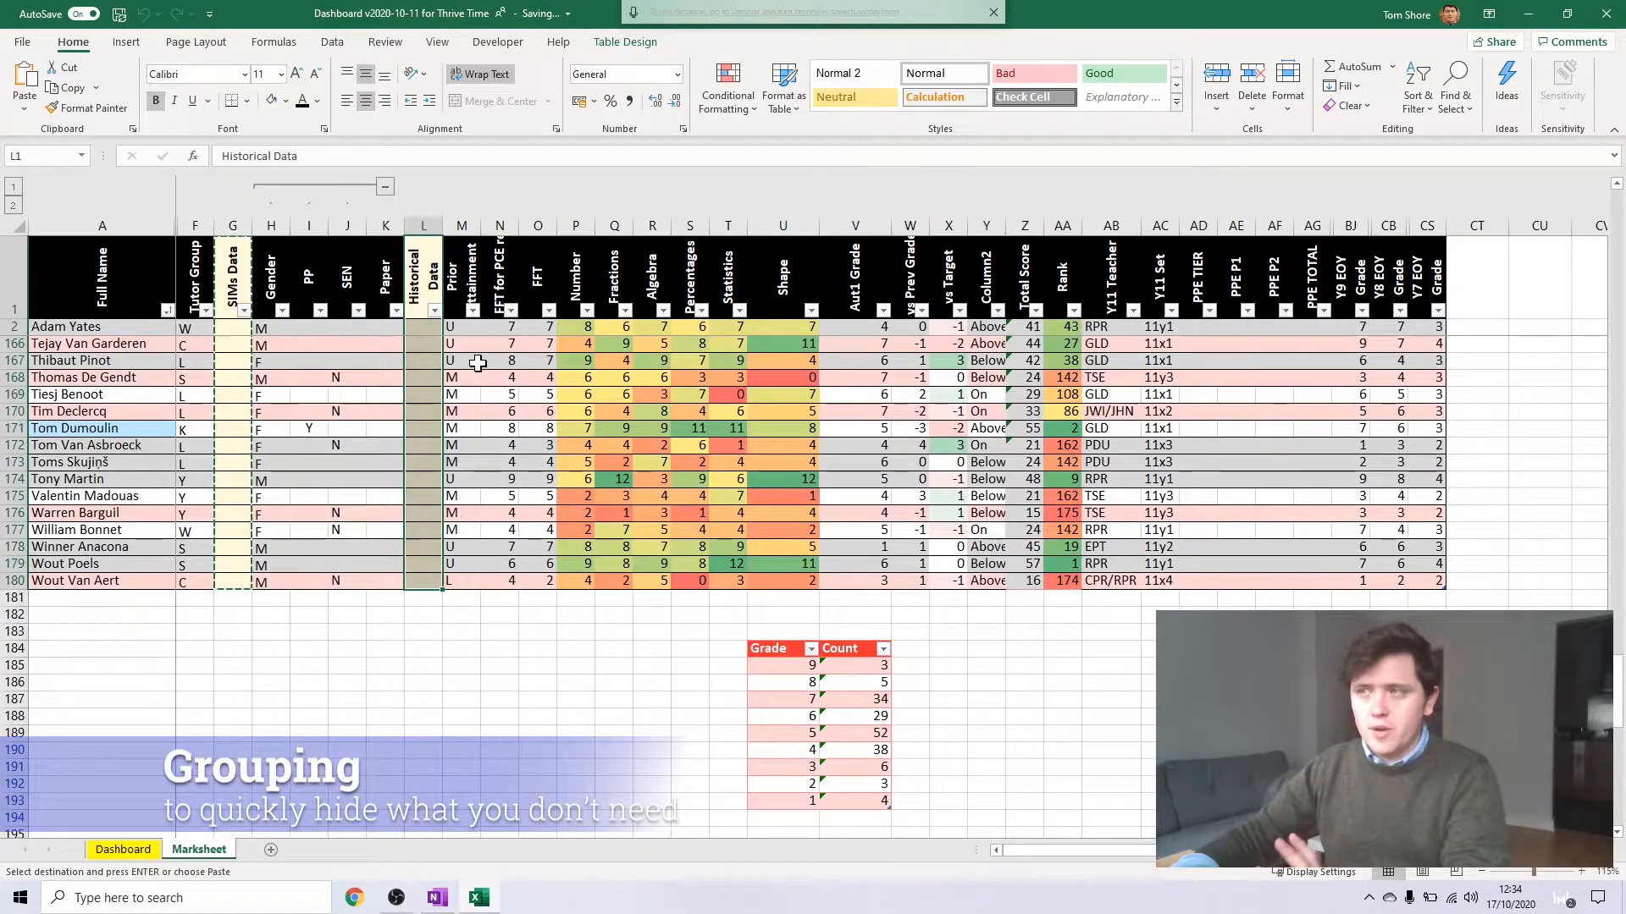
Group the Prior Attainment to FFT columns and insert a new column with the header Aut1 Assessment before Number
{"action": "left_click_drag", "start_coordinate": [461, 225], "coordinate": [538, 225]}
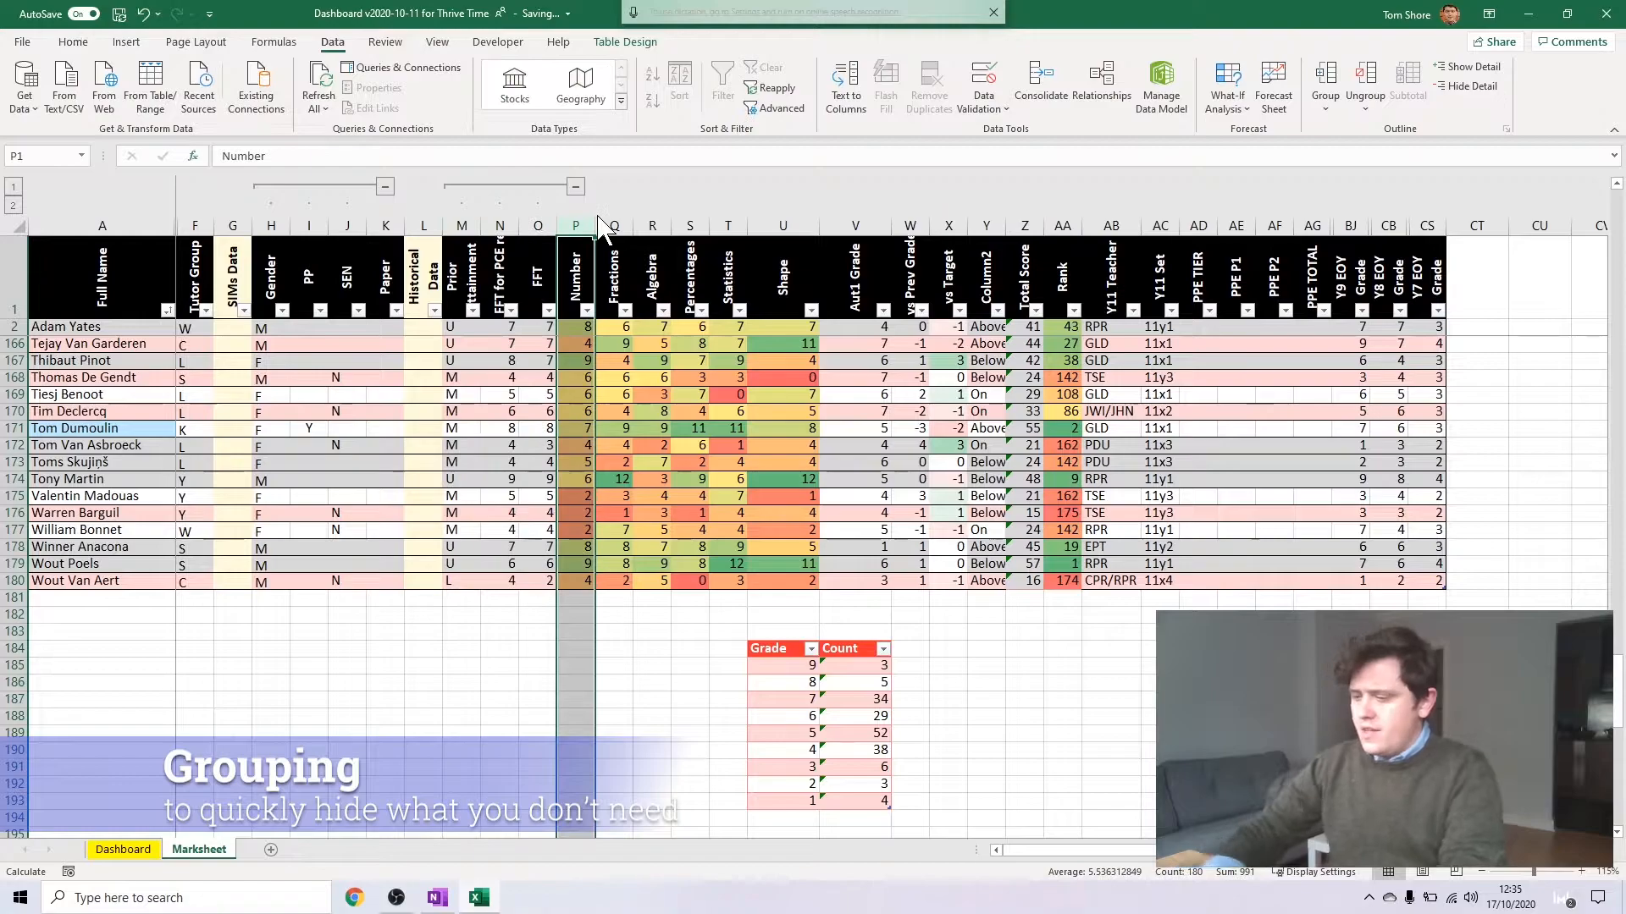
{"action": "key", "text": "ctrl+shift+plus"}
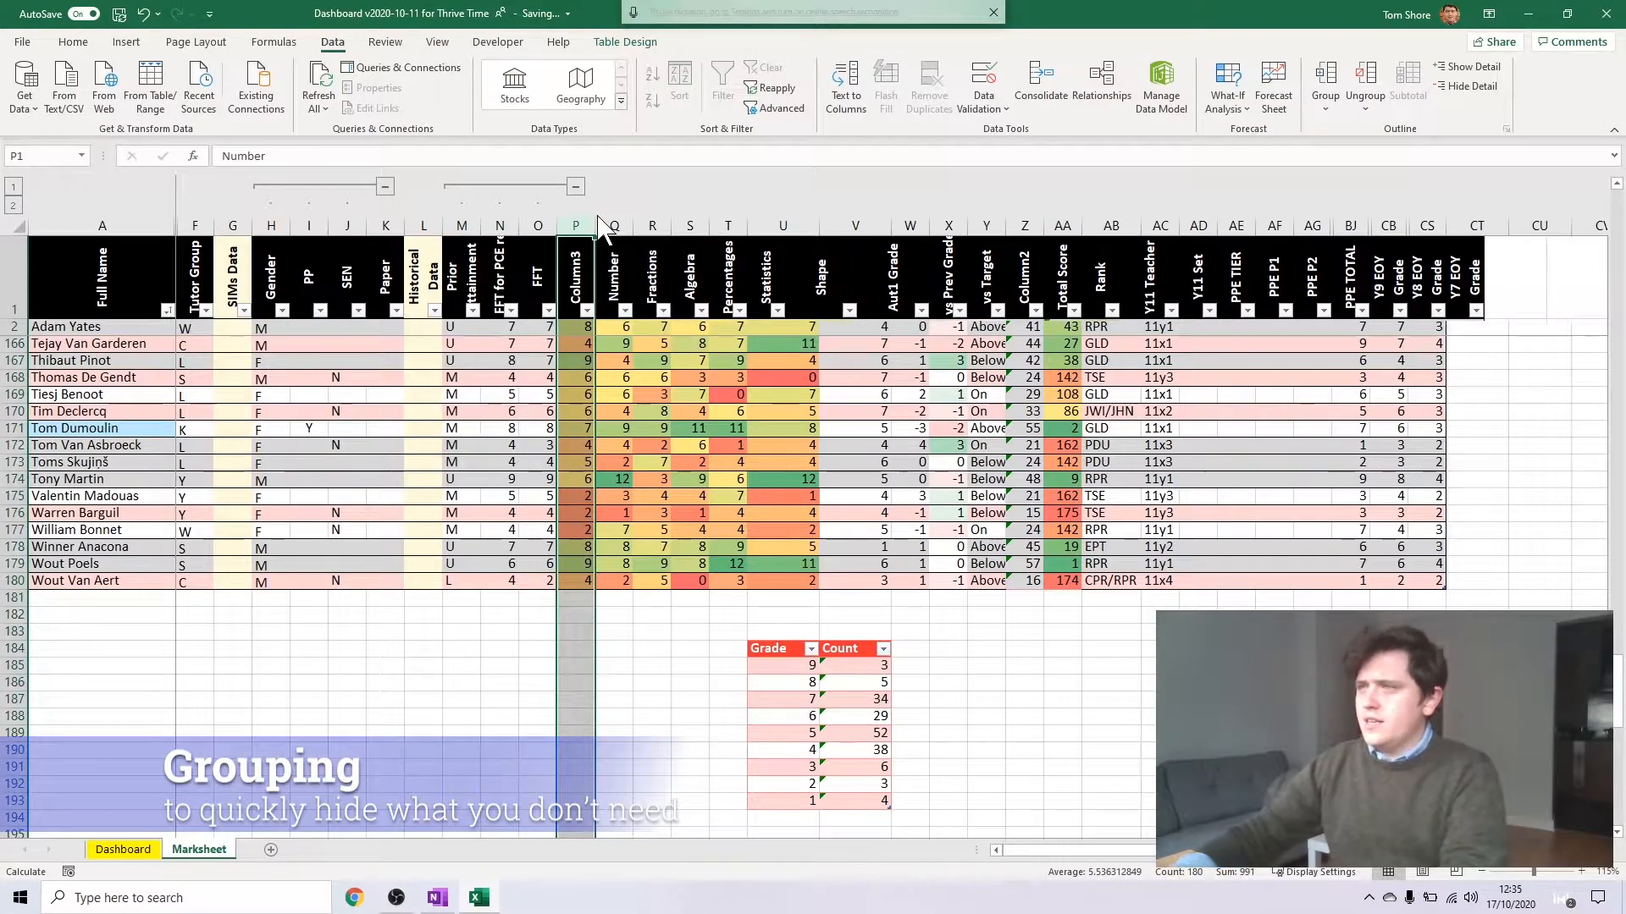
{"action": "left_click", "coordinate": [586, 262]}
{"action": "type", "text": "Aut1"}
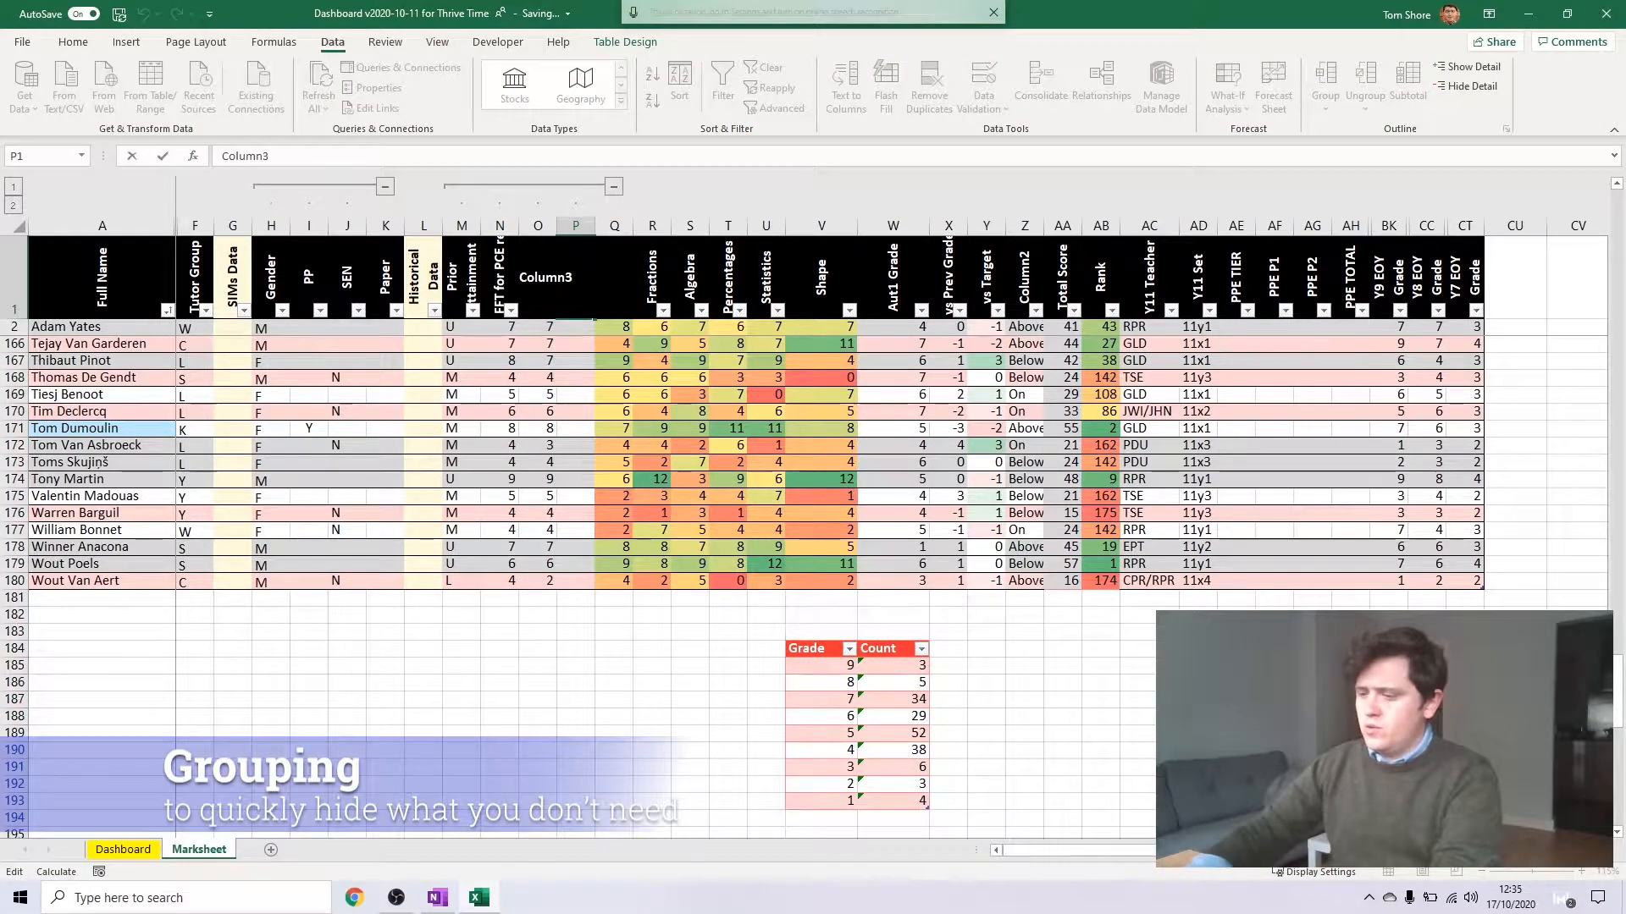
{"action": "type", "text": " Assessment"}
Try to group the Number to Rank columns
{"action": "left_click_drag", "start_coordinate": [614, 225], "coordinate": [1101, 234]}
{"action": "left_click", "coordinate": [1329, 78]}
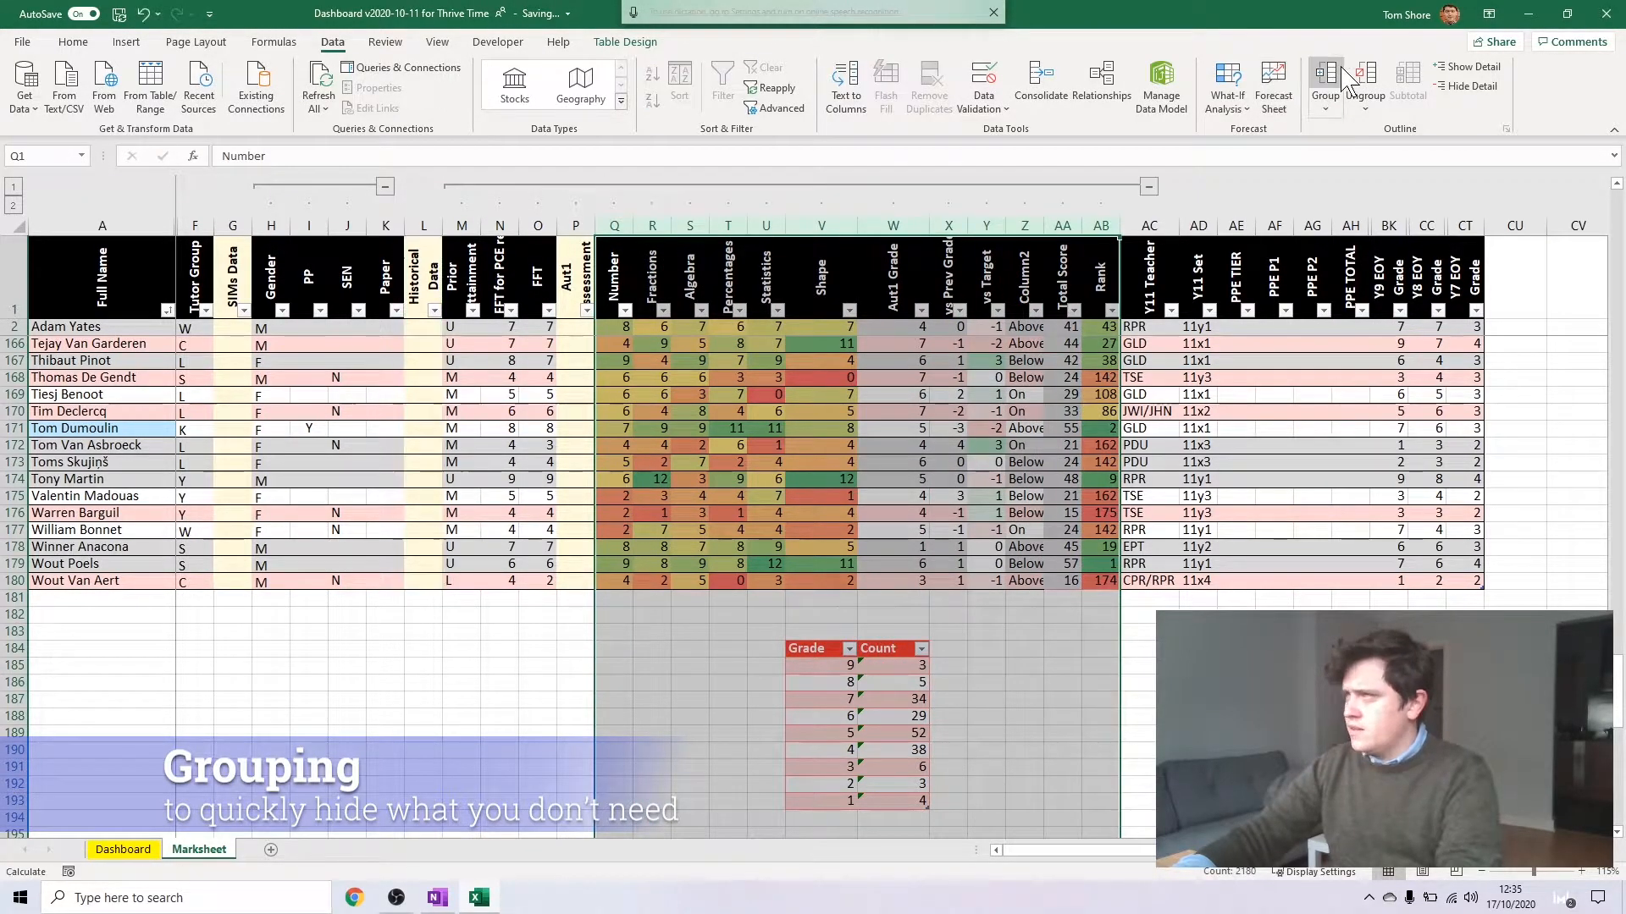
Ungroup all columns from Historical Data to Rank
{"action": "left_click_drag", "start_coordinate": [435, 225], "coordinate": [1079, 235]}
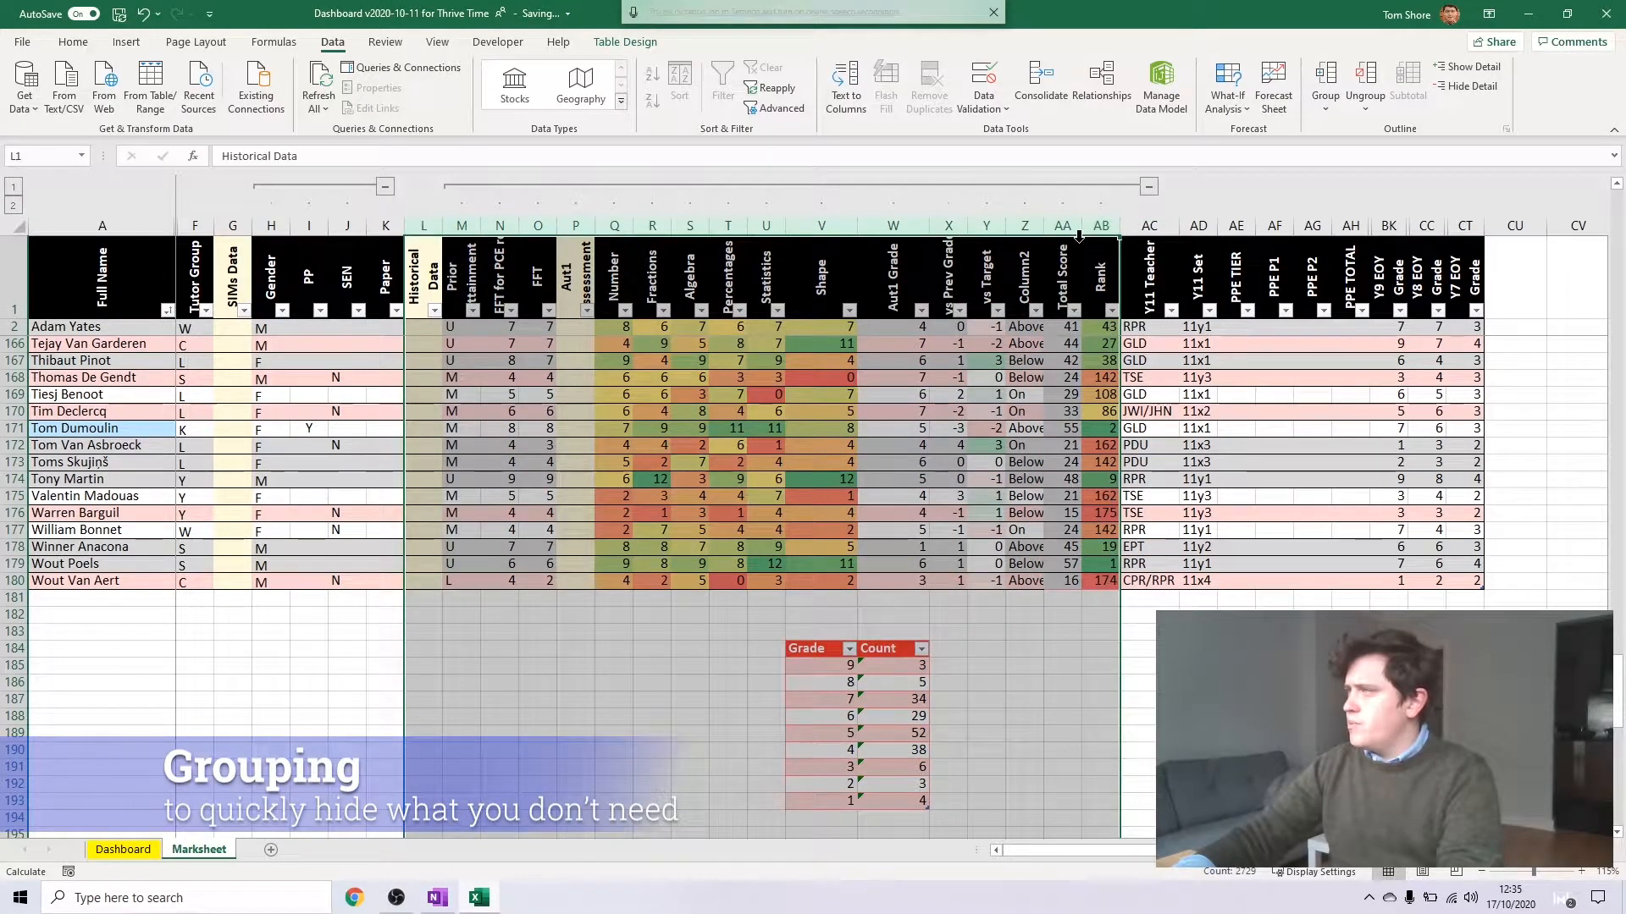
{"action": "left_click", "coordinate": [1366, 78]}
{"action": "left_click", "coordinate": [614, 429]}
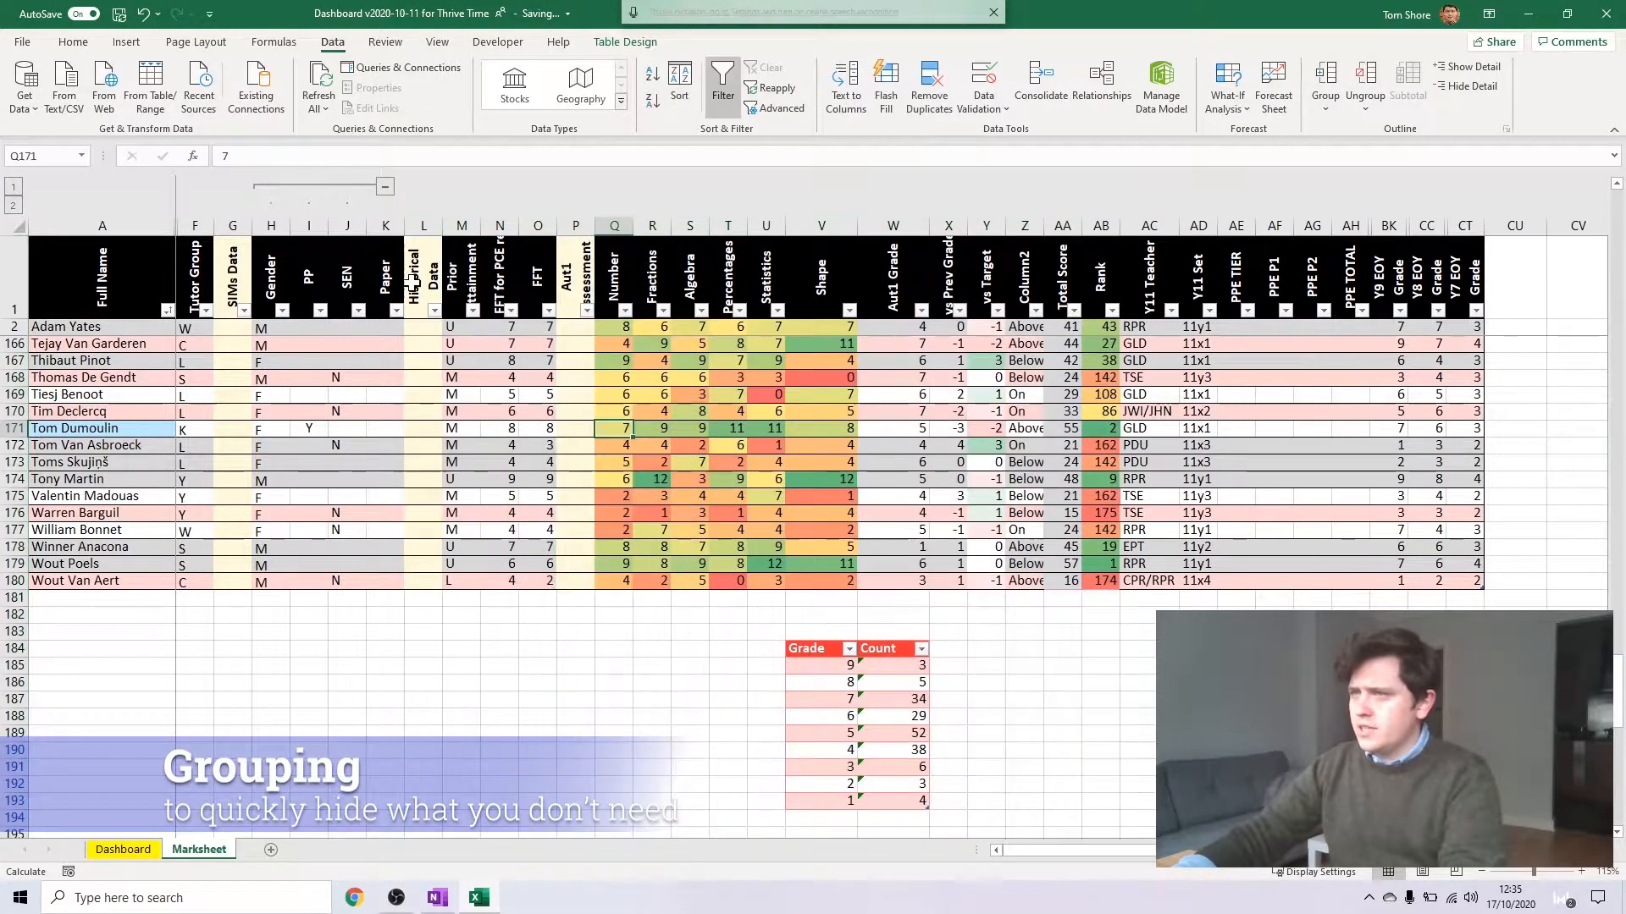
Group the Prior Attainment to FFT columns and the Number to Rank columns as two separate groups
{"action": "left_click_drag", "start_coordinate": [462, 226], "coordinate": [1117, 239]}
{"action": "left_click", "coordinate": [1302, 68]}
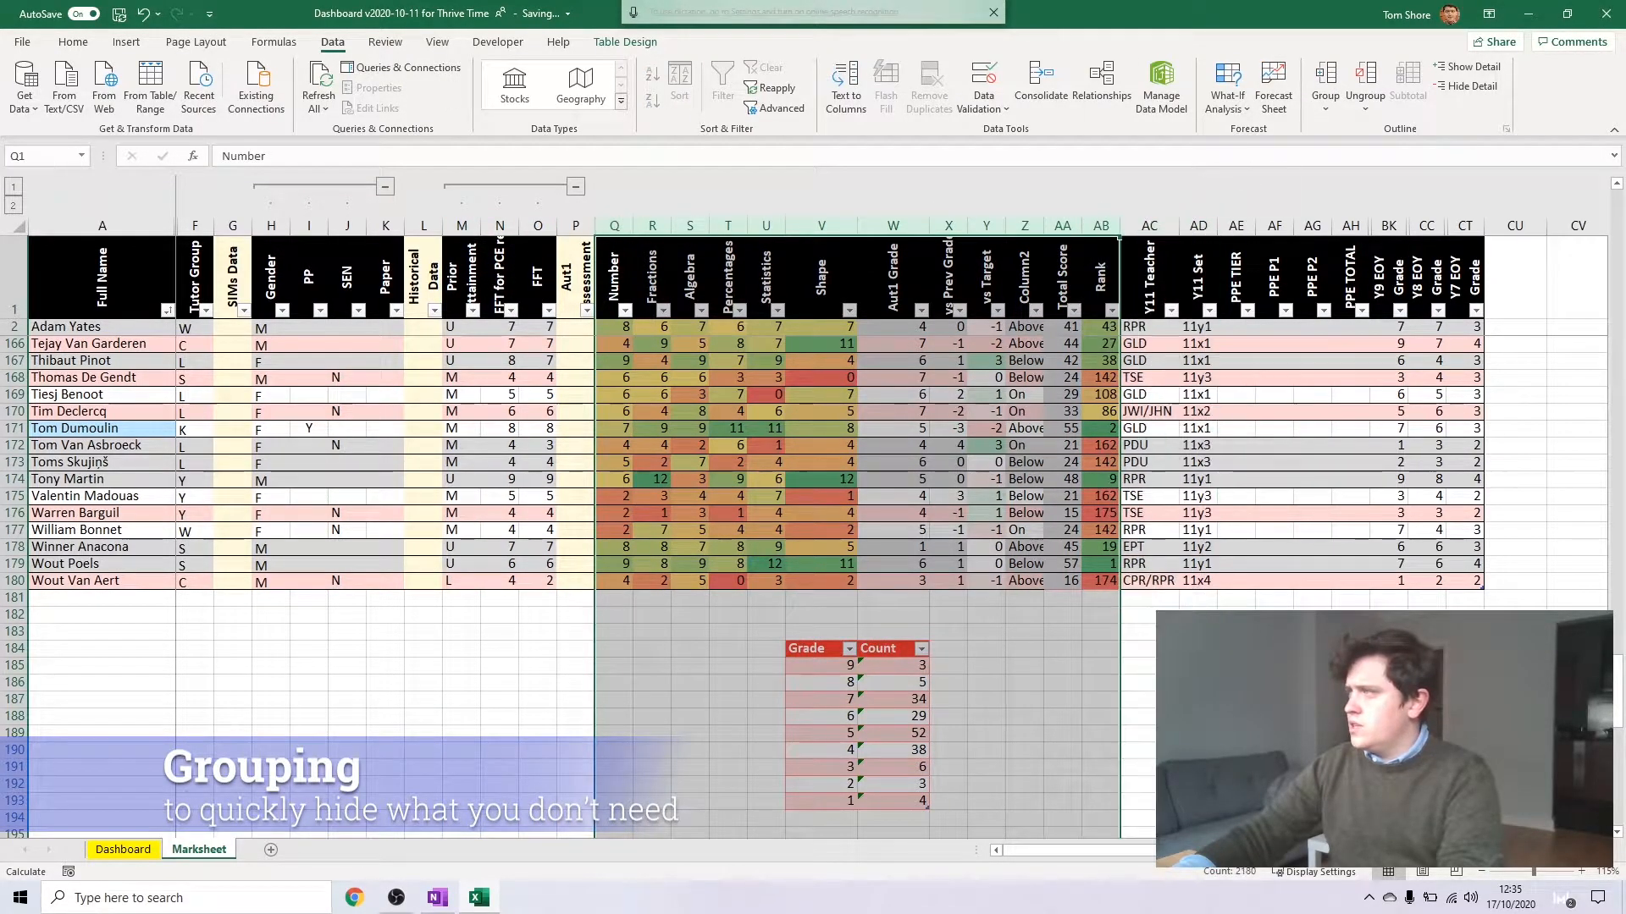
{"action": "left_click", "coordinate": [1325, 77]}
{"action": "left_click", "coordinate": [1024, 631]}
Collapse the three column groups under SIMs Data, Historical Data and Aut1 Assessment
{"action": "left_click", "coordinate": [575, 186]}
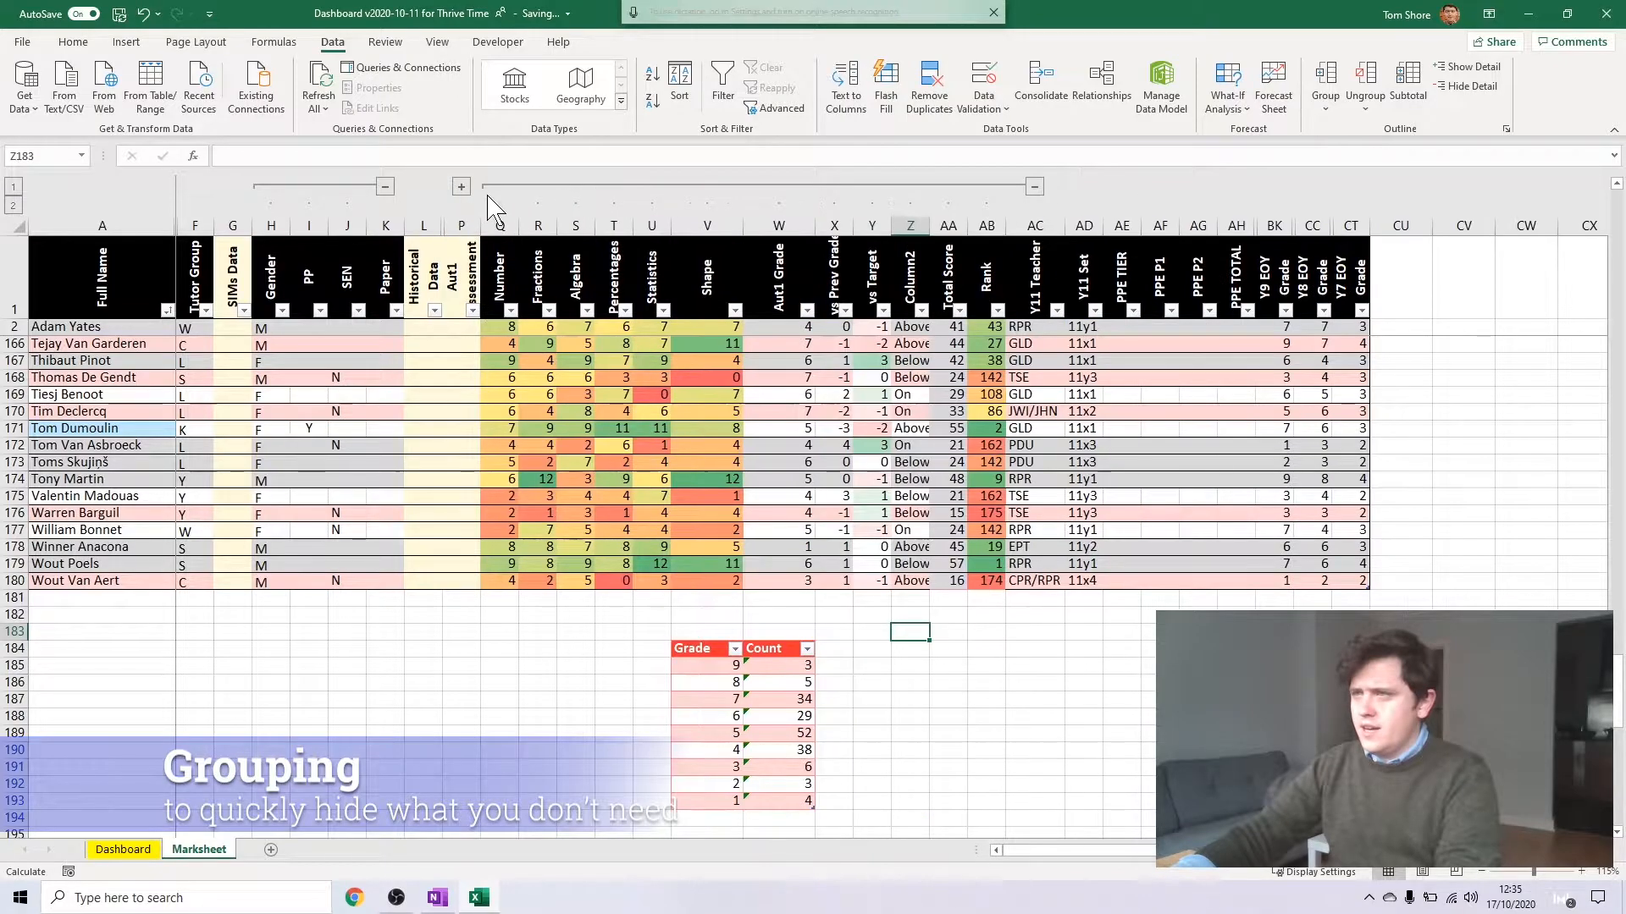
{"action": "left_click", "coordinate": [386, 187]}
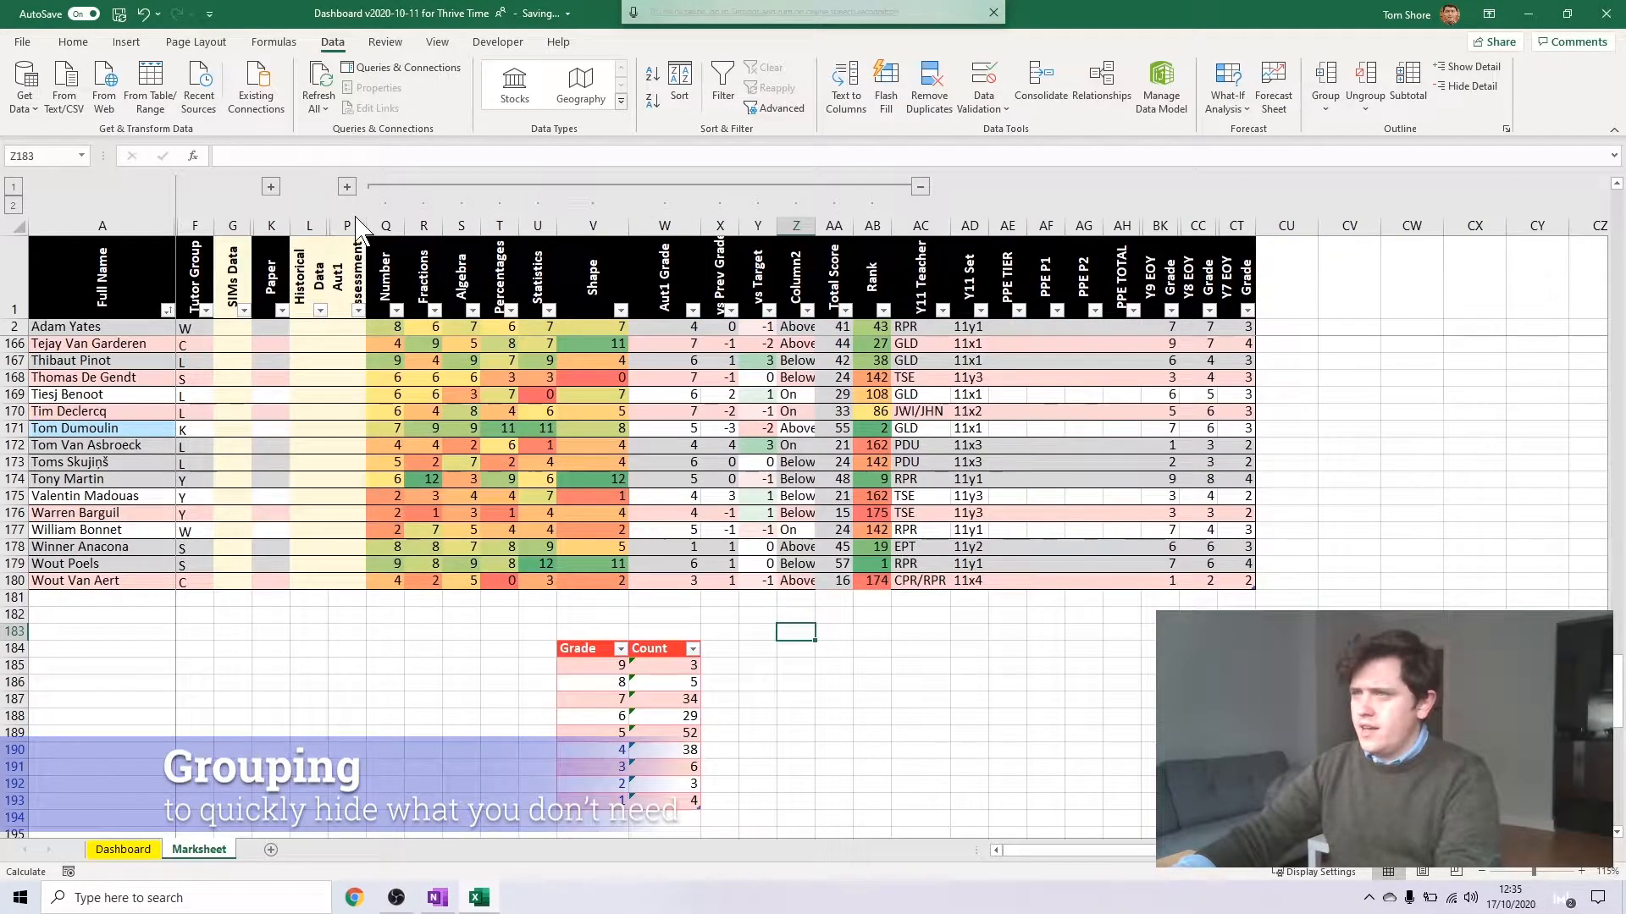
{"action": "left_click", "coordinate": [920, 187]}
{"action": "left_click", "coordinate": [445, 563]}
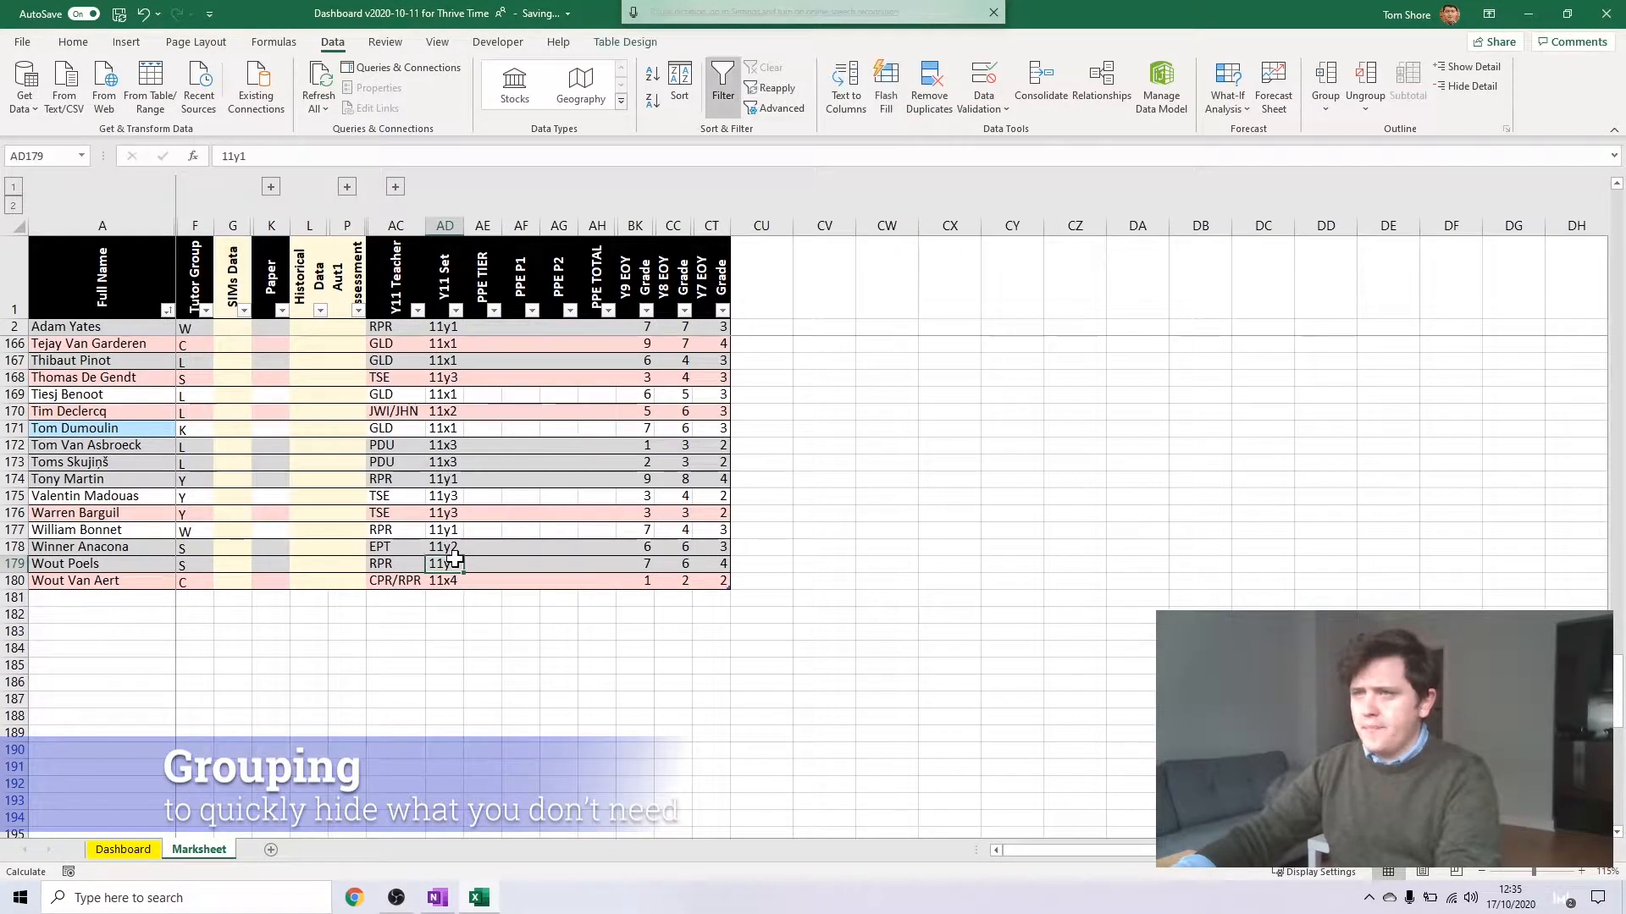
Toggle the column groups, leaving Gender to SEN collapsed and the Historical Data and Aut1 Assessment groups expanded
{"action": "left_click", "coordinate": [271, 187]}
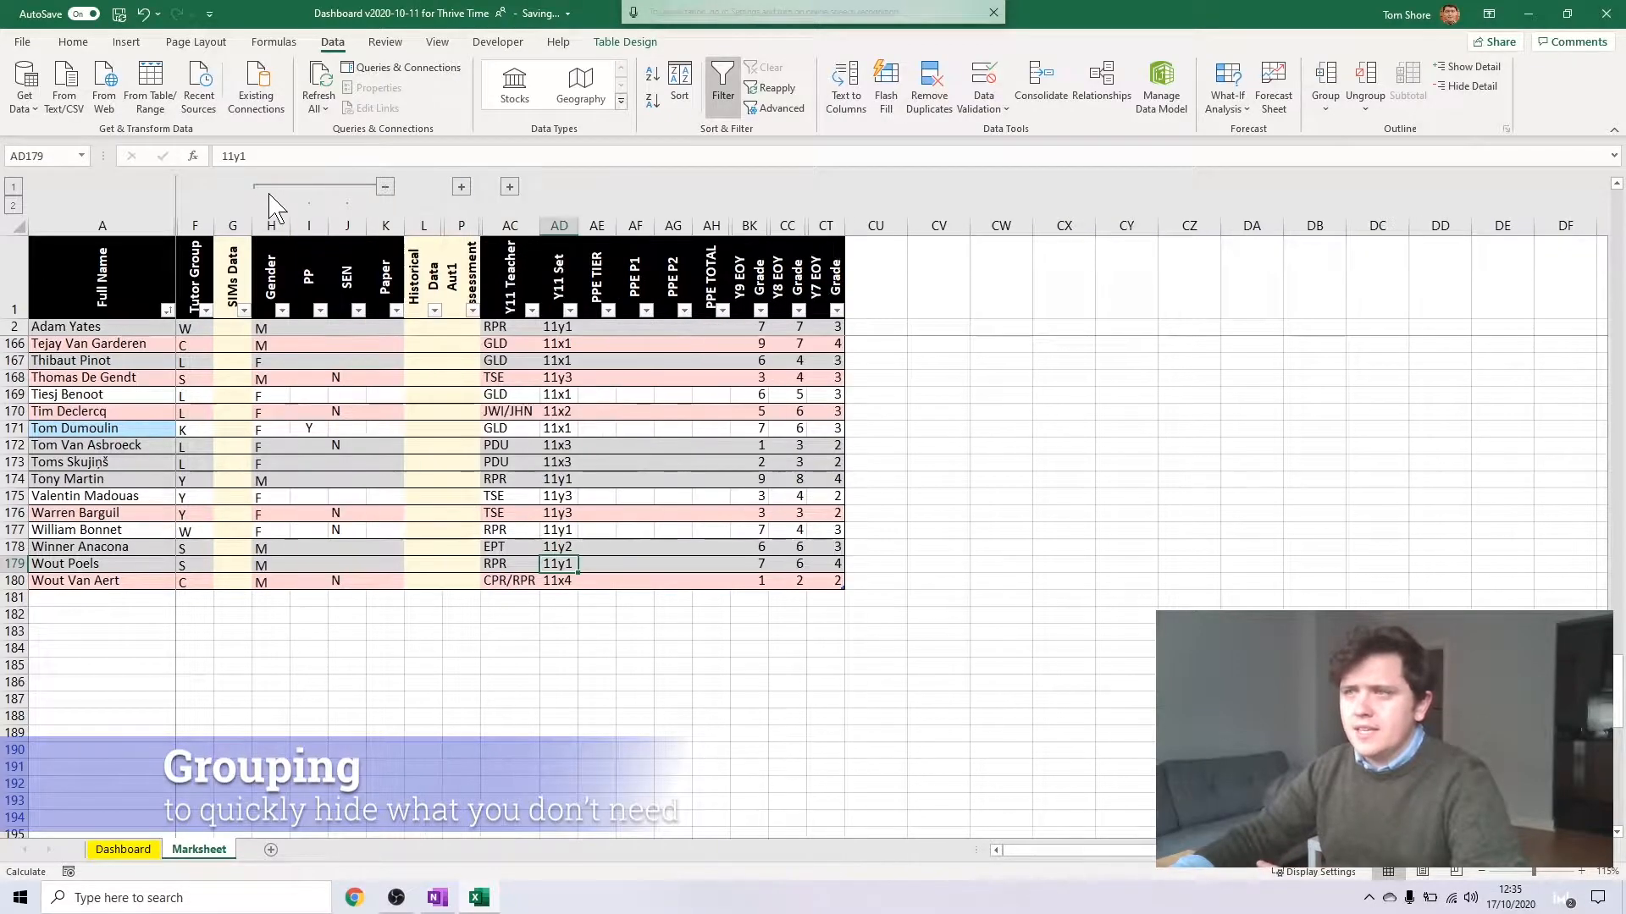
{"action": "left_click", "coordinate": [386, 187]}
{"action": "left_click", "coordinate": [348, 188]}
{"action": "left_click", "coordinate": [509, 188]}
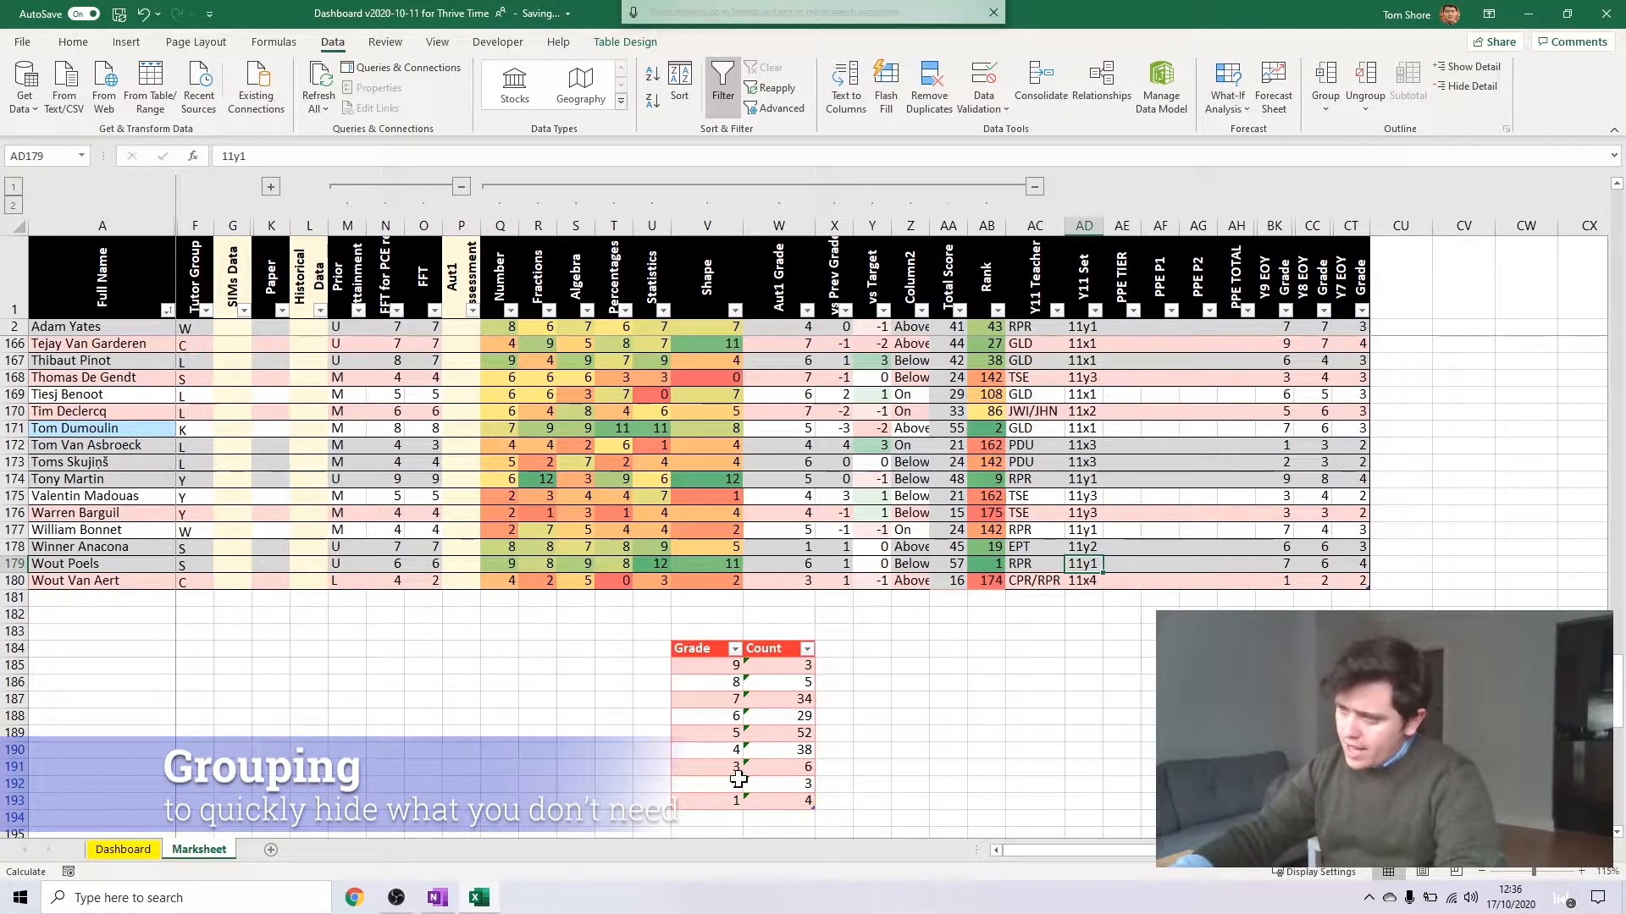
{"action": "left_click", "coordinate": [1035, 187]}
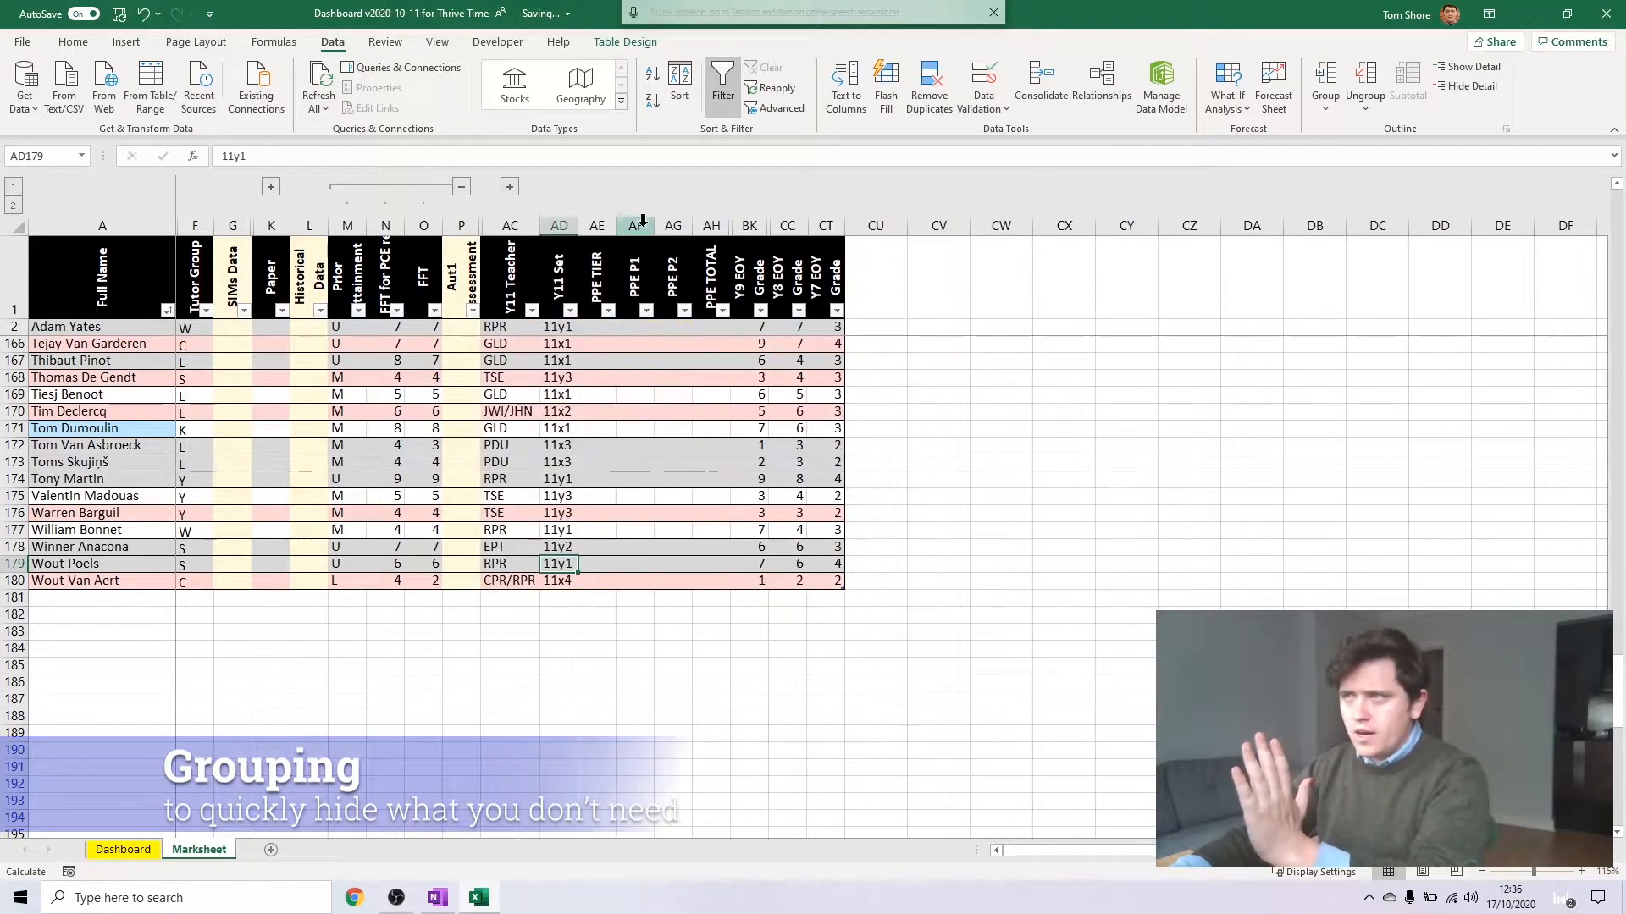
{"action": "left_click", "coordinate": [511, 188]}
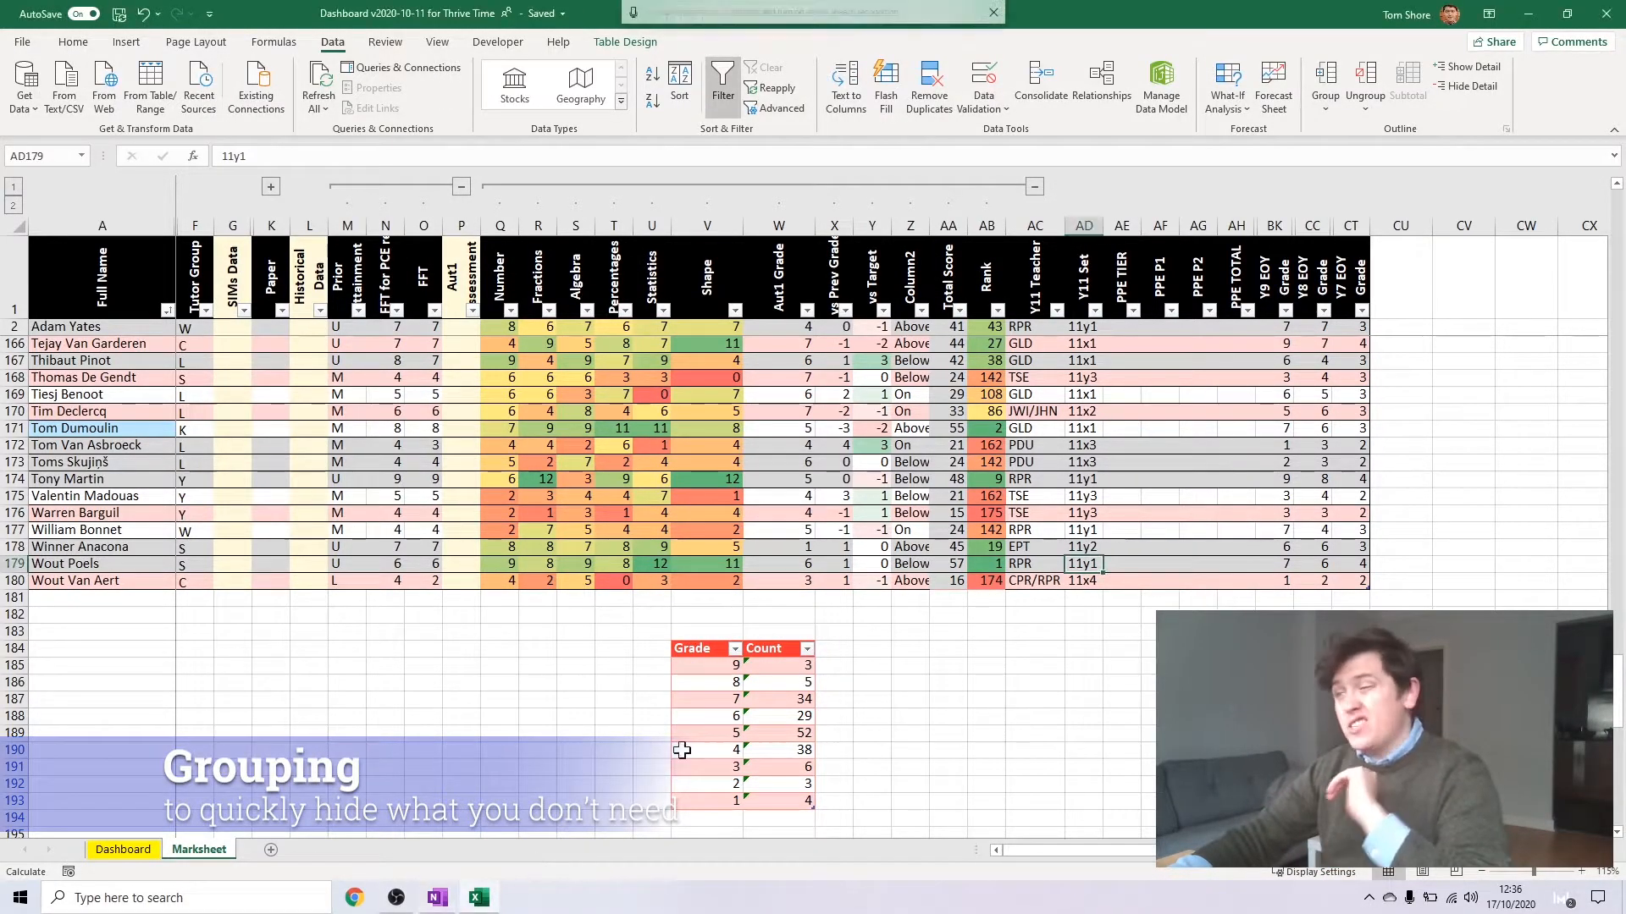
{"action": "left_click", "coordinate": [614, 599]}
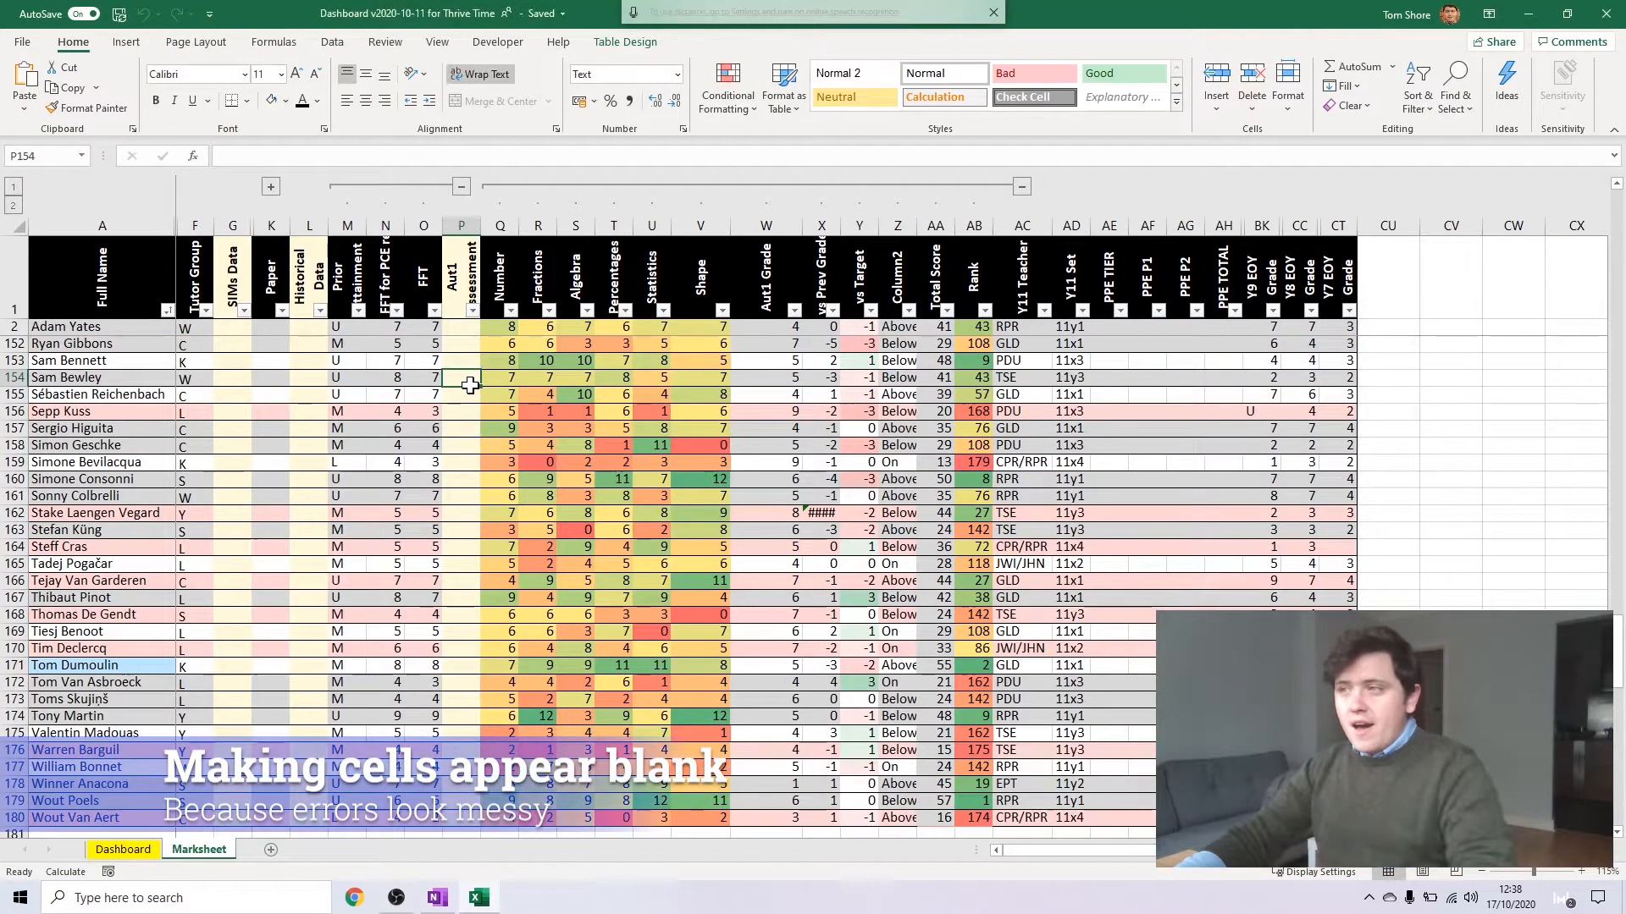
{"action": "left_click", "coordinate": [469, 353]}
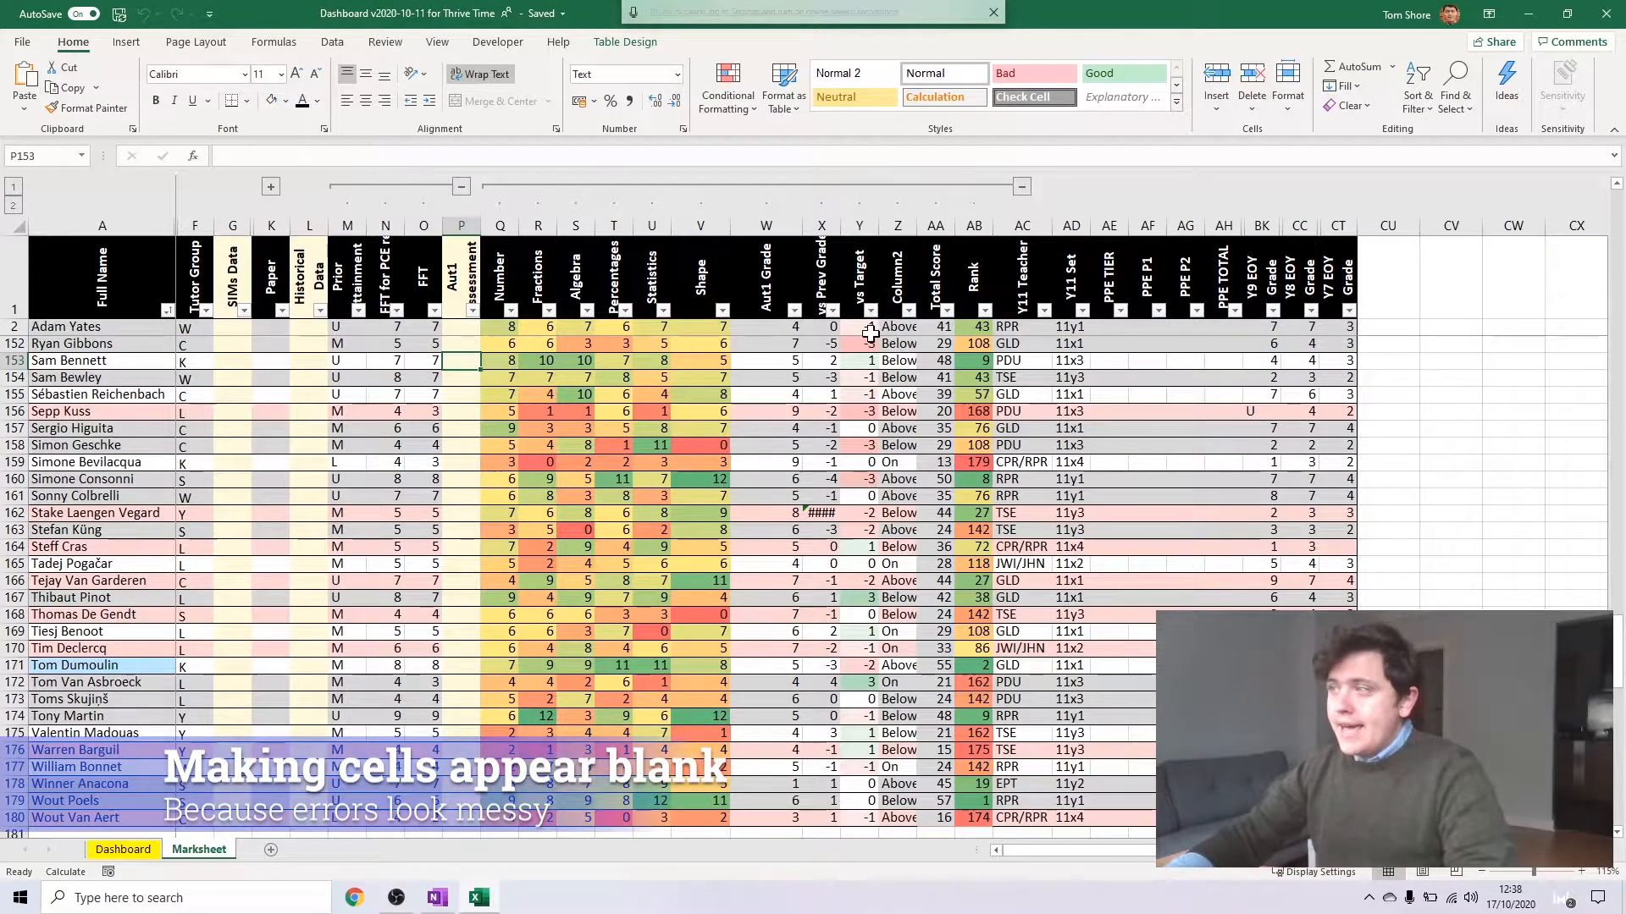
Clear the student's topic marks from Number to Shape in row 152
{"action": "left_click", "coordinate": [943, 339]}
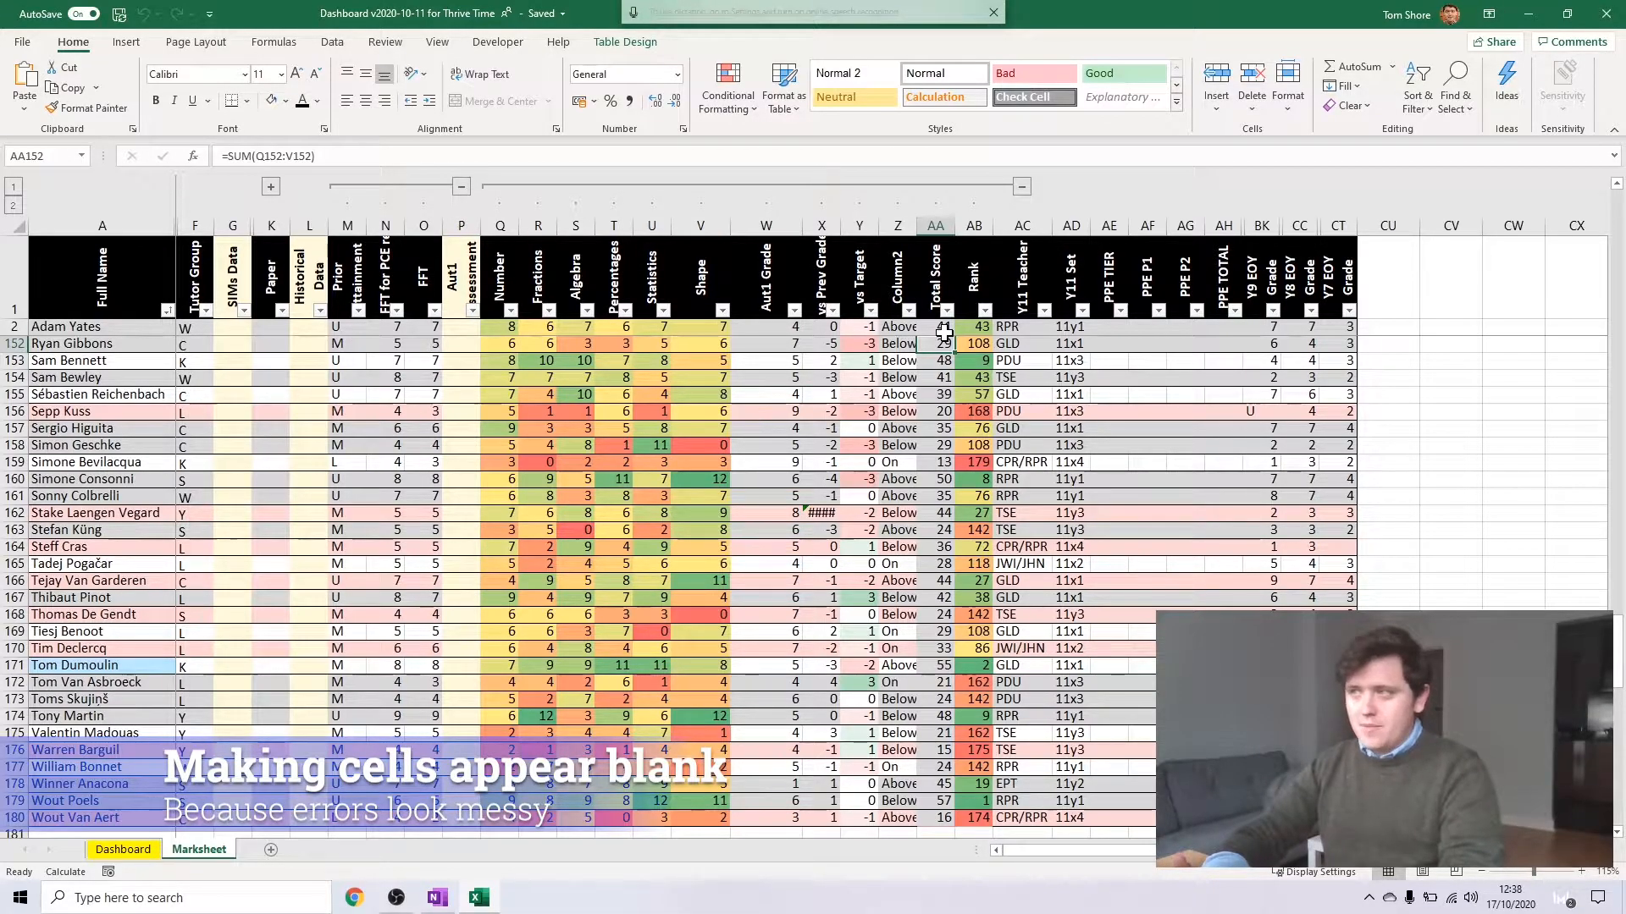
{"action": "key", "text": "Left"}
{"action": "key", "text": "Left"}
{"action": "key", "text": "Left"}
{"action": "key", "text": "Left"}
{"action": "key", "text": "Left"}
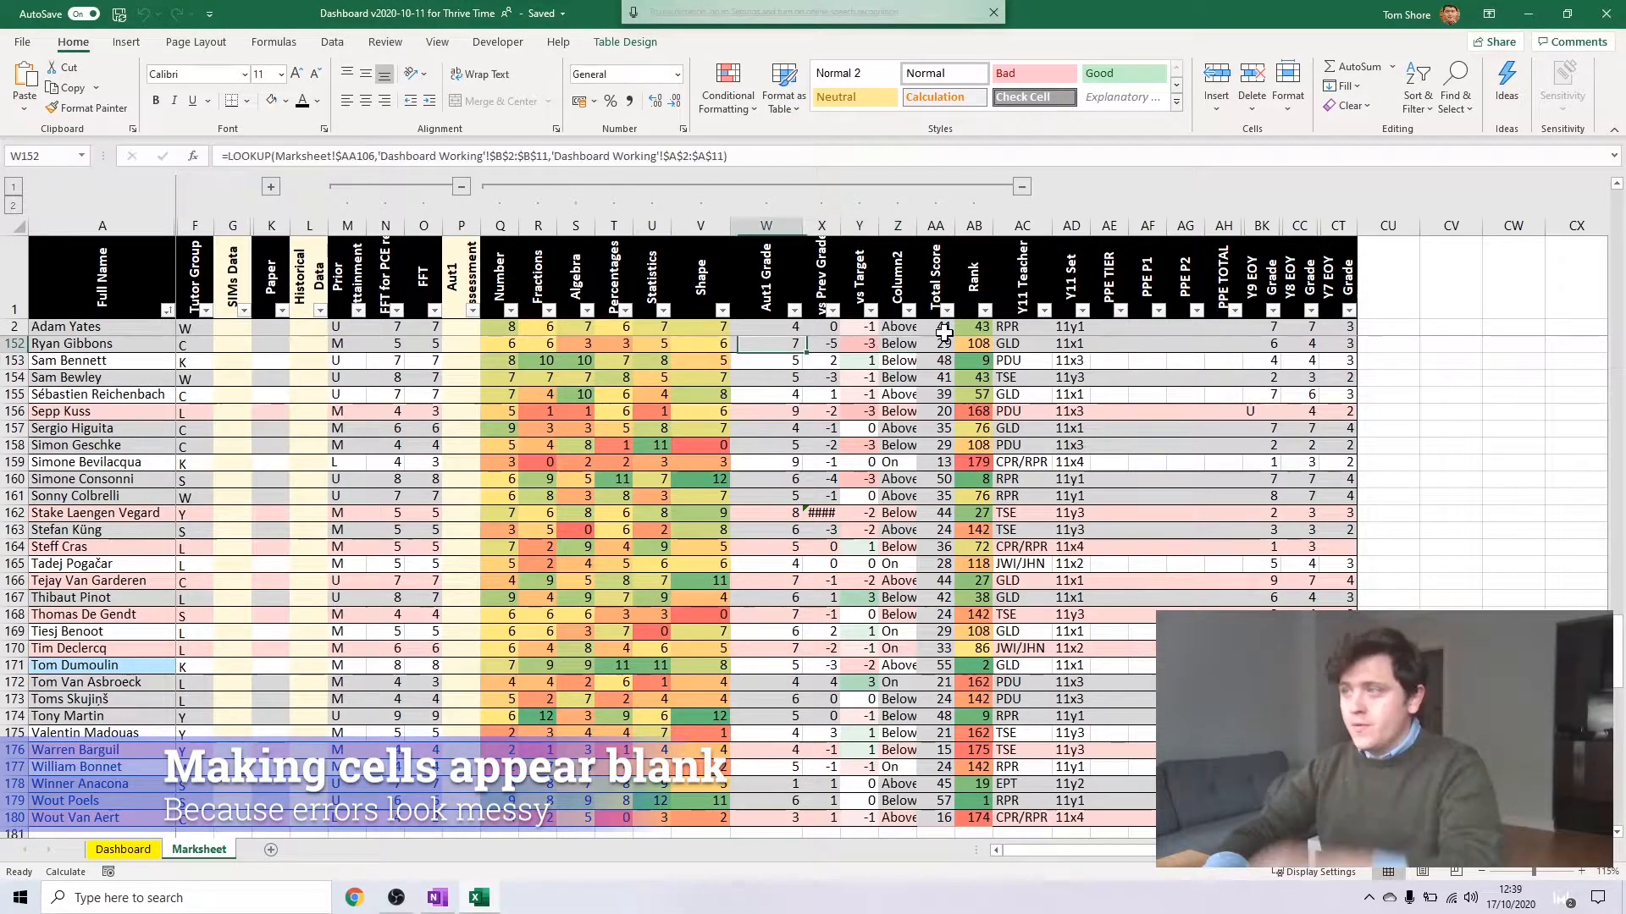
{"action": "key", "text": "ctrl+shift+Left"}
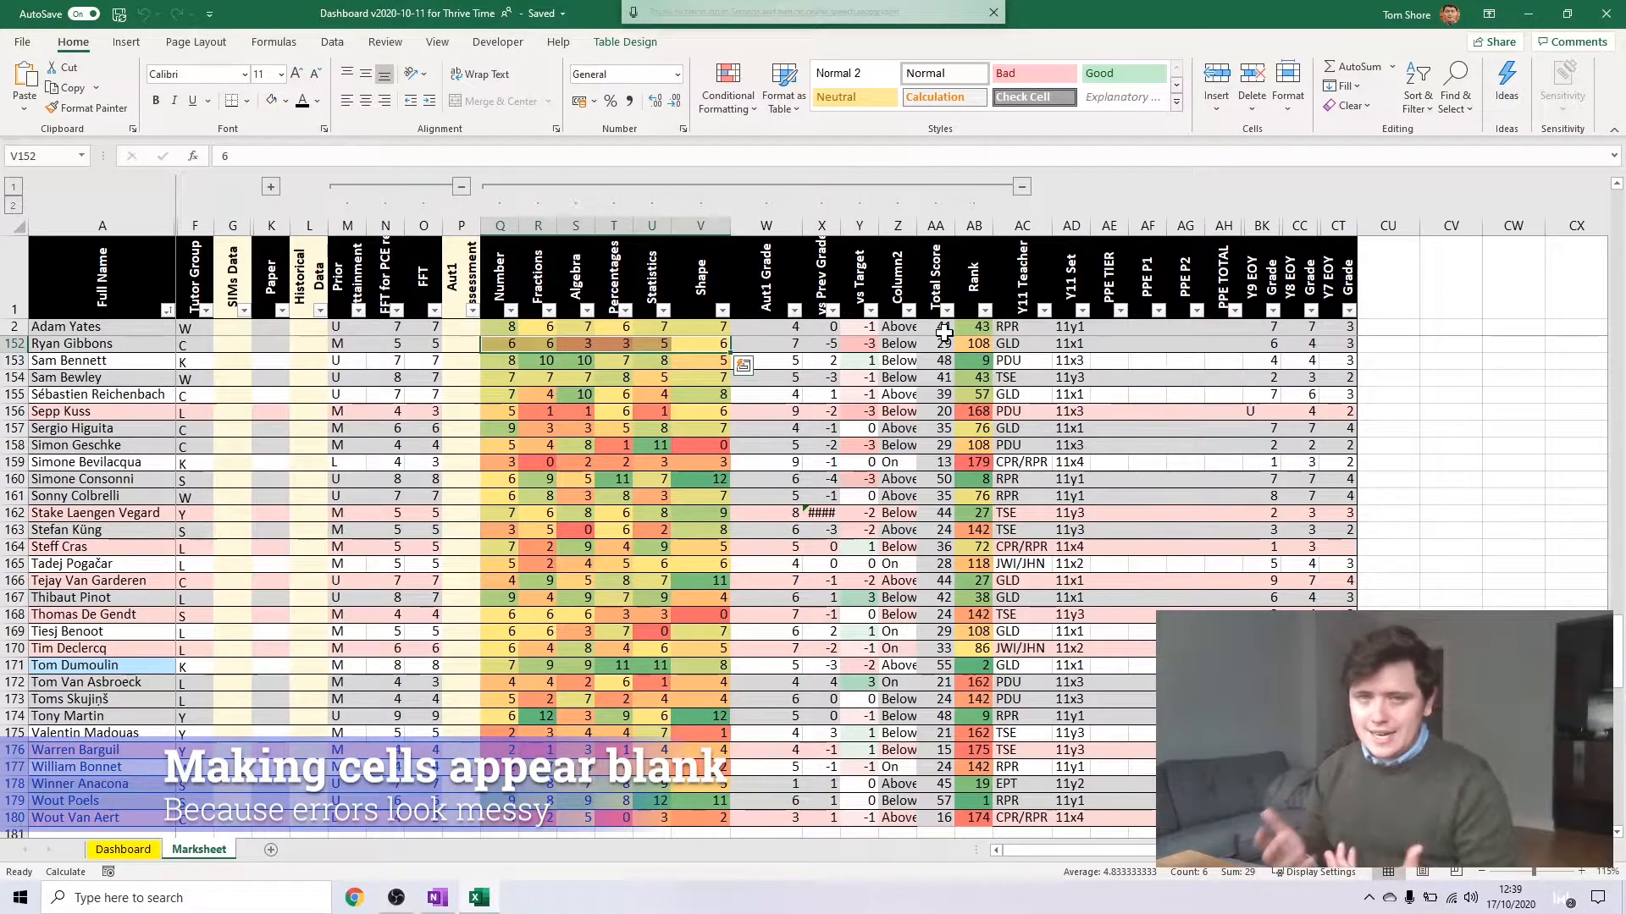
{"action": "key", "text": "Delete"}
{"action": "key", "text": "Down"}
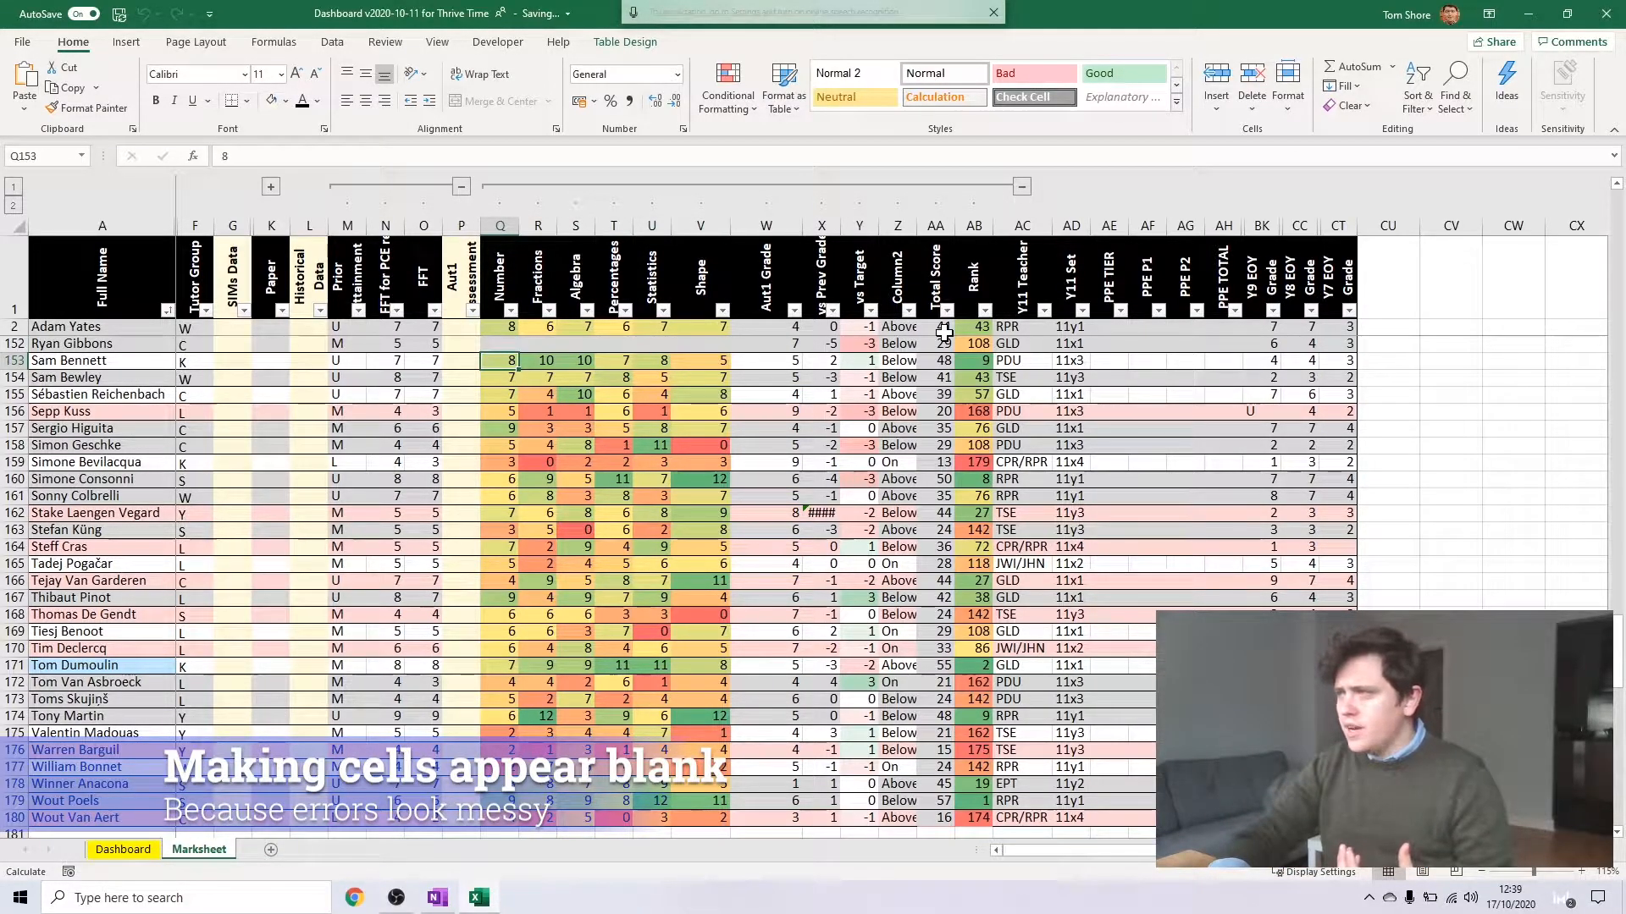
{"action": "left_click", "coordinate": [974, 343]}
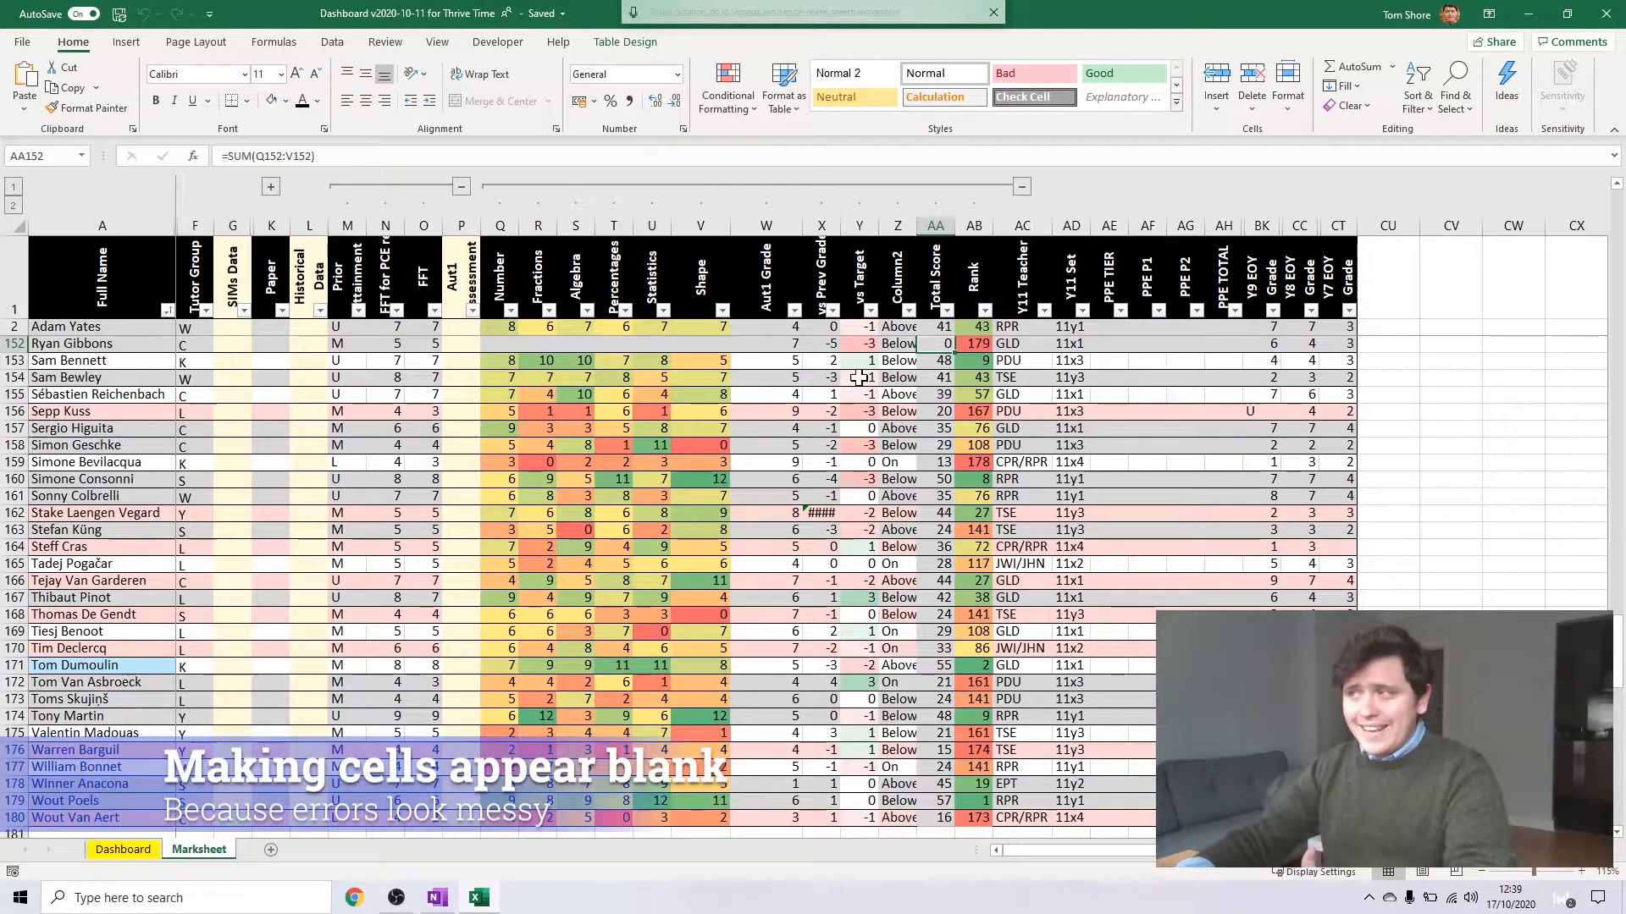
{"action": "left_click", "coordinate": [625, 346]}
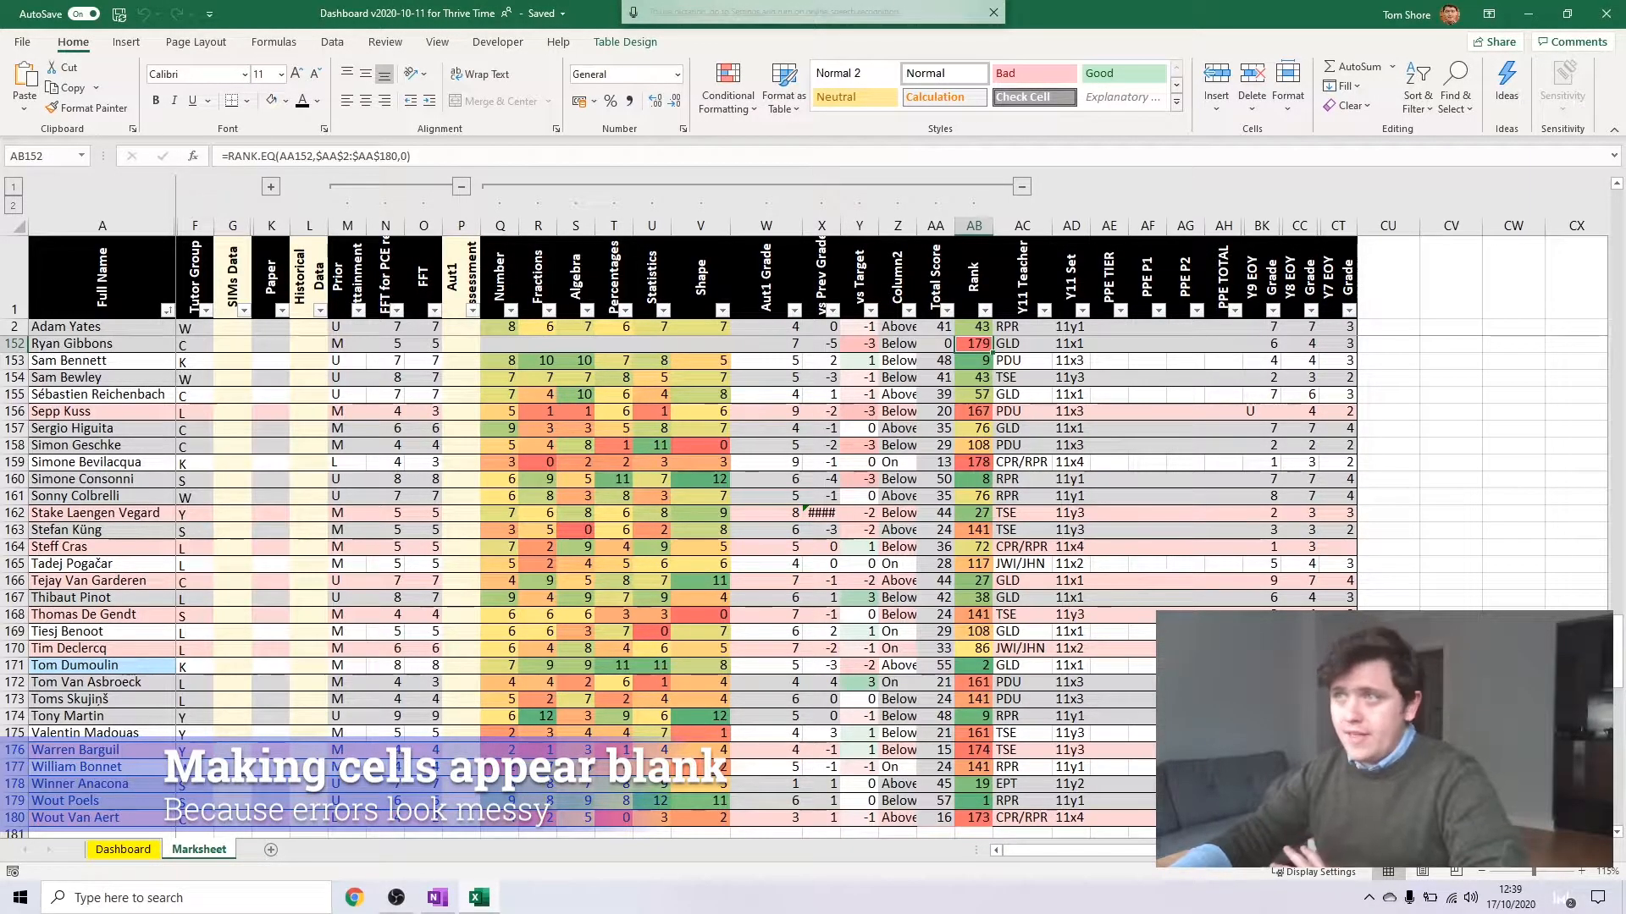
{"action": "key", "text": "F2"}
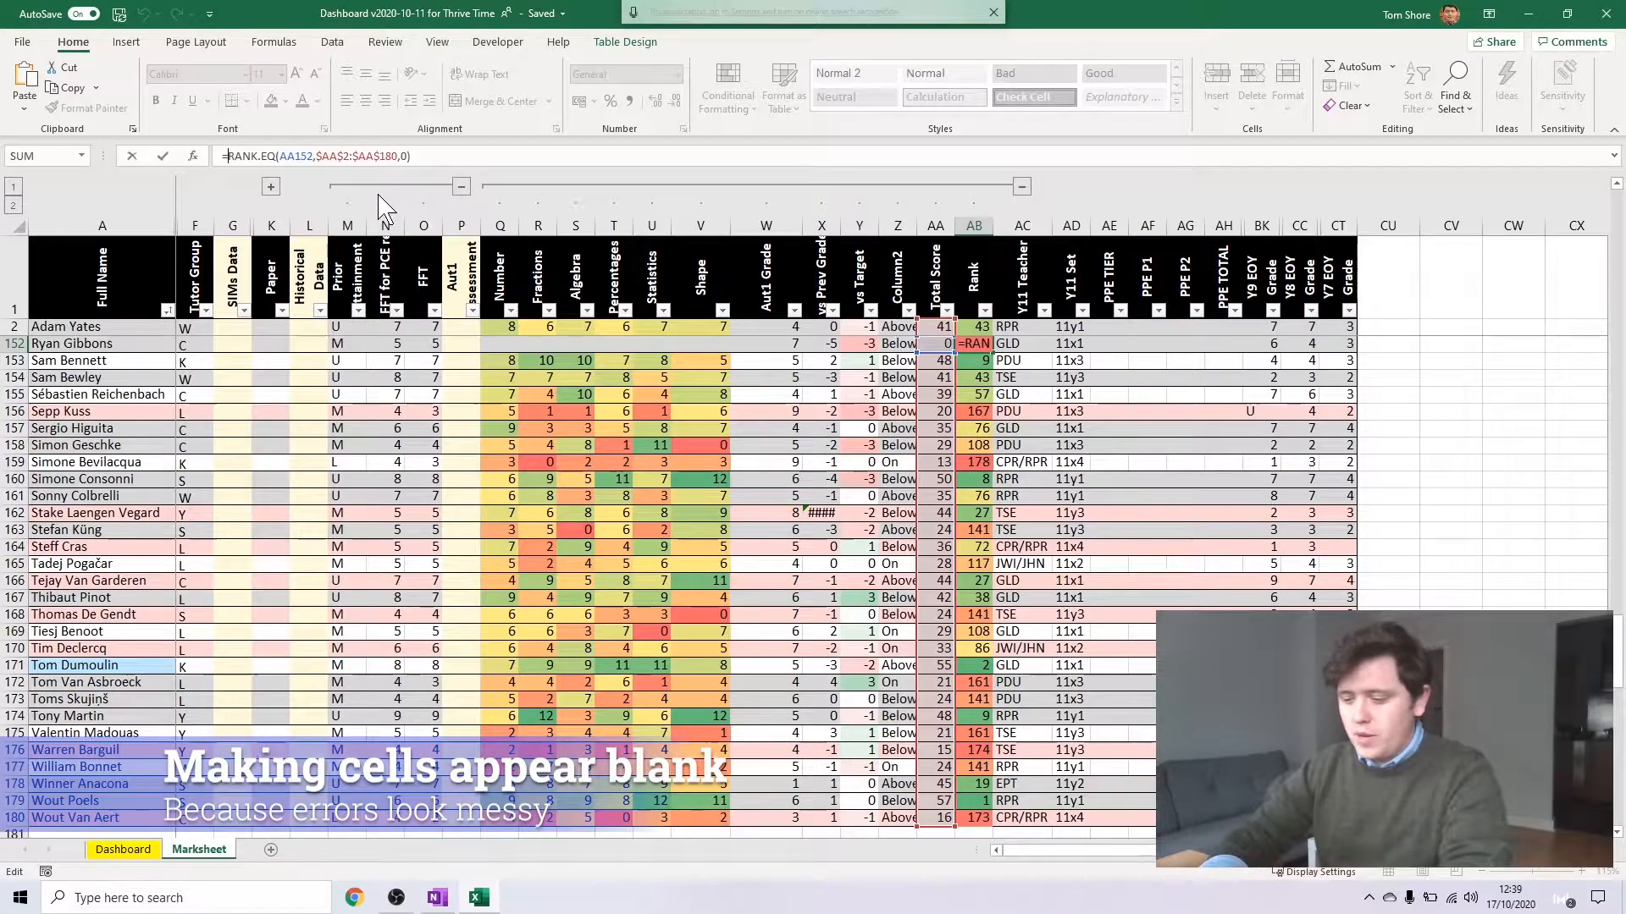
{"action": "type", "text": "IF("}
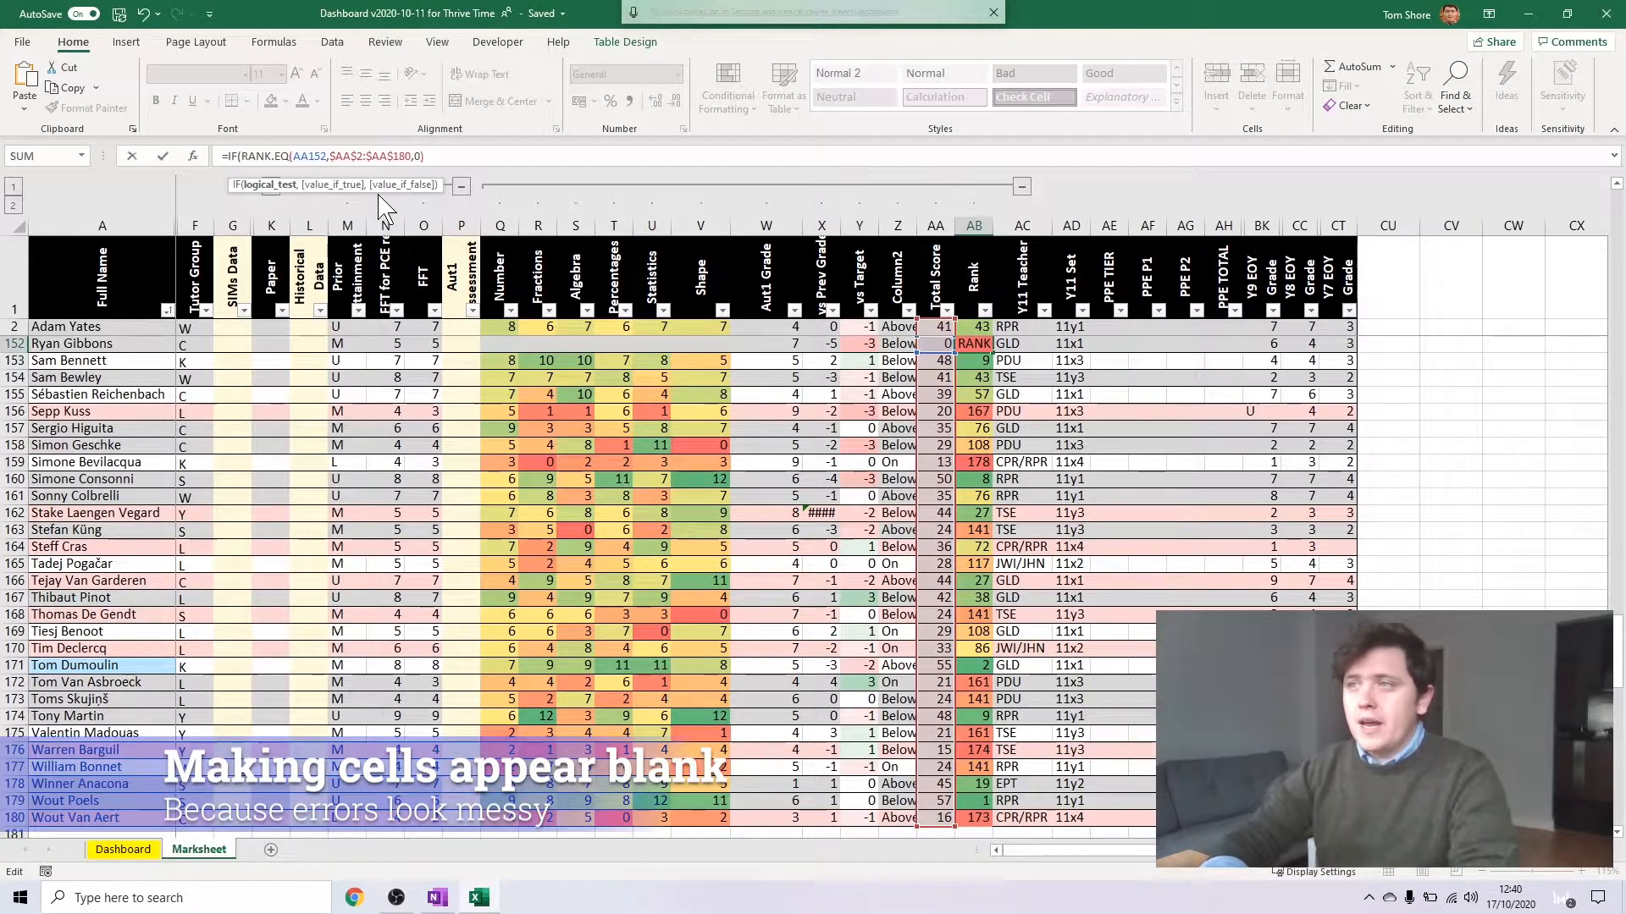
{"action": "left_click", "coordinate": [716, 343]}
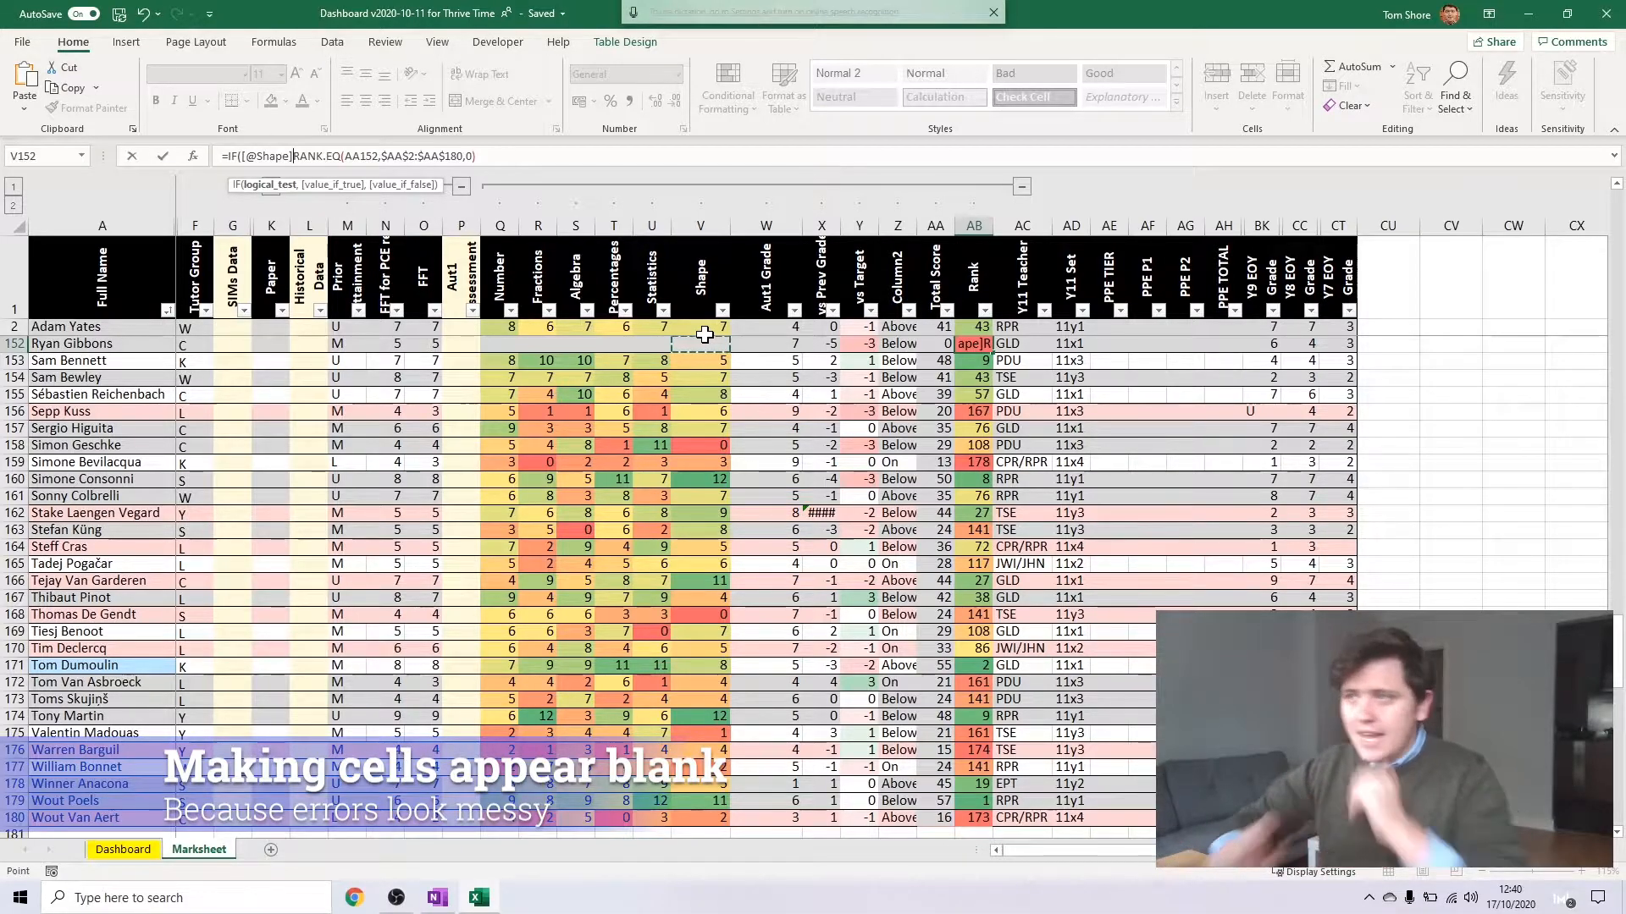
{"action": "type", "text": "="}
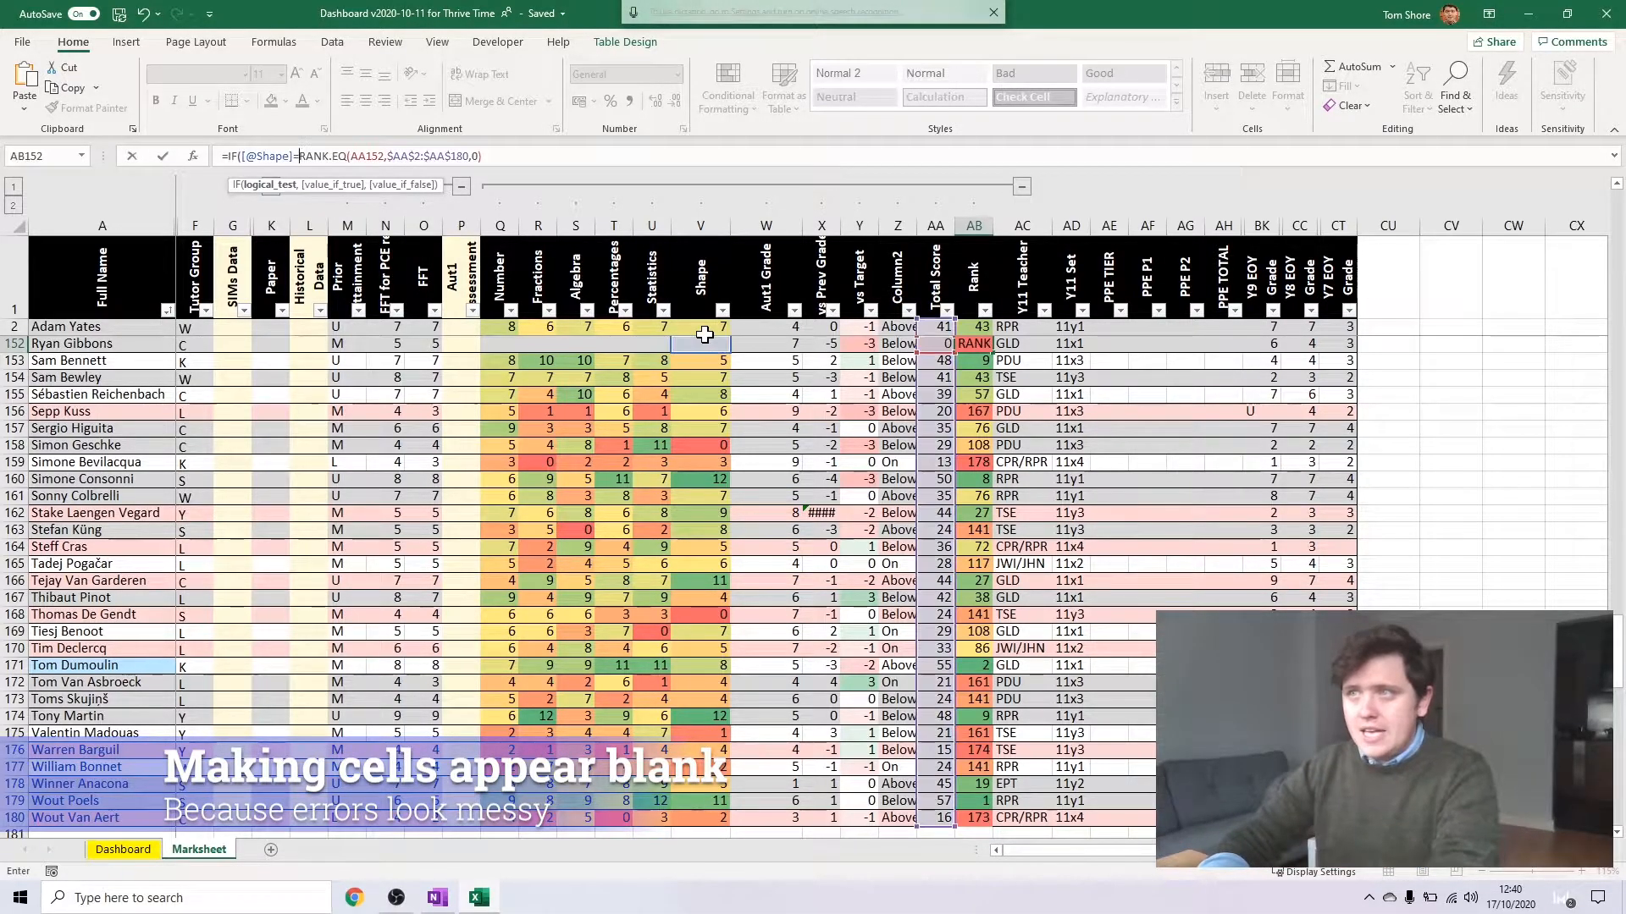
{"action": "type", "text": "\"\""}
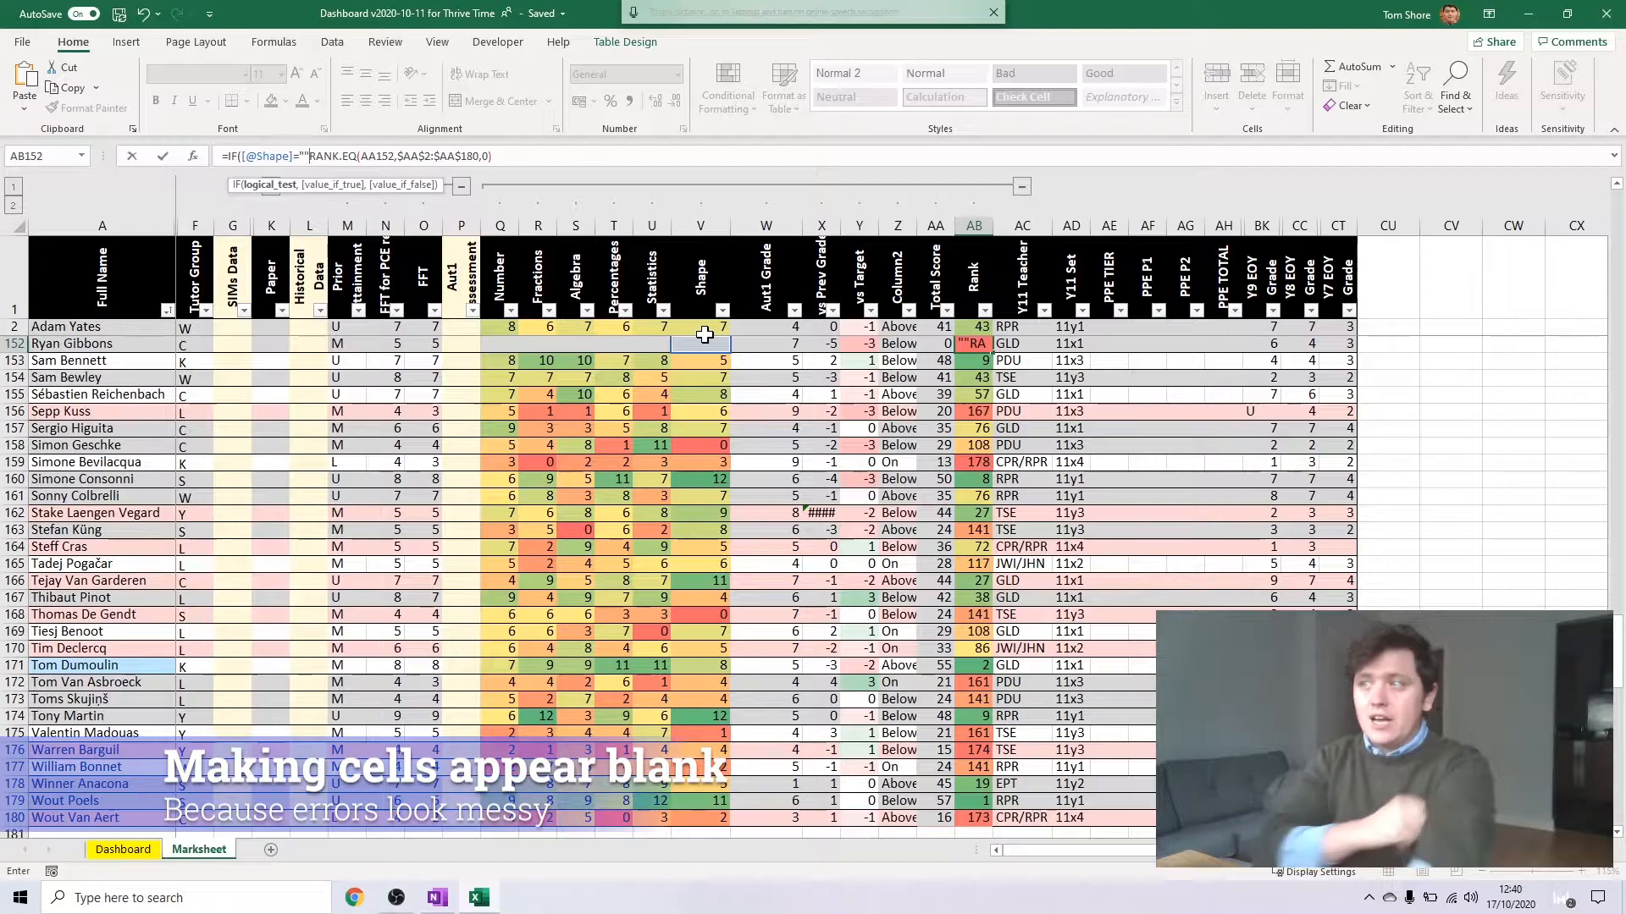
{"action": "type", "text": ","}
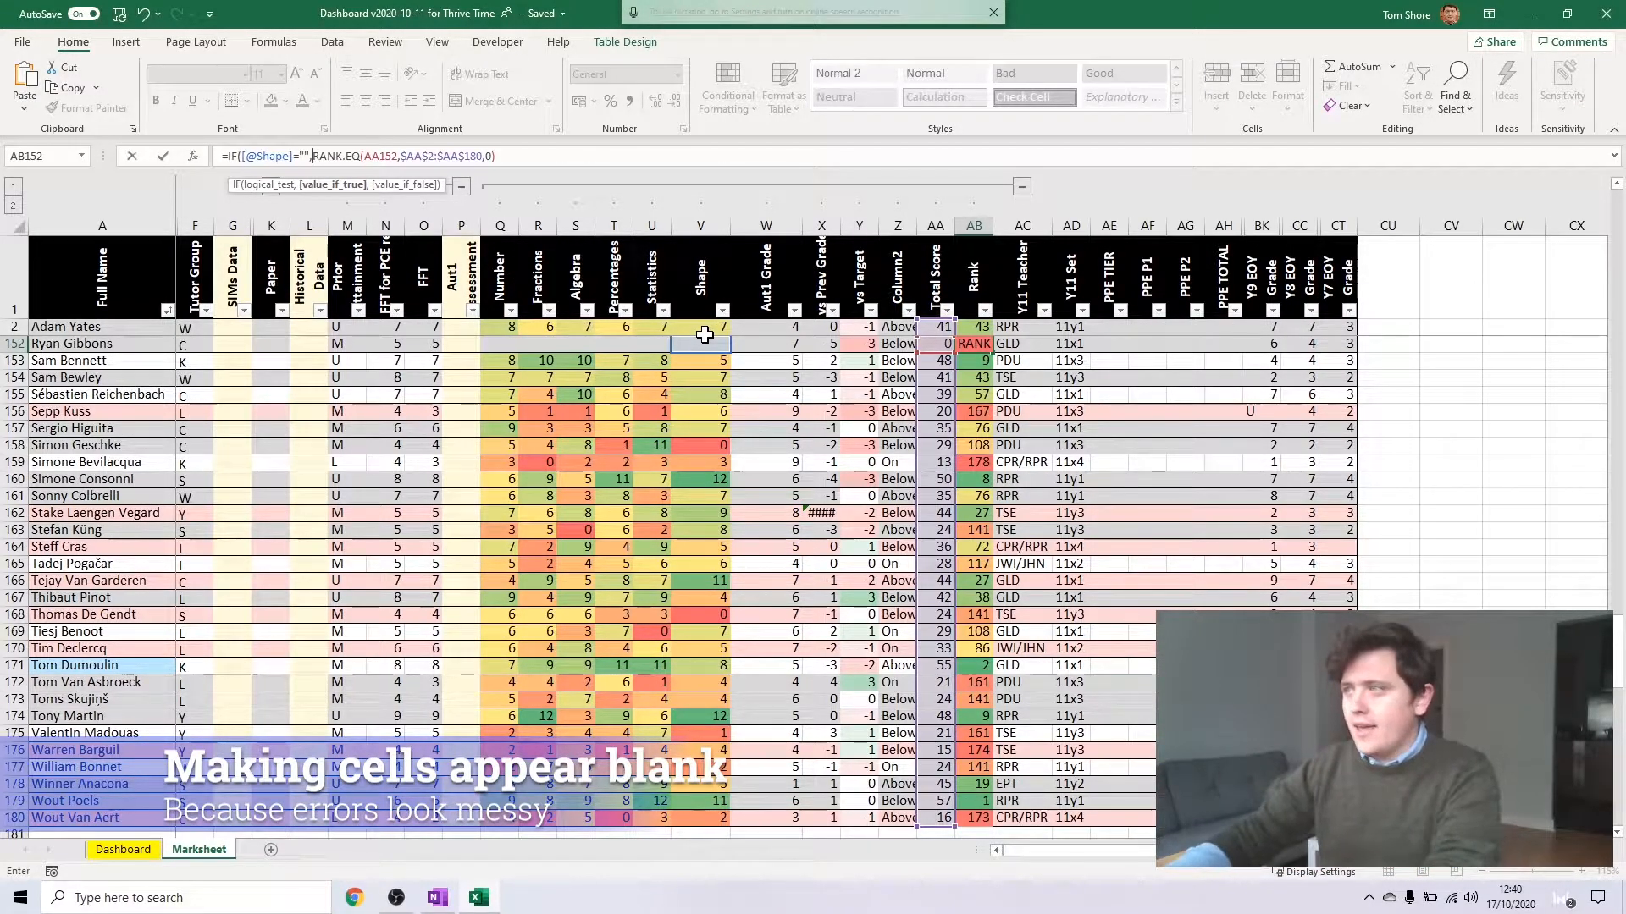
{"action": "type", "text": "\"\","}
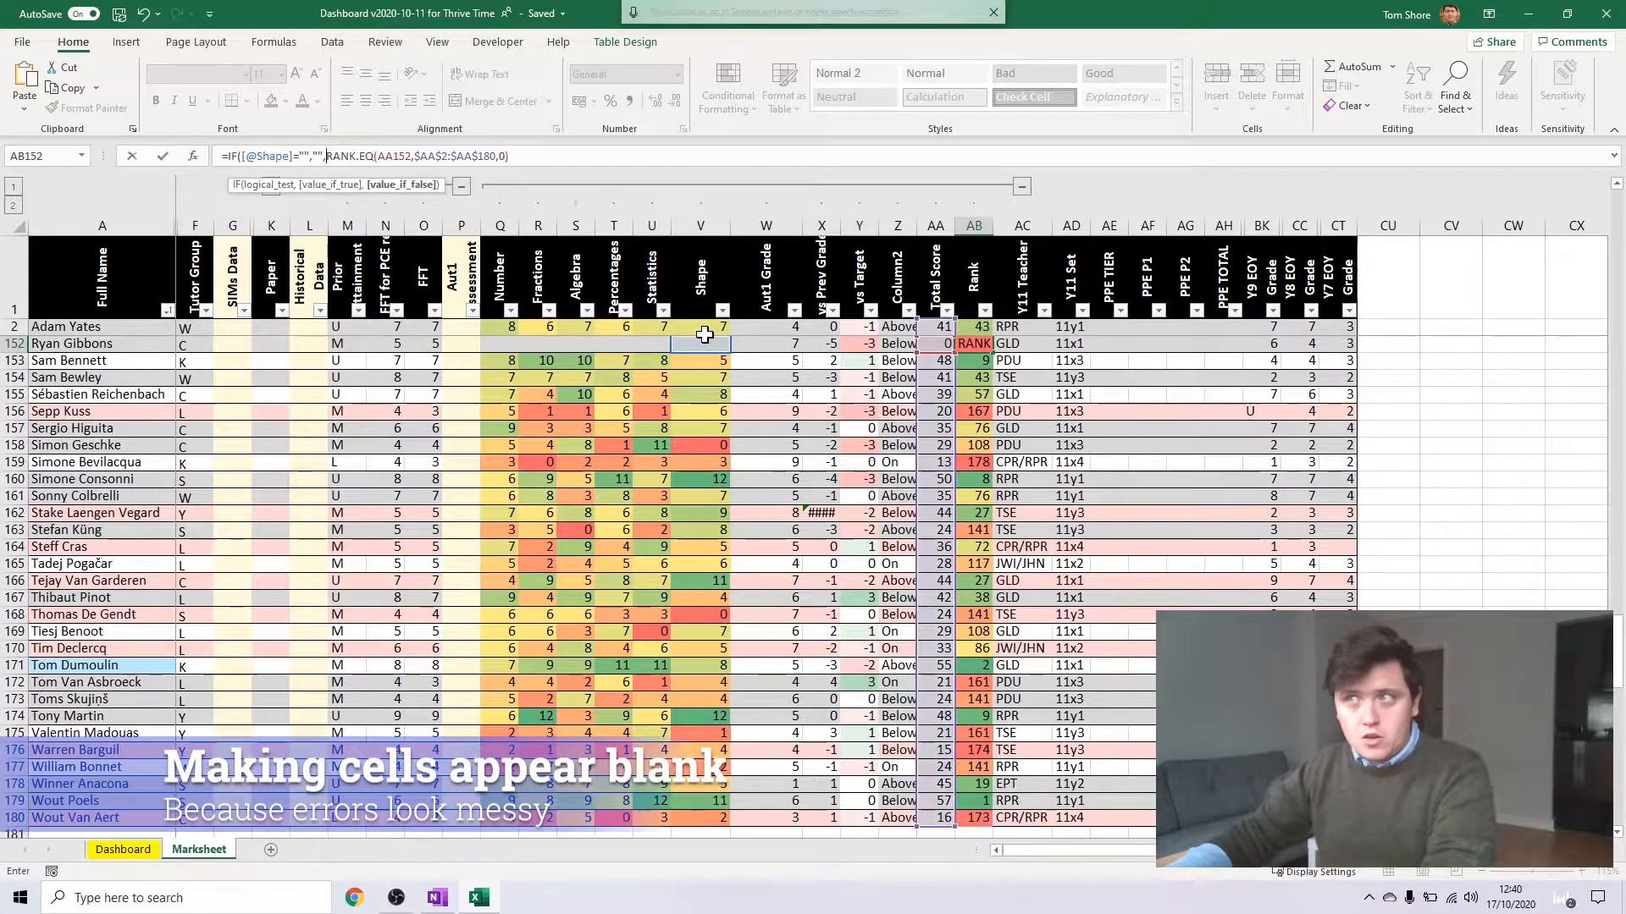
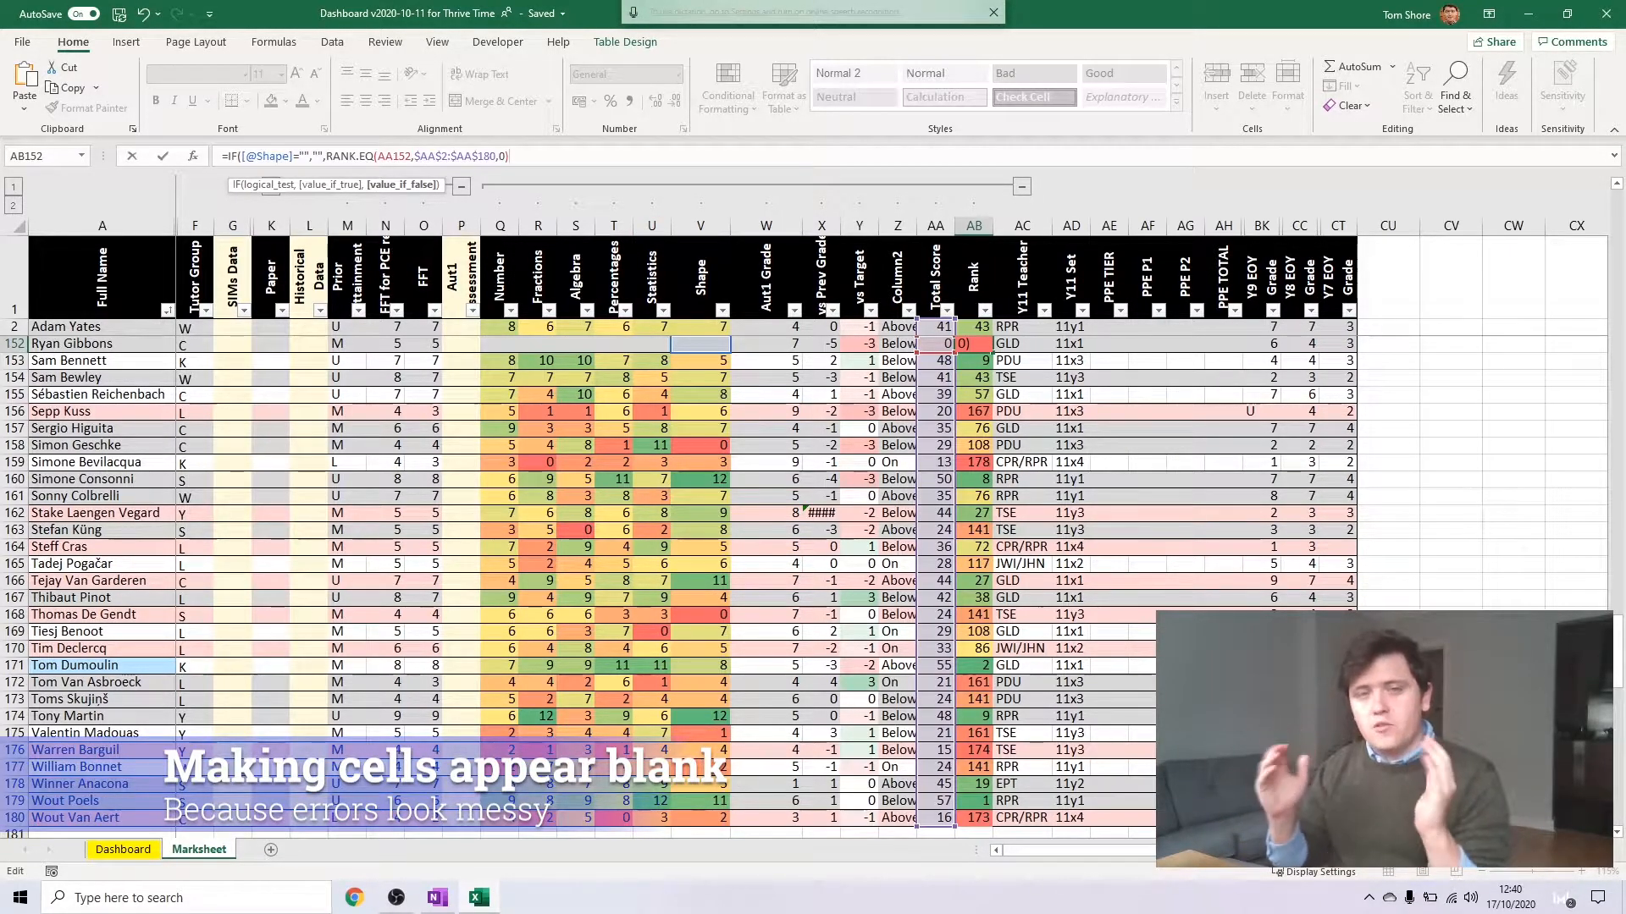
Close the IF formula in row 152's Rank cell with a final bracket and enter it
{"action": "type", "text": ")"}
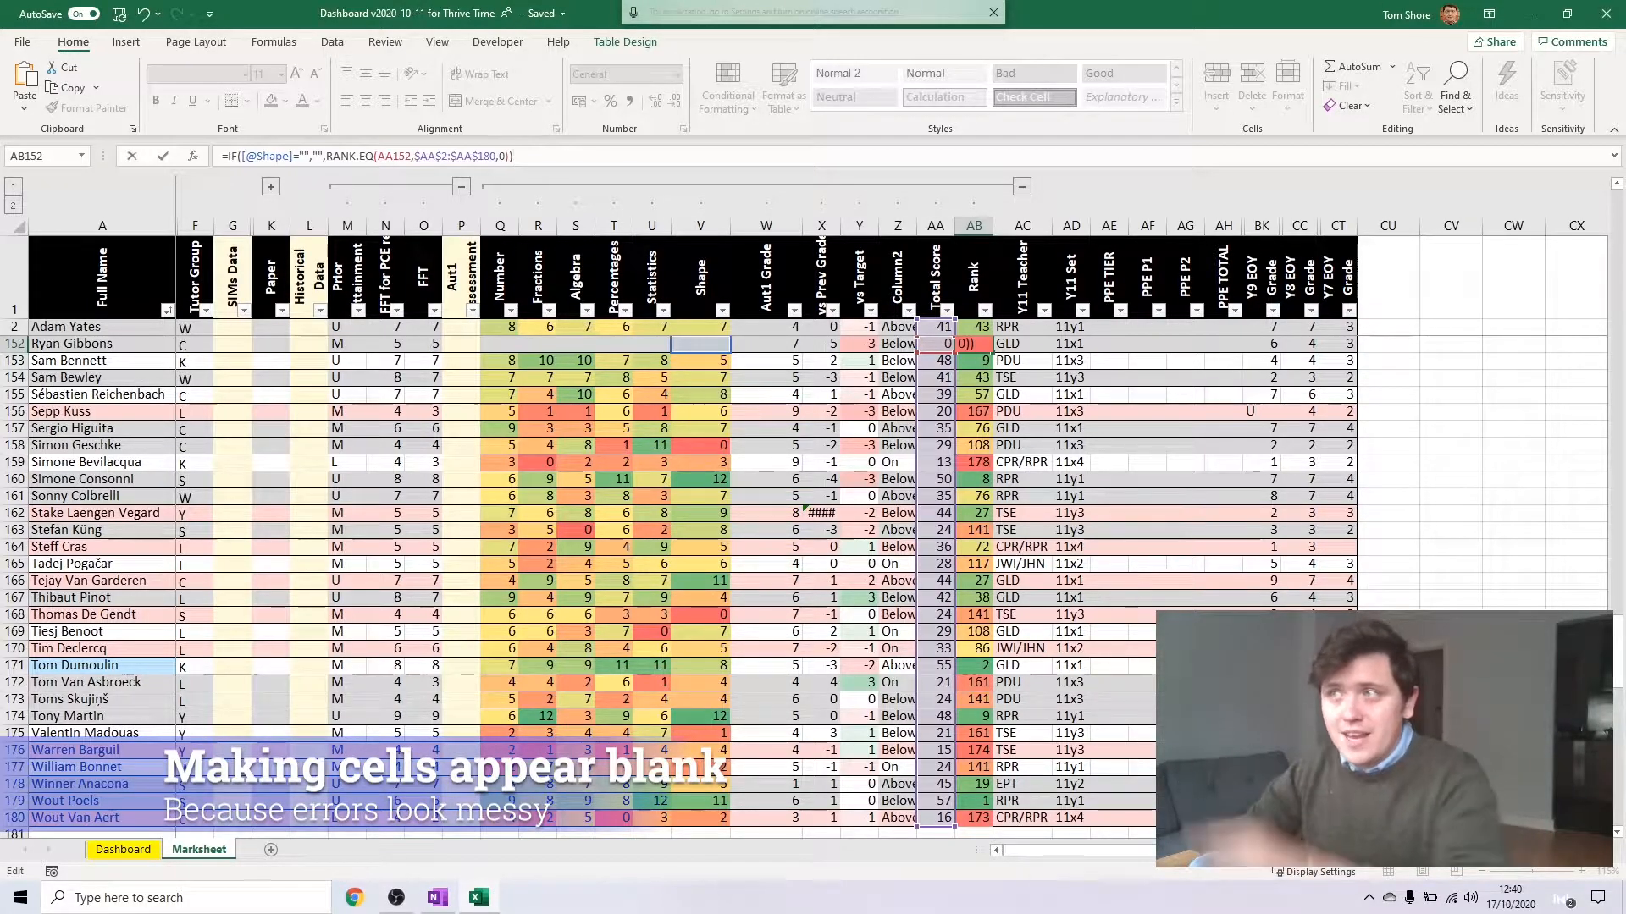
{"action": "key", "text": "Left"}
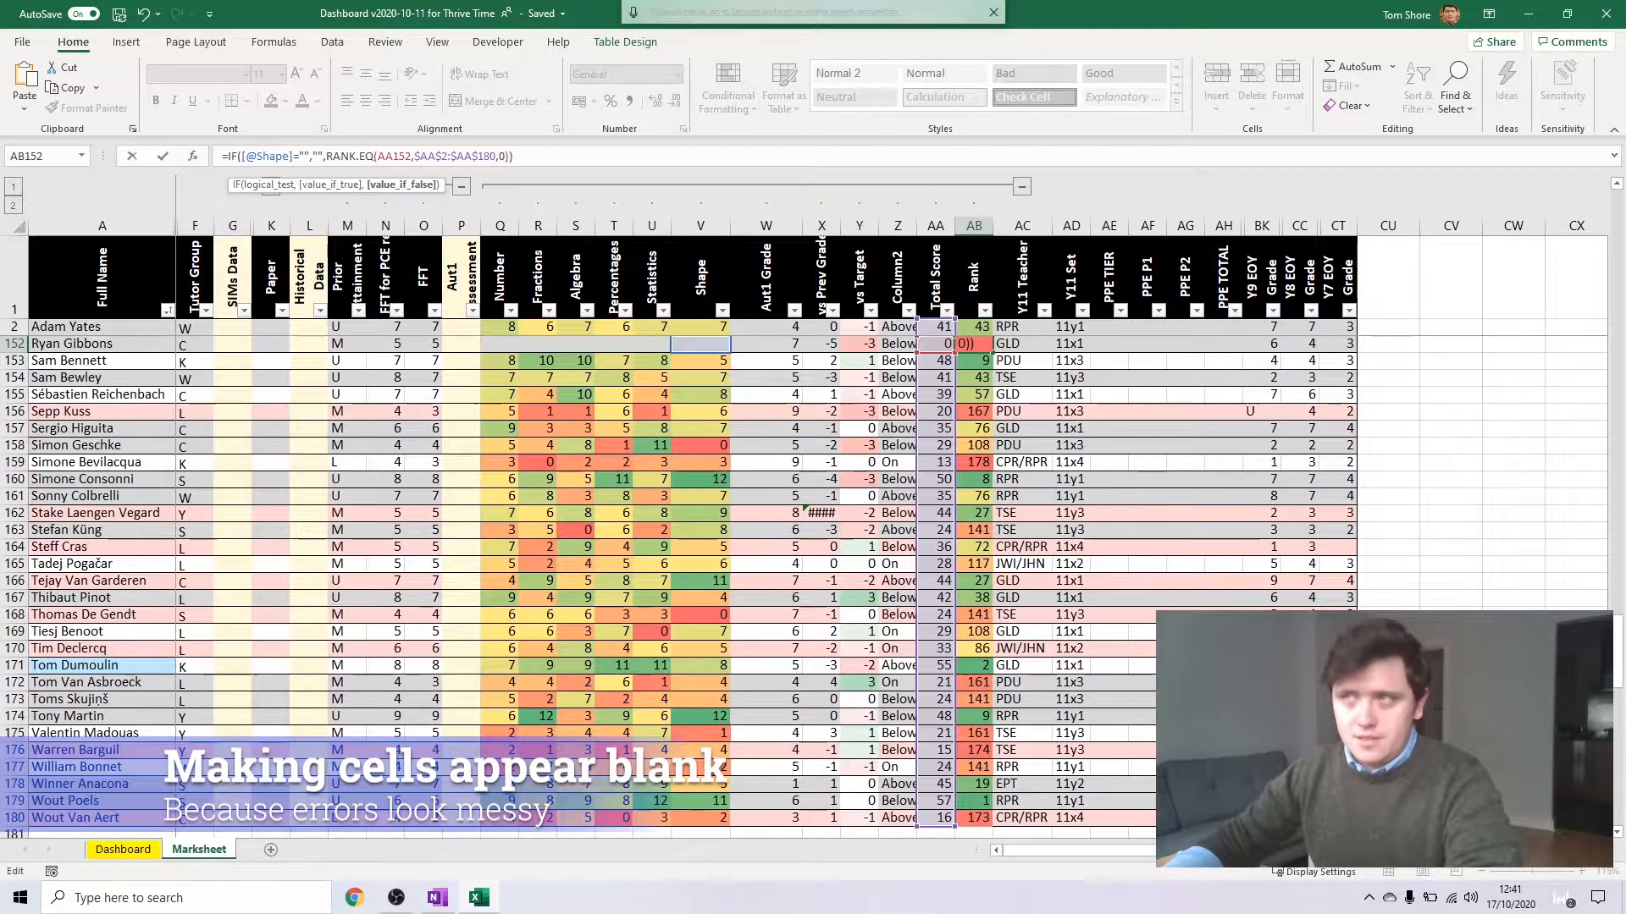
{"action": "key", "text": "Return"}
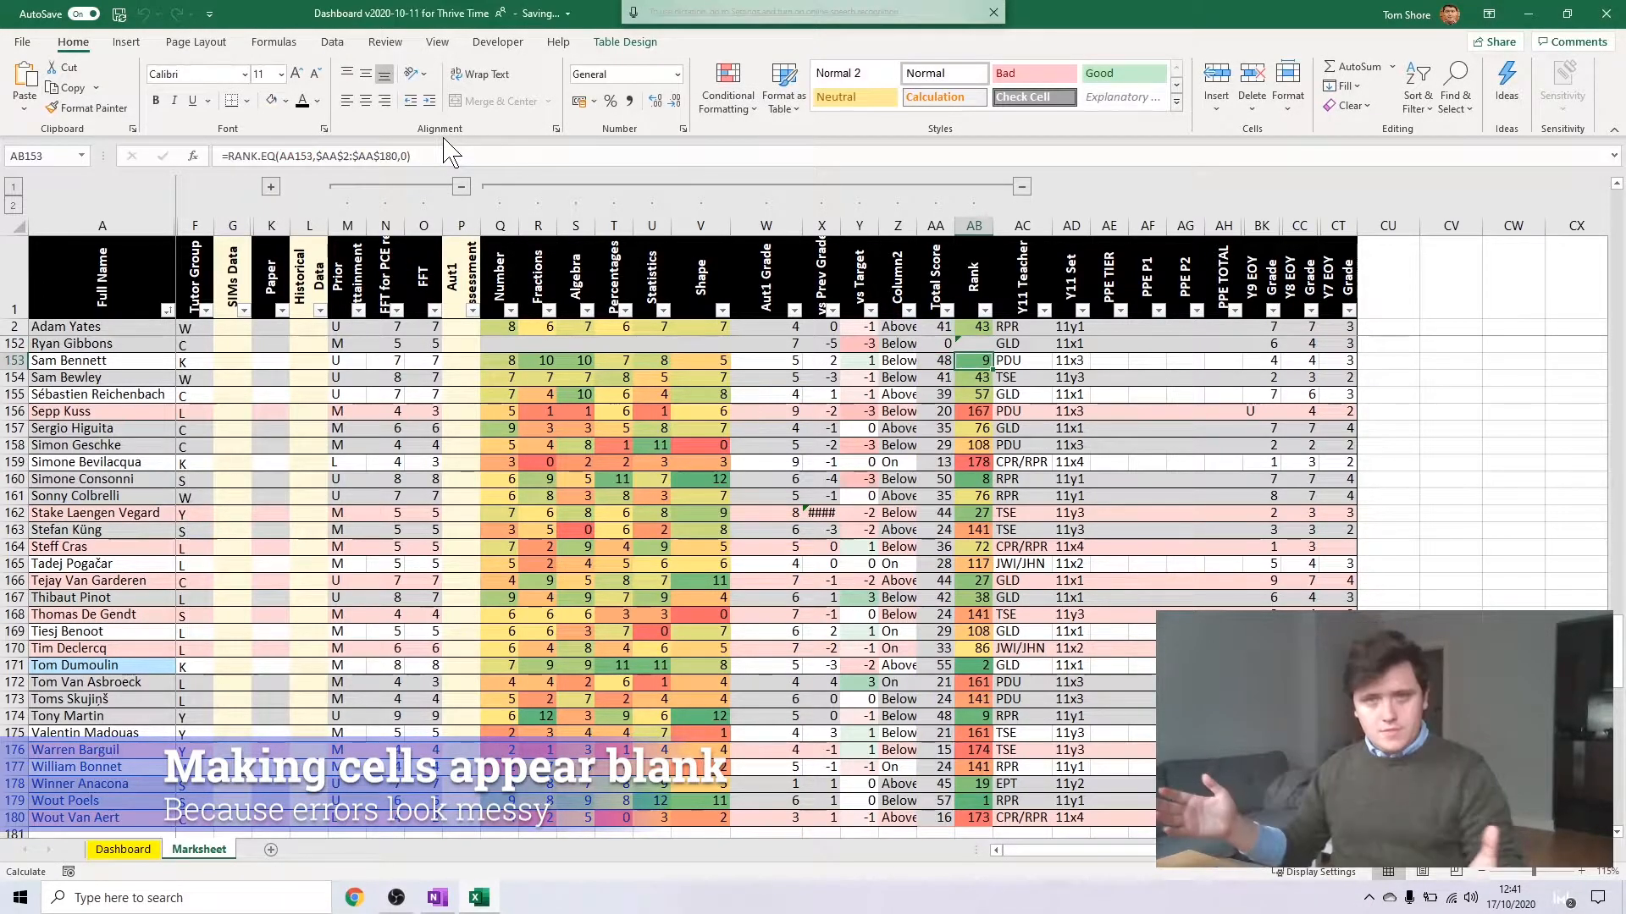
Fill row 152's Rank formula through the whole Rank column, from row 2 to row 180
{"action": "left_click", "coordinate": [987, 346]}
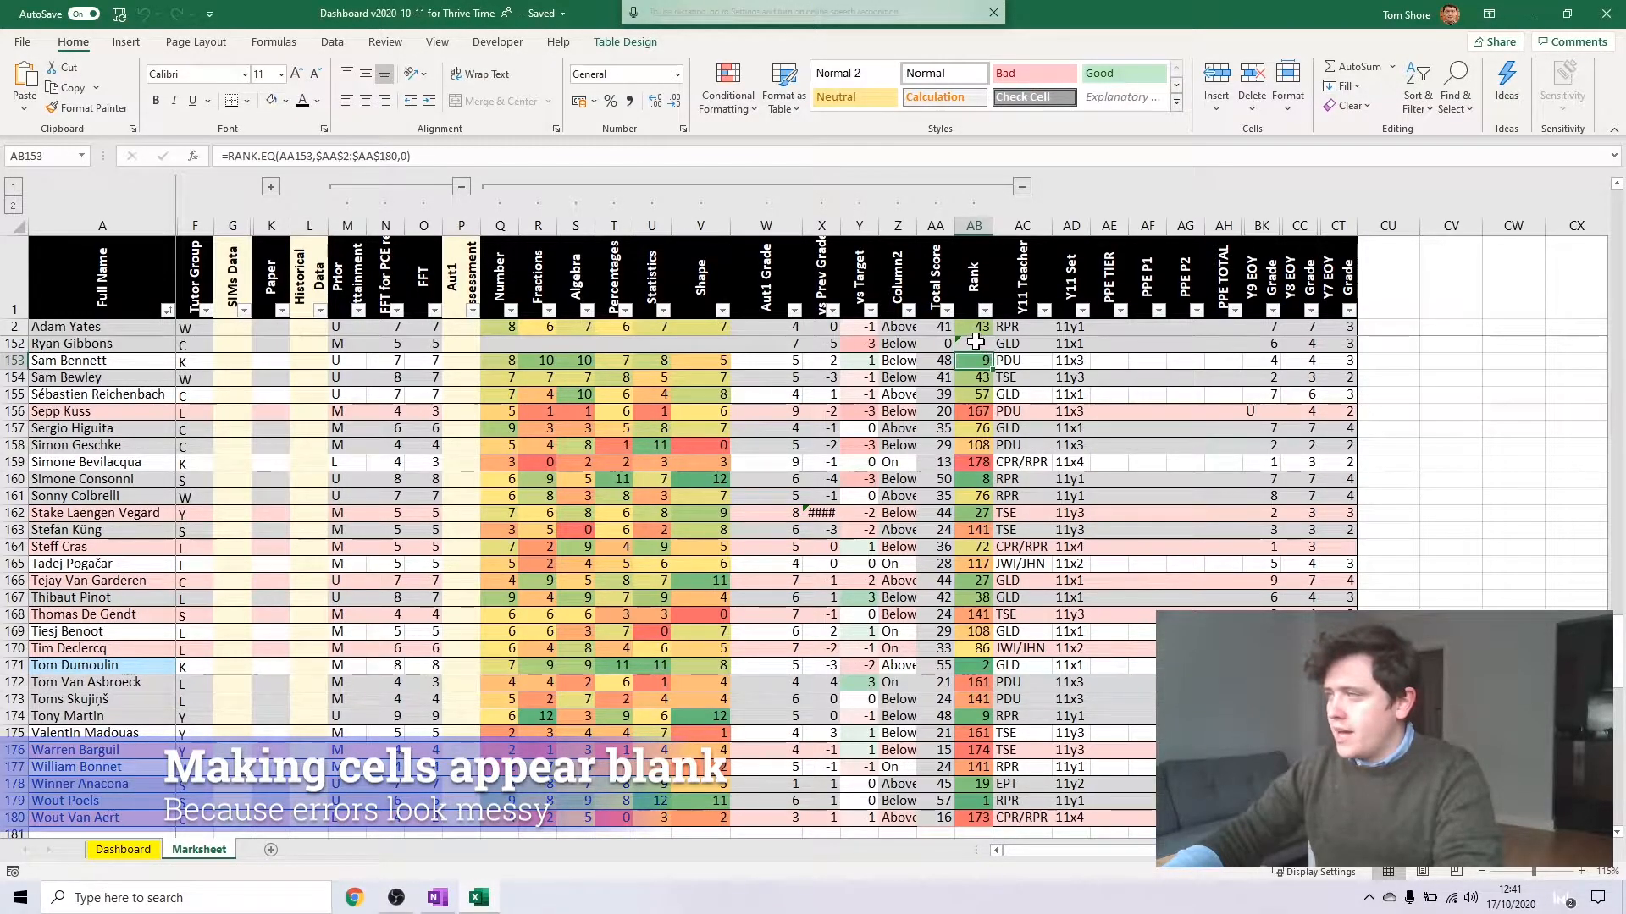
{"action": "mouse_move", "coordinate": [992, 347]}
{"action": "left_mouse_down"}
{"action": "mouse_move", "coordinate": [980, 164]}
{"action": "mouse_move", "coordinate": [975, 320]}
{"action": "left_mouse_up"}
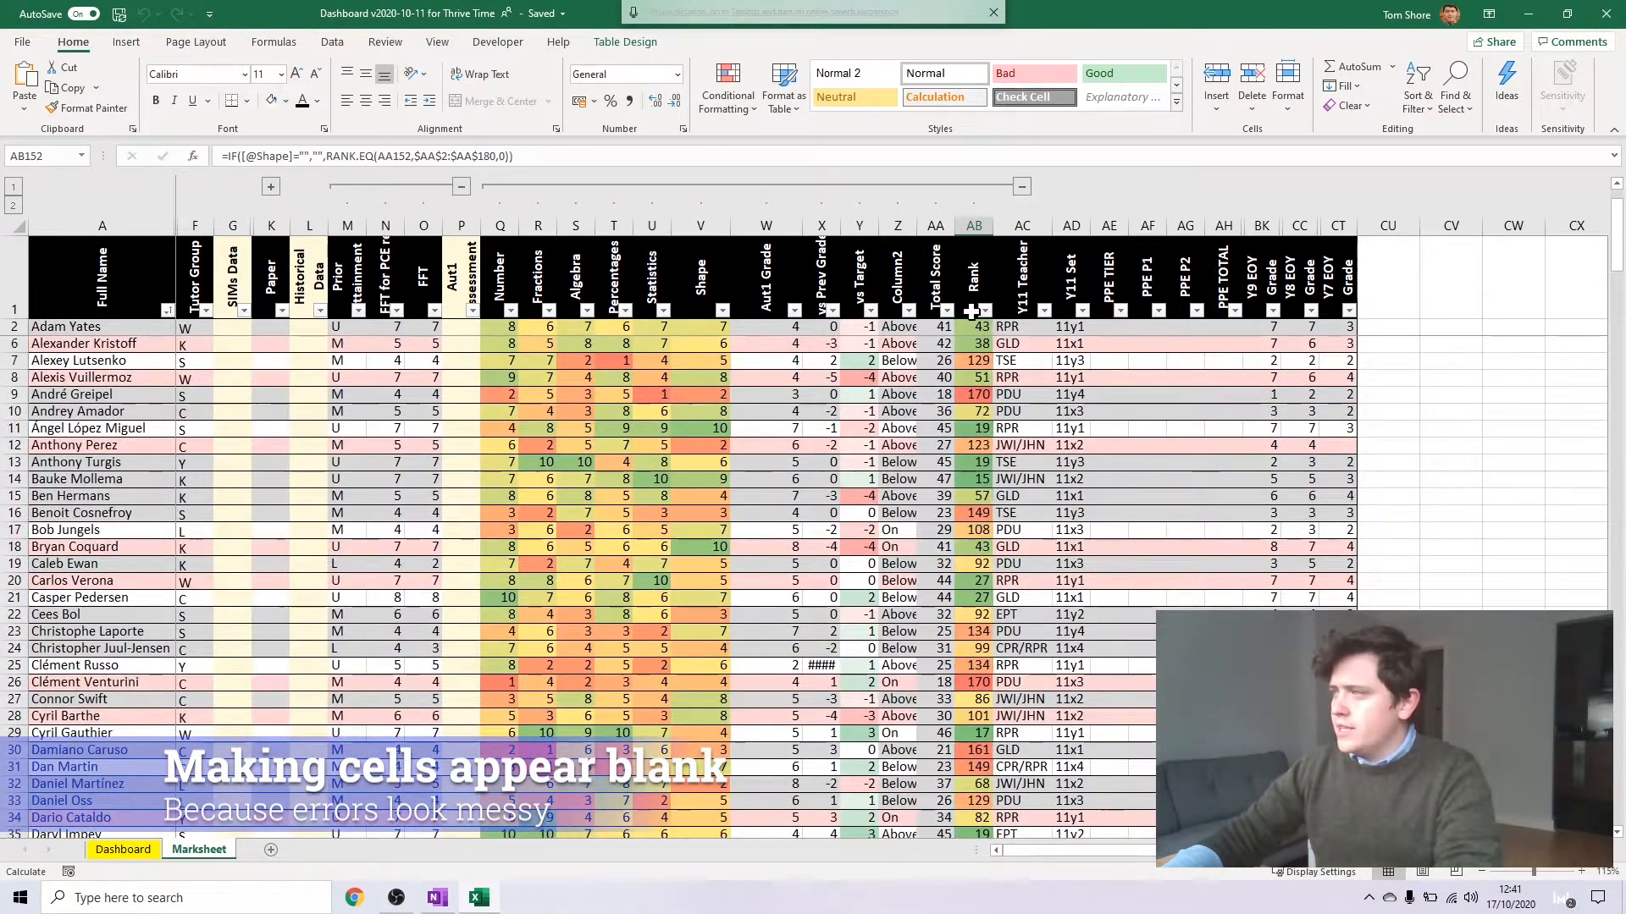
{"action": "double_click", "coordinate": [992, 335]}
{"action": "key", "text": "ctrl+Down"}
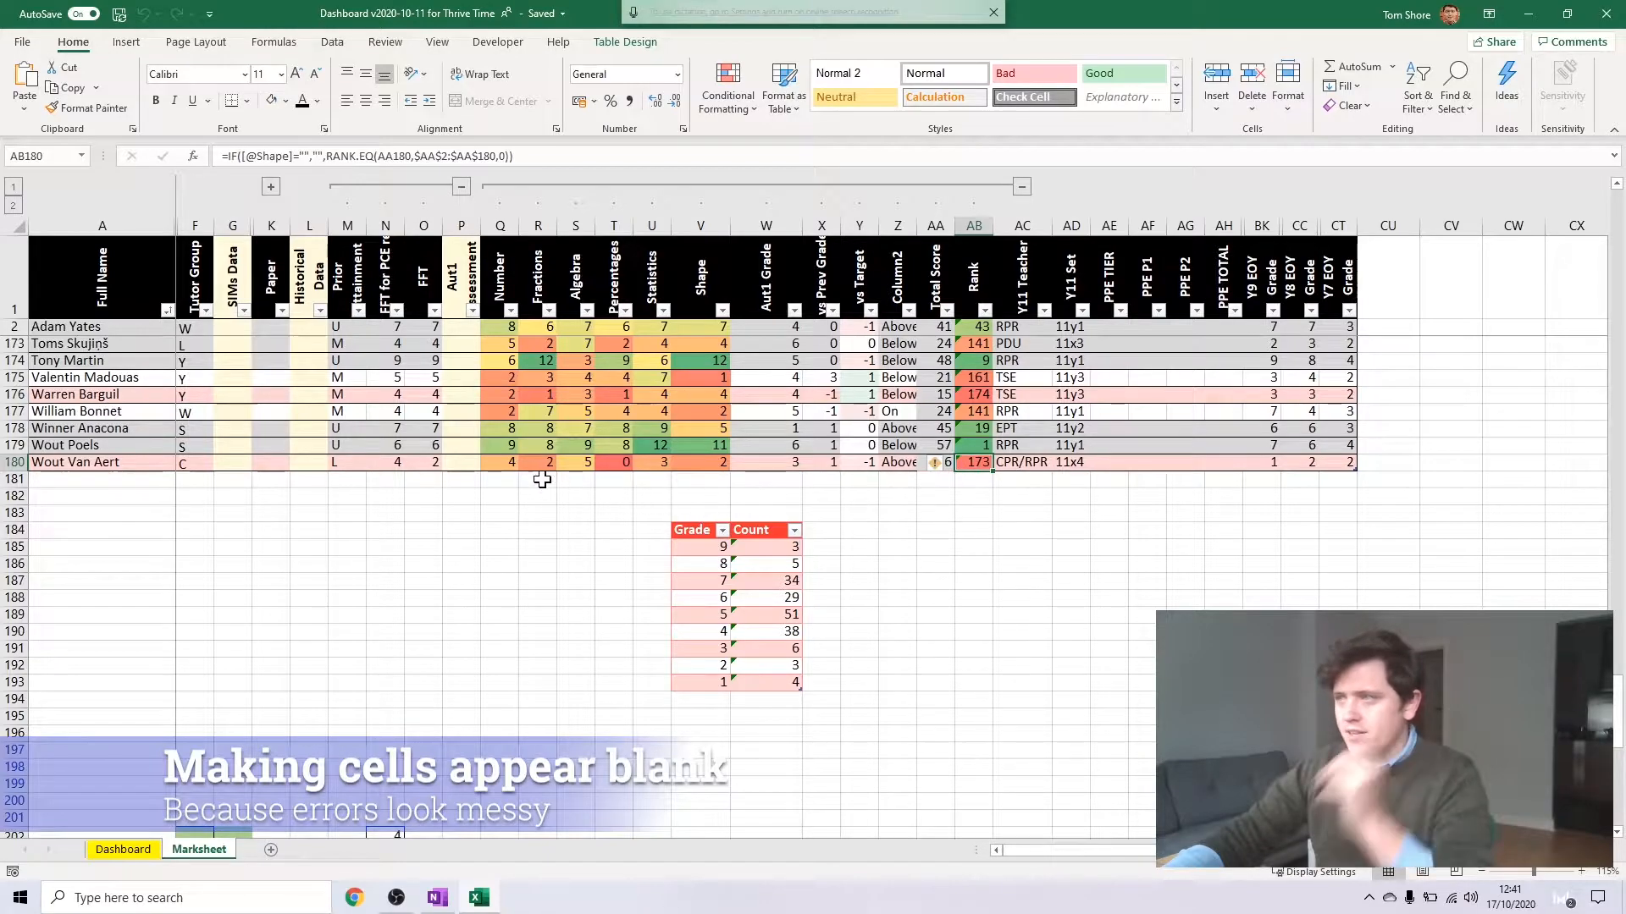
Clear the topic marks from Number to Shape in row 180 and check that row's Total Score and Rank cells
{"action": "left_click_drag", "start_coordinate": [505, 462], "coordinate": [721, 464]}
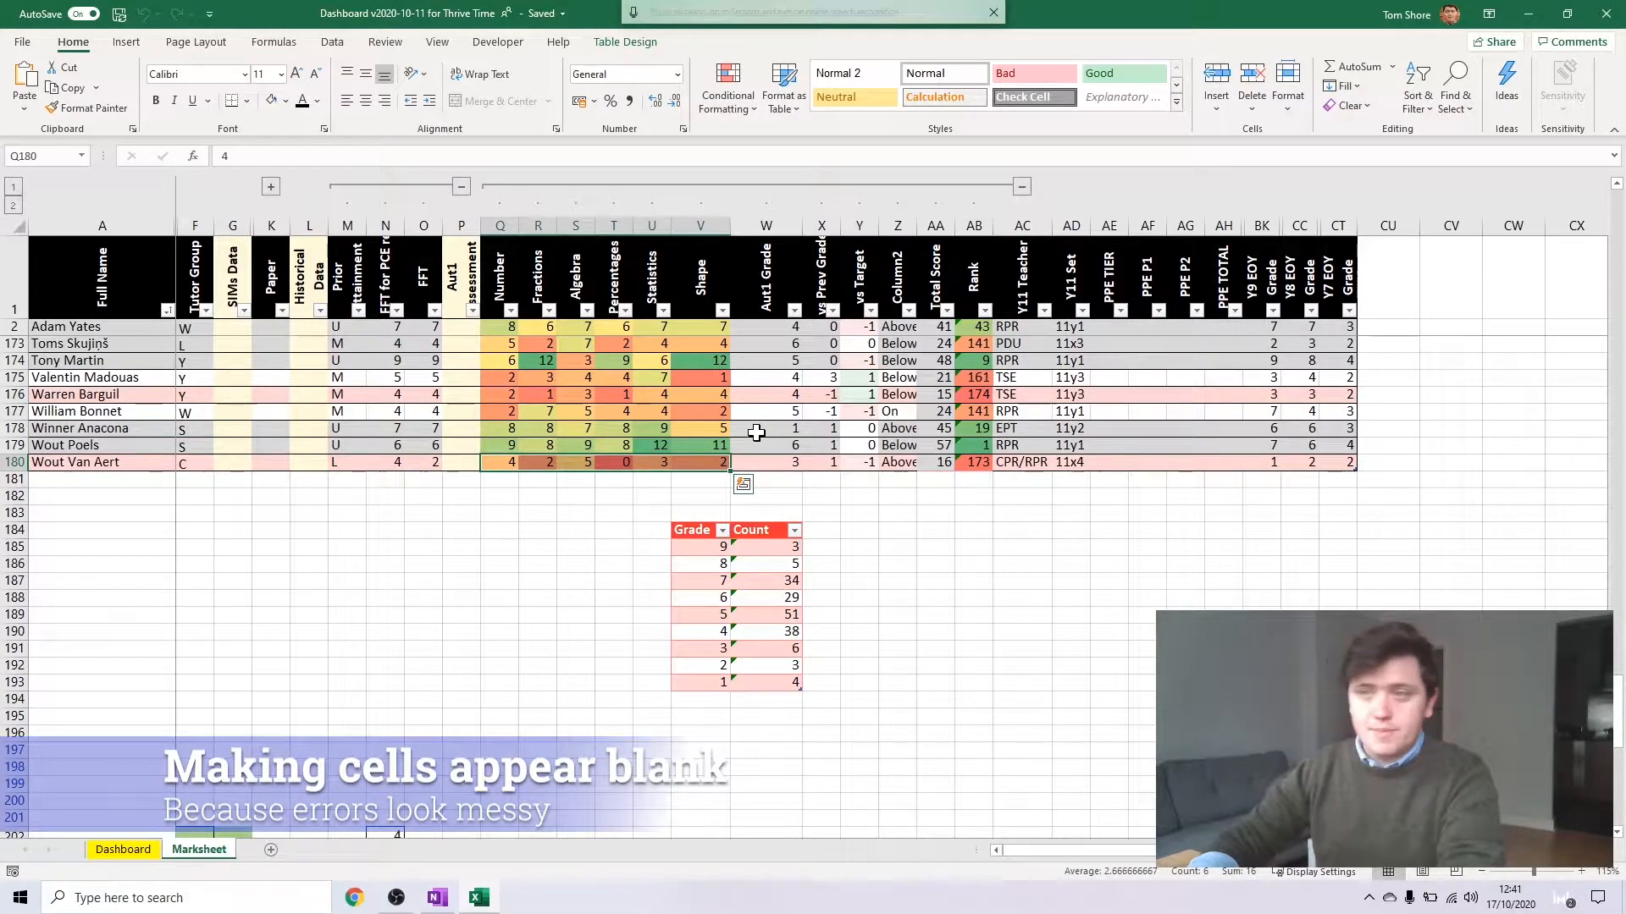
{"action": "key", "text": "Delete"}
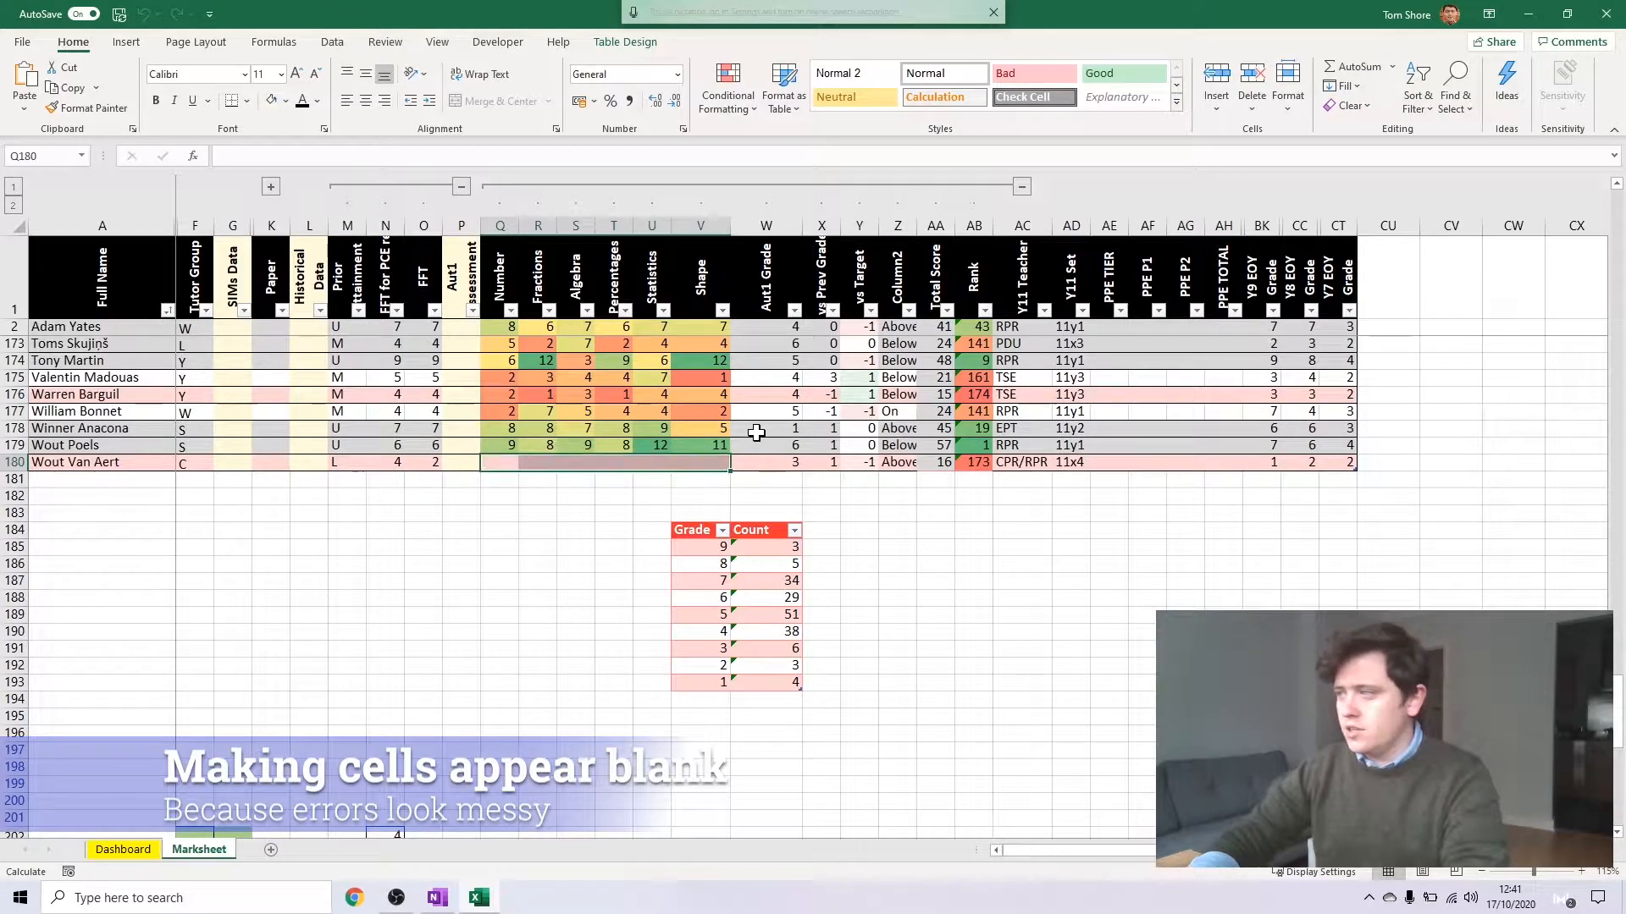
{"action": "left_click", "coordinate": [799, 424]}
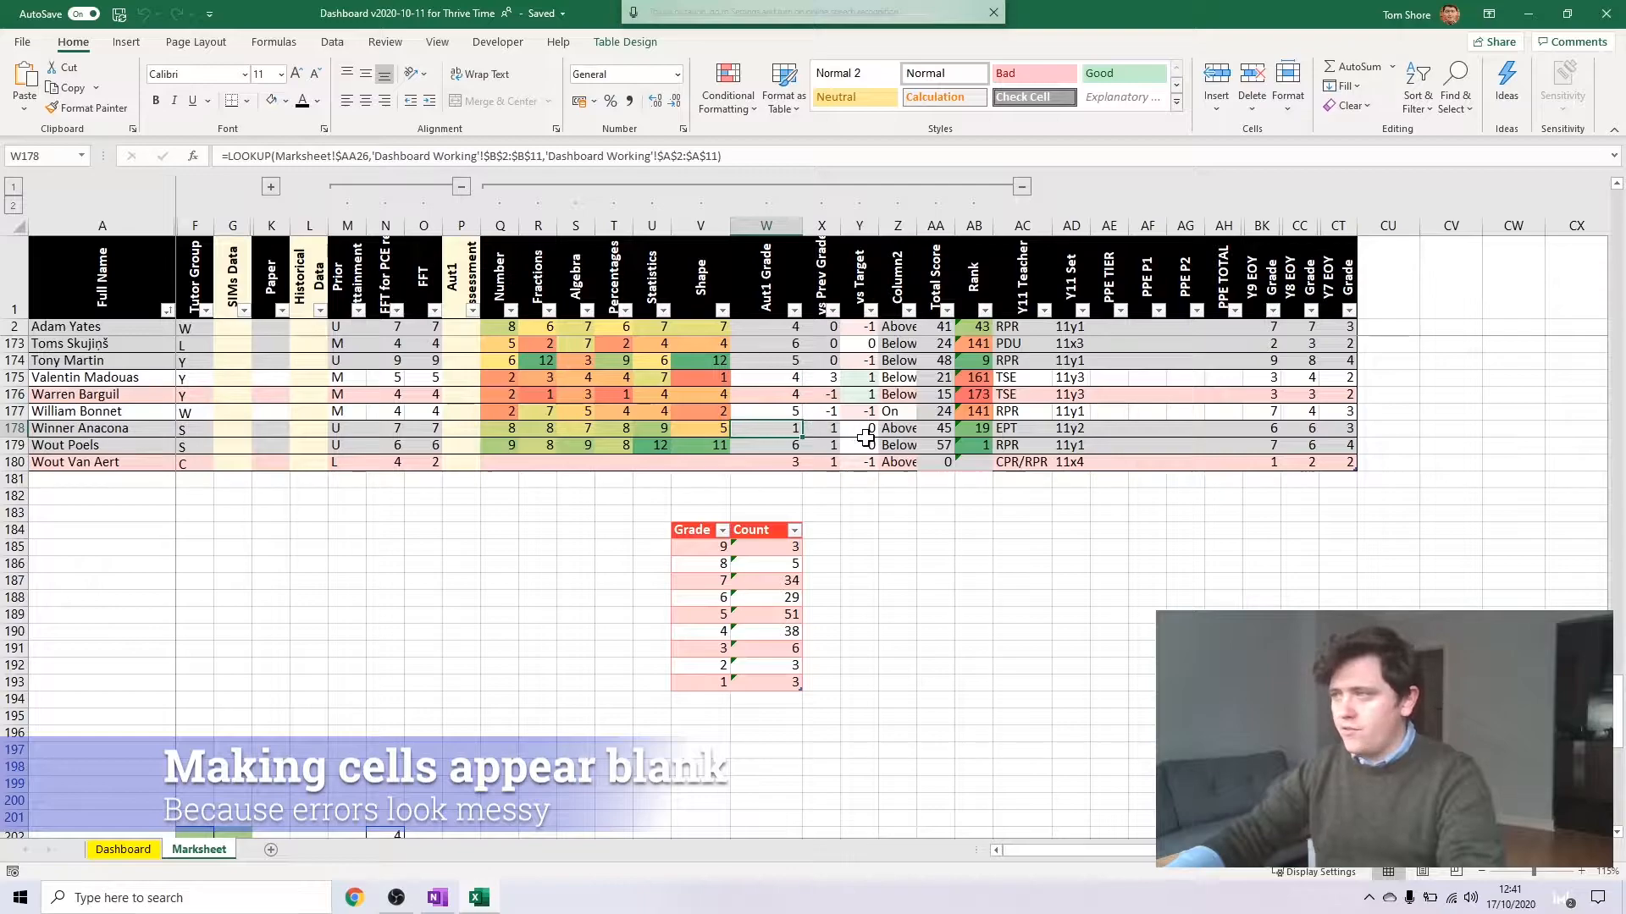
{"action": "left_click", "coordinate": [950, 464]}
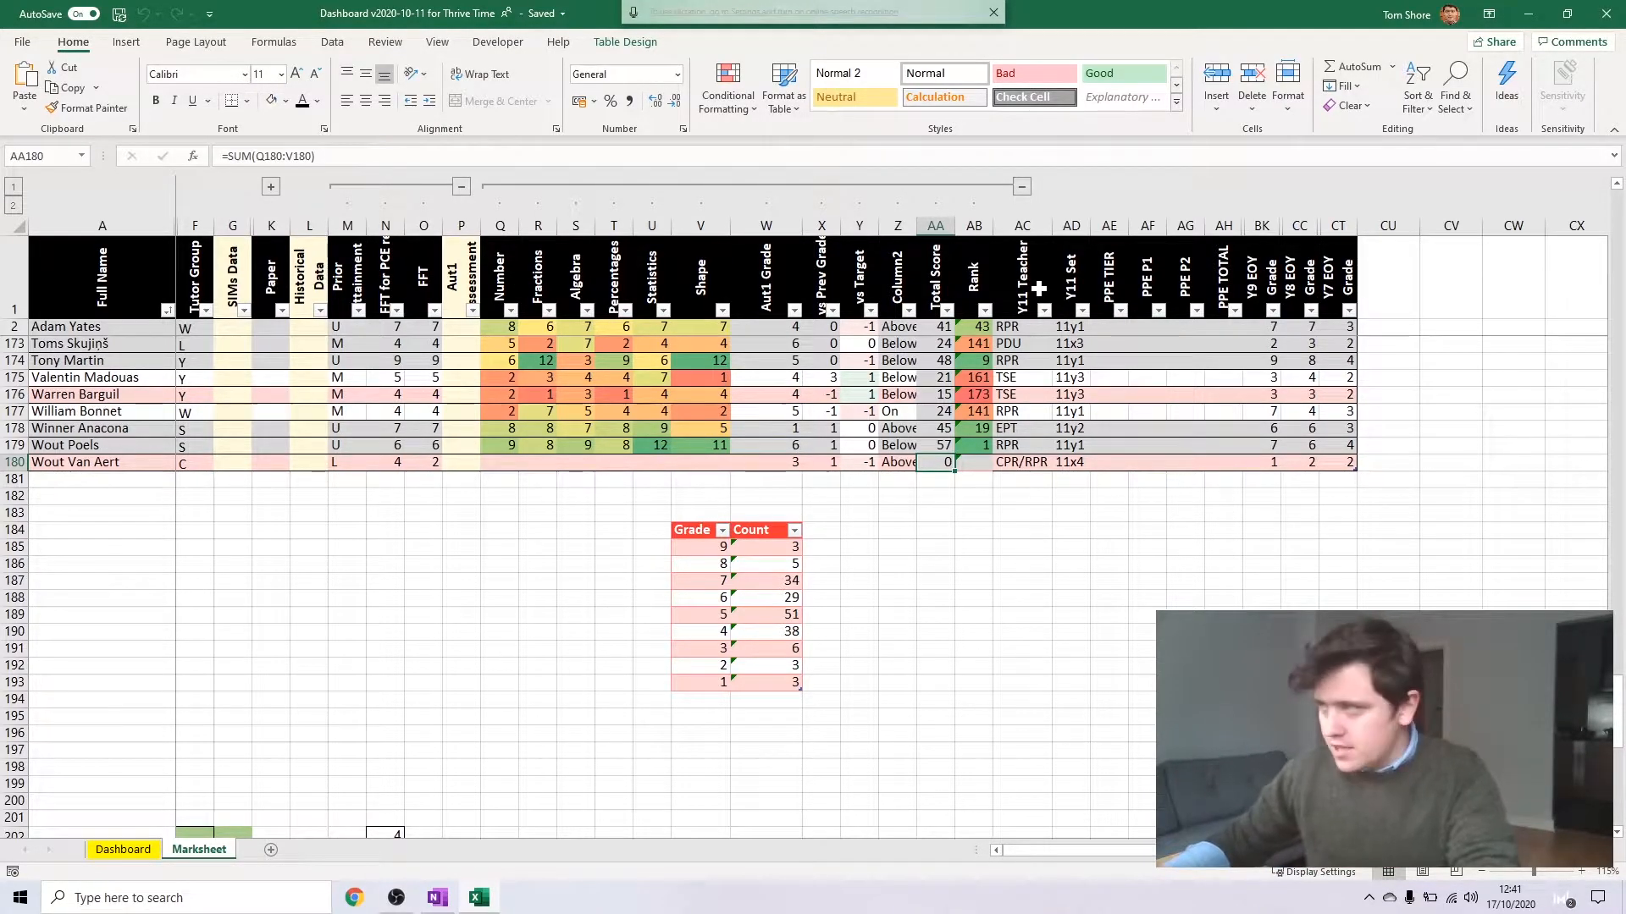
{"action": "left_click", "coordinate": [968, 467]}
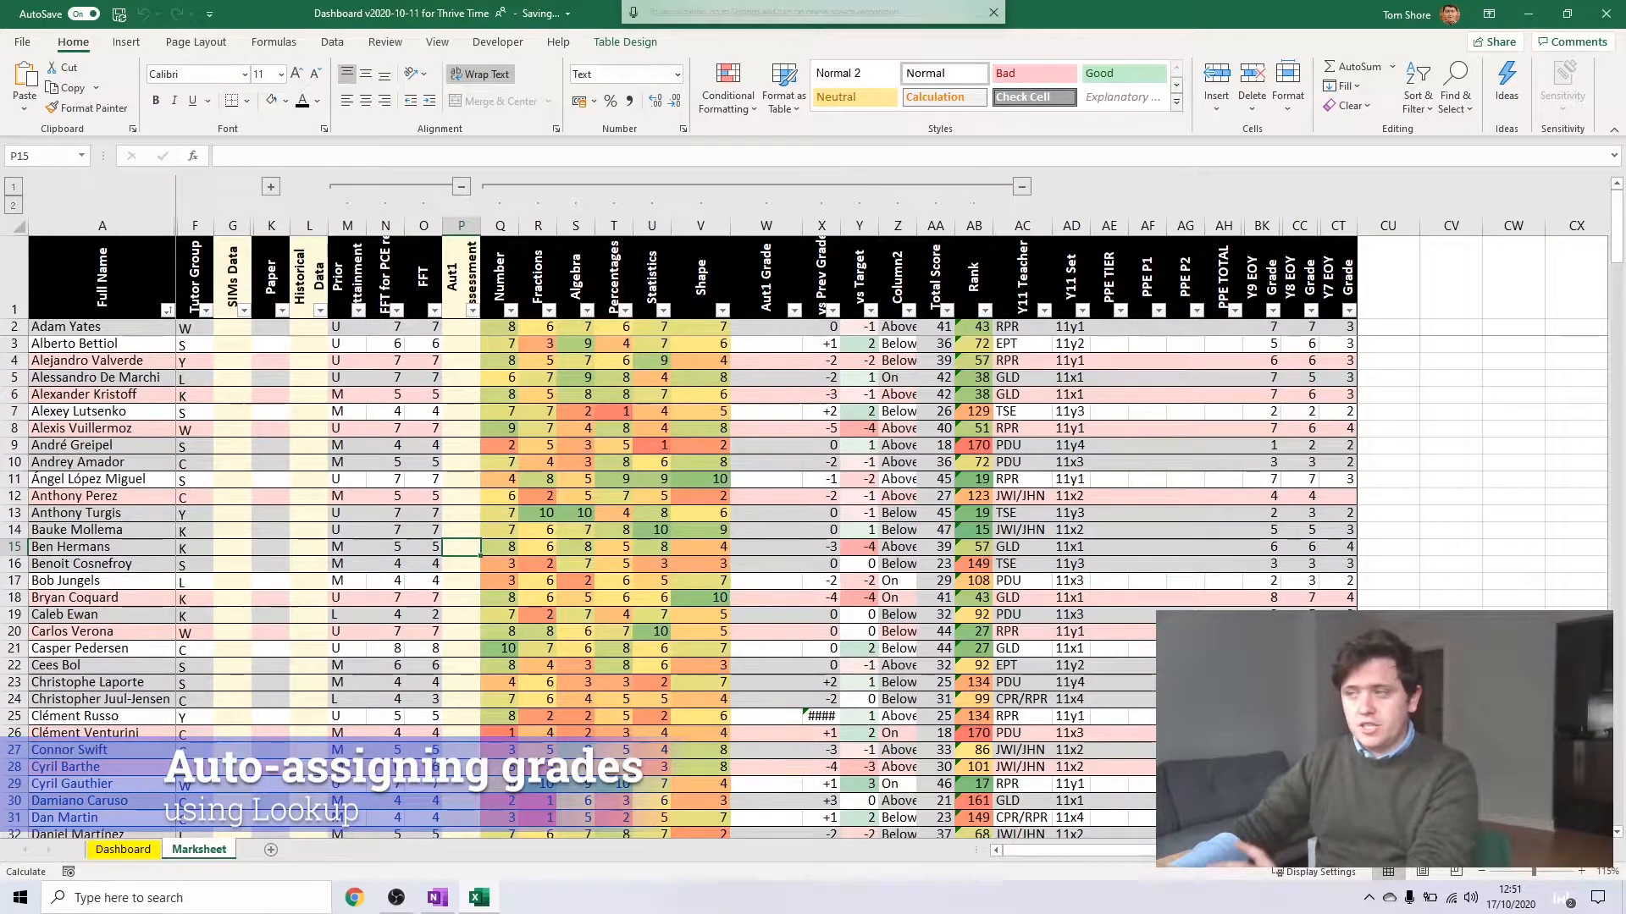
Look over the empty Aut1 Grade column and narrow the Shape column slightly
{"action": "left_click", "coordinate": [760, 498]}
{"action": "scroll", "coordinate": [770, 449], "scroll_direction": "down", "scroll_amount": 11}
{"action": "scroll", "coordinate": [779, 430], "scroll_direction": "down", "scroll_amount": 8}
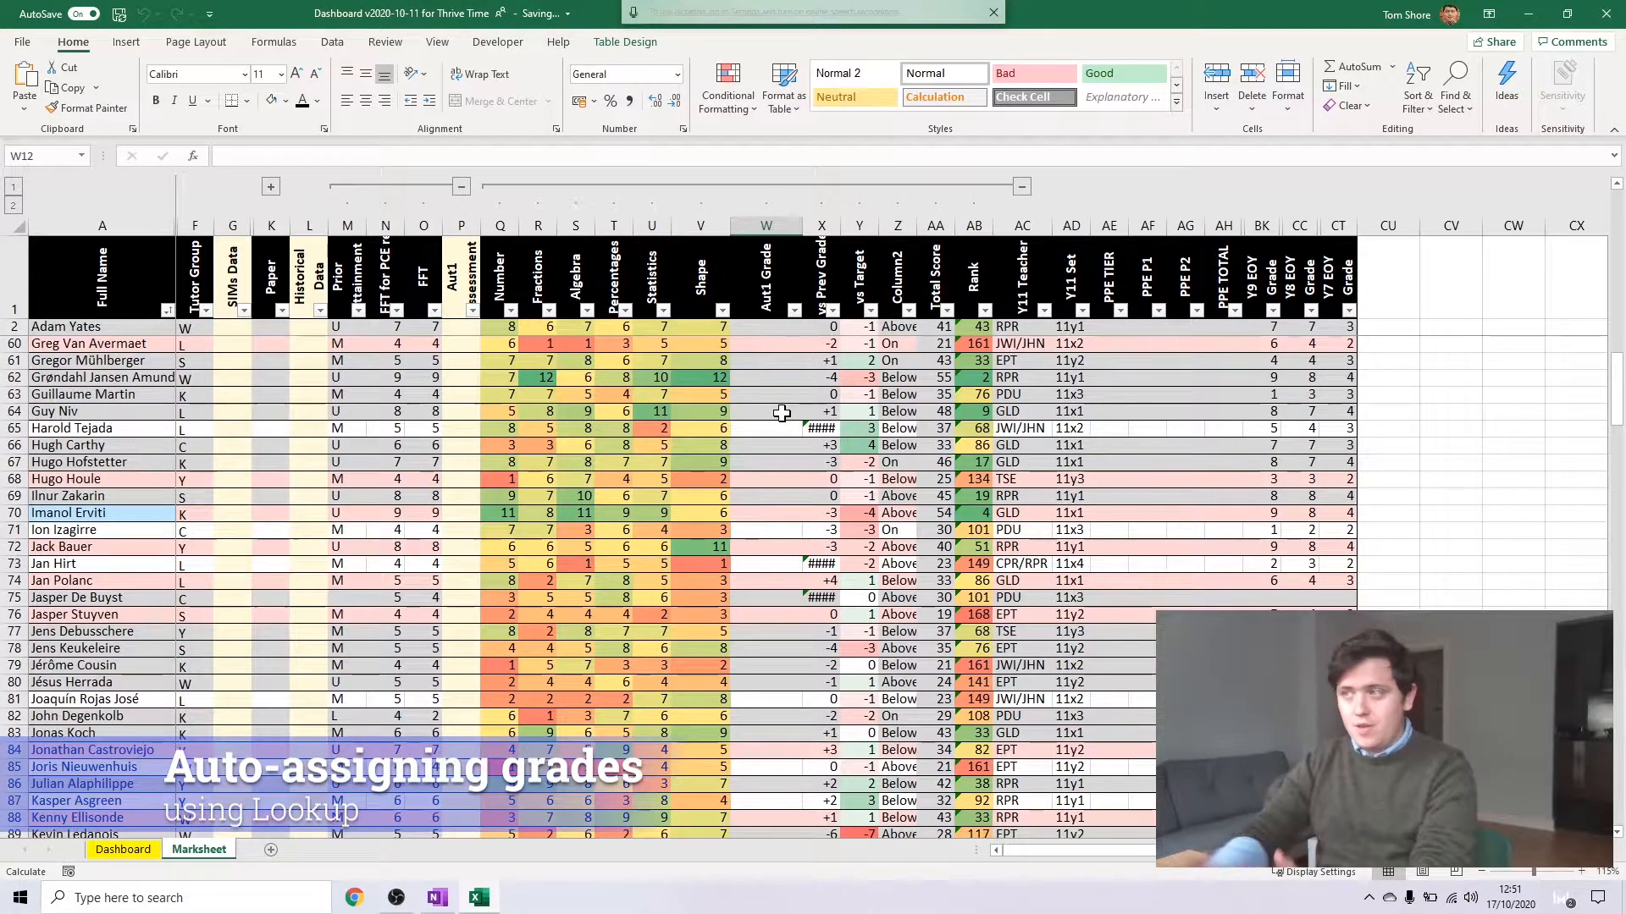
{"action": "left_click_drag", "start_coordinate": [730, 227], "coordinate": [718, 233]}
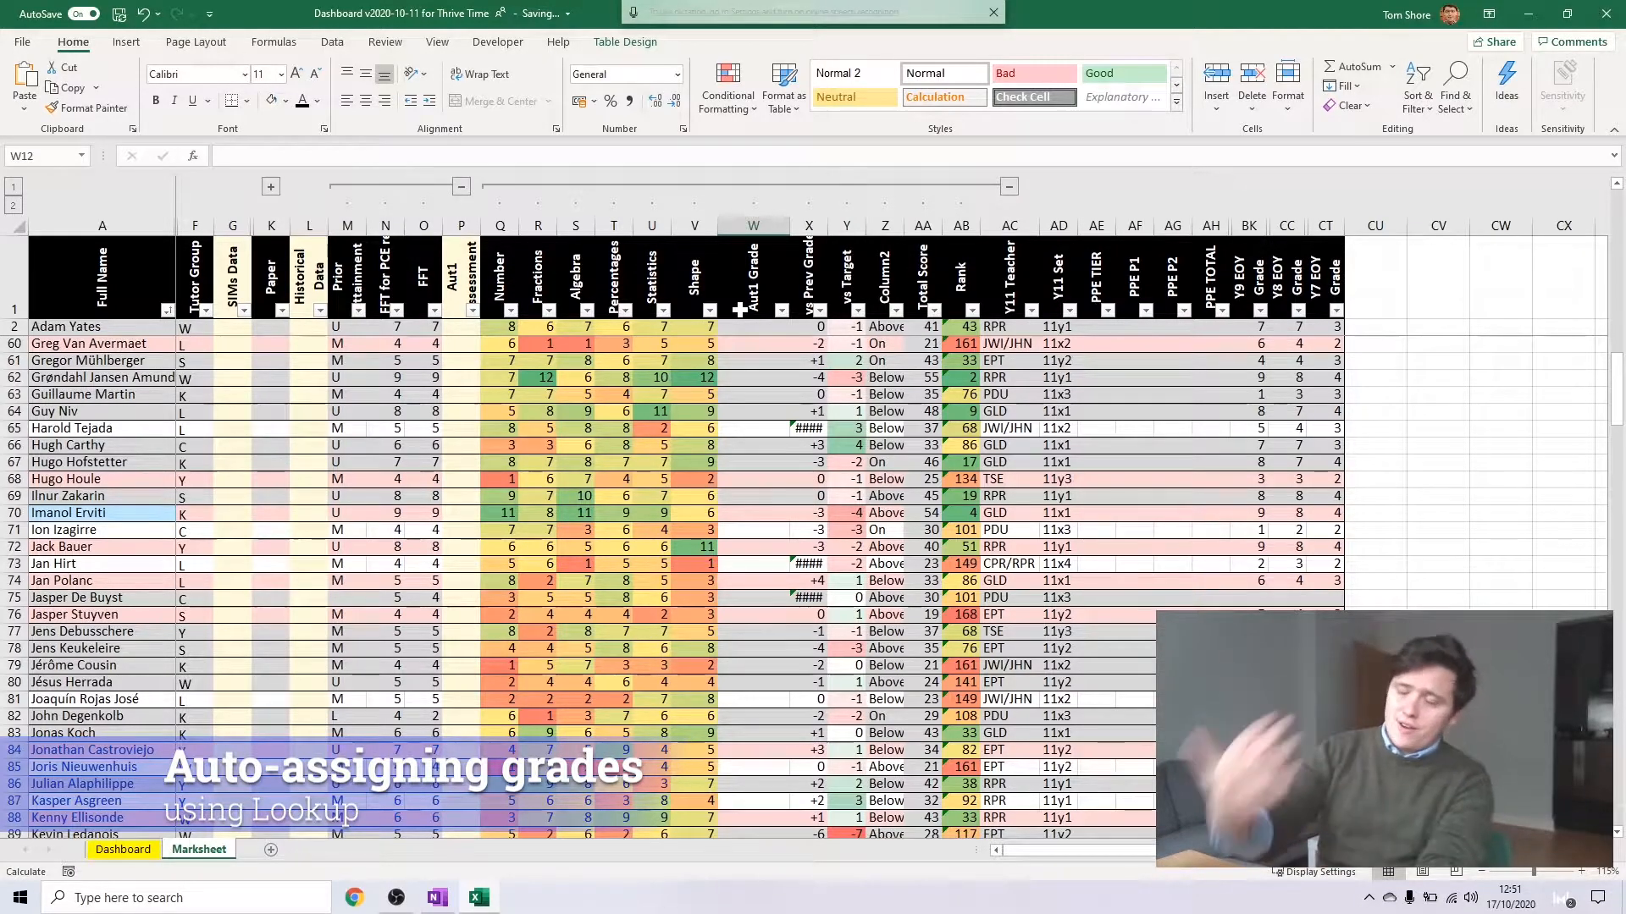
Add a "Grade Boundaries" column in X184 beside Count in the grade table, and widen column X slightly
{"action": "left_click", "coordinate": [792, 440]}
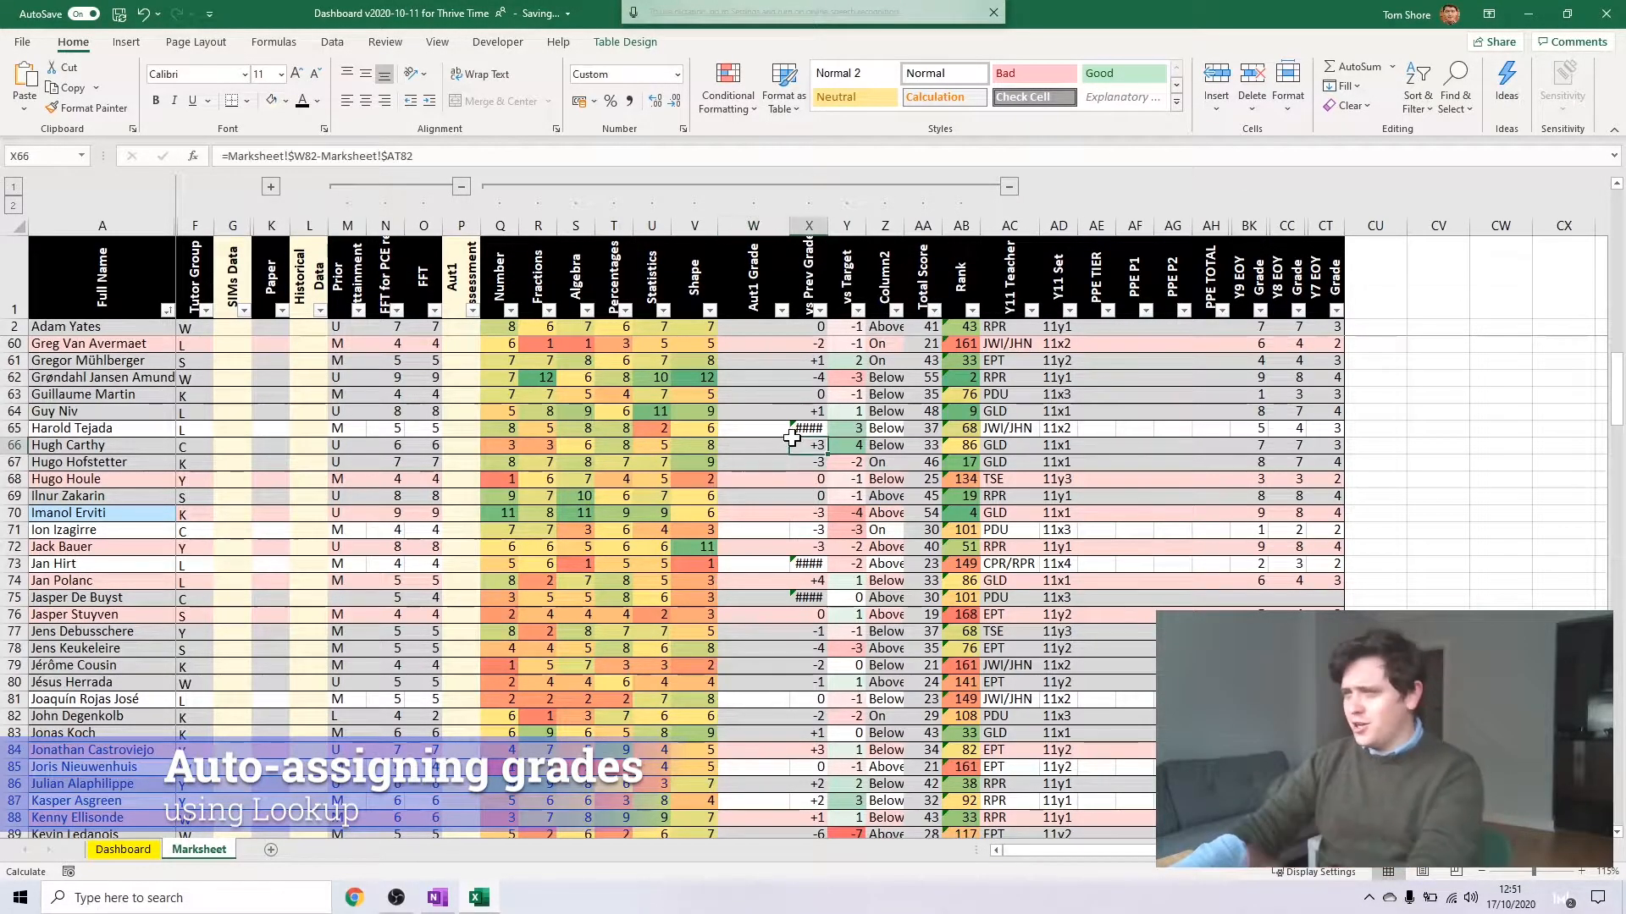
{"action": "scroll", "coordinate": [762, 373], "scroll_direction": "down", "scroll_amount": 20}
{"action": "left_click", "coordinate": [757, 356]}
{"action": "left_click", "coordinate": [751, 328]}
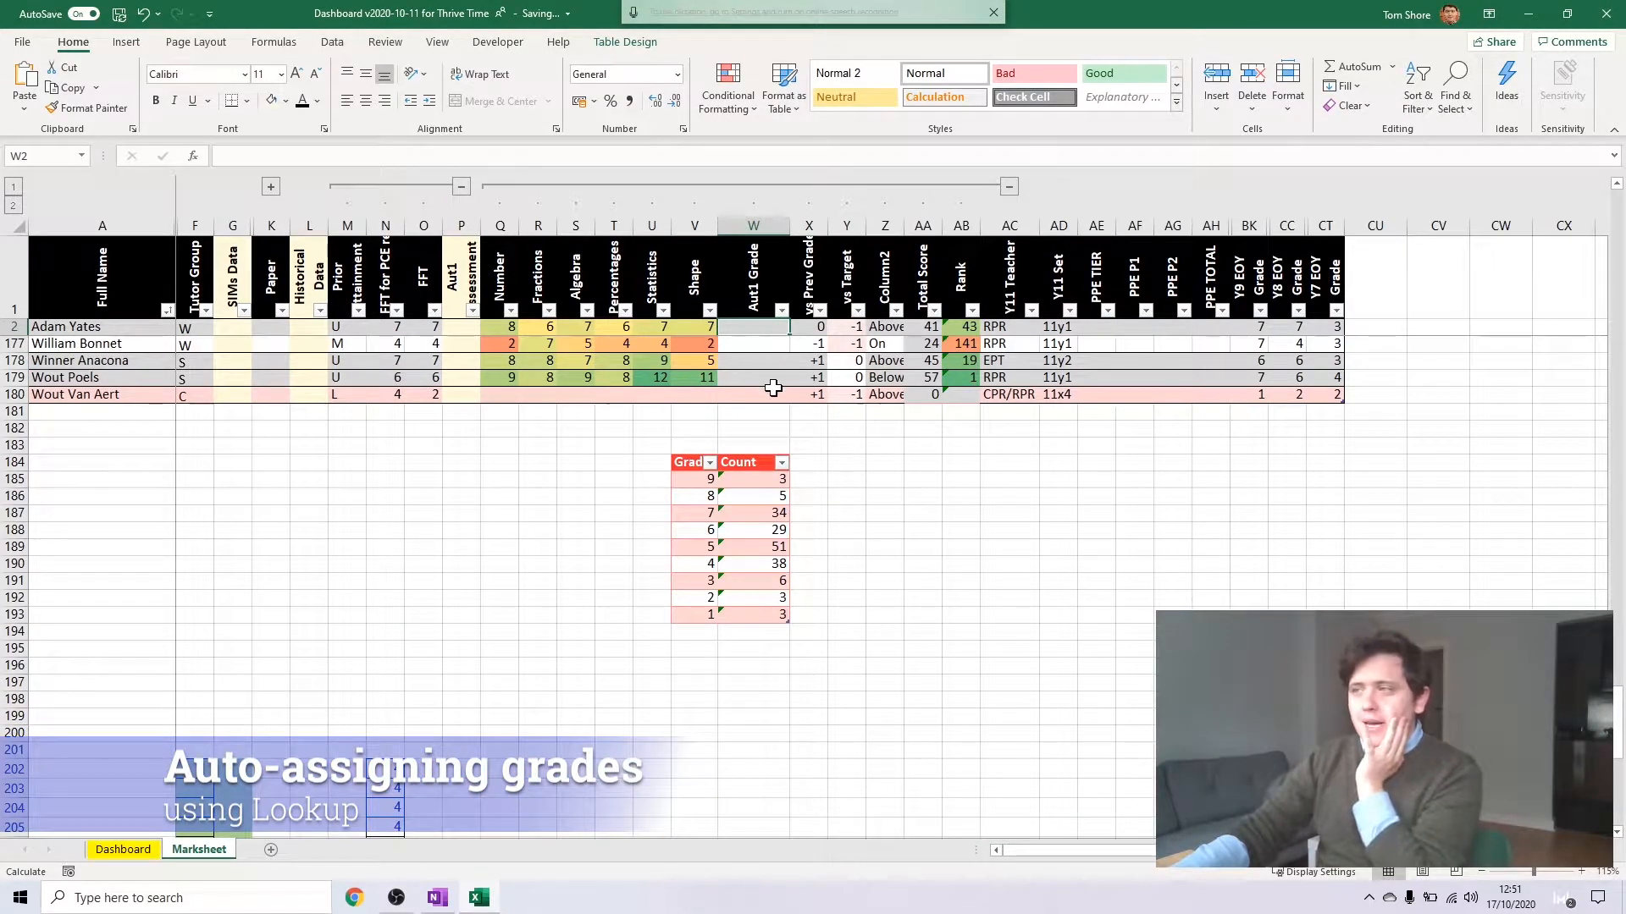
{"action": "left_click", "coordinate": [745, 462]}
{"action": "left_click", "coordinate": [798, 462]}
{"action": "type", "text": "Grade Boundaries"}
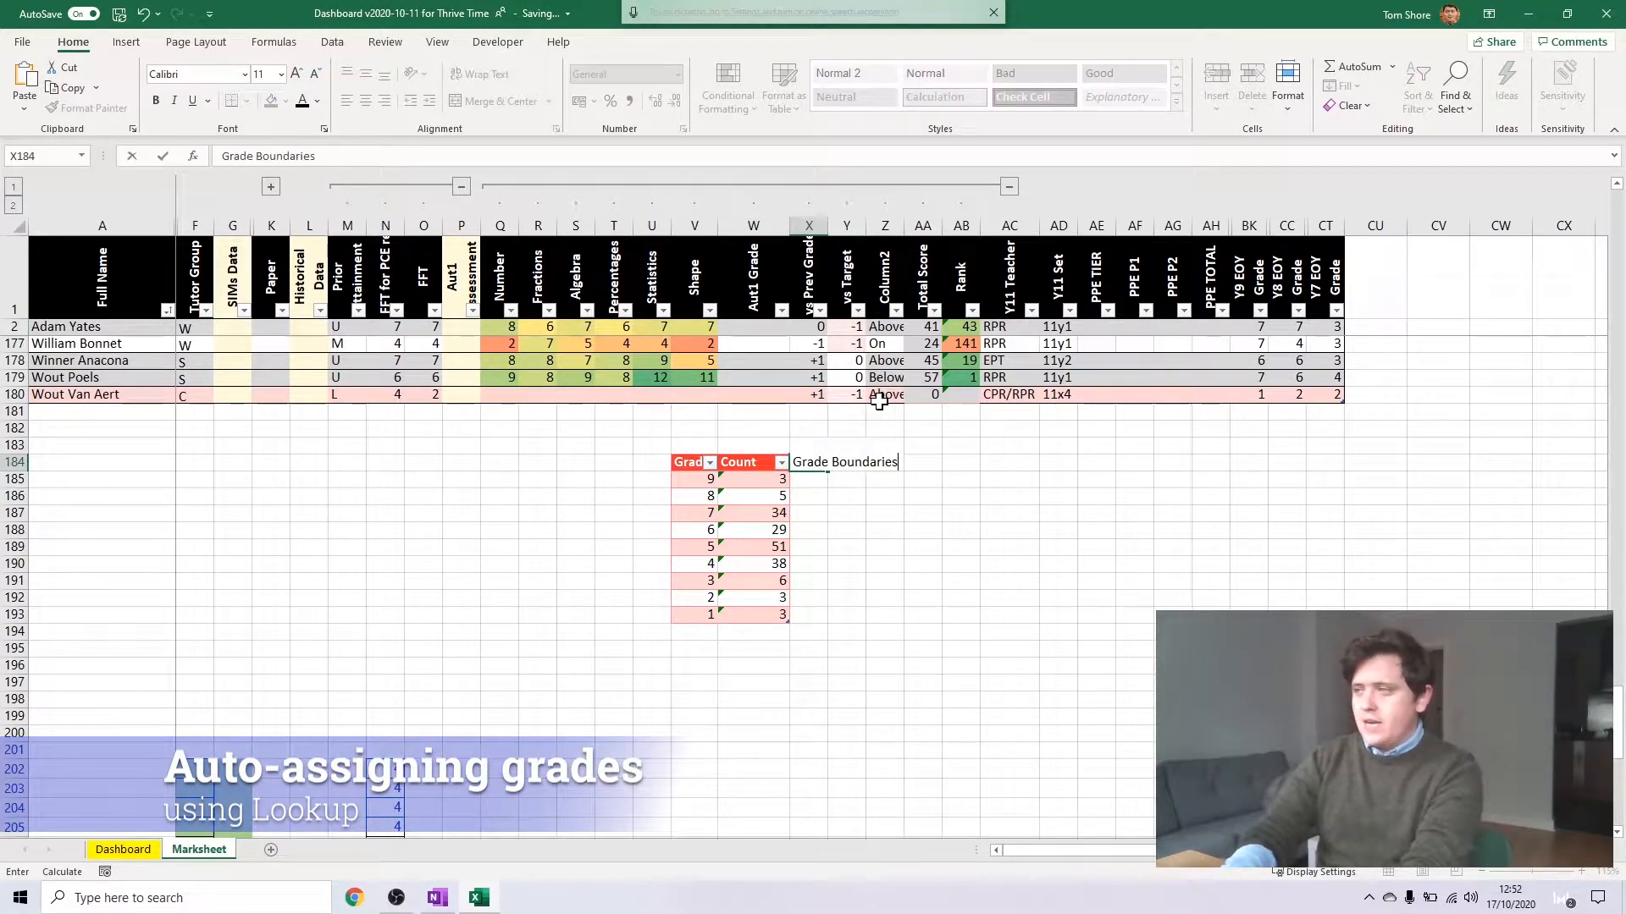
{"action": "key", "text": "Return"}
{"action": "left_click_drag", "start_coordinate": [827, 226], "coordinate": [838, 226]}
{"action": "left_click", "coordinate": [752, 444]}
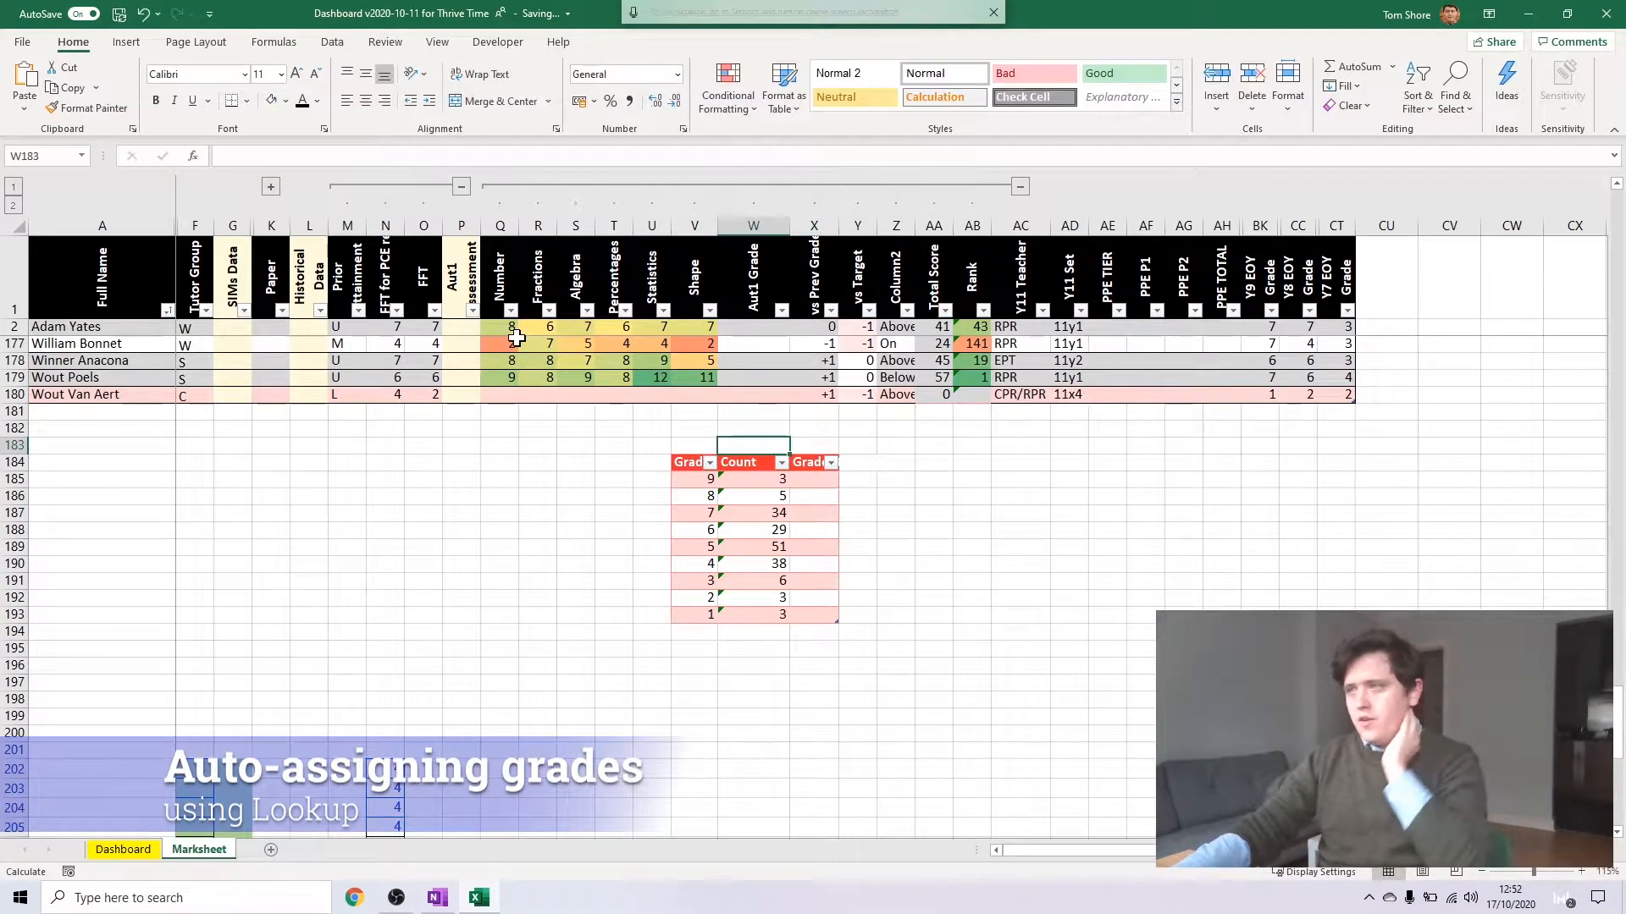
Enter the boundaries 55, 50, 45, 40, 35, 30, 25, 20 and 15 for grades 9 down to 1
{"action": "left_click", "coordinate": [818, 495]}
{"action": "left_click", "coordinate": [822, 481]}
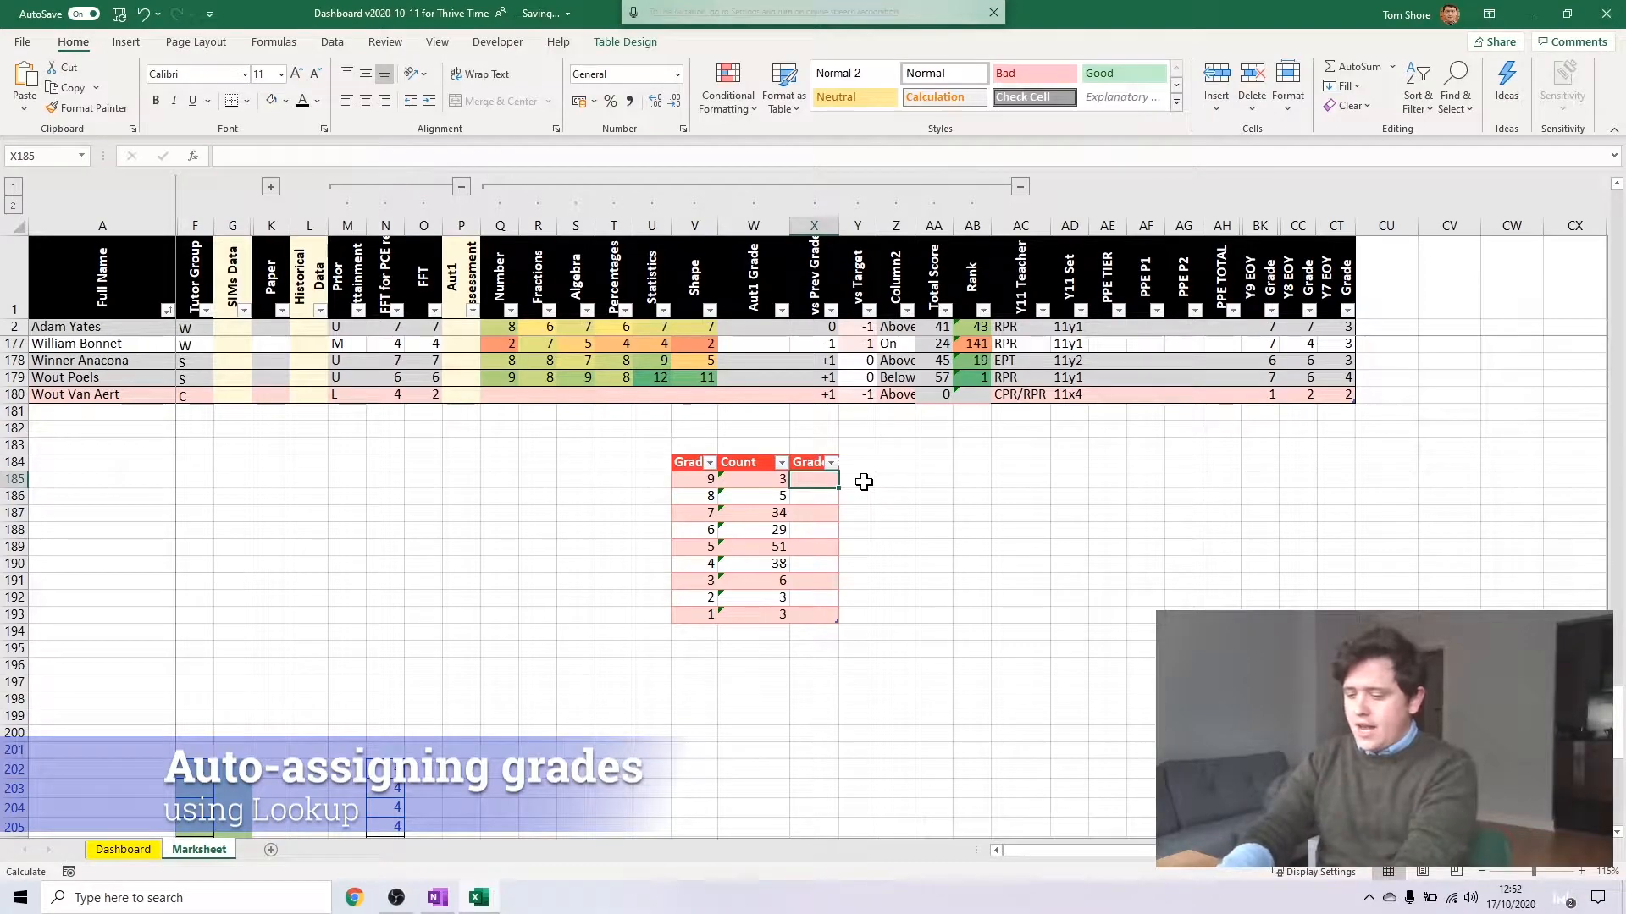
{"action": "type", "text": "55"}
{"action": "key", "text": "Return"}
{"action": "type", "text": "50"}
{"action": "key", "text": "Return"}
{"action": "type", "text": "45"}
{"action": "key", "text": "Return"}
{"action": "type", "text": "40"}
{"action": "key", "text": "Return"}
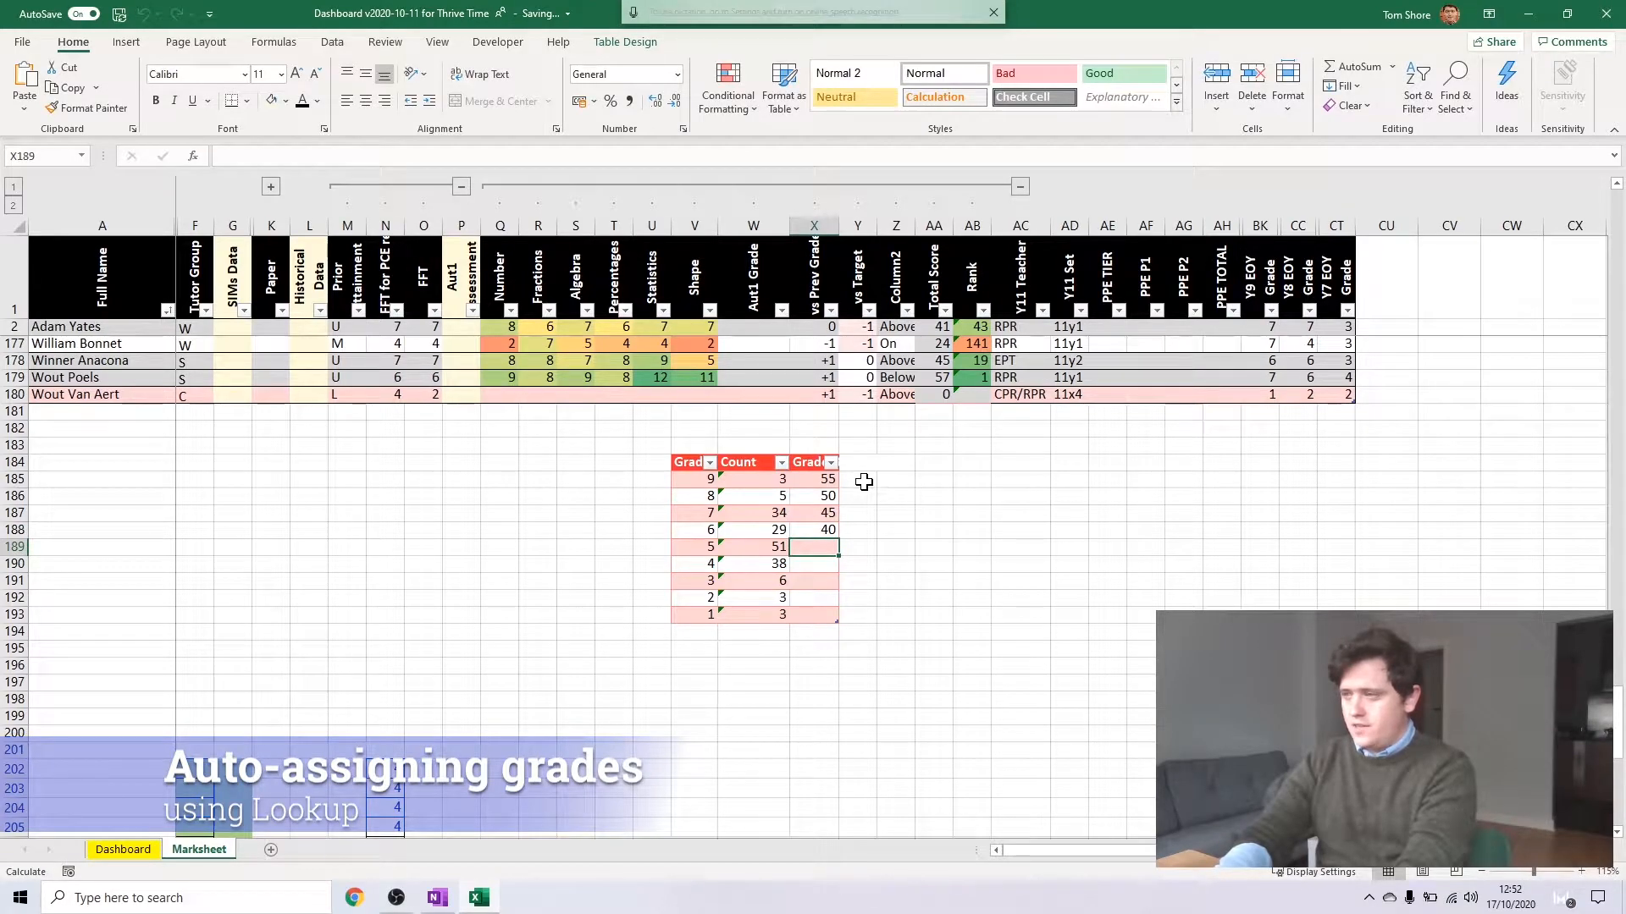
{"action": "type", "text": "35 30 25 20 15"}
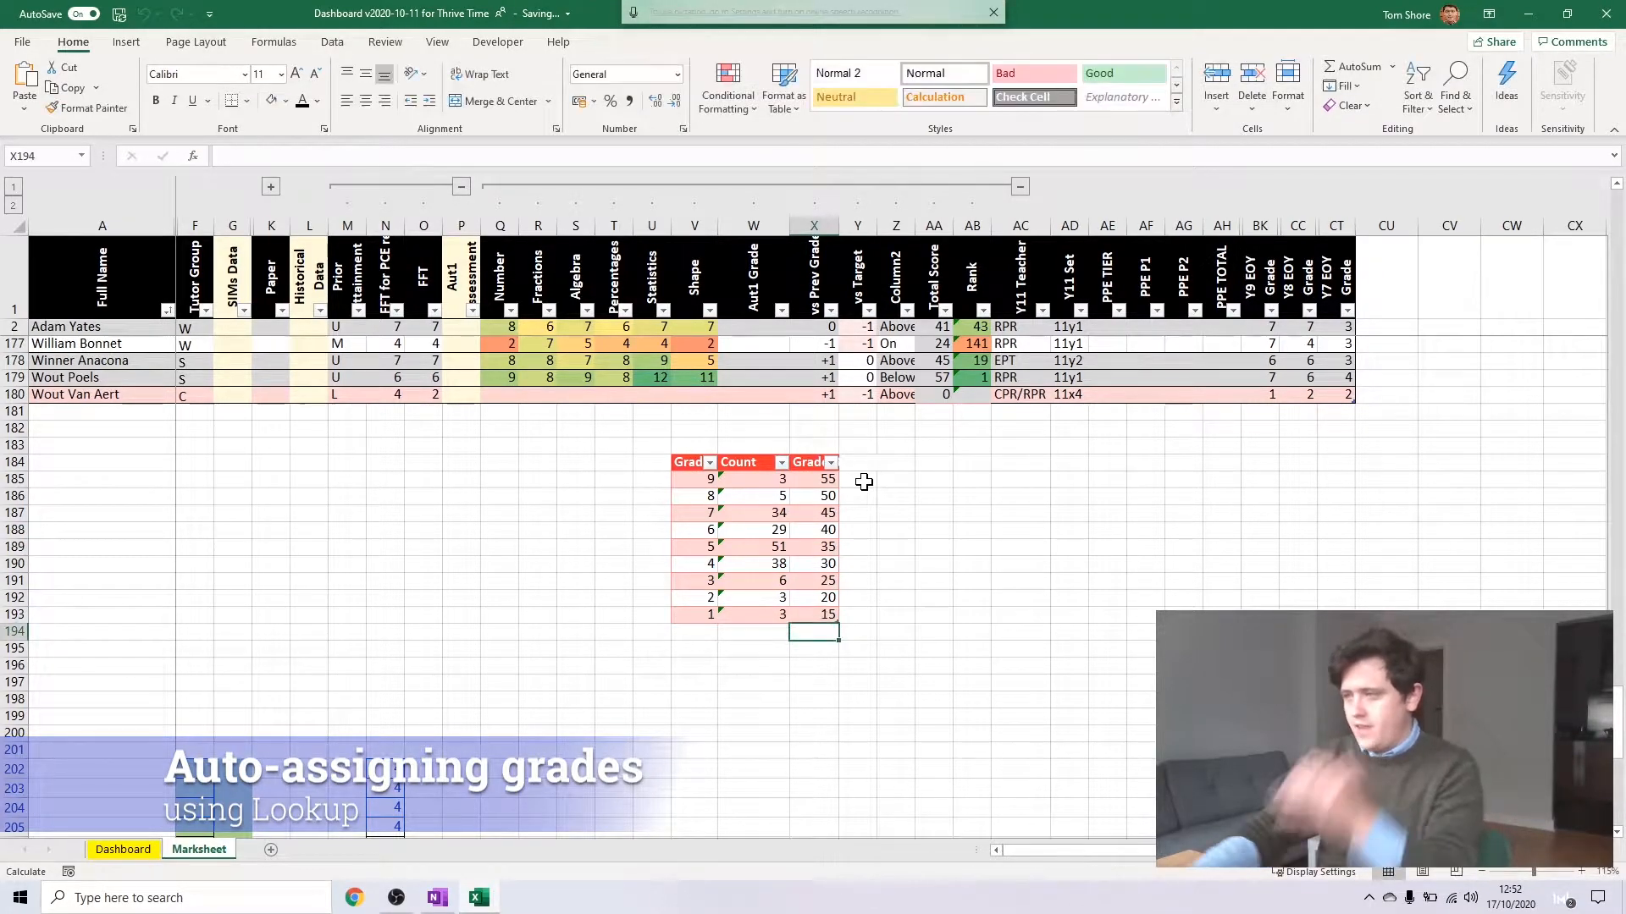
Start a LOOKUP formula in row 2's Aut1 Grade cell with the row's Total Score as the lookup value
{"action": "left_click", "coordinate": [766, 548]}
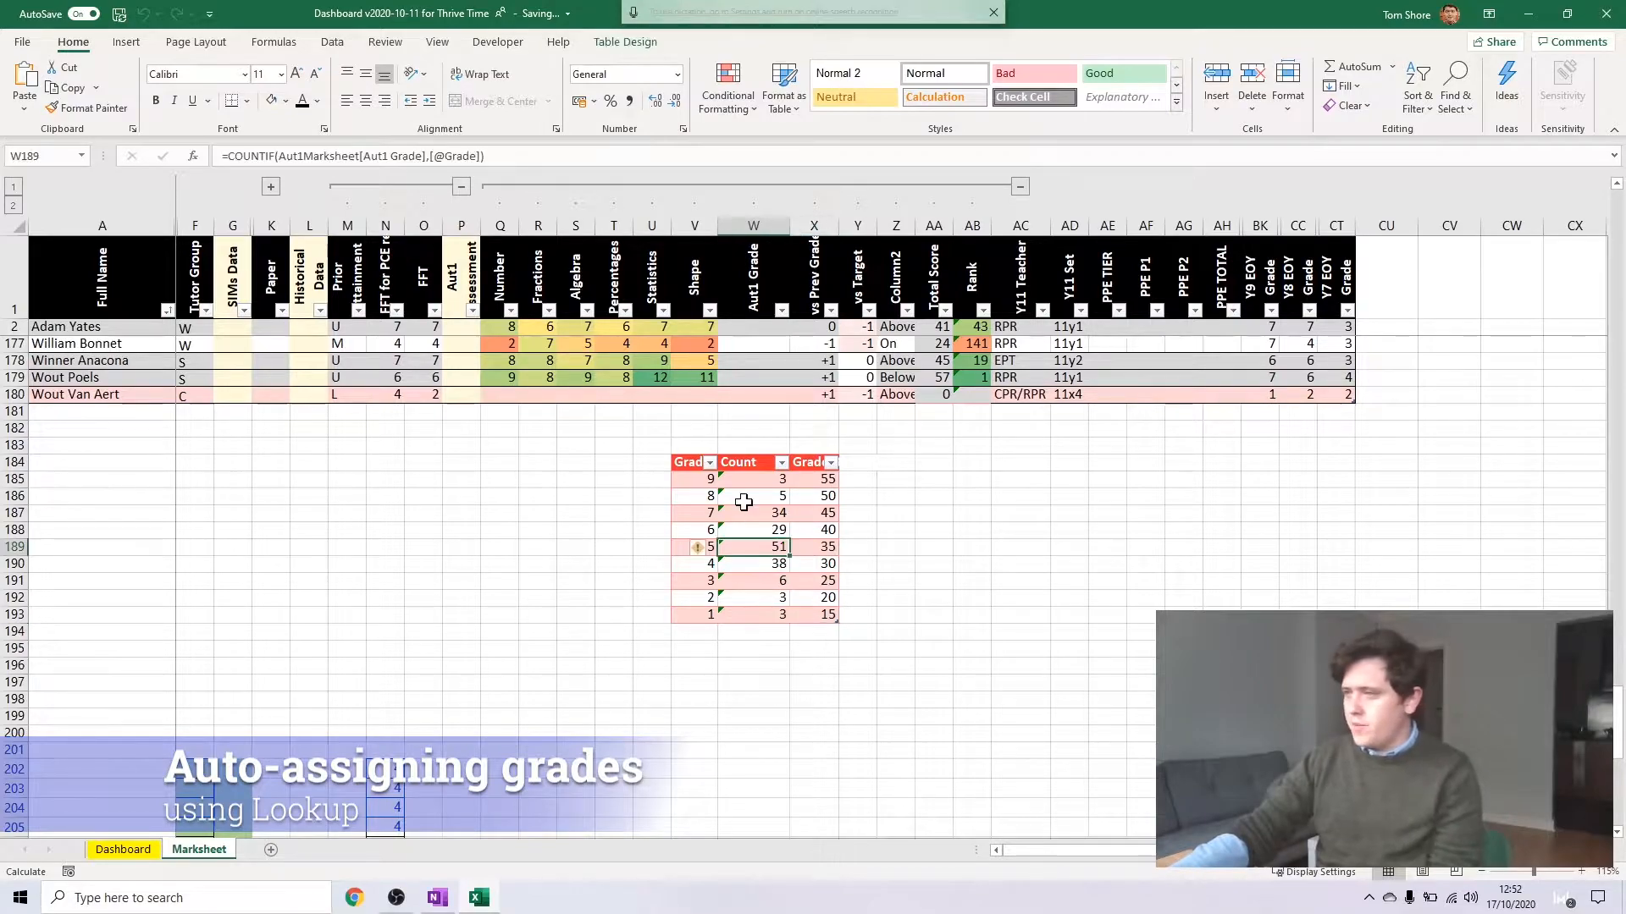
{"action": "left_click", "coordinate": [756, 328]}
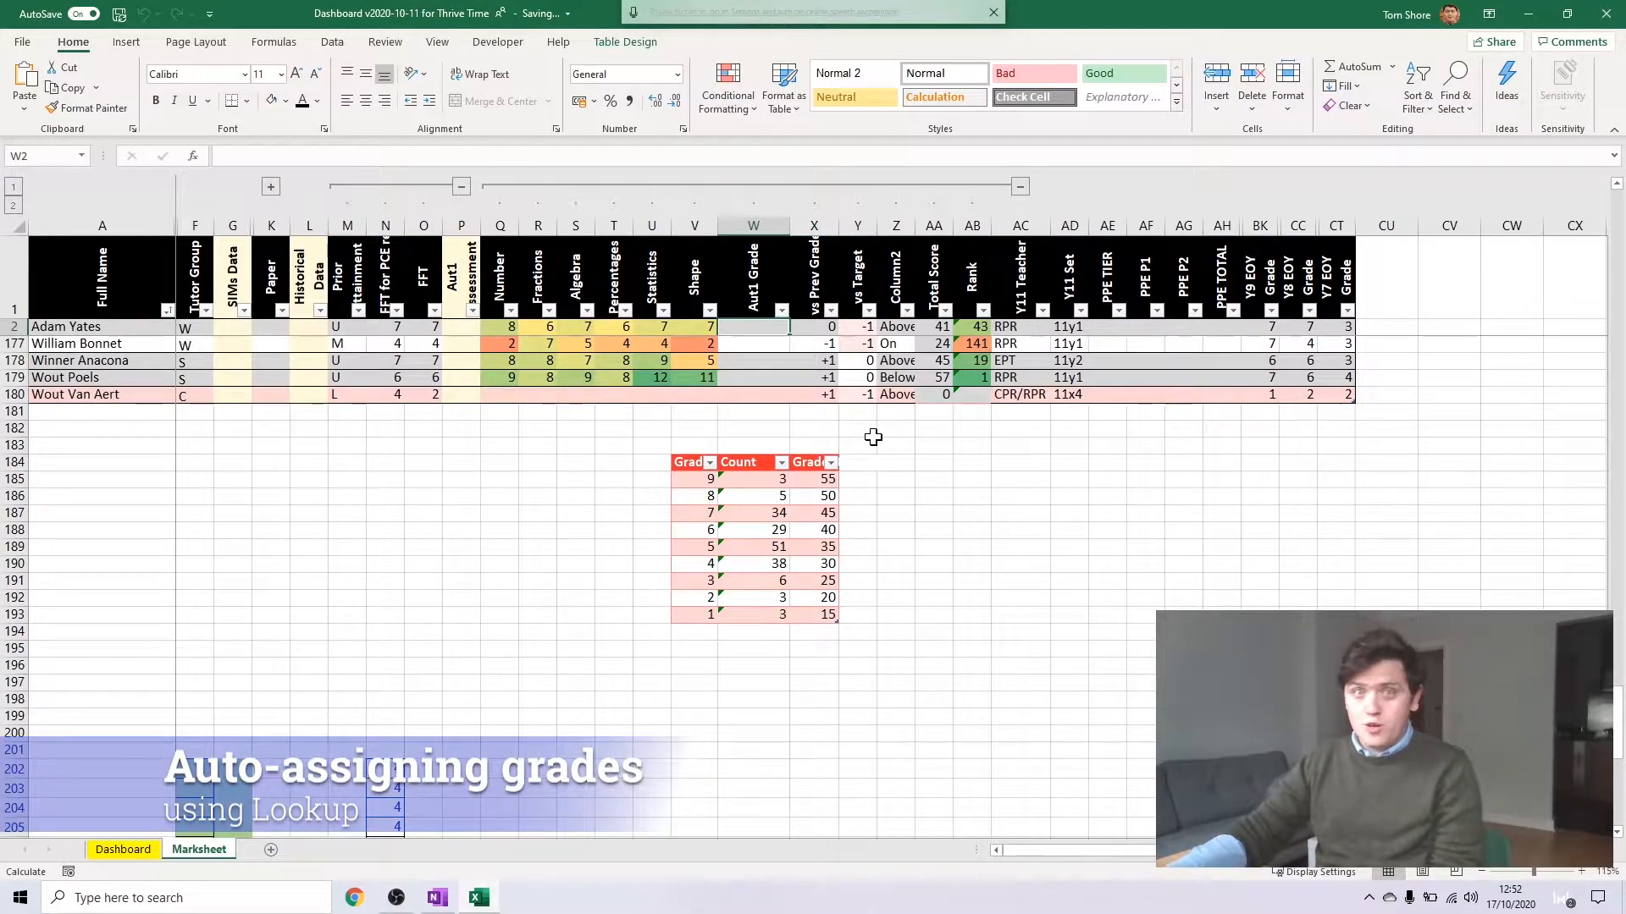
{"action": "type", "text": "=look"}
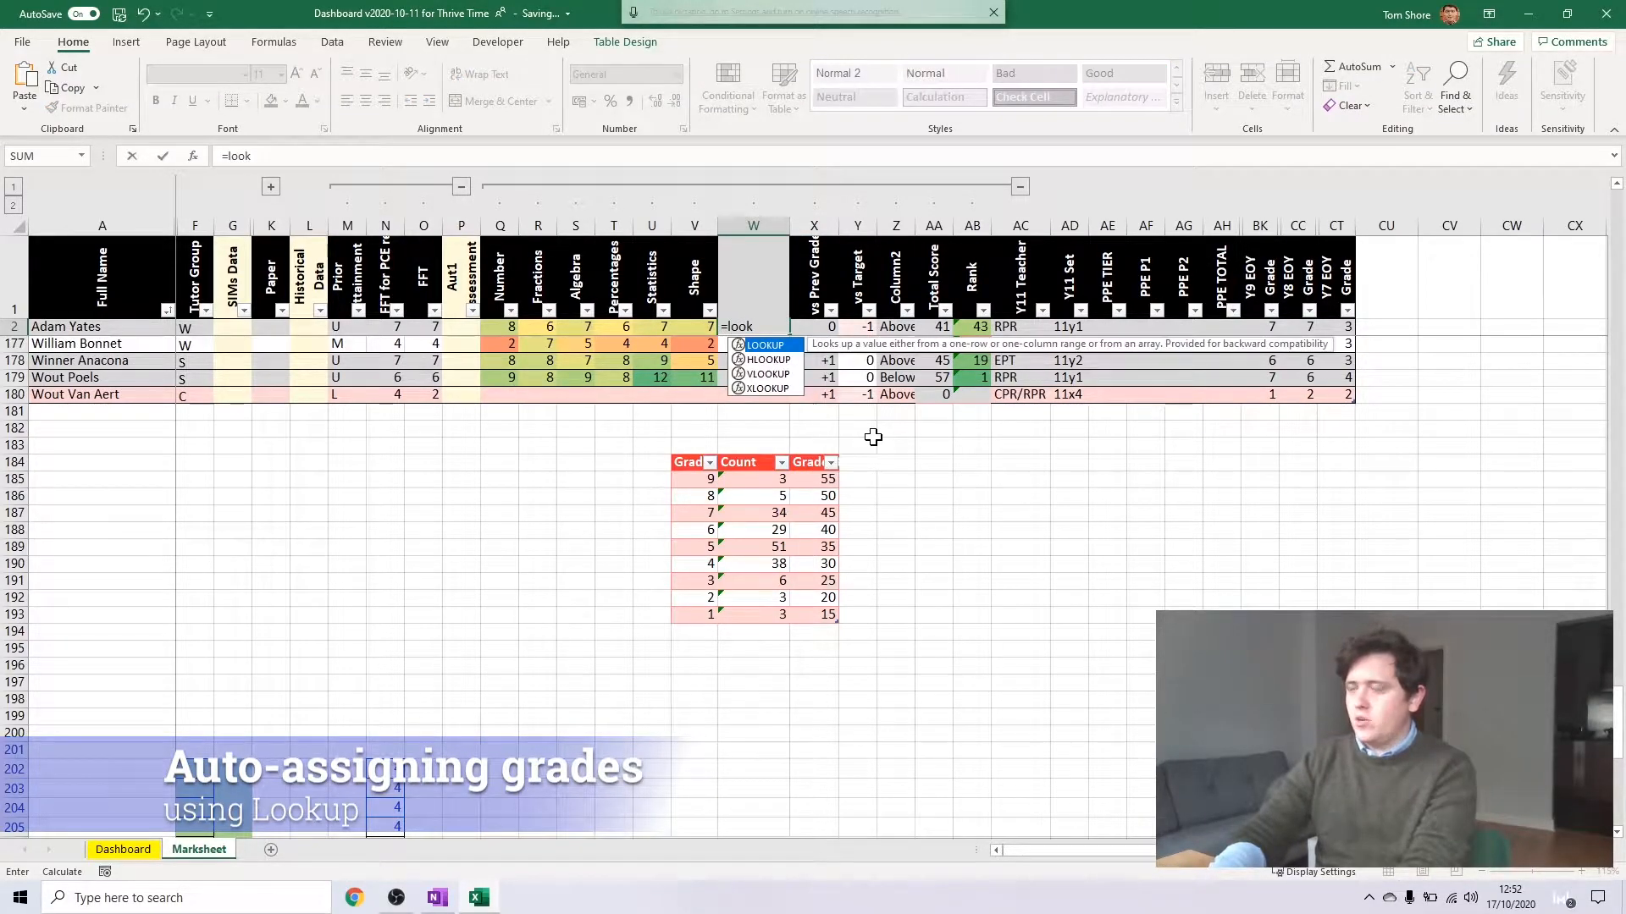
{"action": "key", "text": "Tab"}
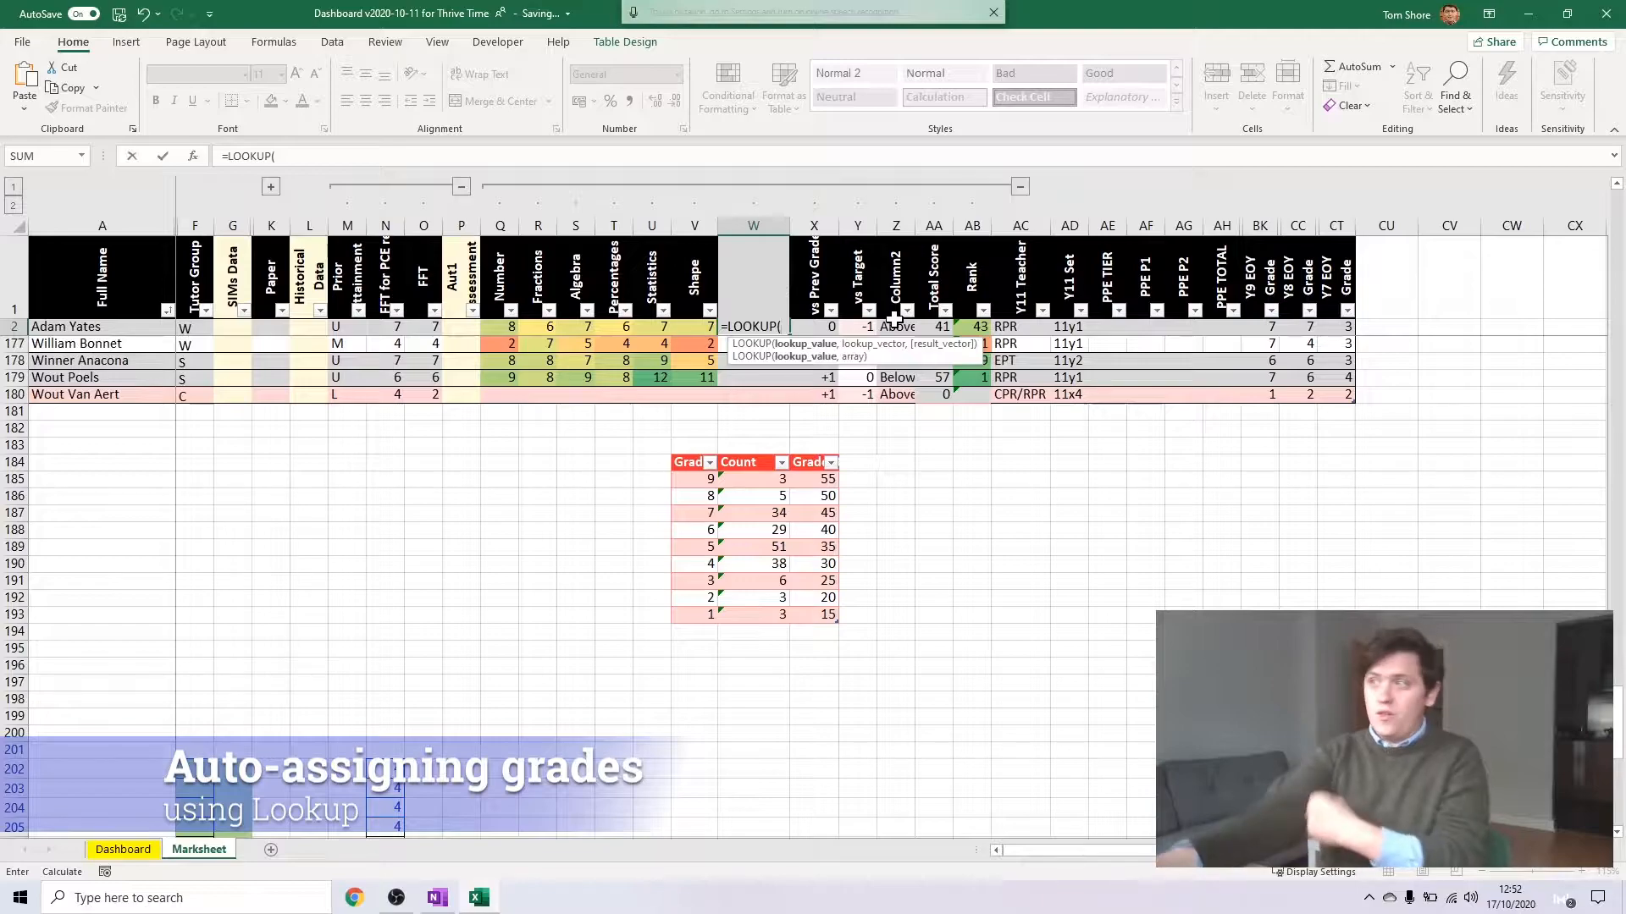
{"action": "left_click", "coordinate": [936, 327]}
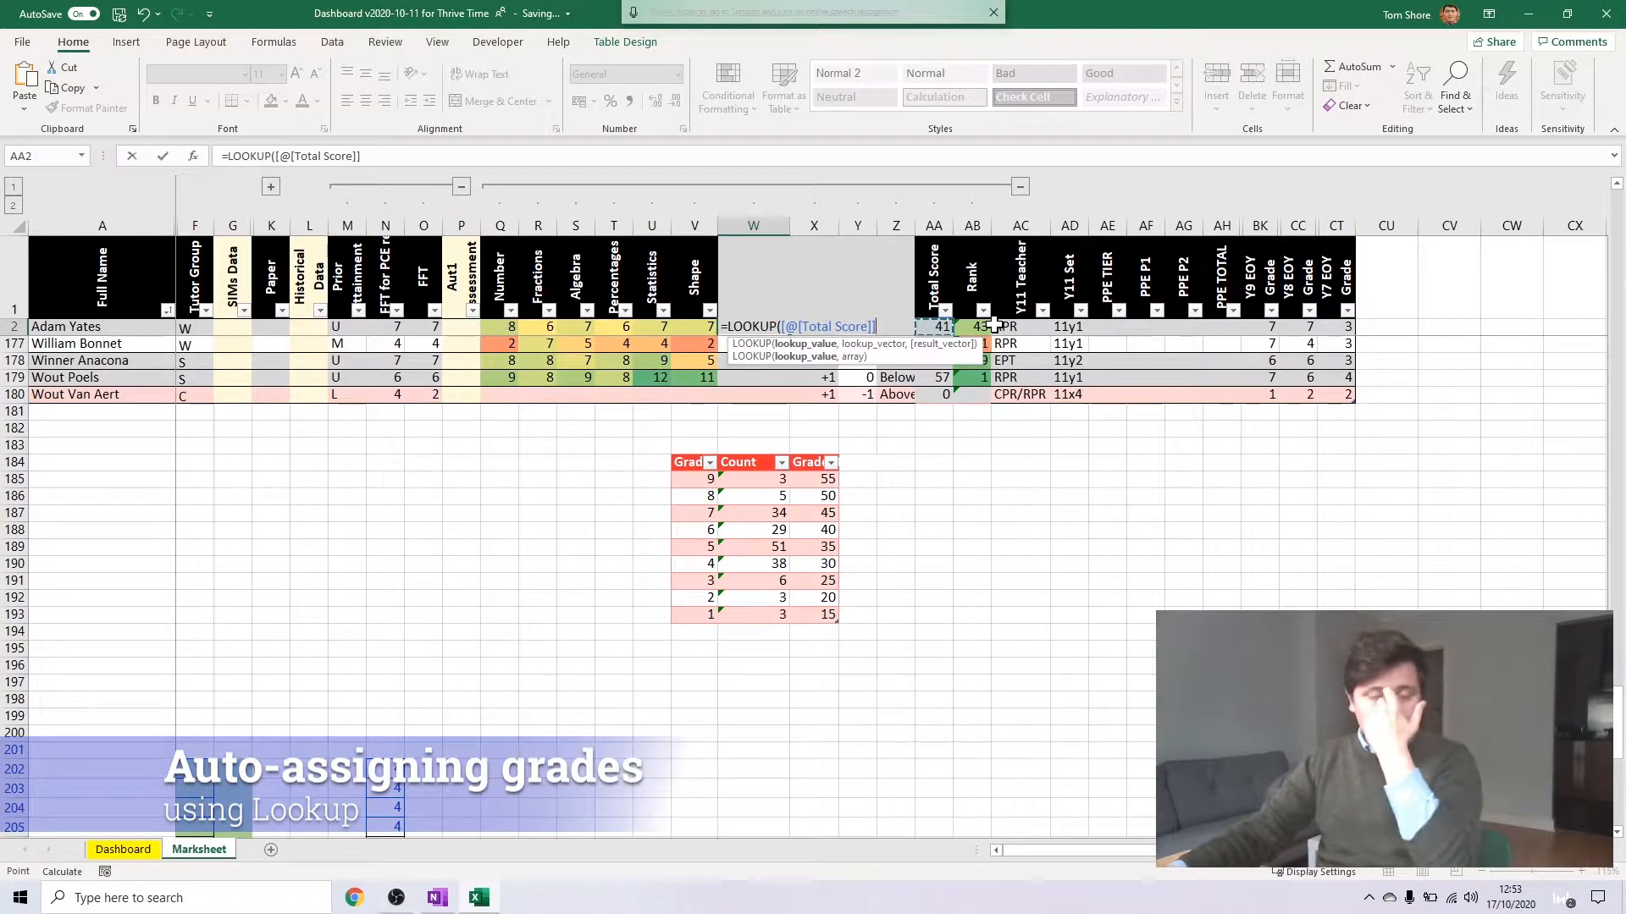
Complete the LOOKUP with GradeCount[Grade Boundaries] as lookup vector and GradeCount[Grade] as result vector, and enter it
{"action": "type", "text": ","}
{"action": "left_click", "coordinate": [814, 480]}
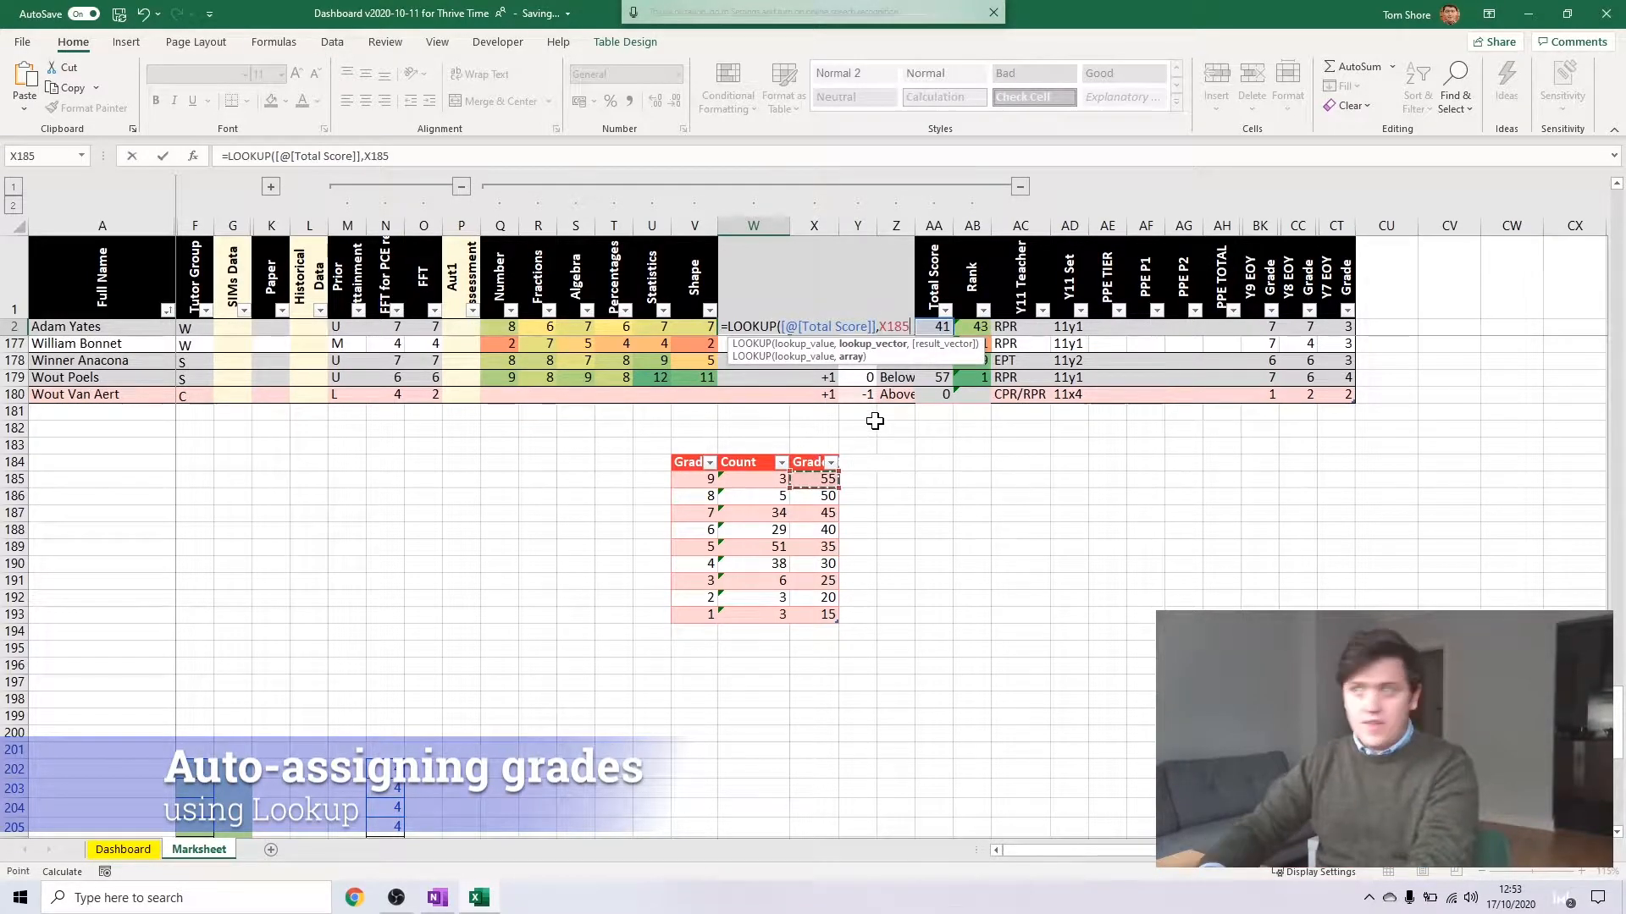
{"action": "key", "text": "ctrl+shift+Down"}
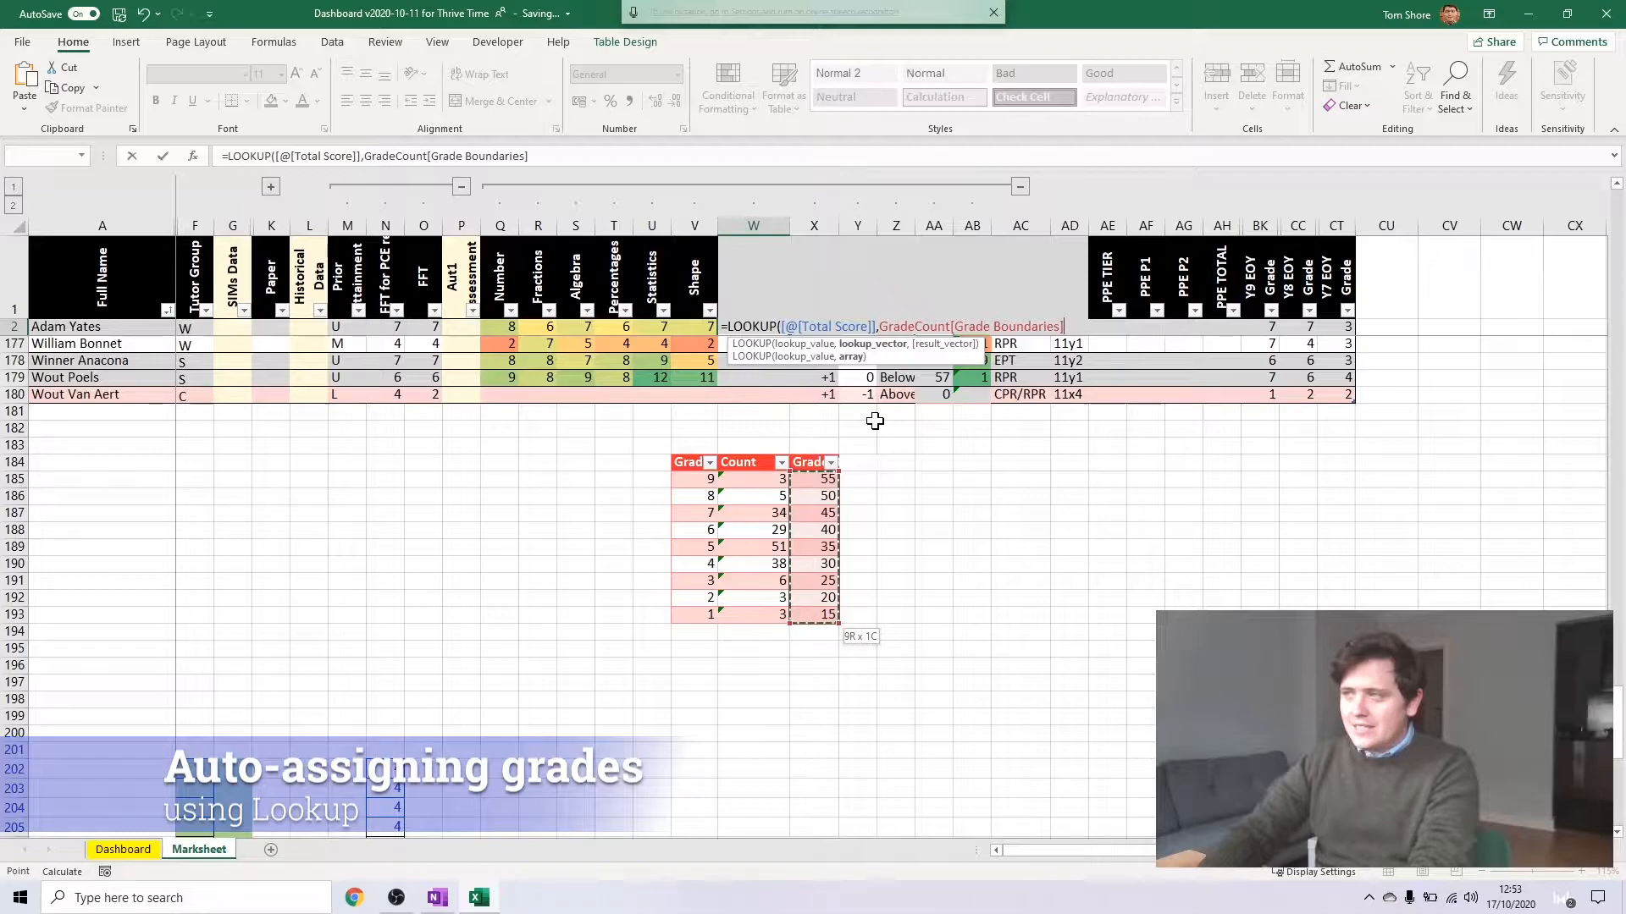
{"action": "type", "text": ","}
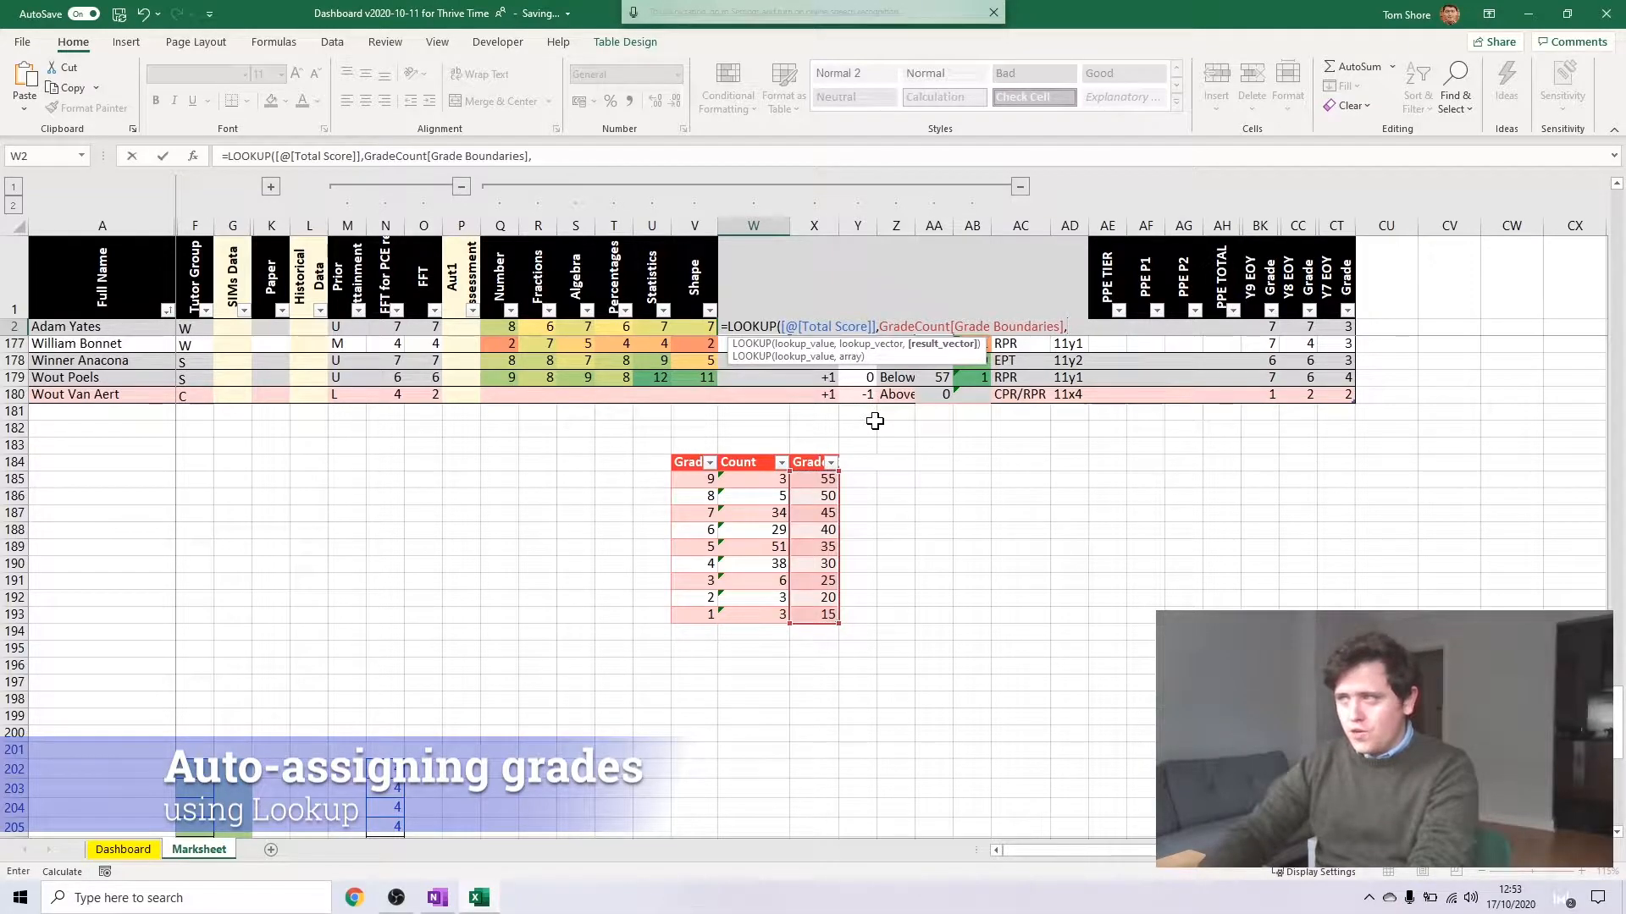
{"action": "left_click", "coordinate": [703, 478]}
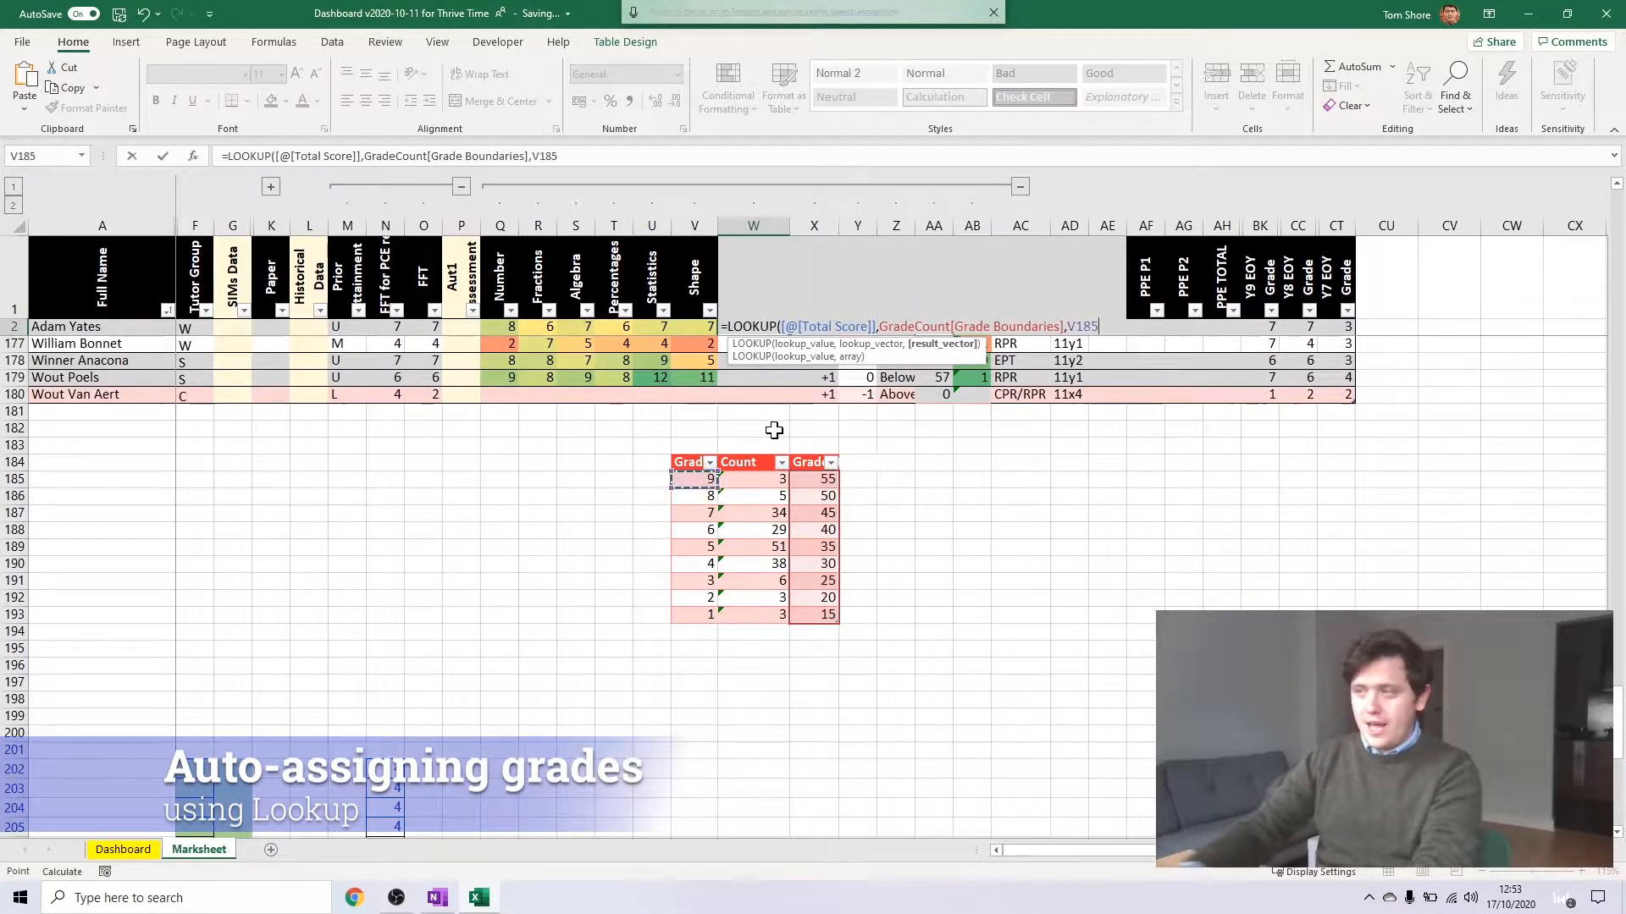
{"action": "key", "text": "ctrl+shift+Down"}
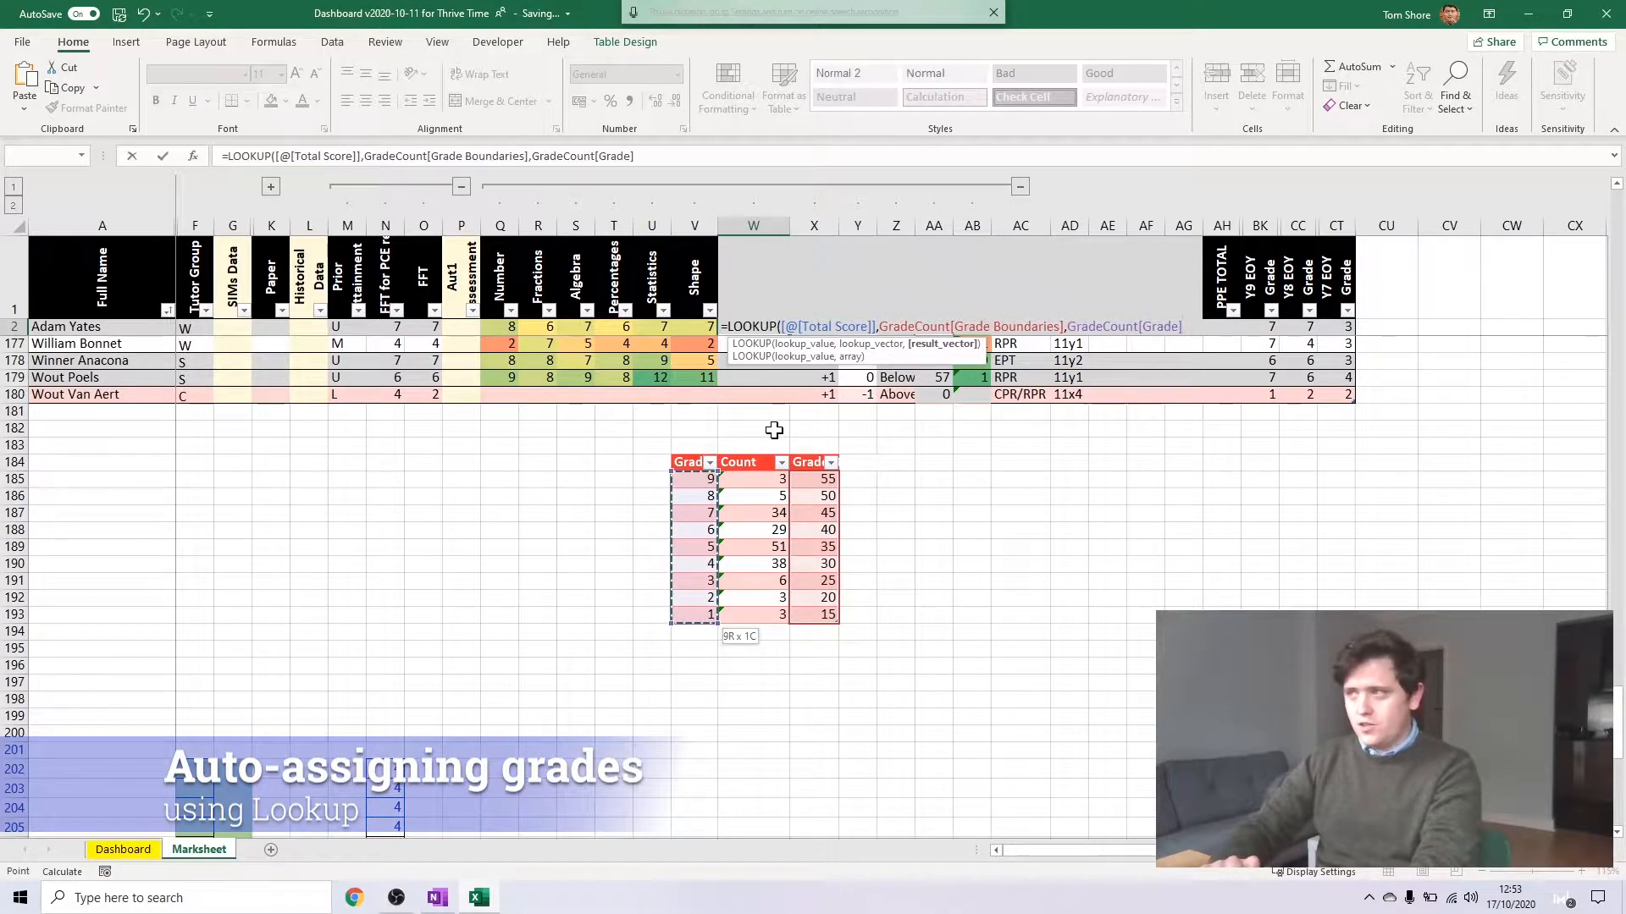
{"action": "key", "text": "Return"}
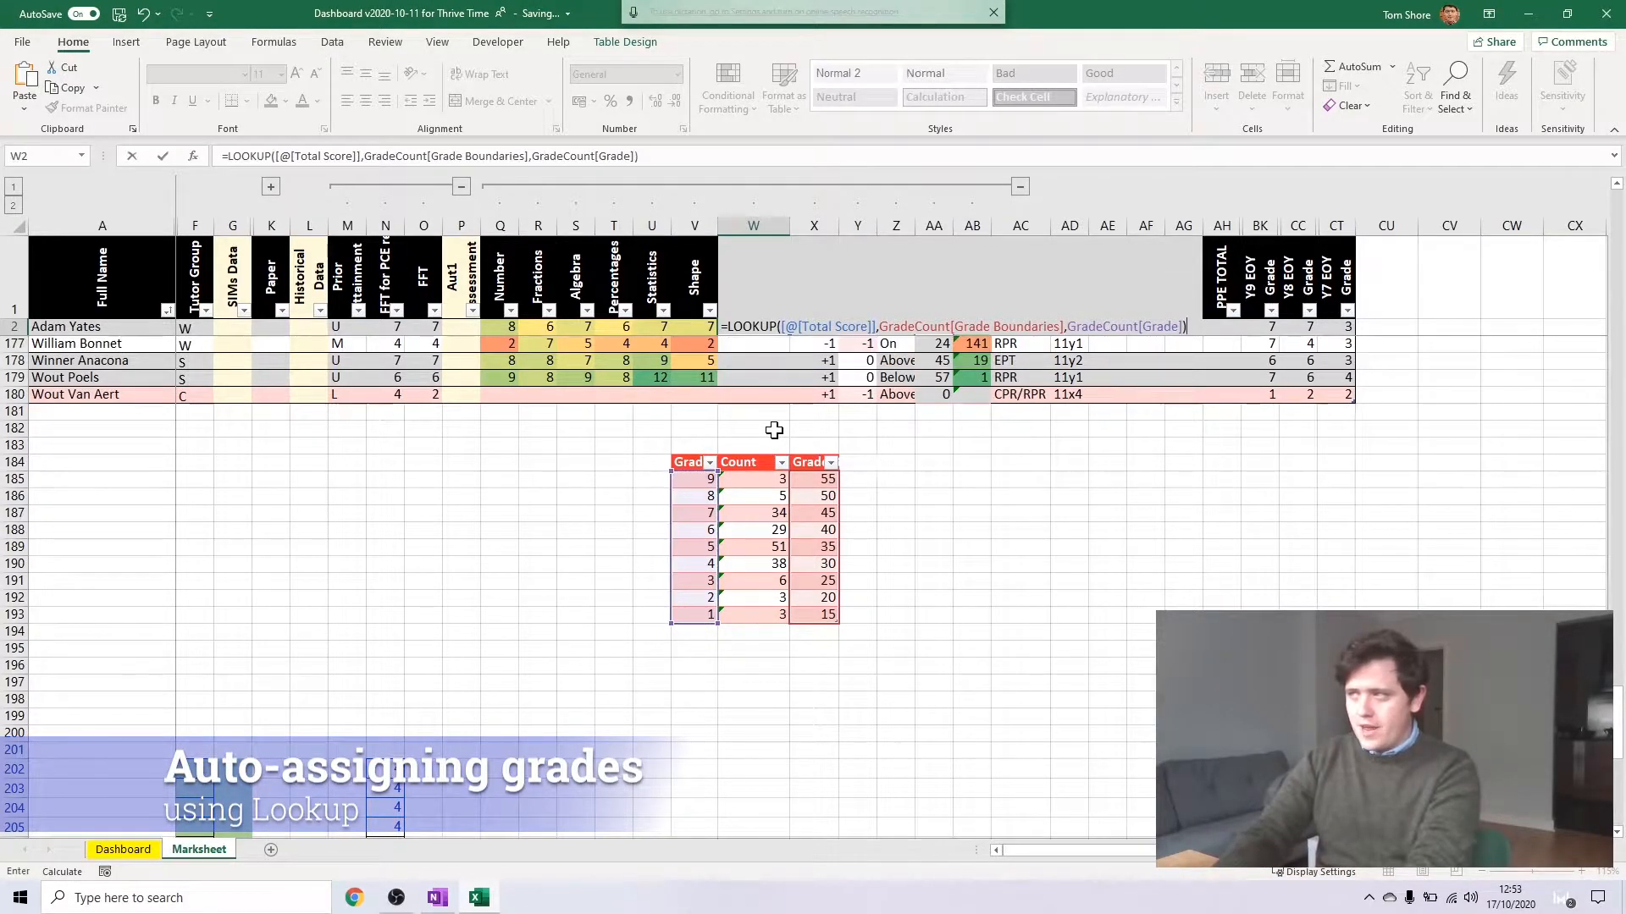
Sort the grade table by its Grade column from smallest to largest
{"action": "scroll", "coordinate": [855, 419], "scroll_direction": "down", "scroll_amount": 15}
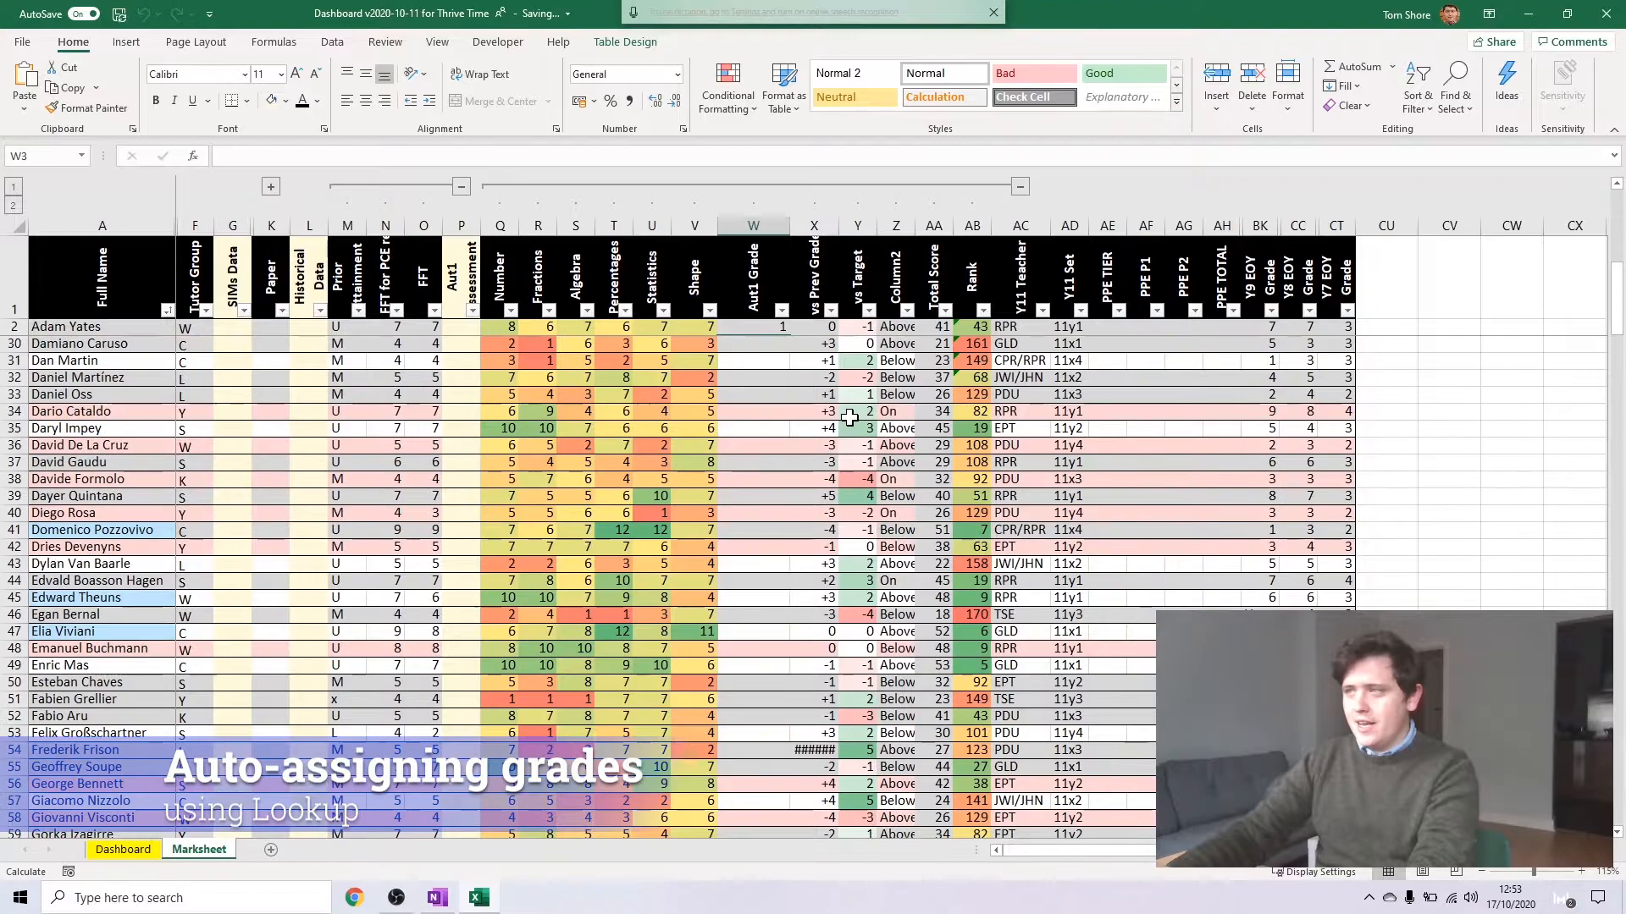
{"action": "scroll", "coordinate": [848, 406], "scroll_direction": "down", "scroll_amount": 20}
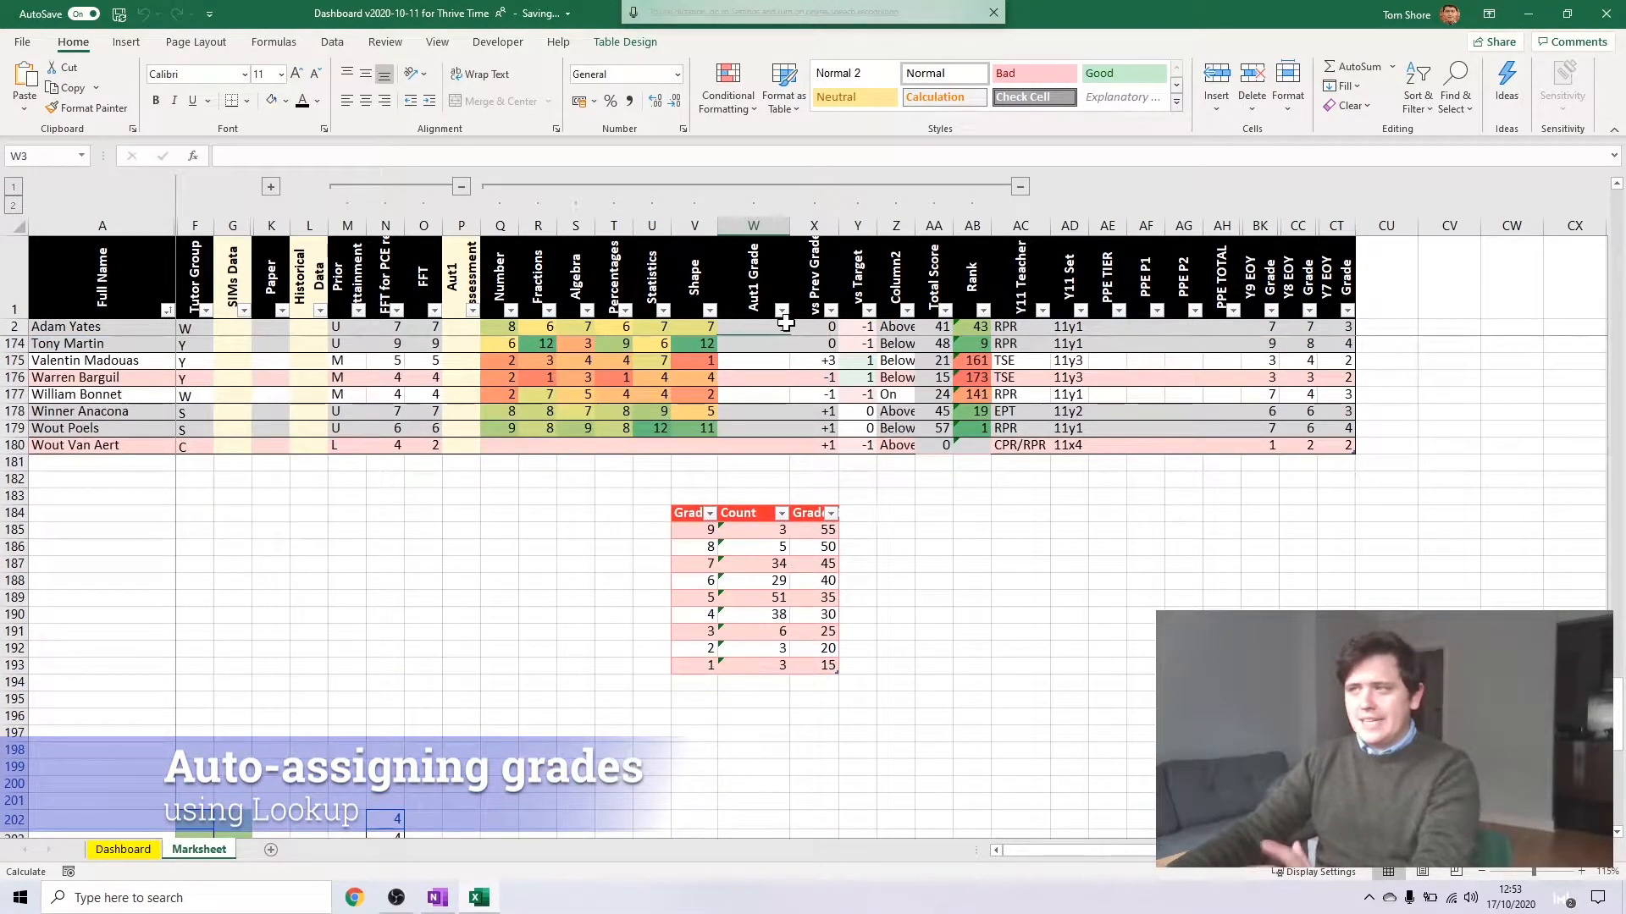
{"action": "left_click_drag", "start_coordinate": [711, 531], "coordinate": [707, 665]}
{"action": "left_click", "coordinate": [707, 666]}
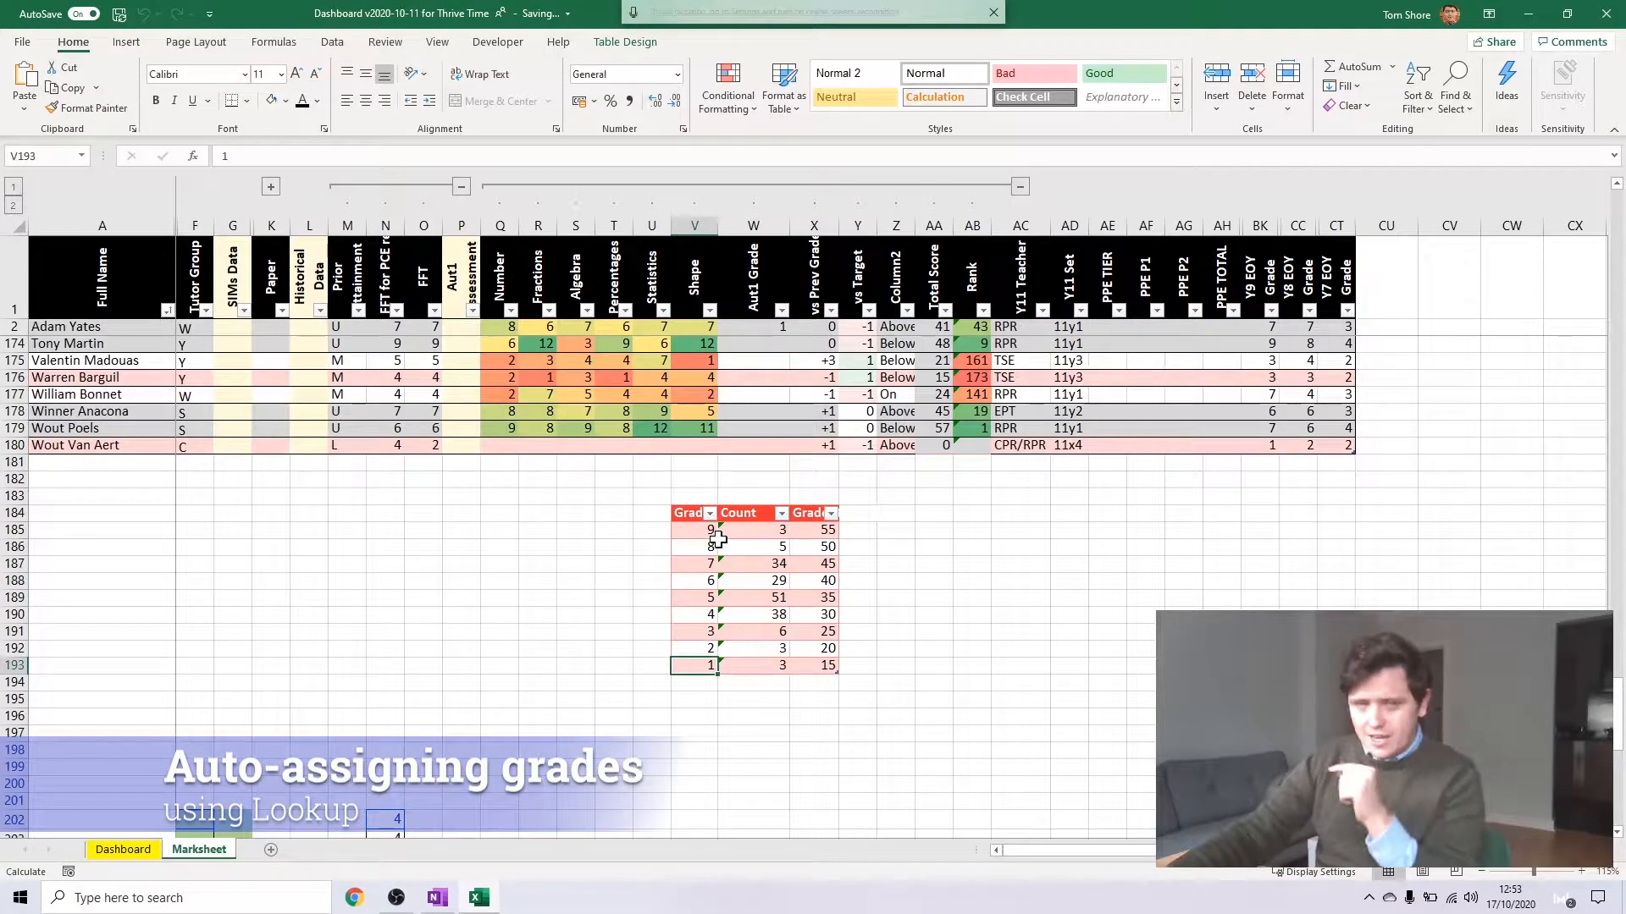
{"action": "left_click", "coordinate": [710, 513]}
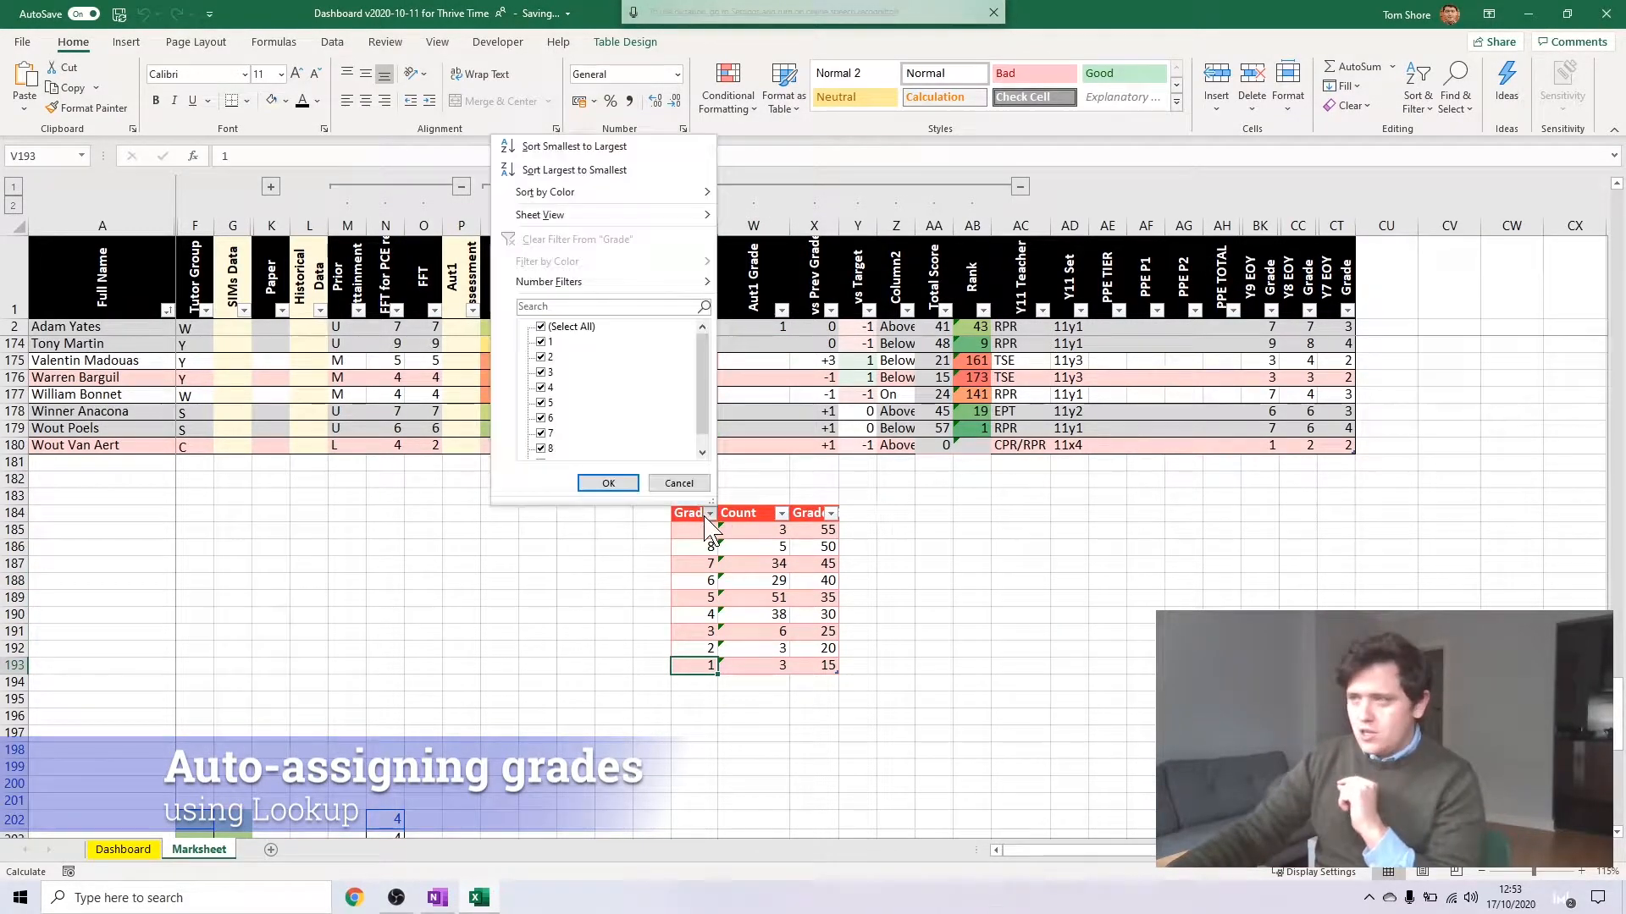
{"action": "left_click", "coordinate": [601, 138]}
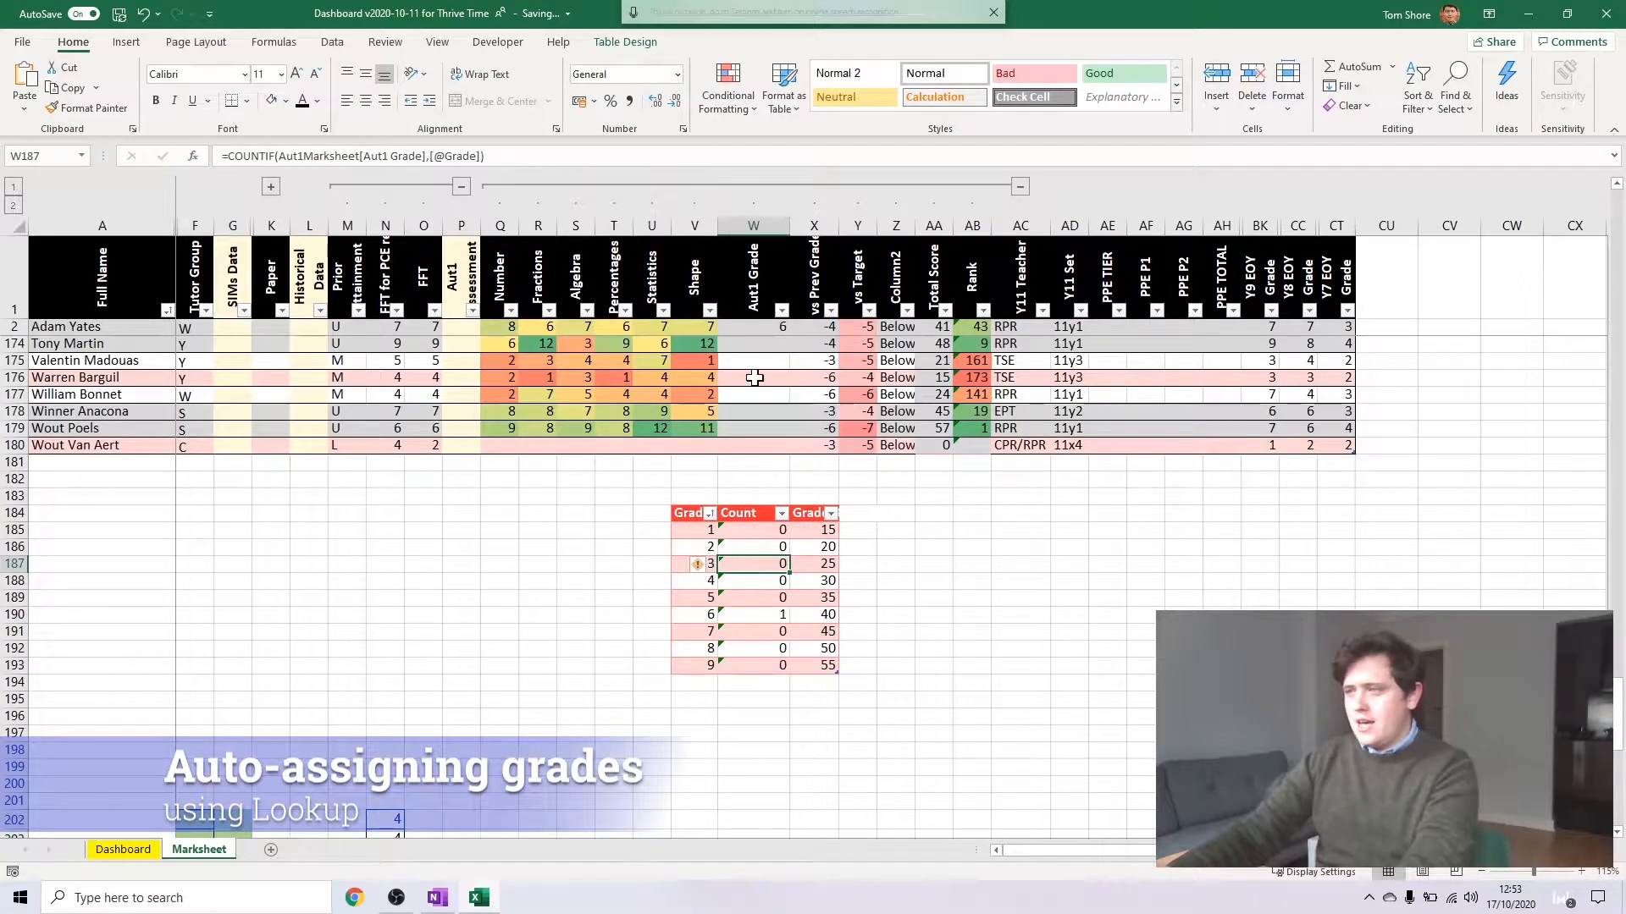
Check row 2's Aut1 Grade against its Total Score and the matching grade boundary
{"action": "left_click", "coordinate": [783, 327]}
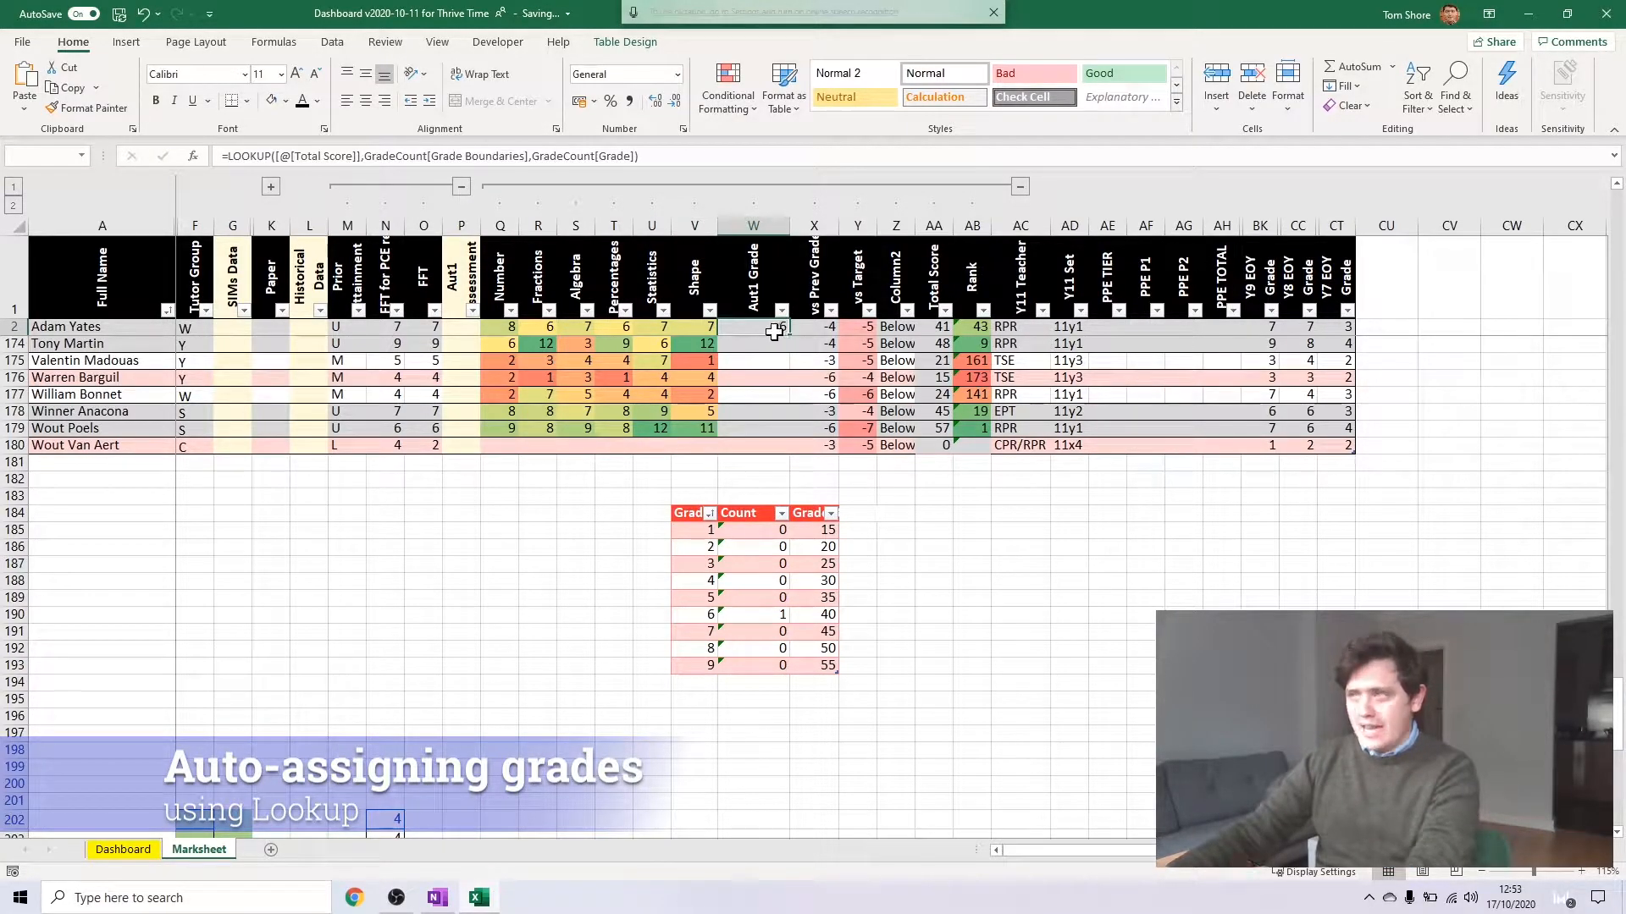
{"action": "left_click", "coordinate": [821, 616]}
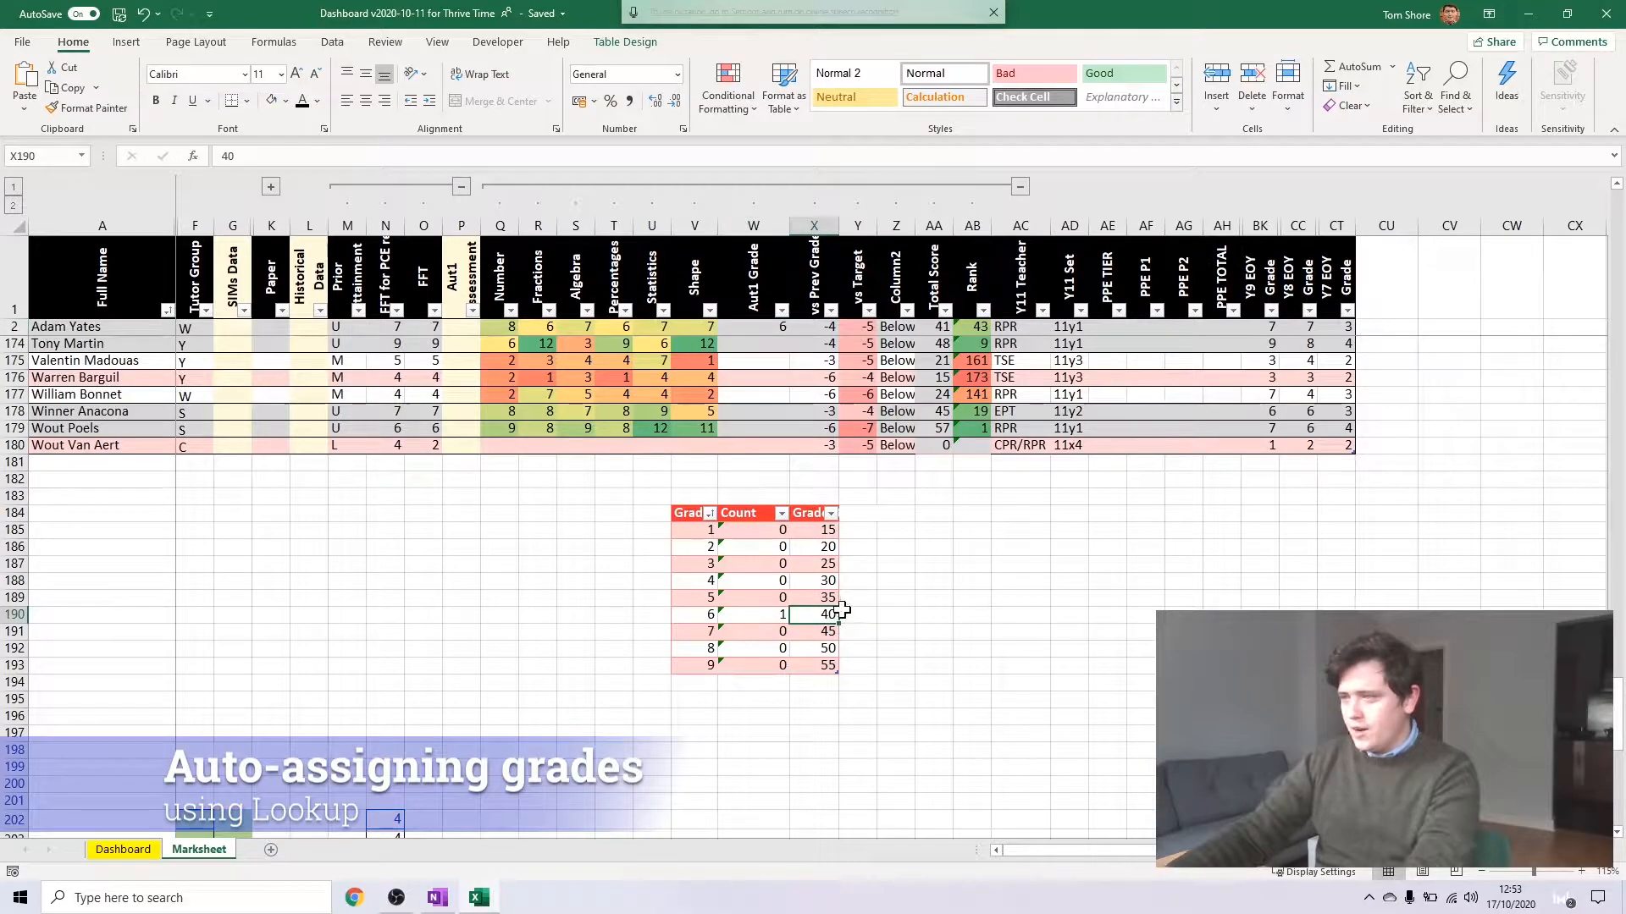
{"action": "left_click", "coordinate": [944, 310]}
{"action": "left_click", "coordinate": [941, 330]}
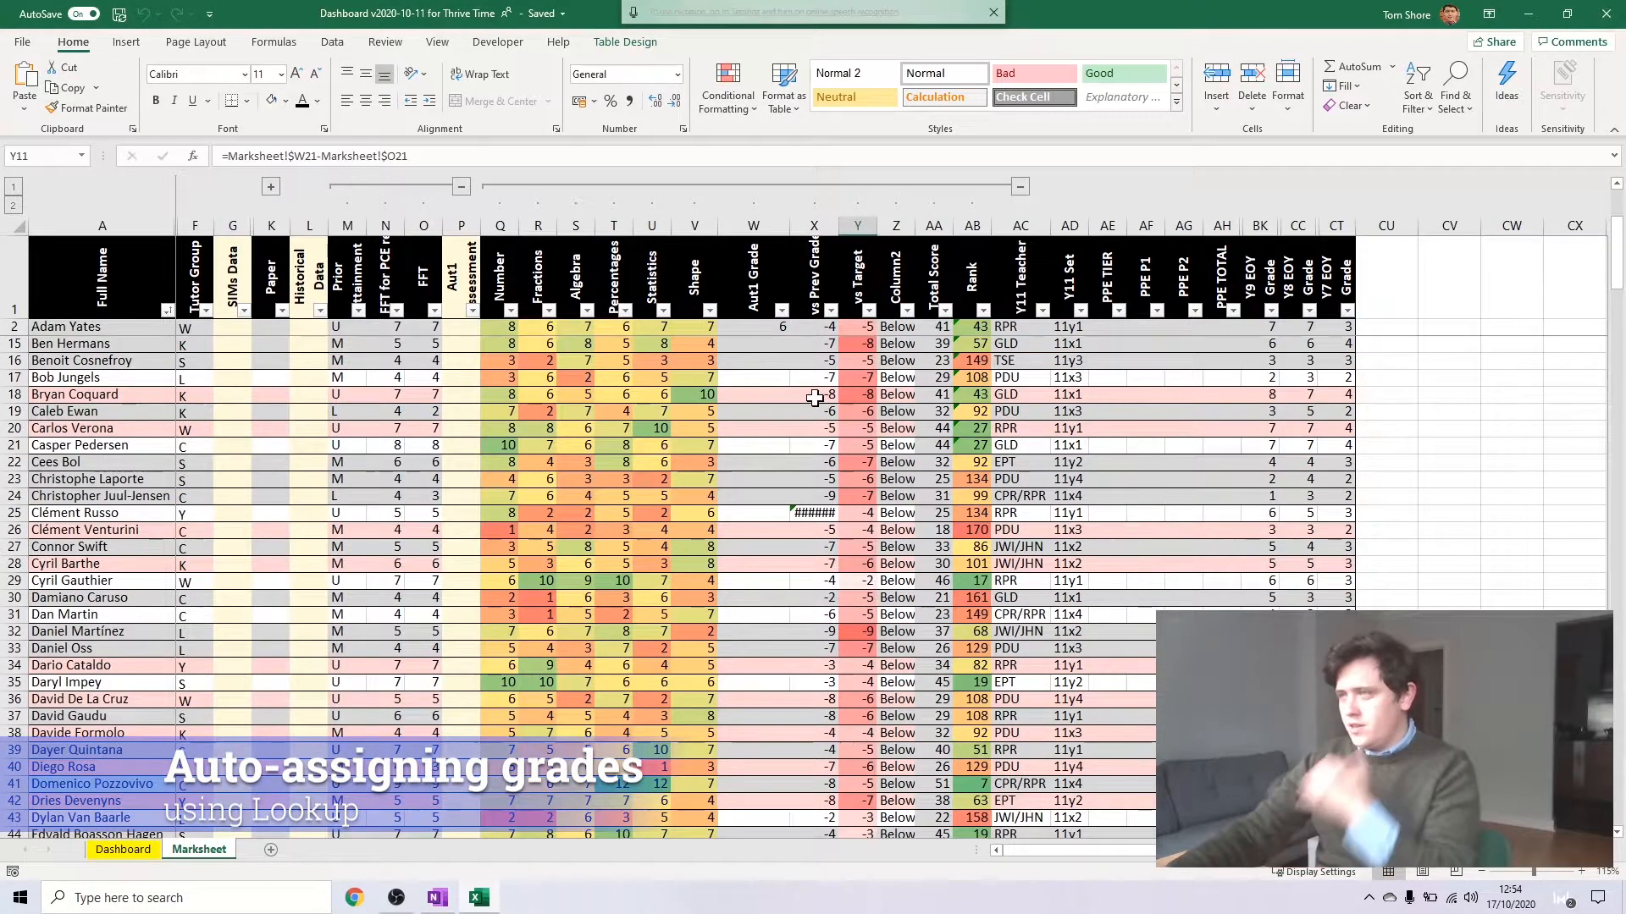
Fill the LOOKUP formula from row 2 down the whole Aut1 Grade column to row 180
{"action": "scroll", "coordinate": [814, 398], "scroll_direction": "down", "scroll_amount": 20}
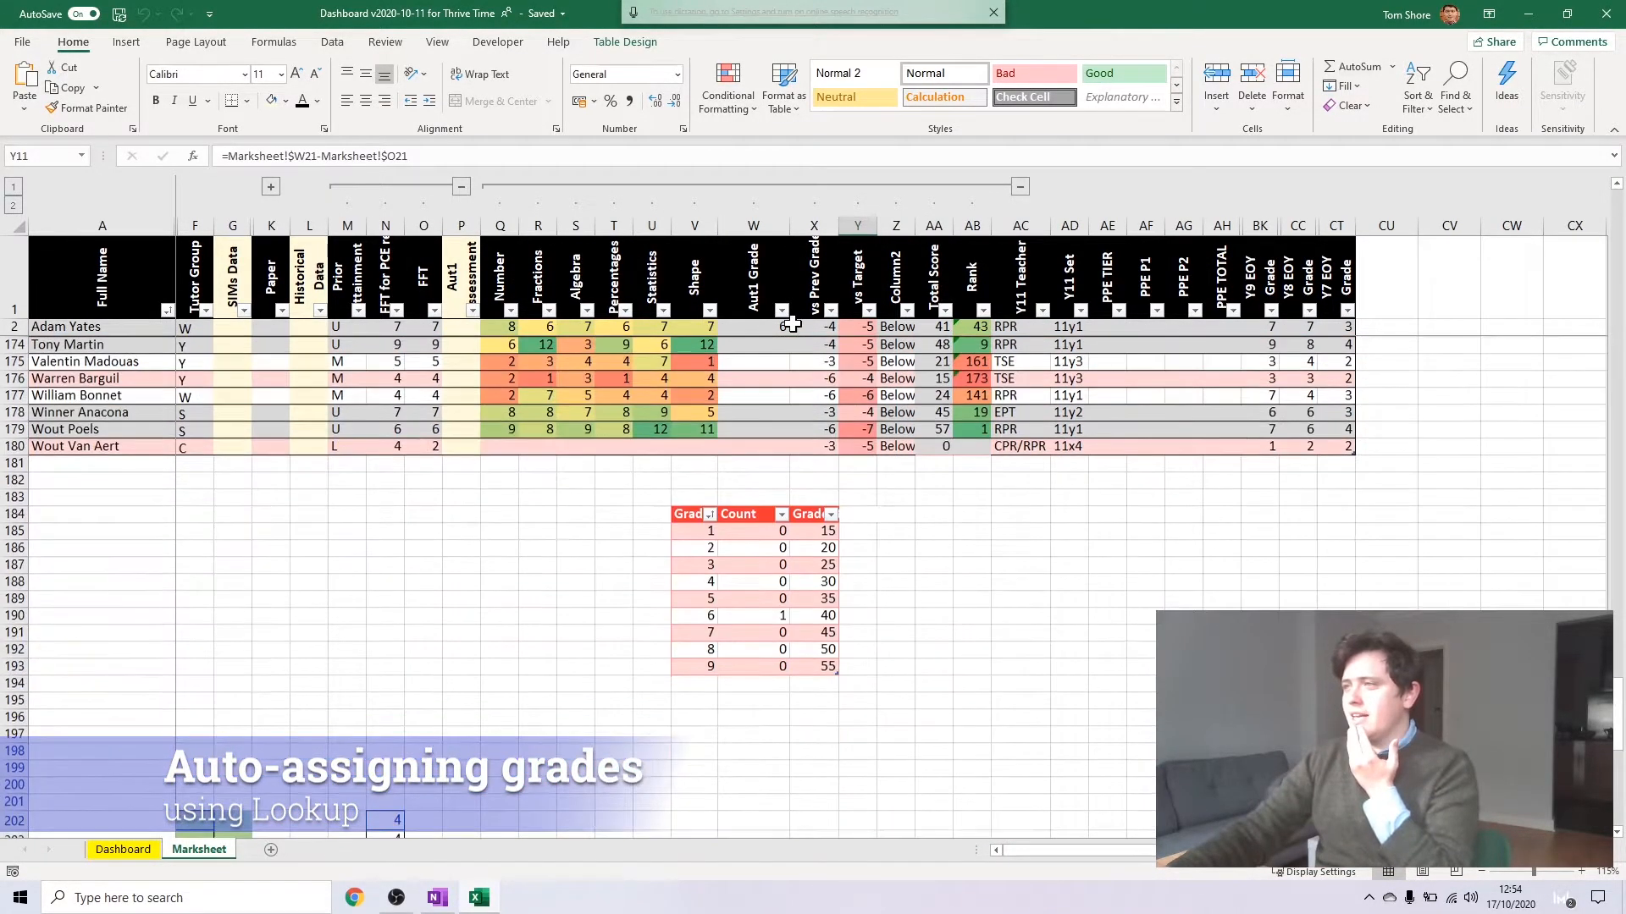
{"action": "left_click", "coordinate": [784, 327]}
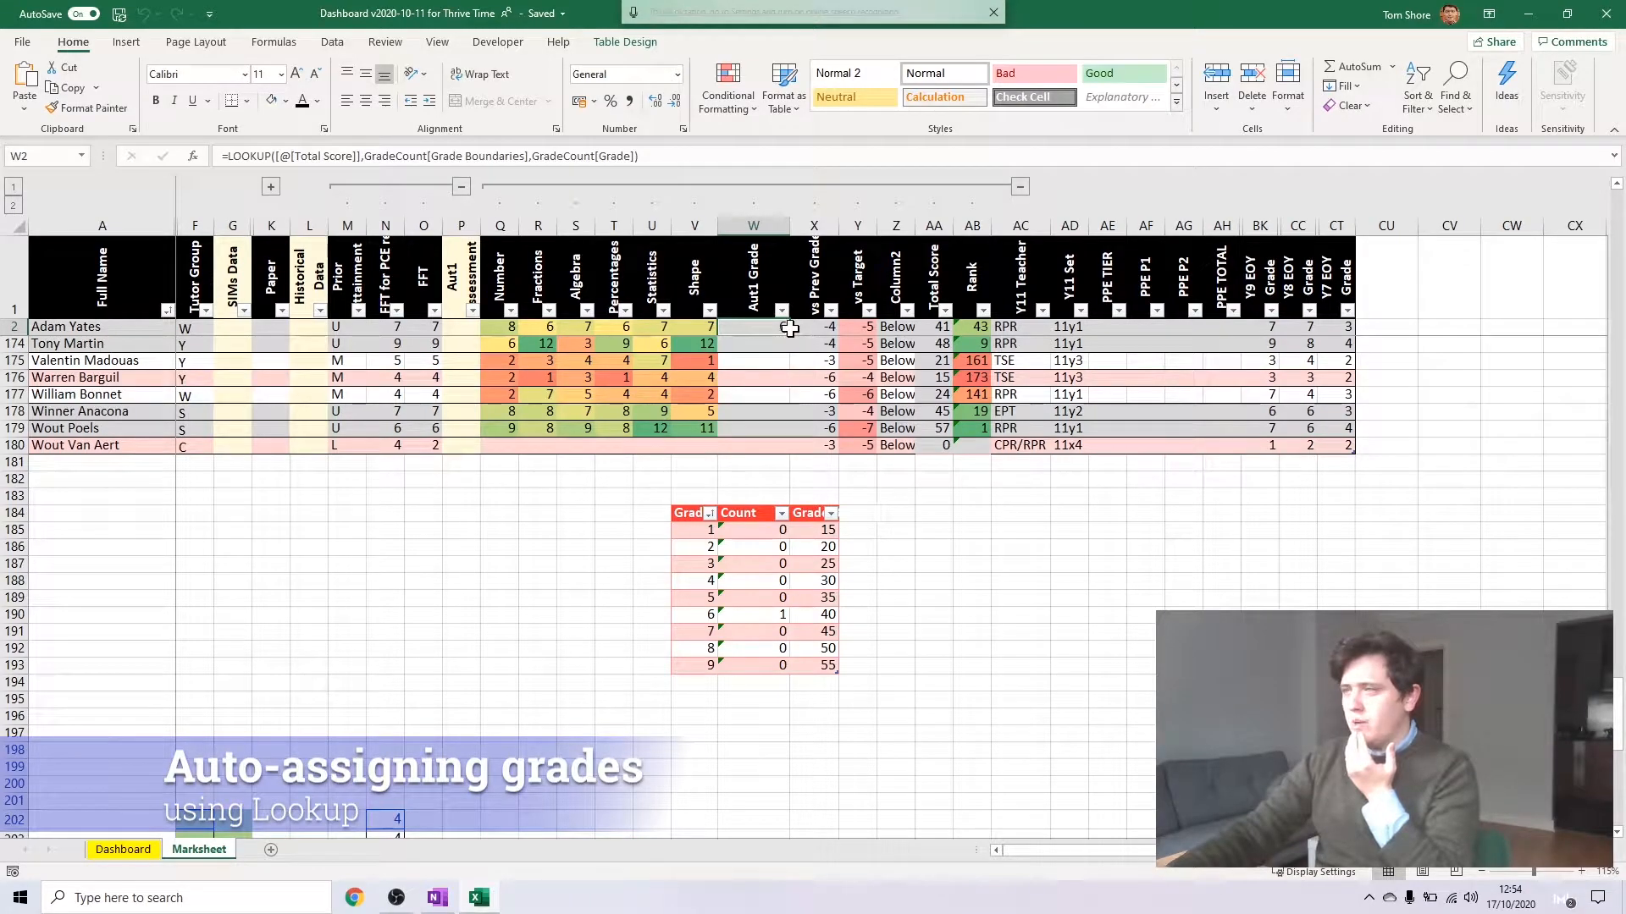
{"action": "double_click", "coordinate": [790, 337]}
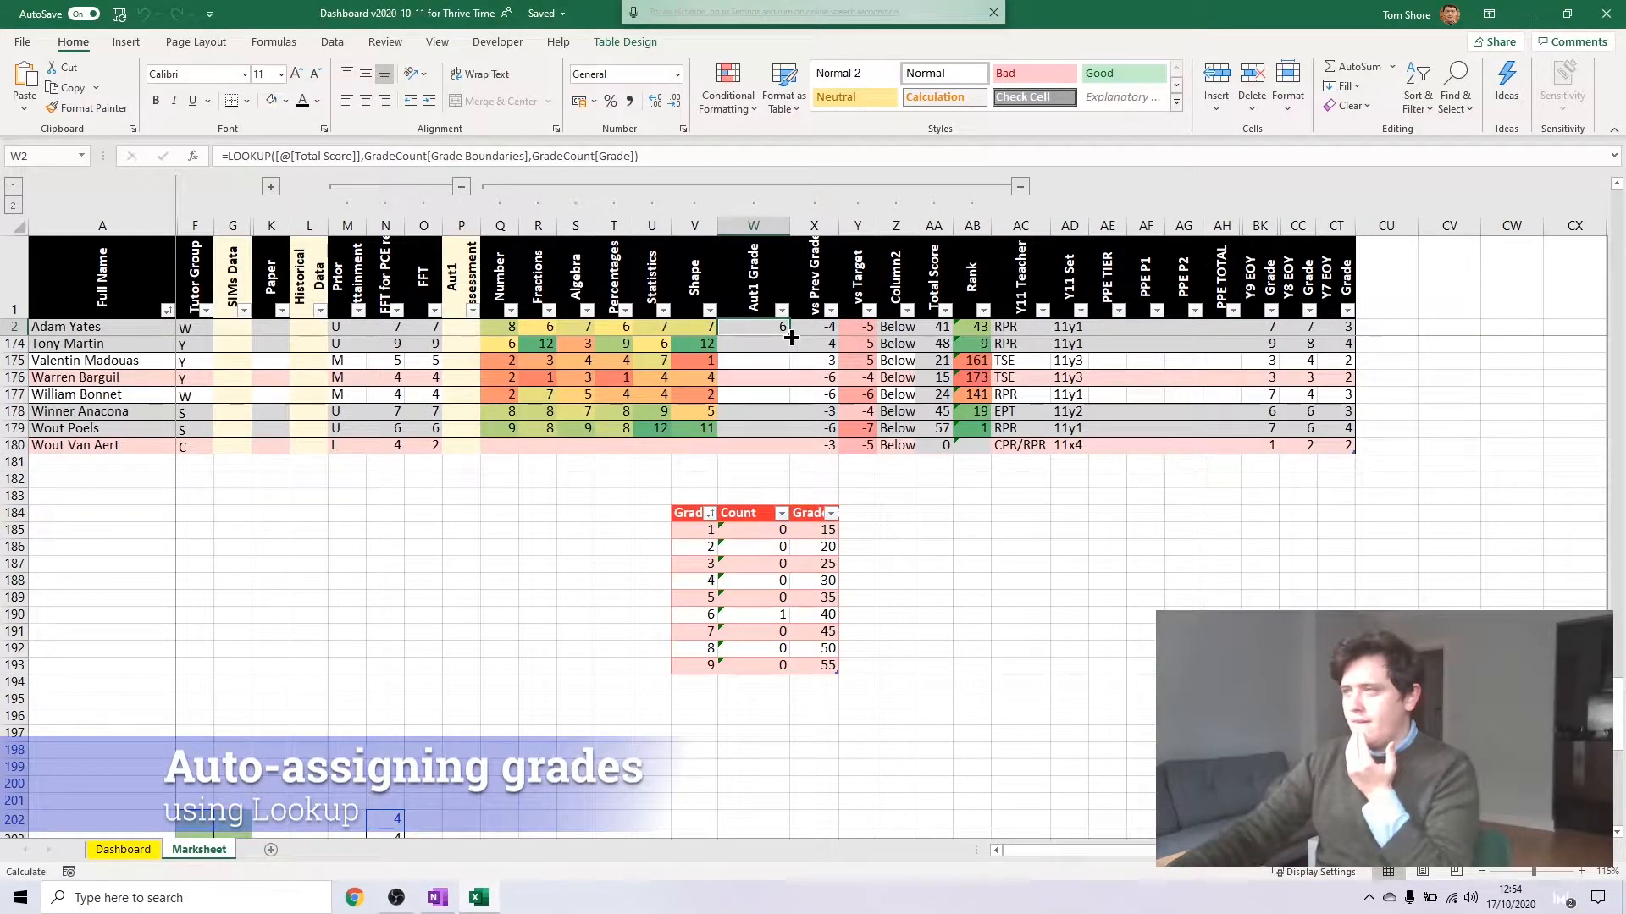
{"action": "left_click", "coordinate": [756, 442]}
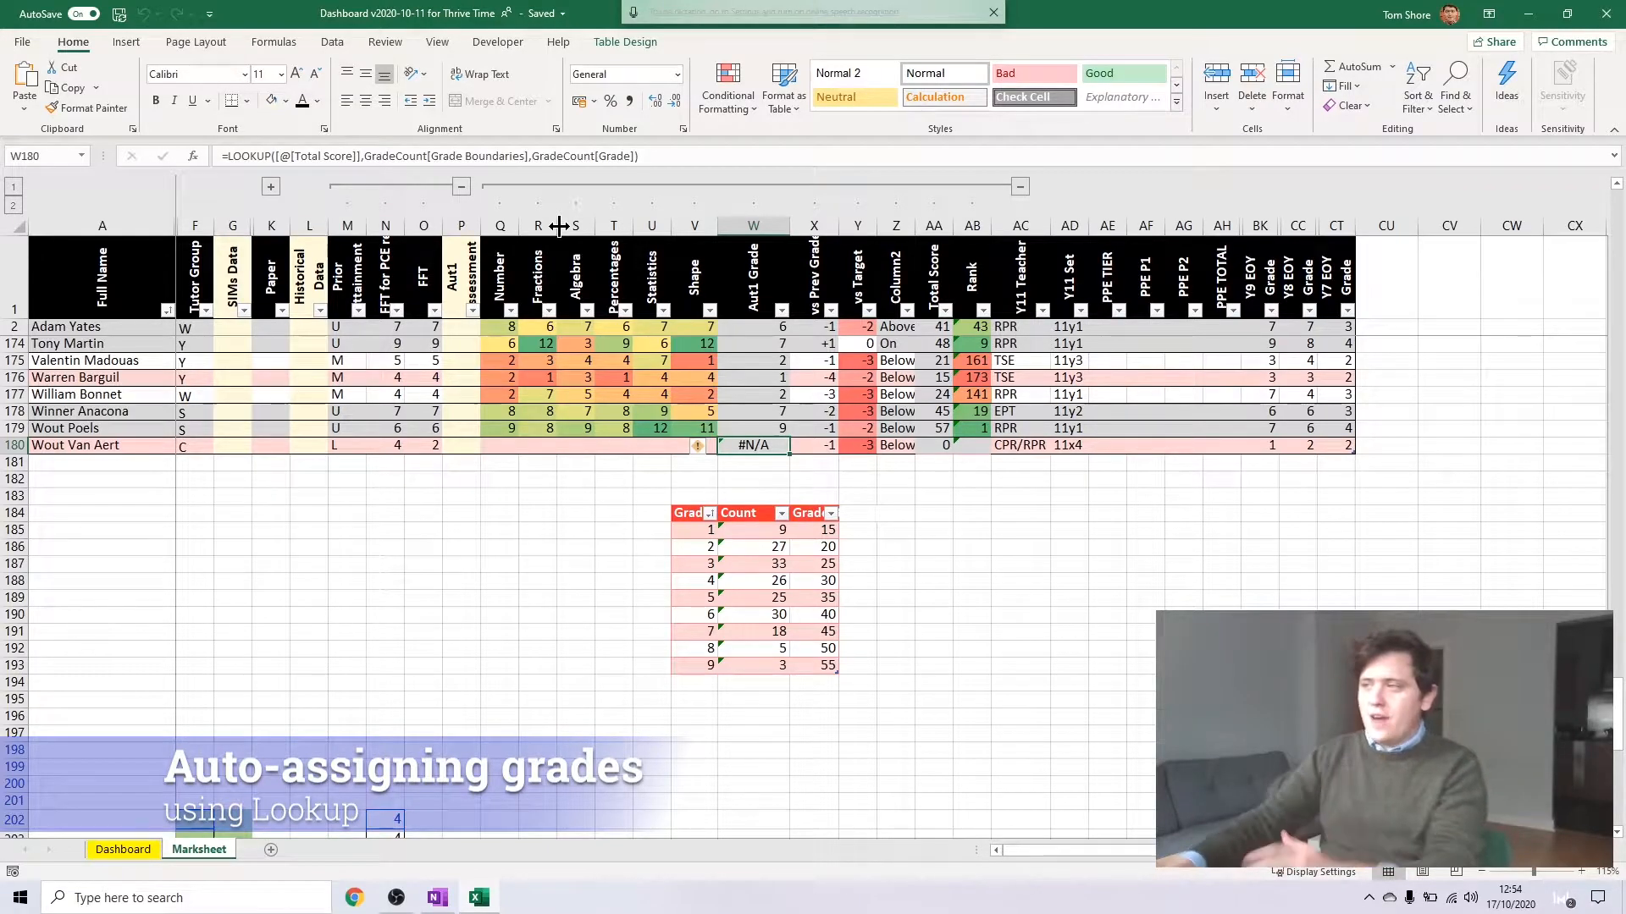
Insert a row above grade 1 in the grade table, with grade 0 and a boundary of 0
{"action": "left_click", "coordinate": [702, 531]}
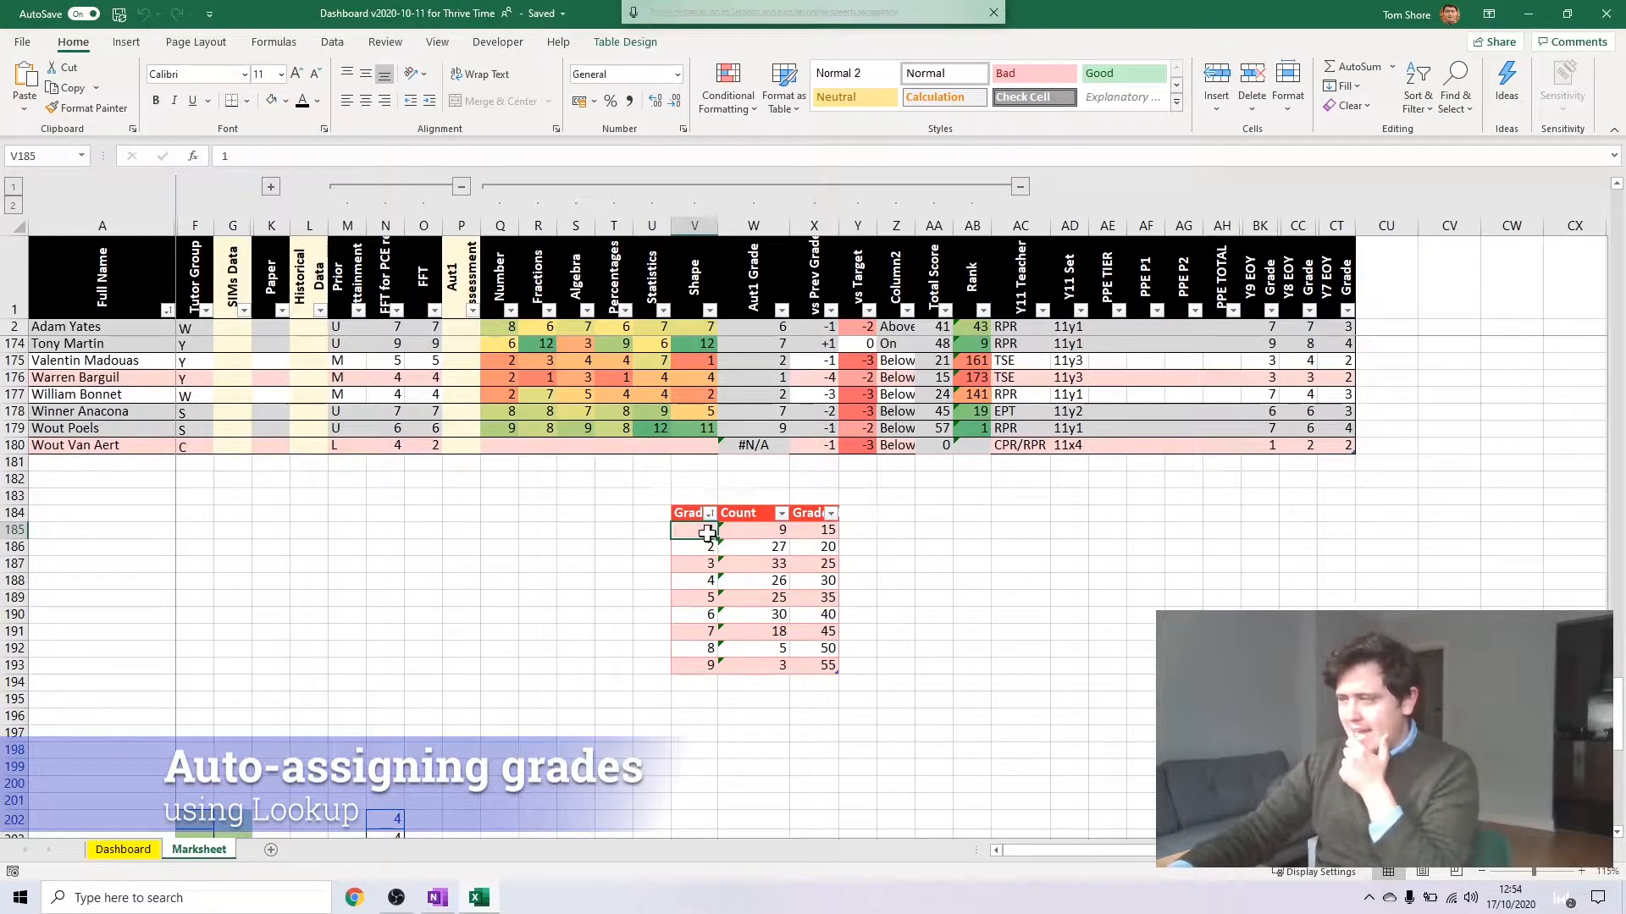
{"action": "right_click", "coordinate": [707, 533]}
{"action": "key", "text": "Escape"}
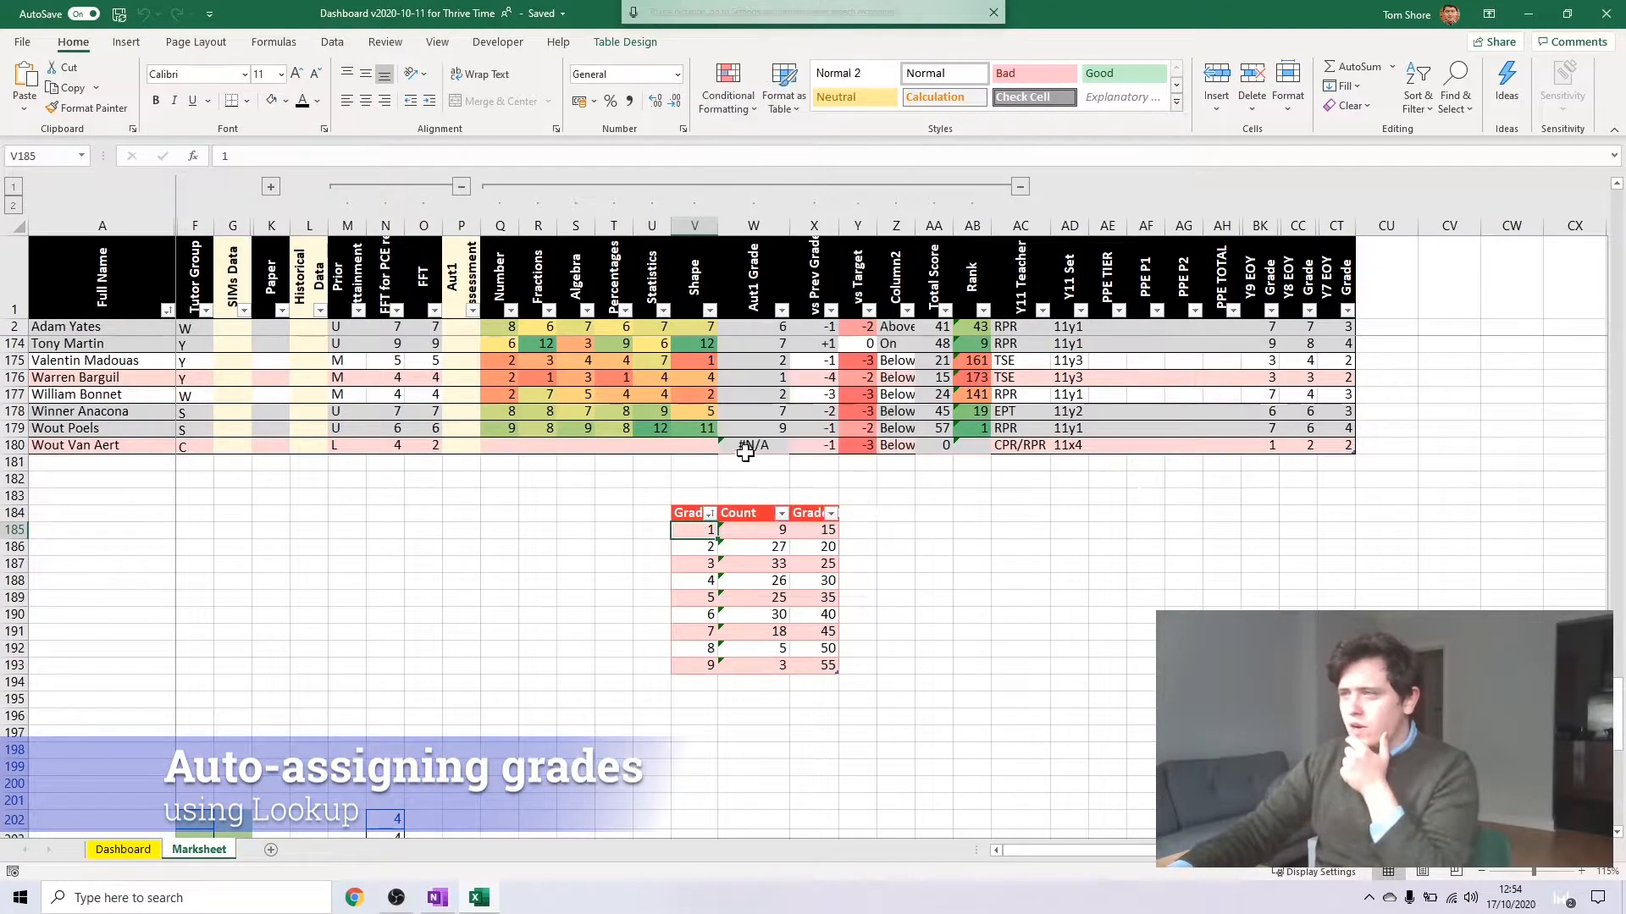
{"action": "right_click", "coordinate": [687, 532]}
{"action": "mouse_move", "coordinate": [745, 200]}
{"action": "left_click", "coordinate": [1016, 220]}
{"action": "type", "text": "0"}
{"action": "key", "text": "Tab"}
{"action": "key", "text": "Tab"}
{"action": "type", "text": "0"}
{"action": "key", "text": "Return"}
{"action": "left_click", "coordinate": [804, 425]}
{"action": "left_click", "coordinate": [735, 554]}
Try U in place of 0 as the lowest grade in V185, and set it back to 0
{"action": "left_click", "coordinate": [708, 530]}
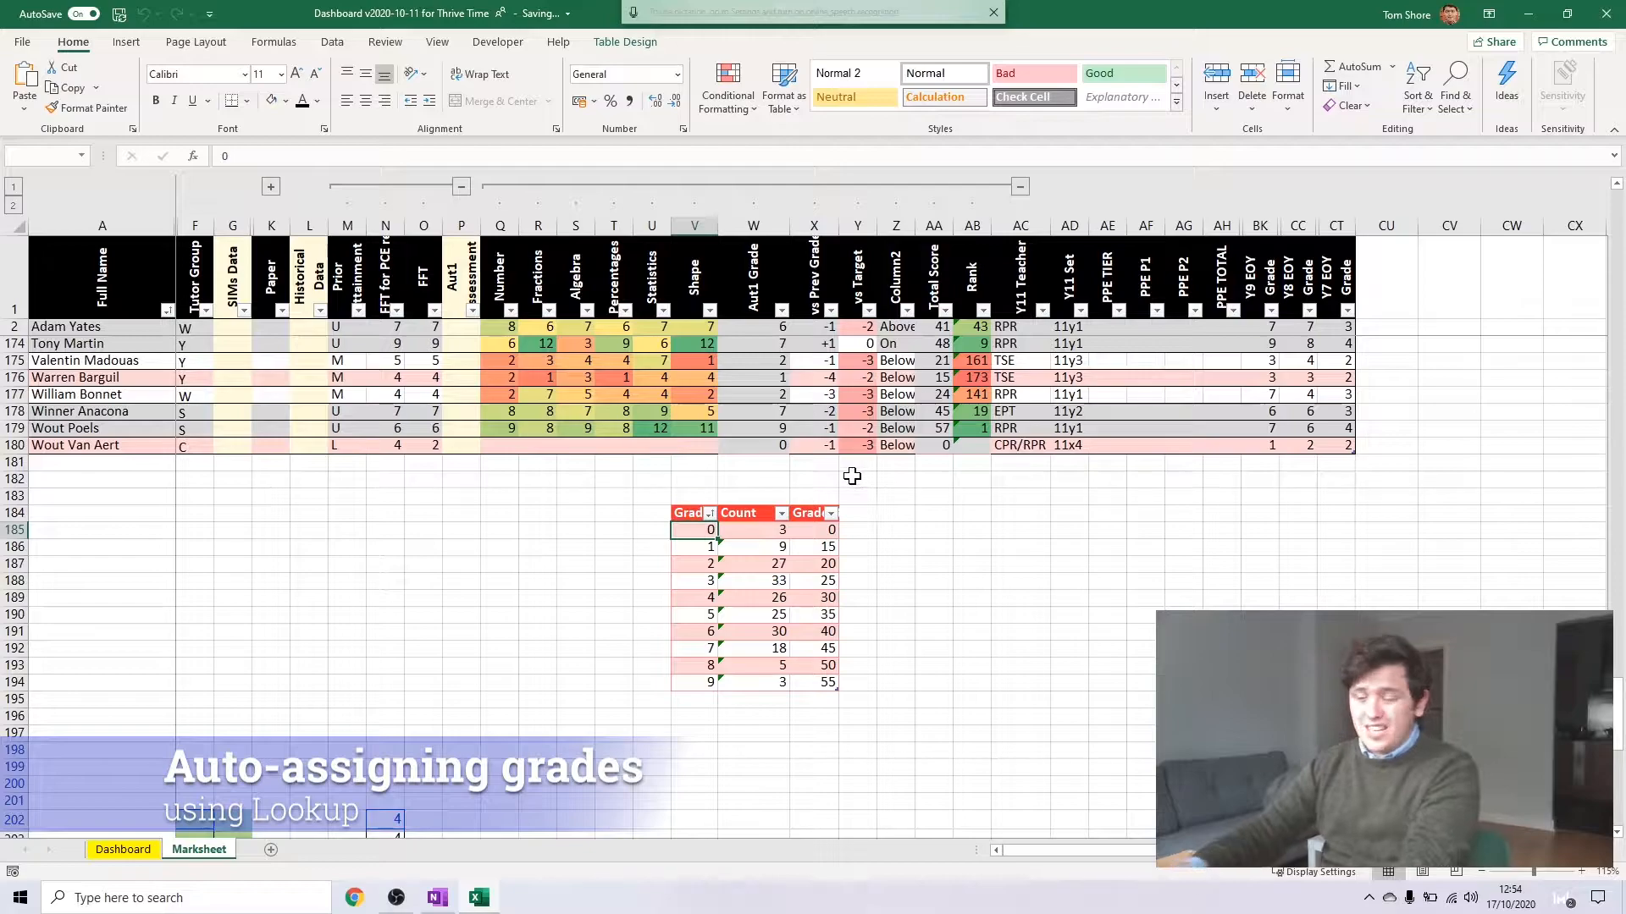
{"action": "type", "text": "U"}
{"action": "key", "text": "Return"}
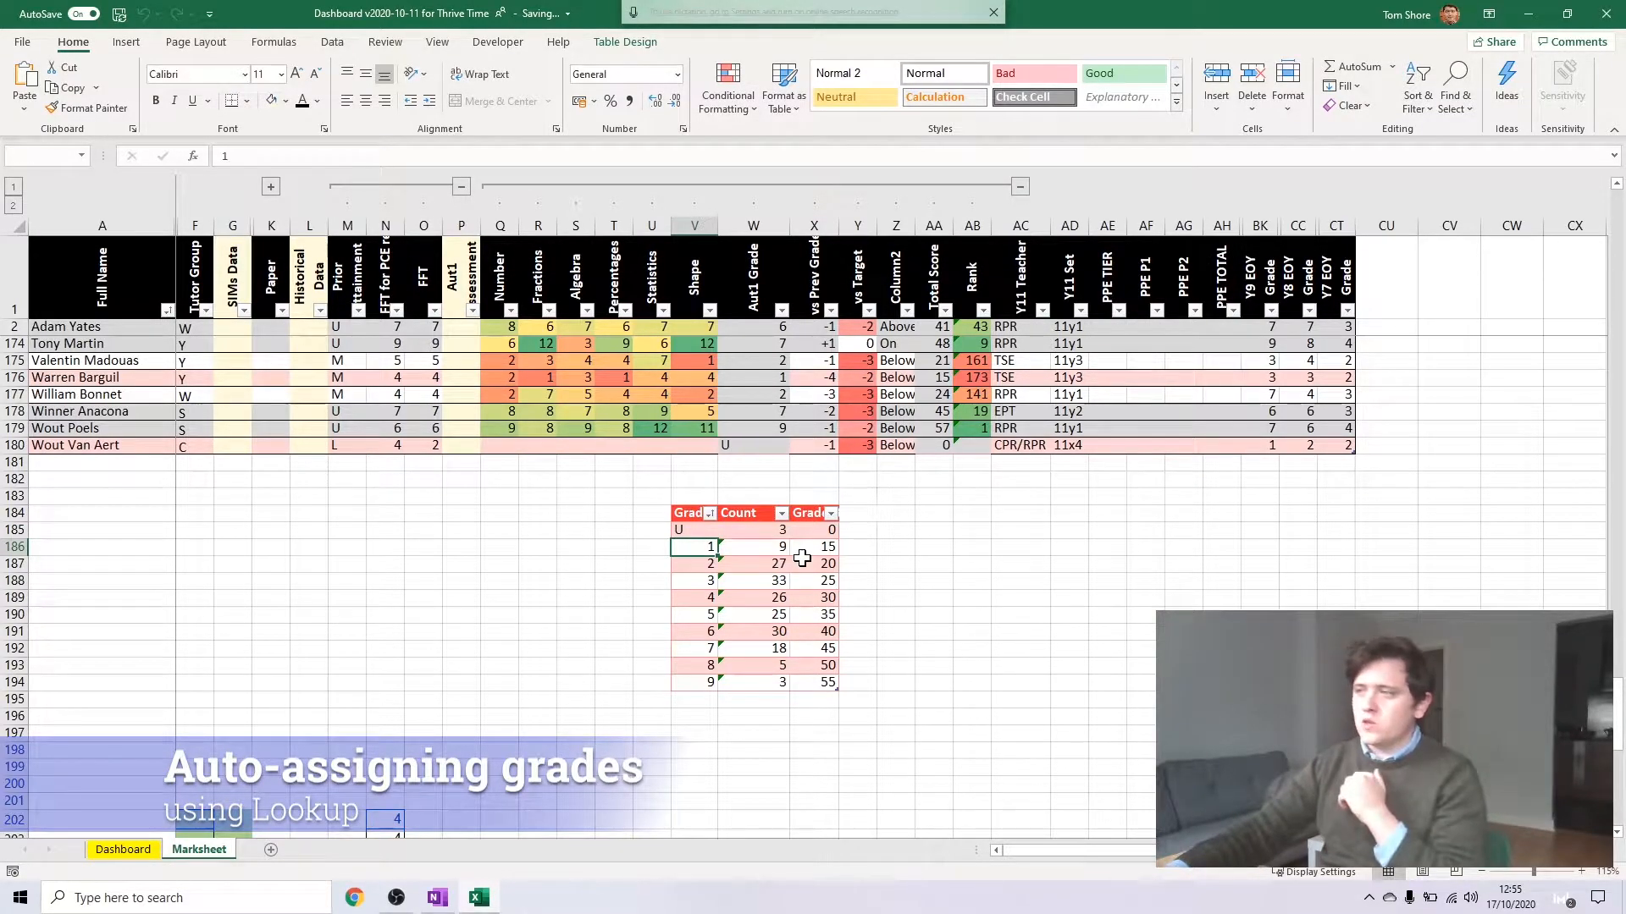
{"action": "left_click", "coordinate": [697, 528]}
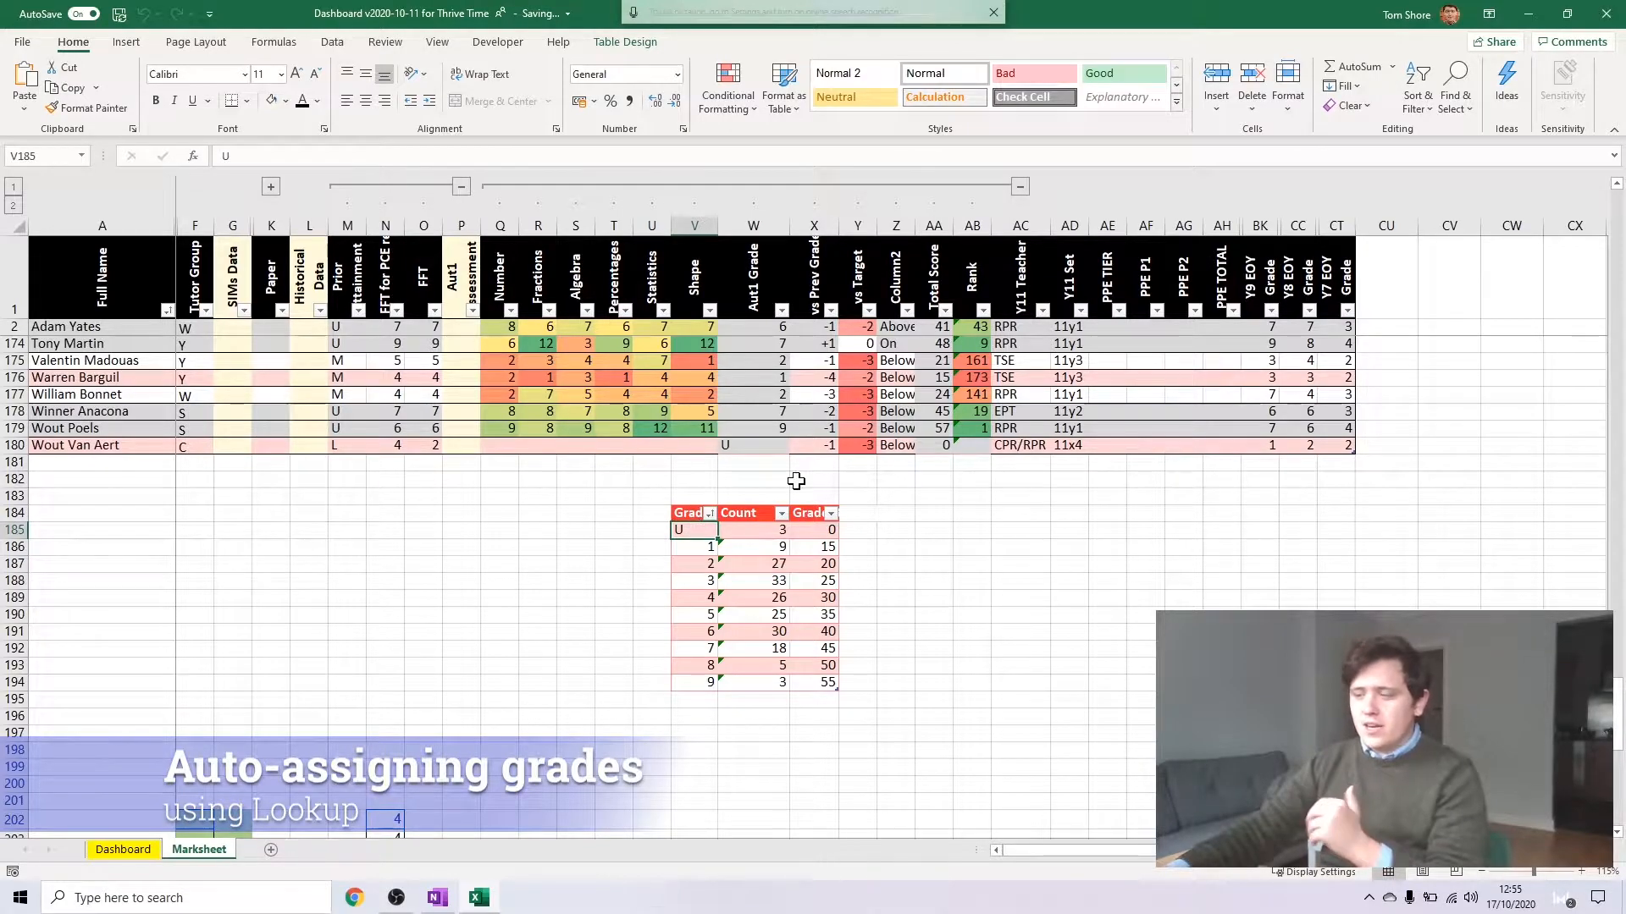
{"action": "type", "text": "0"}
{"action": "key", "text": "Return"}
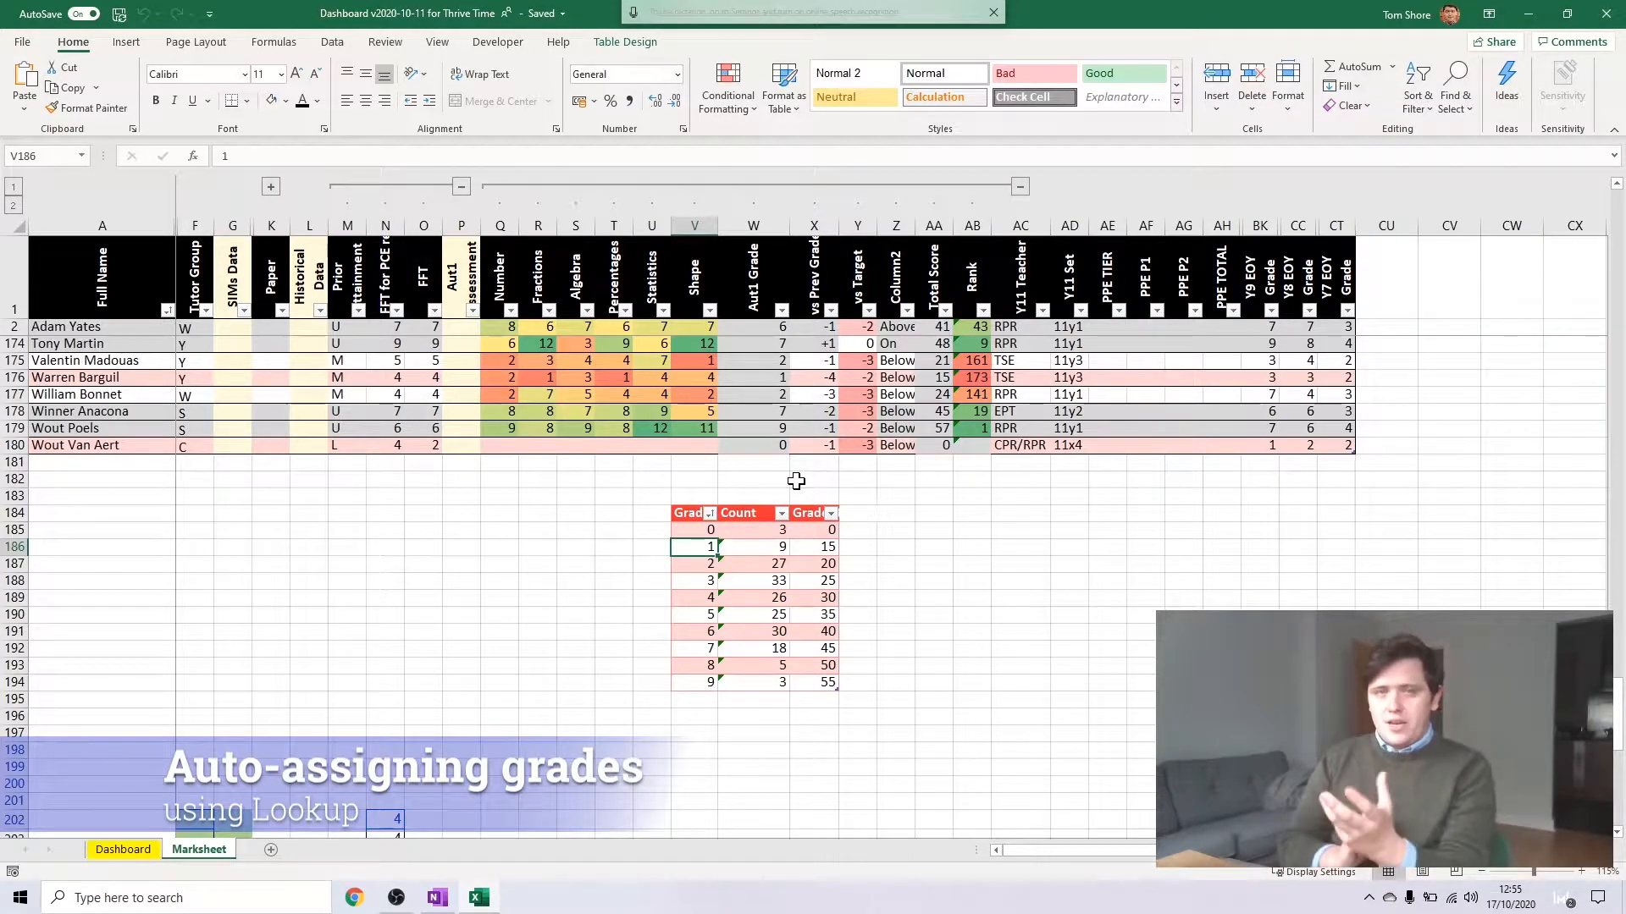
Insert a clustered column chart of the counts in W185:W194 and place it beside the grade table, clear of its columns
{"action": "left_click_drag", "start_coordinate": [765, 530], "coordinate": [772, 682]}
{"action": "left_click", "coordinate": [773, 648]}
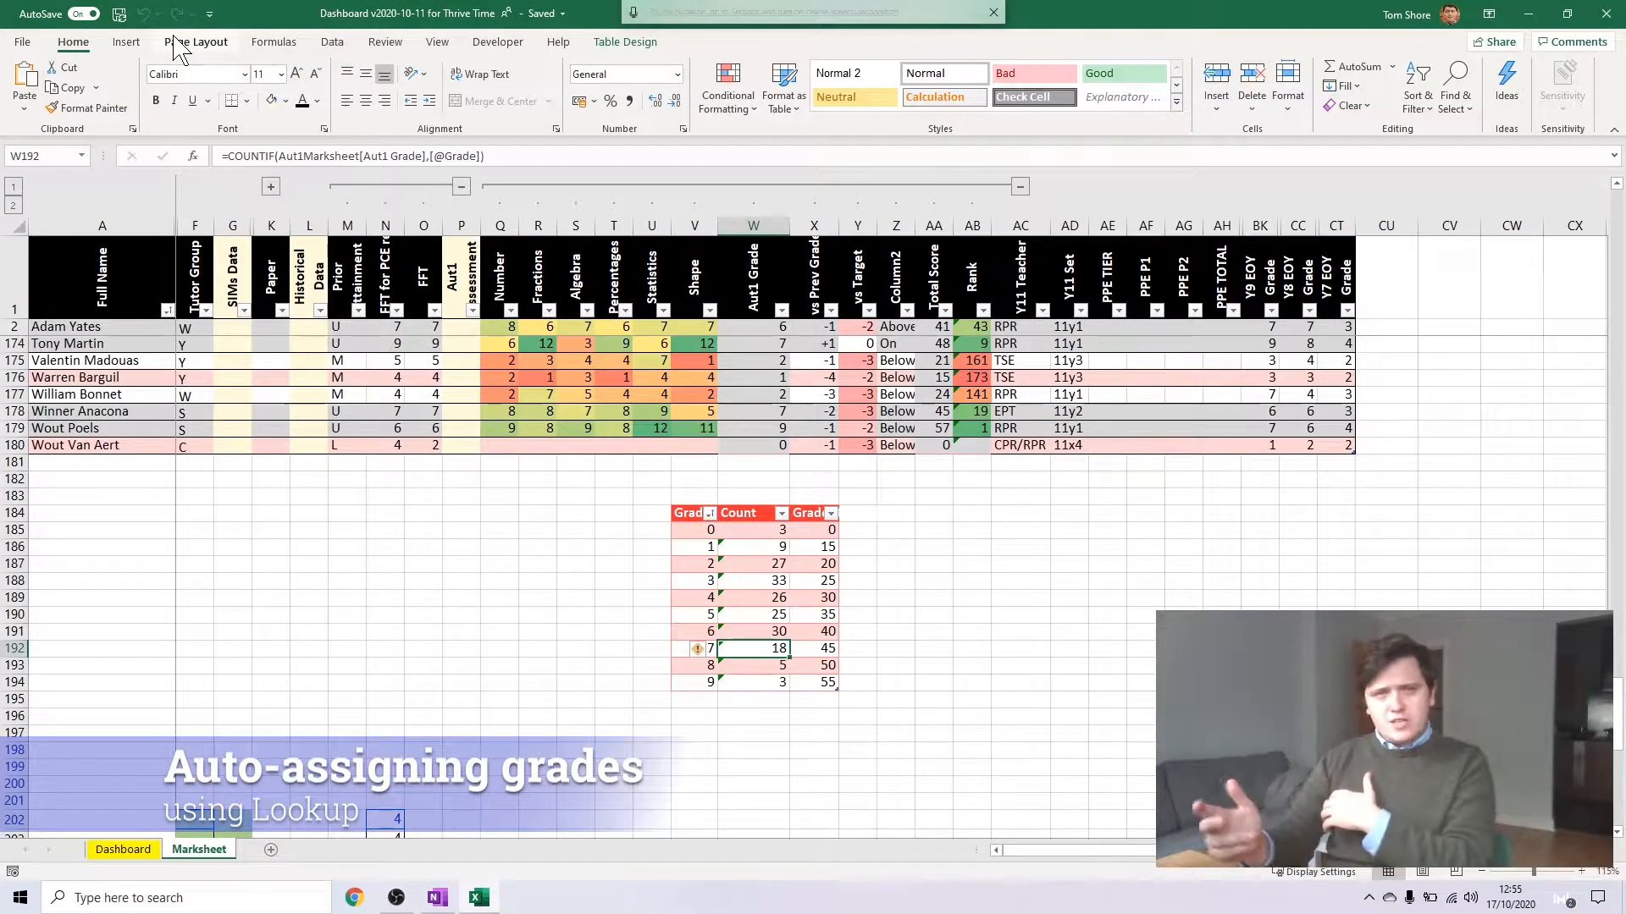
{"action": "left_click_drag", "start_coordinate": [765, 529], "coordinate": [766, 682]}
{"action": "left_click", "coordinate": [127, 41]}
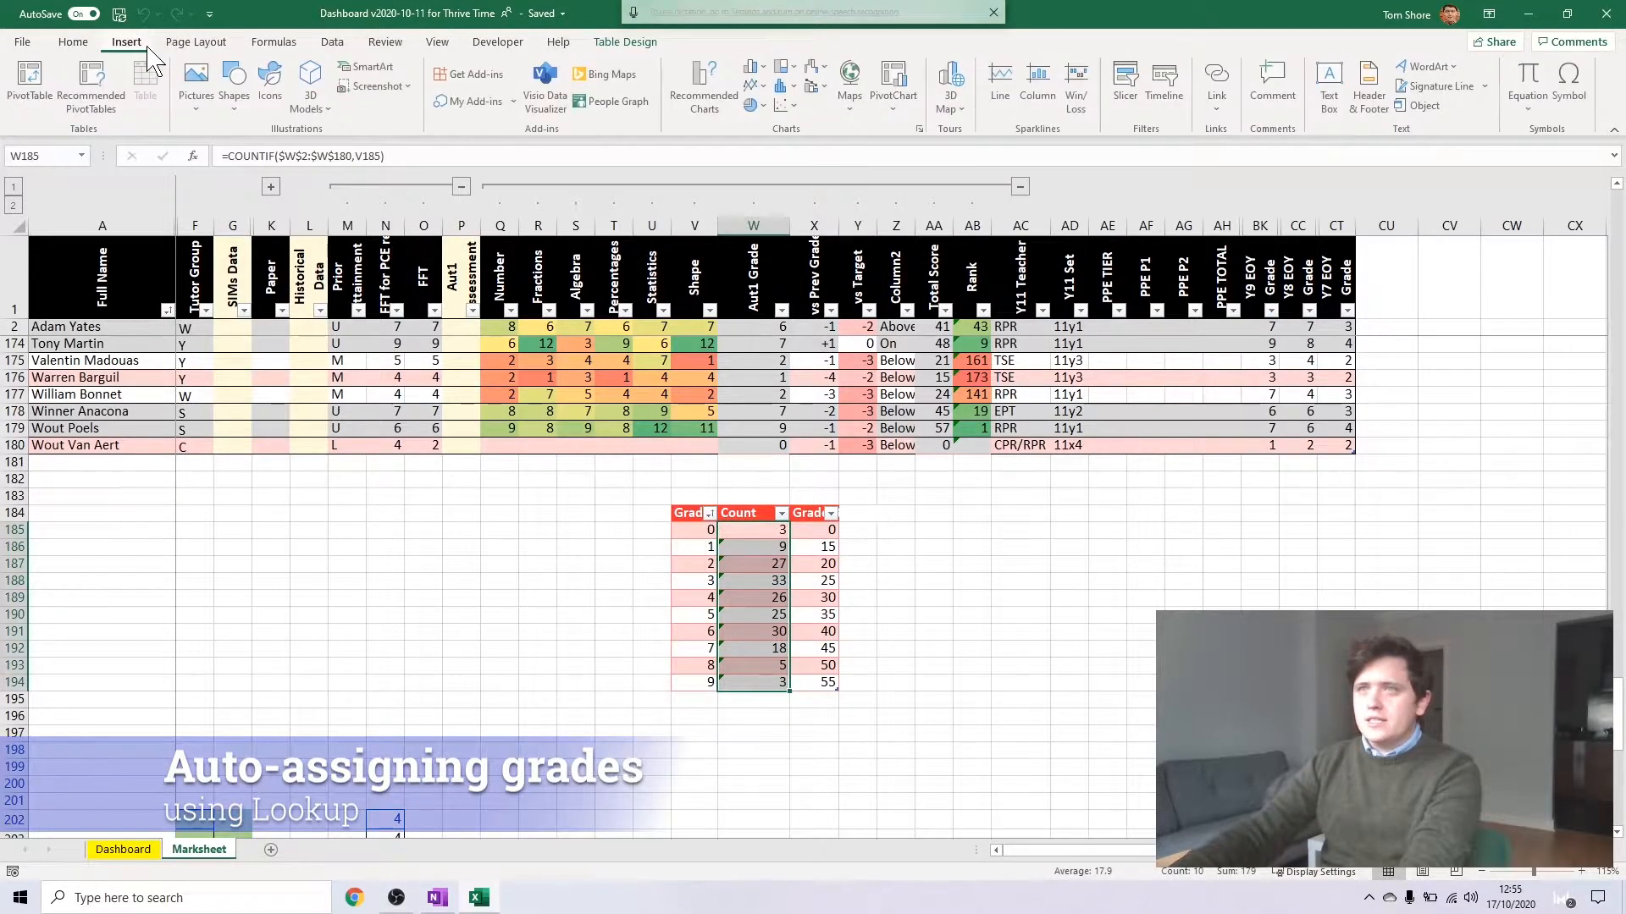
{"action": "left_click", "coordinate": [752, 67]}
{"action": "left_click", "coordinate": [770, 119]}
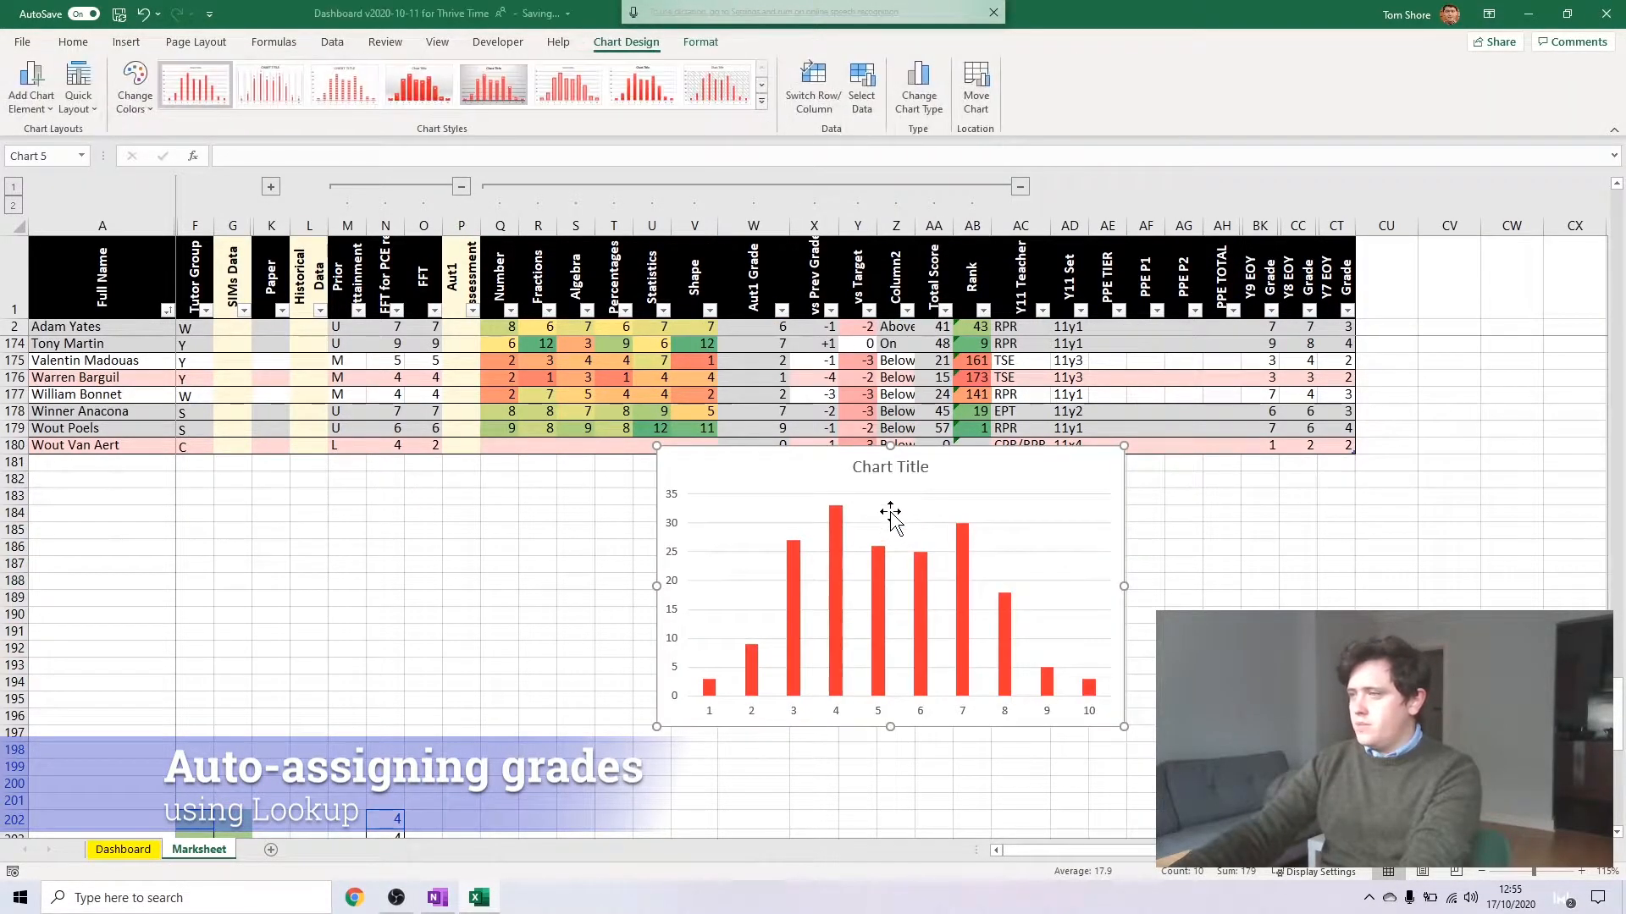
{"action": "left_click_drag", "start_coordinate": [950, 469], "coordinate": [1216, 509]}
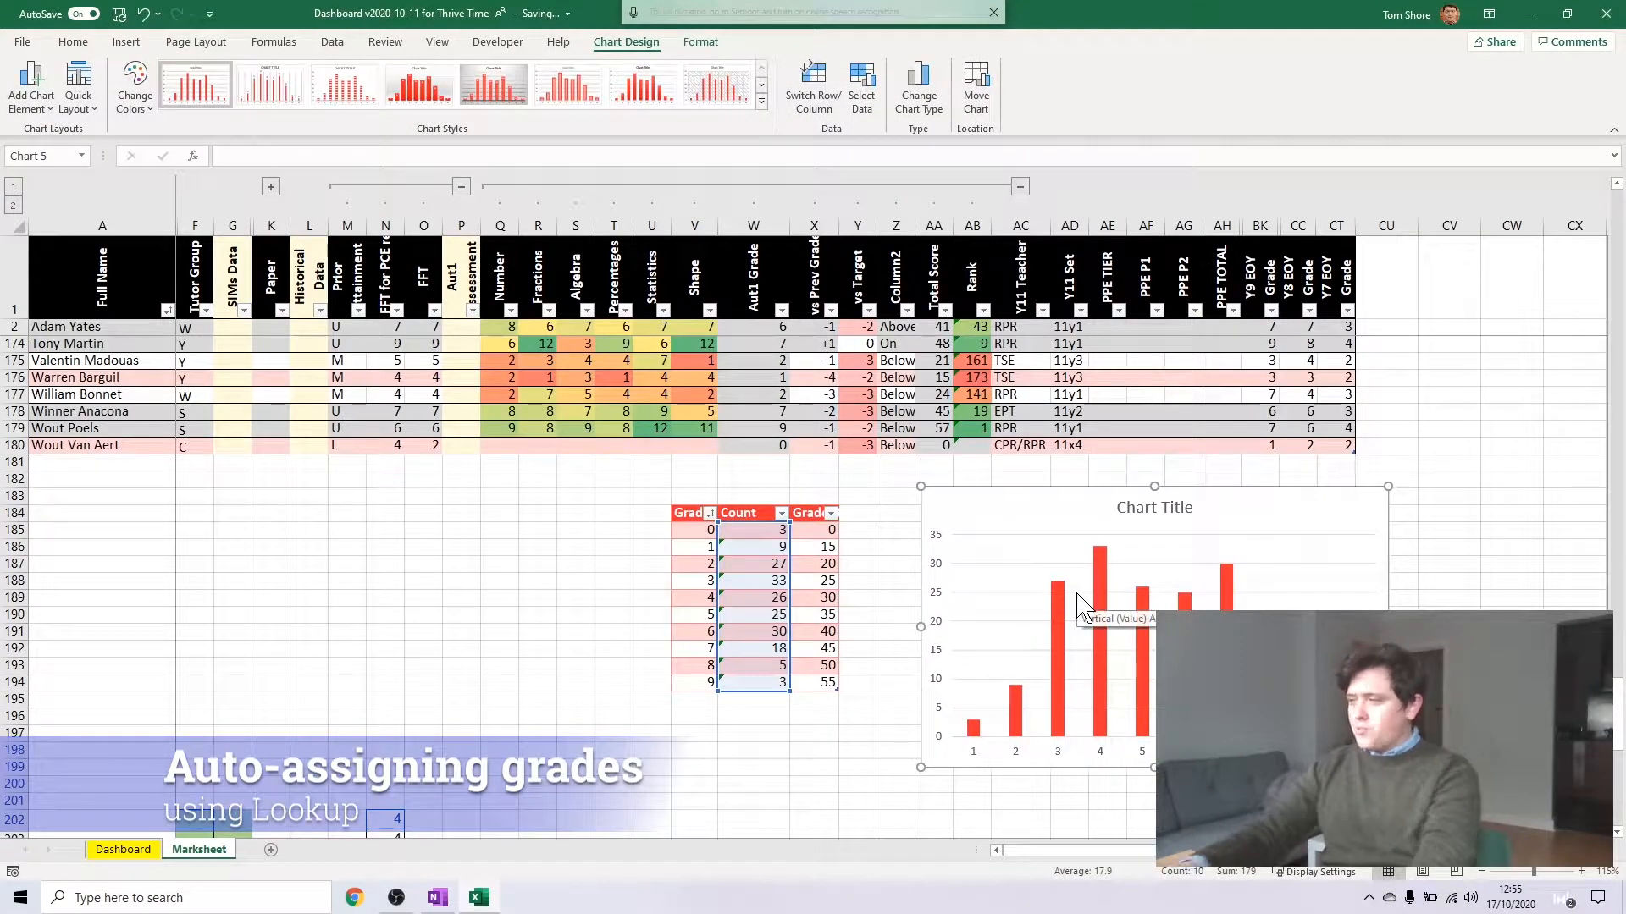
Set the grade 3 boundary in X188 to 22
{"action": "left_click", "coordinate": [828, 564]}
{"action": "left_click", "coordinate": [829, 582]}
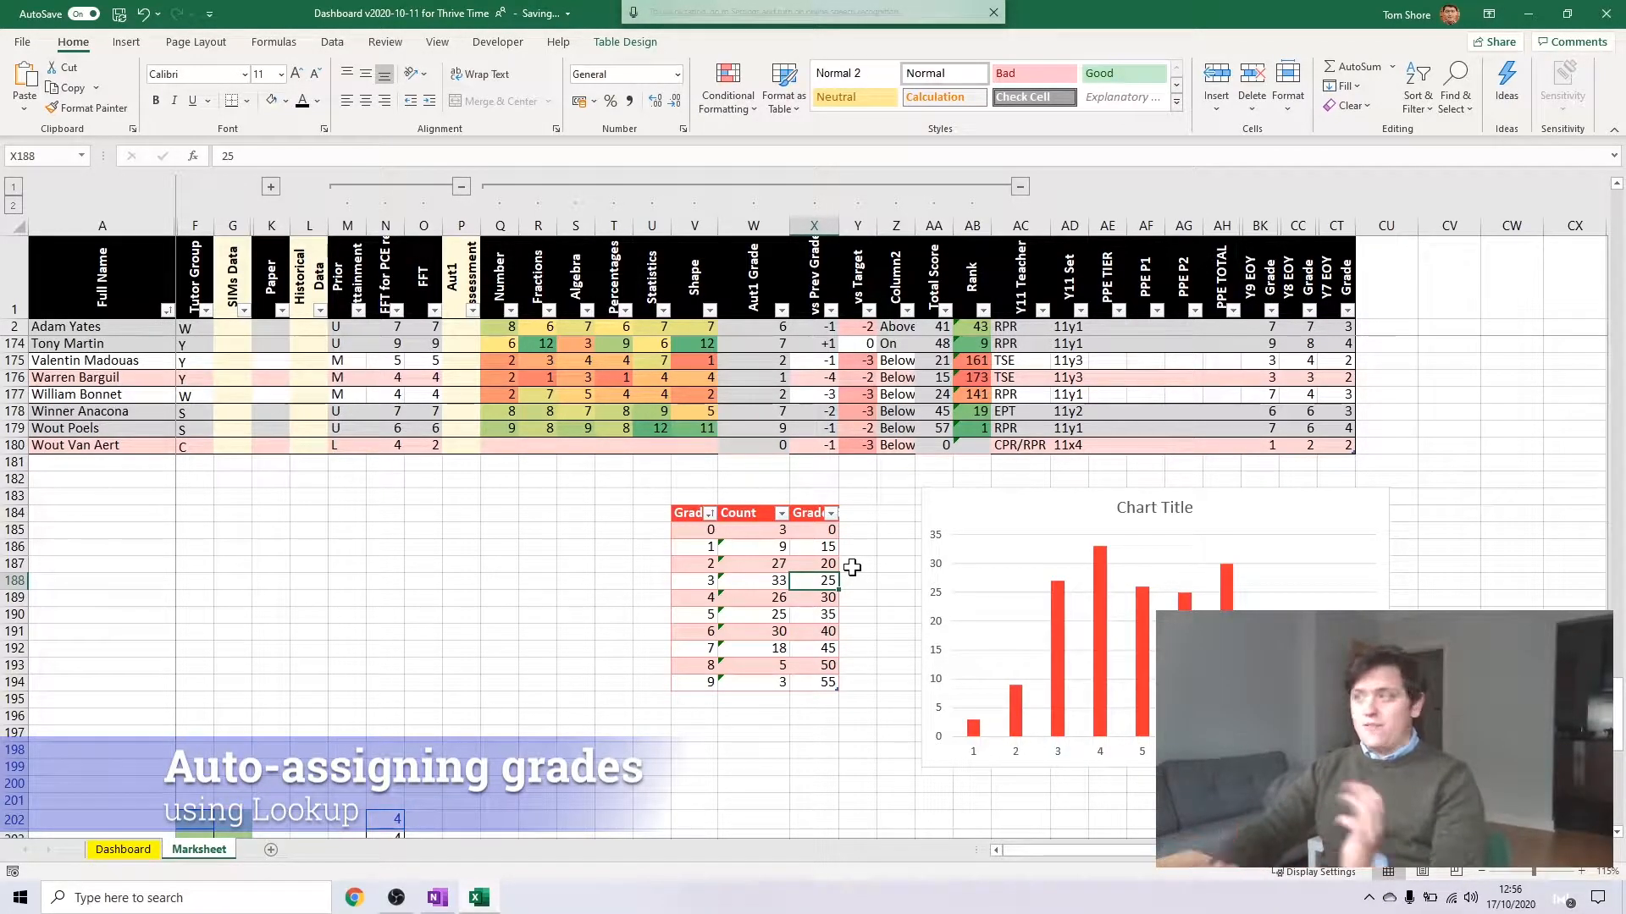
{"action": "type", "text": "22"}
{"action": "key", "text": "Return"}
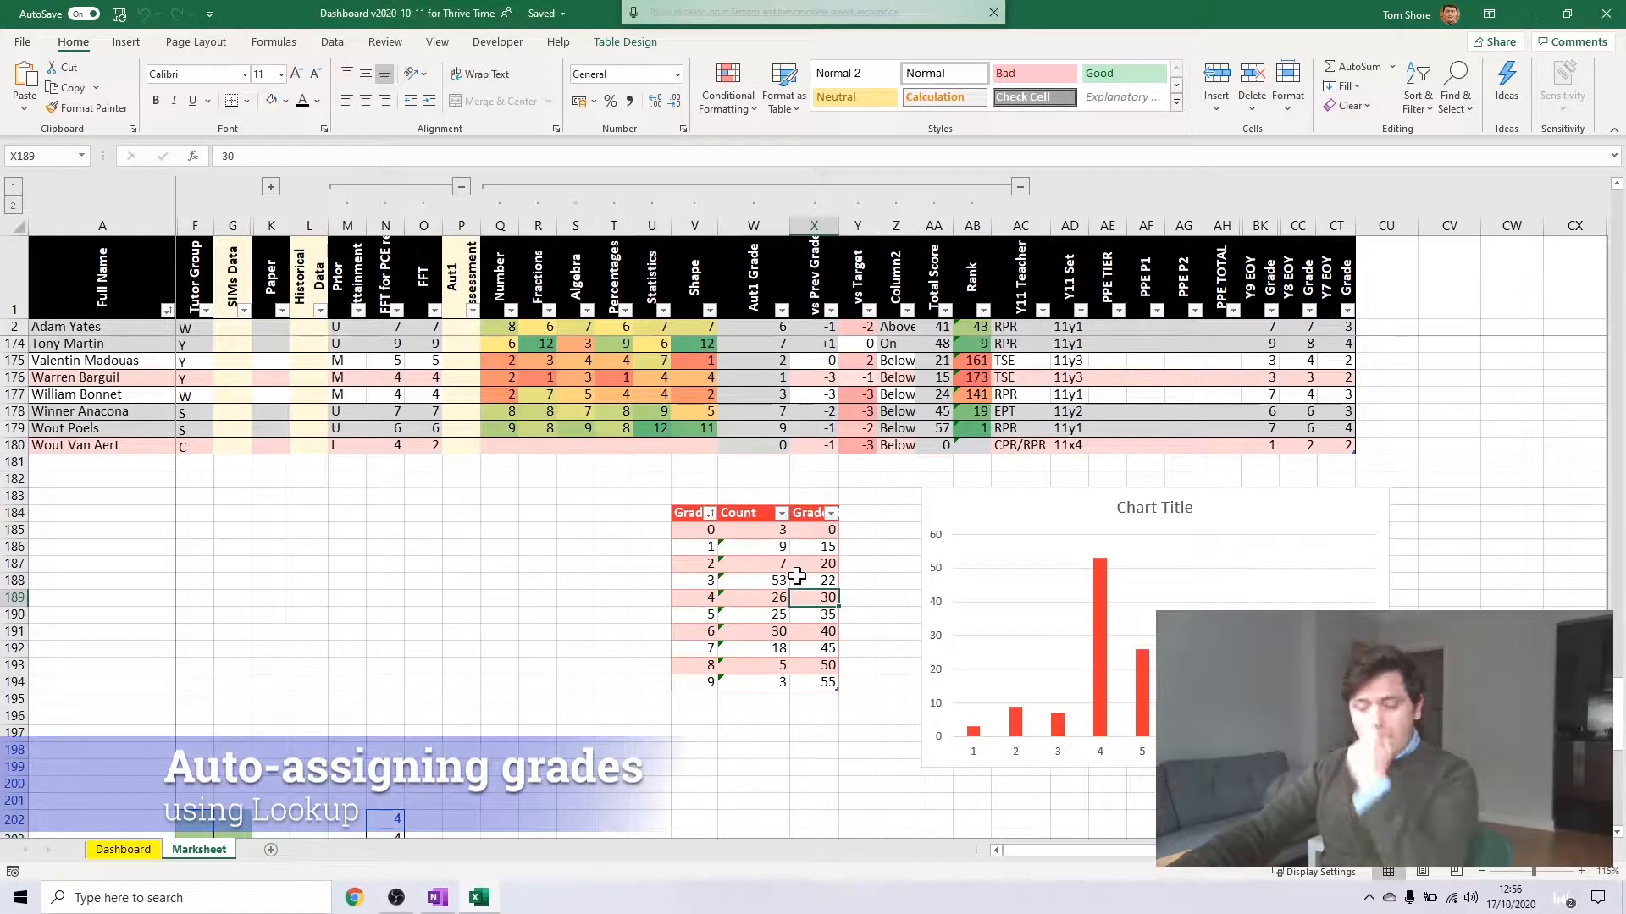
Examine how the grade boundaries shape the chart and Count column, and review the pupils near the grade 4 boundary
{"action": "left_click", "coordinate": [1215, 535]}
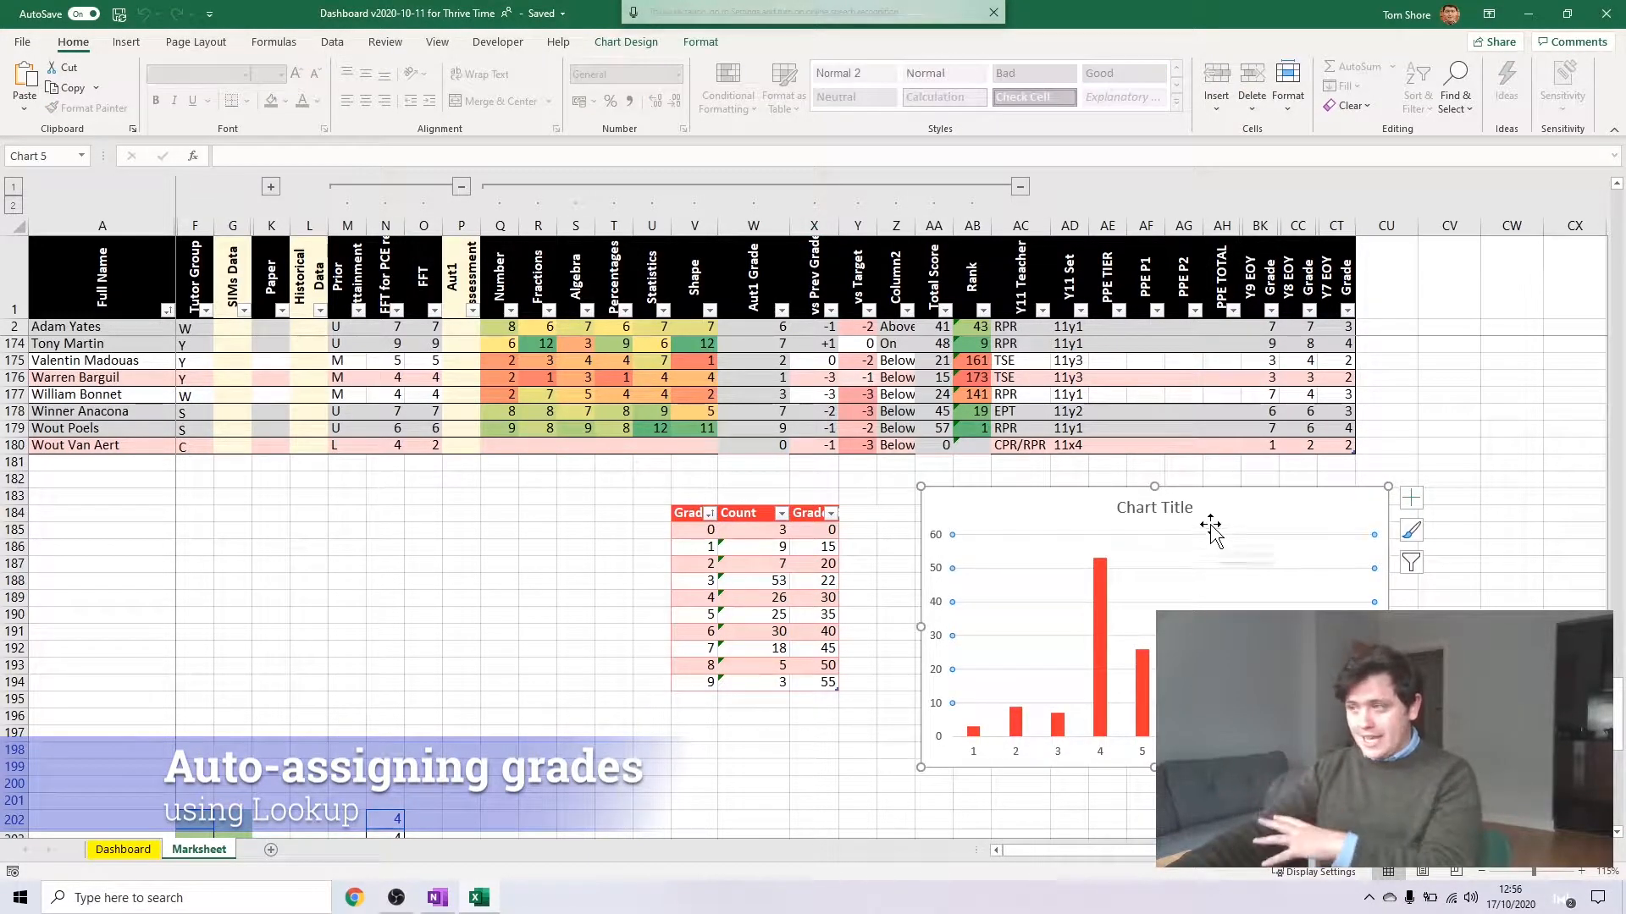
{"action": "left_click", "coordinate": [759, 550]}
{"action": "left_click_drag", "start_coordinate": [768, 544], "coordinate": [780, 676]}
{"action": "left_click", "coordinate": [779, 667]}
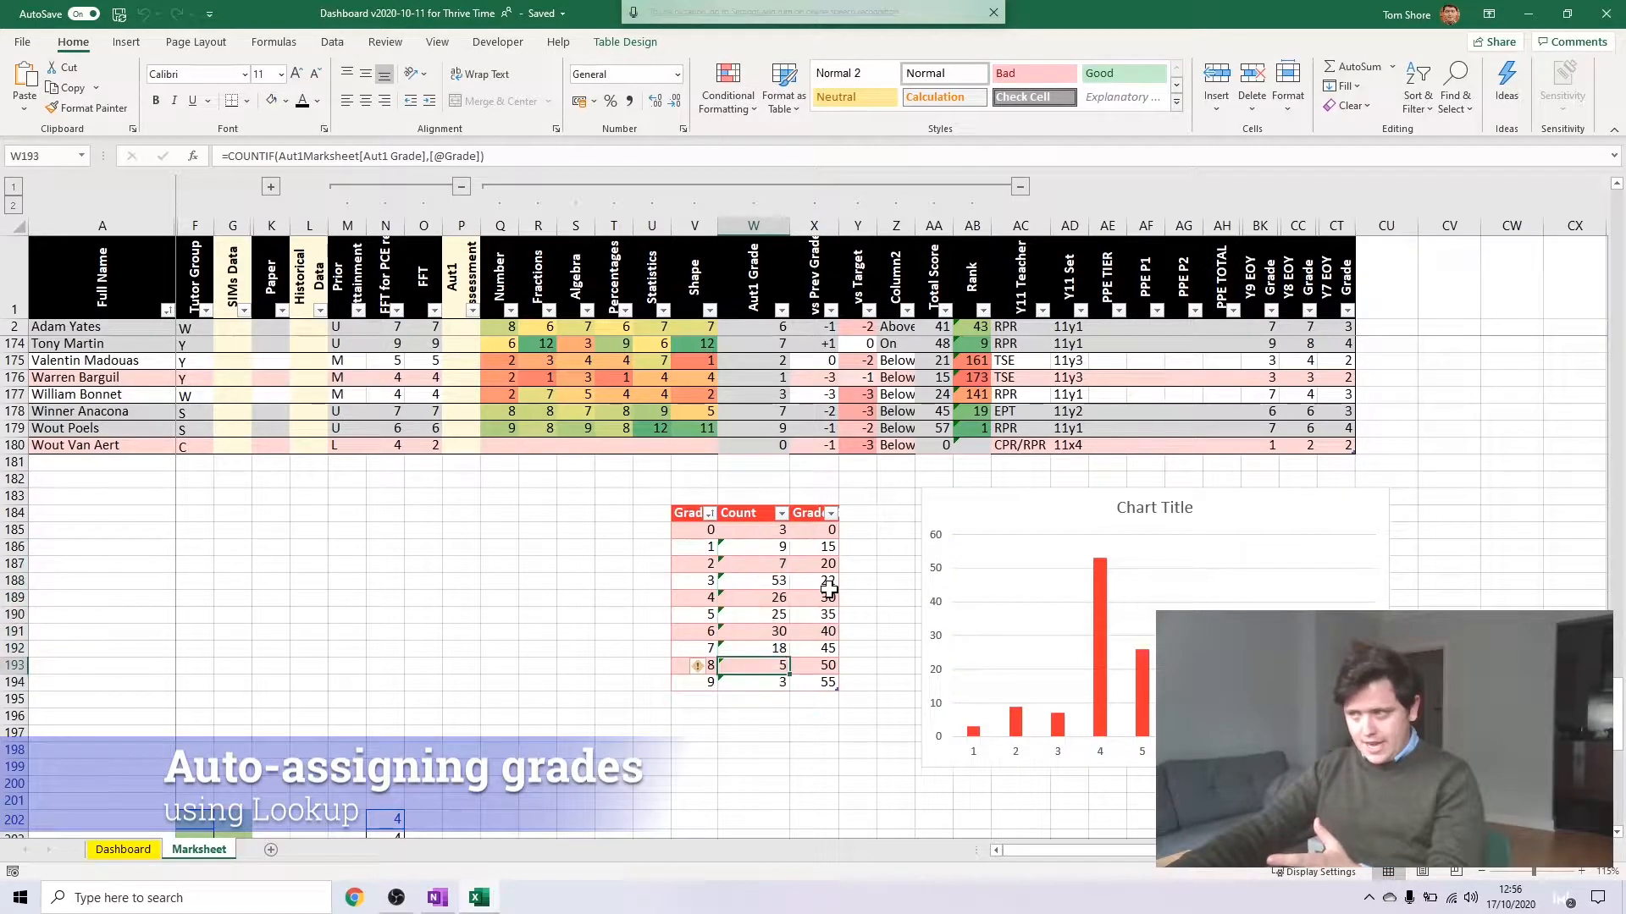
{"action": "left_click", "coordinate": [824, 582]}
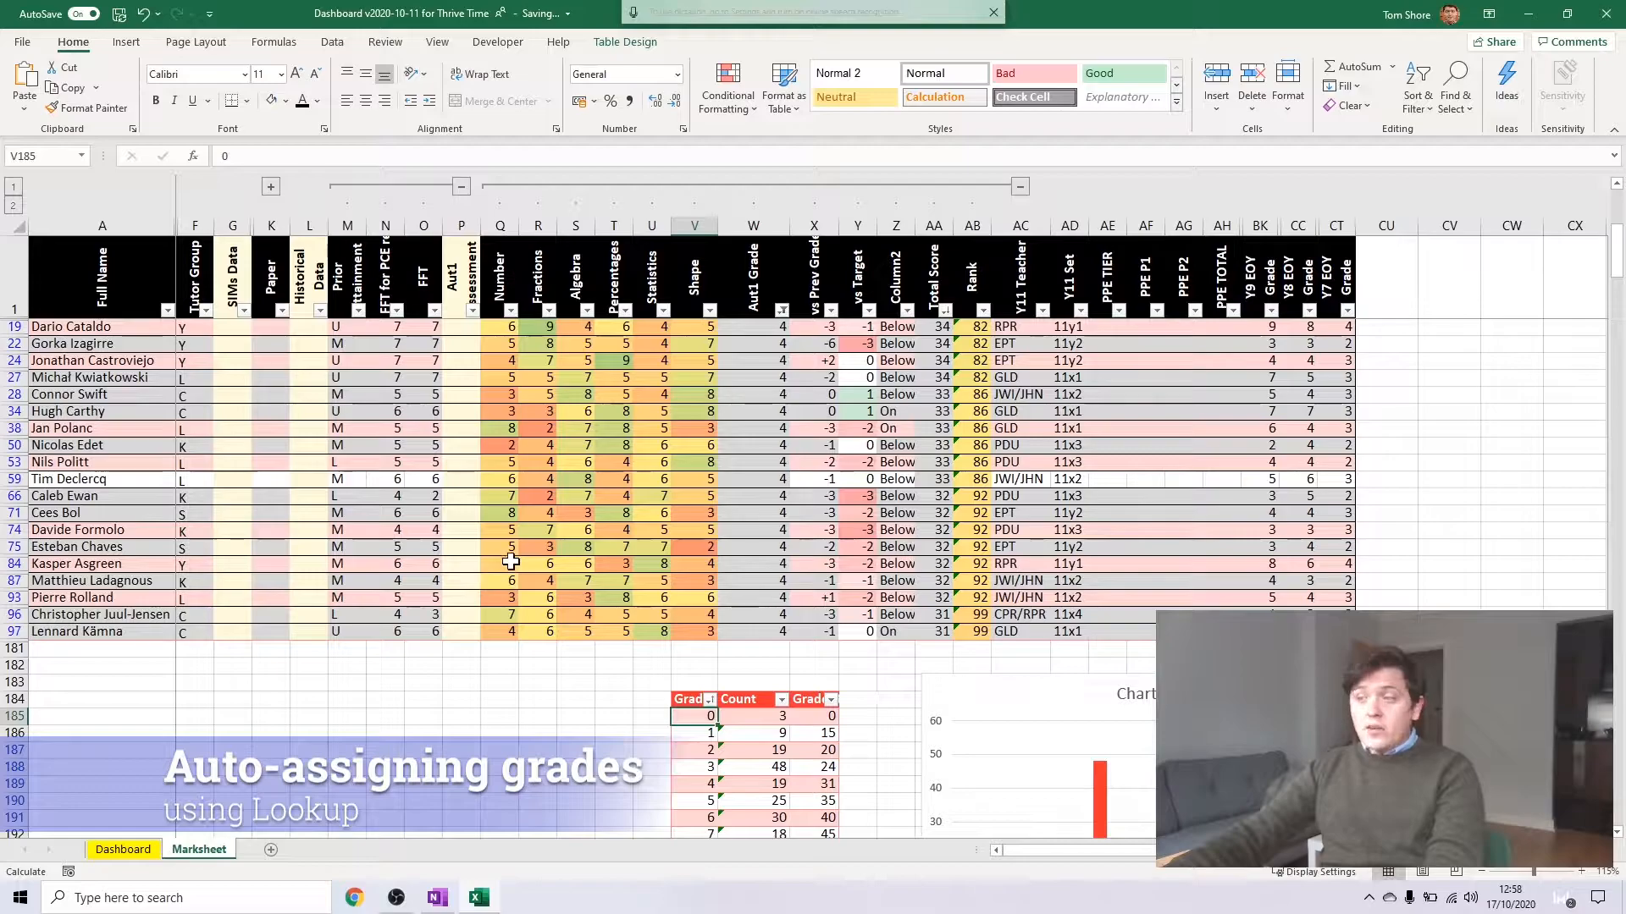
{"action": "scroll", "coordinate": [511, 561], "scroll_direction": "down", "scroll_amount": 1}
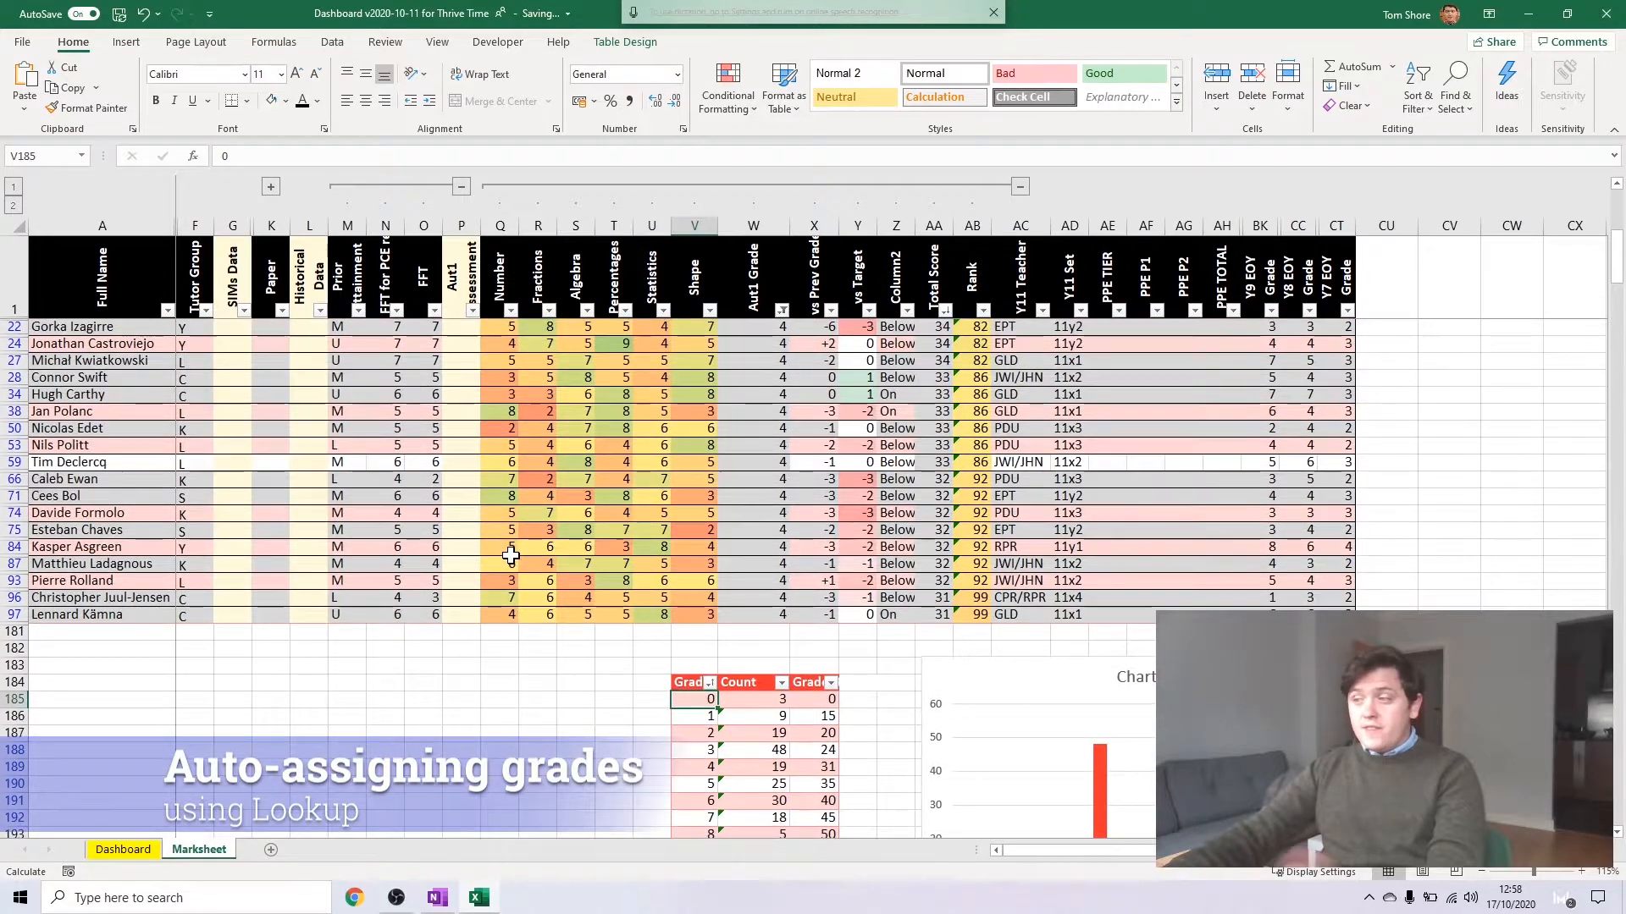
{"action": "scroll", "coordinate": [504, 535], "scroll_direction": "down", "scroll_amount": 1}
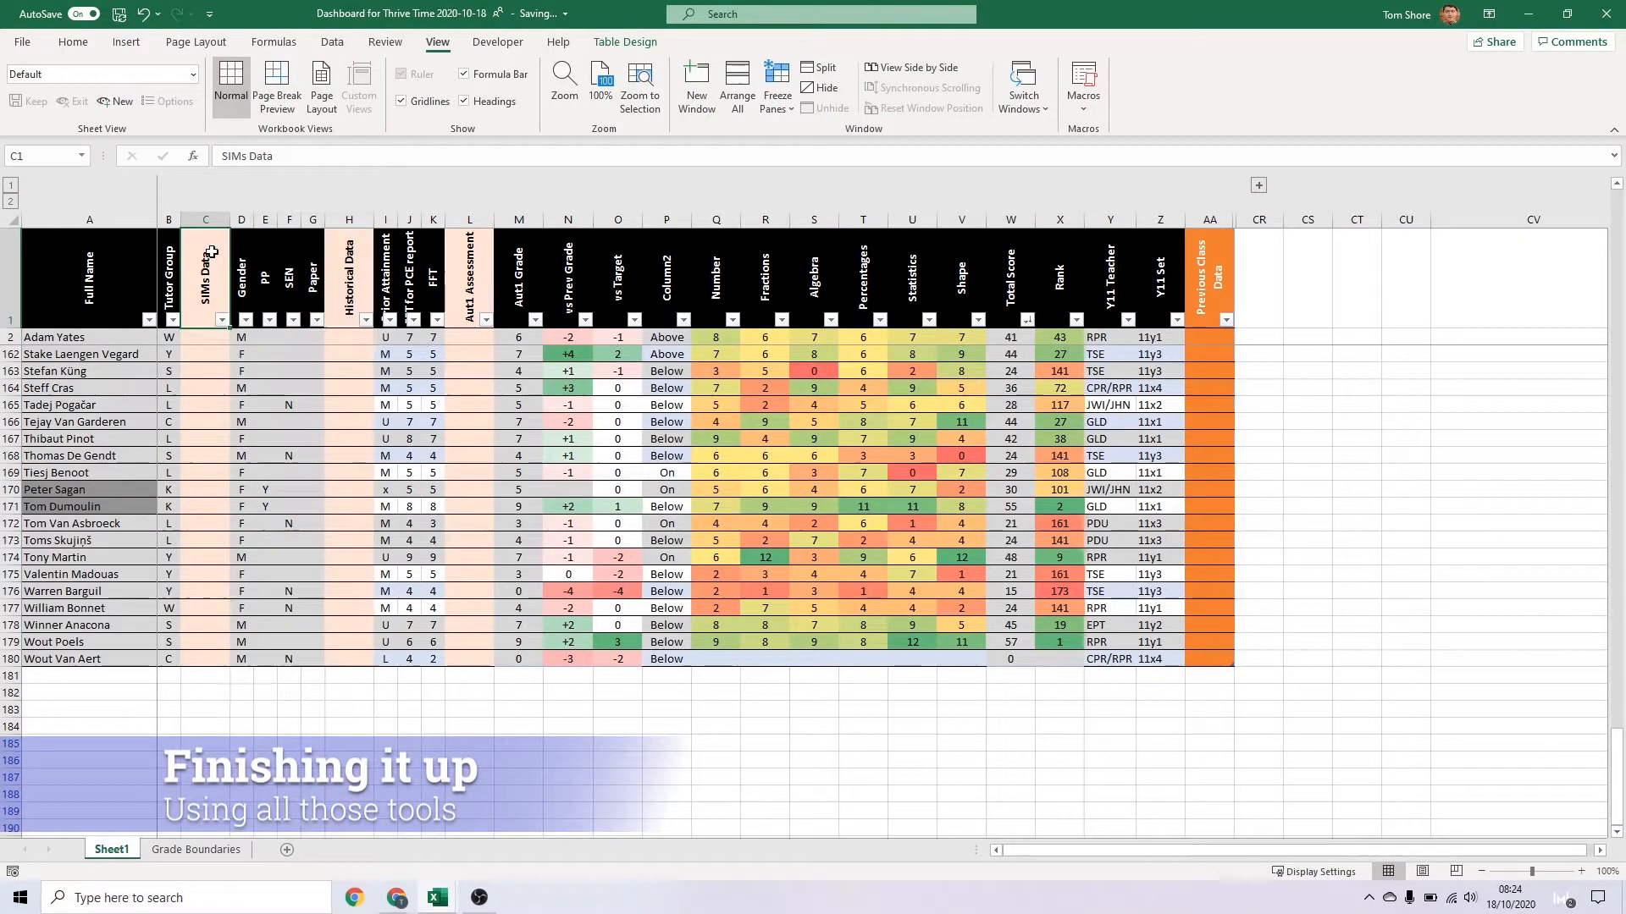
Give the SIMs Data, Historical Data, Aut1 Assessment and Previous Class Data columns a dark blue fill and white font
{"action": "left_click", "coordinate": [211, 252]}
{"action": "left_click", "coordinate": [349, 273], "text": "ctrl"}
{"action": "left_click", "coordinate": [470, 271], "text": "ctrl"}
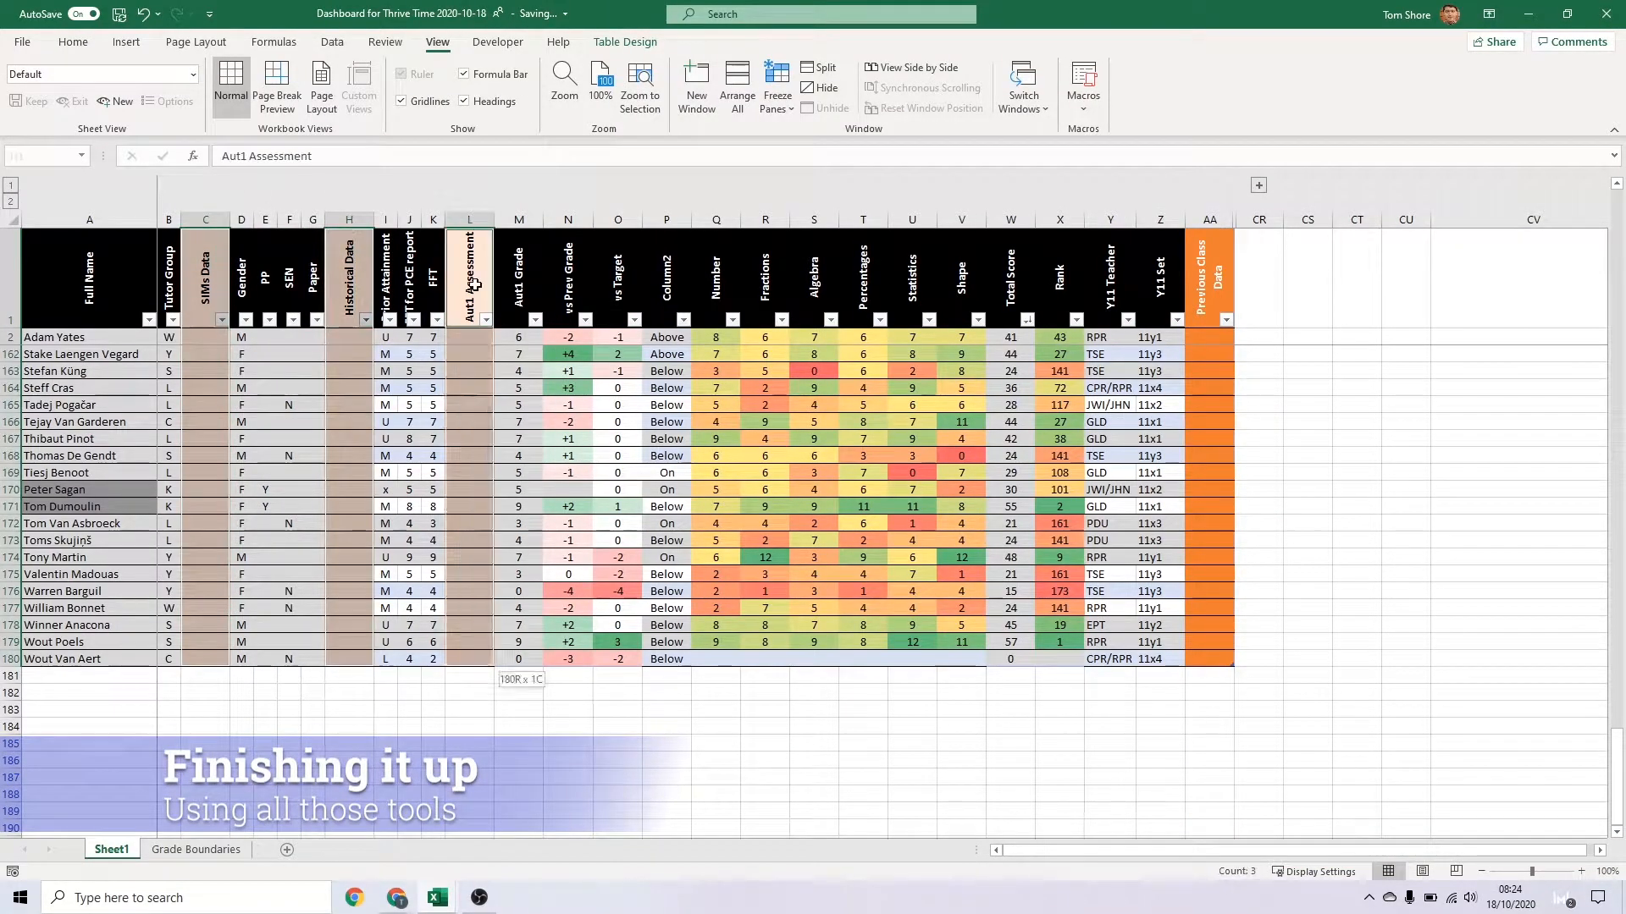
{"action": "left_click", "coordinate": [1210, 271], "text": "ctrl"}
{"action": "left_click", "coordinate": [73, 41]}
{"action": "left_click", "coordinate": [286, 100]}
{"action": "left_click", "coordinate": [316, 144]}
{"action": "left_click", "coordinate": [316, 101]}
{"action": "left_click", "coordinate": [302, 141]}
Fill the entire header row from Full Name to Previous Class Data dark blue and left-align its headings
{"action": "key", "text": "ctrl+Home"}
{"action": "key", "text": "ctrl+shift+Right"}
{"action": "left_click", "coordinate": [271, 101]}
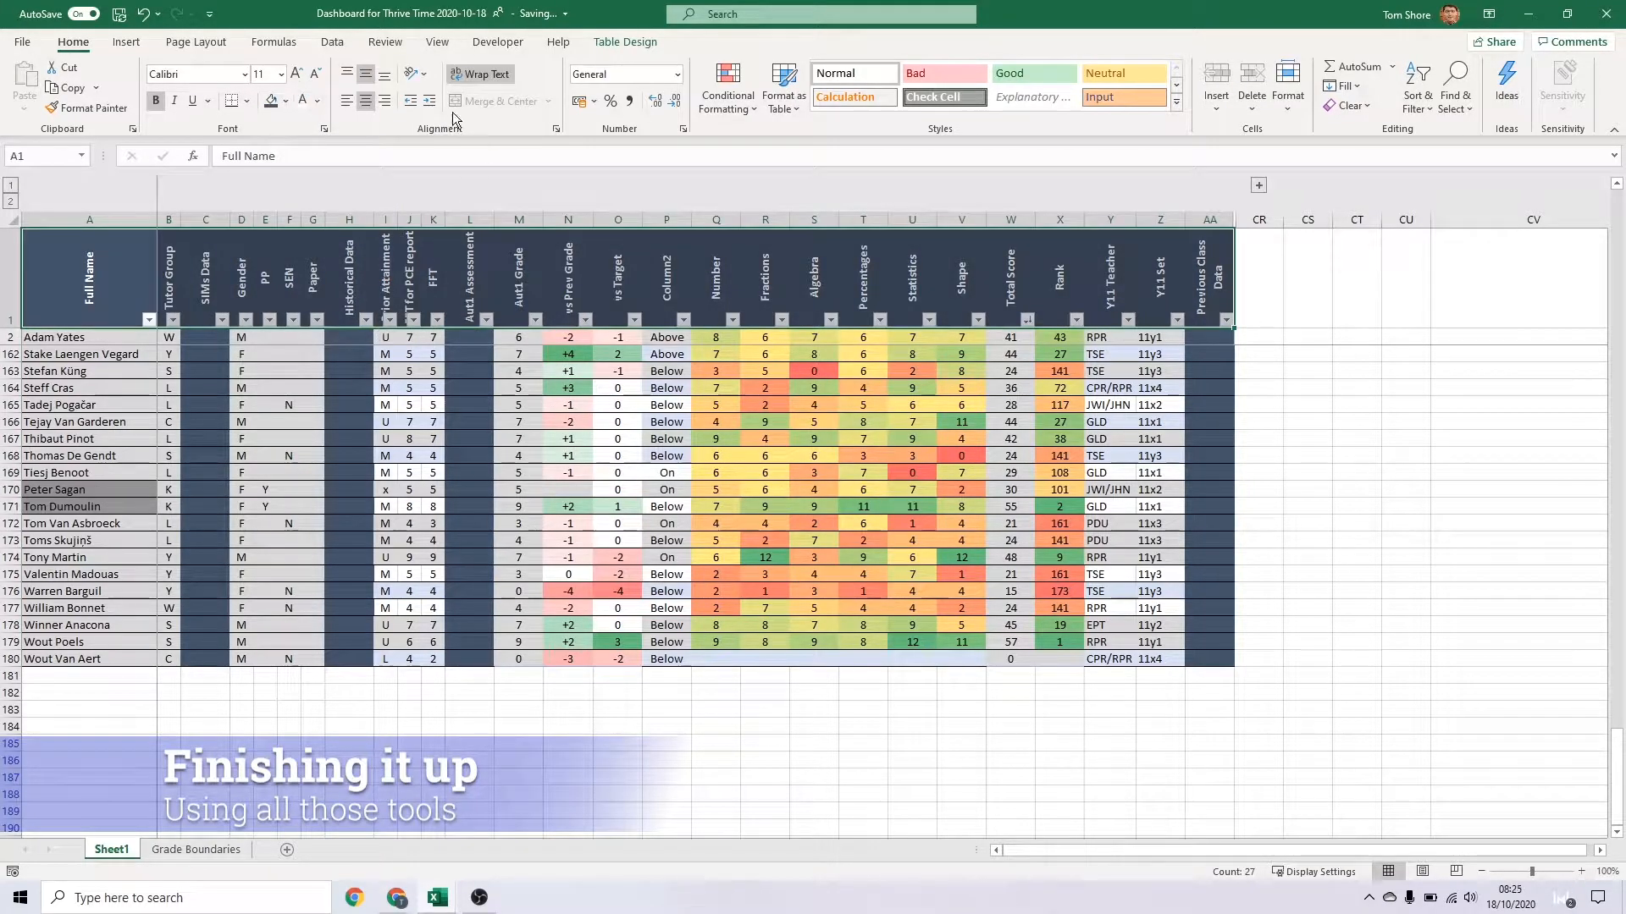
{"action": "left_click", "coordinate": [346, 100]}
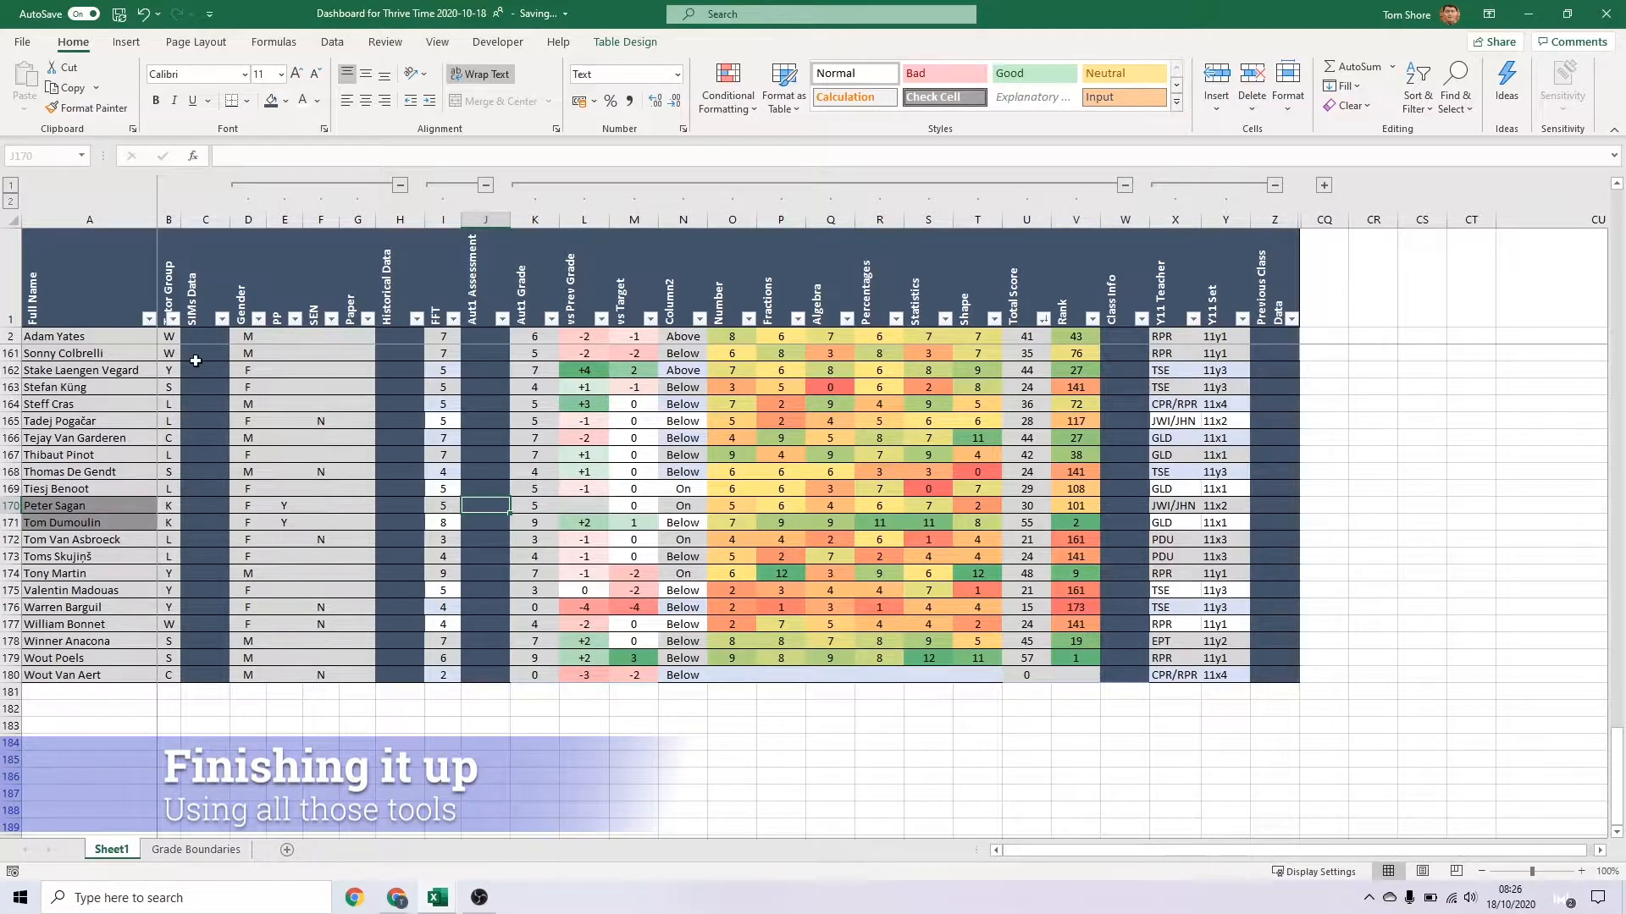
Apply cell borders to the whole mark sheet table, from the header row down to row 180
{"action": "left_click", "coordinate": [84, 336]}
{"action": "left_click", "coordinate": [85, 283]}
{"action": "left_click", "coordinate": [1269, 671], "text": "shift"}
{"action": "left_click", "coordinate": [288, 620]}
{"action": "left_click", "coordinate": [262, 585]}
{"action": "left_click", "coordinate": [212, 652]}
{"action": "left_click", "coordinate": [421, 461]}
{"action": "left_click", "coordinate": [465, 461]}
{"action": "left_click", "coordinate": [521, 757]}
{"action": "left_click", "coordinate": [545, 588]}
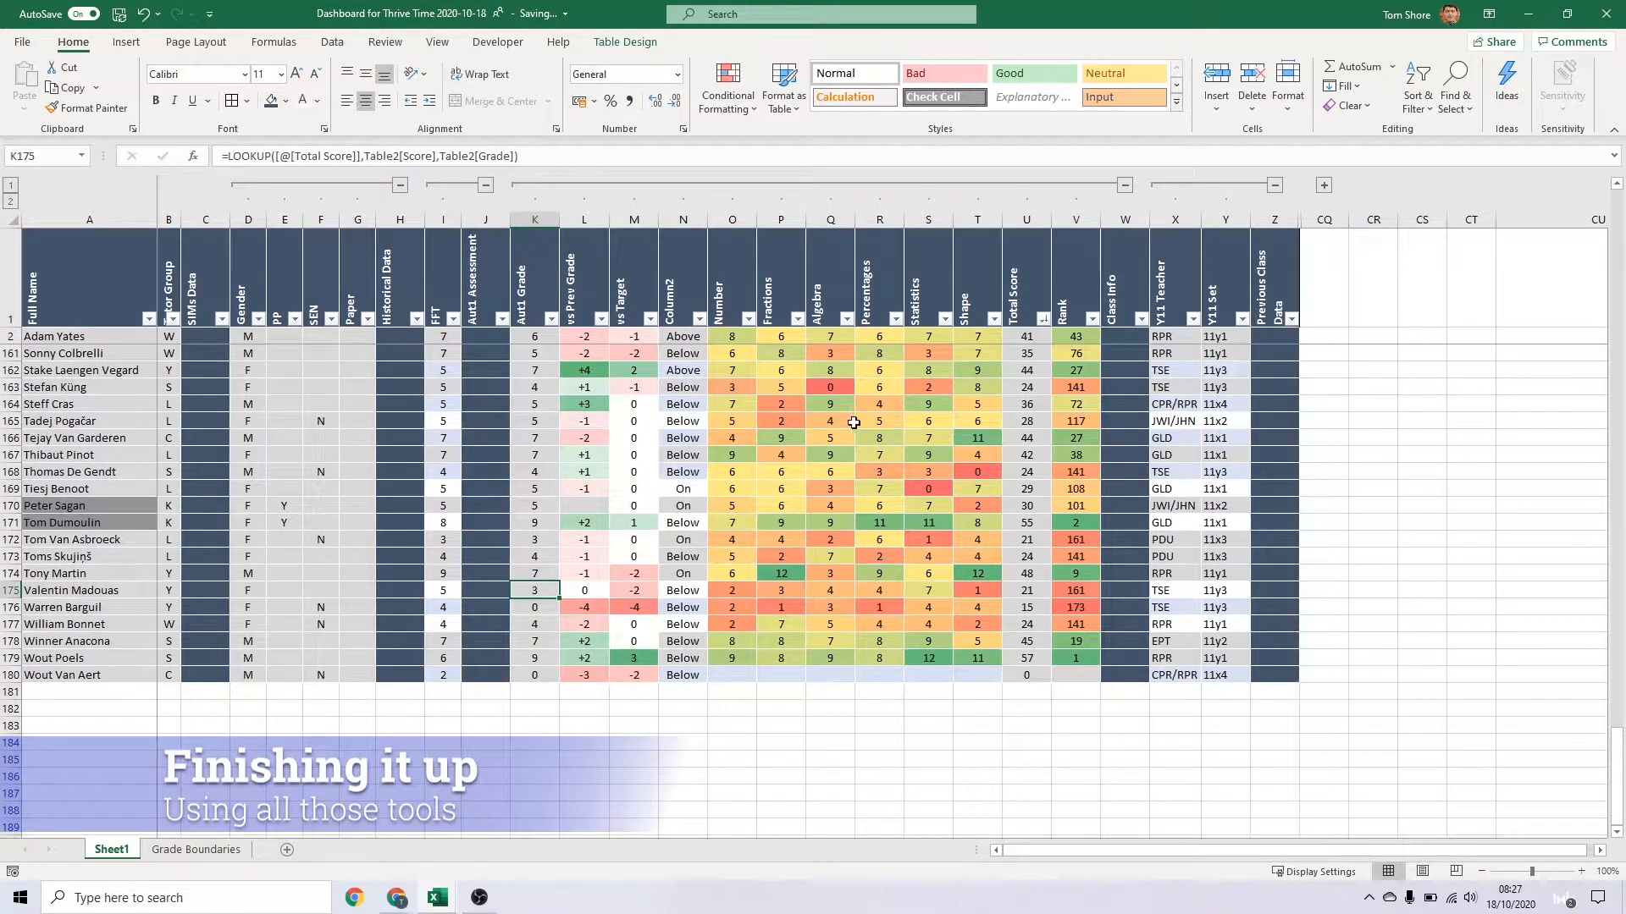
Give the FFT and Aut1 Grade columns a two-colour scale running from white to blue-grey for the highest values
{"action": "left_click", "coordinate": [434, 338]}
{"action": "key", "text": "ctrl+shift+Down"}
{"action": "left_click", "coordinate": [735, 95]}
{"action": "left_click", "coordinate": [540, 338], "text": "ctrl"}
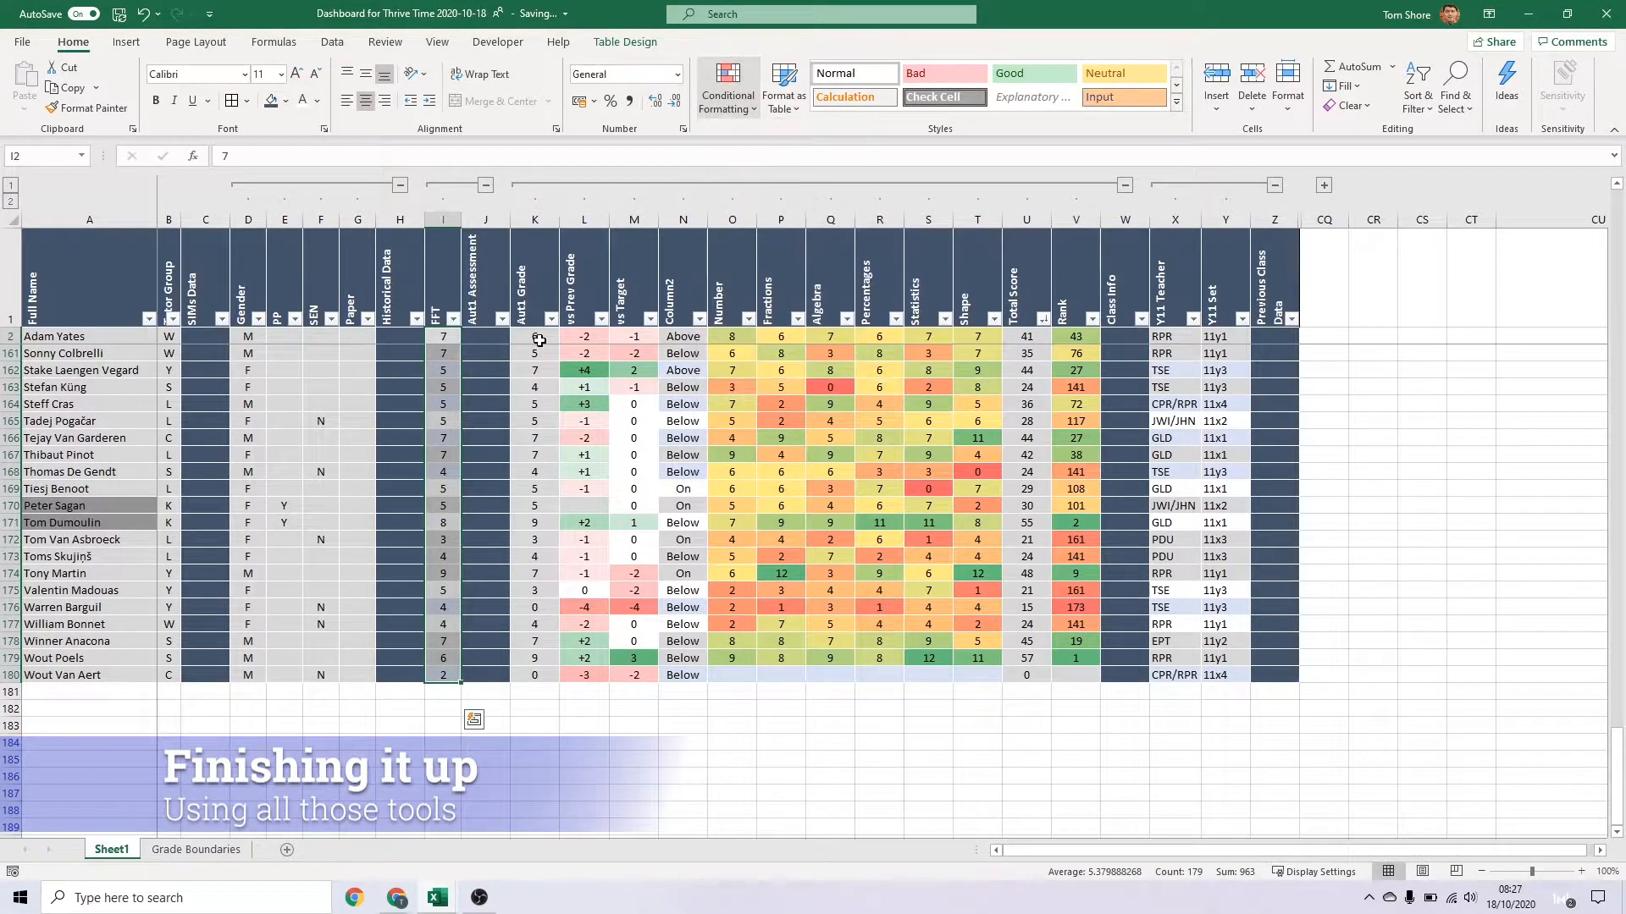
{"action": "key", "text": "ctrl+shift+Down"}
{"action": "left_click", "coordinate": [741, 95]}
{"action": "mouse_move", "coordinate": [753, 276]}
{"action": "left_click", "coordinate": [765, 388]}
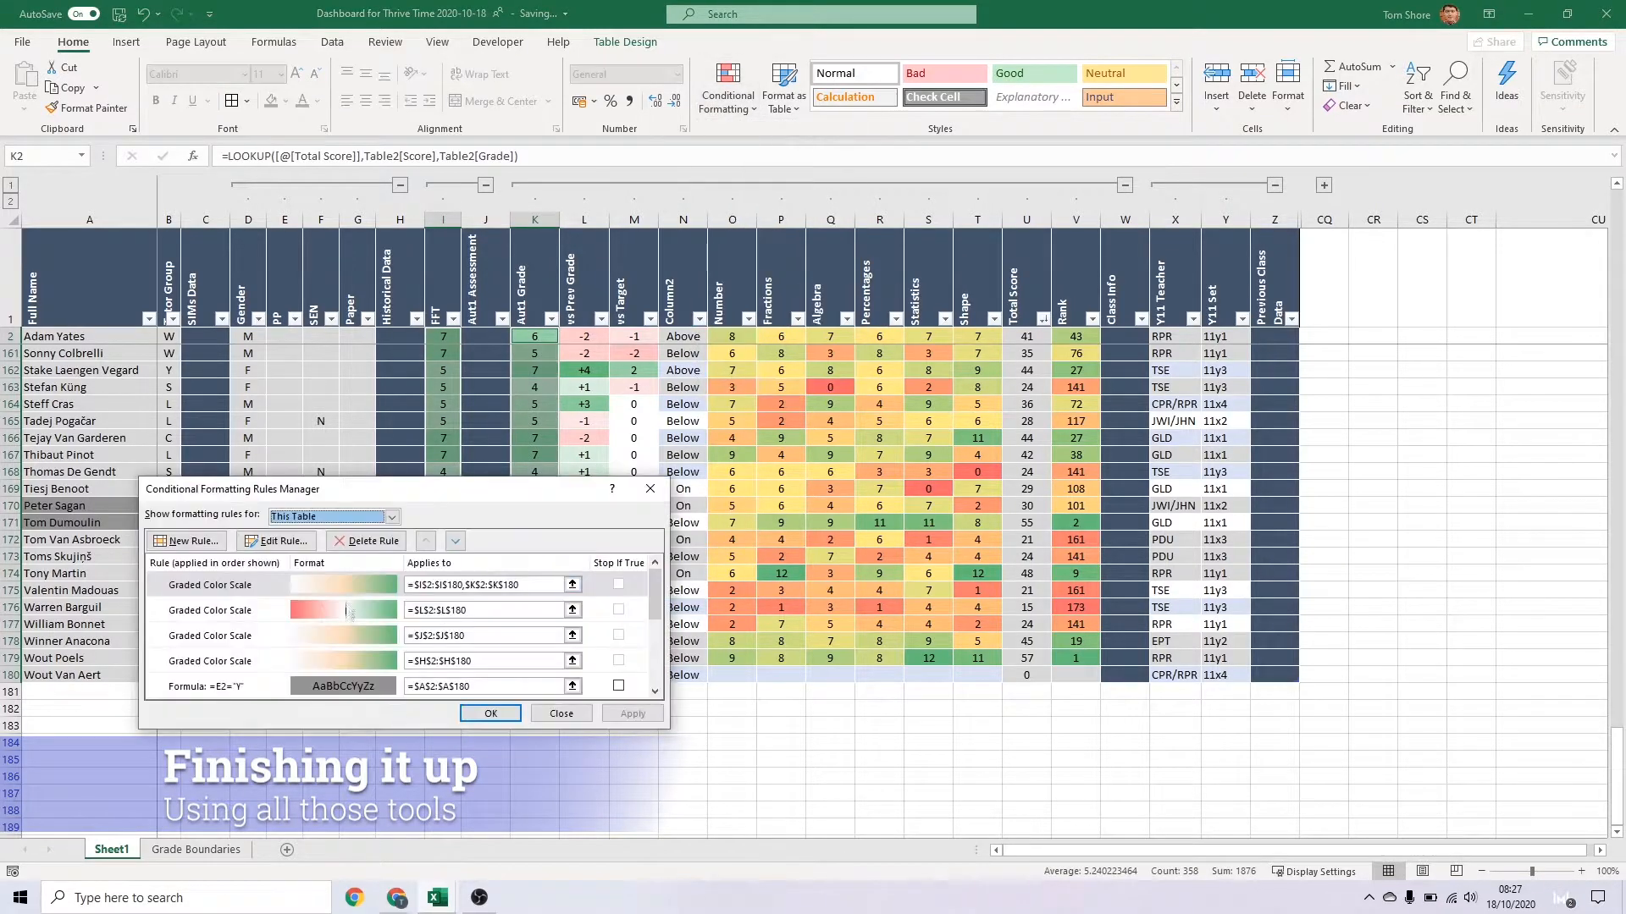
{"action": "left_click", "coordinate": [317, 534]}
{"action": "left_click", "coordinate": [593, 707]}
{"action": "left_click", "coordinate": [546, 604]}
{"action": "left_click", "coordinate": [507, 759]}
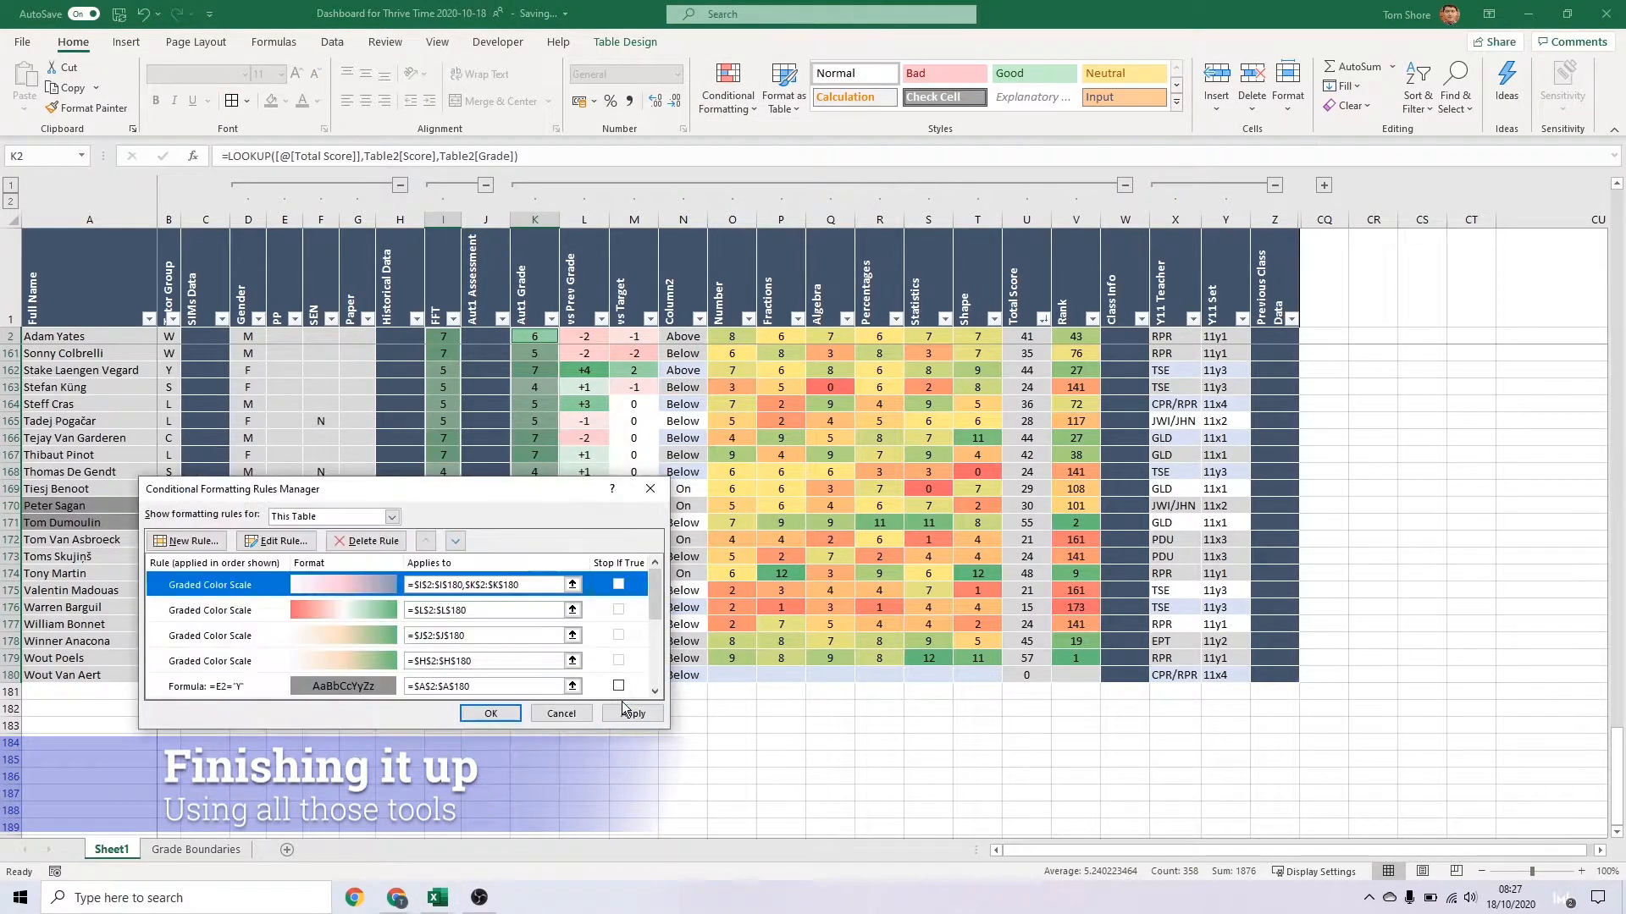
{"action": "left_click", "coordinate": [559, 711]}
Apply a colour scale to the Total Score column and set it to run from white to blue-grey
{"action": "left_click", "coordinate": [1026, 336]}
{"action": "key", "text": "ctrl+shift+Down"}
{"action": "left_click", "coordinate": [729, 94]}
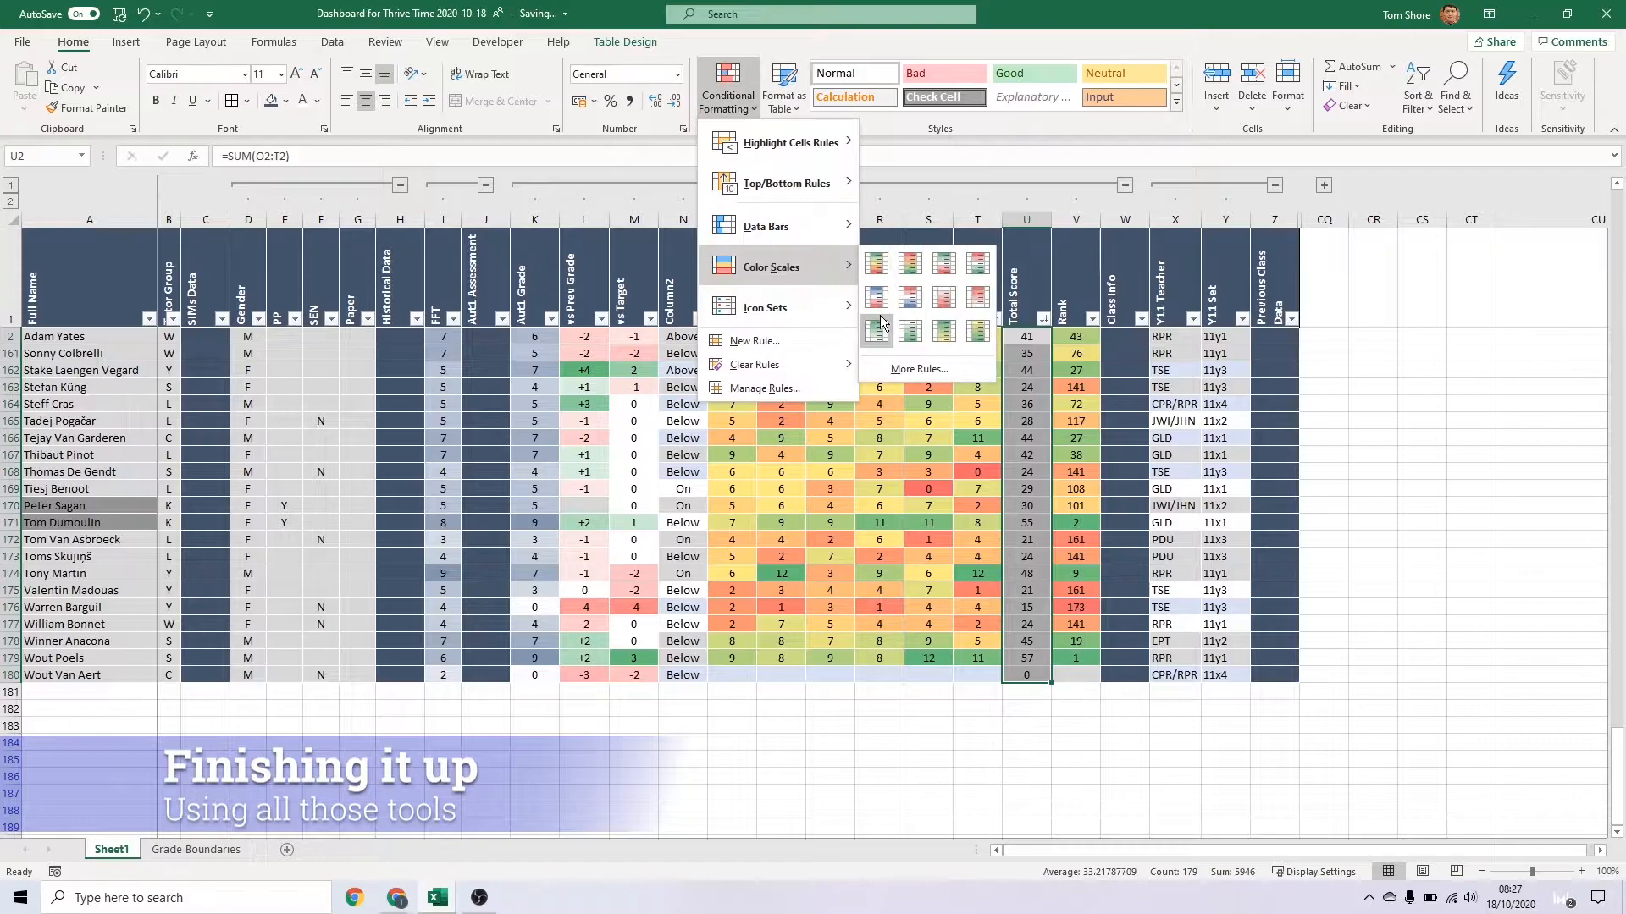
{"action": "left_click", "coordinate": [764, 389]}
{"action": "left_click", "coordinate": [254, 537]}
{"action": "left_click", "coordinate": [520, 707]}
{"action": "left_click", "coordinate": [546, 604]}
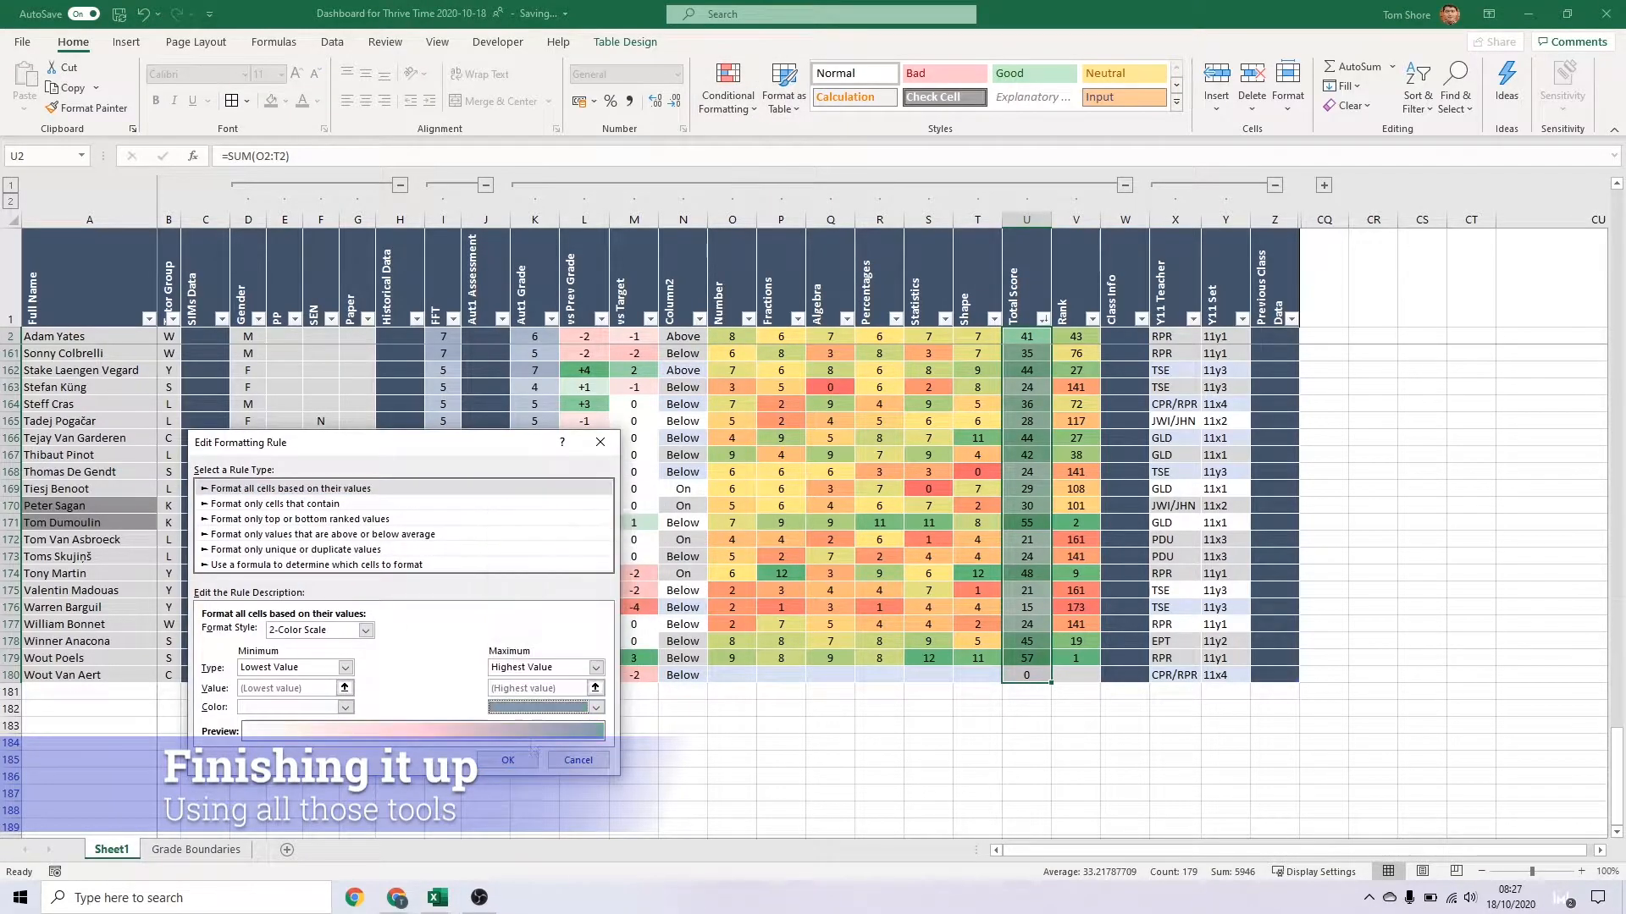
{"action": "left_click", "coordinate": [508, 759]}
{"action": "left_click", "coordinate": [559, 711]}
{"action": "left_click", "coordinate": [781, 607]}
Fill the Y11 Teacher and Y11 Set cells down to row 180 light grey and centre their entries
{"action": "left_click_drag", "start_coordinate": [1175, 337], "coordinate": [1228, 336]}
{"action": "key", "text": "ctrl+shift+Down"}
{"action": "left_click", "coordinate": [285, 101]}
{"action": "left_click", "coordinate": [273, 176]}
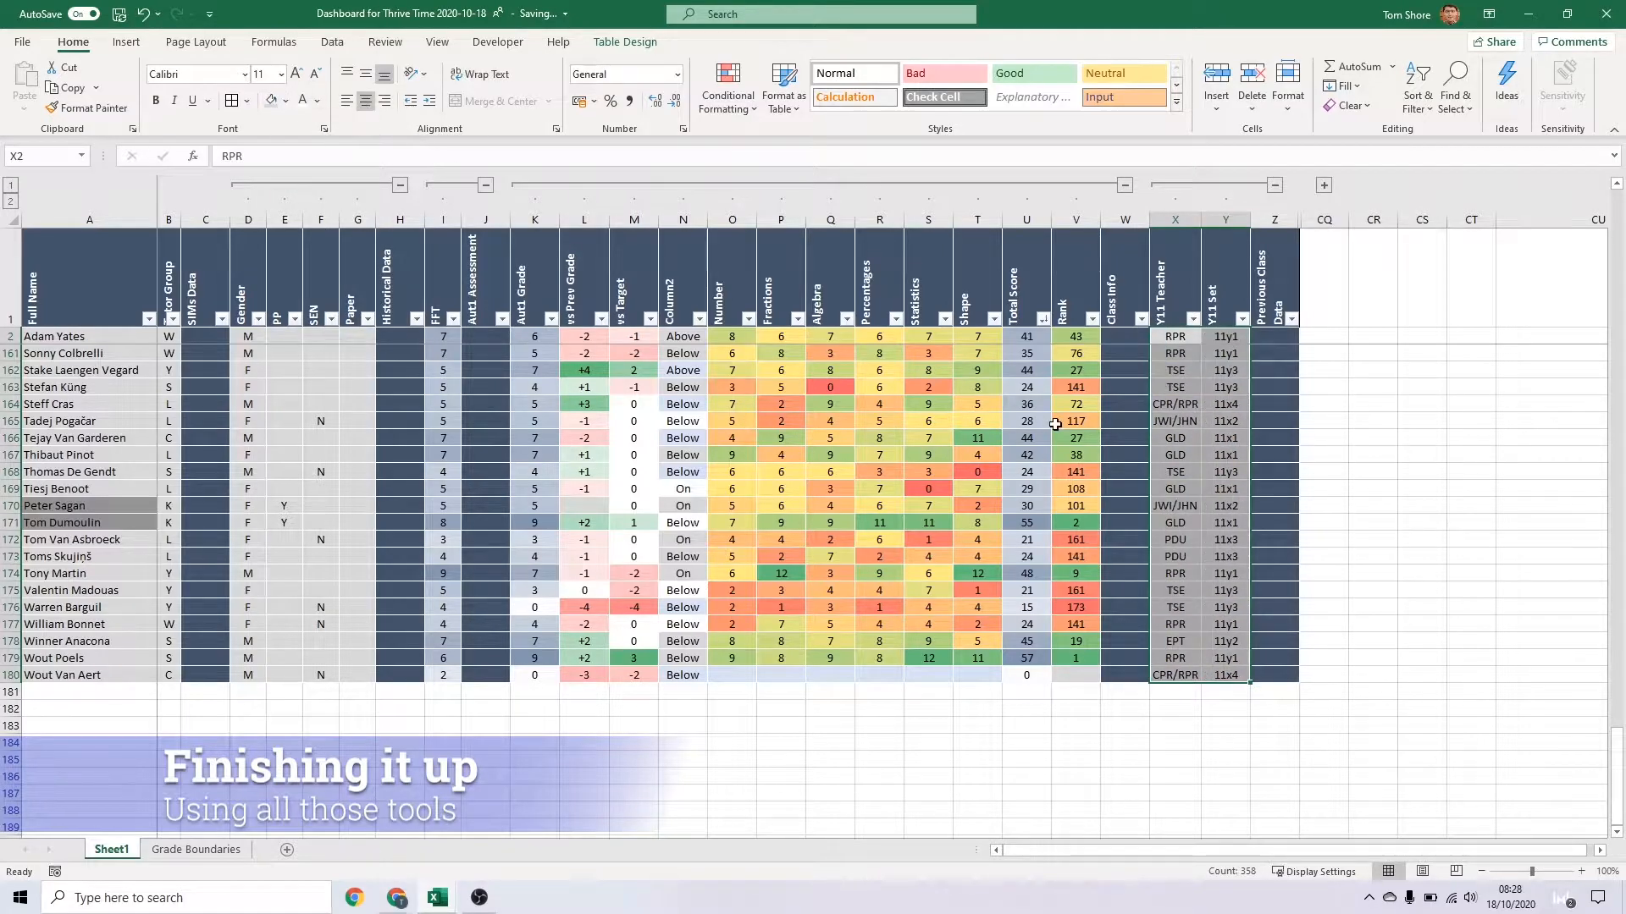
Paste the copied content over the whole Column2 column, from row 2 to row 180
{"action": "left_click", "coordinate": [683, 336]}
{"action": "key", "text": "ctrl+shift+Down"}
{"action": "key", "text": "ctrl+v"}
{"action": "left_click", "coordinate": [666, 437]}
Change the colour scale rule on the Number to Shape topic columns to a two-colour scale from white to blue-grey
{"action": "left_click_drag", "start_coordinate": [731, 336], "coordinate": [977, 336]}
{"action": "key", "text": "ctrl+shift+Down"}
{"action": "left_click", "coordinate": [728, 85]}
{"action": "left_click", "coordinate": [765, 387]}
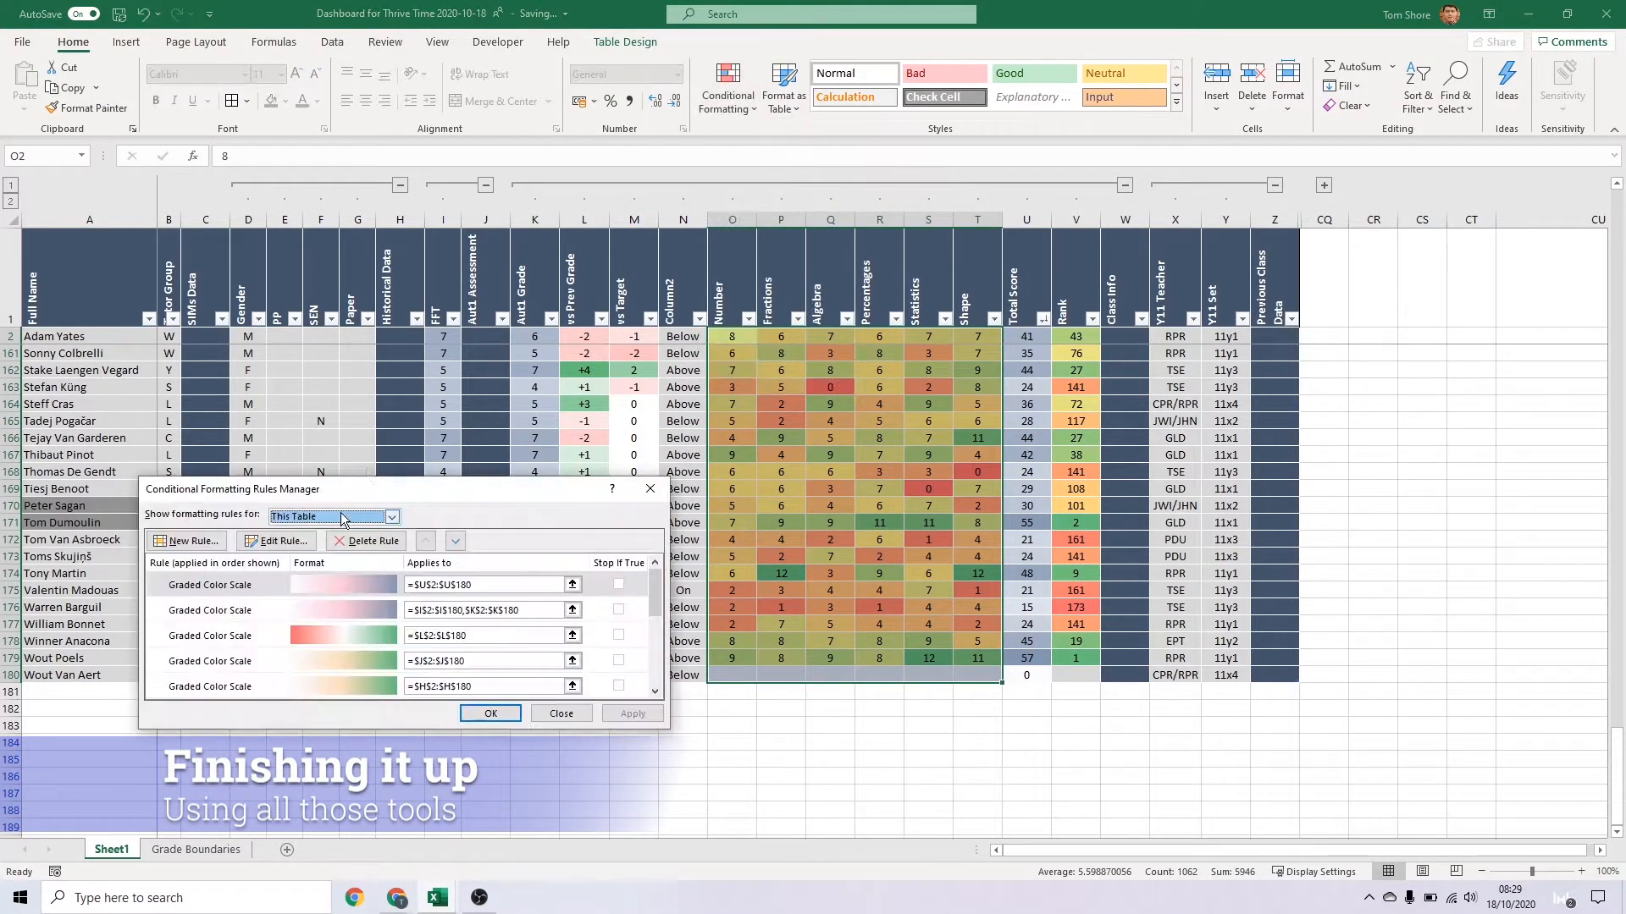
{"action": "left_click", "coordinate": [339, 516]}
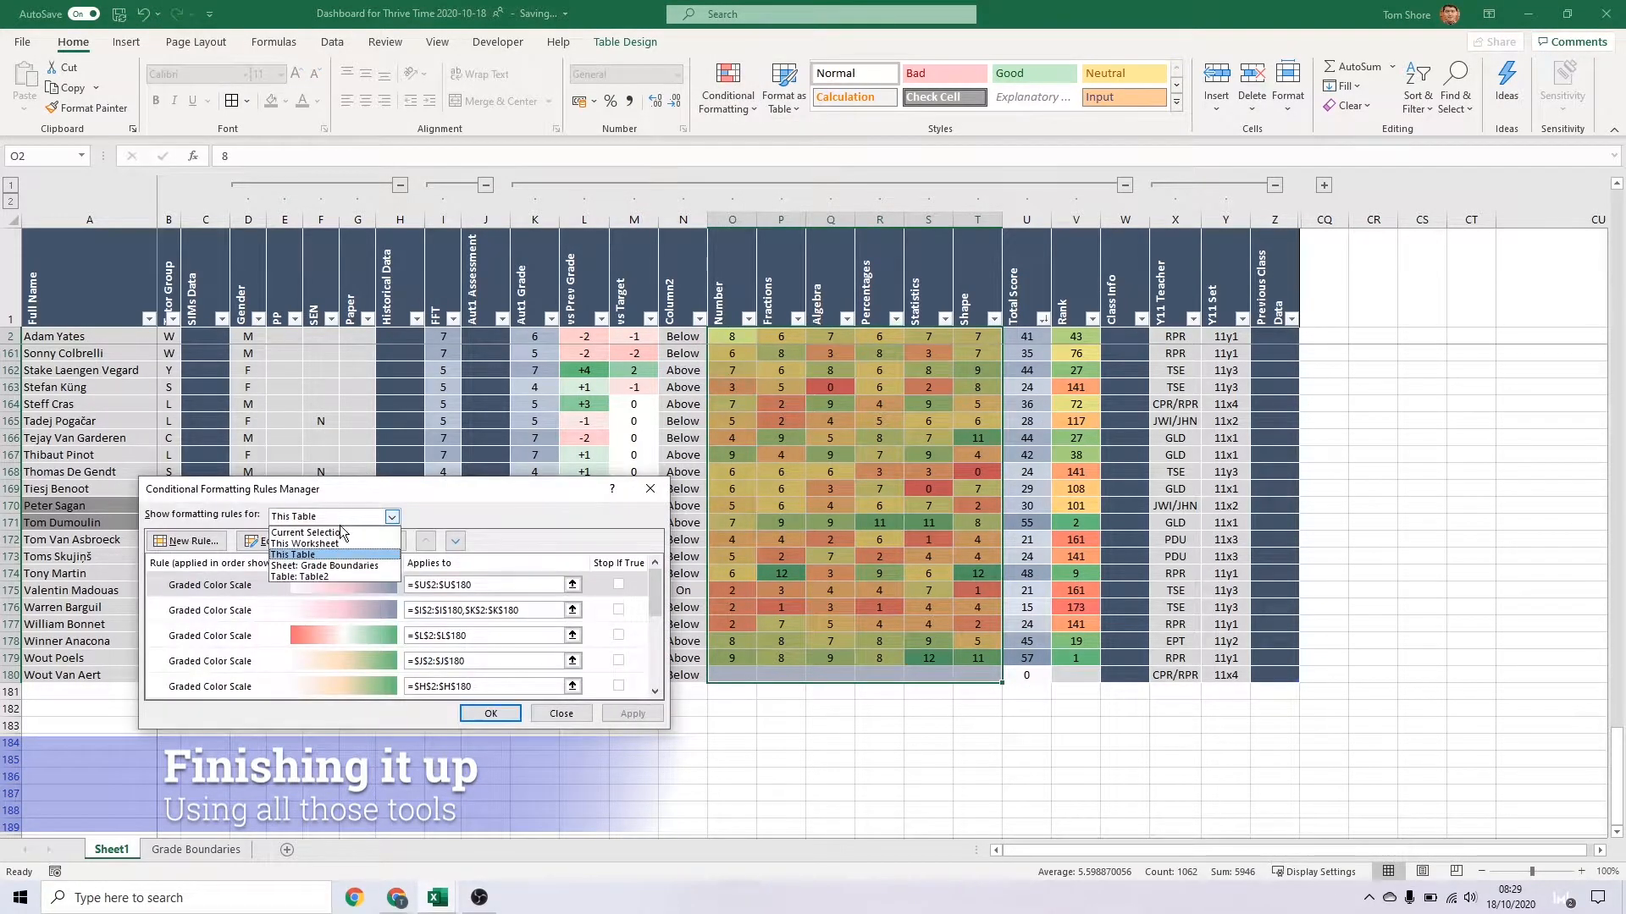
{"action": "left_click", "coordinate": [322, 565]}
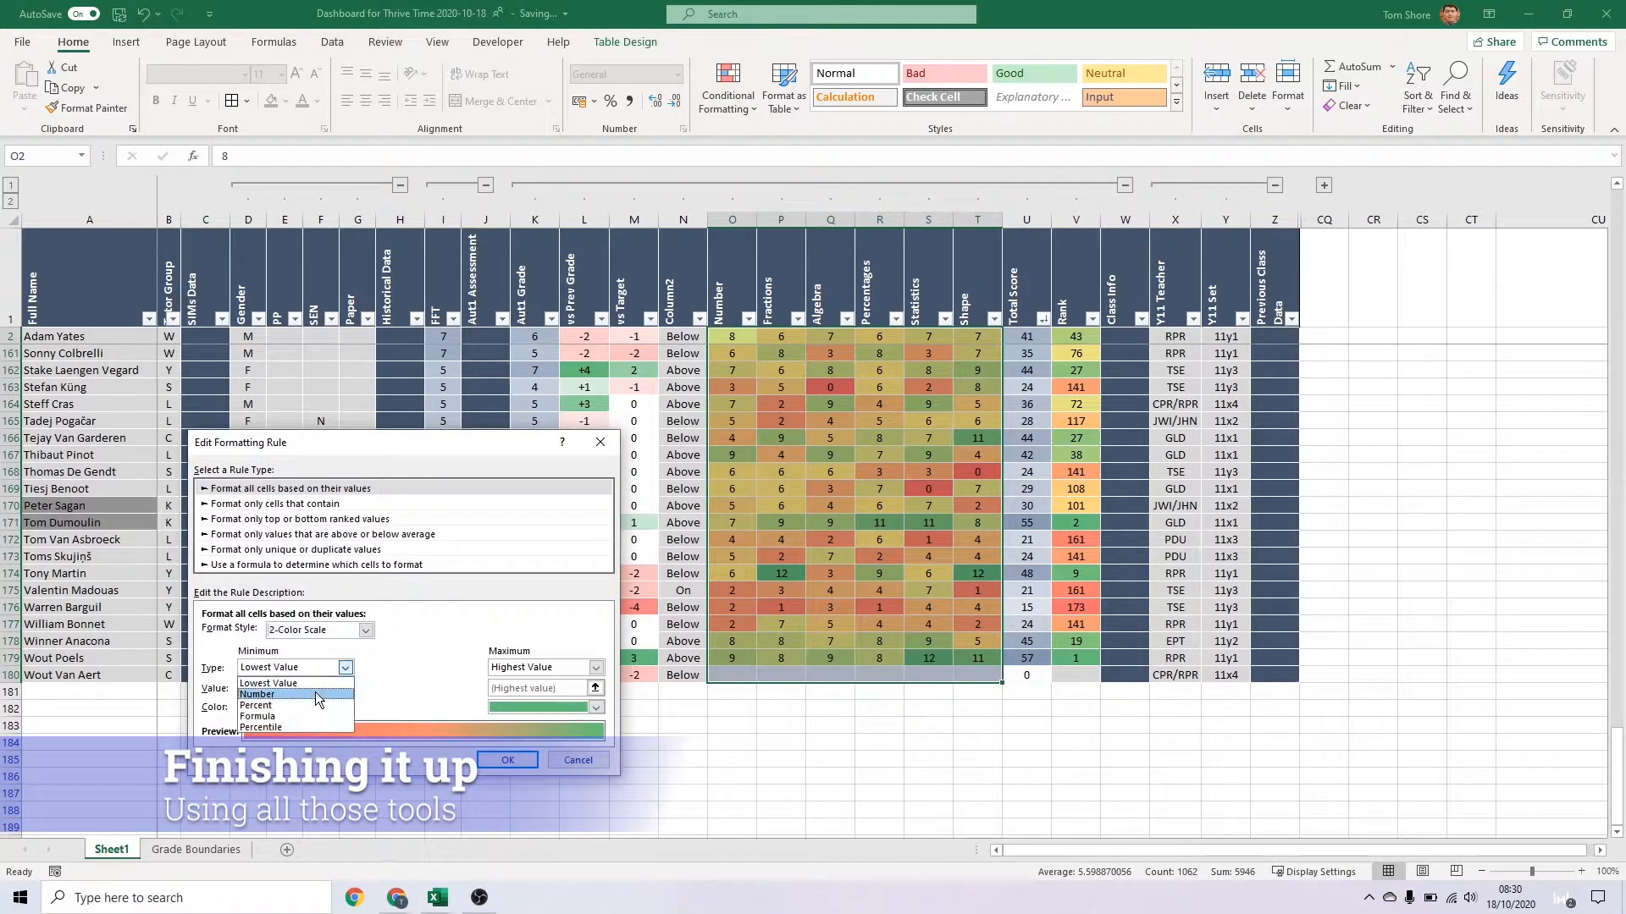
{"action": "left_click", "coordinate": [345, 707]}
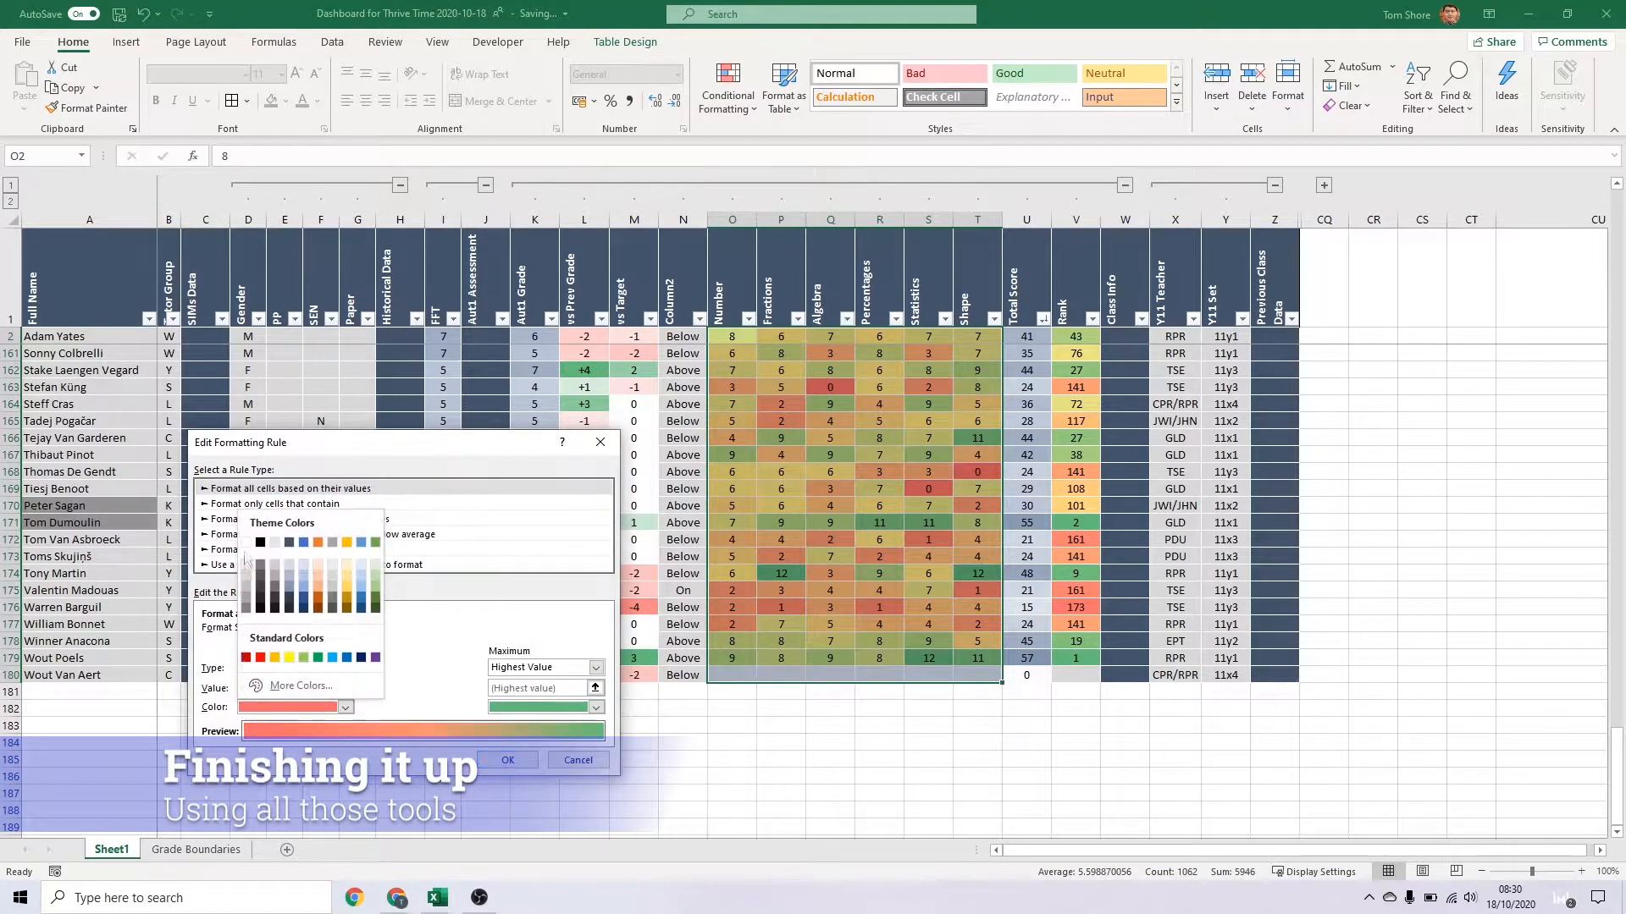
{"action": "left_click", "coordinate": [258, 593]}
{"action": "left_click", "coordinate": [596, 707]}
{"action": "left_click", "coordinate": [559, 593]}
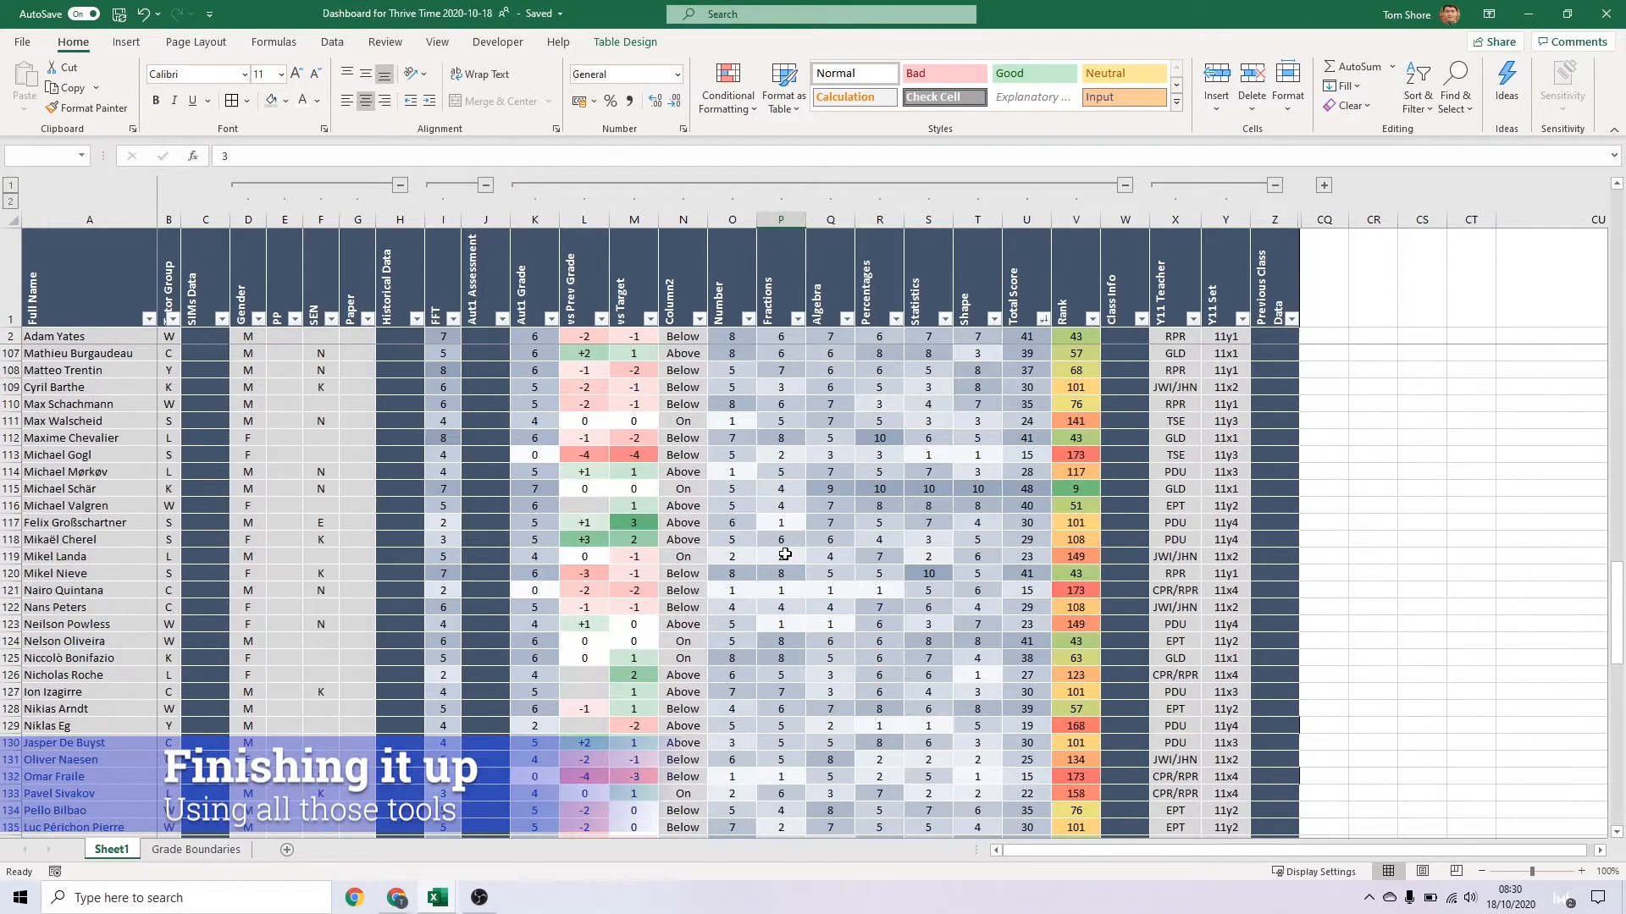
Edit the Full Name rule =E2="Y" for PP pupils so its fill is light green
{"action": "left_click", "coordinate": [281, 341]}
{"action": "left_click", "coordinate": [288, 456]}
{"action": "left_click", "coordinate": [116, 452]}
{"action": "left_click", "coordinate": [728, 92]}
{"action": "left_click", "coordinate": [744, 386]}
{"action": "left_click", "coordinate": [395, 516]}
{"action": "left_click", "coordinate": [326, 532]}
{"action": "left_click", "coordinate": [296, 541]}
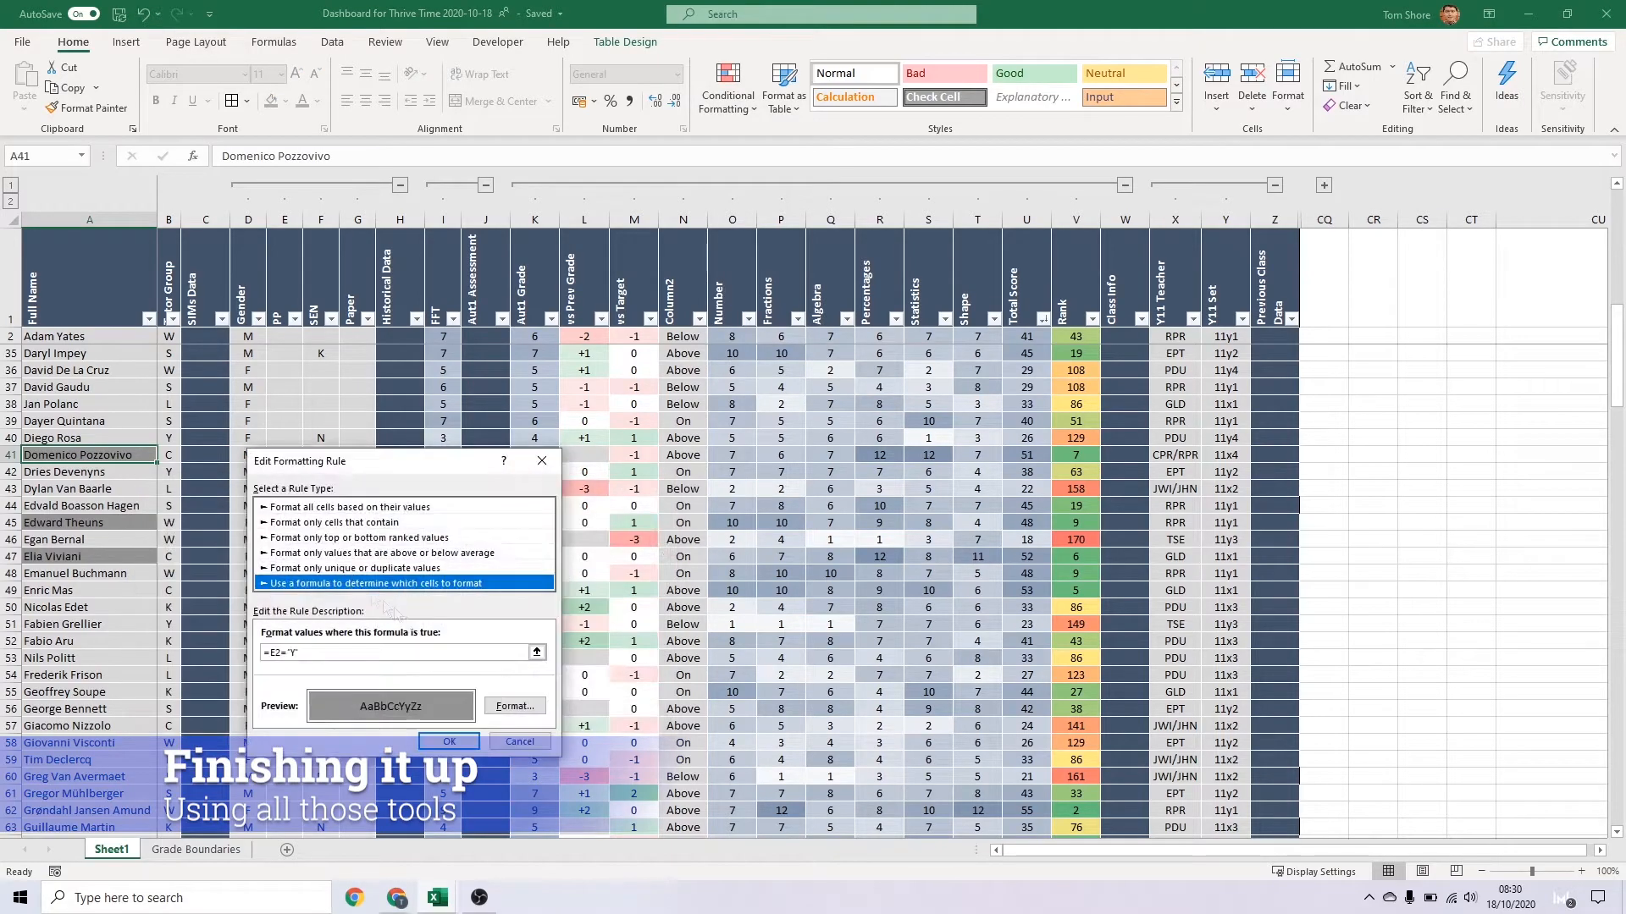
{"action": "left_click", "coordinate": [515, 705]}
{"action": "left_click", "coordinate": [525, 538]}
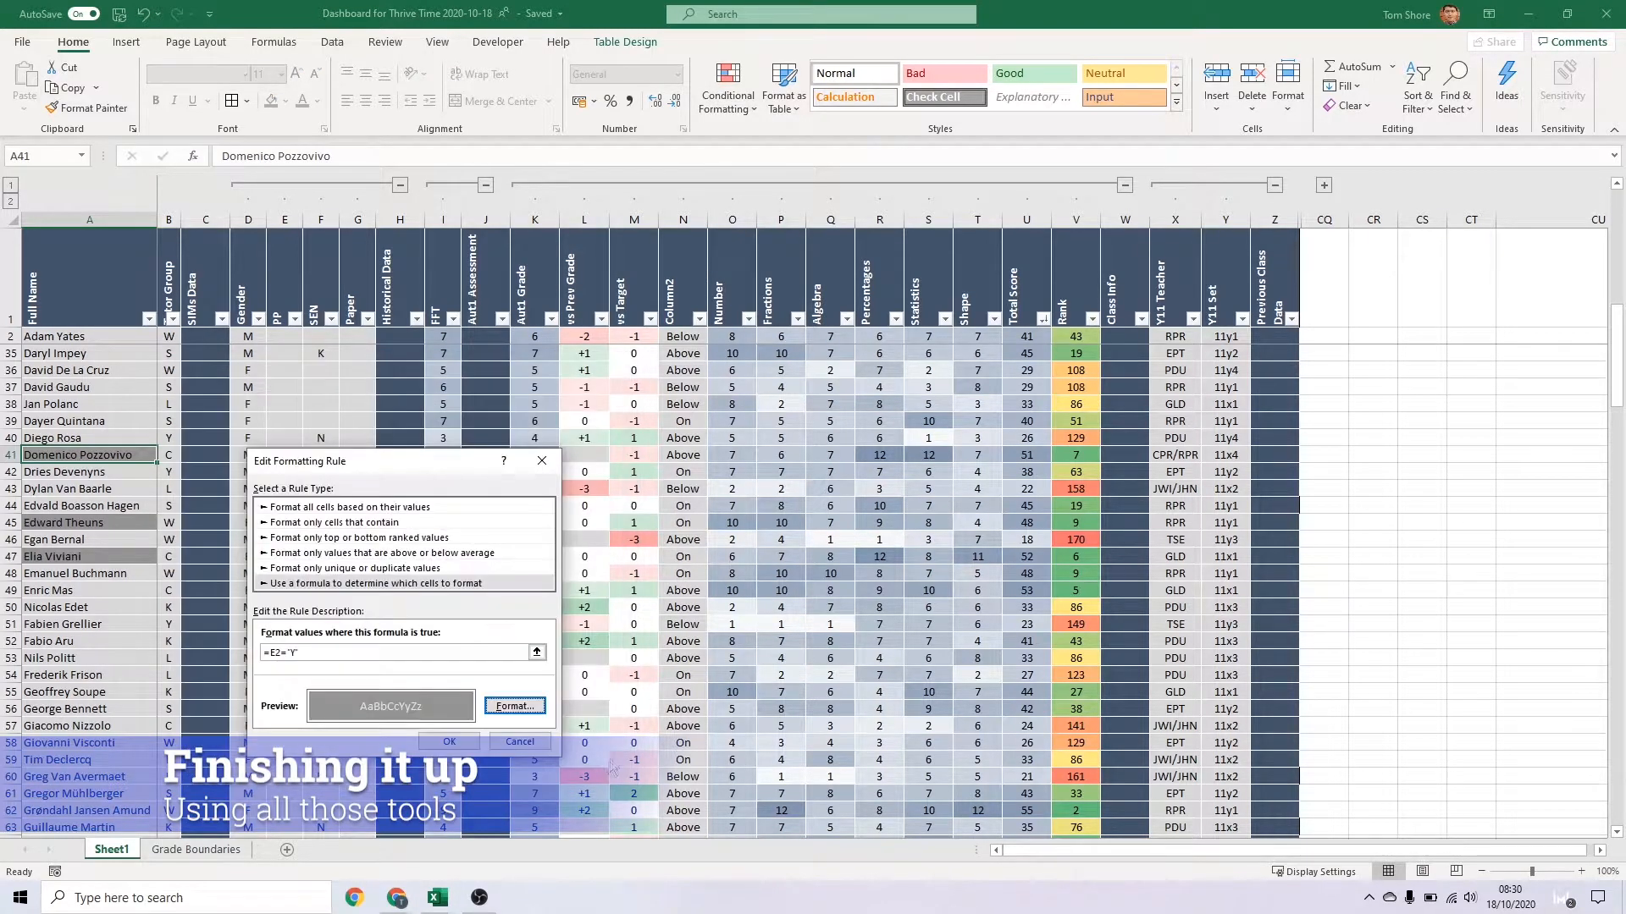
{"action": "left_click", "coordinate": [351, 481]}
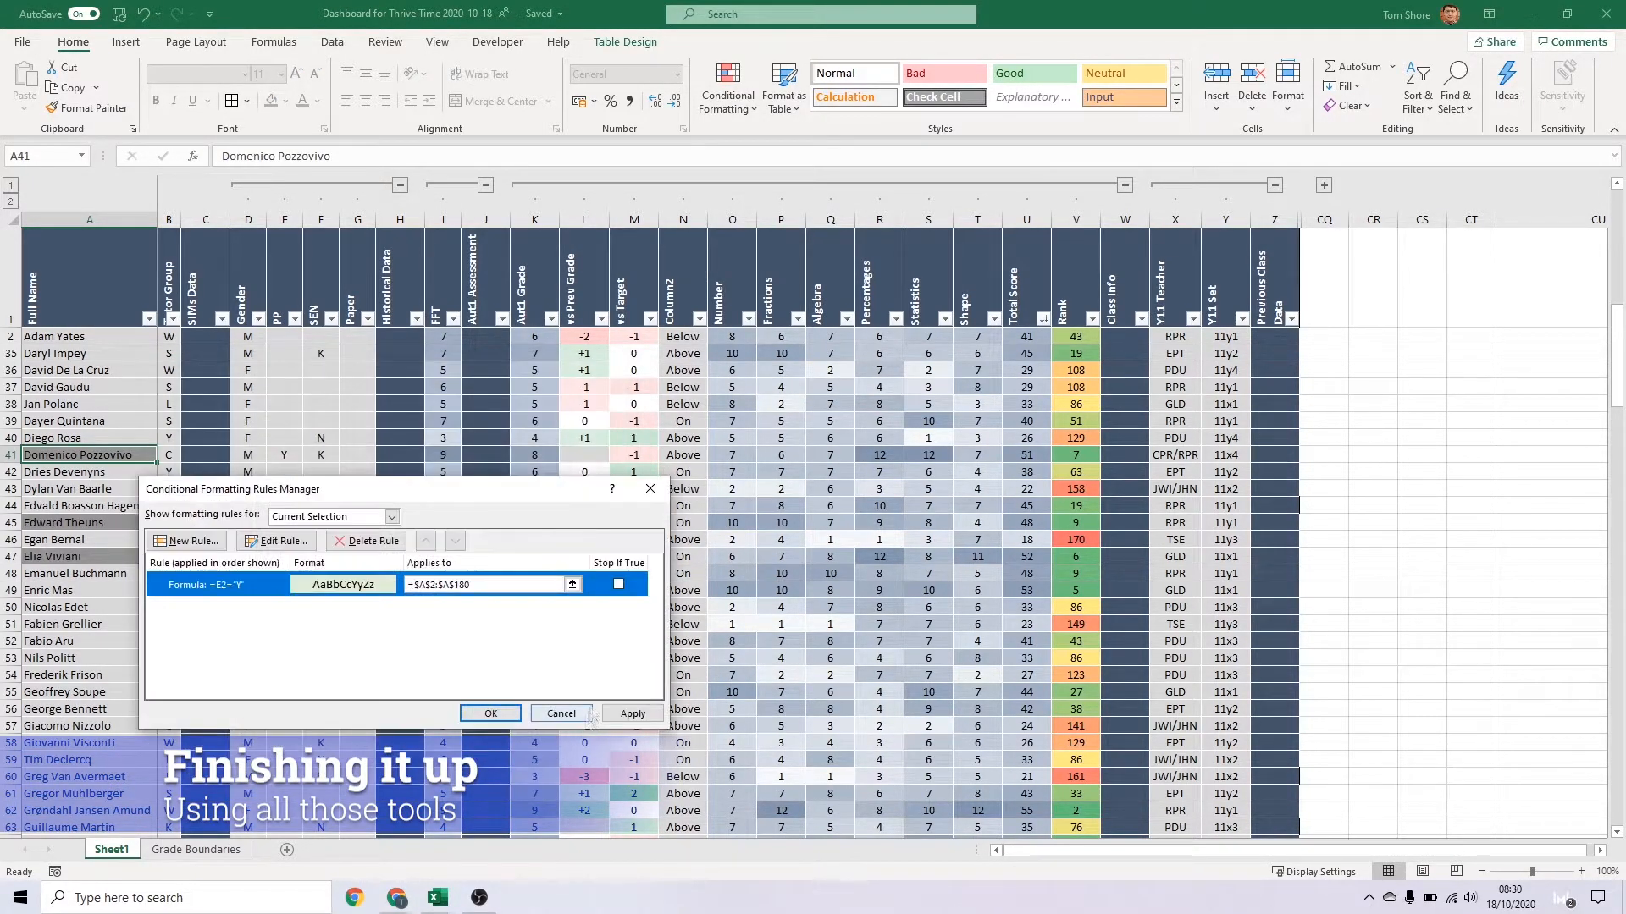
{"action": "left_click", "coordinate": [504, 711]}
Create a formula-based formatting rule for the Full Name column, A2 to A180, with the condition =F2="N"
{"action": "left_click", "coordinate": [88, 336]}
{"action": "key", "text": "ctrl+shift+Down"}
{"action": "left_click", "coordinate": [728, 92]}
{"action": "left_click", "coordinate": [759, 389]}
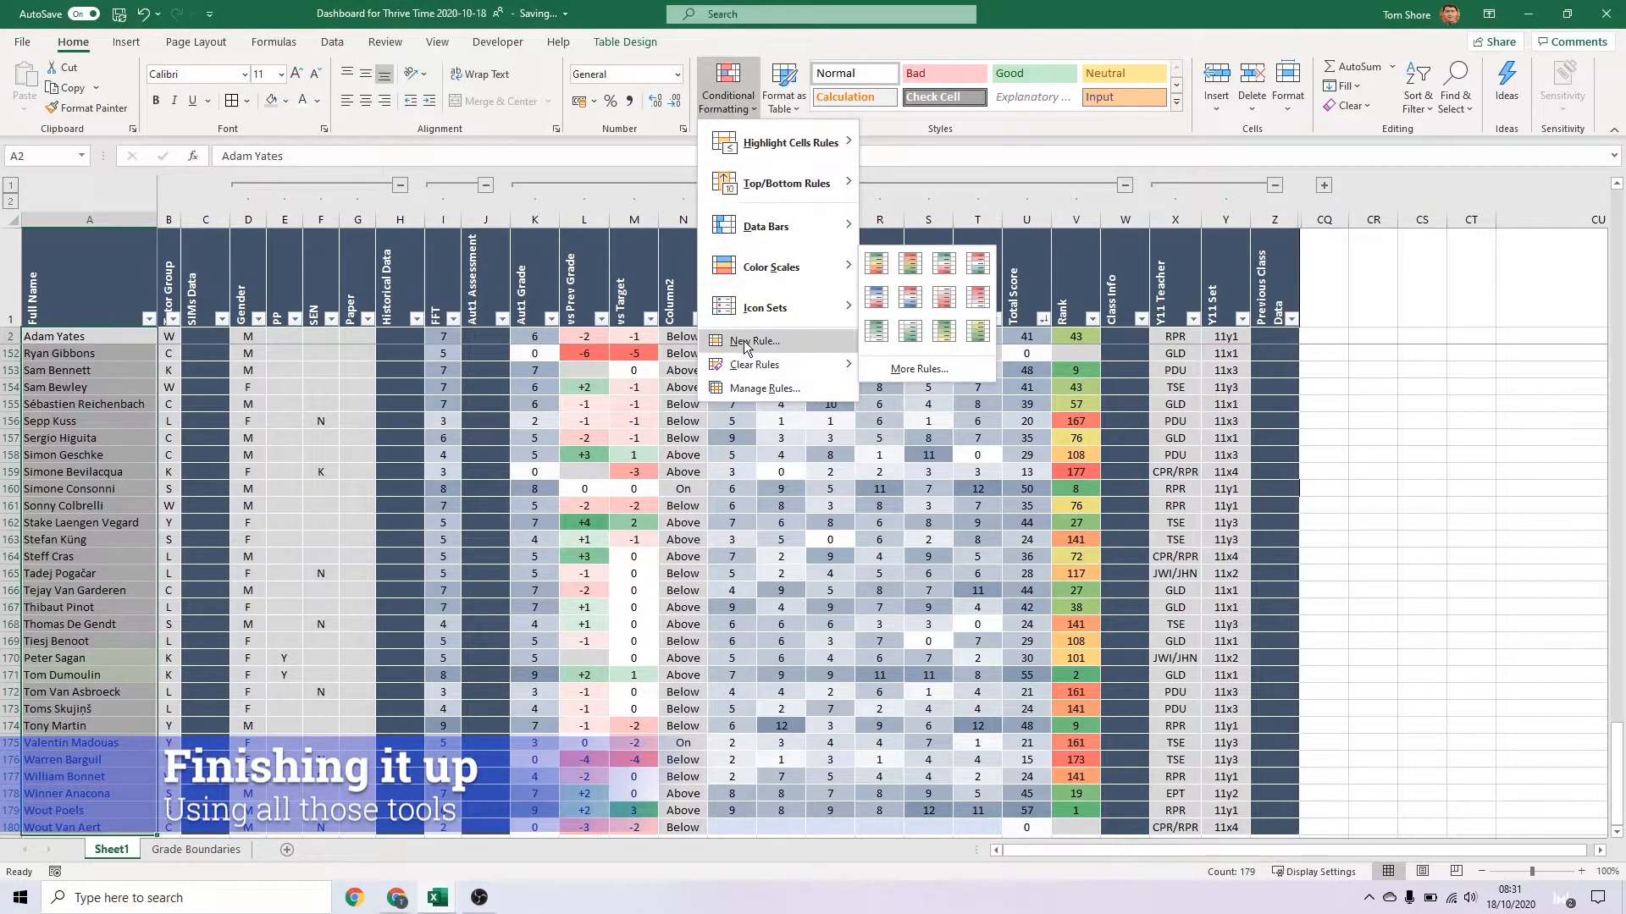
{"action": "left_click", "coordinate": [743, 340]}
{"action": "left_click", "coordinate": [330, 633]}
{"action": "left_click_drag", "start_coordinate": [330, 449], "coordinate": [370, 608]}
{"action": "left_click", "coordinate": [312, 331]}
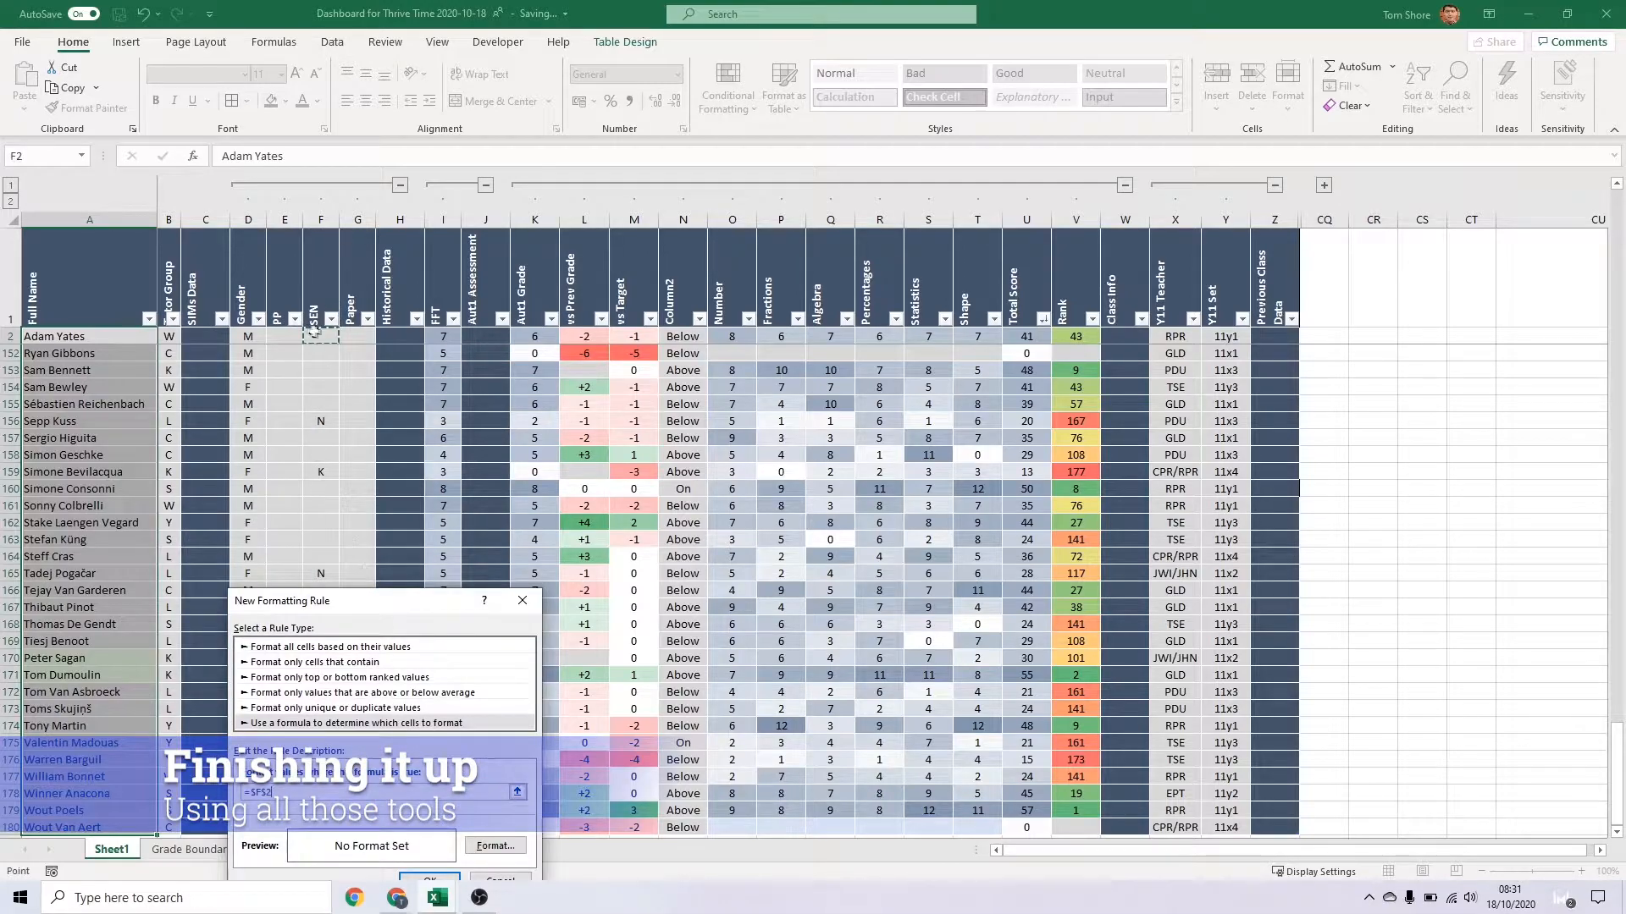
{"action": "key", "text": "F4"}
{"action": "key", "text": "F4"}
{"action": "key", "text": "F4"}
Give the =F2="N" rule a light blue fill and save it
{"action": "left_click", "coordinate": [496, 846]}
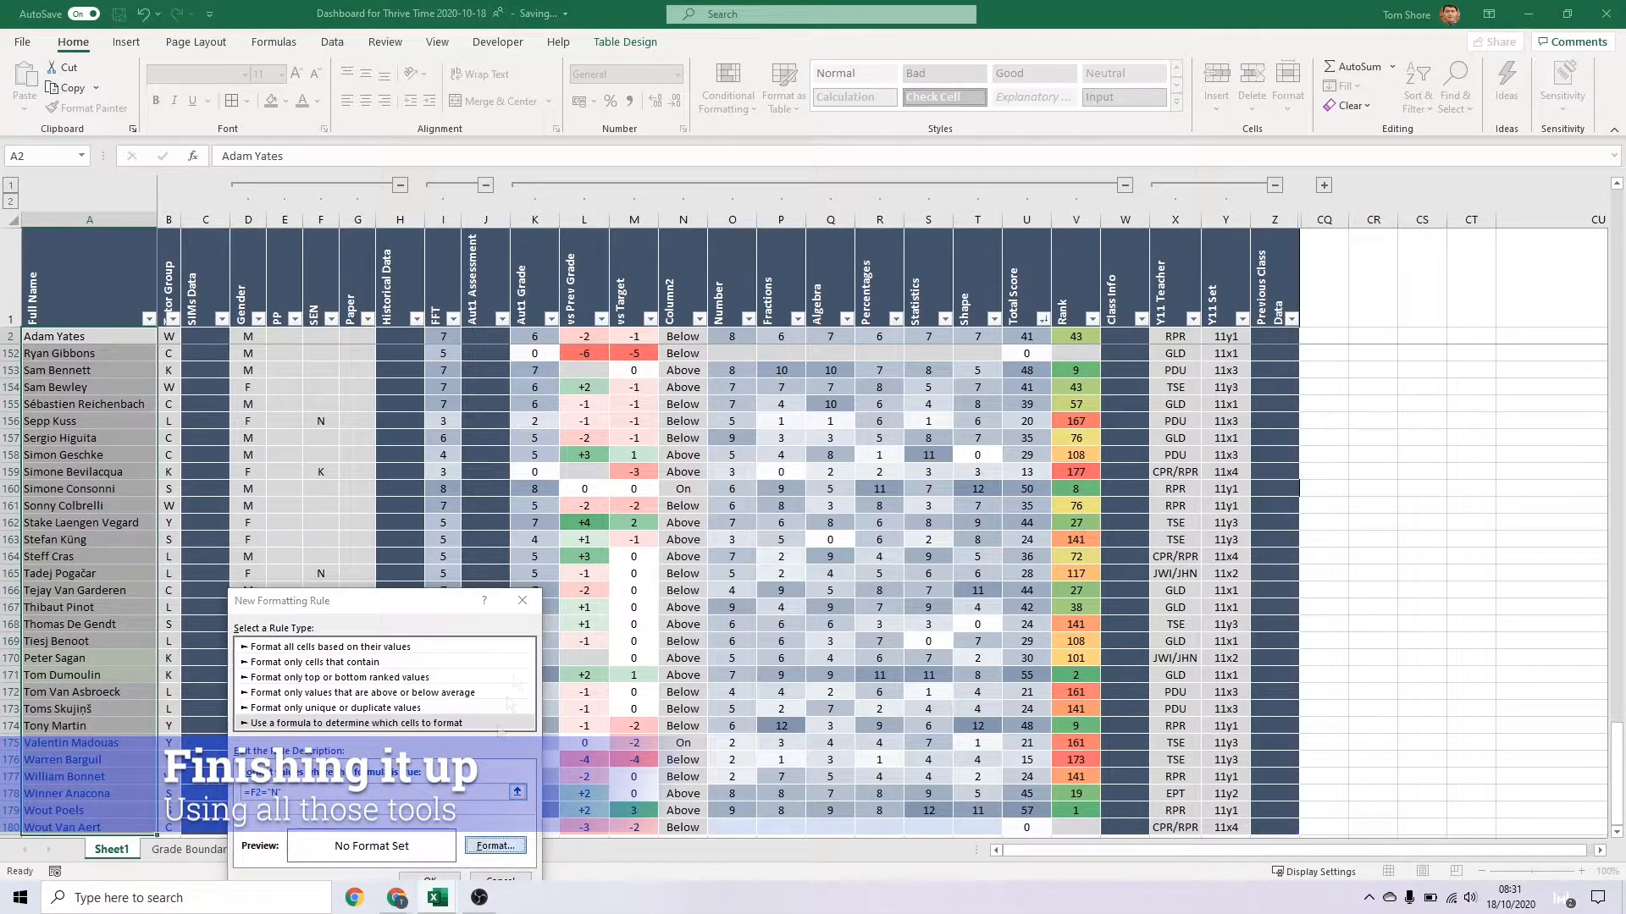
{"action": "left_click", "coordinate": [335, 483]}
{"action": "left_click", "coordinate": [525, 774]}
{"action": "left_click_drag", "start_coordinate": [388, 610], "coordinate": [679, 285]}
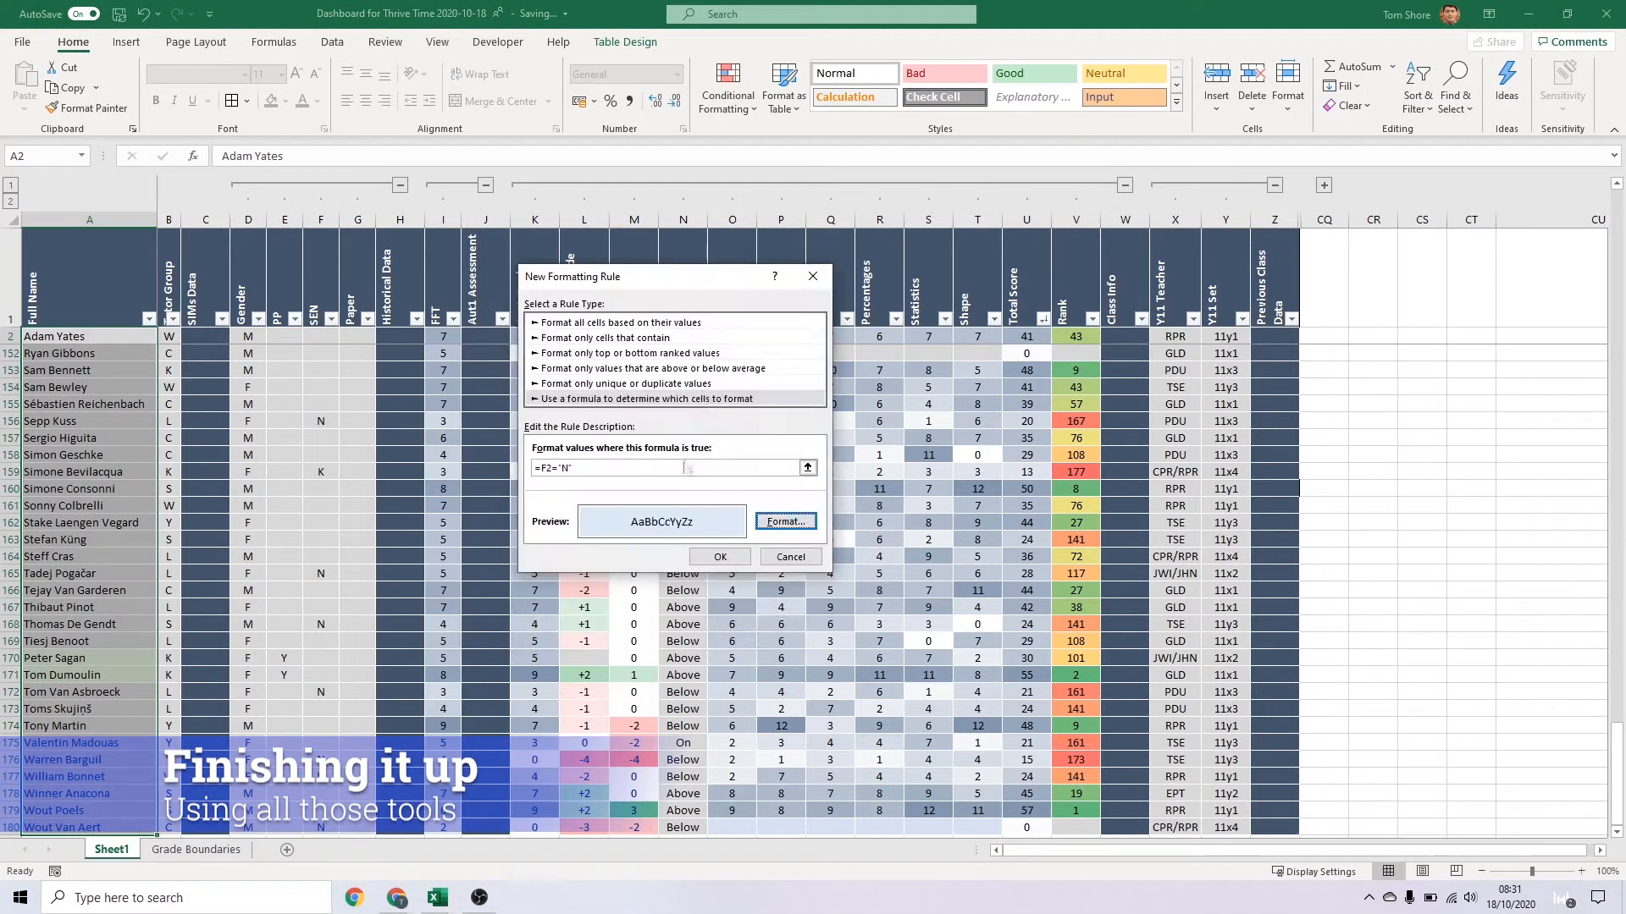
{"action": "left_click", "coordinate": [716, 557]}
Add another formula rule to the Full Name column, =F2="K", with a light blue fill
{"action": "left_click", "coordinate": [728, 89]}
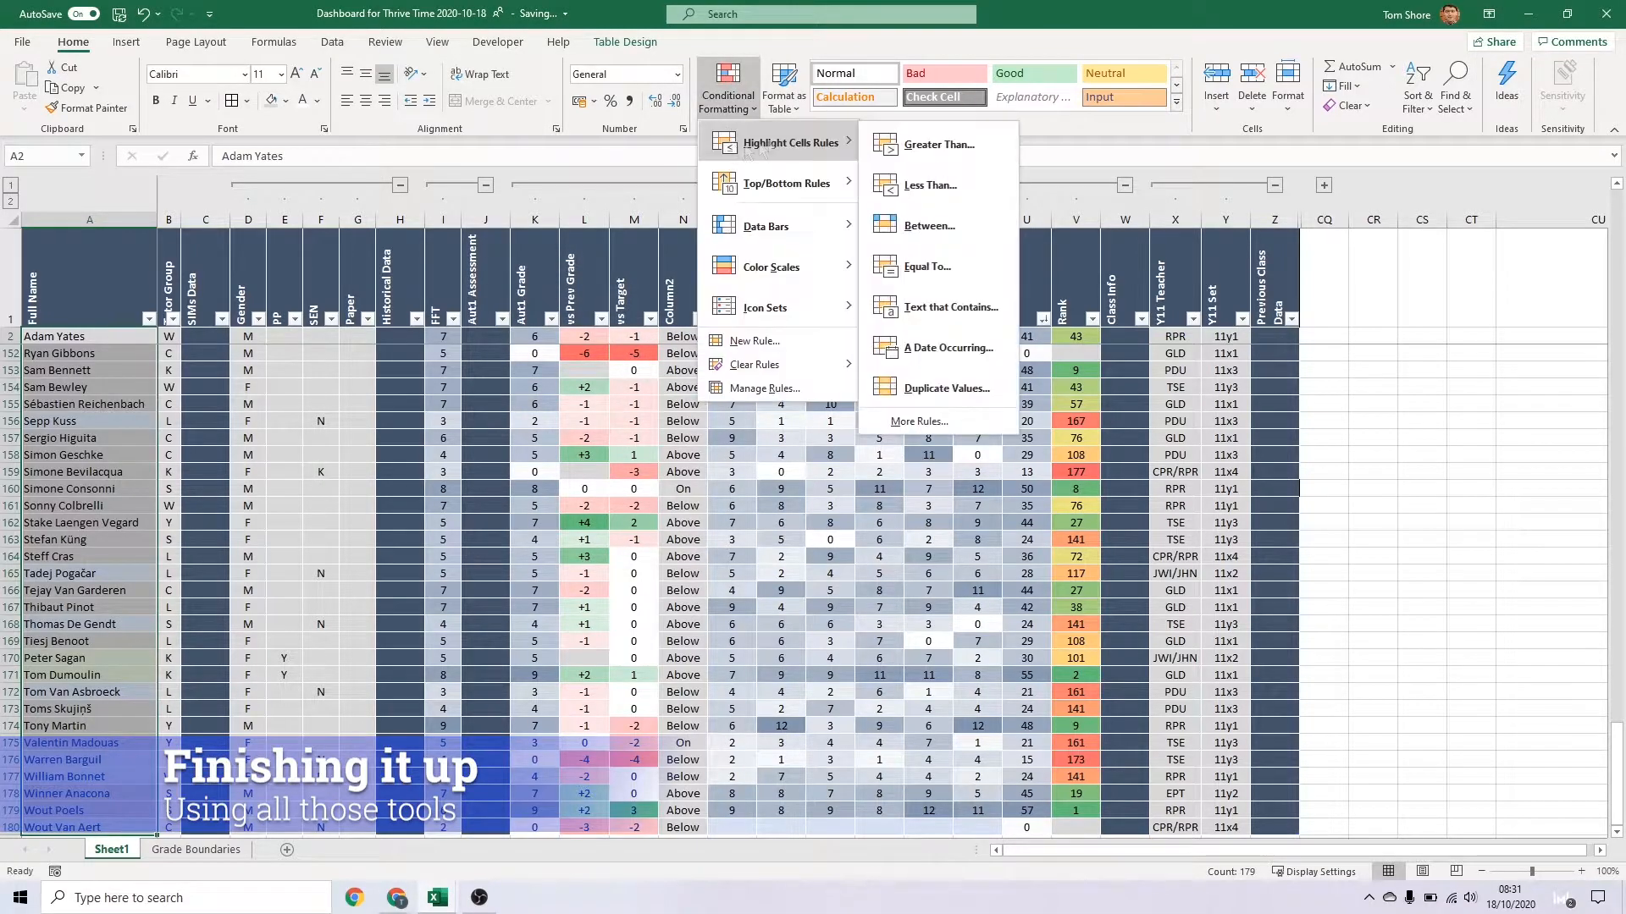
{"action": "left_click", "coordinate": [777, 347]}
{"action": "left_click", "coordinate": [593, 380]}
{"action": "left_click", "coordinate": [312, 338]}
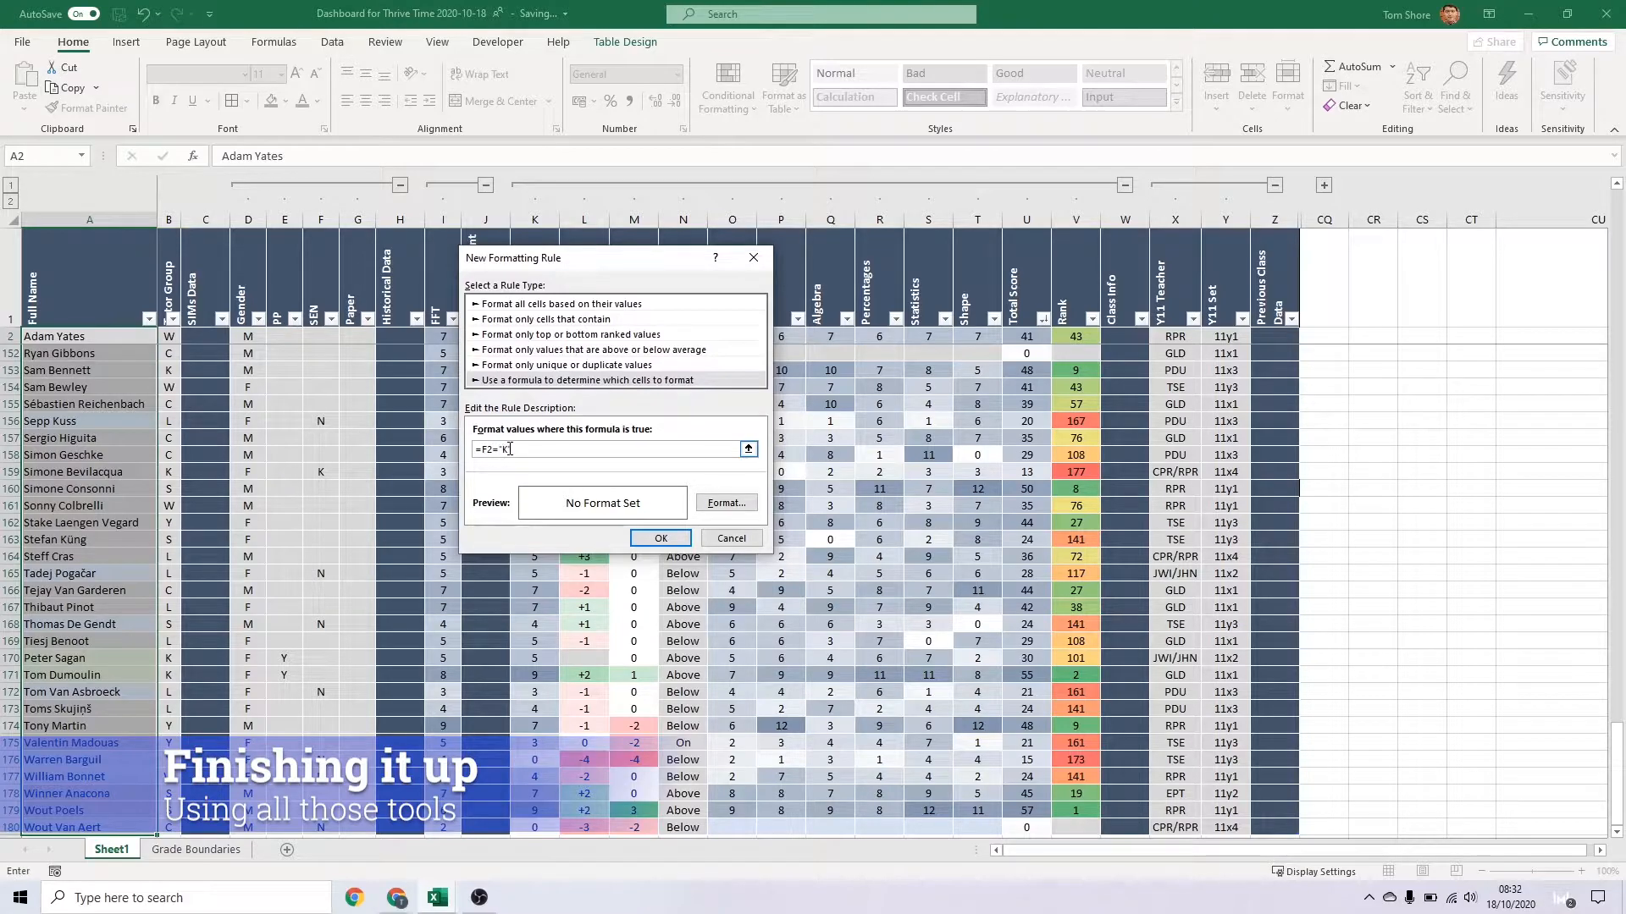
{"action": "left_click", "coordinate": [725, 503]}
{"action": "left_click", "coordinate": [609, 298]}
{"action": "left_click", "coordinate": [796, 591]}
{"action": "left_click", "coordinate": [669, 548]}
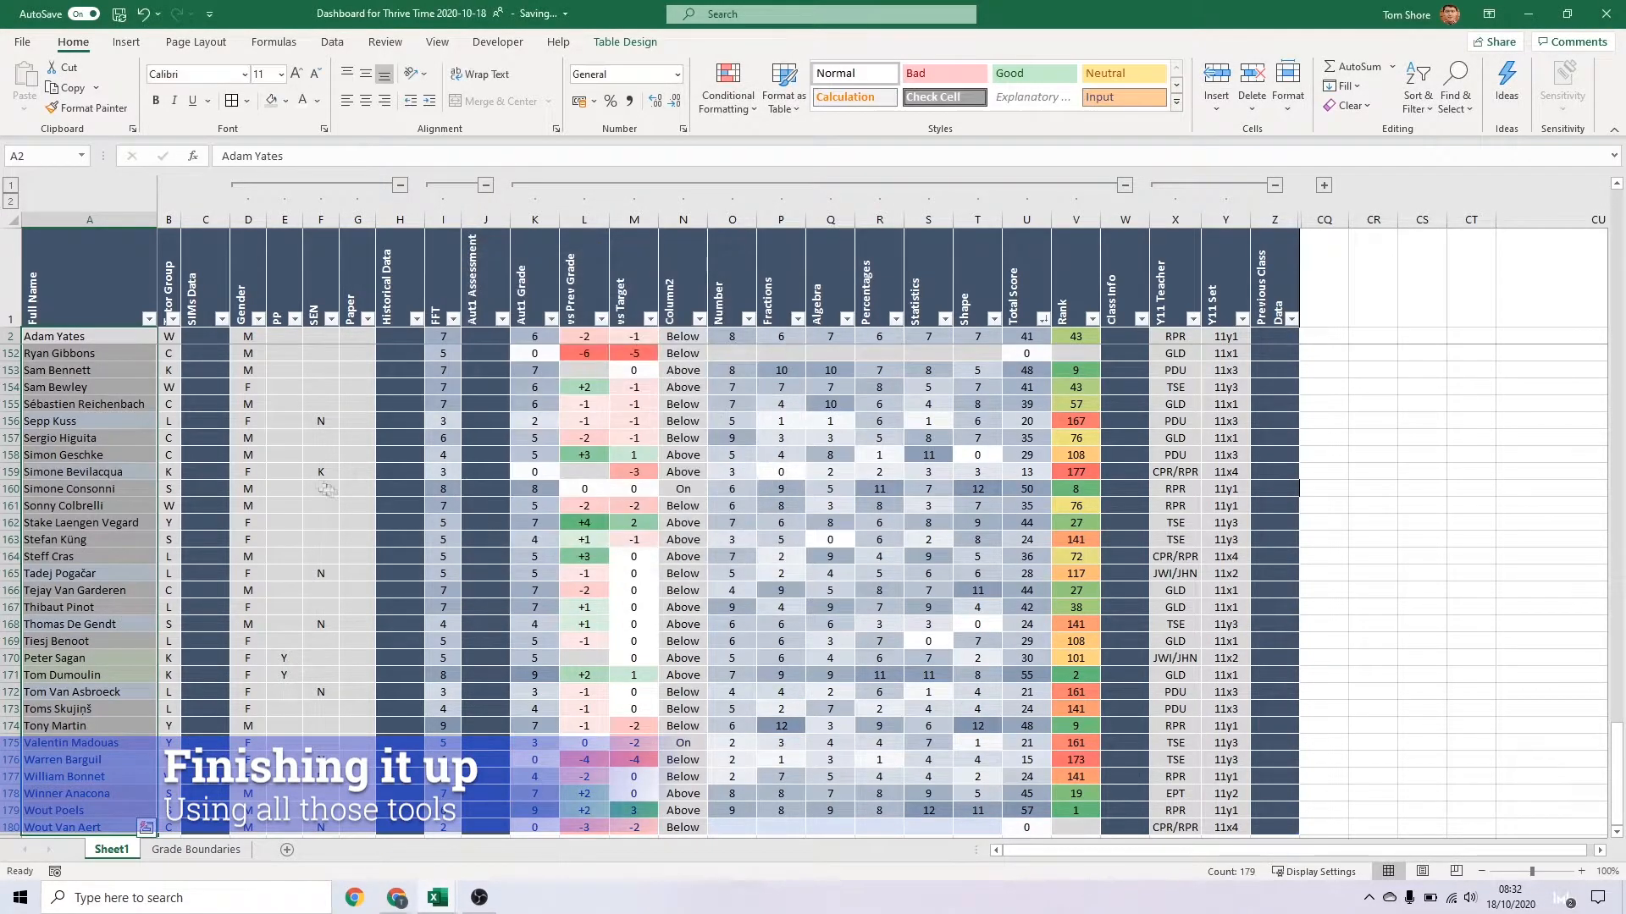
Delete the Paper column from the mark sheet table
{"action": "left_click", "coordinate": [348, 451]}
{"action": "left_click", "coordinate": [357, 220]}
{"action": "key", "text": "ctrl+minus"}
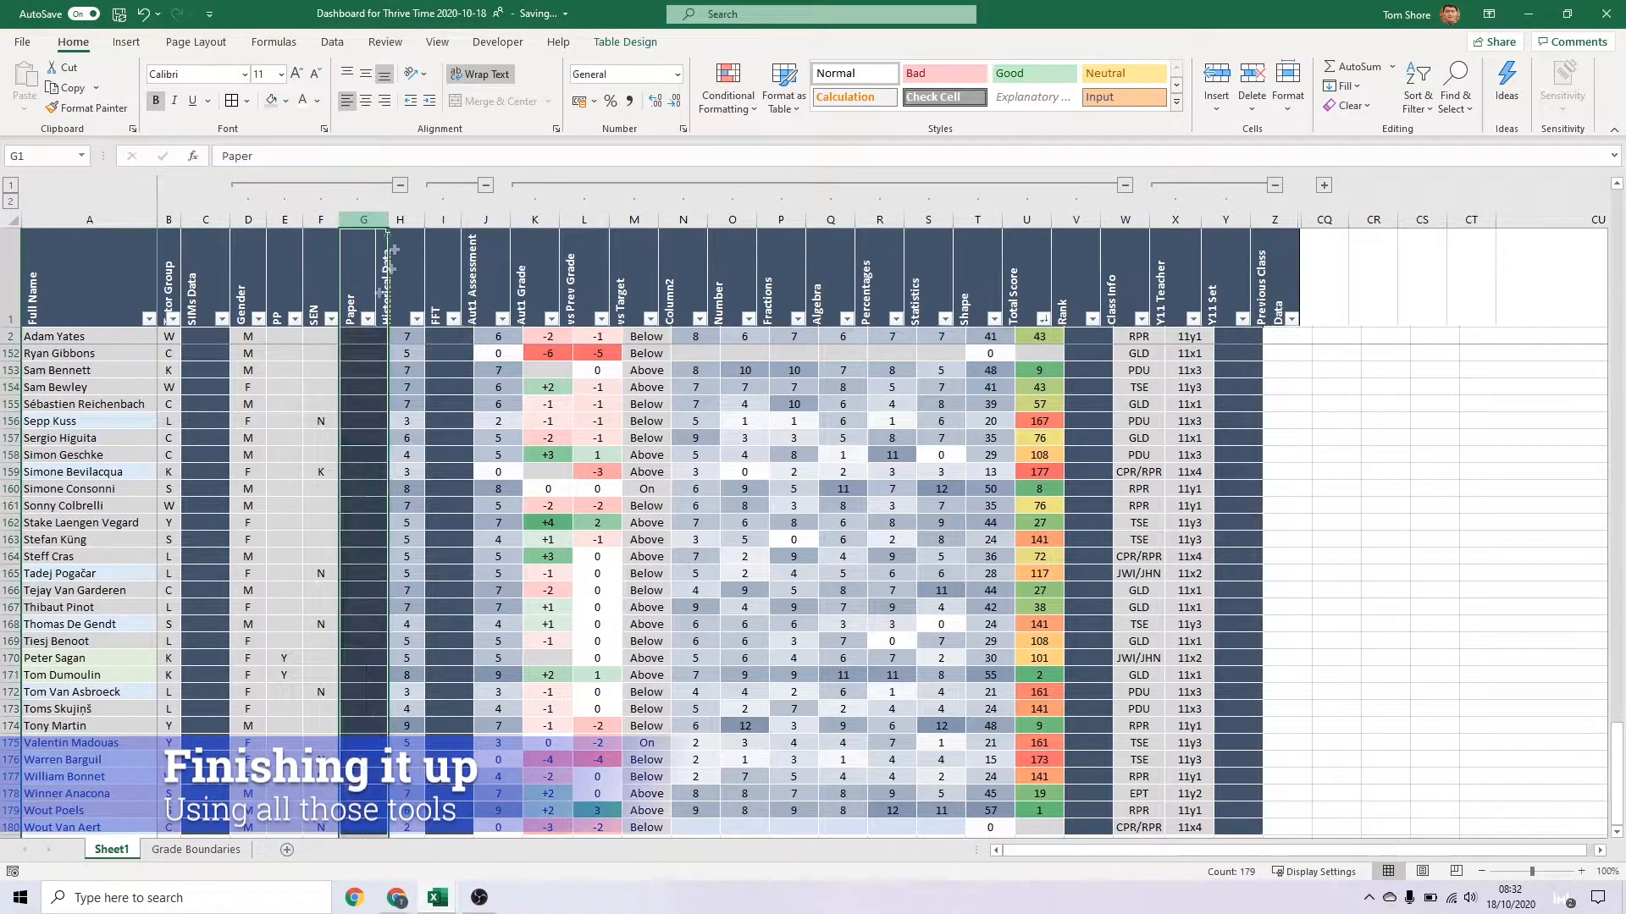
{"action": "left_click", "coordinate": [412, 541]}
{"action": "scroll", "coordinate": [408, 555], "scroll_direction": "up", "scroll_amount": 20}
{"action": "scroll", "coordinate": [408, 555], "scroll_direction": "up", "scroll_amount": 20}
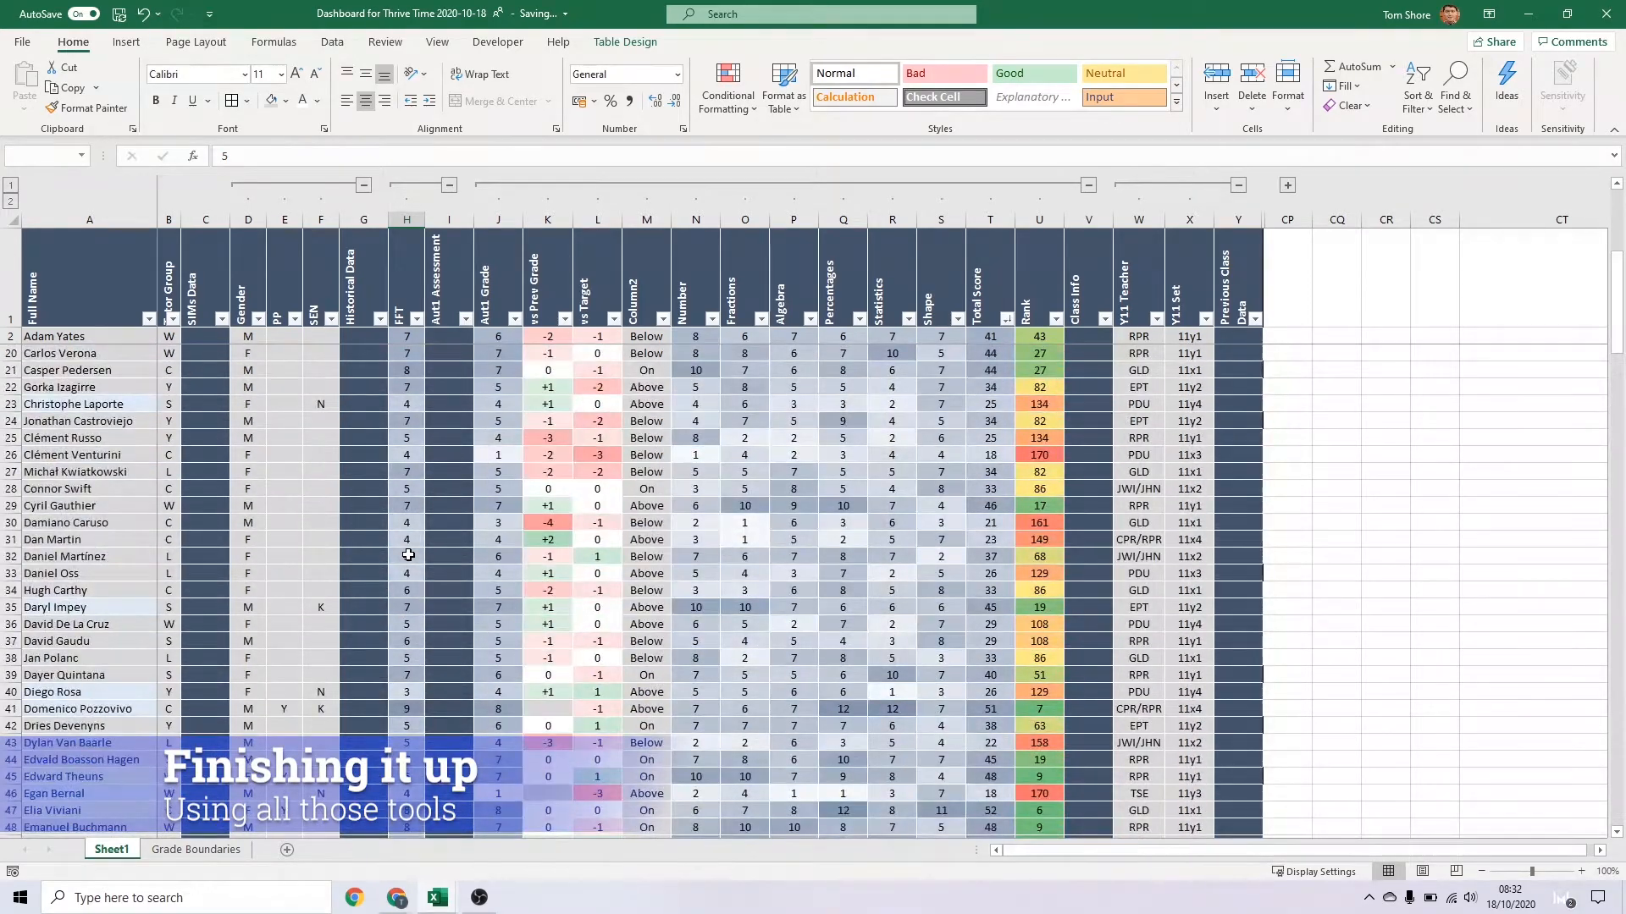
{"action": "scroll", "coordinate": [408, 554], "scroll_direction": "up", "scroll_amount": 6}
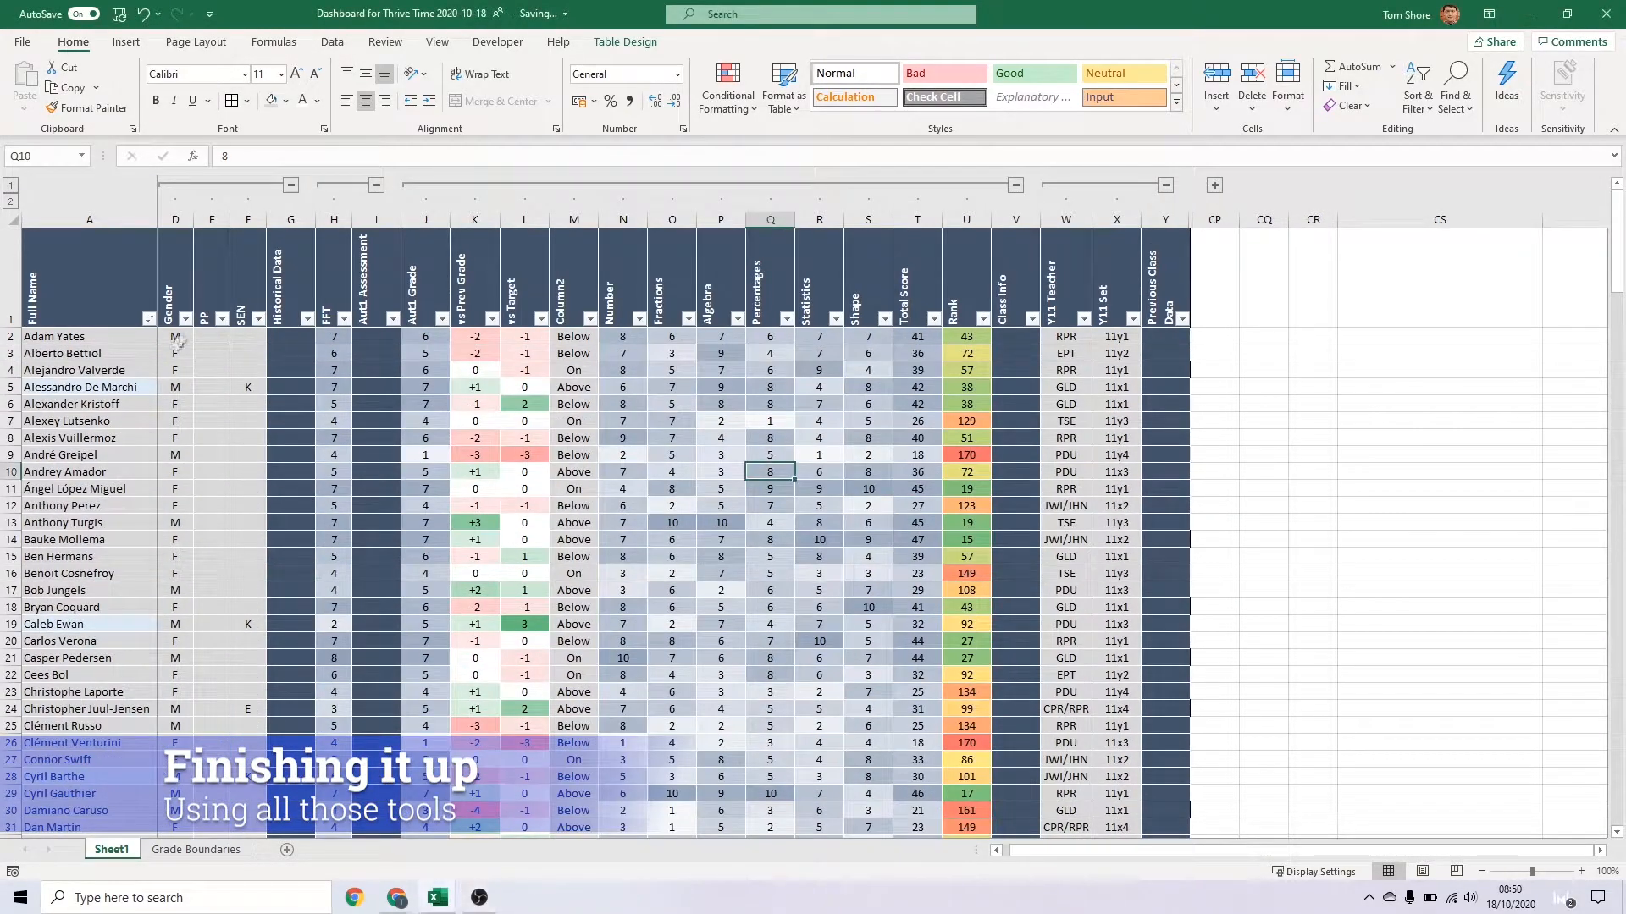
Begin a formula-based formatting rule for the Full Name column, using AND to test that PP cell E2 is not blank
{"action": "left_click", "coordinate": [118, 337]}
{"action": "key", "text": "ctrl+shift+Down"}
{"action": "left_click", "coordinate": [728, 87]}
{"action": "left_click", "coordinate": [747, 344]}
{"action": "left_click", "coordinate": [470, 343]}
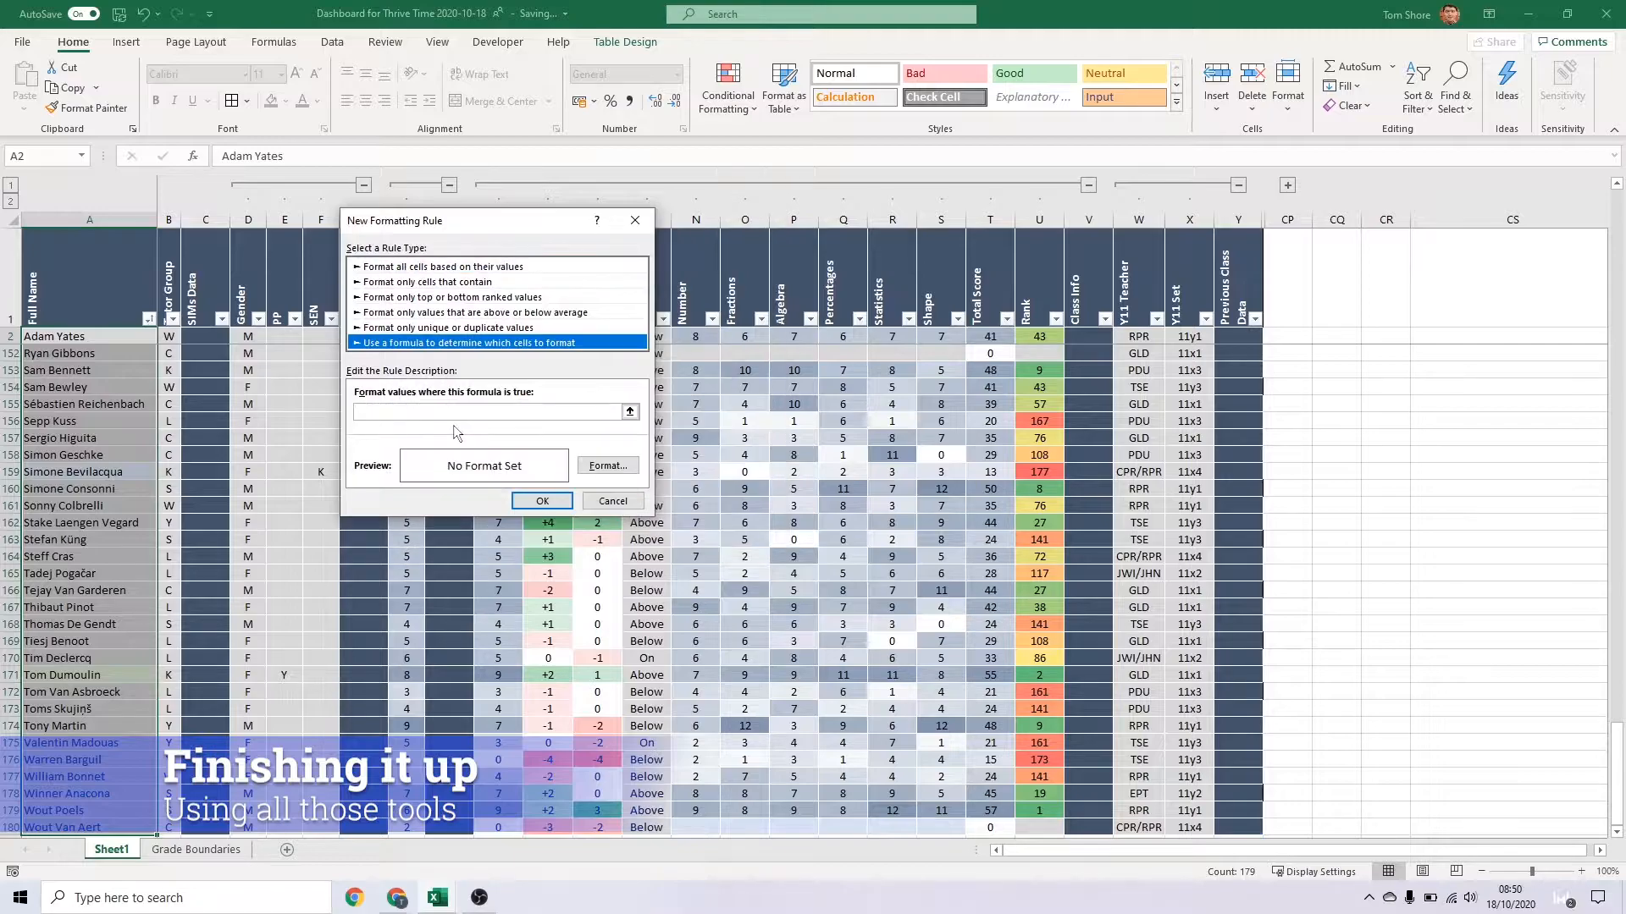
{"action": "left_click", "coordinate": [391, 412]}
{"action": "type", "text": "=AND(NOT(ISBLANK("}
{"action": "left_click", "coordinate": [285, 337]}
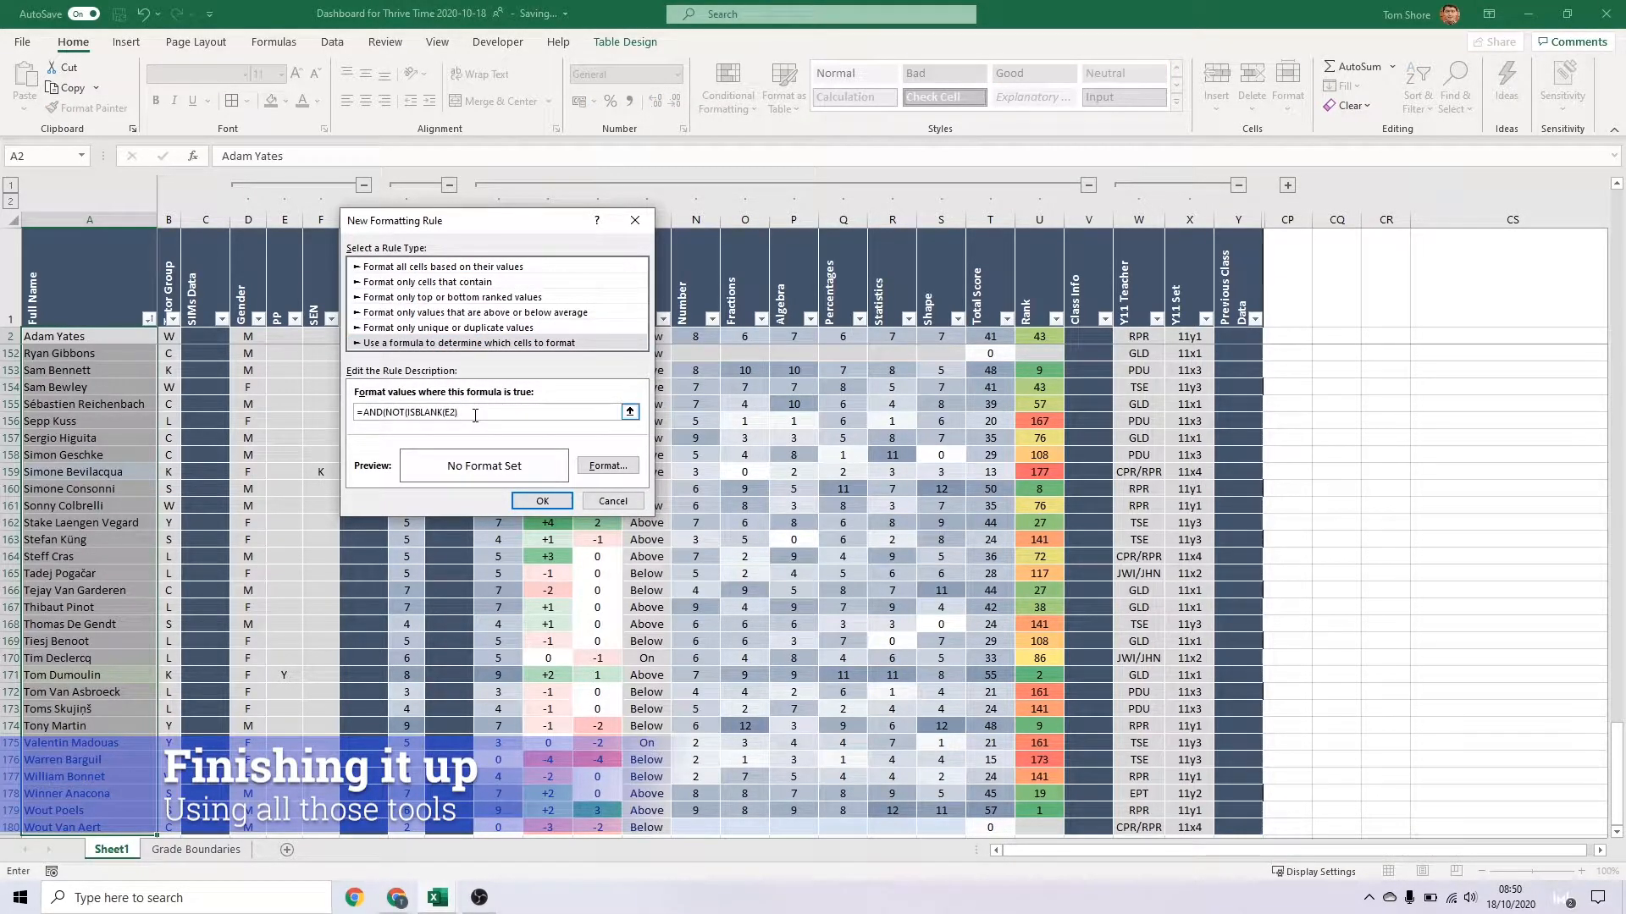
Add the SEN test to complete the rule formula as =AND(NOT(ISBLANK(E2)),NOT(ISBLANK(F2))) and save the rule
{"action": "type", "text": "$F2"}
{"action": "type", "text": ")"}
{"action": "key", "text": "Return"}
{"action": "key", "text": "Return"}
{"action": "left_click", "coordinate": [458, 412]}
{"action": "type", "text": "),NOT(ISBLANK(F2"}
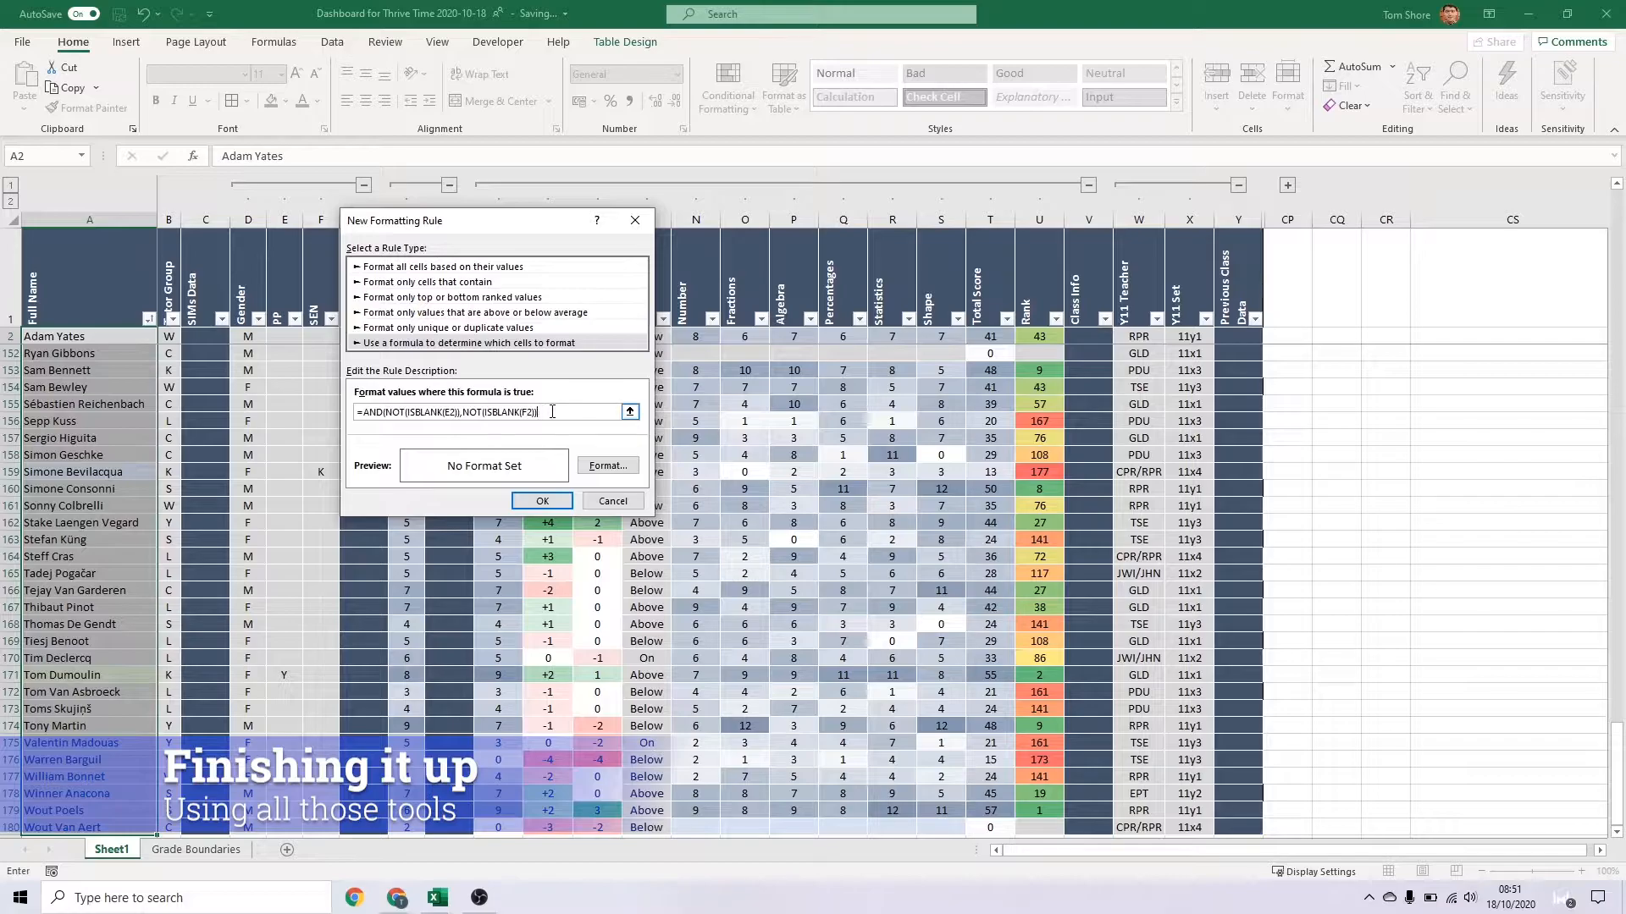
{"action": "key", "text": "Return"}
Give the combined PP and SEN rule on the Full Name column a light yellow fill and check the highlighted names
{"action": "left_click", "coordinate": [728, 93]}
{"action": "left_click", "coordinate": [756, 388]}
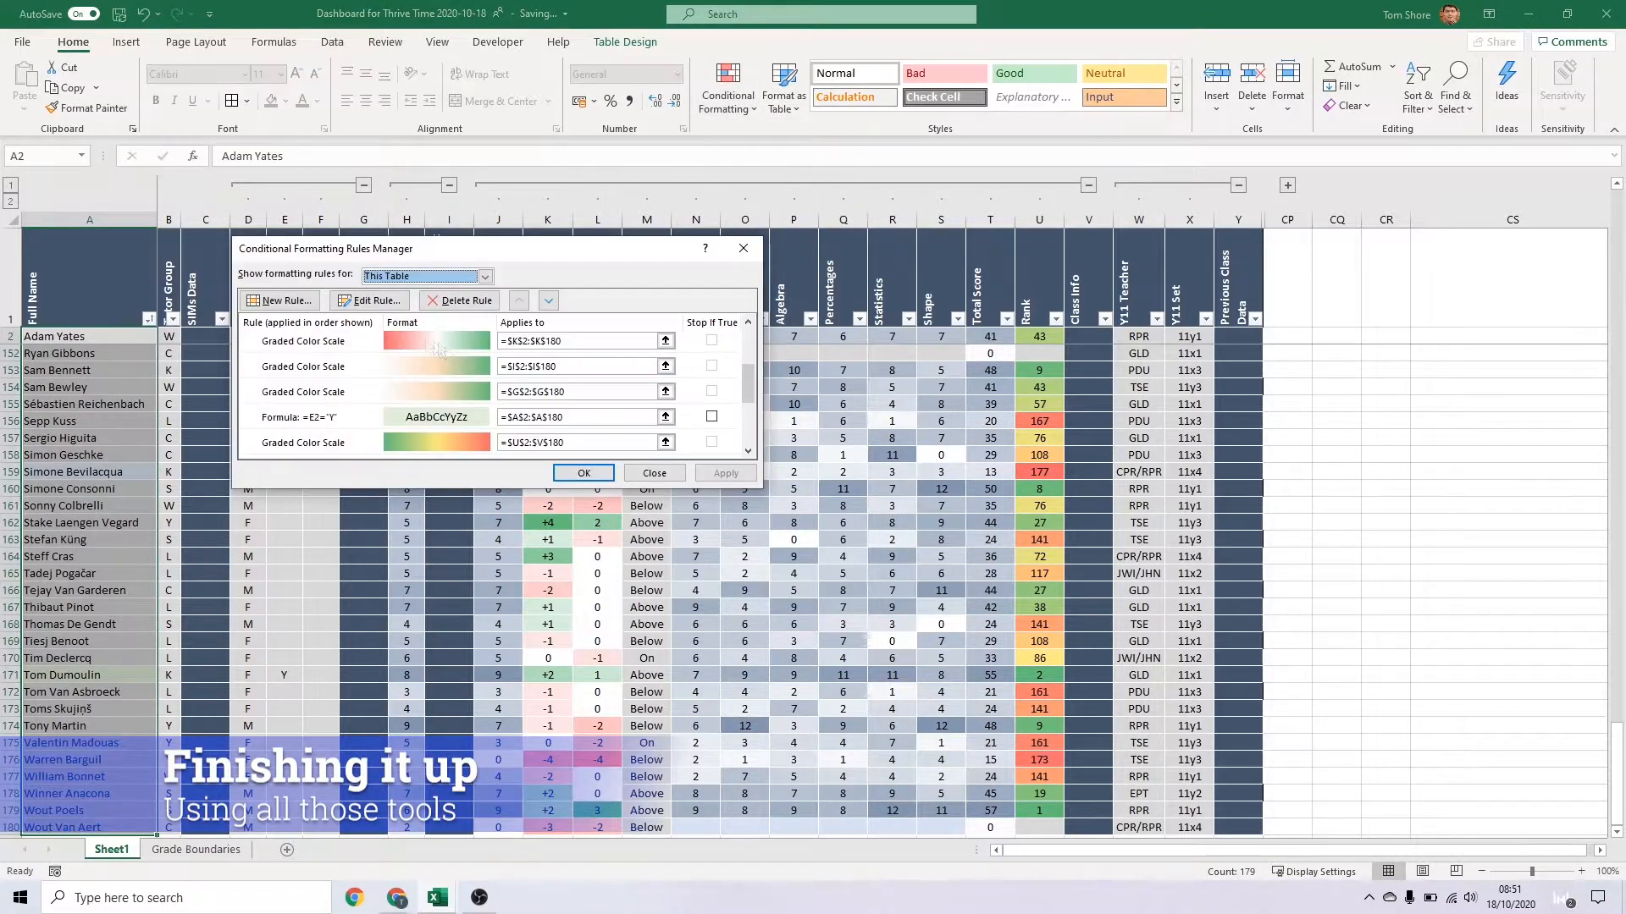
{"action": "left_click", "coordinate": [485, 277]}
{"action": "left_click", "coordinate": [410, 290]}
{"action": "double_click", "coordinate": [322, 342]}
{"action": "left_click", "coordinate": [608, 465]}
{"action": "left_click", "coordinate": [415, 240]}
{"action": "left_click", "coordinate": [619, 535]}
{"action": "left_click", "coordinate": [550, 502]}
{"action": "left_click", "coordinate": [598, 489]}
{"action": "left_click", "coordinate": [320, 487]}
{"action": "scroll", "coordinate": [315, 415], "scroll_direction": "up", "scroll_amount": 20}
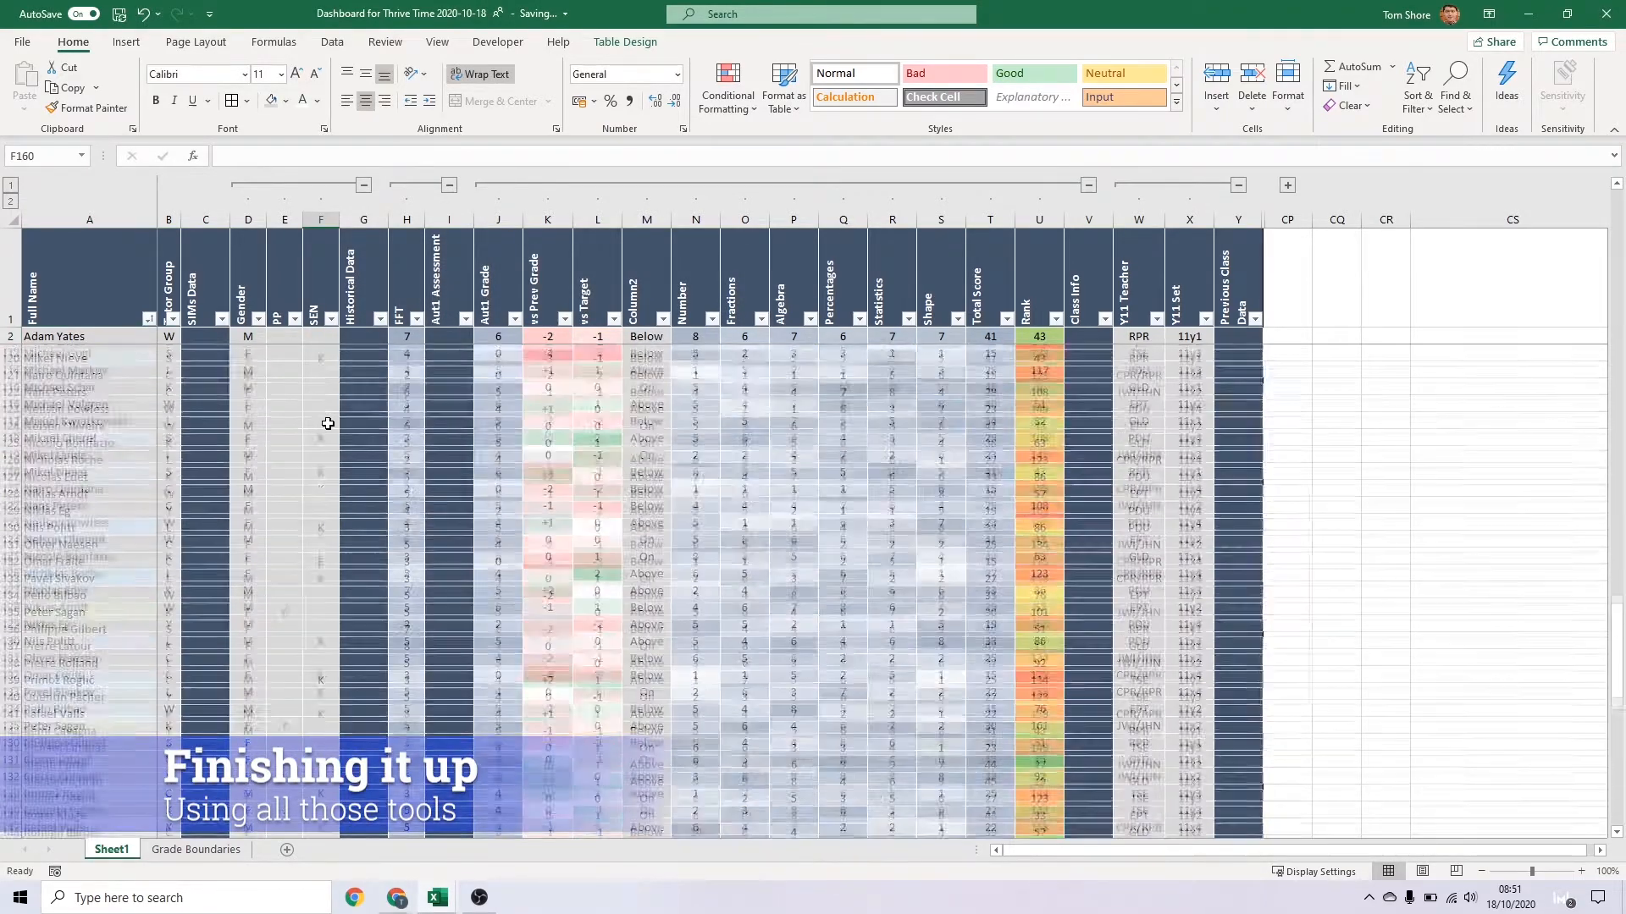
{"action": "scroll", "coordinate": [331, 434], "scroll_direction": "down", "scroll_amount": 2}
{"action": "left_click", "coordinate": [324, 793]}
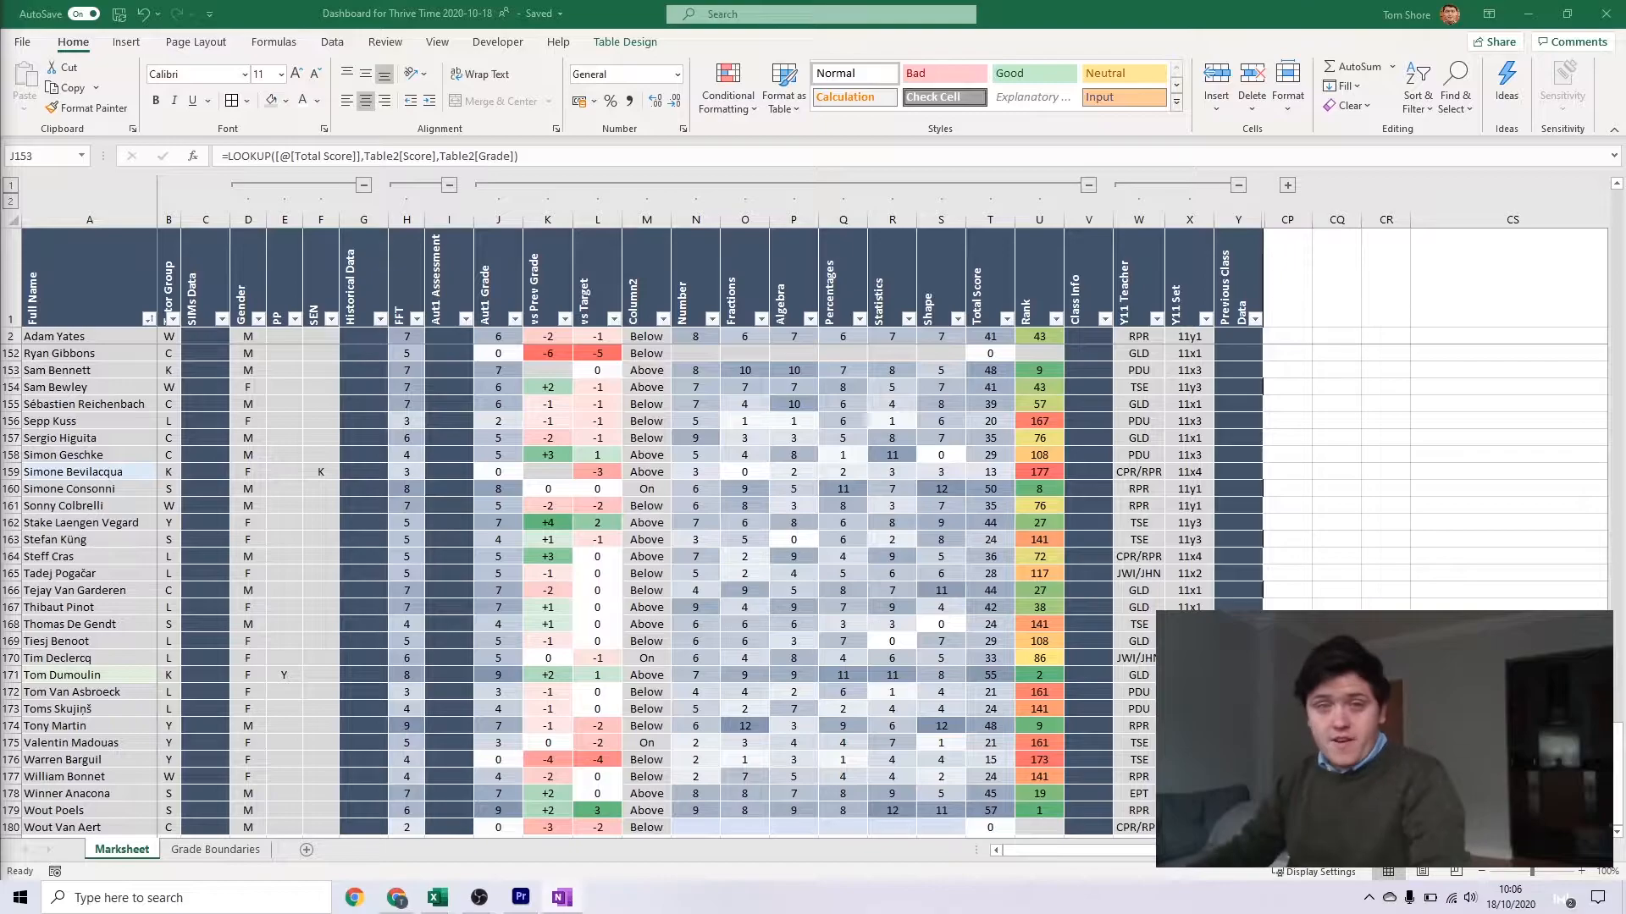
{"action": "left_click", "coordinate": [448, 608]}
Switch to the finished Y11 Assessment Dashboard workbook, maximise it, and examine the bar chart comparing FFTD and Aut1 grades
{"action": "mouse_move", "coordinate": [437, 906]}
{"action": "left_click", "coordinate": [499, 843]}
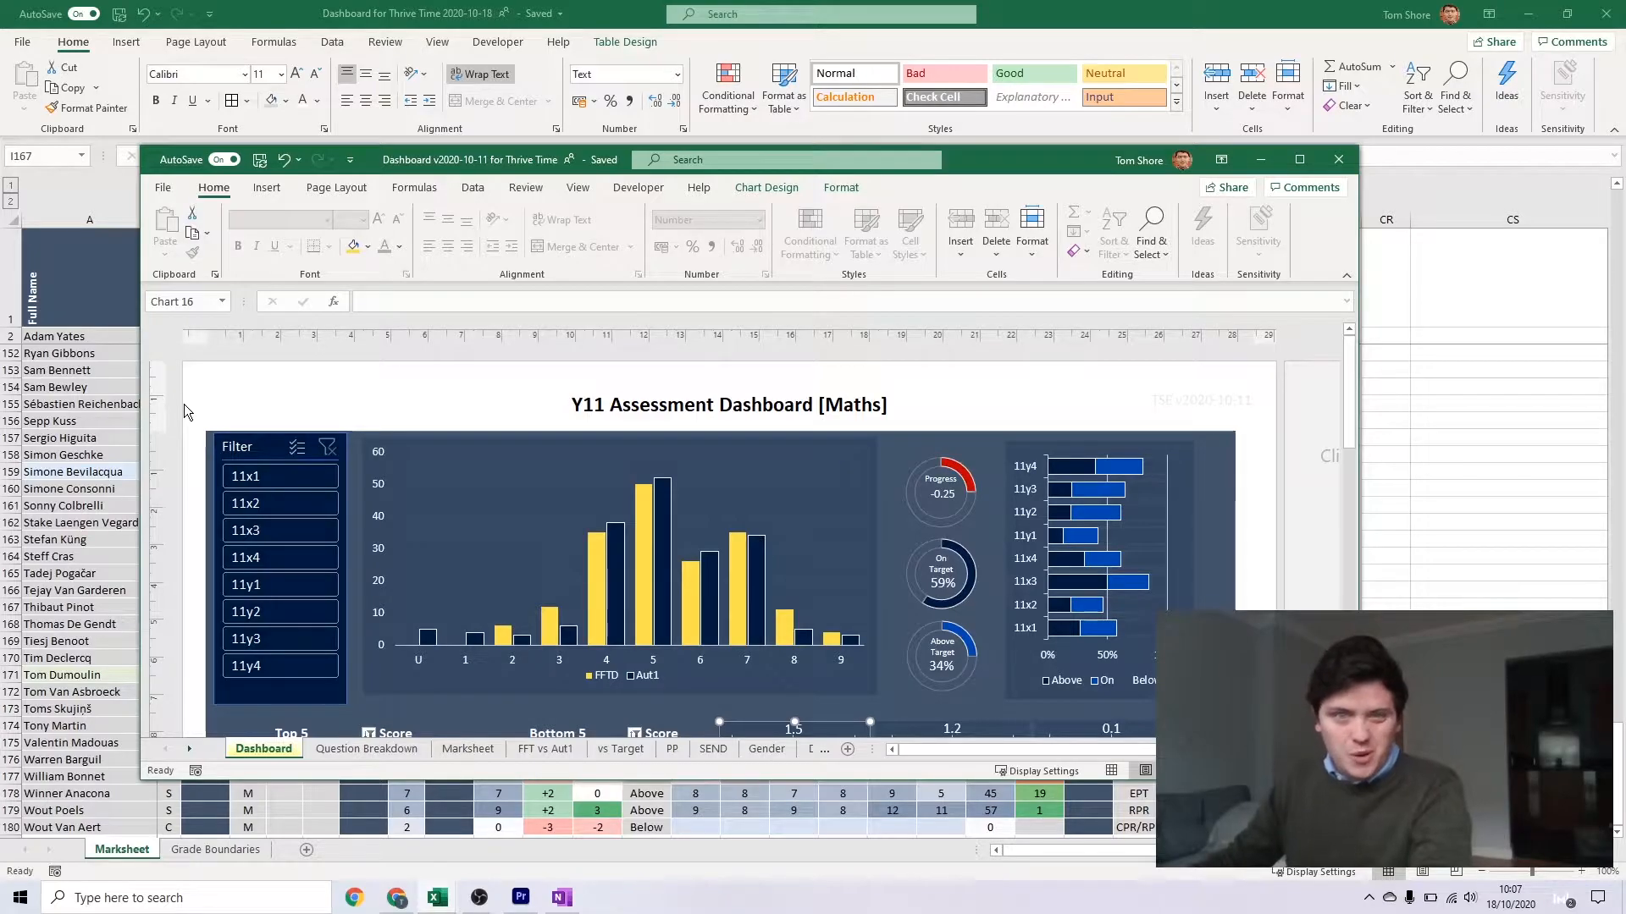
{"action": "scroll", "coordinate": [185, 404], "scroll_direction": "down", "scroll_amount": 3}
{"action": "left_click_drag", "start_coordinate": [563, 159], "coordinate": [569, 9]}
{"action": "scroll", "coordinate": [1184, 539], "scroll_direction": "up", "scroll_amount": 2}
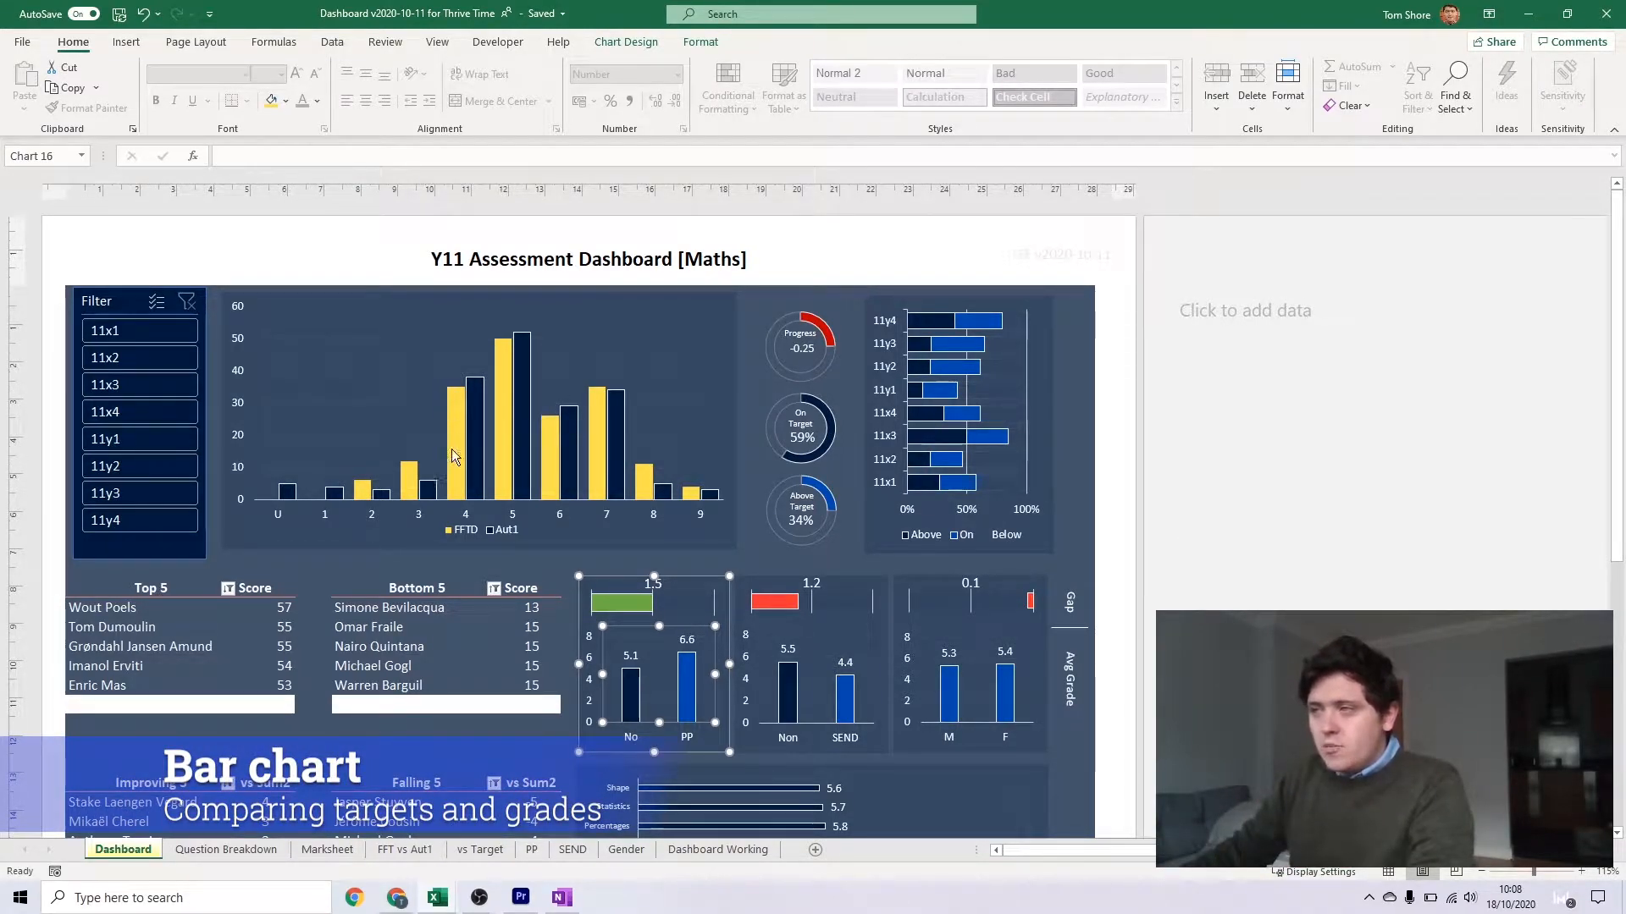
{"action": "mouse_move", "coordinate": [453, 411]}
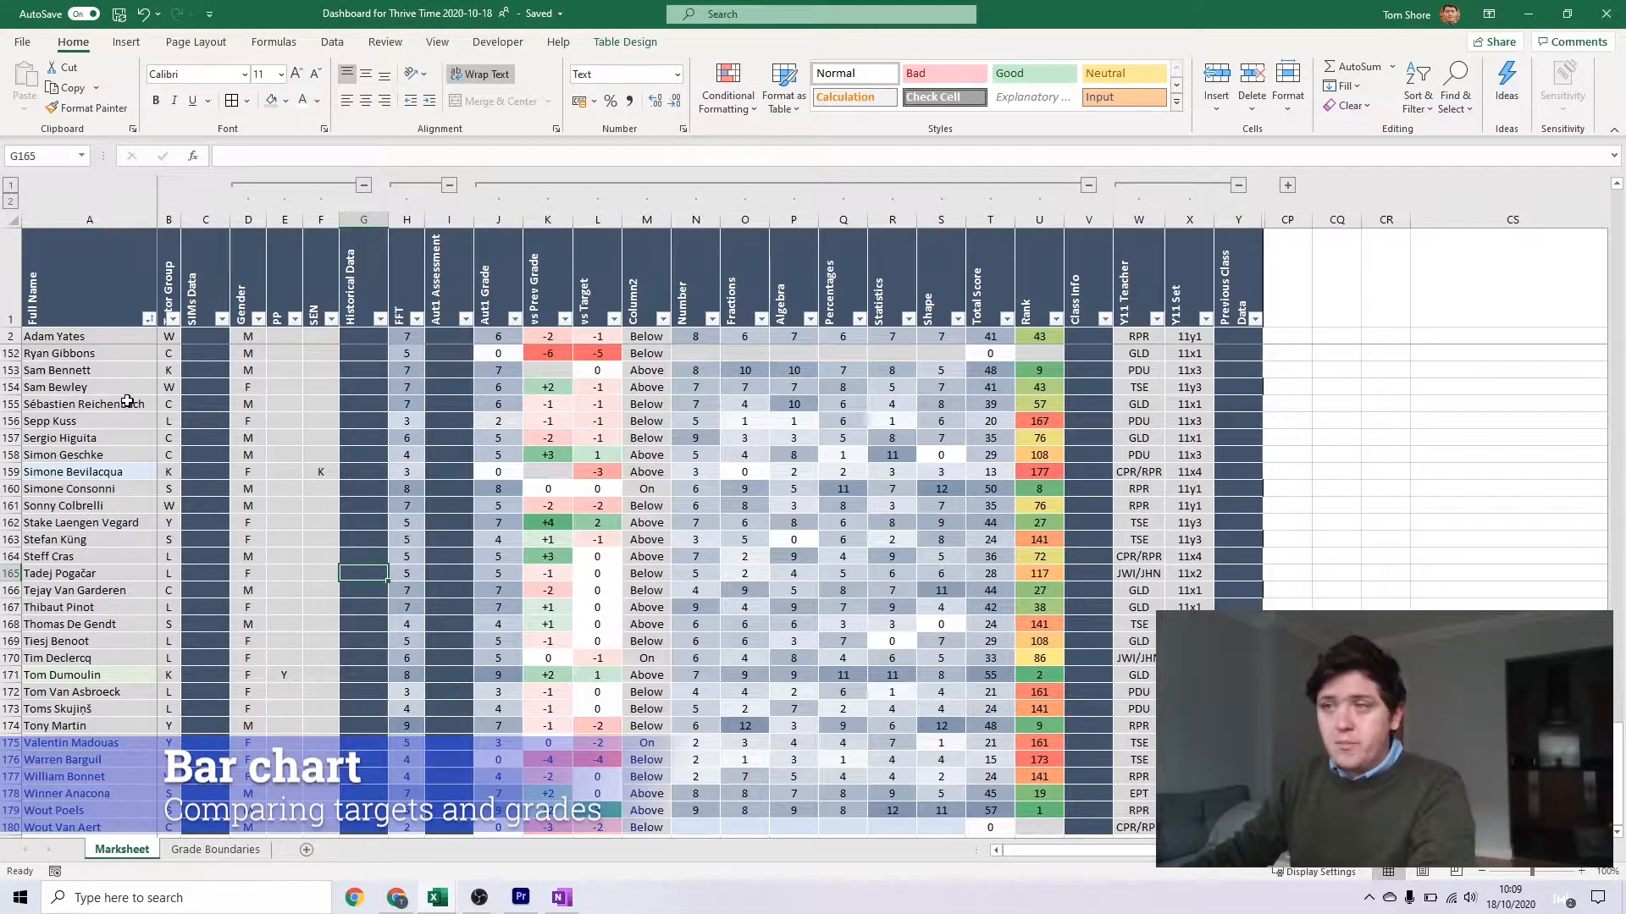
Insert a PivotTable based on the Marksheet table on a new worksheet
{"action": "left_click", "coordinate": [127, 391]}
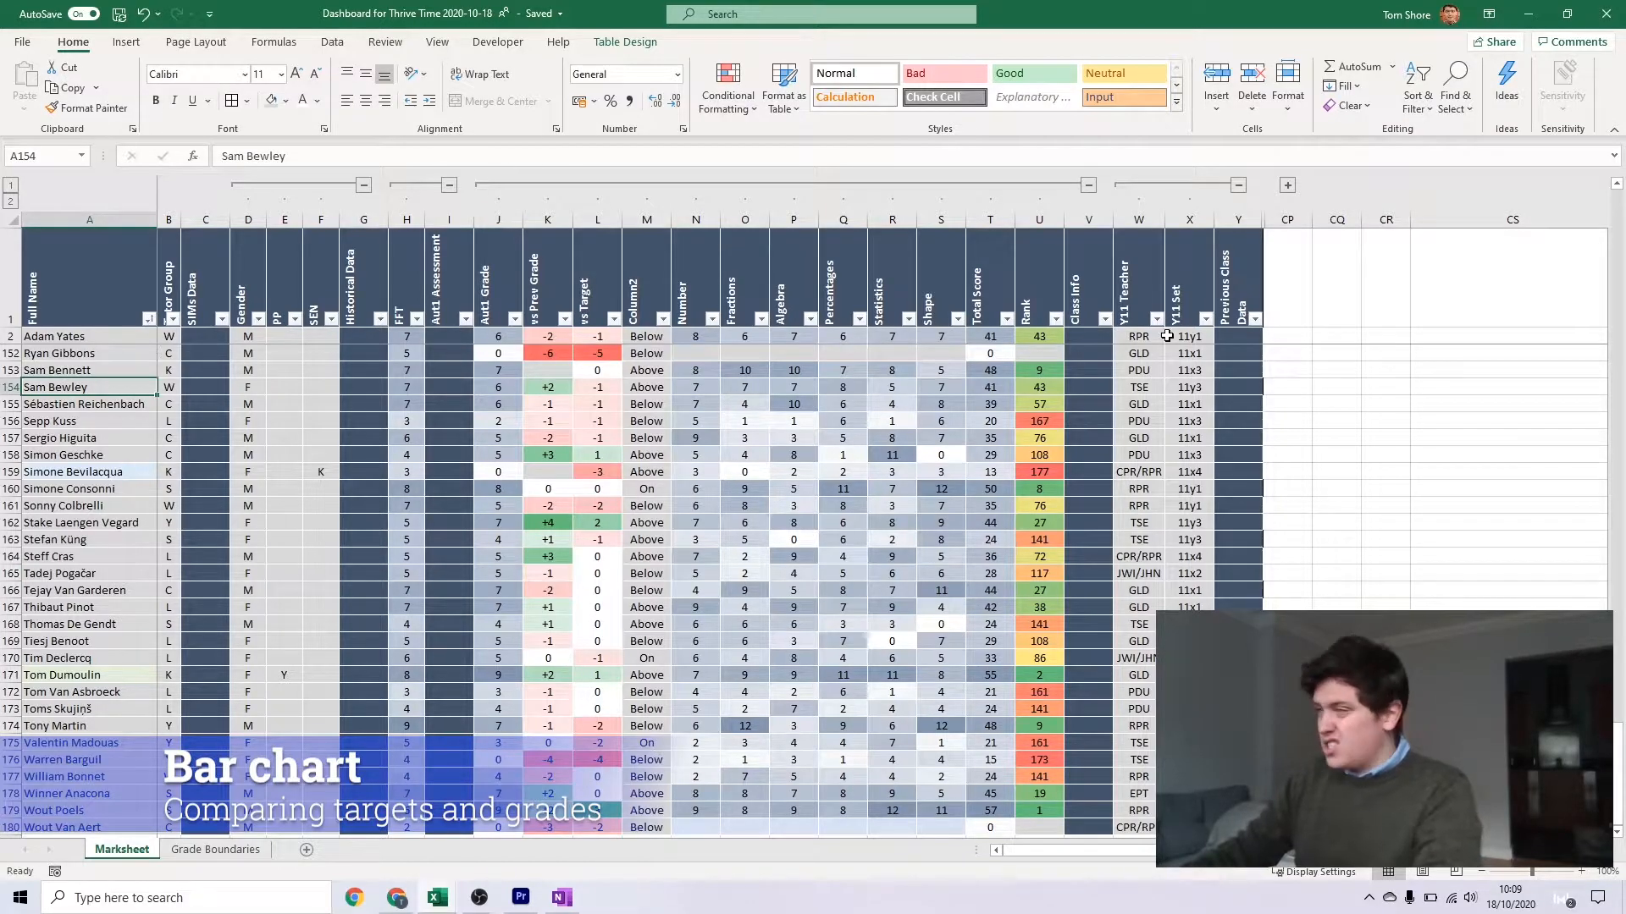
{"action": "left_click", "coordinate": [126, 42]}
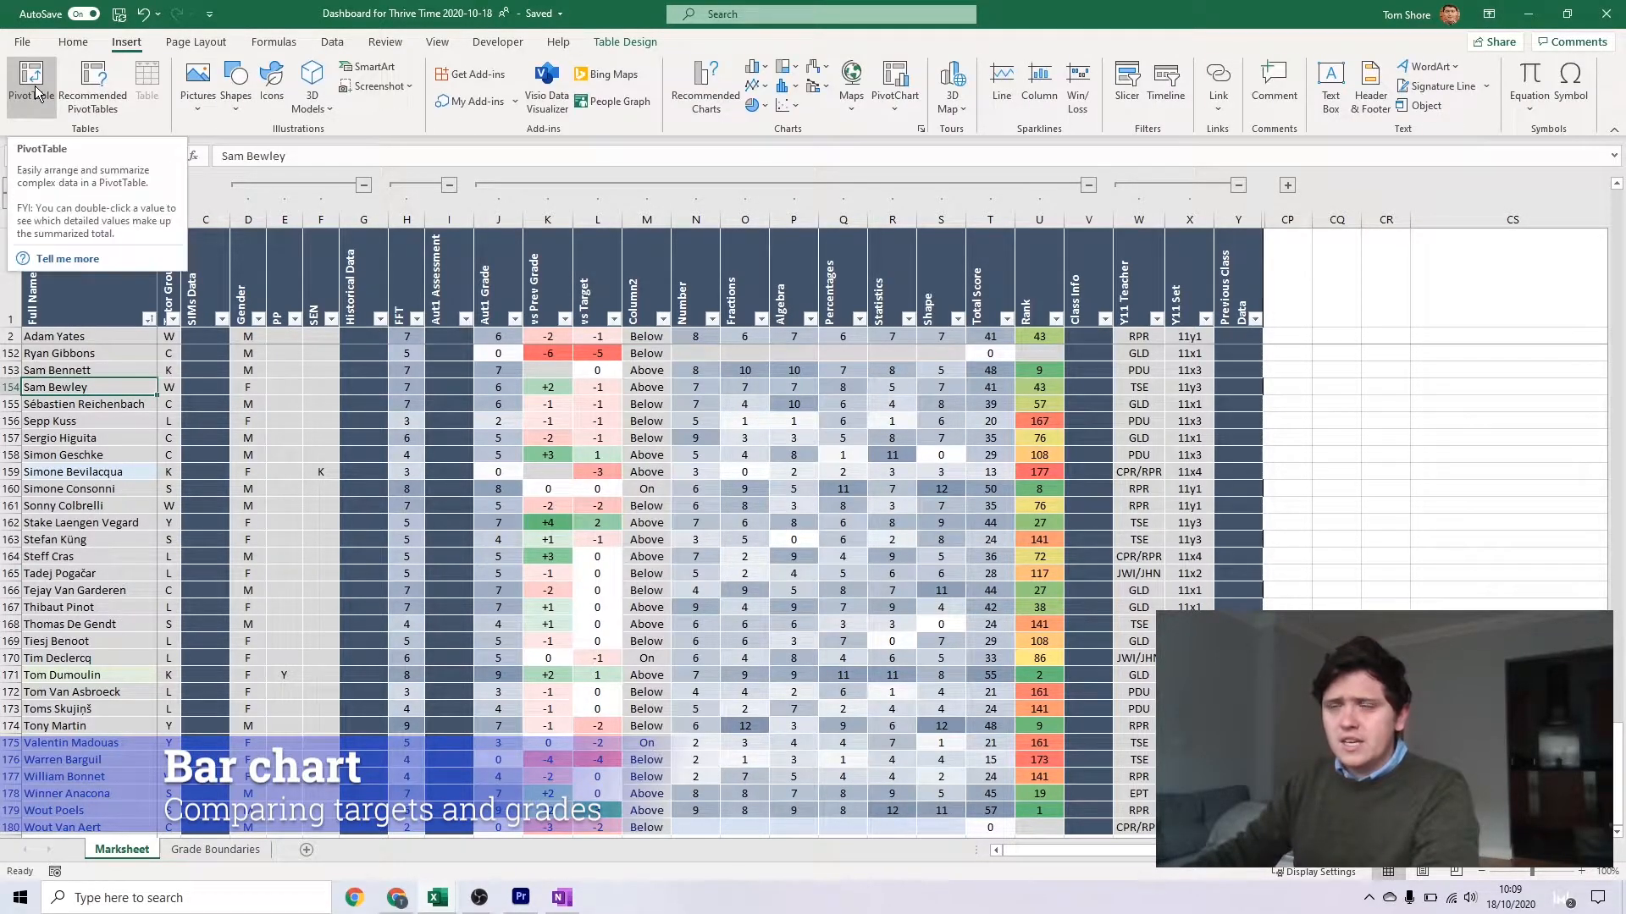
{"action": "left_click", "coordinate": [35, 90]}
{"action": "left_click", "coordinate": [558, 461]}
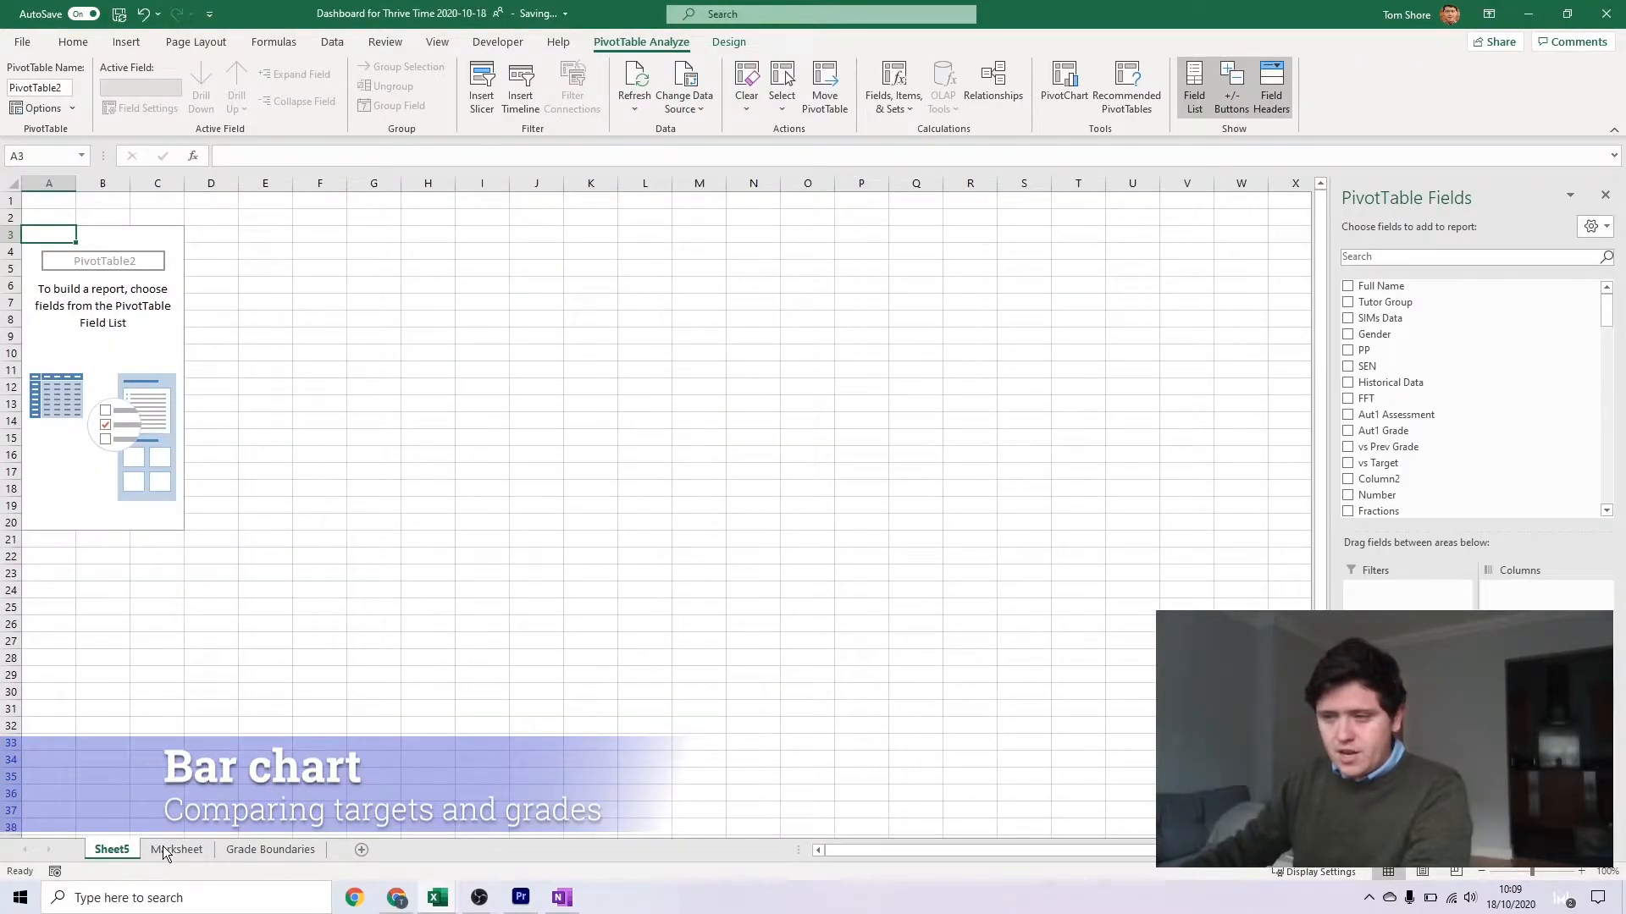
Rename the new PivotTable worksheet as FFT vs Aut1 and return to the empty PivotTable
{"action": "double_click", "coordinate": [107, 851]}
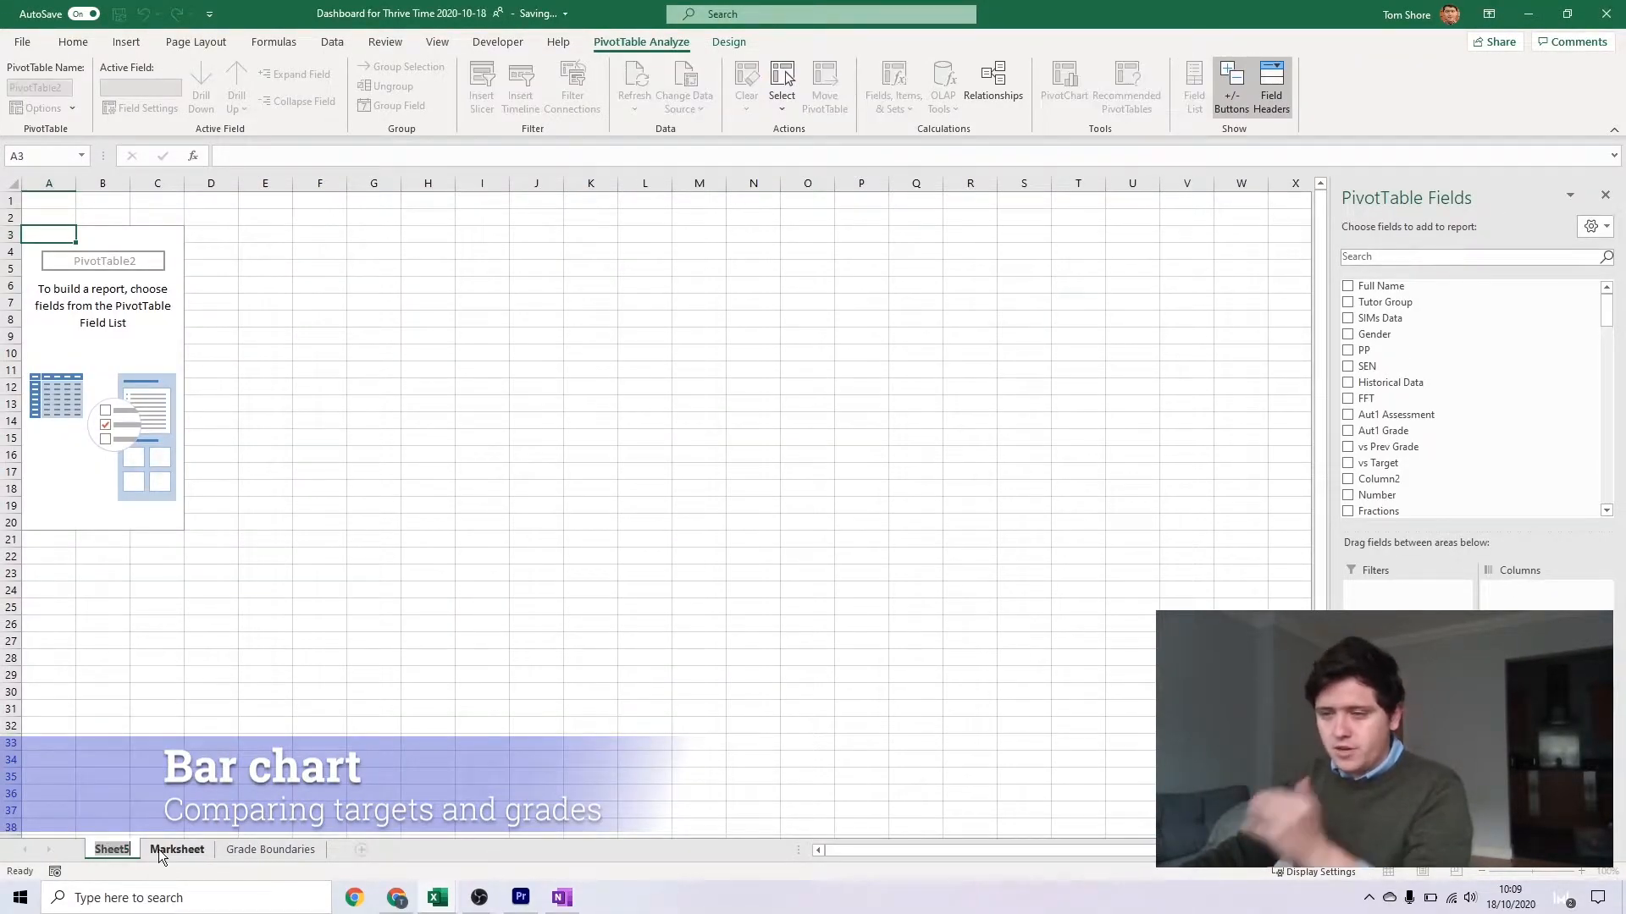
{"action": "type", "text": "FFT vs Aut1"}
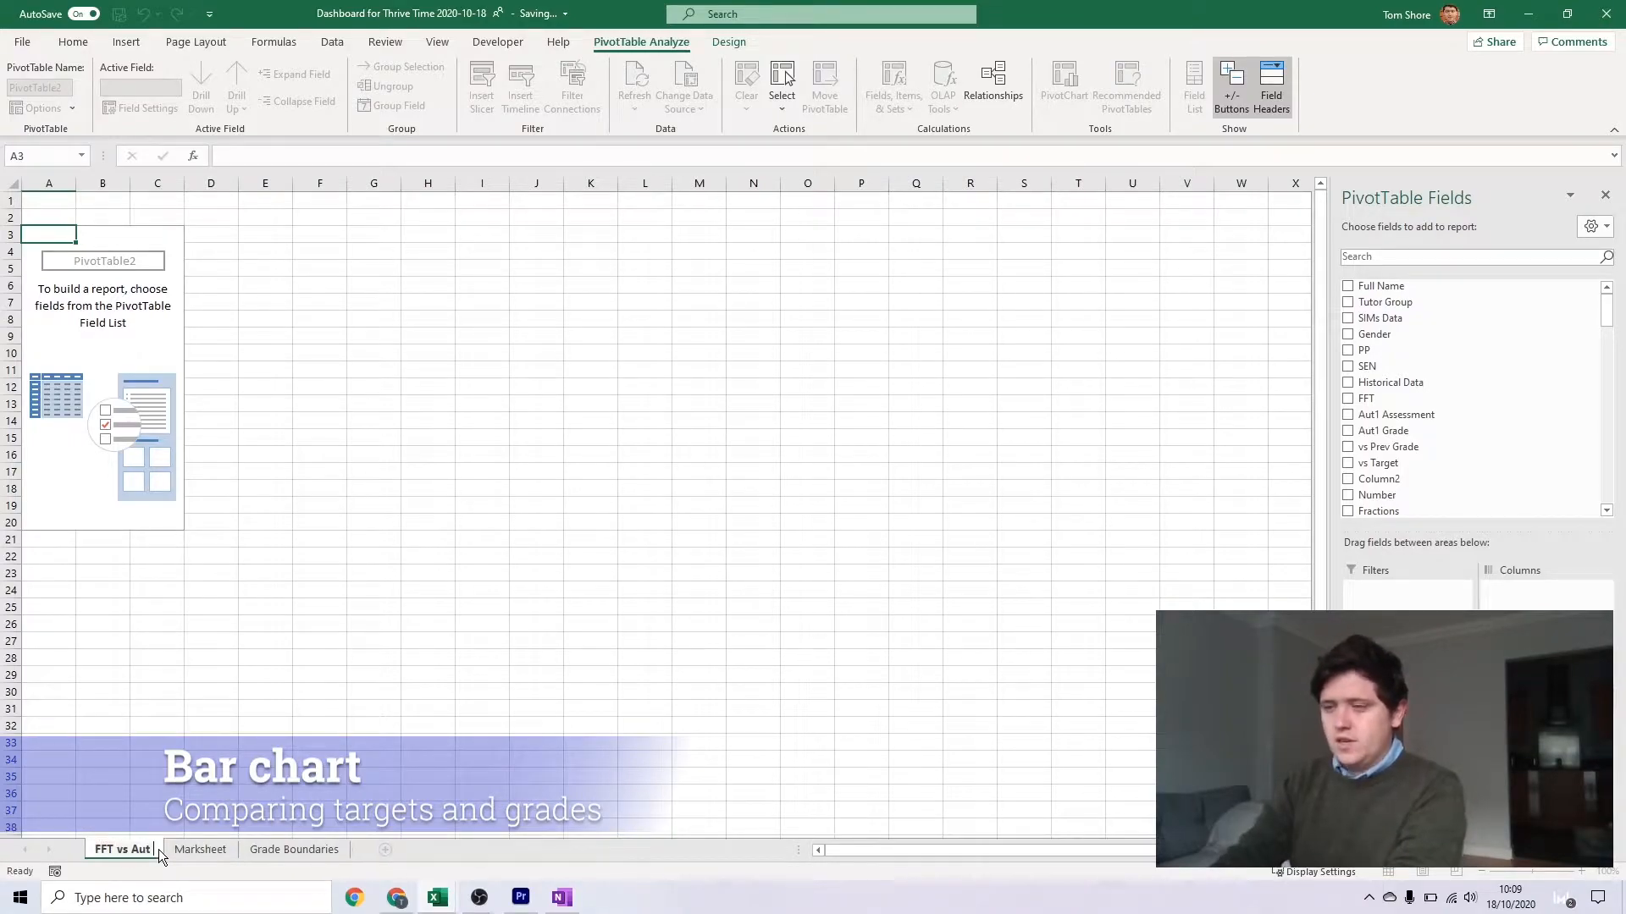
{"action": "left_click", "coordinate": [119, 314]}
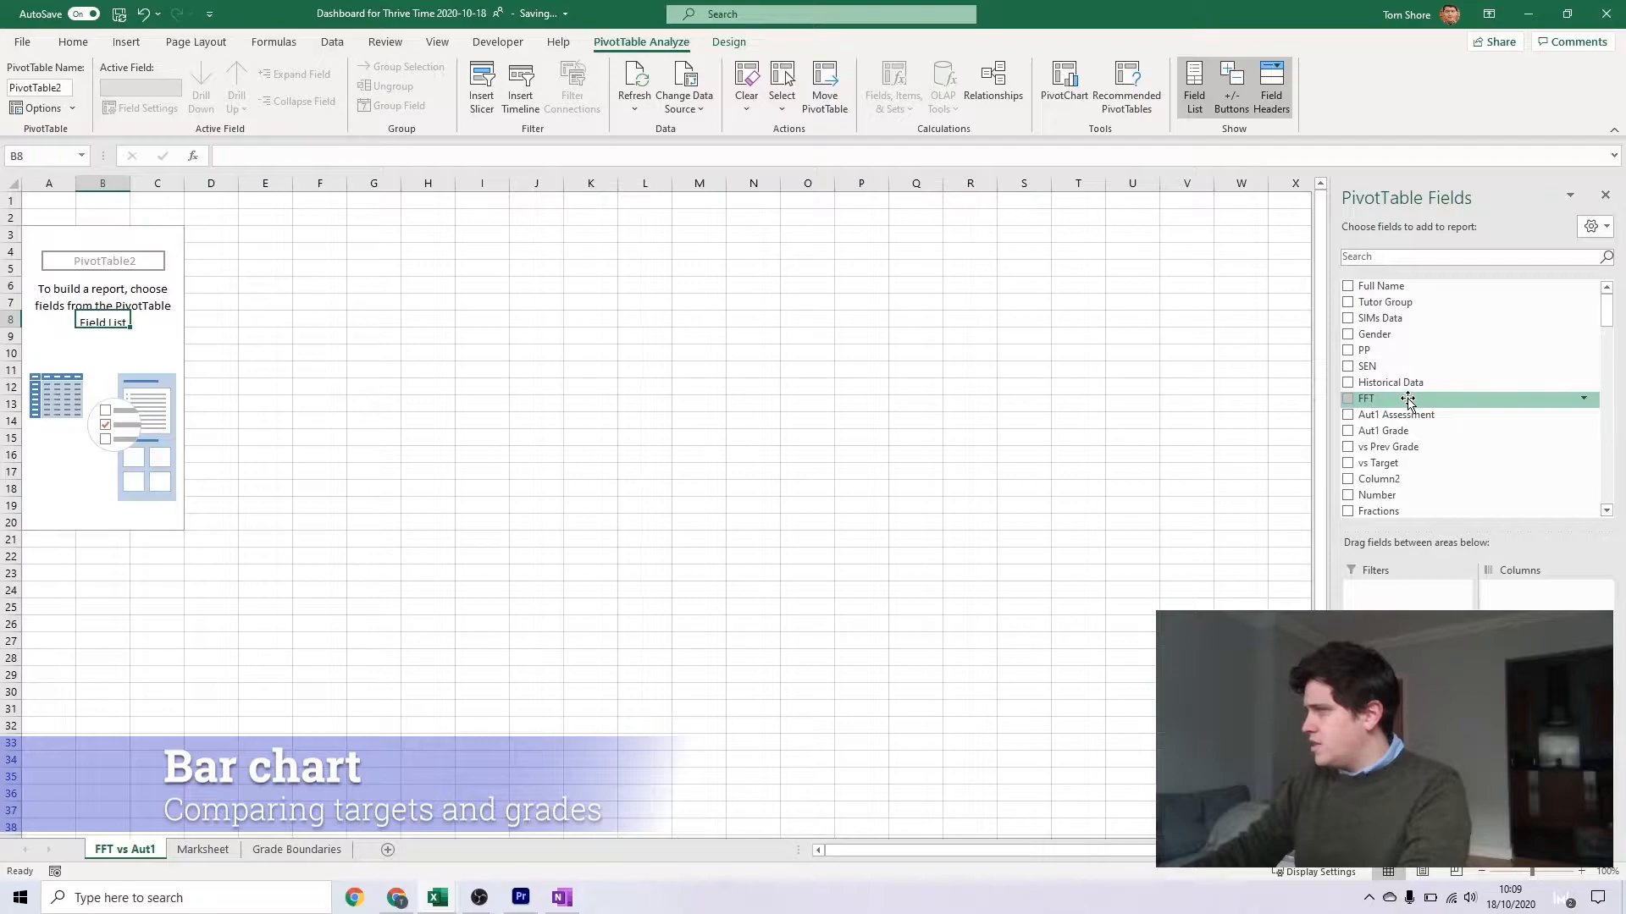
Lay out the PivotTable with FFT as rows, Aut1 Grade as columns and counts of Full Name, labelling the headers FFT and Aut1
{"action": "left_click", "coordinate": [1367, 398]}
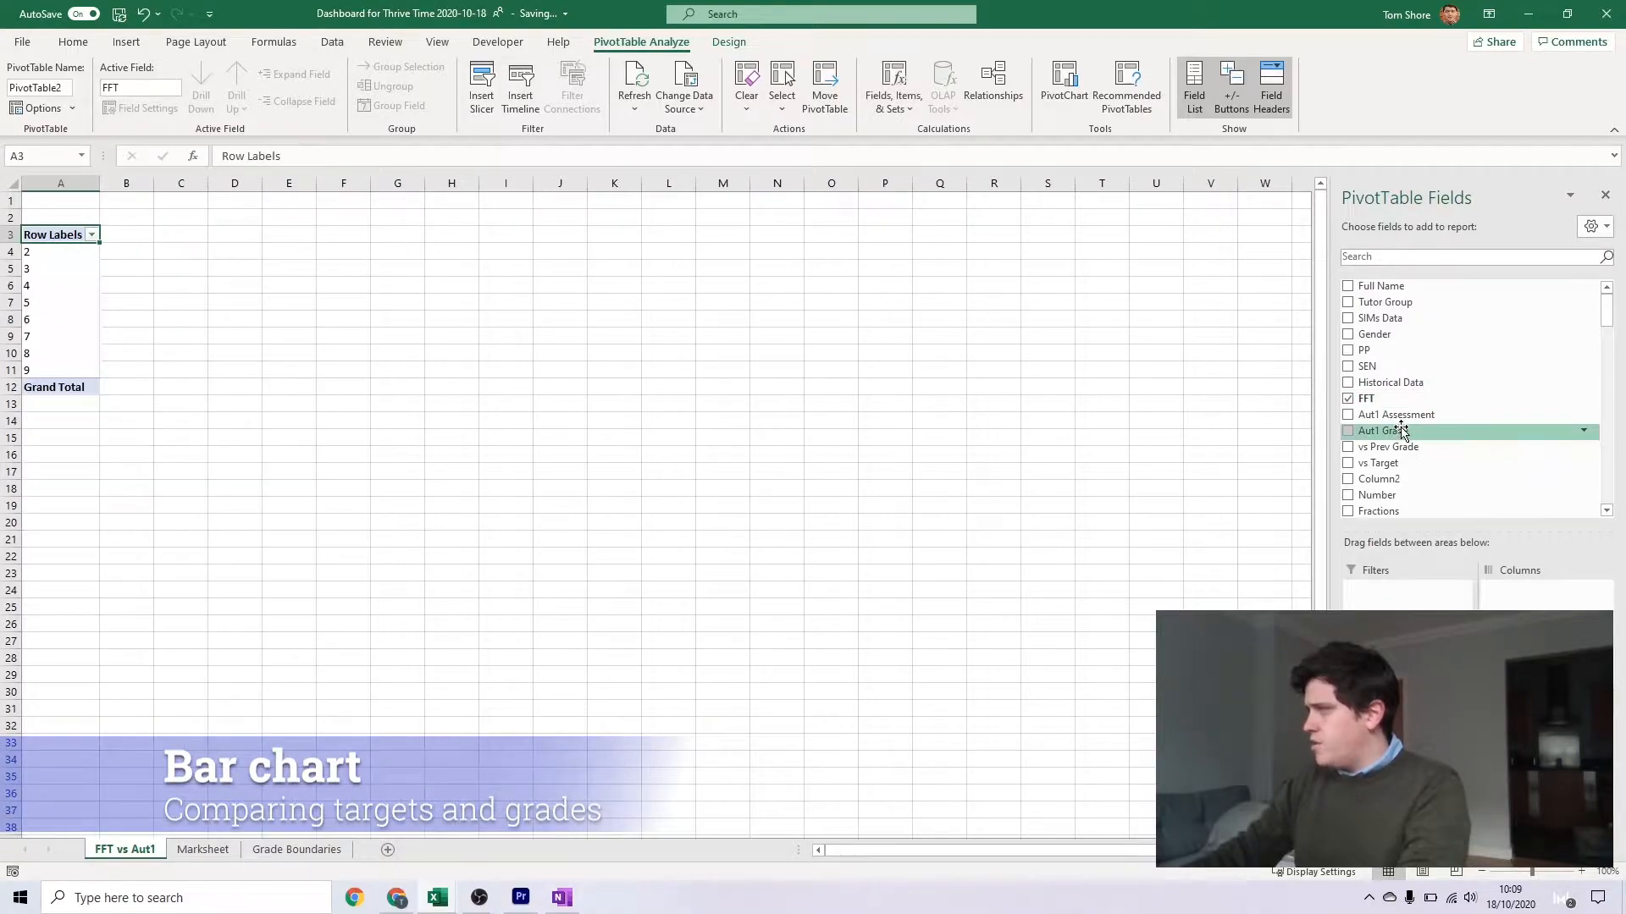
{"action": "left_click_drag", "start_coordinate": [1399, 436], "coordinate": [1526, 590]}
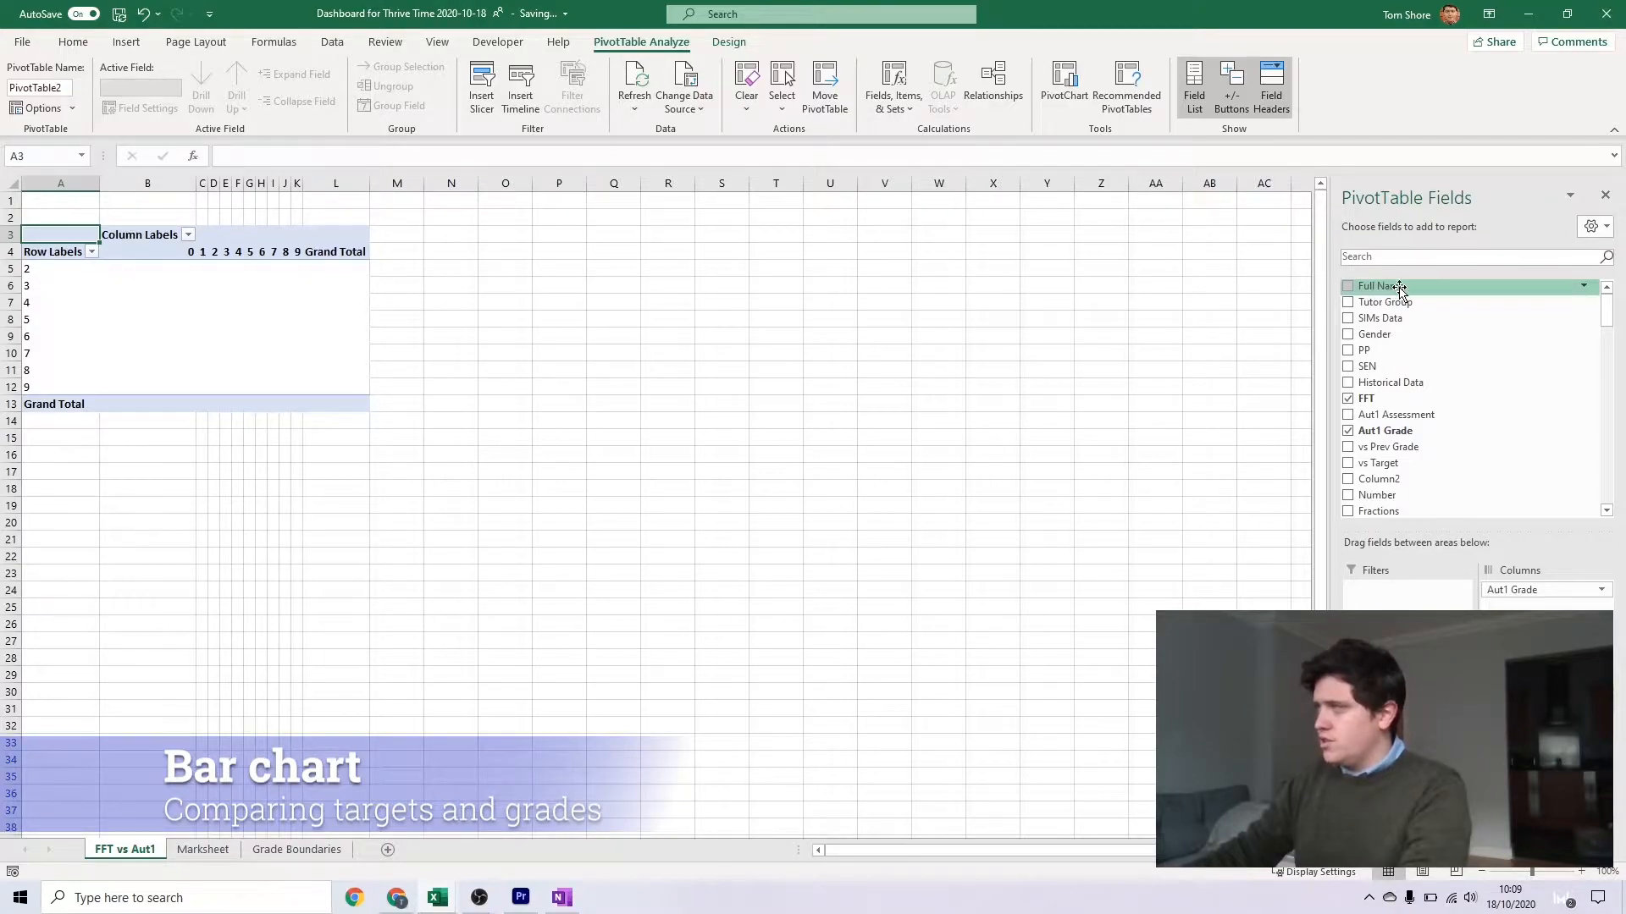
{"action": "left_click_drag", "start_coordinate": [1383, 287], "coordinate": [1541, 735]}
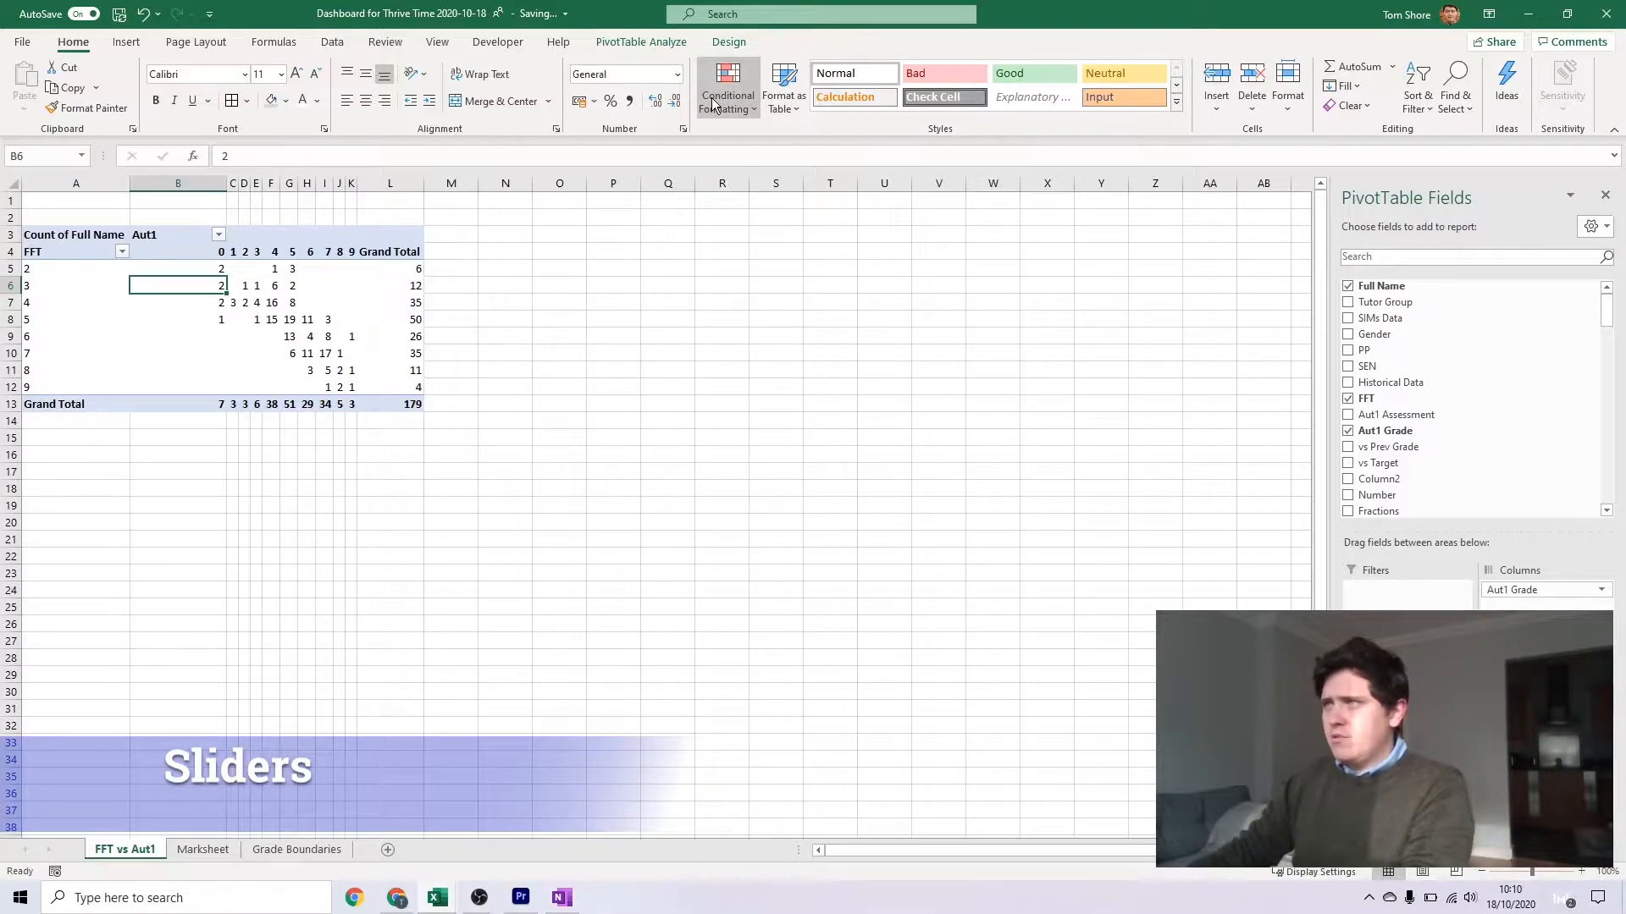
Add a Y11 Set slicer to the PivotTable and place it beside the table
{"action": "left_click", "coordinate": [126, 41]}
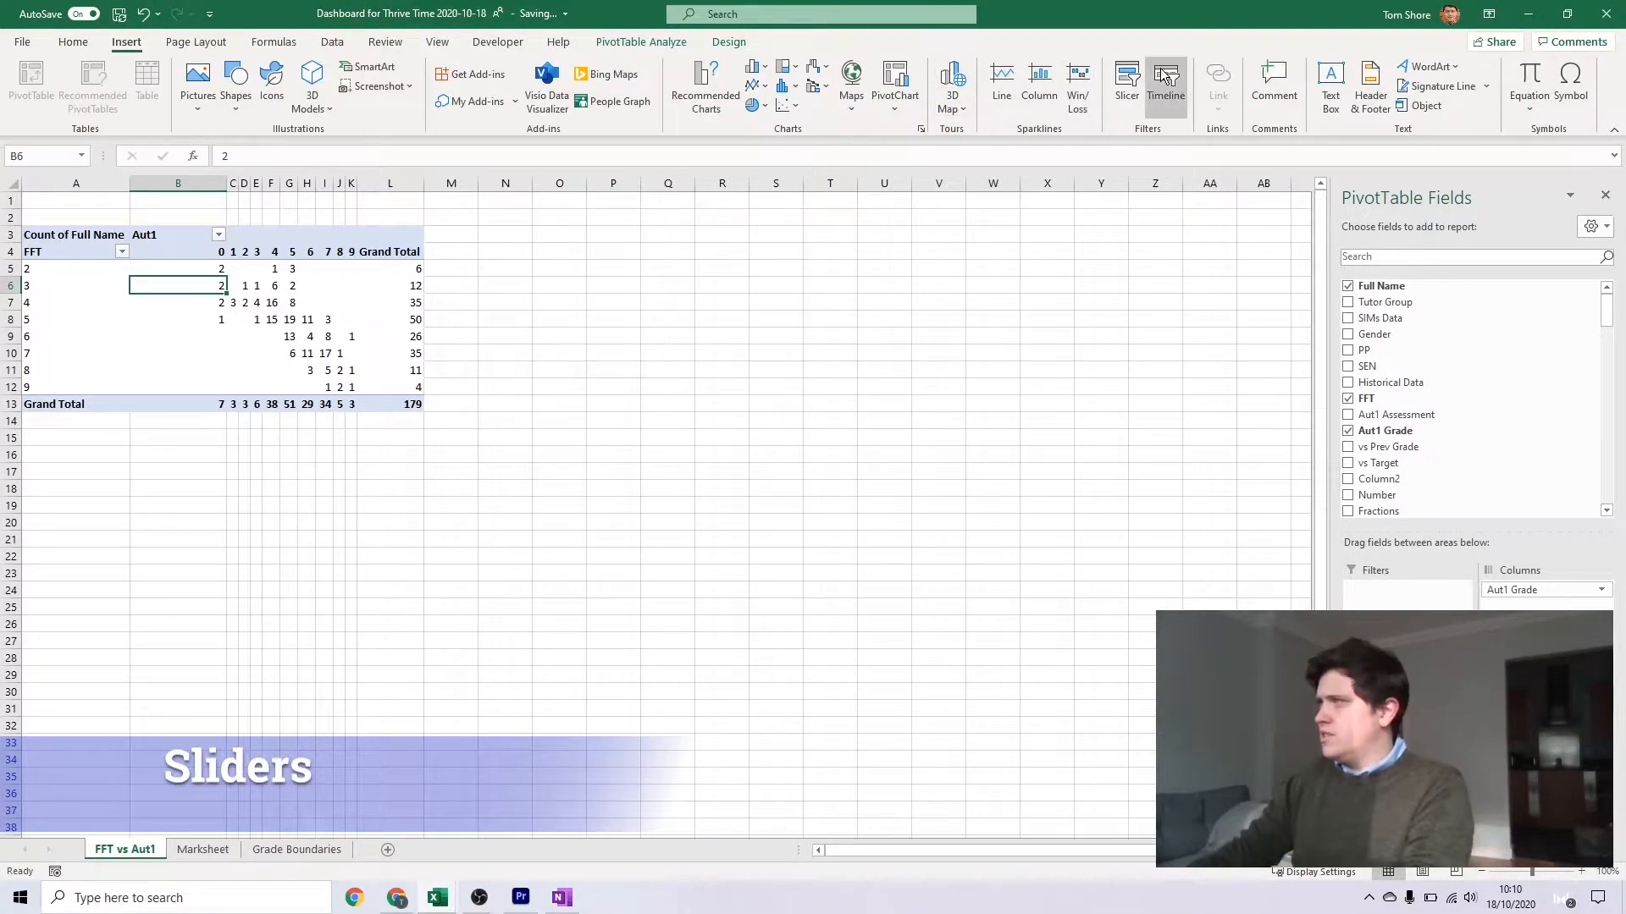
{"action": "left_click", "coordinate": [1125, 85]}
{"action": "scroll", "coordinate": [474, 406], "scroll_direction": "down", "scroll_amount": 2}
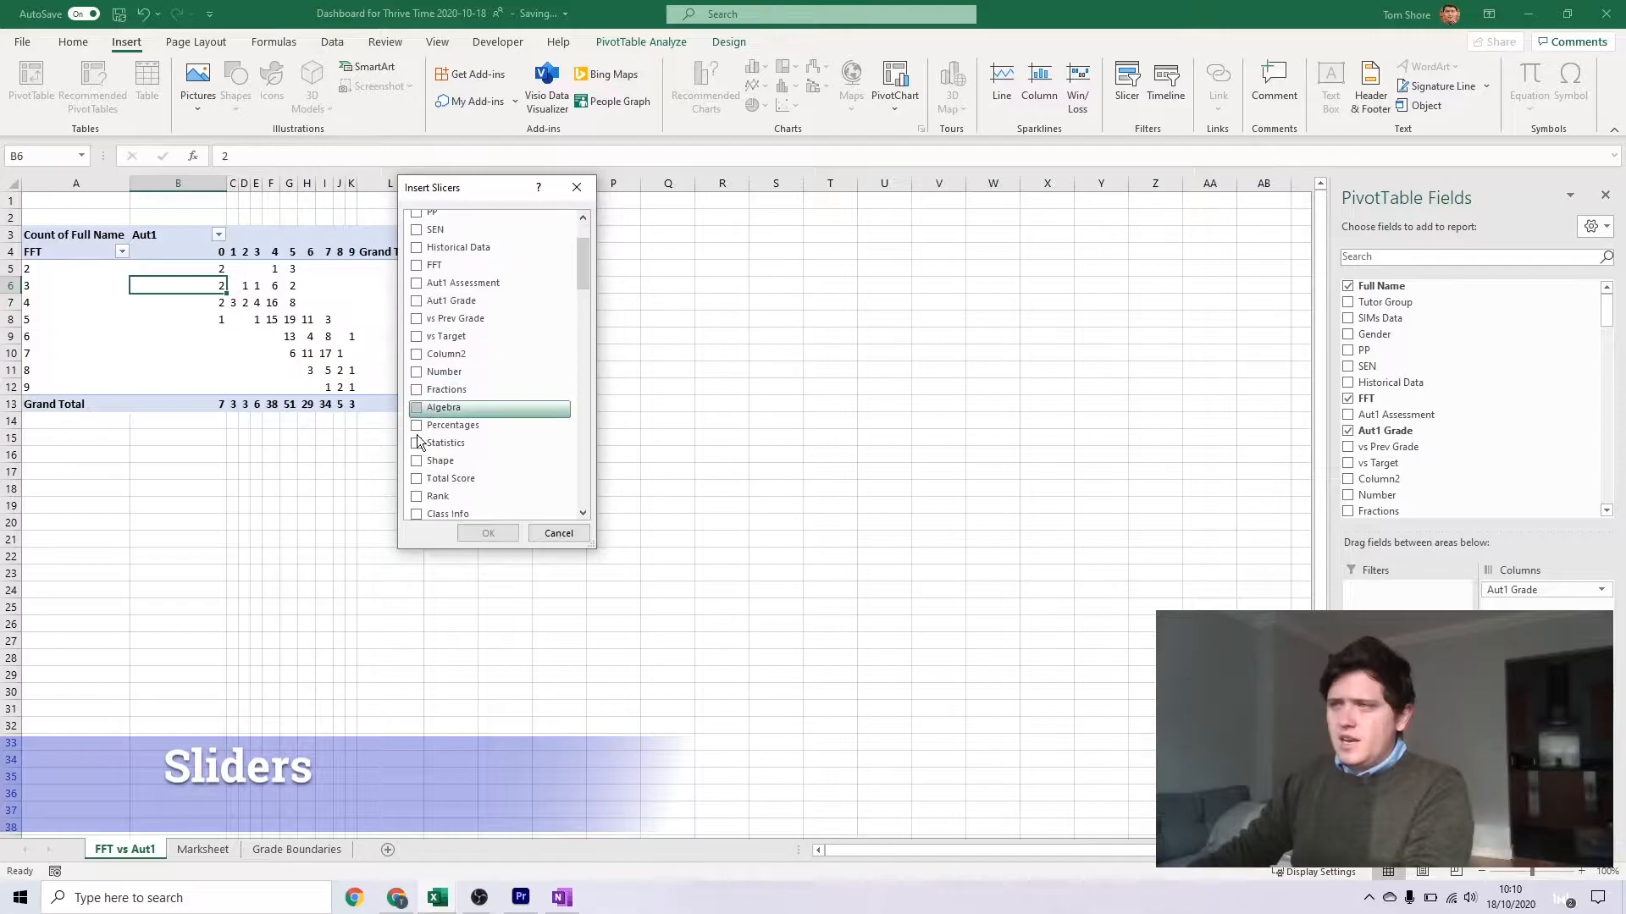
{"action": "scroll", "coordinate": [421, 479], "scroll_direction": "down", "scroll_amount": 2}
{"action": "left_click", "coordinate": [416, 468]}
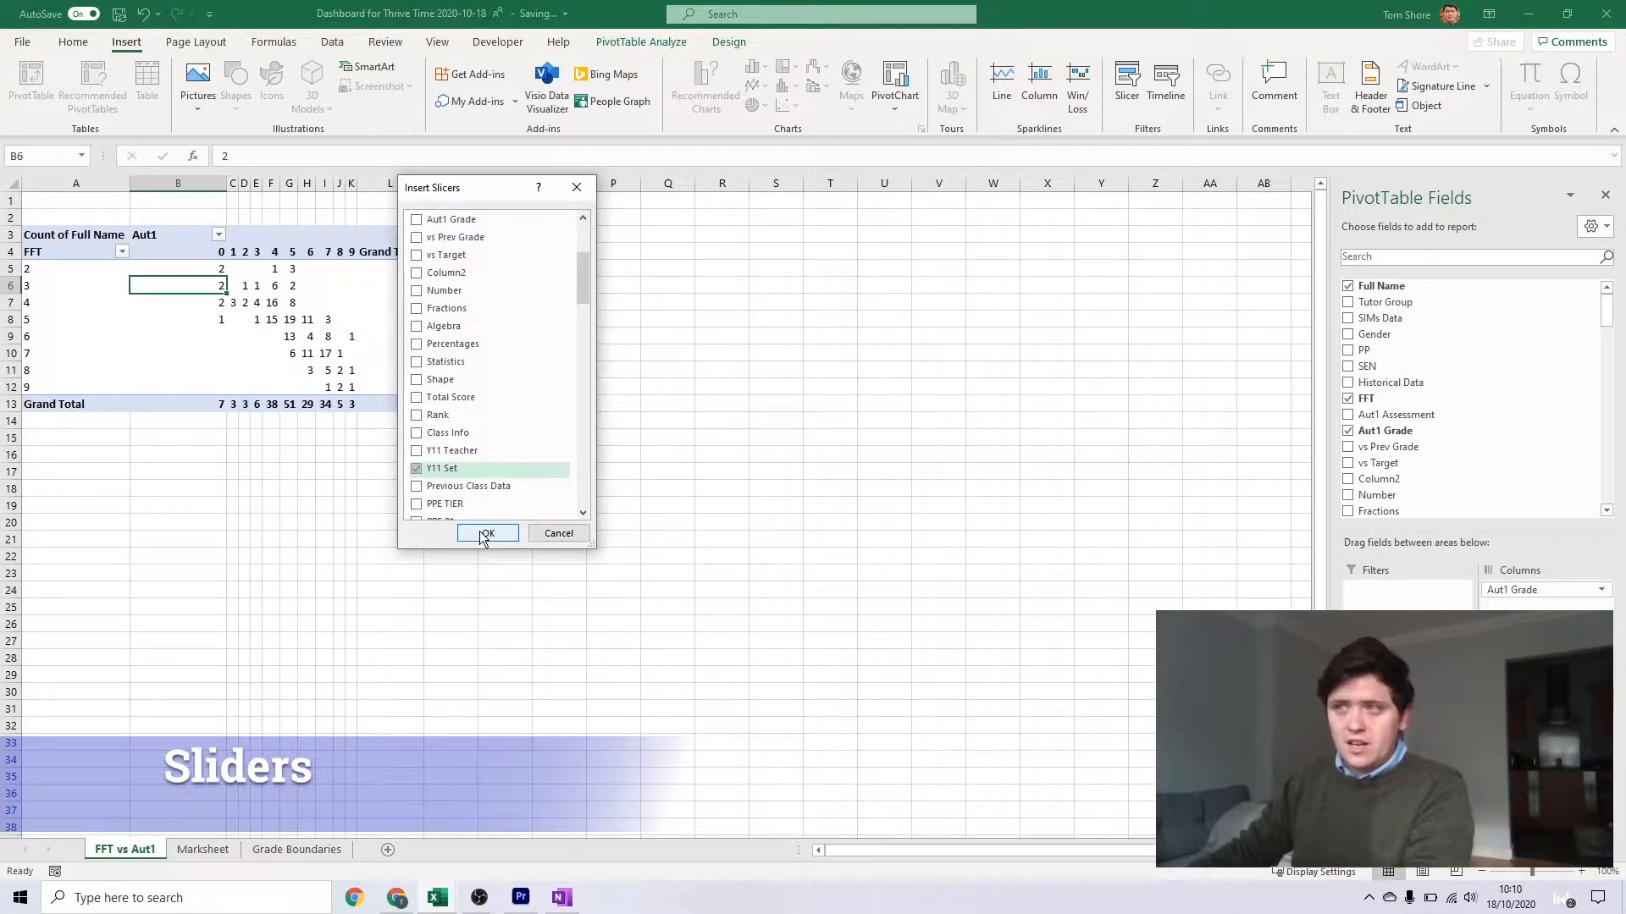
{"action": "left_click", "coordinate": [485, 533]}
{"action": "left_click_drag", "start_coordinate": [479, 254], "coordinate": [464, 224]}
Try filtering the PivotTable by sets 11x1 and 11x4 with the slicer, and clear the filter
{"action": "left_click", "coordinate": [439, 253]}
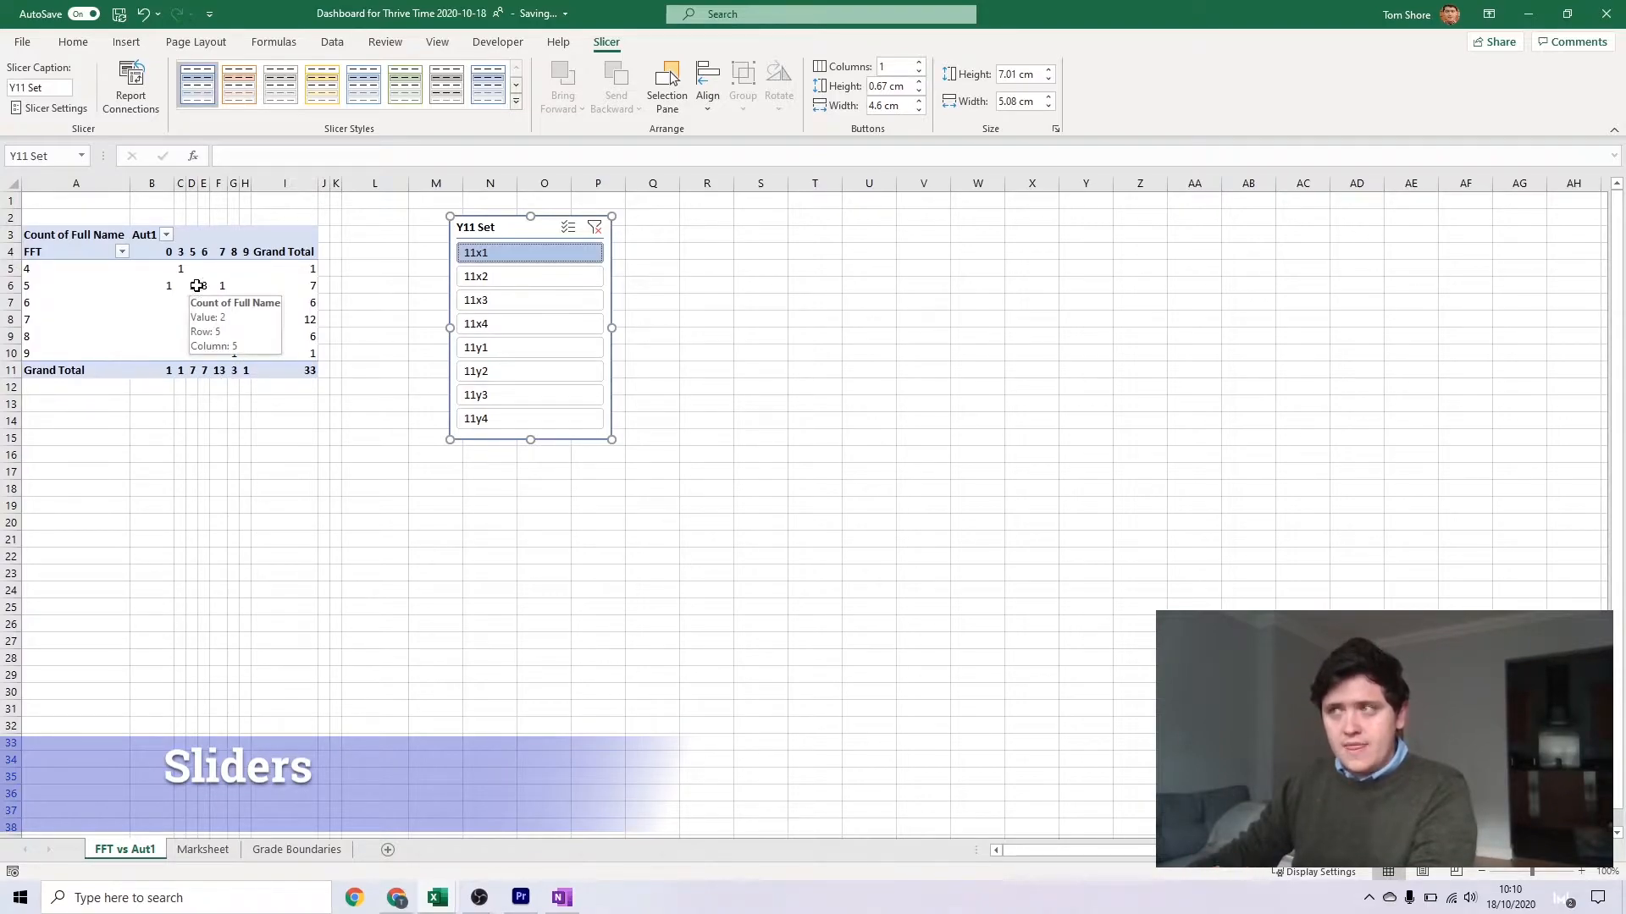
{"action": "left_click", "coordinate": [482, 326], "text": "ctrl"}
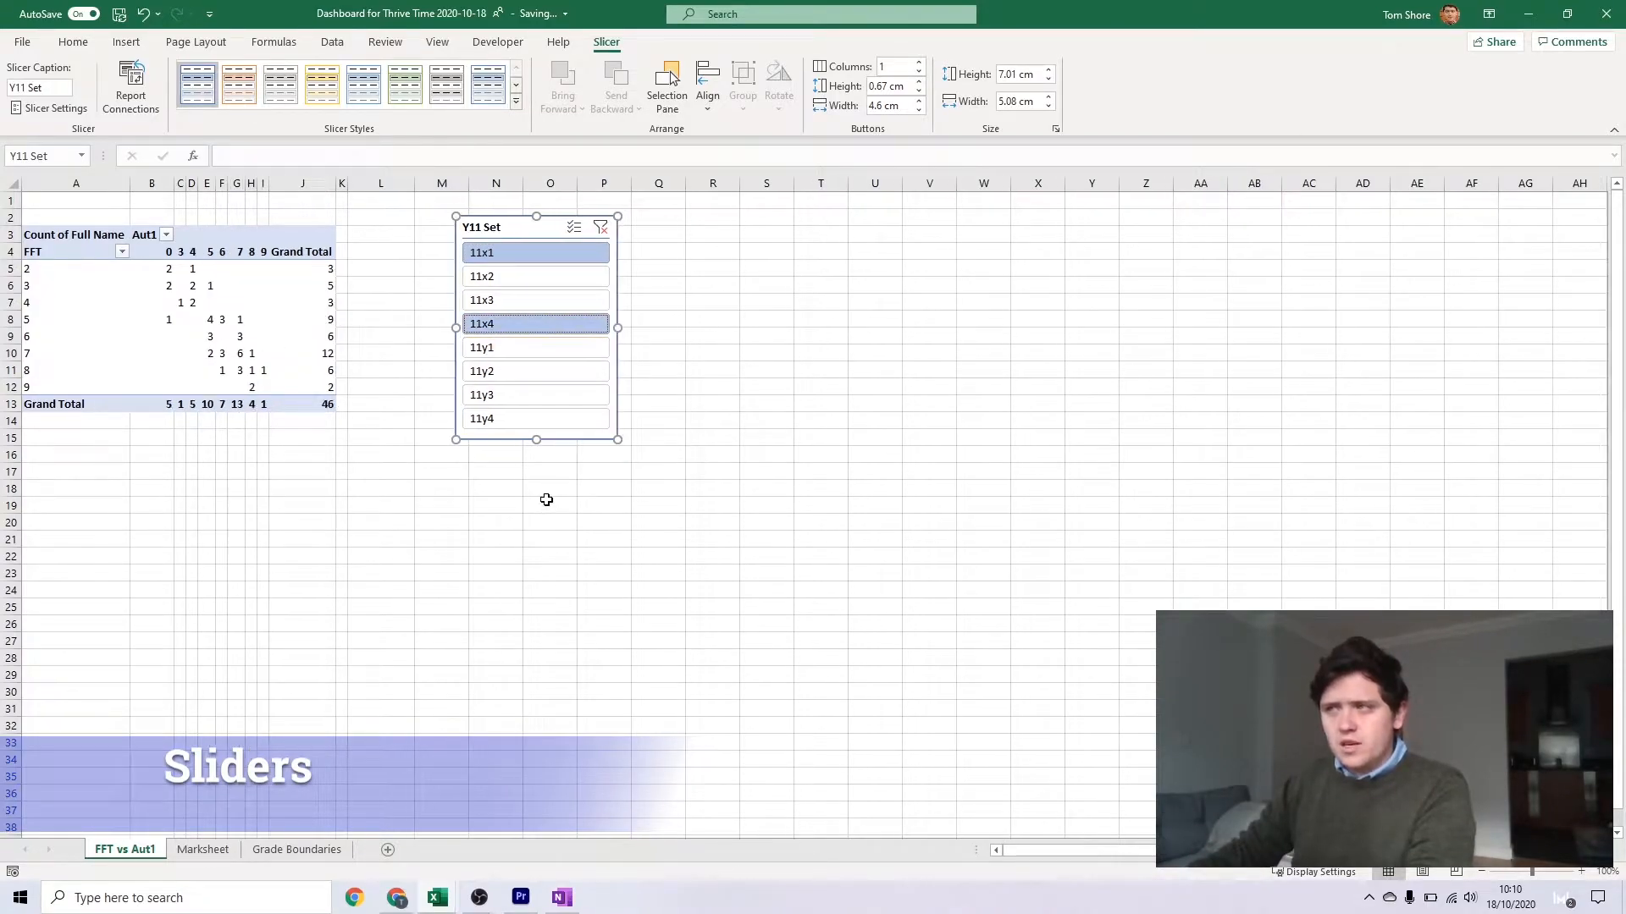
{"action": "left_click", "coordinate": [600, 227]}
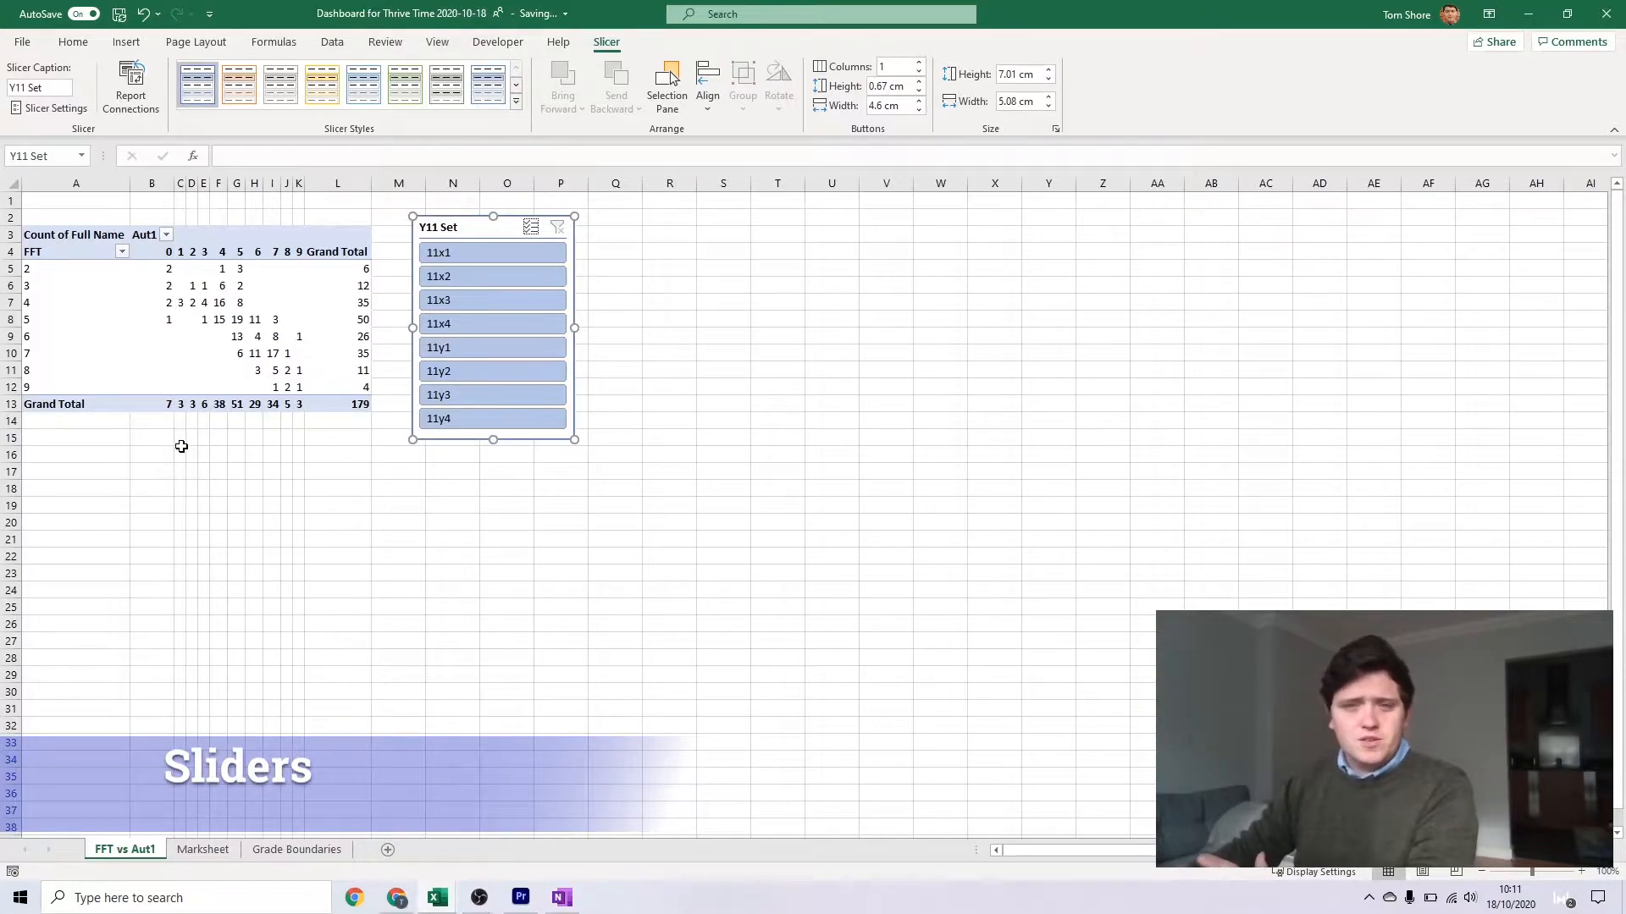
Enter the heading Grade in R4 and list the grades 9 down to 1 and U beneath it
{"action": "left_click", "coordinate": [661, 234]}
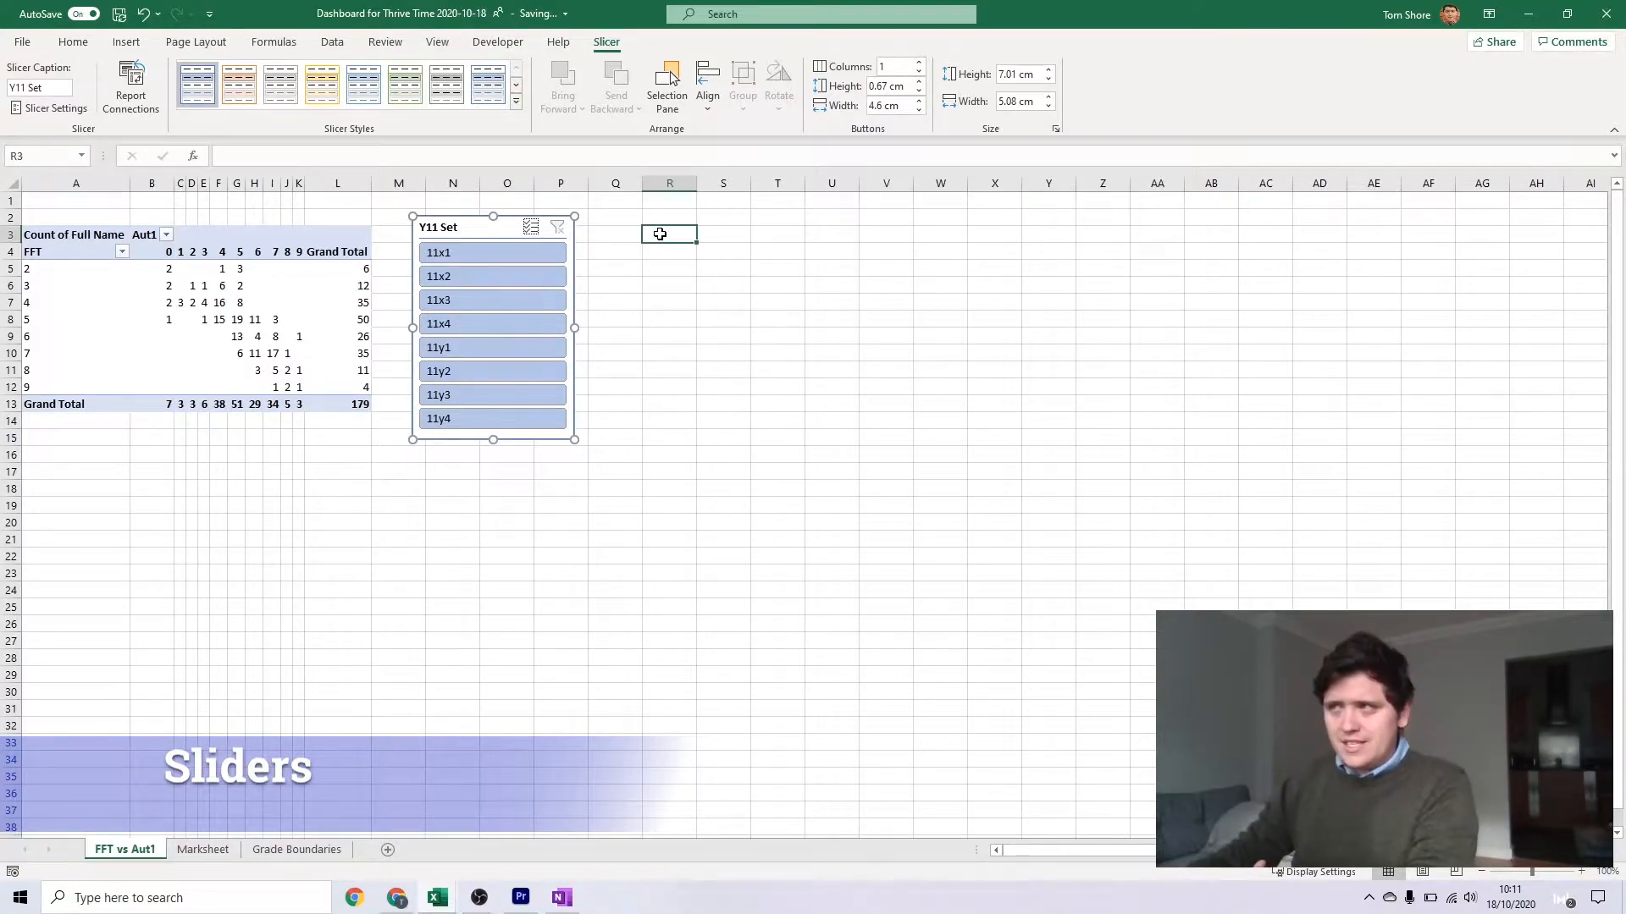
{"action": "key", "text": "Down"}
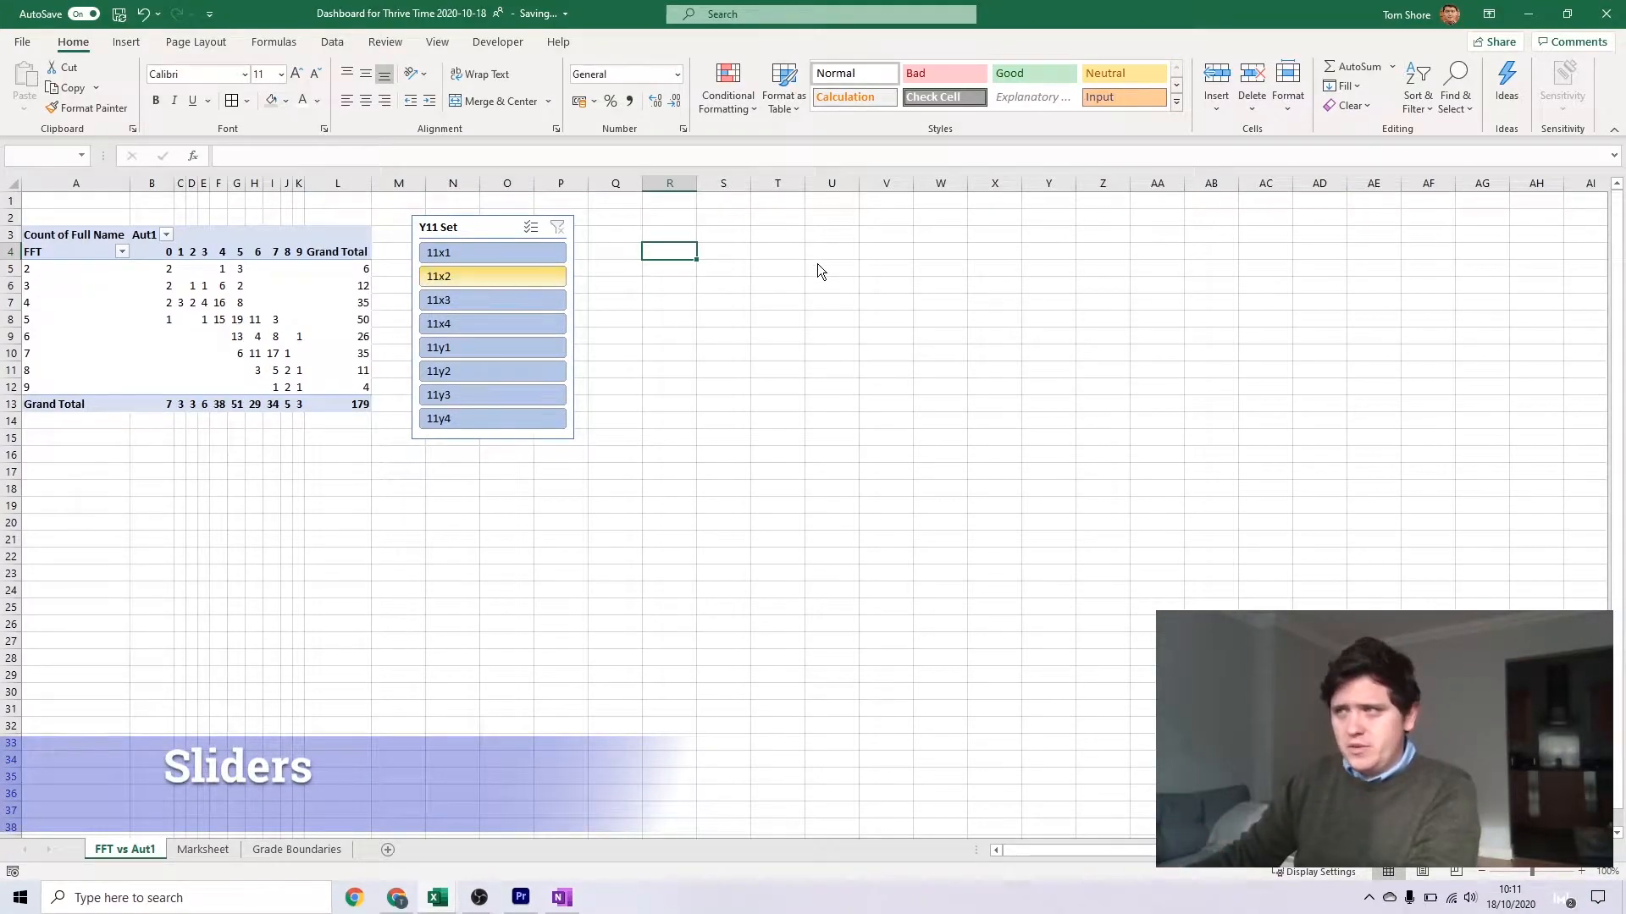
{"action": "type", "text": "Grade"}
{"action": "key", "text": "Return"}
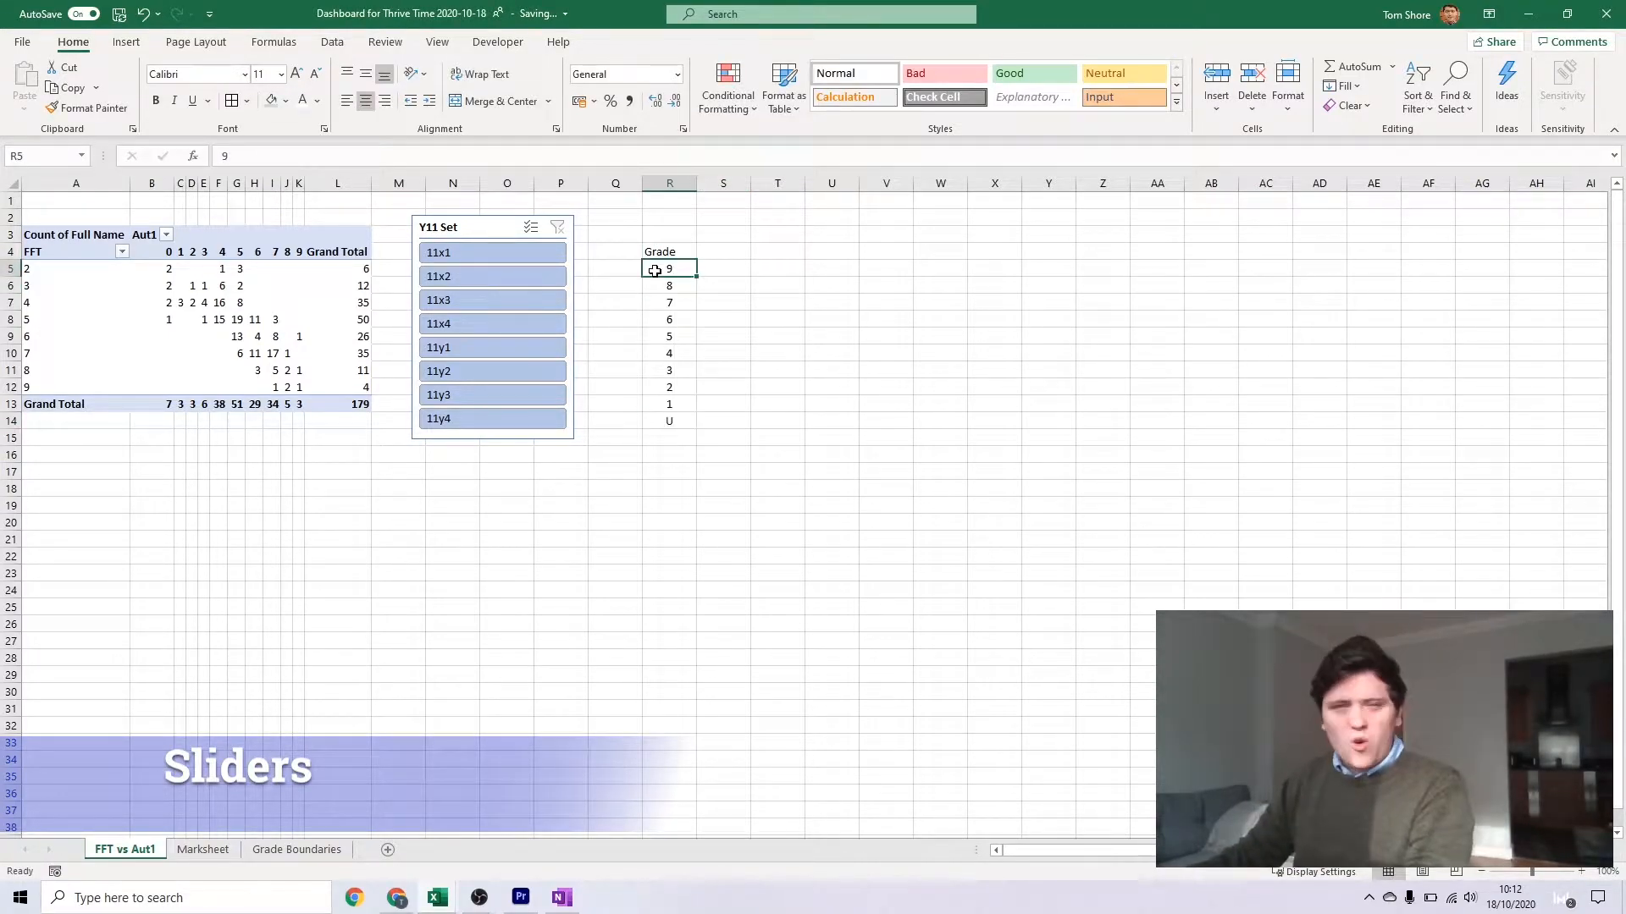
Add the headings FFT in S4 and Aut1 in T4 next to the Grade heading
{"action": "left_click", "coordinate": [707, 250]}
{"action": "type", "text": "FF"}
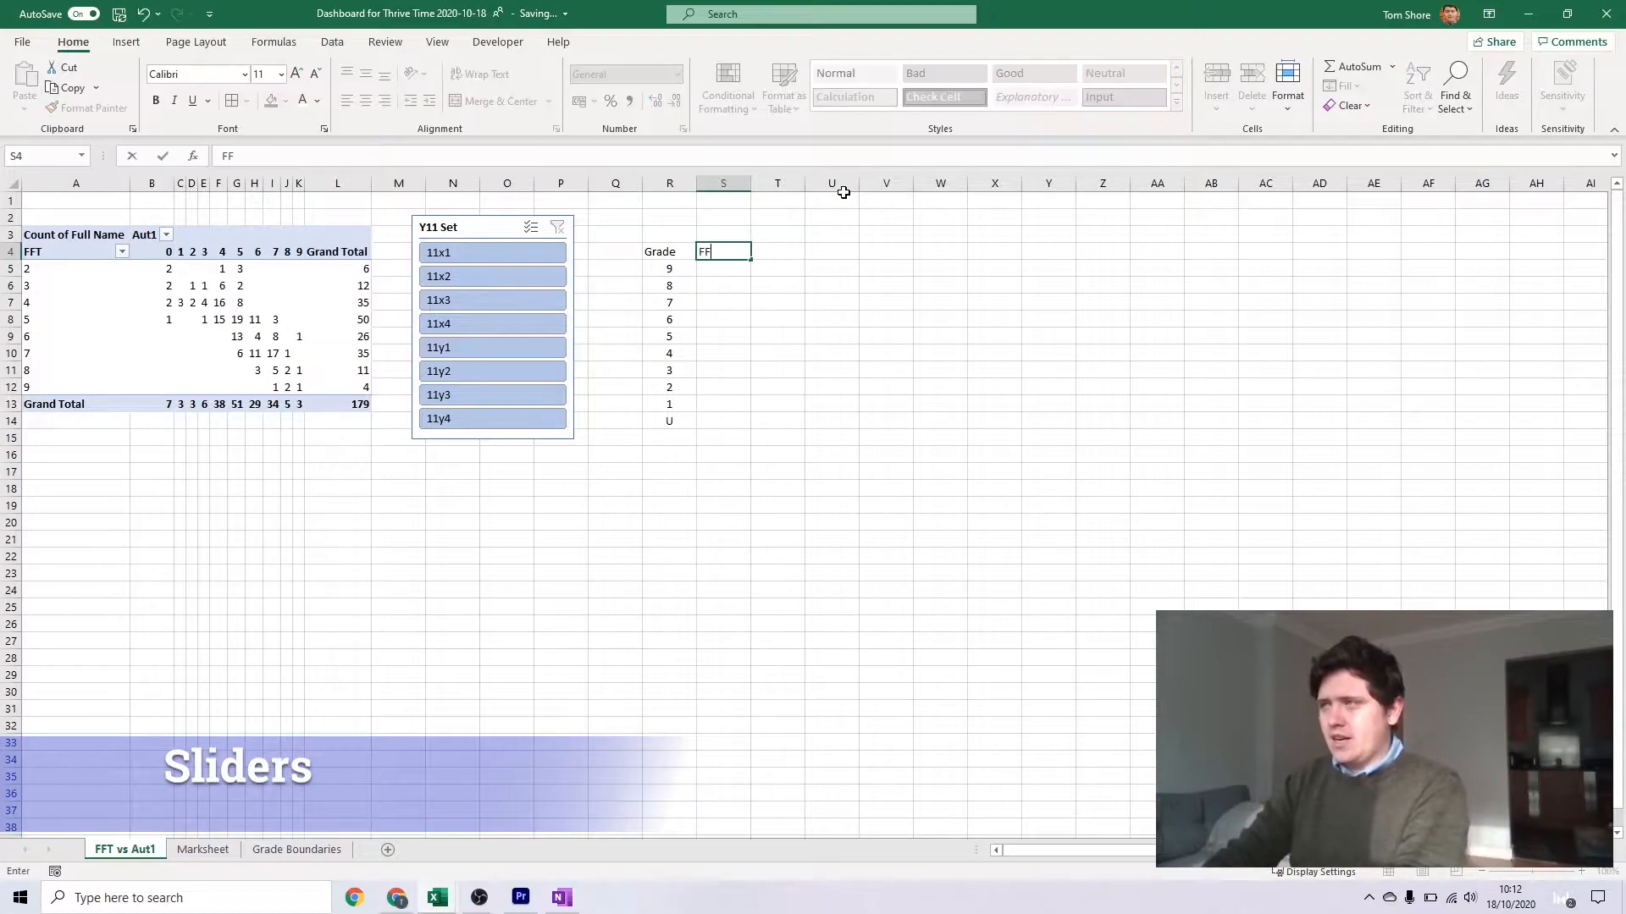
{"action": "type", "text": "TD"}
{"action": "key", "text": "BackSpace"}
{"action": "key", "text": "Tab"}
{"action": "type", "text": "Aut1"}
{"action": "key", "text": "Return"}
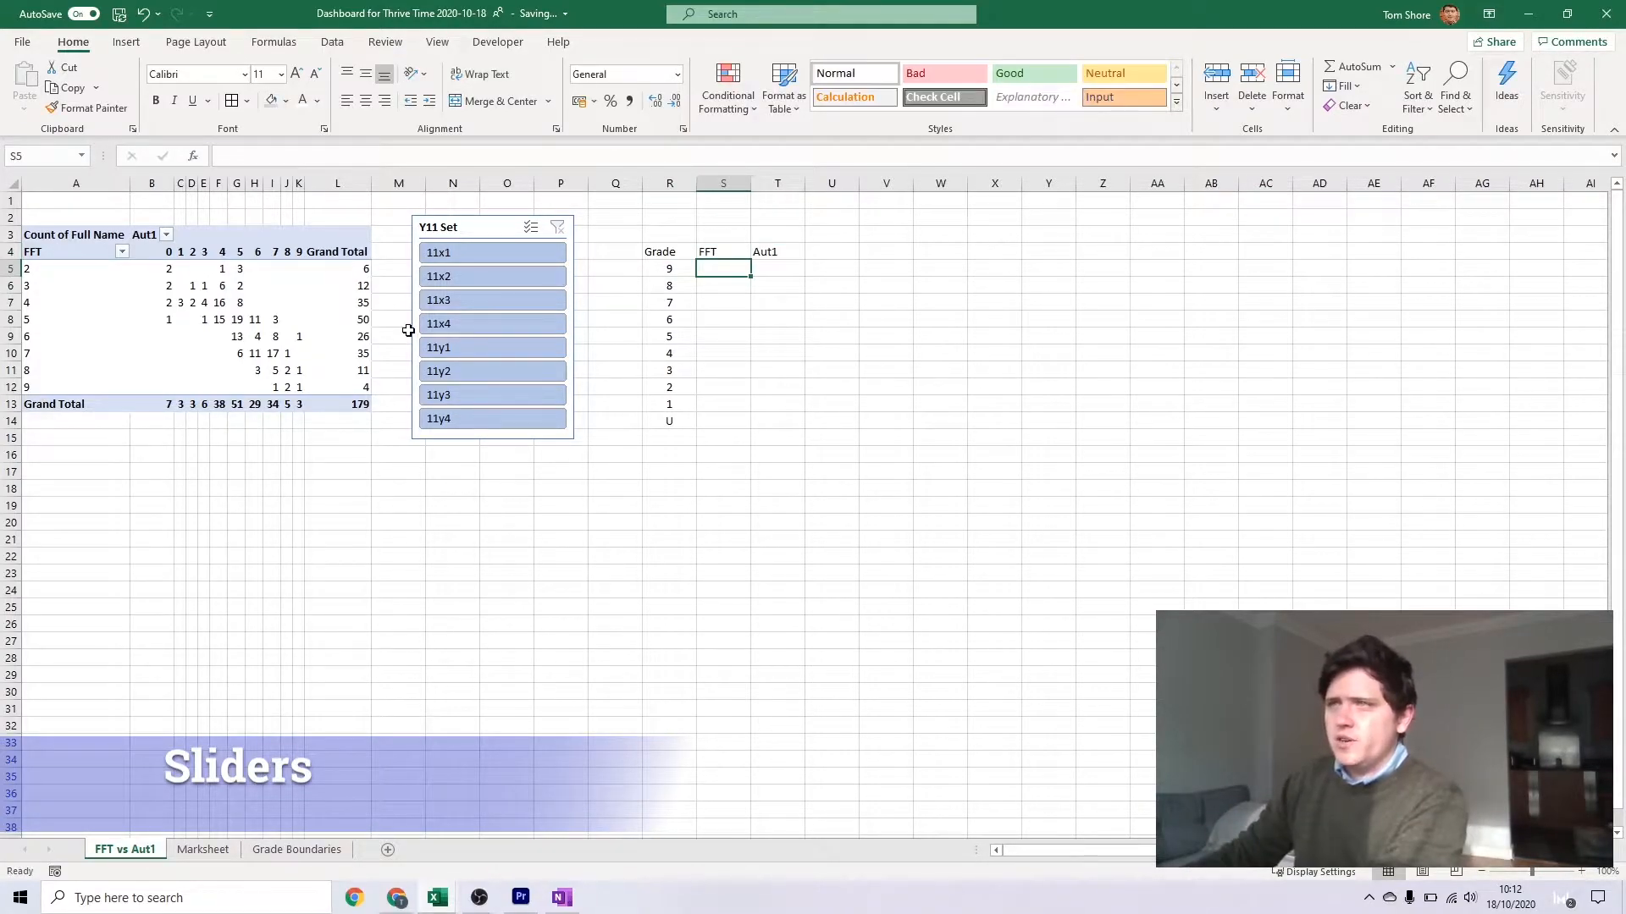
Add filters to the Grade, FFT and Aut1 headings and sort the Grade column in ascending order
{"action": "type", "text": "="}
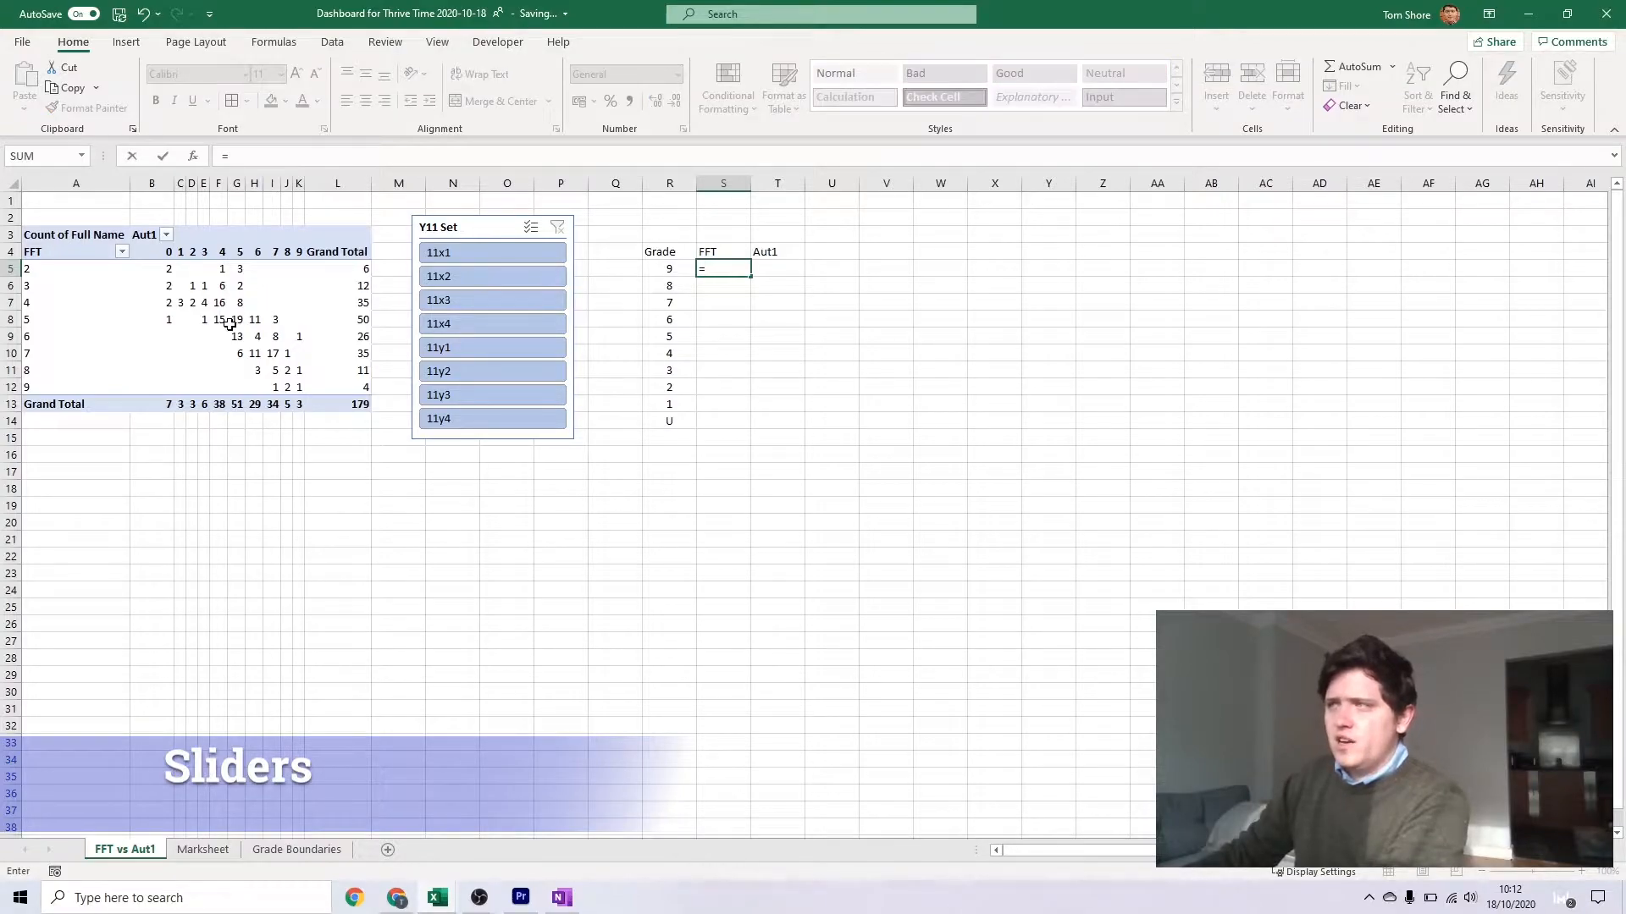
{"action": "key", "text": "Escape"}
{"action": "left_click_drag", "start_coordinate": [674, 253], "coordinate": [772, 253]}
{"action": "key", "text": "ctrl+shift+l"}
{"action": "left_click", "coordinate": [688, 253]}
{"action": "left_click", "coordinate": [692, 274]}
Shift grades 1 to 9 down one row and enter U as the first grade in R5
{"action": "left_click_drag", "start_coordinate": [678, 270], "coordinate": [671, 405]}
{"action": "key", "text": "ctrl+x"}
{"action": "left_click", "coordinate": [676, 284]}
{"action": "key", "text": "ctrl+v"}
{"action": "left_click", "coordinate": [678, 265]}
{"action": "type", "text": "U"}
{"action": "key", "text": "Return"}
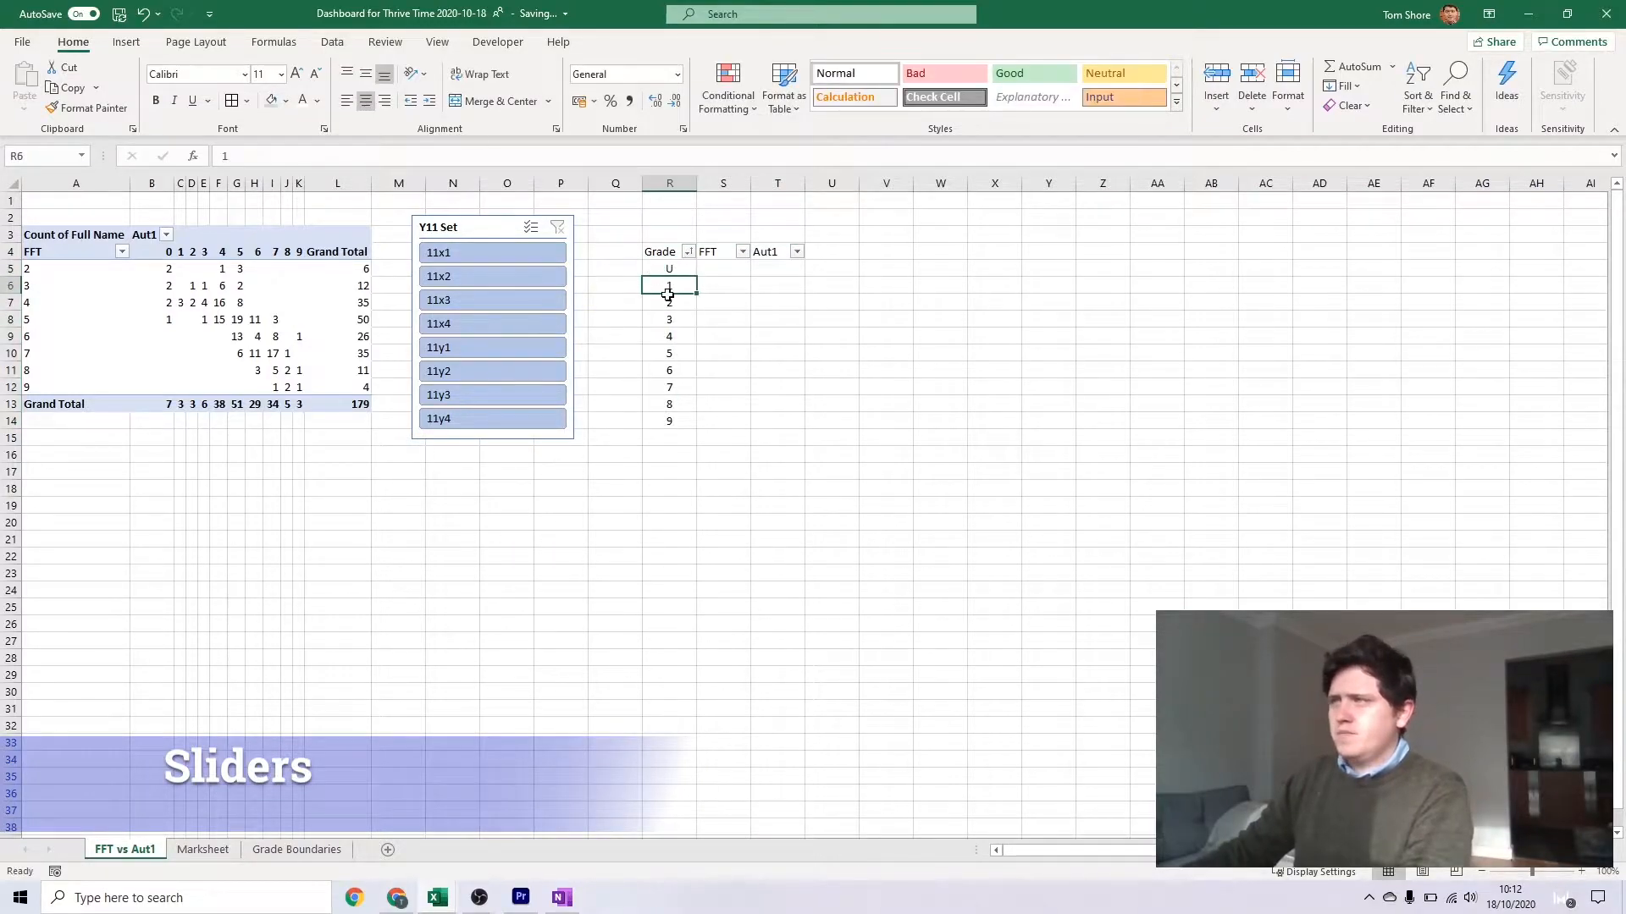
Link the FFT cell for grade 2 to its PivotTable row total with =GETPIVOTDATA("Full Name",$A$3,"FFT",2)
{"action": "left_click", "coordinate": [710, 273]}
{"action": "type", "text": "="}
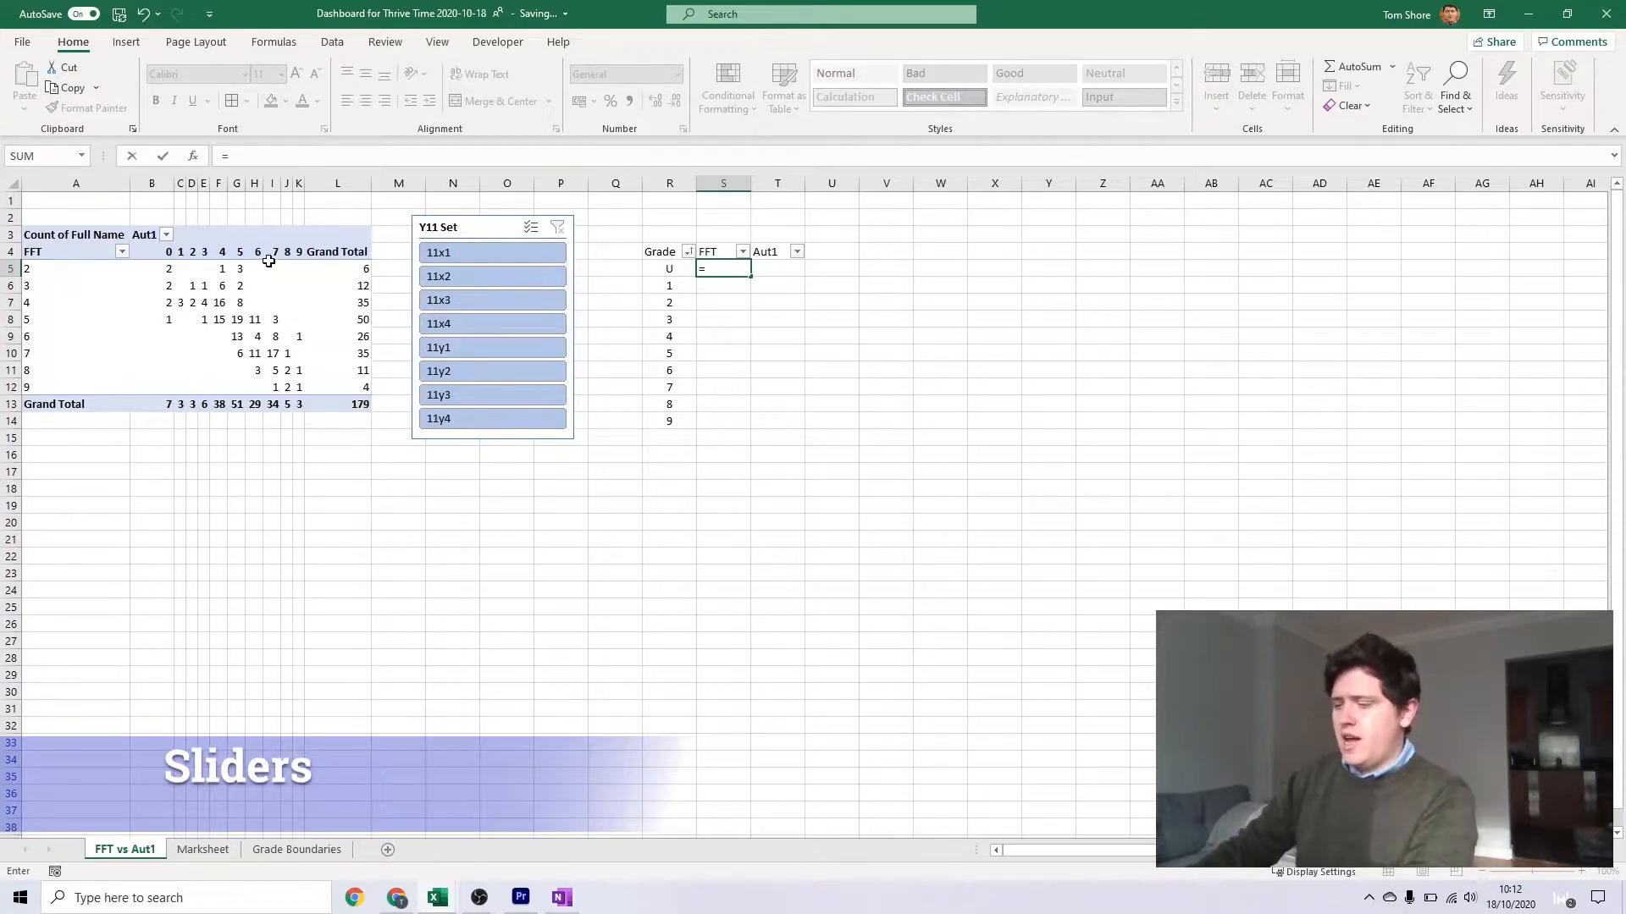
{"action": "key", "text": "Escape"}
{"action": "left_click", "coordinate": [695, 304]}
{"action": "left_click", "coordinate": [716, 304]}
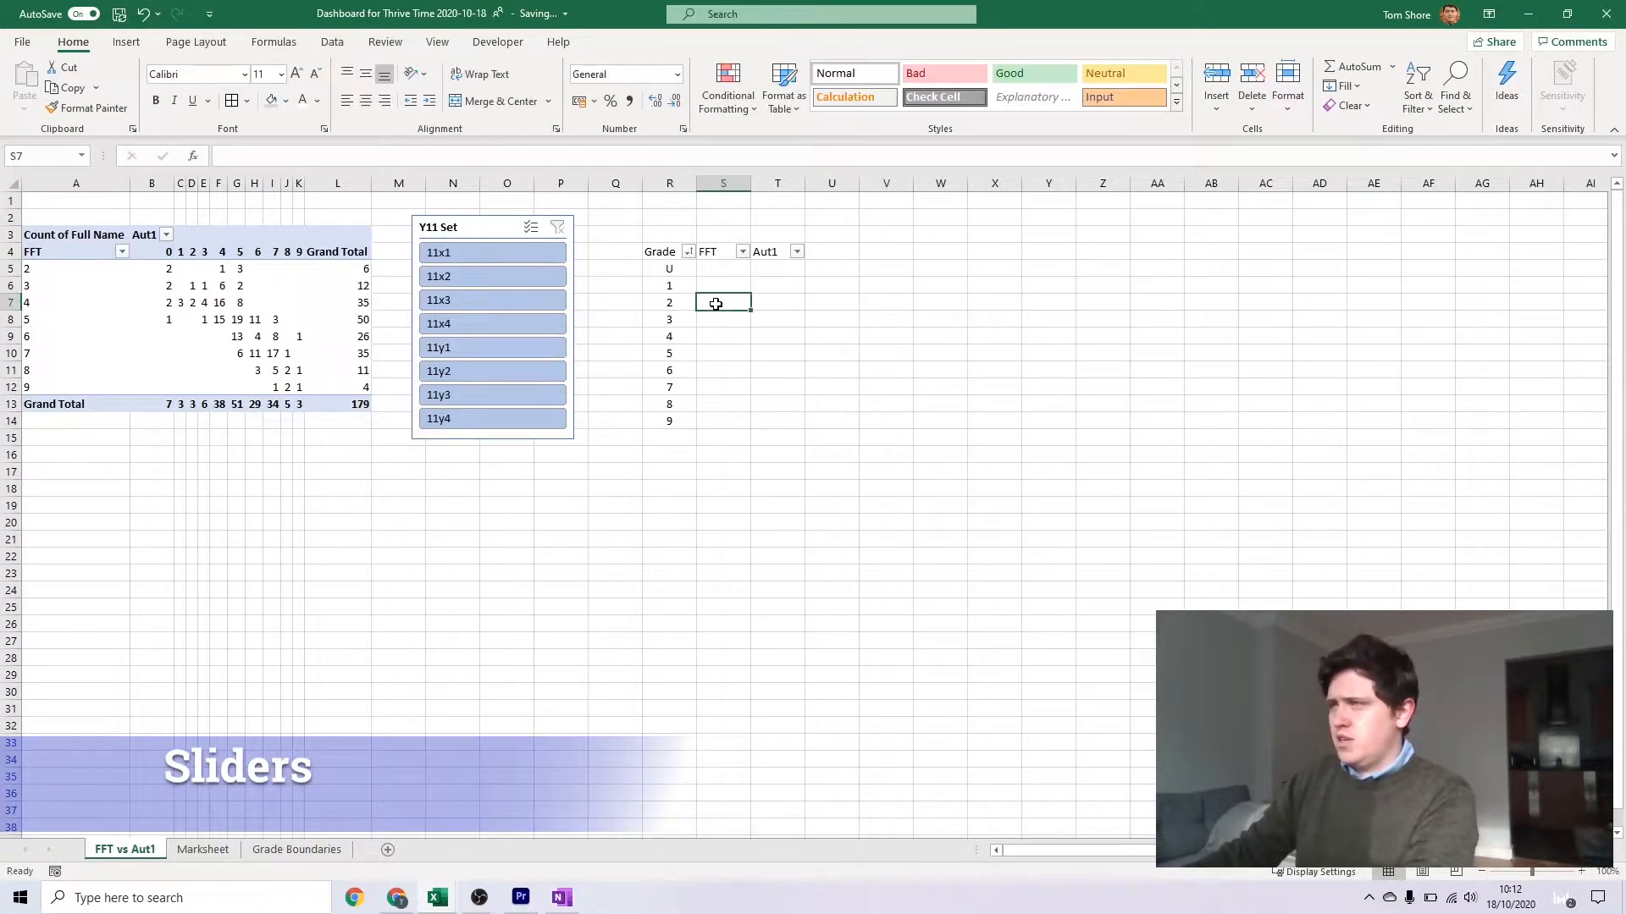
{"action": "type", "text": "="}
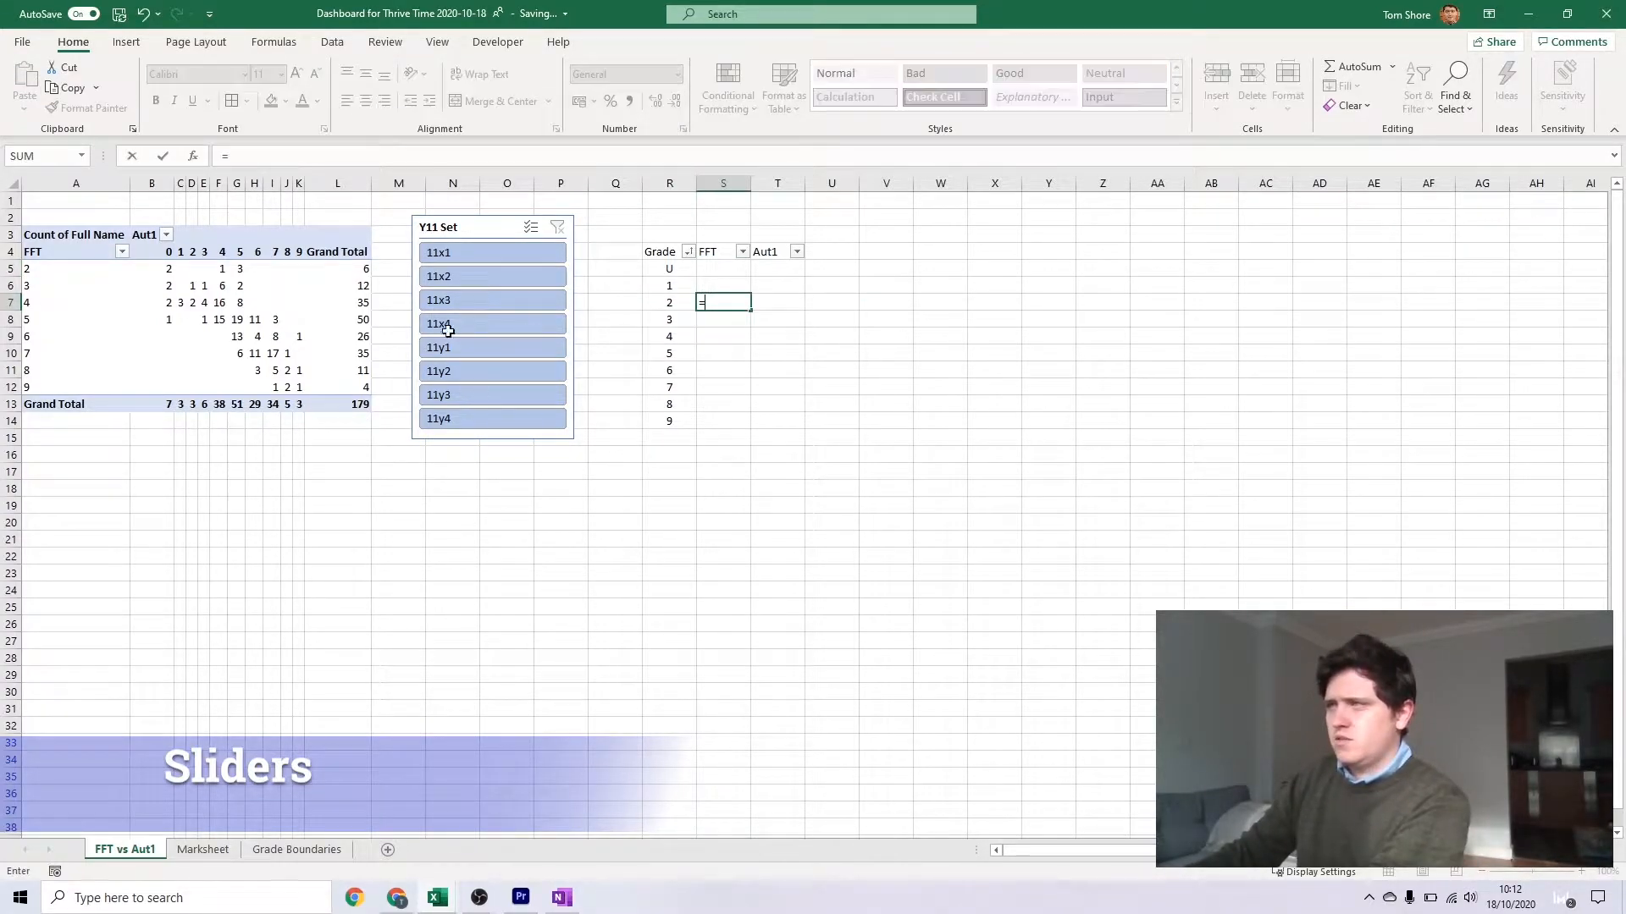
{"action": "left_click", "coordinate": [350, 268]}
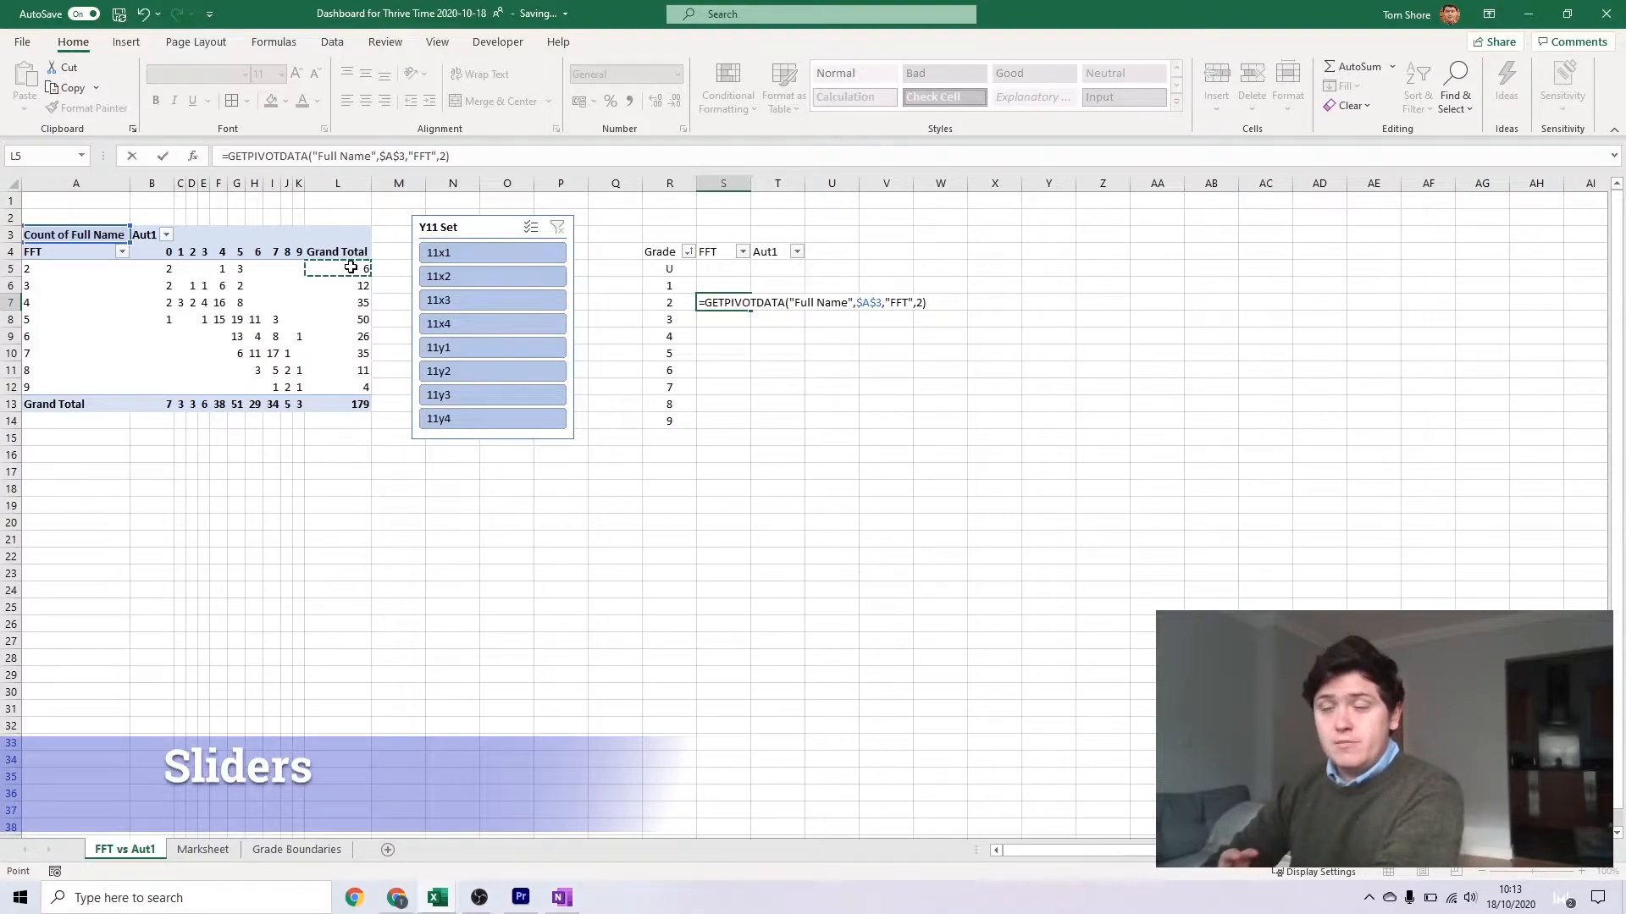
{"action": "key", "text": "Return"}
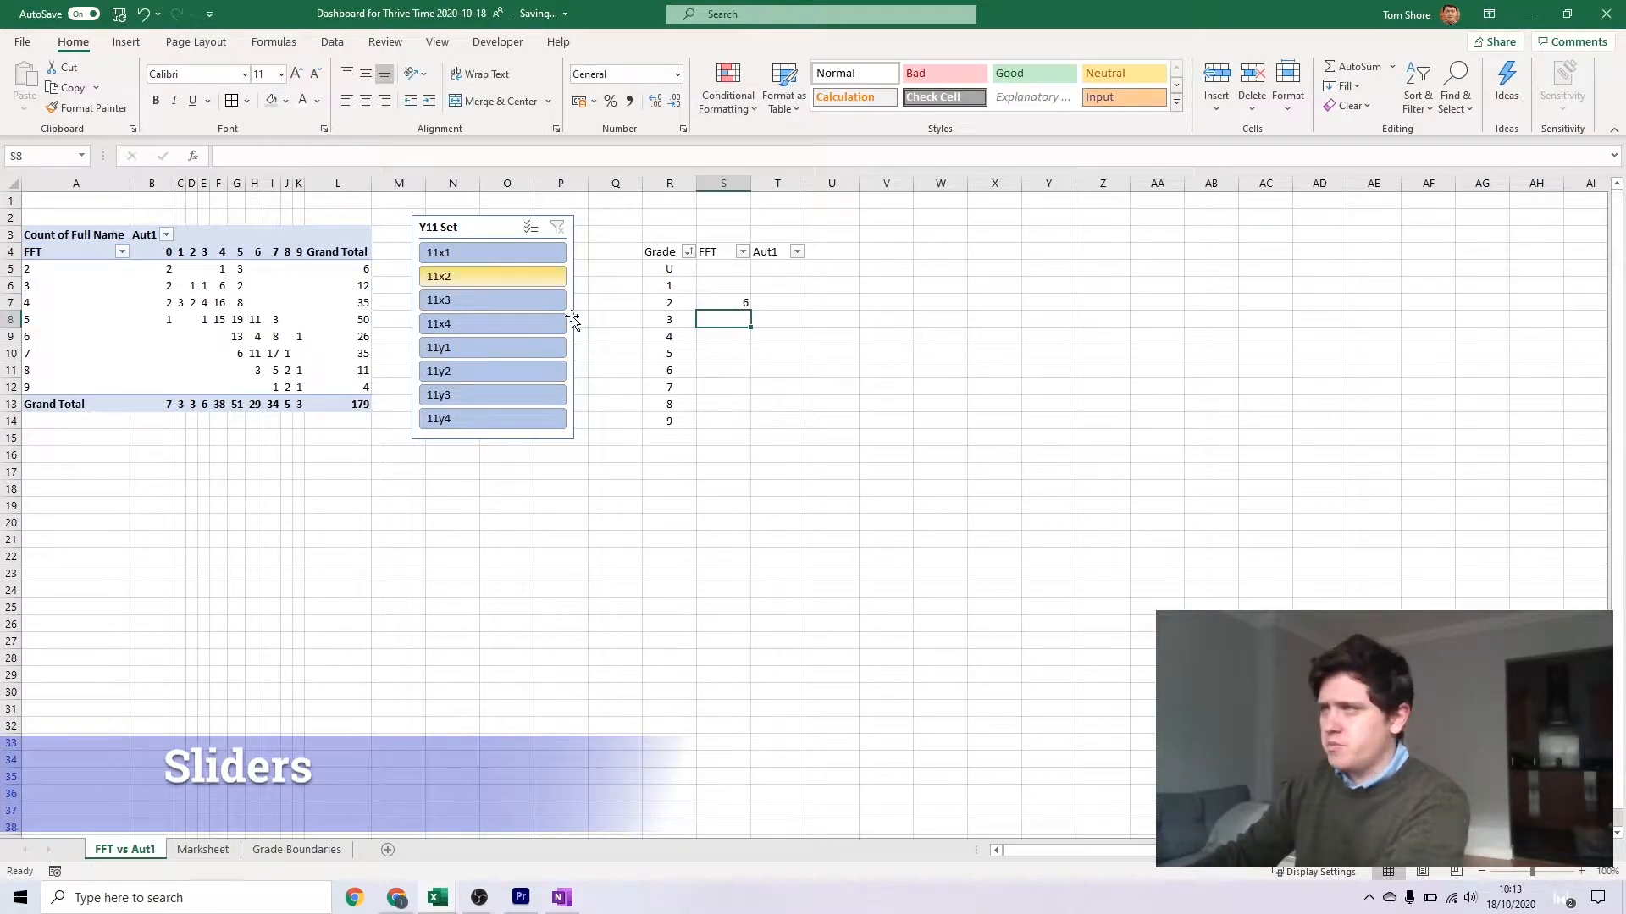
Link the FFT cell for grade 3 to its PivotTable row total with =GETPIVOTDATA("Full Name",$A$3,"FFT",3)
{"action": "type", "text": "="}
{"action": "left_click", "coordinate": [353, 288]}
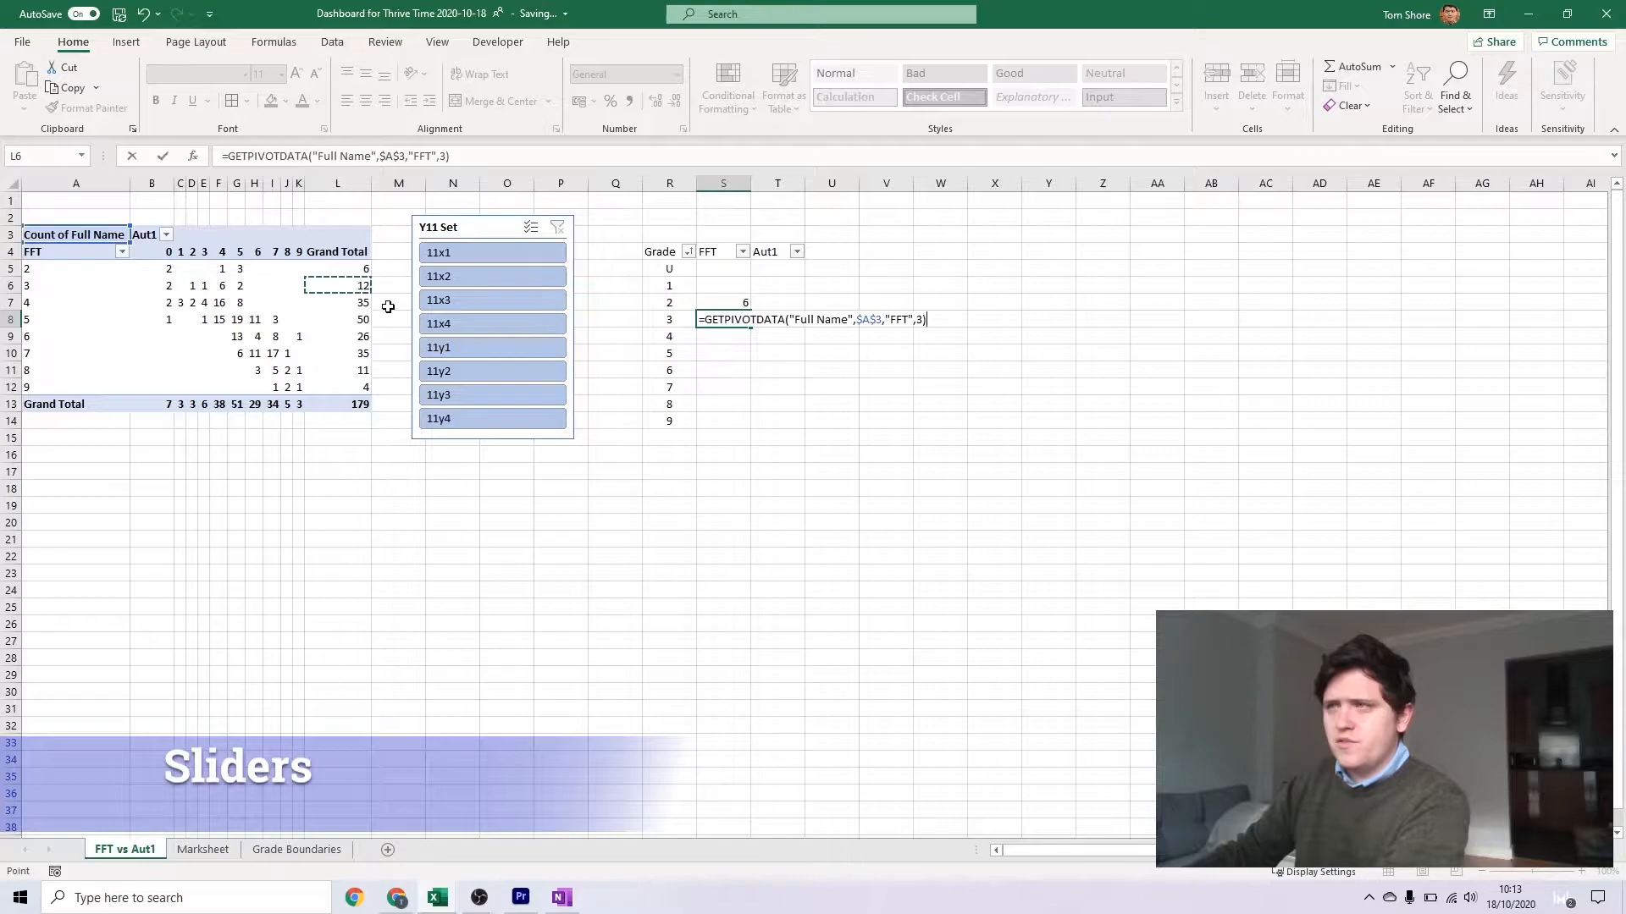
{"action": "key", "text": "shift+Return"}
{"action": "key", "text": "Down"}
{"action": "key", "text": "Up"}
{"action": "key", "text": "Down"}
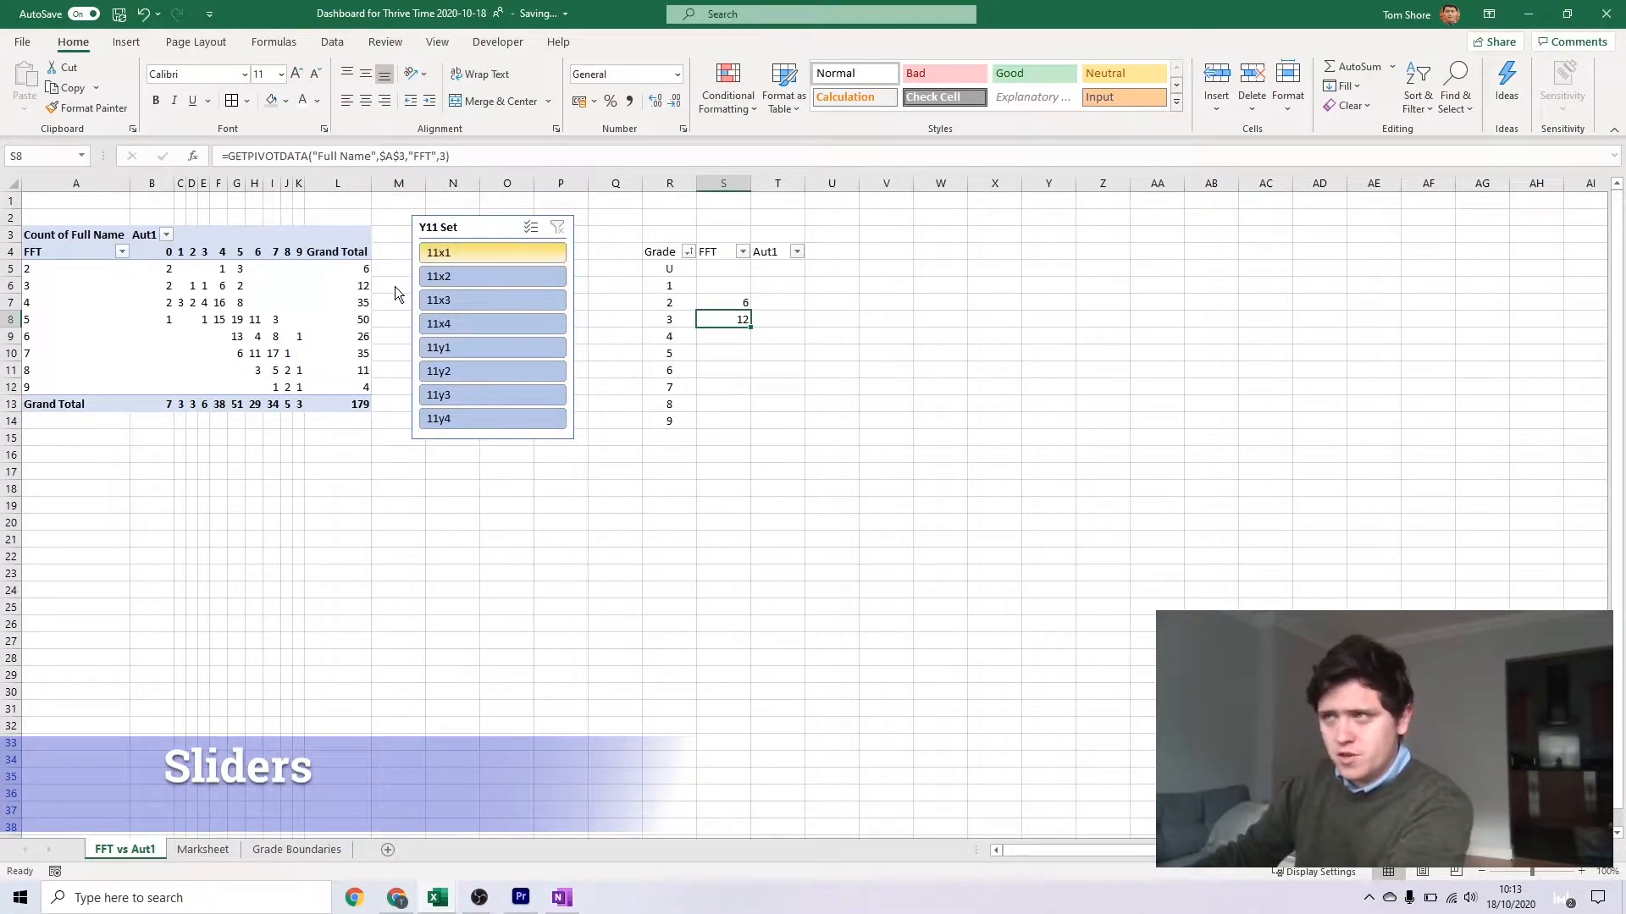
Link the FFT cells for grades 4 to 9 to their matching row grand totals in the PivotTable
{"action": "key", "text": "Down"}
{"action": "type", "text": "="}
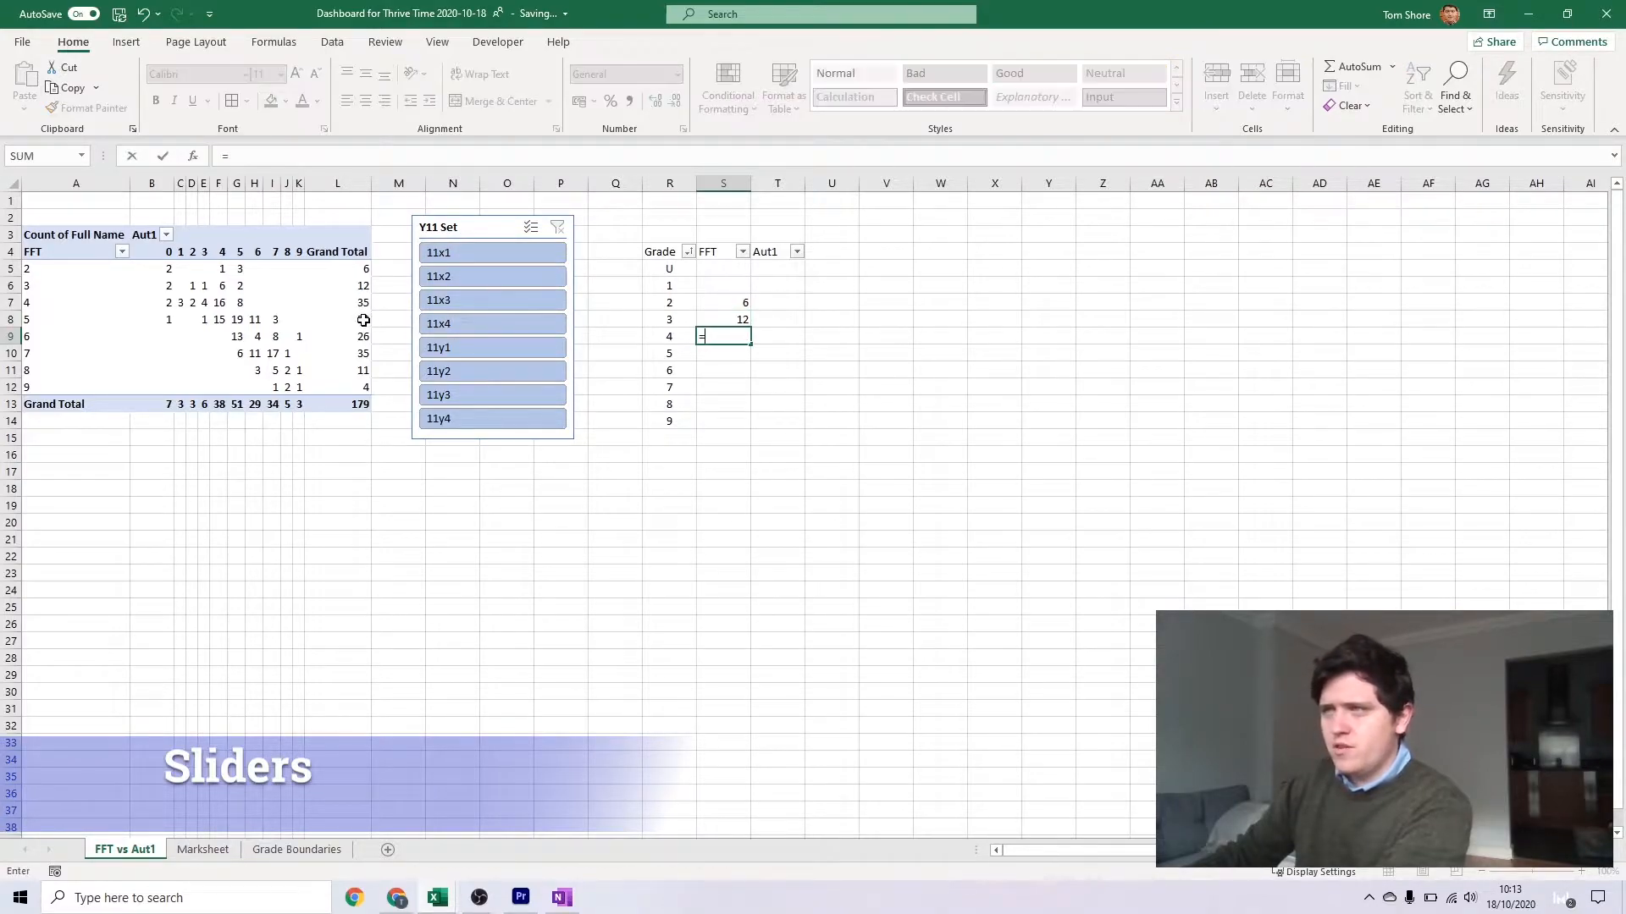
{"action": "left_click", "coordinate": [362, 302]}
{"action": "key", "text": "Return"}
{"action": "type", "text": "="}
{"action": "left_click", "coordinate": [362, 319]}
{"action": "key", "text": "Return"}
{"action": "type", "text": "="}
{"action": "left_click", "coordinate": [360, 370]}
{"action": "key", "text": "Return"}
{"action": "type", "text": "="}
{"action": "left_click", "coordinate": [360, 387]}
{"action": "key", "text": "Return"}
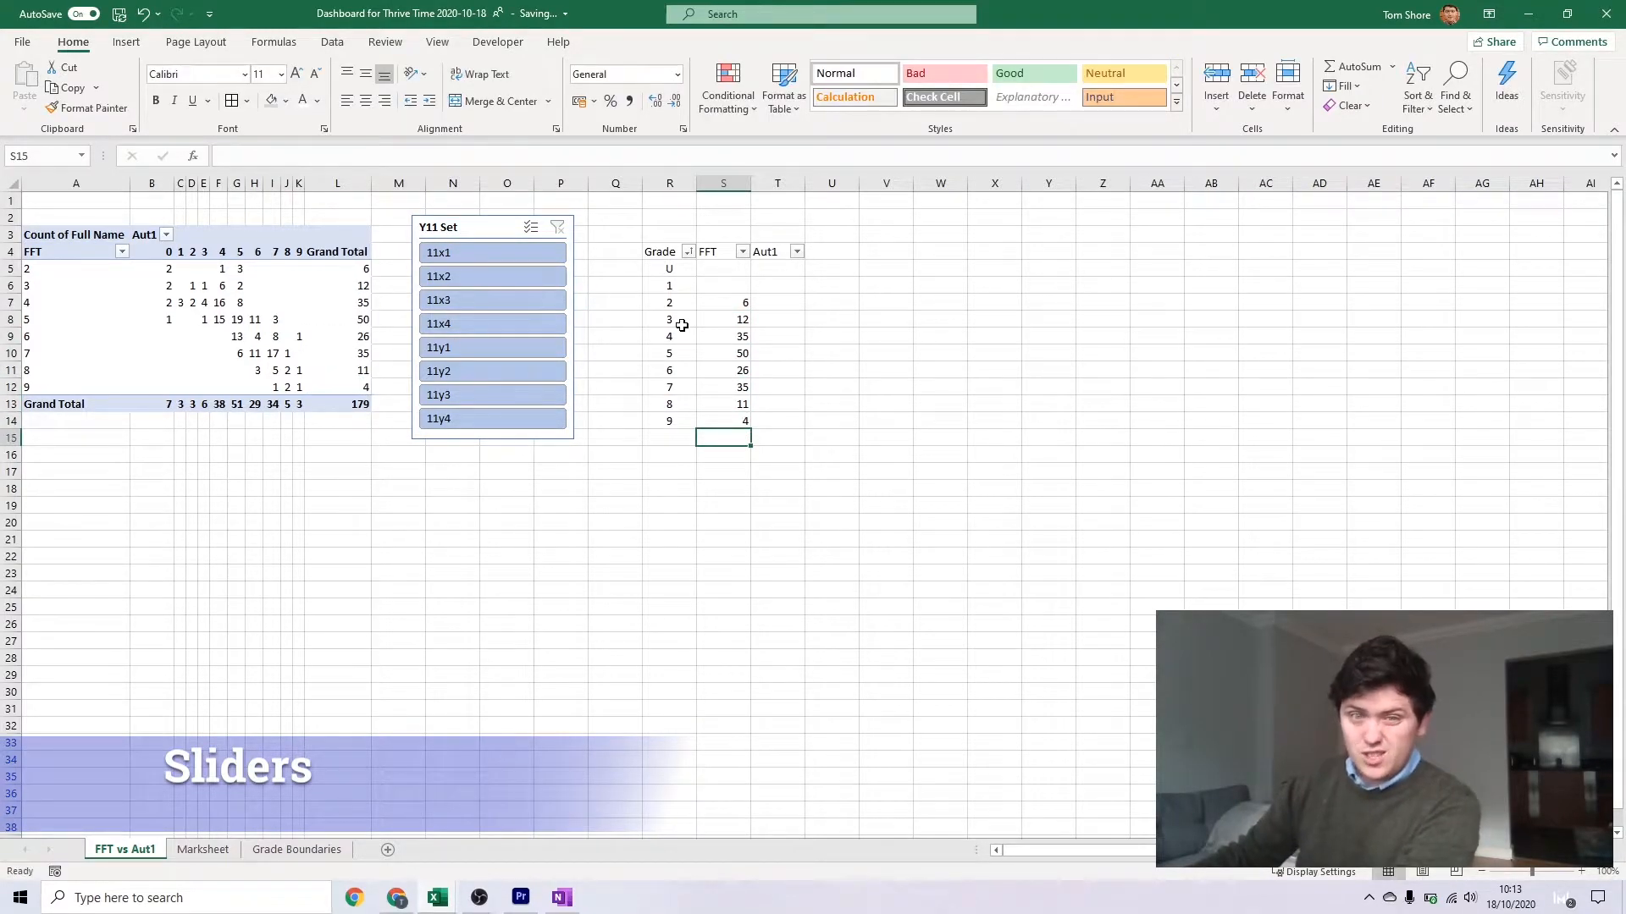
Copy the grade 2 FFT formula into the empty FFT cells for grades 1 and U
{"action": "left_click", "coordinate": [748, 293]}
{"action": "key", "text": "Down"}
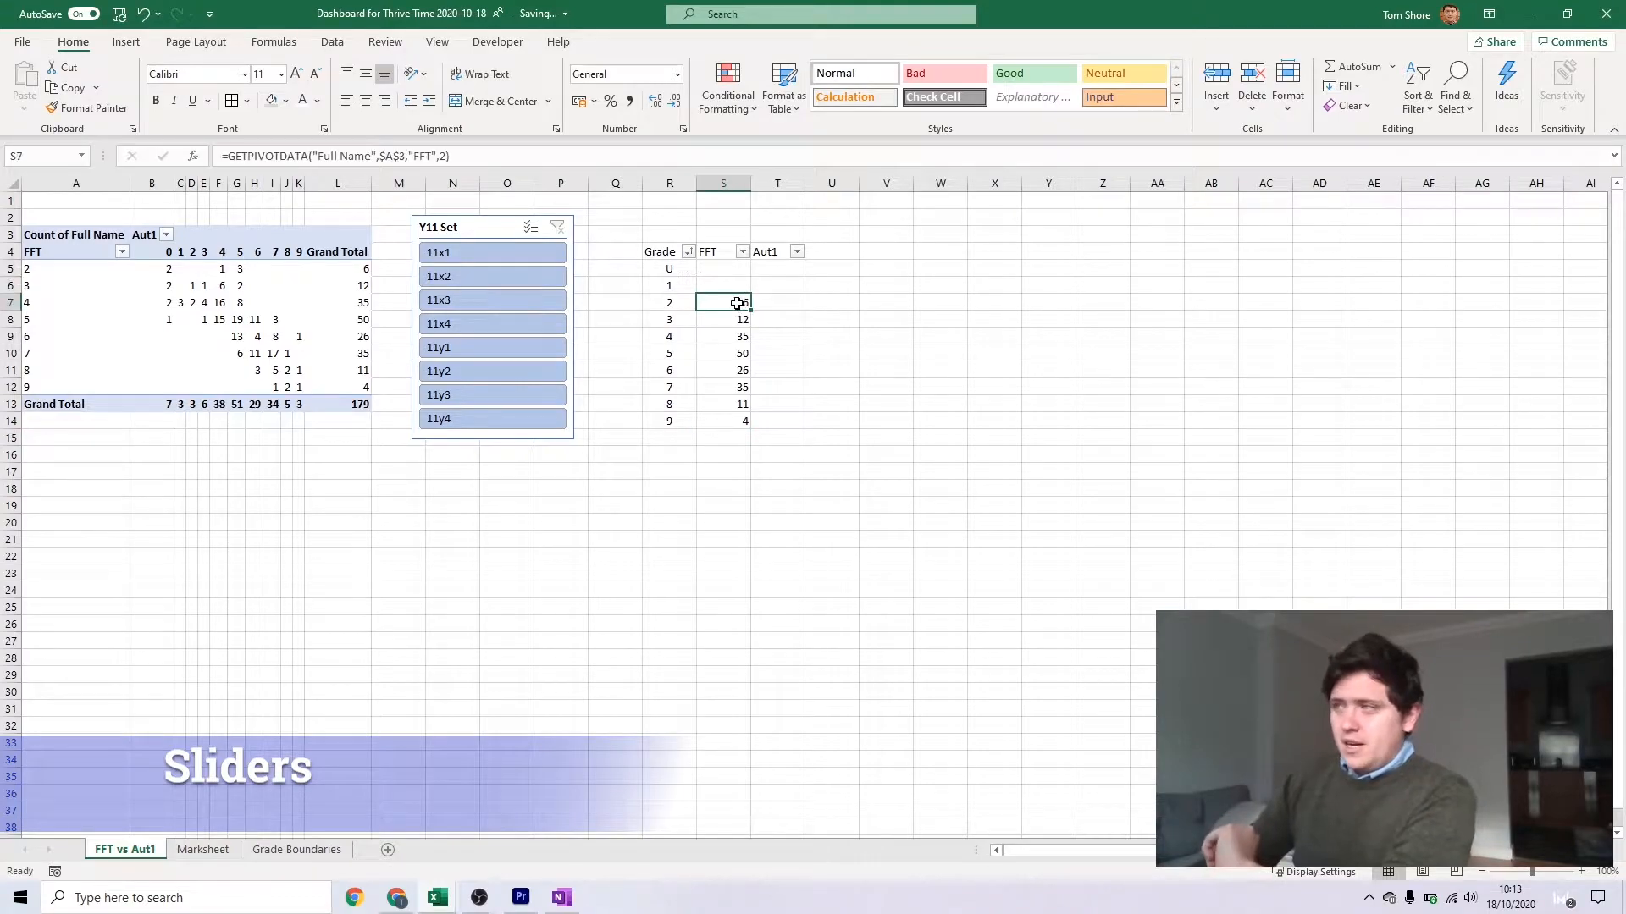
{"action": "key", "text": "Down"}
{"action": "key", "text": "Up"}
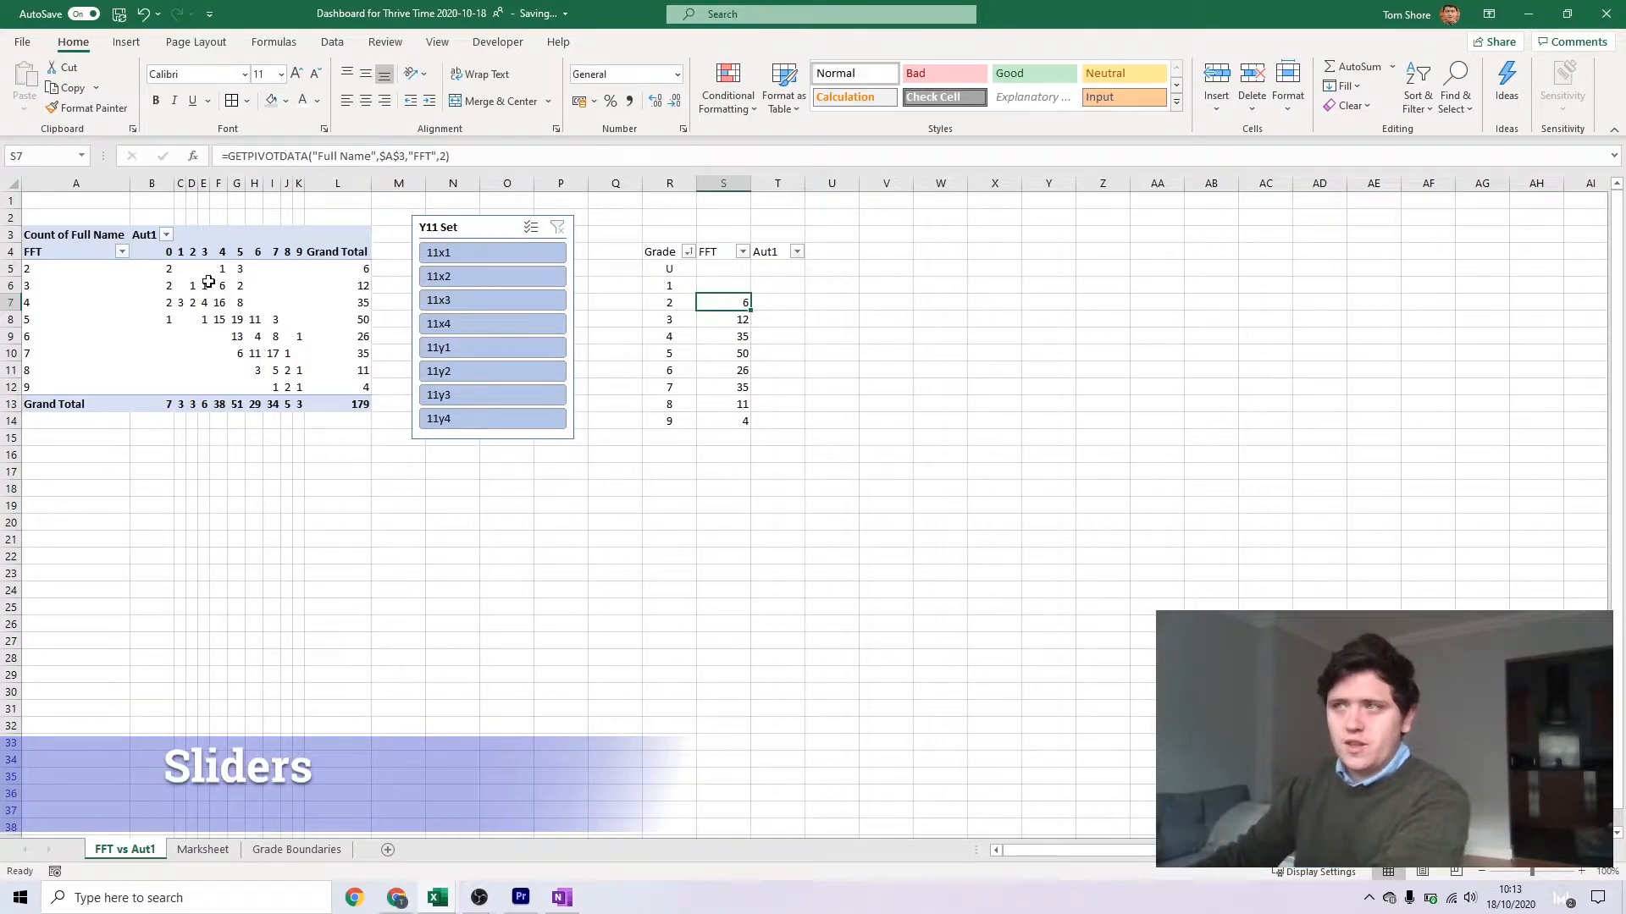
{"action": "key", "text": "ctrl+c"}
{"action": "key", "text": "Up"}
{"action": "key", "text": "ctrl+v"}
{"action": "key", "text": "Up"}
Change the FFT item in the copied formulas to 0 for grade U and 1 for grade 1
{"action": "double_click", "coordinate": [442, 157]}
{"action": "type", "text": "0"}
{"action": "key", "text": "Return"}
{"action": "left_click", "coordinate": [441, 156]}
{"action": "double_click", "coordinate": [442, 157]}
{"action": "type", "text": "1"}
{"action": "key", "text": "Return"}
{"action": "left_click", "coordinate": [729, 268]}
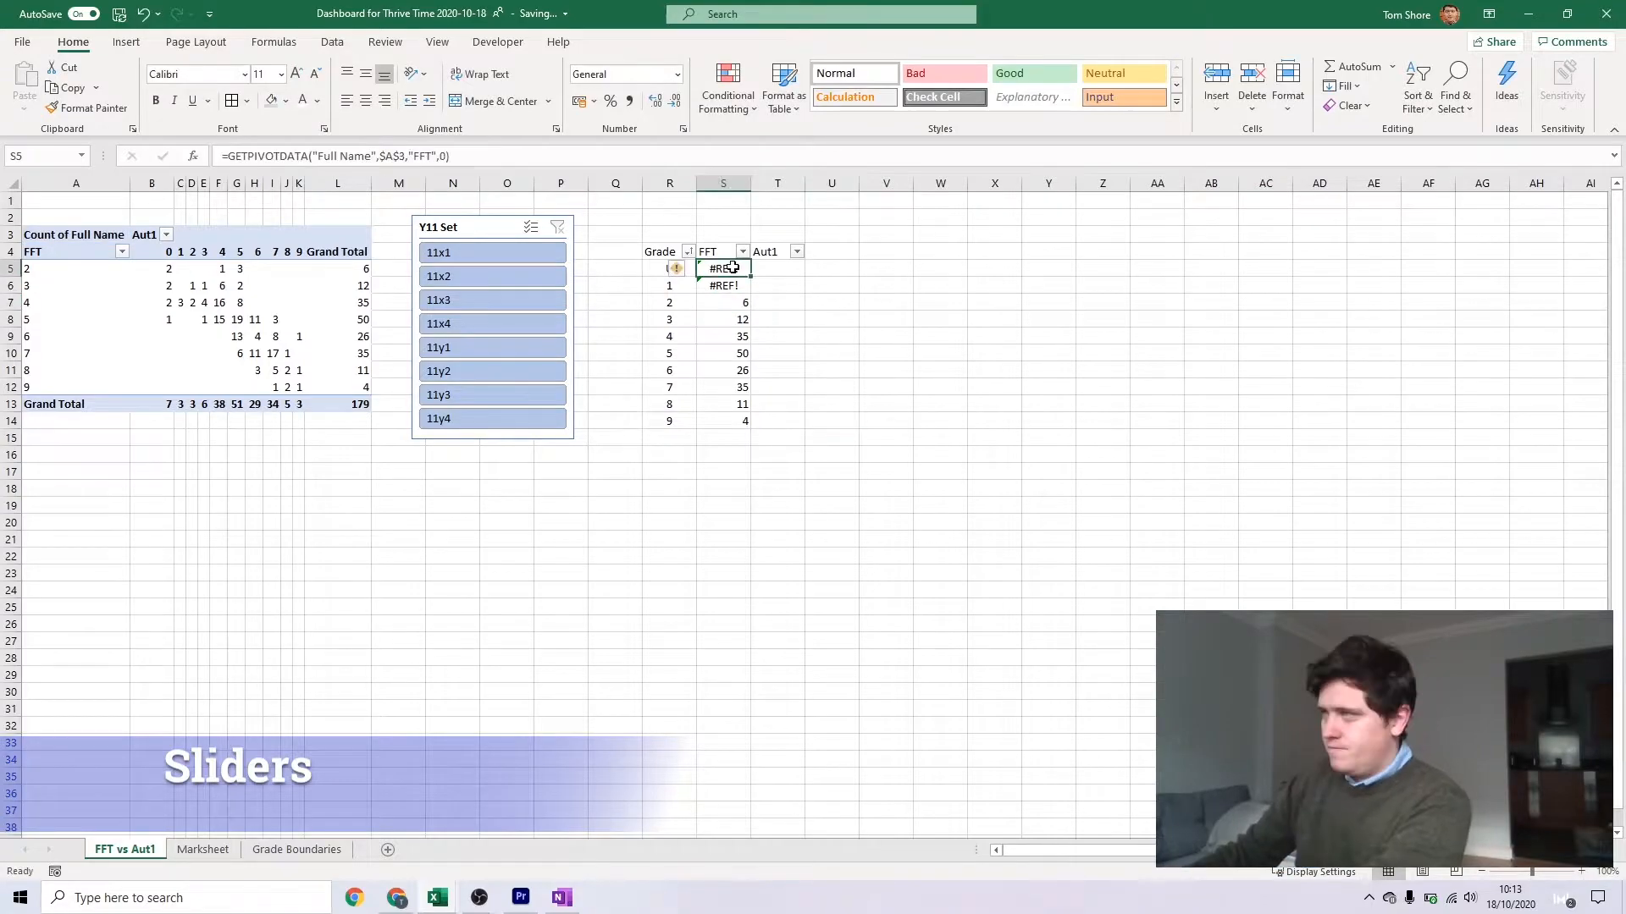
Link the Aut1 cells for grades U to 9 to the matching column grand totals in the PivotTable
{"action": "left_click", "coordinate": [761, 265]}
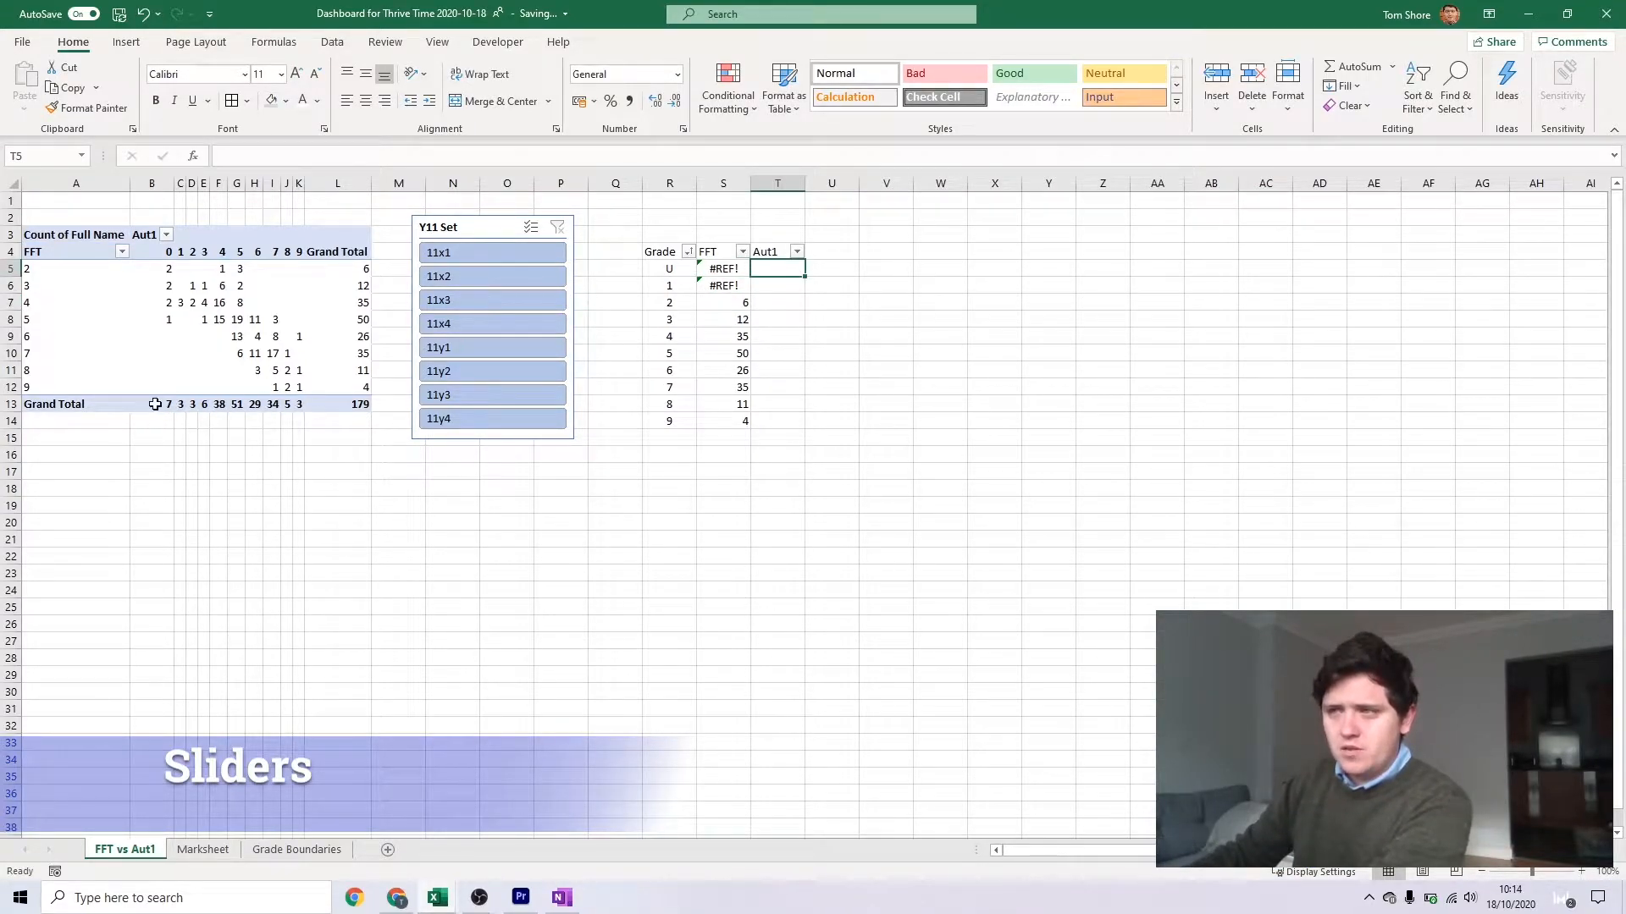
{"action": "type", "text": "="}
{"action": "left_click", "coordinate": [169, 407]}
{"action": "key", "text": "Return"}
{"action": "type", "text": "="}
{"action": "left_click", "coordinate": [180, 406]}
{"action": "key", "text": "Return"}
{"action": "type", "text": "="}
{"action": "left_click", "coordinate": [192, 406]}
{"action": "left_click", "coordinate": [277, 407]}
{"action": "key", "text": "Return"}
{"action": "type", "text": "="}
{"action": "left_click", "coordinate": [288, 406]}
{"action": "key", "text": "Return"}
{"action": "type", "text": "="}
{"action": "left_click", "coordinate": [299, 405]}
{"action": "key", "text": "Return"}
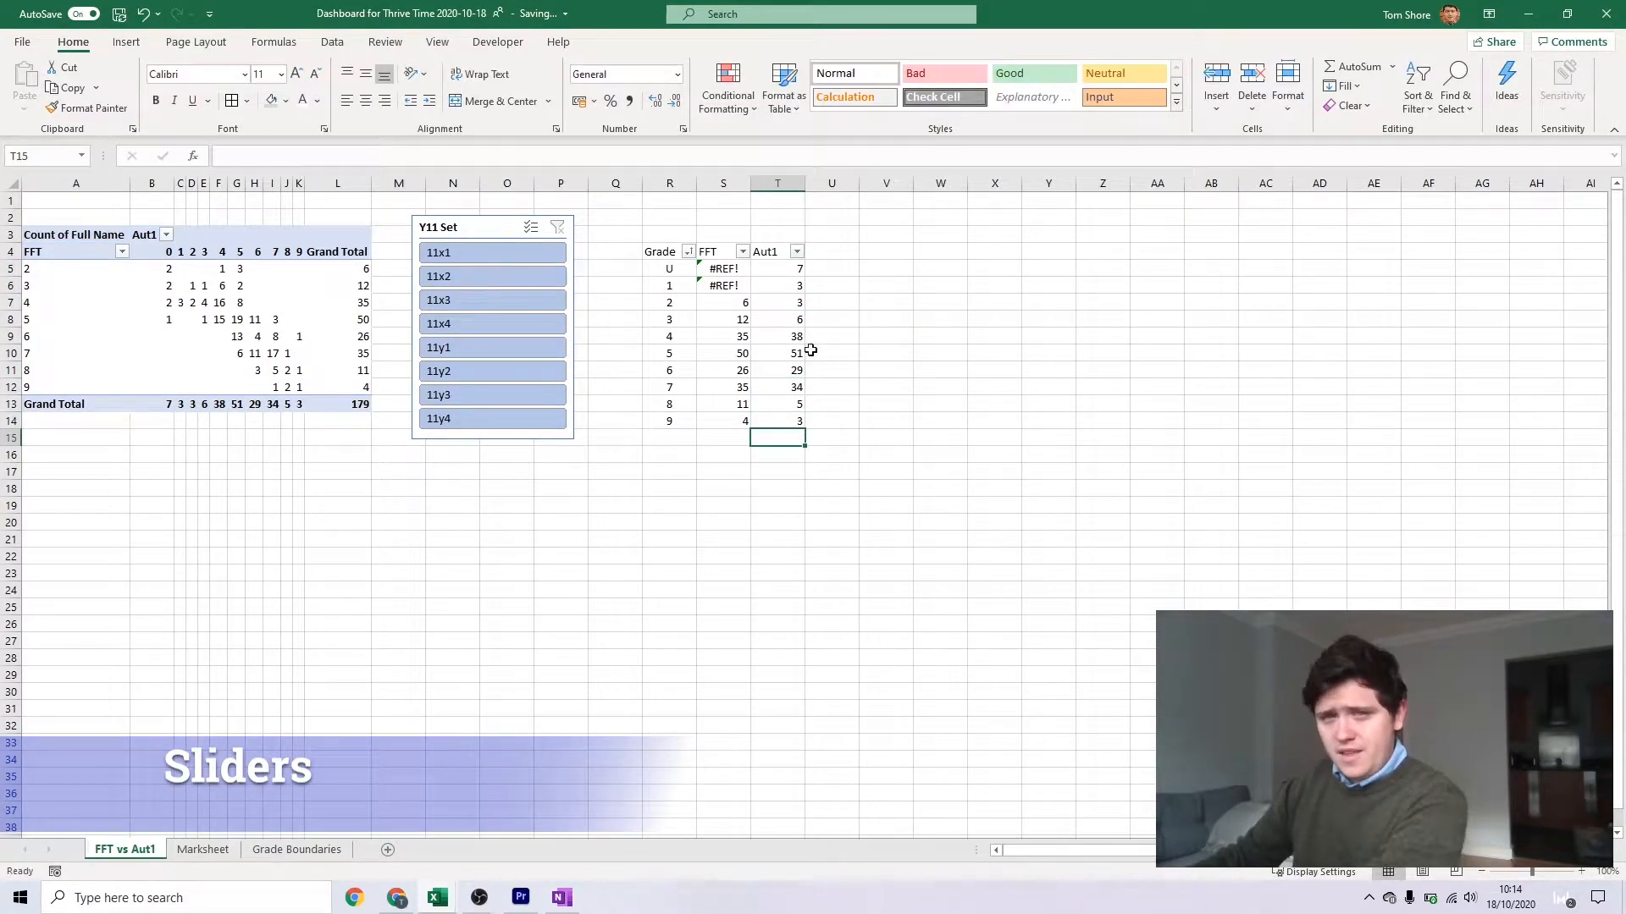
Insert a clustered column chart from the FFT and Aut1 values in S5:T14
{"action": "left_click_drag", "start_coordinate": [724, 269], "coordinate": [787, 426]}
{"action": "left_click", "coordinate": [126, 42]}
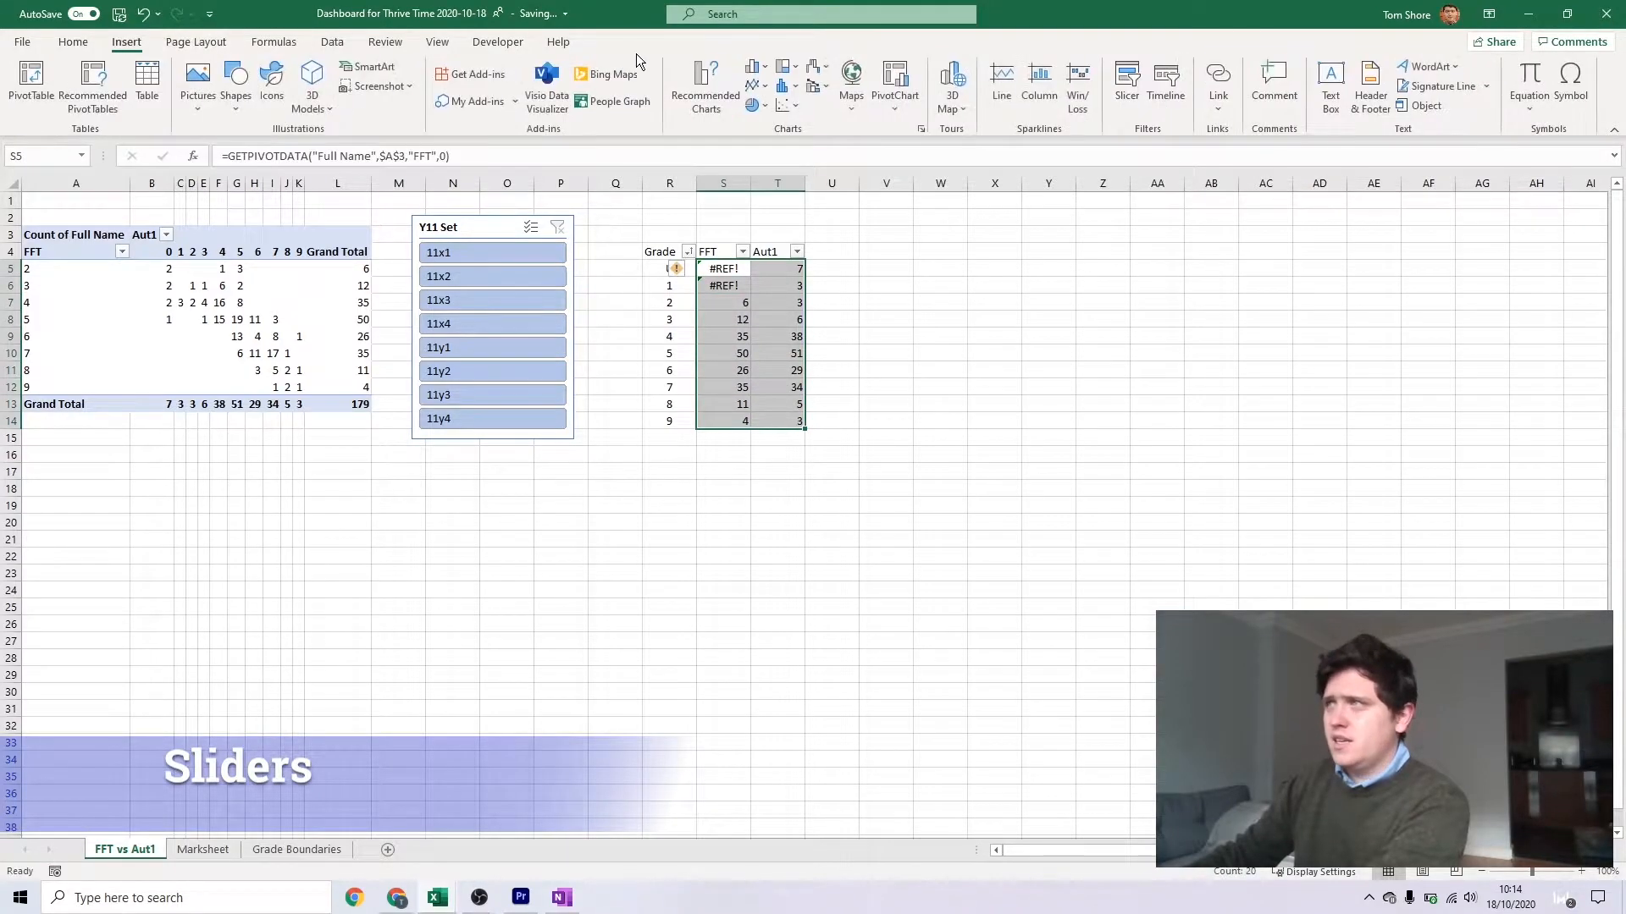
{"action": "left_click", "coordinate": [752, 66]}
{"action": "left_click", "coordinate": [769, 144]}
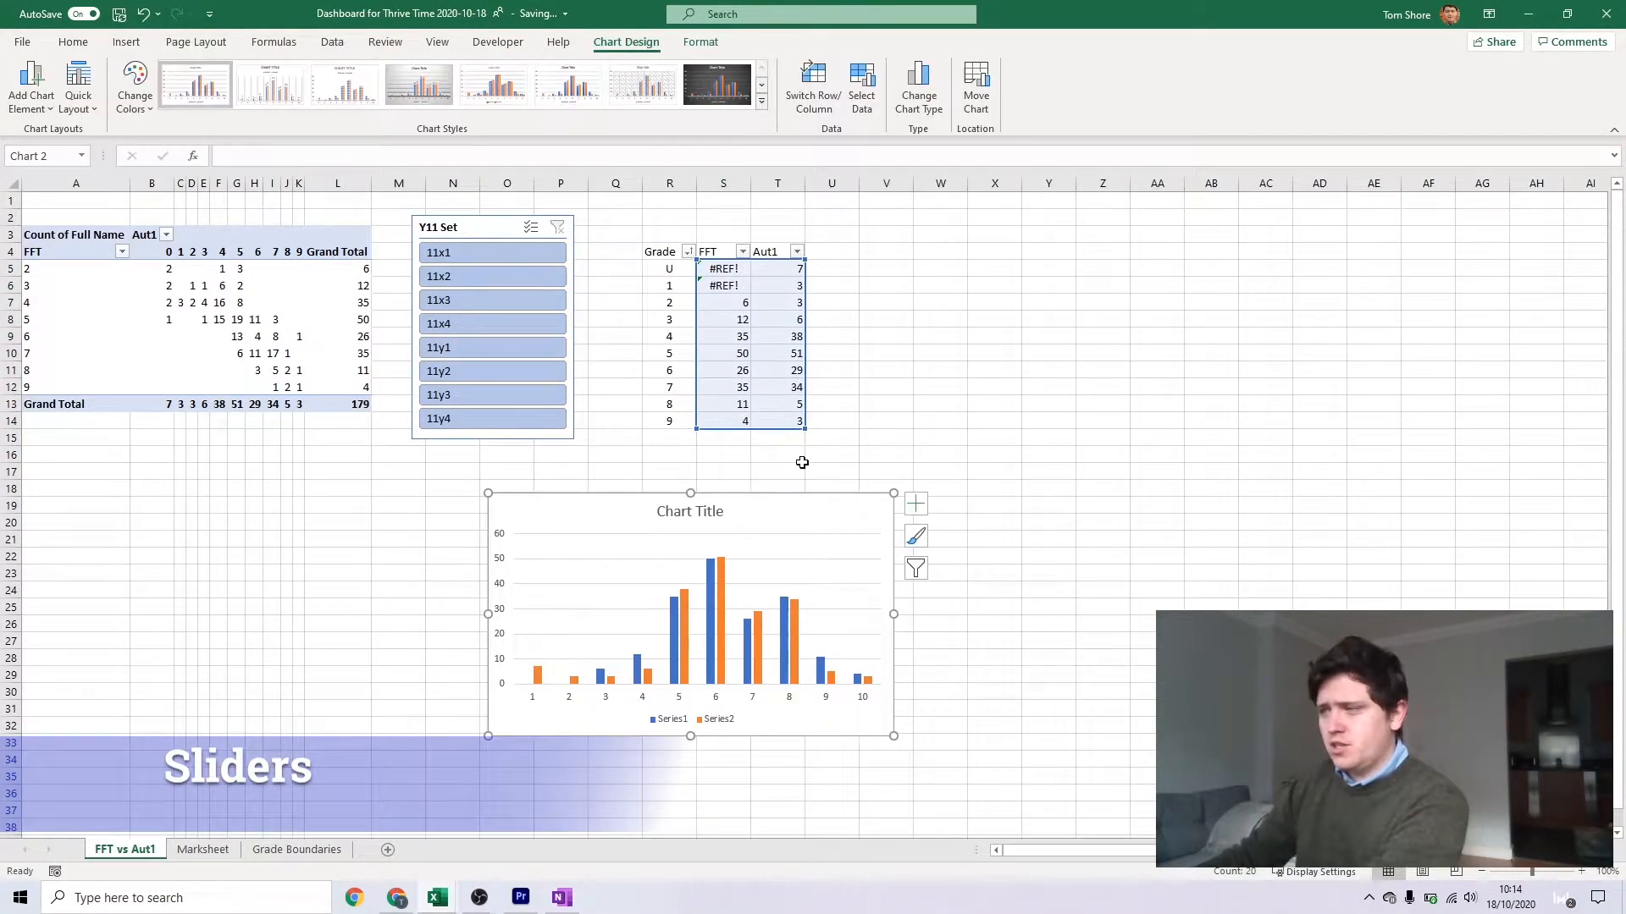
Test the chart's slicer on sets 11x3 and 11y1, then reselect all sets from 11x1 to 11y4
{"action": "mouse_move", "coordinate": [674, 606]}
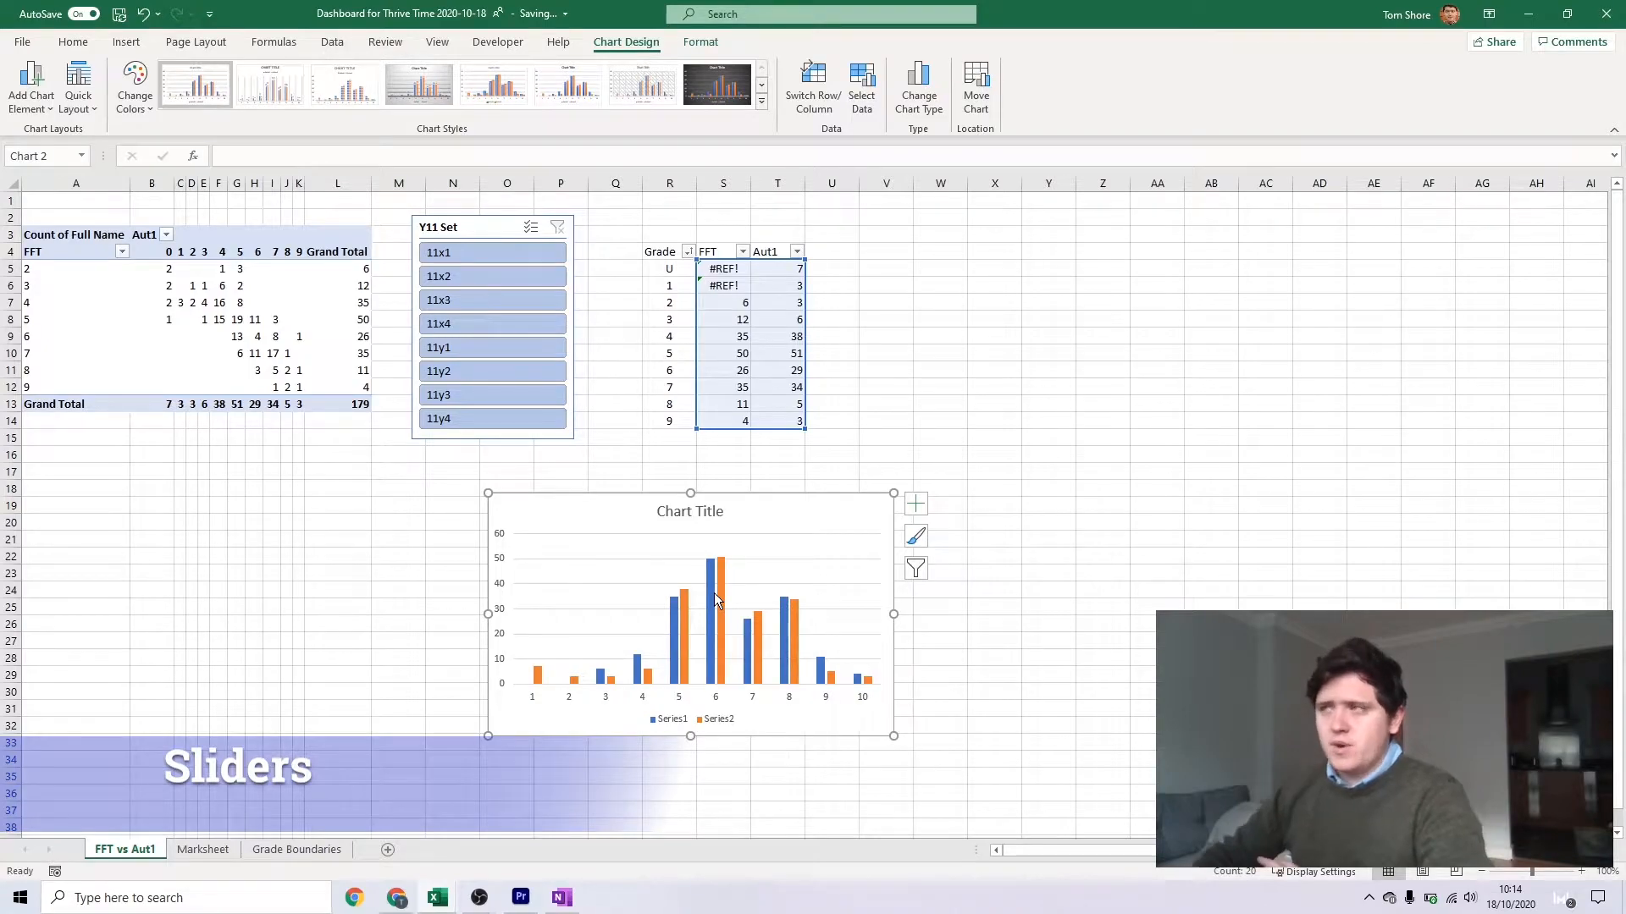
{"action": "left_click", "coordinate": [481, 300]}
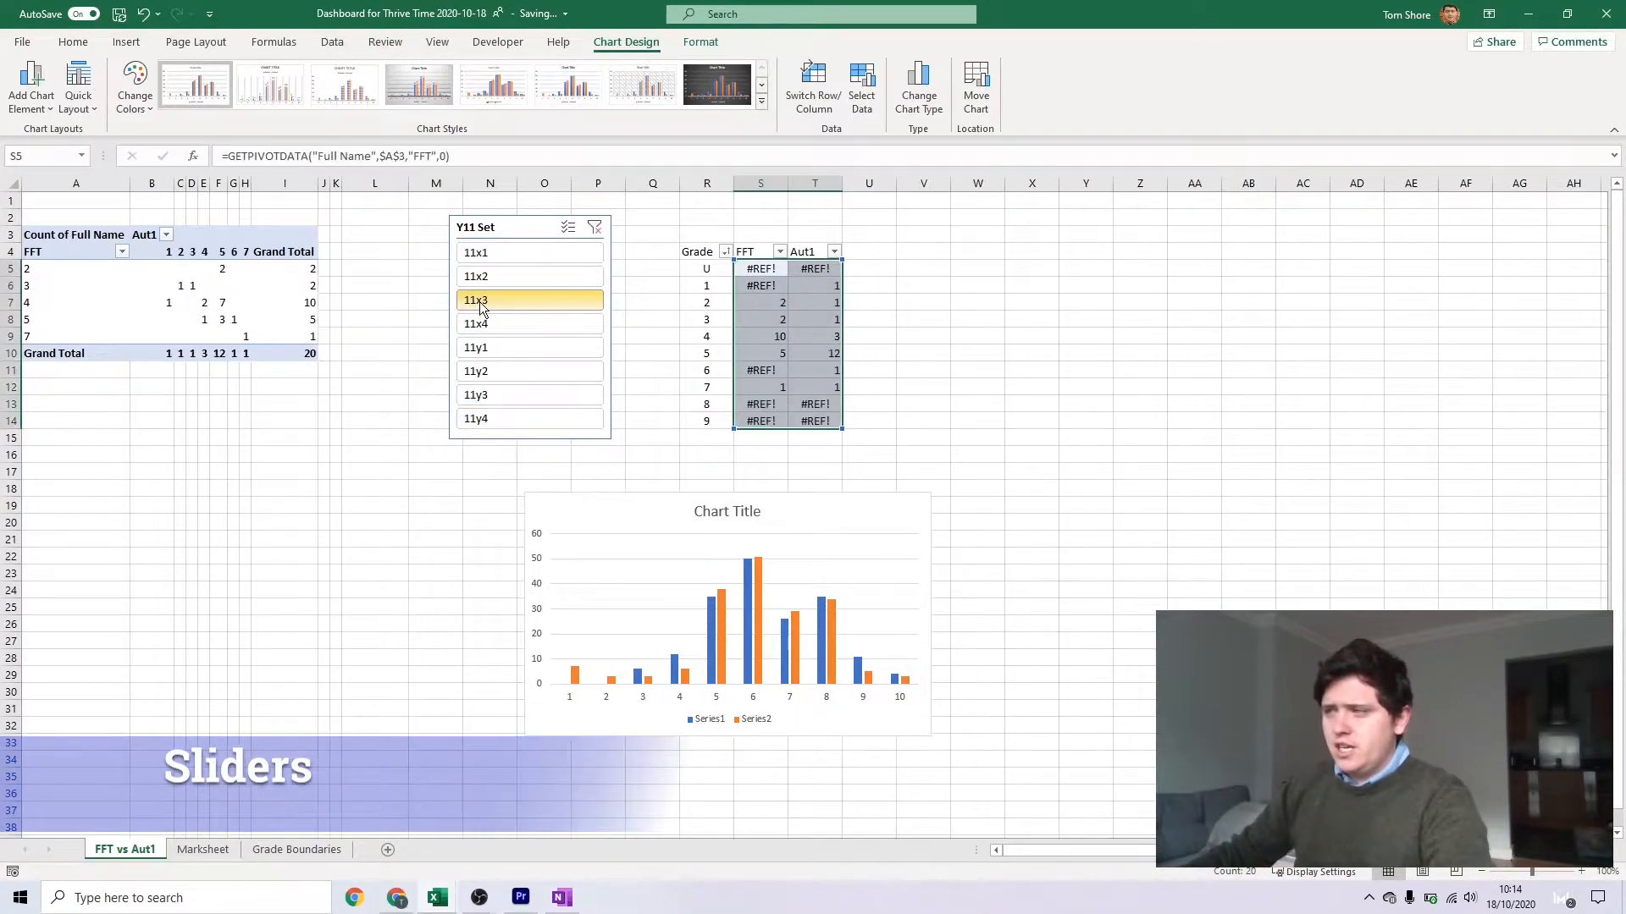
{"action": "left_click", "coordinate": [487, 347]}
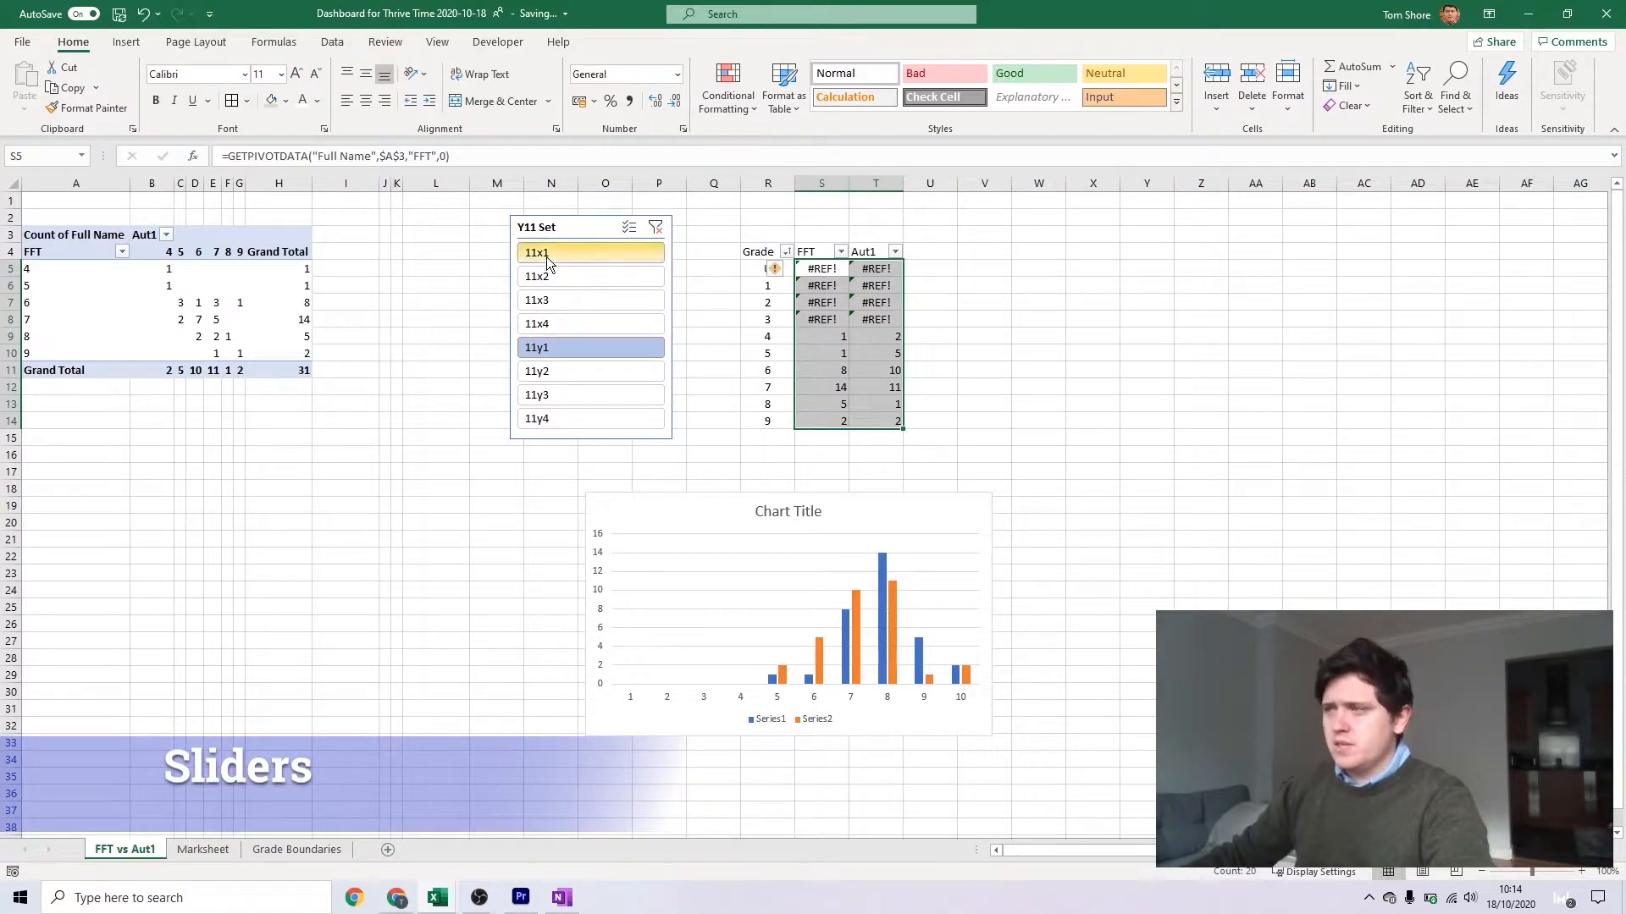
{"action": "left_click_drag", "start_coordinate": [546, 257], "coordinate": [520, 419]}
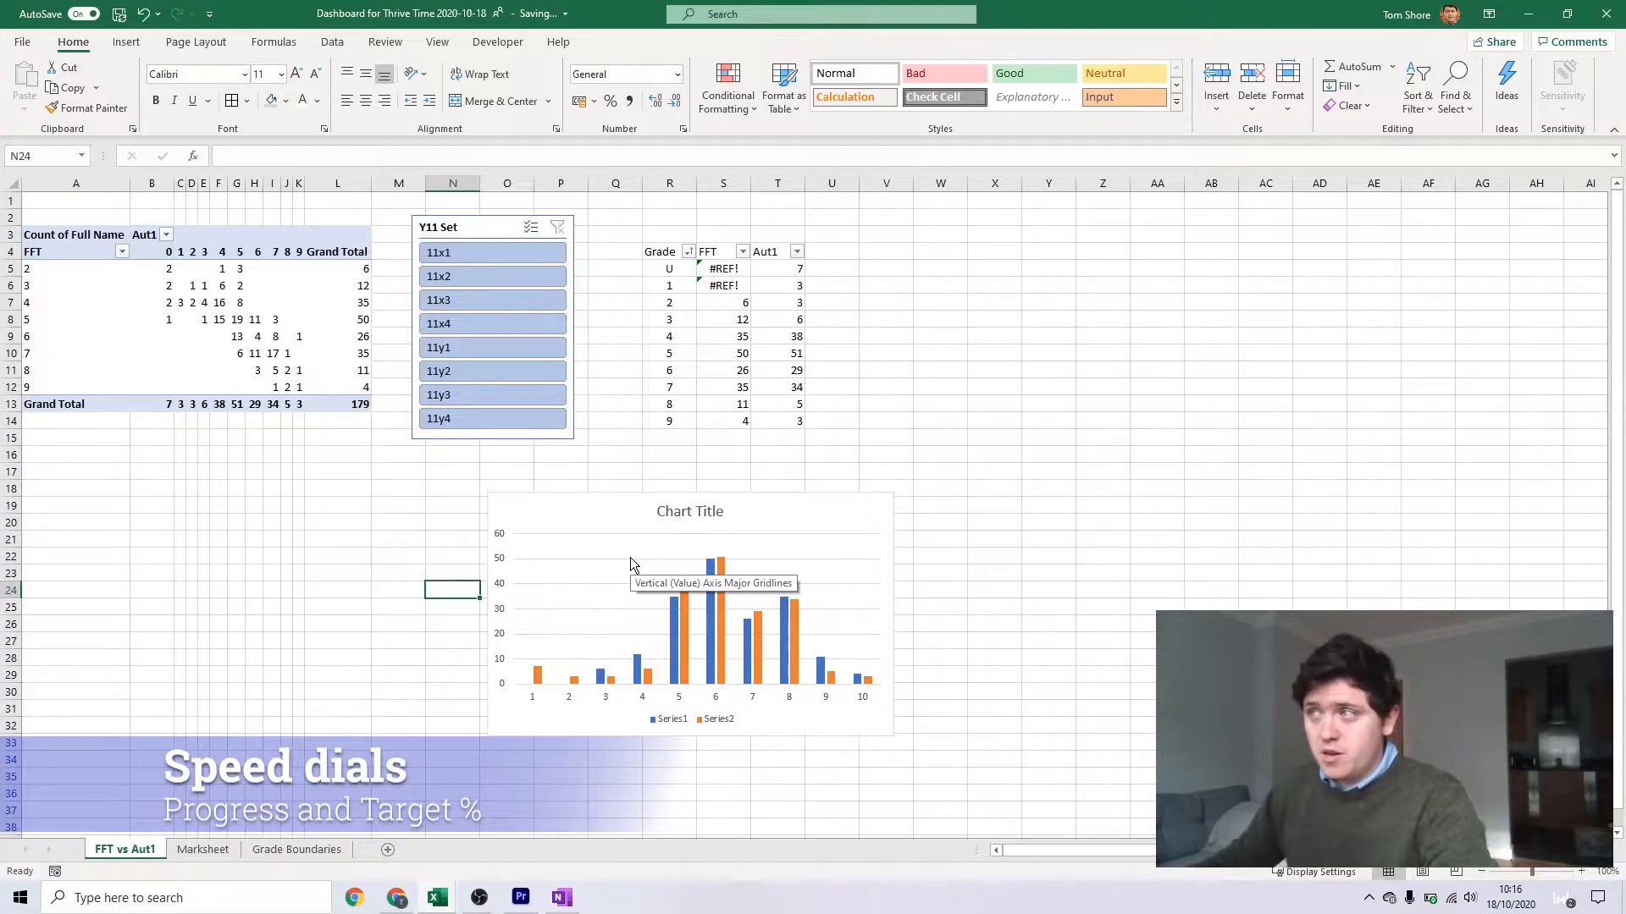
Head V4 and W4 FFT Sum and Aut1 Sum, and fill V5:V14 with each FFT count times its grade, based on =S7*R7
{"action": "left_click", "coordinate": [898, 271]}
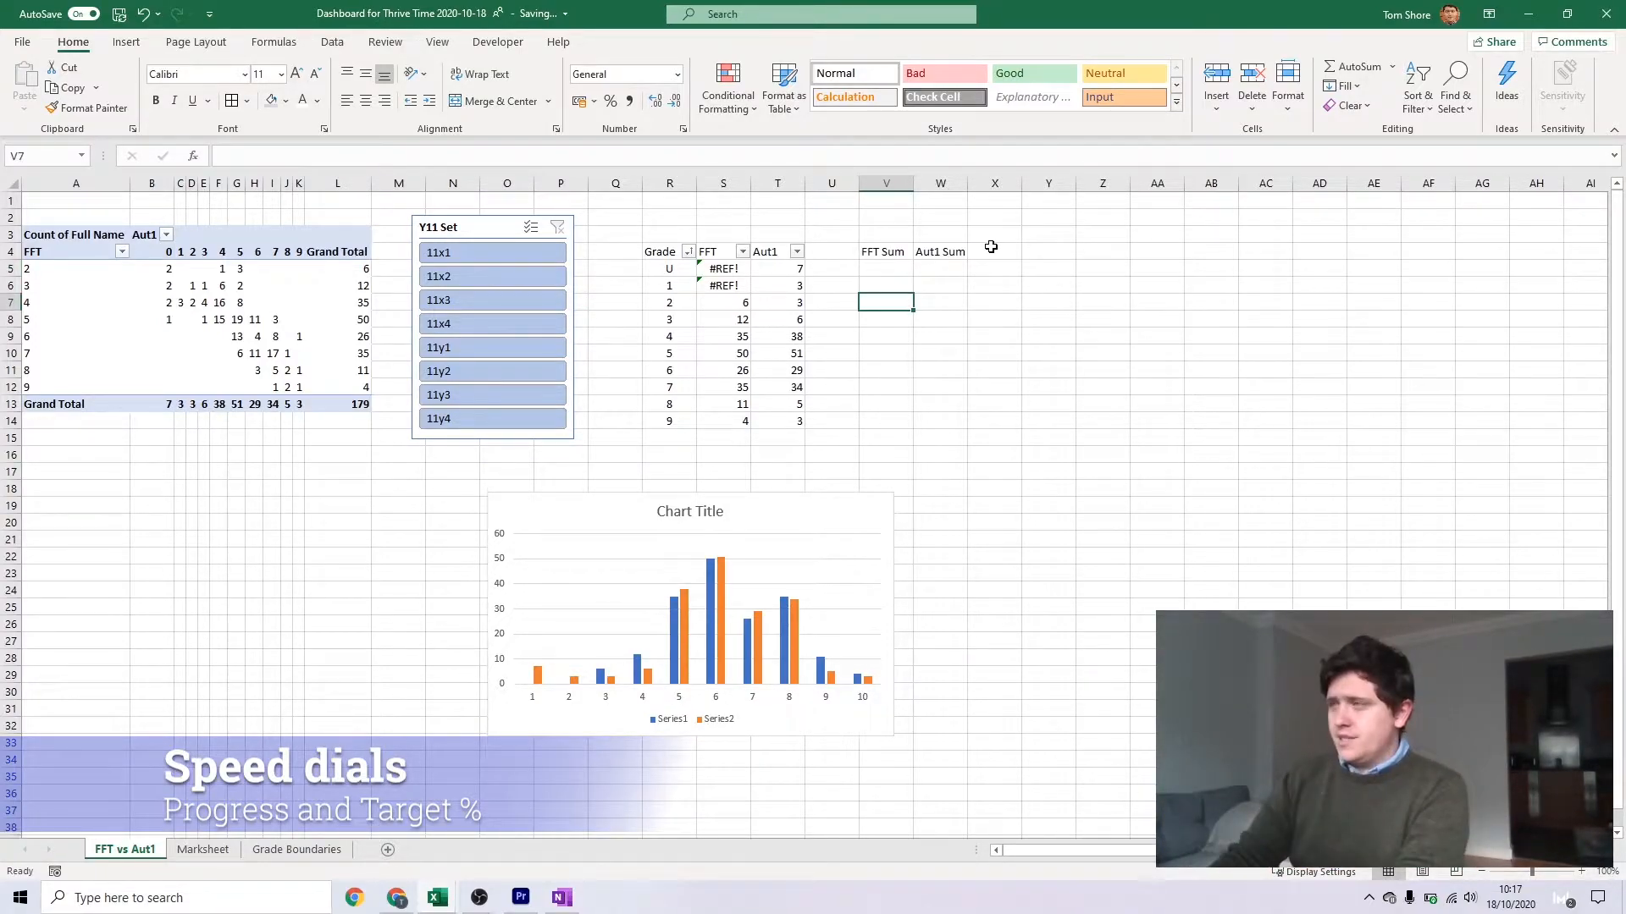
{"action": "type", "text": "="}
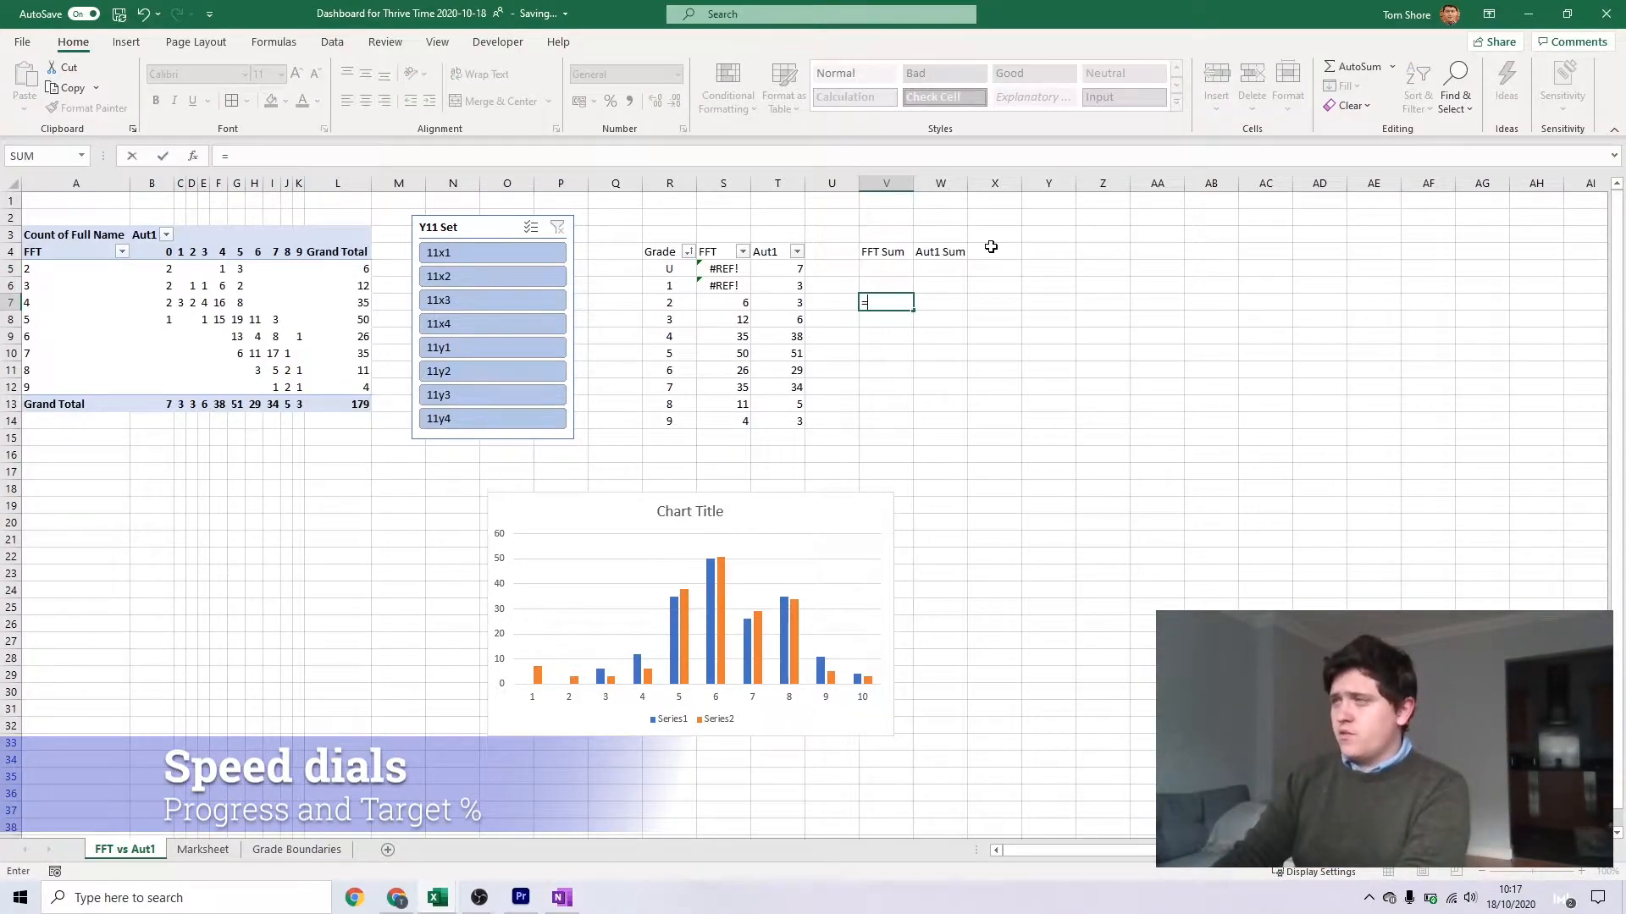
{"action": "left_click", "coordinate": [723, 302]}
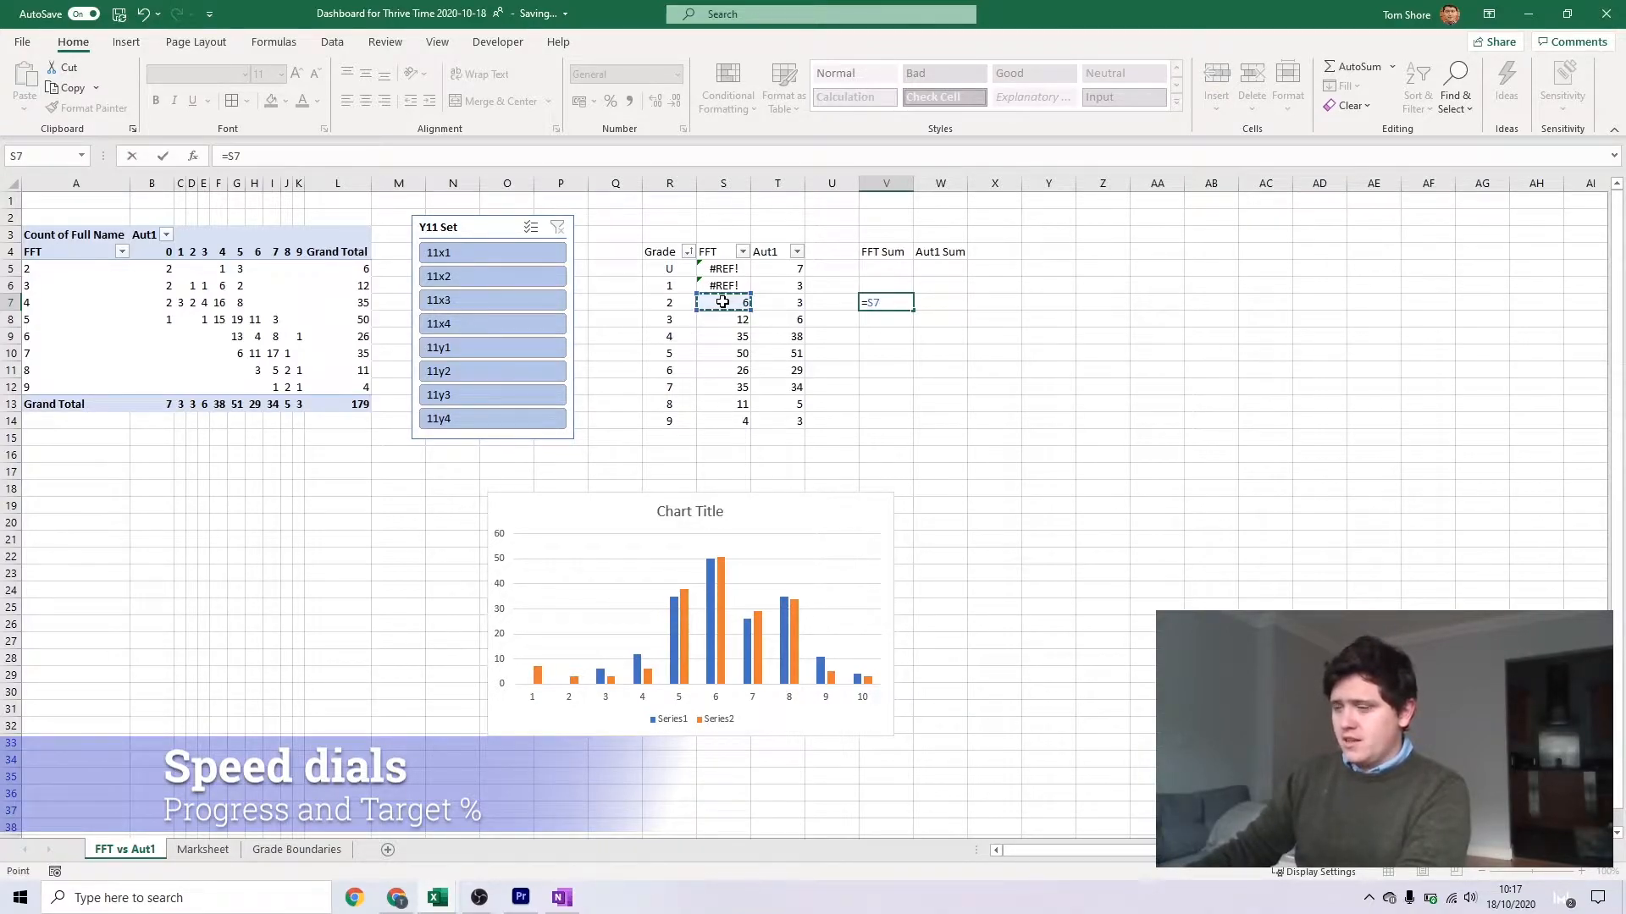
{"action": "type", "text": "*"}
{"action": "left_click", "coordinate": [670, 307]}
{"action": "key", "text": "Return"}
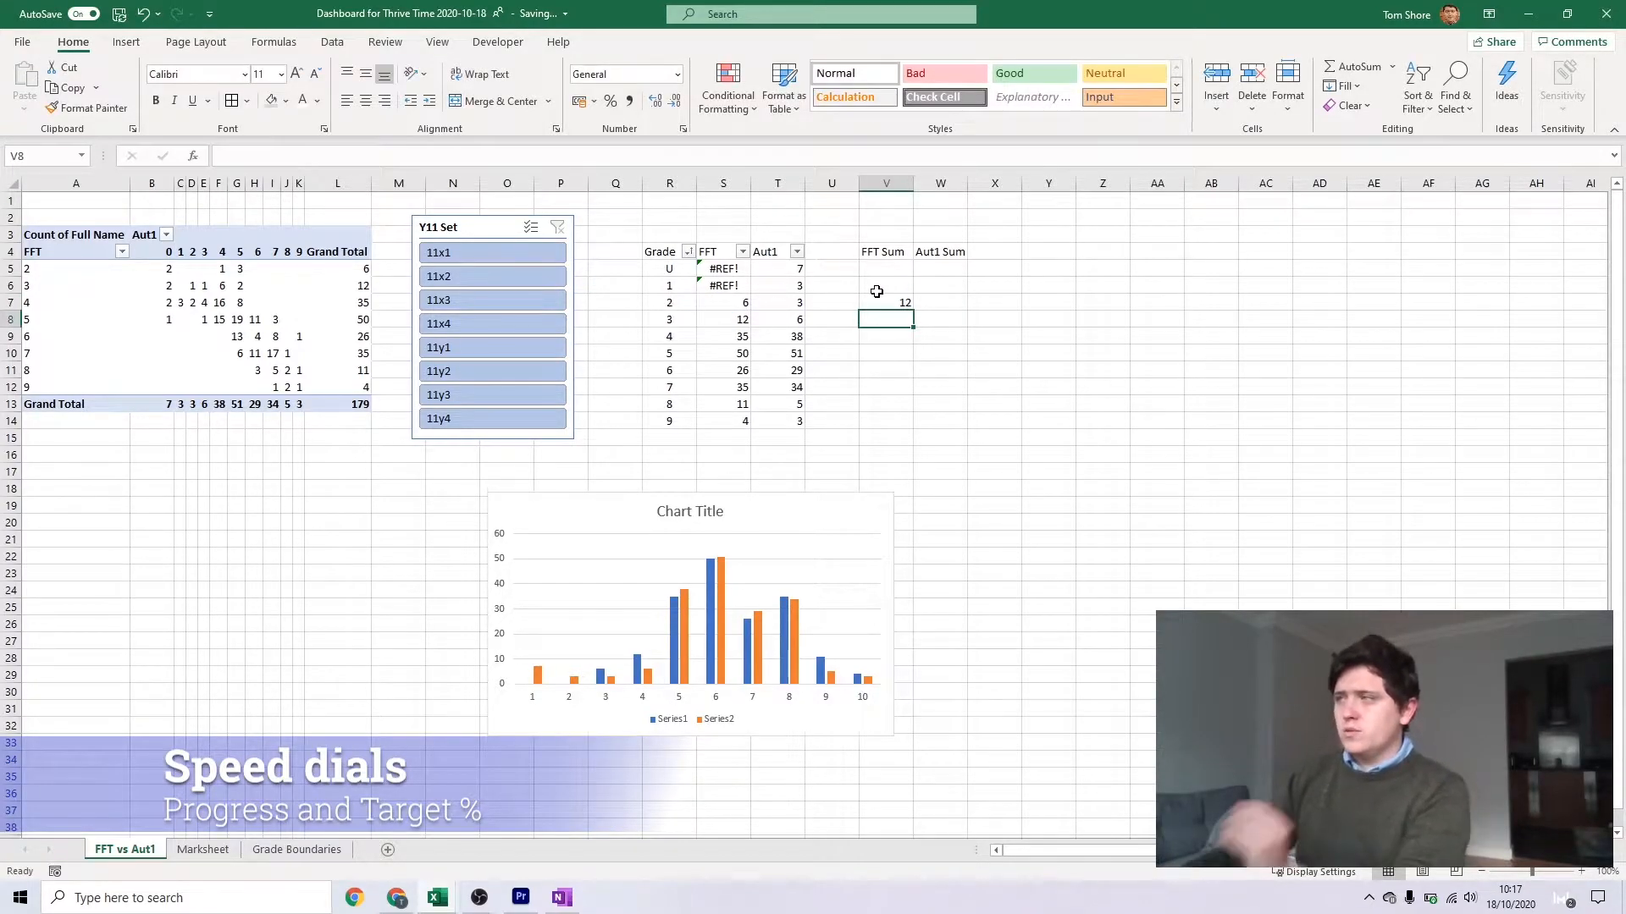
{"action": "left_click", "coordinate": [908, 306]}
{"action": "left_click_drag", "start_coordinate": [912, 309], "coordinate": [906, 264]}
Fill the Aut1 Sum cells W5:W14 with each Aut1 count times its grade, based on =T7*R7
{"action": "left_click", "coordinate": [942, 303]}
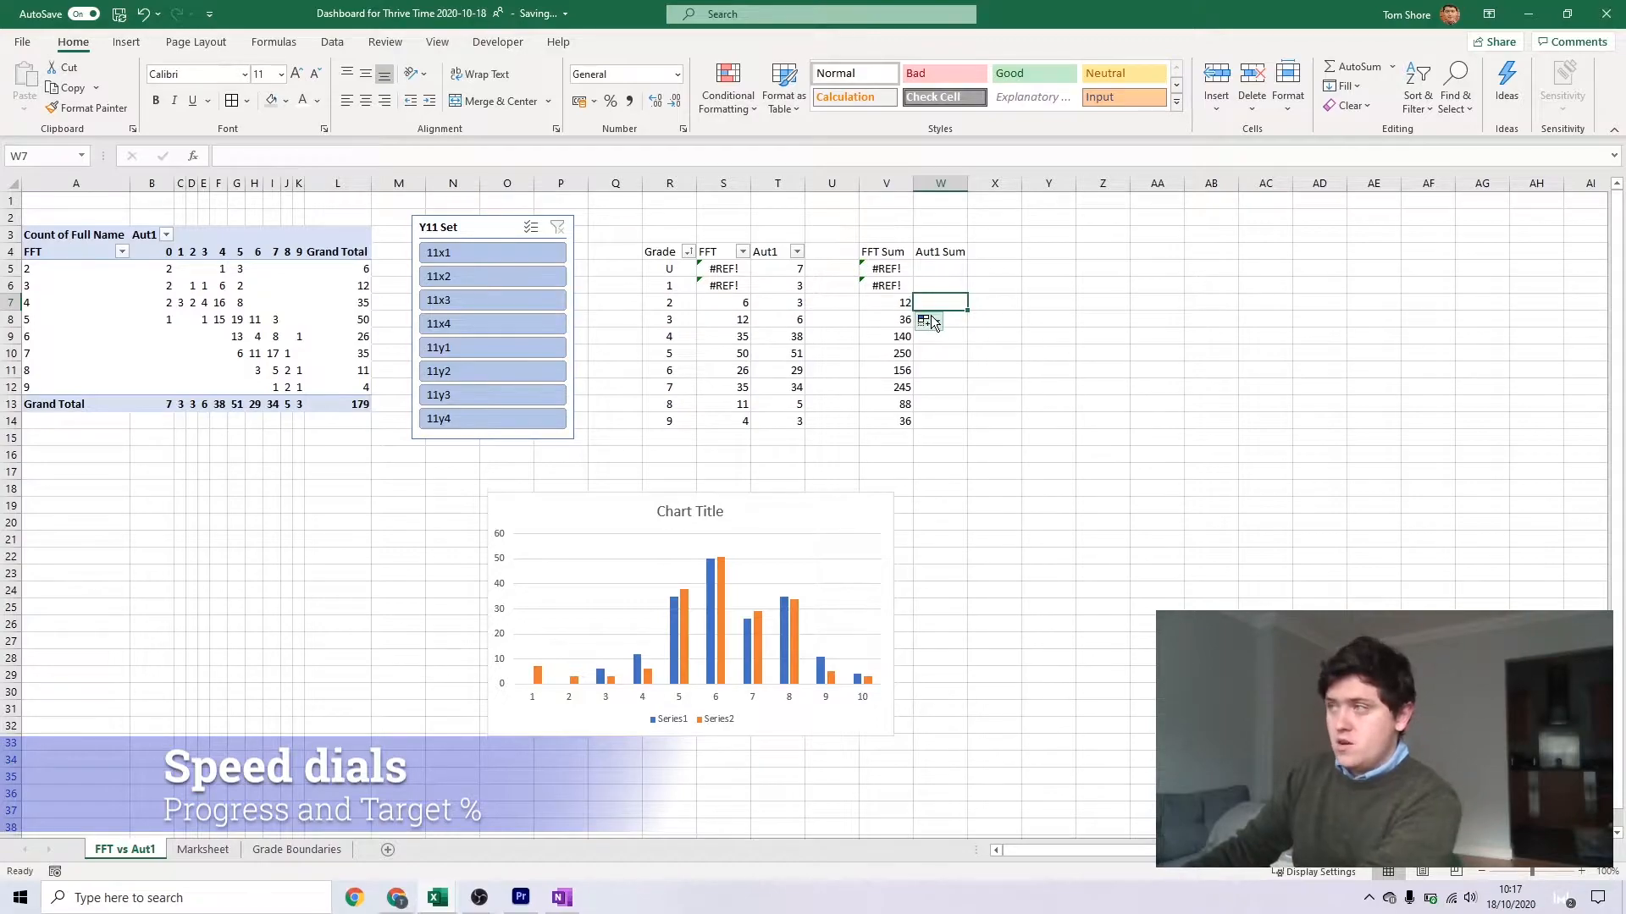
{"action": "type", "text": "="}
{"action": "left_click", "coordinate": [794, 307]}
{"action": "type", "text": "*"}
{"action": "left_click", "coordinate": [669, 303]}
{"action": "key", "text": "Return"}
{"action": "left_click", "coordinate": [961, 307]}
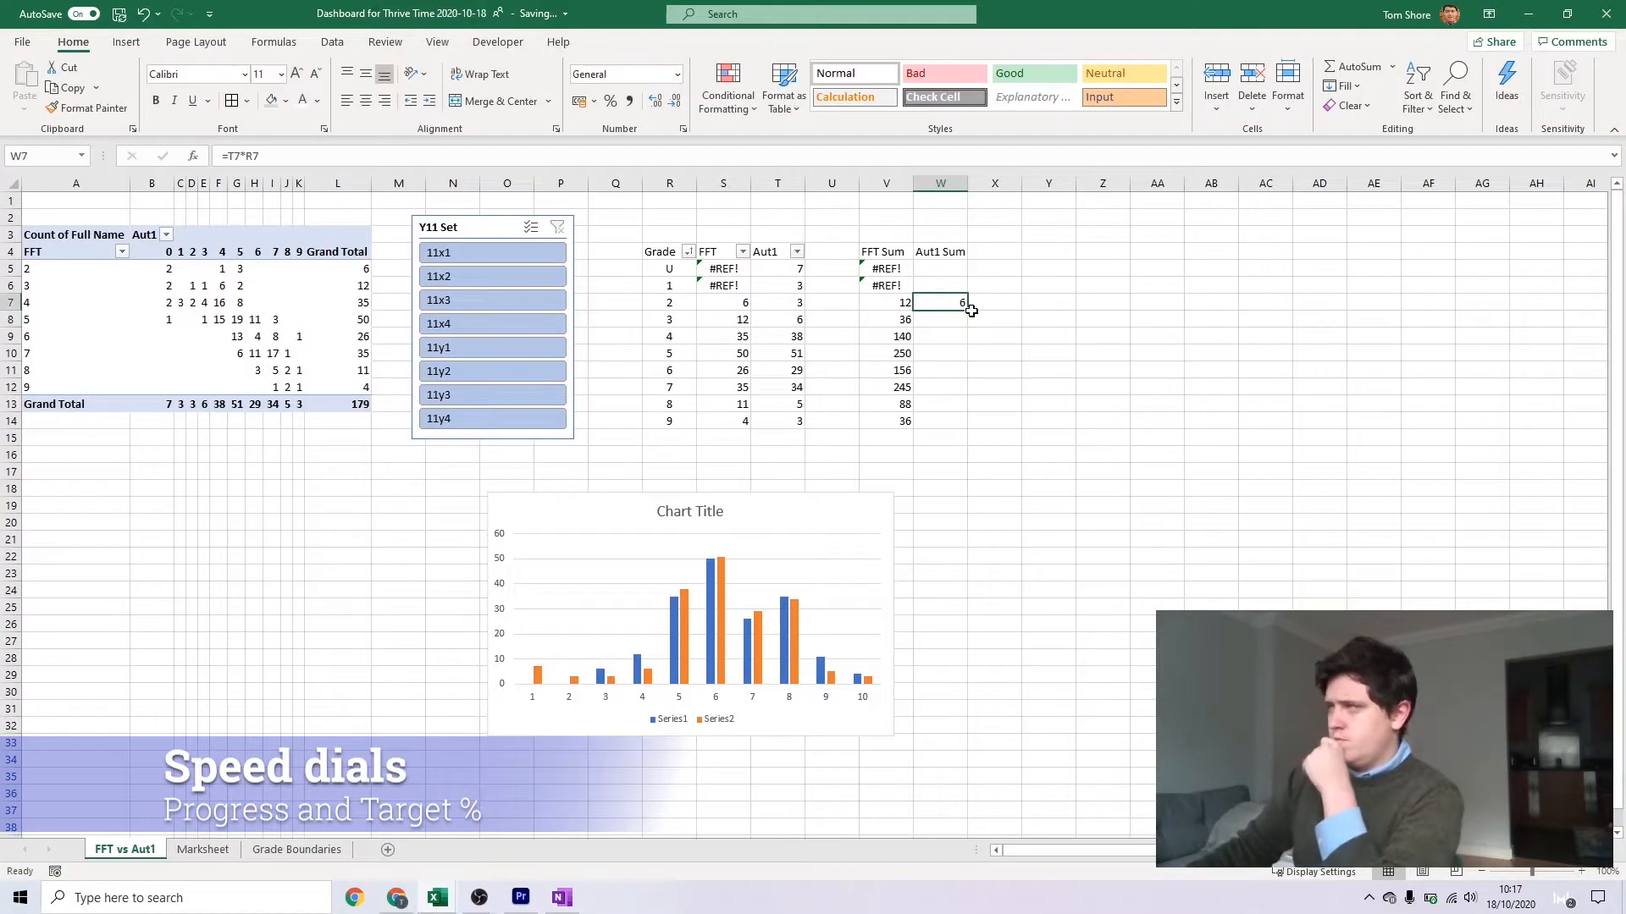
{"action": "left_click_drag", "start_coordinate": [967, 312], "coordinate": [968, 428]}
Total the FFT Sum values in V15 with a SUM of V5:V14
{"action": "left_click", "coordinate": [885, 438]}
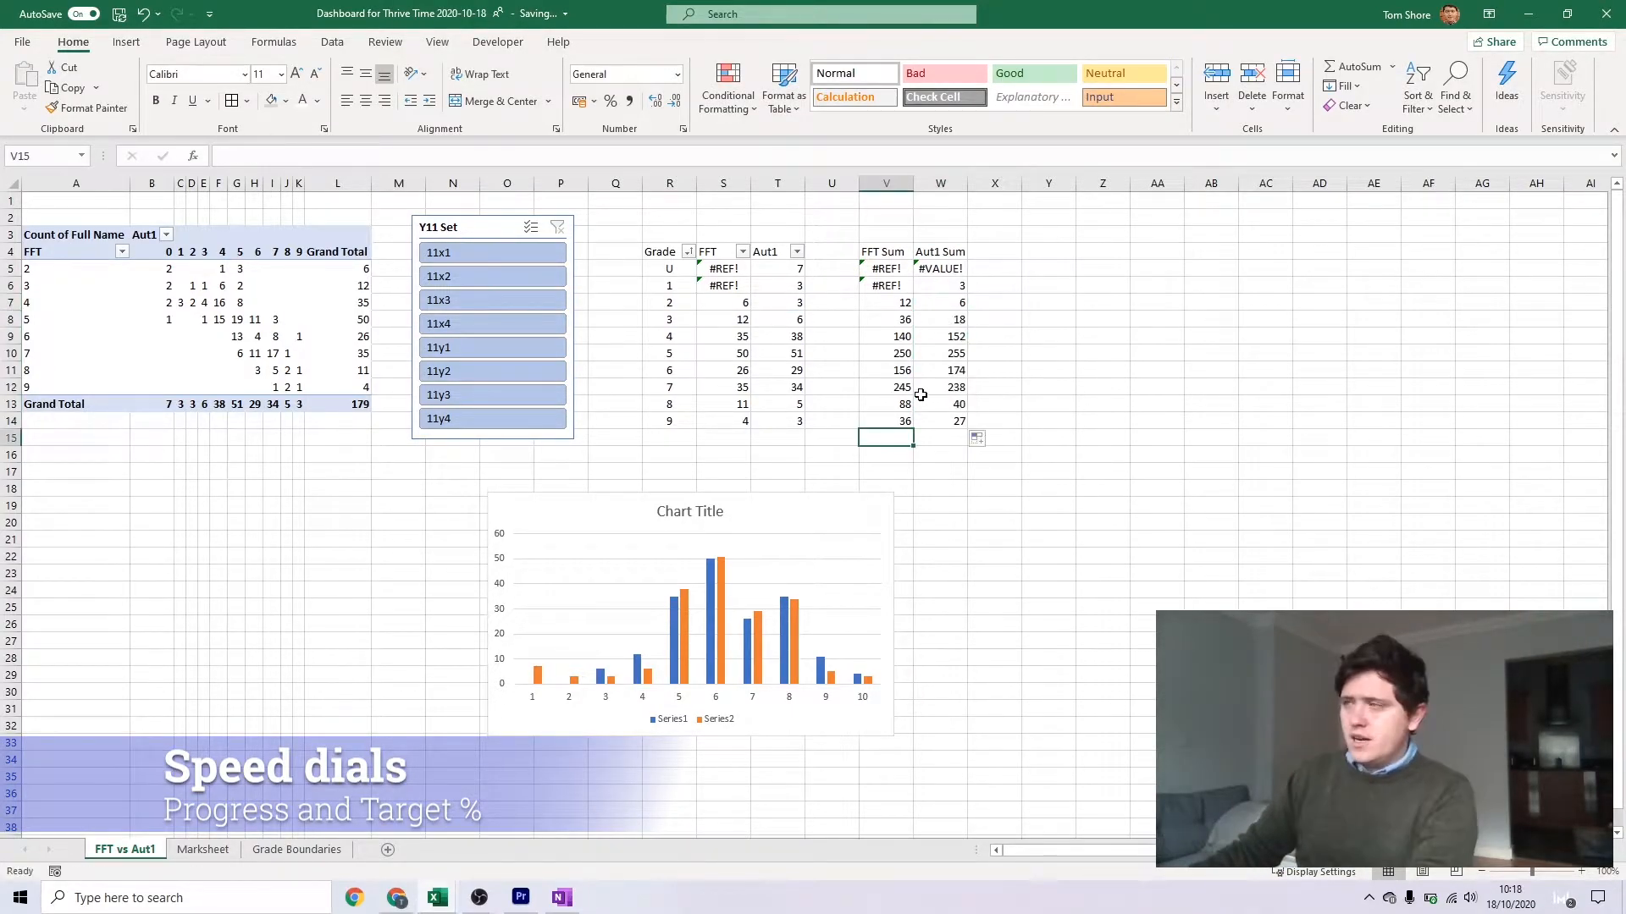
{"action": "left_click_drag", "start_coordinate": [886, 268], "coordinate": [886, 421]}
{"action": "left_click_drag", "start_coordinate": [722, 268], "coordinate": [746, 427]}
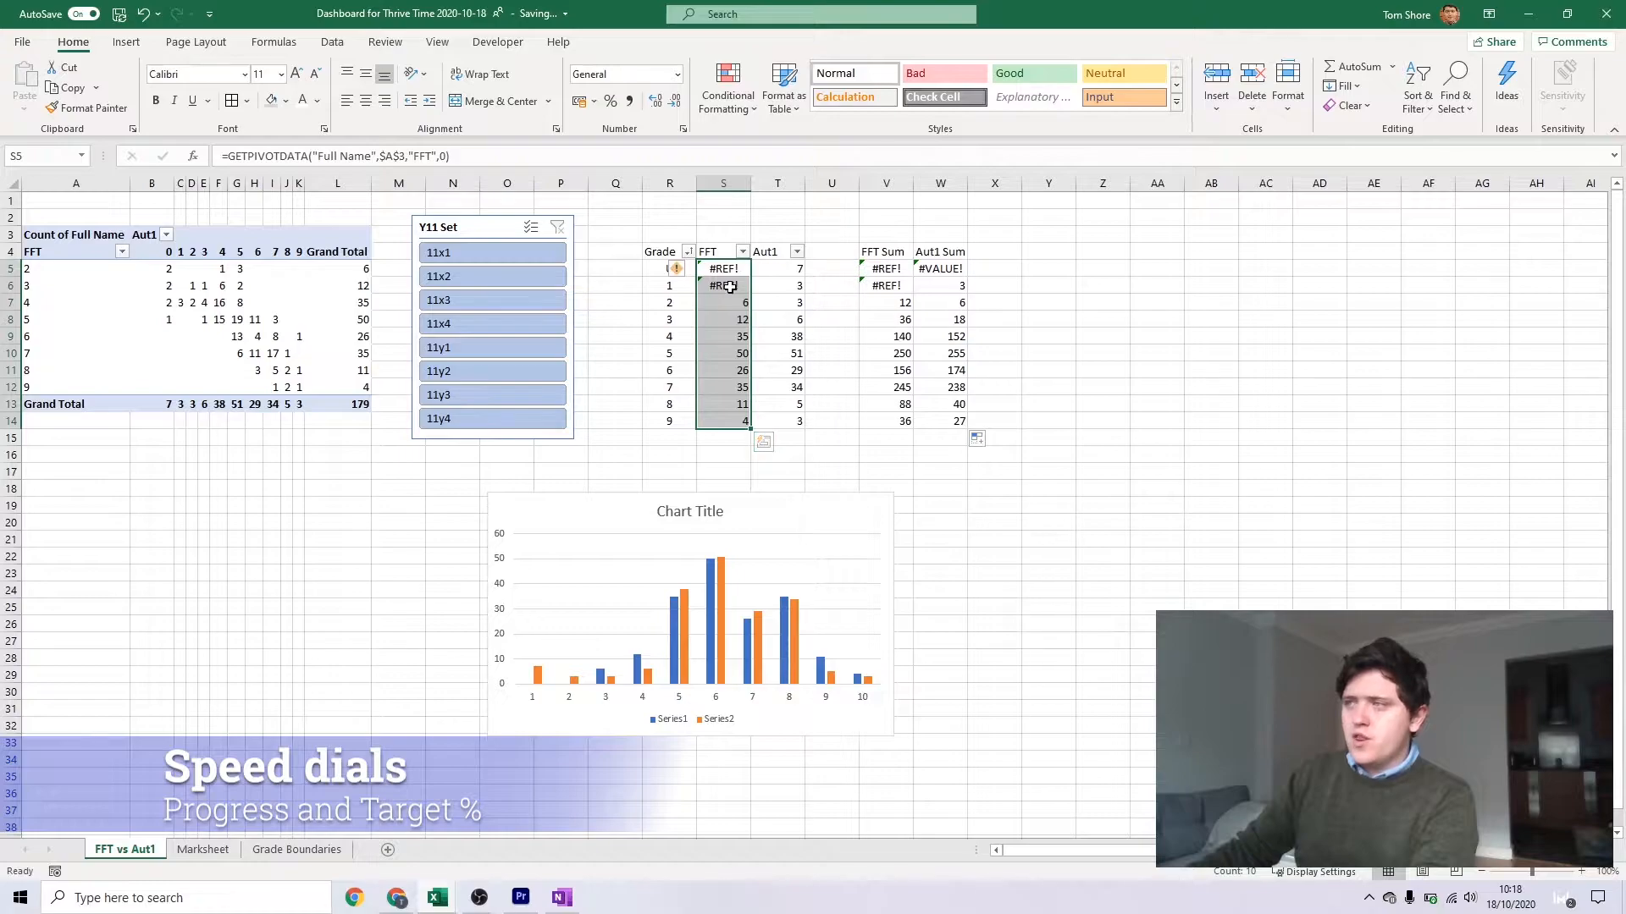
{"action": "left_click", "coordinate": [886, 438]}
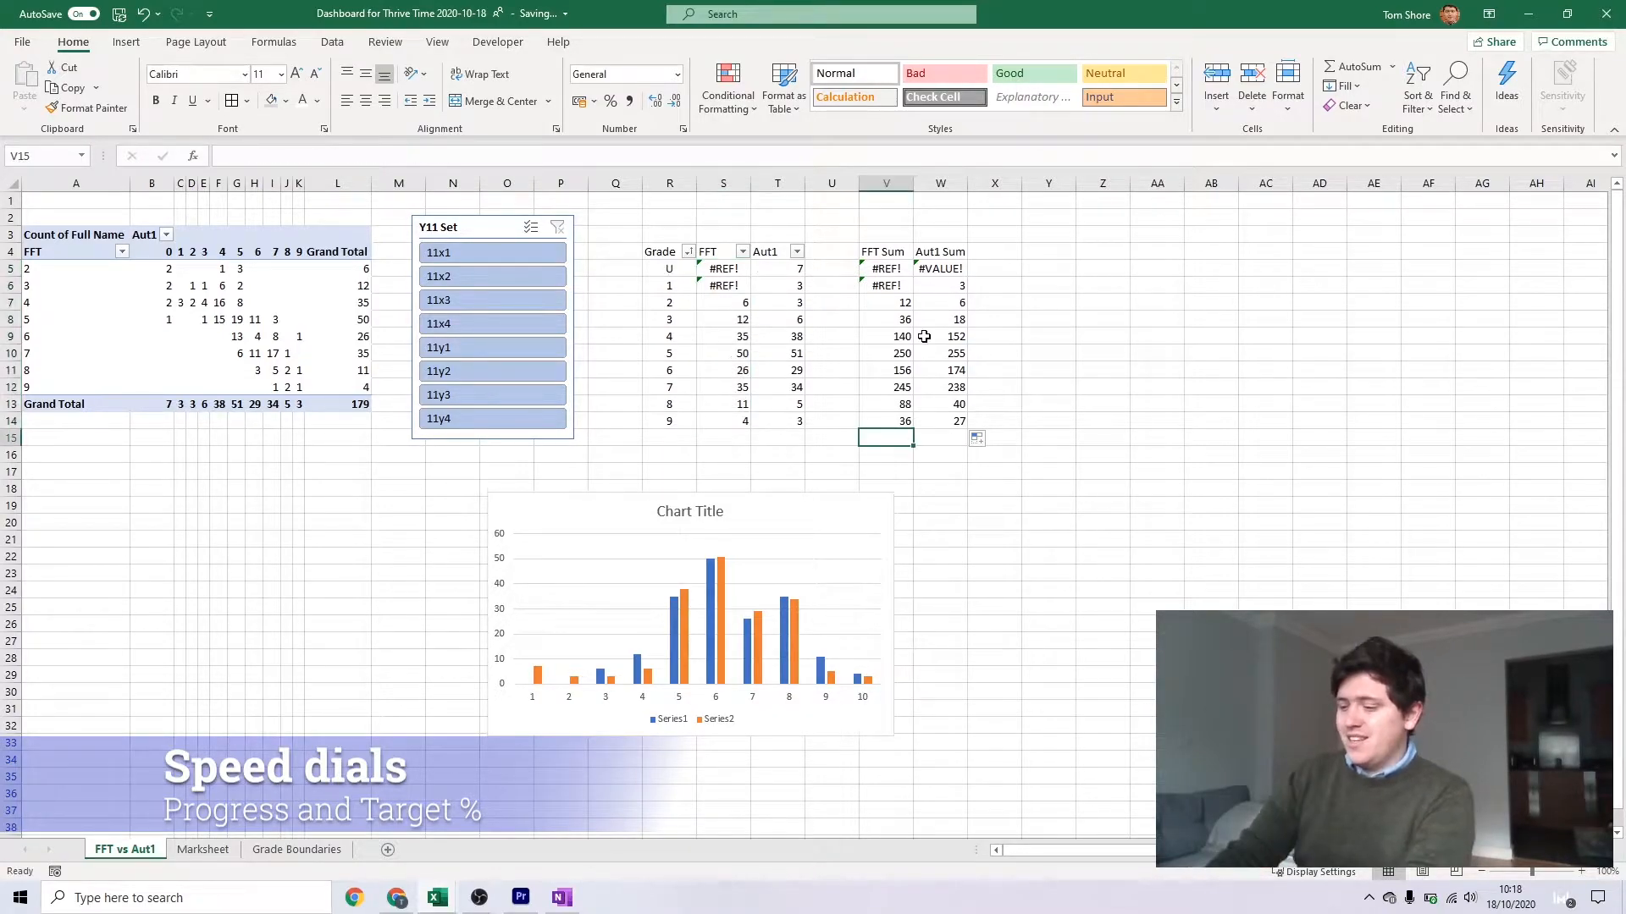
{"action": "type", "text": "=sumif"}
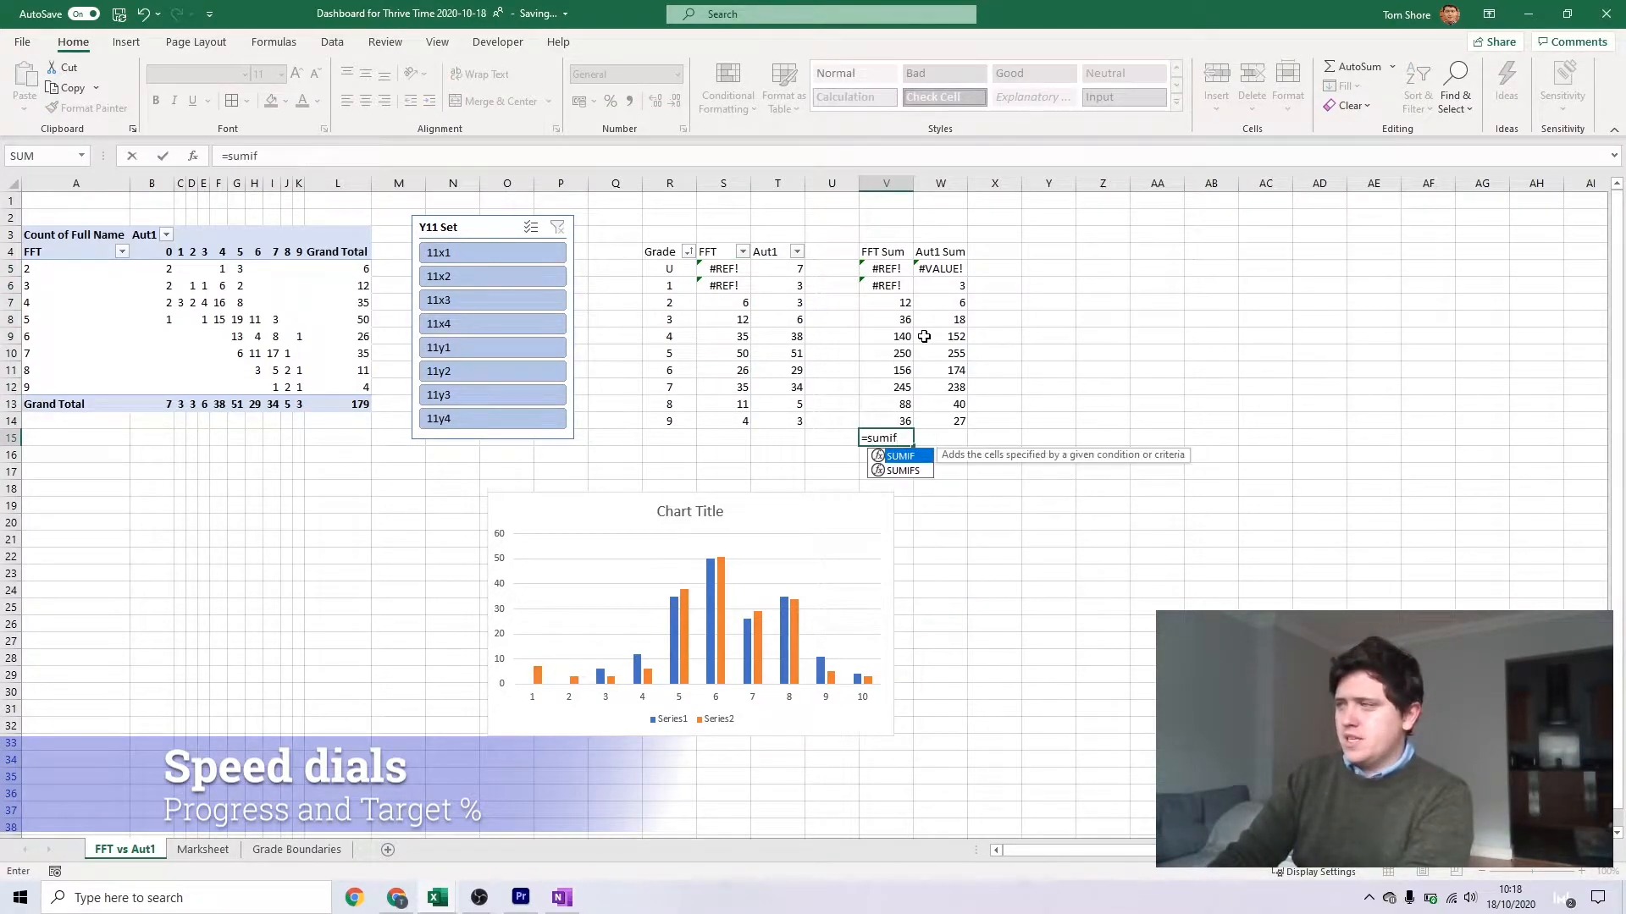
{"action": "key", "text": "Tab"}
{"action": "left_click_drag", "start_coordinate": [887, 279], "coordinate": [887, 424]}
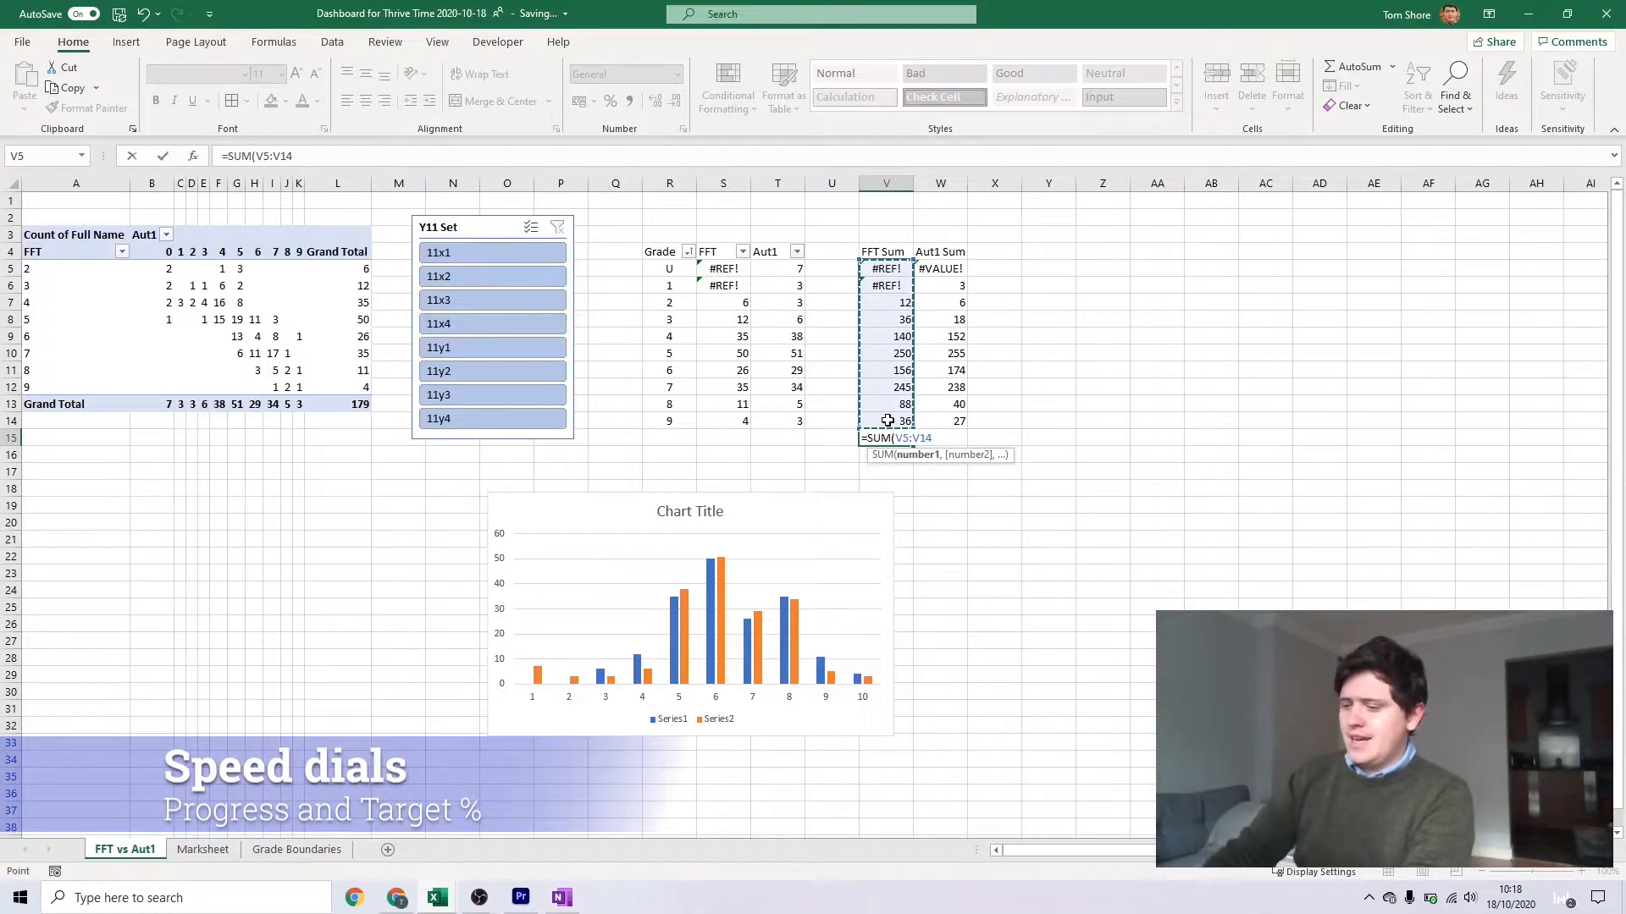
{"action": "key", "text": "Return"}
Change the V15 total to =SUMIF(V5:V14,">0") and copy it across to W15
{"action": "left_click", "coordinate": [900, 442]}
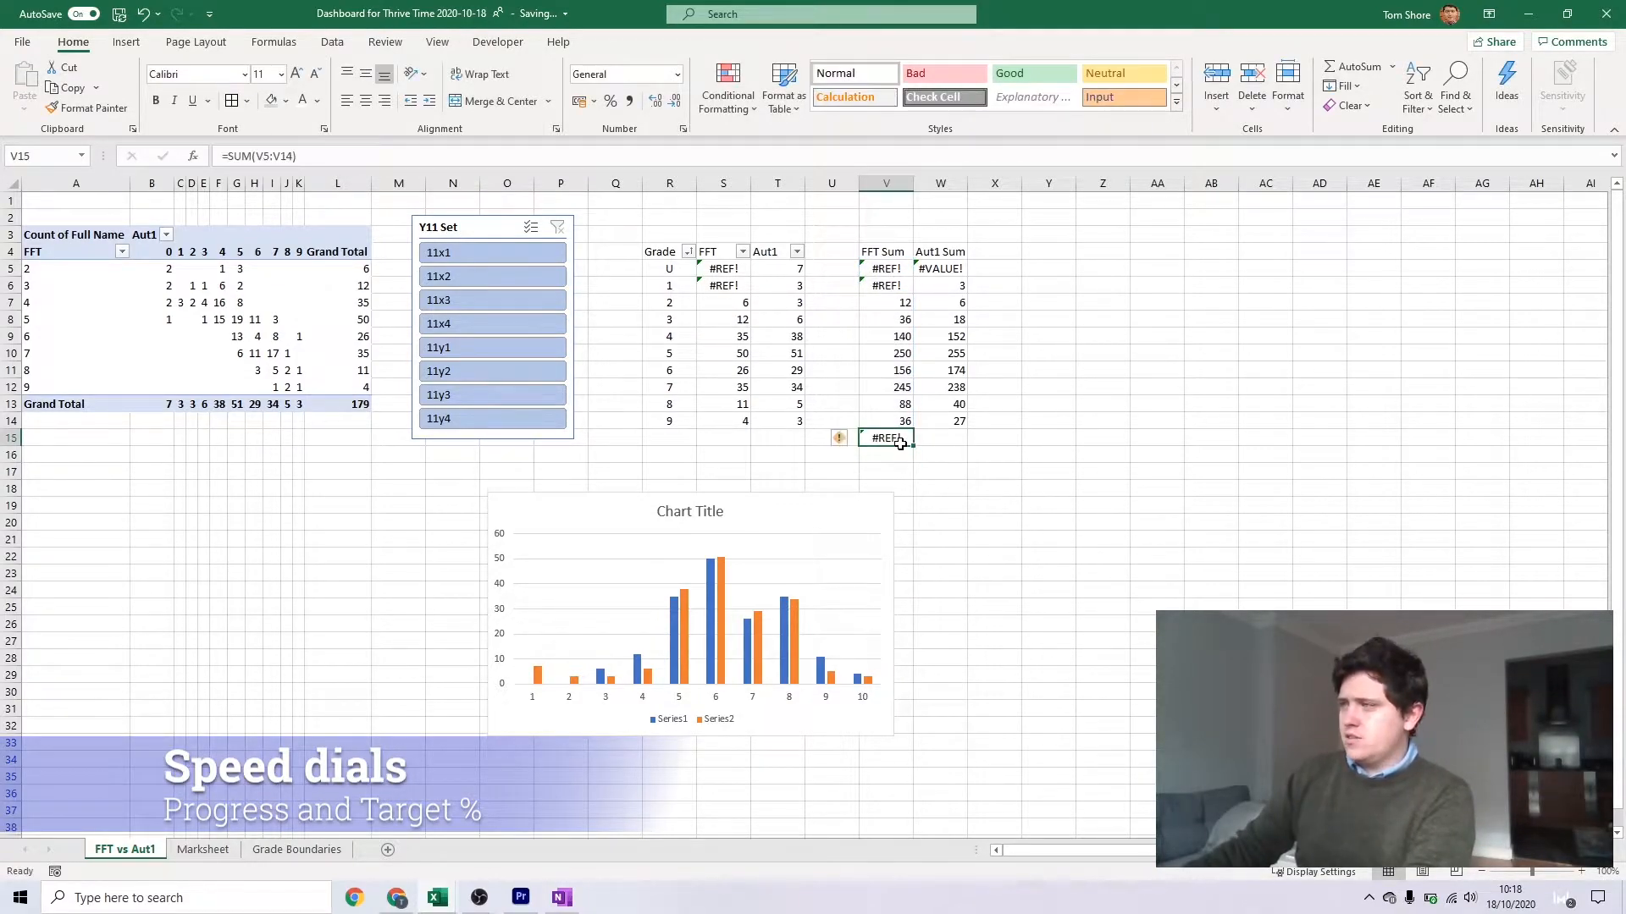
{"action": "left_click", "coordinate": [257, 156]}
{"action": "type", "text": "IF(V5:V14"}
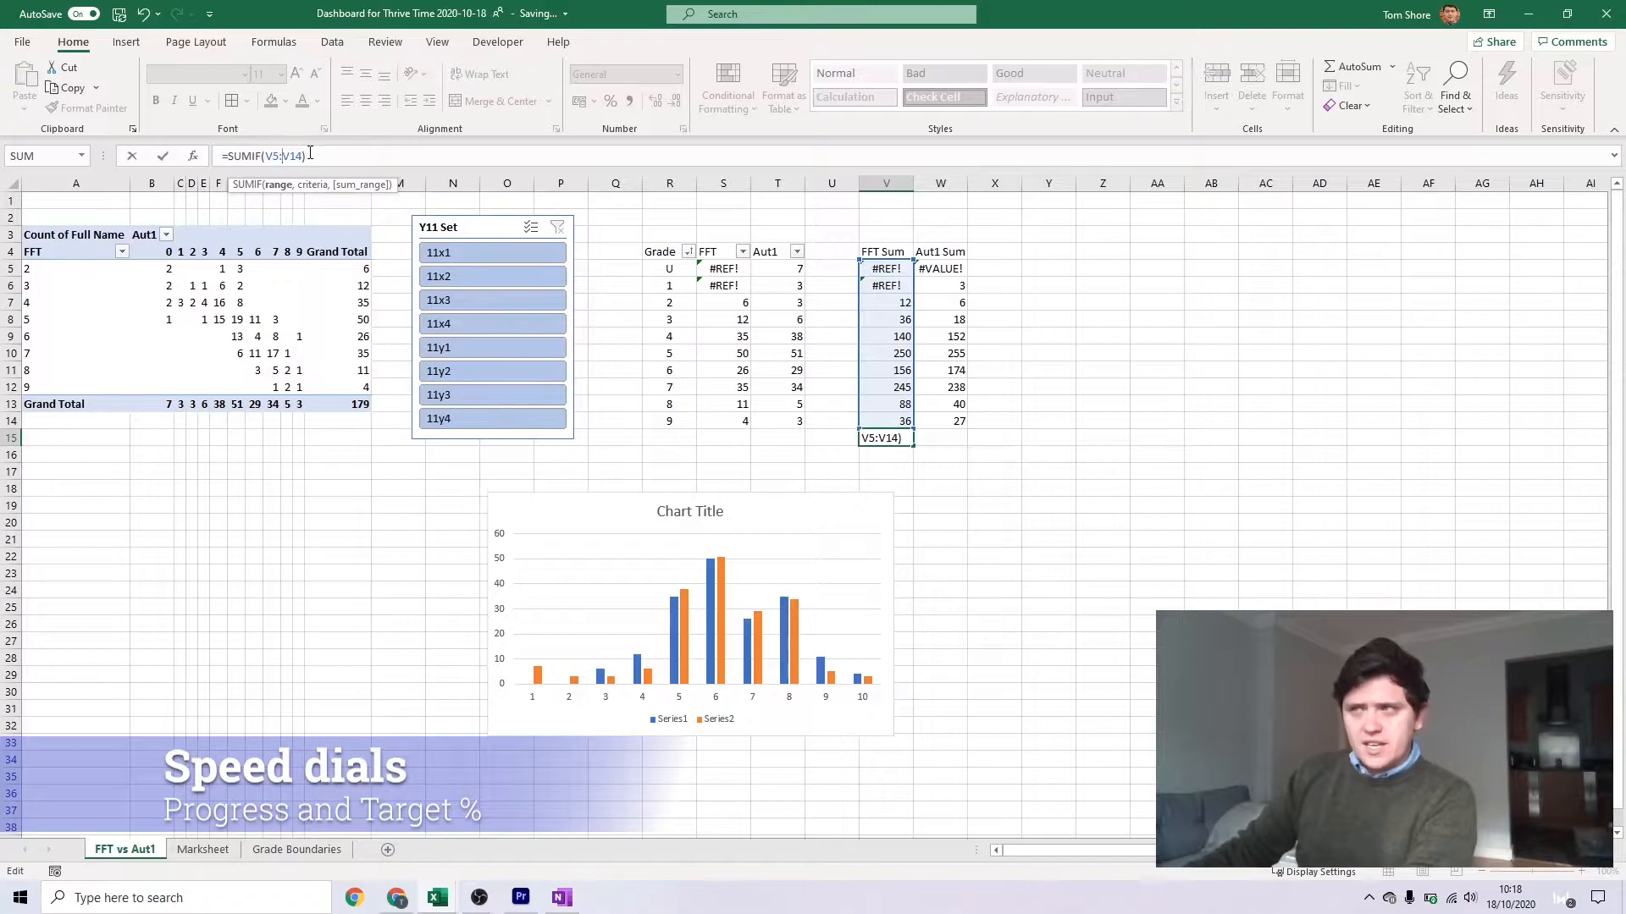
{"action": "type", "text": ","}
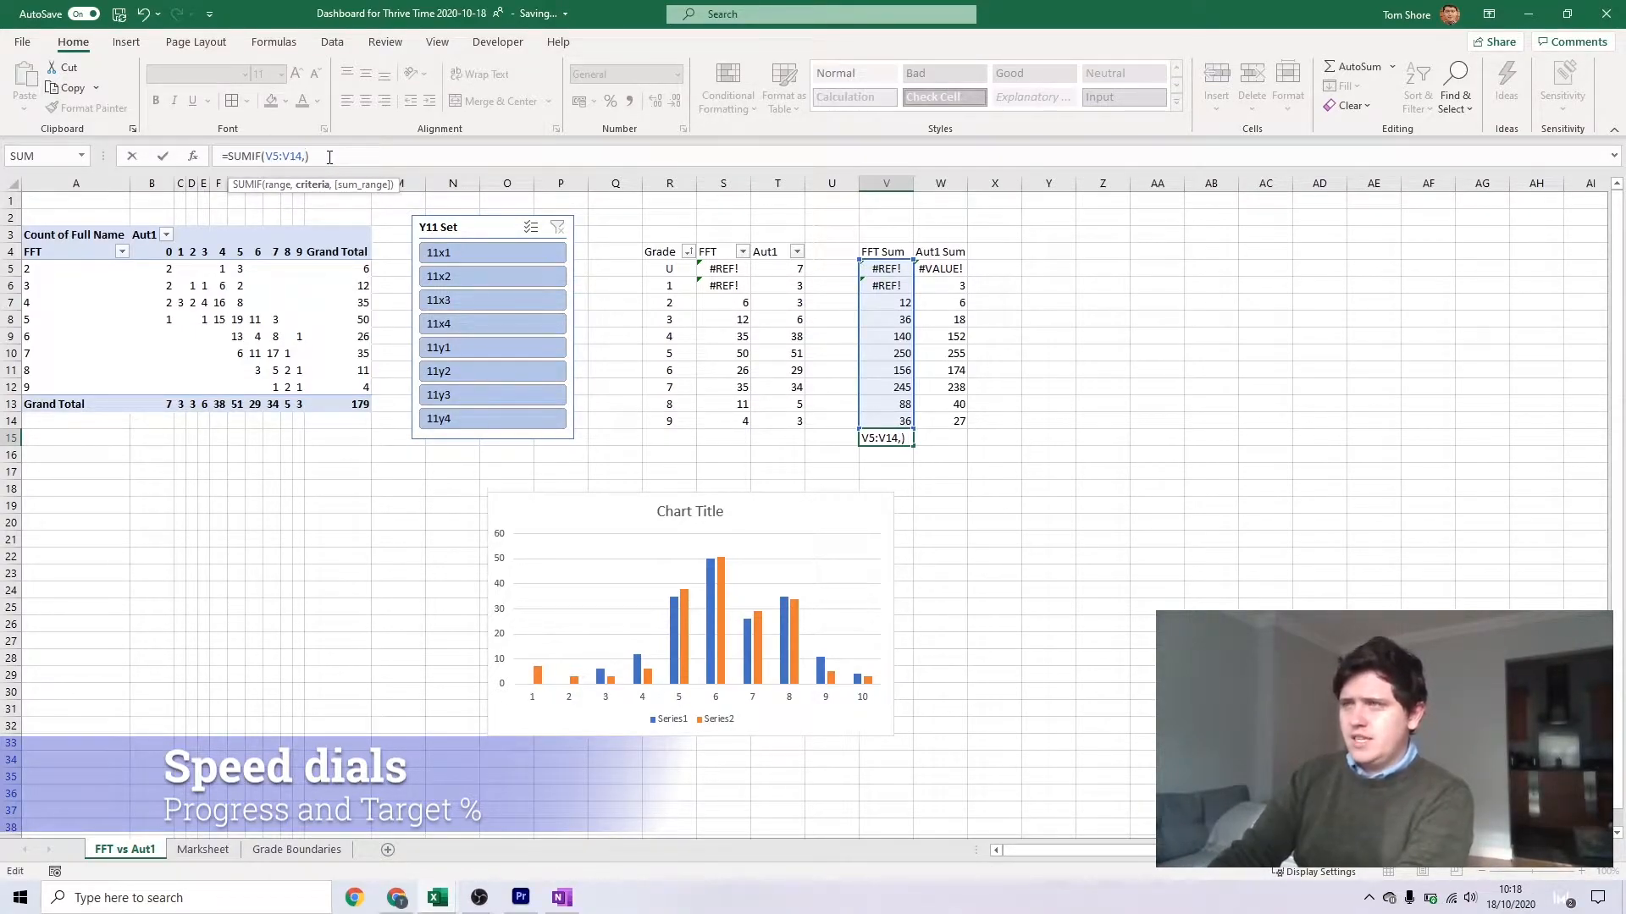
{"action": "type", "text": "\">0\""}
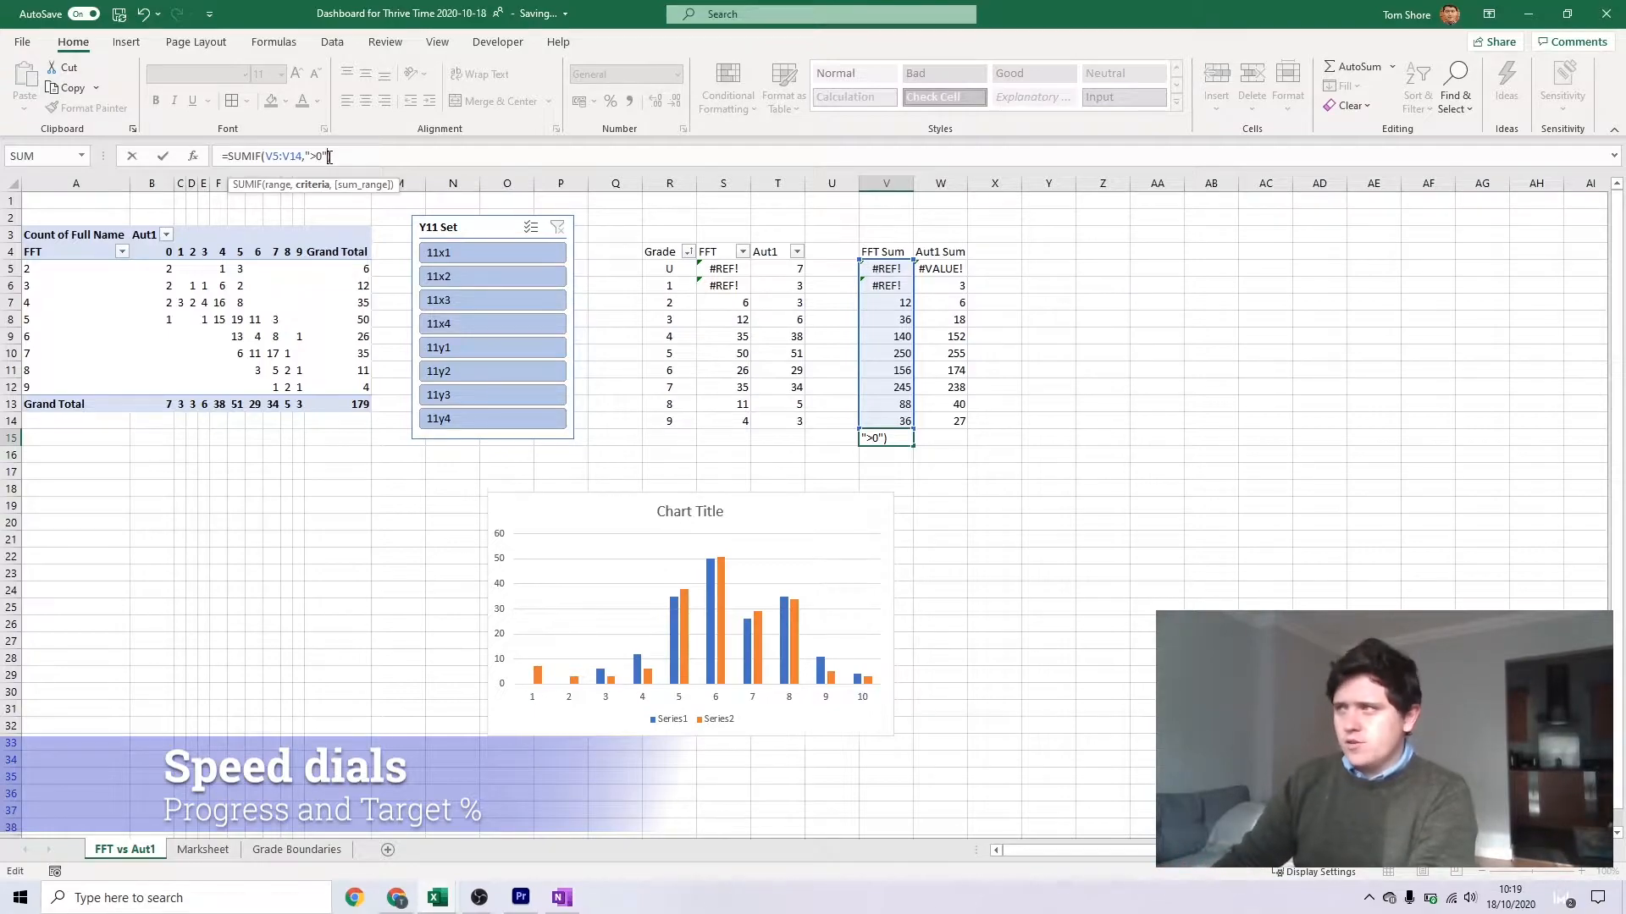
{"action": "key", "text": "ctrl+Return"}
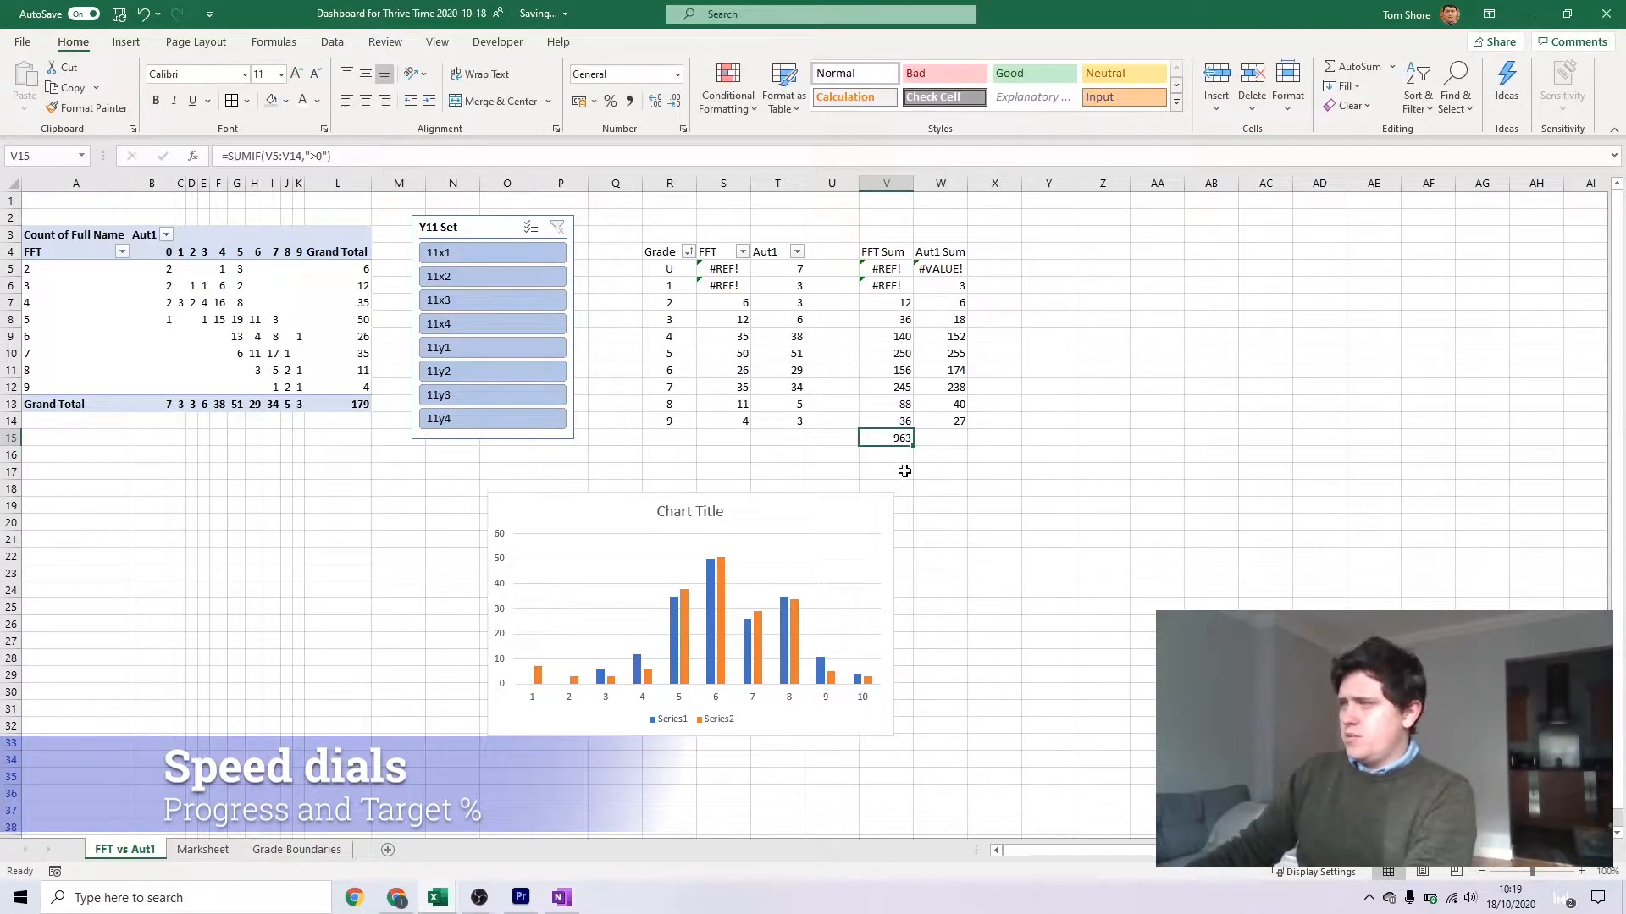
{"action": "left_click_drag", "start_coordinate": [915, 445], "coordinate": [940, 439]}
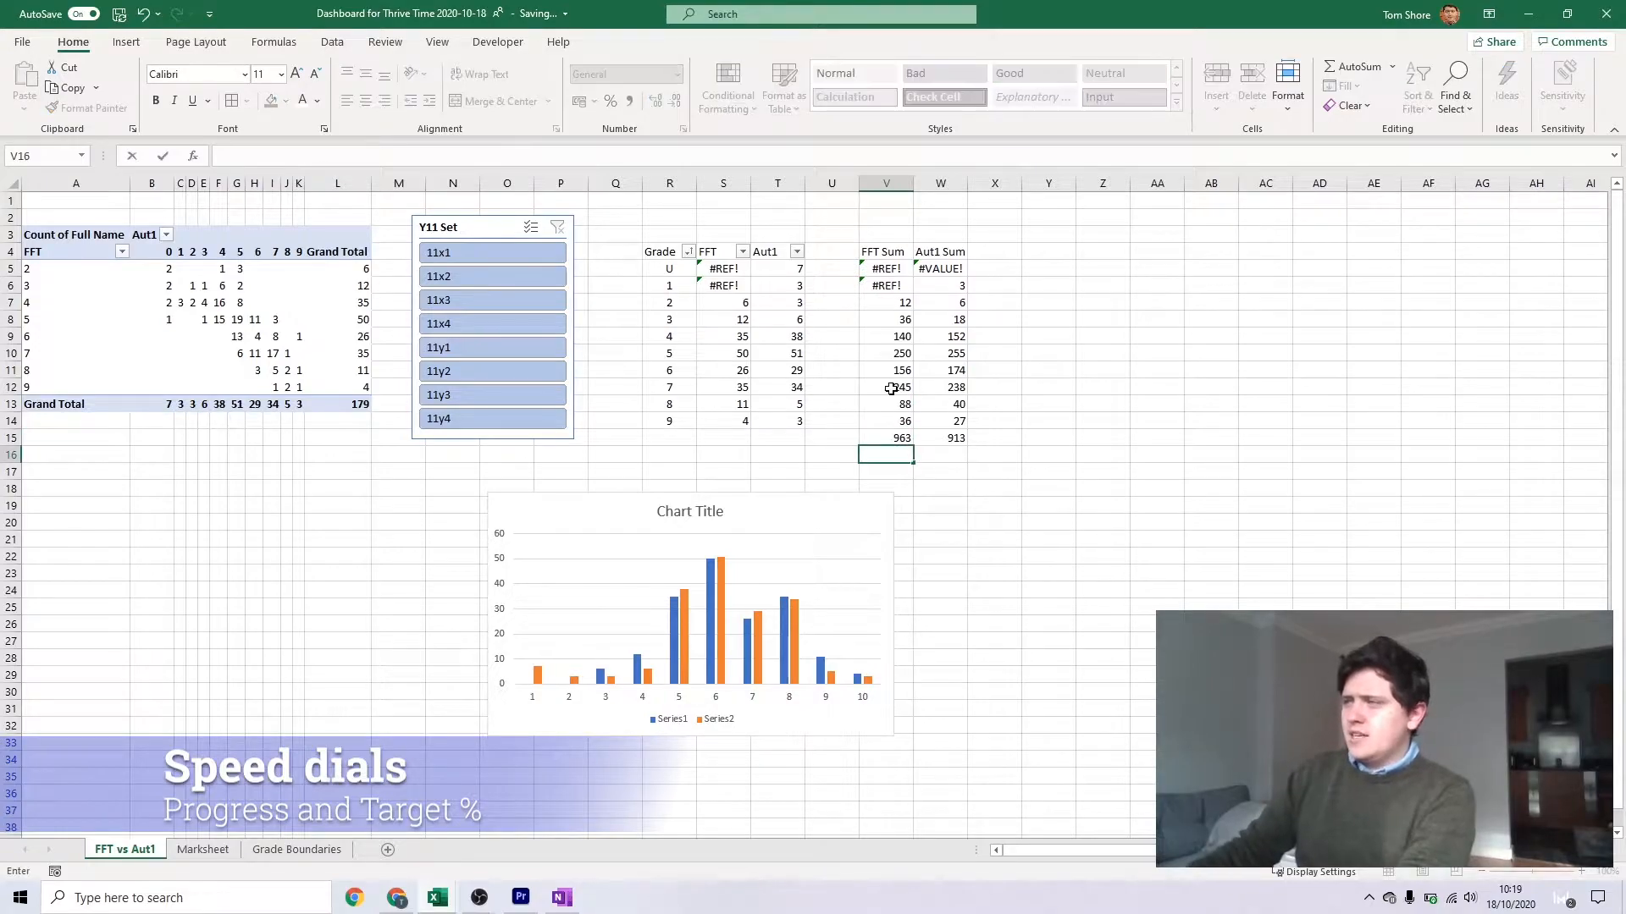
Turn V15 into an average by dividing it by SUMIF(S5:S14,">0"), and copy the formula to W15
{"action": "left_click", "coordinate": [395, 151]}
{"action": "type", "text": "/sum"}
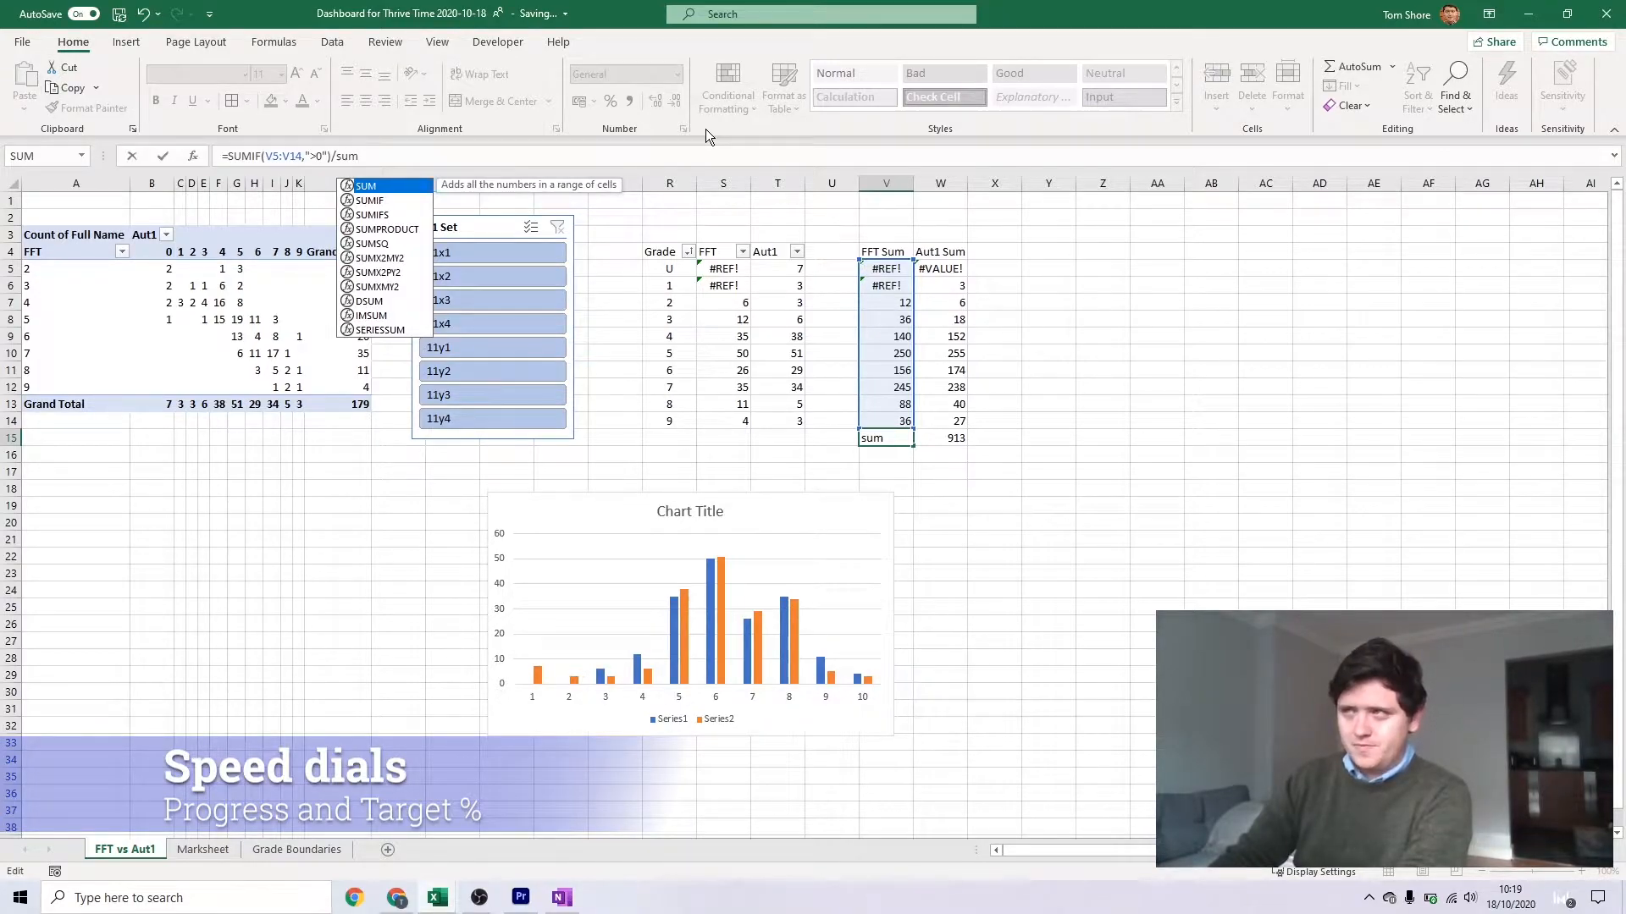
{"action": "type", "text": "if("}
{"action": "left_click_drag", "start_coordinate": [724, 269], "coordinate": [734, 423]}
{"action": "type", "text": ",\">0\")"}
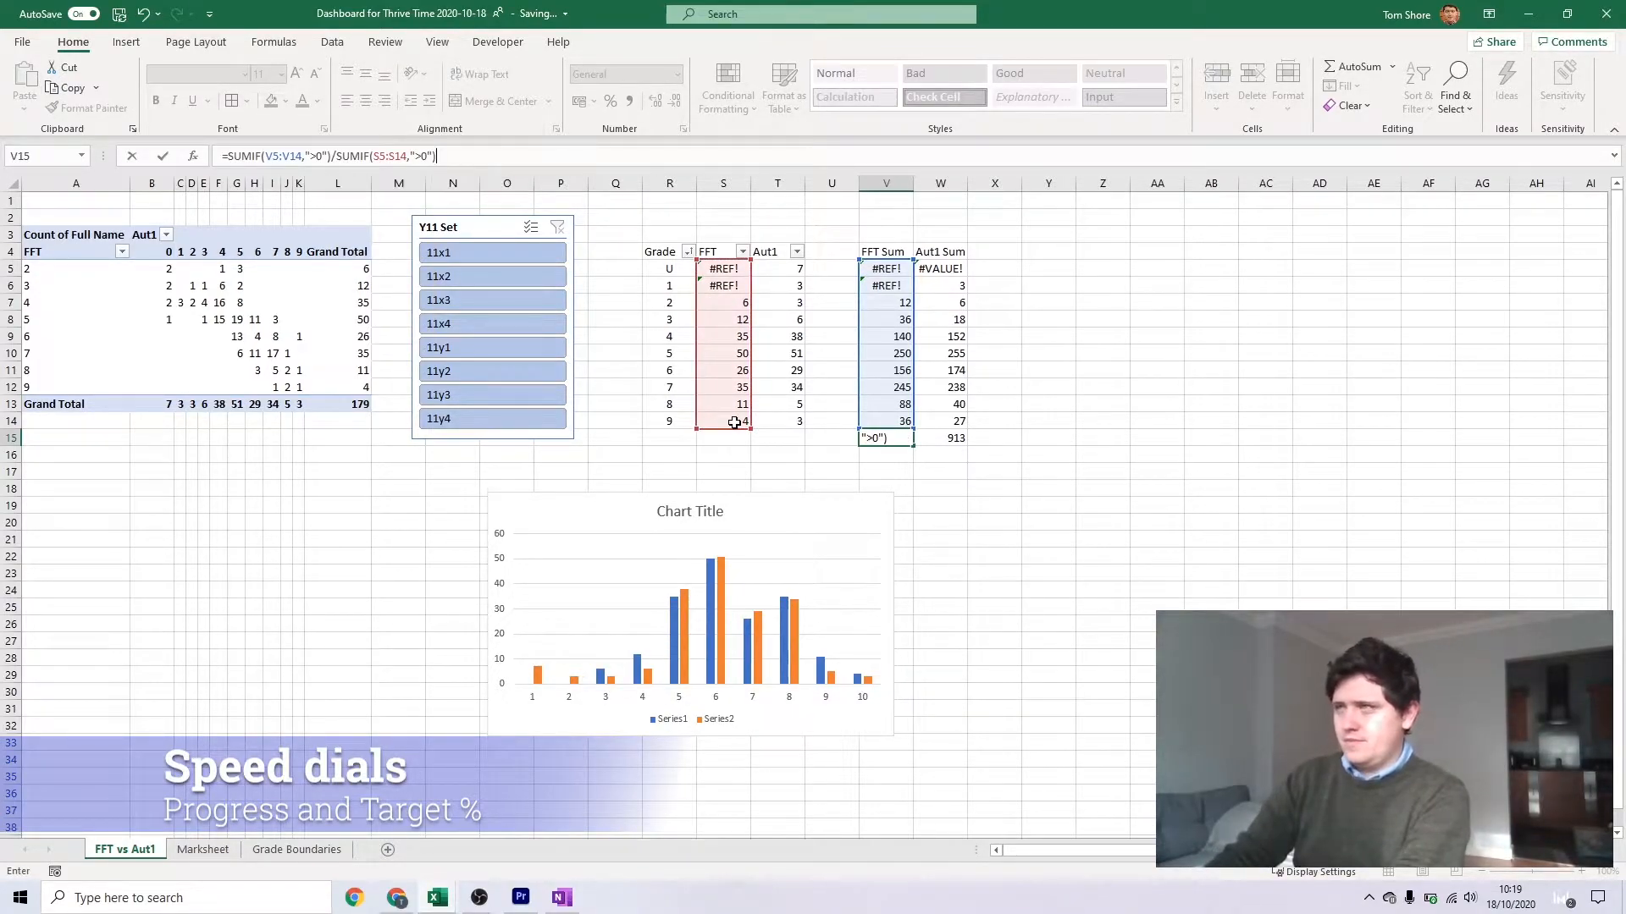
{"action": "key", "text": "Return"}
{"action": "left_click", "coordinate": [887, 438]}
{"action": "left_click_drag", "start_coordinate": [914, 445], "coordinate": [939, 439]}
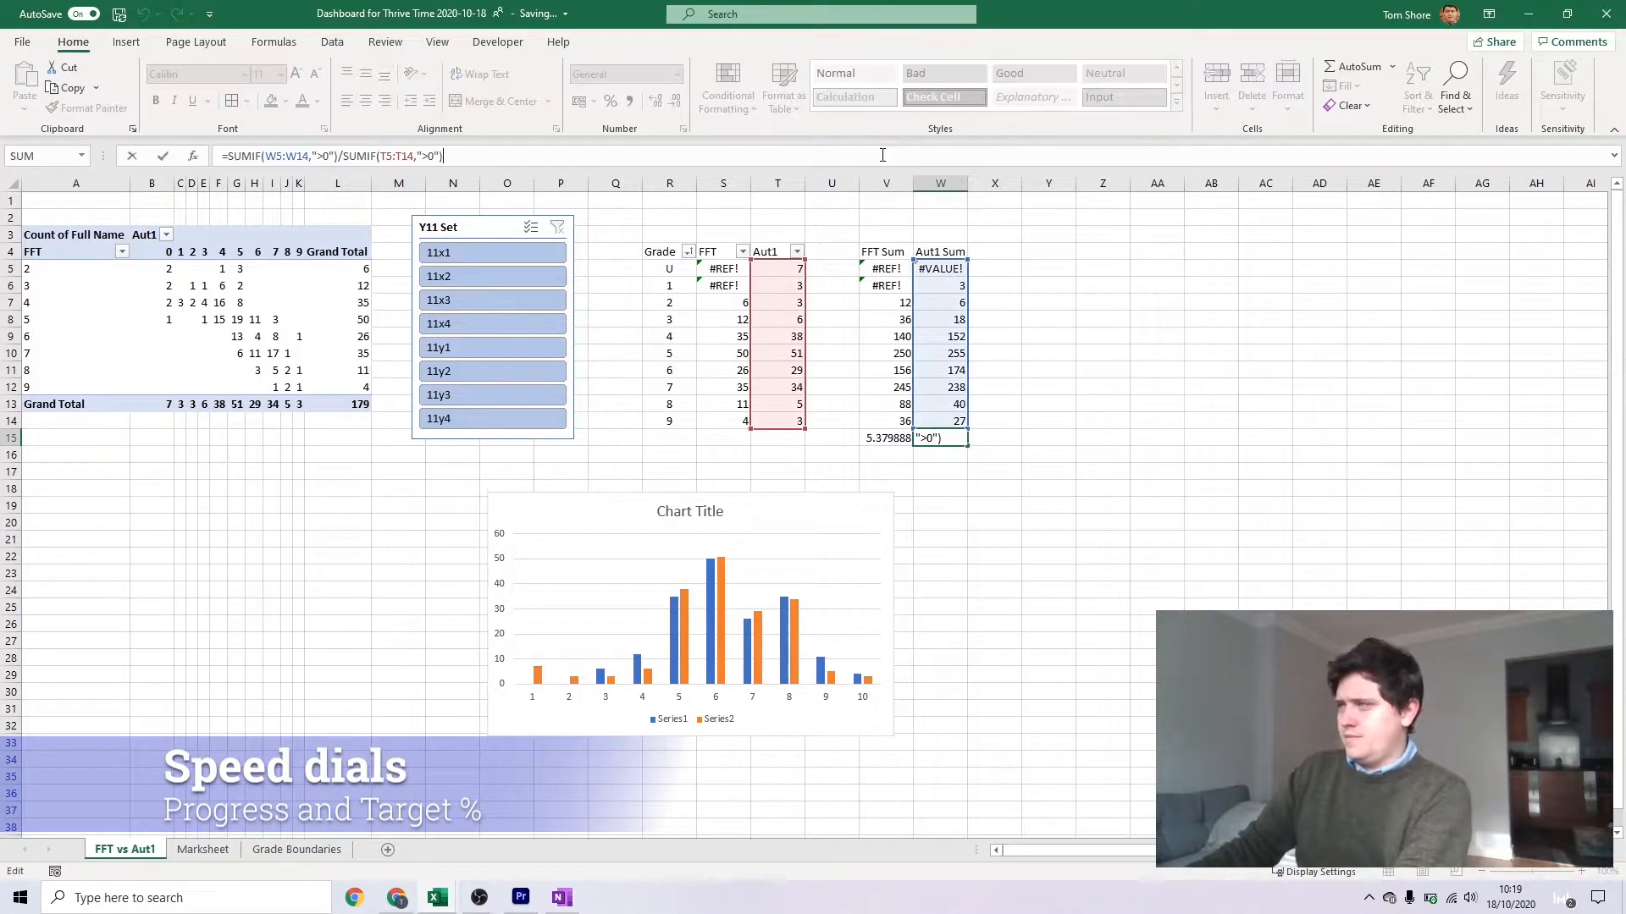
Calculate the progress difference in W17 as the Aut1 average in W15 minus the FFT average in V15
{"action": "key", "text": "Down"}
{"action": "key", "text": "Down"}
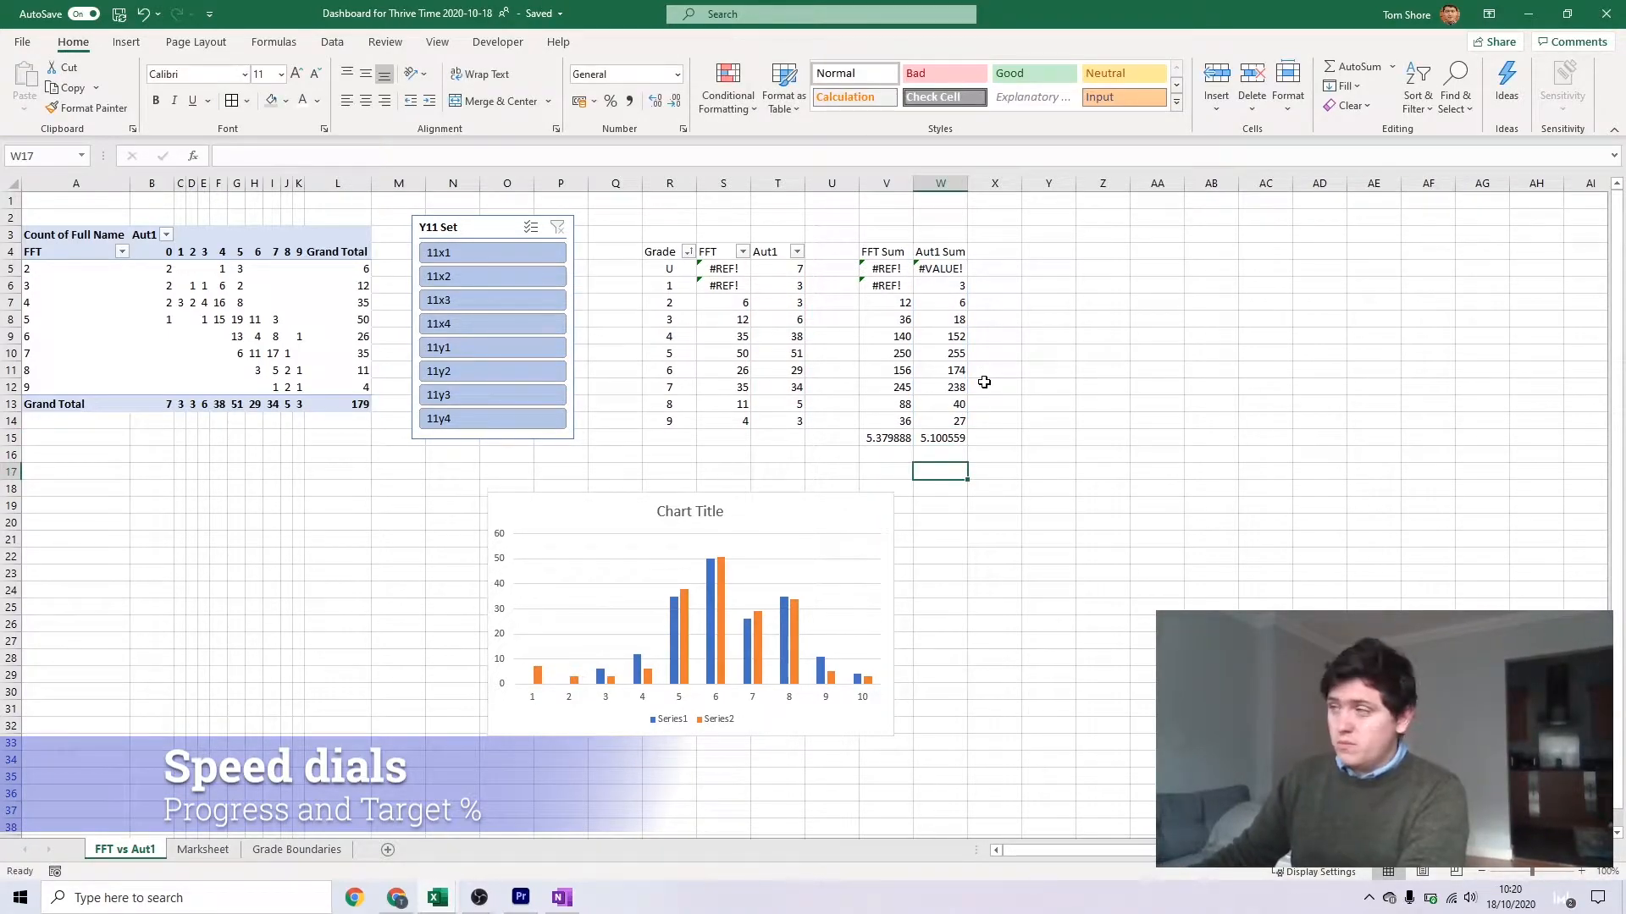
{"action": "type", "text": "="}
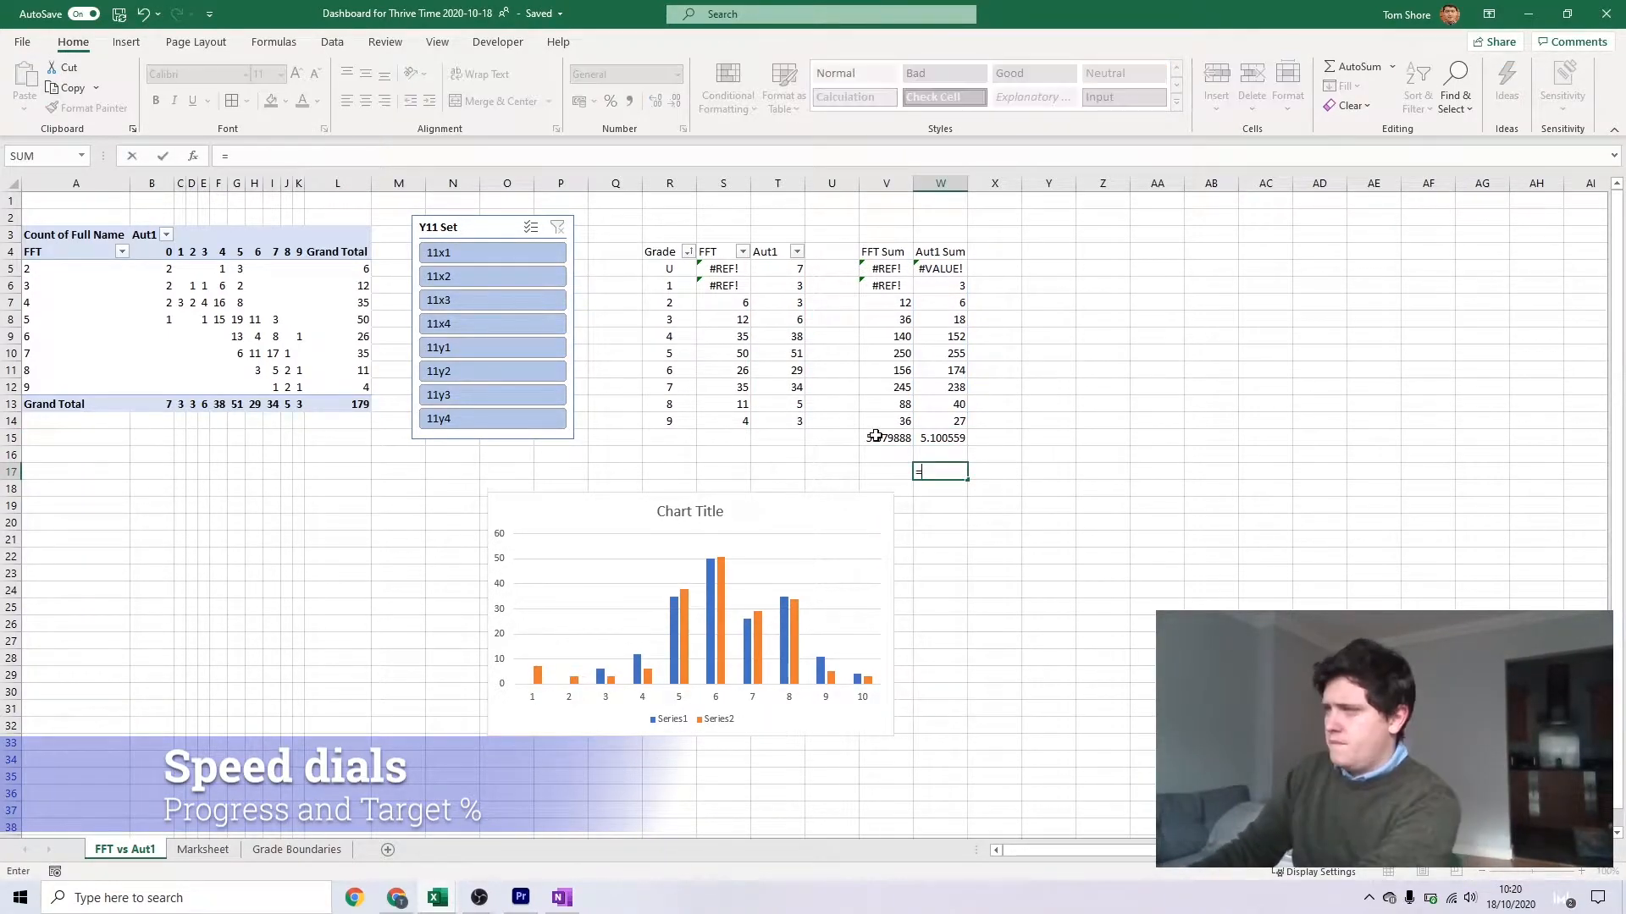
{"action": "left_click", "coordinate": [942, 436]}
{"action": "type", "text": "-"}
{"action": "left_click", "coordinate": [887, 437]}
{"action": "key", "text": "Return"}
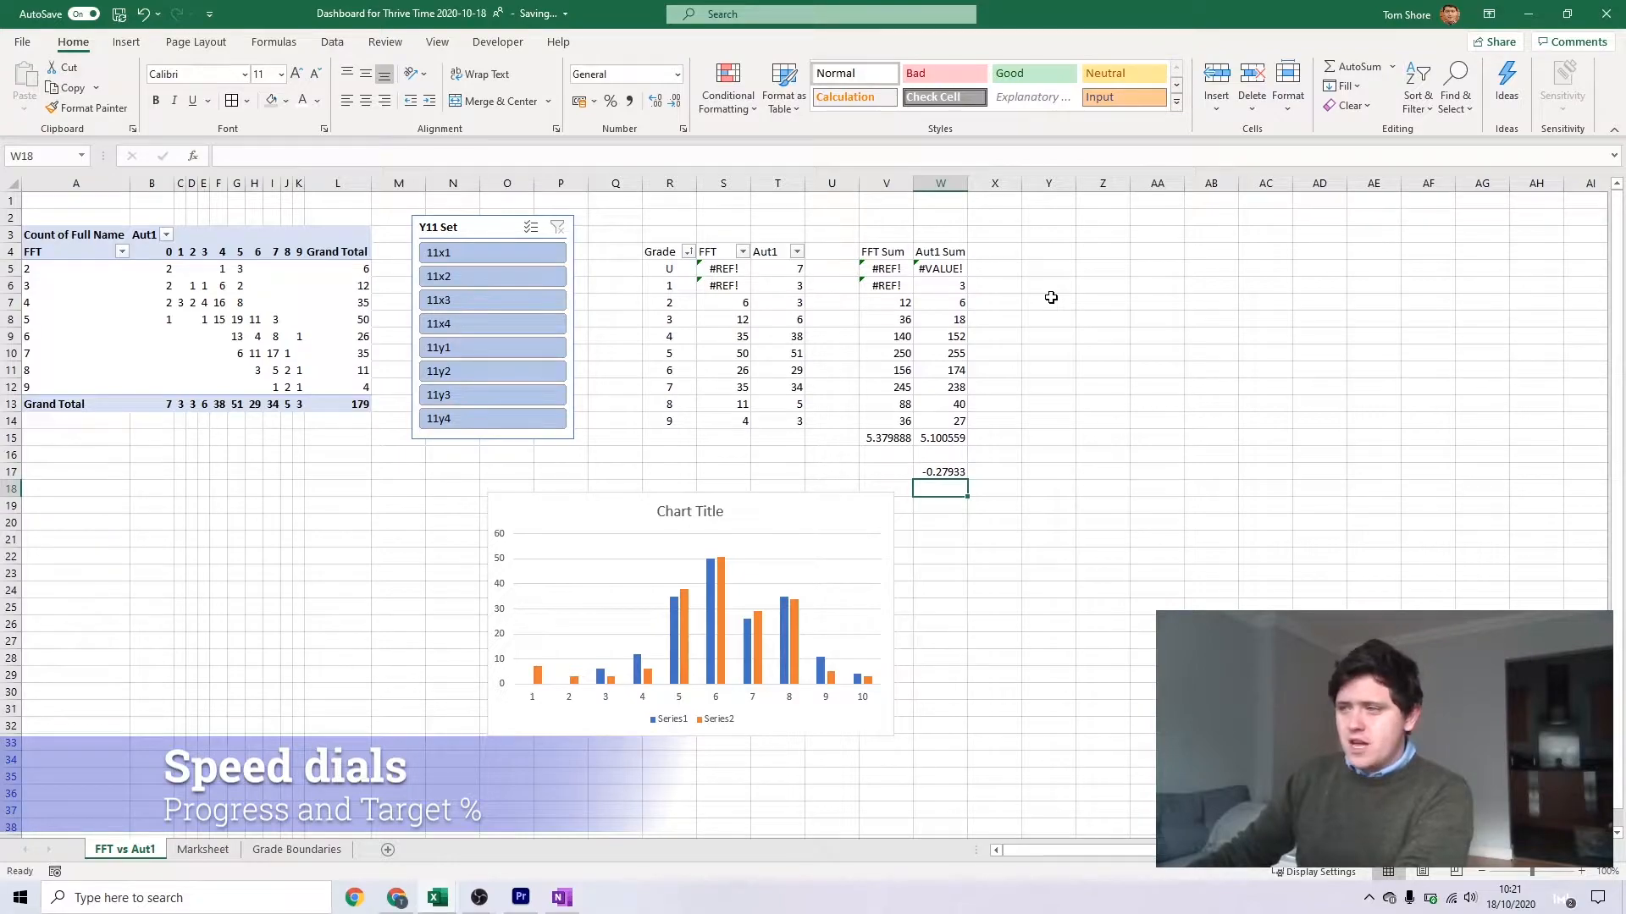
Switch to the finished Y11 Assessment Dashboard workbook and examine its Progress dial
{"action": "left_click", "coordinate": [446, 908]}
{"action": "left_click", "coordinate": [510, 825]}
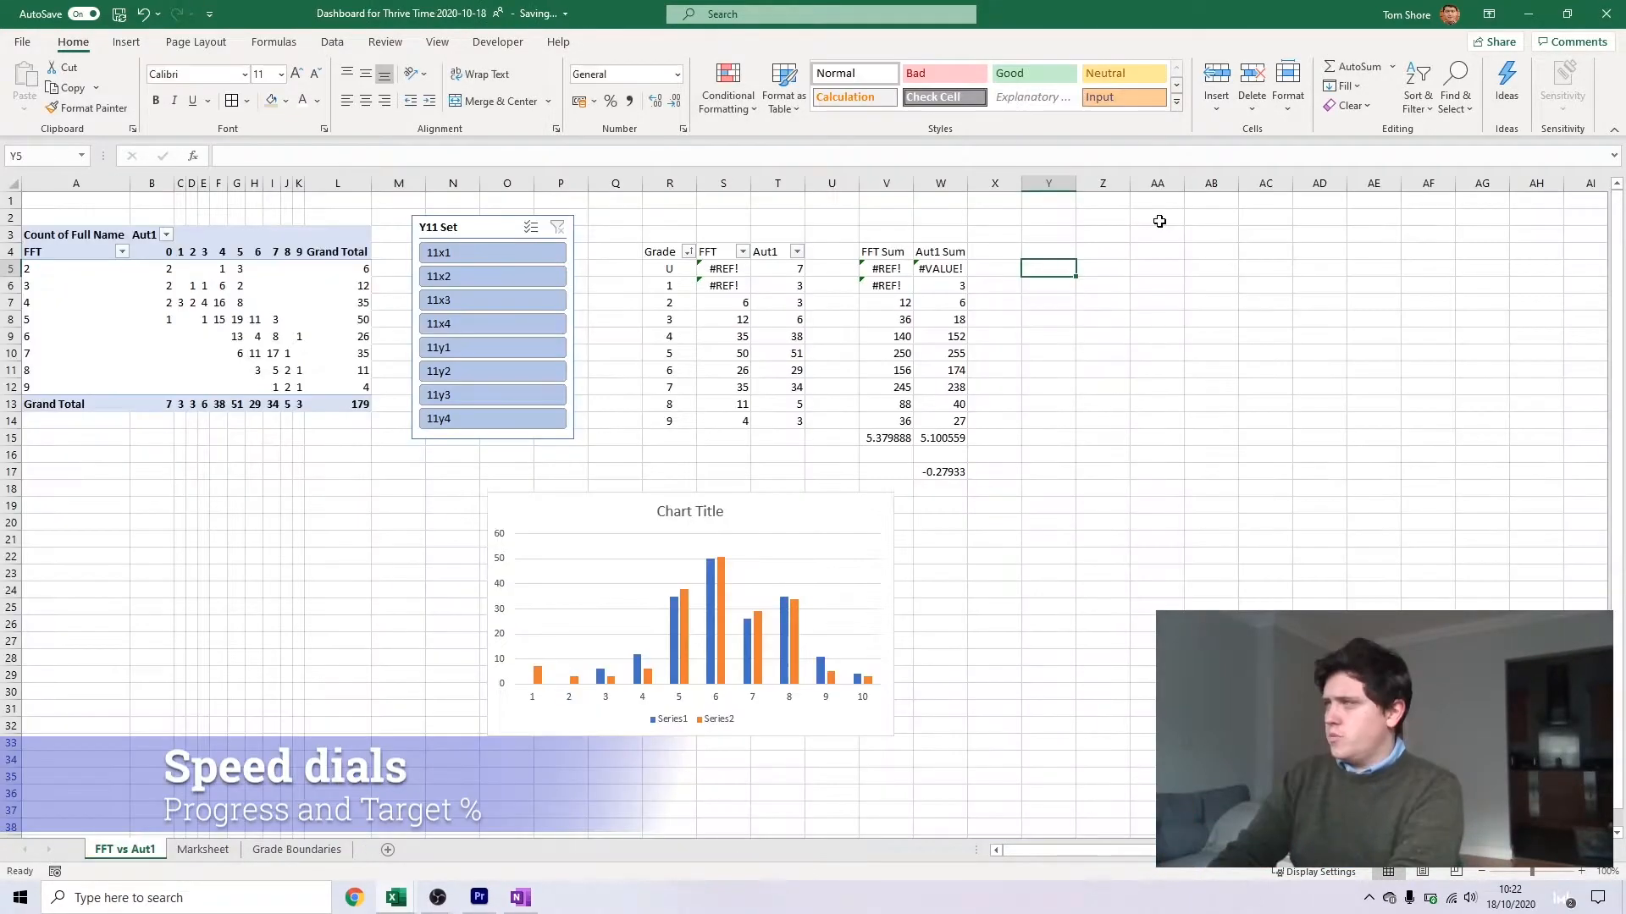
Back in the working sheet, label Y5 Aut1 and Y6 FFT, and head Z4 Avg Grade
{"action": "type", "text": "Aut1"}
{"action": "key", "text": "Return"}
{"action": "type", "text": "FFT"}
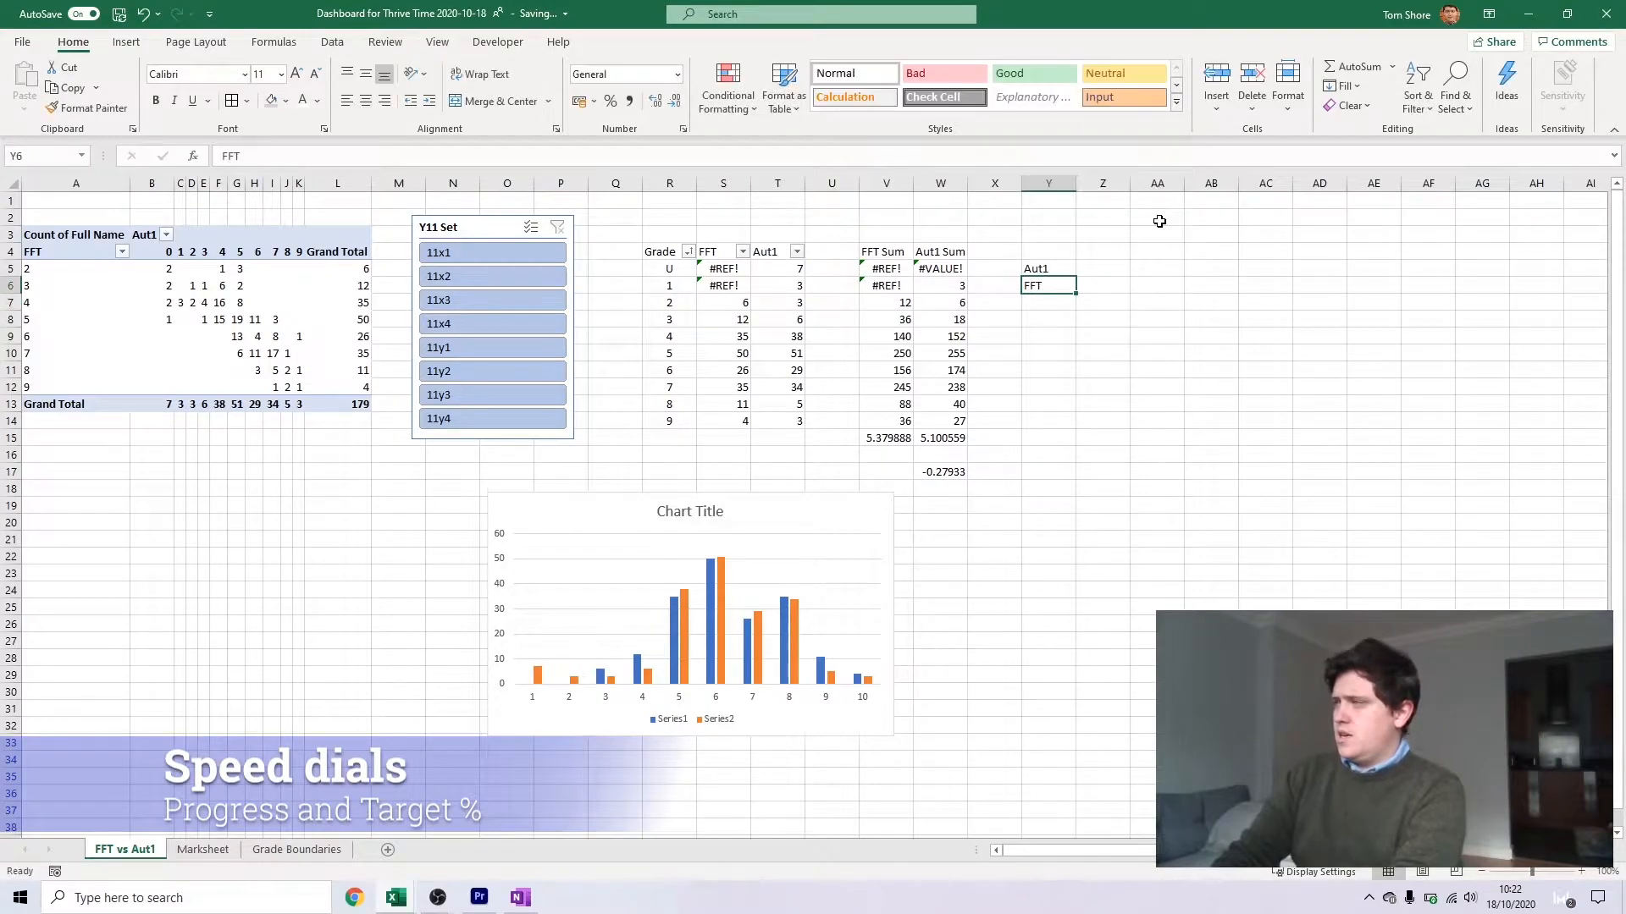
{"action": "key", "text": "Tab"}
{"action": "key", "text": "Up"}
{"action": "key", "text": "Up"}
{"action": "type", "text": "Avg Grade"}
{"action": "key", "text": "Return"}
Link Z5 and Z6 to the averages in W15 and V15 with two decimals, and head AA4 Progress
{"action": "left_click", "coordinate": [885, 439]}
{"action": "left_click", "coordinate": [1103, 270]}
{"action": "type", "text": "="}
{"action": "left_click", "coordinate": [941, 439]}
{"action": "key", "text": "Return"}
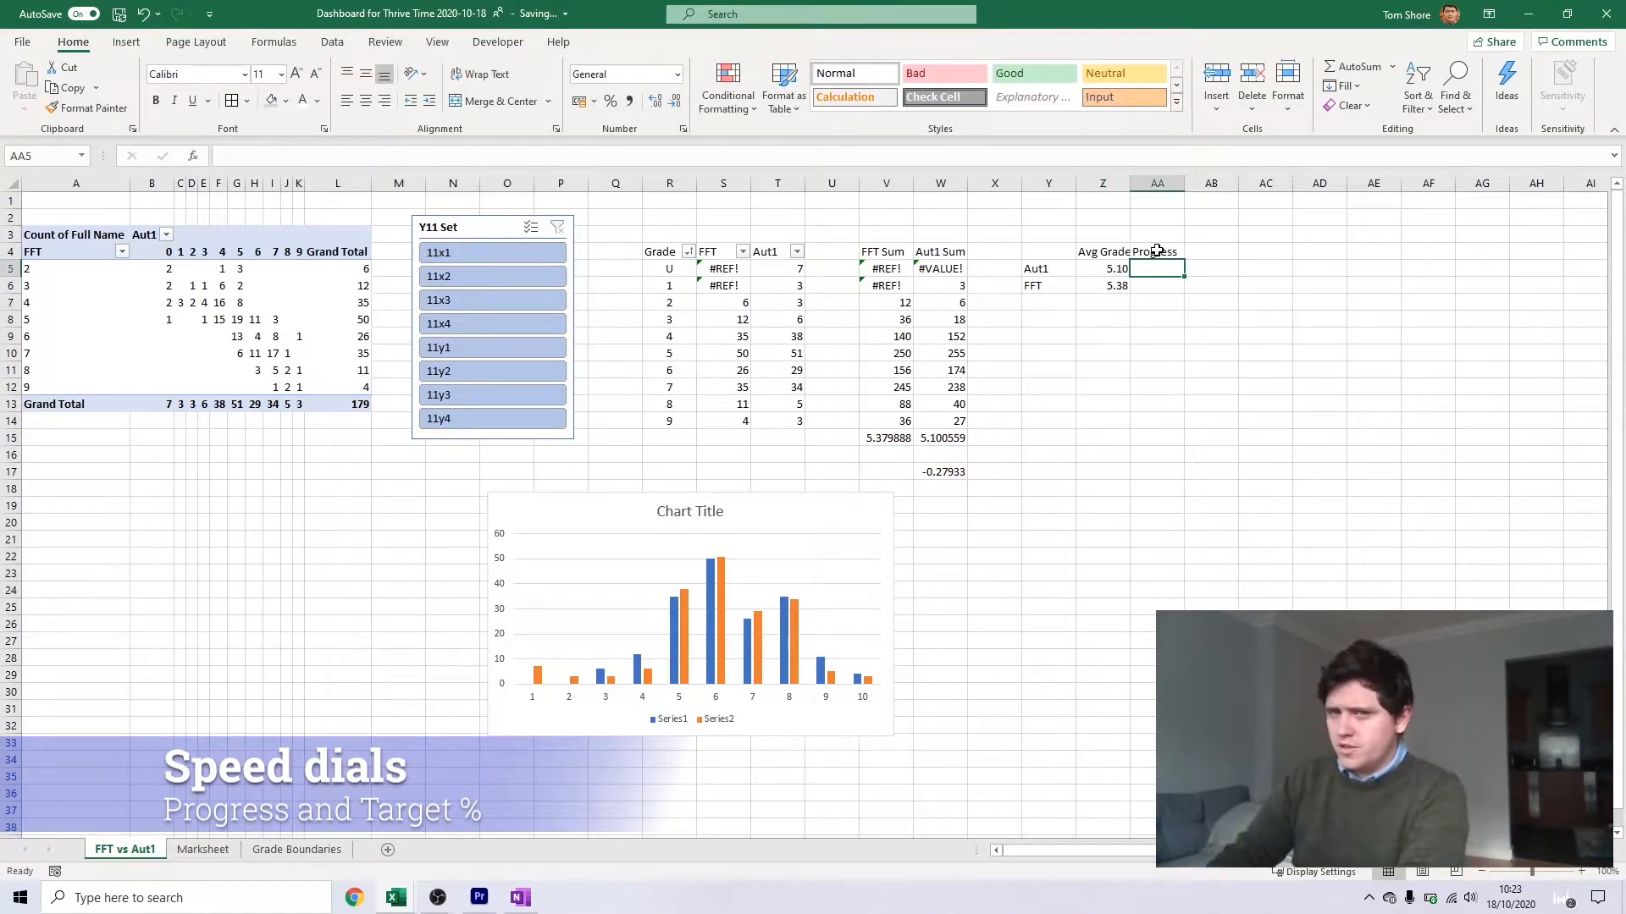
Enter =IF(Z5<Z6,"",Z5-Z6) in the Progress cell AA5 for the Aut1 row
{"action": "key", "text": "Down"}
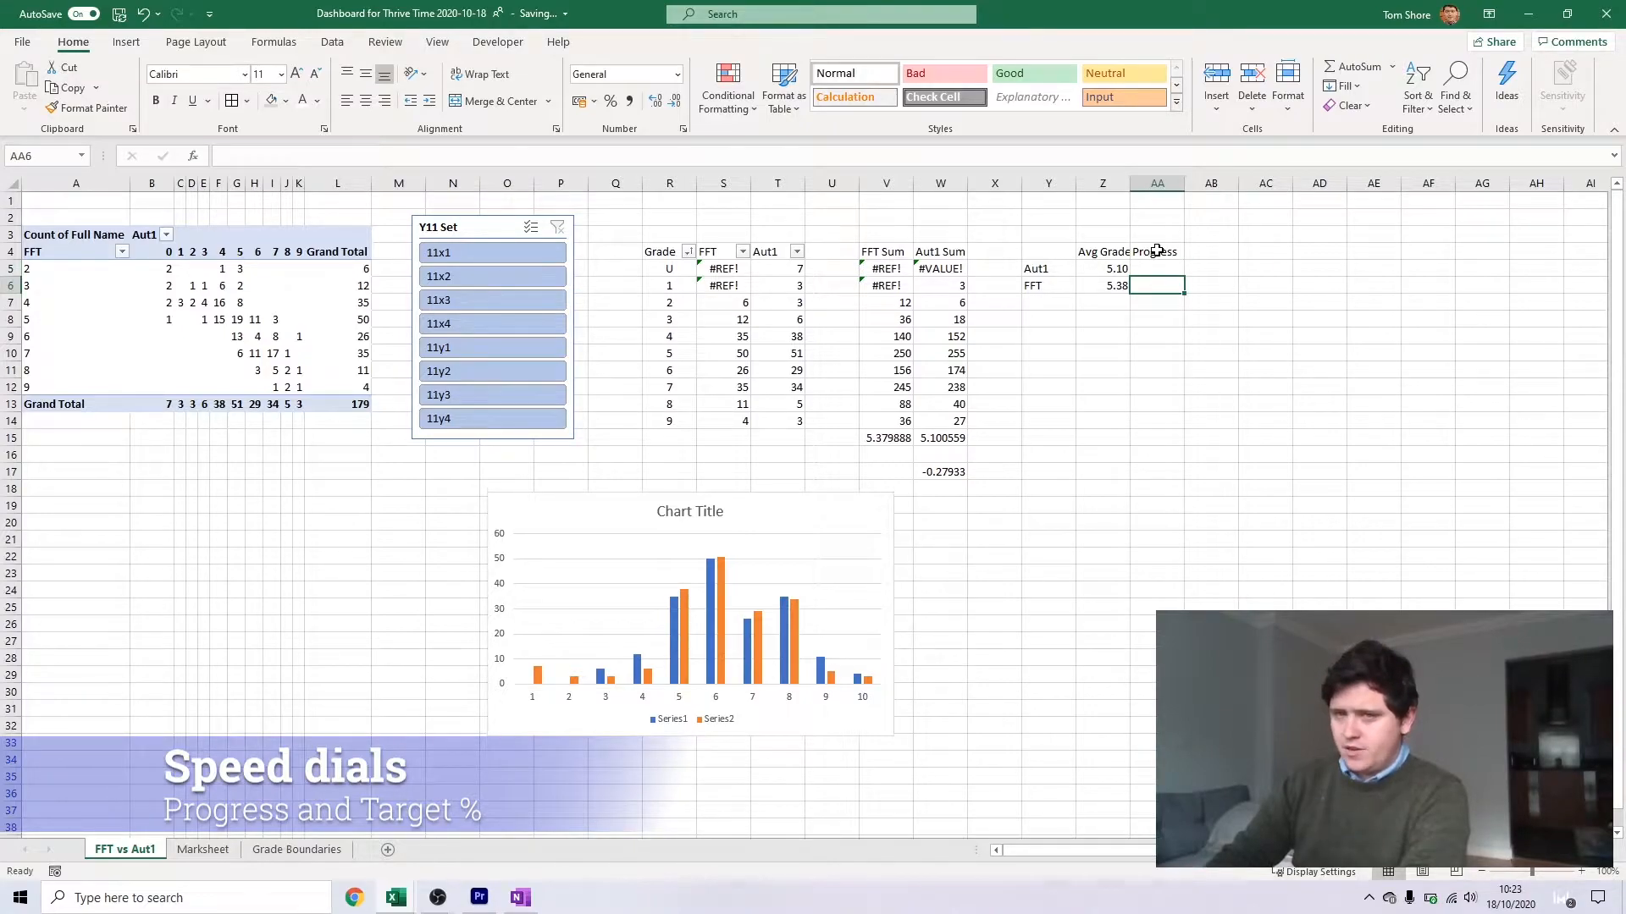
{"action": "key", "text": "Up"}
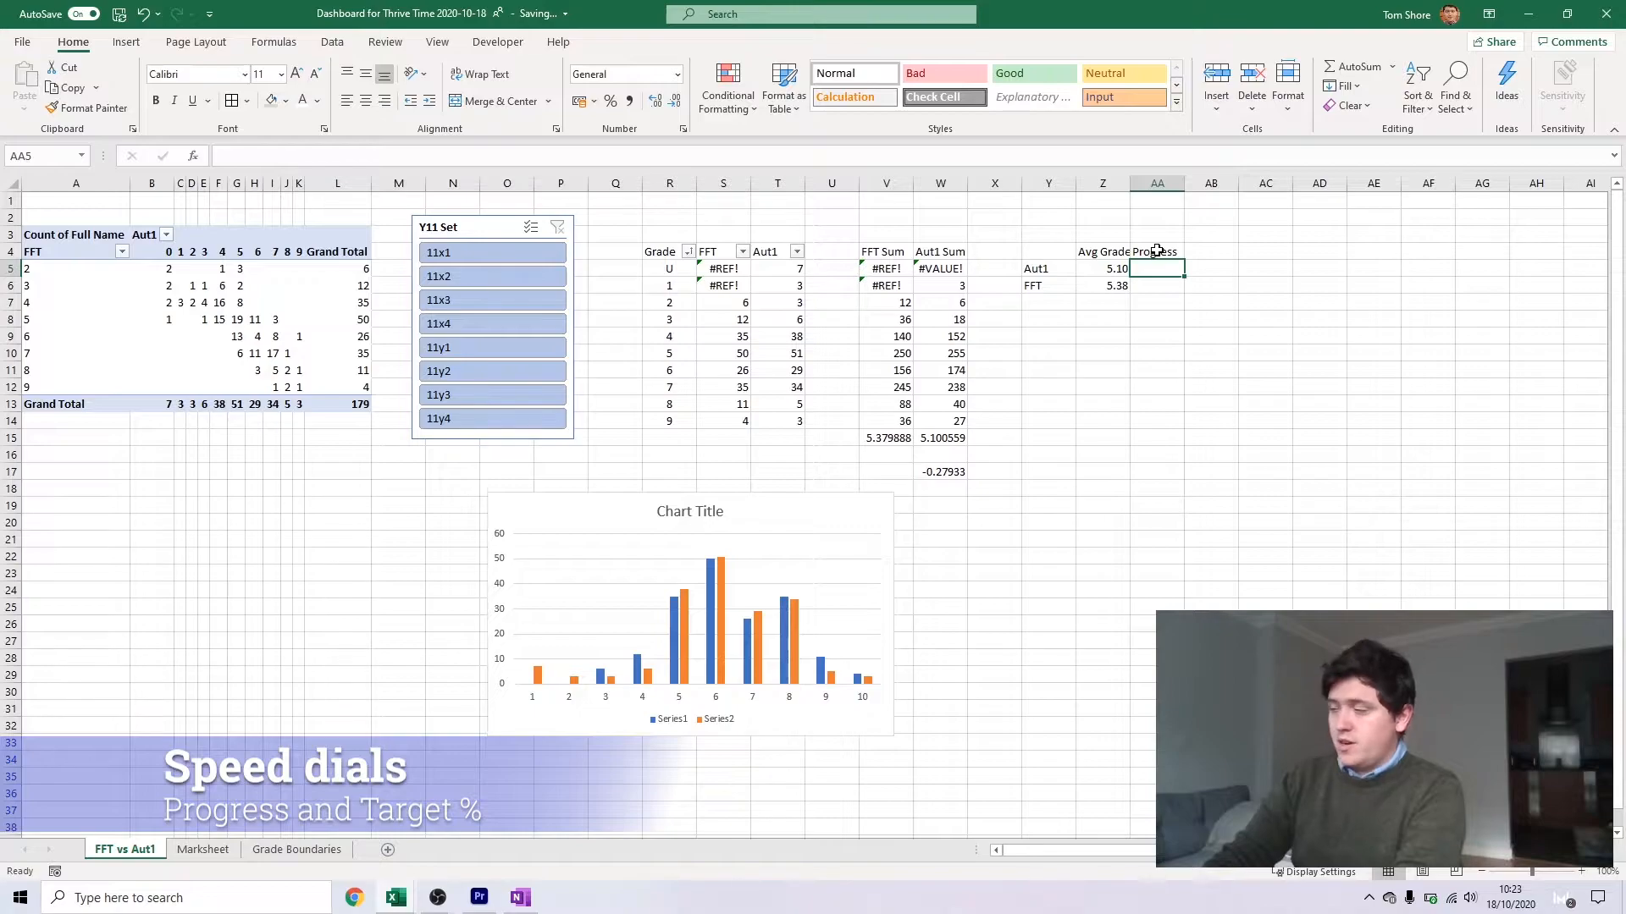
{"action": "type", "text": "=IF("}
{"action": "key", "text": "Left"}
{"action": "type", "text": "<"}
{"action": "key", "text": "Down"}
{"action": "key", "text": "Left"}
{"action": "type", "text": ",\"\","}
{"action": "key", "text": "Left"}
{"action": "type", "text": "-"}
{"action": "key", "text": "Left"}
{"action": "key", "text": "Down"}
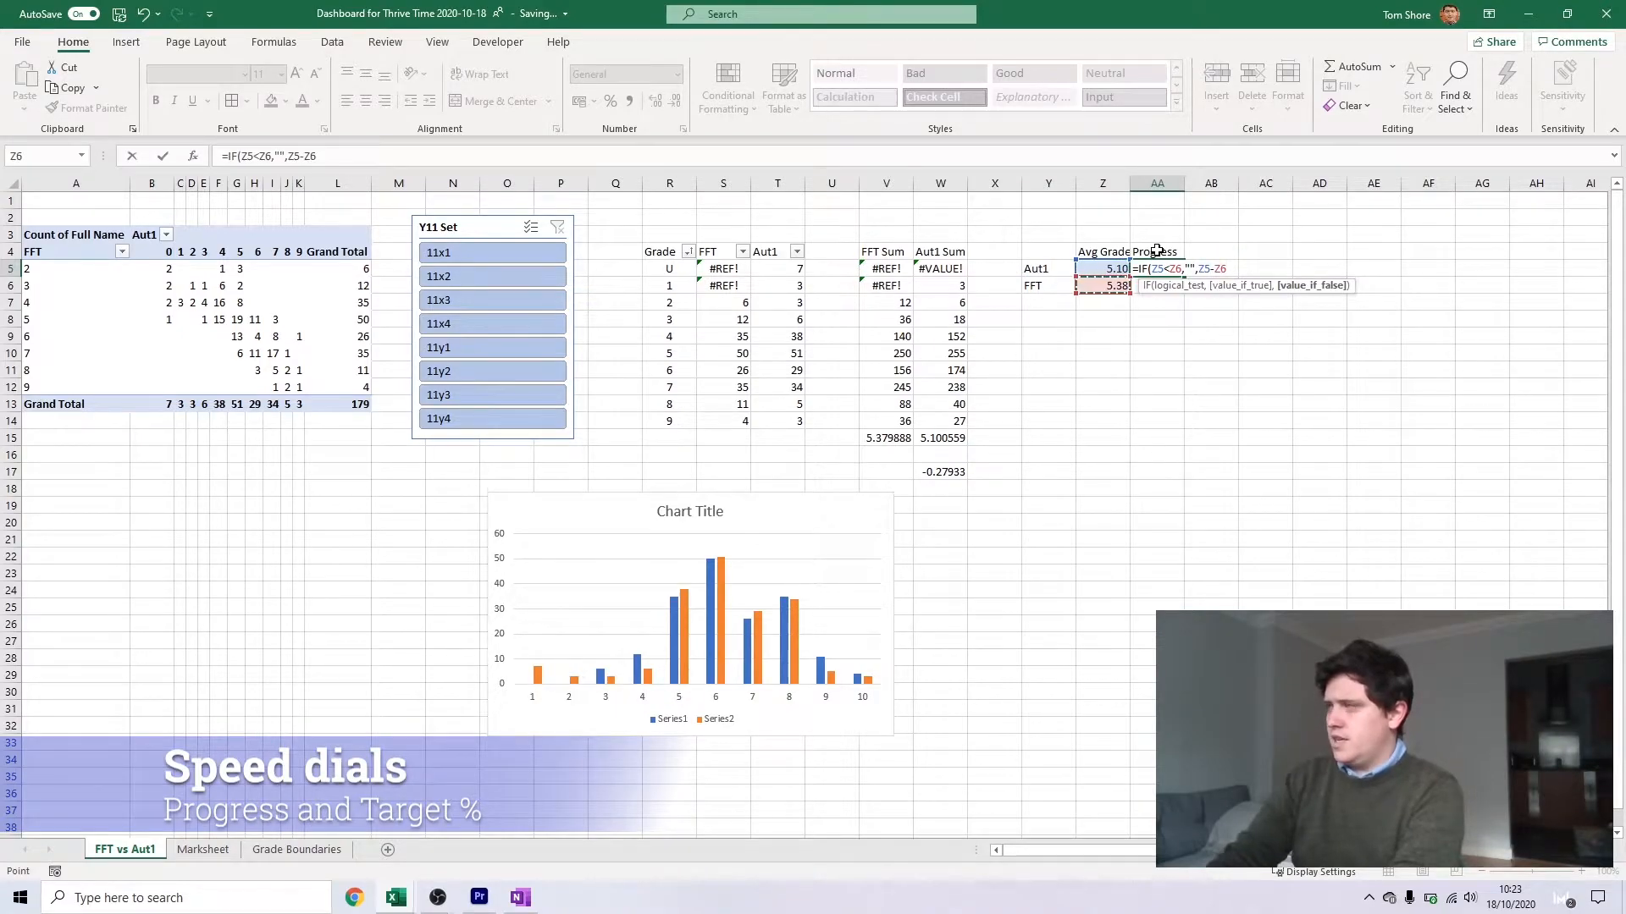
{"action": "key", "text": "Return"}
{"action": "key", "text": "Up"}
{"action": "key", "text": "Down"}
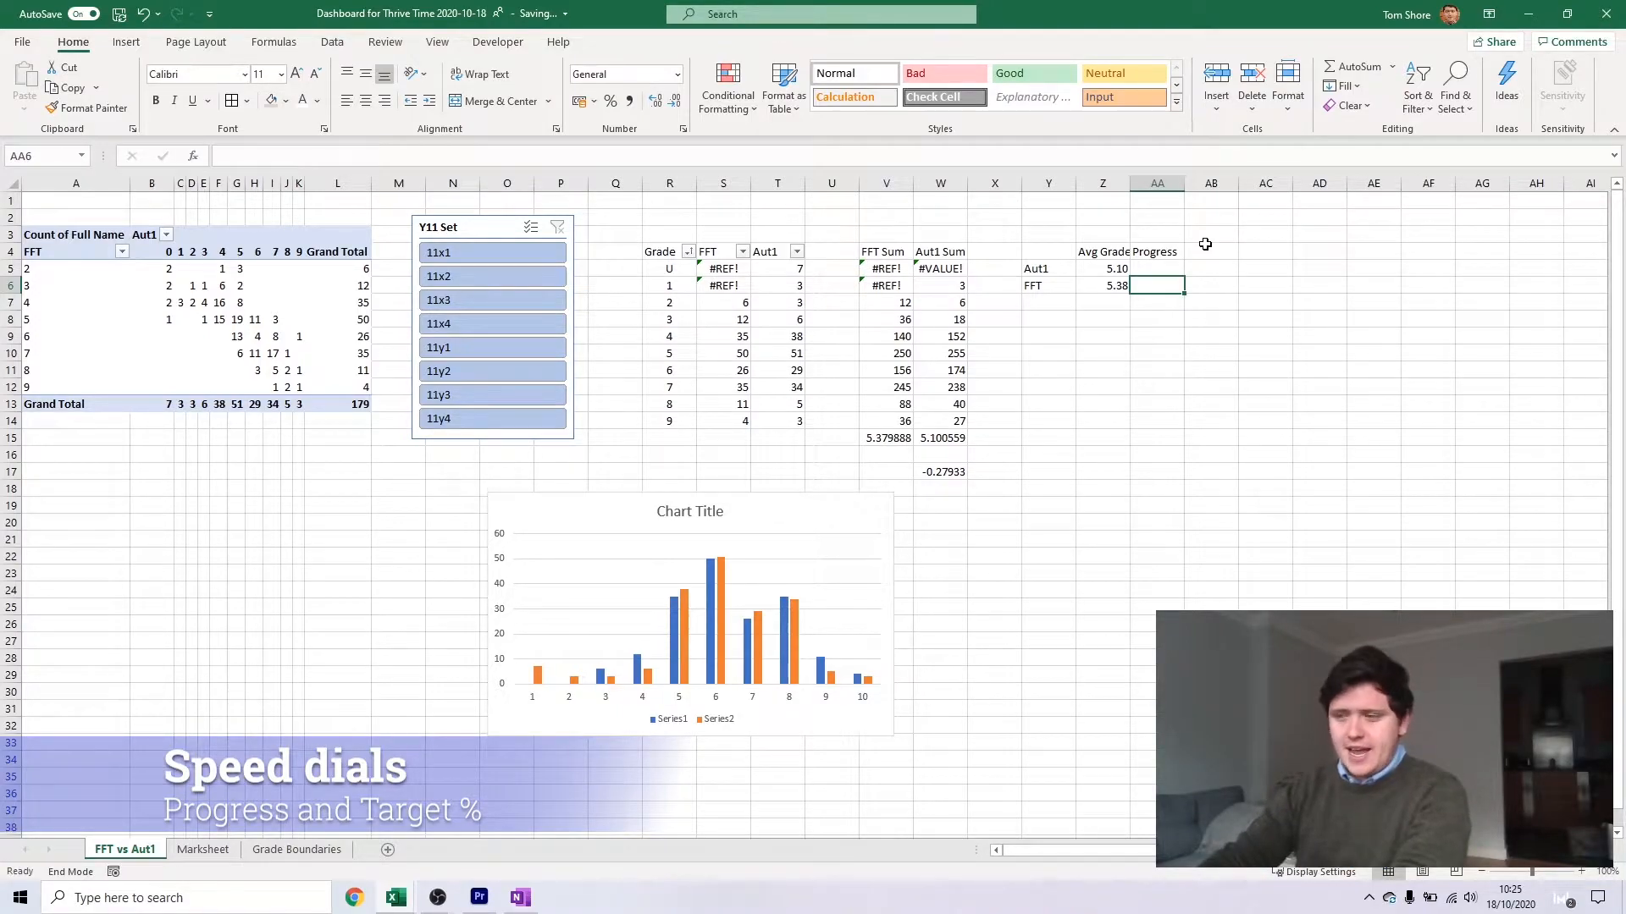
Enter =IF(Z6<Z5,"",Z6-Z5) in the Progress cell AA6 for the FFT row
{"action": "type", "text": "="}
{"action": "type", "text": "IF("}
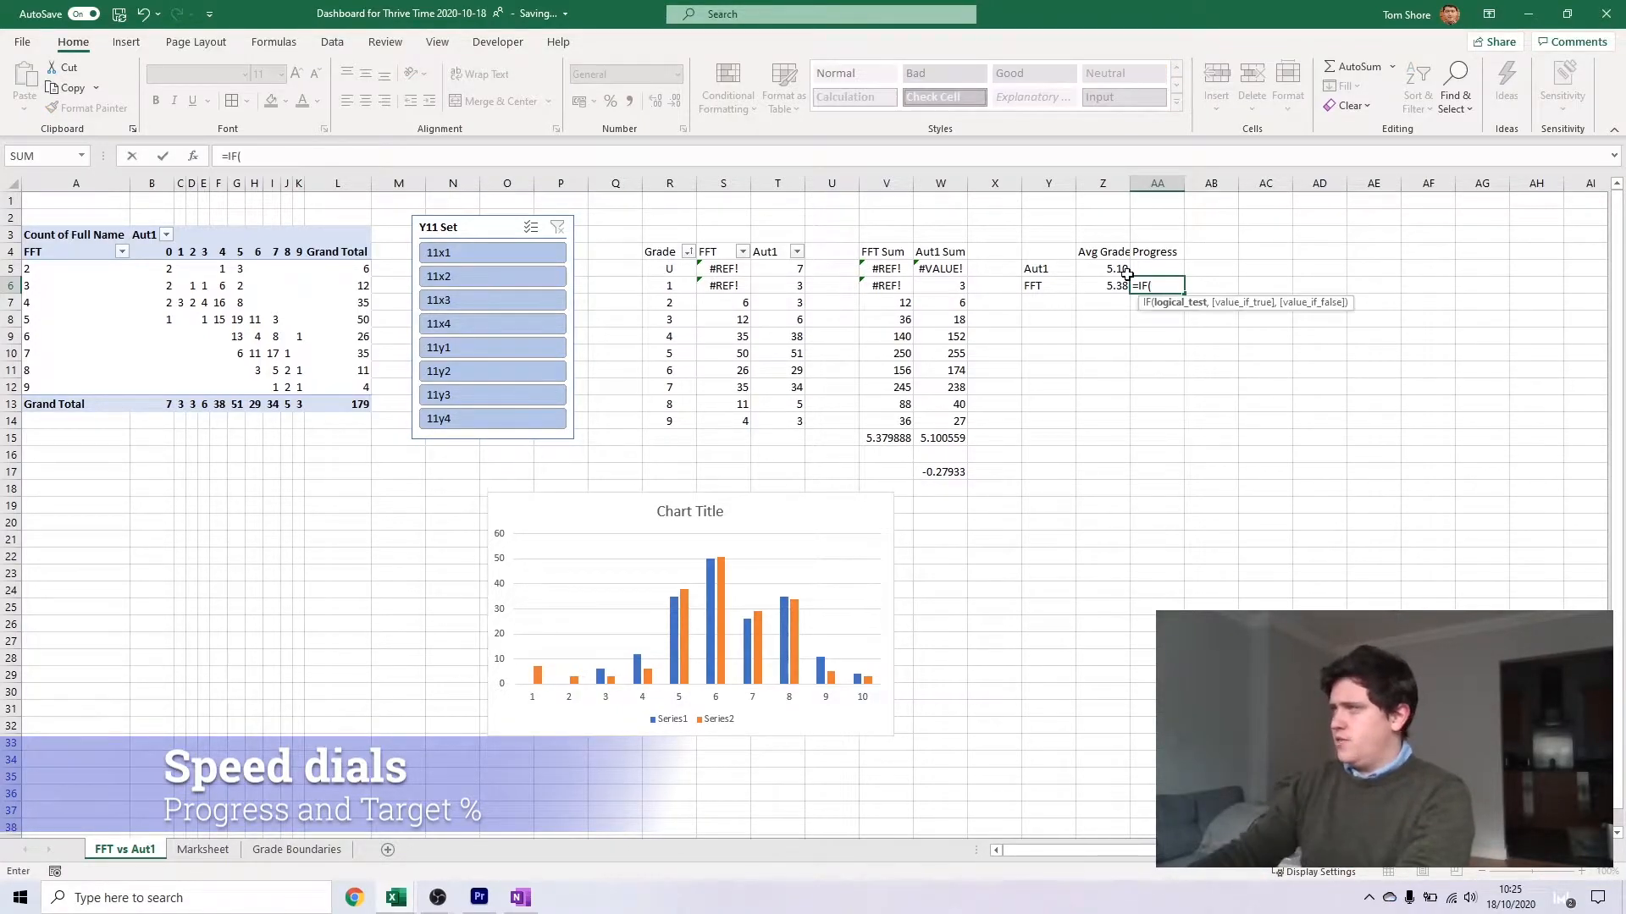
{"action": "left_click", "coordinate": [1114, 282]}
{"action": "type", "text": "<"}
{"action": "left_click", "coordinate": [1093, 271]}
{"action": "type", "text": ",\"\","}
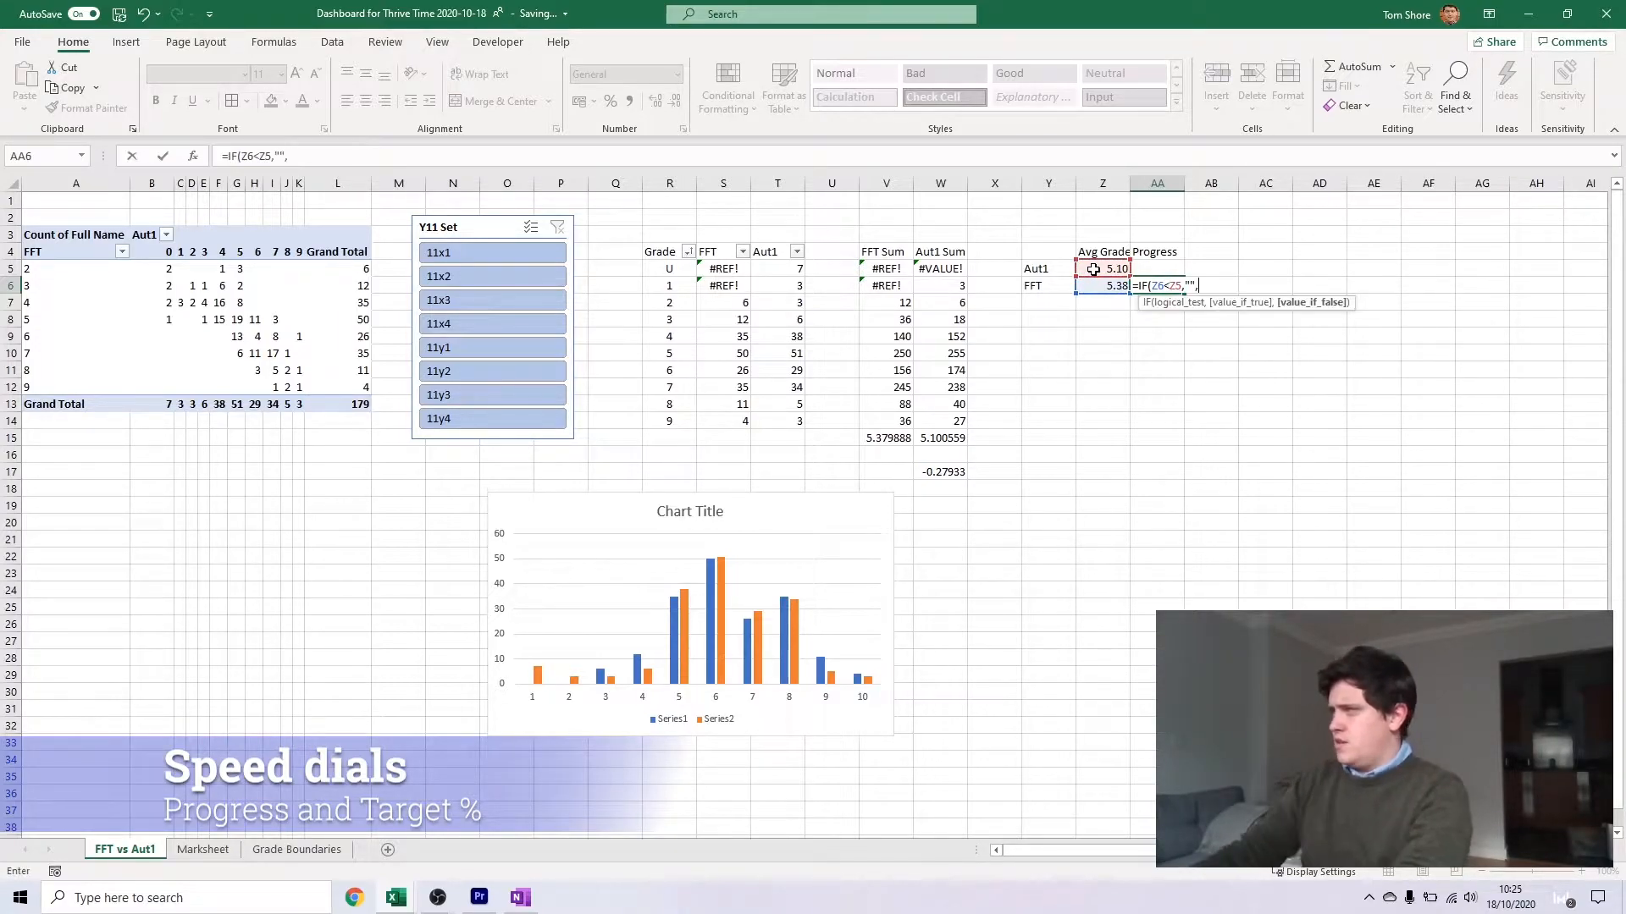
{"action": "left_click", "coordinate": [1105, 285]}
{"action": "type", "text": "-"}
{"action": "left_click", "coordinate": [1101, 269]}
{"action": "type", "text": ")"}
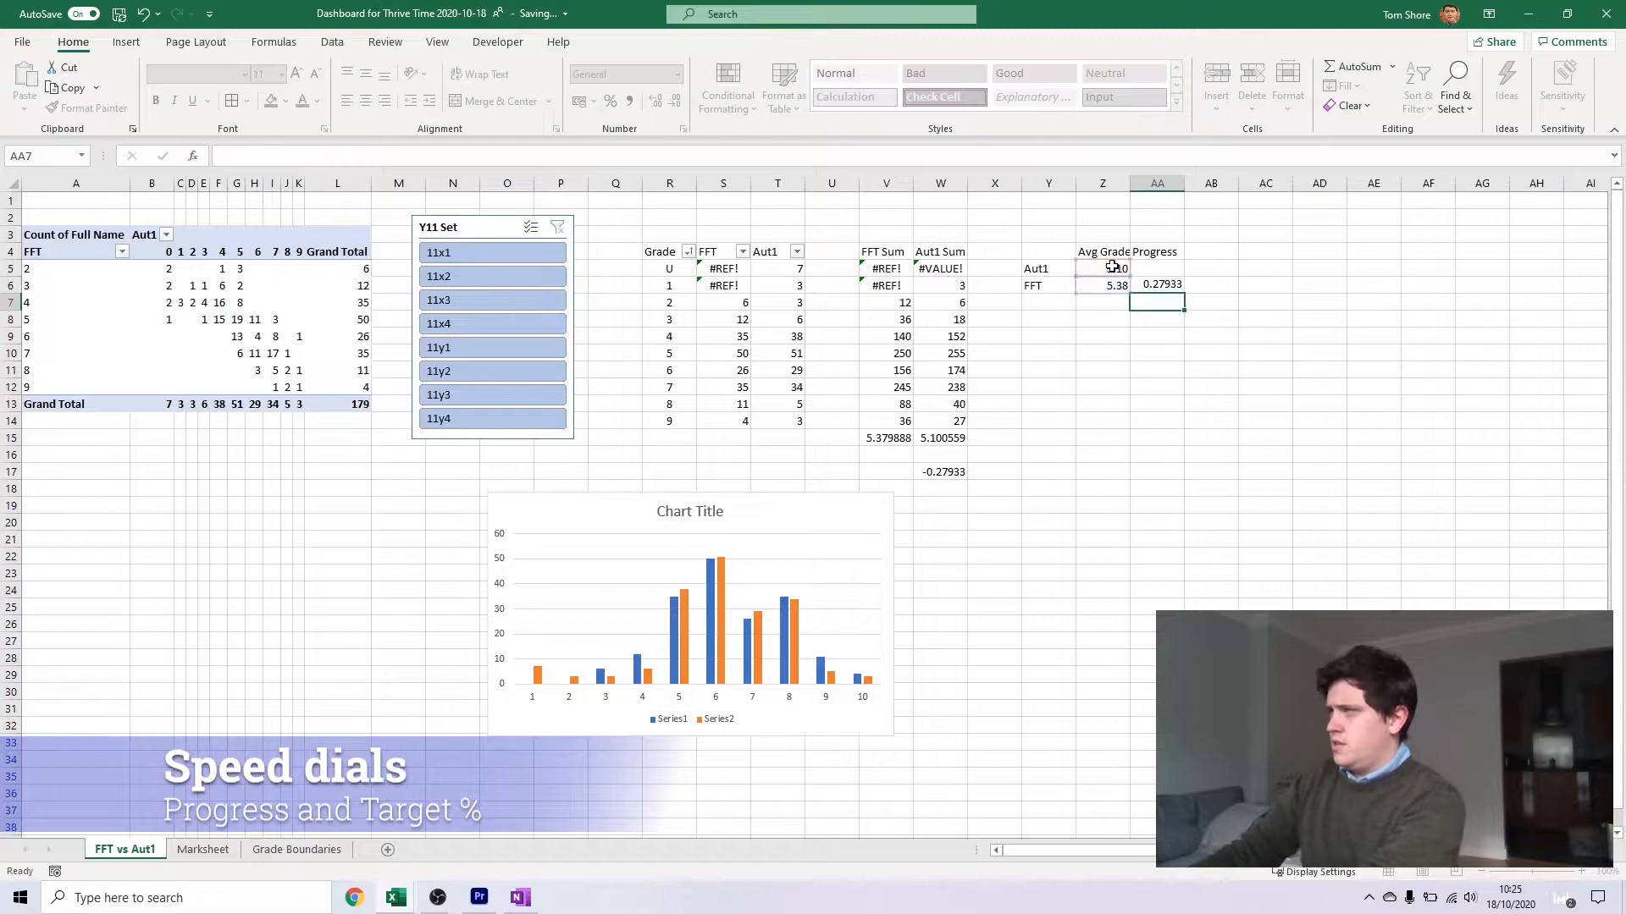
{"action": "key", "text": "Return"}
Insert a doughnut chart based on the two Progress cells AA5:AA6
{"action": "left_click_drag", "start_coordinate": [1157, 269], "coordinate": [1156, 285]}
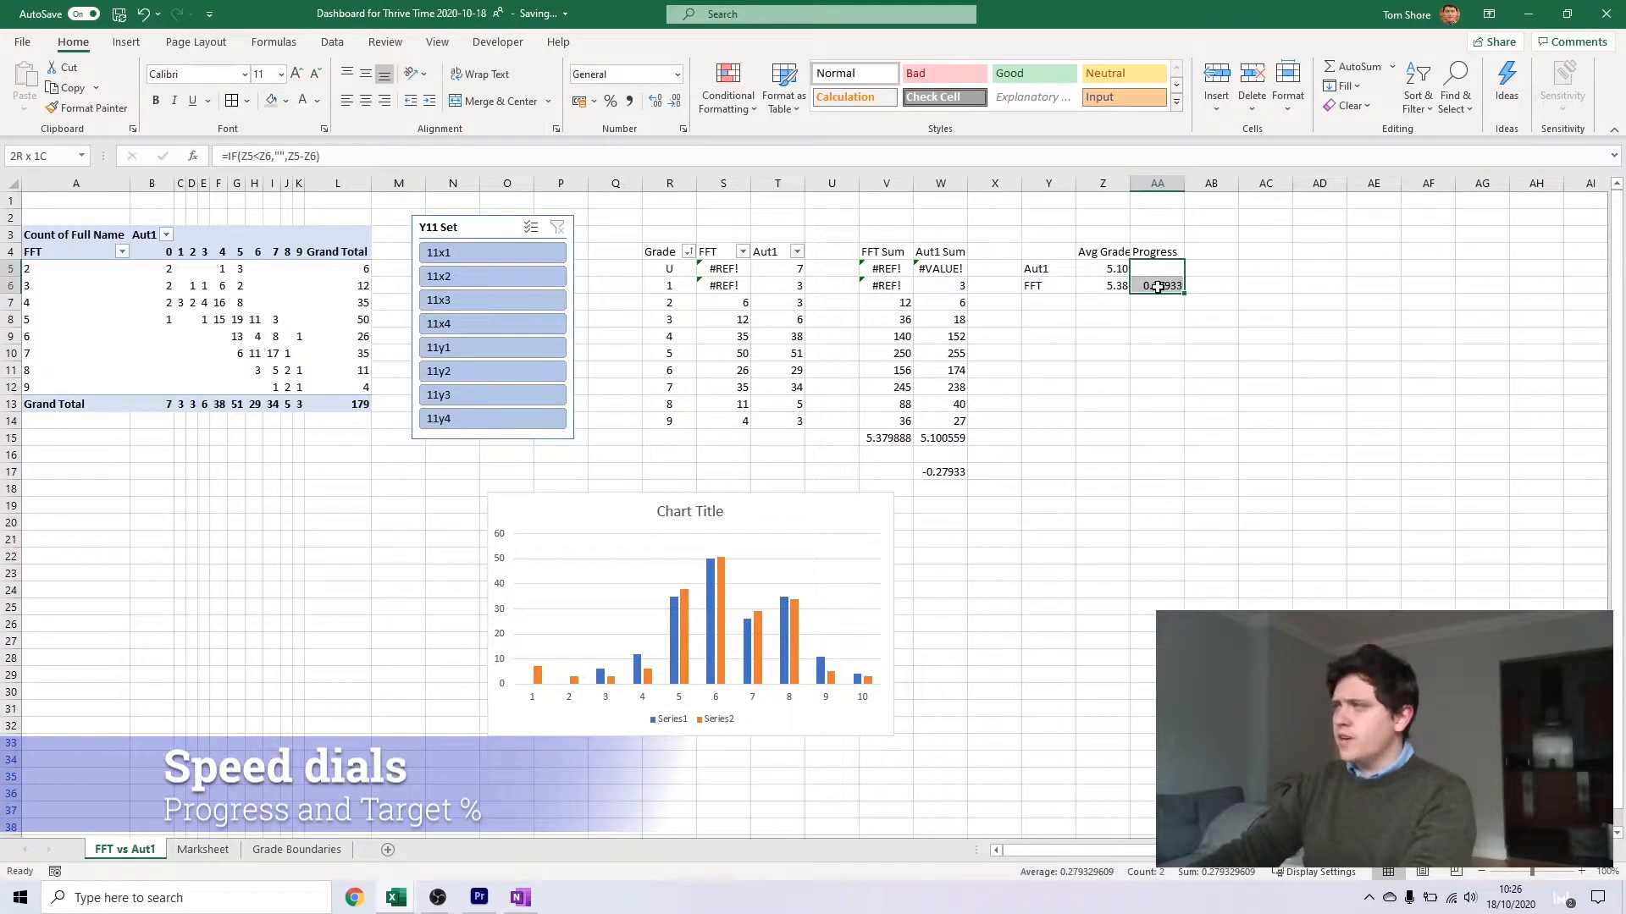
{"action": "left_click", "coordinate": [126, 41]}
{"action": "left_click", "coordinate": [706, 89]}
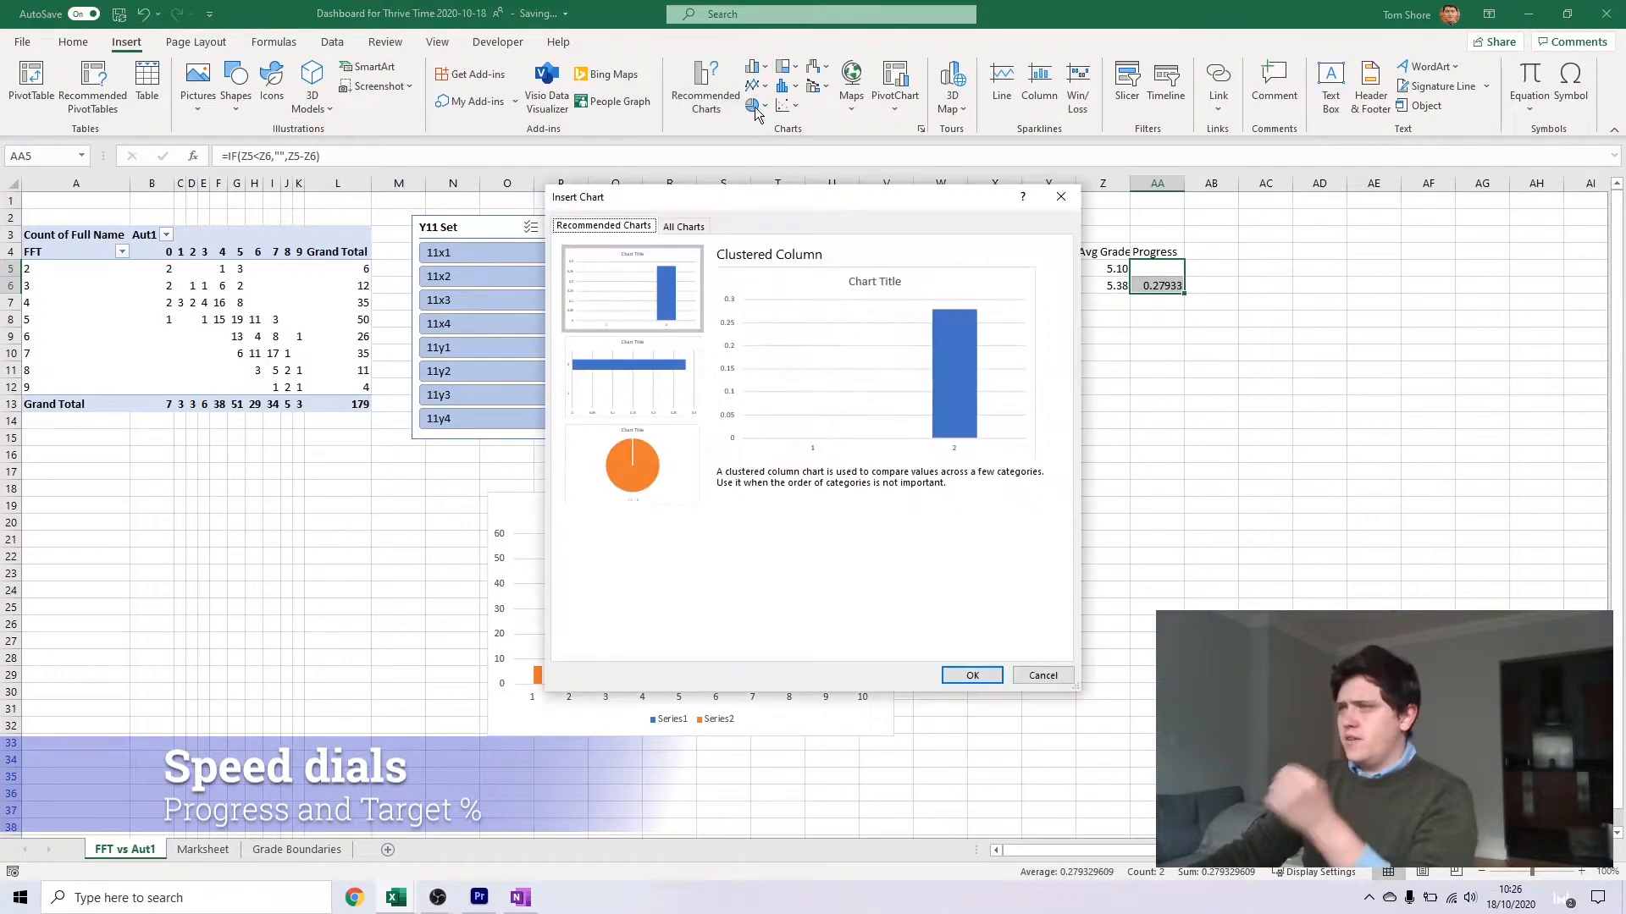
{"action": "double_click", "coordinate": [635, 581]}
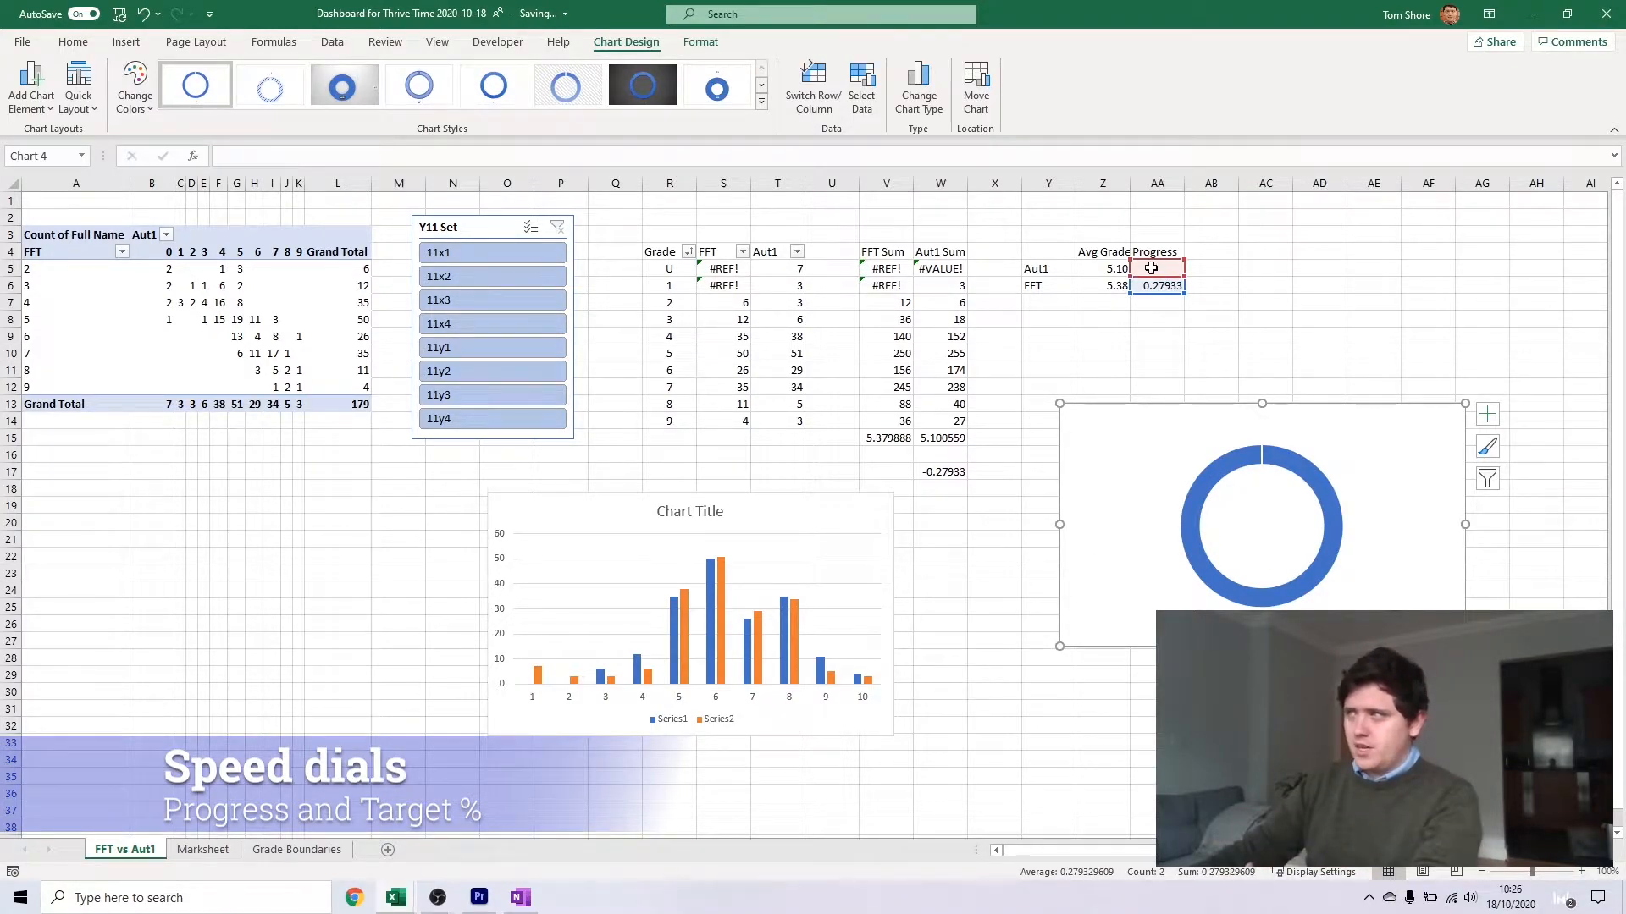
Label Y7 Rest and enter a formula in AA7 that subtracts the SUM of the two Progress values above from 1
{"action": "left_click", "coordinate": [1050, 303]}
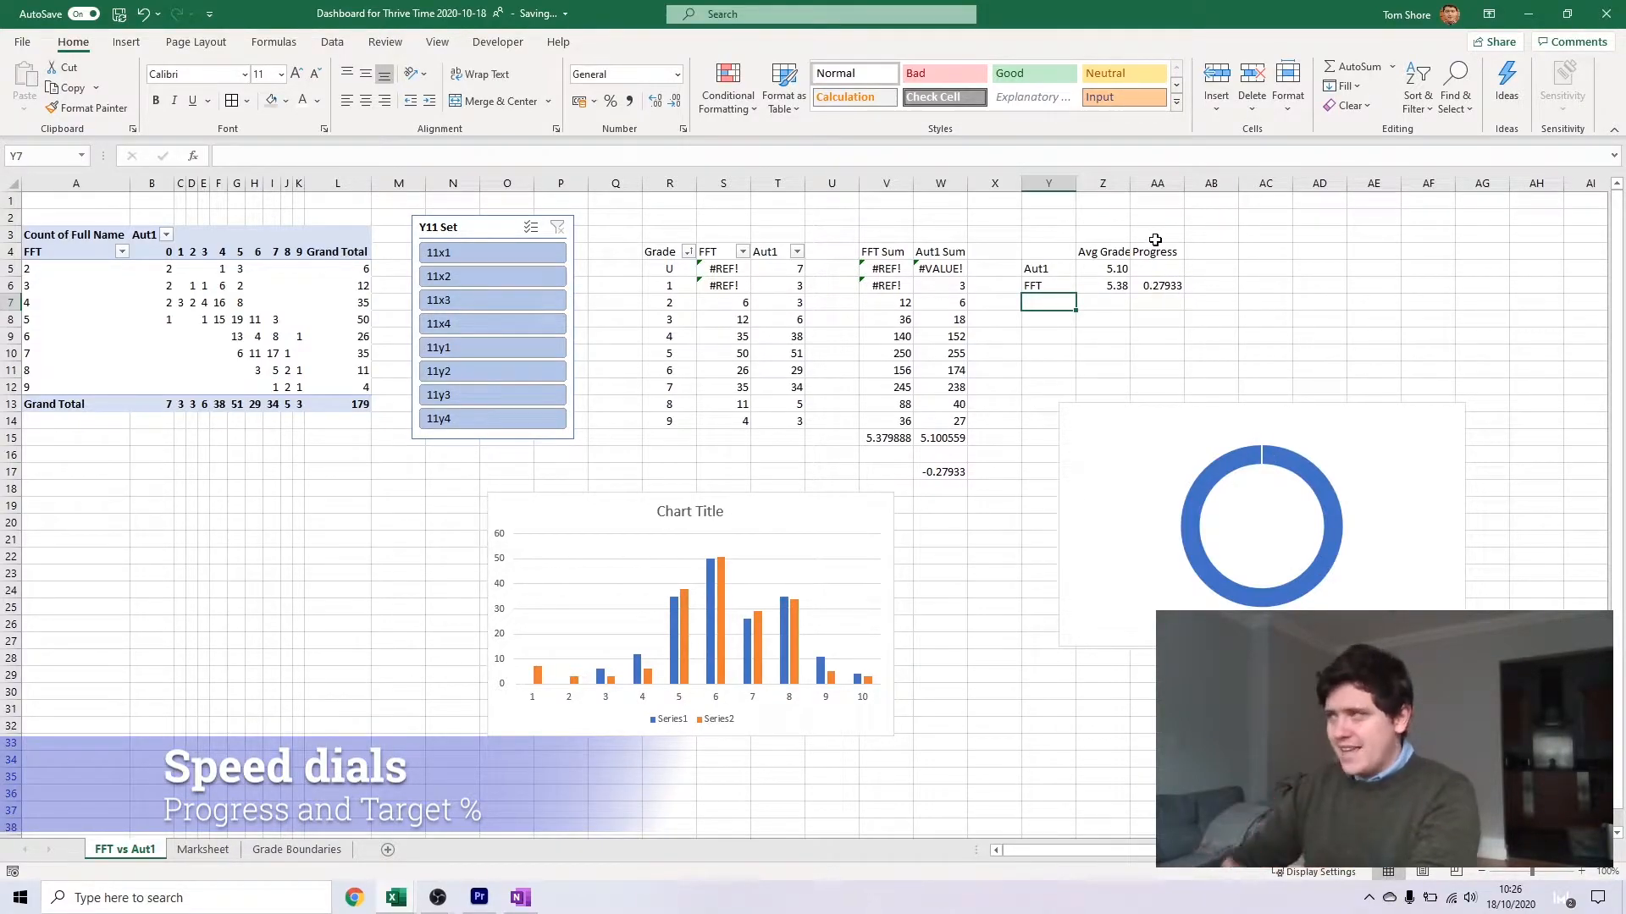
{"action": "type", "text": "Rest"}
{"action": "key", "text": "Tab"}
{"action": "key", "text": "Tab"}
{"action": "type", "text": "=1-"}
{"action": "left_click", "coordinate": [1177, 280]}
{"action": "key", "text": "BackSpace"}
{"action": "type", "text": "SUM("}
{"action": "left_click_drag", "start_coordinate": [1177, 282], "coordinate": [1172, 302]}
{"action": "type", "text": ")"}
{"action": "key", "text": "Return"}
Replace the doughnut chart with a new one based on AA5:AA7, and place it beneath the progress table
{"action": "left_click", "coordinate": [1190, 404]}
{"action": "key", "text": "Delete"}
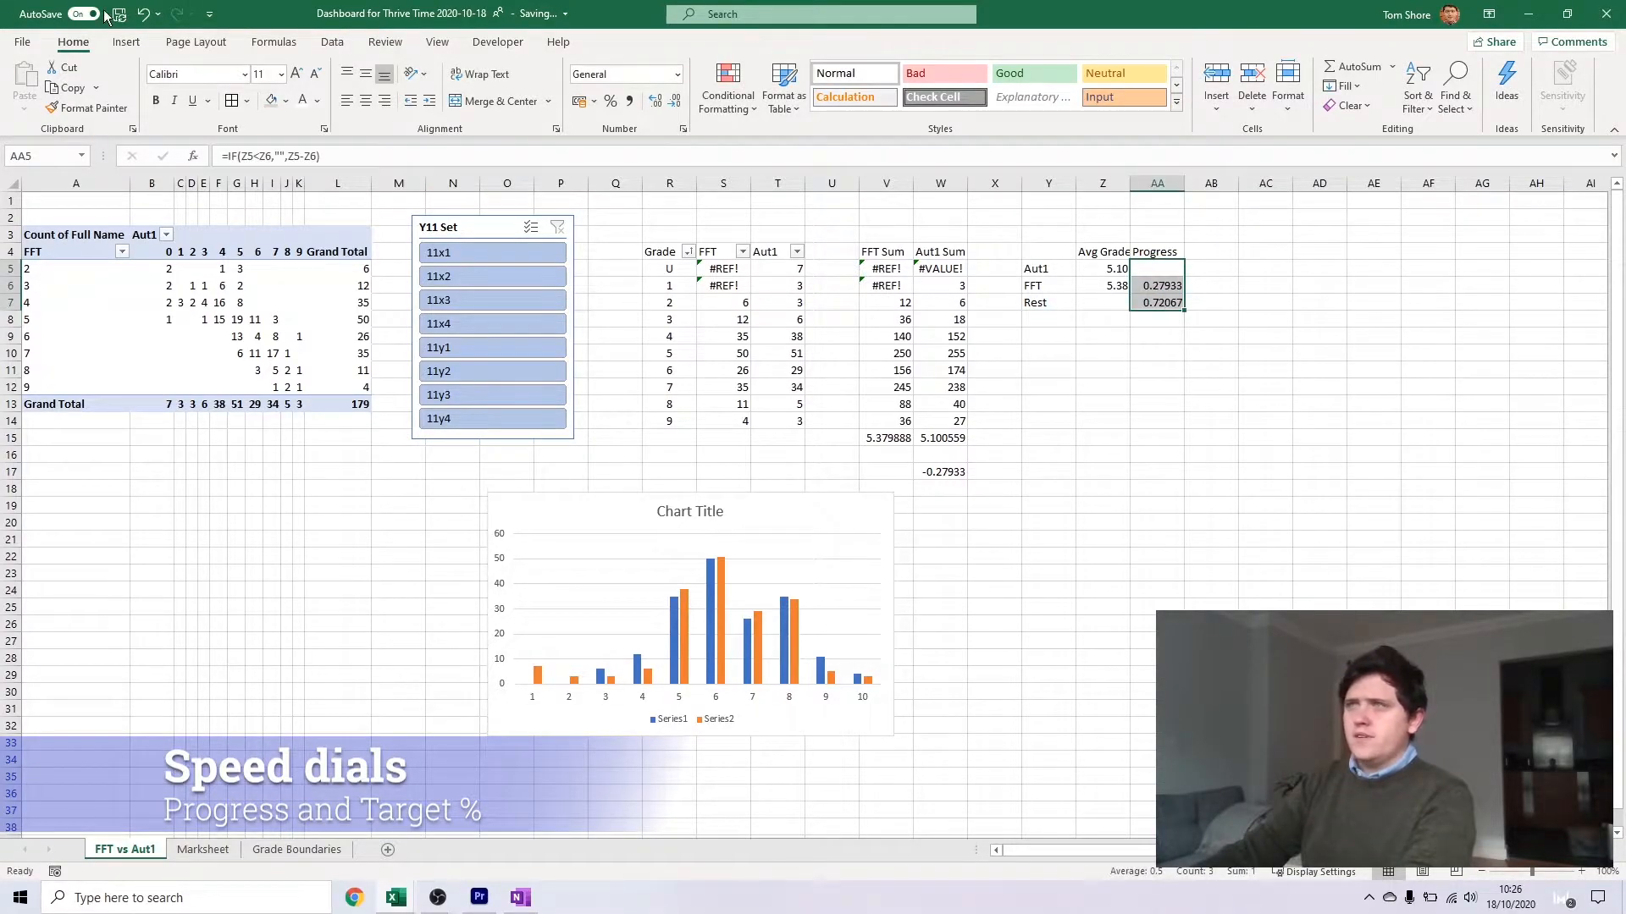
{"action": "left_click", "coordinate": [126, 41]}
{"action": "left_click", "coordinate": [758, 107]}
{"action": "left_click", "coordinate": [775, 315]}
{"action": "left_click_drag", "start_coordinate": [927, 418], "coordinate": [1338, 376]}
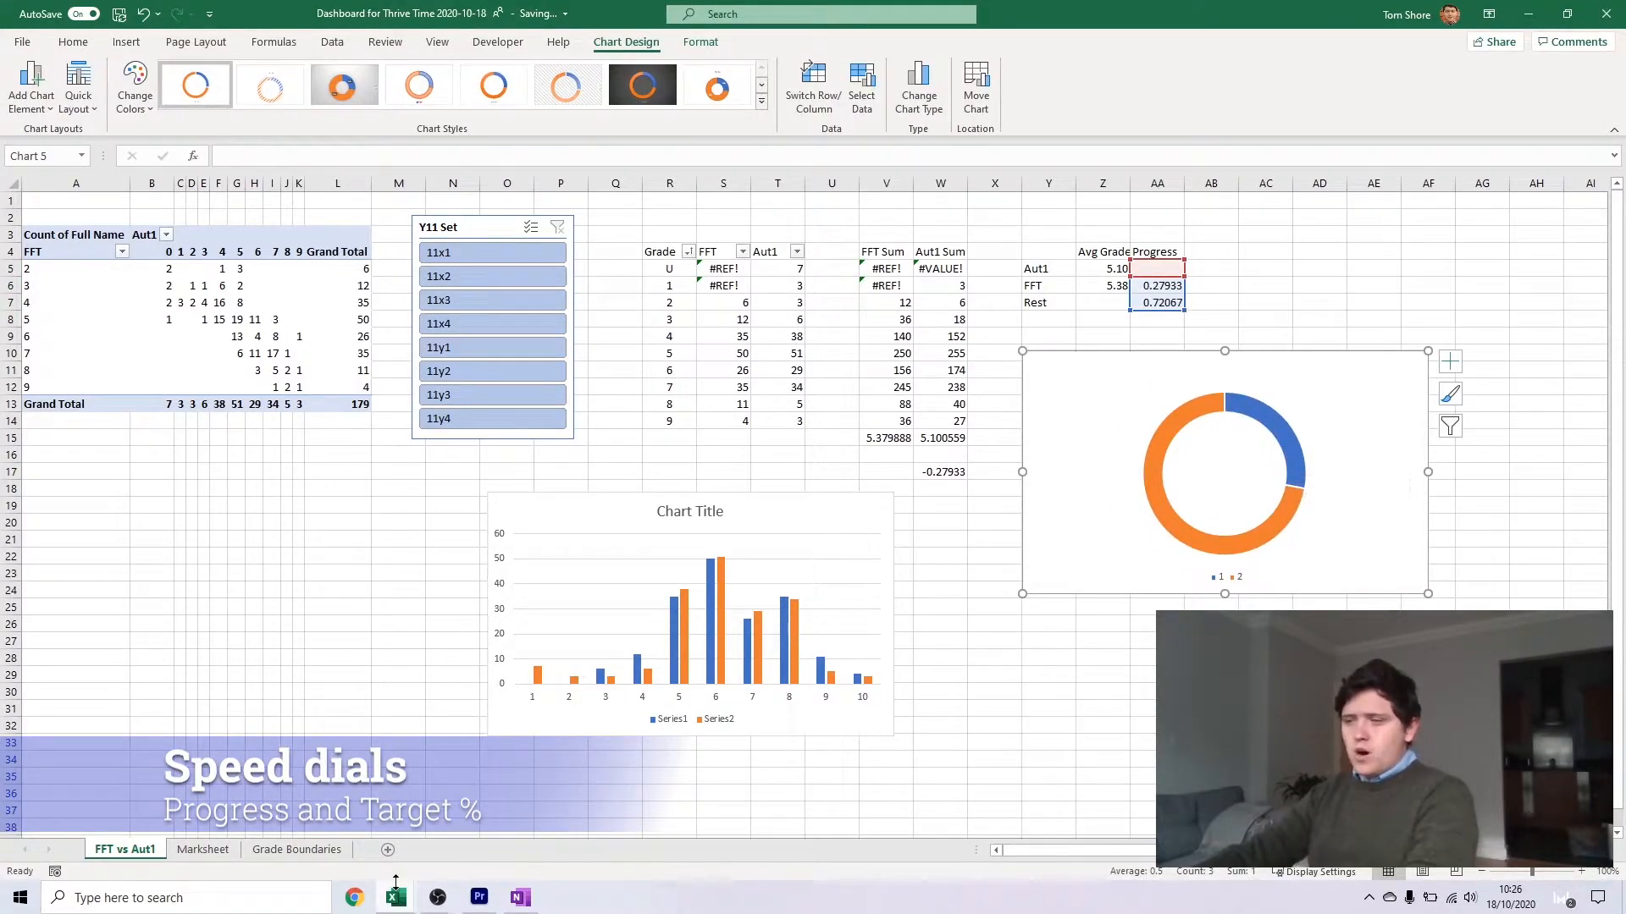
Switch to the other open Excel workbook
{"action": "mouse_move", "coordinate": [393, 896]}
{"action": "left_click", "coordinate": [487, 825]}
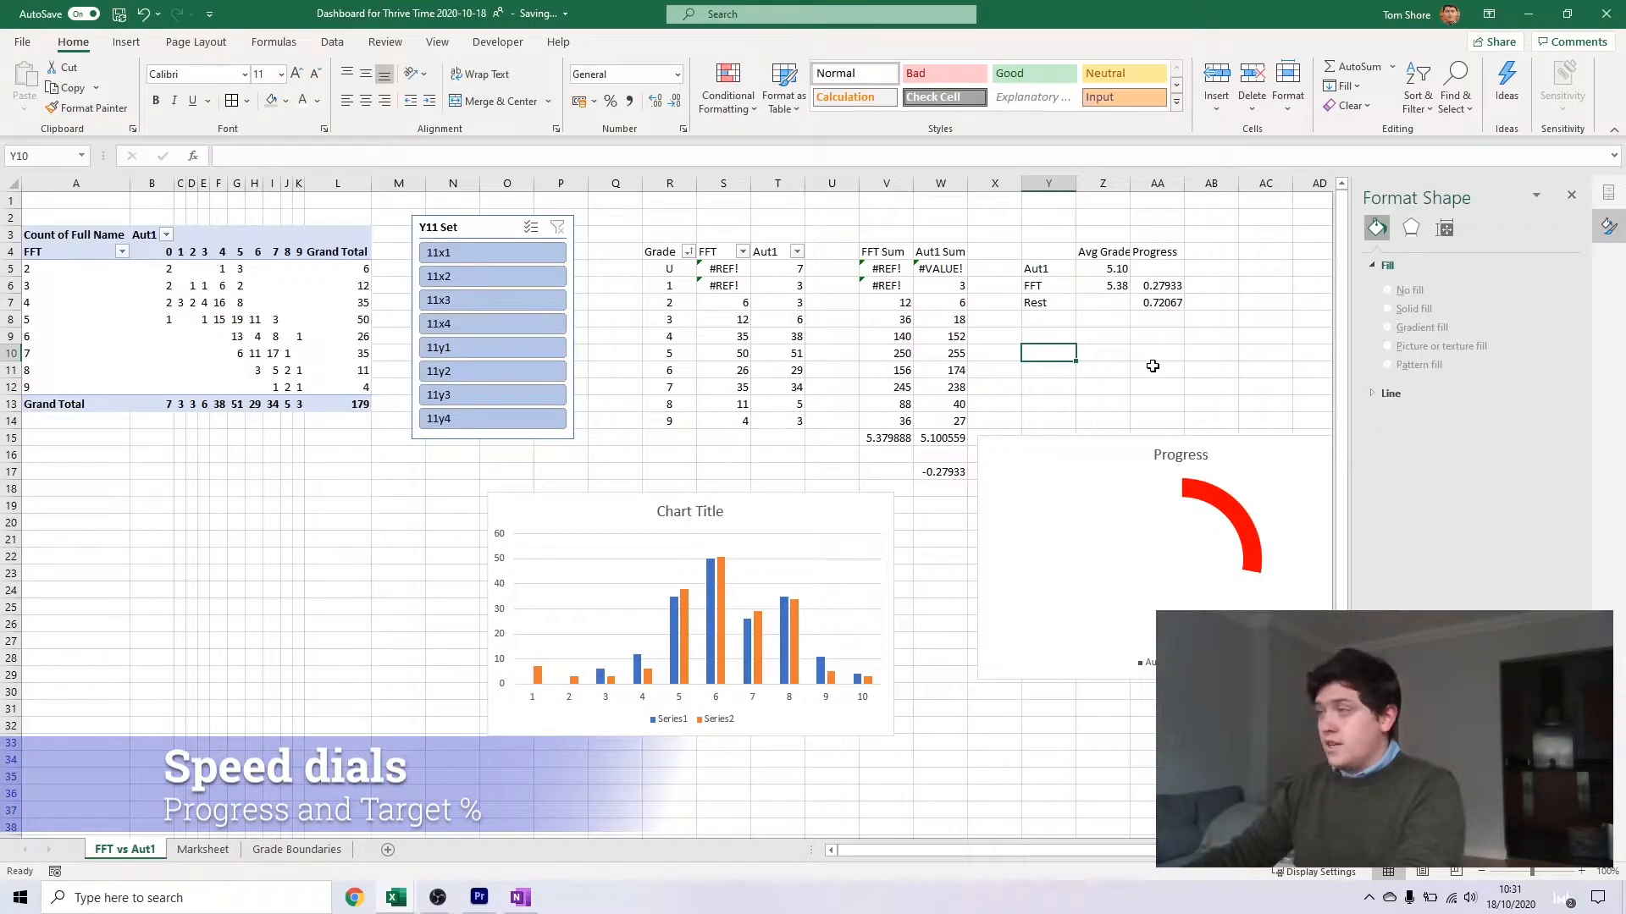
Format the grade difference in W17 as a number with two decimal places
{"action": "left_click", "coordinate": [939, 471]}
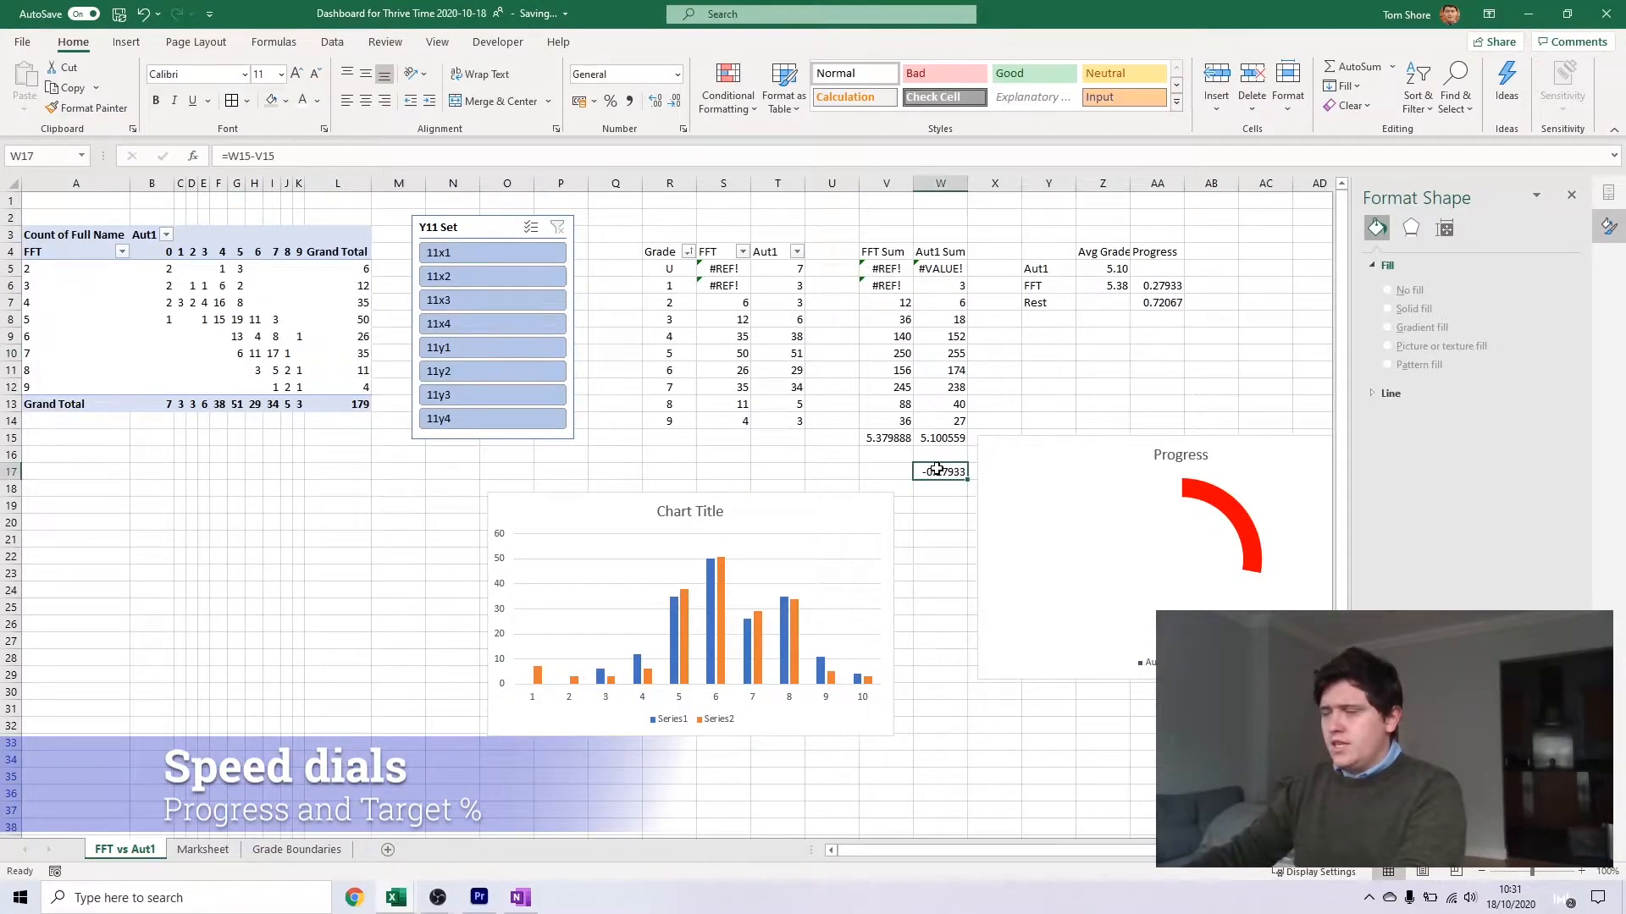
{"action": "right_click", "coordinate": [945, 476]}
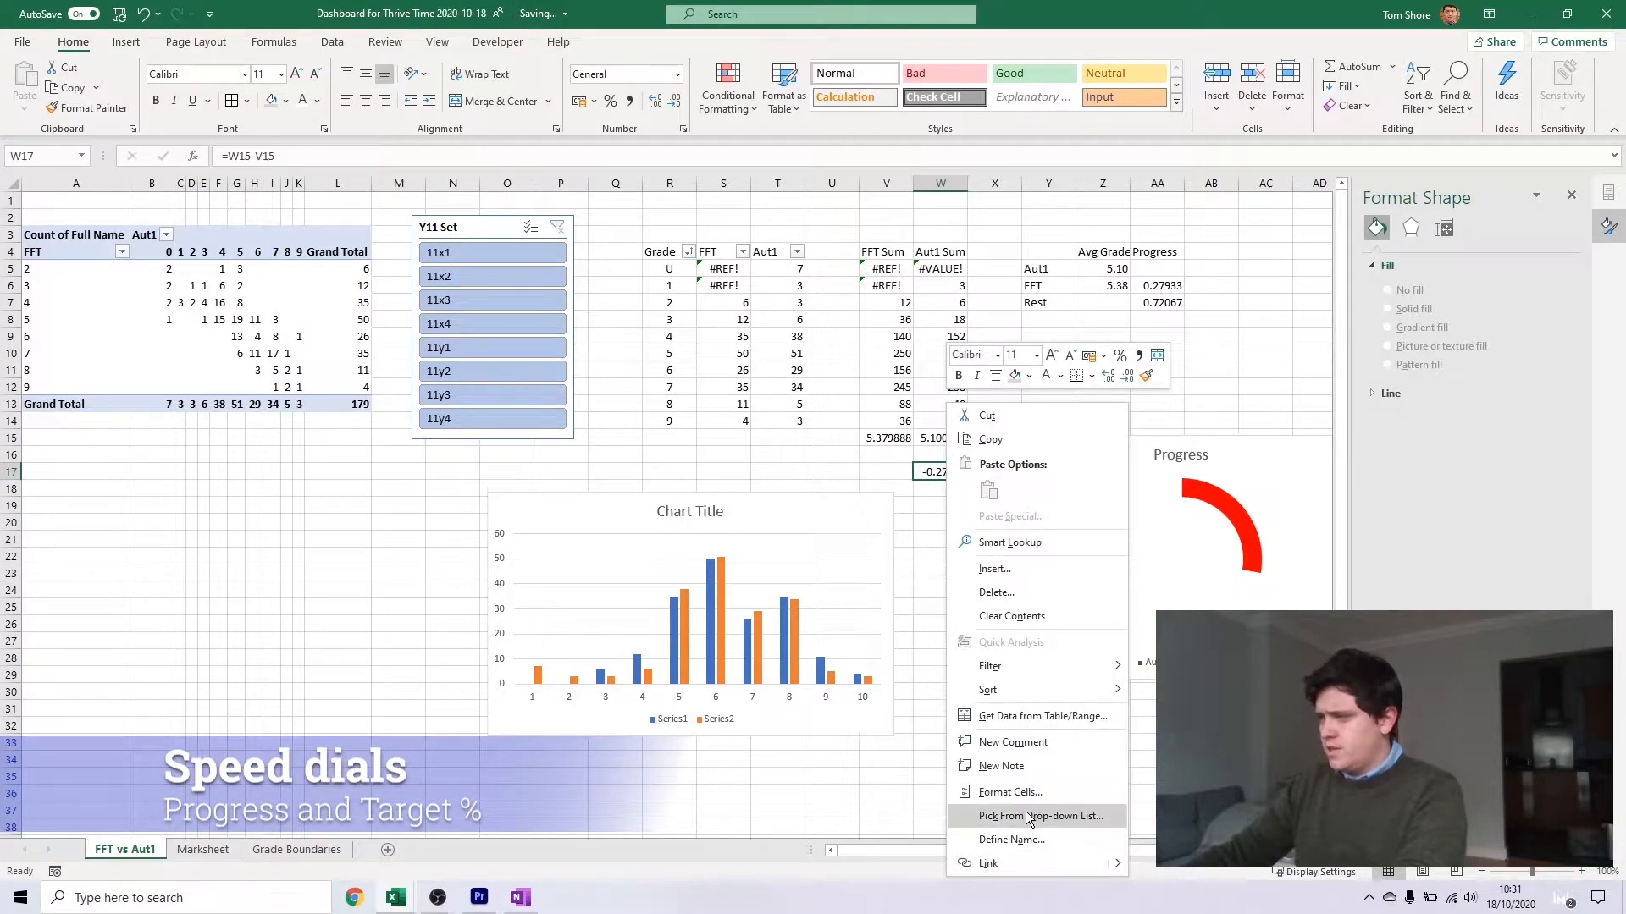
{"action": "key", "text": "Escape"}
Place a 2.54 cm square rectangle inside the Progress dial and link its text to cell W17
{"action": "left_click", "coordinate": [126, 41]}
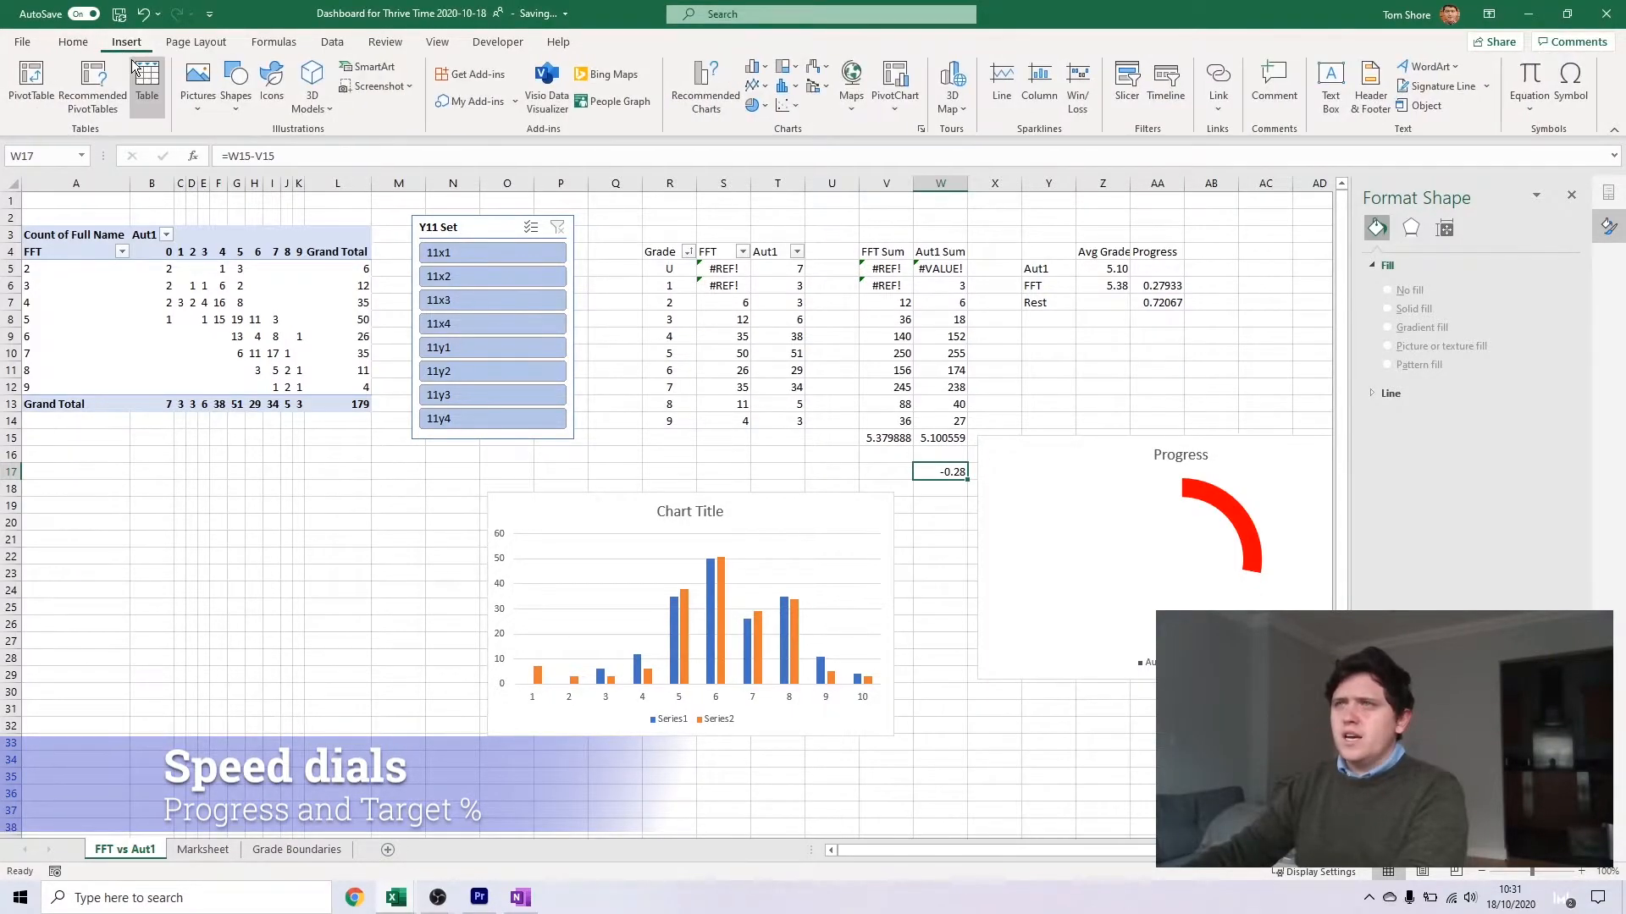
{"action": "left_click", "coordinate": [235, 85]}
{"action": "left_click", "coordinate": [240, 230]}
{"action": "left_click", "coordinate": [1121, 523]}
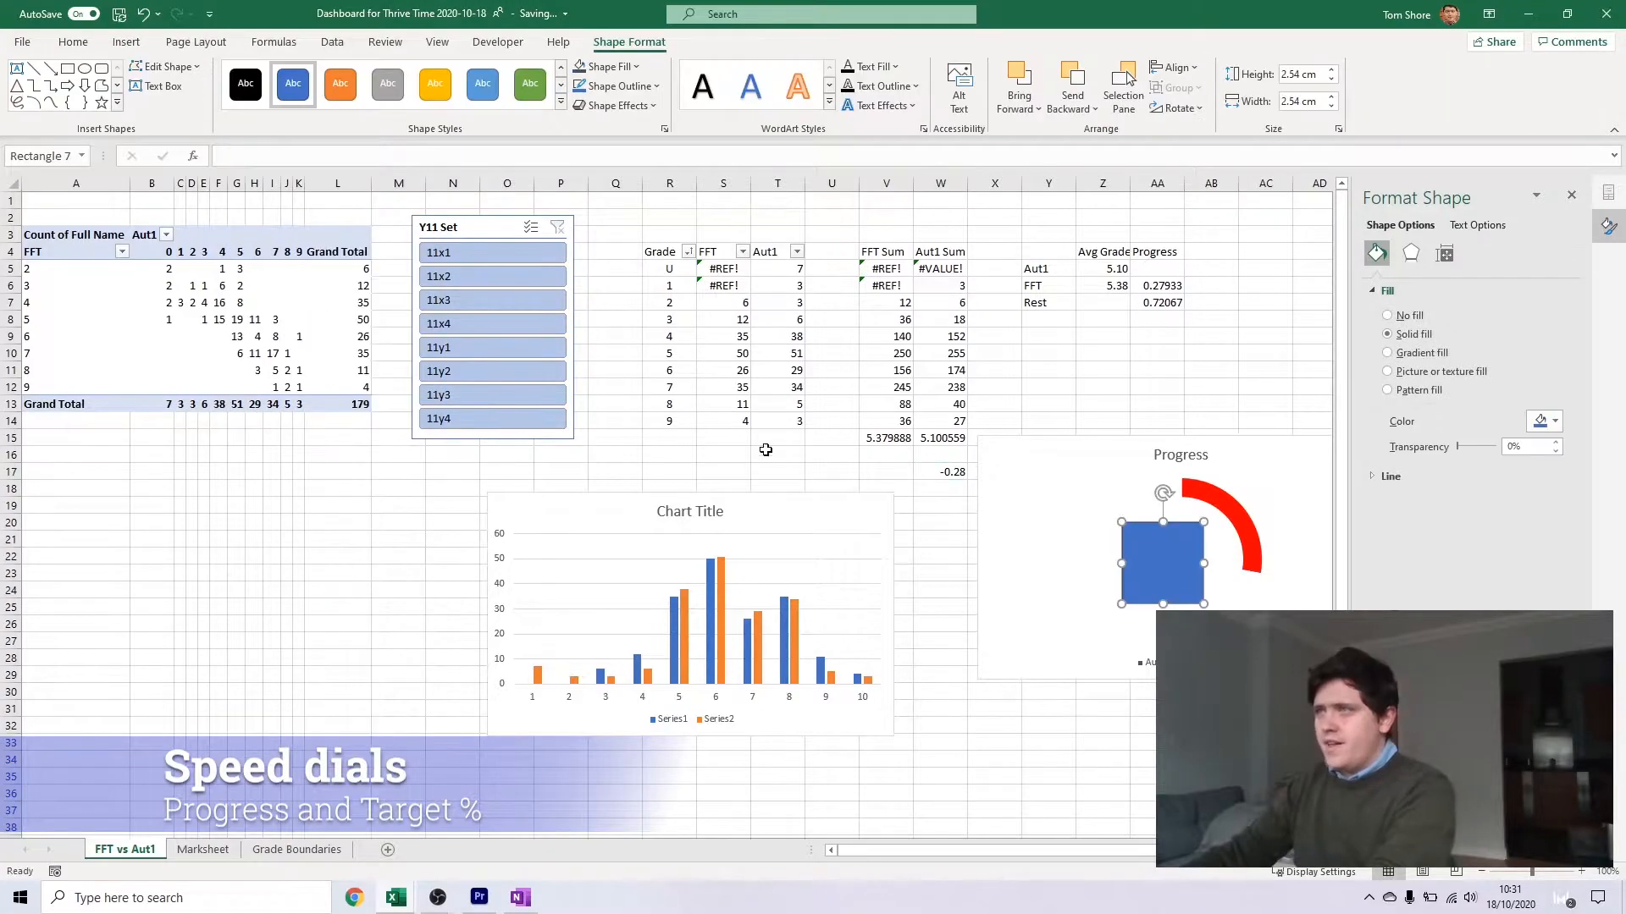
{"action": "left_click", "coordinate": [320, 155]}
{"action": "type", "text": "="}
{"action": "left_click", "coordinate": [936, 466]}
{"action": "key", "text": "Return"}
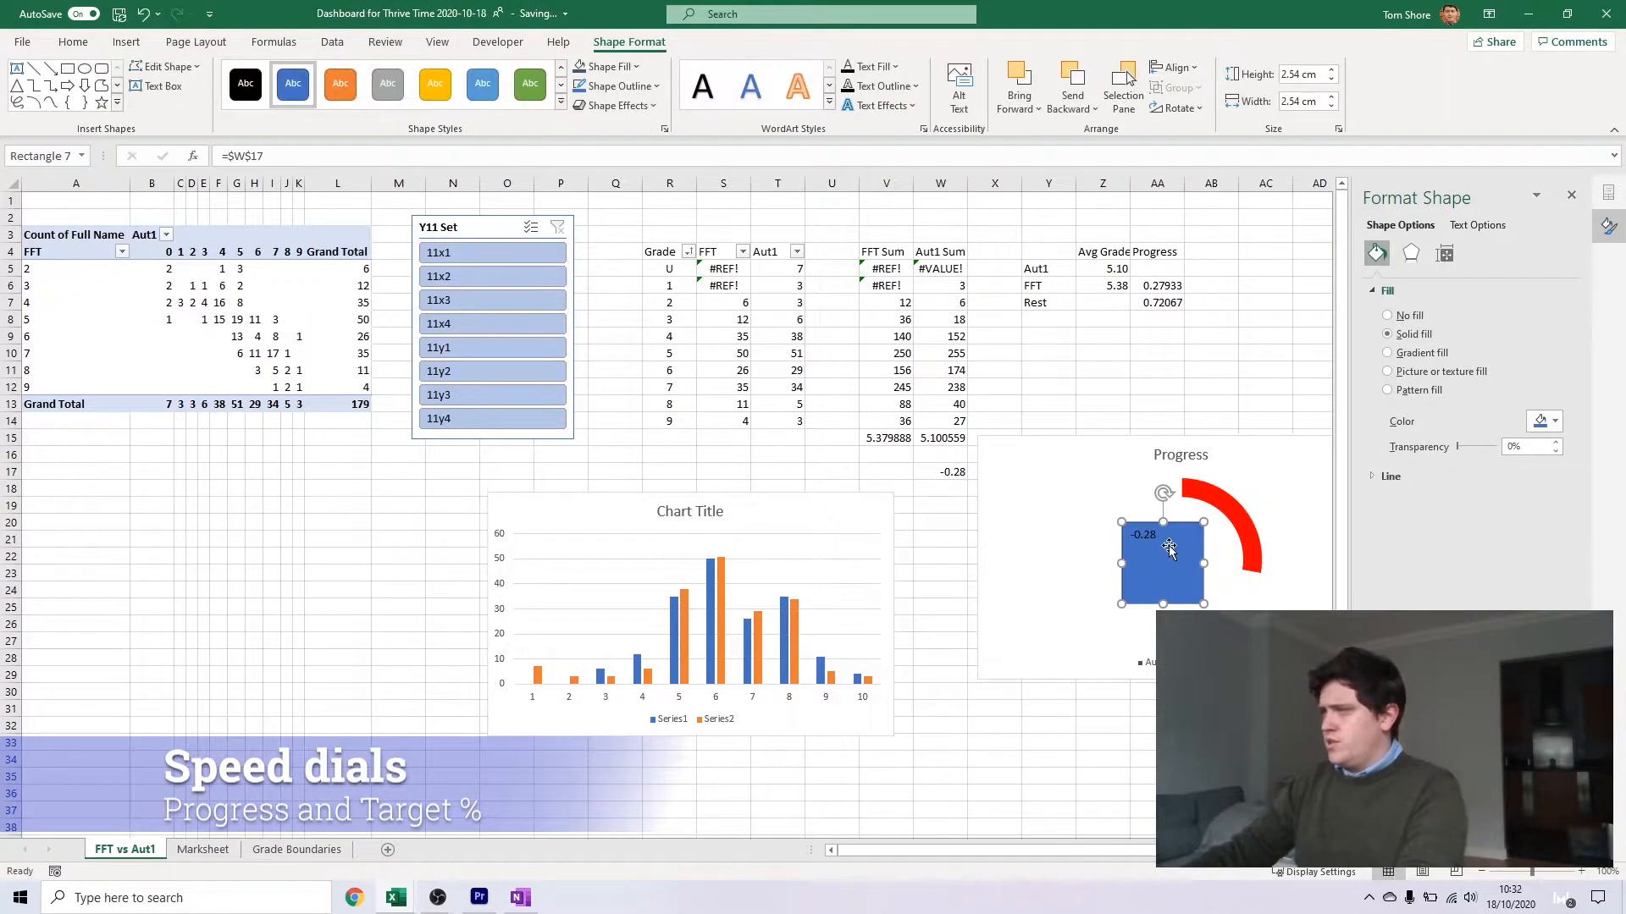
Centre the rectangle's linked text horizontally and vertically, and enlarge it to size 20
{"action": "left_click", "coordinate": [935, 470]}
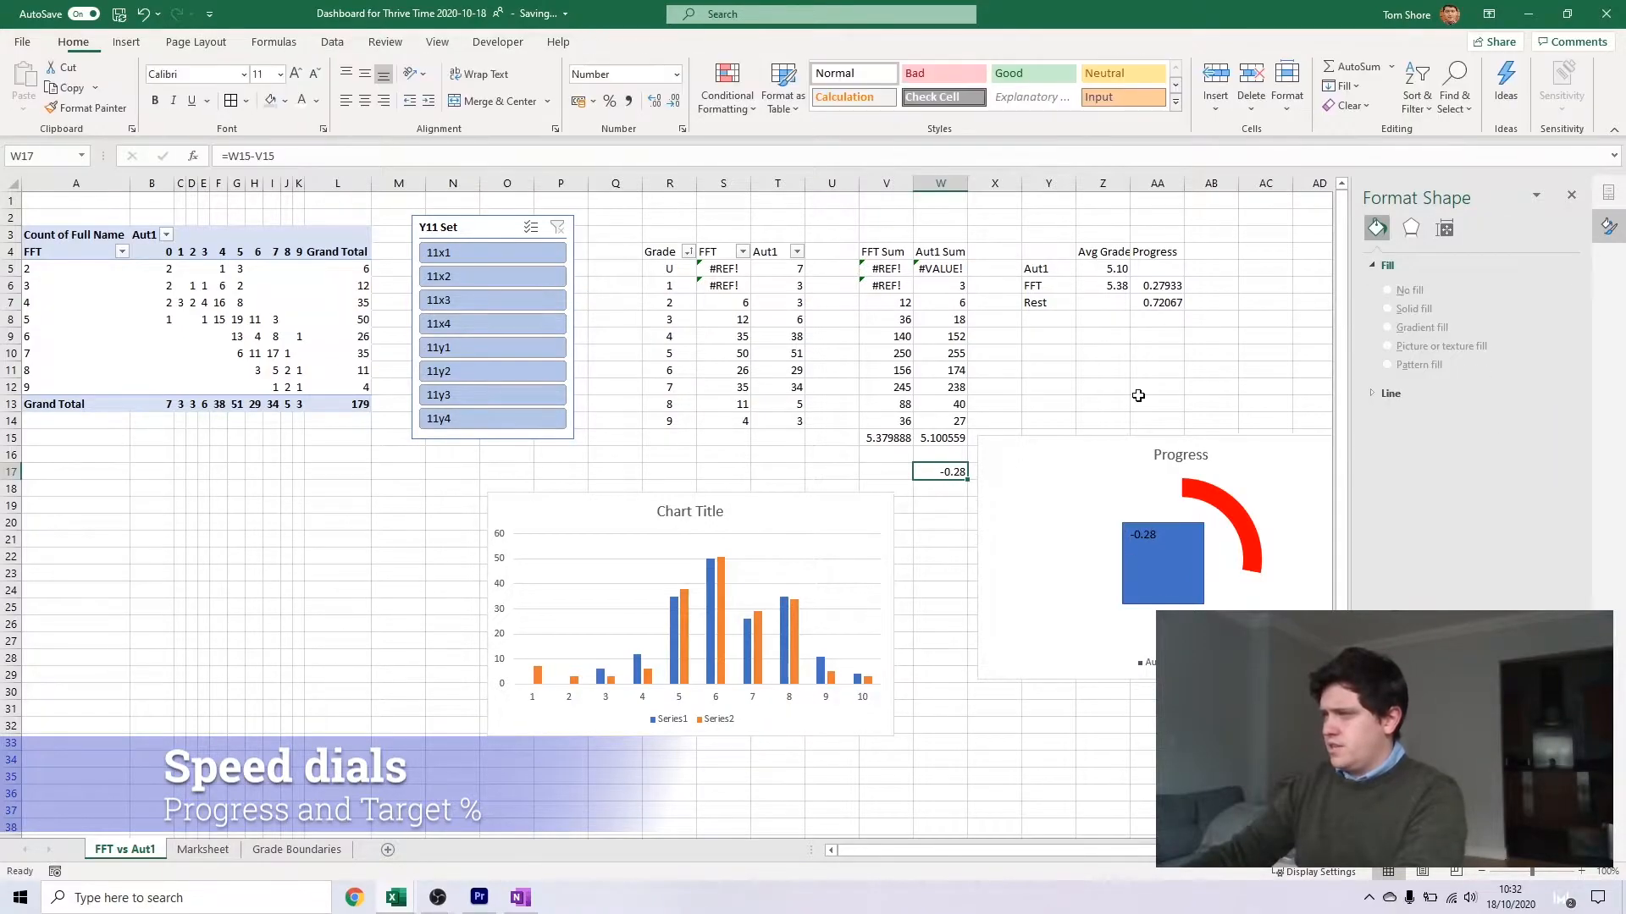
{"action": "left_click", "coordinate": [1173, 584]}
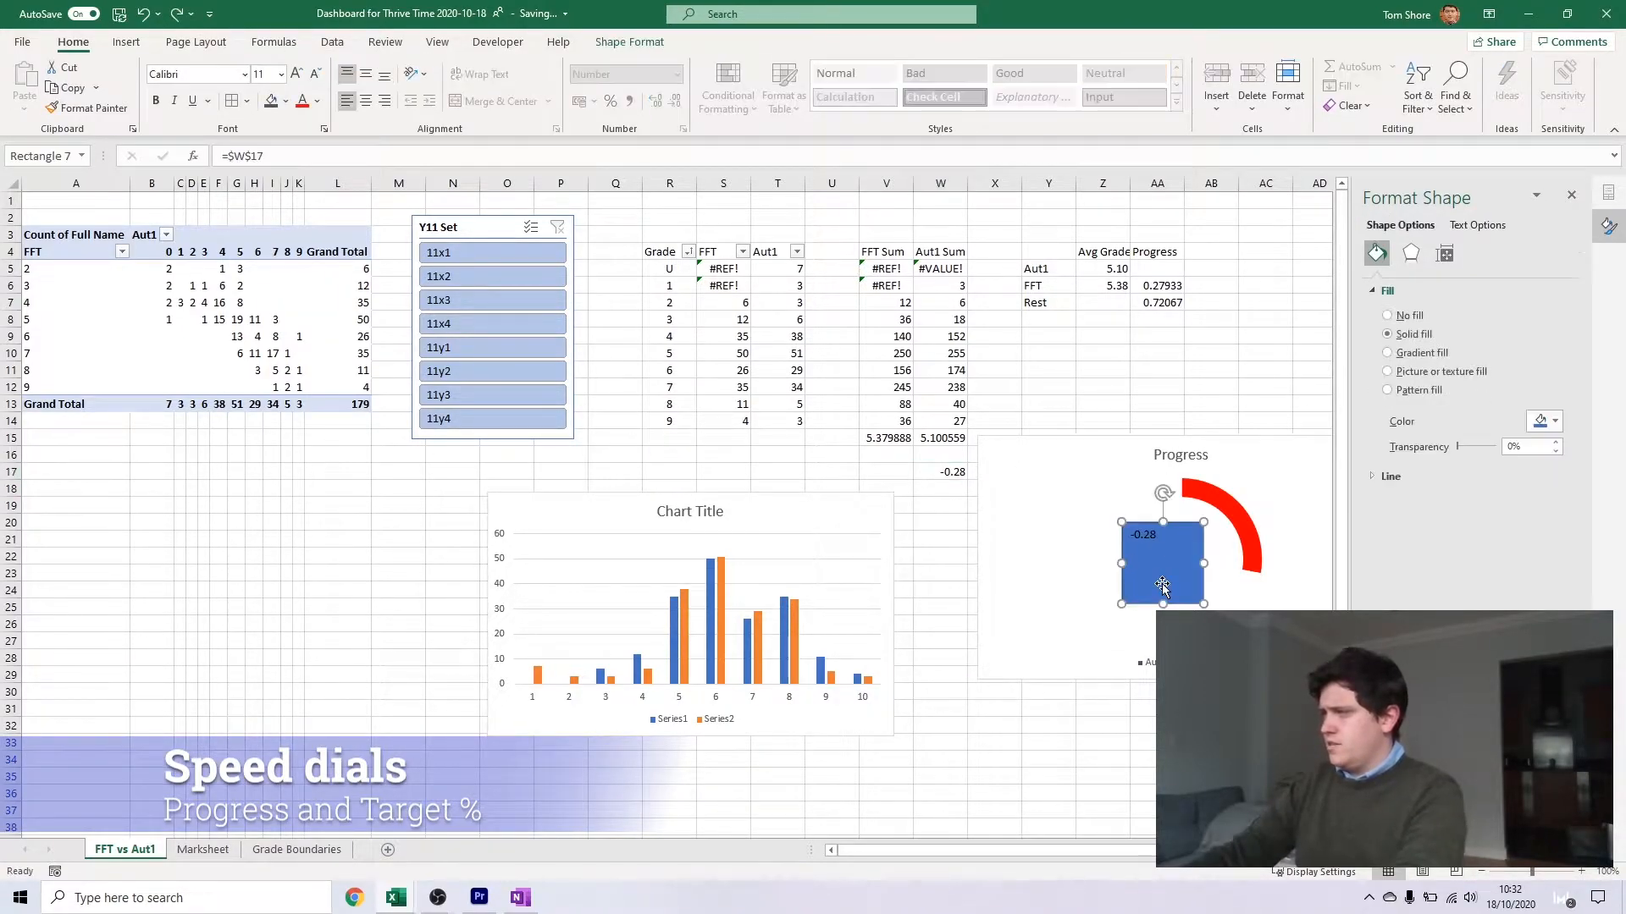
{"action": "left_click", "coordinate": [366, 101]}
{"action": "left_click", "coordinate": [366, 75]}
{"action": "left_click", "coordinate": [297, 75]}
{"action": "left_click", "coordinate": [297, 74]}
{"action": "left_click", "coordinate": [297, 74]}
{"action": "left_click", "coordinate": [296, 75]}
{"action": "left_click", "coordinate": [296, 74]}
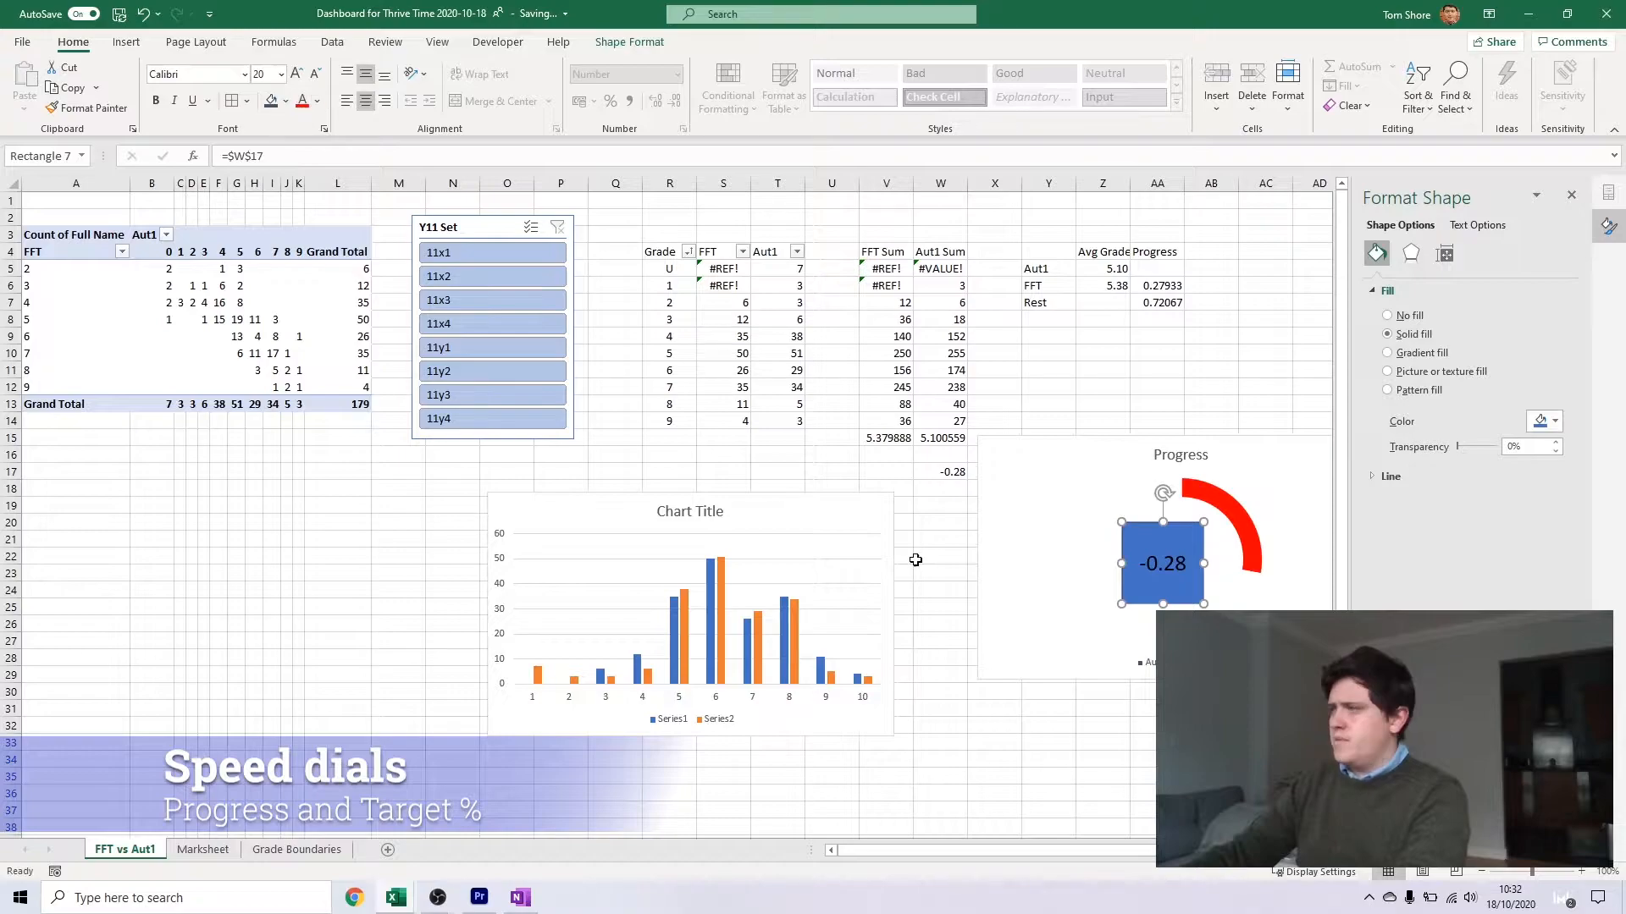
Remove the fill and outline from the rectangle holding the progress value
{"action": "left_click", "coordinate": [629, 43]}
{"action": "left_click", "coordinate": [602, 67]}
{"action": "left_click", "coordinate": [610, 278]}
{"action": "left_click", "coordinate": [612, 86]}
{"action": "left_click", "coordinate": [610, 297]}
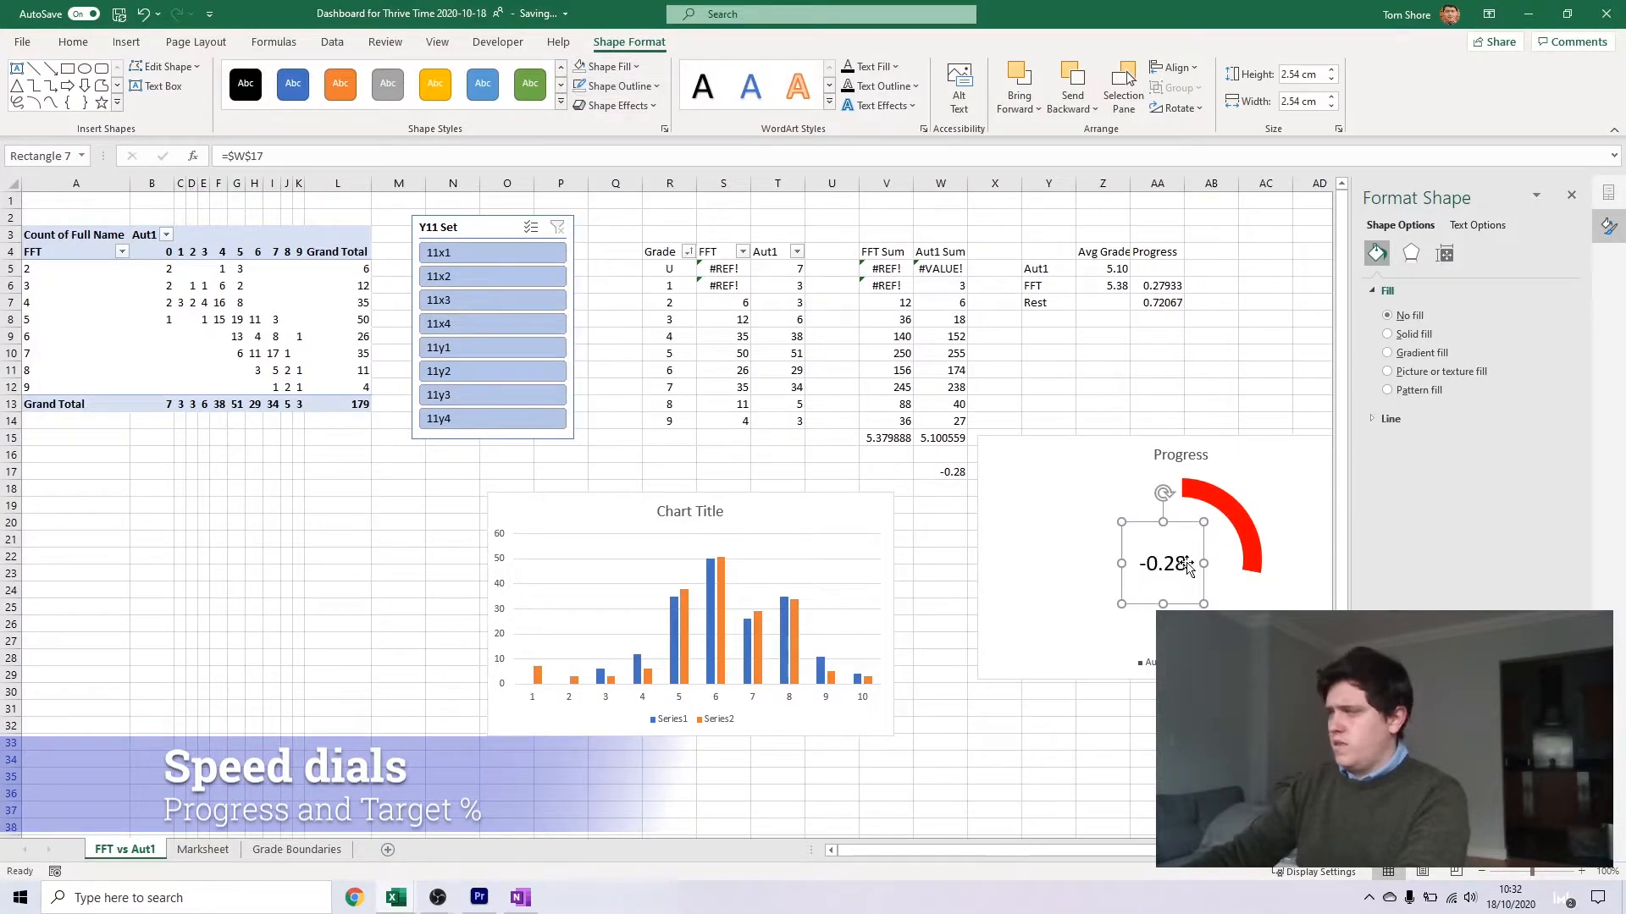
{"action": "right_click", "coordinate": [940, 471]}
{"action": "left_click", "coordinate": [1016, 793]}
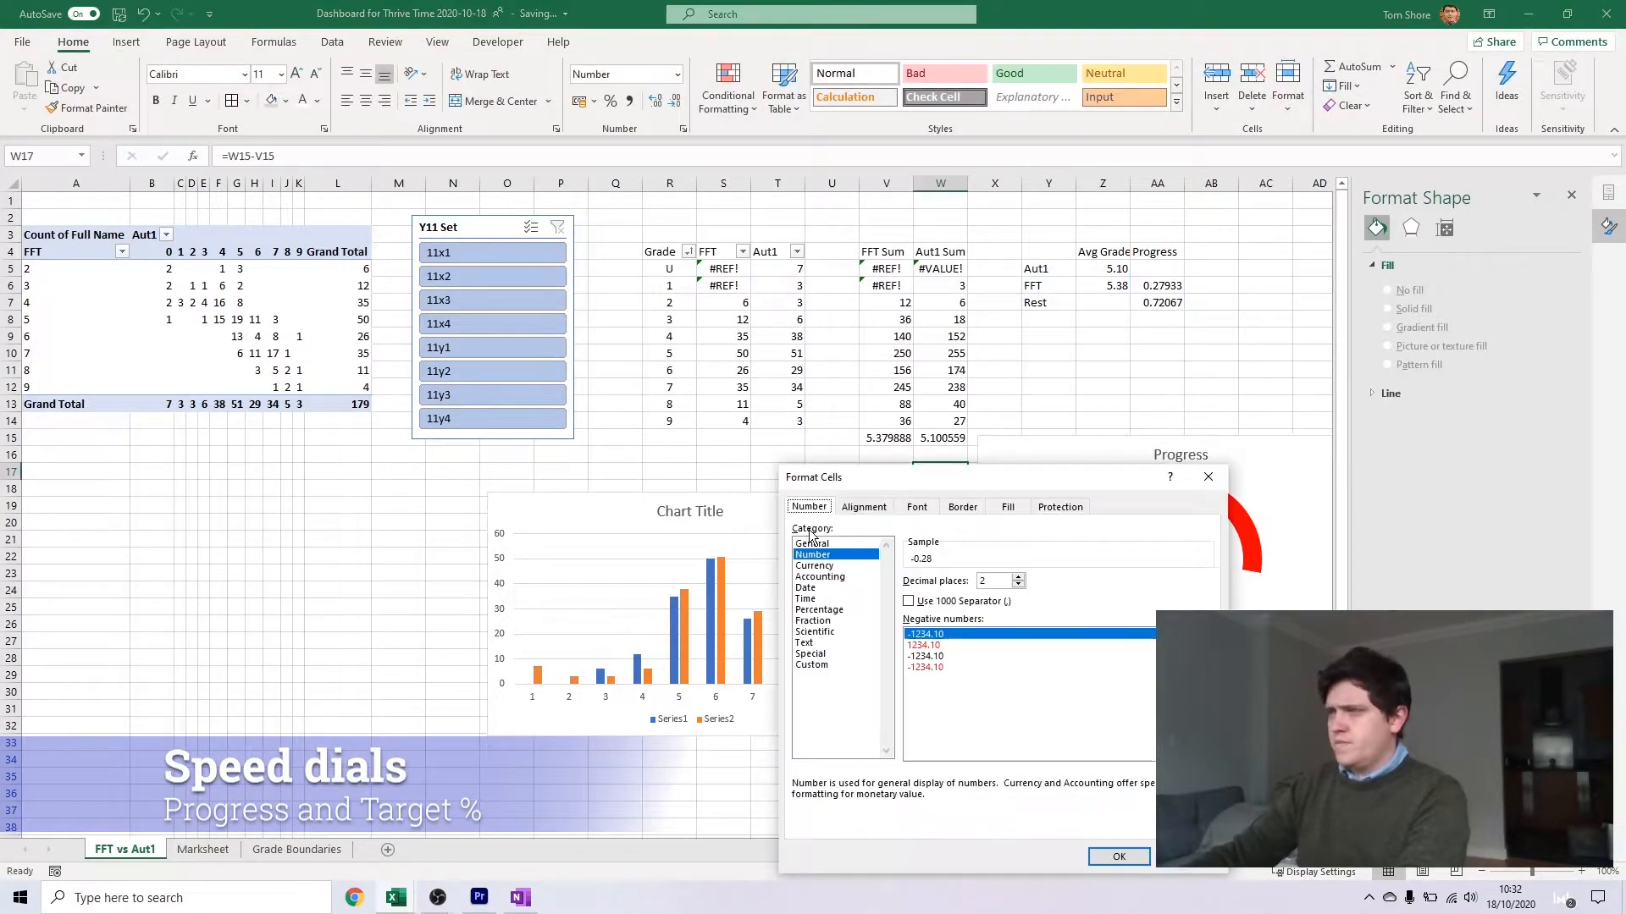
{"action": "left_click", "coordinate": [818, 610]}
{"action": "left_click", "coordinate": [1019, 585]}
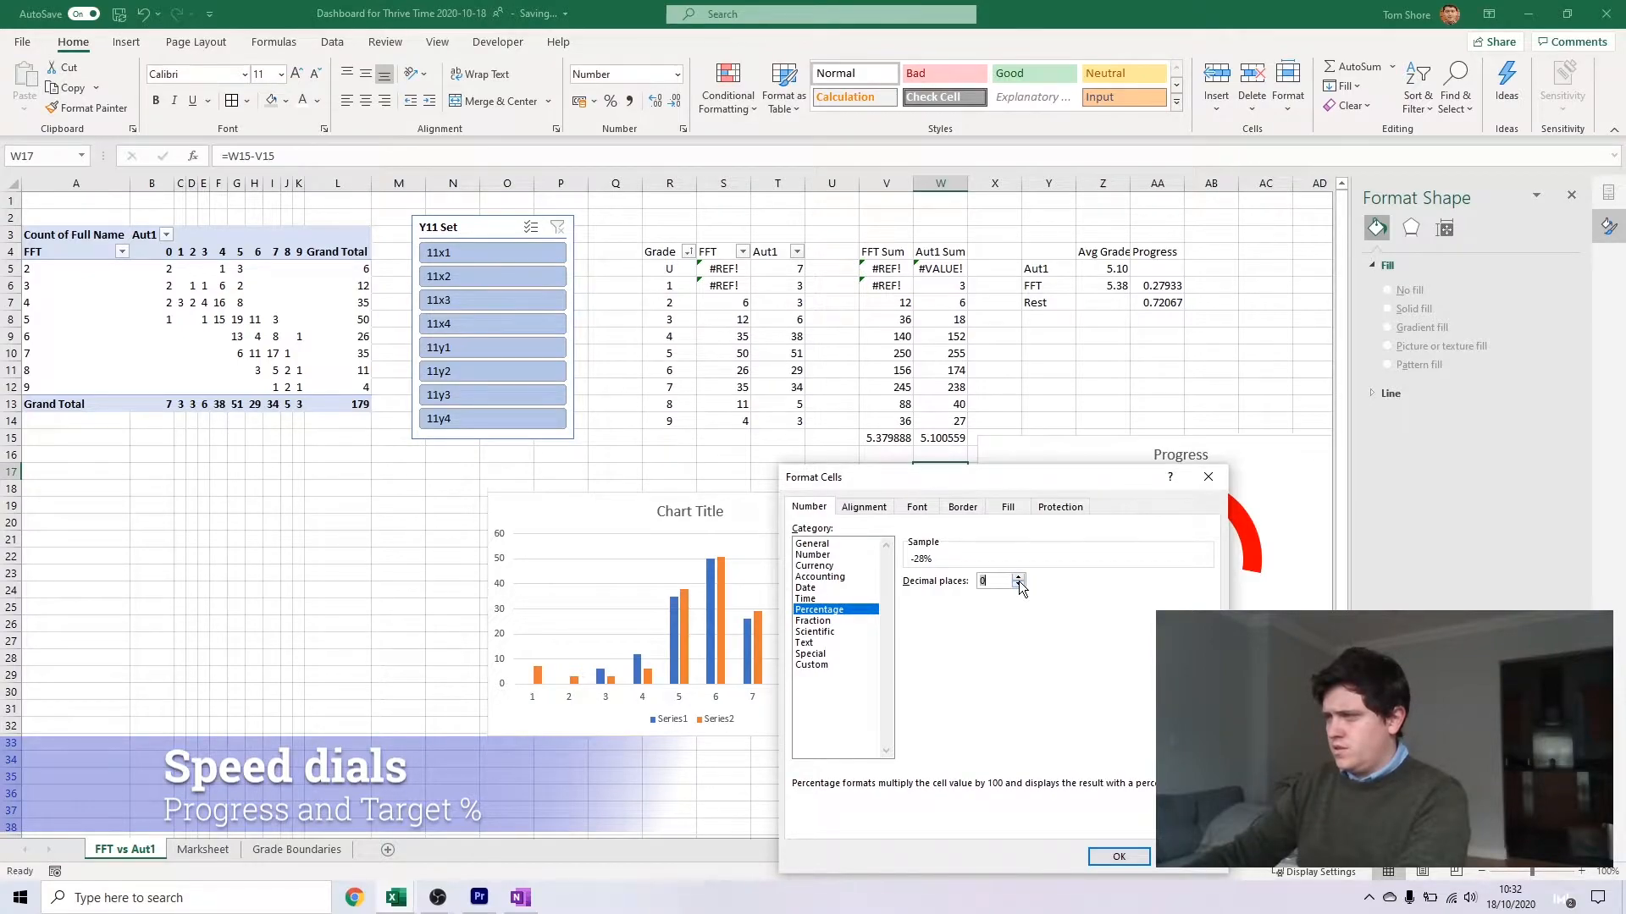
{"action": "key", "text": "Escape"}
Duplicate the progress value box, move the copy just above the value, and replace its text with Progress
{"action": "left_click", "coordinate": [1161, 563]}
{"action": "left_click", "coordinate": [1169, 557]}
{"action": "key", "text": "ctrl+d"}
{"action": "left_click", "coordinate": [1197, 535]}
{"action": "left_click_drag", "start_coordinate": [1192, 583], "coordinate": [1177, 541]}
{"action": "left_click", "coordinate": [1184, 542]}
{"action": "type", "text": "Progress"}
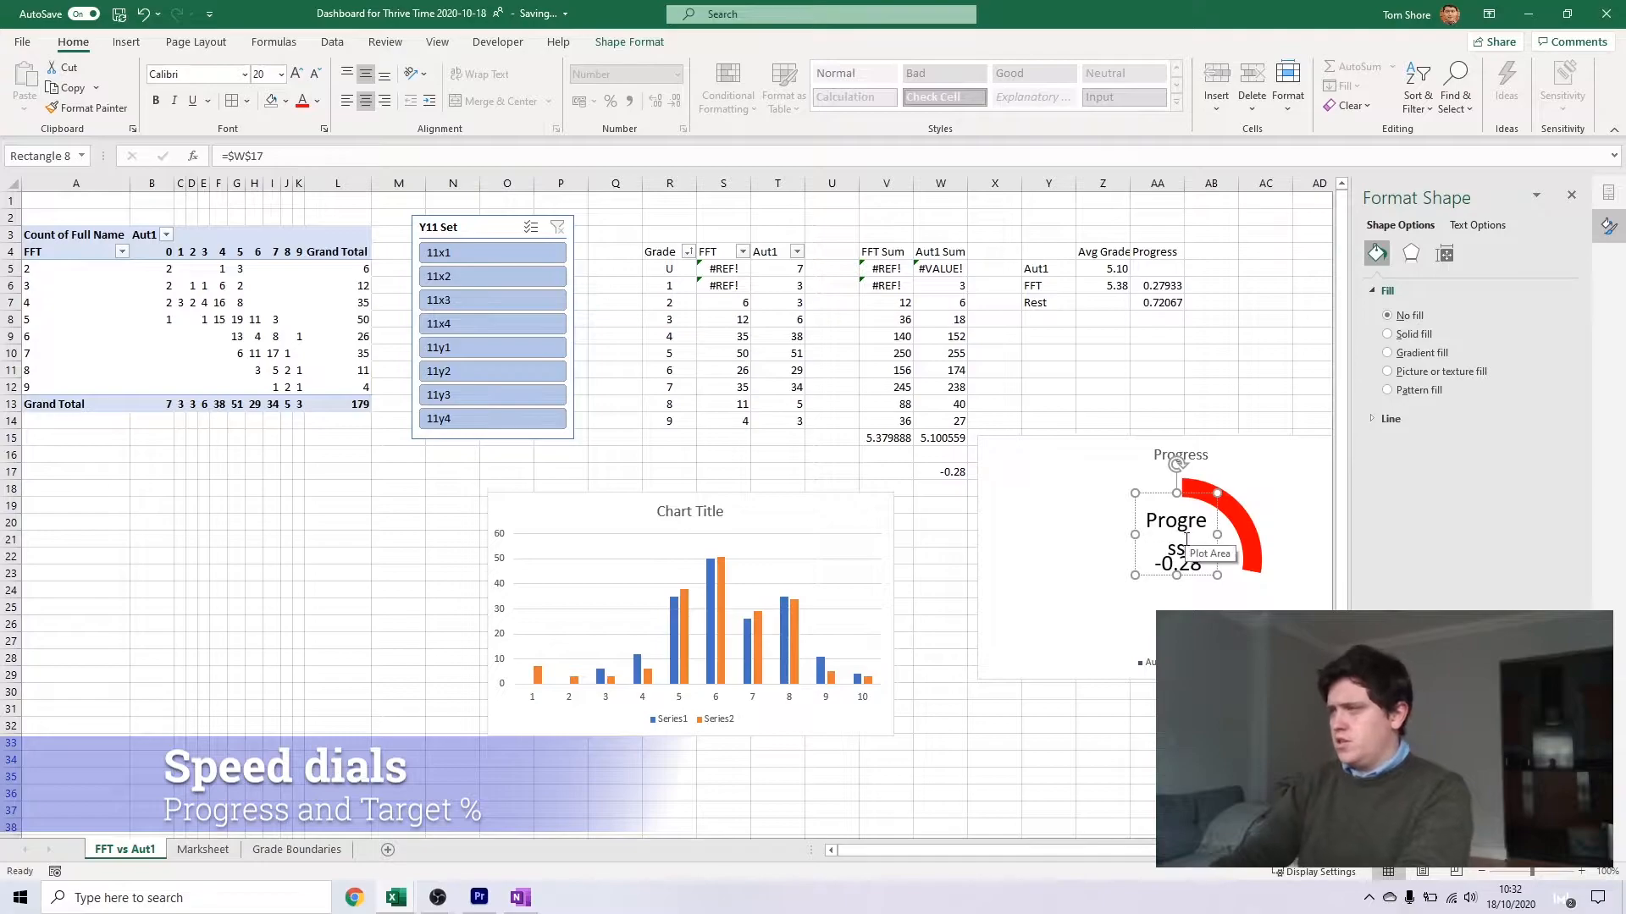
{"action": "left_click", "coordinate": [1133, 768]}
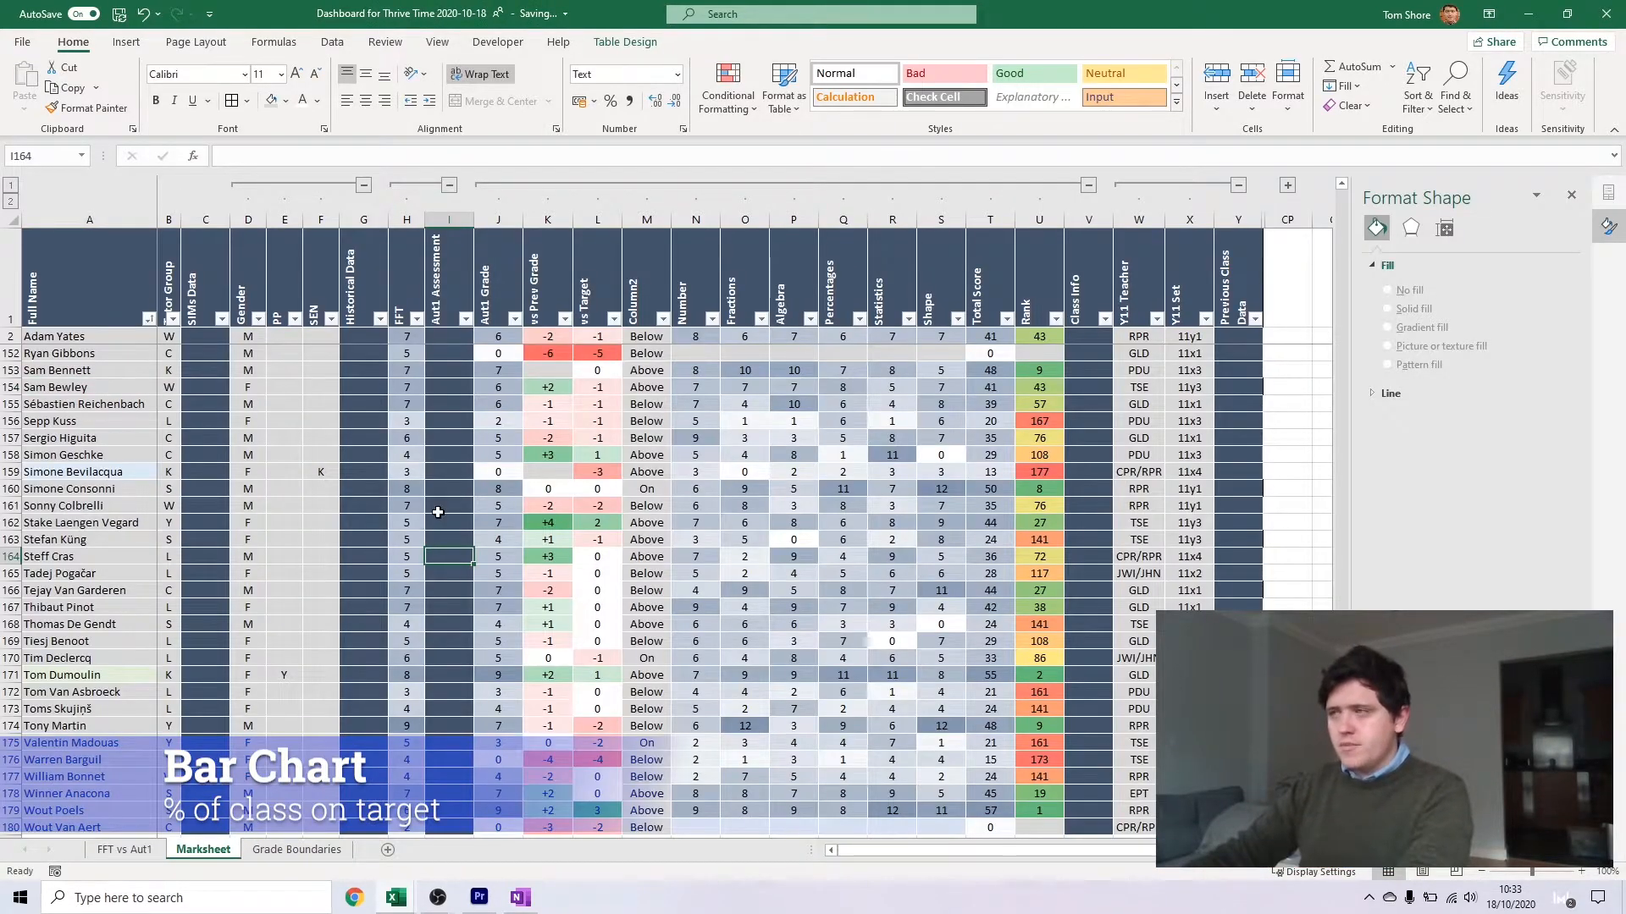
In Marksheet cell M2 of Column2, start a new IF formula that returns "Below" when [@[vs Target]]>0
{"action": "left_click", "coordinate": [627, 353]}
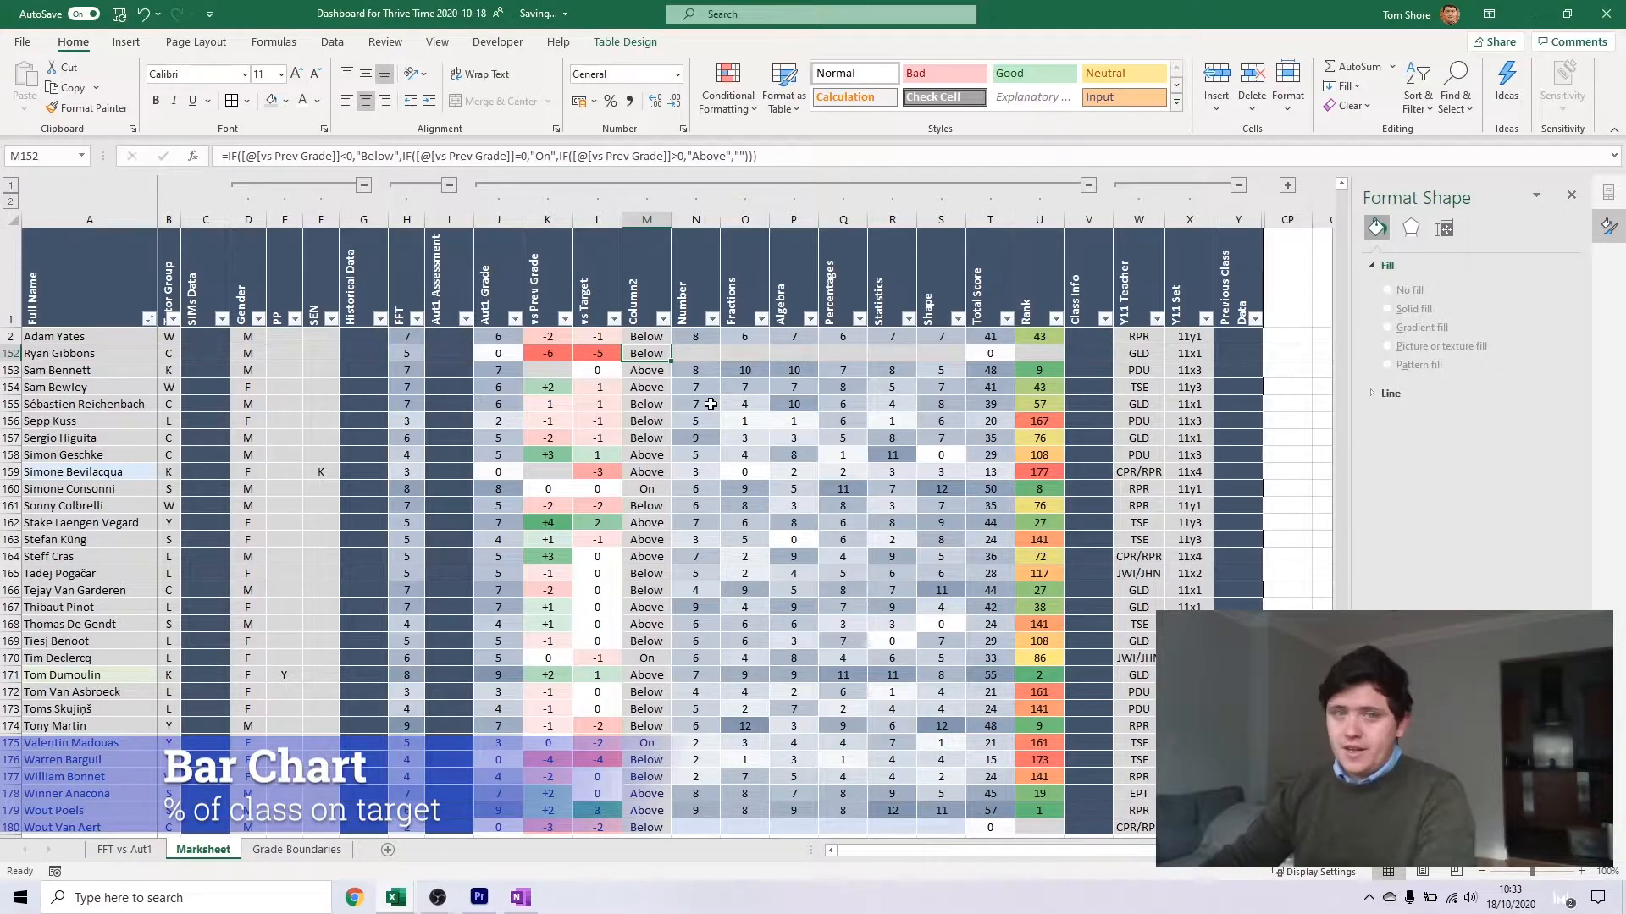
{"action": "scroll", "coordinate": [665, 346], "scroll_direction": "up", "scroll_amount": 15}
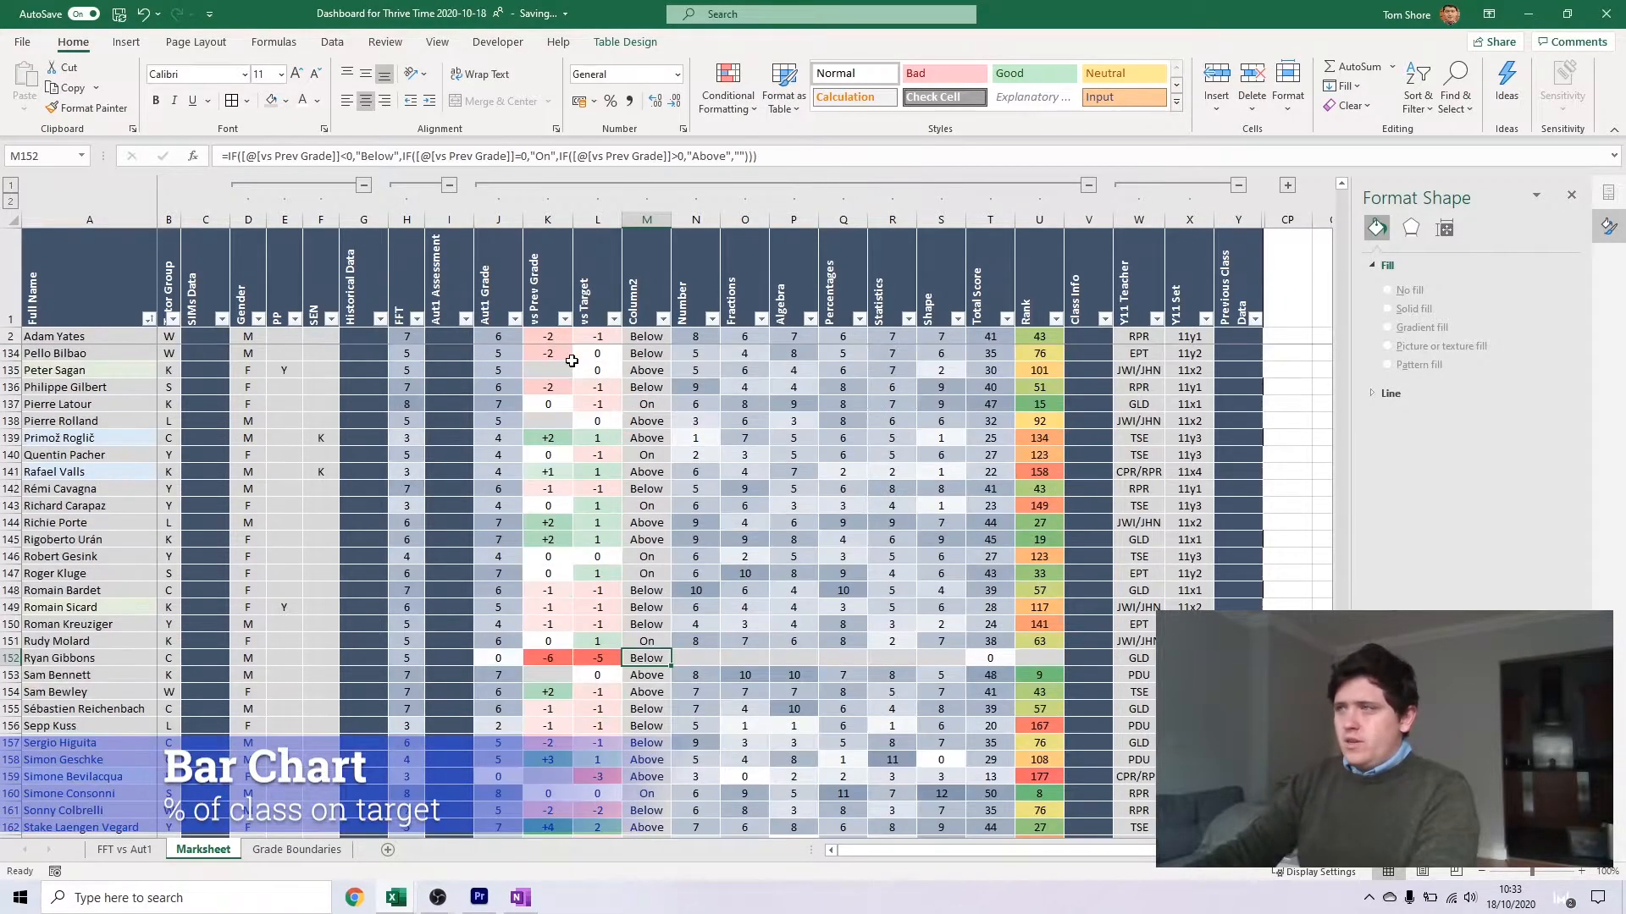
{"action": "left_click", "coordinate": [656, 338]}
{"action": "scroll", "coordinate": [665, 345], "scroll_direction": "up", "scroll_amount": 20}
{"action": "scroll", "coordinate": [664, 345], "scroll_direction": "up", "scroll_amount": 14}
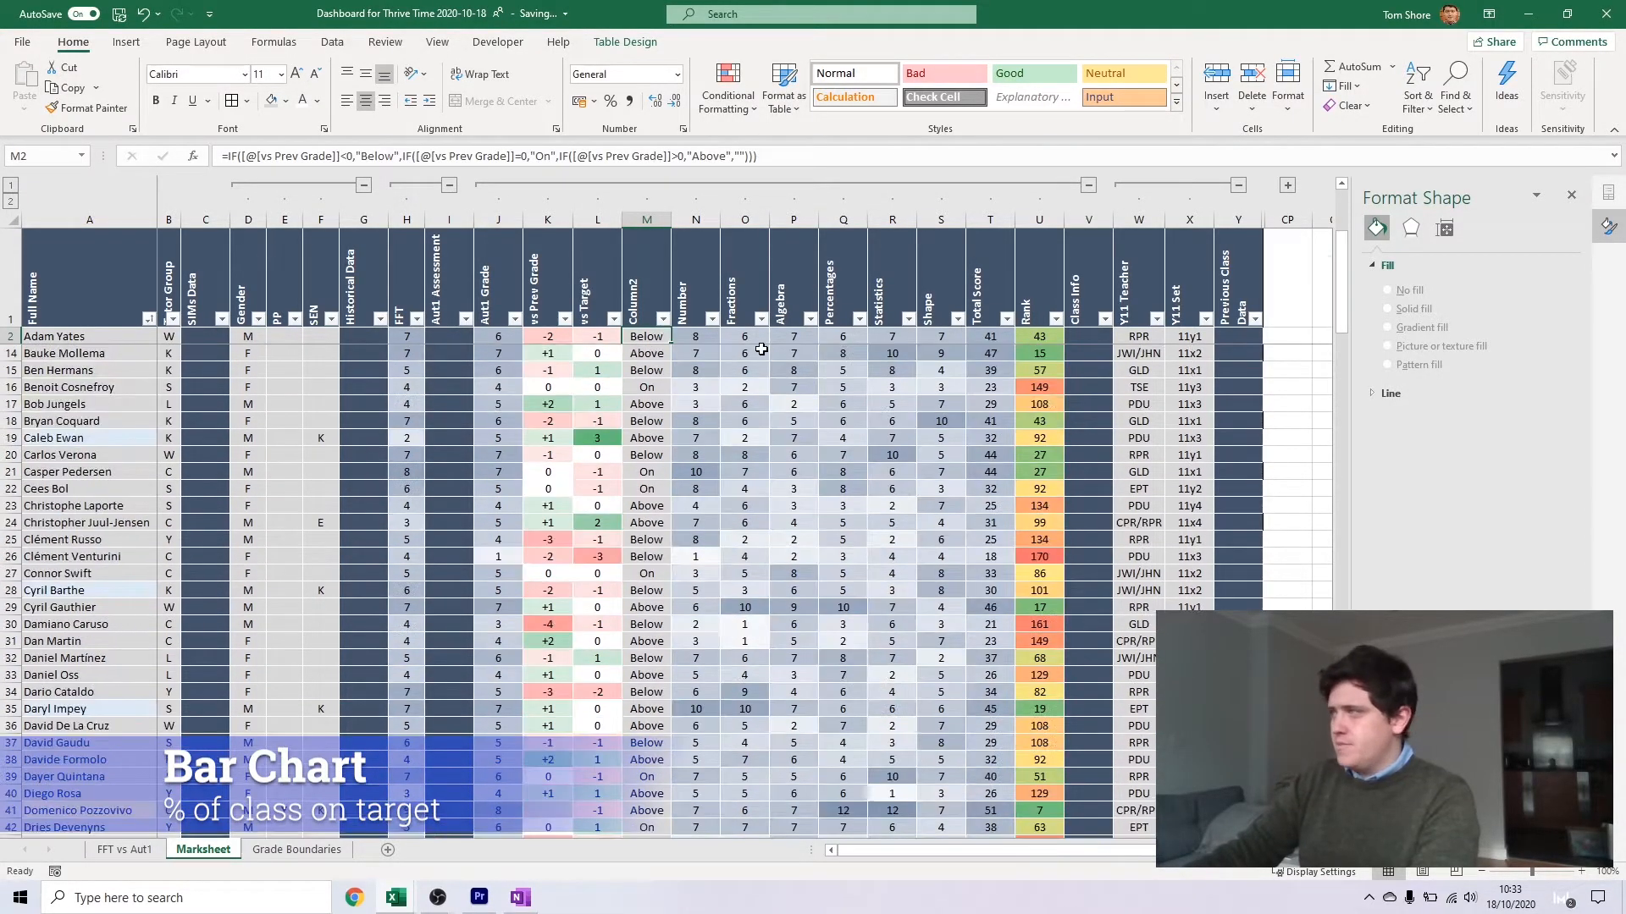
{"action": "type", "text": "=if"}
{"action": "key", "text": "Tab"}
{"action": "left_click", "coordinate": [598, 336]}
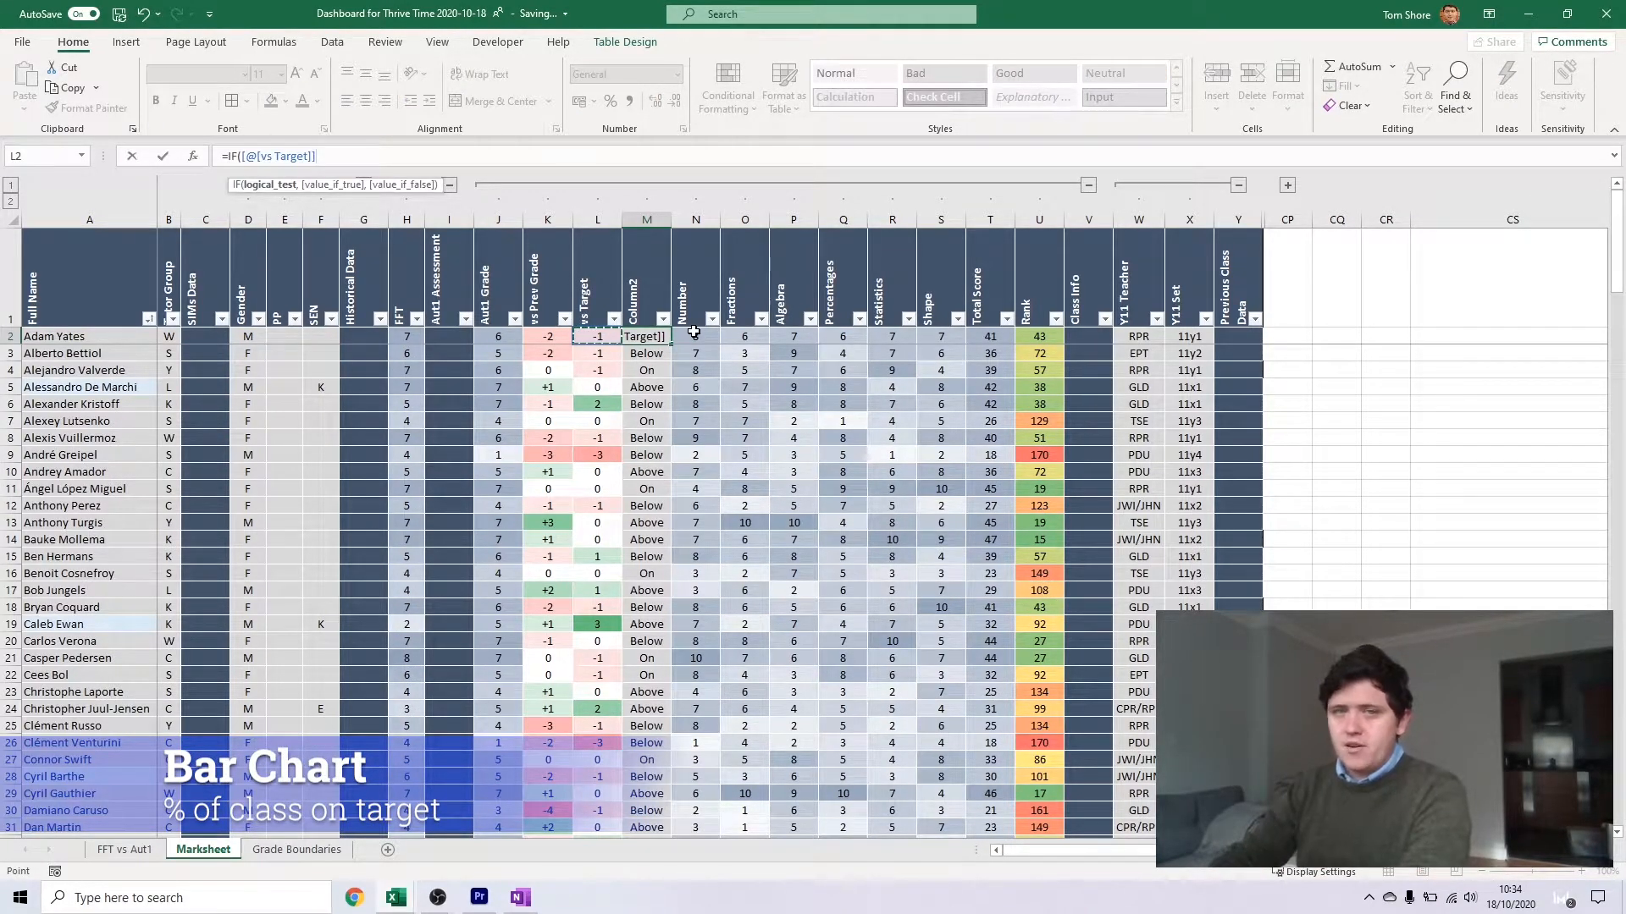
{"action": "type", "text": ">0"}
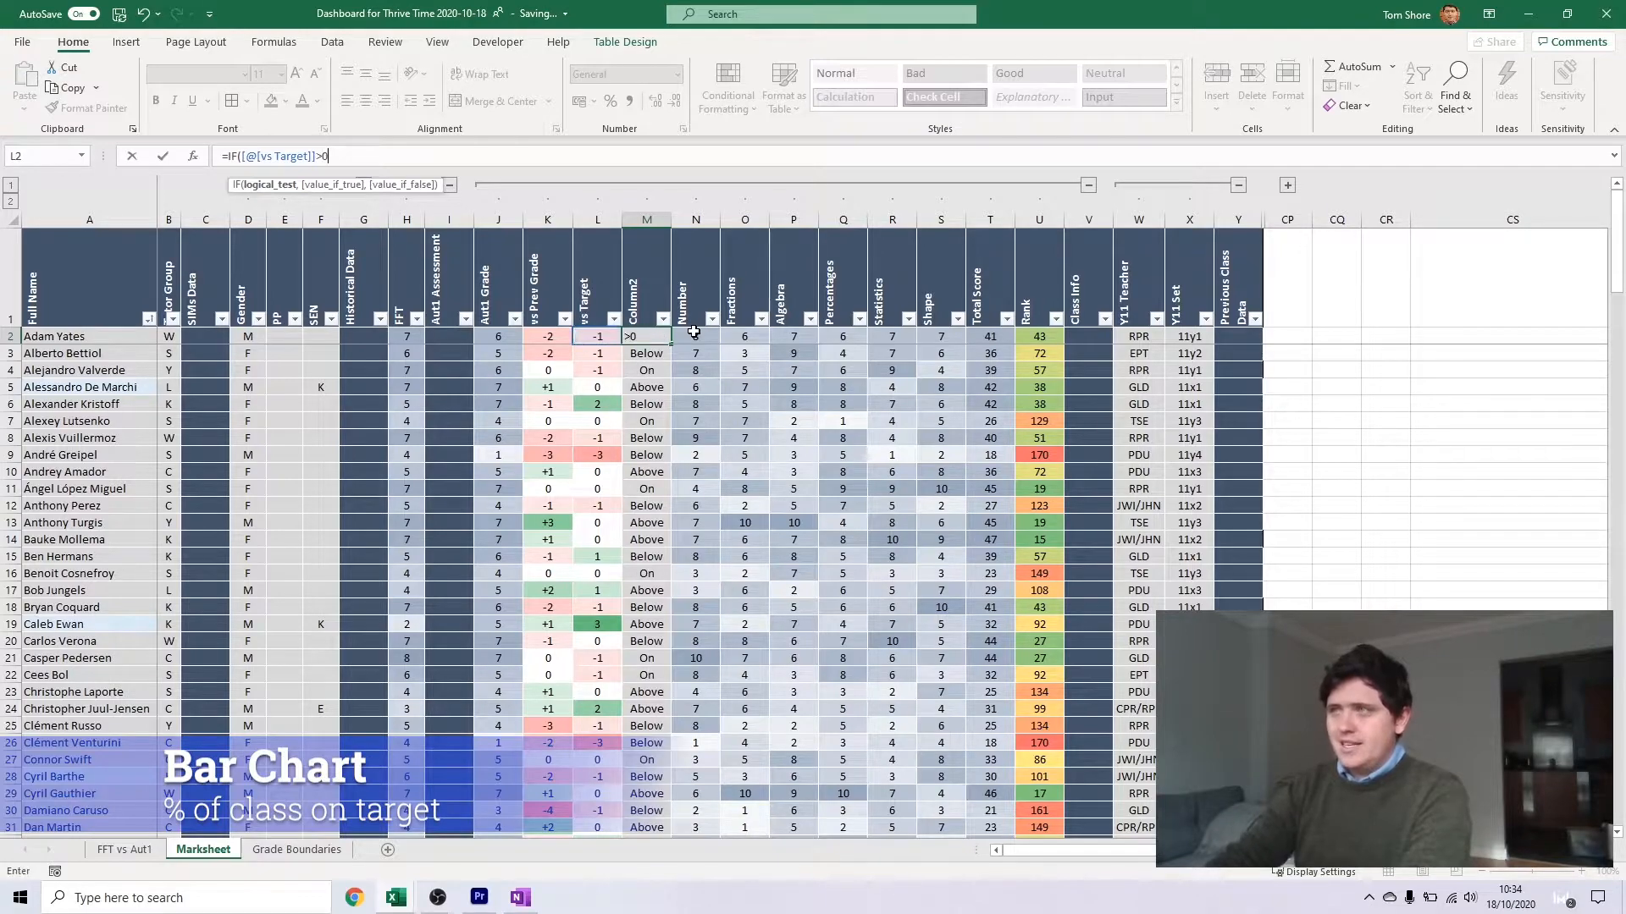
{"action": "type", "text": ",\"Be"}
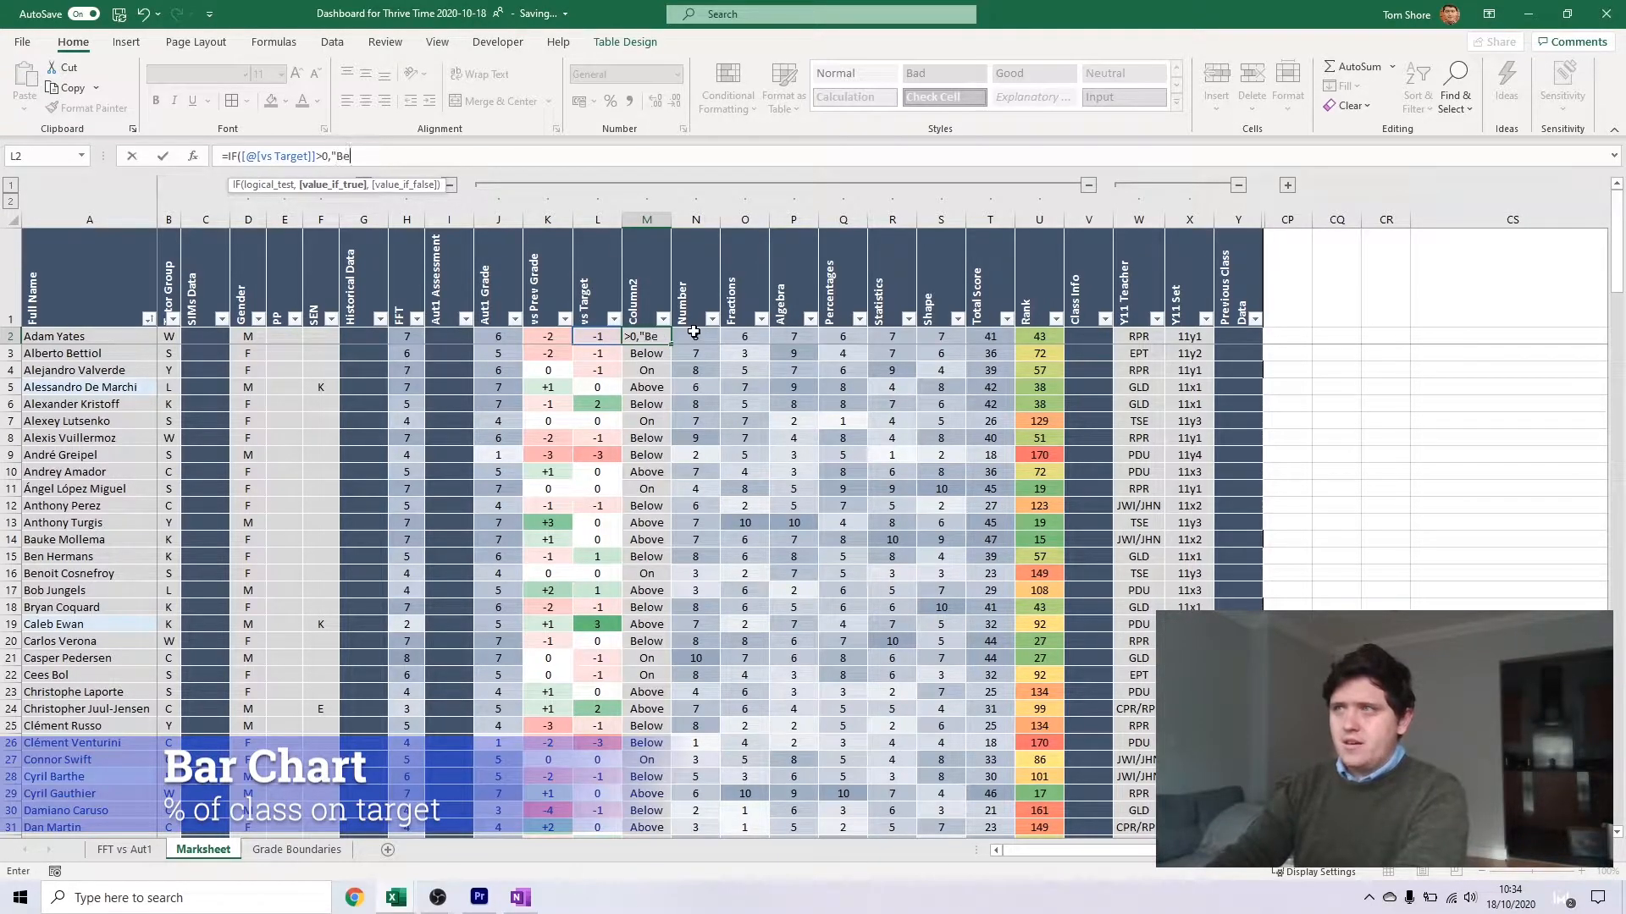
{"action": "type", "text": "low\",IF("}
Add nested IF tests on [@[vs Target]] to the formula: =0 gives "On", >0 gives "Above", anything else gives an empty text
{"action": "key", "text": "Left"}
{"action": "type", "text": "=0,\"On\",IF("}
{"action": "key", "text": "Left"}
{"action": "type", "text": ">0,\"A"}
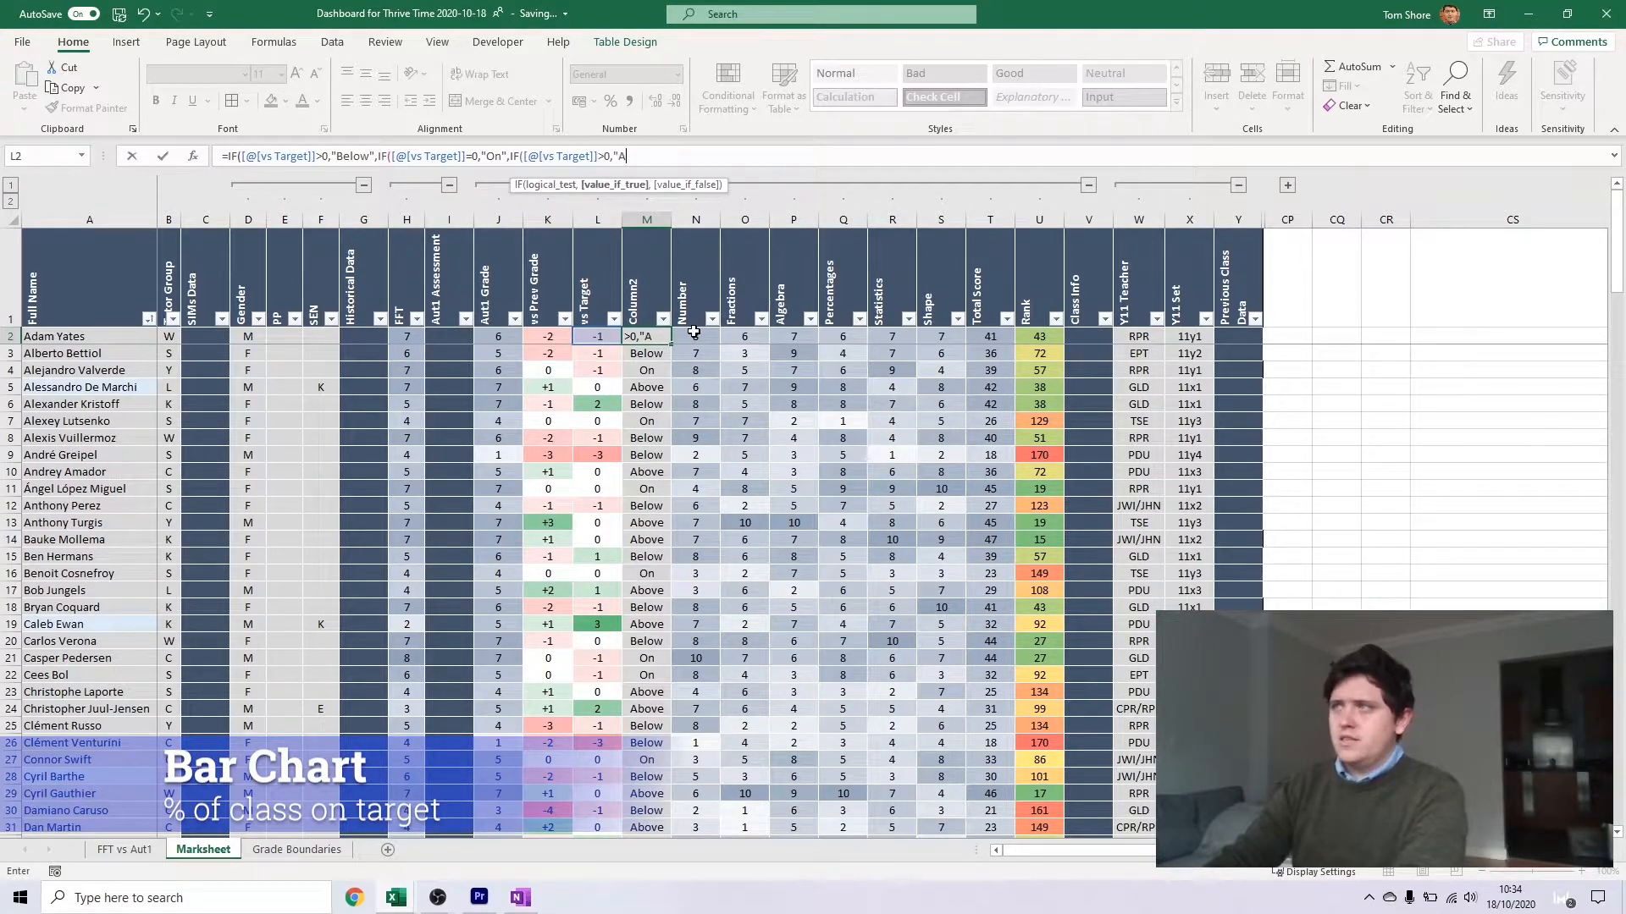
{"action": "type", "text": "bove\","}
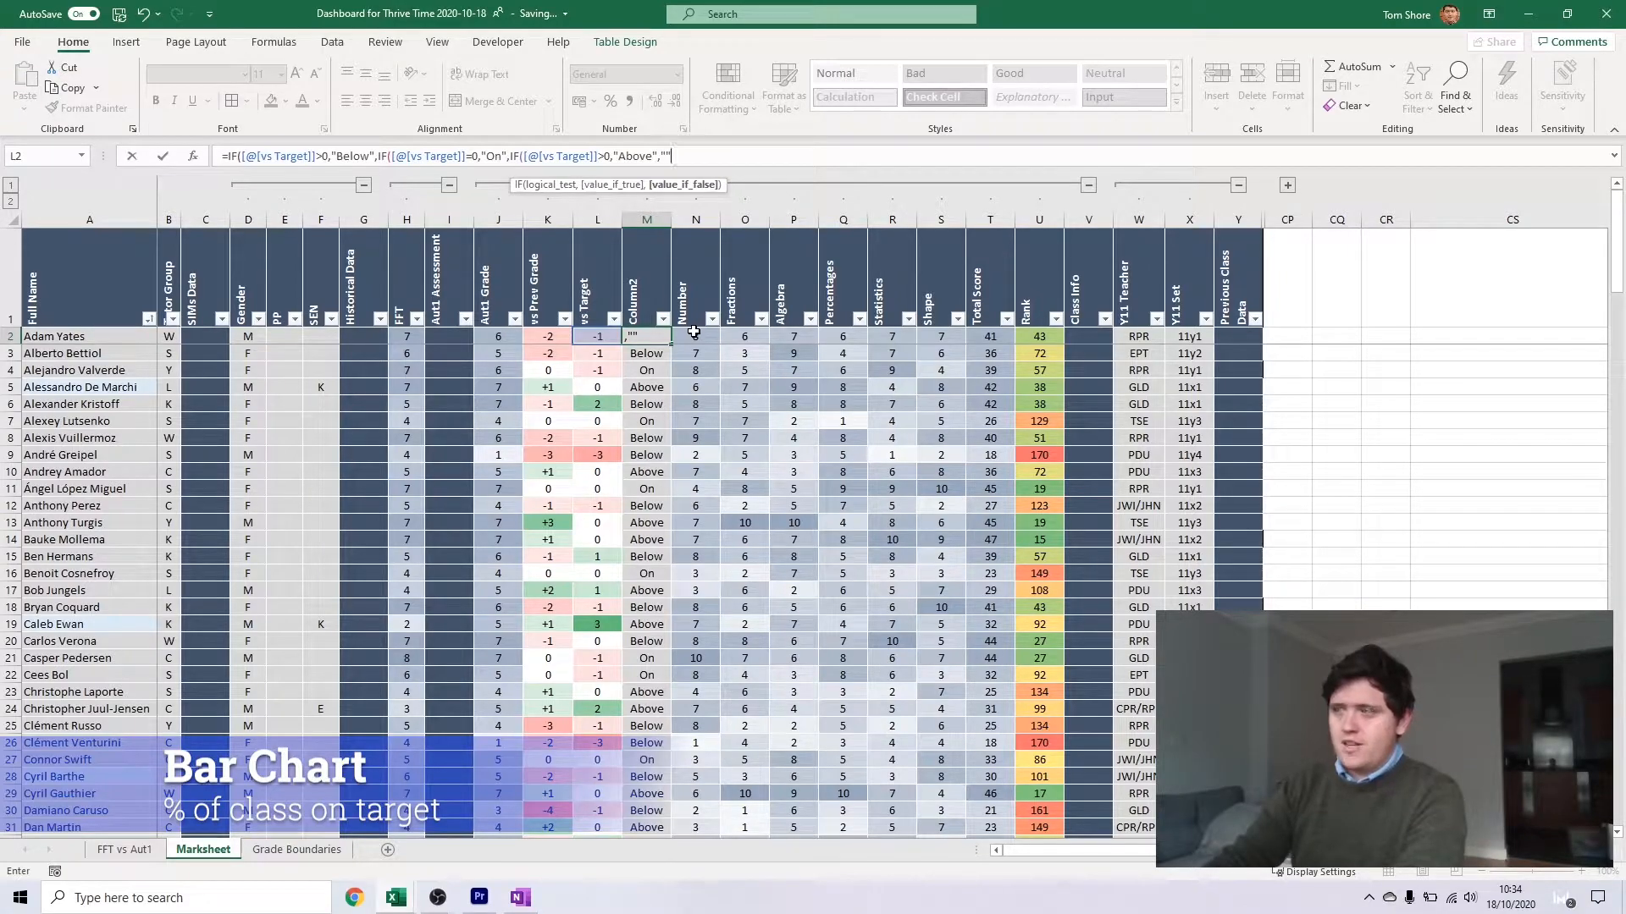
{"action": "type", "text": "\"\")"}
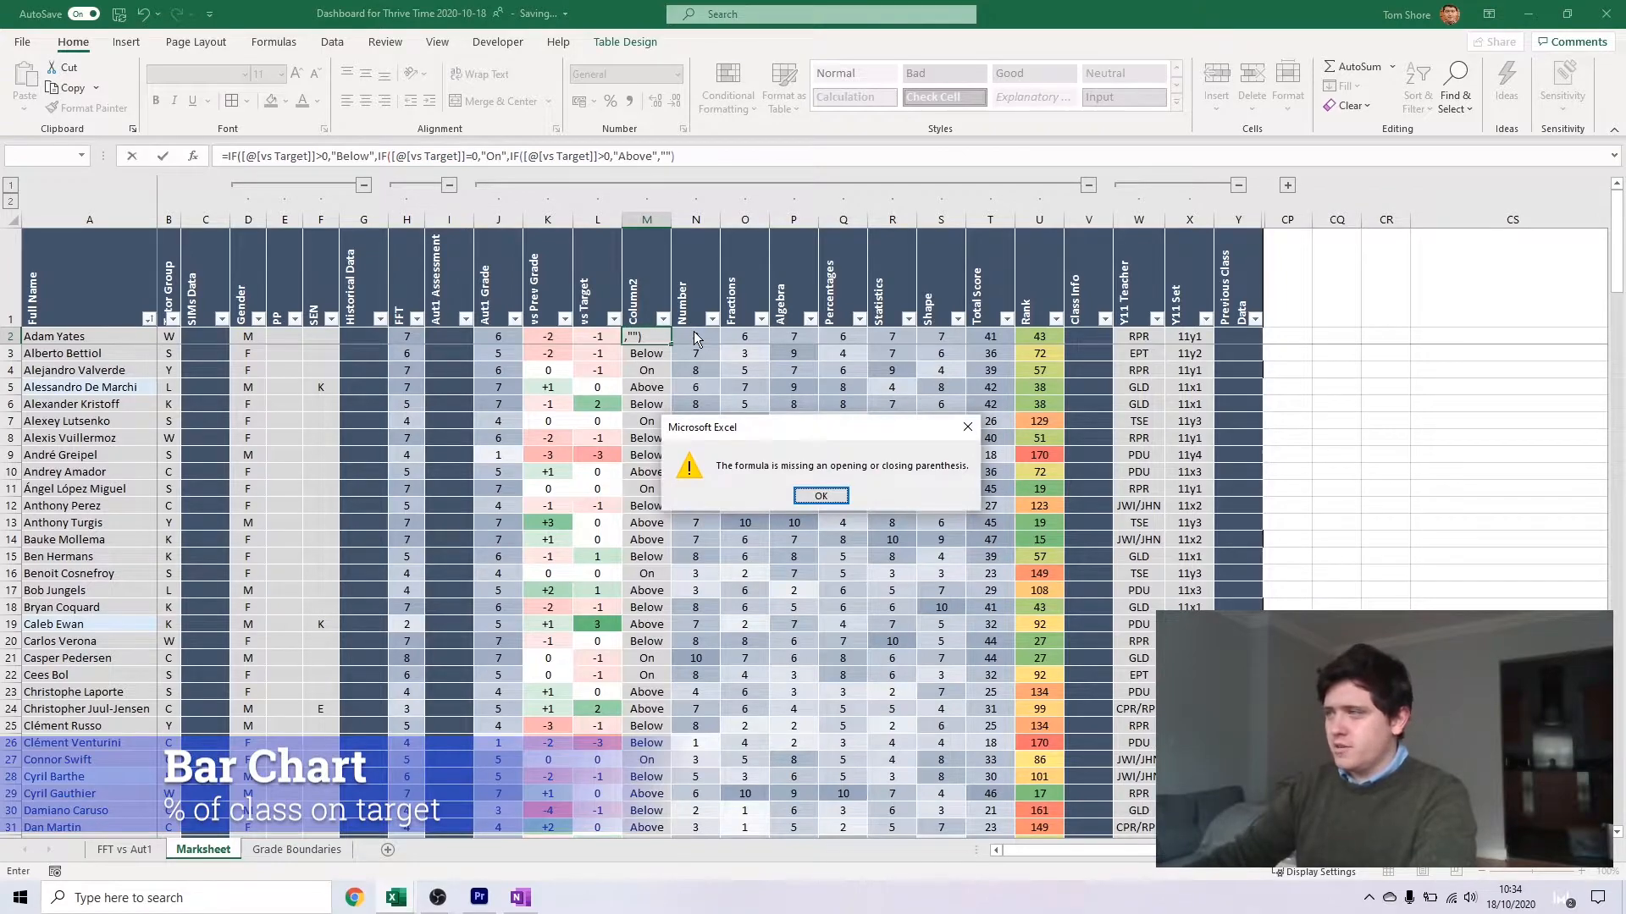
Complete the formula's missing closing parentheses and apply it to every cell of Column2
{"action": "key", "text": "Return"}
{"action": "type", "text": "))"}
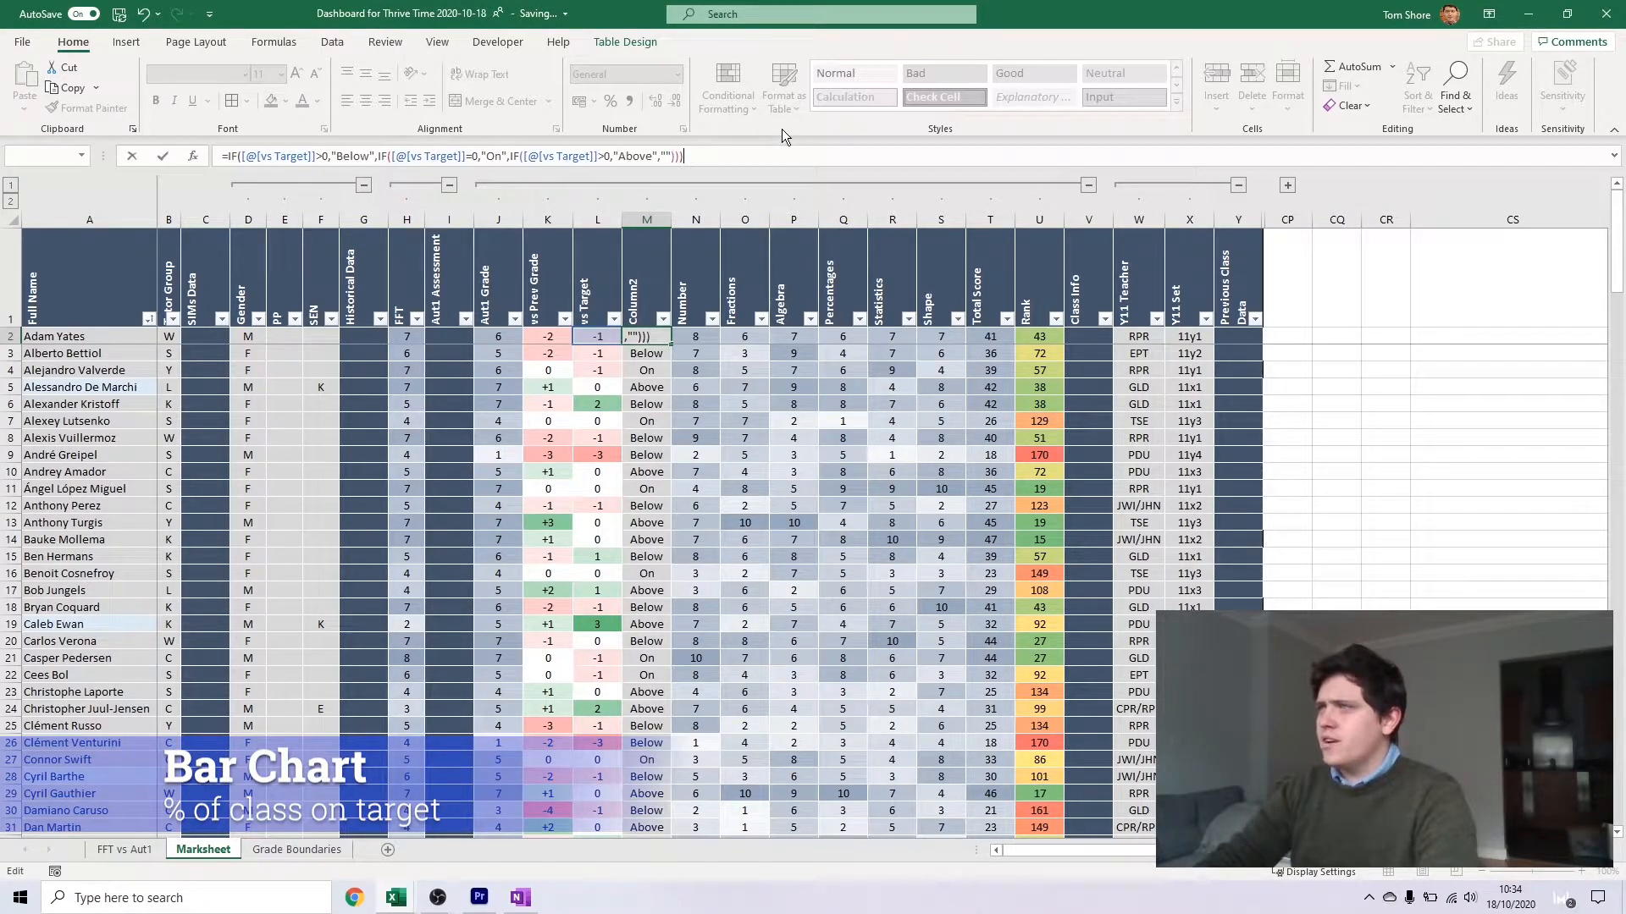
{"action": "key", "text": "Return"}
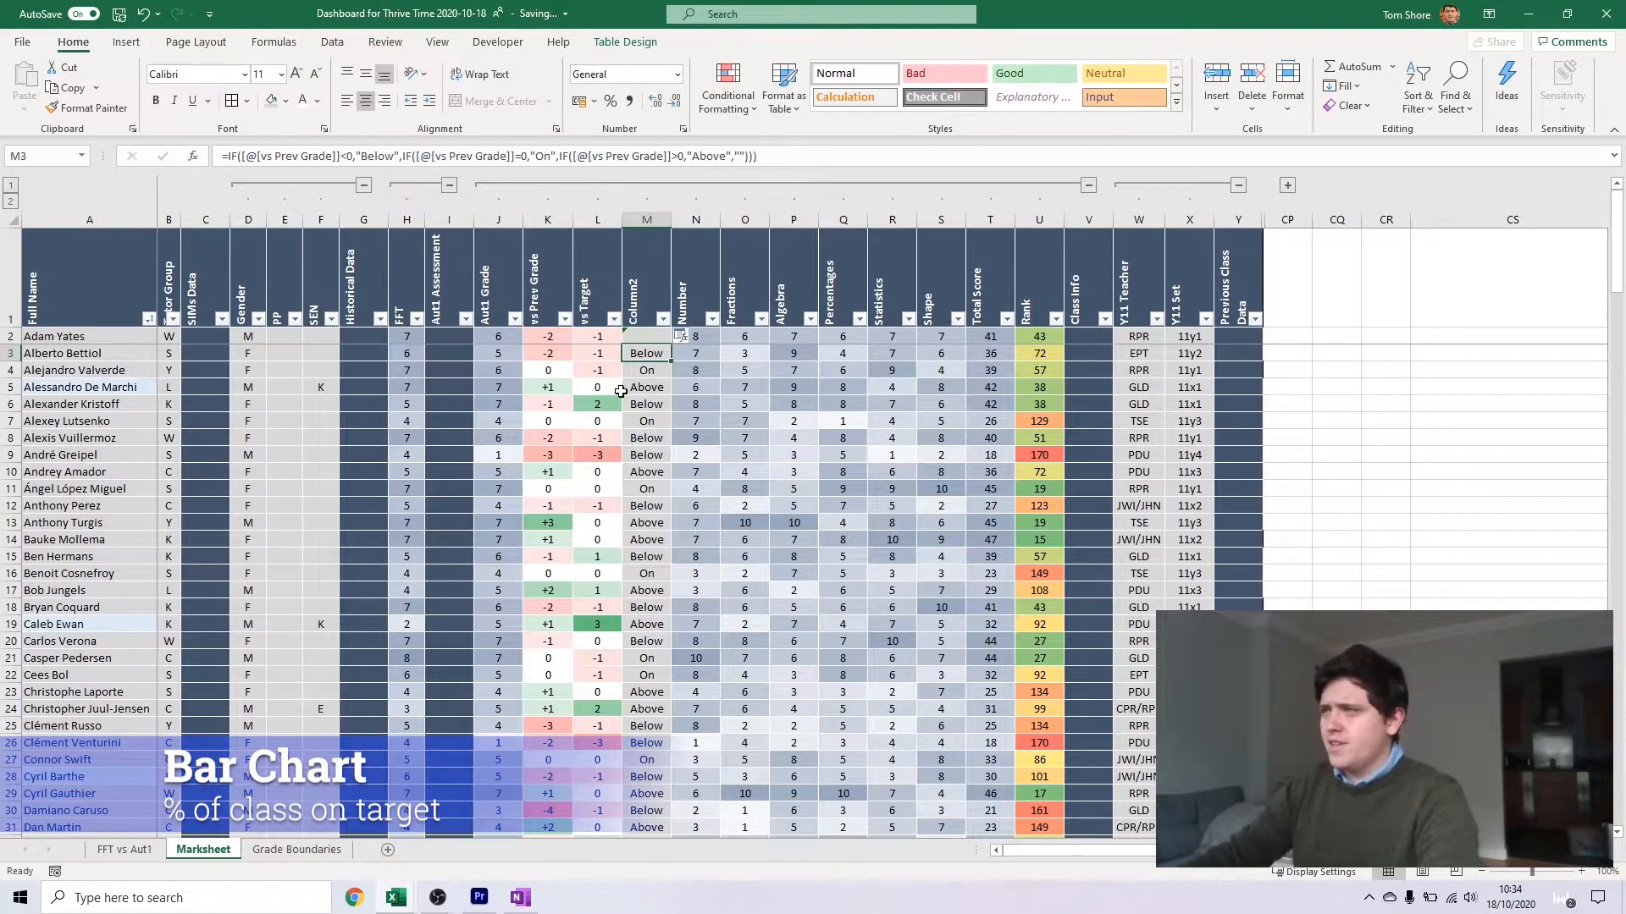
{"action": "left_click", "coordinate": [652, 332]}
{"action": "left_click", "coordinate": [664, 355]}
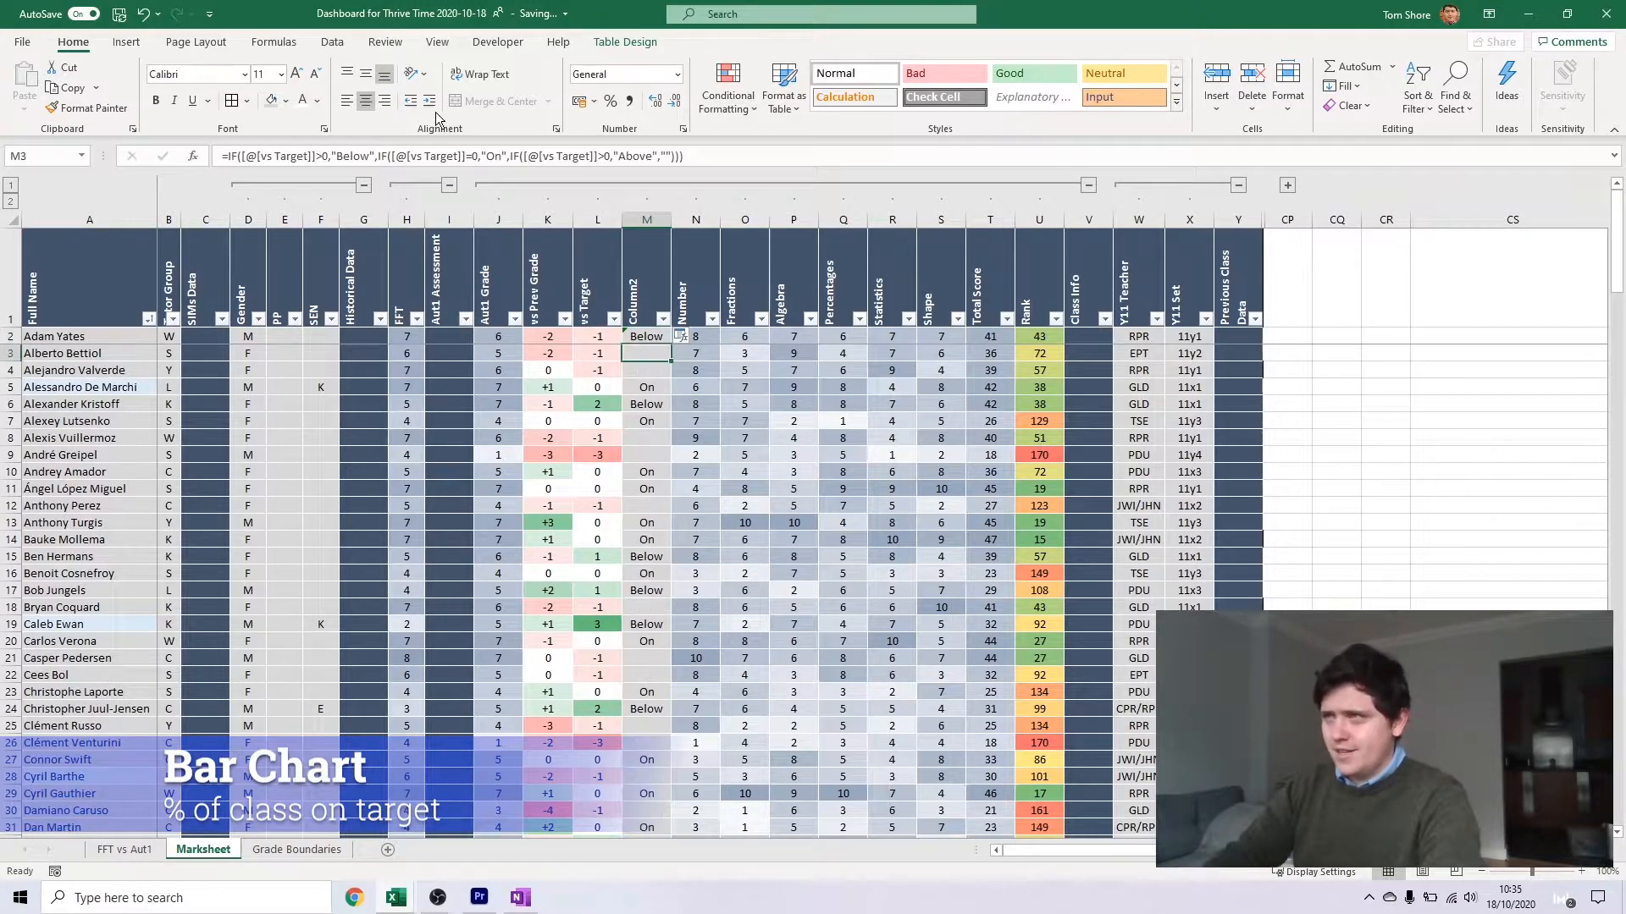
Correct the first IF test in M2 to [@[vs Target]]<0 and apply the corrected formula to all of Column2, spot-checking a few rows
{"action": "left_click", "coordinate": [652, 333]}
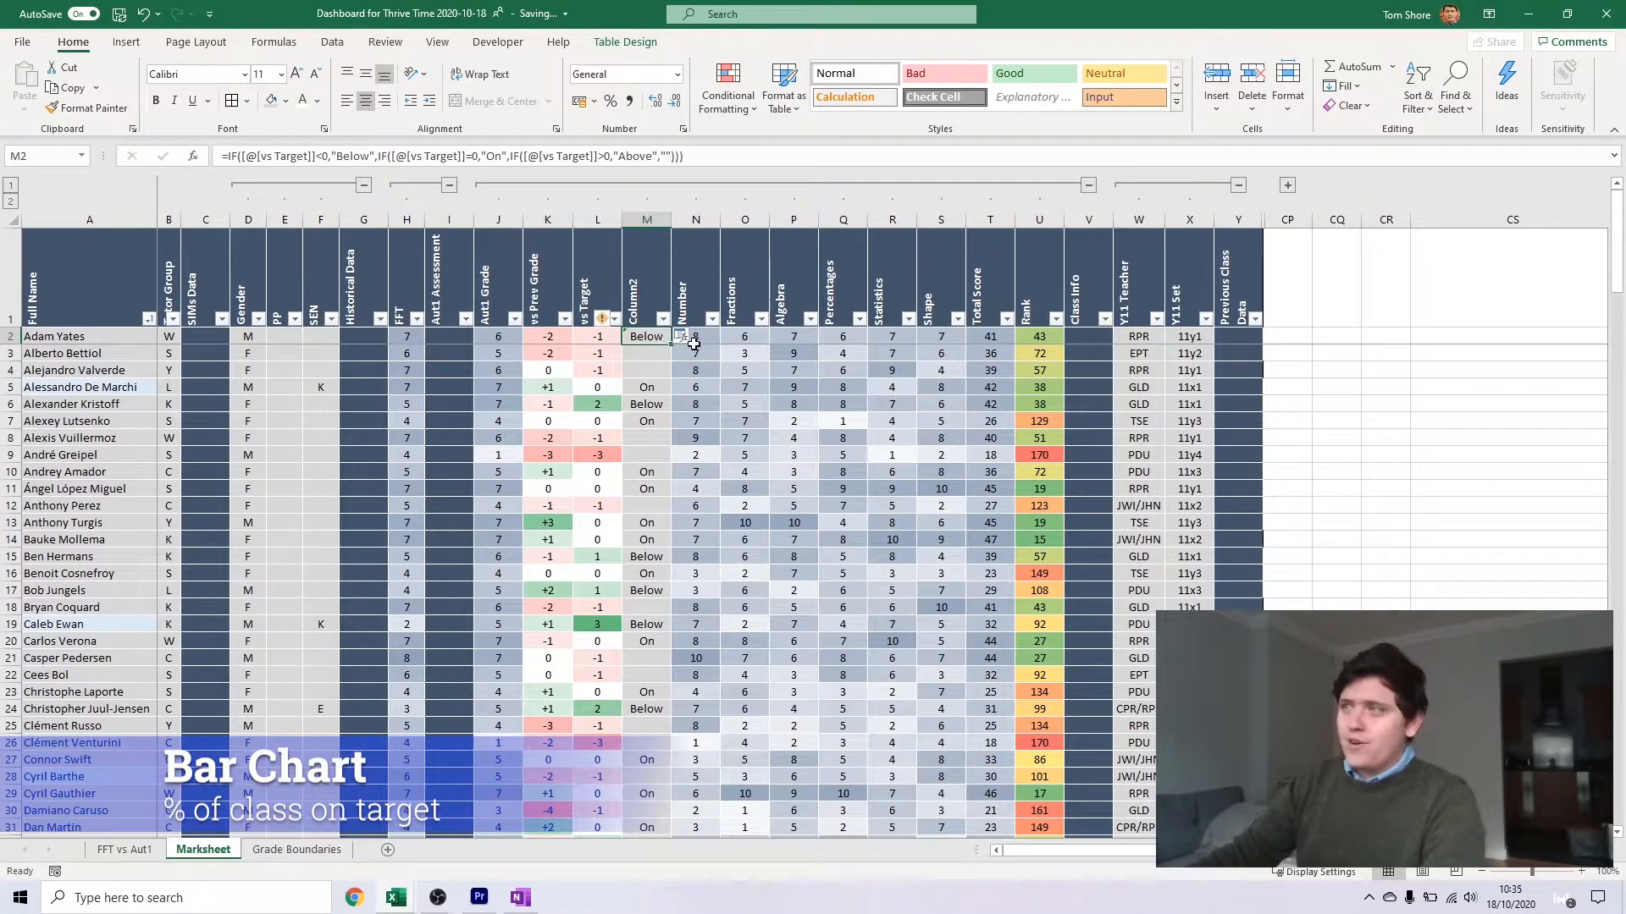
{"action": "left_click", "coordinate": [669, 349]}
{"action": "double_click", "coordinate": [670, 345]}
{"action": "left_click", "coordinate": [658, 336]}
{"action": "double_click", "coordinate": [672, 344]}
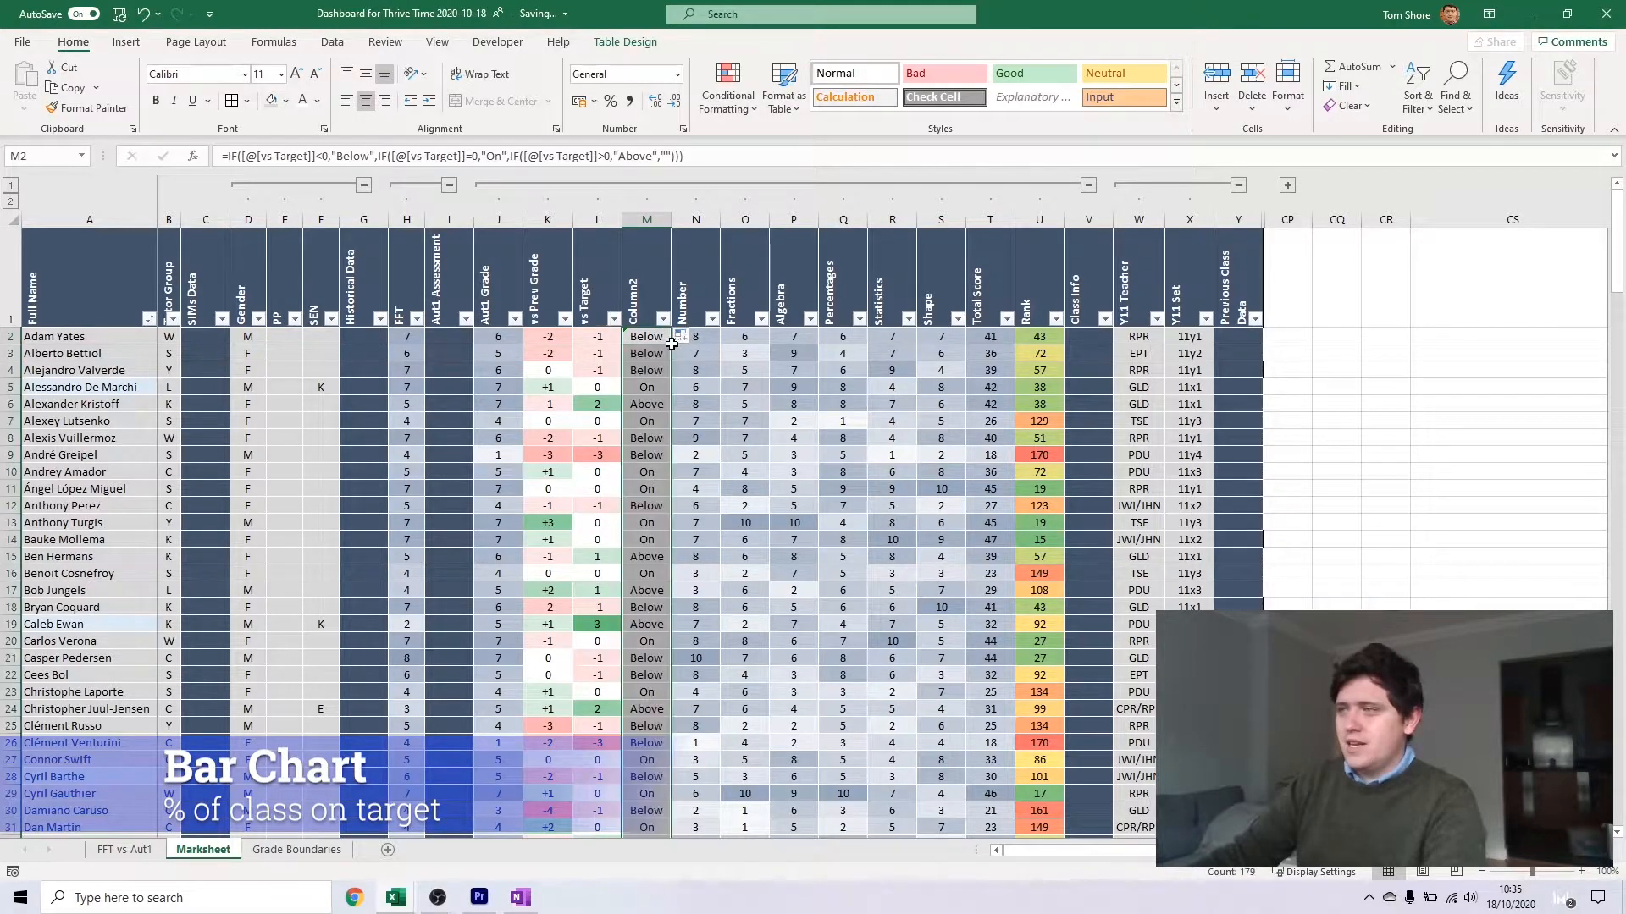
{"action": "left_click", "coordinate": [643, 387]}
{"action": "key", "text": "Down"}
{"action": "key", "text": "Down"}
{"action": "key", "text": "Down"}
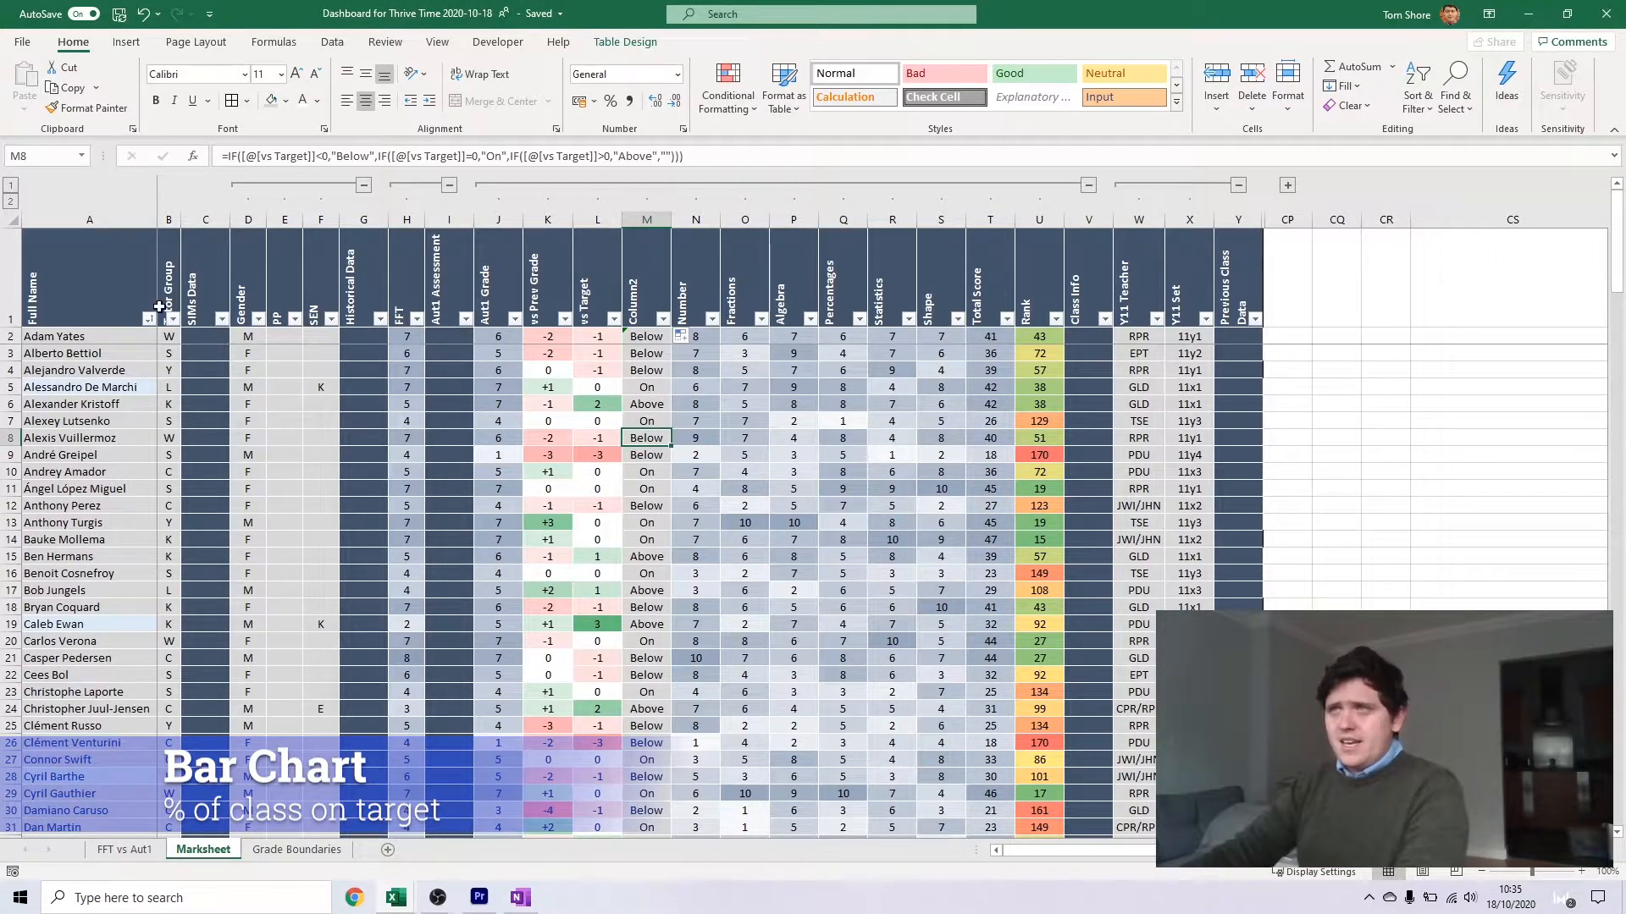
Insert a PivotTable of the marksheet data on a new sheet and rename that sheet vs Target
{"action": "left_click", "coordinate": [146, 44]}
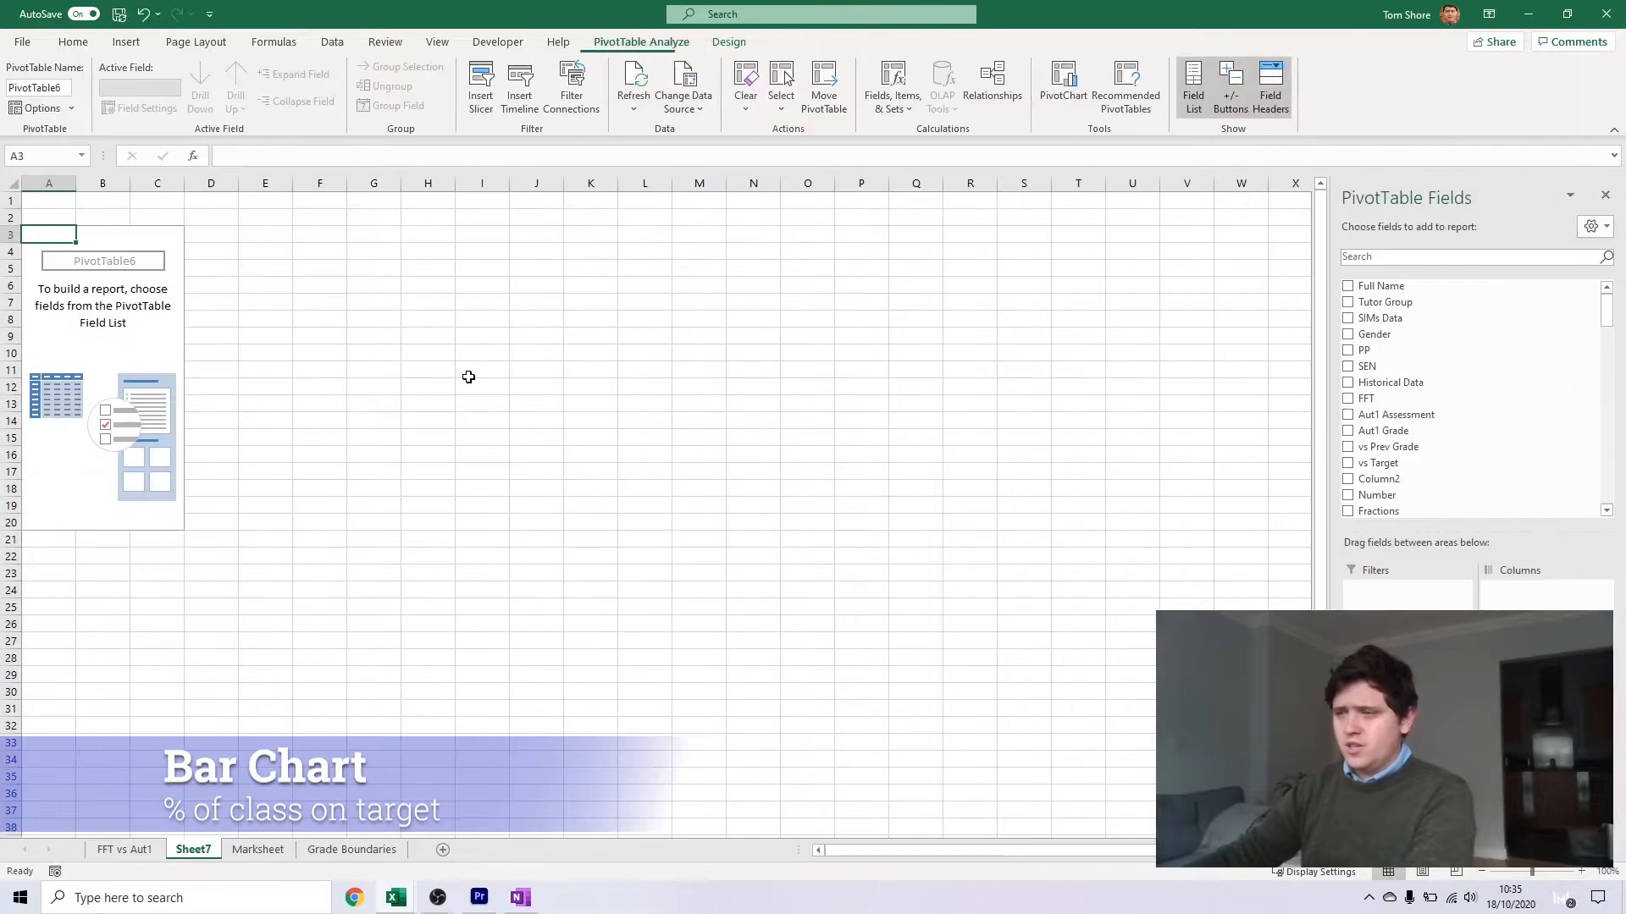
{"action": "type", "text": "vs Target"}
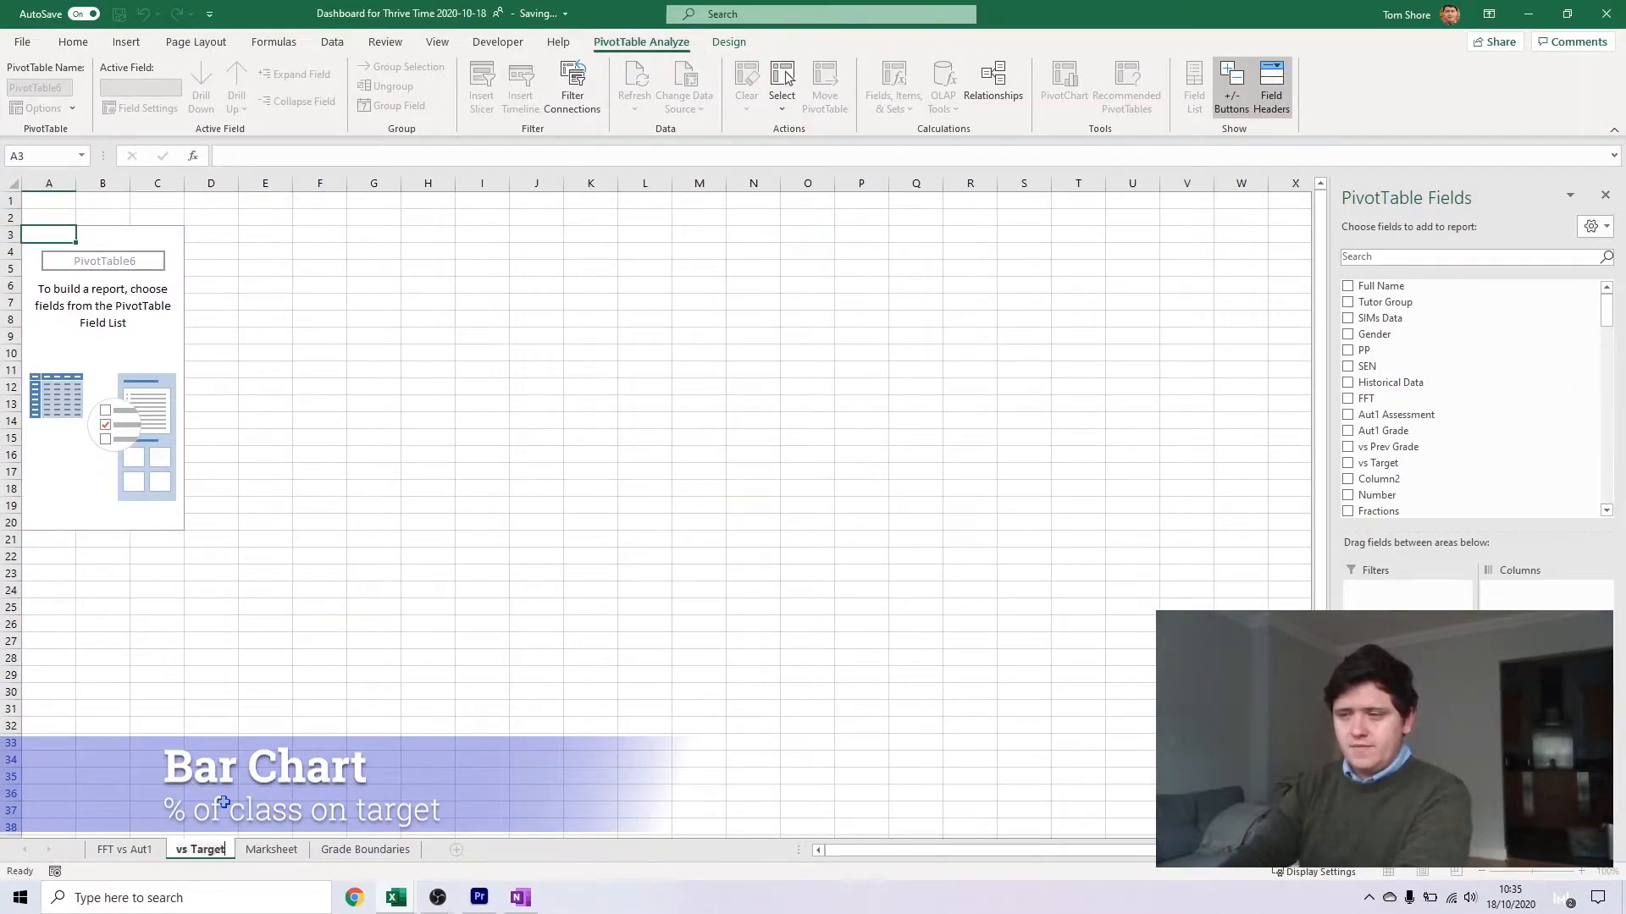
{"action": "key", "text": "Return"}
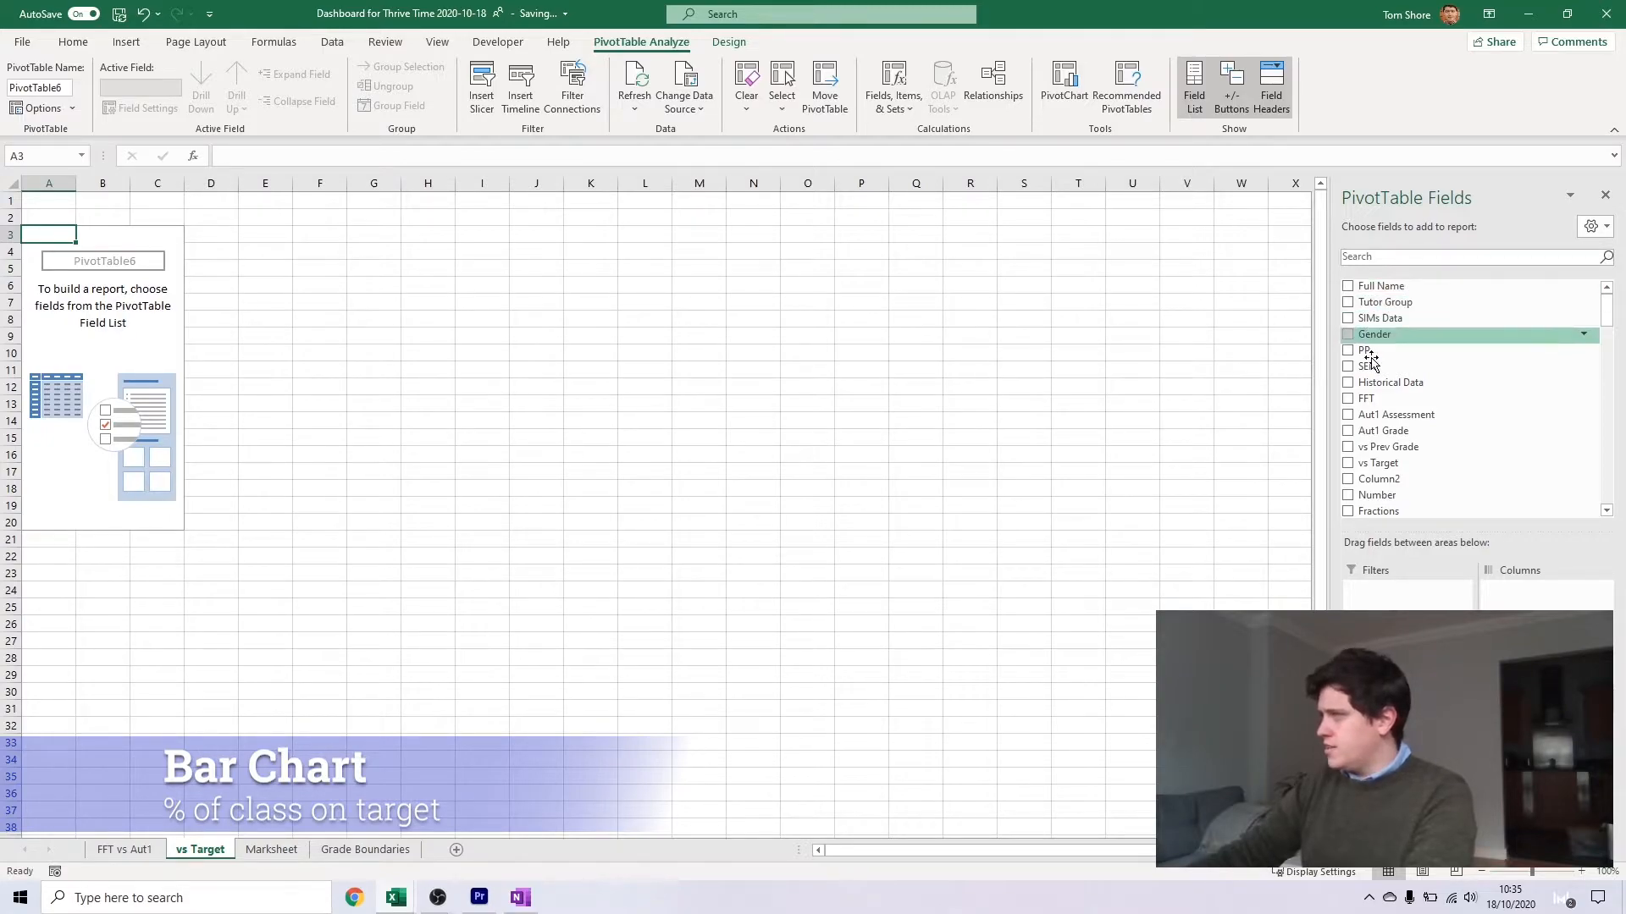
Build the PivotTable with Y11 Set as rows, Column2 as columns and a count of Full Name as values
{"action": "scroll", "coordinate": [1389, 464], "scroll_direction": "down", "scroll_amount": 4}
{"action": "left_click", "coordinate": [1380, 493]}
{"action": "scroll", "coordinate": [1426, 330], "scroll_direction": "up", "scroll_amount": 3}
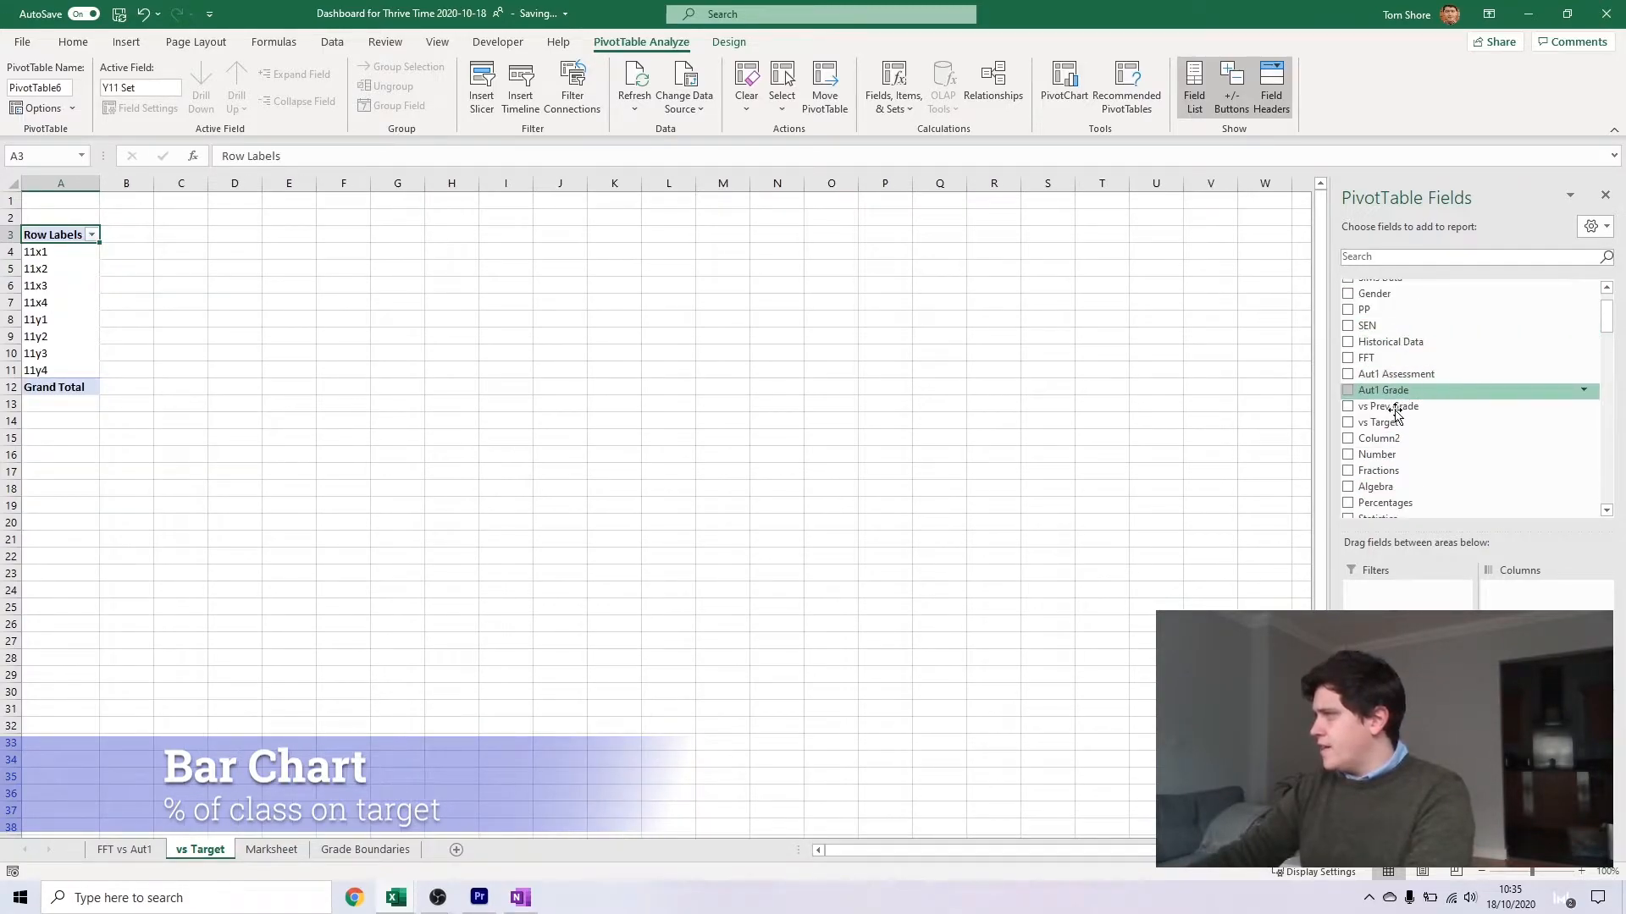
{"action": "left_click_drag", "start_coordinate": [1402, 436], "coordinate": [1488, 593]}
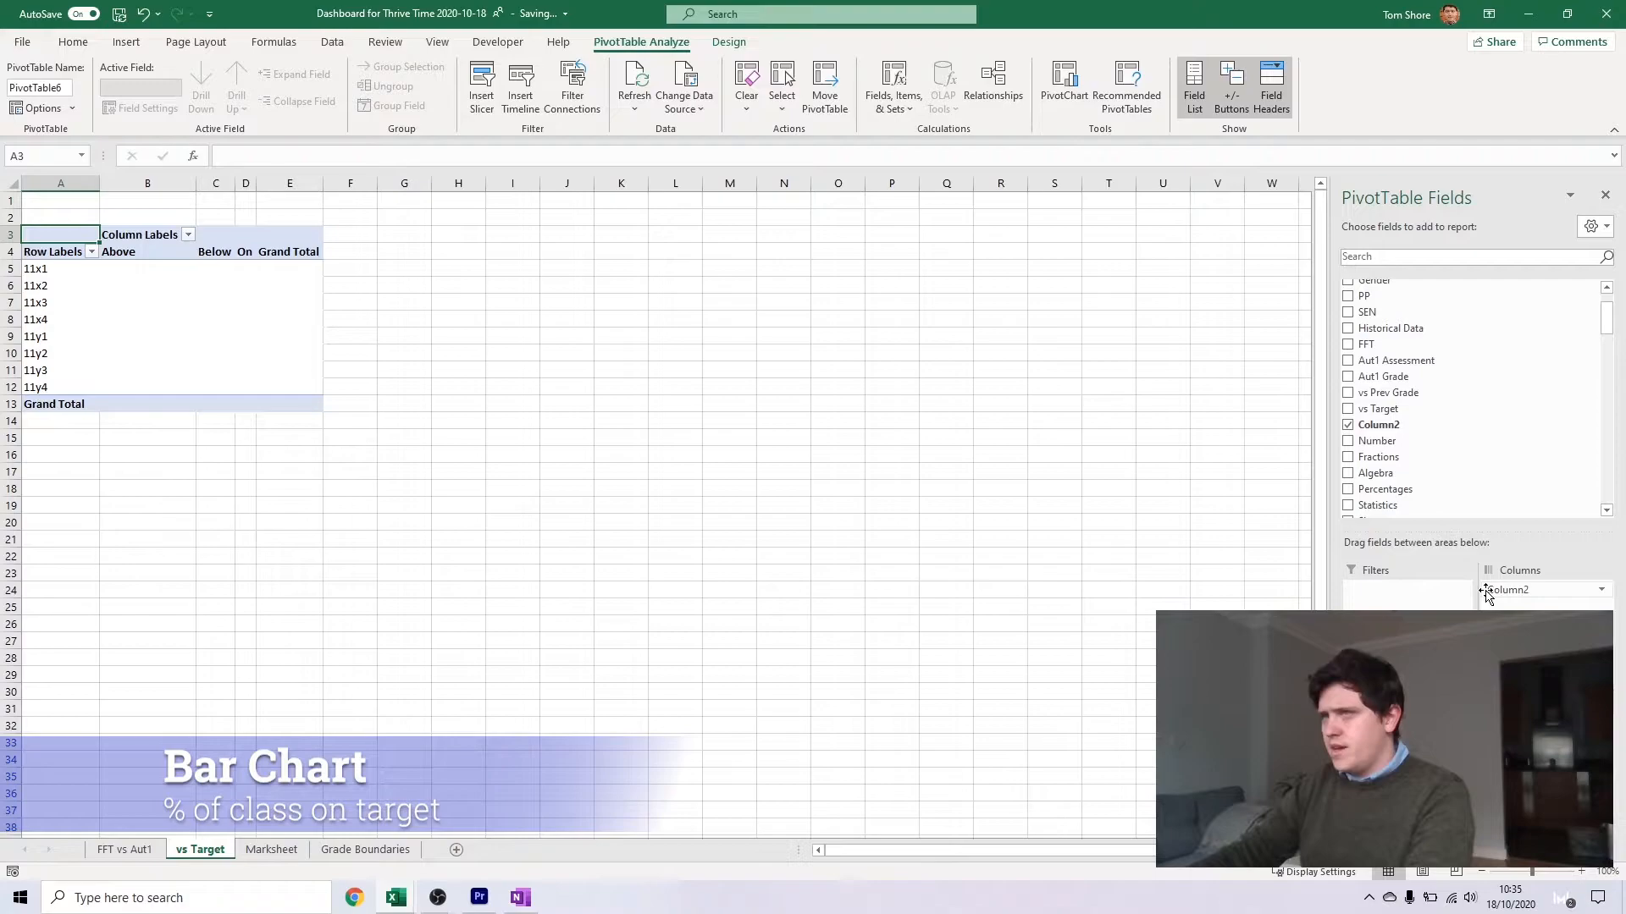
{"action": "scroll", "coordinate": [1382, 290], "scroll_direction": "up", "scroll_amount": 2}
{"action": "left_click_drag", "start_coordinate": [1380, 313], "coordinate": [1541, 669]}
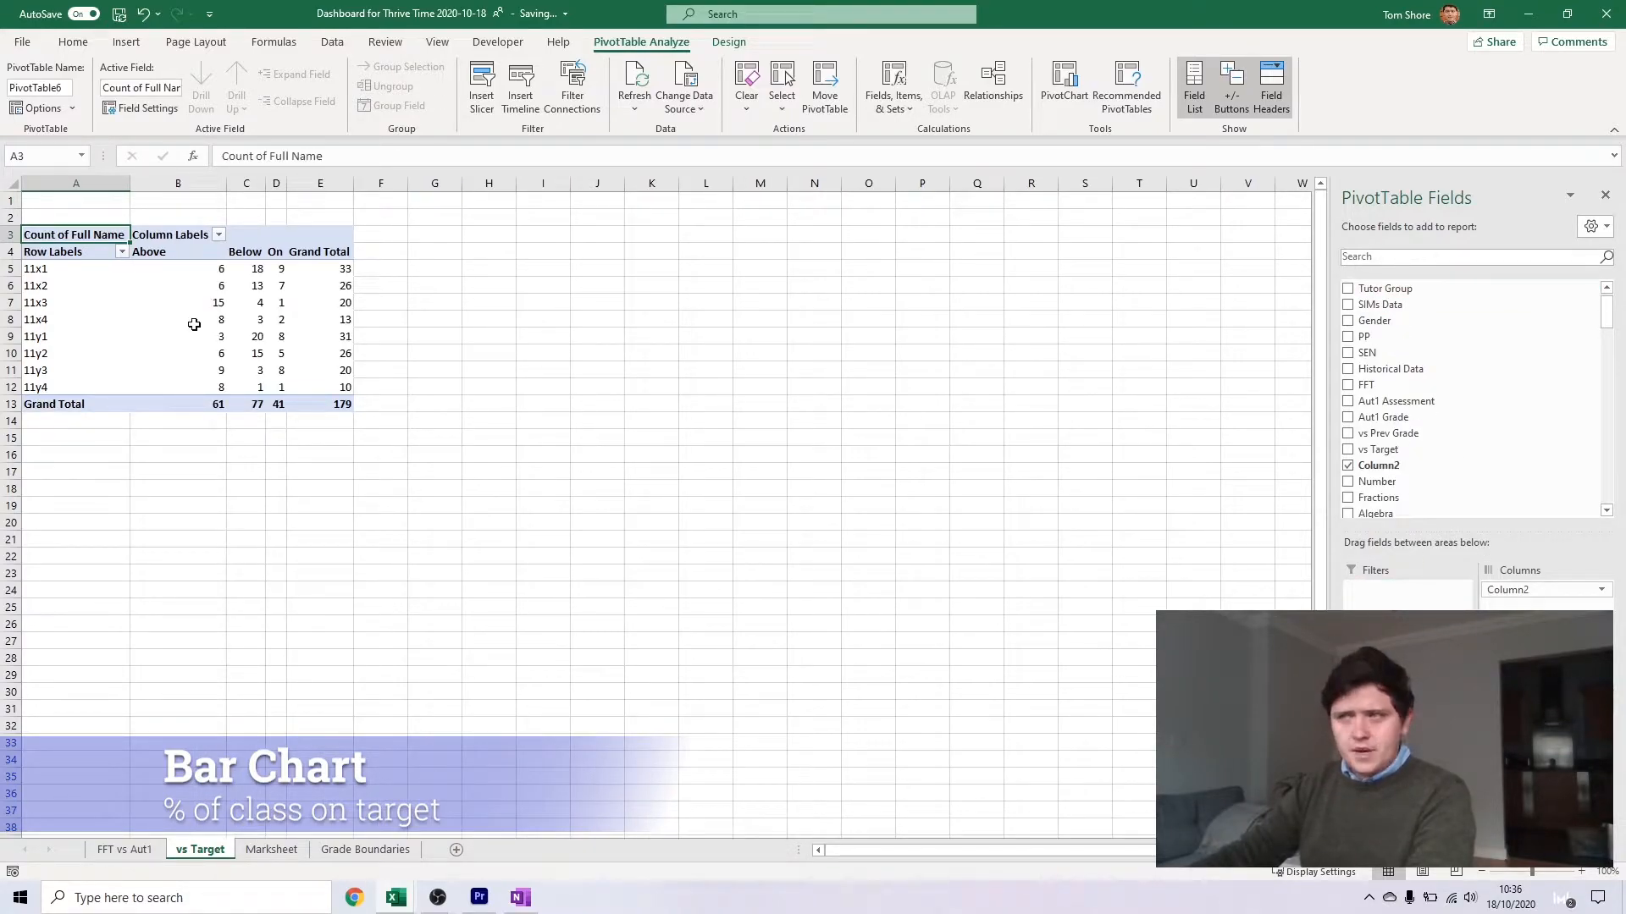
Show the PivotTable values as % of Row Total and check the class and Grand Total percentages
{"action": "right_click", "coordinate": [222, 290]}
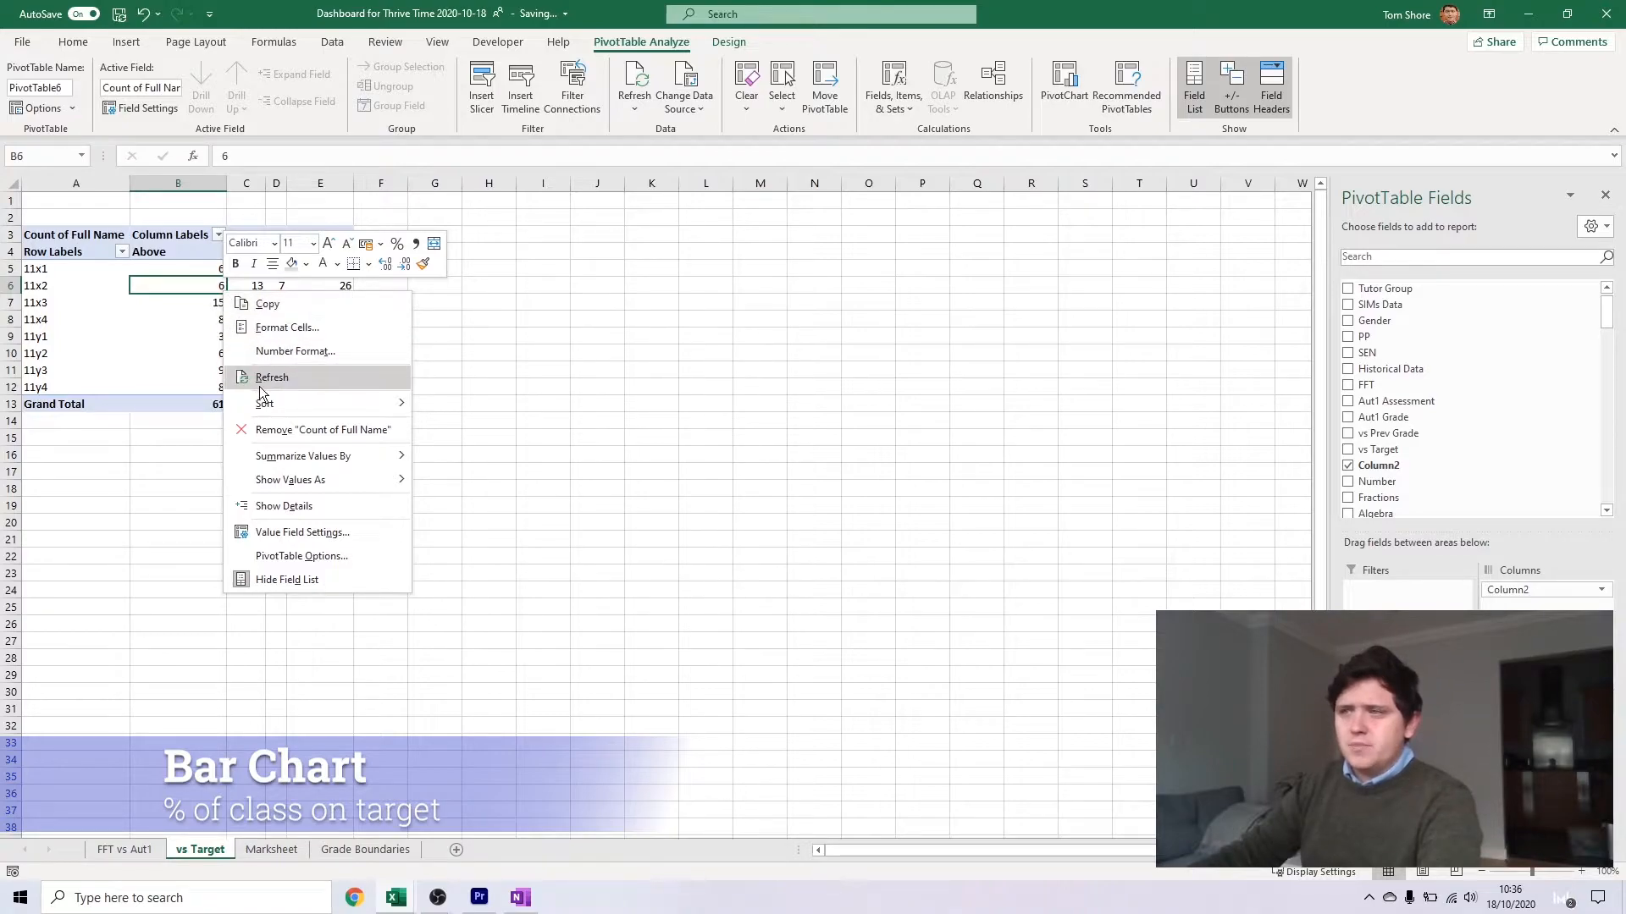
{"action": "mouse_move", "coordinate": [300, 485]}
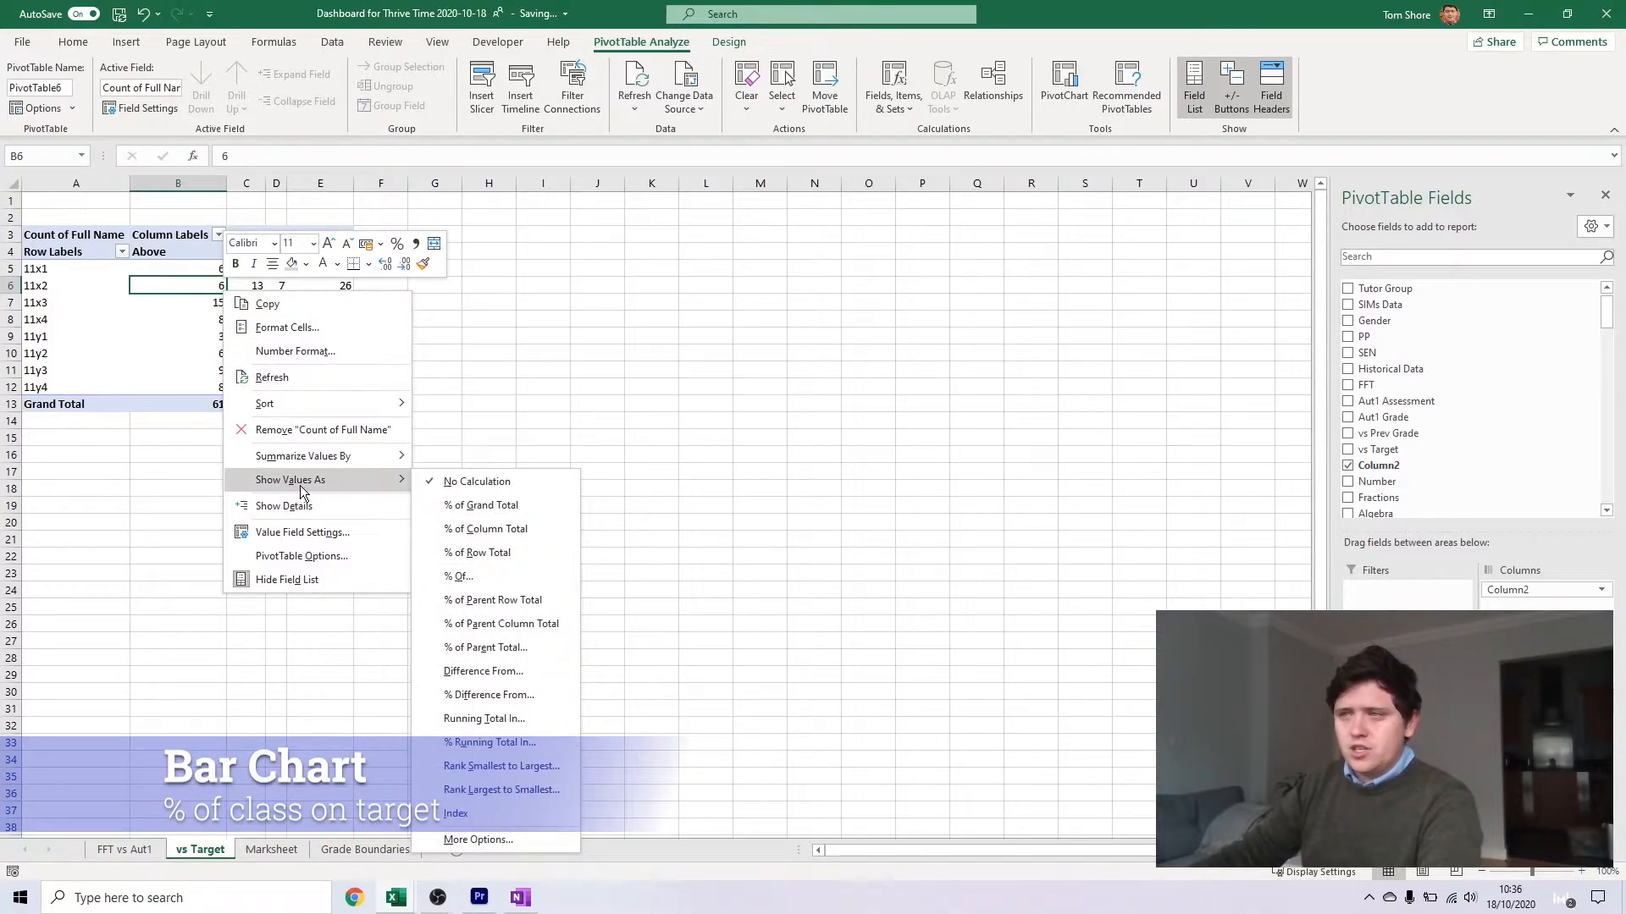
{"action": "left_click", "coordinate": [468, 554]}
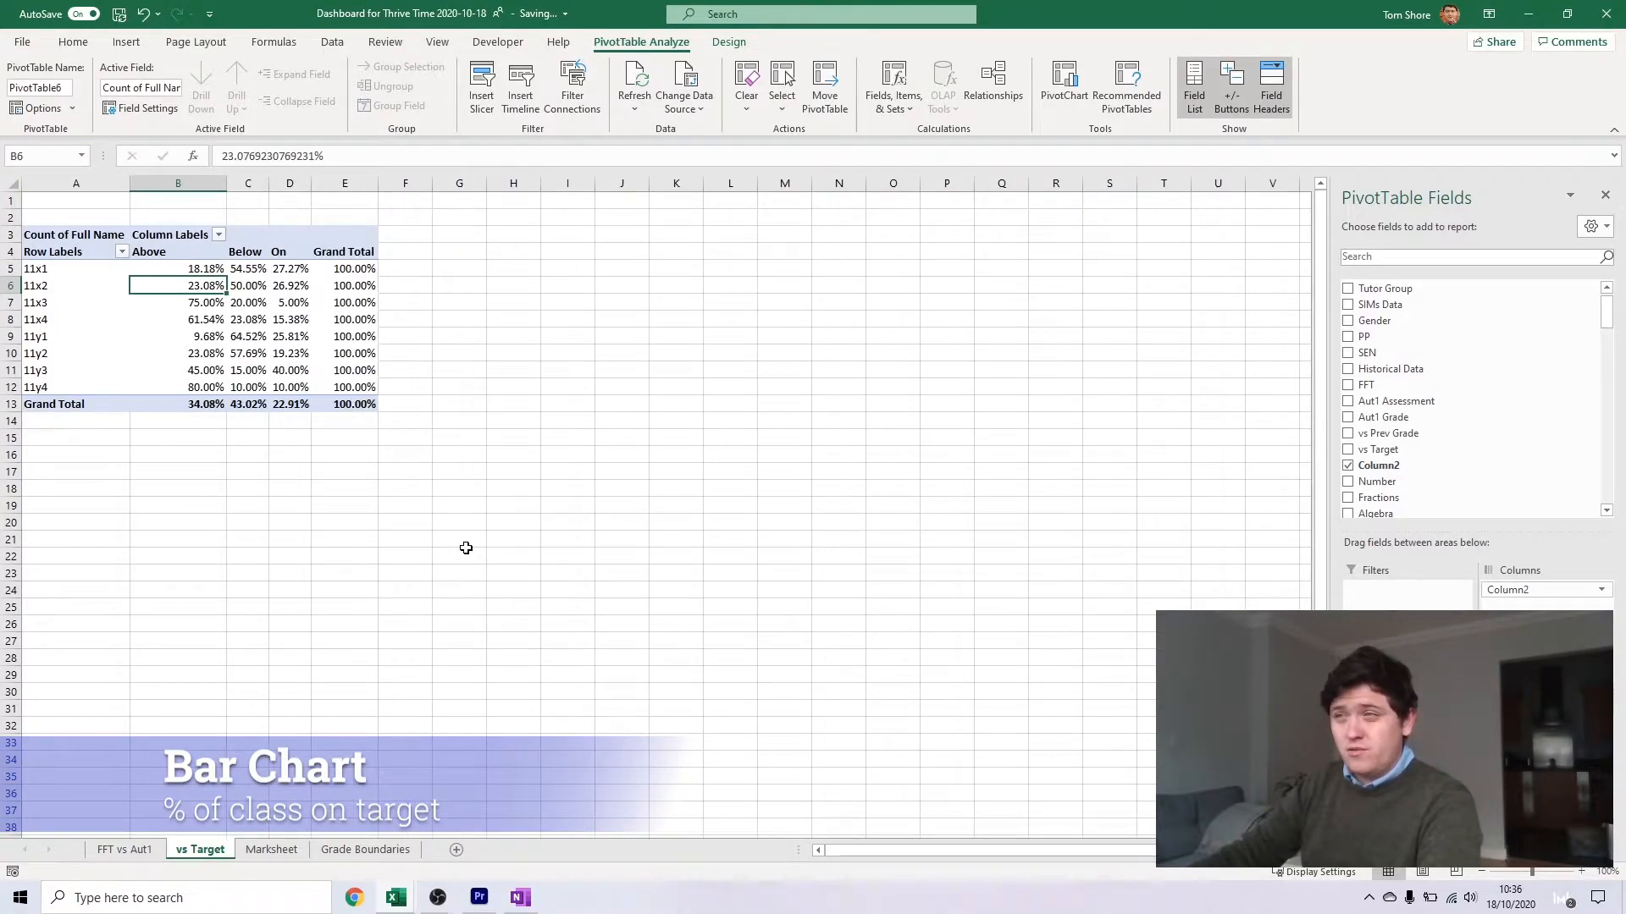
{"action": "left_click", "coordinate": [449, 421]}
{"action": "left_click", "coordinate": [208, 286]}
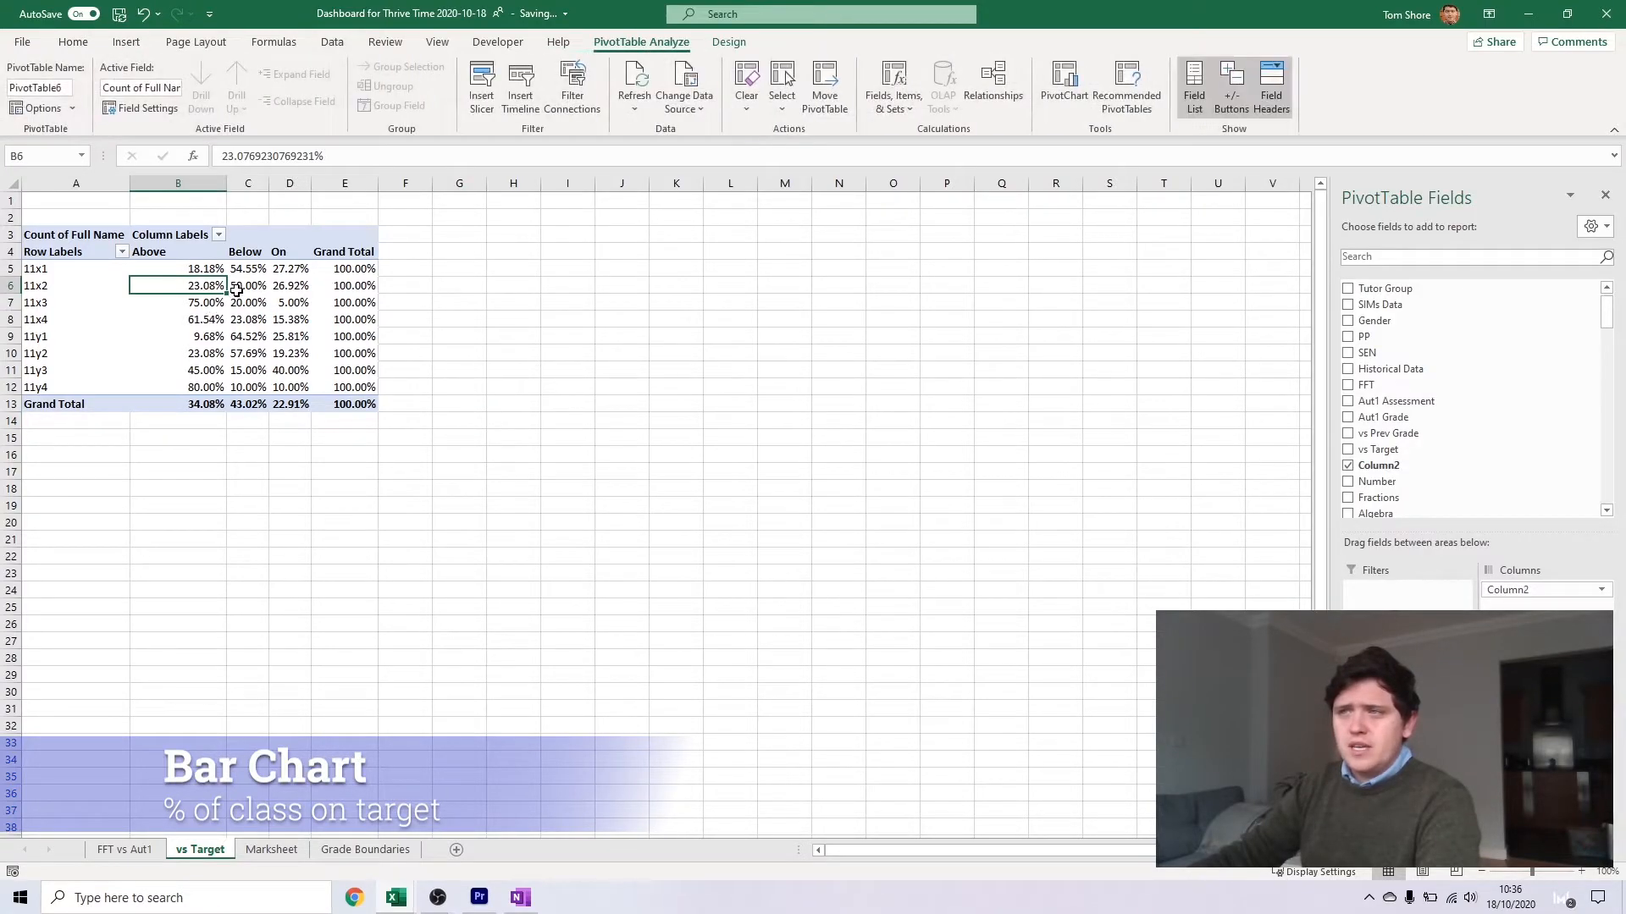
{"action": "left_click_drag", "start_coordinate": [218, 289], "coordinate": [290, 288]}
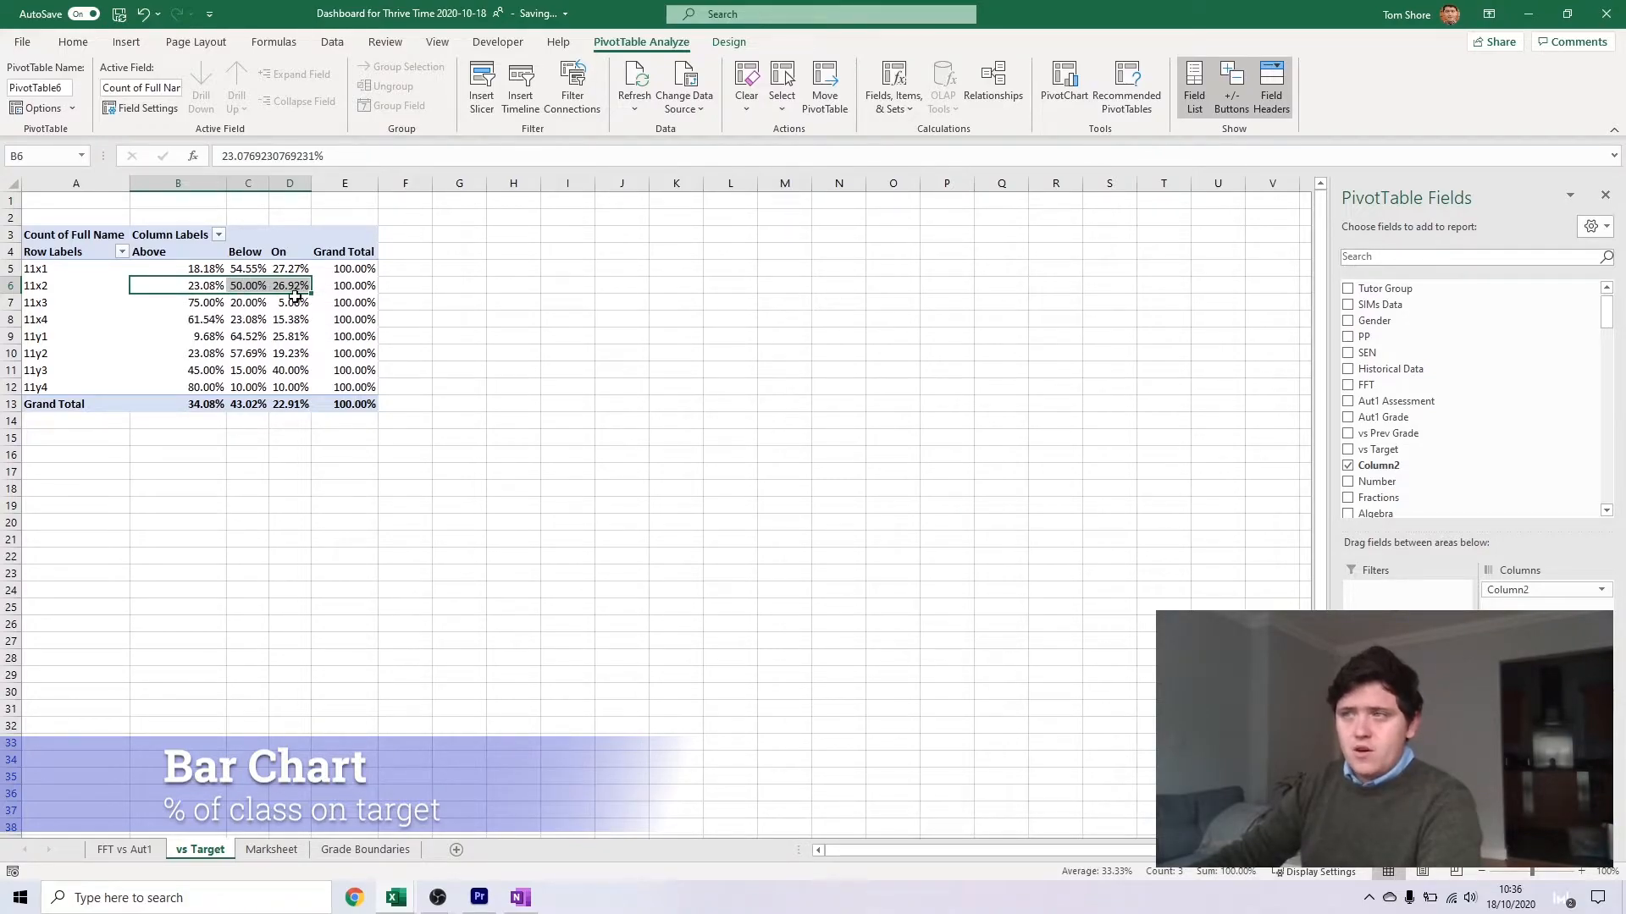
{"action": "left_click_drag", "start_coordinate": [204, 404], "coordinate": [258, 401]}
{"action": "left_click", "coordinate": [317, 398]}
{"action": "left_click", "coordinate": [225, 427]}
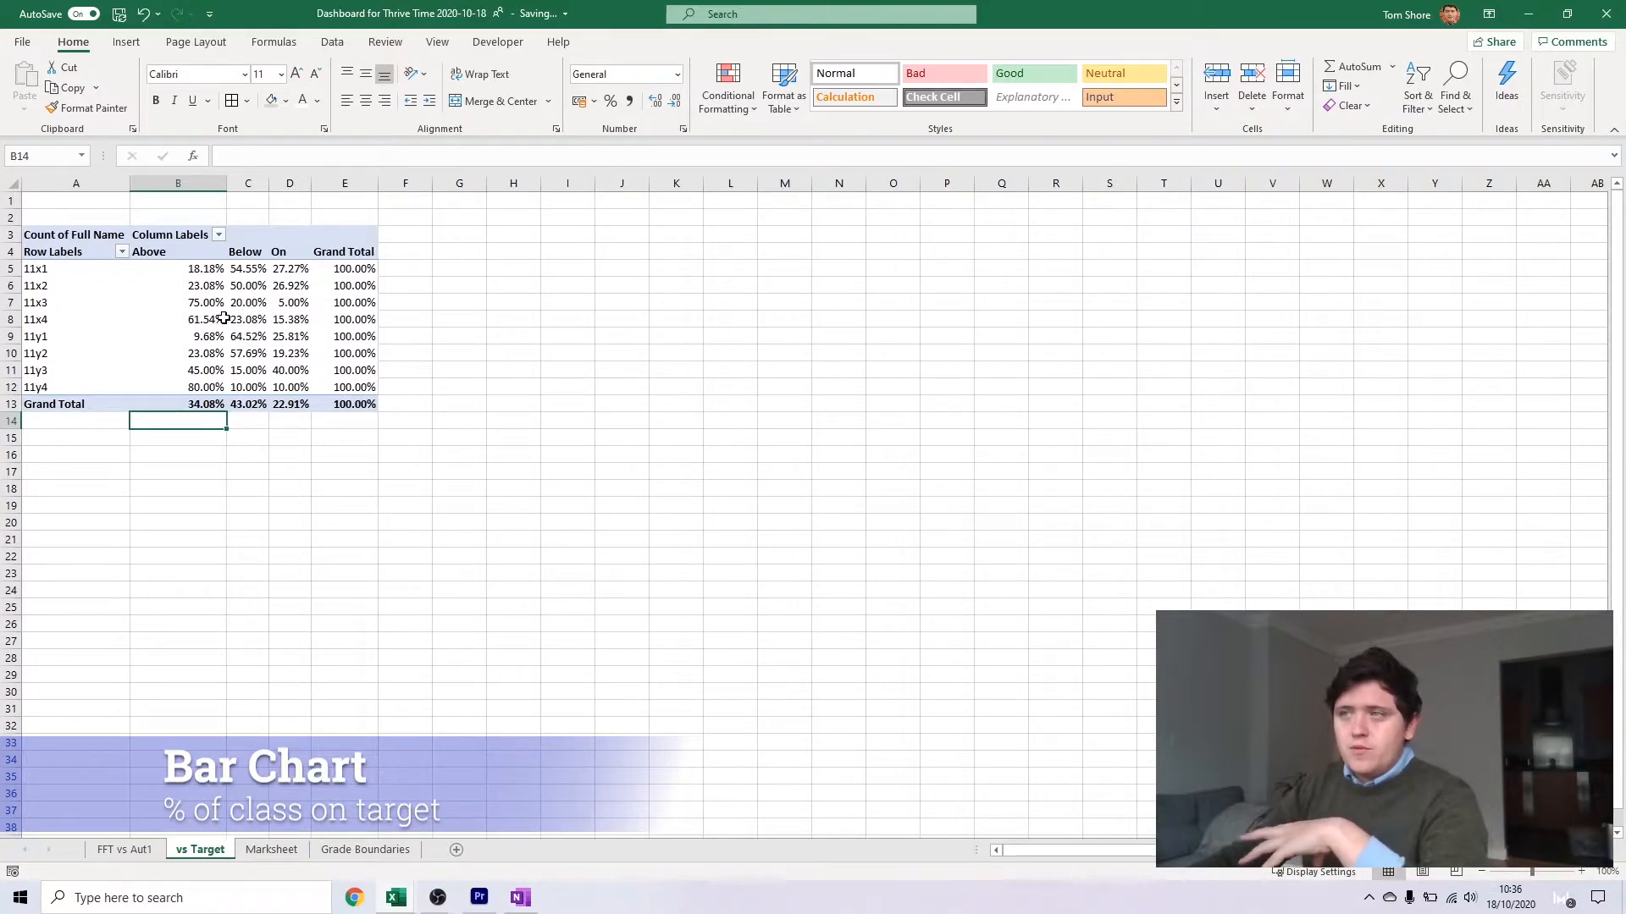
Enter the headings Above, On and Below in cells G5 to I5 beside the PivotTable
{"action": "left_click", "coordinate": [452, 267]}
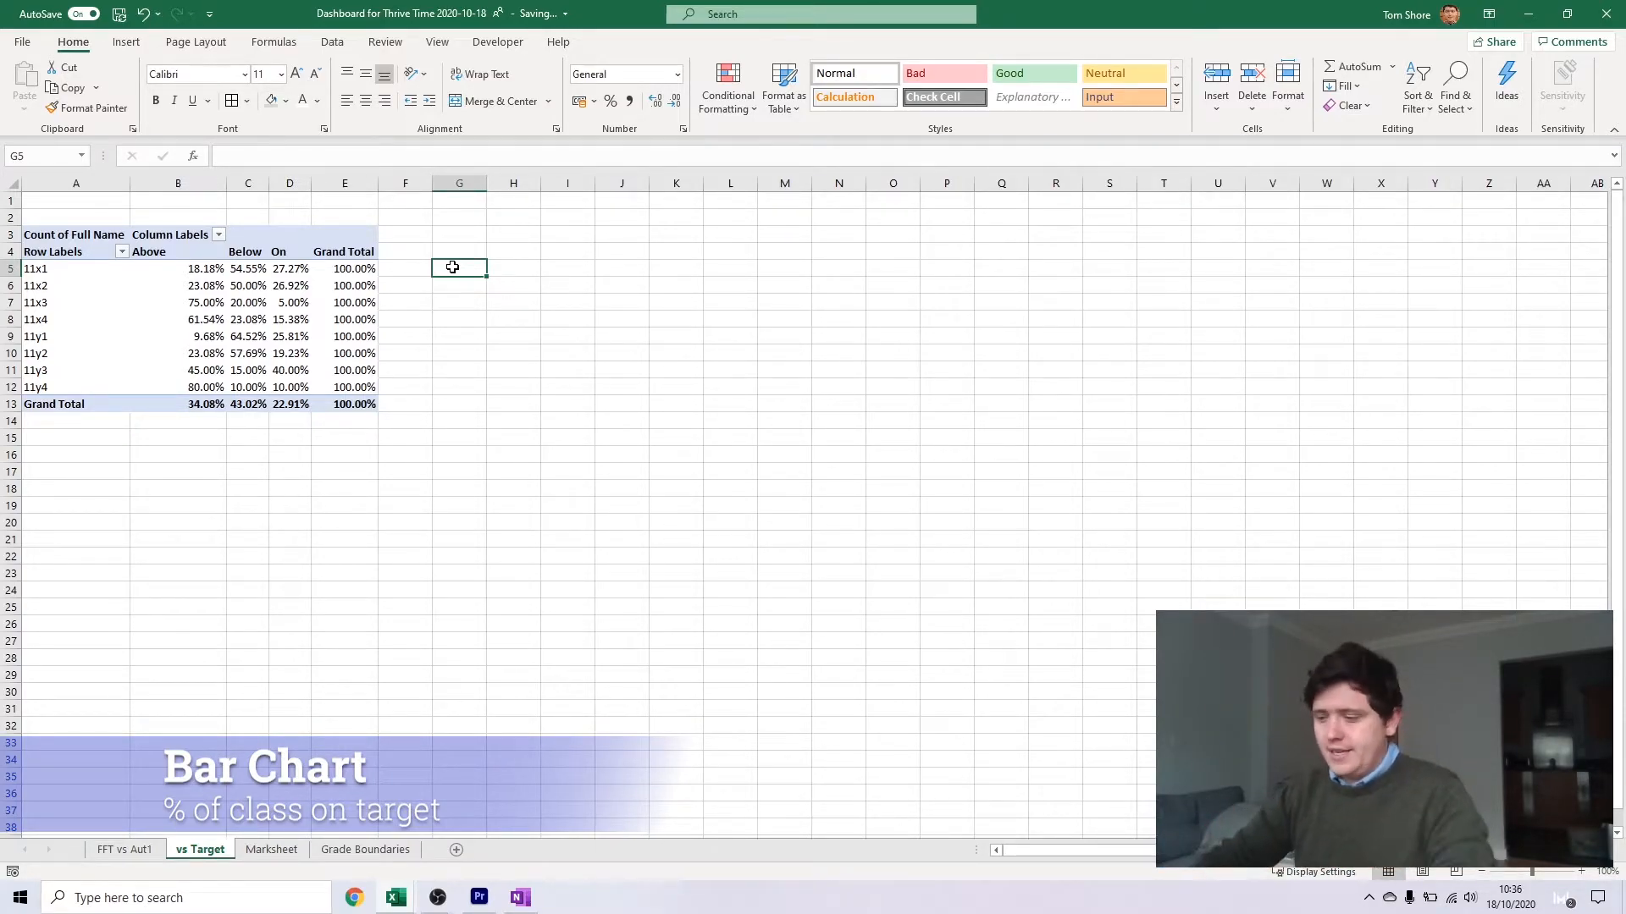
{"action": "type", "text": "Above"}
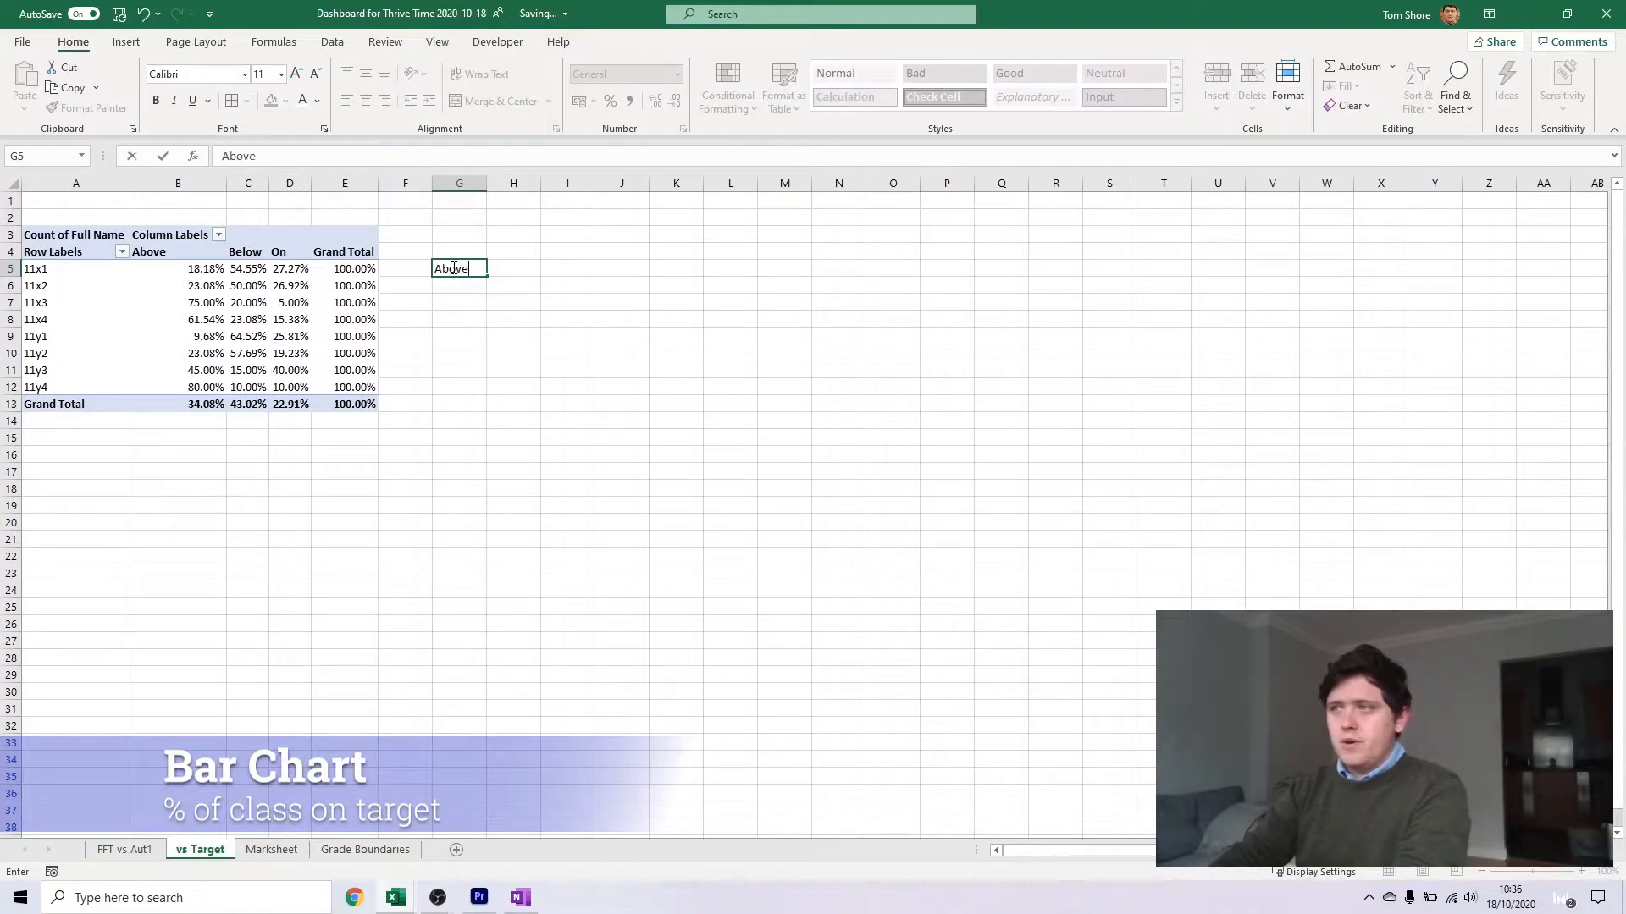
{"action": "key", "text": "Tab"}
{"action": "type", "text": "On"}
{"action": "key", "text": "Tab"}
{"action": "type", "text": "Below"}
{"action": "key", "text": "Return"}
Reference the PivotTable's Grand Total percentages from its Above, Below and On columns in cells G6, H6 and I6
{"action": "type", "text": "="}
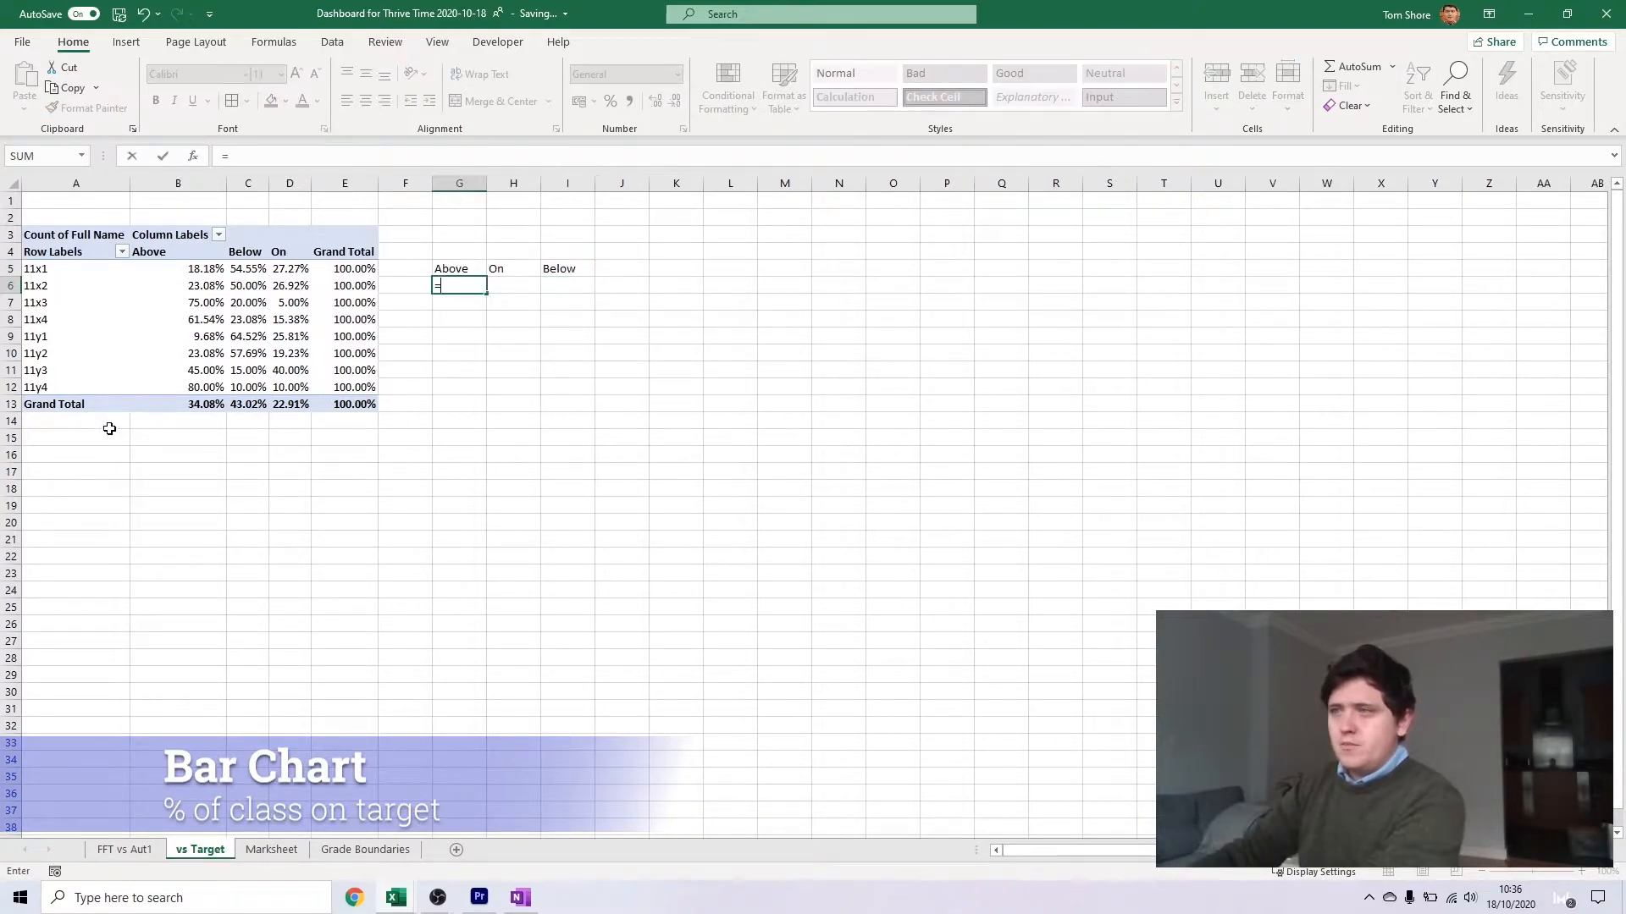
{"action": "left_click", "coordinate": [176, 402]}
{"action": "key", "text": "Tab"}
{"action": "type", "text": "="}
{"action": "left_click", "coordinate": [258, 402]}
{"action": "key", "text": "Return"}
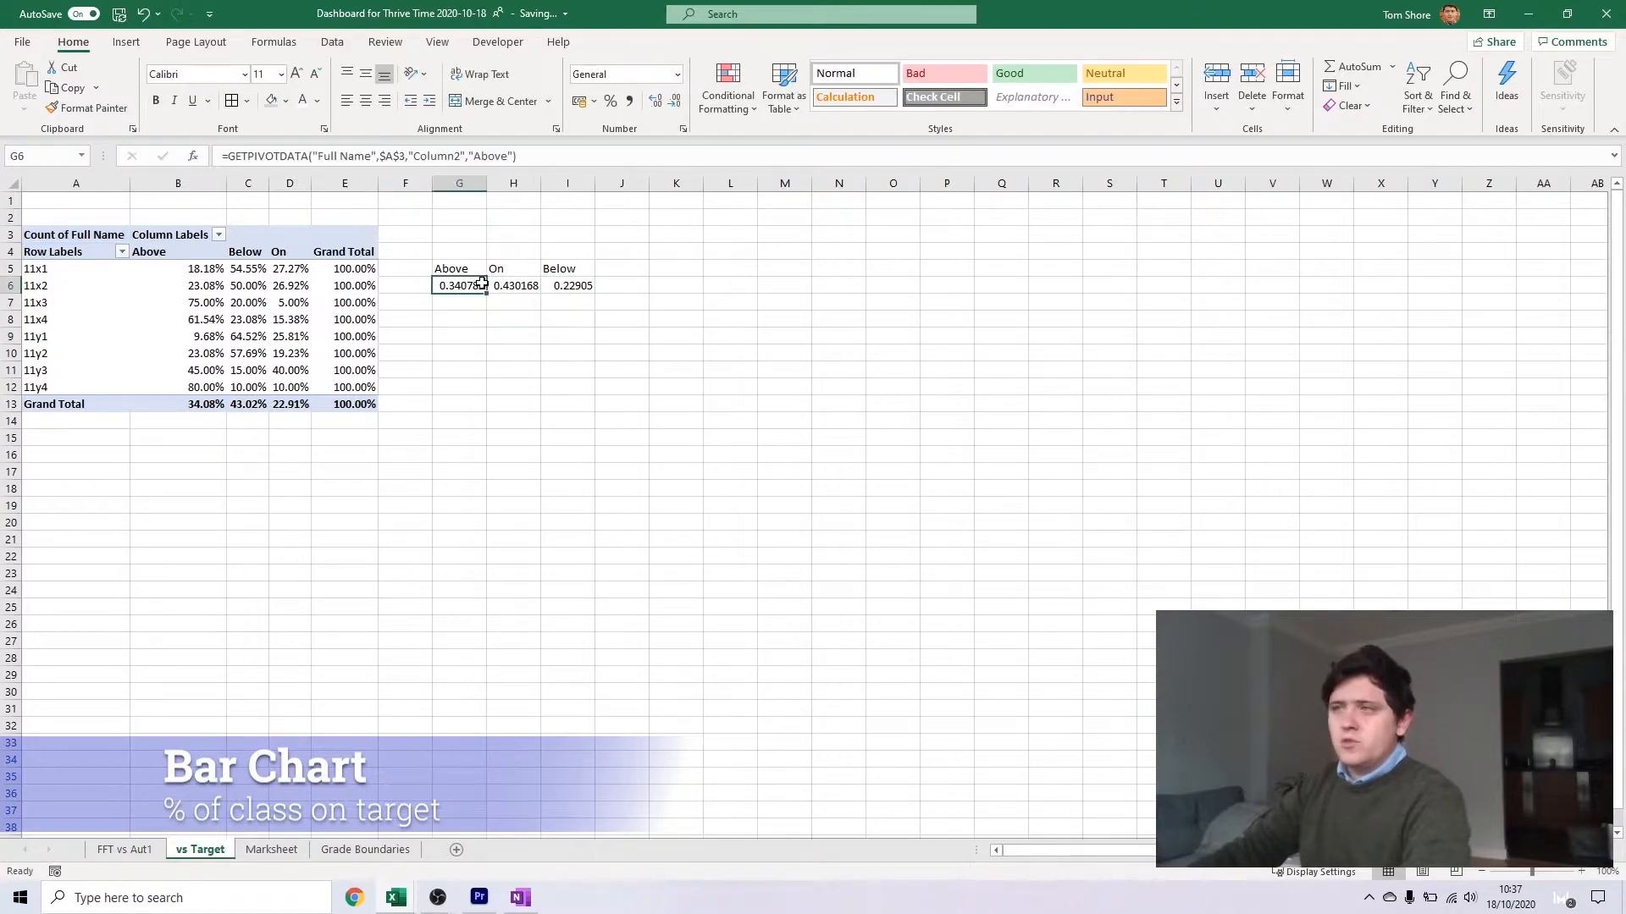
{"action": "left_click_drag", "start_coordinate": [481, 284], "coordinate": [535, 284]}
{"action": "left_click", "coordinate": [473, 318]}
{"action": "left_click", "coordinate": [457, 288]}
{"action": "left_click", "coordinate": [551, 284]}
{"action": "left_click", "coordinate": [548, 339]}
{"action": "left_click", "coordinate": [465, 290]}
Label K5 as On and L4 as On Target, and enter =H6+G6 in L5
{"action": "left_click", "coordinate": [682, 274]}
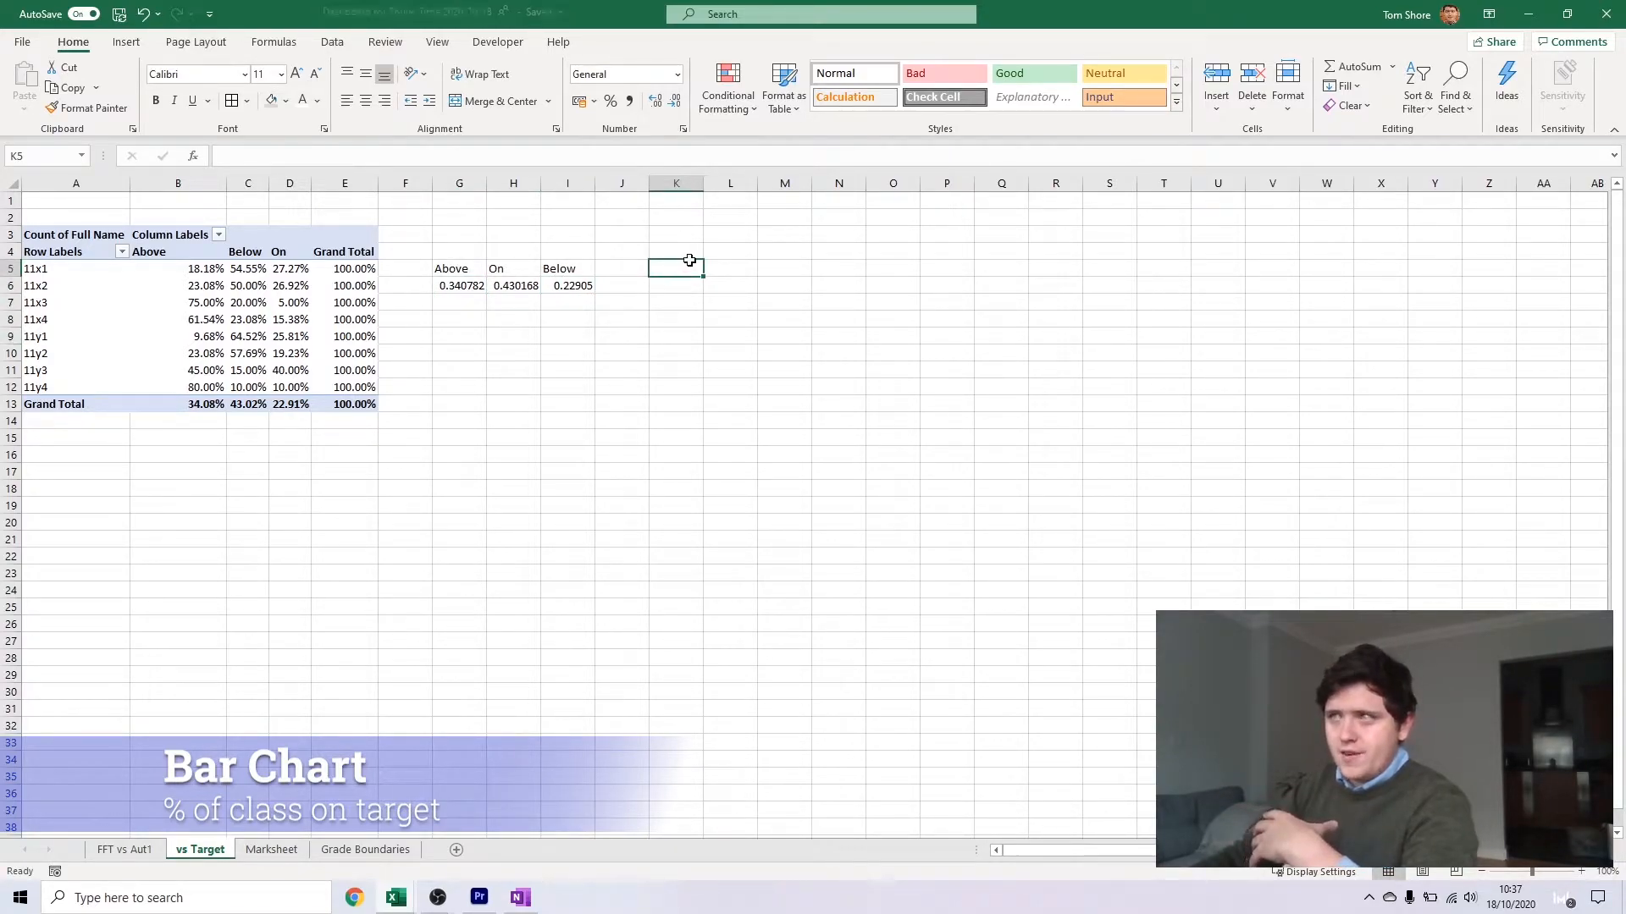
{"action": "type", "text": "On"}
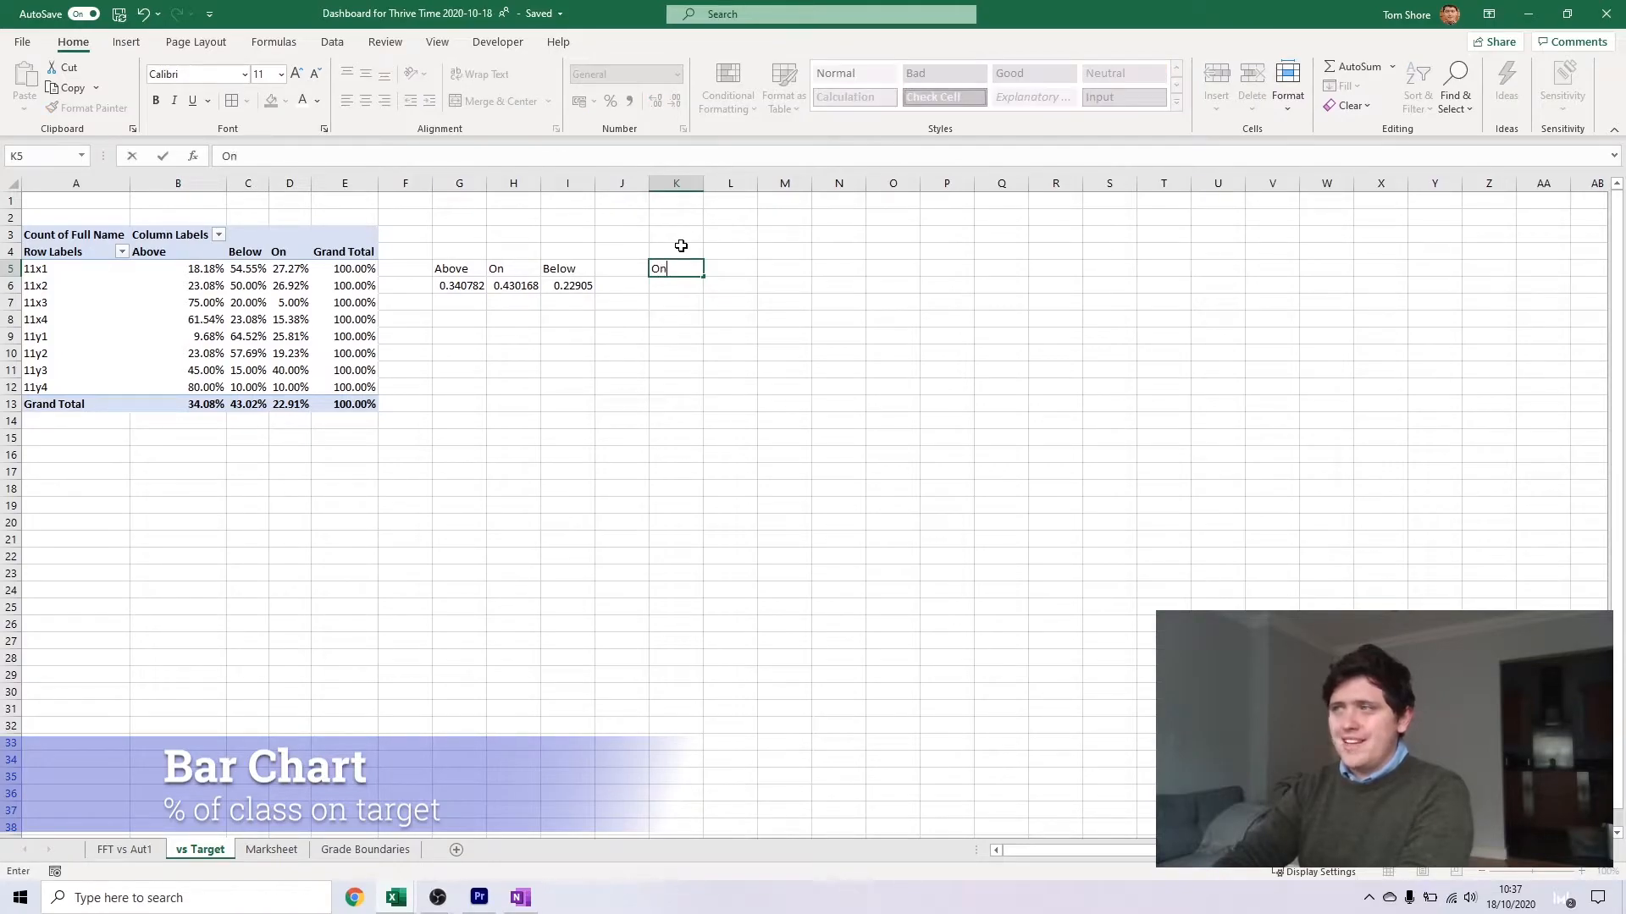
{"action": "key", "text": "Tab"}
{"action": "key", "text": "Up"}
{"action": "type", "text": "On Target"}
{"action": "key", "text": "Return"}
{"action": "type", "text": "="}
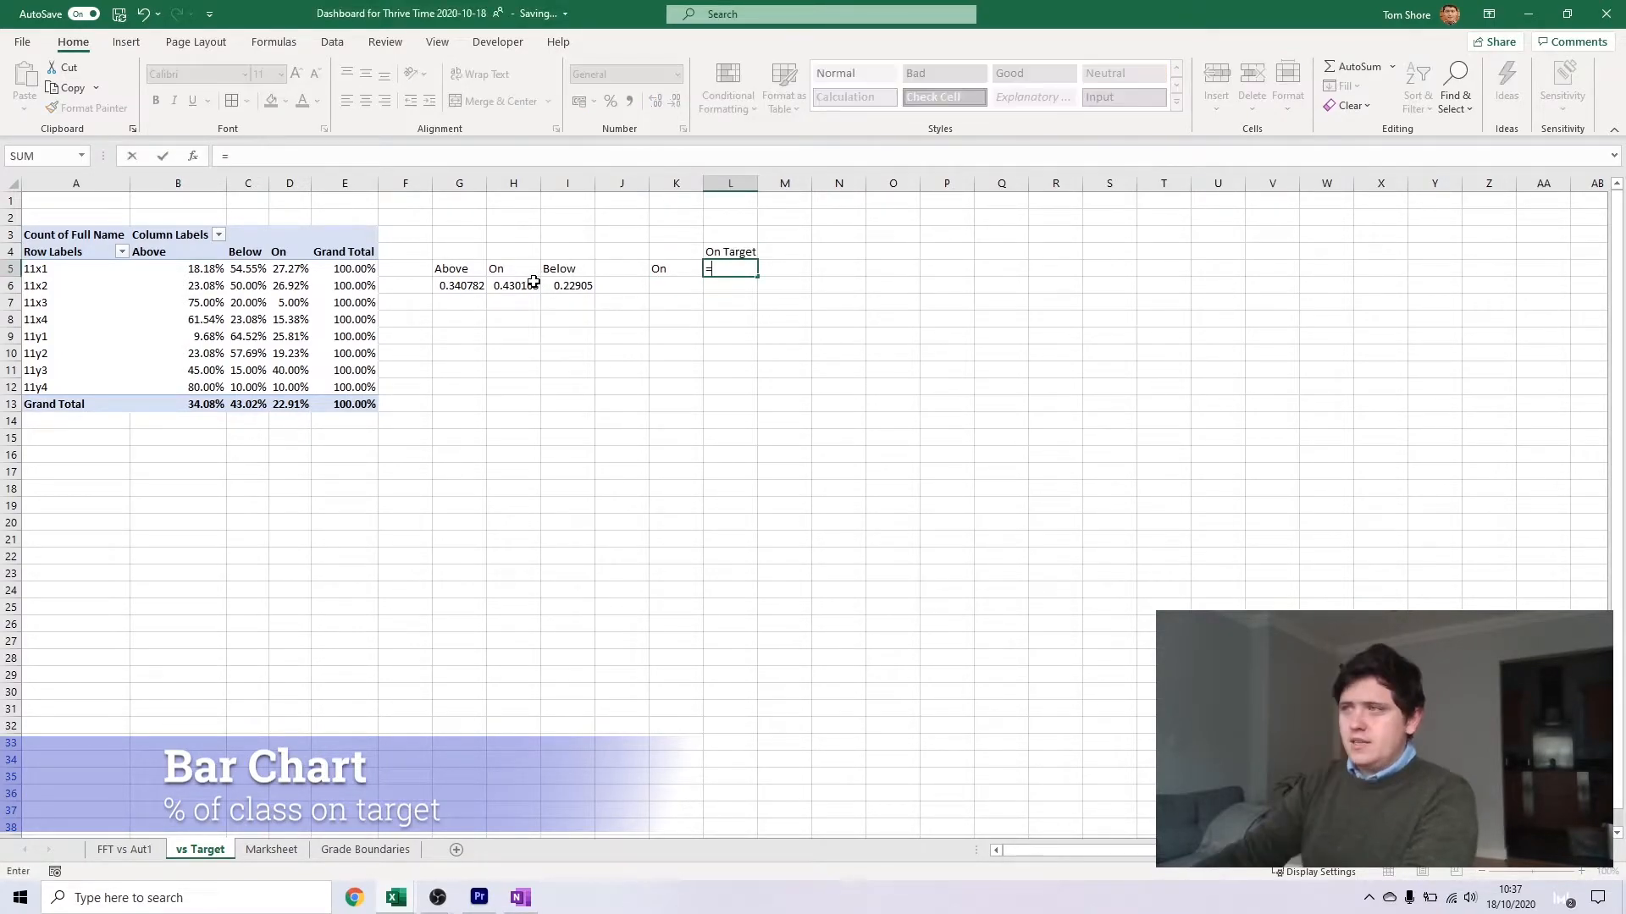
{"action": "left_click", "coordinate": [532, 286]}
{"action": "type", "text": "+"}
{"action": "left_click", "coordinate": [471, 286]}
{"action": "key", "text": "Return"}
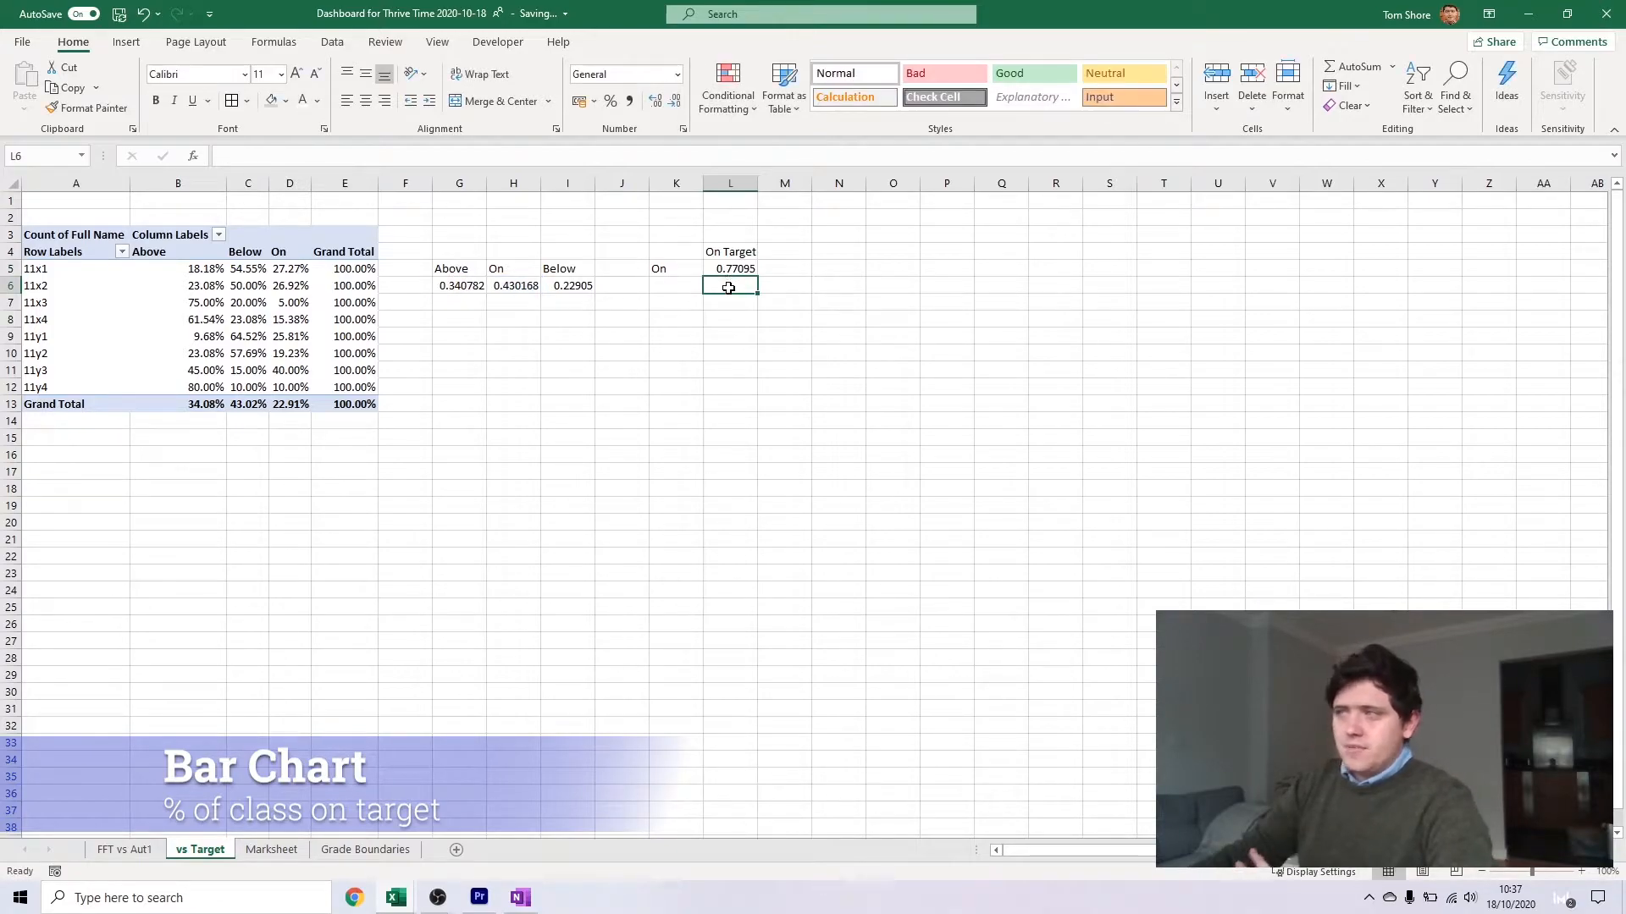
Label K7 as Rest and enter a formula in L7 that subtracts L5 from 1
{"action": "left_click", "coordinate": [675, 303]}
{"action": "type", "text": "Rest"}
{"action": "key", "text": "Tab"}
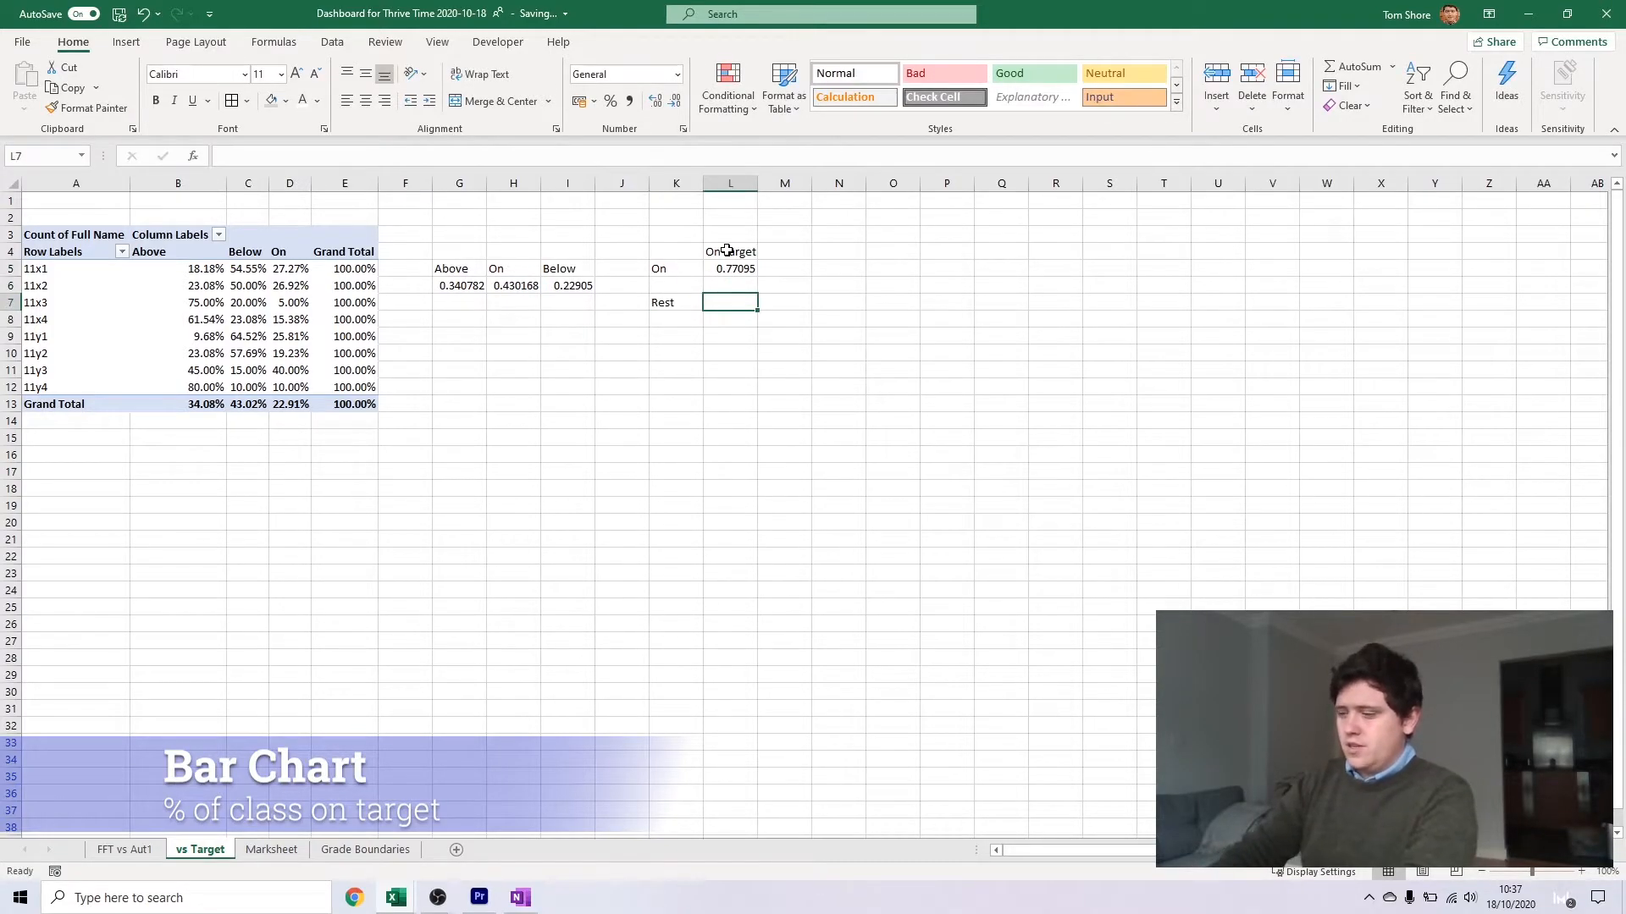
{"action": "type", "text": "=1-"}
{"action": "left_click", "coordinate": [728, 268]}
{"action": "key", "text": "Return"}
Insert a doughnut chart from L5:L7 and place it below the helper tables
{"action": "left_click_drag", "start_coordinate": [730, 269], "coordinate": [733, 302]}
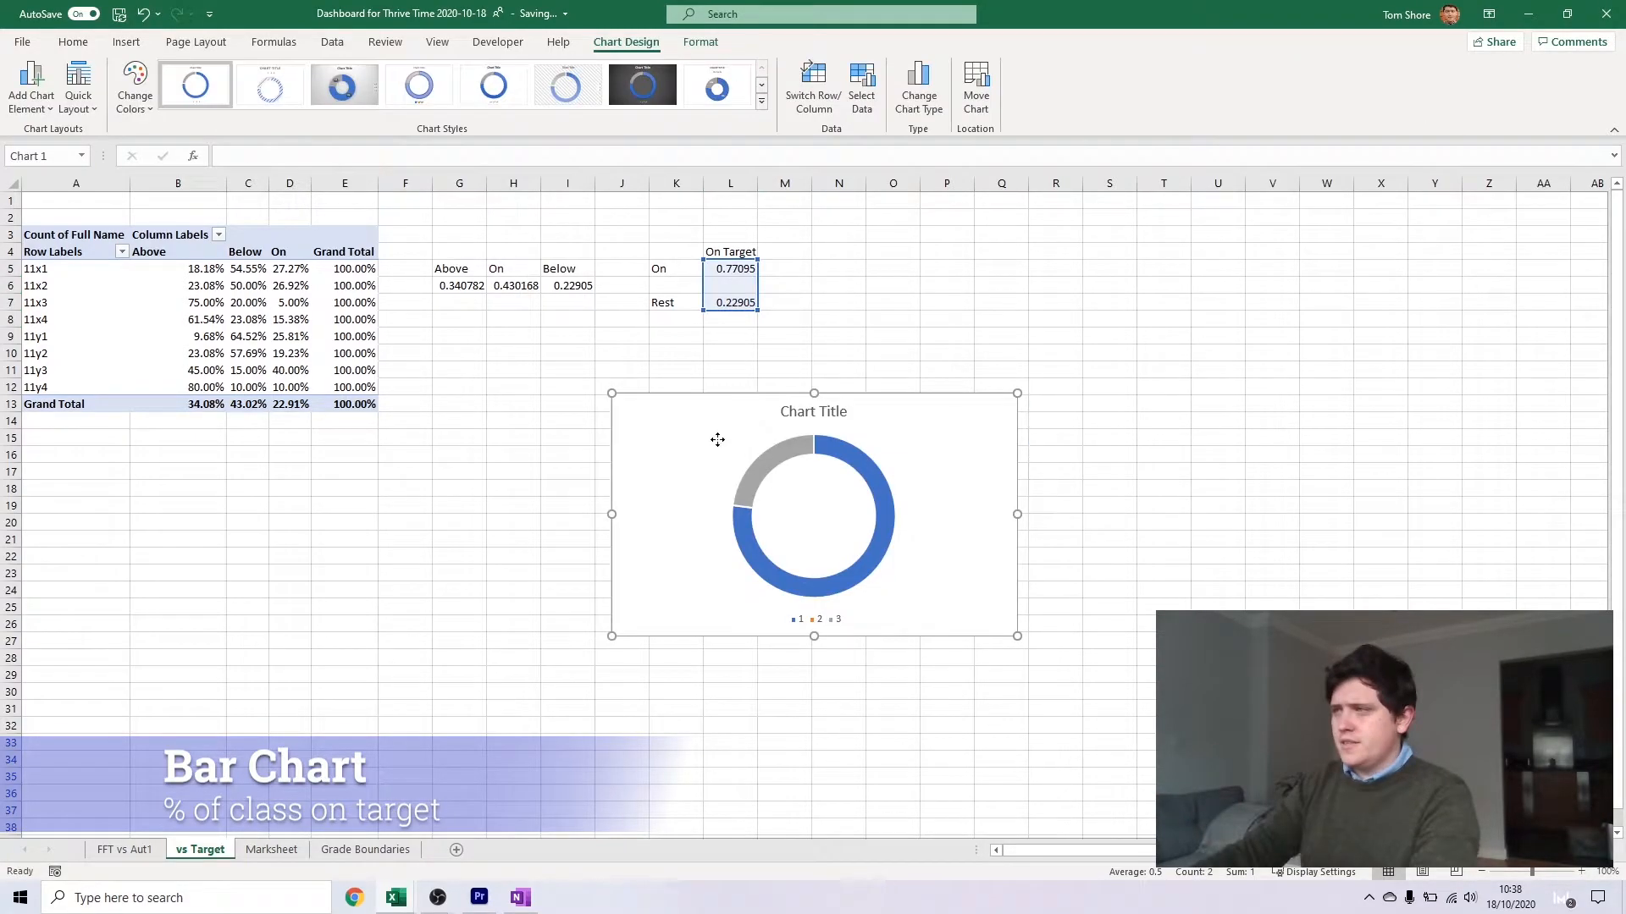
{"action": "left_click_drag", "start_coordinate": [718, 438], "coordinate": [493, 493]}
{"action": "left_click_drag", "start_coordinate": [711, 607], "coordinate": [652, 648]}
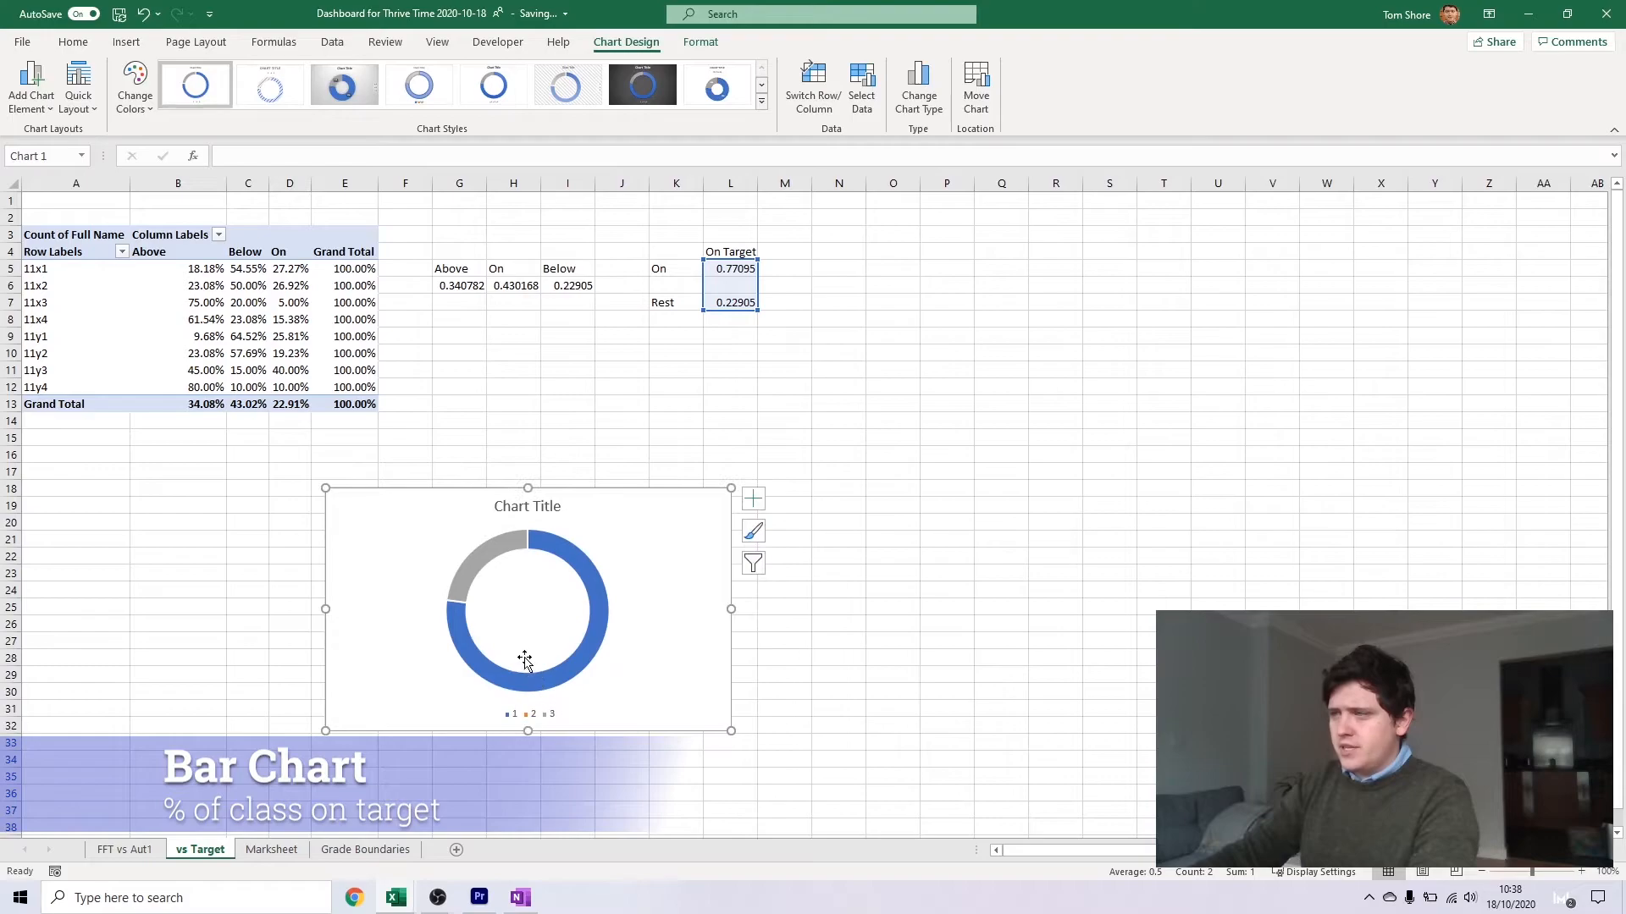
{"action": "left_click_drag", "start_coordinate": [652, 526], "coordinate": [634, 494]}
Add the row label Above in K6 and the column heading Above in M4
{"action": "left_click", "coordinate": [750, 256]}
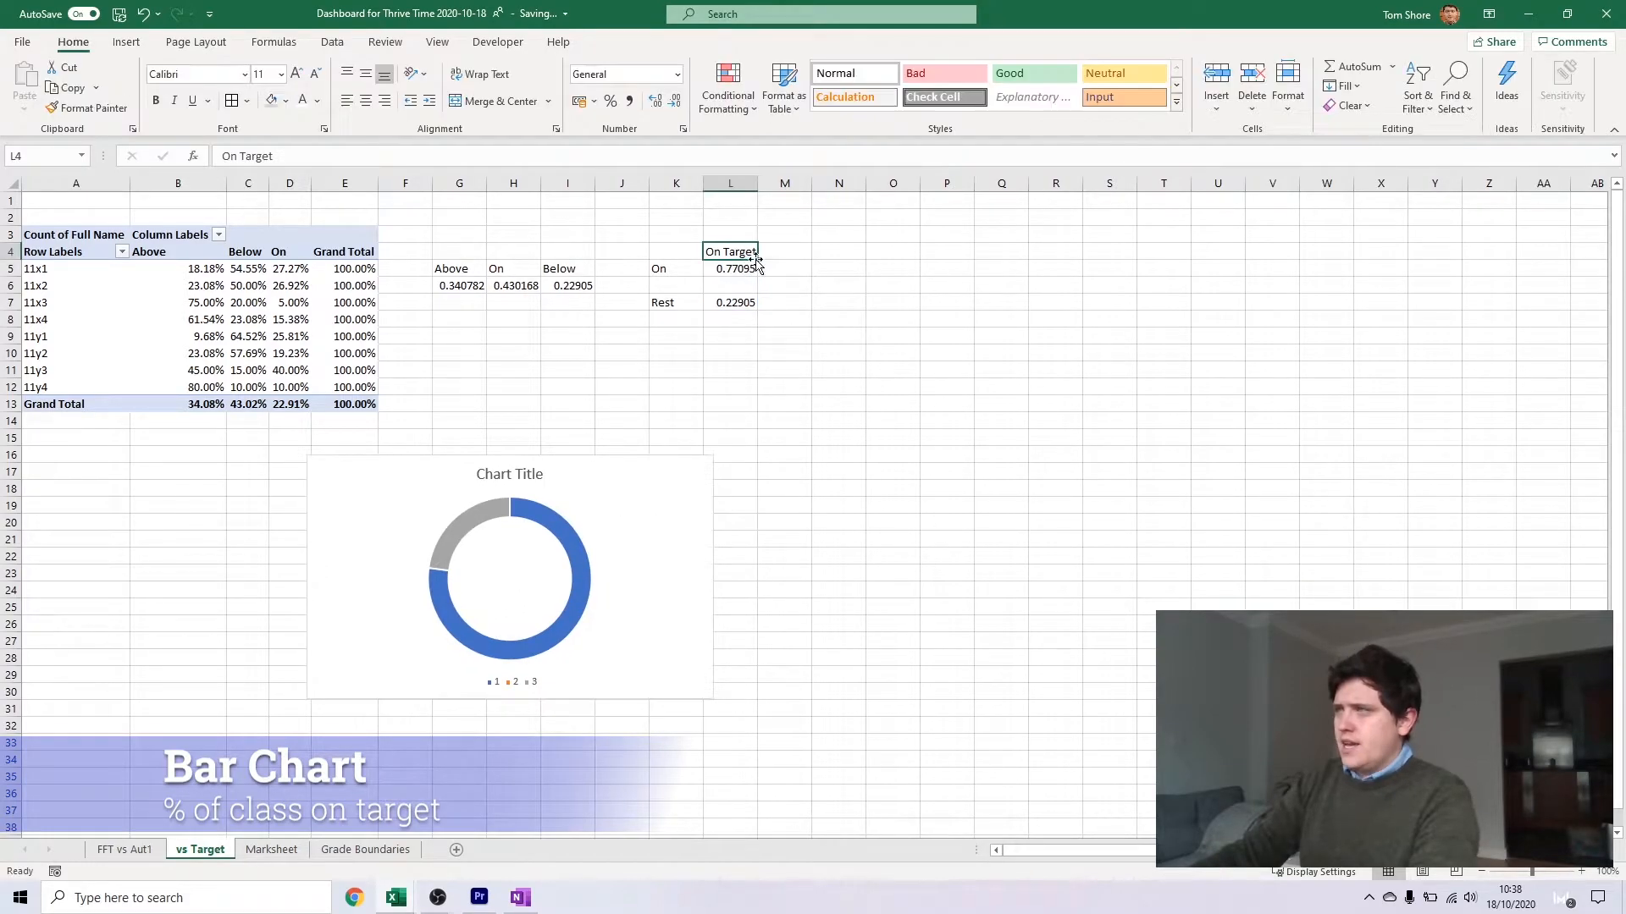
{"action": "left_click", "coordinate": [673, 286]}
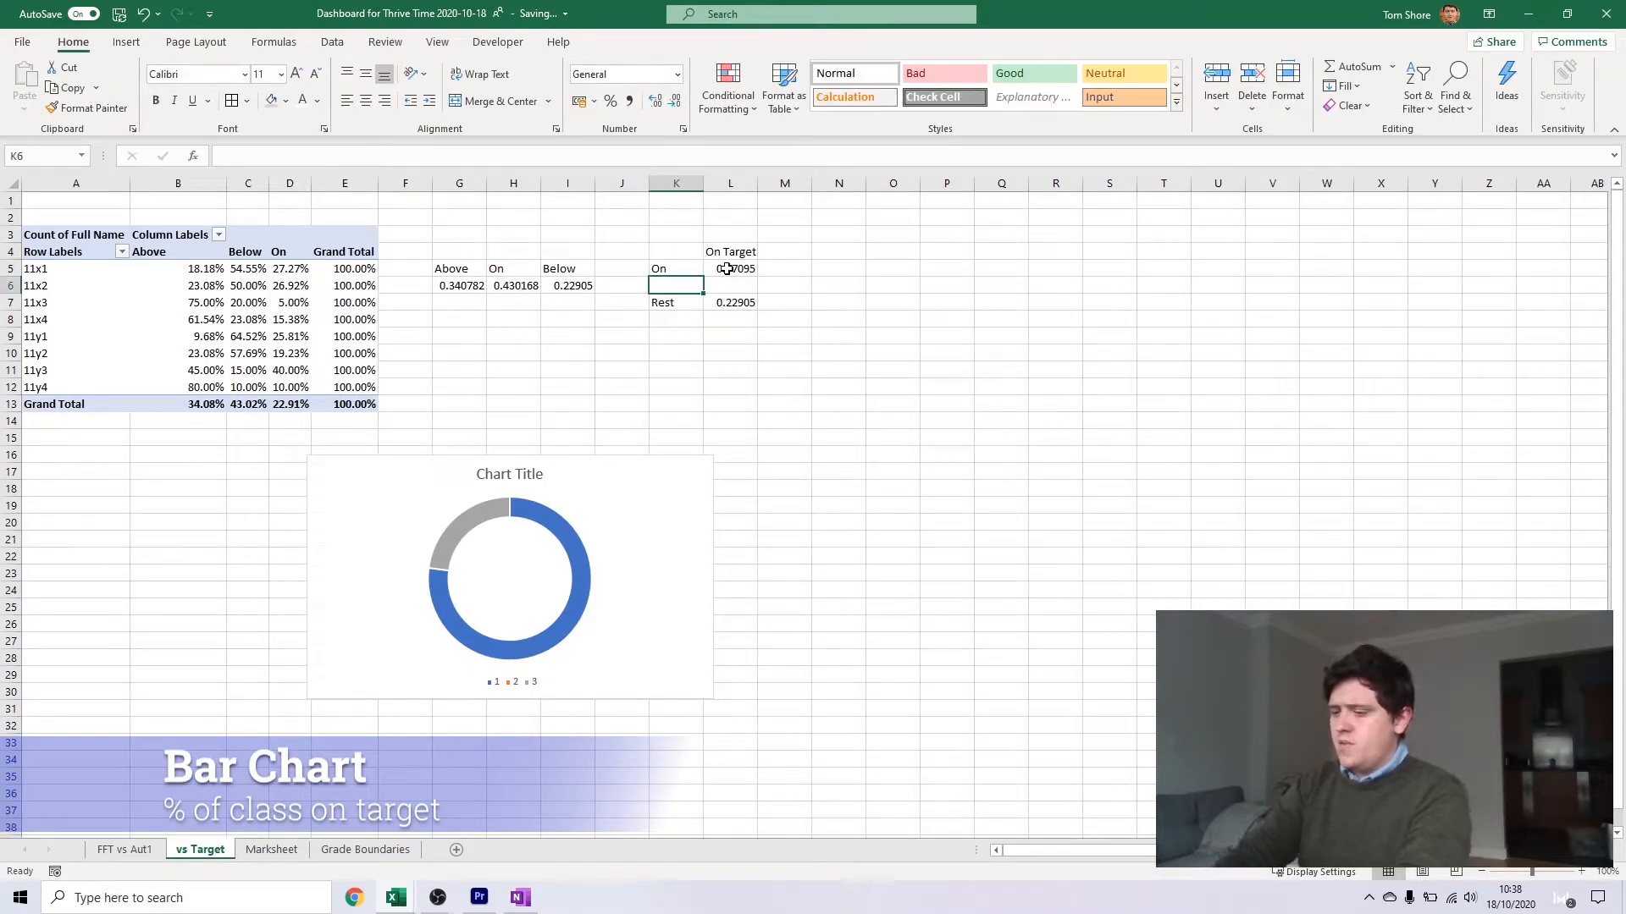
{"action": "type", "text": "Above"}
{"action": "key", "text": "Right"}
{"action": "key", "text": "Right"}
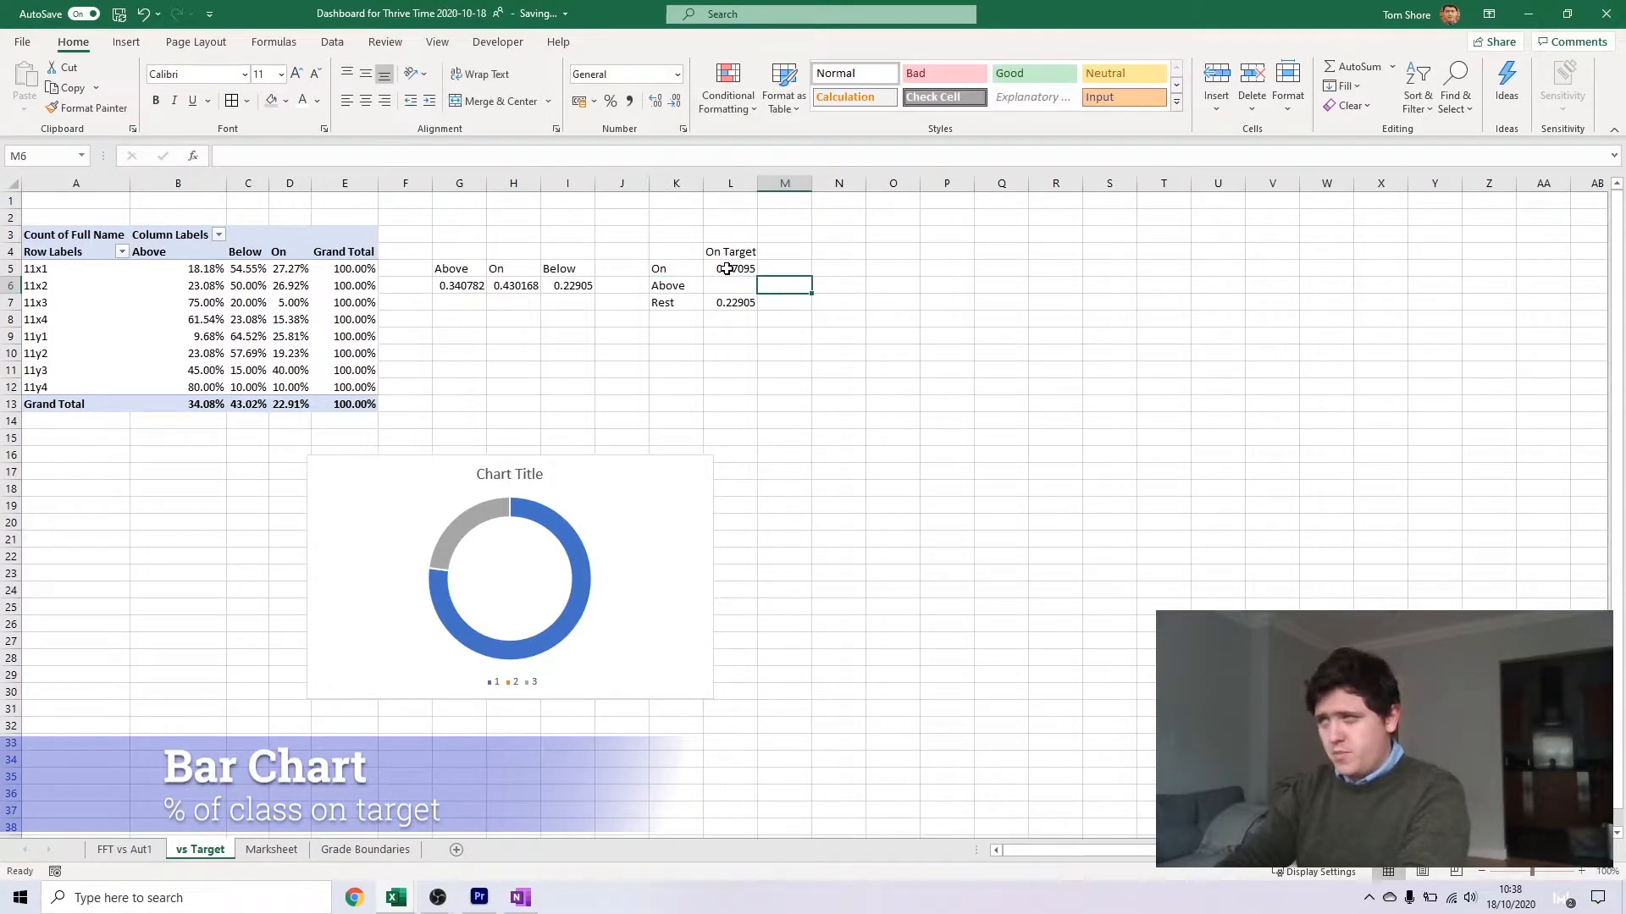
{"action": "key", "text": "Up"}
{"action": "key", "text": "Up"}
{"action": "type", "text": "Above"}
{"action": "key", "text": "Down"}
{"action": "key", "text": "Down"}
Enter =G6 in M6 and =1-M6 in M7 for the Above column
{"action": "type", "text": "="}
{"action": "left_click", "coordinate": [471, 286]}
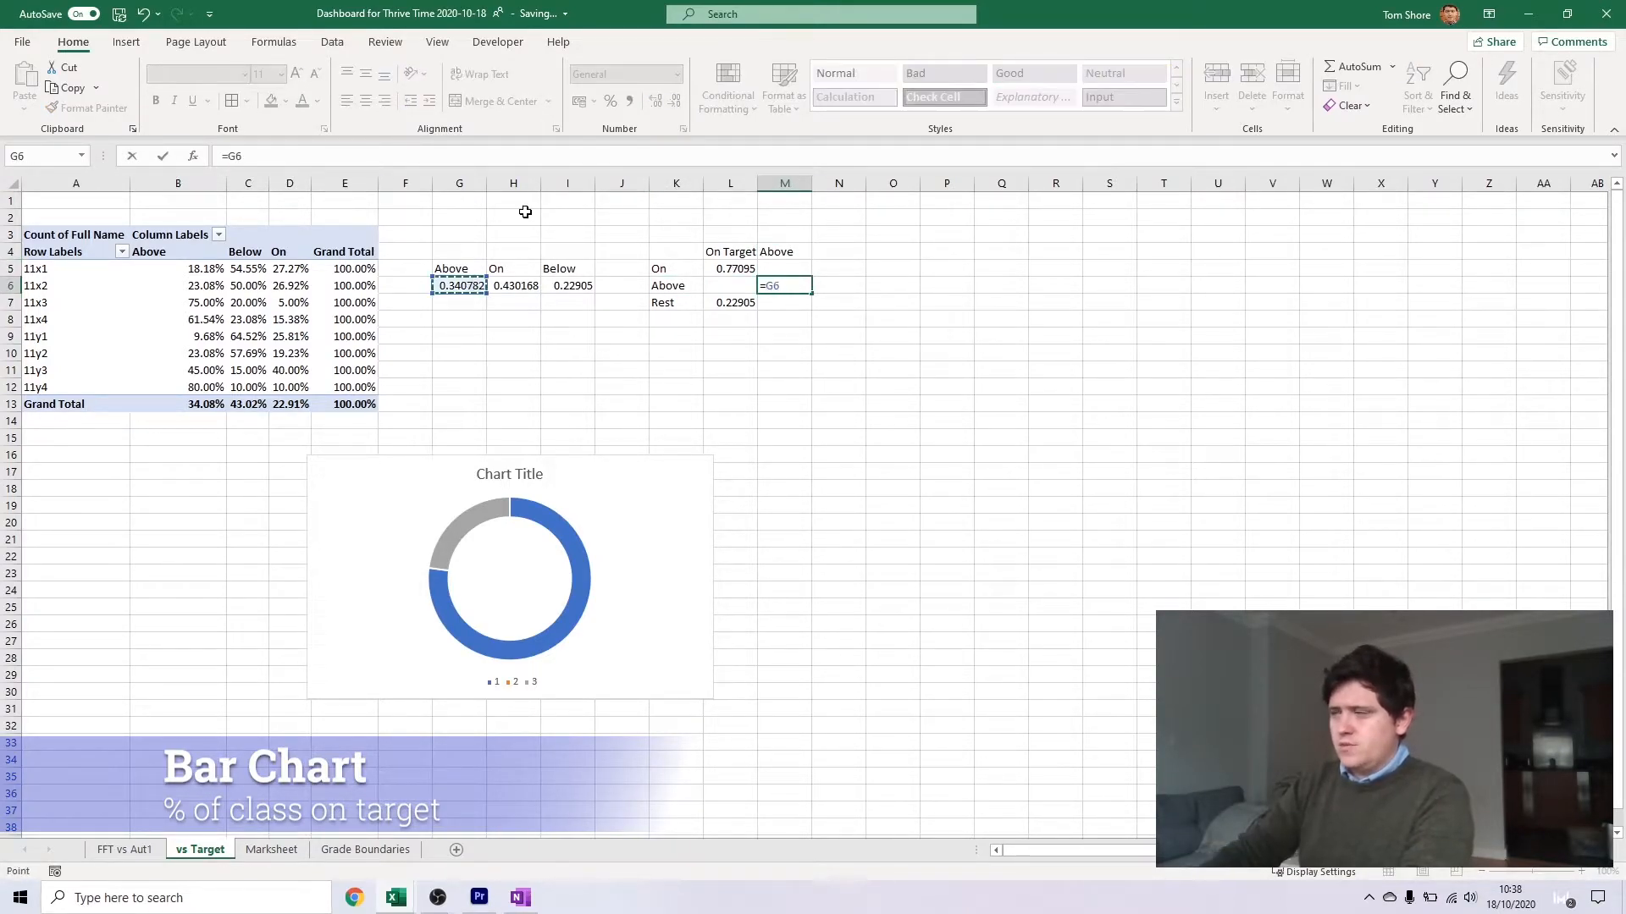
{"action": "key", "text": "Return"}
{"action": "type", "text": "=1-"}
{"action": "key", "text": "Up"}
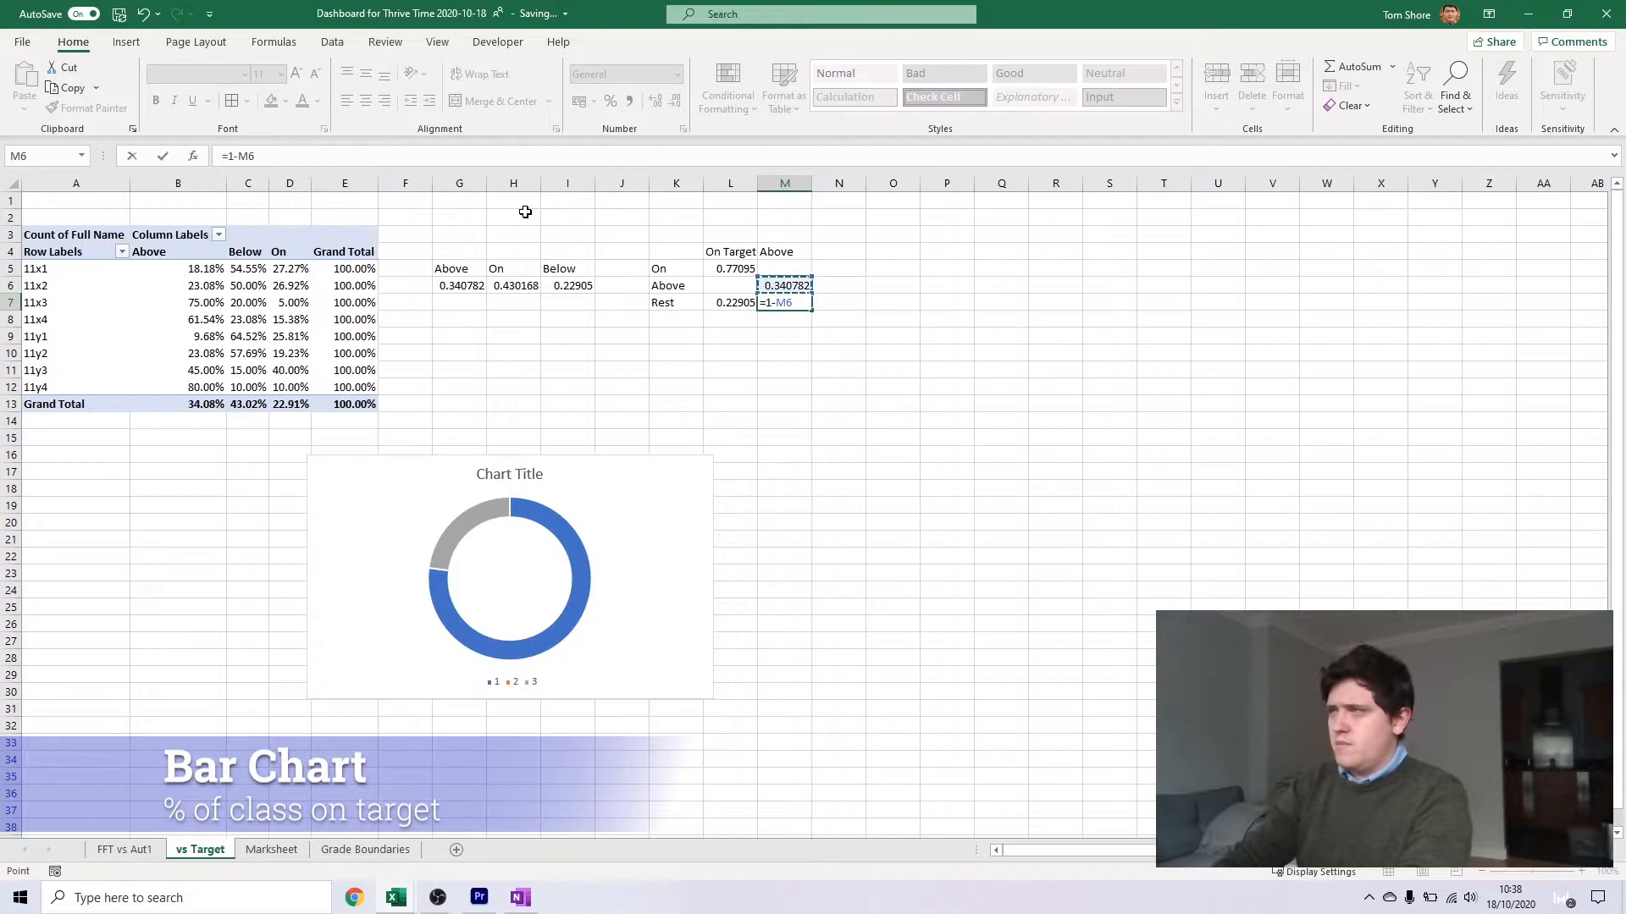
{"action": "key", "text": "Return"}
Insert a second doughnut chart from M5:M7 and place it beside the first chart
{"action": "left_click_drag", "start_coordinate": [782, 269], "coordinate": [783, 302]}
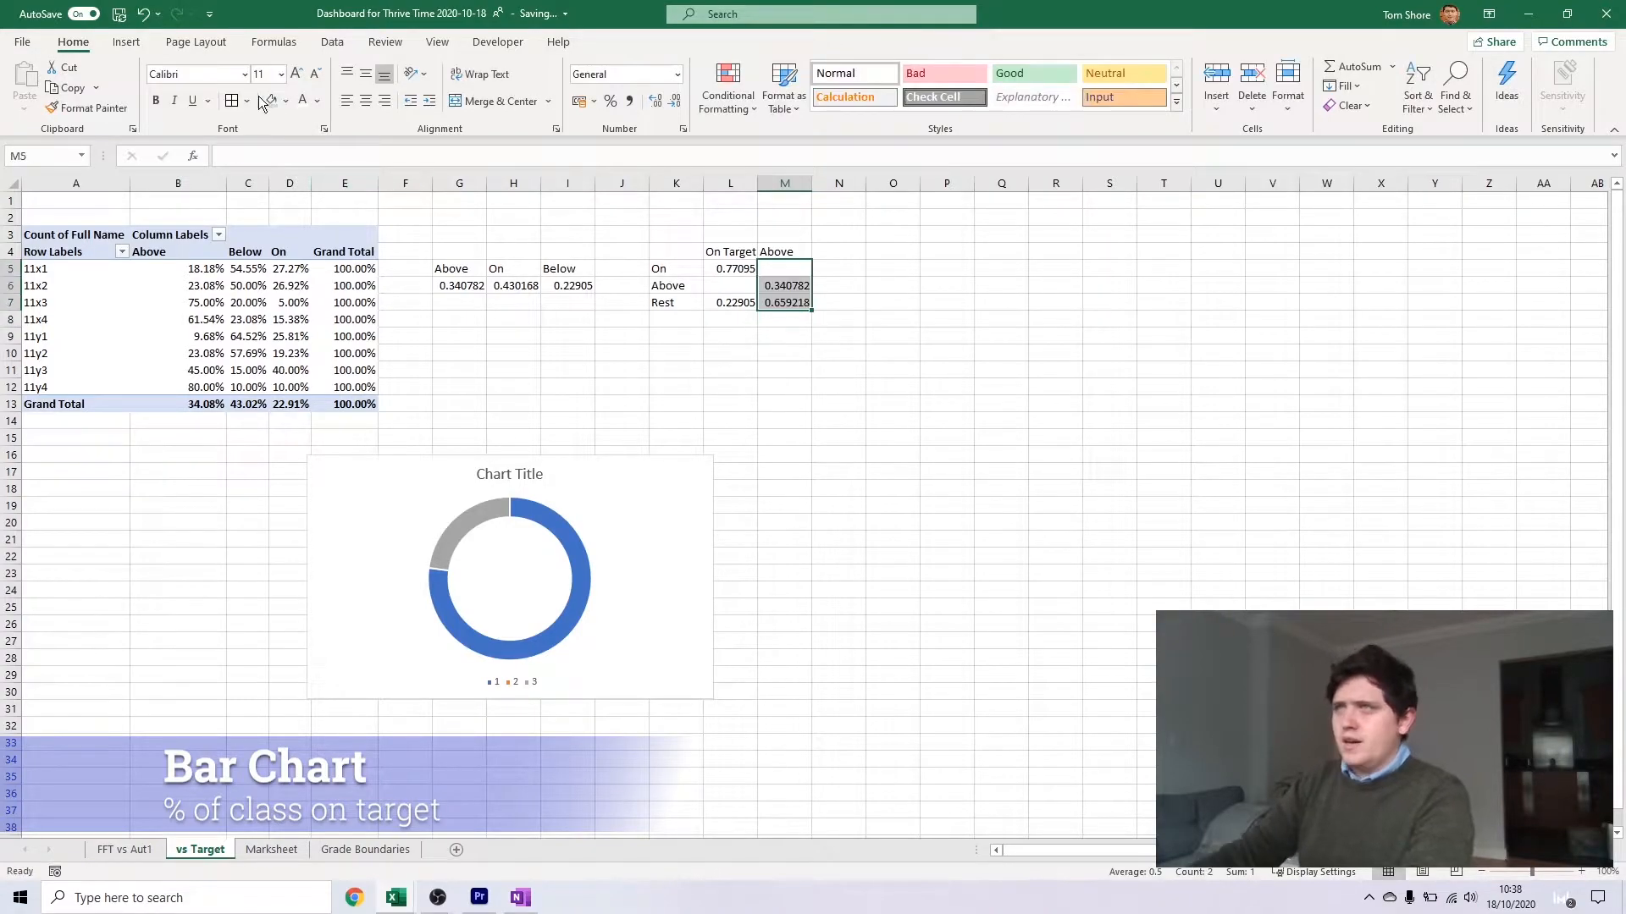
{"action": "left_click", "coordinate": [129, 44]}
{"action": "left_click", "coordinate": [757, 105]}
{"action": "left_click", "coordinate": [769, 322]}
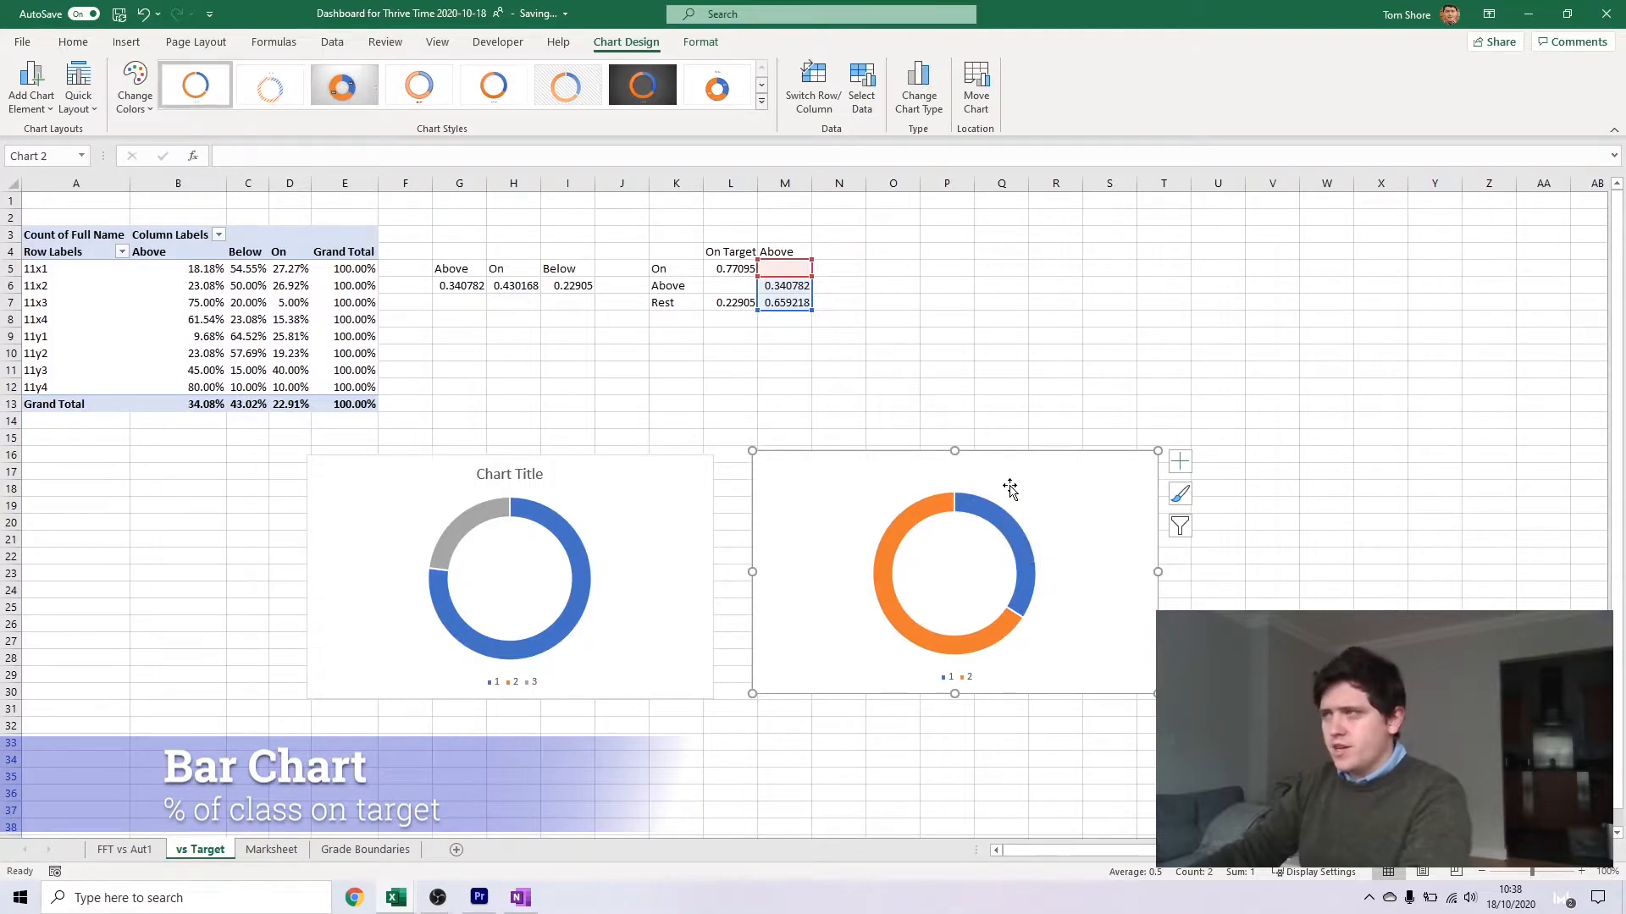
{"action": "mouse_move", "coordinate": [1015, 552]}
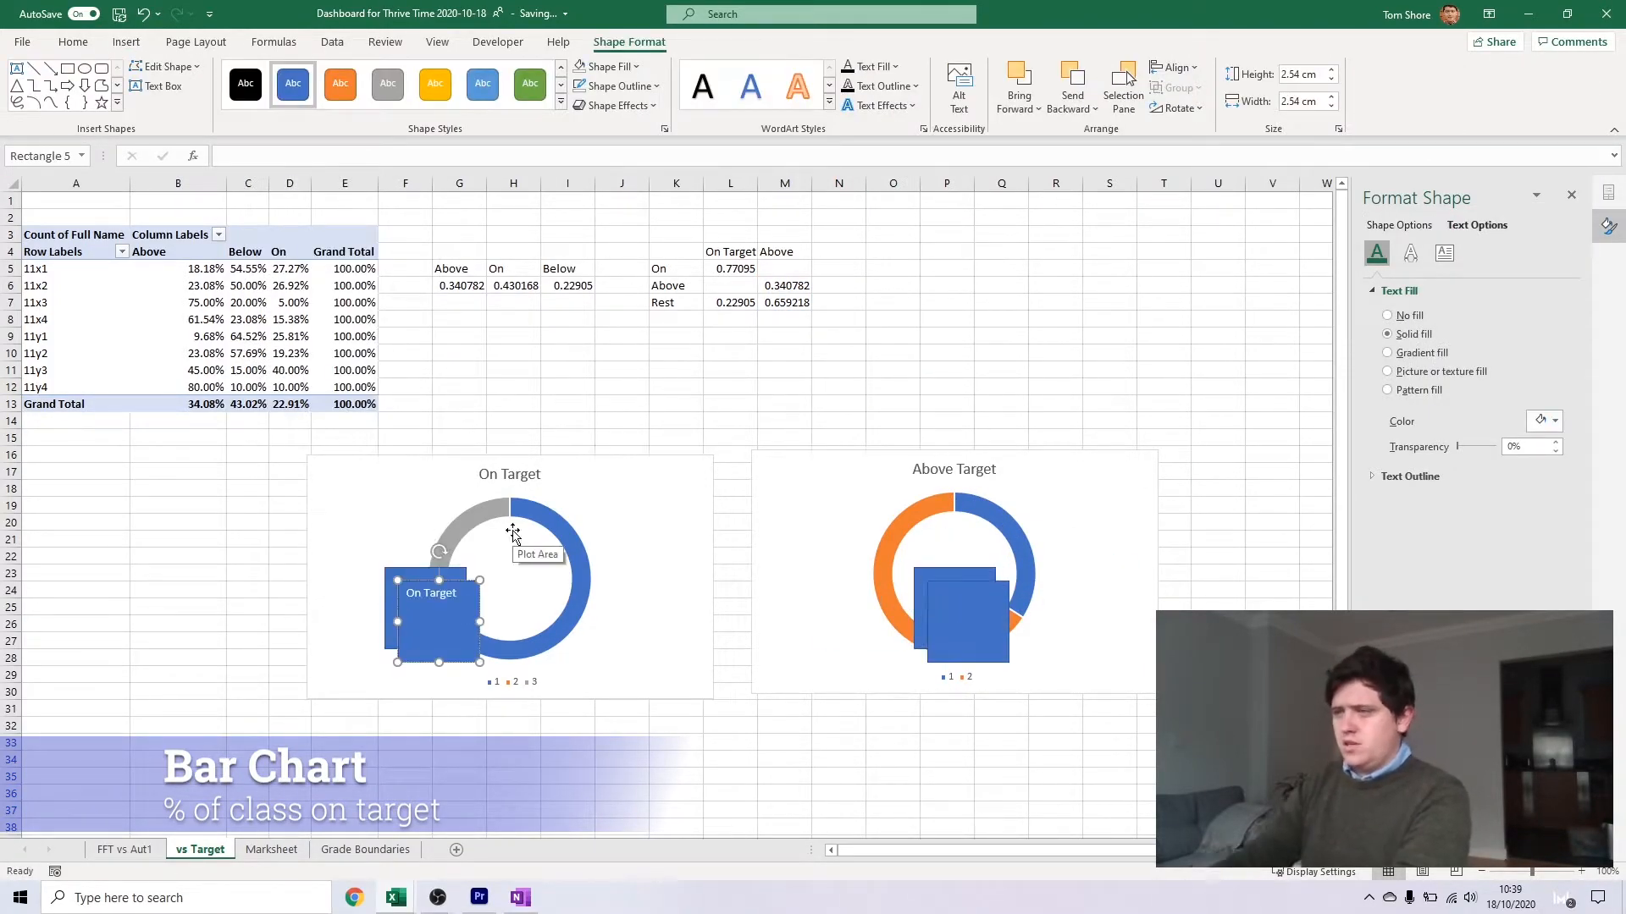
Label the second chart's front rectangle Above Target and move both label rectangles inside their doughnut rings
{"action": "left_click", "coordinate": [952, 613]}
{"action": "left_click", "coordinate": [461, 621], "text": "shift"}
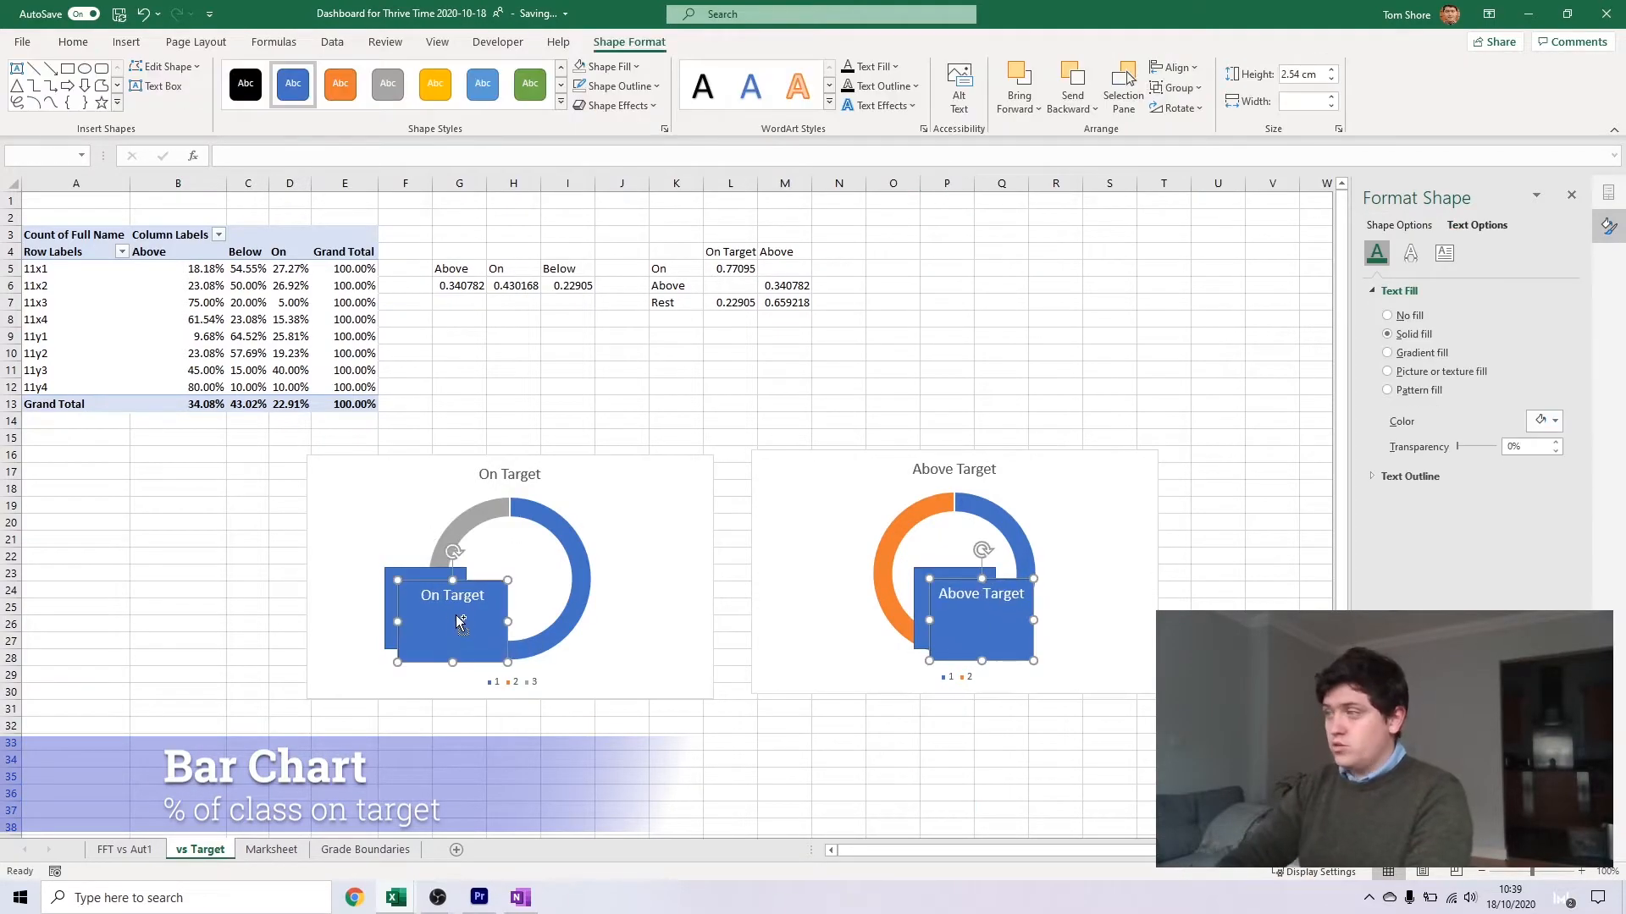
{"action": "left_click", "coordinate": [72, 42]}
{"action": "left_click_drag", "start_coordinate": [428, 636], "coordinate": [486, 584]}
{"action": "left_click_drag", "start_coordinate": [980, 627], "coordinate": [953, 569]}
Position the blank rectangle of the second chart inside the ring, just beneath the Above Target text
{"action": "left_click", "coordinate": [425, 619]}
{"action": "left_click", "coordinate": [955, 625], "text": "shift"}
{"action": "left_click", "coordinate": [954, 625]}
{"action": "left_click_drag", "start_coordinate": [954, 626], "coordinate": [954, 603]}
Link the Above Target chart's blank rectangle to cell M6 and the On Target chart's blank rectangle to cell L5
{"action": "left_click", "coordinate": [762, 156]}
{"action": "type", "text": "="}
{"action": "left_click", "coordinate": [787, 285]}
{"action": "key", "text": "Return"}
{"action": "left_click", "coordinate": [417, 600]}
{"action": "type", "text": "="}
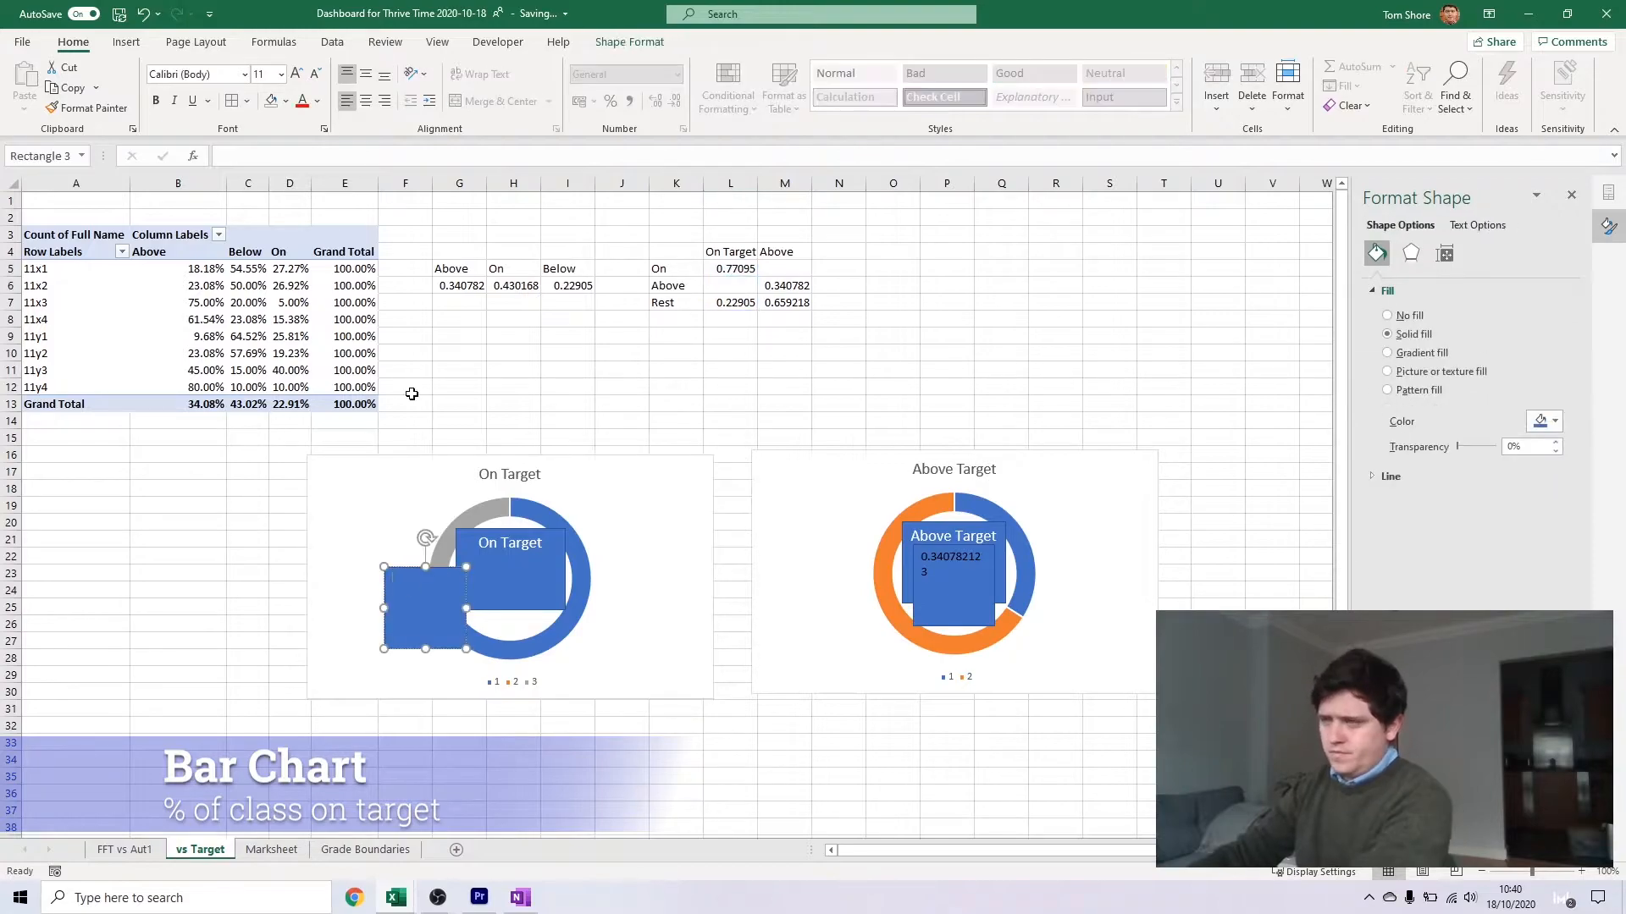
{"action": "left_click", "coordinate": [730, 268]}
Format cells L5:M6 as percentages with no decimal places
{"action": "left_click_drag", "start_coordinate": [730, 268], "coordinate": [782, 284]}
{"action": "right_click", "coordinate": [780, 282]}
{"action": "left_click", "coordinate": [838, 678]}
{"action": "left_click", "coordinate": [643, 595]}
{"action": "double_click", "coordinate": [842, 570]}
{"action": "left_click", "coordinate": [936, 842]}
{"action": "key", "text": "ctrl+r"}
{"action": "key", "text": "ctrl+z"}
Enlarge and centre the text in both value rectangles, and move the On Target value rectangle inside its ring
{"action": "left_click", "coordinate": [425, 618]}
{"action": "left_click", "coordinate": [954, 614], "text": "shift"}
{"action": "left_click", "coordinate": [317, 101]}
{"action": "left_click", "coordinate": [303, 167]}
{"action": "left_click", "coordinate": [366, 73]}
{"action": "left_click_drag", "start_coordinate": [426, 623], "coordinate": [508, 608]}
Remove the fill from the text and value rectangles in both doughnut charts and set their font colour to black
{"action": "left_click", "coordinate": [509, 543], "text": "shift"}
{"action": "left_click", "coordinate": [285, 102]}
{"action": "left_click", "coordinate": [296, 284]}
{"action": "left_click", "coordinate": [317, 100]}
{"action": "left_click", "coordinate": [318, 167]}
Remove the outlines from the text and value rectangles inside both doughnut charts
{"action": "left_click", "coordinate": [629, 41]}
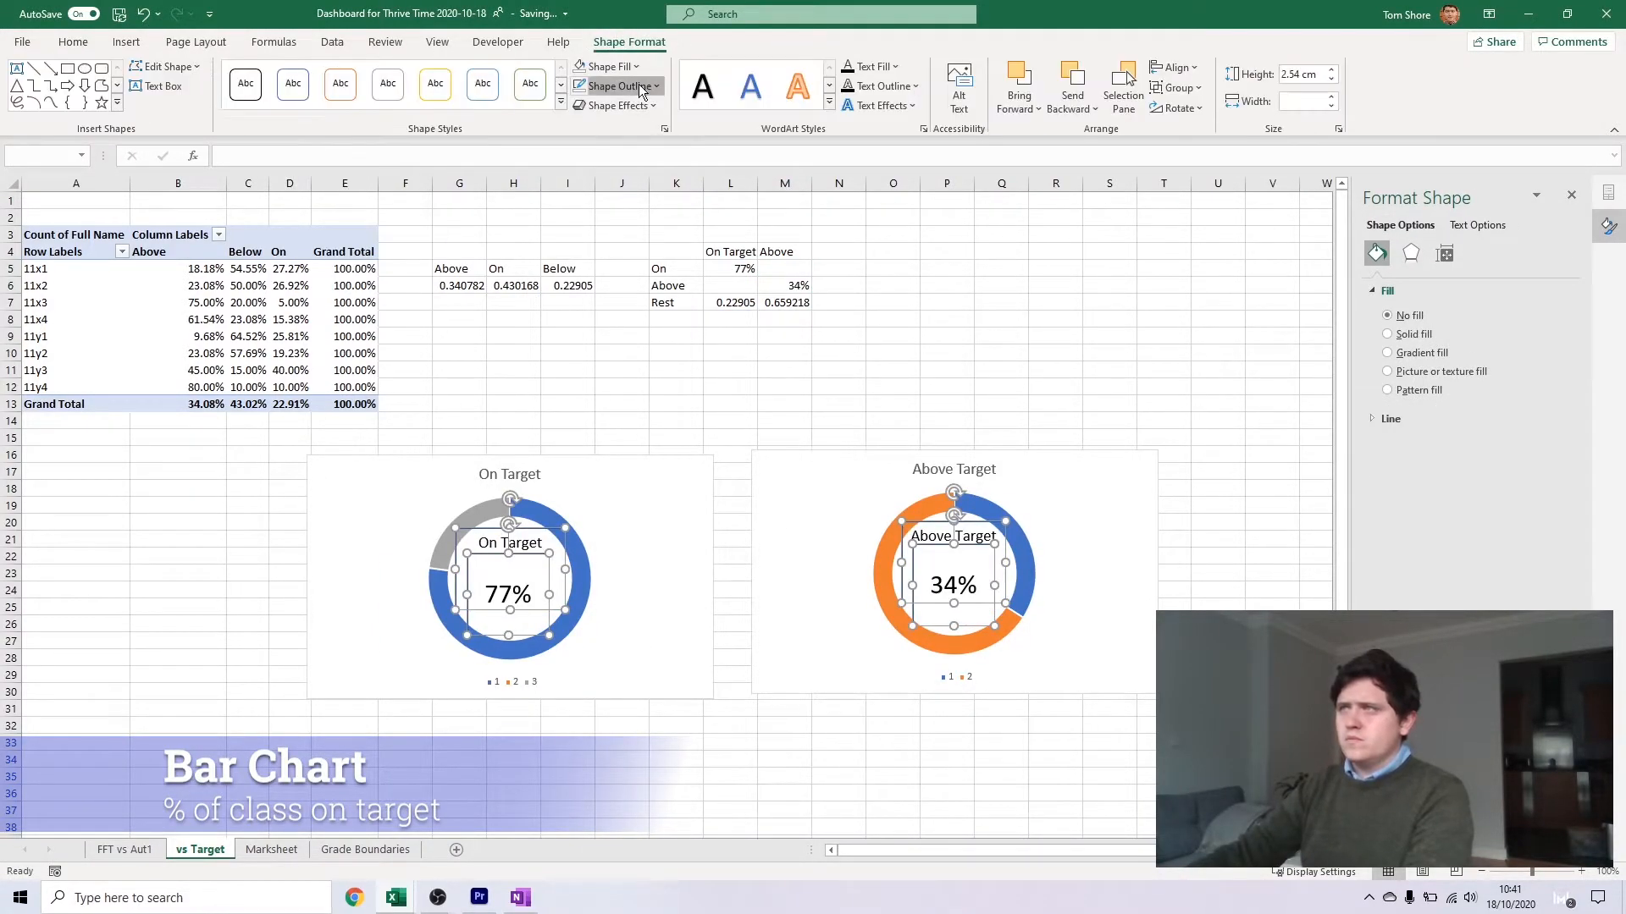
{"action": "left_click", "coordinate": [634, 89]}
{"action": "left_click", "coordinate": [620, 274]}
{"action": "left_click", "coordinate": [177, 811]}
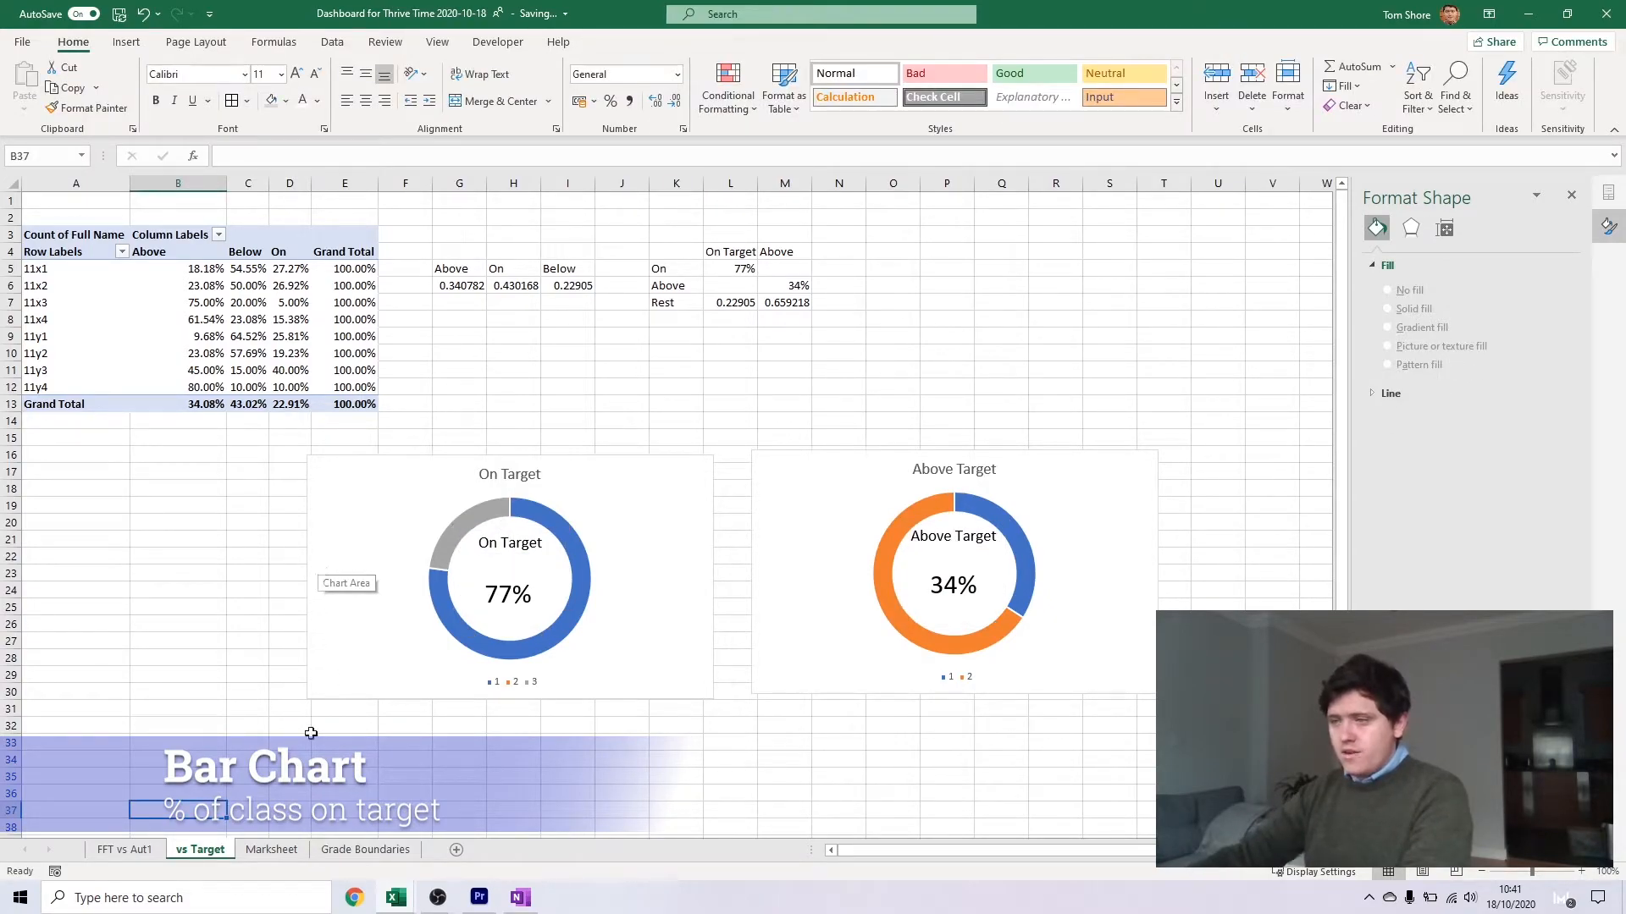
Move the pivot table's Below column after the On column so the order is Above, On, Below
{"action": "mouse_move", "coordinate": [395, 896]}
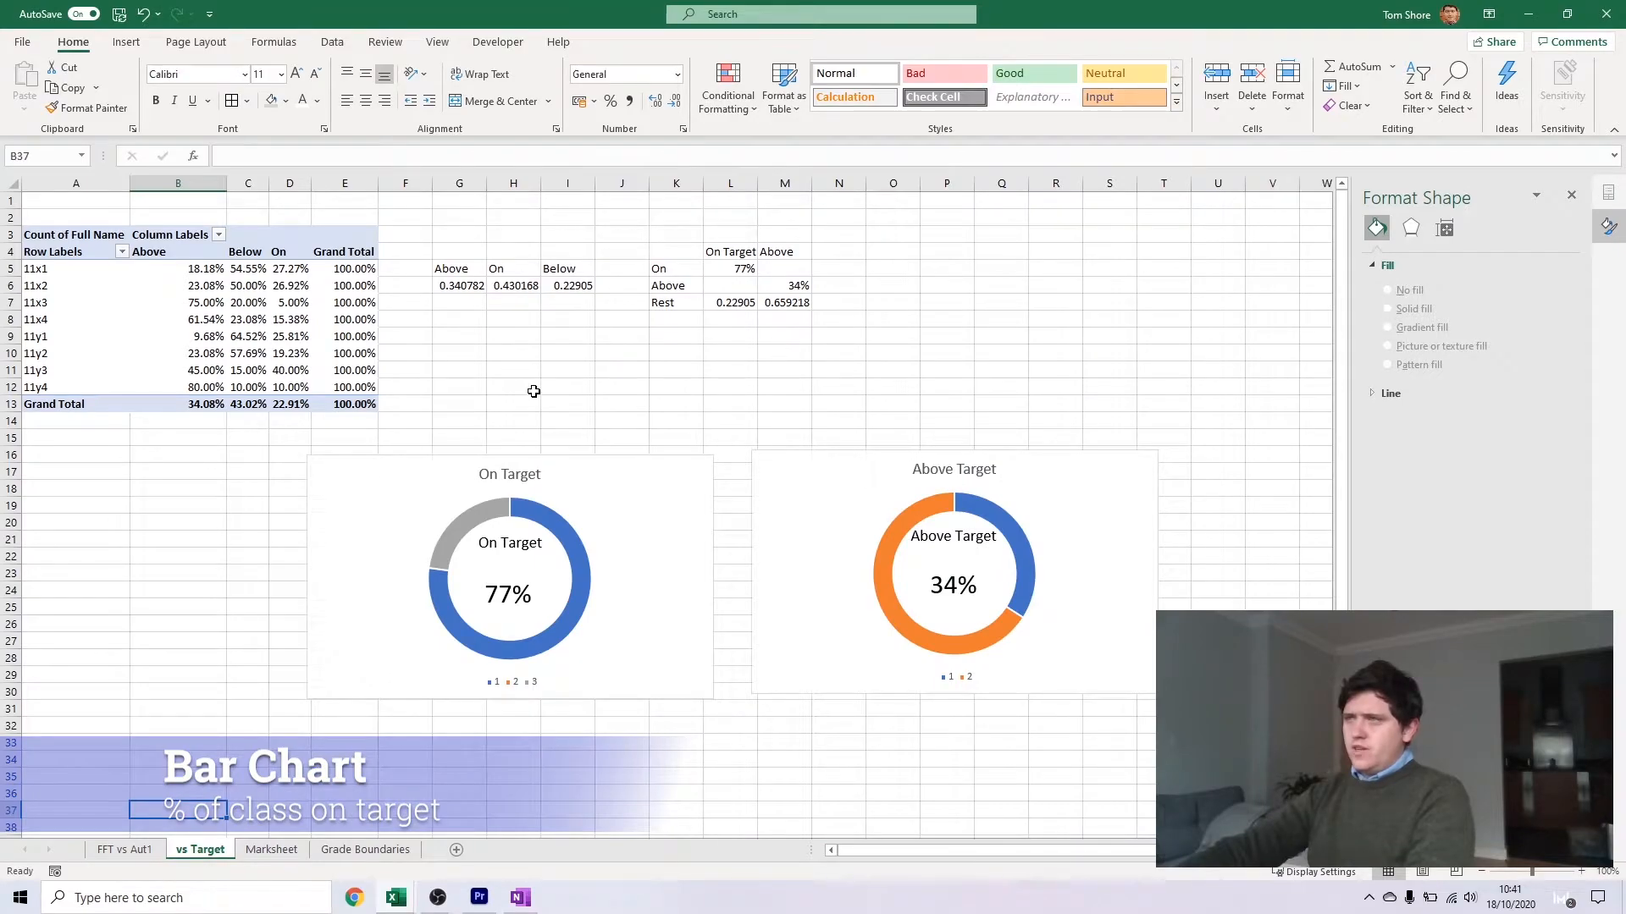
{"action": "left_click", "coordinate": [234, 251]}
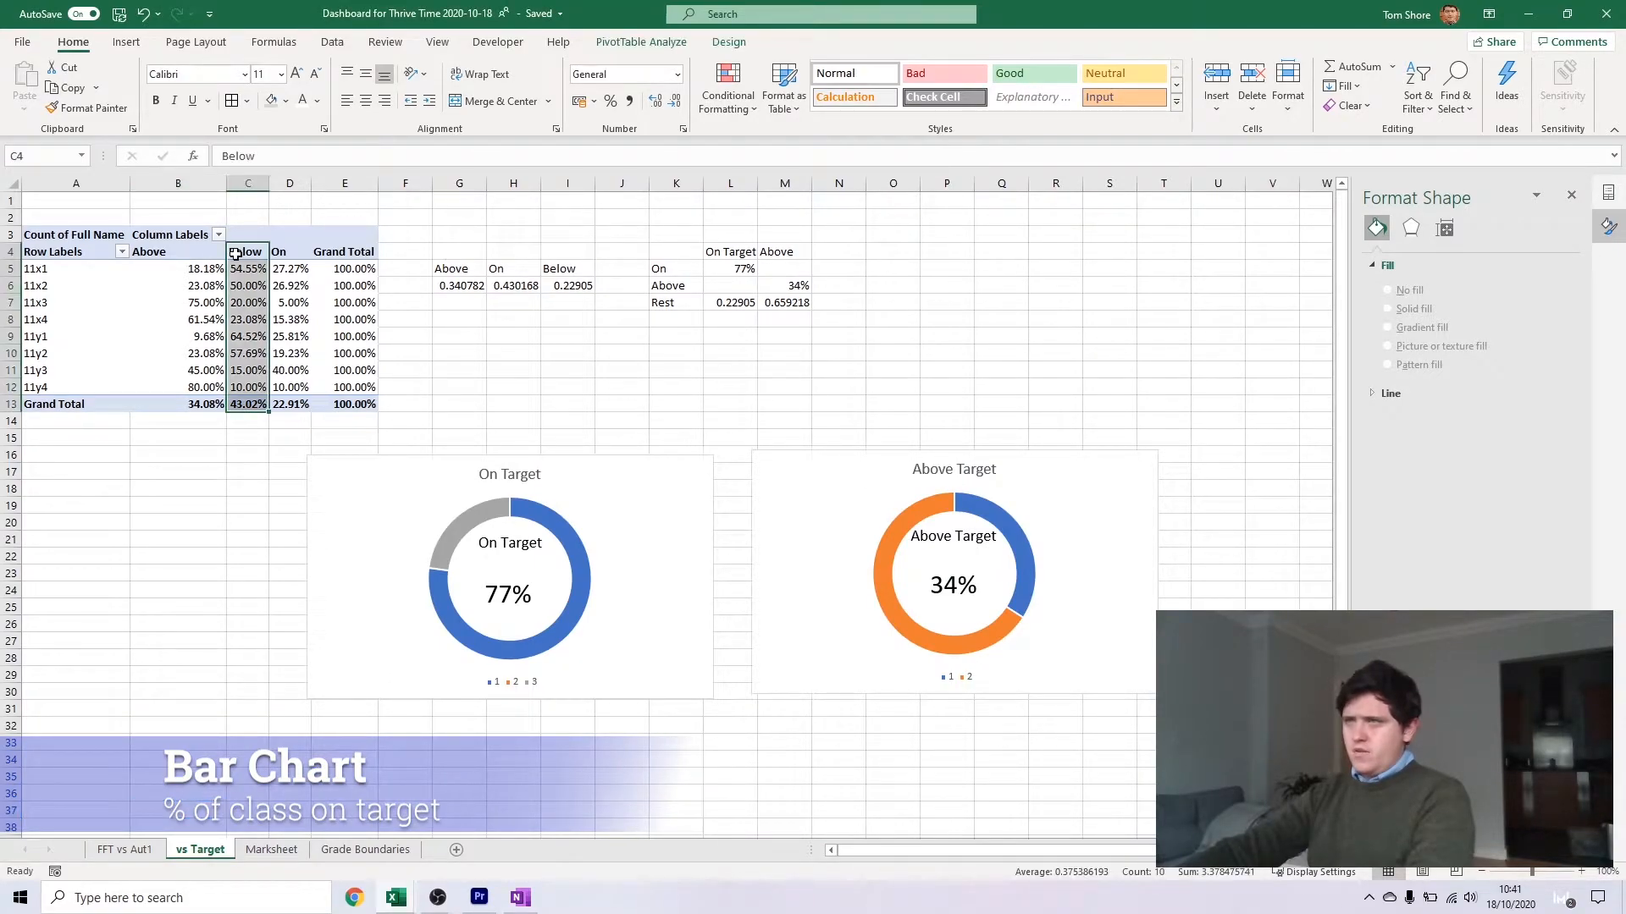
{"action": "left_click_drag", "start_coordinate": [246, 244], "coordinate": [293, 254]}
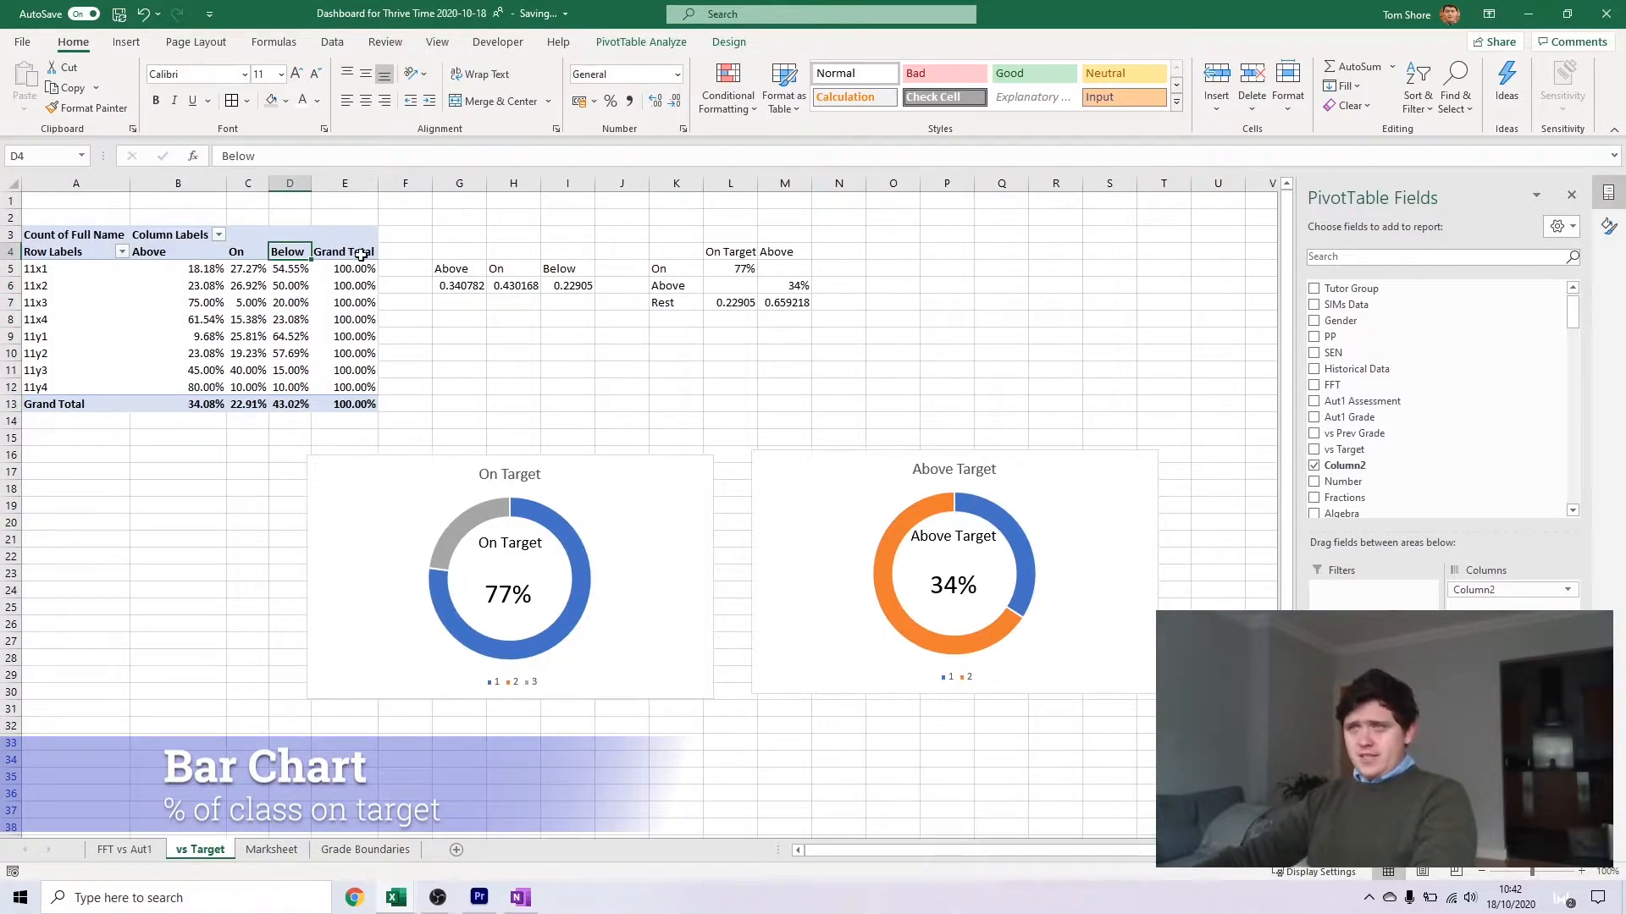
Insert a 2-D stacked bar chart from the pivot table, following the finished dashboard, and place it beside the On Target and Above helper table
{"action": "left_click", "coordinate": [404, 897]}
{"action": "left_click", "coordinate": [500, 821]}
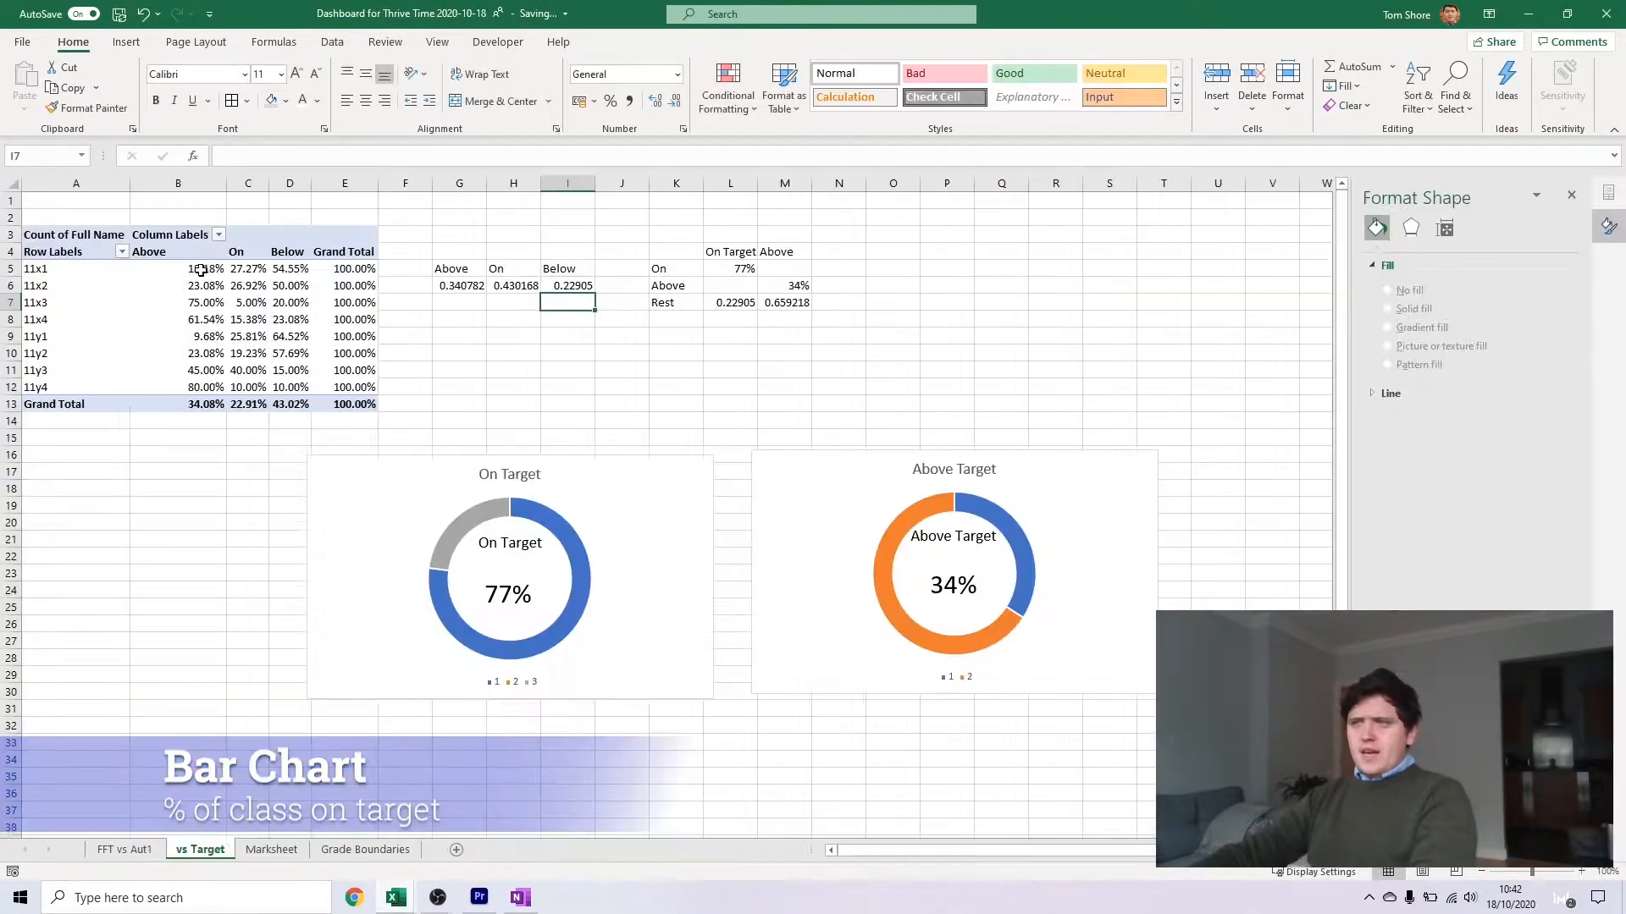
{"action": "left_click", "coordinate": [201, 268]}
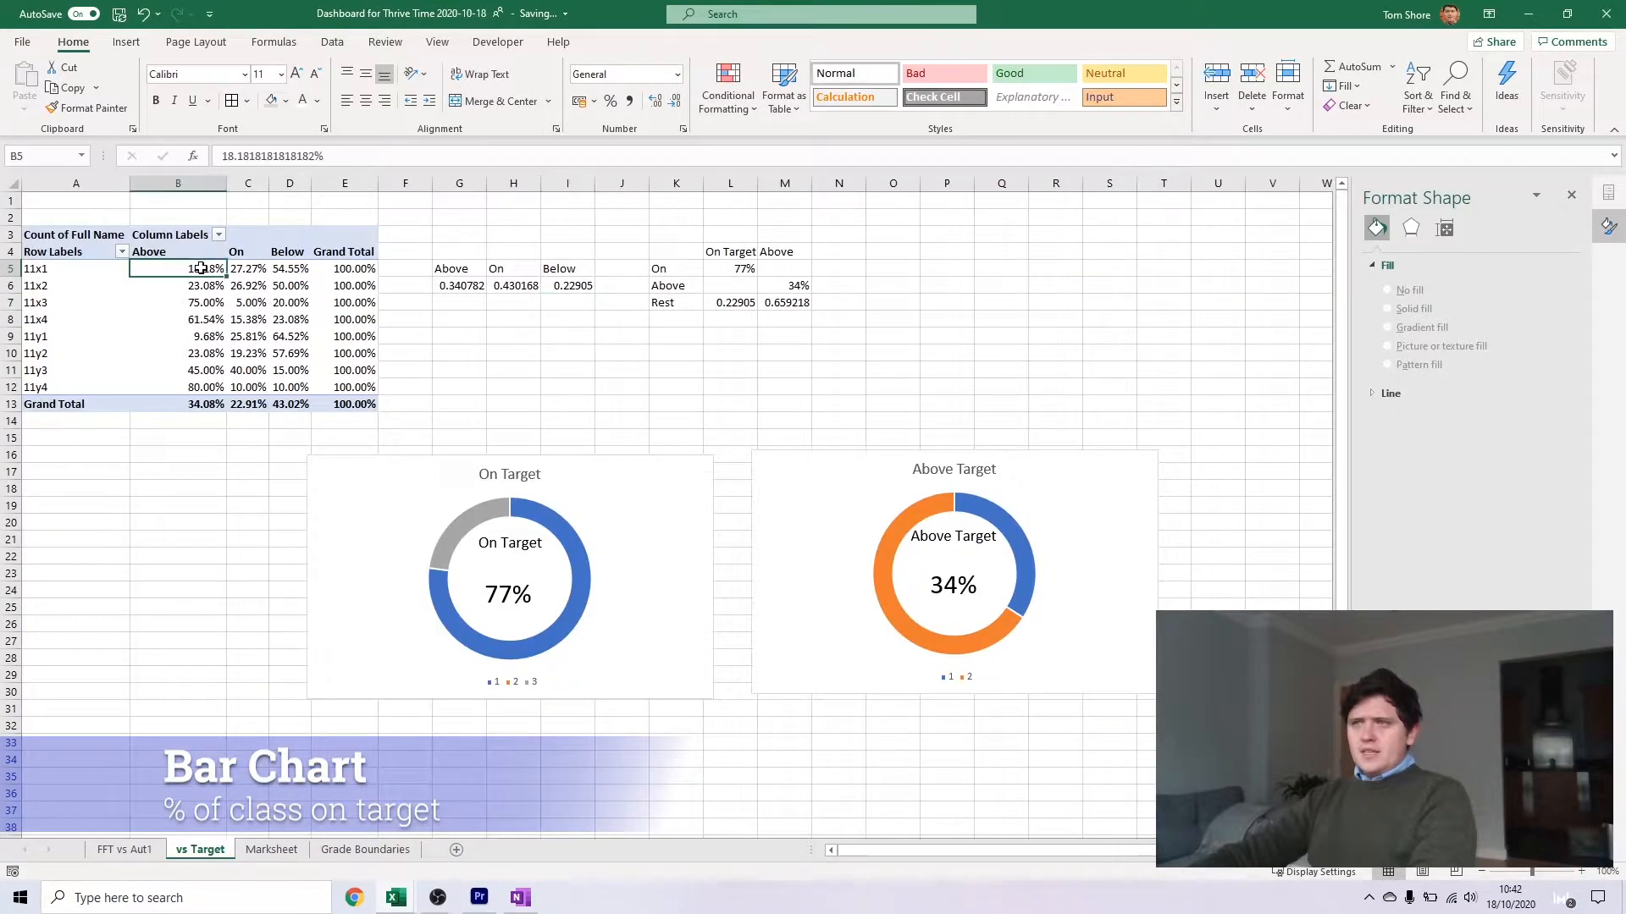
{"action": "left_click", "coordinate": [123, 41]}
{"action": "left_click", "coordinate": [756, 66]}
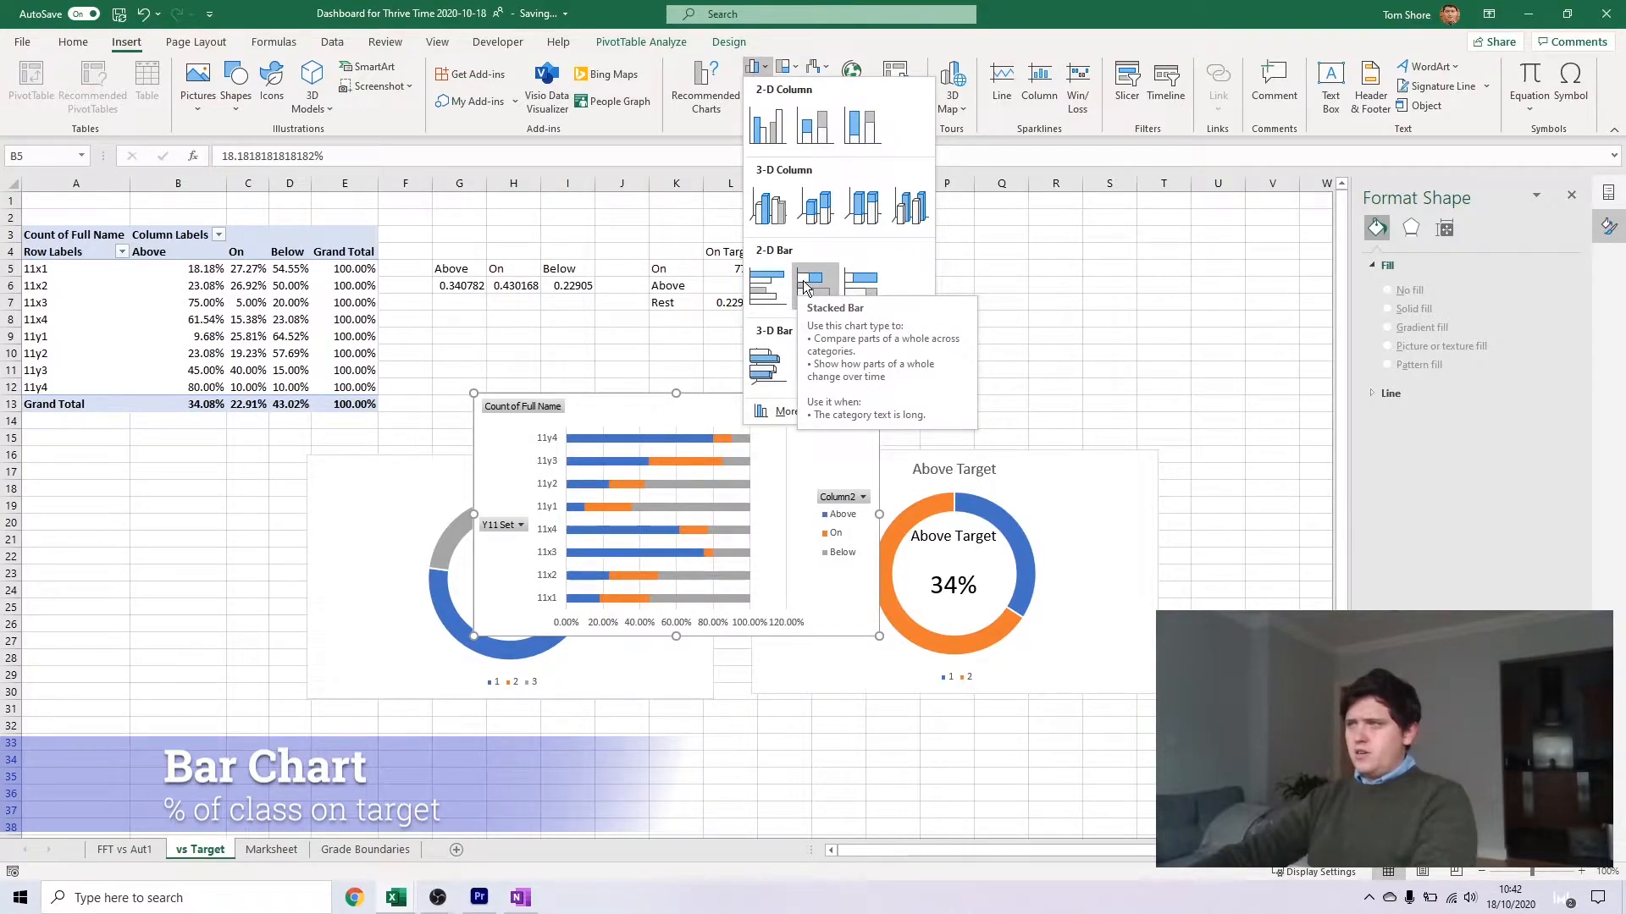
{"action": "left_click", "coordinate": [805, 288]}
{"action": "left_click_drag", "start_coordinate": [746, 407], "coordinate": [1119, 241]}
Set the Below series in the stacked bar chart to no fill
{"action": "left_click", "coordinate": [1110, 295]}
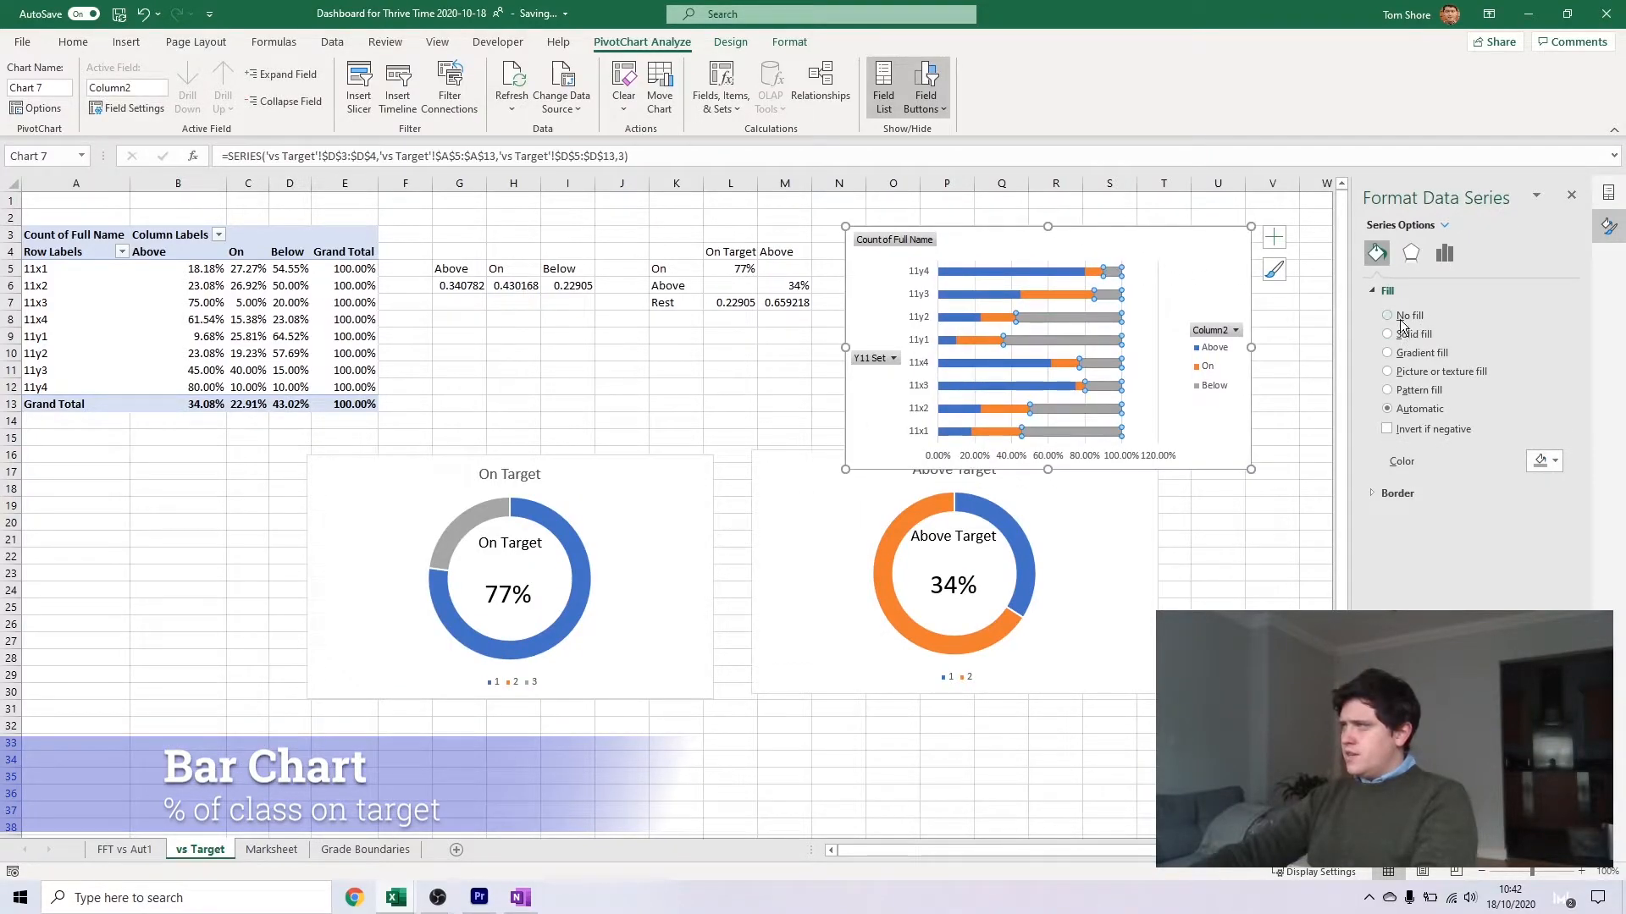
{"action": "left_click", "coordinate": [1406, 316]}
{"action": "left_click", "coordinate": [1107, 342]}
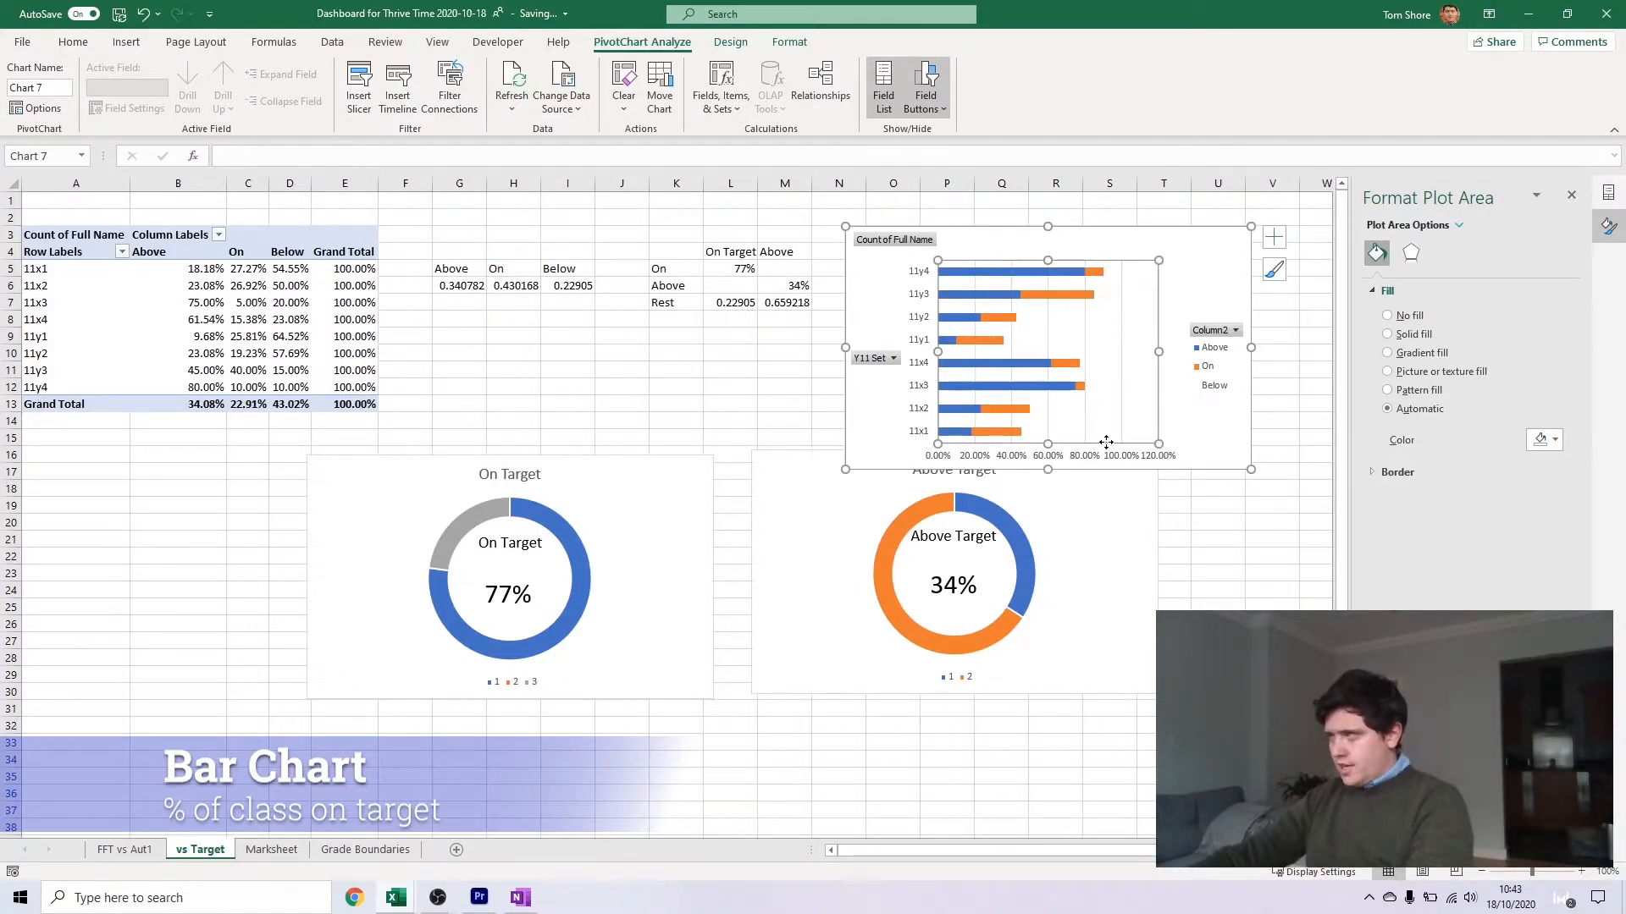
{"action": "left_click", "coordinate": [789, 389]}
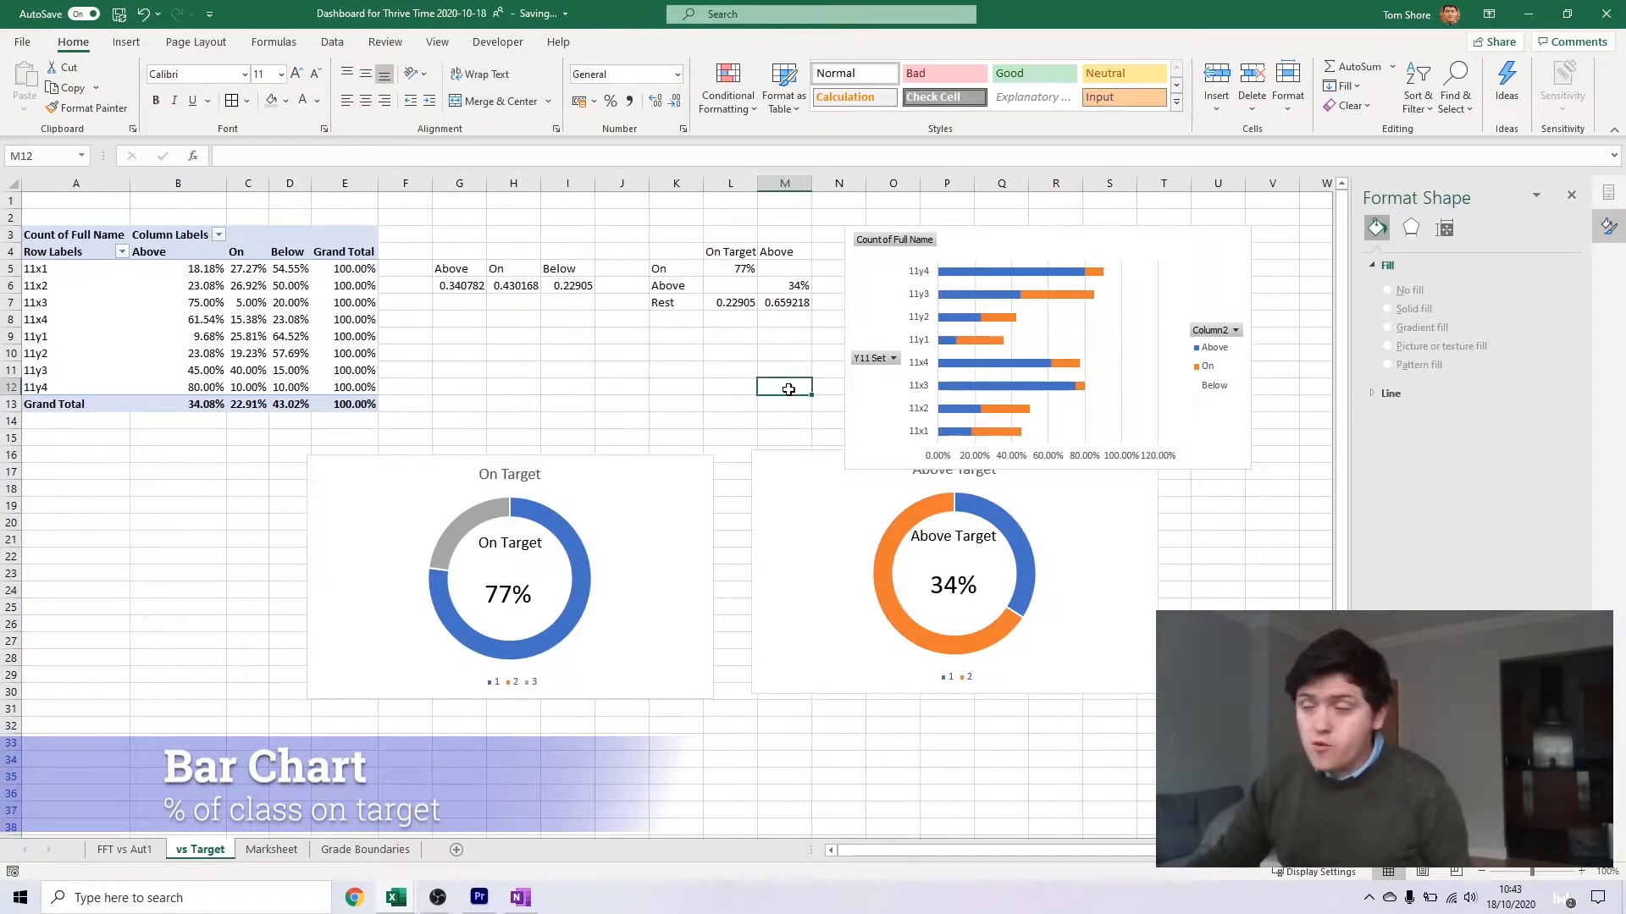
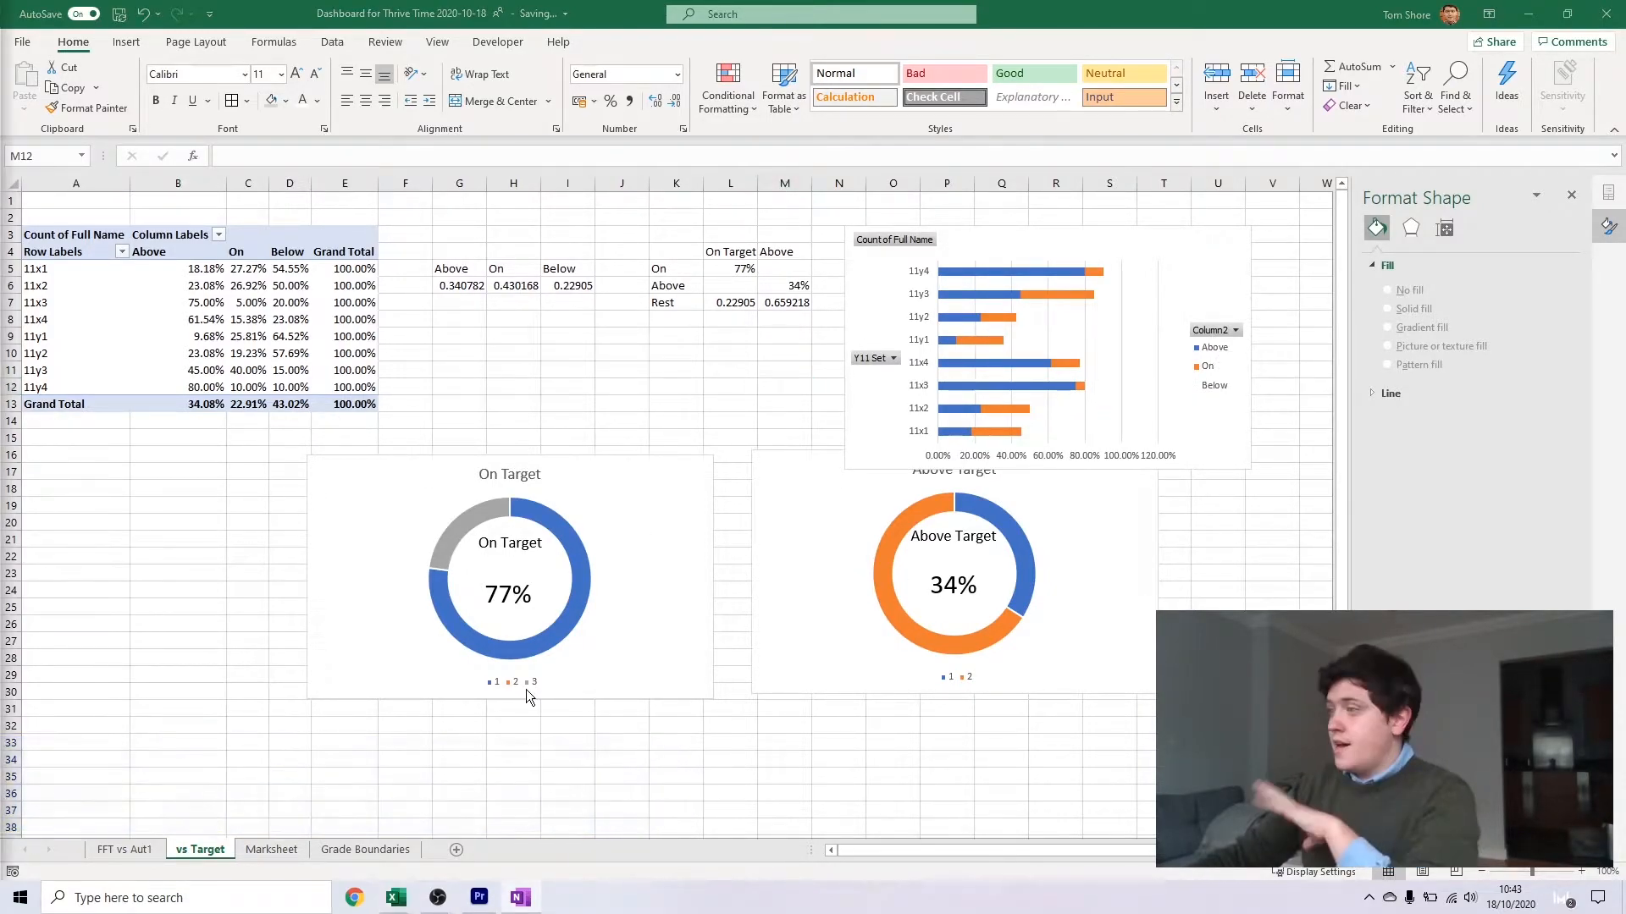
Check the finished dashboard's student lists, then insert a pivot table from the Marksheet data on a new worksheet
{"action": "key", "text": "alt+Tab"}
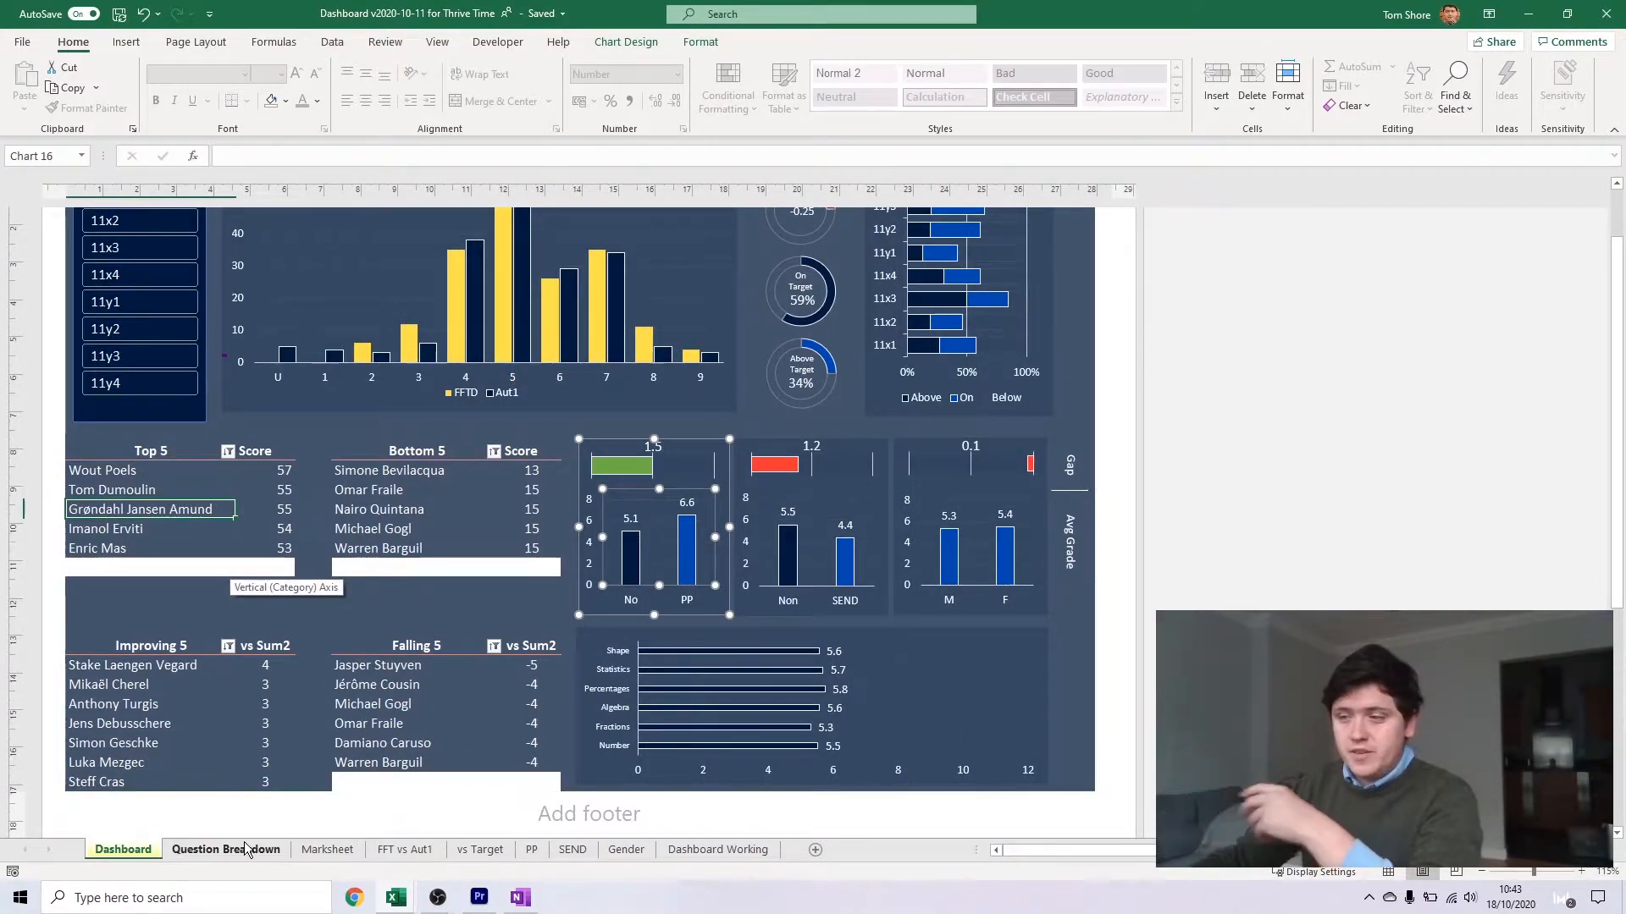
{"action": "left_click", "coordinate": [396, 898]}
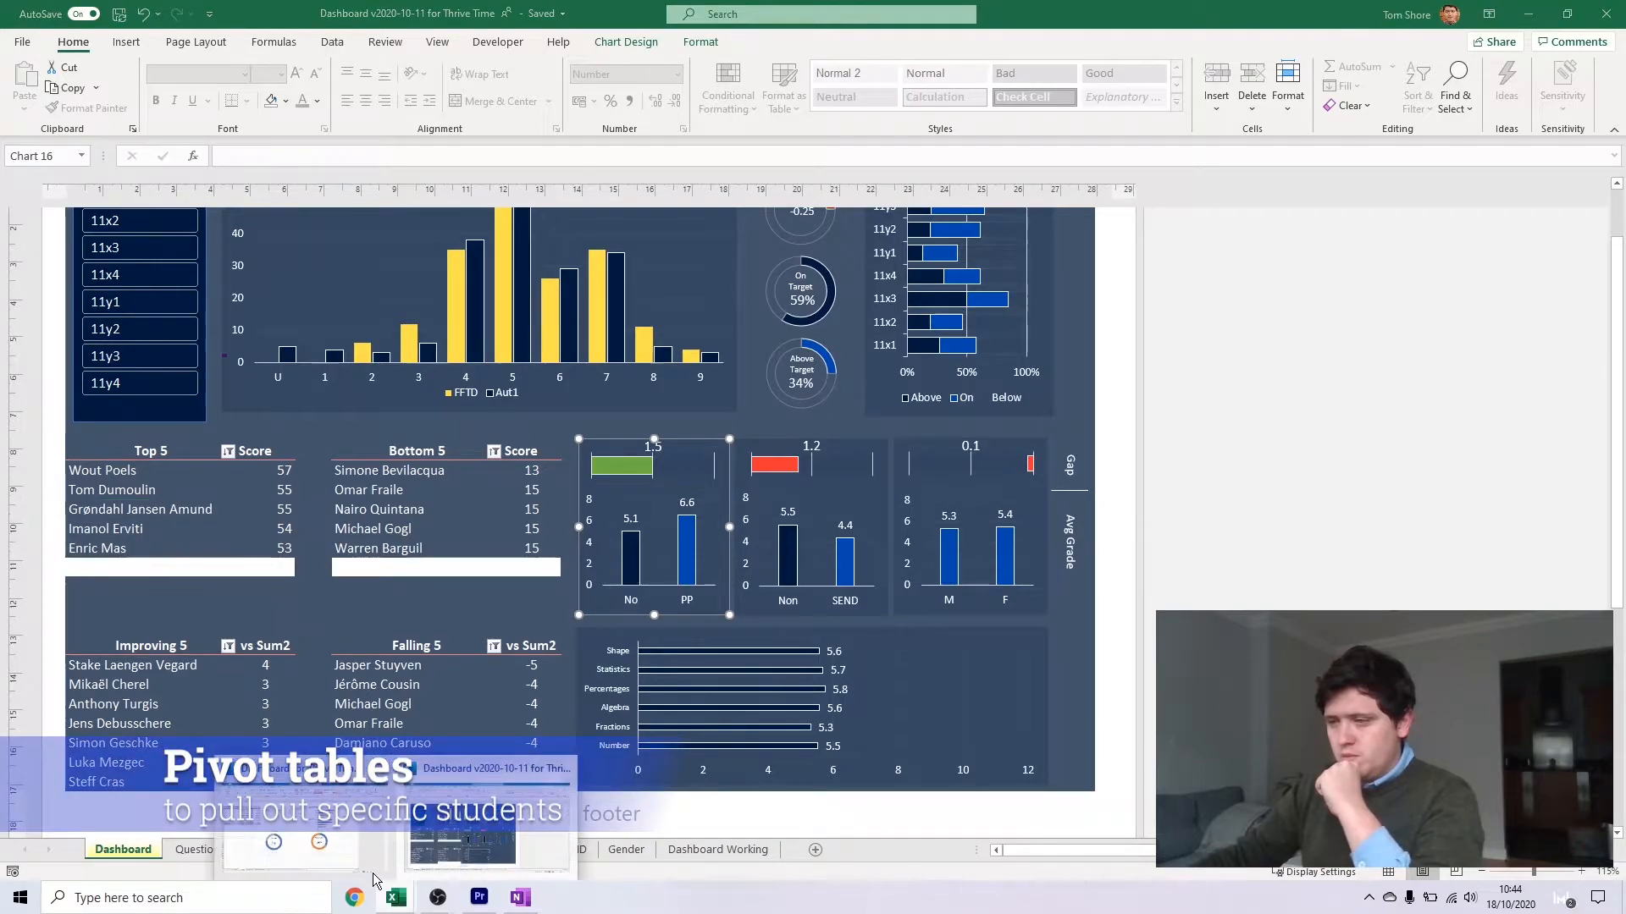
{"action": "left_click", "coordinate": [314, 834]}
{"action": "left_click", "coordinate": [272, 849]}
{"action": "left_click", "coordinate": [125, 41]}
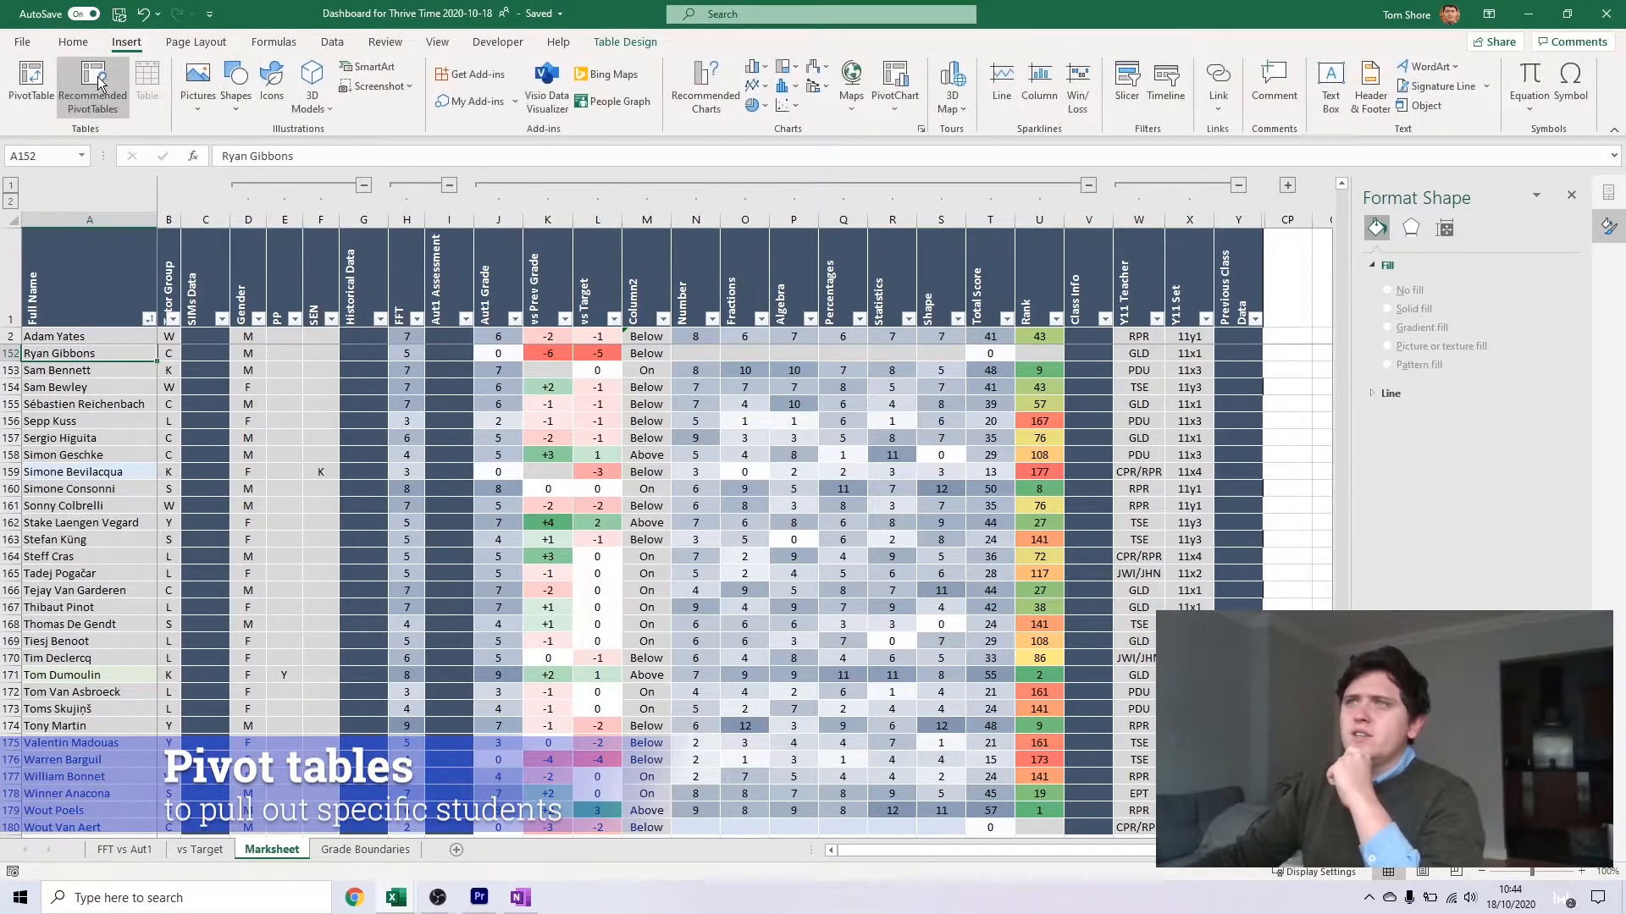
{"action": "left_click", "coordinate": [31, 81]}
{"action": "left_click", "coordinate": [539, 462]}
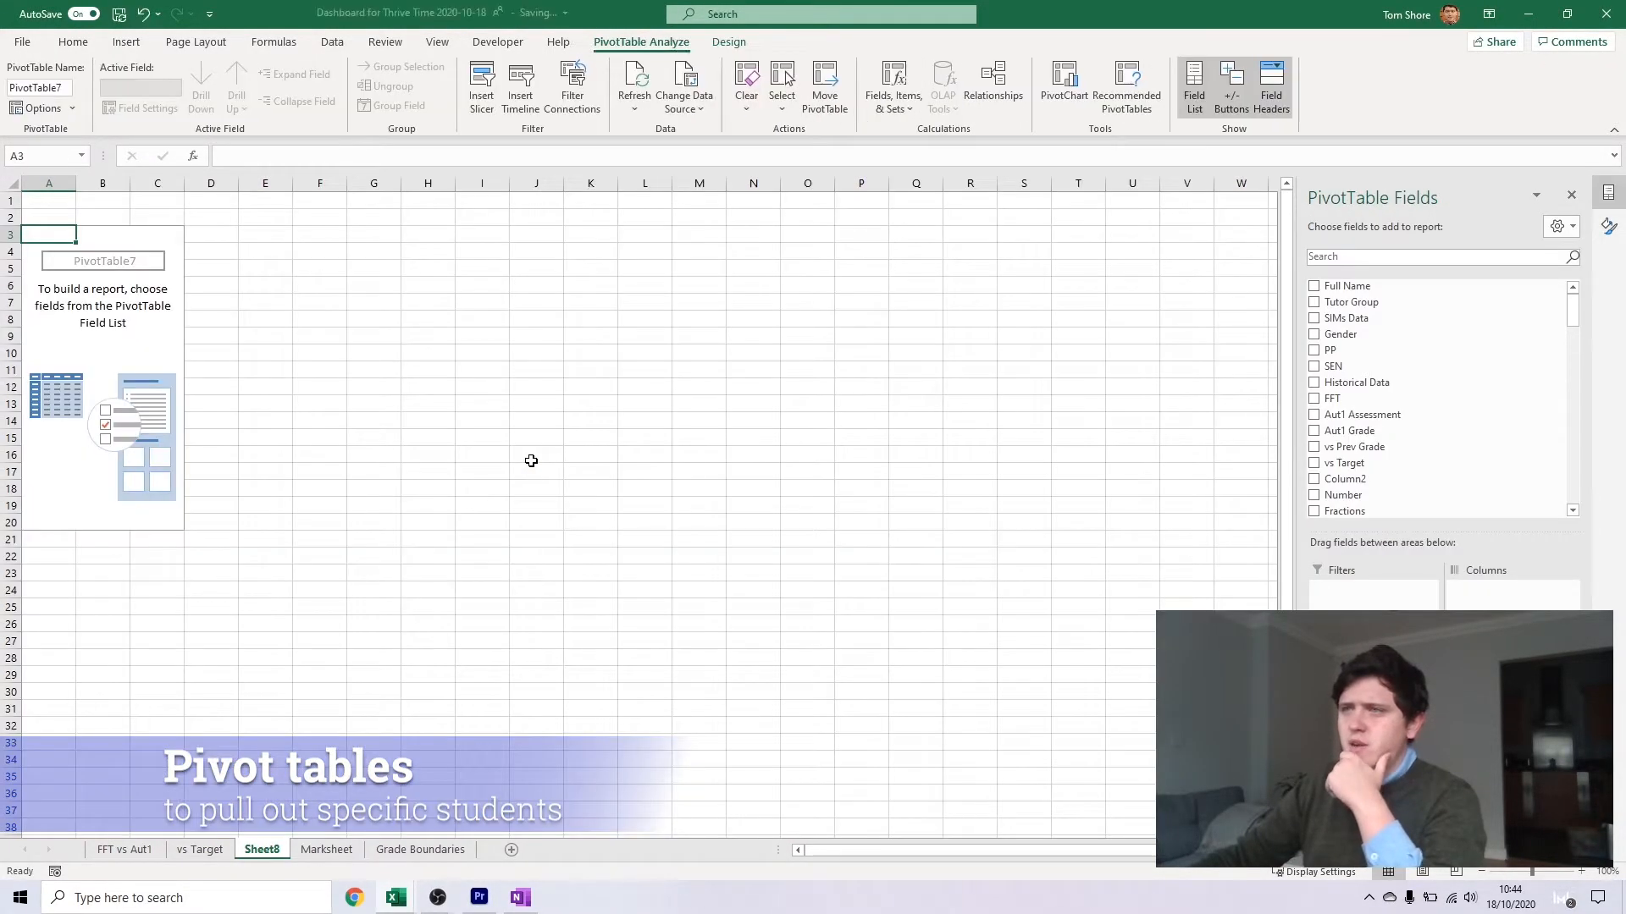
Add Full Name to the rows and Total Score to the values of the new pivot table
{"action": "scroll", "coordinate": [1406, 360], "scroll_direction": "down", "scroll_amount": 1}
{"action": "scroll", "coordinate": [1401, 358], "scroll_direction": "up", "scroll_amount": 1}
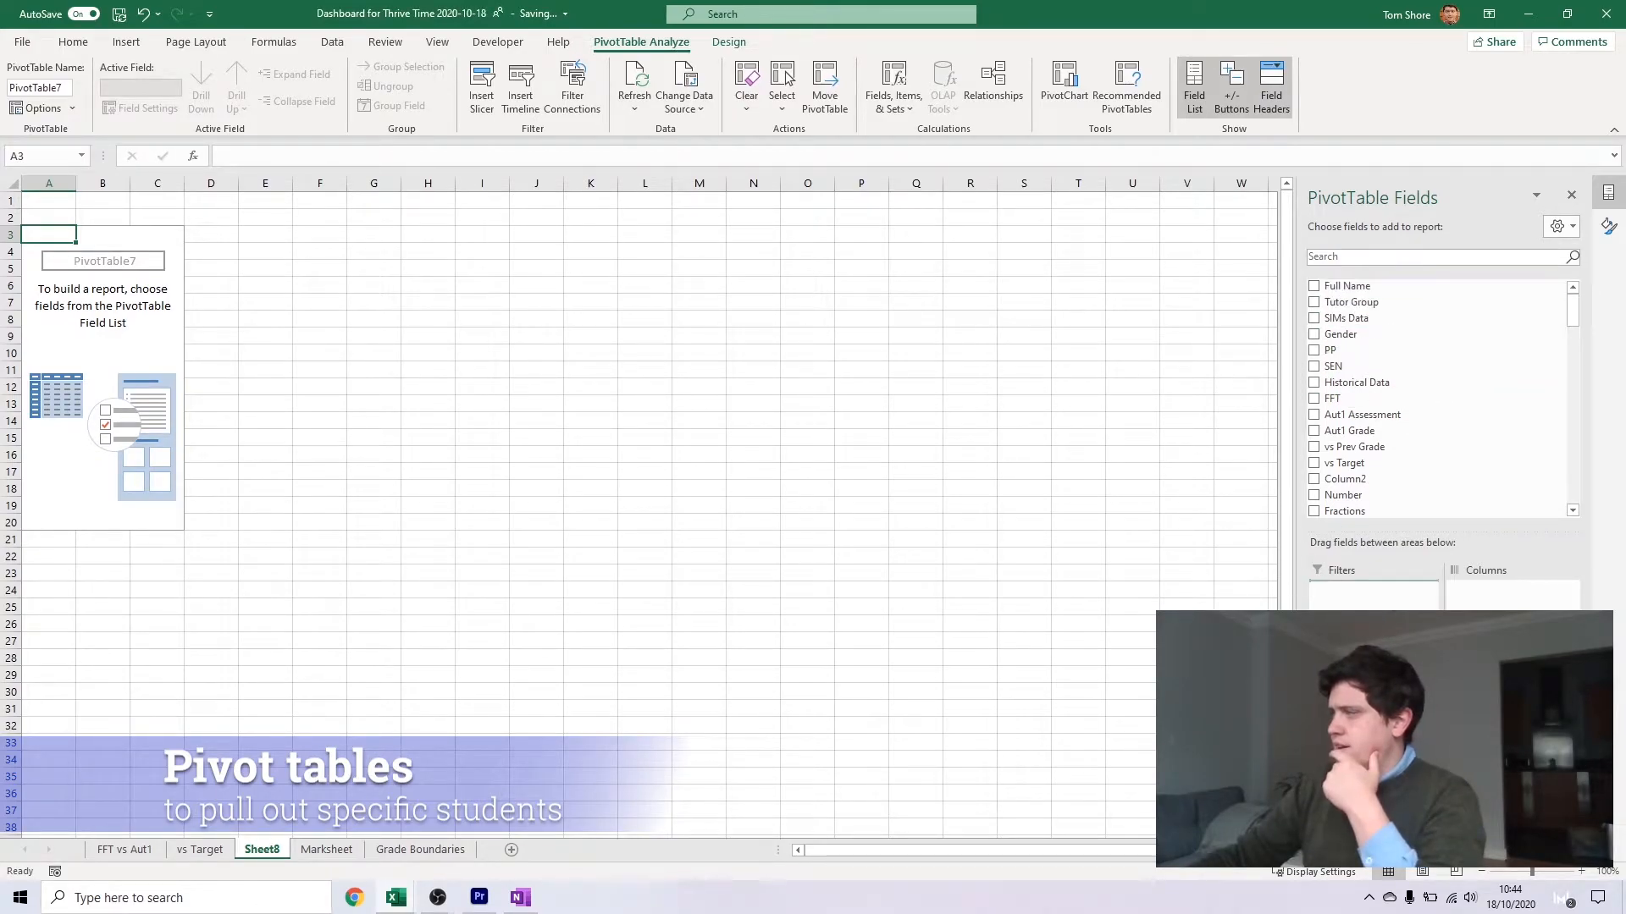
{"action": "left_click_drag", "start_coordinate": [1346, 286], "coordinate": [1373, 735]}
{"action": "scroll", "coordinate": [1376, 462], "scroll_direction": "down", "scroll_amount": 2}
{"action": "left_click", "coordinate": [1348, 470]}
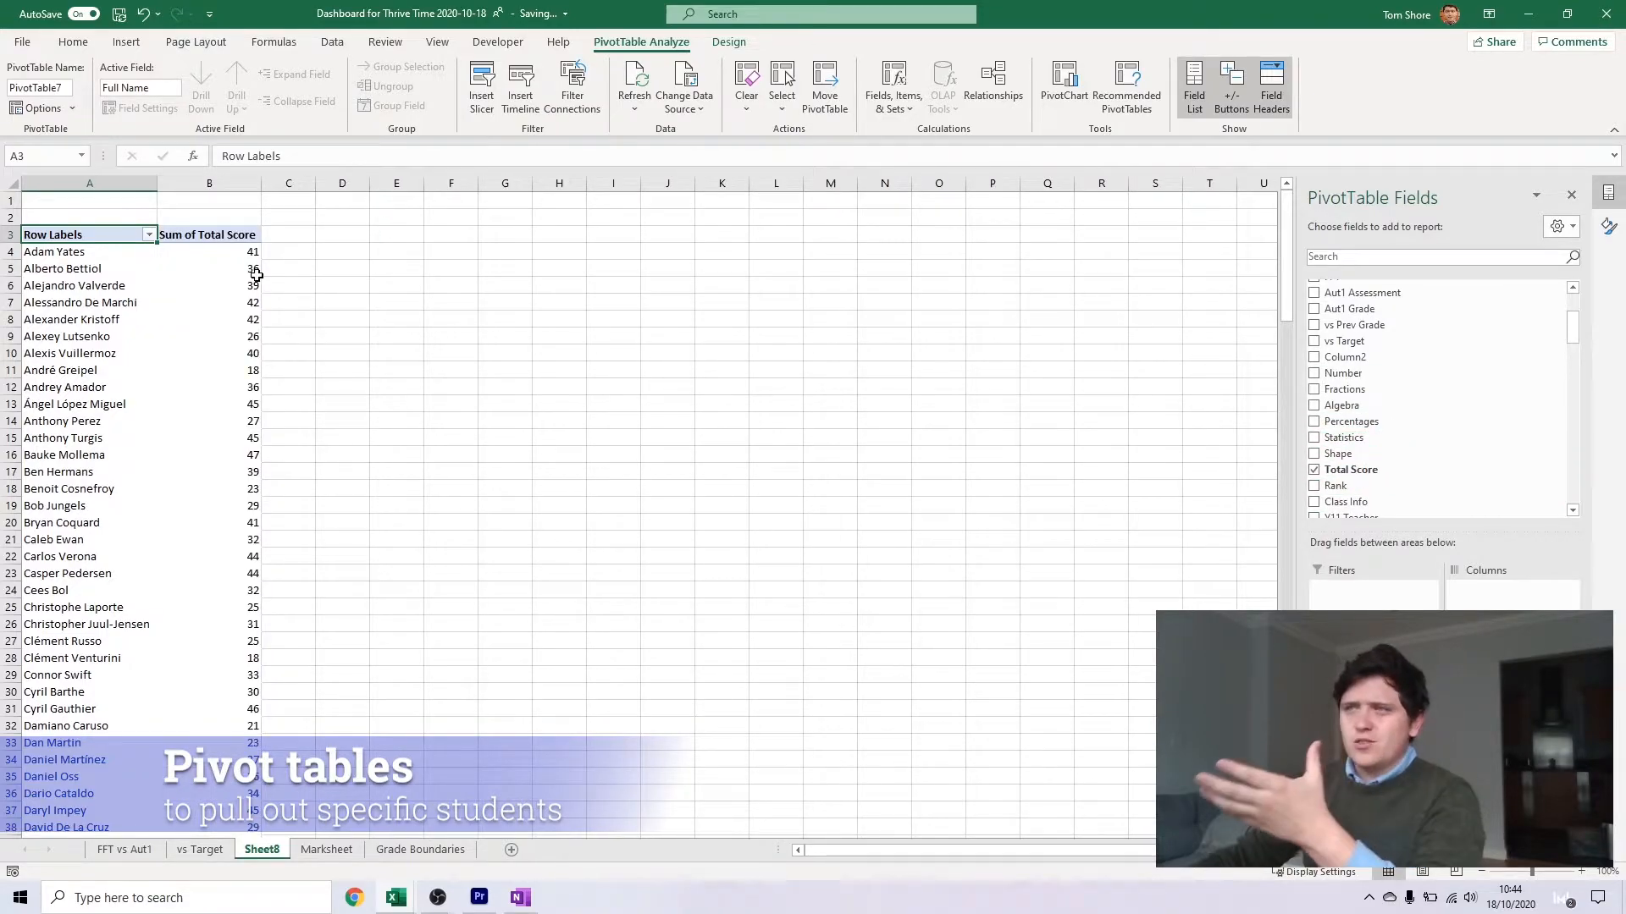
Filter the pivot table's names to the top 5 items by Sum of Total Score
{"action": "left_click", "coordinate": [254, 253]}
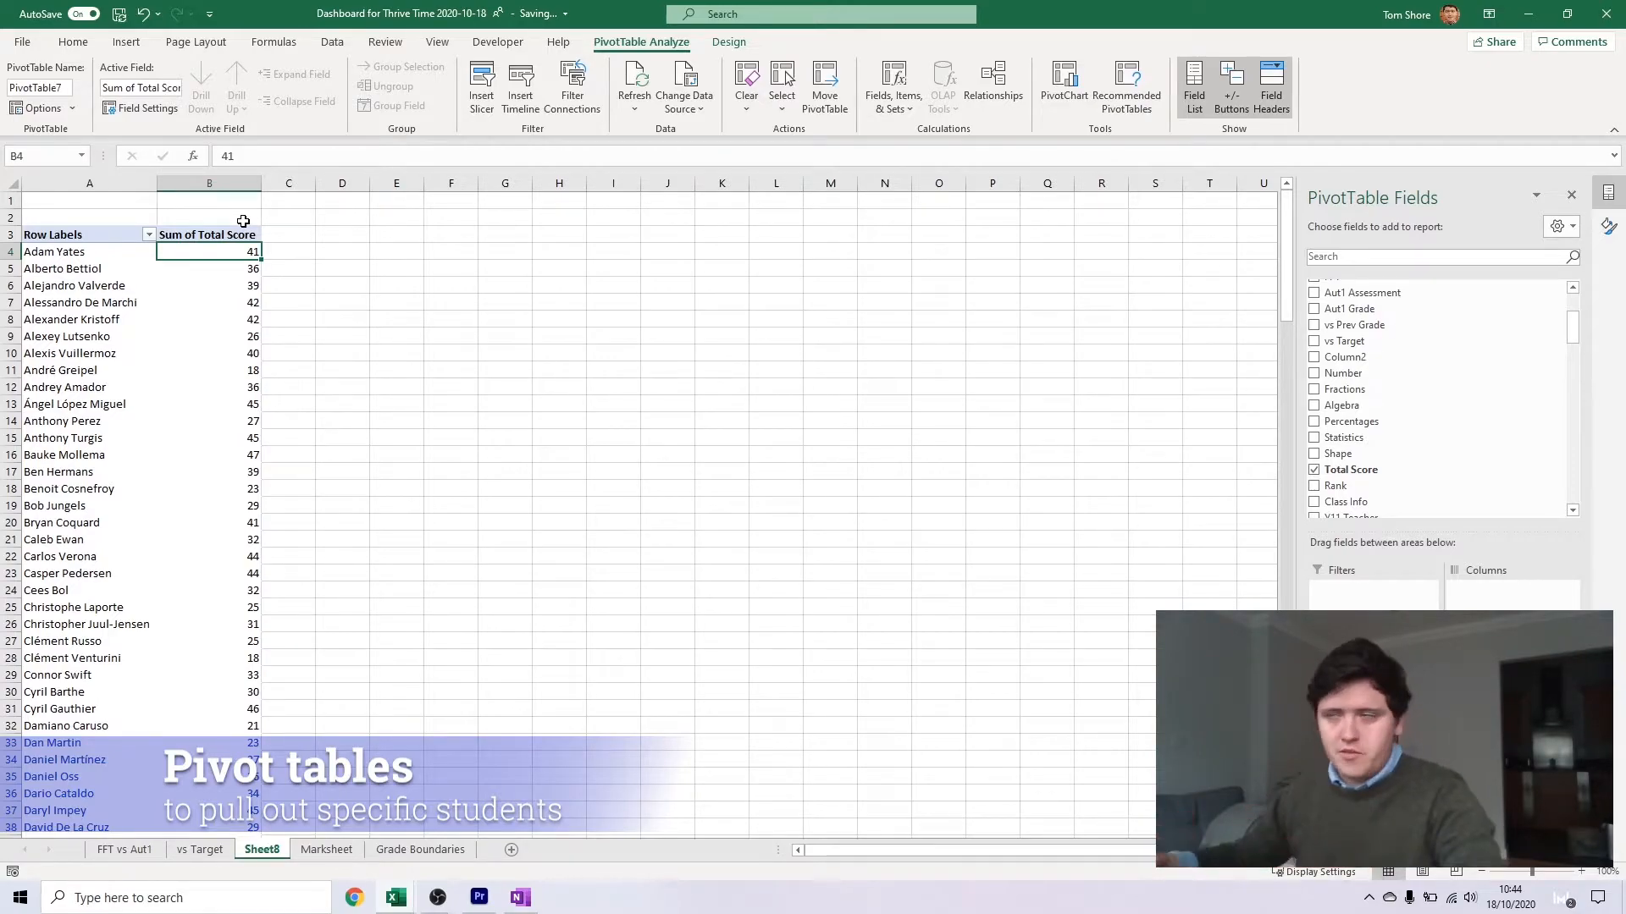
{"action": "left_click", "coordinate": [154, 235]}
{"action": "mouse_move", "coordinate": [100, 363]}
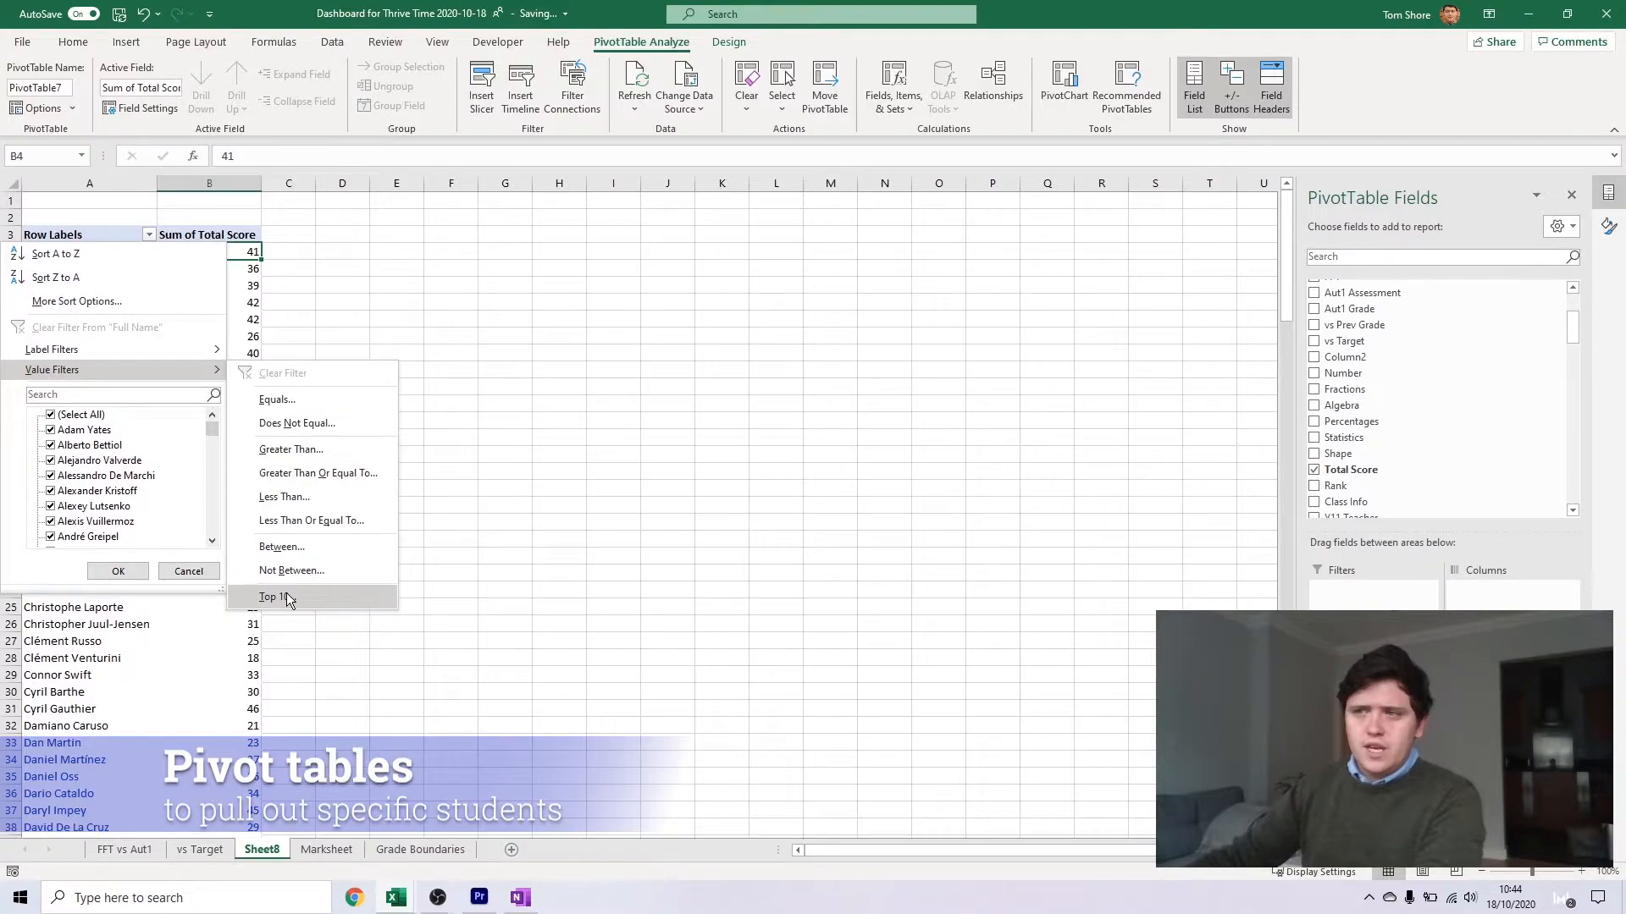
{"action": "left_click", "coordinate": [287, 598]}
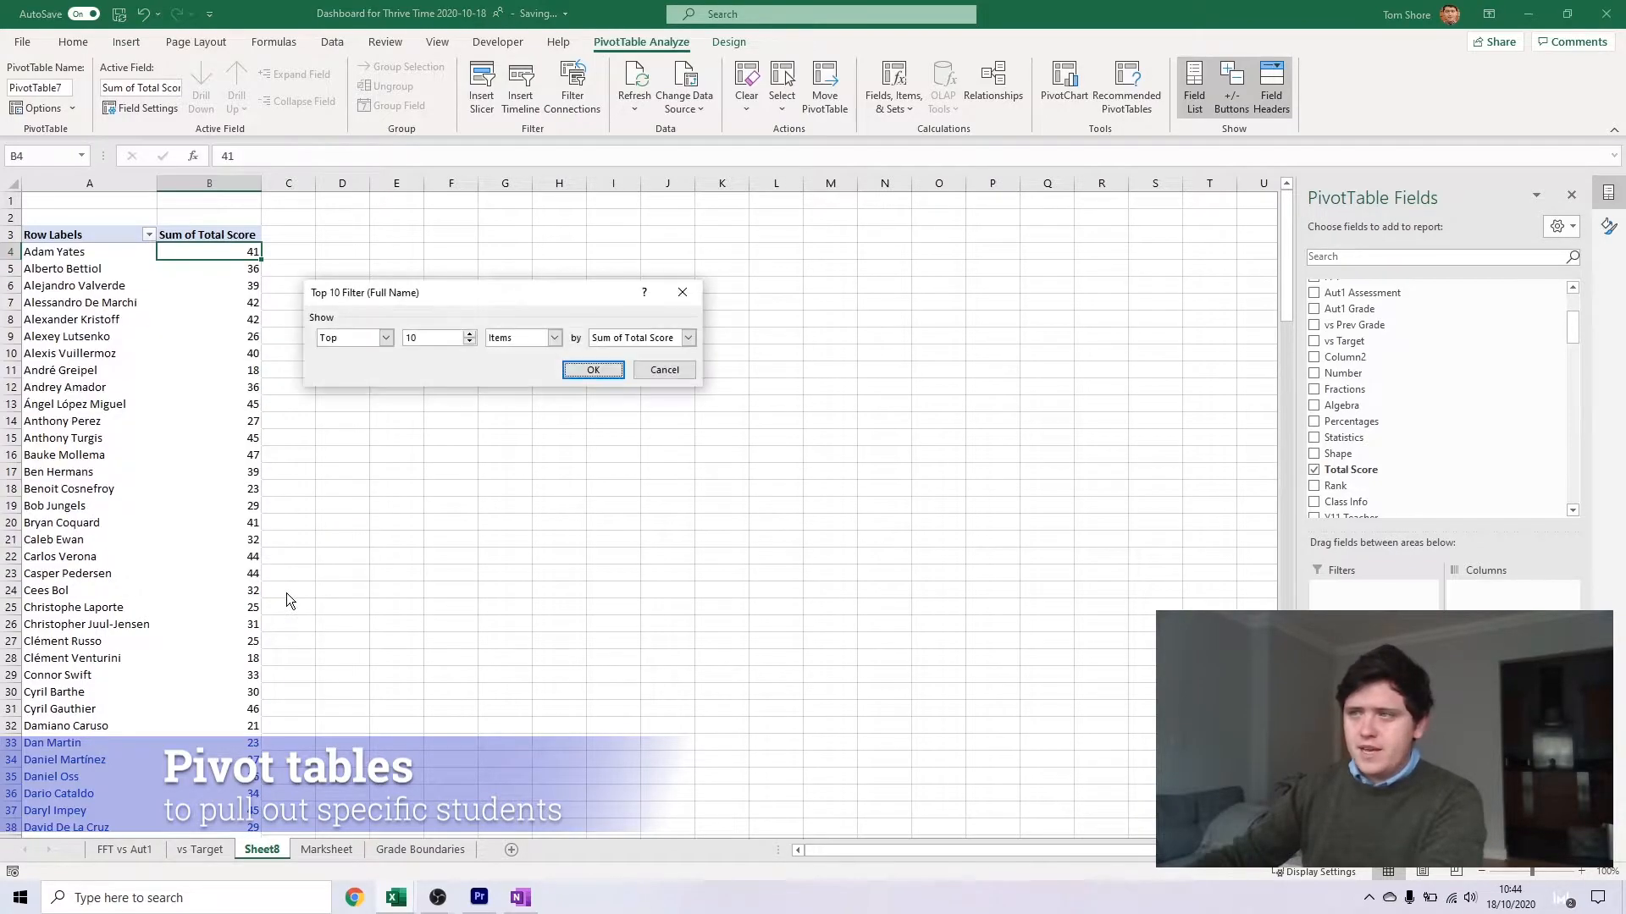
{"action": "type", "text": "5"}
{"action": "left_click", "coordinate": [591, 370]}
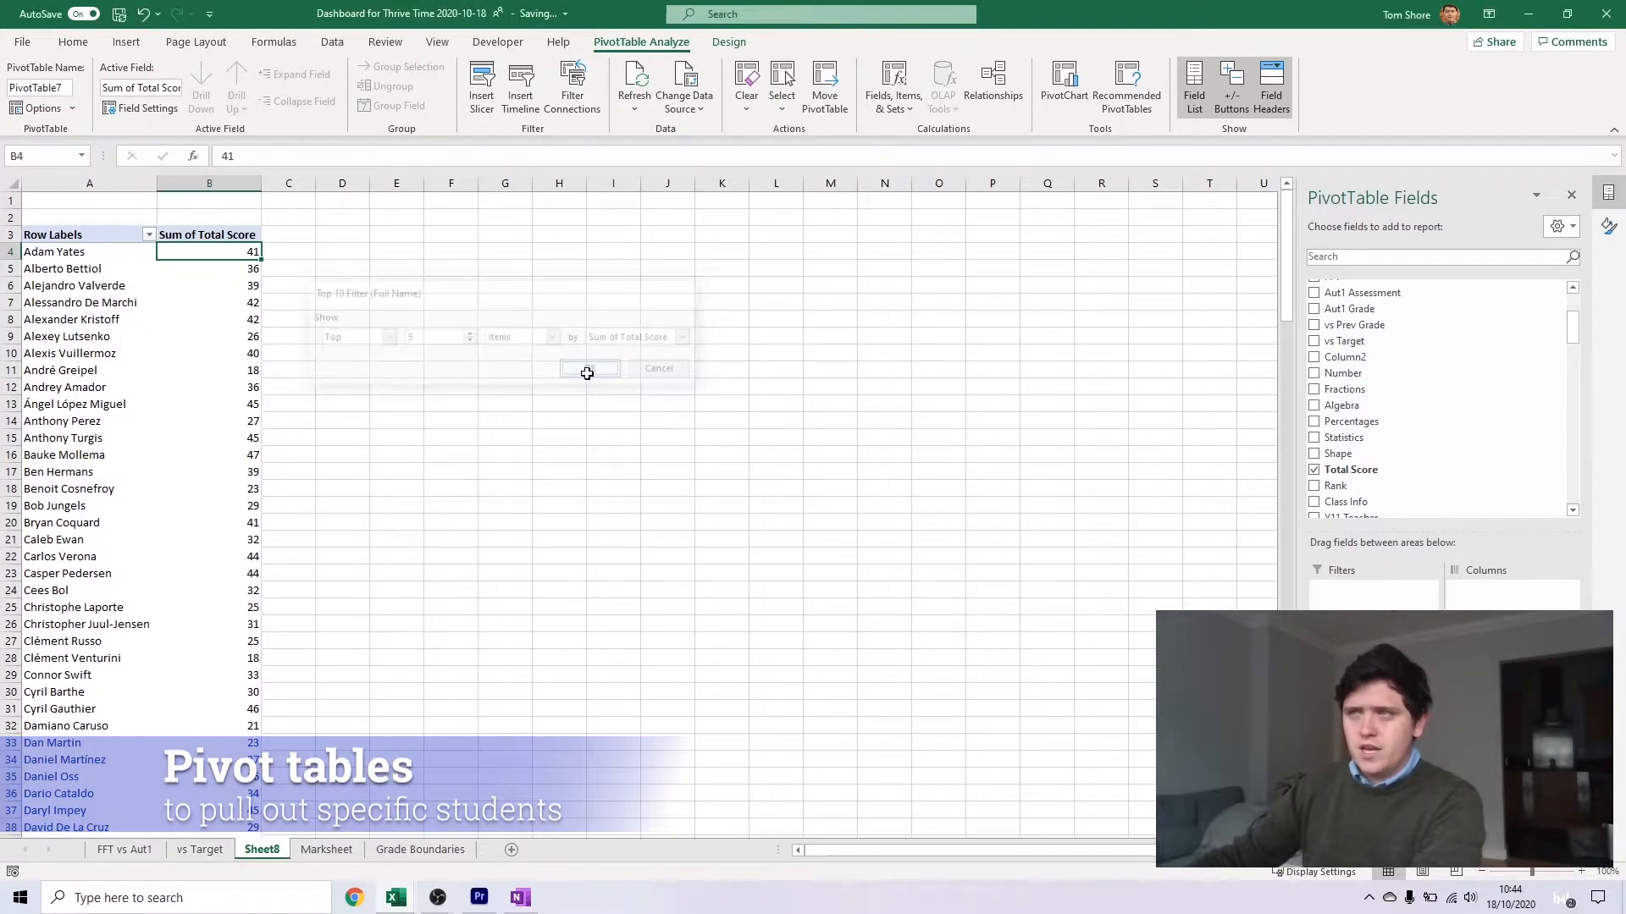
{"action": "left_click", "coordinate": [397, 370]}
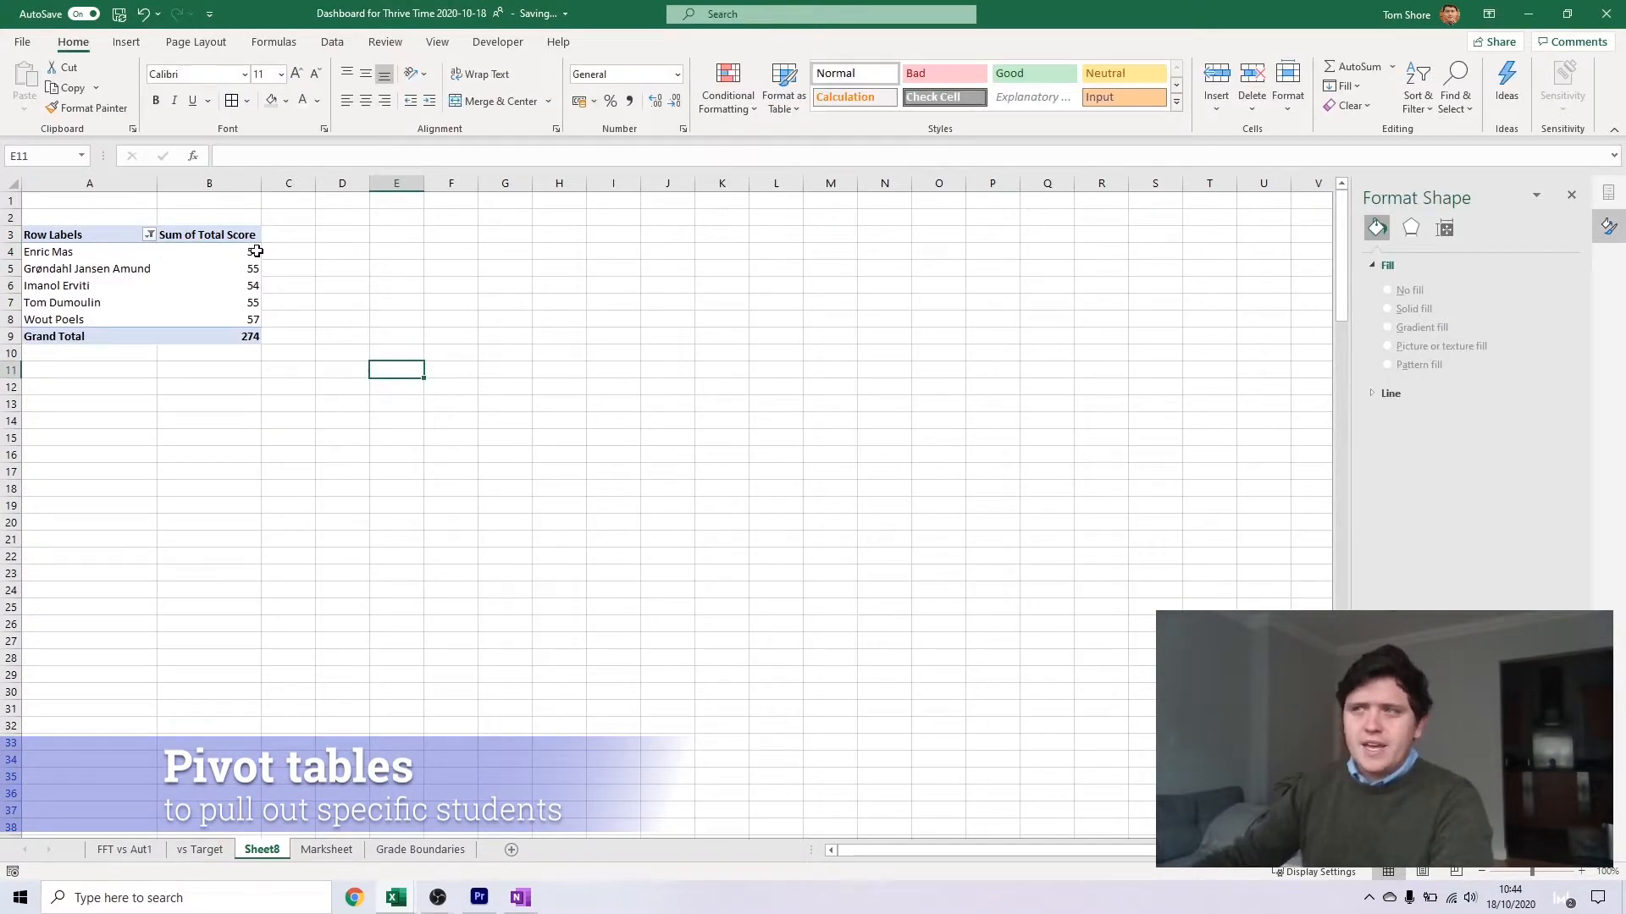
Sort the top 5 names in descending order by Sum of Total Score
{"action": "left_click", "coordinate": [150, 235]}
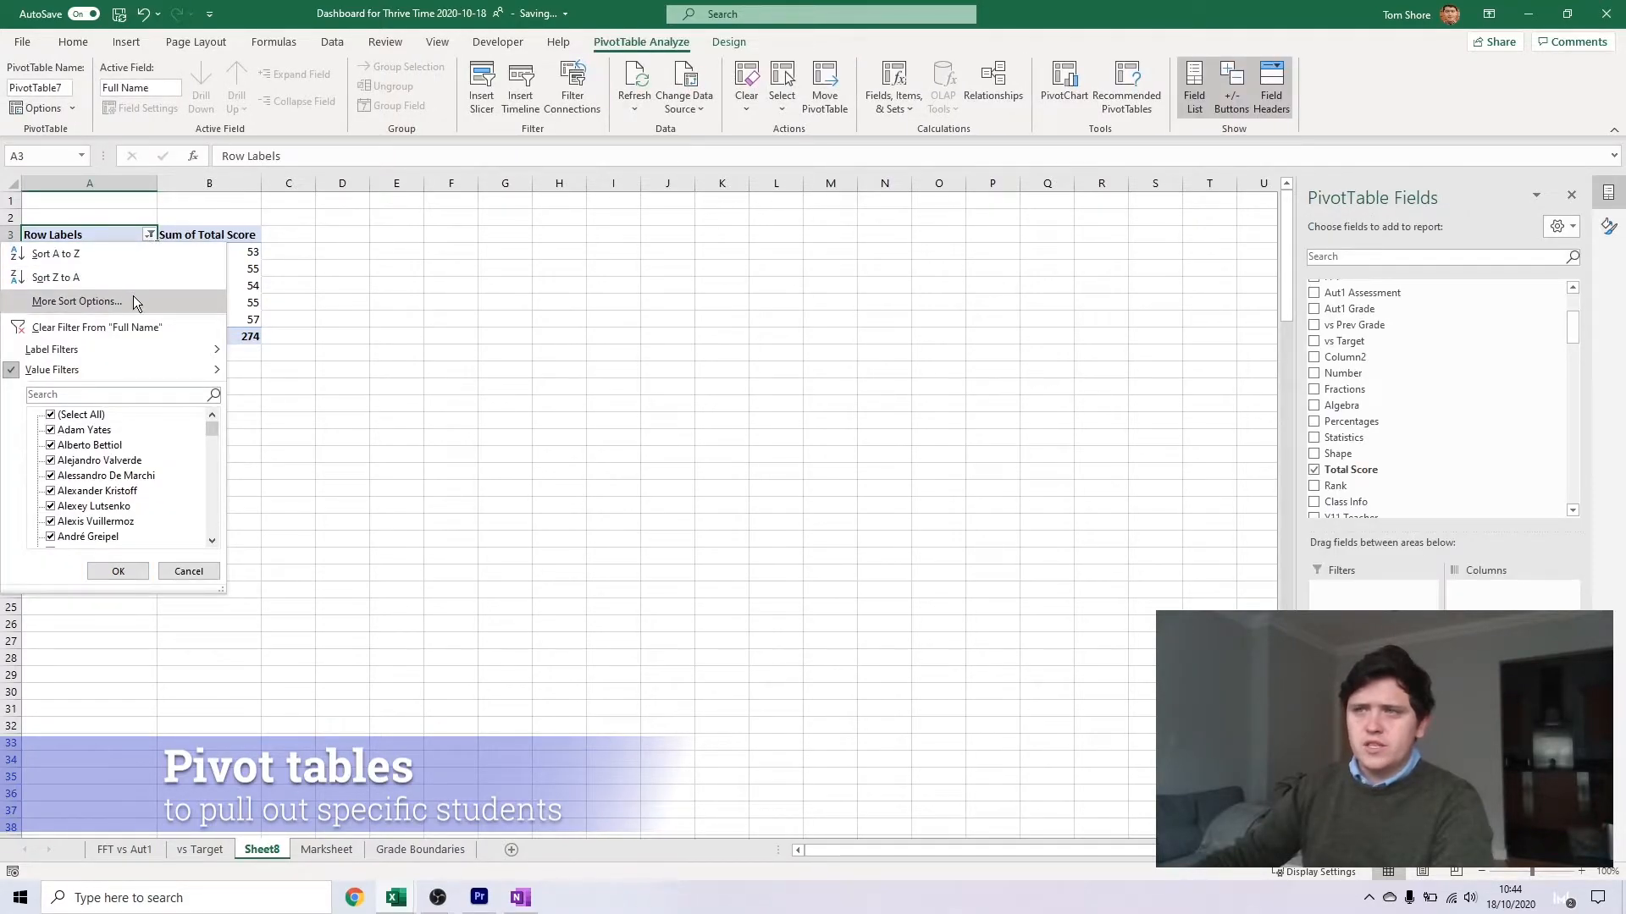
{"action": "left_click", "coordinate": [133, 300]}
{"action": "left_click", "coordinate": [417, 313]}
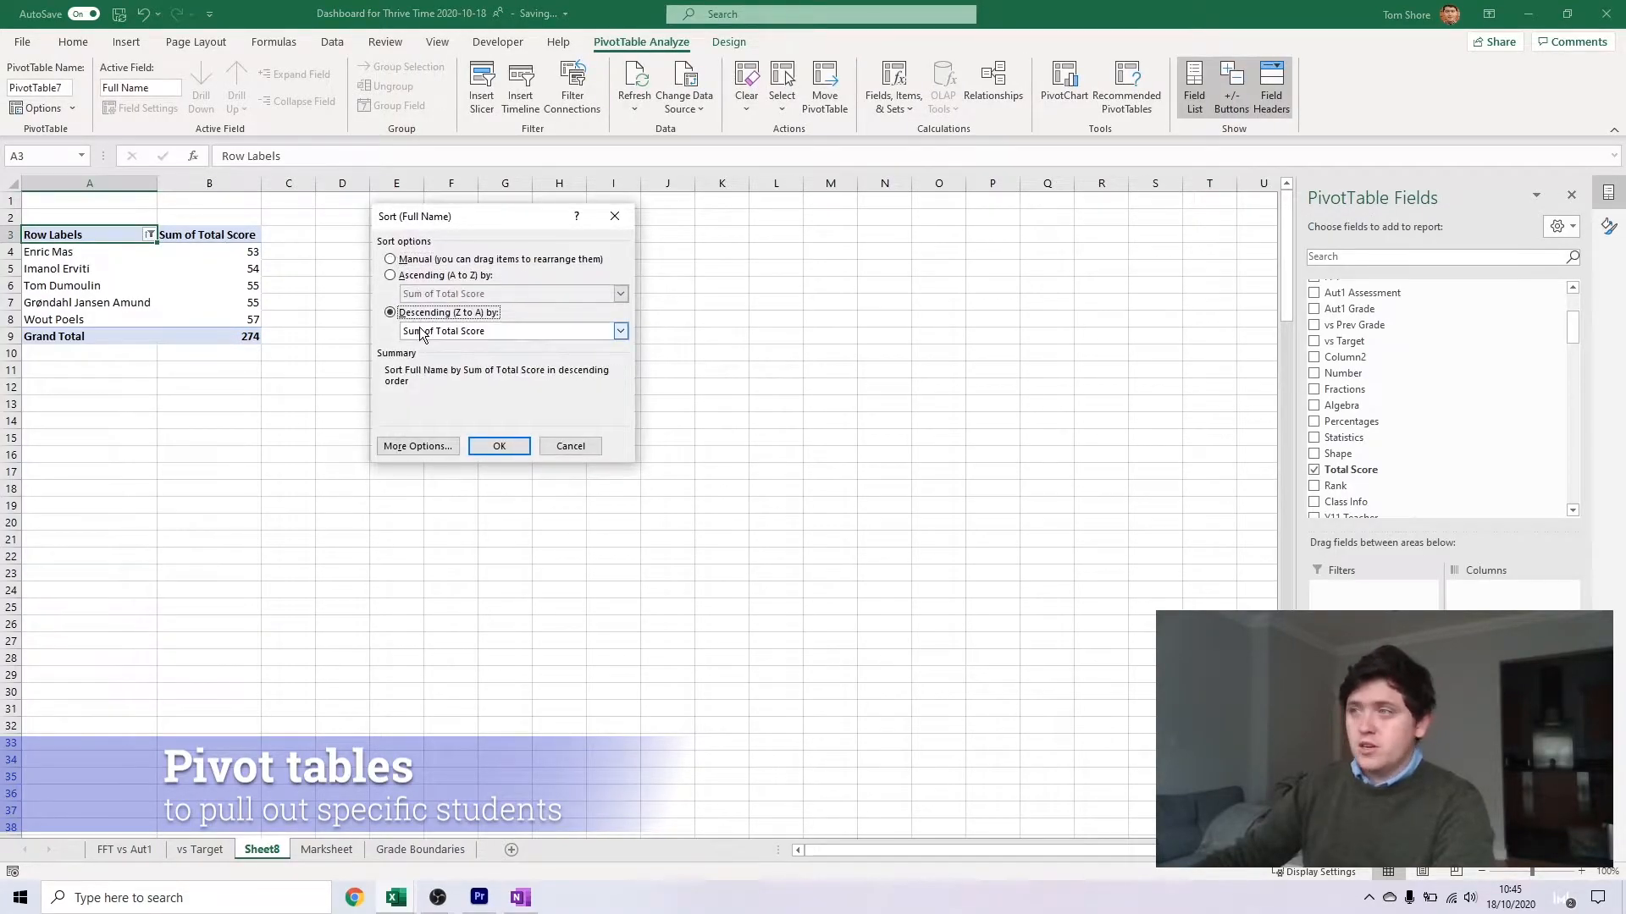
{"action": "left_click", "coordinate": [500, 446]}
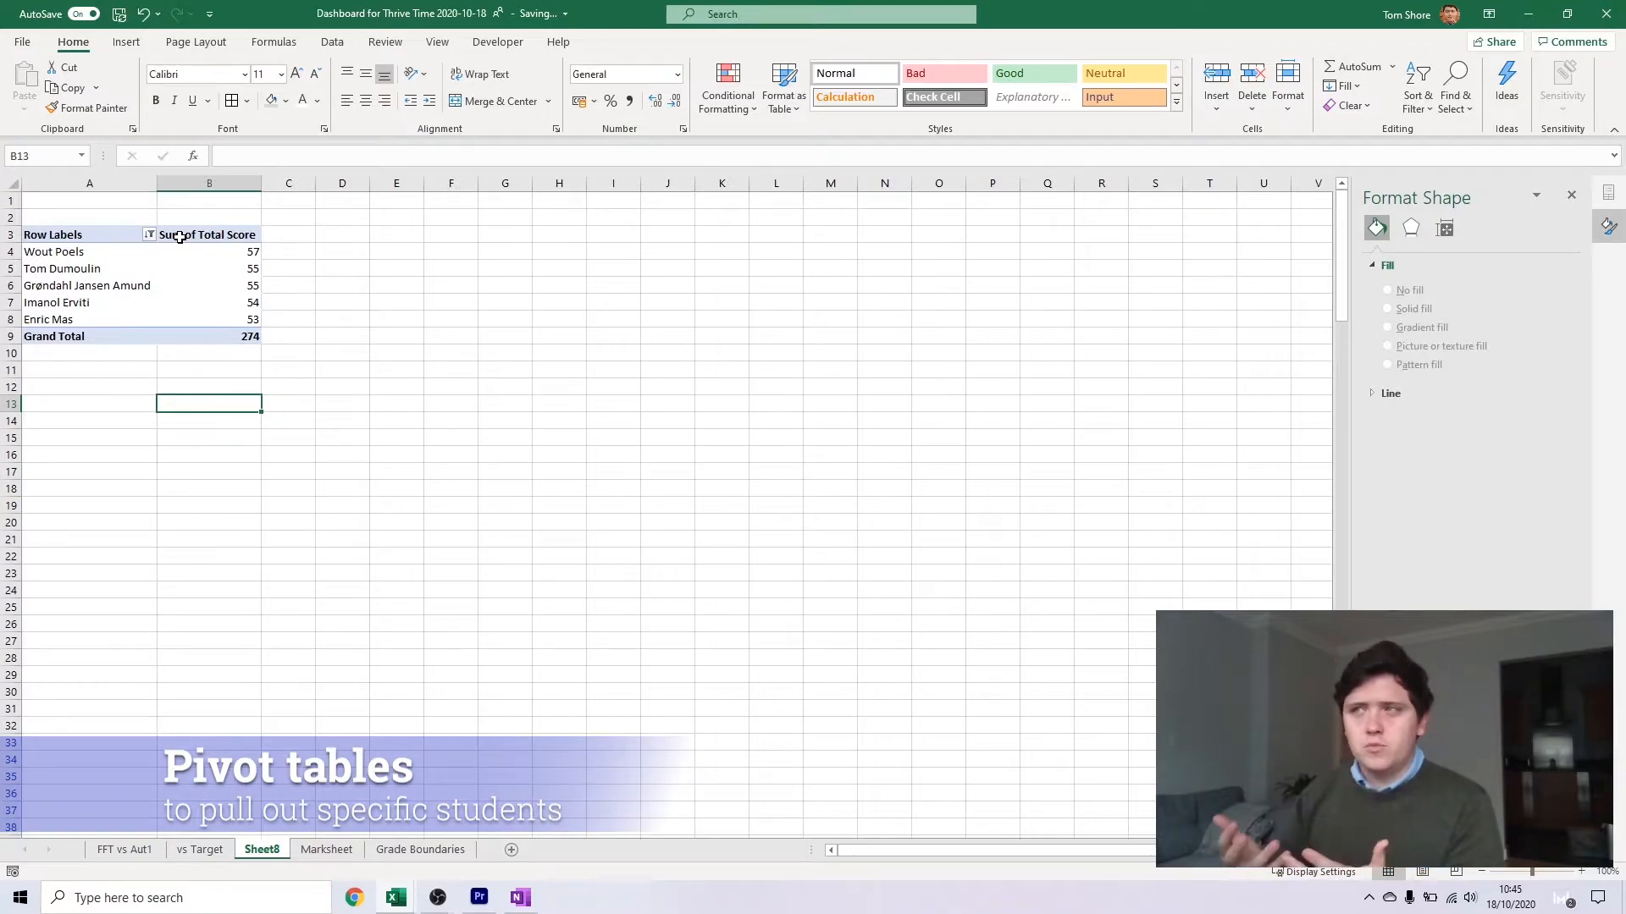
{"action": "left_click", "coordinate": [156, 507]}
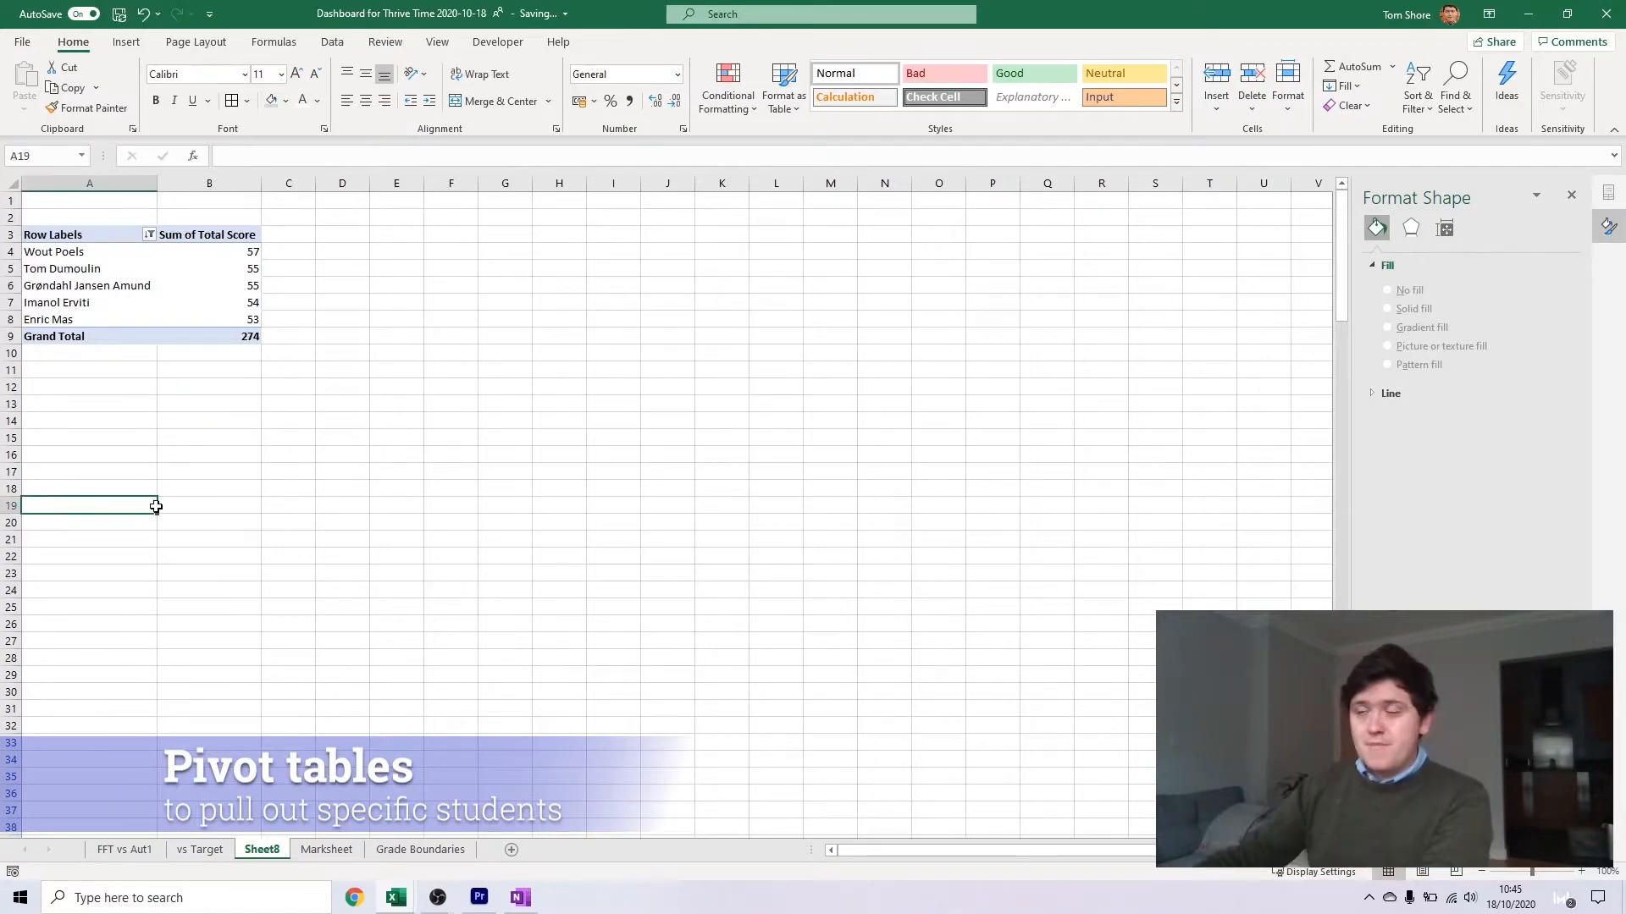
{"action": "left_click", "coordinate": [143, 261]}
{"action": "left_click", "coordinate": [216, 302]}
{"action": "left_click", "coordinate": [210, 387]}
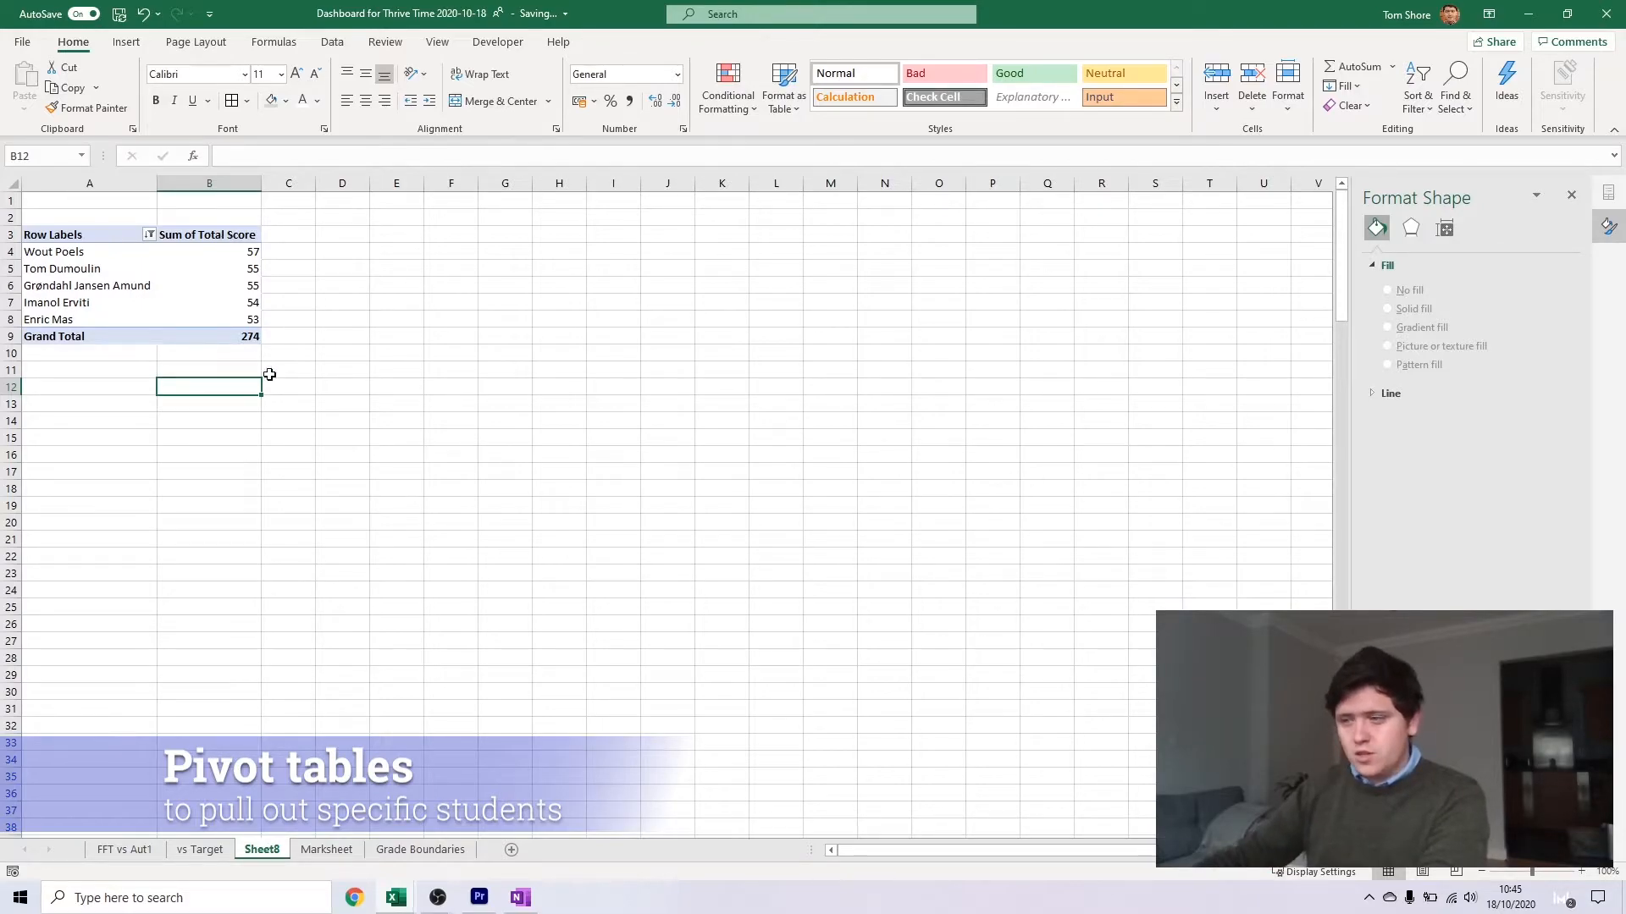
Insert a second pivot table from the Marksheet data at cell D3 of the existing Sheet8 worksheet
{"action": "left_click", "coordinate": [325, 850]}
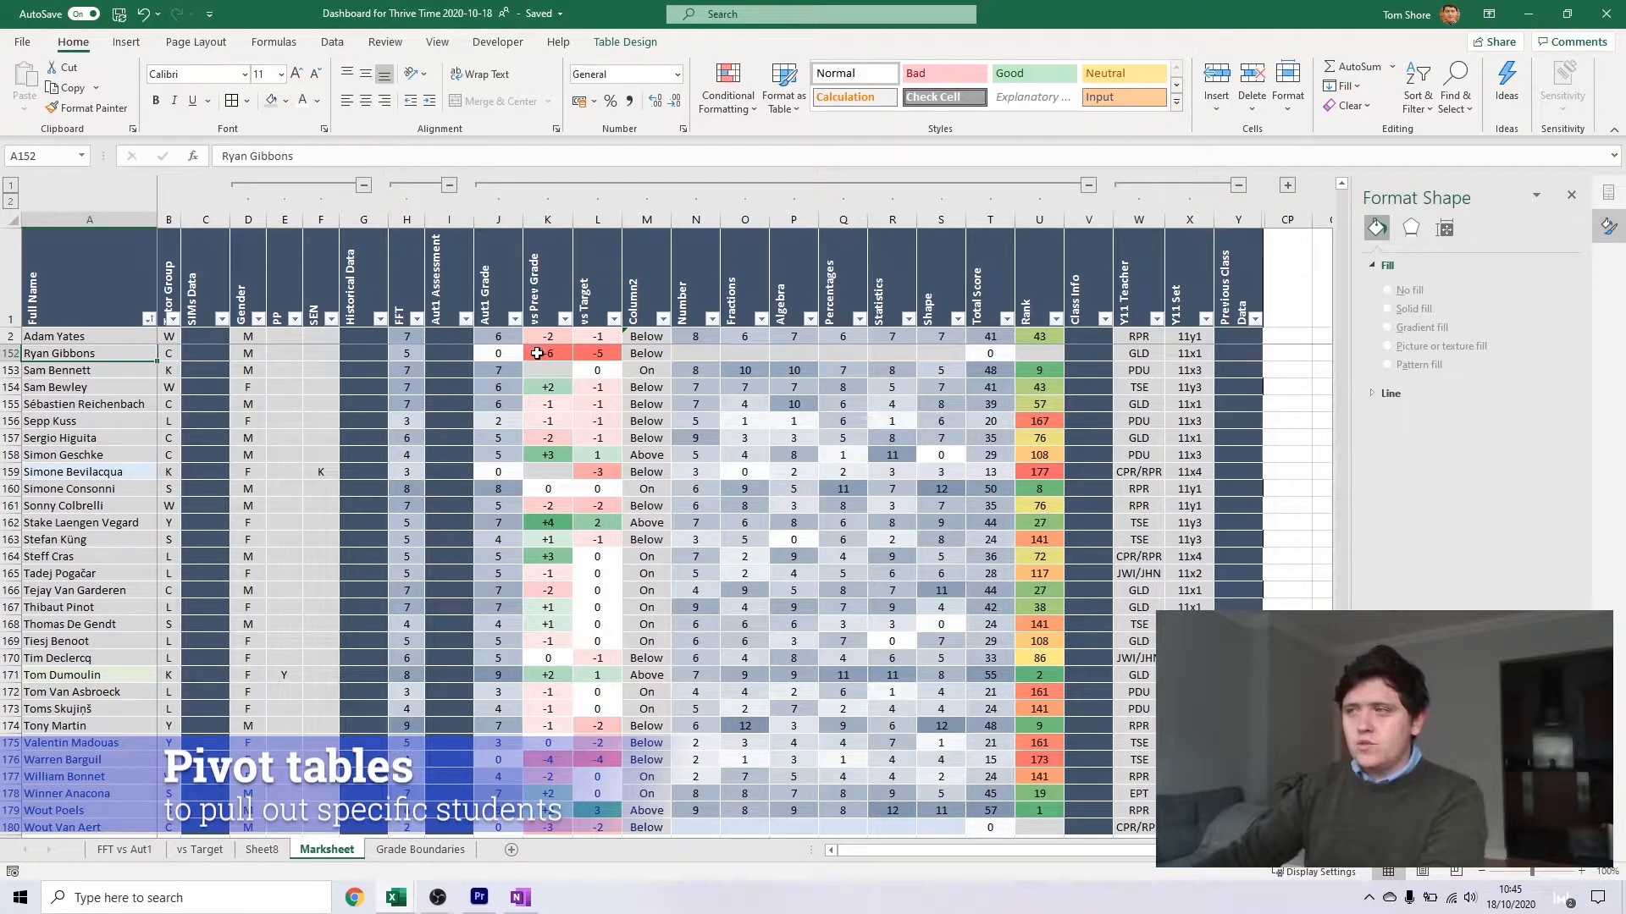
{"action": "left_click", "coordinate": [536, 353]}
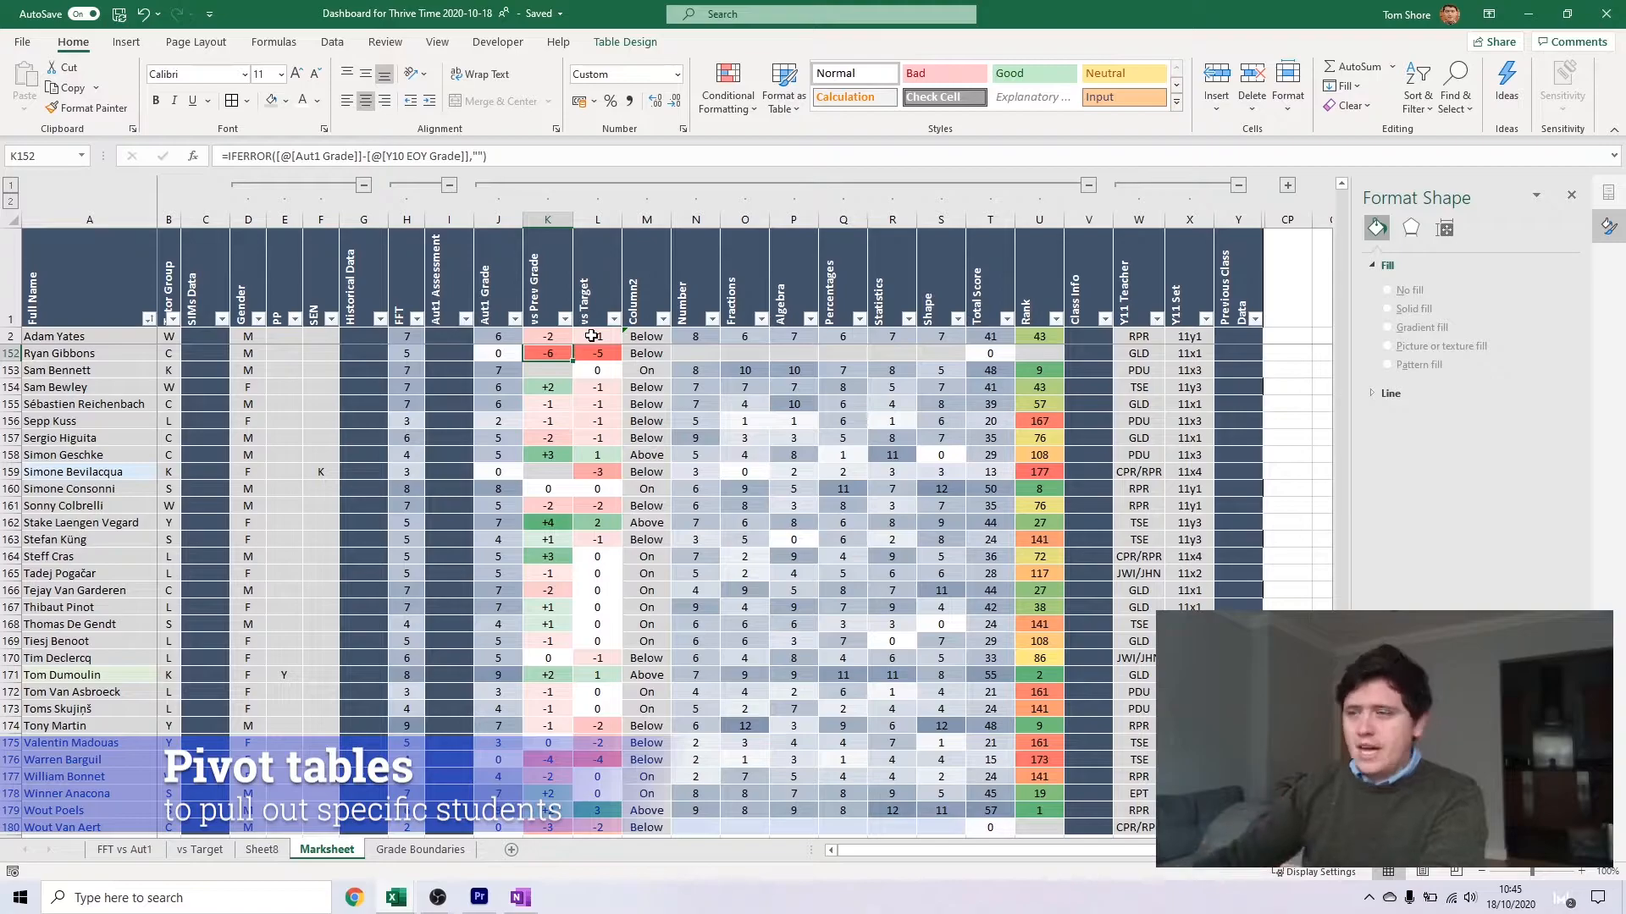
{"action": "left_click", "coordinate": [405, 850]}
{"action": "left_click", "coordinate": [300, 853]}
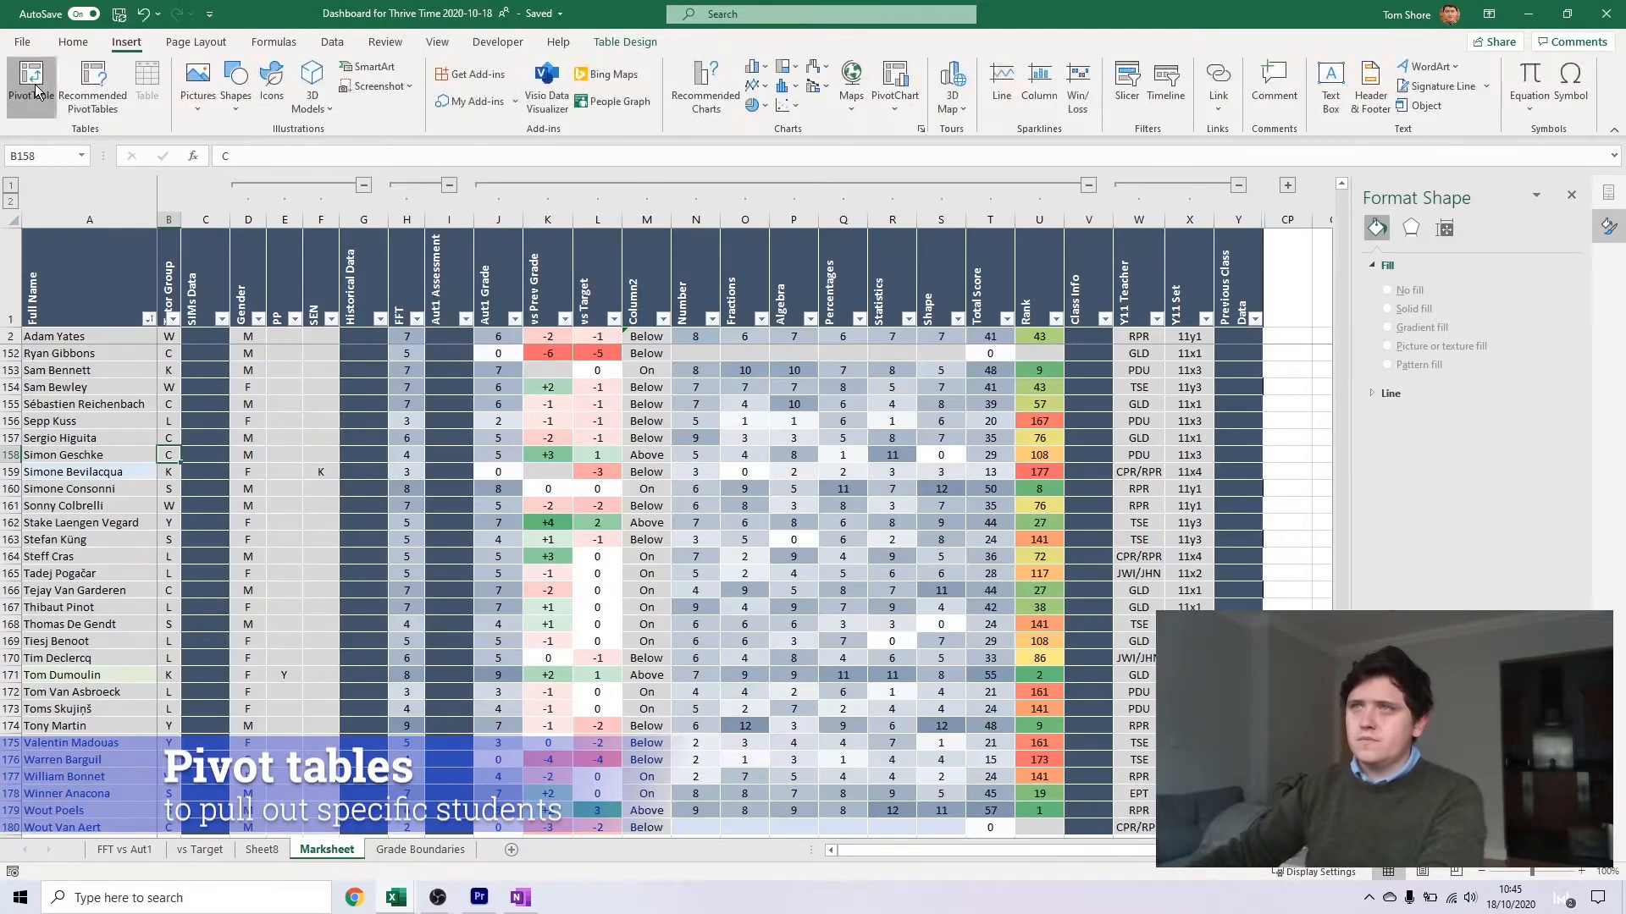
{"action": "left_click", "coordinate": [31, 83]}
{"action": "left_click", "coordinate": [408, 382]}
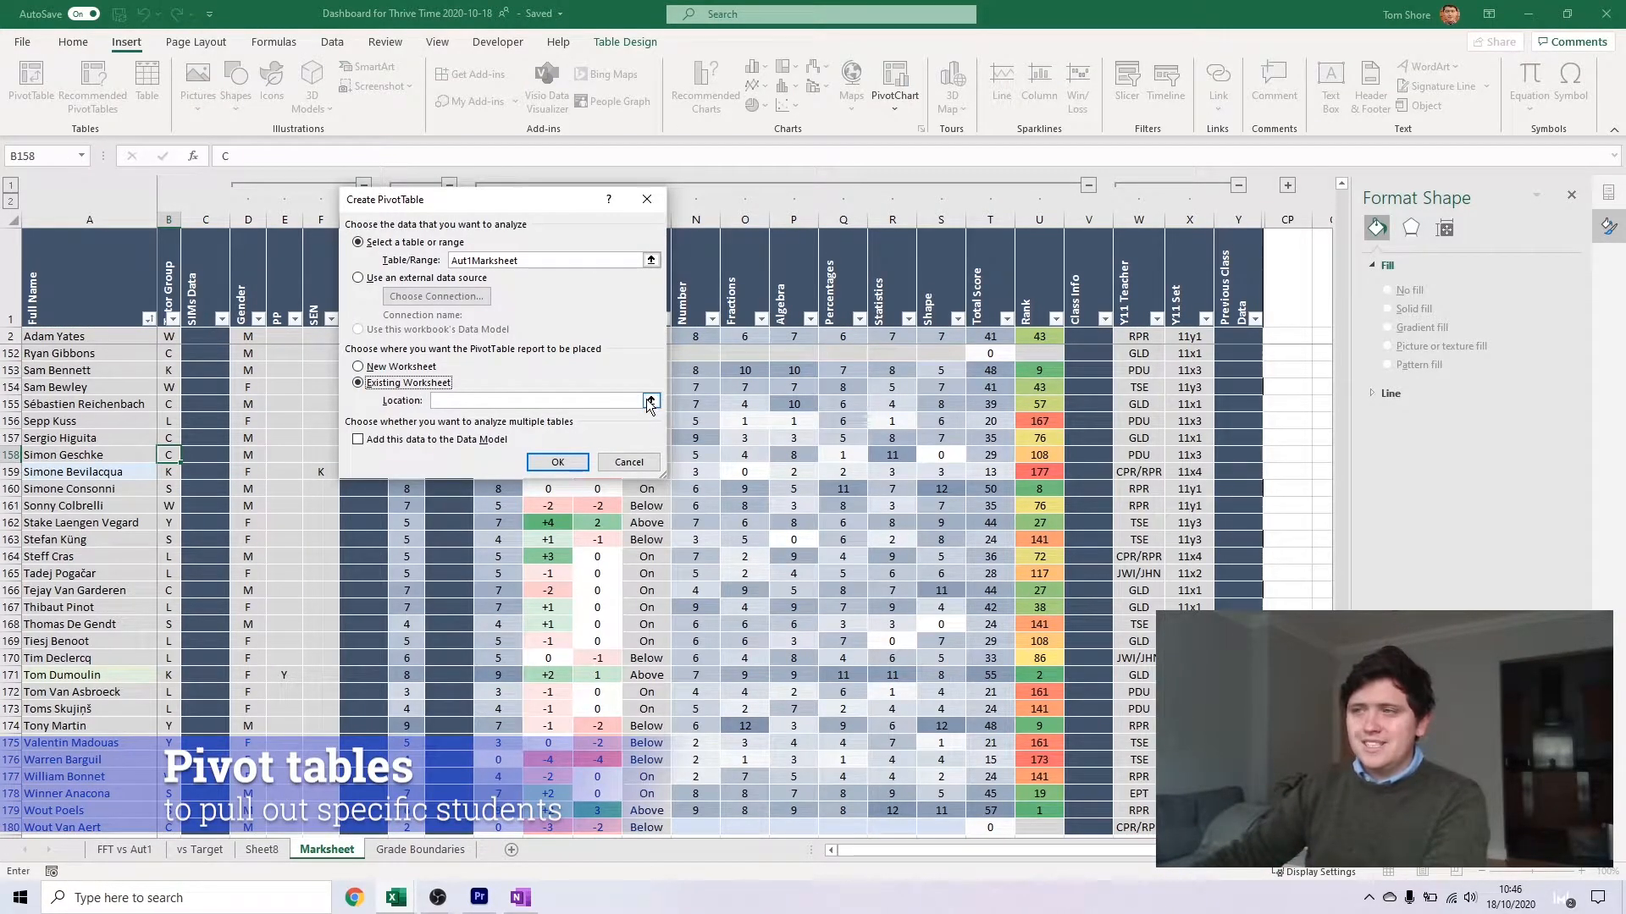
{"action": "left_click", "coordinate": [651, 401]}
{"action": "left_click", "coordinate": [200, 850]}
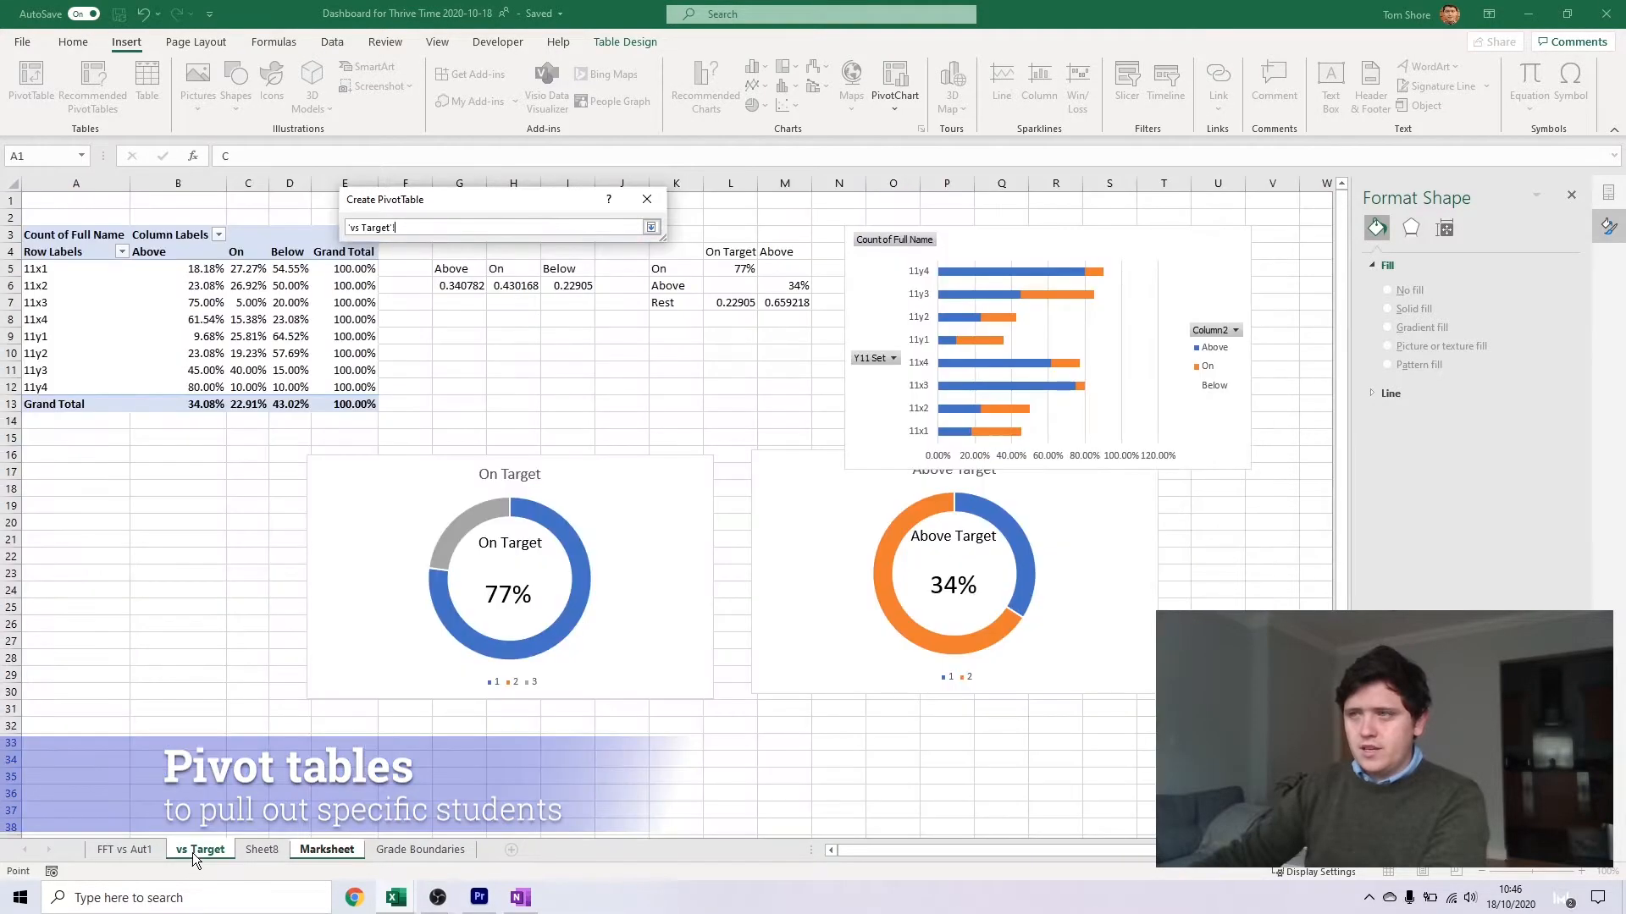
{"action": "left_click", "coordinate": [327, 234]}
{"action": "key", "text": "Return"}
{"action": "left_click", "coordinate": [556, 462]}
Add Full Name to the rows and Total Score to the values of the pivot table at D3
{"action": "left_click", "coordinate": [1315, 286]}
{"action": "scroll", "coordinate": [1369, 338], "scroll_direction": "down", "scroll_amount": 3}
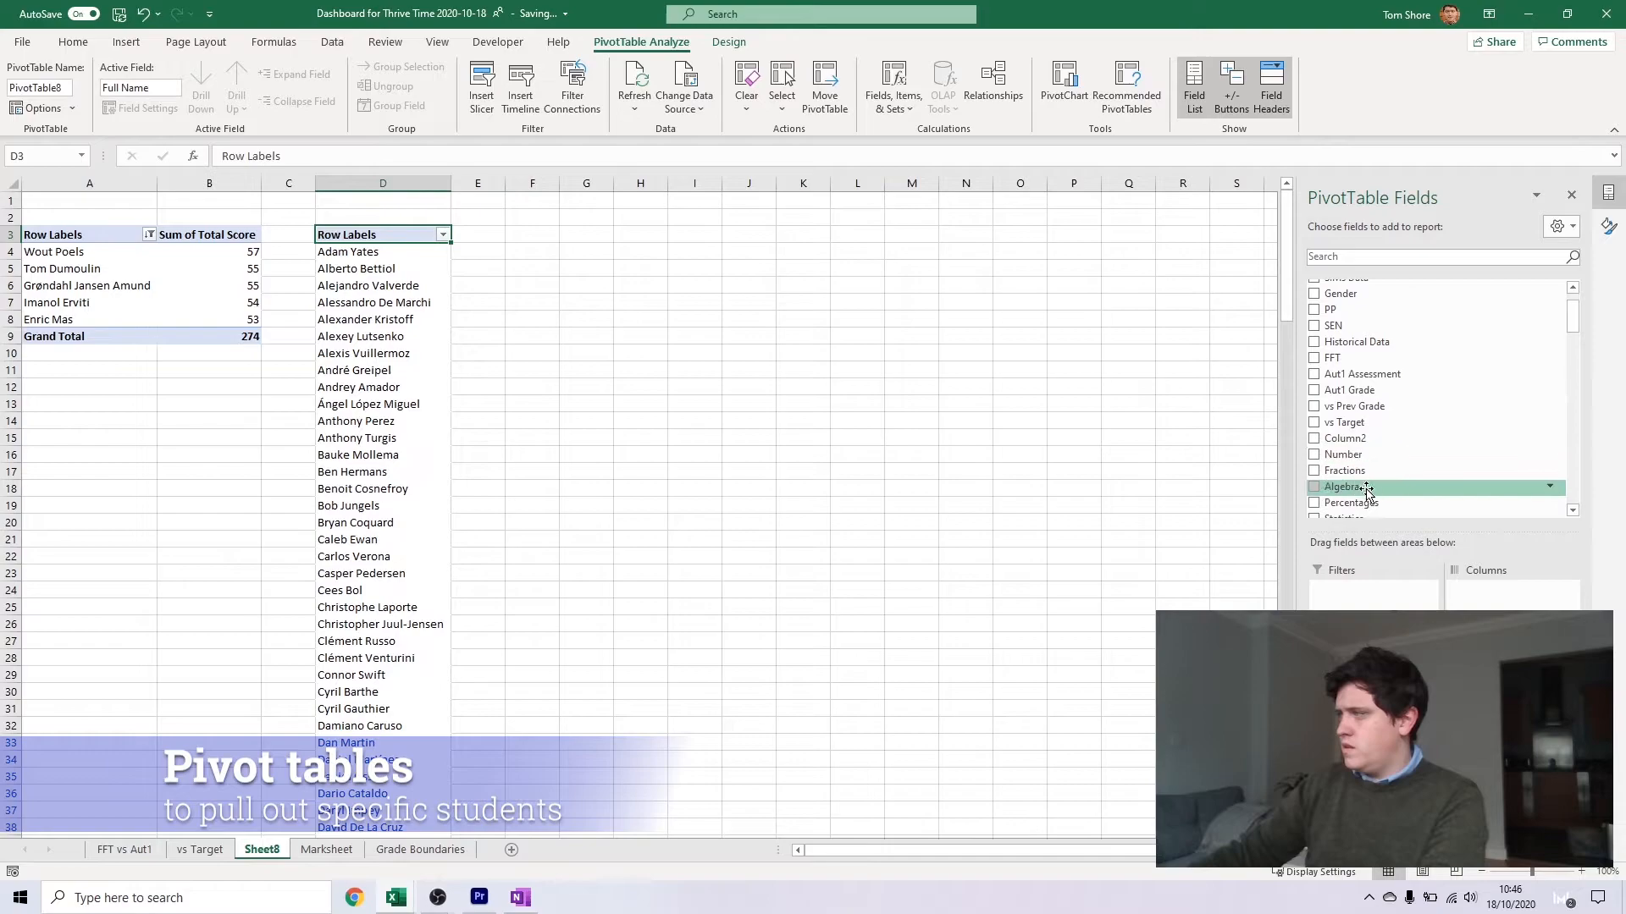
{"action": "left_click", "coordinate": [1350, 429]}
Filter the second pivot table to the bottom 5 names by Sum of Total Score, sorted in ascending order
{"action": "left_click", "coordinate": [442, 234]}
{"action": "mouse_move", "coordinate": [398, 370]}
{"action": "left_click", "coordinate": [535, 590]}
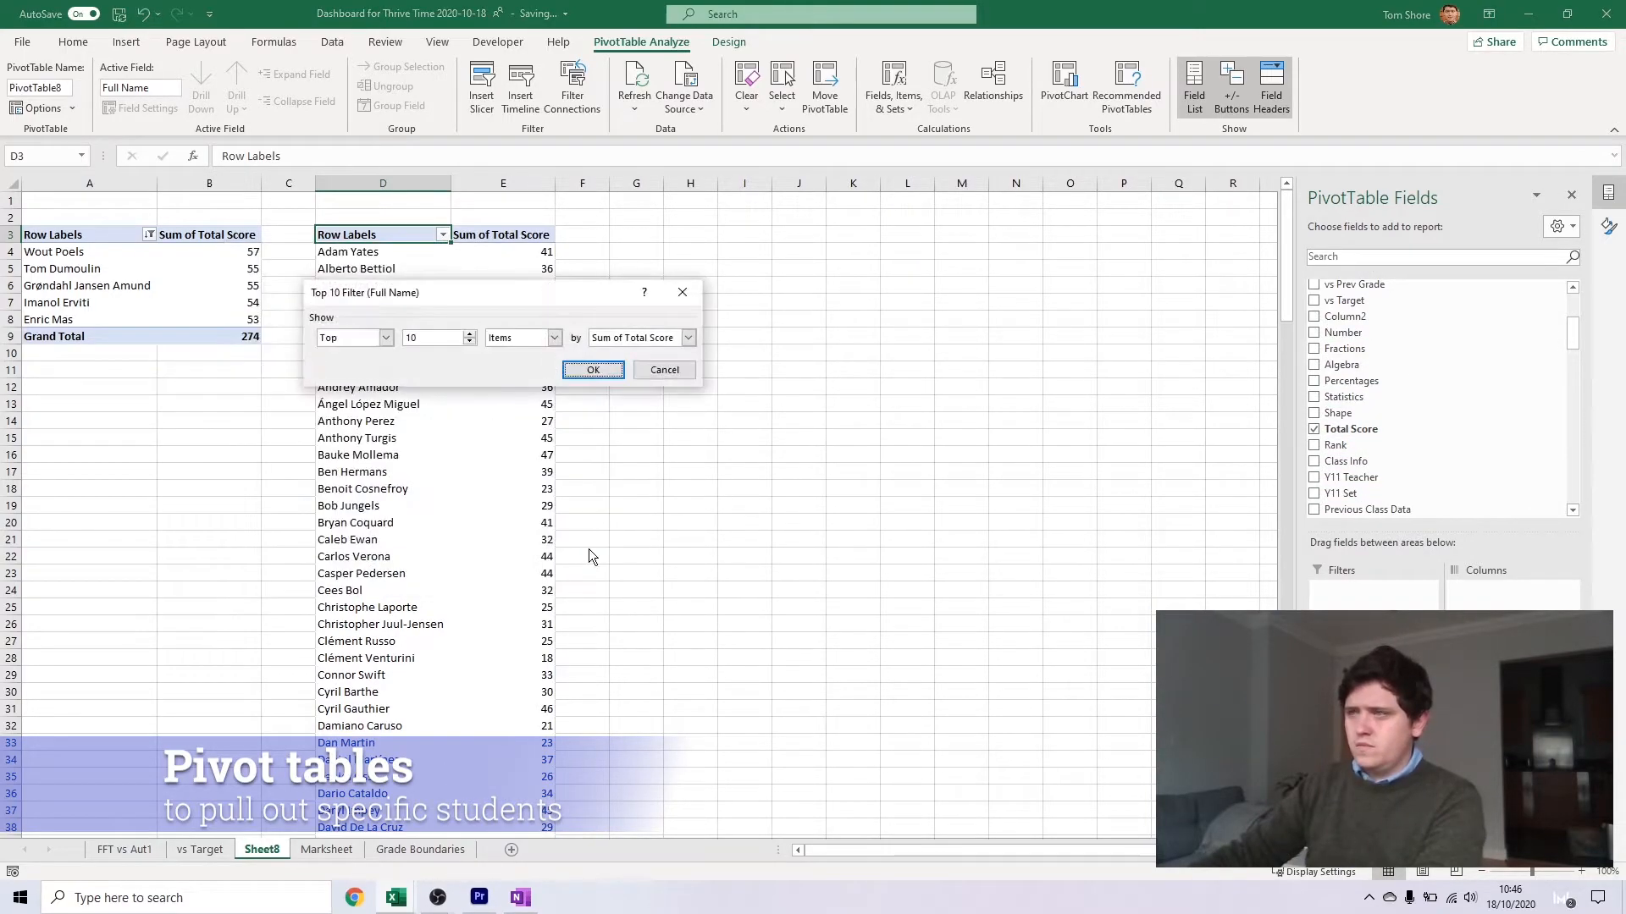
{"action": "left_click", "coordinate": [379, 337]}
{"action": "left_click", "coordinate": [373, 366]}
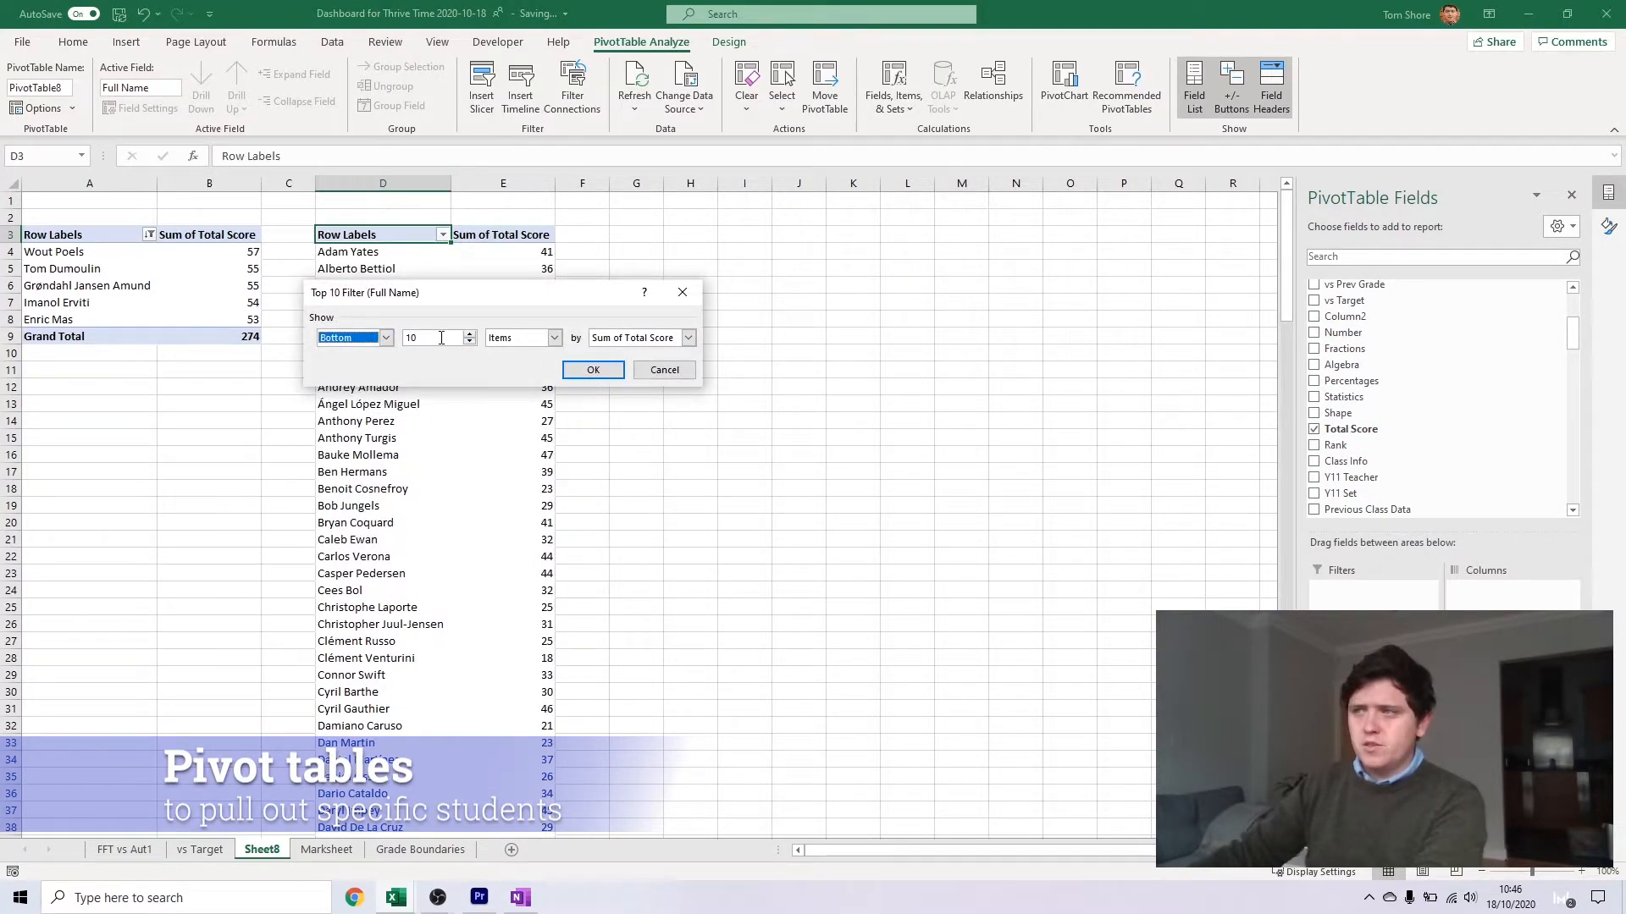
{"action": "left_click", "coordinate": [591, 369]}
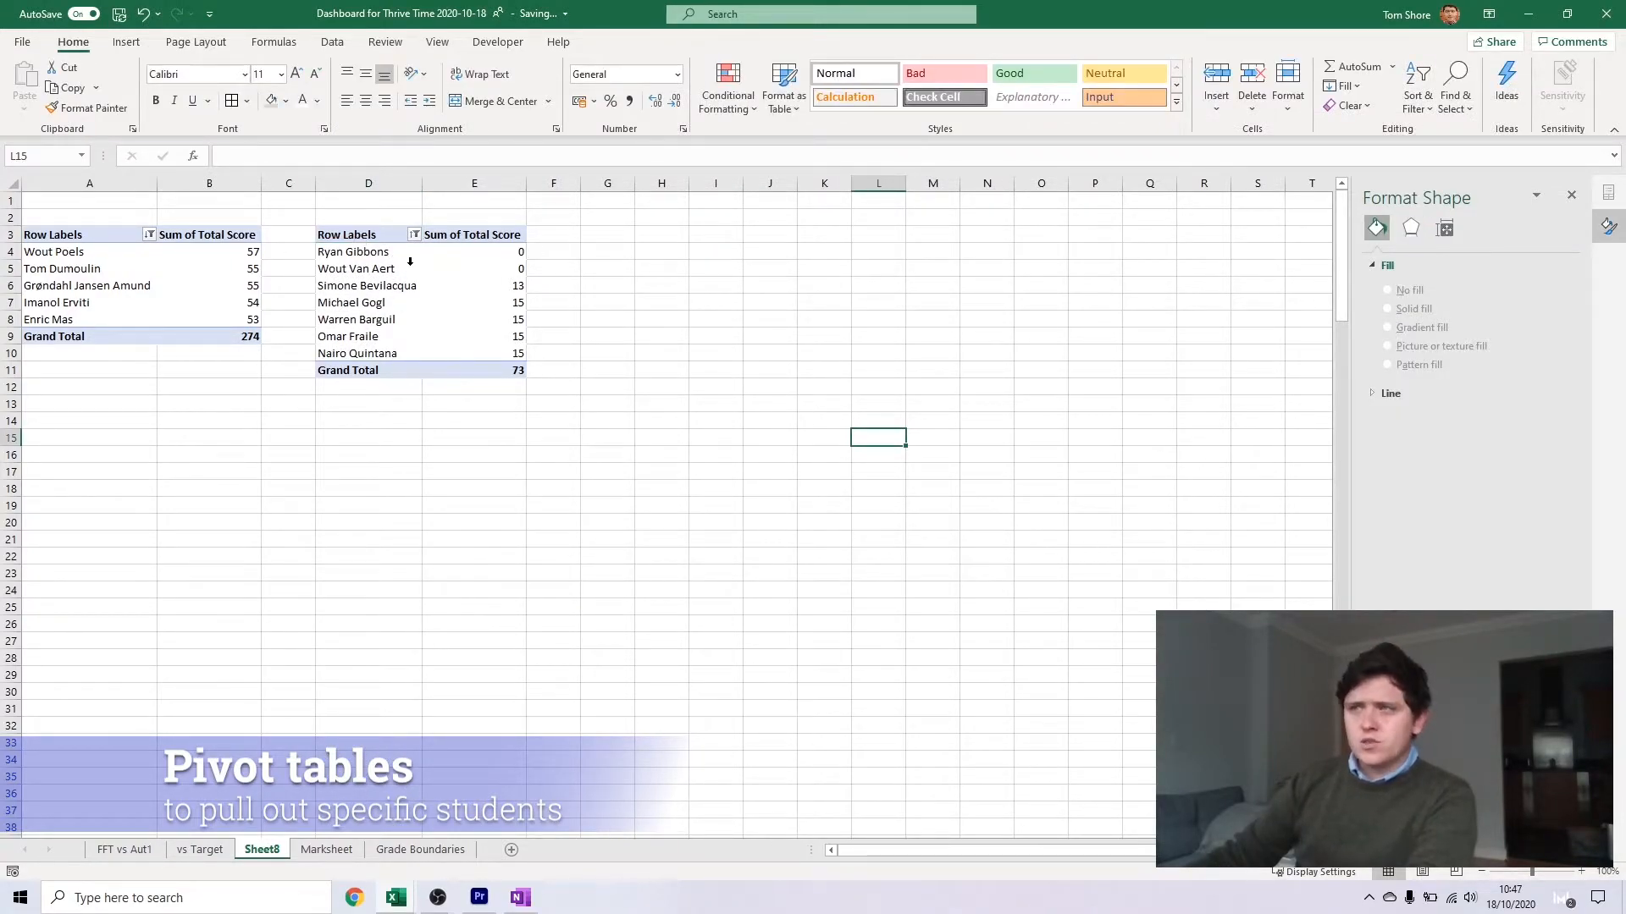
Add Total Score as a report filter to the bottom-students pivot table and exclude scores of 0
{"action": "mouse_move", "coordinate": [476, 268]}
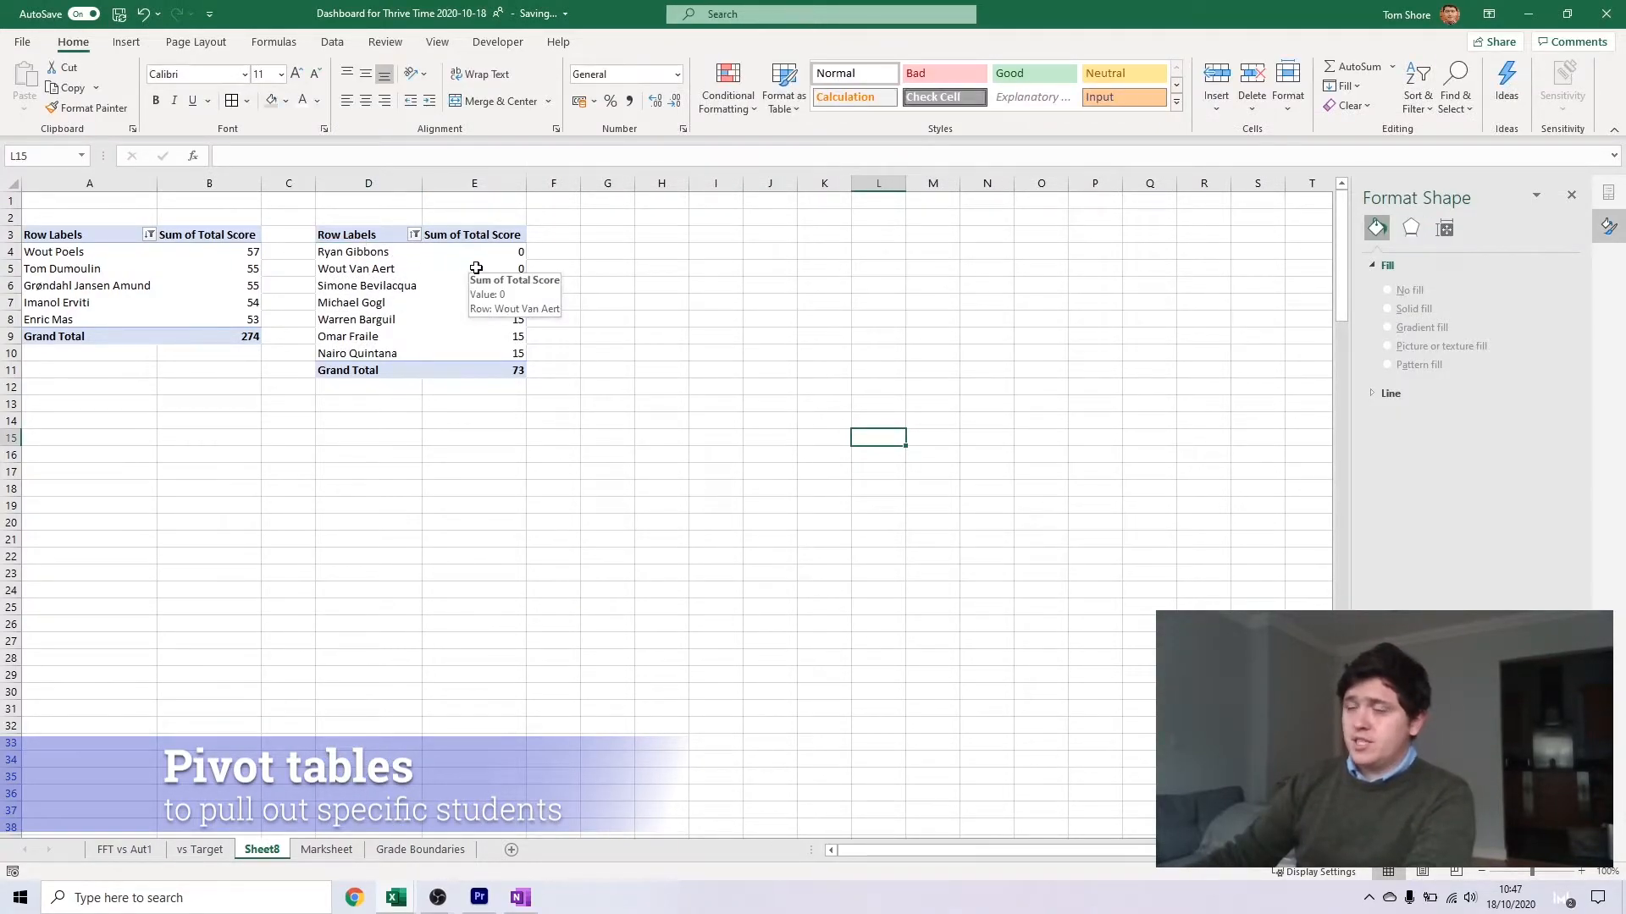
{"action": "left_click", "coordinate": [476, 268]}
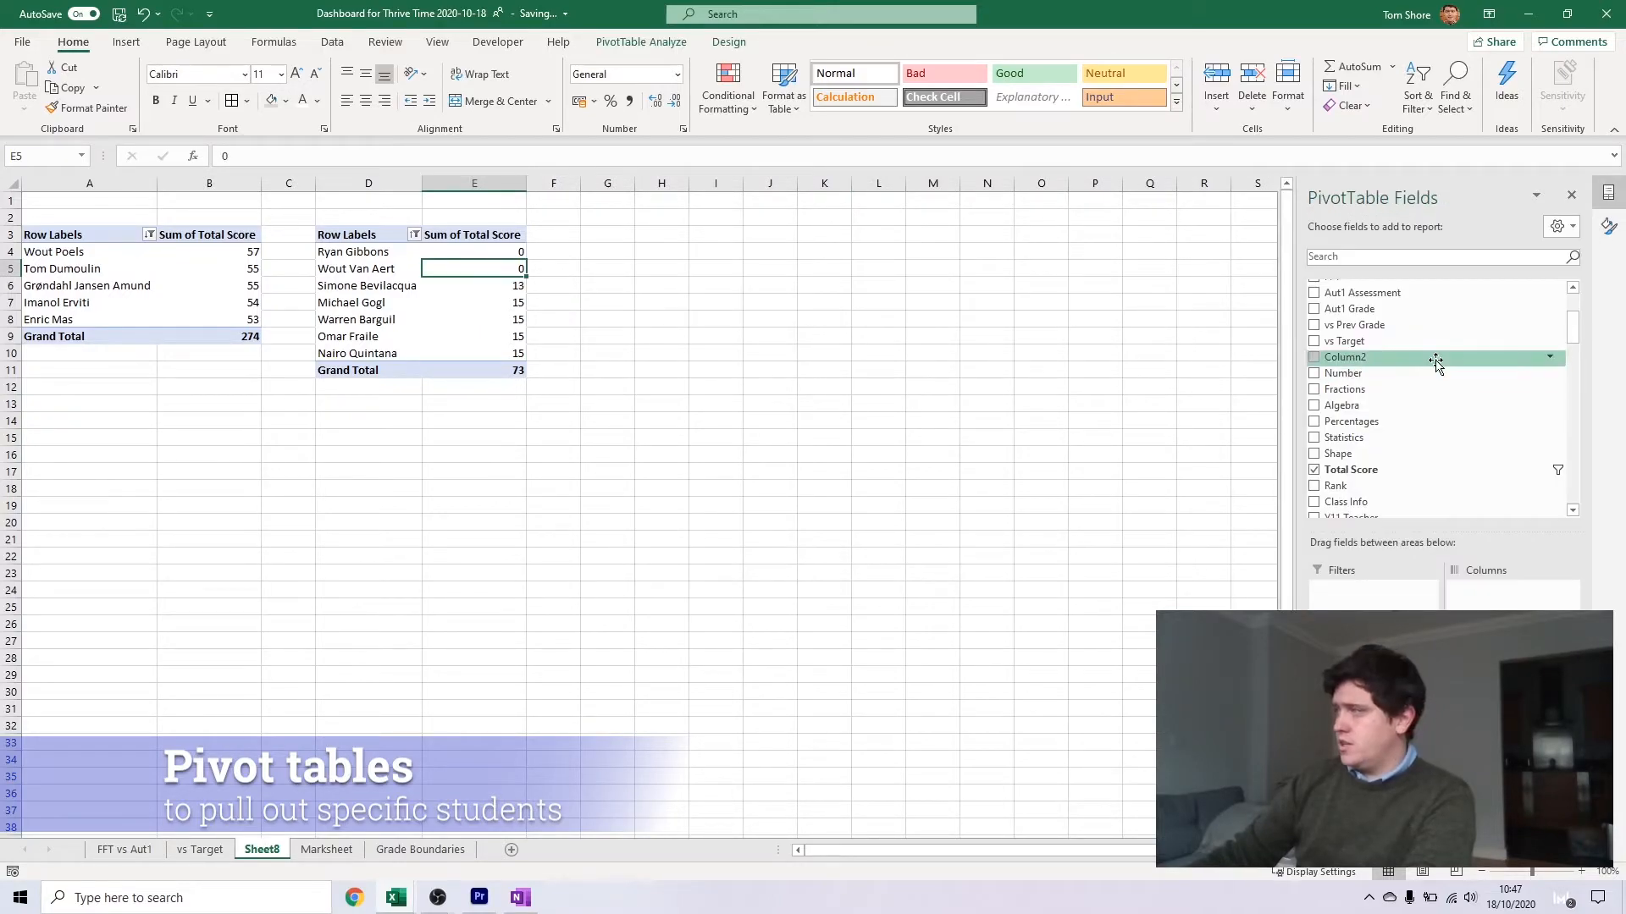
{"action": "left_click_drag", "start_coordinate": [1365, 481], "coordinate": [1373, 590]}
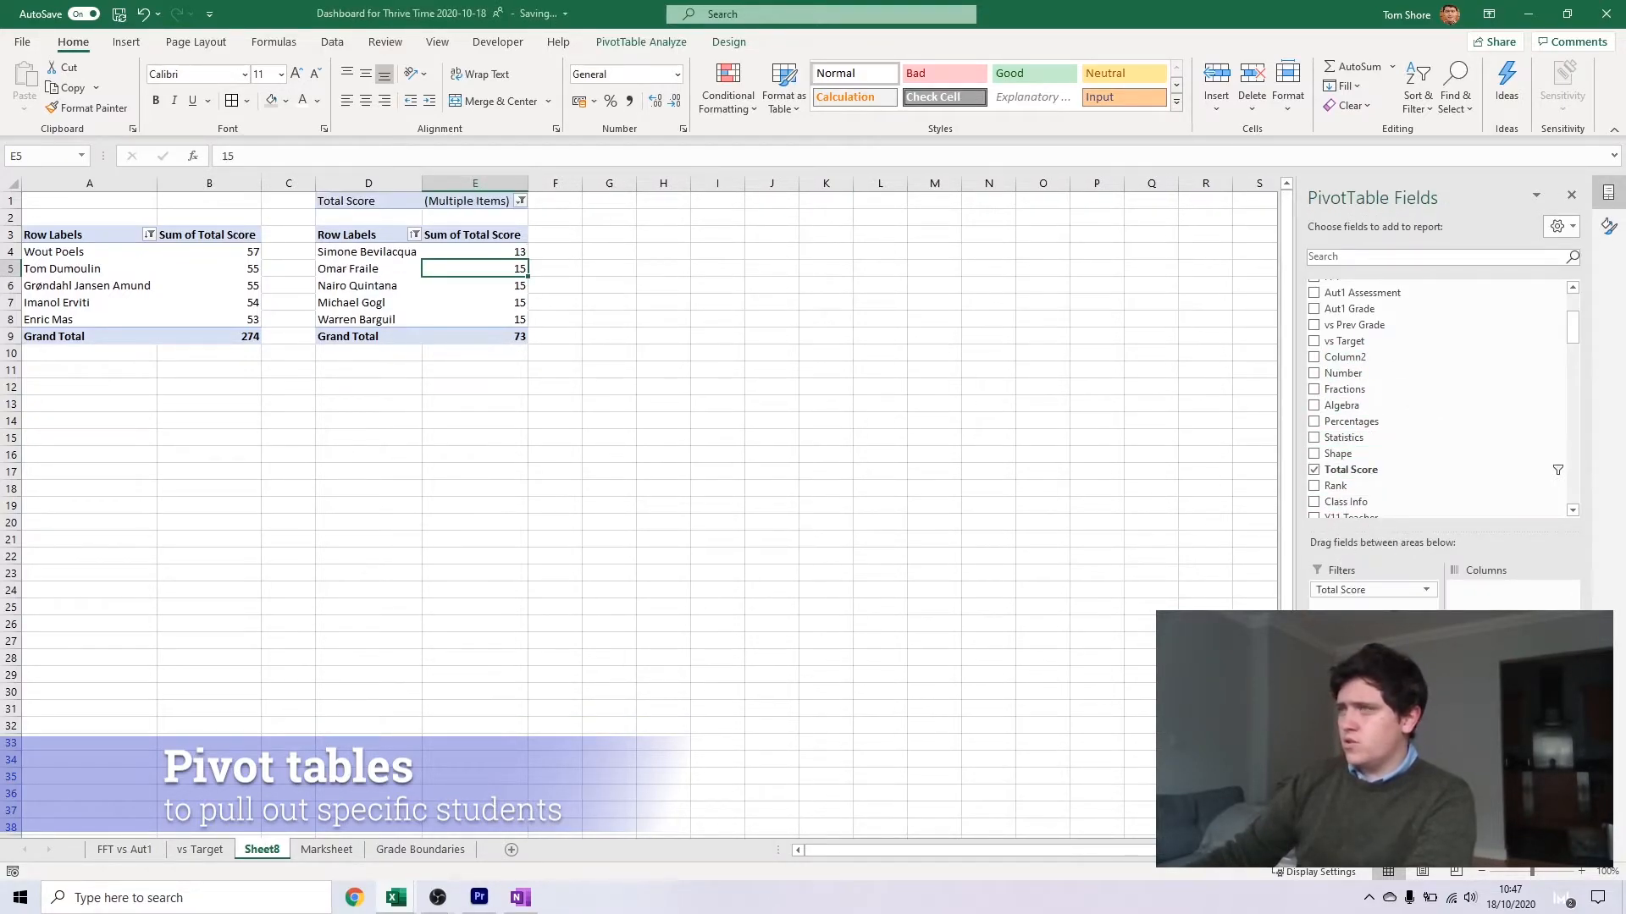
{"action": "left_click", "coordinate": [521, 202]}
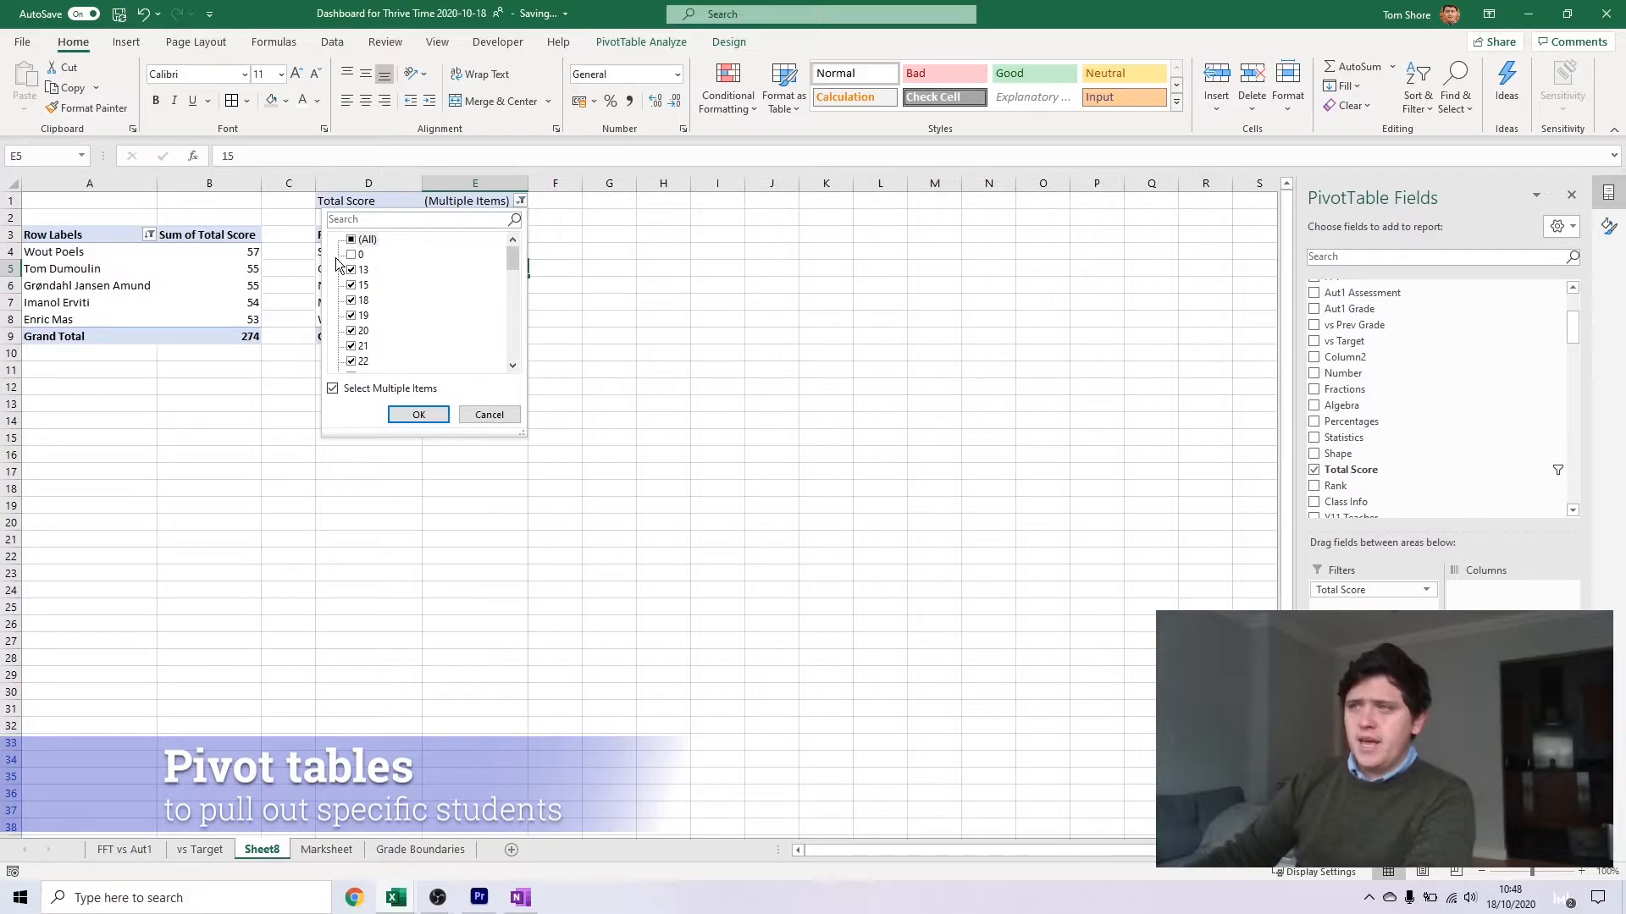
{"action": "left_click", "coordinate": [414, 416]}
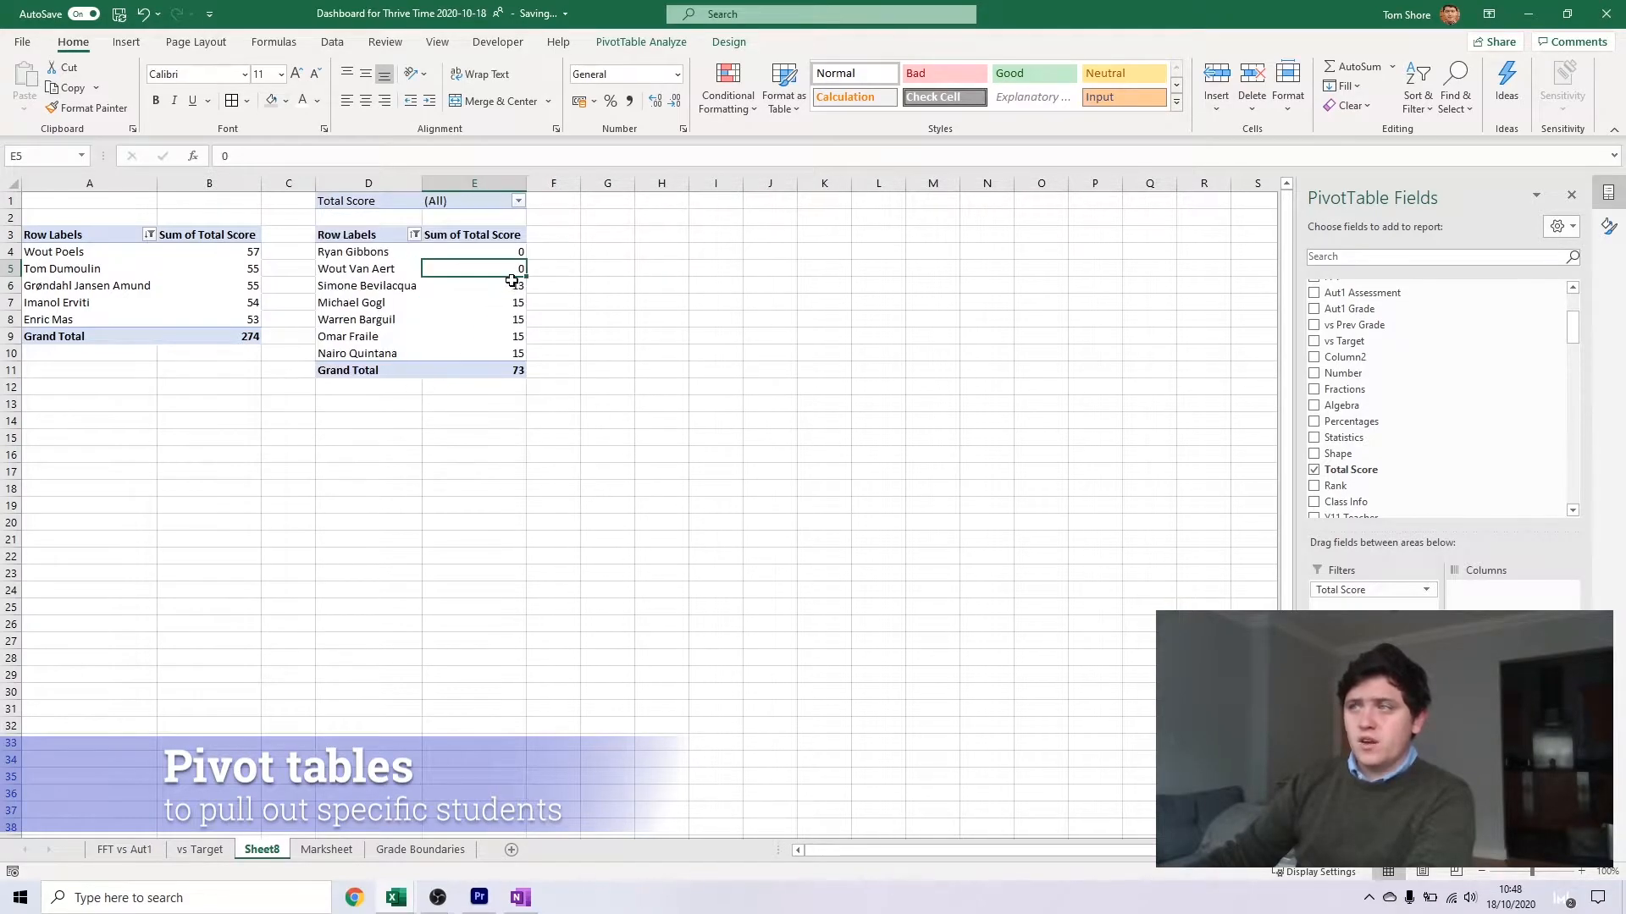
{"action": "left_click", "coordinate": [520, 202]}
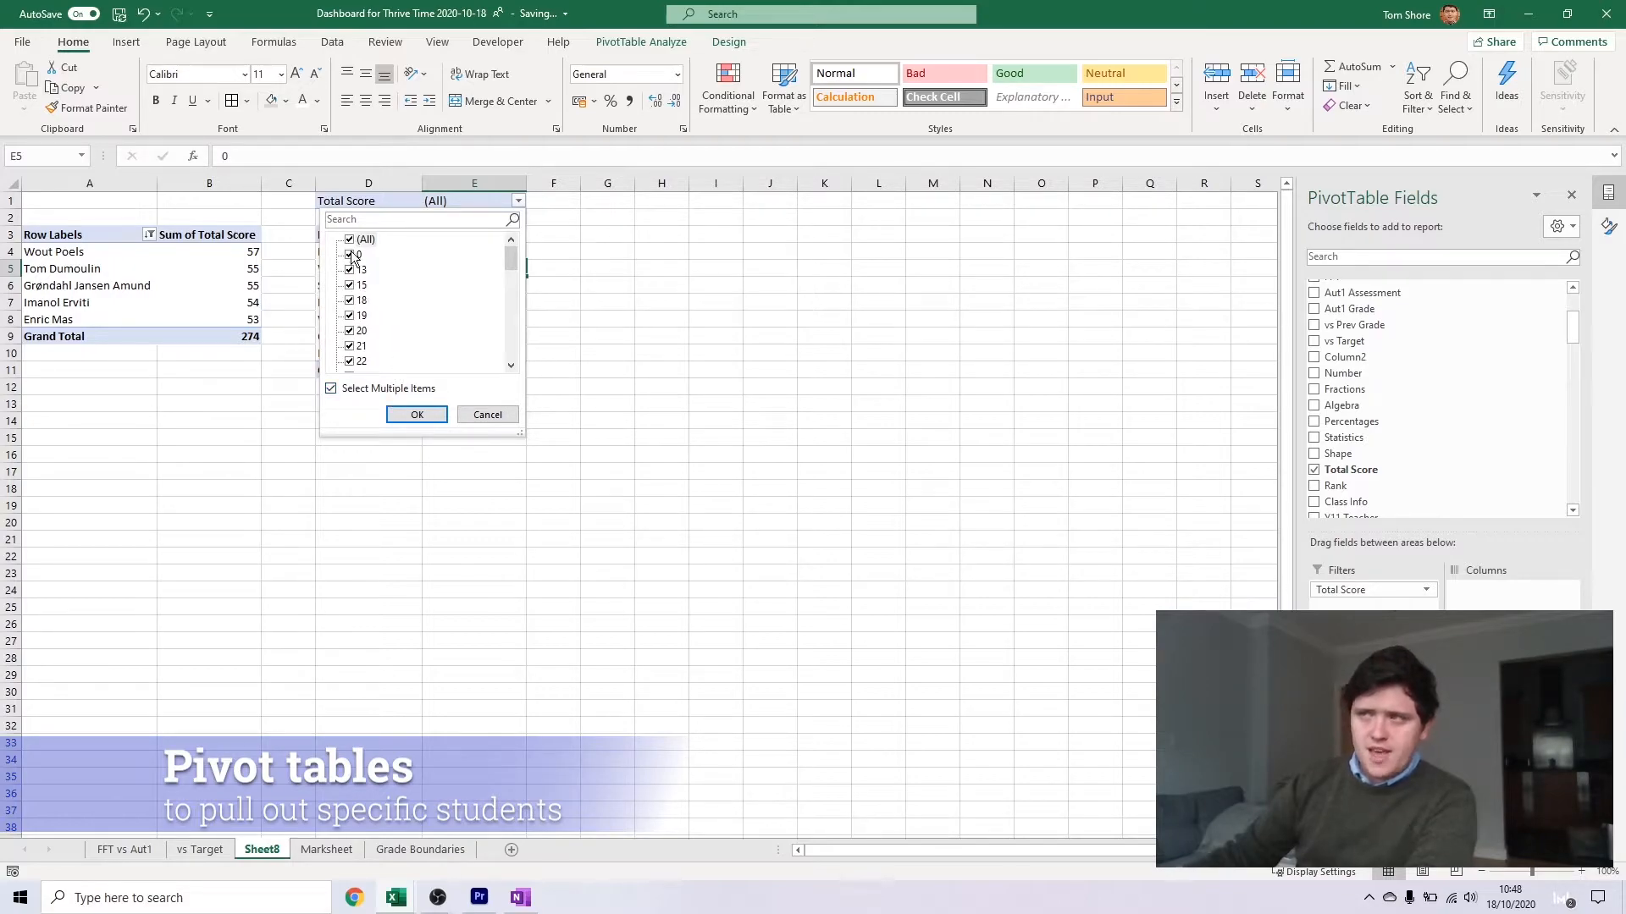
{"action": "left_click", "coordinate": [410, 413]}
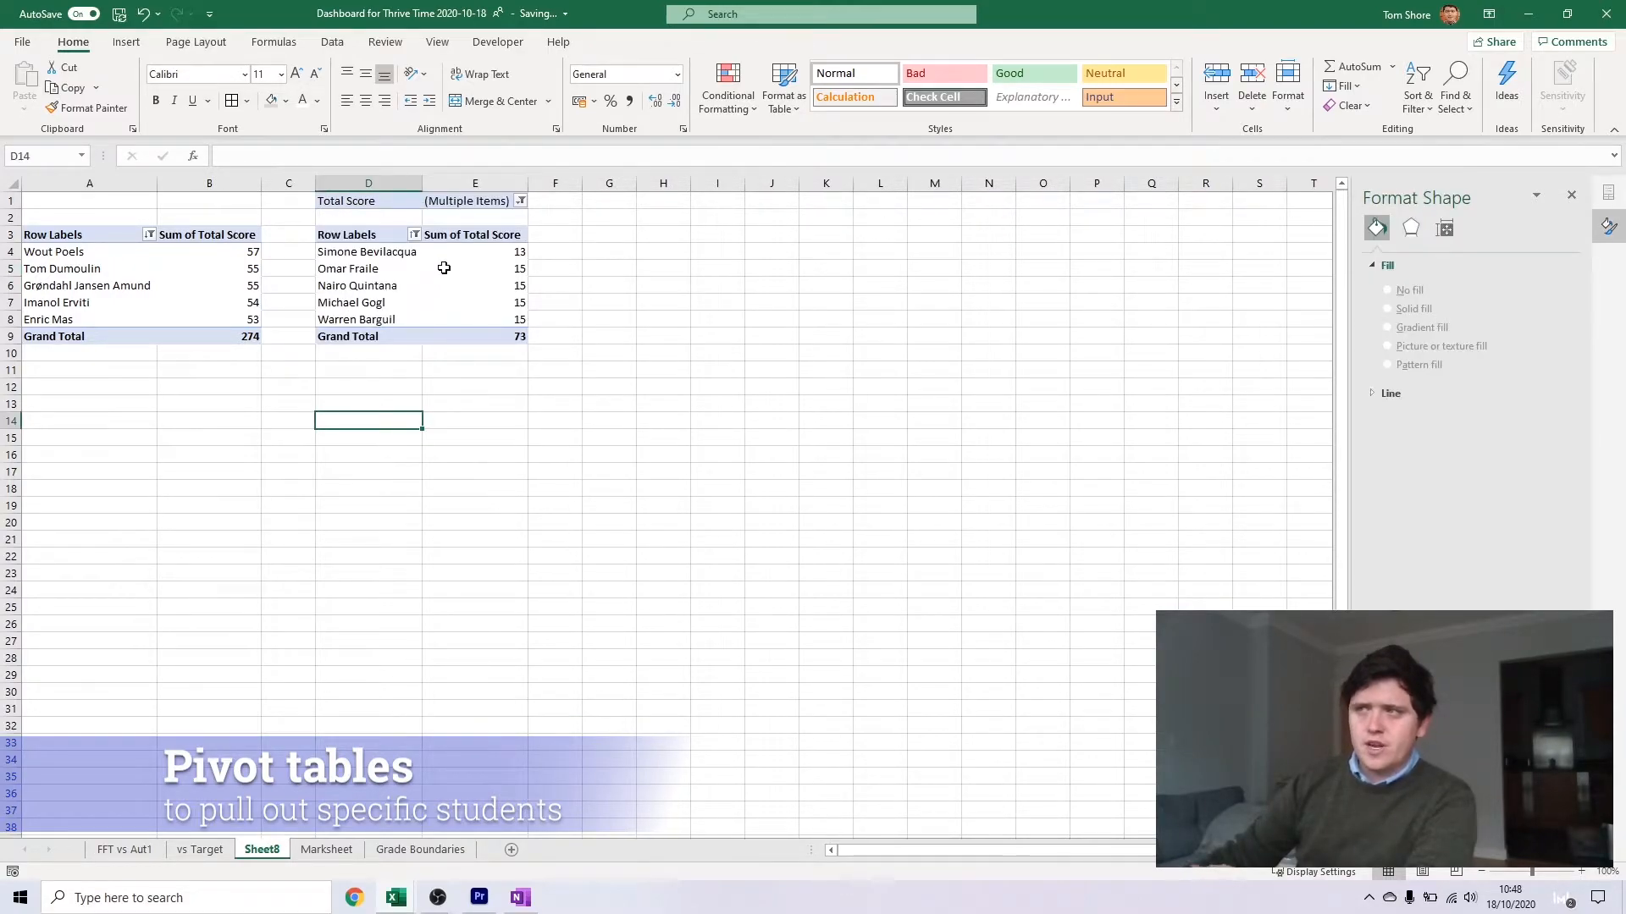
Insert a third pivot table from the Marksheet data at cell G3 of Sheet8, with Full Name in the rows
{"action": "key", "text": "alt+Tab"}
{"action": "left_click", "coordinate": [551, 486]}
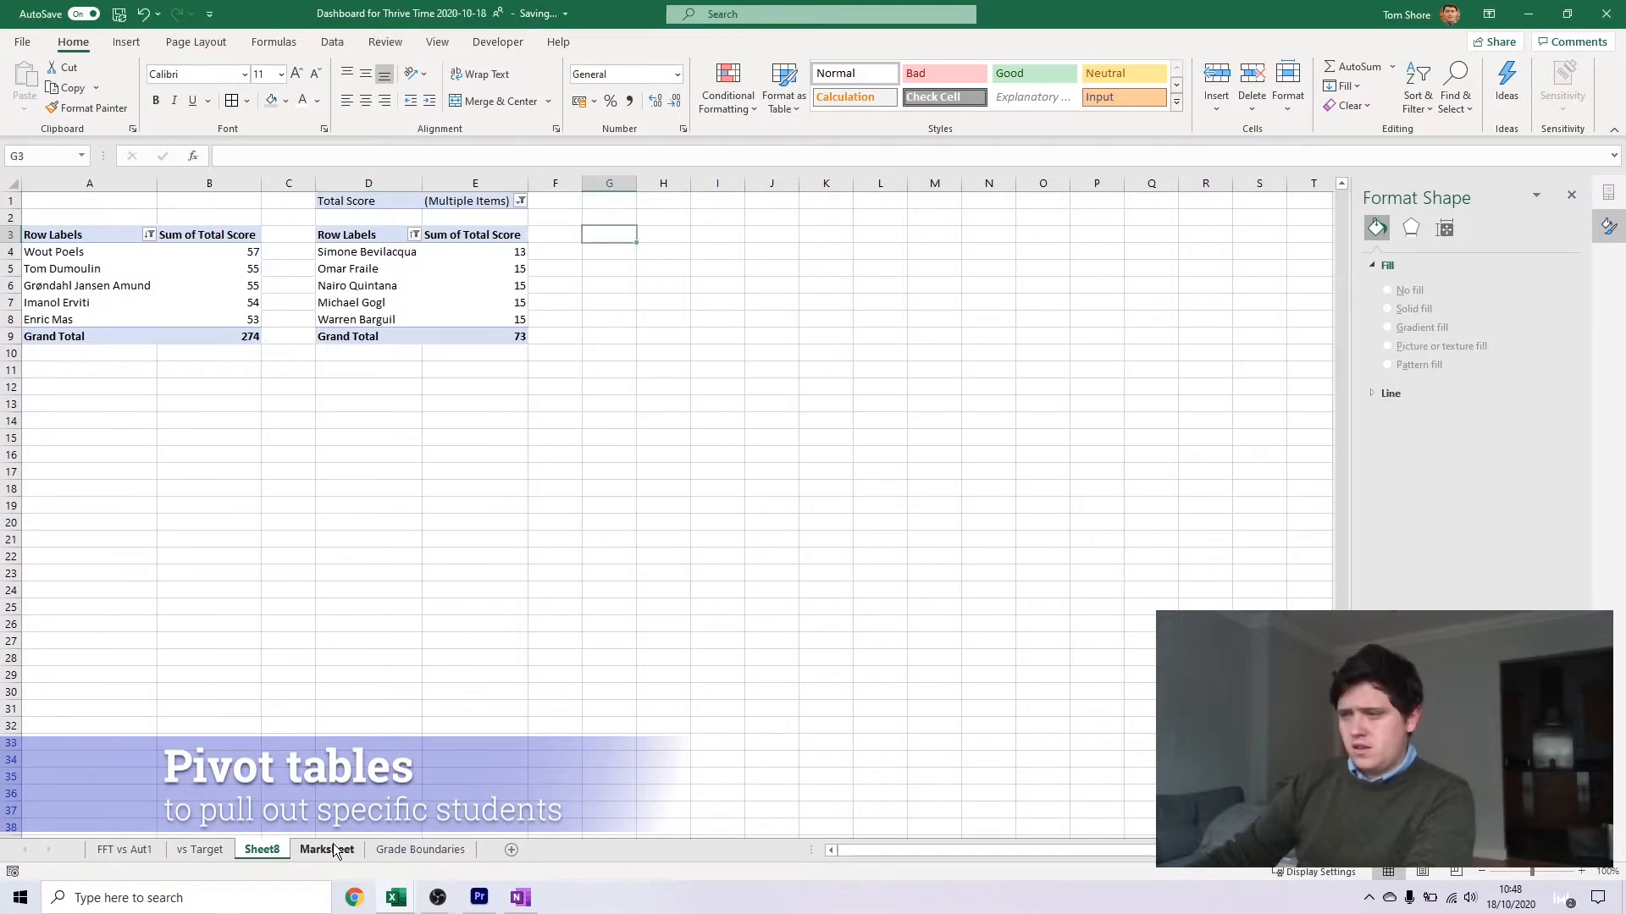
{"action": "left_click", "coordinate": [326, 849]}
{"action": "left_click", "coordinate": [240, 375]}
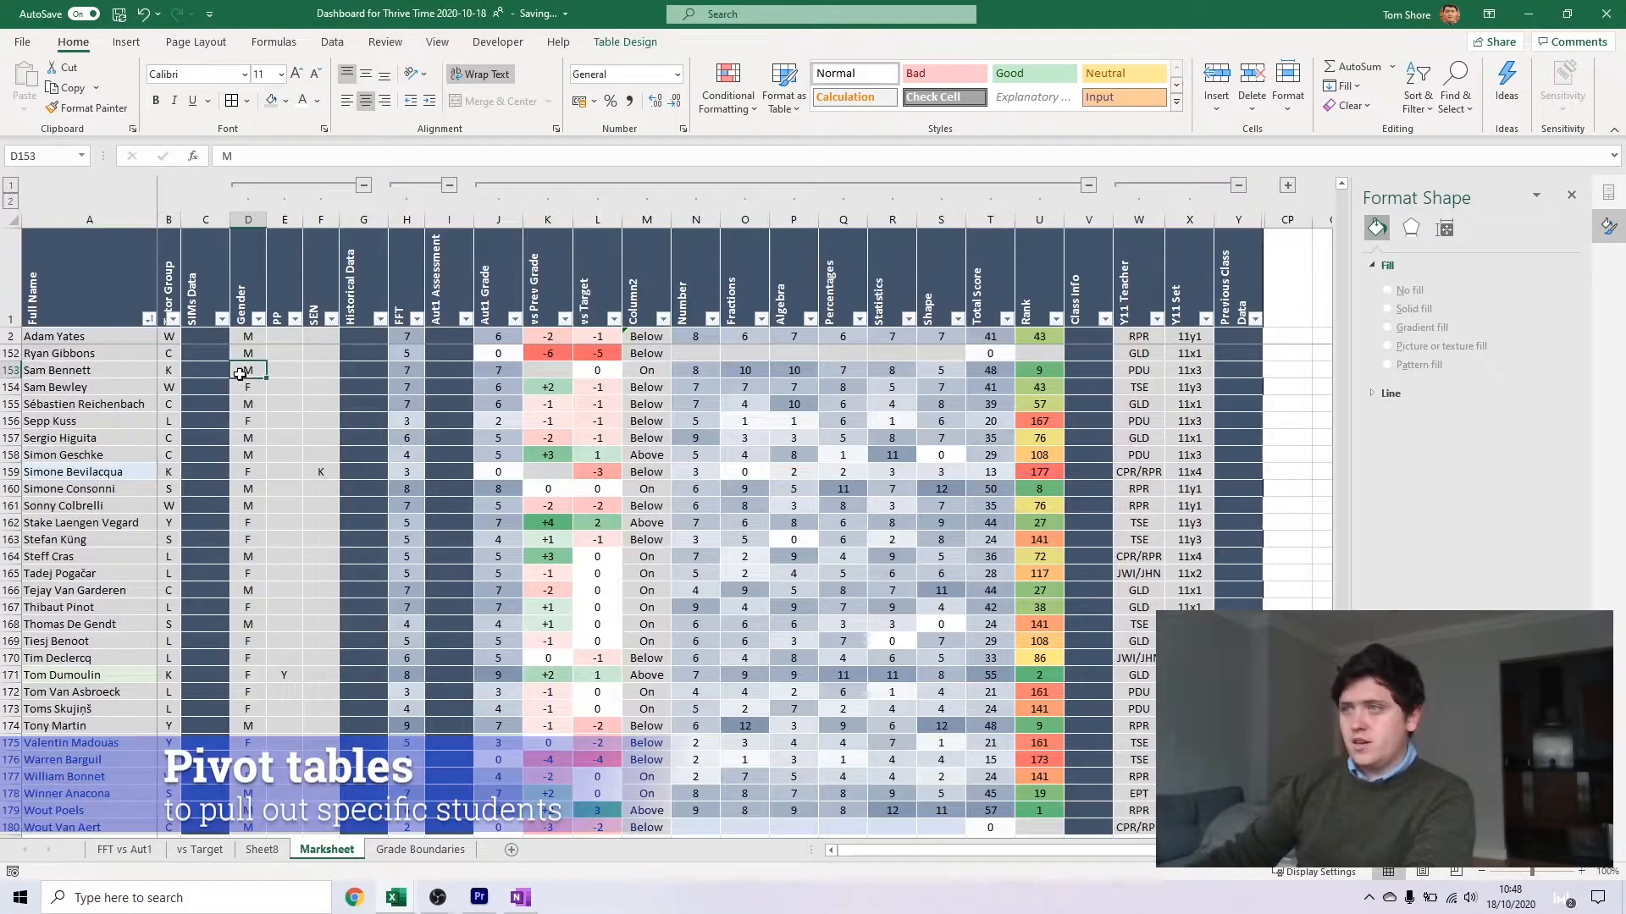
{"action": "left_click", "coordinate": [126, 41]}
{"action": "left_click", "coordinate": [31, 81]}
{"action": "left_click", "coordinate": [401, 382]}
{"action": "left_click", "coordinate": [651, 400]}
{"action": "left_click", "coordinate": [262, 849]}
{"action": "left_click", "coordinate": [649, 235]}
{"action": "key", "text": "Return"}
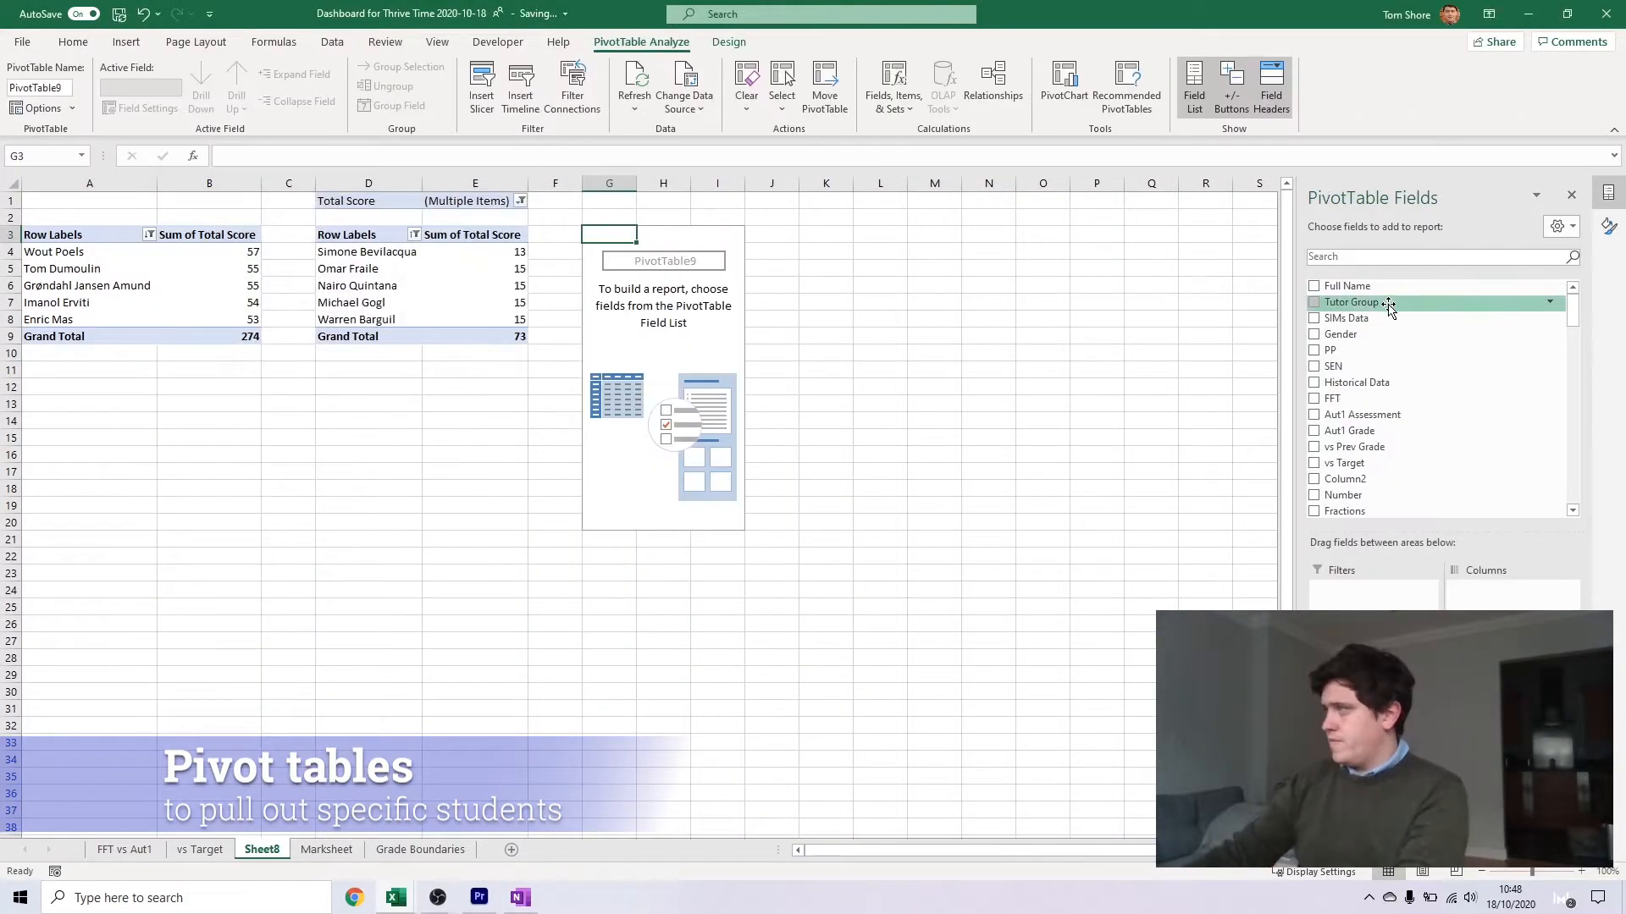
Add vs Prev Grade to the third pivot table's values and apply a Top 10 value filter to the names
{"action": "left_click", "coordinate": [1396, 449]}
{"action": "left_click", "coordinate": [710, 235]}
{"action": "mouse_move", "coordinate": [542, 370]}
{"action": "left_click", "coordinate": [773, 598]}
{"action": "left_click", "coordinate": [475, 381]}
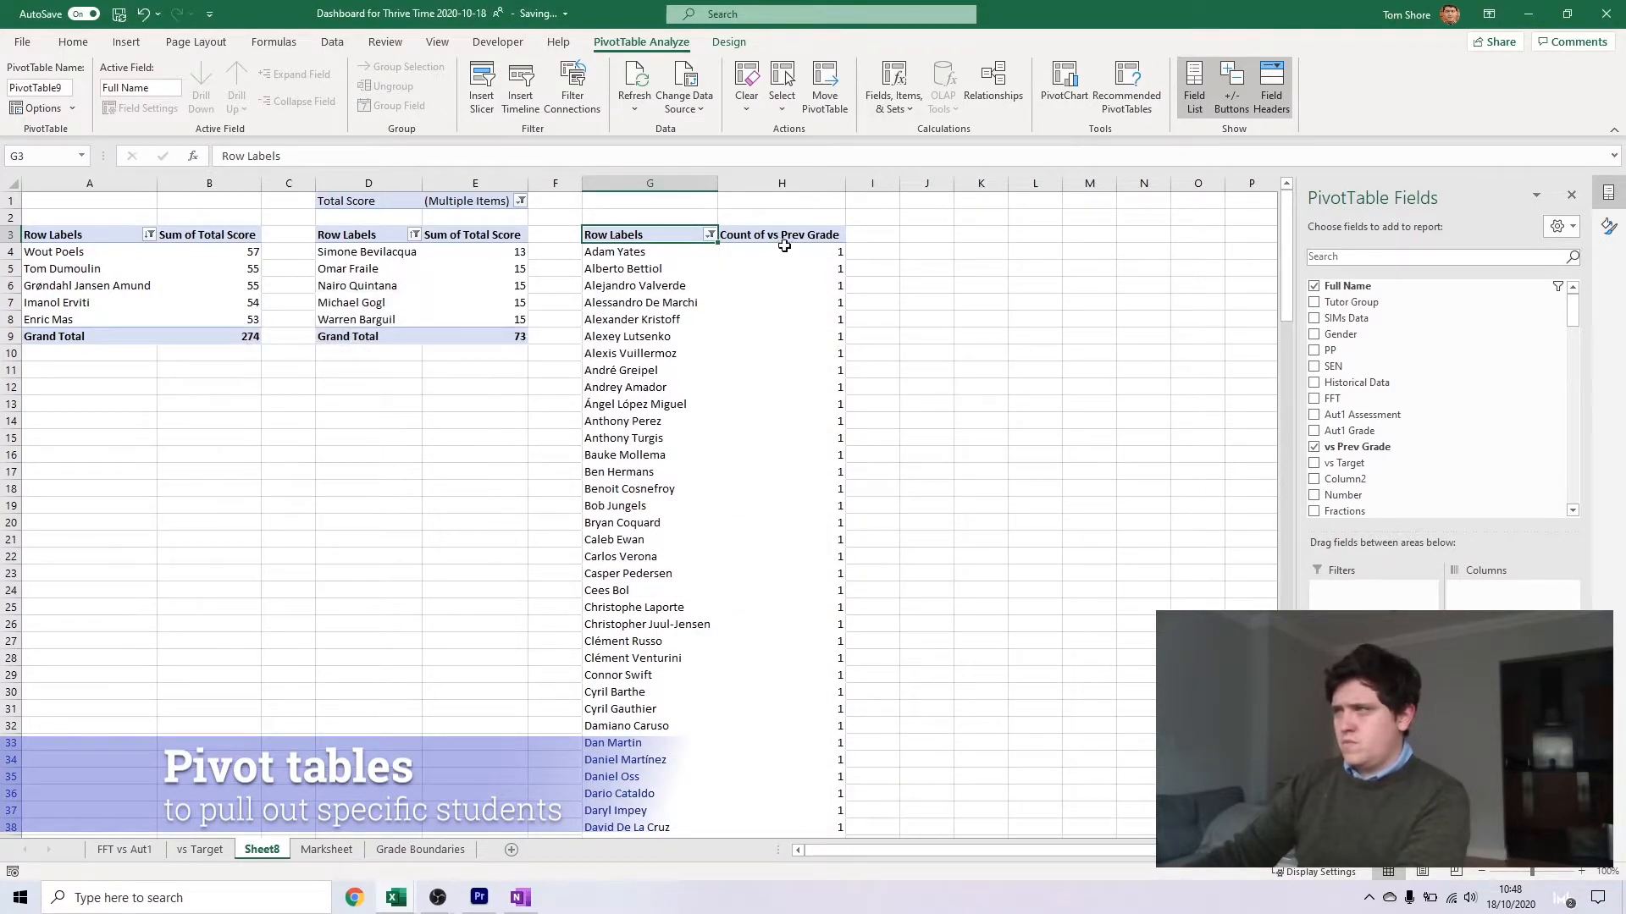
Summarise vs Prev Grade by Sum in the third pivot table's values
{"action": "left_click", "coordinate": [780, 240]}
{"action": "left_click", "coordinate": [1512, 725]}
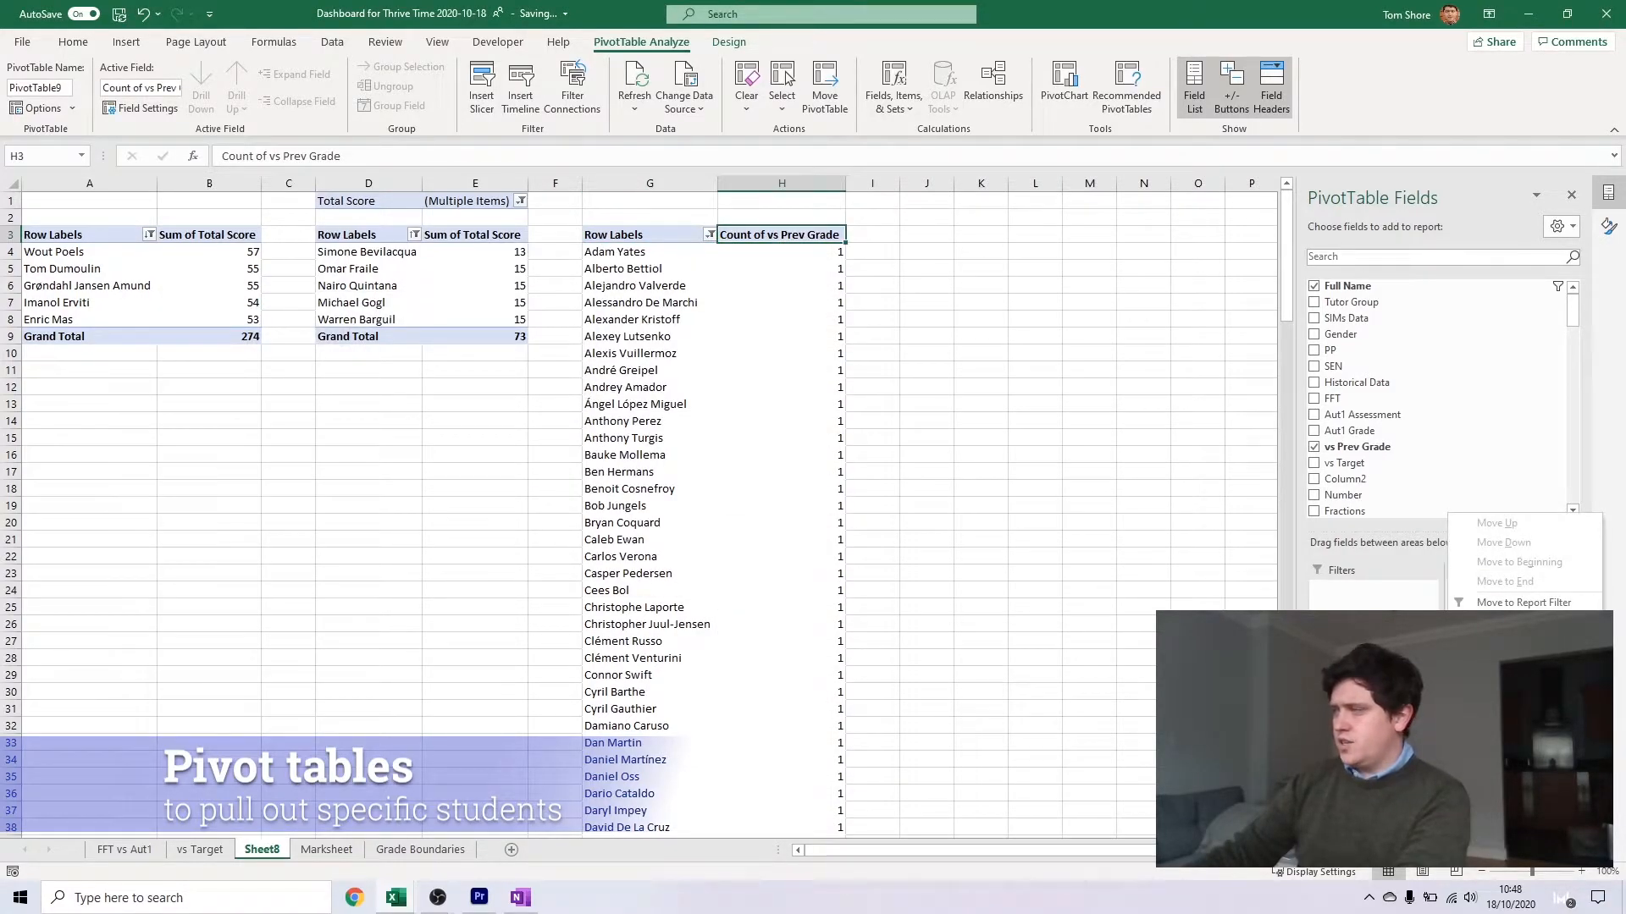
{"action": "left_click", "coordinate": [1515, 708]}
{"action": "left_click", "coordinate": [272, 365]}
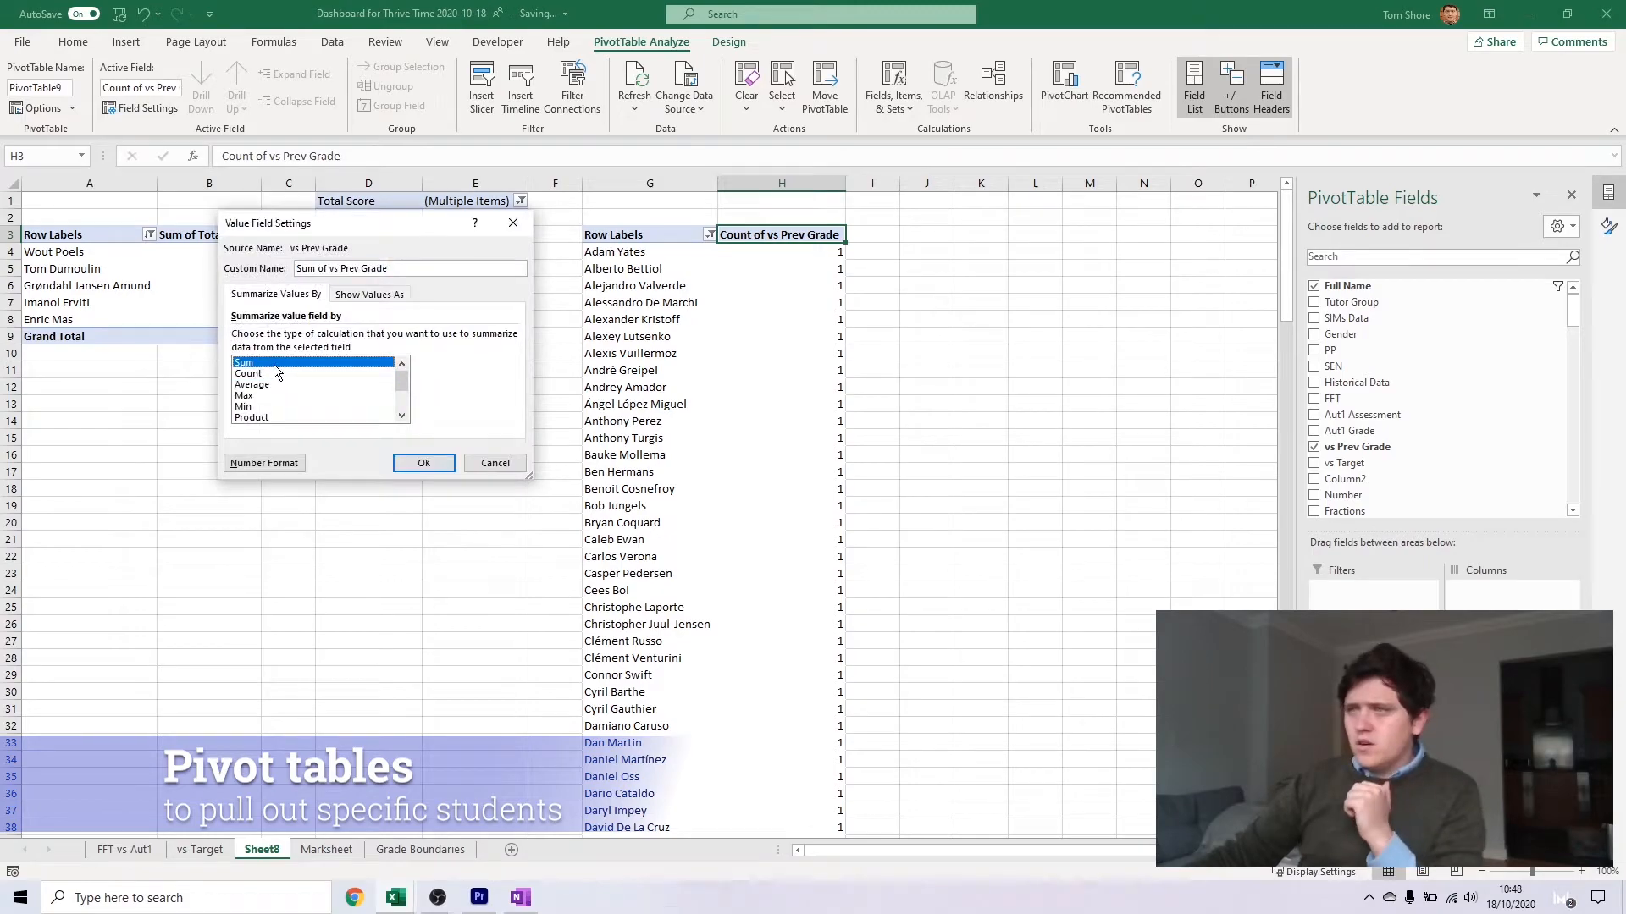
{"action": "left_click", "coordinate": [424, 464]}
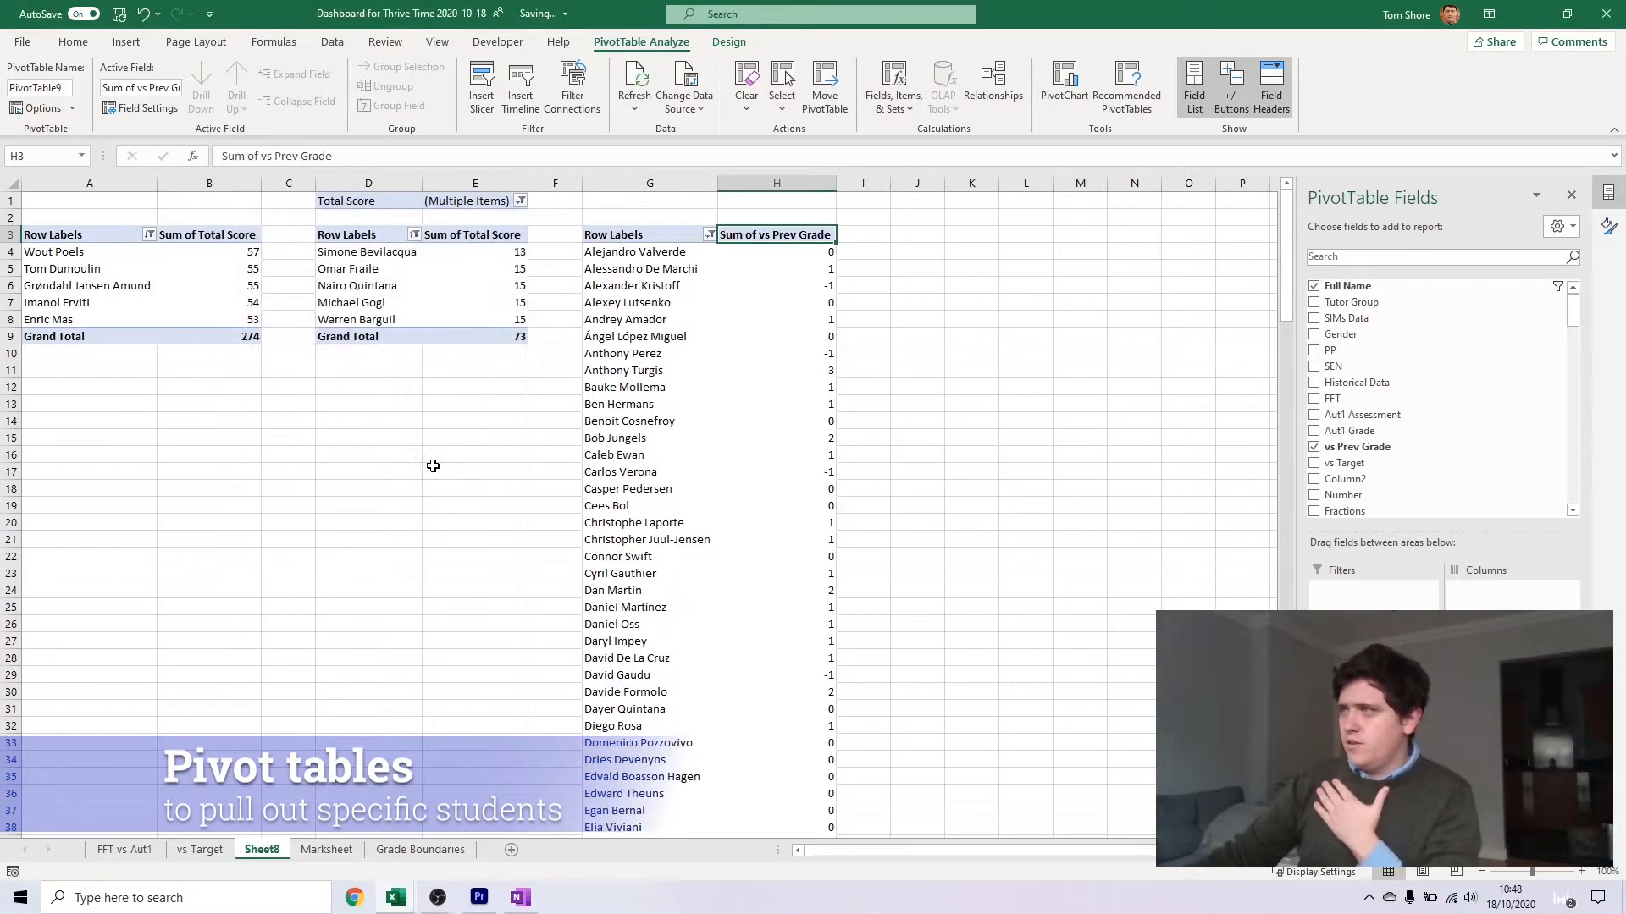
Filter the third pivot table's names to the top 5 items by Sum of vs Prev Grade
{"action": "left_click", "coordinate": [710, 236]}
{"action": "left_click", "coordinate": [773, 596]}
{"action": "left_click", "coordinate": [566, 350]}
{"action": "left_click", "coordinate": [510, 363]}
{"action": "double_click", "coordinate": [280, 351]}
{"action": "type", "text": "5"}
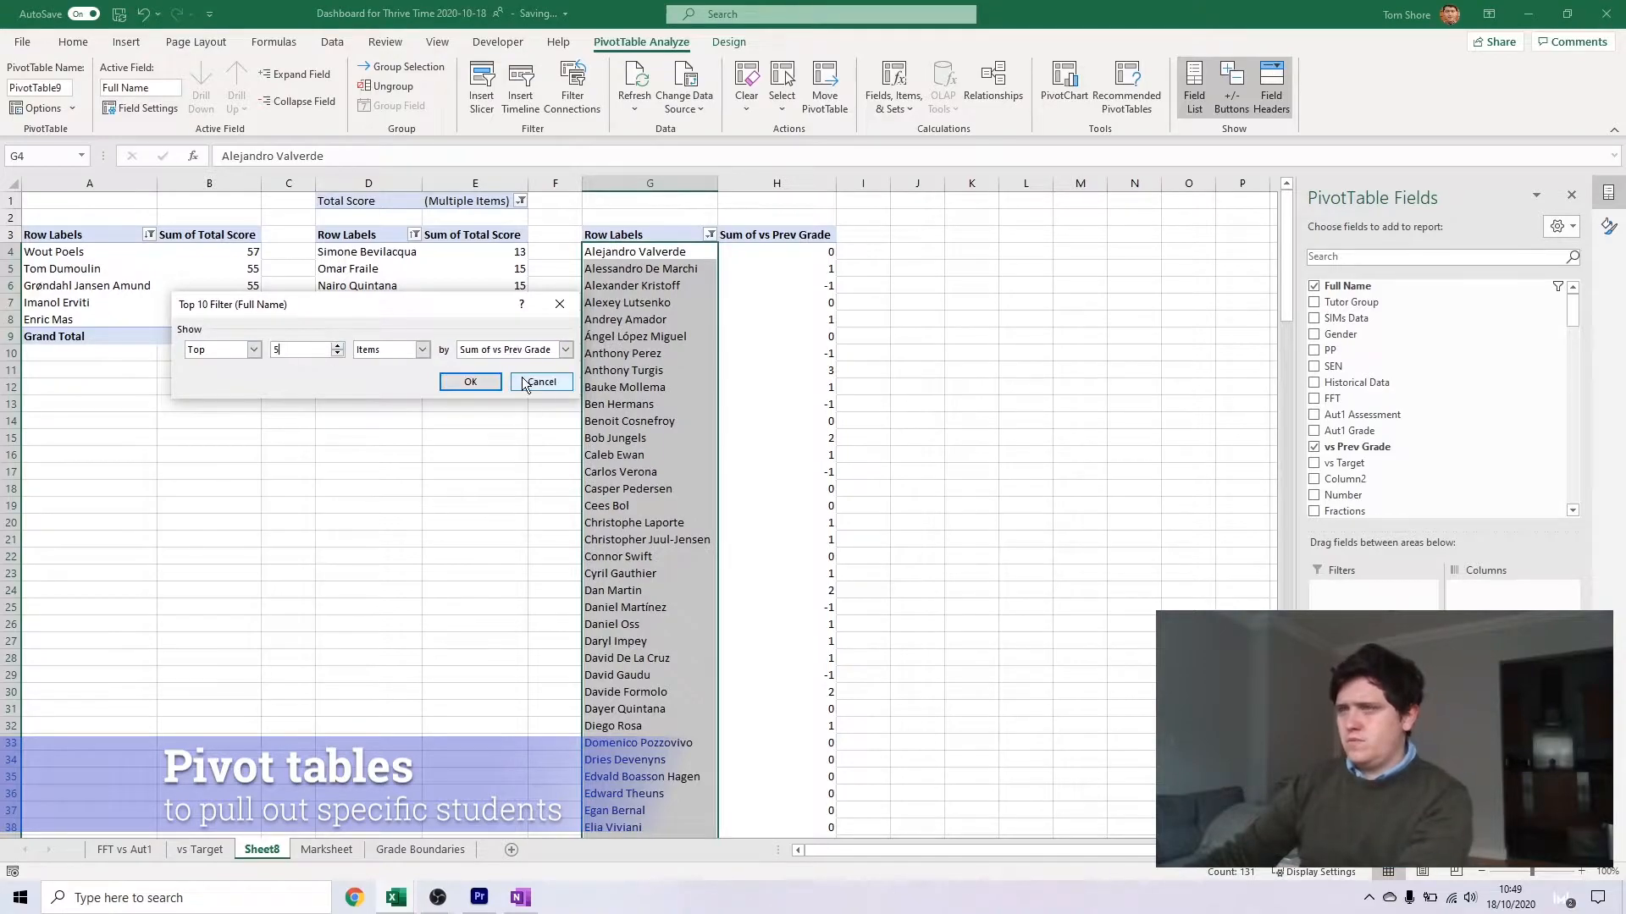
{"action": "left_click", "coordinate": [471, 381]}
Sort the third pivot table's names in descending order by Sum of vs Prev Grade
{"action": "left_click", "coordinate": [850, 387]}
{"action": "left_click", "coordinate": [697, 234]}
{"action": "left_click", "coordinate": [642, 296]}
{"action": "left_click", "coordinate": [262, 319]}
{"action": "left_click", "coordinate": [359, 341]}
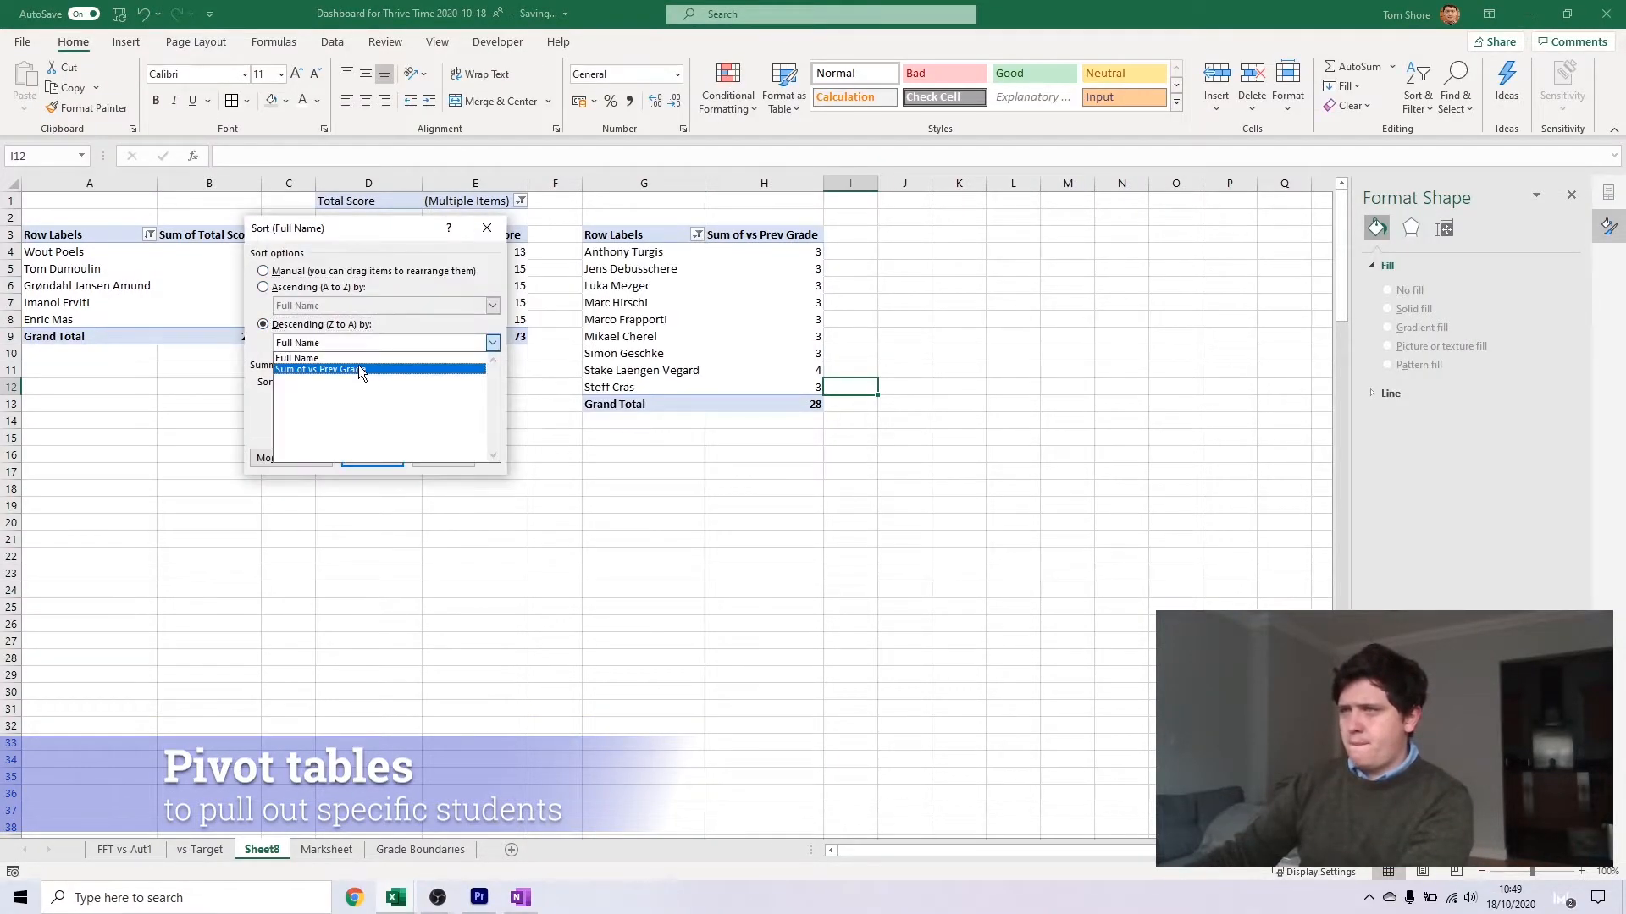
{"action": "left_click", "coordinate": [359, 365]}
{"action": "left_click", "coordinate": [363, 454]}
Insert a fourth pivot table from the Marksheet data at cell J3 of Sheet8
{"action": "key", "text": "ctrl+Page_Down"}
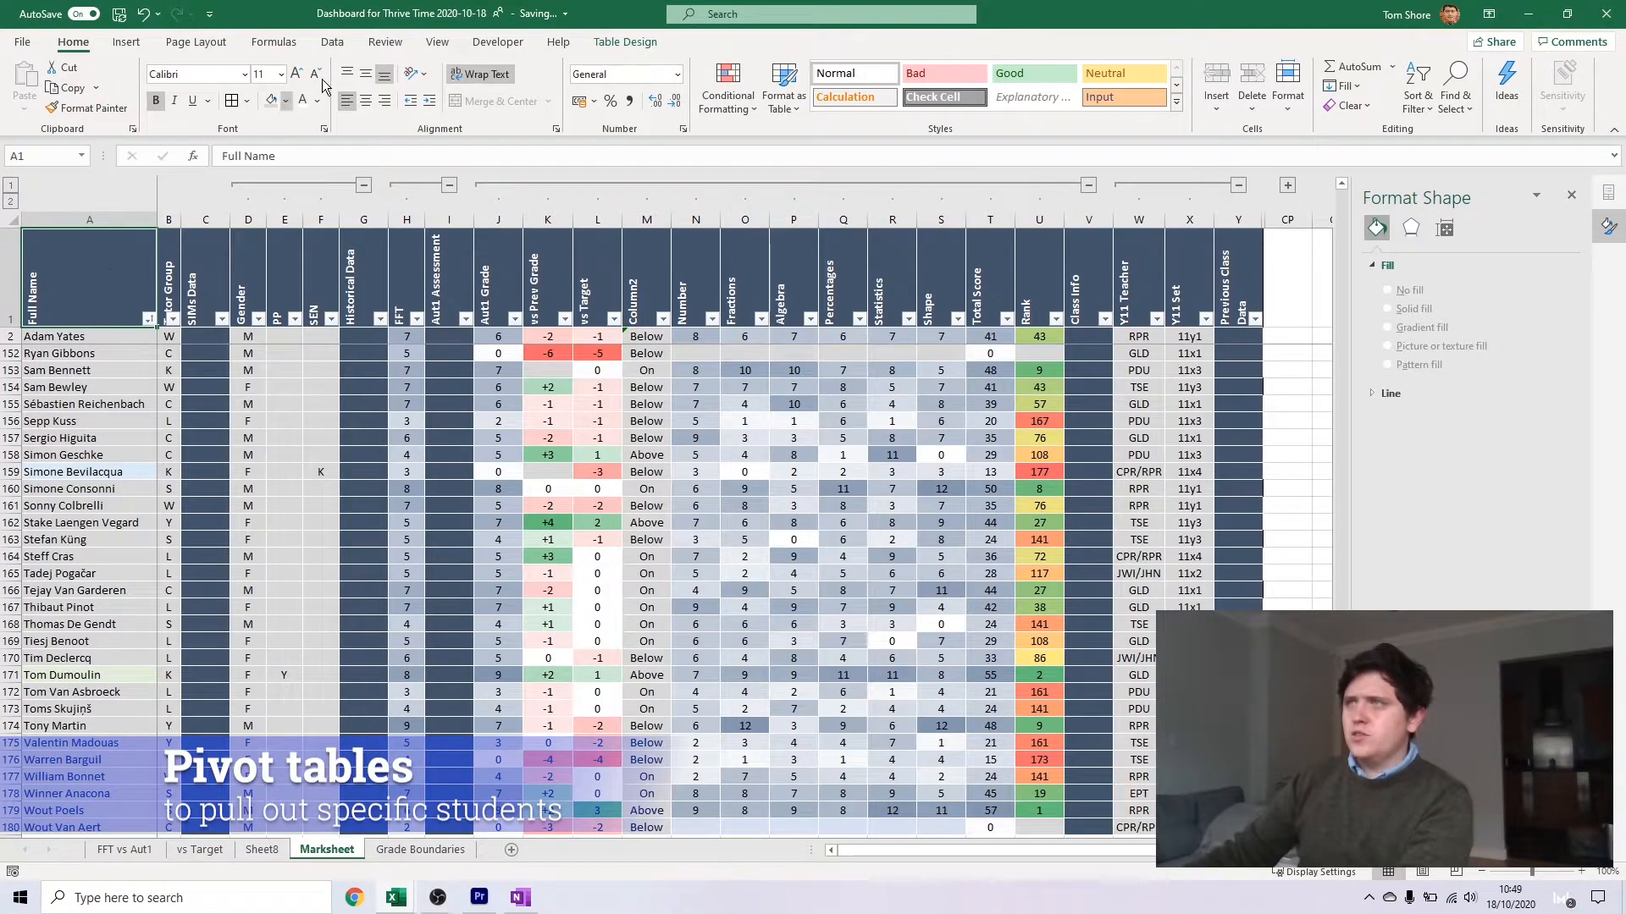
{"action": "left_click", "coordinate": [126, 42]}
{"action": "left_click", "coordinate": [31, 82]}
{"action": "left_click", "coordinate": [306, 394]}
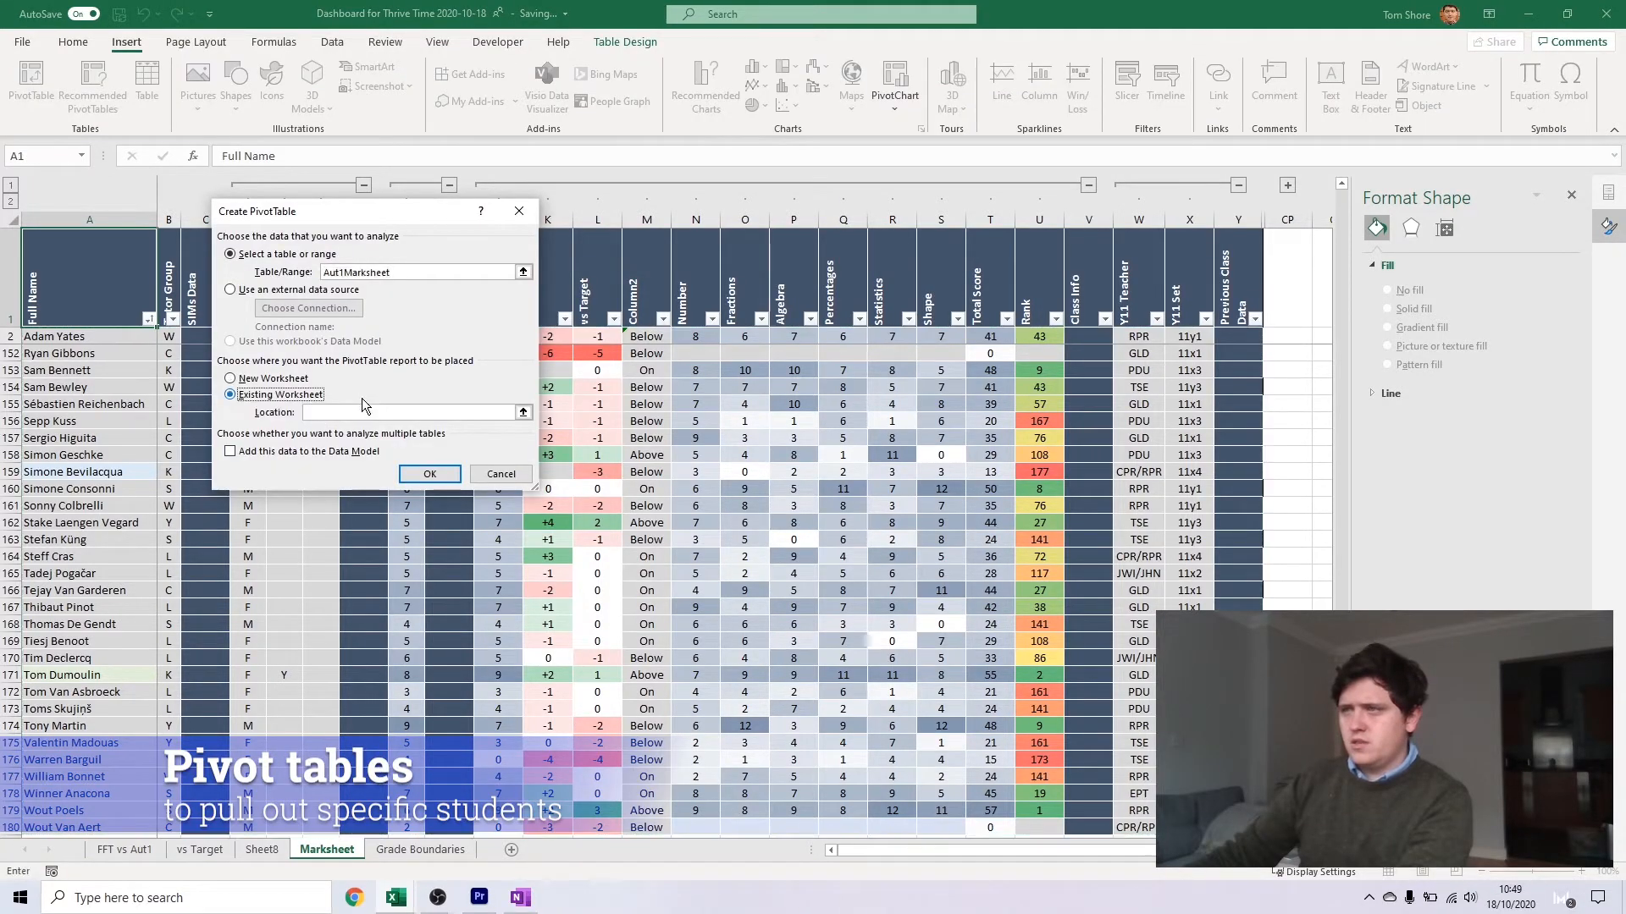
{"action": "left_click", "coordinate": [520, 411]}
{"action": "left_click", "coordinate": [262, 849]}
{"action": "left_click", "coordinate": [888, 233]}
{"action": "key", "text": "Return"}
{"action": "key", "text": "Return"}
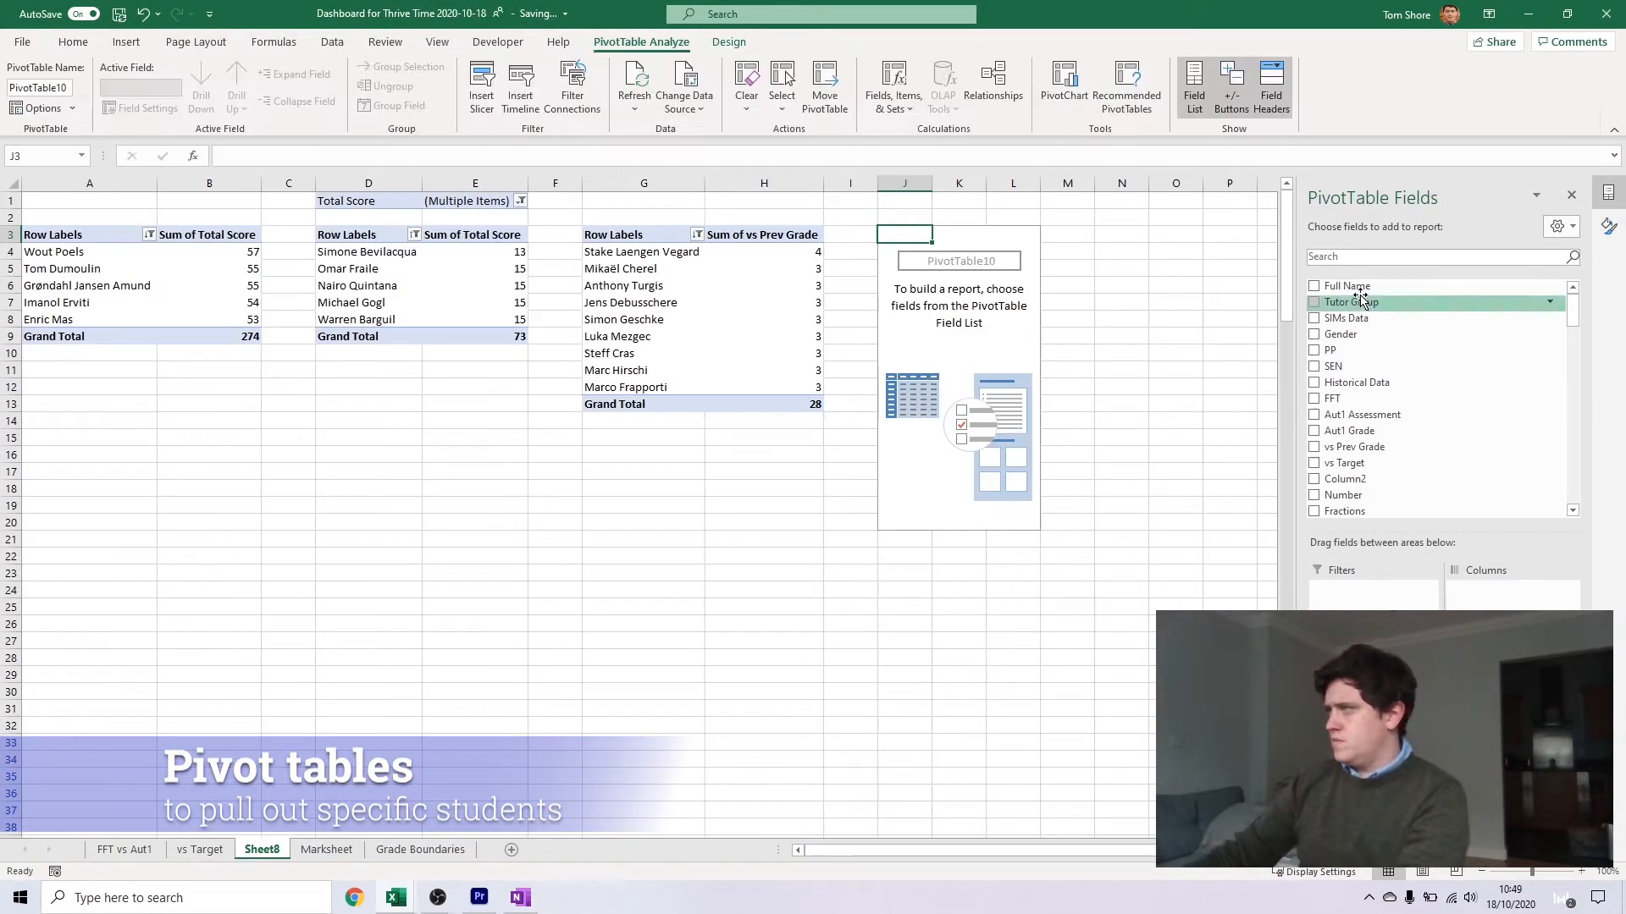
Put Full Name in the fourth pivot table's rows and vs Prev Grade in its values, summarised by Sum
{"action": "left_click", "coordinate": [1313, 286]}
{"action": "left_click", "coordinate": [1313, 447]}
{"action": "left_click", "coordinate": [1511, 726]}
{"action": "left_click", "coordinate": [1507, 713]}
{"action": "left_click", "coordinate": [279, 359]}
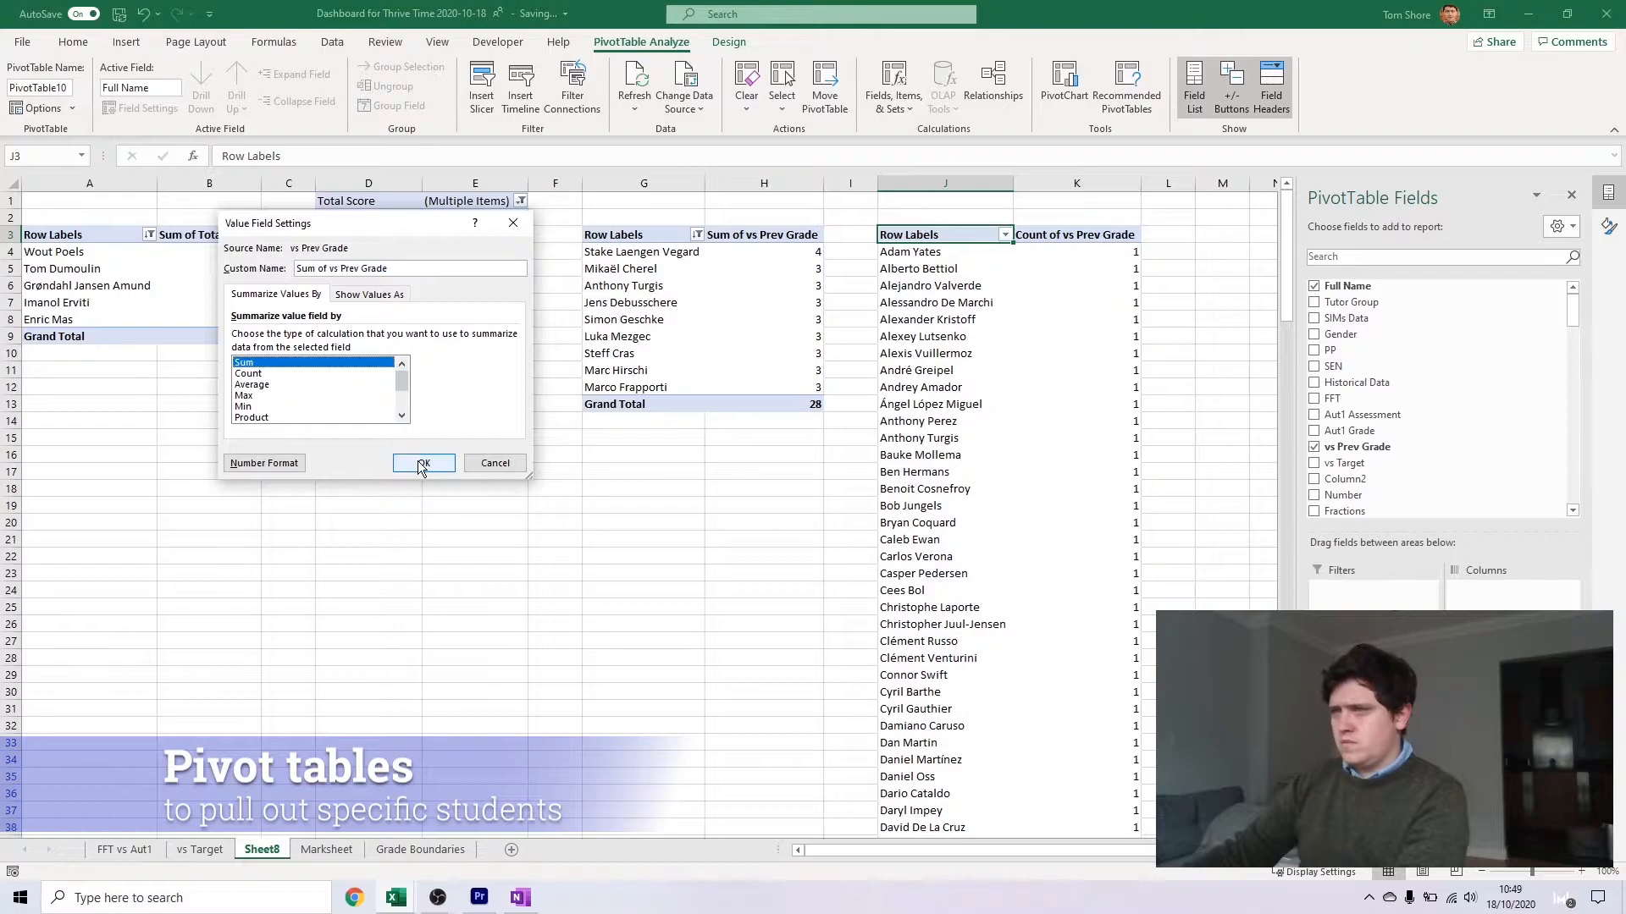
{"action": "left_click", "coordinate": [424, 464]}
Filter the fourth pivot table's names to the bottom 5 items by Sum of vs Prev Grade
{"action": "left_click", "coordinate": [1005, 235]}
{"action": "mouse_move", "coordinate": [982, 370]}
{"action": "left_click", "coordinate": [1050, 596]}
{"action": "key", "text": "Down"}
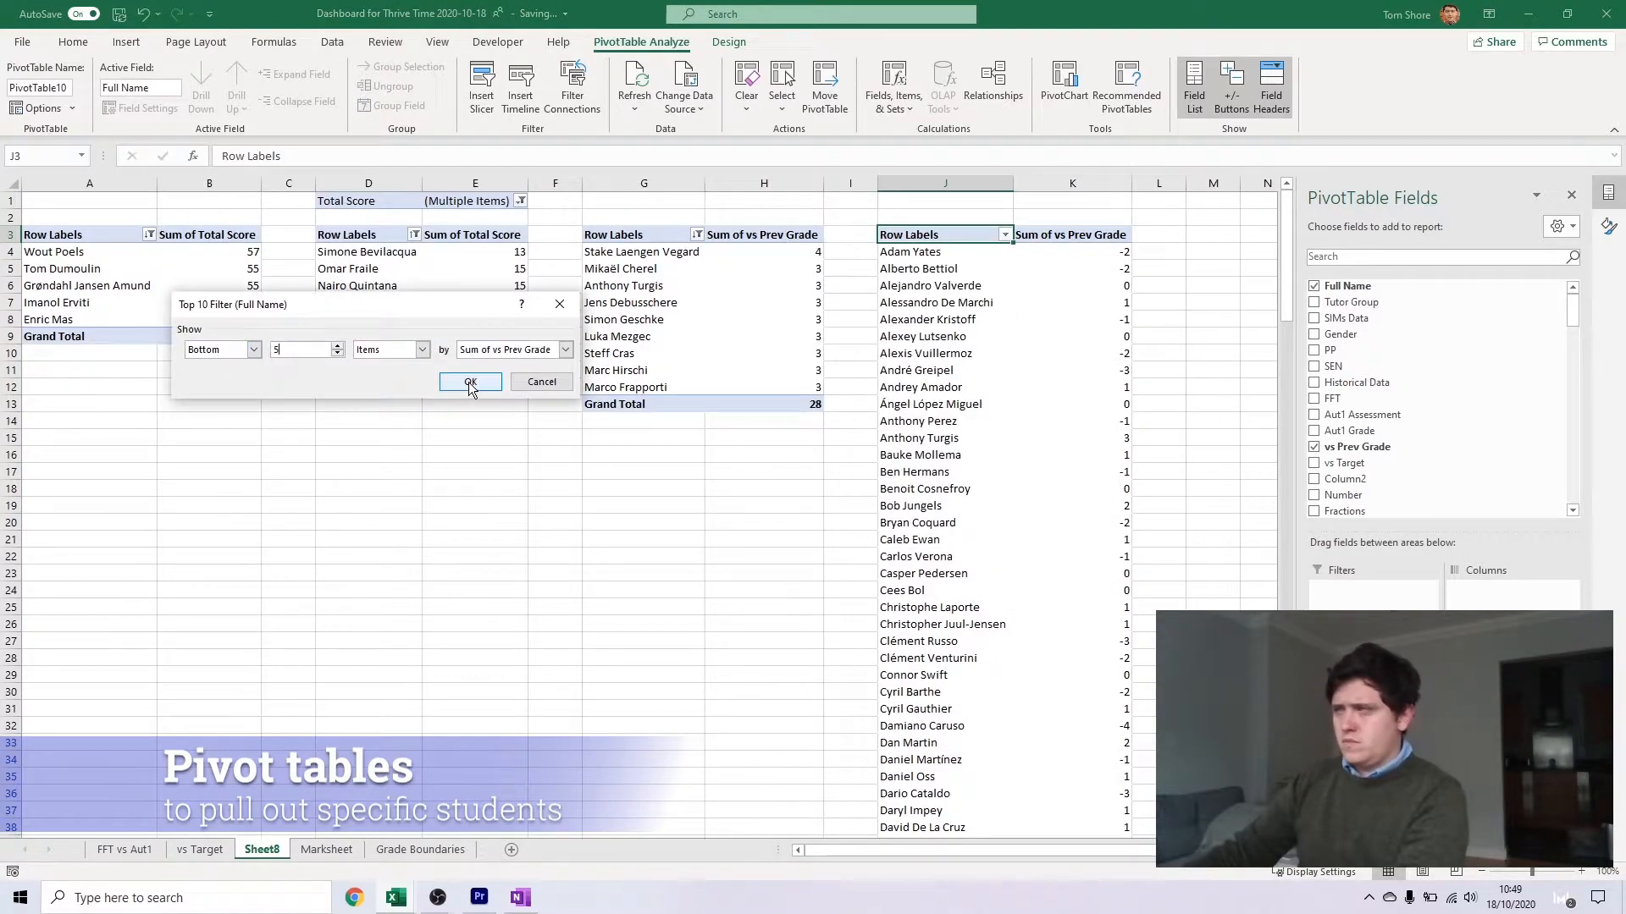
{"action": "left_click", "coordinate": [471, 381]}
Sort the fourth pivot table's names in ascending order by Sum of vs Prev Grade
{"action": "left_click", "coordinate": [962, 234]}
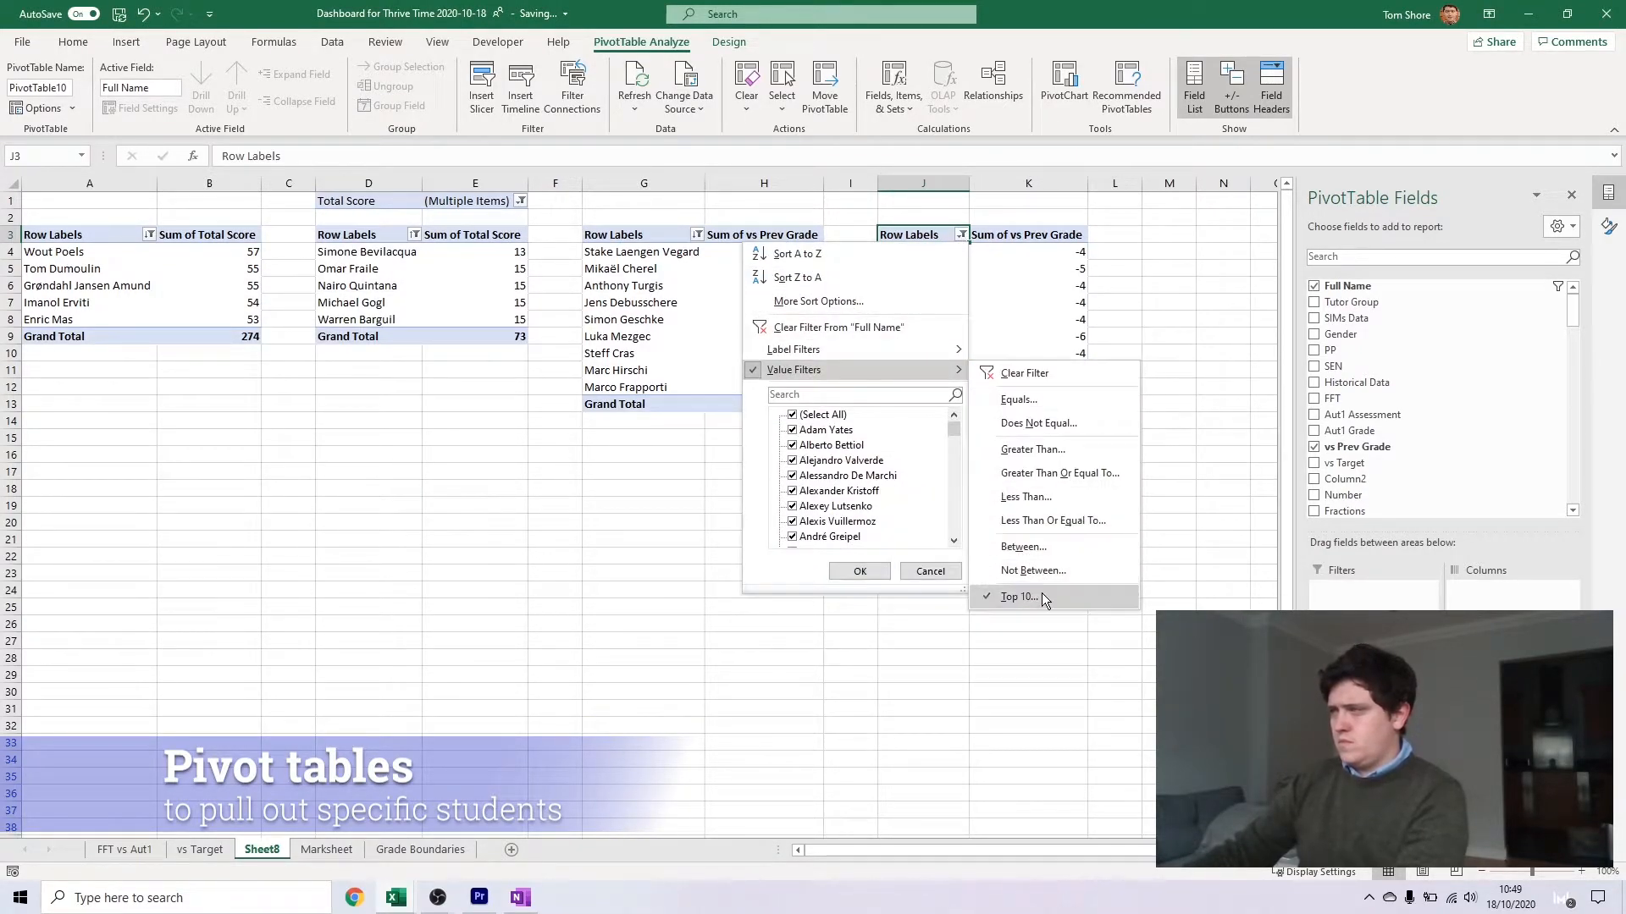
{"action": "left_click", "coordinate": [818, 302]}
{"action": "left_click", "coordinate": [321, 324]}
{"action": "left_click", "coordinate": [321, 287]}
{"action": "left_click", "coordinate": [385, 306]}
{"action": "left_click", "coordinate": [364, 330]}
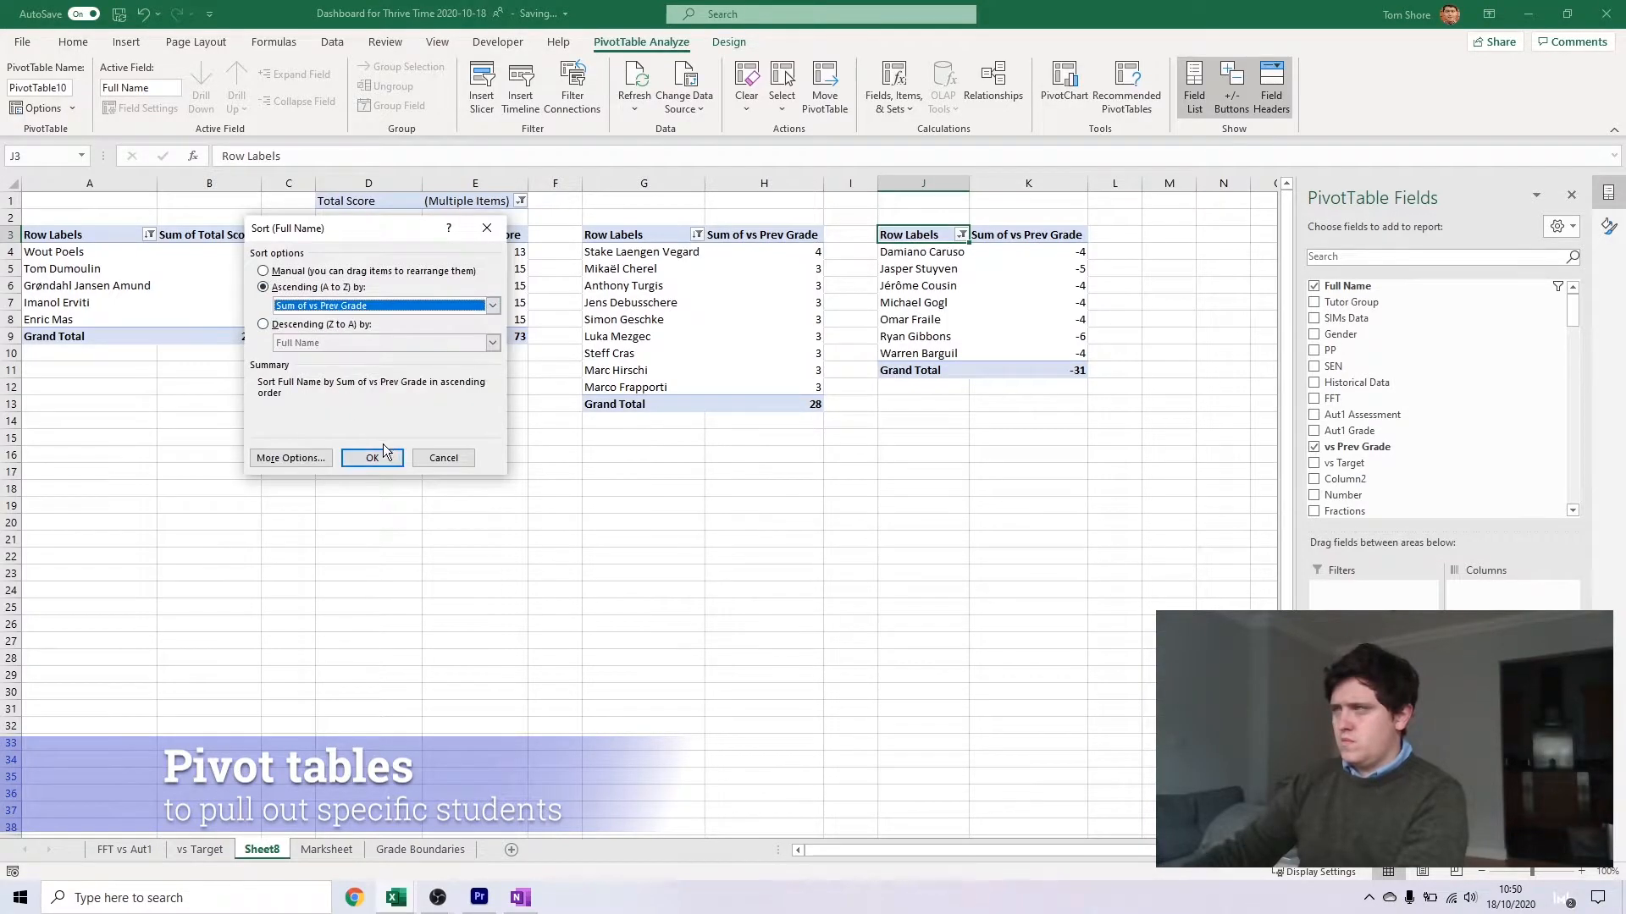
{"action": "left_click", "coordinate": [378, 457]}
{"action": "left_click", "coordinate": [1028, 438]}
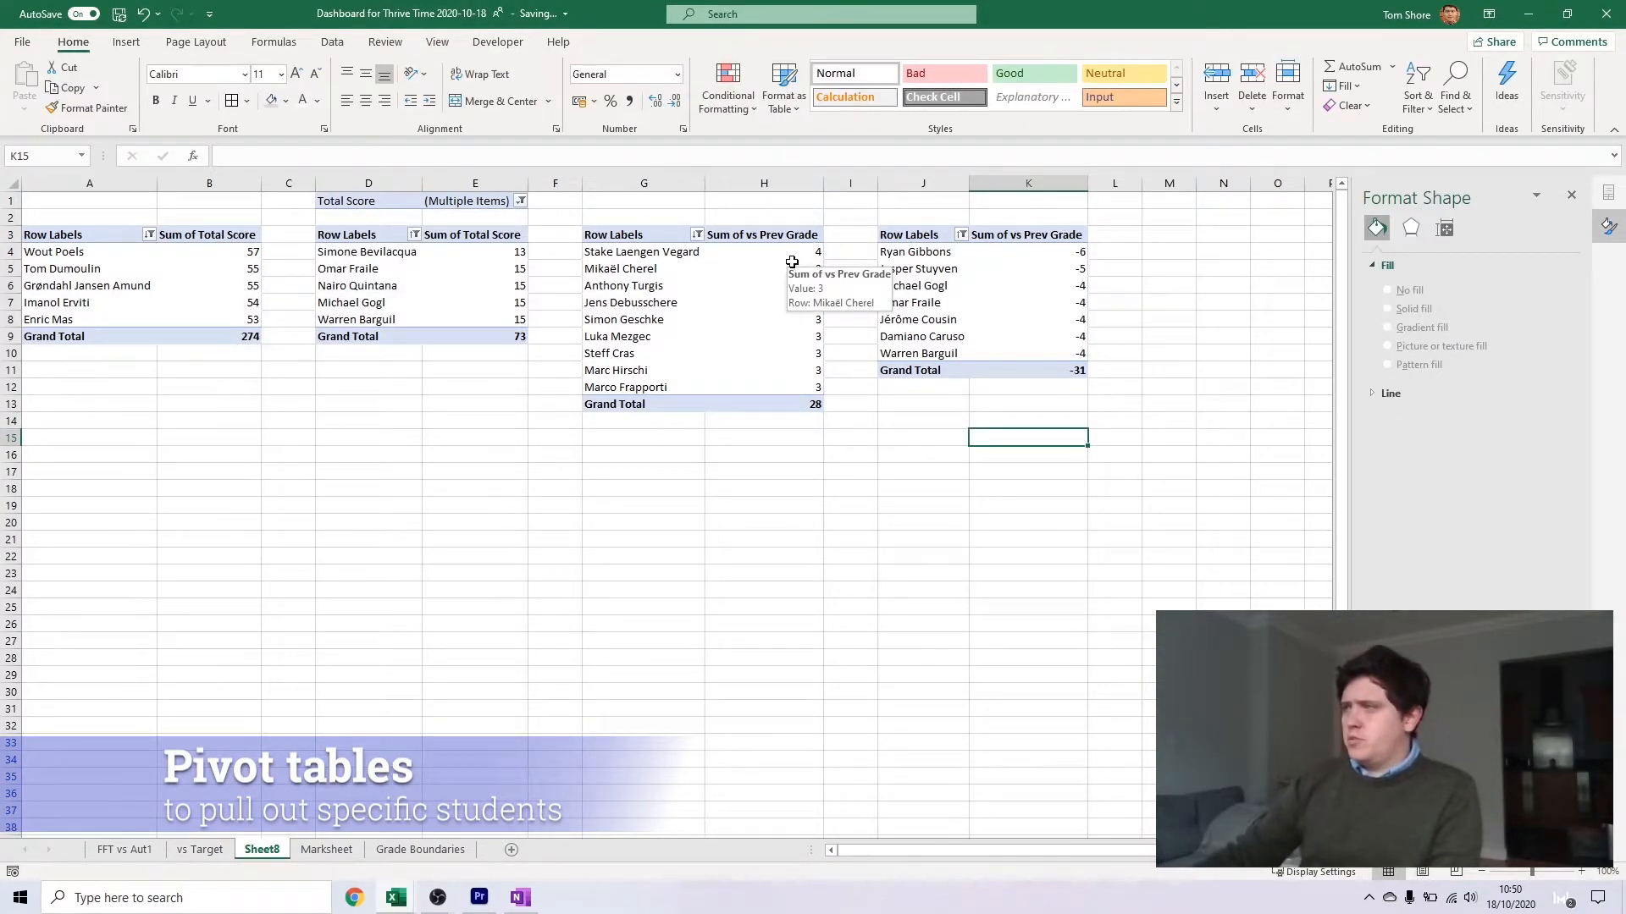
Examine the Sum of vs Prev Grade values in the third and fourth pivot tables for tied students
{"action": "left_click", "coordinate": [762, 370]}
{"action": "left_click", "coordinate": [992, 286]}
{"action": "left_click", "coordinate": [747, 322]}
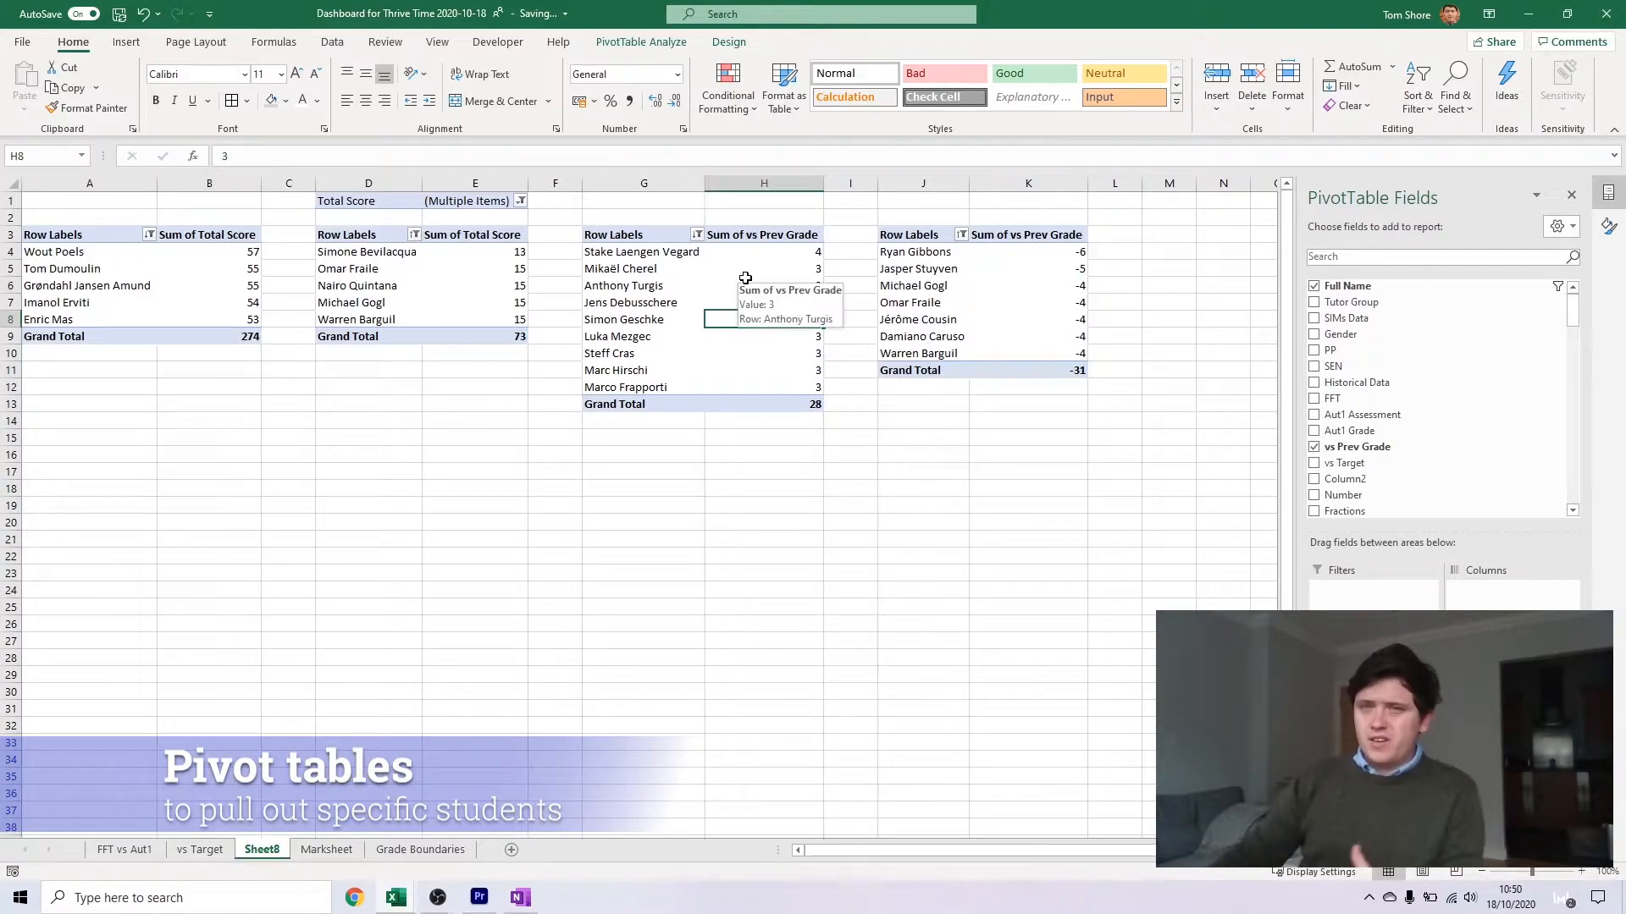
{"action": "left_click", "coordinate": [746, 280]}
{"action": "left_click", "coordinate": [868, 298]}
{"action": "left_click", "coordinate": [834, 257]}
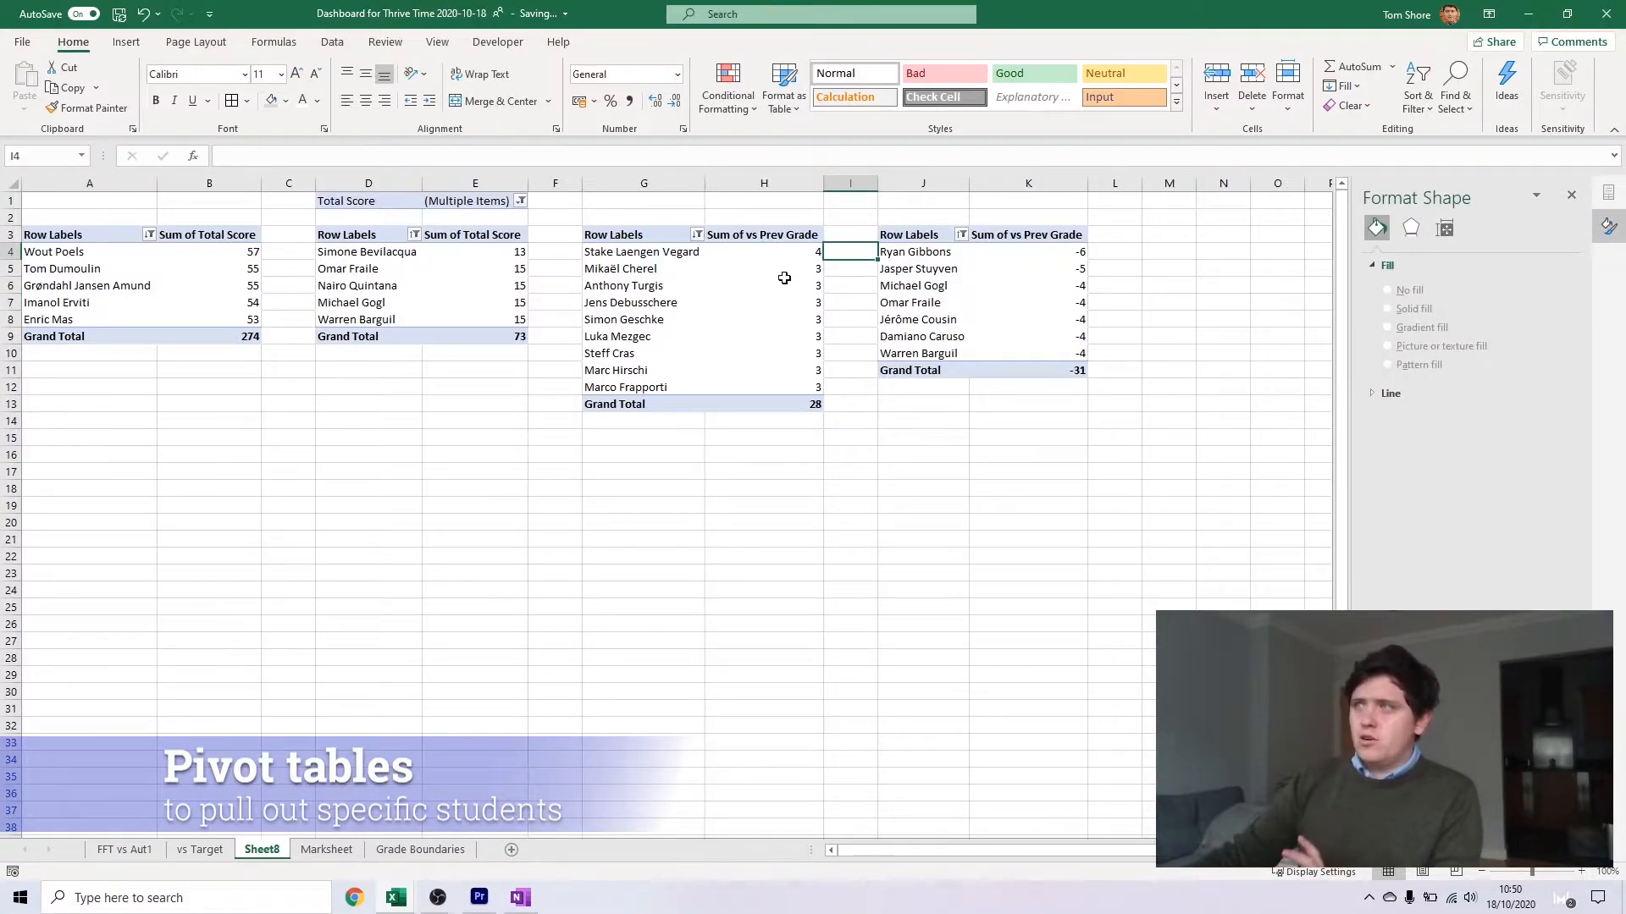
{"action": "left_click", "coordinate": [784, 269]}
{"action": "left_click", "coordinate": [804, 336]}
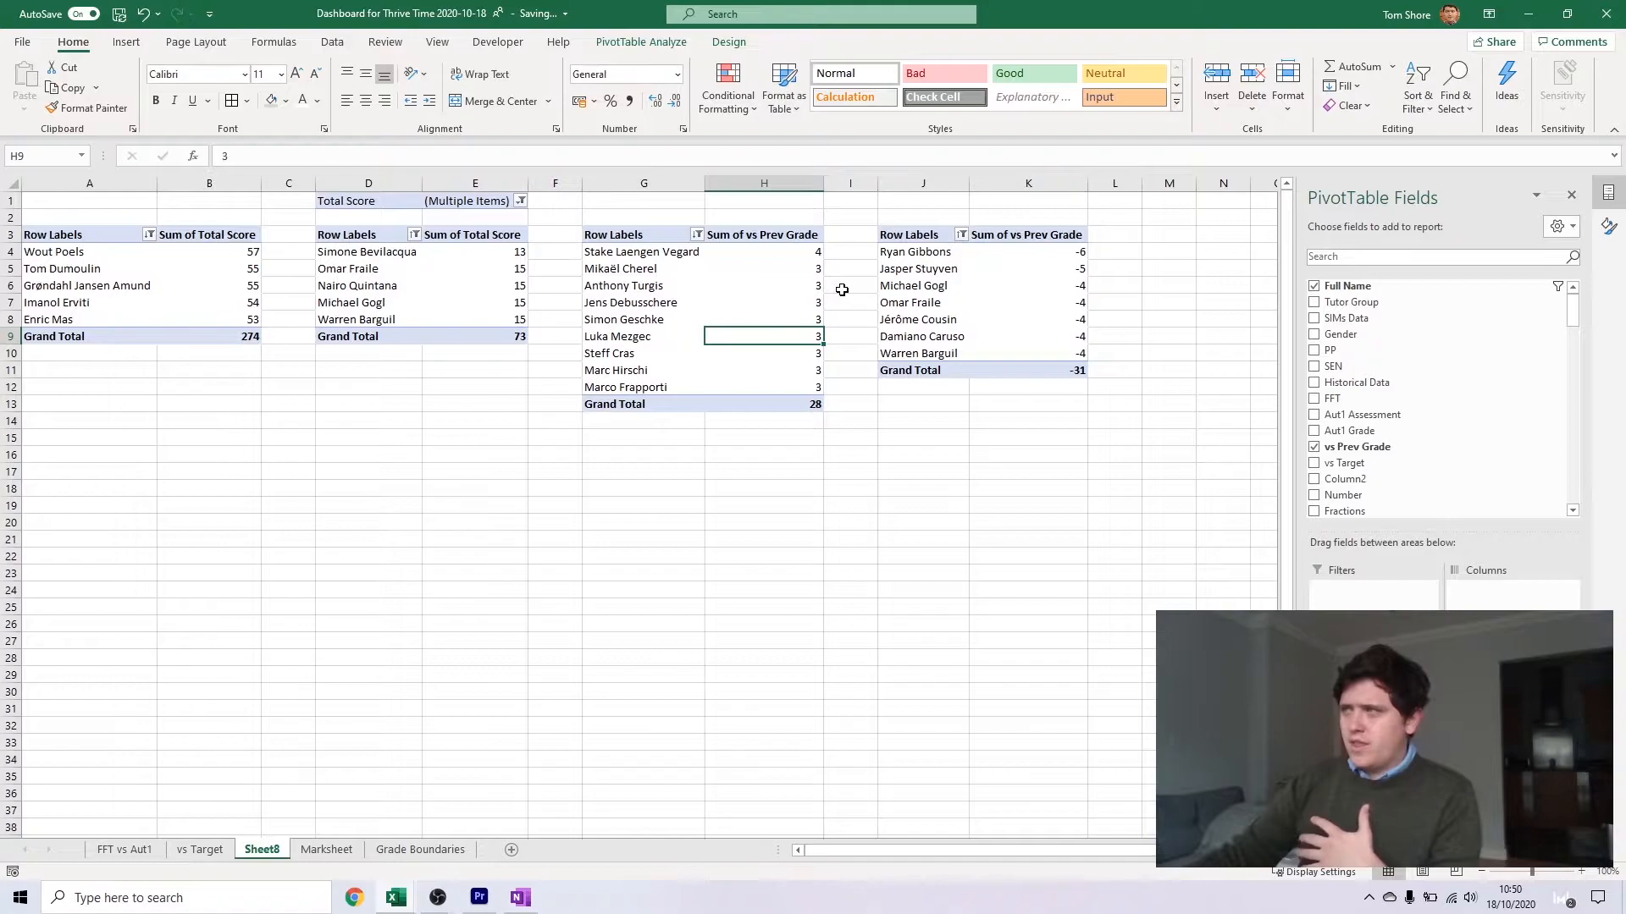
{"action": "left_click", "coordinate": [842, 289]}
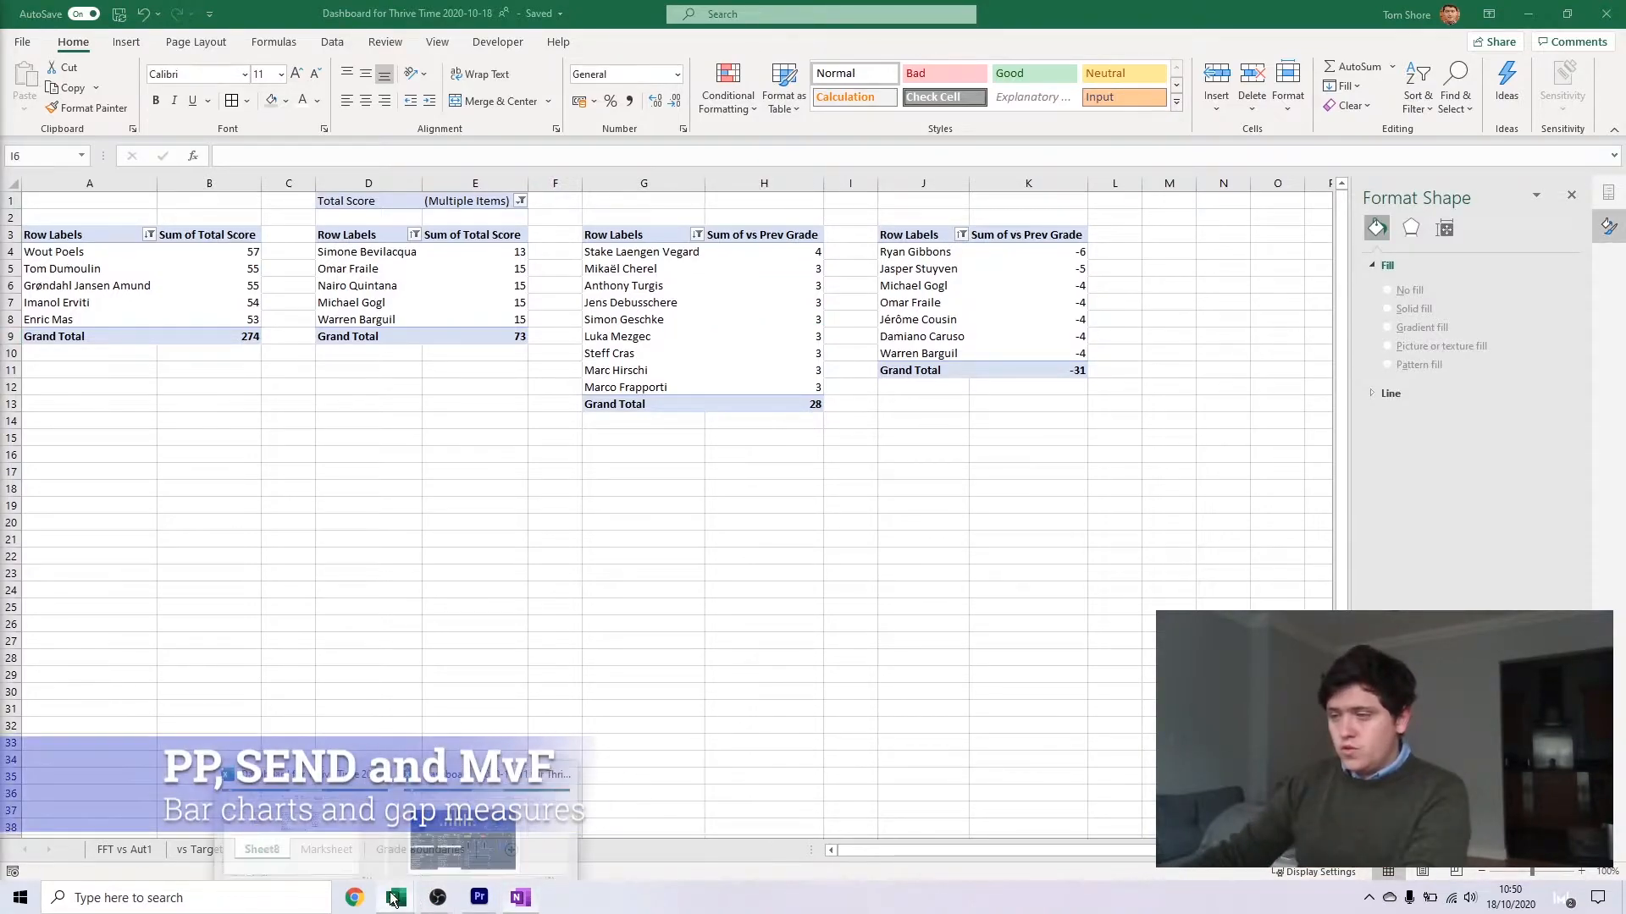
Rename Sheet9, which holds the new empty pivot table, as PP
{"action": "mouse_move", "coordinate": [395, 898]}
{"action": "left_click", "coordinate": [463, 823]}
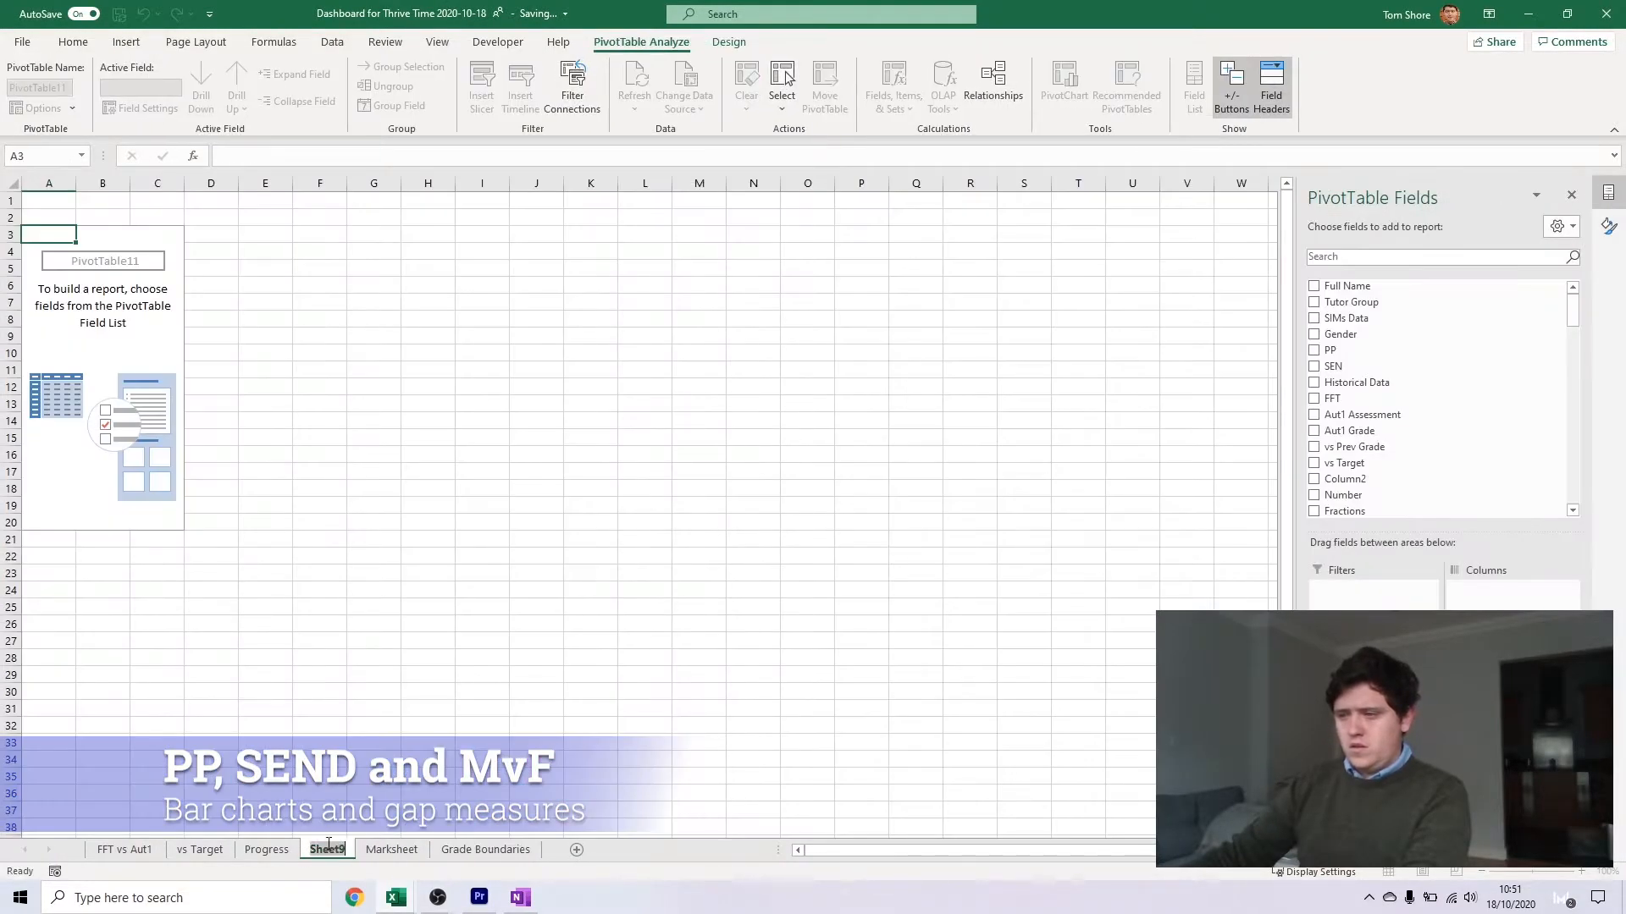
{"action": "type", "text": "PP"}
{"action": "key", "text": "Return"}
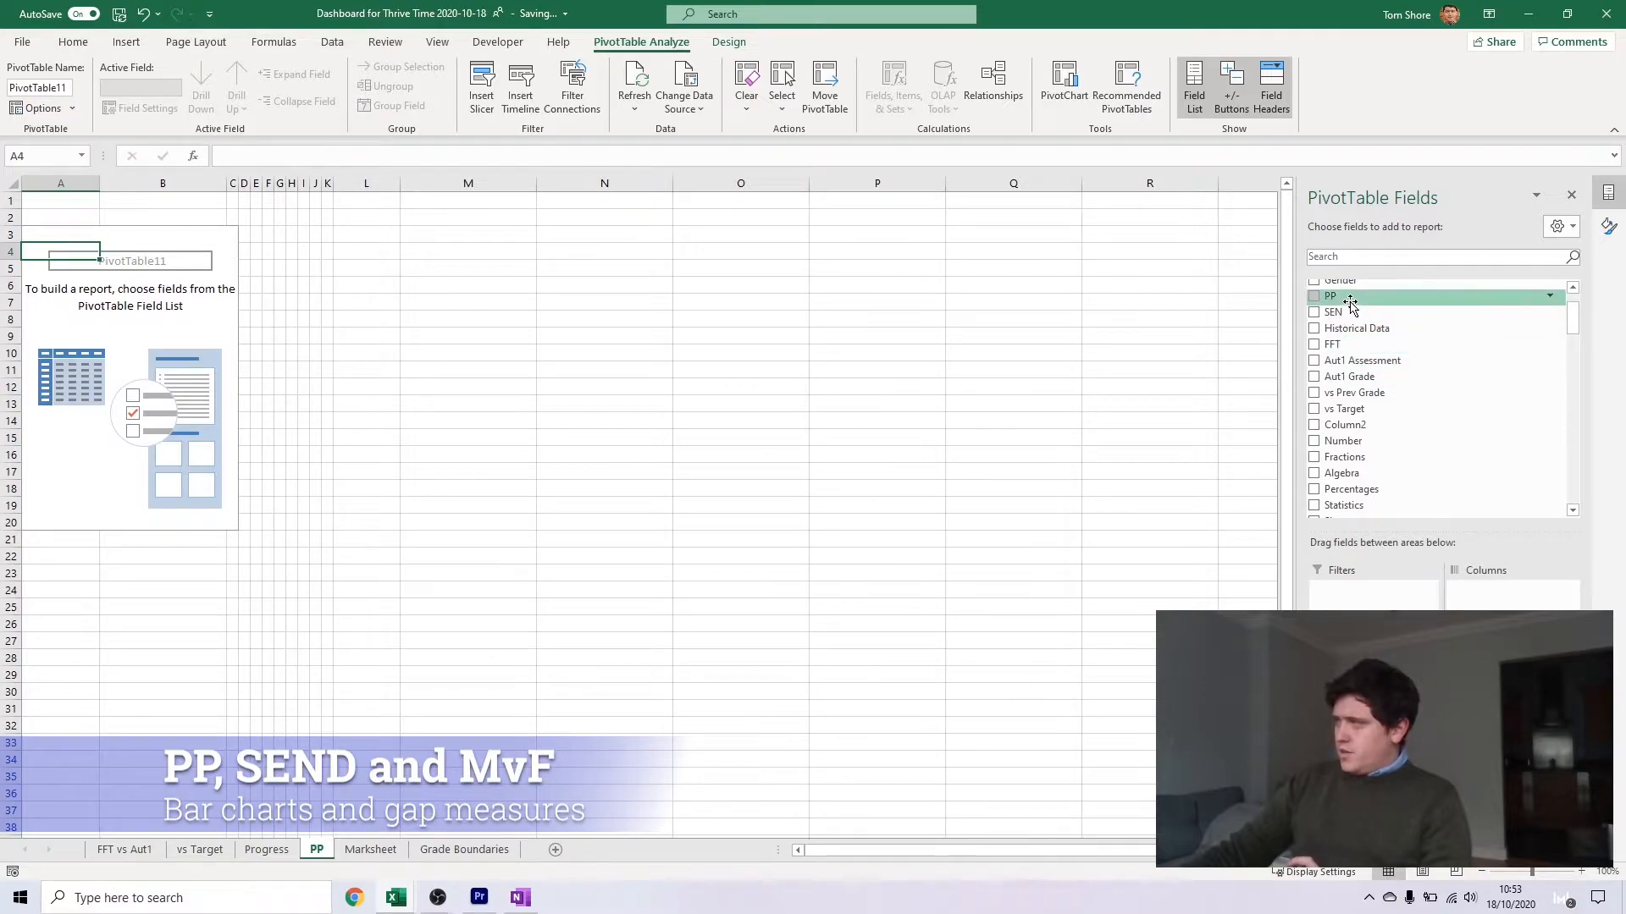
Add the PP field to the rows of the pivot table on the PP sheet
{"action": "left_click", "coordinate": [1350, 298]}
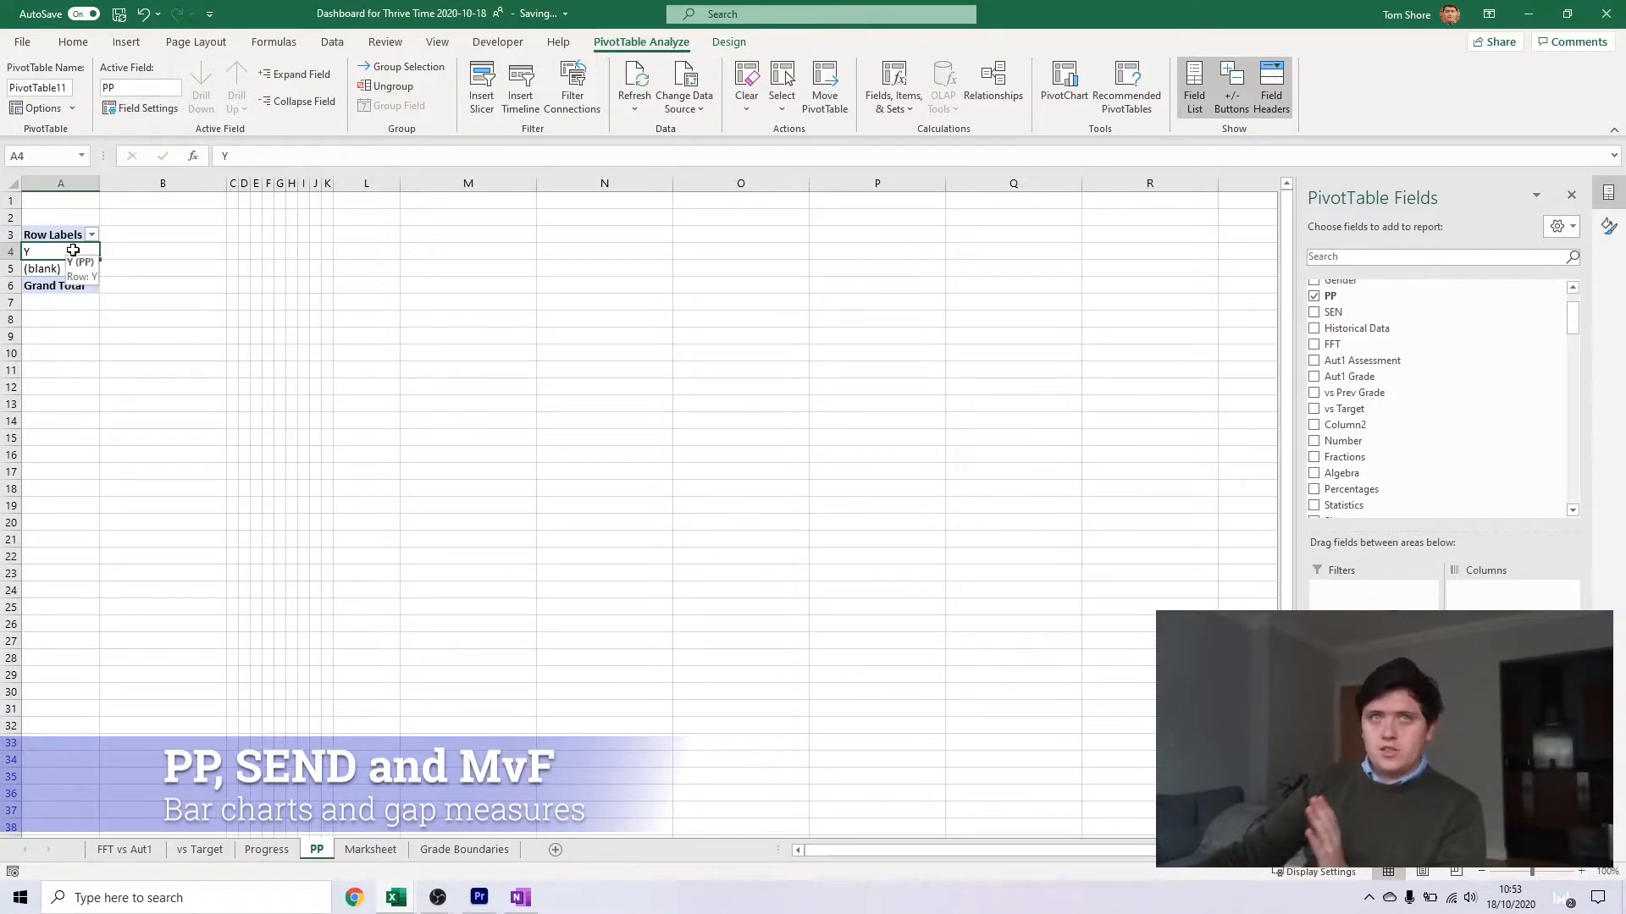
{"action": "left_click", "coordinate": [53, 271]}
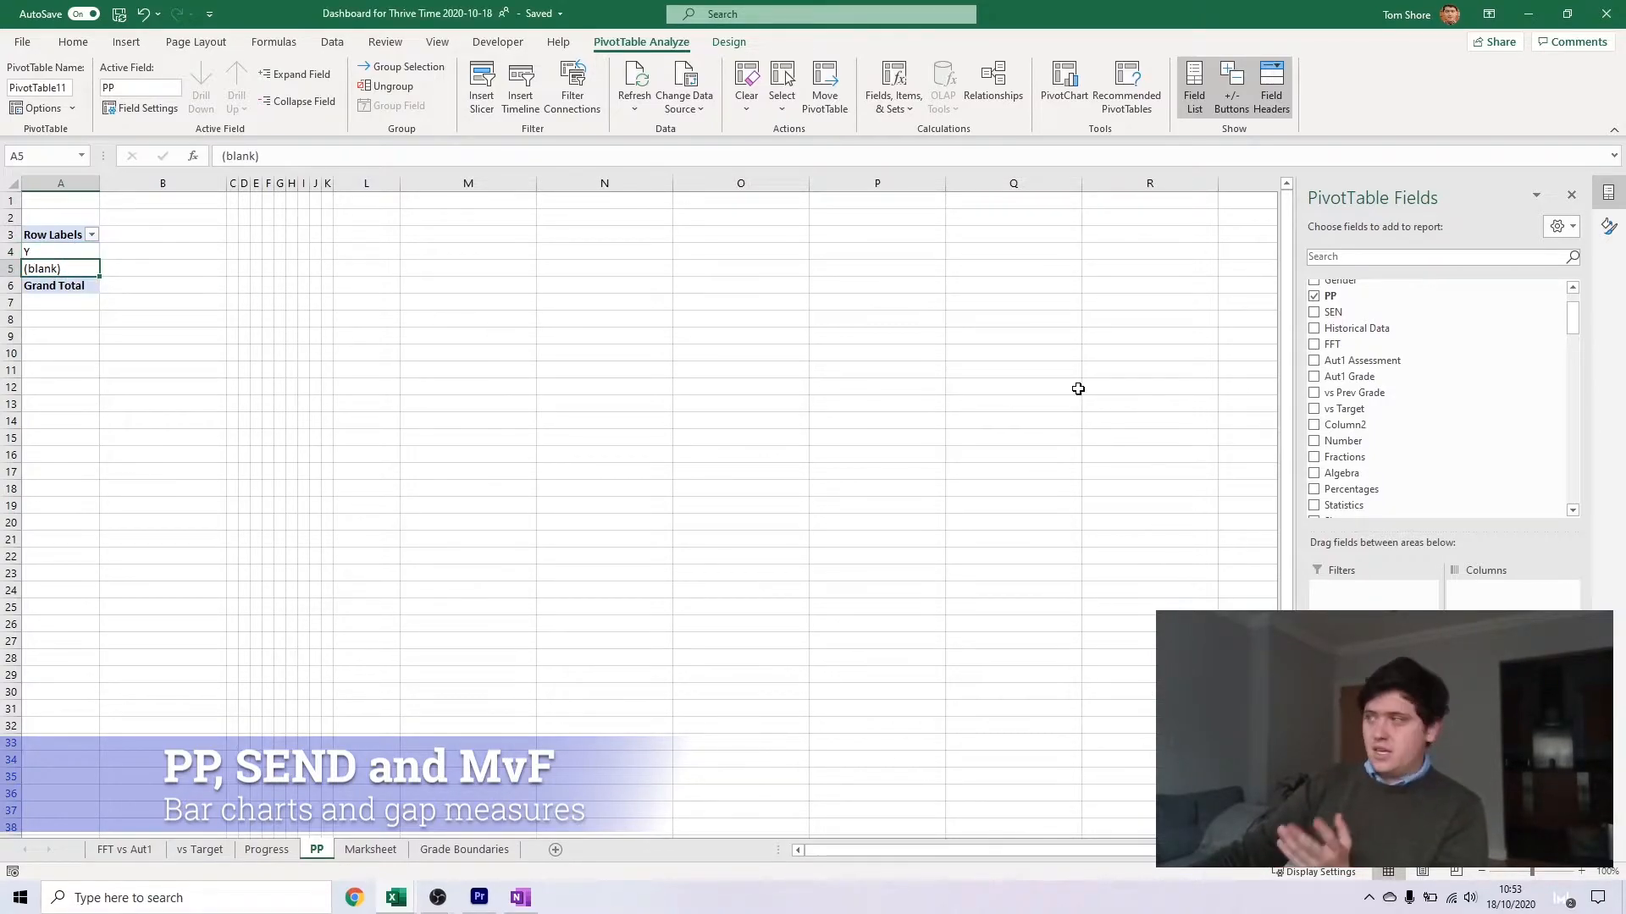
{"action": "scroll", "coordinate": [1443, 451], "scroll_direction": "down", "scroll_amount": 3}
{"action": "key", "text": "ctrl+z"}
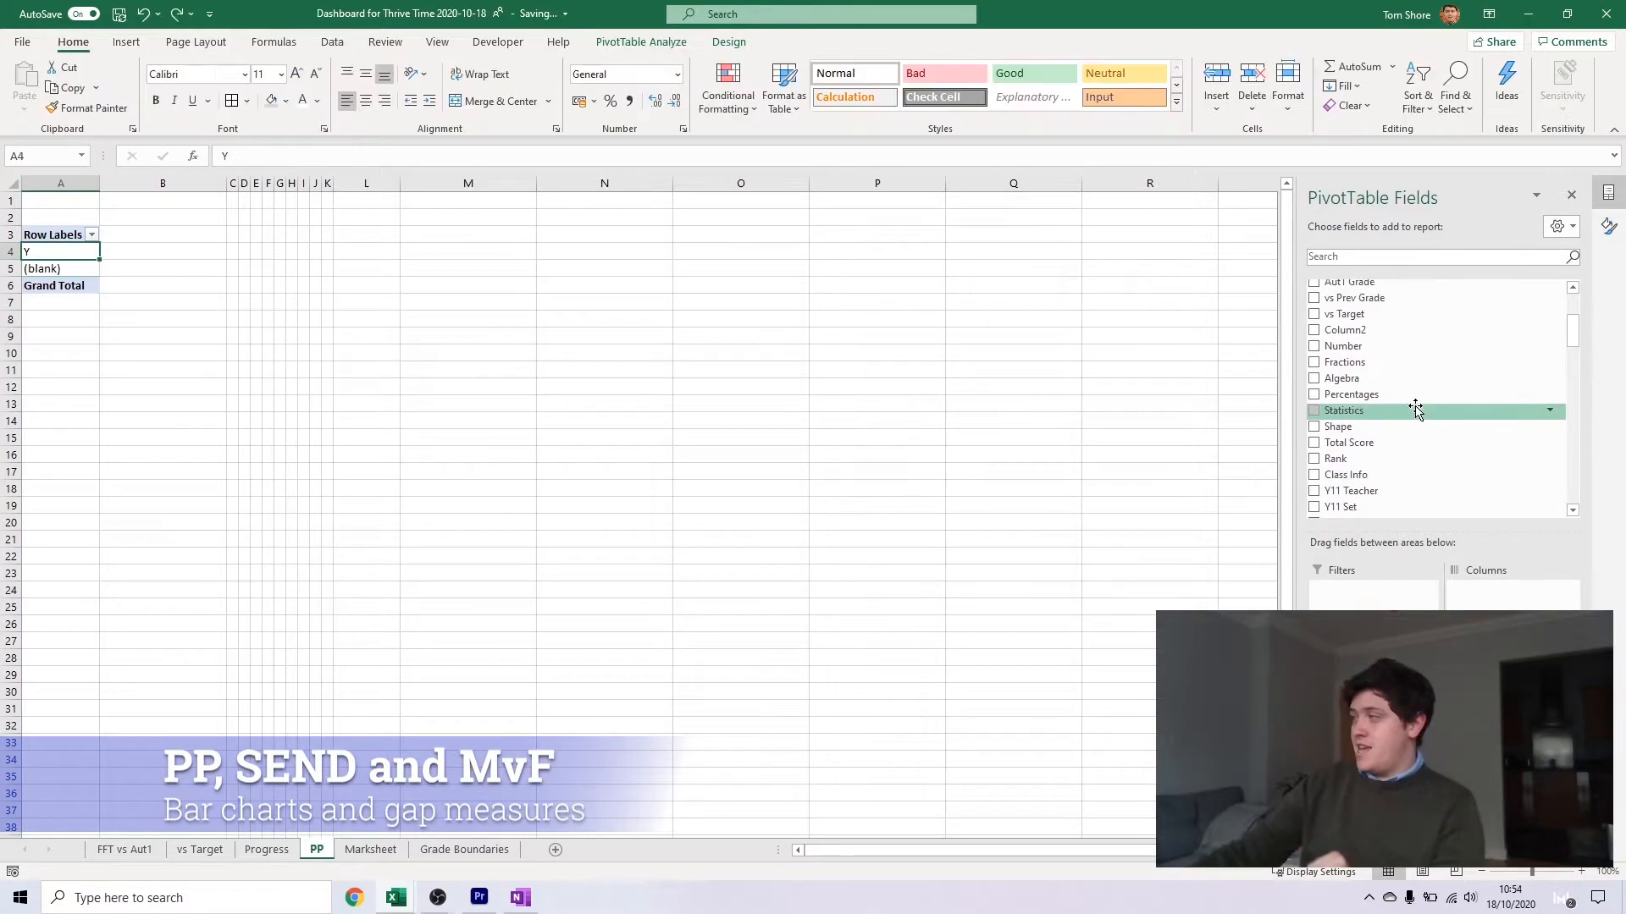
Add vs Target to the PP pivot table's values, summarised by Average
{"action": "scroll", "coordinate": [1401, 392], "scroll_direction": "up", "scroll_amount": 2}
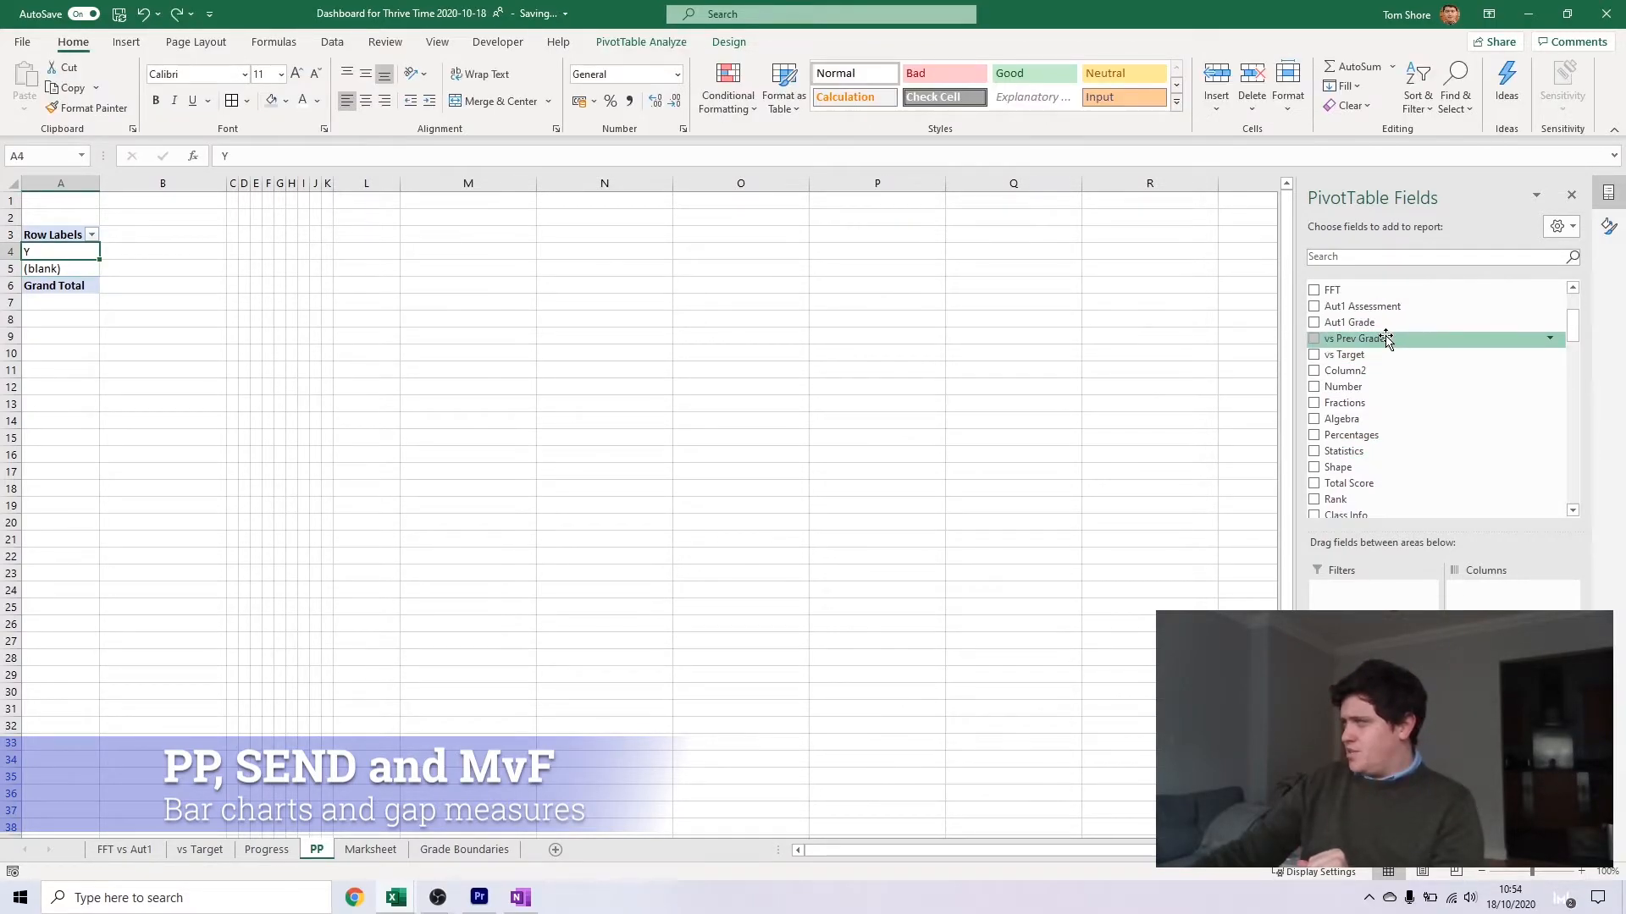
{"action": "left_click_drag", "start_coordinate": [1382, 342], "coordinate": [1511, 730]}
{"action": "left_click", "coordinate": [1512, 730]}
{"action": "left_click", "coordinate": [1511, 710]}
{"action": "left_click", "coordinate": [303, 385]}
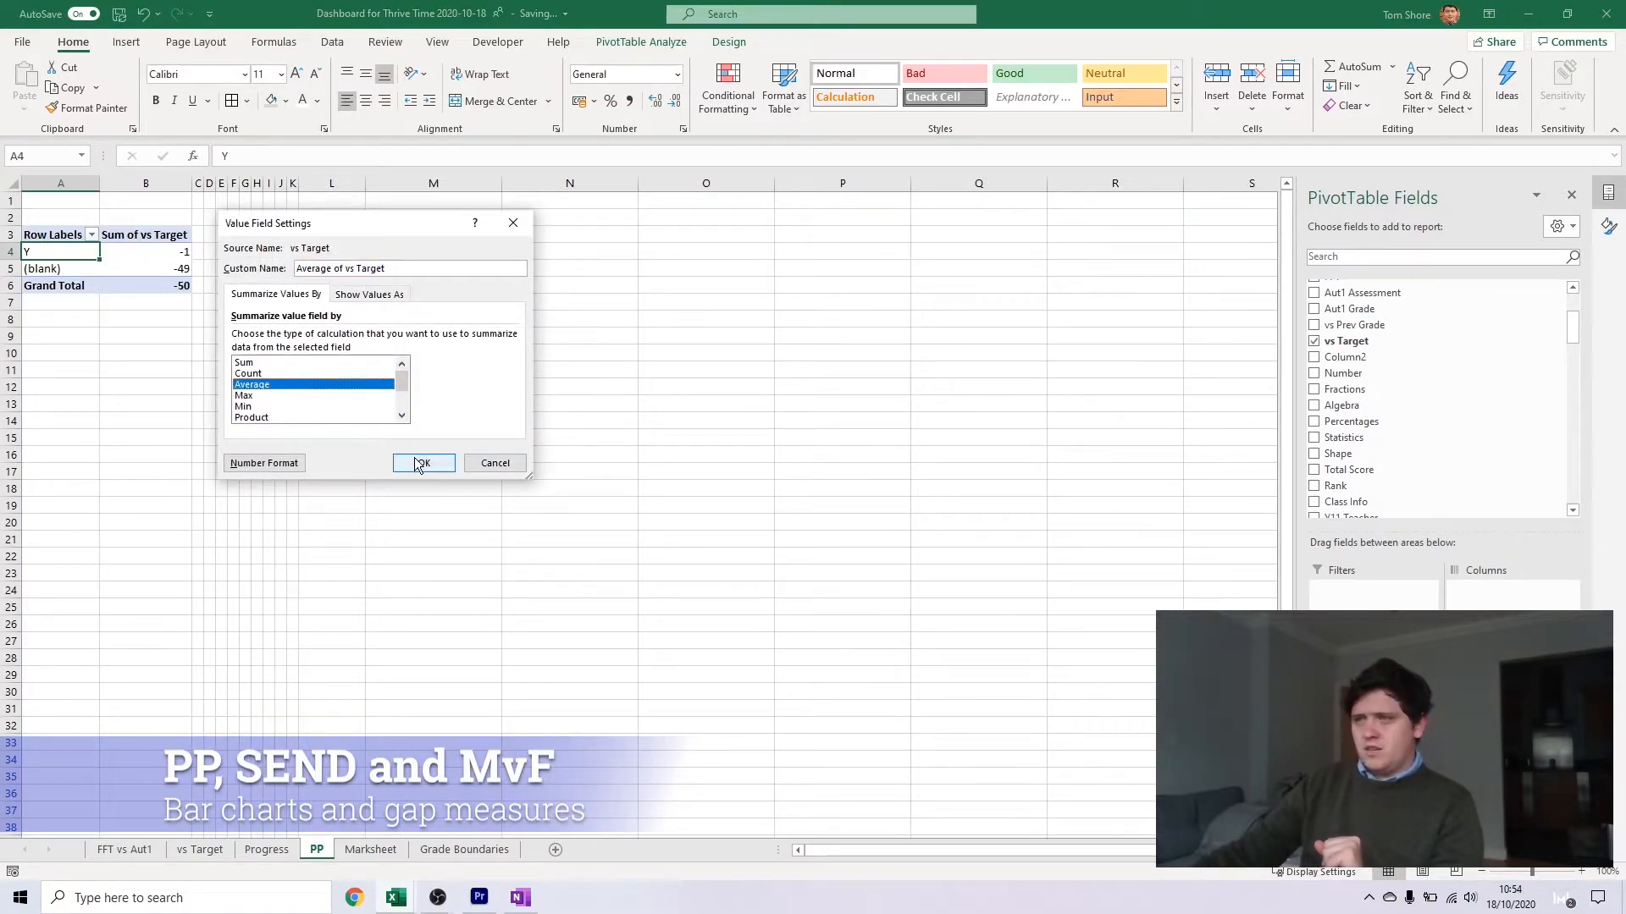
{"action": "left_click", "coordinate": [424, 462]}
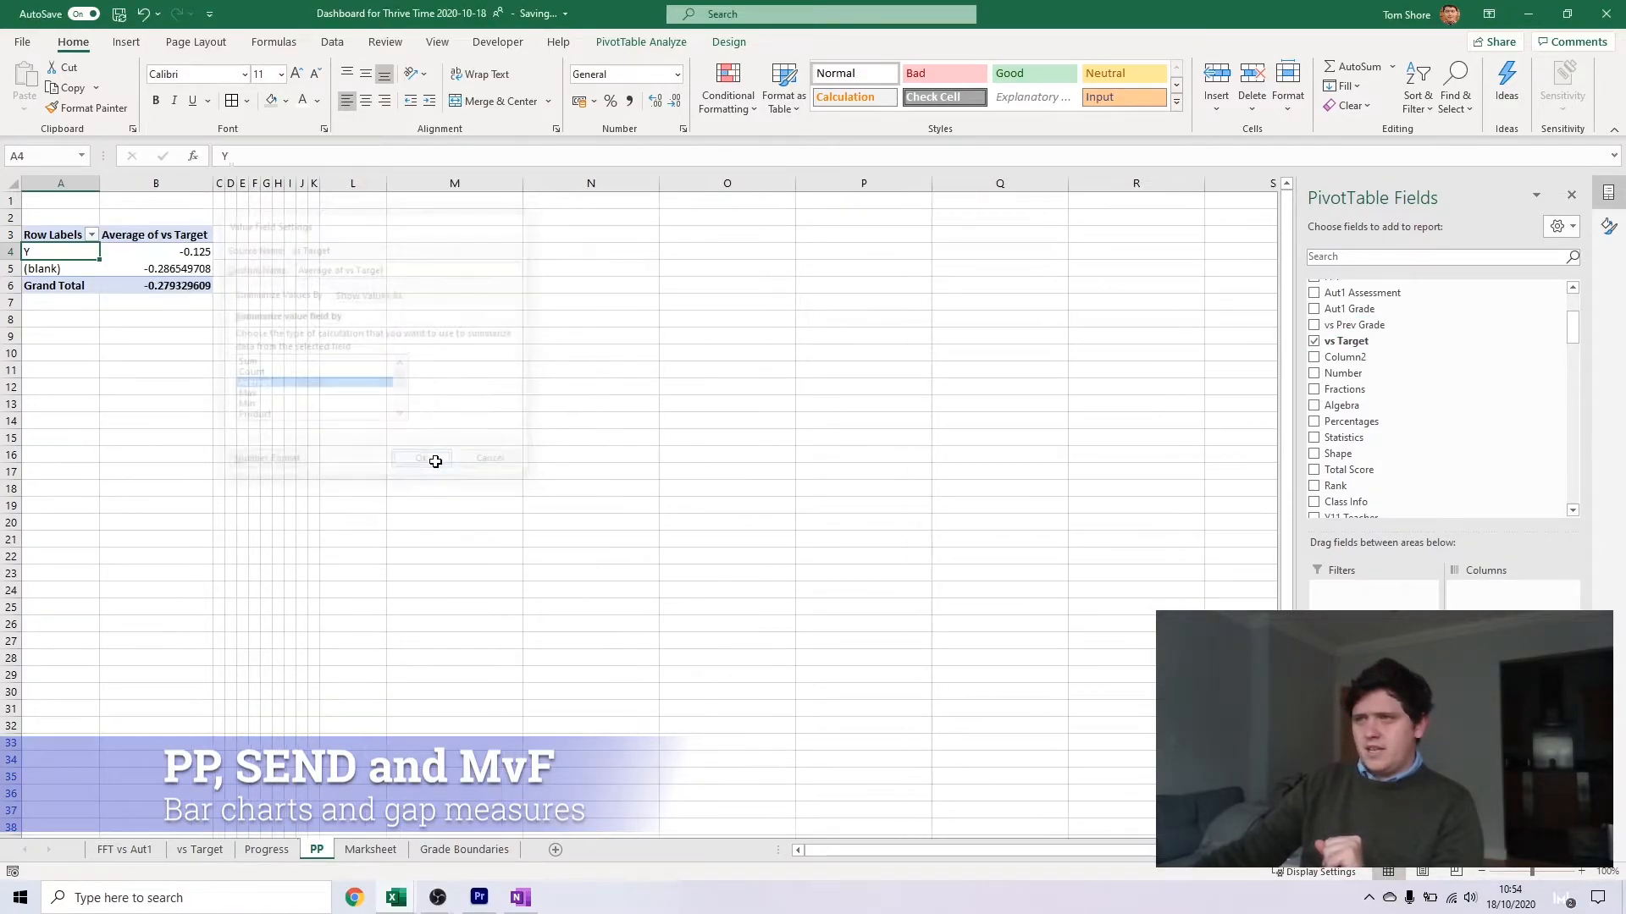
{"action": "left_click", "coordinate": [173, 253]}
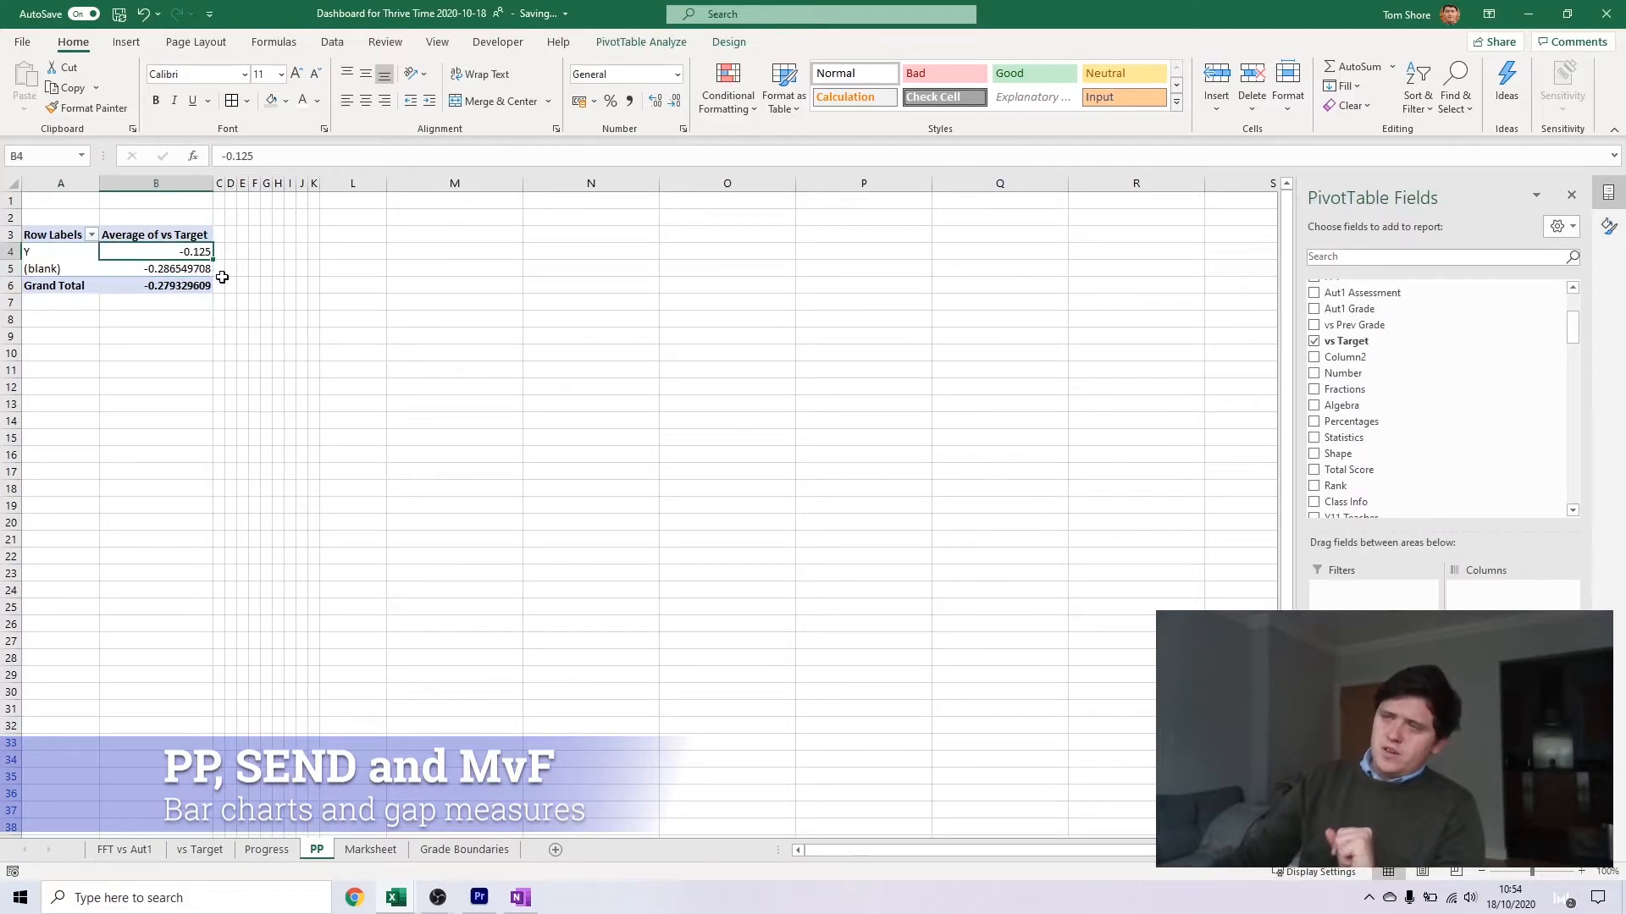
{"action": "left_click", "coordinate": [117, 272]}
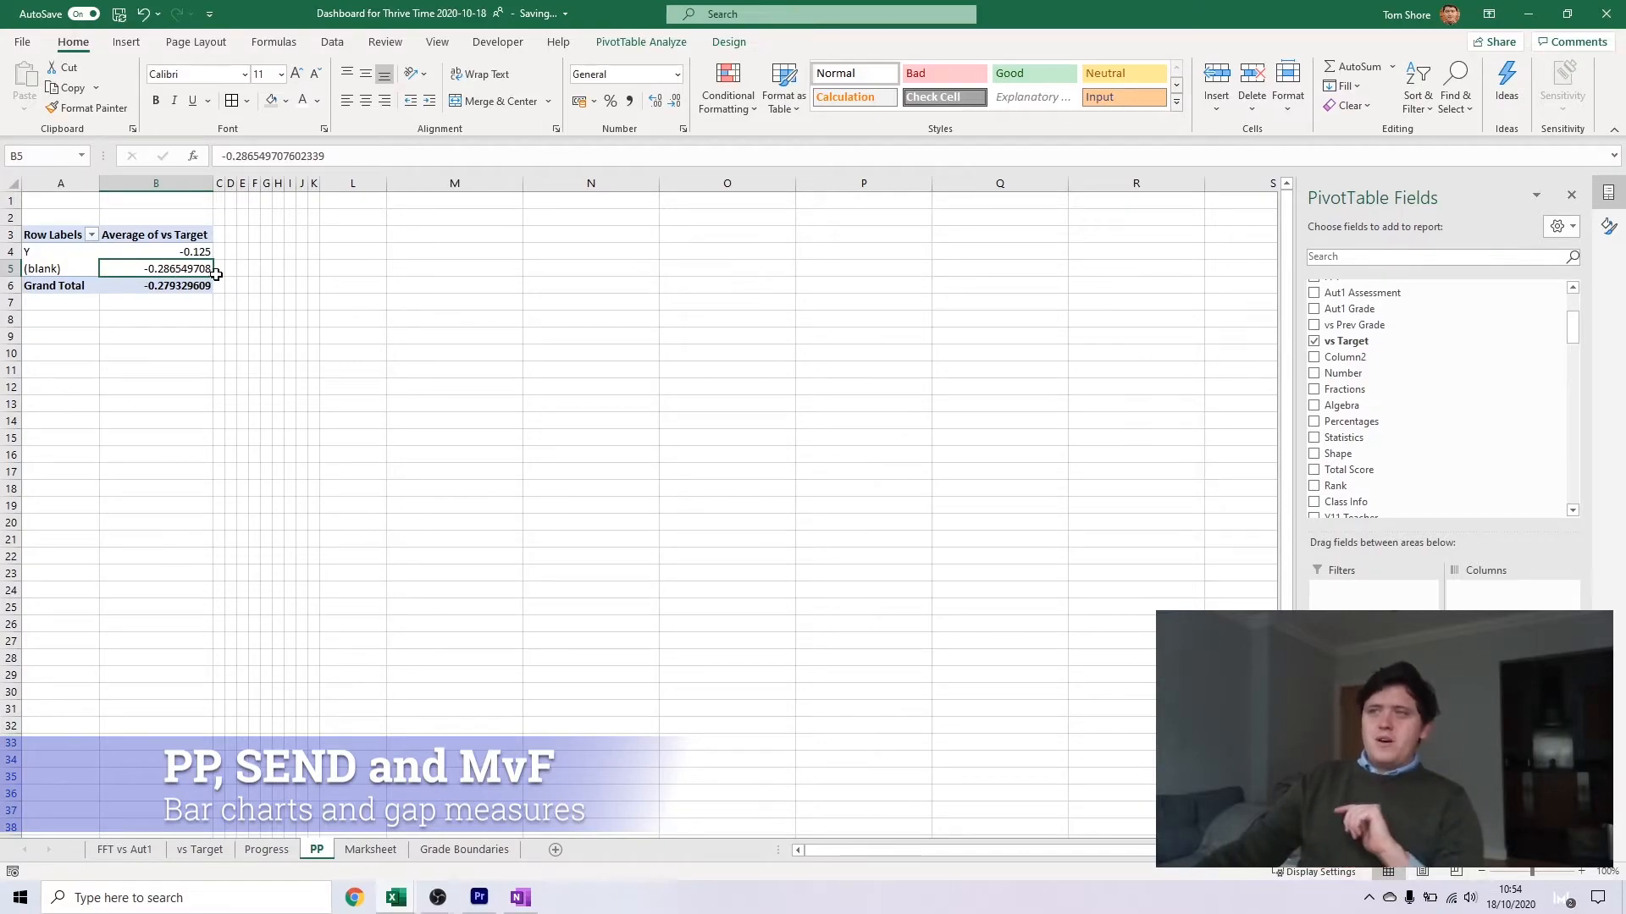
{"action": "left_click", "coordinate": [186, 322]}
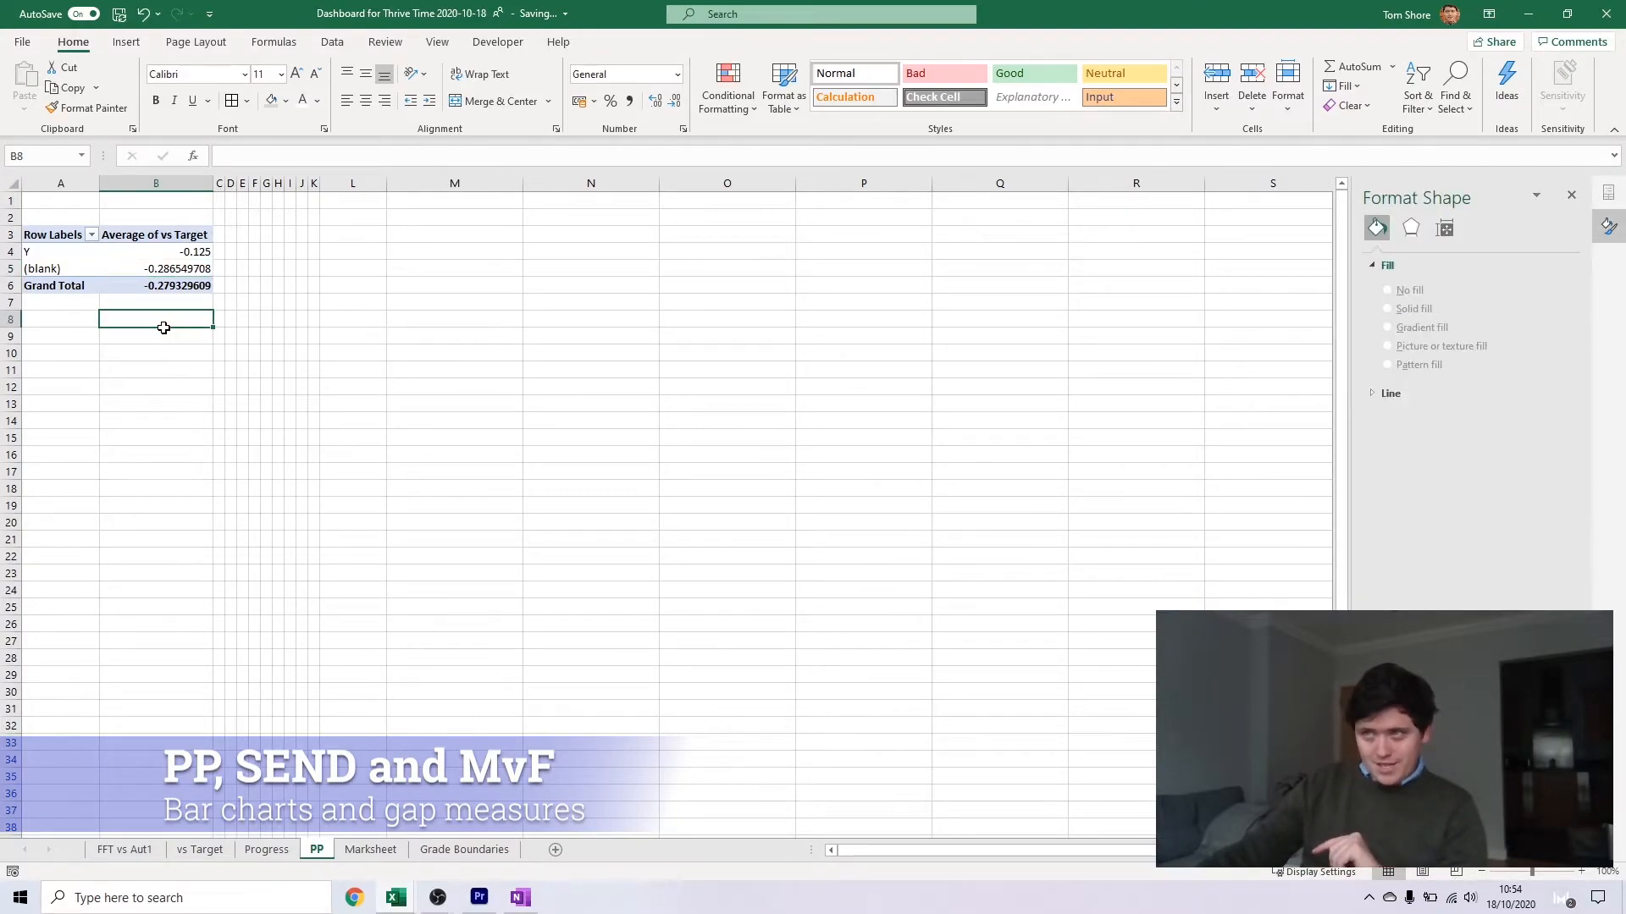
Enter the label PP in cell M4 and No in cell M5, beside the pivot table
{"action": "left_click", "coordinate": [411, 241]}
{"action": "left_click", "coordinate": [410, 251]}
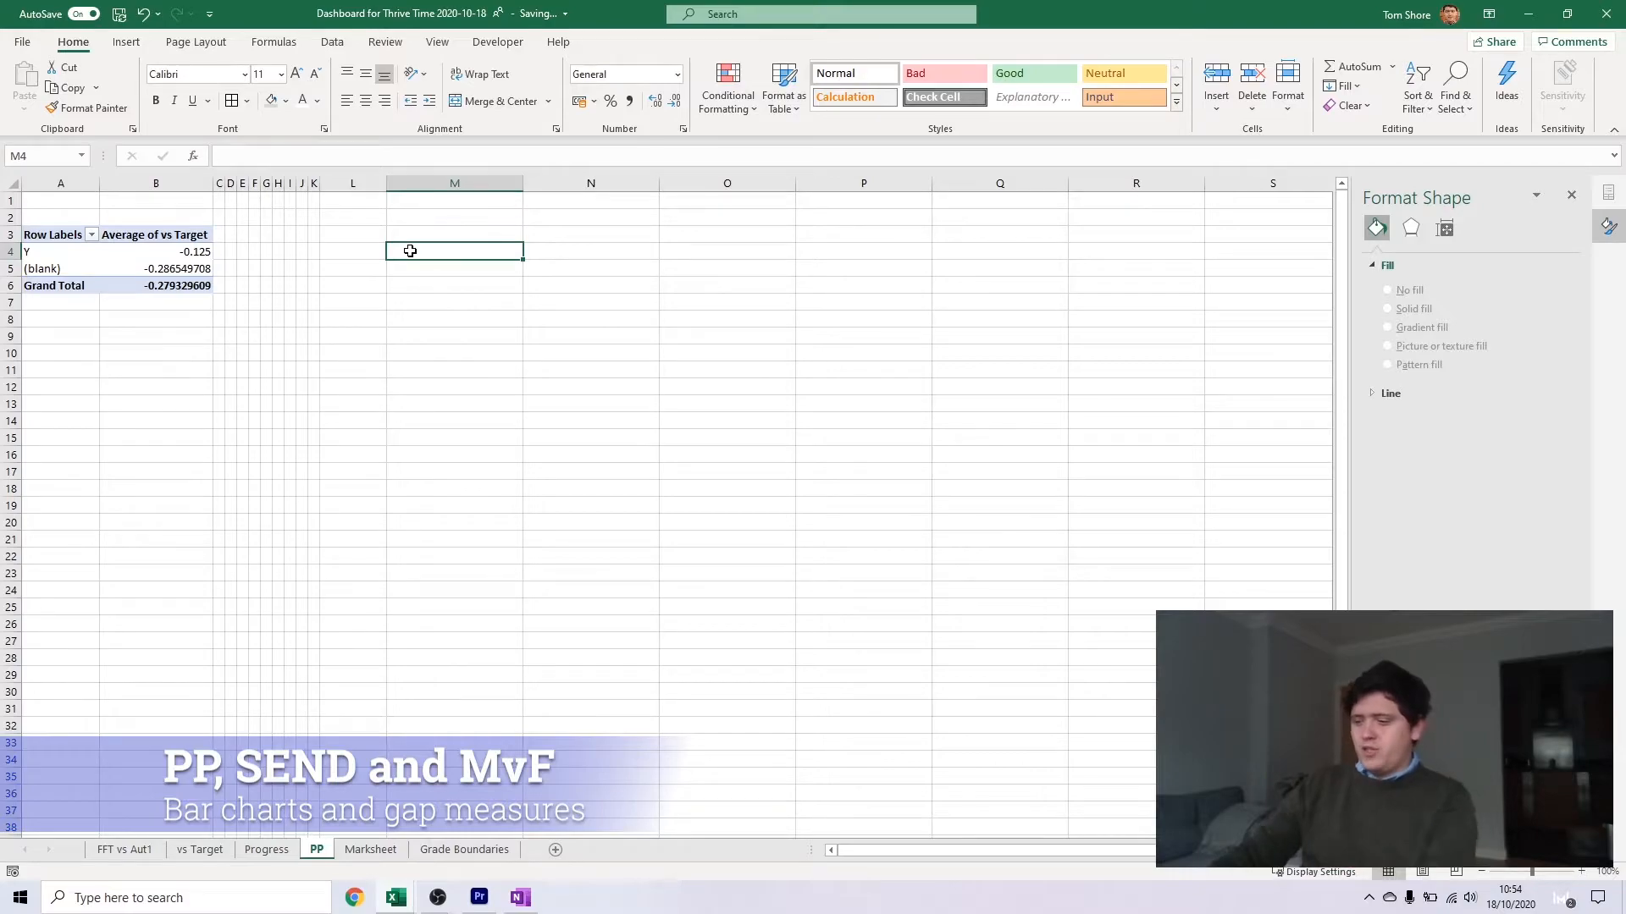
{"action": "double_click", "coordinate": [410, 251]}
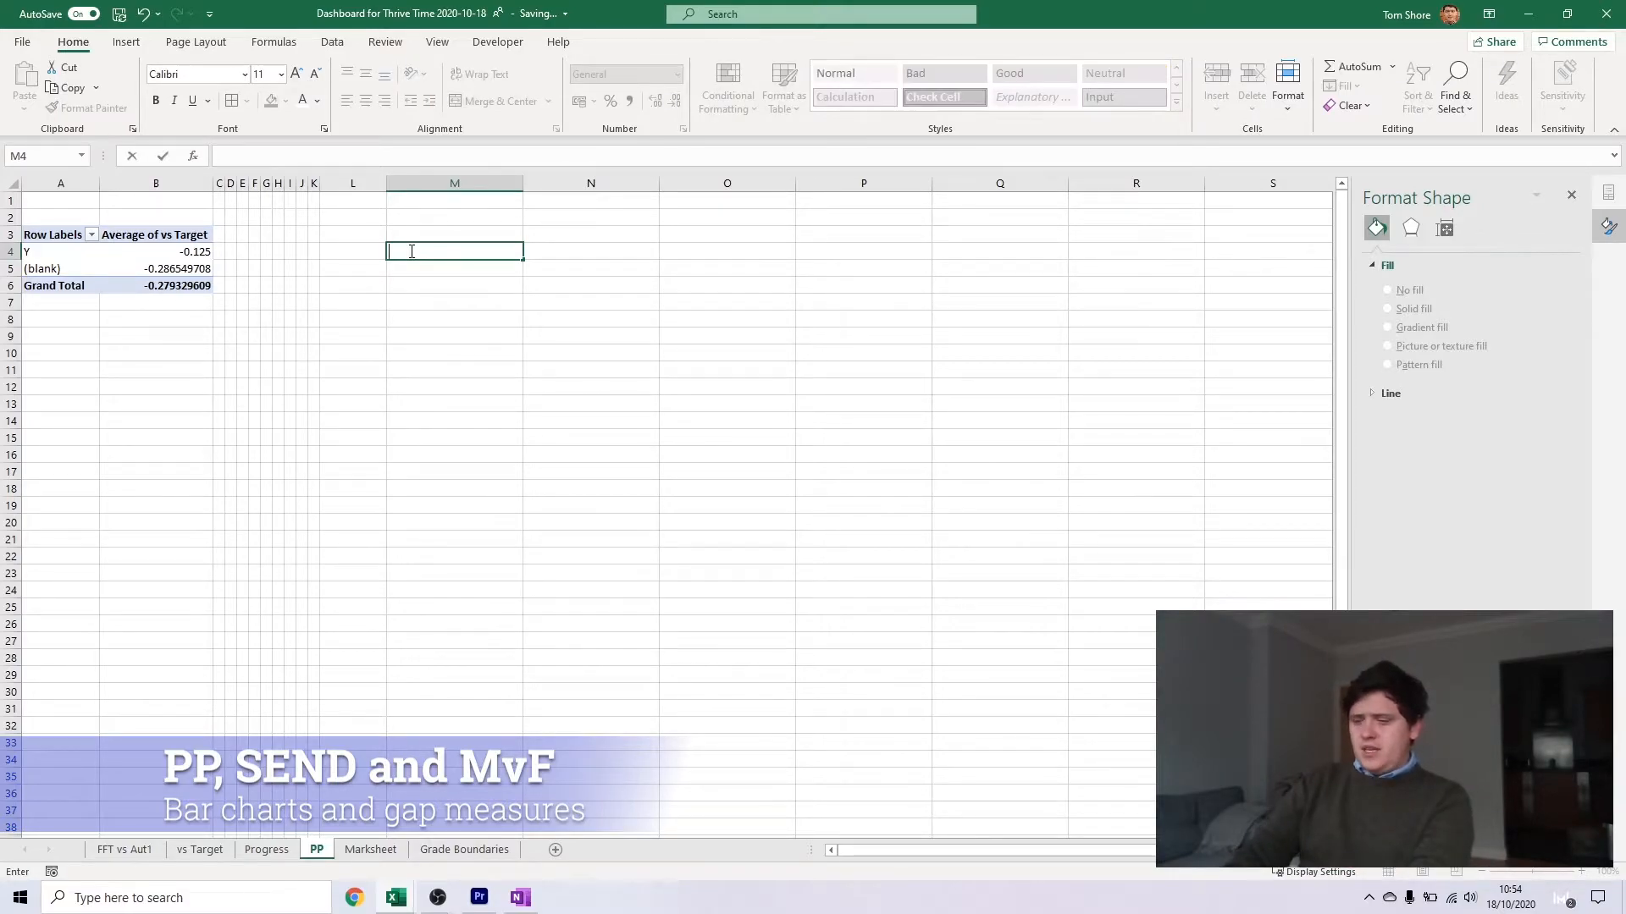
{"action": "key", "text": "Return"}
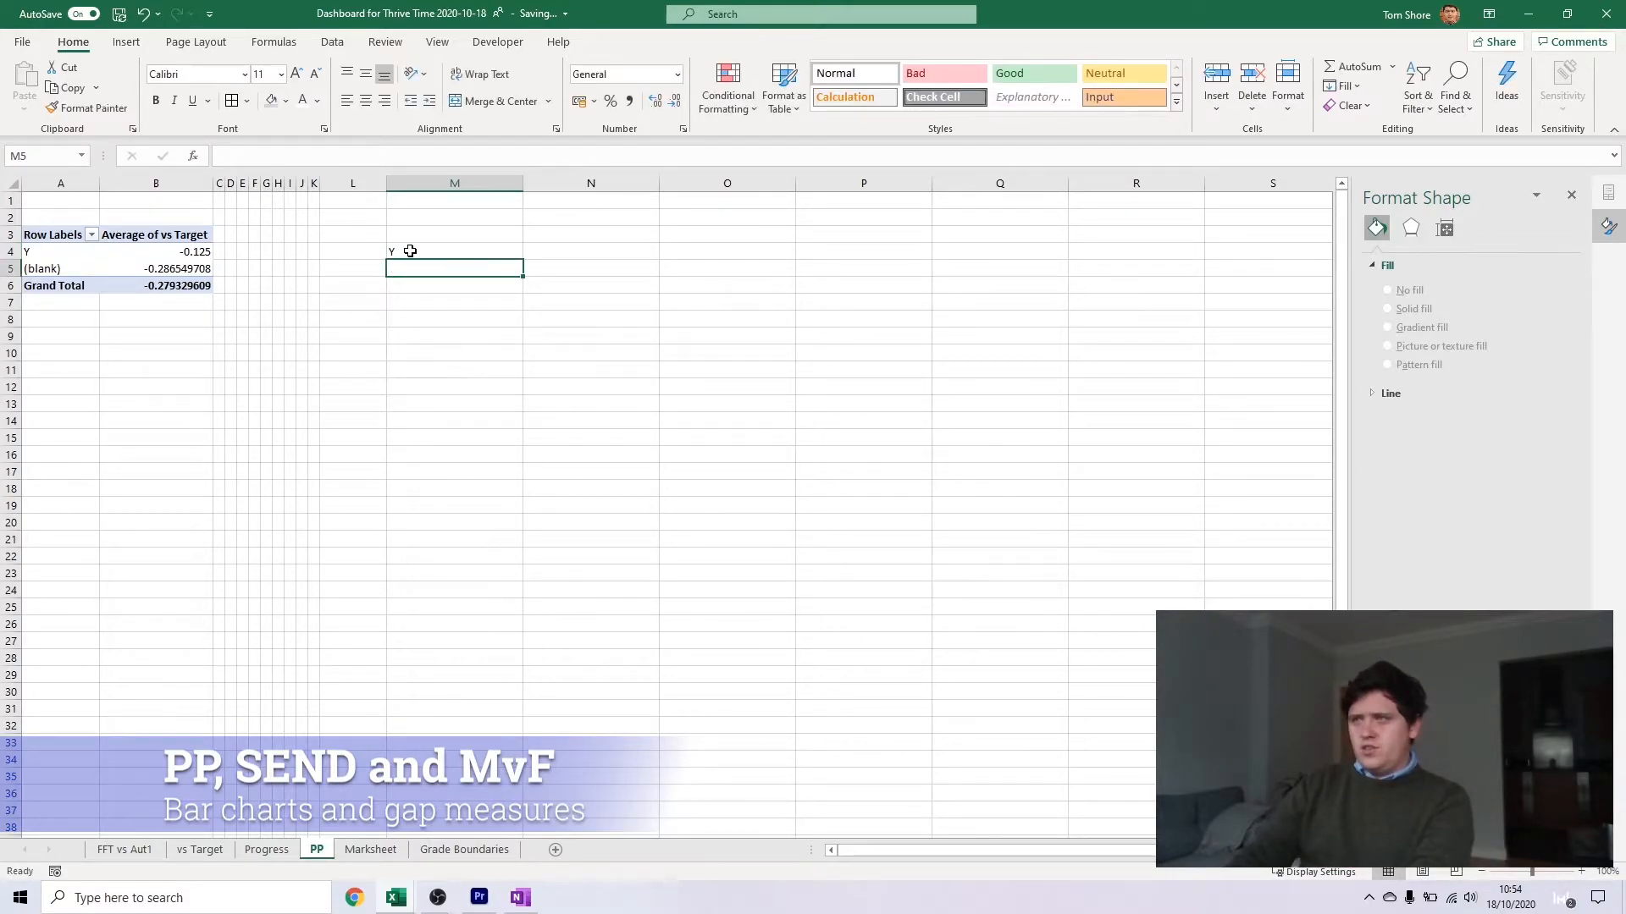
{"action": "left_click", "coordinate": [410, 252]}
{"action": "type", "text": "Pupil Premium"}
{"action": "key", "text": "Return"}
{"action": "type", "text": "No"}
{"action": "key", "text": "Up"}
{"action": "type", "text": "PP"}
{"action": "key", "text": "Return"}
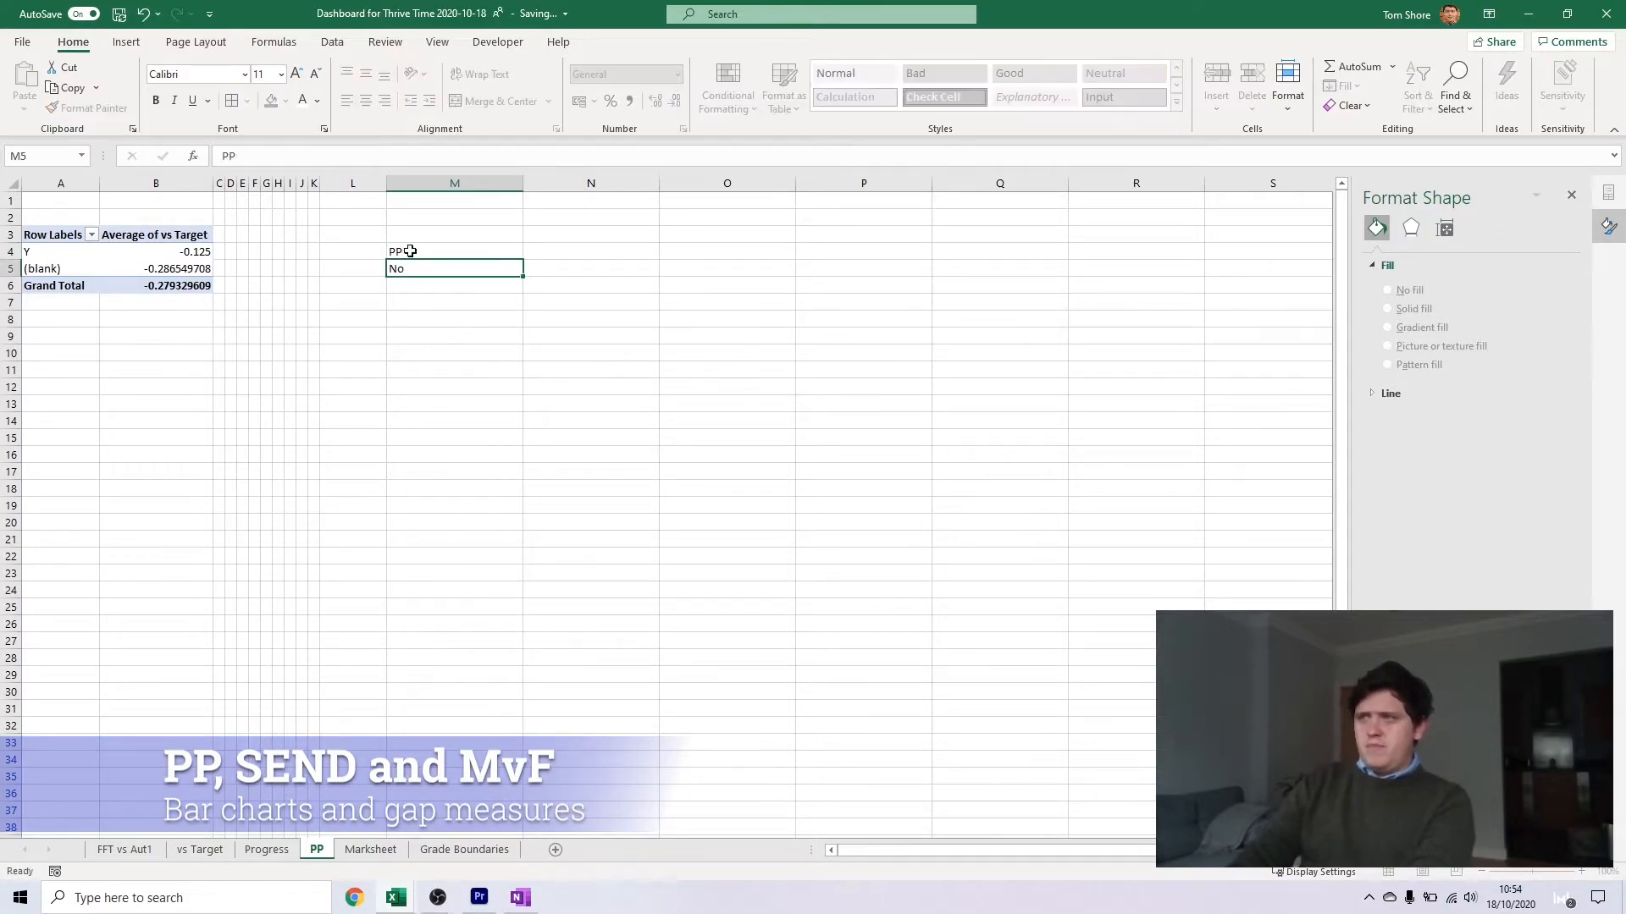
Change the label in cell M5 to Non
{"action": "type", "text": "Non PP"}
{"action": "key", "text": "Right"}
{"action": "key", "text": "Up"}
{"action": "key", "text": "Down"}
{"action": "key", "text": "Left"}
{"action": "type", "text": "Non"}
Link N4 and N5 to the pivot table's average vs Target values for Y and (blank)
{"action": "key", "text": "Right"}
{"action": "key", "text": "Up"}
{"action": "type", "text": "="}
{"action": "left_click", "coordinate": [161, 252]}
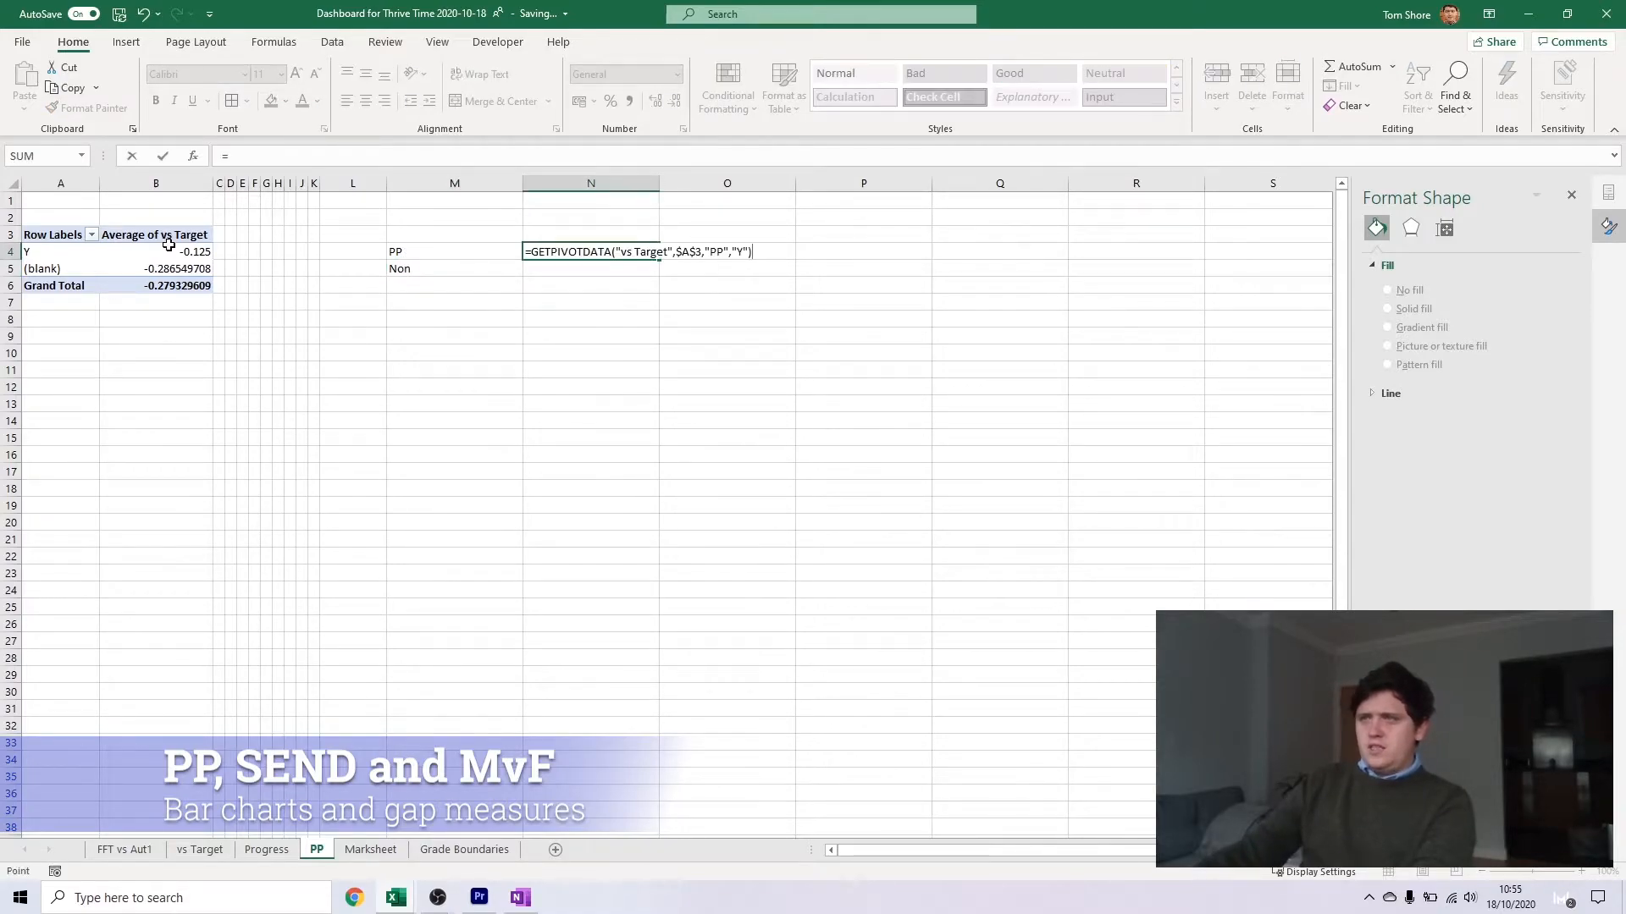
{"action": "key", "text": "Return"}
{"action": "type", "text": "="}
{"action": "left_click", "coordinate": [172, 269]}
{"action": "key", "text": "Return"}
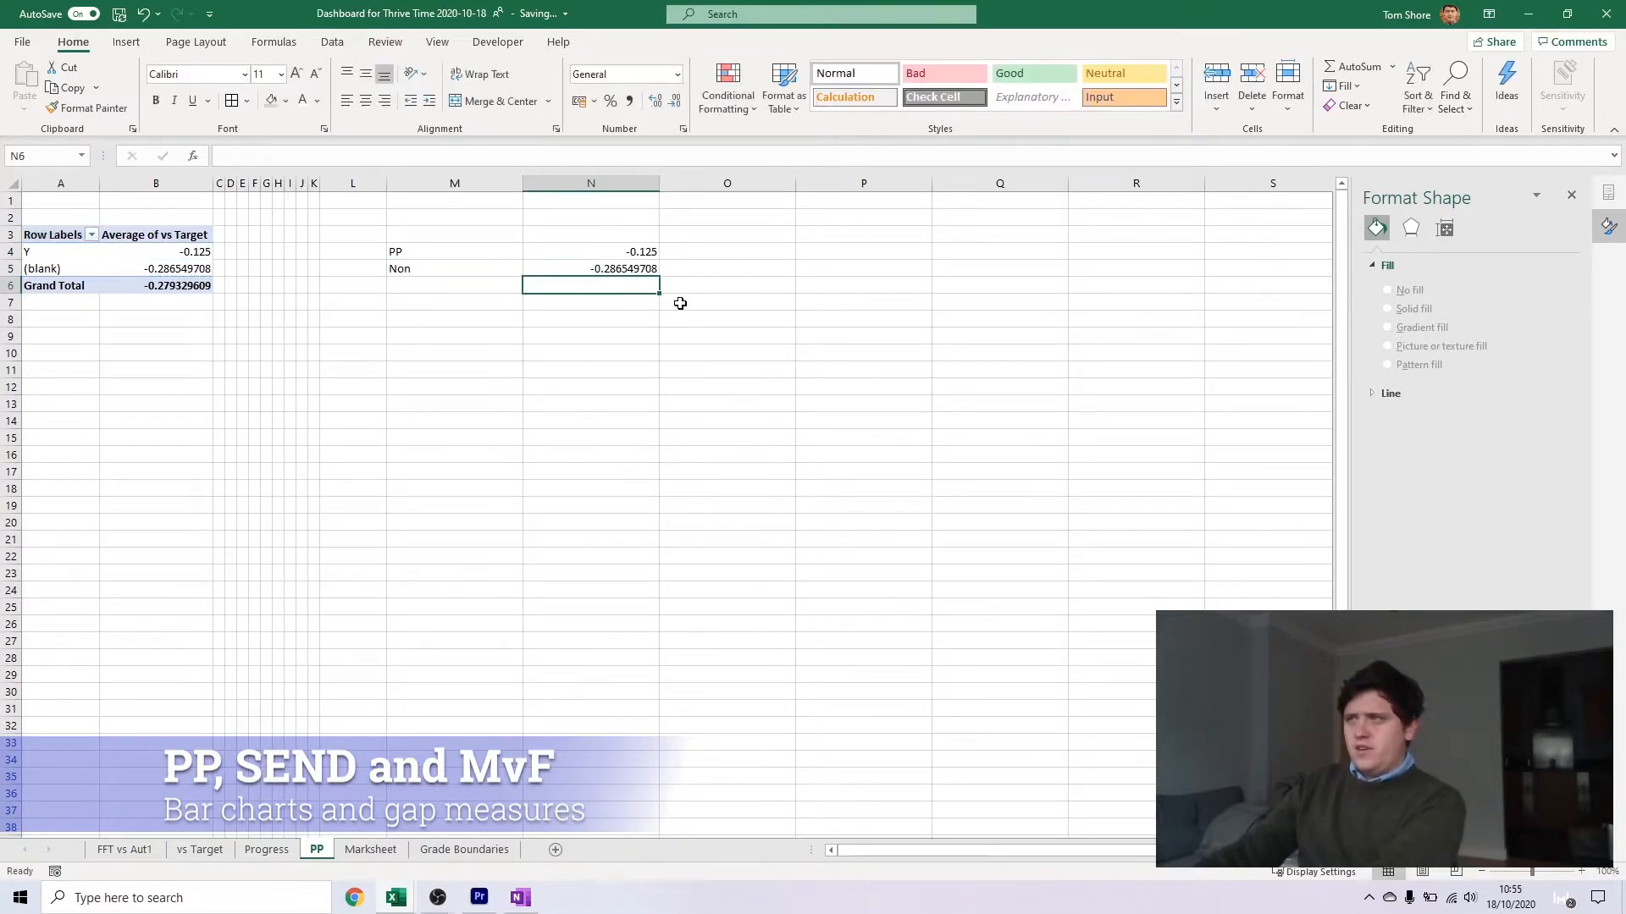
Calculate the gap between PP and Non in cell N6 by subtracting N5 from N4
{"action": "type", "text": "="}
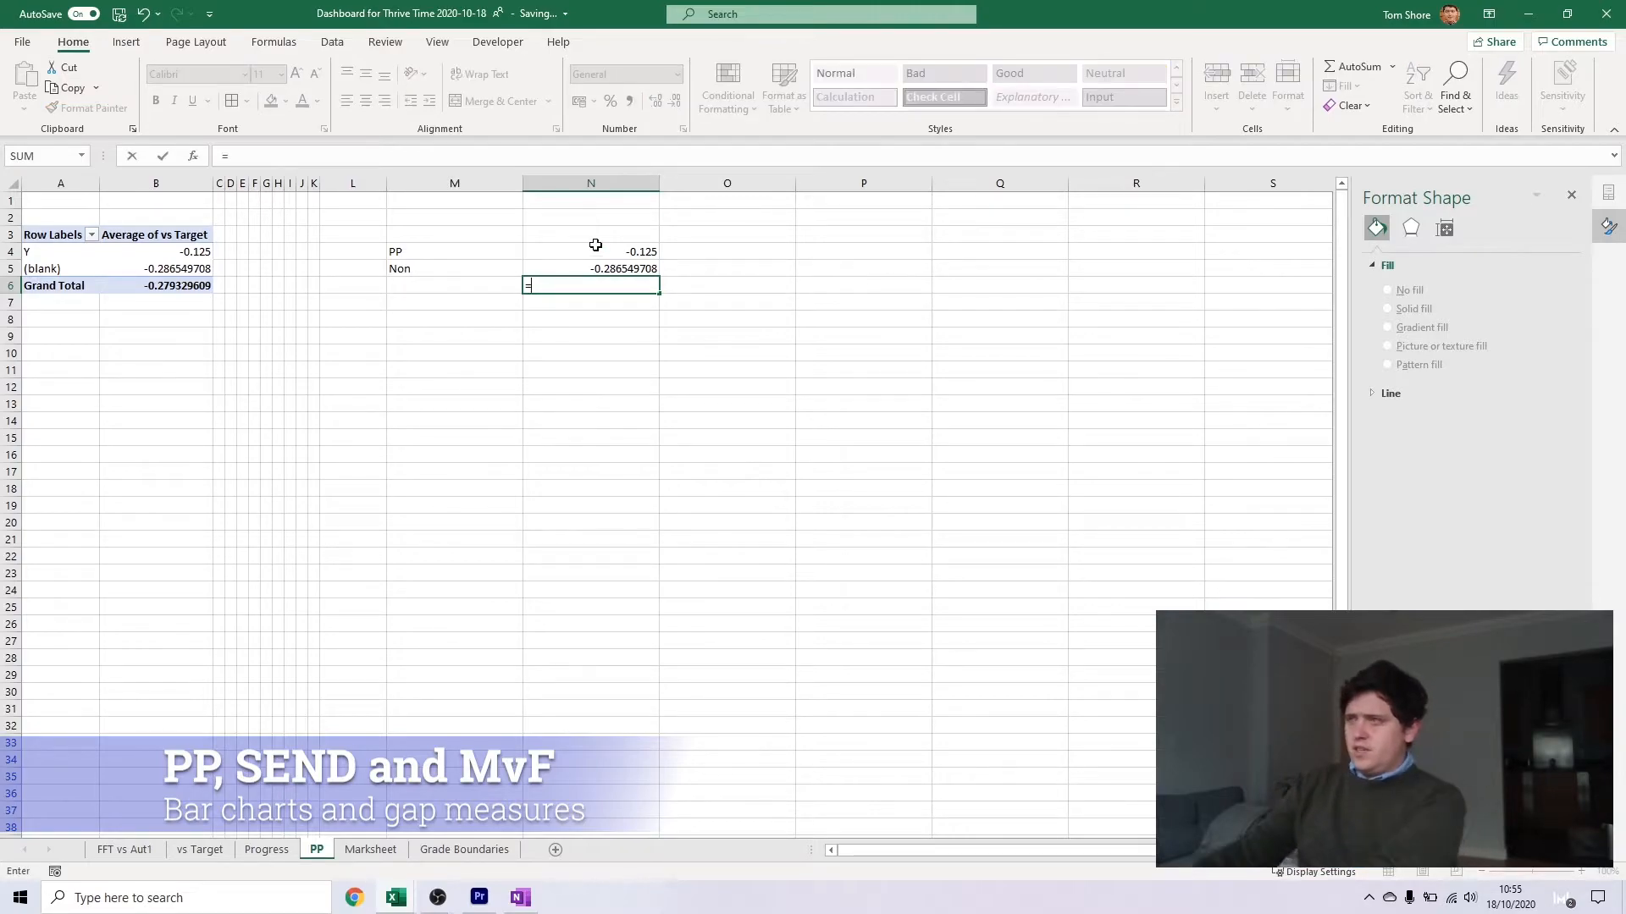
{"action": "left_click", "coordinate": [592, 252]}
{"action": "type", "text": "-"}
{"action": "left_click", "coordinate": [584, 269]}
{"action": "key", "text": "Return"}
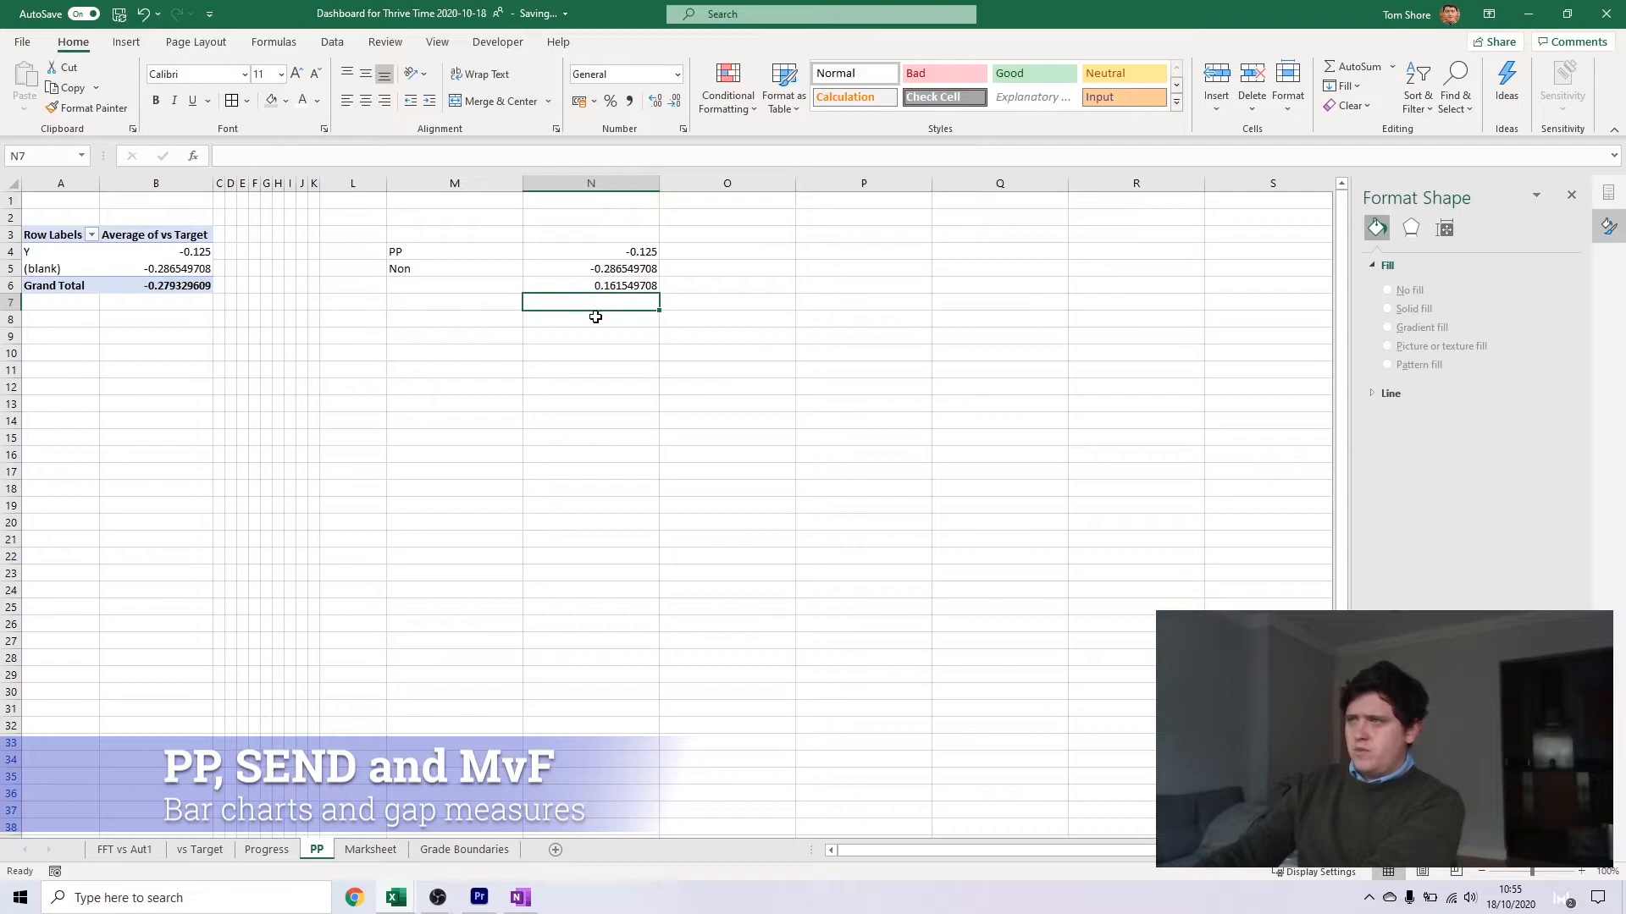
{"action": "left_click", "coordinate": [645, 286]}
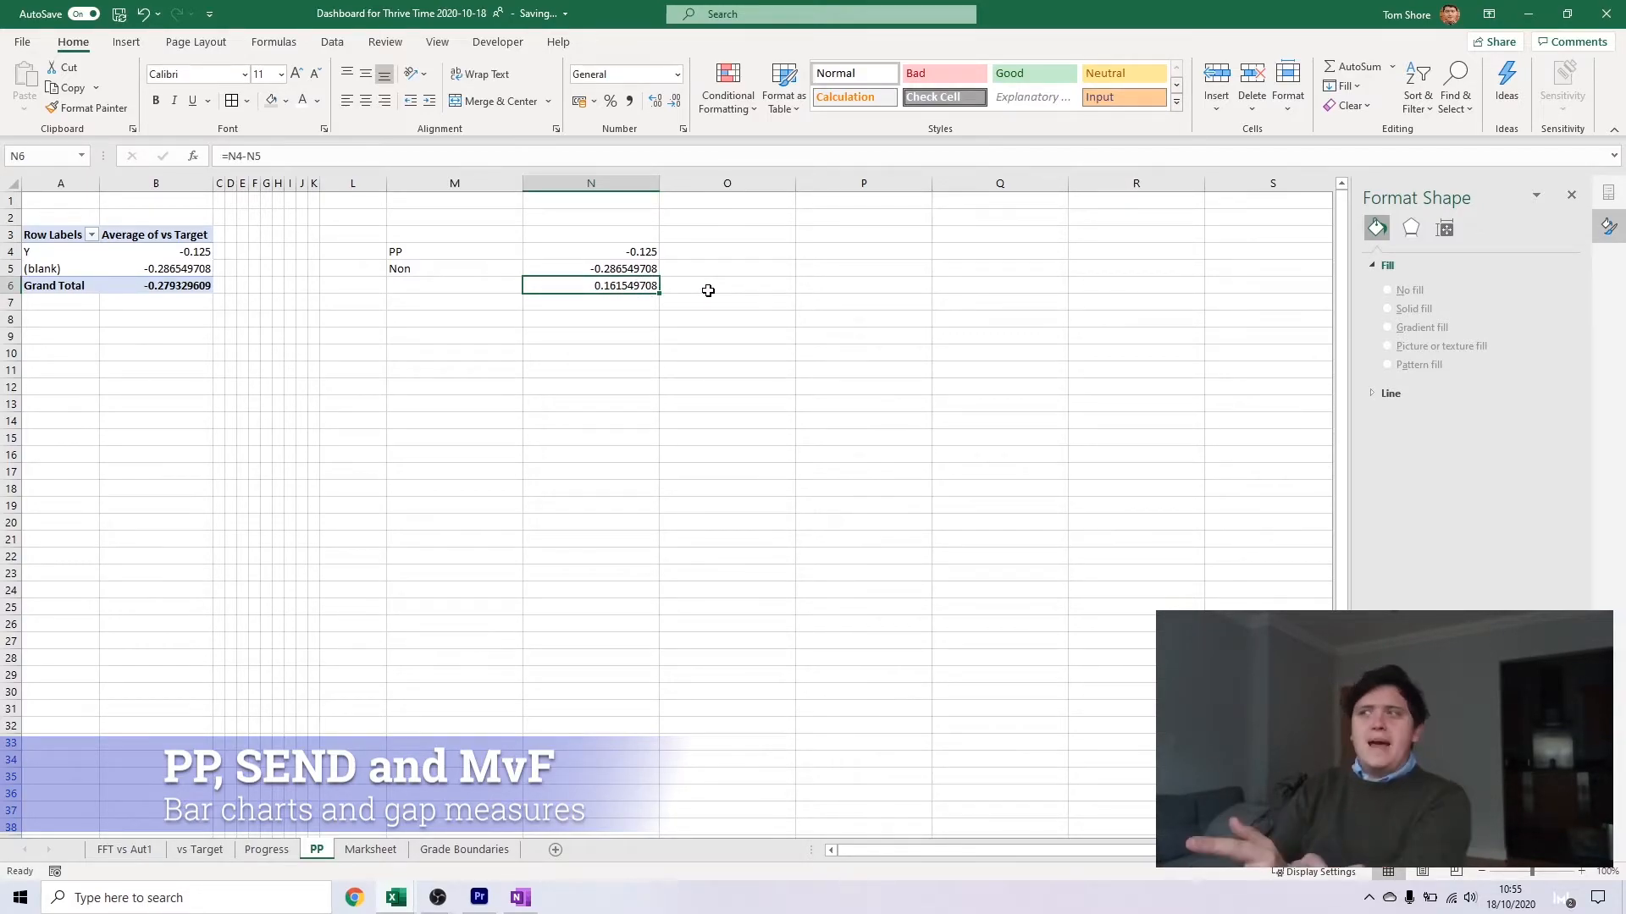
Format cells N4:N6 with the Number category to show two decimal places
{"action": "left_click_drag", "start_coordinate": [592, 252], "coordinate": [627, 286]}
{"action": "right_click", "coordinate": [643, 267]}
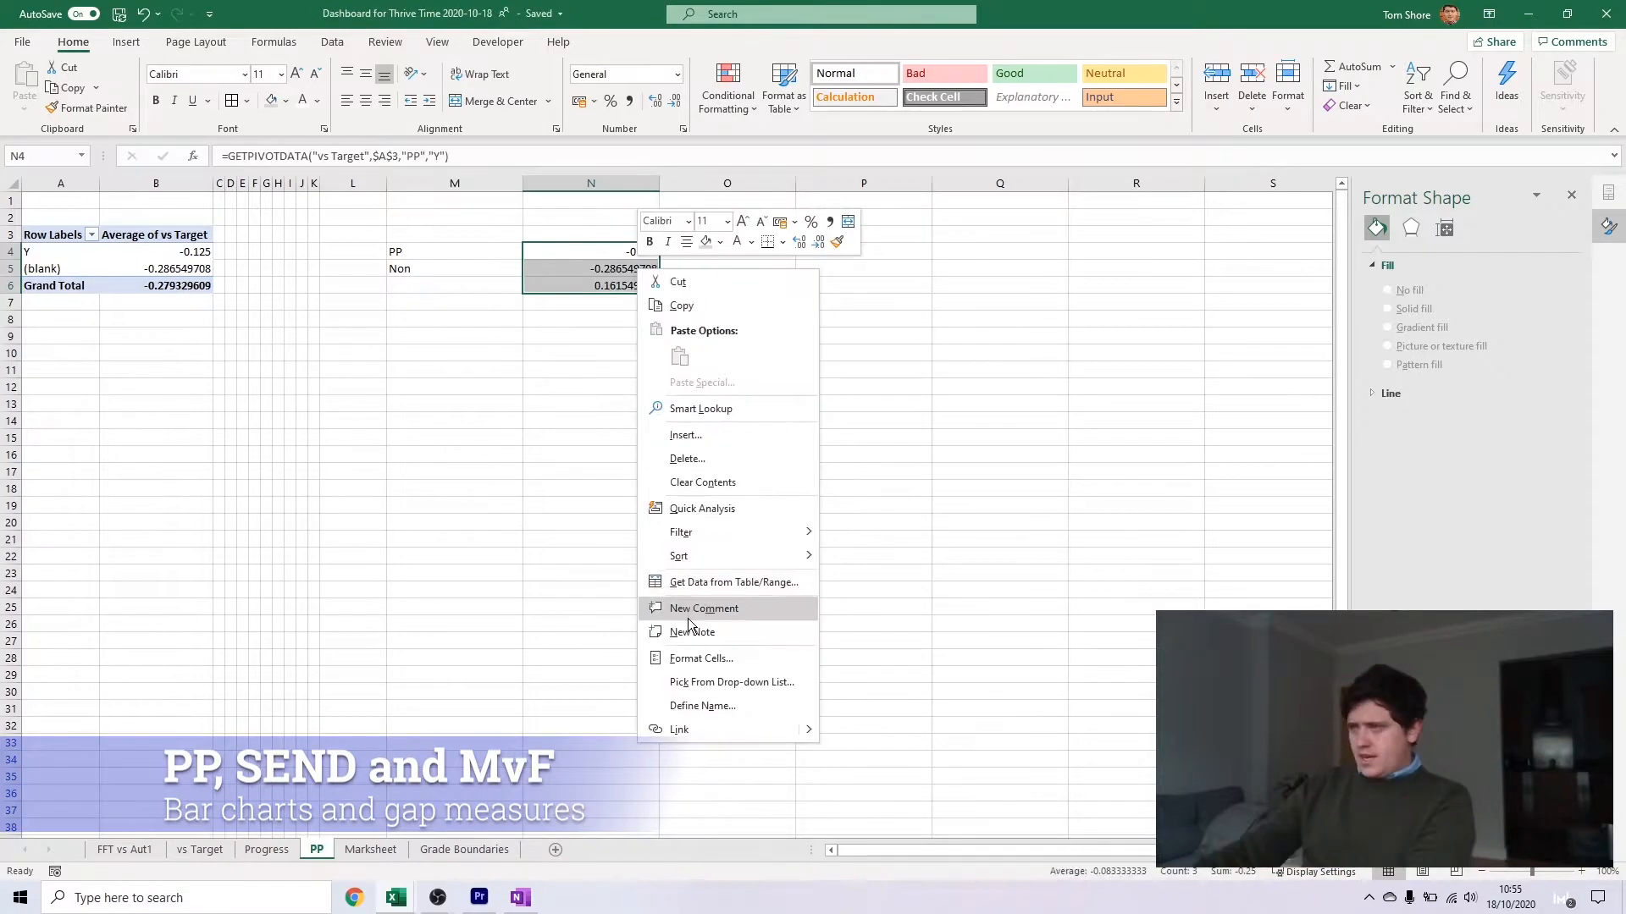
{"action": "left_click", "coordinate": [690, 640]}
{"action": "left_click", "coordinate": [511, 535]}
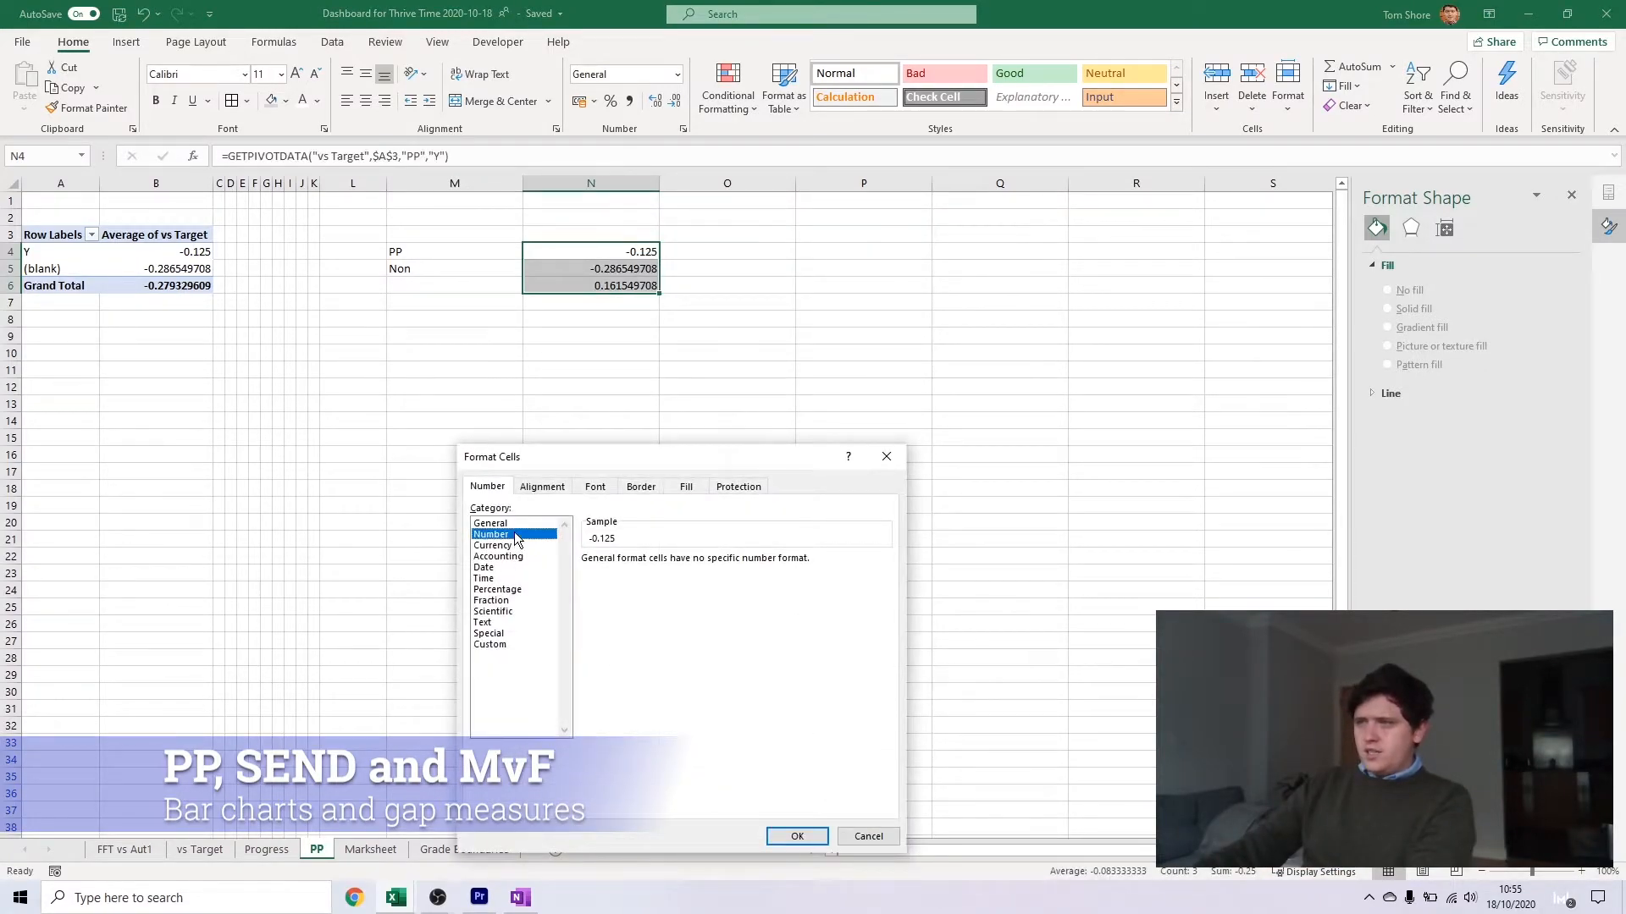
{"action": "left_click", "coordinate": [797, 837]}
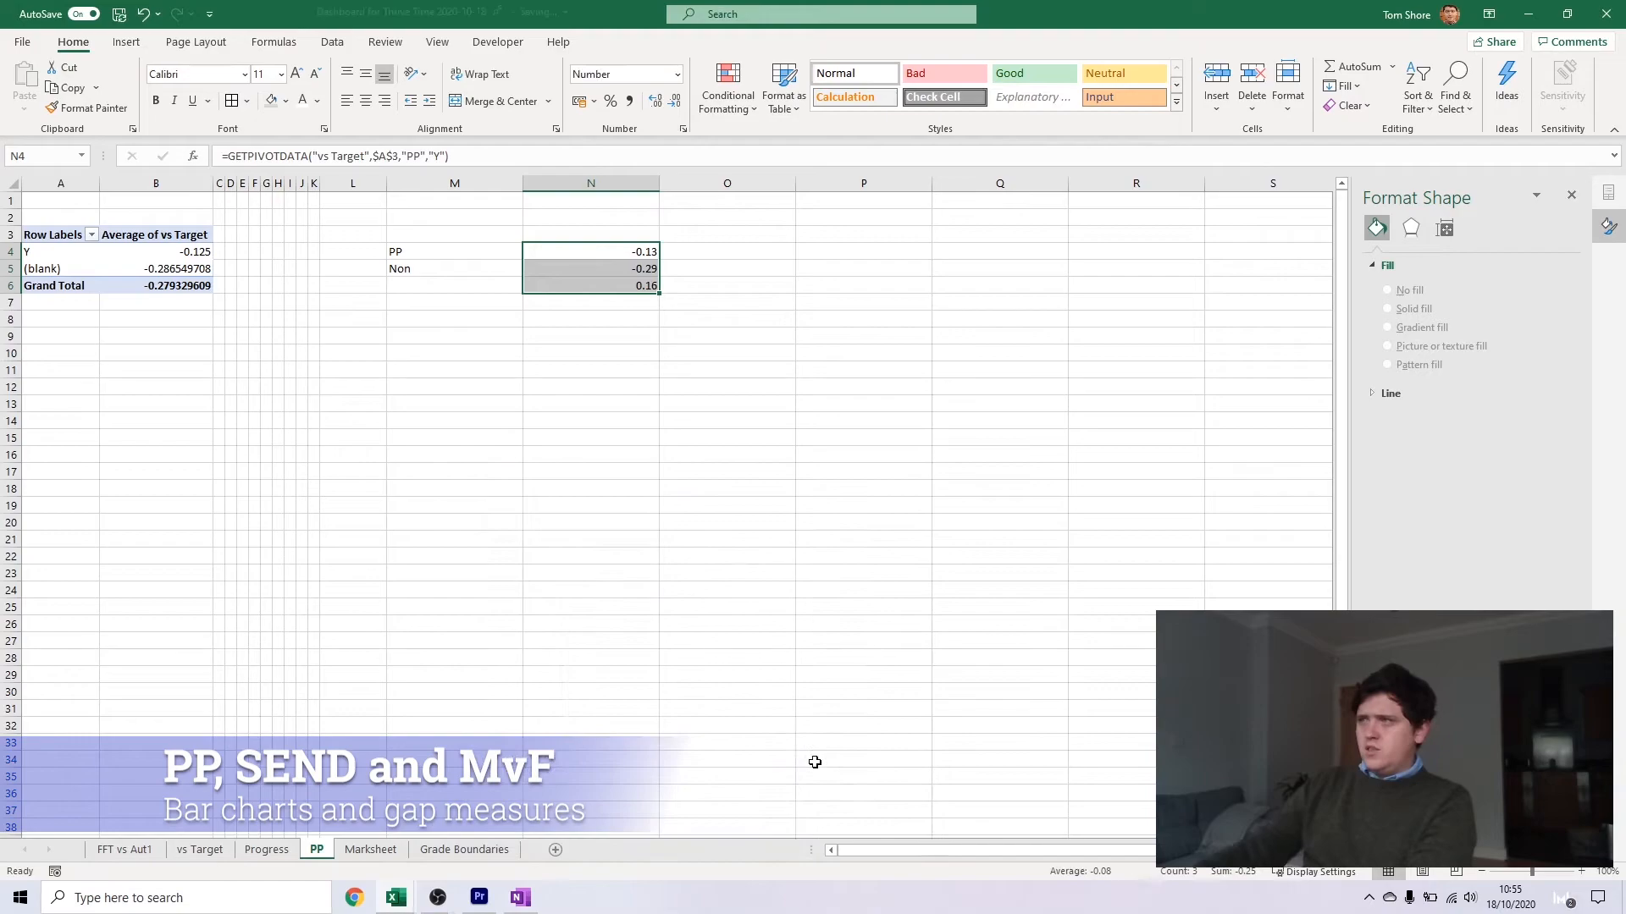
Enter the heading vs Target in cell N3, above the linked values
{"action": "left_click", "coordinate": [860, 377]}
{"action": "left_click", "coordinate": [579, 234]}
{"action": "type", "text": "vs Target"}
{"action": "key", "text": "Return"}
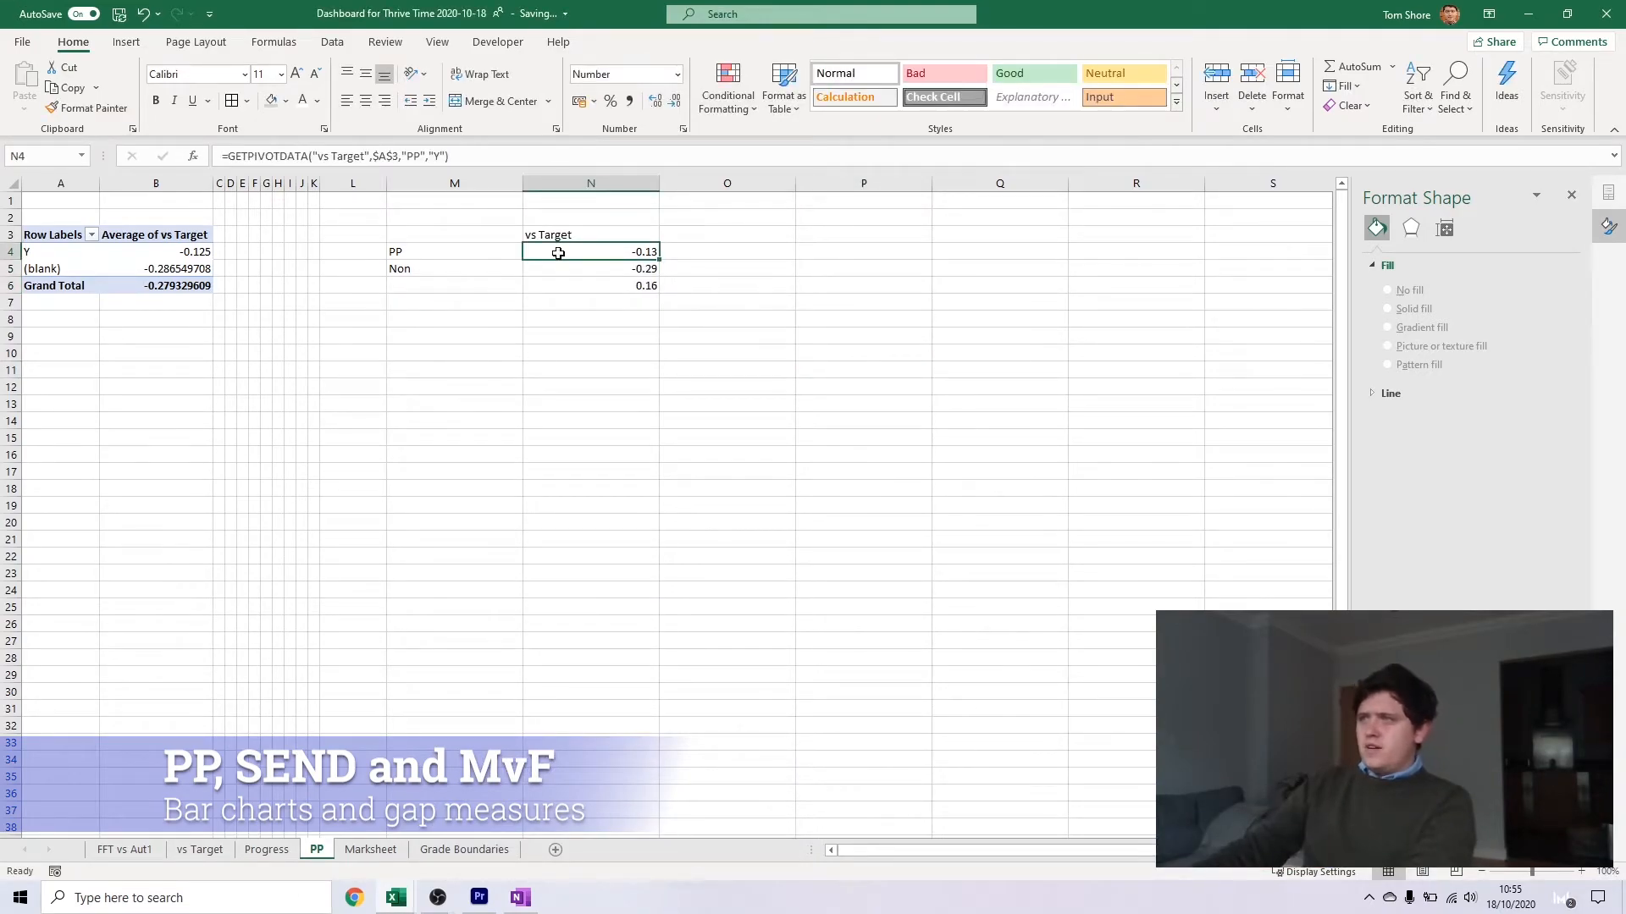
Insert a 2-D clustered column chart from the PP and Non values in N4:N5
{"action": "left_click_drag", "start_coordinate": [568, 253], "coordinate": [566, 266]}
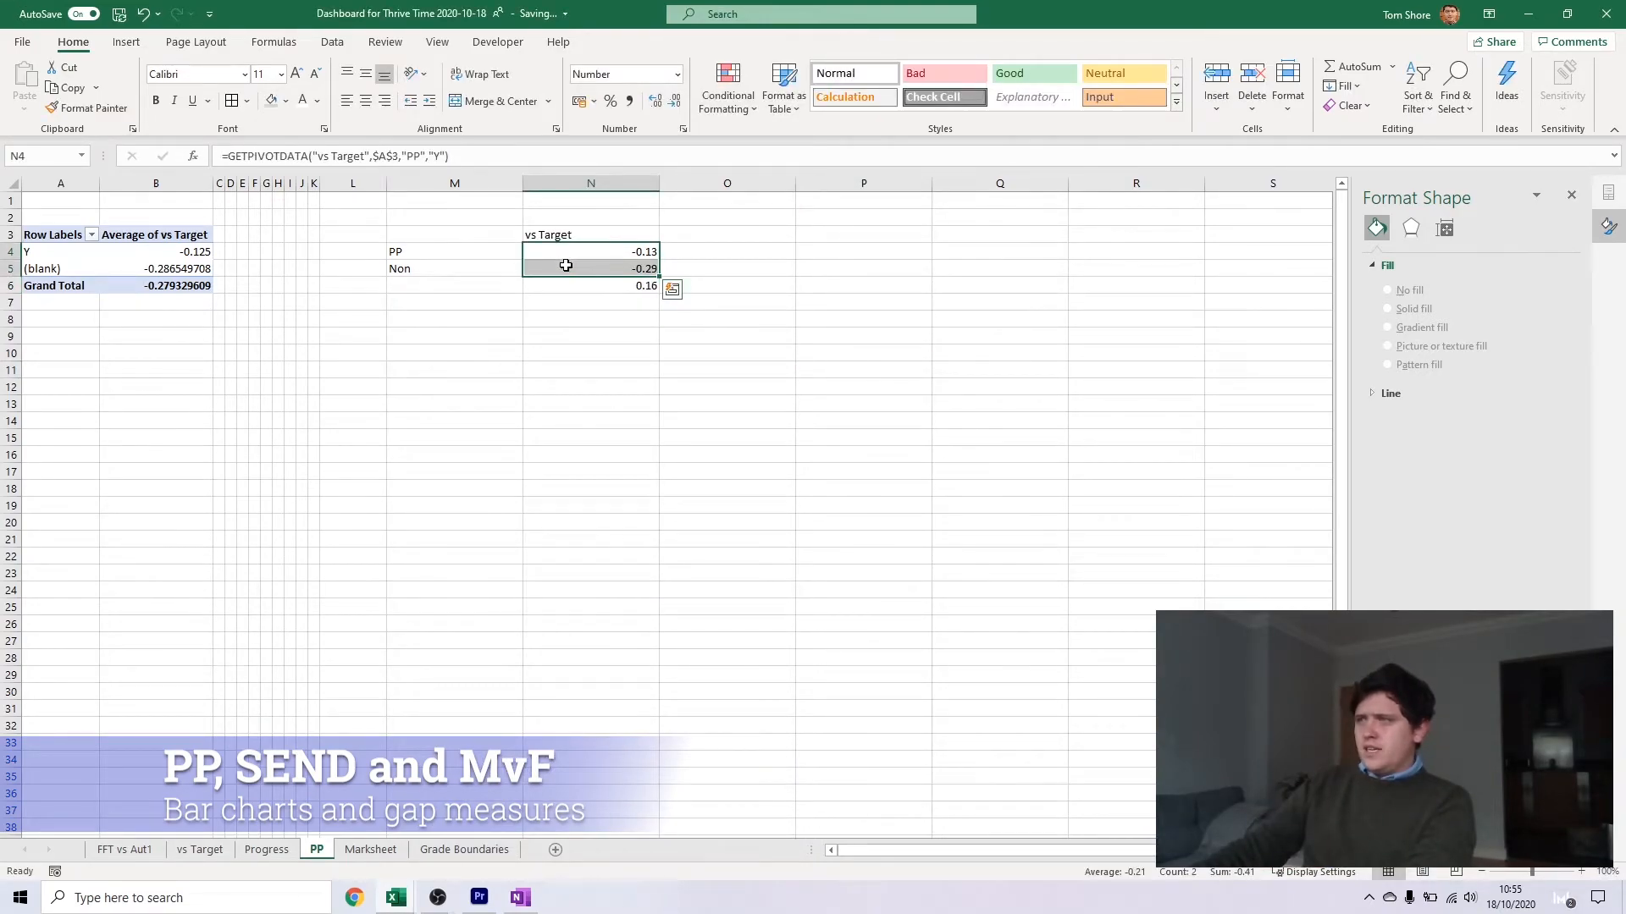
{"action": "left_click", "coordinate": [129, 44]}
{"action": "left_click", "coordinate": [756, 67]}
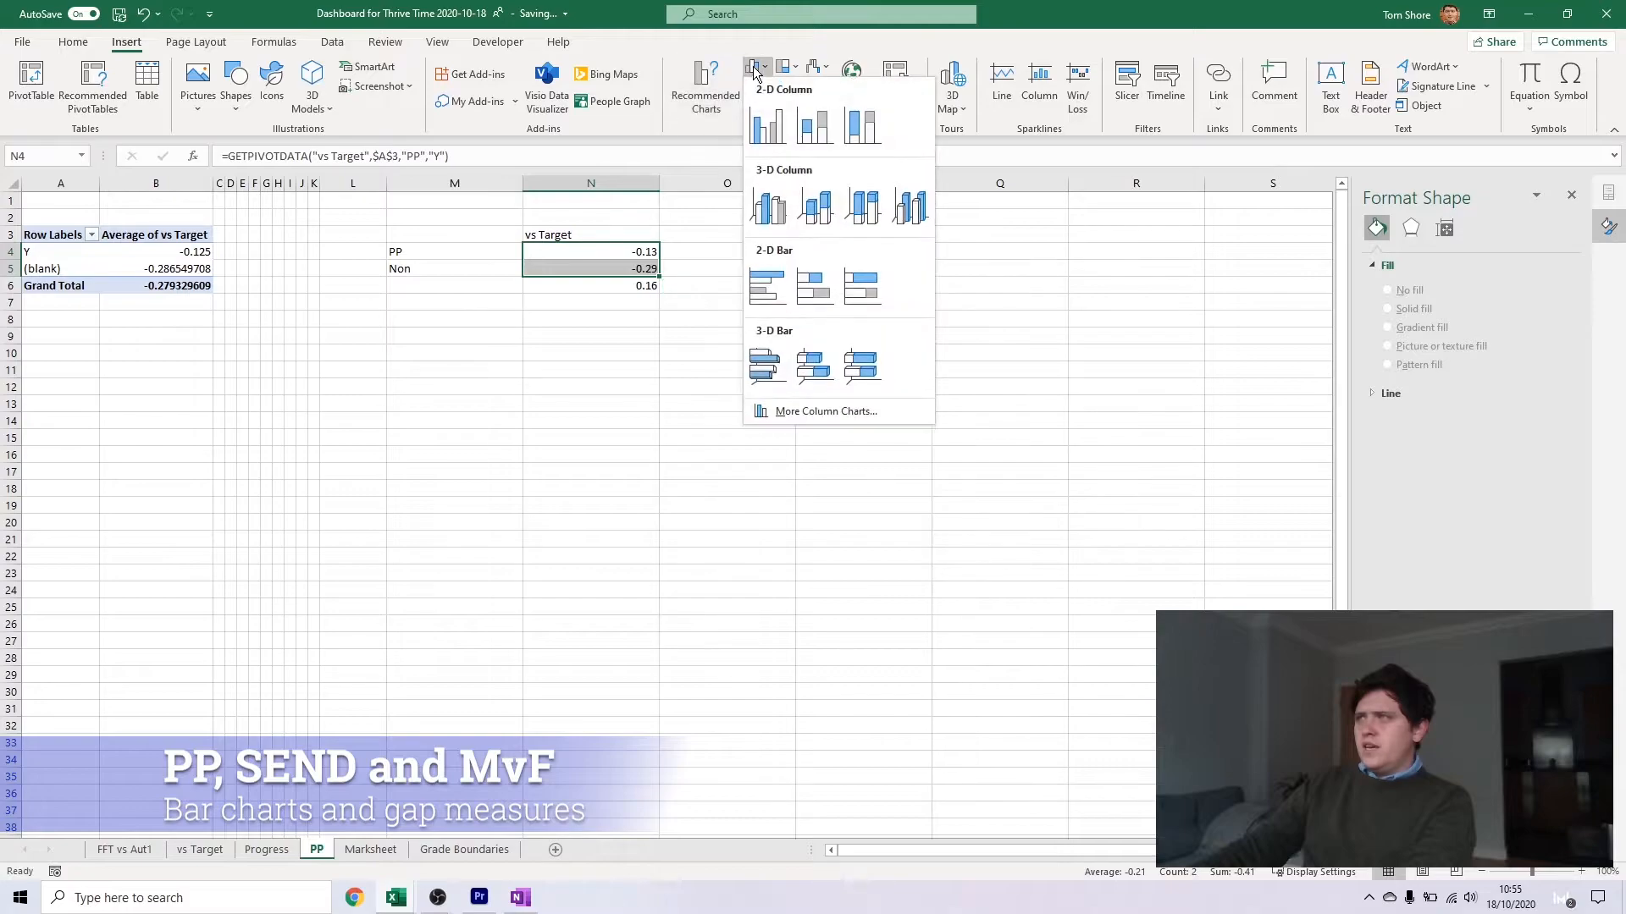
{"action": "left_click", "coordinate": [767, 127]}
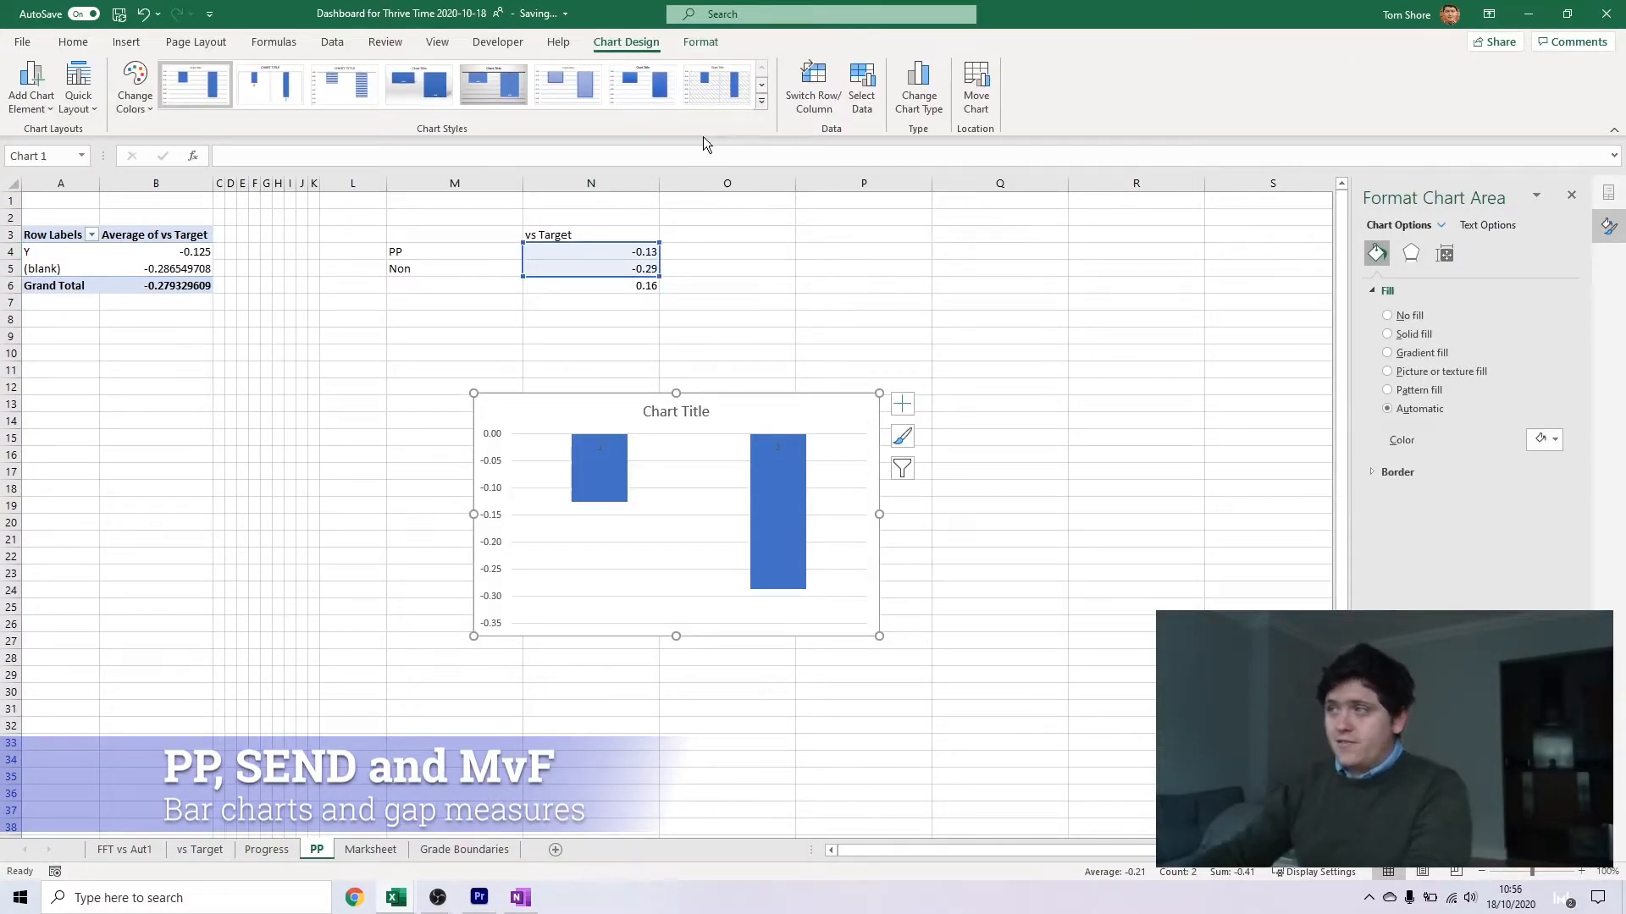
Switch to the v2020-10-11 dashboard workbook and examine its PP, SEND and gender comparison charts
{"action": "left_click", "coordinate": [396, 898]}
{"action": "left_click", "coordinate": [442, 852]}
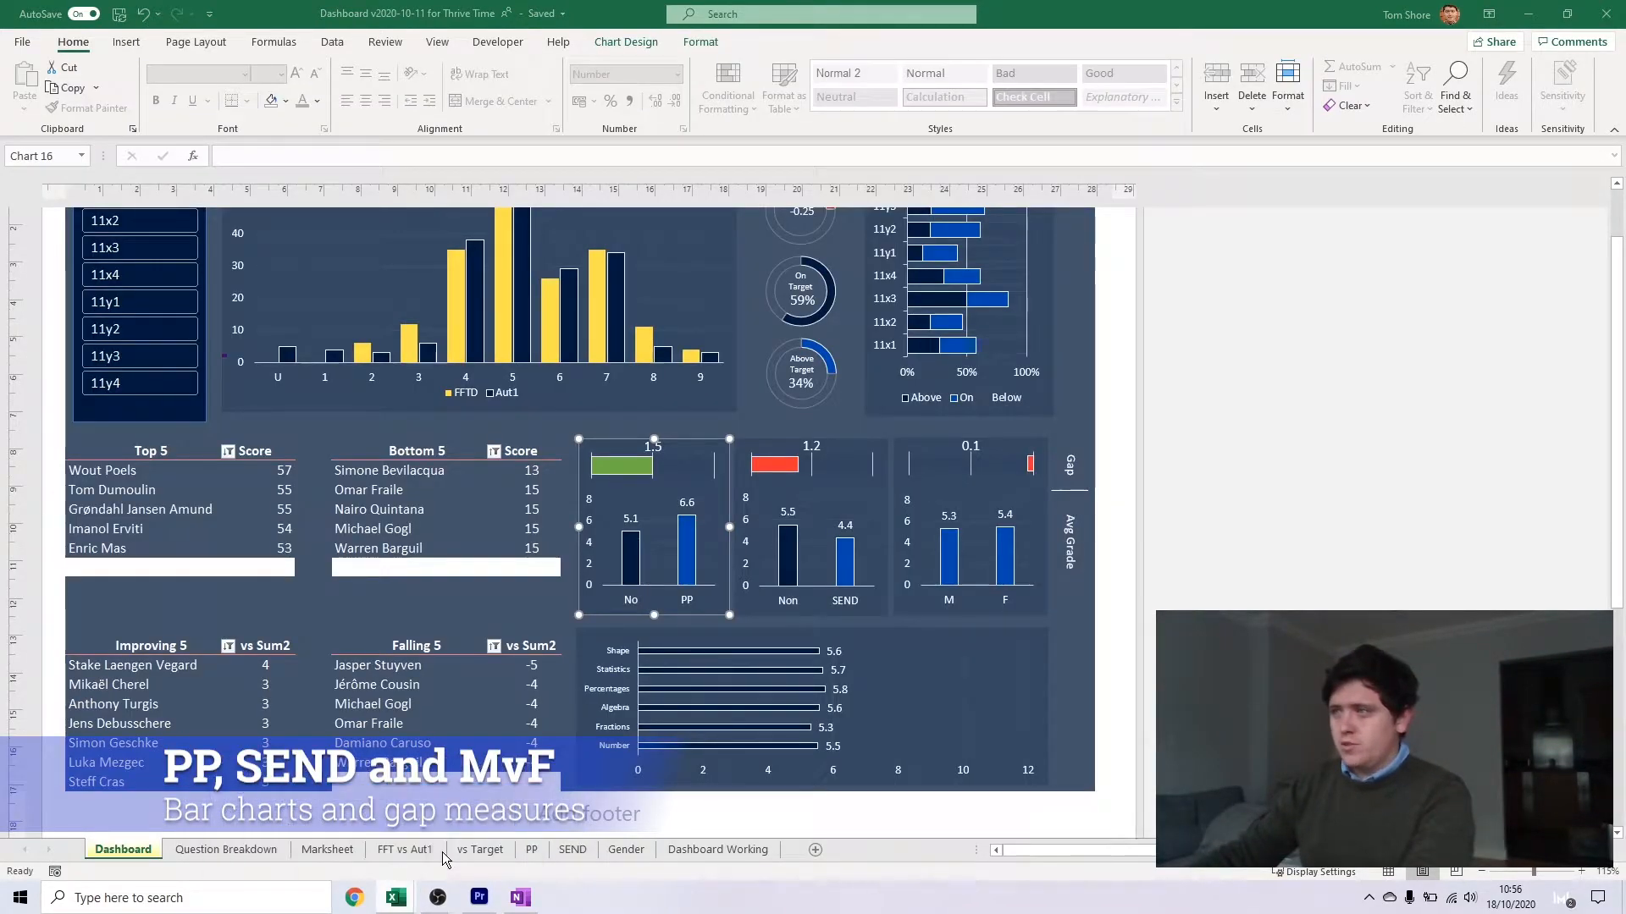
{"action": "left_click", "coordinate": [671, 639]}
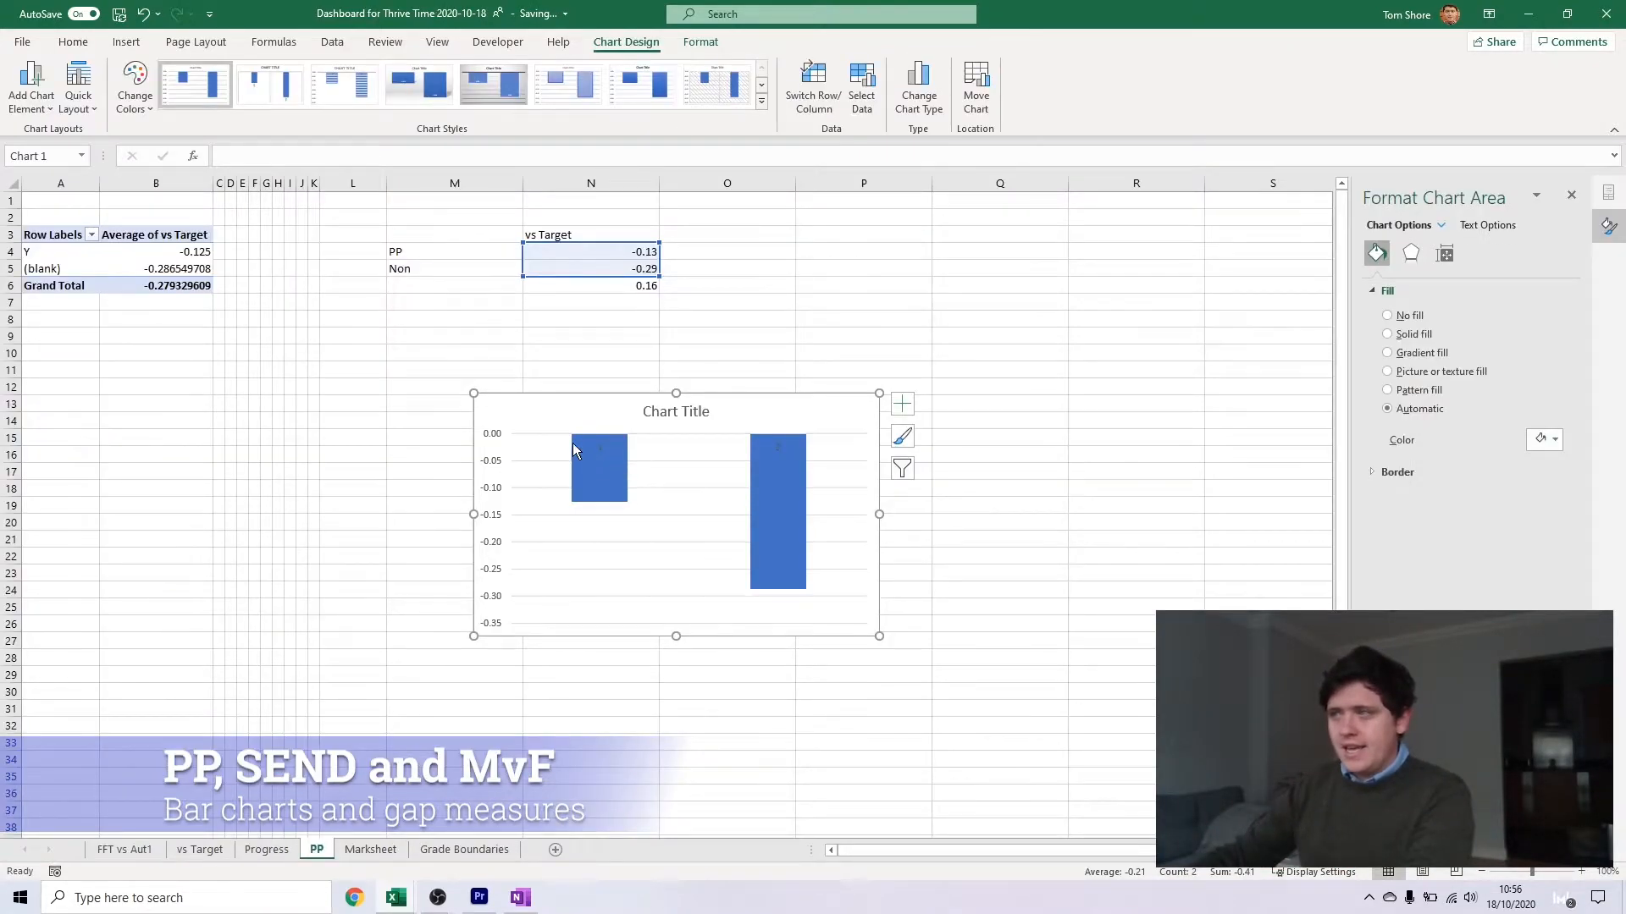
Back in the new workbook, set the column chart's vertical axis bounds to -0.5 minimum and 0.5 maximum
{"action": "left_click", "coordinate": [500, 420]}
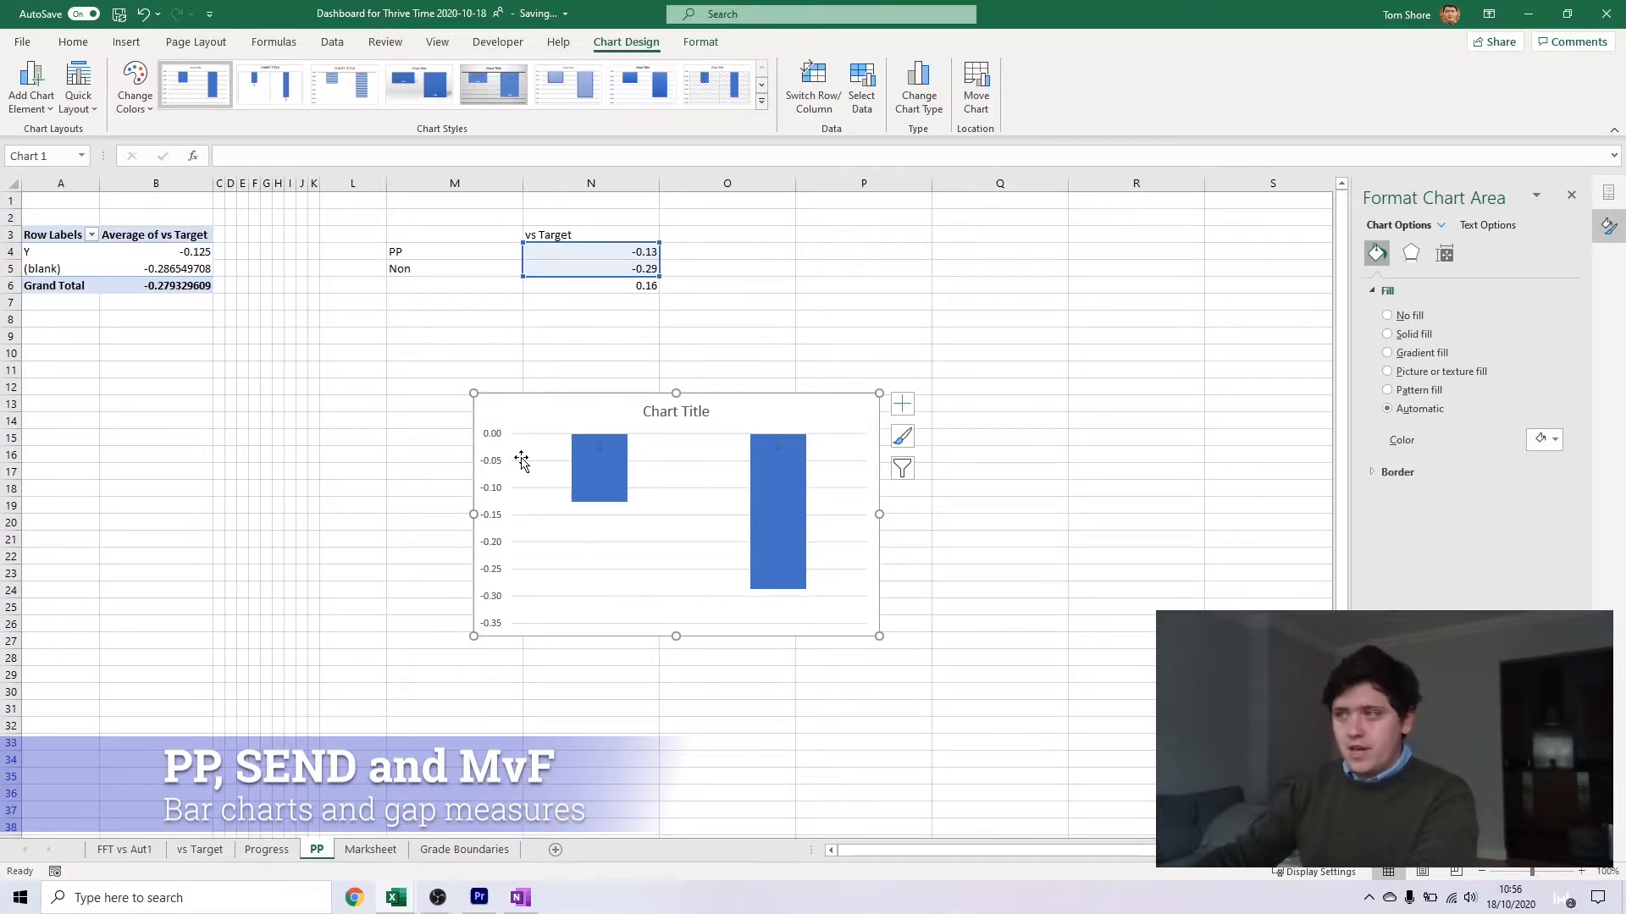
{"action": "right_click", "coordinate": [494, 441]}
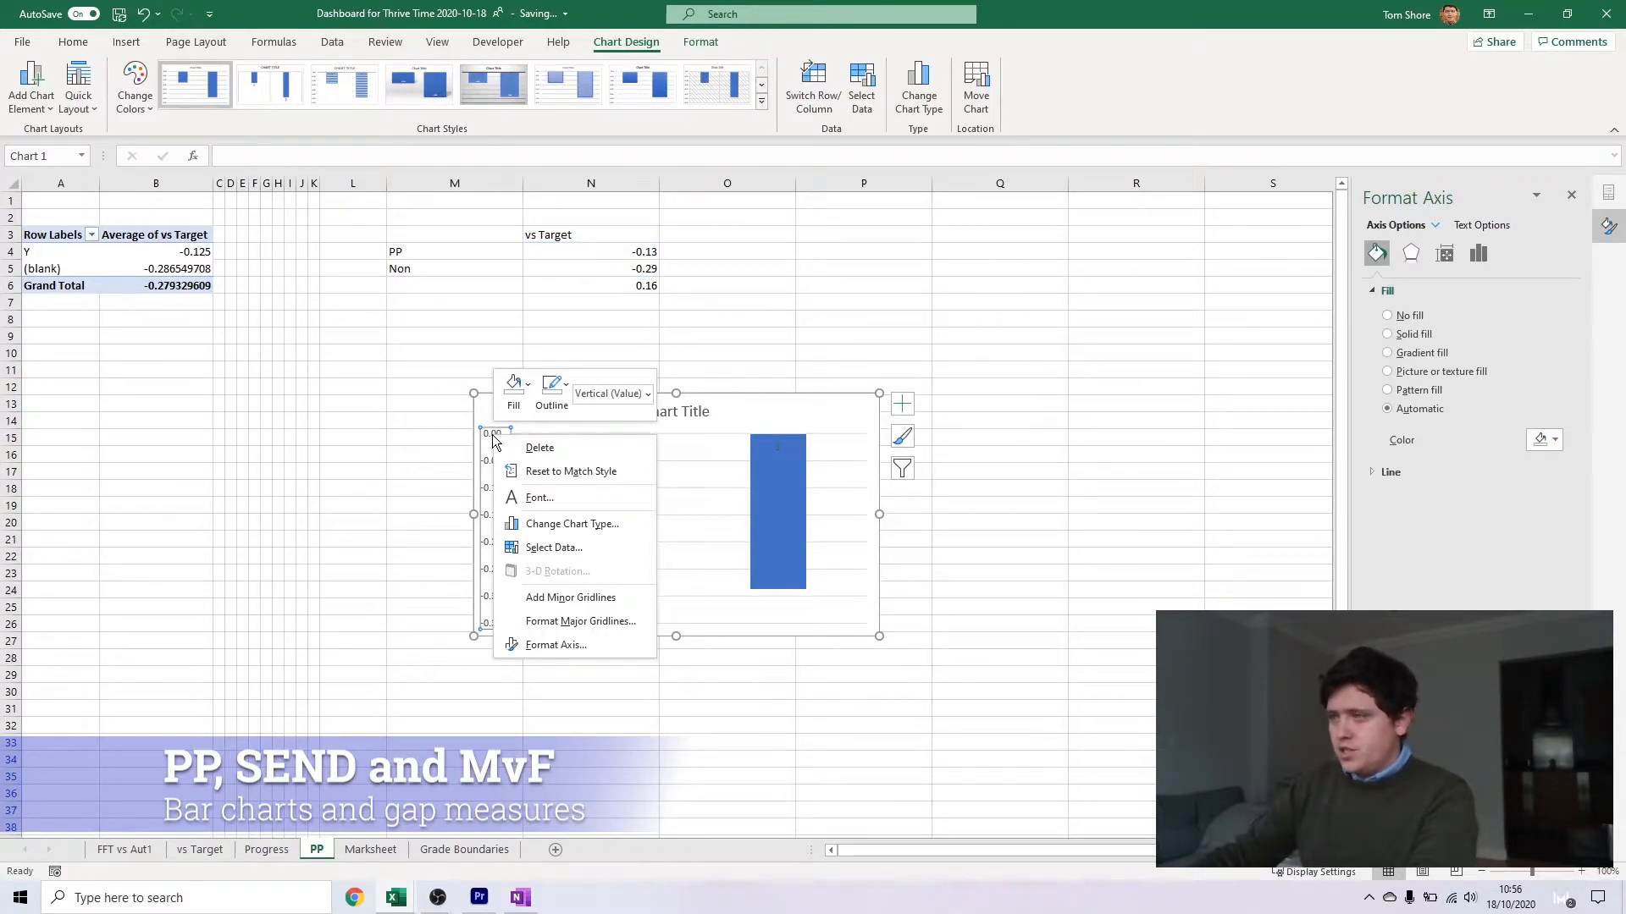
{"action": "left_click", "coordinate": [550, 649]}
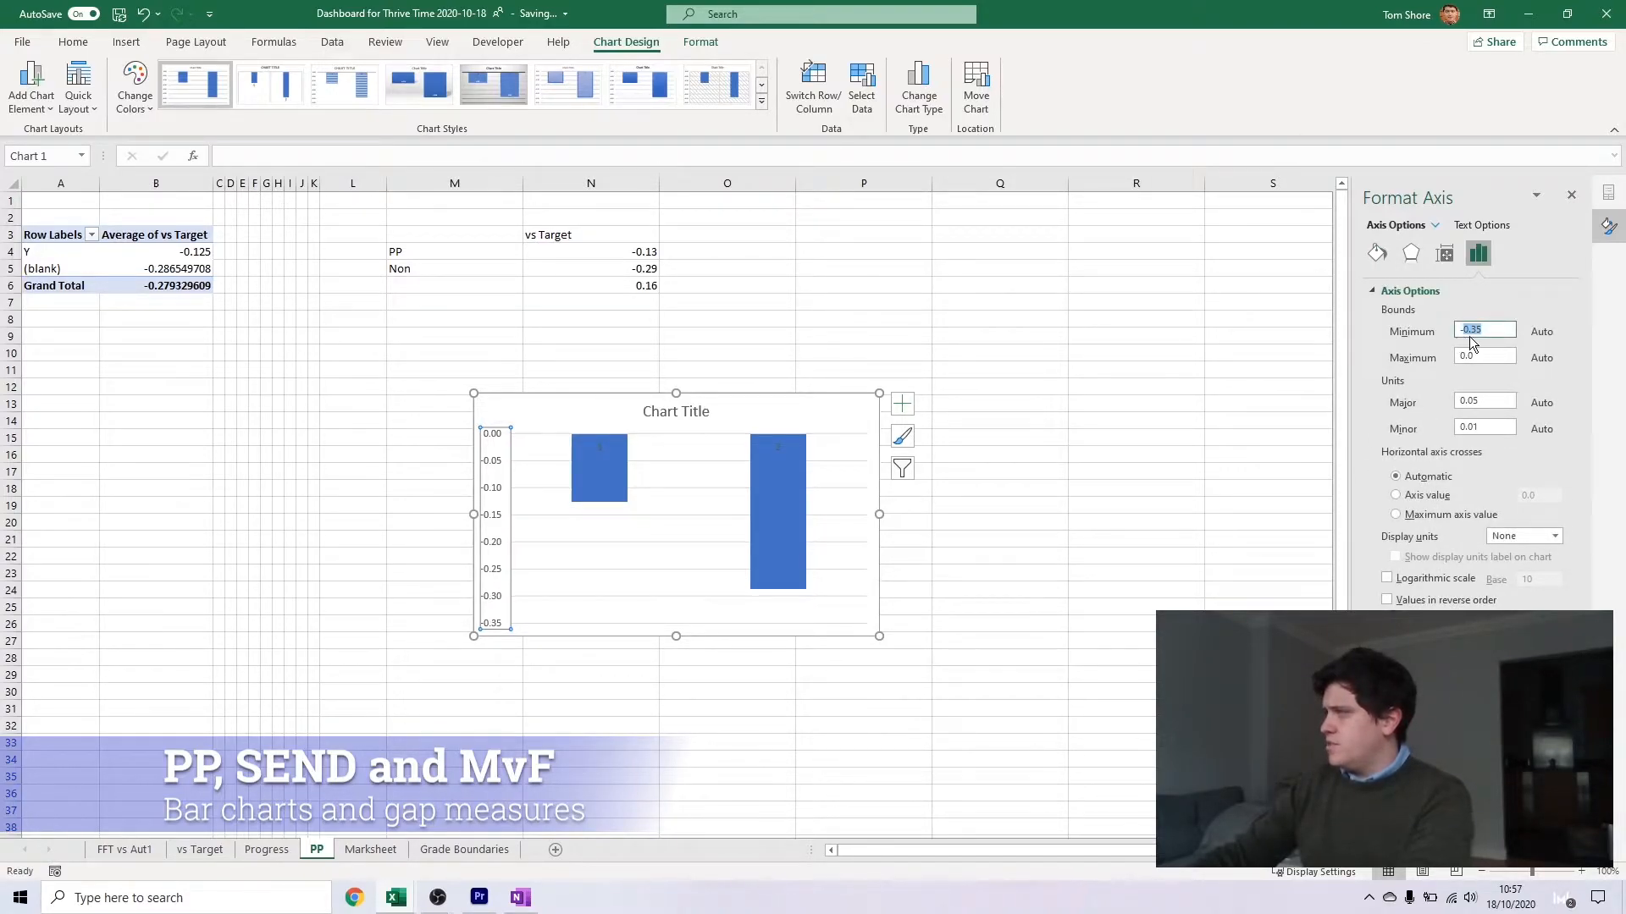
{"action": "double_click", "coordinate": [1494, 357]}
{"action": "type", "text": "1"}
{"action": "key", "text": "Return"}
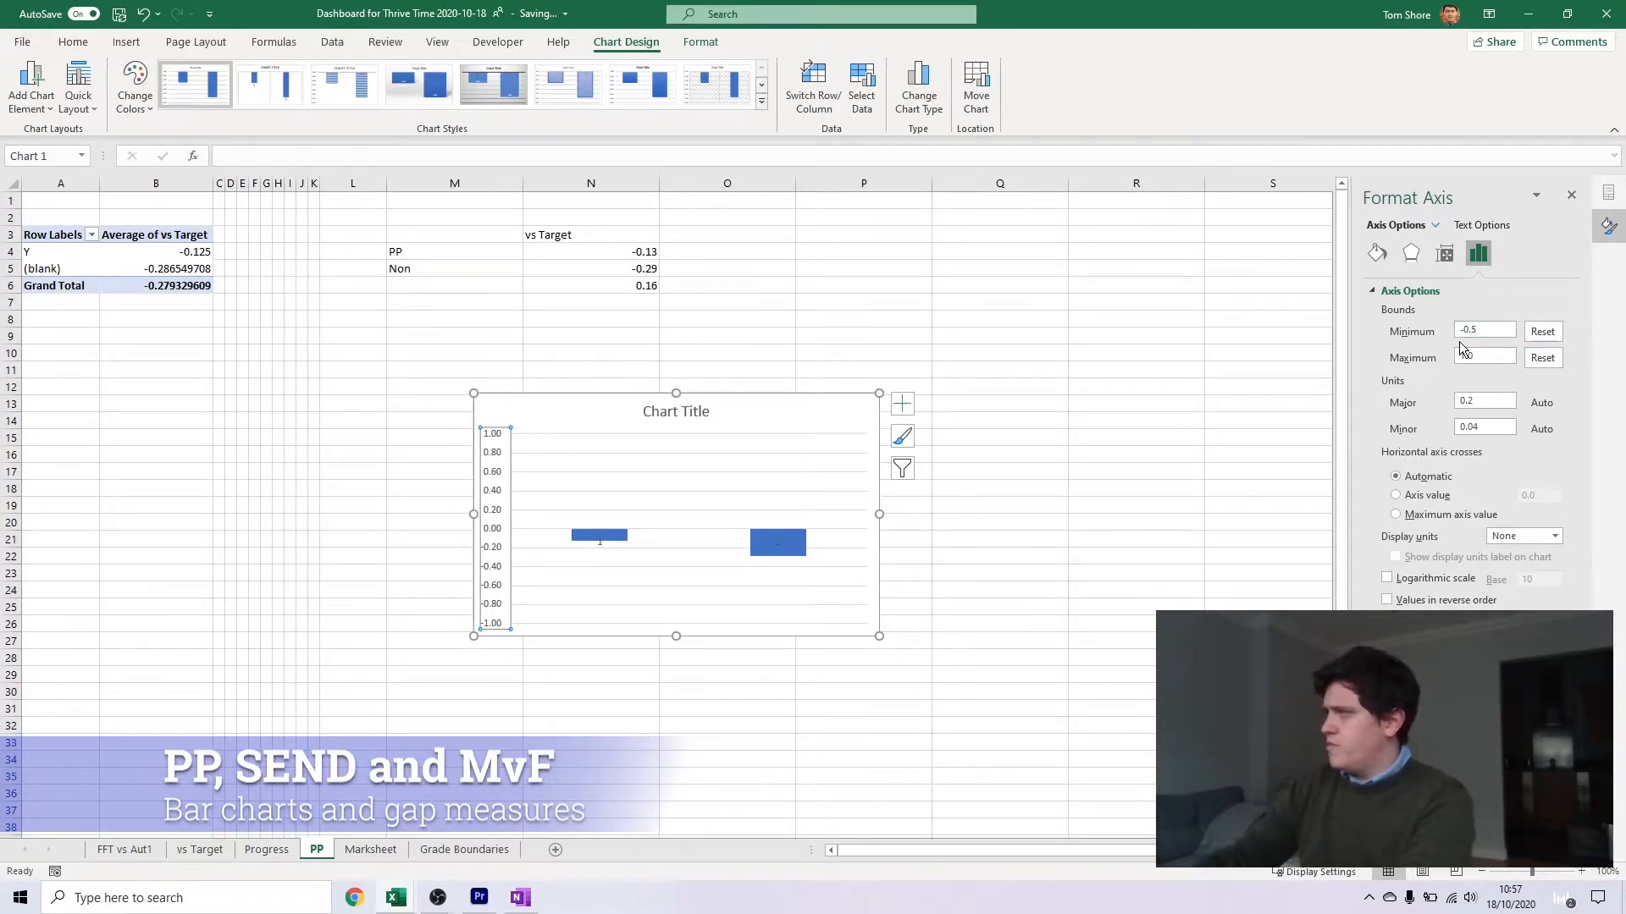
{"action": "key", "text": "Tab"}
{"action": "key", "text": "Tab"}
{"action": "type", "text": "0.5"}
{"action": "key", "text": "Return"}
{"action": "left_click", "coordinate": [696, 527]}
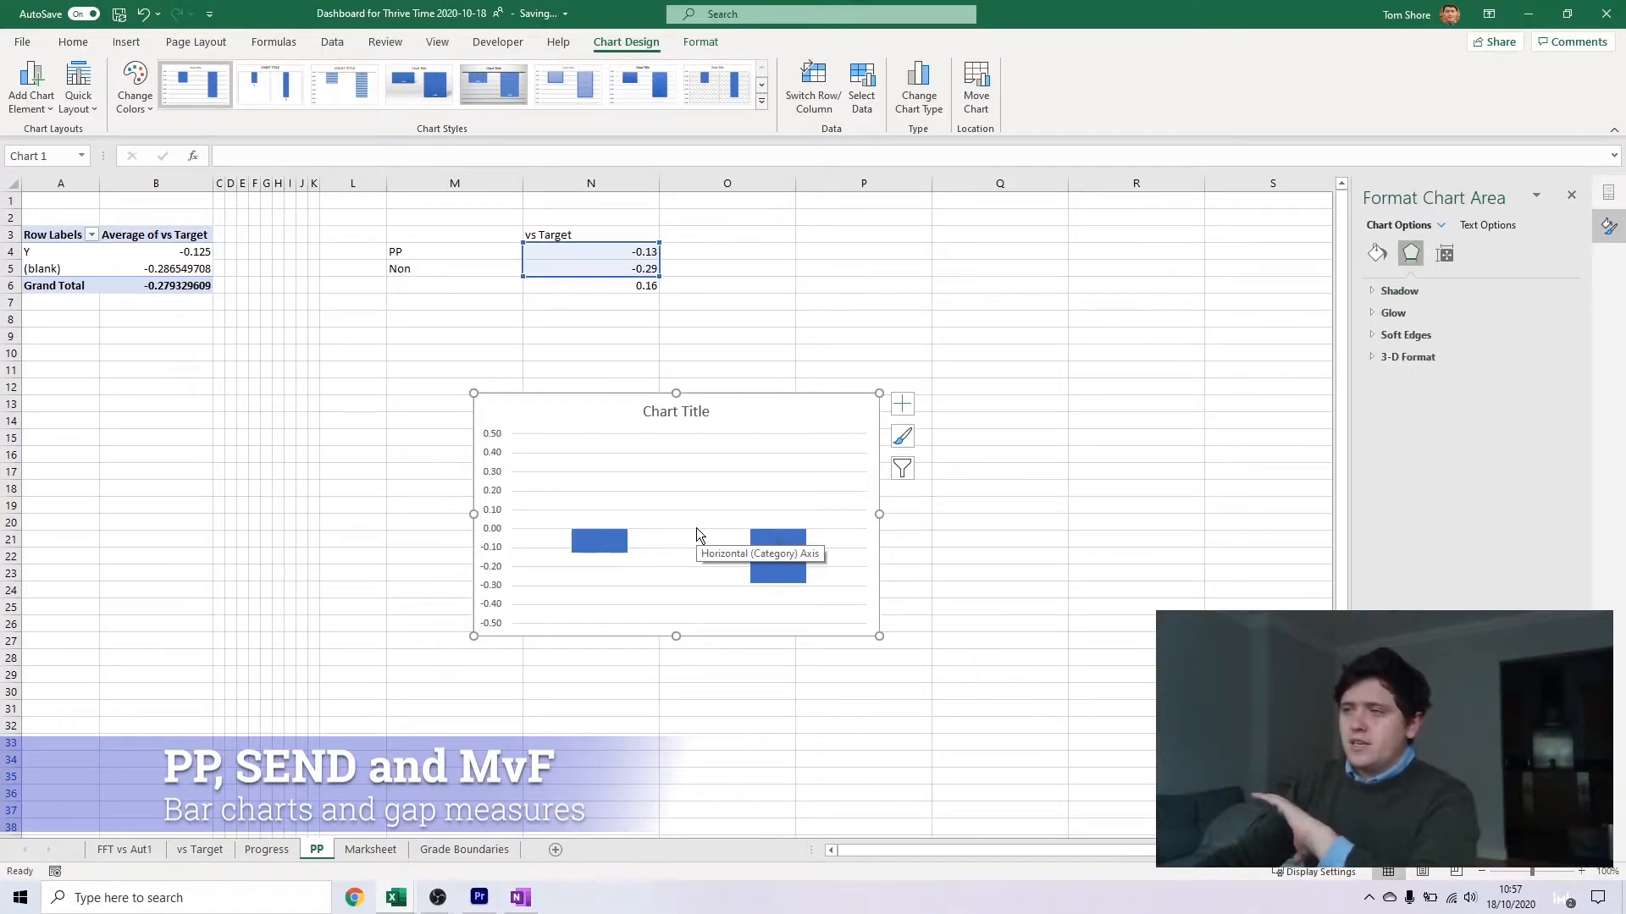
Try to assign the labels in M4:M5 as the column chart's category labels
{"action": "left_click", "coordinate": [763, 555]}
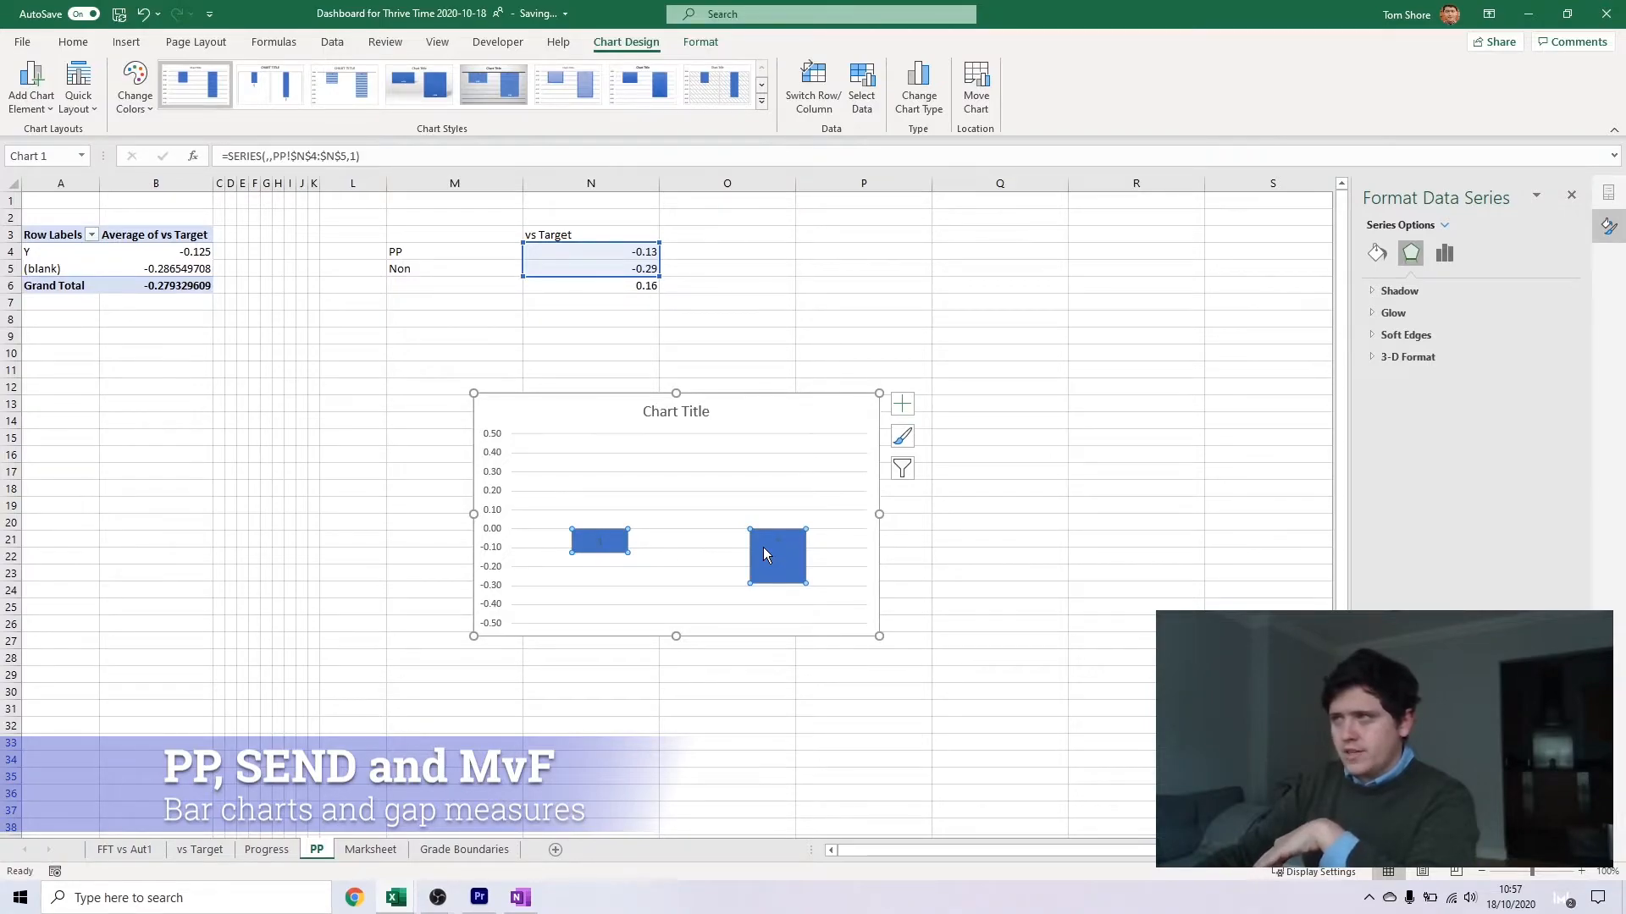
{"action": "right_click", "coordinate": [753, 517]}
{"action": "left_click", "coordinate": [824, 614]}
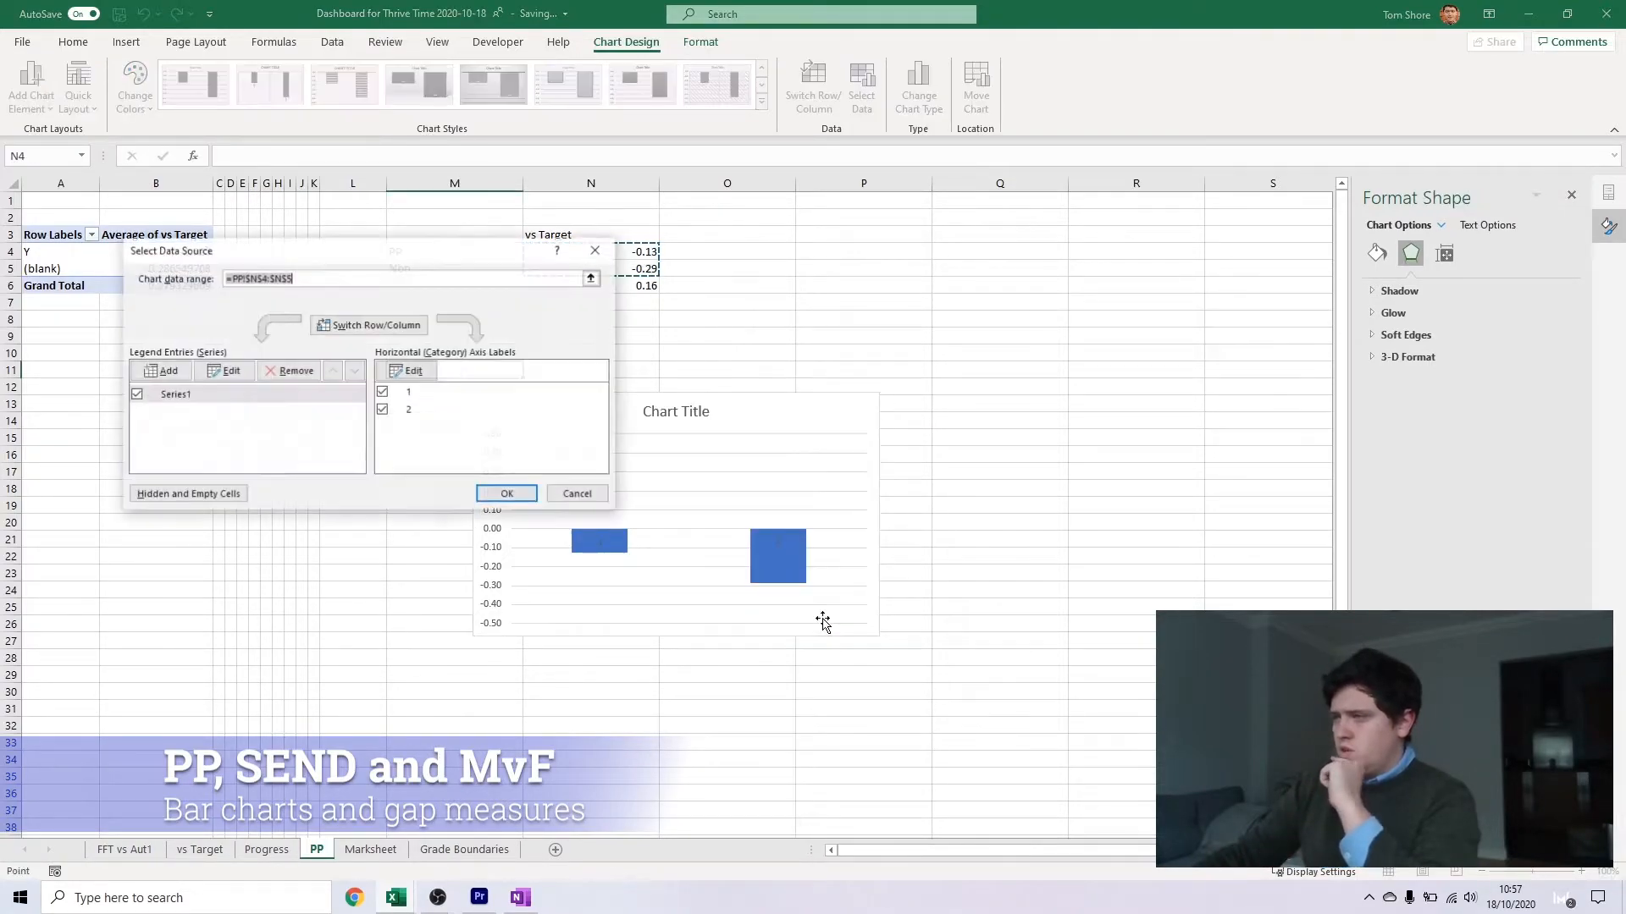
{"action": "left_click", "coordinate": [414, 371]}
{"action": "left_click_drag", "start_coordinate": [471, 253], "coordinate": [387, 254]}
{"action": "left_click", "coordinate": [464, 279]}
{"action": "key", "text": "Return"}
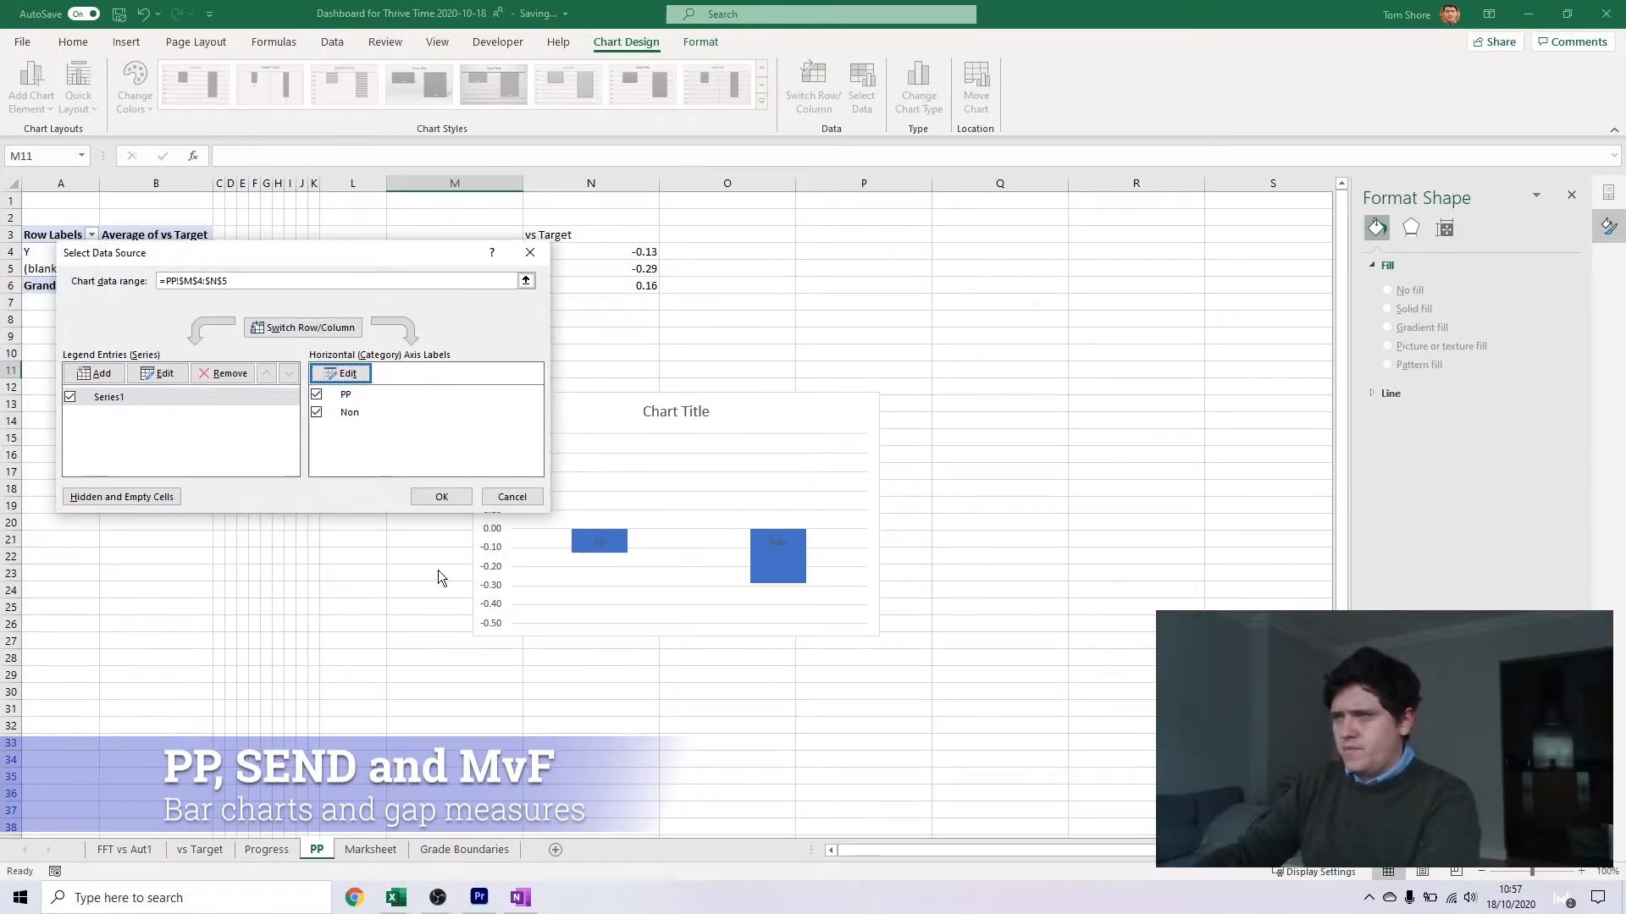
{"action": "left_click", "coordinate": [247, 400]}
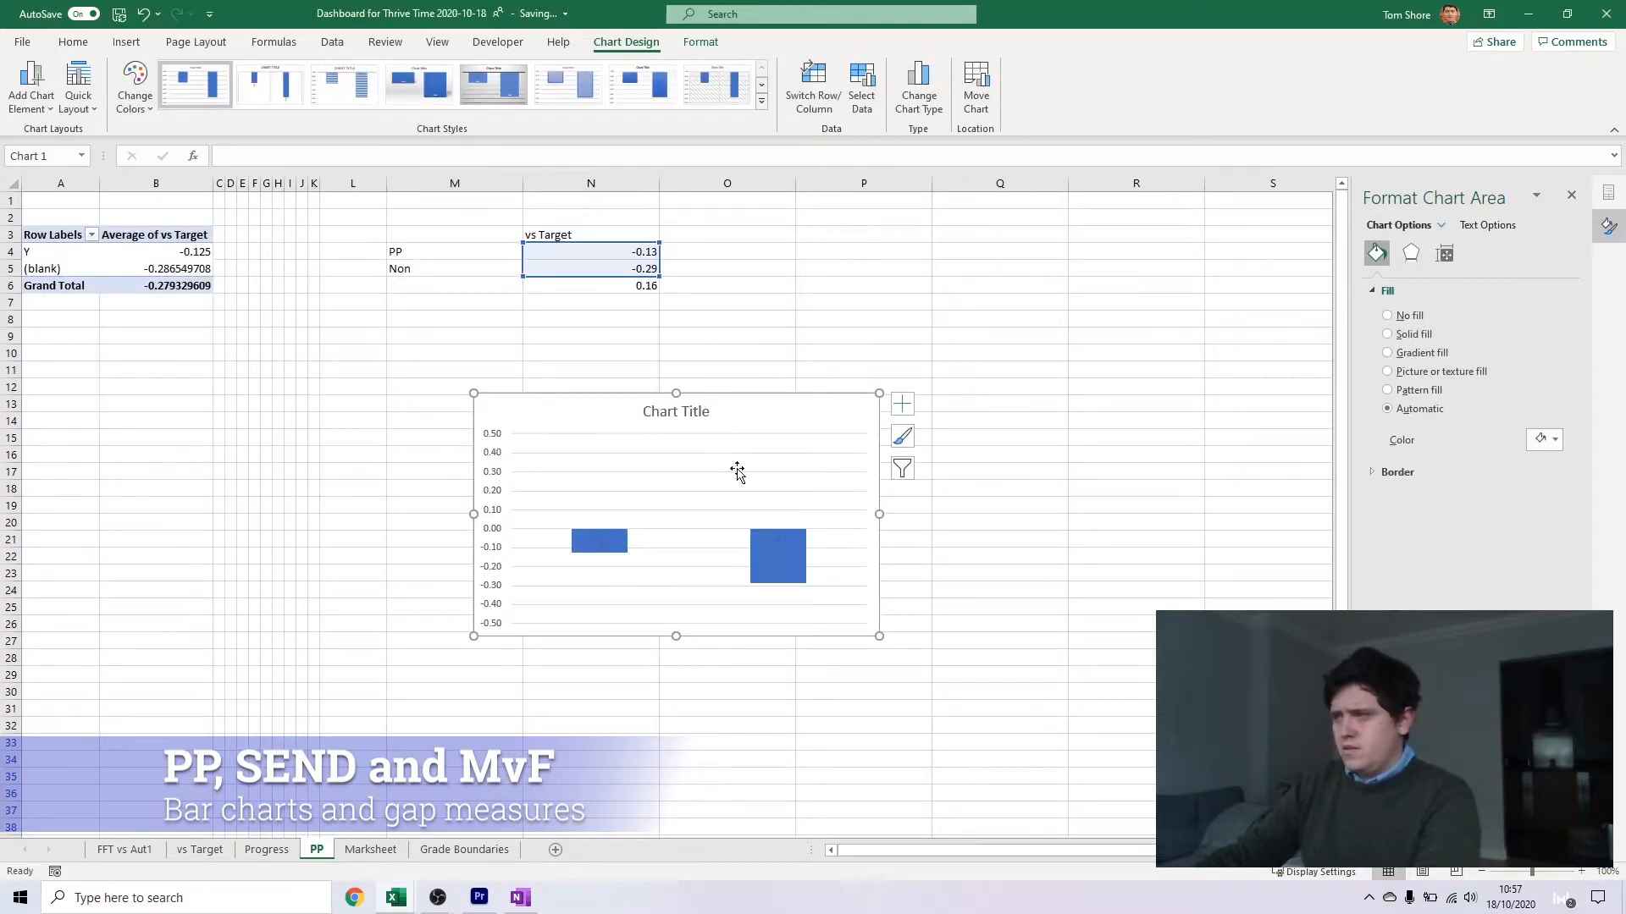
Edit the chart's data source so its horizontal axis labels come from M4:M5
{"action": "right_click", "coordinate": [627, 415]}
{"action": "left_click", "coordinate": [678, 542]}
{"action": "left_click", "coordinate": [347, 374]}
{"action": "left_click_drag", "start_coordinate": [490, 254], "coordinate": [491, 270]}
{"action": "left_click", "coordinate": [319, 407]}
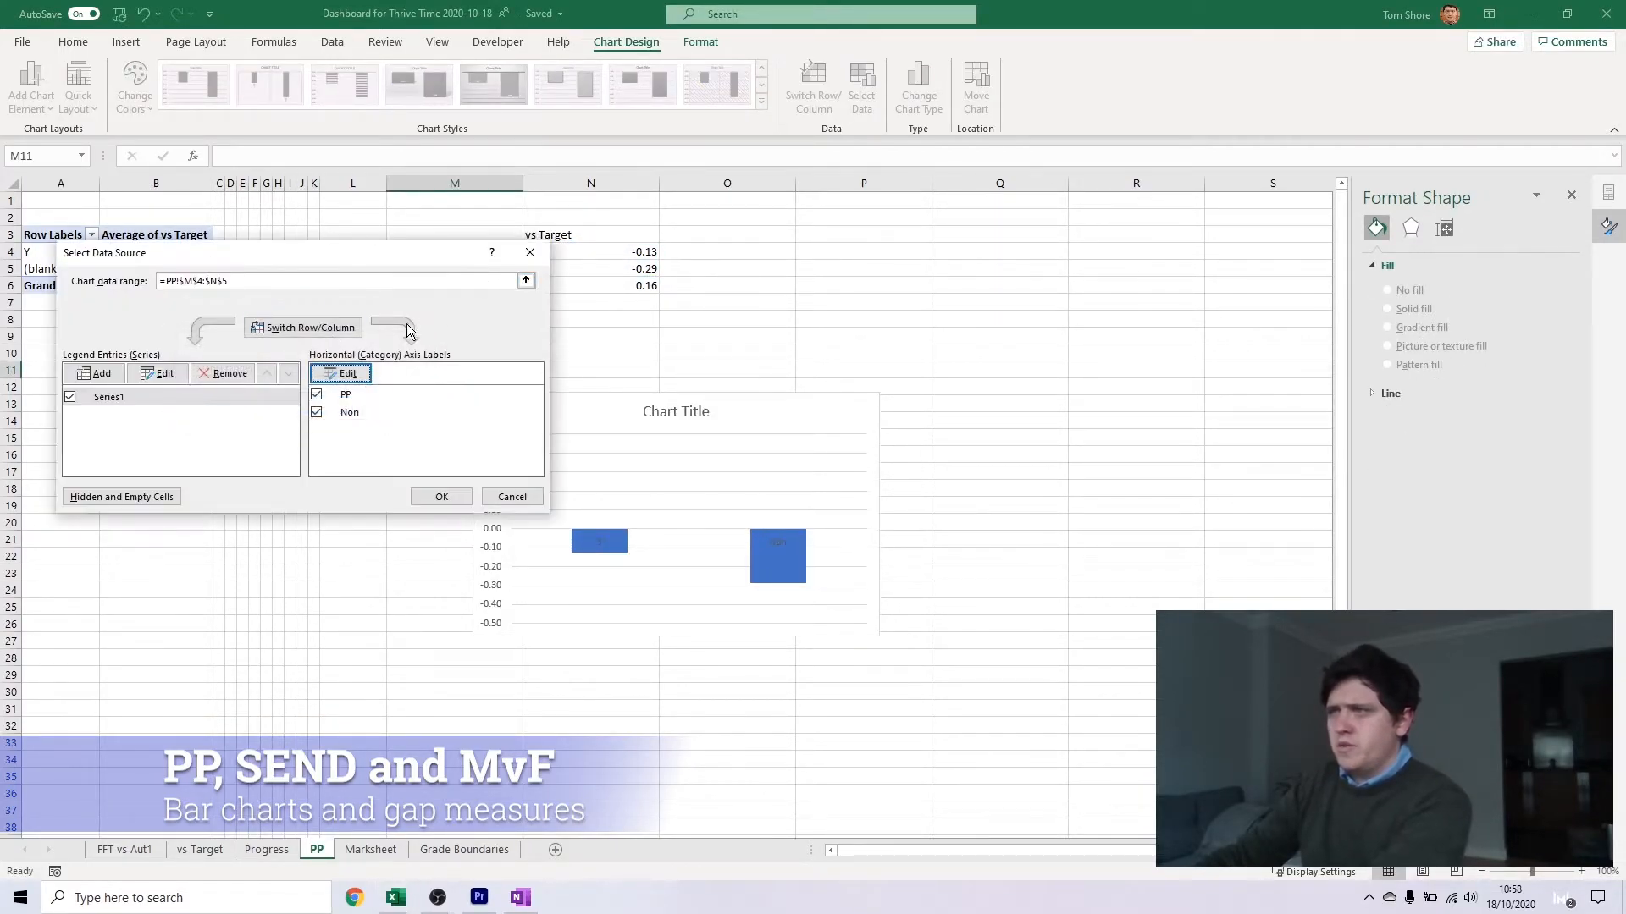
Use the heading in cell N3 as the chart's series name and apply the data source changes
{"action": "left_click", "coordinate": [158, 373]}
{"action": "left_click", "coordinate": [574, 237]}
{"action": "key", "text": "Return"}
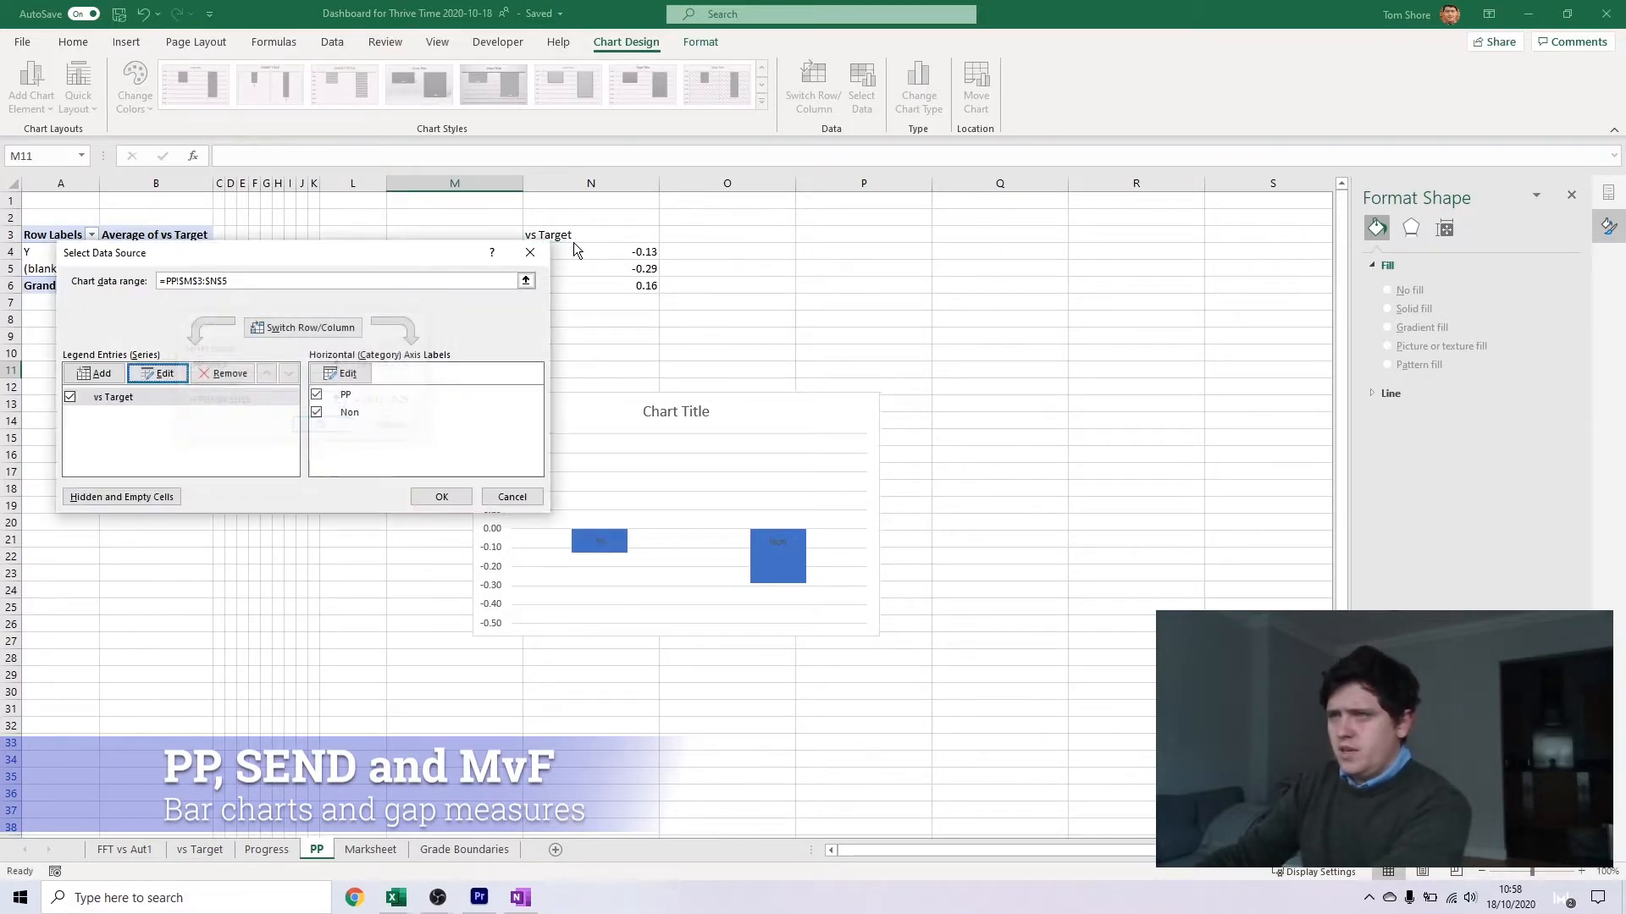
{"action": "left_click", "coordinate": [435, 491]}
Change the heading in cell N3 to PP vs Target
{"action": "double_click", "coordinate": [527, 226]}
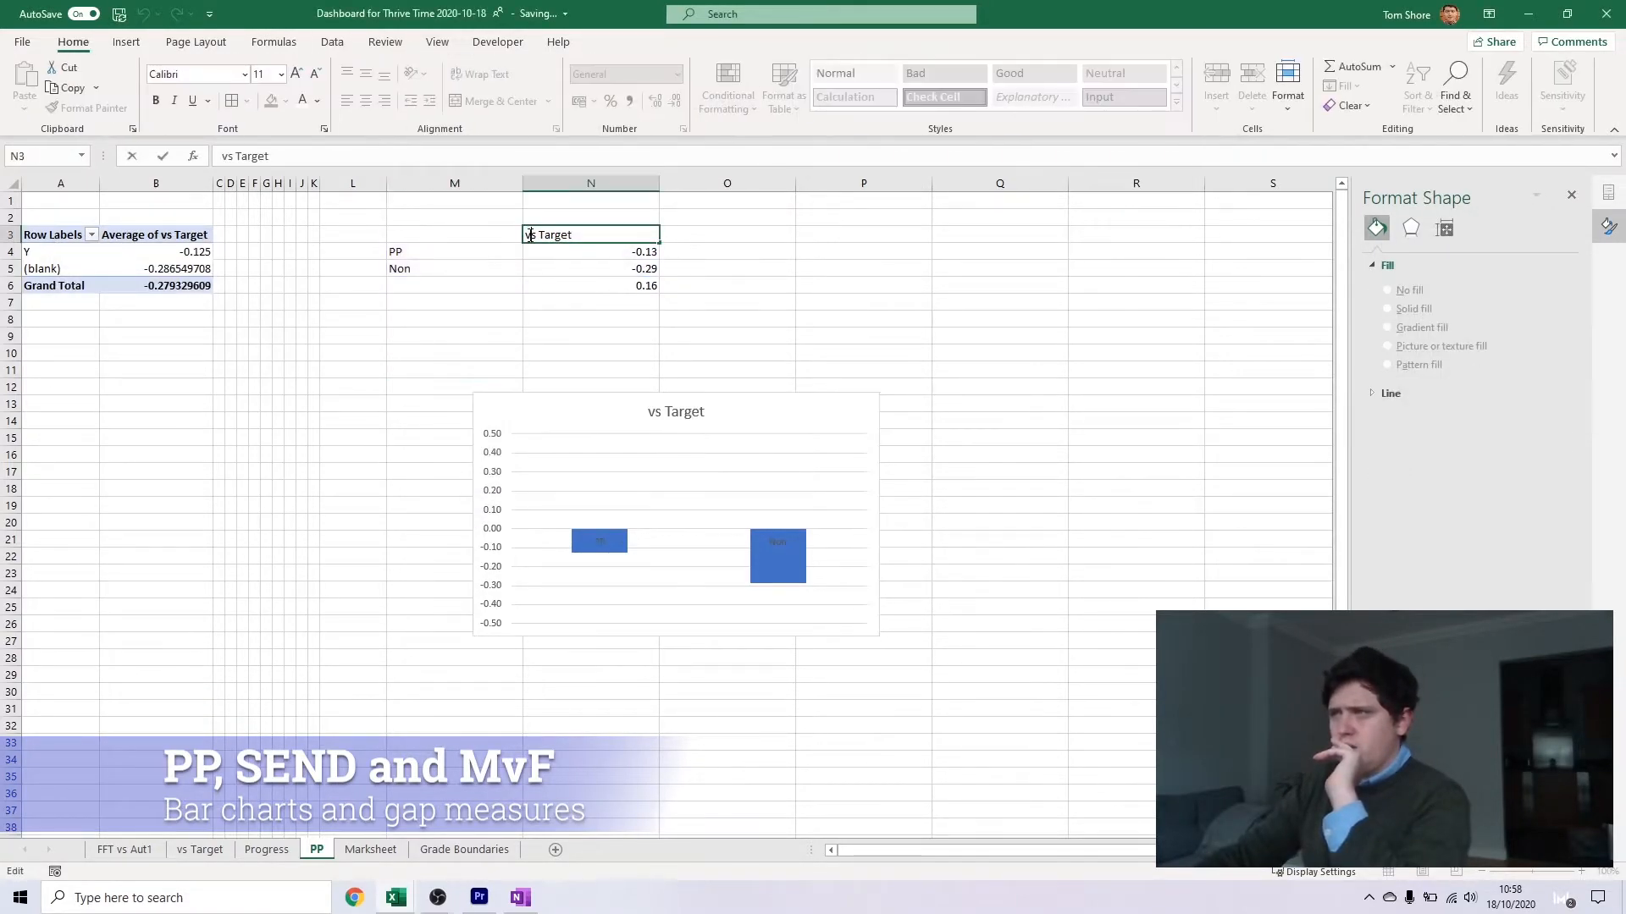
{"action": "type", "text": "PP"}
{"action": "key", "text": "Return"}
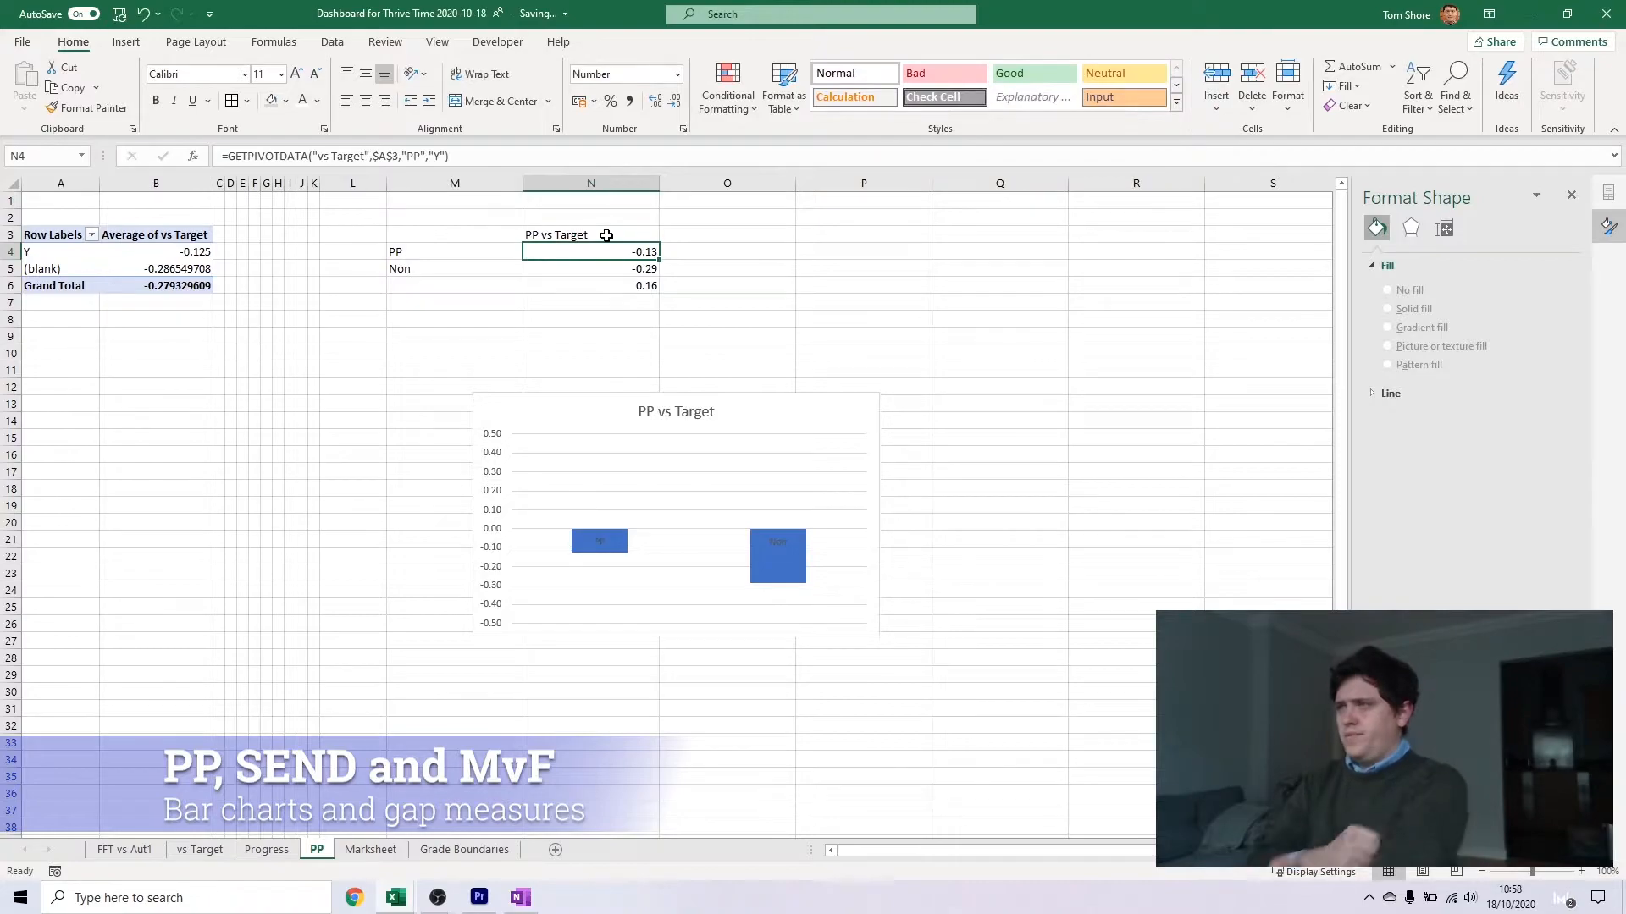
Set the major unit of the PP vs Target chart's vertical axis to 0.5
{"action": "left_click", "coordinate": [744, 449]}
{"action": "left_click", "coordinate": [1428, 229]}
{"action": "double_click", "coordinate": [1476, 398]}
{"action": "type", "text": "0.5"}
{"action": "key", "text": "Return"}
{"action": "left_click", "coordinate": [1000, 368]}
Colour the PP and Non category labels white on the column chart
{"action": "left_click", "coordinate": [600, 542]}
{"action": "left_click", "coordinate": [1481, 224]}
{"action": "left_click", "coordinate": [1543, 420]}
{"action": "left_click", "coordinate": [1485, 457]}
{"action": "left_click", "coordinate": [1182, 526]}
Add data labels to the columns of the PP vs Target chart and deselect it
{"action": "left_click", "coordinate": [866, 408]}
{"action": "left_click", "coordinate": [902, 404]}
{"action": "left_click", "coordinate": [945, 477]}
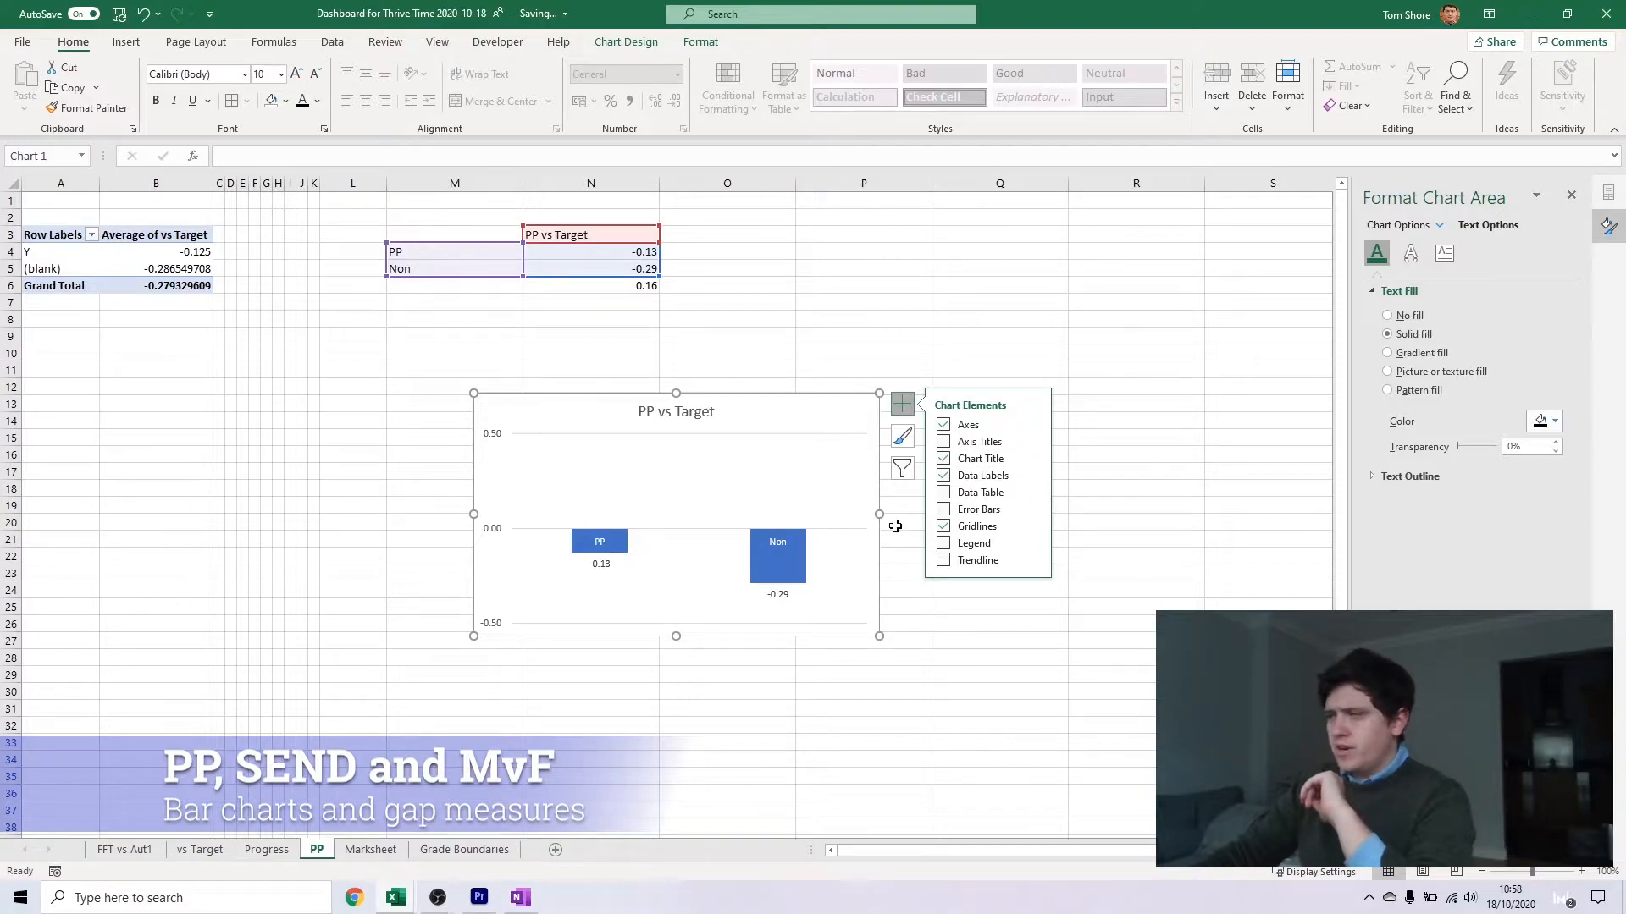
{"action": "left_click", "coordinate": [919, 637]}
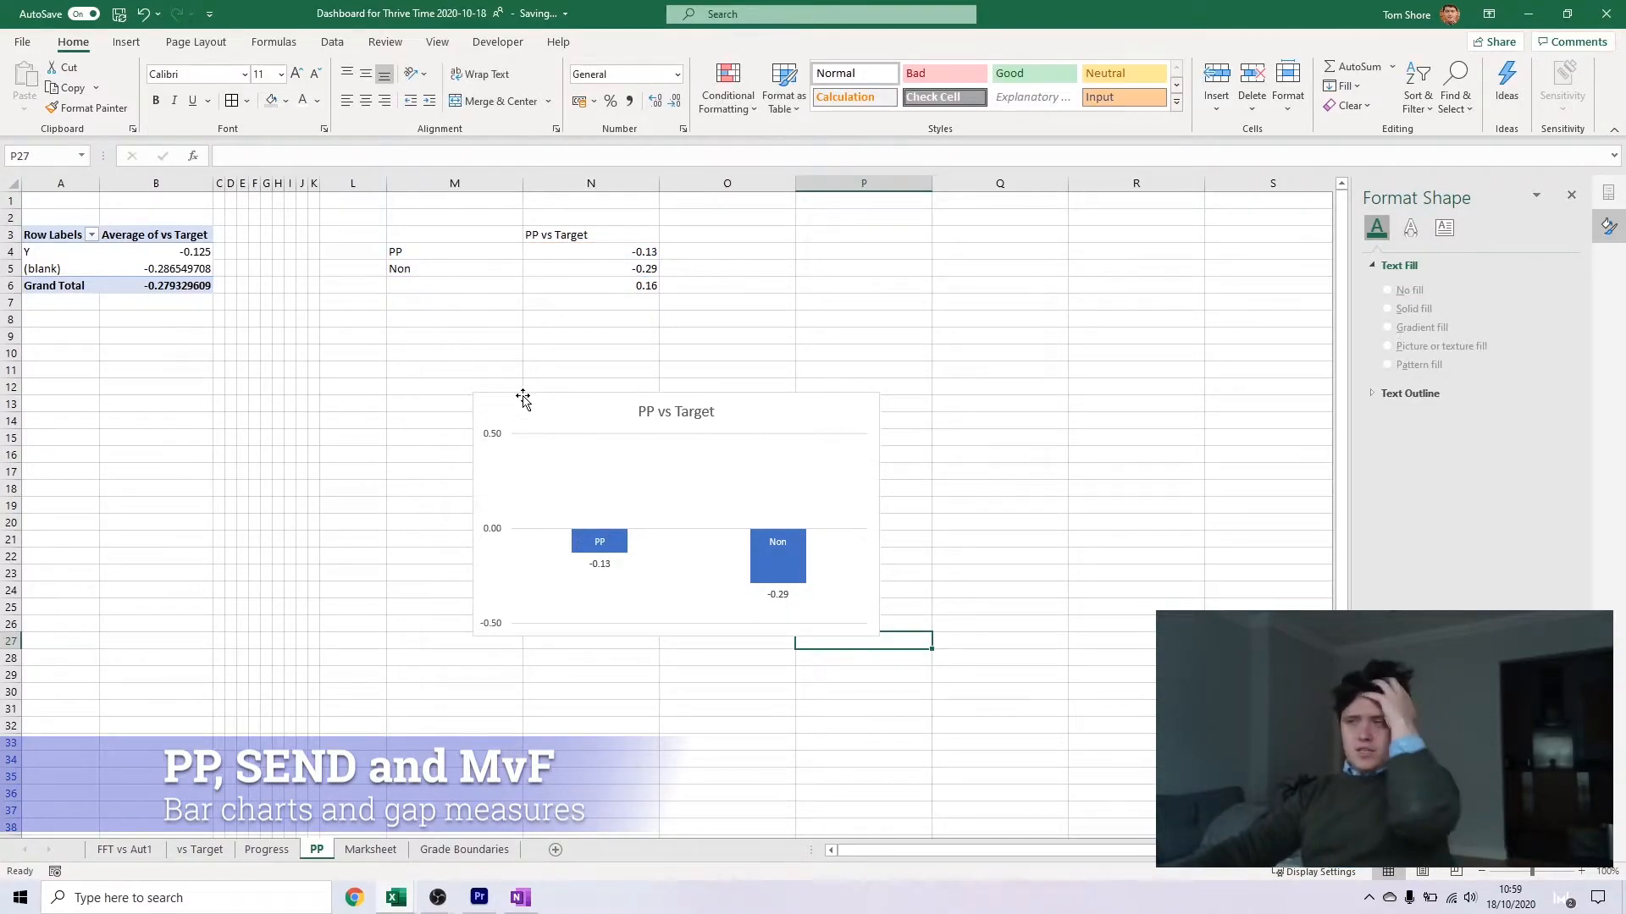
{"action": "left_click", "coordinate": [784, 335]}
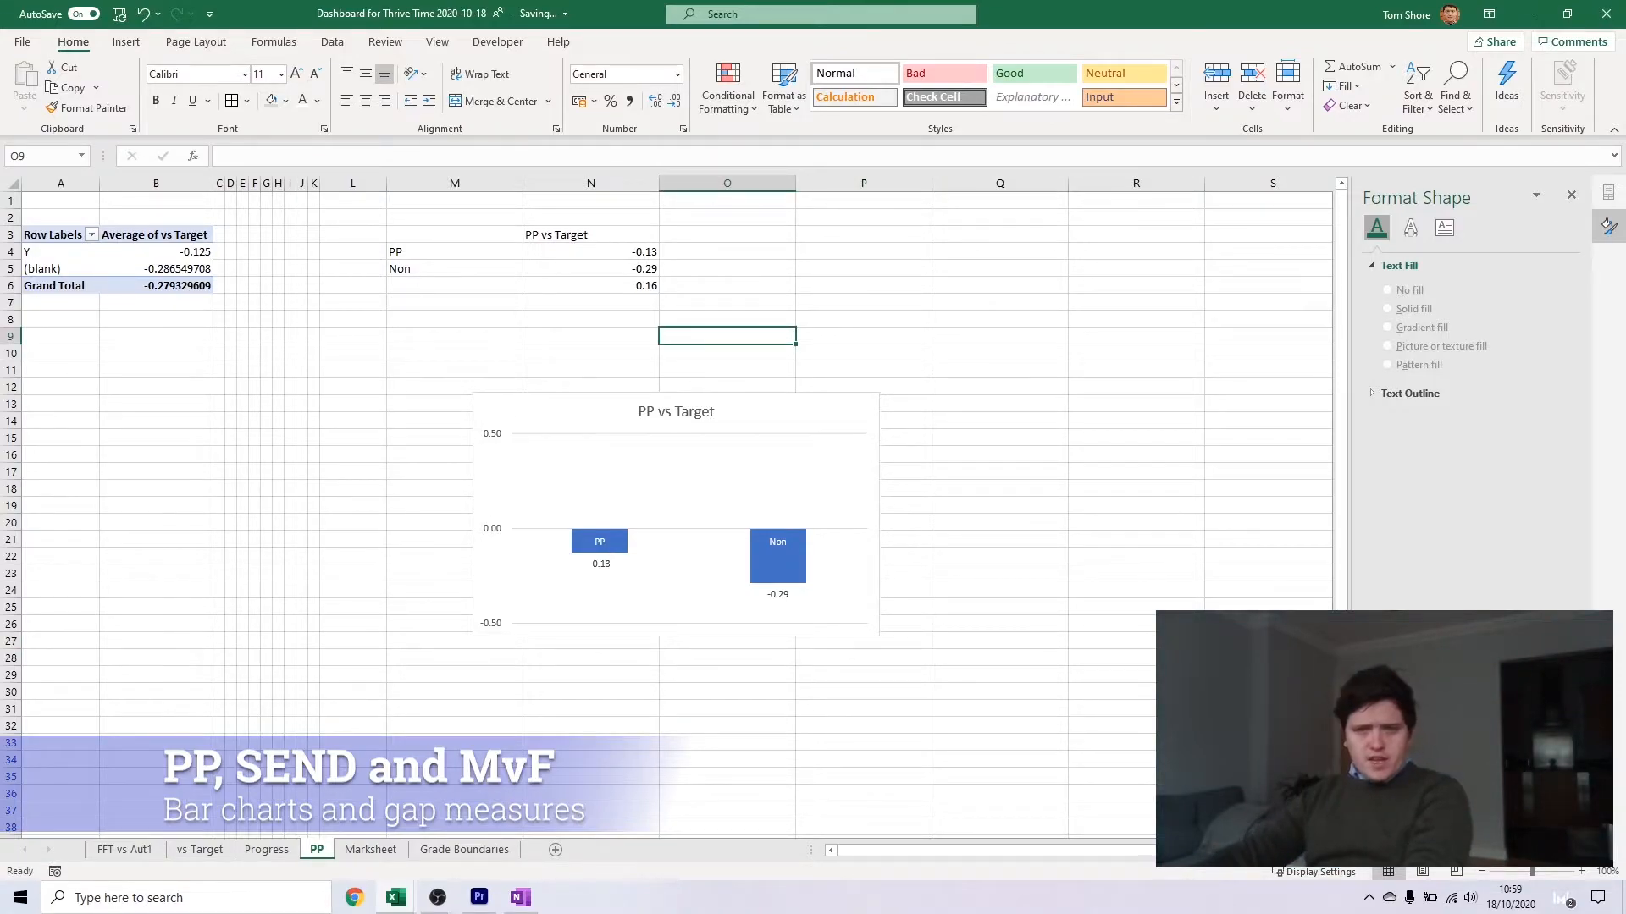
Examine the gap bars and Question Breakdown sheet in the v2020-10-11 dashboard workbook, returning to the PP sheet of the new workbook
{"action": "key", "text": "alt+Tab"}
{"action": "key", "text": "alt+Tab"}
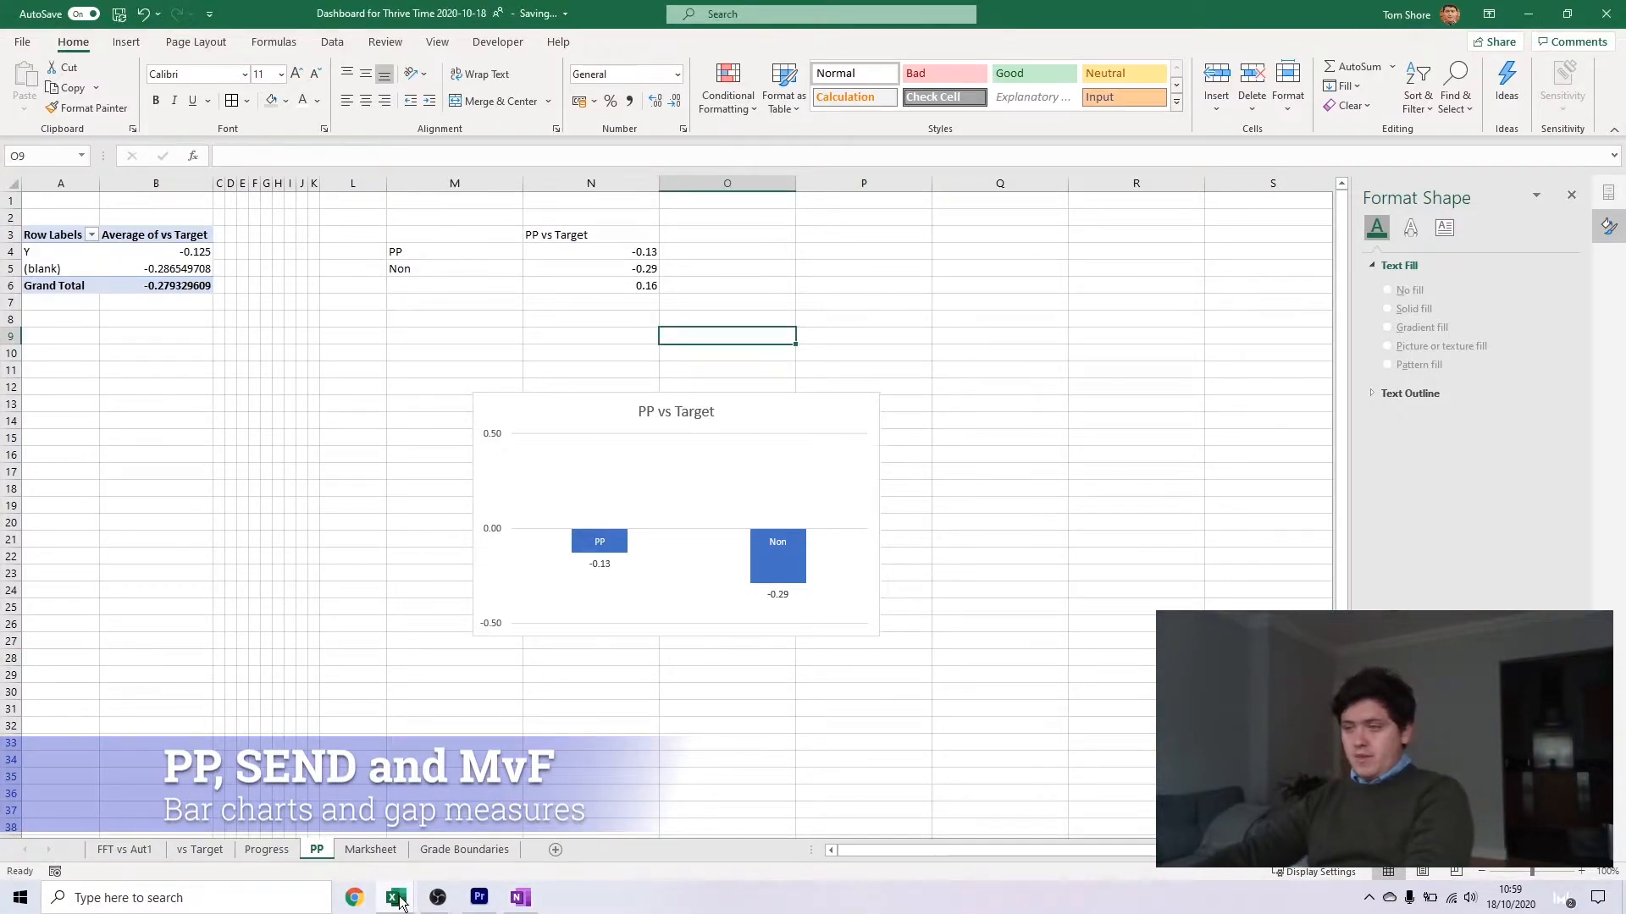
{"action": "left_click", "coordinate": [400, 897]}
{"action": "left_click", "coordinate": [491, 826]}
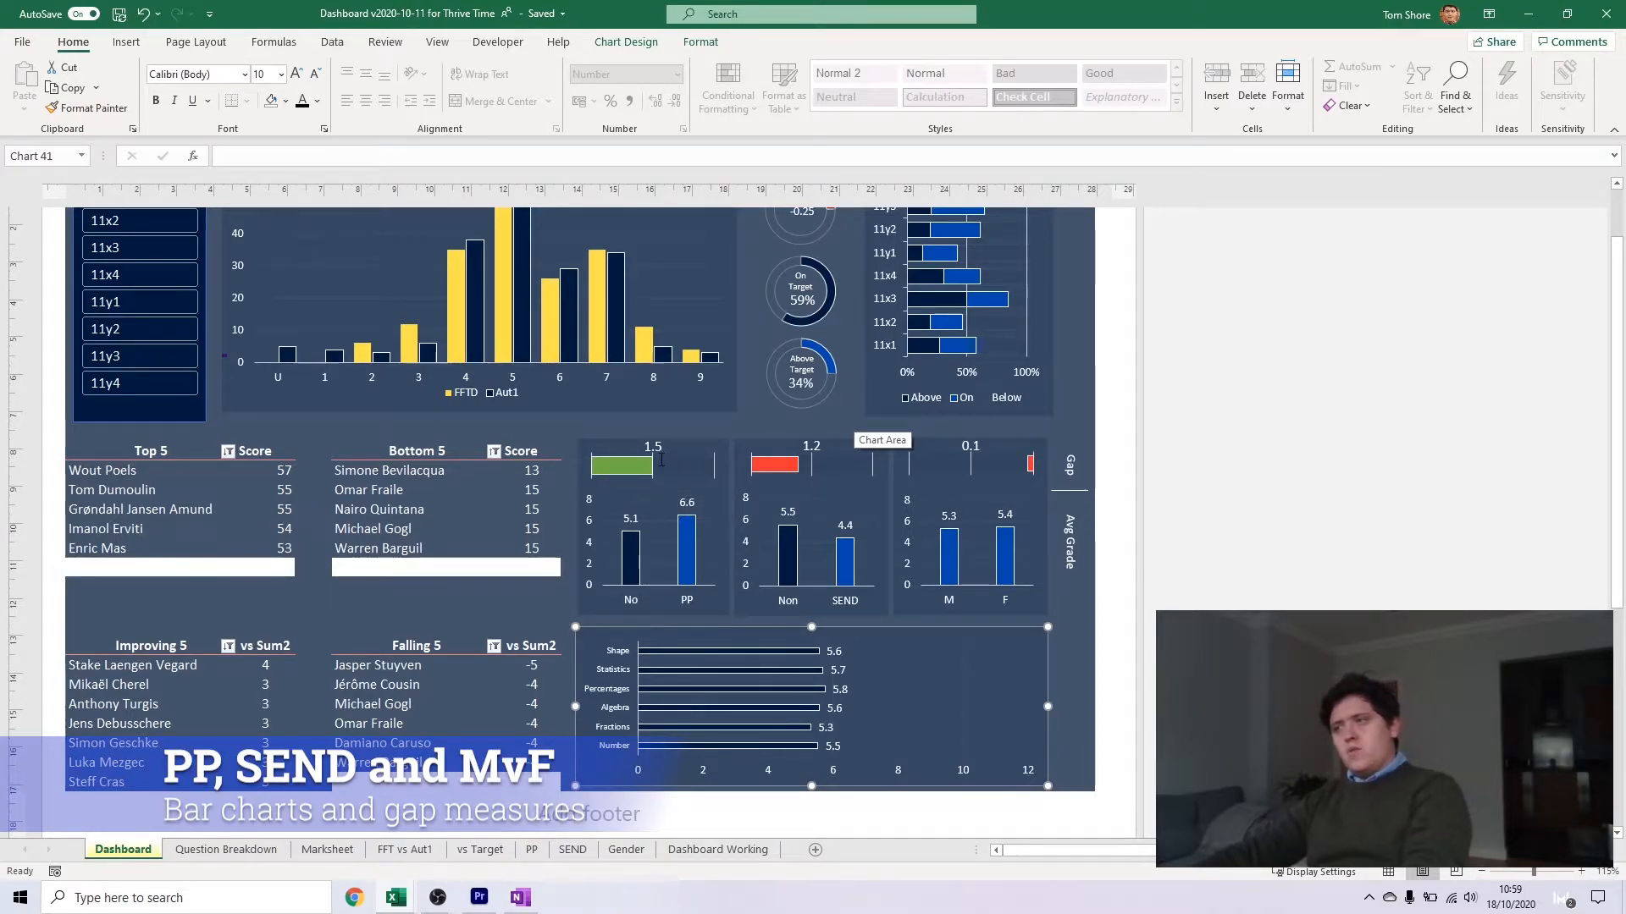
{"action": "mouse_move", "coordinate": [618, 465]}
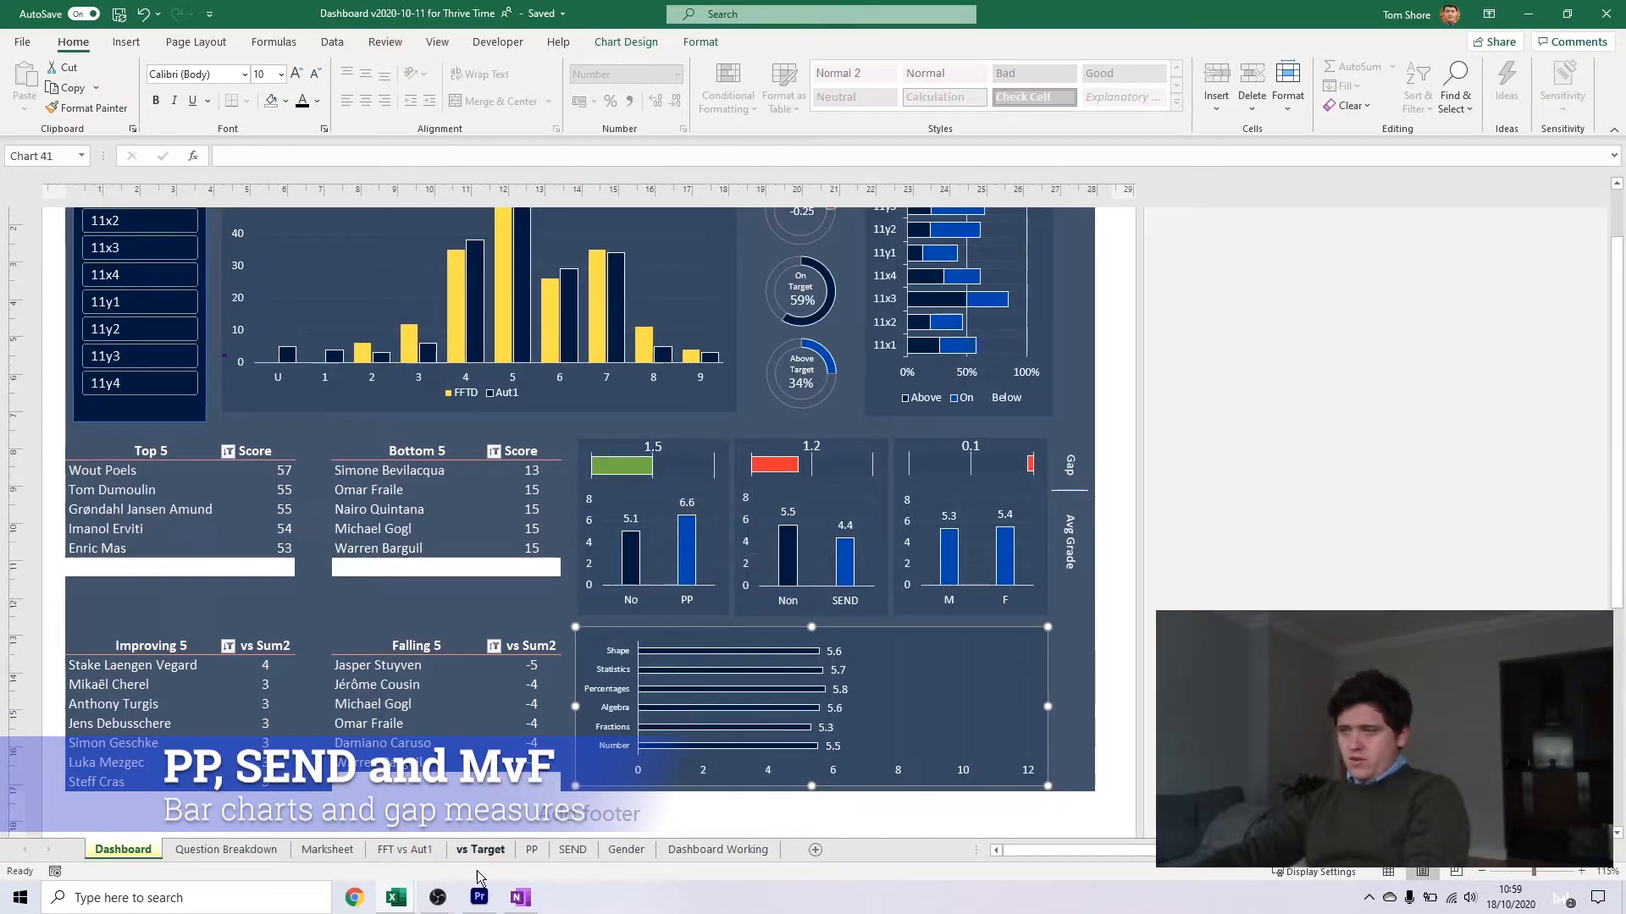
{"action": "left_click", "coordinate": [226, 849]}
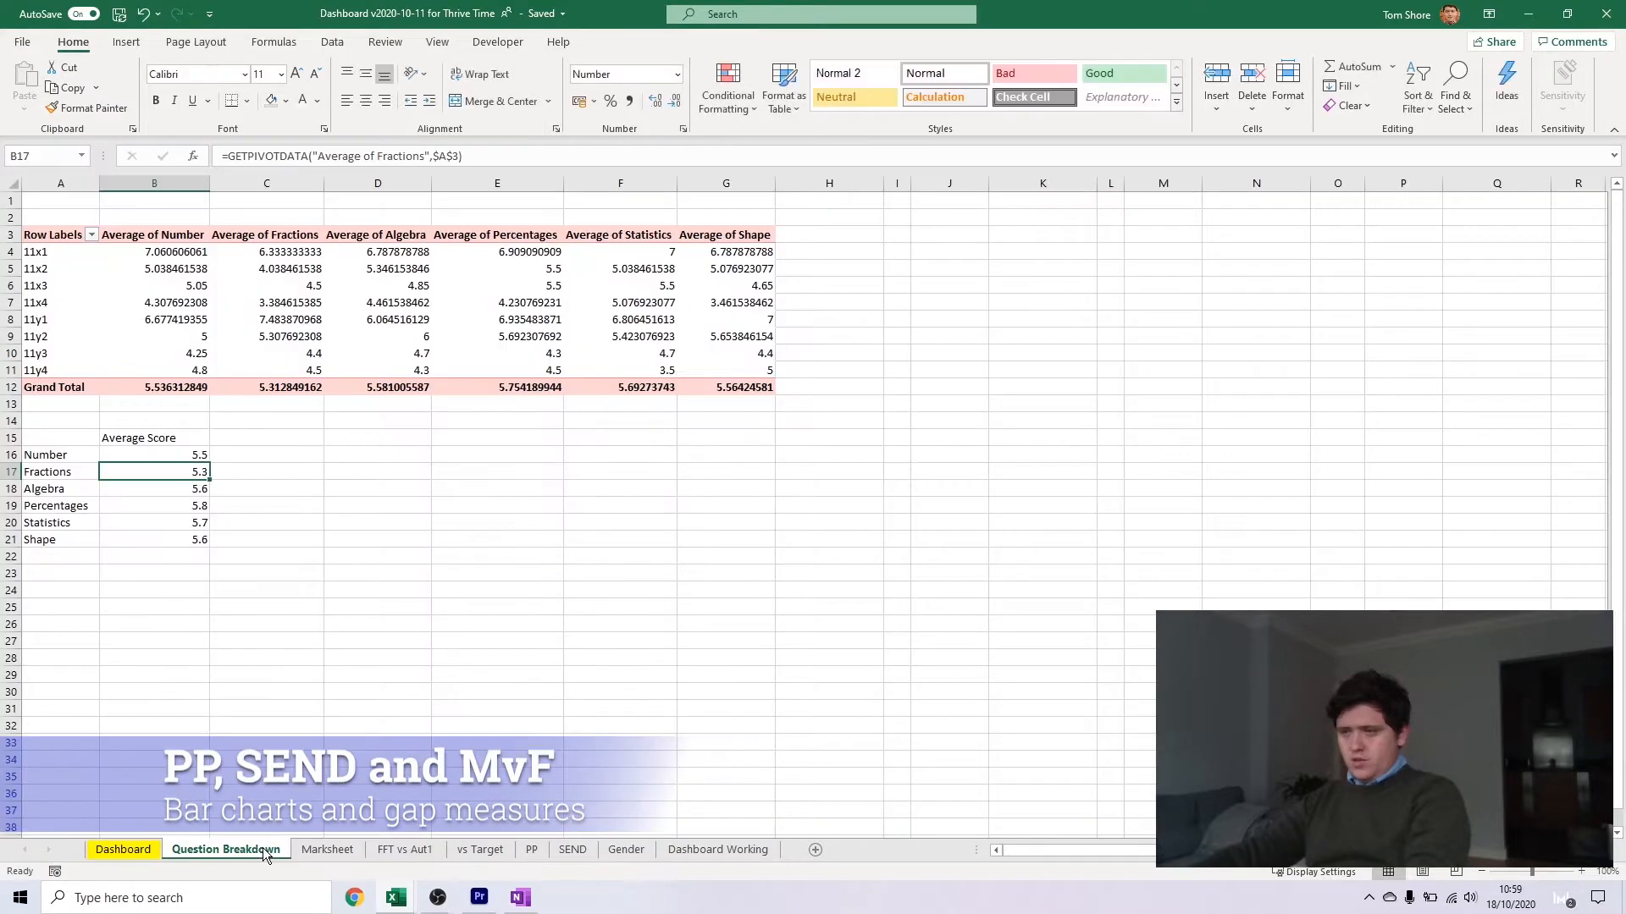
{"action": "left_click", "coordinate": [124, 849]}
{"action": "mouse_move", "coordinate": [412, 905]}
{"action": "left_click", "coordinate": [292, 825]}
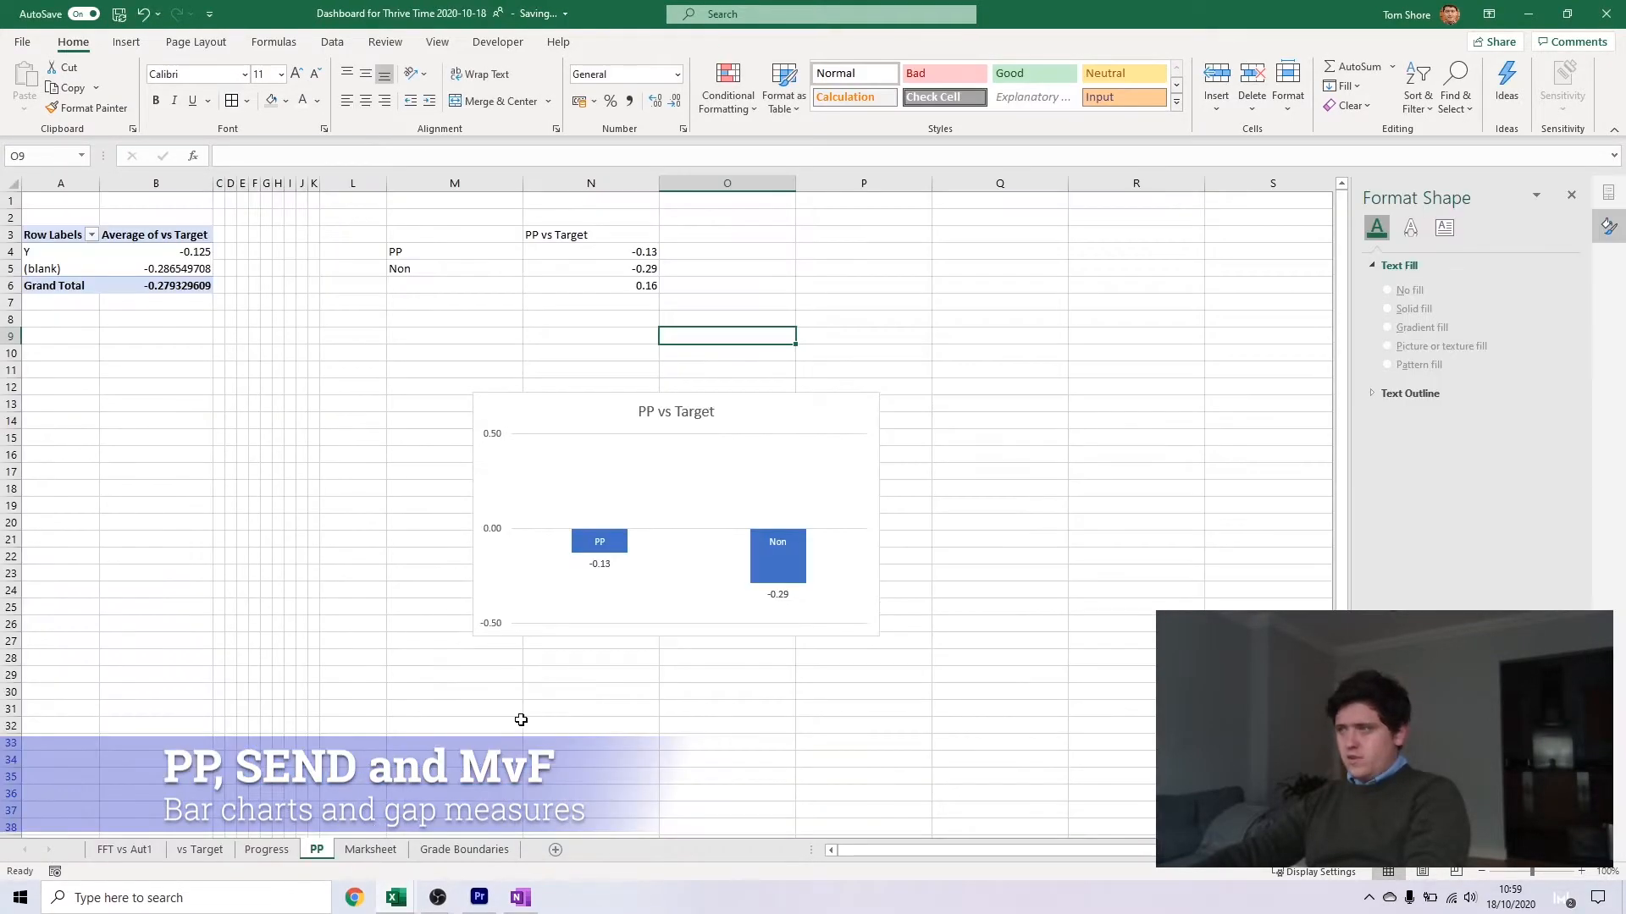
Enter the headings PP, Rest and Non in cells P3 to R3 of the PP sheet
{"action": "key", "text": "Up"}
{"action": "key", "text": "Up"}
{"action": "key", "text": "Up"}
{"action": "key", "text": "Up"}
{"action": "key", "text": "Up"}
{"action": "key", "text": "Up"}
{"action": "left_click", "coordinate": [606, 302]}
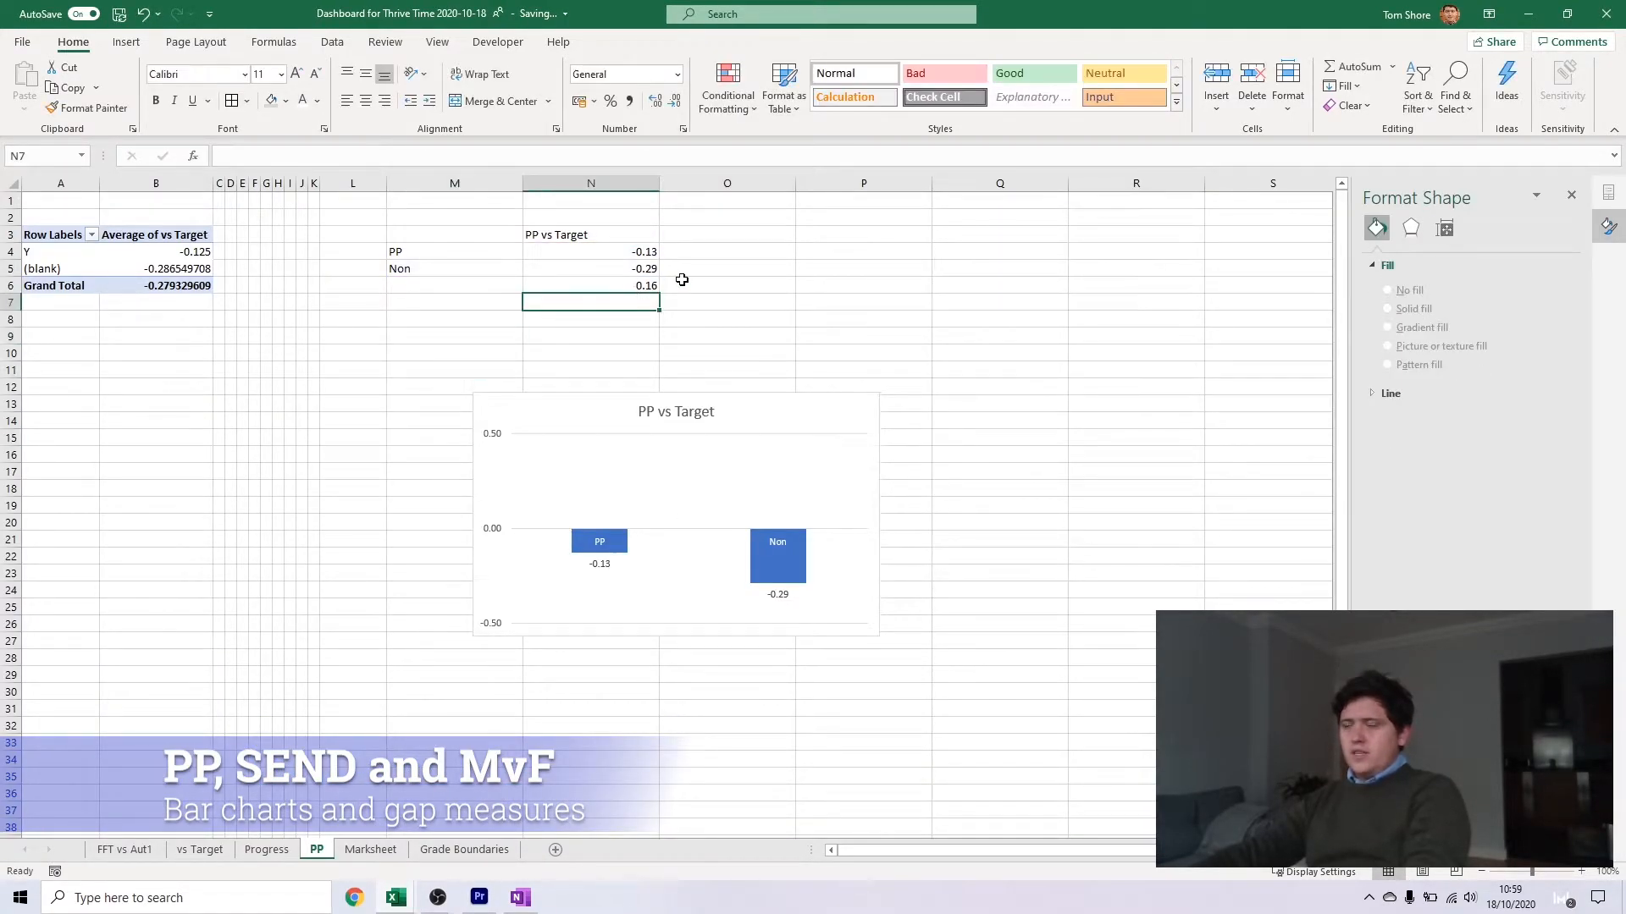
{"action": "left_click", "coordinate": [750, 250]}
{"action": "left_click", "coordinate": [819, 248]}
{"action": "left_click", "coordinate": [872, 233]}
{"action": "type", "text": "PP"}
{"action": "key", "text": "Tab"}
{"action": "type", "text": "Rest"}
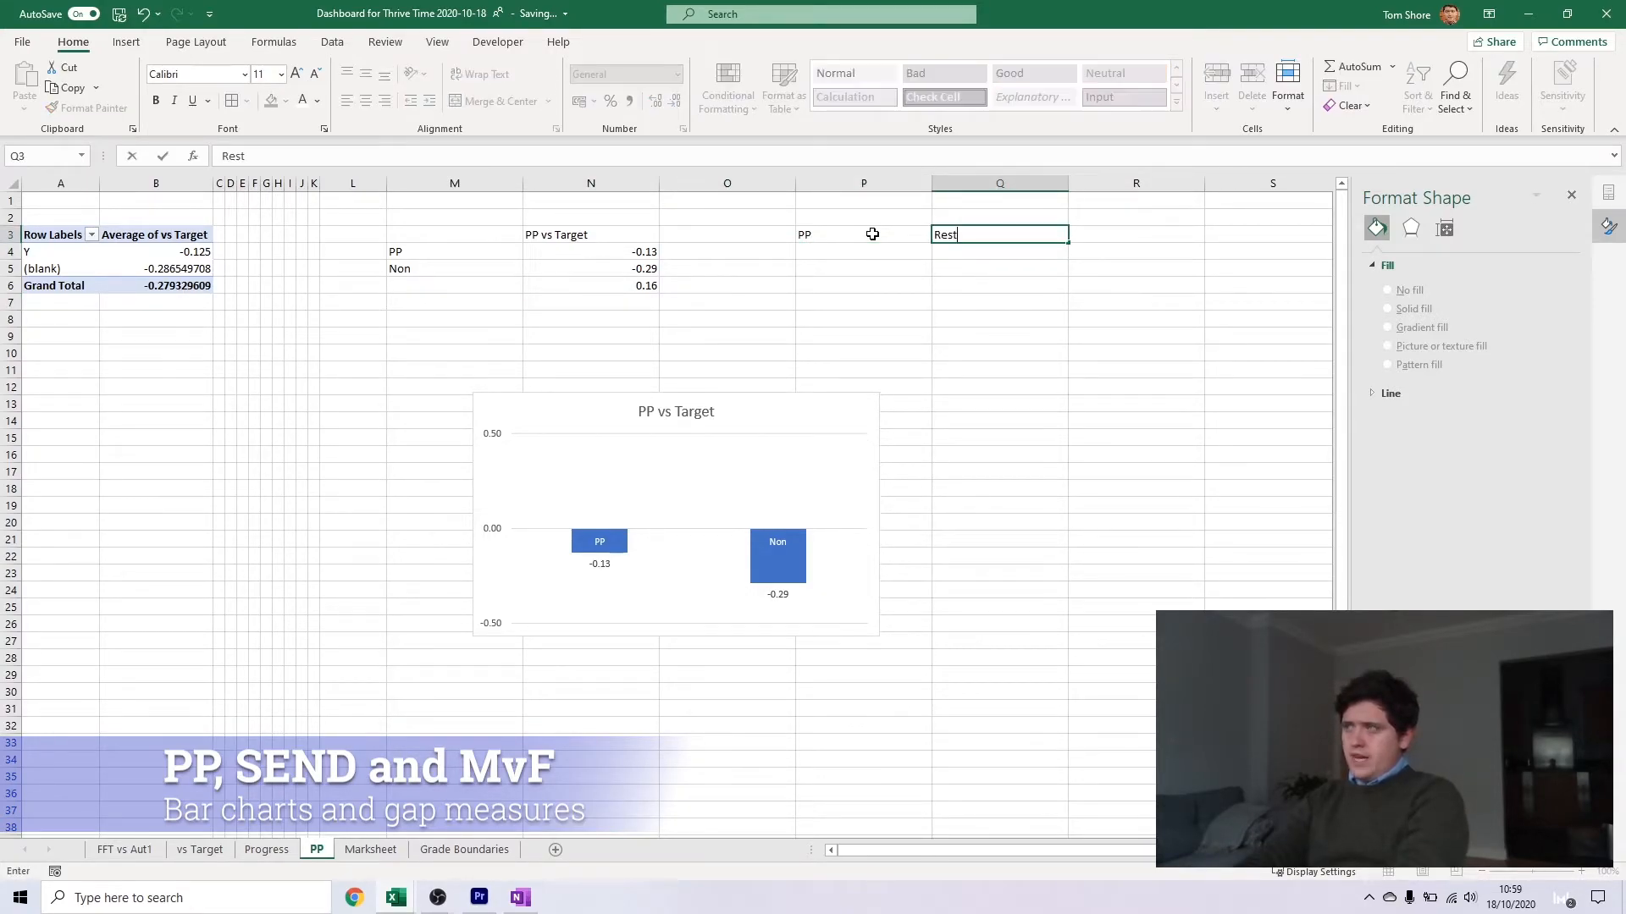
{"action": "key", "text": "Tab"}
{"action": "type", "text": "Non"}
{"action": "key", "text": "Return"}
Enter the formula =IF(N4>N5,N4-N5,"") in cell P4 under the PP heading
{"action": "type", "text": "="}
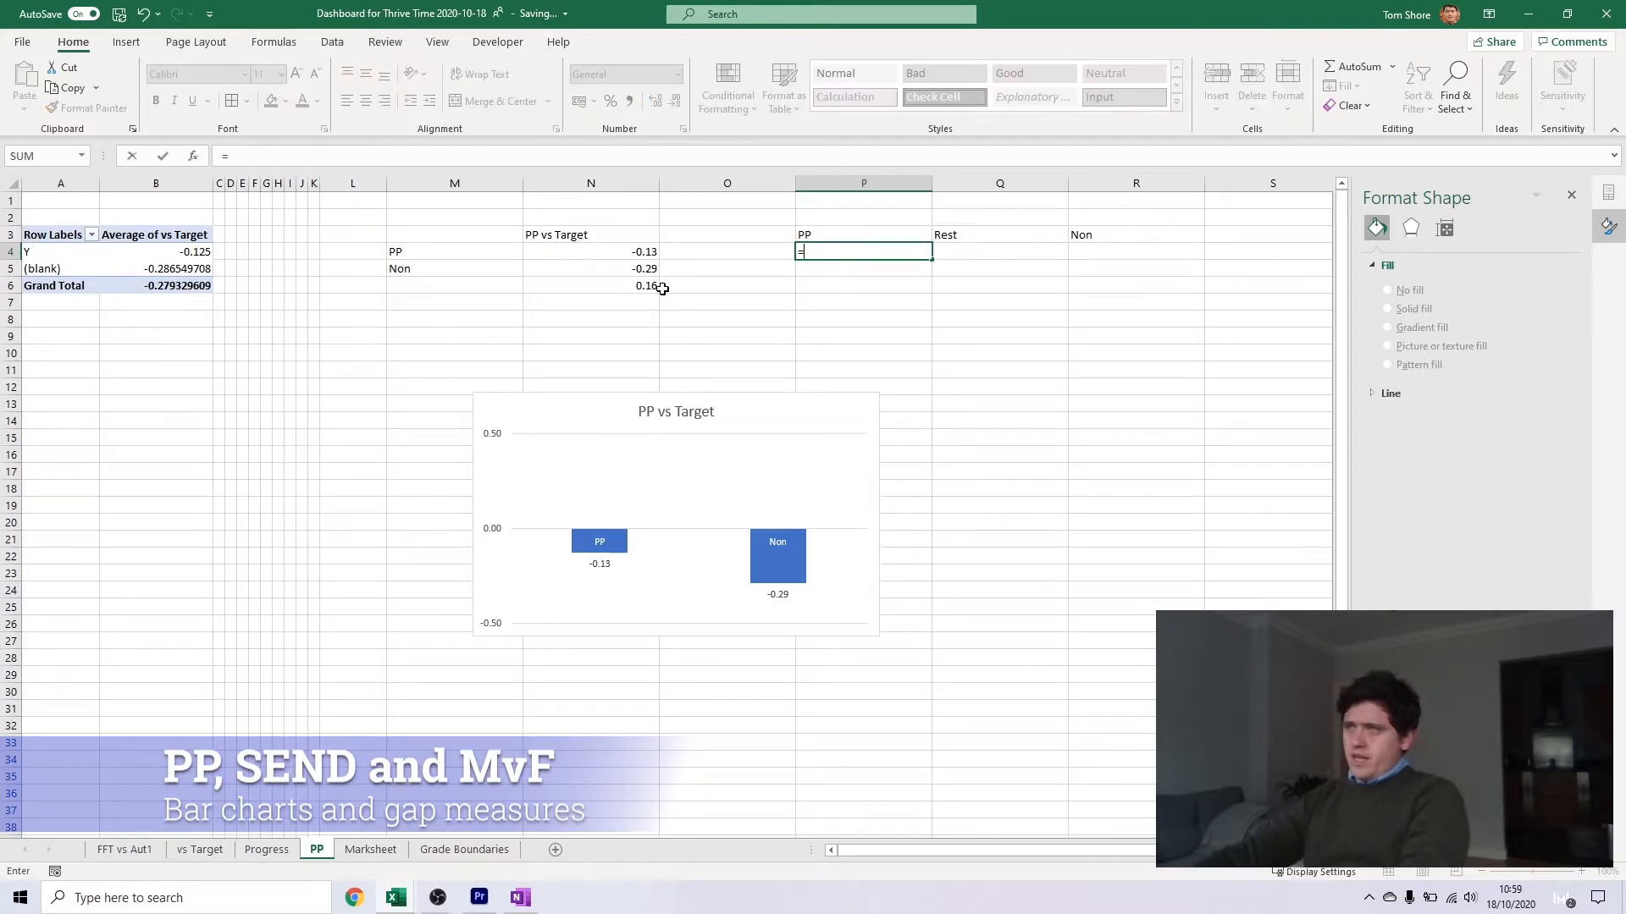
{"action": "type", "text": "i"}
{"action": "key", "text": "BackSpace"}
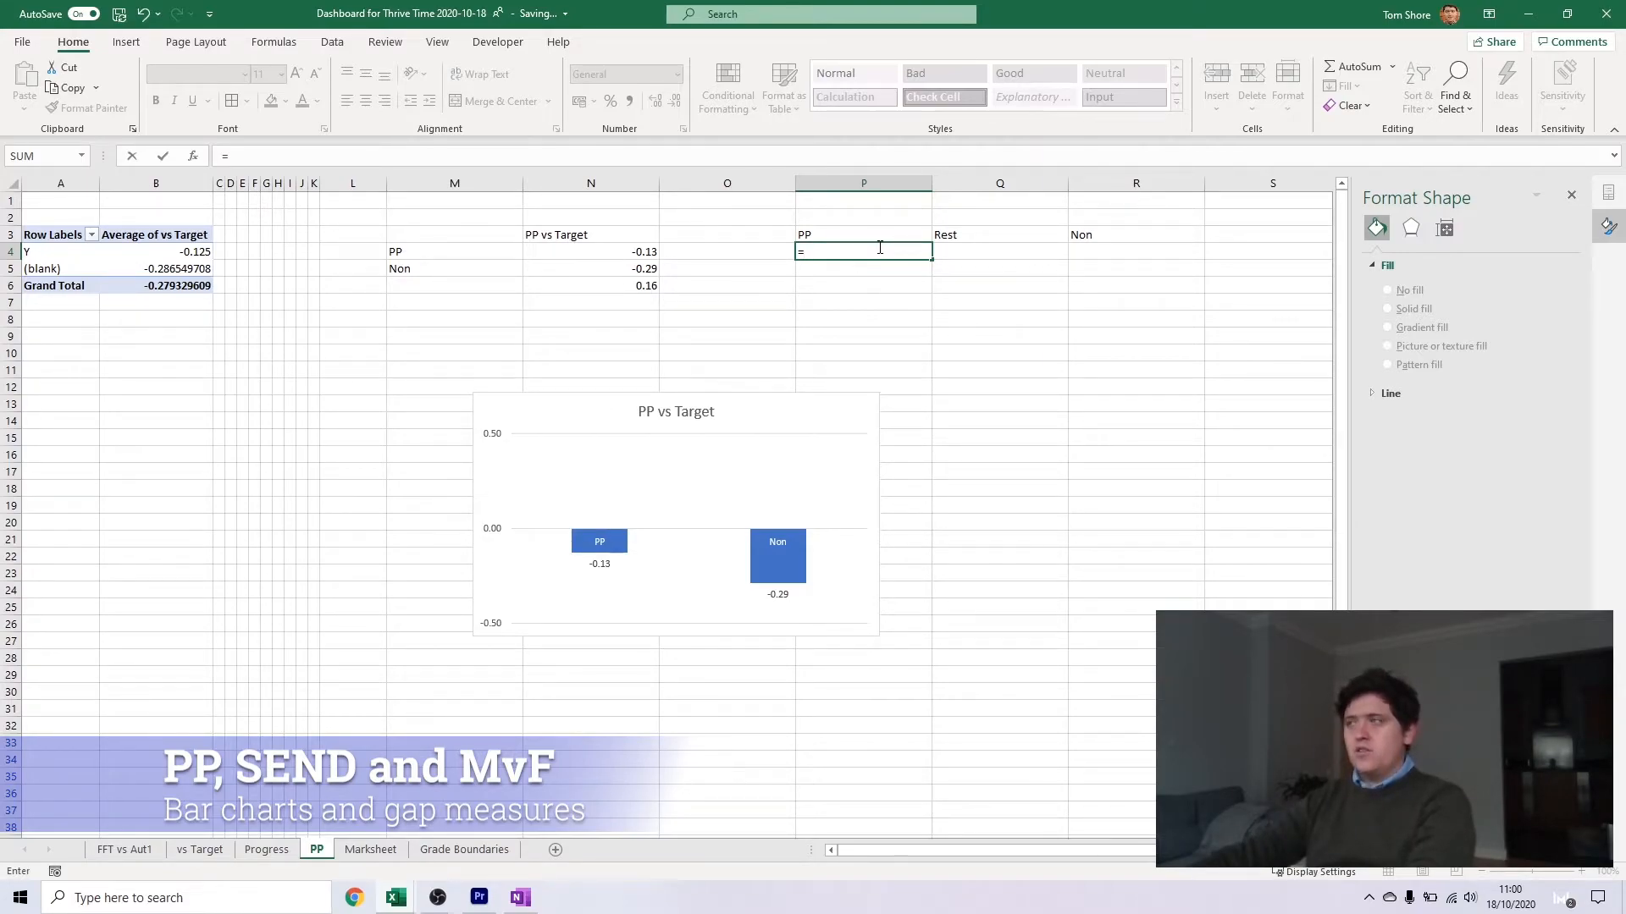
{"action": "type", "text": "IF("}
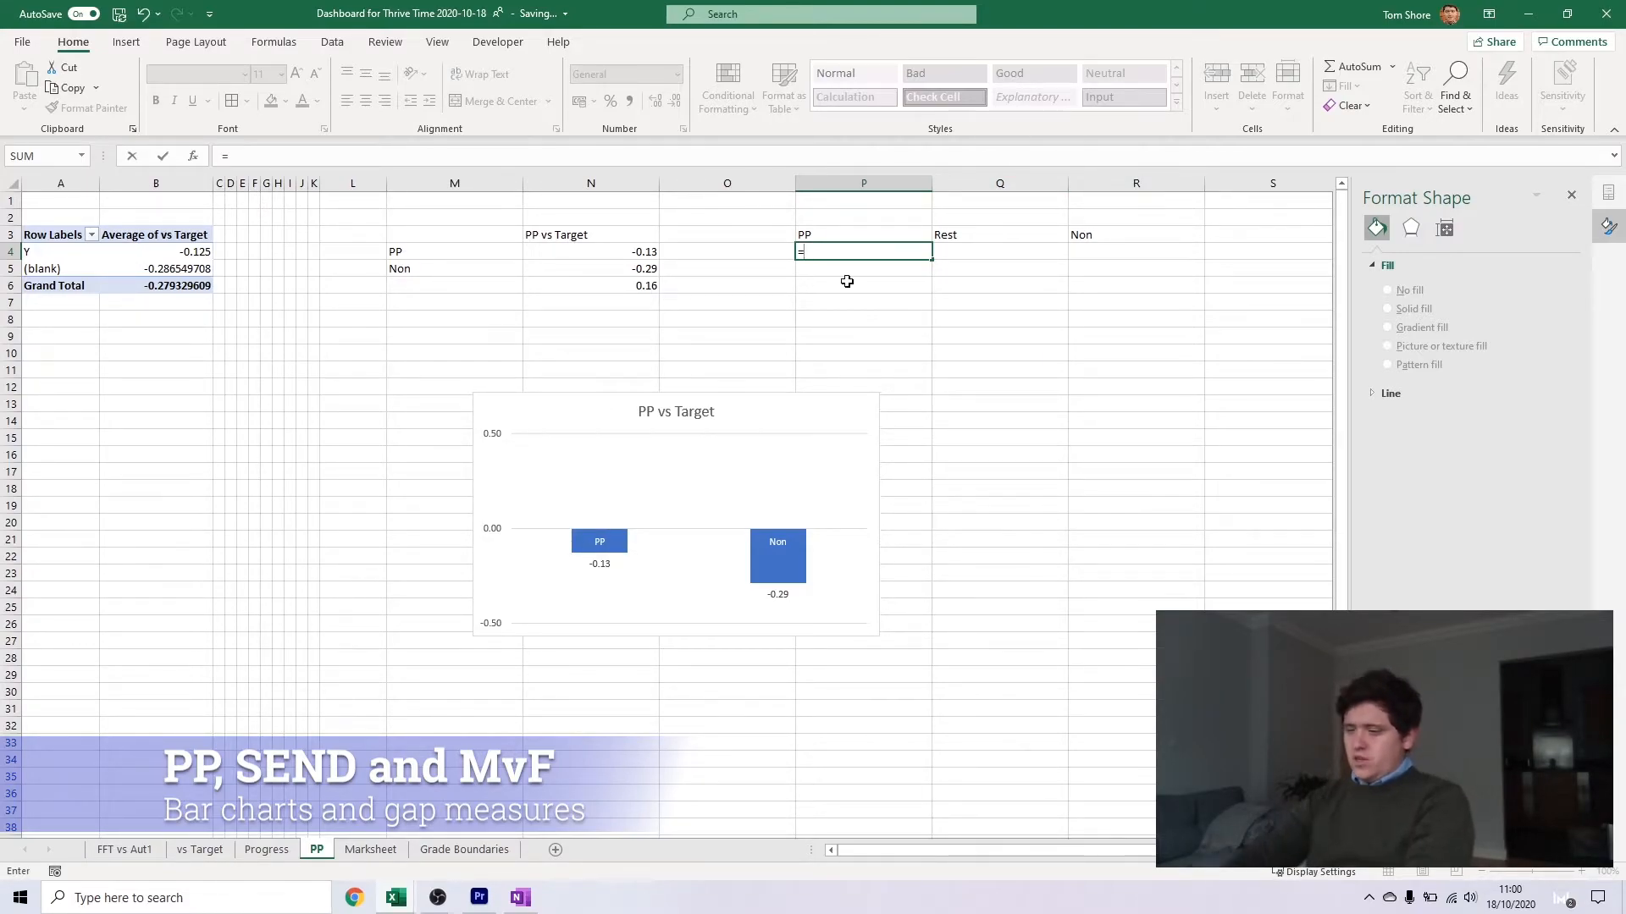
{"action": "left_click", "coordinate": [652, 250]}
{"action": "type", "text": ">"}
{"action": "left_click", "coordinate": [646, 274]}
{"action": "type", "text": ","}
{"action": "left_click", "coordinate": [645, 250]}
{"action": "type", "text": "-"}
{"action": "left_click", "coordinate": [652, 269]}
{"action": "type", "text": ",\"\")"}
{"action": "key", "text": "Return"}
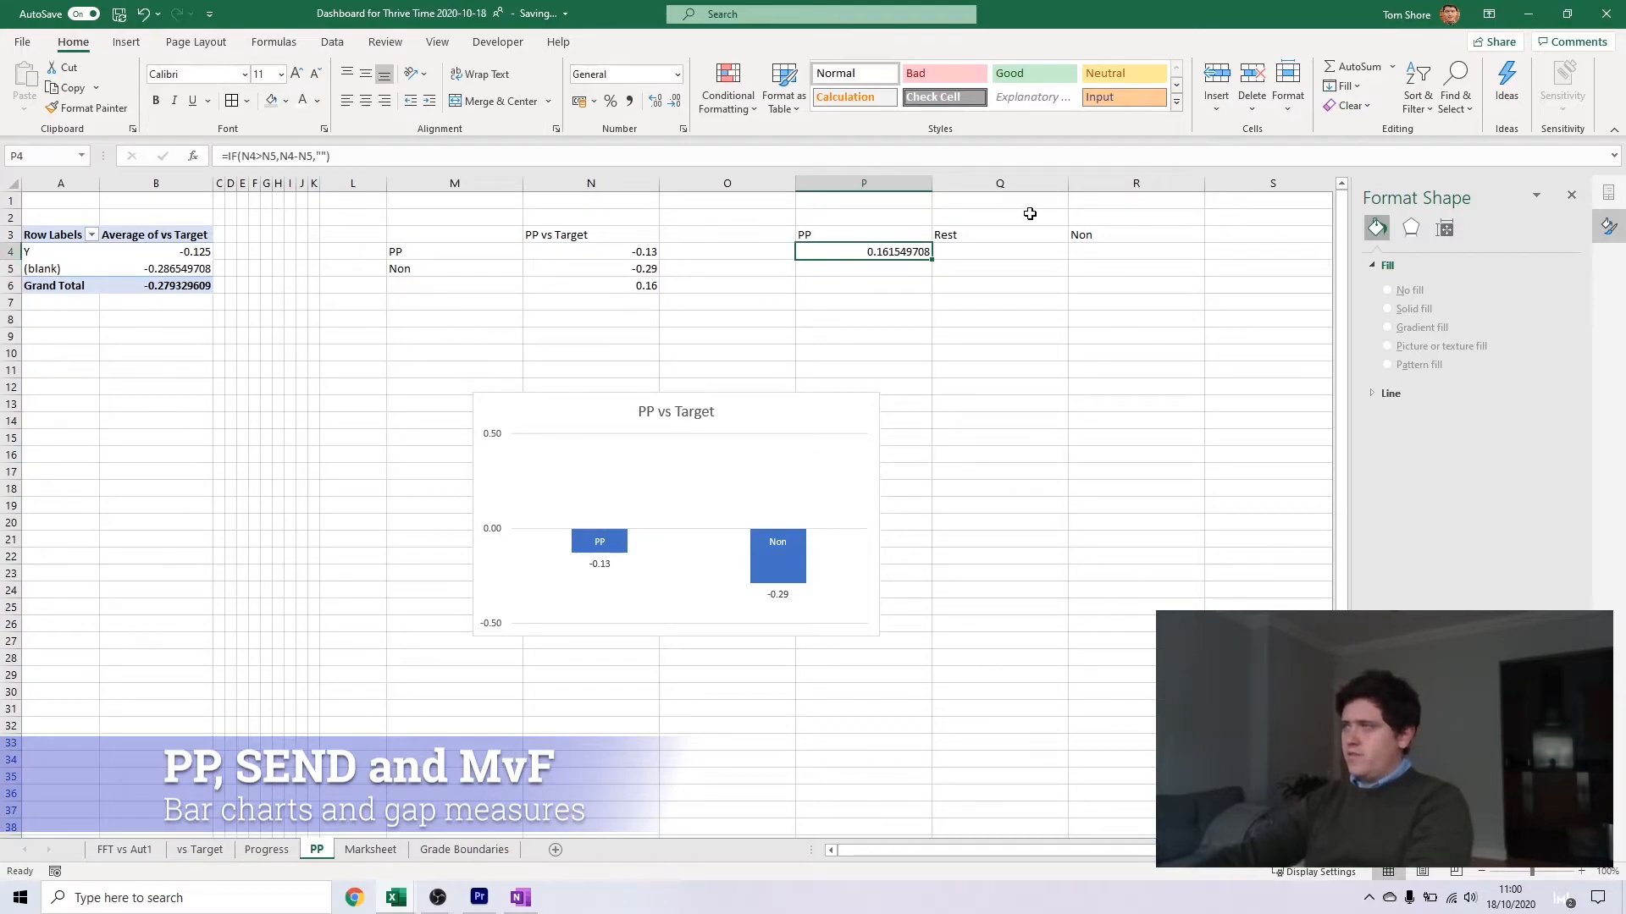
Enter the formula =IF(N5>N4,N5-N4,"") in cell R4 under the Non heading
{"action": "left_click", "coordinate": [1151, 253]}
{"action": "type", "text": "=if"}
{"action": "left_click", "coordinate": [645, 272]}
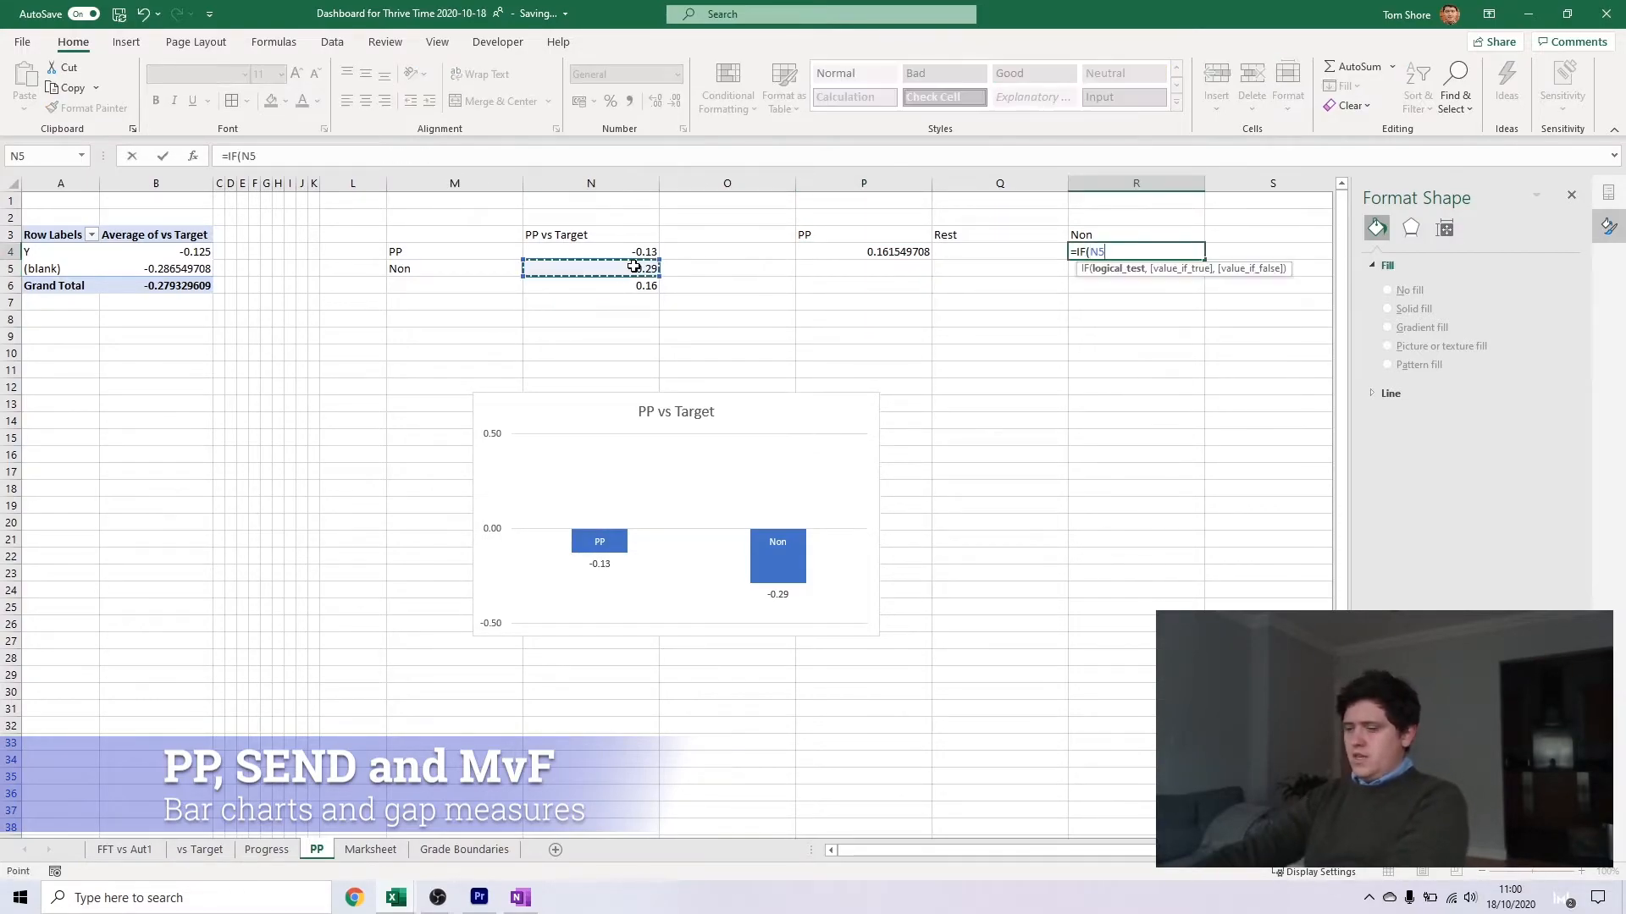
{"action": "type", "text": ">"}
{"action": "left_click", "coordinate": [635, 255]}
{"action": "type", "text": ","}
{"action": "left_click", "coordinate": [635, 269]}
{"action": "type", "text": "-"}
{"action": "left_click", "coordinate": [646, 252]}
{"action": "type", "text": ",\"\")"}
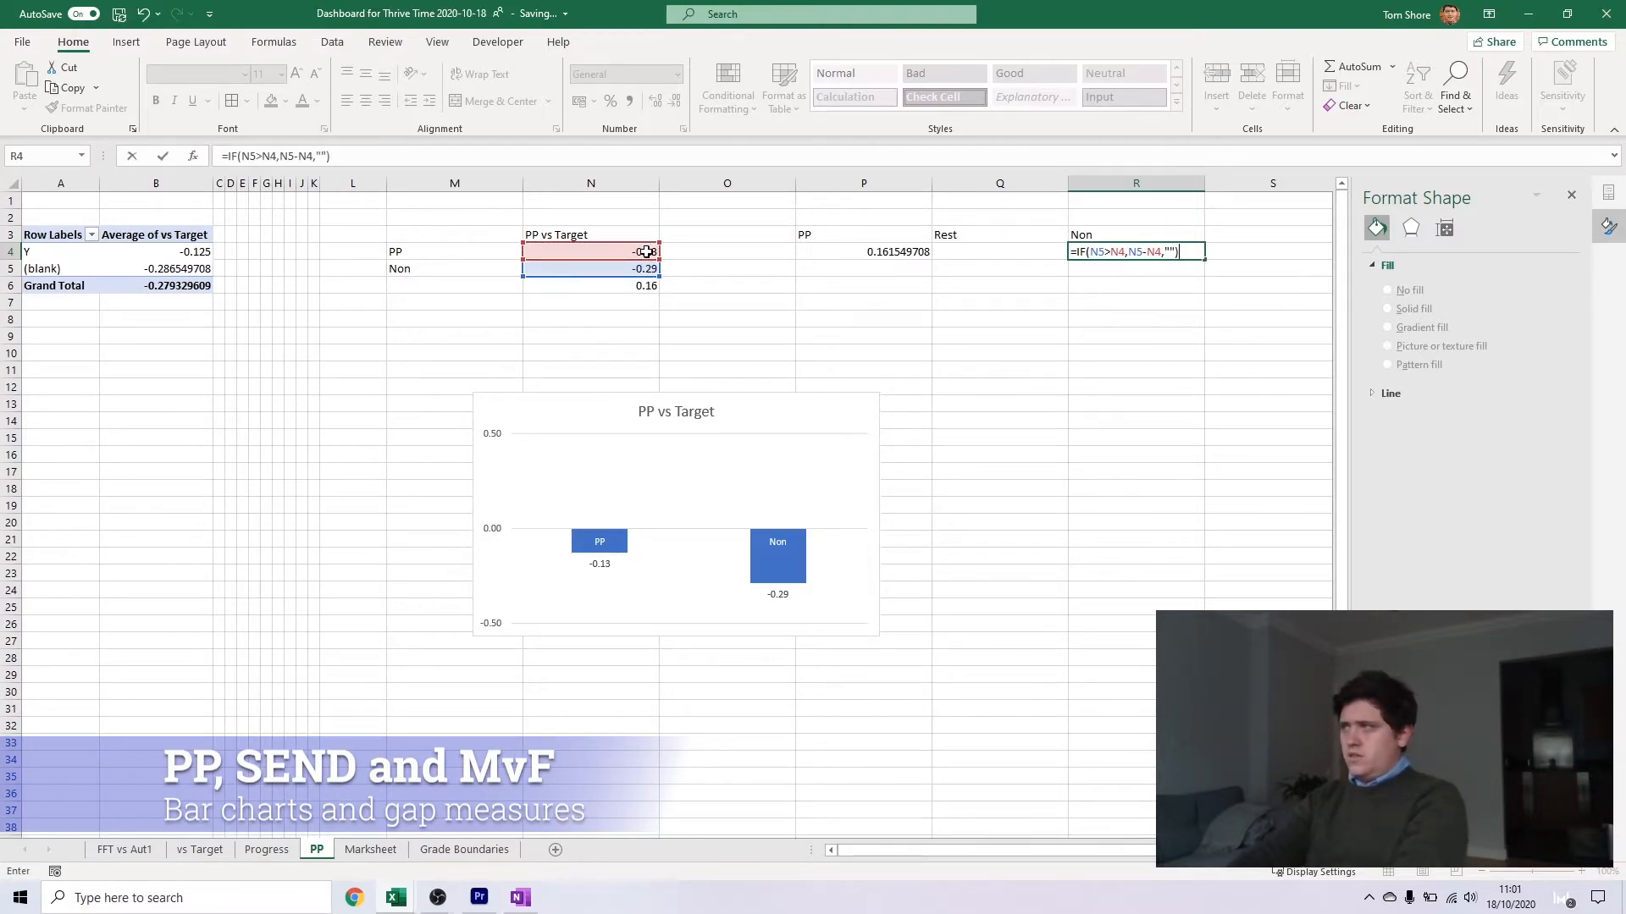
{"action": "key", "text": "Return"}
Test the gap formulas by overwriting the Non value in N5 with 0.2, and undo that change
{"action": "left_click", "coordinate": [632, 267]}
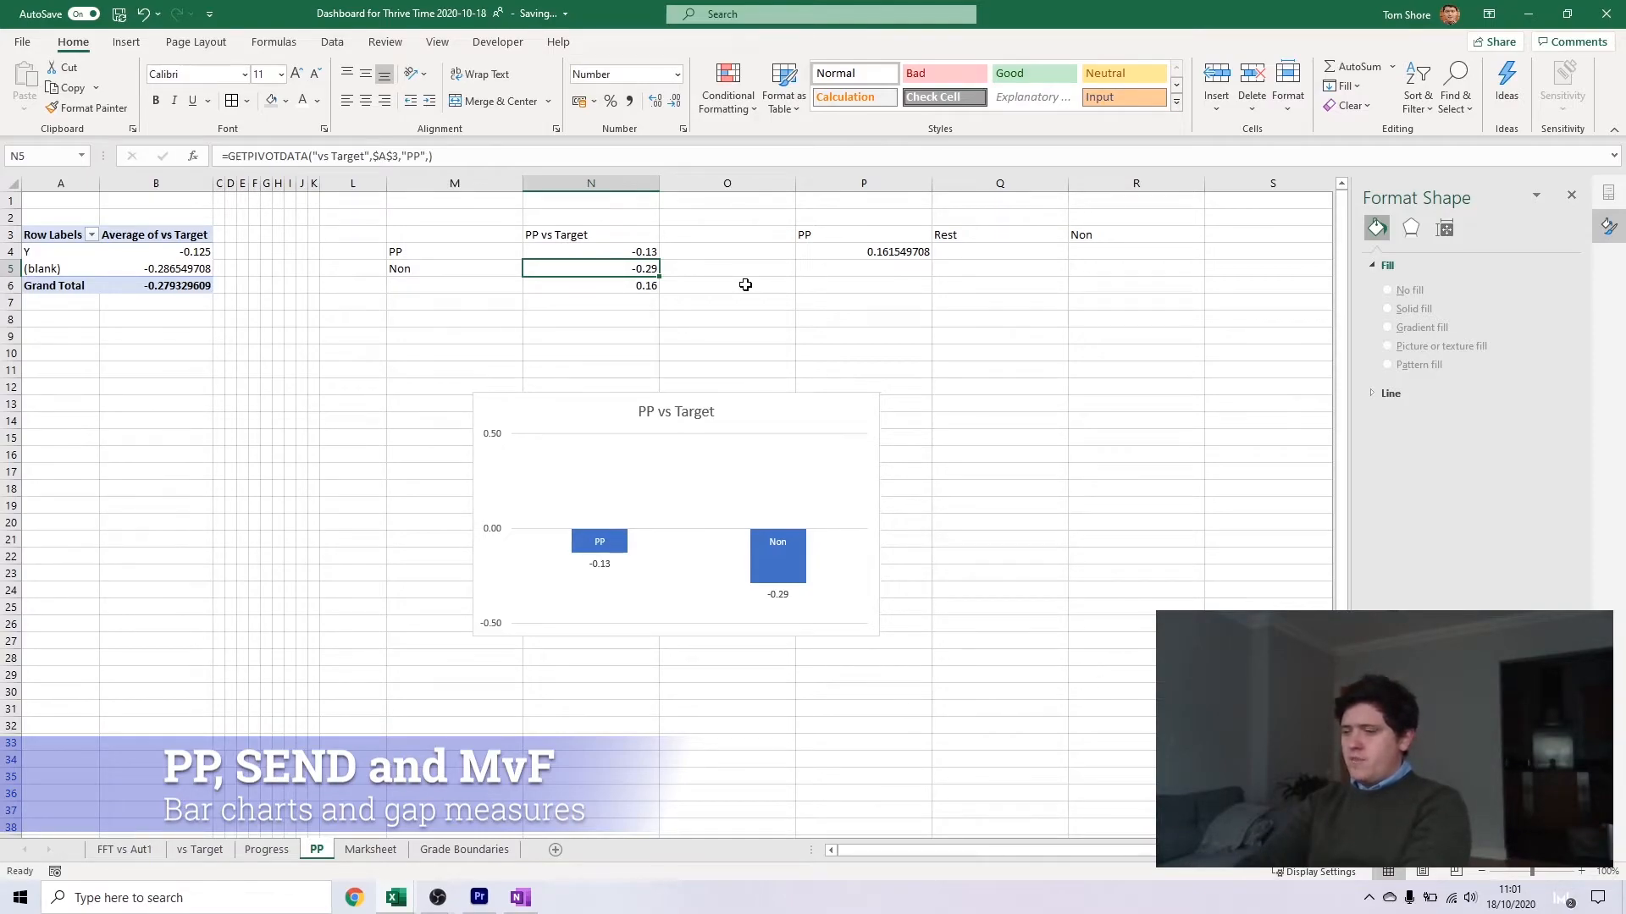
{"action": "type", "text": "0.2"}
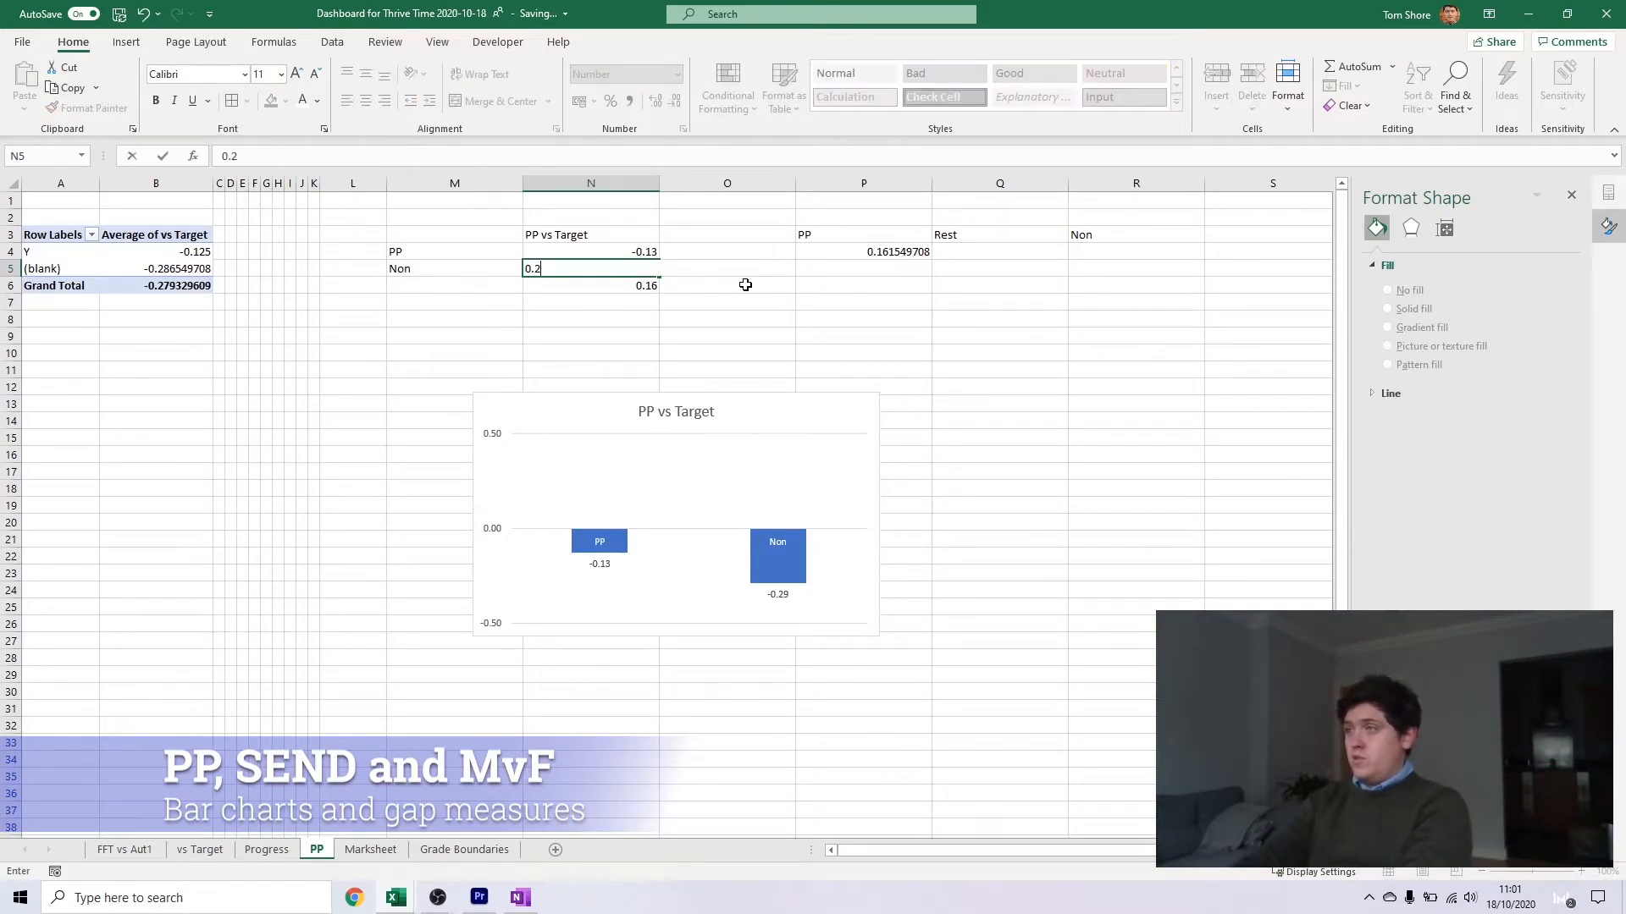
{"action": "key", "text": "Return"}
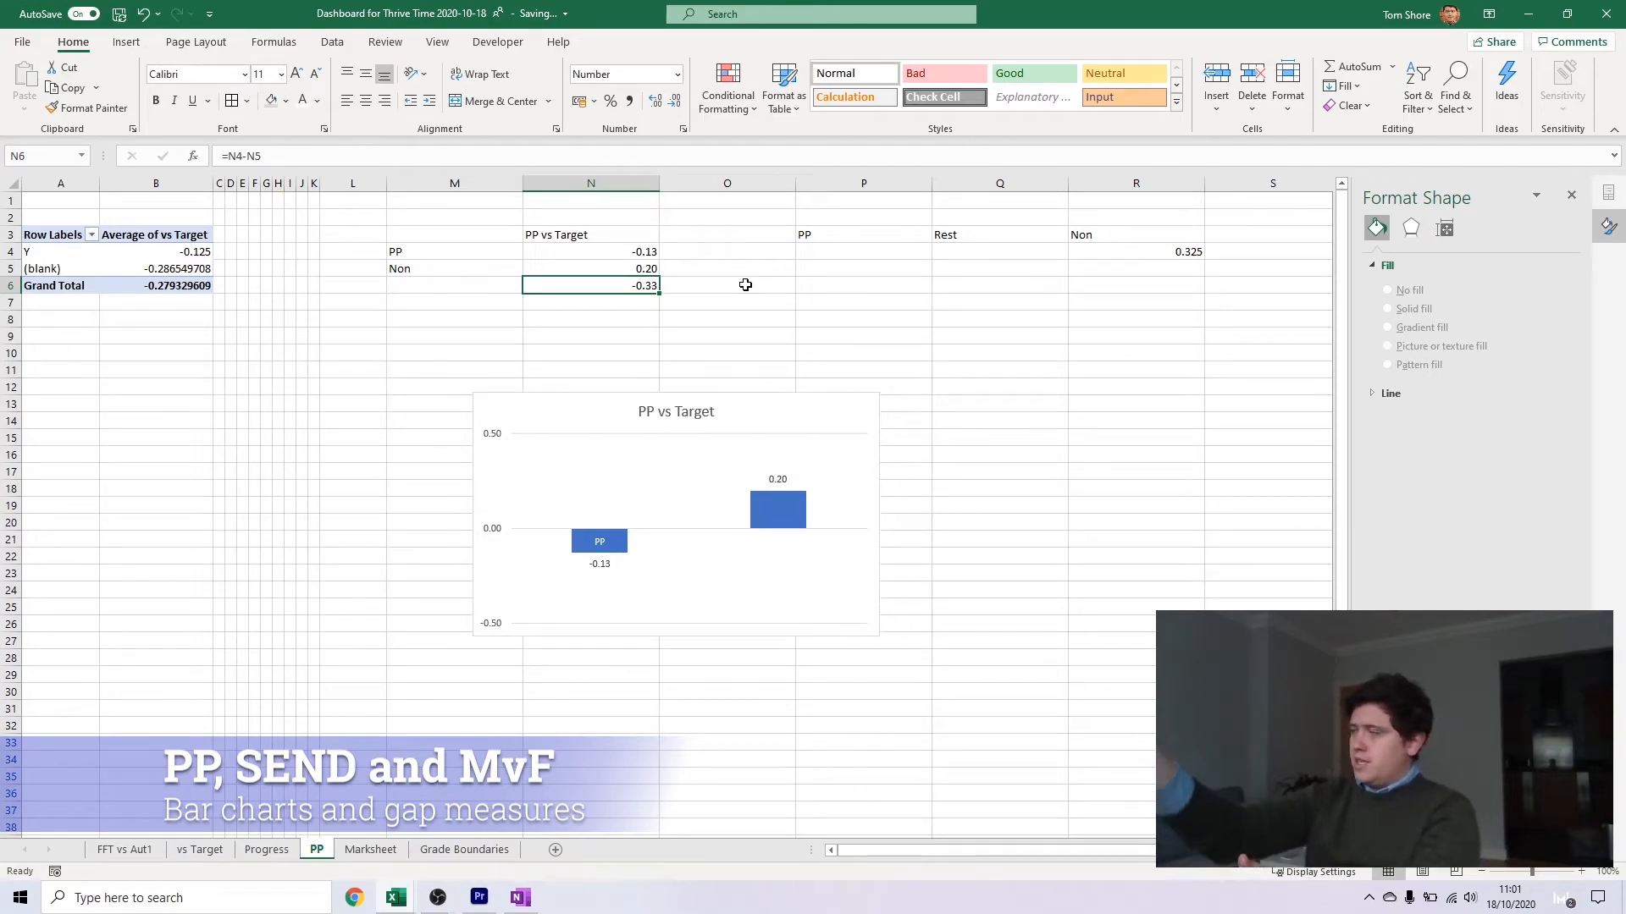
{"action": "key", "text": "ctrl+z"}
{"action": "key", "text": "ctrl+z"}
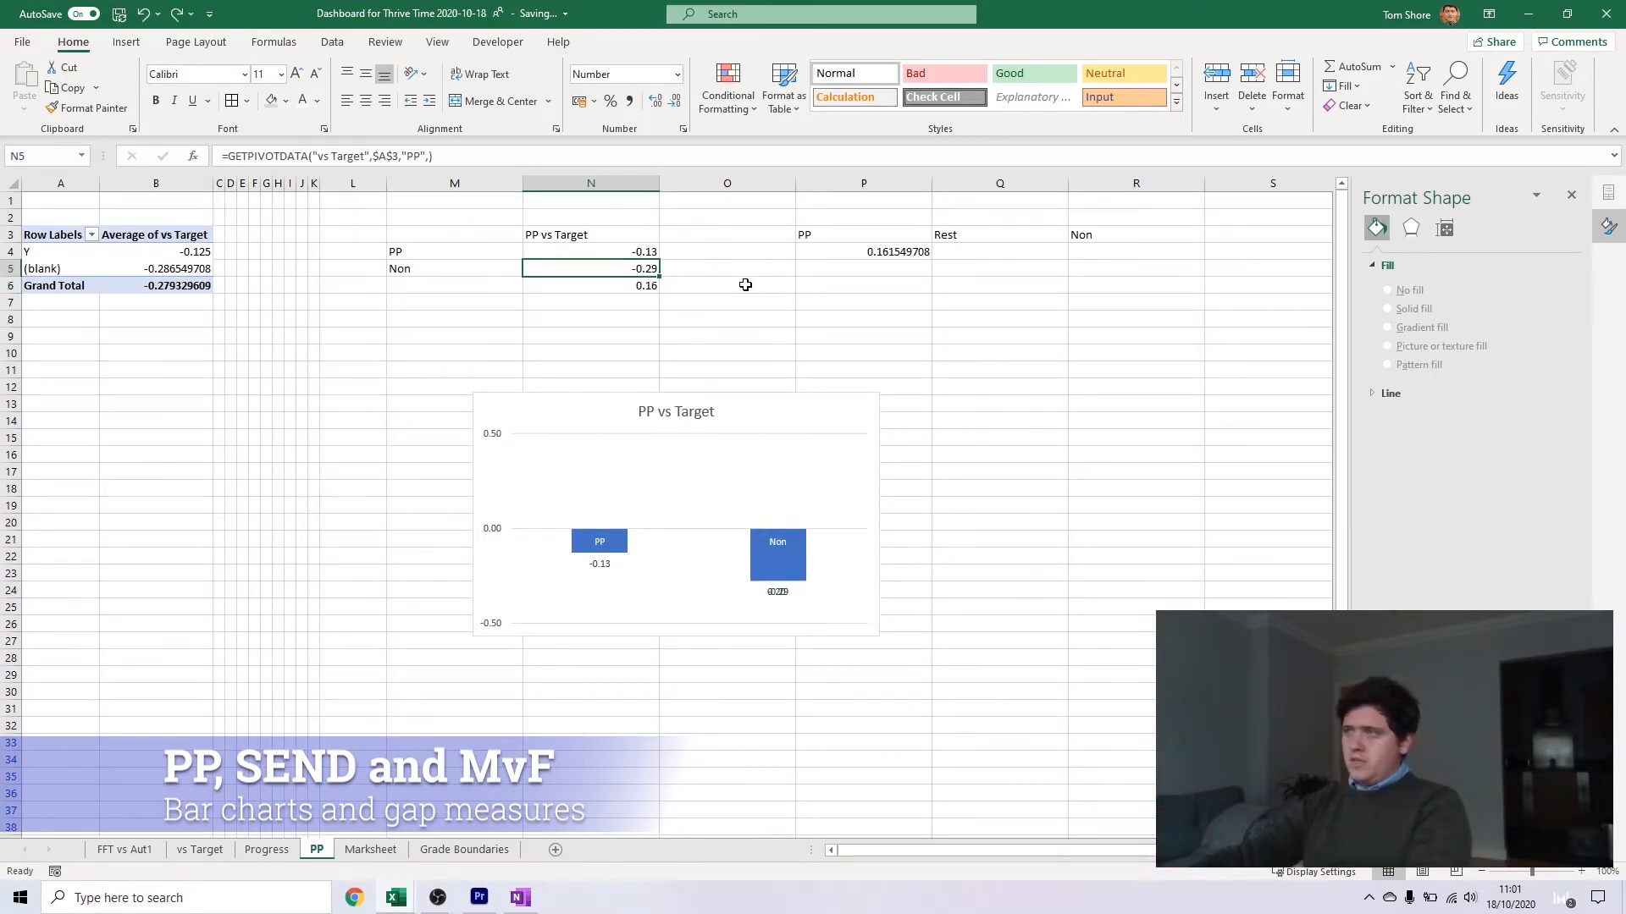
Enter the formula =1-(P4+R4) in cell Q4 under the Rest heading
{"action": "left_click", "coordinate": [995, 248]}
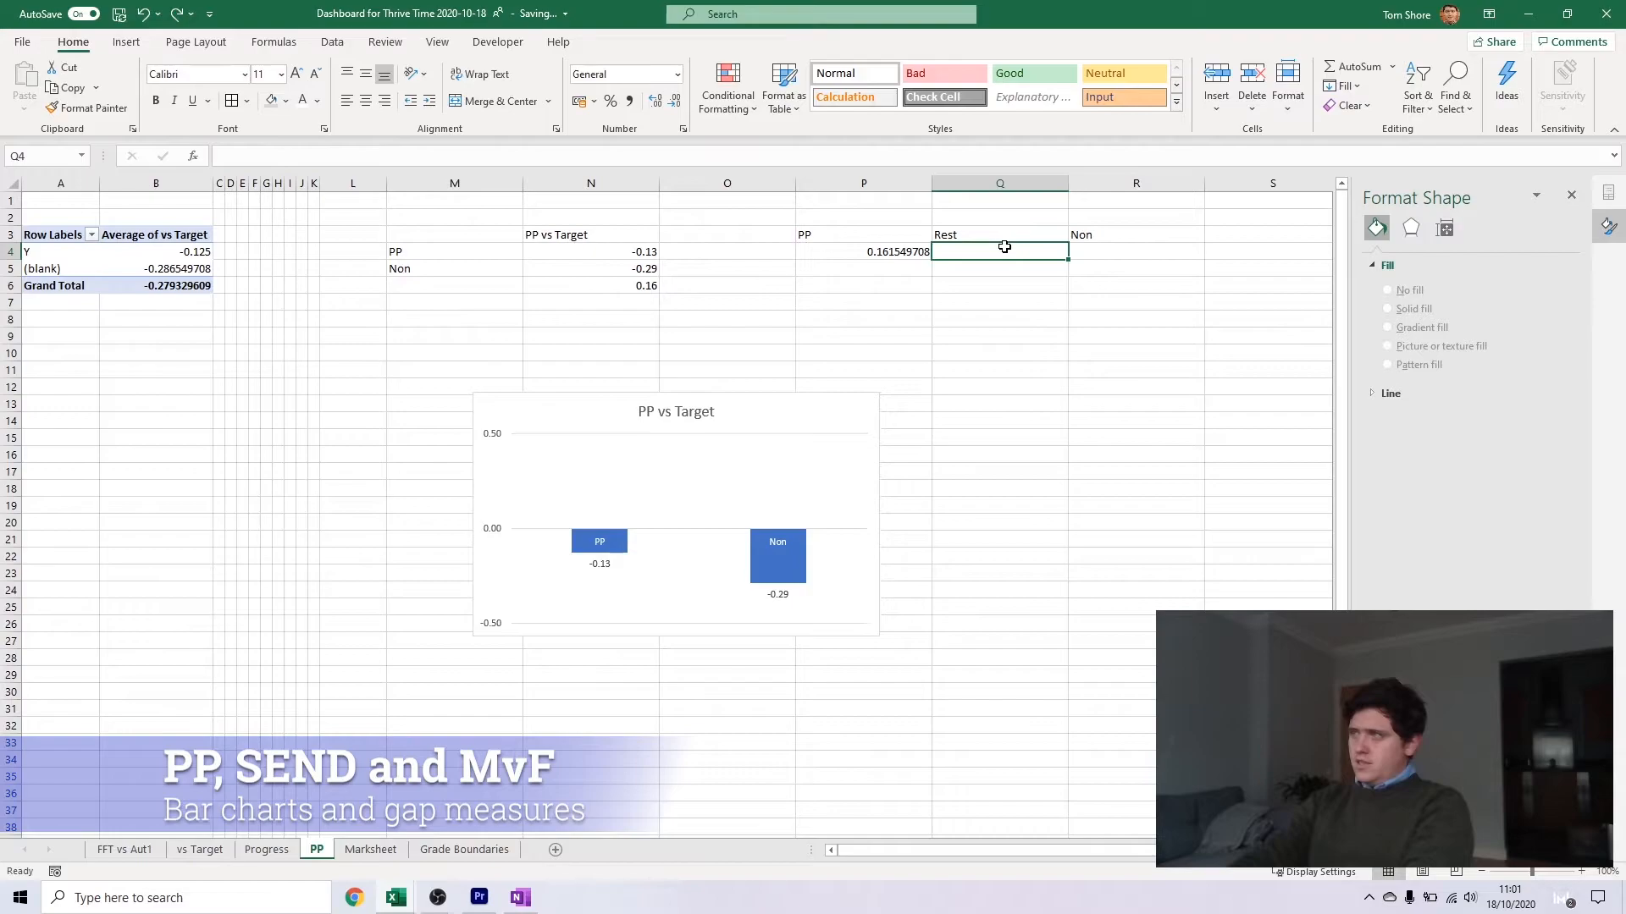
{"action": "type", "text": "="}
{"action": "key", "text": "Left"}
{"action": "type", "text": "+"}
{"action": "left_click", "coordinate": [1097, 251]}
{"action": "left_click", "coordinate": [941, 251]}
{"action": "type", "text": "1-max"}
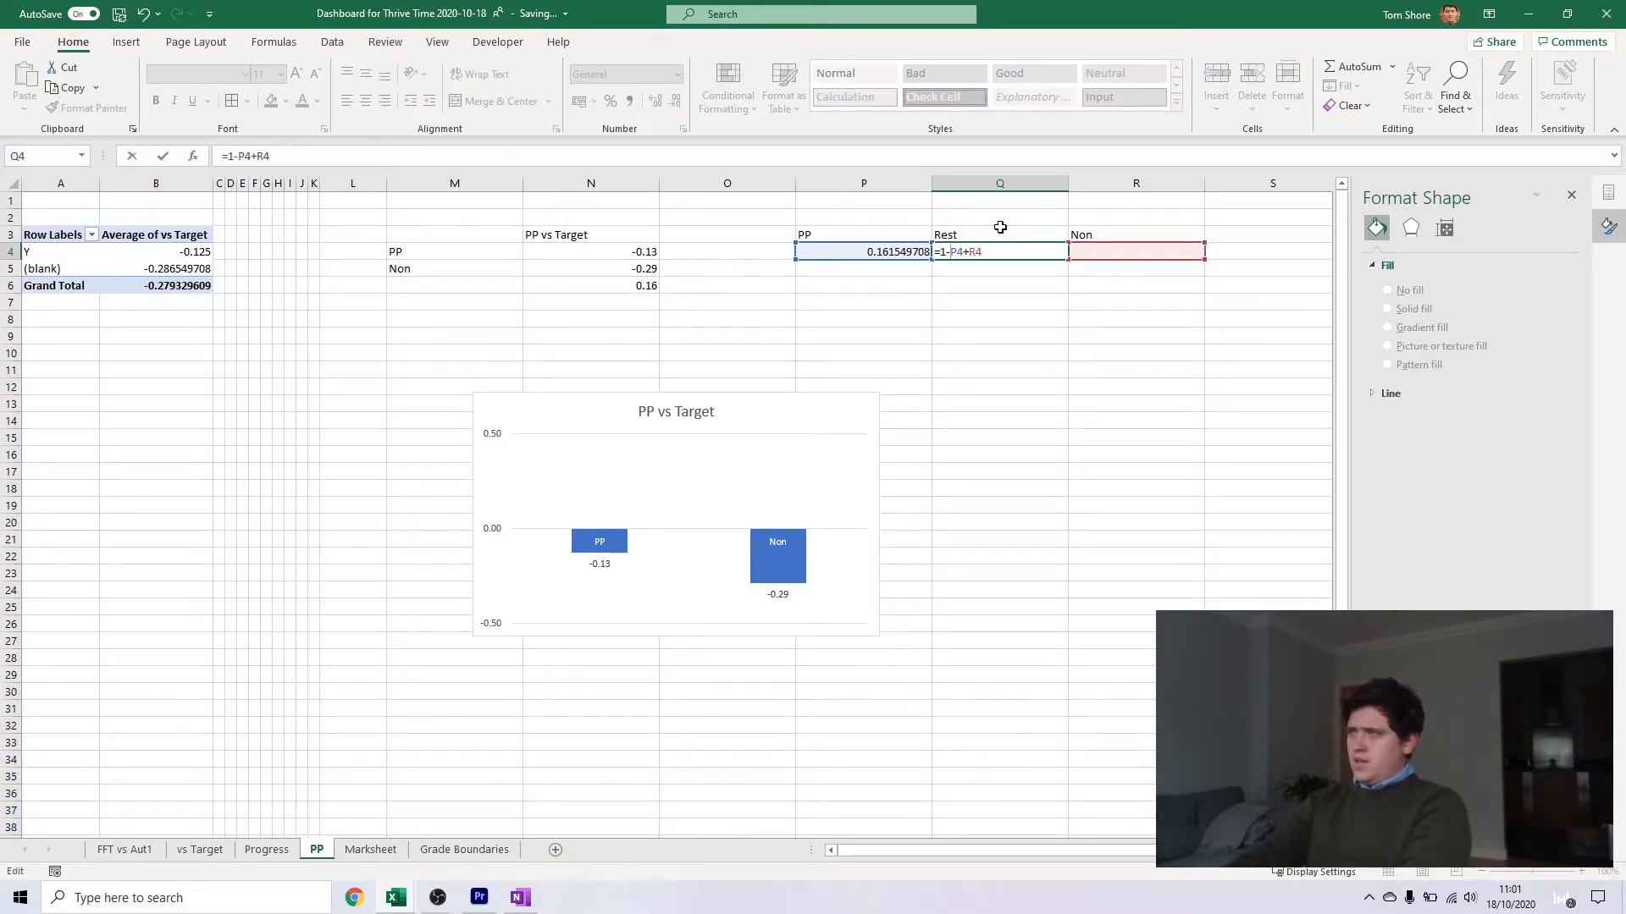
{"action": "type", "text": "("}
{"action": "key", "text": "Return"}
Change the Rest formula in Q4 to =1-MAX(P4,R4)
{"action": "left_click", "coordinate": [999, 249]}
{"action": "left_click", "coordinate": [238, 157]}
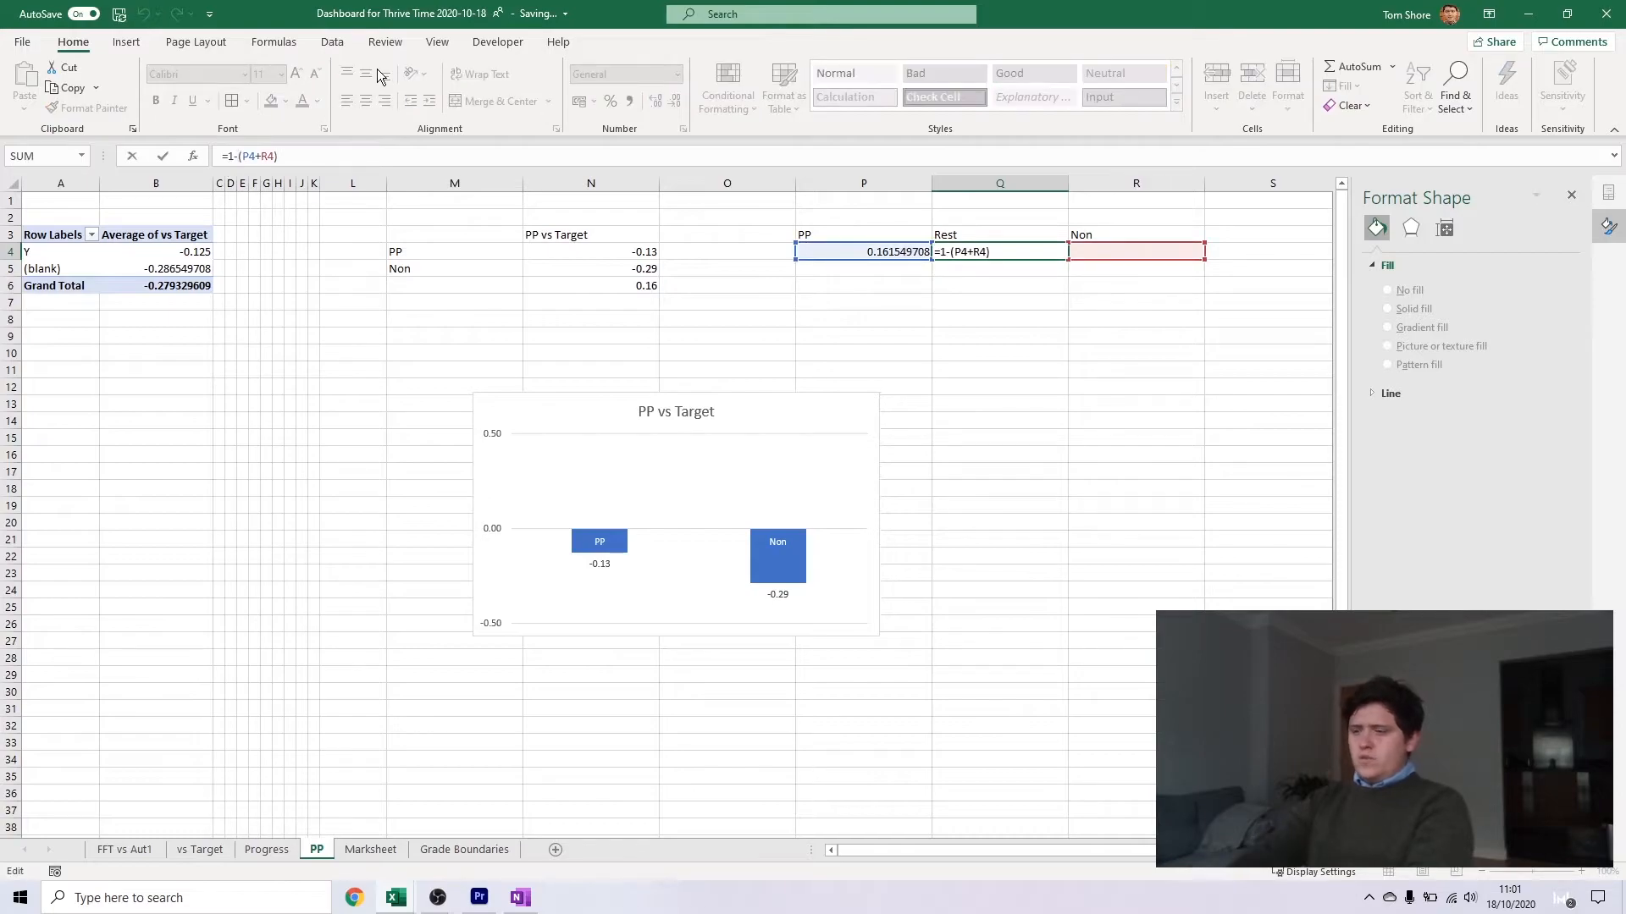
{"action": "type", "text": "max"}
{"action": "key", "text": "Tab"}
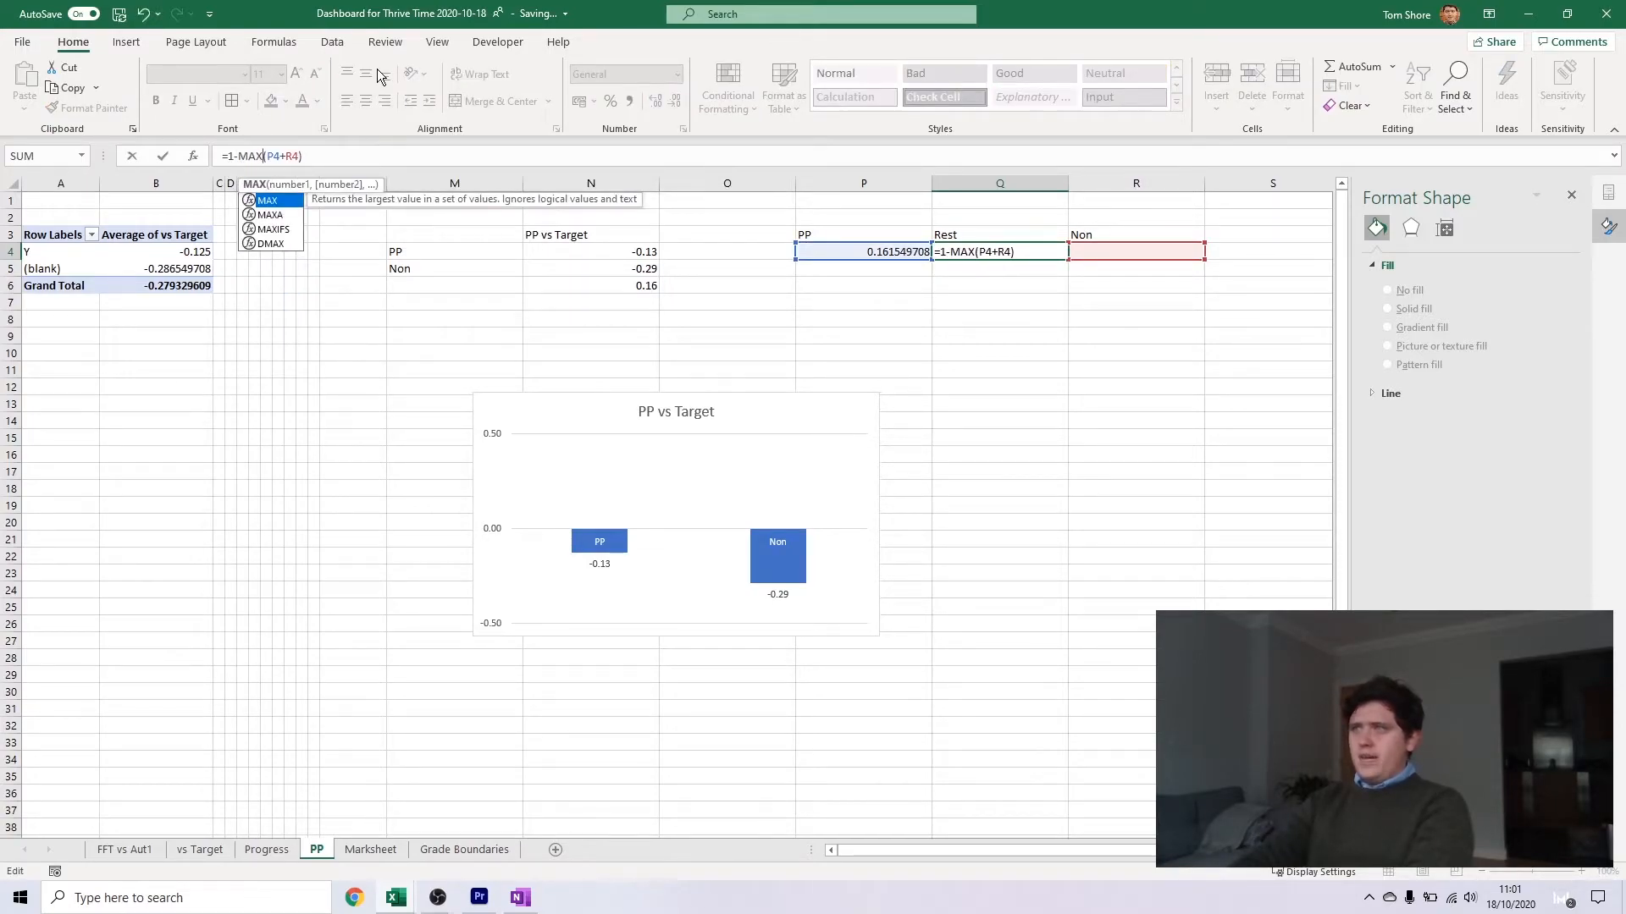
{"action": "key", "text": "Right"}
{"action": "key", "text": "Right"}
{"action": "key", "text": "Right"}
{"action": "key", "text": "Delete"}
{"action": "type", "text": ","}
{"action": "key", "text": "Return"}
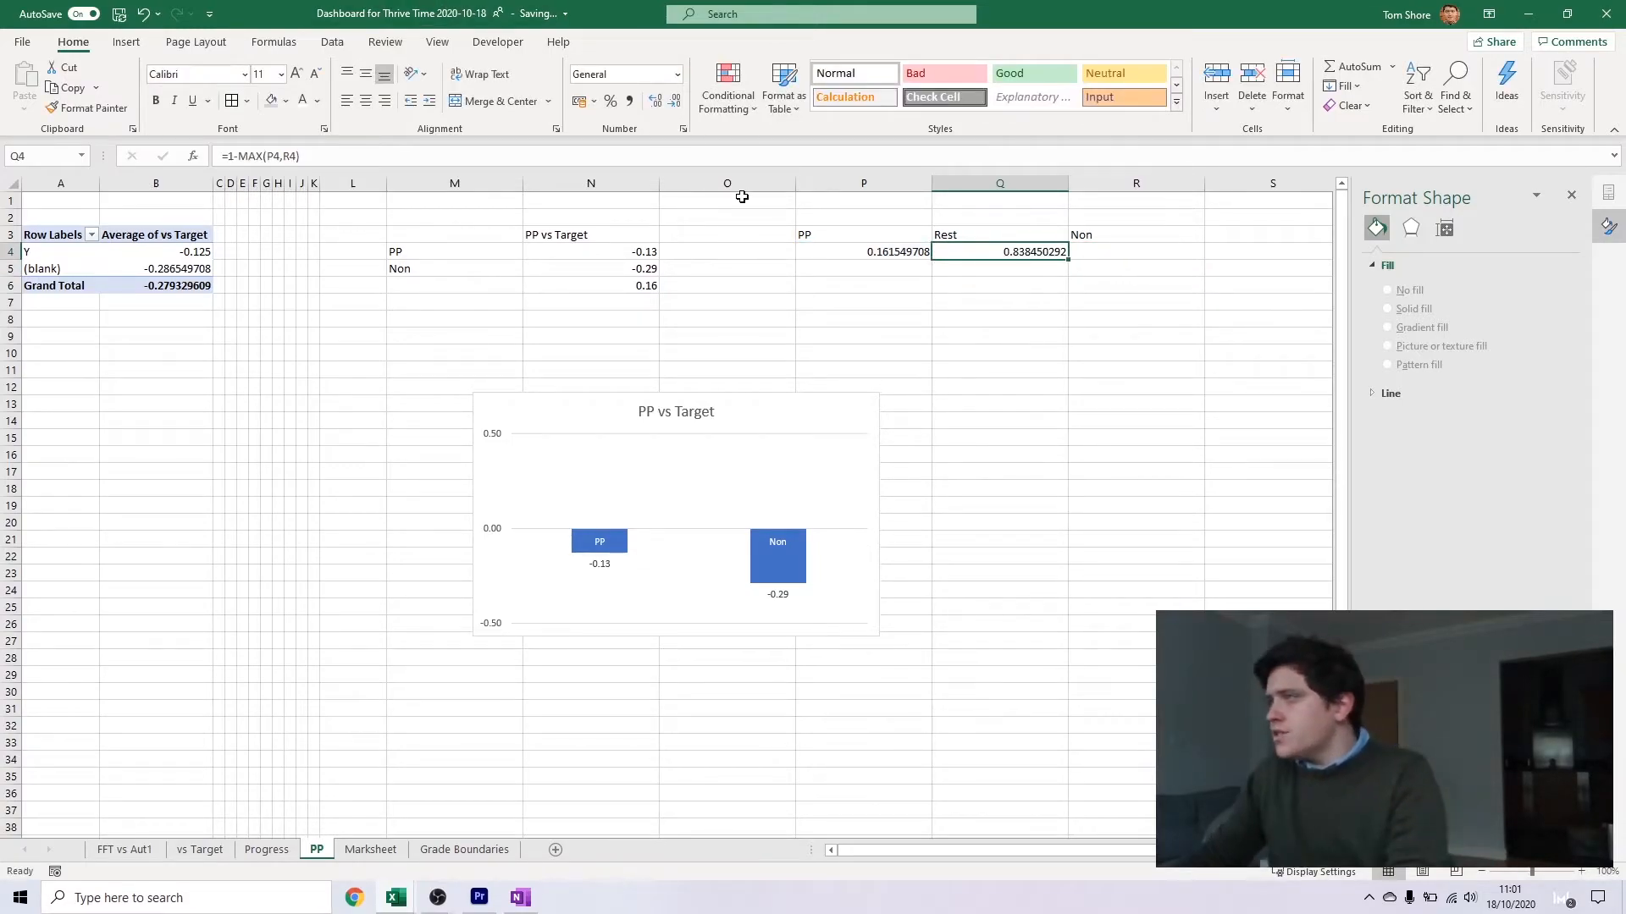
Insert a 100% stacked bar chart of the PP, Rest and Non gap values and confirm its data source
{"action": "left_click_drag", "start_coordinate": [868, 252], "coordinate": [1110, 253]}
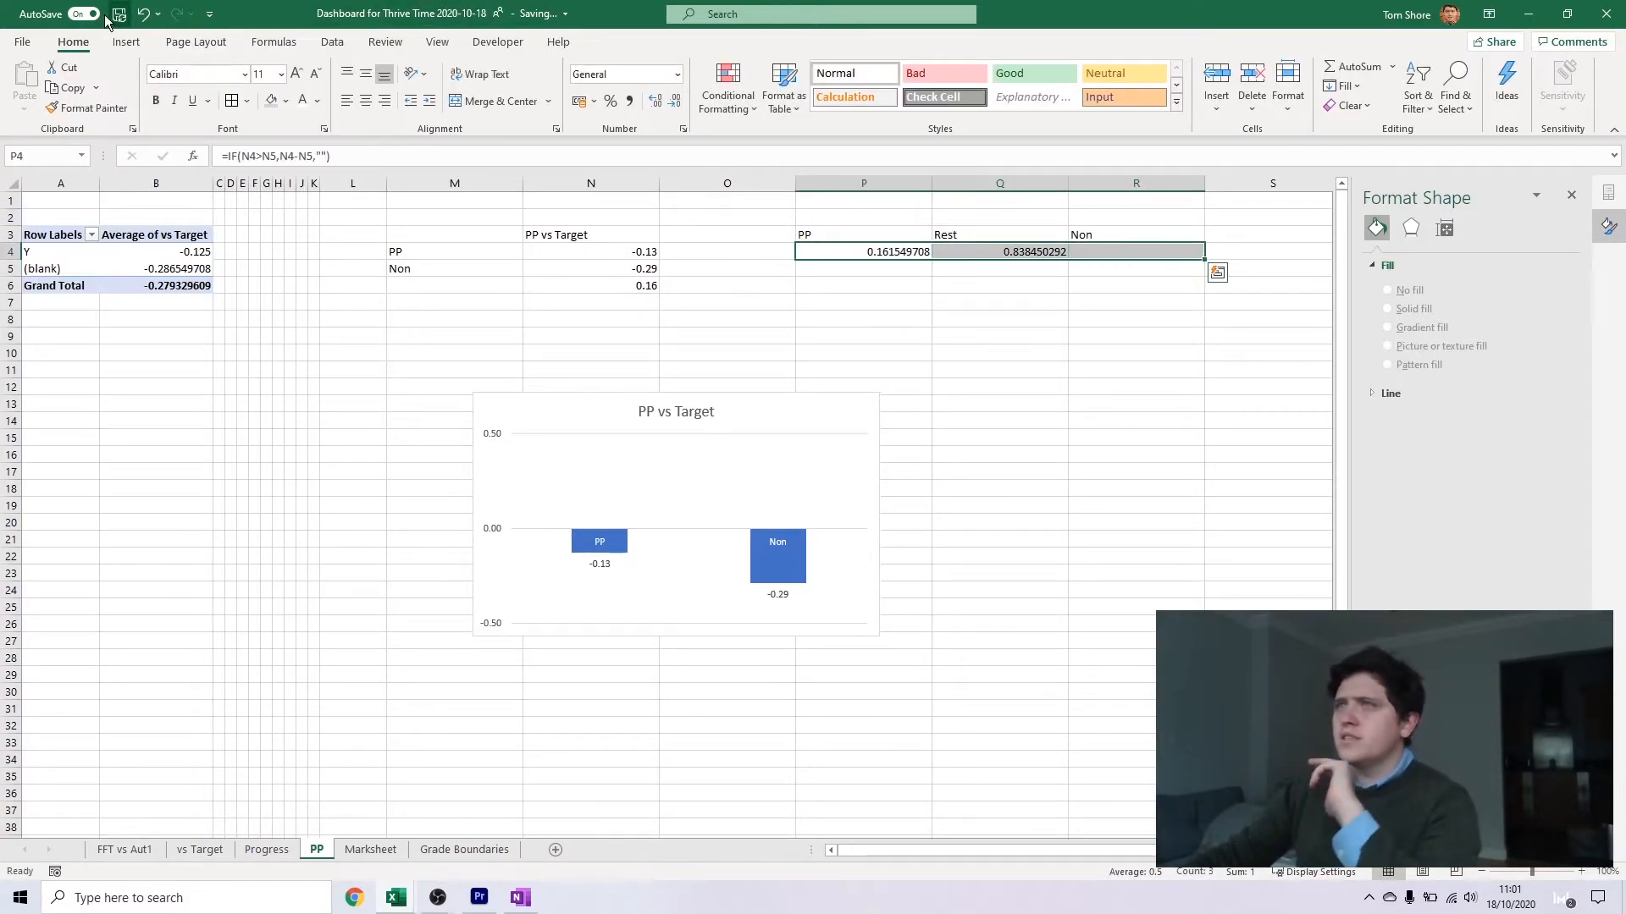
{"action": "left_click", "coordinate": [126, 42]}
{"action": "left_click", "coordinate": [756, 67]}
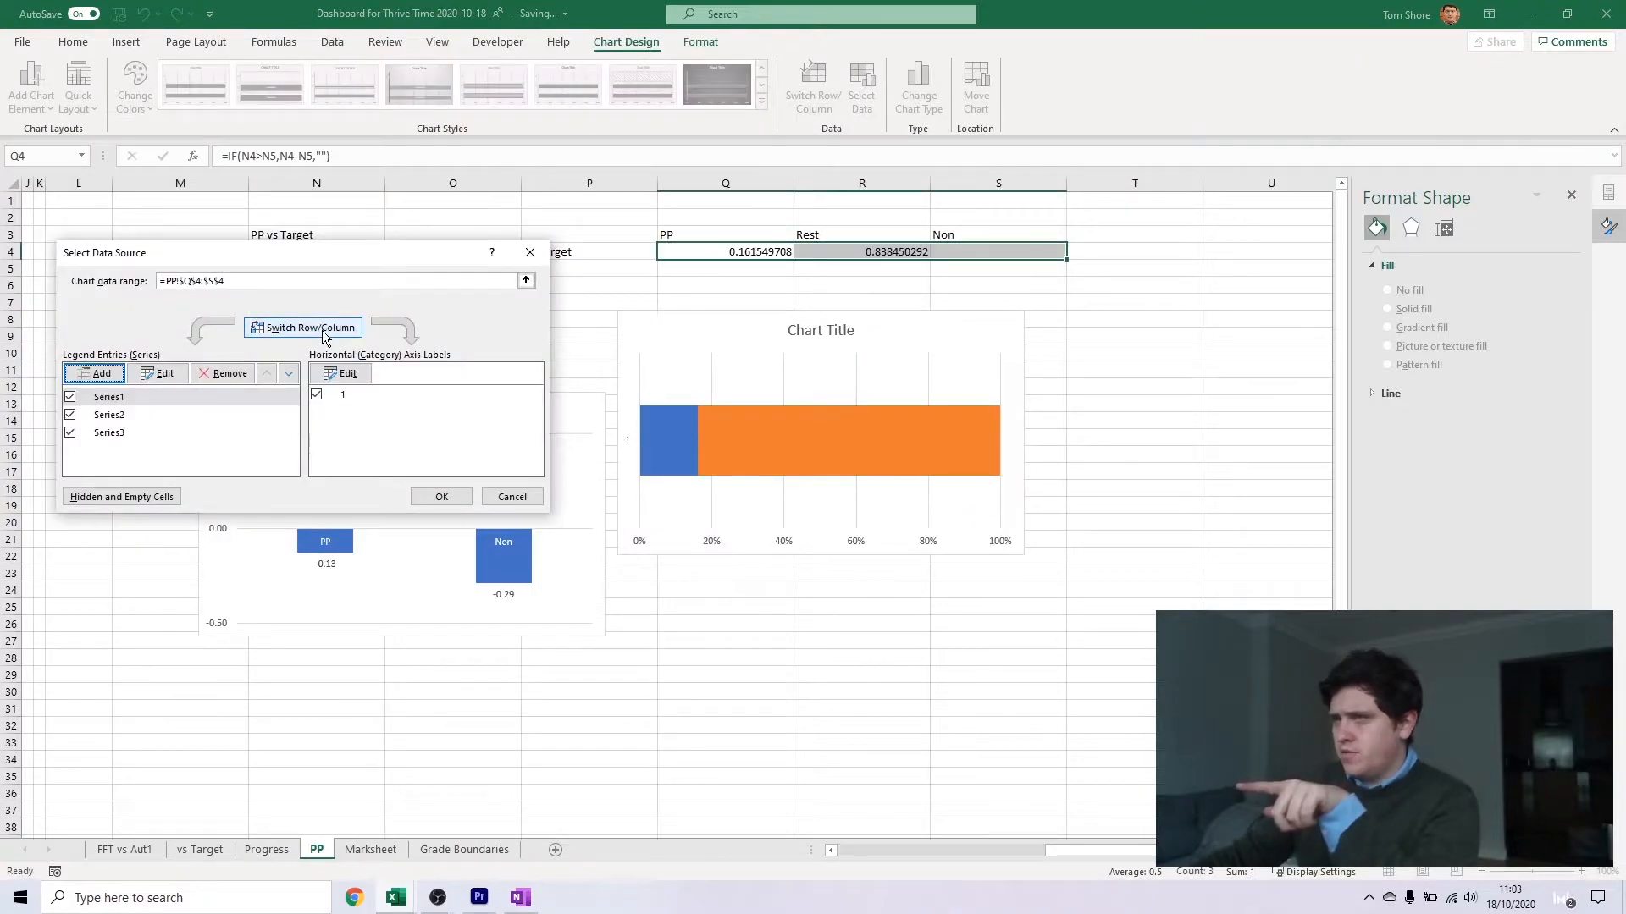
{"action": "left_click", "coordinate": [435, 493]}
Give the columns of the PP vs Target chart a solid fill and colour the PP column blue
{"action": "left_click", "coordinate": [674, 439]}
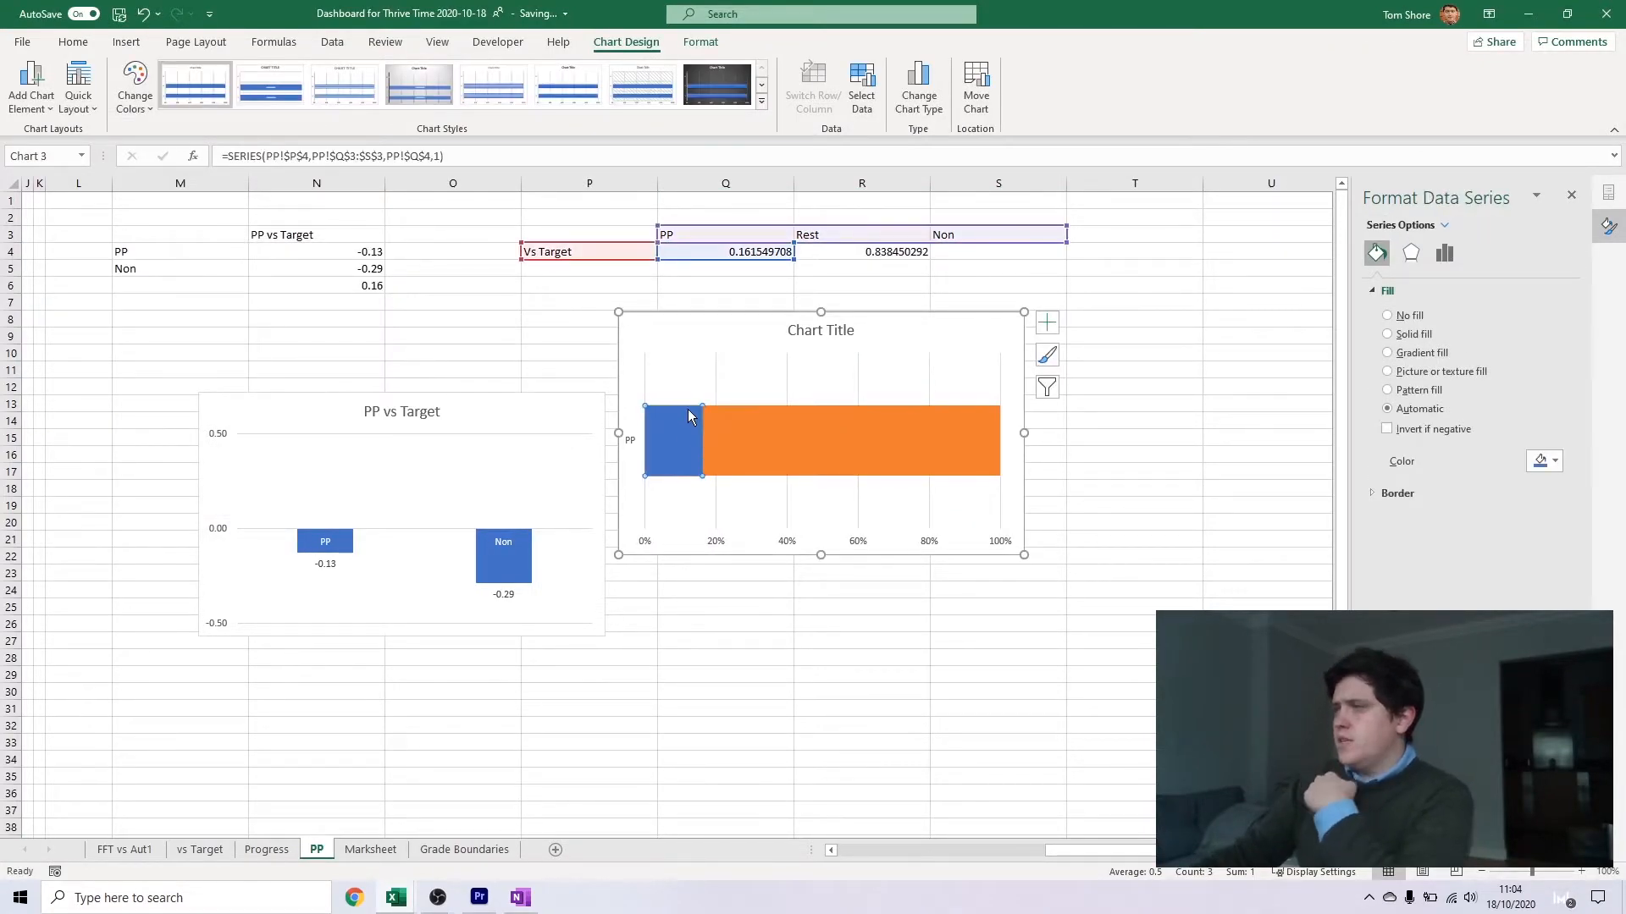
{"action": "left_click", "coordinate": [315, 550]}
{"action": "left_click", "coordinate": [1411, 336]}
{"action": "left_click", "coordinate": [1545, 482]}
{"action": "left_click", "coordinate": [313, 551]}
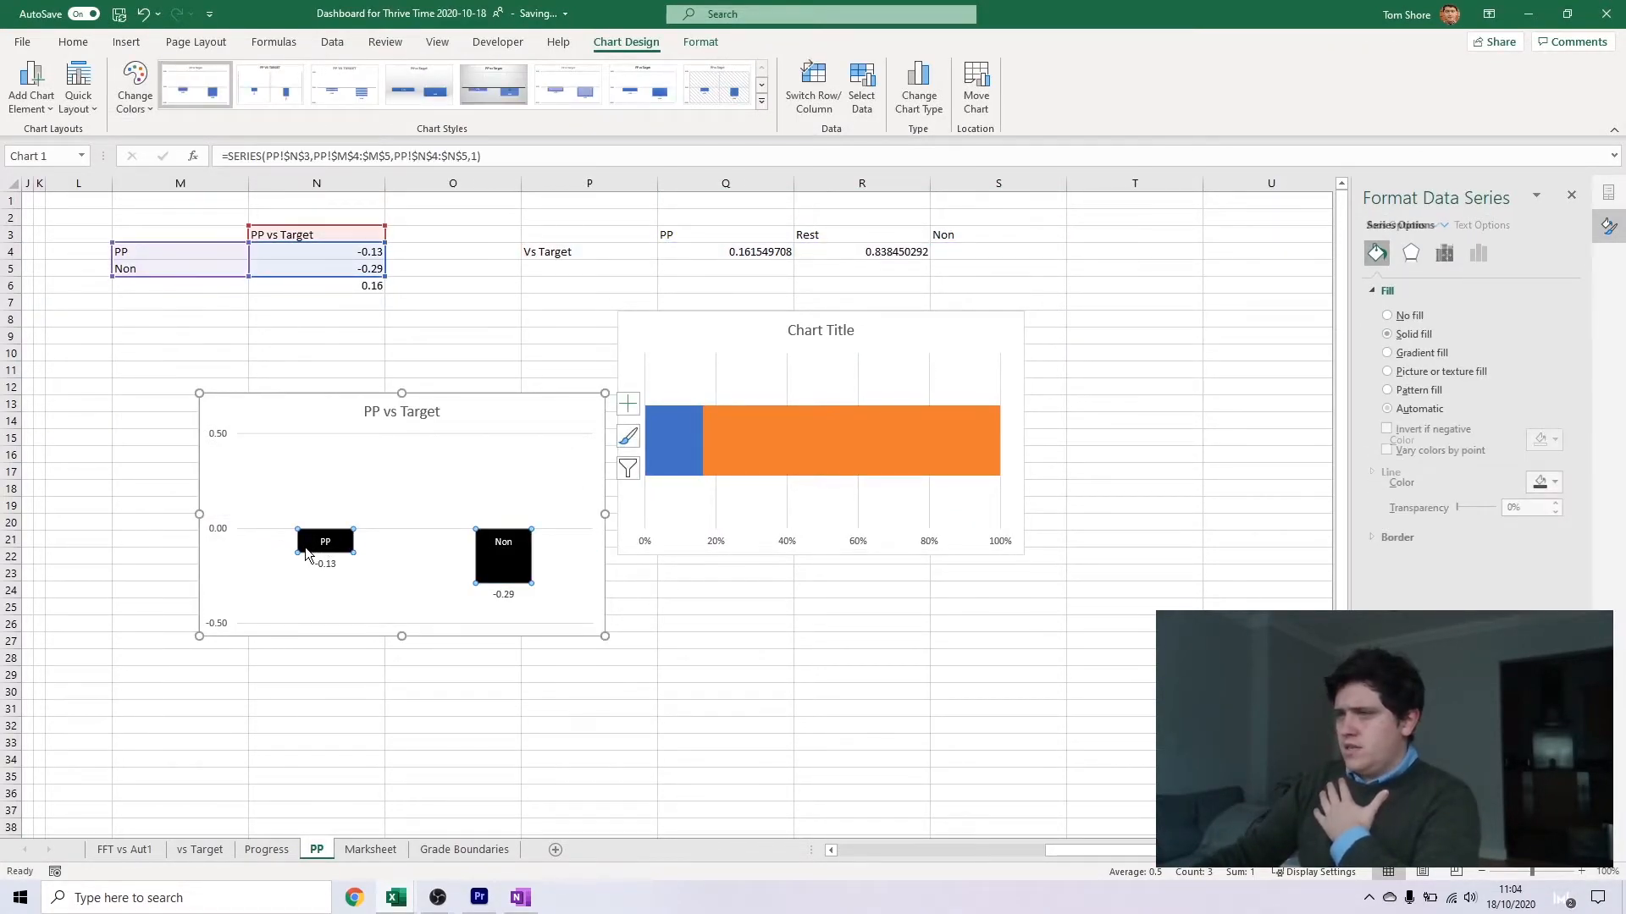
{"action": "left_click", "coordinate": [306, 551]}
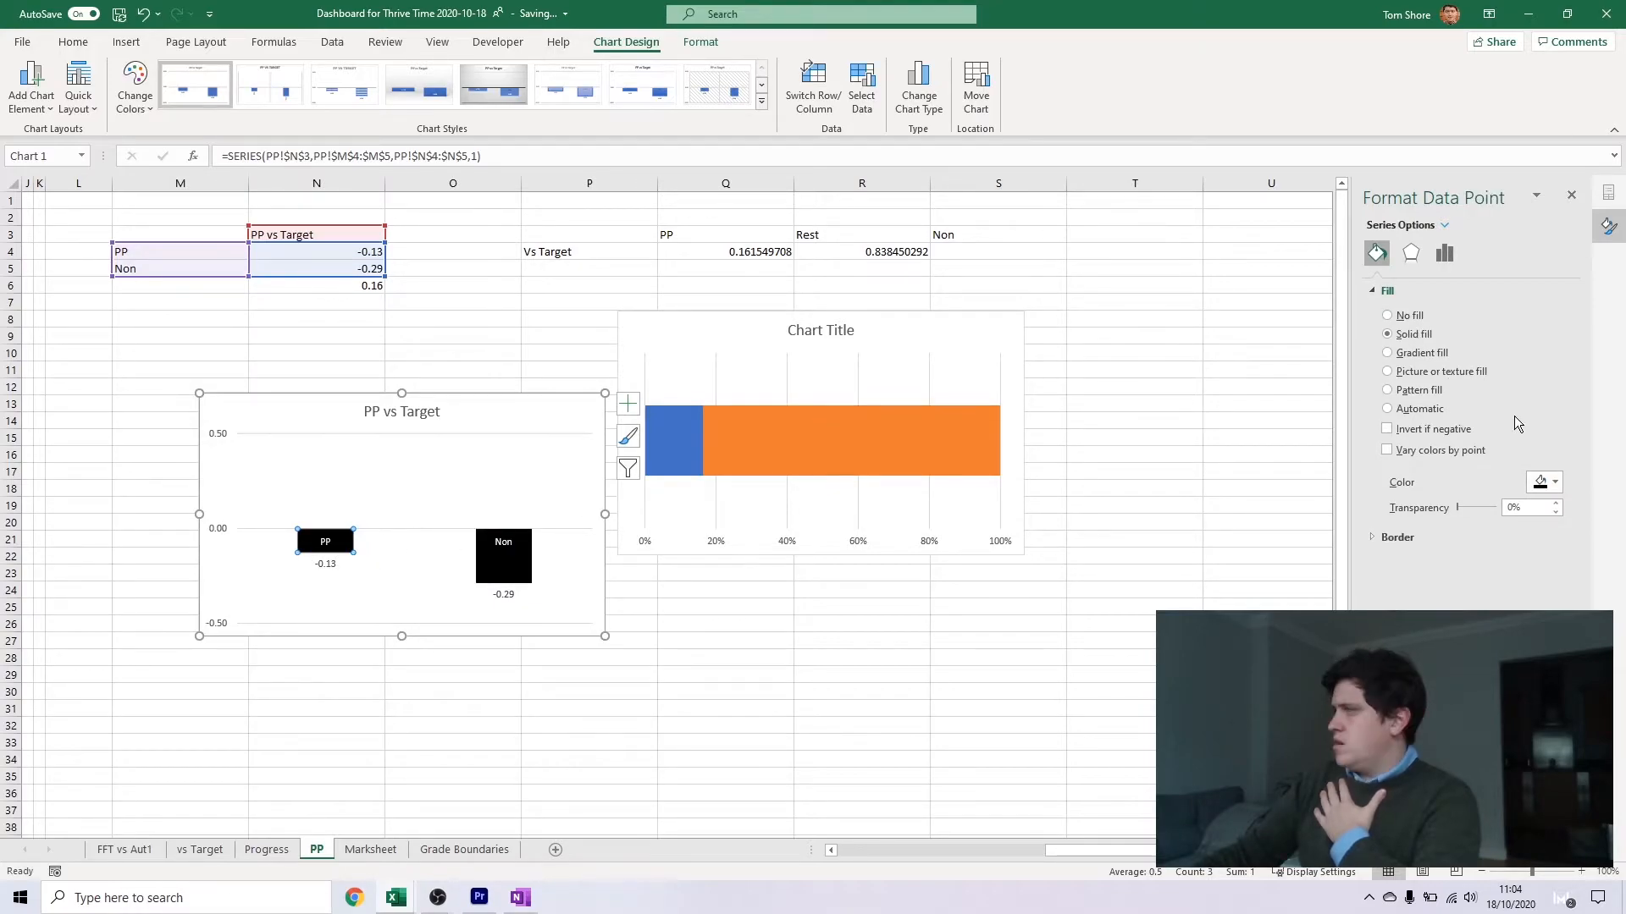
{"action": "left_click", "coordinate": [1543, 482]}
{"action": "left_click", "coordinate": [1543, 527]}
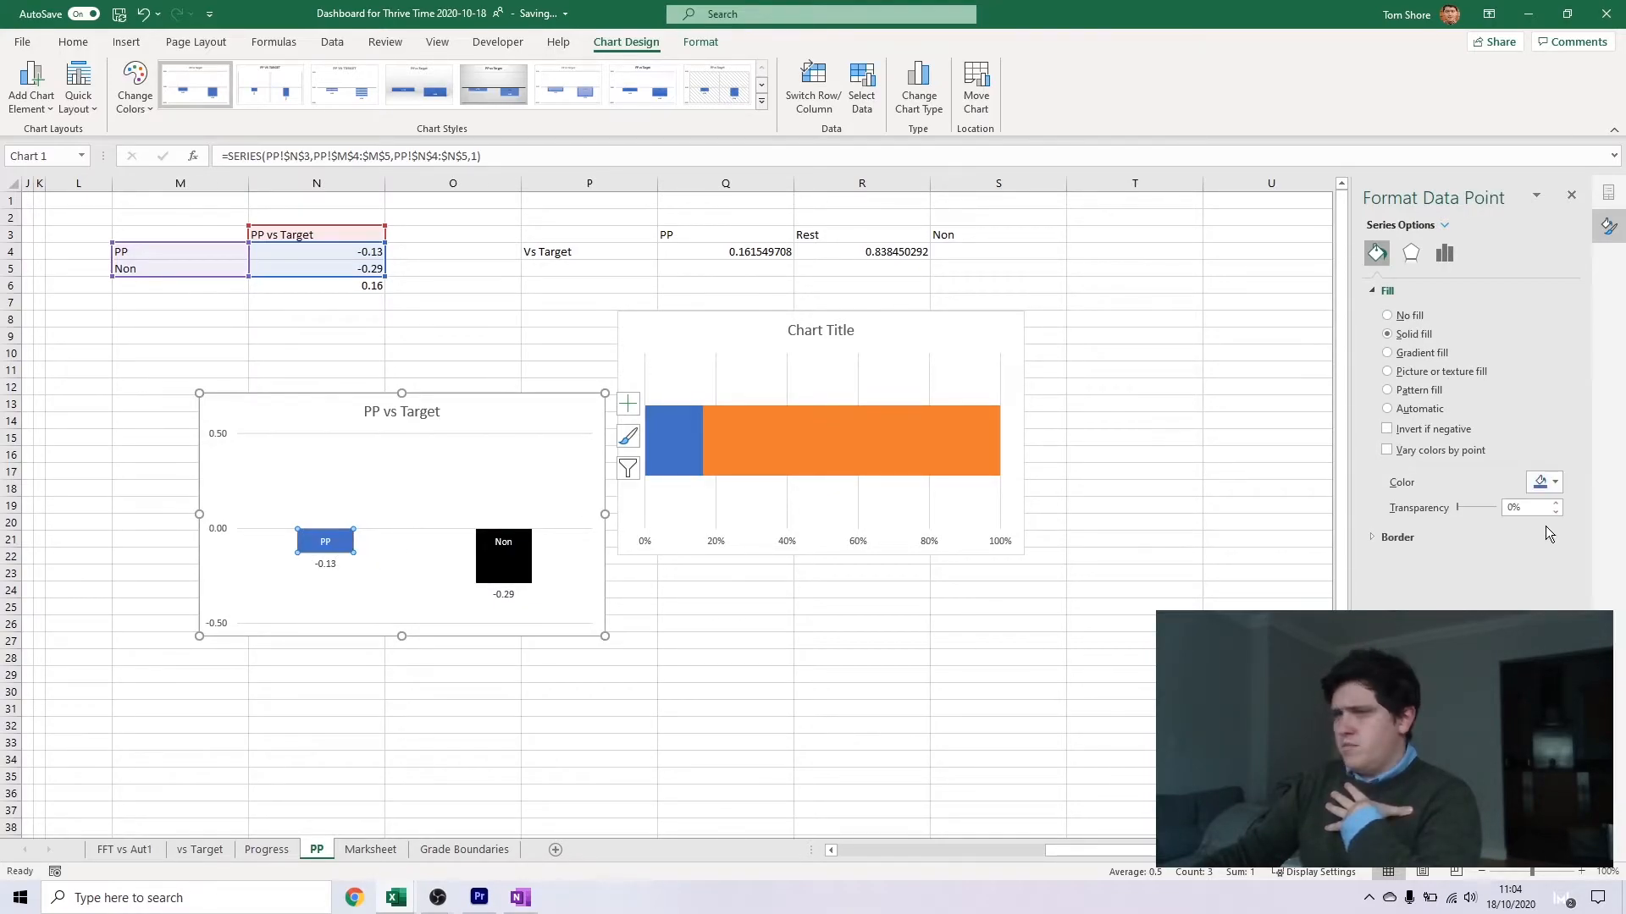
Colour the Non column of the PP vs Target chart dark blue-grey and deselect the chart
{"action": "left_click", "coordinate": [499, 571]}
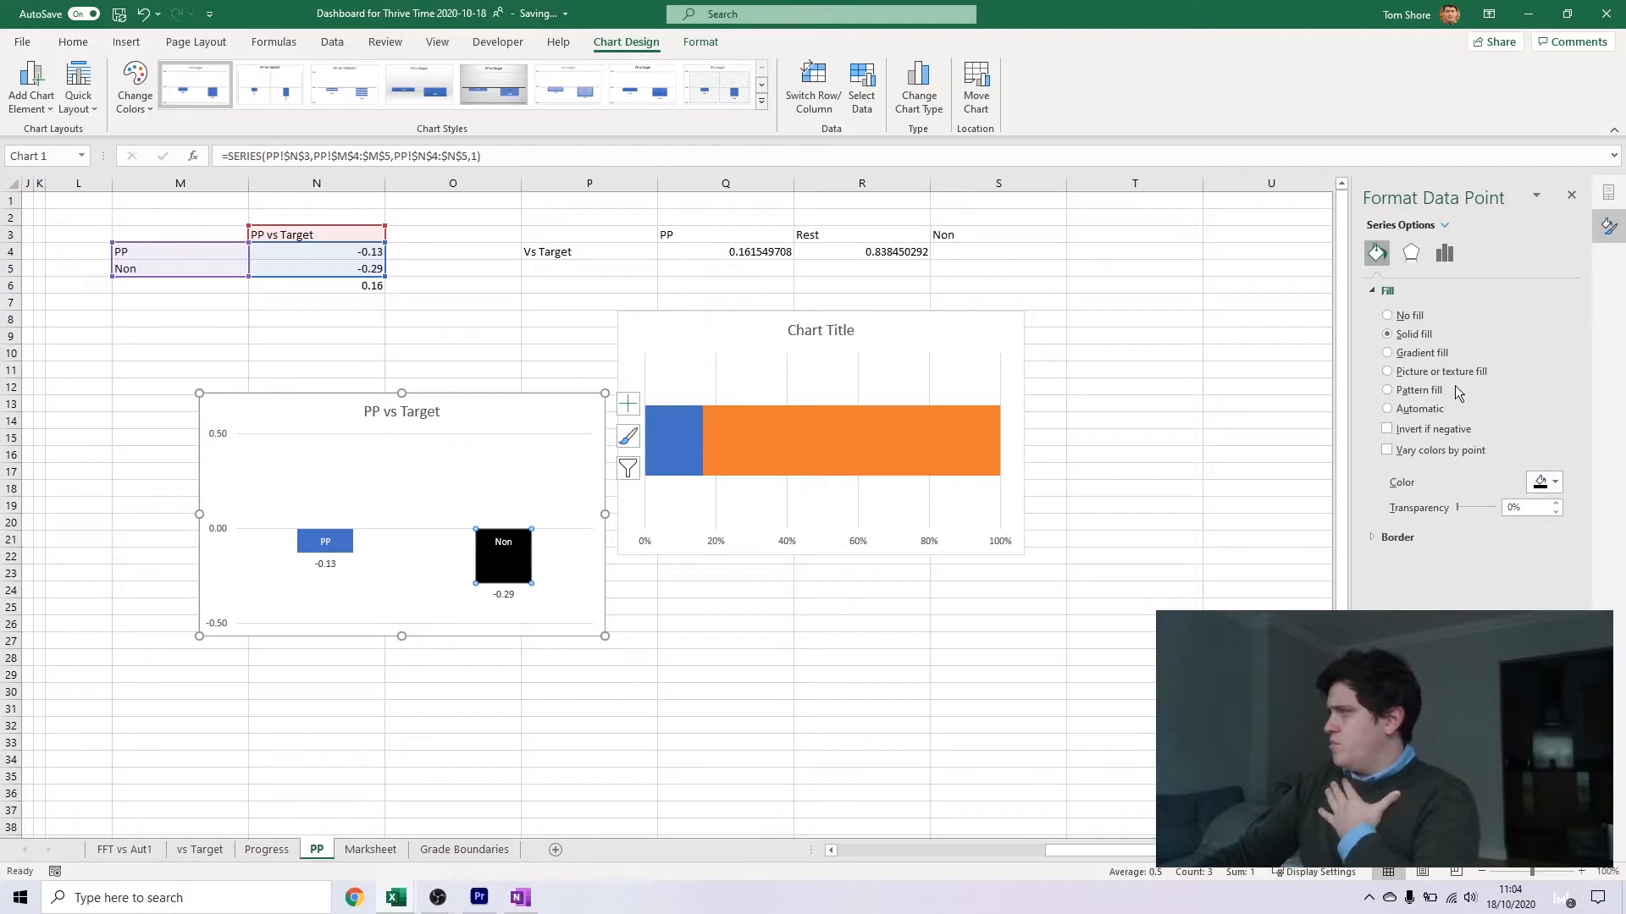
{"action": "left_click", "coordinate": [1555, 484]}
{"action": "left_click", "coordinate": [1529, 527]}
{"action": "left_click", "coordinate": [965, 641]}
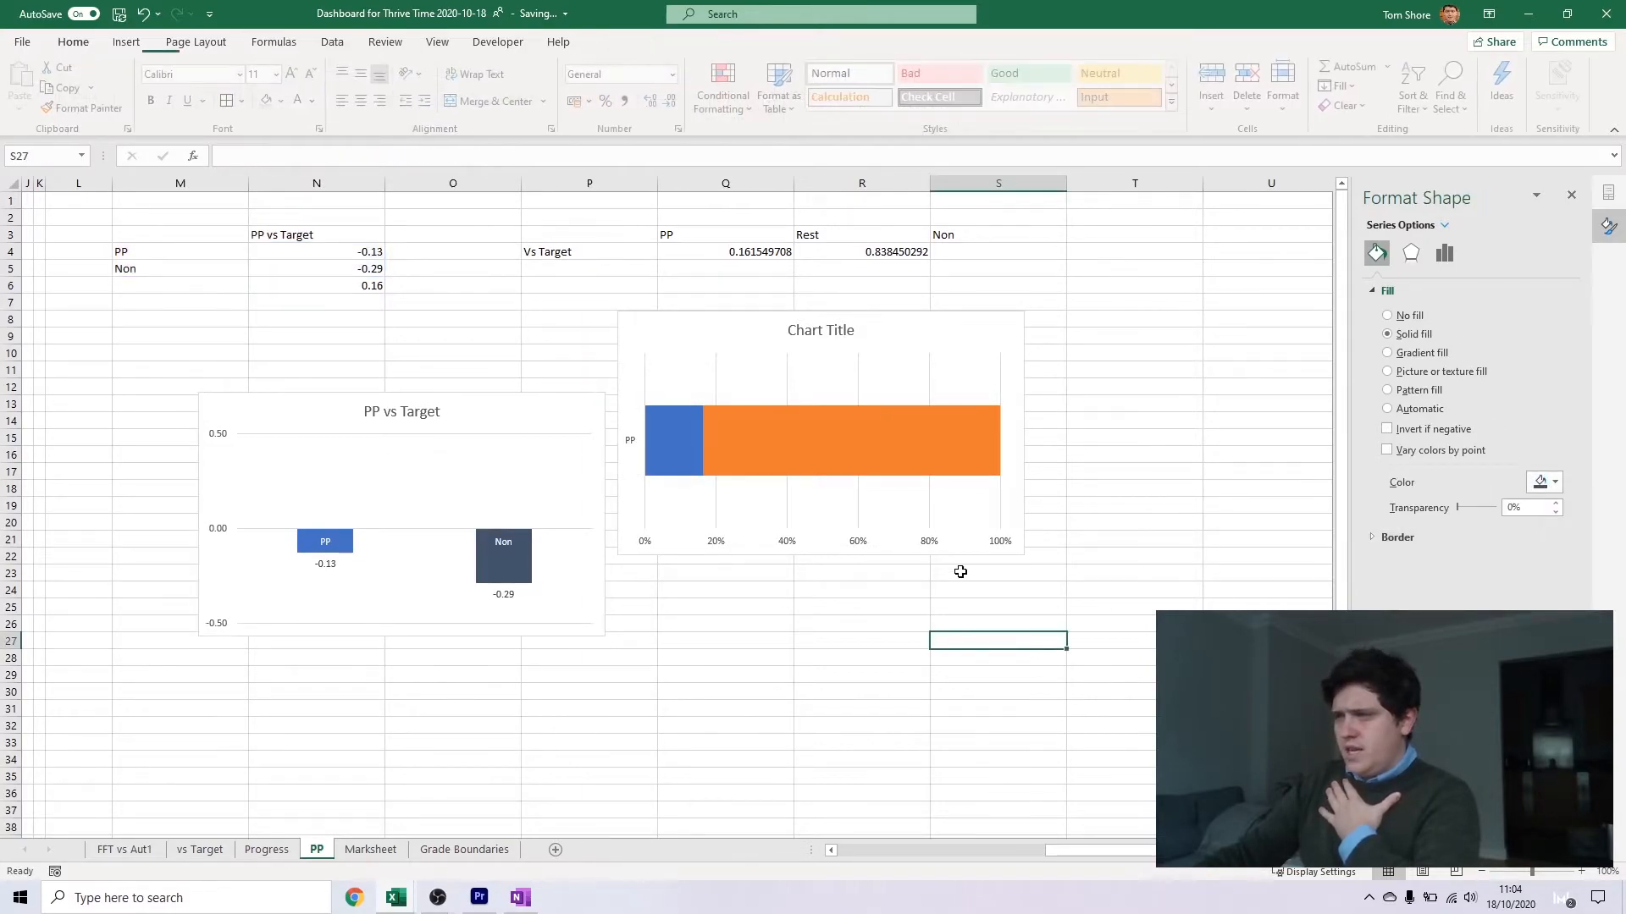
Colour the PP segment of the stacked gap bar chart with the same theme blue
{"action": "left_click", "coordinate": [686, 438]}
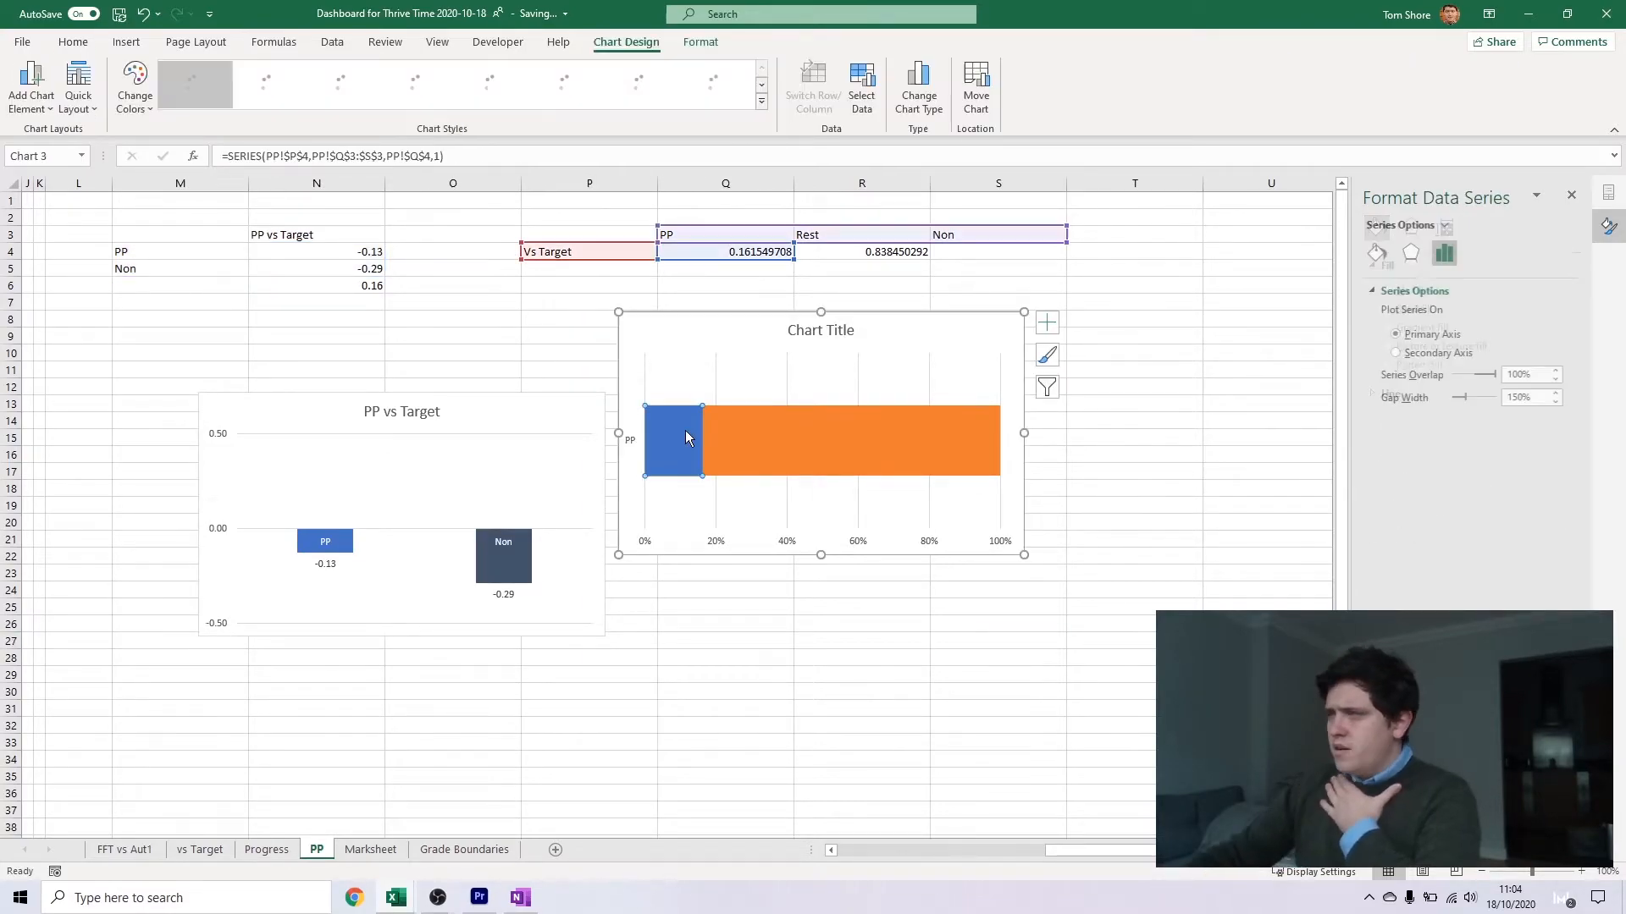
{"action": "left_click", "coordinate": [1377, 253]}
{"action": "left_click", "coordinate": [1547, 460]}
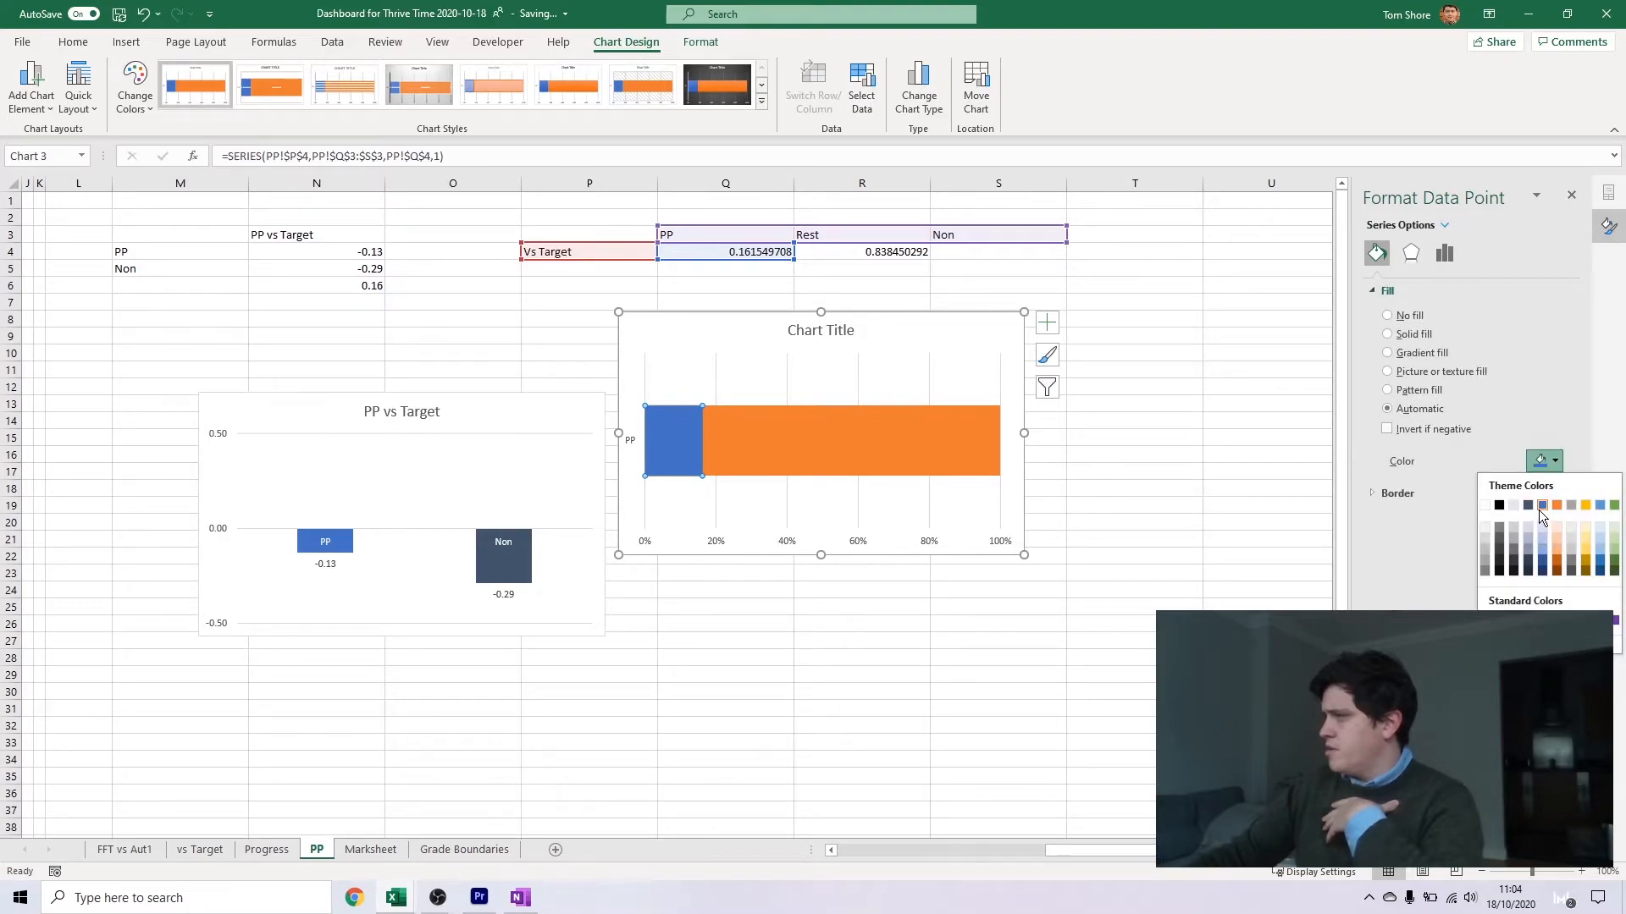
{"action": "left_click", "coordinate": [1537, 503]}
Set the Rest segment of the stacked gap bar chart to no fill
{"action": "left_click", "coordinate": [883, 430]}
{"action": "left_click", "coordinate": [882, 430]}
{"action": "left_click", "coordinate": [1377, 252]}
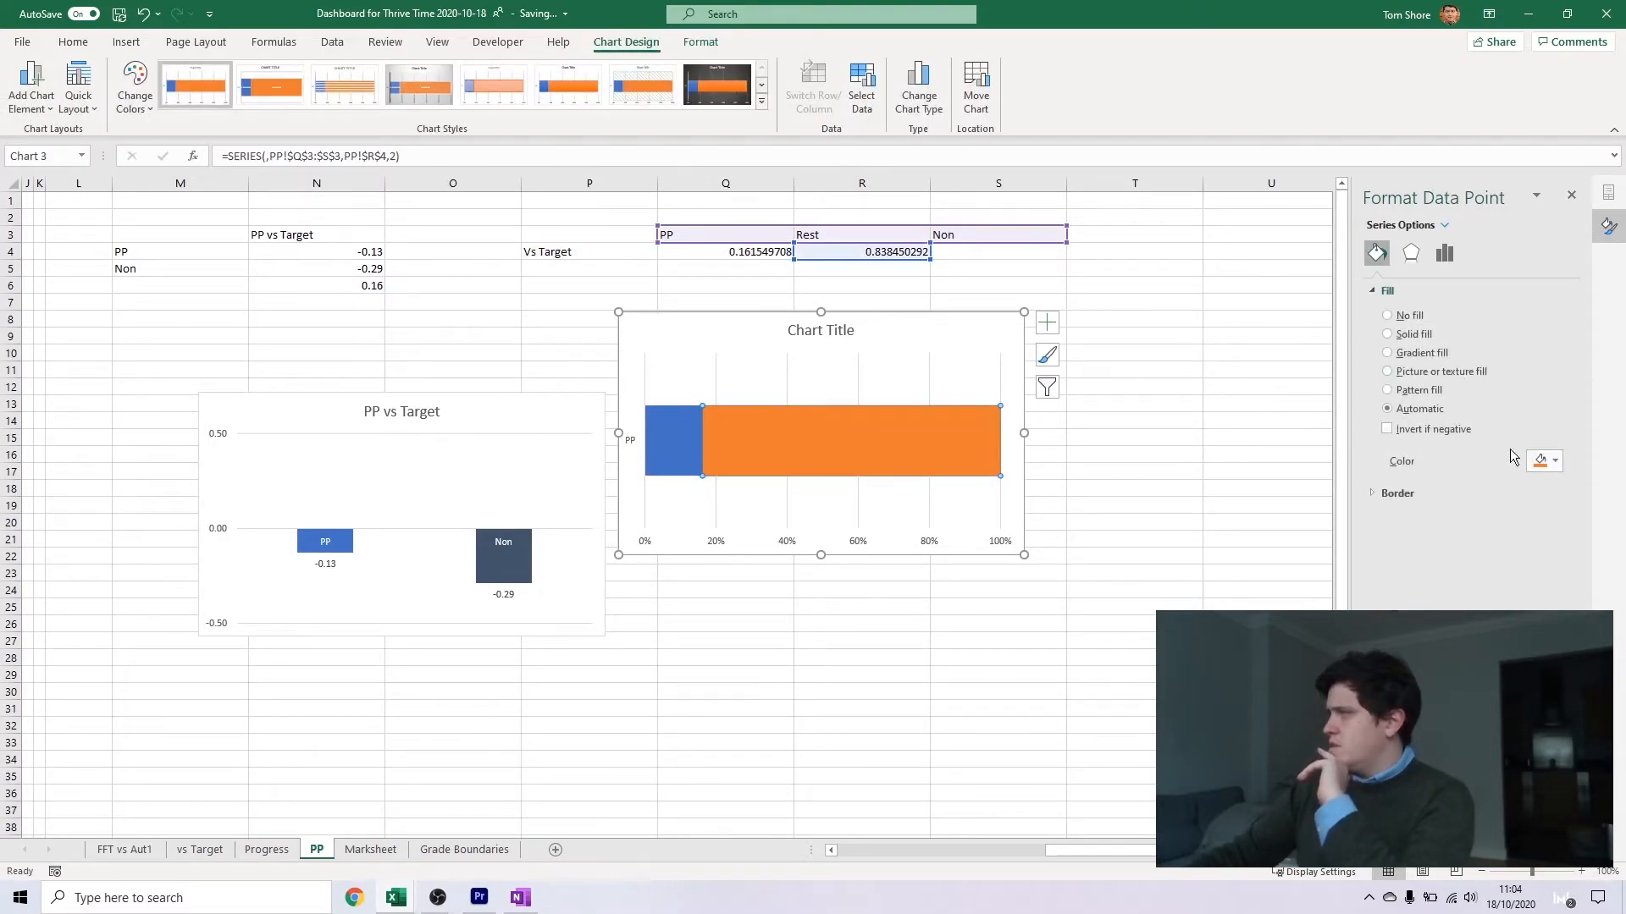
{"action": "left_click", "coordinate": [1397, 315]}
{"action": "left_click", "coordinate": [779, 383]}
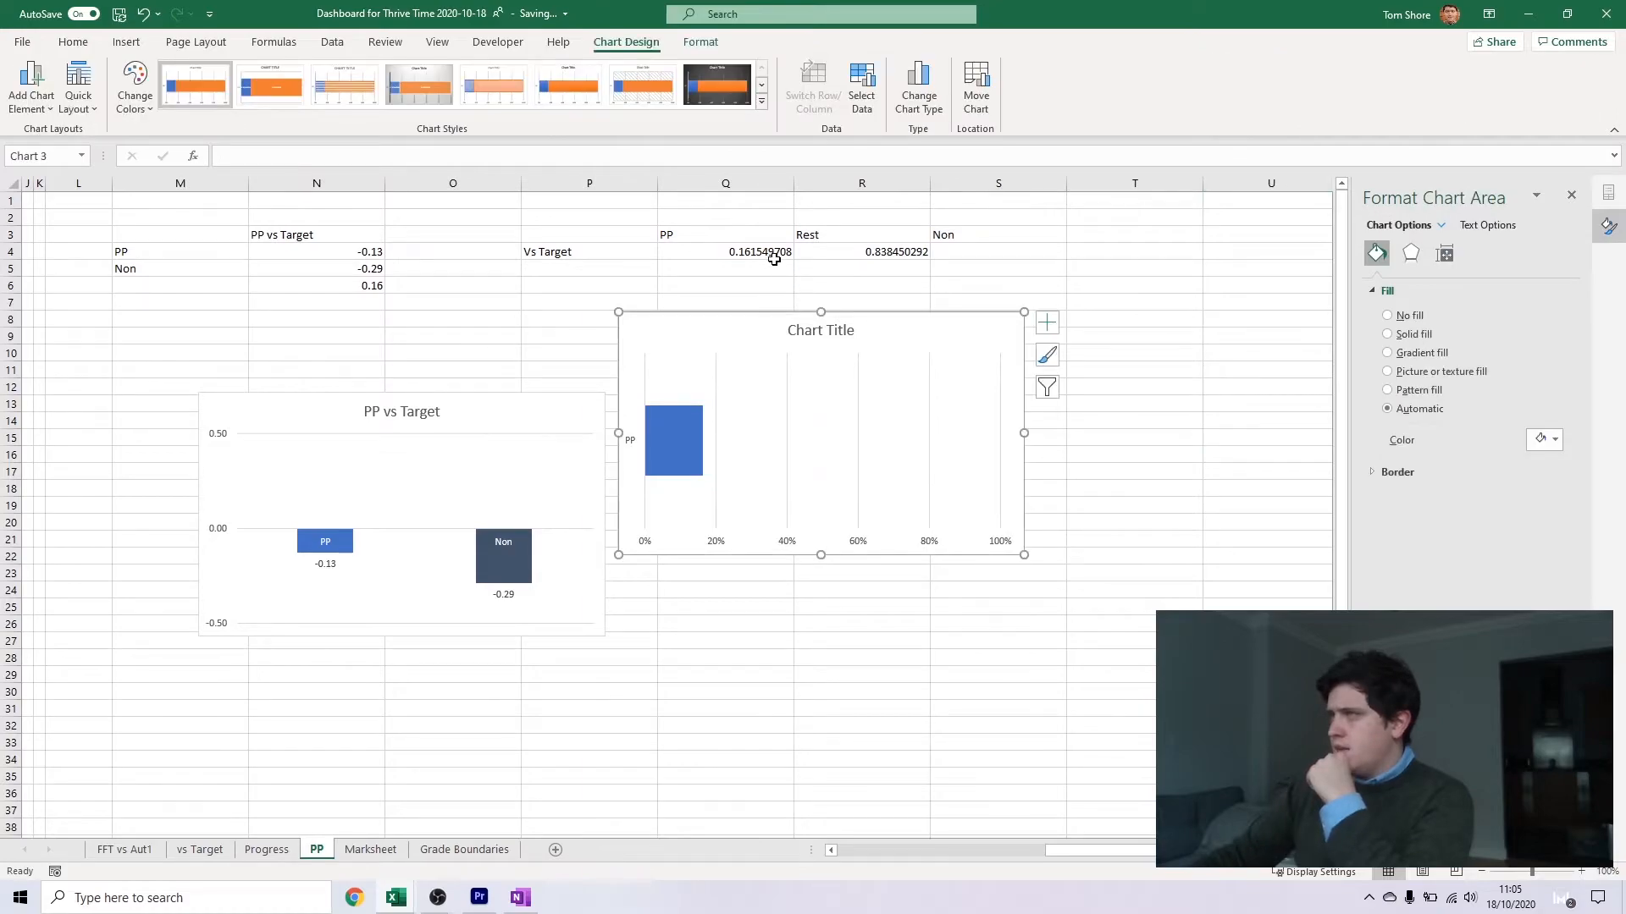
Examine the PP, Non and gap values in cells N4 to N6
{"action": "left_click", "coordinate": [368, 254]}
{"action": "left_click", "coordinate": [369, 285]}
{"action": "left_click", "coordinate": [373, 255]}
{"action": "left_click", "coordinate": [360, 272]}
{"action": "left_click", "coordinate": [375, 287]}
{"action": "left_click", "coordinate": [367, 267]}
{"action": "left_click", "coordinate": [359, 283]}
Override the Non value in N5 with 0.2 and colour the gap chart's Non segment dark blue-grey
{"action": "left_click", "coordinate": [365, 269]}
{"action": "scroll", "coordinate": [744, 265], "scroll_direction": "left", "scroll_amount": 3}
{"action": "type", "text": "-"}
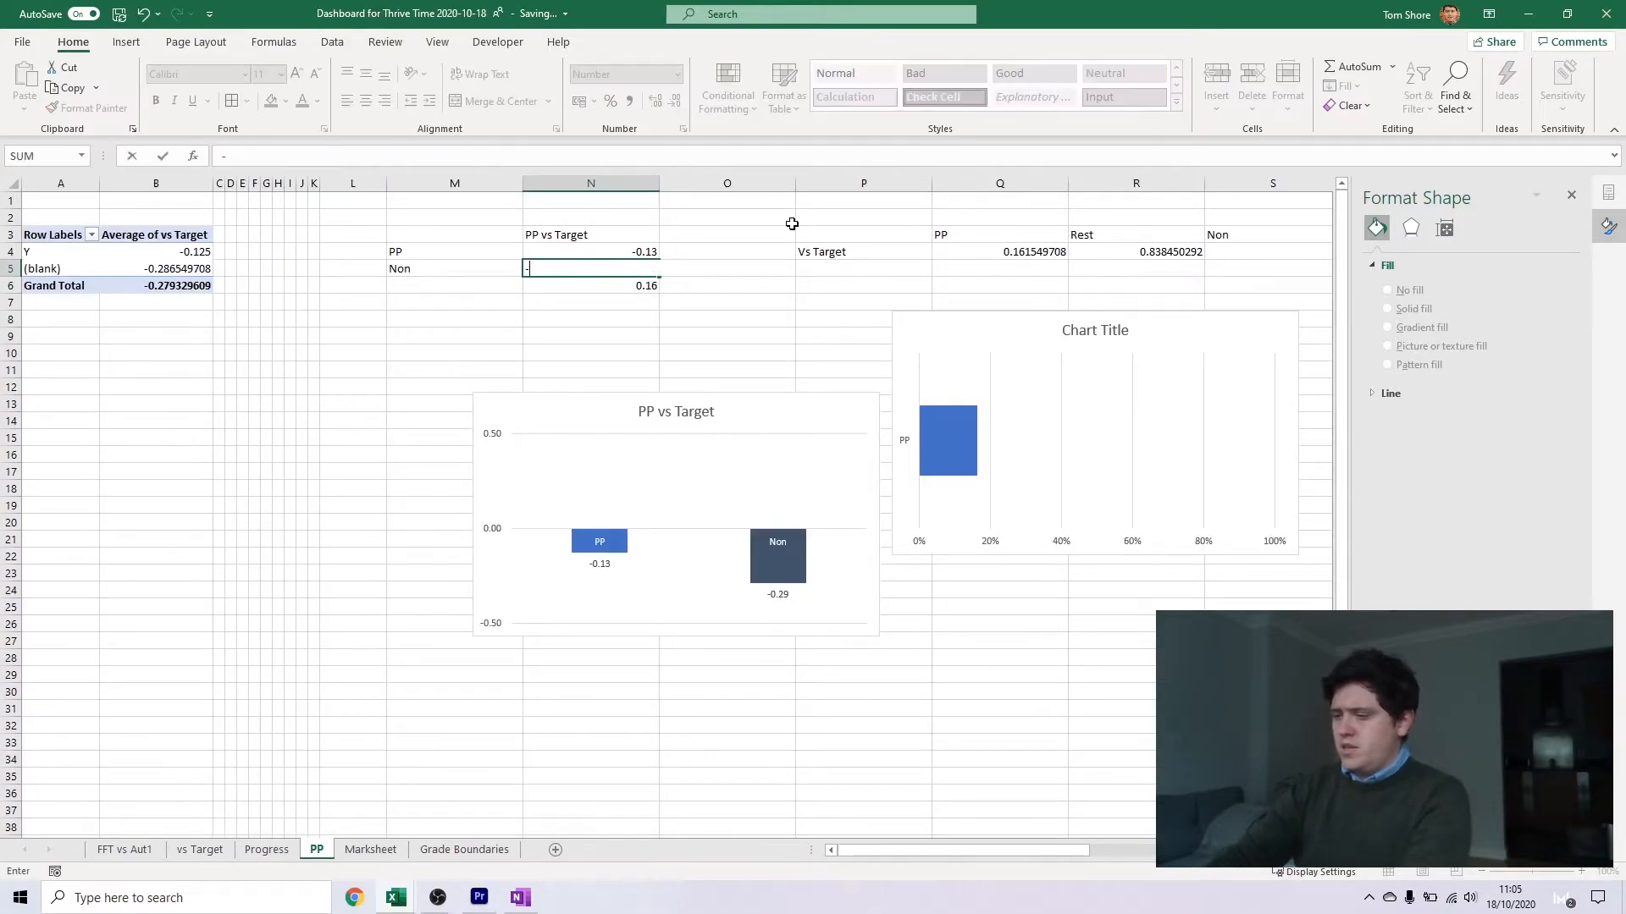
{"action": "type", "text": ".2"}
{"action": "key", "text": "Return"}
{"action": "left_click", "coordinate": [1240, 470]}
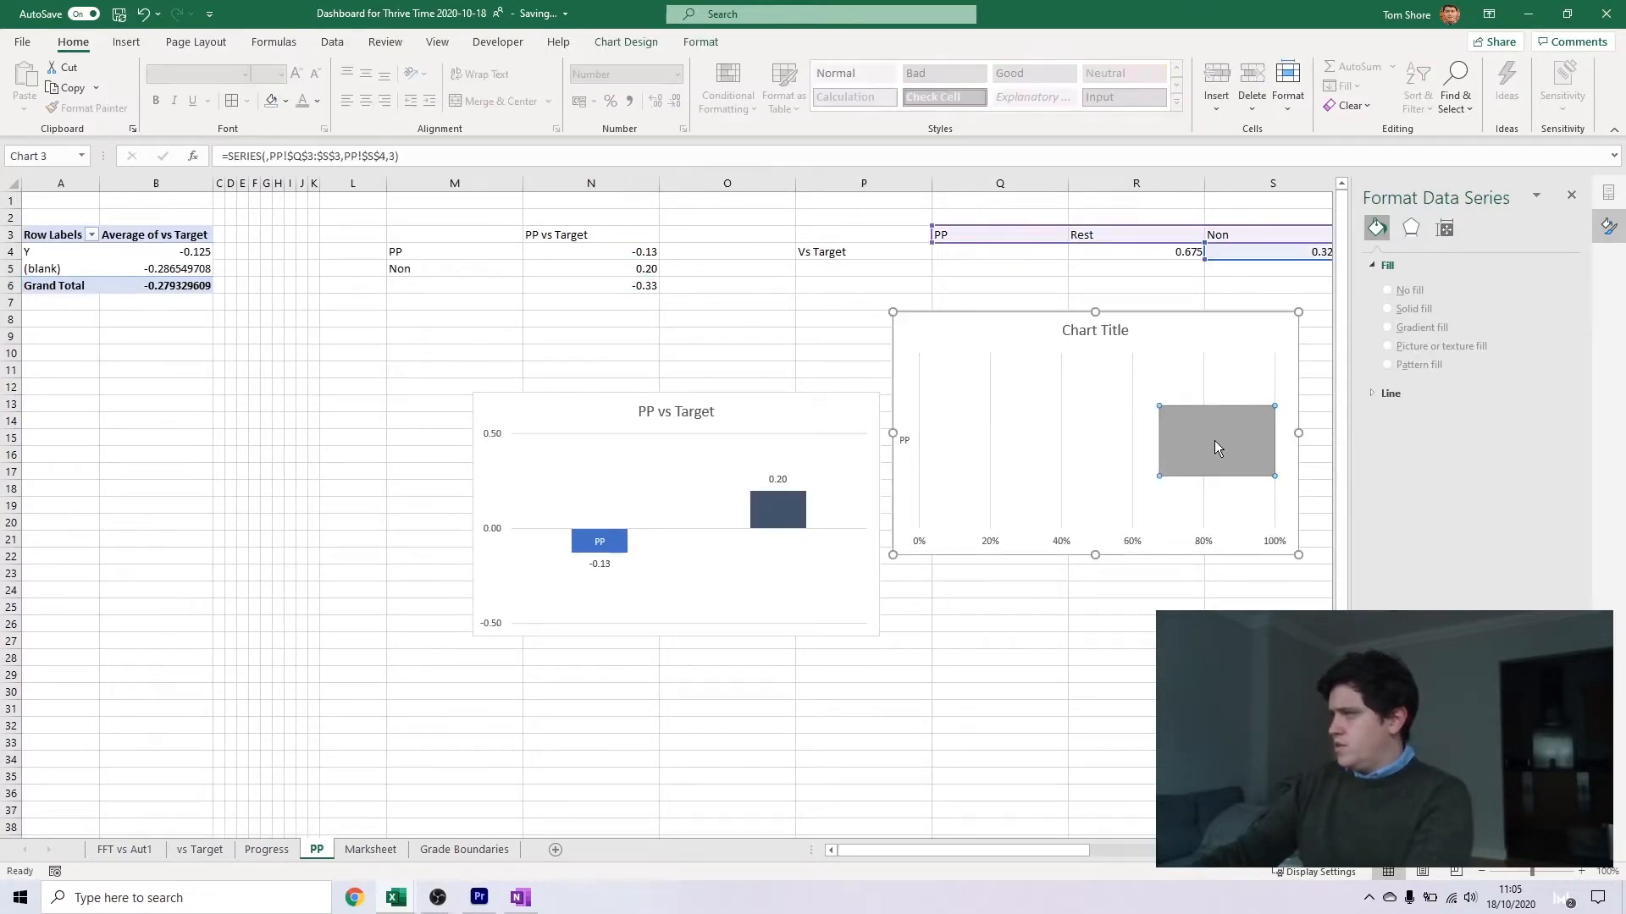
{"action": "left_click", "coordinate": [1540, 466]}
{"action": "left_click", "coordinate": [1527, 506]}
{"action": "left_click", "coordinate": [1005, 654]}
Link the Non value in N5 back to the (blank) row's average in the pivot table
{"action": "left_click", "coordinate": [206, 267]}
{"action": "left_click", "coordinate": [544, 269]}
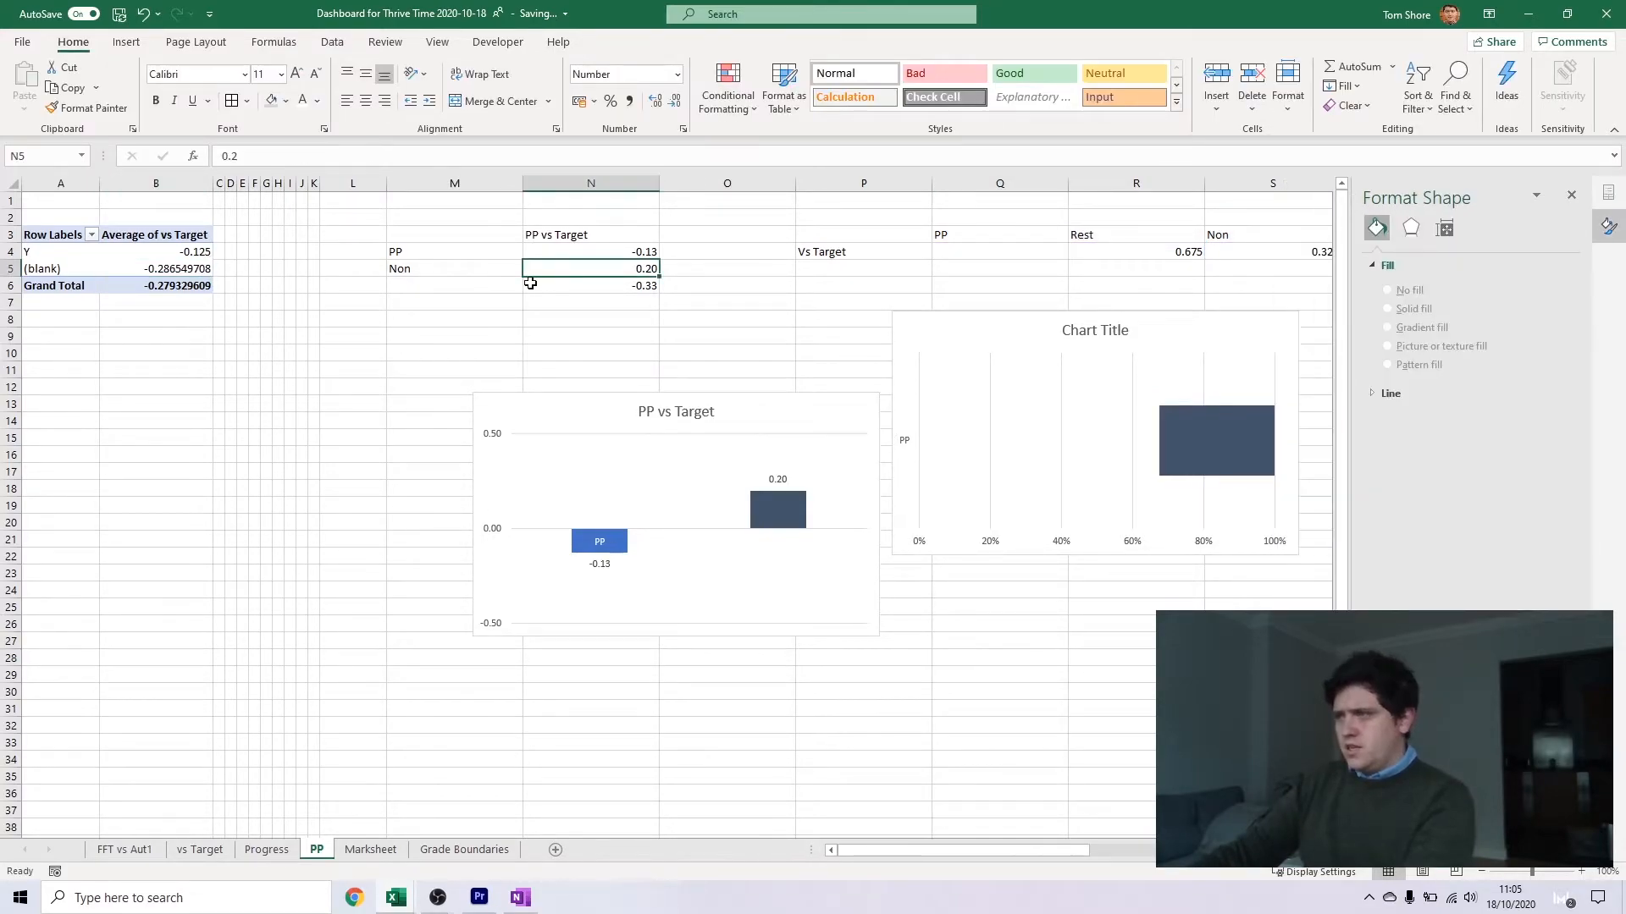
{"action": "type", "text": "="}
{"action": "left_click", "coordinate": [169, 269]}
{"action": "key", "text": "Return"}
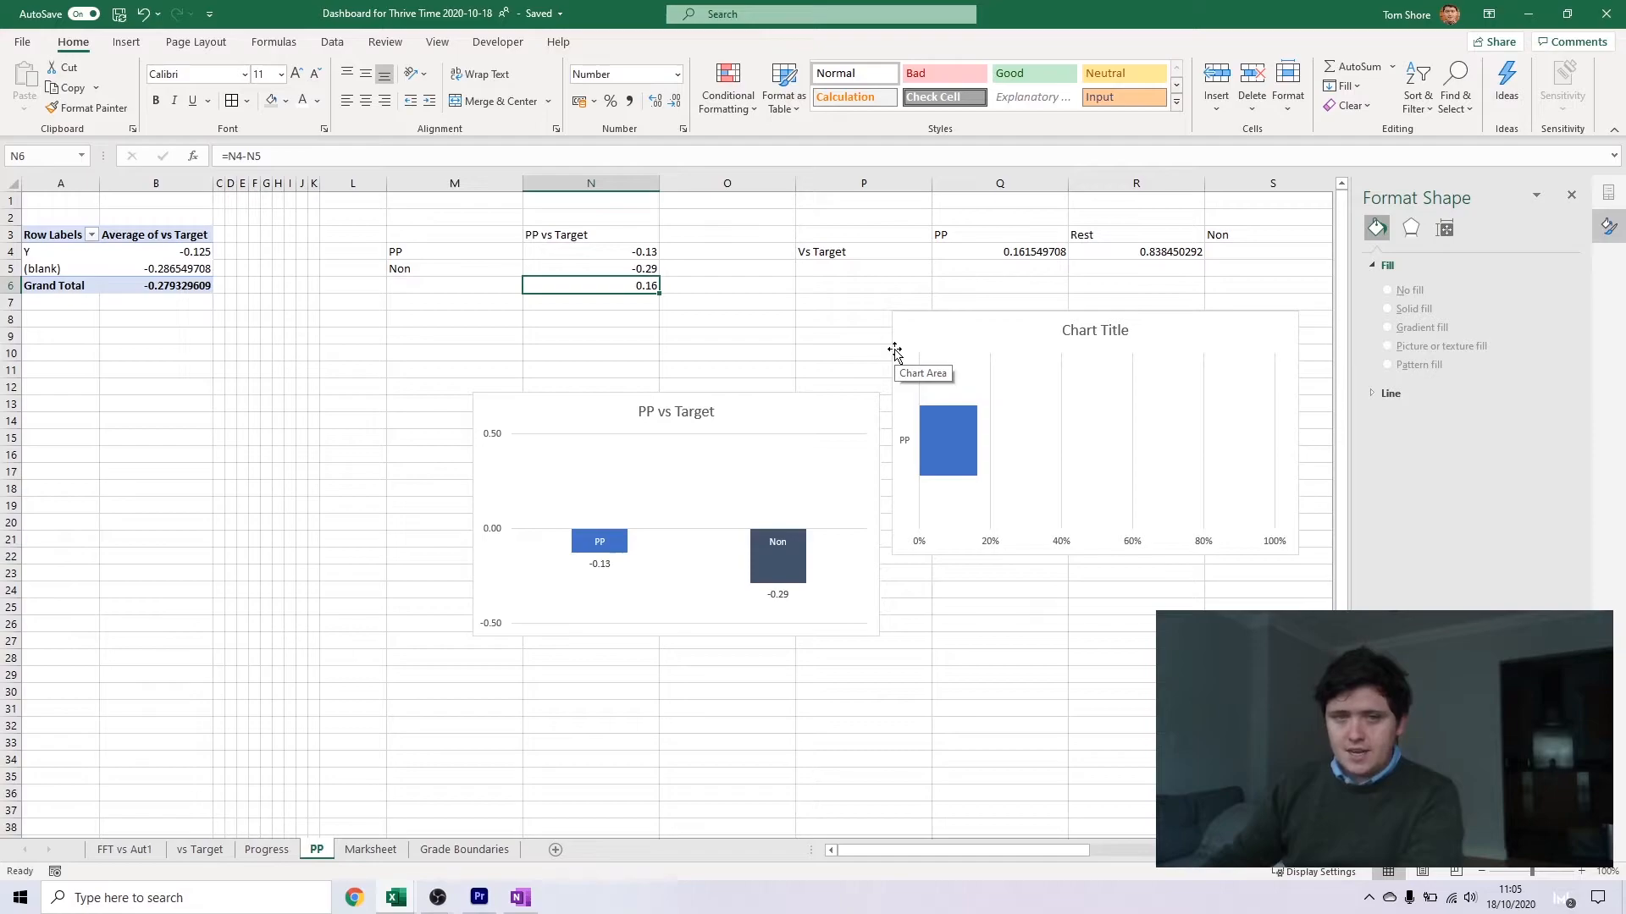
Insert a PivotTable from the Marksheet table on a new sheet named SEND
{"action": "left_click", "coordinate": [129, 851]}
{"action": "left_click", "coordinate": [266, 850]}
{"action": "left_click", "coordinate": [370, 850]}
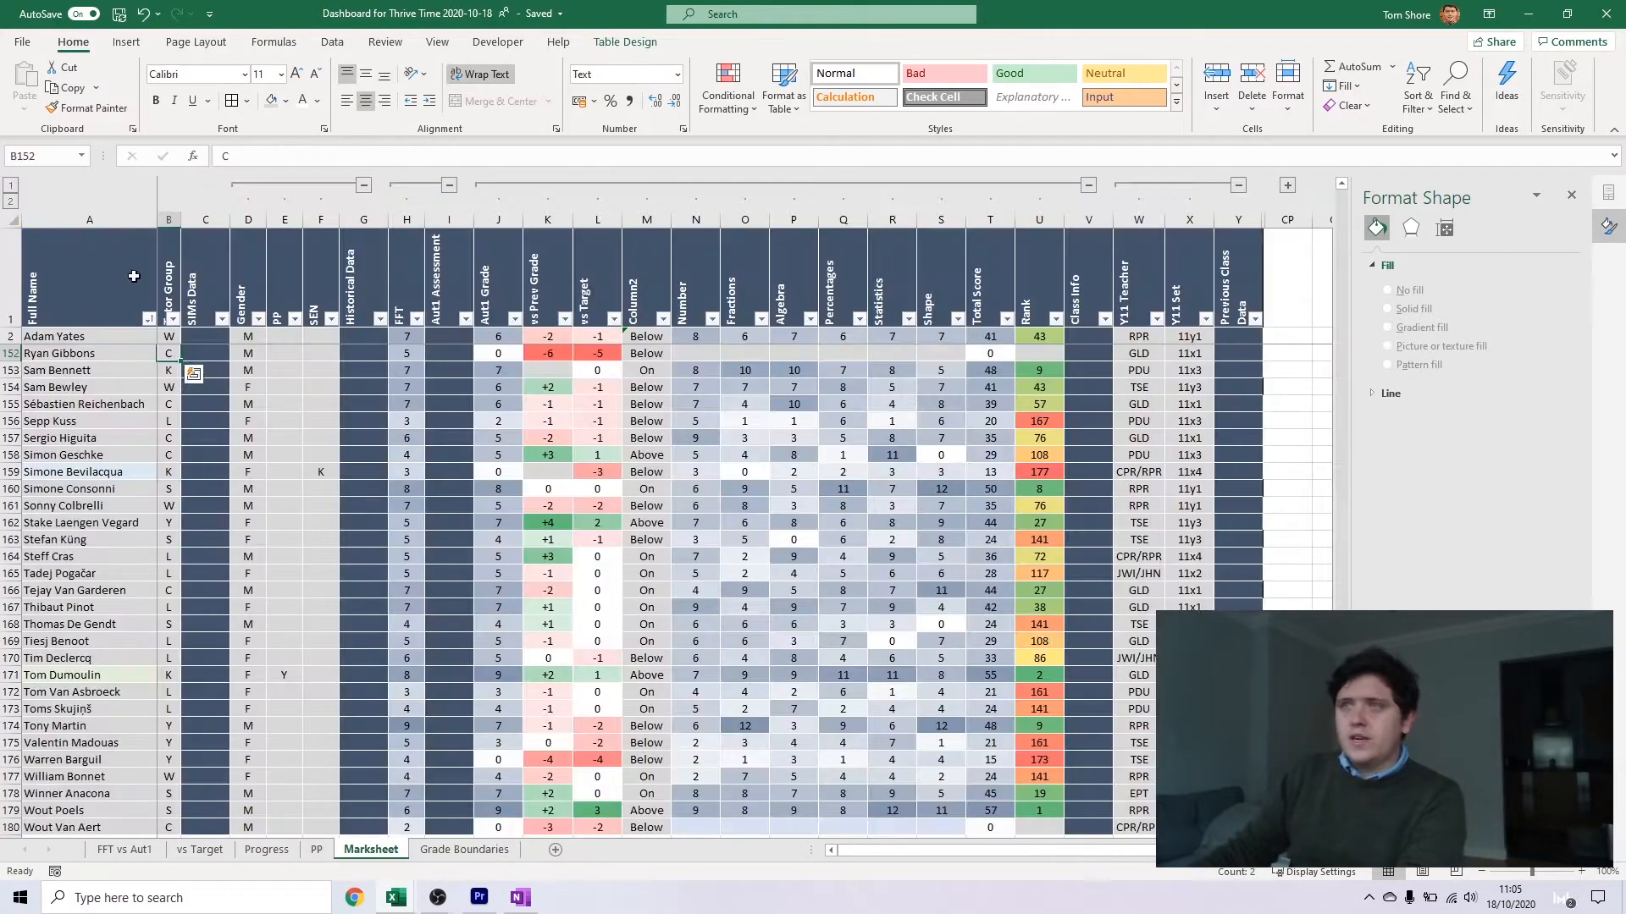
{"action": "left_click", "coordinate": [117, 41]}
{"action": "left_click", "coordinate": [25, 85]}
{"action": "key", "text": "Return"}
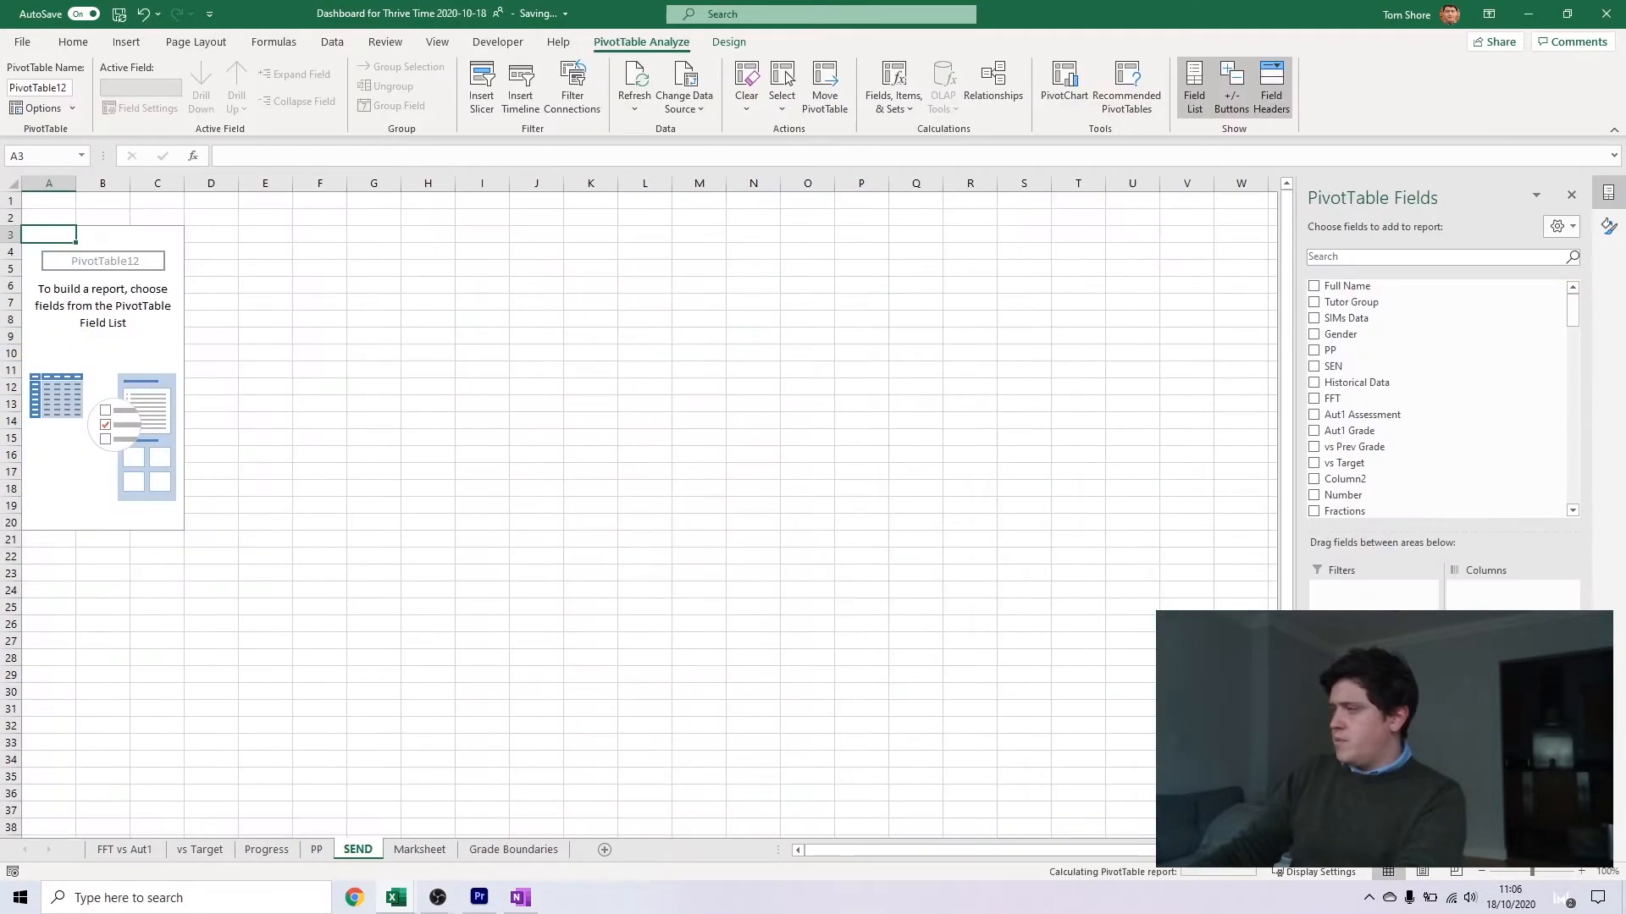
Add the SEN field as row labels of the new PivotTable and review the E and K categories
{"action": "left_click_drag", "start_coordinate": [145, 308], "coordinate": [144, 314]}
{"action": "left_click", "coordinate": [51, 256]}
{"action": "left_click", "coordinate": [51, 269]}
{"action": "left_click", "coordinate": [57, 254]}
{"action": "left_click", "coordinate": [56, 270]}
{"action": "left_click", "coordinate": [55, 253]}
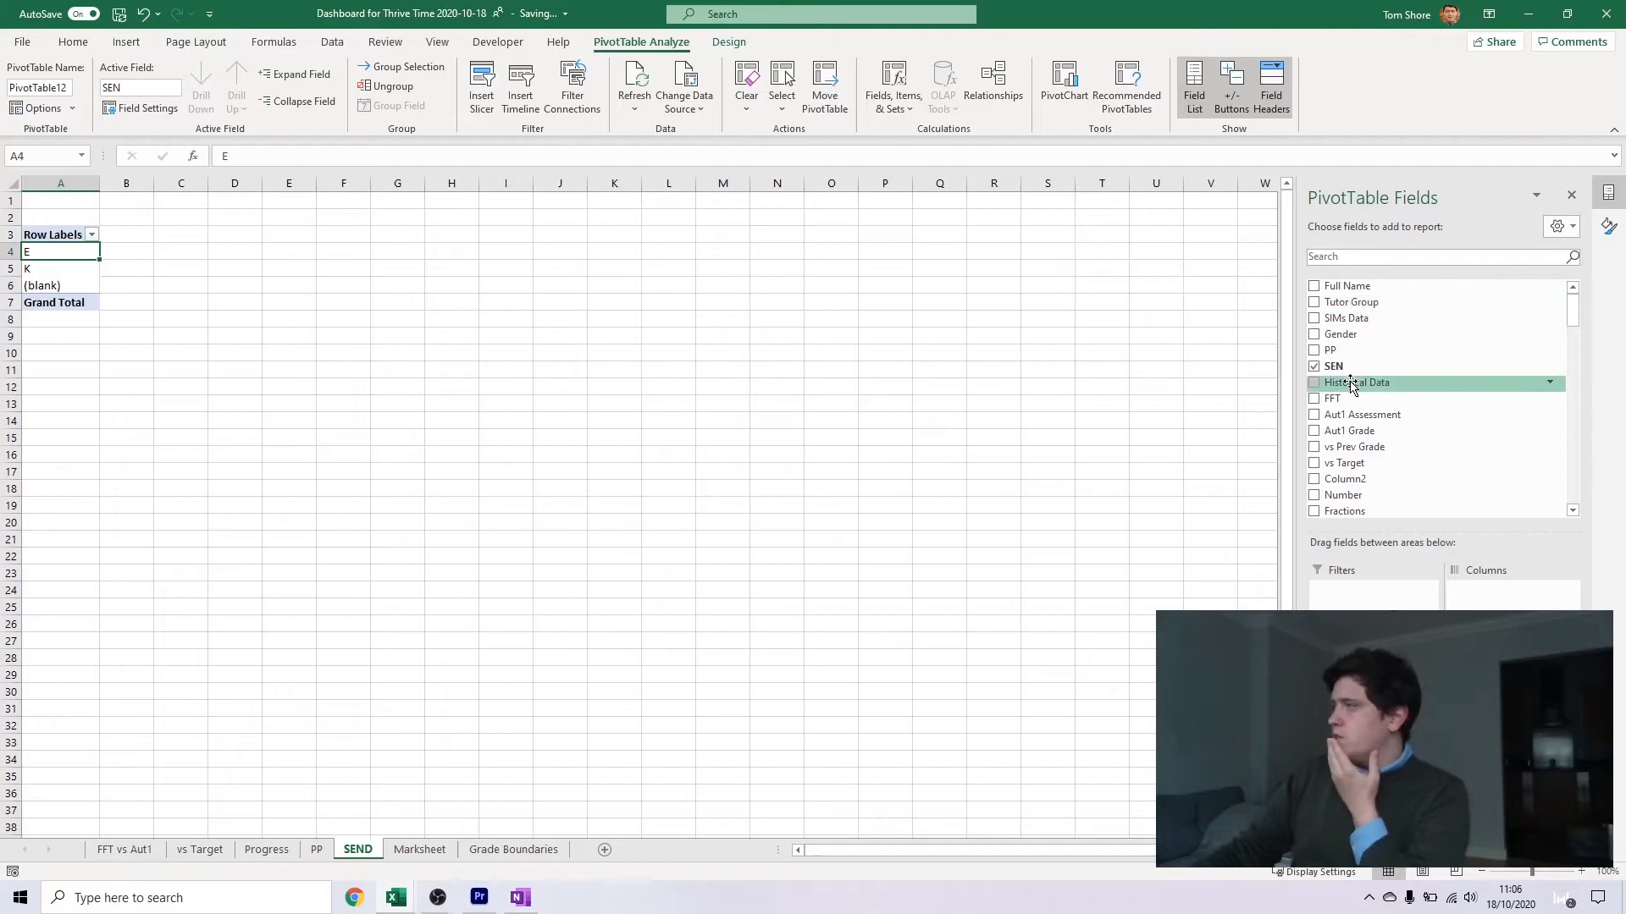
Add the average of vs Prev Grade and the count of Full Name as values of the SEND PivotTable
{"action": "left_click", "coordinate": [1401, 447]}
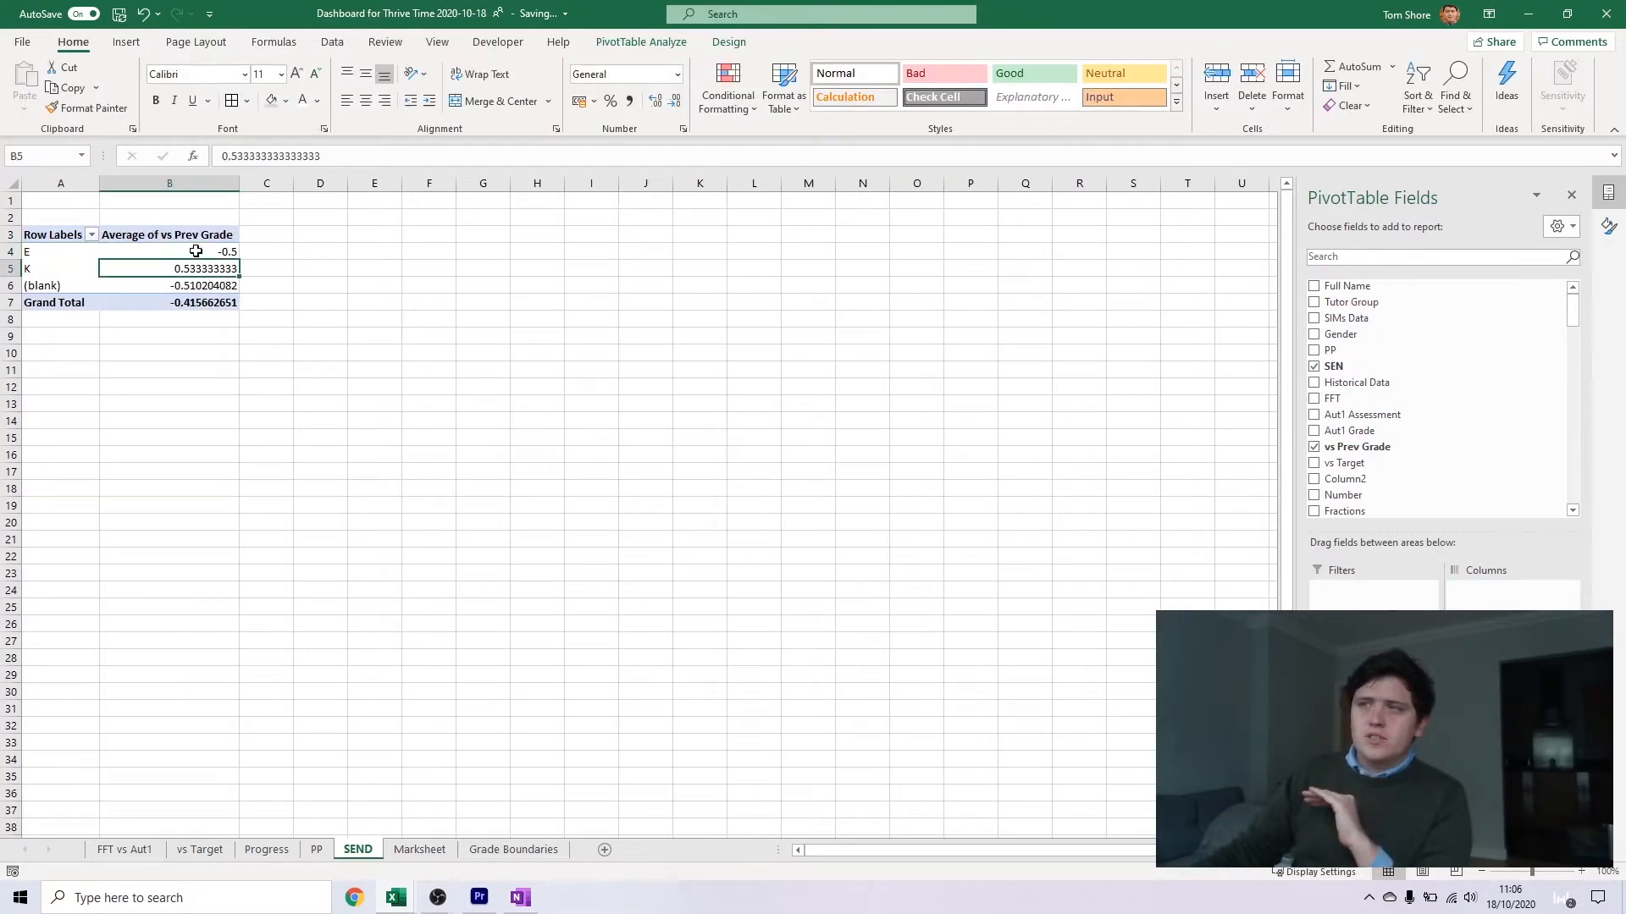
{"action": "left_click", "coordinate": [195, 252]}
{"action": "left_click", "coordinate": [196, 268]}
{"action": "left_click", "coordinate": [196, 253]}
{"action": "left_click", "coordinate": [196, 269]}
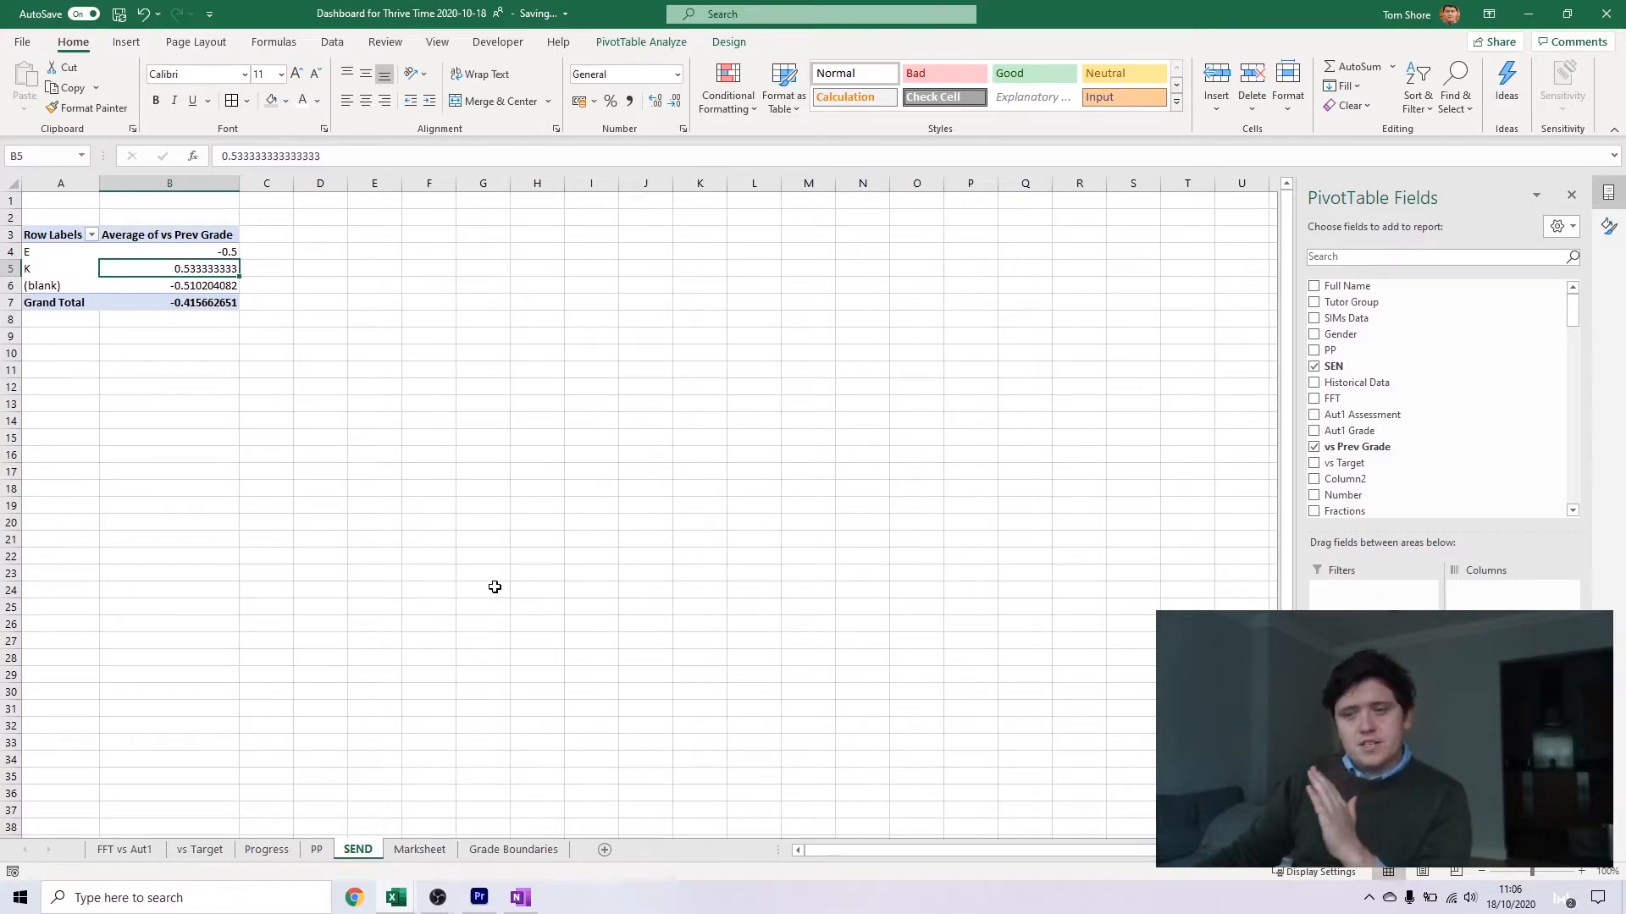
{"action": "left_click_drag", "start_coordinate": [1357, 292], "coordinate": [1511, 668]}
In E4, multiply the E row's count of Full Name by its average of vs Prev Grade
{"action": "left_click", "coordinate": [646, 340]}
{"action": "left_click", "coordinate": [482, 252]}
{"action": "key", "text": "Left"}
{"action": "type", "text": "="}
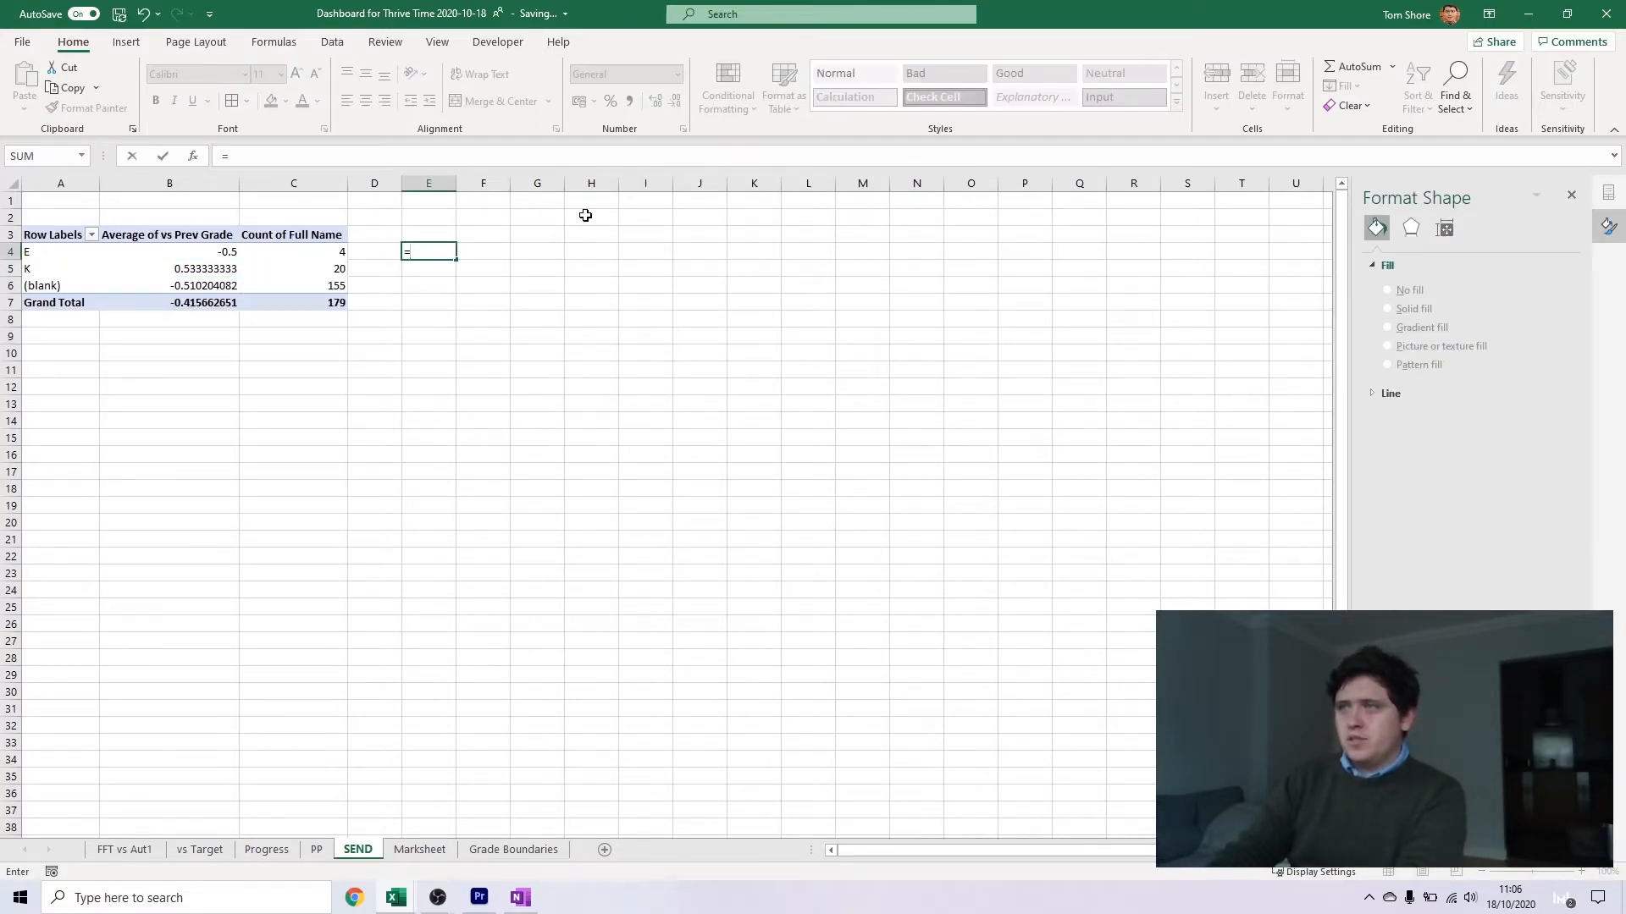
{"action": "key", "text": "Left"}
{"action": "key", "text": "Left"}
{"action": "type", "text": "*"}
{"action": "left_click", "coordinate": [220, 253]}
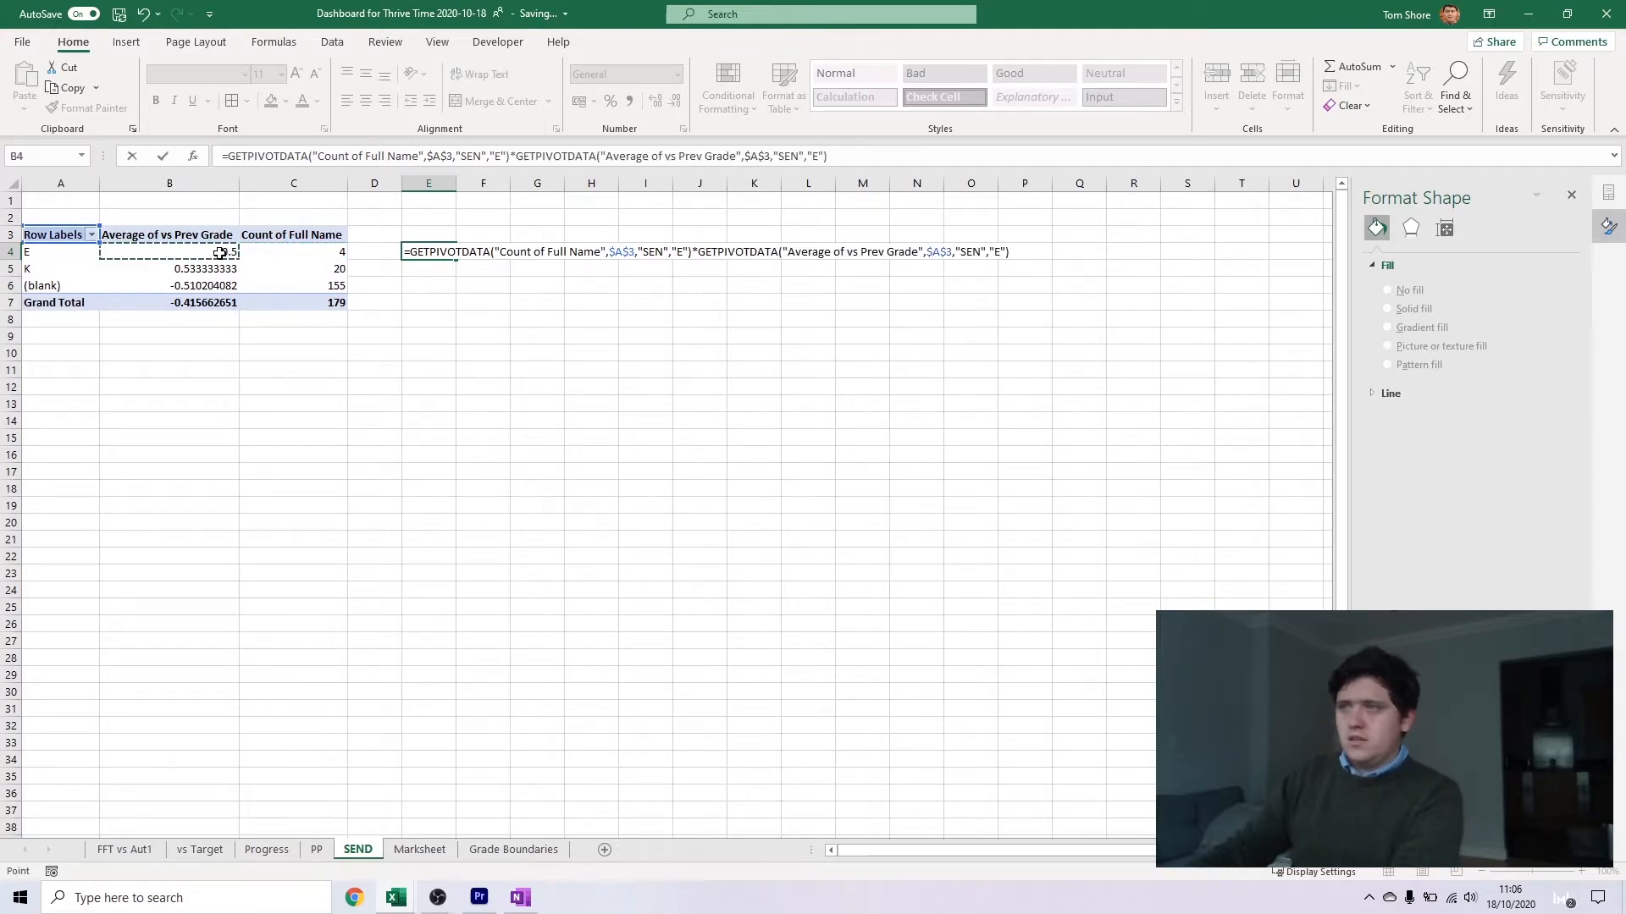
{"action": "key", "text": "Return"}
In E5, multiply the K row's count of Full Name by its average of vs Prev Grade
{"action": "type", "text": "="}
{"action": "left_click", "coordinate": [342, 269]}
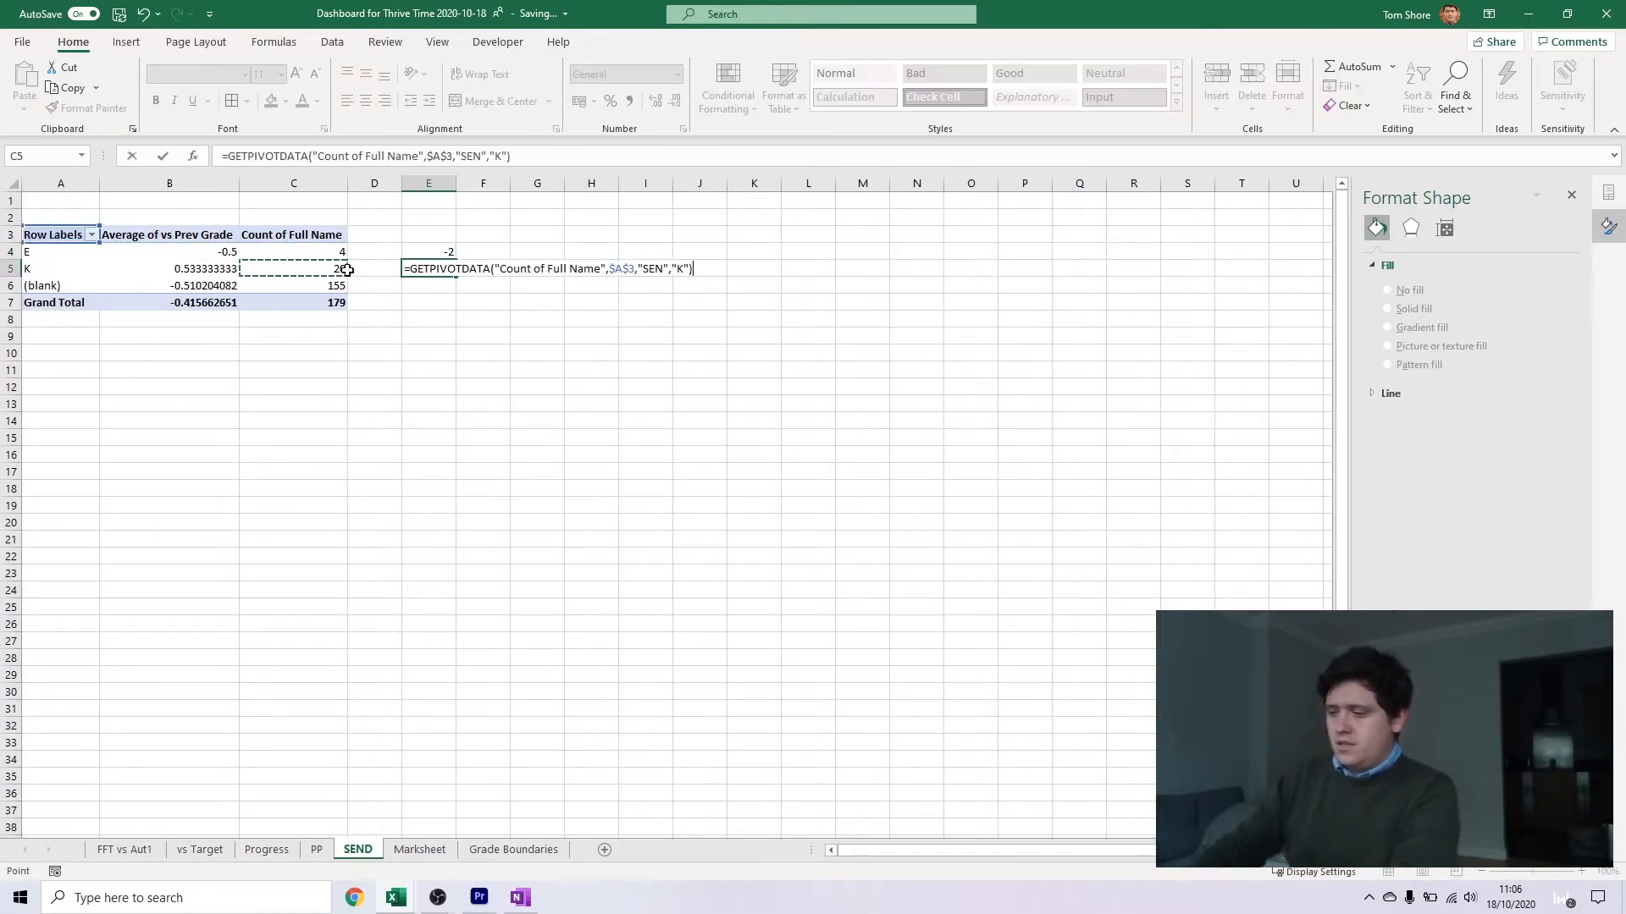
{"action": "type", "text": "*"}
{"action": "left_click", "coordinate": [185, 268]}
{"action": "key", "text": "Return"}
Calculate the combined E and K average in E6 with =SUM(E4:E5)/SUM(C4:C5)
{"action": "type", "text": "=SUM("}
{"action": "key", "text": "Up"}
{"action": "key", "text": "shift+Up"}
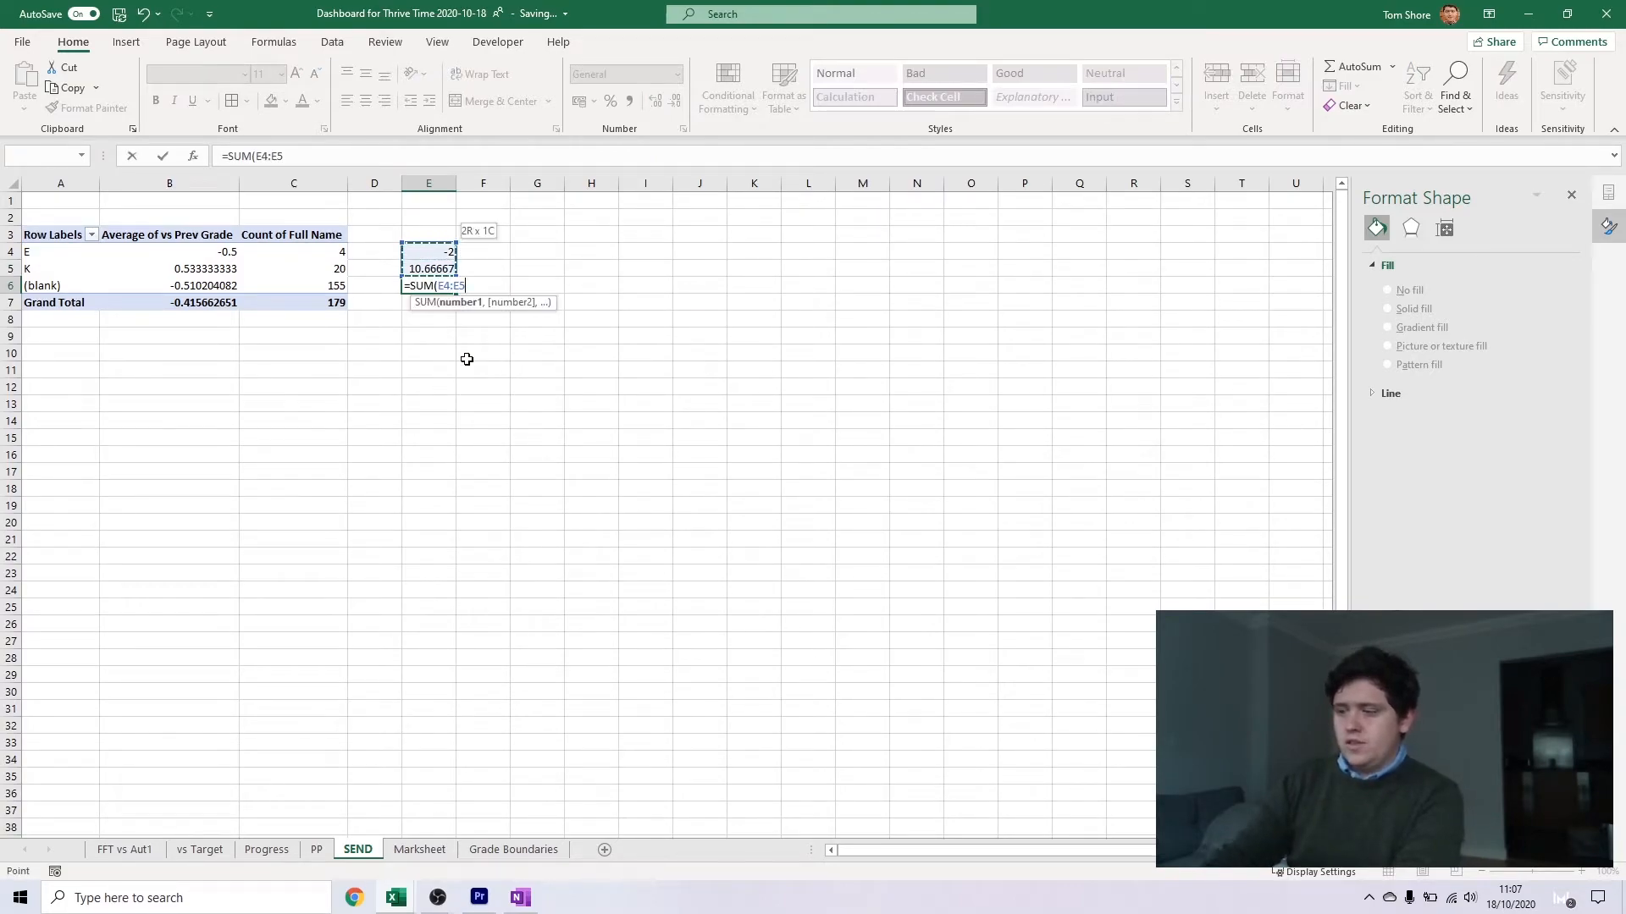
{"action": "type", "text": ")"}
{"action": "key", "text": "Return"}
{"action": "left_click", "coordinate": [405, 150]}
{"action": "type", "text": "/SUM("}
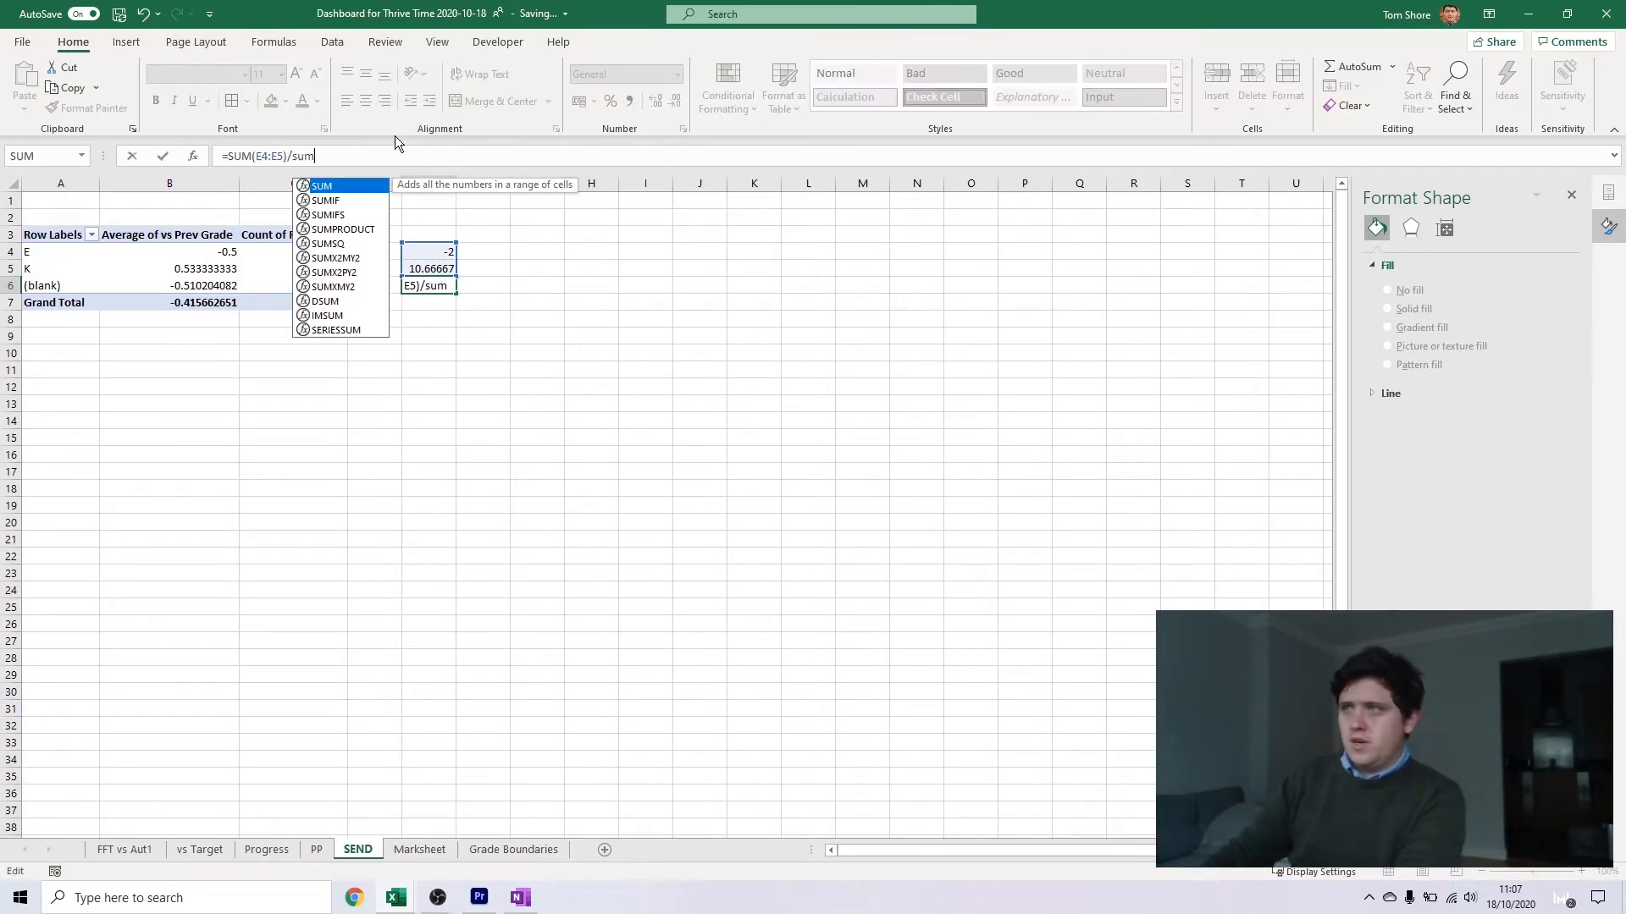
{"action": "left_click_drag", "start_coordinate": [331, 251], "coordinate": [326, 269]}
{"action": "type", "text": ")"}
{"action": "key", "text": "Return"}
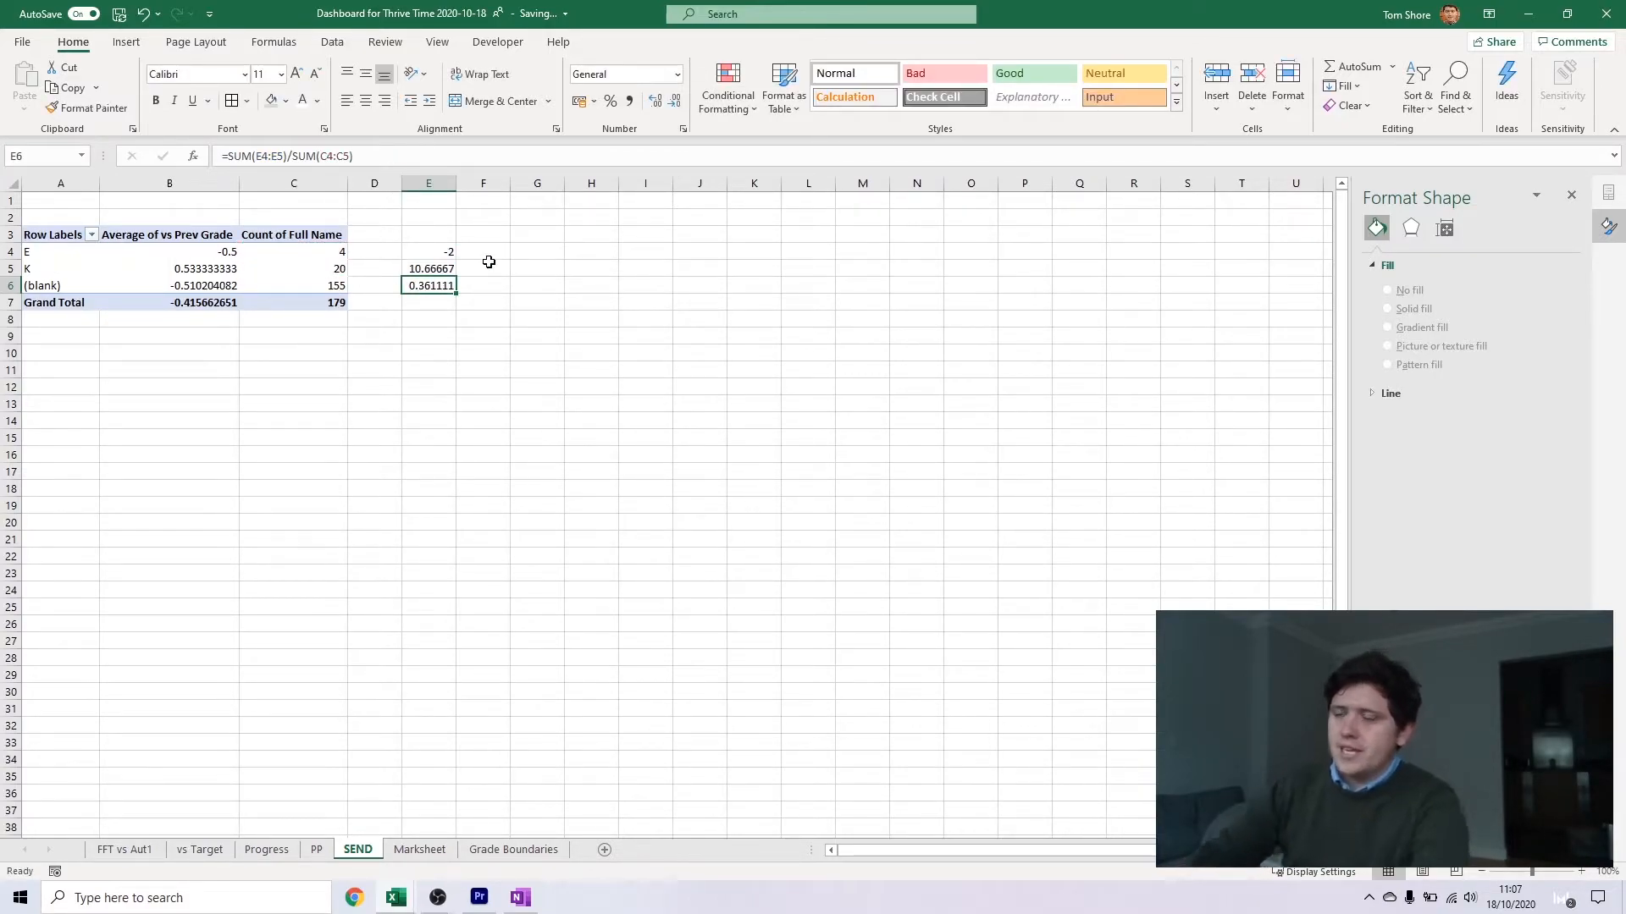
Move the combined average from E6 to I6, label it SEND in H6 and head the column AVG Grade
{"action": "key", "text": "ctrl+c"}
{"action": "left_click", "coordinate": [624, 290]}
{"action": "key", "text": "ctrl+v"}
{"action": "left_click", "coordinate": [585, 291]}
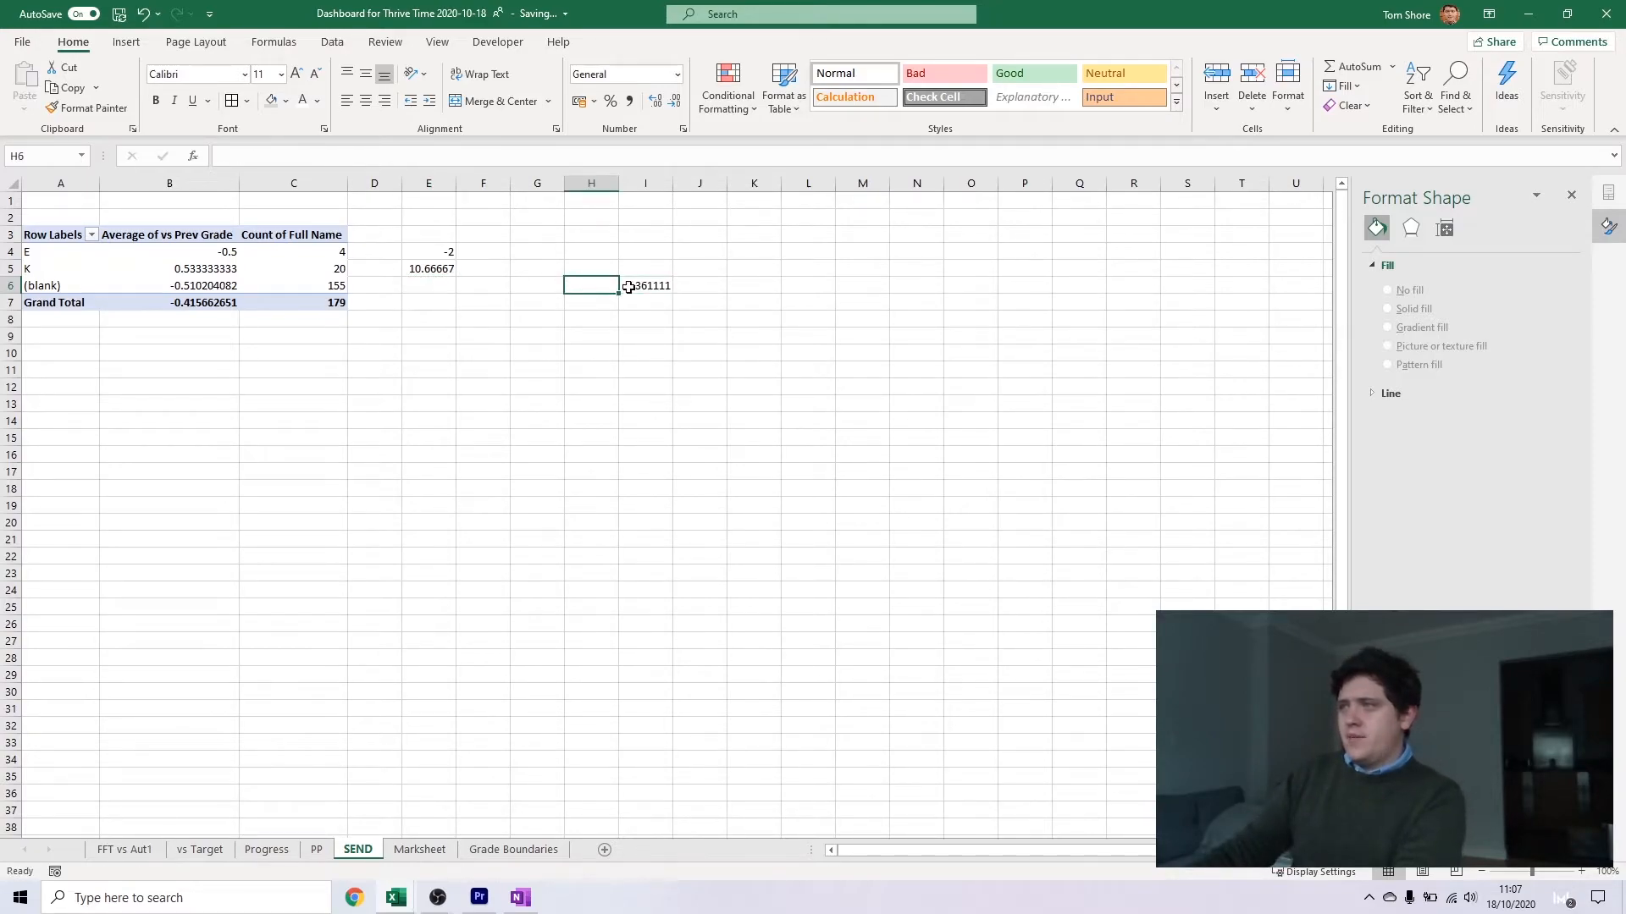
{"action": "type", "text": "SEND"}
{"action": "key", "text": "Return"}
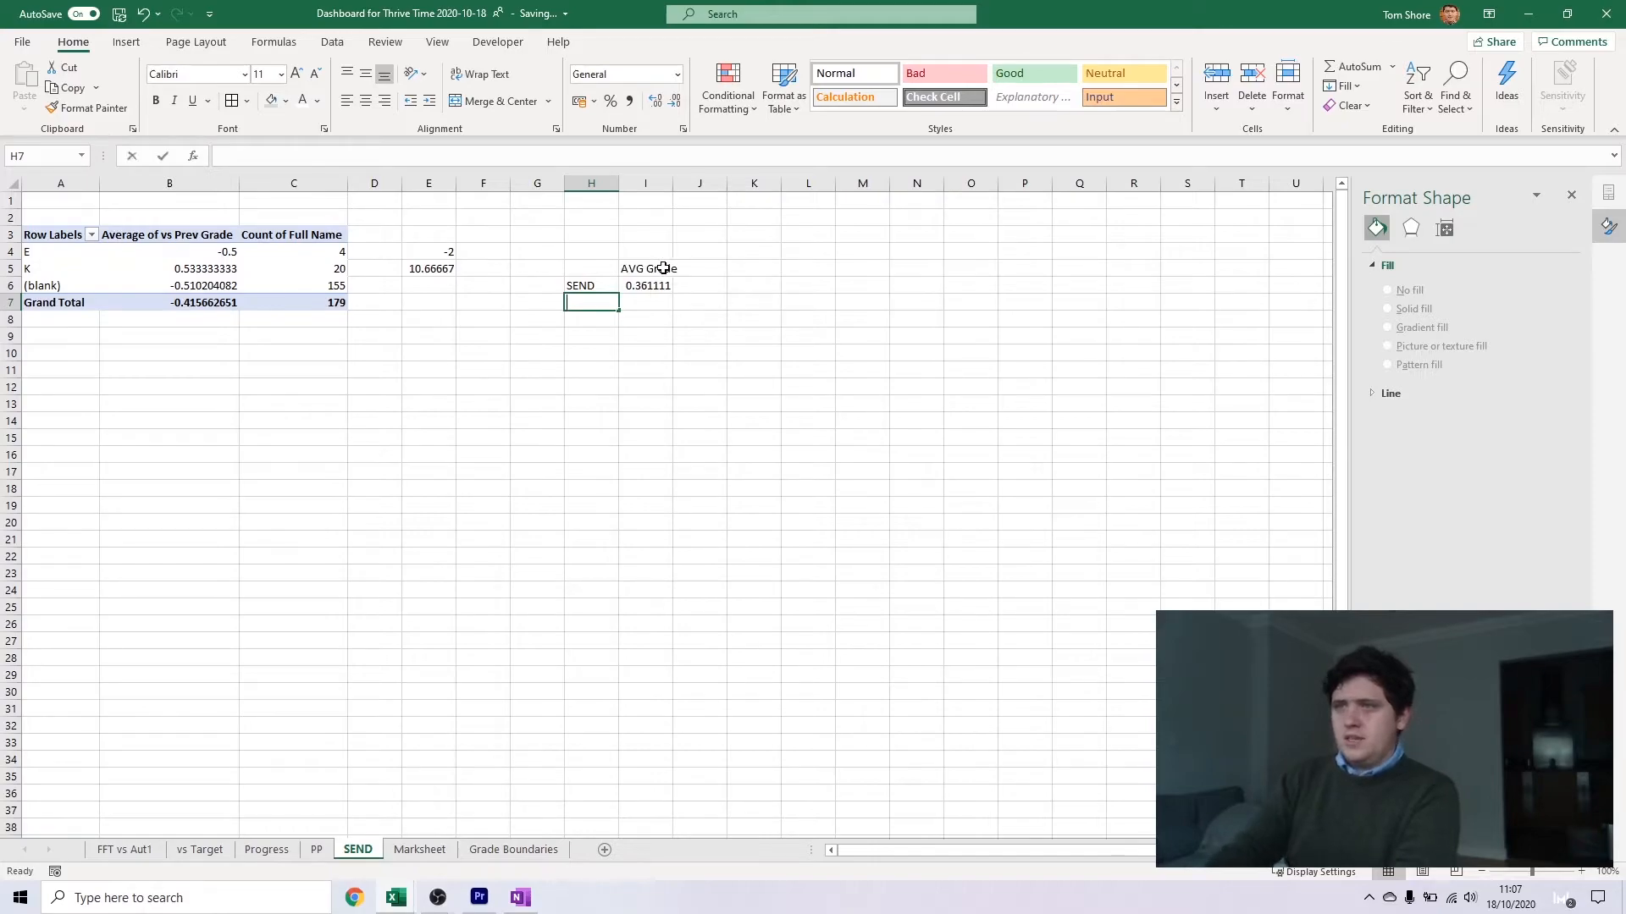
Label H7 as Non and bring the (blank) row's average into I7
{"action": "type", "text": "AB"}
{"action": "key", "text": "Escape"}
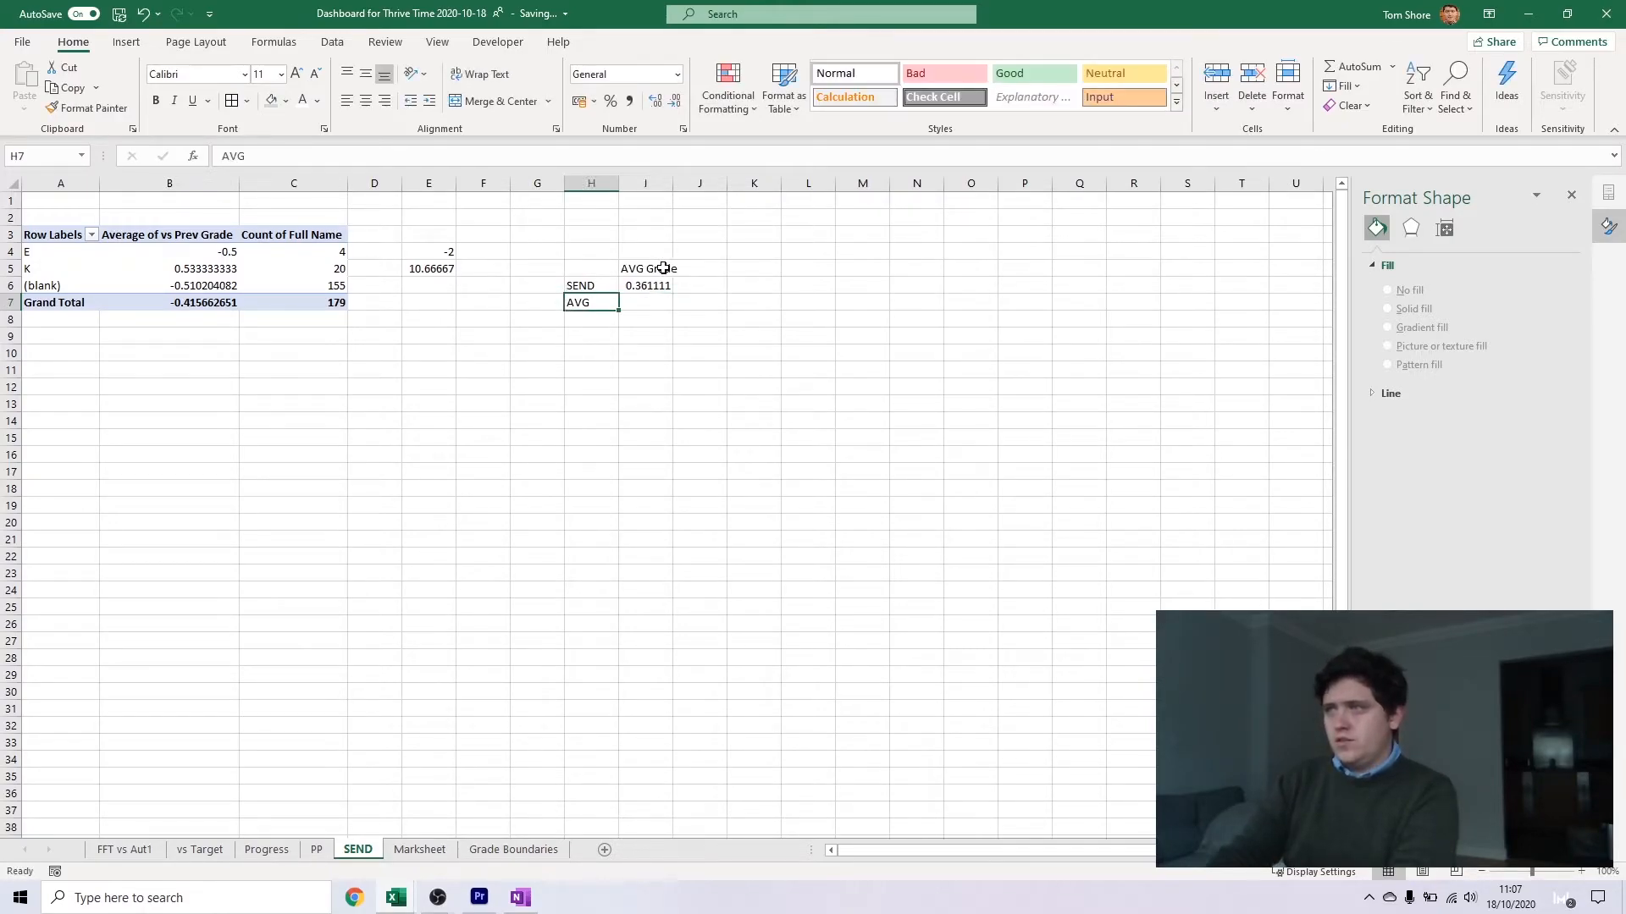
{"action": "type", "text": "N"}
{"action": "type", "text": "on"}
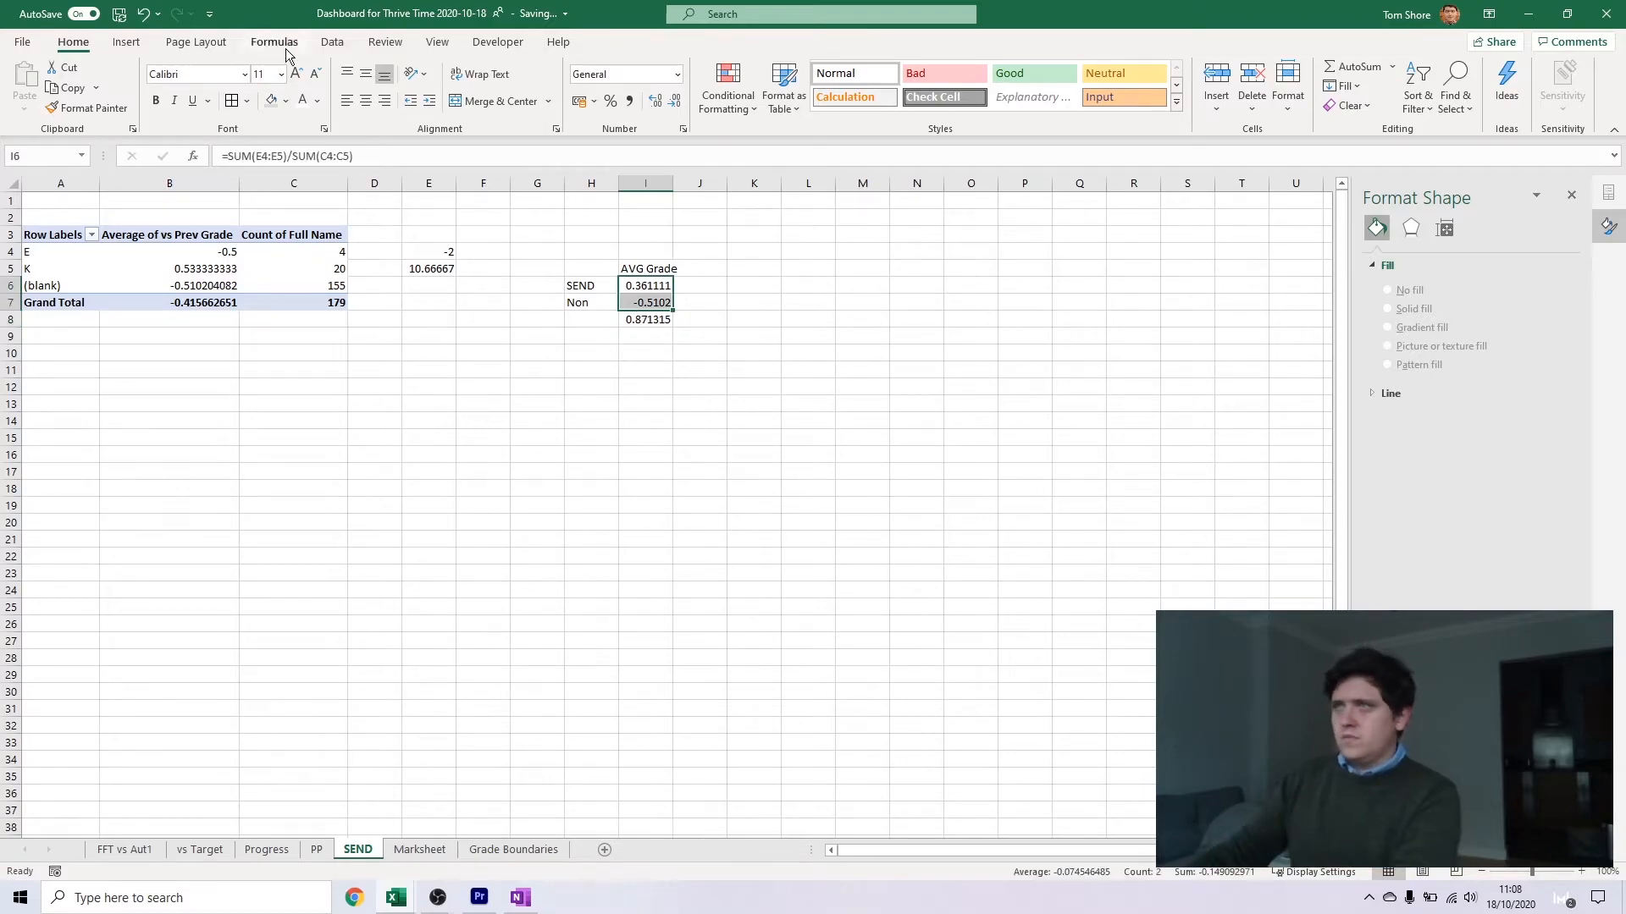
Insert a clustered column chart of I6:I7 with H6:H7 as category labels and I5 as the series name
{"action": "left_click", "coordinate": [126, 41]}
{"action": "left_click", "coordinate": [756, 66]}
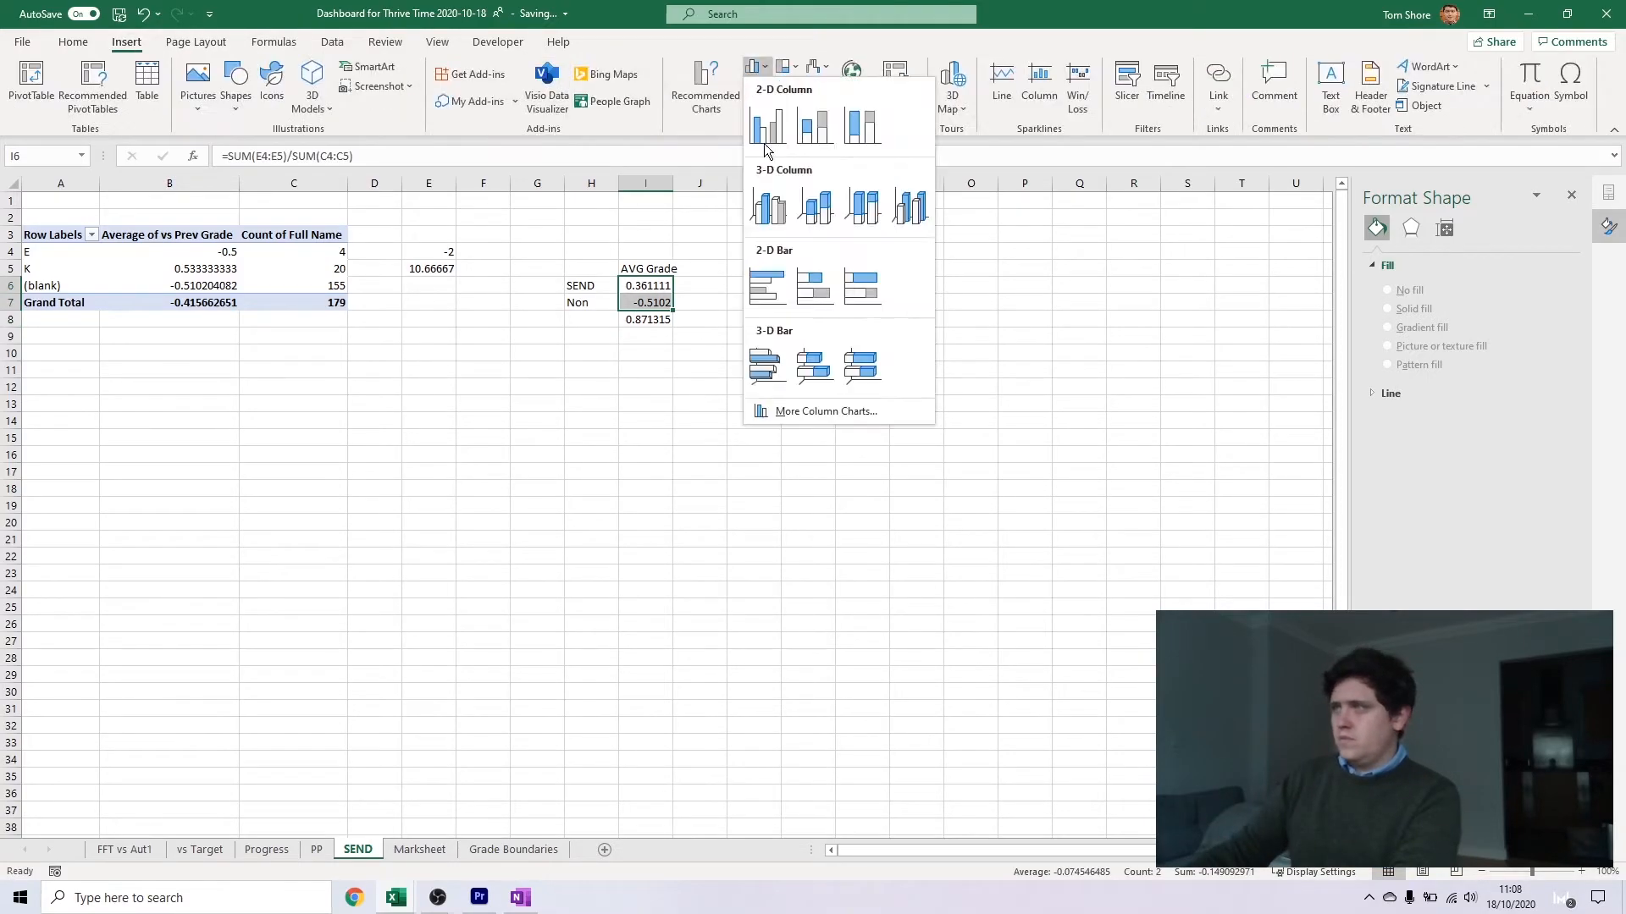
{"action": "left_click", "coordinate": [788, 614]}
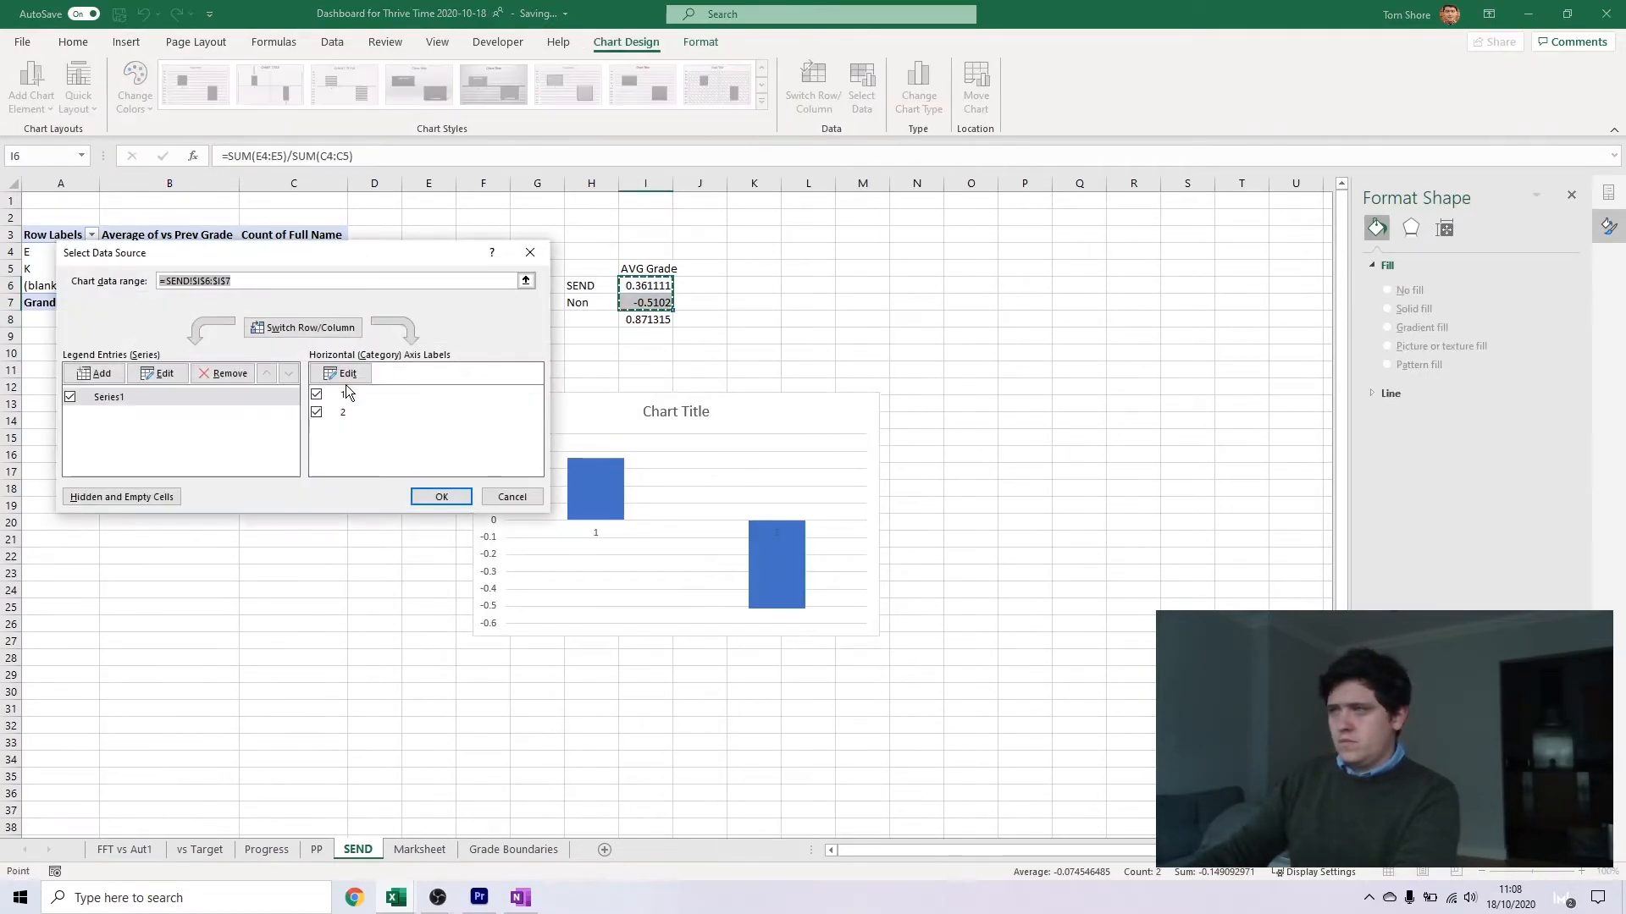
{"action": "left_click", "coordinate": [342, 374]}
{"action": "left_click_drag", "start_coordinate": [593, 286], "coordinate": [592, 302]}
{"action": "left_click", "coordinate": [325, 407]}
{"action": "left_click", "coordinate": [158, 373]}
{"action": "left_click", "coordinate": [646, 271]}
{"action": "key", "text": "Return"}
{"action": "left_click", "coordinate": [441, 497]}
Title the chart SEND vs Prev Grade and rename the header in I5 to vs Prev Grade
{"action": "triple_click", "coordinate": [667, 412]}
{"action": "type", "text": "SEND vs Prev Grade"}
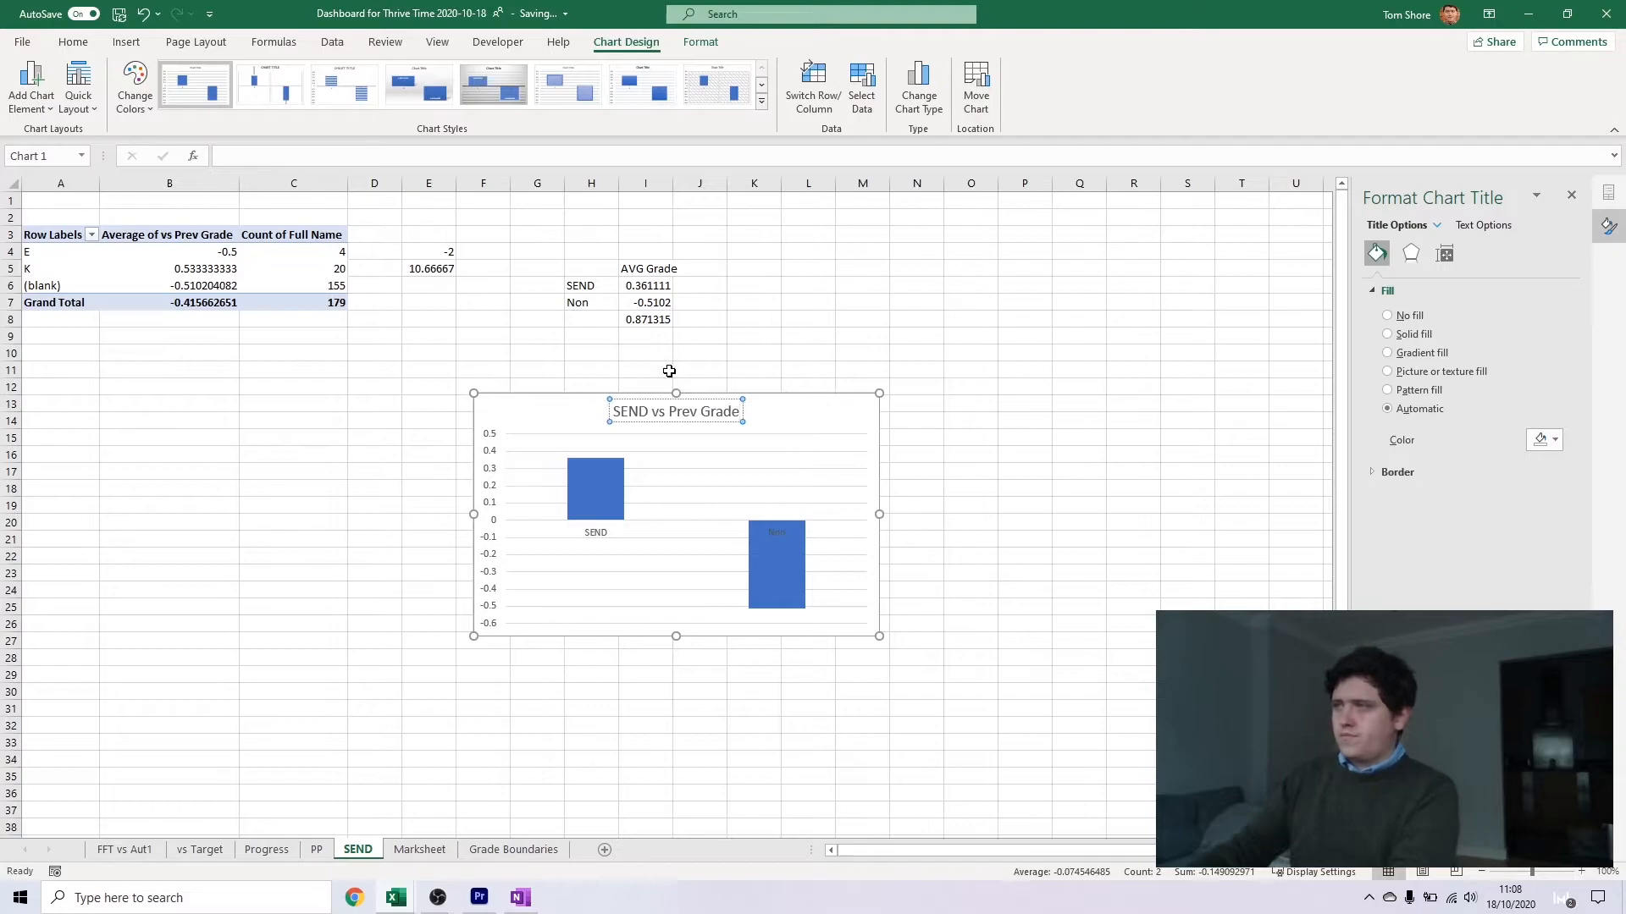
{"action": "key", "text": "Escape"}
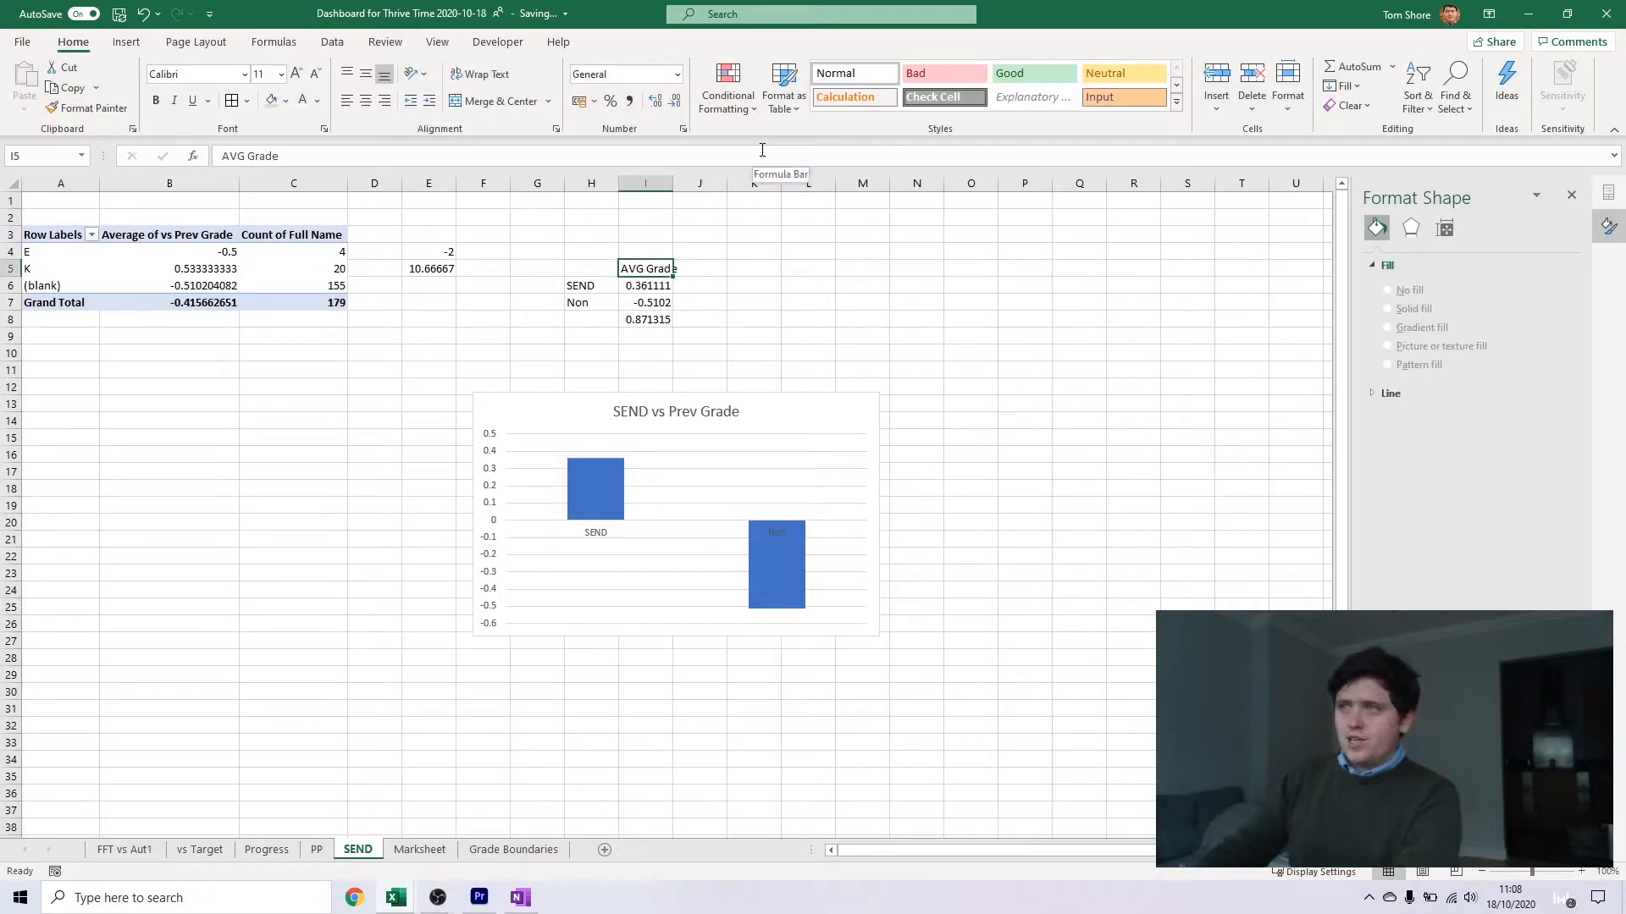
{"action": "type", "text": "vs prev"}
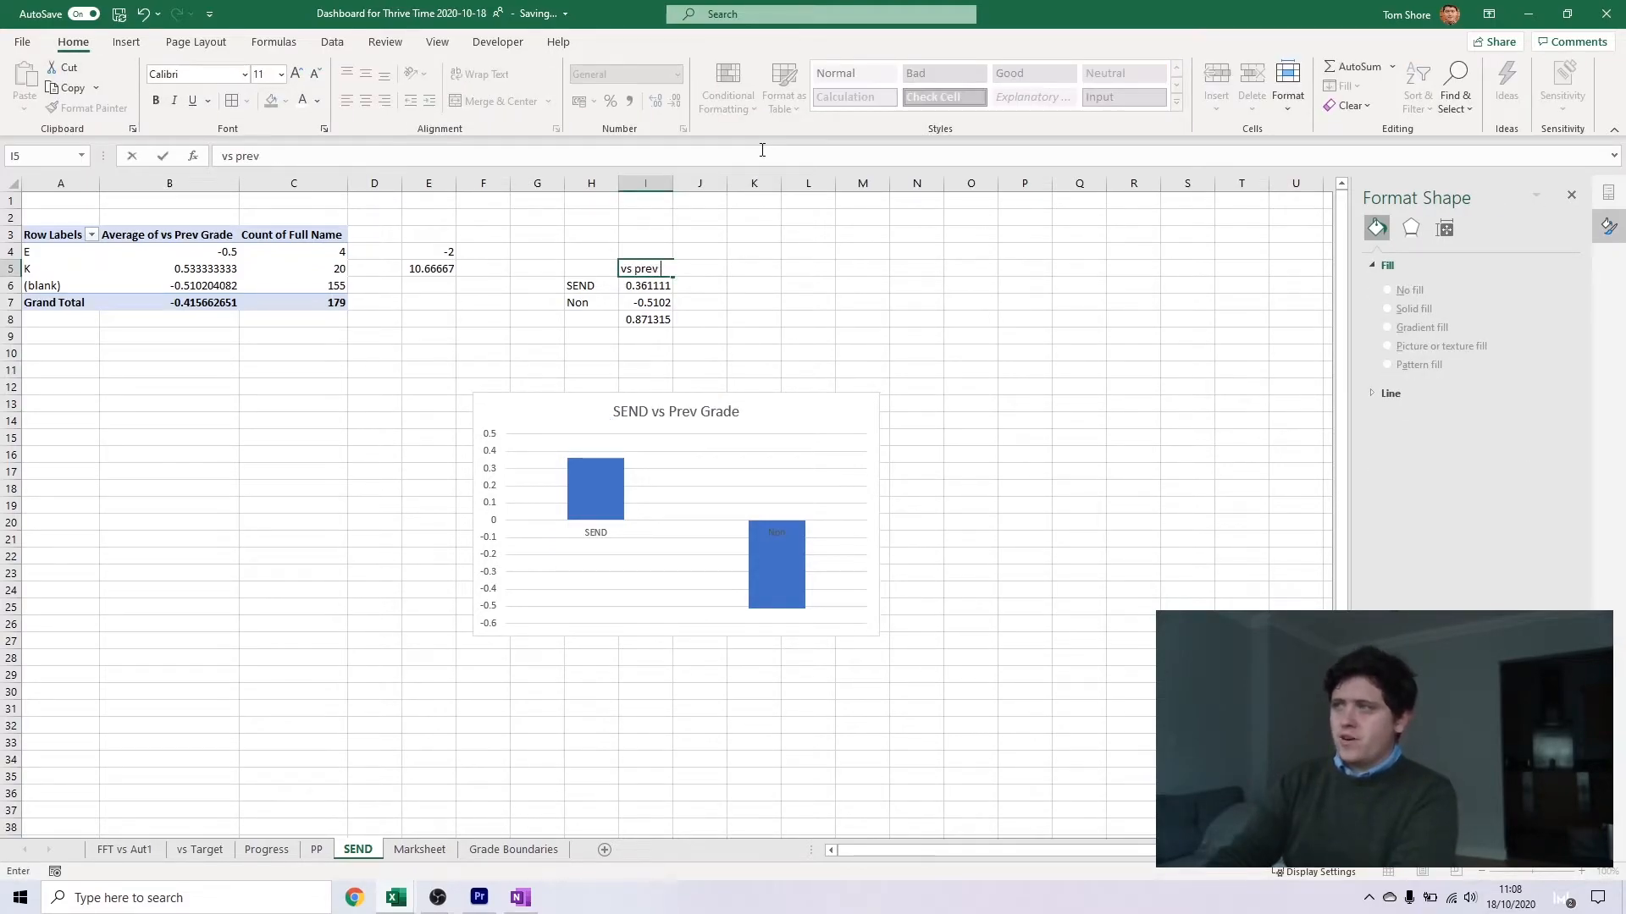
{"action": "type", "text": " Grade"}
{"action": "key", "text": "Return"}
Give the chart's horizontal axis a solid black line and white label text
{"action": "left_click", "coordinate": [597, 535]}
{"action": "left_click", "coordinate": [1377, 253]}
{"action": "left_click", "coordinate": [1390, 472]}
{"action": "left_click", "coordinate": [1399, 518]}
{"action": "left_click", "coordinate": [591, 530]}
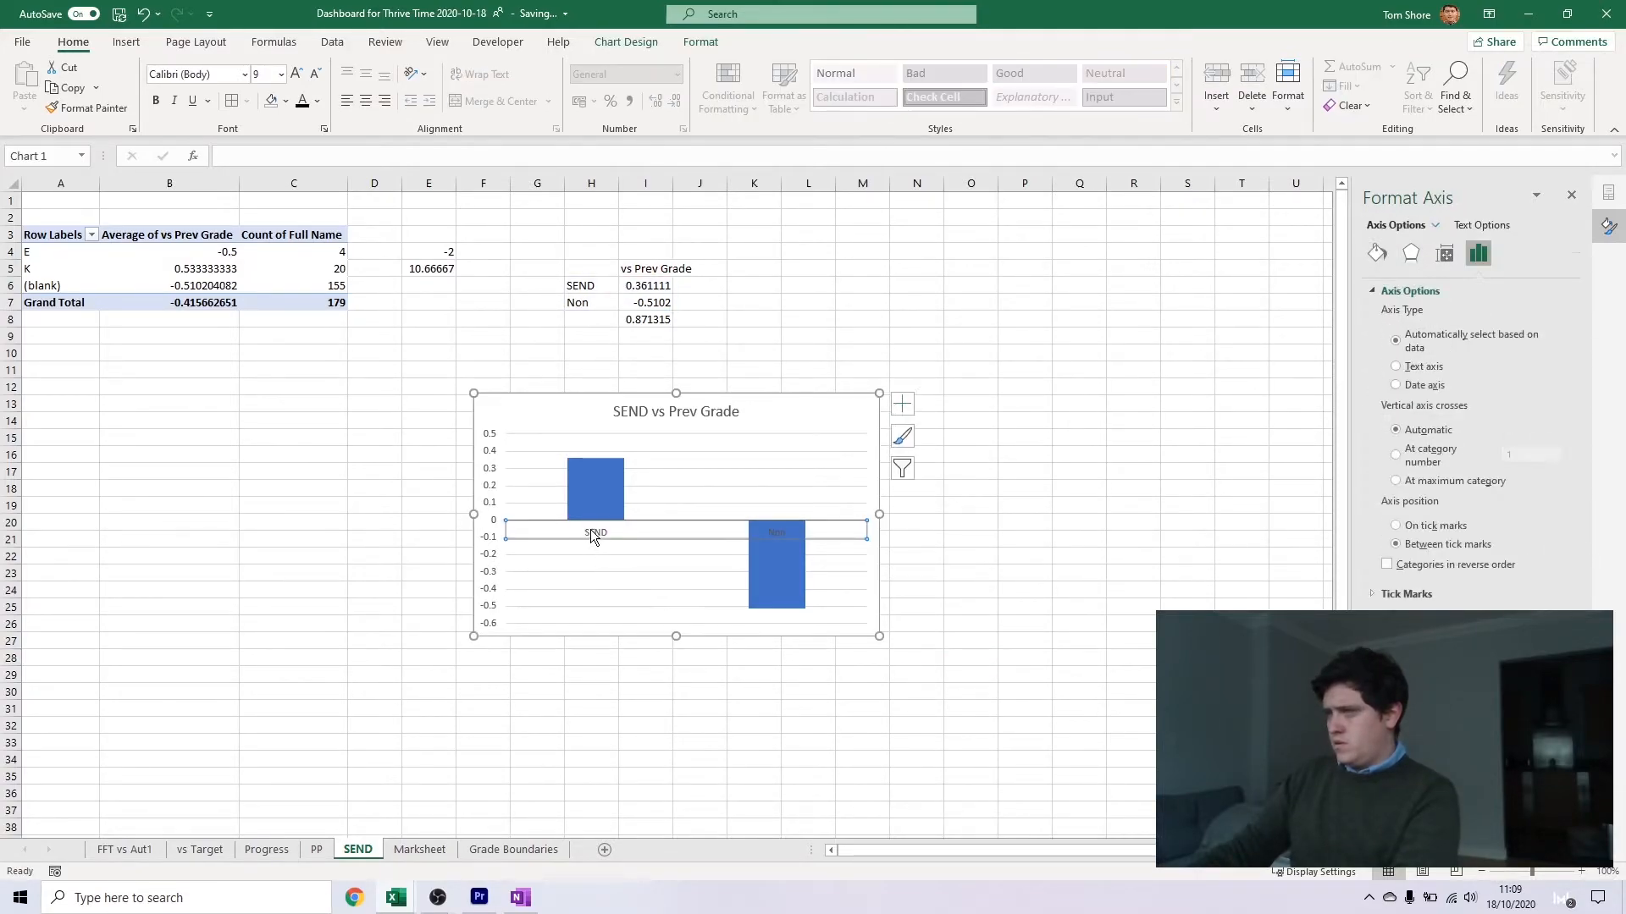
{"action": "left_click", "coordinate": [1377, 252]}
{"action": "left_click", "coordinate": [1482, 224]}
{"action": "left_click", "coordinate": [1543, 421]}
{"action": "left_click", "coordinate": [1517, 471]}
Fill the chart area with Blue-Gray, Text 2, Lighter 60%
{"action": "right_click", "coordinate": [867, 411]}
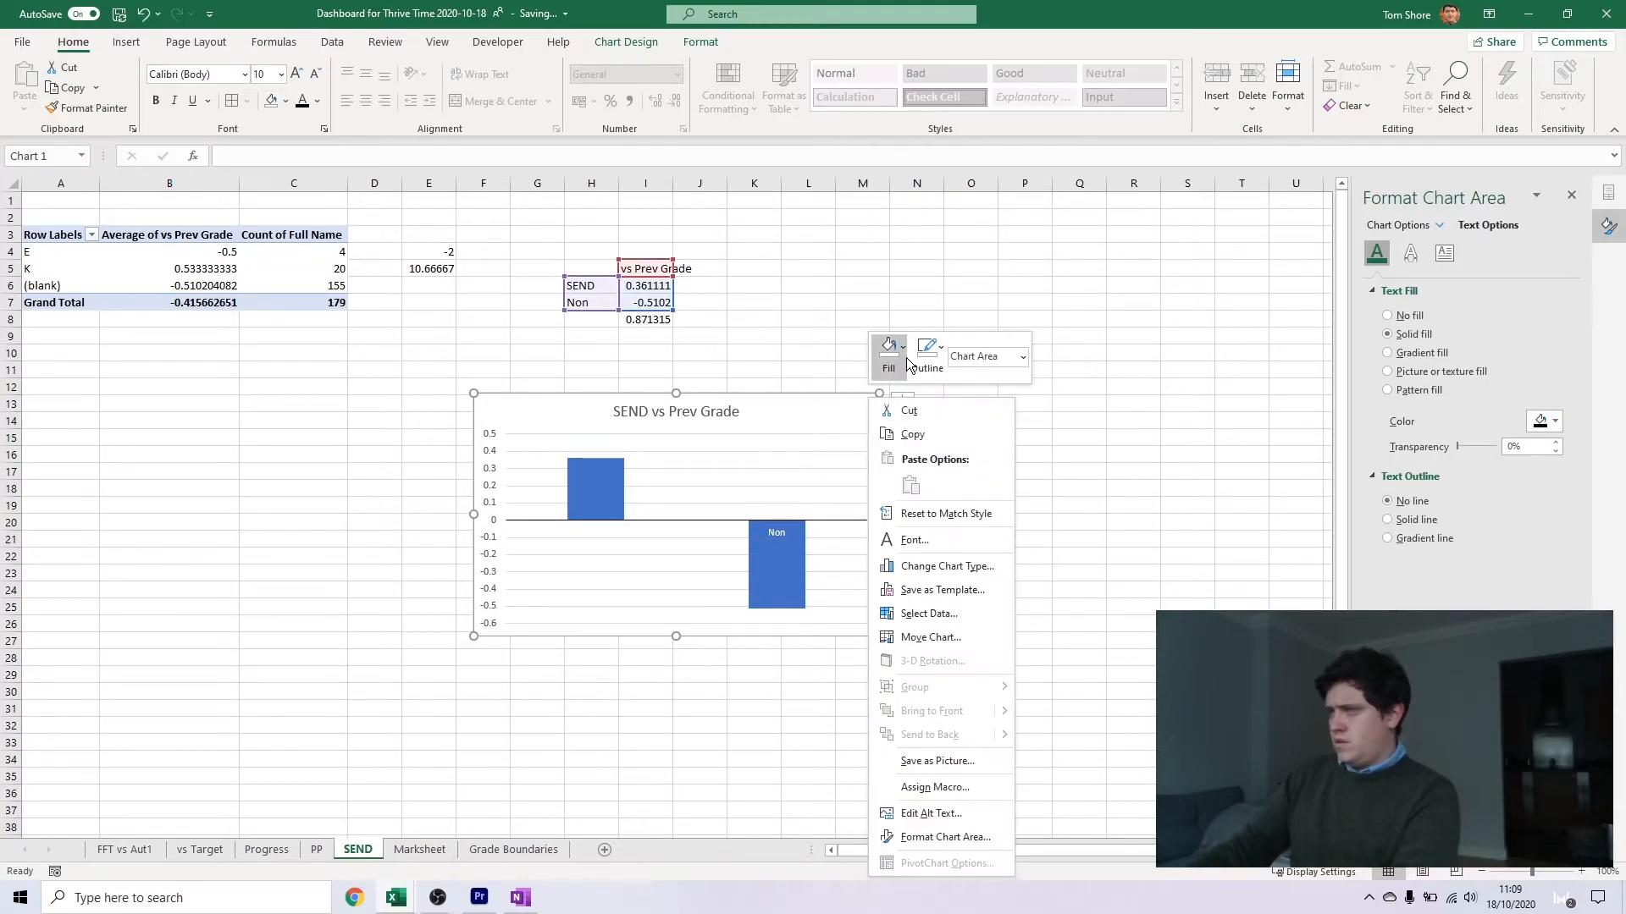
{"action": "left_click", "coordinate": [890, 351]}
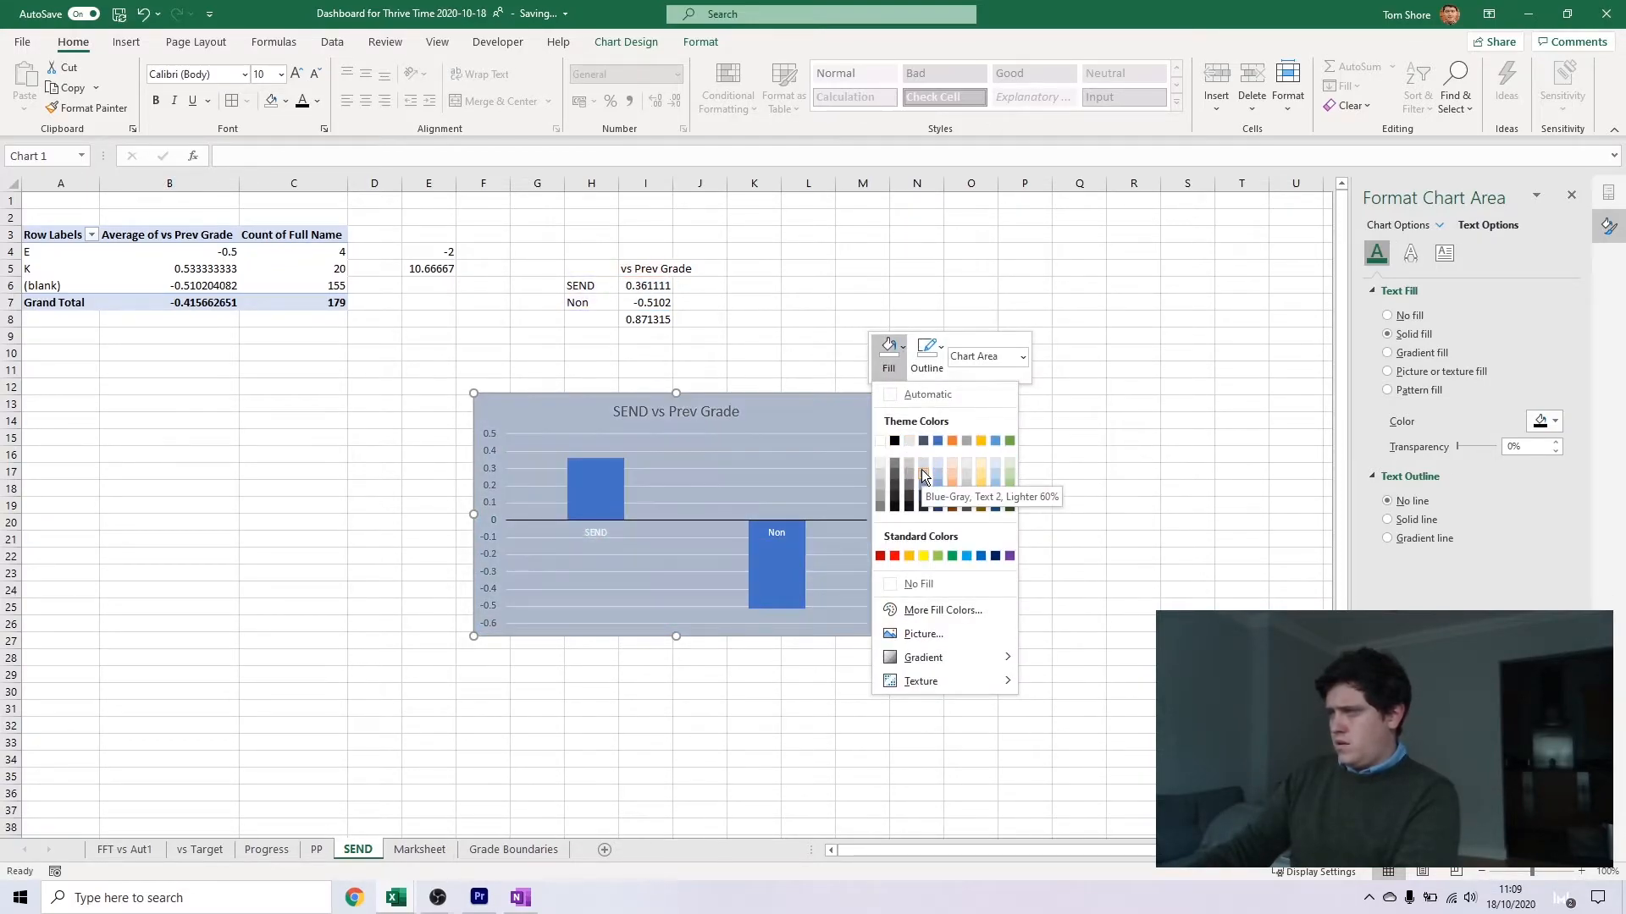
{"action": "left_click", "coordinate": [923, 473]}
{"action": "left_click", "coordinate": [700, 535]}
Add a data label to the SEND column and format I6:I7 as Number with two decimal places
{"action": "left_click", "coordinate": [591, 497]}
{"action": "left_click", "coordinate": [592, 497]}
{"action": "left_click", "coordinate": [902, 404]}
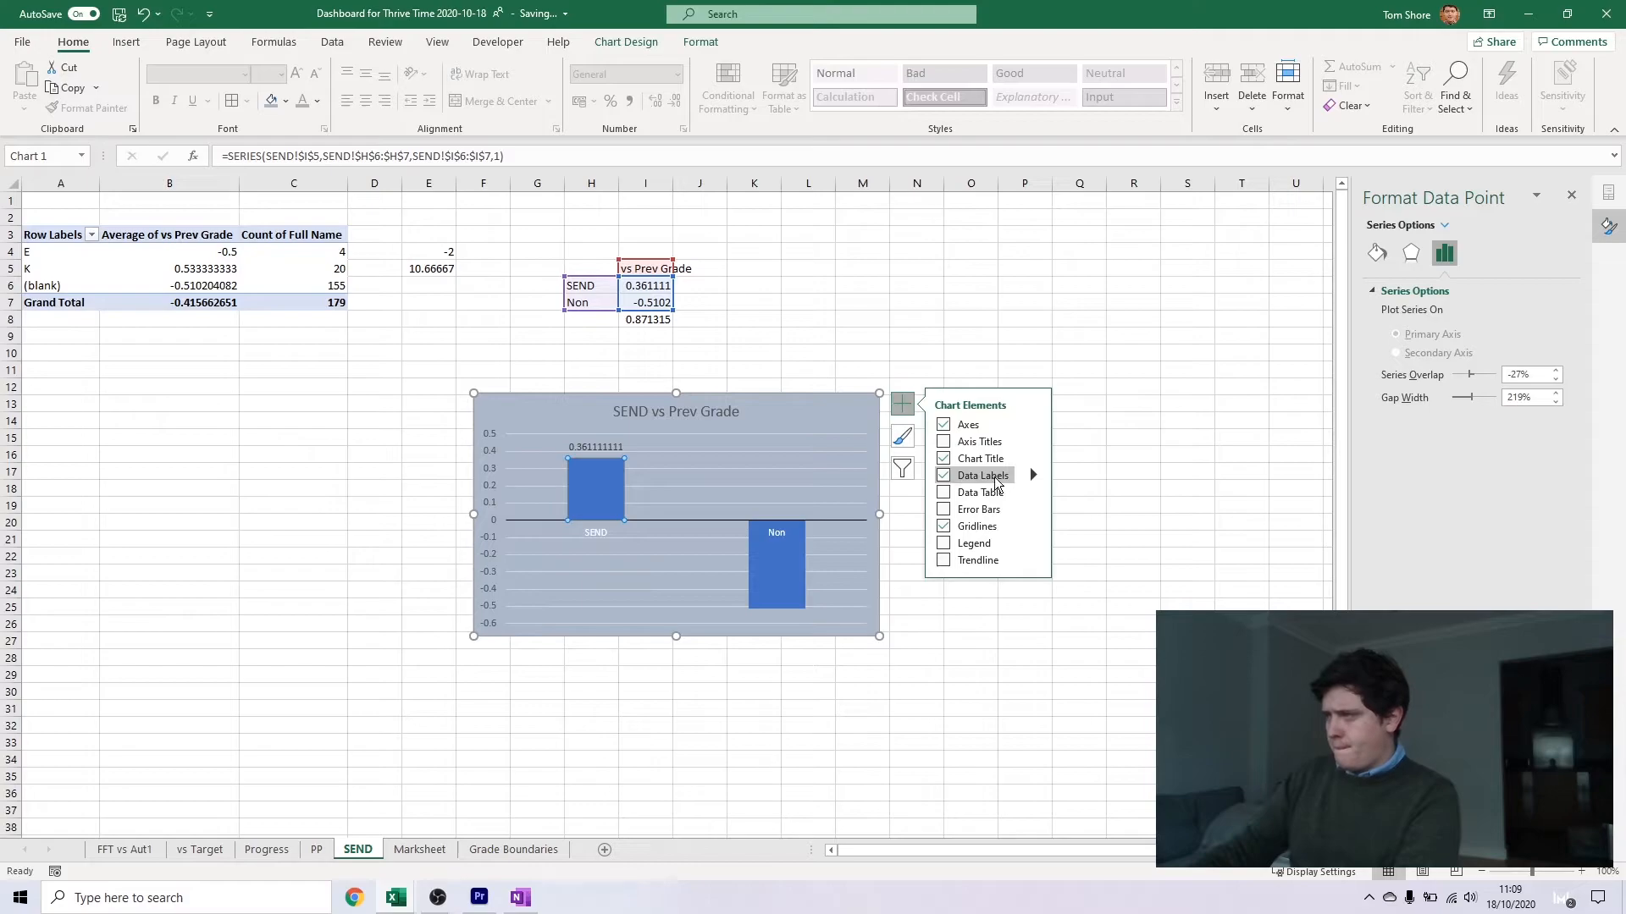
{"action": "left_click_drag", "start_coordinate": [645, 286], "coordinate": [645, 300]}
{"action": "right_click", "coordinate": [645, 298]}
{"action": "left_click", "coordinate": [729, 715]}
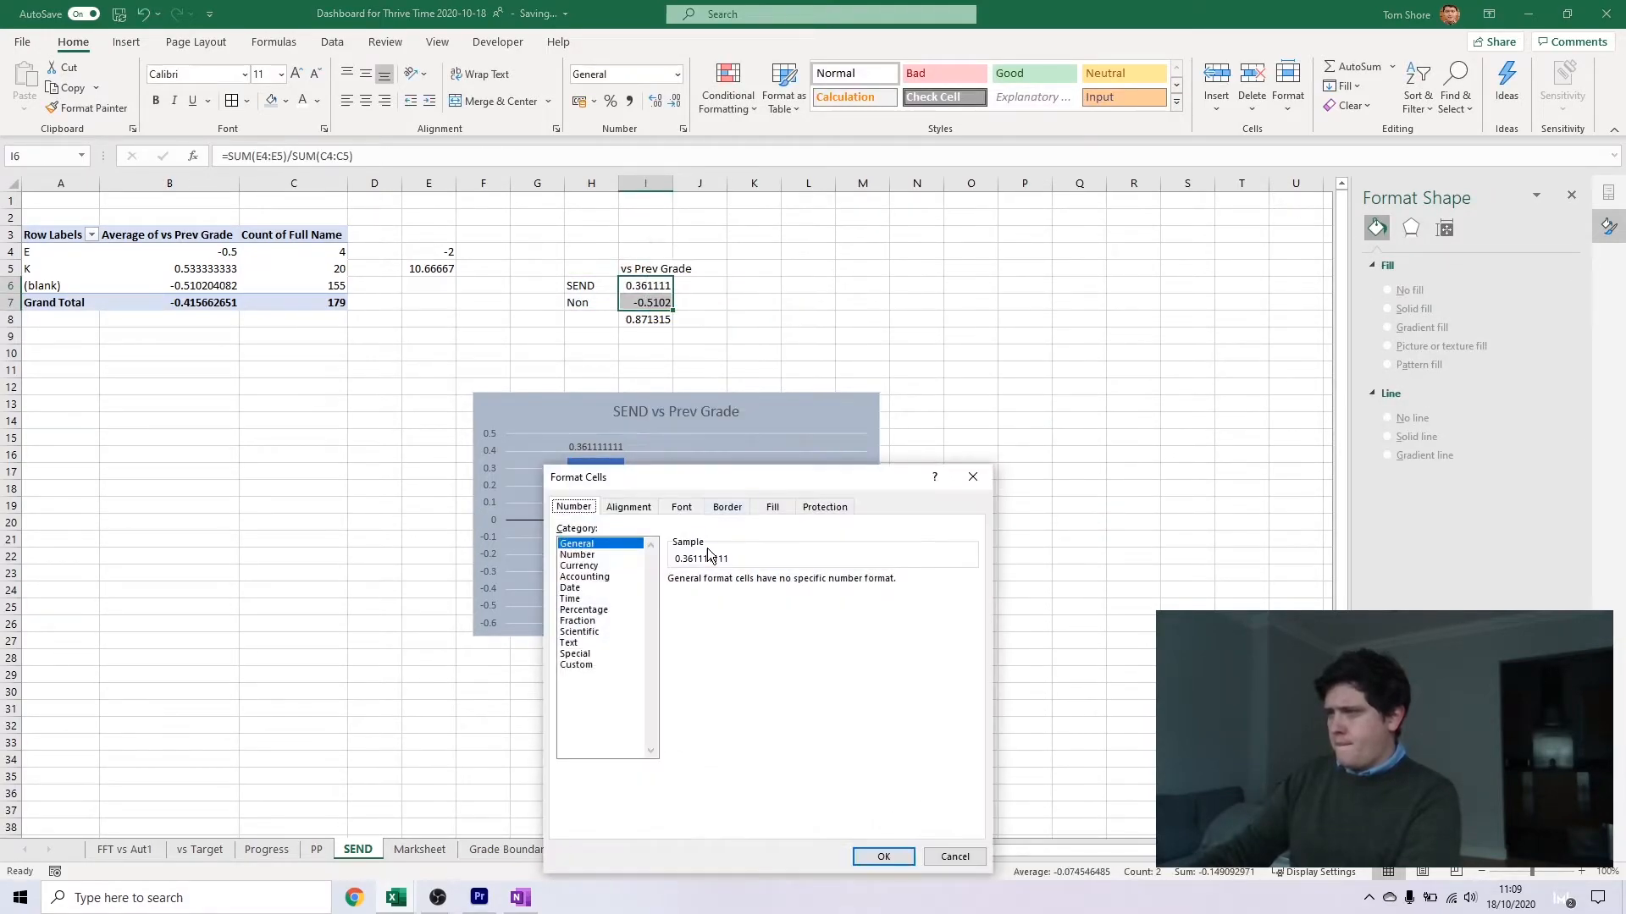
{"action": "left_click", "coordinate": [605, 554]}
{"action": "left_click", "coordinate": [784, 578]}
{"action": "left_click", "coordinate": [883, 857]}
Show data labels on both the SEND and Non columns and colour the label text white
{"action": "left_click", "coordinate": [778, 592]}
{"action": "left_click", "coordinate": [778, 592]}
{"action": "left_click", "coordinate": [812, 508]}
{"action": "left_click", "coordinate": [621, 480]}
{"action": "left_click", "coordinate": [903, 404]}
{"action": "left_click", "coordinate": [896, 628]}
{"action": "left_click", "coordinate": [778, 620]}
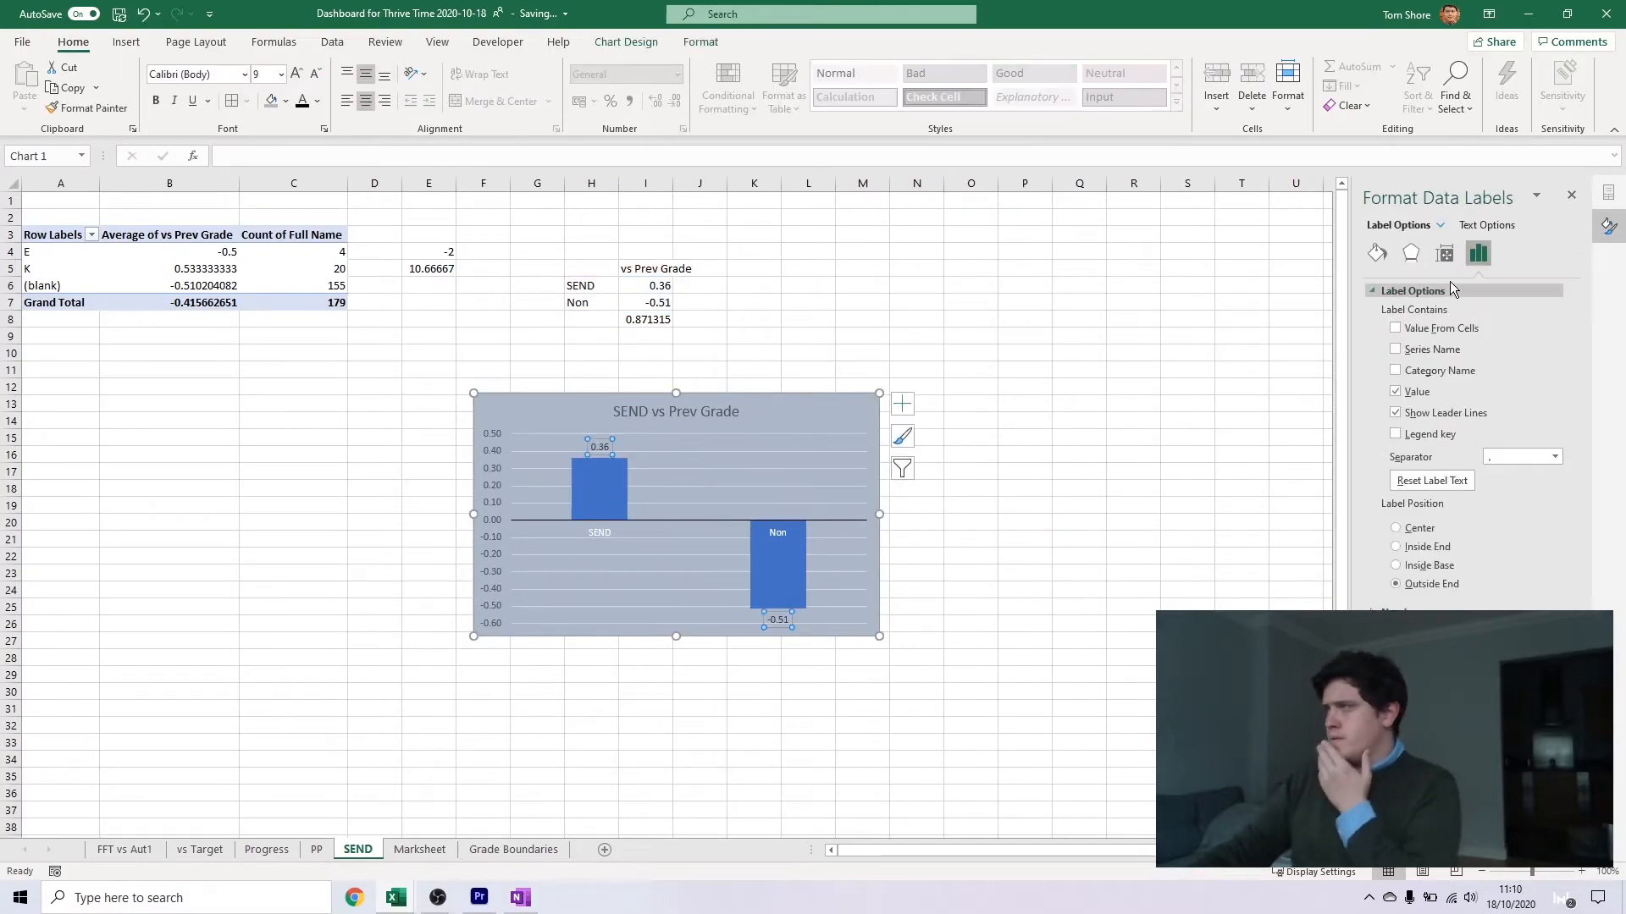
{"action": "left_click", "coordinate": [1487, 225]}
{"action": "left_click", "coordinate": [1544, 422]}
{"action": "left_click", "coordinate": [1487, 479]}
{"action": "left_click", "coordinate": [1024, 590]}
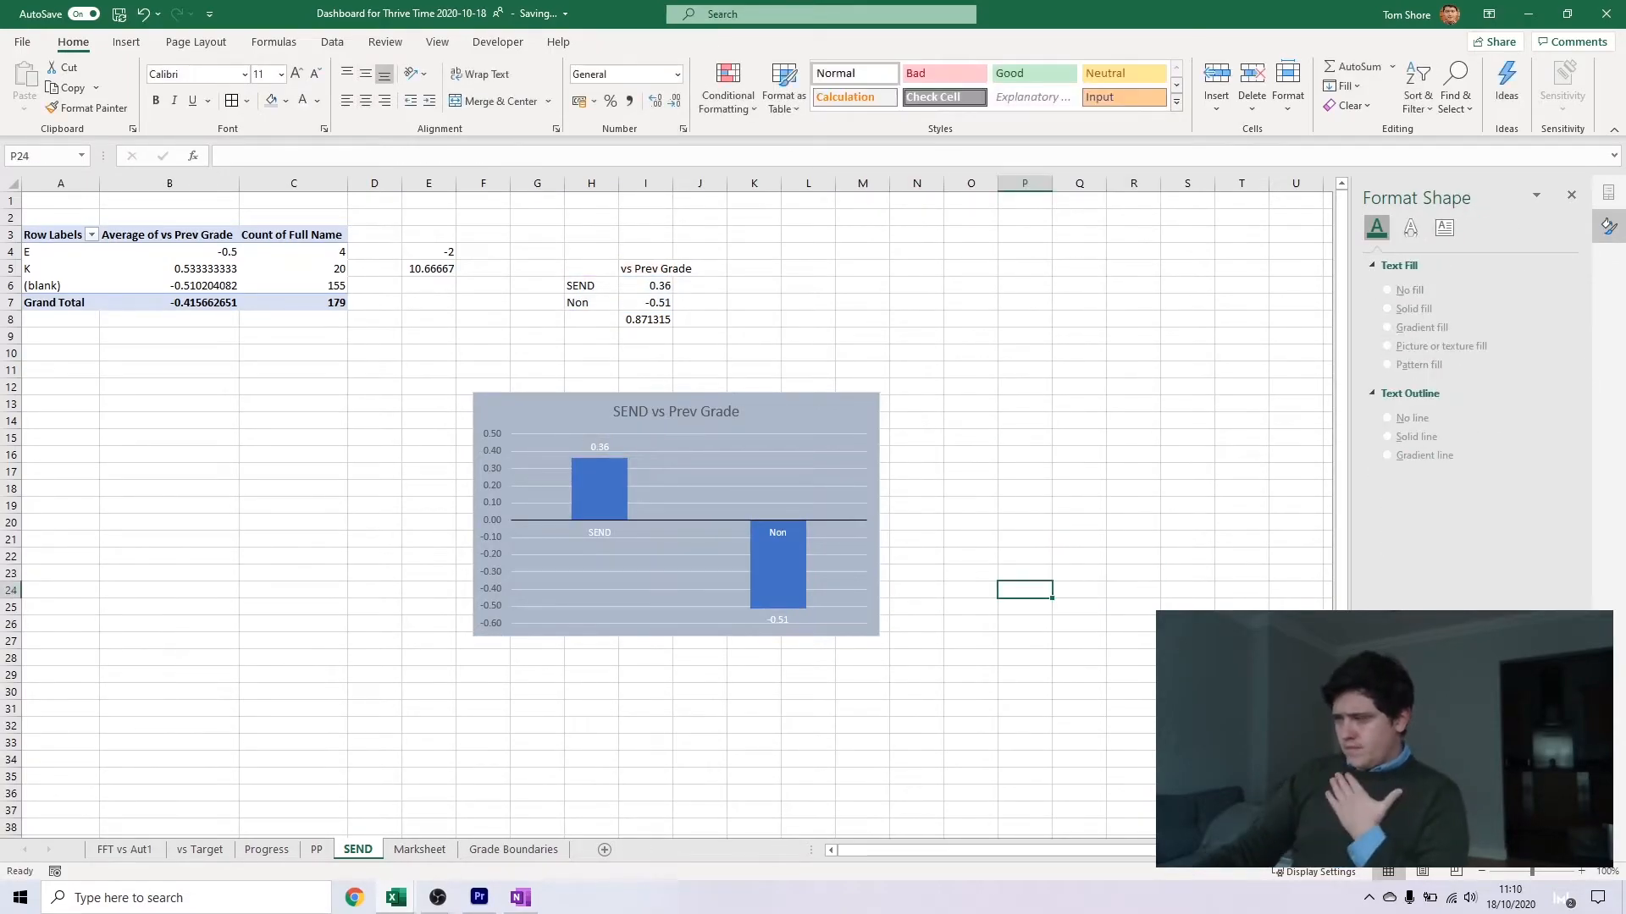
Set the vertical axis maximum to 0.6 and its major unit to 0.5, and make the chart narrower
{"action": "left_click", "coordinate": [487, 481]}
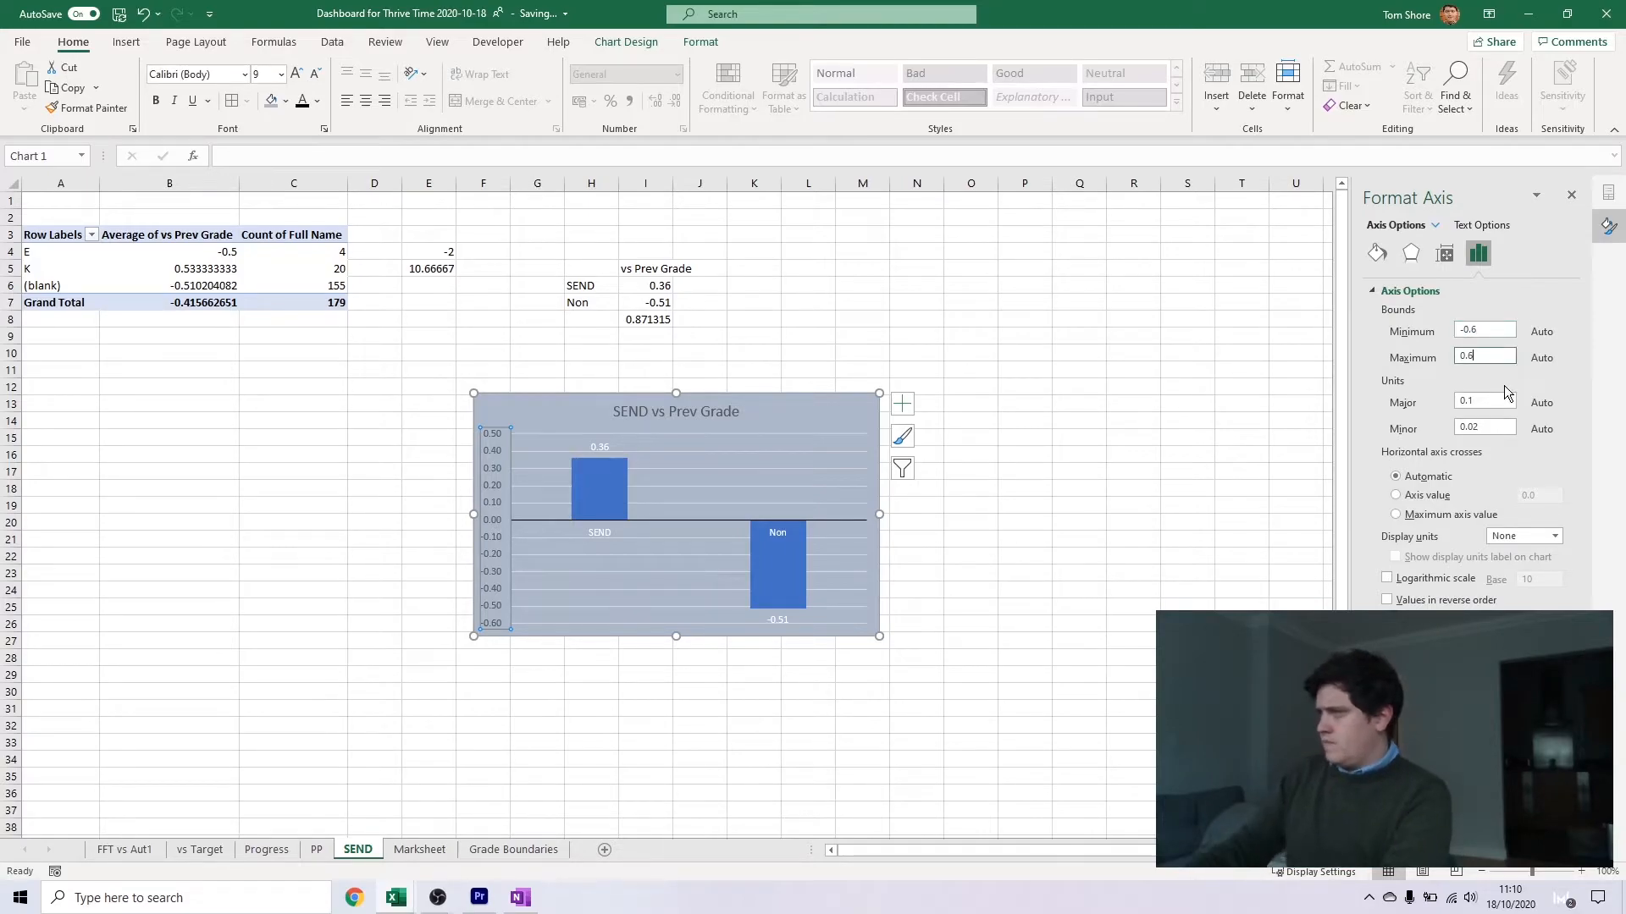
{"action": "key", "text": "Return"}
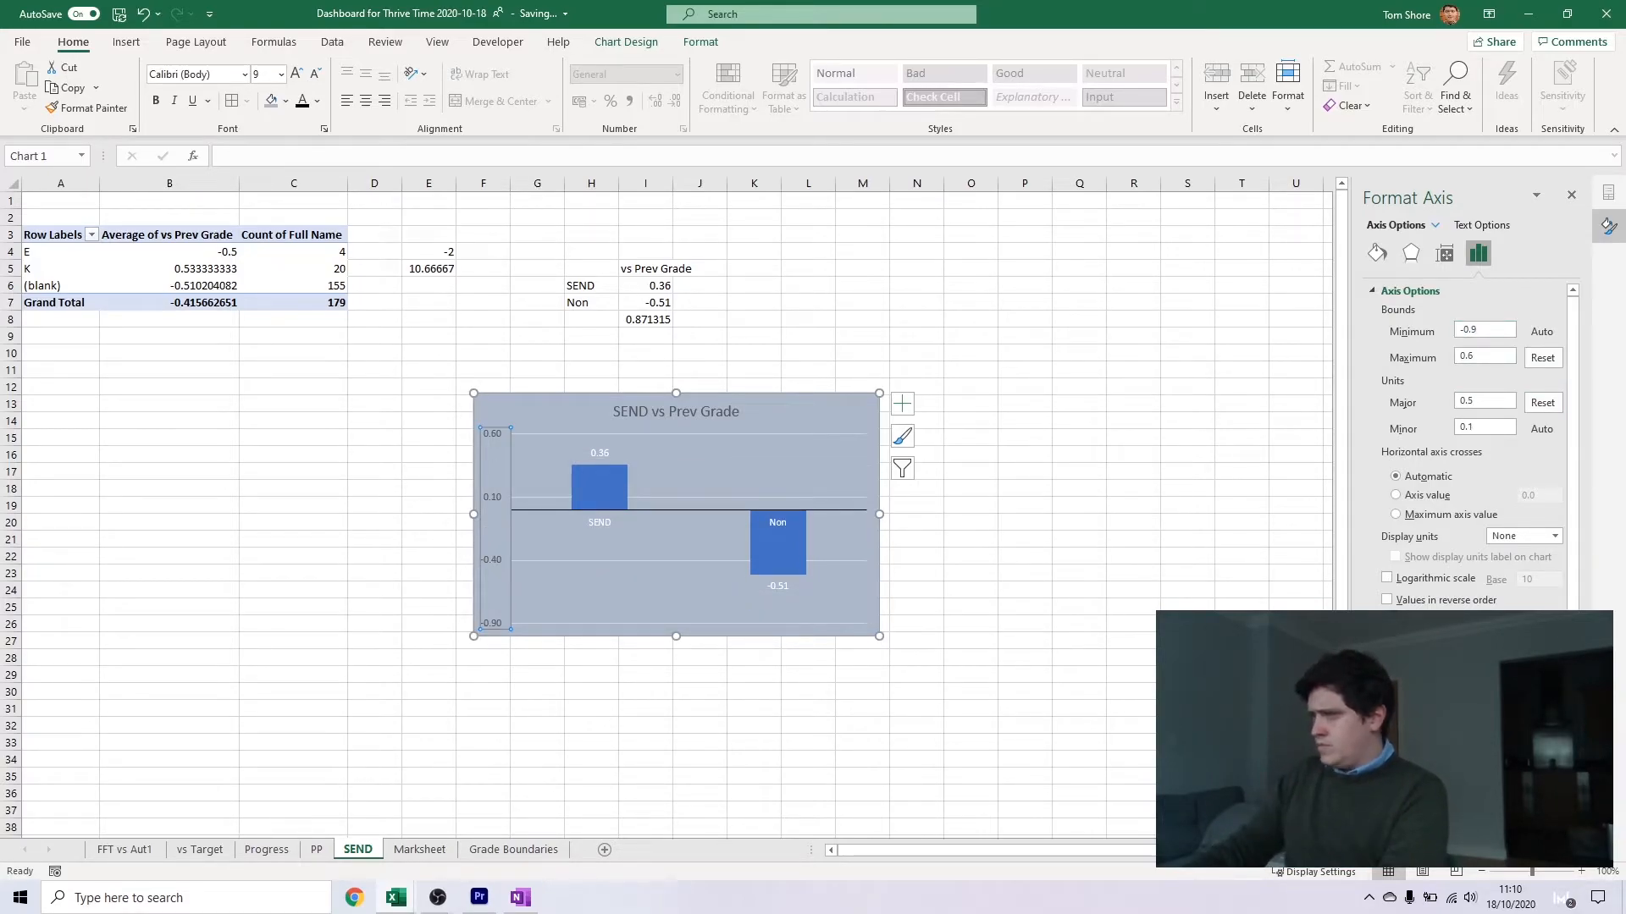
{"action": "left_click_drag", "start_coordinate": [879, 514], "coordinate": [765, 514]}
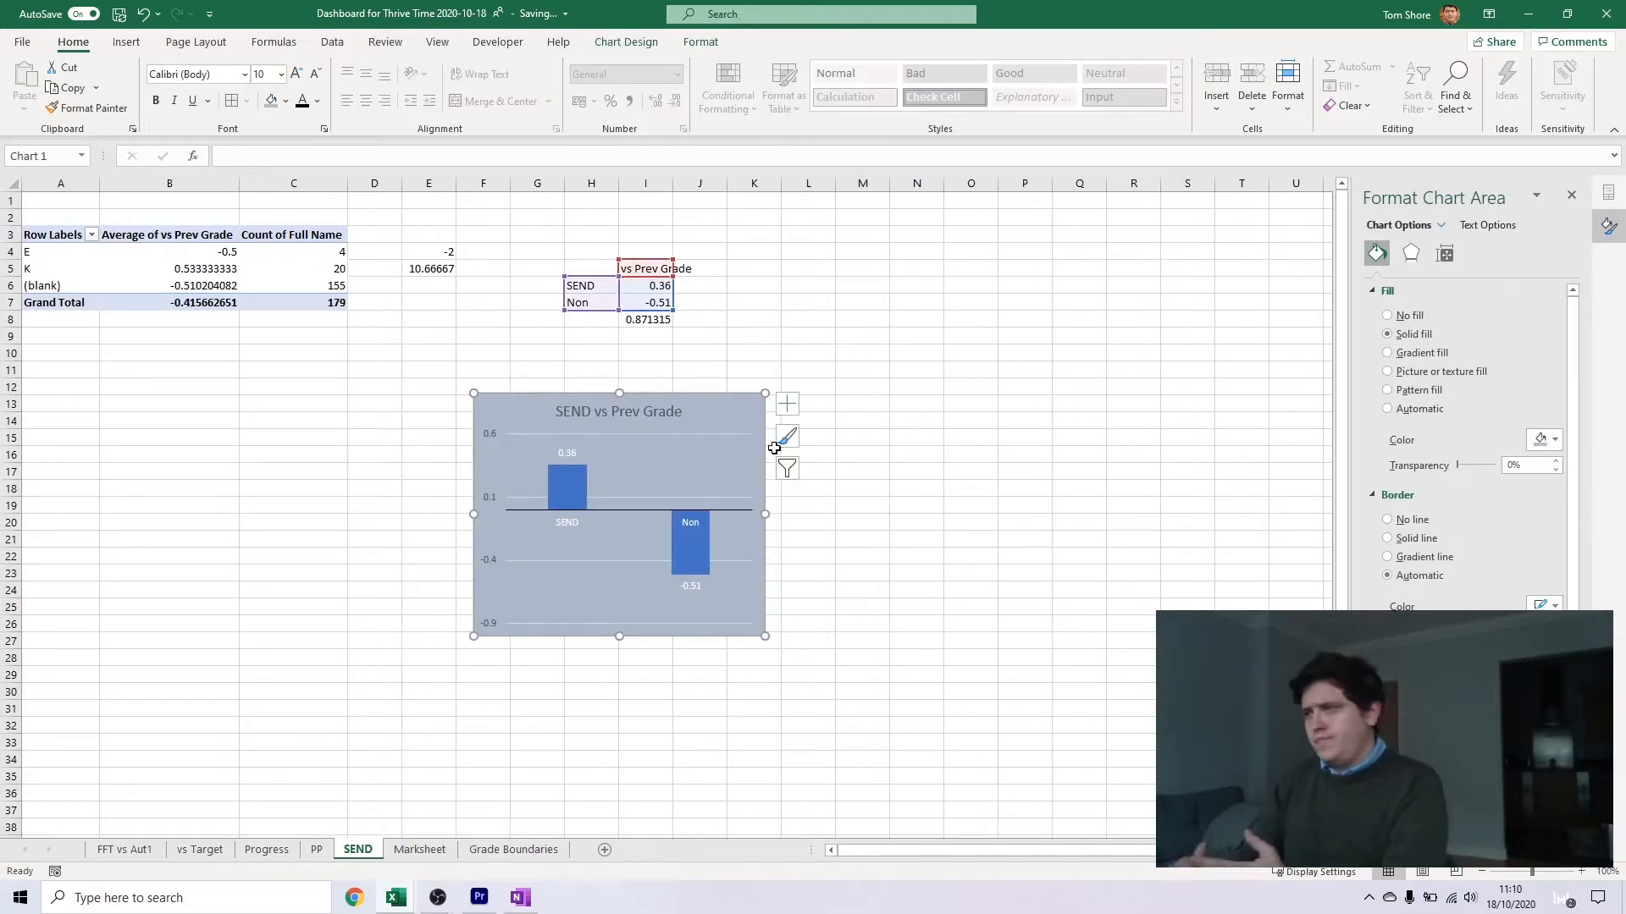
{"action": "left_click", "coordinate": [720, 317]}
Insert a PivotTable from the Marksheet table on a new sheet named Gender
{"action": "left_click", "coordinate": [266, 849]}
{"action": "left_click", "coordinate": [316, 850]}
{"action": "left_click", "coordinate": [419, 850]}
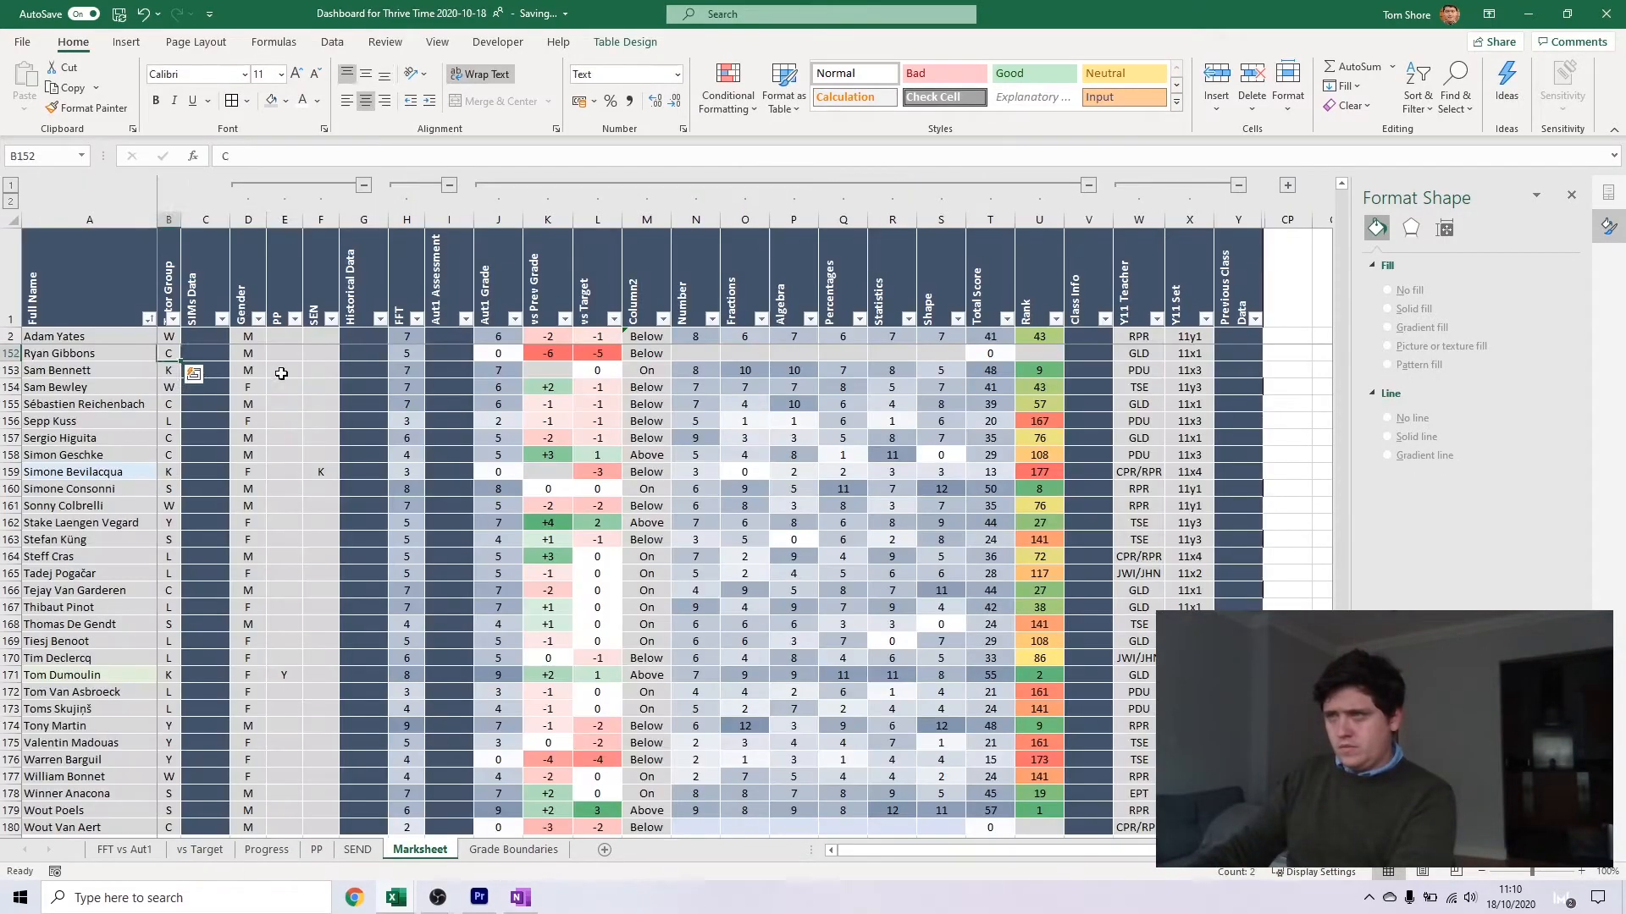
{"action": "left_click_drag", "start_coordinate": [248, 280], "coordinate": [283, 281]}
{"action": "left_click", "coordinate": [126, 42]}
{"action": "left_click", "coordinate": [31, 83]}
{"action": "left_click", "coordinate": [361, 475]}
{"action": "double_click", "coordinate": [420, 844]}
{"action": "type", "text": "Gender"}
{"action": "key", "text": "Return"}
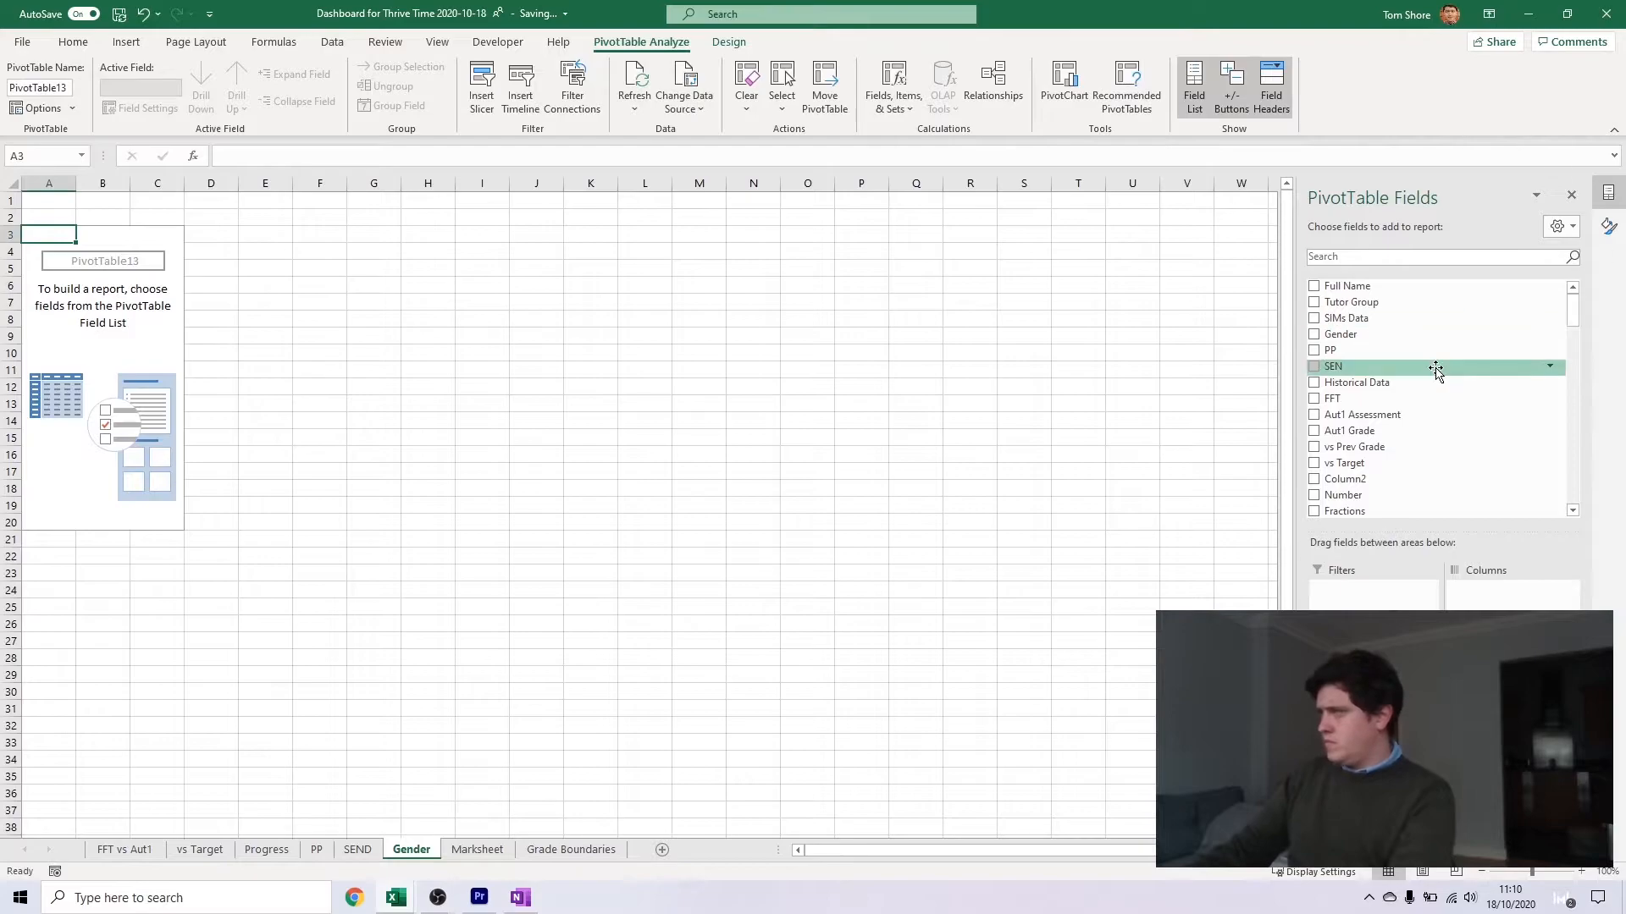
Use Gender as the PivotTable's row labels and summarise vs Prev Grade by average
{"action": "left_click_drag", "start_coordinate": [1460, 336], "coordinate": [1376, 741]}
{"action": "left_click_drag", "start_coordinate": [1356, 447], "coordinate": [1504, 741]}
{"action": "left_click", "coordinate": [1511, 734]}
{"action": "left_click", "coordinate": [1511, 713]}
{"action": "left_click", "coordinate": [254, 387]}
{"action": "left_click", "coordinate": [359, 465]}
Label E4 as M and E5 as F, and head column F with vs Prev Grade in F3
{"action": "left_click", "coordinate": [377, 250]}
{"action": "type", "text": "M"}
{"action": "key", "text": "Return"}
{"action": "type", "text": "Fvs Prev Grade"}
{"action": "key", "text": "Return"}
Link F4 to the PivotTable average in B4 and F5 to the one in B5
{"action": "type", "text": "="}
{"action": "left_click", "coordinate": [207, 253]}
{"action": "key", "text": "Return"}
{"action": "type", "text": "="}
{"action": "left_click", "coordinate": [207, 268]}
{"action": "key", "text": "Return"}
Insert a clustered column chart from the gender summary in E3:F5
{"action": "left_click_drag", "start_coordinate": [429, 241], "coordinate": [374, 268]}
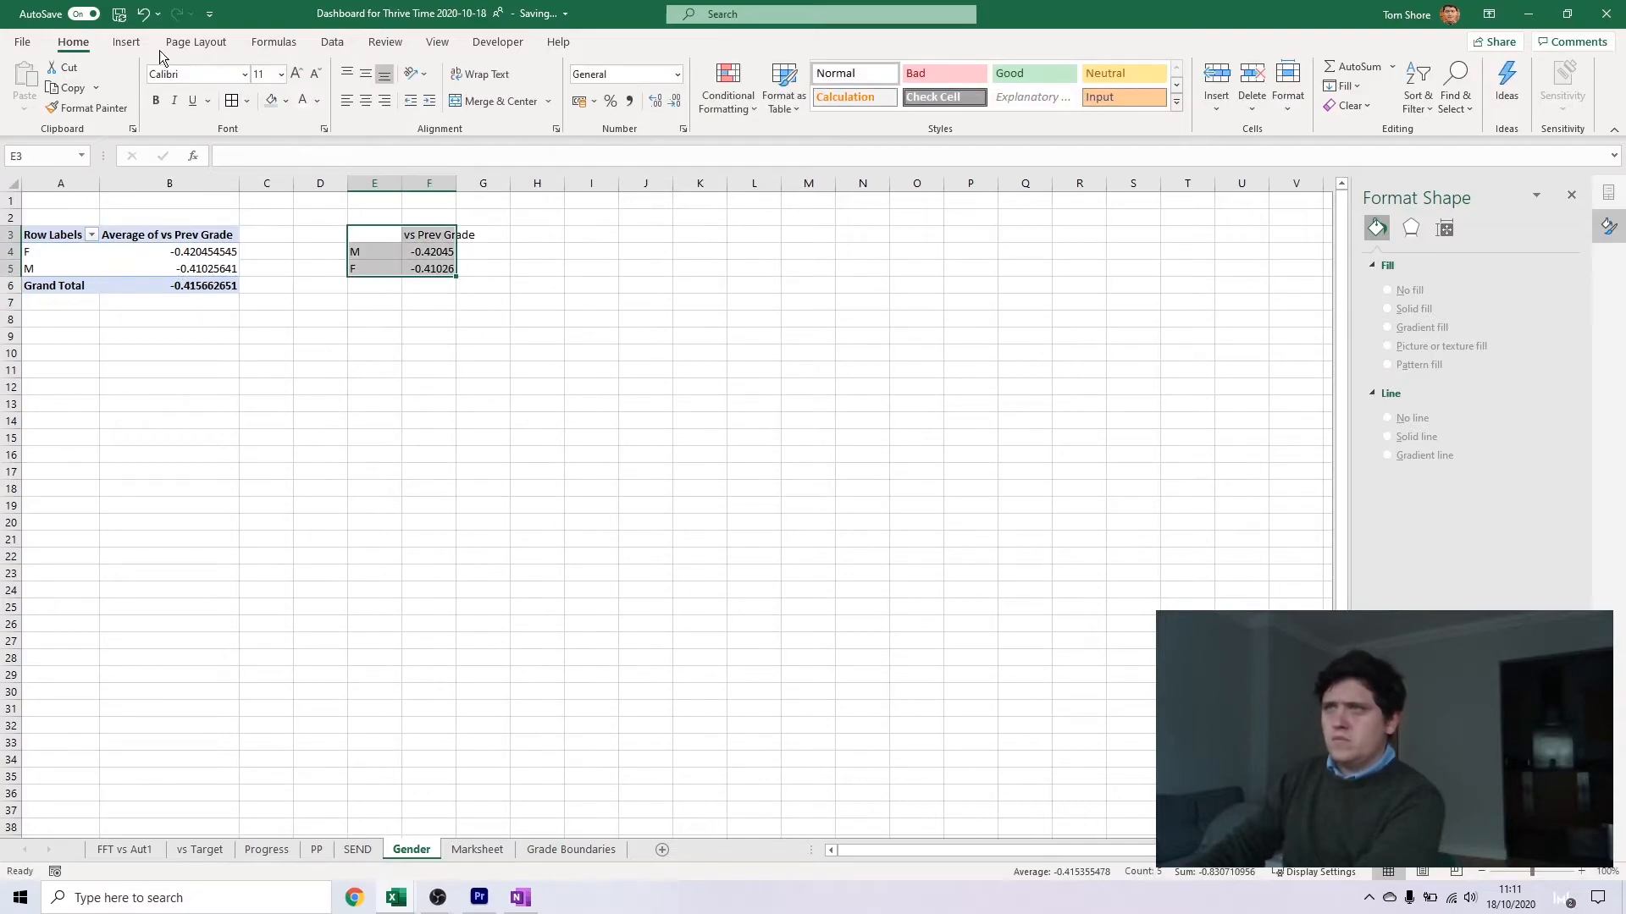
{"action": "left_click", "coordinate": [126, 42]}
{"action": "left_click", "coordinate": [773, 72]}
{"action": "left_click", "coordinate": [773, 123]}
{"action": "left_click", "coordinate": [437, 235]}
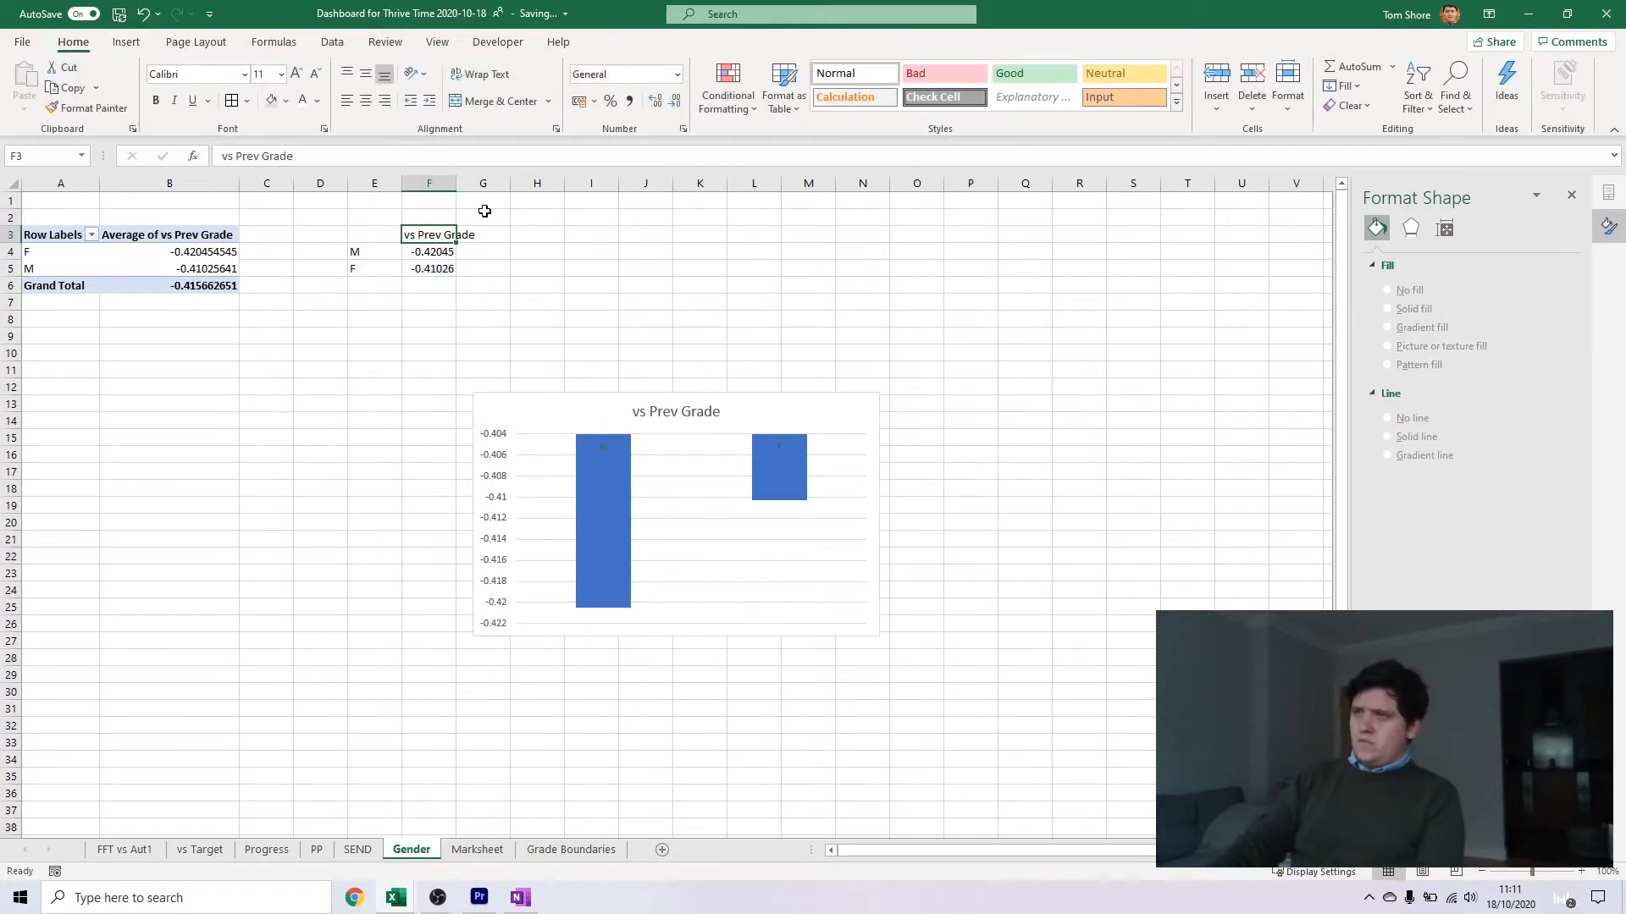
On the SEND sheet, replace vs Prev Grade with vs Target in the PivotTable's values
{"action": "left_click", "coordinate": [357, 849]}
{"action": "left_click", "coordinate": [645, 303]}
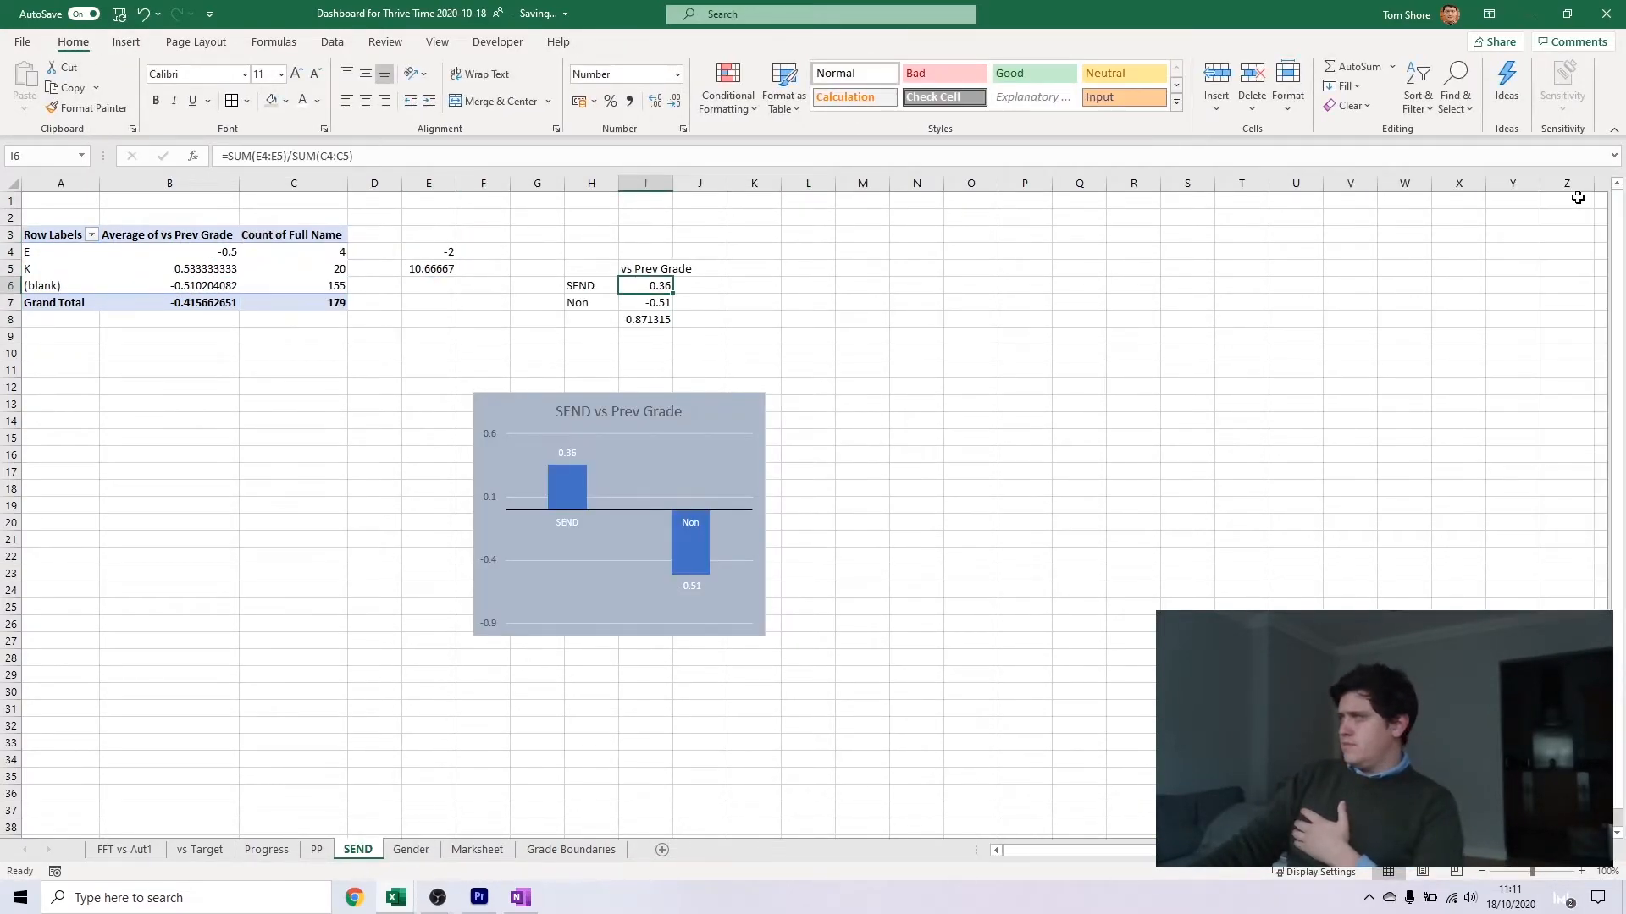
{"action": "right_click", "coordinate": [654, 301]}
{"action": "key", "text": "Escape"}
{"action": "left_click", "coordinate": [322, 251]}
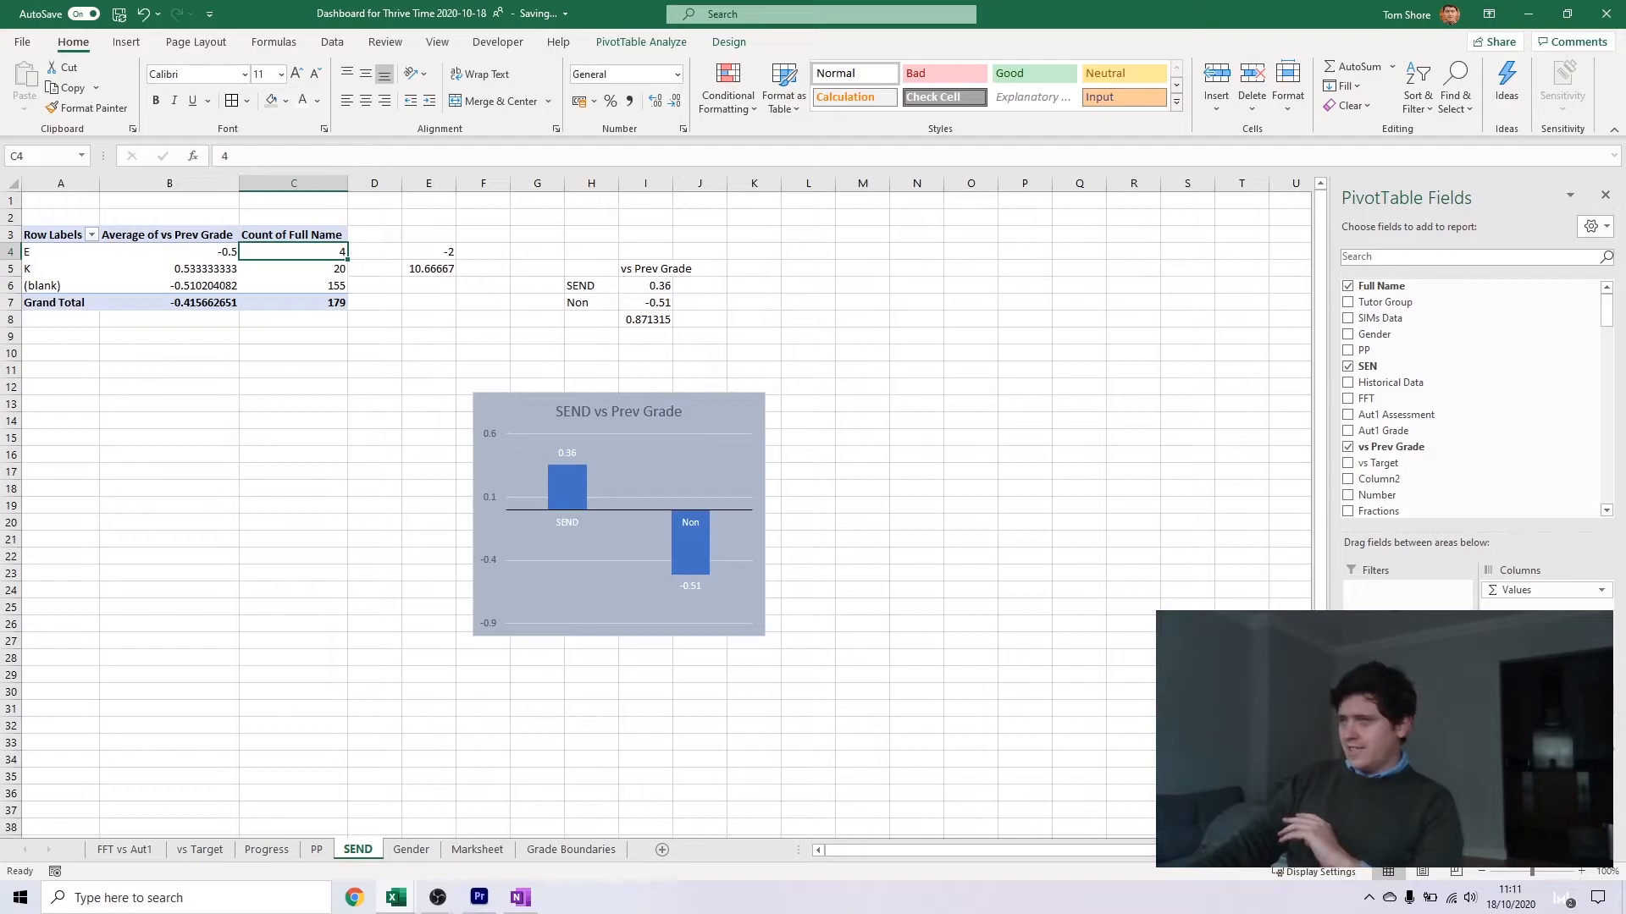
{"action": "left_click", "coordinate": [1347, 463]}
{"action": "left_click", "coordinate": [1347, 447]}
{"action": "left_click", "coordinate": [419, 252]}
{"action": "left_click_drag", "start_coordinate": [827, 156], "coordinate": [228, 161]}
{"action": "key", "text": "BackSpace"}
{"action": "key", "text": "Escape"}
Try to summarise the Full Name values by average, and undo the change
{"action": "left_click", "coordinate": [189, 235]}
{"action": "left_click", "coordinate": [1546, 727]}
{"action": "left_click", "coordinate": [1543, 705]}
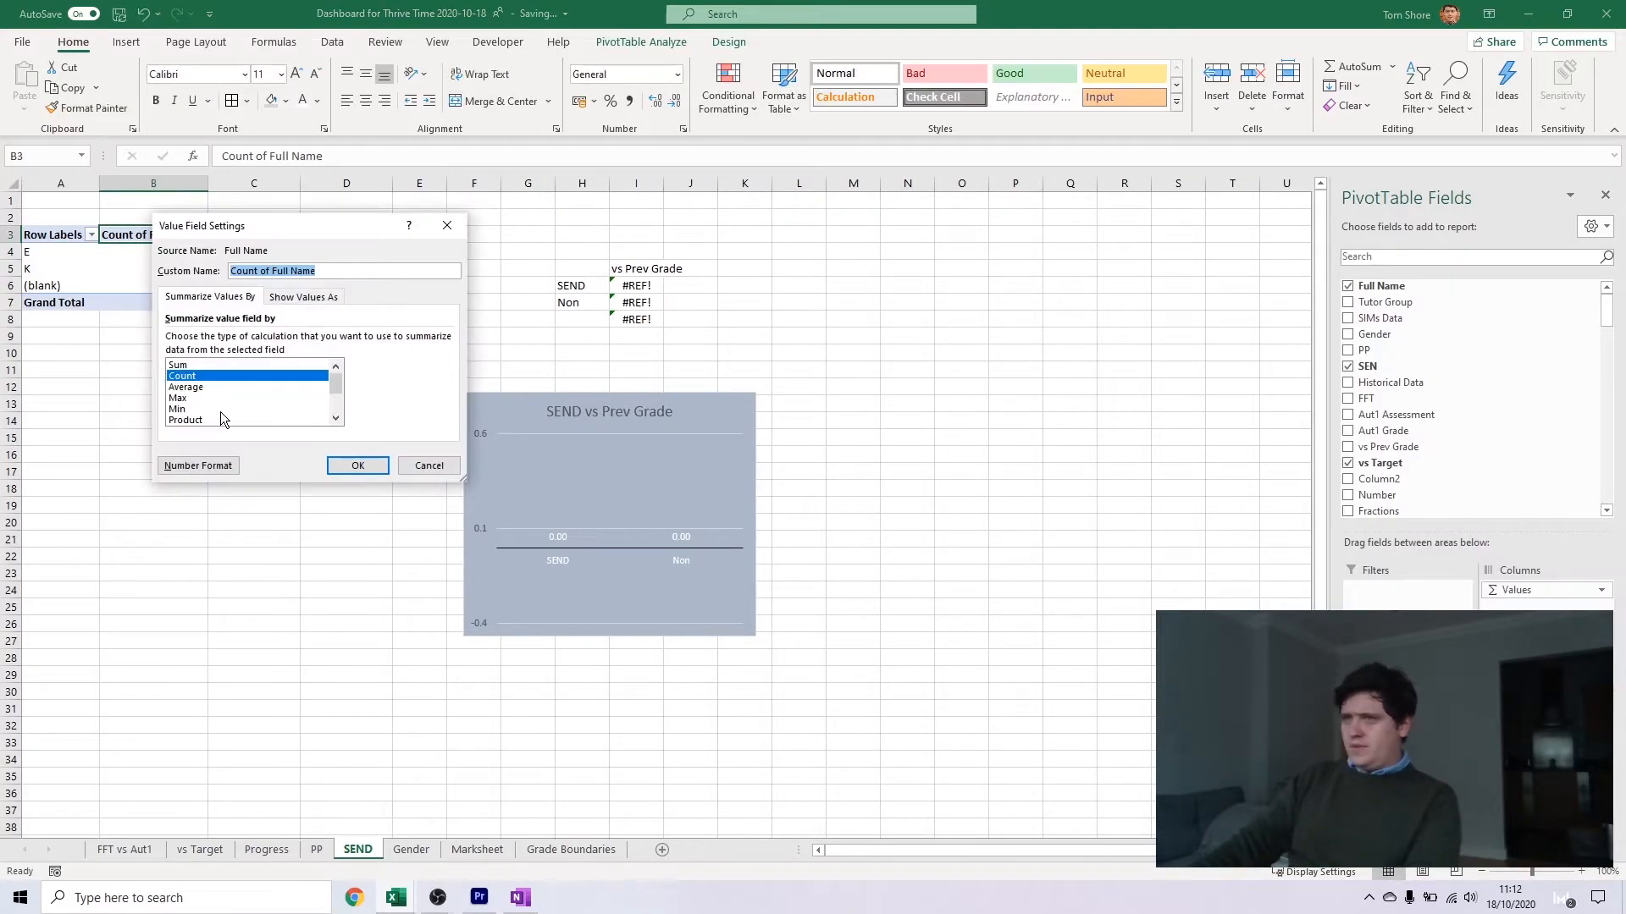
{"action": "left_click", "coordinate": [188, 387]}
{"action": "left_click", "coordinate": [357, 467]}
{"action": "left_click", "coordinate": [357, 353]}
{"action": "key", "text": "ctrl+z"}
Summarise the PivotTable's vs Target values by average
{"action": "left_click", "coordinate": [254, 235]}
{"action": "left_click", "coordinate": [1546, 726]}
{"action": "left_click", "coordinate": [1543, 707]}
{"action": "key", "text": "Escape"}
{"action": "left_click", "coordinate": [1546, 744]}
{"action": "left_click", "coordinate": [1543, 724]}
{"action": "left_click", "coordinate": [188, 387]}
{"action": "left_click", "coordinate": [358, 466]}
In E4 and E5, multiply the PivotTable's Full Name count by its average vs Target for E and K
{"action": "left_click", "coordinate": [444, 252]}
{"action": "type", "text": "="}
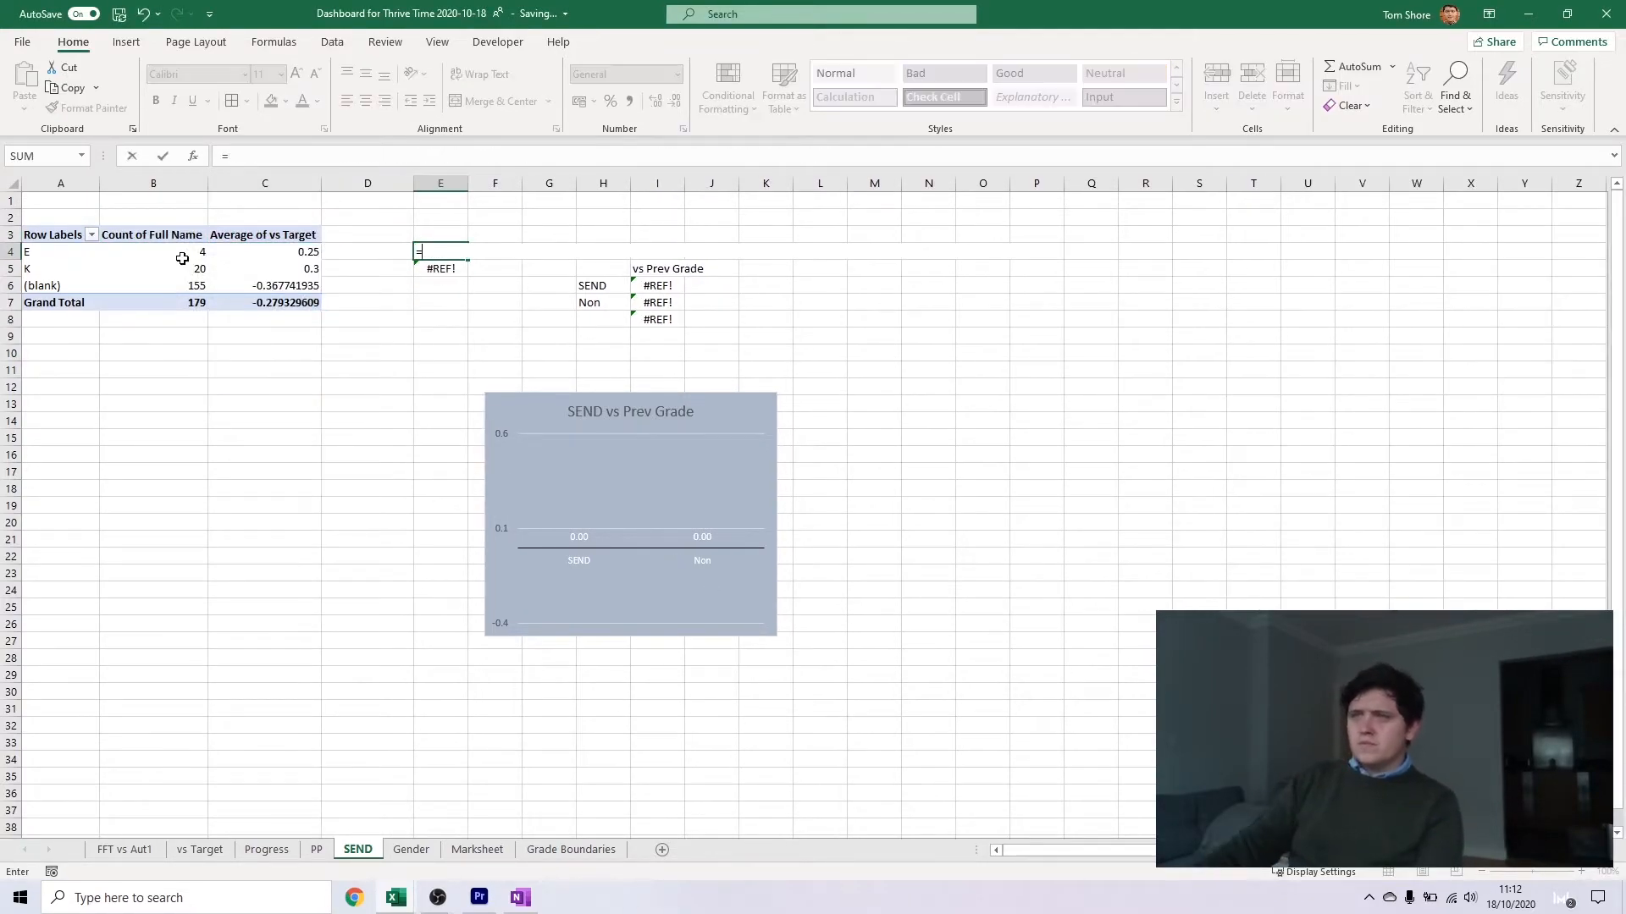
{"action": "left_click", "coordinate": [184, 259]}
{"action": "type", "text": "*"}
{"action": "left_click", "coordinate": [279, 252]}
{"action": "key", "text": "Return"}
{"action": "type", "text": "="}
{"action": "left_click", "coordinate": [187, 268]}
{"action": "type", "text": "*"}
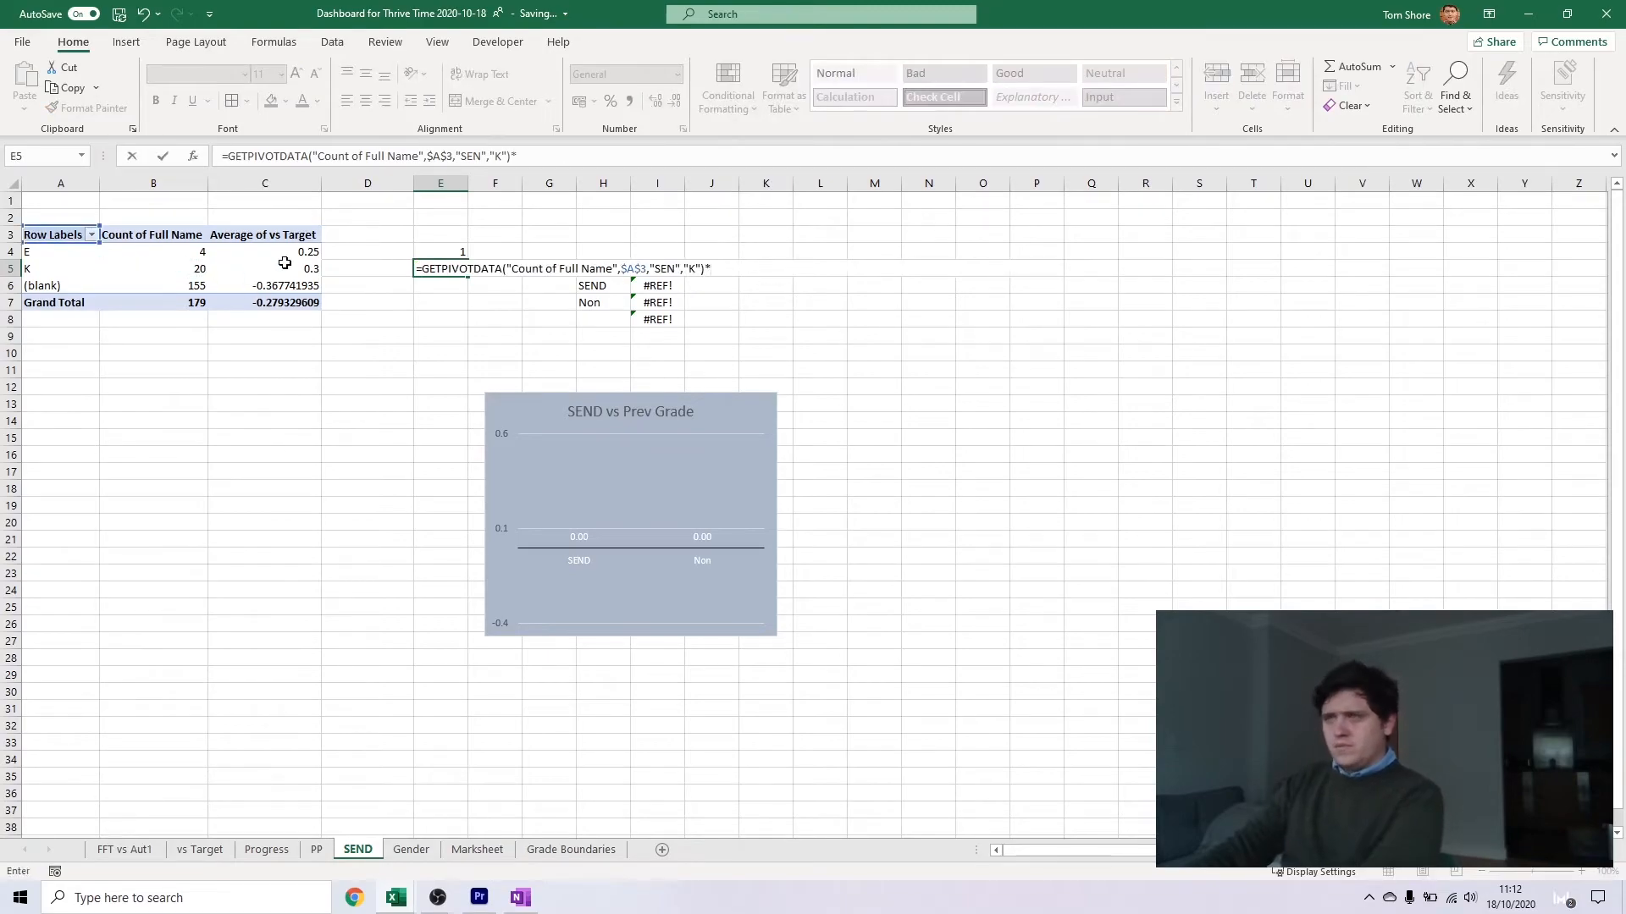
{"action": "left_click", "coordinate": [284, 264]}
{"action": "key", "text": "Return"}
Calculate the weighted SEND average in I6 with =SUM(E4:E5)/SUM(B4:B5)
{"action": "left_click", "coordinate": [654, 301]}
{"action": "left_click", "coordinate": [657, 287]}
{"action": "left_click", "coordinate": [411, 158]}
{"action": "left_click", "coordinate": [315, 253]}
{"action": "double_click", "coordinate": [657, 286]}
{"action": "left_click_drag", "start_coordinate": [188, 251], "coordinate": [195, 269]}
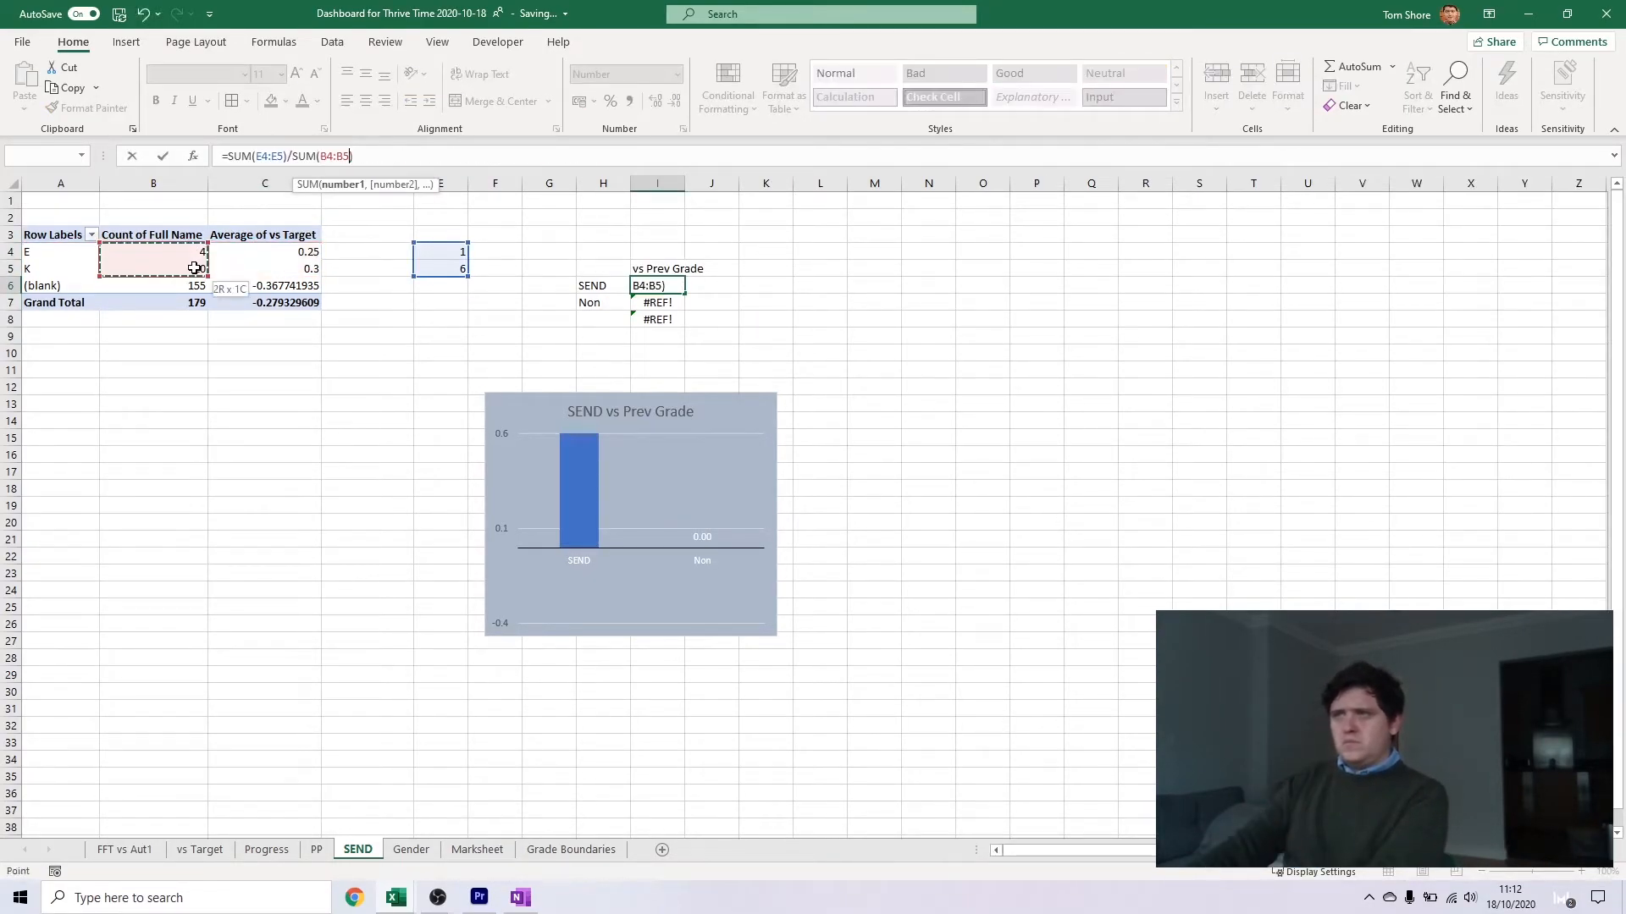
{"action": "key", "text": "Return"}
Link the Non value in I7 to the PivotTable's average vs Target for the blank row
{"action": "type", "text": "="}
{"action": "left_click", "coordinate": [276, 287]}
{"action": "key", "text": "Return"}
{"action": "left_click", "coordinate": [595, 284]}
{"action": "left_click", "coordinate": [527, 699]}
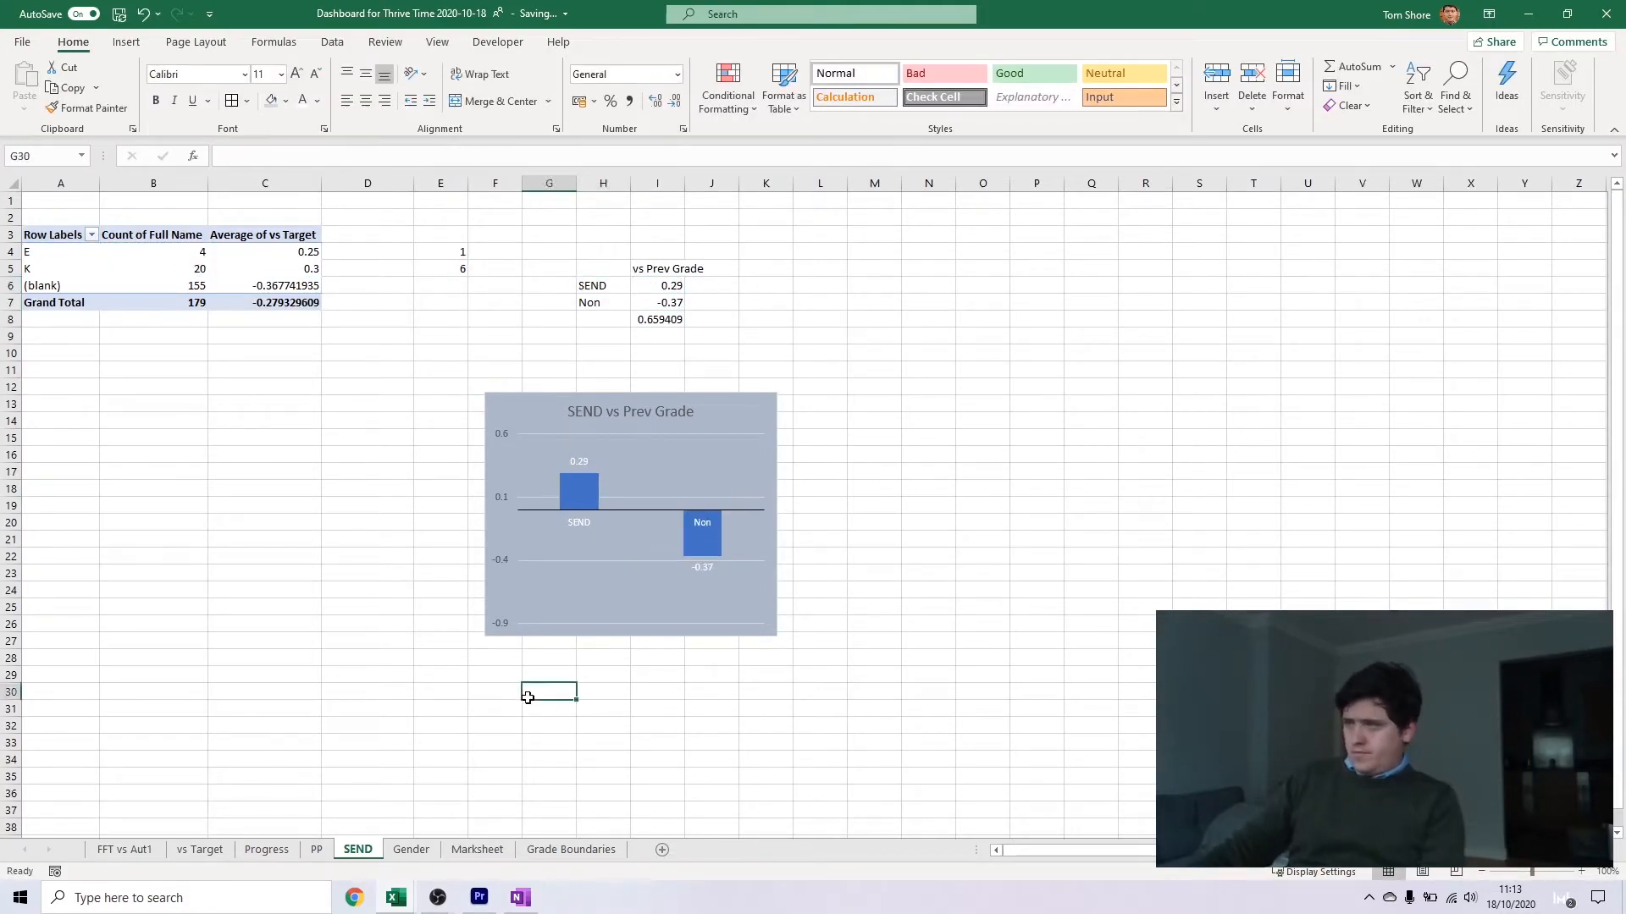
On the Gender sheet, replace vs Prev Grade with vs Target in the PivotTable's values and summarise it by average
{"action": "left_click", "coordinate": [316, 849]}
{"action": "left_click", "coordinate": [411, 850]}
{"action": "left_click", "coordinate": [169, 235]}
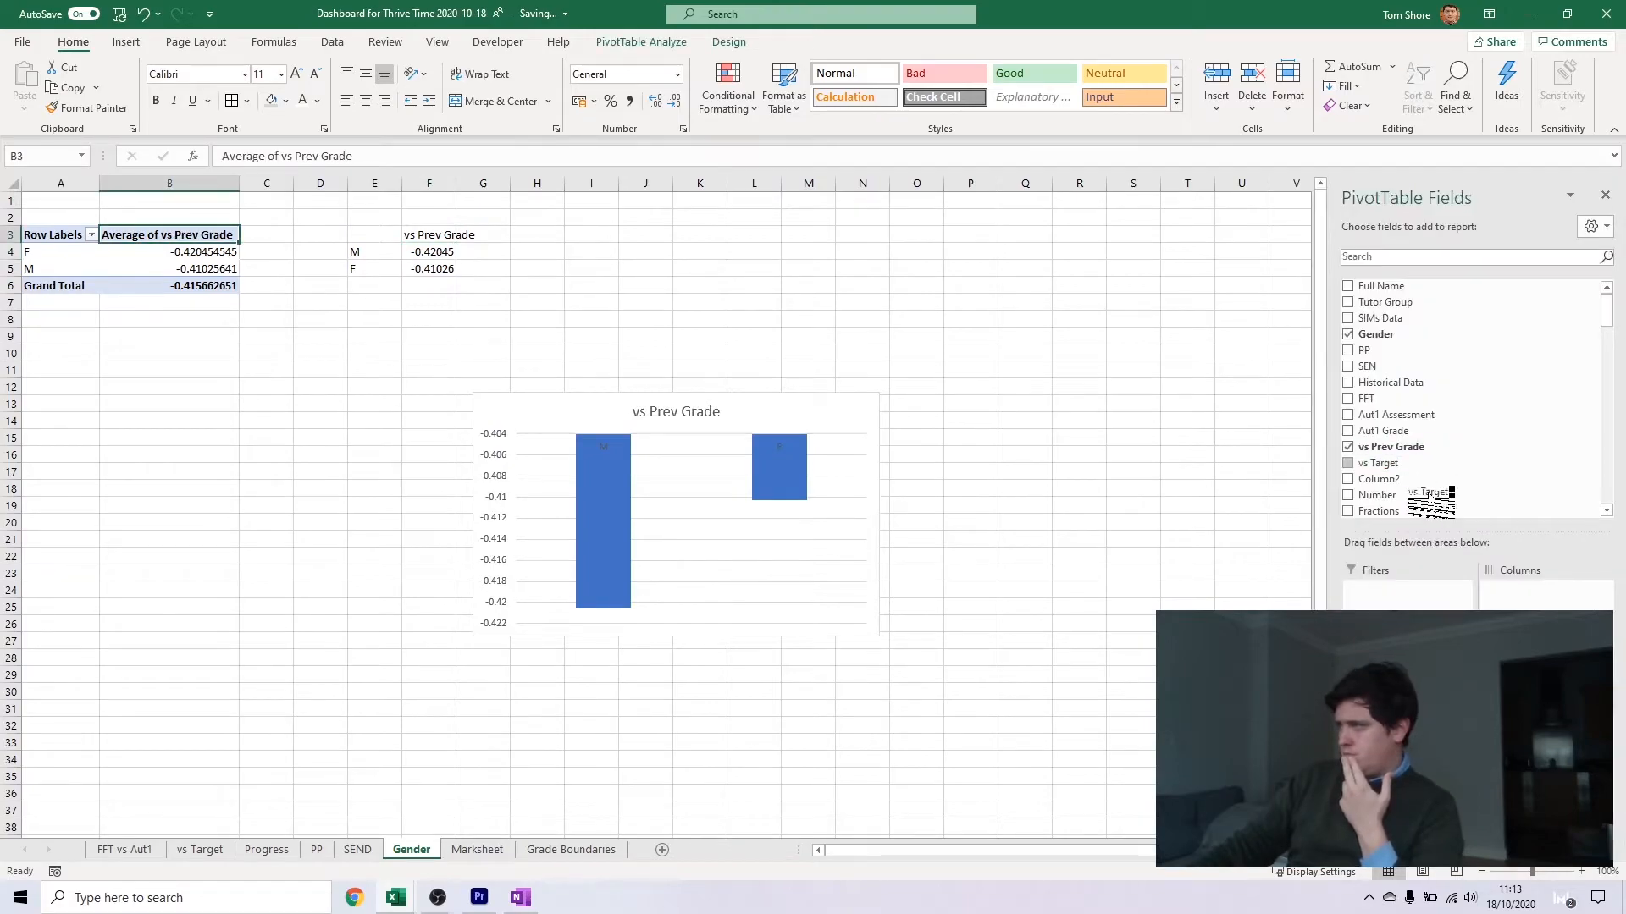
{"action": "left_click_drag", "start_coordinate": [1407, 483], "coordinate": [1546, 753]}
{"action": "left_click", "coordinate": [1347, 447]}
{"action": "left_click", "coordinate": [424, 251]}
{"action": "double_click", "coordinate": [156, 235]}
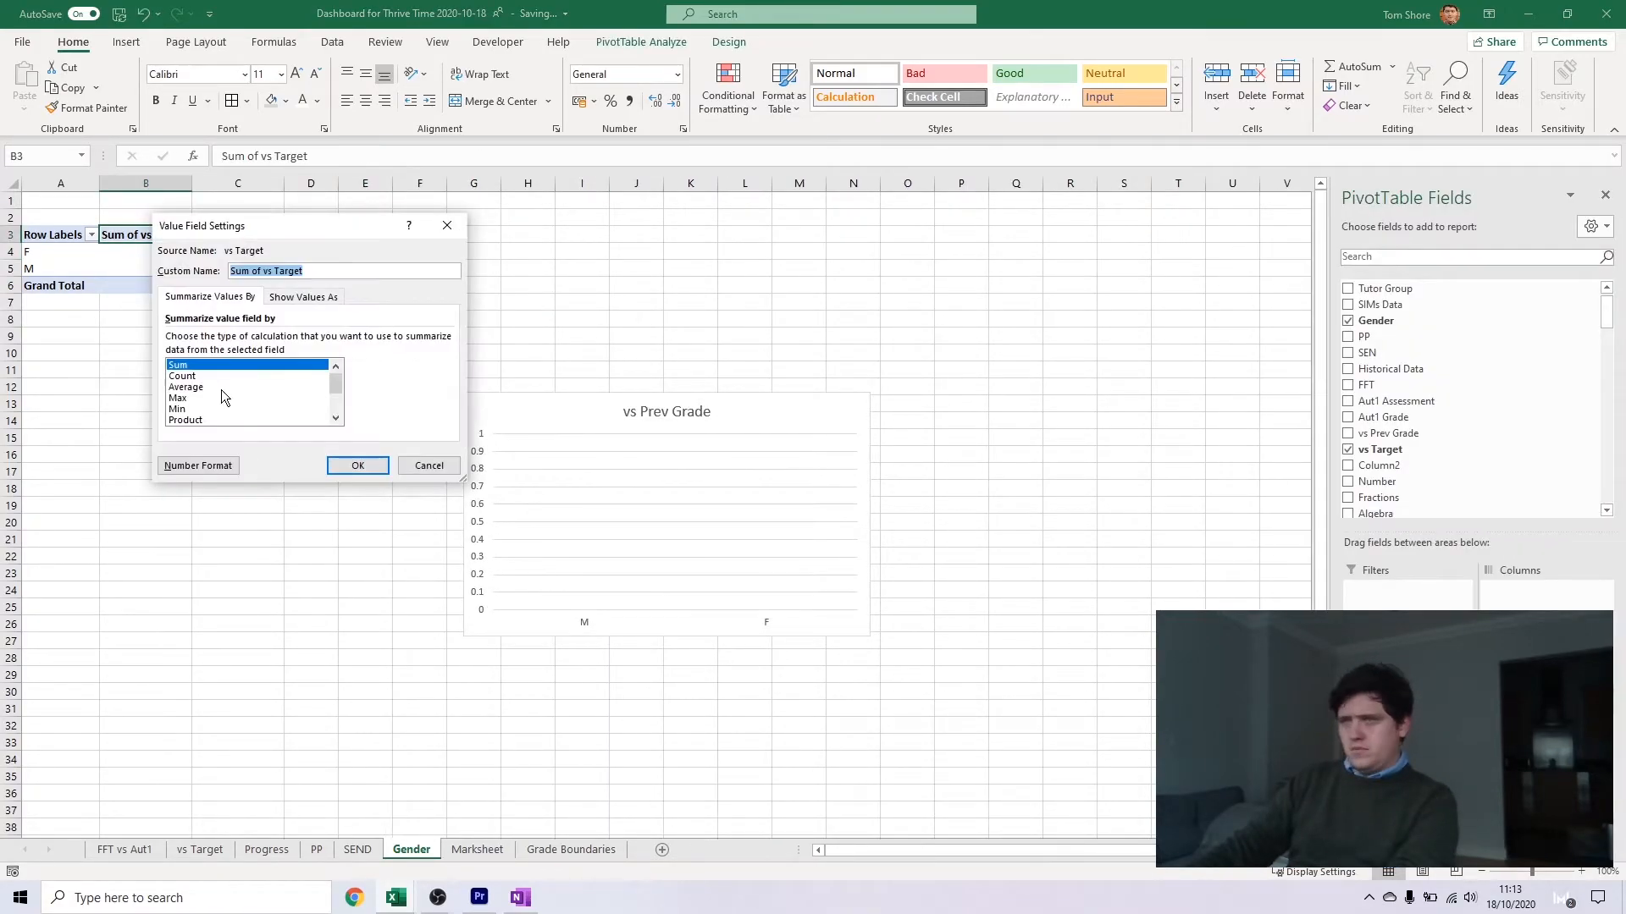
{"action": "double_click", "coordinate": [222, 388]}
Link the M and F values in F4:F5 to the PivotTable's average vs Target figures
{"action": "left_click", "coordinate": [440, 252]}
{"action": "type", "text": "="}
{"action": "left_click", "coordinate": [156, 251]}
{"action": "key", "text": "Return"}
{"action": "type", "text": "="}
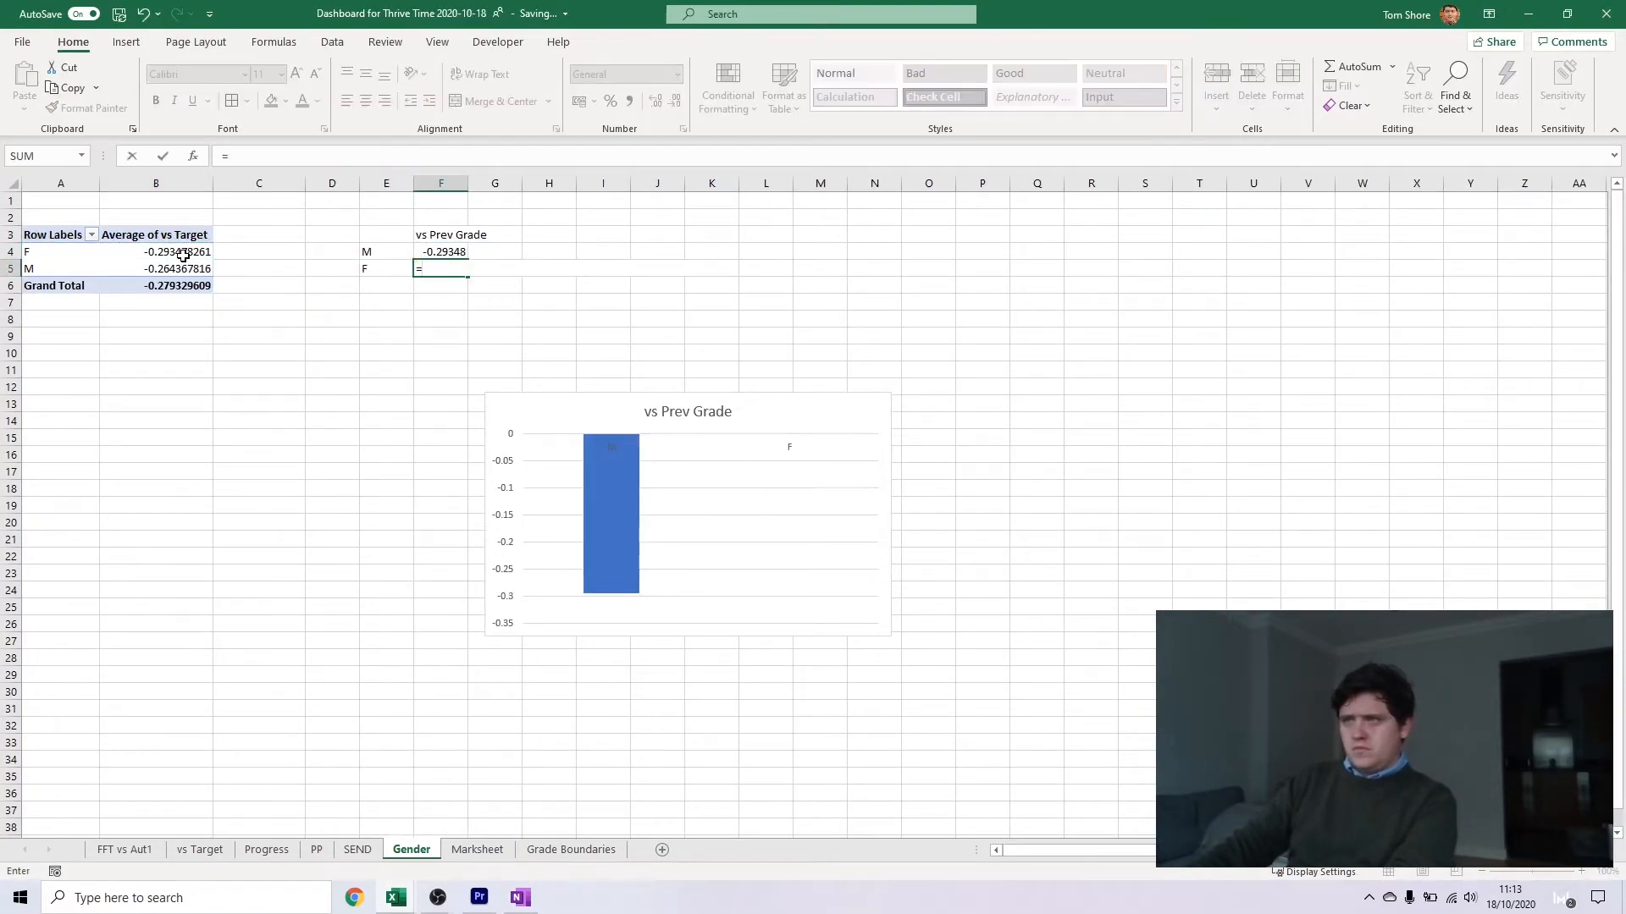
{"action": "left_click", "coordinate": [182, 257]}
{"action": "key", "text": "Return"}
Set the gender chart's vertical axis bounds to -0.5 and 0.5, with major units of 0.5
{"action": "left_click", "coordinate": [581, 456]}
{"action": "right_click", "coordinate": [512, 471]}
{"action": "left_click", "coordinate": [564, 596]}
{"action": "type", "text": "0.5"}
{"action": "key", "text": "Tab"}
{"action": "key", "text": "Tab"}
{"action": "type", "text": "0.5"}
{"action": "key", "text": "Tab"}
{"action": "left_click", "coordinate": [1490, 401]}
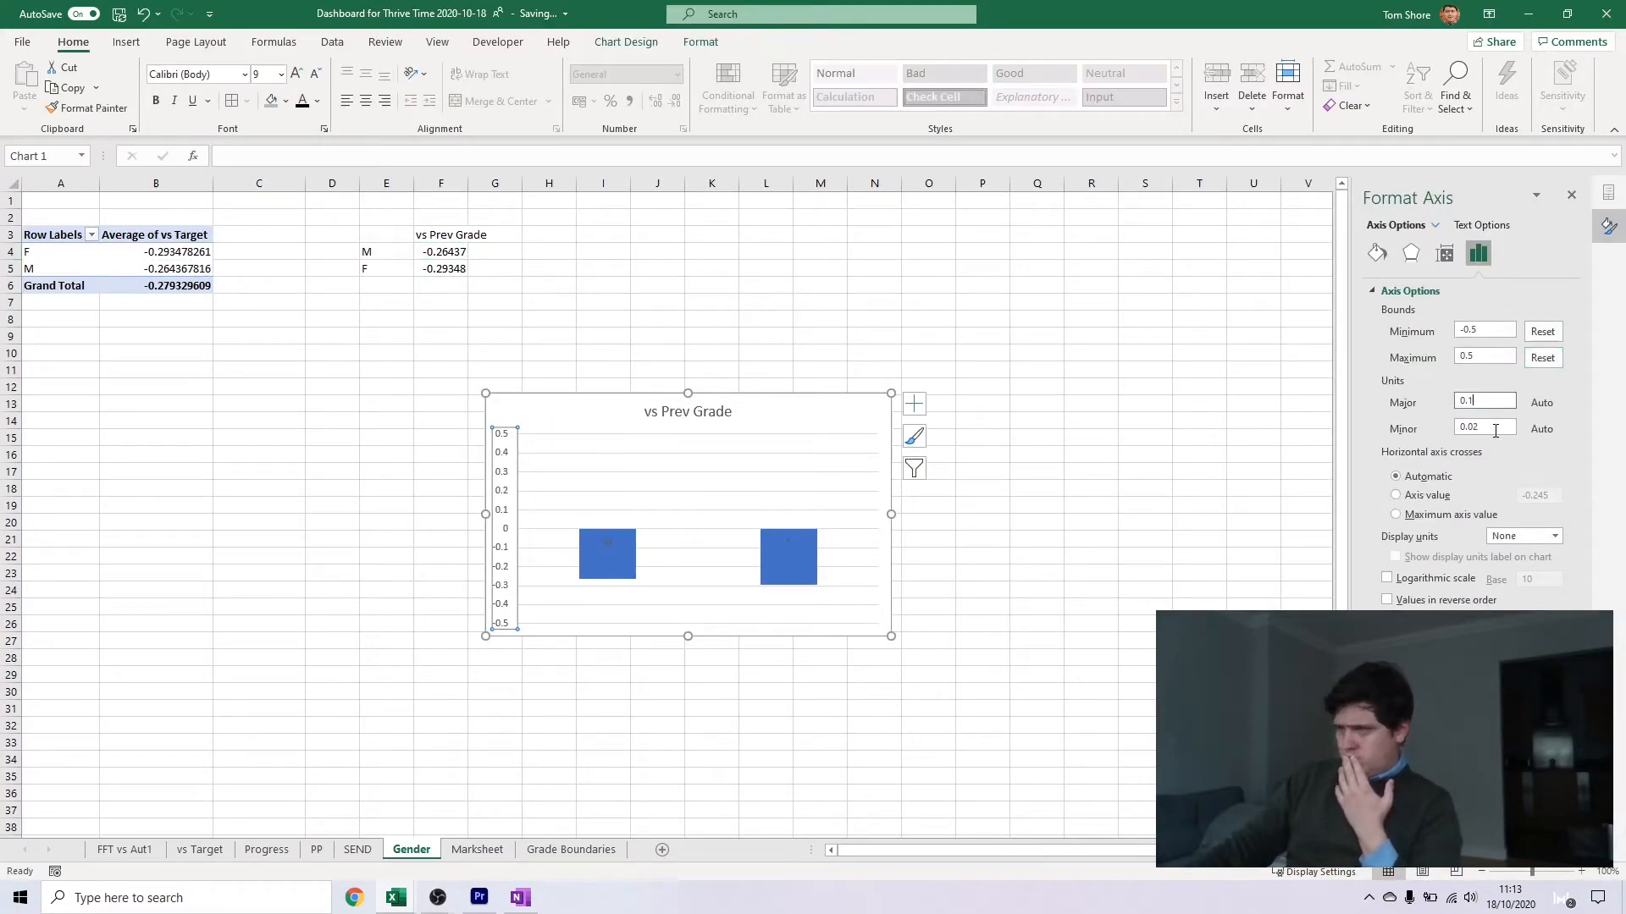
{"action": "key", "text": "Tab"}
Add data labels to the gender chart and format F4:F5 as numbers with two decimals
{"action": "left_click", "coordinate": [913, 404]}
{"action": "left_click", "coordinate": [955, 475]}
{"action": "left_click", "coordinate": [390, 252]}
{"action": "left_click_drag", "start_coordinate": [444, 252], "coordinate": [449, 269]}
{"action": "right_click", "coordinate": [449, 270]}
{"action": "left_click", "coordinate": [524, 650]}
{"action": "left_click", "coordinate": [325, 530]}
{"action": "left_click", "coordinate": [627, 829]}
Make the gender chart's M and F category labels and its data labels white
{"action": "left_click", "coordinate": [677, 539]}
{"action": "left_click", "coordinate": [1481, 224]}
{"action": "left_click", "coordinate": [1540, 423]}
{"action": "left_click", "coordinate": [1486, 479]}
{"action": "left_click", "coordinate": [812, 595]}
{"action": "left_click", "coordinate": [795, 596]}
{"action": "left_click", "coordinate": [1475, 226]}
{"action": "left_click", "coordinate": [1540, 423]}
{"action": "left_click", "coordinate": [1486, 478]}
{"action": "left_click", "coordinate": [847, 475]}
{"action": "left_click", "coordinate": [913, 437]}
{"action": "left_click", "coordinate": [1006, 436]}
{"action": "left_click", "coordinate": [960, 437]}
Fill the gender chart's area with a light blue-grey theme colour
{"action": "left_click", "coordinate": [658, 401]}
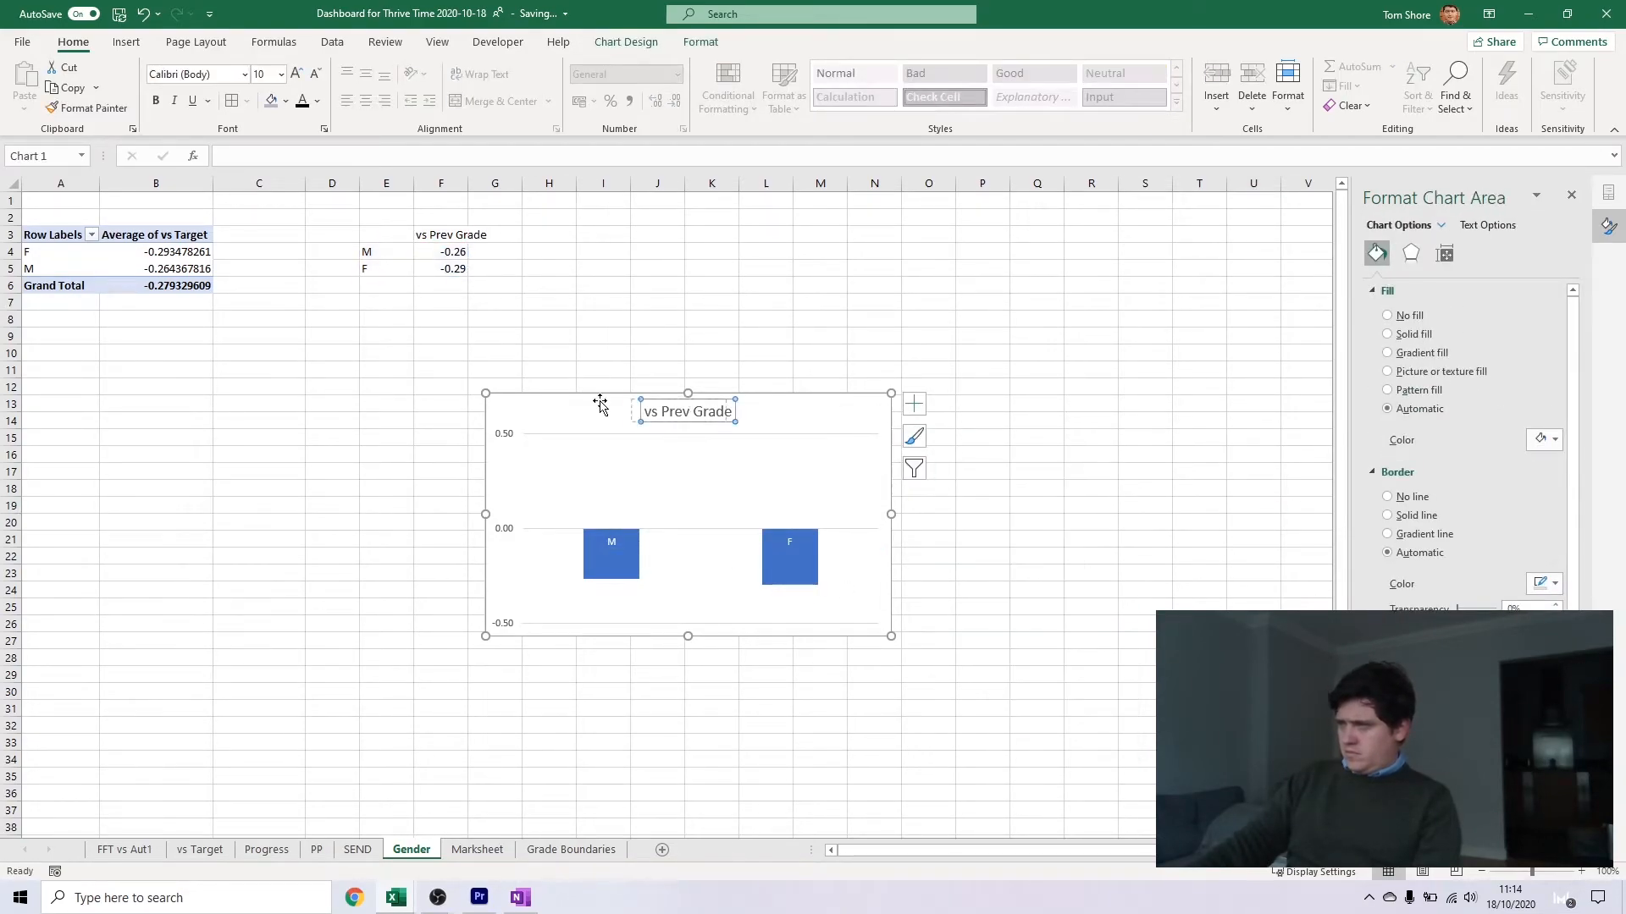
{"action": "right_click", "coordinate": [559, 412]}
{"action": "left_click", "coordinate": [579, 349]}
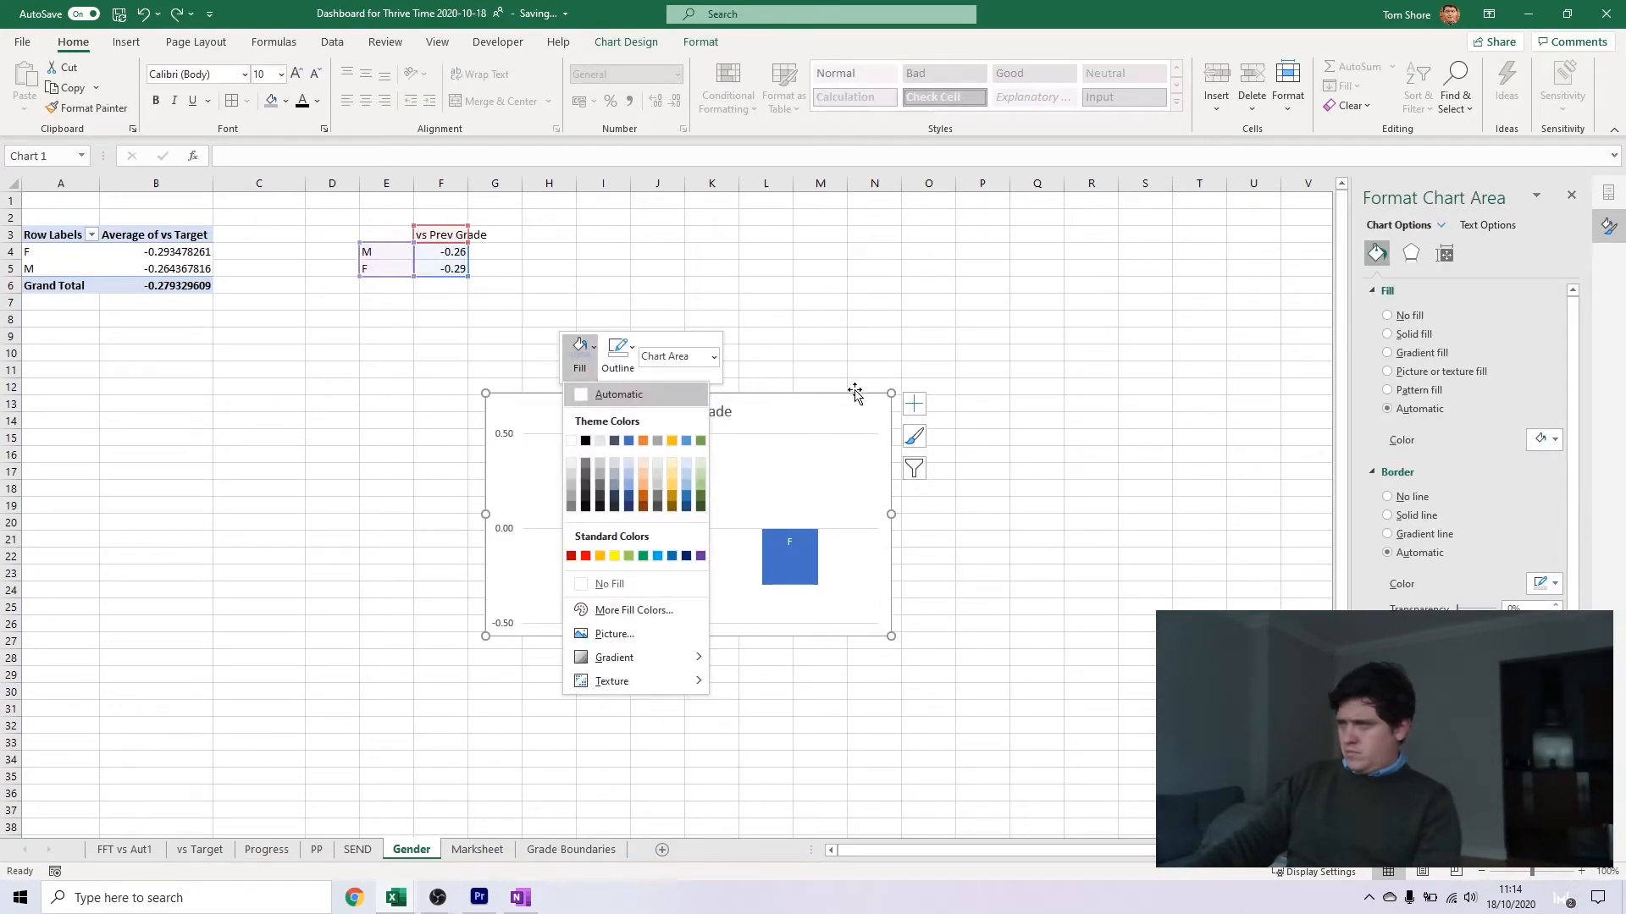
{"action": "left_click", "coordinate": [616, 476]}
On the SEND sheet, enter the headings SEND, Rest and Non in M5:O5
{"action": "left_click", "coordinate": [836, 347]}
{"action": "key", "text": "ctrl+Page_Up"}
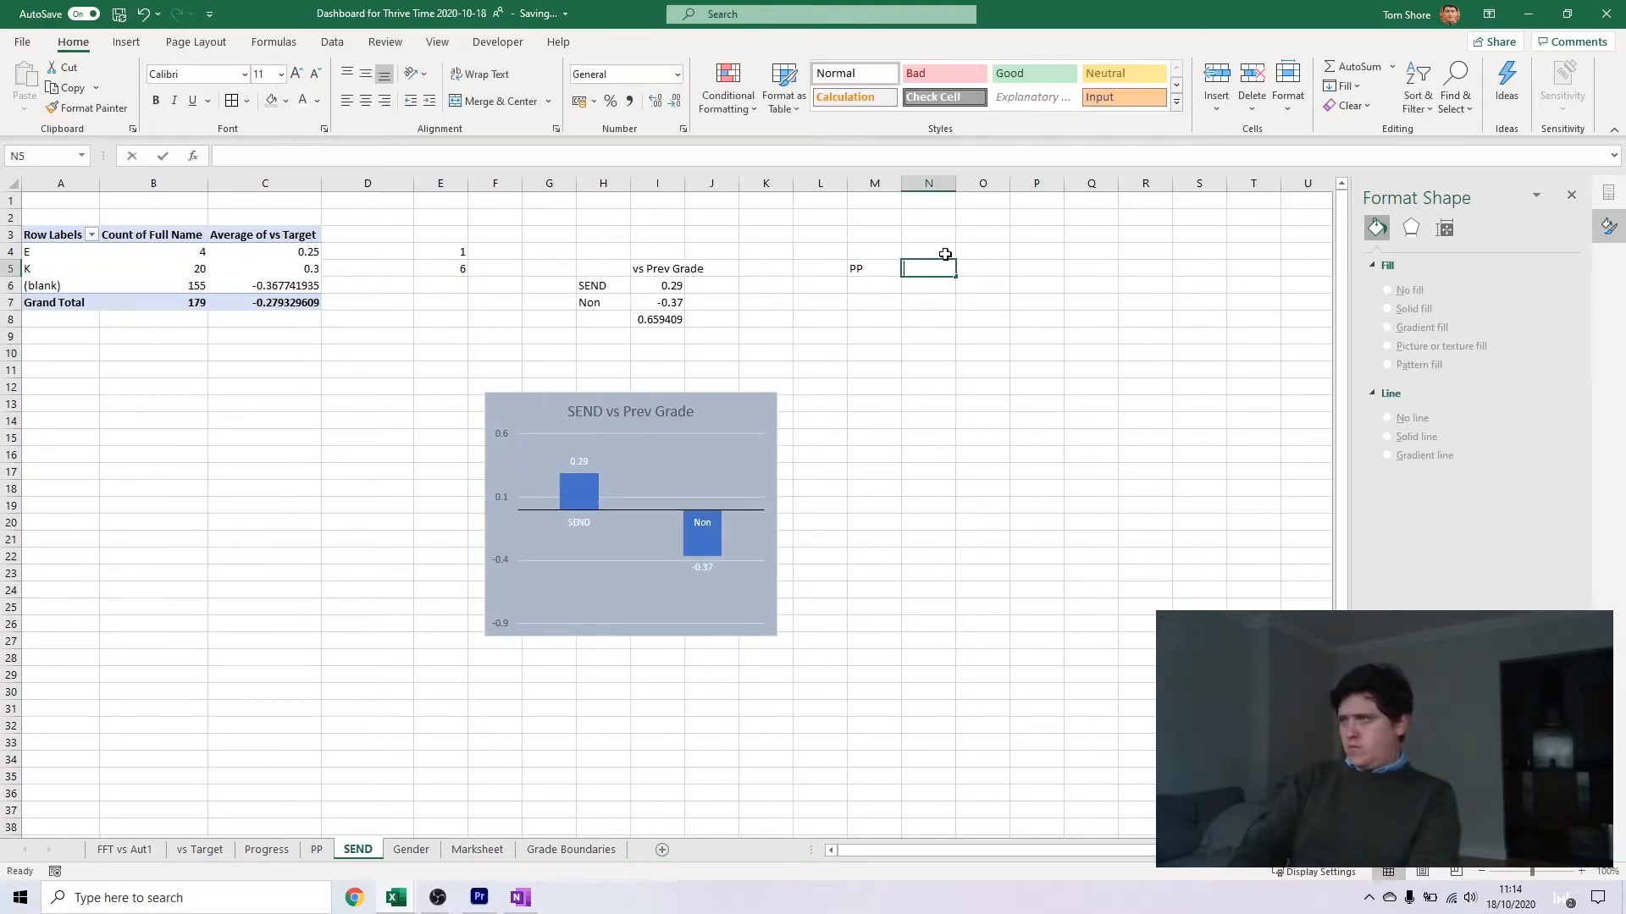
{"action": "key", "text": "Left"}
{"action": "type", "text": "SEND"}
{"action": "key", "text": "Tab"}
{"action": "type", "text": "Rest\tNon"}
{"action": "key", "text": "Return"}
Label L6 and I5 as vs Target
{"action": "key", "text": "Left"}
{"action": "type", "text": "vs Target"}
{"action": "key", "text": "Left"}
Enter an IF formula in M6 that returns the difference between I6 and I7 when I6 is greater than I7
{"action": "key", "text": "Left"}
{"action": "key", "text": "Left"}
{"action": "key", "text": "Up"}
{"action": "type", "text": "vs Target"}
{"action": "key", "text": "Return"}
{"action": "key", "text": "Right"}
{"action": "key", "text": "Right"}
{"action": "key", "text": "Right"}
{"action": "key", "text": "Right"}
{"action": "type", "text": "="}
{"action": "key", "text": "Left"}
{"action": "key", "text": "Left"}
{"action": "key", "text": "Left"}
{"action": "key", "text": "Left"}
{"action": "key", "text": "Return"}
{"action": "key", "text": "Up"}
{"action": "left_click", "coordinate": [422, 151]}
{"action": "key", "text": "BackSpace"}
{"action": "key", "text": "BackSpace"}
{"action": "type", "text": "IF("}
{"action": "left_click", "coordinate": [675, 285]}
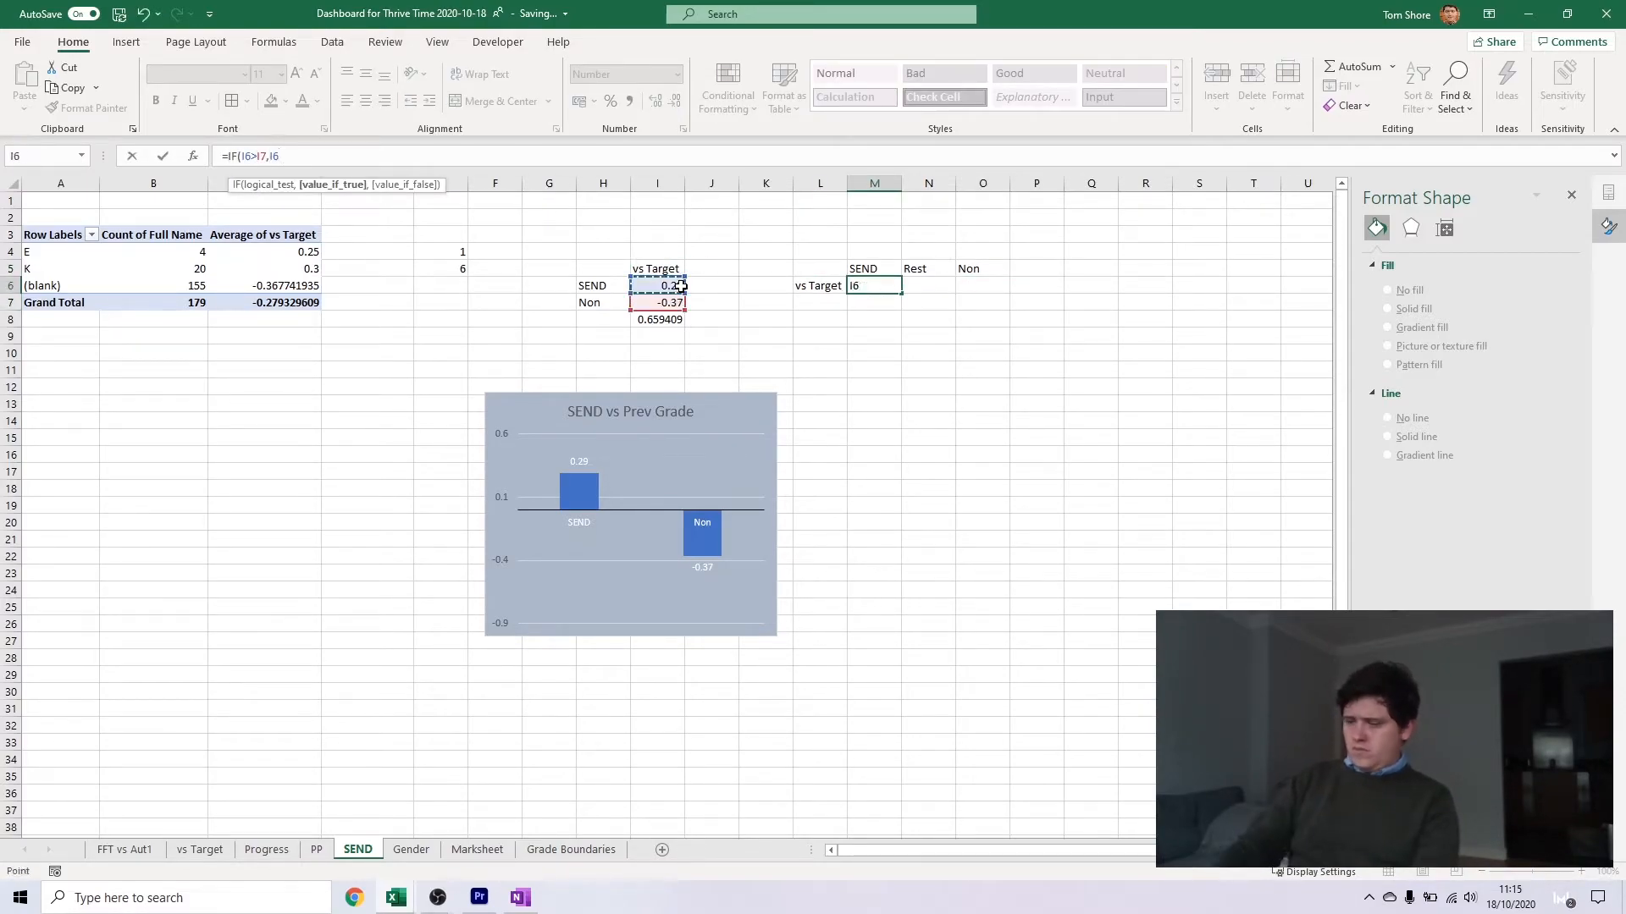
{"action": "key", "text": "BackSpace"}
{"action": "type", "text": ")"}
{"action": "key", "text": "Tab"}
{"action": "key", "text": "Tab"}
Enter an IF formula in O6 that returns the difference between I7 and I6 when I7 is greater than I6
{"action": "type", "text": "=IF("}
{"action": "left_click", "coordinate": [668, 303]}
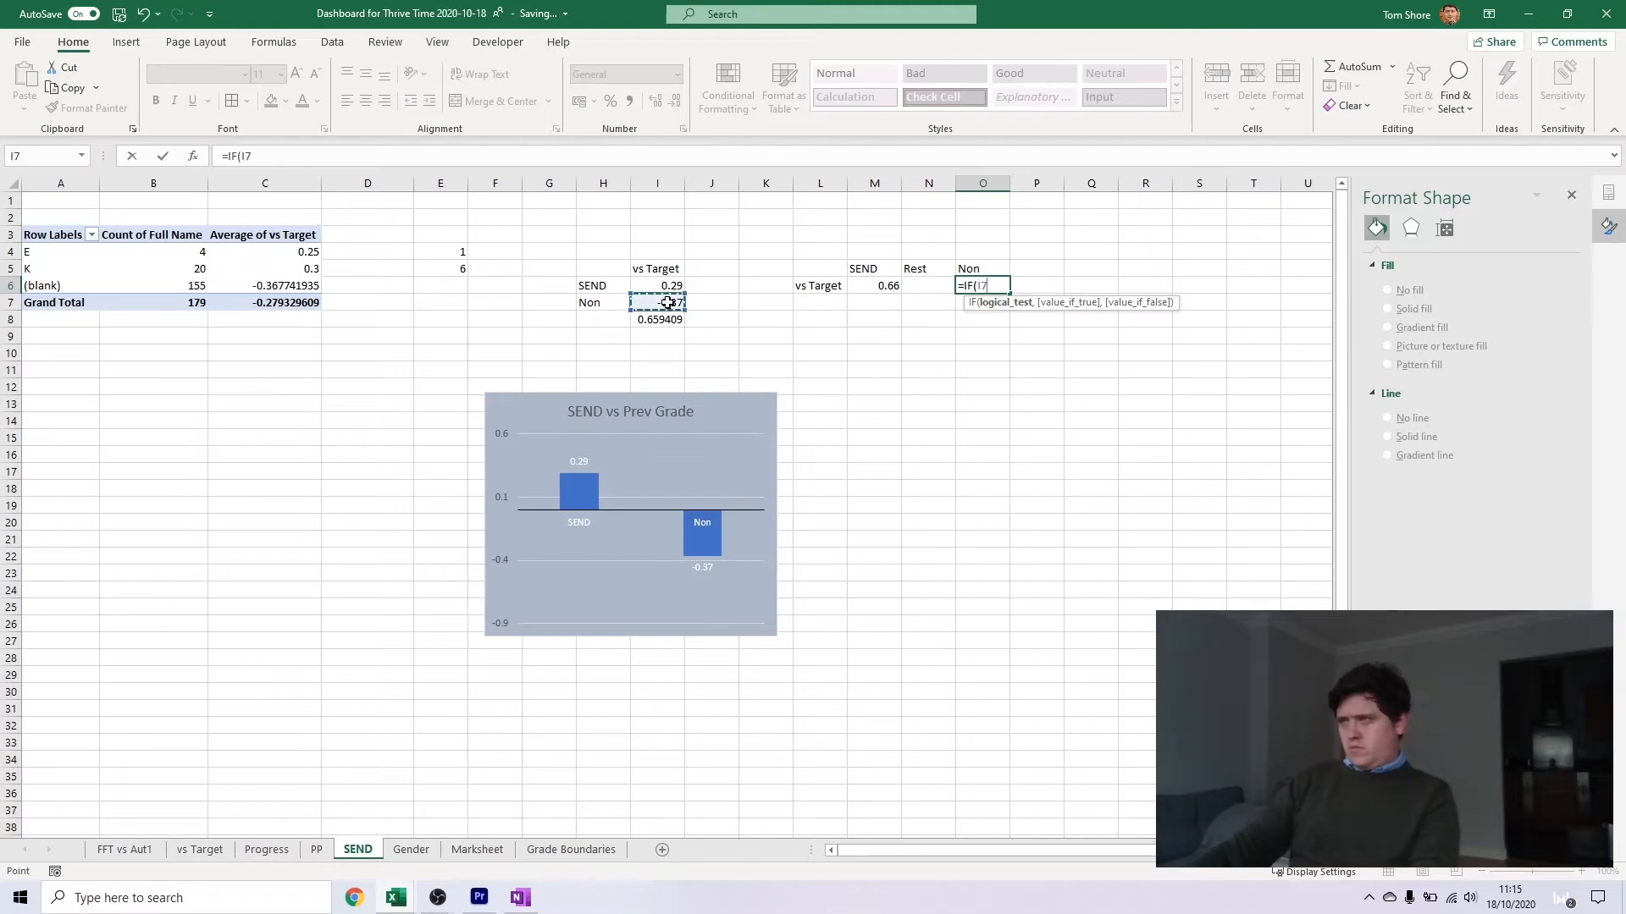
{"action": "left_click", "coordinate": [667, 306]}
{"action": "key", "text": "Escape"}
{"action": "key", "text": "Escape"}
{"action": "left_click", "coordinate": [342, 151]}
{"action": "type", "text": "\")"}
{"action": "key", "text": "Return"}
Calculate Rest in N6 as 1 minus the MAX of M6 and O6
{"action": "left_click", "coordinate": [927, 289]}
{"action": "type", "text": "=1-MAX("}
{"action": "key", "text": "Left"}
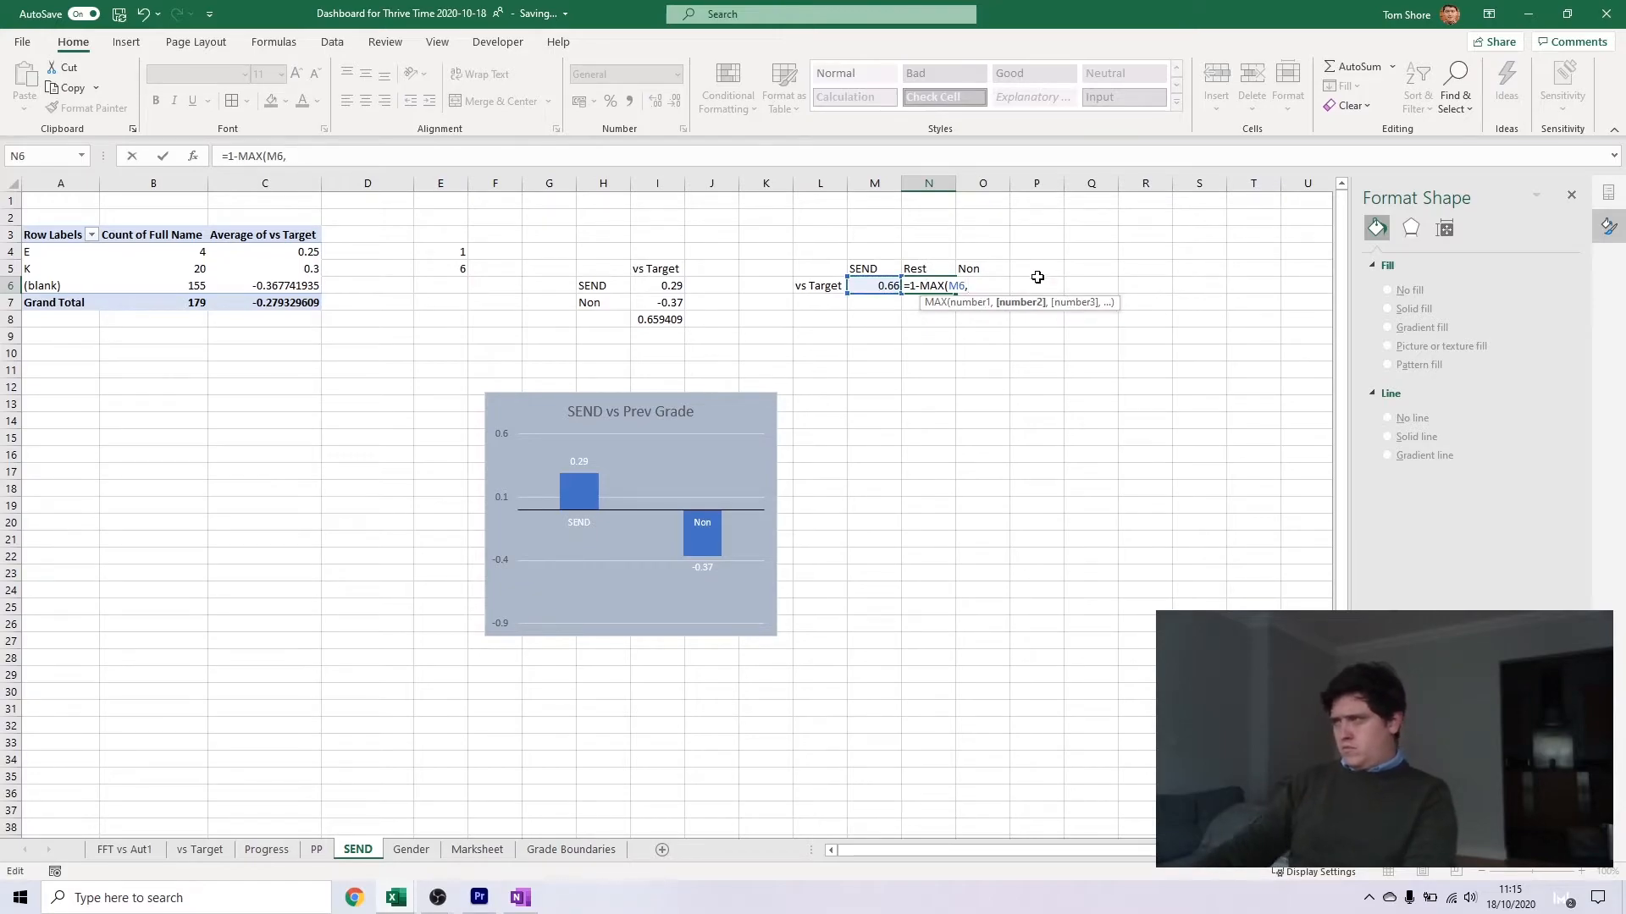
{"action": "key", "text": "Return"}
Insert a 100% stacked bar chart from M6:O6 beside the SEND chart, with its rows and columns switched
{"action": "left_click_drag", "start_coordinate": [862, 284], "coordinate": [982, 286]}
{"action": "left_click", "coordinate": [126, 43]}
{"action": "left_click", "coordinate": [759, 68]}
{"action": "left_click", "coordinate": [860, 287]}
{"action": "left_click_drag", "start_coordinate": [774, 408], "coordinate": [1118, 384]}
{"action": "right_click", "coordinate": [1189, 391]}
{"action": "left_click", "coordinate": [1232, 606]}
{"action": "left_click", "coordinate": [331, 327]}
{"action": "left_click", "coordinate": [441, 499]}
Fill only the Non bar in the SEND column chart with the dark blue-grey theme colour
{"action": "double_click", "coordinate": [951, 489]}
{"action": "left_click", "coordinate": [701, 540]}
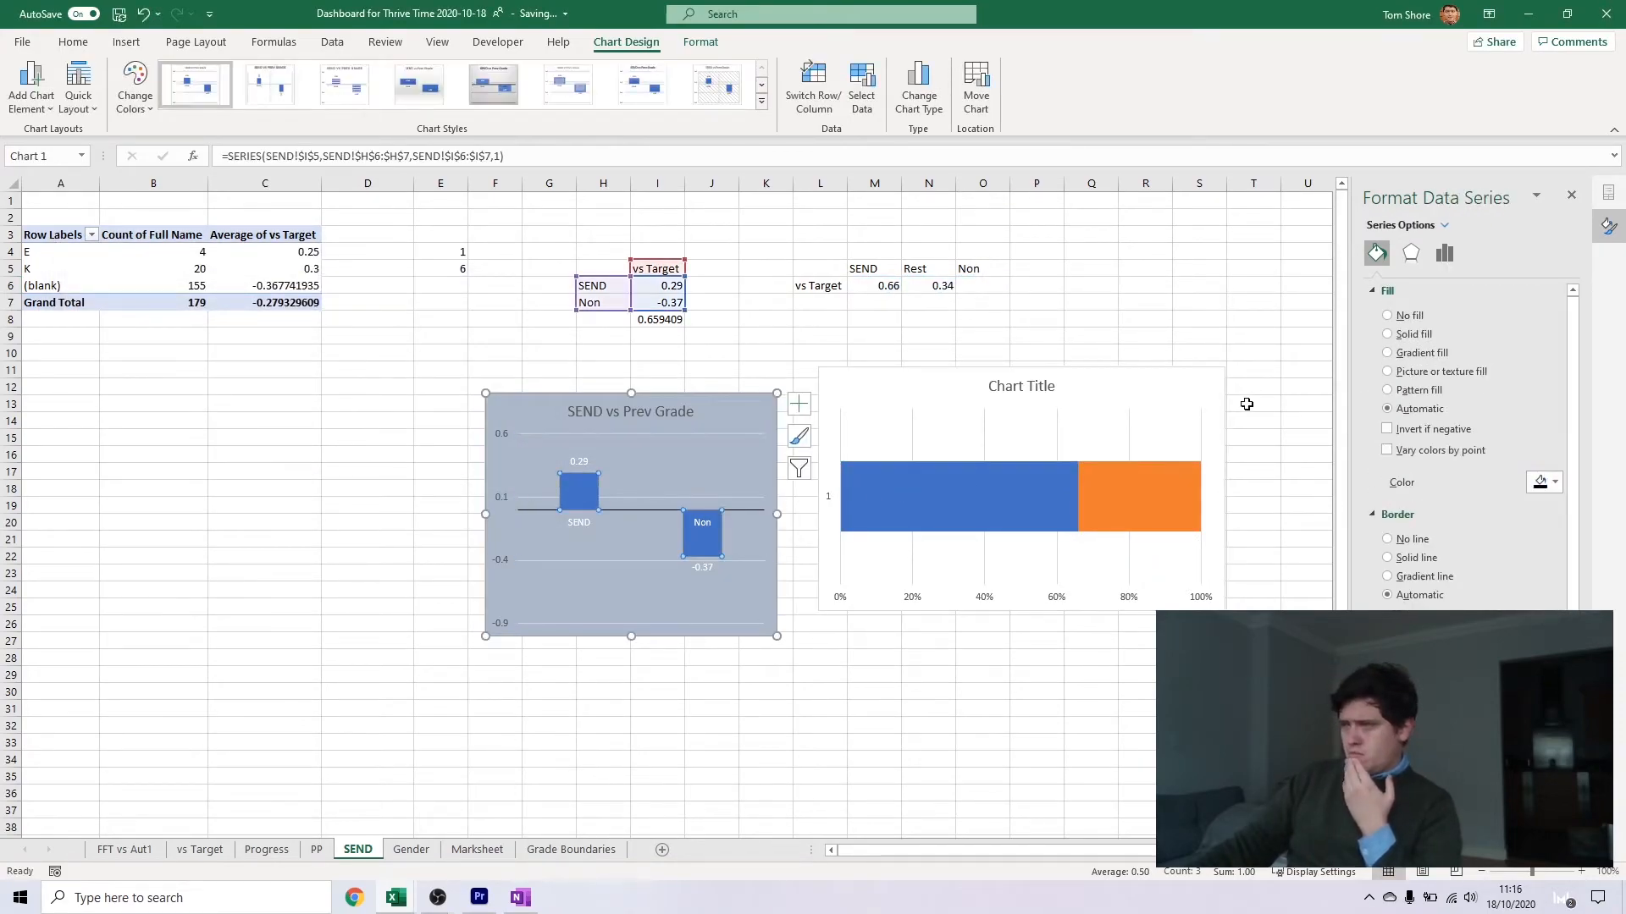
{"action": "left_click", "coordinate": [697, 551]}
{"action": "left_click", "coordinate": [1544, 482]}
{"action": "left_click", "coordinate": [1528, 527]}
Remove the fill from the Rest series in the stacked bar chart
{"action": "double_click", "coordinate": [1115, 484]}
{"action": "left_click", "coordinate": [1377, 253]}
{"action": "left_click", "coordinate": [1545, 461]}
{"action": "left_click", "coordinate": [1409, 321]}
Set the Non vs Target value in I7 to 0.5
{"action": "left_click", "coordinate": [908, 406]}
{"action": "left_click", "coordinate": [851, 400]}
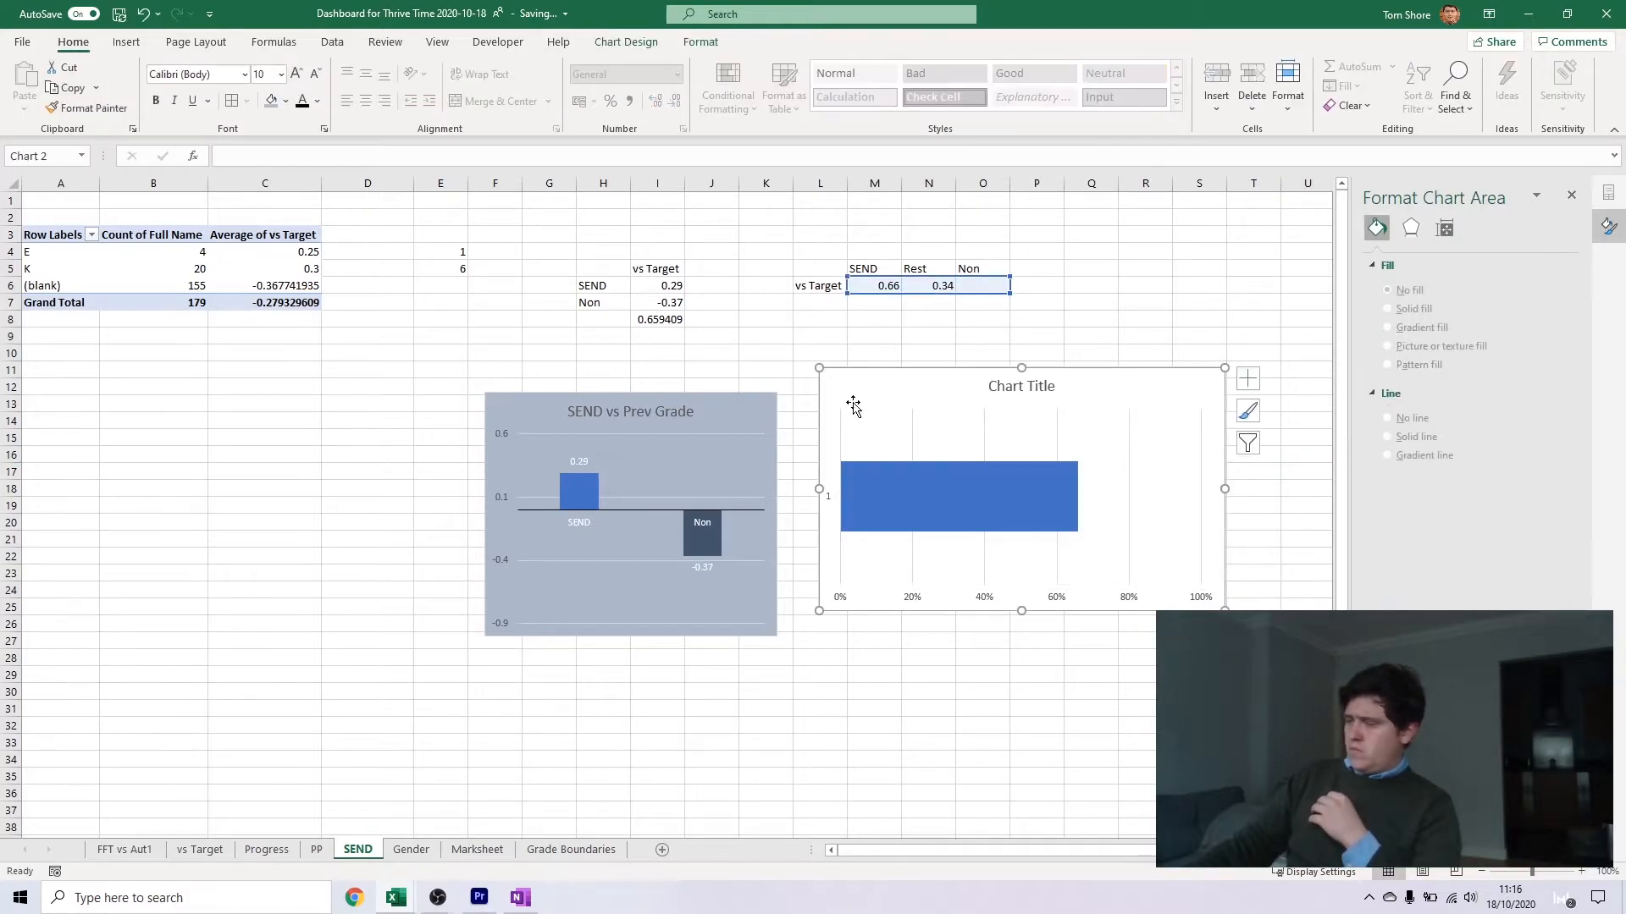
{"action": "left_click", "coordinate": [772, 306]}
{"action": "type", "text": "0.5"}
{"action": "key", "text": "Return"}
Fill the Non series in the stacked bar chart with the dark blue-grey theme colour
{"action": "left_click", "coordinate": [1164, 496]}
{"action": "left_click", "coordinate": [1377, 253]}
{"action": "left_click", "coordinate": [1545, 462]}
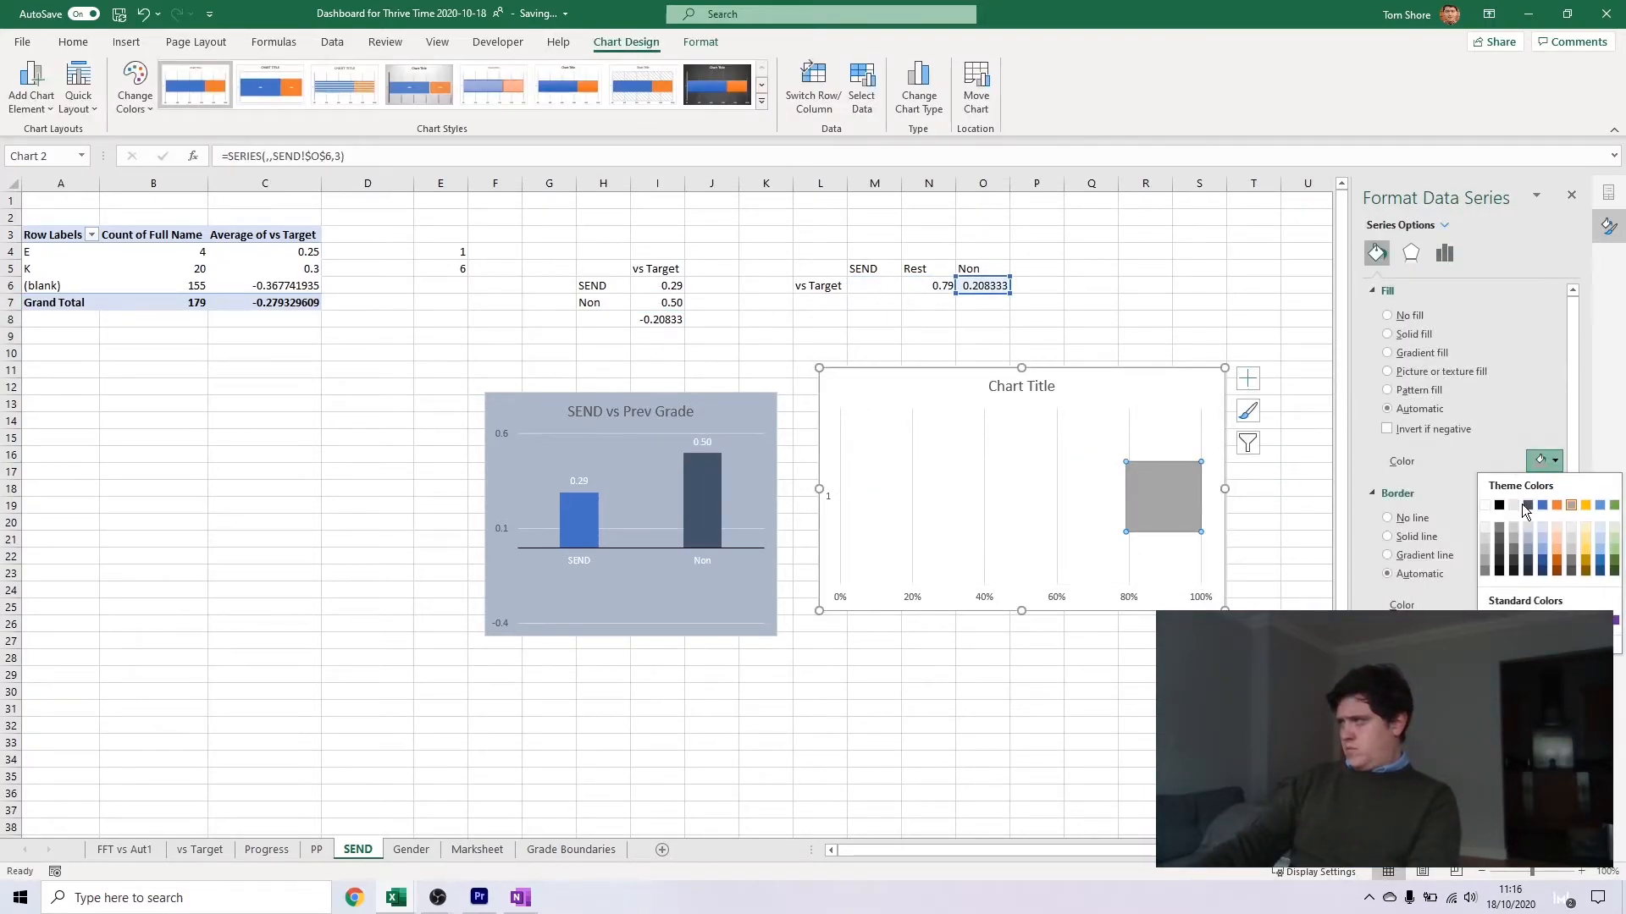
{"action": "left_click", "coordinate": [1530, 505]}
{"action": "left_click", "coordinate": [1183, 327]}
Link the Non value in I7 to the pivot table's (blank) row average of vs Target in C6
{"action": "left_click", "coordinate": [657, 303]}
{"action": "type", "text": "="}
{"action": "left_click", "coordinate": [243, 285]}
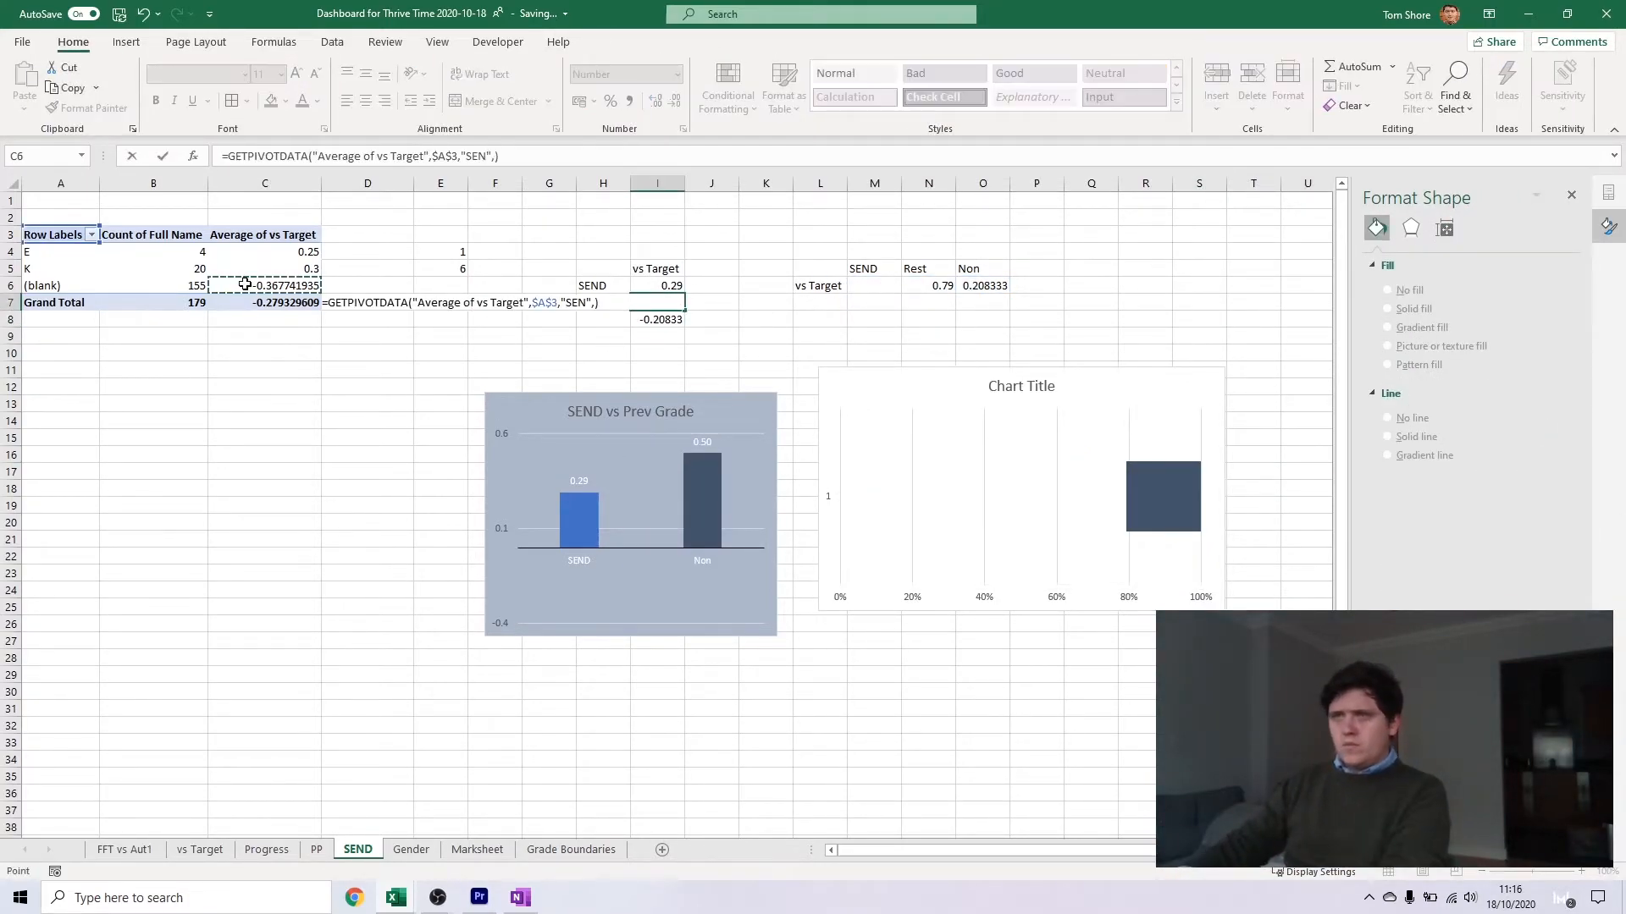
{"action": "key", "text": "Return"}
{"action": "left_click", "coordinate": [612, 331]}
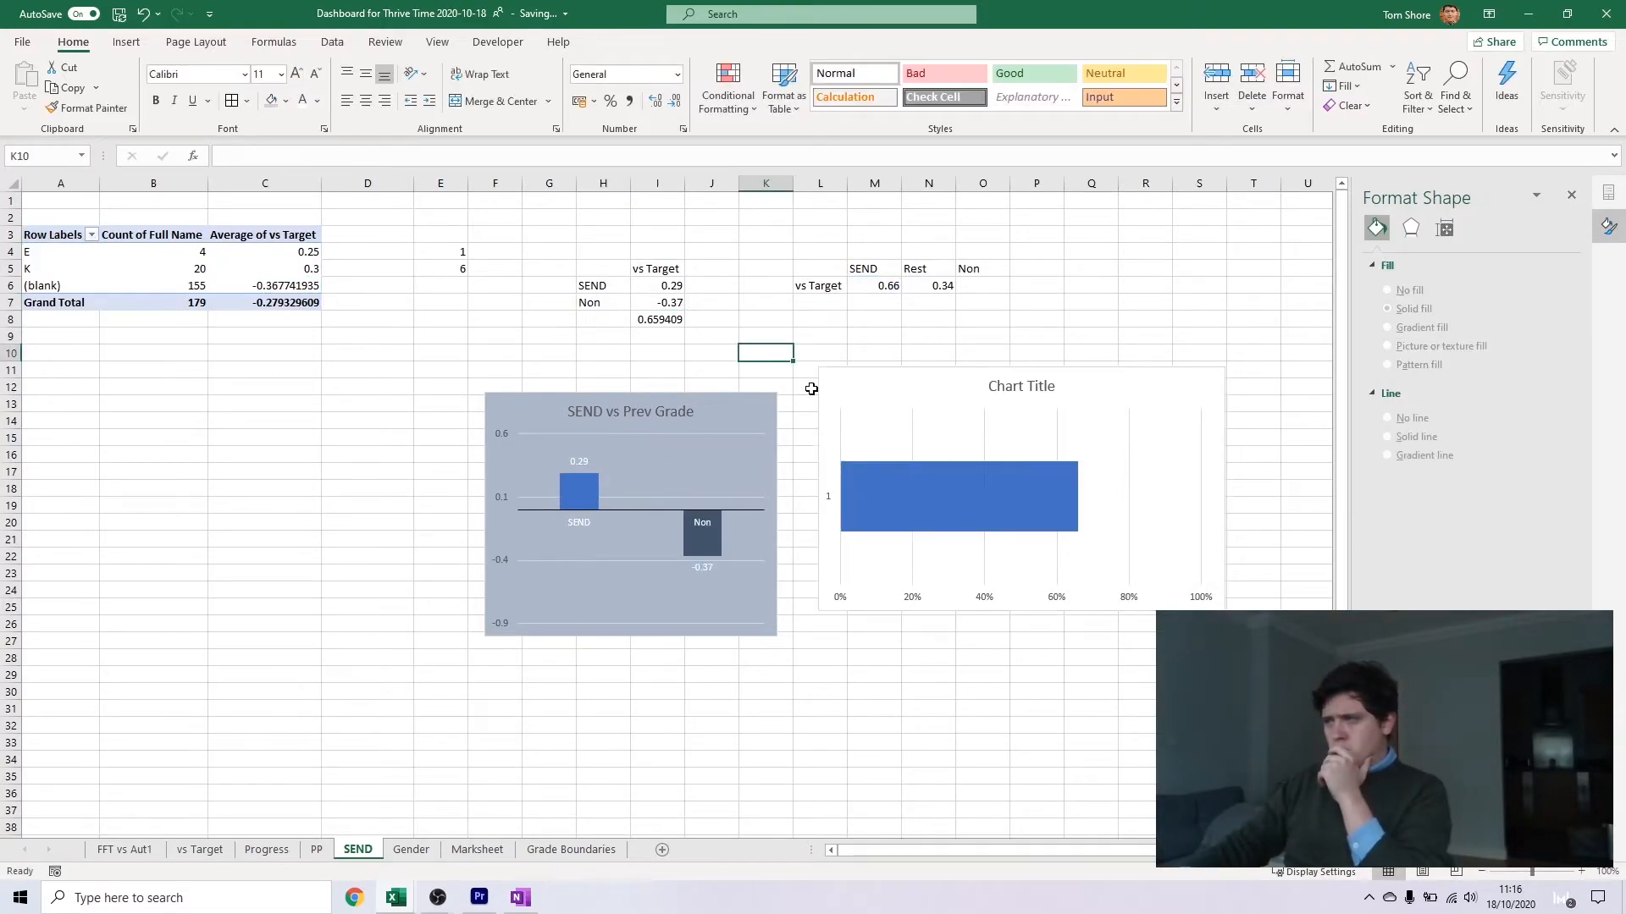
On the Gender sheet, label J4 as vs Target
{"action": "key", "text": "ctrl+Page_Down"}
{"action": "left_click", "coordinate": [655, 251]}
{"action": "type", "text": "vs Prev Grade"}
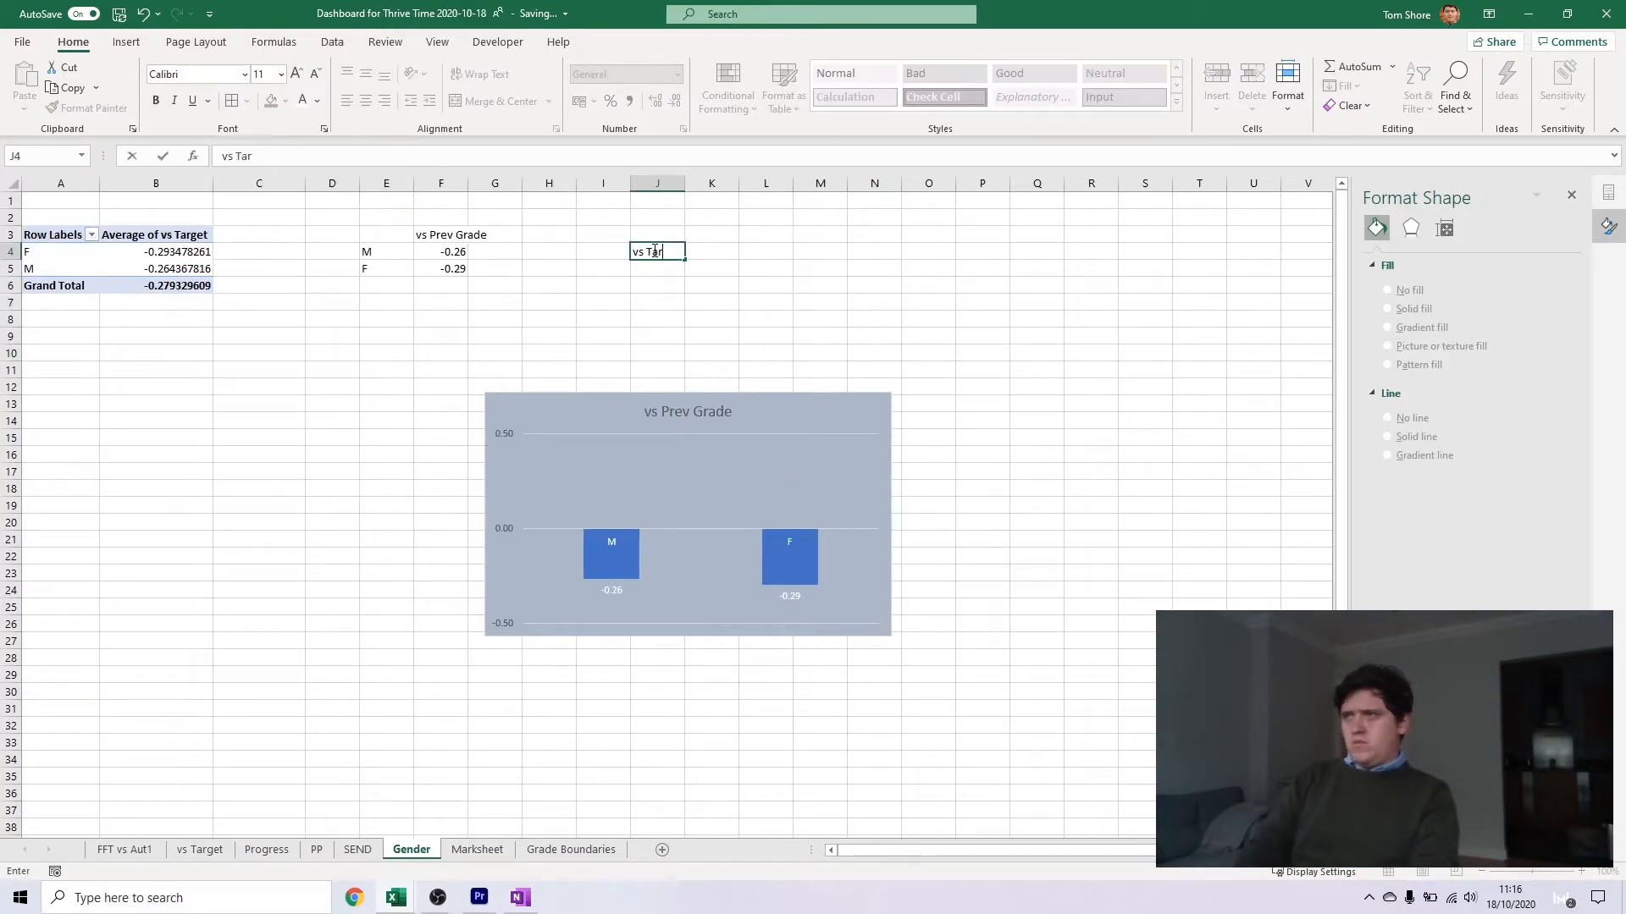
{"action": "type", "text": "rget"}
{"action": "key", "text": "Tab"}
{"action": "key", "text": "Up"}
{"action": "key", "text": "Up"}
Head K3 with M and M3 with F, with their vs Target values below in K4 and M4
{"action": "type", "text": "M"}
{"action": "key", "text": "Tab"}
{"action": "type", "text": "F"}
{"action": "key", "text": "Return"}
{"action": "type", "text": "="}
{"action": "left_click", "coordinate": [784, 232]}
{"action": "key", "text": "Escape"}
{"action": "left_click", "coordinate": [784, 232]}
{"action": "key", "text": "Delete"}
{"action": "key", "text": "Tab"}
{"action": "type", "text": "F"}
{"action": "key", "text": "Return"}
{"action": "key", "text": "Left"}
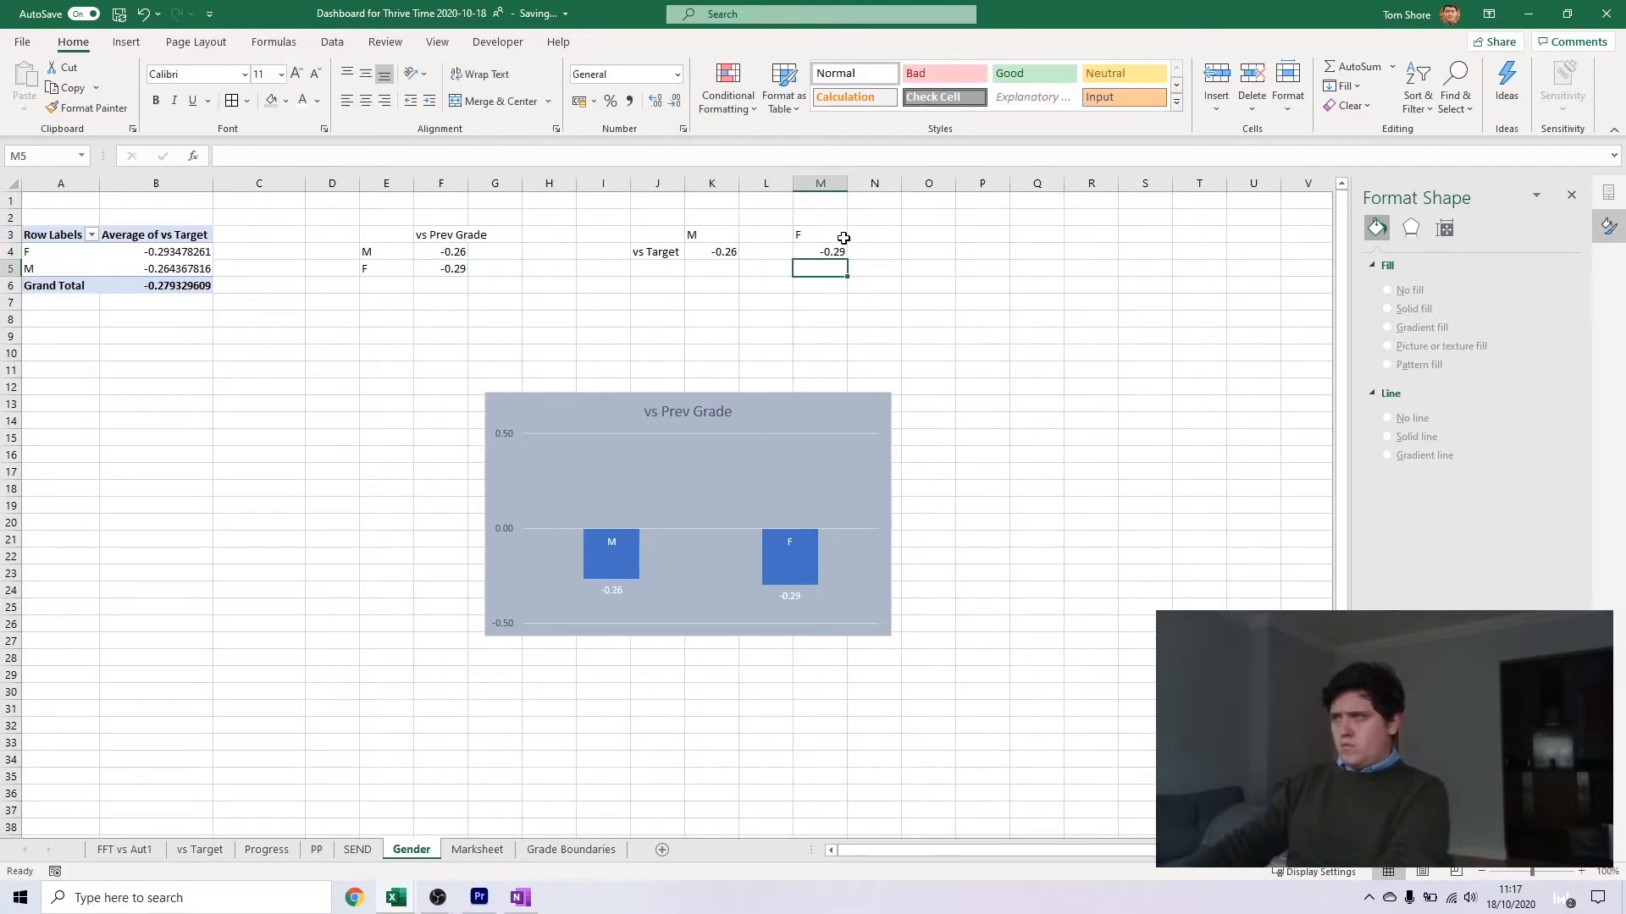
Head L3 with Rest and enter =IF(F4>F5,F4-F5,"") in K4 for the M gap
{"action": "key", "text": "Left"}
{"action": "type", "text": "=if"}
{"action": "left_click", "coordinate": [449, 254]}
{"action": "type", "text": ">"}
{"action": "type", "text": "if"}
{"action": "key", "text": "Escape"}
{"action": "key", "text": "Escape"}
{"action": "left_click", "coordinate": [696, 250]}
{"action": "type", "text": "=IF("}
{"action": "left_click", "coordinate": [446, 252]}
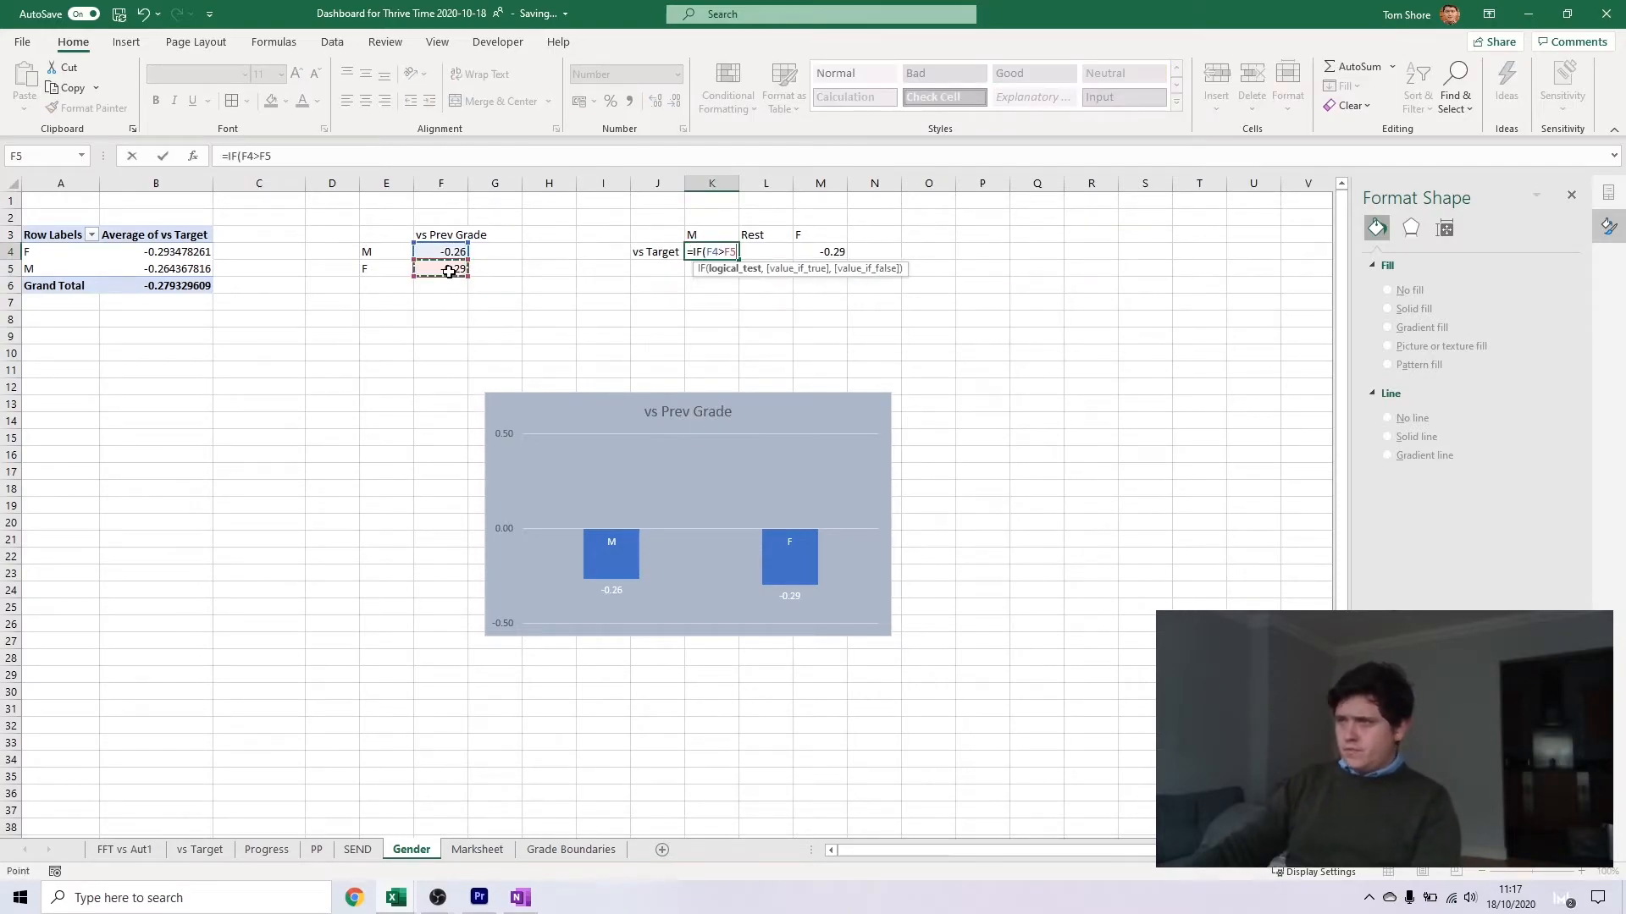
{"action": "key", "text": "BackSpace"}
{"action": "key", "text": "BackSpace"}
{"action": "type", "text": "-f5"}
{"action": "key", "text": "Tab"}
{"action": "key", "text": "Tab"}
Enter =IF(F5>F4,F5-F4,"") in M4 for the F gap
{"action": "type", "text": "=if(f5"}
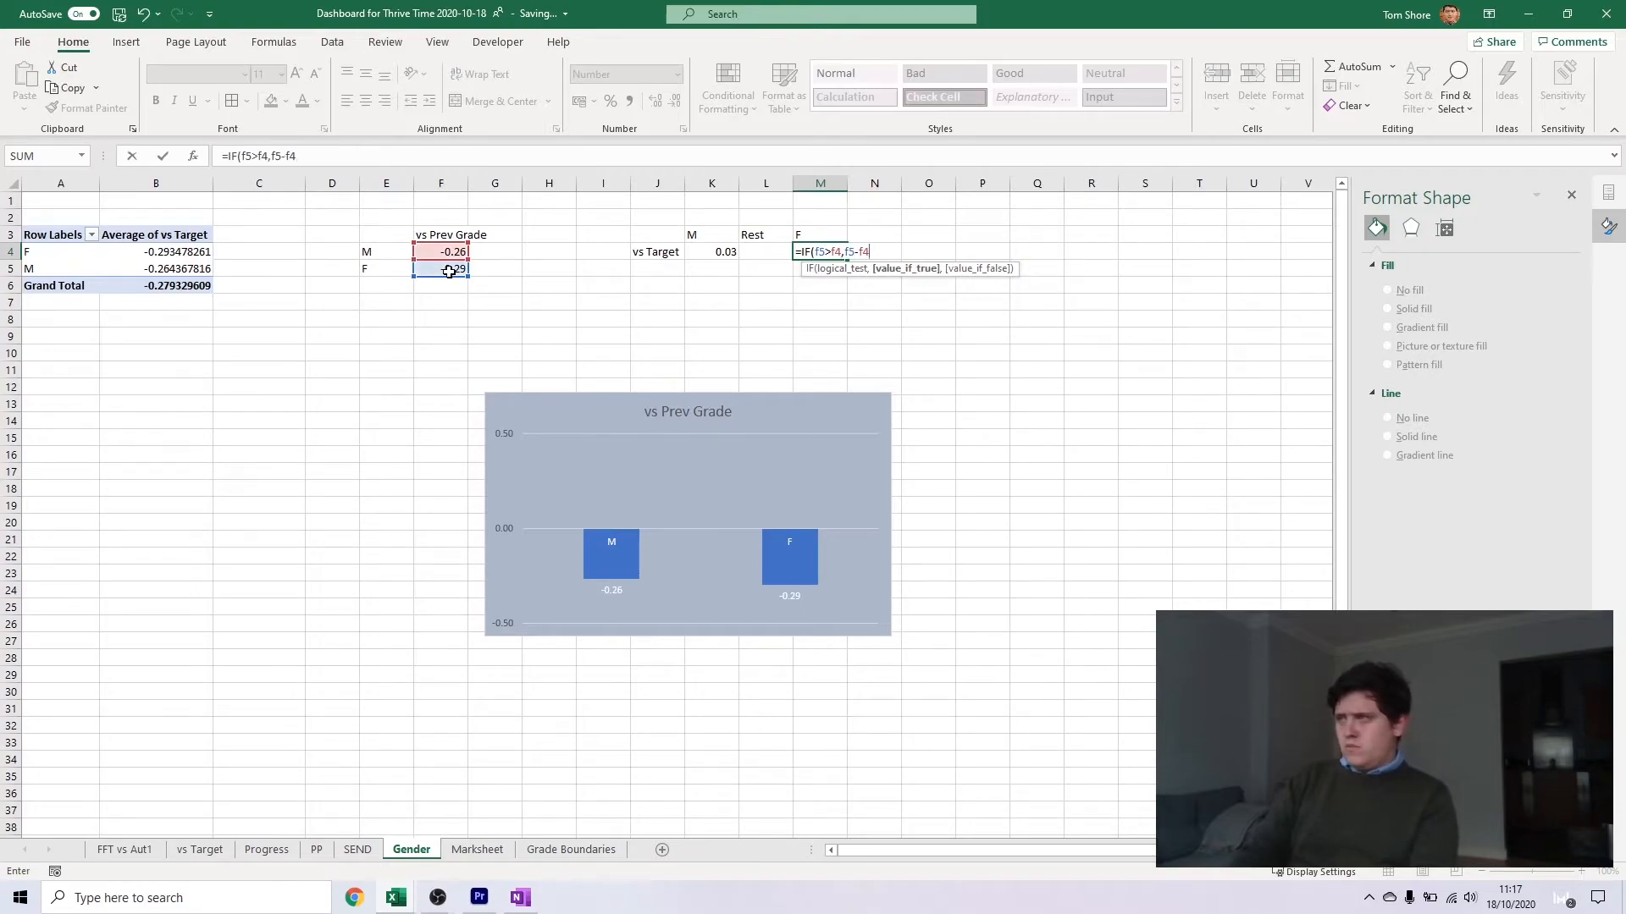
{"action": "key", "text": "Escape"}
Enter =1-MAX(K4,M4) in L4 for the Rest value
{"action": "left_click", "coordinate": [776, 246]}
{"action": "type", "text": "1-max"}
{"action": "key", "text": "Tab"}
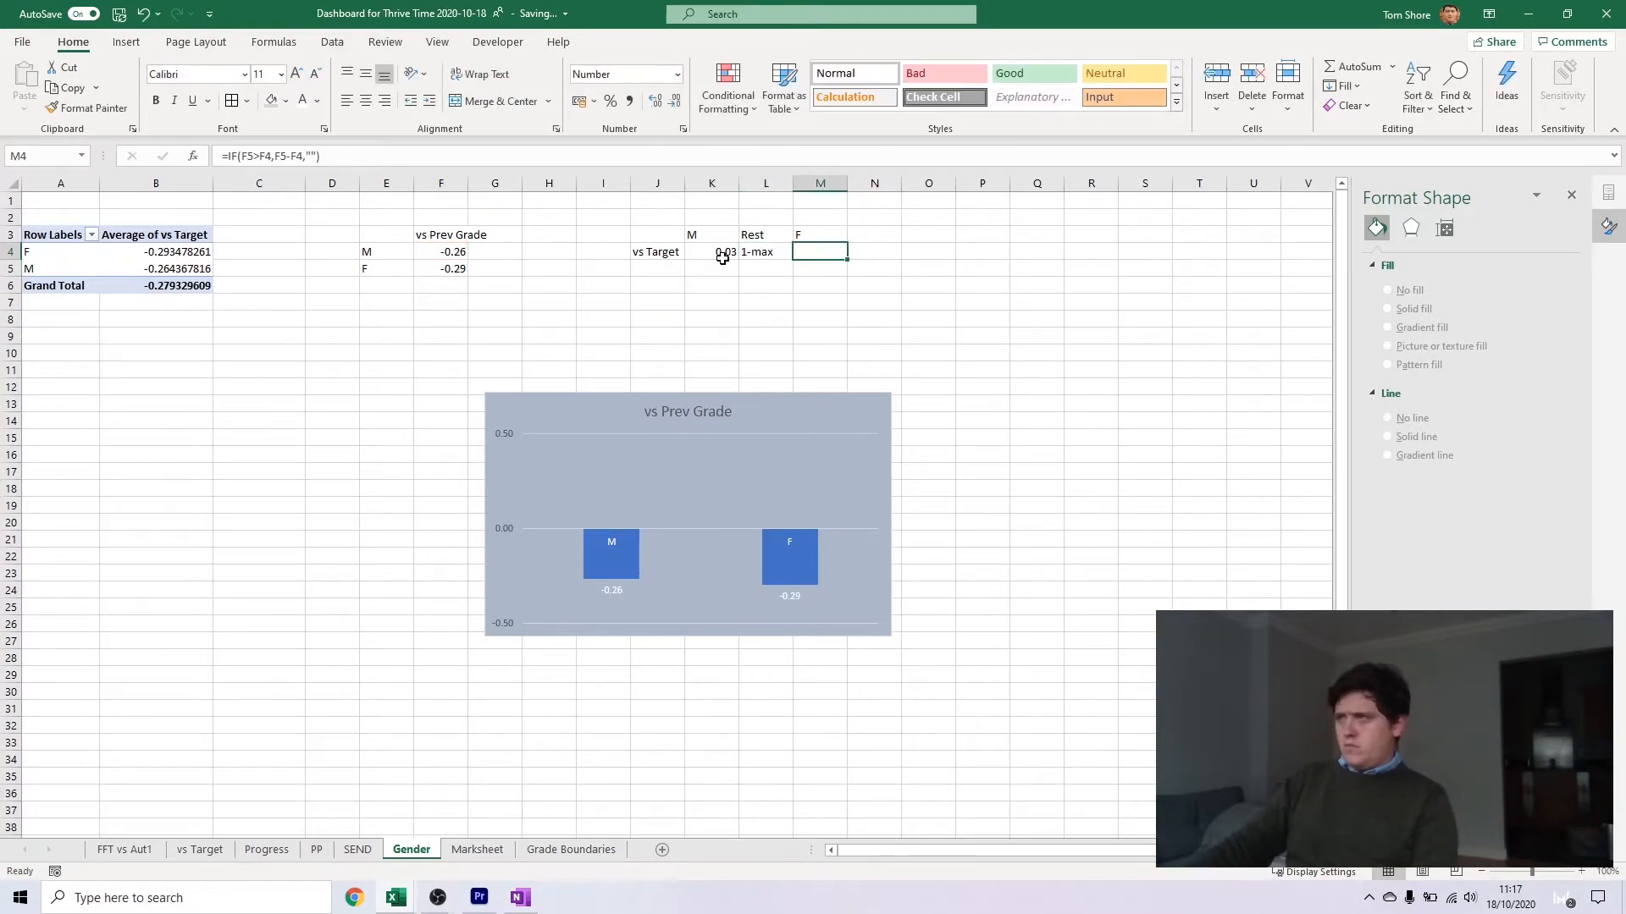
{"action": "left_click", "coordinate": [751, 251]}
{"action": "key", "text": "BackSpace"}
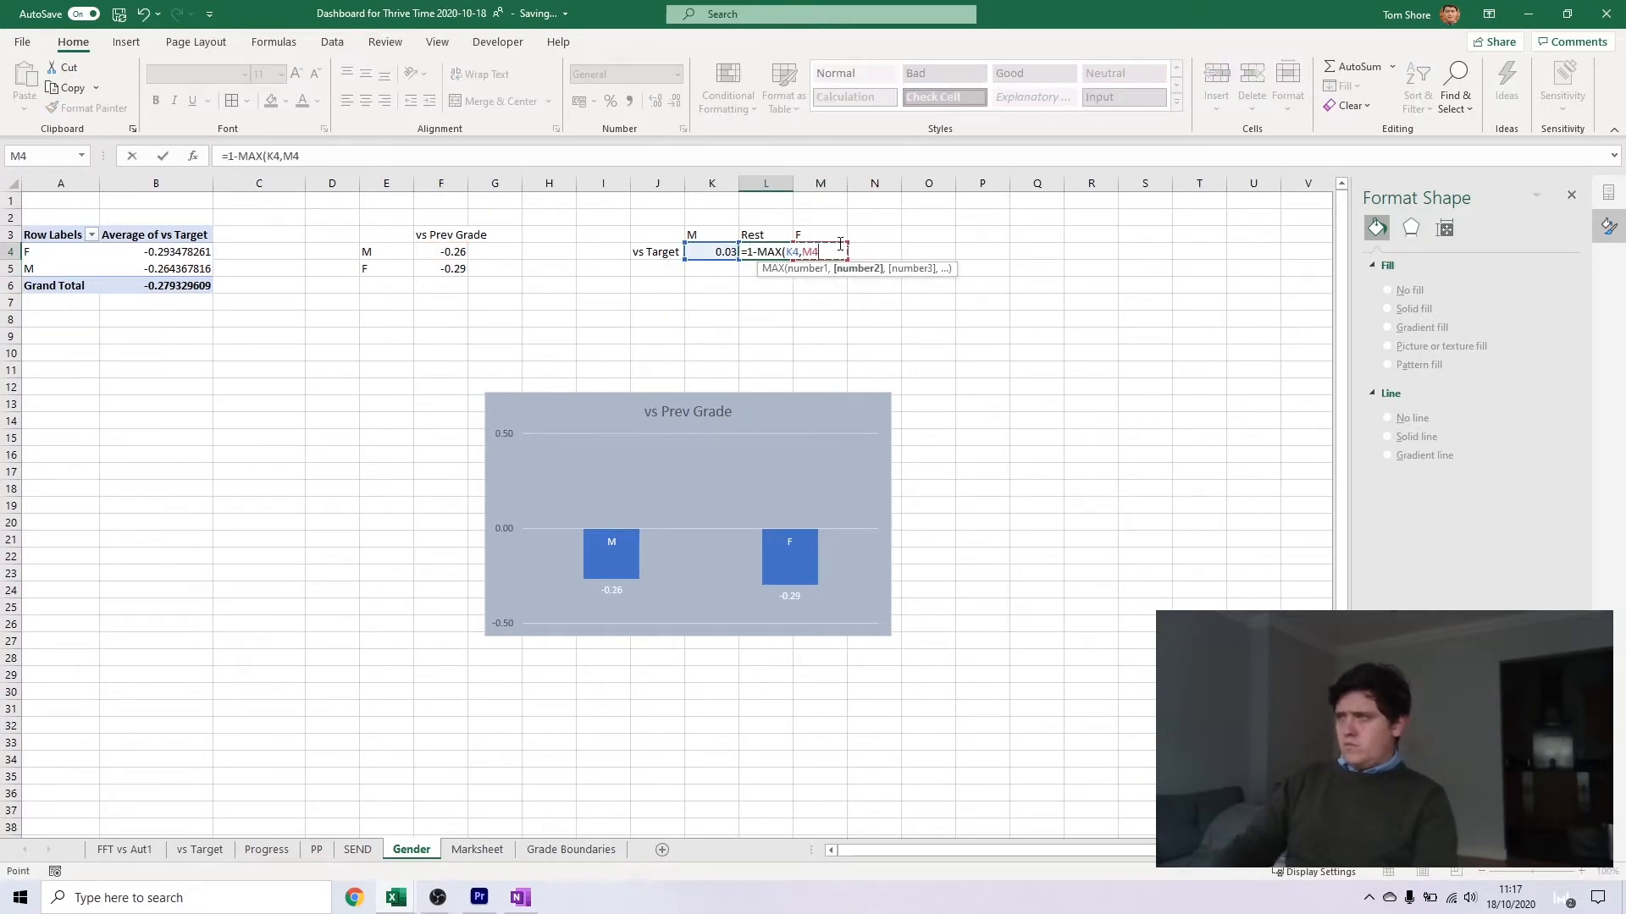
{"action": "type", "text": ")"}
{"action": "key", "text": "Return"}
Insert a 100% stacked bar chart from K4:M4 and place it beside the gender column chart
{"action": "left_click_drag", "start_coordinate": [716, 252], "coordinate": [820, 249]}
{"action": "left_click", "coordinate": [123, 44]}
{"action": "left_click", "coordinate": [757, 67]}
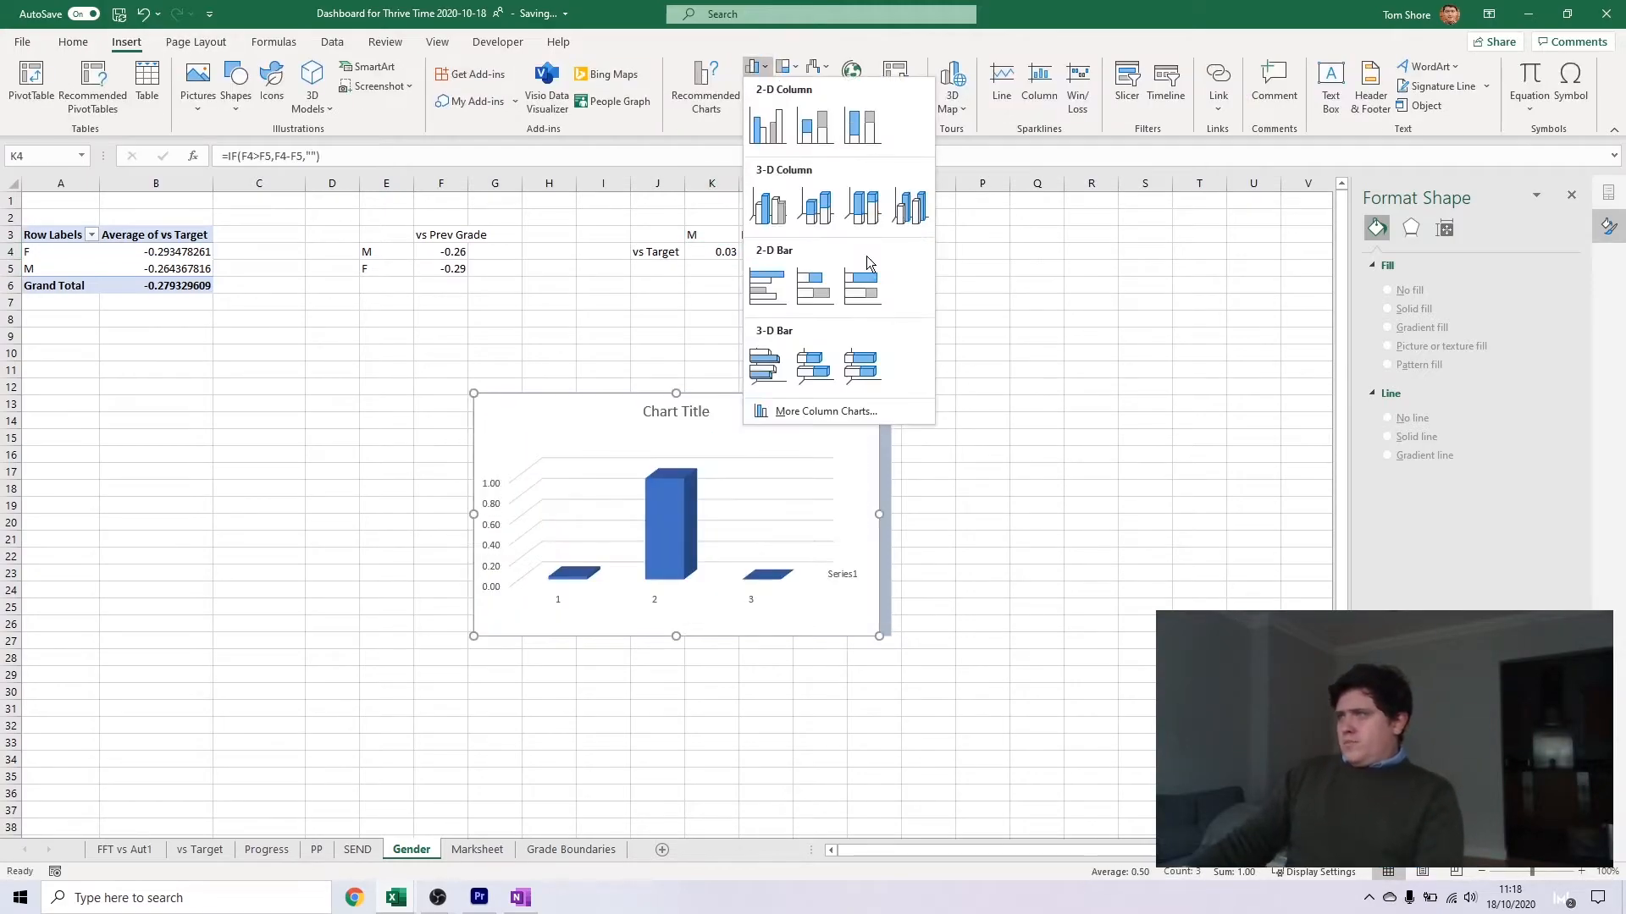
{"action": "left_click", "coordinate": [862, 286]}
{"action": "left_click_drag", "start_coordinate": [820, 428], "coordinate": [1265, 347]}
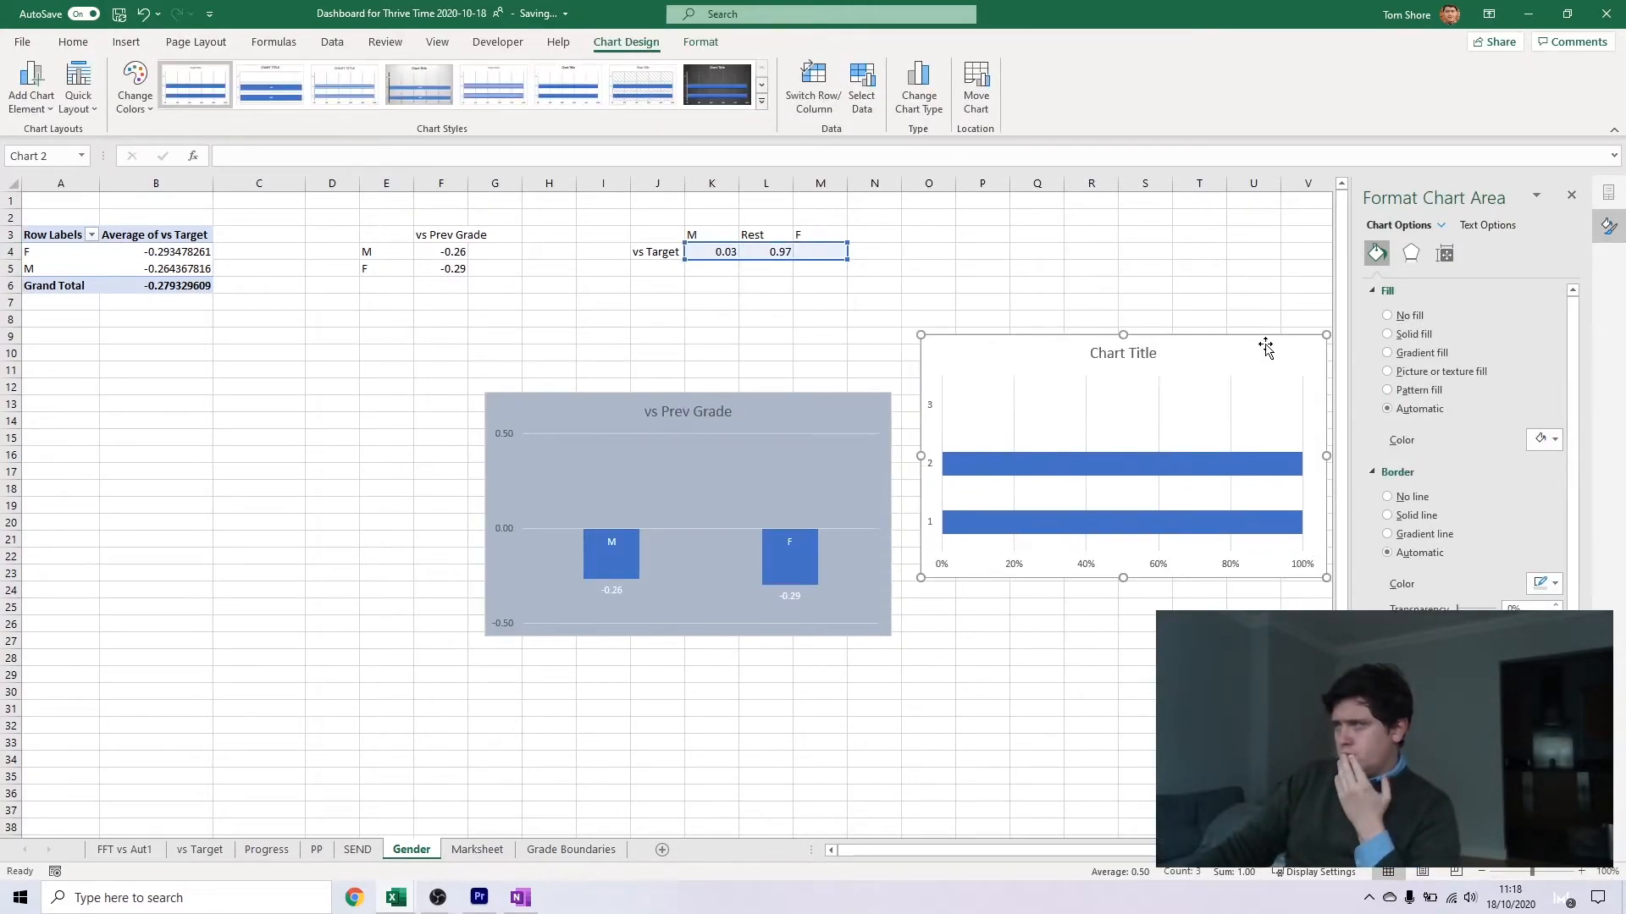
Switch the rows and columns of the new gender stacked bar chart's data
{"action": "right_click", "coordinate": [1210, 463]}
{"action": "left_click", "coordinate": [1245, 534]}
{"action": "left_click", "coordinate": [288, 337]}
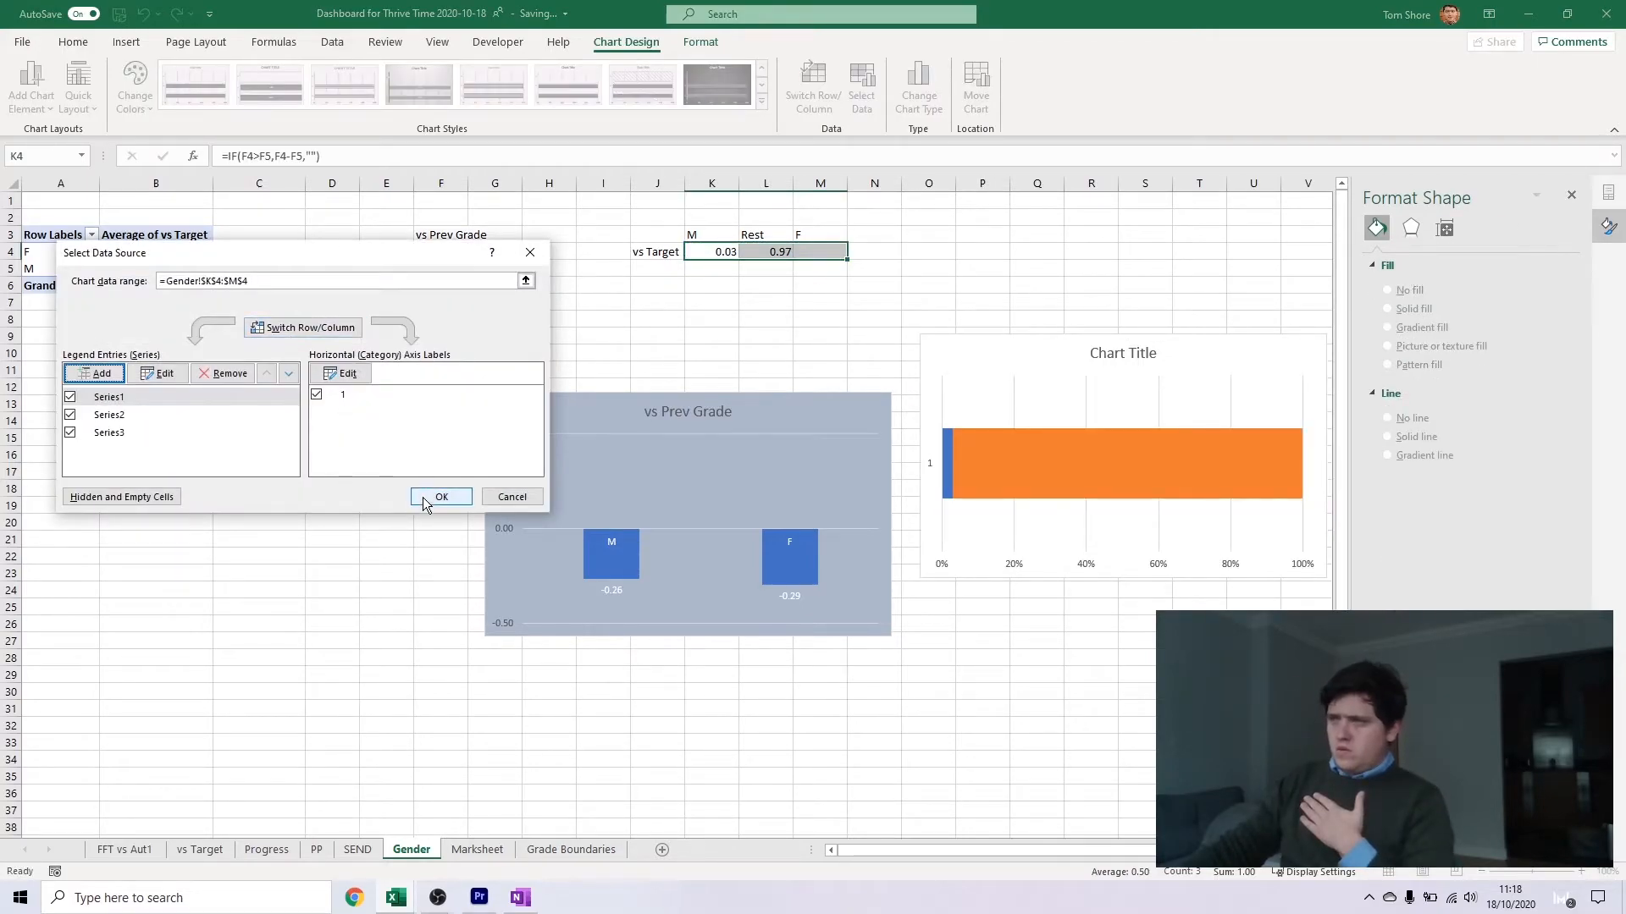
{"action": "left_click", "coordinate": [437, 498]}
Remove the fill from the Rest series in the gender stacked bar chart
{"action": "left_click", "coordinate": [1533, 462]}
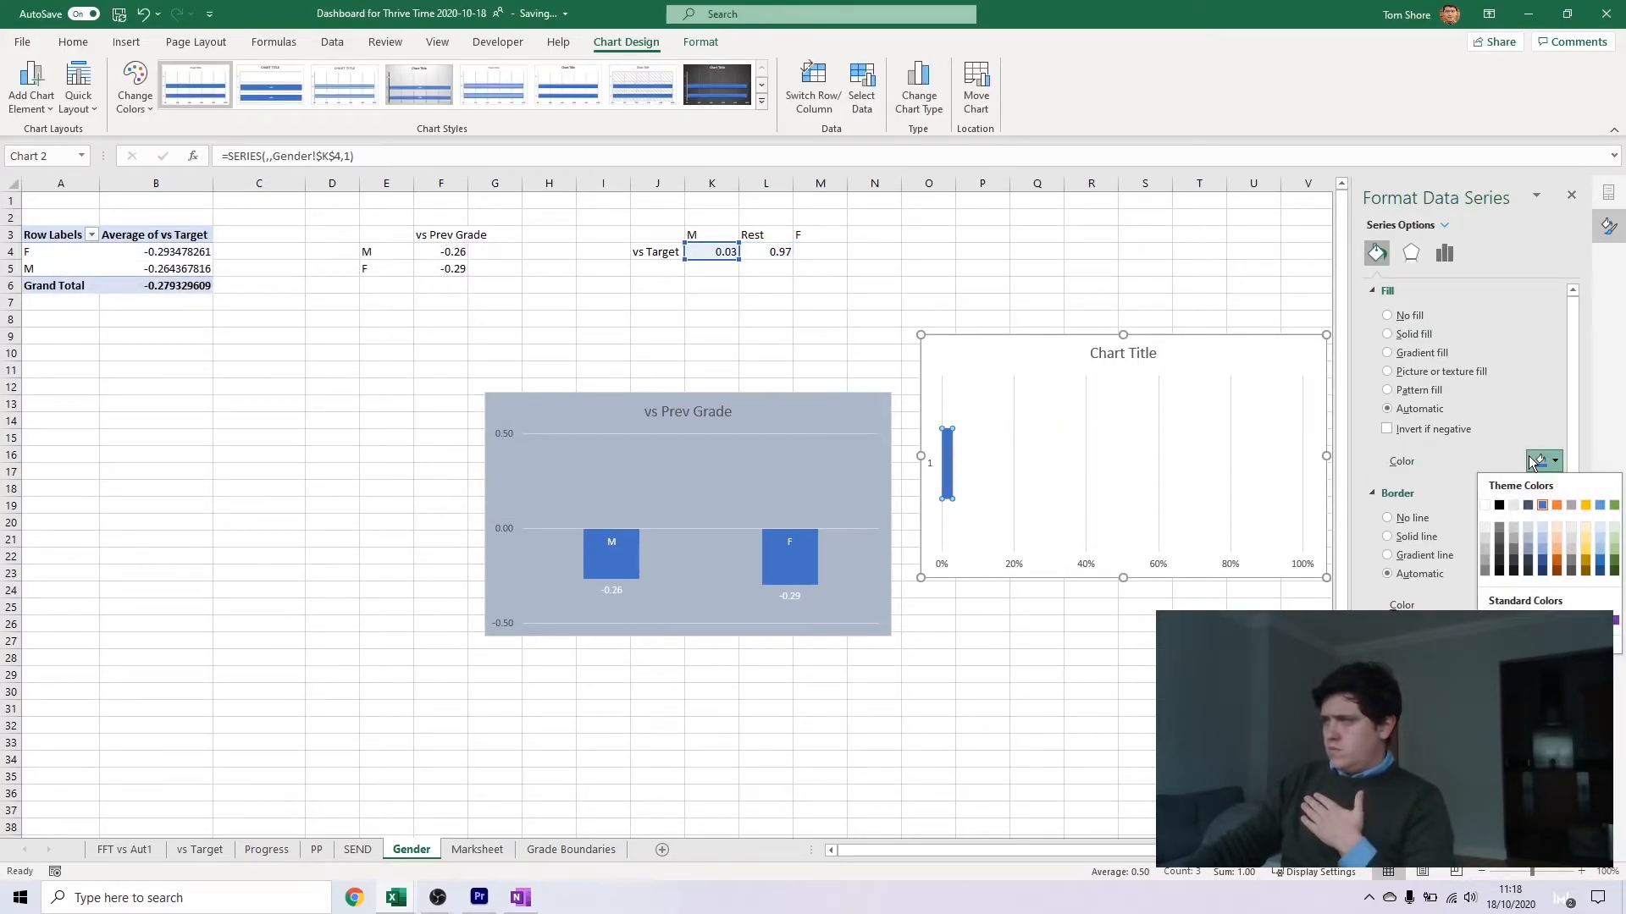
{"action": "left_click", "coordinate": [1202, 320]}
{"action": "left_click", "coordinate": [1209, 353]}
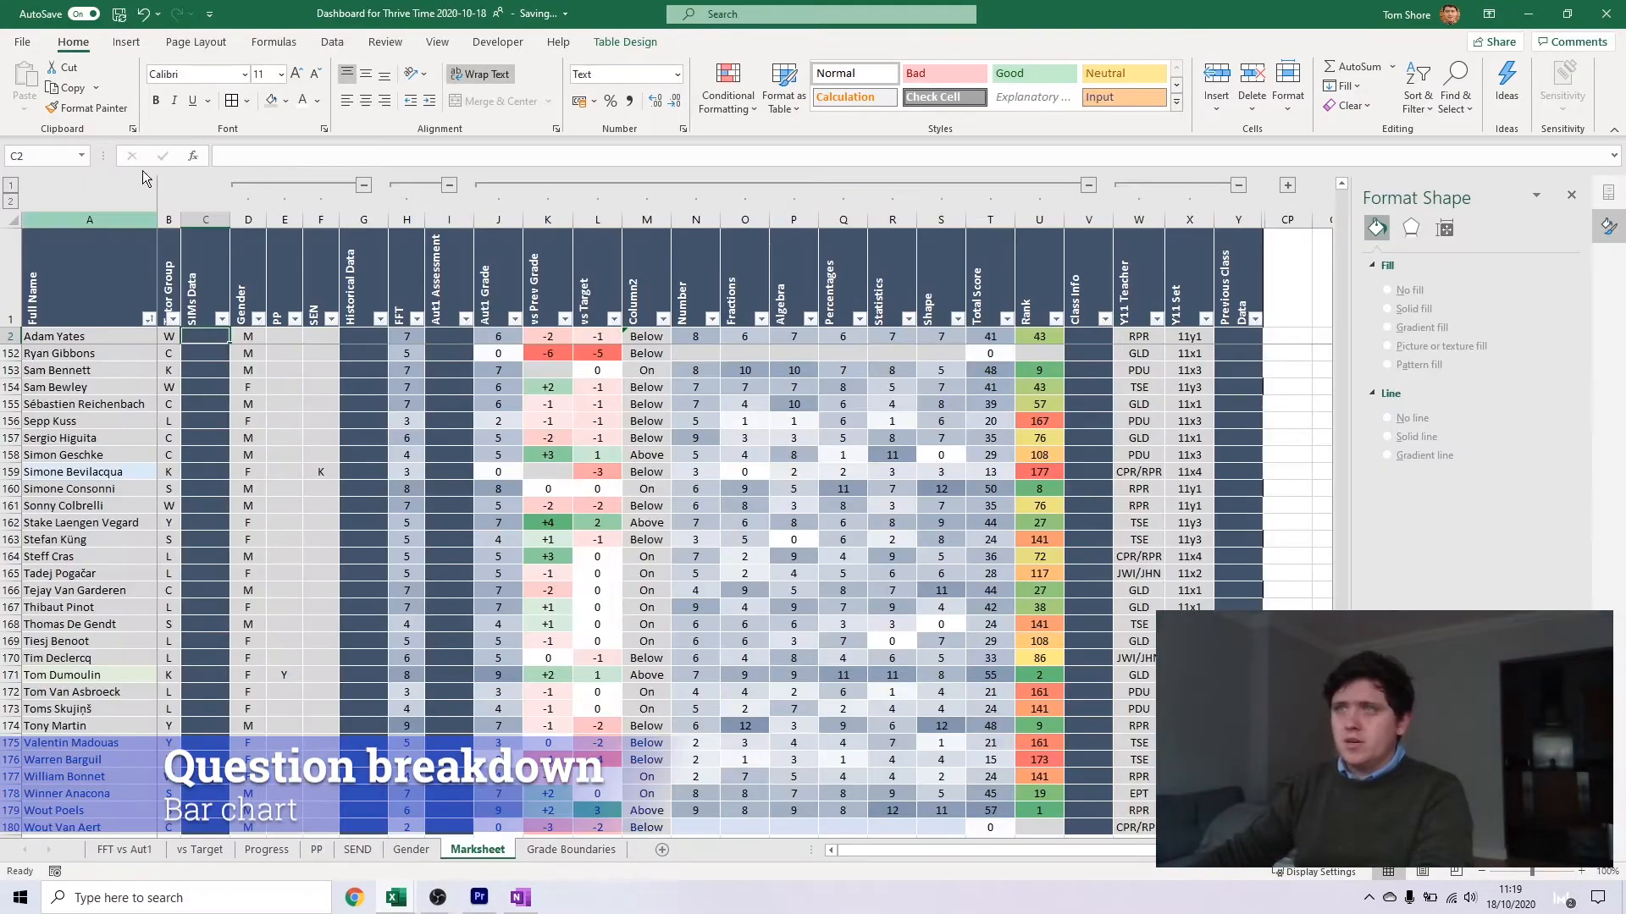
Create a PivotTable from the Marksheet table on a new sheet and name that sheet Topic Breakdown
{"action": "left_click", "coordinate": [126, 42]}
{"action": "left_click", "coordinate": [32, 83]}
{"action": "key", "text": "Return"}
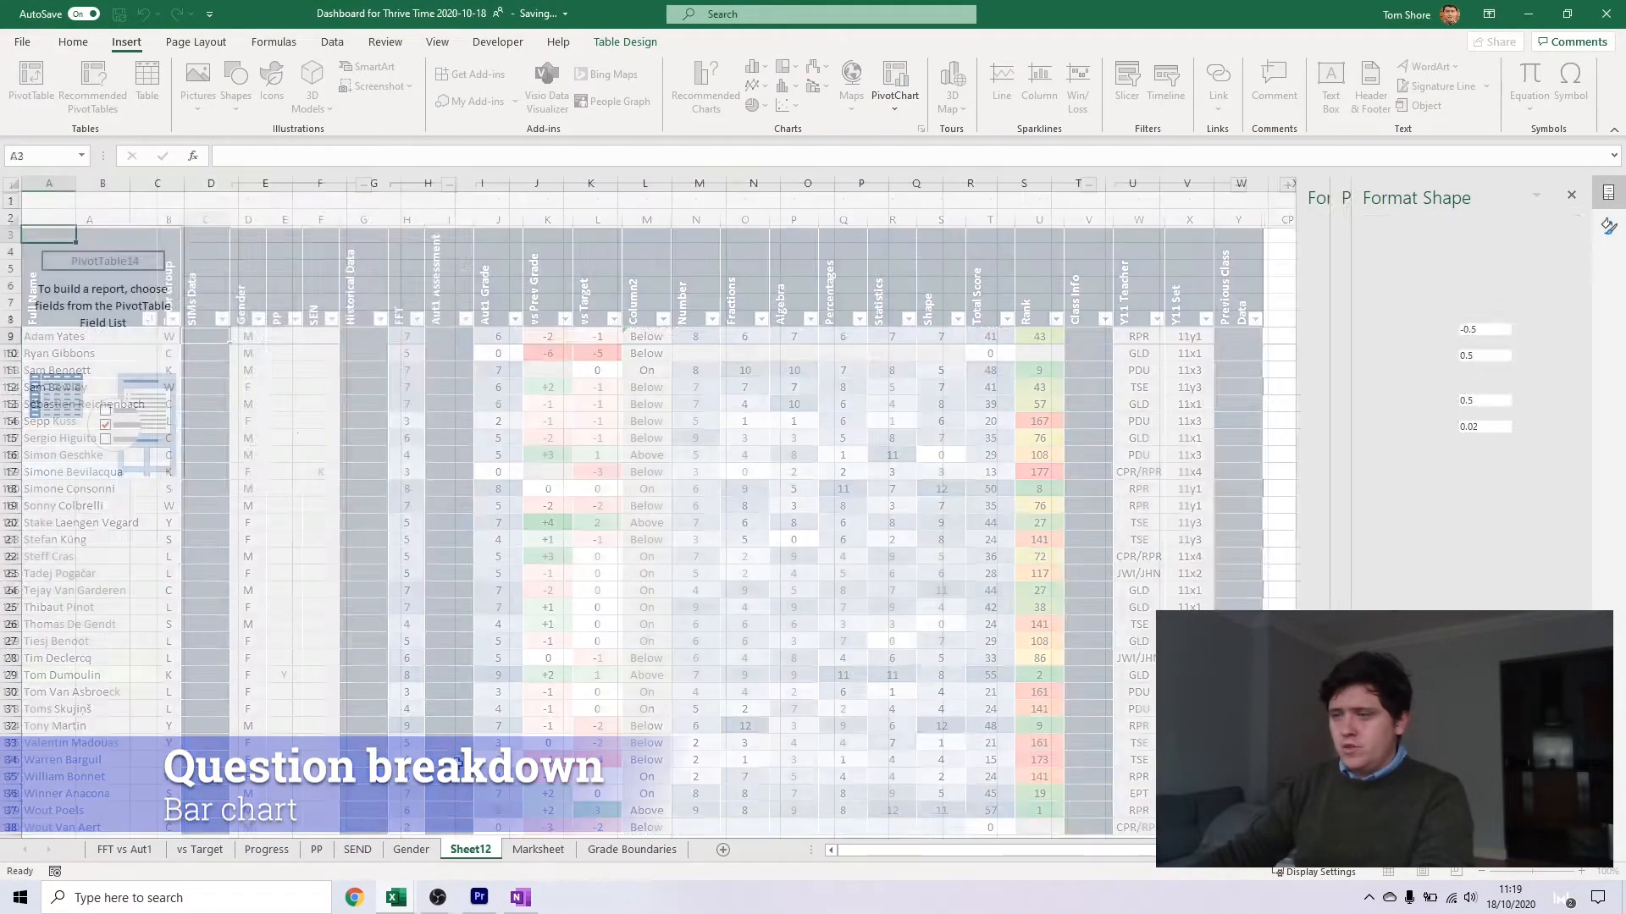
{"action": "type", "text": "Topic Breakdown"}
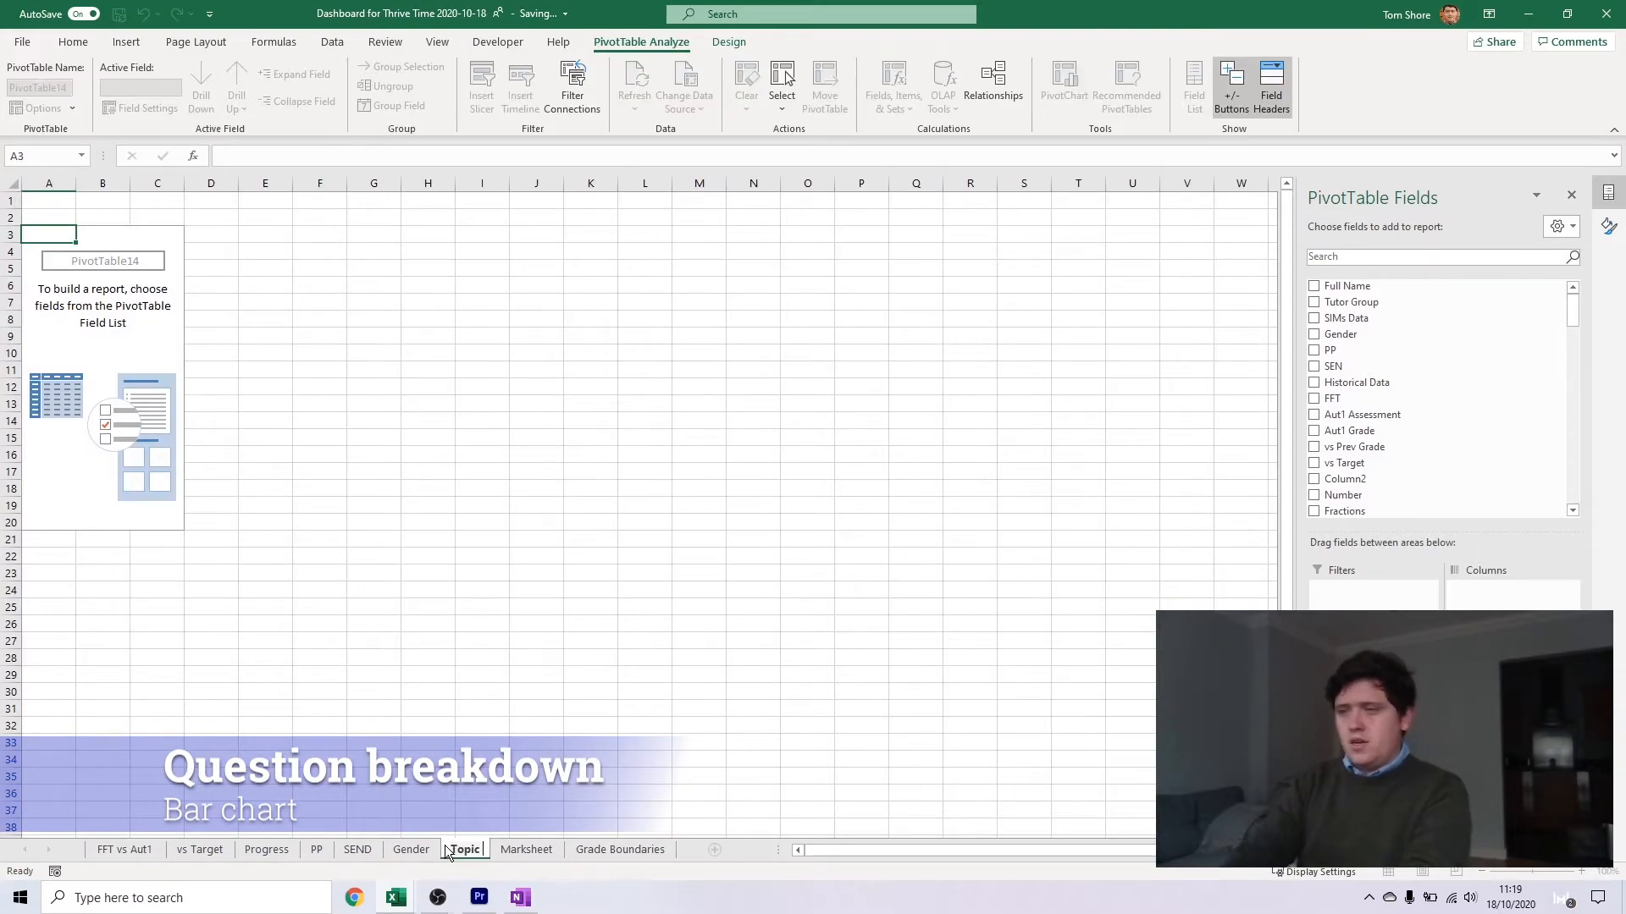
{"action": "key", "text": "Return"}
Add Y11 Set as pivot rows, with Number, Fractions, Algebra, Percentages, Statistics and Shape as values
{"action": "scroll", "coordinate": [1350, 465], "scroll_direction": "down", "scroll_amount": 6}
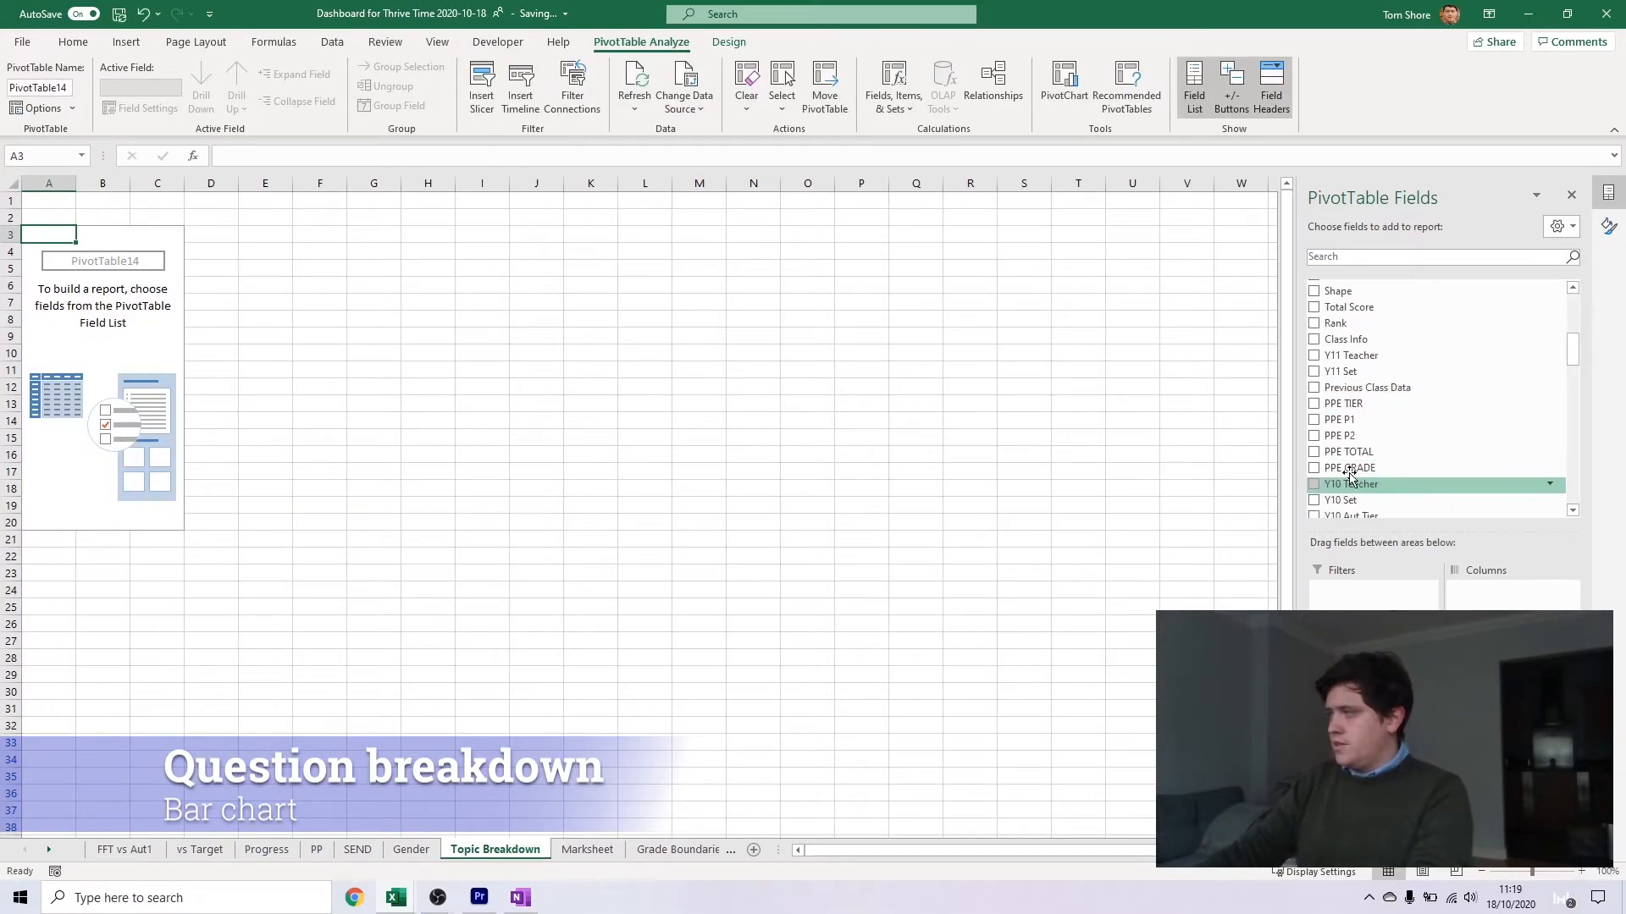
{"action": "left_click", "coordinate": [1356, 373]}
{"action": "left_click", "coordinate": [1354, 399]}
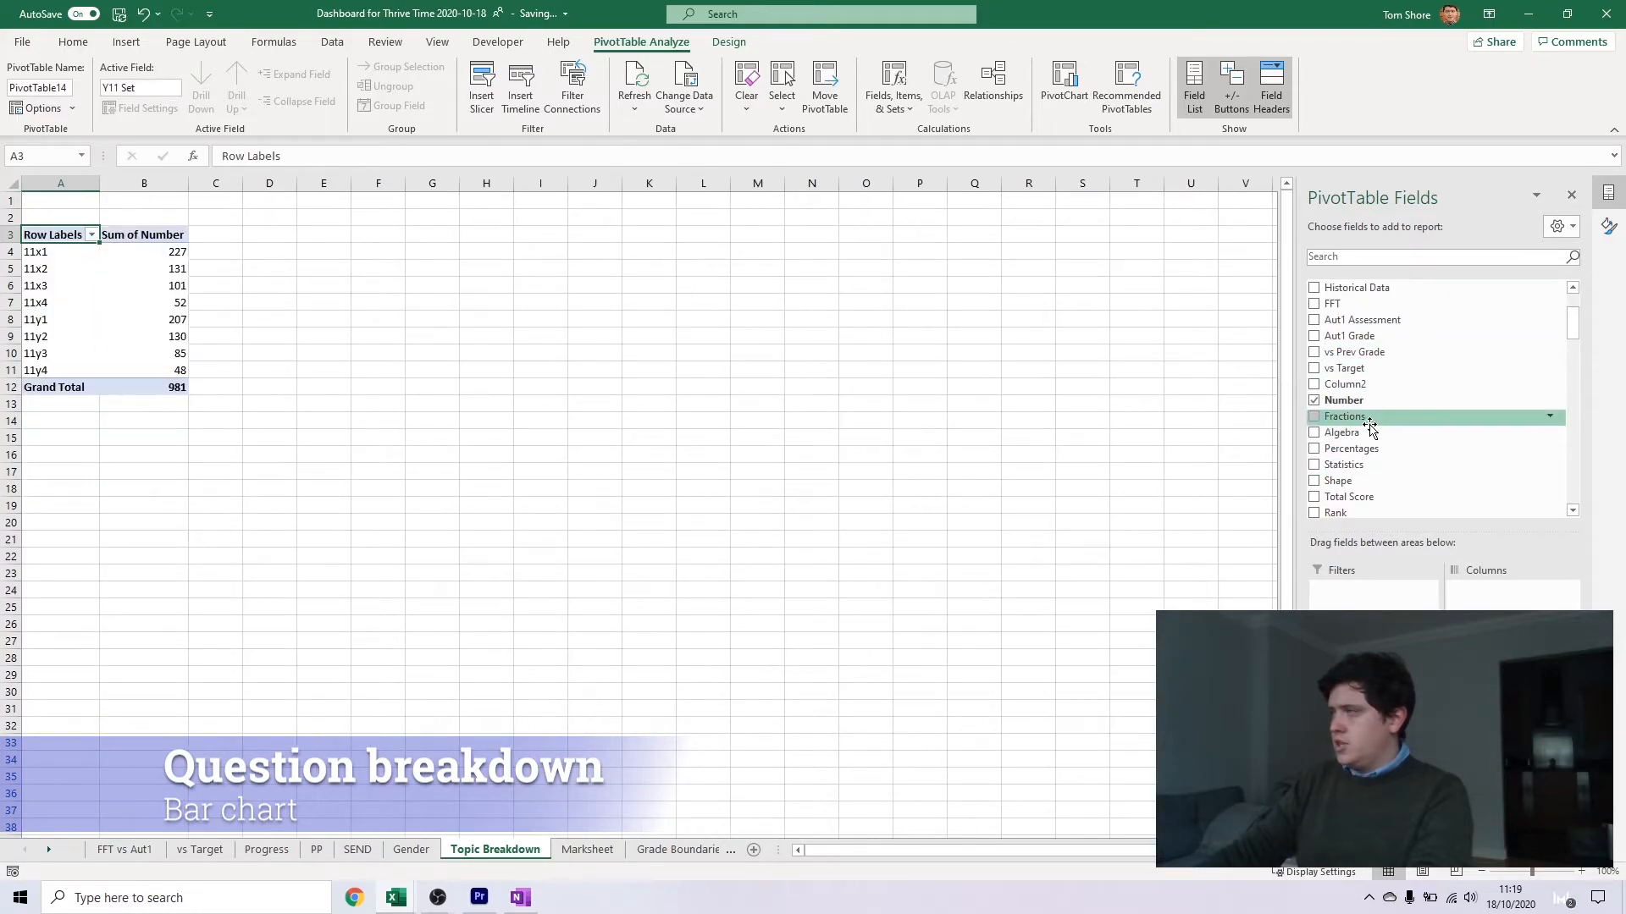
{"action": "left_click", "coordinate": [1355, 416]}
{"action": "left_click", "coordinate": [1355, 432]}
{"action": "left_click_drag", "start_coordinate": [1355, 448], "coordinate": [1502, 736]}
{"action": "left_click_drag", "start_coordinate": [1350, 465], "coordinate": [1503, 737]}
Summarize the Number, Fractions and Algebra pivot values by Average
{"action": "left_click", "coordinate": [1513, 727]}
{"action": "left_click", "coordinate": [1503, 706]}
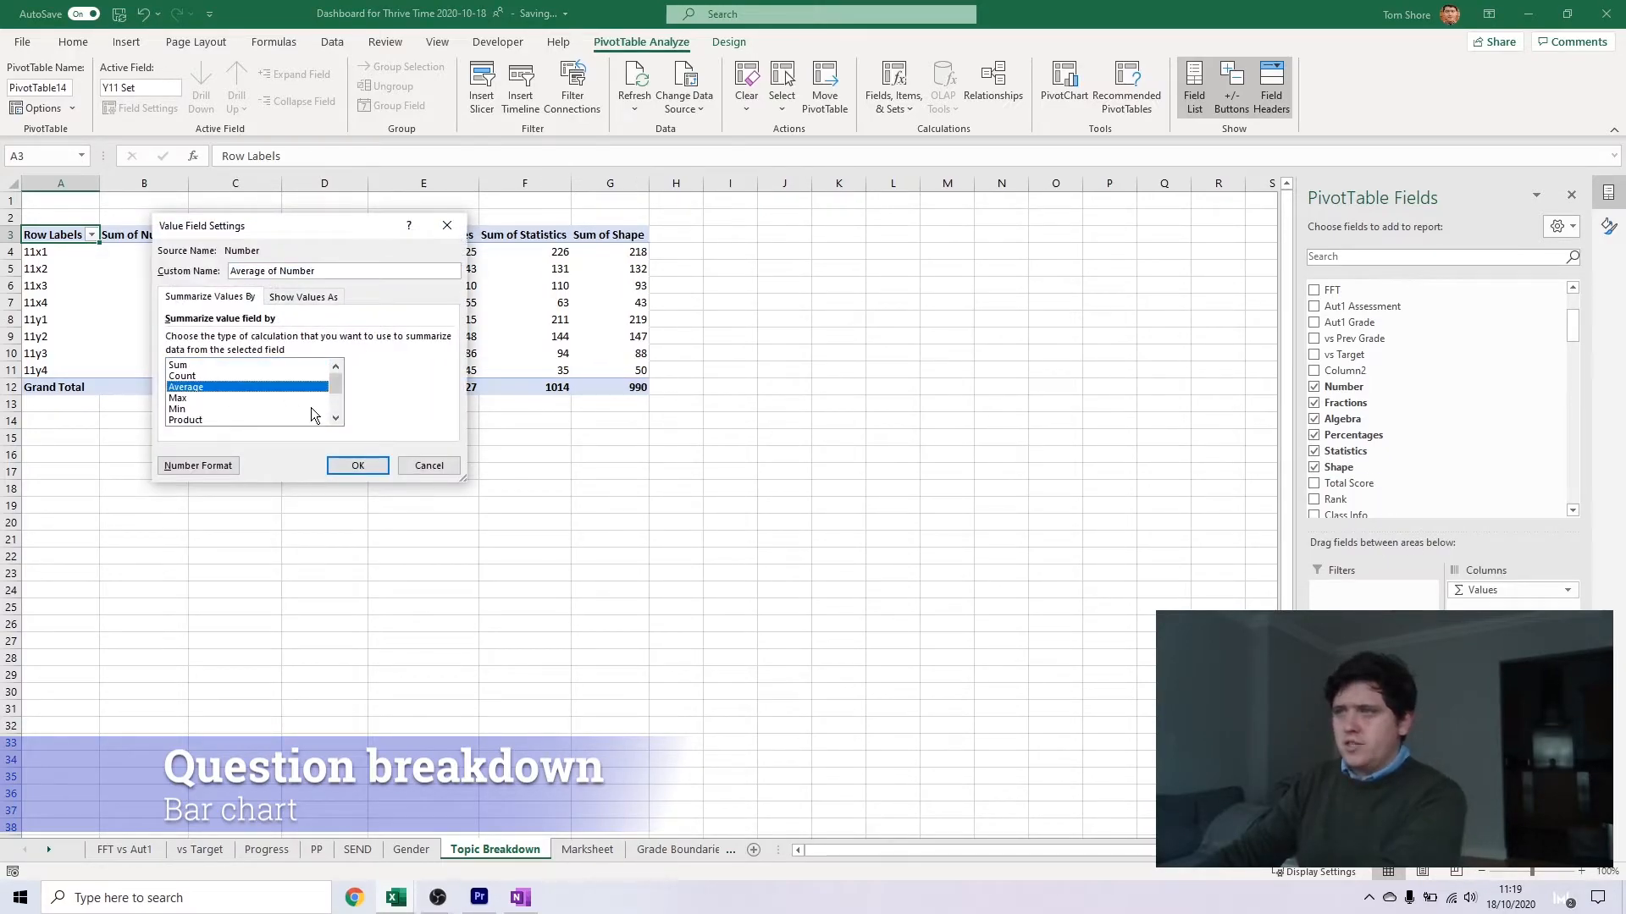
{"action": "key", "text": "Return"}
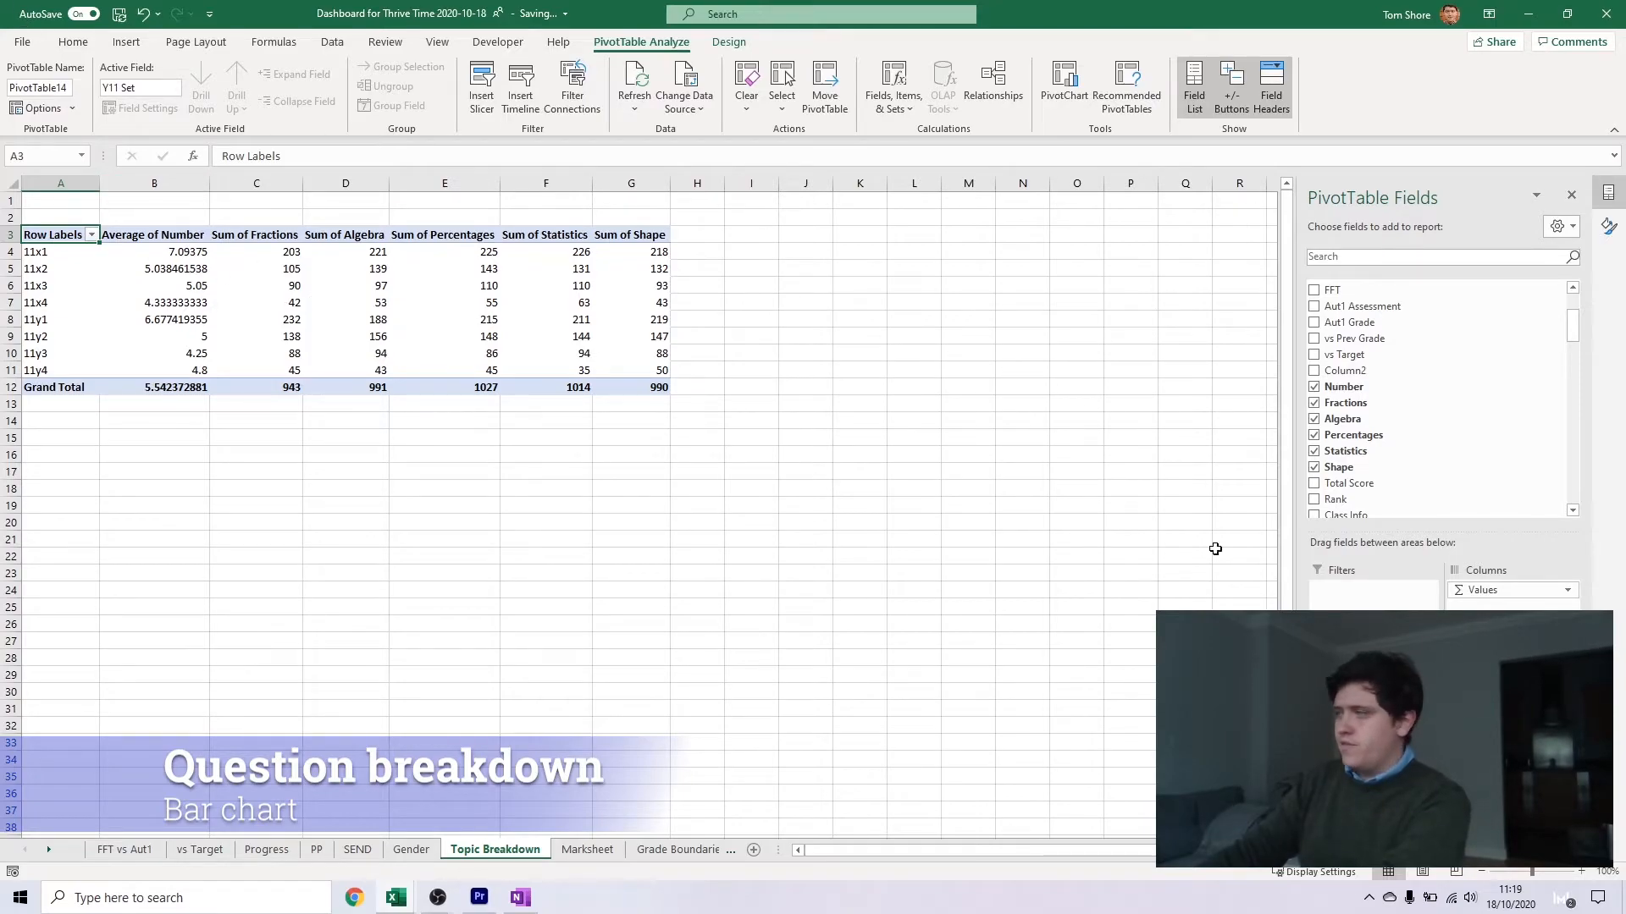
{"action": "left_click", "coordinate": [1513, 746]}
{"action": "left_click", "coordinate": [1504, 726]}
{"action": "double_click", "coordinate": [193, 387]}
{"action": "left_click", "coordinate": [1513, 764]}
{"action": "left_click", "coordinate": [1505, 744]}
{"action": "double_click", "coordinate": [194, 387]}
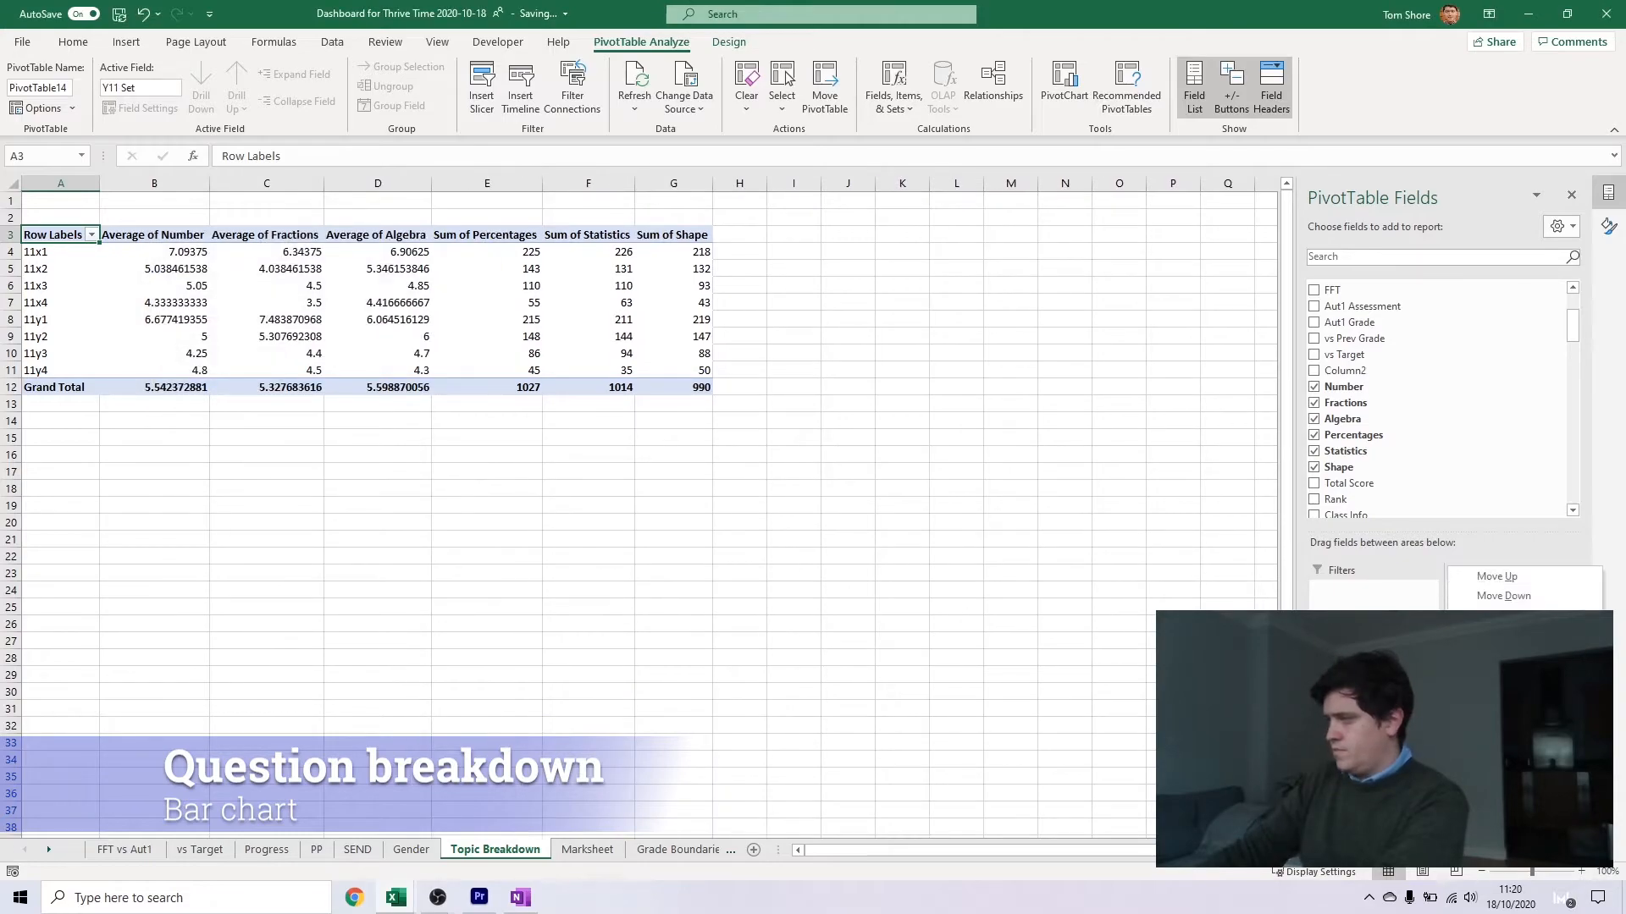
Summarize the Percentages, Statistics and Shape pivot values by Average
{"action": "left_click", "coordinate": [1505, 763]}
{"action": "double_click", "coordinate": [194, 387]}
{"action": "left_click", "coordinate": [1513, 800]}
{"action": "left_click", "coordinate": [1504, 780]}
{"action": "double_click", "coordinate": [194, 387]}
{"action": "left_click", "coordinate": [1513, 818]}
{"action": "left_click", "coordinate": [1505, 798]}
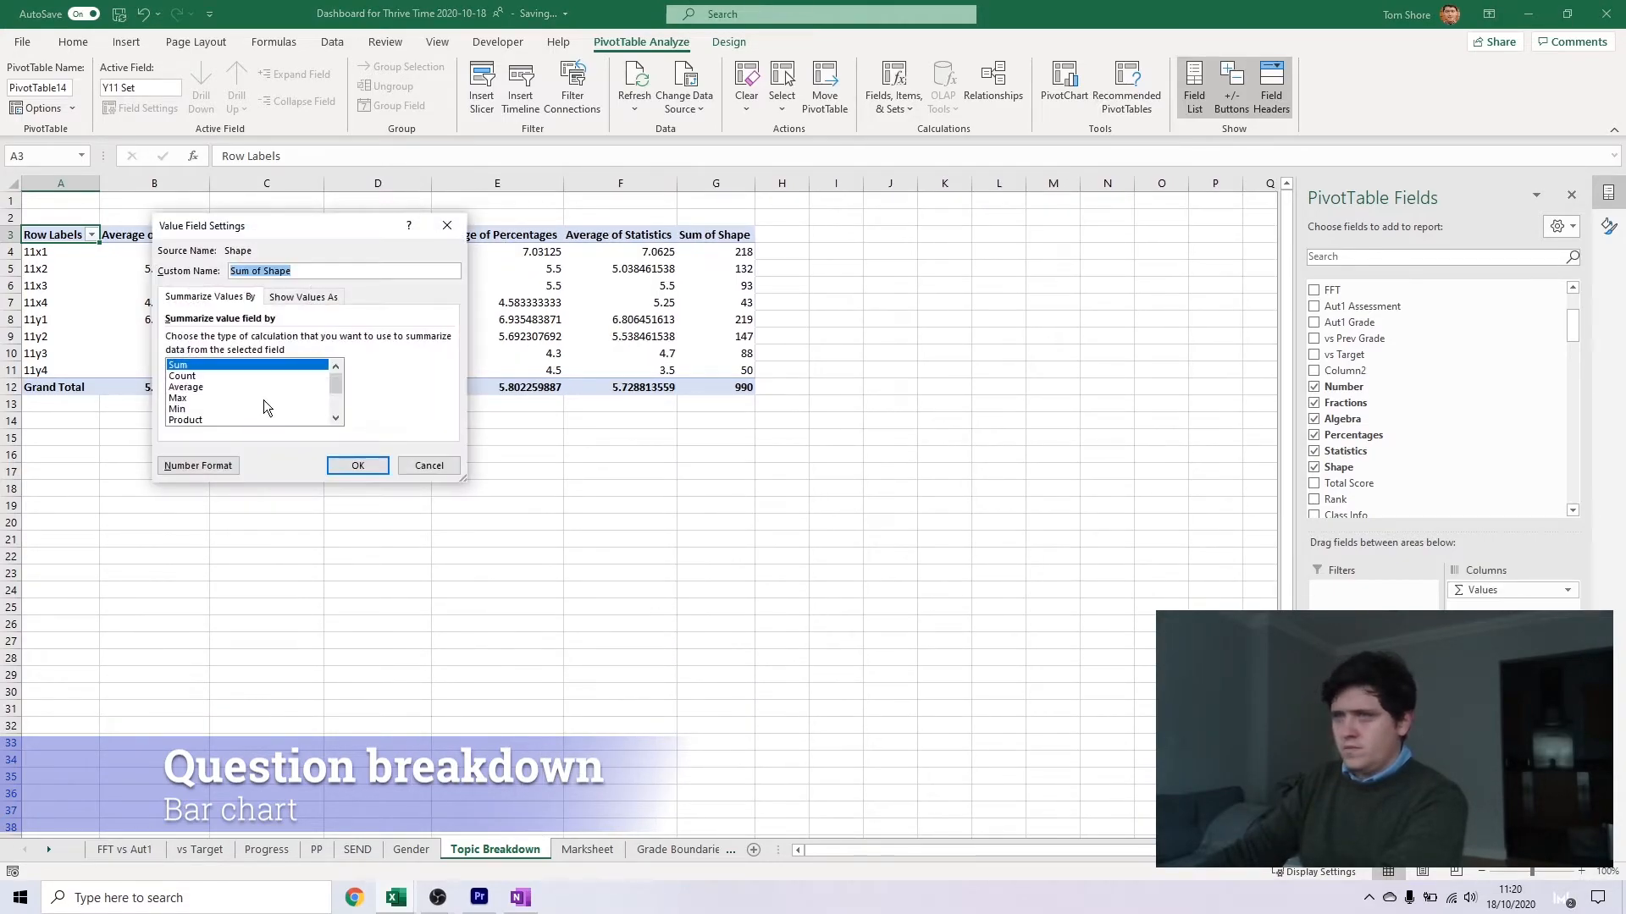
{"action": "double_click", "coordinate": [191, 387]}
{"action": "left_click", "coordinate": [515, 455]}
List Number, Fractions, Algebra, Percentages, Statistics and Shape in A15:A20, and head B14 with Avg Score
{"action": "left_click", "coordinate": [84, 423]}
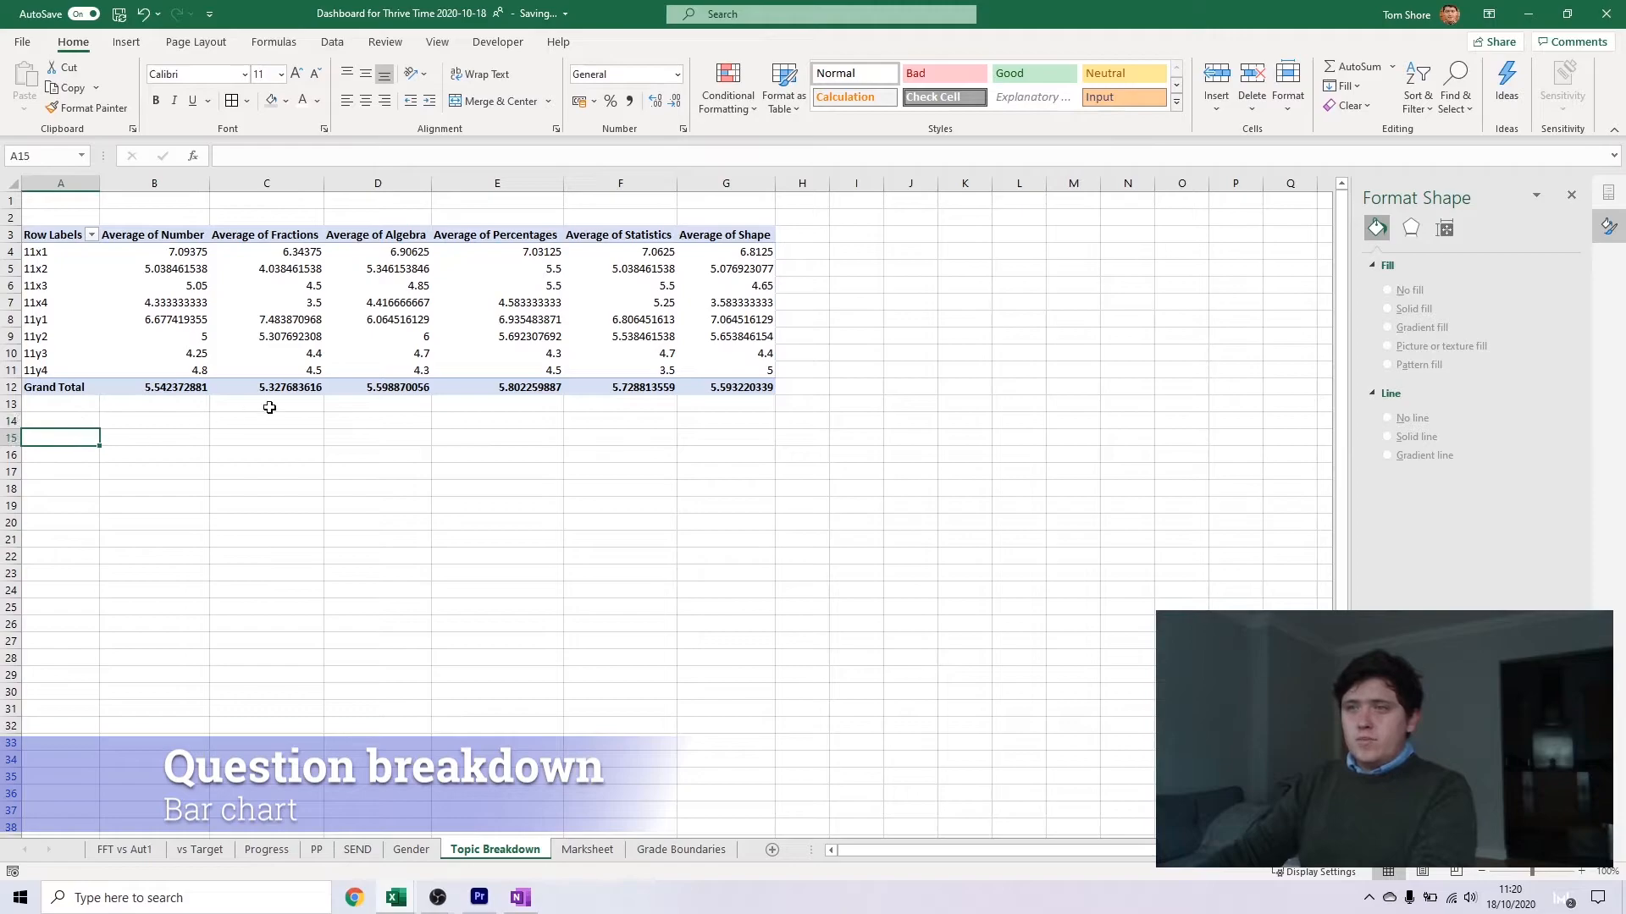
{"action": "type", "text": "Number Fractions Algebra Percentages St"}
{"action": "type", "text": "atistics"}
{"action": "key", "text": "Return"}
{"action": "type", "text": "Shape"}
{"action": "key", "text": "Return"}
{"action": "key", "text": "Up"}
{"action": "key", "text": "Up"}
{"action": "key", "text": "Up"}
{"action": "key", "text": "Up"}
{"action": "key", "text": "Up"}
{"action": "key", "text": "Right"}
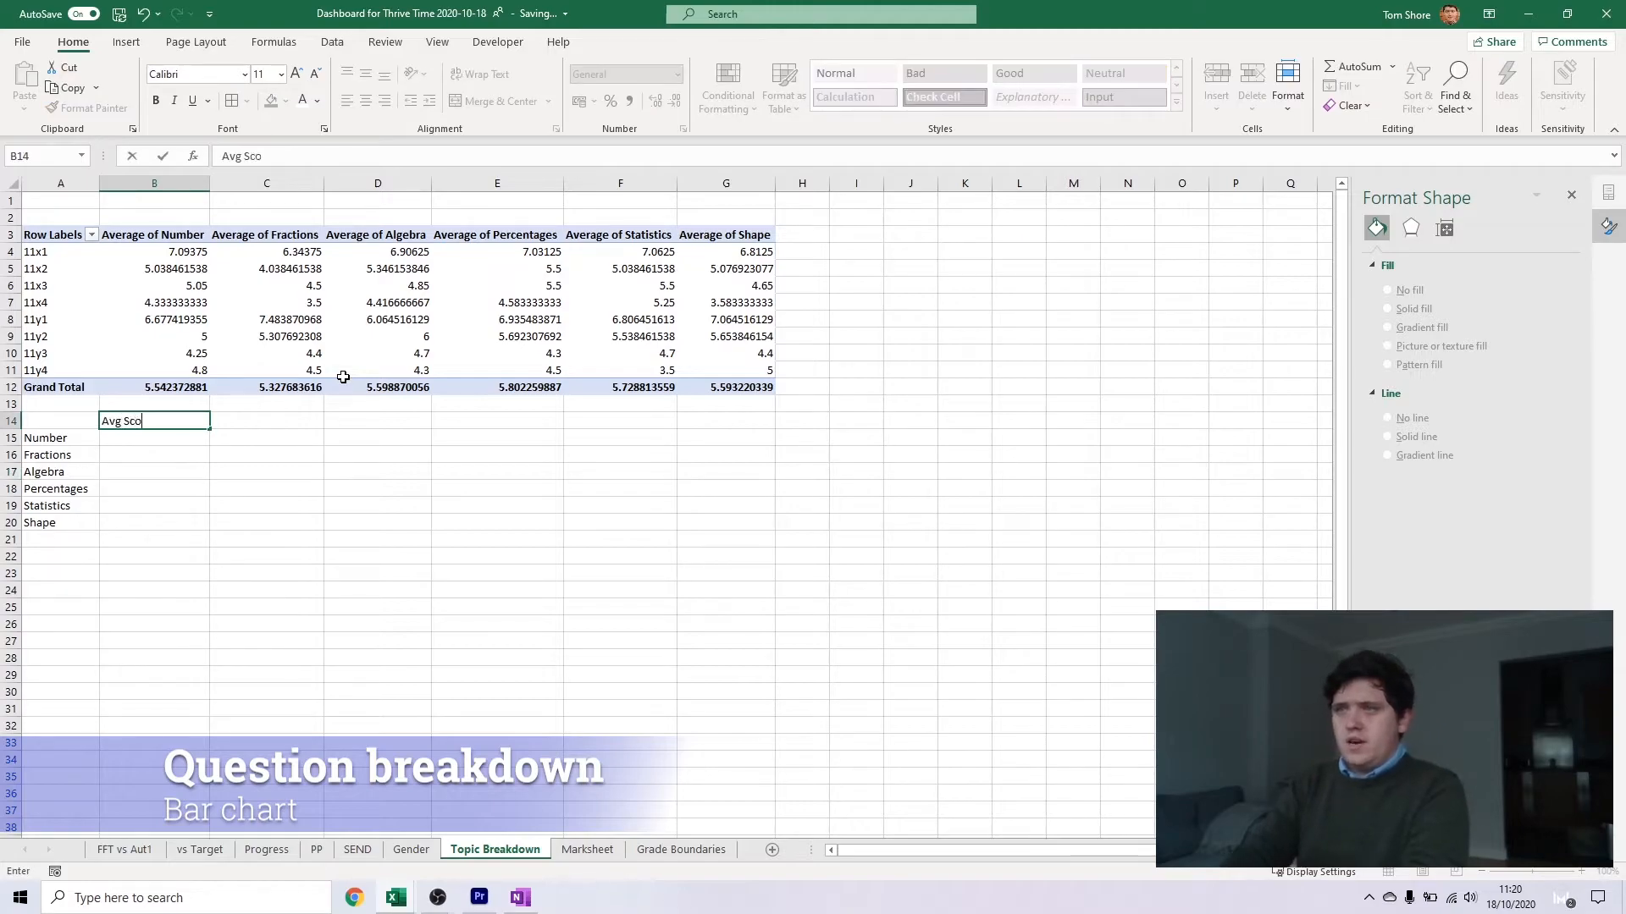
{"action": "type", "text": "re"}
{"action": "key", "text": "Return"}
Link the topic scores in B15:B20 to the matching Grand Total averages in the pivot table
{"action": "type", "text": "="}
{"action": "left_click", "coordinate": [192, 389]}
{"action": "key", "text": "Return"}
{"action": "type", "text": "="}
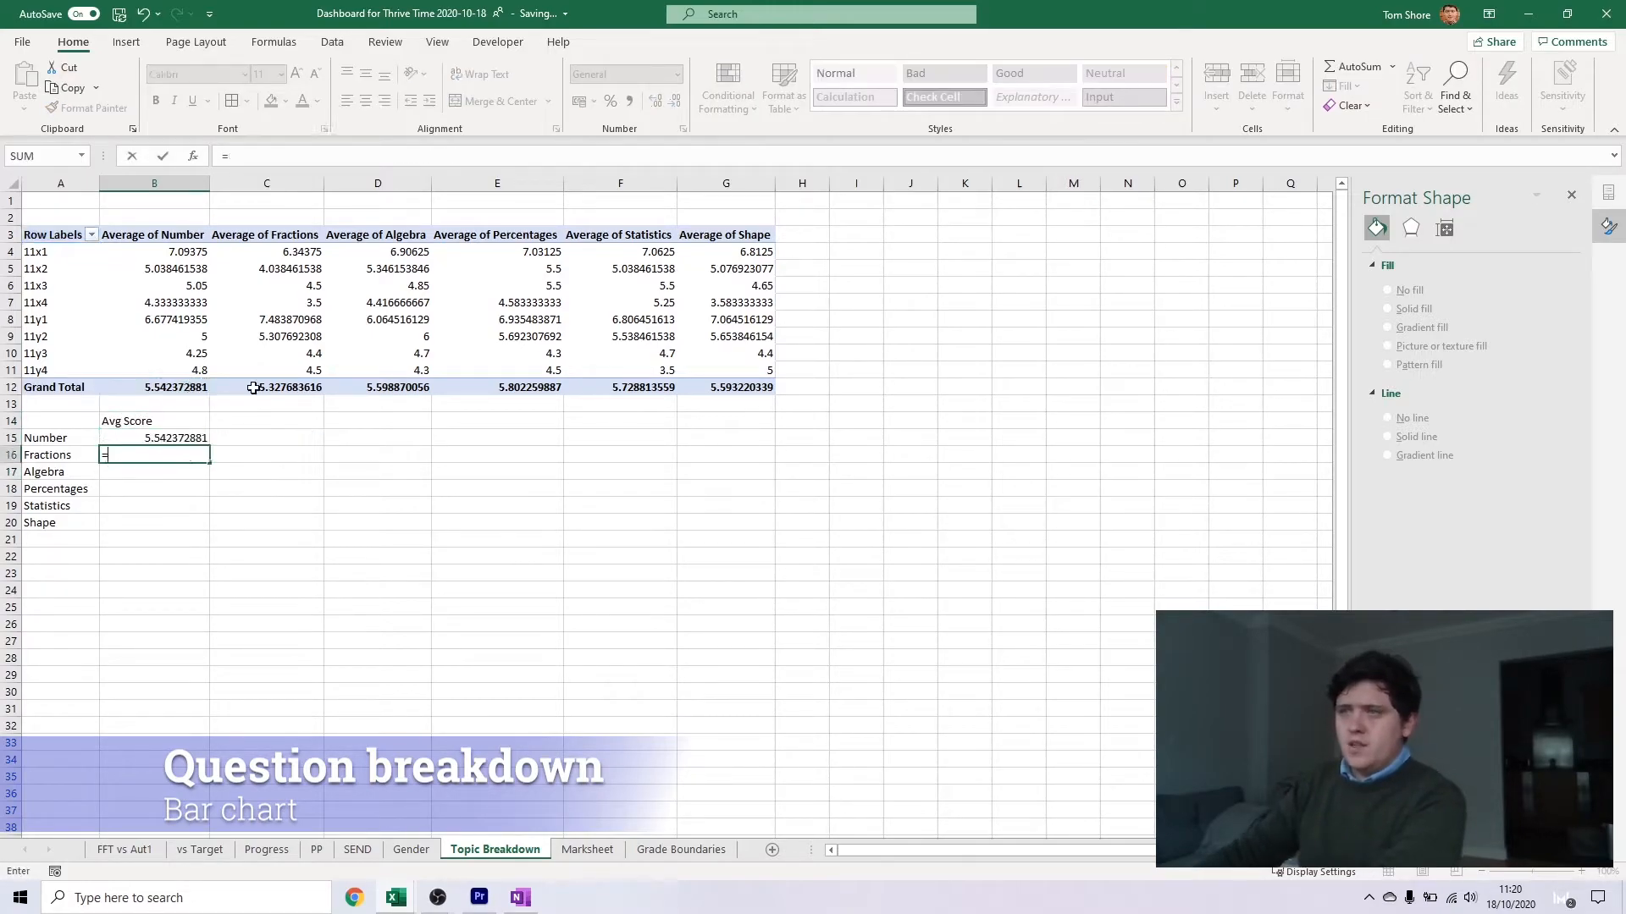
{"action": "left_click", "coordinate": [264, 390]}
{"action": "key", "text": "Return"}
{"action": "type", "text": "="}
{"action": "left_click", "coordinate": [378, 388]}
{"action": "key", "text": "Return"}
{"action": "type", "text": "="}
{"action": "left_click", "coordinate": [494, 386]}
{"action": "key", "text": "Return"}
Format the average scores in B15:B20 as numbers with 1 decimal place
{"action": "left_click_drag", "start_coordinate": [172, 441], "coordinate": [169, 523]}
{"action": "right_click", "coordinate": [162, 441]}
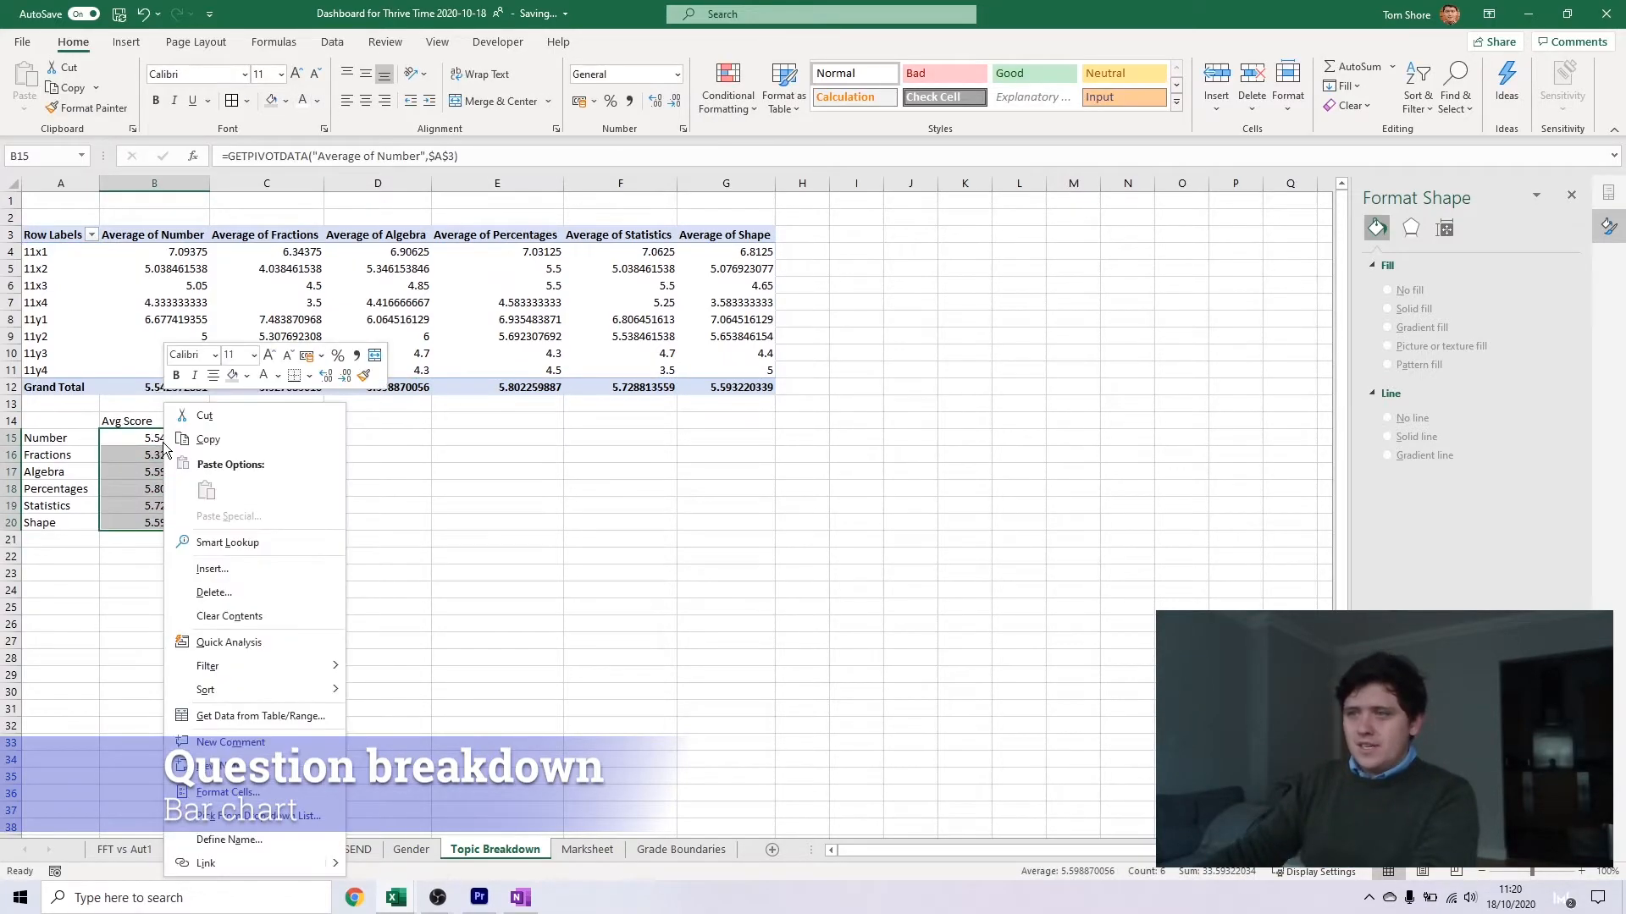
{"action": "left_click", "coordinate": [236, 794]}
{"action": "left_click", "coordinate": [69, 556]}
{"action": "key", "text": "Tab"}
{"action": "type", "text": "1"}
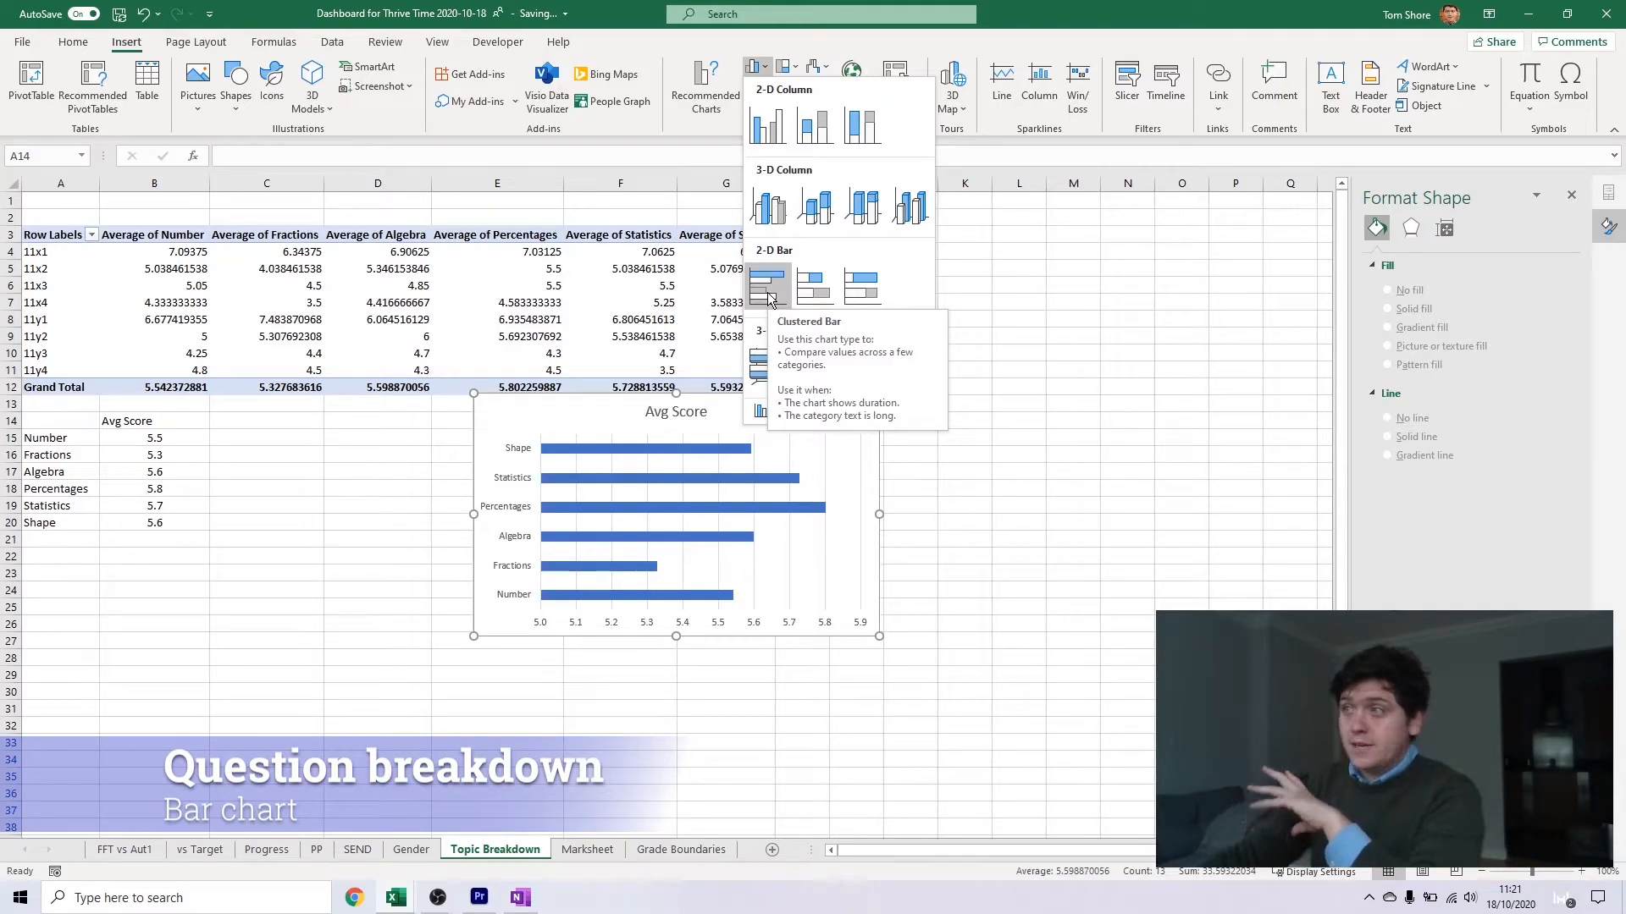
Insert a clustered bar chart of the topic average scores below the pivot table and add data labels
{"action": "left_click", "coordinate": [646, 401]}
{"action": "left_click_drag", "start_coordinate": [646, 402], "coordinate": [538, 502]}
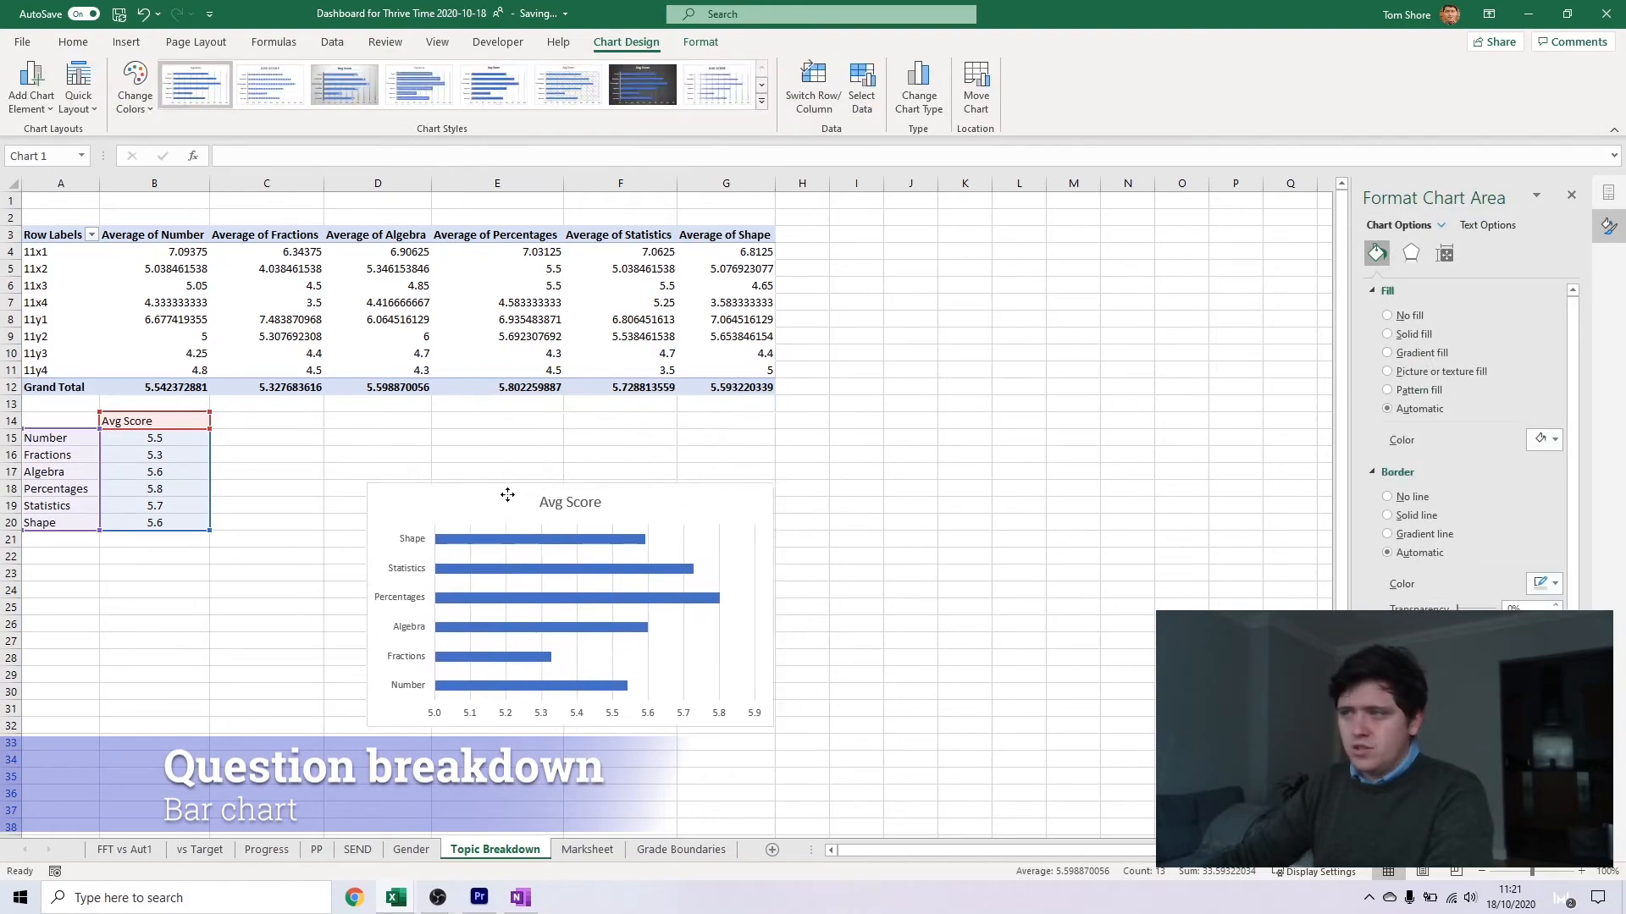
{"action": "left_click", "coordinate": [792, 495]}
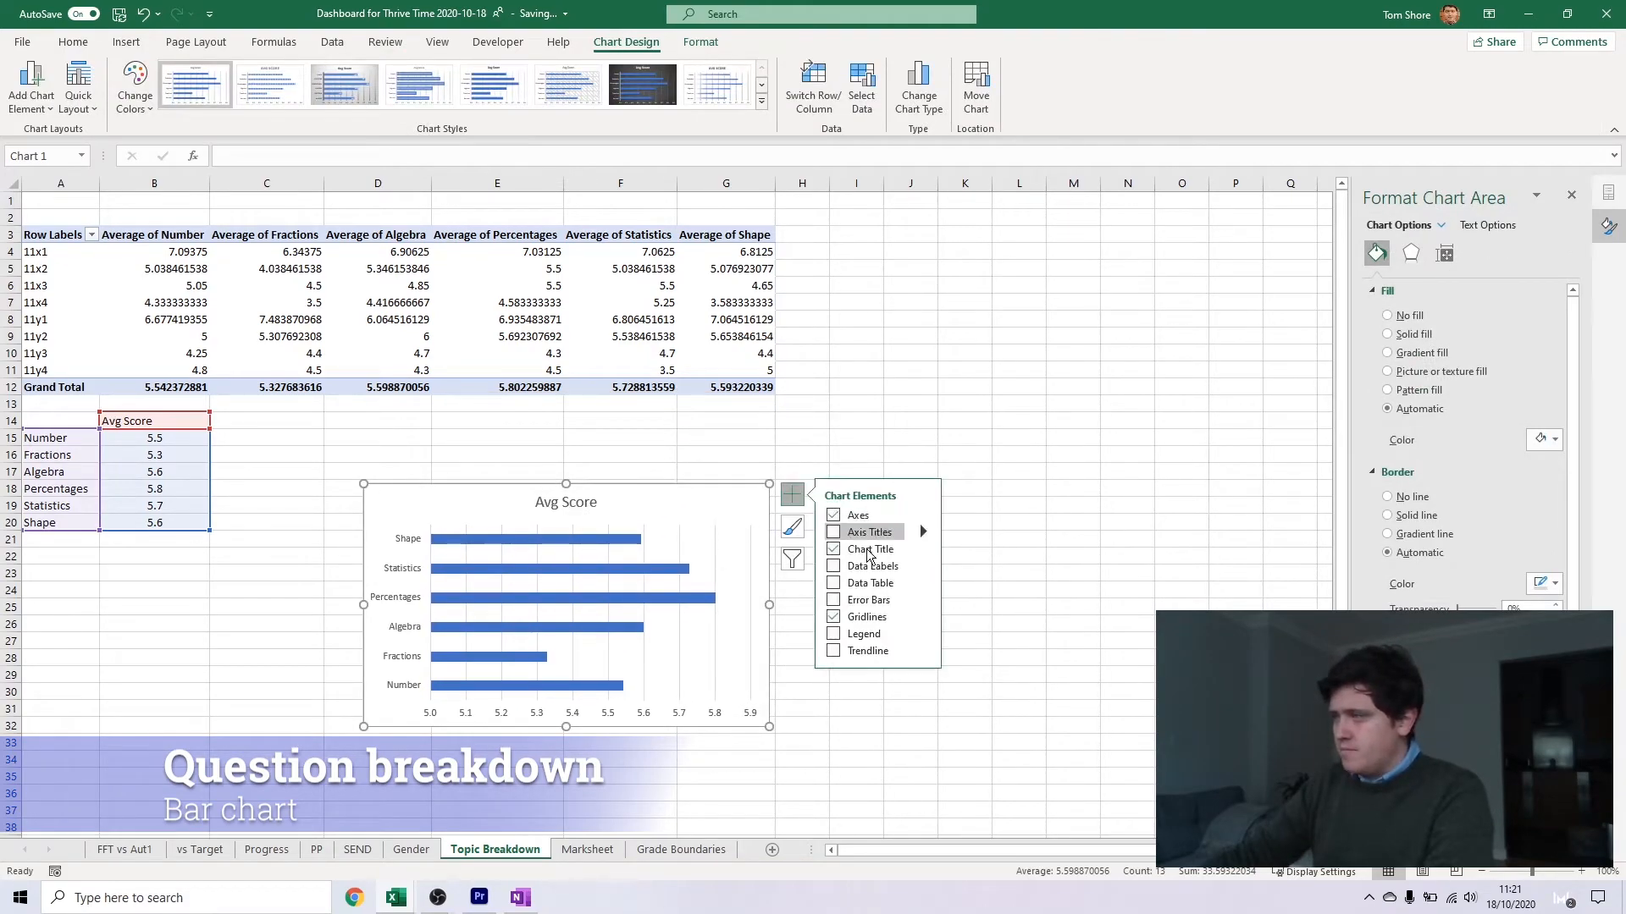
{"action": "left_click", "coordinate": [834, 567]}
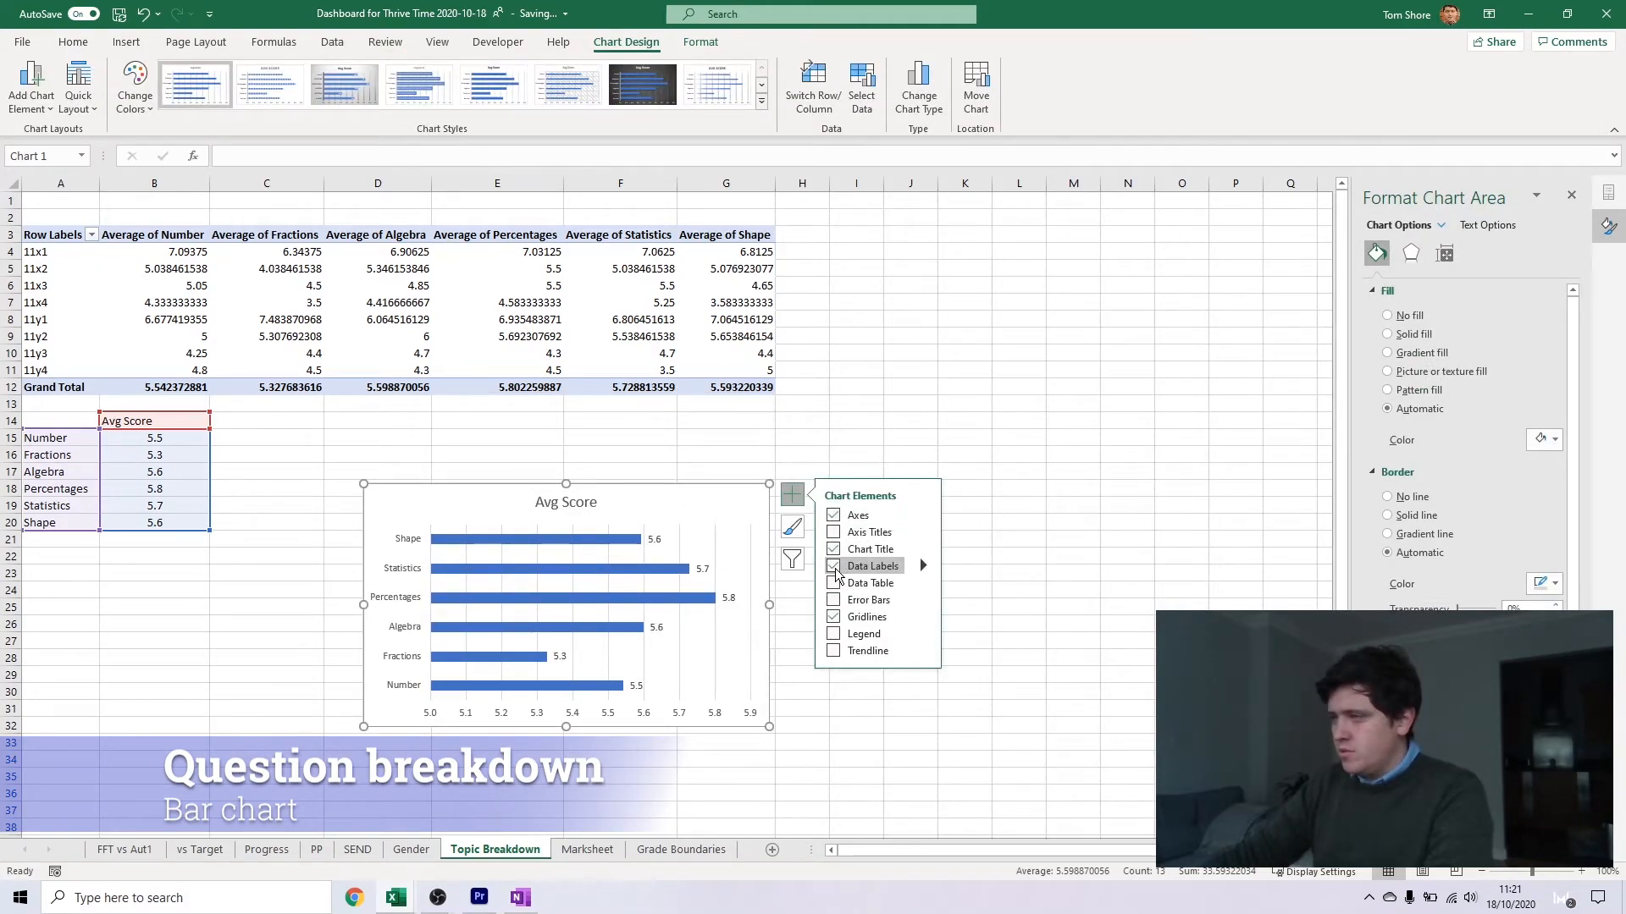
Set the maximum of the Avg Score chart's value axis to 12
{"action": "left_click", "coordinate": [650, 717]}
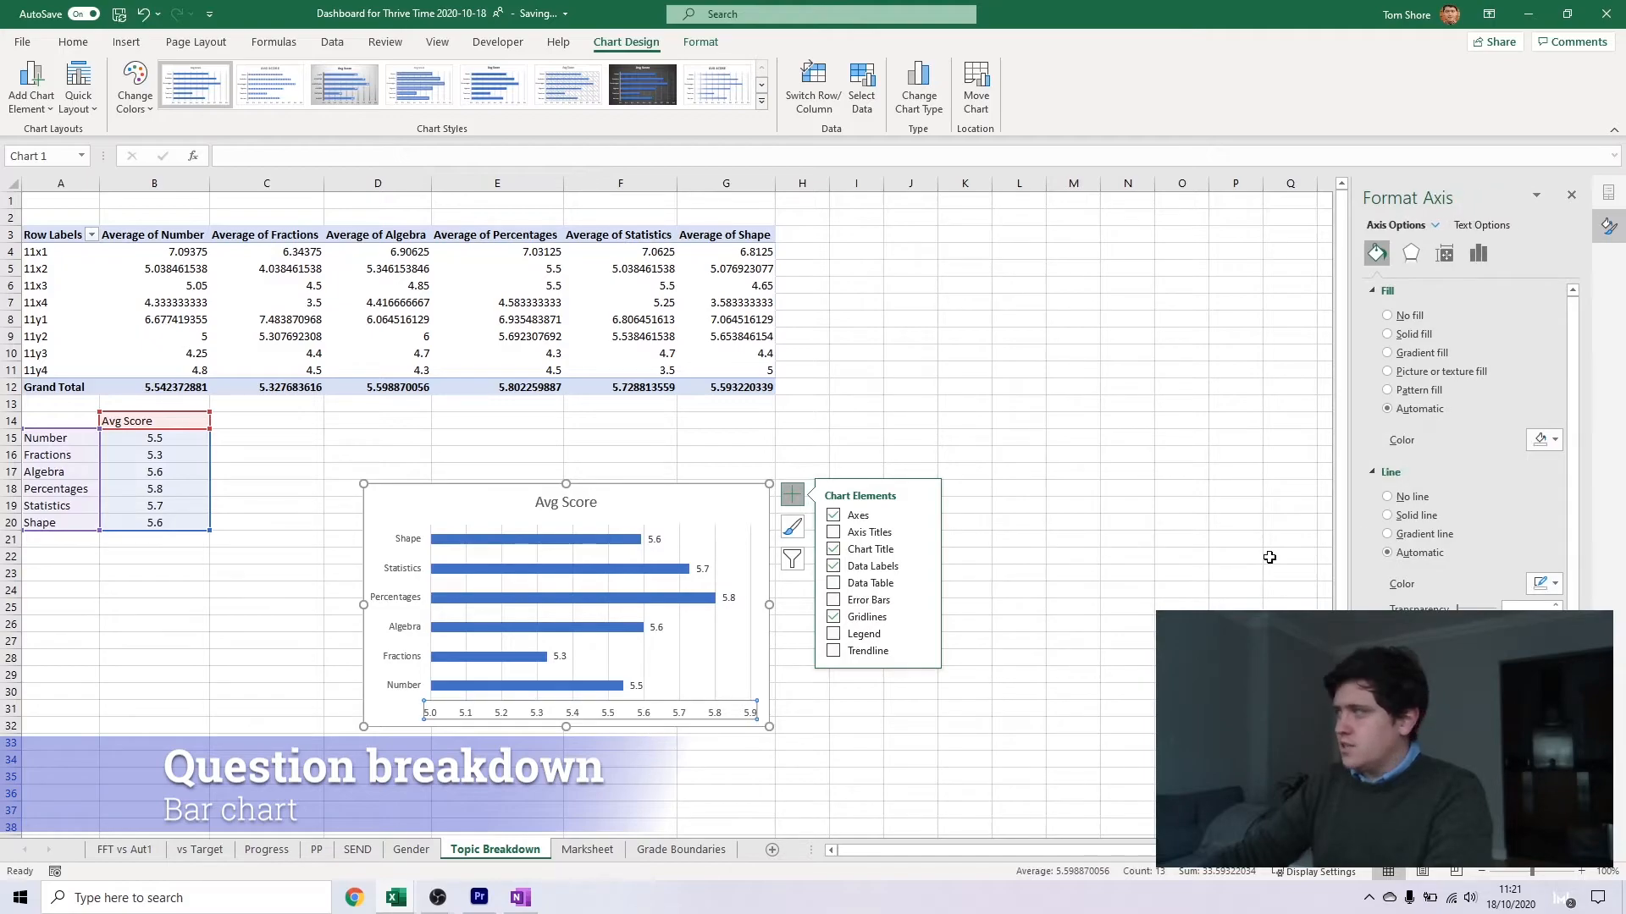
{"action": "left_click", "coordinate": [1477, 253]}
{"action": "left_click", "coordinate": [1459, 355]}
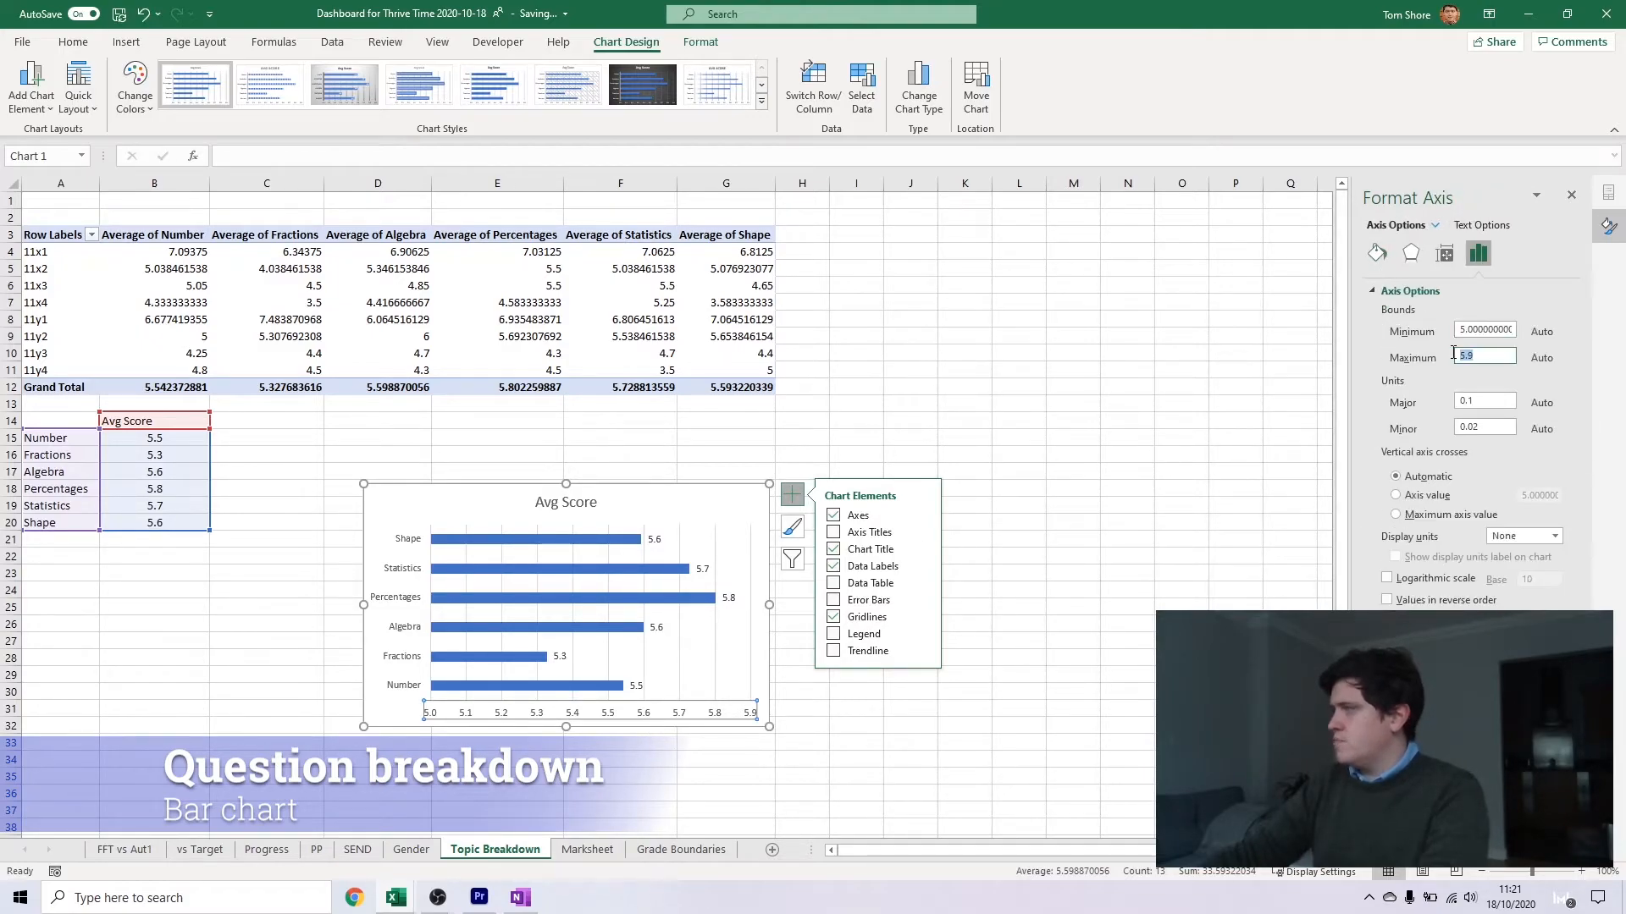
{"action": "type", "text": "12"}
{"action": "key", "text": "Return"}
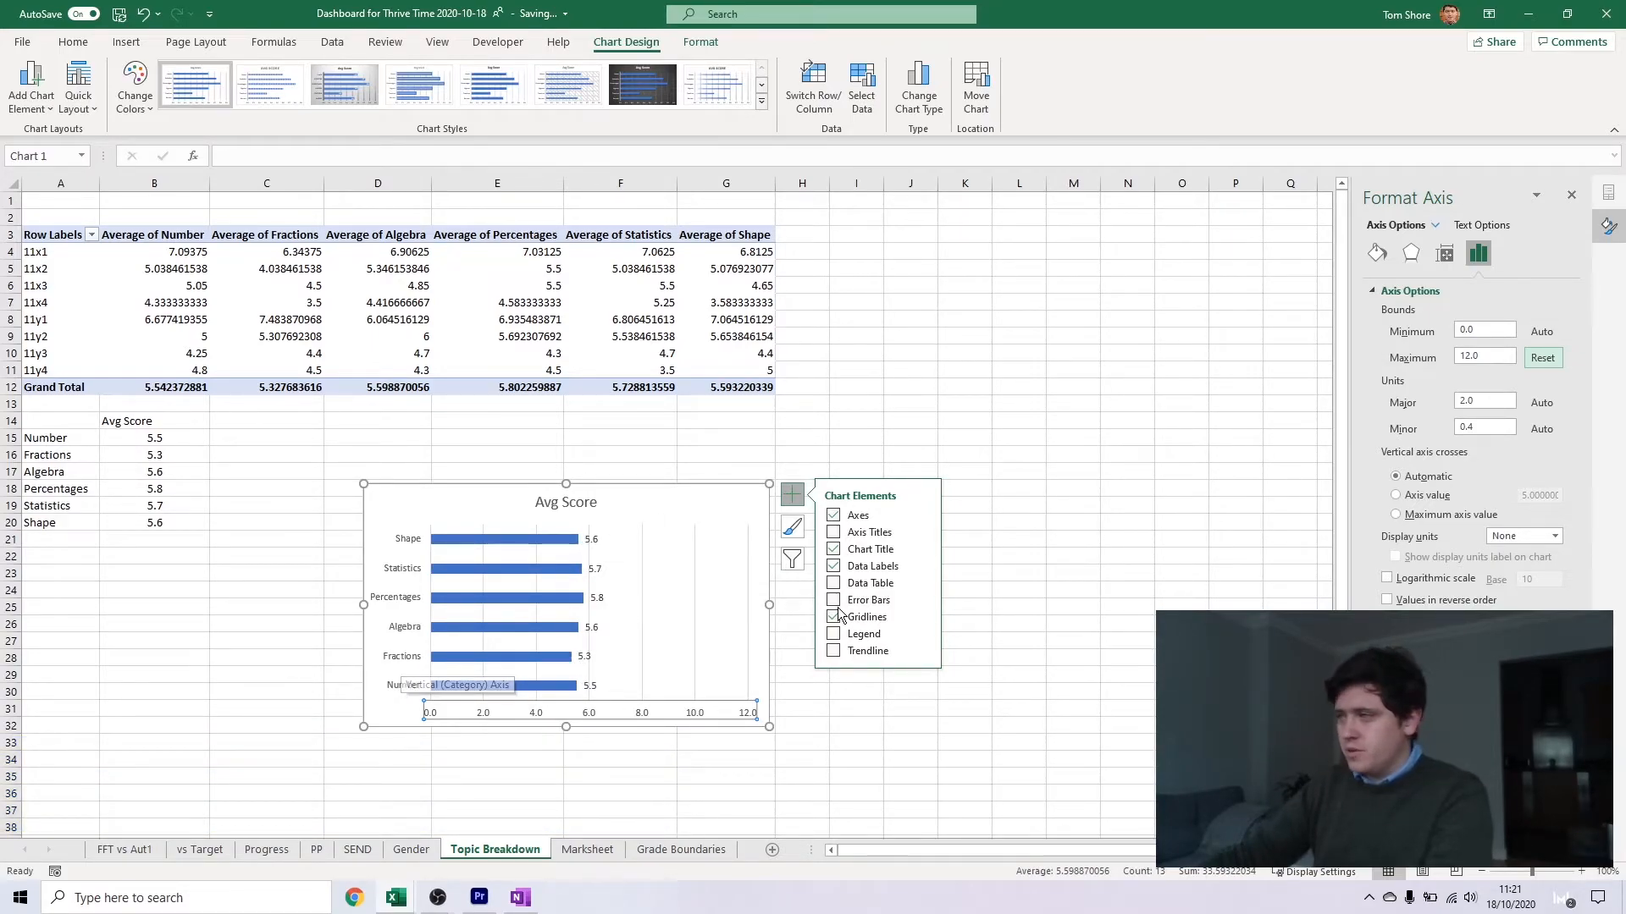
{"action": "left_click", "coordinate": [836, 452]}
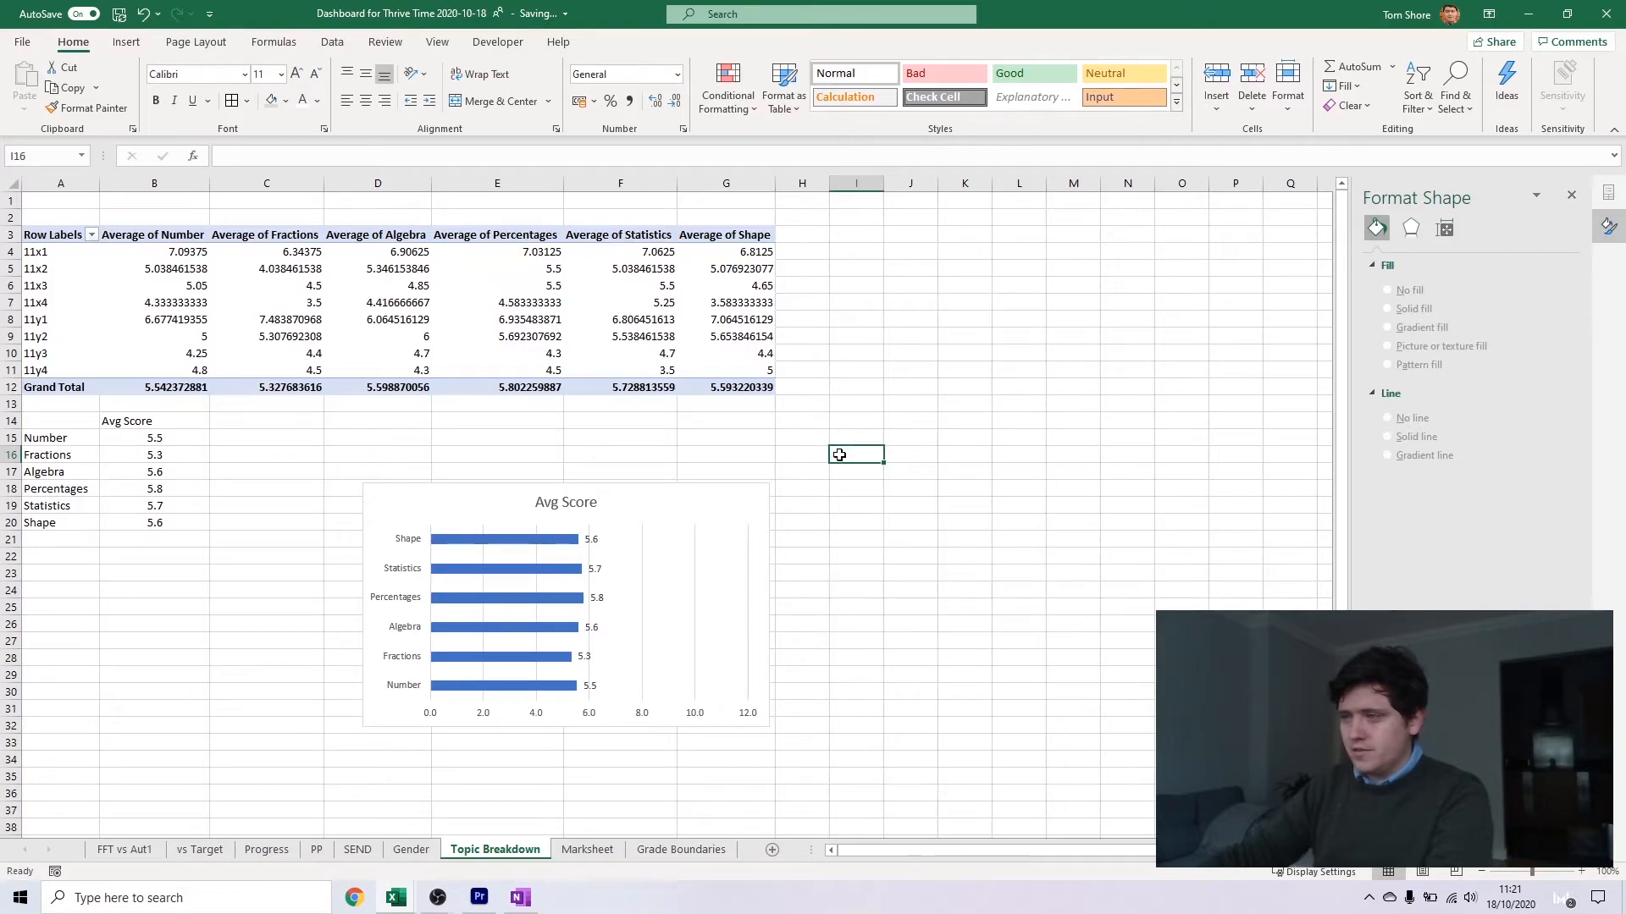
{"action": "left_click", "coordinate": [680, 508]}
{"action": "left_click", "coordinate": [705, 448]}
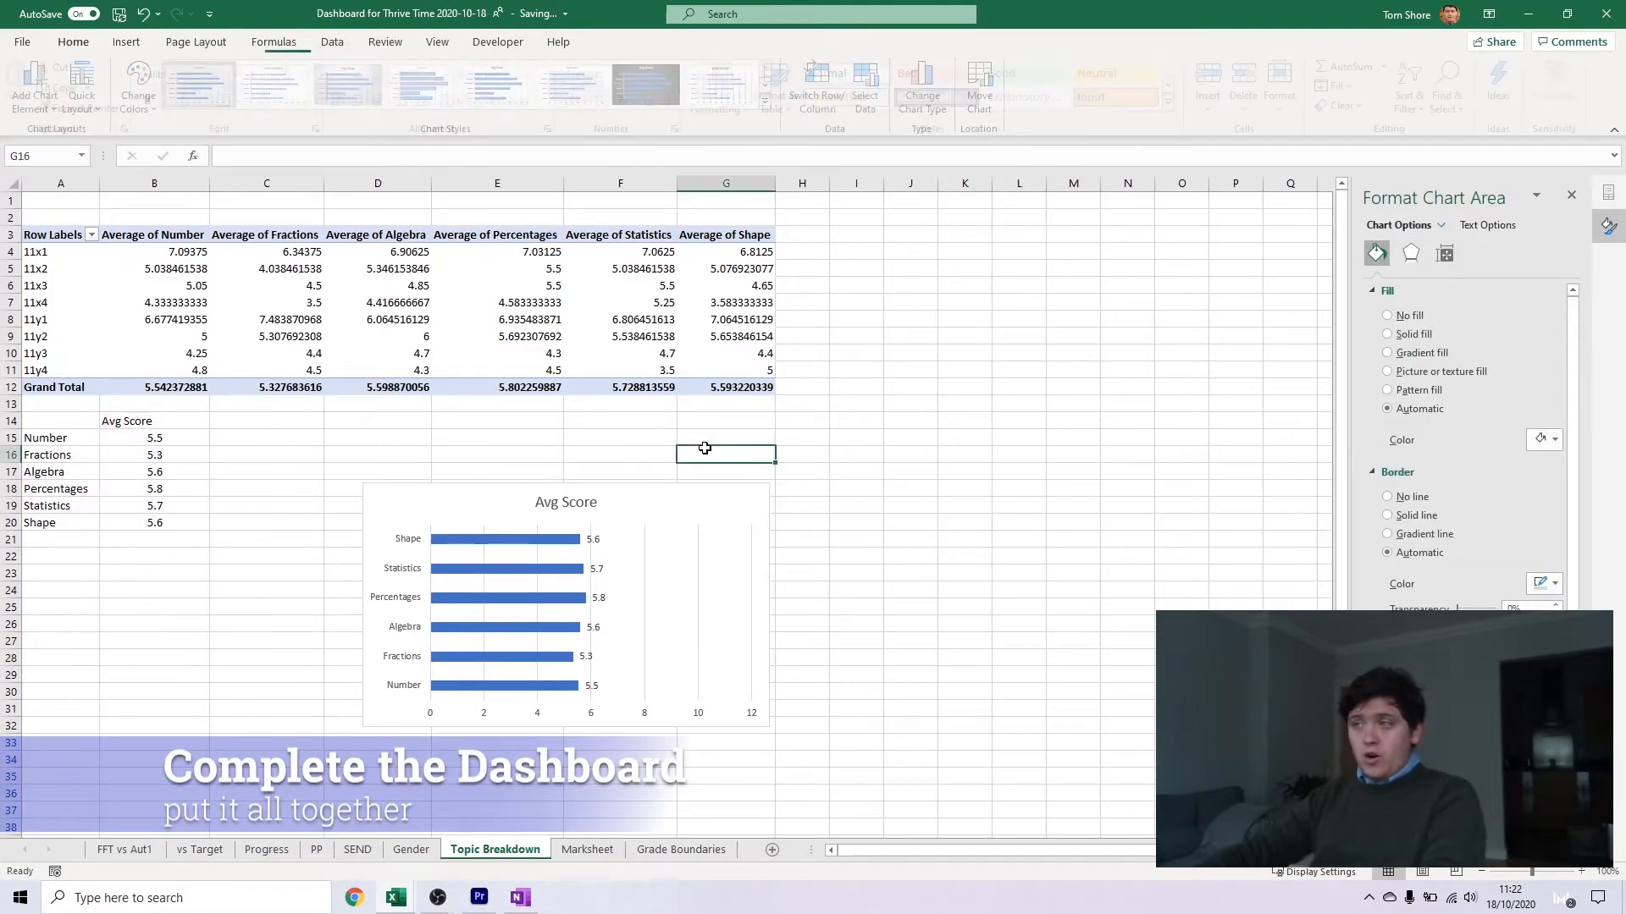
Add a worksheet named Dashboard and move it in front of all other sheets
{"action": "left_click", "coordinate": [772, 849]}
{"action": "double_click", "coordinate": [585, 850]}
{"action": "type", "text": "Dashboard"}
{"action": "key", "text": "Return"}
{"action": "left_click_drag", "start_coordinate": [587, 850], "coordinate": [94, 854]}
Colour the Dashboard sheet tab orange
{"action": "right_click", "coordinate": [105, 844]}
{"action": "mouse_move", "coordinate": [157, 753]}
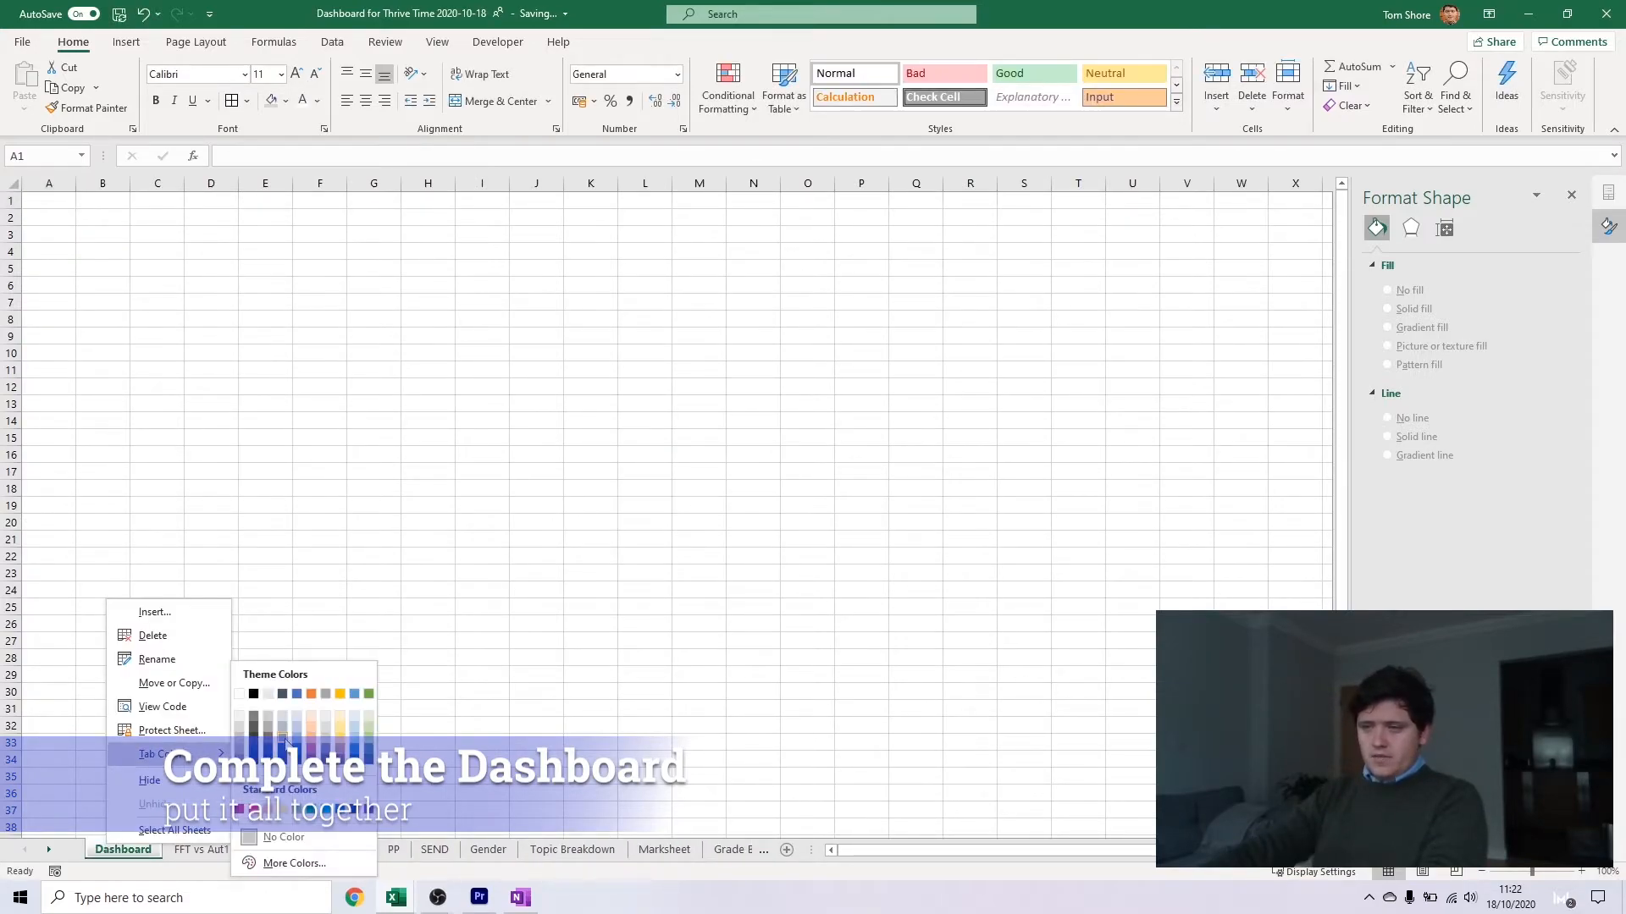
{"action": "left_click", "coordinate": [311, 693]}
{"action": "left_click", "coordinate": [202, 849]}
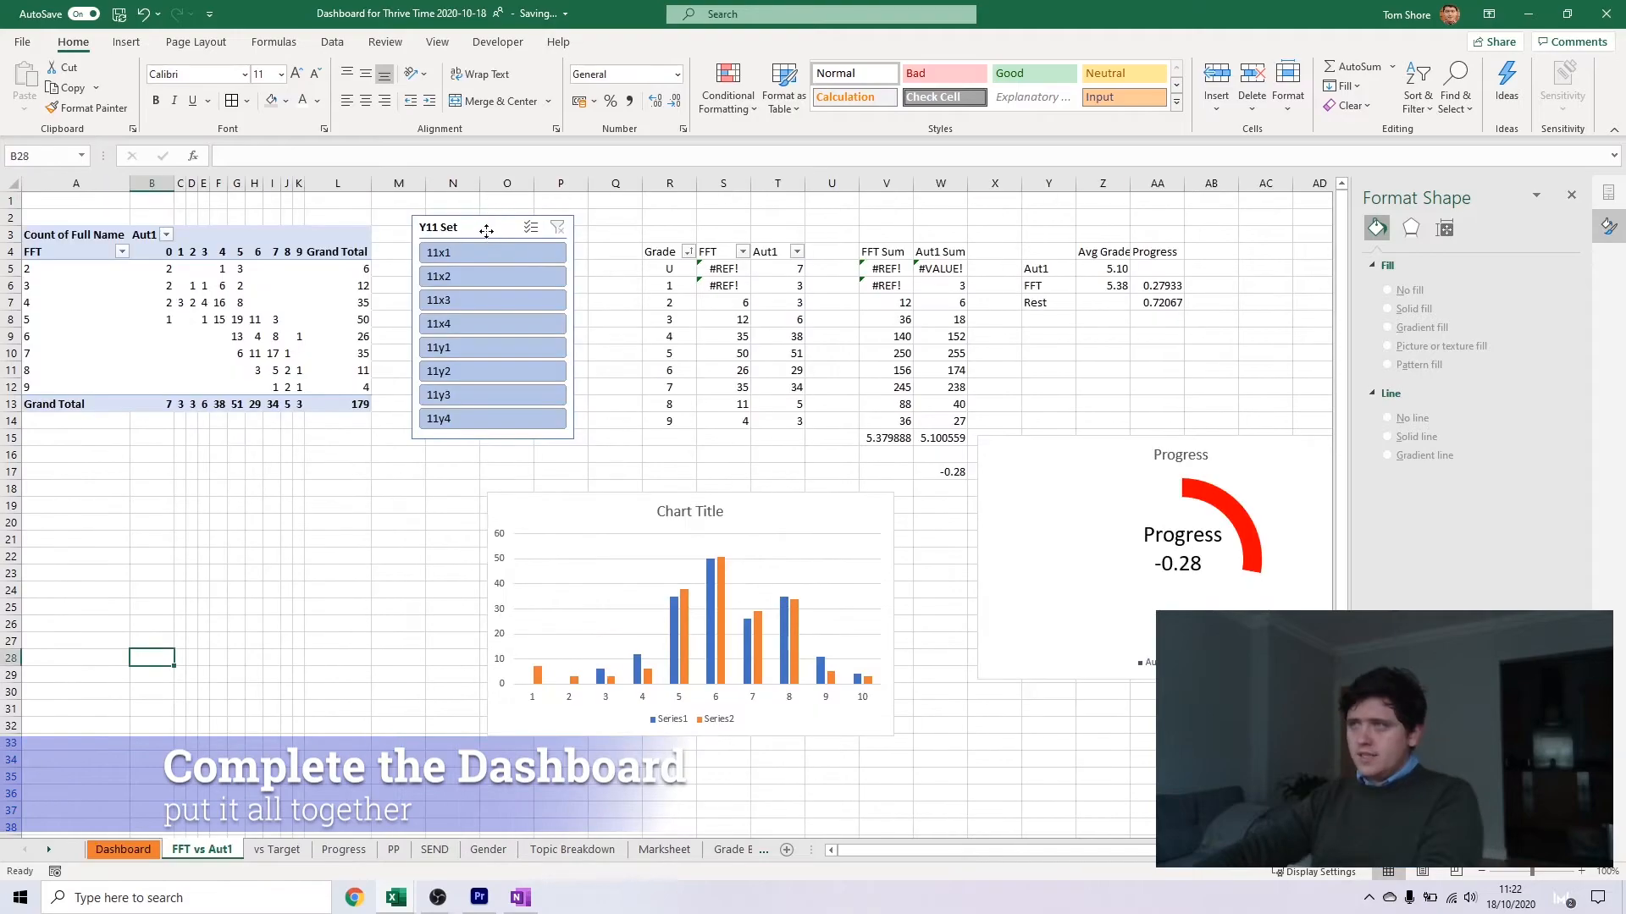
{"action": "left_click", "coordinate": [421, 392]}
{"action": "left_click", "coordinate": [123, 849]}
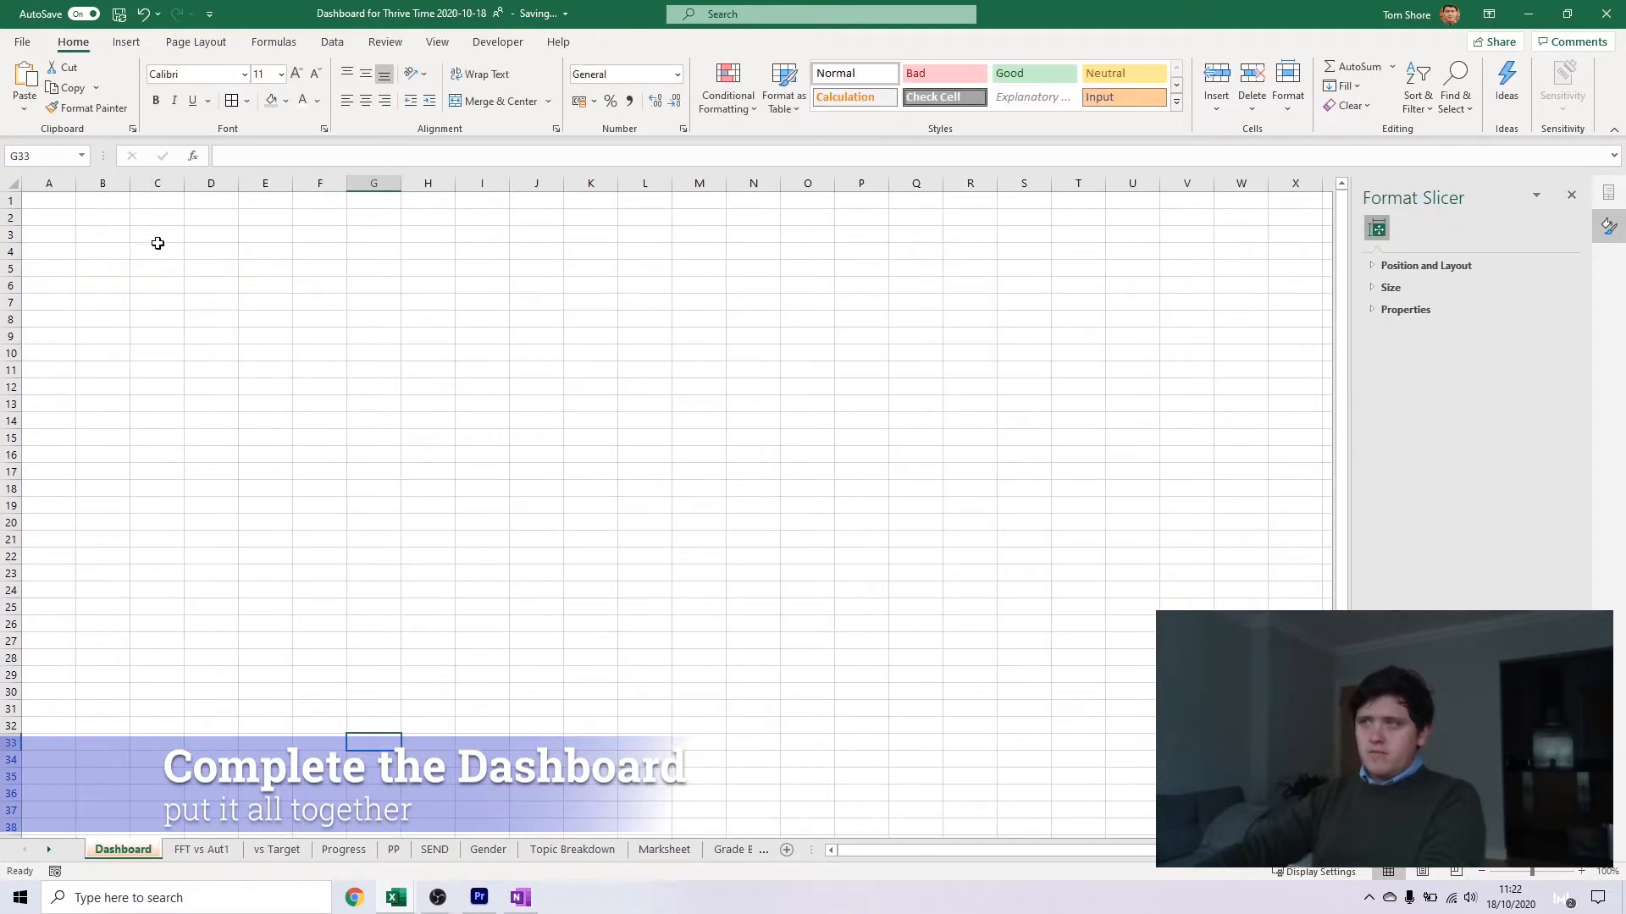
{"action": "key", "text": "ctrl+v"}
{"action": "key", "text": "ctrl+z"}
Move the Y11 Set slicer from the FFT vs Aut1 sheet to the upper-left corner of the Dashboard grid
{"action": "left_click", "coordinate": [201, 849]}
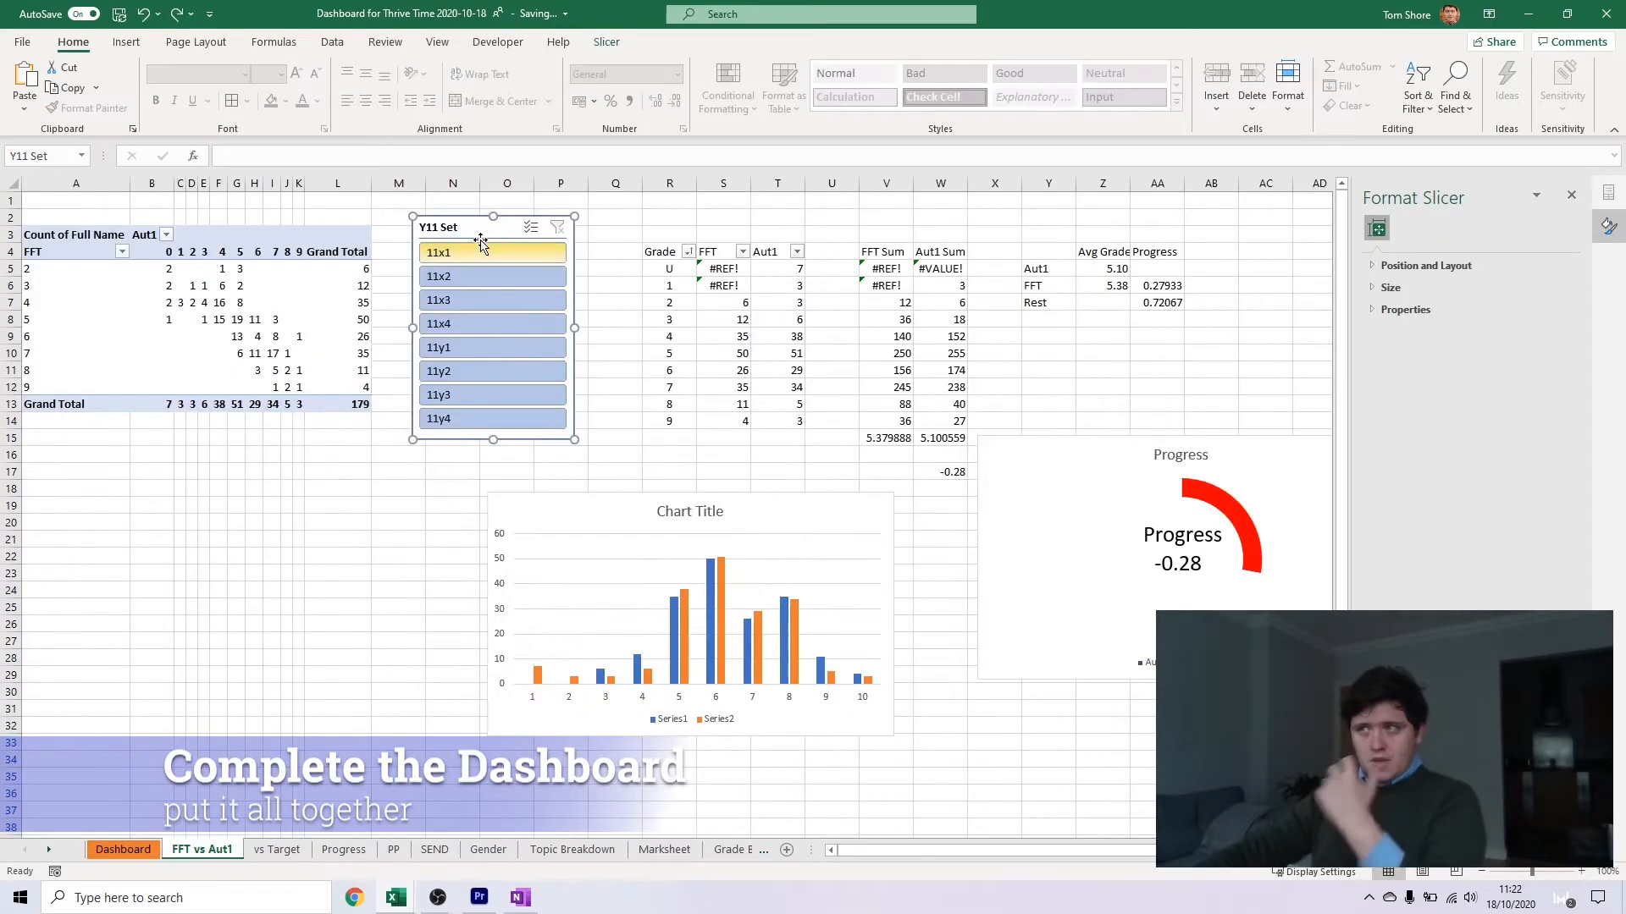
{"action": "key", "text": "ctrl+x"}
{"action": "left_click", "coordinate": [142, 853]}
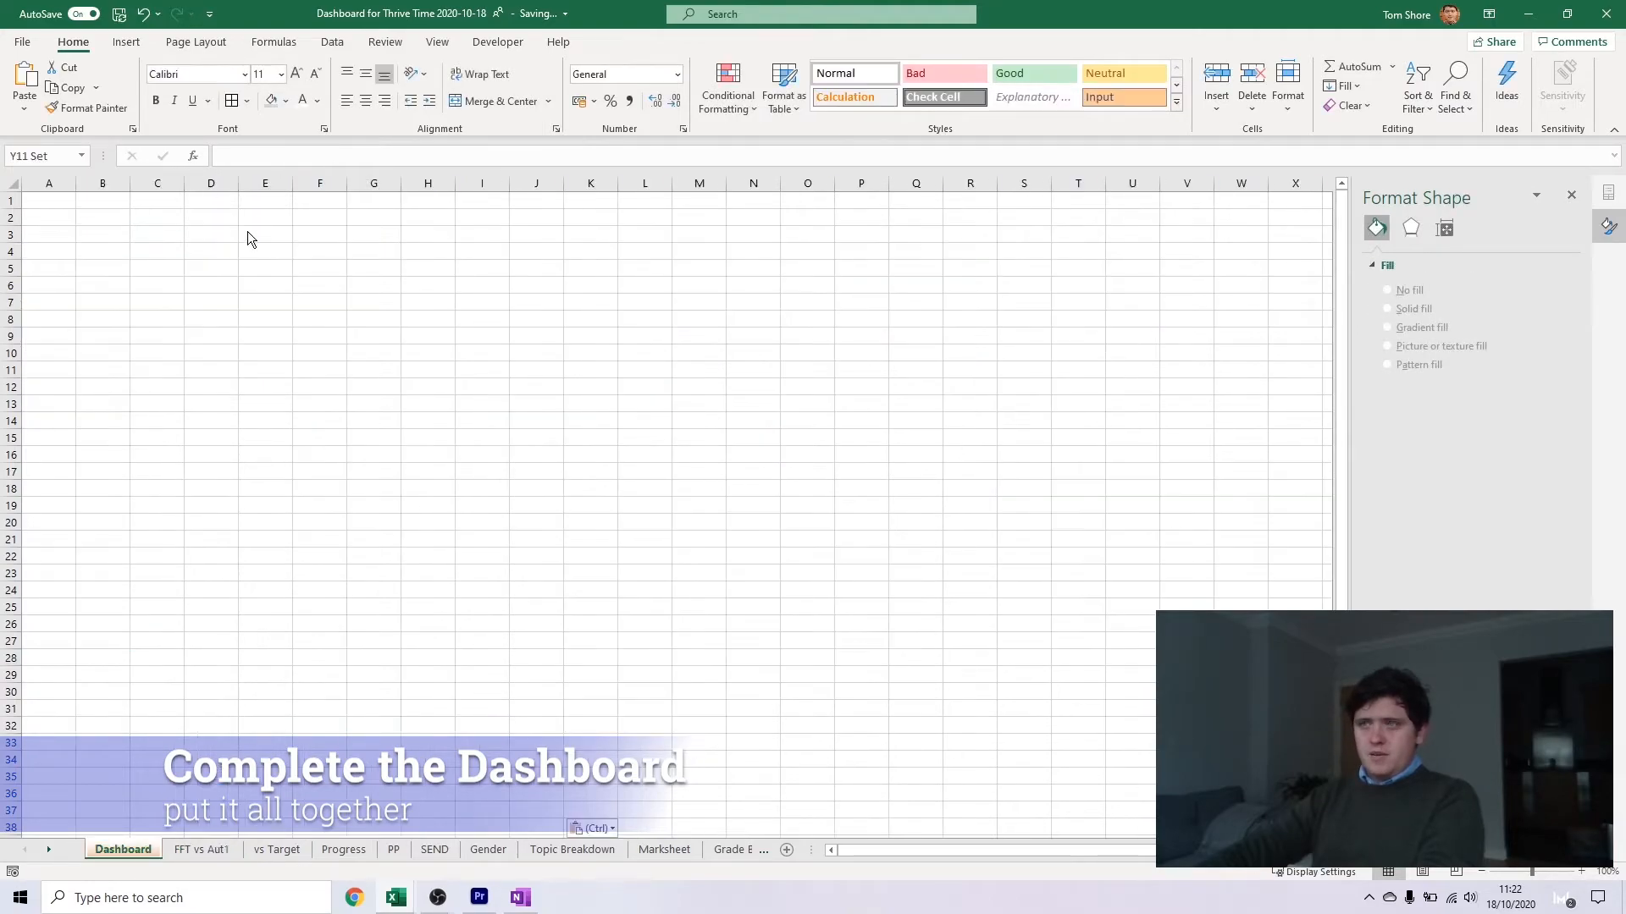
{"action": "key", "text": "ctrl+v"}
{"action": "left_click_drag", "start_coordinate": [409, 746], "coordinate": [91, 224]}
Move the FFT and Aut1 column chart from the FFT vs Aut1 sheet to the Dashboard, beside the slicer
{"action": "left_click", "coordinate": [203, 849]}
{"action": "left_click", "coordinate": [555, 513]}
{"action": "key", "text": "ctrl+x"}
{"action": "left_click", "coordinate": [124, 846]}
{"action": "key", "text": "ctrl+v"}
{"action": "left_click_drag", "start_coordinate": [331, 278], "coordinate": [290, 229]}
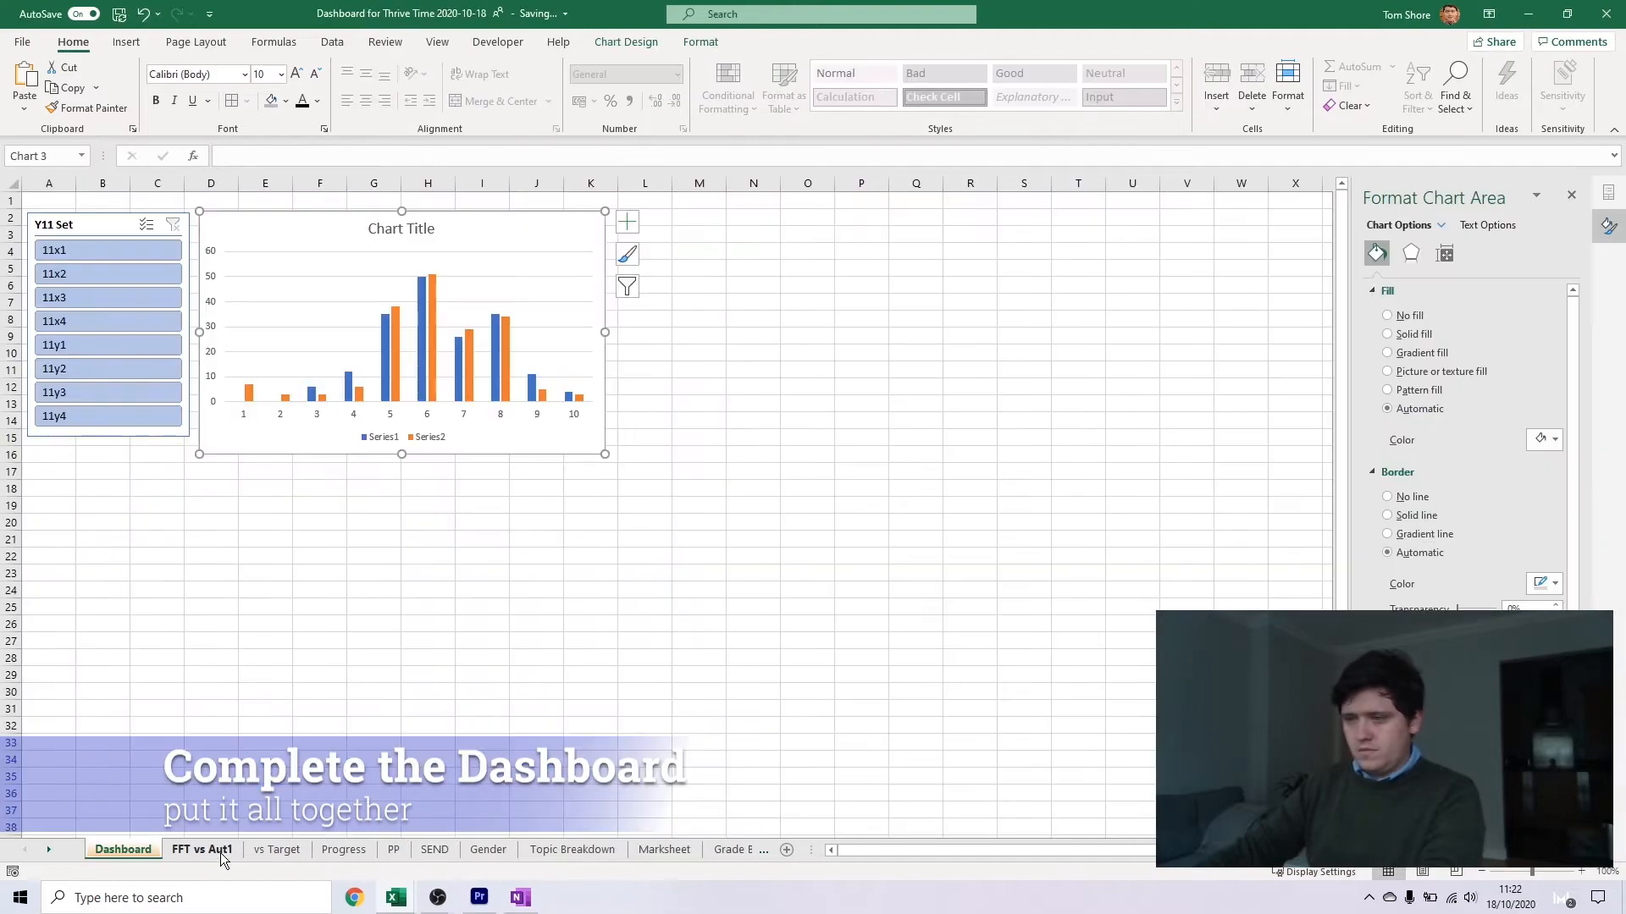
Move the Progress donut chart and its text boxes from the FFT vs Aut1 sheet to the Dashboard, beside the column chart
{"action": "left_click", "coordinate": [201, 849]}
{"action": "left_click", "coordinate": [1174, 572]}
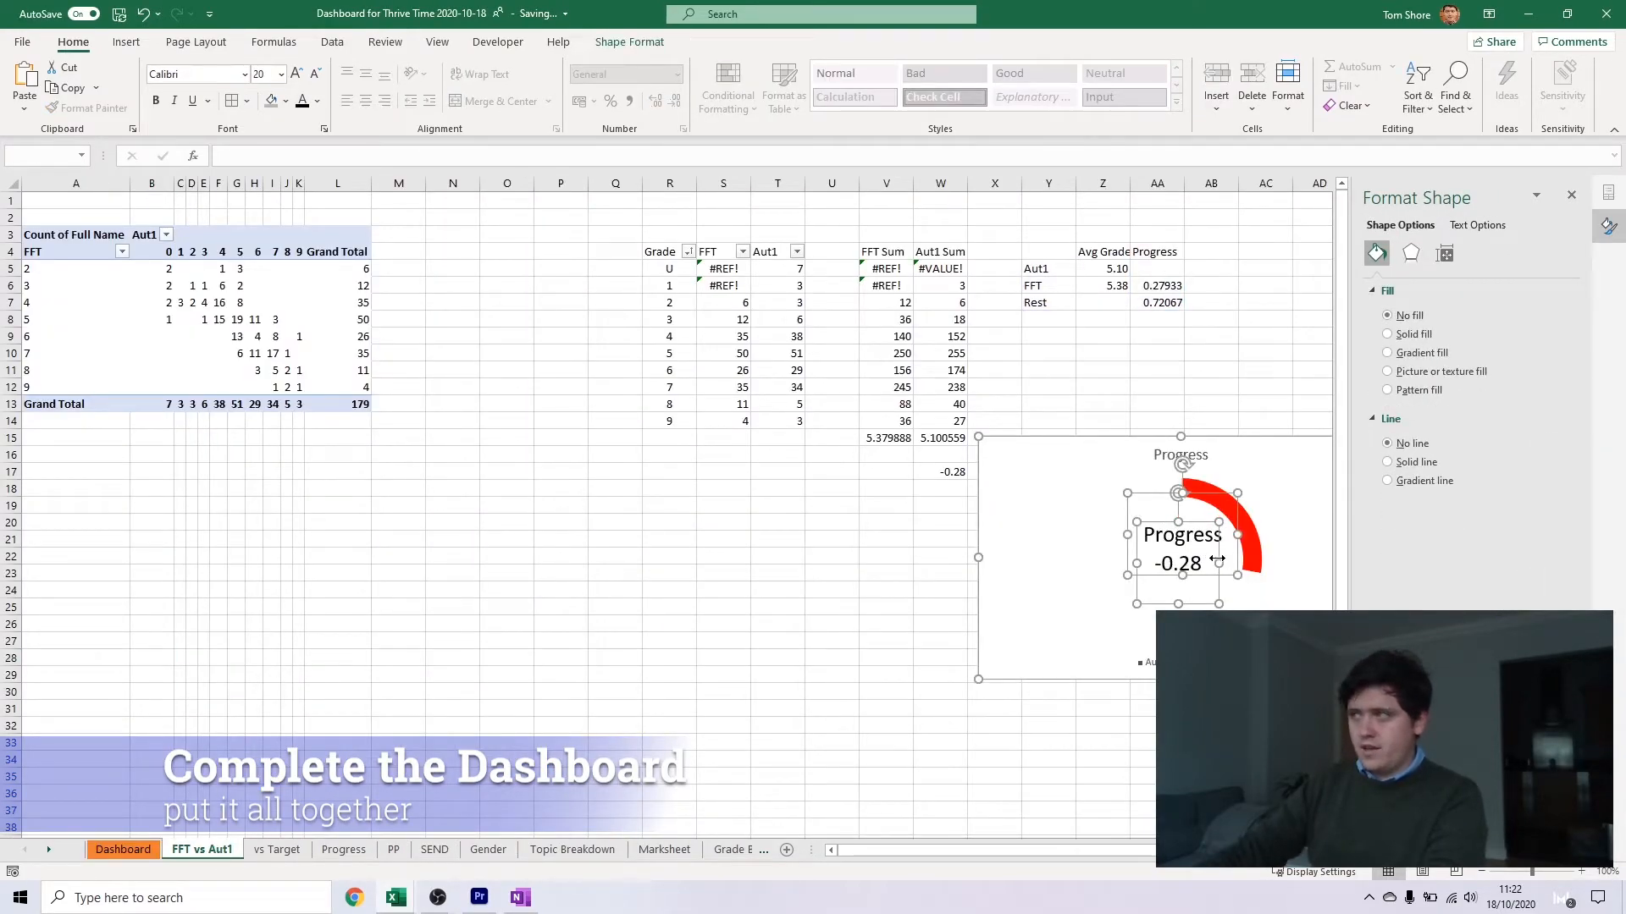
{"action": "key", "text": "ctrl+x"}
{"action": "left_click", "coordinate": [124, 849]}
{"action": "left_click", "coordinate": [424, 534]}
{"action": "key", "text": "ctrl+v"}
{"action": "left_click_drag", "start_coordinate": [562, 482], "coordinate": [714, 215]}
{"action": "left_click", "coordinate": [646, 584]}
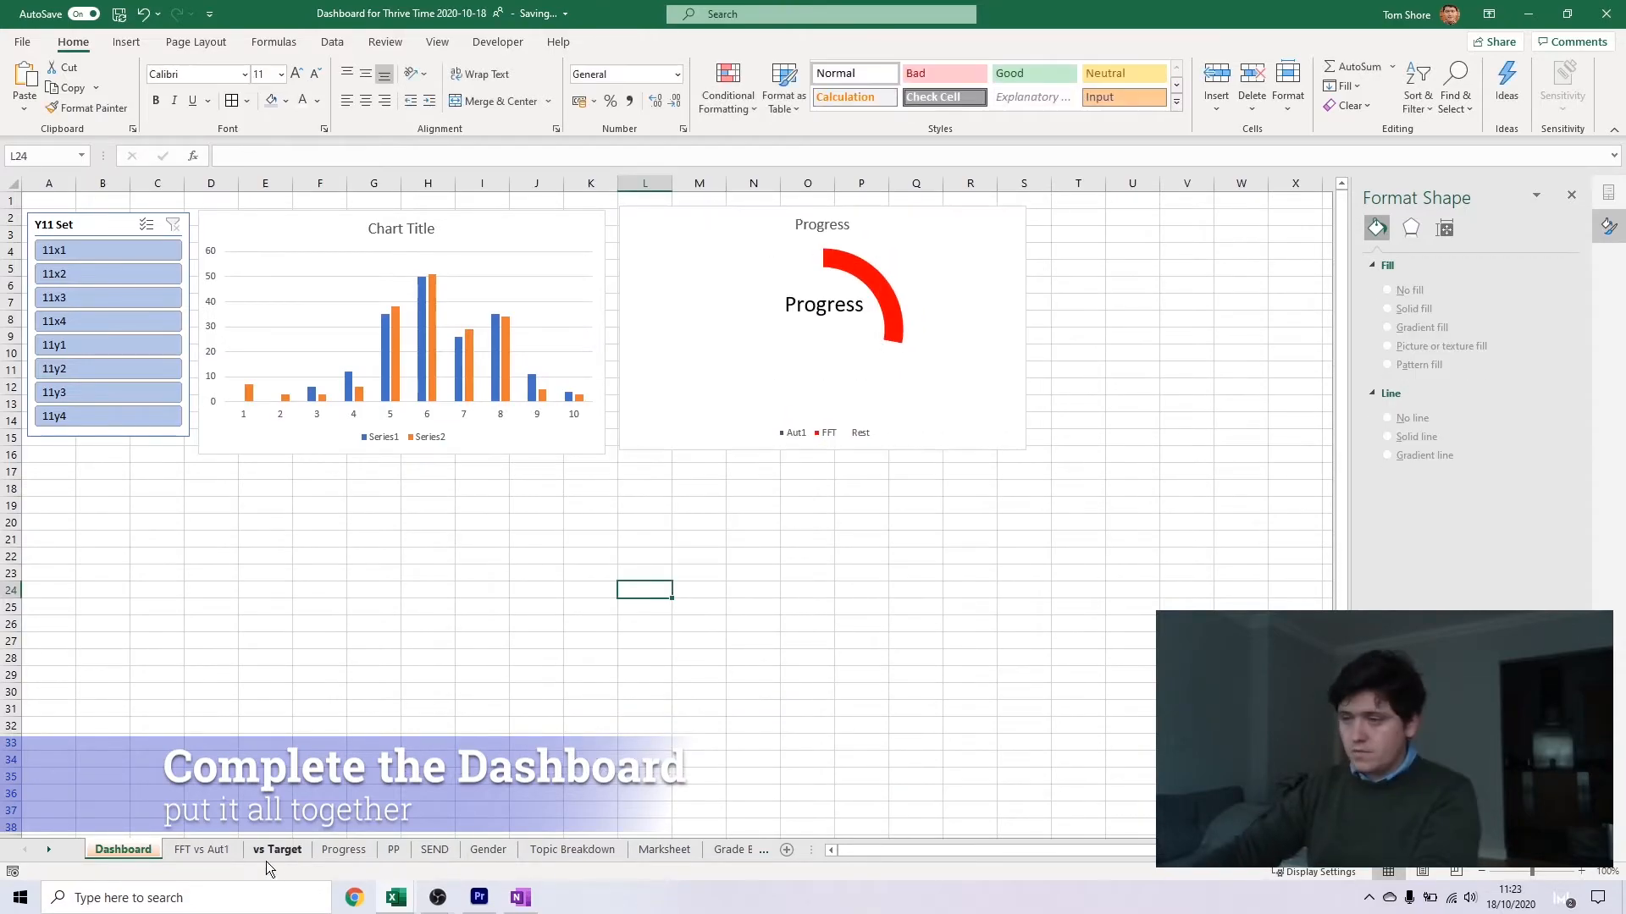
Move the On Target and Above Target donuts, their text boxes and the stacked bar chart from vs Target to the Dashboard, around the Progress chart
{"action": "left_click", "coordinate": [277, 849]}
{"action": "left_click", "coordinate": [508, 593]}
{"action": "left_click", "coordinate": [954, 537], "text": "ctrl"}
{"action": "left_click", "coordinate": [953, 586], "text": "ctrl"}
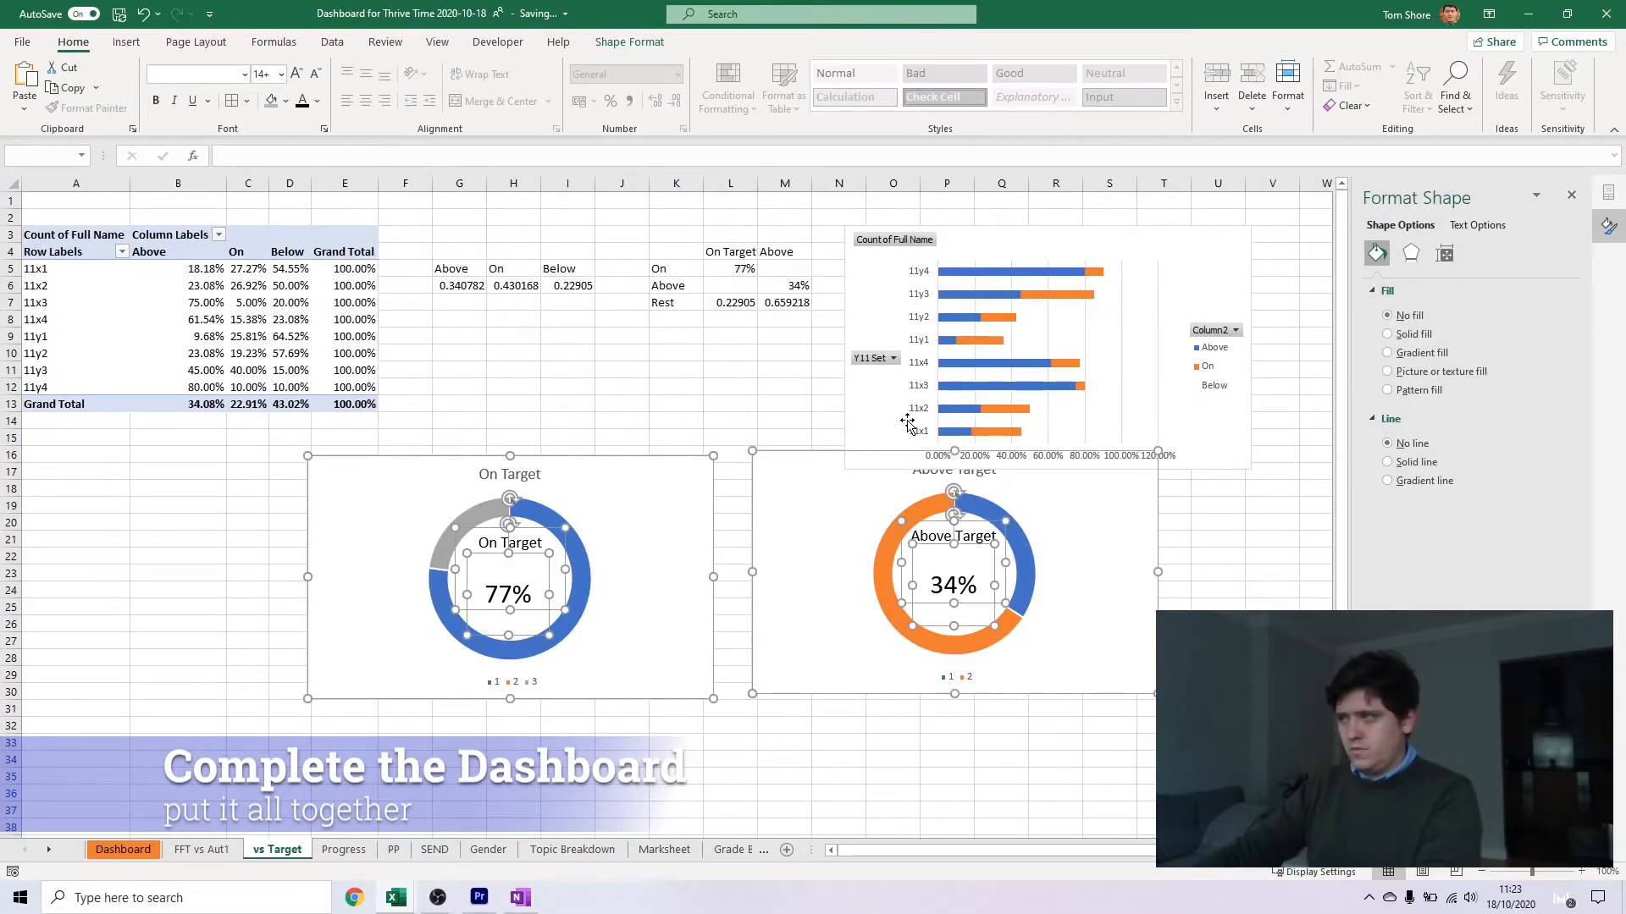
{"action": "left_click", "coordinate": [905, 425], "text": "ctrl"}
{"action": "key", "text": "ctrl+x"}
{"action": "left_click", "coordinate": [123, 850]}
{"action": "left_click", "coordinate": [319, 525]}
{"action": "key", "text": "ctrl+v"}
{"action": "scroll", "coordinate": [531, 534], "scroll_direction": "down", "scroll_amount": 3}
{"action": "left_click_drag", "start_coordinate": [532, 531], "coordinate": [648, 382]}
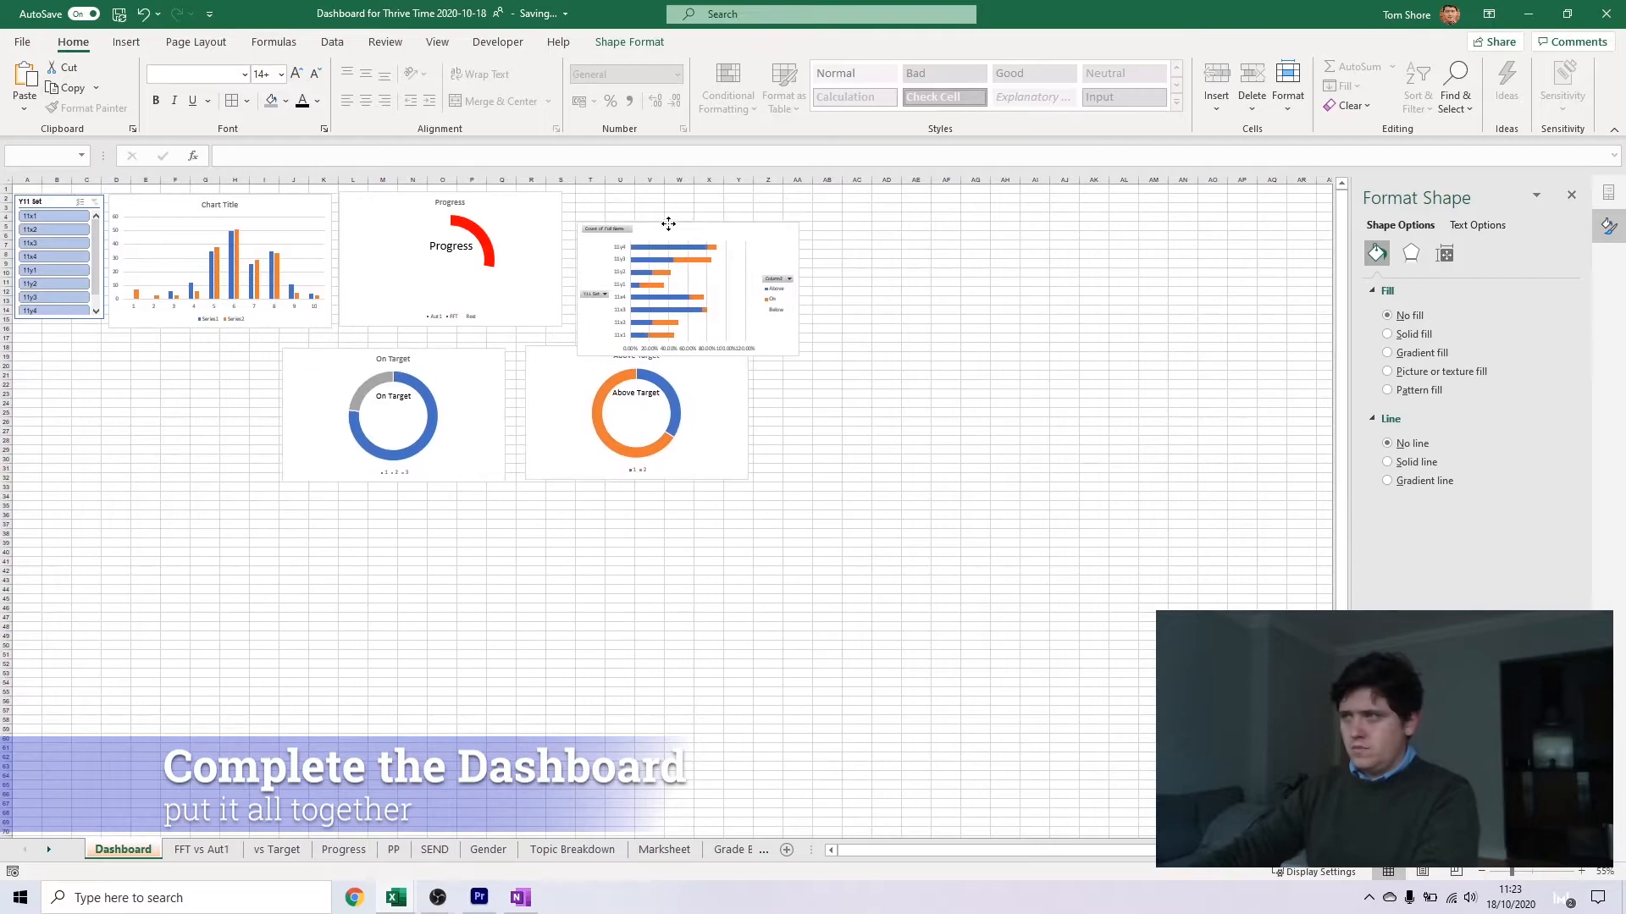
{"action": "left_click", "coordinate": [827, 364]}
Check the value text boxes and their cell links inside the Dashboard donuts, and note "Numbers inside donuts" in cell Z38
{"action": "left_click", "coordinate": [394, 433]}
{"action": "left_click", "coordinate": [443, 588]}
{"action": "left_click", "coordinate": [275, 851]}
{"action": "left_click", "coordinate": [123, 849]}
{"action": "double_click", "coordinate": [392, 396]}
{"action": "left_click", "coordinate": [323, 524]}
{"action": "left_click", "coordinate": [440, 268]}
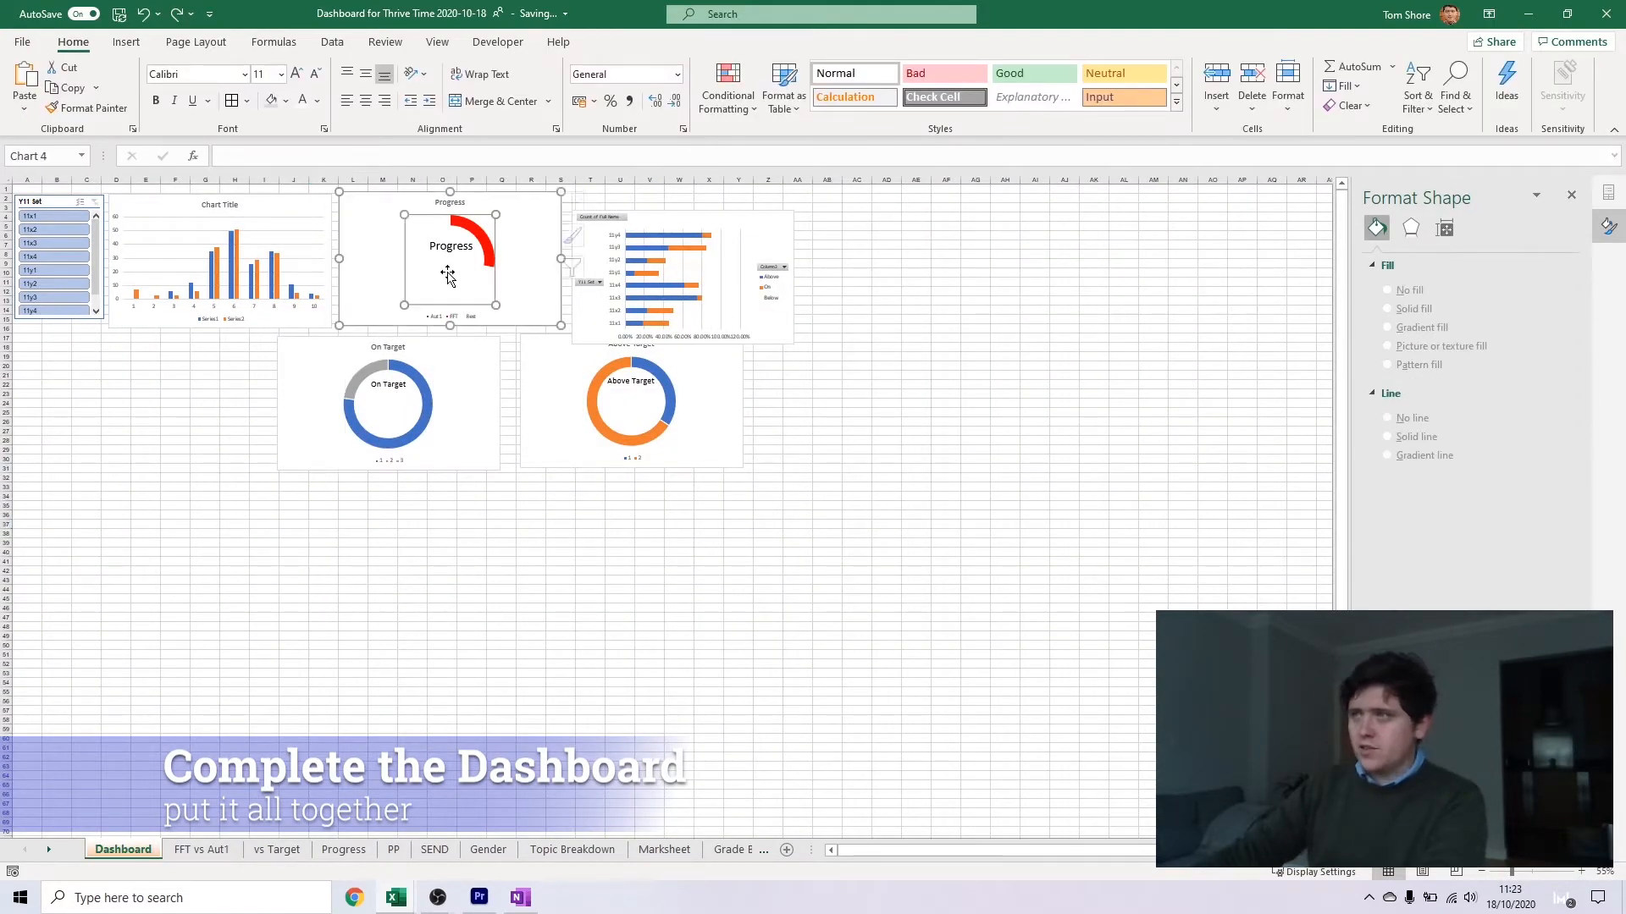
{"action": "left_click", "coordinate": [451, 258]}
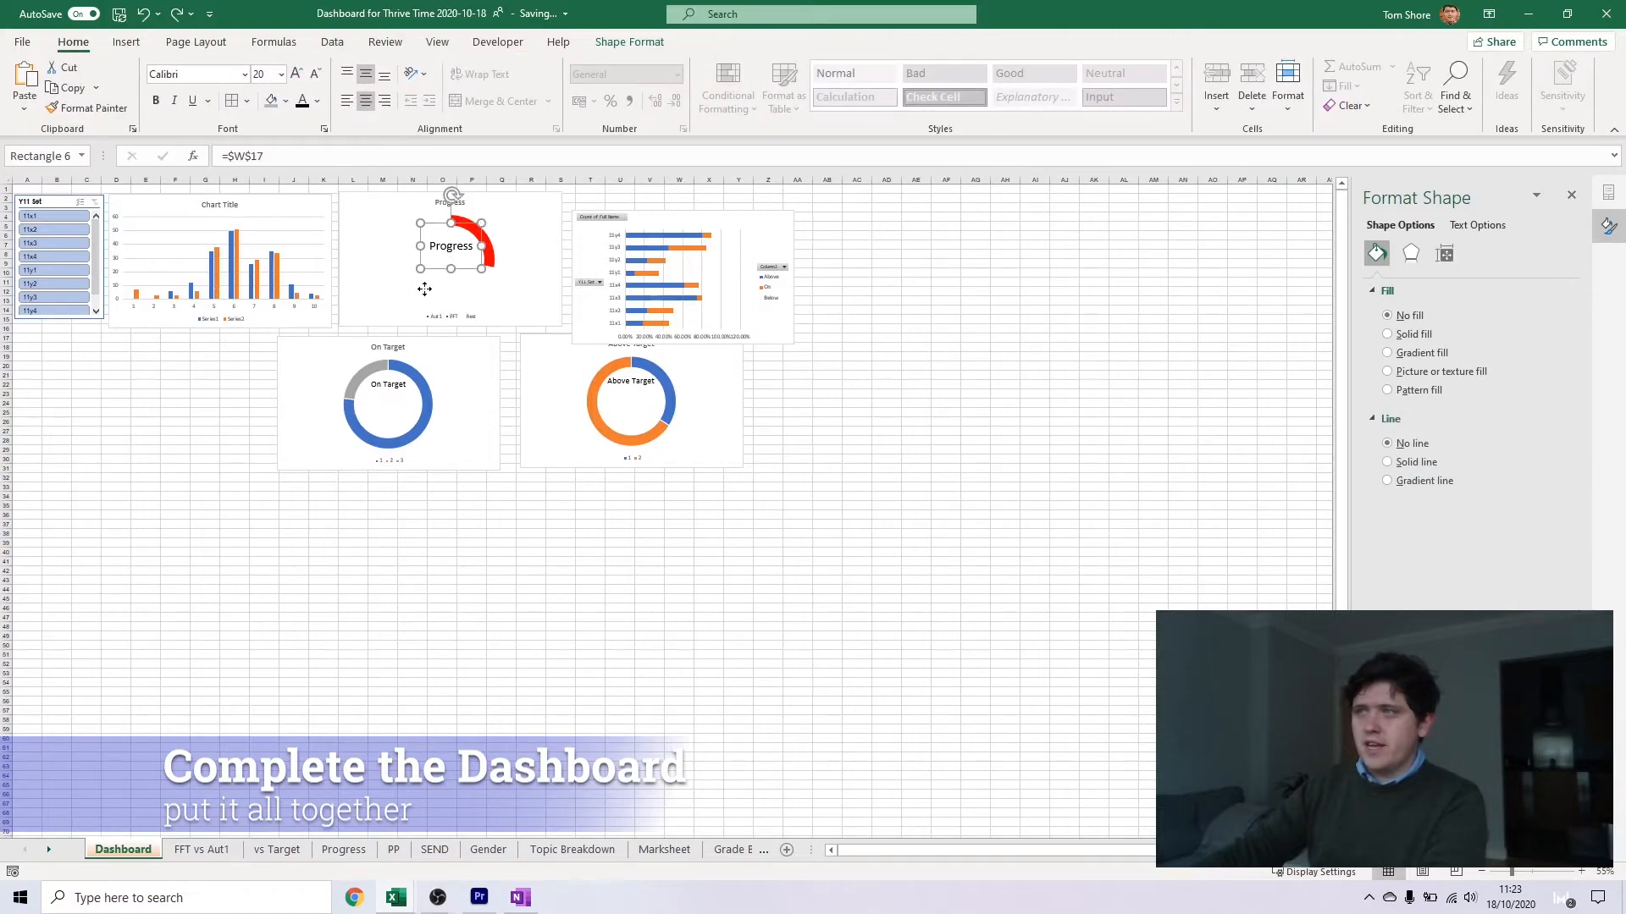
{"action": "left_click", "coordinate": [424, 290]}
{"action": "left_click", "coordinate": [448, 276]}
{"action": "left_click", "coordinate": [493, 652]}
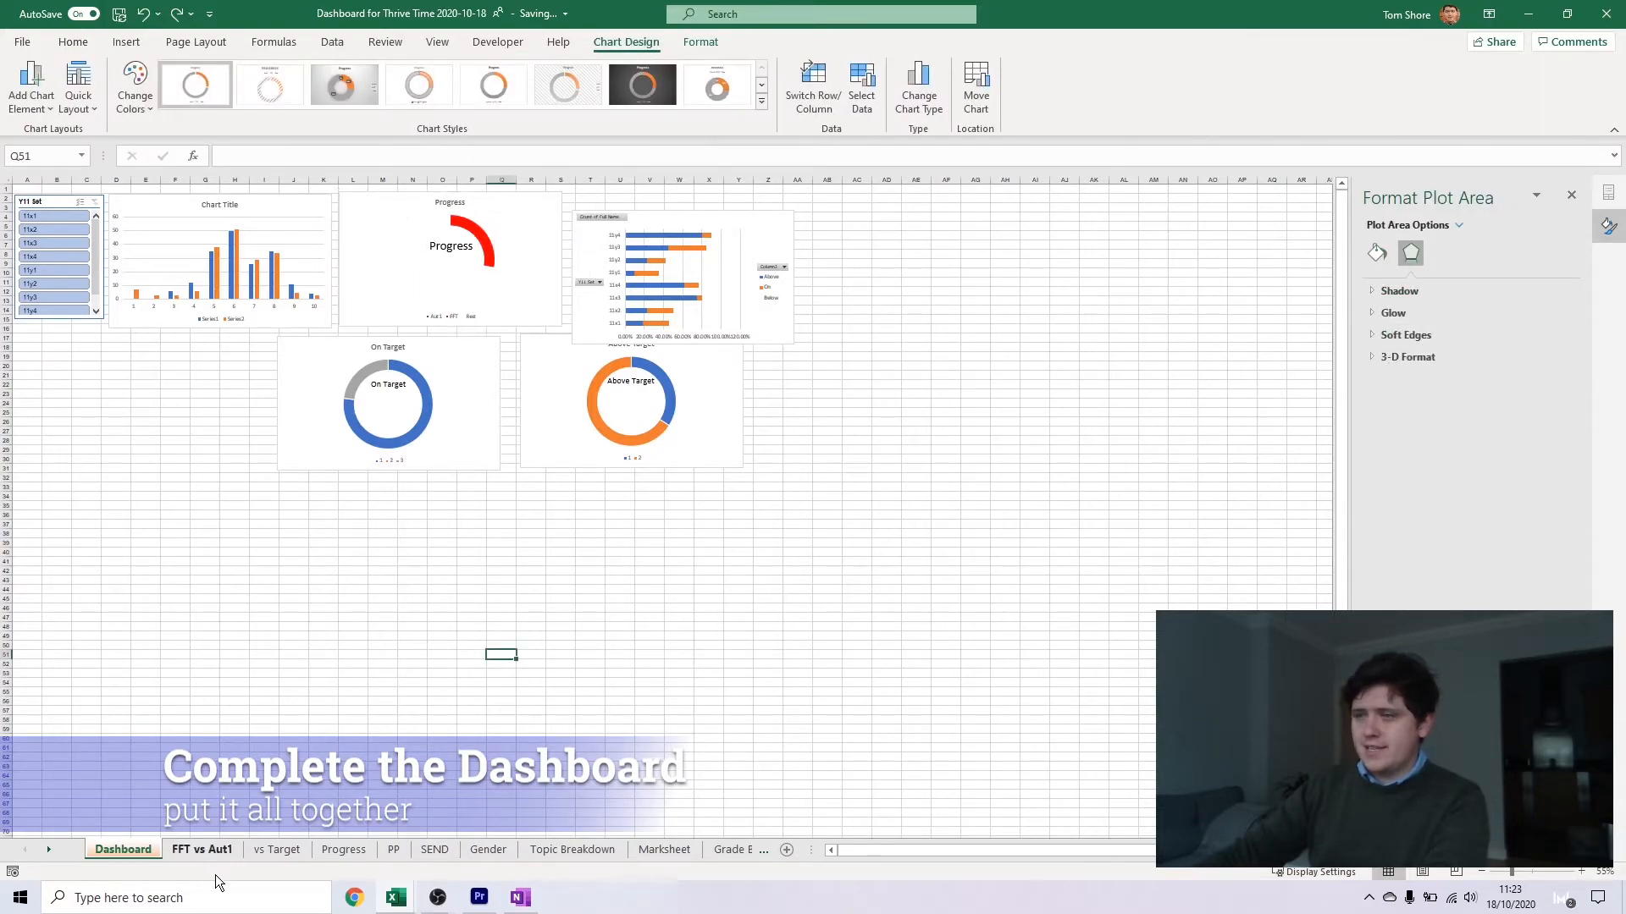
{"action": "left_click", "coordinate": [768, 533]}
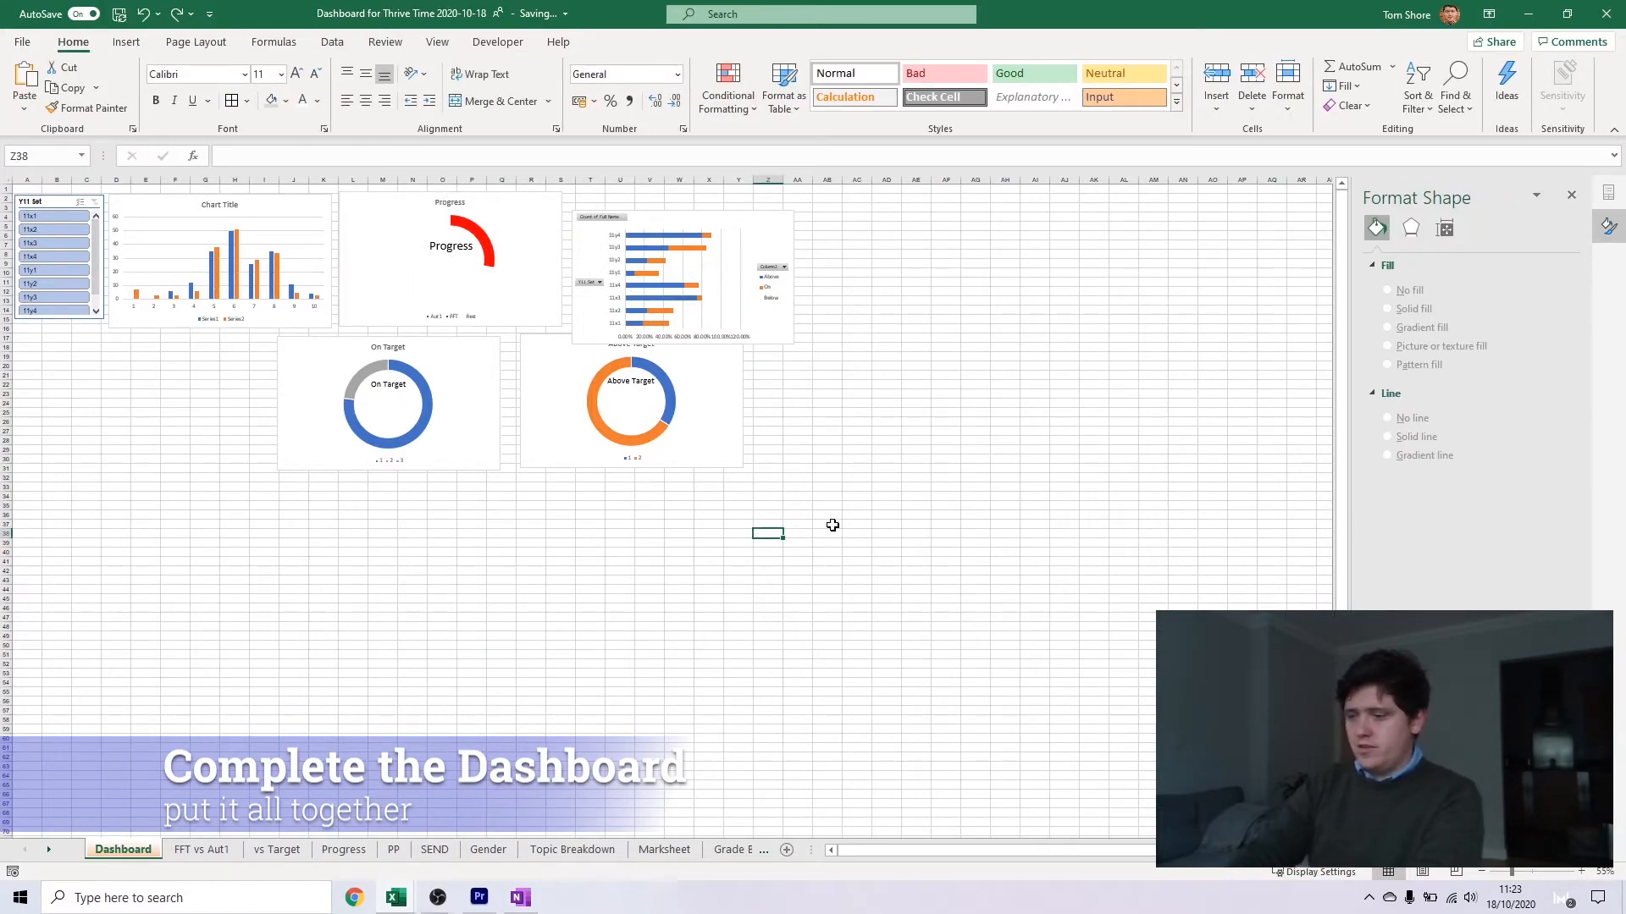
Try to move the pivot tables from the Progress sheet to the Dashboard at A35
{"action": "left_click", "coordinate": [344, 849]}
{"action": "left_click_drag", "start_coordinate": [79, 231], "coordinate": [1059, 404]}
{"action": "key", "text": "ctrl+x"}
{"action": "left_click", "coordinate": [111, 849]}
{"action": "left_click", "coordinate": [50, 534]}
{"action": "left_click", "coordinate": [28, 506]}
{"action": "key", "text": "ctrl+v"}
{"action": "key", "text": "Return"}
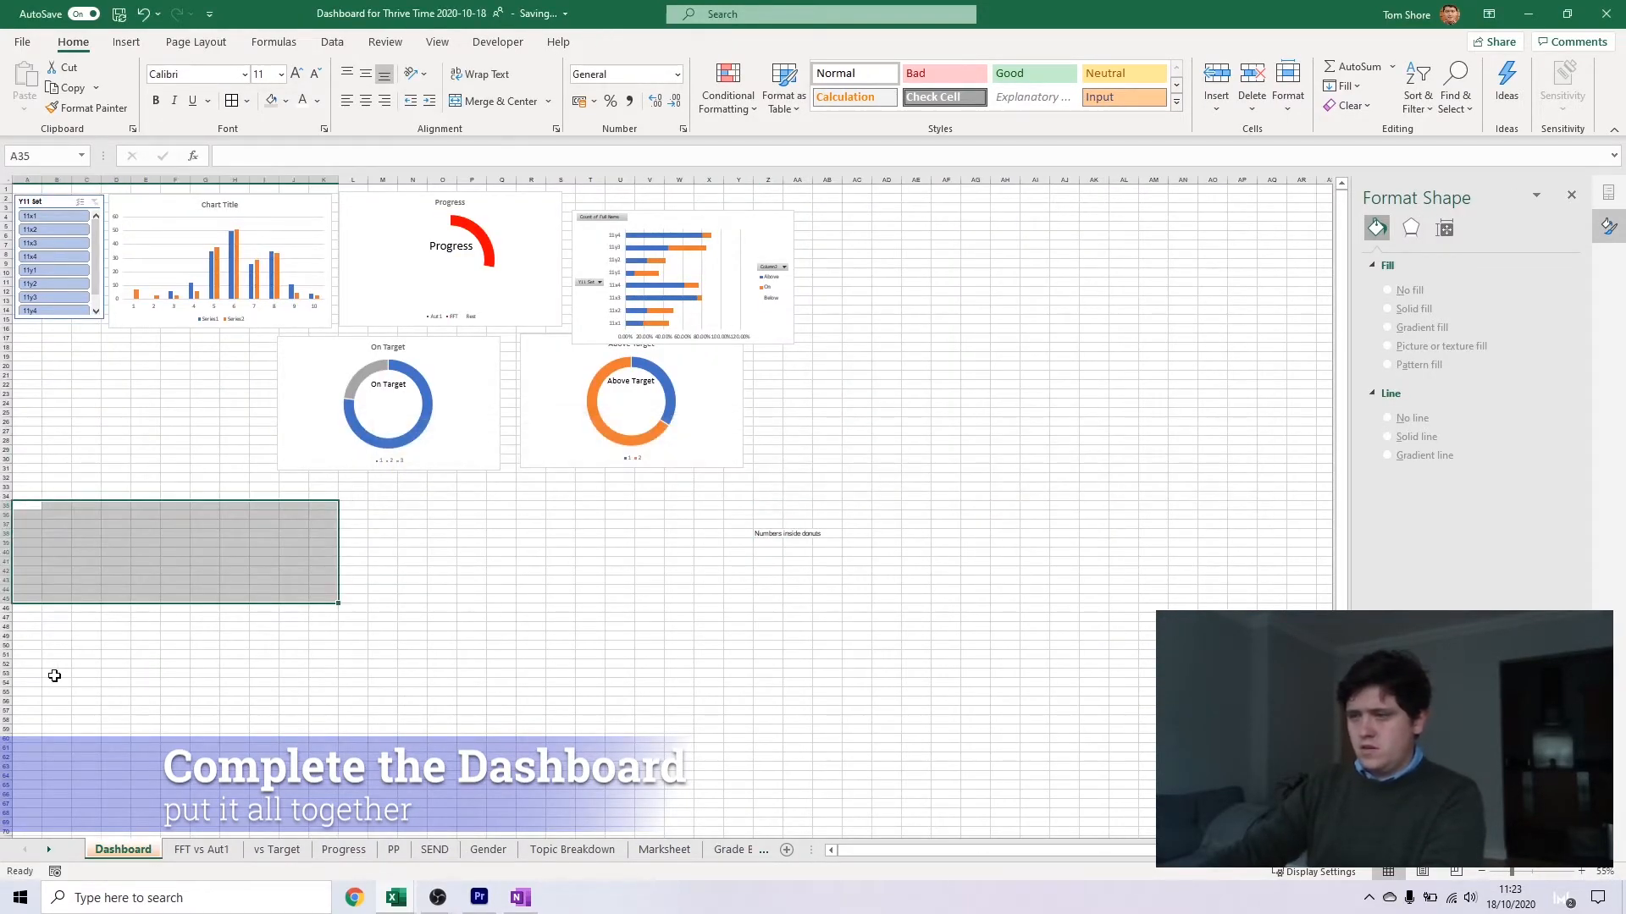
Move the four Total Score and vs Prev Grade pivot tables from the Progress sheet to the Dashboard, starting at A35
{"action": "left_click", "coordinate": [202, 849]}
{"action": "left_click", "coordinate": [344, 850]}
{"action": "left_click_drag", "start_coordinate": [363, 232], "coordinate": [475, 336]}
{"action": "key", "text": "ctrl+x"}
{"action": "left_click", "coordinate": [375, 589]}
{"action": "key", "text": "ctrl+v"}
{"action": "key", "text": "Return"}
{"action": "left_click", "coordinate": [368, 353]}
{"action": "left_click_drag", "start_coordinate": [369, 205], "coordinate": [510, 337]}
{"action": "left_click", "coordinate": [89, 183]}
{"action": "left_click_drag", "start_coordinate": [89, 200], "coordinate": [1042, 404]}
{"action": "key", "text": "ctrl+x"}
{"action": "left_click", "coordinate": [144, 849]}
{"action": "key", "text": "ctrl+v"}
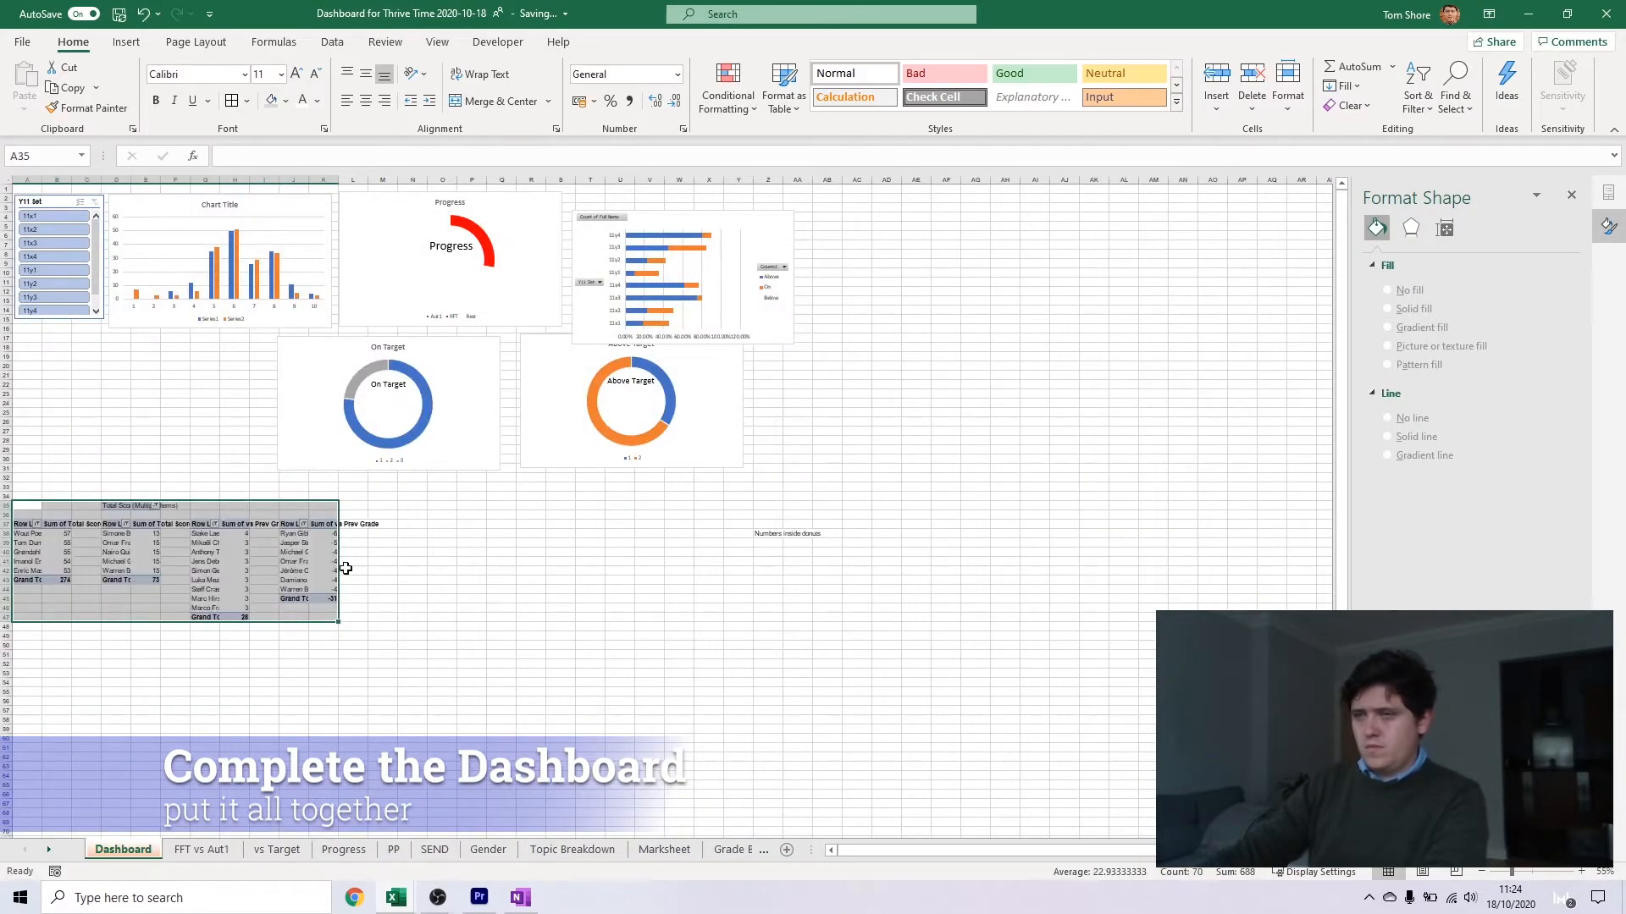
{"action": "left_click", "coordinate": [353, 570]}
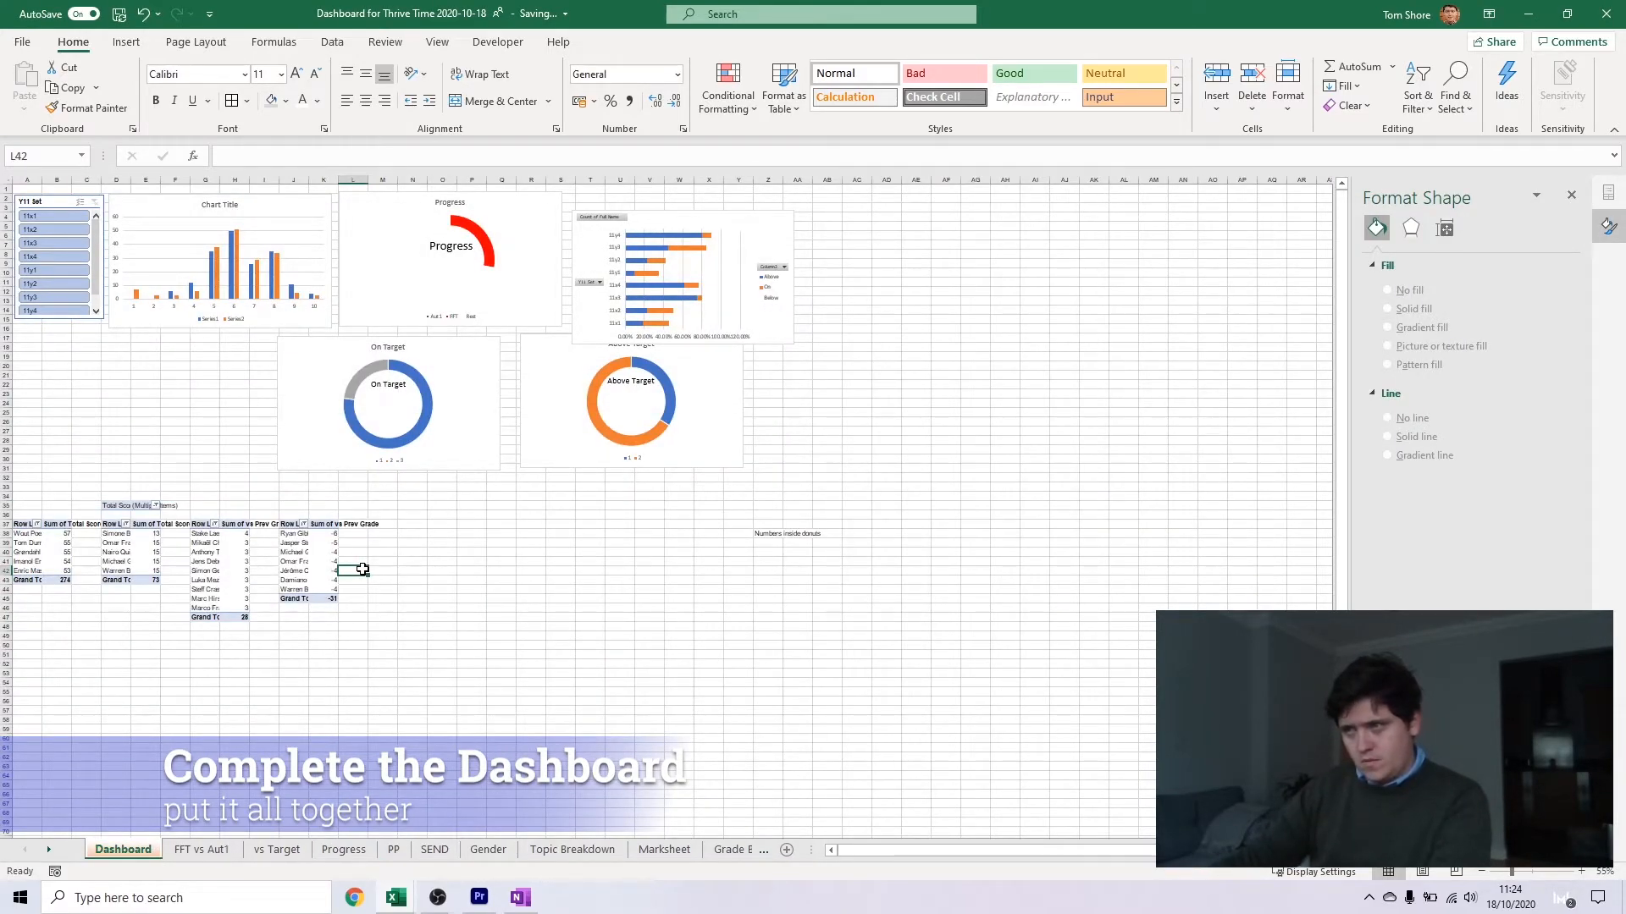
Move the PP vs Target chart and the PP gap bar chart from the PP sheet to the Dashboard, below the donuts
{"action": "key", "text": "alt+Tab"}
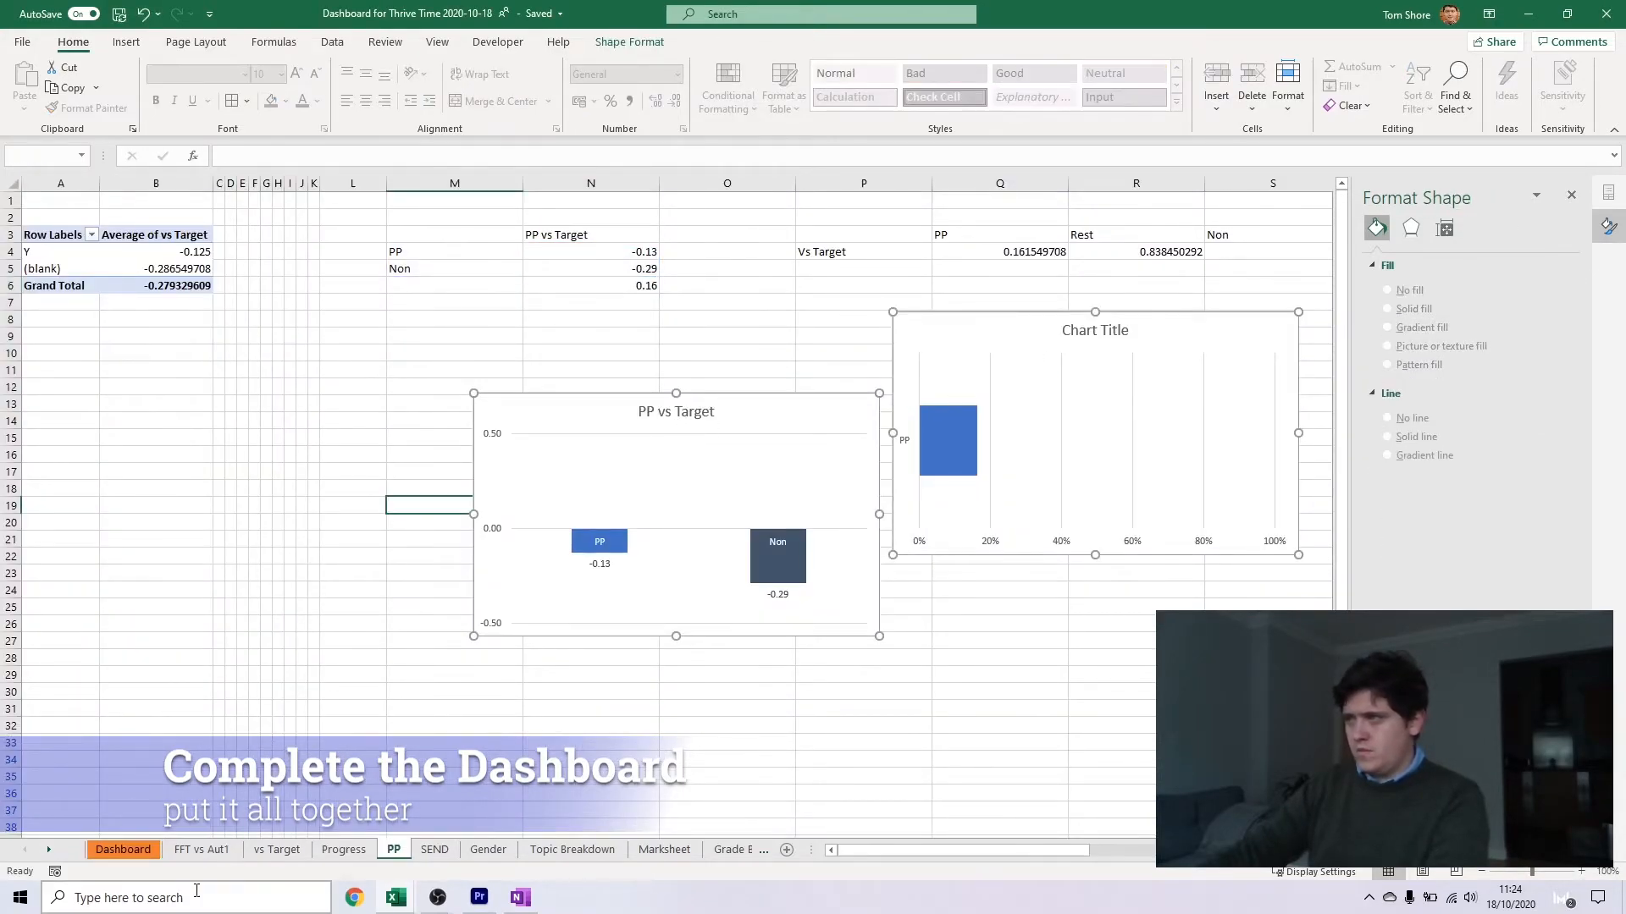
{"action": "key", "text": "ctrl+x"}
{"action": "left_click", "coordinate": [123, 850]}
{"action": "left_click", "coordinate": [483, 636]}
{"action": "key", "text": "ctrl+v"}
{"action": "left_click_drag", "start_coordinate": [525, 696], "coordinate": [396, 651]}
Move the chart pairs from the SEND and Gender sheets to the Dashboard, in the free area beyond the Above Target donut
{"action": "left_click", "coordinate": [435, 849]}
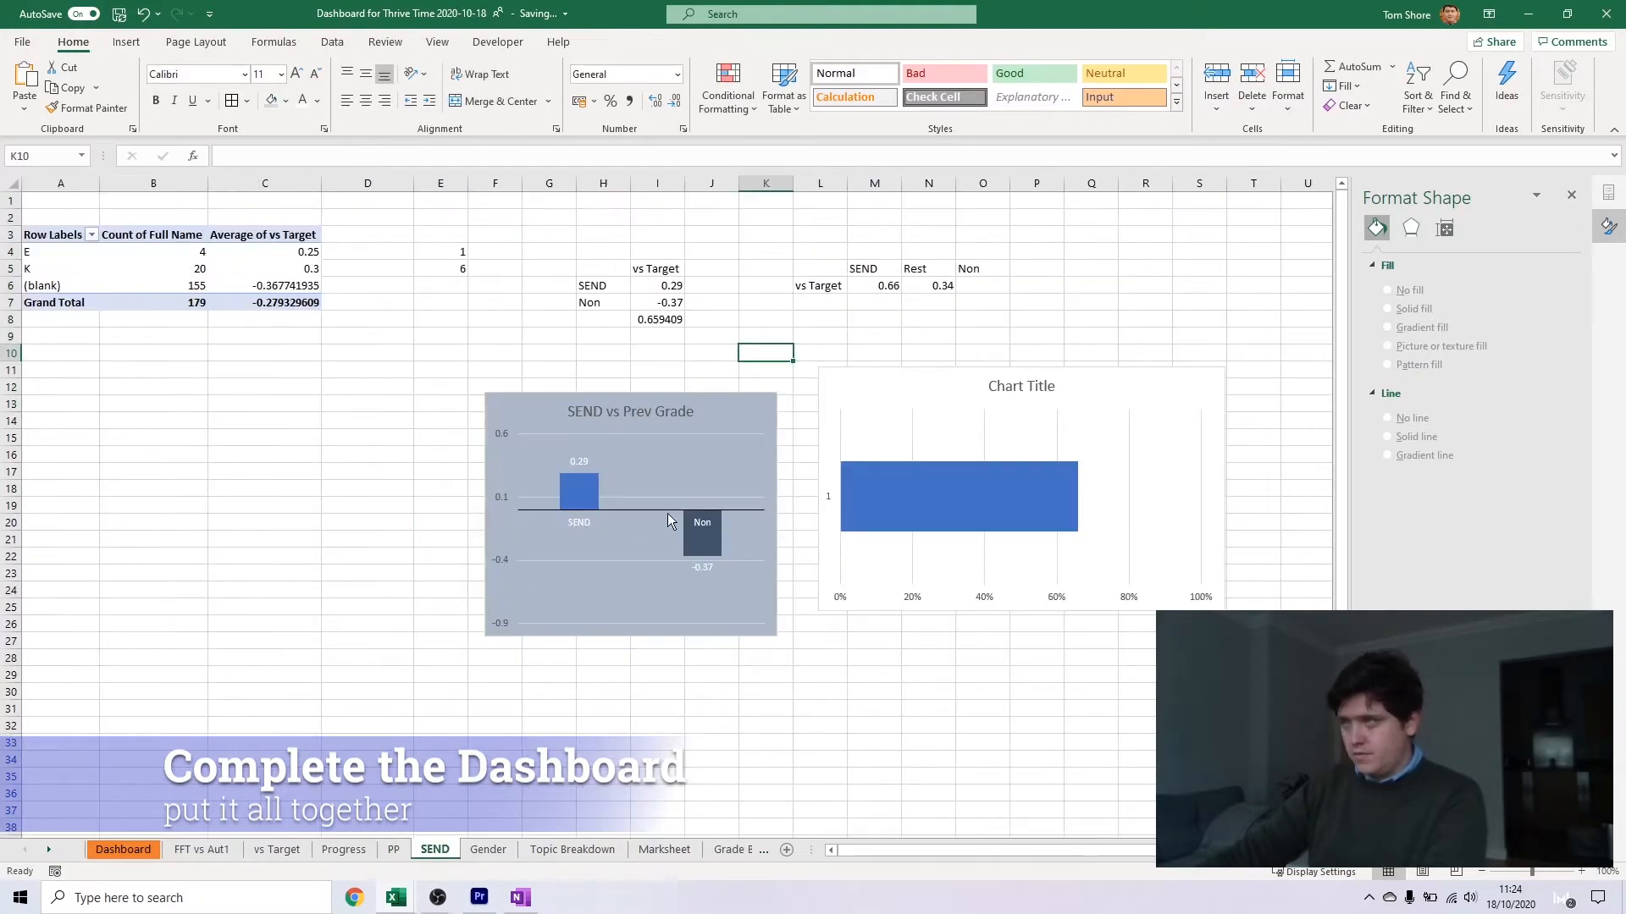
{"action": "key", "text": "ctrl+x"}
{"action": "left_click", "coordinate": [123, 850]}
{"action": "left_click", "coordinate": [990, 494]}
{"action": "key", "text": "ctrl+v"}
{"action": "left_click_drag", "start_coordinate": [1018, 493], "coordinate": [802, 362]}
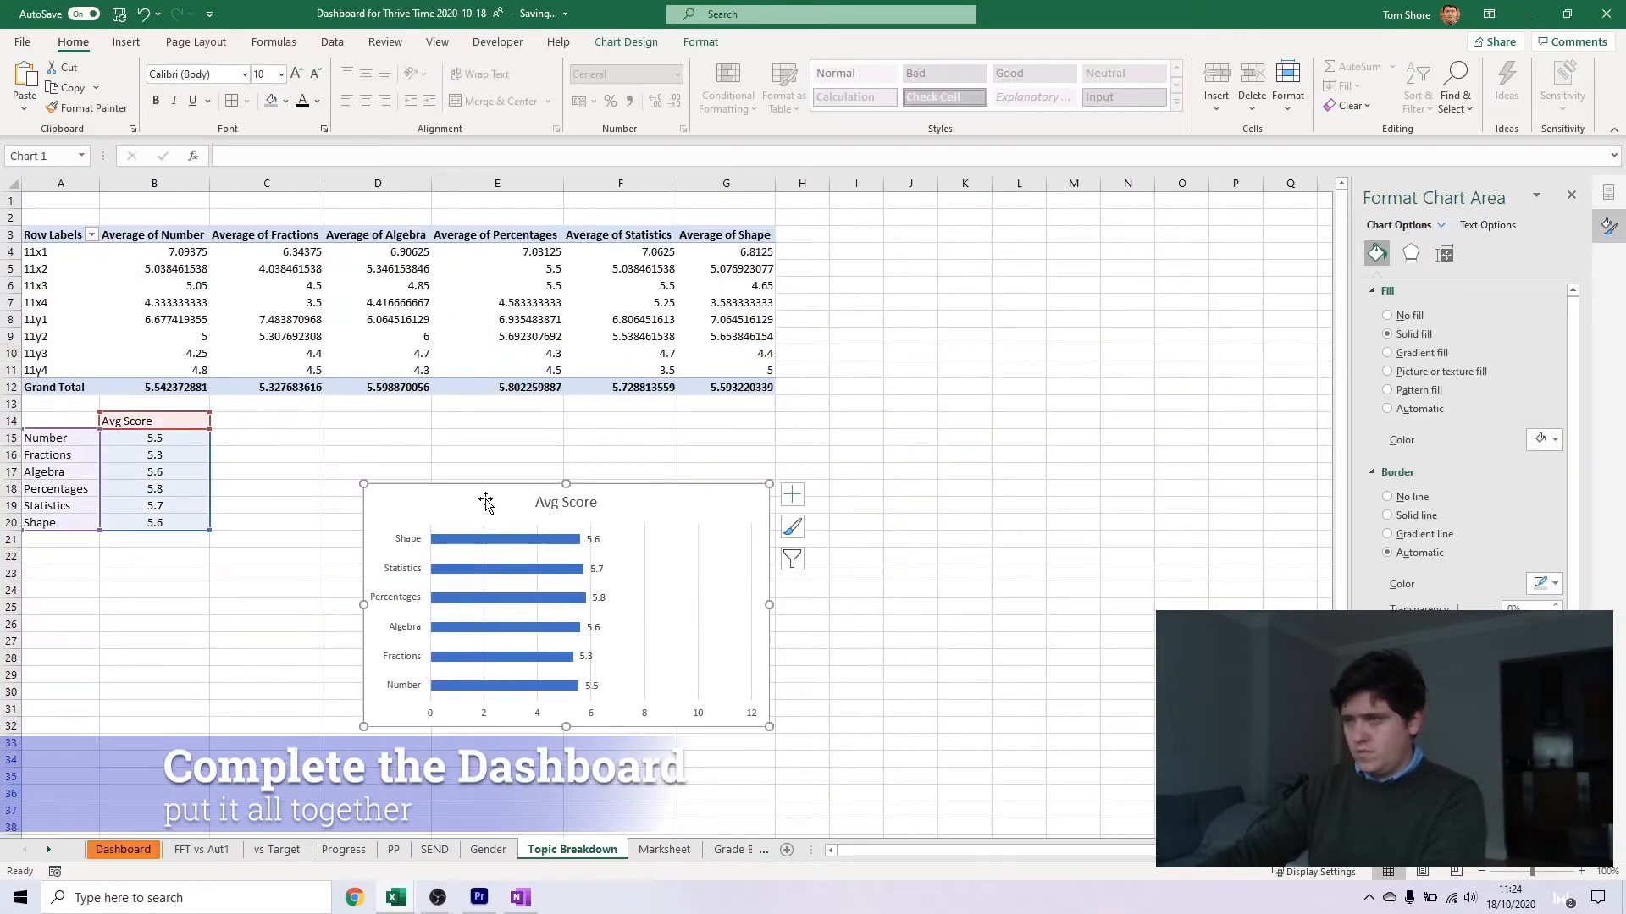
Move the Avg Score bar chart from the Topic Breakdown sheet to the Dashboard, below the gender charts
{"action": "key", "text": "ctrl+x"}
{"action": "left_click", "coordinate": [138, 857]}
{"action": "left_click", "coordinate": [962, 728]}
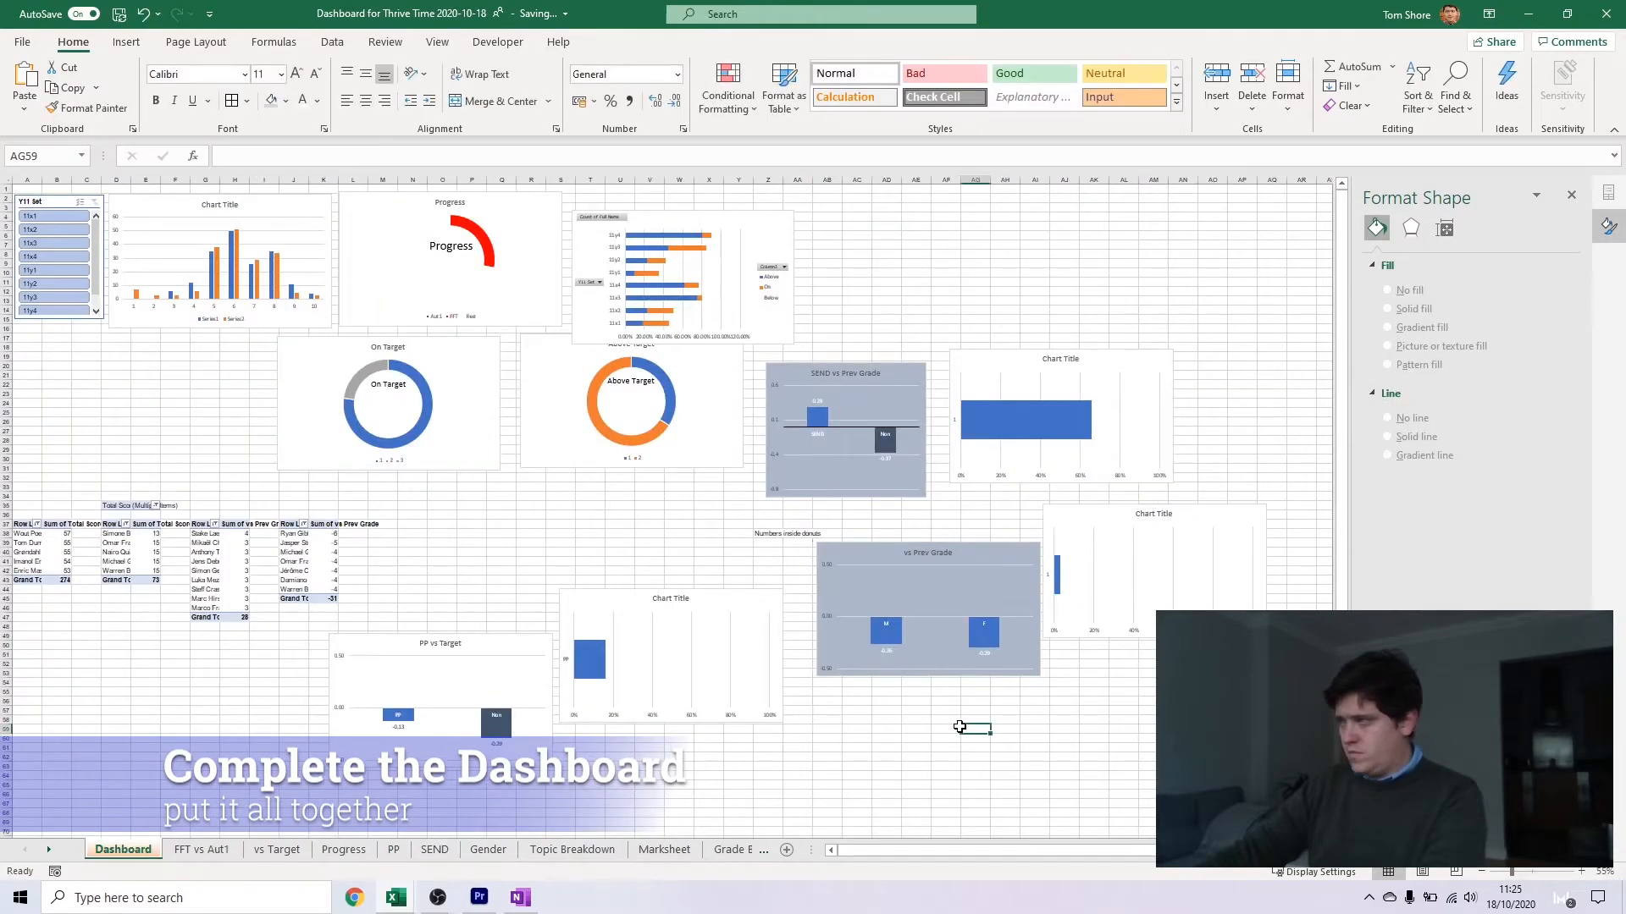
{"action": "key", "text": "ctrl+v"}
{"action": "left_click_drag", "start_coordinate": [1036, 738], "coordinate": [988, 713]}
{"action": "left_click", "coordinate": [826, 747]}
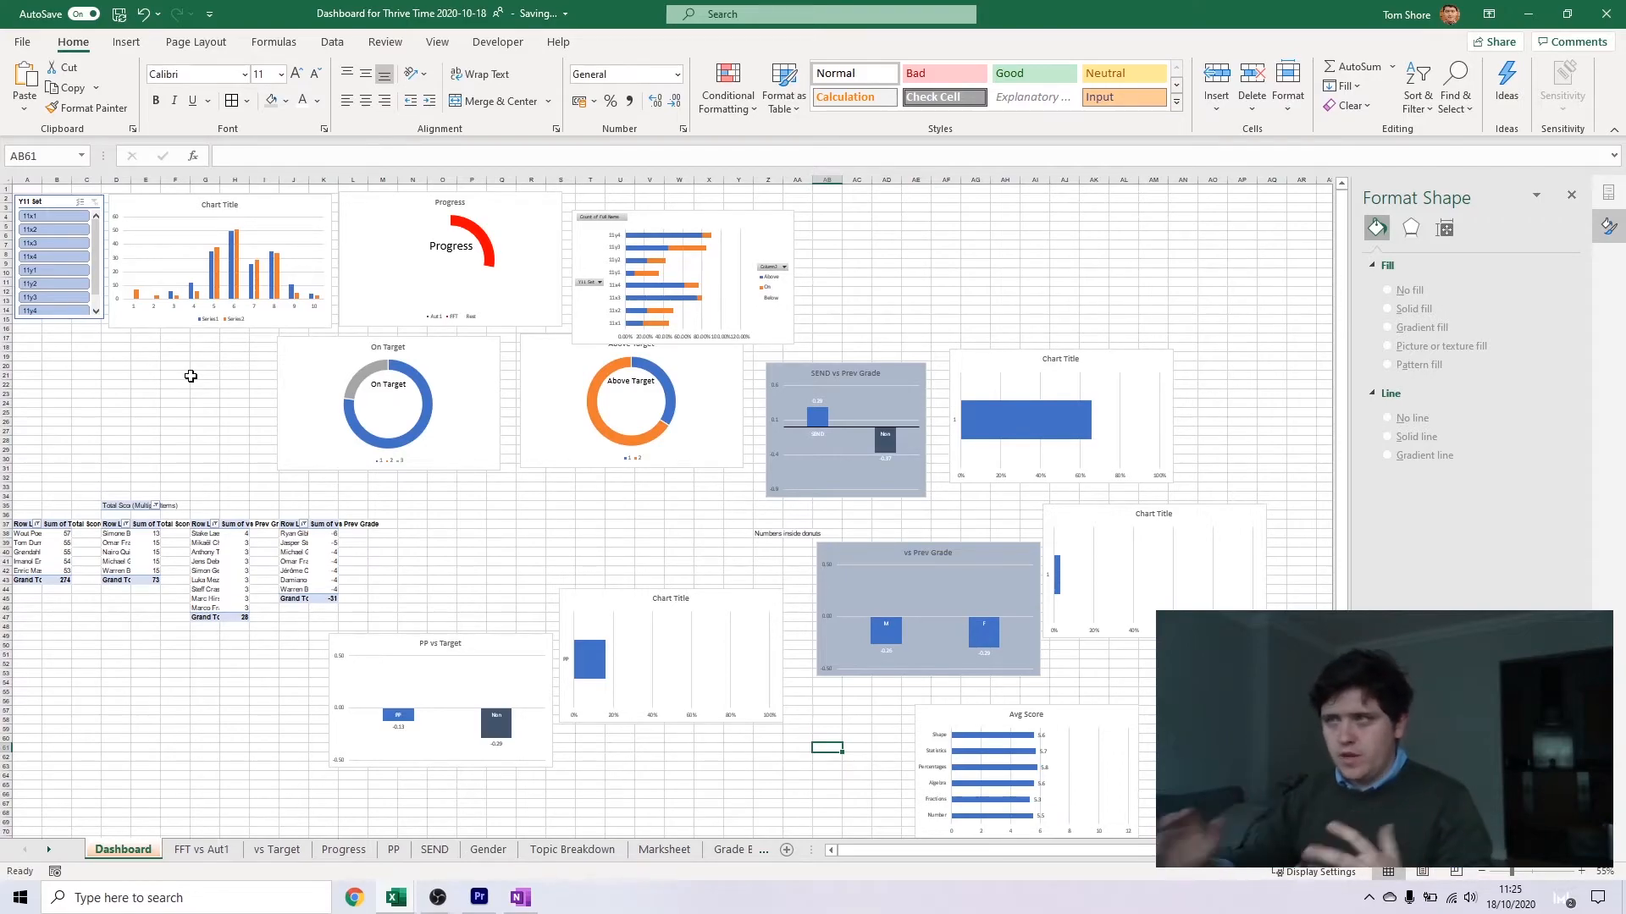
Test the Y11 Set slicer with 11x3 and 11x1, reselect all sets and enlarge the slicer until every set fits
{"action": "left_click", "coordinate": [60, 245]}
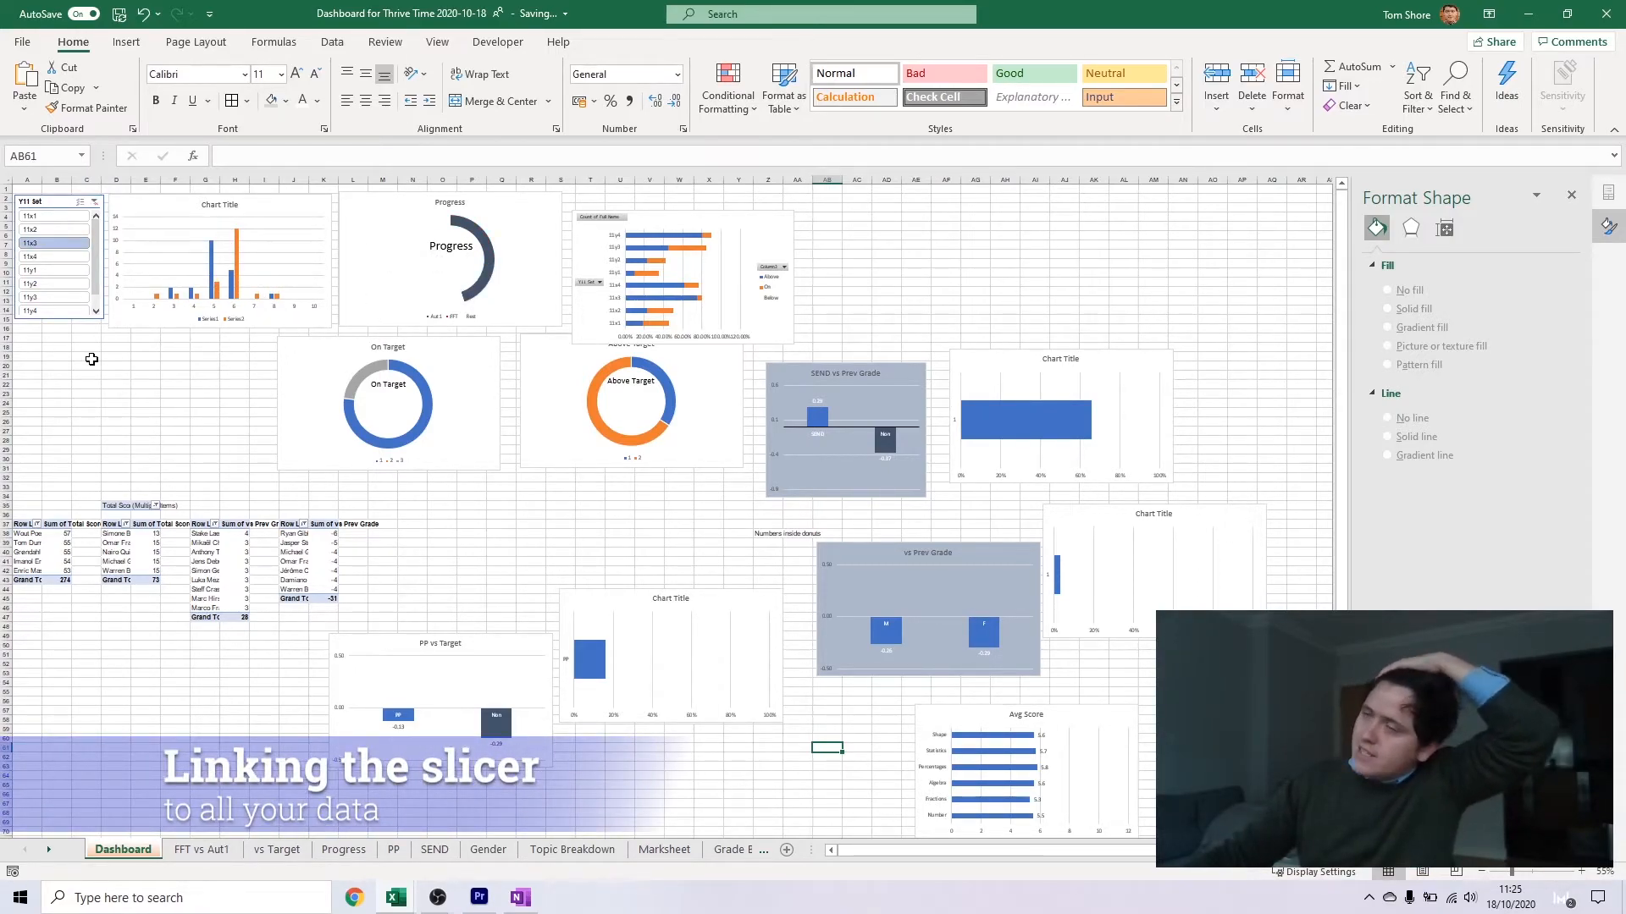
{"action": "left_click", "coordinate": [49, 217]}
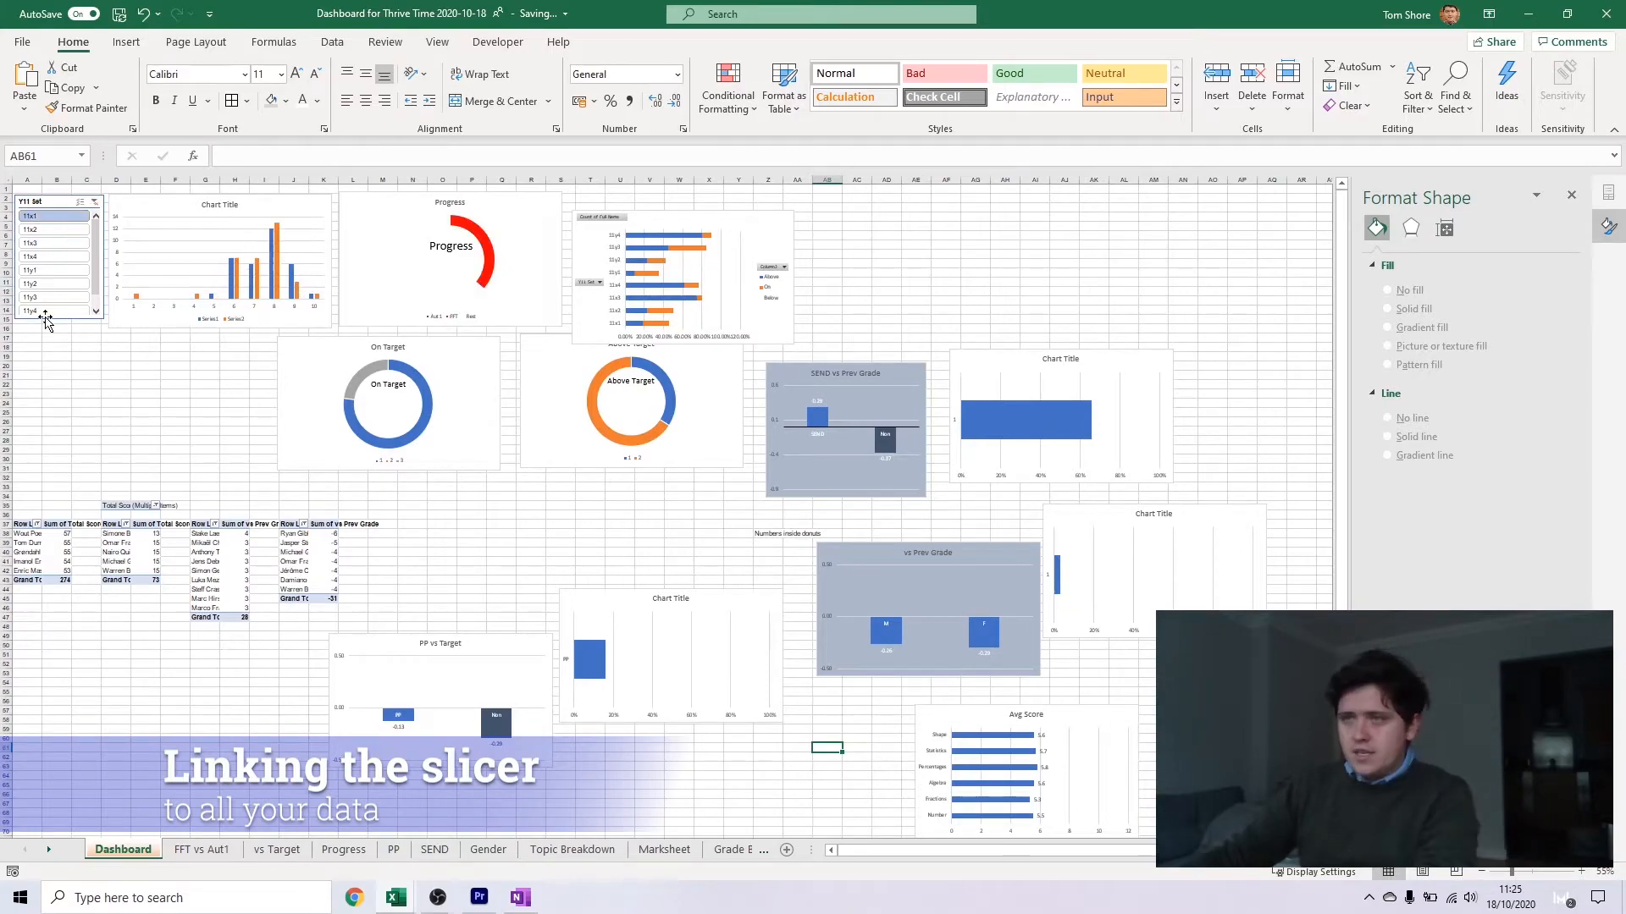
{"action": "left_click", "coordinate": [50, 321]}
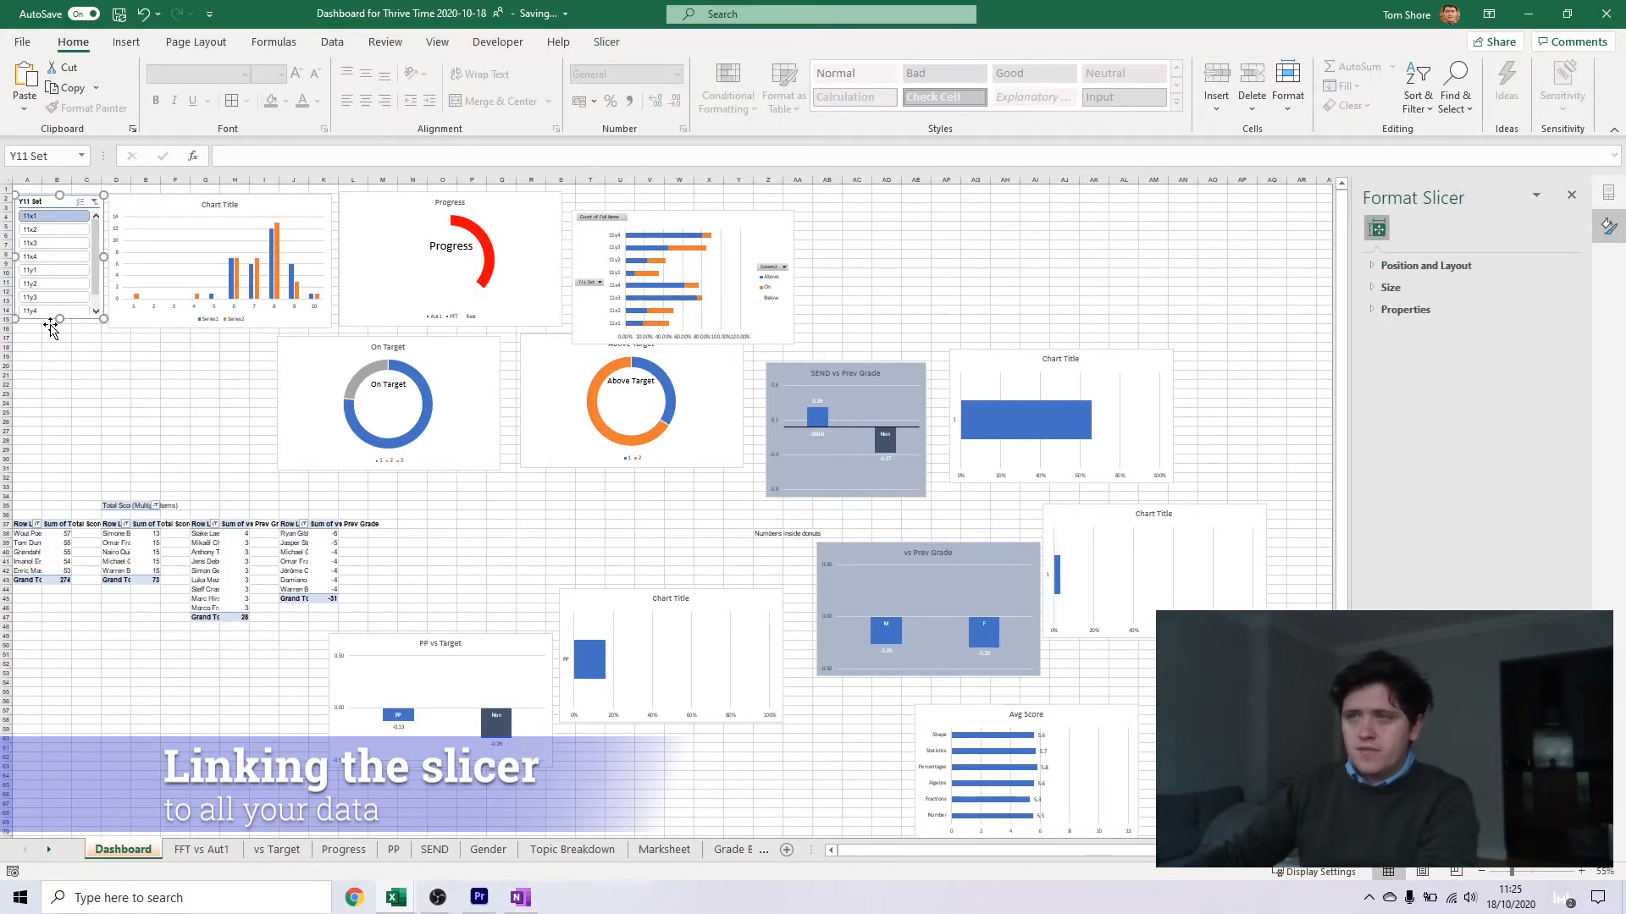
{"action": "left_click_drag", "start_coordinate": [57, 319], "coordinate": [65, 216]}
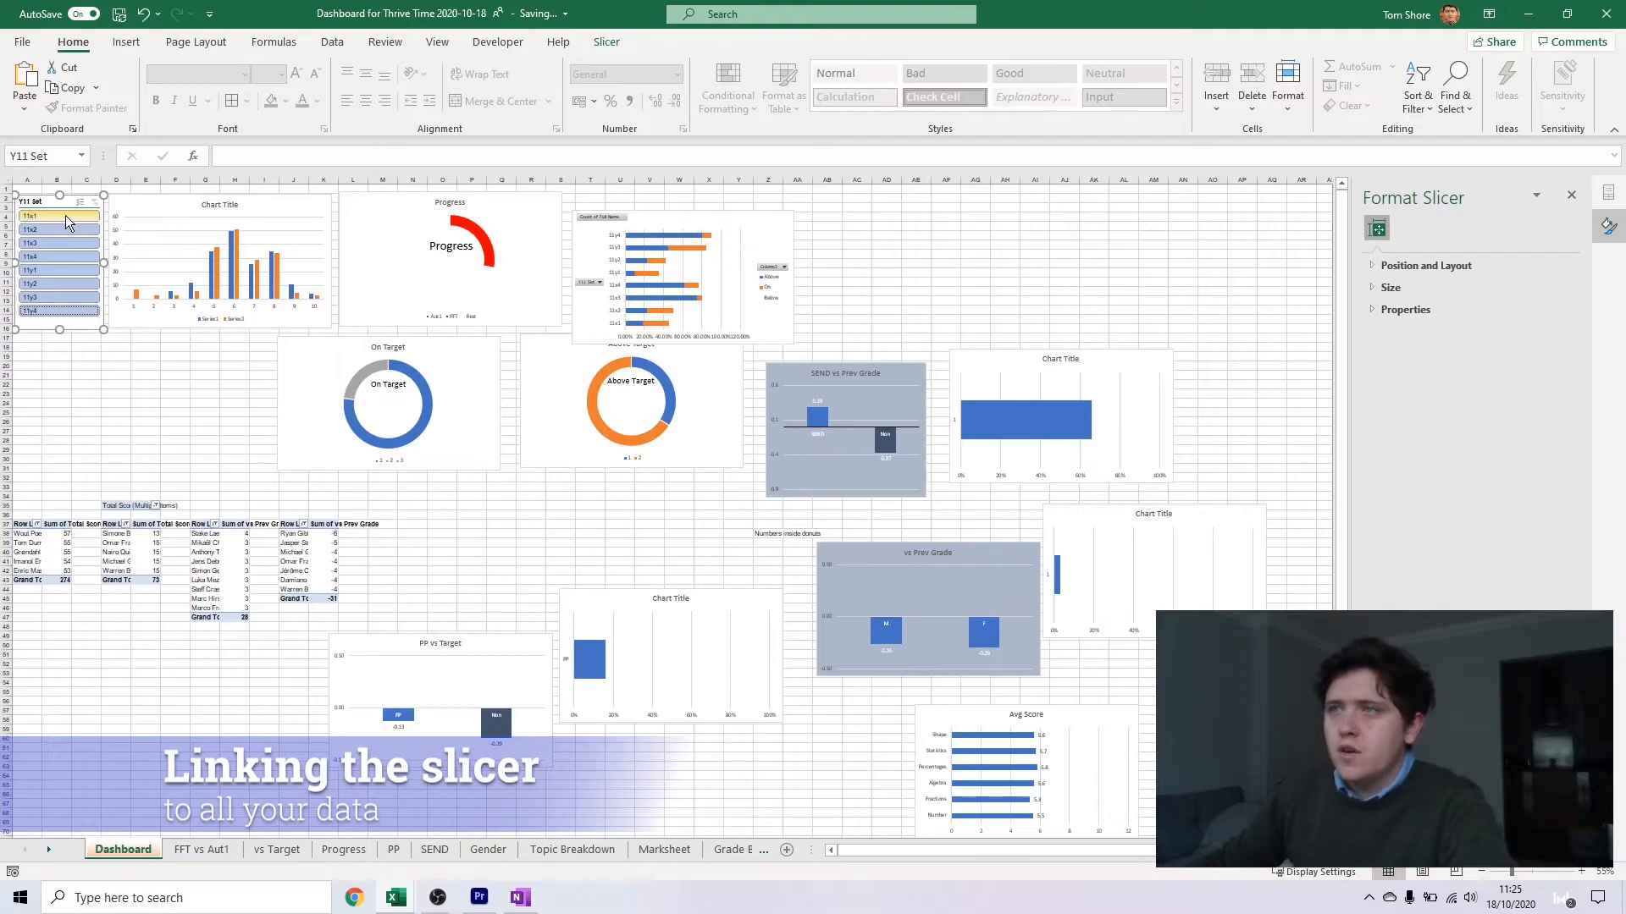
Connect the Y11 Set slicer to all listed pivot tables, and test it with set 11x2 before reselecting all sets
{"action": "right_click", "coordinate": [57, 201]}
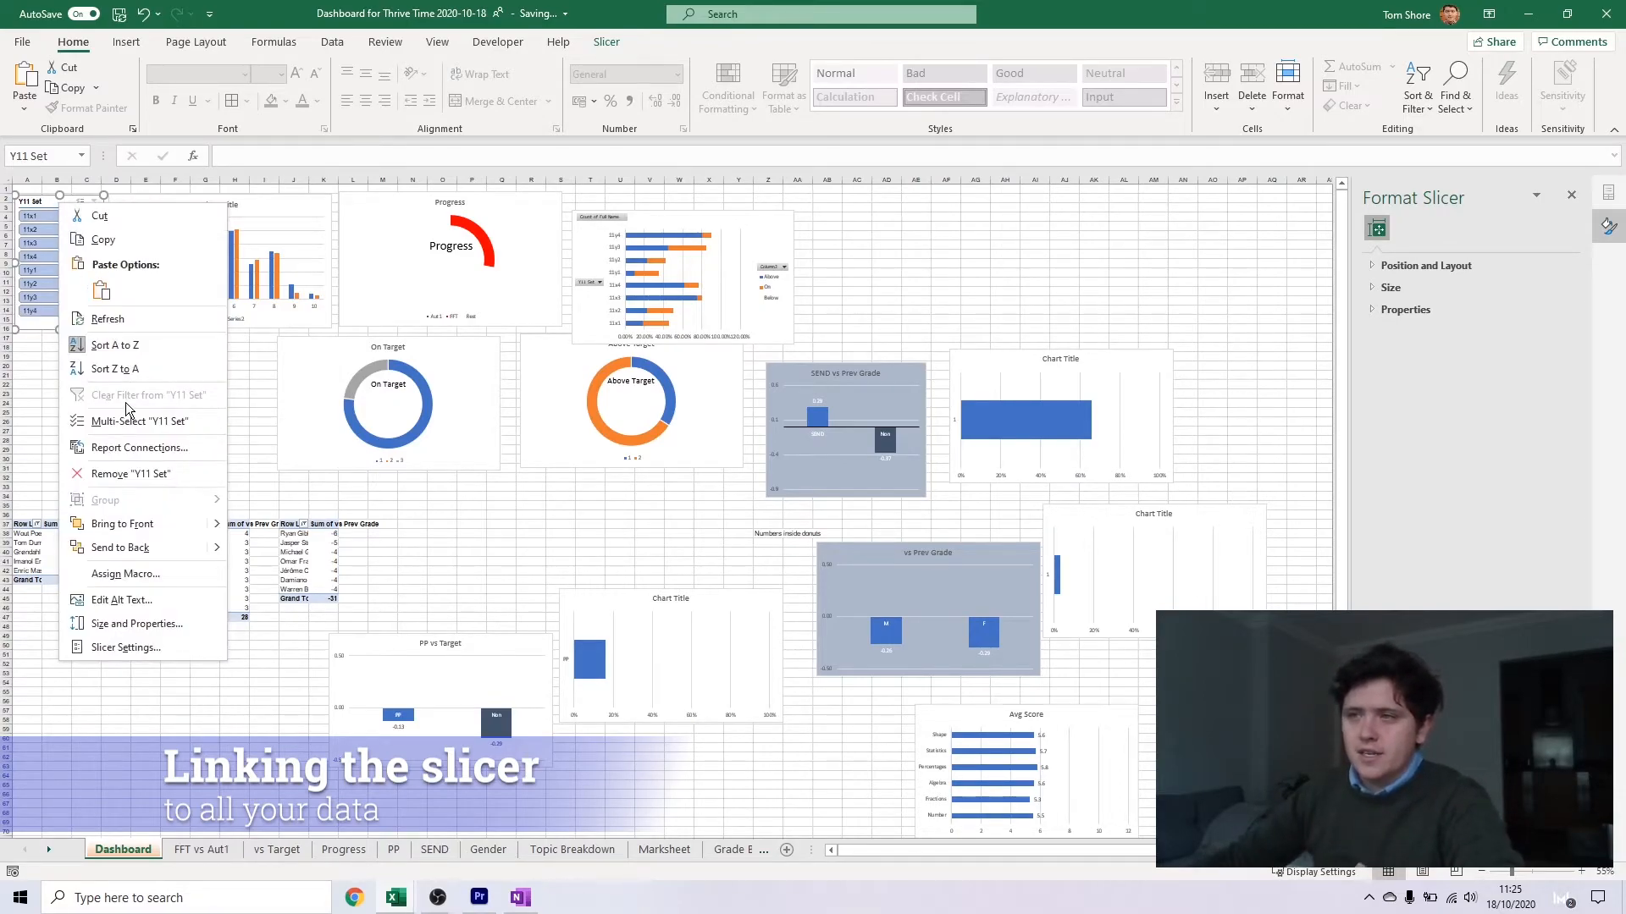
{"action": "left_click", "coordinate": [116, 447]}
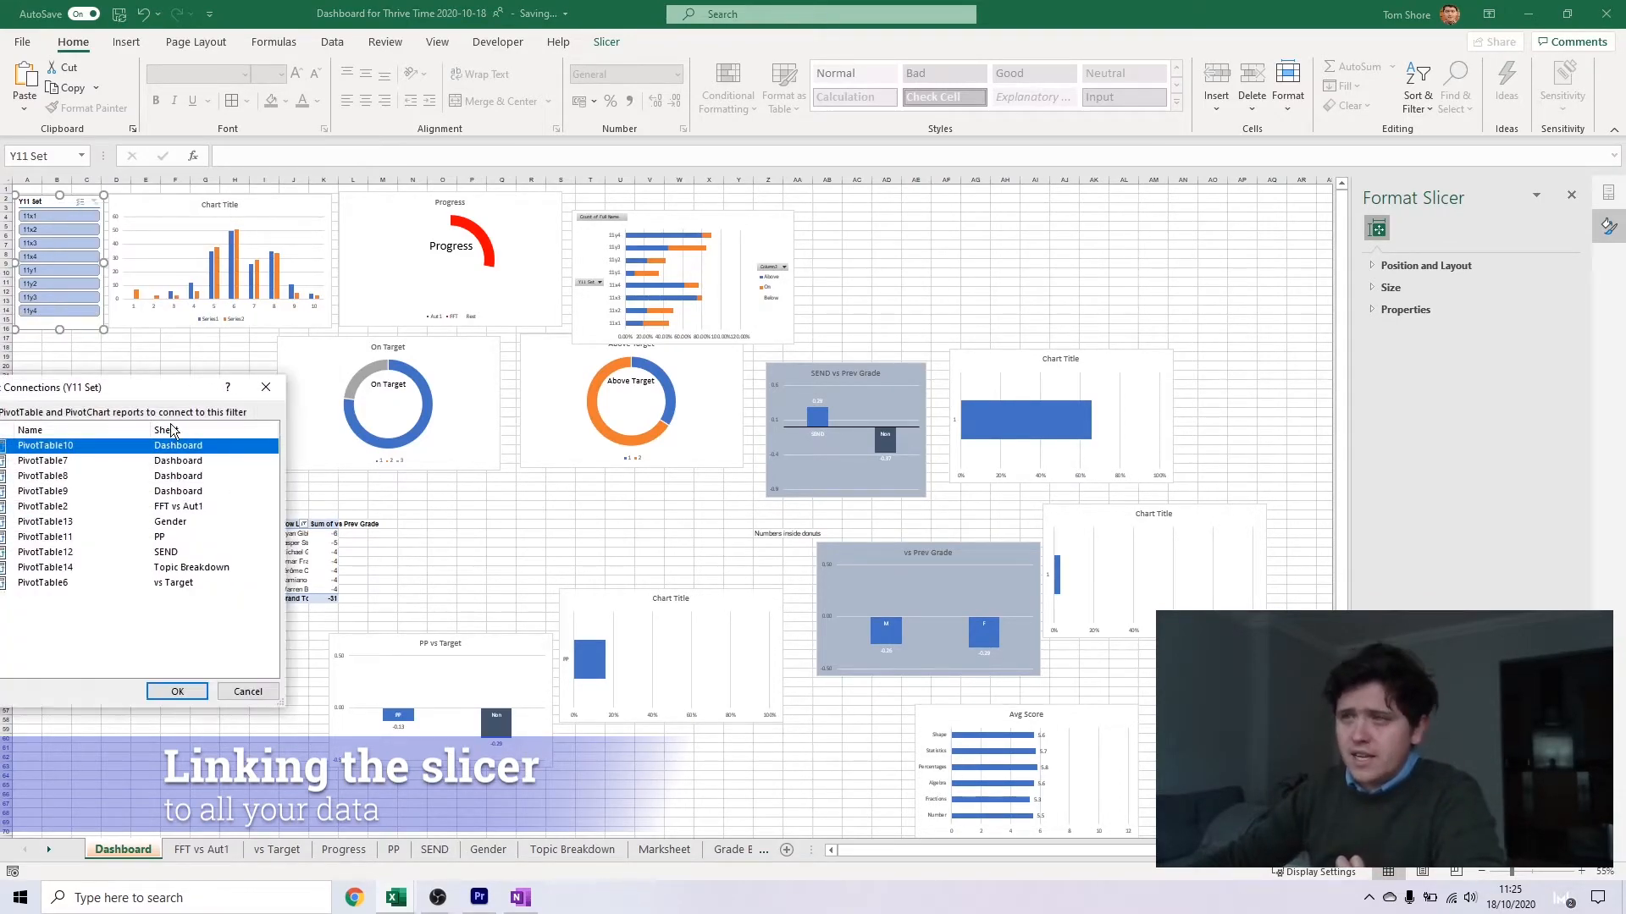
{"action": "left_click_drag", "start_coordinate": [154, 394], "coordinate": [306, 381]}
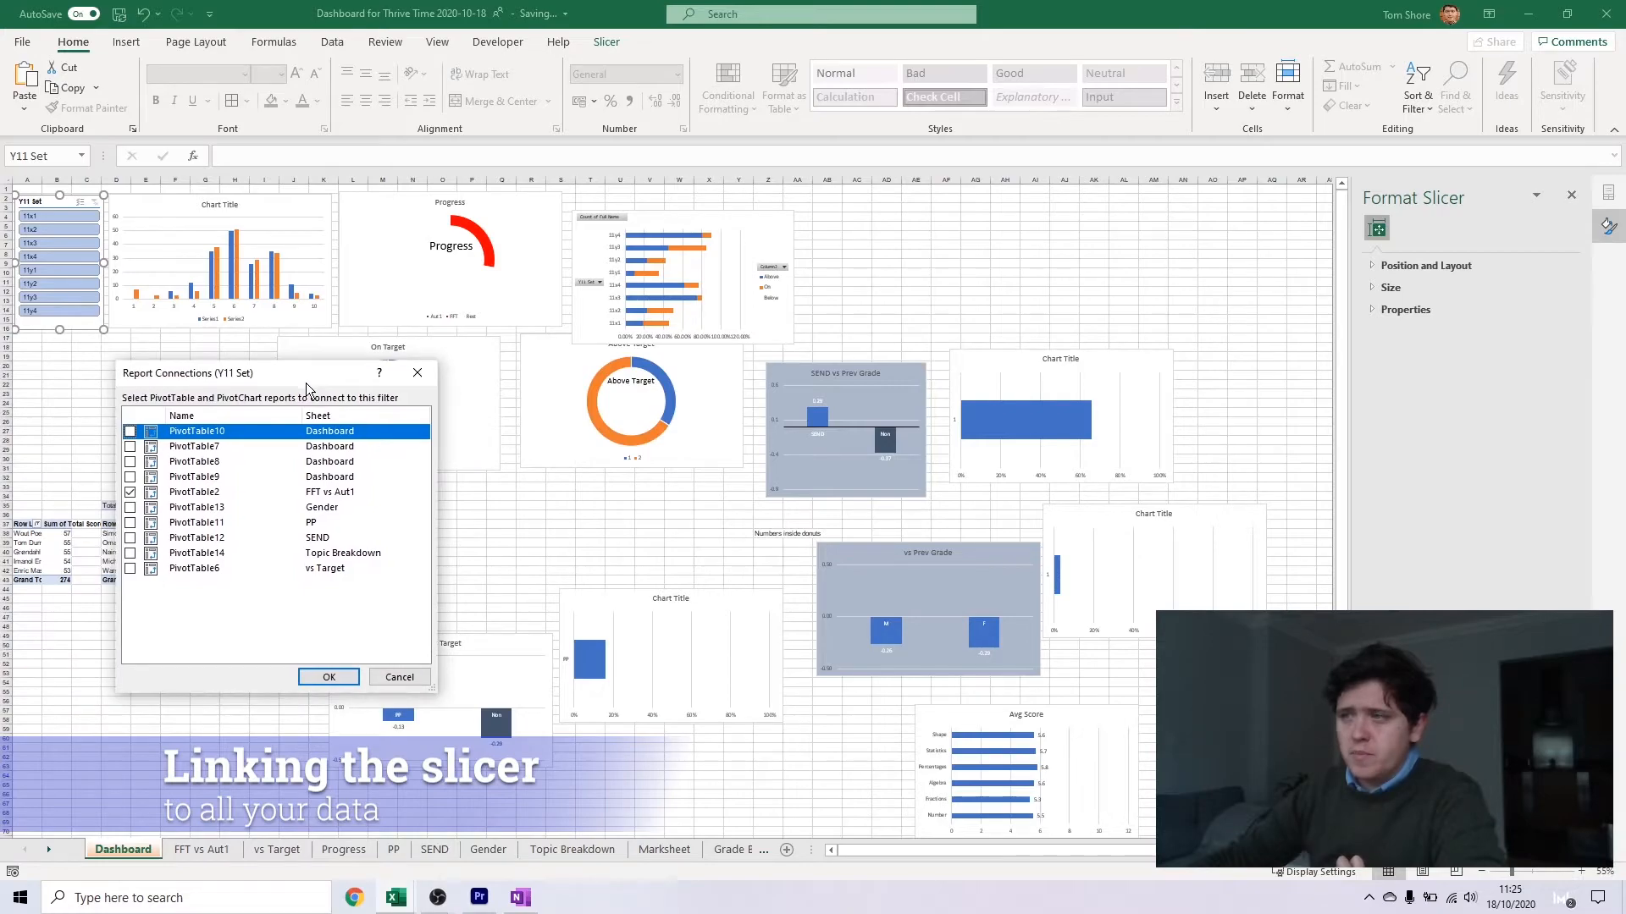
{"action": "left_click", "coordinate": [129, 446]}
{"action": "left_click", "coordinate": [129, 462]}
{"action": "left_click", "coordinate": [130, 477]}
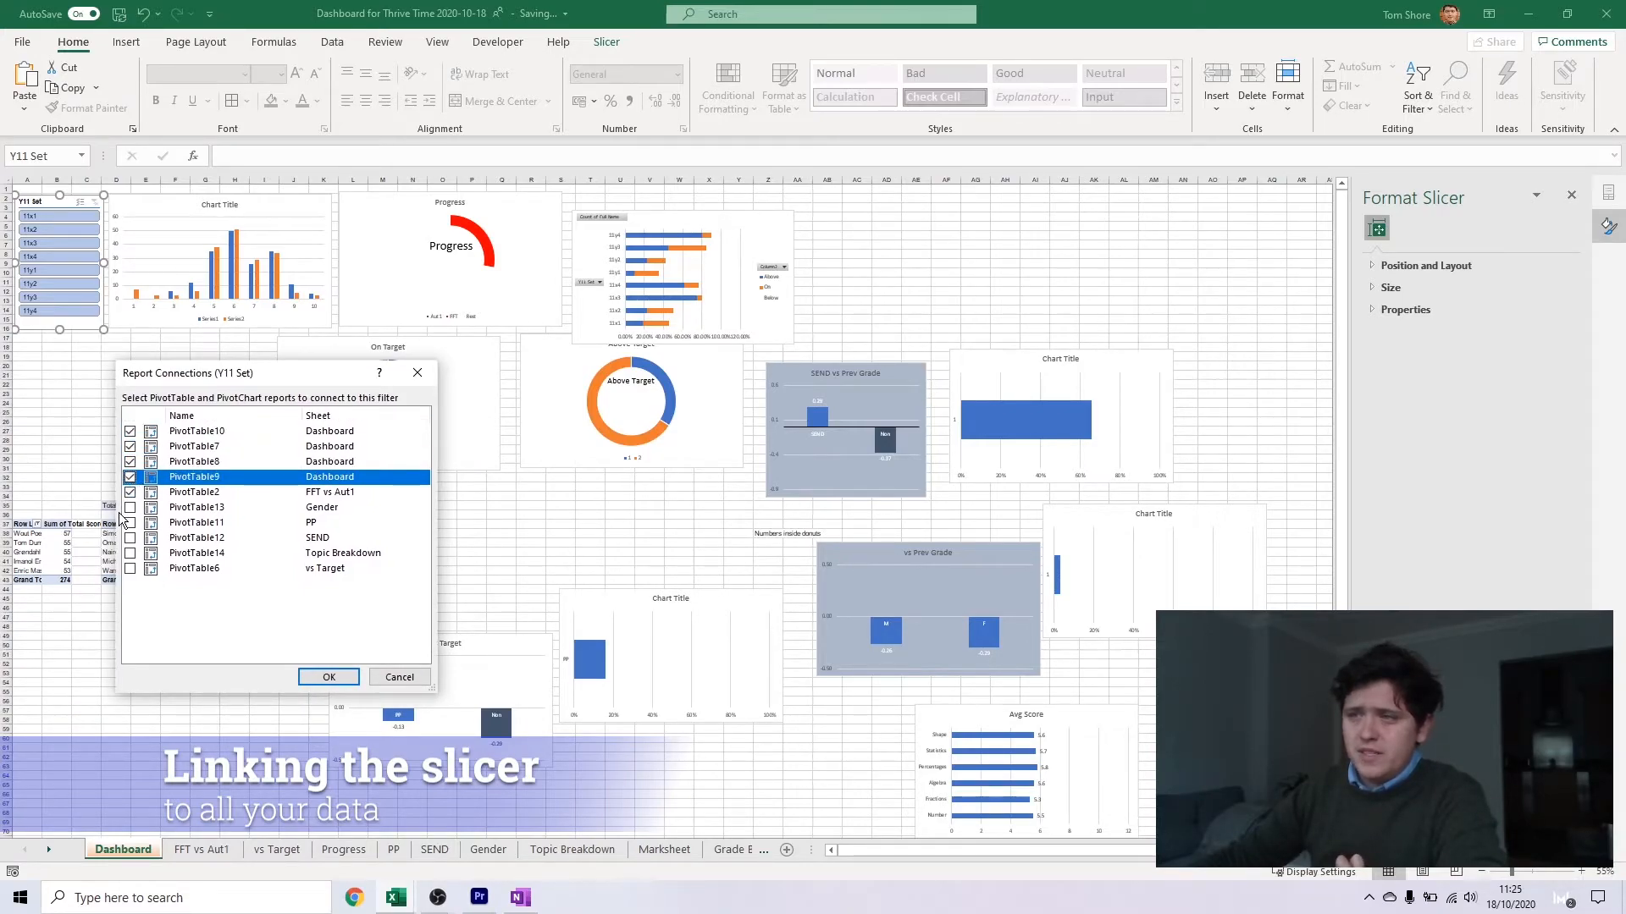
{"action": "left_click", "coordinate": [130, 508]}
{"action": "left_click", "coordinate": [130, 507]}
{"action": "left_click", "coordinate": [130, 523]}
{"action": "left_click", "coordinate": [129, 538]}
{"action": "left_click", "coordinate": [129, 553]}
{"action": "left_click", "coordinate": [129, 569]}
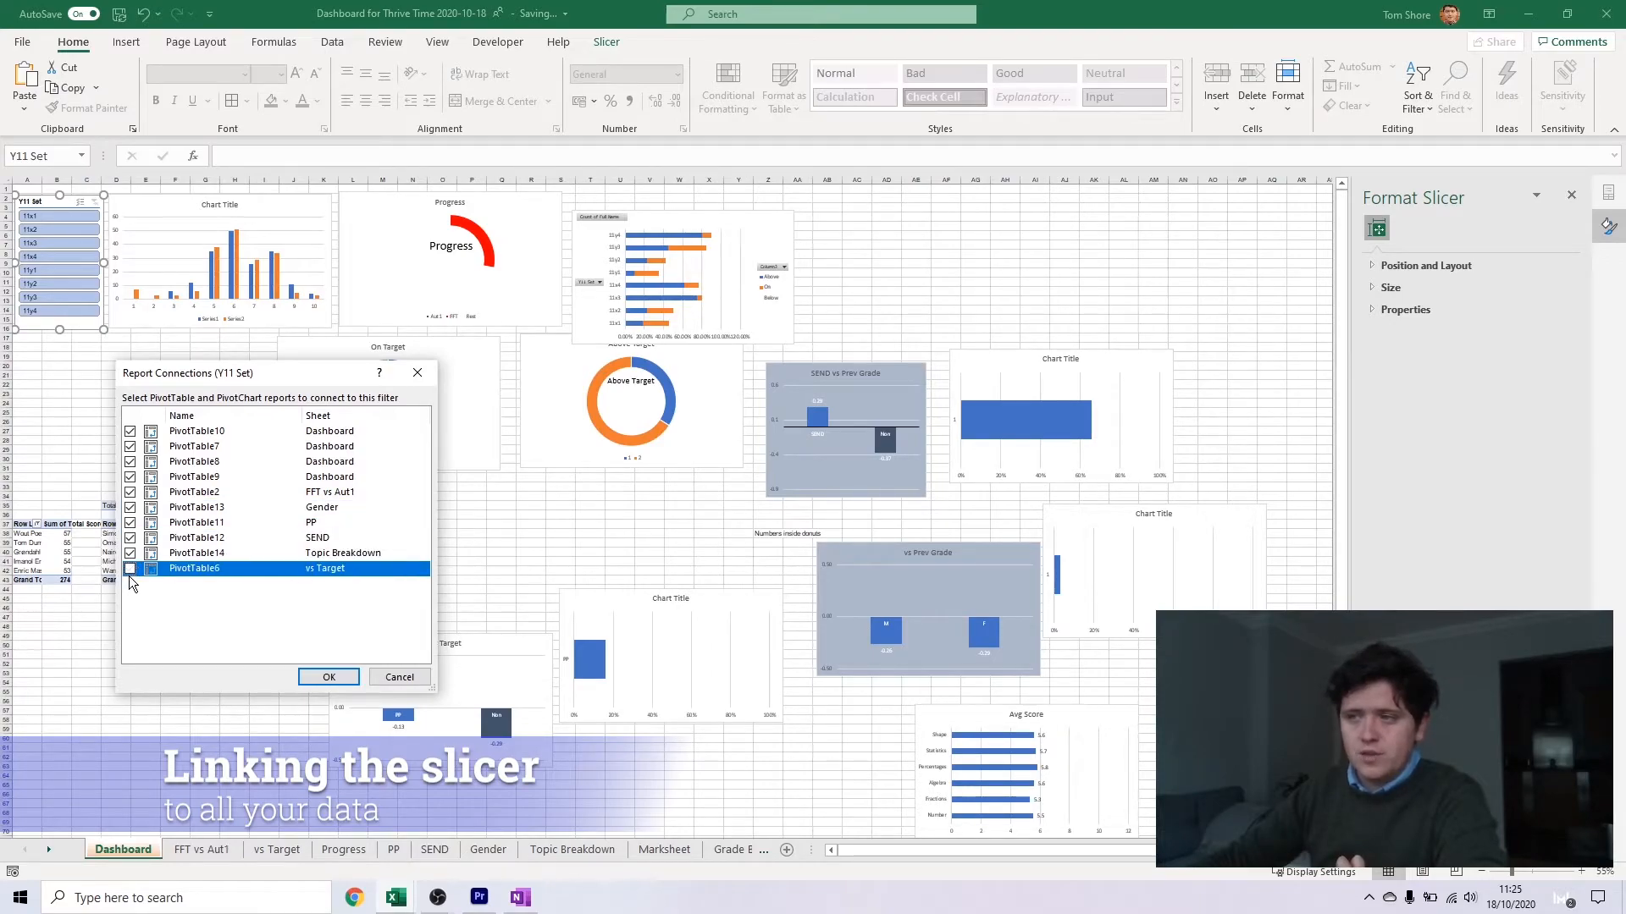
{"action": "left_click", "coordinate": [329, 677]}
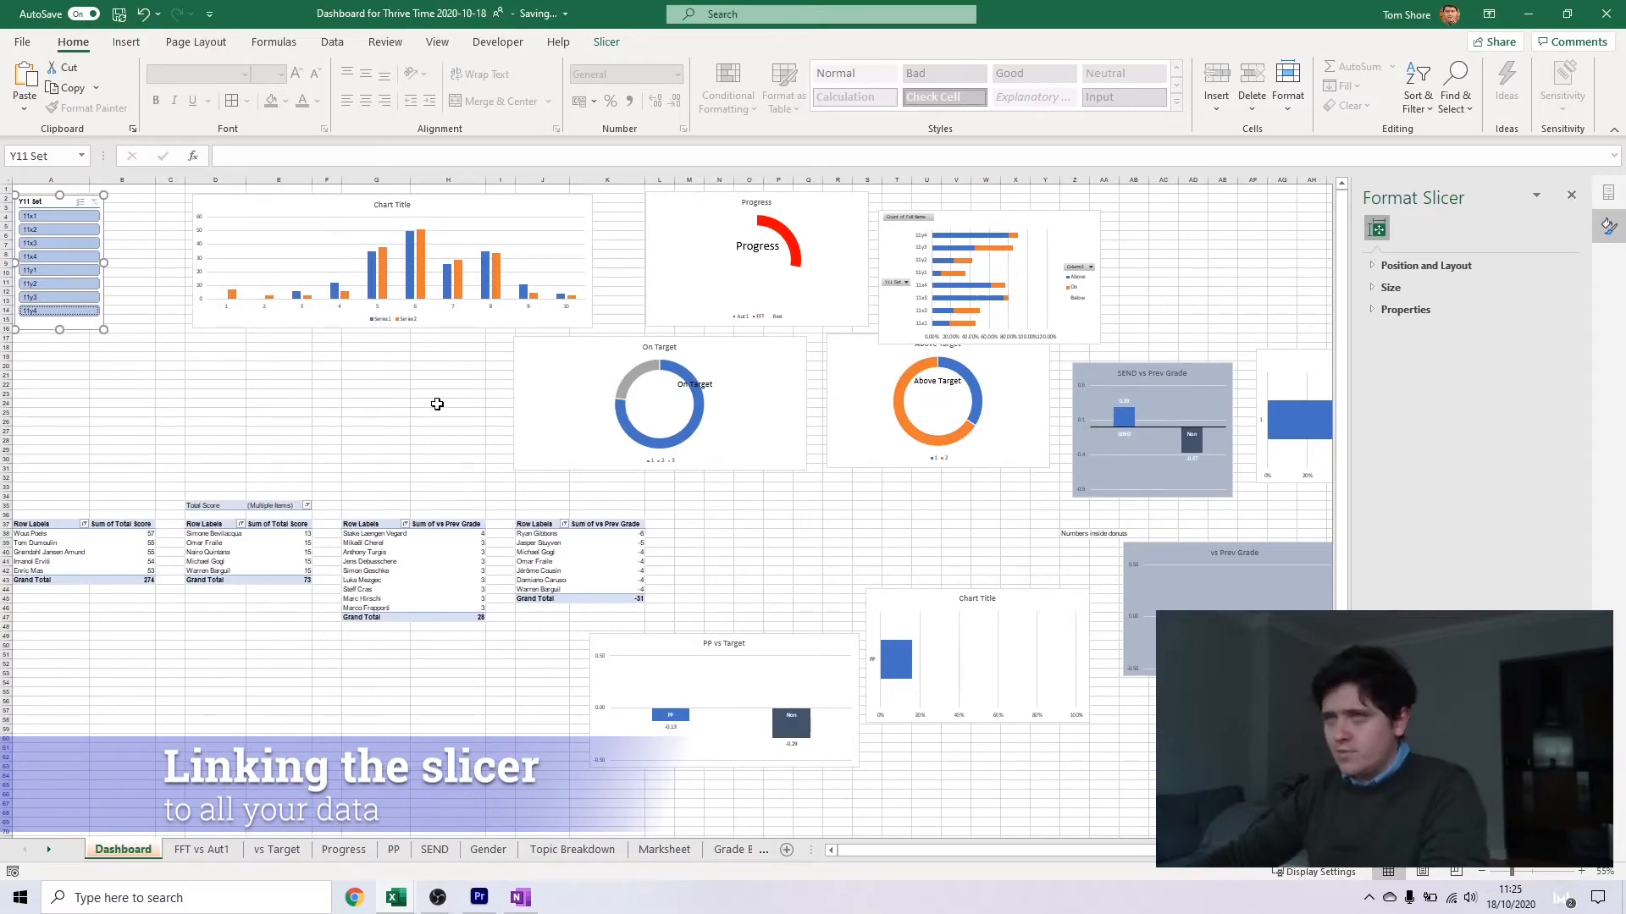
{"action": "left_click", "coordinate": [59, 230]}
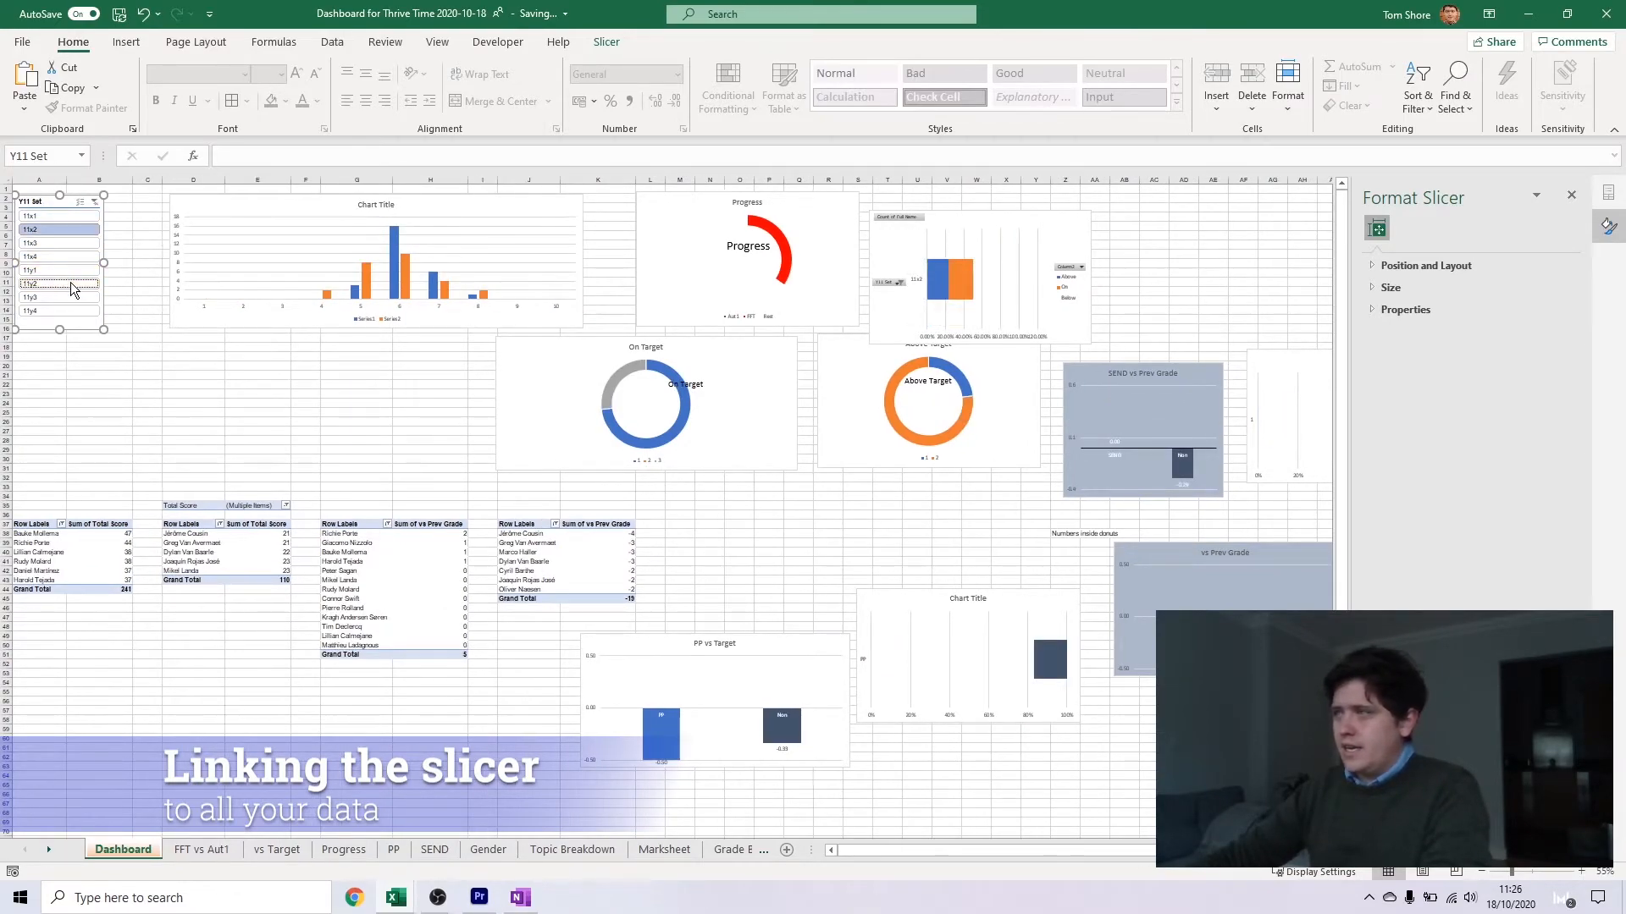
{"action": "left_click", "coordinate": [74, 217]}
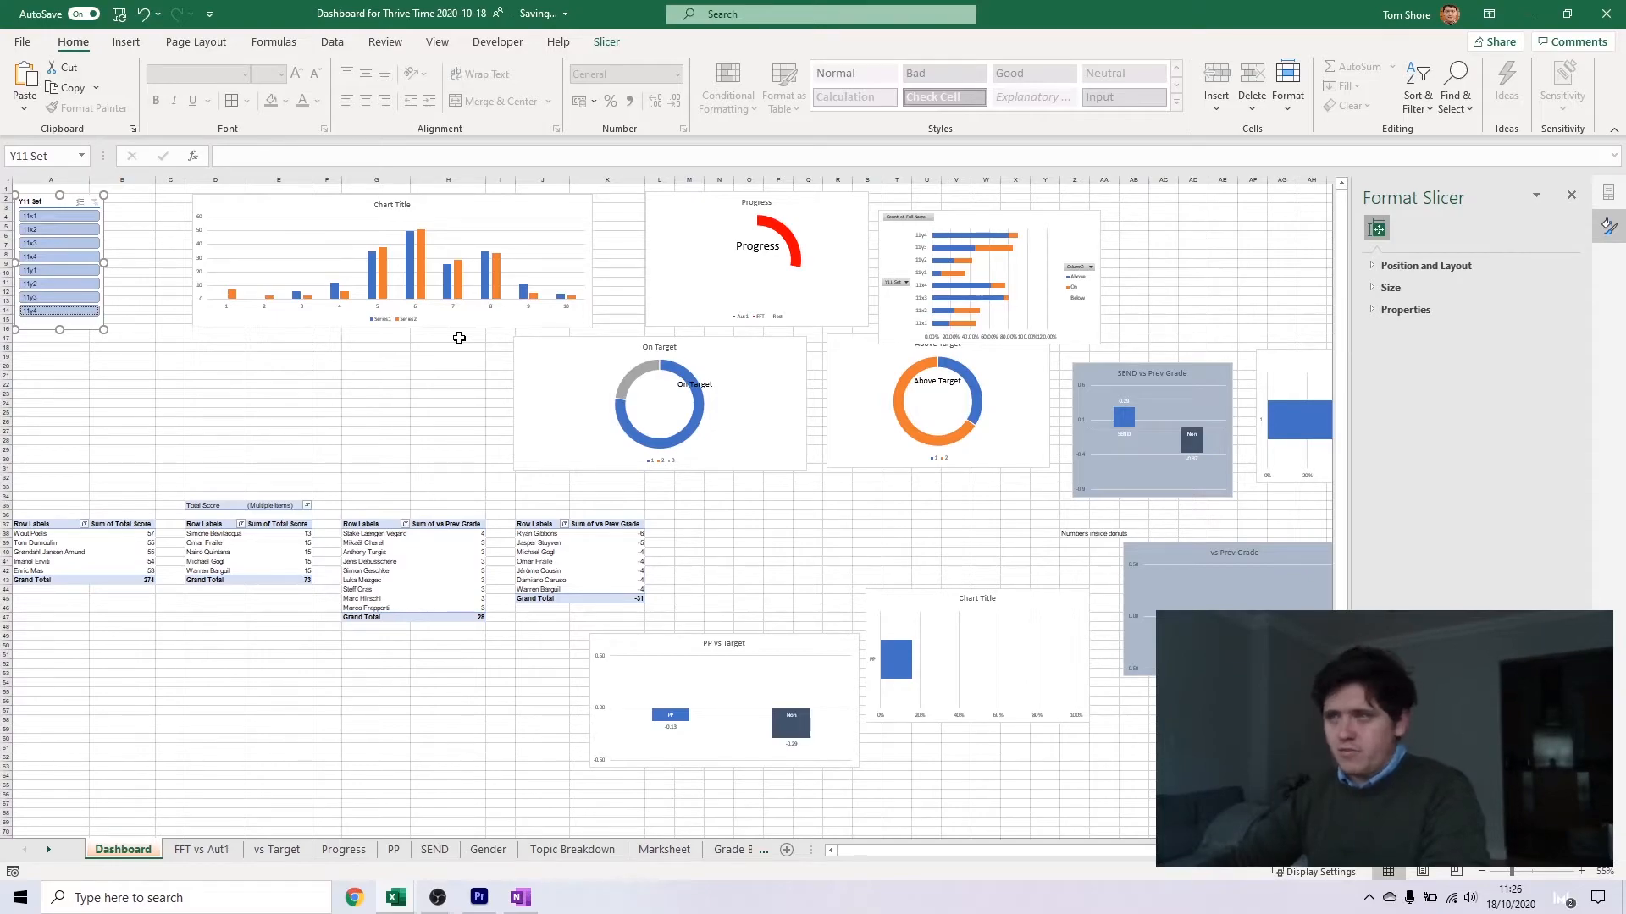
Turn off autofit of column widths on update for the Total Score pivot table in column A
{"action": "right_click", "coordinate": [81, 538]}
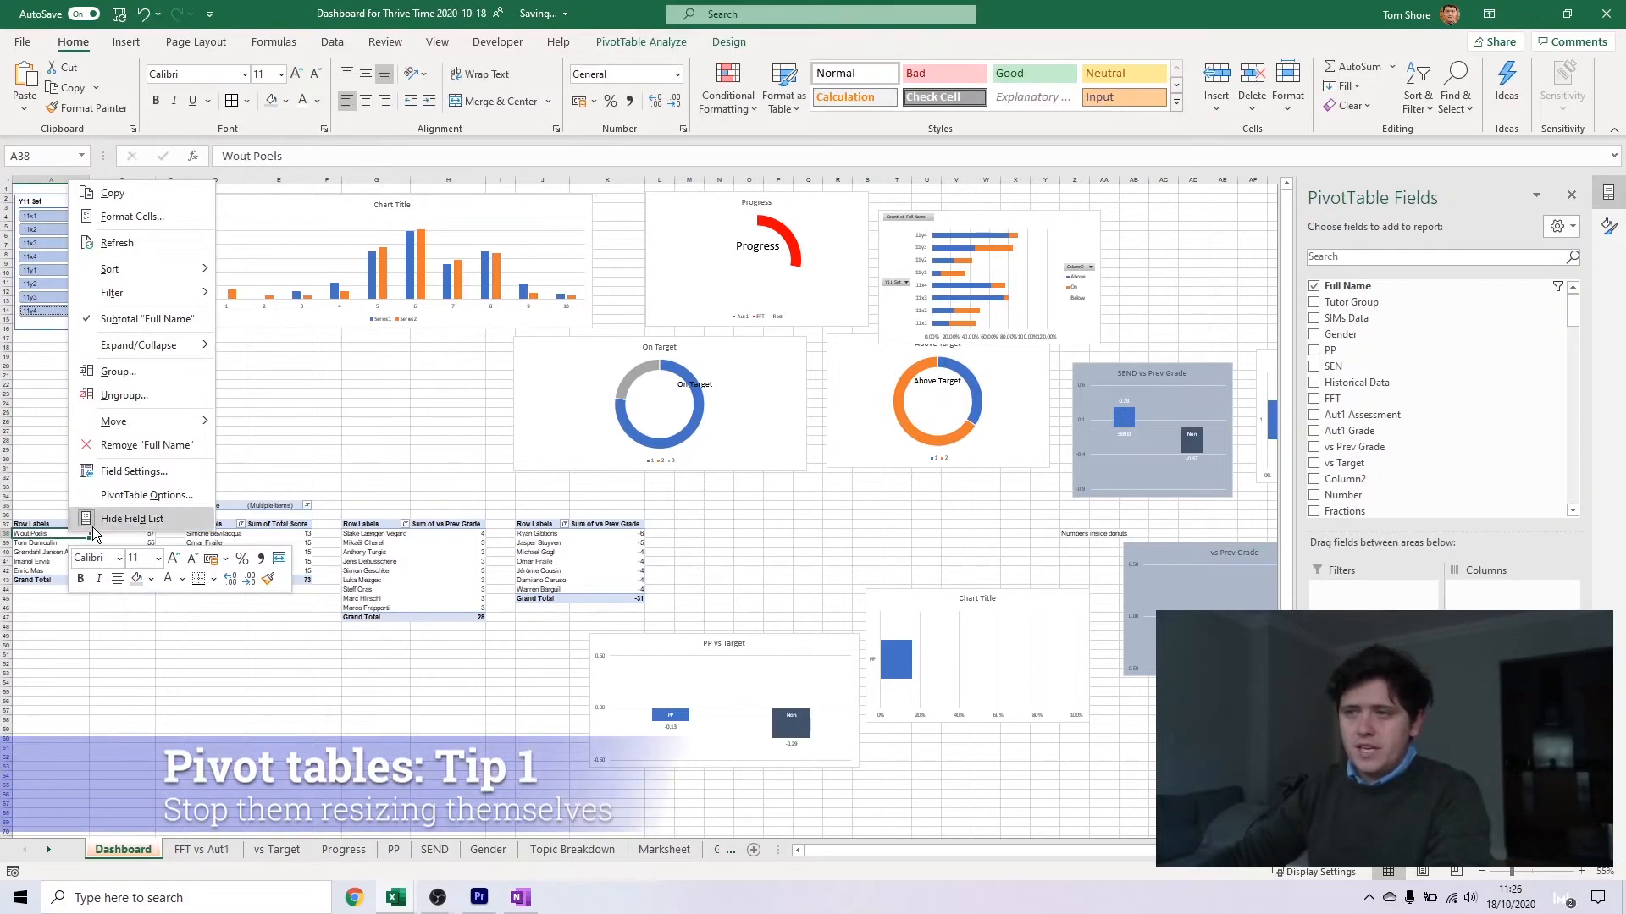
{"action": "left_click", "coordinate": [125, 496]}
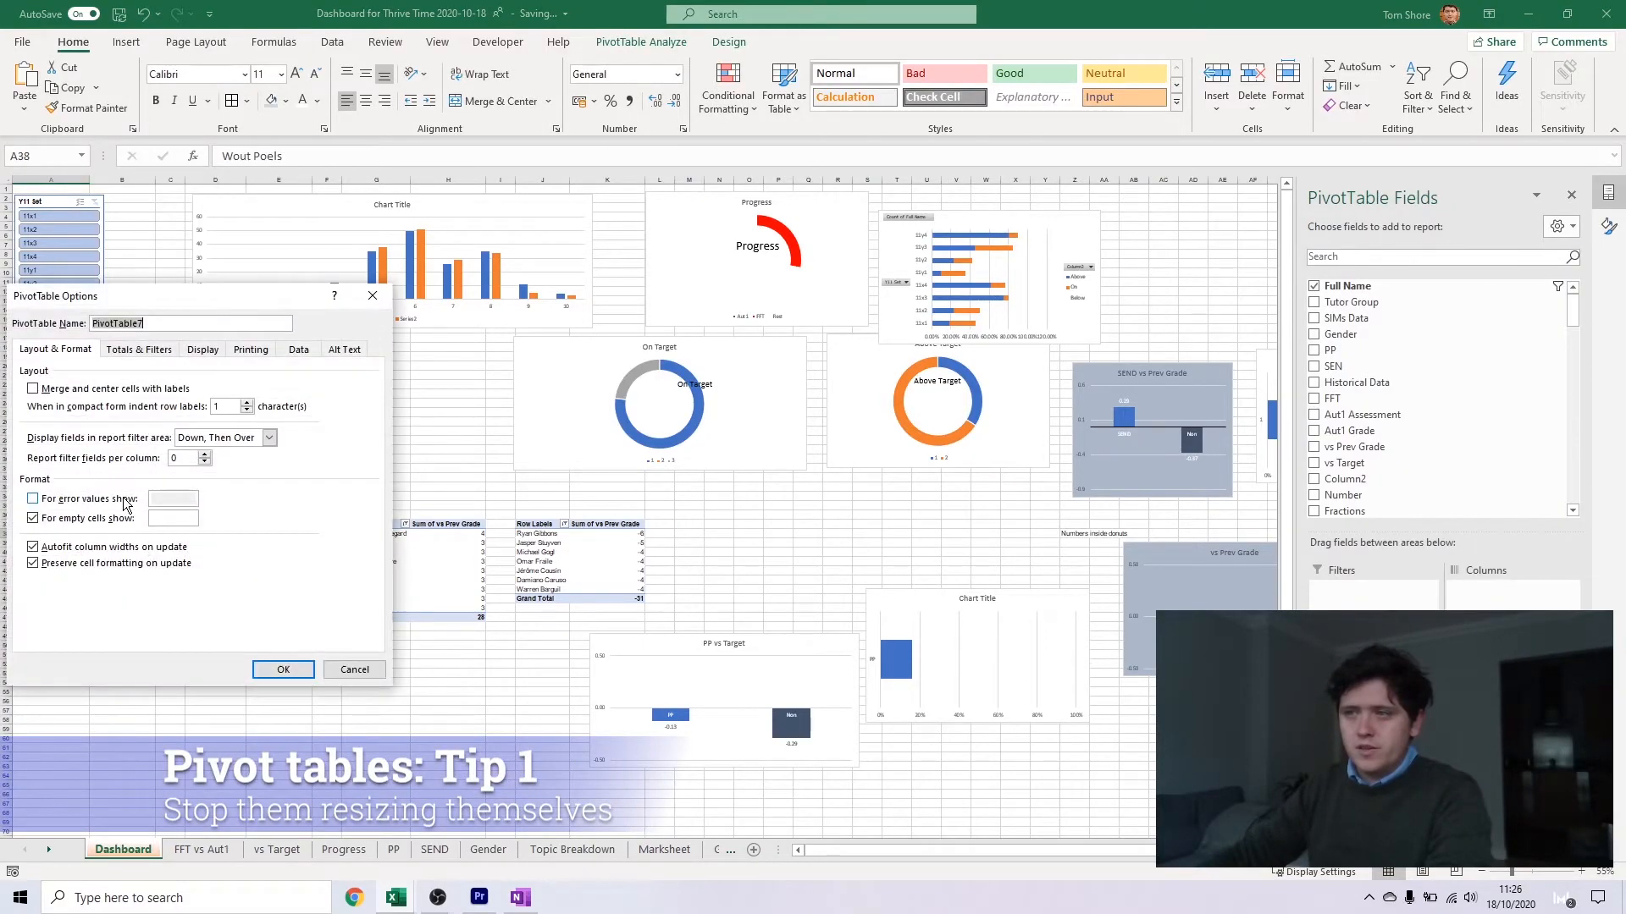
{"action": "left_click", "coordinate": [95, 548]}
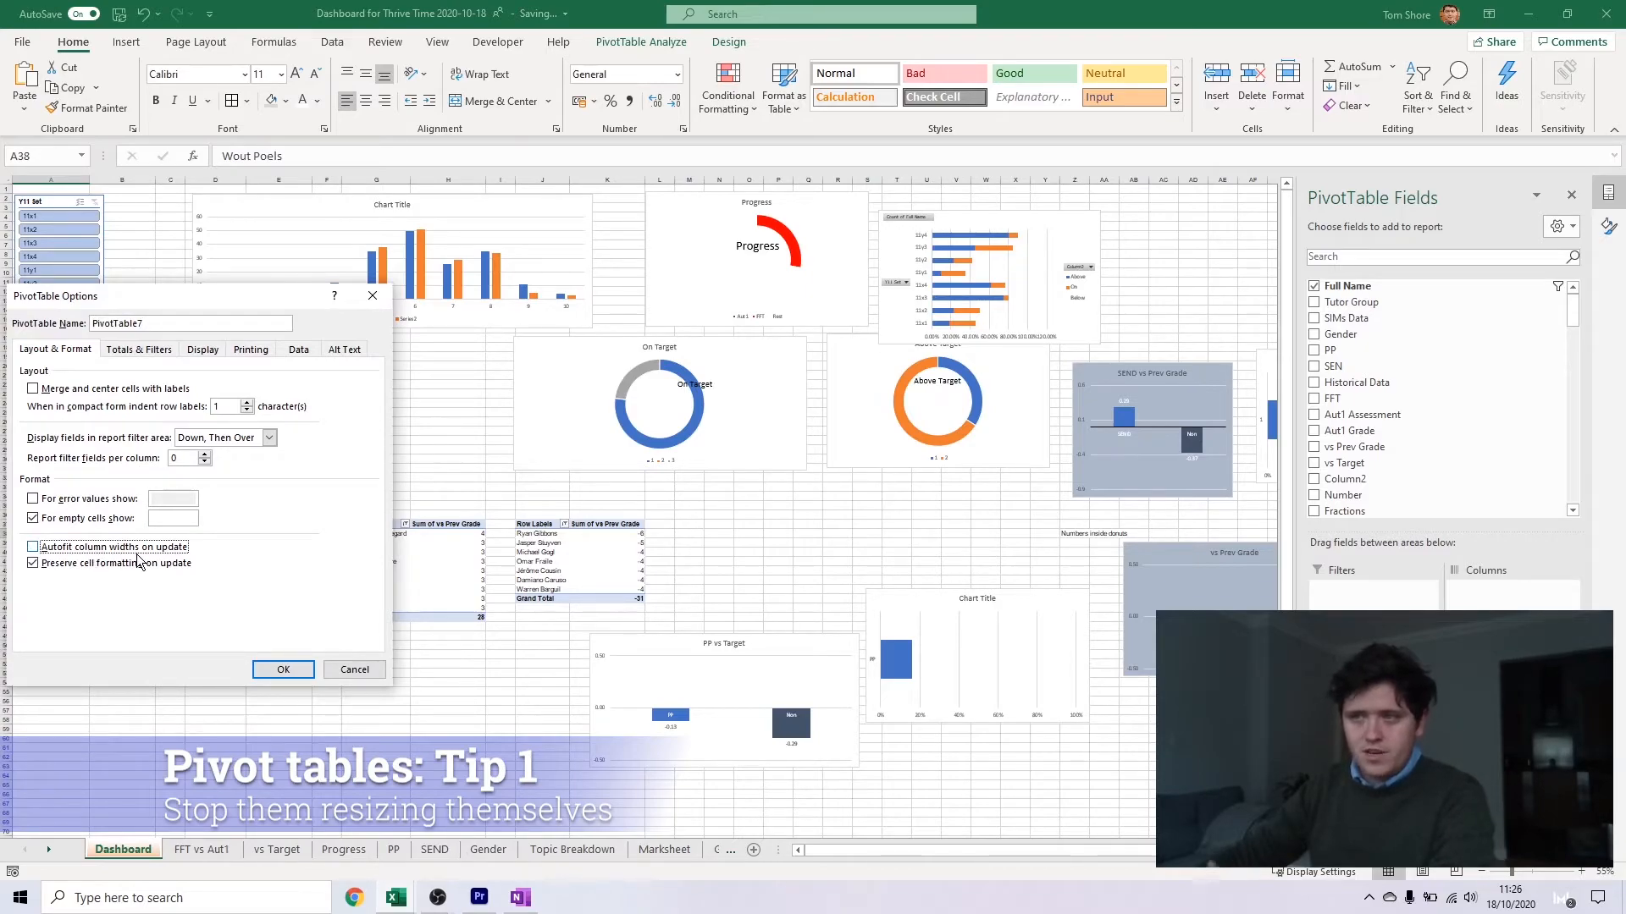
{"action": "left_click", "coordinate": [282, 671]}
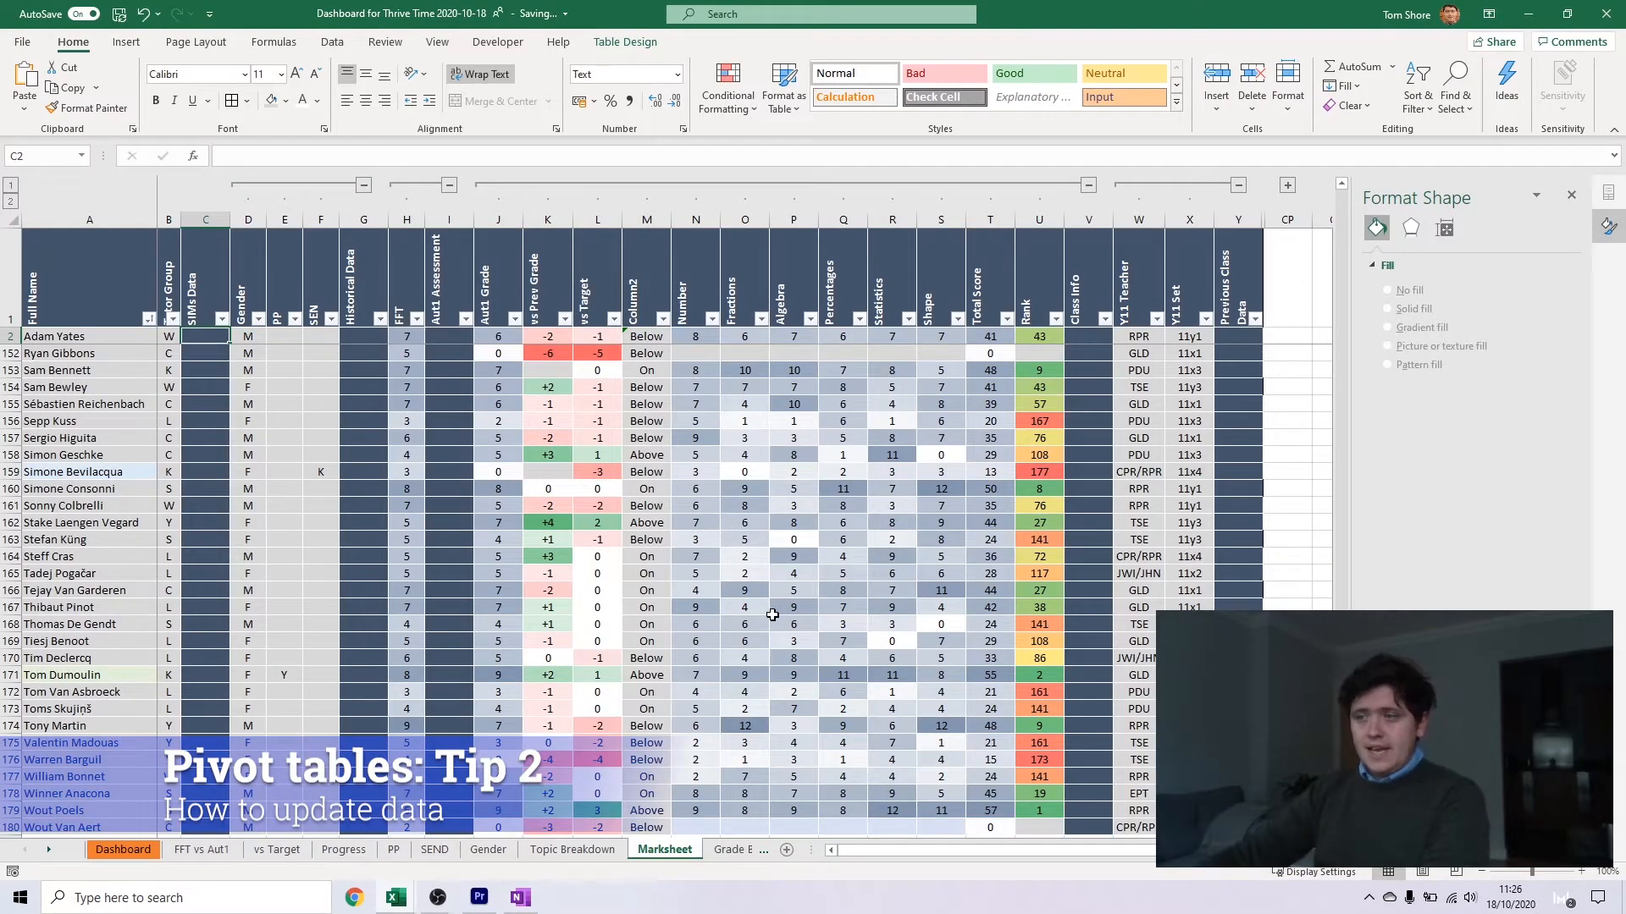
Return to the Dashboard sheet and locate the Refresh command for the pivot table in column A
{"action": "left_click", "coordinate": [114, 850]}
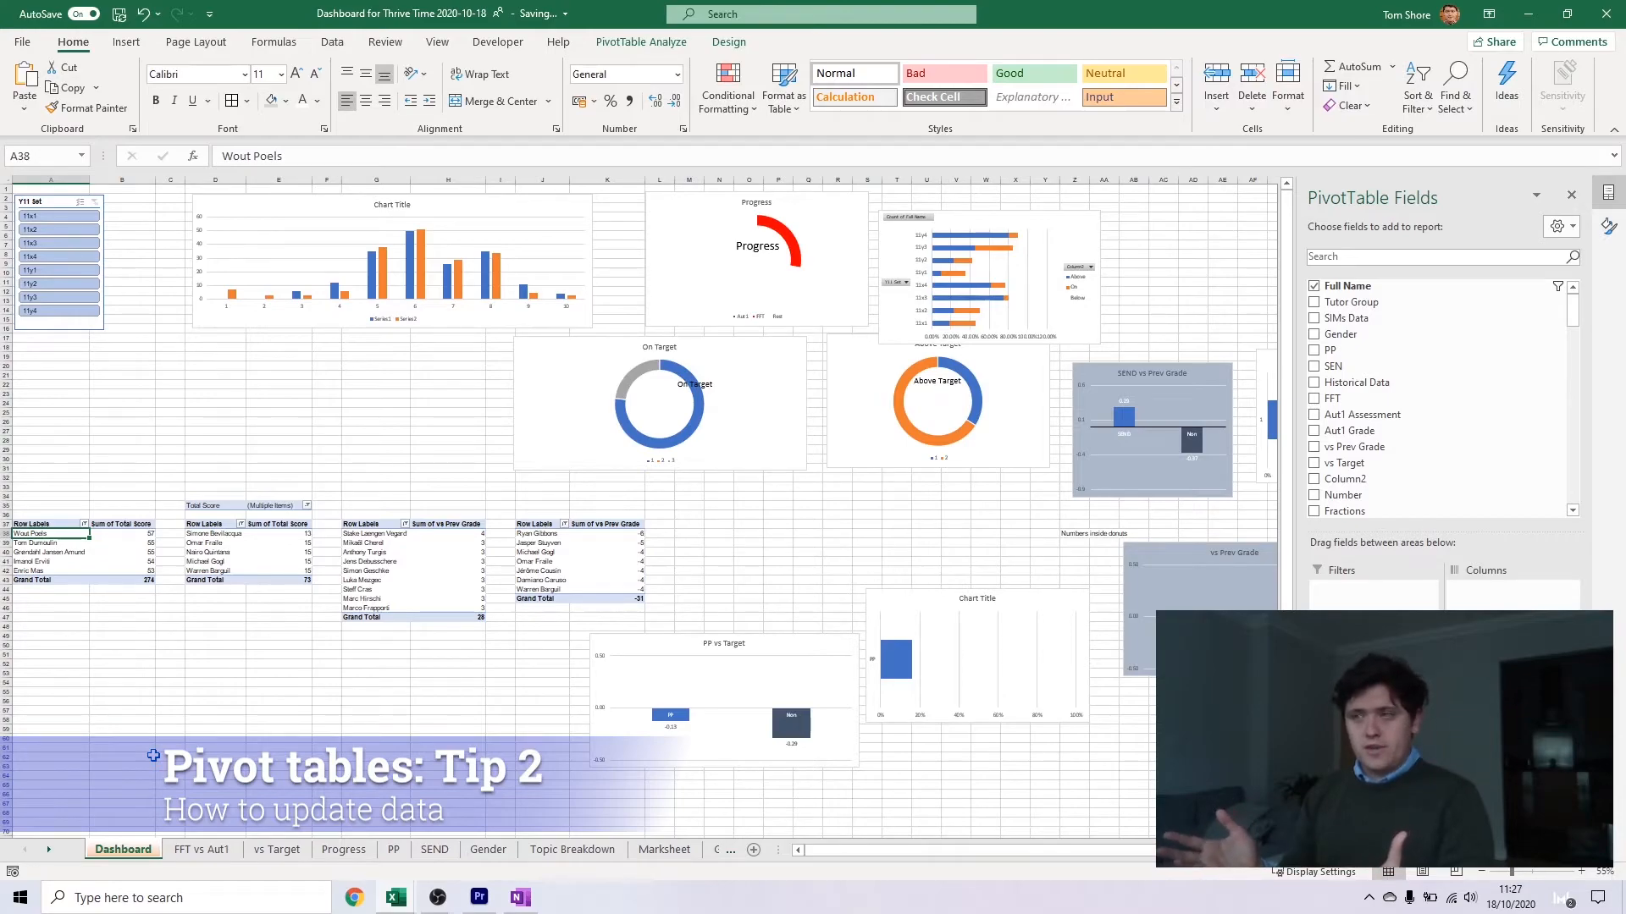
{"action": "right_click", "coordinate": [61, 544]}
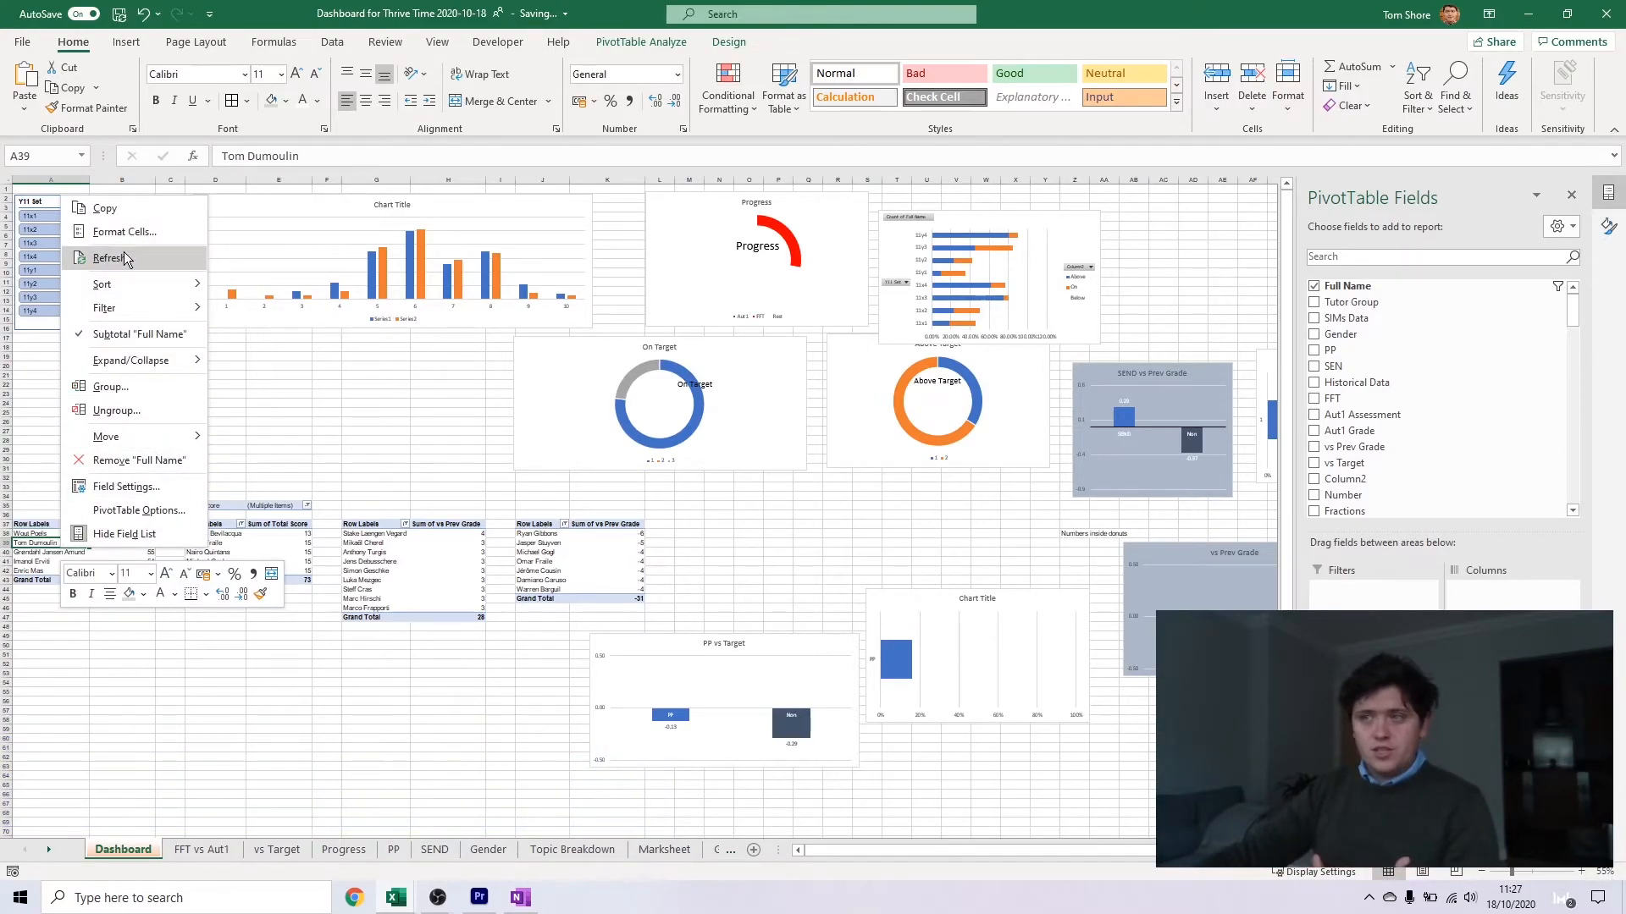
{"action": "left_click", "coordinate": [337, 493]}
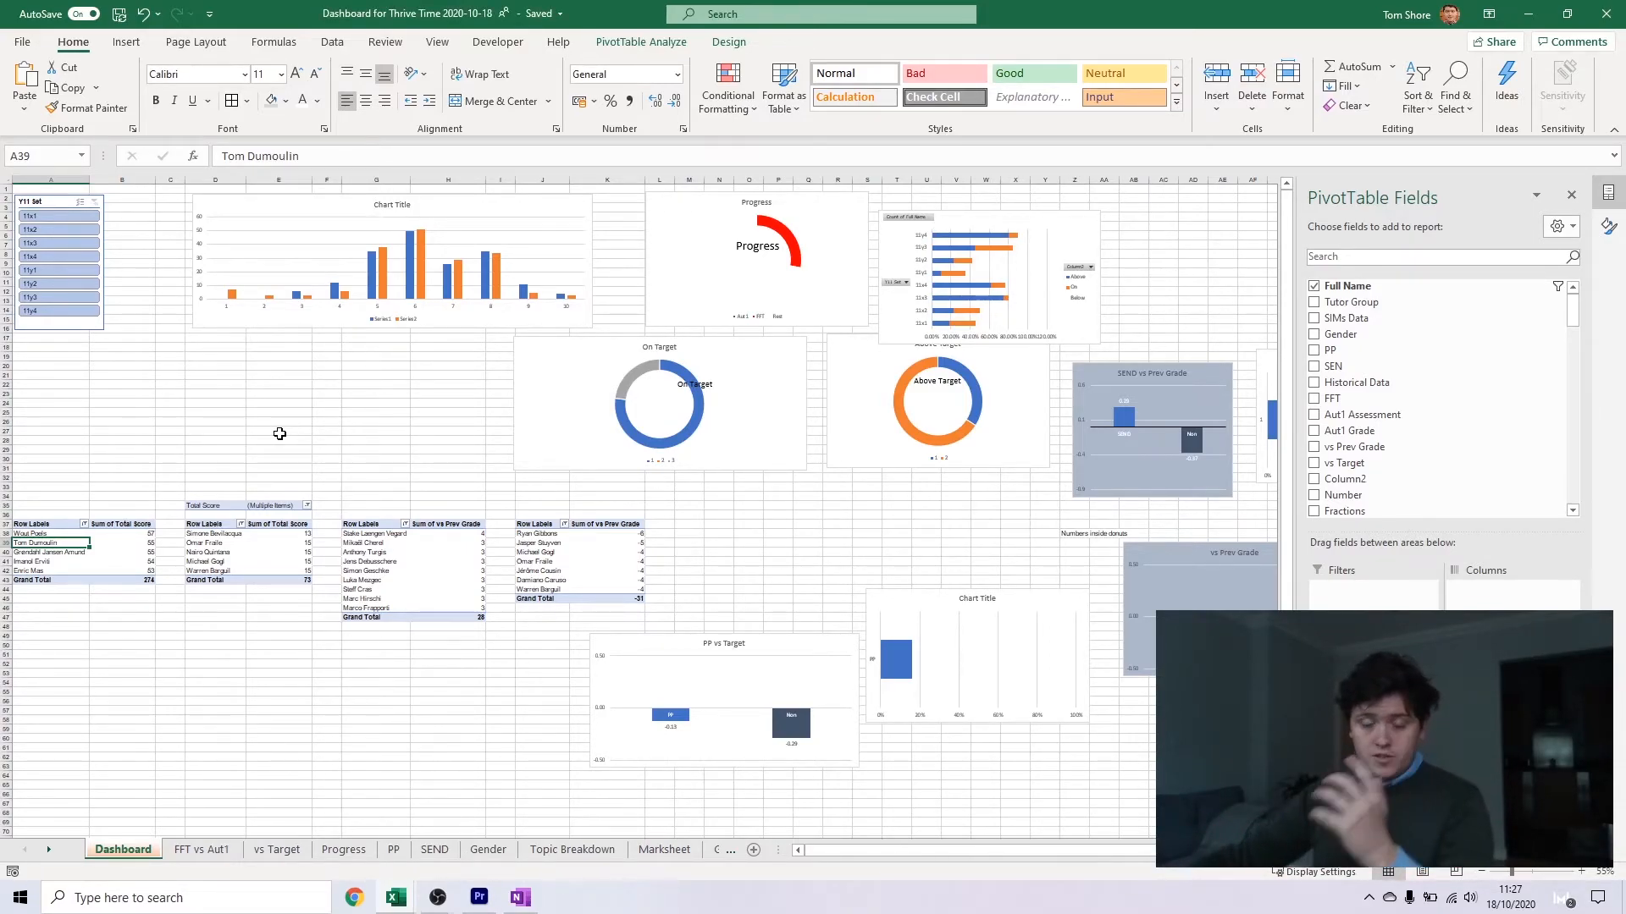
Show the Dashboard sheet in Page Layout view and set its pages to landscape orientation with narrow margins
{"action": "left_click", "coordinate": [438, 43]}
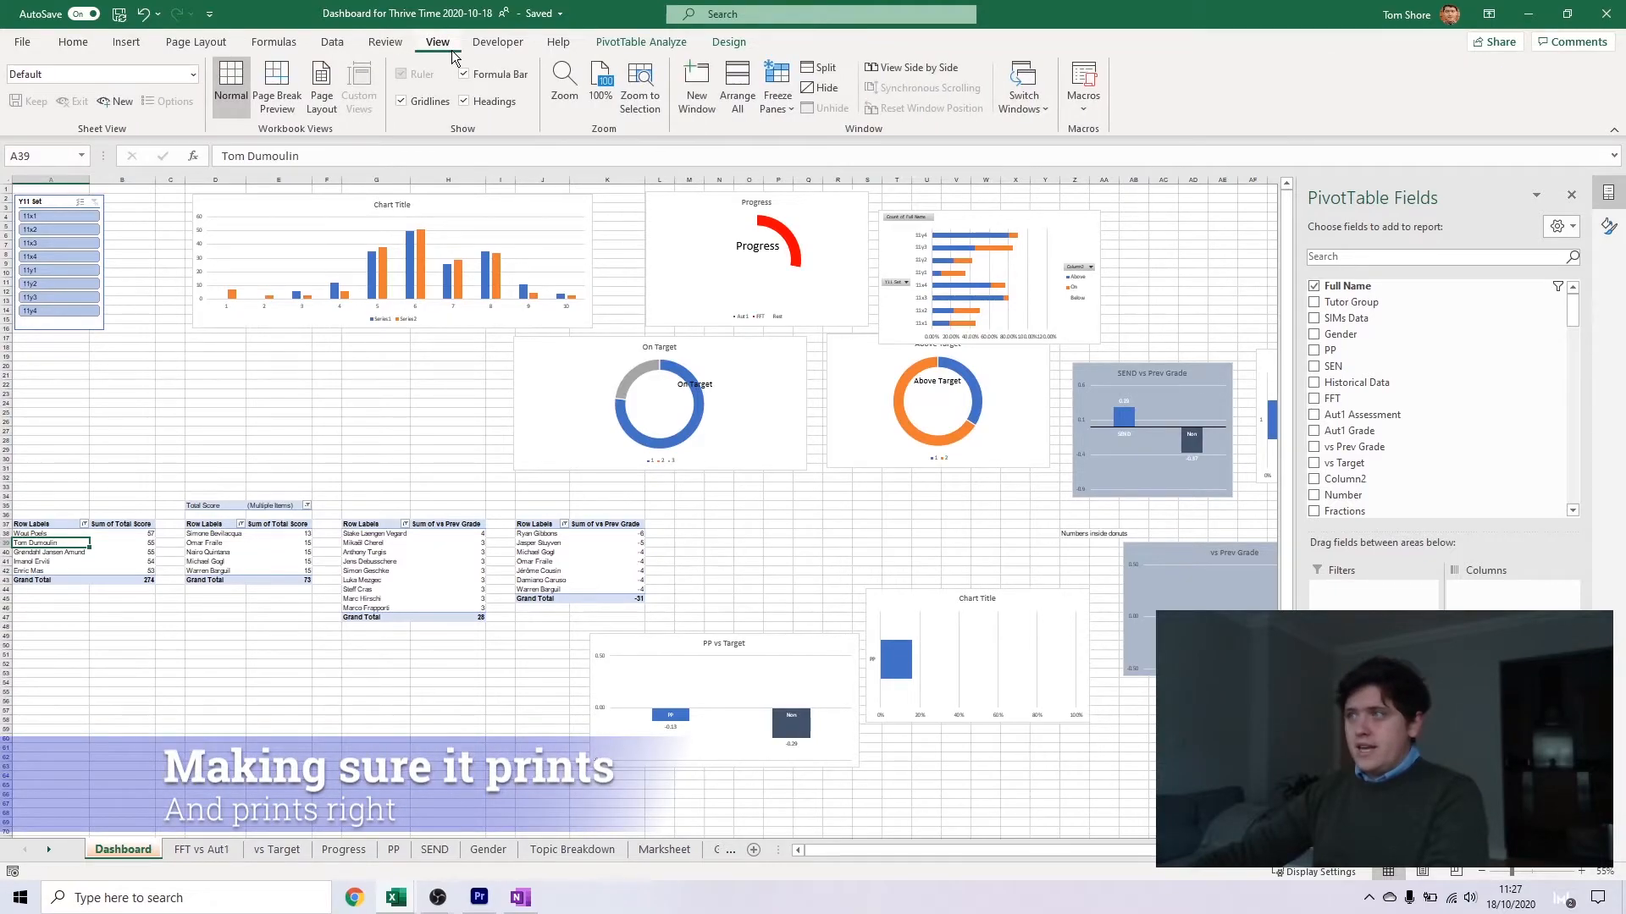
{"action": "left_click", "coordinate": [322, 84]}
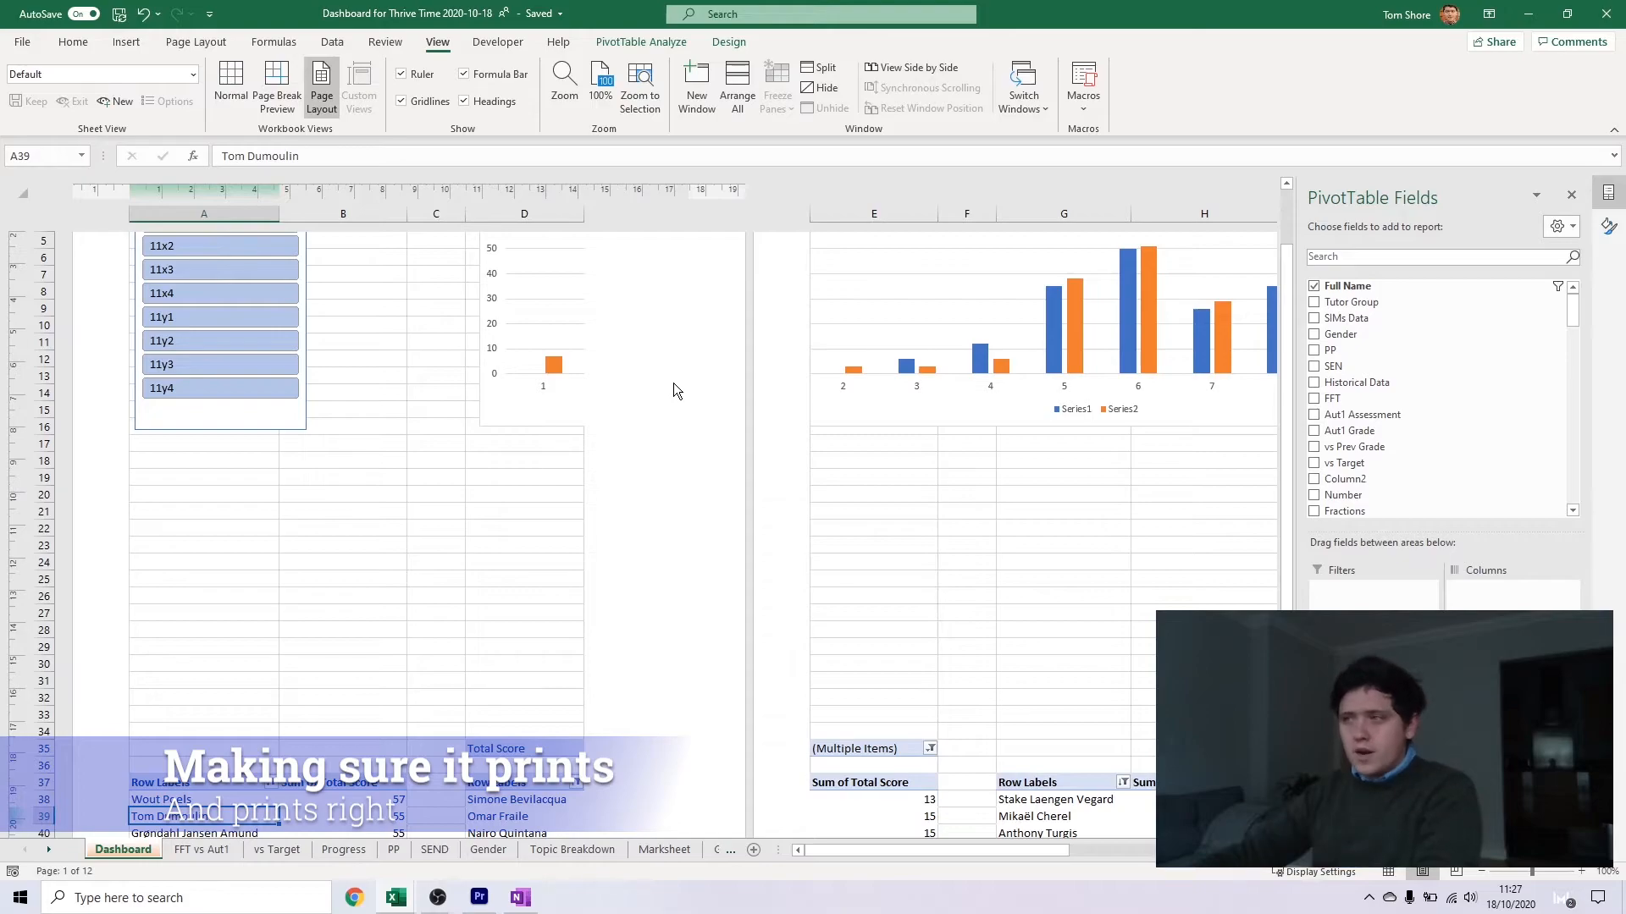
{"action": "scroll", "coordinate": [674, 384], "scroll_direction": "down", "scroll_amount": 4}
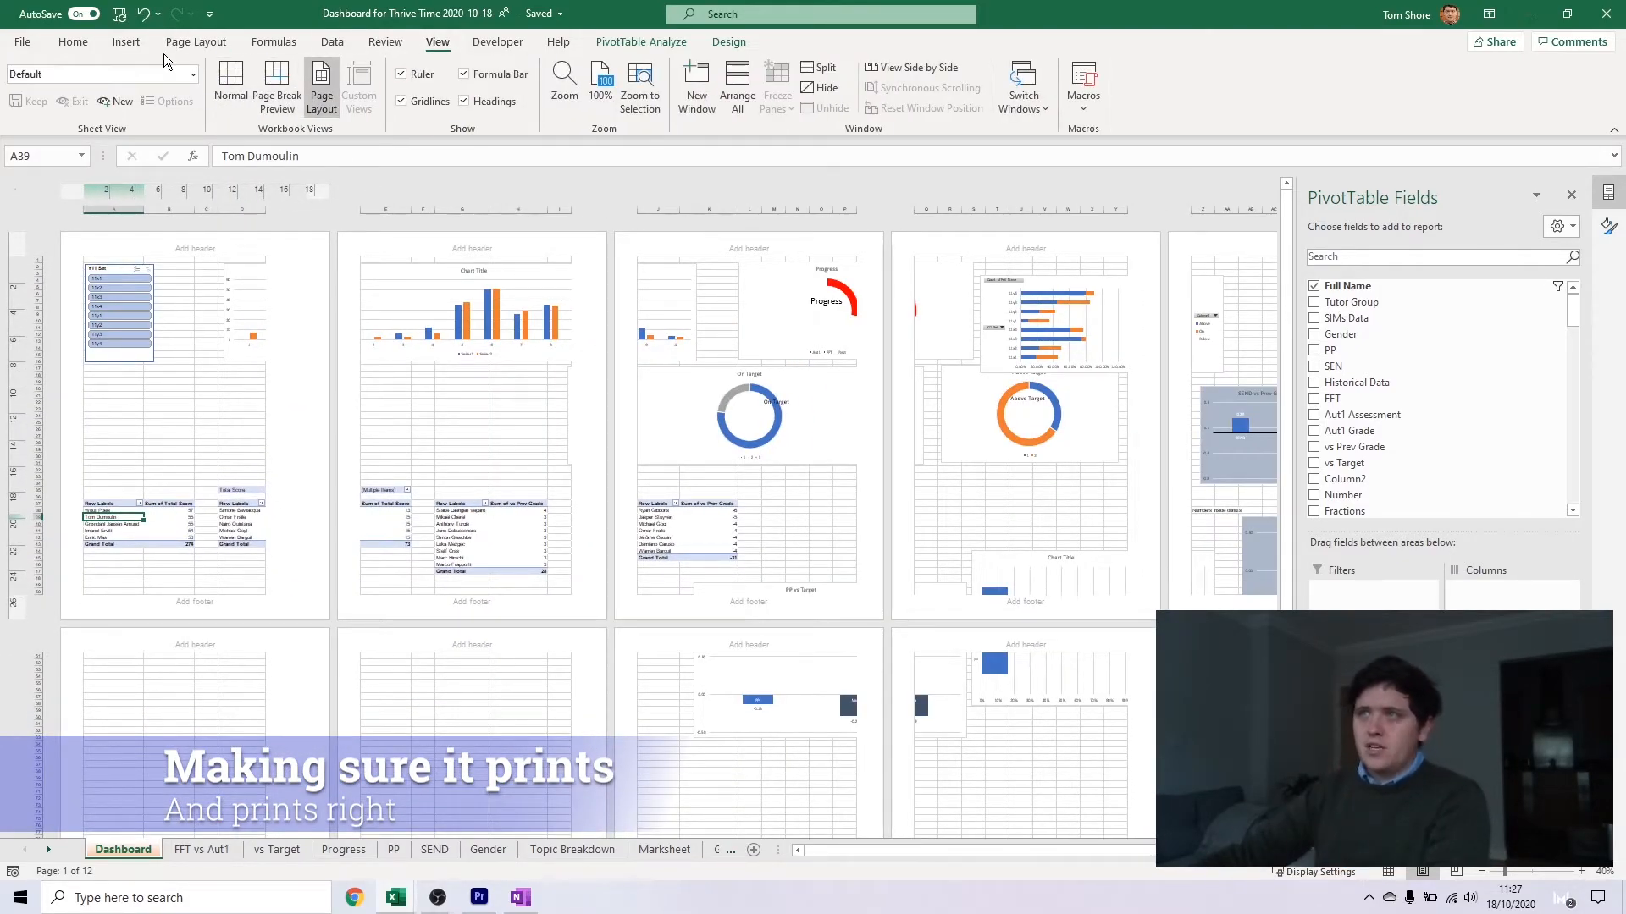
{"action": "left_click", "coordinate": [196, 41]}
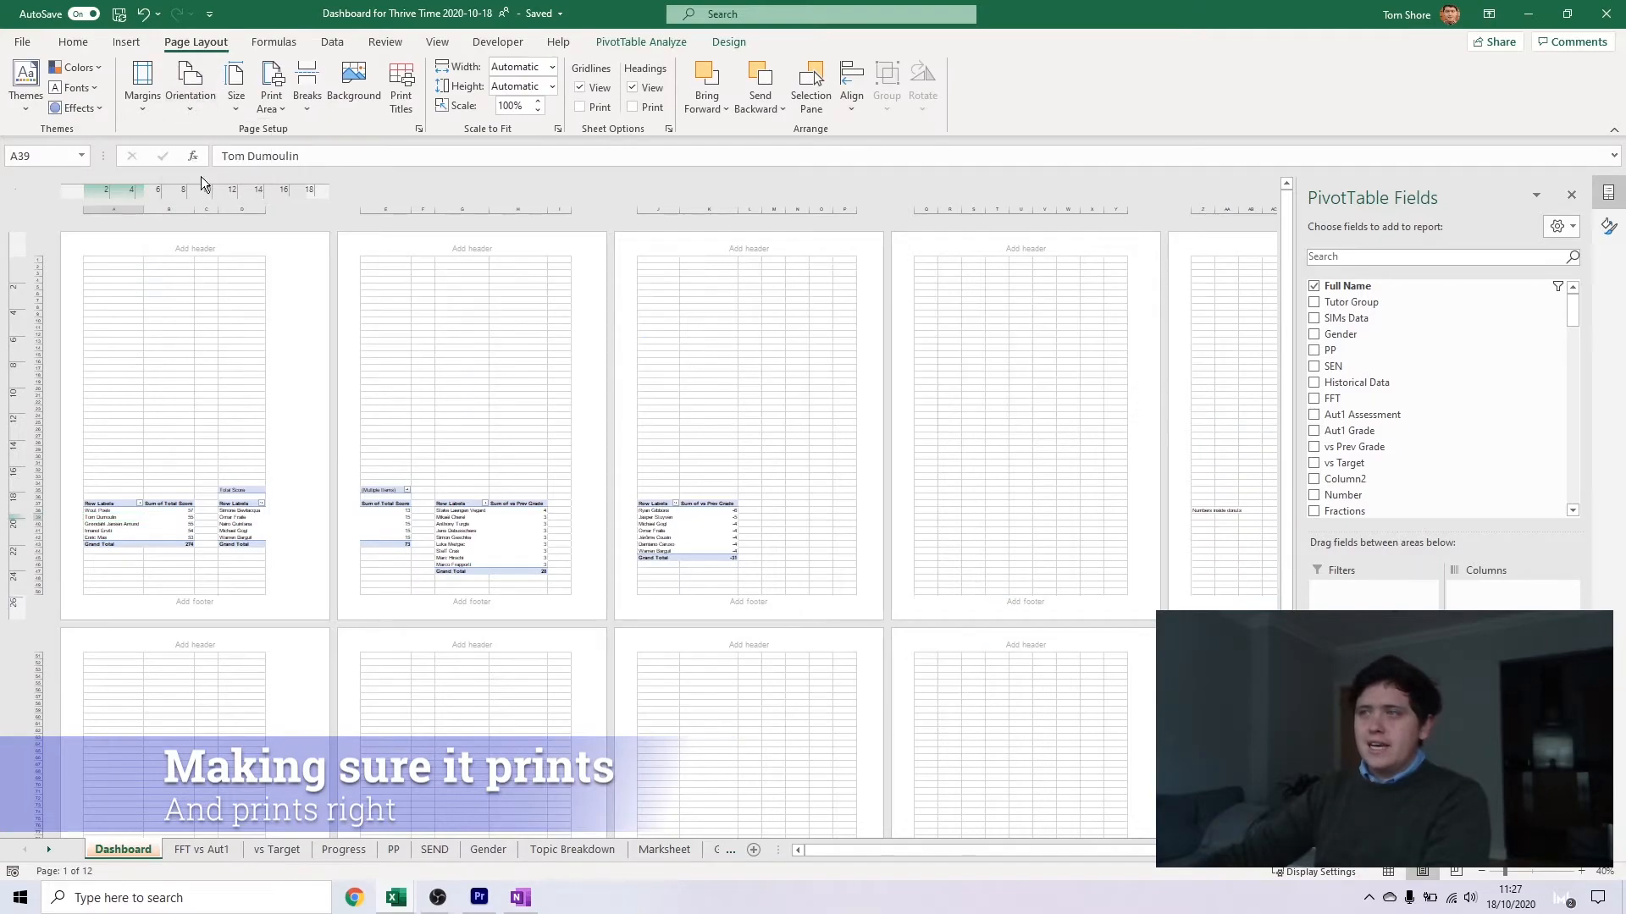
{"action": "left_click", "coordinate": [154, 93]}
{"action": "left_click", "coordinate": [165, 185]}
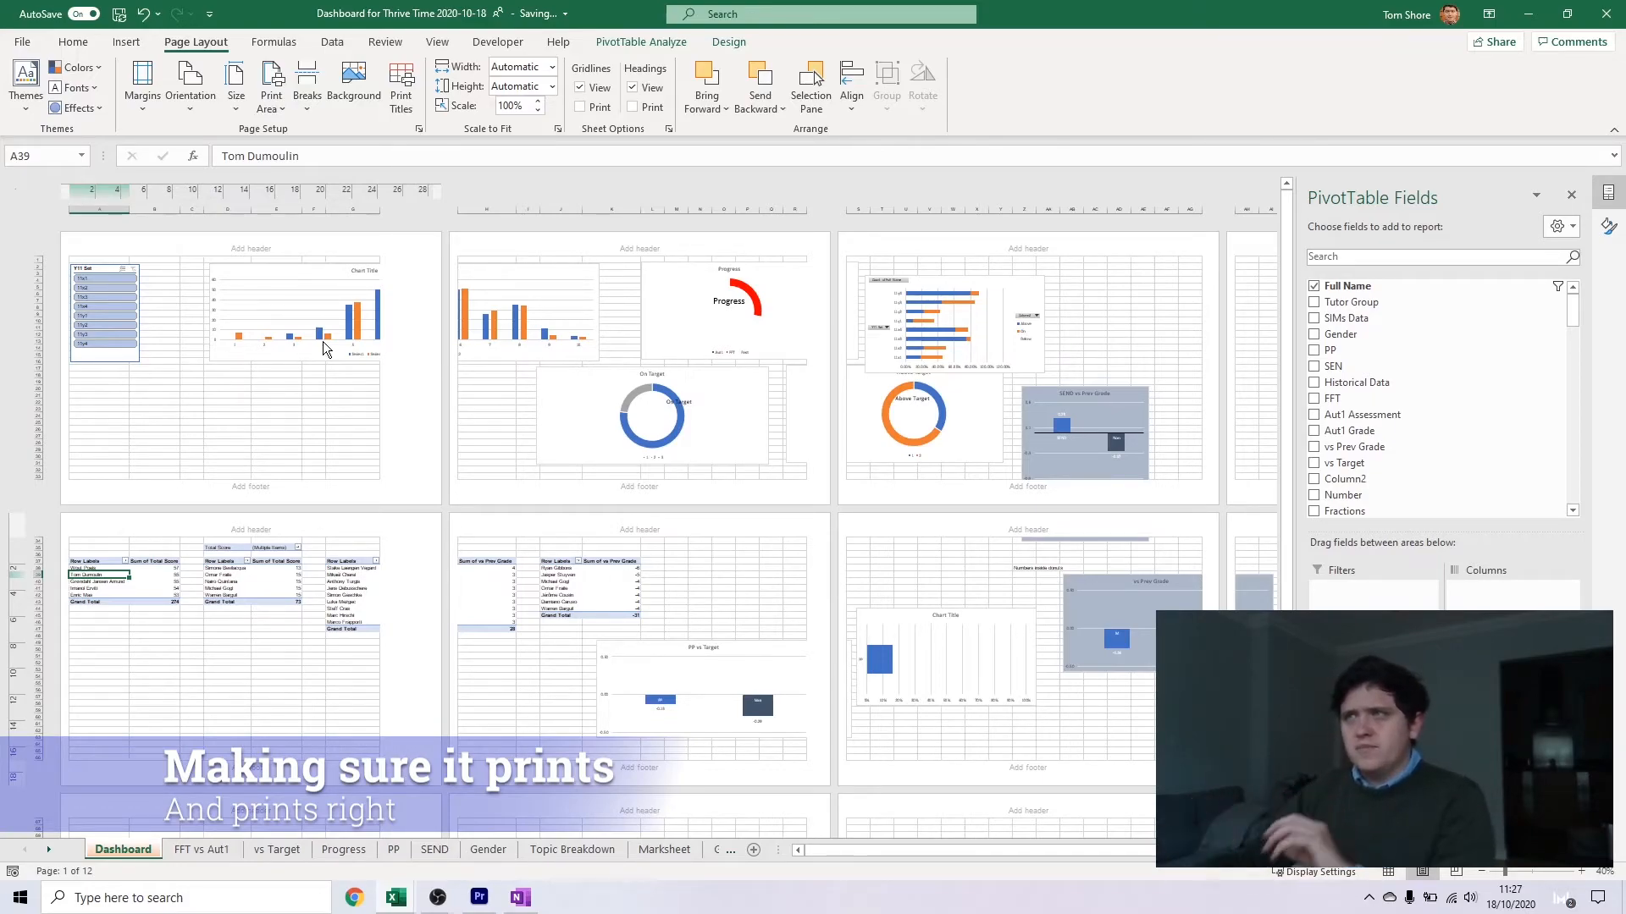
Try to set a print area across the slicer and first charts, and drop the selection
{"action": "left_click", "coordinate": [274, 101]}
{"action": "left_click", "coordinate": [164, 388]}
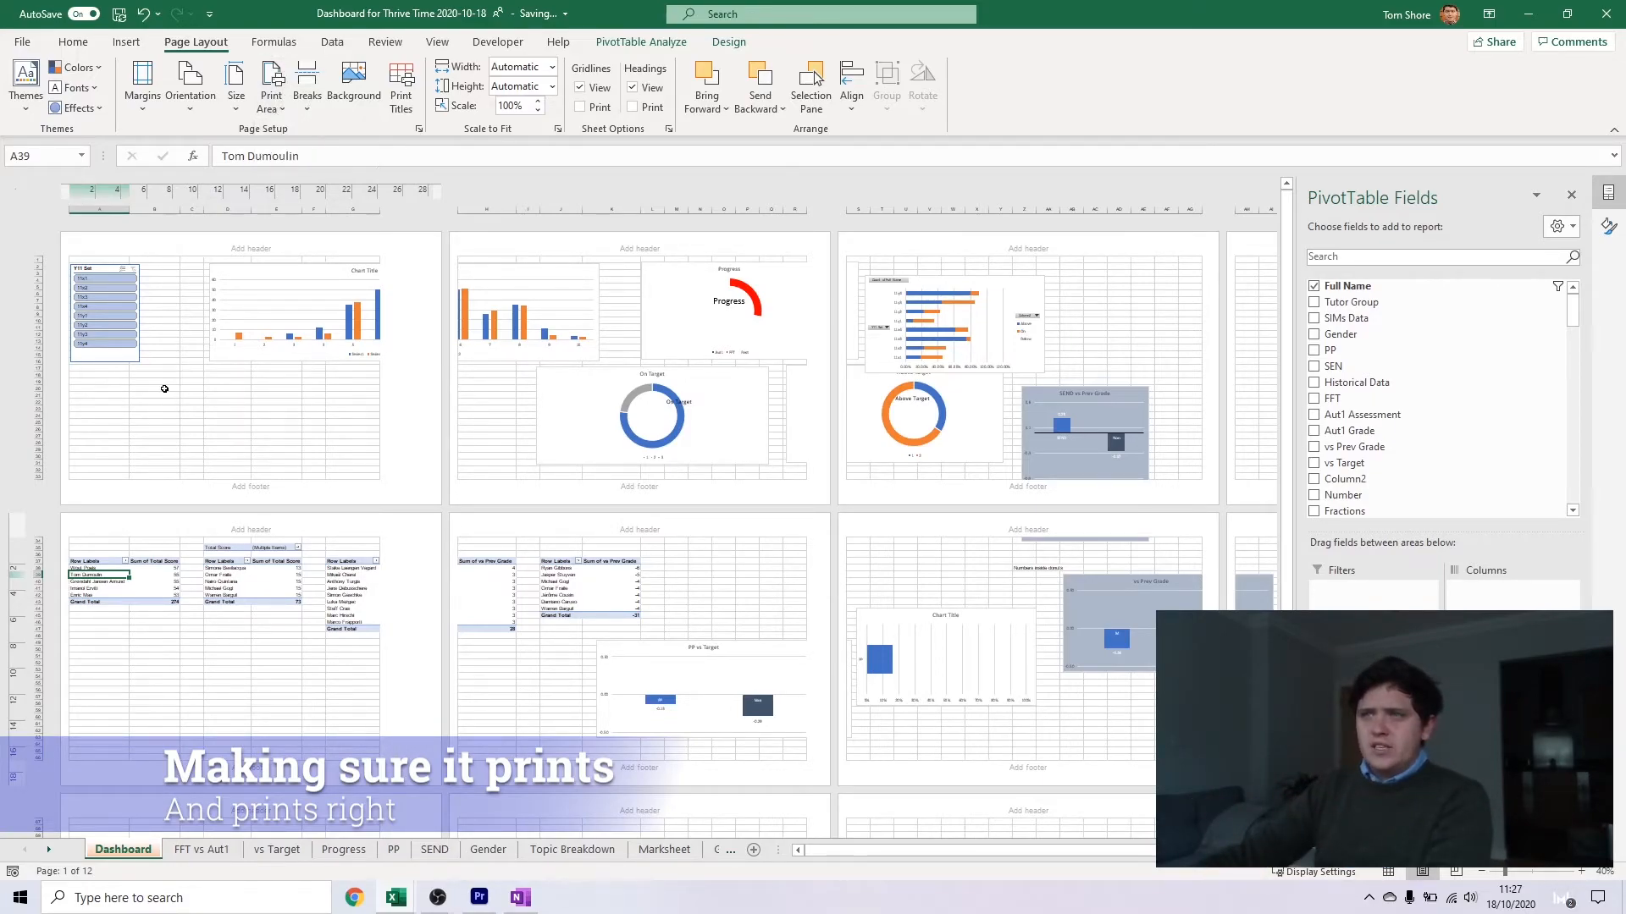
{"action": "left_click_drag", "start_coordinate": [181, 278], "coordinate": [711, 479]}
{"action": "left_click", "coordinate": [272, 100]}
{"action": "left_click", "coordinate": [315, 132]}
{"action": "left_click", "coordinate": [166, 382]}
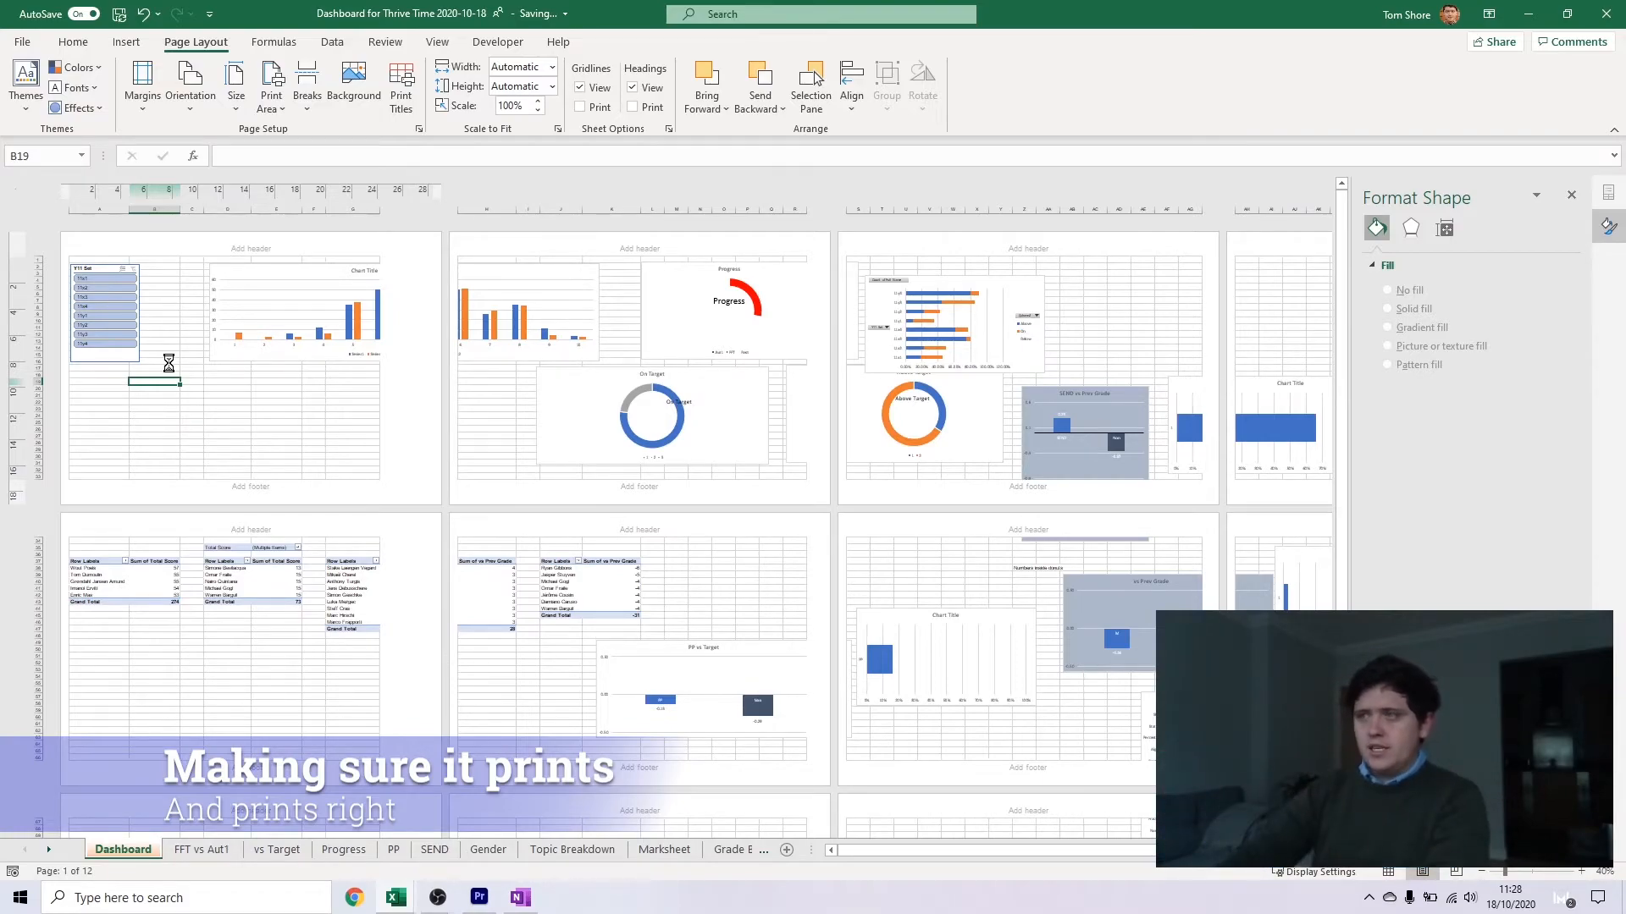
Set the Dashboard's print scaling to Fit Sheet on One Page
{"action": "key", "text": "ctrl+p"}
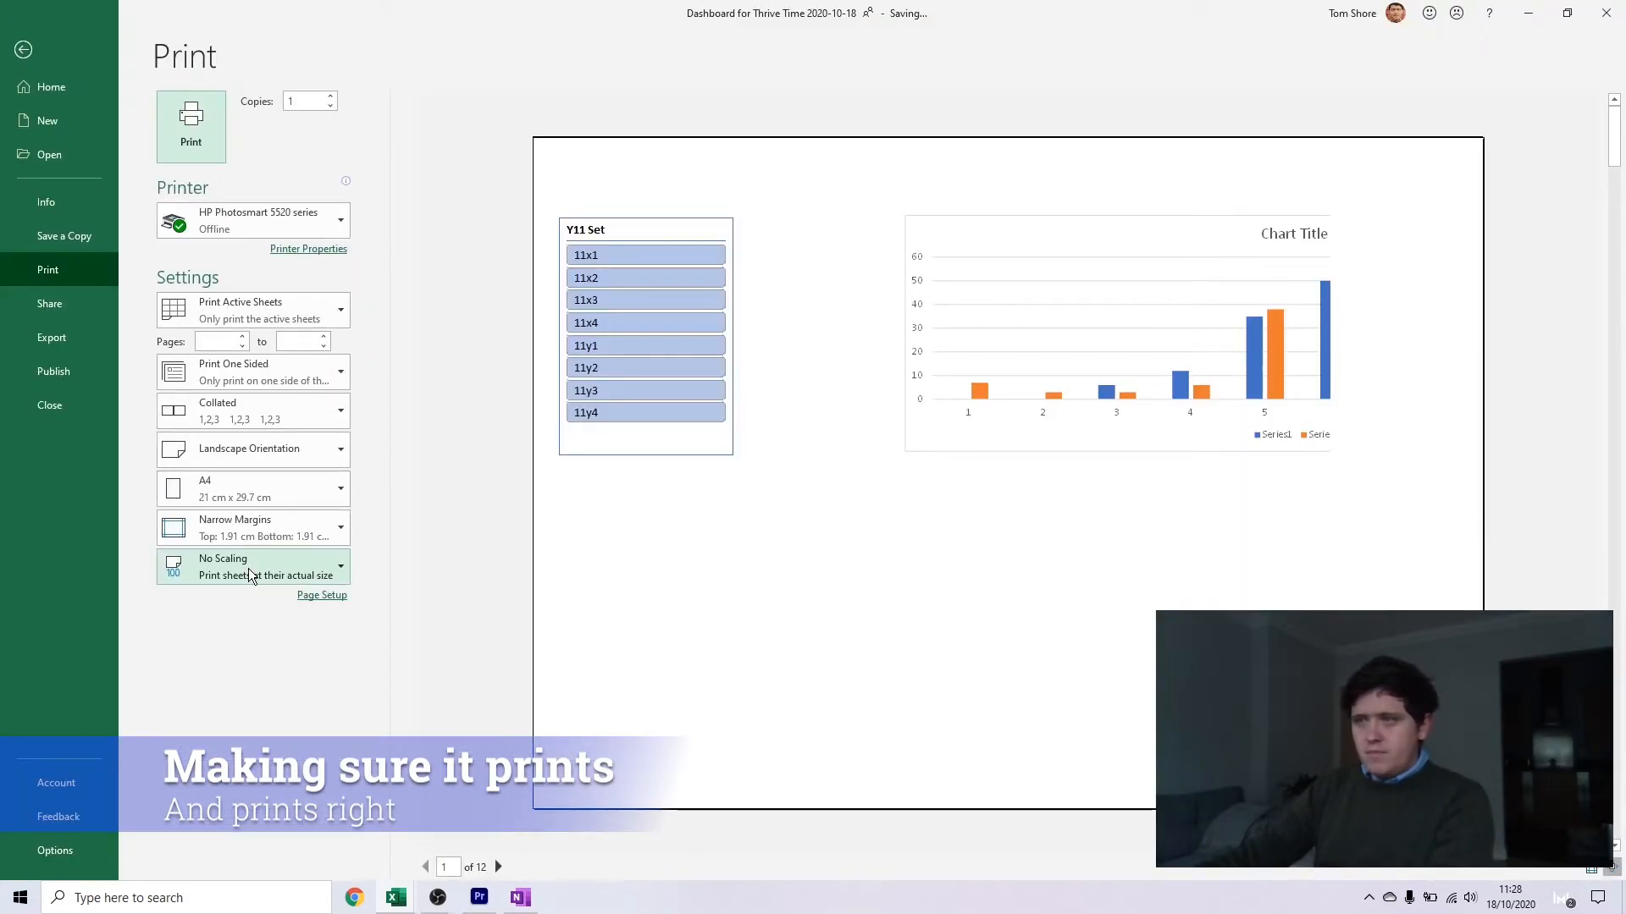
{"action": "left_click", "coordinate": [326, 576]}
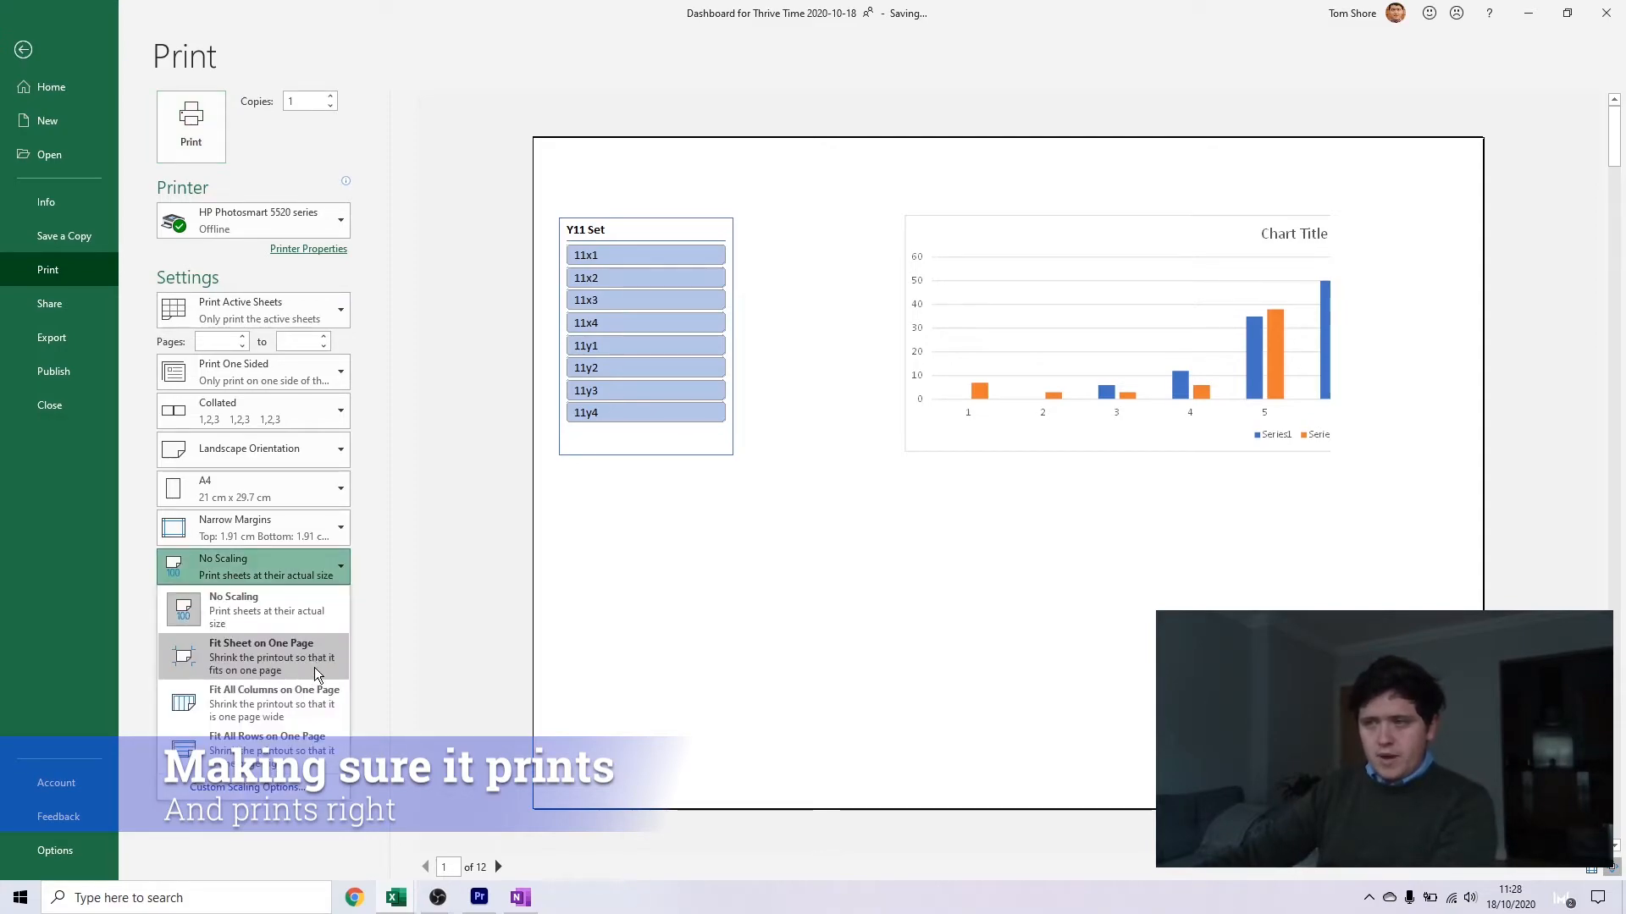
{"action": "left_click", "coordinate": [332, 657]}
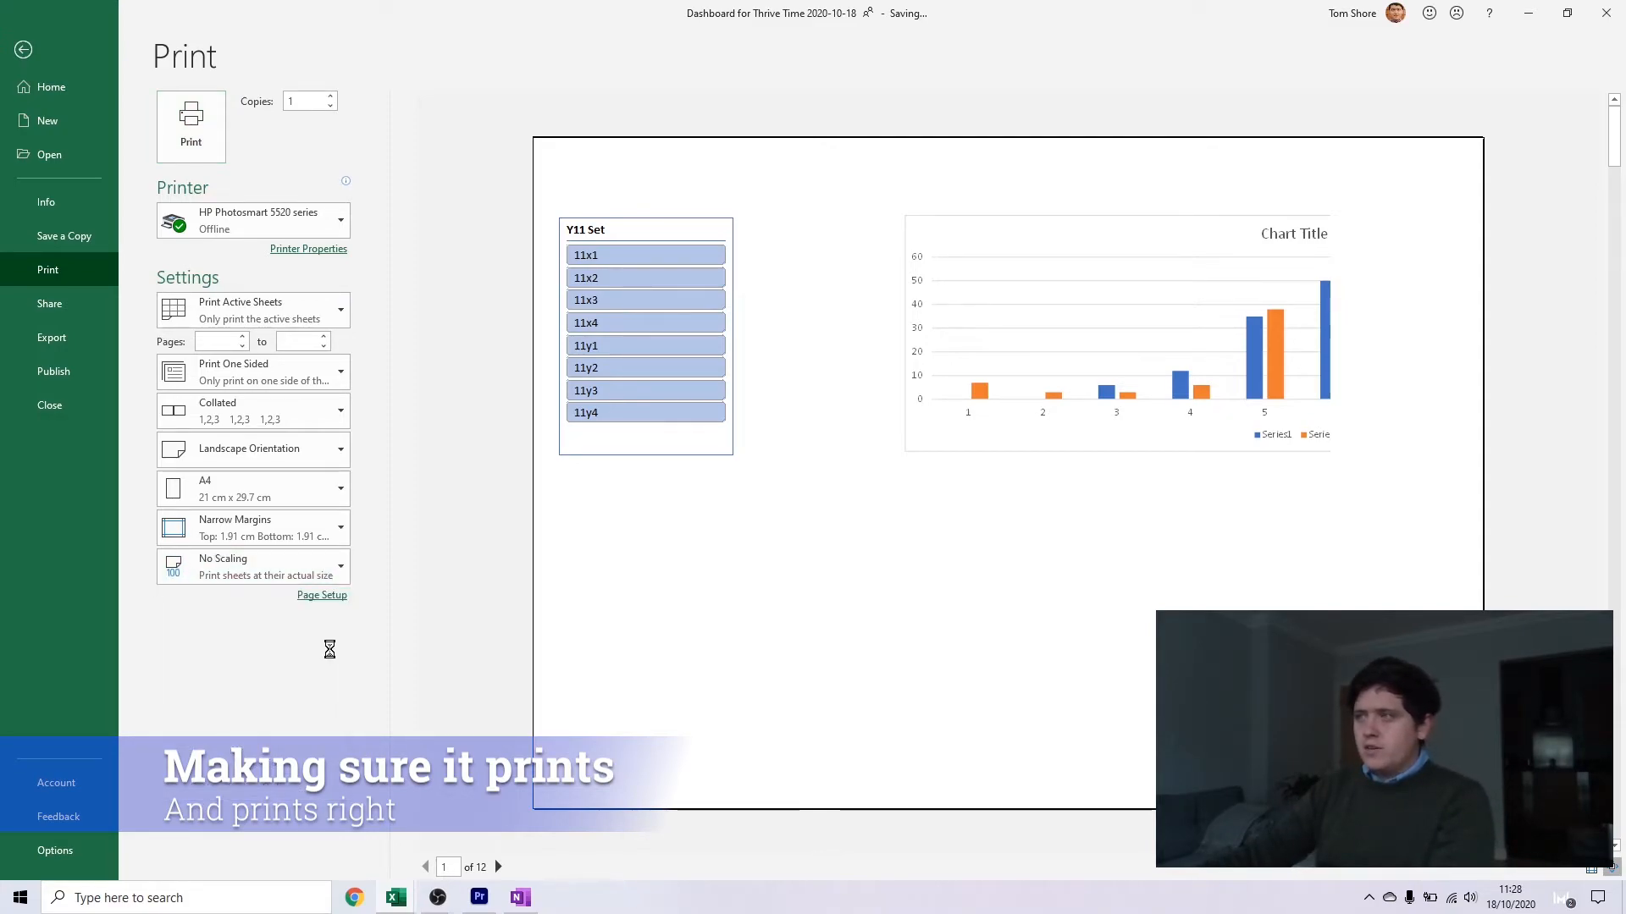
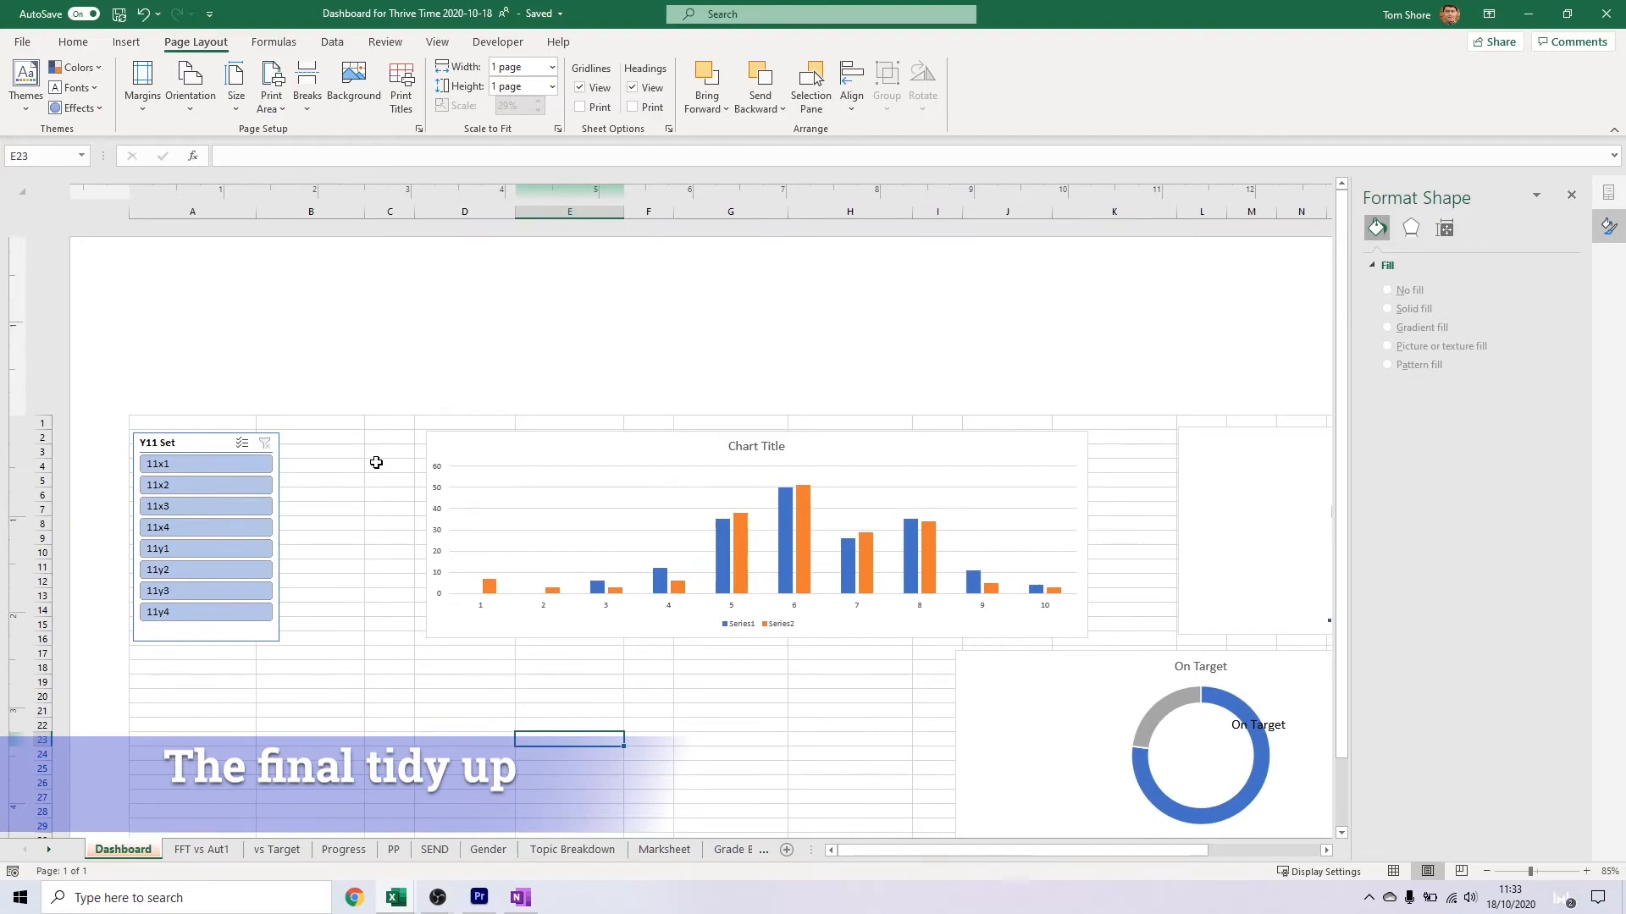
Narrow the clustered column chart and place it directly beside the Y11 Set slicer
{"action": "left_click", "coordinate": [327, 449]}
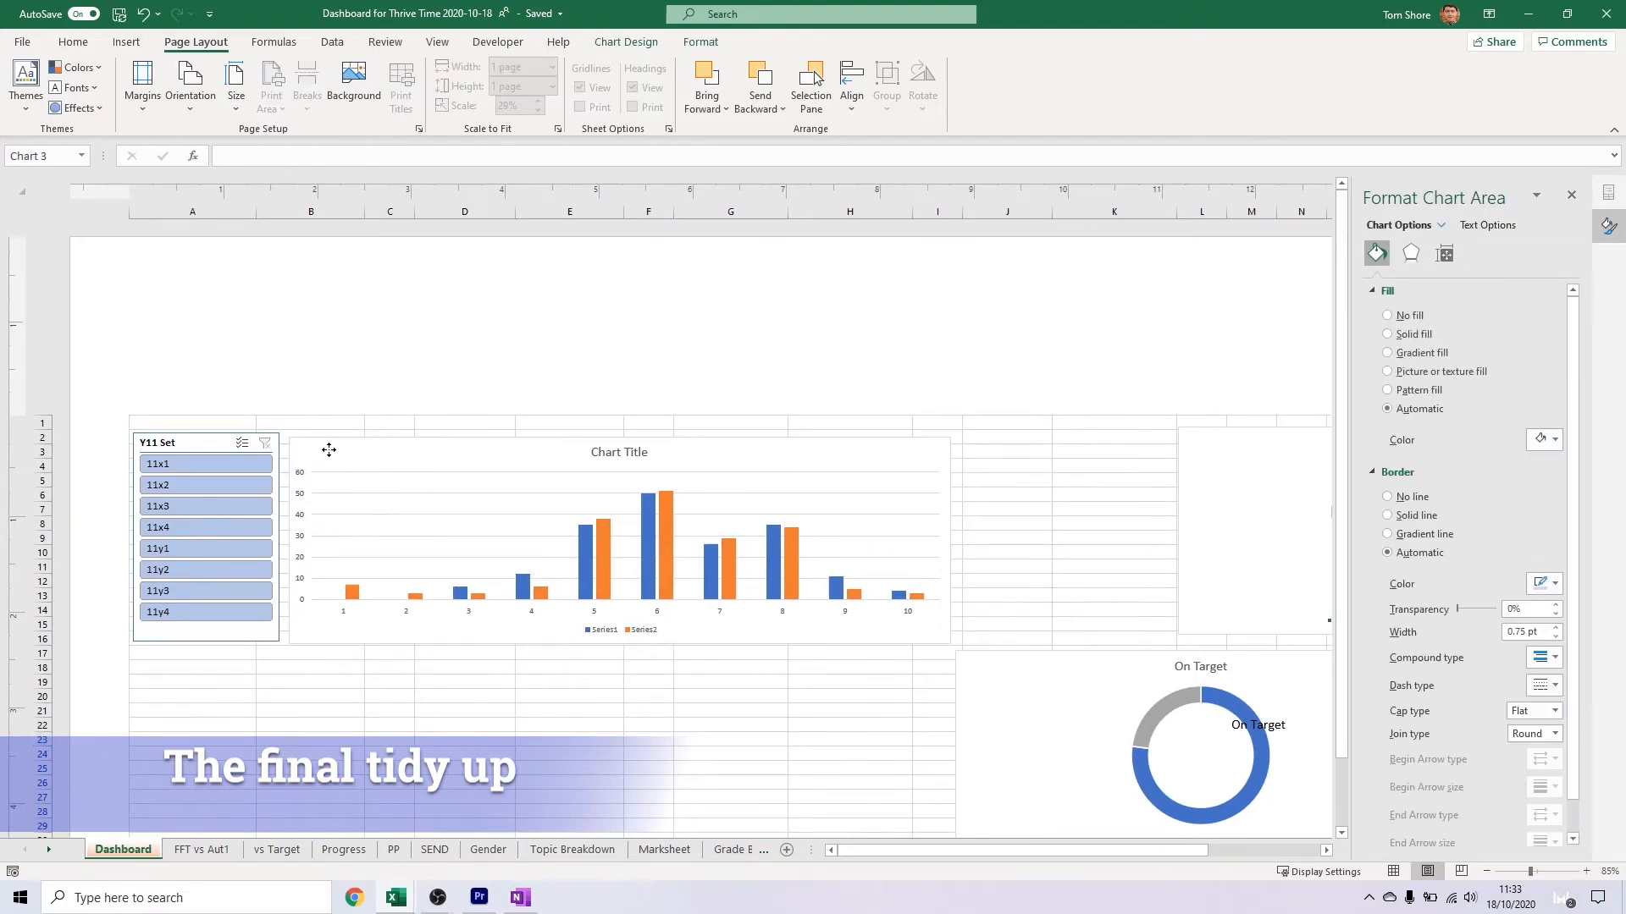
{"action": "scroll", "coordinate": [722, 468], "scroll_direction": "down", "scroll_amount": 3, "text": "ctrl"}
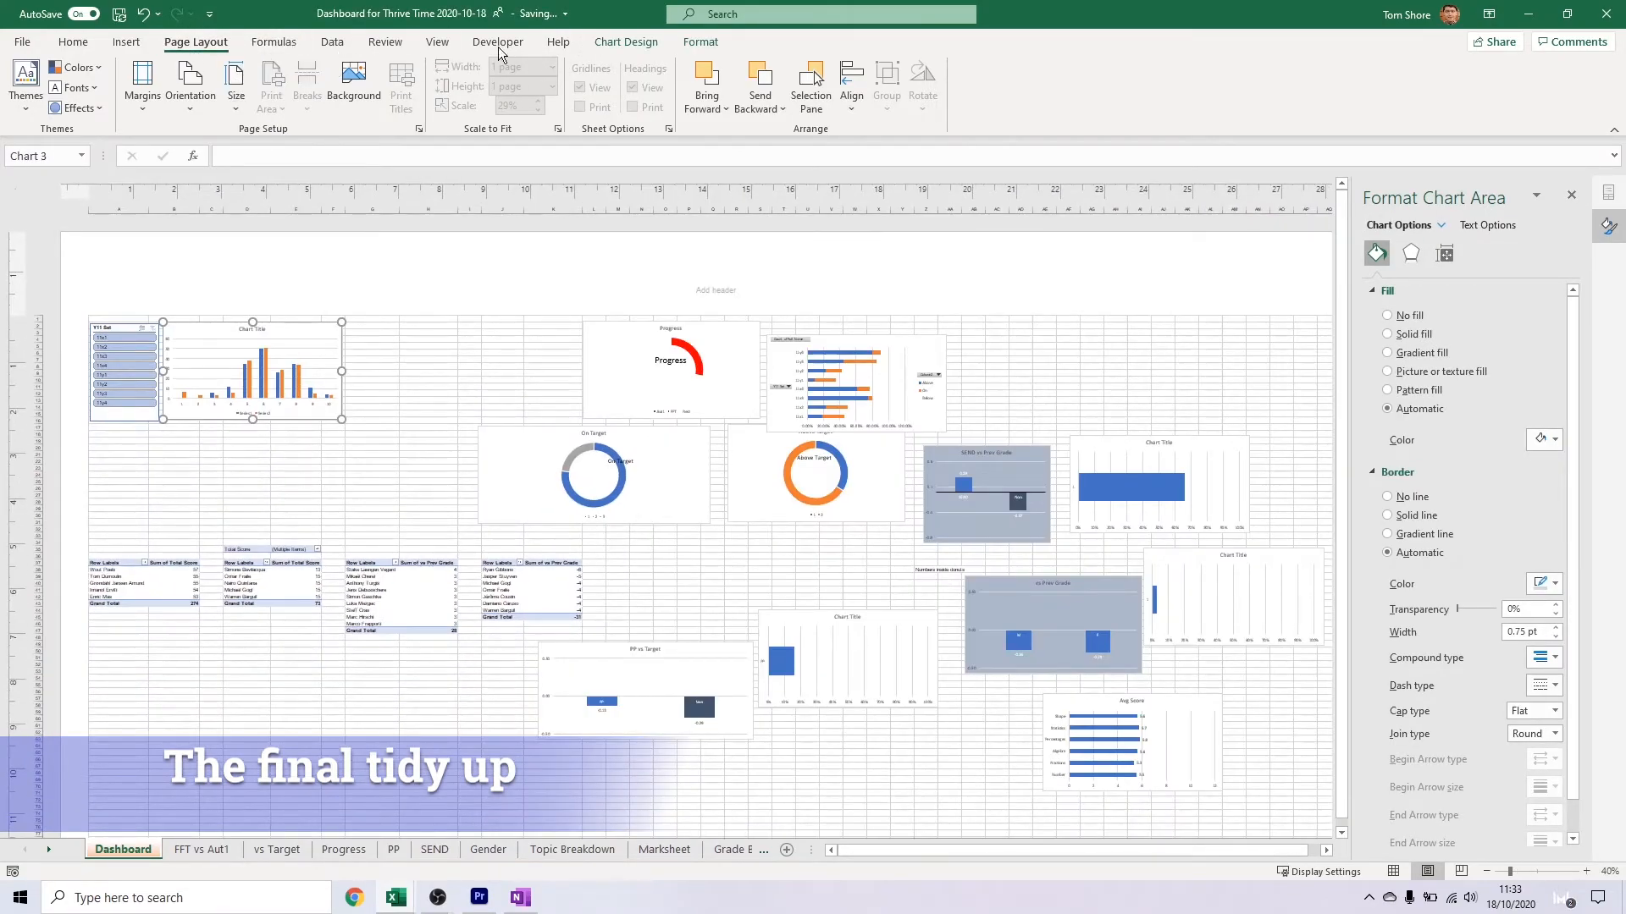
{"action": "left_click", "coordinate": [440, 44]}
Move the Progress doughnut chart so it sits directly beside the clustered column chart
{"action": "scroll", "coordinate": [519, 312], "scroll_direction": "down", "scroll_amount": 1, "text": "ctrl"}
{"action": "scroll", "coordinate": [523, 347], "scroll_direction": "up", "scroll_amount": 3, "text": "ctrl"}
{"action": "left_click_drag", "start_coordinate": [855, 414], "coordinate": [709, 414]}
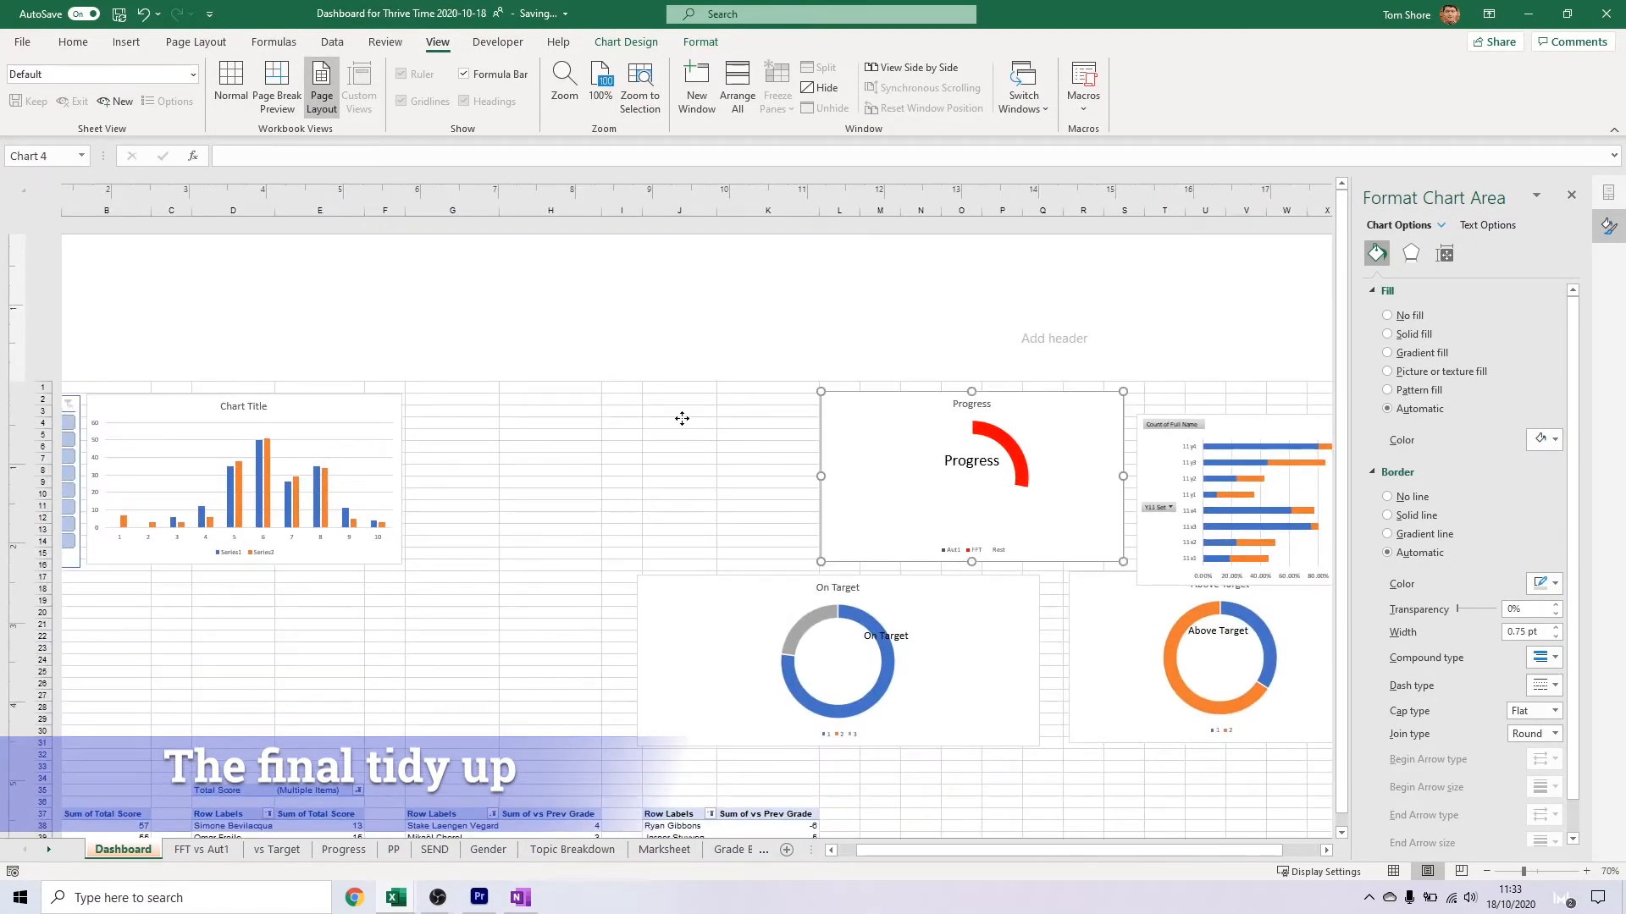
{"action": "left_click", "coordinate": [947, 462], "text": "ctrl"}
{"action": "left_click_drag", "start_coordinate": [897, 435], "coordinate": [487, 436]}
{"action": "left_click", "coordinate": [726, 450]}
{"action": "left_click_drag", "start_coordinate": [898, 850], "coordinate": [864, 850]}
{"action": "left_click_drag", "start_coordinate": [713, 695], "coordinate": [710, 685]}
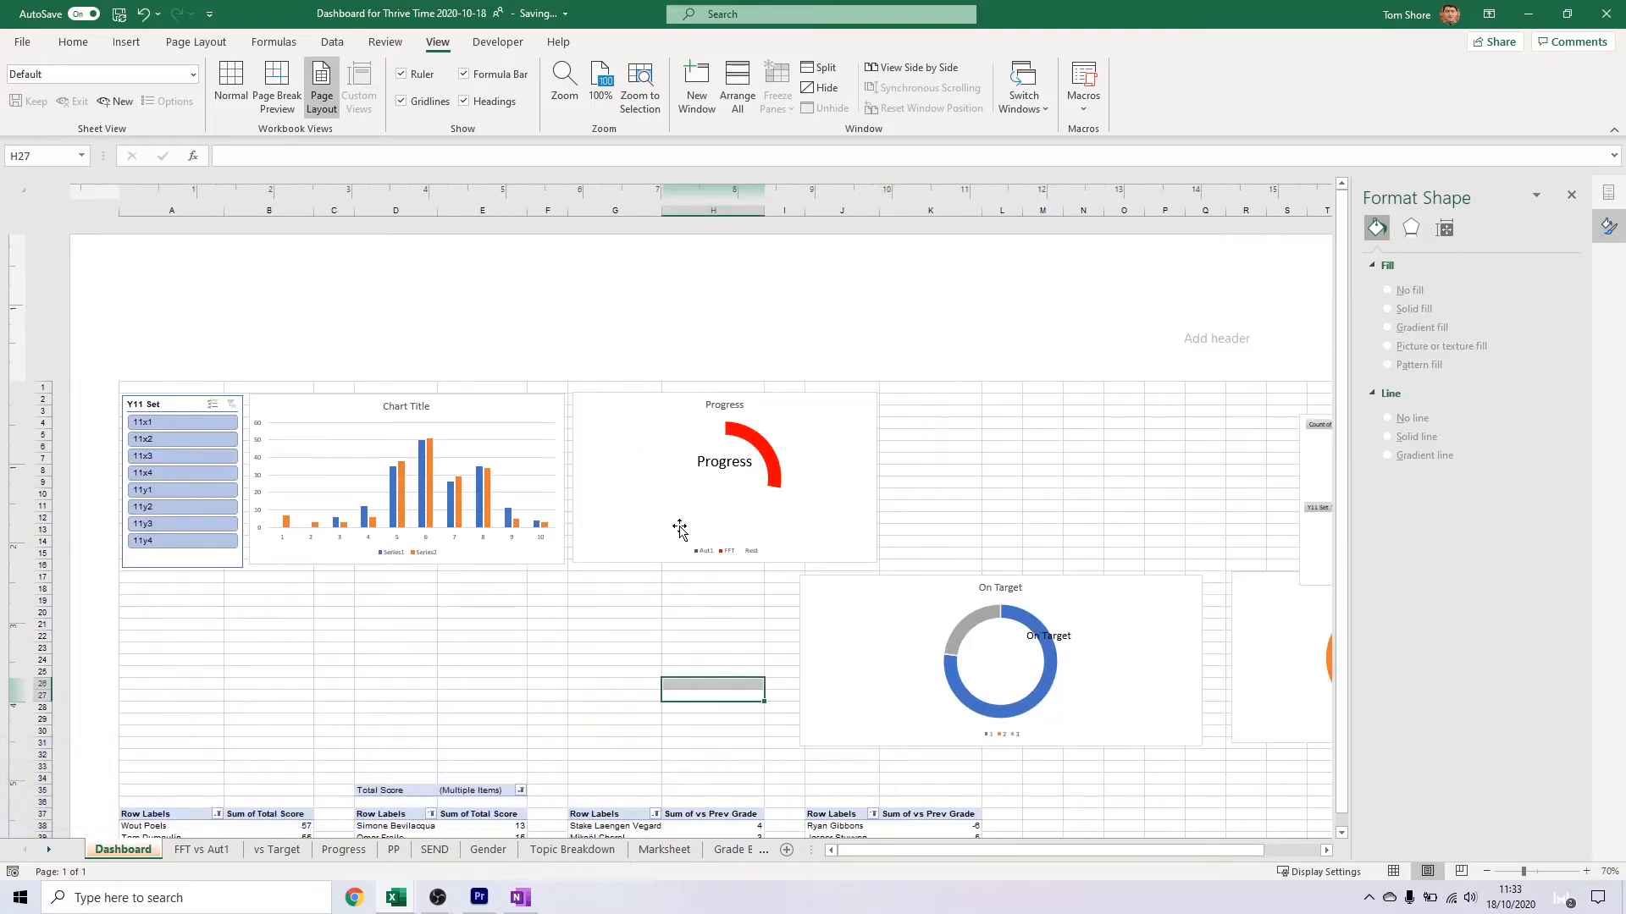
Delete the title and legend from the Progress doughnut chart
{"action": "left_click", "coordinate": [686, 525]}
{"action": "left_click", "coordinate": [727, 551]}
{"action": "right_click", "coordinate": [864, 407]}
{"action": "key", "text": "Escape"}
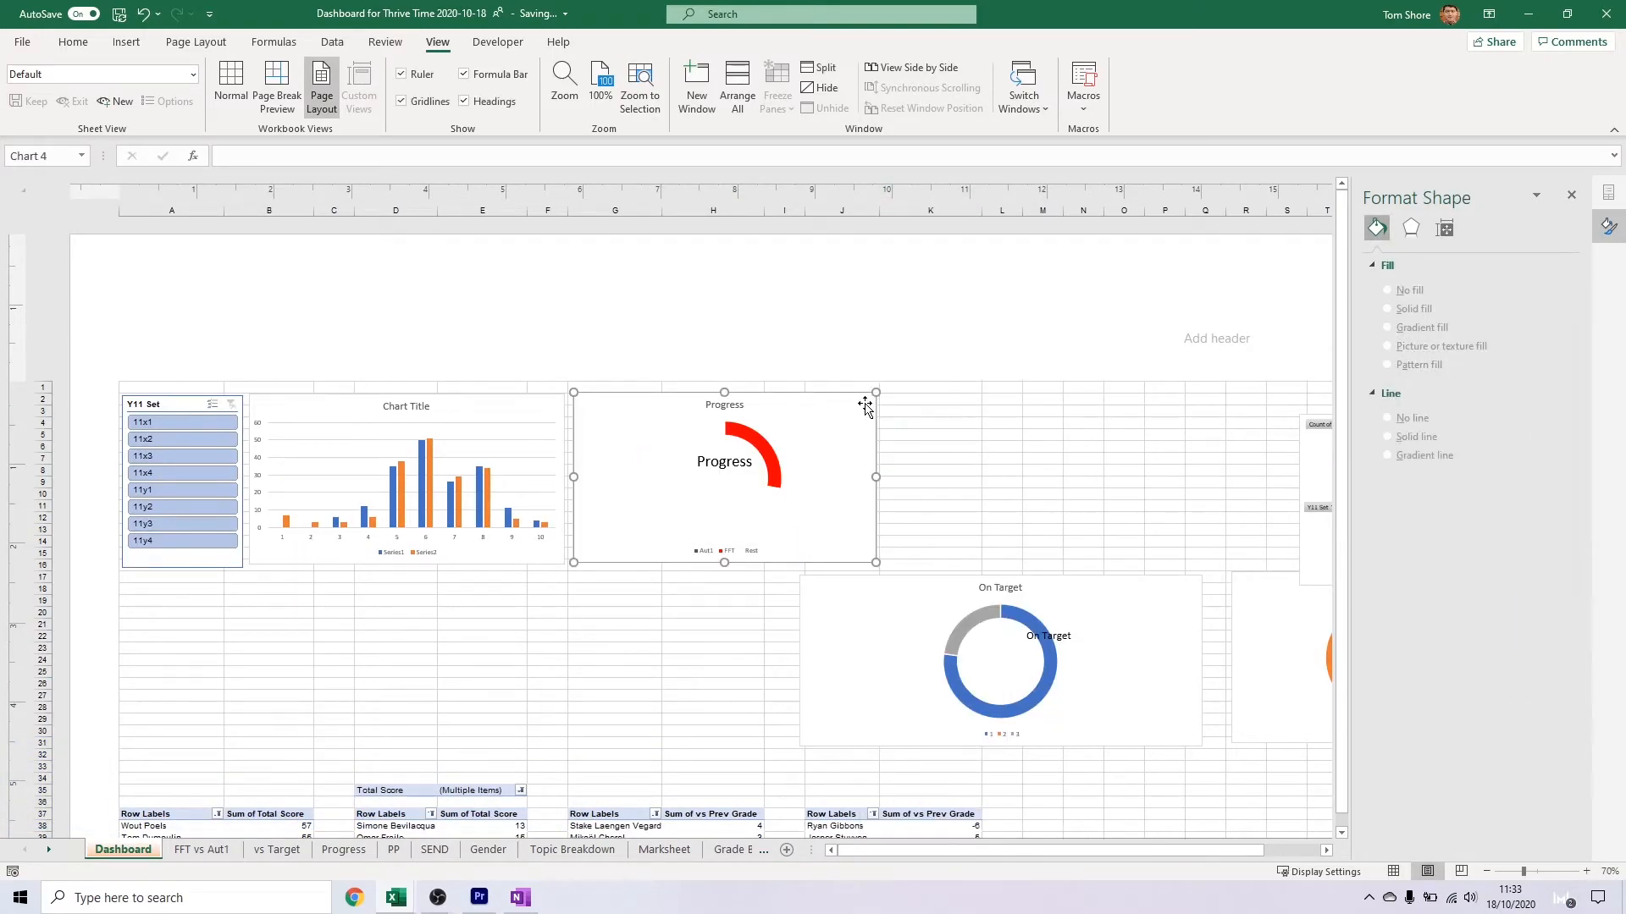
{"action": "right_click", "coordinate": [823, 400]}
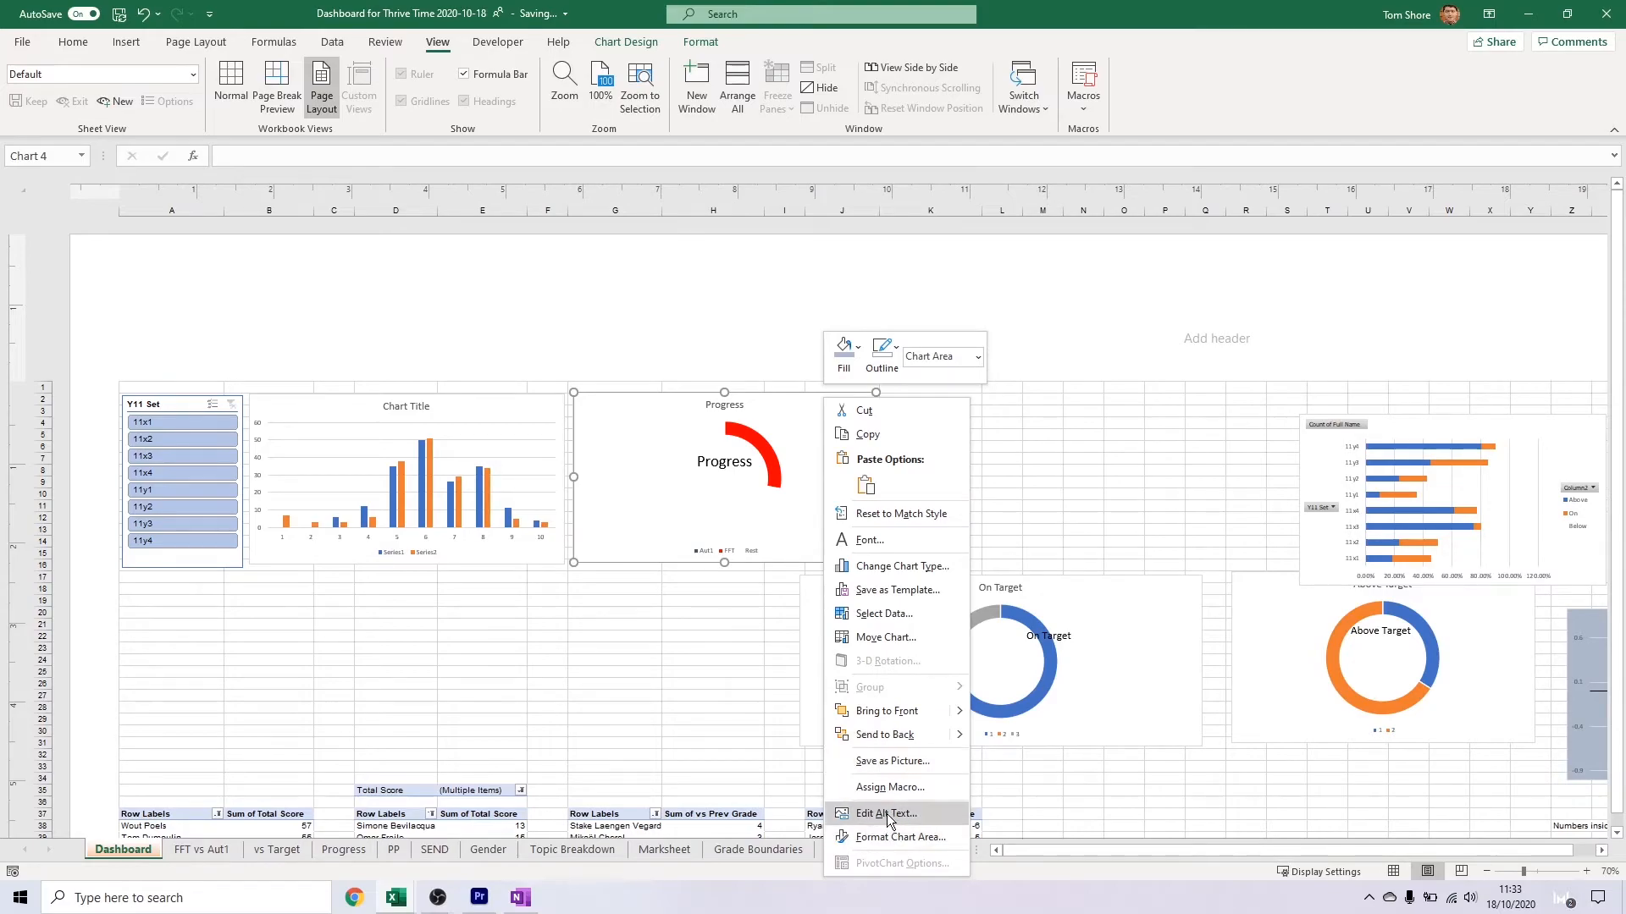
{"action": "key", "text": "Escape"}
{"action": "right_click", "coordinate": [858, 398]}
{"action": "left_click", "coordinate": [733, 554]}
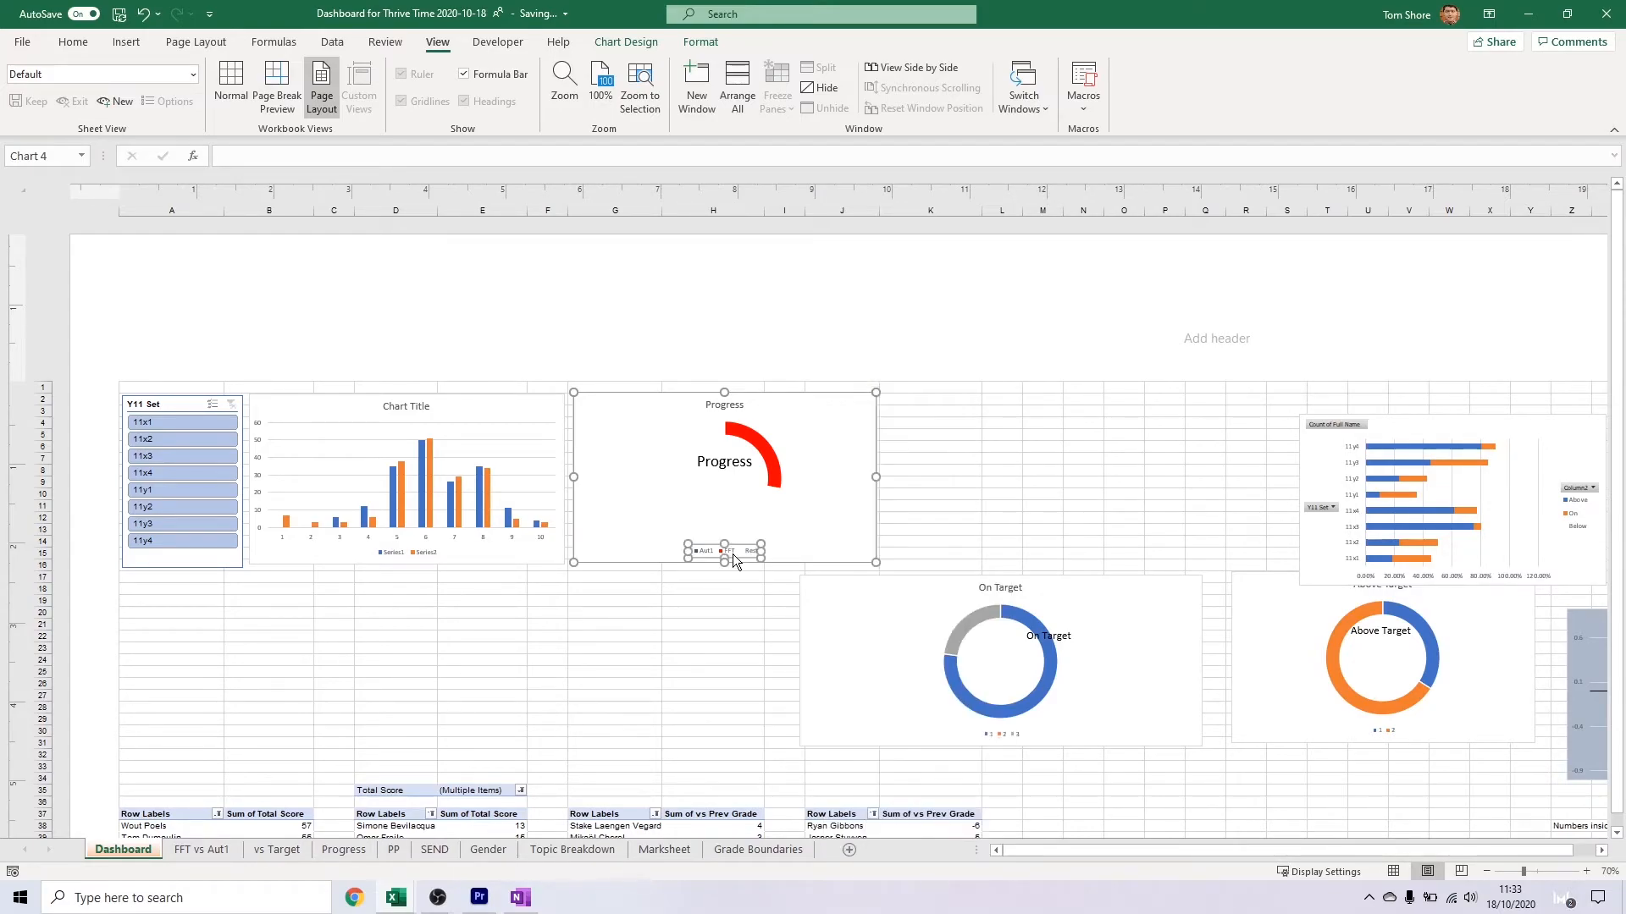
{"action": "key", "text": "Delete"}
Shrink the Progress doughnut chart to a small tile beside the column chart and move its label back over the ring
{"action": "left_click", "coordinate": [776, 440]}
{"action": "left_click_drag", "start_coordinate": [876, 562], "coordinate": [765, 537]}
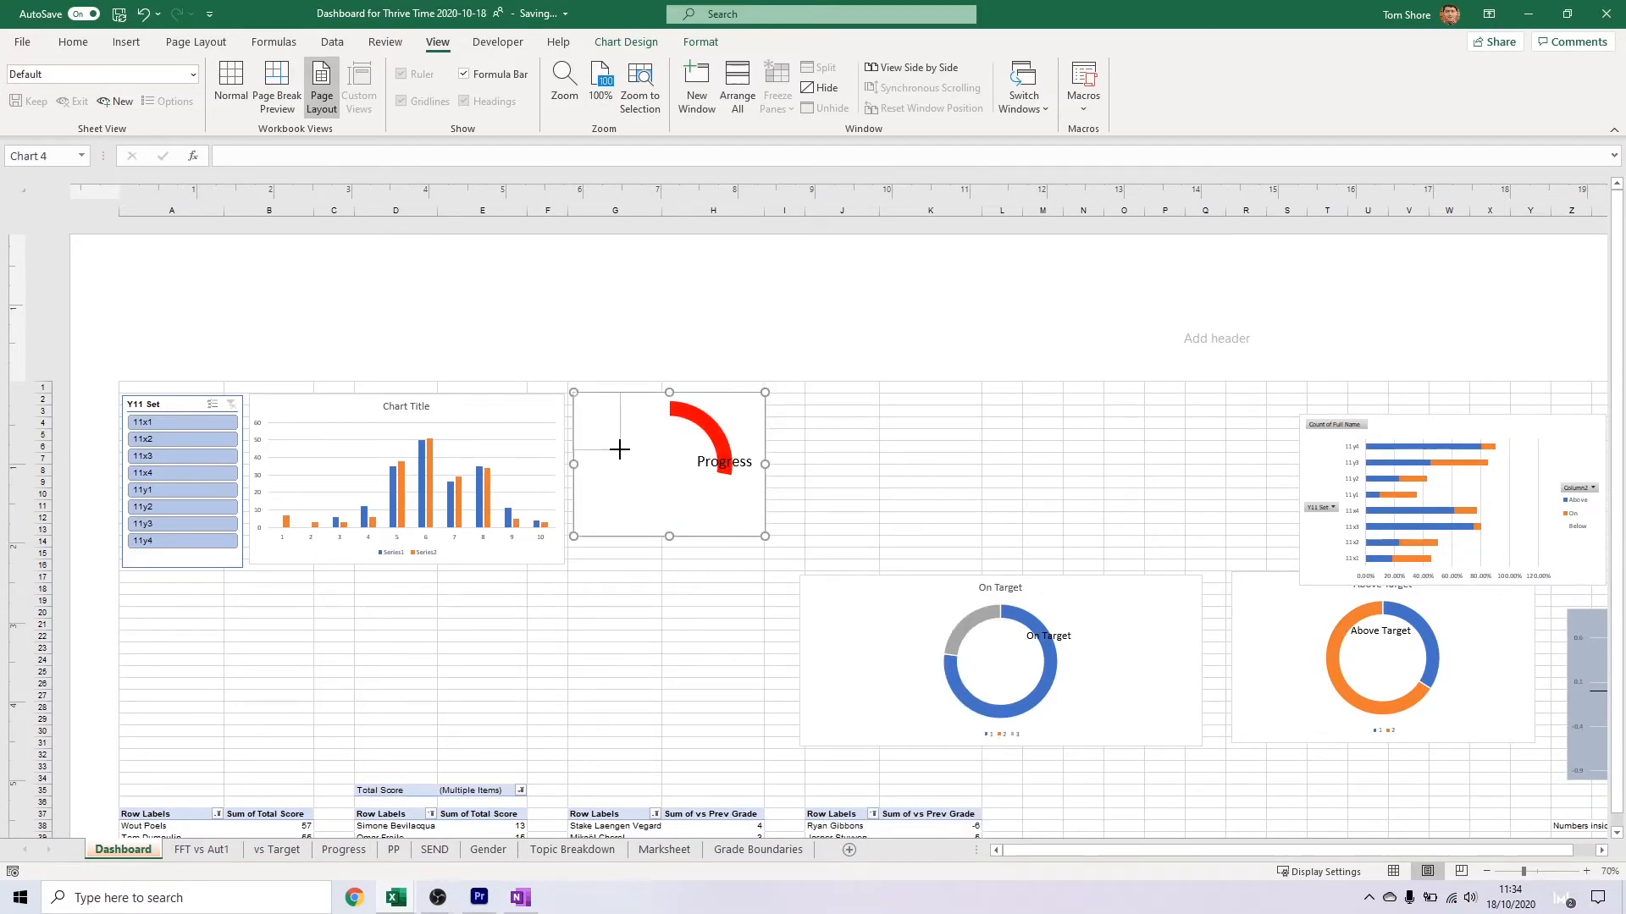
{"action": "left_click_drag", "start_coordinate": [619, 449], "coordinate": [630, 452]}
{"action": "left_click", "coordinate": [726, 463]}
{"action": "left_click", "coordinate": [610, 430]}
{"action": "left_click", "coordinate": [614, 434]}
{"action": "scroll", "coordinate": [609, 455], "scroll_direction": "up", "scroll_amount": 3}
{"action": "left_click", "coordinate": [635, 515]}
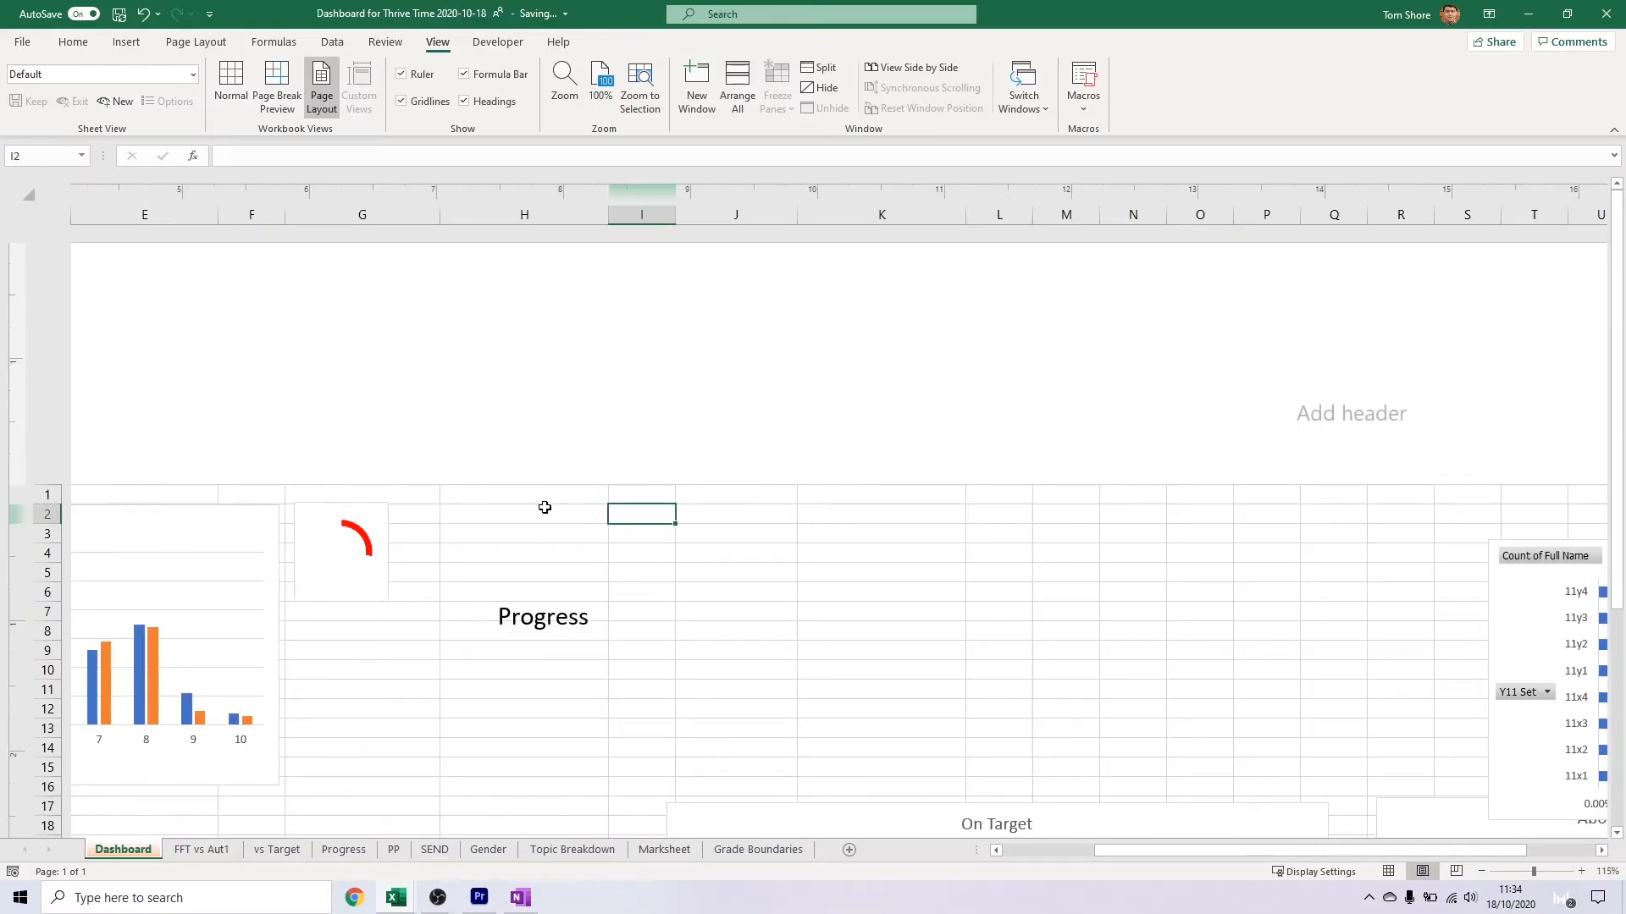
{"action": "scroll", "coordinate": [544, 508], "scroll_direction": "down", "scroll_amount": 4}
{"action": "left_click", "coordinate": [574, 419]}
Move the On Target doughnut chart beneath the Progress chart and shrink it to a similar small size
{"action": "left_click", "coordinate": [882, 530]}
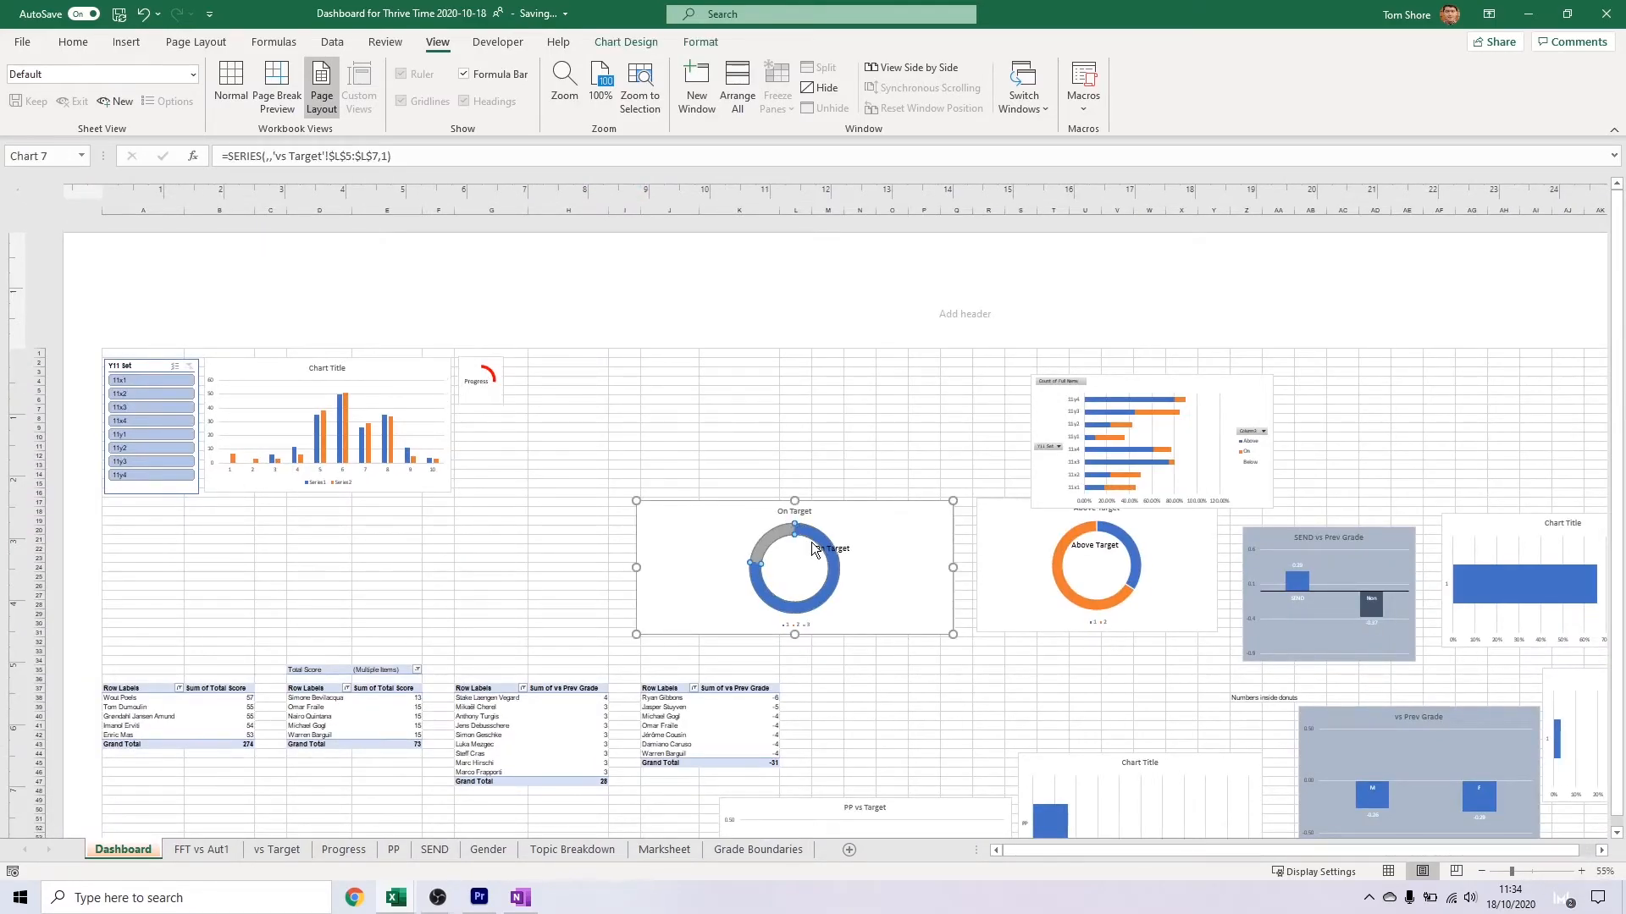
{"action": "left_click_drag", "start_coordinate": [883, 529], "coordinate": [584, 424]}
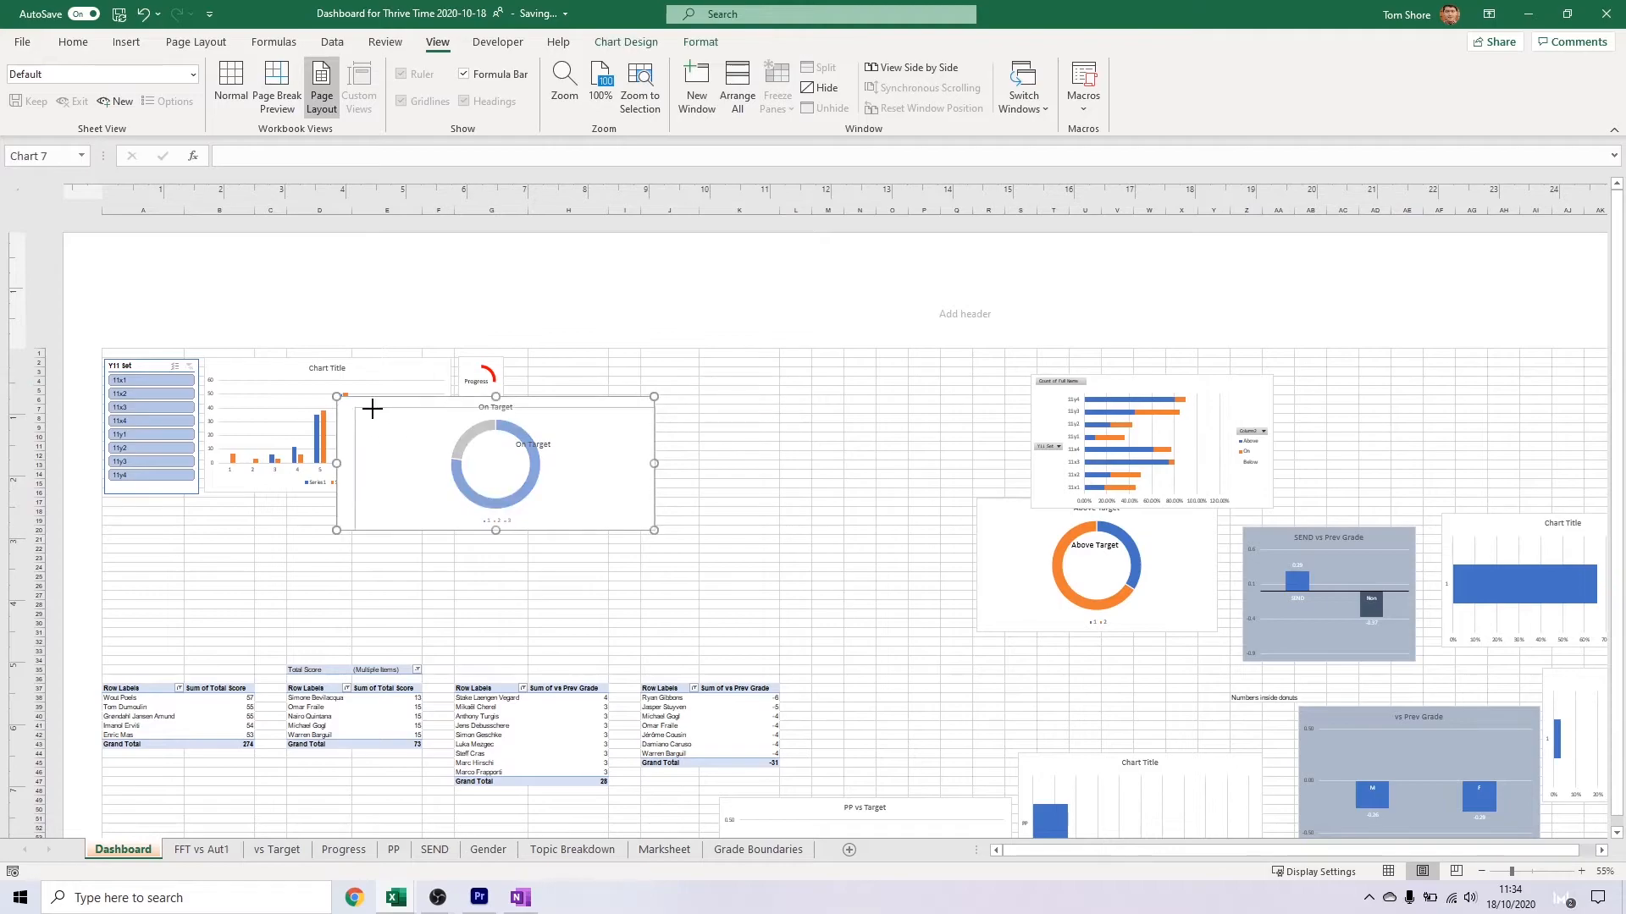
{"action": "left_click_drag", "start_coordinate": [458, 401], "coordinate": [459, 401]}
{"action": "left_click_drag", "start_coordinate": [655, 531], "coordinate": [504, 449]}
Move the Above Target doughnut chart below the On Target chart and shrink it to a small tile
{"action": "left_click", "coordinate": [1016, 554]}
{"action": "left_click", "coordinate": [1095, 547], "text": "ctrl"}
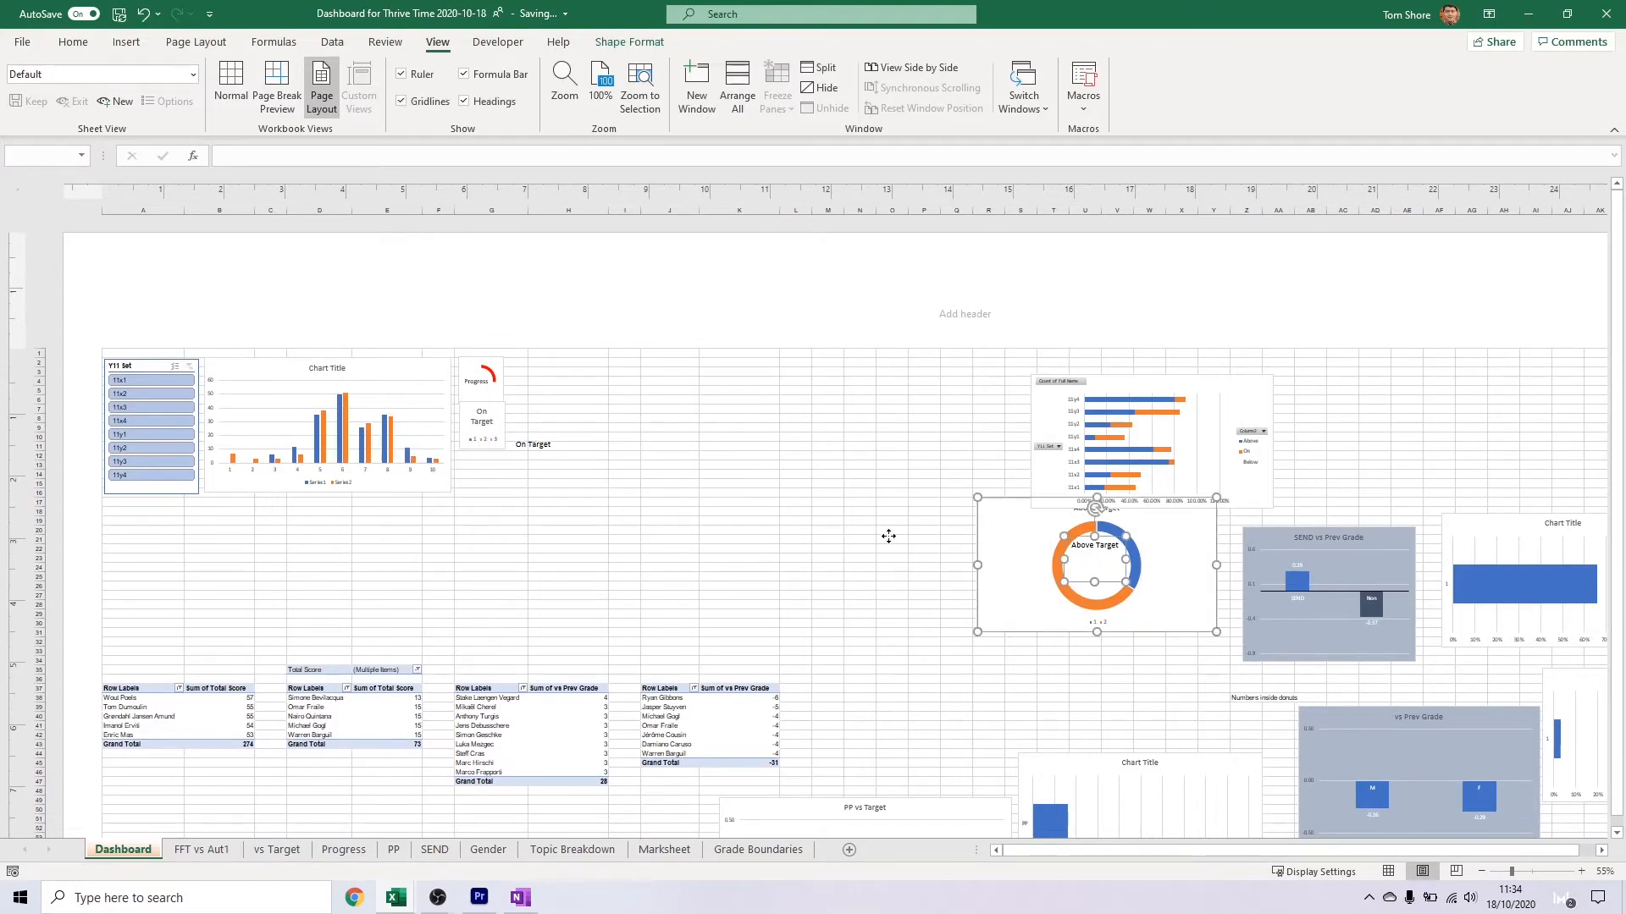
{"action": "left_click_drag", "start_coordinate": [989, 545], "coordinate": [452, 491]}
{"action": "left_click_drag", "start_coordinate": [669, 592], "coordinate": [500, 514]}
{"action": "left_click", "coordinate": [555, 523]}
Delete the titles and legends from the On Target and Above Target doughnut charts
{"action": "scroll", "coordinate": [555, 524], "scroll_direction": "up", "scroll_amount": 3}
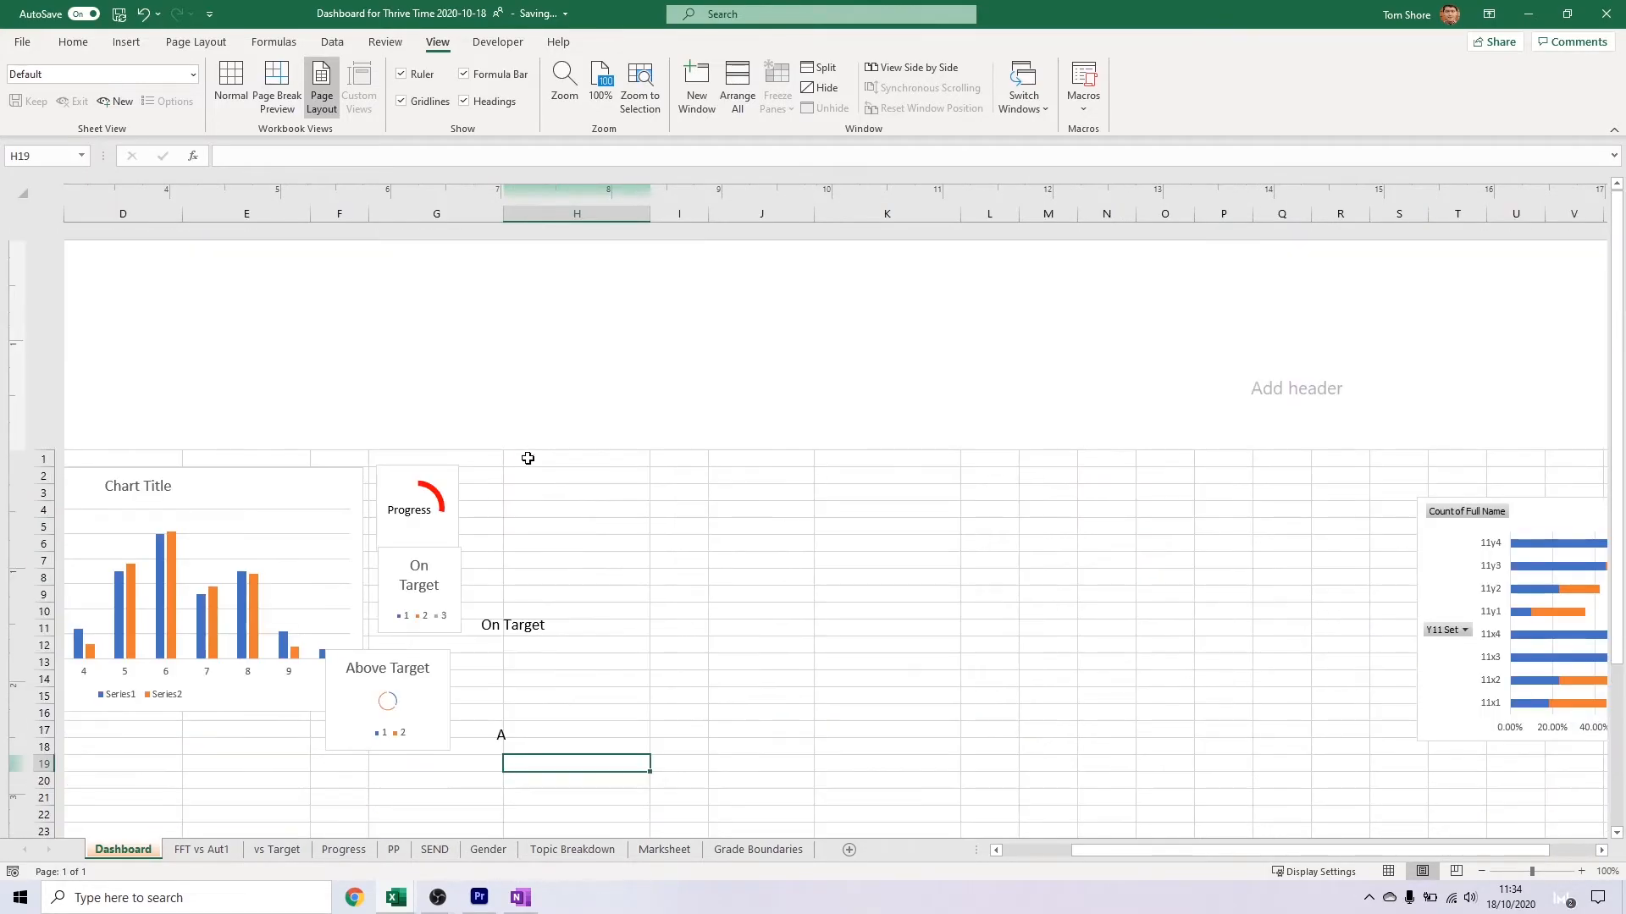
{"action": "scroll", "coordinate": [621, 571], "scroll_direction": "left", "scroll_amount": 2}
{"action": "left_click", "coordinate": [605, 621]}
{"action": "left_click", "coordinate": [607, 575]}
{"action": "key", "text": "Delete"}
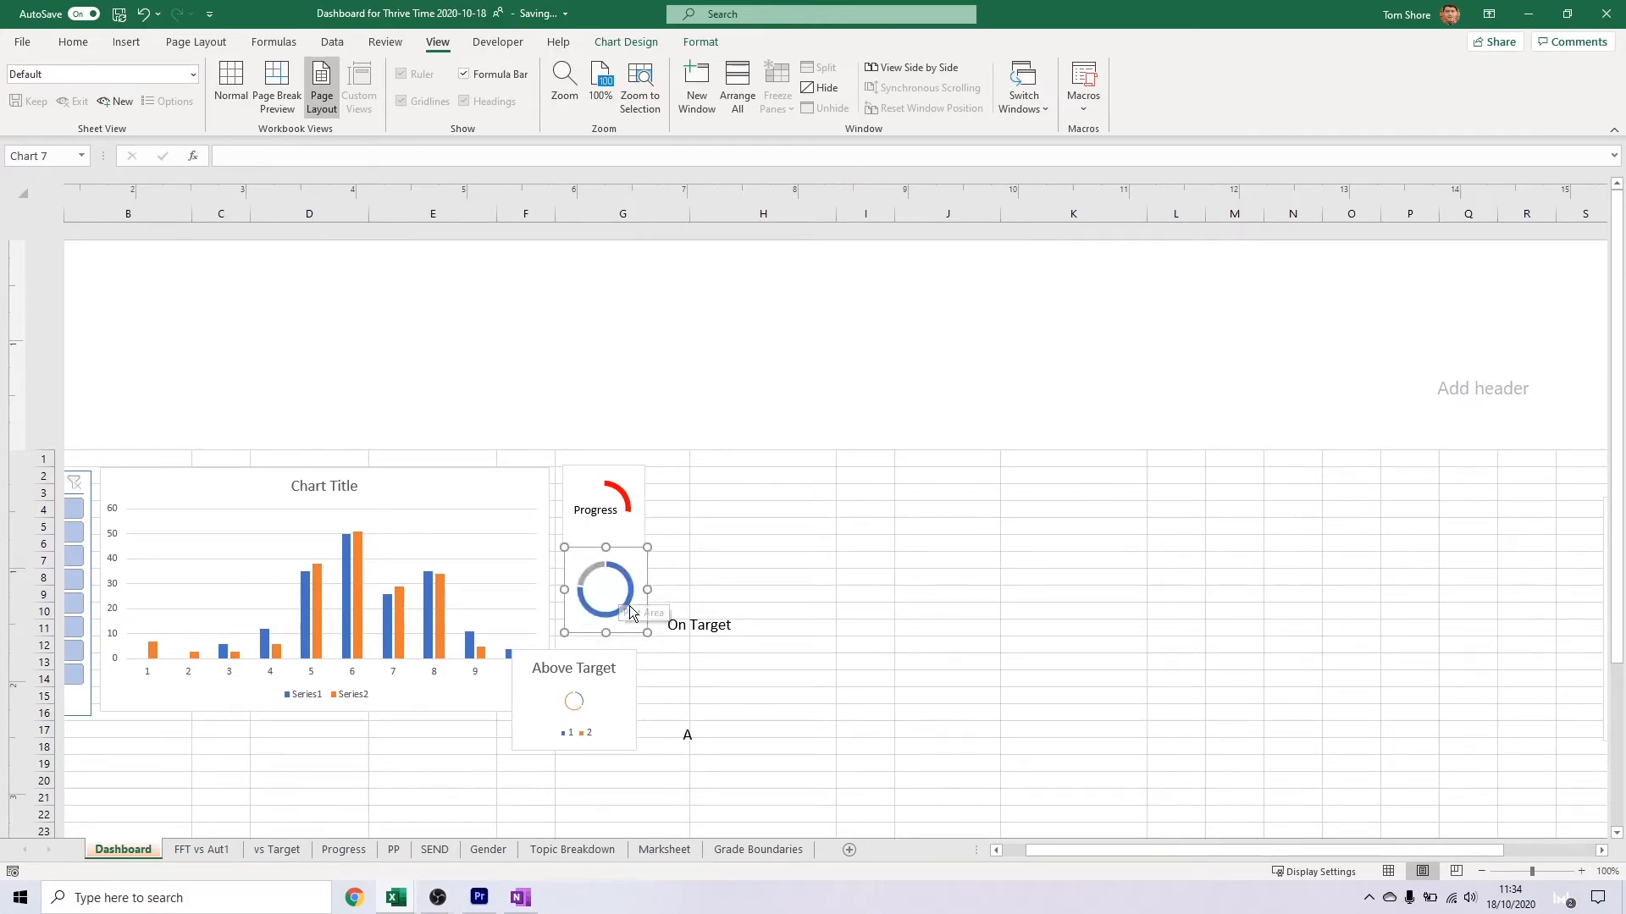
{"action": "left_click", "coordinate": [583, 669]}
{"action": "key", "text": "Delete"}
{"action": "left_click", "coordinate": [578, 733]}
{"action": "key", "text": "Delete"}
Widen the Above Target label to fit its full text and shift its doughnut chart clear of the column chart
{"action": "left_click", "coordinate": [687, 735]}
{"action": "left_click_drag", "start_coordinate": [704, 737], "coordinate": [822, 736]}
{"action": "left_click", "coordinate": [621, 651]}
{"action": "left_click_drag", "start_coordinate": [620, 650], "coordinate": [733, 647]}
Align the On Target doughnut chart directly beneath the Progress chart and match its size
{"action": "left_click", "coordinate": [587, 481]}
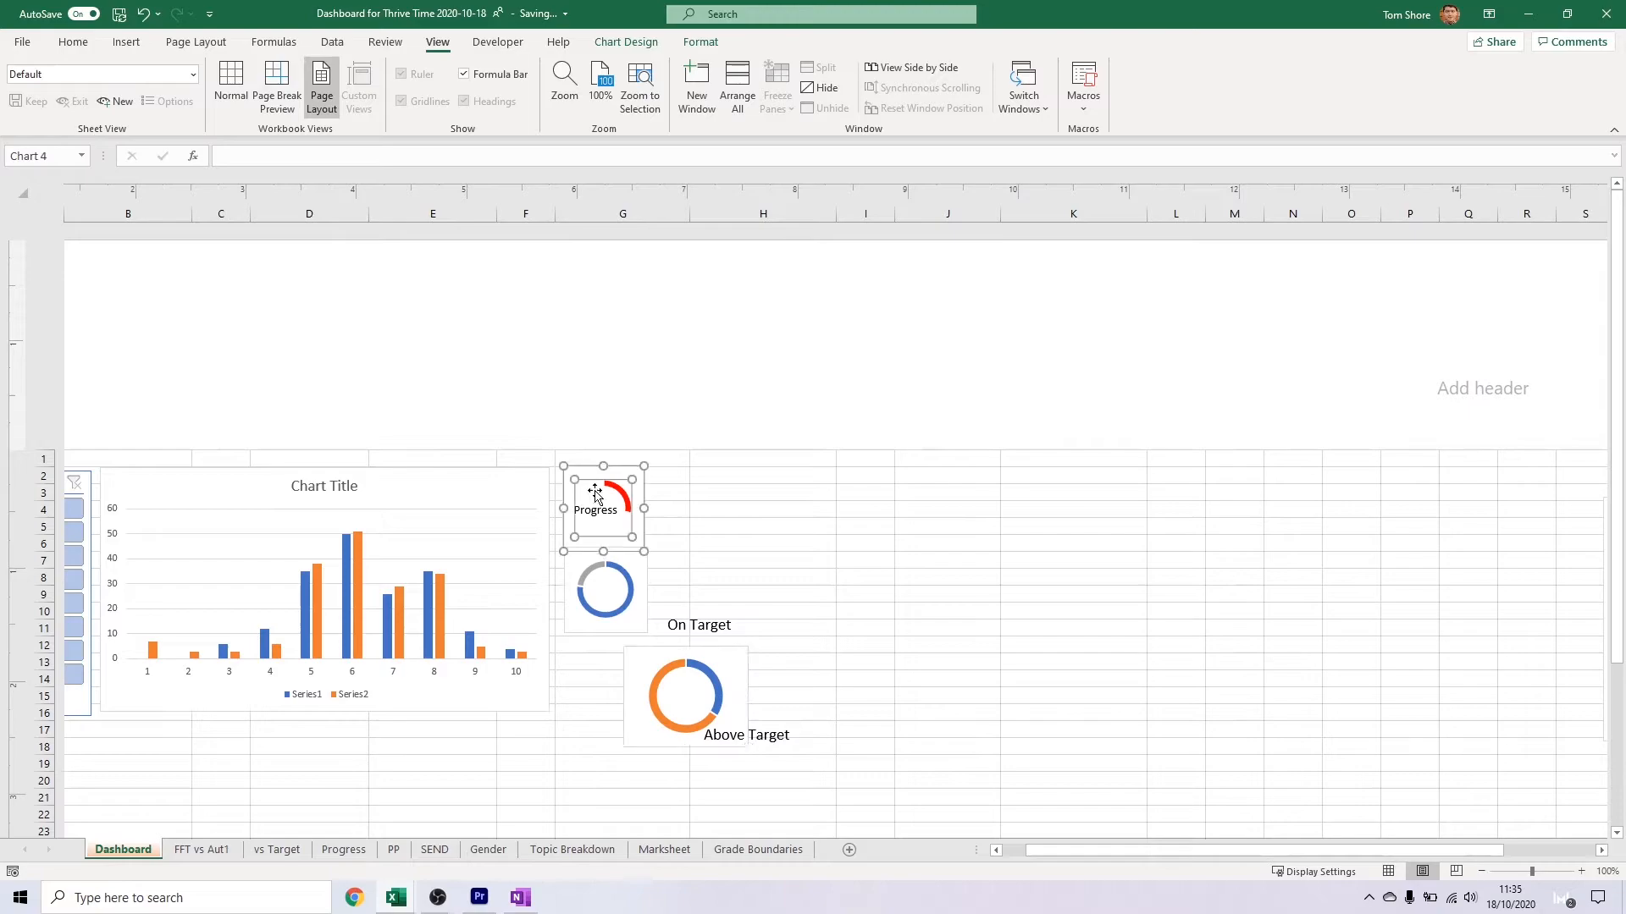
{"action": "left_click", "coordinate": [631, 575]}
{"action": "left_click_drag", "start_coordinate": [631, 547], "coordinate": [636, 567]}
{"action": "mouse_move", "coordinate": [604, 637]}
{"action": "left_mouse_down"}
{"action": "mouse_move", "coordinate": [612, 596]}
{"action": "mouse_move", "coordinate": [612, 632]}
{"action": "left_mouse_up"}
Align the Above Target doughnut chart beneath the On Target chart and shrink it to the same width
{"action": "left_click_drag", "start_coordinate": [664, 662], "coordinate": [565, 650]}
{"action": "left_click_drag", "start_coordinate": [733, 649], "coordinate": [673, 640]}
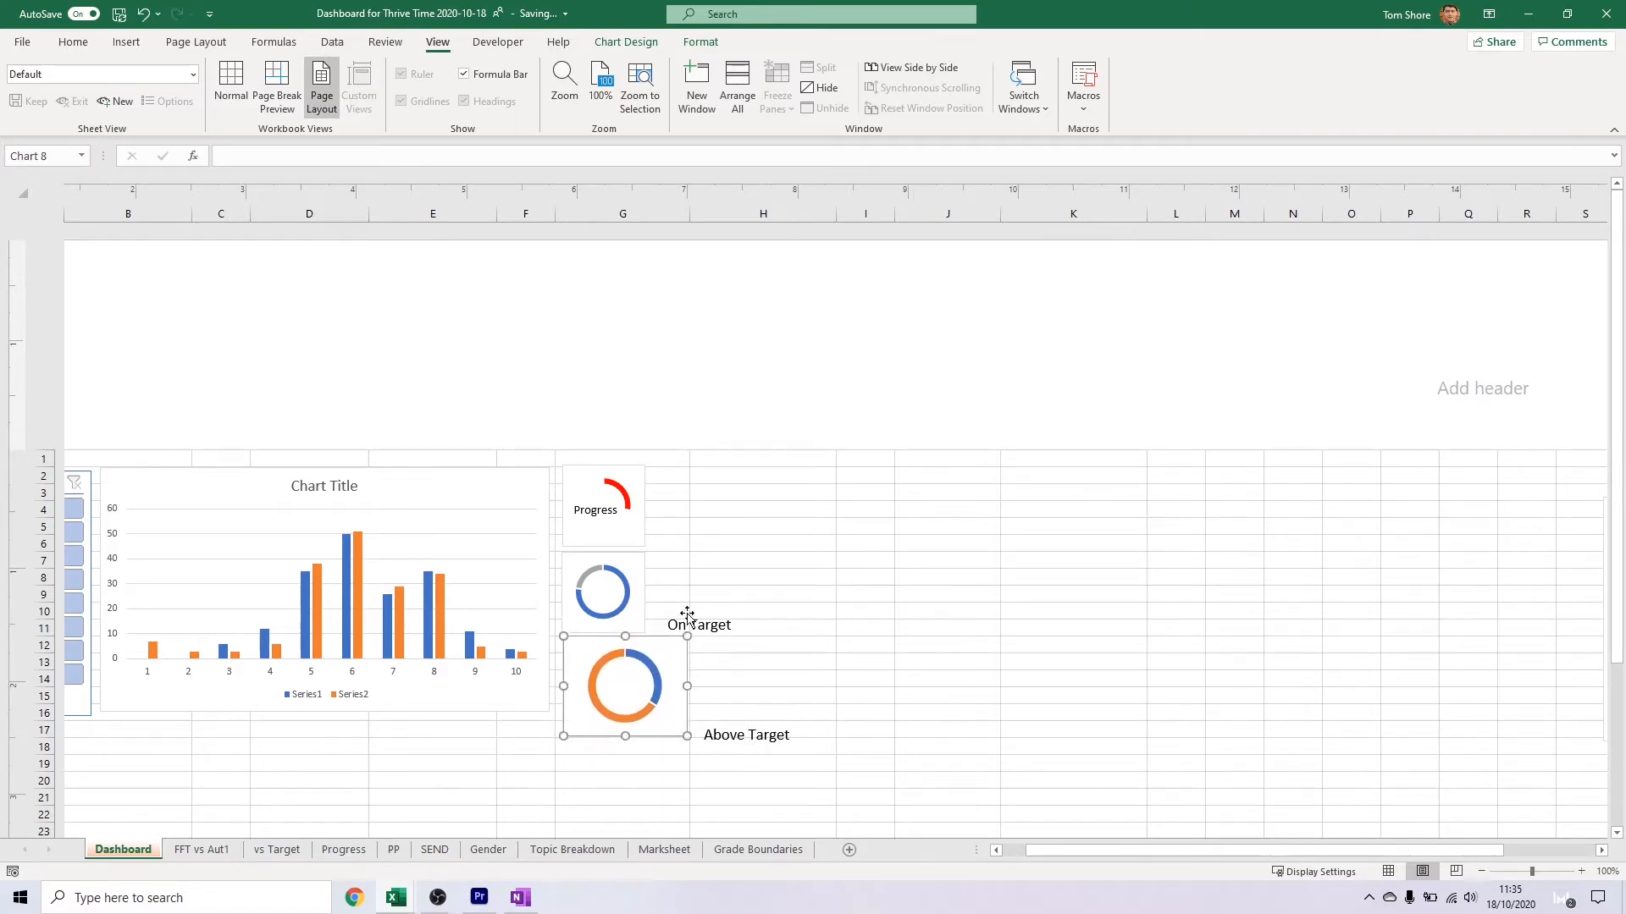
{"action": "left_click_drag", "start_coordinate": [633, 707], "coordinate": [644, 709]}
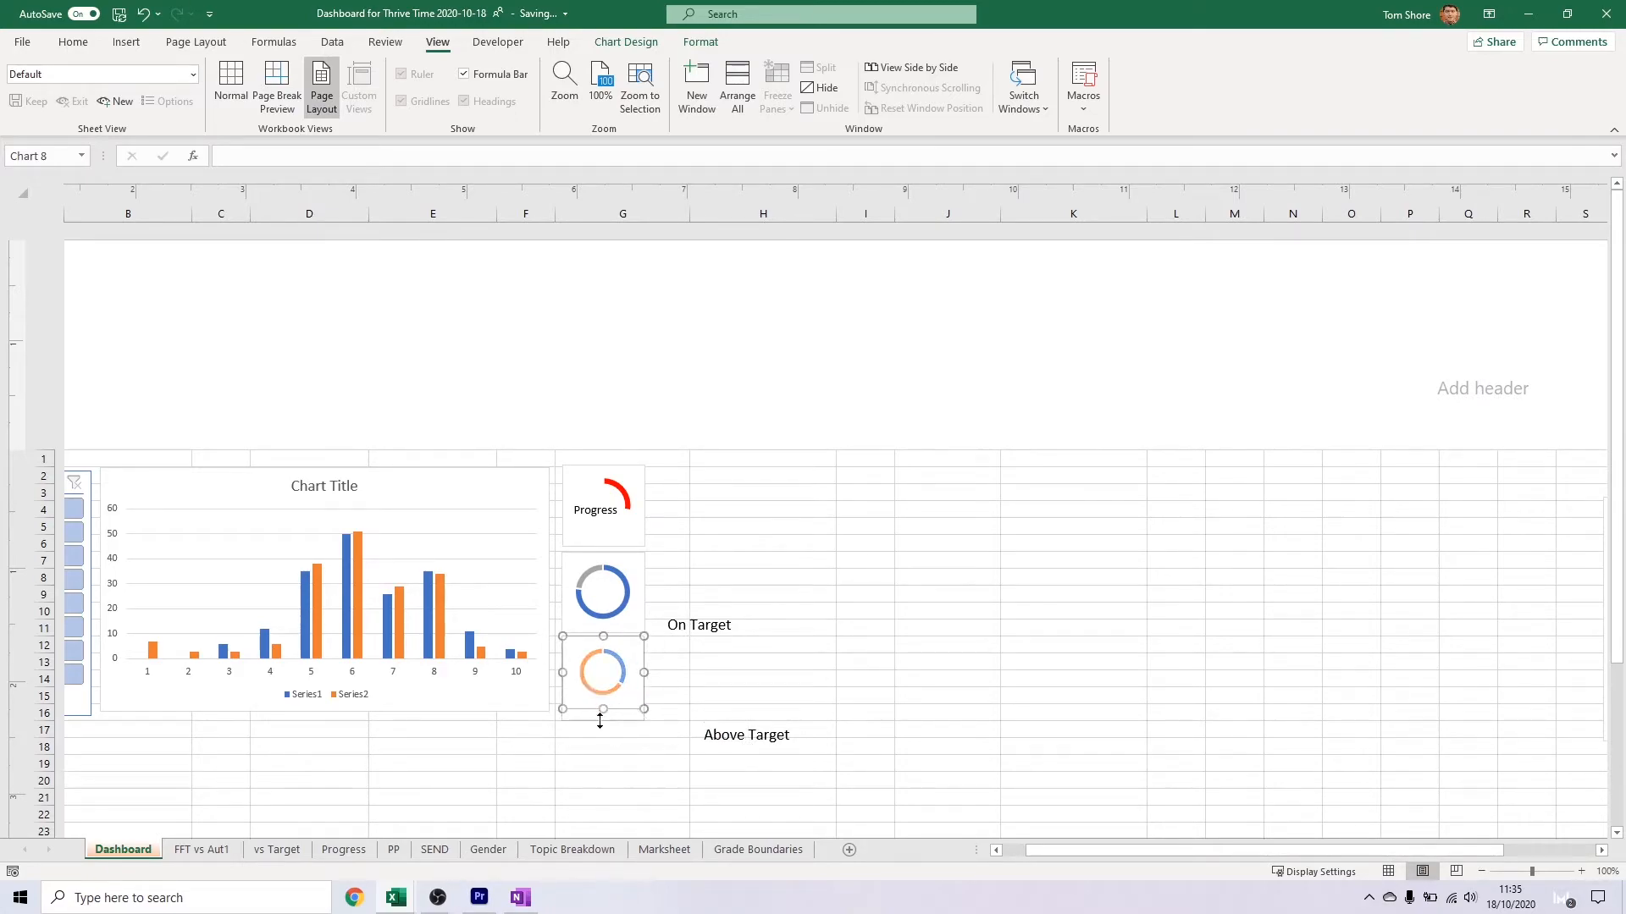
Move the On Target and Above Target labels onto their doughnut charts
{"action": "left_click", "coordinate": [762, 578]}
{"action": "left_click_drag", "start_coordinate": [715, 606], "coordinate": [607, 567]}
{"action": "left_click_drag", "start_coordinate": [783, 721], "coordinate": [649, 661]}
{"action": "left_click", "coordinate": [713, 678]}
Move the stacked bar pivot chart directly beside the column of three doughnut charts
{"action": "scroll", "coordinate": [846, 624], "scroll_direction": "left", "scroll_amount": 3}
{"action": "scroll", "coordinate": [1016, 531], "scroll_direction": "down", "scroll_amount": 3}
{"action": "left_click_drag", "start_coordinate": [1185, 385], "coordinate": [734, 376]}
{"action": "scroll", "coordinate": [734, 377], "scroll_direction": "up", "scroll_amount": 4}
{"action": "scroll", "coordinate": [1112, 522], "scroll_direction": "left", "scroll_amount": 3}
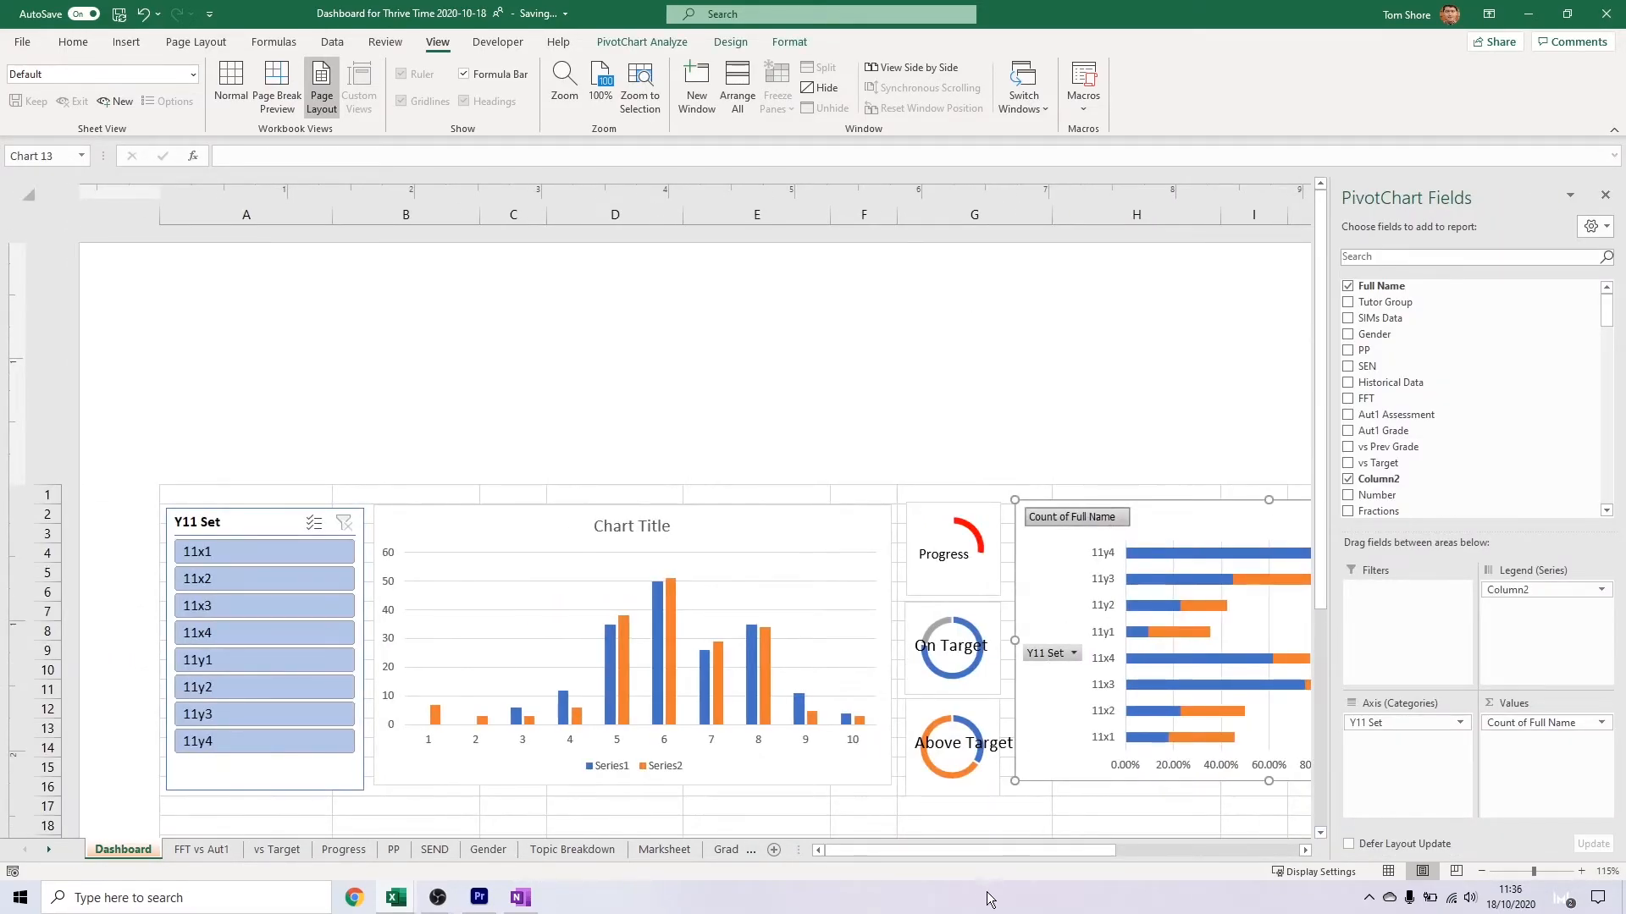
{"action": "scroll", "coordinate": [687, 480], "scroll_direction": "right", "scroll_amount": 5}
{"action": "right_click", "coordinate": [608, 517]}
{"action": "left_click", "coordinate": [649, 728]}
{"action": "key", "text": "ctrl+z"}
{"action": "left_click", "coordinate": [124, 849]}
Hide all field buttons on the stacked bar pivot chart
{"action": "right_click", "coordinate": [624, 516]}
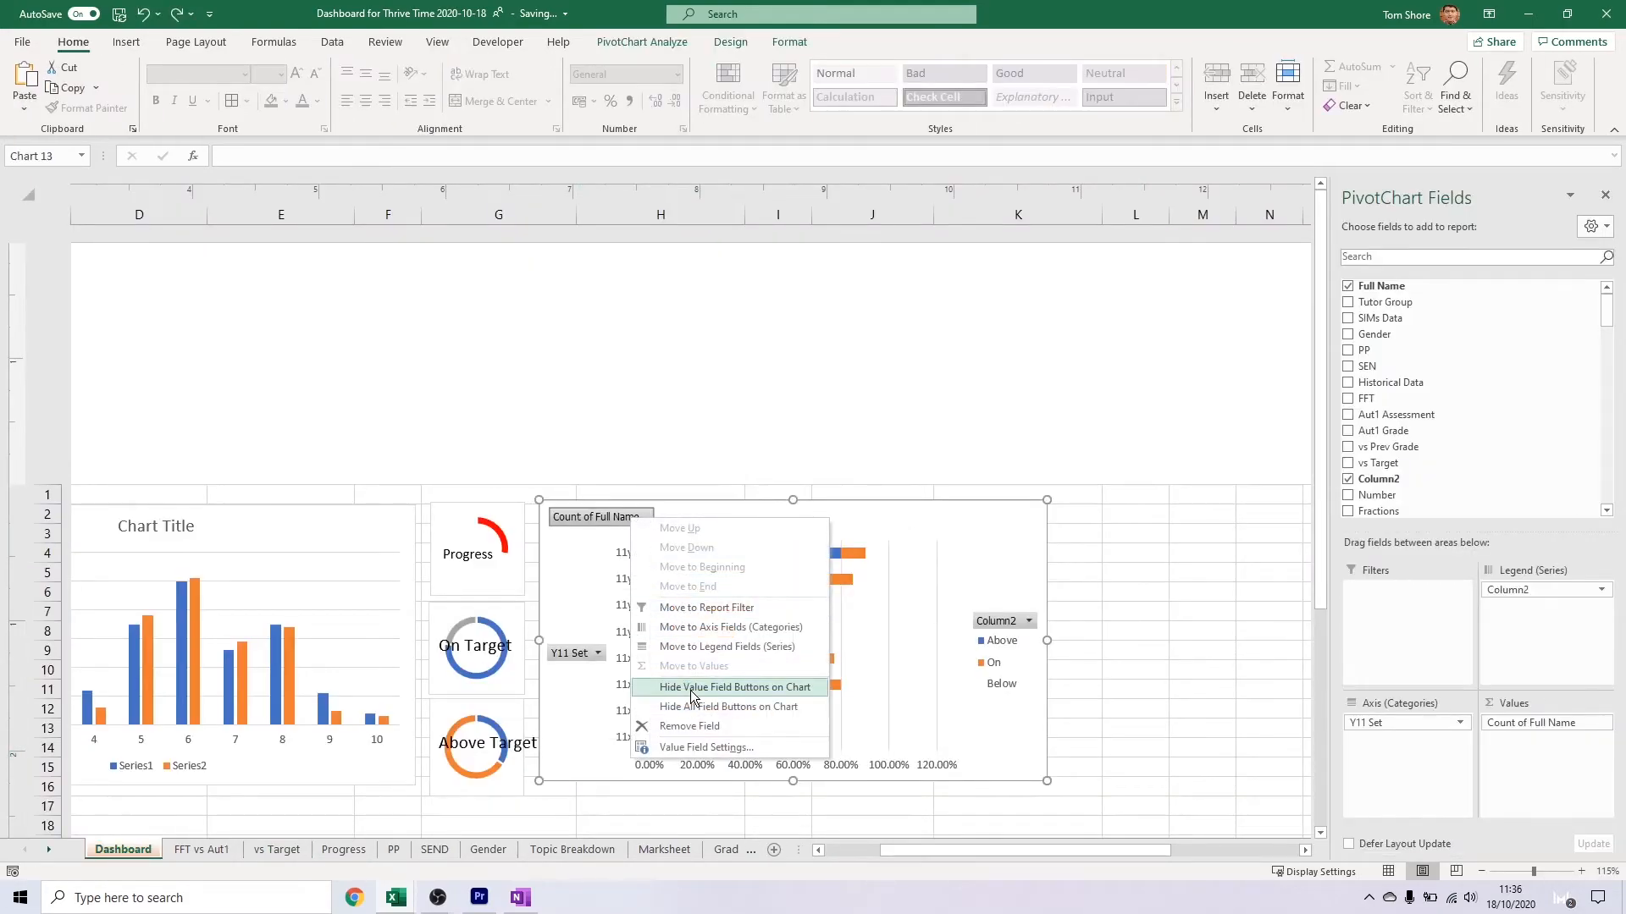
{"action": "left_click", "coordinate": [710, 705]}
Remove the Below entry from the stacked bar chart's legend and position the legend at the bottom of the chart
{"action": "double_click", "coordinate": [1016, 631]}
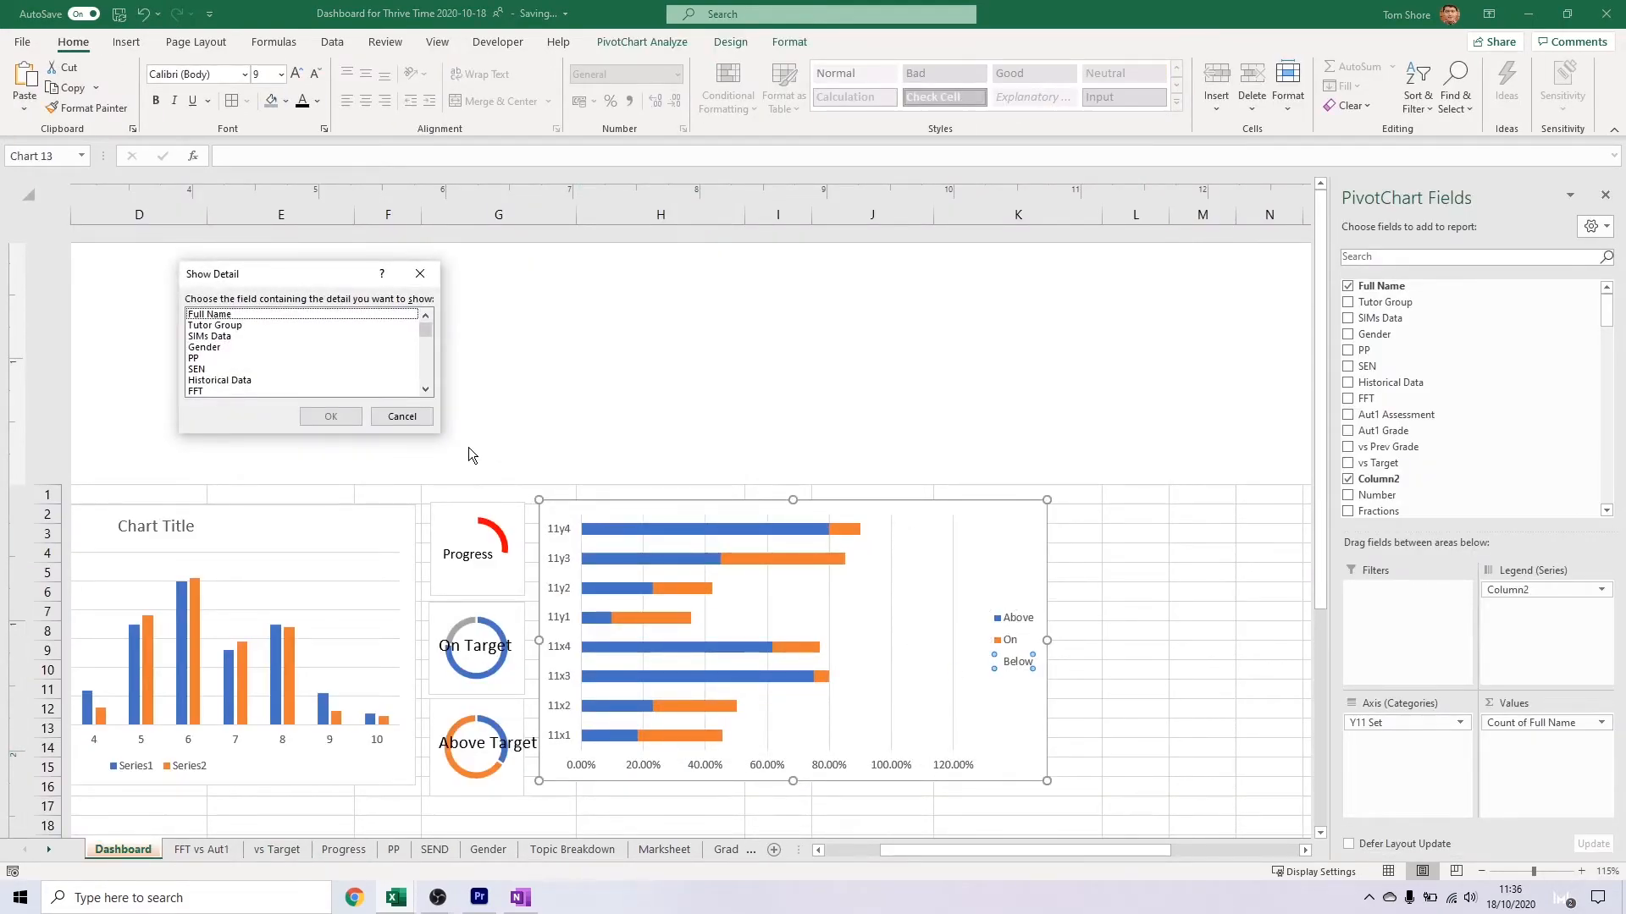
{"action": "key", "text": "Escape"}
{"action": "right_click", "coordinate": [1007, 630]}
{"action": "left_click", "coordinate": [1050, 793]}
{"action": "left_click", "coordinate": [1411, 355]}
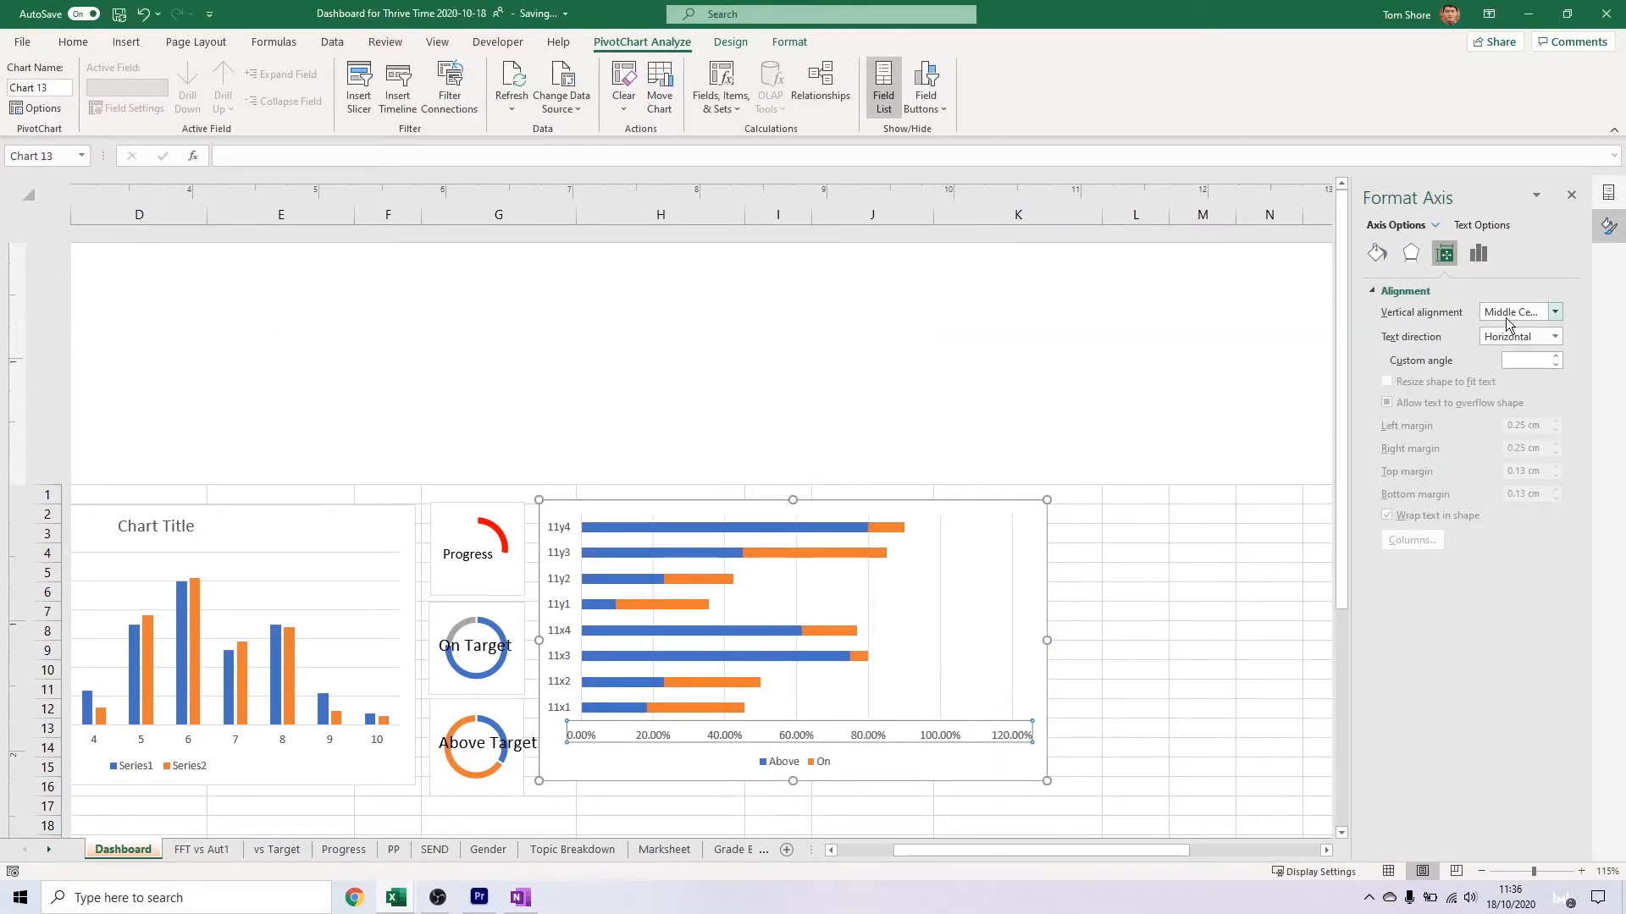
Format the stacked bar chart's horizontal axis numbers as percentages with 0 decimal places
{"action": "left_click", "coordinate": [1480, 254]}
{"action": "left_click", "coordinate": [1431, 713]}
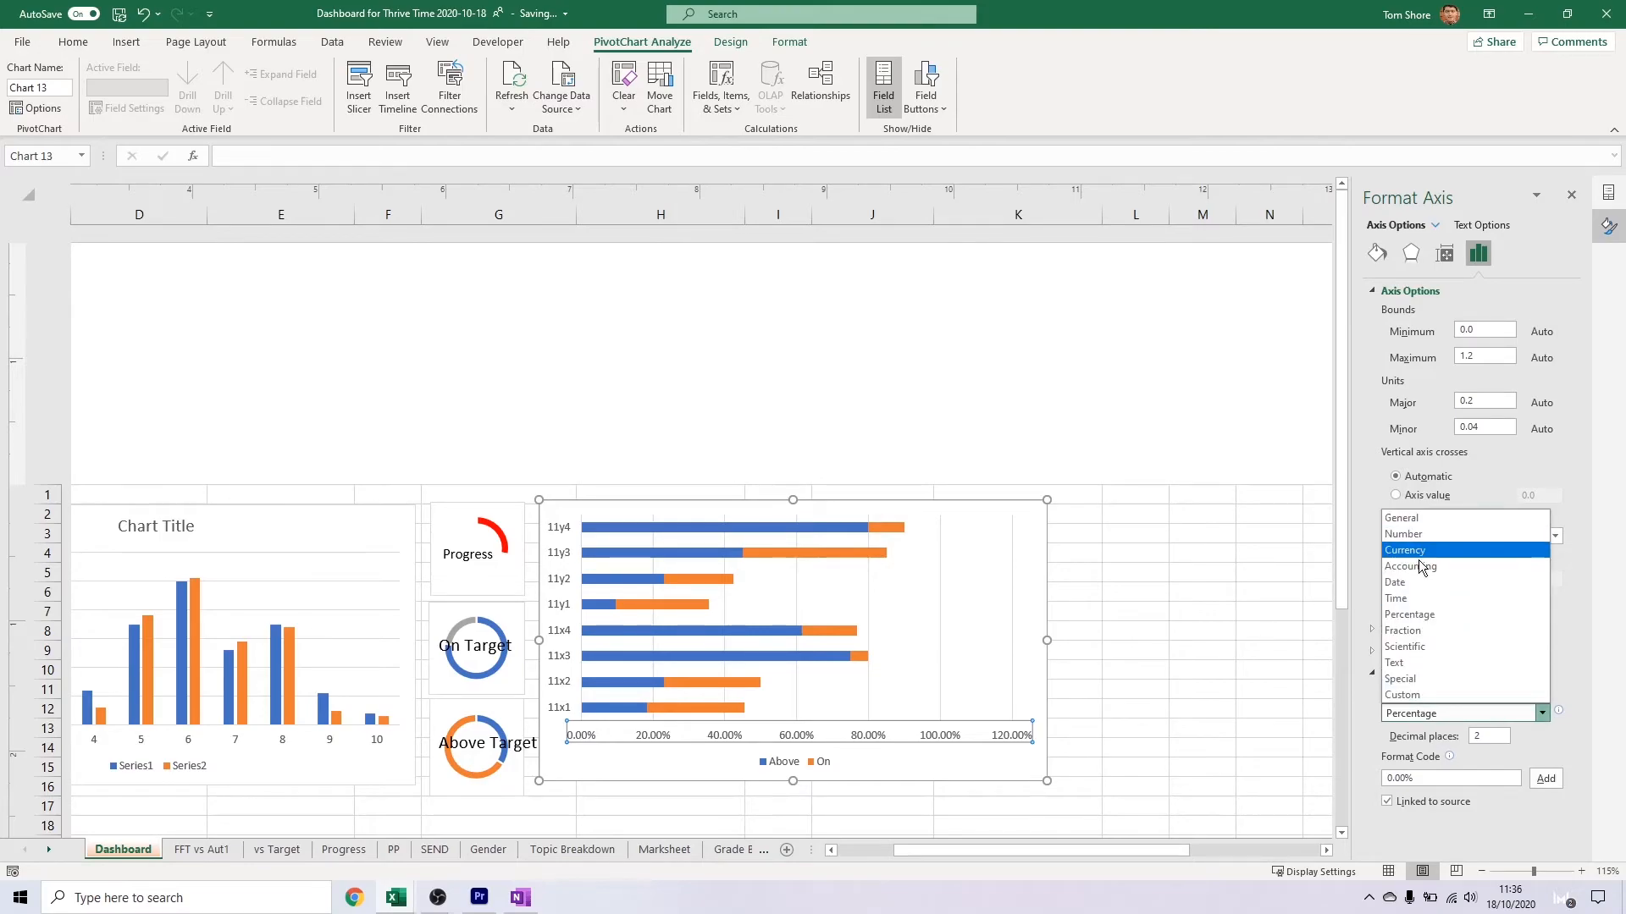
{"action": "left_click", "coordinate": [1464, 661]}
{"action": "type", "text": "0"}
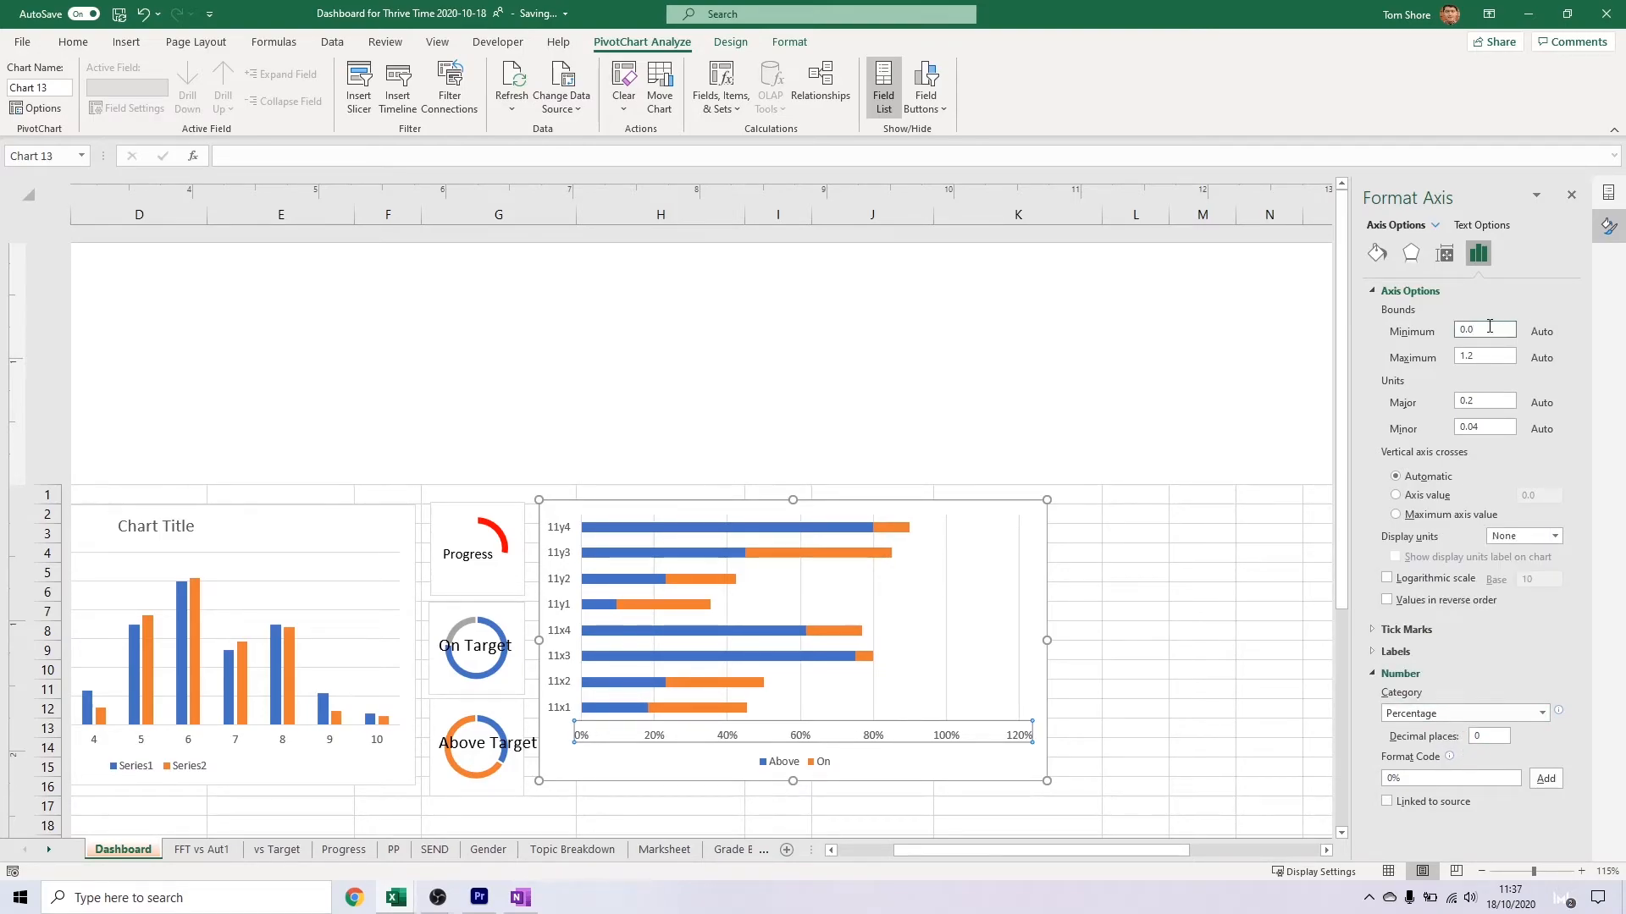
Set the stacked bar chart's horizontal axis maximum to 1.0 and its major unit to 0.1
{"action": "key", "text": "Tab"}
{"action": "type", "text": "1"}
{"action": "key", "text": "Tab"}
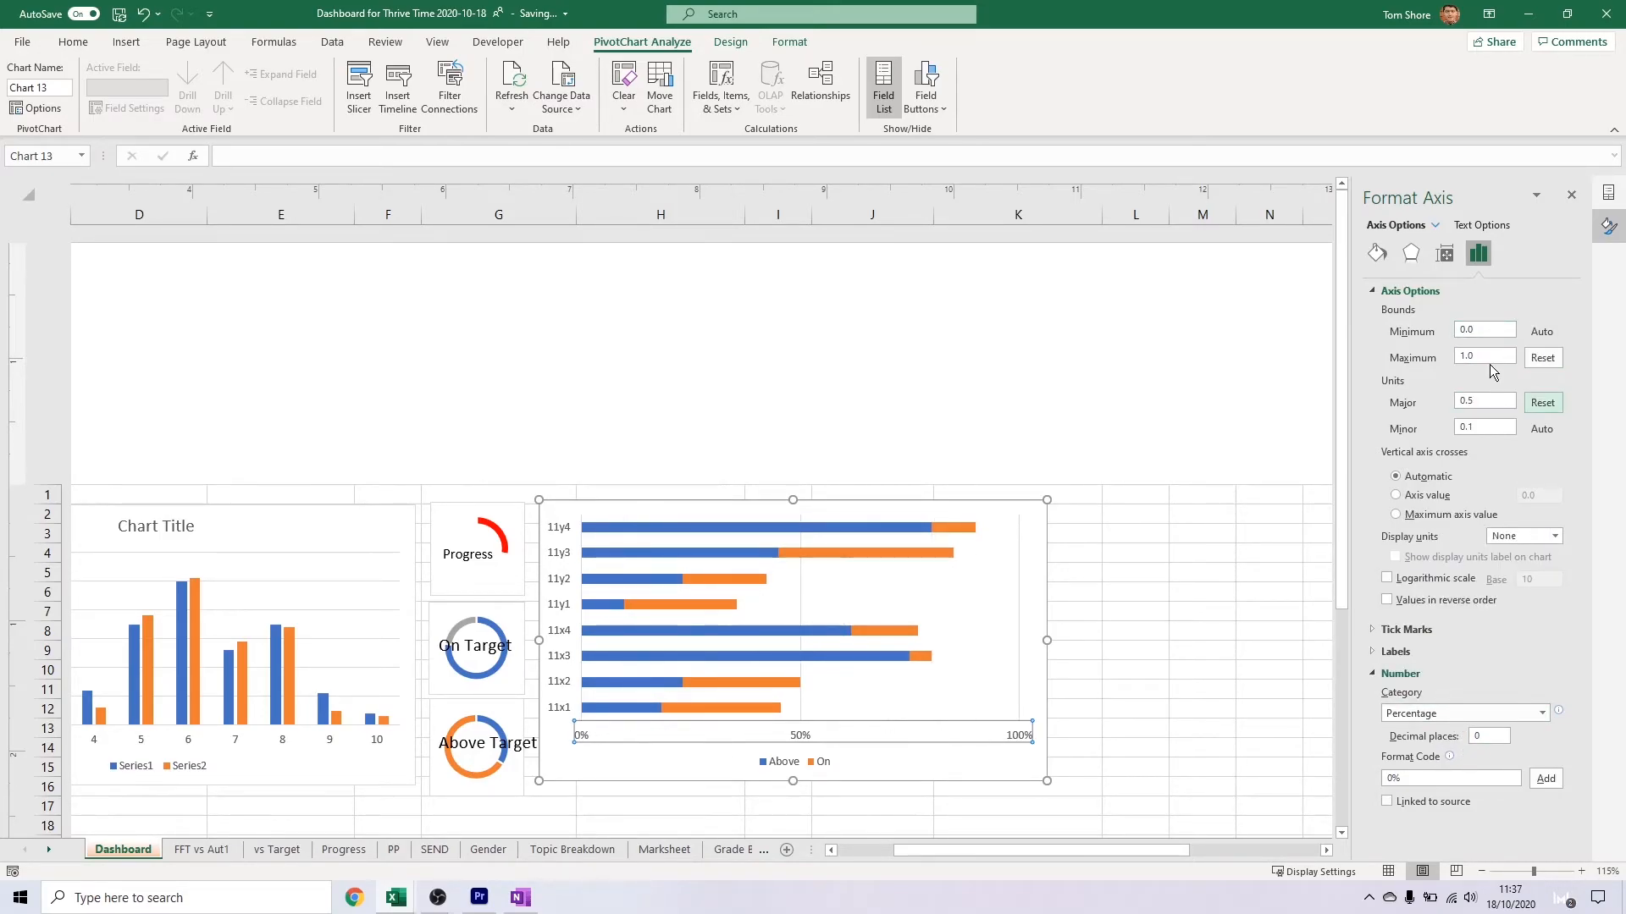
{"action": "left_click", "coordinate": [1144, 627]}
{"action": "left_click", "coordinate": [820, 756]}
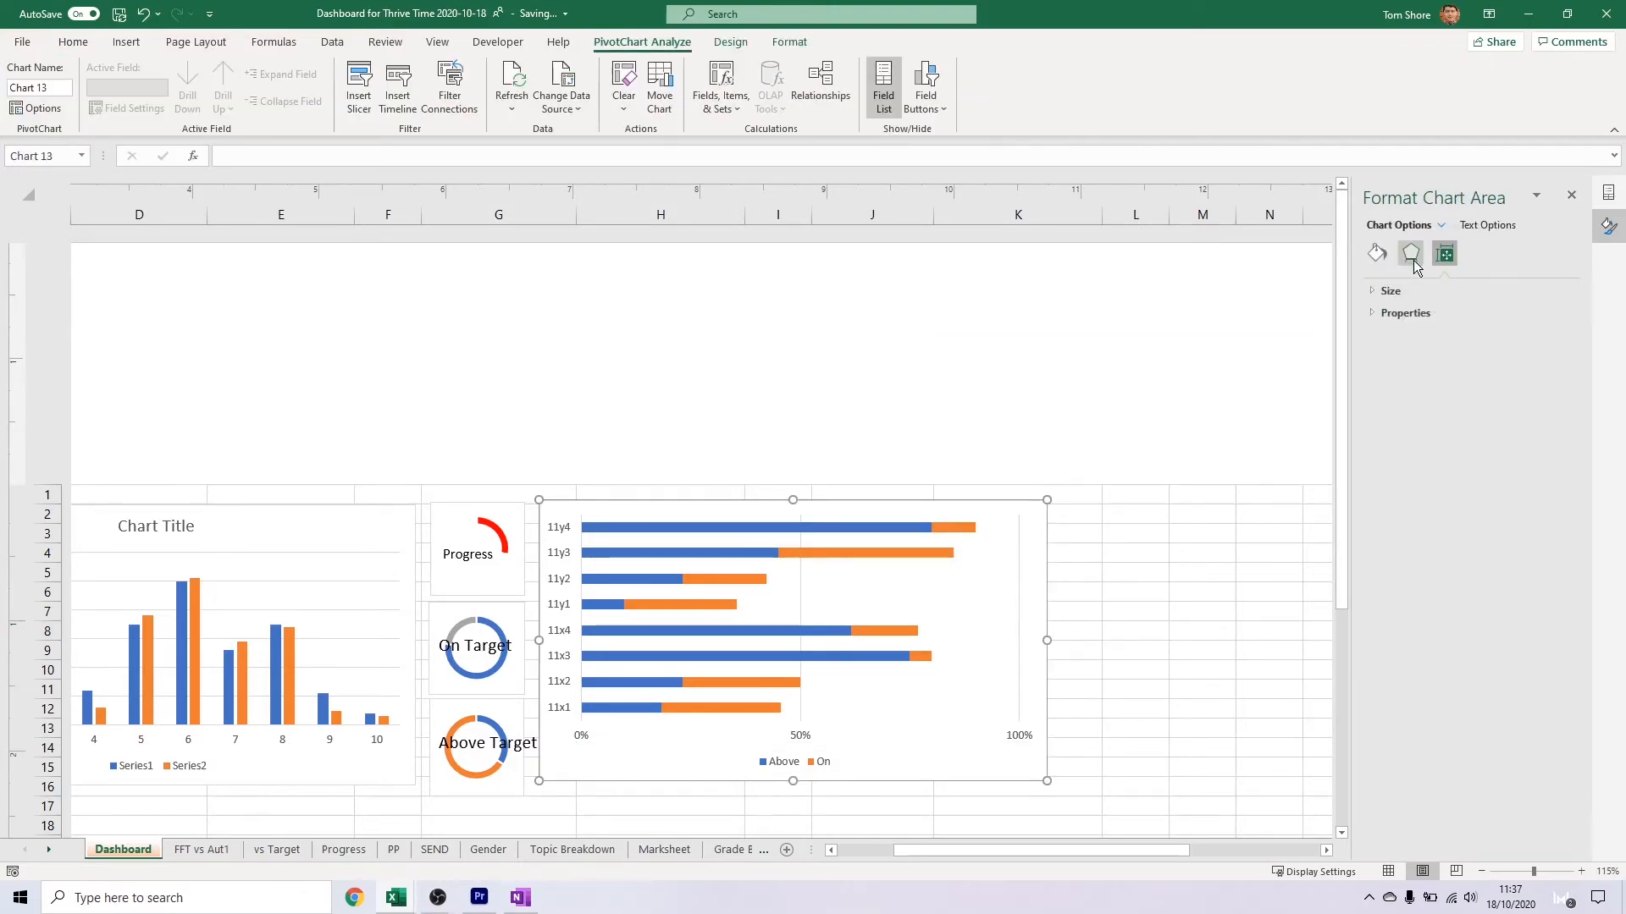
{"action": "left_click", "coordinate": [798, 735]}
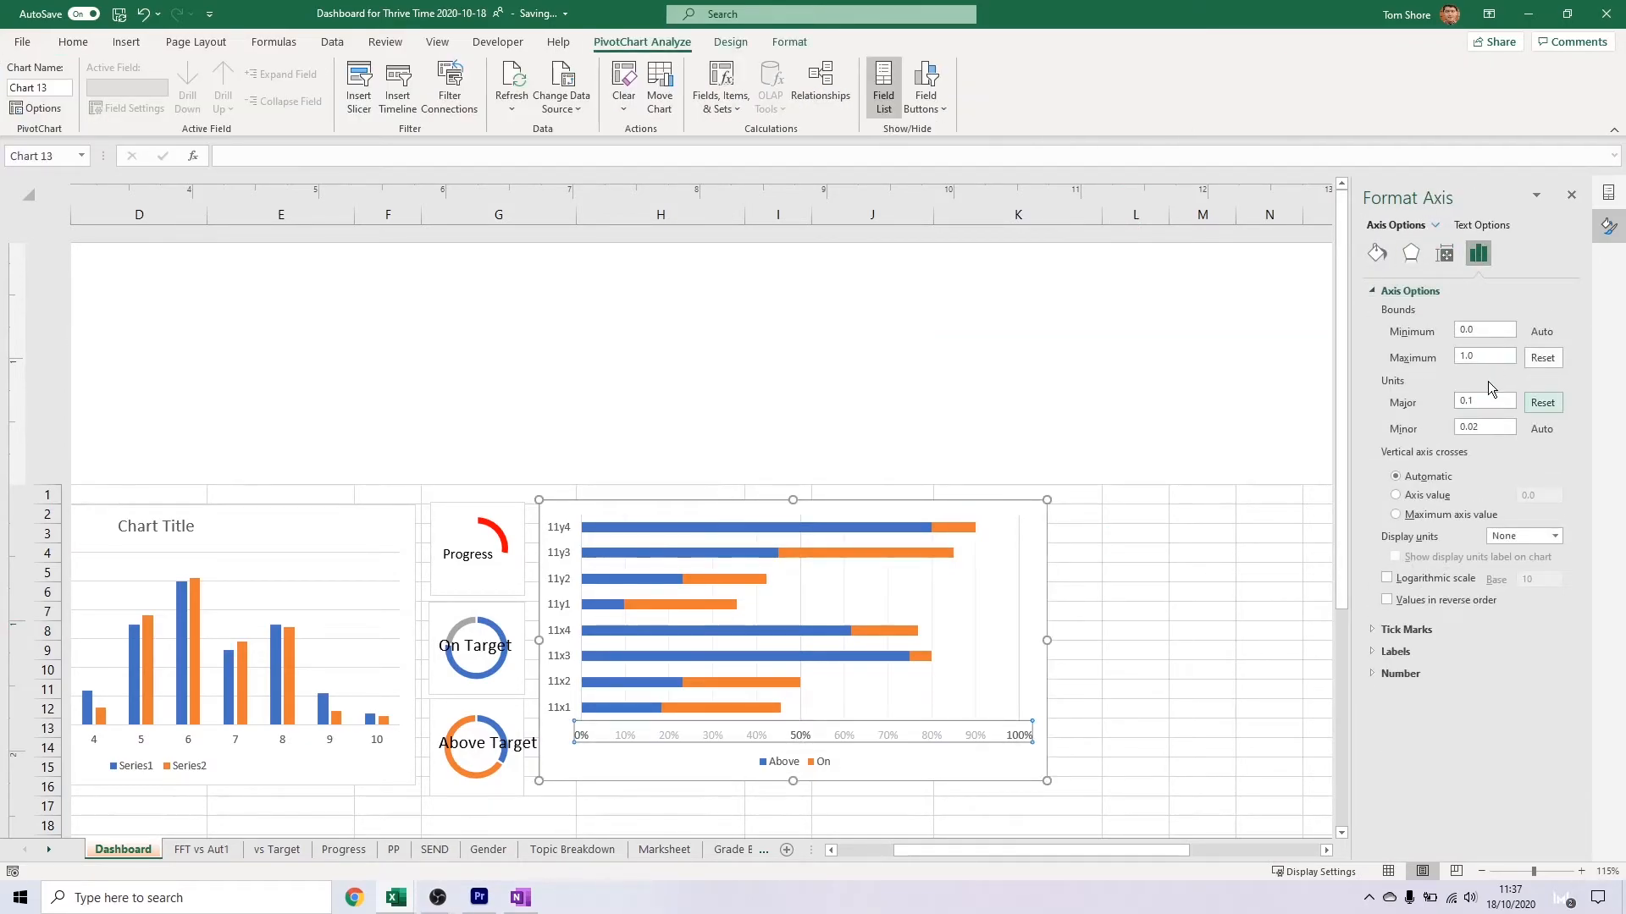
Set the gap width of the stacked bar chart's series to 50%
{"action": "left_click", "coordinate": [881, 656]}
{"action": "left_click", "coordinate": [1513, 397]}
{"action": "key", "text": "Down"}
{"action": "key", "text": "Down"}
{"action": "type", "text": "50"}
{"action": "key", "text": "Tab"}
{"action": "left_click", "coordinate": [1268, 611]}
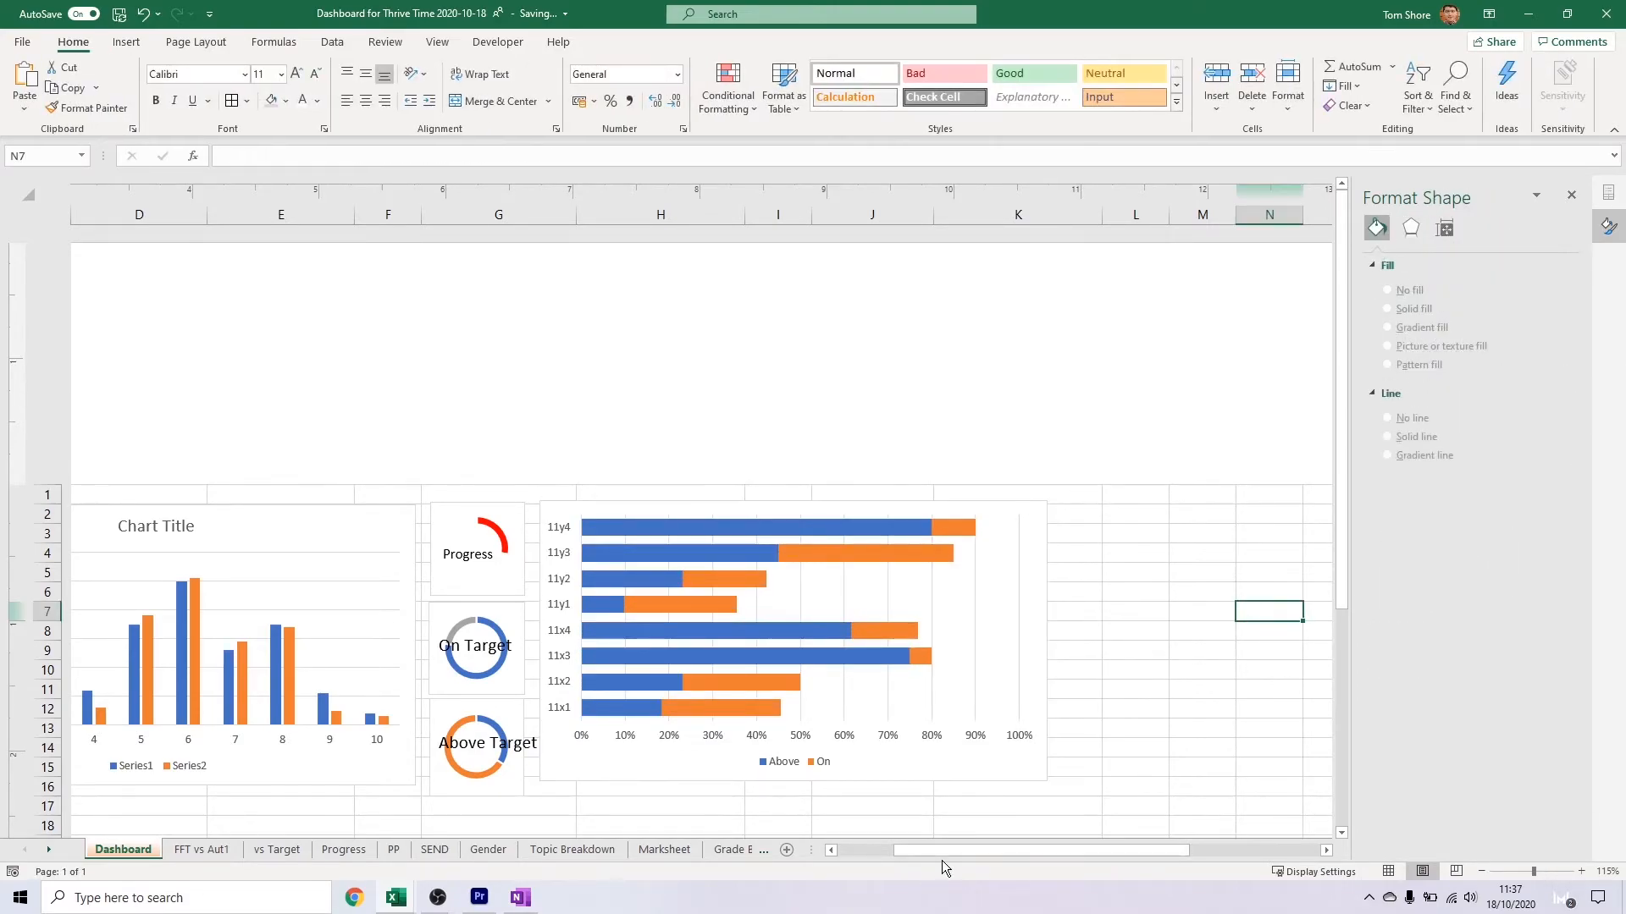
Set the gap width of the clustered column chart's series to 85%
{"action": "left_click_drag", "start_coordinate": [939, 853], "coordinate": [881, 849]}
{"action": "left_click", "coordinate": [878, 533]}
{"action": "scroll", "coordinate": [530, 430], "scroll_direction": "down", "scroll_amount": 5}
{"action": "scroll", "coordinate": [474, 508], "scroll_direction": "up", "scroll_amount": 5}
{"action": "left_click", "coordinate": [393, 619]}
{"action": "left_click_drag", "start_coordinate": [1539, 397], "coordinate": [1435, 413]}
{"action": "type", "text": "50"}
{"action": "key", "text": "Tab"}
{"action": "key", "text": "shift+Tab"}
{"action": "type", "text": "75"}
{"action": "key", "text": "Tab"}
{"action": "key", "text": "shift+Tab"}
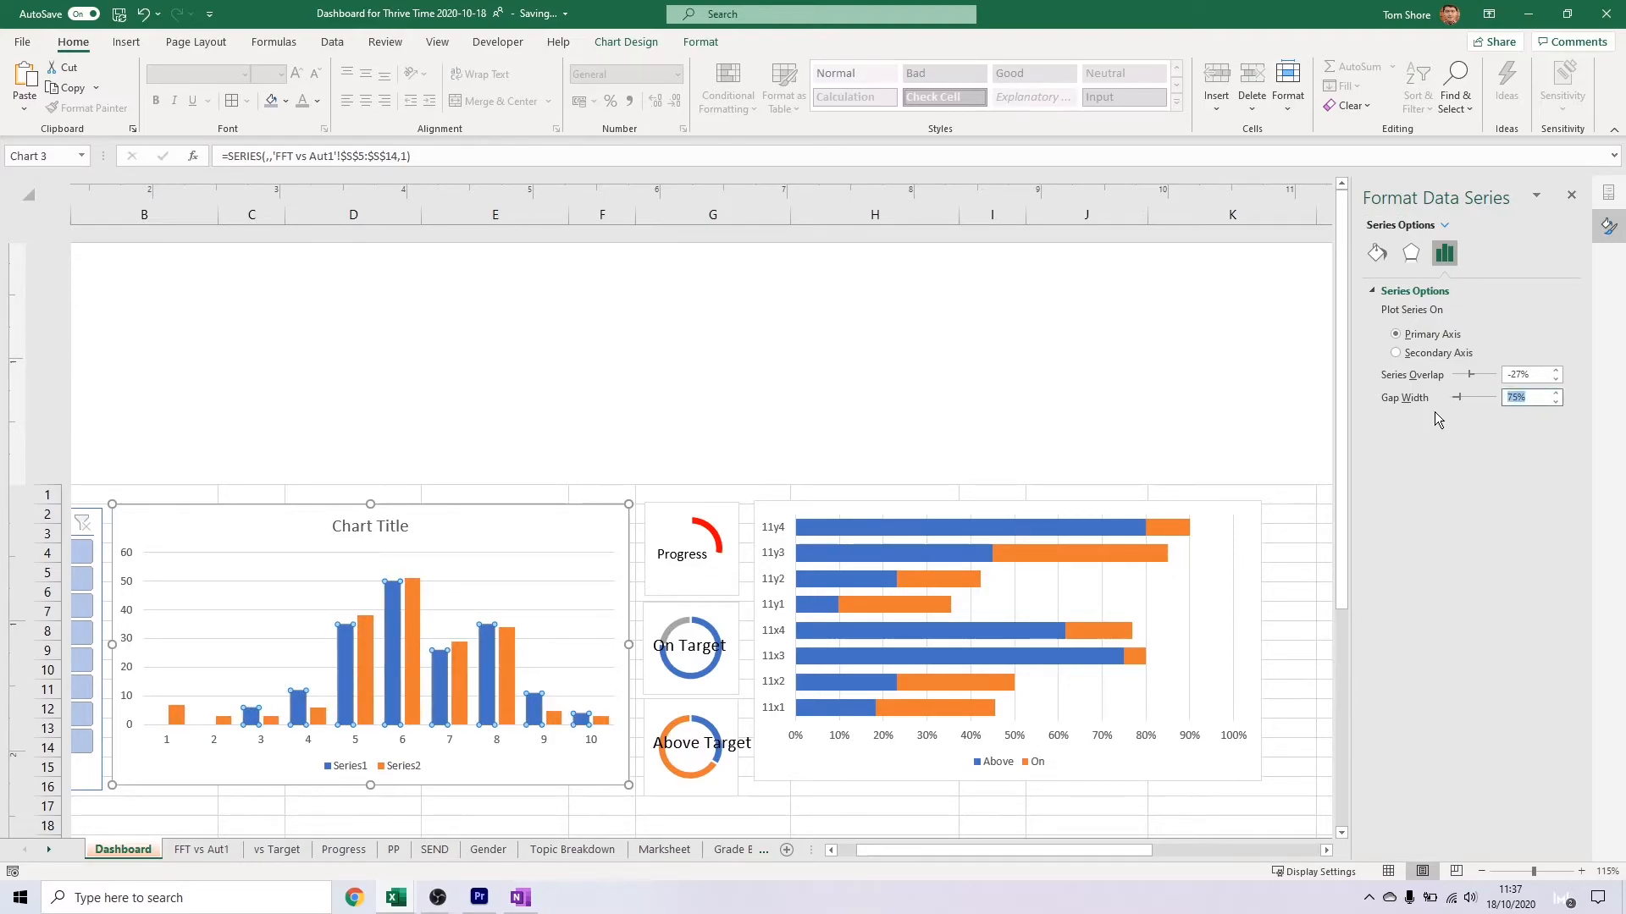
{"action": "key", "text": "Tab"}
Set the series overlap of the clustered column chart to 0%
{"action": "left_click", "coordinate": [507, 653]}
{"action": "left_click", "coordinate": [1410, 254]}
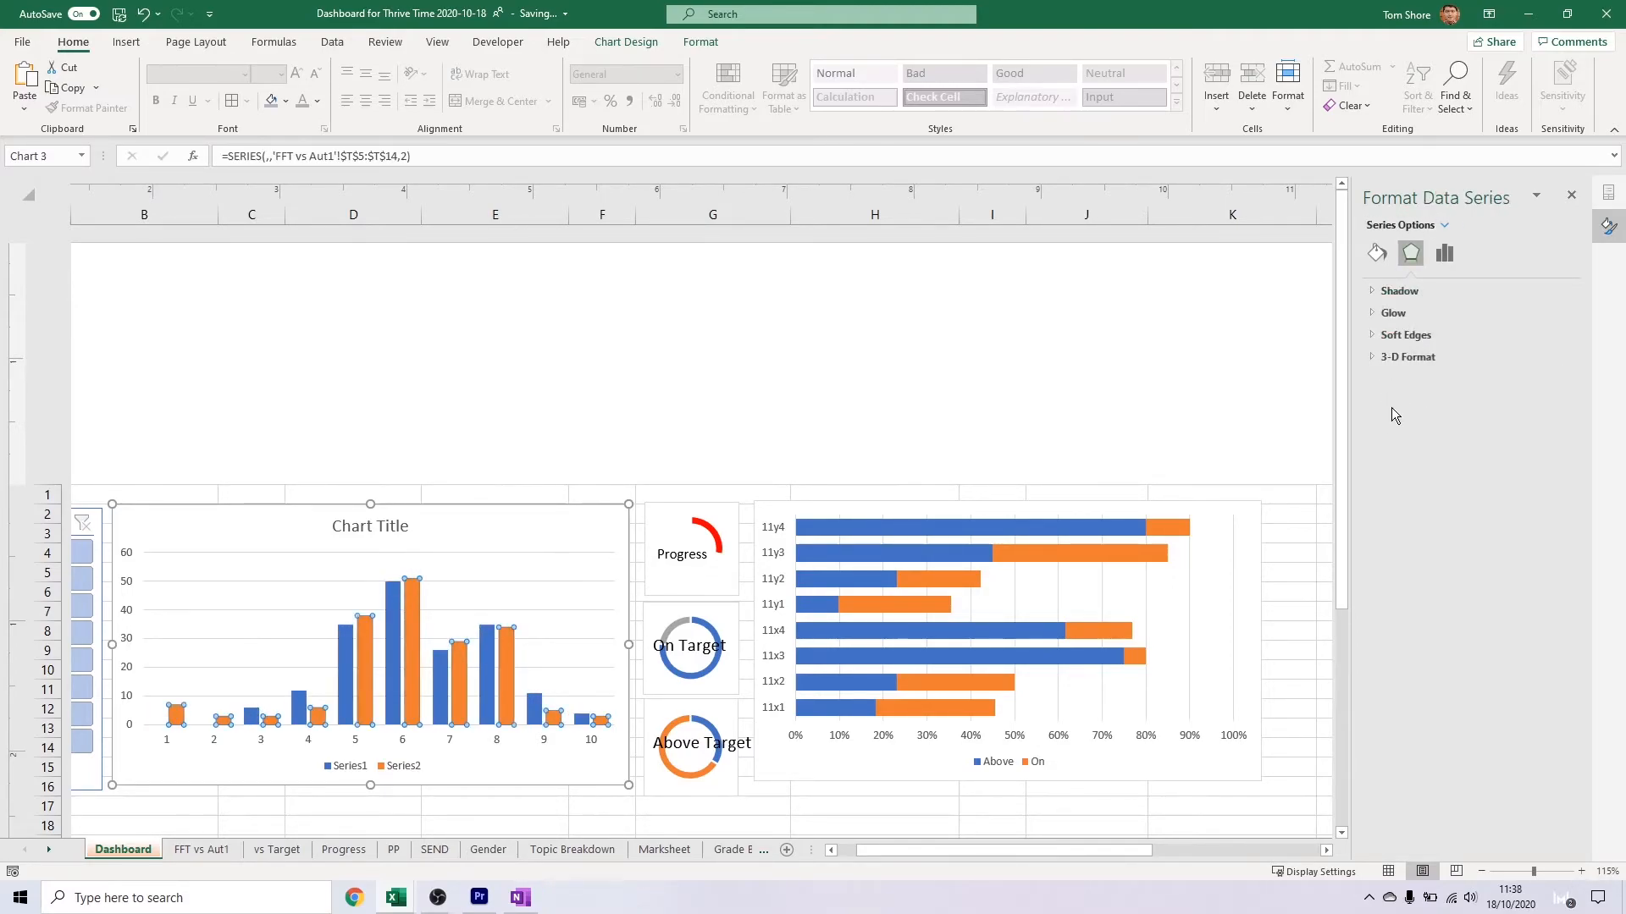
{"action": "left_click", "coordinate": [432, 615]}
{"action": "left_click", "coordinate": [395, 612]}
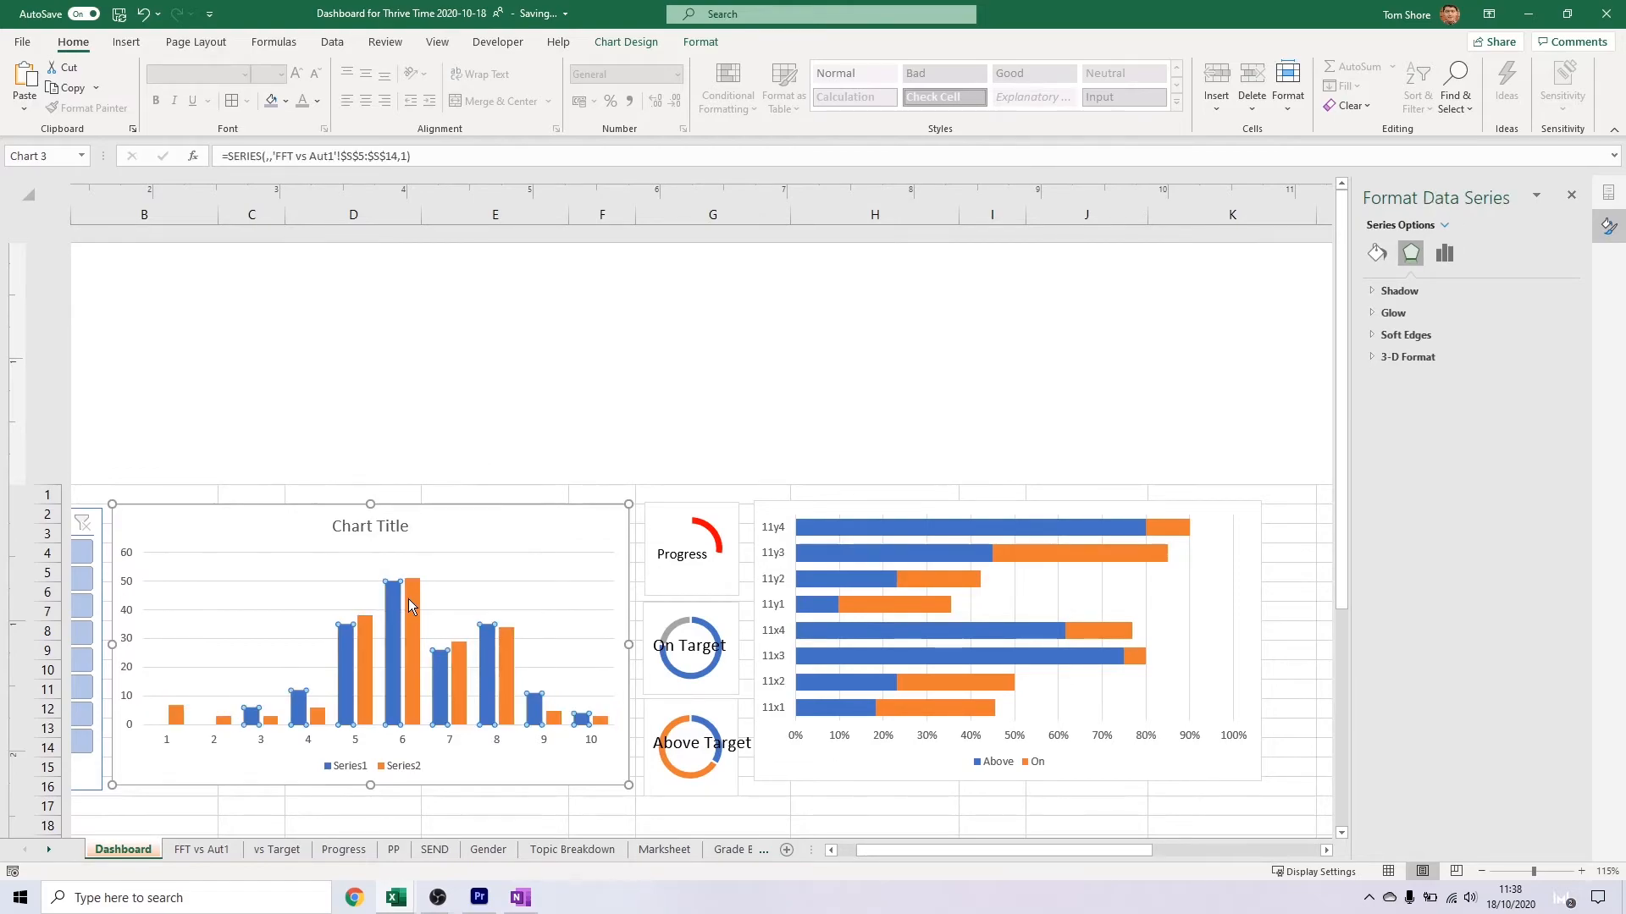
{"action": "left_click", "coordinate": [1449, 255]}
{"action": "left_click", "coordinate": [1556, 371]}
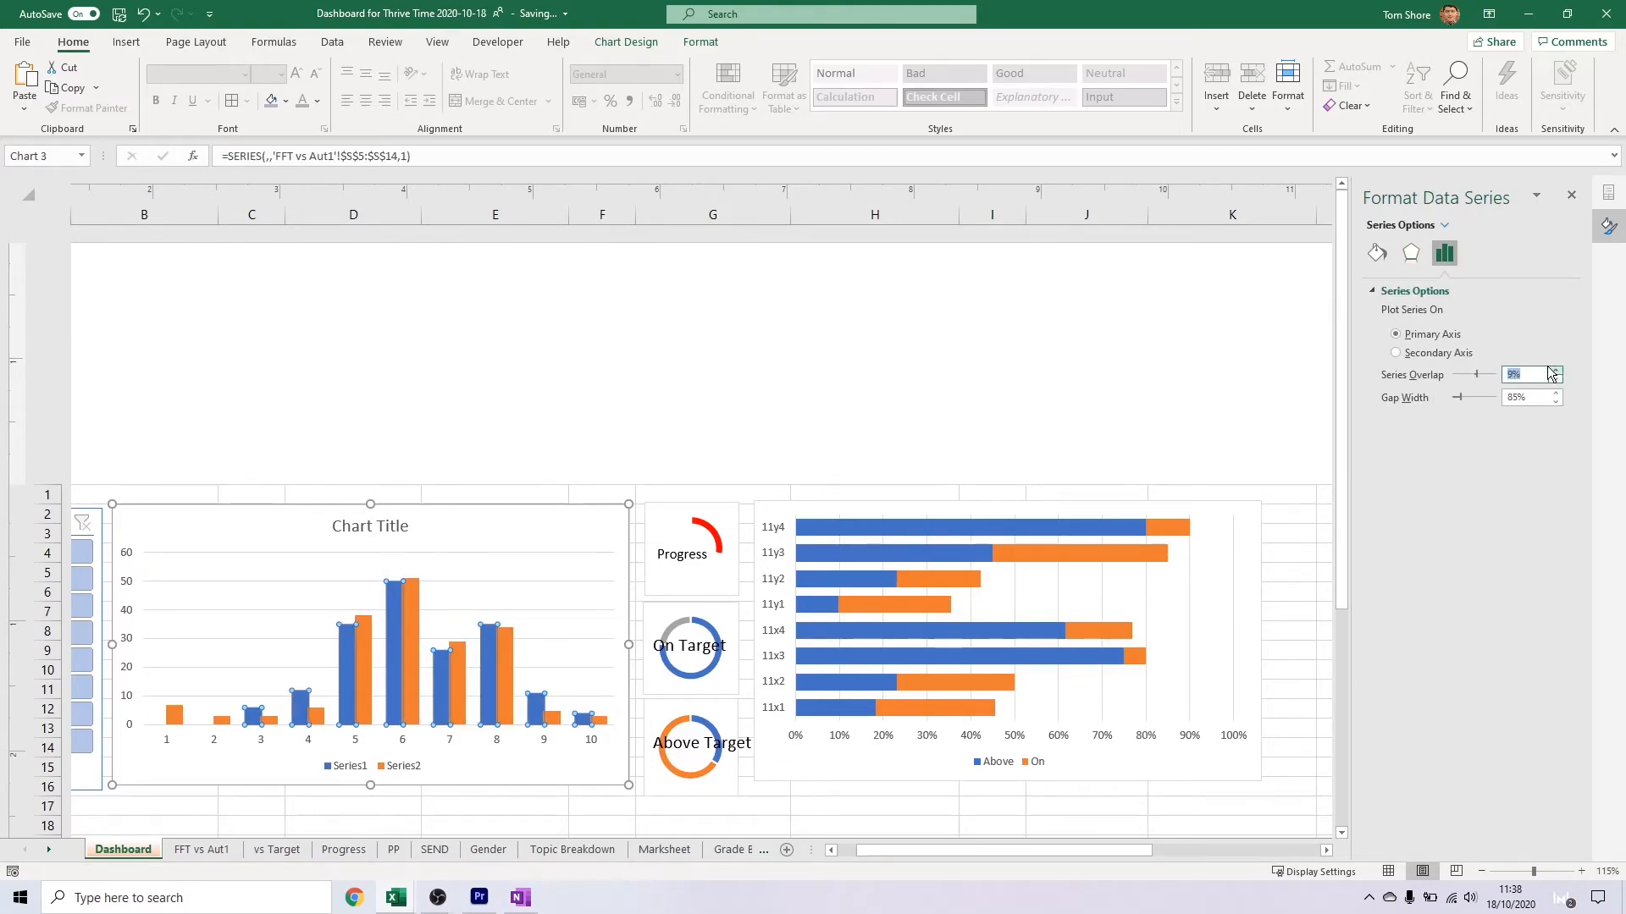
Delete the title from the clustered column chart
{"action": "left_click", "coordinate": [806, 512]}
{"action": "left_click", "coordinate": [413, 540]}
{"action": "left_click", "coordinate": [409, 533]}
{"action": "key", "text": "Delete"}
Edit the column chart's data source so the first series takes its name from cells S4:T4 on the FFT vs Aut1 sheet
{"action": "double_click", "coordinate": [362, 767]}
{"action": "right_click", "coordinate": [447, 771]}
{"action": "right_click", "coordinate": [255, 772]}
{"action": "left_click", "coordinate": [328, 500]}
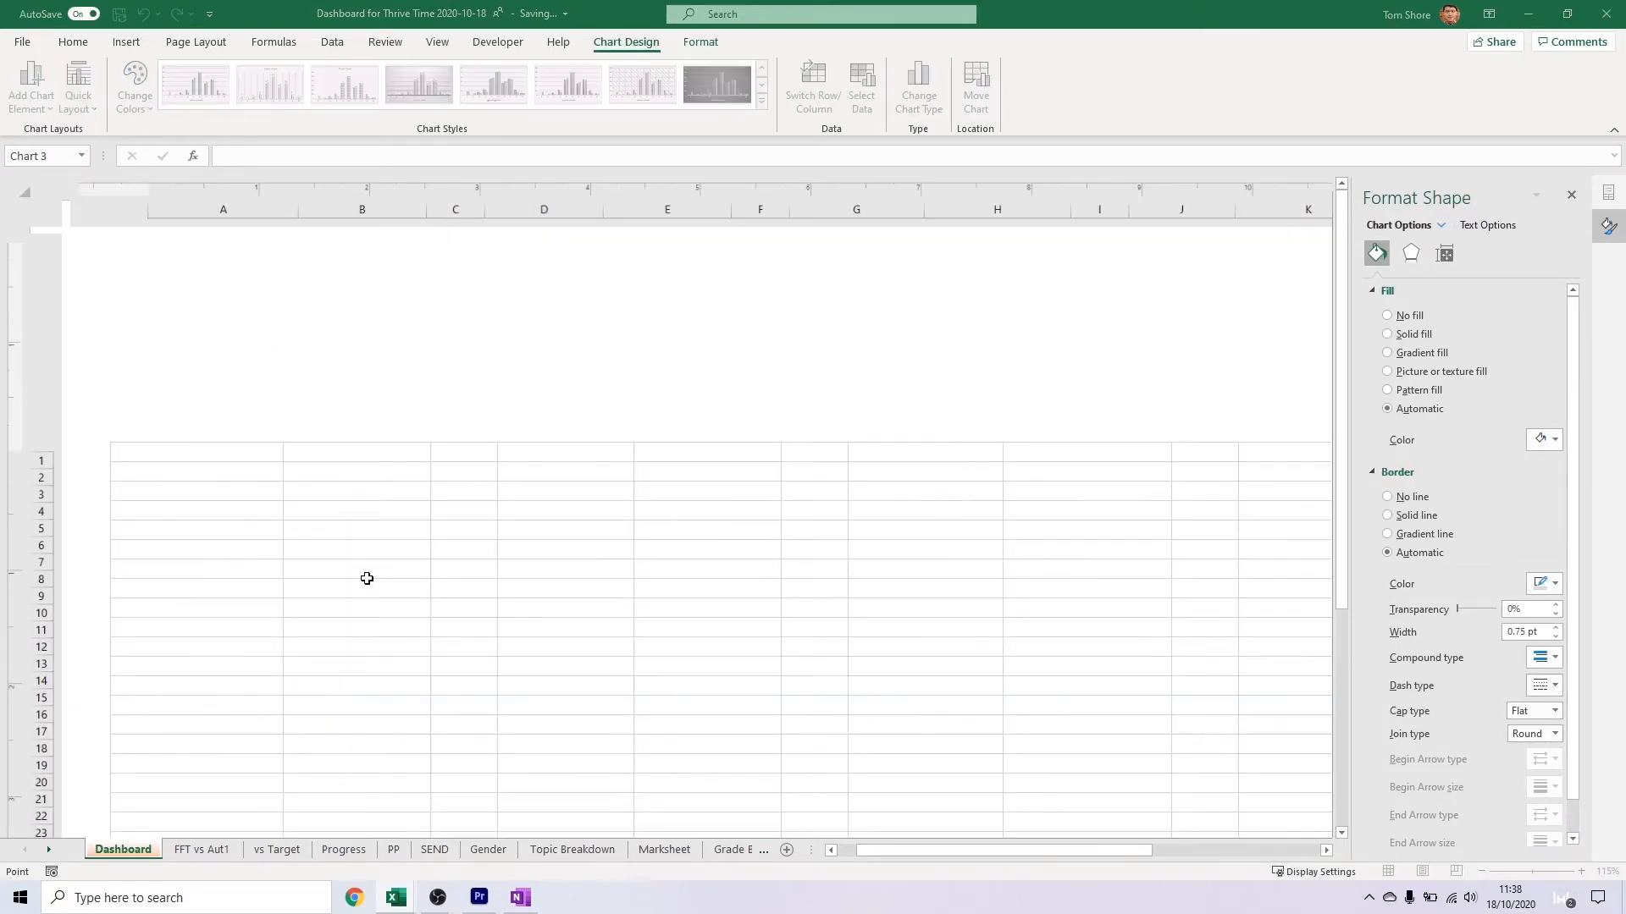
{"action": "left_click", "coordinate": [155, 378]}
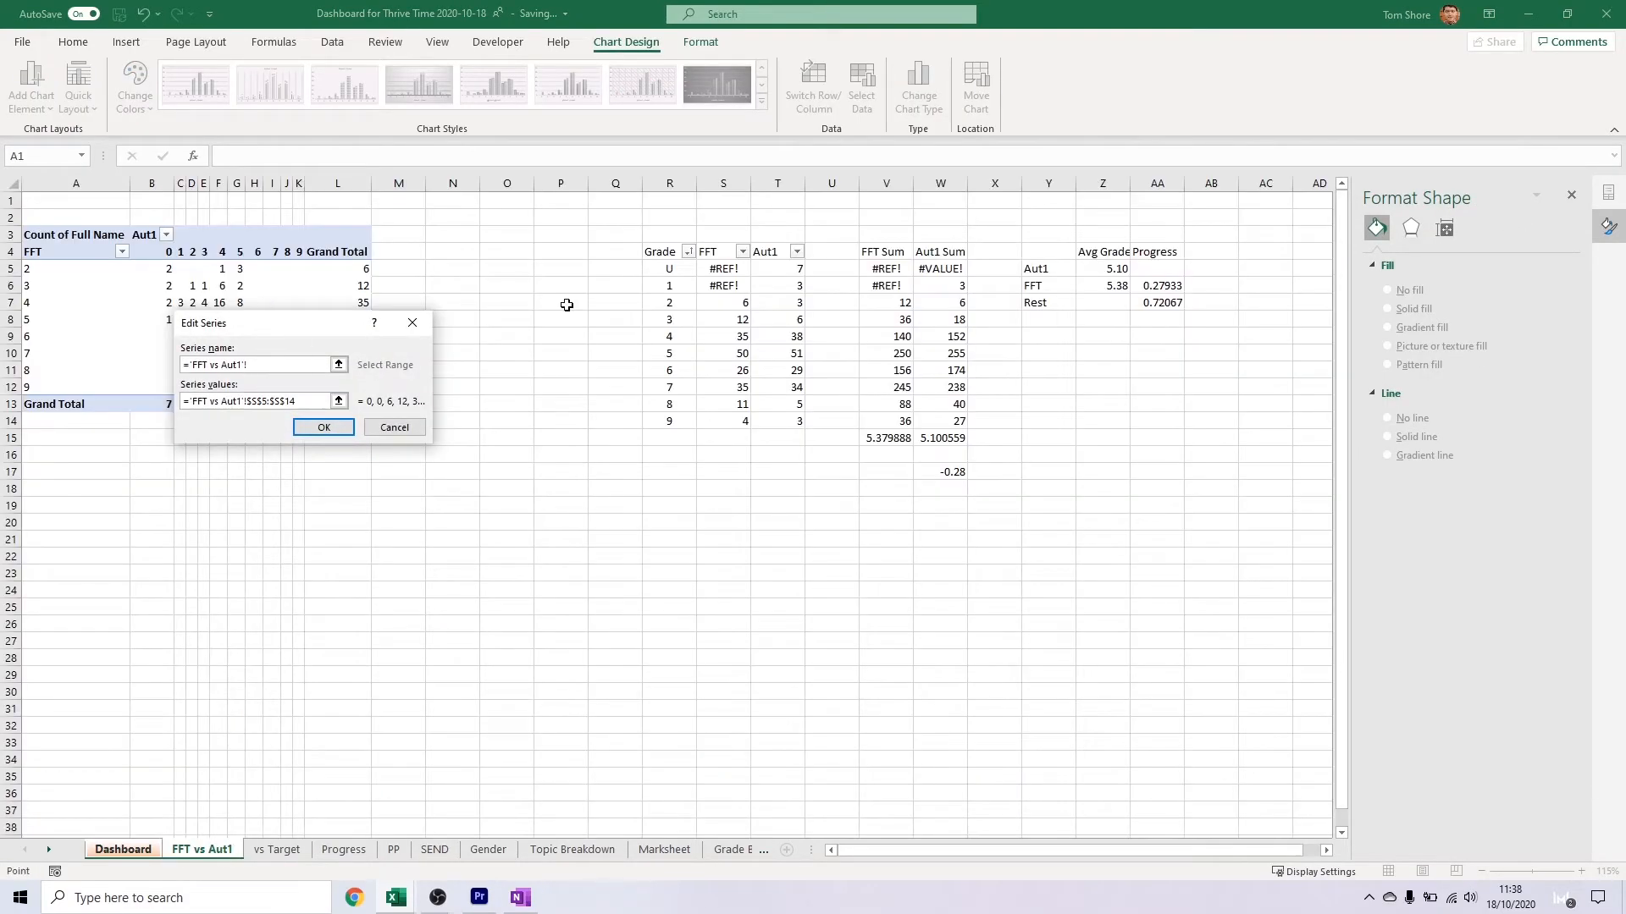
{"action": "left_click_drag", "start_coordinate": [1037, 268], "coordinate": [1041, 283]}
{"action": "left_click_drag", "start_coordinate": [716, 252], "coordinate": [767, 252]}
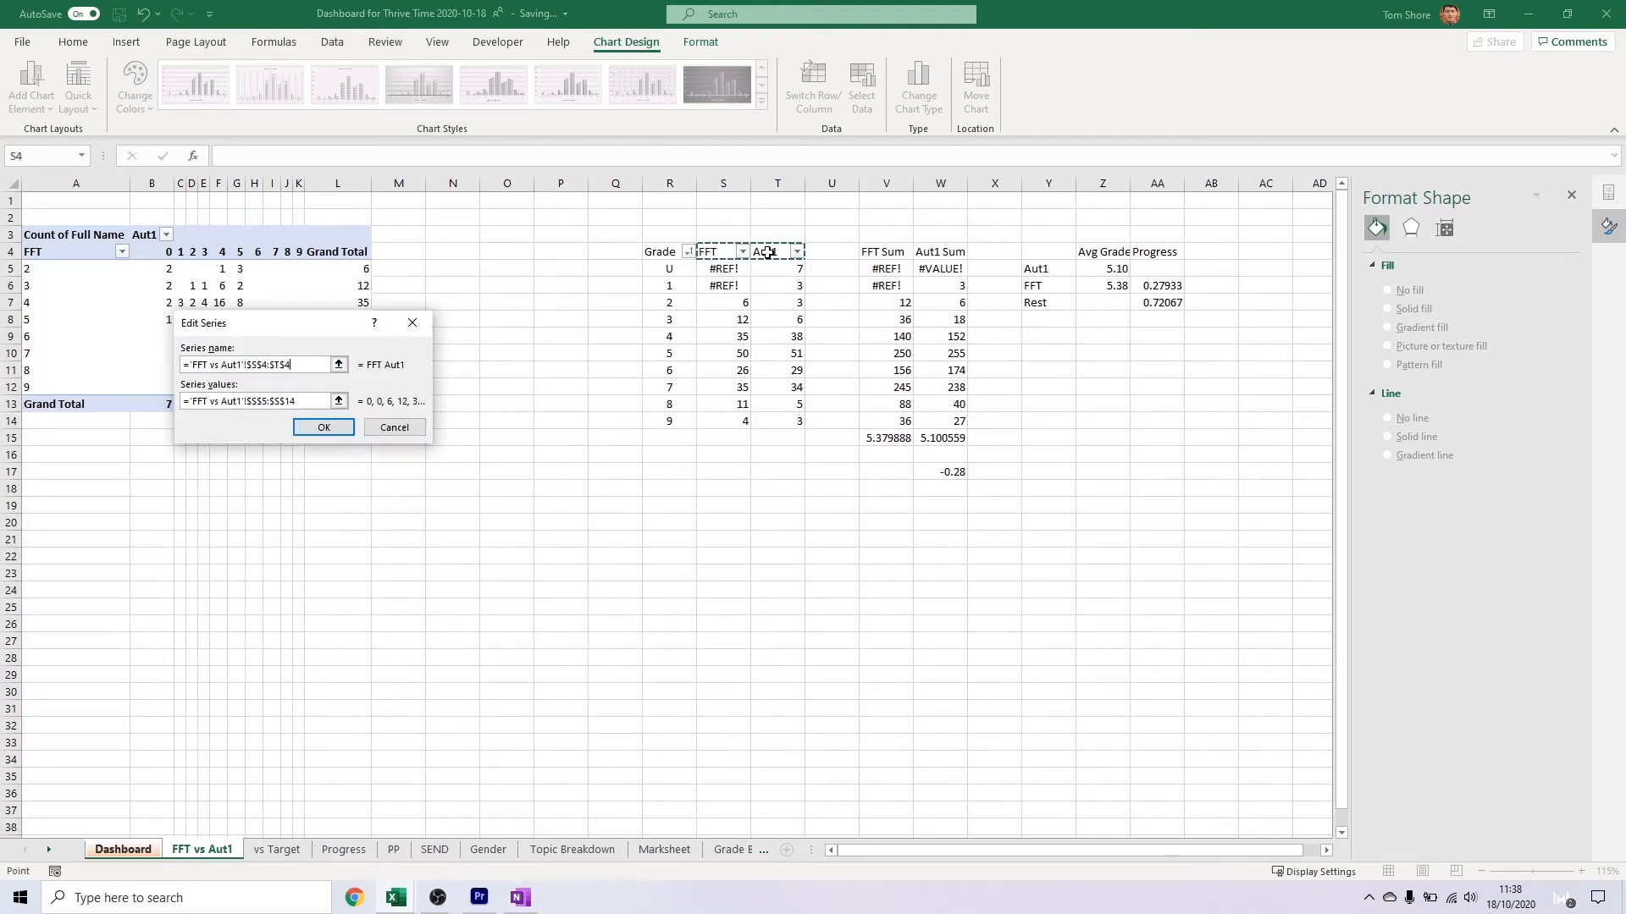
{"action": "left_click", "coordinate": [324, 426]}
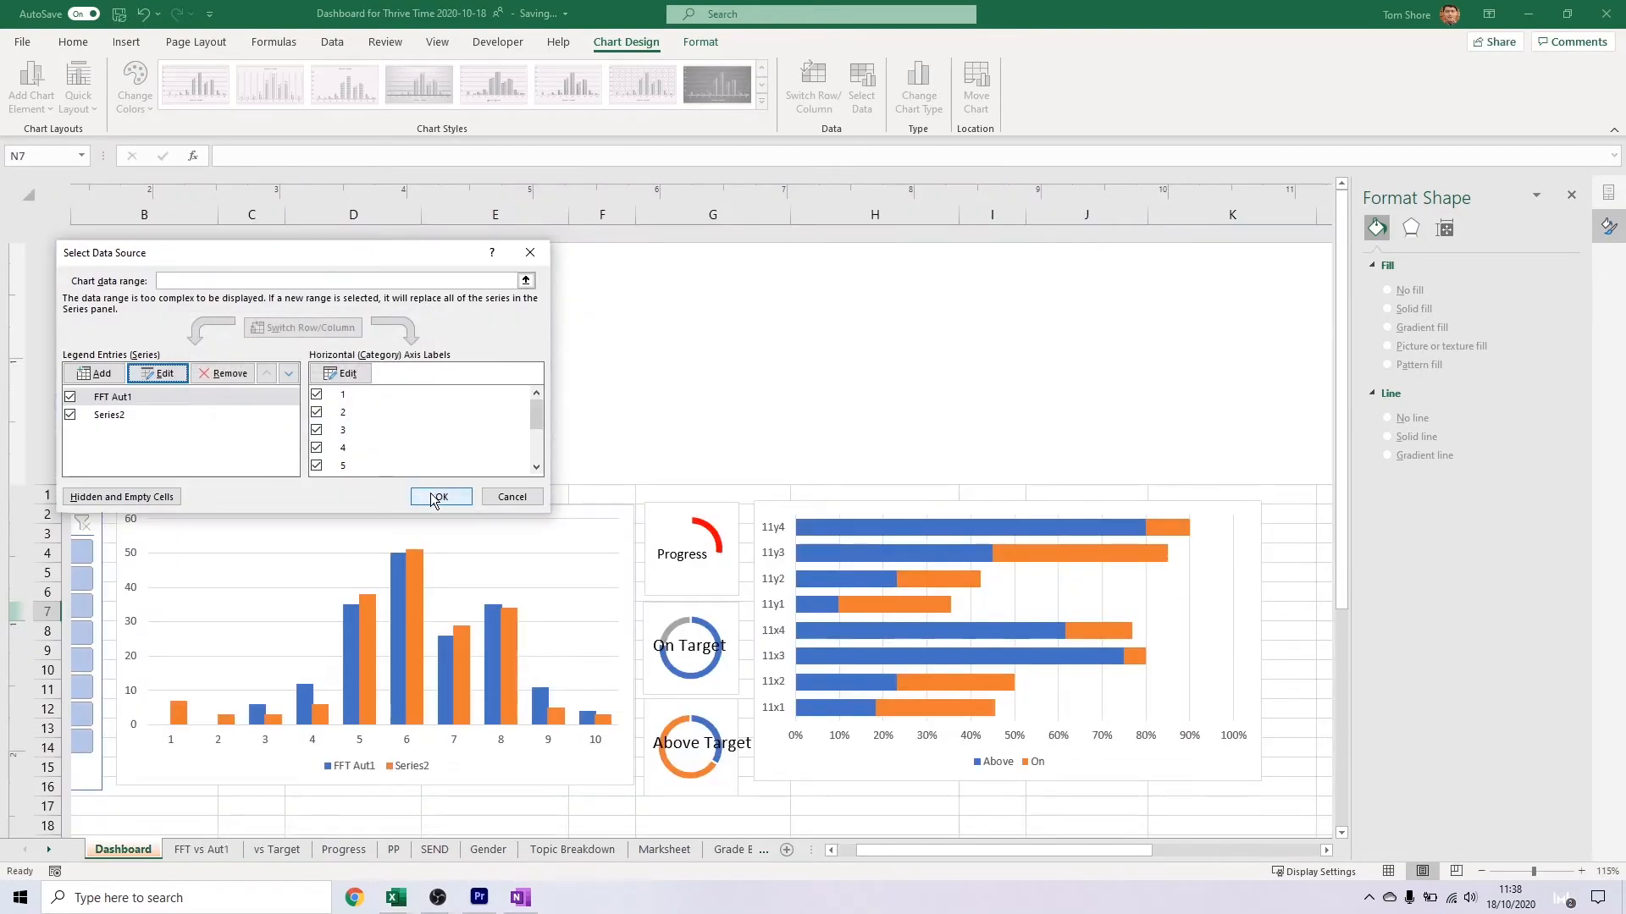
Correct the column chart's first series name so it refers only to cell S4 on the FFT vs Aut1 sheet
{"action": "left_click", "coordinate": [150, 378]}
{"action": "left_click", "coordinate": [714, 246]}
{"action": "left_click", "coordinate": [291, 399]}
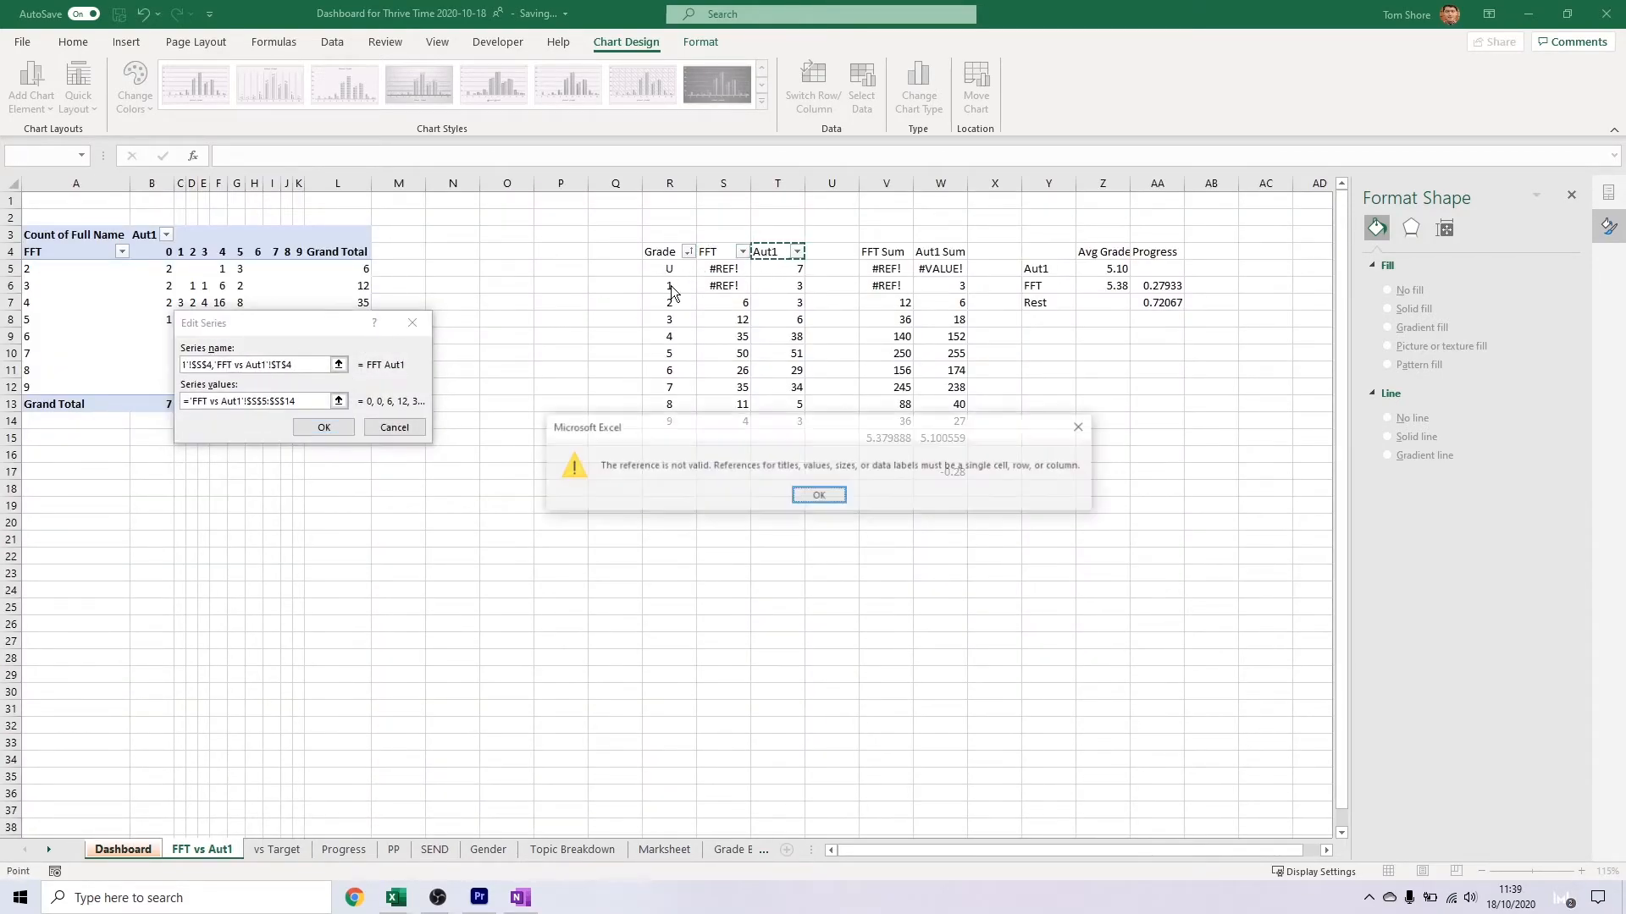
{"action": "left_click", "coordinate": [296, 364]}
{"action": "left_click", "coordinate": [202, 849]}
{"action": "left_click", "coordinate": [729, 246]}
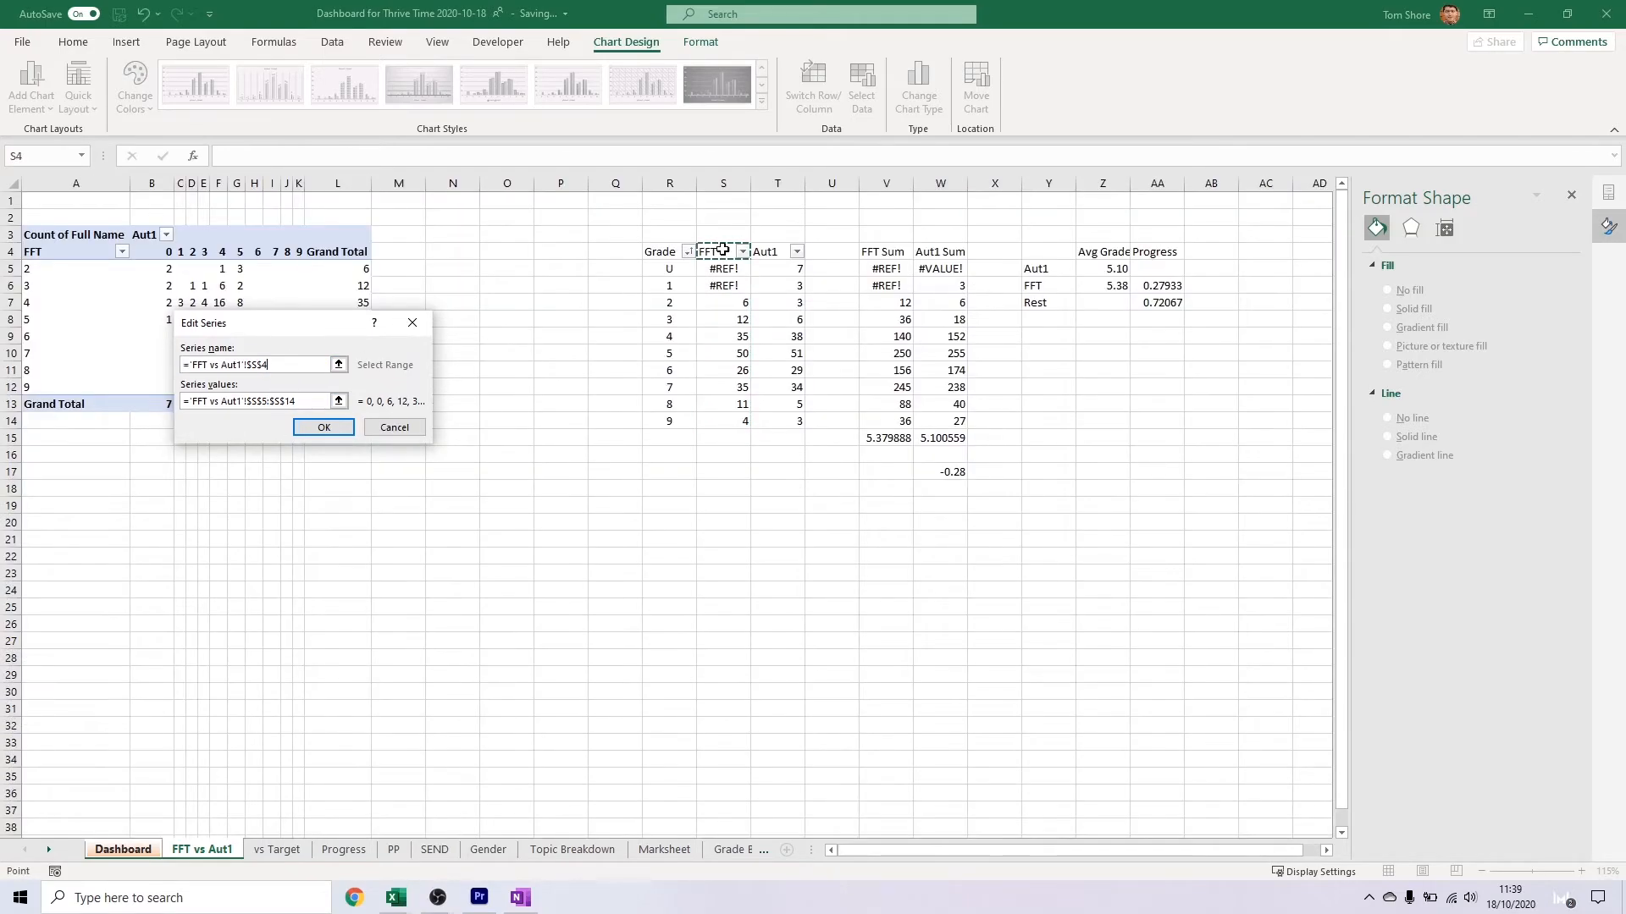
{"action": "left_click", "coordinate": [325, 427]}
Set the second series' name to the Aut1 header in cell T4 on the FFT vs Aut1 sheet and accept the data source
{"action": "left_click", "coordinate": [175, 417]}
{"action": "left_click", "coordinate": [163, 374]}
{"action": "left_click", "coordinate": [202, 849]}
{"action": "left_click", "coordinate": [760, 246]}
{"action": "key", "text": "Return"}
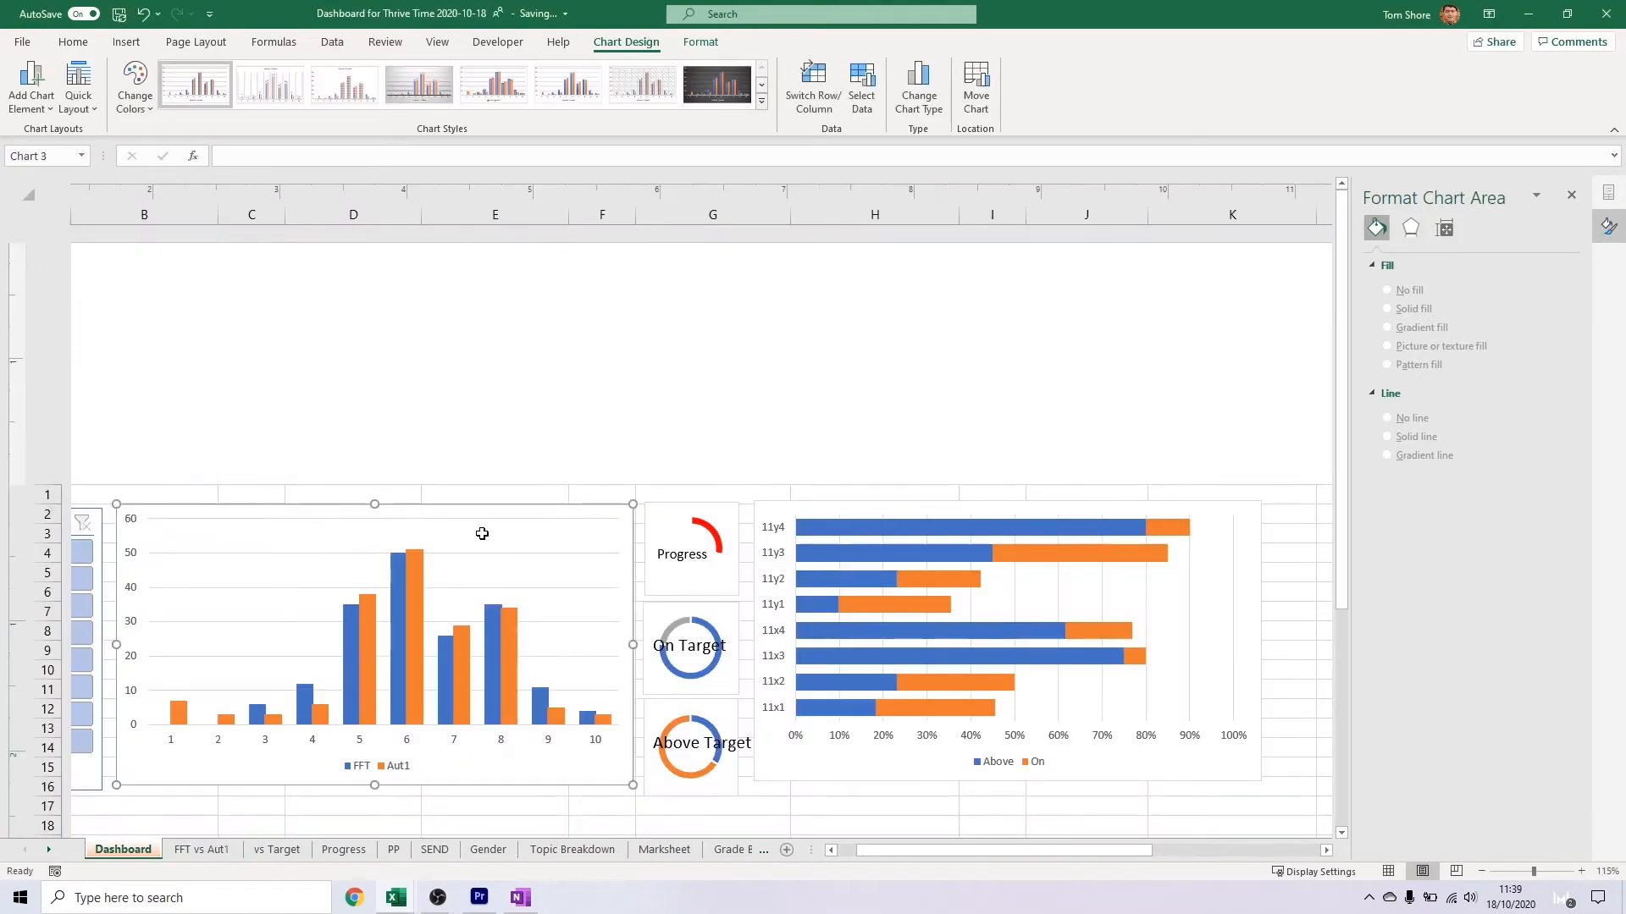
Open the axis options for the column chart's vertical axis
{"action": "left_click", "coordinate": [133, 518]}
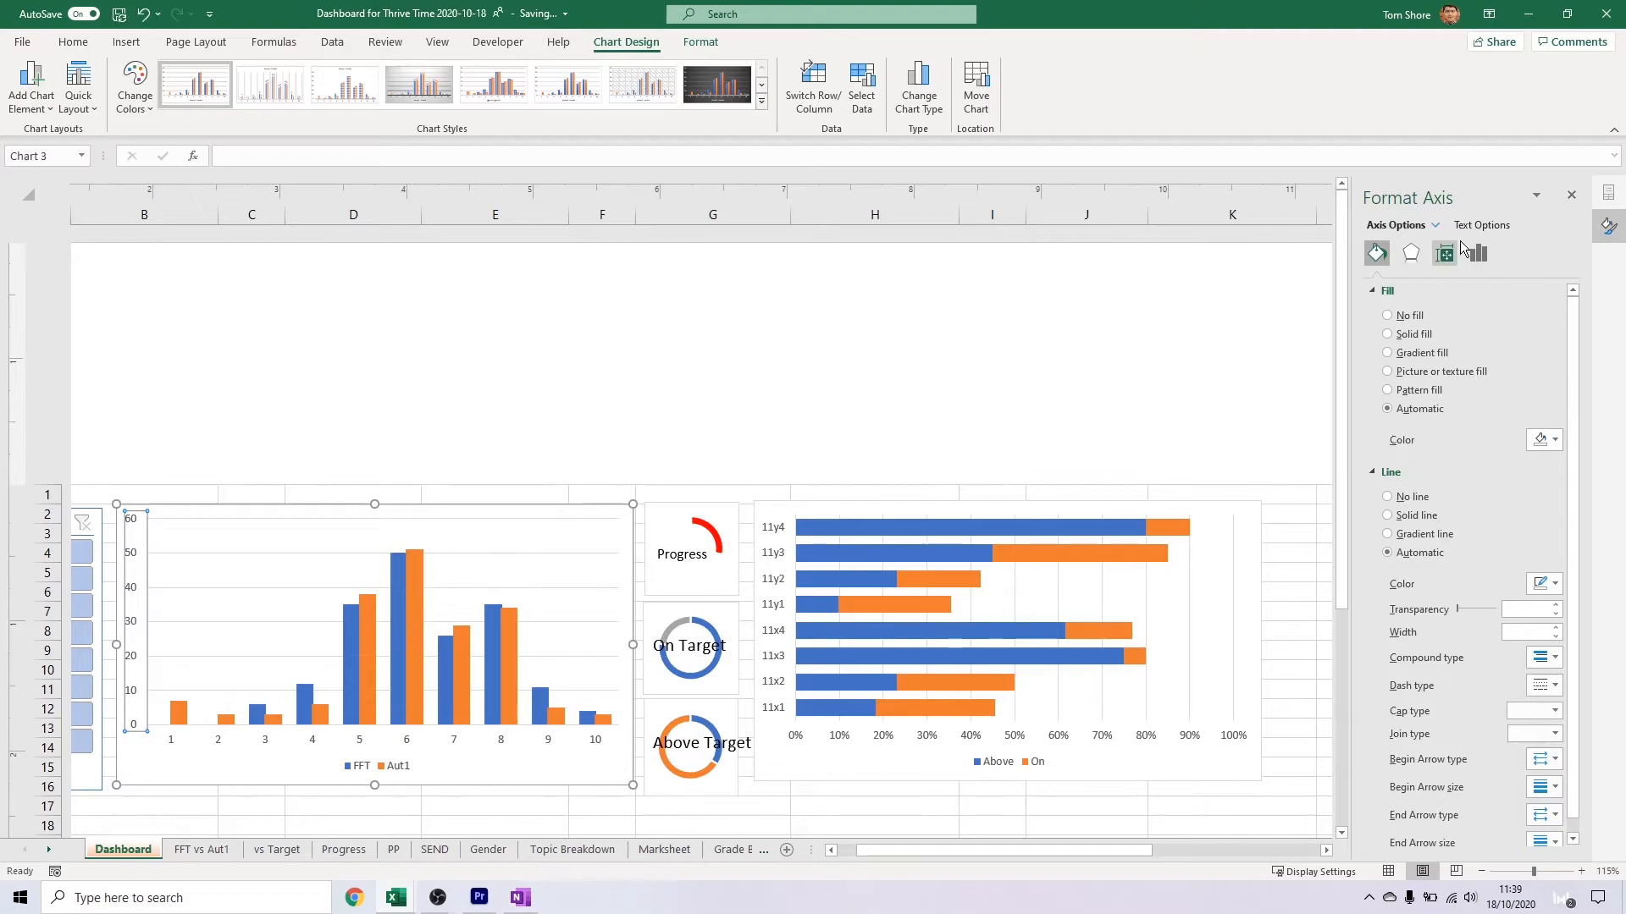
{"action": "left_click", "coordinate": [1478, 253]}
{"action": "scroll", "coordinate": [892, 602], "scroll_direction": "down", "scroll_amount": 5}
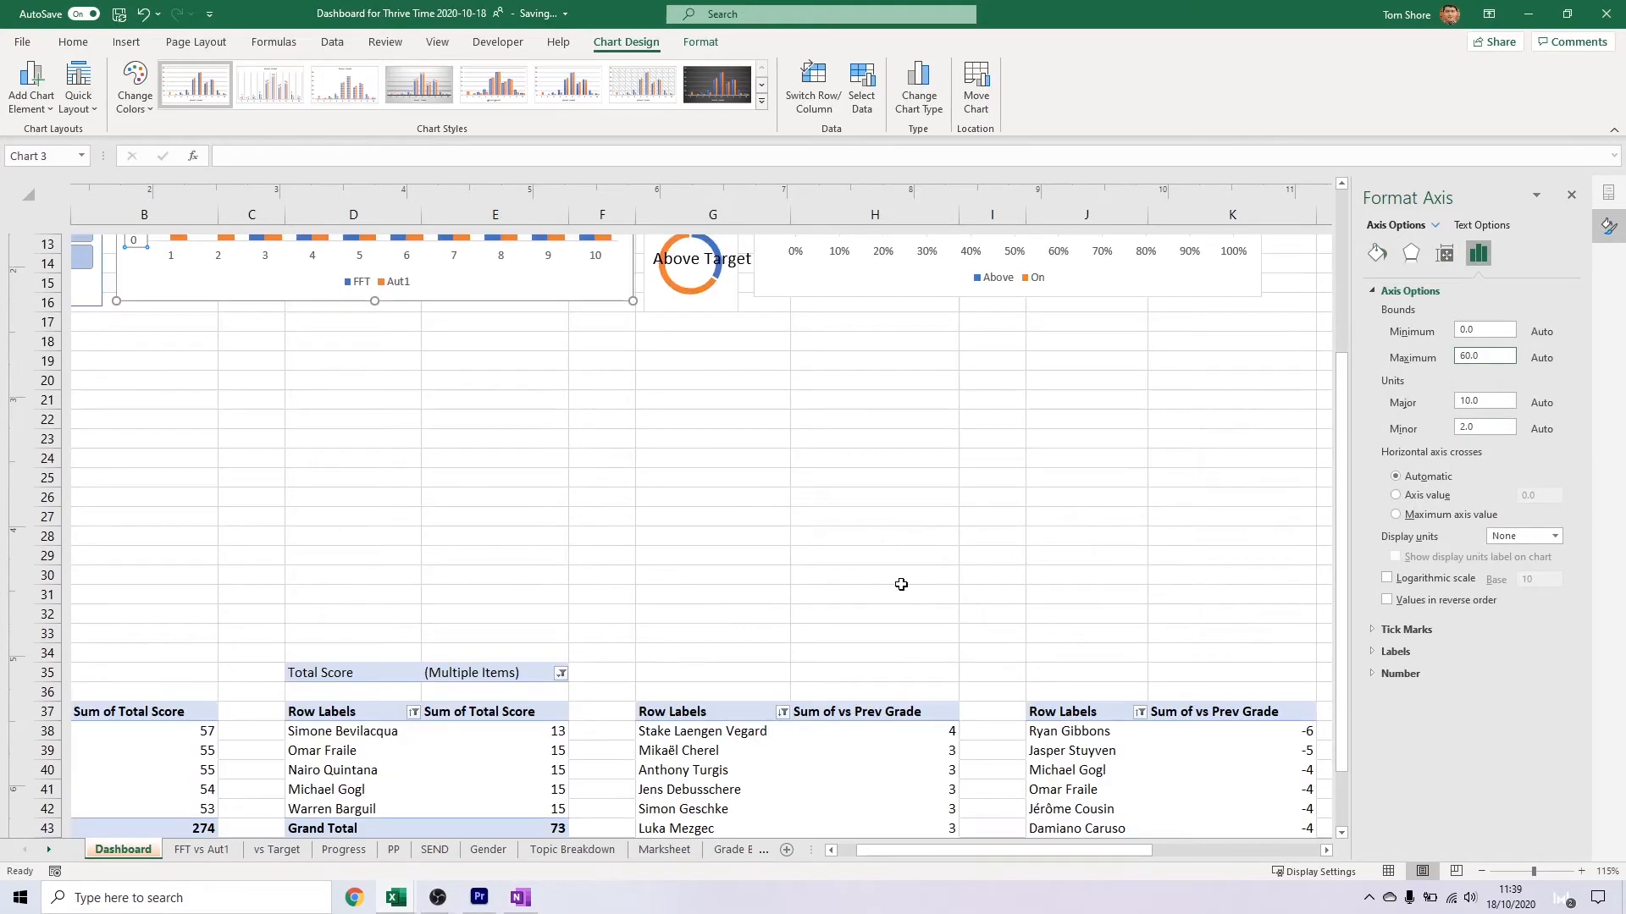
{"action": "scroll", "coordinate": [893, 602], "scroll_direction": "up", "scroll_amount": 5}
Insert a Total Score slicer for the second pivot table, which starts in column D
{"action": "scroll", "coordinate": [1005, 544], "scroll_direction": "down", "scroll_amount": 2}
{"action": "scroll", "coordinate": [1005, 544], "scroll_direction": "down", "scroll_amount": 5}
{"action": "left_click", "coordinate": [195, 579]}
{"action": "left_click", "coordinate": [293, 581]}
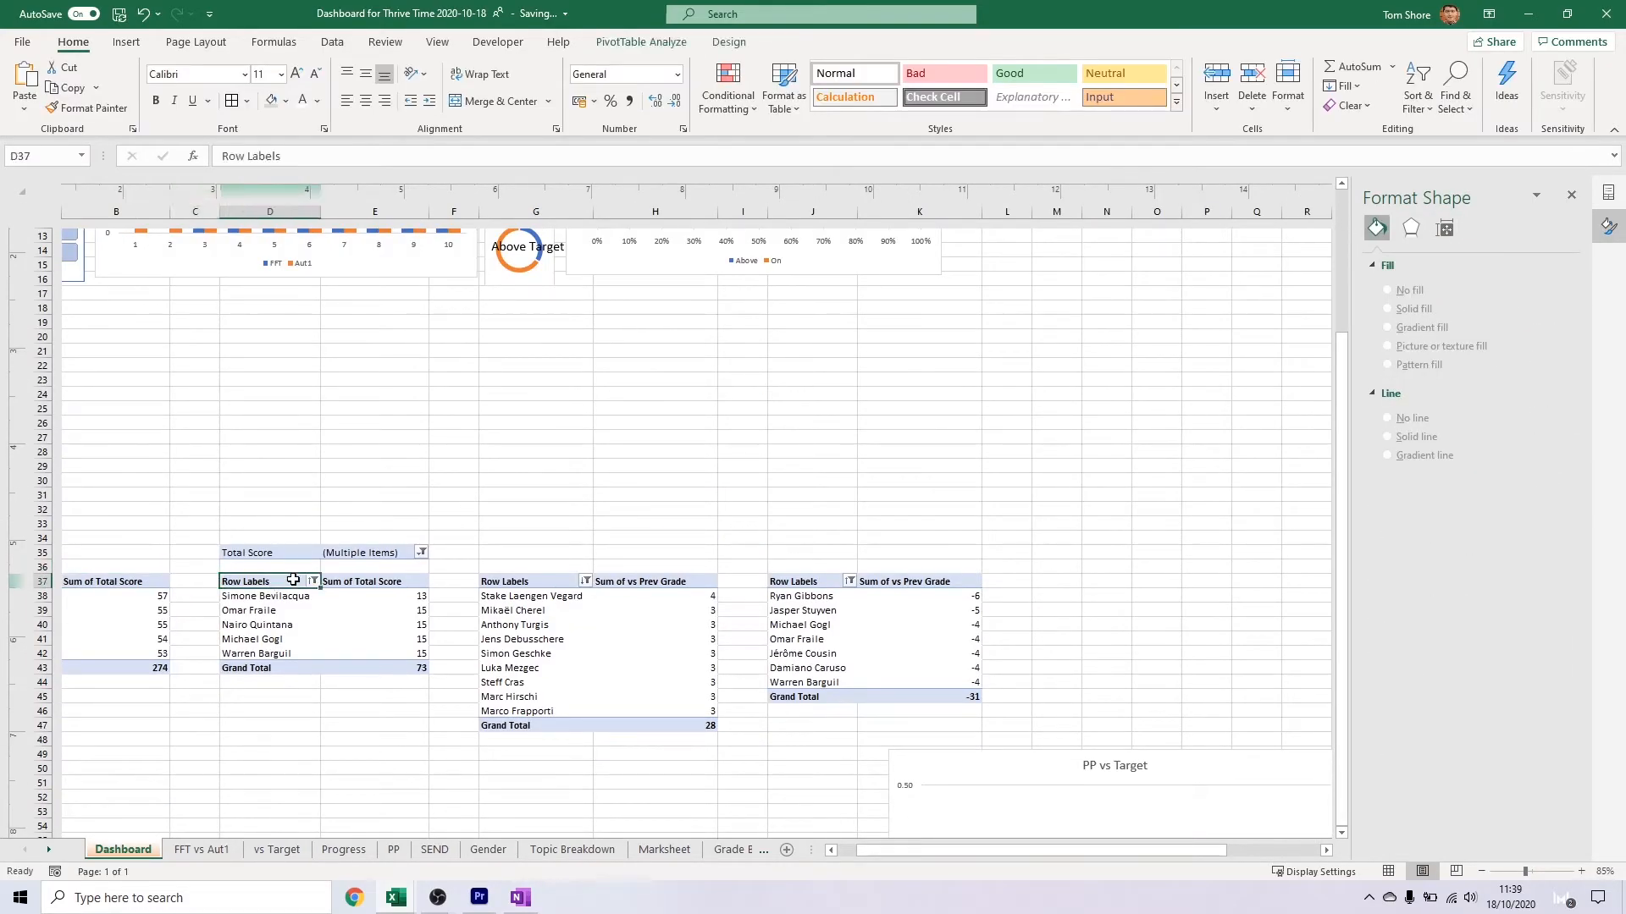
{"action": "left_click", "coordinate": [288, 597]}
{"action": "left_click", "coordinate": [127, 42]}
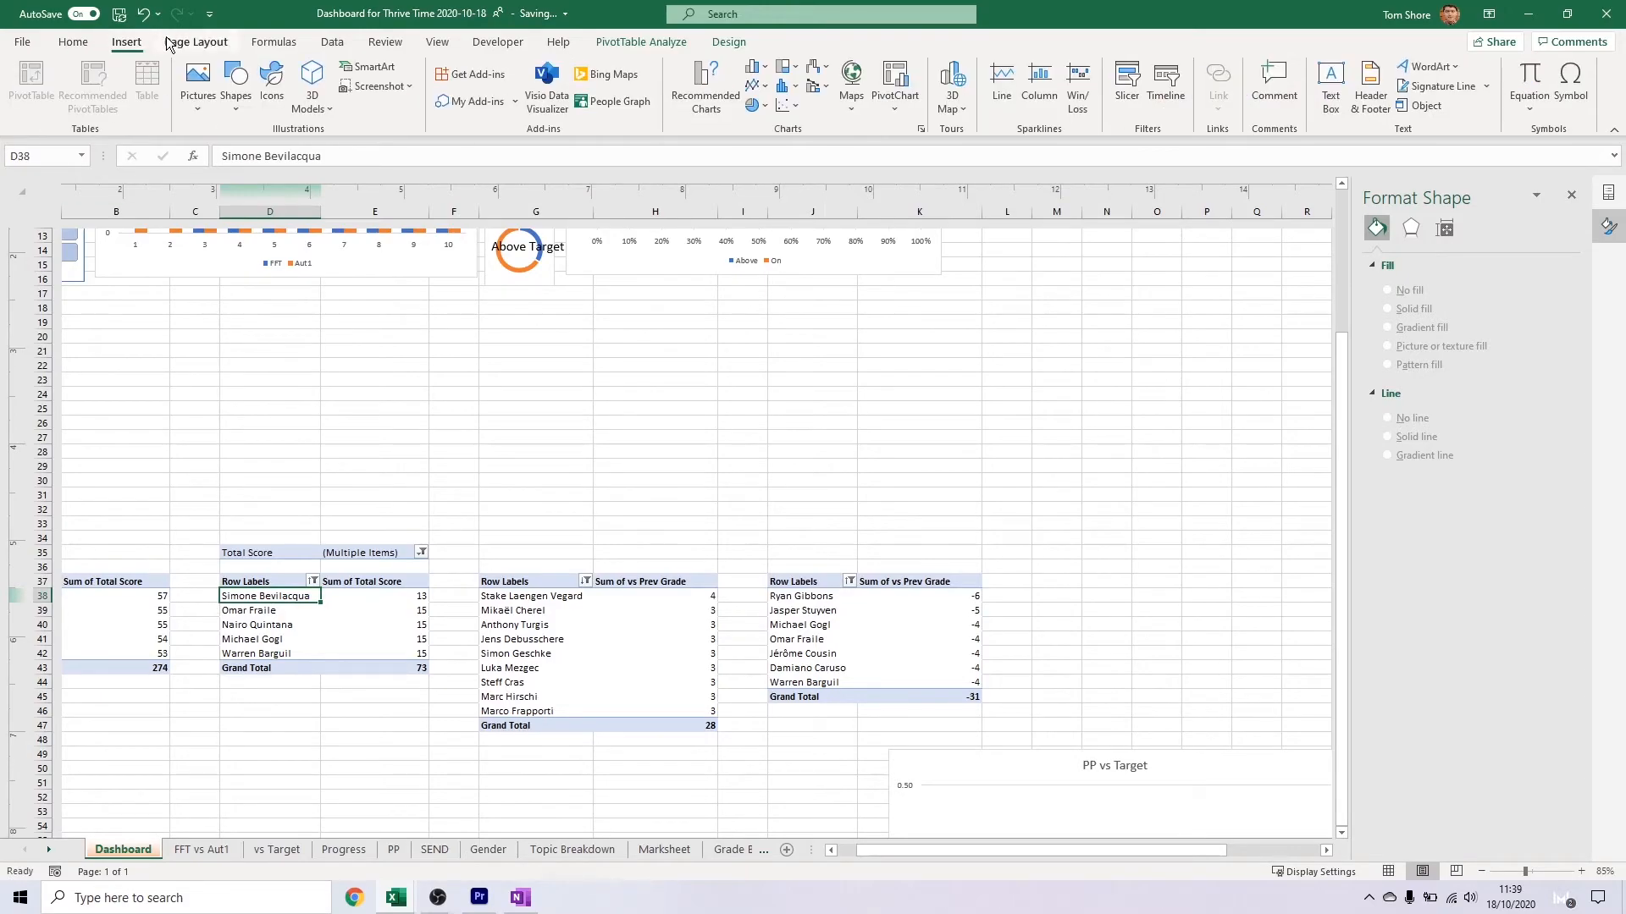
{"action": "left_click", "coordinate": [1114, 82]}
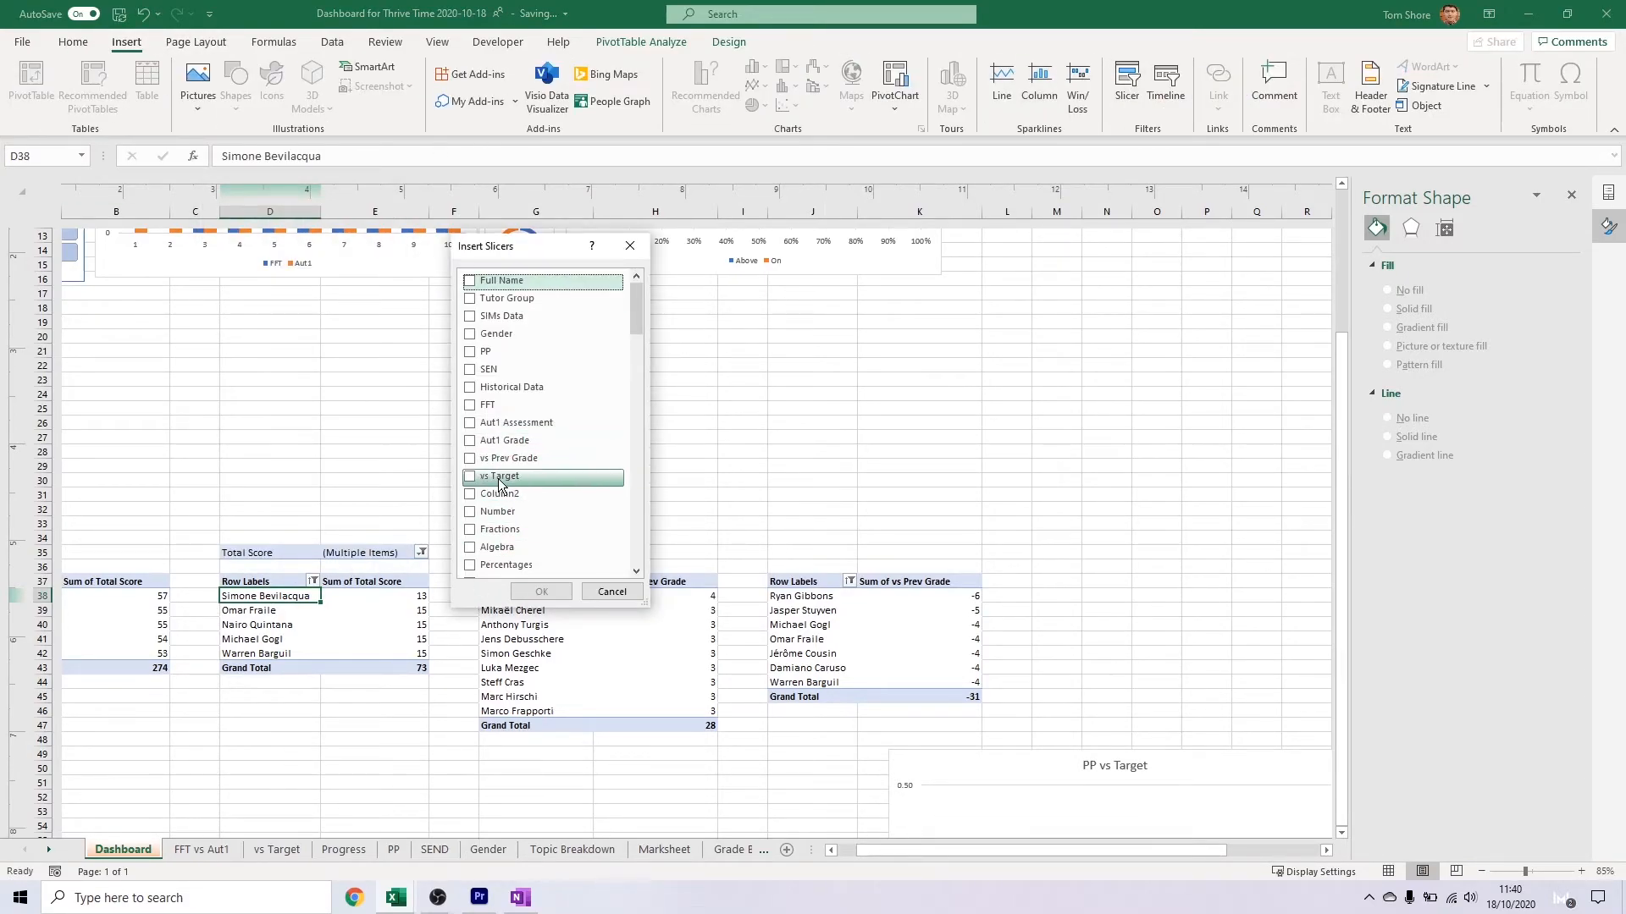
{"action": "scroll", "coordinate": [536, 502], "scroll_direction": "down", "scroll_amount": 2}
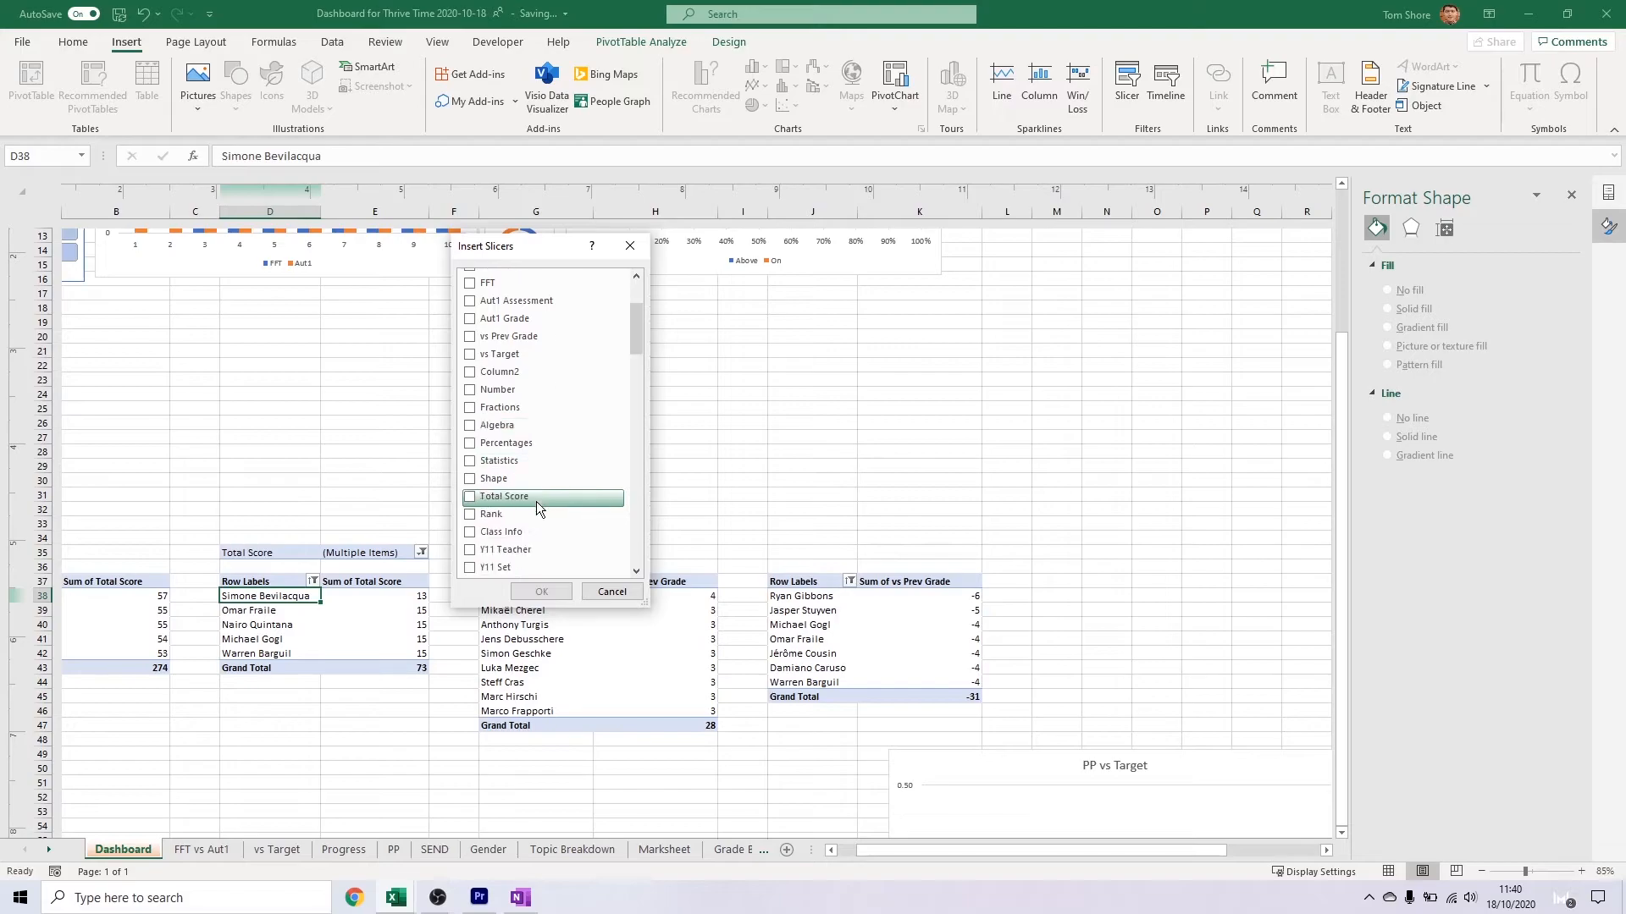
{"action": "scroll", "coordinate": [535, 501], "scroll_direction": "up", "scroll_amount": 2}
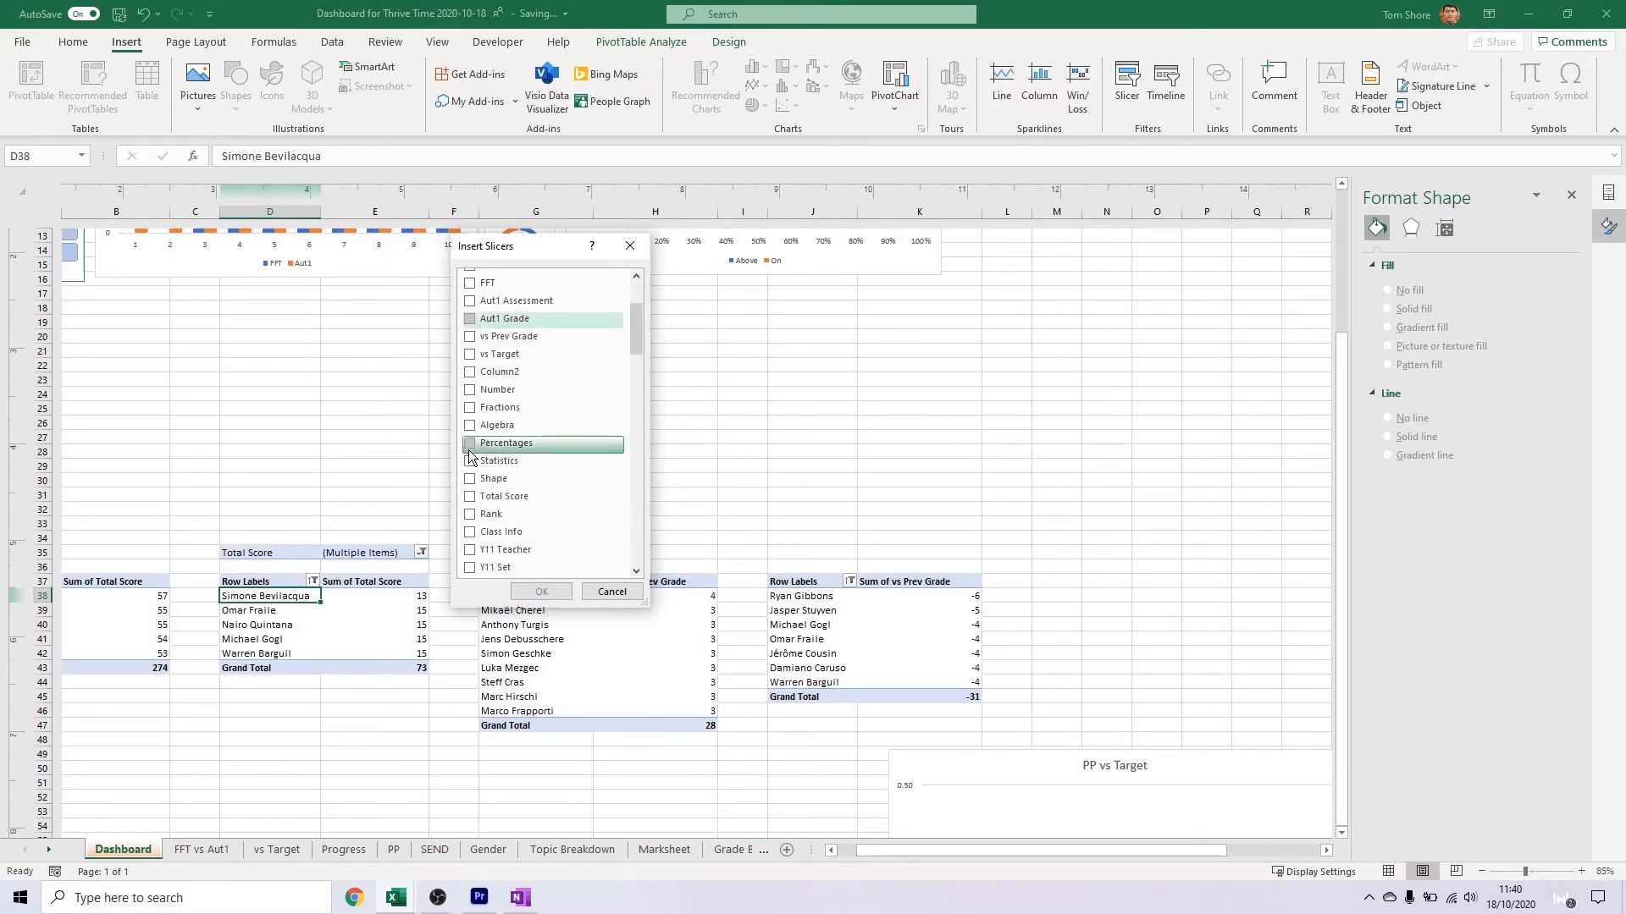
{"action": "scroll", "coordinate": [508, 407], "scroll_direction": "down", "scroll_amount": 2}
{"action": "left_click", "coordinate": [500, 496]}
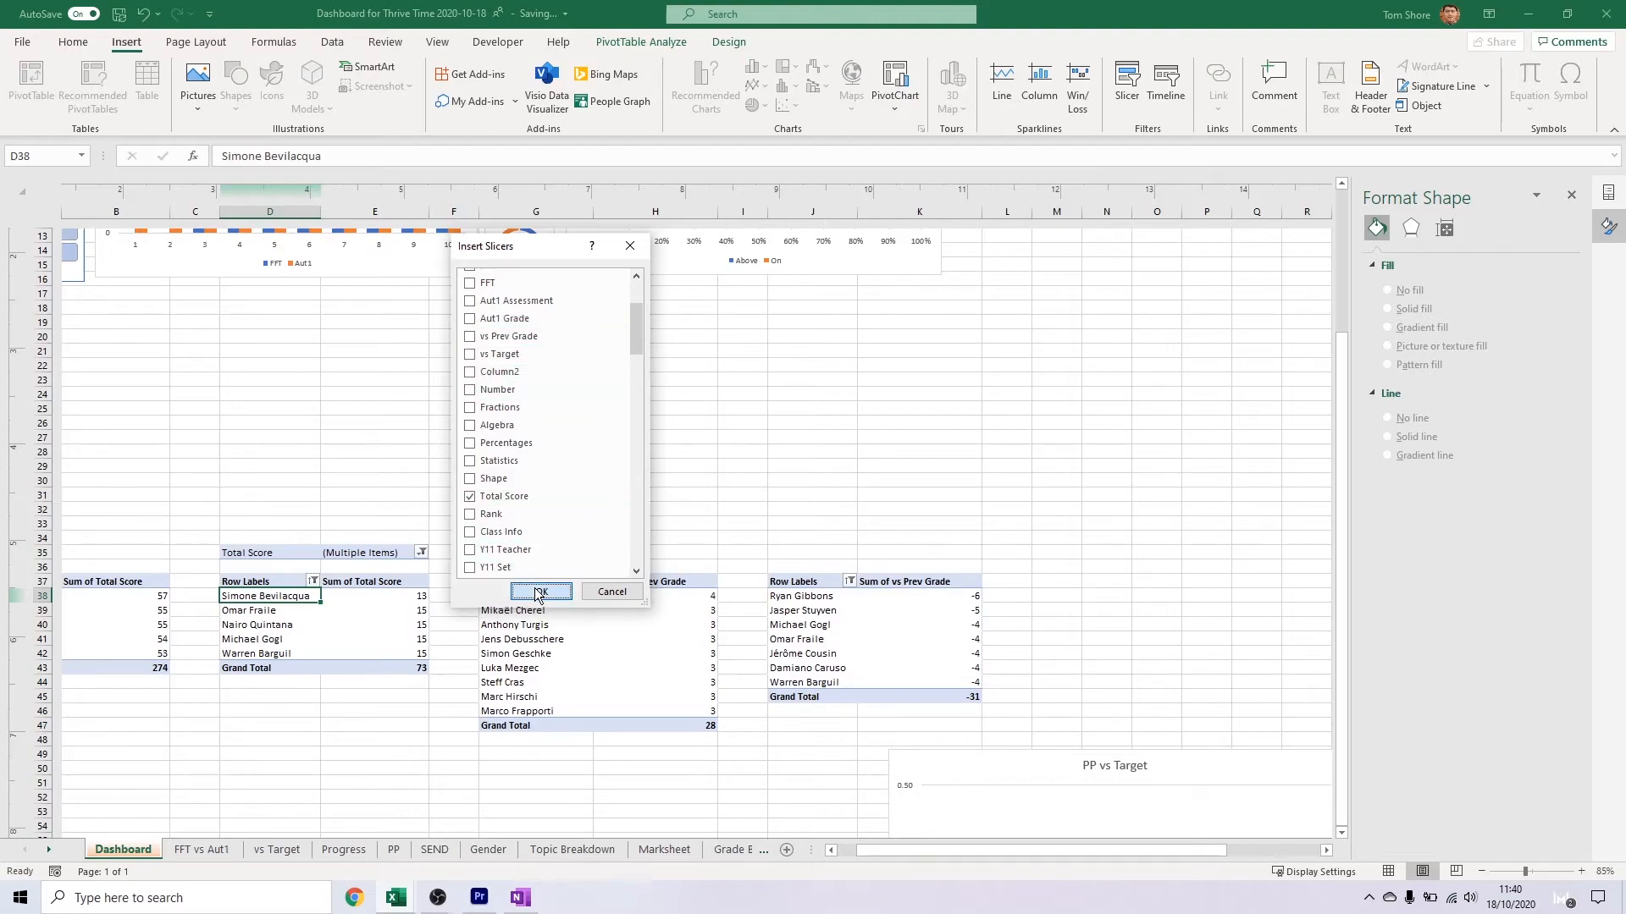
{"action": "left_click", "coordinate": [541, 591]}
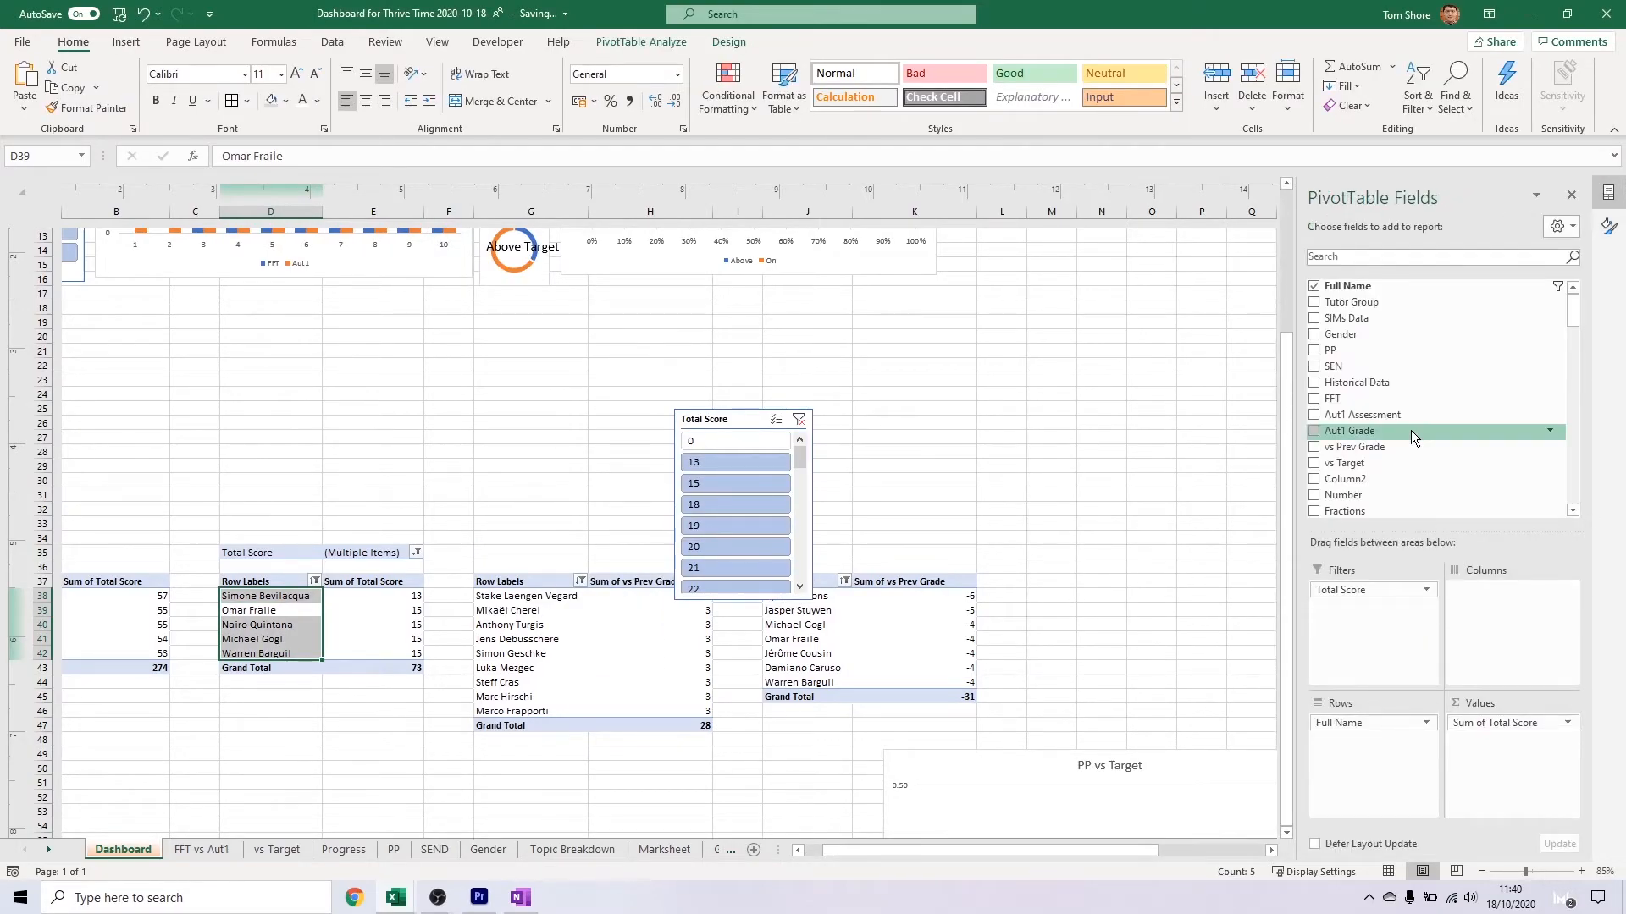
Move the Total Score slicer from the dashboard to the sheet that follows Grade Boundaries
{"action": "left_click", "coordinate": [737, 420]}
{"action": "left_click", "coordinate": [555, 752]}
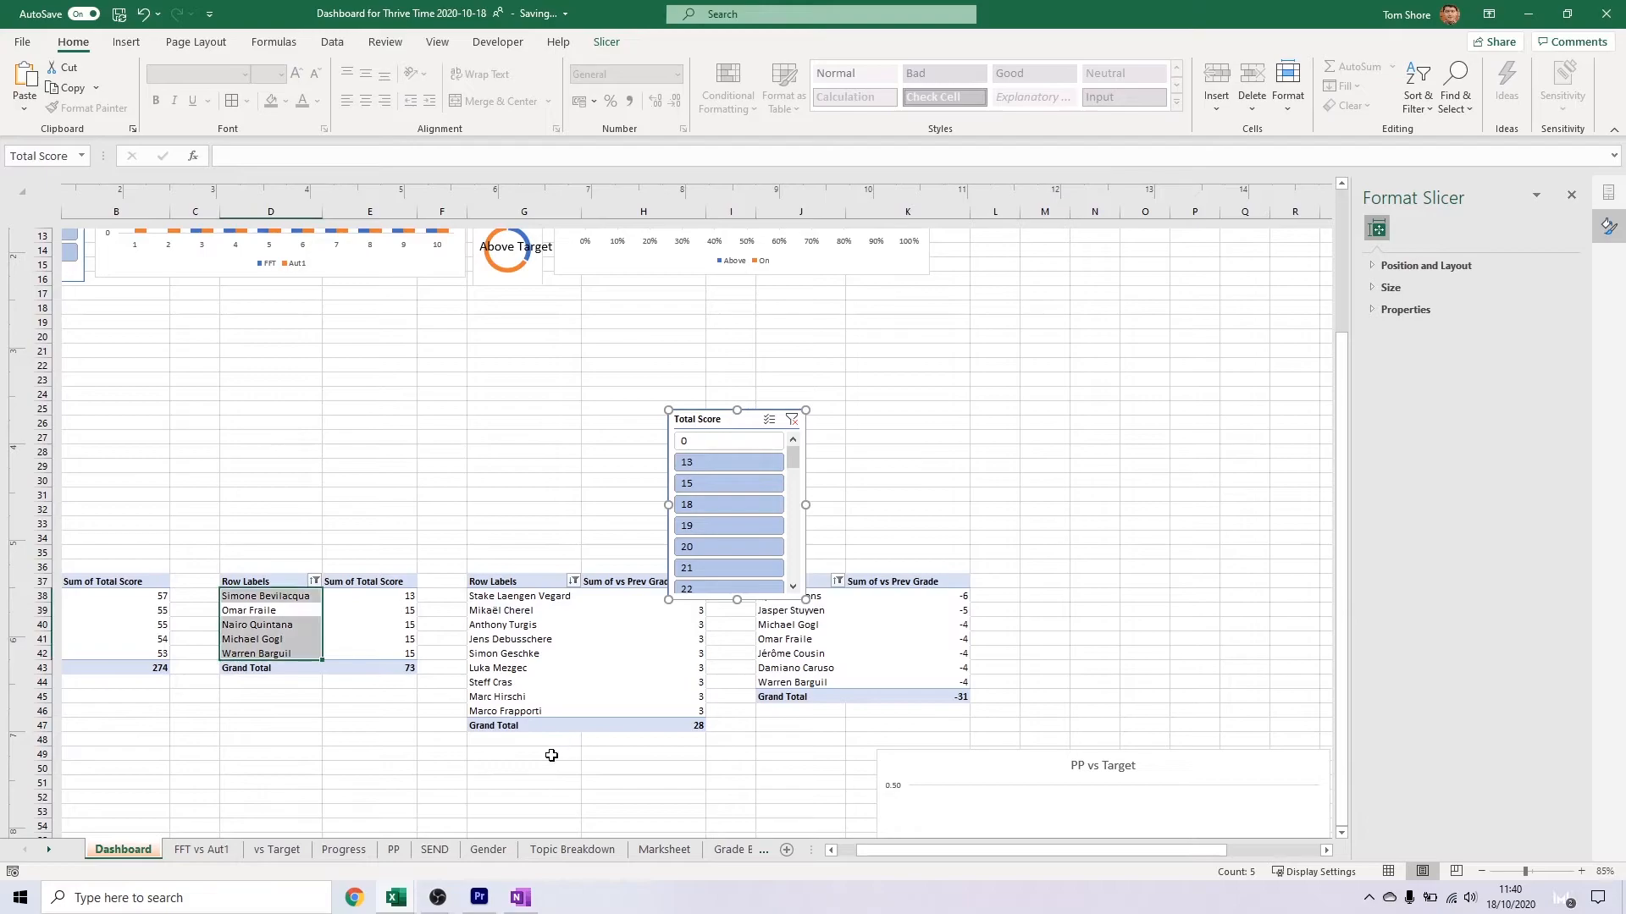
{"action": "left_click", "coordinate": [764, 849]}
{"action": "key", "text": "ctrl+v"}
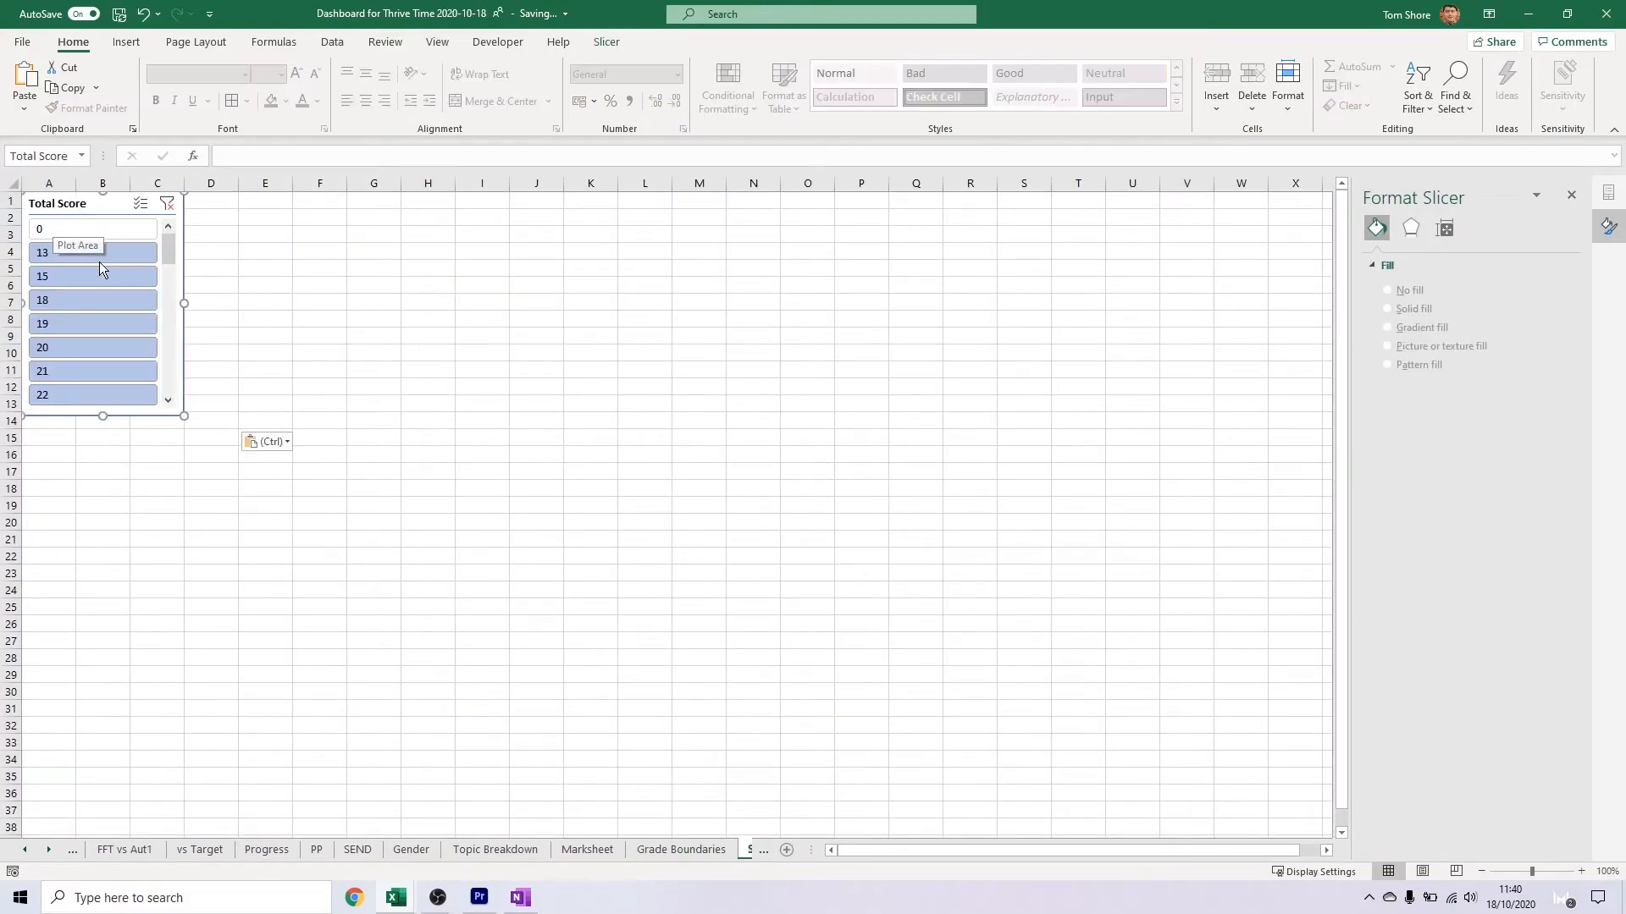
Test the dashboard's Y11 Set slicer by filtering to 11y3, and reselect all sets
{"action": "left_click", "coordinate": [75, 849]}
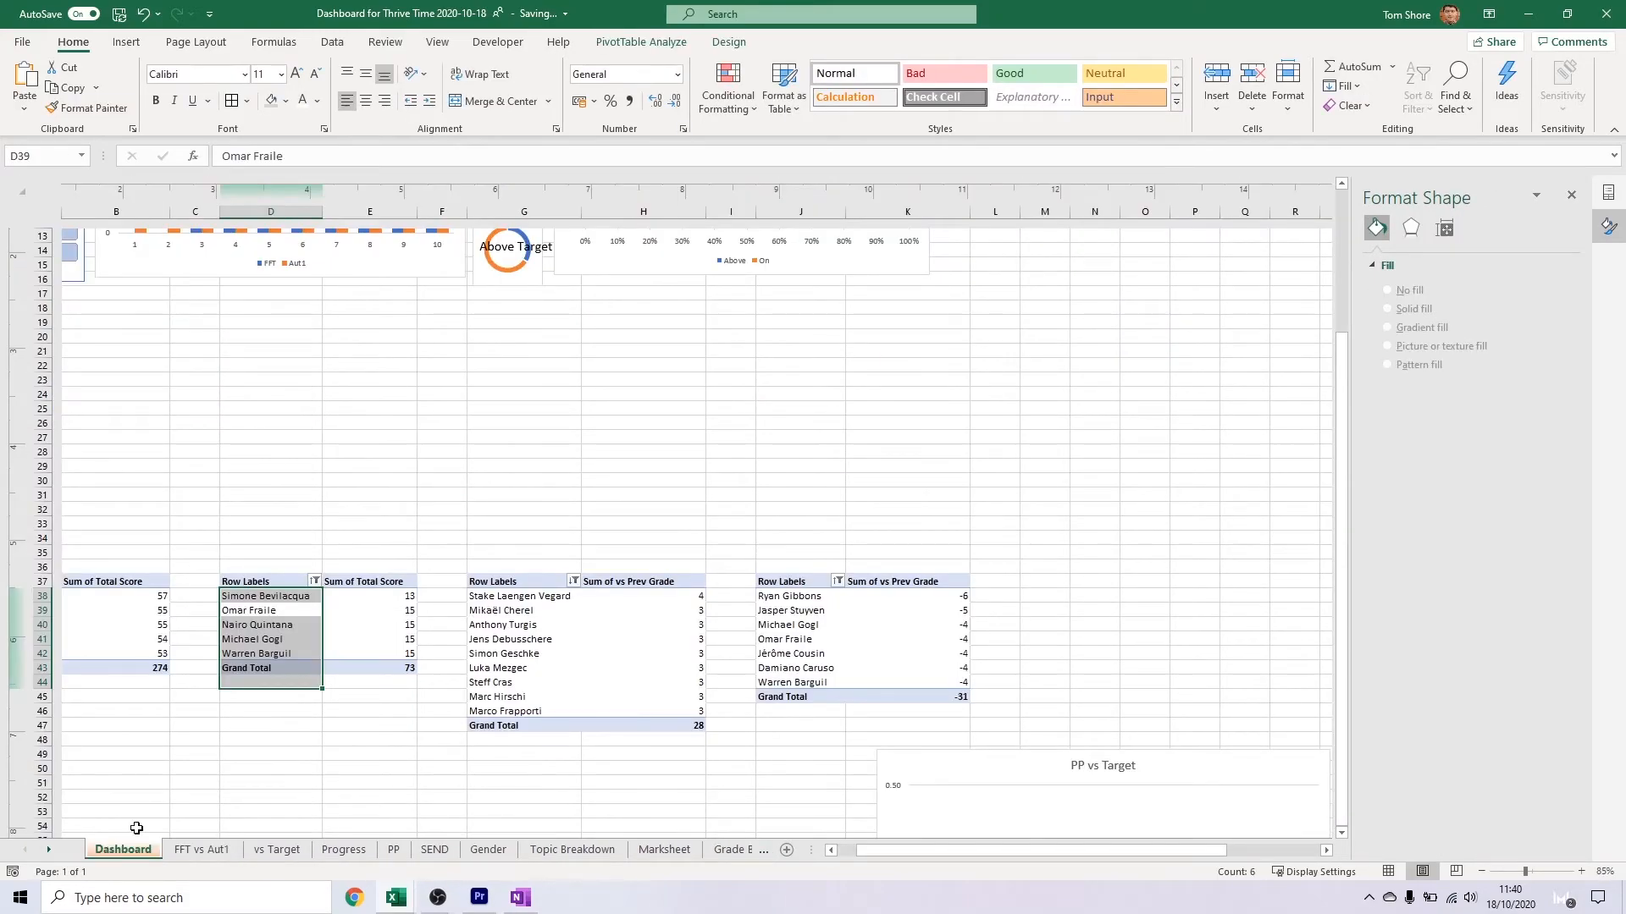
{"action": "left_click", "coordinate": [273, 725]}
{"action": "scroll", "coordinate": [211, 354], "scroll_direction": "up", "scroll_amount": 5}
{"action": "left_click", "coordinate": [211, 354]}
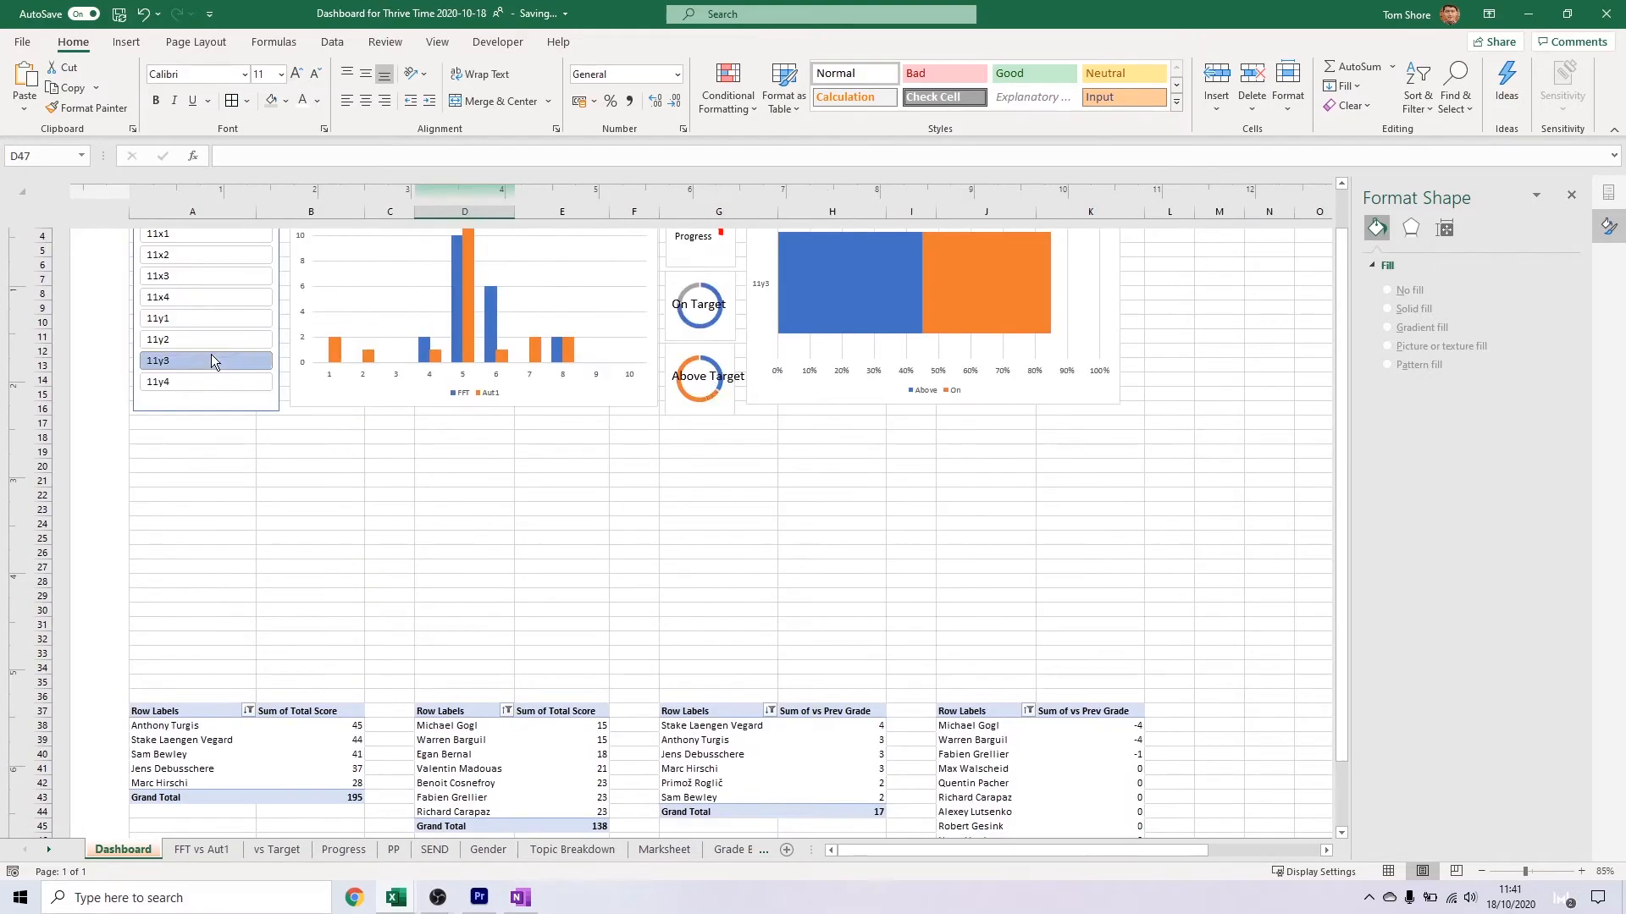
{"action": "scroll", "coordinate": [211, 354], "scroll_direction": "up", "scroll_amount": 4}
{"action": "left_click_drag", "start_coordinate": [200, 463], "coordinate": [203, 612]}
Rename the first pivot table's headers to "Top 5" and "Score"
{"action": "scroll", "coordinate": [448, 507], "scroll_direction": "down", "scroll_amount": 6}
{"action": "left_click", "coordinate": [167, 668]}
{"action": "double_click", "coordinate": [365, 211]}
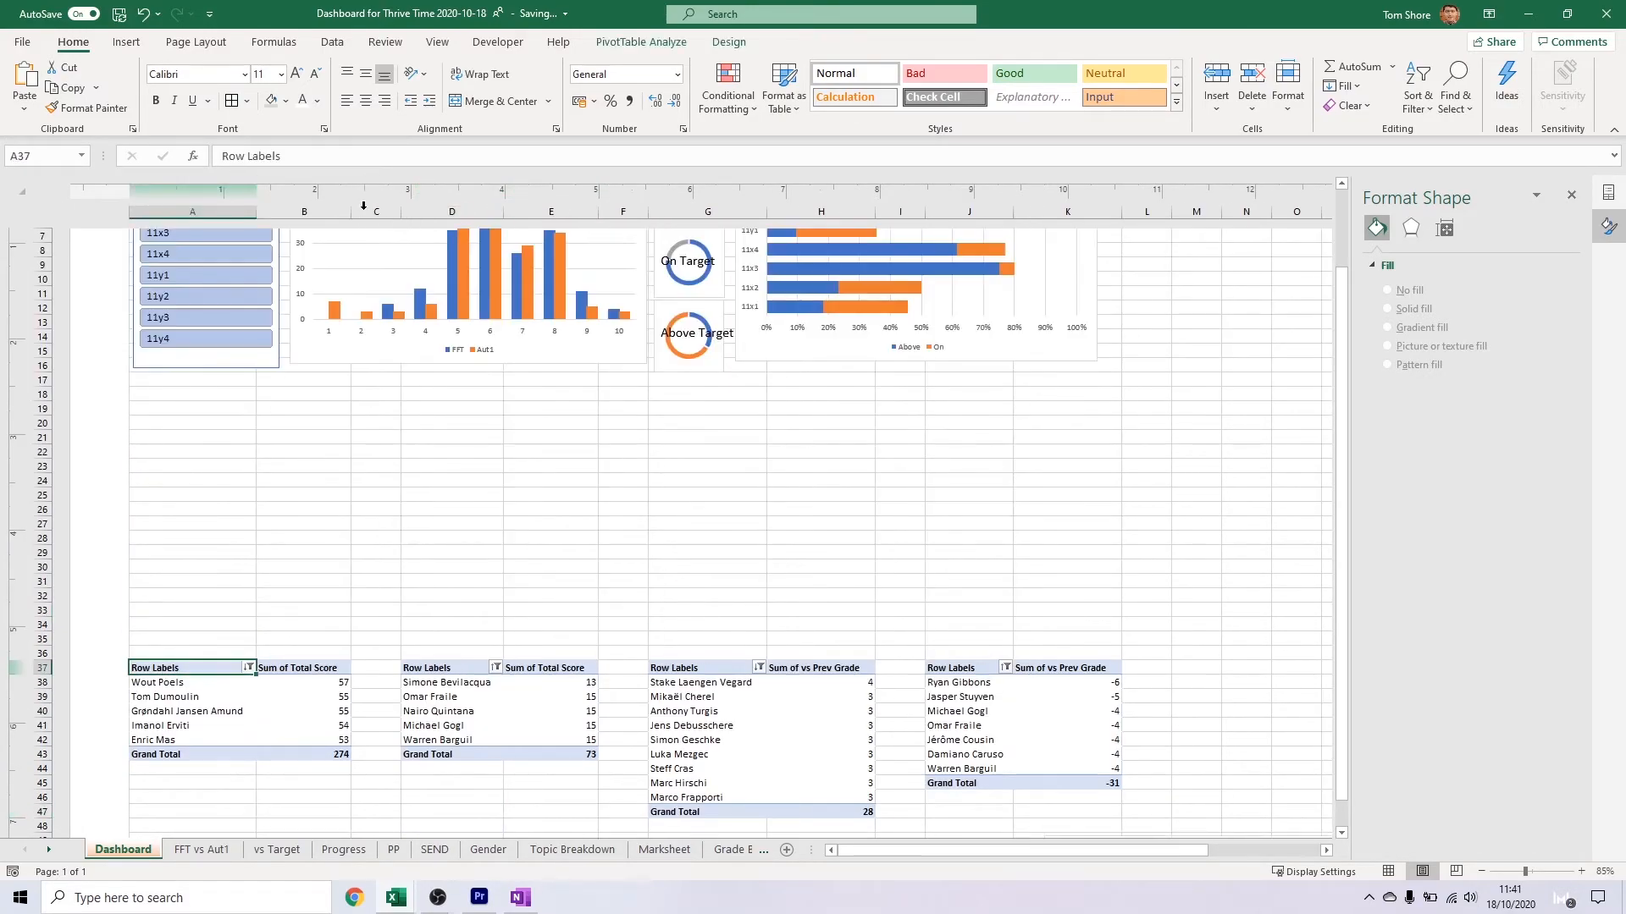
{"action": "left_click", "coordinate": [296, 675]}
{"action": "type", "text": "Score"}
{"action": "key", "text": "Left"}
{"action": "type", "text": "Top 5"}
Rename the second pivot table's headers to "Bottom 5" and "Score"
{"action": "key", "text": "Right"}
{"action": "key", "text": "Right"}
{"action": "key", "text": "Right"}
{"action": "type", "text": "Bottom 5"}
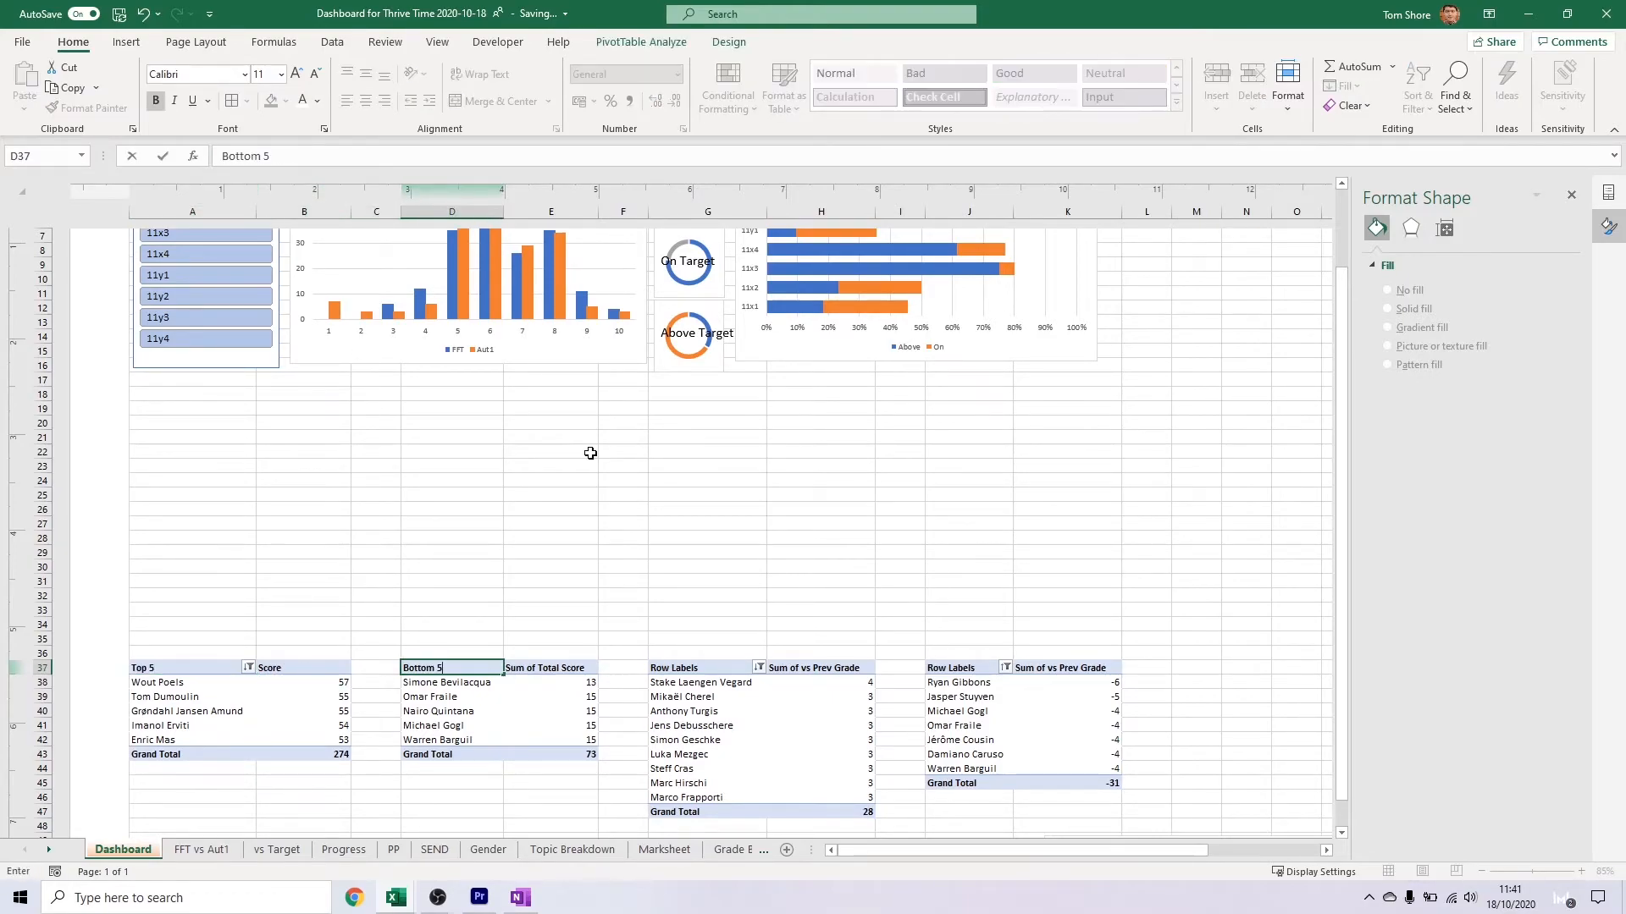
{"action": "key", "text": "Right"}
{"action": "type", "text": "Score"}
{"action": "type", "text": "Rising 5"}
Rename the row label headers of the third and fourth pivot tables to "Rising 5" and "Falling 5"
{"action": "key", "text": "Right"}
{"action": "key", "text": "Right"}
{"action": "key", "text": "Right"}
{"action": "type", "text": "Falling 5"}
Rename the value headers of the Rising 5 and Falling 5 pivot tables to "vs Prev"
{"action": "key", "text": "Left"}
{"action": "key", "text": "Left"}
{"action": "type", "text": "vs Prev"}
{"action": "key", "text": "Tab"}
{"action": "key", "text": "Tab"}
{"action": "key", "text": "Tab"}
{"action": "type", "text": "vs Prev"}
{"action": "key", "text": "Return"}
Set the FFT and Aut1 column chart not to move or size with cells
{"action": "right_click", "coordinate": [433, 356]}
{"action": "left_click", "coordinate": [498, 824]}
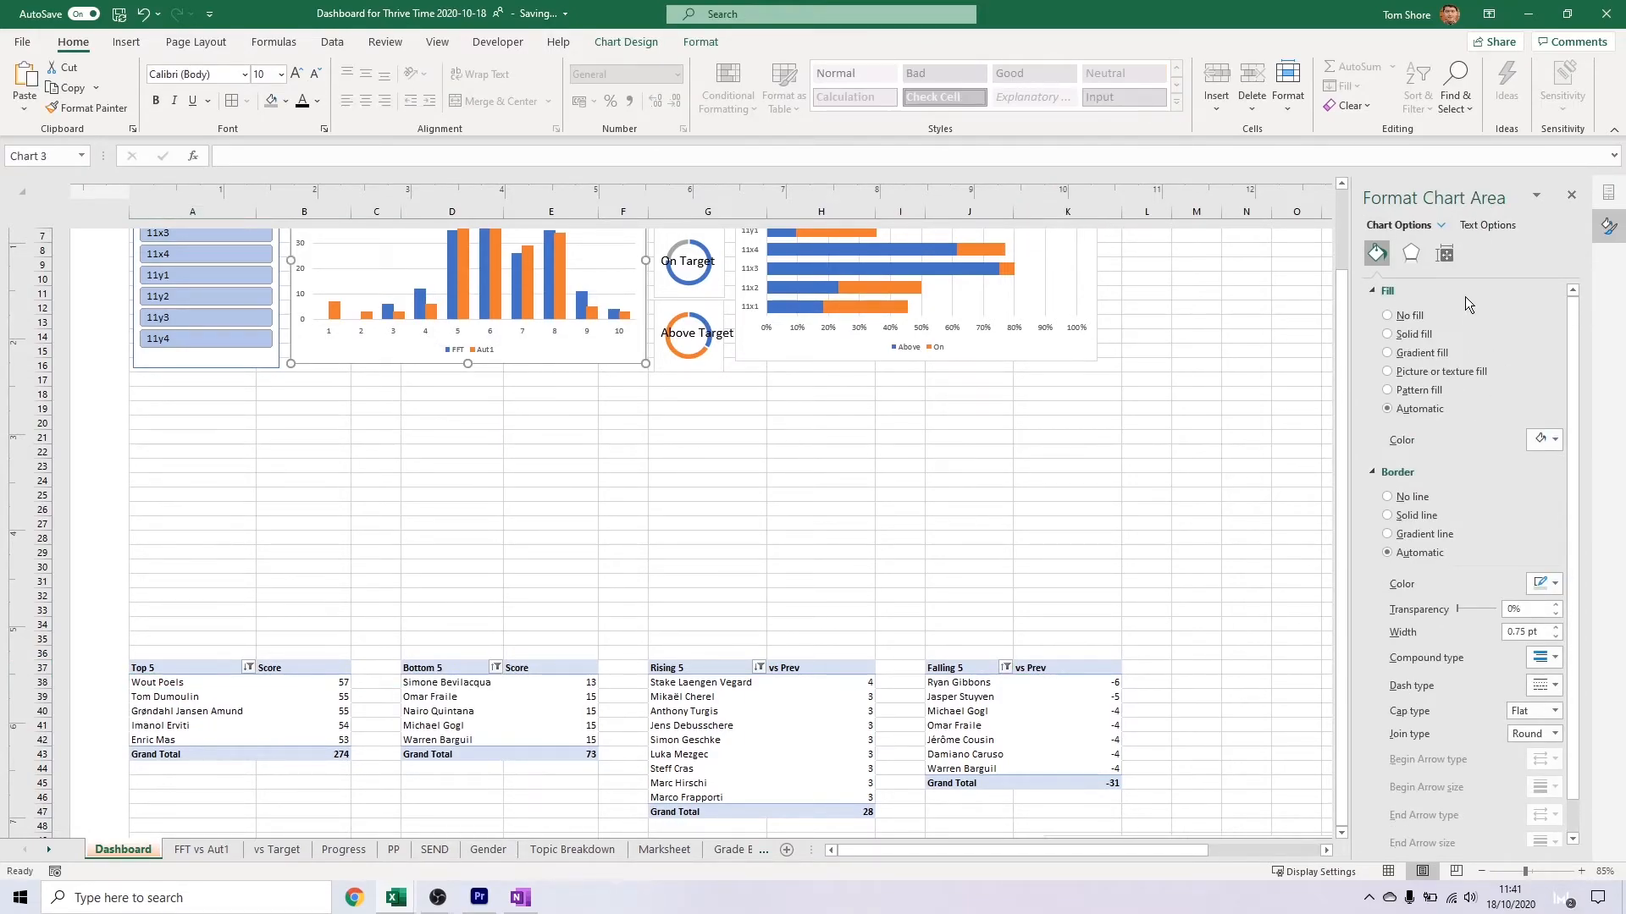
{"action": "left_click", "coordinate": [1444, 253]}
{"action": "left_click", "coordinate": [1151, 420]}
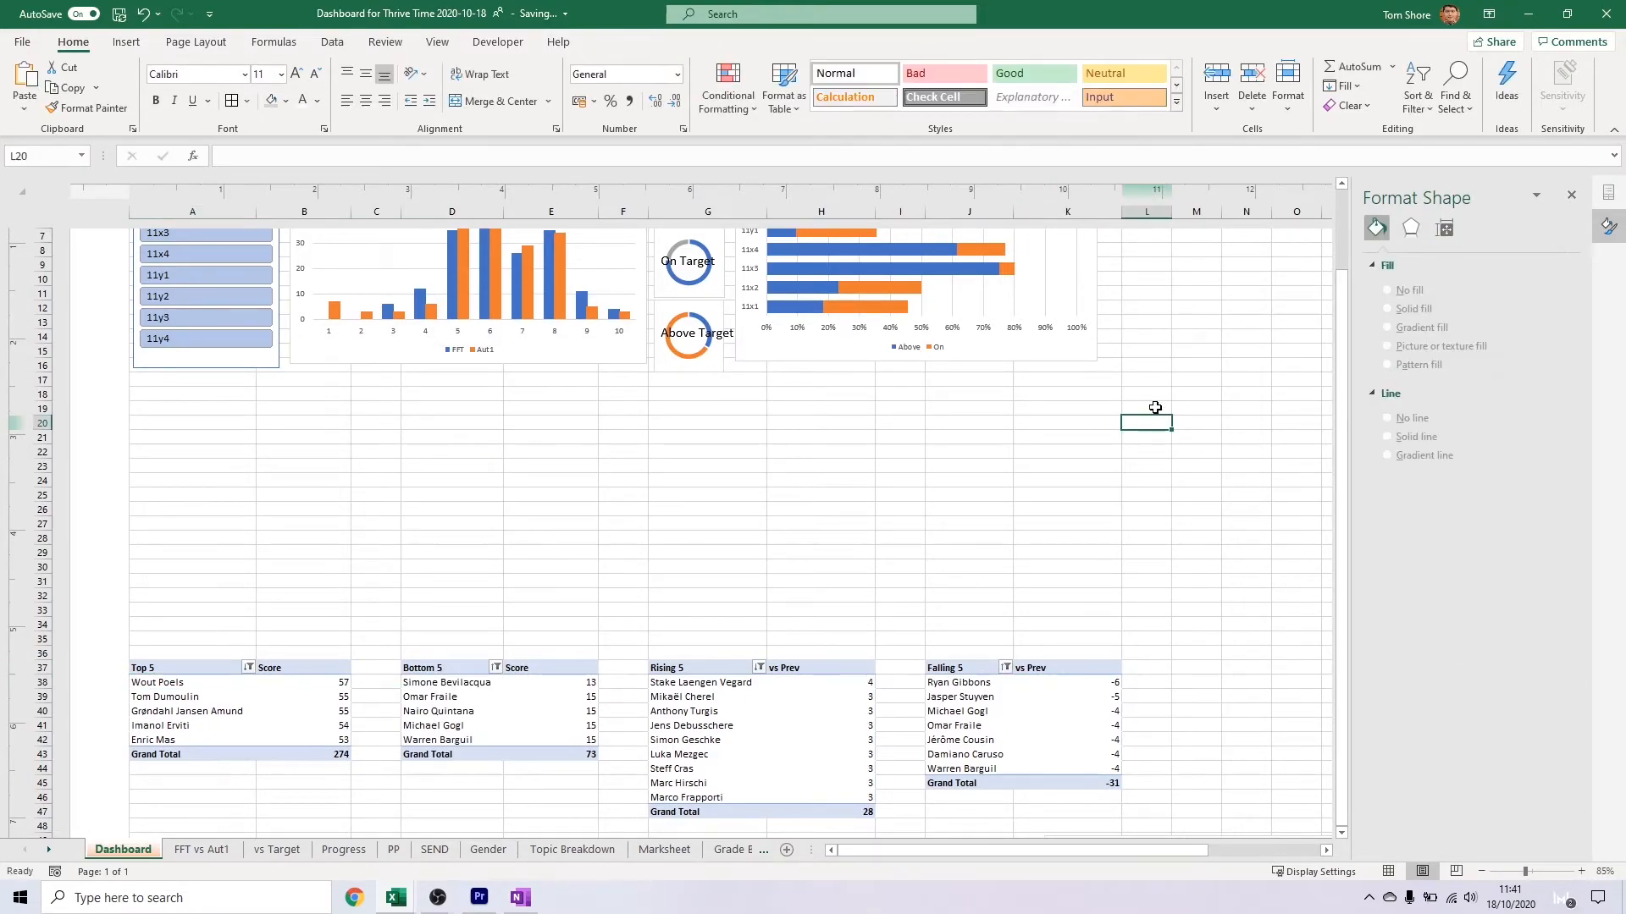
Set the Y11 Set slicer, the three doughnut charts and the stacked bar chart to "Don't move or size with cells"
{"action": "scroll", "coordinate": [1152, 415], "scroll_direction": "up", "scroll_amount": 5}
{"action": "scroll", "coordinate": [562, 352], "scroll_direction": "down", "scroll_amount": 2}
{"action": "left_click", "coordinate": [132, 356]}
{"action": "left_click", "coordinate": [134, 366]}
{"action": "left_click", "coordinate": [483, 388], "text": "ctrl"}
{"action": "left_click", "coordinate": [484, 430], "text": "ctrl"}
{"action": "left_click", "coordinate": [487, 464], "text": "ctrl"}
{"action": "left_click", "coordinate": [508, 478], "text": "ctrl"}
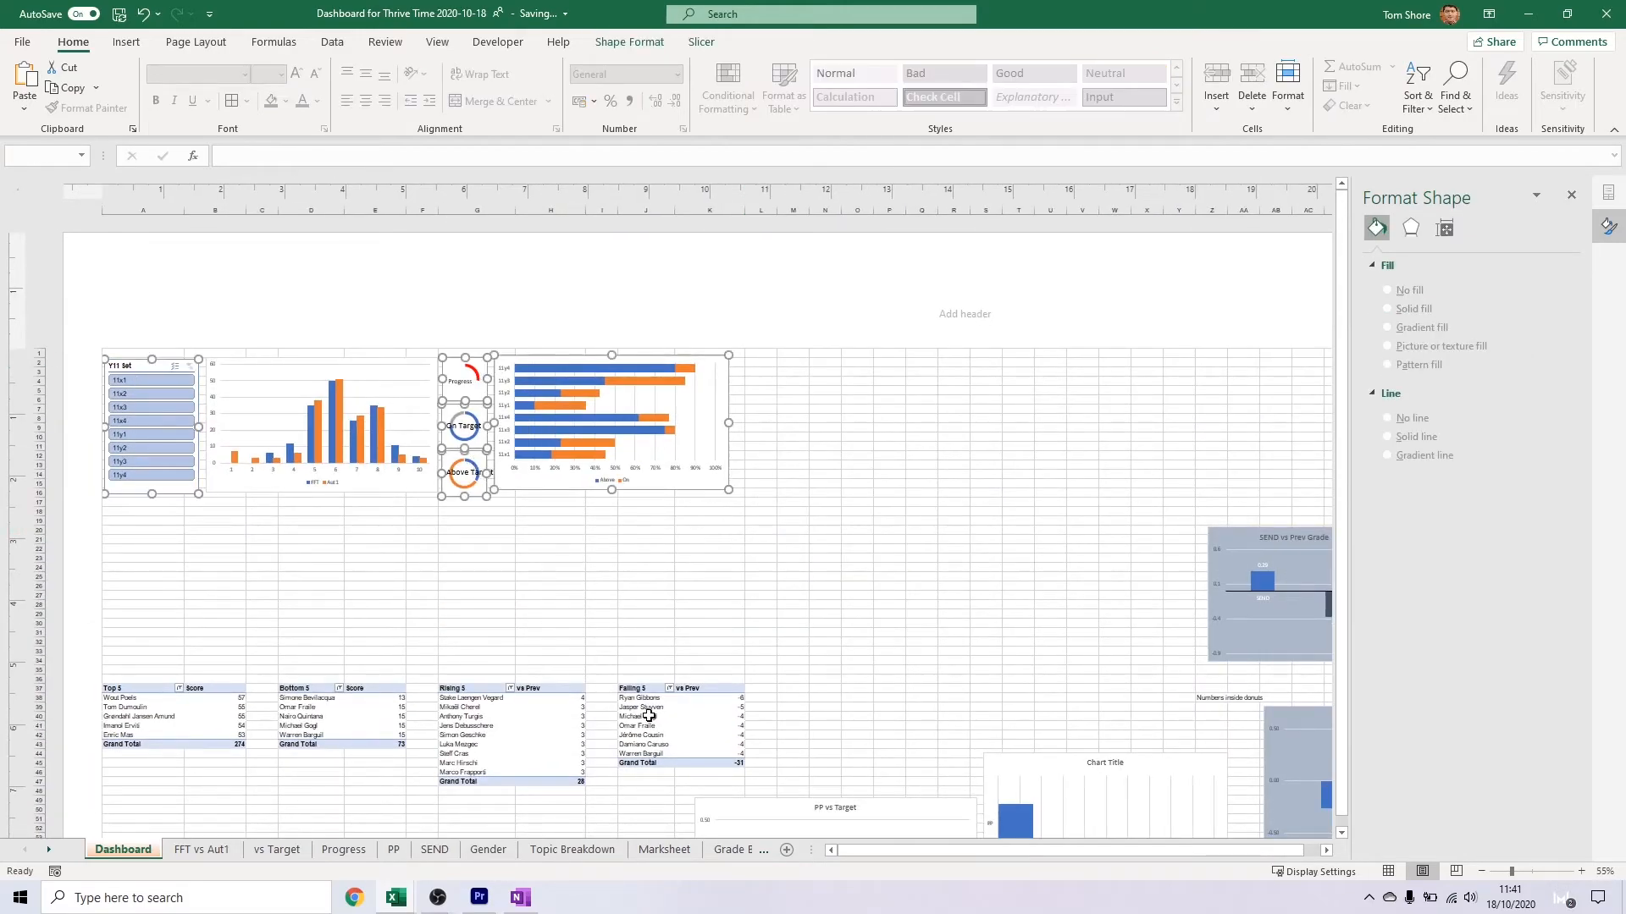
{"action": "left_click", "coordinate": [1443, 231]}
{"action": "left_click", "coordinate": [1409, 348]}
{"action": "left_click", "coordinate": [1057, 520]}
Set the remaining charts around SEND vs Prev Grade and PP vs Target to "Don't move or size with cells"
{"action": "scroll", "coordinate": [1060, 496], "scroll_direction": "down", "scroll_amount": 3}
{"action": "middle_click", "coordinate": [1062, 474]}
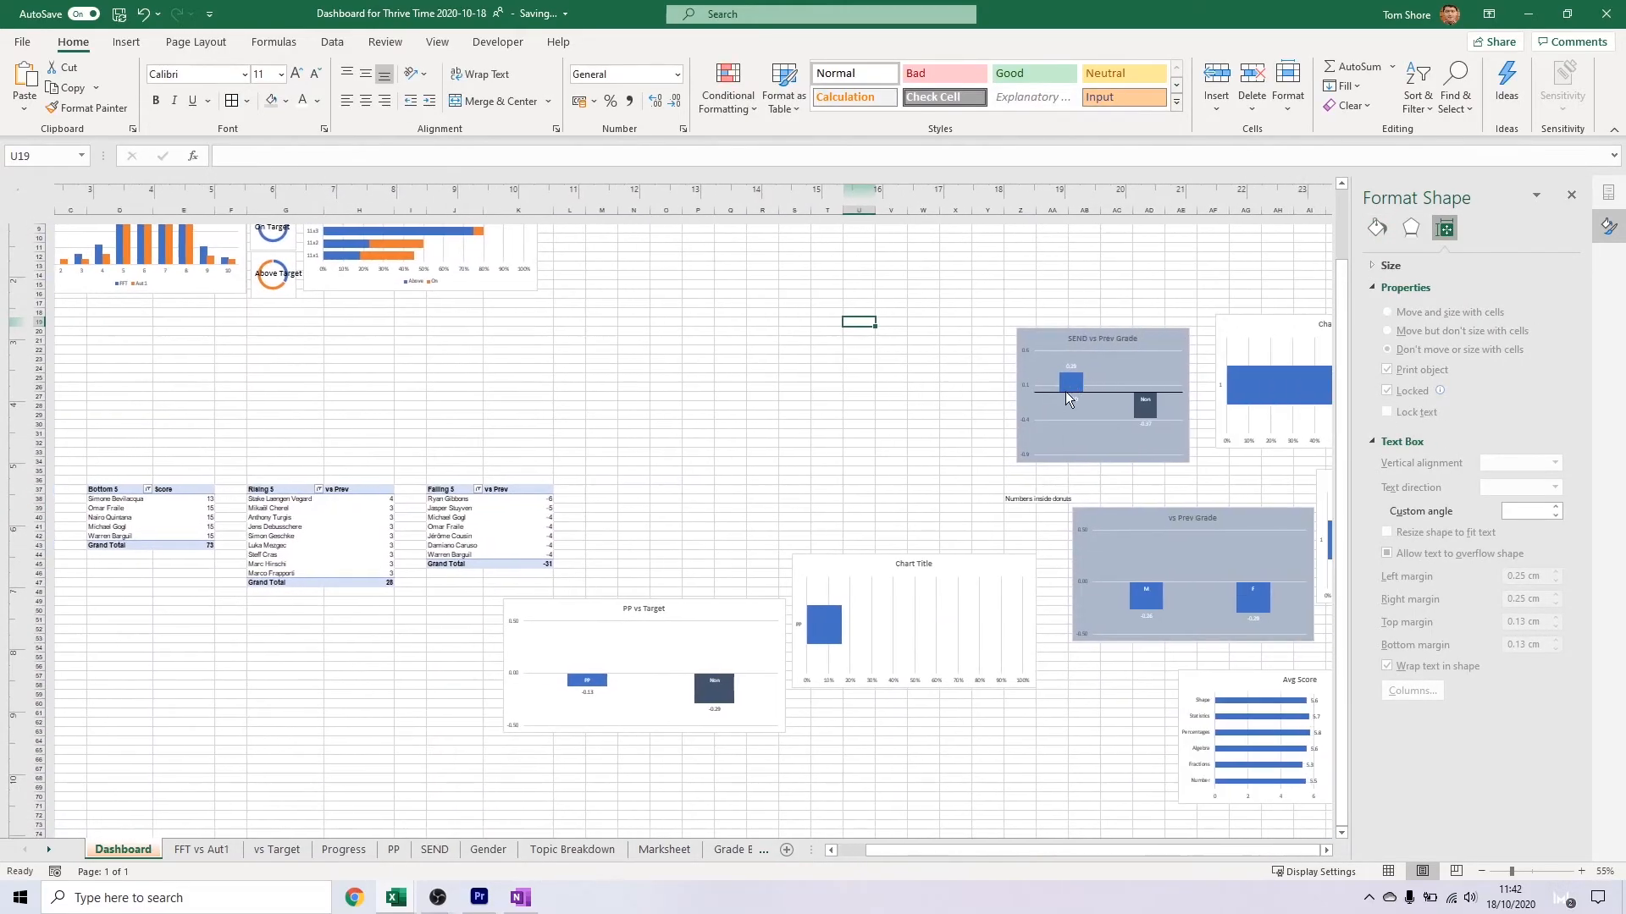
{"action": "left_click", "coordinate": [996, 441]}
{"action": "left_click", "coordinate": [1135, 433], "text": "ctrl"}
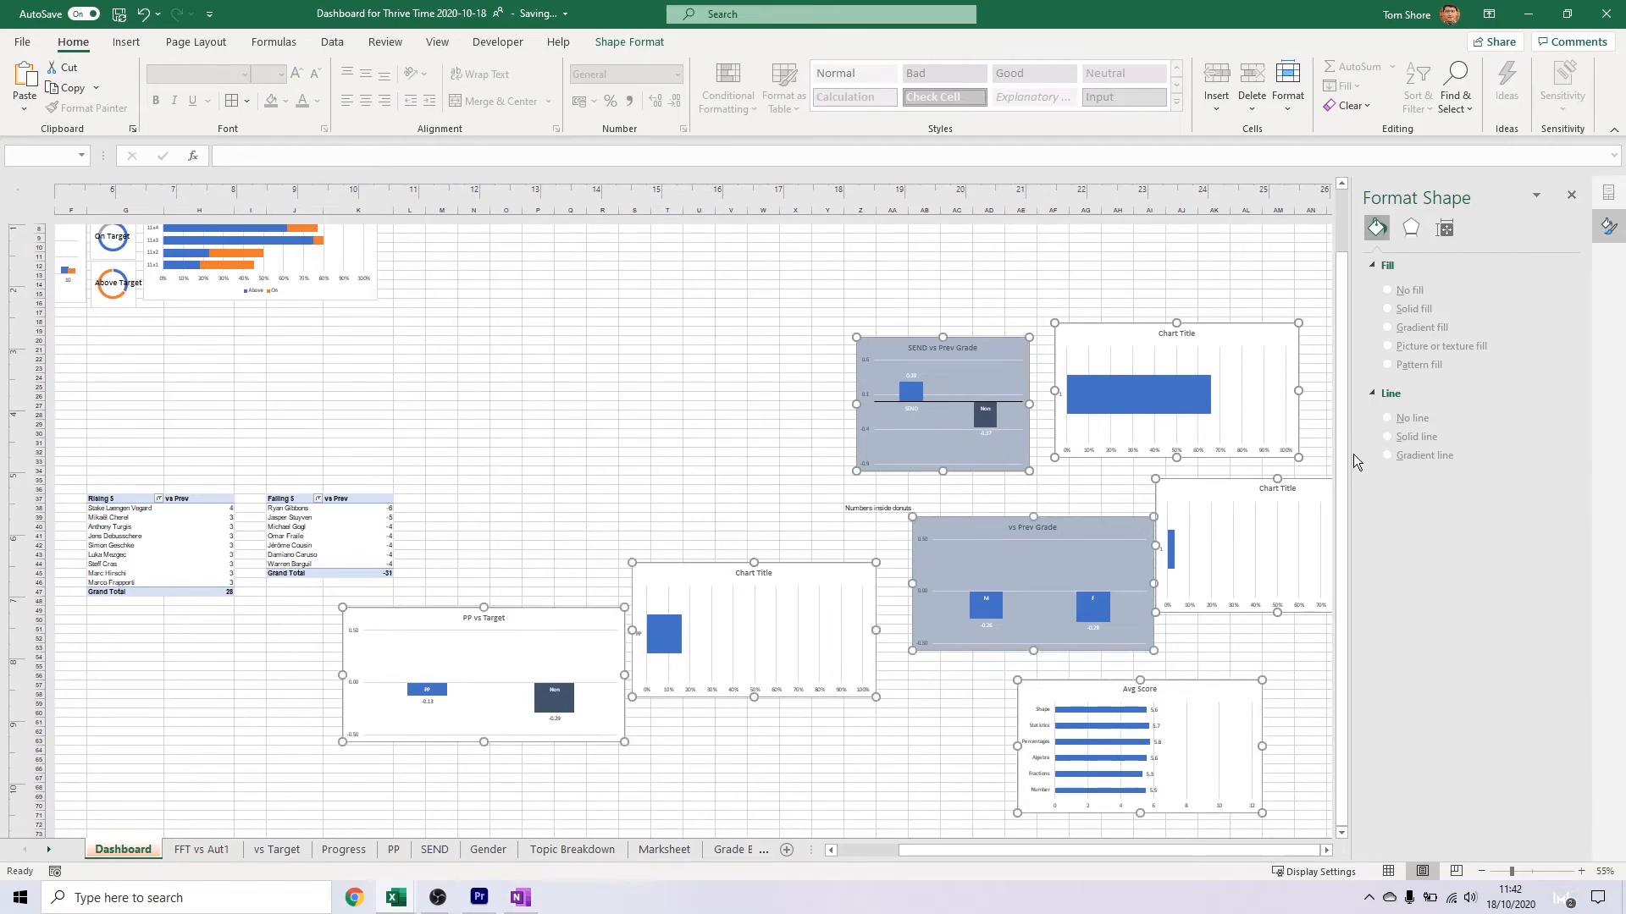
{"action": "left_click", "coordinate": [1444, 228]}
{"action": "left_click", "coordinate": [730, 387]}
Give the pivot tables' name columns A, D, G and J the same width
{"action": "scroll", "coordinate": [662, 420], "scroll_direction": "left", "scroll_amount": 5}
{"action": "scroll", "coordinate": [662, 420], "scroll_direction": "up", "scroll_amount": 5}
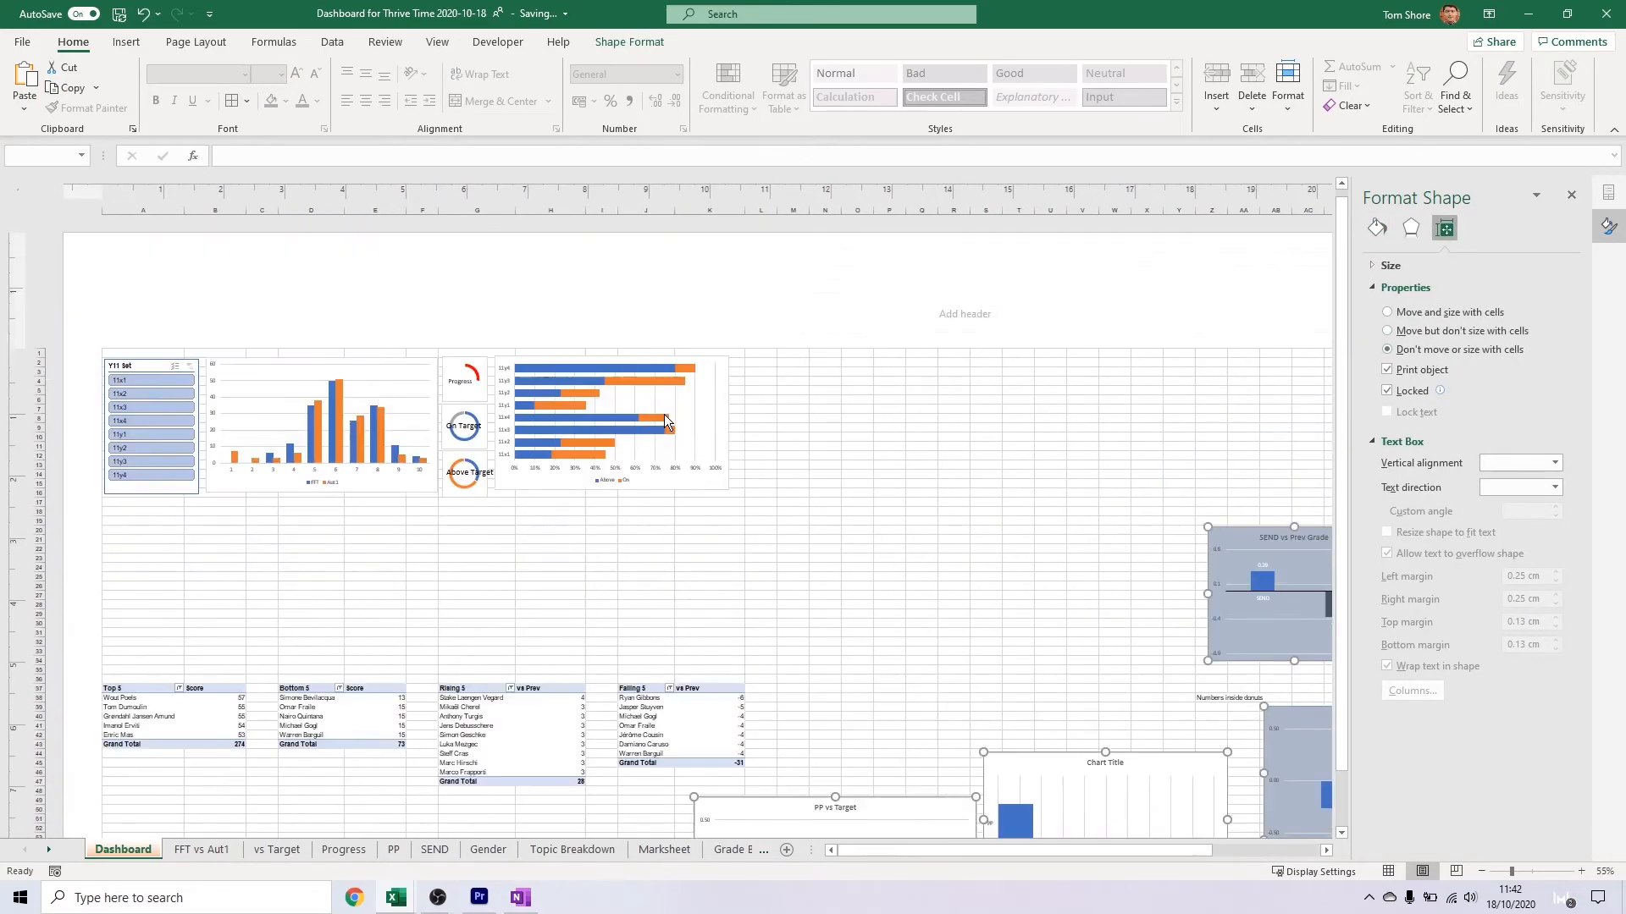
{"action": "left_click", "coordinate": [143, 209]}
{"action": "left_click", "coordinate": [288, 208], "text": "ctrl"}
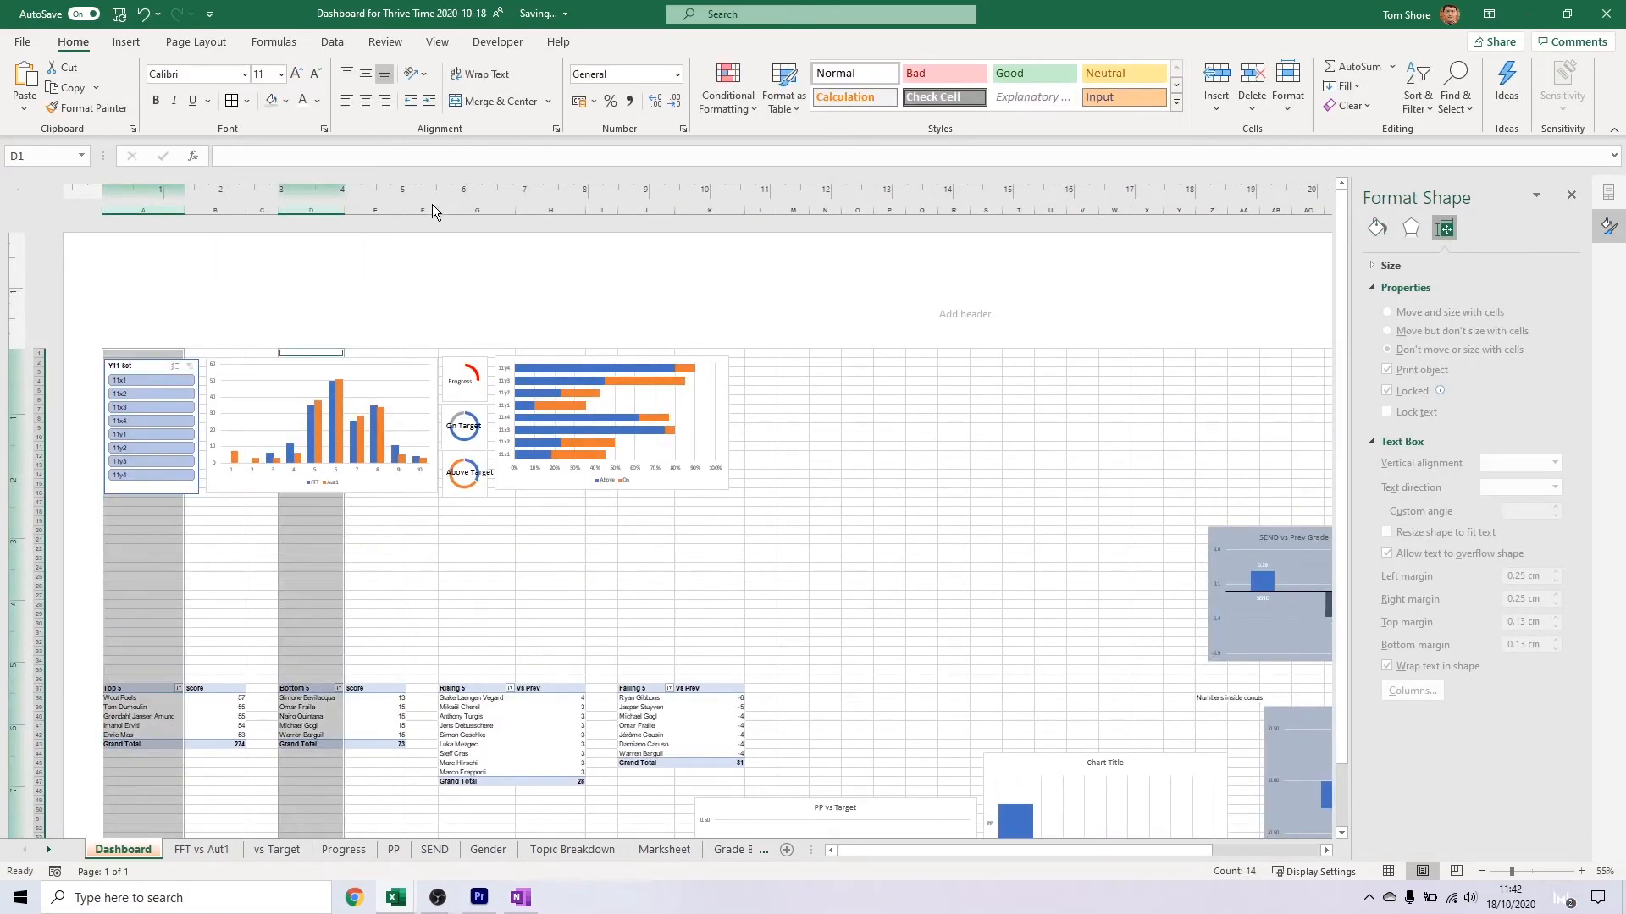
{"action": "left_click", "coordinate": [487, 209], "text": "ctrl"}
{"action": "left_click", "coordinate": [637, 210], "text": "ctrl"}
{"action": "left_click_drag", "start_coordinate": [516, 210], "coordinate": [550, 211]}
Narrow the pivot tables' value columns B, E, H and K to one equal width
{"action": "left_click", "coordinate": [212, 209]}
{"action": "left_click", "coordinate": [386, 209], "text": "ctrl"}
{"action": "left_click", "coordinate": [564, 209], "text": "ctrl"}
{"action": "left_click", "coordinate": [737, 210], "text": "ctrl"}
Turn off autofitting column widths on update for the Top 5 pivot table
{"action": "left_click", "coordinate": [149, 714]}
{"action": "right_click", "coordinate": [149, 714]}
{"action": "left_click", "coordinate": [191, 674]}
{"action": "left_click", "coordinate": [190, 719]}
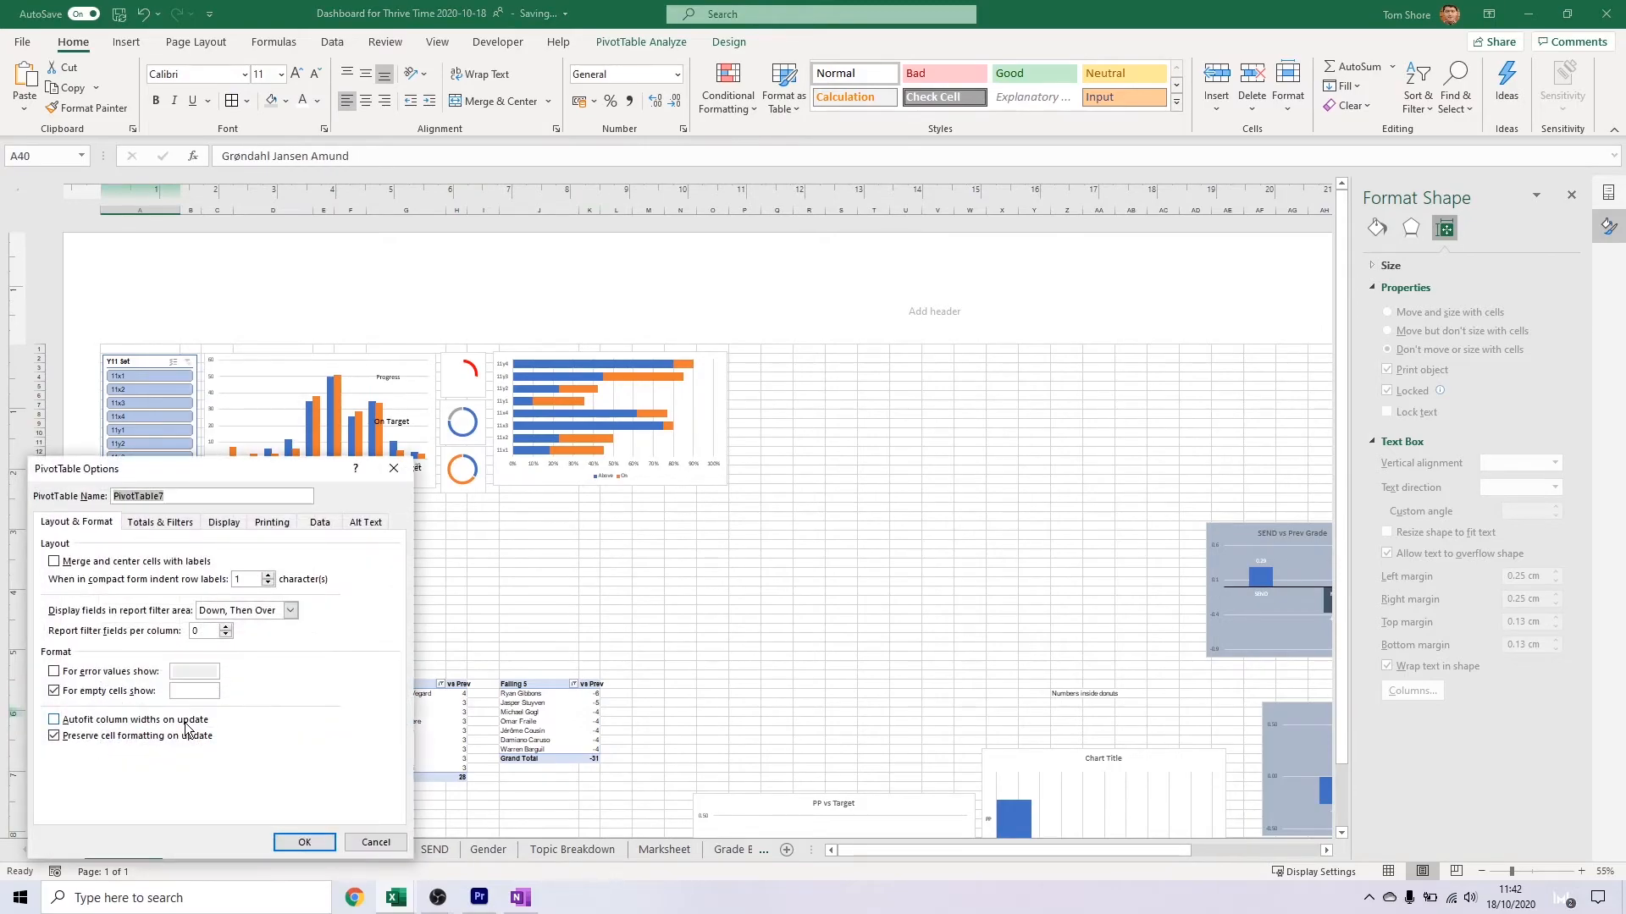
{"action": "left_click", "coordinate": [305, 842]}
Turn off autofitting column widths on update for the Bottom 5 pivot table
{"action": "right_click", "coordinate": [259, 721]}
{"action": "left_click", "coordinate": [367, 703]}
{"action": "right_click", "coordinate": [305, 701]}
{"action": "left_click", "coordinate": [347, 669]}
{"action": "left_click", "coordinate": [315, 719]}
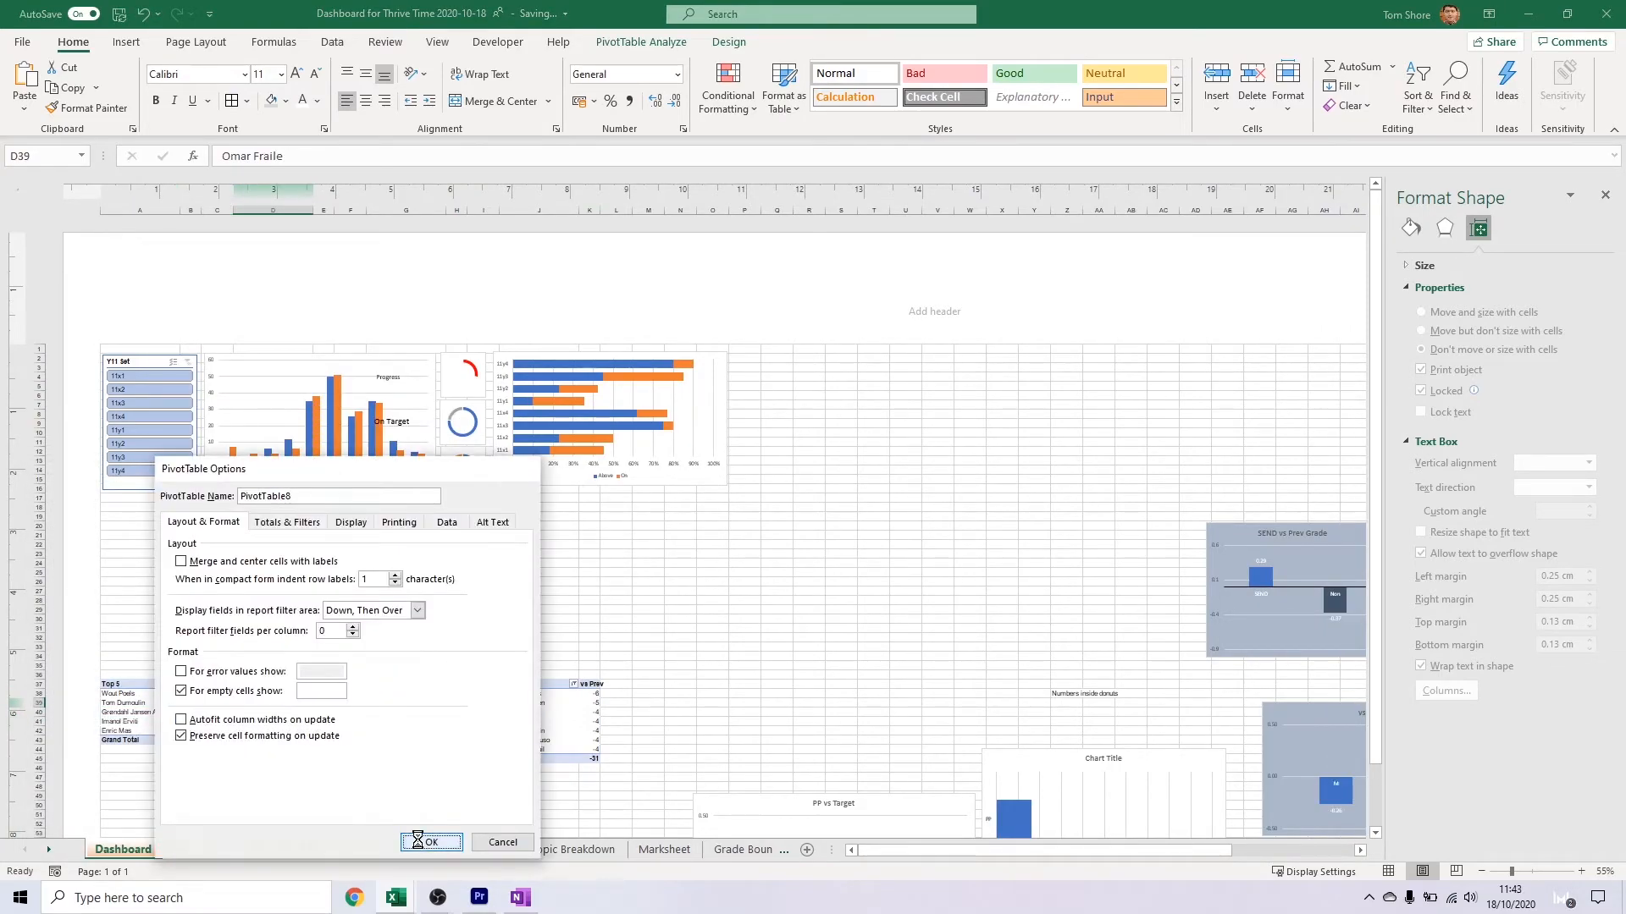
{"action": "left_click", "coordinate": [429, 842]}
Turn off autofitting column widths on update for the Rising 5 pivot table
{"action": "right_click", "coordinate": [405, 728]}
{"action": "left_click", "coordinate": [430, 696]}
{"action": "left_click", "coordinate": [401, 734]}
{"action": "left_click", "coordinate": [519, 856]}
Turn off autofitting column widths on update for the Falling 5 pivot table
{"action": "right_click", "coordinate": [536, 716]}
{"action": "left_click", "coordinate": [588, 687]}
{"action": "left_click", "coordinate": [421, 735]}
{"action": "left_click", "coordinate": [654, 859]}
Move the four pivot tables up so they start in cell A18, just below the charts
{"action": "left_click", "coordinate": [262, 721]}
{"action": "left_click_drag", "start_coordinate": [149, 684], "coordinate": [590, 778]}
{"action": "key", "text": "ctrl+x"}
{"action": "left_click", "coordinate": [135, 508]}
{"action": "key", "text": "ctrl+v"}
{"action": "left_click", "coordinate": [234, 617]}
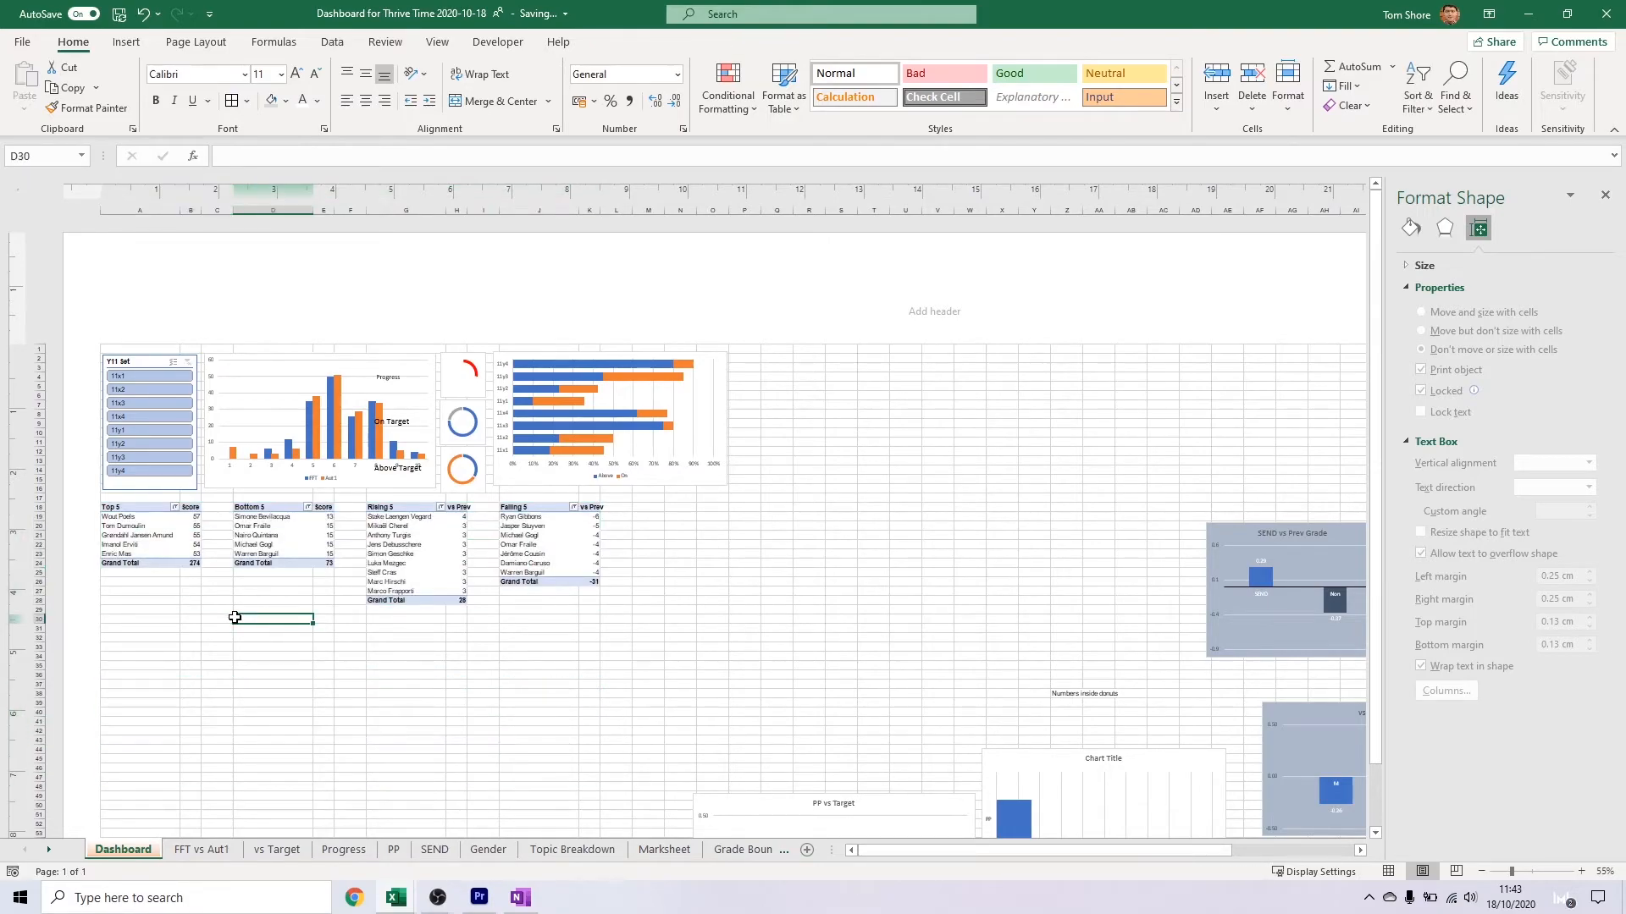
Narrow the spacer columns C, F, I and L to one equal width
{"action": "left_click", "coordinate": [217, 210]}
{"action": "left_click", "coordinate": [350, 210], "text": "ctrl"}
{"action": "left_click", "coordinate": [483, 210], "text": "ctrl"}
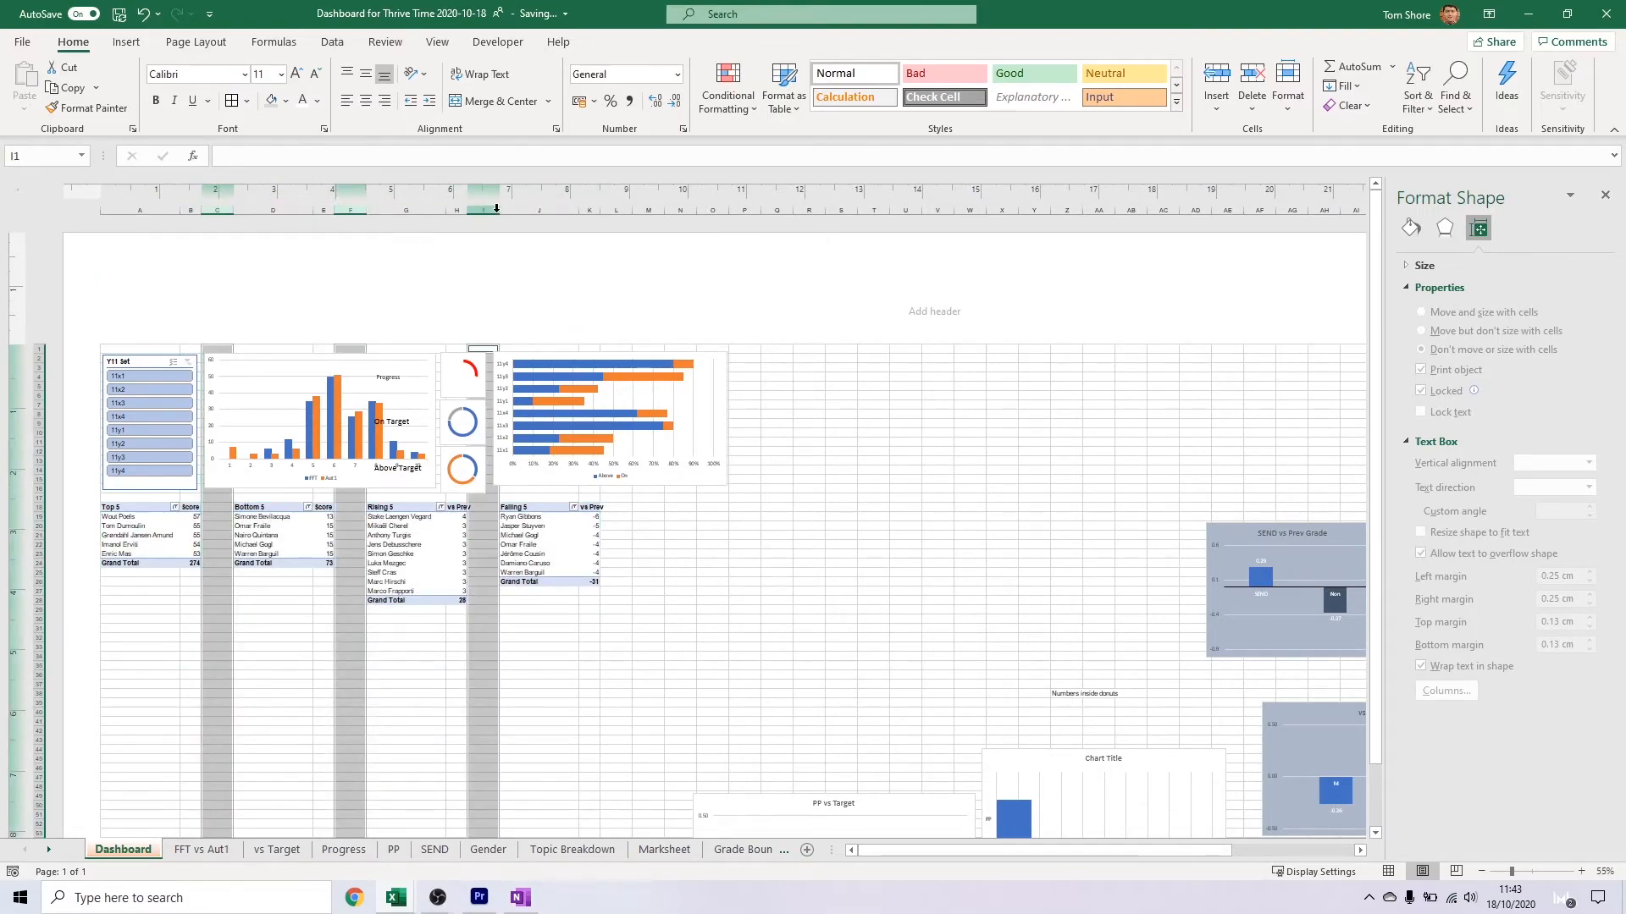
{"action": "left_click", "coordinate": [616, 210], "text": "ctrl"}
{"action": "left_click_drag", "start_coordinate": [475, 210], "coordinate": [476, 210]}
{"action": "left_click", "coordinate": [161, 657]}
Remove the grand totals from the Top 5, Bottom 5, Rising 5 and Falling 5 pivot tables
{"action": "scroll", "coordinate": [161, 657], "scroll_direction": "up", "scroll_amount": 3}
{"action": "right_click", "coordinate": [169, 581]}
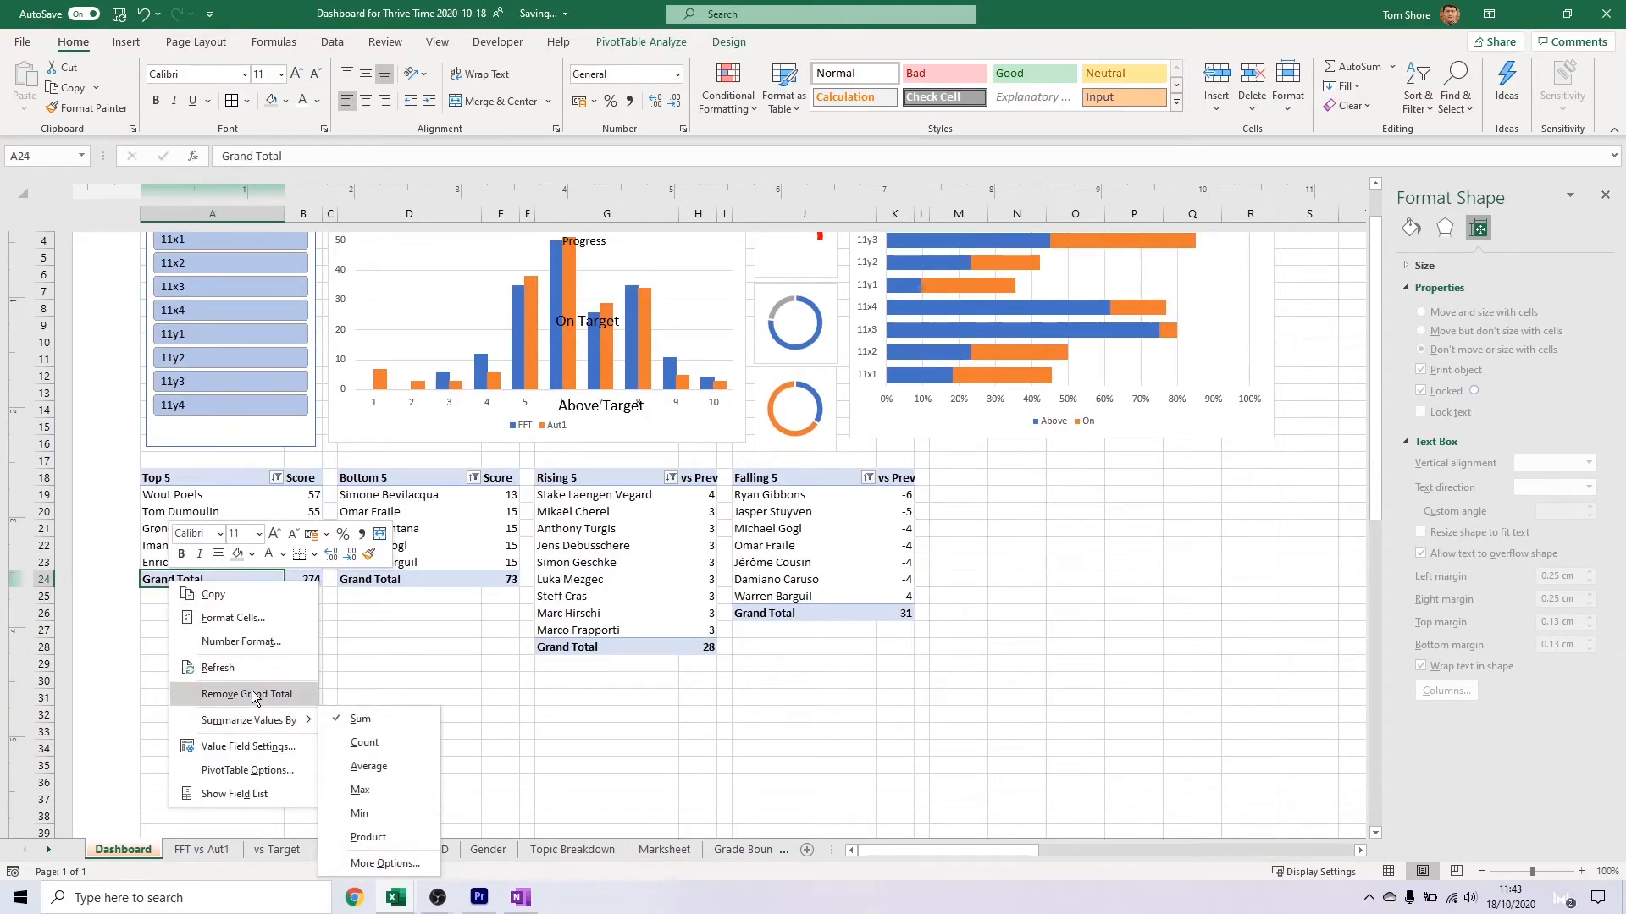
{"action": "left_click", "coordinate": [251, 694]}
{"action": "right_click", "coordinate": [372, 579]}
{"action": "left_click", "coordinate": [424, 690]}
{"action": "right_click", "coordinate": [542, 647]}
{"action": "left_click", "coordinate": [652, 759]}
{"action": "right_click", "coordinate": [736, 613]}
{"action": "left_click", "coordinate": [787, 724]}
{"action": "left_click", "coordinate": [788, 698]}
Move the PP vs Target chart up to the area beside the Falling 5 table
{"action": "scroll", "coordinate": [731, 634], "scroll_direction": "down", "scroll_amount": 2}
{"action": "scroll", "coordinate": [731, 634], "scroll_direction": "down", "scroll_amount": 1}
{"action": "left_click_drag", "start_coordinate": [951, 765], "coordinate": [856, 505]}
Move the single-bar PP percentage chart over the PP vs Target chart, near the Falling 5 table
{"action": "left_click_drag", "start_coordinate": [1030, 852], "coordinate": [1145, 853]}
{"action": "scroll", "coordinate": [762, 660], "scroll_direction": "down", "scroll_amount": 3}
{"action": "left_click_drag", "start_coordinate": [699, 611], "coordinate": [242, 319]}
{"action": "left_click_drag", "start_coordinate": [1148, 854], "coordinate": [1026, 853]}
{"action": "scroll", "coordinate": [987, 432], "scroll_direction": "up", "scroll_amount": 2}
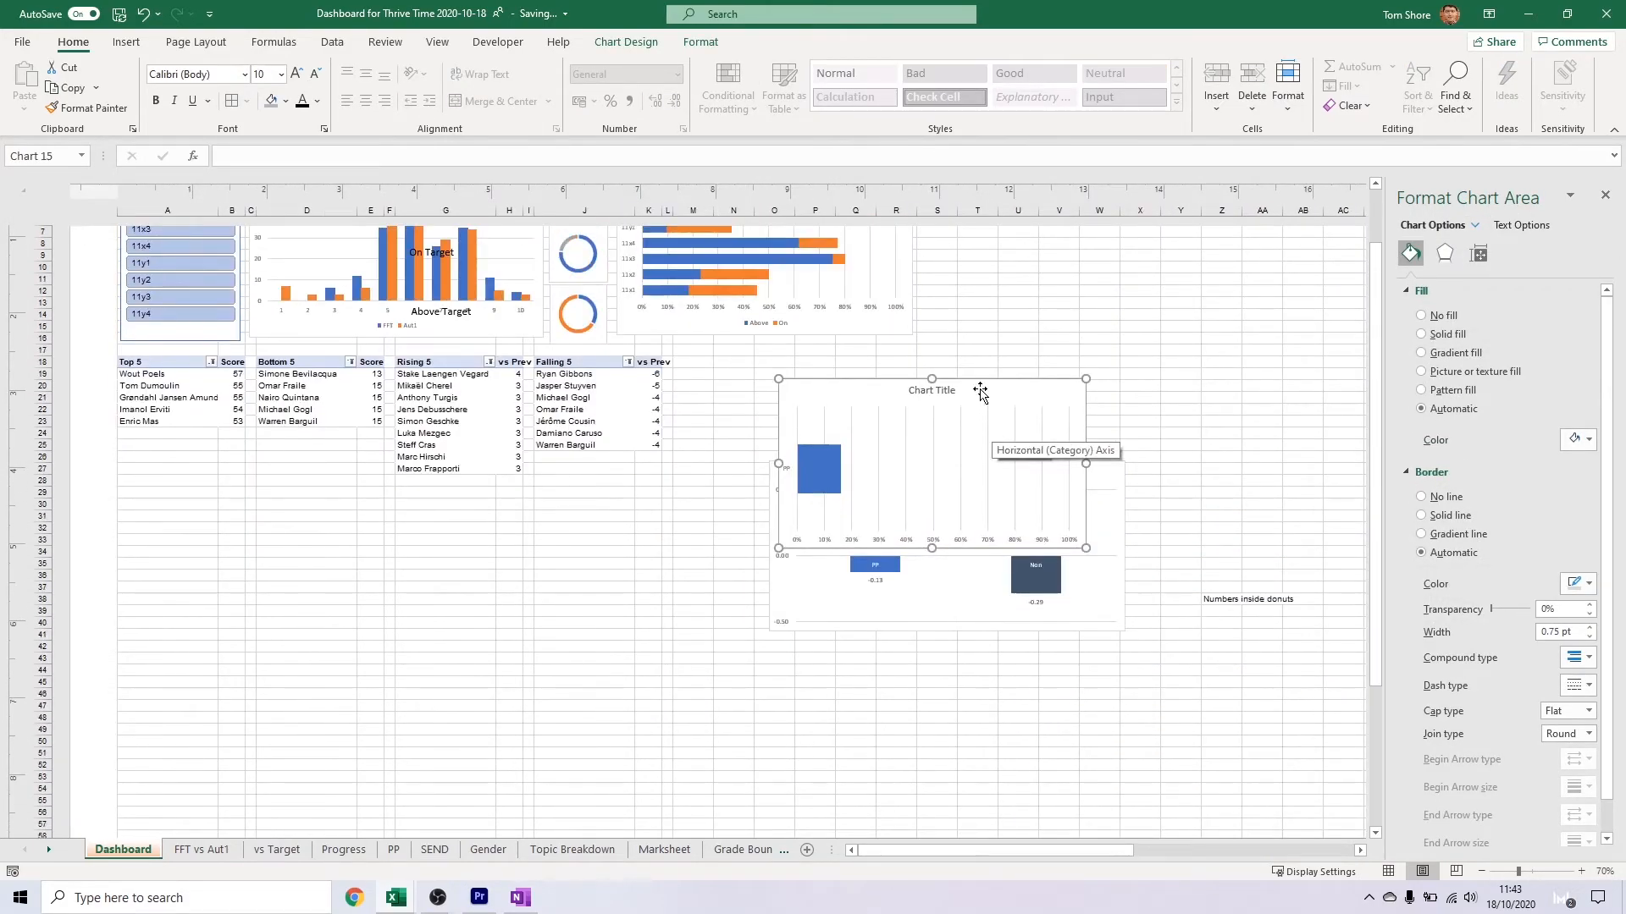
{"action": "left_click_drag", "start_coordinate": [976, 389], "coordinate": [913, 361]}
Delete the vertical axis label and the title from the single-bar PP chart
{"action": "left_click", "coordinate": [721, 440]}
{"action": "key", "text": "Delete"}
{"action": "left_click", "coordinate": [872, 363]}
{"action": "key", "text": "Delete"}
Place the PP vs Target chart next to the Falling 5 table and the single-bar PP chart beyond the stacked bar chart
{"action": "left_click", "coordinate": [963, 524]}
{"action": "left_click_drag", "start_coordinate": [1074, 478], "coordinate": [980, 376]}
{"action": "scroll", "coordinate": [935, 626], "scroll_direction": "up", "scroll_amount": 4}
{"action": "left_click", "coordinate": [950, 596]}
{"action": "left_click_drag", "start_coordinate": [962, 574], "coordinate": [1202, 414]}
Narrow the PP vs Target chart to roughly half its width and select its data series
{"action": "left_click", "coordinate": [881, 586]}
{"action": "left_click_drag", "start_coordinate": [1030, 667], "coordinate": [788, 668]}
{"action": "left_click", "coordinate": [761, 686]}
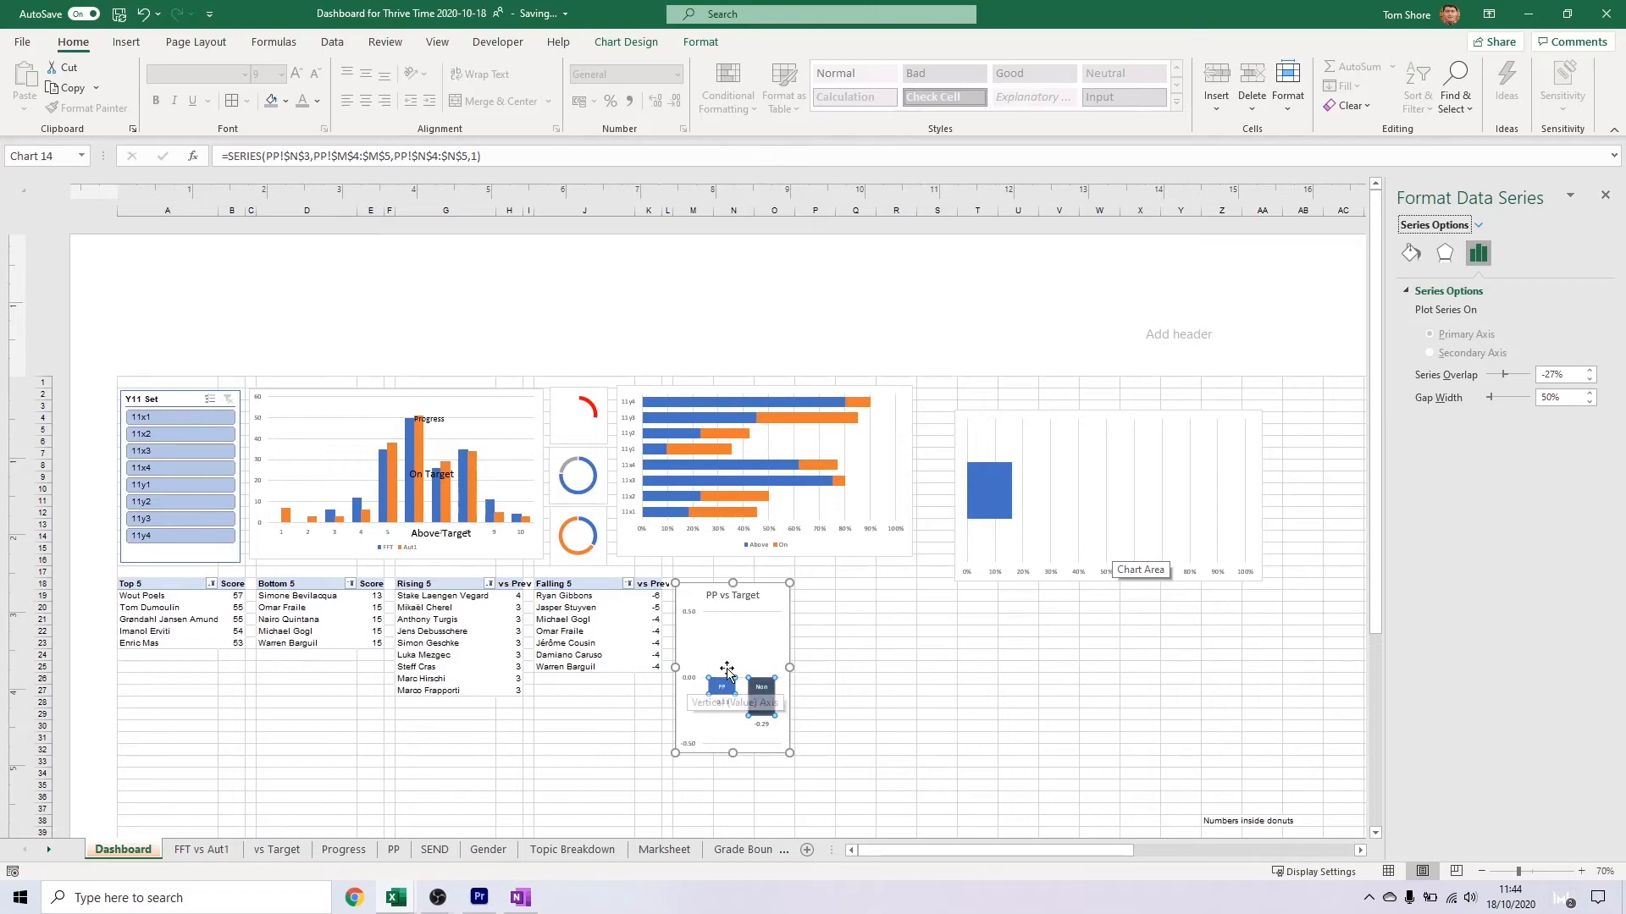
Delete the title of the PP vs Target chart and move the chart beneath the Y11 Set slicer
{"action": "scroll", "coordinate": [745, 660], "scroll_direction": "up", "scroll_amount": 1}
{"action": "left_click", "coordinate": [685, 479]}
{"action": "key", "text": "Escape"}
{"action": "left_click", "coordinate": [681, 473]}
{"action": "key", "text": "Delete"}
{"action": "scroll", "coordinate": [662, 655], "scroll_direction": "left", "scroll_amount": 3}
{"action": "left_click_drag", "start_coordinate": [851, 465], "coordinate": [199, 449]}
Cut the Top 5, Bottom 5, Rising 5 and Falling 5 tables in A18:K28 and paste them starting at A33
{"action": "left_click_drag", "start_coordinate": [138, 466], "coordinate": [769, 611]}
{"action": "key", "text": "ctrl+x"}
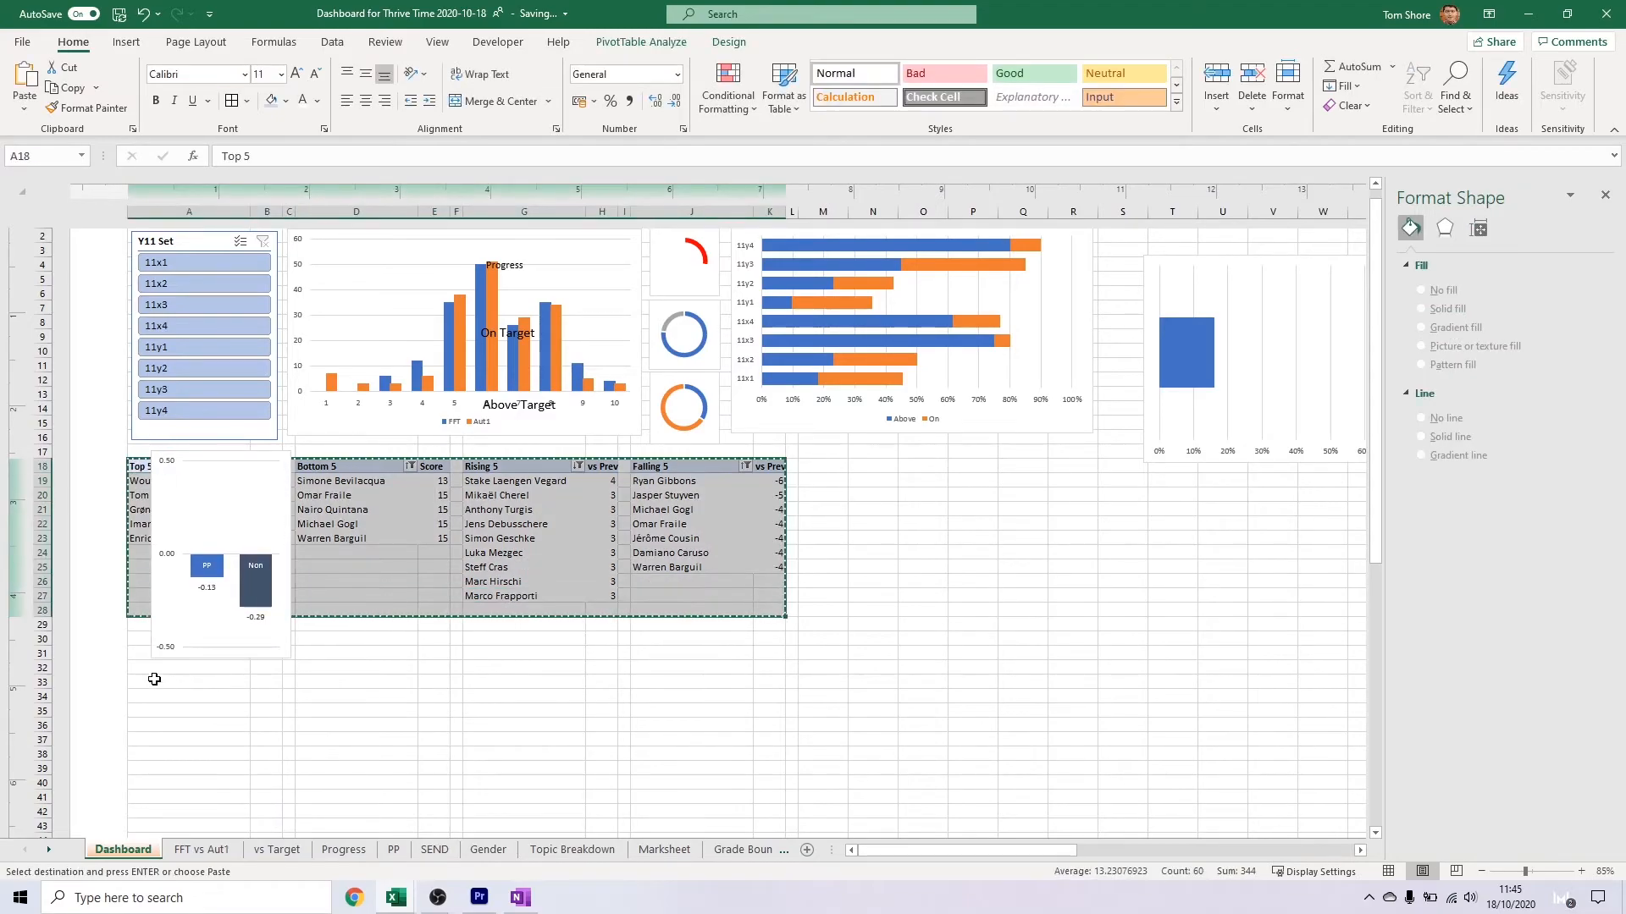
{"action": "left_click", "coordinate": [152, 683]}
{"action": "key", "text": "ctrl+v"}
Resize and position the PP vs Target chart to fit between the Y11 Set slicer and the Top 5 table
{"action": "left_click", "coordinate": [233, 631]}
{"action": "left_click_drag", "start_coordinate": [219, 657], "coordinate": [220, 635]}
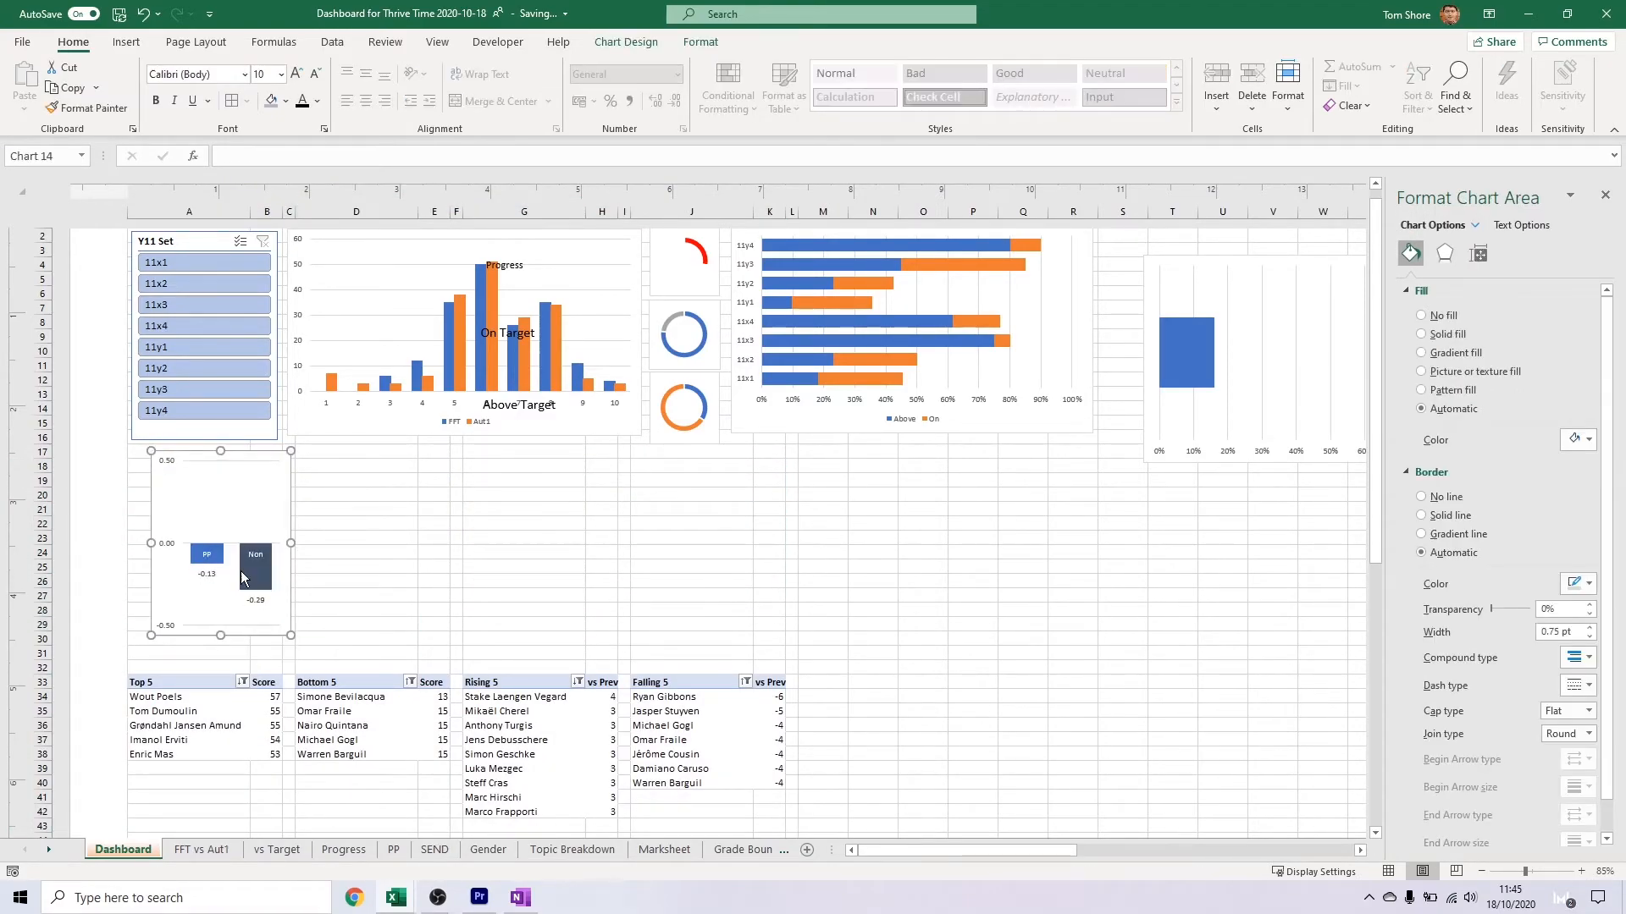
{"action": "left_click_drag", "start_coordinate": [225, 459], "coordinate": [207, 453]}
{"action": "left_click_drag", "start_coordinate": [201, 630], "coordinate": [200, 655]}
{"action": "left_click", "coordinate": [195, 625]}
{"action": "left_click_drag", "start_coordinate": [211, 456], "coordinate": [203, 494]}
{"action": "left_click", "coordinate": [289, 497]}
Move the single-bar PP chart beneath the slicer and shrink it to a small strip above the PP vs Target bars
{"action": "left_click", "coordinate": [1185, 335]}
{"action": "left_click", "coordinate": [1177, 268]}
{"action": "left_click_drag", "start_coordinate": [1150, 263], "coordinate": [137, 448]}
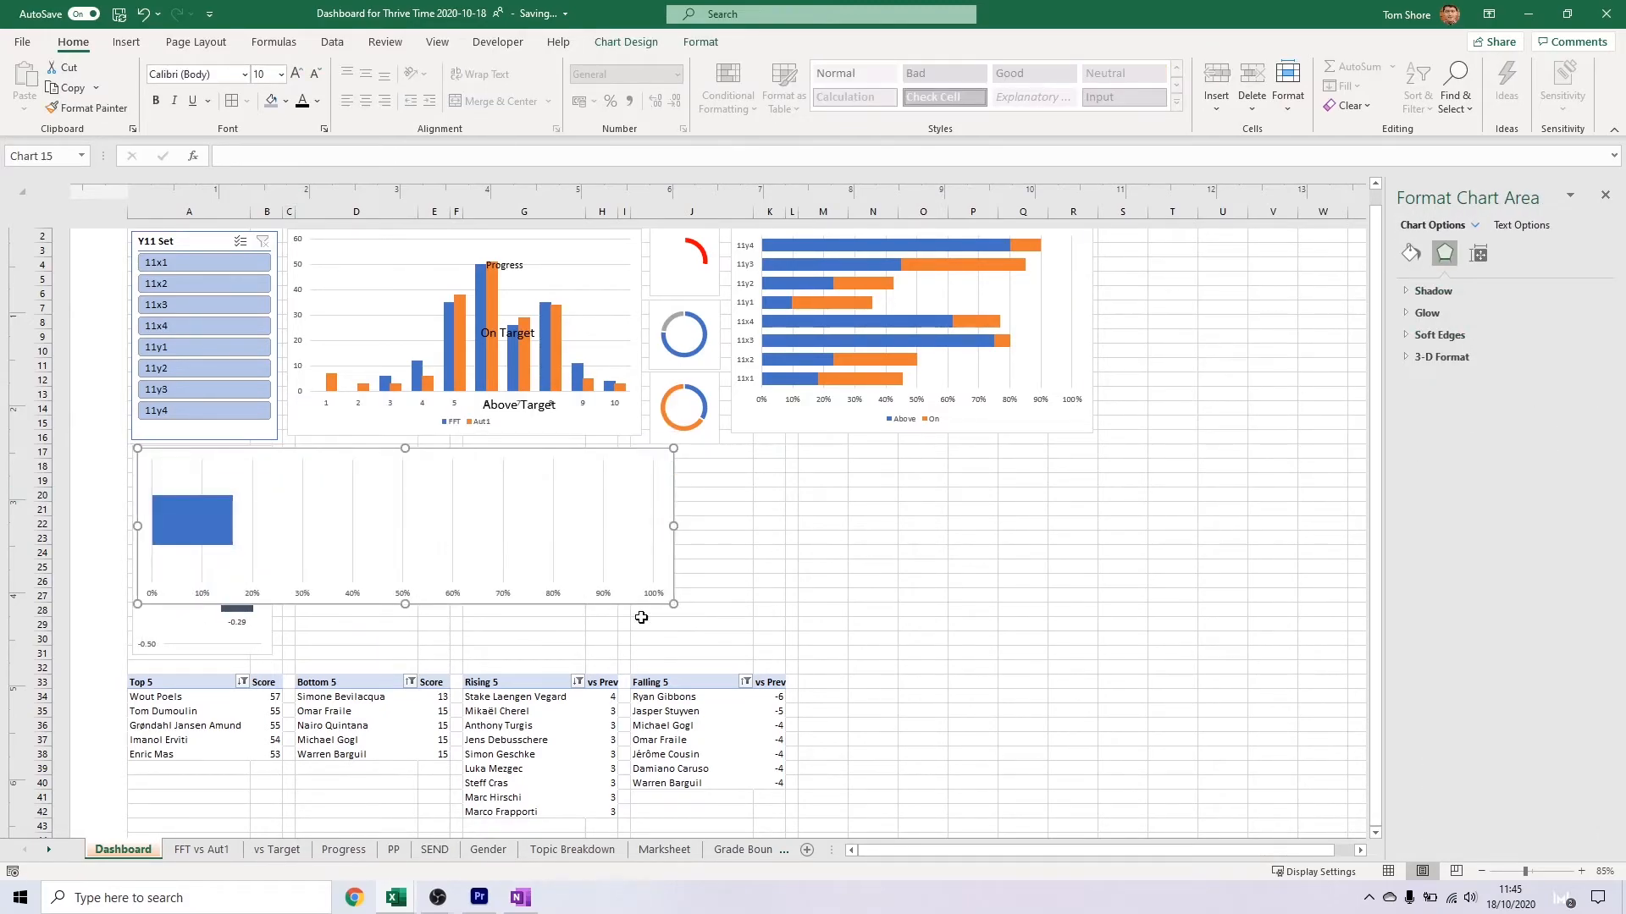
{"action": "left_click_drag", "start_coordinate": [237, 477], "coordinate": [238, 475]}
Set the single-bar PP chart's series gap width to 0%
{"action": "left_click", "coordinate": [1477, 253]}
{"action": "left_click", "coordinate": [160, 474]}
{"action": "left_click", "coordinate": [165, 462]}
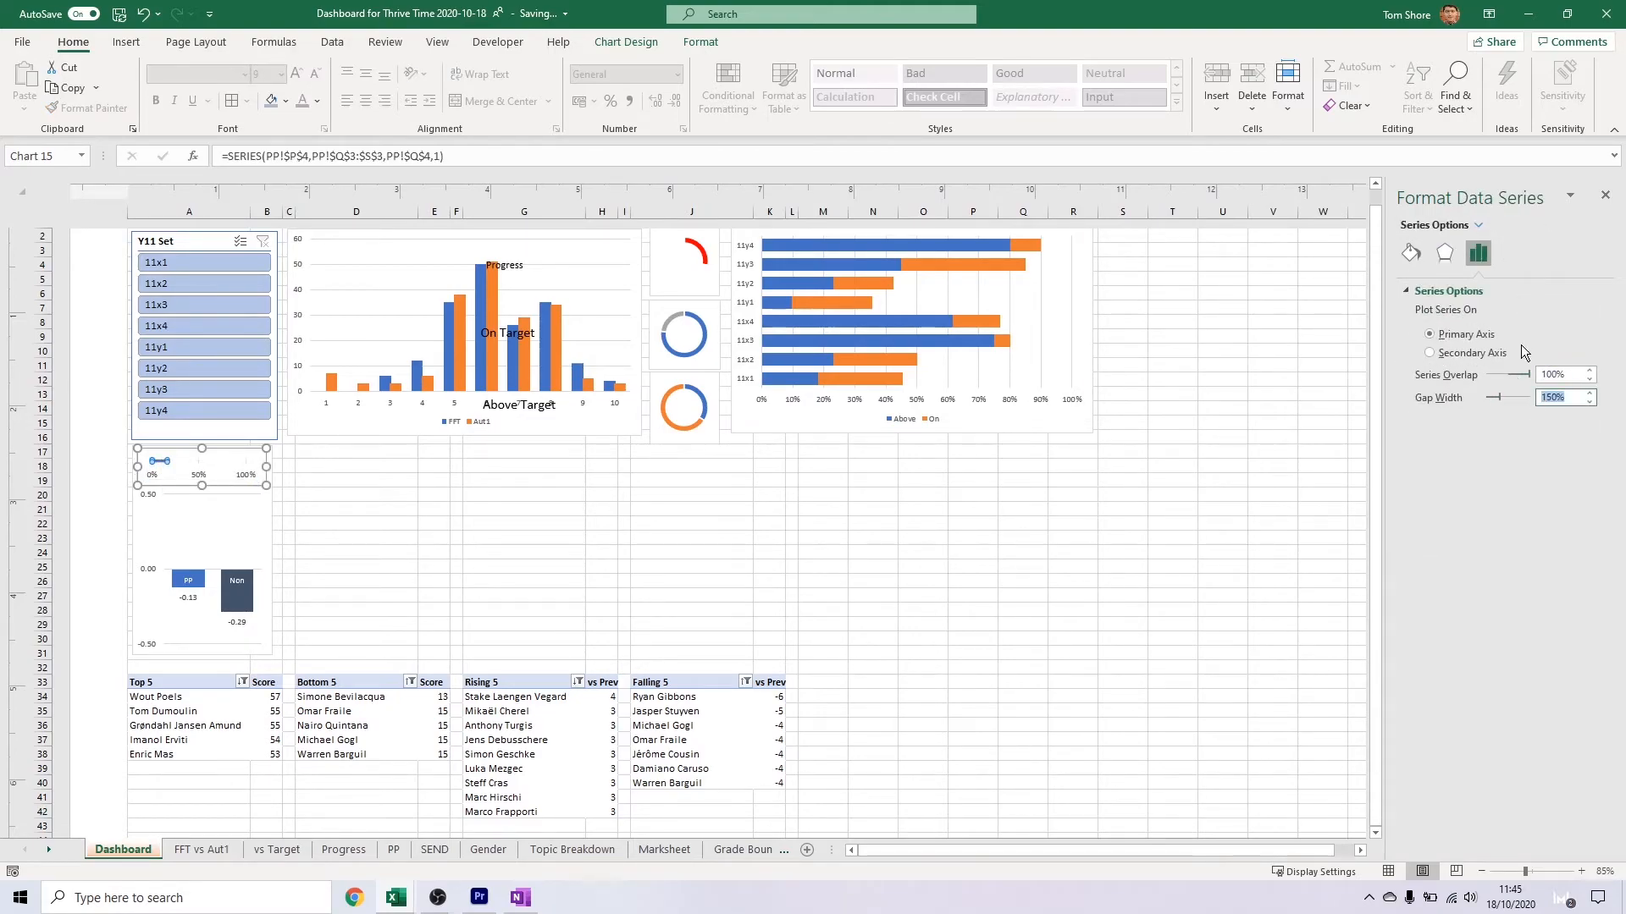
{"action": "left_click", "coordinate": [1057, 537]}
Make the single-bar PP chart taller and shrink the PP vs Target plot area to fit beneath it
{"action": "left_click", "coordinate": [199, 494]}
{"action": "left_click", "coordinate": [213, 492]}
{"action": "mouse_move", "coordinate": [213, 493]}
{"action": "left_mouse_down"}
{"action": "mouse_move", "coordinate": [213, 529]}
{"action": "mouse_move", "coordinate": [204, 508]}
{"action": "mouse_move", "coordinate": [220, 508]}
{"action": "left_mouse_up"}
{"action": "left_click", "coordinate": [202, 486]}
{"action": "left_click", "coordinate": [225, 537]}
{"action": "left_click", "coordinate": [225, 537]}
{"action": "left_click", "coordinate": [348, 513]}
{"action": "left_click", "coordinate": [221, 473]}
{"action": "left_click", "coordinate": [359, 468]}
{"action": "left_click", "coordinate": [239, 509]}
{"action": "left_click", "coordinate": [273, 471]}
{"action": "left_click", "coordinate": [265, 467]}
{"action": "left_click", "coordinate": [350, 475]}
Bring the two SEND charts in from the far columns, placing a narrowed SEND vs Prev Grade chart beside the PP chart
{"action": "scroll", "coordinate": [918, 486], "scroll_direction": "right", "scroll_amount": 4}
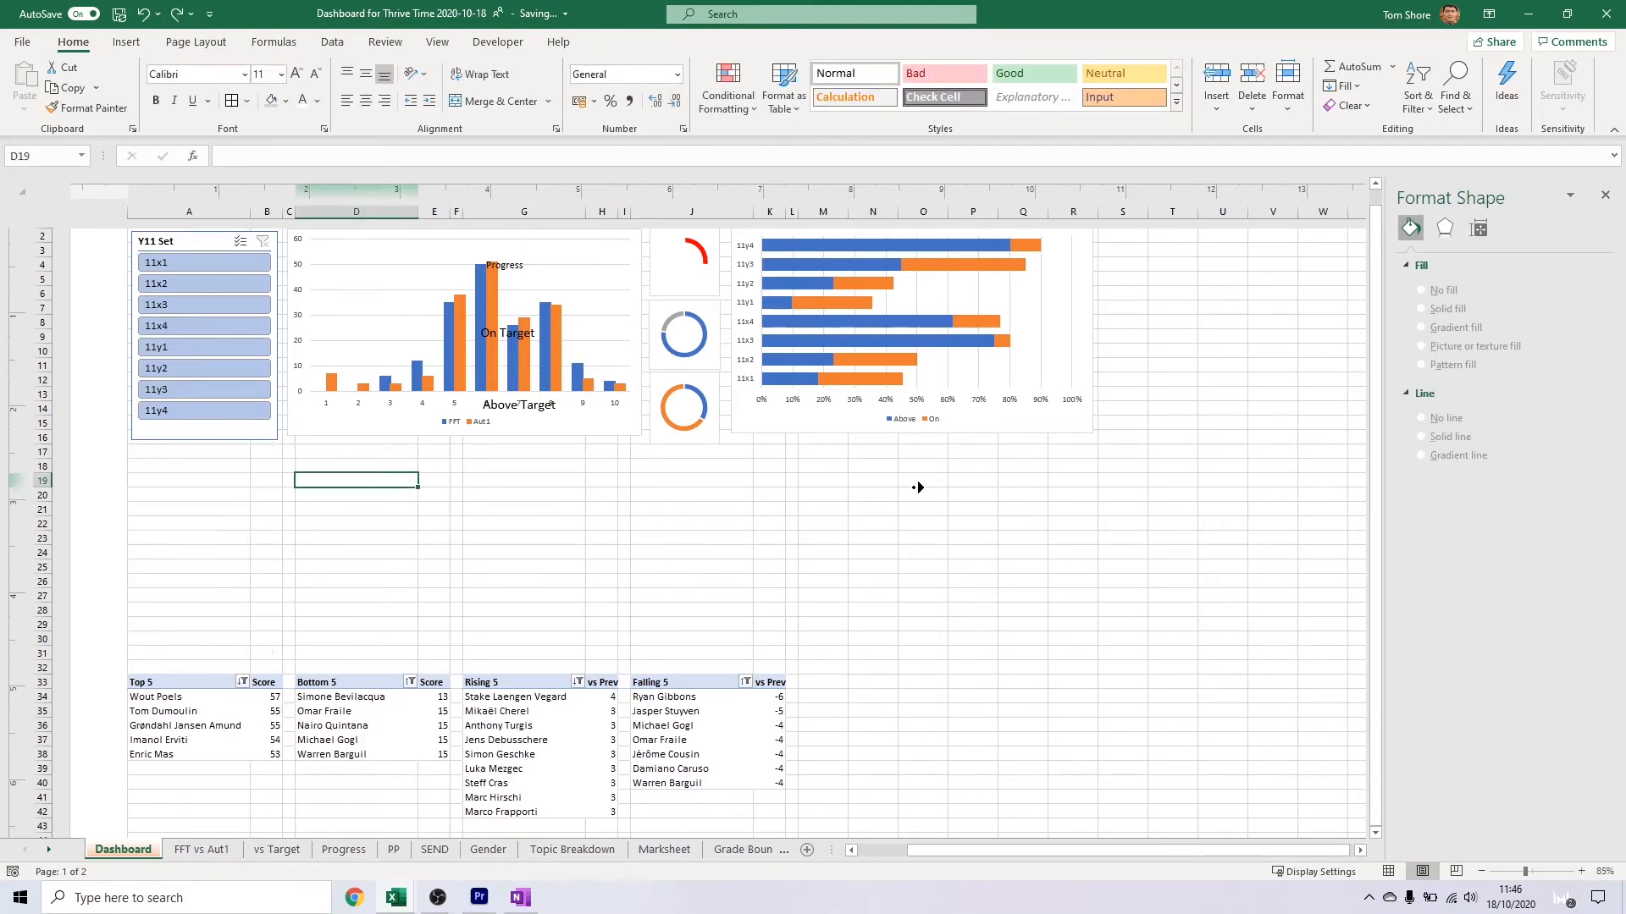
{"action": "left_click", "coordinate": [889, 595]}
{"action": "left_click", "coordinate": [1034, 849]}
{"action": "scroll", "coordinate": [1085, 581], "scroll_direction": "down", "scroll_amount": 5}
{"action": "scroll", "coordinate": [1059, 559], "scroll_direction": "down", "scroll_amount": 4}
{"action": "scroll", "coordinate": [648, 385], "scroll_direction": "up", "scroll_amount": 1}
{"action": "left_click", "coordinate": [1008, 451]}
{"action": "left_click", "coordinate": [1085, 437], "text": "ctrl"}
{"action": "left_click_drag", "start_coordinate": [1083, 441], "coordinate": [438, 450]}
{"action": "scroll", "coordinate": [381, 453], "scroll_direction": "up", "scroll_amount": 4}
{"action": "scroll", "coordinate": [170, 494], "scroll_direction": "left", "scroll_amount": 3}
{"action": "scroll", "coordinate": [471, 519], "scroll_direction": "left", "scroll_amount": 3}
{"action": "left_click_drag", "start_coordinate": [865, 464], "coordinate": [310, 388]}
{"action": "left_click_drag", "start_coordinate": [286, 442], "coordinate": [480, 415]}
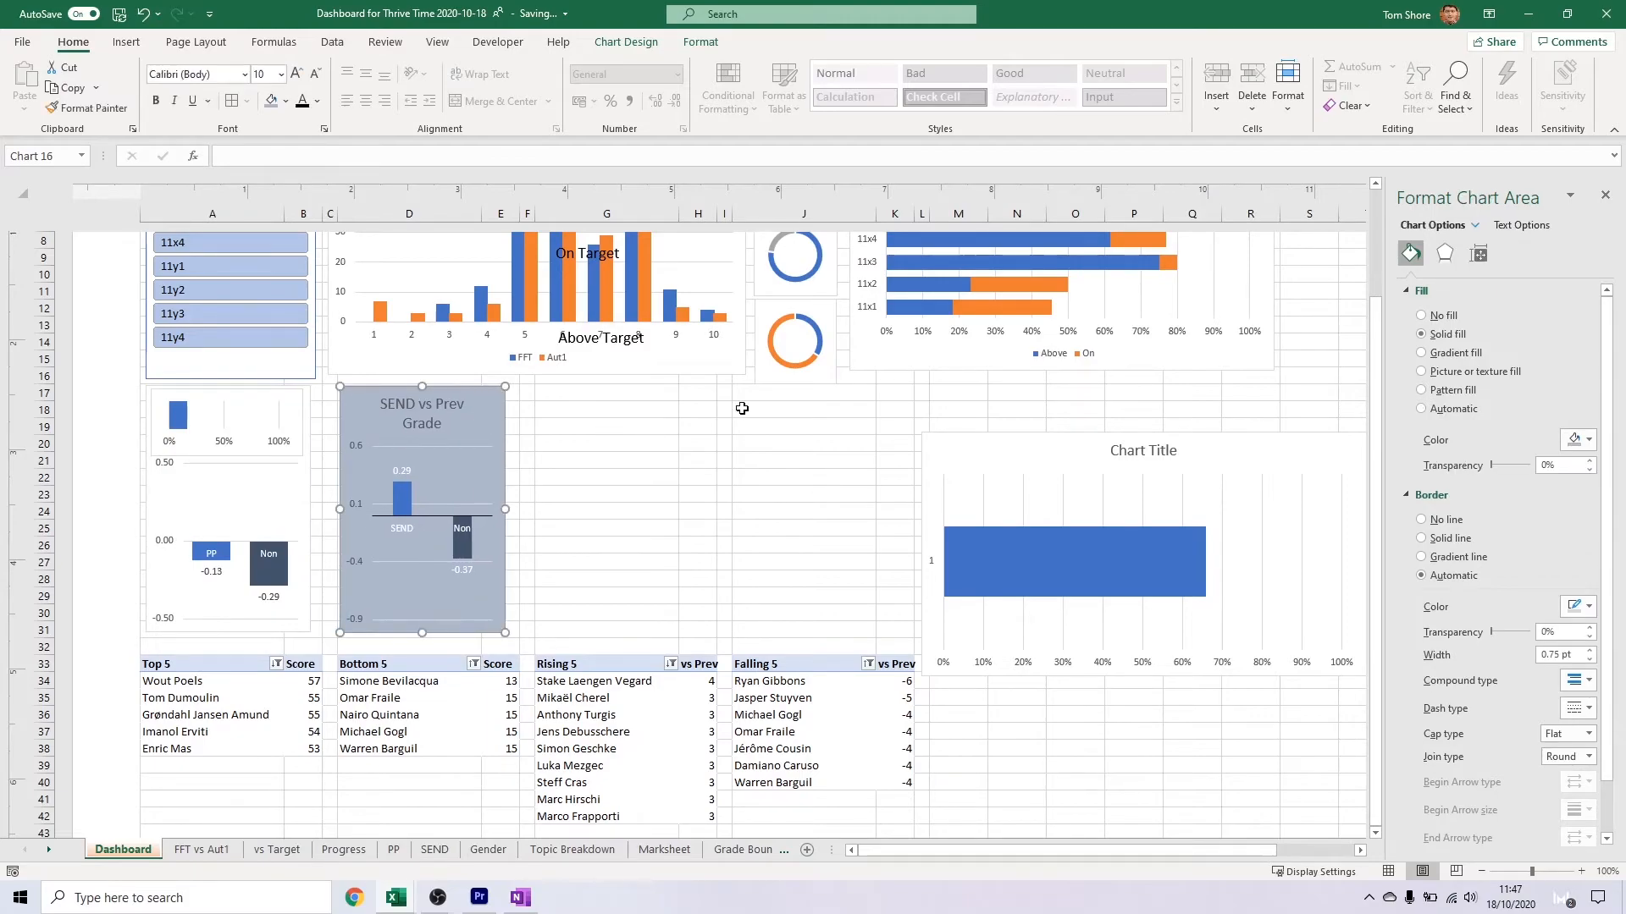
Delete the SEND vs Prev Grade chart's title and shorten its plot area to leave space above the bars
{"action": "left_click", "coordinate": [426, 408]}
{"action": "key", "text": "Delete"}
{"action": "left_click", "coordinate": [431, 415]}
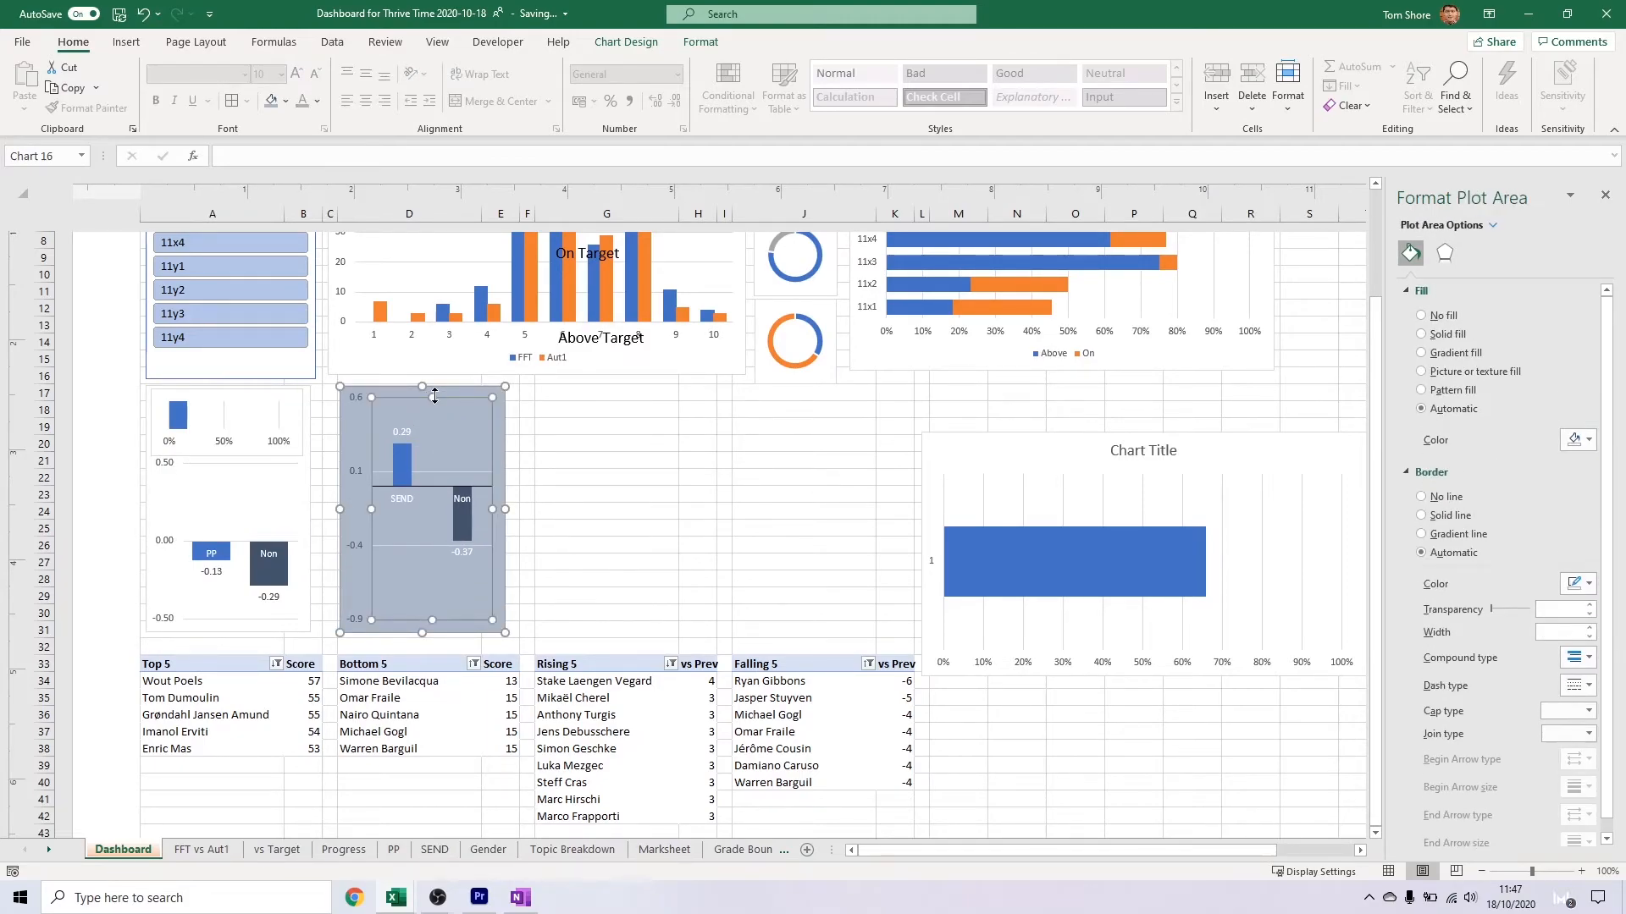
{"action": "left_click_drag", "start_coordinate": [405, 465], "coordinate": [405, 465]}
Set the SEND chart's vertical axis to minimum -0.5, maximum 0.5 and major unit 0.5
{"action": "left_click", "coordinate": [355, 550]}
{"action": "left_click", "coordinate": [1513, 253]}
{"action": "left_click", "coordinate": [1532, 331]}
{"action": "key", "text": "Tab"}
{"action": "type", "text": "0.5"}
Set the SEND column chart's gap width to 50%
{"action": "key", "text": "Tab"}
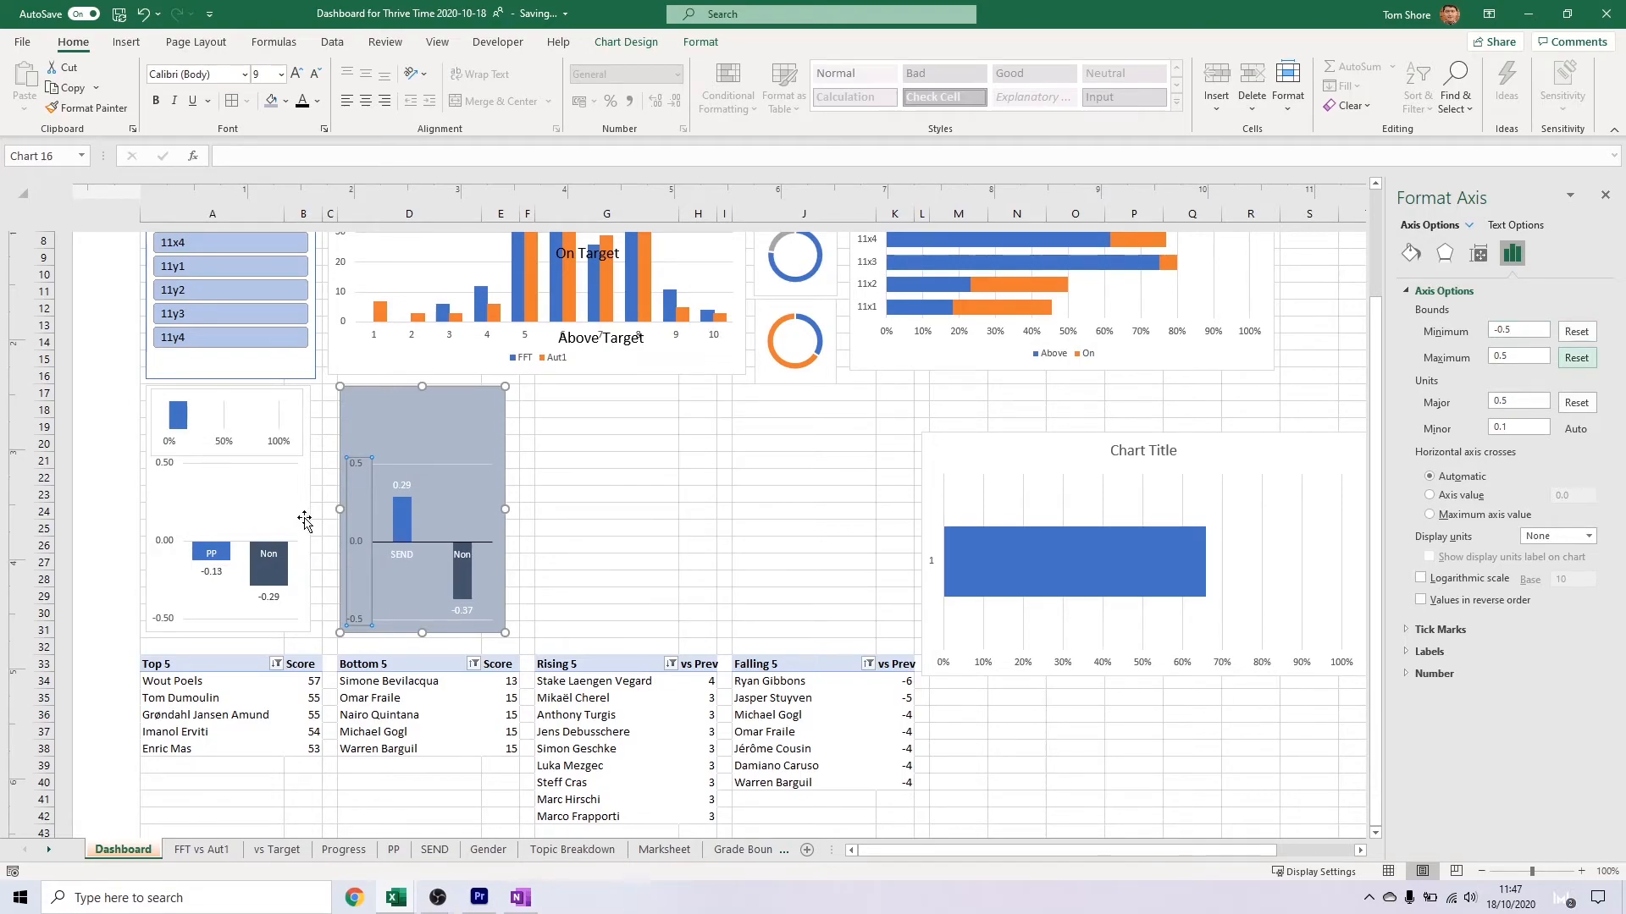
{"action": "left_click", "coordinate": [401, 518]}
{"action": "type", "text": "50"}
{"action": "key", "text": "Tab"}
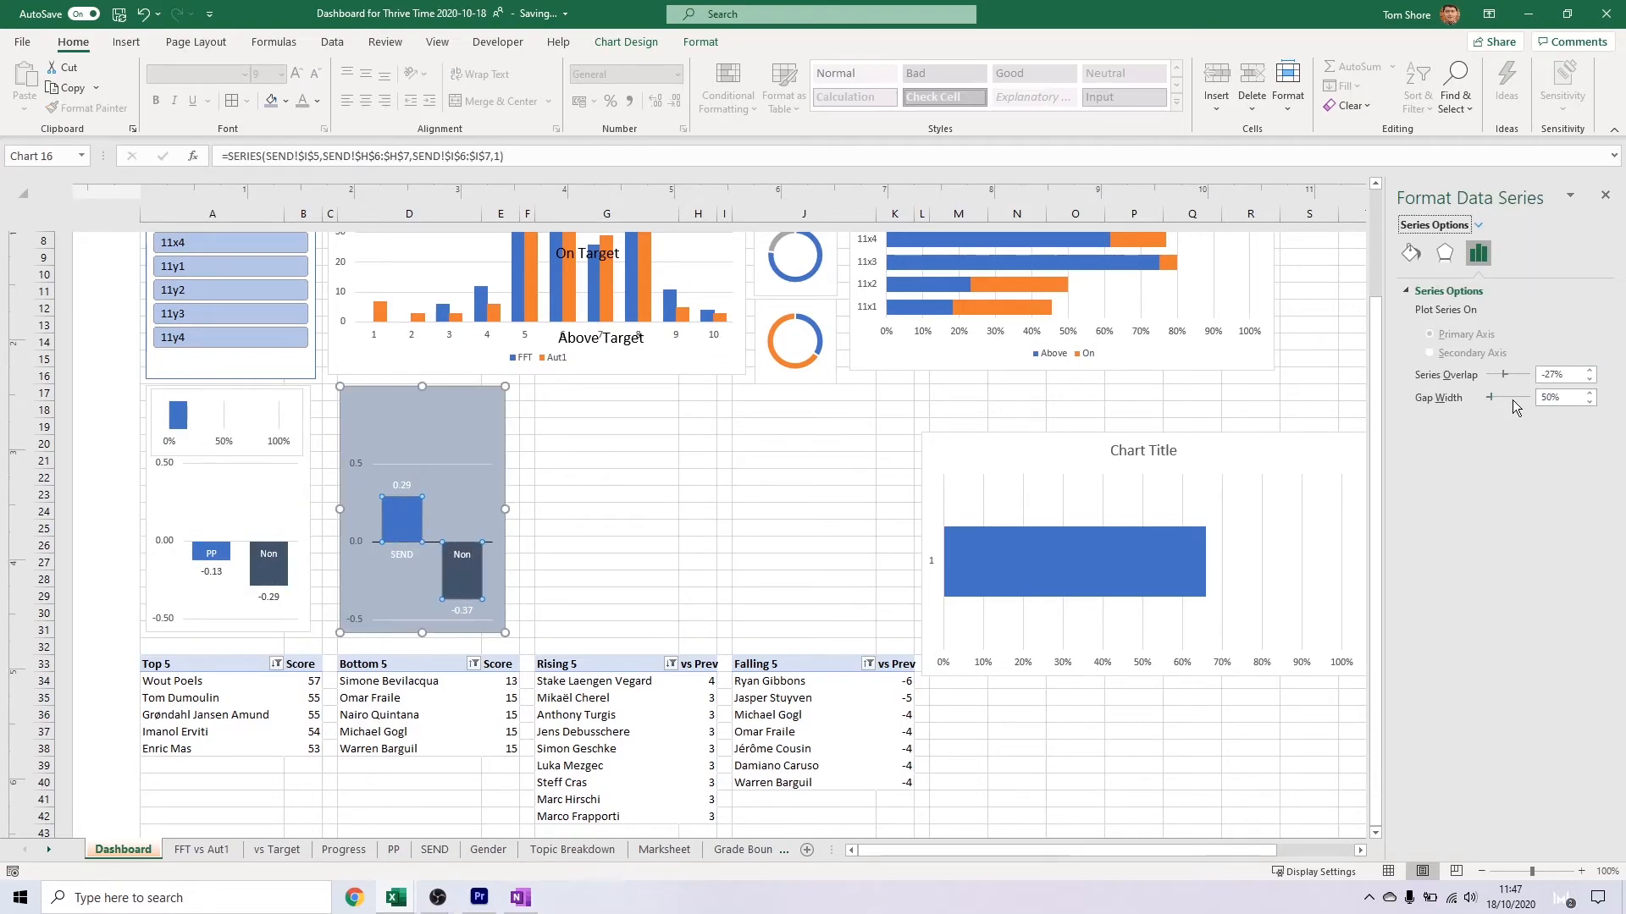
{"action": "left_click", "coordinate": [664, 534]}
Shrink the SEND single-bar chart onto the empty space above the SEND columns and remove its title
{"action": "left_click", "coordinate": [1002, 529]}
{"action": "left_click_drag", "start_coordinate": [983, 454], "coordinate": [214, 412]}
{"action": "left_click_drag", "start_coordinate": [596, 634], "coordinate": [456, 397]}
{"action": "left_click", "coordinate": [431, 470]}
Show the PP vs Target chart's vertical axis labels with one decimal place
{"action": "left_click", "coordinate": [200, 453]}
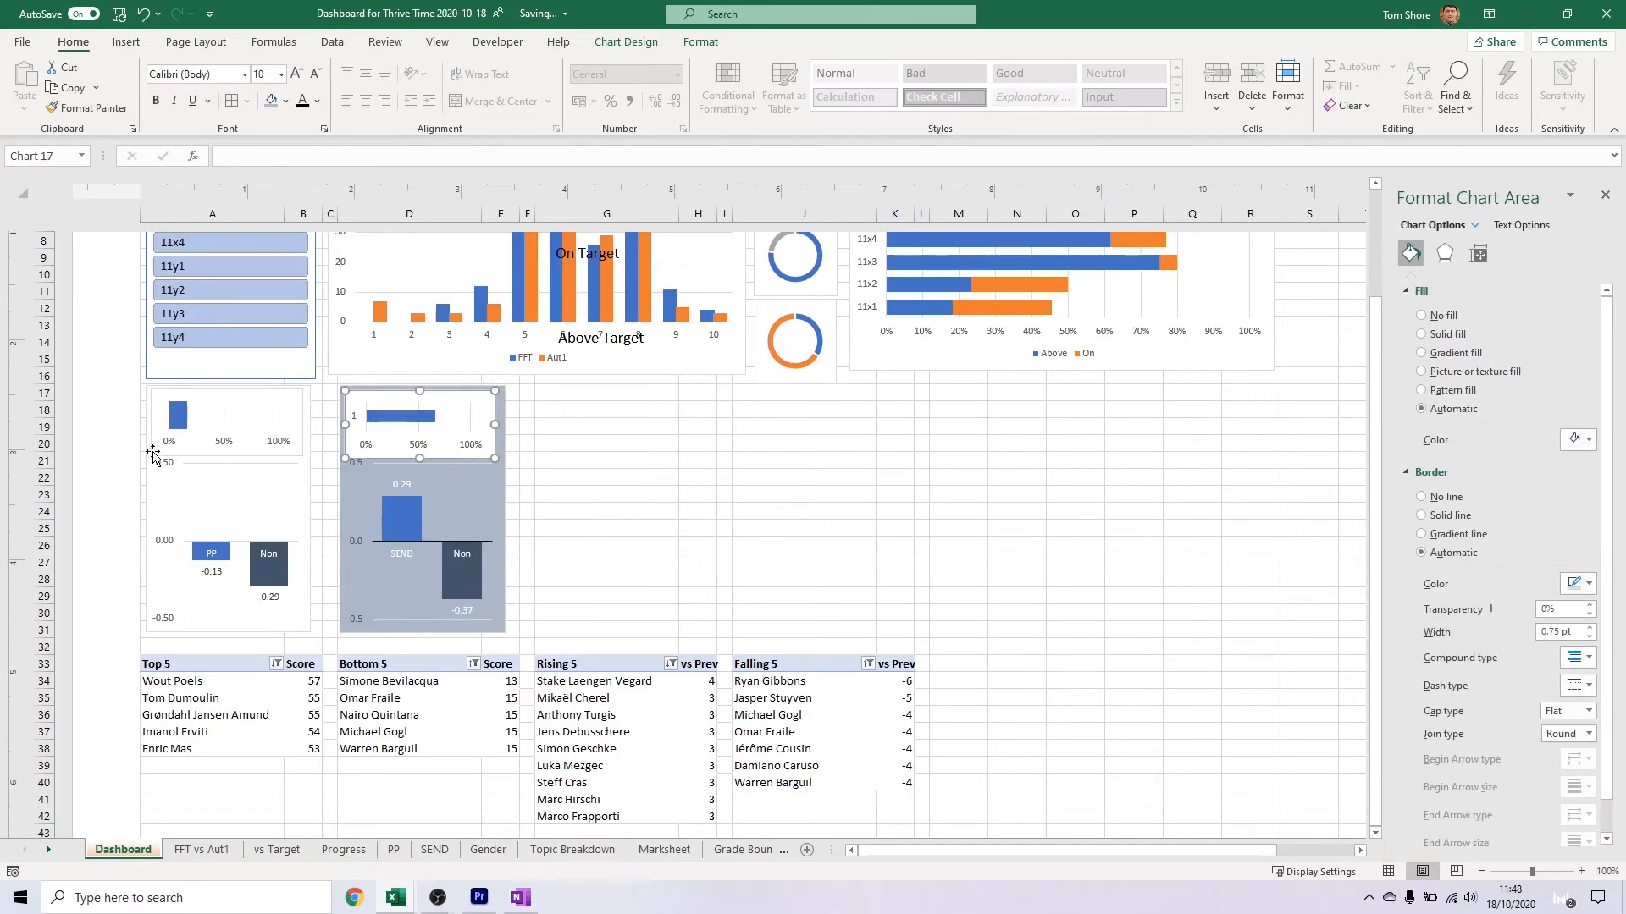
{"action": "left_click", "coordinate": [165, 476]}
{"action": "left_click", "coordinate": [986, 615]}
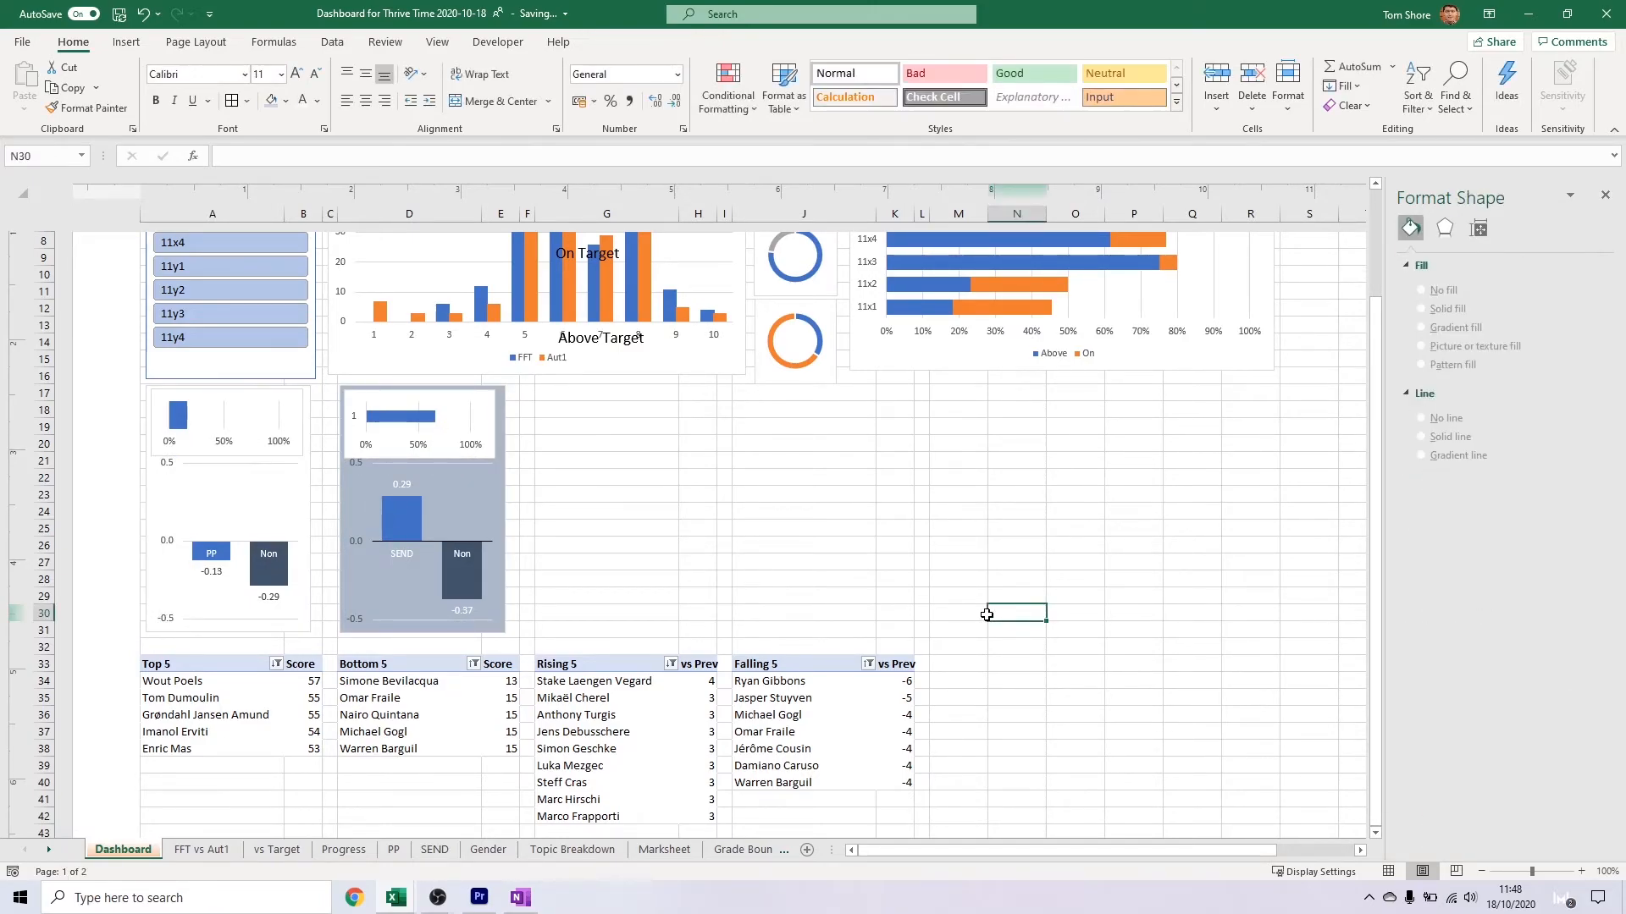
Move the gender column chart beside the SEND chart and narrow it to a matching width
{"action": "scroll", "coordinate": [990, 523], "scroll_direction": "down", "scroll_amount": 5}
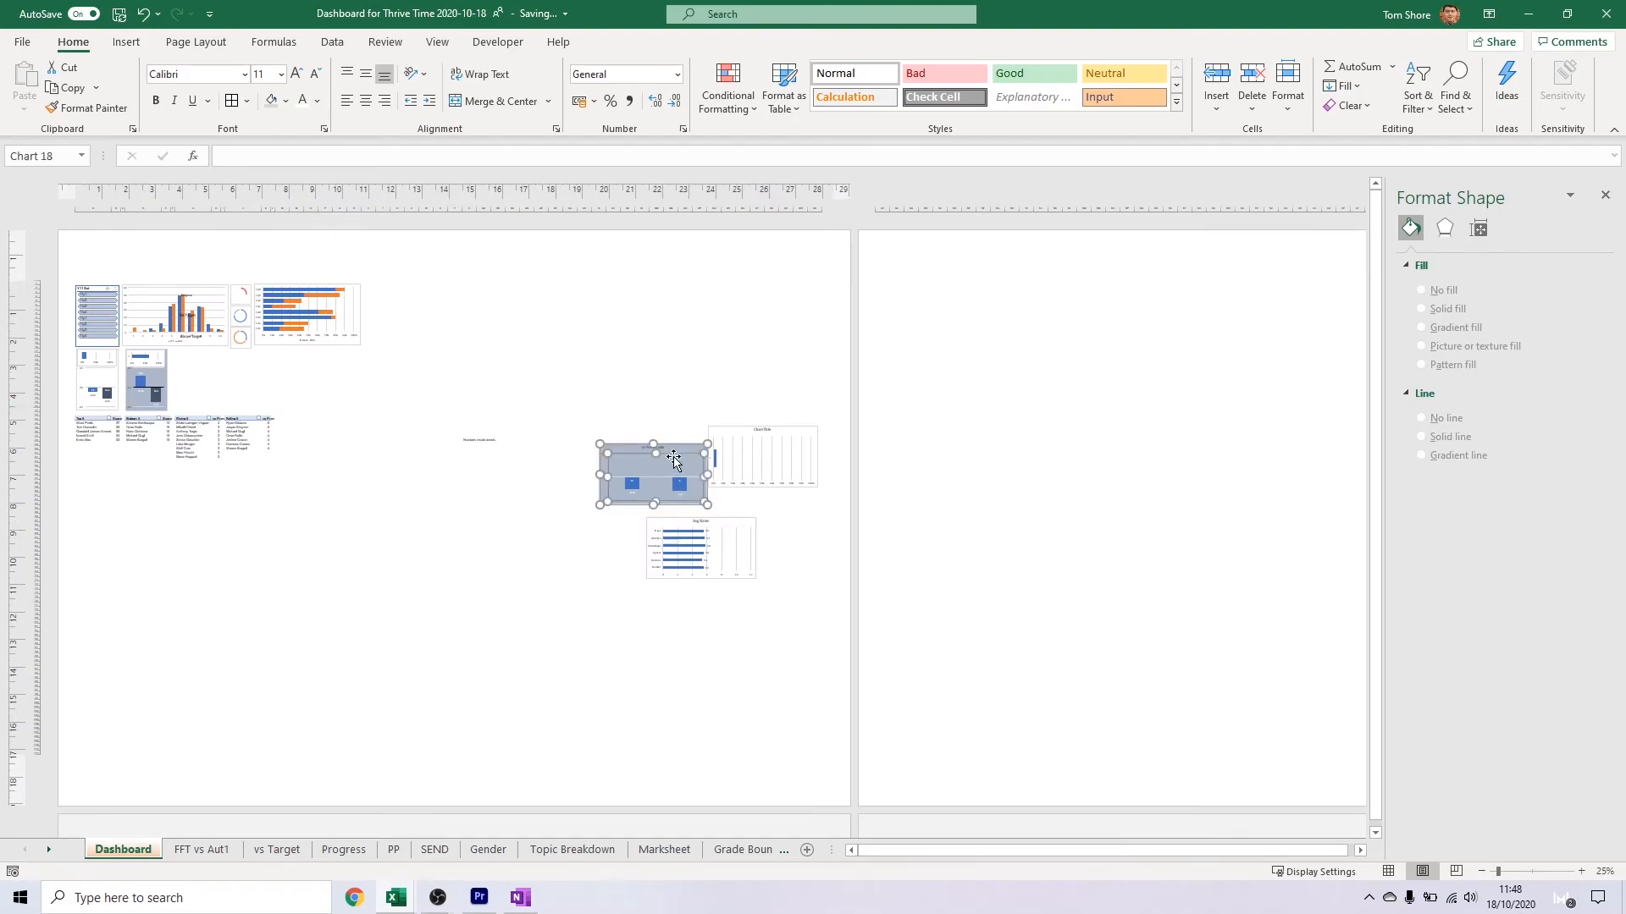
{"action": "left_click", "coordinate": [650, 452]}
{"action": "left_click_drag", "start_coordinate": [649, 453], "coordinate": [225, 392]}
{"action": "scroll", "coordinate": [294, 544], "scroll_direction": "up", "scroll_amount": 4}
{"action": "scroll", "coordinate": [294, 544], "scroll_direction": "left", "scroll_amount": 3}
{"action": "left_click", "coordinate": [529, 524]}
{"action": "left_click", "coordinate": [524, 581]}
{"action": "left_click_drag", "start_coordinate": [523, 581], "coordinate": [355, 470]}
{"action": "left_click_drag", "start_coordinate": [655, 654], "coordinate": [435, 655]}
{"action": "left_click_drag", "start_coordinate": [430, 474], "coordinate": [537, 509]}
Delete the gender column chart's title and shorten its plot area to leave space above the bars
{"action": "left_click", "coordinate": [617, 490]}
{"action": "left_click", "coordinate": [586, 494]}
{"action": "left_click", "coordinate": [533, 464]}
{"action": "key", "text": "Delete"}
{"action": "left_click", "coordinate": [546, 487]}
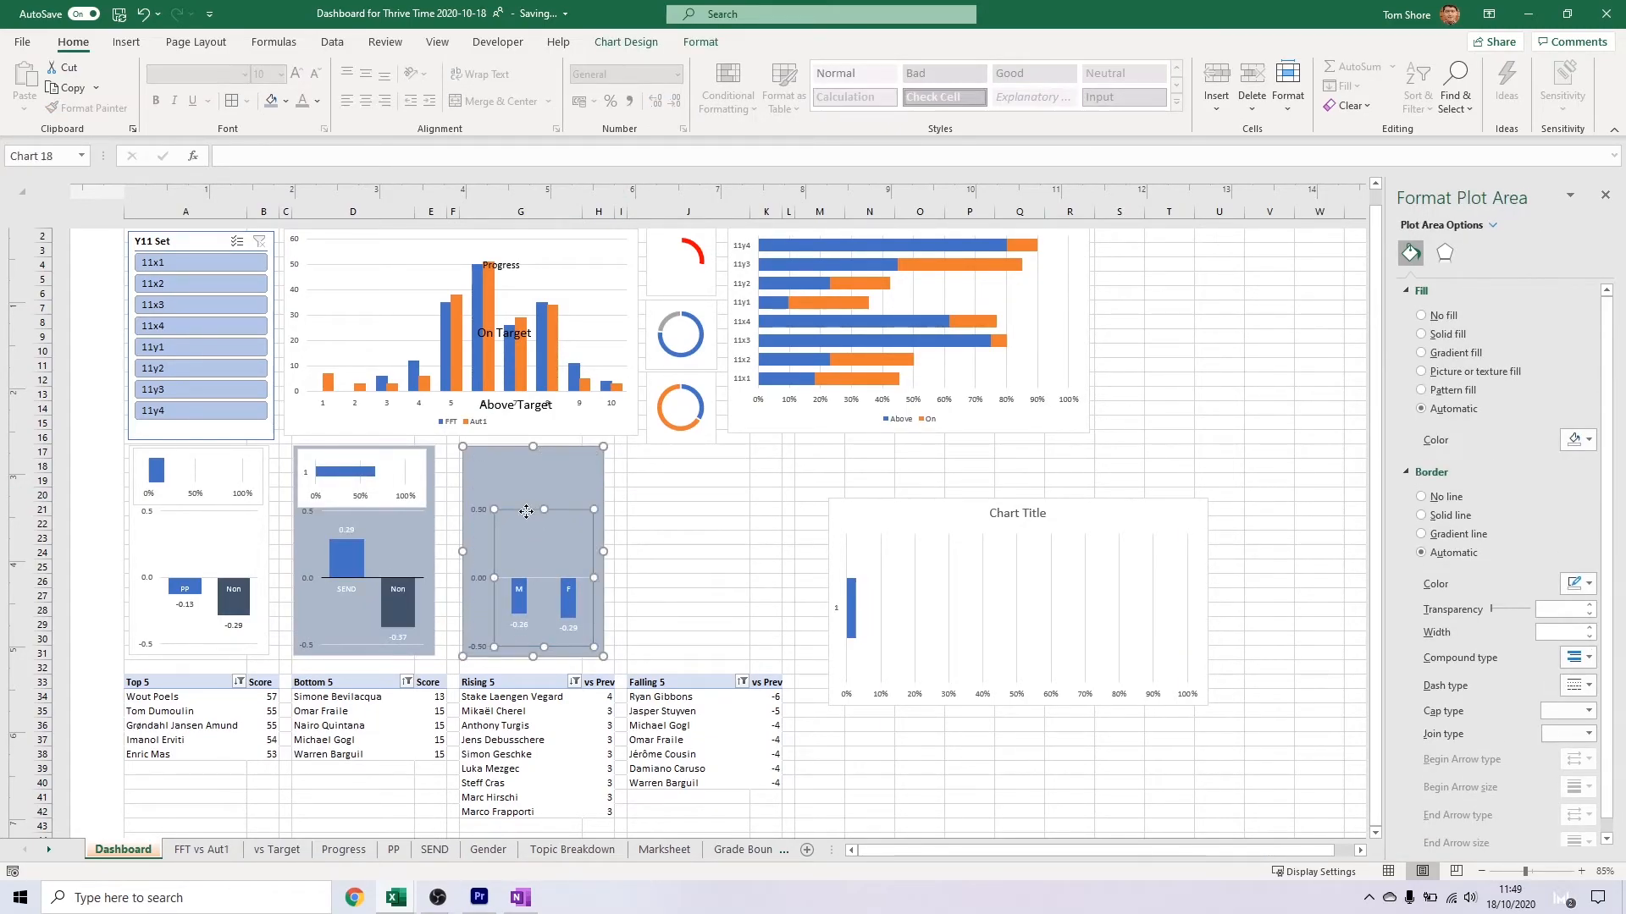
Set the gender chart's vertical axis from -0.5 to 0.5 with major unit 0.5 and one decimal place, and widen its columns
{"action": "left_click", "coordinate": [473, 524]}
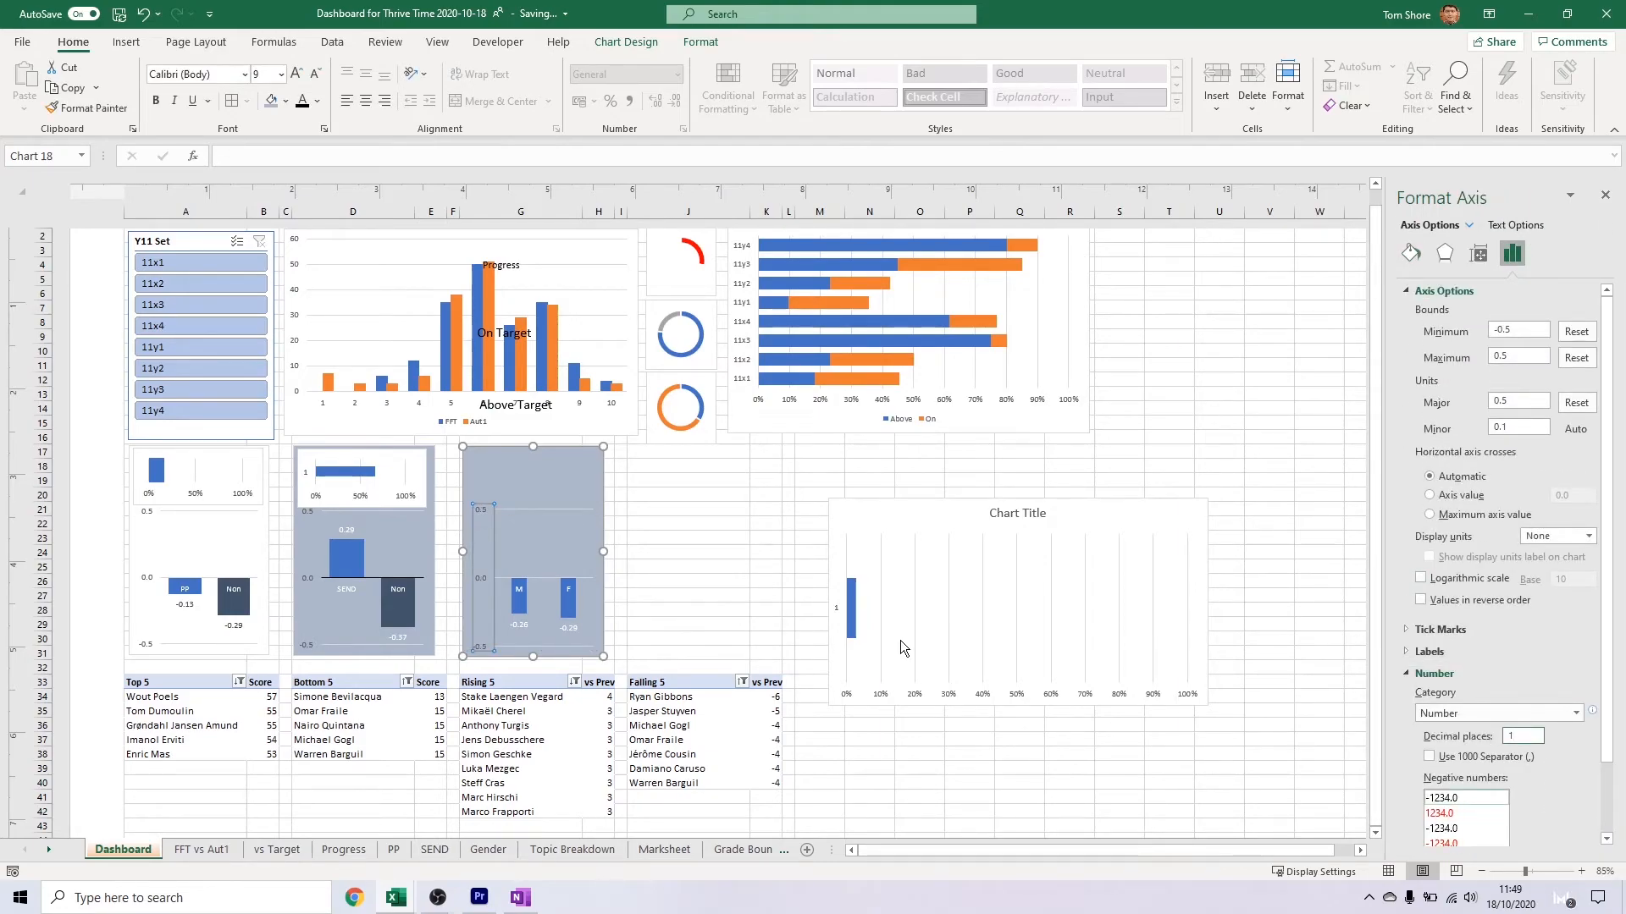
{"action": "left_click", "coordinate": [680, 581]}
{"action": "left_click", "coordinate": [570, 590]}
{"action": "left_click", "coordinate": [572, 608]}
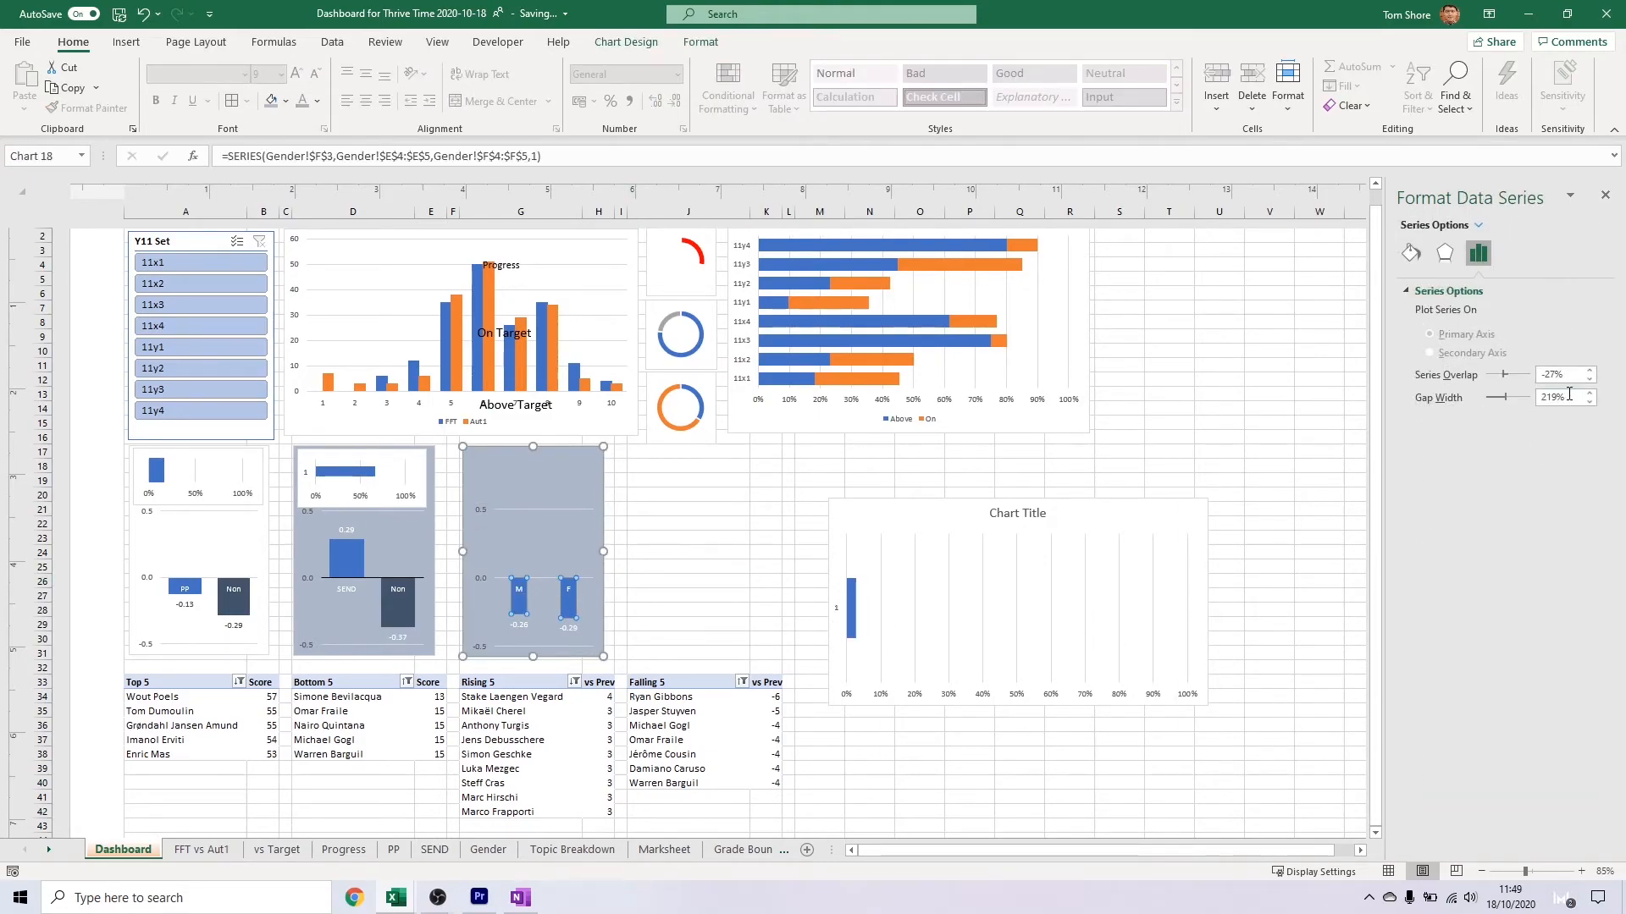
Shrink the gender single-bar chart, place it above the gender columns and delete its title
{"action": "left_click", "coordinate": [856, 519]}
{"action": "left_click_drag", "start_coordinate": [856, 519], "coordinate": [316, 461]}
{"action": "left_click_drag", "start_coordinate": [671, 653], "coordinate": [425, 508]}
{"action": "left_click_drag", "start_coordinate": [402, 472], "coordinate": [573, 472]}
{"action": "left_click", "coordinate": [534, 464]}
{"action": "key", "text": "Delete"}
Set the SEND single-bar chart's gap width to 0%, matching the single-bar PP chart
{"action": "left_click", "coordinate": [162, 471]}
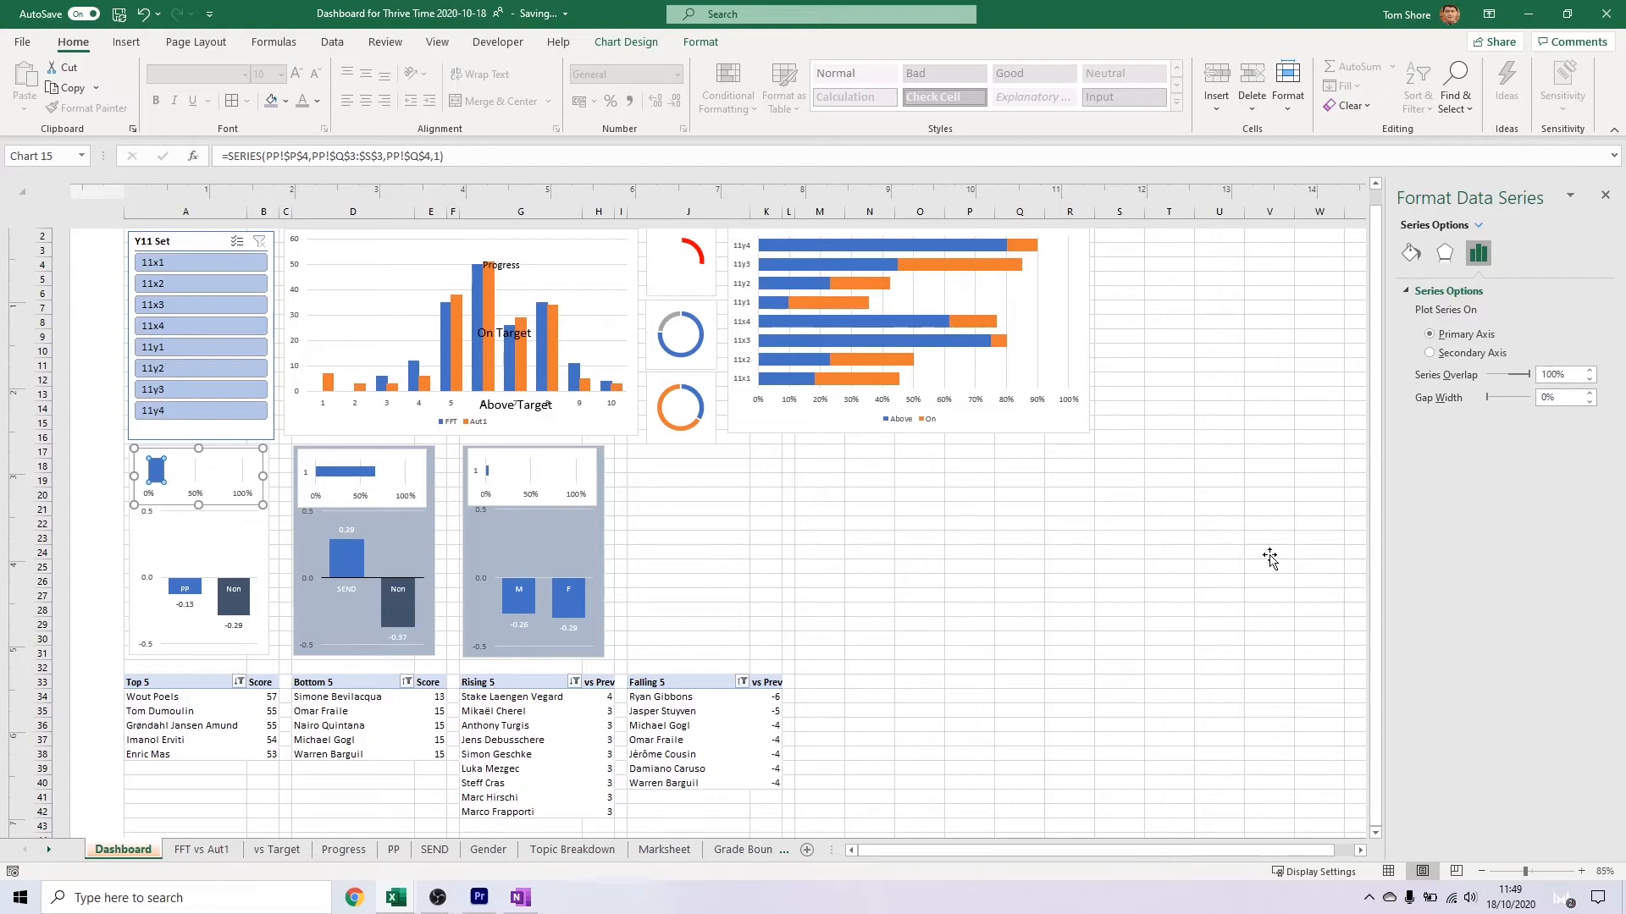
{"action": "left_click", "coordinate": [345, 472]}
{"action": "type", "text": "0"}
Set the gender single-bar chart's gap width to 0%
{"action": "left_click", "coordinate": [495, 467]}
{"action": "left_click", "coordinate": [485, 469]}
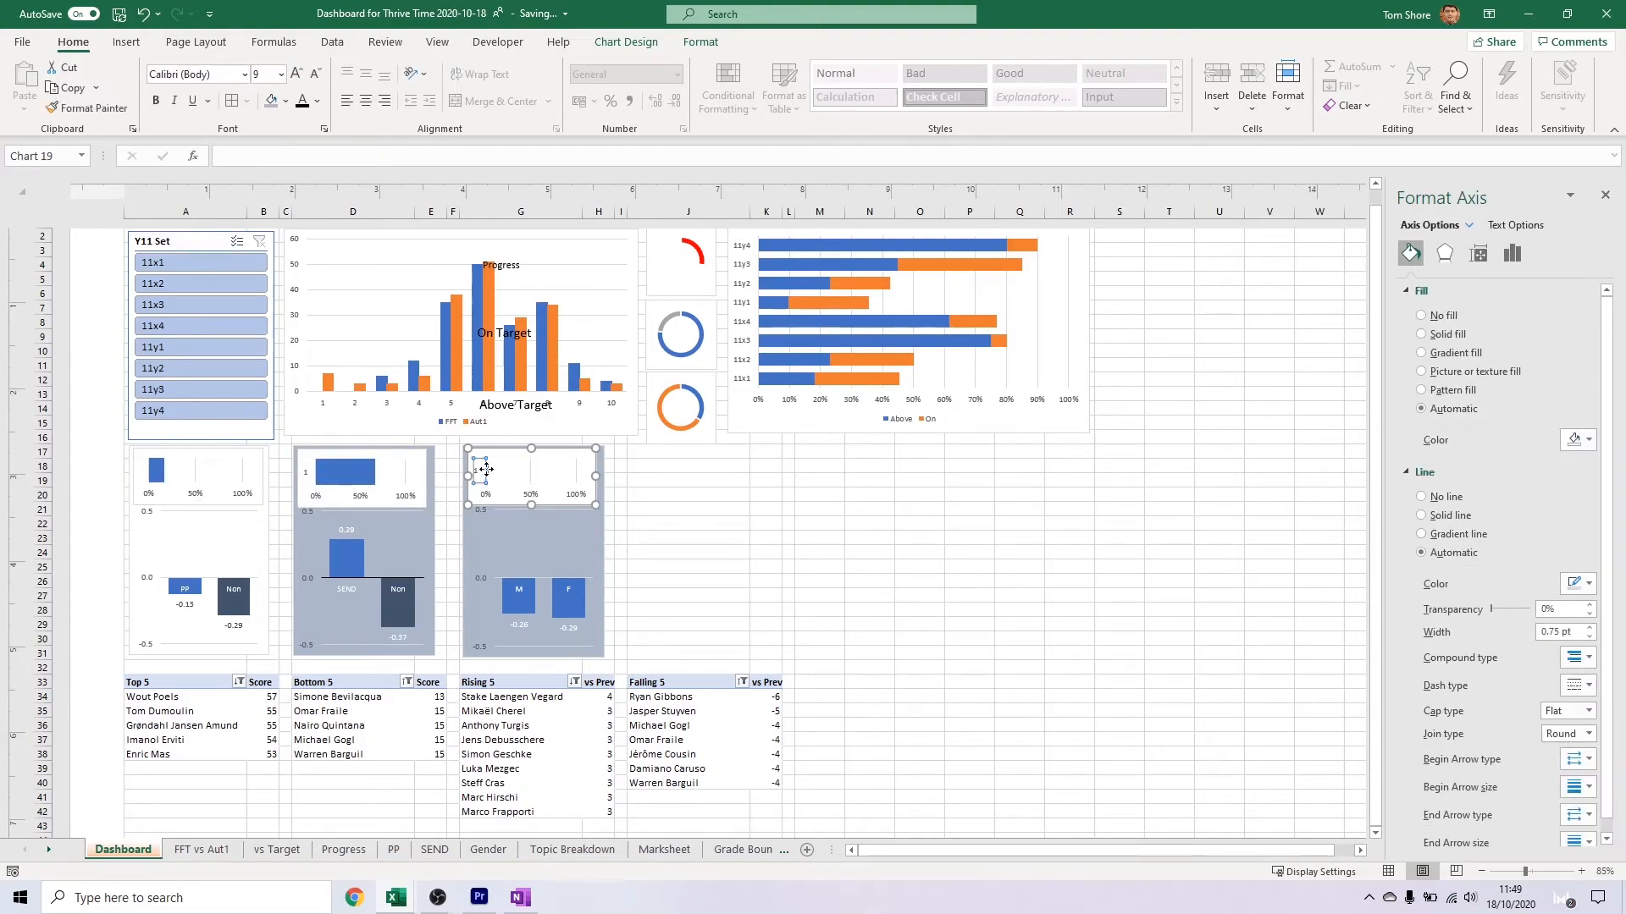
{"action": "scroll", "coordinate": [486, 472], "scroll_direction": "up", "scroll_amount": 9}
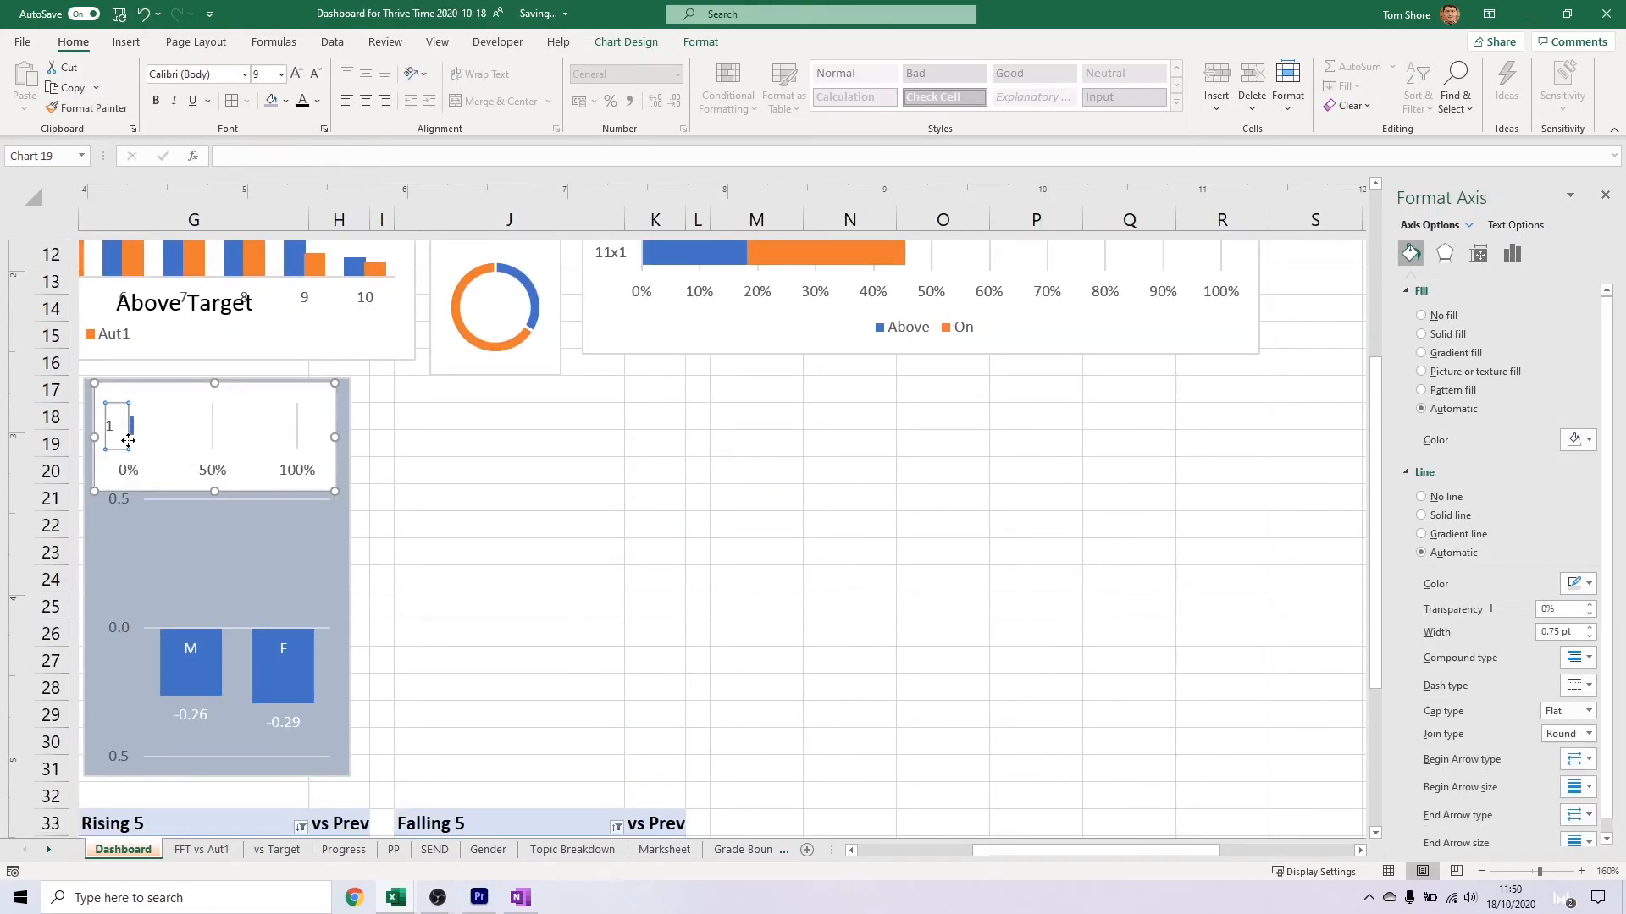
{"action": "left_click", "coordinate": [165, 358]}
{"action": "left_click", "coordinate": [1478, 253]}
{"action": "left_click_drag", "start_coordinate": [1565, 397], "coordinate": [1492, 408]}
{"action": "type", "text": "0"}
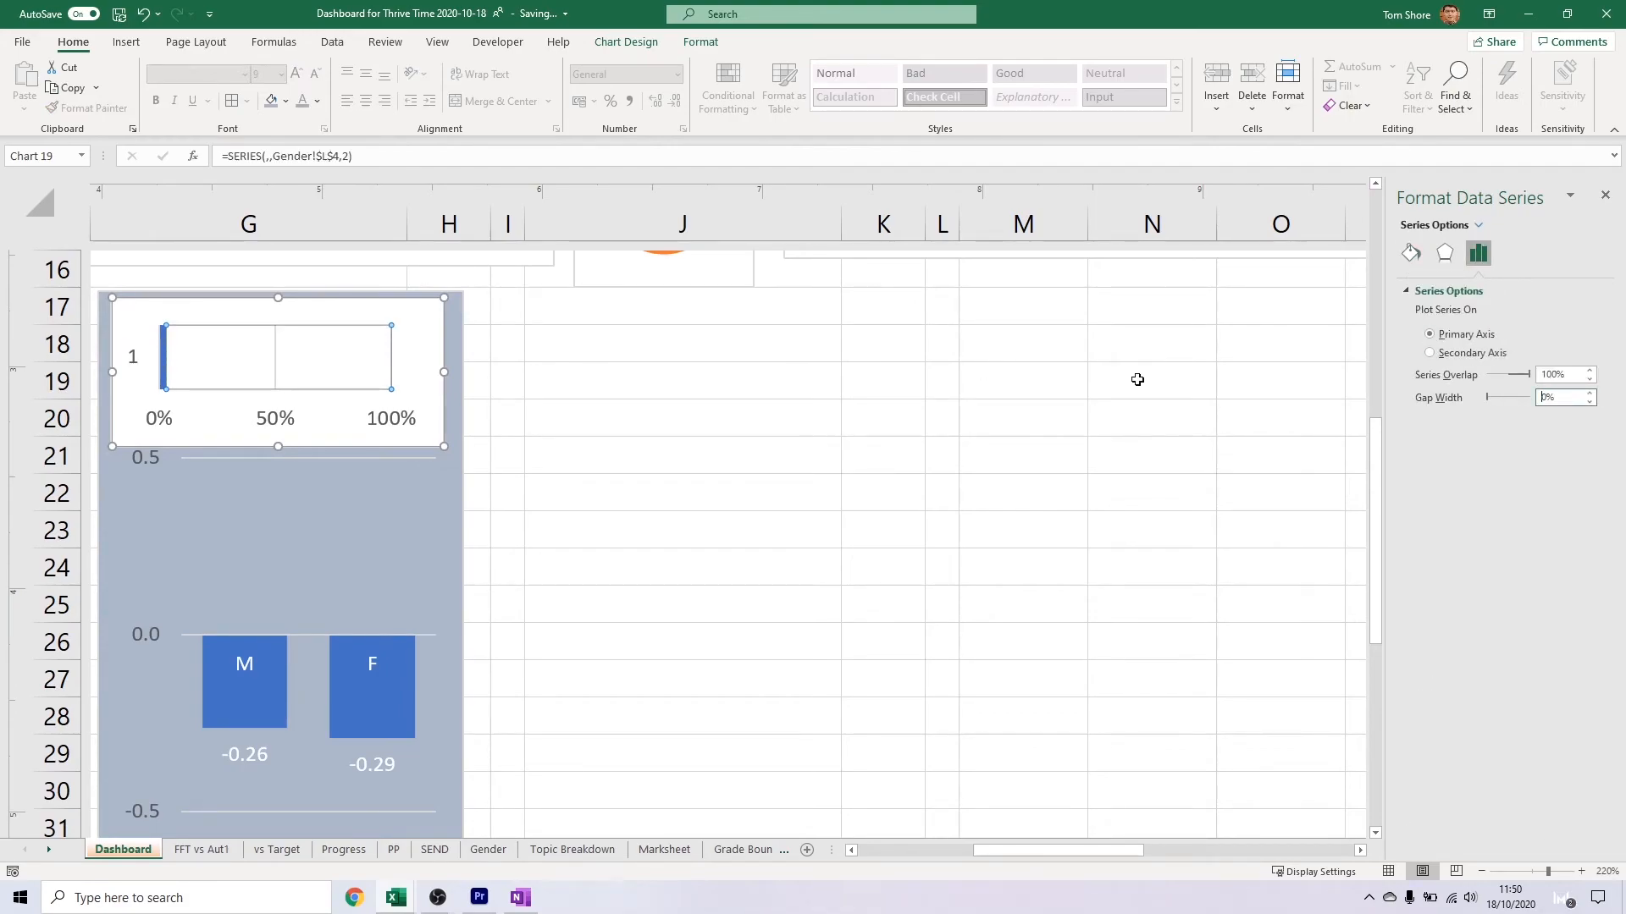
{"action": "left_click", "coordinate": [1023, 376]}
Delete the vertical category axis from the SEND and gender single-bar charts
{"action": "scroll", "coordinate": [514, 415], "scroll_direction": "down", "scroll_amount": 5}
{"action": "left_click", "coordinate": [117, 432]}
{"action": "key", "text": "Delete"}
{"action": "left_click", "coordinate": [412, 432]}
{"action": "key", "text": "Delete"}
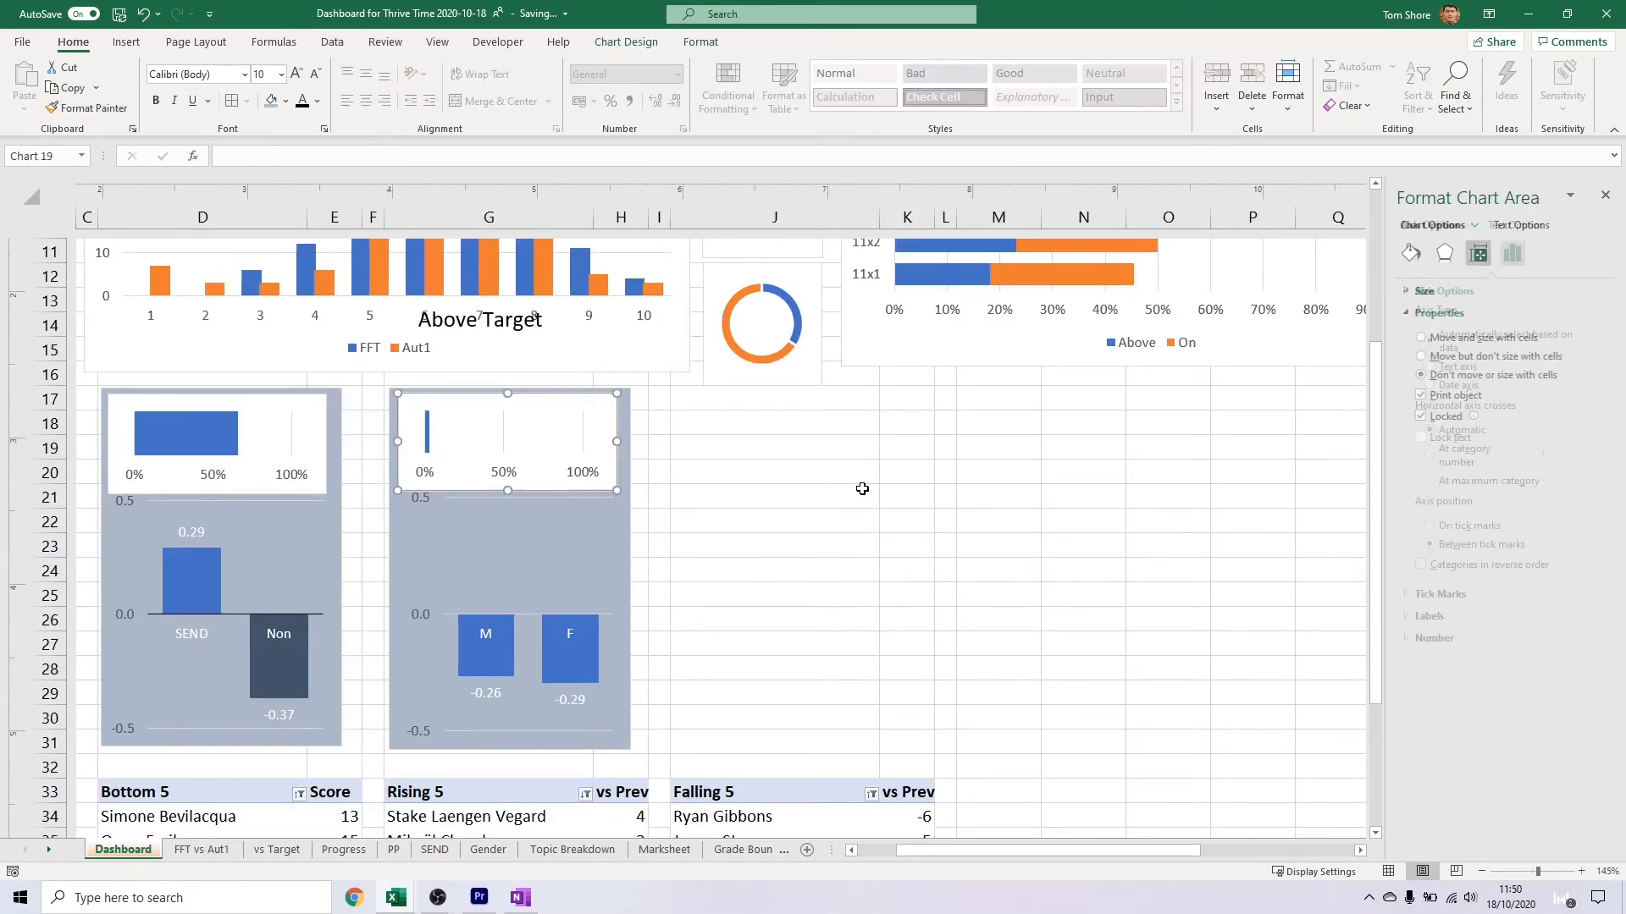
Try the Number format with 0 decimal places on the single-bar PP chart's horizontal axis
{"action": "scroll", "coordinate": [863, 491], "scroll_direction": "left", "scroll_amount": 3}
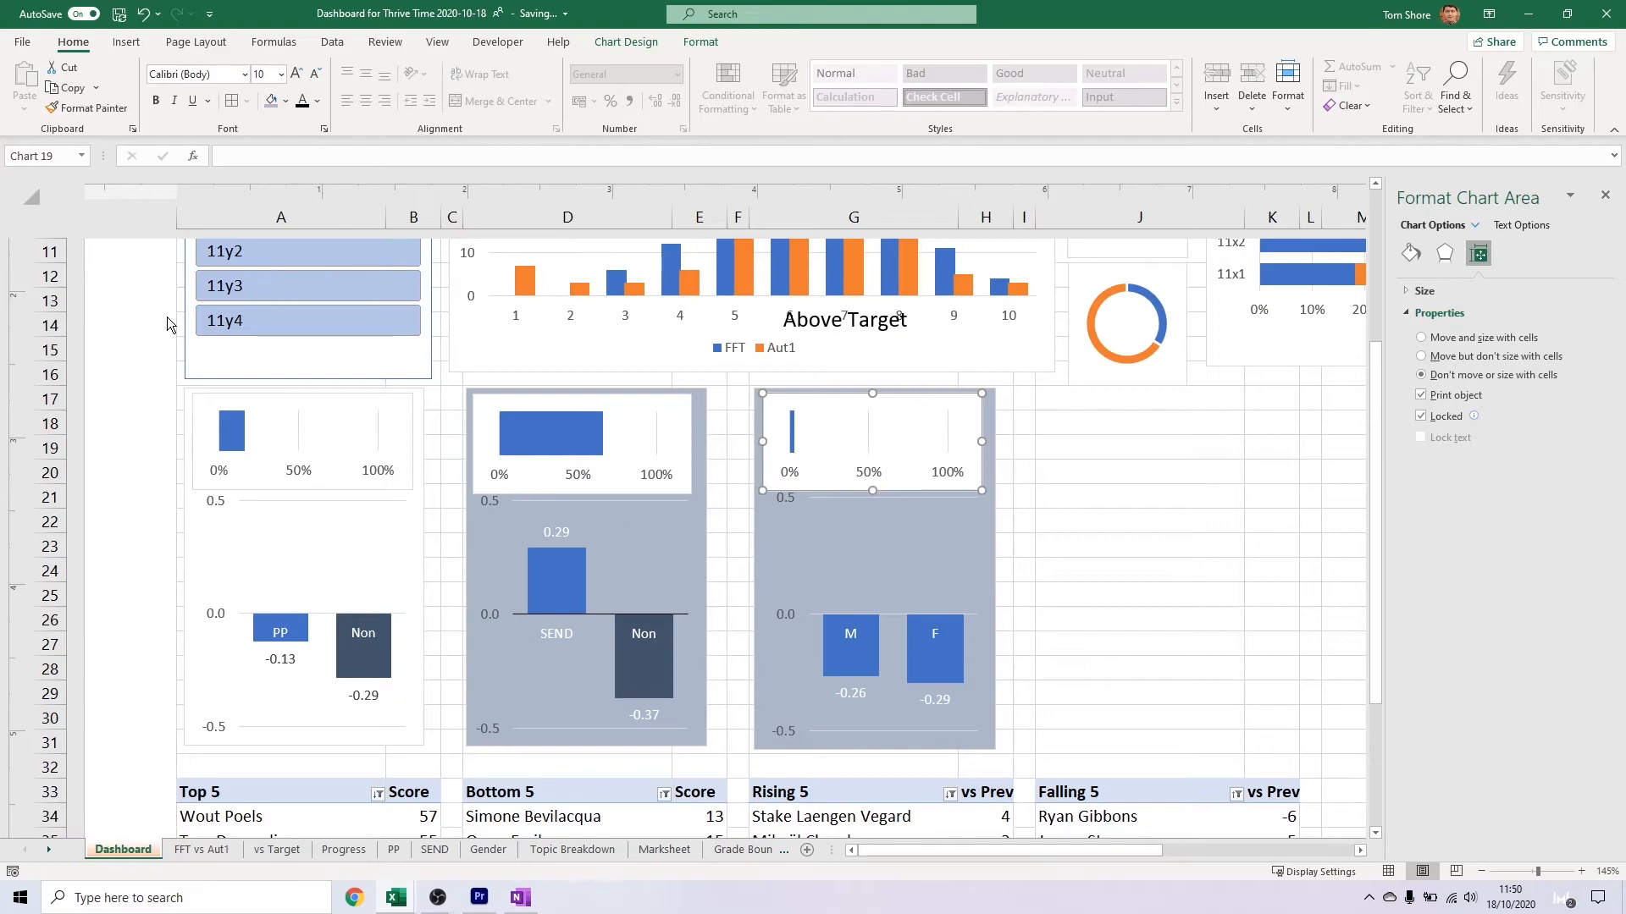
{"action": "left_click", "coordinate": [293, 469]}
{"action": "left_click", "coordinate": [1434, 673]}
{"action": "left_click", "coordinate": [1495, 713]}
{"action": "left_click", "coordinate": [1462, 535]}
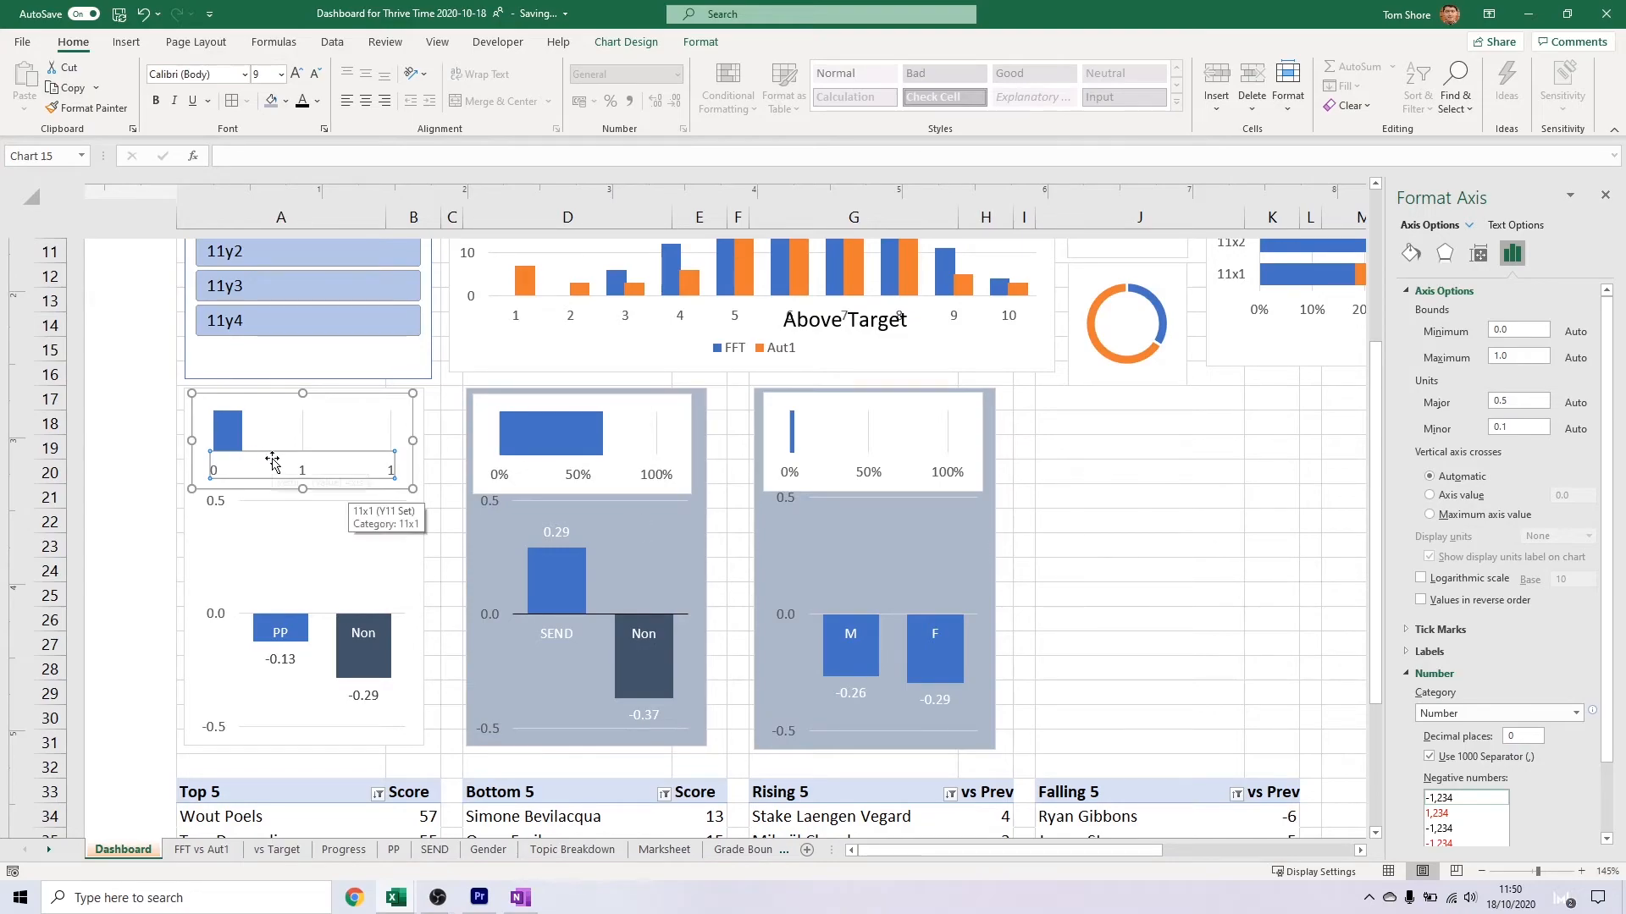
Delete the horizontal percentage axis from the PP, SEND and gender single-bar charts
{"action": "key", "text": "Delete"}
{"action": "left_click", "coordinate": [562, 472]}
{"action": "key", "text": "Delete"}
{"action": "left_click", "coordinate": [859, 471]}
{"action": "key", "text": "Delete"}
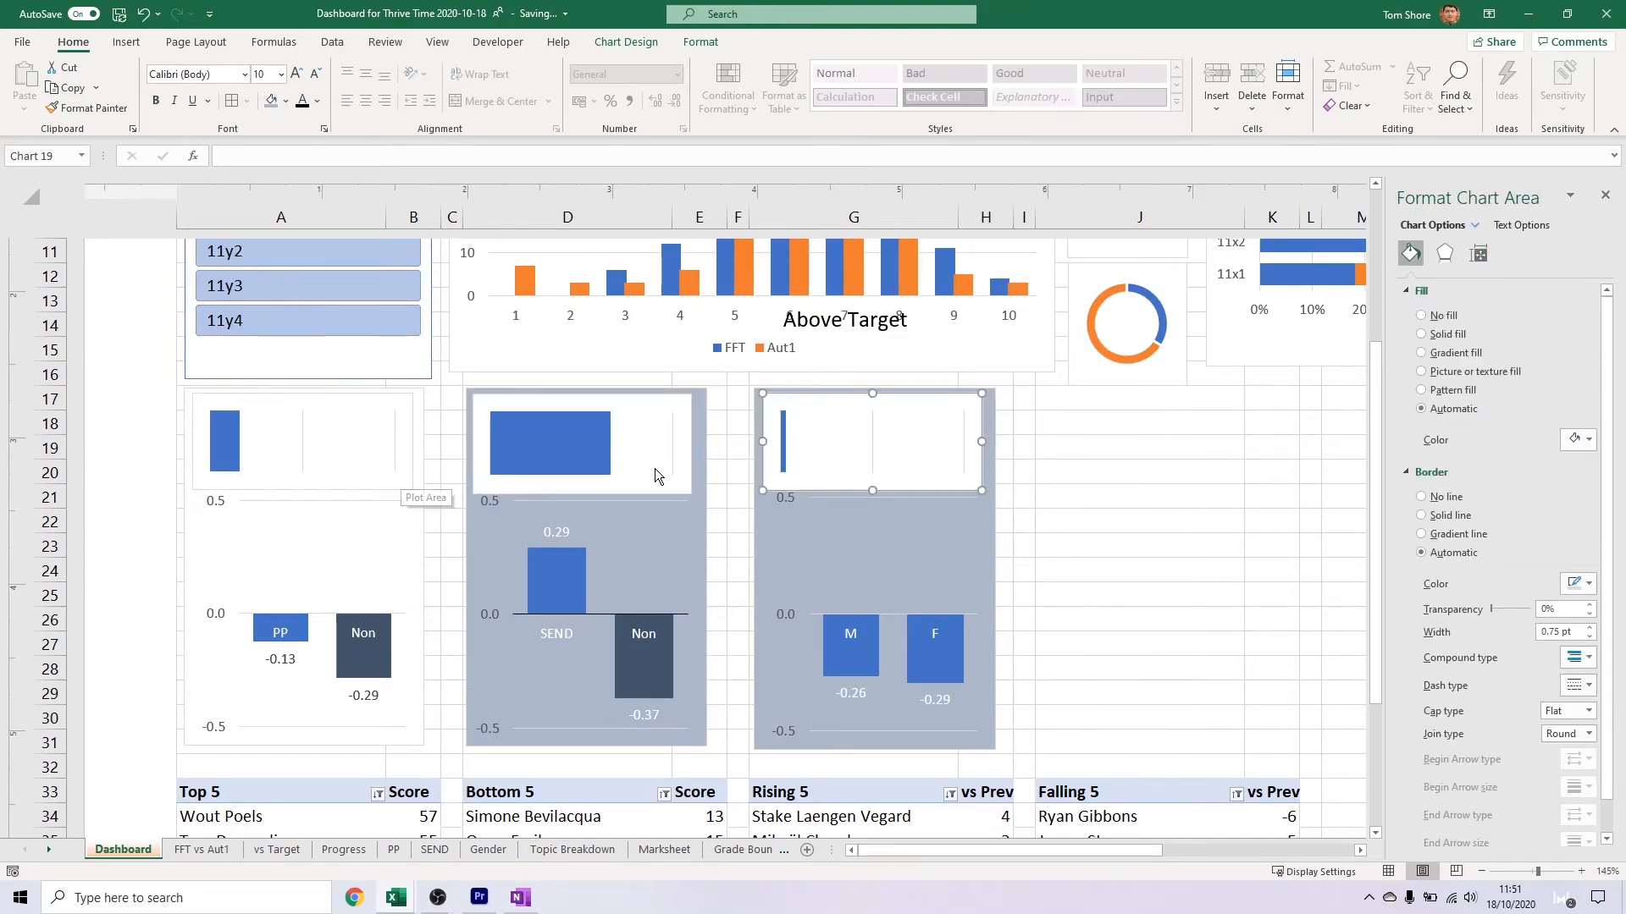
Reduce the height of the three single-bar charts
{"action": "left_click", "coordinate": [658, 476], "text": "ctrl"}
{"action": "left_click", "coordinate": [305, 469], "text": "ctrl"}
{"action": "left_click", "coordinate": [460, 467]}
Insert a rectangle reading "Gap:", about 2.54 cm wide and 0.49 cm high, below the single-bar PP chart
{"action": "left_click", "coordinate": [125, 43]}
{"action": "left_click", "coordinate": [248, 87]}
{"action": "left_click", "coordinate": [280, 135]}
{"action": "left_click", "coordinate": [227, 479]}
{"action": "left_click_drag", "start_coordinate": [288, 598], "coordinate": [285, 501]}
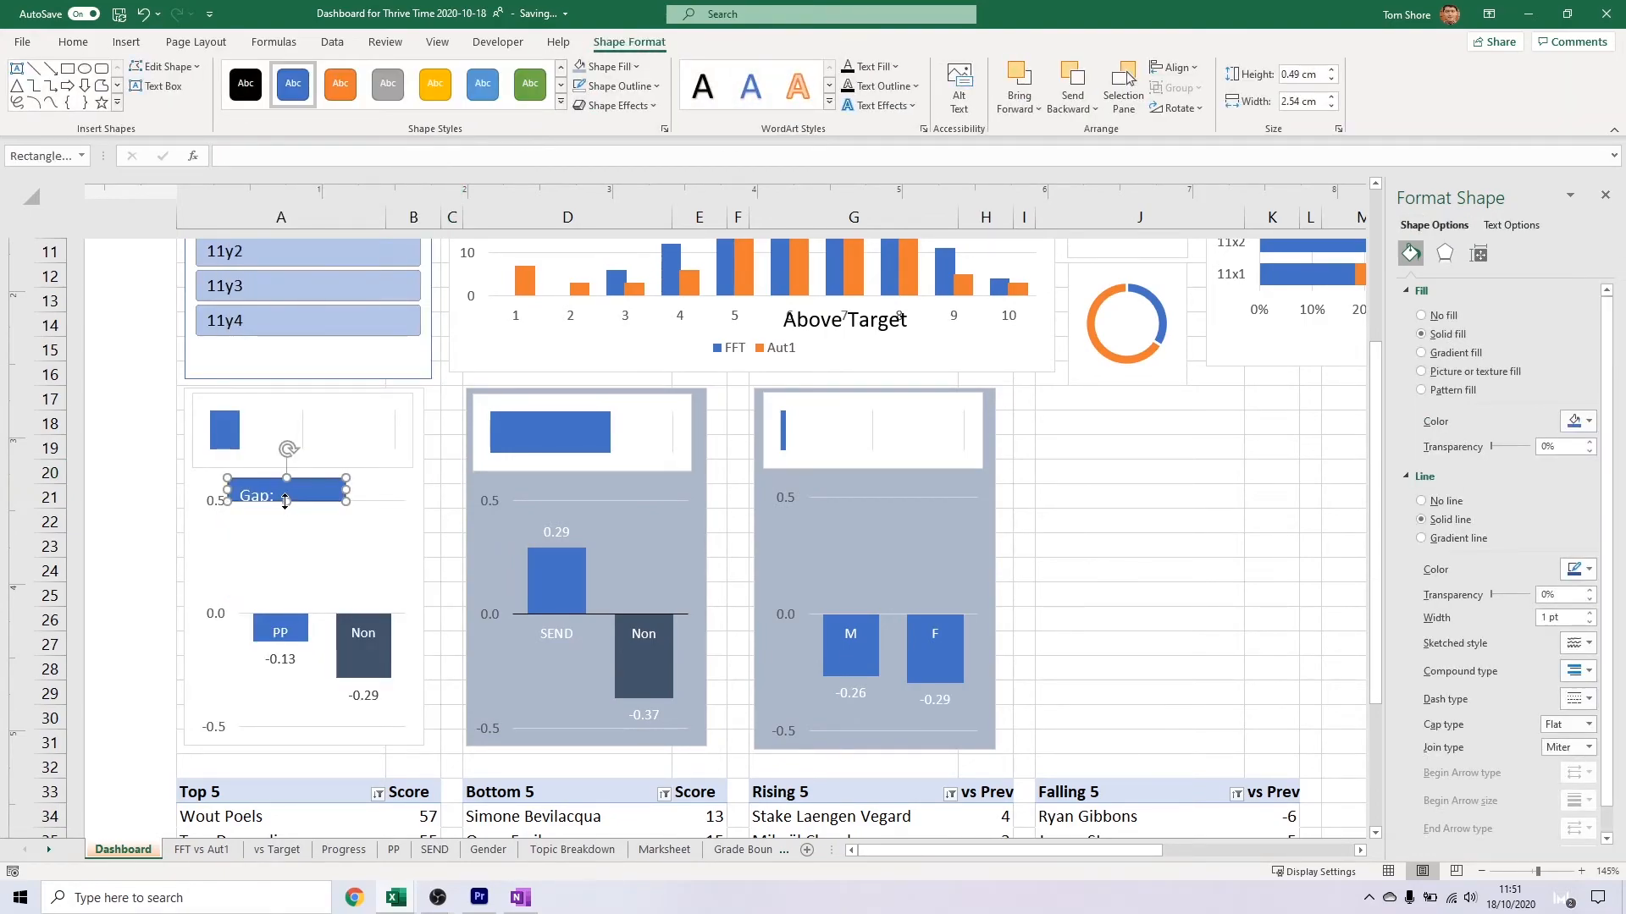
Centre the Gap: label's text horizontally and vertically
{"action": "left_click", "coordinate": [960, 88]}
{"action": "left_click", "coordinate": [452, 471]}
{"action": "left_click", "coordinate": [1568, 197]}
{"action": "left_click", "coordinate": [292, 489]}
{"action": "left_click", "coordinate": [366, 74]}
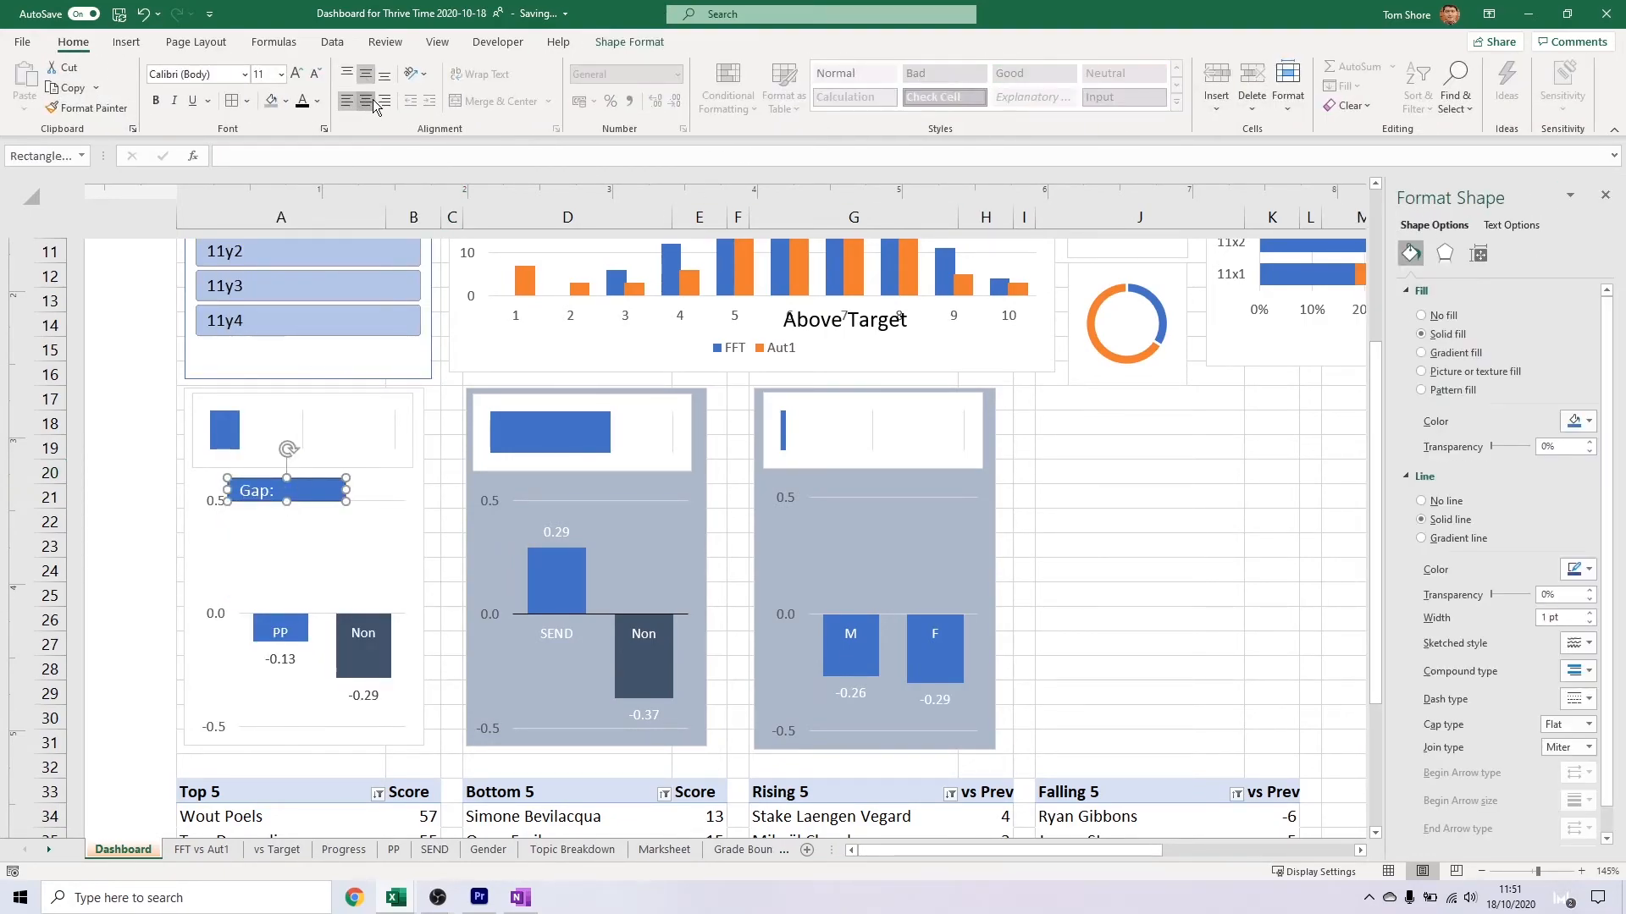
Narrow the Gap: label and place copies on the SEND and gender charts and directly beside the original
{"action": "left_click_drag", "start_coordinate": [343, 491], "coordinate": [562, 461]}
{"action": "key", "text": "ctrl+d"}
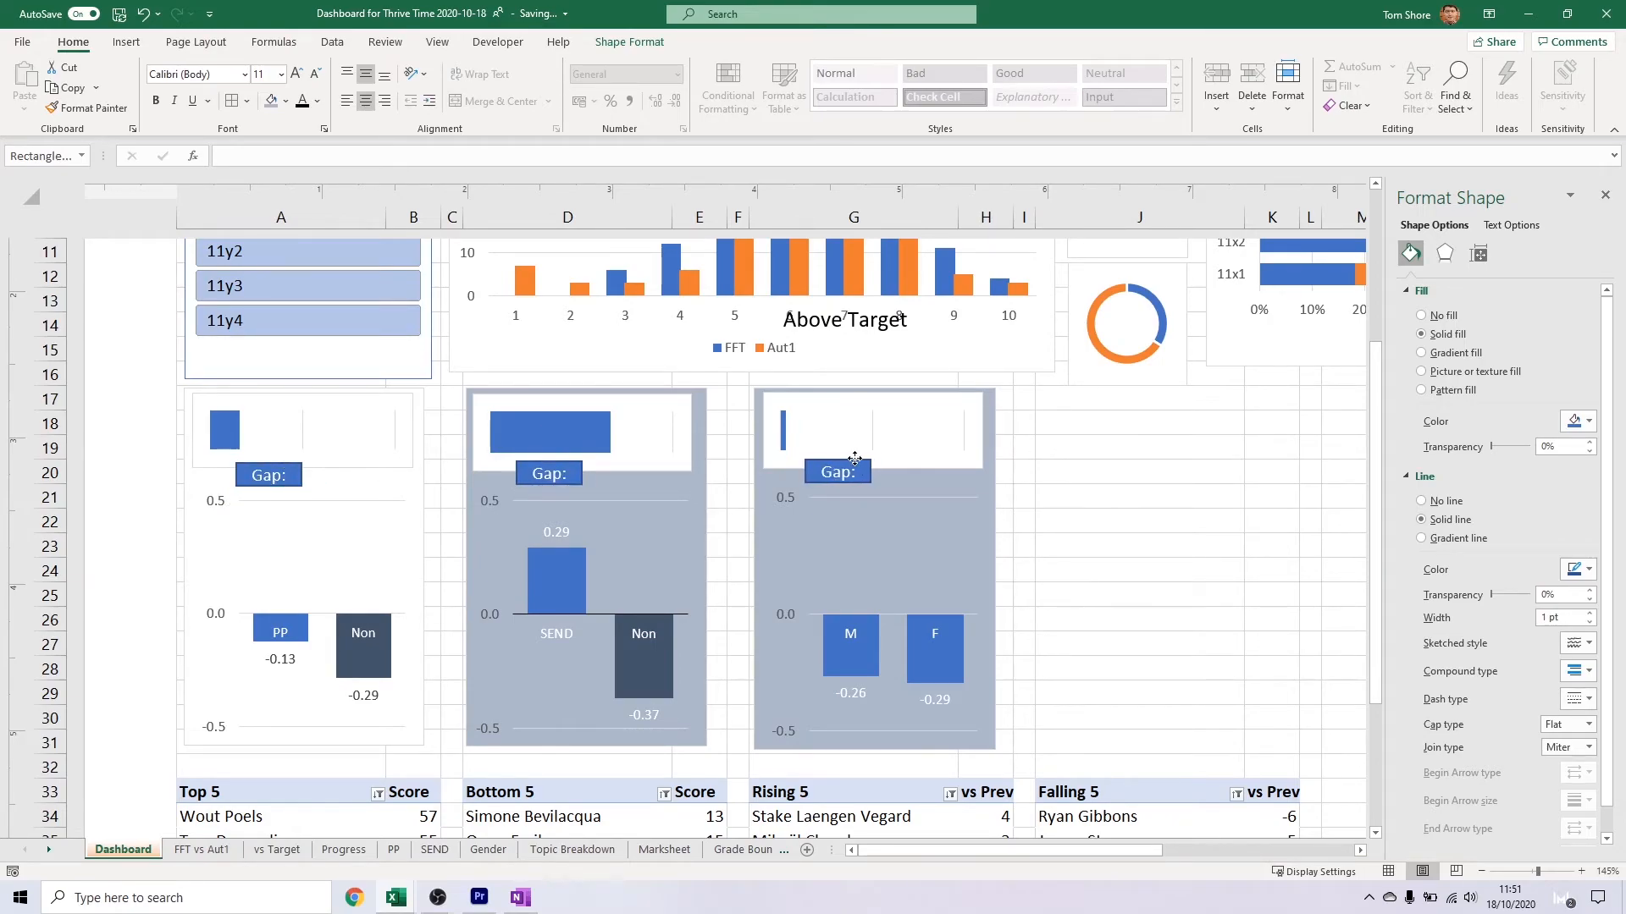
{"action": "left_click", "coordinate": [267, 472]}
{"action": "key", "text": "ctrl+d"}
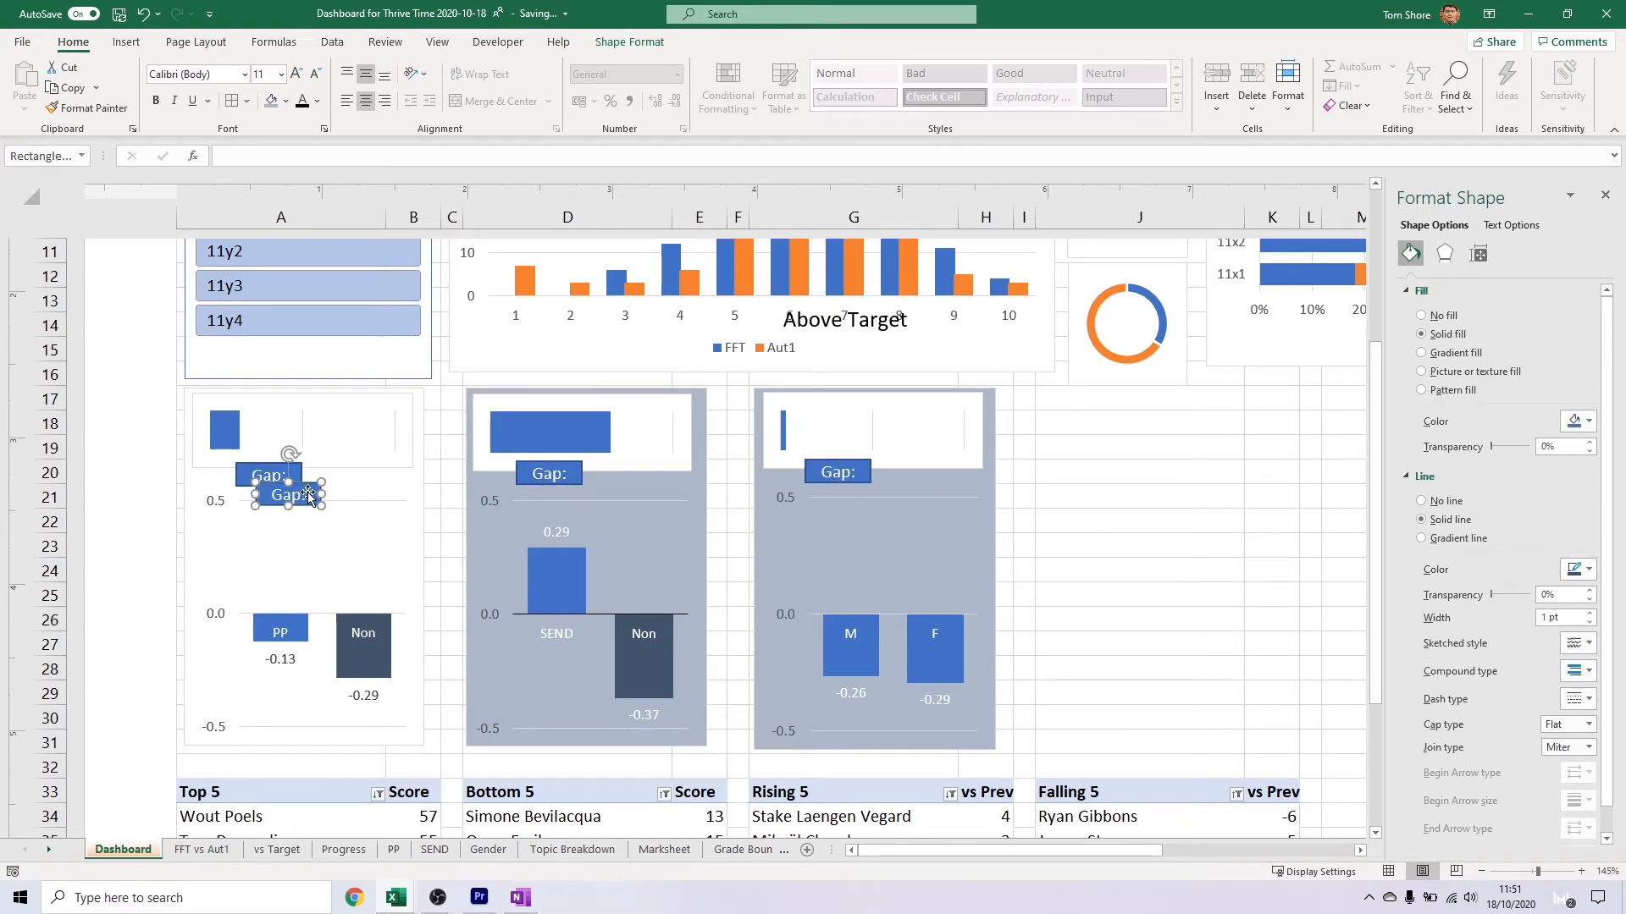
{"action": "left_click_drag", "start_coordinate": [313, 495], "coordinate": [357, 475]}
Clear the text of the label copy beside the PP chart's Gap: label and enter "="
{"action": "left_click", "coordinate": [391, 503]}
{"action": "left_click", "coordinate": [367, 479]}
{"action": "left_click", "coordinate": [452, 467]}
{"action": "triple_click", "coordinate": [331, 480]}
{"action": "key", "text": "Delete"}
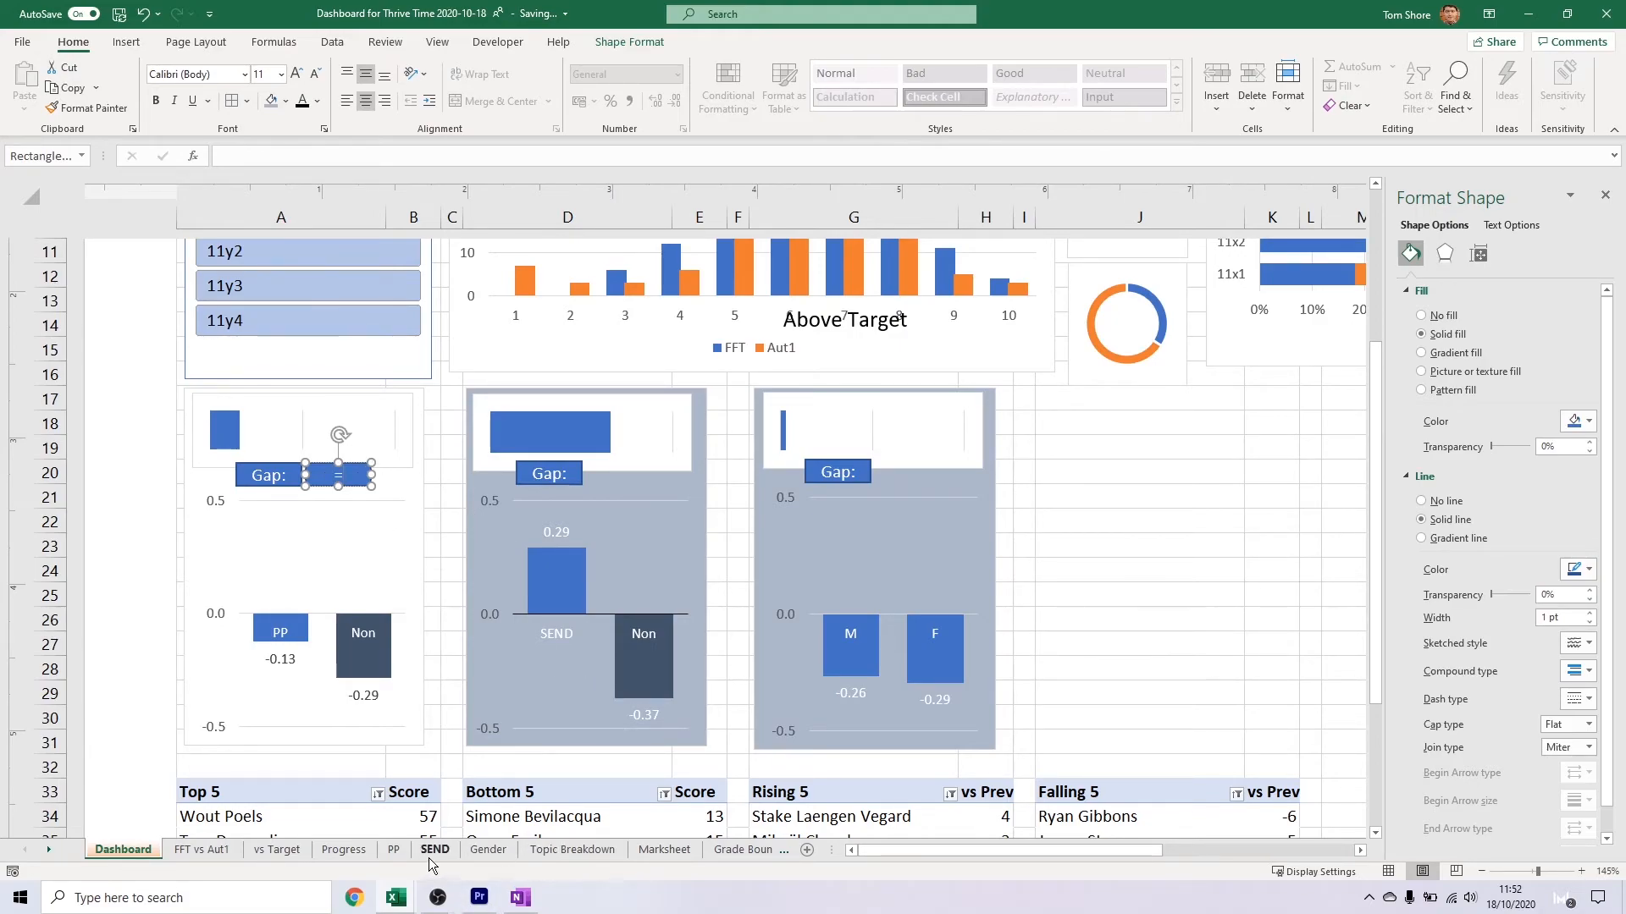
Try to link the label copy to cell N4 on the PP sheet
{"action": "left_click", "coordinate": [393, 850]}
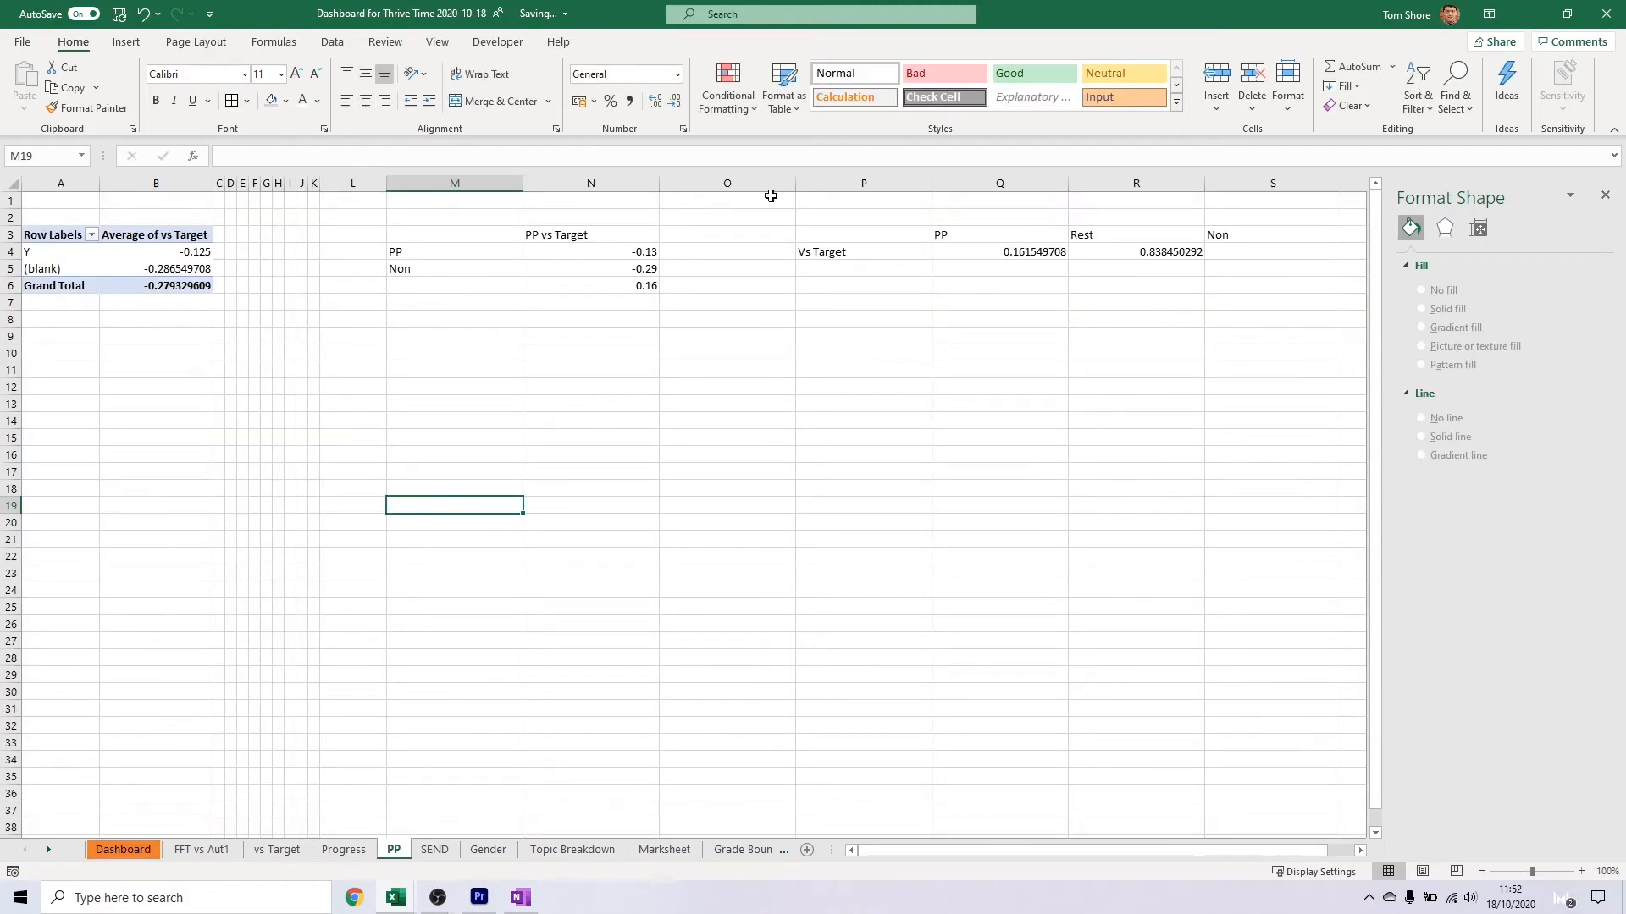
{"action": "left_click", "coordinate": [652, 251]}
{"action": "left_click", "coordinate": [106, 849]}
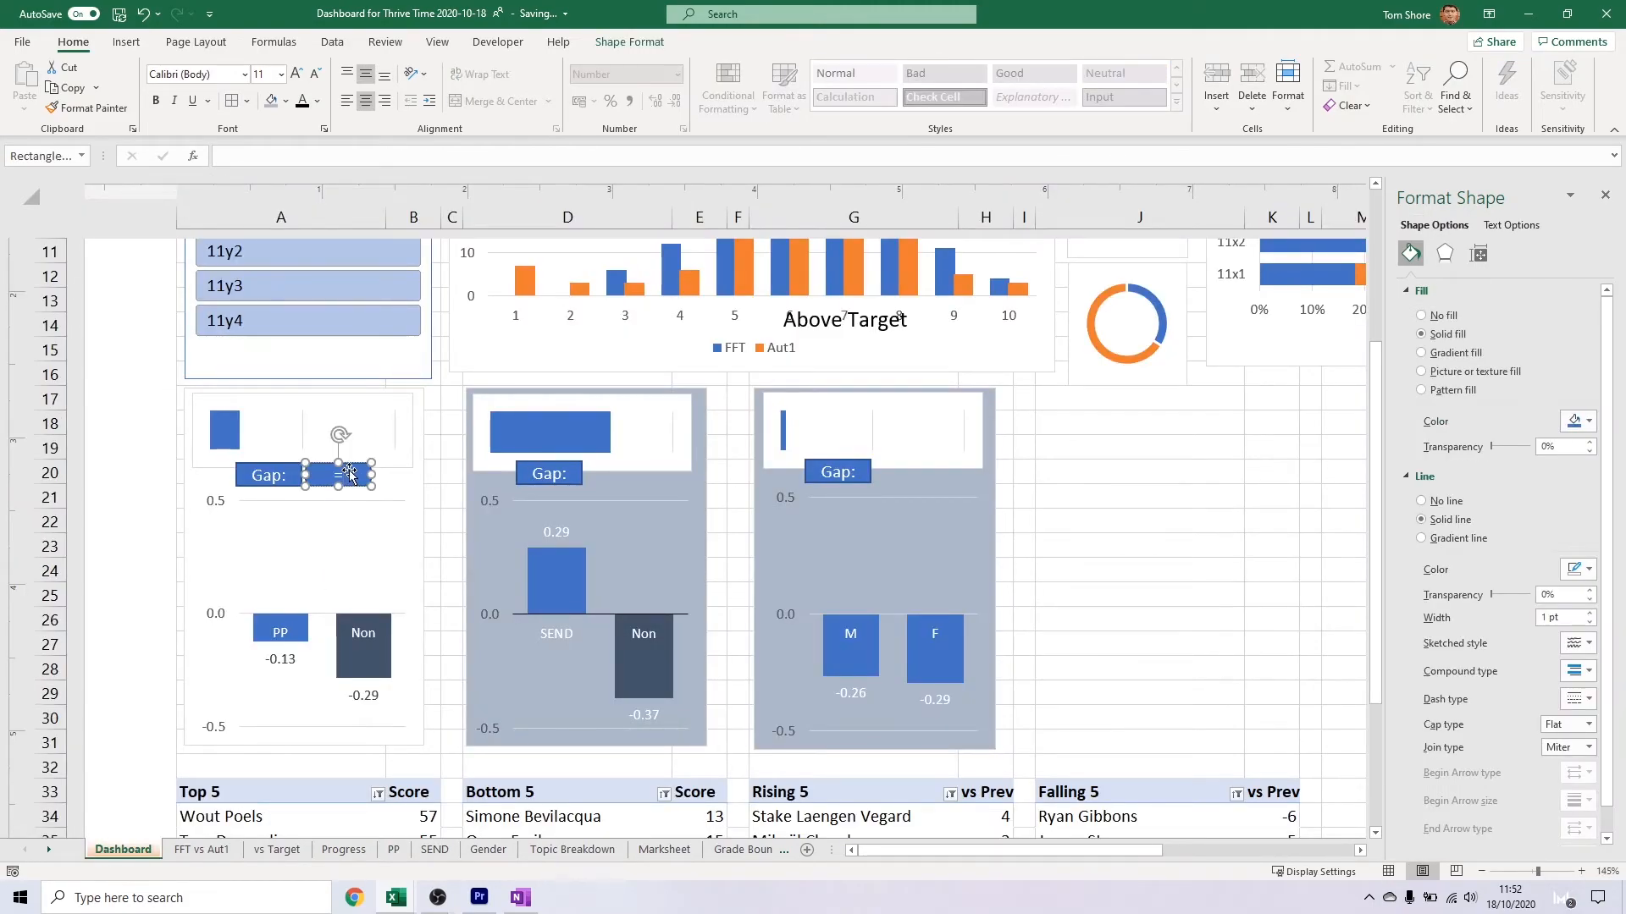
{"action": "scroll", "coordinate": [286, 668], "scroll_direction": "up", "scroll_amount": 1}
{"action": "scroll", "coordinate": [273, 632], "scroll_direction": "down", "scroll_amount": 1}
{"action": "left_click", "coordinate": [392, 849]}
{"action": "left_click", "coordinate": [631, 267]}
{"action": "left_click", "coordinate": [622, 288]}
{"action": "left_click", "coordinate": [629, 253]}
{"action": "left_click", "coordinate": [636, 281]}
{"action": "left_click", "coordinate": [121, 850]}
{"action": "left_click", "coordinate": [372, 155]}
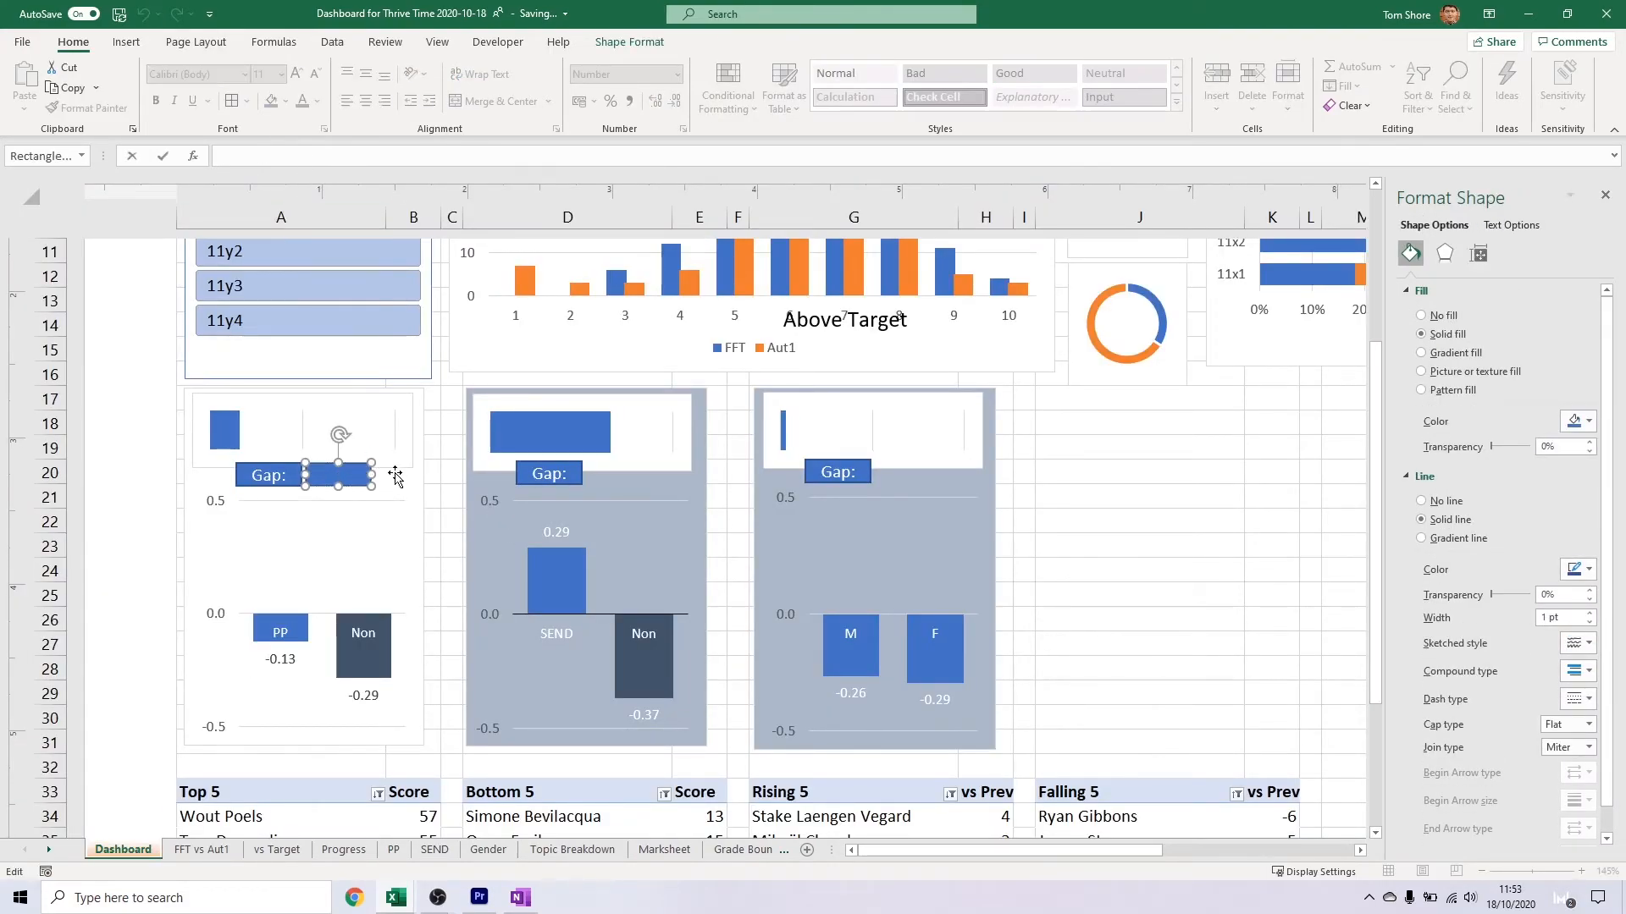
{"action": "left_click", "coordinate": [392, 849]}
{"action": "left_click", "coordinate": [121, 850]}
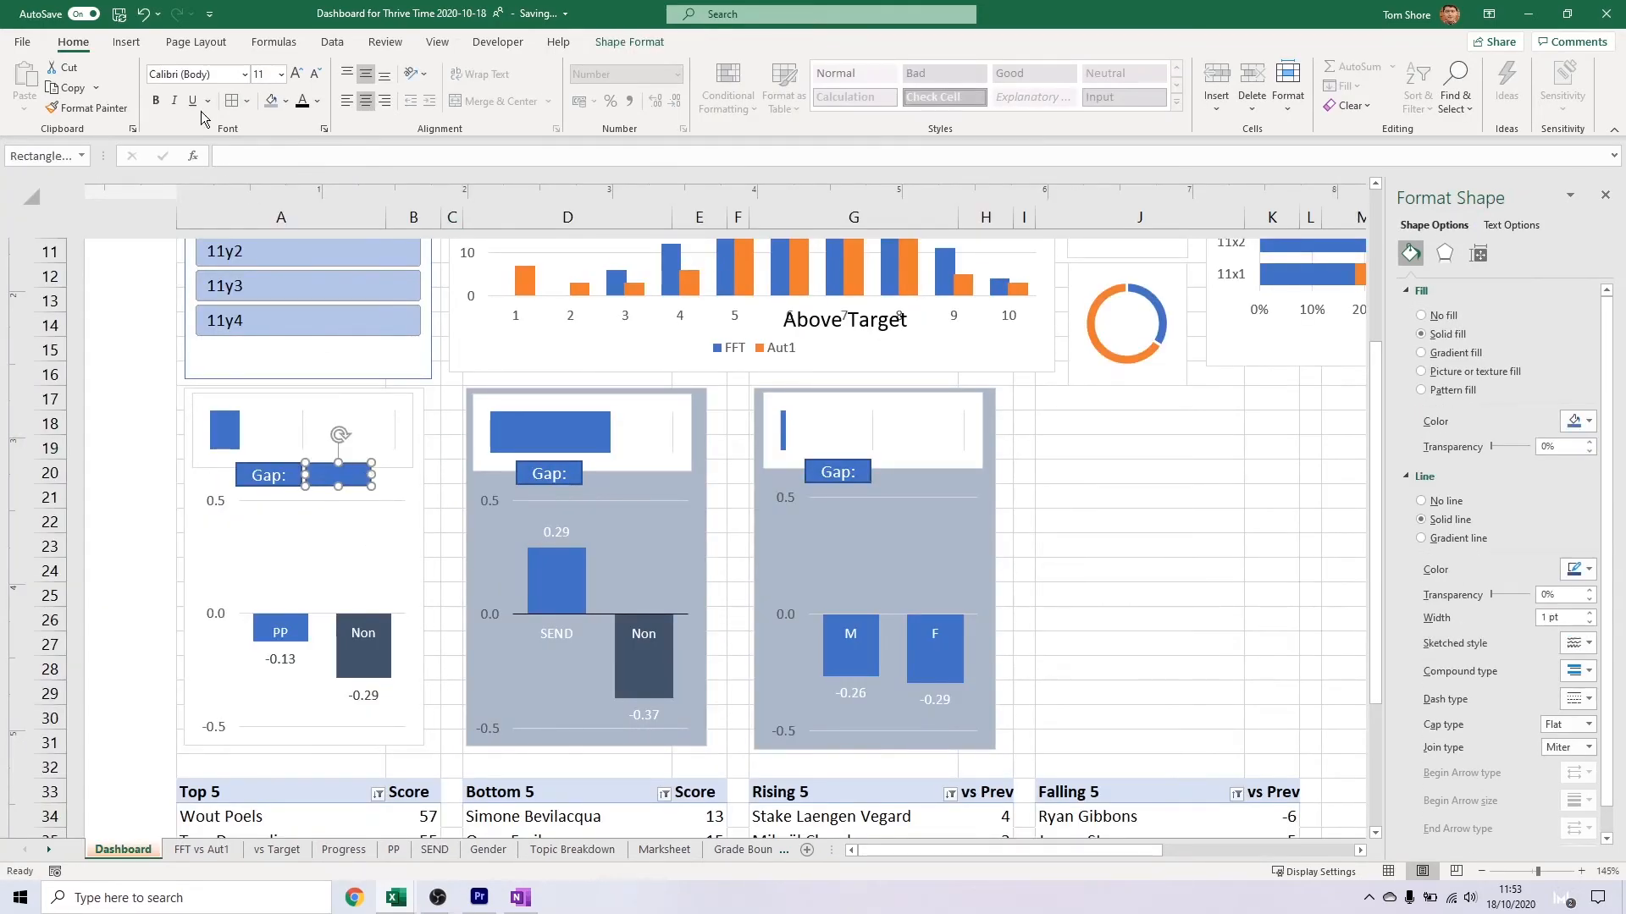
Link the empty label beside the PP chart's Gap: label to cell N6 on the PP sheet
{"action": "left_click", "coordinate": [235, 156]}
{"action": "type", "text": "="}
{"action": "left_click", "coordinate": [393, 849]}
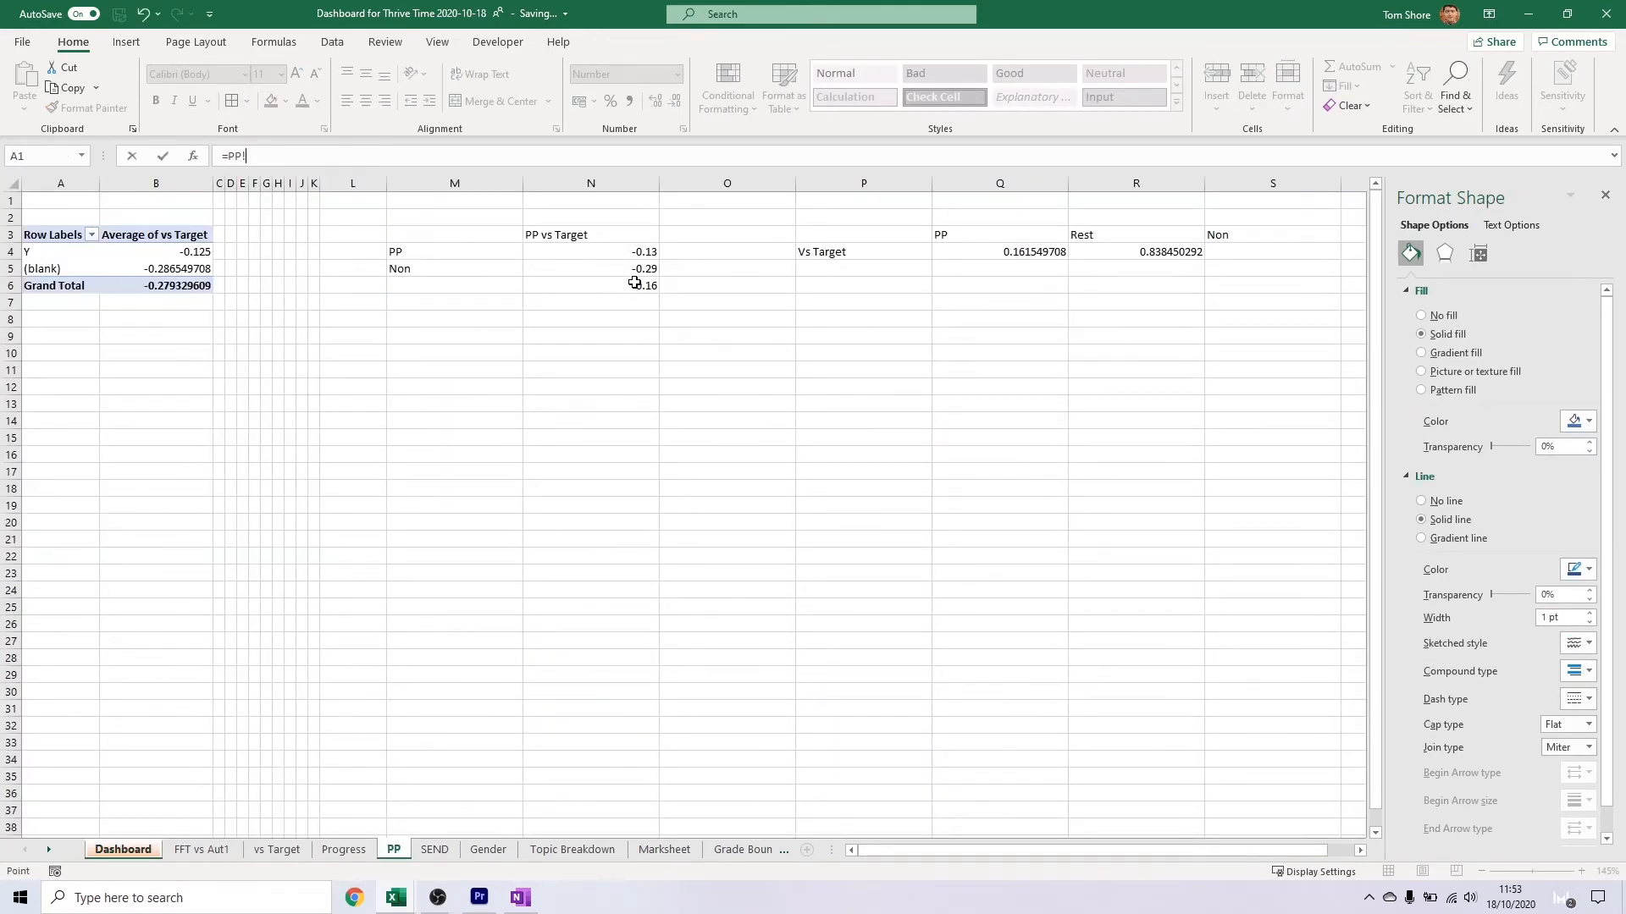
{"action": "left_click", "coordinate": [635, 284]}
{"action": "key", "text": "Return"}
{"action": "left_click", "coordinate": [433, 404]}
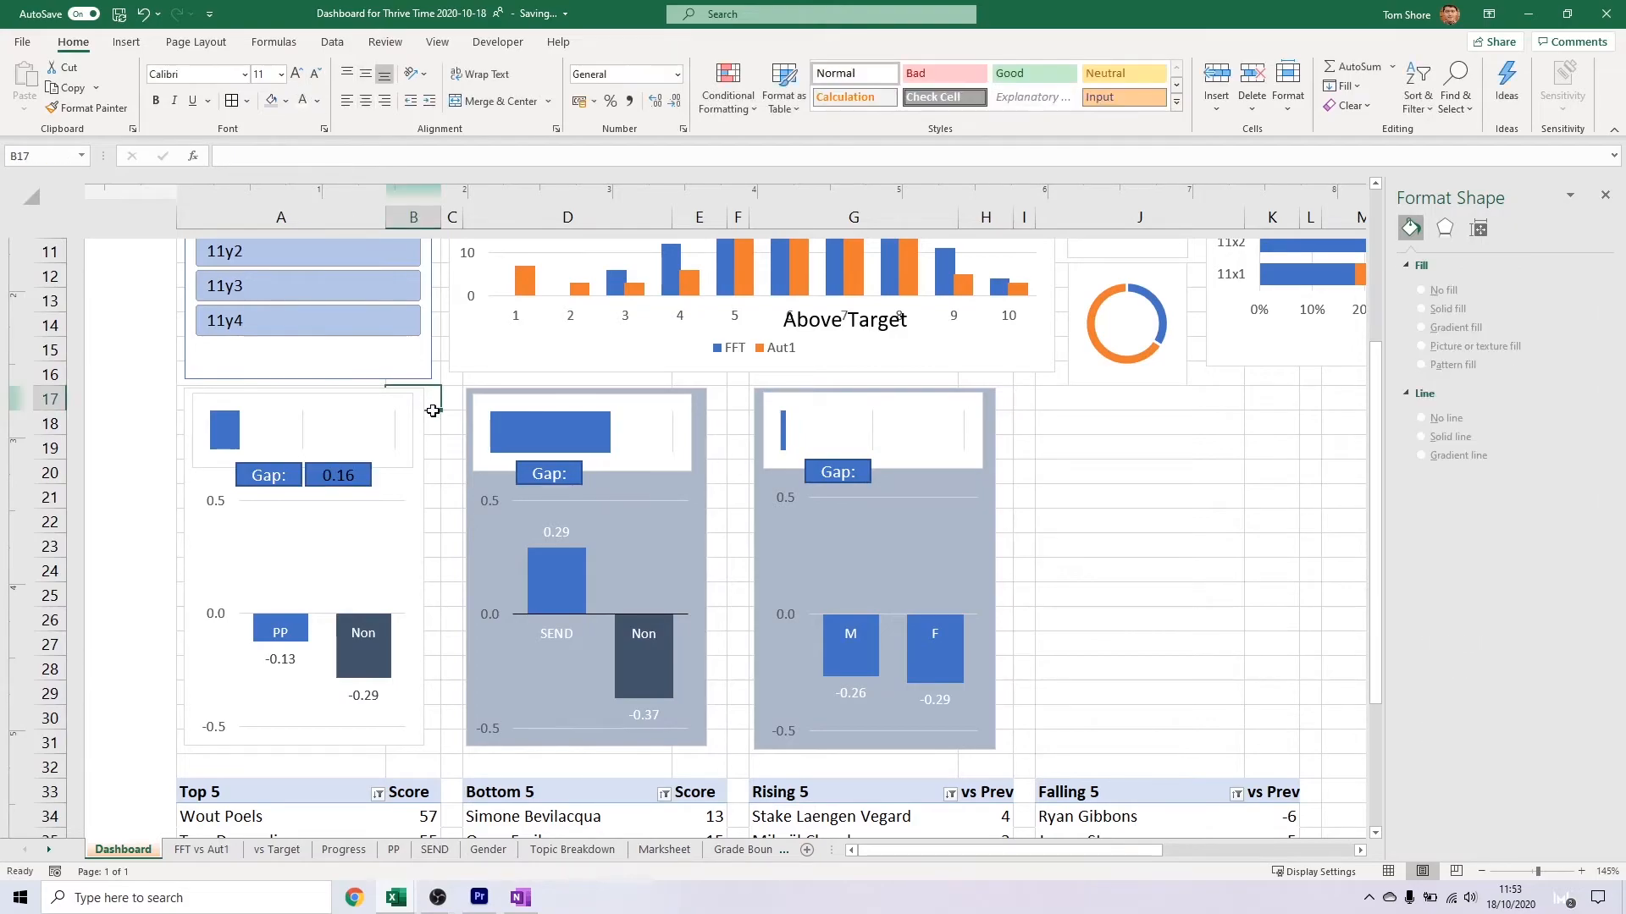
Copy the linked gap value beside the SEND and gender Gap: labels and link the SEND copy to cell I8 on the SEND sheet
{"action": "left_click", "coordinate": [351, 475]}
{"action": "left_click_drag", "start_coordinate": [356, 471], "coordinate": [904, 484]}
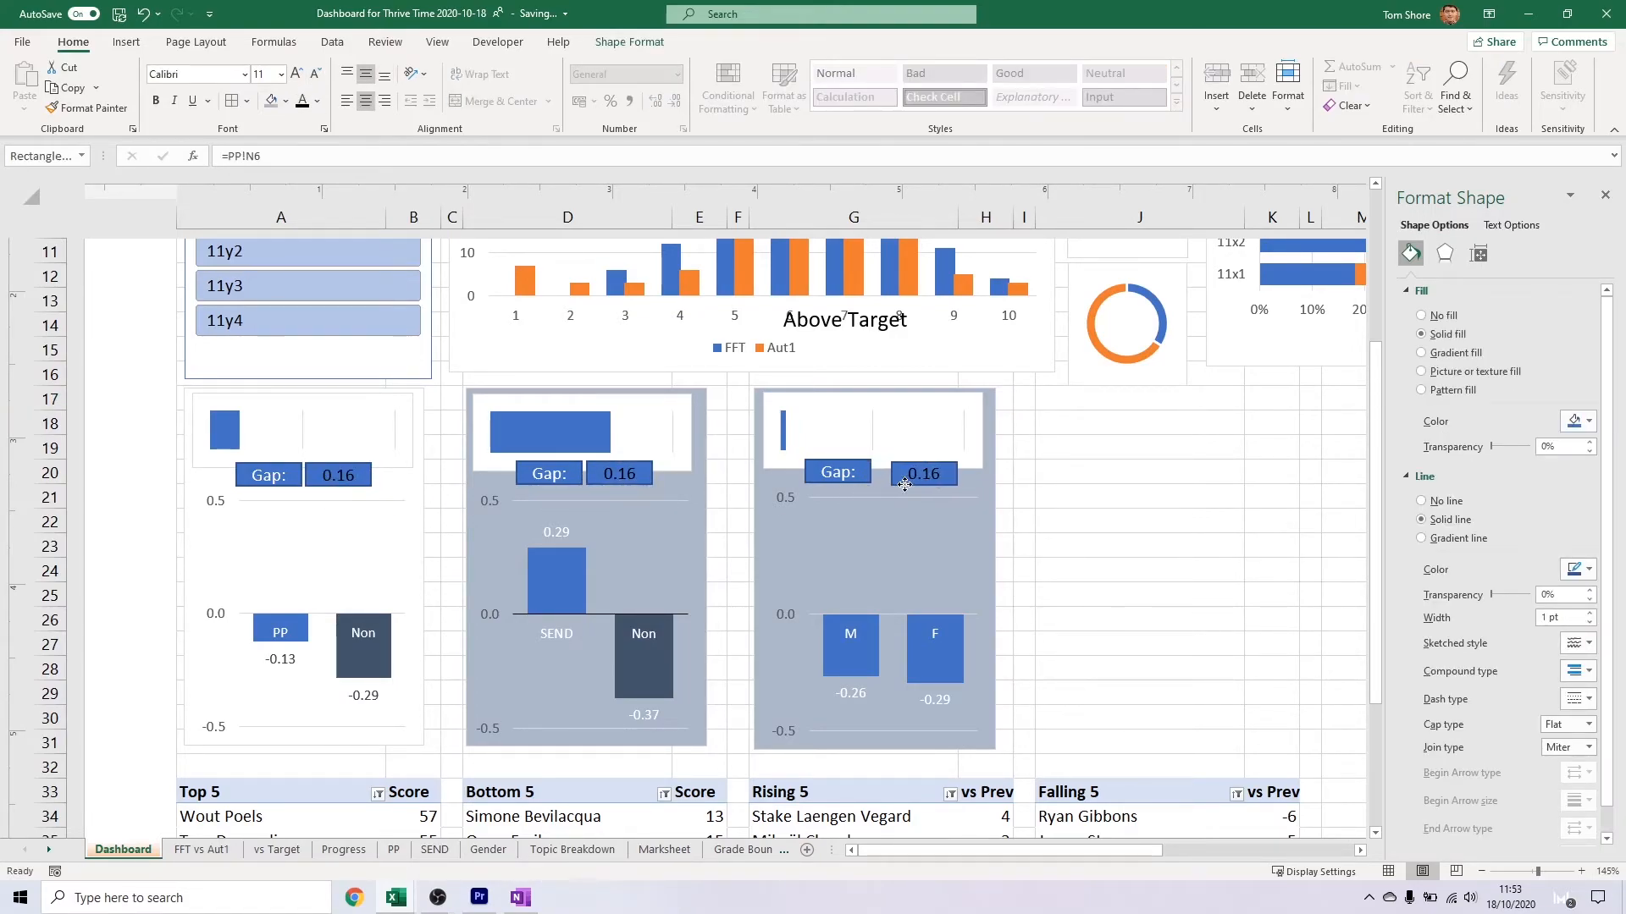
{"action": "left_click", "coordinate": [619, 474]}
{"action": "left_click", "coordinate": [290, 156]}
{"action": "key", "text": "BackSpace"}
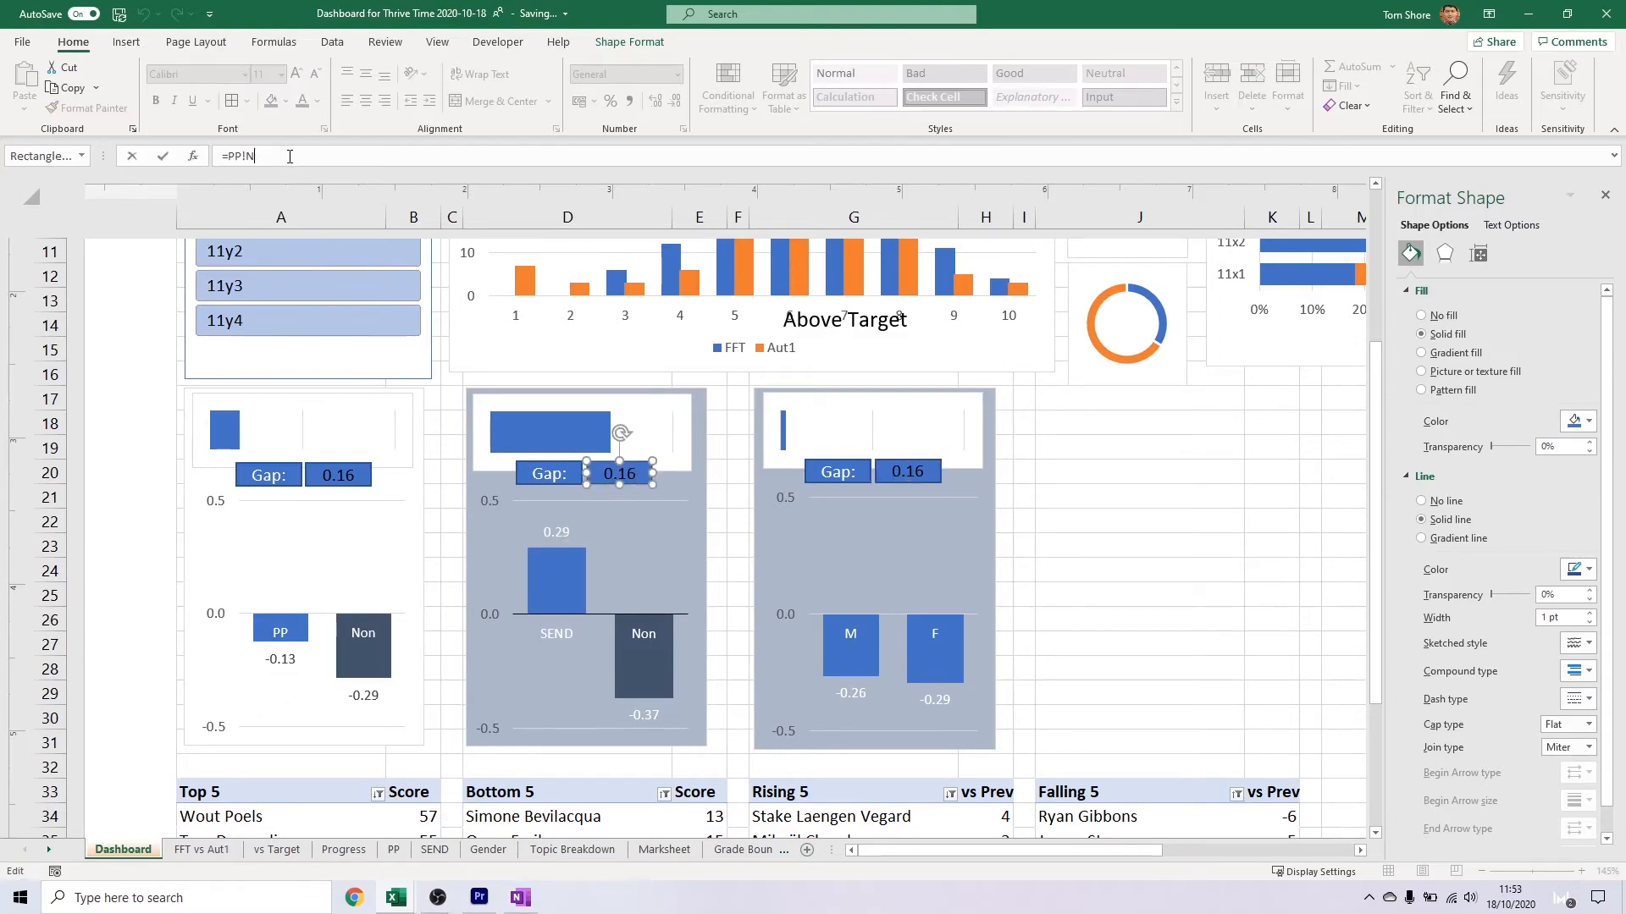
{"action": "left_click", "coordinate": [435, 849]}
{"action": "left_click", "coordinate": [673, 308]}
{"action": "key", "text": "Return"}
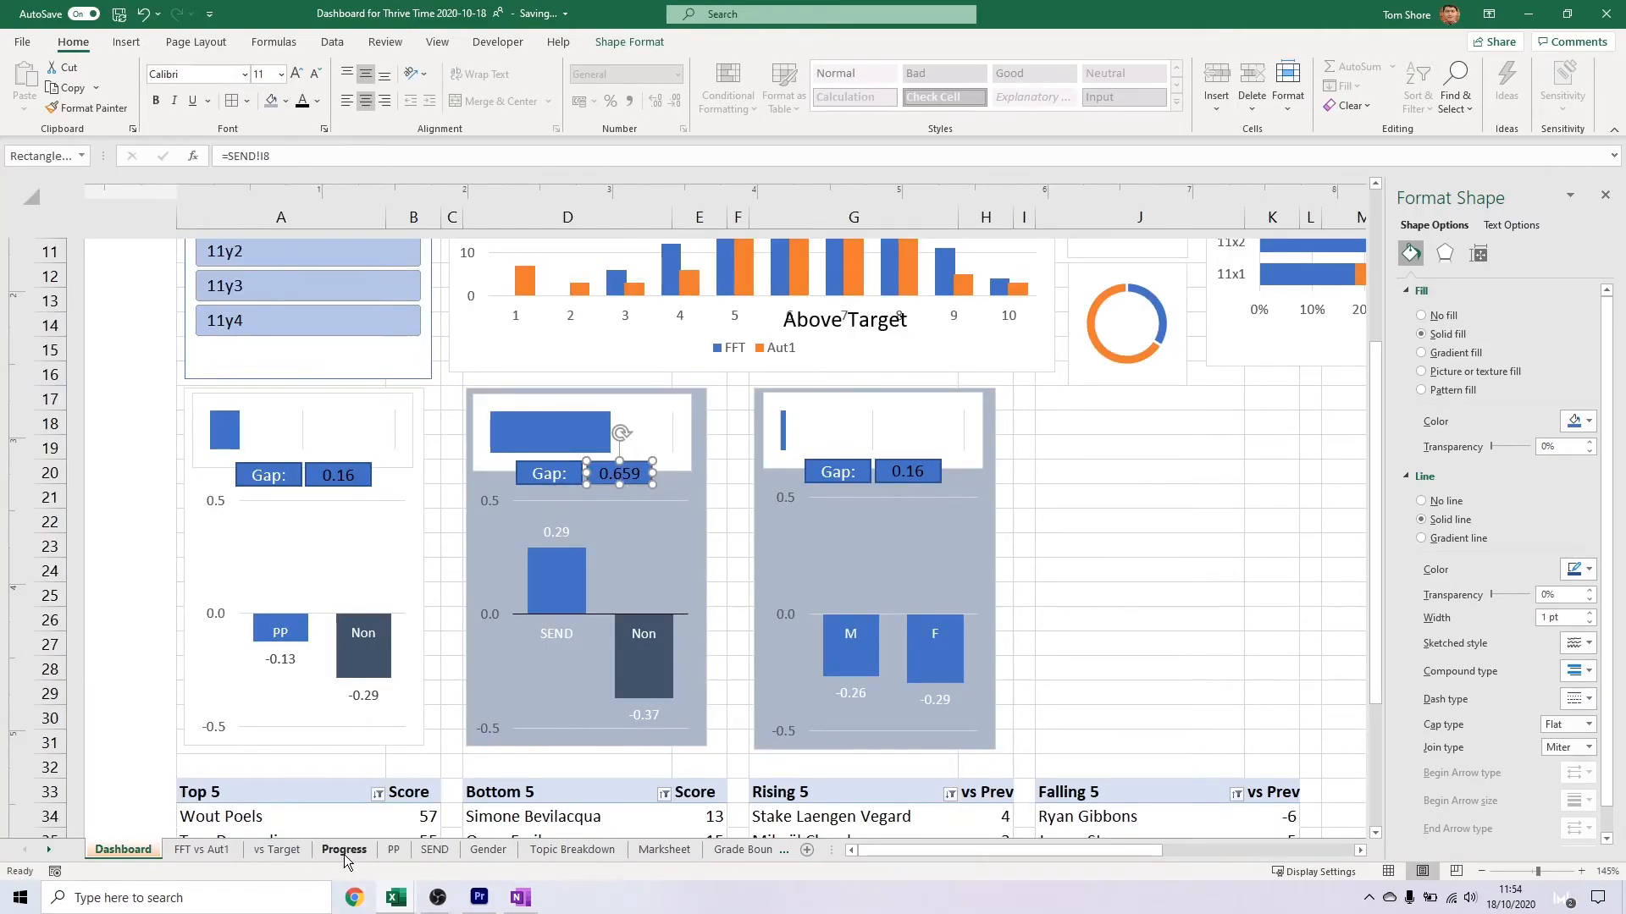
Format cell I8 on the SEND sheet as a number with two decimal places
{"action": "left_click", "coordinate": [434, 849]}
{"action": "right_click", "coordinate": [658, 317]}
{"action": "left_click", "coordinate": [672, 661]}
{"action": "left_click", "coordinate": [518, 554]}
{"action": "key", "text": "Return"}
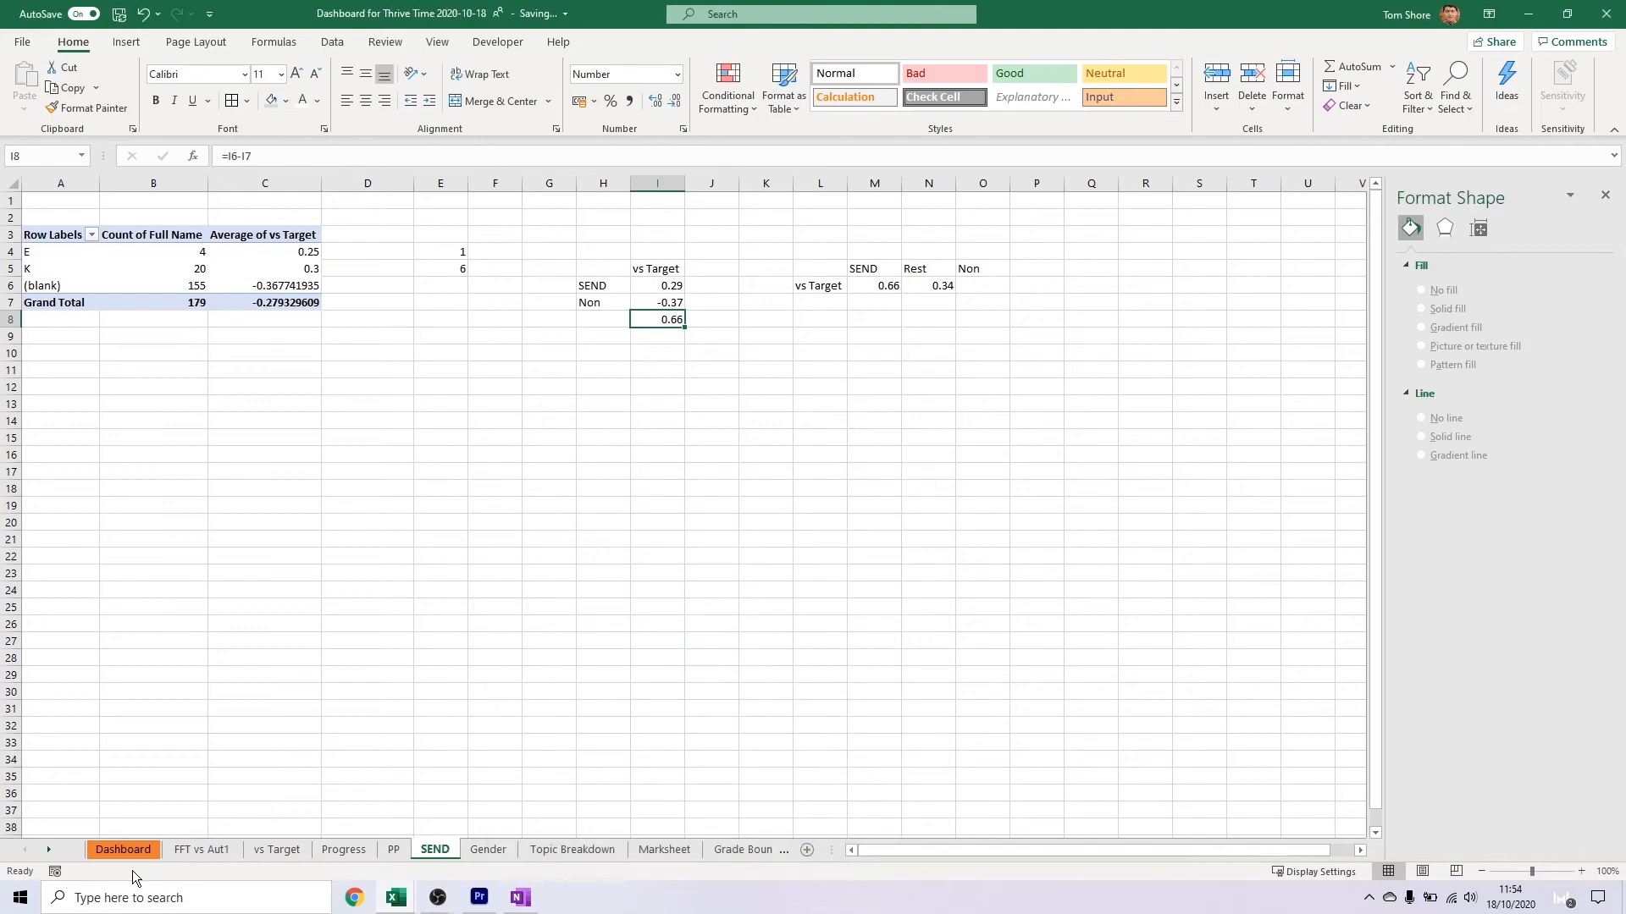
Link the gender chart's gap value label to cell F6 on the Gender sheet
{"action": "left_click", "coordinate": [127, 850]}
{"action": "left_click_drag", "start_coordinate": [292, 161], "coordinate": [218, 159]}
{"action": "type", "text": "="}
{"action": "left_click", "coordinate": [488, 851]}
{"action": "left_click", "coordinate": [460, 290]}
{"action": "key", "text": "Return"}
Try the formula =F5-F4 in cell F6 of the Gender sheet and clear it
{"action": "left_click", "coordinate": [488, 852]}
{"action": "left_click", "coordinate": [461, 291]}
{"action": "type", "text": "="}
{"action": "left_click", "coordinate": [464, 269]}
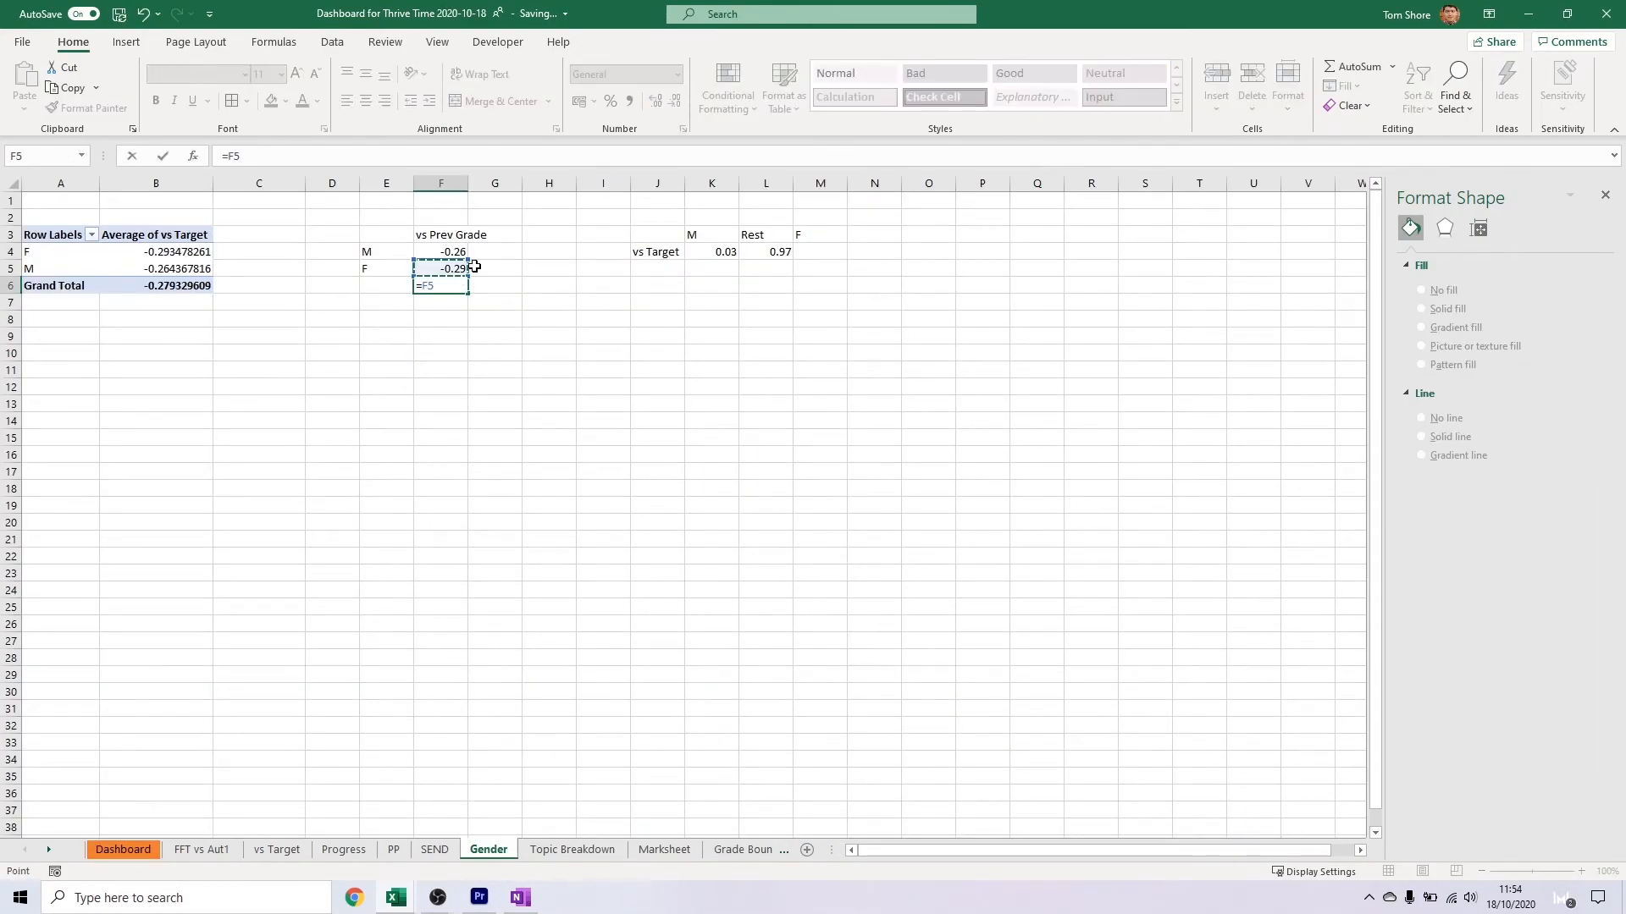
{"action": "type", "text": "-"}
{"action": "key", "text": "Up"}
{"action": "key", "text": "Up"}
{"action": "key", "text": "Return"}
{"action": "key", "text": "Up"}
{"action": "key", "text": "Delete"}
Enter the formula =F4-F5 in cell F6 of the Gender sheet to calculate the gap between M and F
{"action": "key", "text": "Up"}
{"action": "key", "text": "Up"}
{"action": "key", "text": "Down"}
{"action": "key", "text": "Down"}
{"action": "type", "text": "="}
{"action": "key", "text": "Up"}
{"action": "key", "text": "Up"}
{"action": "type", "text": "-"}
{"action": "key", "text": "Up"}
{"action": "key", "text": "Return"}
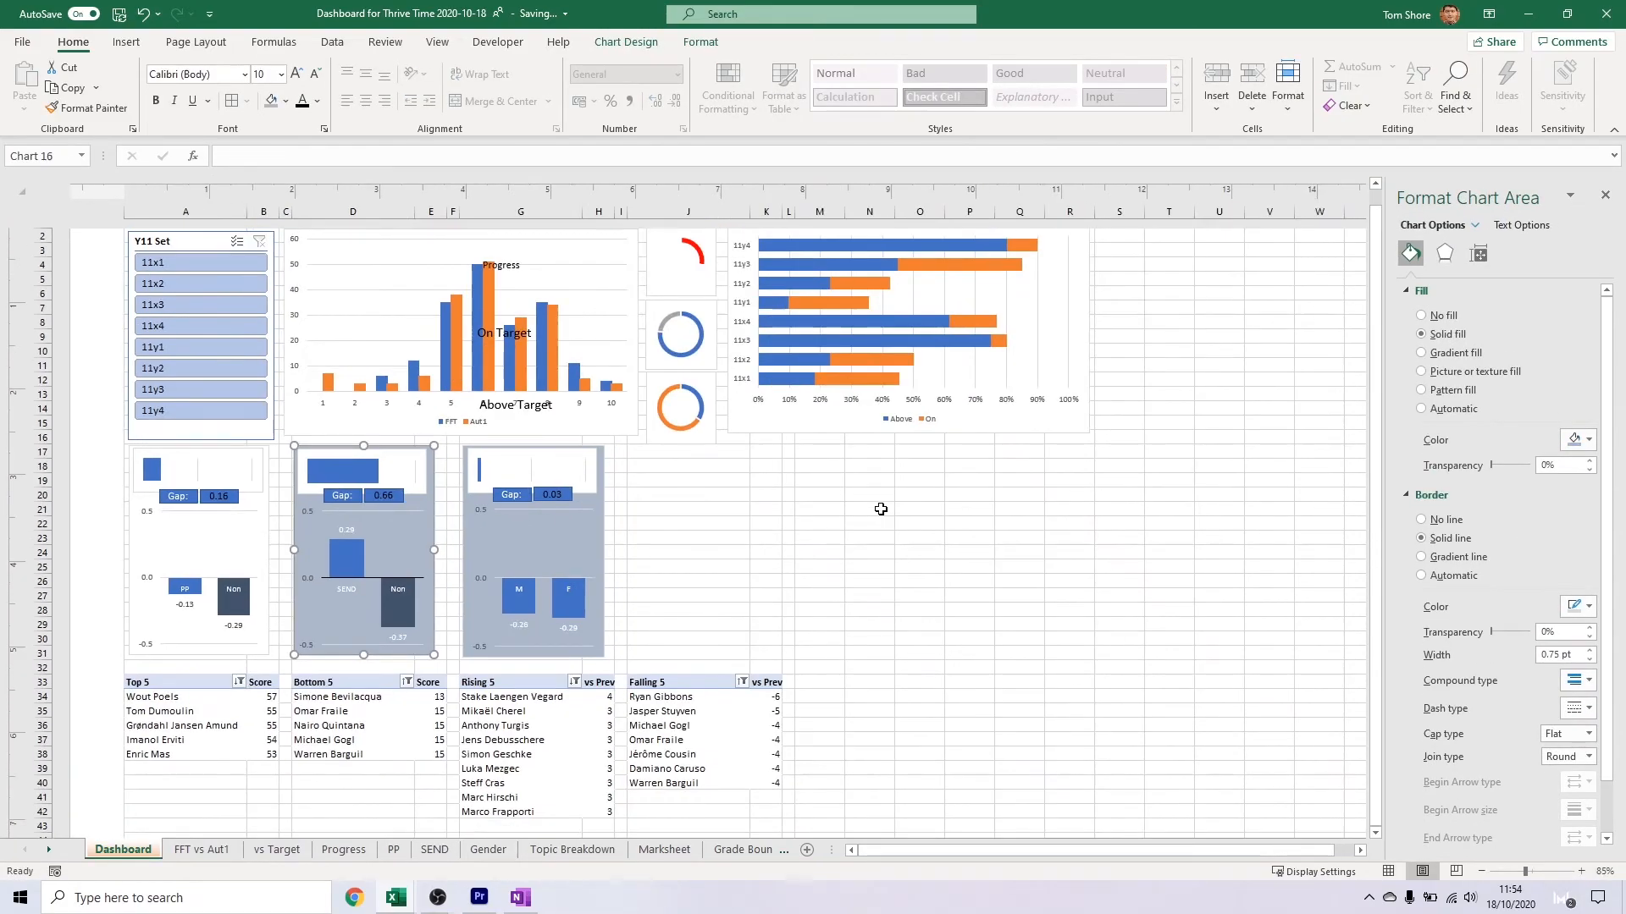
Cut the Avg Score chart from the far side of the dashboard and paste it near the gender chart
{"action": "scroll", "coordinate": [881, 508], "scroll_direction": "down", "scroll_amount": 2}
{"action": "scroll", "coordinate": [880, 509], "scroll_direction": "down", "scroll_amount": 4}
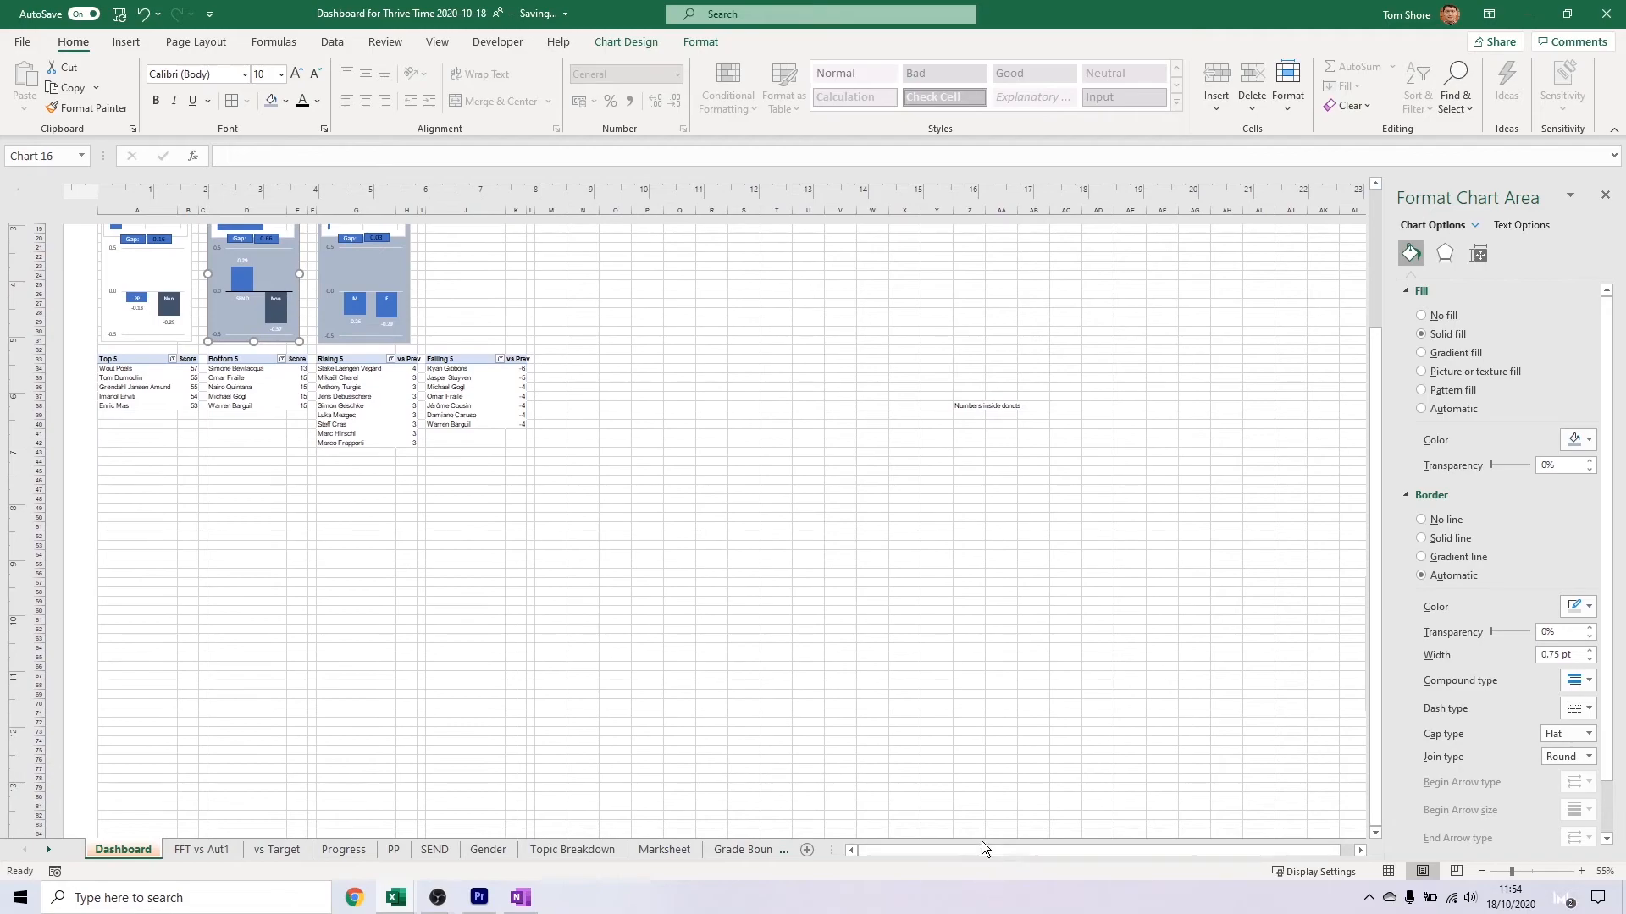
{"action": "left_click_drag", "start_coordinate": [977, 848], "coordinate": [1063, 847]}
{"action": "left_click", "coordinate": [1274, 592]}
{"action": "key", "text": "ctrl+x"}
{"action": "left_click", "coordinate": [340, 260]}
{"action": "key", "text": "ctrl+v"}
{"action": "scroll", "coordinate": [467, 448], "scroll_direction": "up", "scroll_amount": 5}
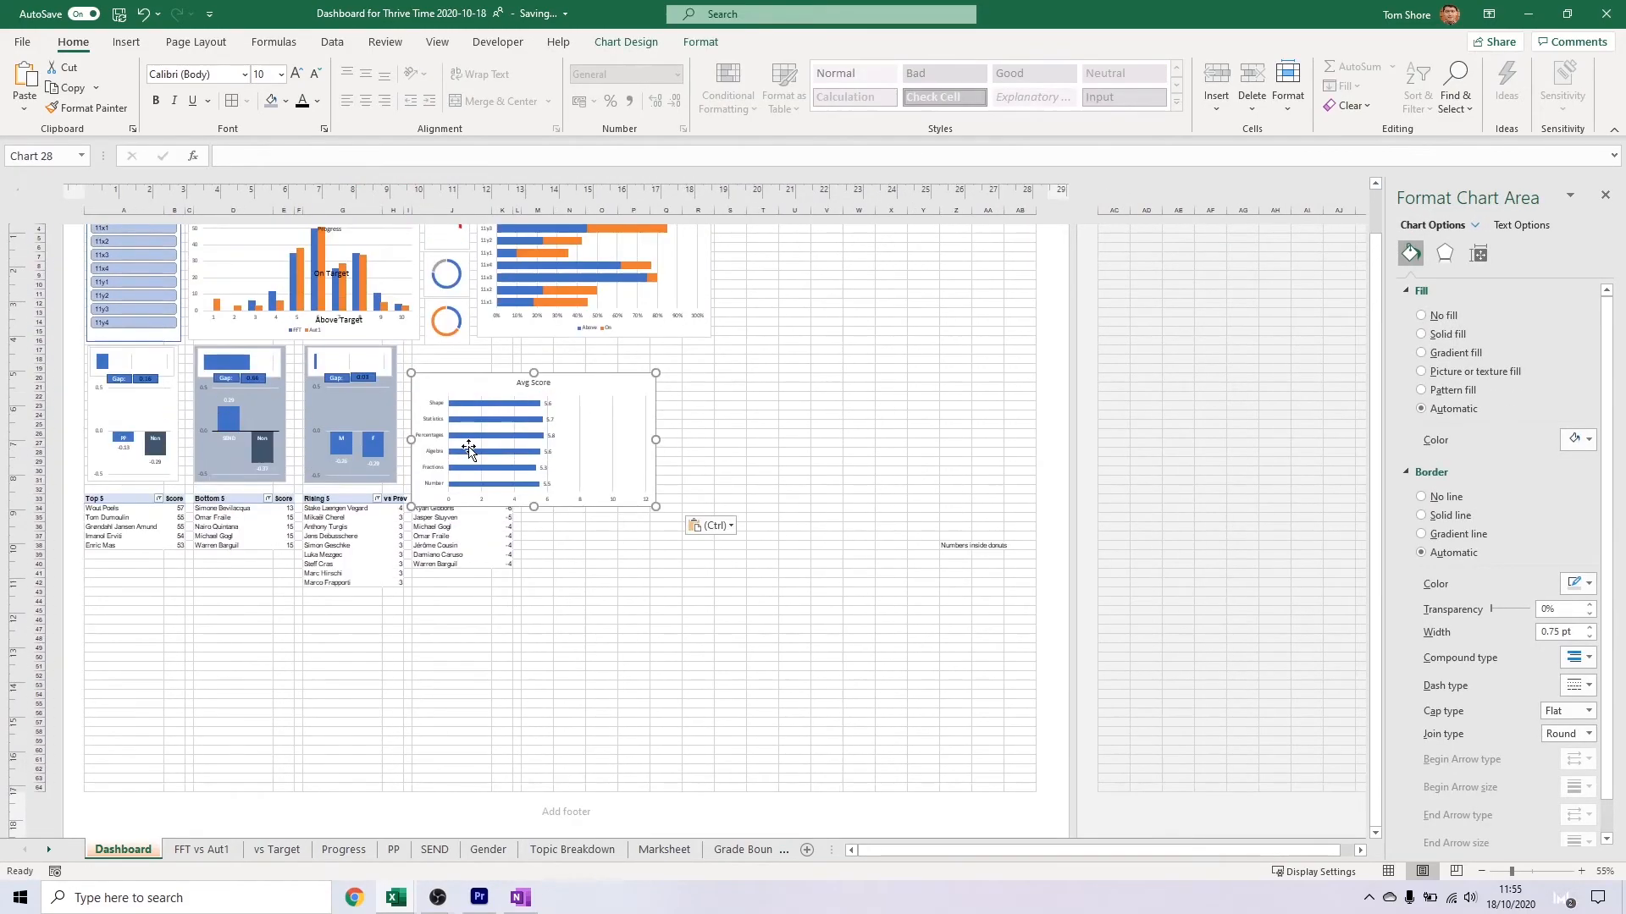
Place the Avg Score chart beside the gender chart and narrow the class bar chart above to line up with its edge
{"action": "mouse_move", "coordinate": [580, 360]}
{"action": "left_mouse_down"}
{"action": "mouse_move", "coordinate": [660, 352]}
{"action": "mouse_move", "coordinate": [610, 352]}
{"action": "left_mouse_up"}
{"action": "left_click", "coordinate": [573, 356]}
{"action": "left_click", "coordinate": [703, 272]}
{"action": "left_click", "coordinate": [726, 483]}
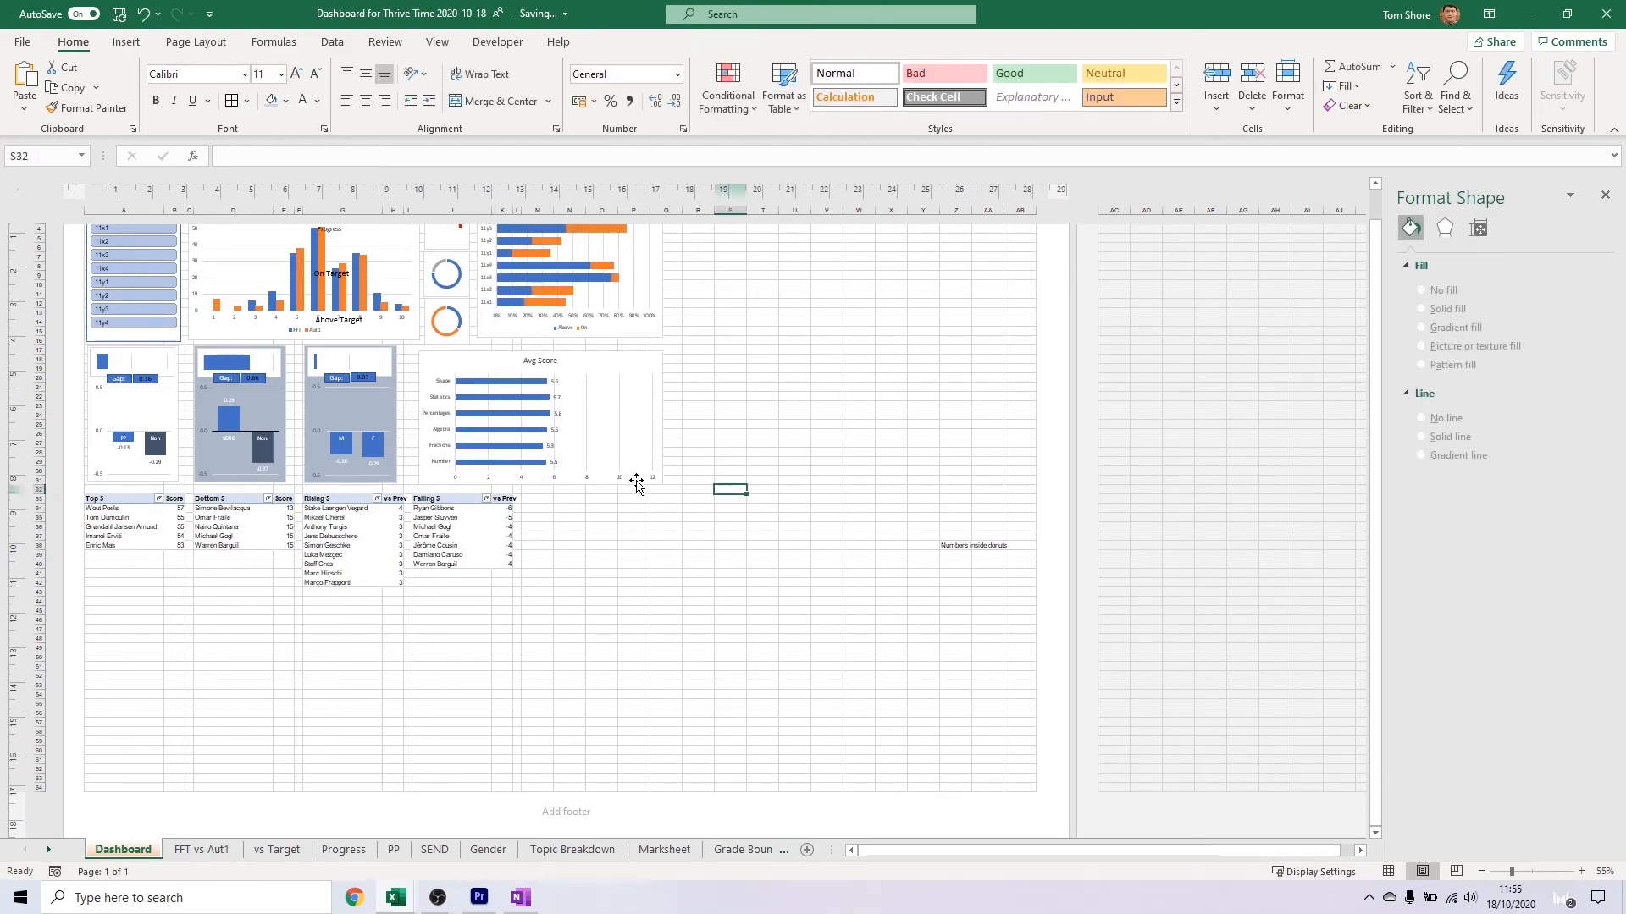
Move the Y11 Set slicer beside the Falling 5 table and widen the FFT and Aut1 column chart into the freed space
{"action": "scroll", "coordinate": [182, 308], "scroll_direction": "up", "scroll_amount": 3}
{"action": "left_click", "coordinate": [116, 316]}
{"action": "left_click_drag", "start_coordinate": [116, 309], "coordinate": [557, 593]}
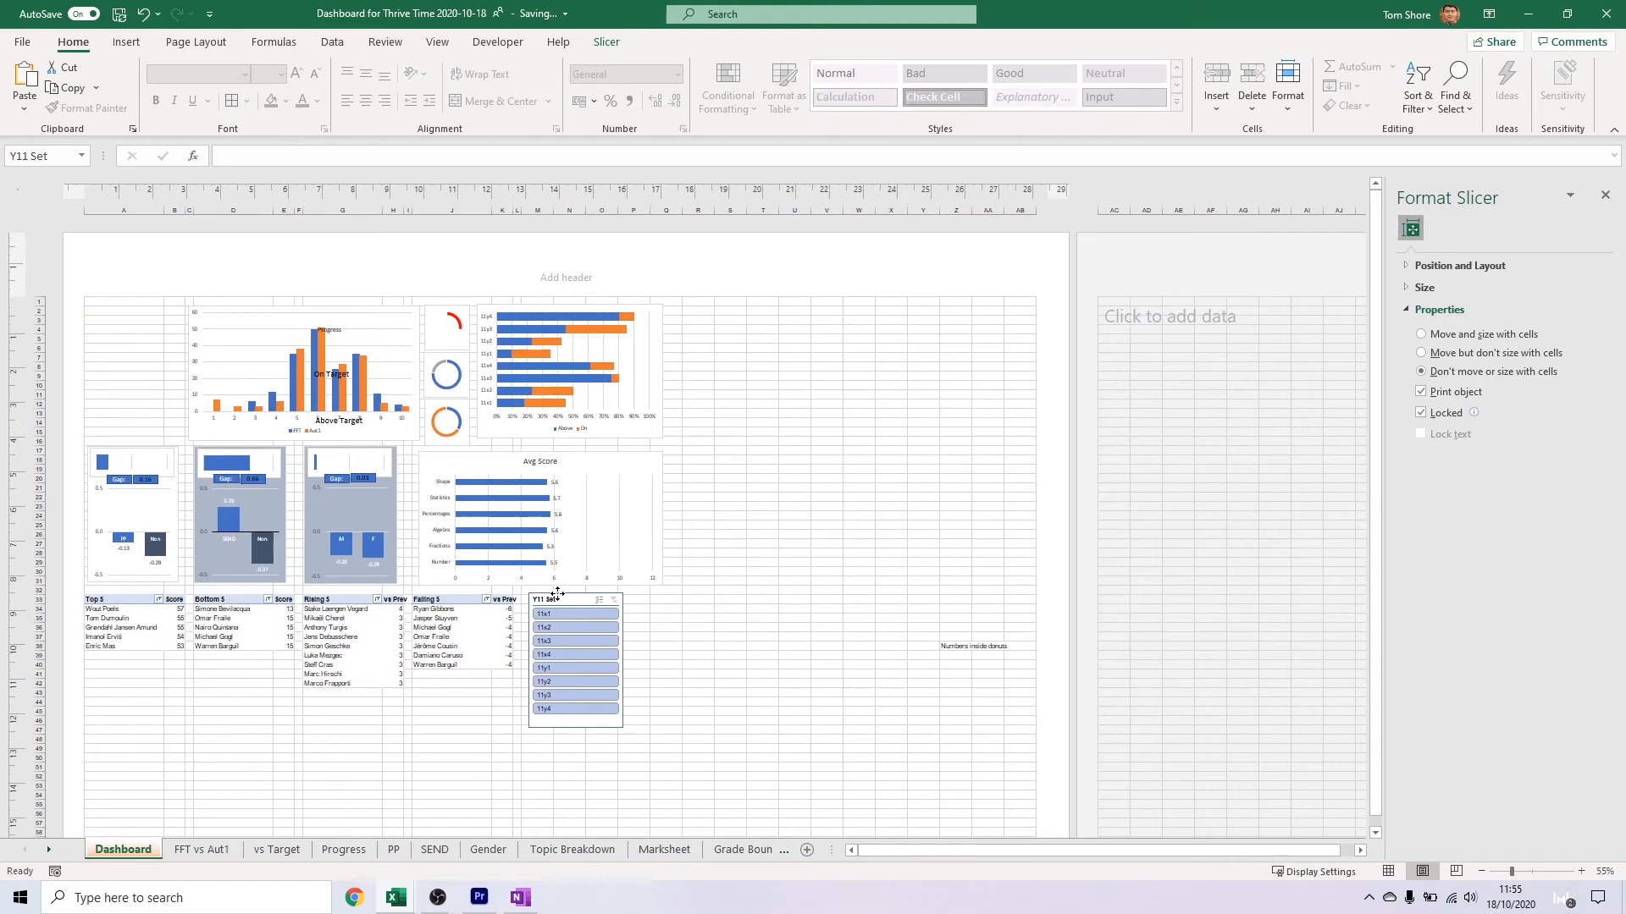
{"action": "left_click_drag", "start_coordinate": [188, 373], "coordinate": [91, 371]}
Delete the "Numbers inside donuts" note and fit the Progress, On Target and Above Target labels inside their donuts at 8 pt
{"action": "left_click", "coordinate": [766, 573]}
{"action": "left_click", "coordinate": [962, 646]}
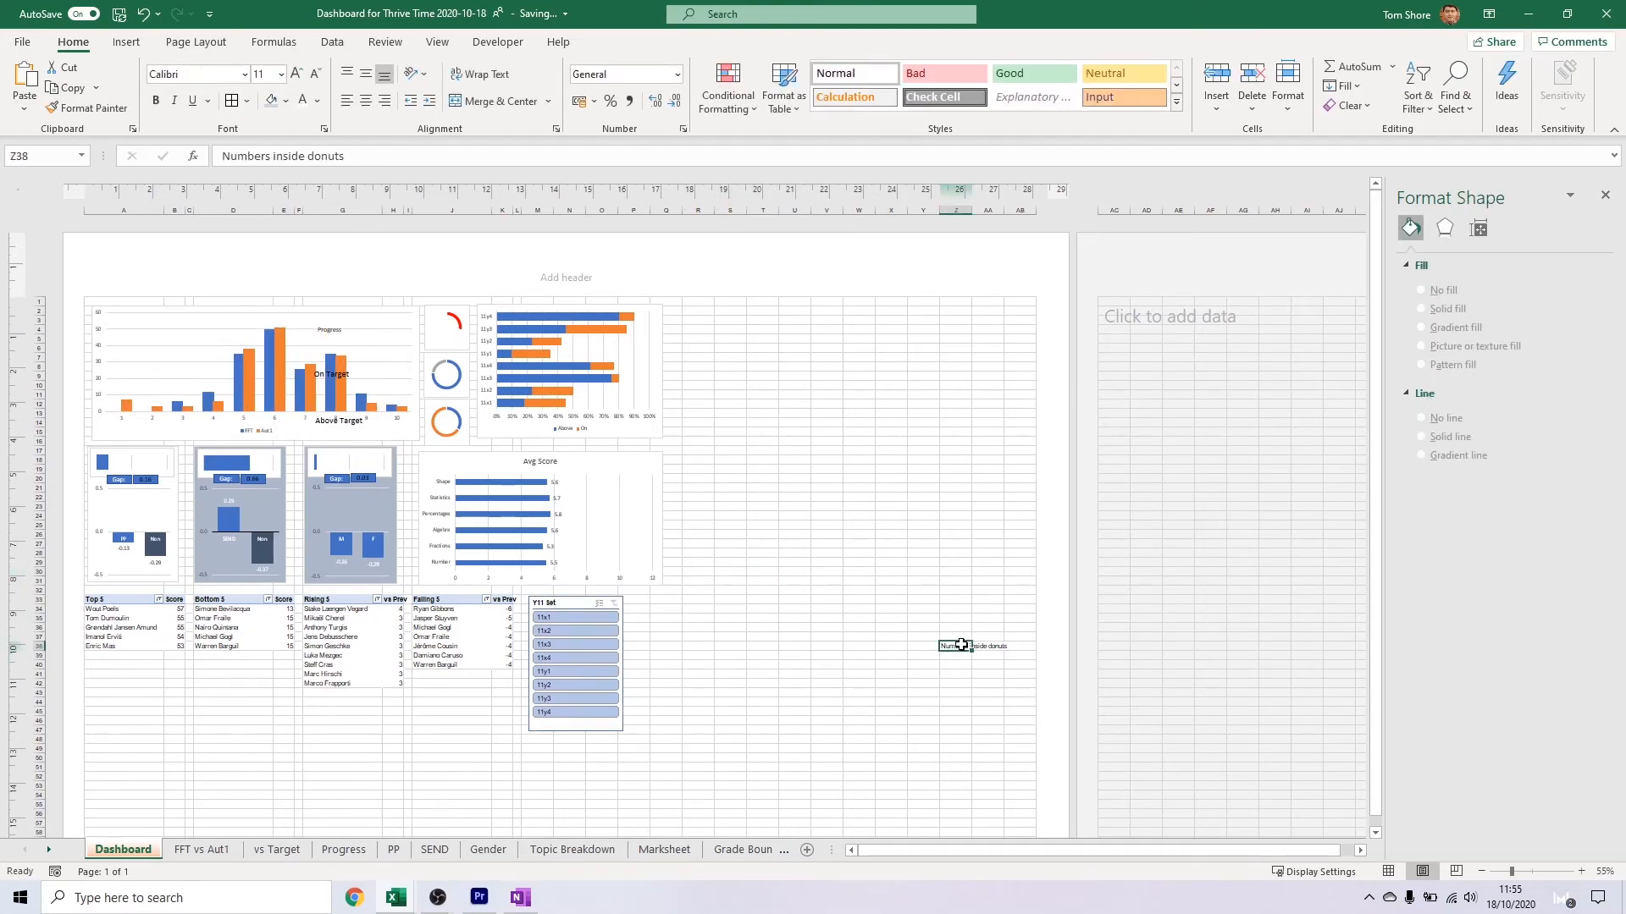
{"action": "key", "text": "Delete"}
{"action": "scroll", "coordinate": [375, 383], "scroll_direction": "up", "scroll_amount": 4, "text": "ctrl"}
{"action": "left_click", "coordinate": [252, 431]}
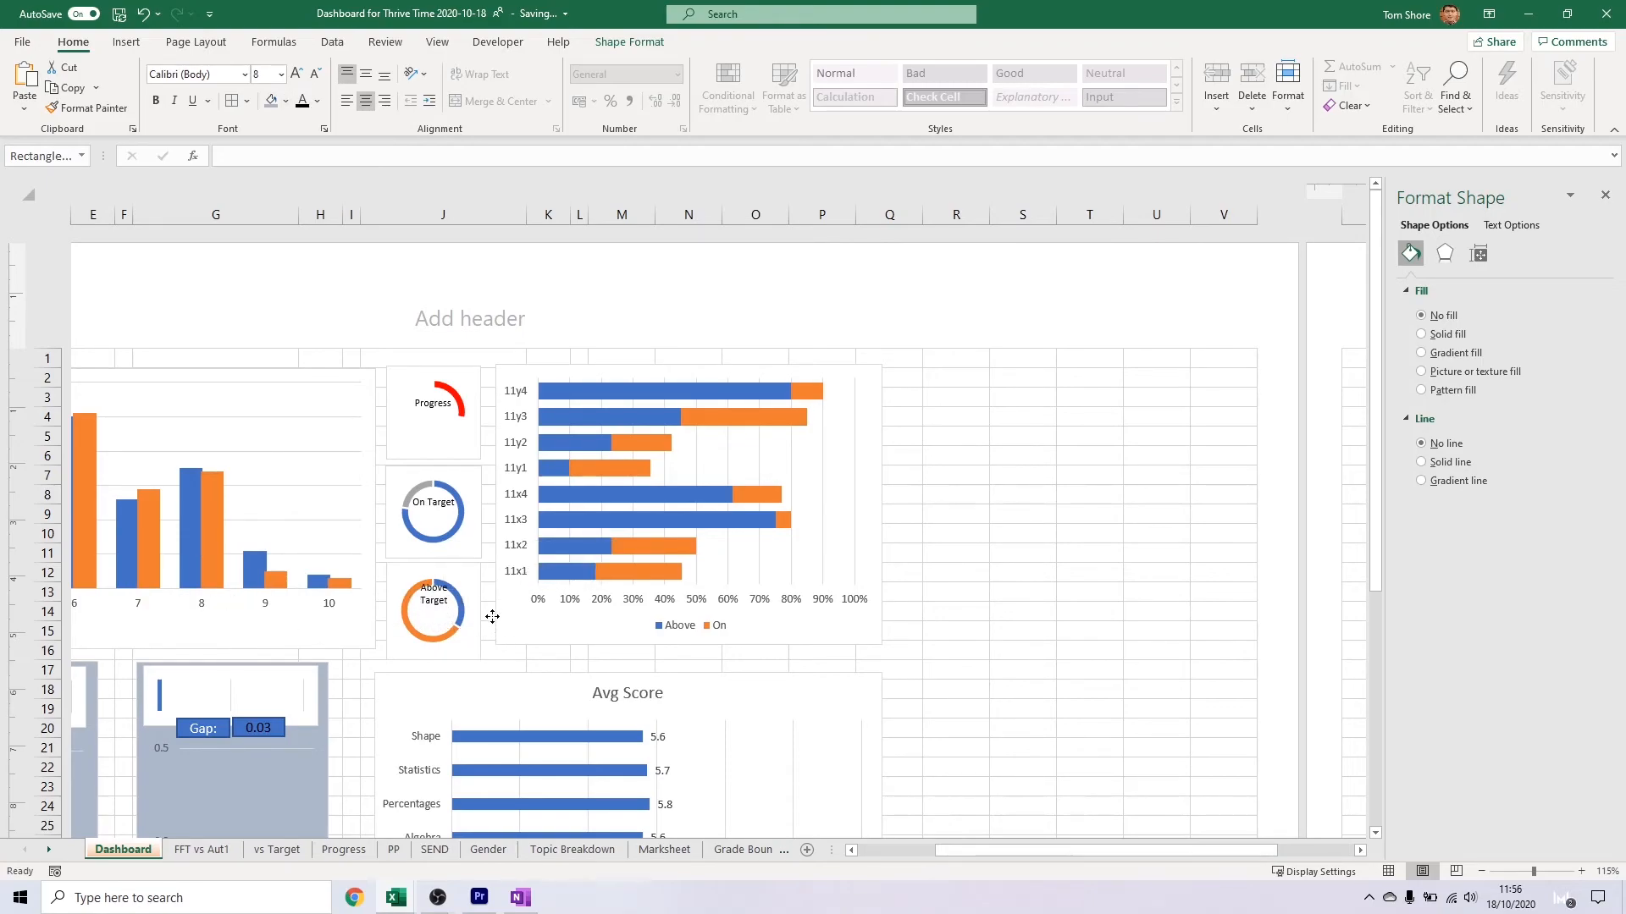
Link the text box under the Above Target label to cell M6 on the vs Target sheet
{"action": "left_click", "coordinate": [461, 635]}
{"action": "left_click_drag", "start_coordinate": [455, 635], "coordinate": [452, 635]}
{"action": "left_click", "coordinate": [283, 851]}
{"action": "key", "text": "Return"}
Position the linked percentage inside the Above Target donut and place a copy in the On Target donut
{"action": "left_click", "coordinate": [425, 635]}
{"action": "left_click", "coordinate": [444, 641]}
{"action": "left_click", "coordinate": [443, 527]}
{"action": "left_click", "coordinate": [452, 645]}
{"action": "left_click_drag", "start_coordinate": [451, 645], "coordinate": [466, 663]}
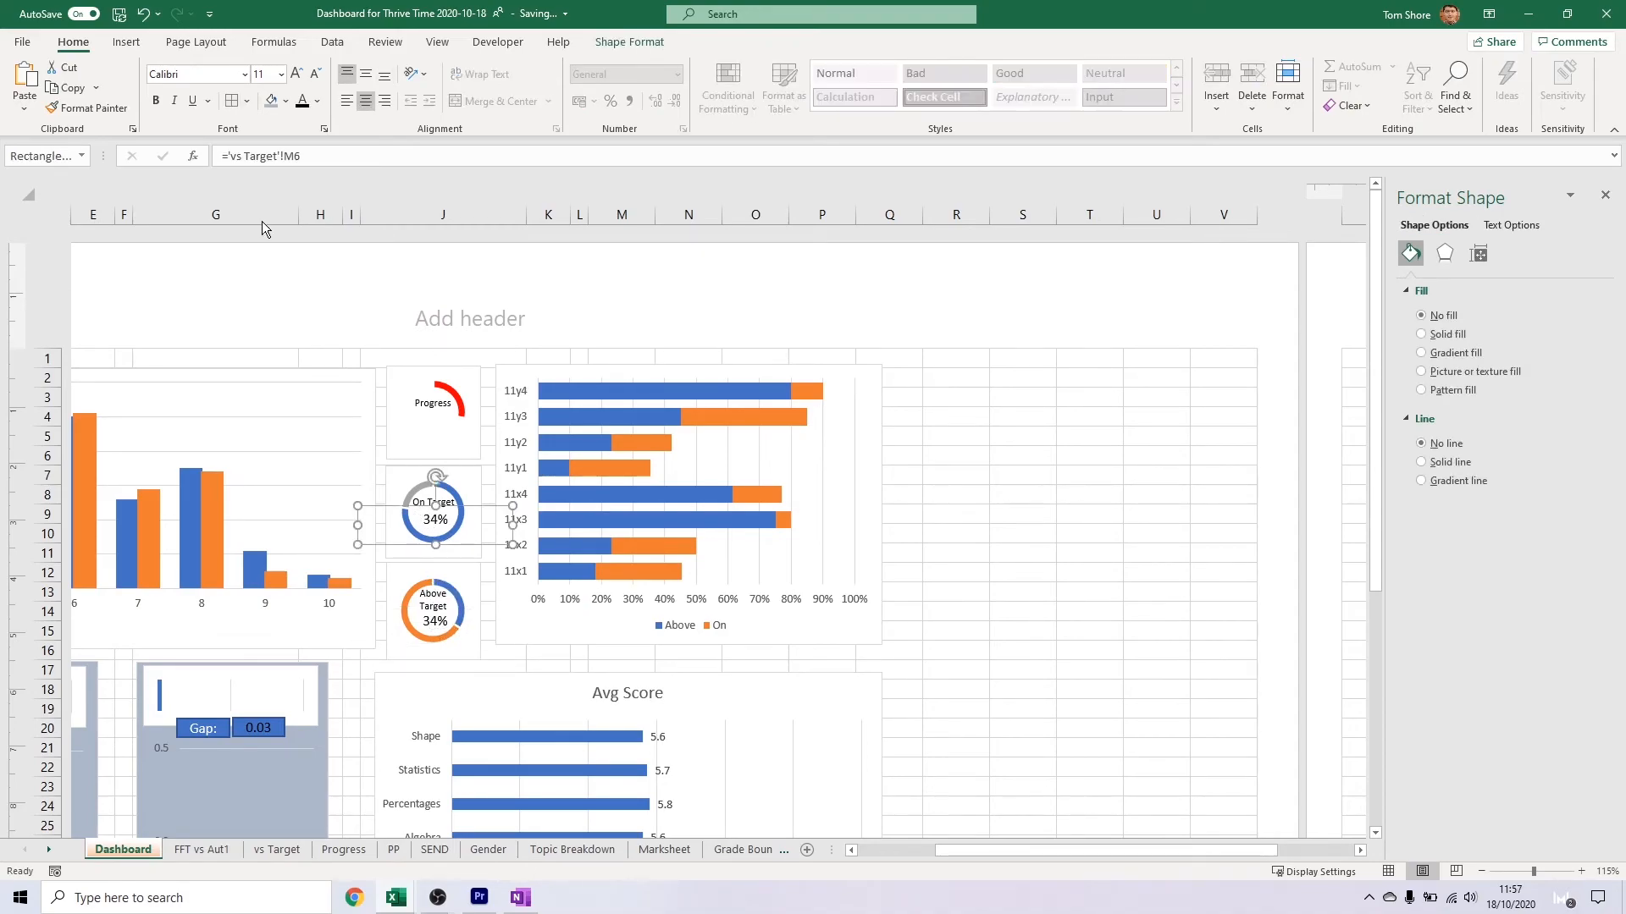
Change the On Target donut's text box link to the on-target percentage on the vs Target sheet
{"action": "left_click", "coordinate": [301, 155]}
{"action": "key", "text": "BackSpace"}
{"action": "key", "text": "BackSpace"}
{"action": "key", "text": "Return"}
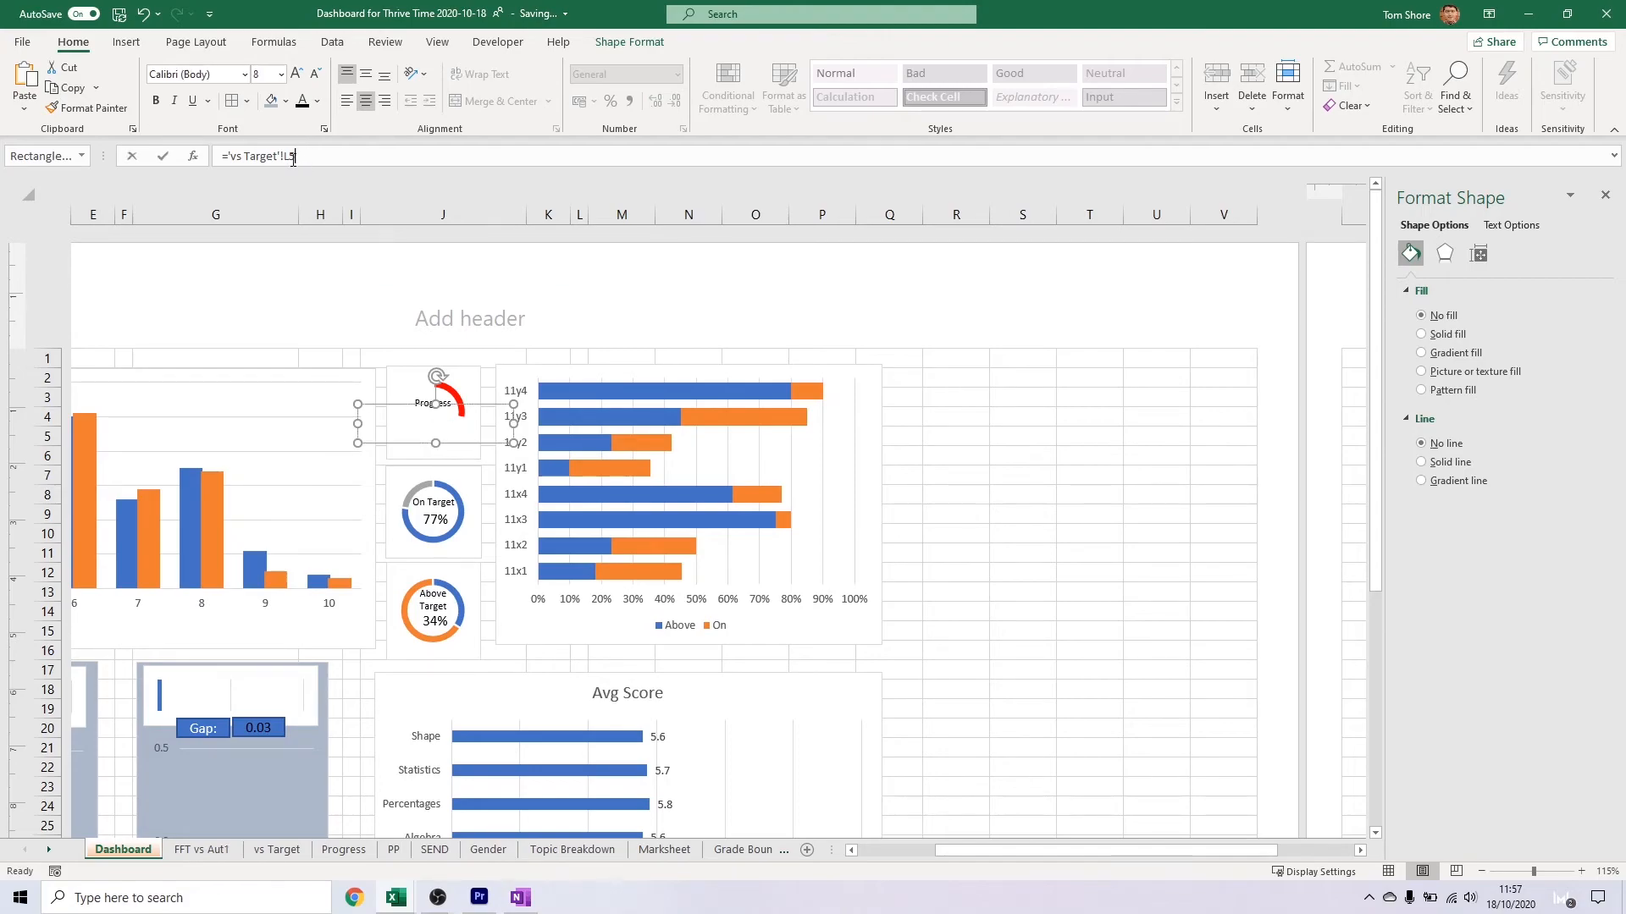
Link the Progress donut's text box to the progress value on the FFT vs Aut1 sheet
{"action": "left_click", "coordinate": [213, 850]}
{"action": "left_click", "coordinate": [955, 472]}
{"action": "key", "text": "Return"}
{"action": "left_click", "coordinate": [506, 563]}
{"action": "scroll", "coordinate": [861, 573], "scroll_direction": "left", "scroll_amount": 5}
{"action": "scroll", "coordinate": [1172, 481], "scroll_direction": "down", "scroll_amount": 4}
{"action": "scroll", "coordinate": [1172, 481], "scroll_direction": "down", "scroll_amount": 3}
{"action": "scroll", "coordinate": [1173, 473], "scroll_direction": "up", "scroll_amount": 7}
{"action": "left_click", "coordinate": [1339, 340]}
{"action": "left_click", "coordinate": [1346, 363]}
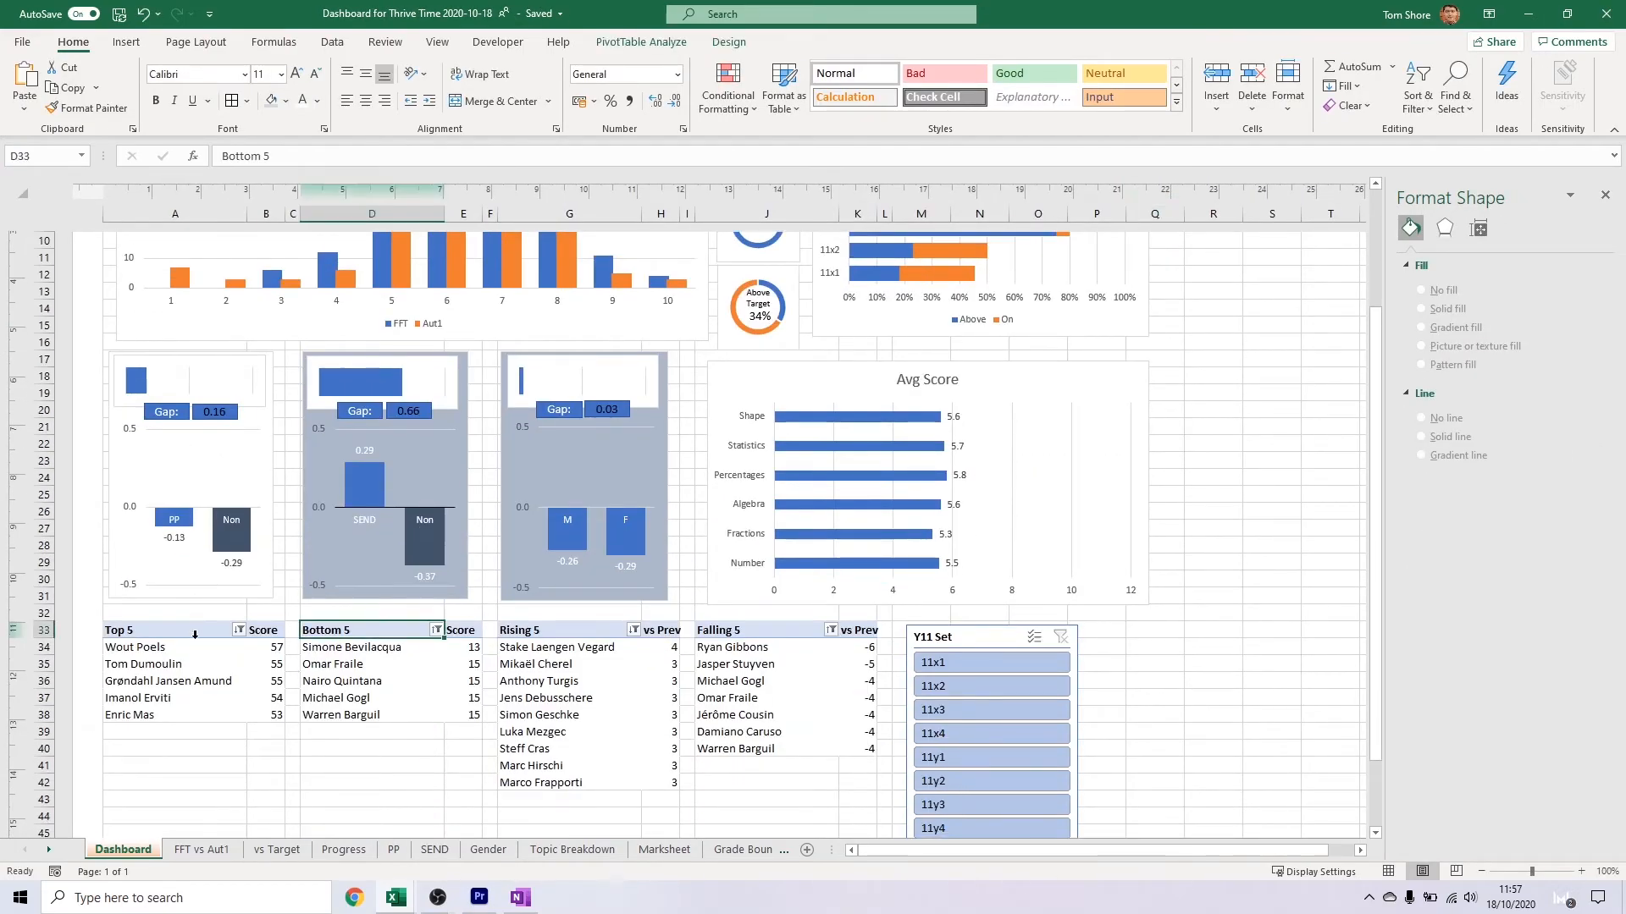
Apply a blue-shaded PivotTable style to the Top 5, Bottom 5, Rising 5 and Falling 5 tables
{"action": "left_click", "coordinate": [728, 41]}
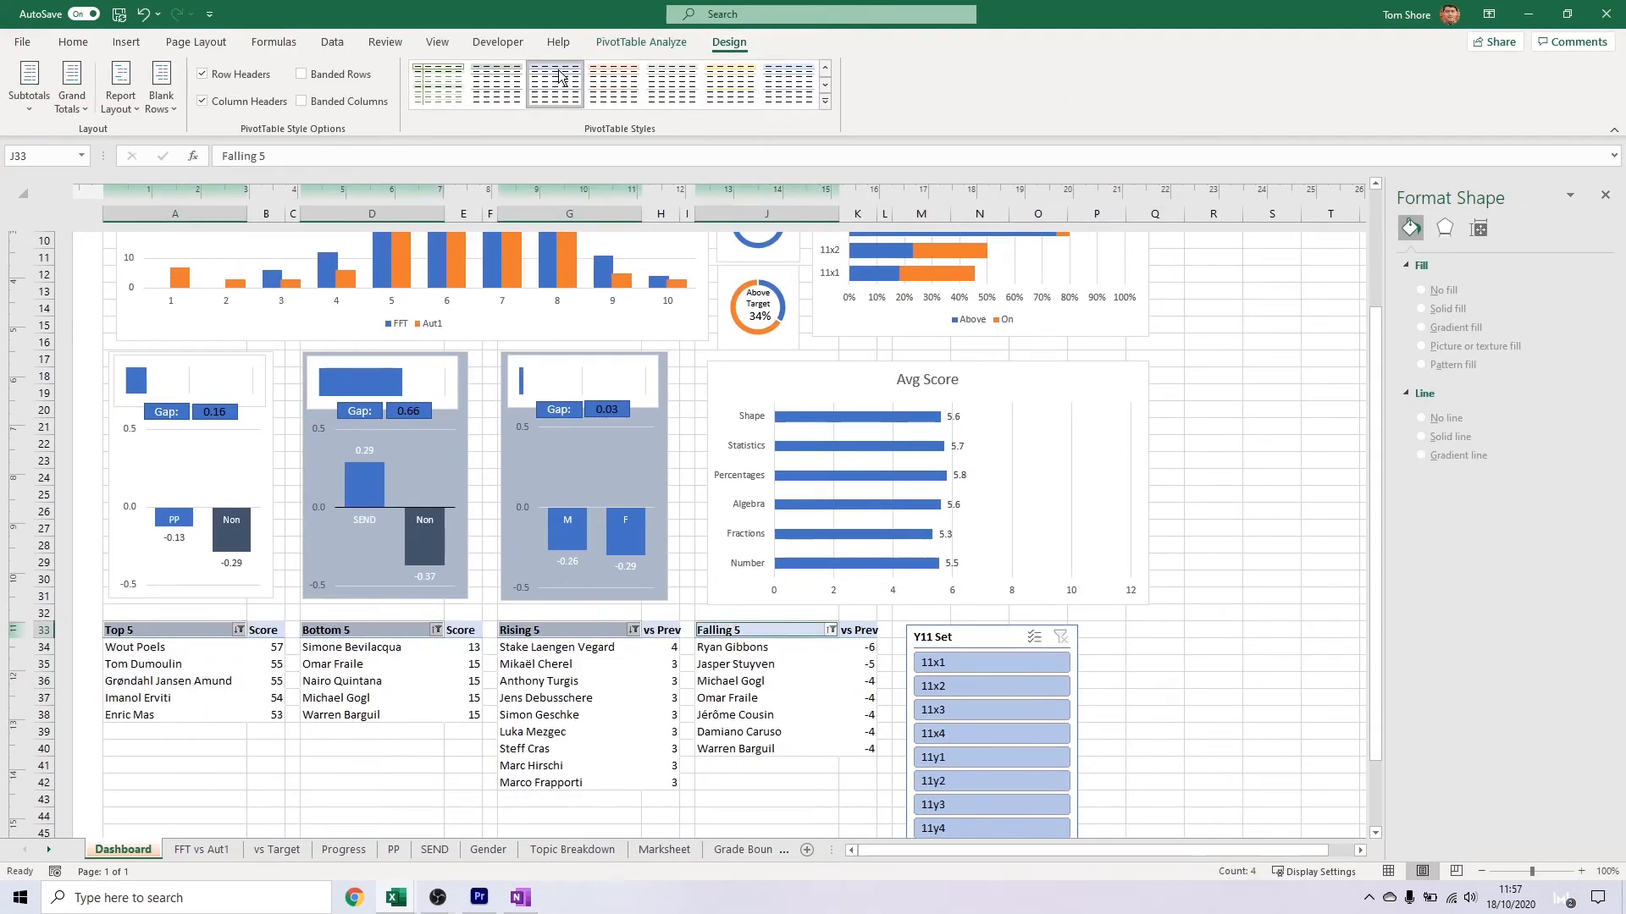
{"action": "left_click", "coordinate": [568, 95]}
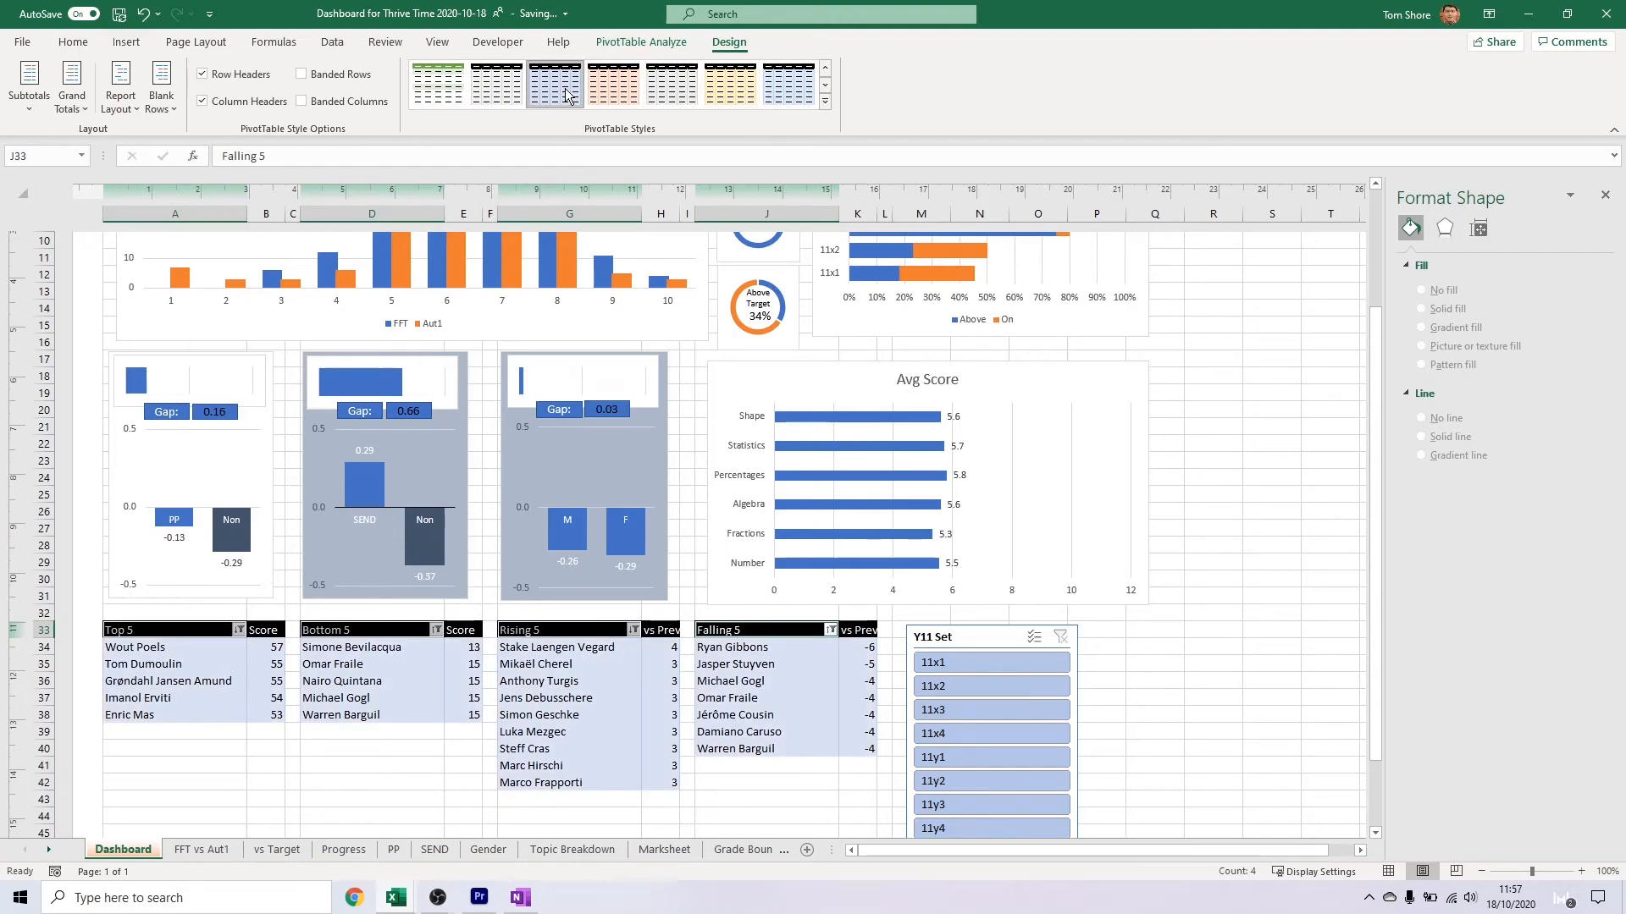
{"action": "left_click", "coordinate": [825, 86]}
{"action": "left_click", "coordinate": [569, 94]}
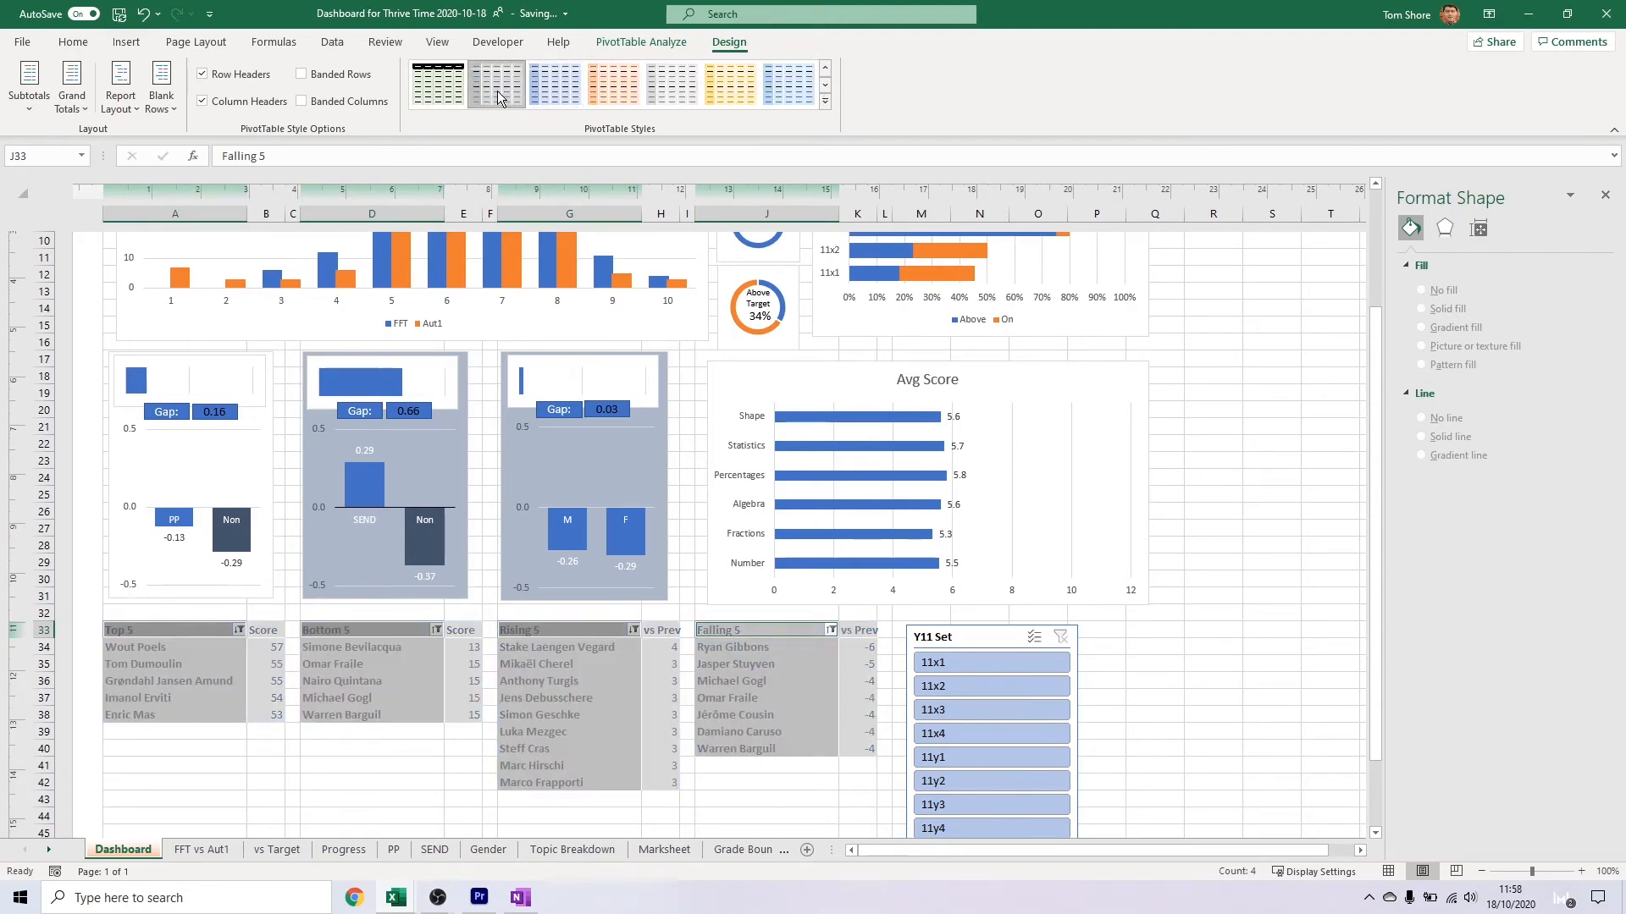
{"action": "left_click", "coordinate": [432, 747]}
{"action": "left_click", "coordinate": [201, 632]}
Fill the dashboard background cells A1:Q48 with the blue theme colour
{"action": "scroll", "coordinate": [218, 637], "scroll_direction": "up", "scroll_amount": 5}
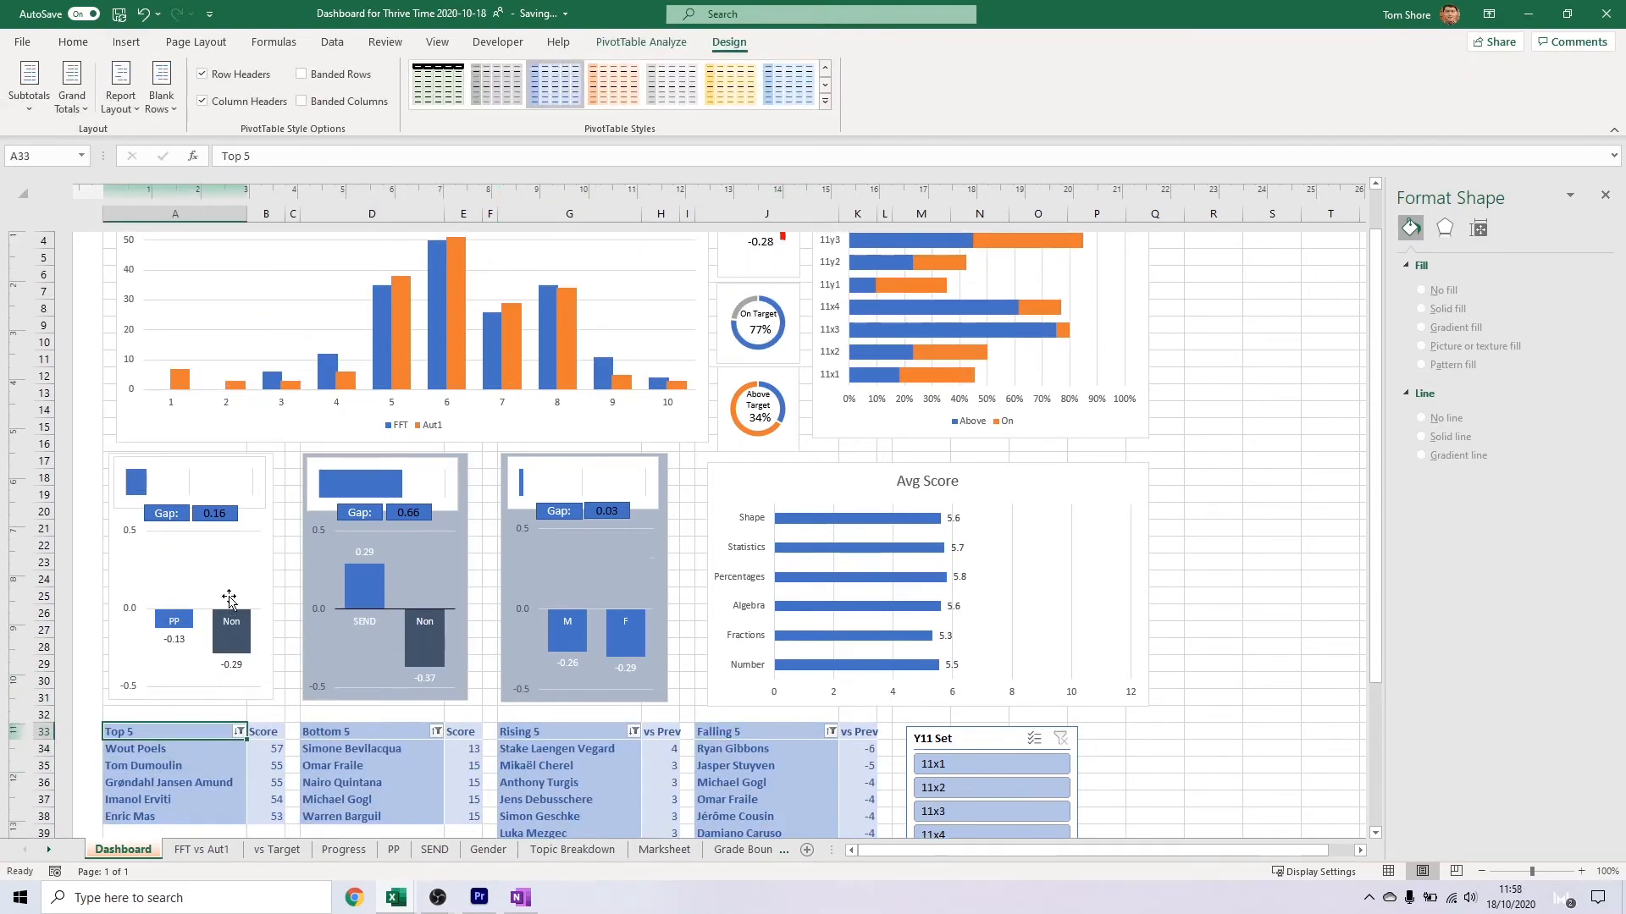
{"action": "left_click", "coordinate": [202, 342]}
{"action": "scroll", "coordinate": [1165, 697], "scroll_direction": "down", "scroll_amount": 7}
{"action": "left_click", "coordinate": [1164, 781], "text": "shift"}
{"action": "left_click", "coordinate": [214, 47]}
{"action": "left_click", "coordinate": [85, 41]}
{"action": "left_click", "coordinate": [286, 101]}
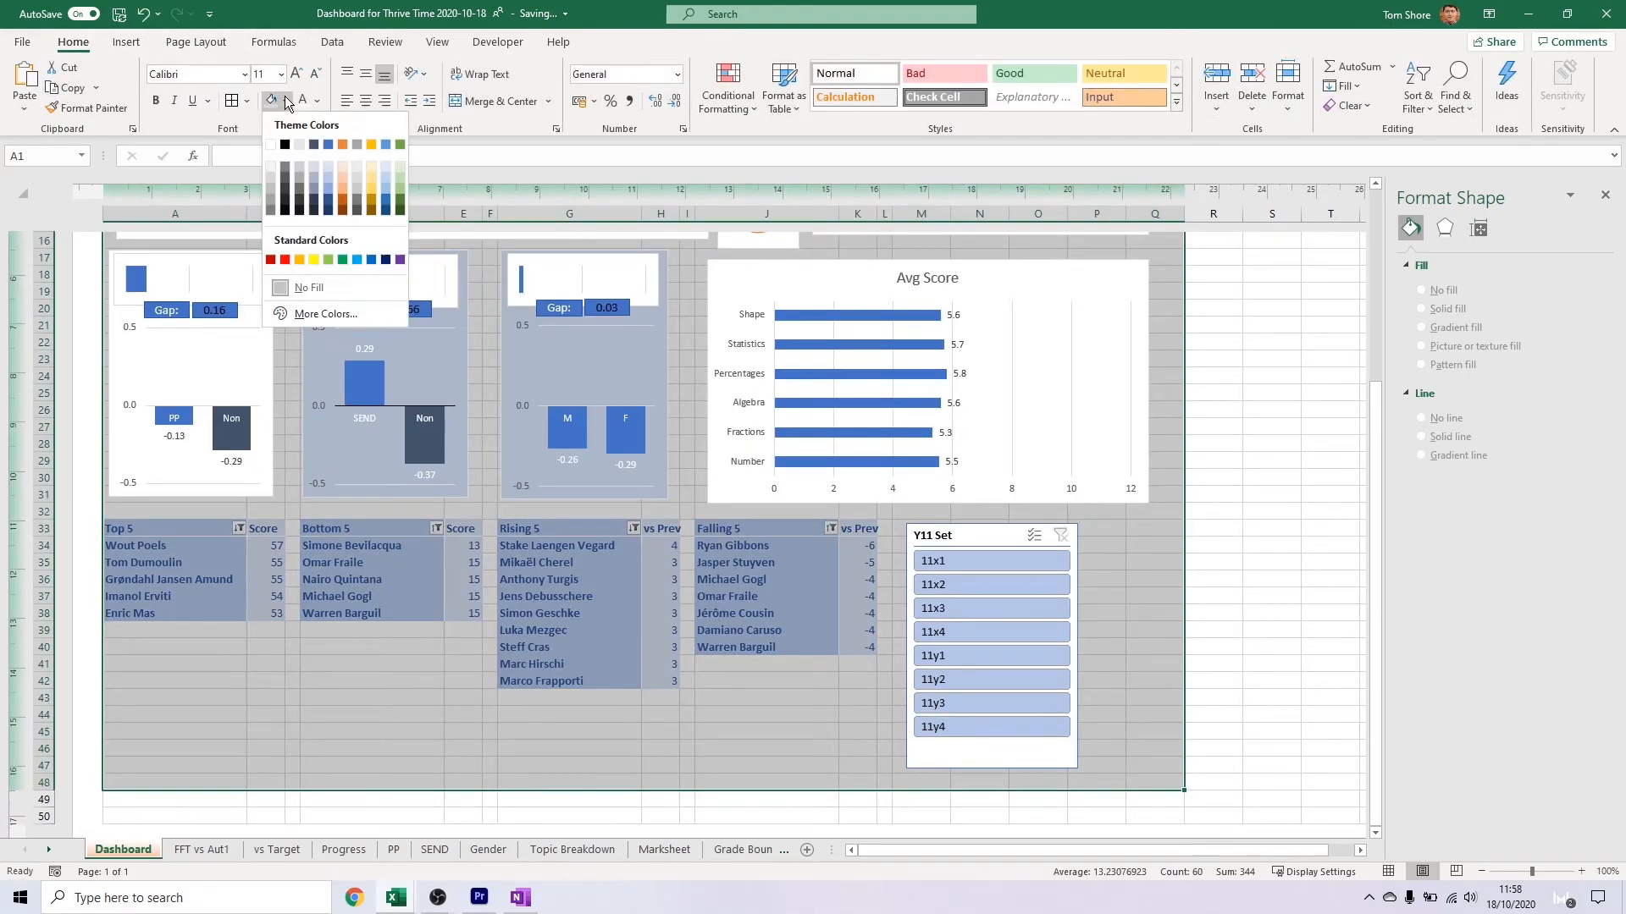
{"action": "left_click", "coordinate": [325, 314]}
{"action": "key", "text": "Escape"}
{"action": "left_click", "coordinate": [285, 101]}
{"action": "left_click", "coordinate": [328, 145]}
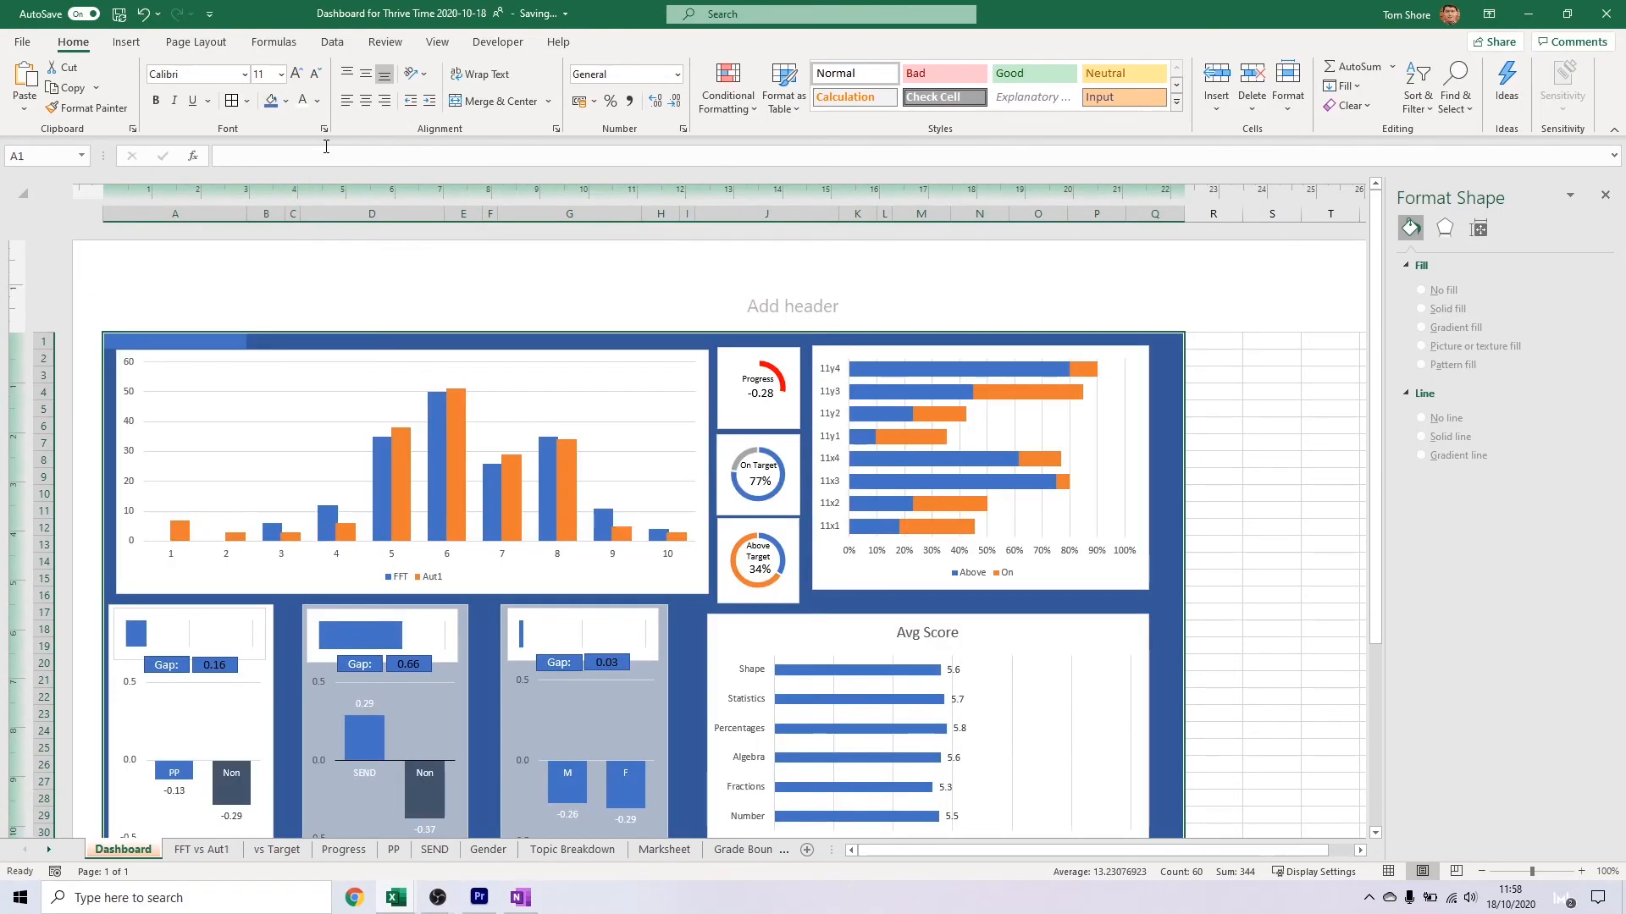
{"action": "scroll", "coordinate": [432, 395], "scroll_direction": "down", "scroll_amount": 7}
{"action": "left_click", "coordinate": [264, 529]}
{"action": "left_click", "coordinate": [158, 530]}
{"action": "left_click", "coordinate": [372, 528], "text": "ctrl"}
{"action": "left_click", "coordinate": [572, 527], "text": "ctrl"}
{"action": "left_click", "coordinate": [745, 528], "text": "ctrl"}
{"action": "left_click", "coordinate": [720, 44]}
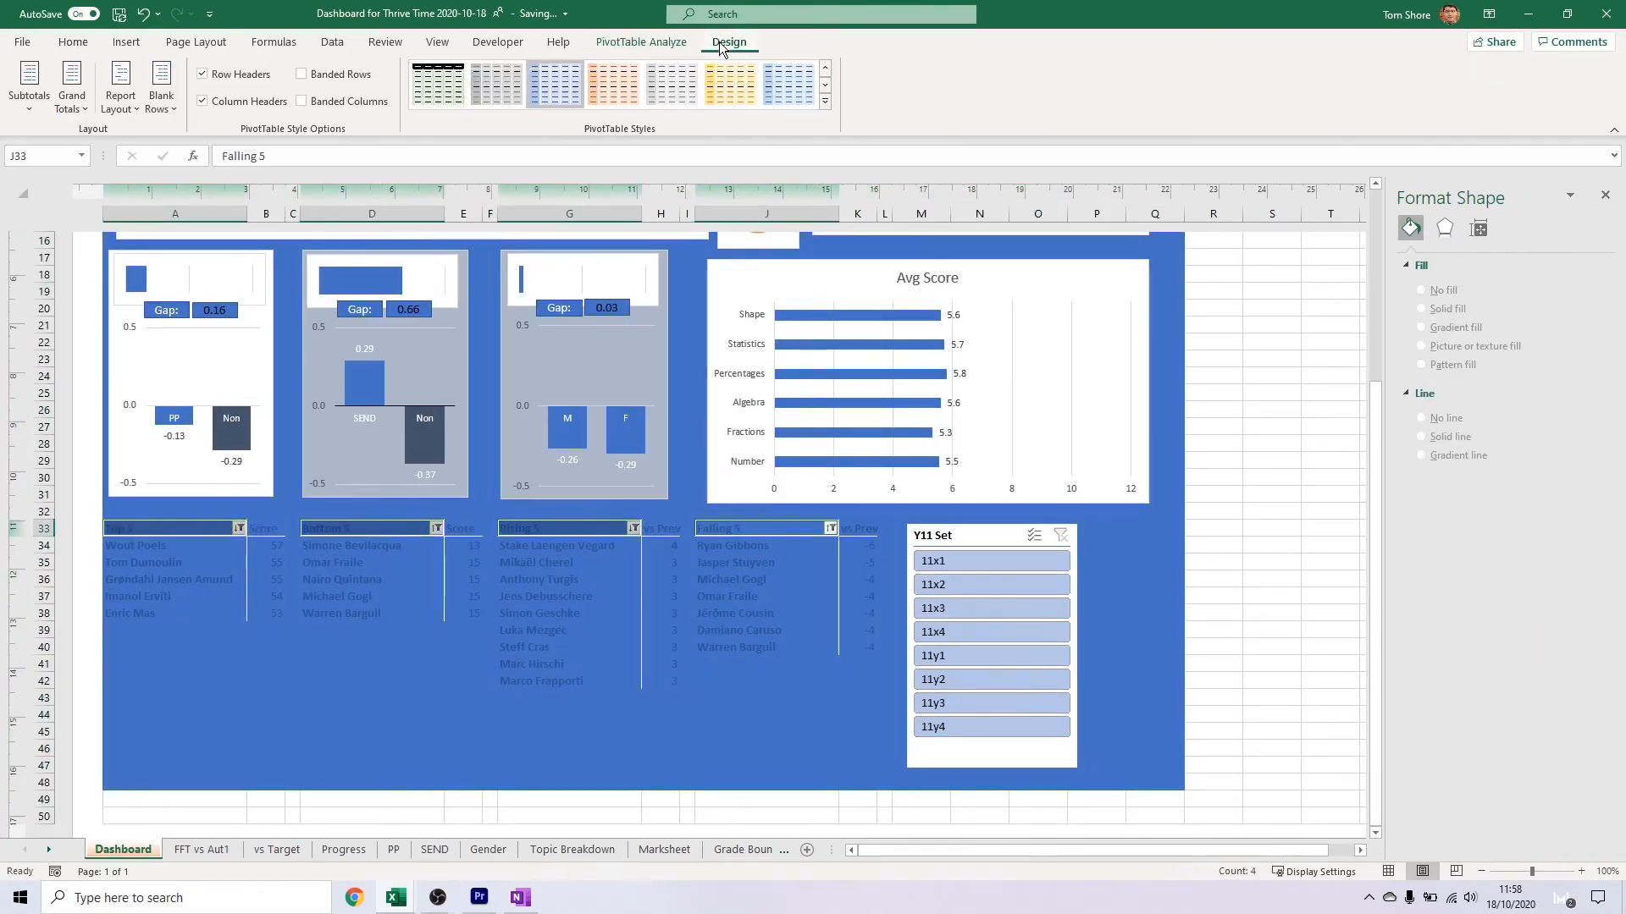
{"action": "left_click", "coordinate": [372, 681]}
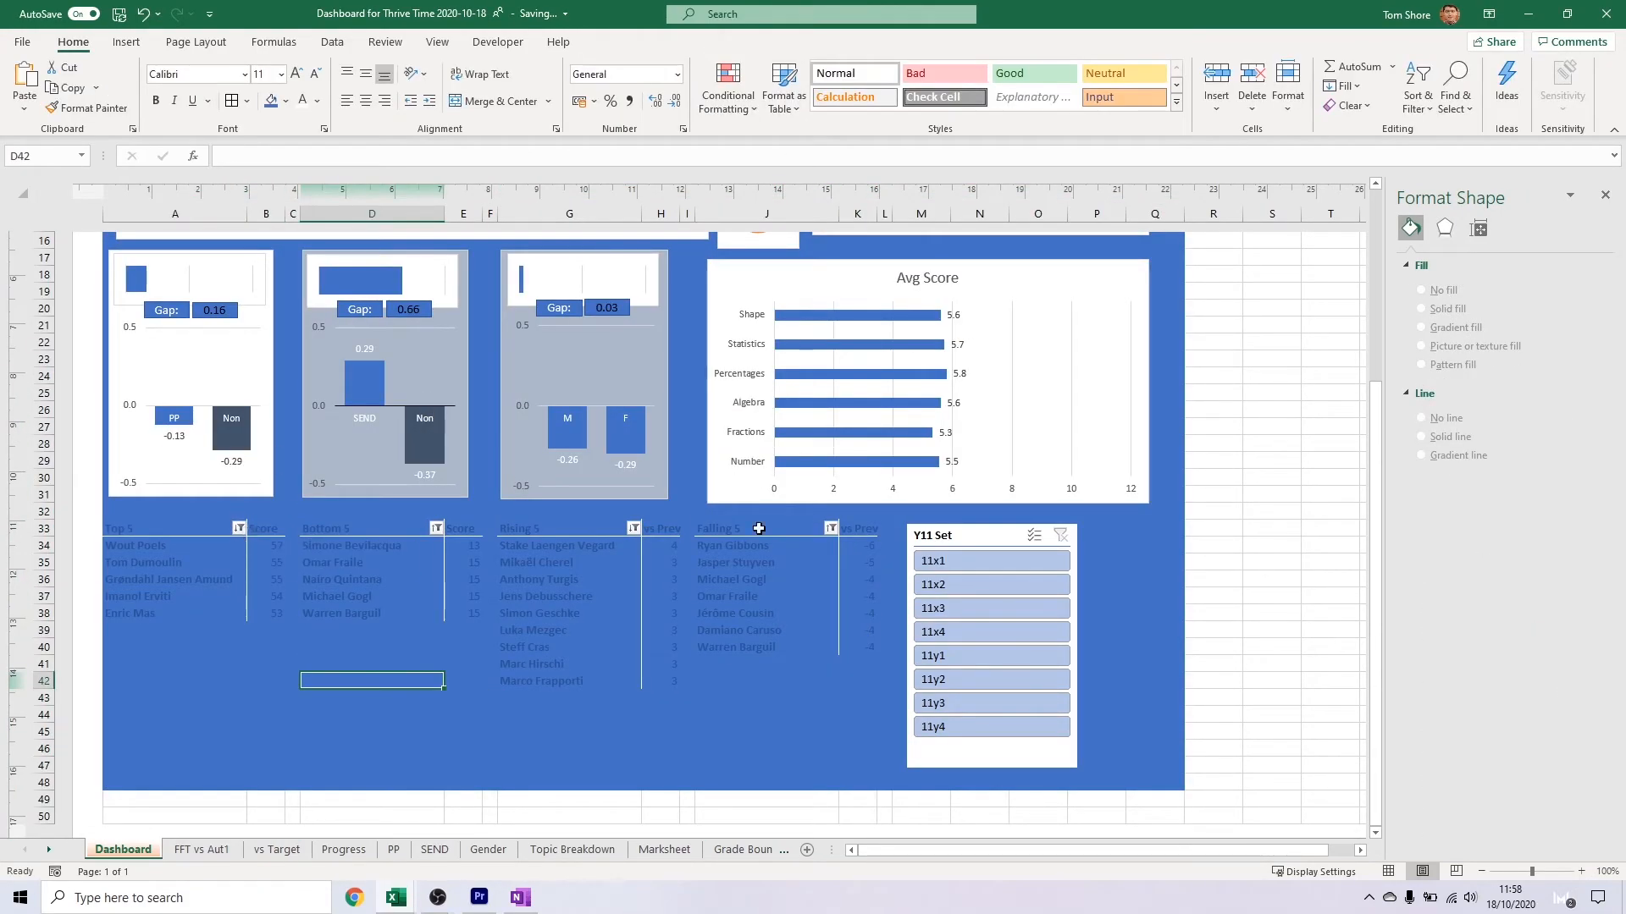
Try filtering the dashboard to set 11x1, and undo the filter together with the blue background fill
{"action": "left_click", "coordinate": [939, 562]}
{"action": "key", "text": "ctrl+z"}
{"action": "key", "text": "ctrl+z"}
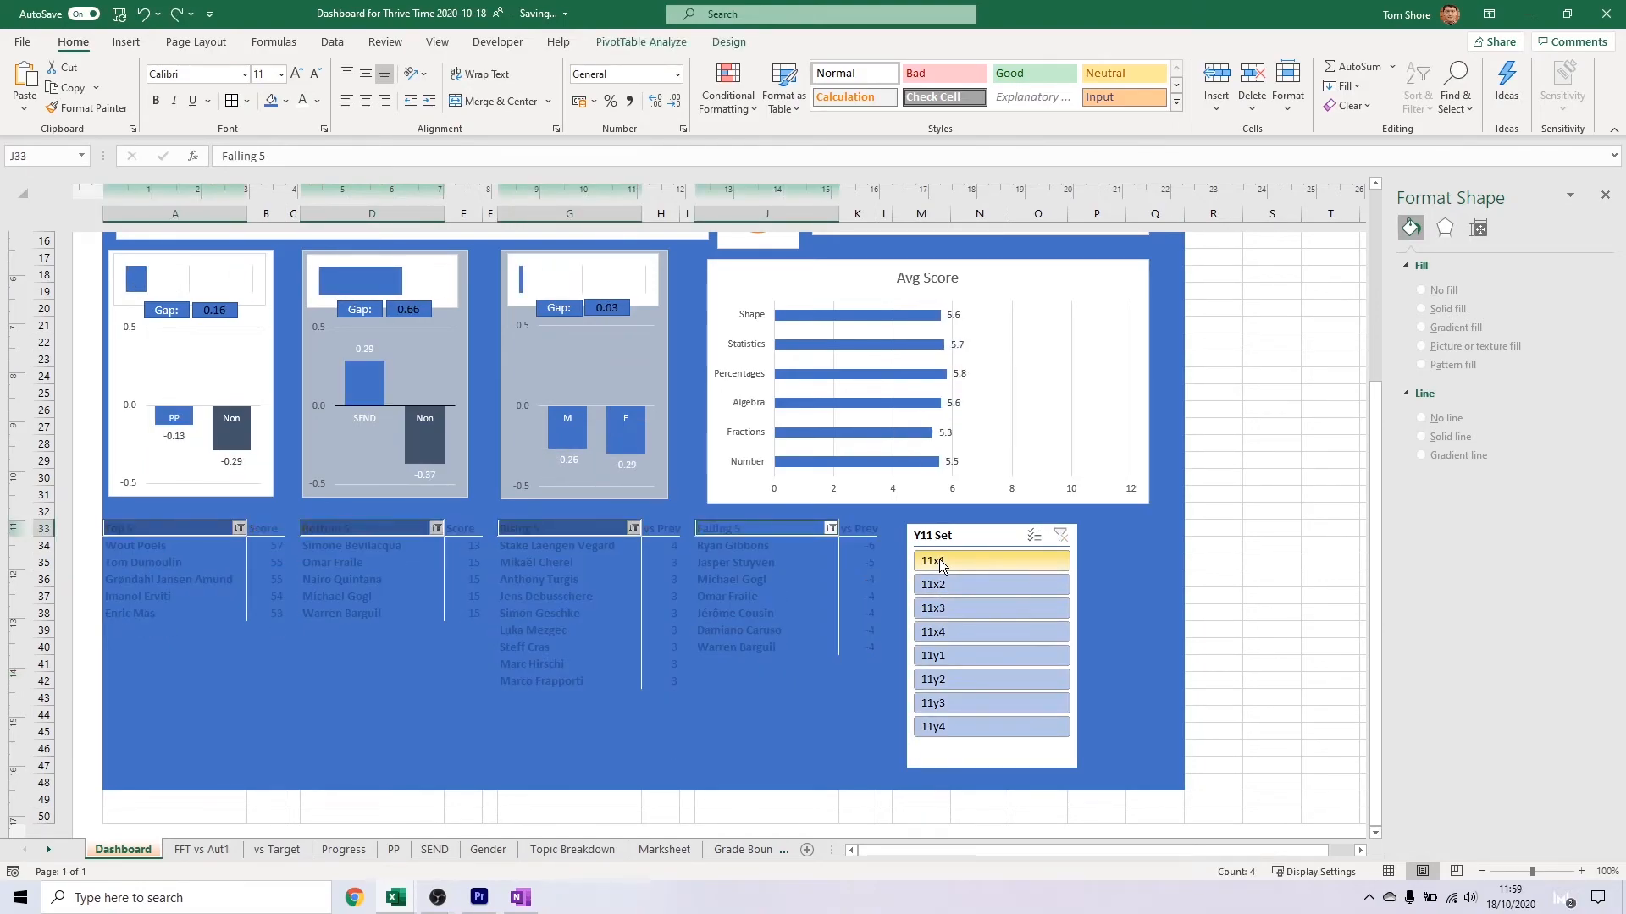
{"action": "key", "text": "ctrl+z"}
Try moving the FFT and Aut1 column chart slightly sideways and undo the move
{"action": "left_click", "coordinate": [924, 528]}
{"action": "scroll", "coordinate": [364, 445], "scroll_direction": "down", "scroll_amount": 1}
{"action": "scroll", "coordinate": [364, 445], "scroll_direction": "up", "scroll_amount": 1}
{"action": "left_click", "coordinate": [363, 443]}
{"action": "left_click", "coordinate": [167, 391]}
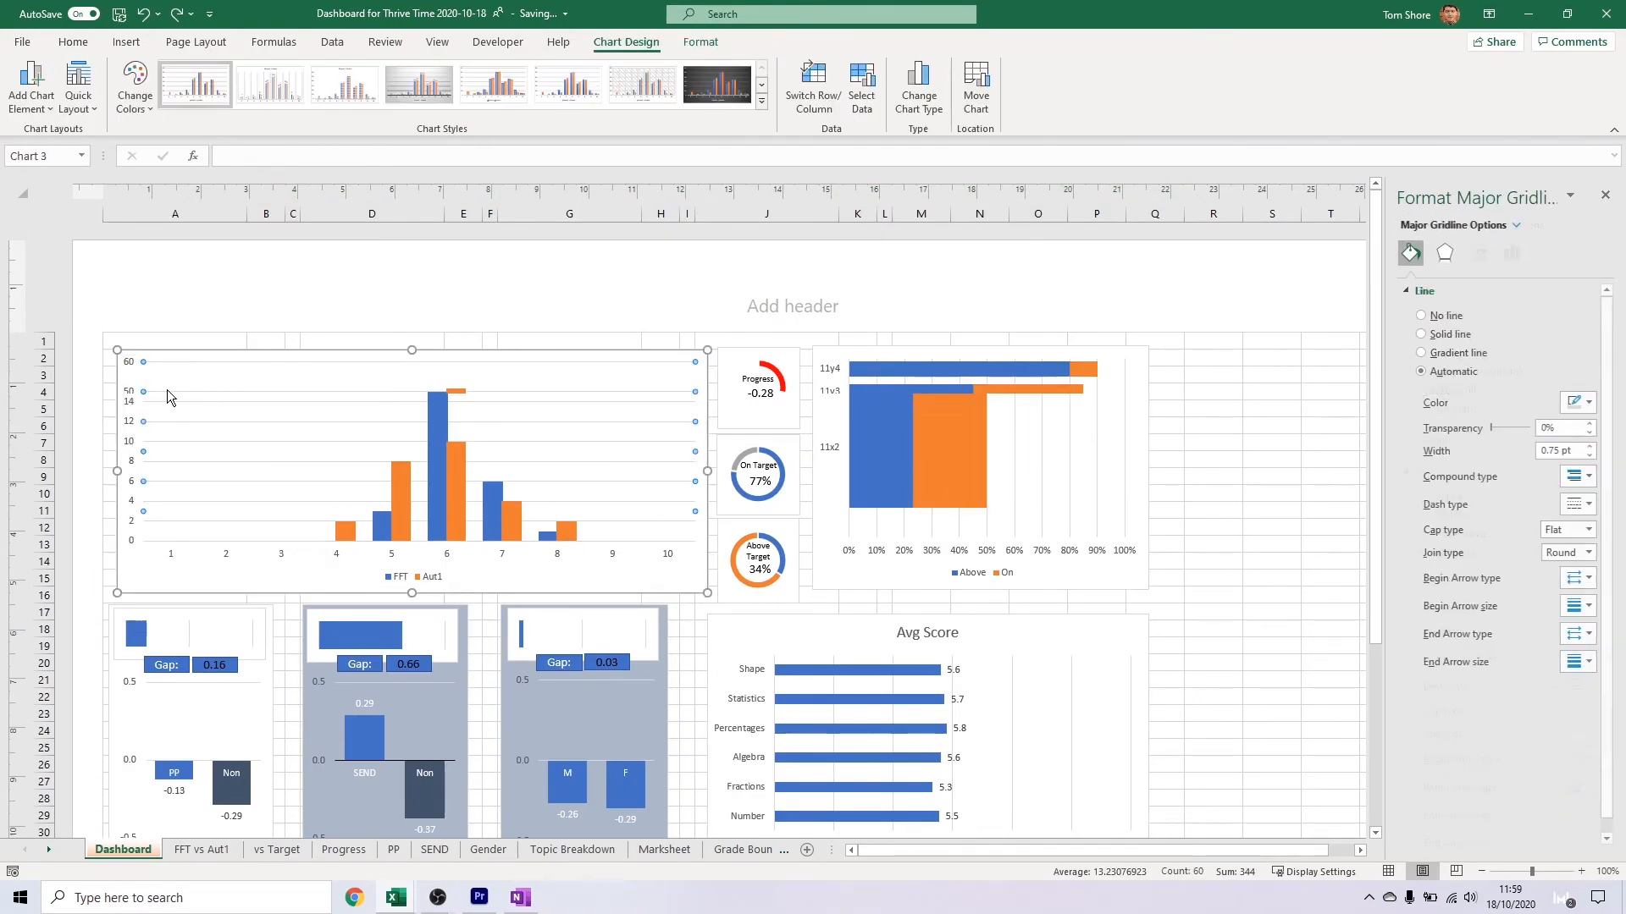
{"action": "left_click_drag", "start_coordinate": [304, 357], "coordinate": [359, 357]}
{"action": "key", "text": "ctrl+z"}
{"action": "left_click", "coordinate": [815, 472]}
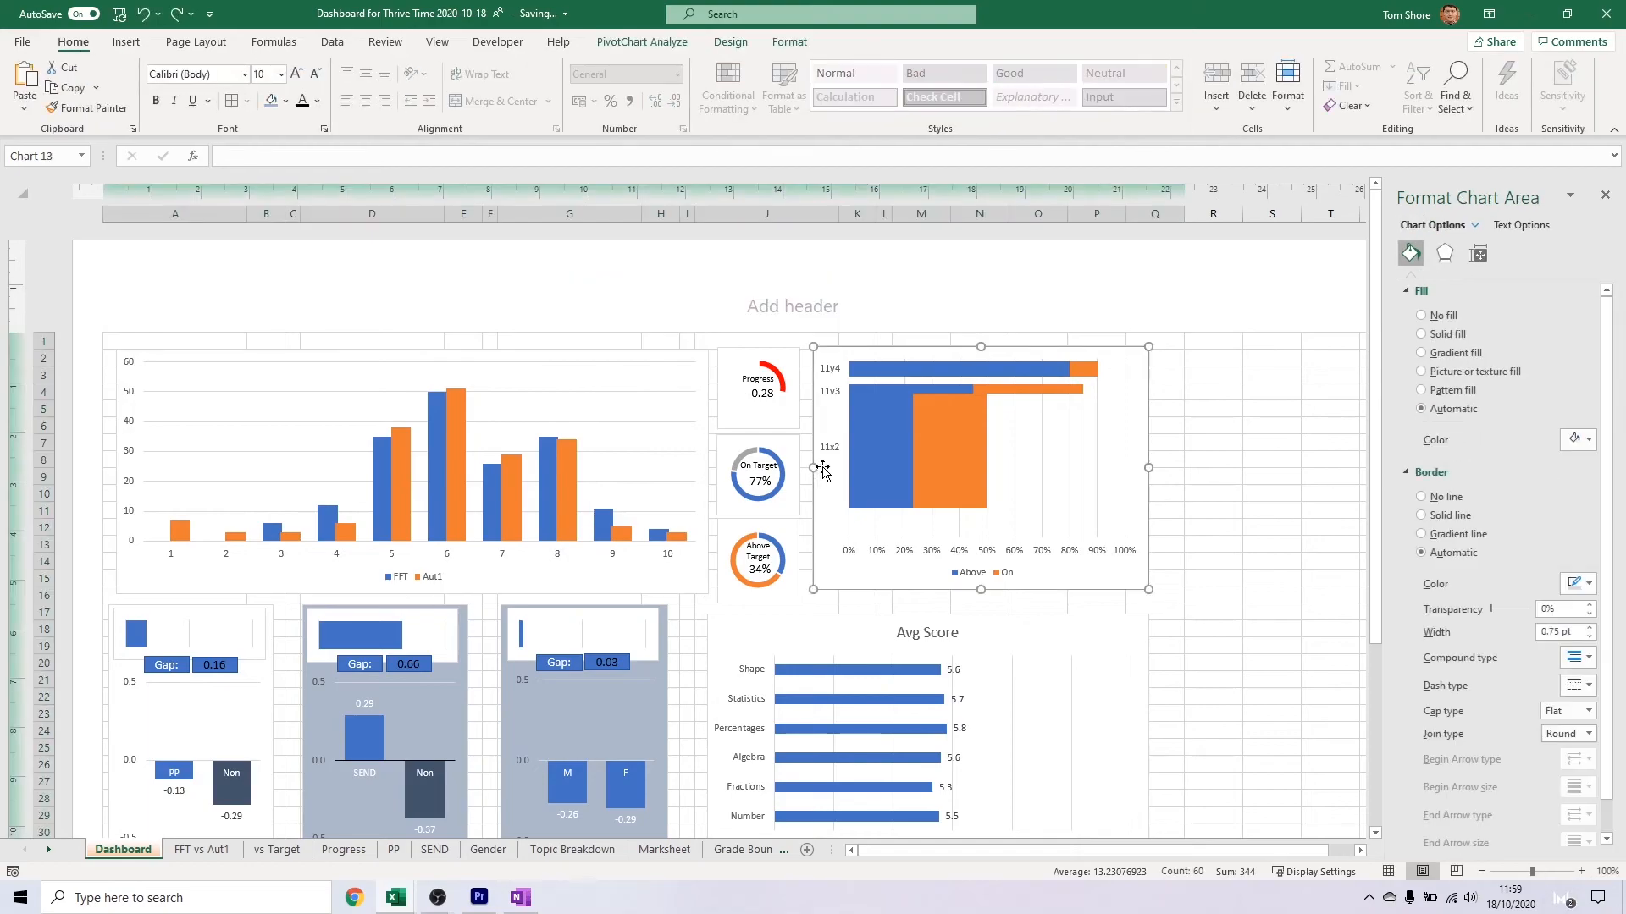
{"action": "left_click", "coordinate": [1262, 375]}
{"action": "scroll", "coordinate": [1201, 367], "scroll_direction": "down", "scroll_amount": 4}
{"action": "scroll", "coordinate": [1202, 367], "scroll_direction": "up", "scroll_amount": 4}
{"action": "right_click", "coordinate": [1138, 447]}
{"action": "left_click", "coordinate": [1188, 361]}
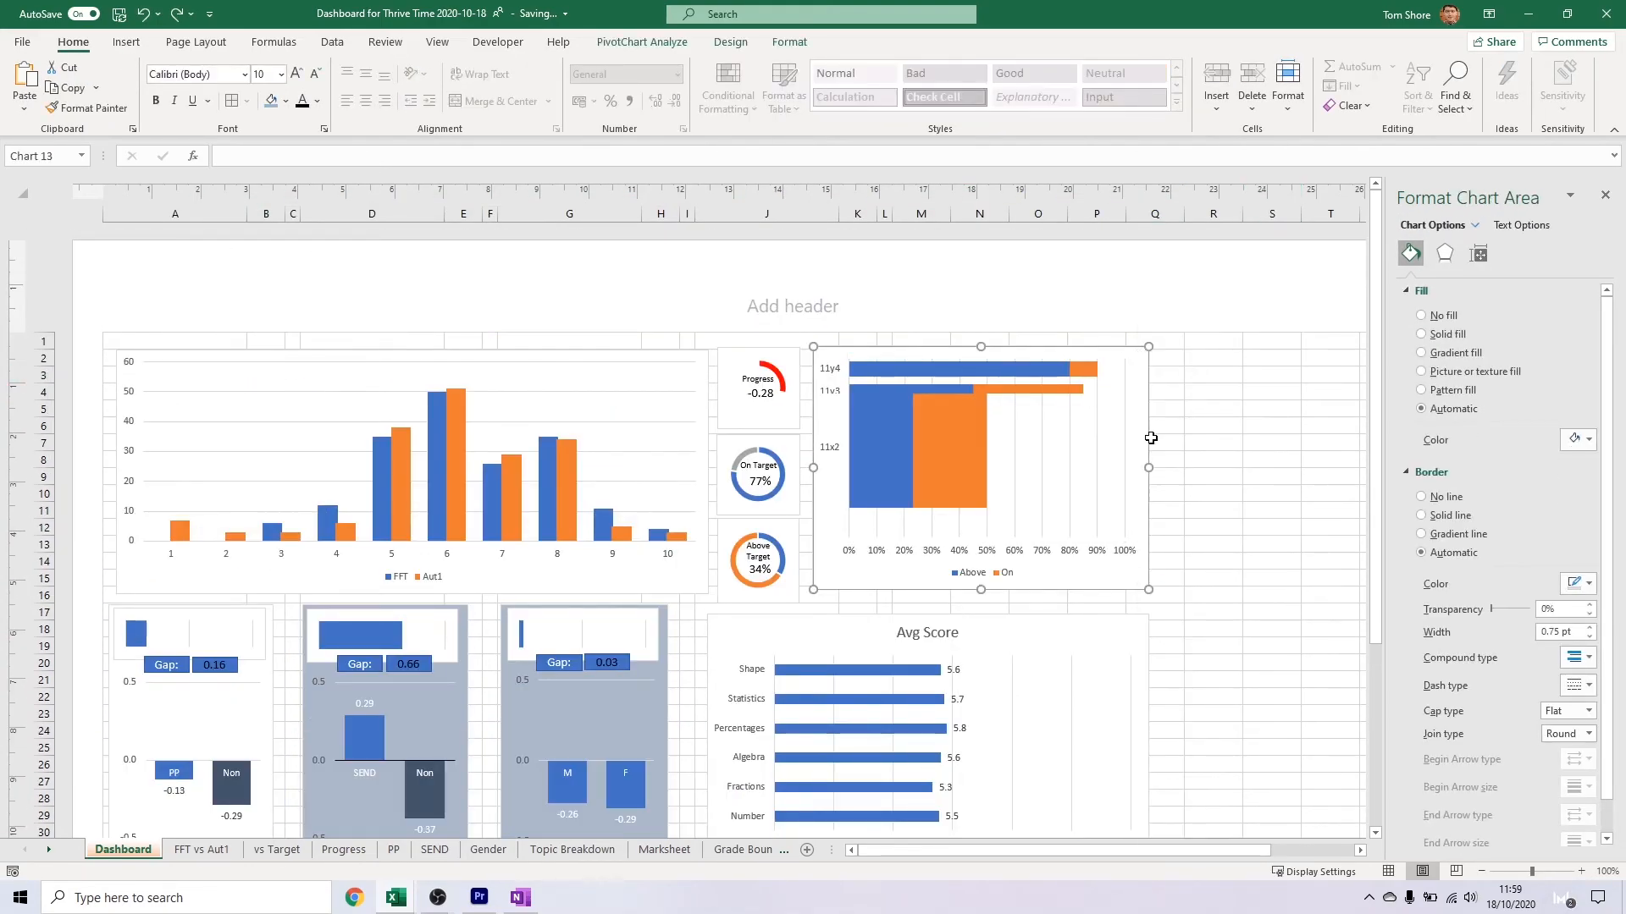
{"action": "left_click", "coordinate": [1204, 460]}
{"action": "scroll", "coordinate": [781, 442], "scroll_direction": "down", "scroll_amount": 3}
{"action": "scroll", "coordinate": [305, 576], "scroll_direction": "down", "scroll_amount": 2}
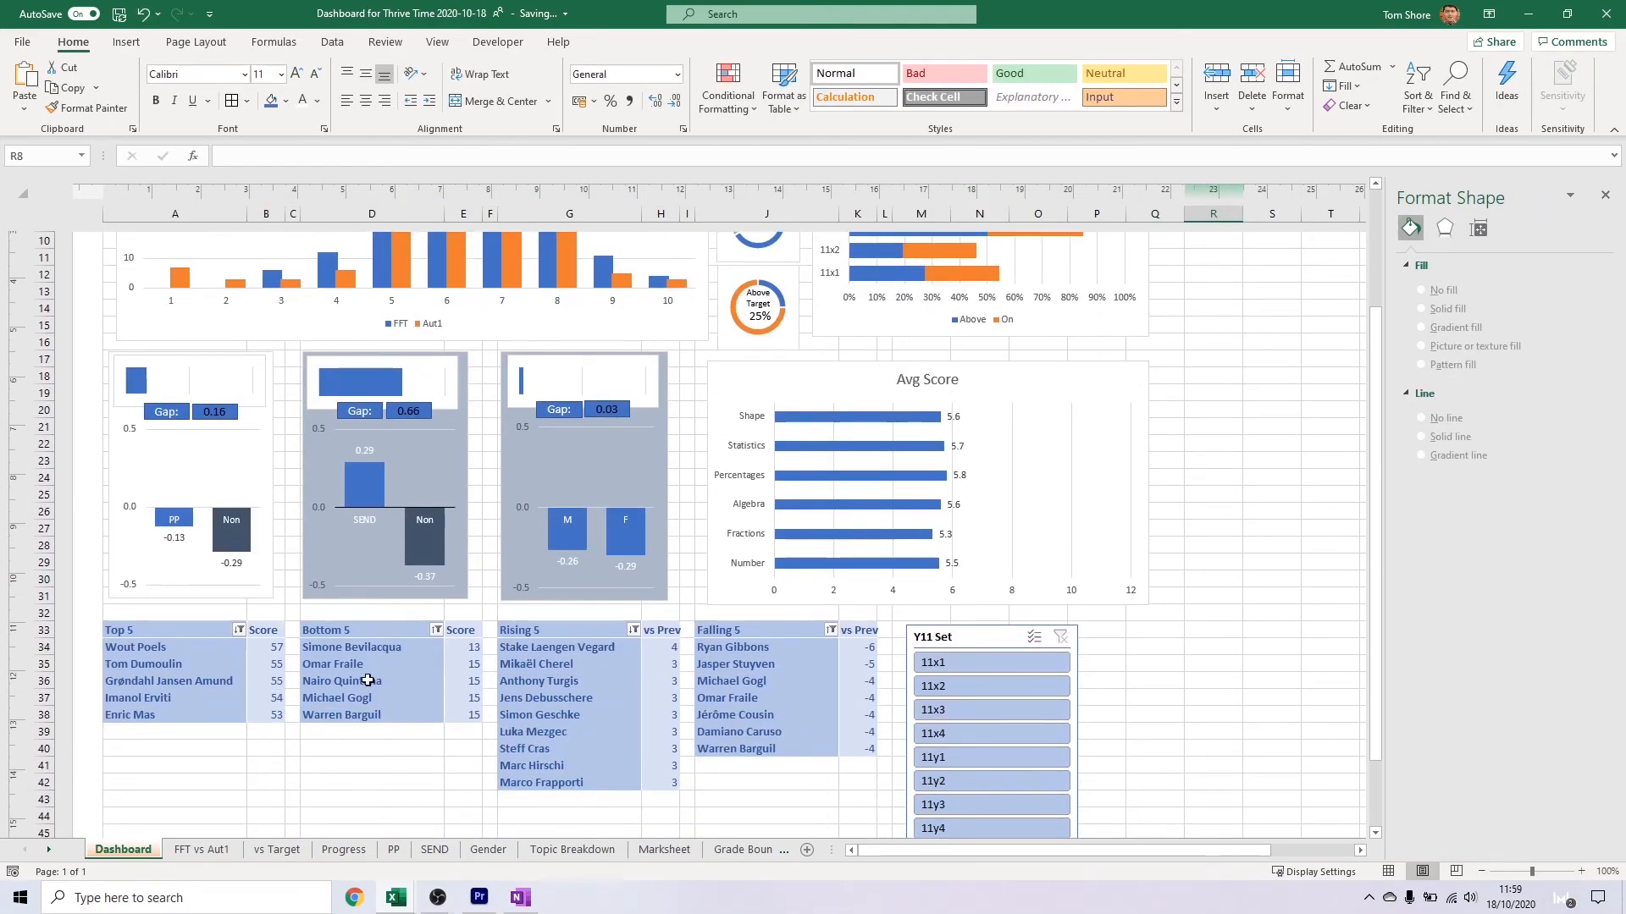
{"action": "left_click", "coordinate": [246, 386]}
{"action": "left_click", "coordinate": [700, 42]}
{"action": "left_click", "coordinate": [652, 363]}
{"action": "left_click", "coordinate": [686, 393]}
{"action": "left_click", "coordinate": [662, 429]}
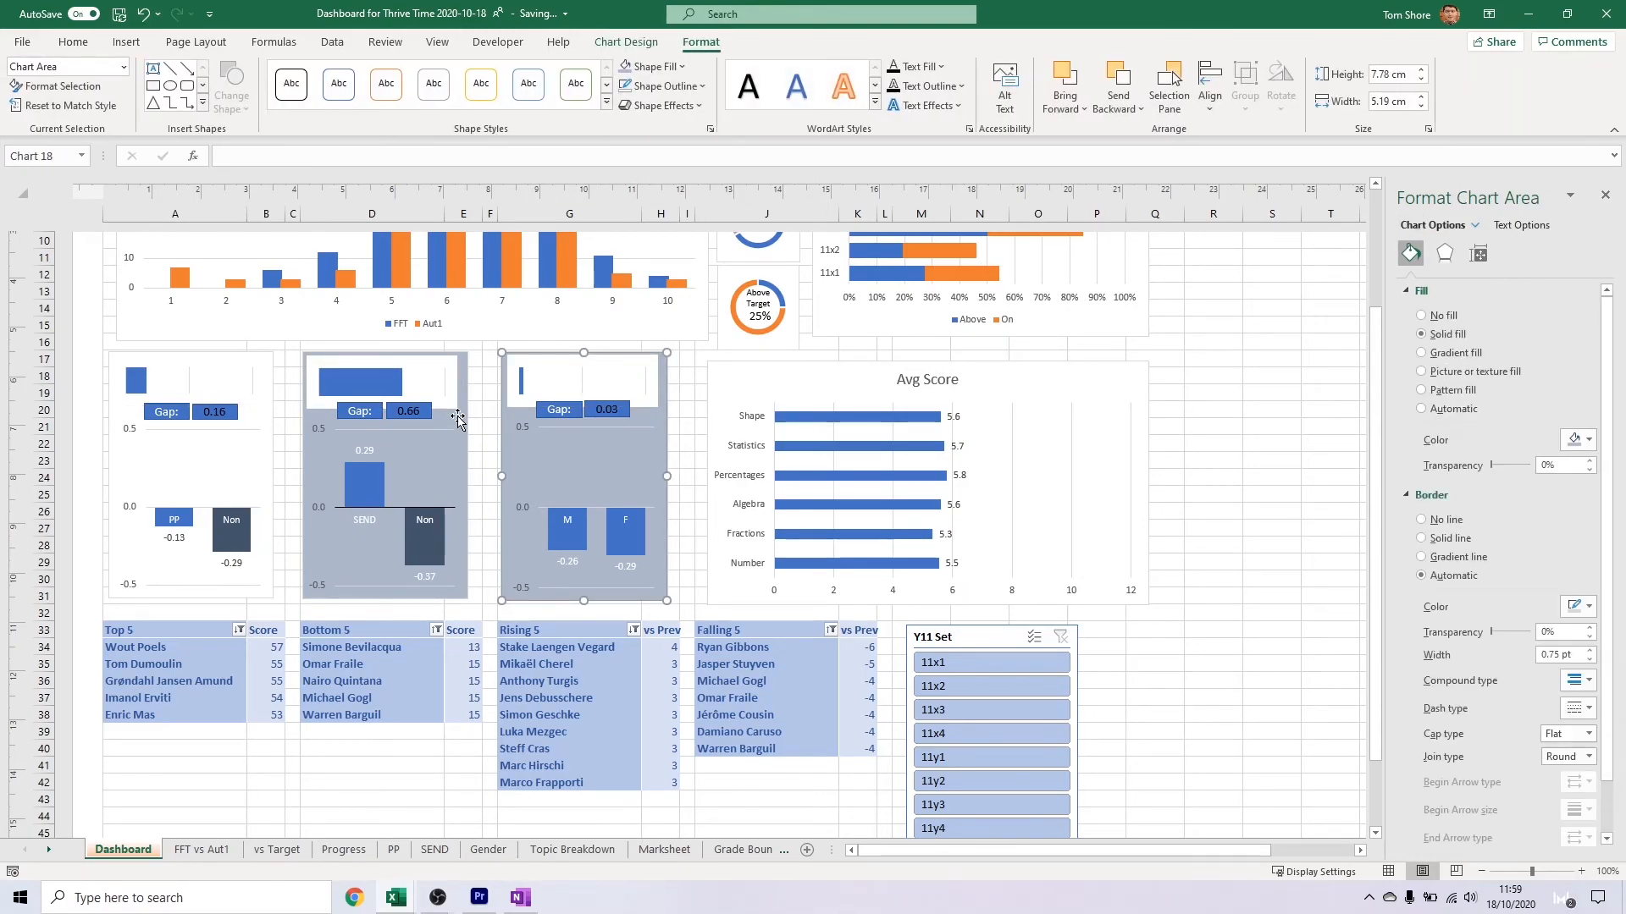
{"action": "left_click", "coordinate": [460, 419], "text": "shift"}
{"action": "left_click", "coordinate": [265, 398], "text": "shift"}
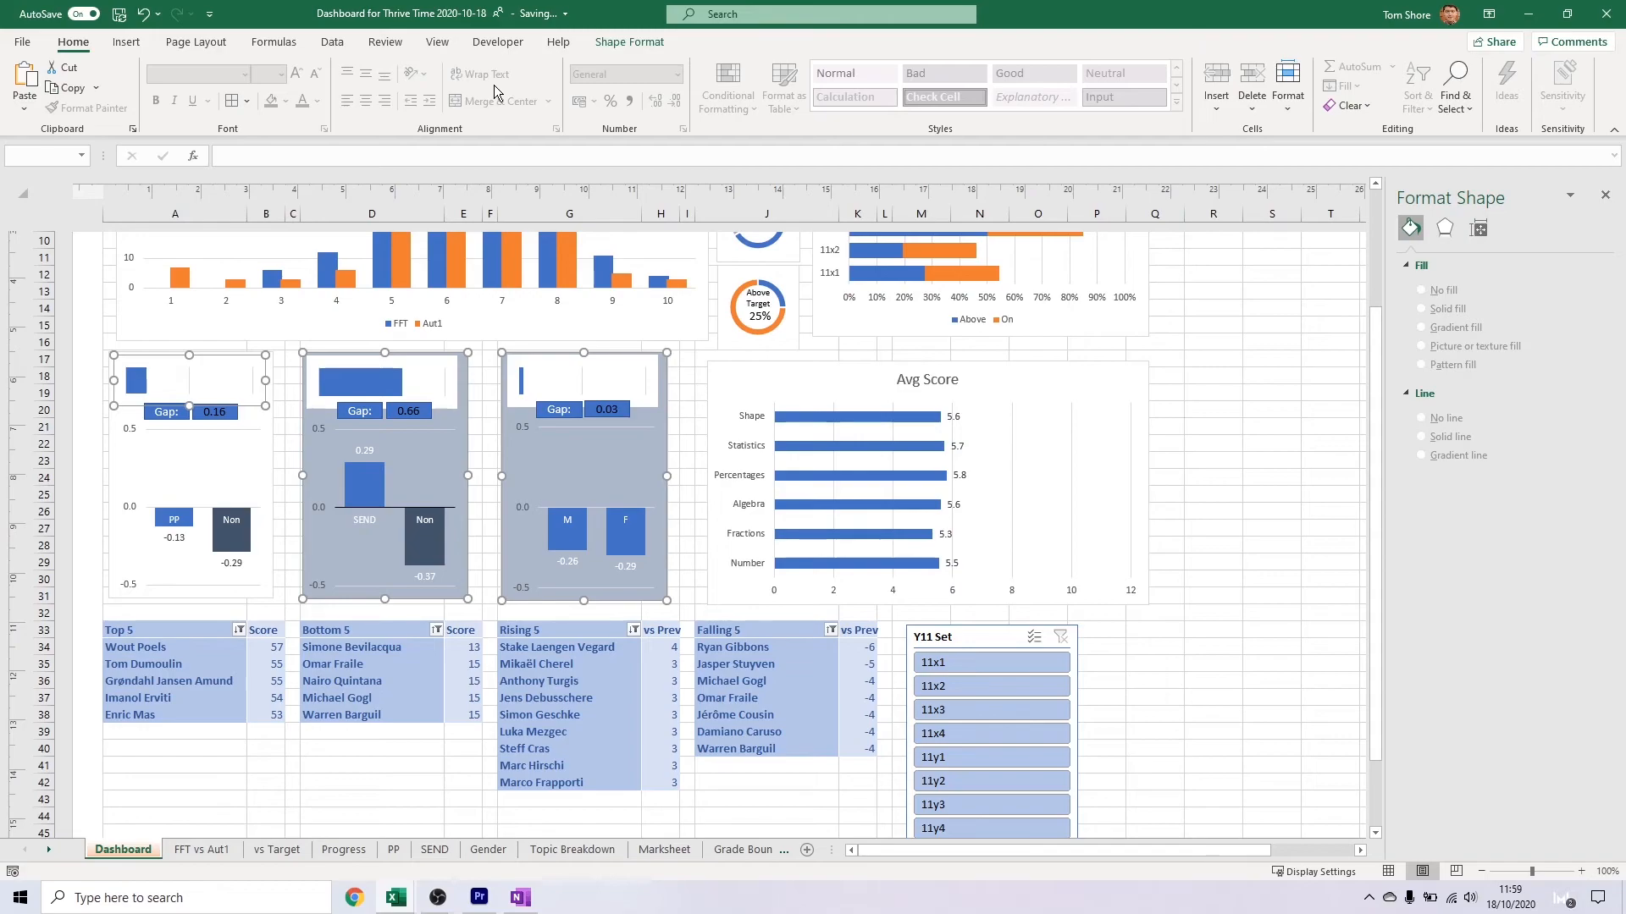
{"action": "left_click", "coordinate": [629, 41]}
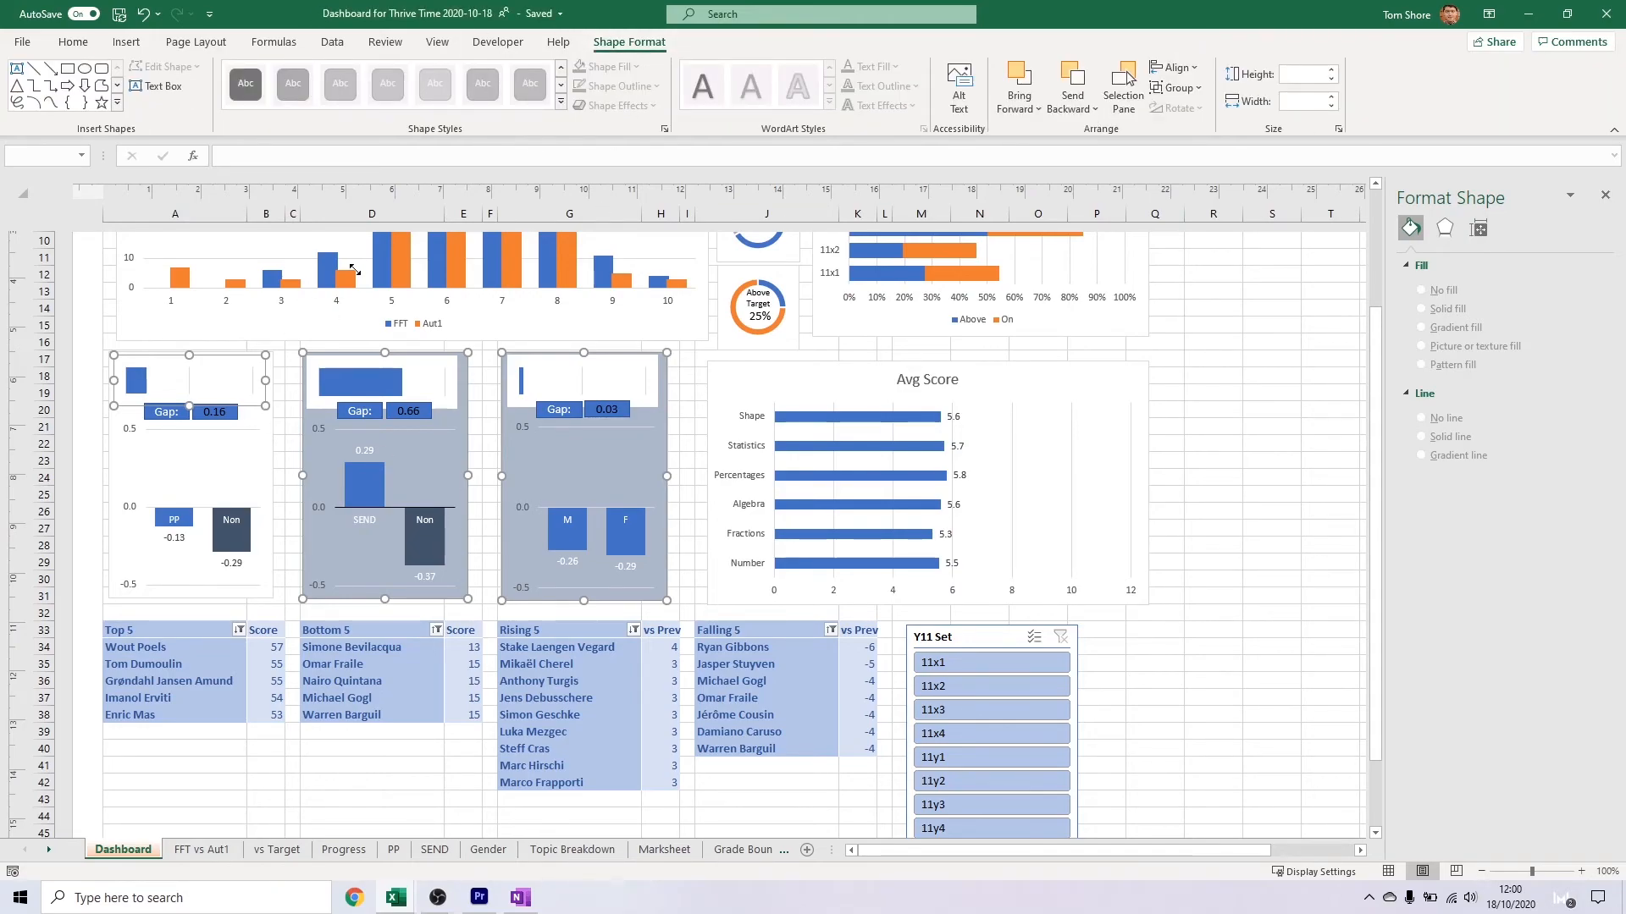
Remove the background fill from the gender chart
{"action": "left_click", "coordinate": [268, 420]}
{"action": "left_click", "coordinate": [461, 420], "text": "shift"}
{"action": "left_click", "coordinate": [665, 372], "text": "shift"}
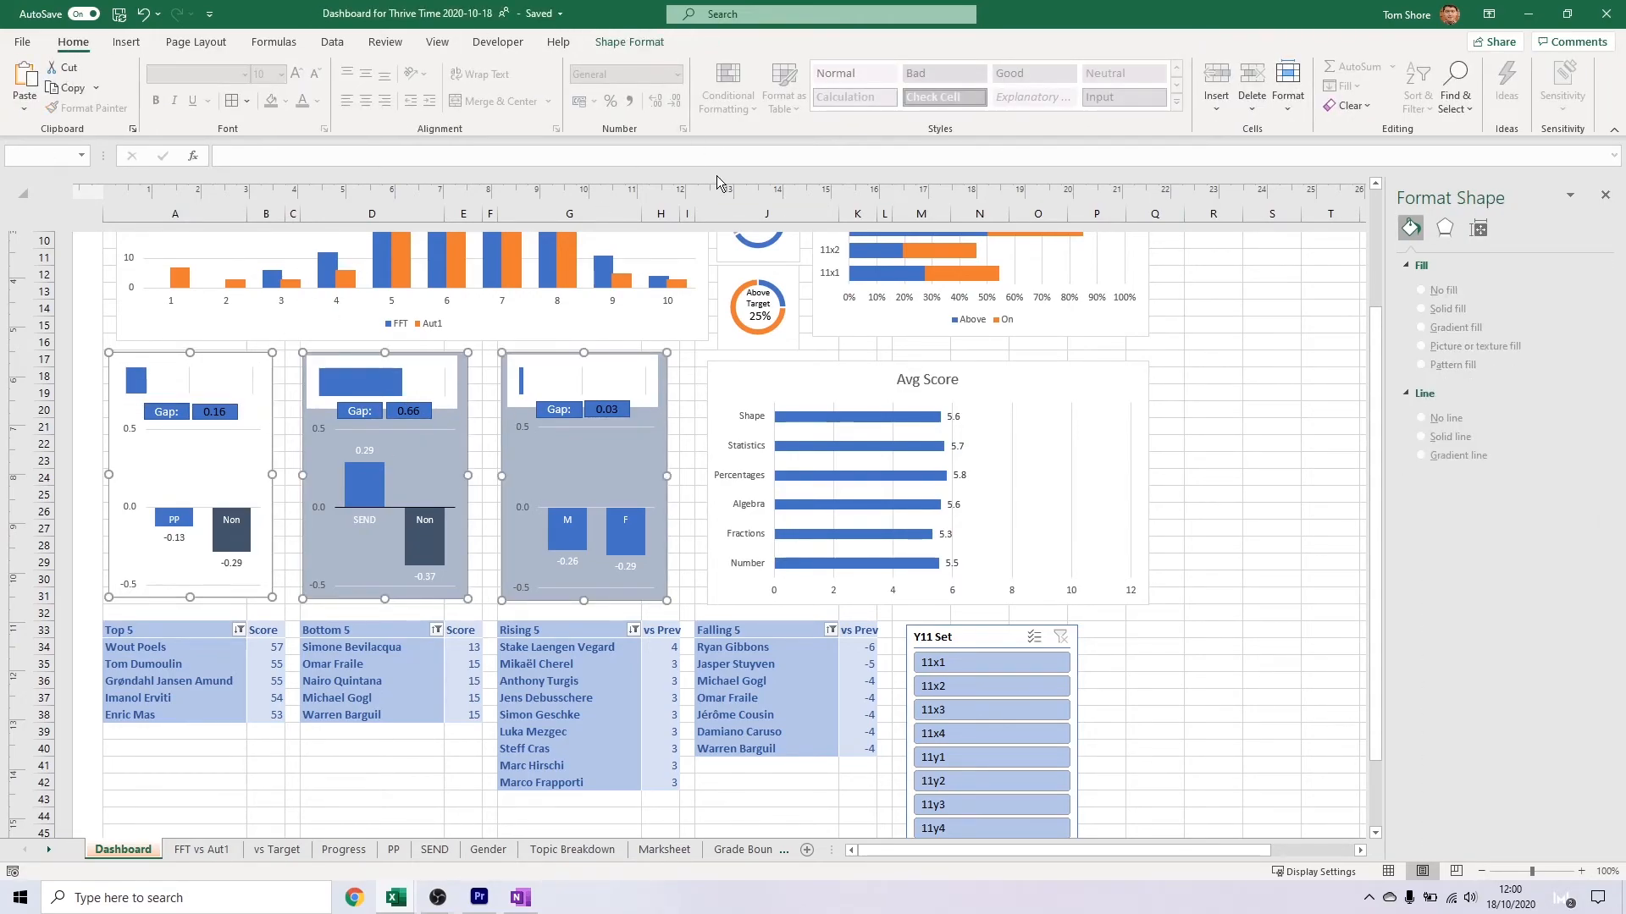
{"action": "left_click", "coordinate": [629, 42]}
{"action": "left_click", "coordinate": [636, 461]}
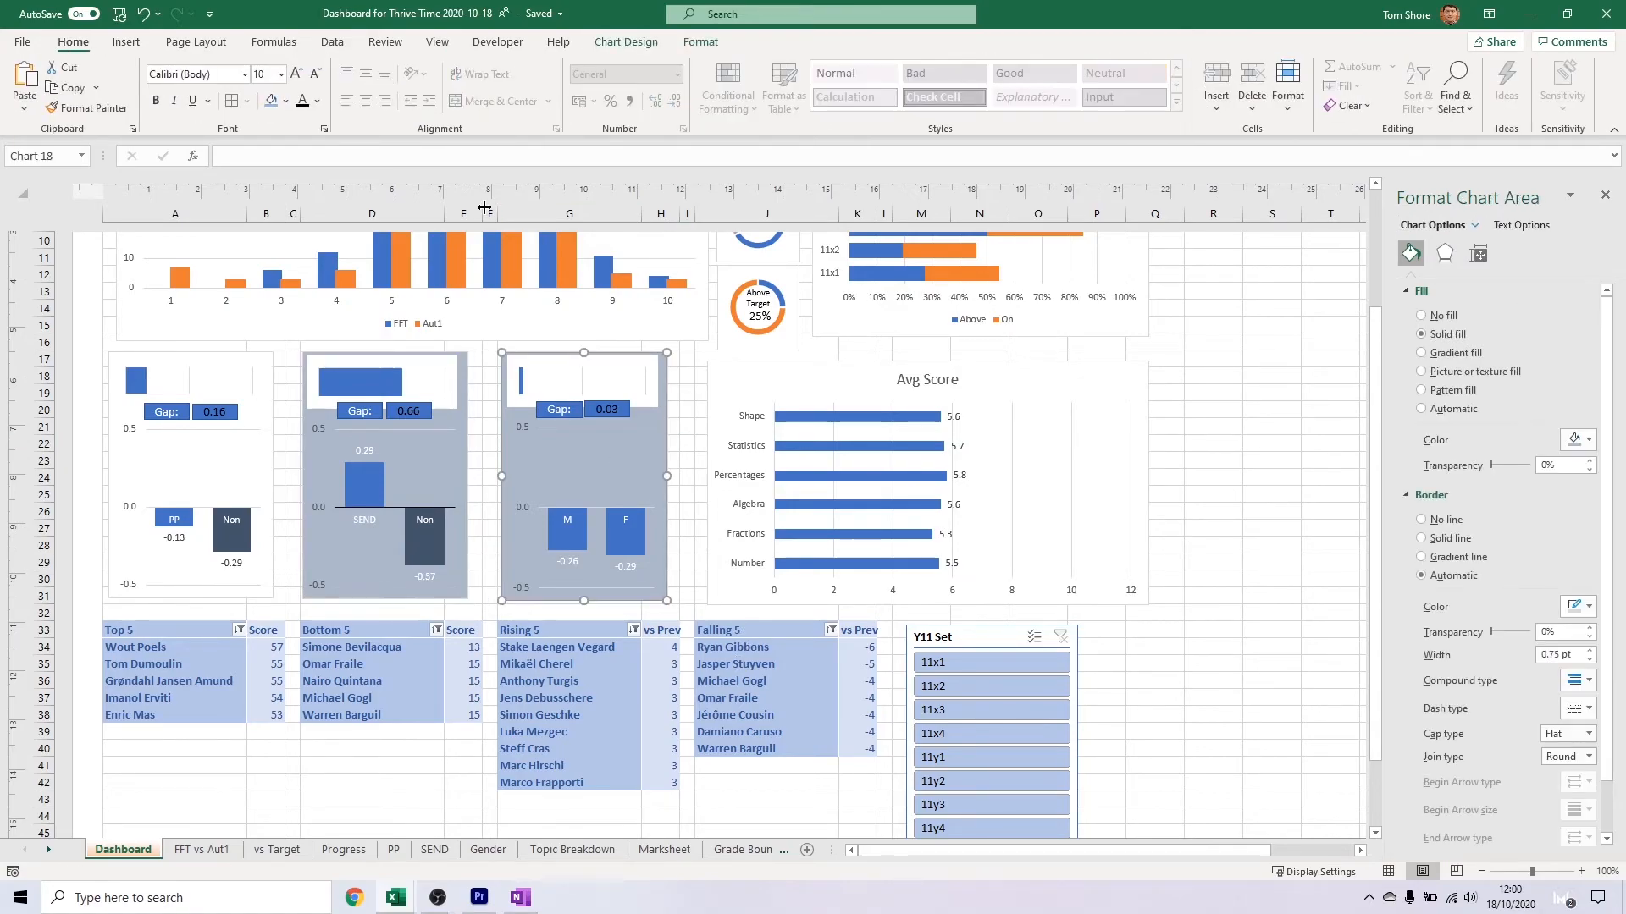
{"action": "left_click", "coordinate": [1442, 316]}
Hide the formula bar, headings, gridlines and ruler
{"action": "left_click", "coordinate": [437, 41]}
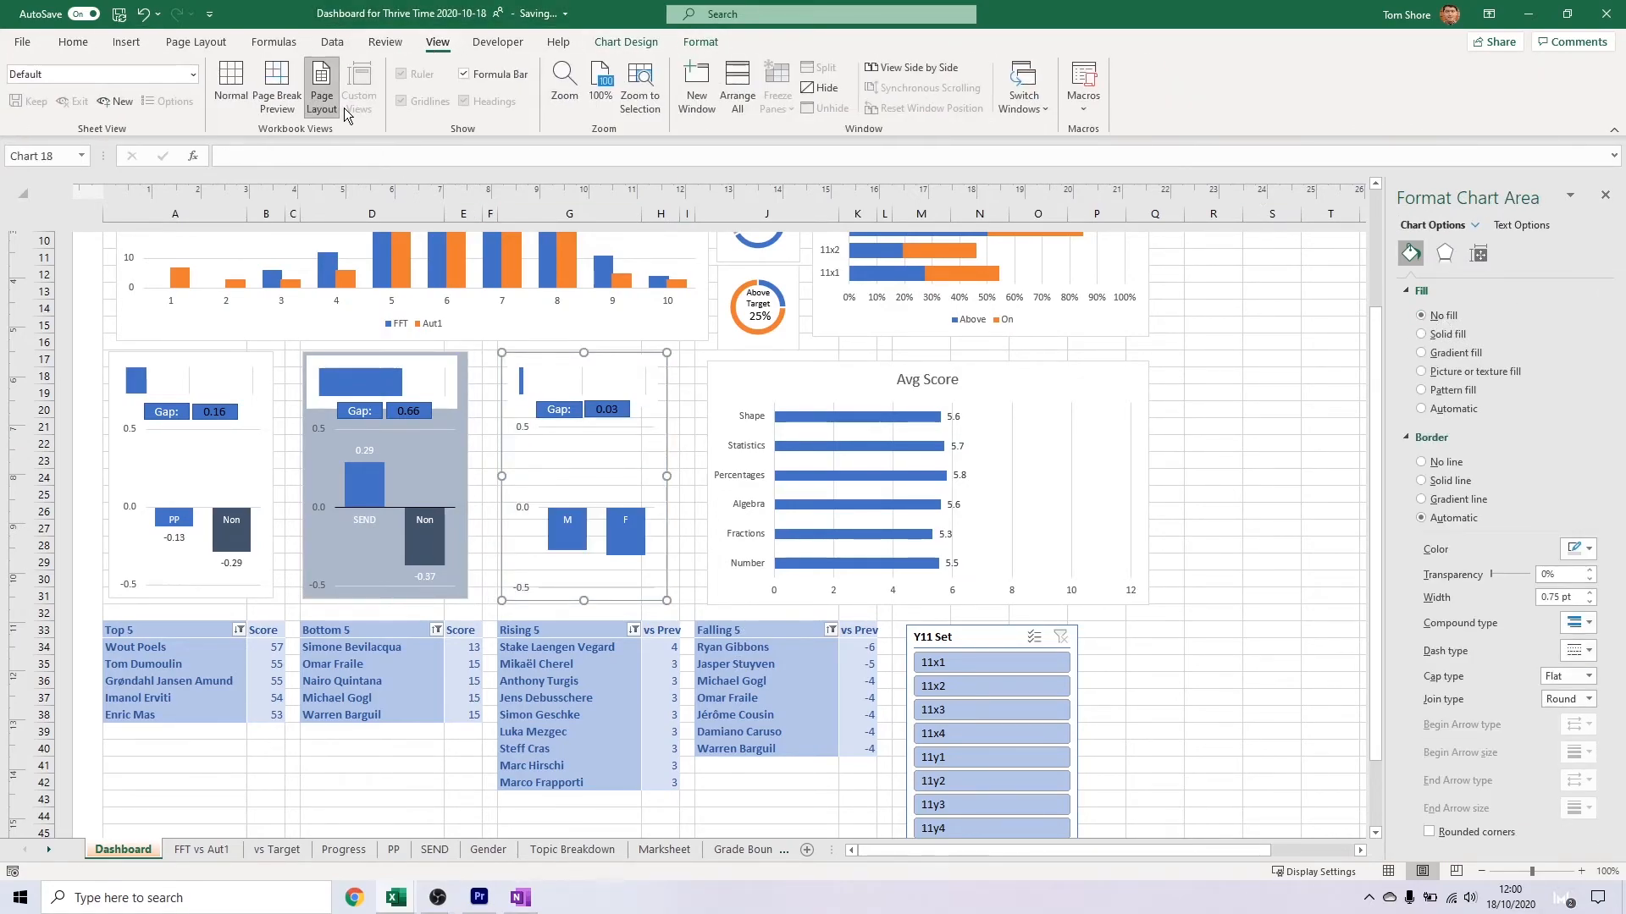
{"action": "left_click", "coordinate": [475, 73]}
{"action": "left_click", "coordinate": [1173, 359]}
{"action": "left_click", "coordinate": [474, 101]}
{"action": "left_click", "coordinate": [420, 101]}
{"action": "left_click", "coordinate": [415, 74]}
{"action": "scroll", "coordinate": [576, 379], "scroll_direction": "up", "scroll_amount": 2}
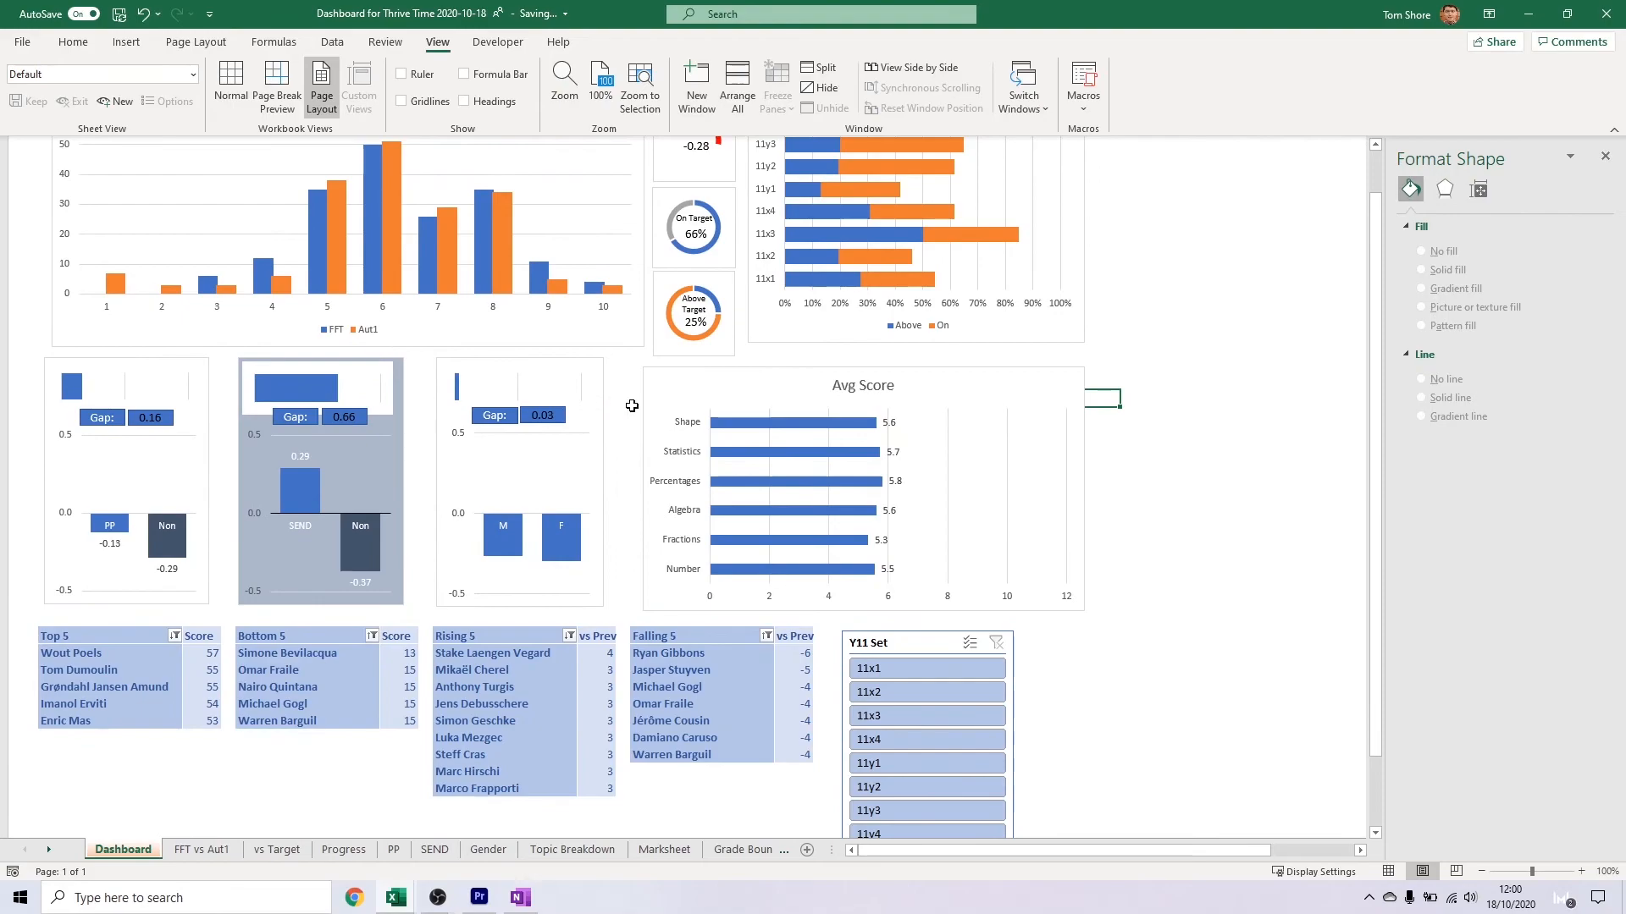
Remove the borders from the Progress, On Target and Above Target donut charts
{"action": "scroll", "coordinate": [616, 391], "scroll_direction": "down", "scroll_amount": 1}
{"action": "left_click", "coordinate": [622, 295]}
{"action": "left_click", "coordinate": [619, 366], "text": "ctrl"}
{"action": "left_click", "coordinate": [797, 335]}
{"action": "left_click", "coordinate": [621, 286]}
{"action": "left_click", "coordinate": [1423, 277]}
{"action": "left_click", "coordinate": [1421, 421]}
{"action": "left_click", "coordinate": [607, 327]}
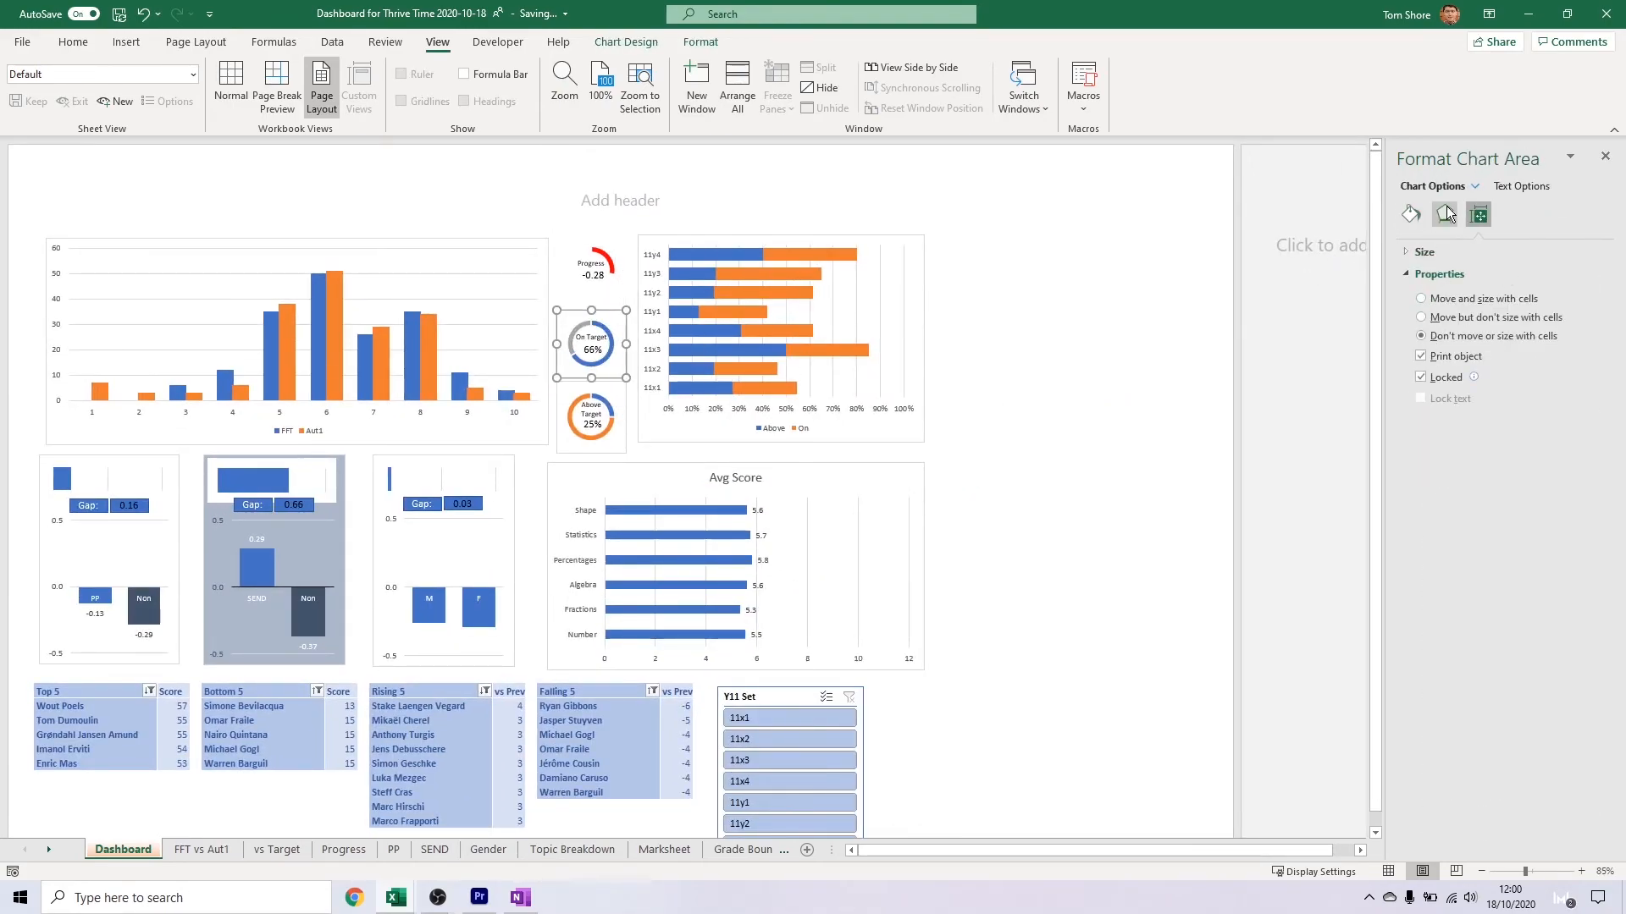
{"action": "left_click", "coordinate": [1410, 214]}
{"action": "left_click", "coordinate": [1422, 458]}
{"action": "left_click_drag", "start_coordinate": [631, 424], "coordinate": [634, 425]}
{"action": "left_click", "coordinate": [615, 424]}
{"action": "left_click", "coordinate": [1177, 474]}
Remove the borders from the stacked Above and On bar chart and the FFT and Aut1 column chart
{"action": "left_click", "coordinate": [904, 429]}
{"action": "left_click", "coordinate": [1421, 458]}
{"action": "left_click", "coordinate": [943, 417]}
{"action": "left_click", "coordinate": [543, 307]}
{"action": "left_click", "coordinate": [991, 426]}
Try removing the SEND chart's background fill and undo it
{"action": "left_click", "coordinate": [330, 556]}
{"action": "left_click", "coordinate": [1423, 277]}
{"action": "key", "text": "ctrl+z"}
Set the SEND chart's category axis label text to black
{"action": "left_click", "coordinate": [253, 598]}
{"action": "left_click", "coordinate": [1516, 187]}
{"action": "left_click", "coordinate": [1581, 385]}
{"action": "left_click", "coordinate": [1502, 438]}
Set the text of the SEND chart's data labels to black
{"action": "left_click", "coordinate": [271, 541]}
{"action": "left_click", "coordinate": [258, 541]}
{"action": "left_click", "coordinate": [1582, 400]}
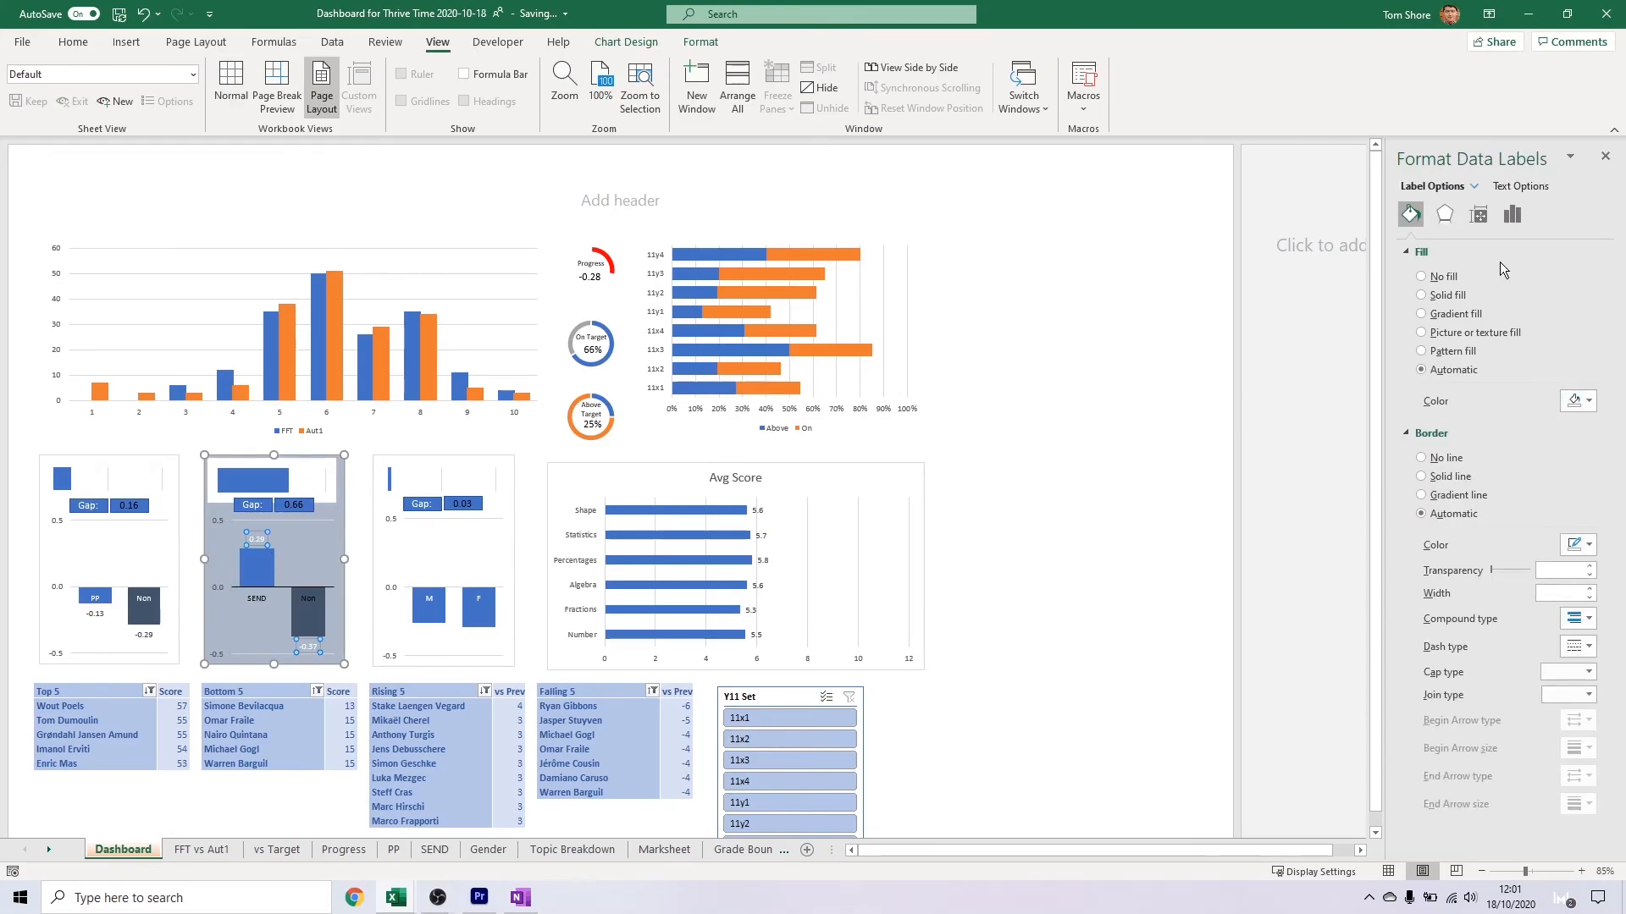
{"action": "left_click", "coordinate": [1521, 186]}
{"action": "left_click", "coordinate": [1581, 382]}
{"action": "left_click", "coordinate": [1501, 437]}
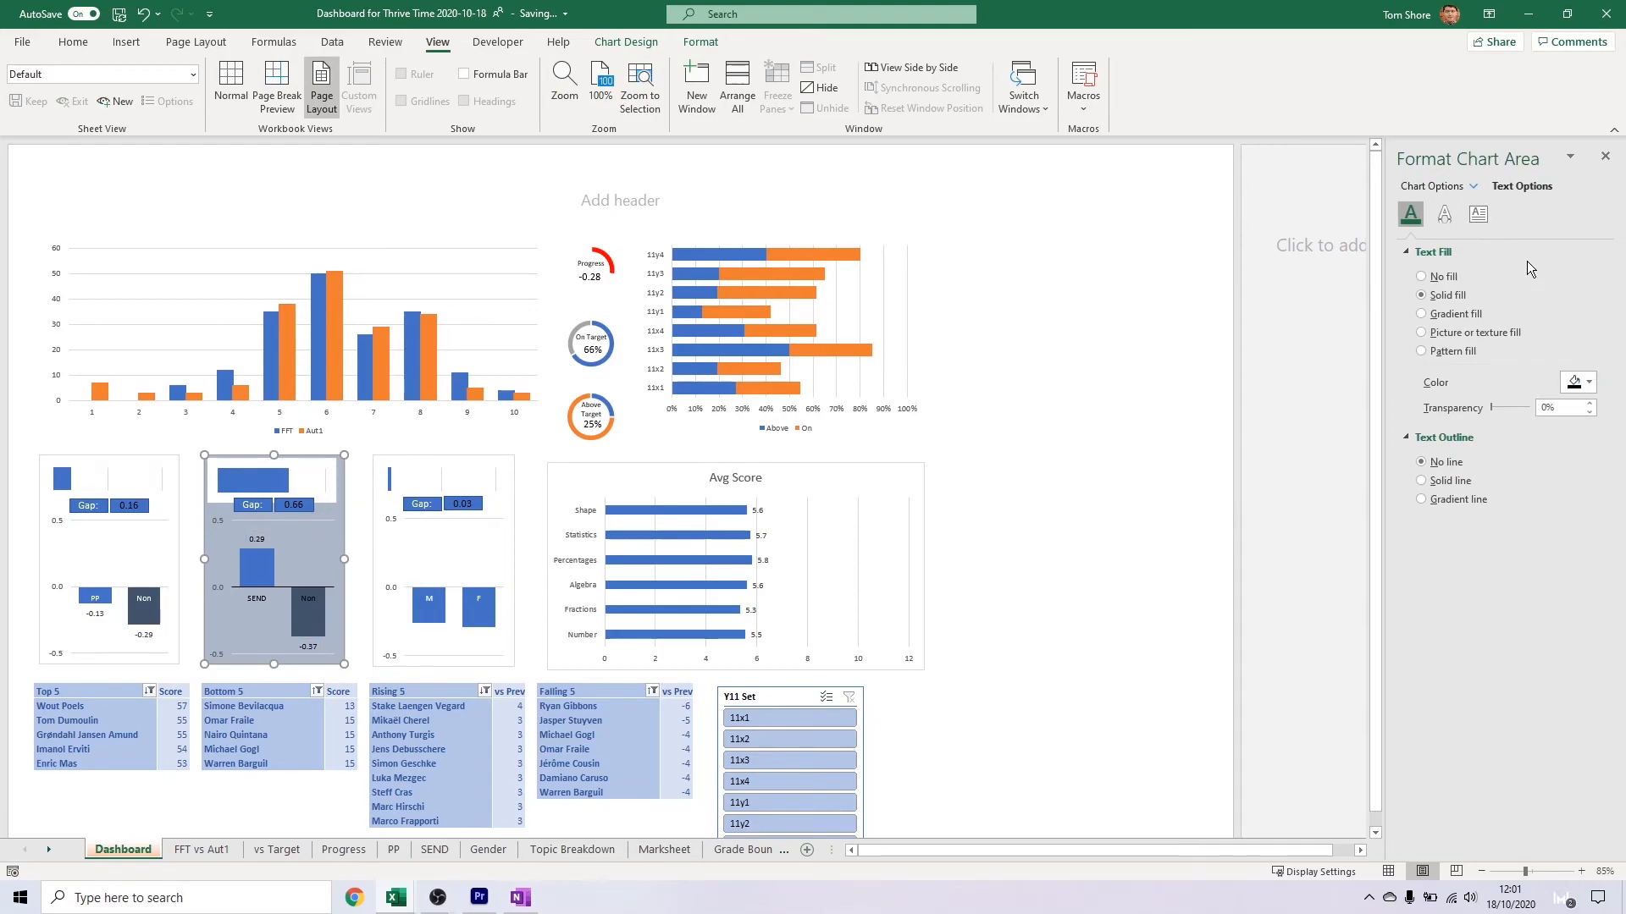
Remove the grey-blue background fill from the SEND chart
{"action": "left_click", "coordinate": [316, 542]}
{"action": "left_click", "coordinate": [340, 531]}
{"action": "left_click", "coordinate": [1443, 277]}
Examine the fill, size, alignment and axis options of the PP chart's category labels
{"action": "left_click", "coordinate": [488, 570]}
{"action": "left_click", "coordinate": [506, 561]}
{"action": "scroll", "coordinate": [212, 580], "scroll_direction": "up", "scroll_amount": 1}
{"action": "left_click", "coordinate": [301, 560]}
{"action": "left_click", "coordinate": [161, 560]}
{"action": "left_click", "coordinate": [1513, 215]}
{"action": "left_click", "coordinate": [1479, 215]}
{"action": "left_click", "coordinate": [1566, 274]}
{"action": "left_click", "coordinate": [1566, 276]}
{"action": "left_click", "coordinate": [1444, 215]}
{"action": "left_click", "coordinate": [1411, 215]}
{"action": "right_click", "coordinate": [175, 558]}
{"action": "left_click", "coordinate": [320, 516]}
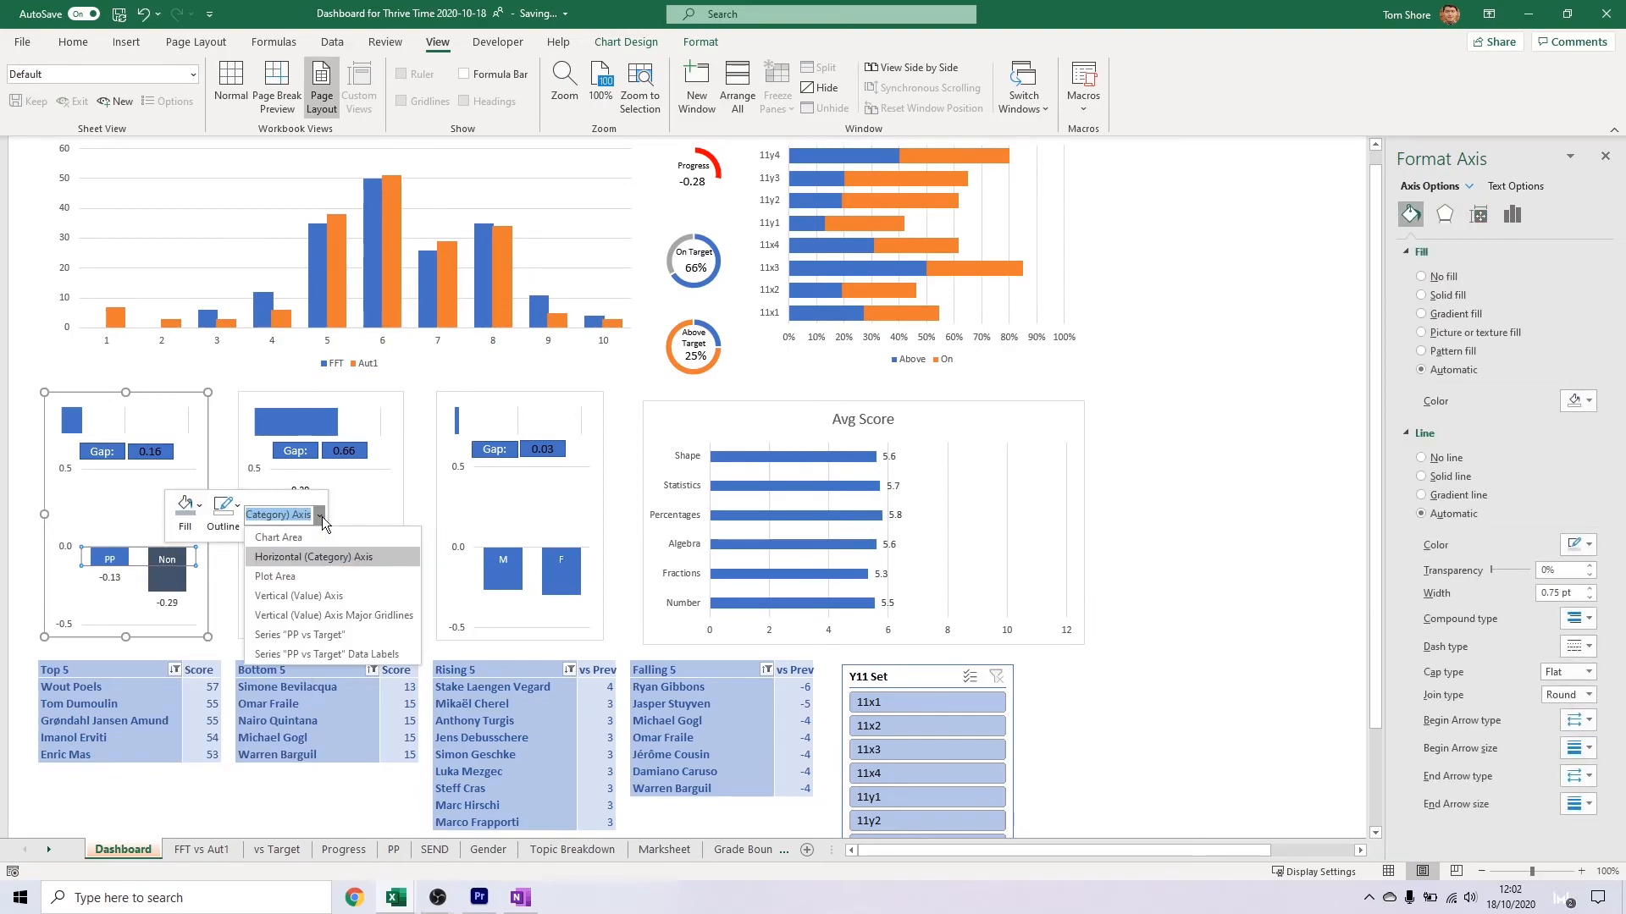
{"action": "left_click", "coordinate": [279, 577]}
{"action": "left_click", "coordinate": [176, 565]}
{"action": "right_click", "coordinate": [175, 564]}
{"action": "right_click", "coordinate": [169, 559]}
{"action": "left_click", "coordinate": [1478, 215]}
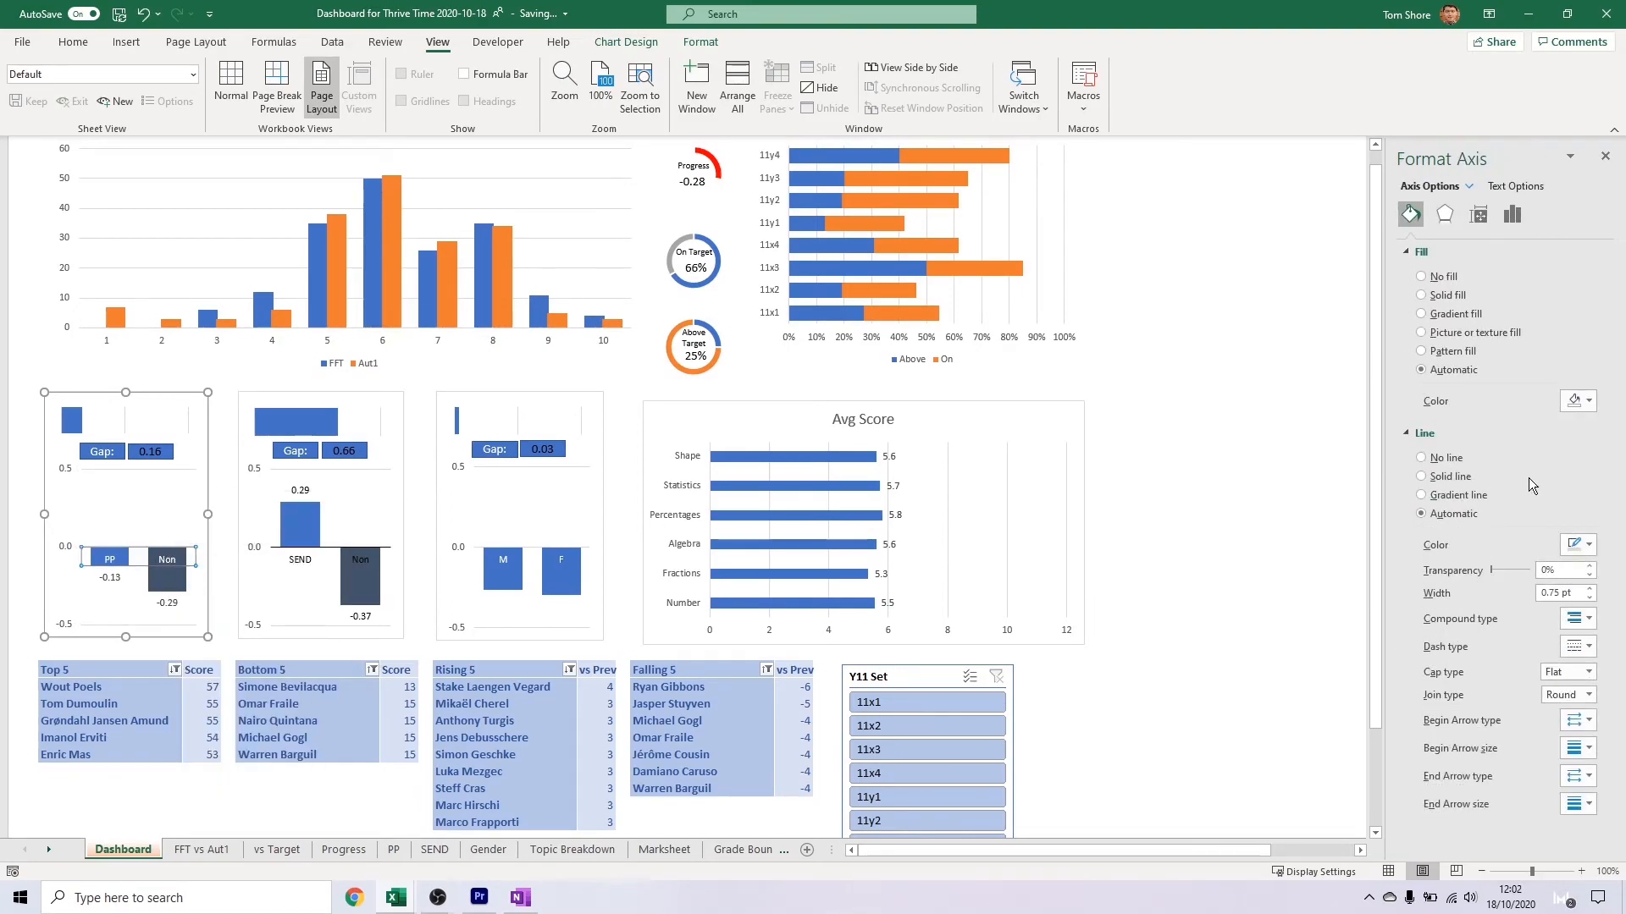
{"action": "left_click", "coordinate": [1445, 216]}
{"action": "left_click", "coordinate": [1479, 215]}
{"action": "left_click", "coordinate": [1513, 215]}
{"action": "left_click", "coordinate": [124, 559]}
{"action": "left_click", "coordinate": [166, 559]}
{"action": "left_click", "coordinate": [311, 559]}
{"action": "left_click", "coordinate": [310, 589]}
{"action": "left_click", "coordinate": [360, 558]}
{"action": "left_click", "coordinate": [383, 582]}
{"action": "left_click", "coordinate": [169, 558]}
{"action": "left_click", "coordinate": [306, 561]}
{"action": "left_click", "coordinate": [505, 558]}
Remove the fill and outline from the Gap label and value boxes on the PP, SEND and gender charts
{"action": "left_click", "coordinate": [495, 449]}
{"action": "left_click", "coordinate": [541, 451], "text": "ctrl"}
{"action": "left_click", "coordinate": [356, 455], "text": "ctrl"}
{"action": "left_click", "coordinate": [295, 452], "text": "ctrl"}
{"action": "left_click", "coordinate": [156, 454], "text": "ctrl"}
{"action": "left_click", "coordinate": [106, 453], "text": "ctrl"}
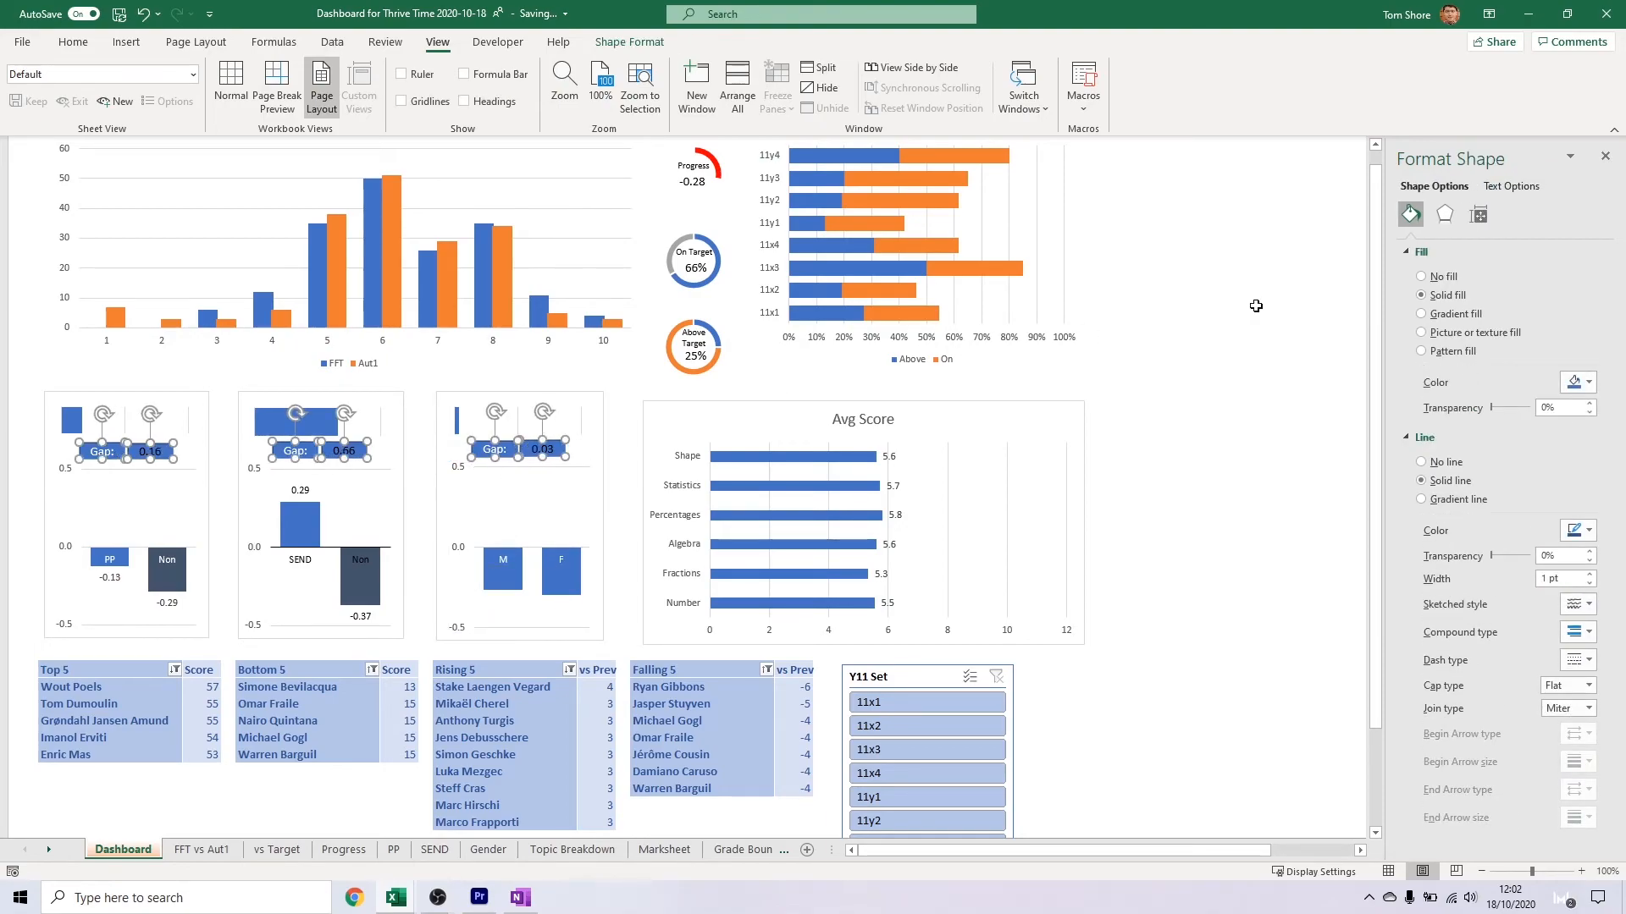
{"action": "left_click", "coordinate": [1443, 277]}
{"action": "left_click", "coordinate": [1446, 405]}
Set the text colour of all the Gap label and value boxes to black
{"action": "left_click", "coordinate": [1511, 186]}
{"action": "left_click", "coordinate": [1581, 382]}
{"action": "left_click", "coordinate": [1500, 429]}
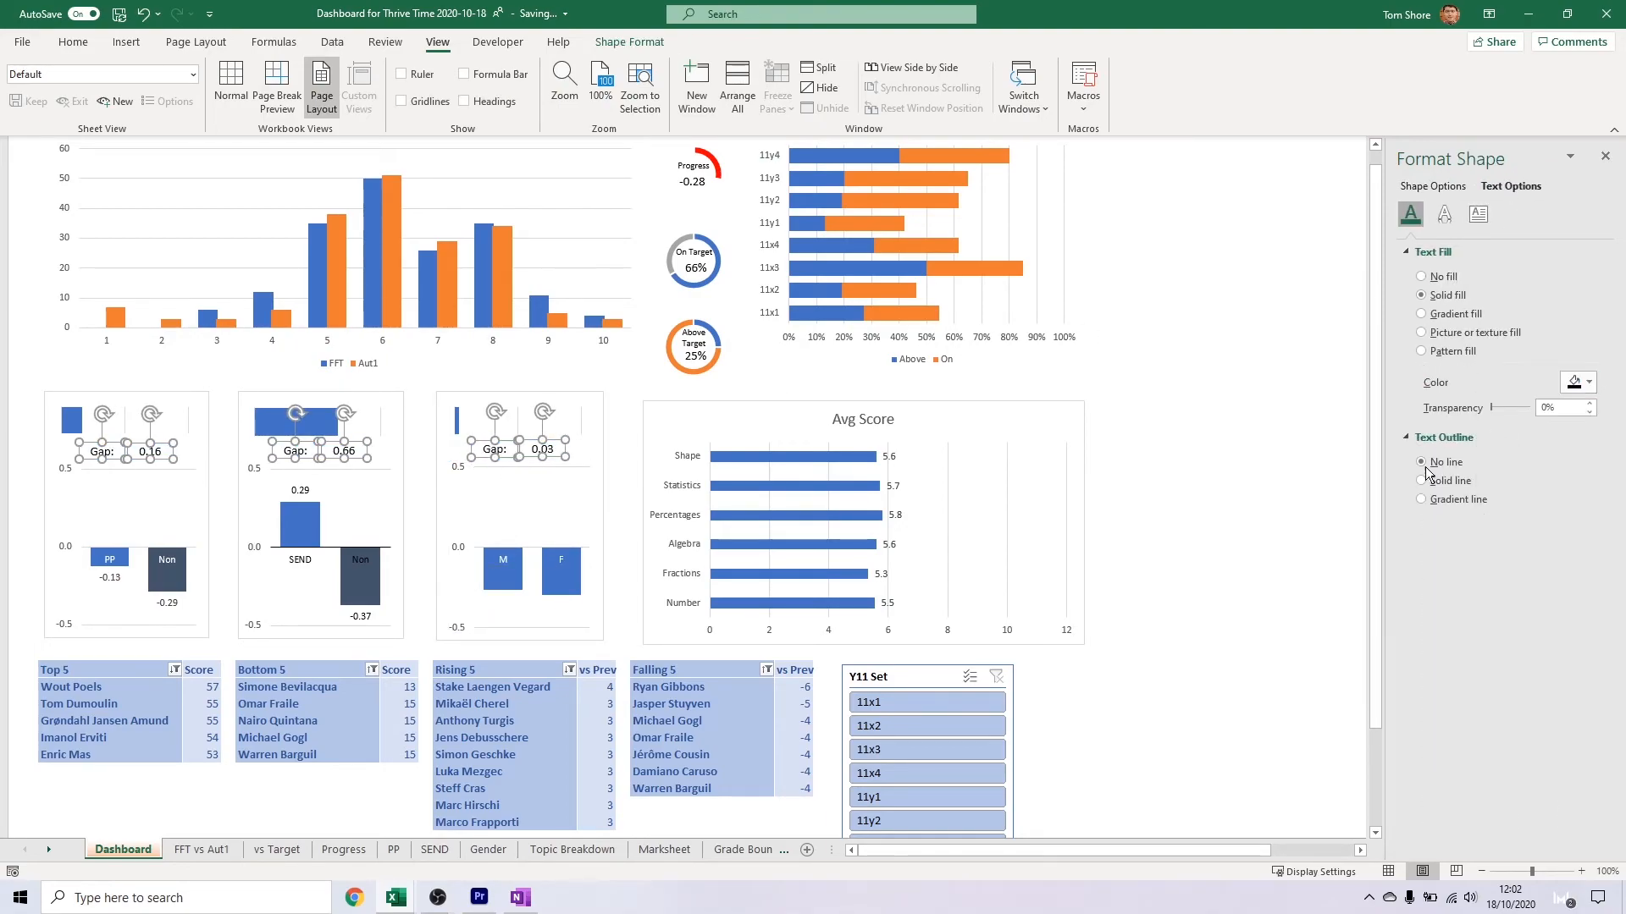
{"action": "left_click", "coordinate": [1272, 531]}
{"action": "left_click", "coordinate": [61, 426]}
{"action": "left_click", "coordinate": [51, 460]}
{"action": "left_click", "coordinate": [243, 434], "text": "ctrl"}
{"action": "left_click", "coordinate": [371, 462]}
{"action": "left_click", "coordinate": [200, 489], "text": "ctrl"}
{"action": "left_click", "coordinate": [447, 471], "text": "ctrl"}
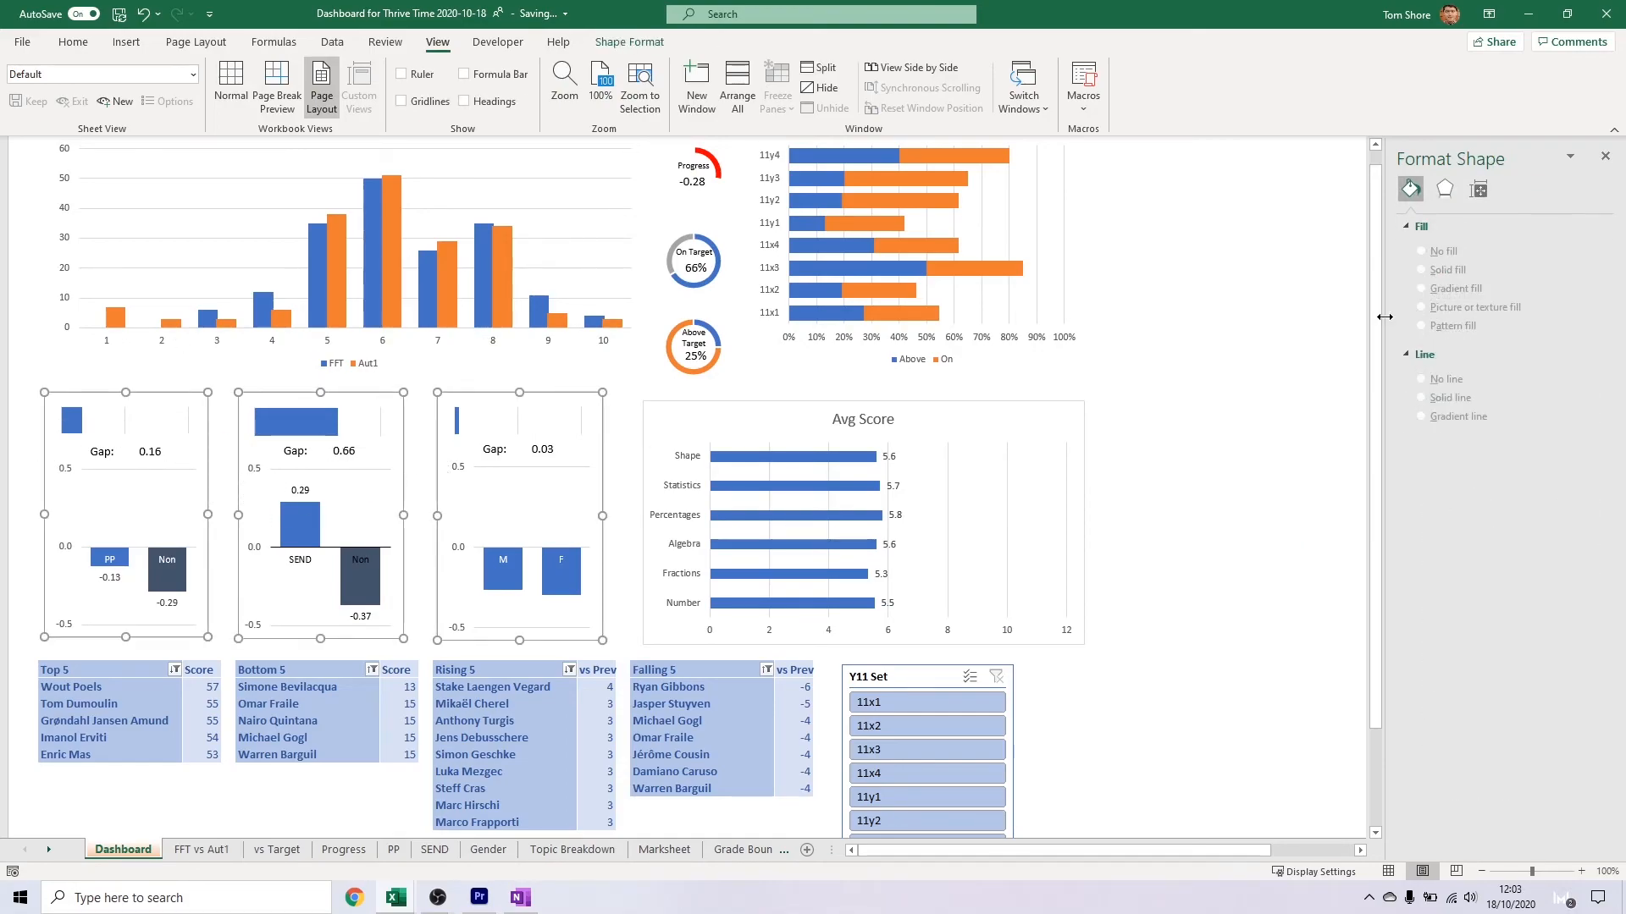
Examine the fill colours of the table elements in the blue PivotTable style used by the Rising 5 table
{"action": "left_click", "coordinate": [497, 681]}
{"action": "left_click", "coordinate": [497, 688]}
{"action": "left_click", "coordinate": [729, 42]}
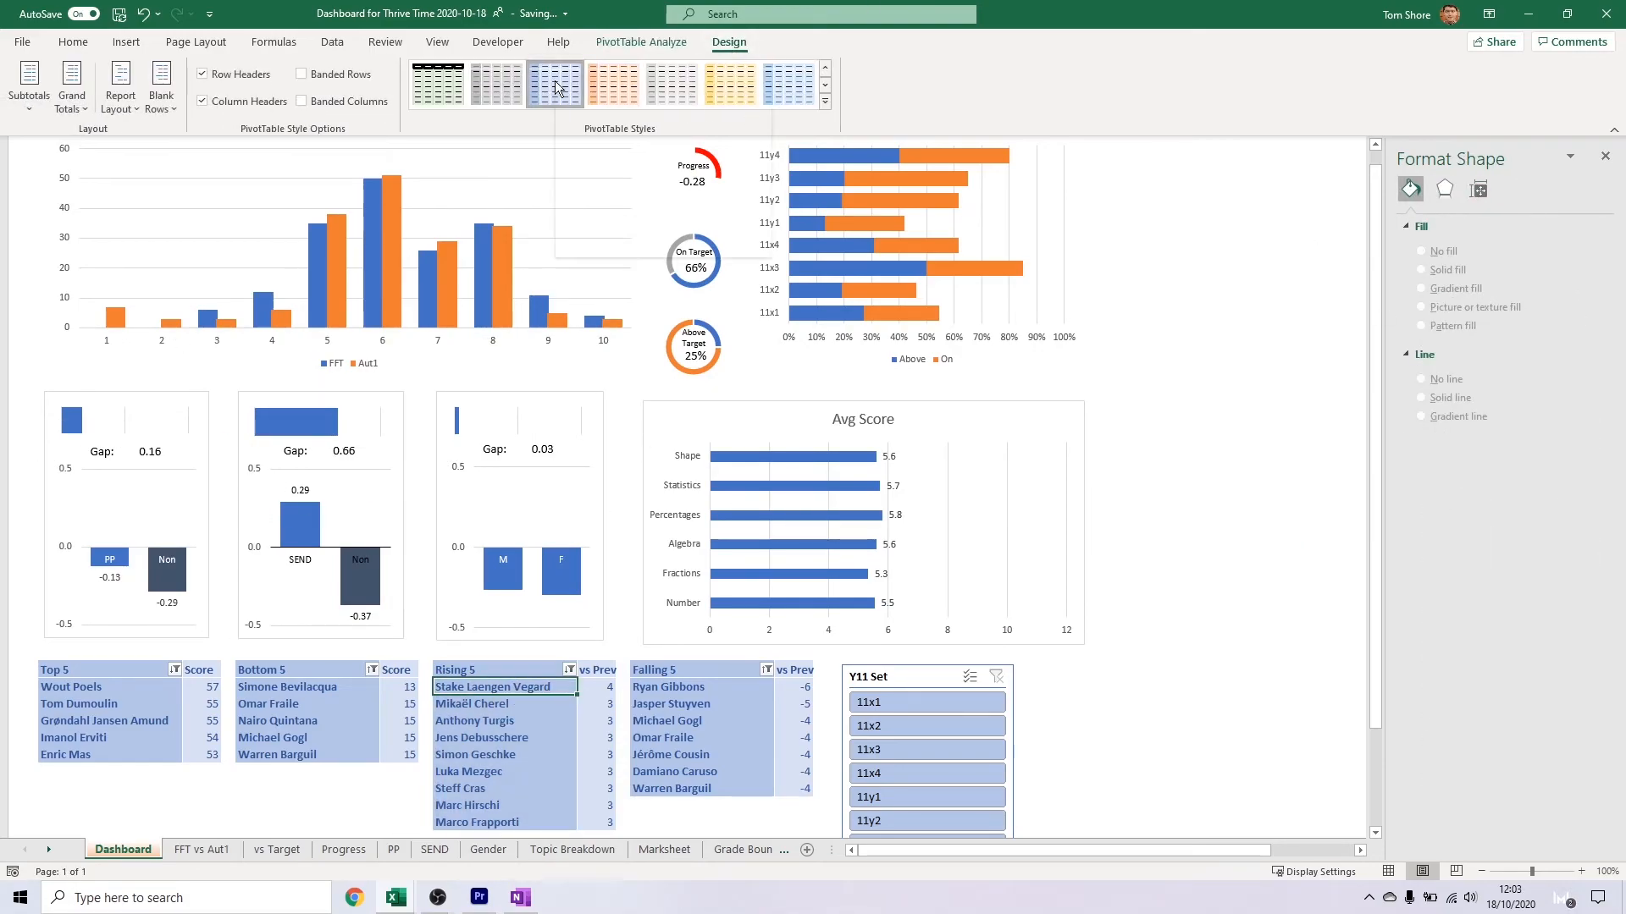
{"action": "right_click", "coordinate": [557, 88]}
{"action": "left_click", "coordinate": [591, 152]}
{"action": "left_click", "coordinate": [614, 526]}
{"action": "left_click", "coordinate": [663, 252]}
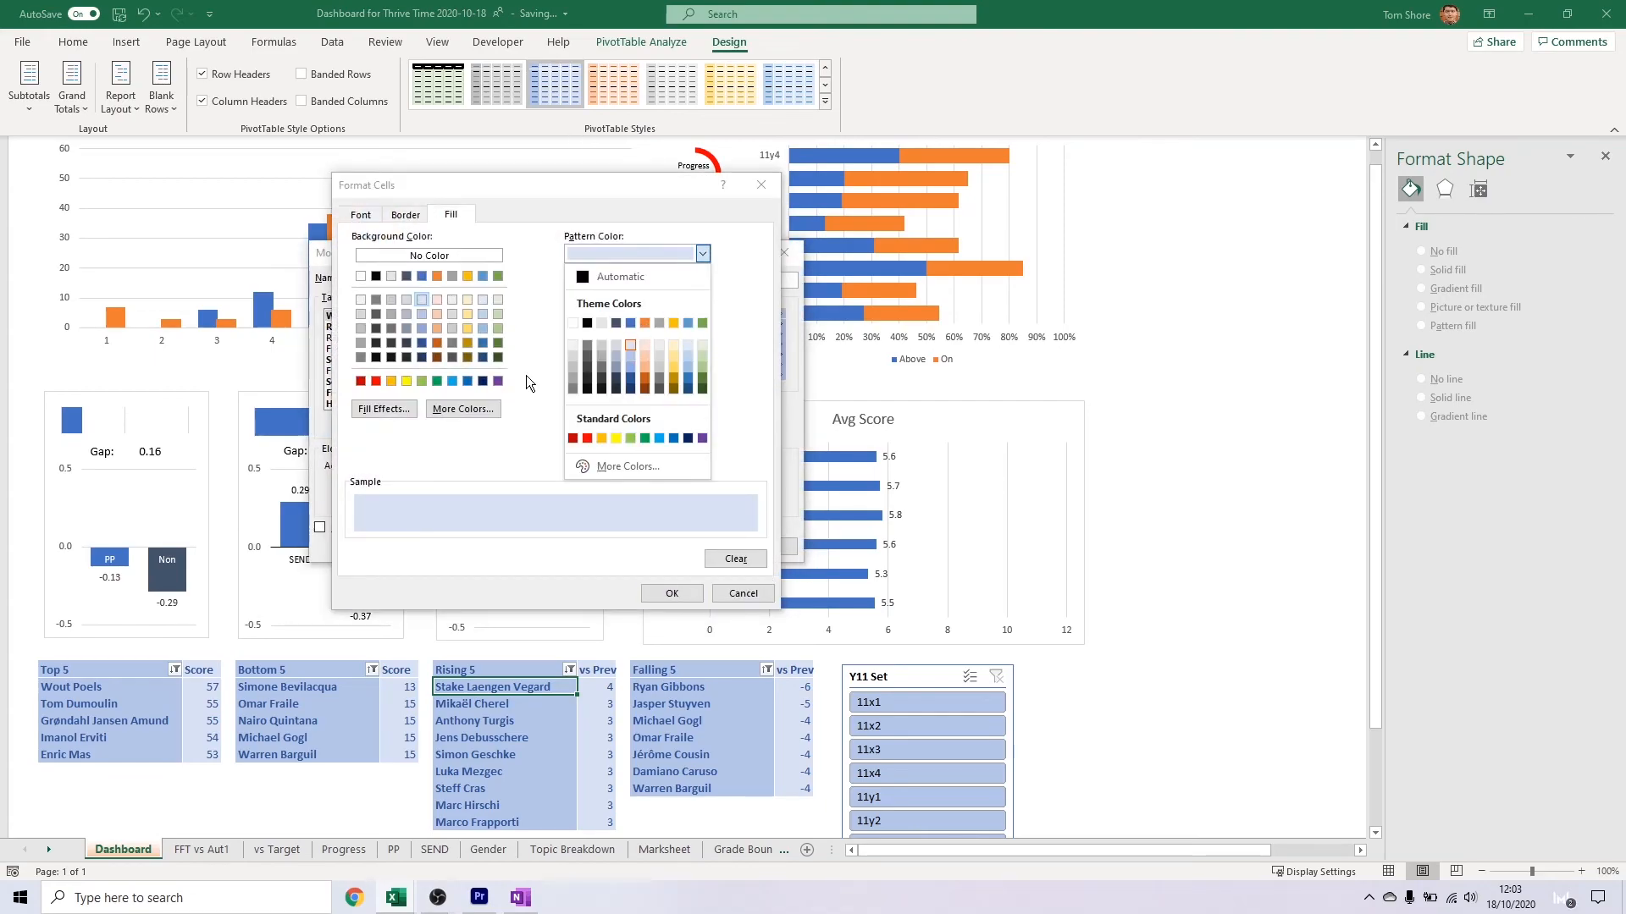
{"action": "key", "text": "Escape"}
{"action": "key", "text": "Escape"}
{"action": "left_click", "coordinate": [469, 336]}
{"action": "left_click", "coordinate": [467, 327]}
{"action": "left_click", "coordinate": [456, 359]}
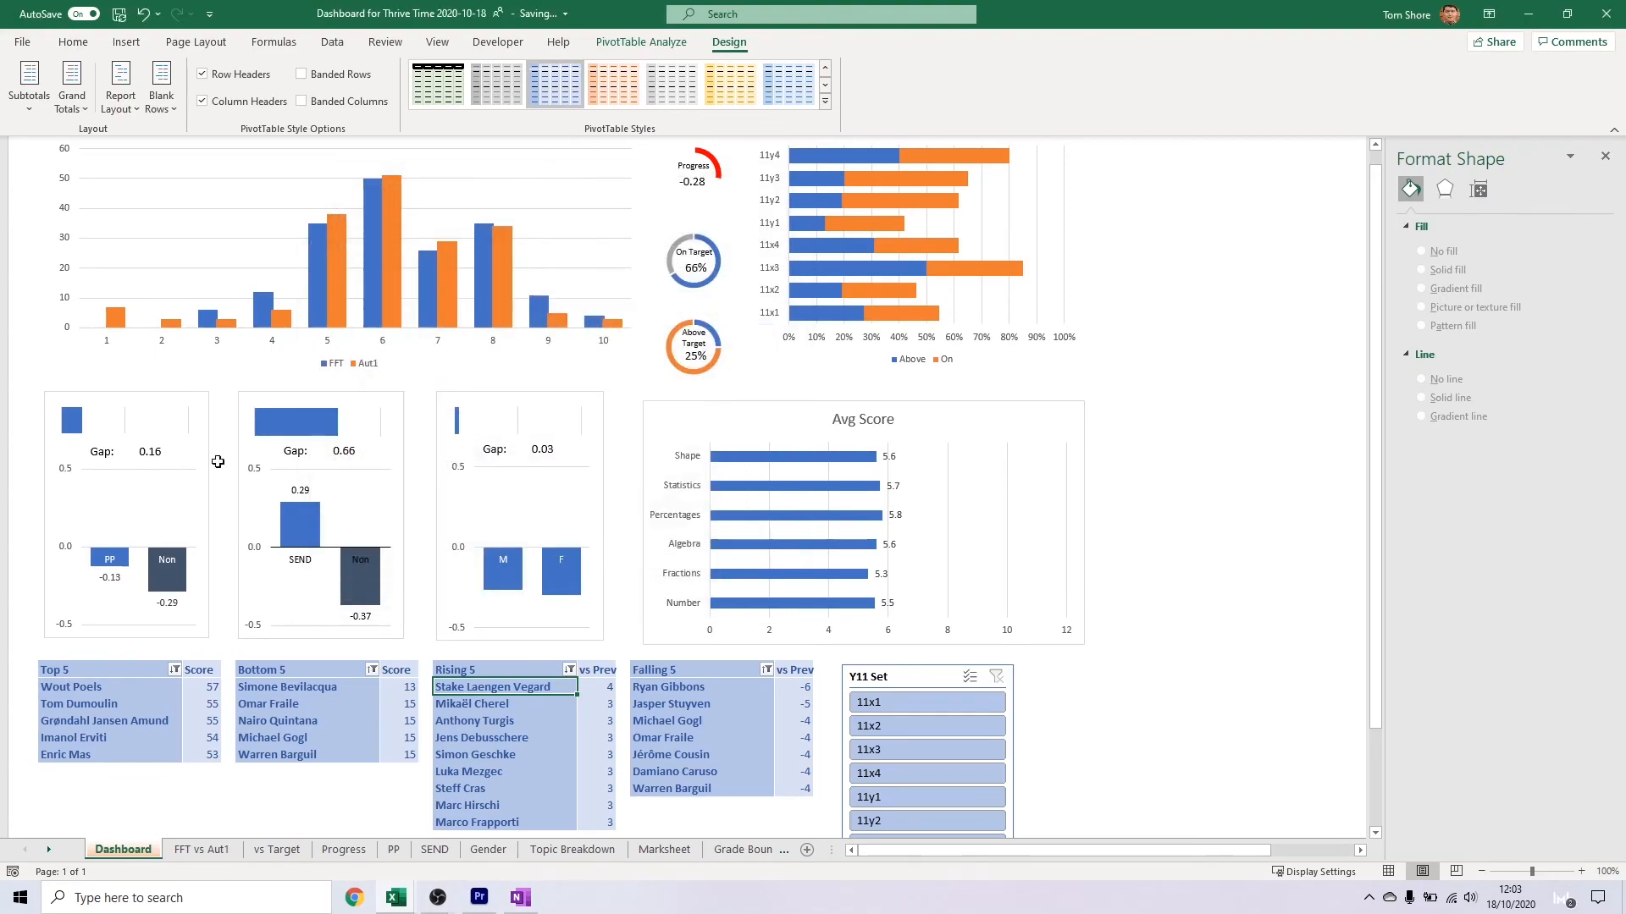
Fill the PP chart, the SEND gap bar chart and the SEND chart with solid light blue
{"action": "left_click", "coordinate": [195, 457]}
{"action": "left_click", "coordinate": [1579, 400]}
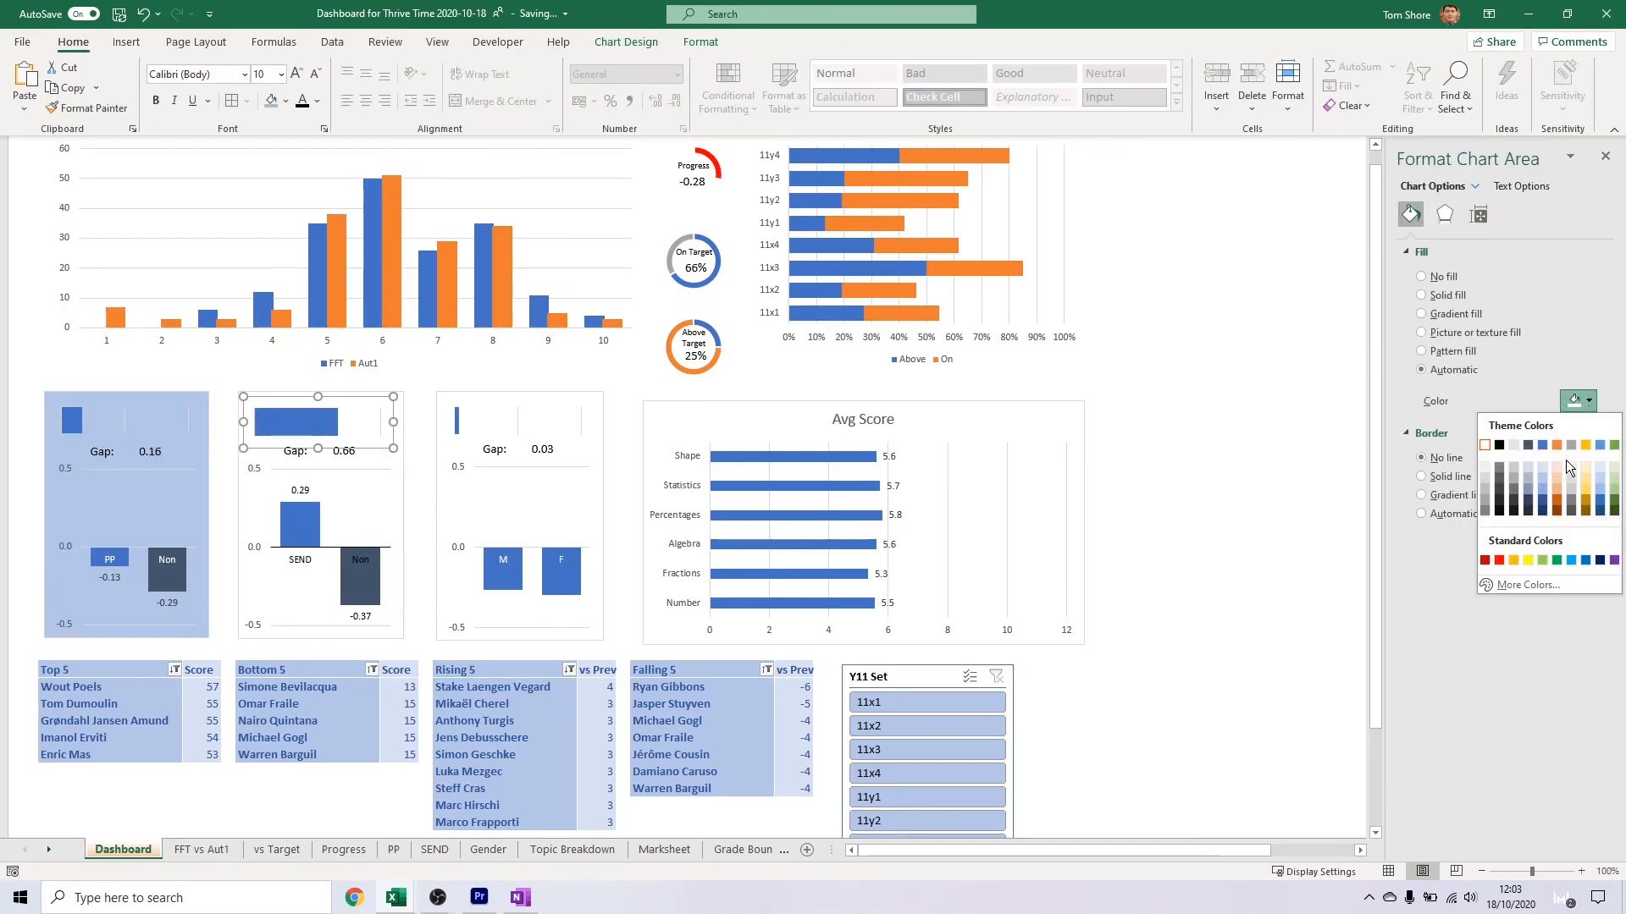
{"action": "left_click", "coordinate": [385, 489]}
{"action": "left_click", "coordinate": [397, 484]}
{"action": "left_click", "coordinate": [1479, 296]}
Fill the gender chart's background with the same solid light blue as the PP and SEND charts
{"action": "left_click", "coordinate": [592, 453]}
{"action": "left_click", "coordinate": [1589, 509]}
{"action": "left_click", "coordinate": [1056, 466]}
{"action": "key", "text": "ctrl+z"}
{"action": "key", "text": "ctrl+z"}
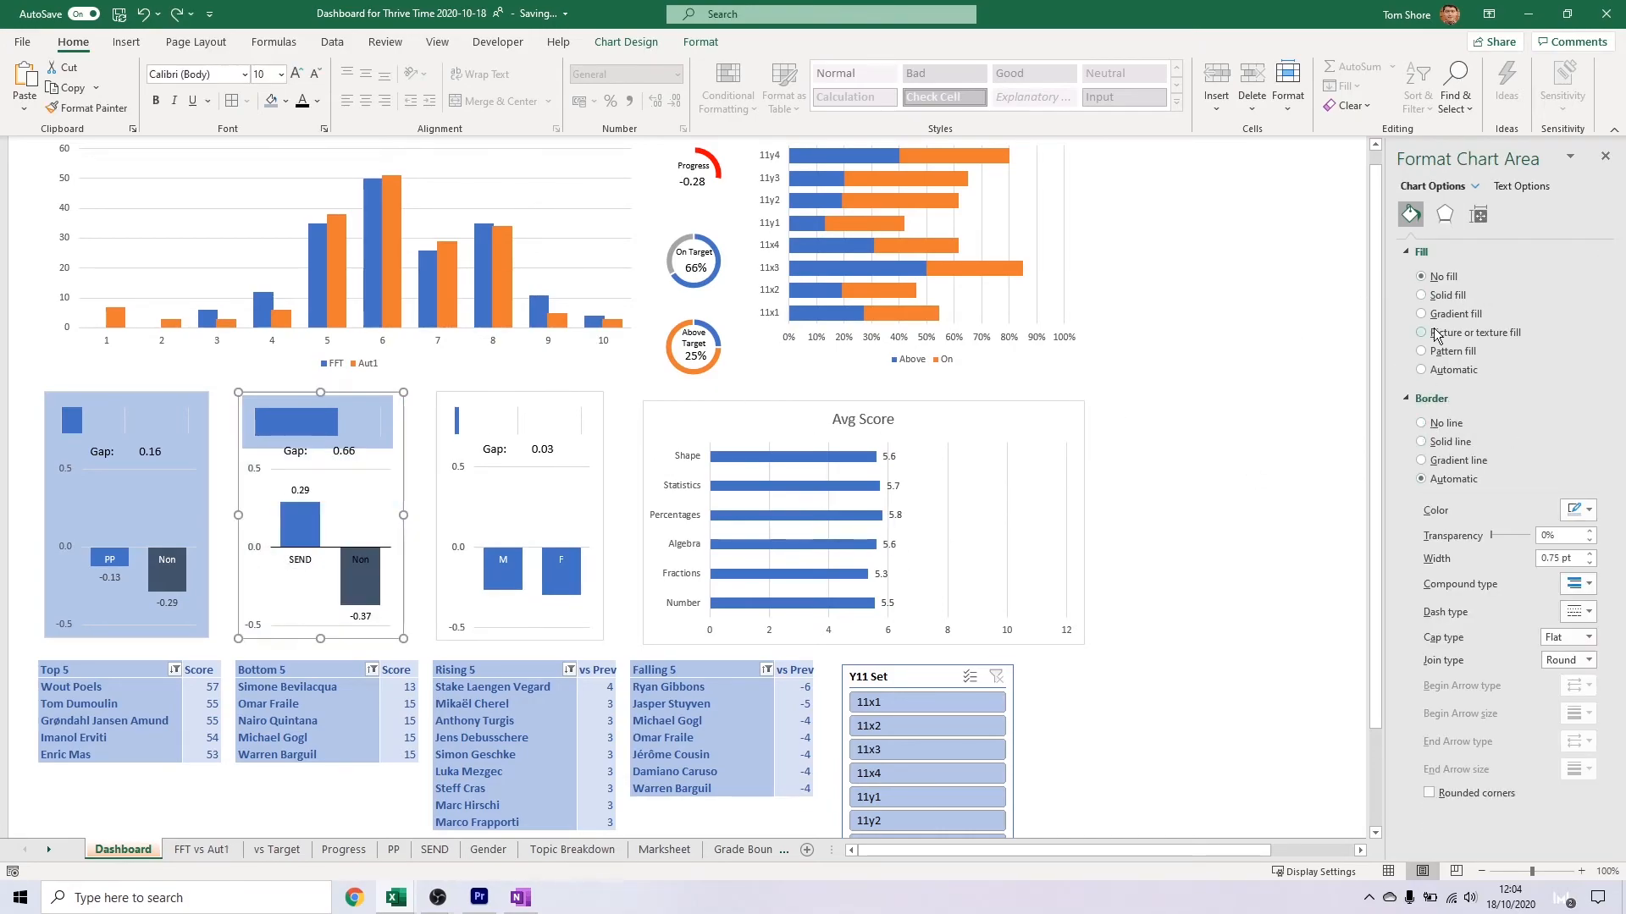
{"action": "left_click", "coordinate": [176, 15]}
{"action": "left_click", "coordinate": [176, 15]}
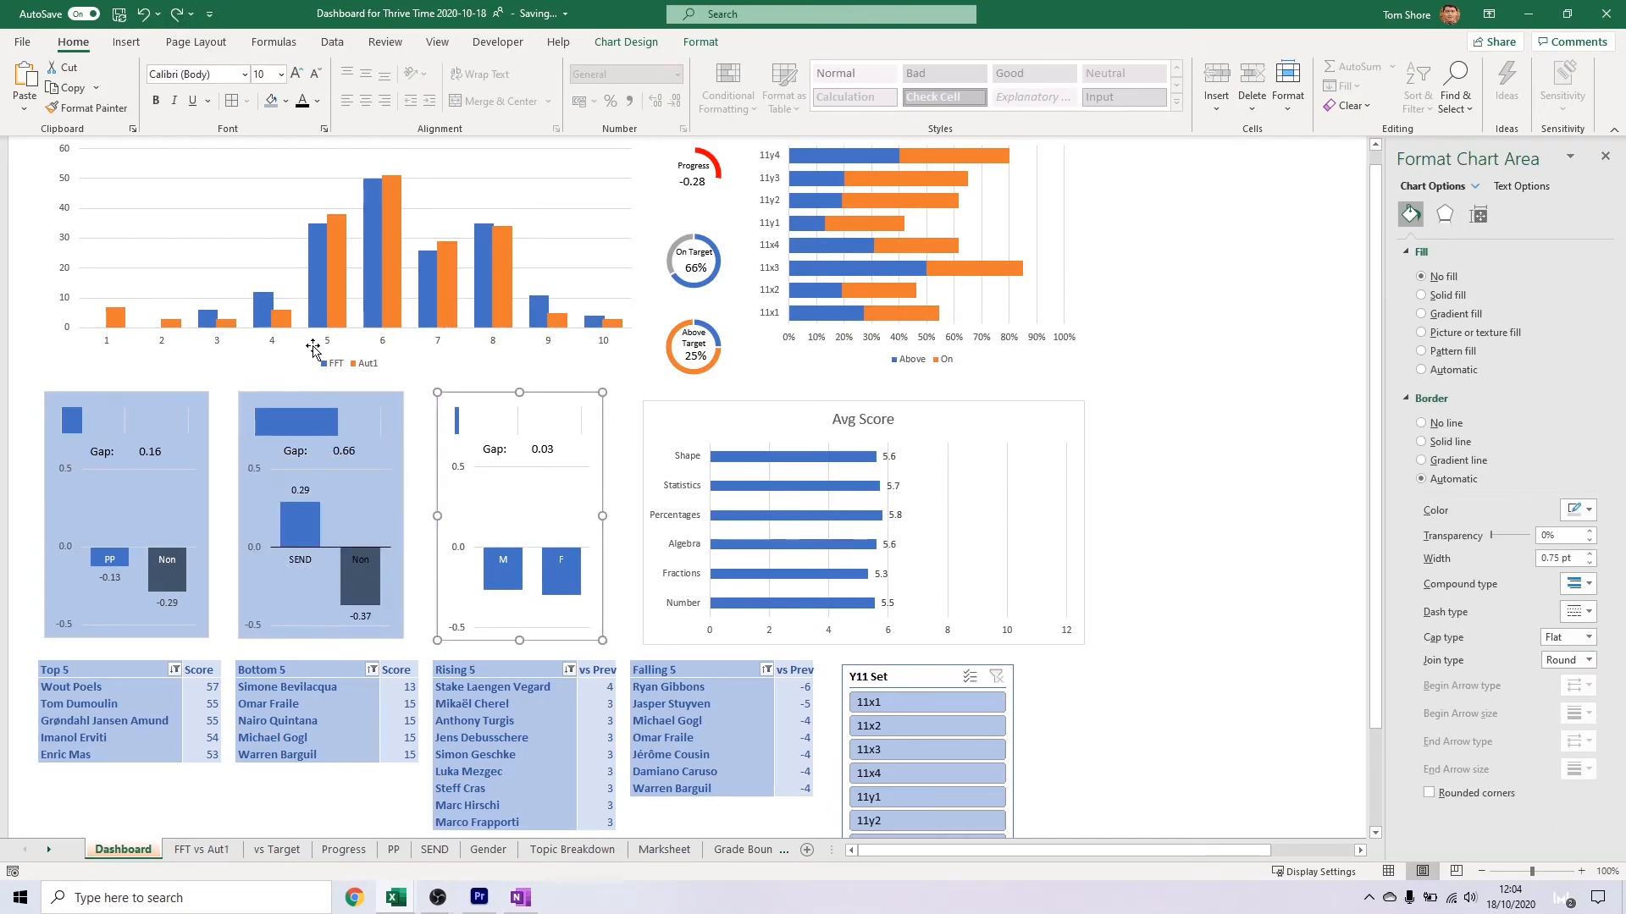
{"action": "left_click", "coordinate": [1440, 295]}
Fill the Avg Score chart, the stacked Above and On bar chart and the FFT and Aut1 column chart with solid light blue
{"action": "left_click", "coordinate": [1034, 471]}
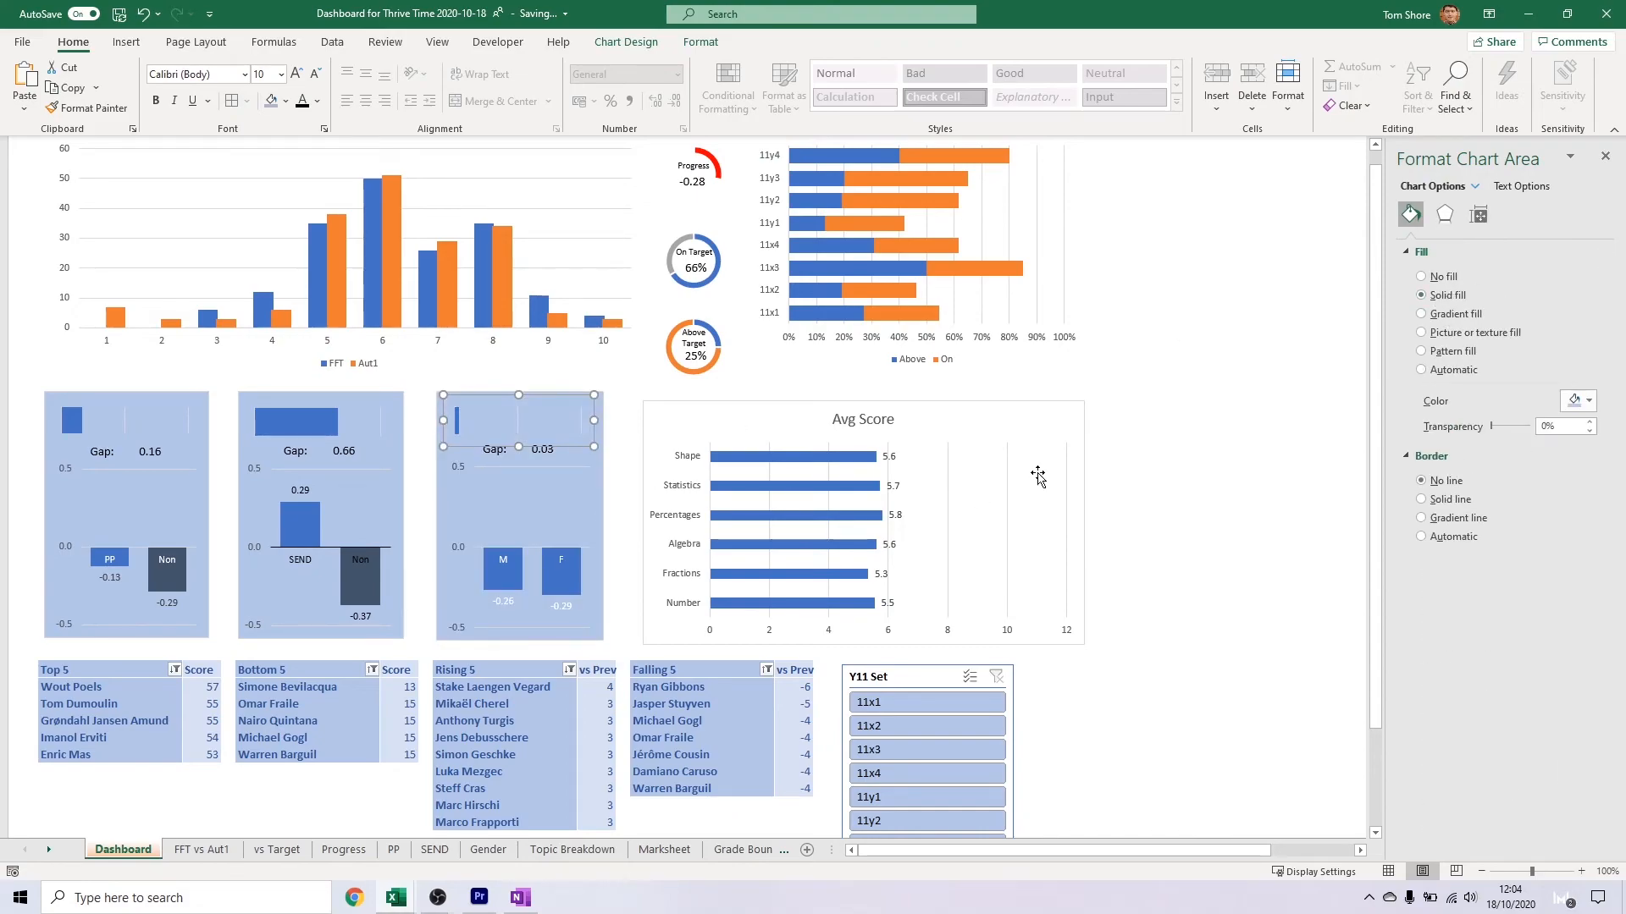
{"action": "left_click", "coordinate": [1439, 295]}
{"action": "left_click", "coordinate": [773, 279]}
{"action": "left_click", "coordinate": [1448, 296]}
{"action": "left_click", "coordinate": [592, 362]}
{"action": "left_click", "coordinate": [1458, 295]}
{"action": "left_click", "coordinate": [1017, 293]}
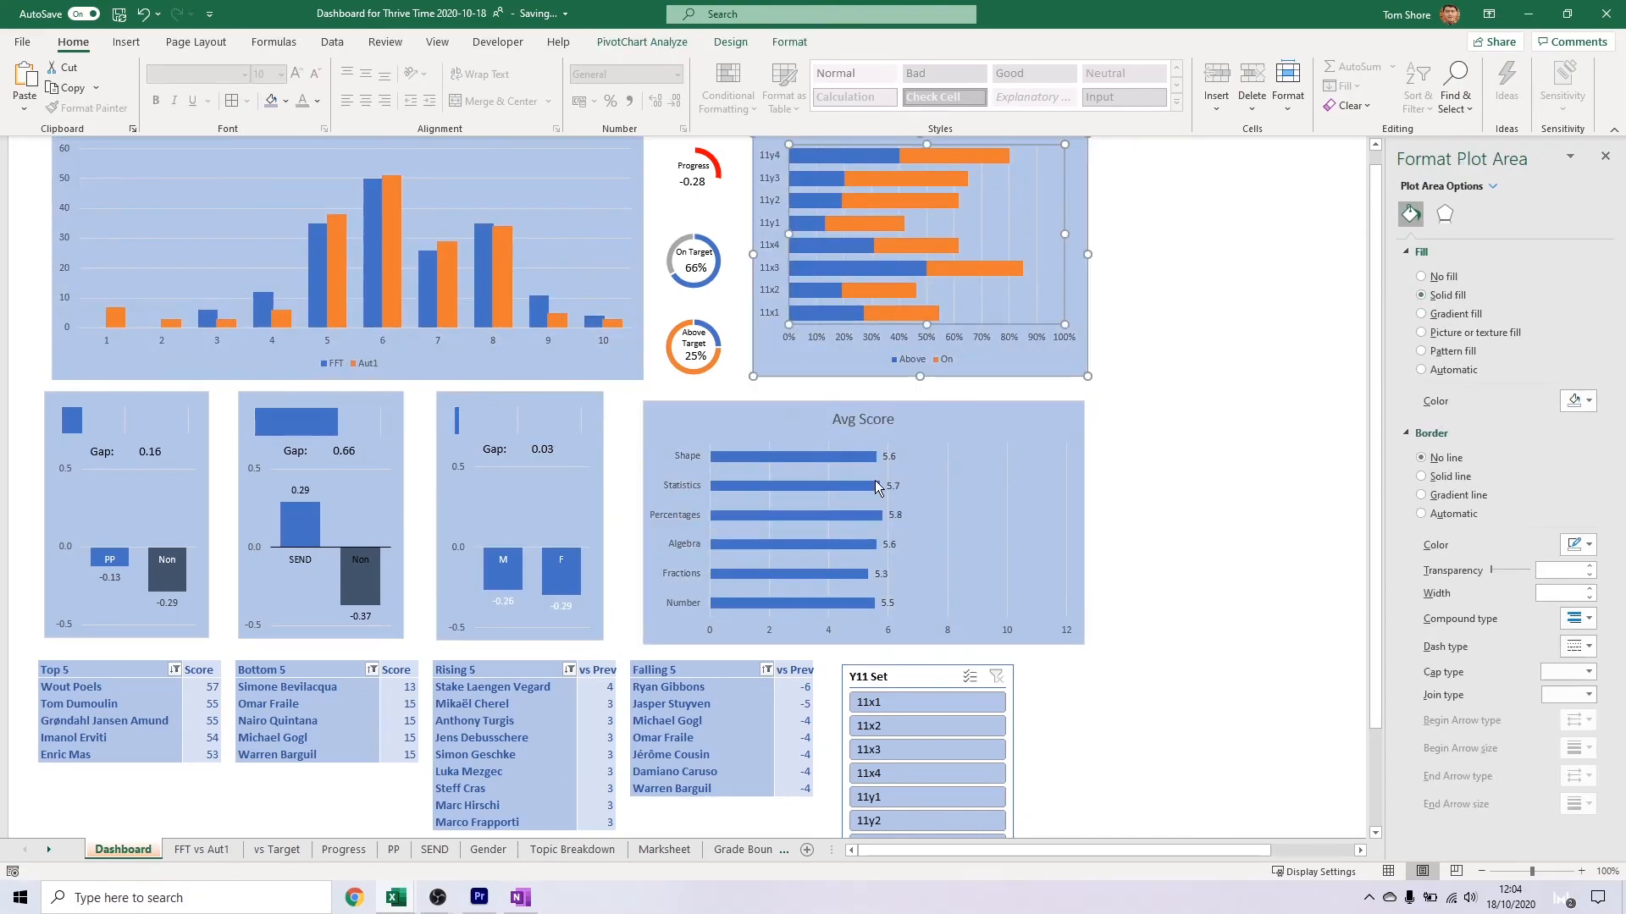
Draw a rectangle about 7.6 cm high and 2.7 cm wide around the three donut charts
{"action": "scroll", "coordinate": [878, 486], "scroll_direction": "up", "scroll_amount": 3}
{"action": "left_click", "coordinate": [730, 309]}
{"action": "left_click", "coordinate": [1153, 398]}
{"action": "left_click", "coordinate": [127, 42]}
{"action": "left_click", "coordinate": [236, 84]}
{"action": "left_click", "coordinate": [406, 219]}
{"action": "left_click_drag", "start_coordinate": [645, 256], "coordinate": [737, 499]}
Give the rectangle around the donut charts no fill and a light blue outline
{"action": "left_click", "coordinate": [617, 71]}
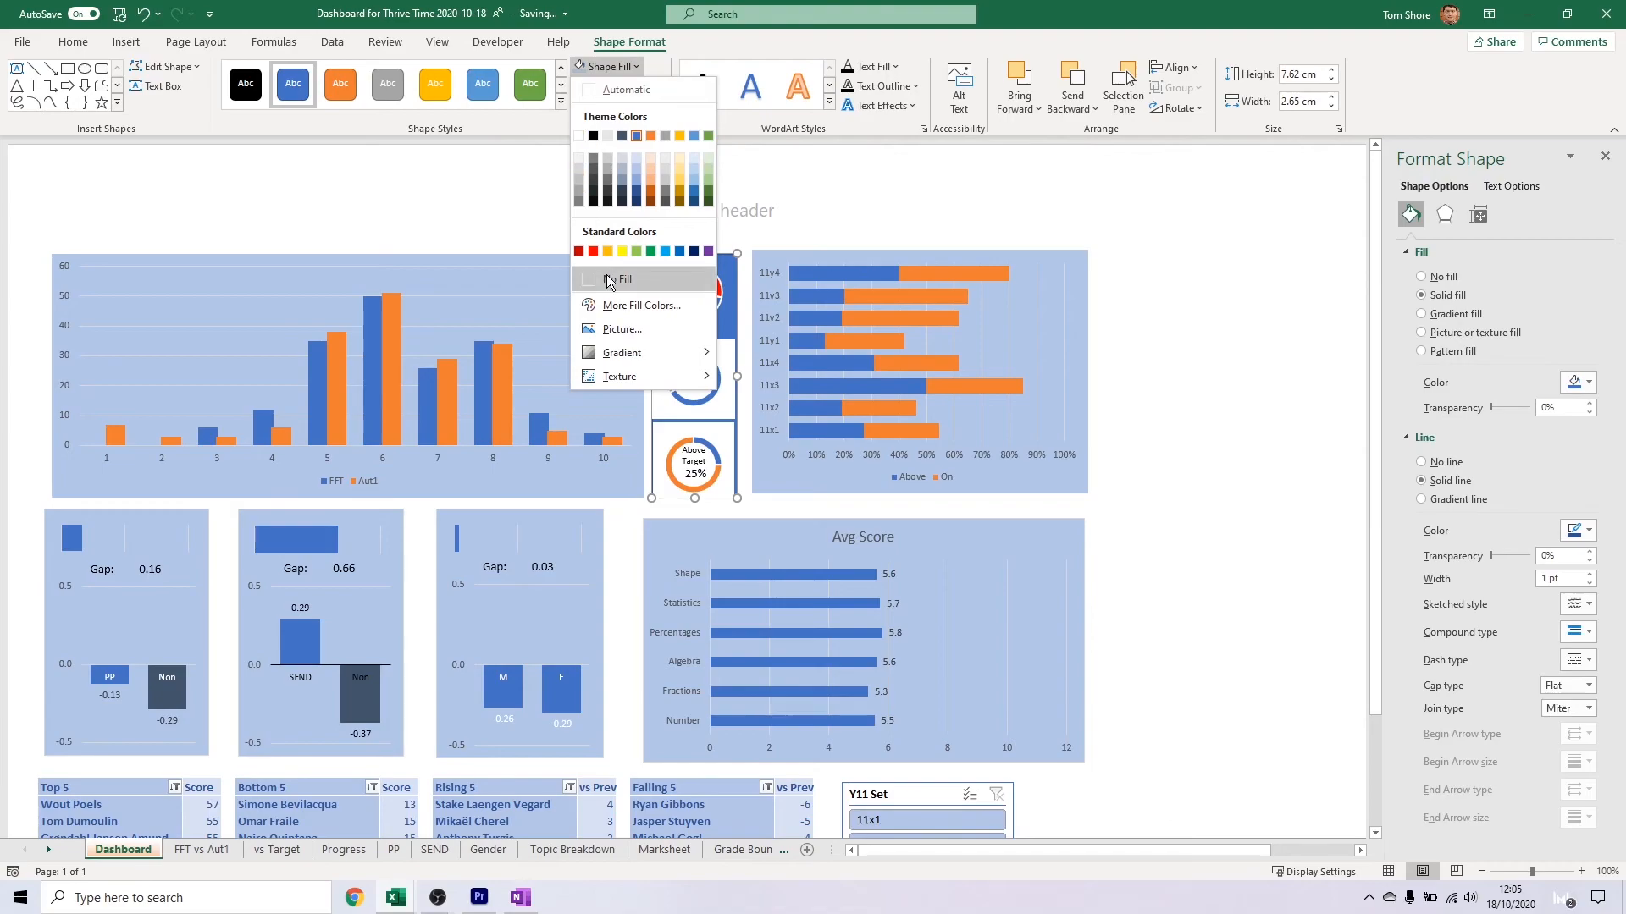
{"action": "left_click", "coordinate": [611, 277]}
{"action": "left_click", "coordinate": [622, 86]}
{"action": "left_click", "coordinate": [636, 185]}
{"action": "left_click", "coordinate": [764, 296]}
Remove the background fill from the On Target and Above Target donut charts
{"action": "left_click", "coordinate": [671, 369]}
{"action": "left_click", "coordinate": [635, 354]}
{"action": "left_click", "coordinate": [662, 351]}
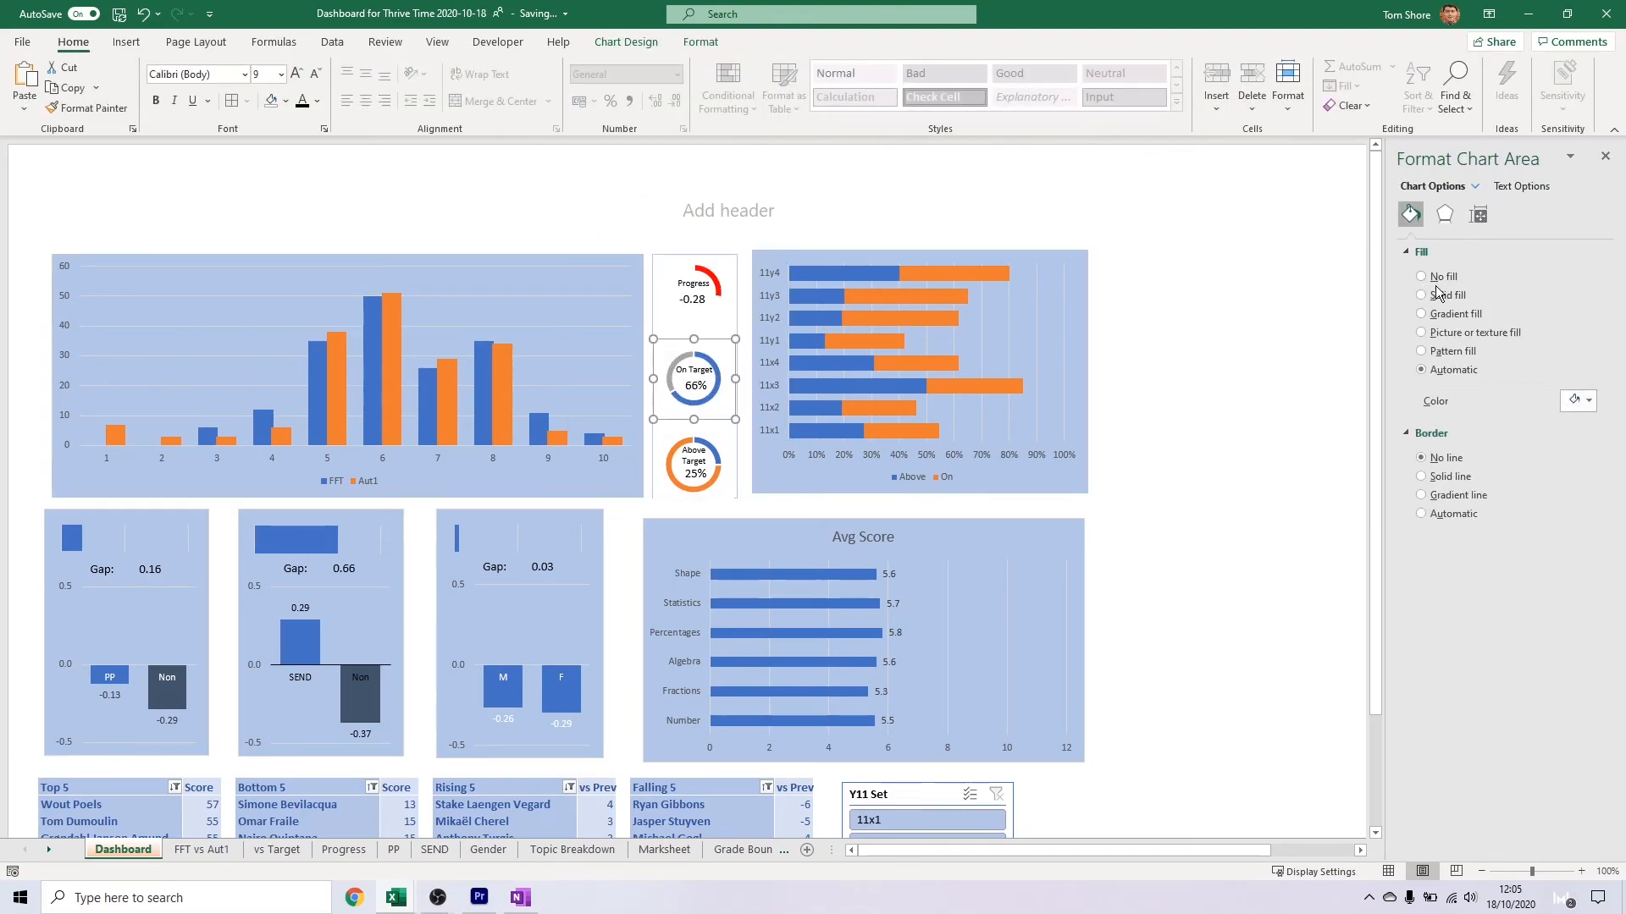
{"action": "left_click", "coordinate": [729, 430]}
{"action": "left_click", "coordinate": [734, 426]}
{"action": "left_click", "coordinate": [1421, 277]}
{"action": "left_click", "coordinate": [856, 502]}
Nudge the Progress and Above Target donuts and their value labels into line inside the outlined rectangle
{"action": "left_click", "coordinate": [719, 452]}
{"action": "key", "text": "Escape"}
{"action": "left_click", "coordinate": [693, 474]}
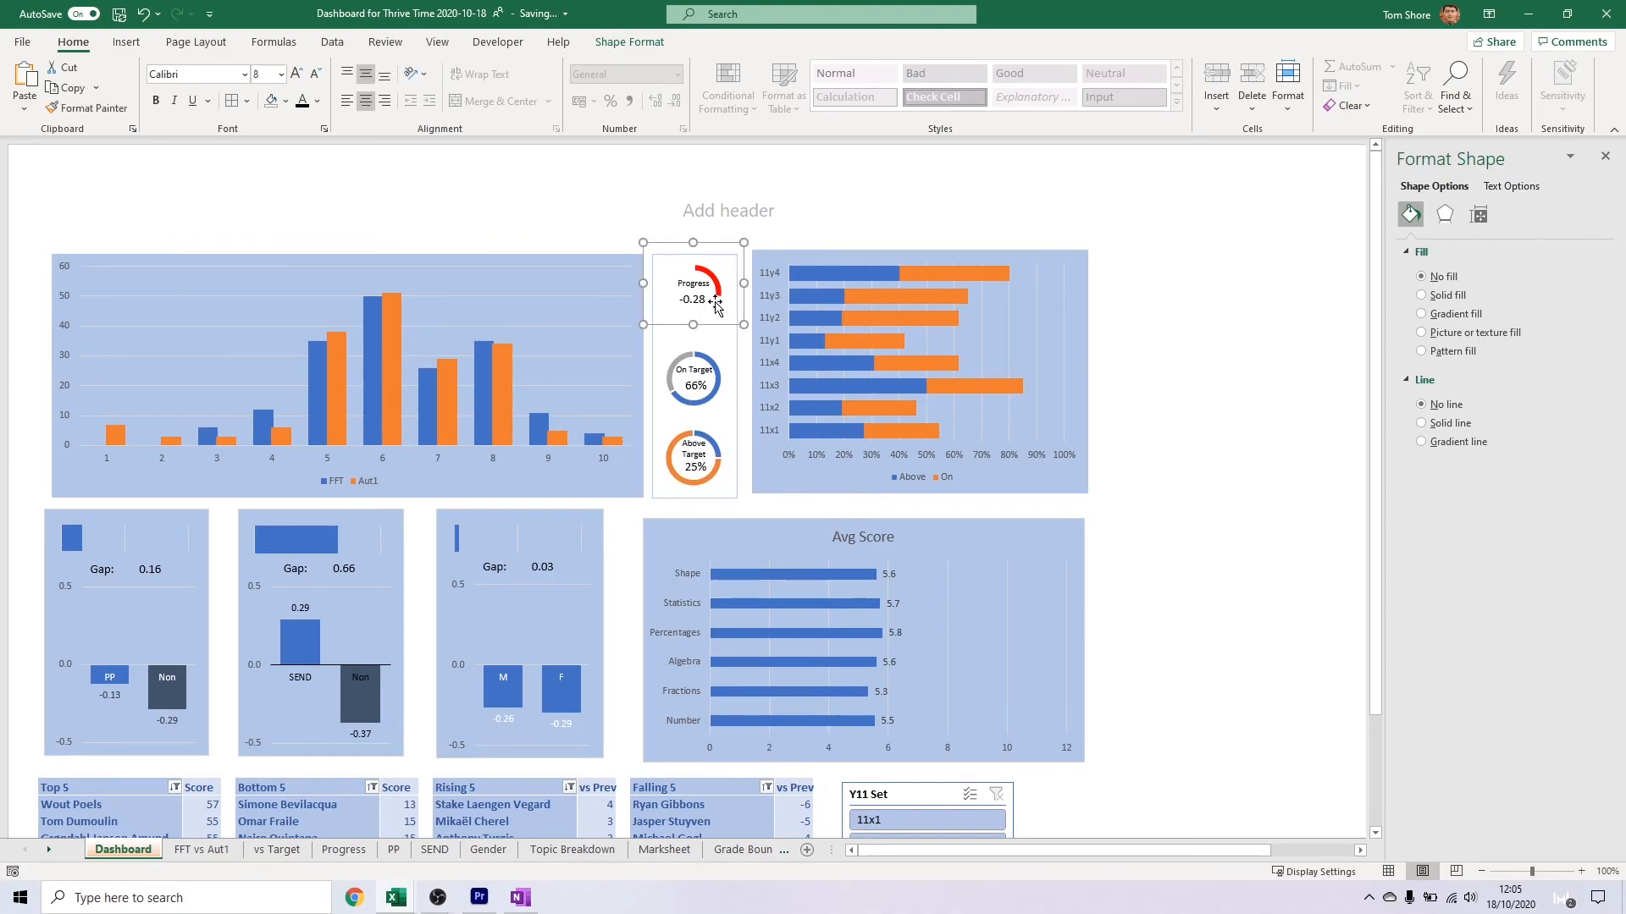
Remove the fill from the On Target donut's remaining slice and give both of its slices a light outline
{"action": "left_click", "coordinate": [680, 357]}
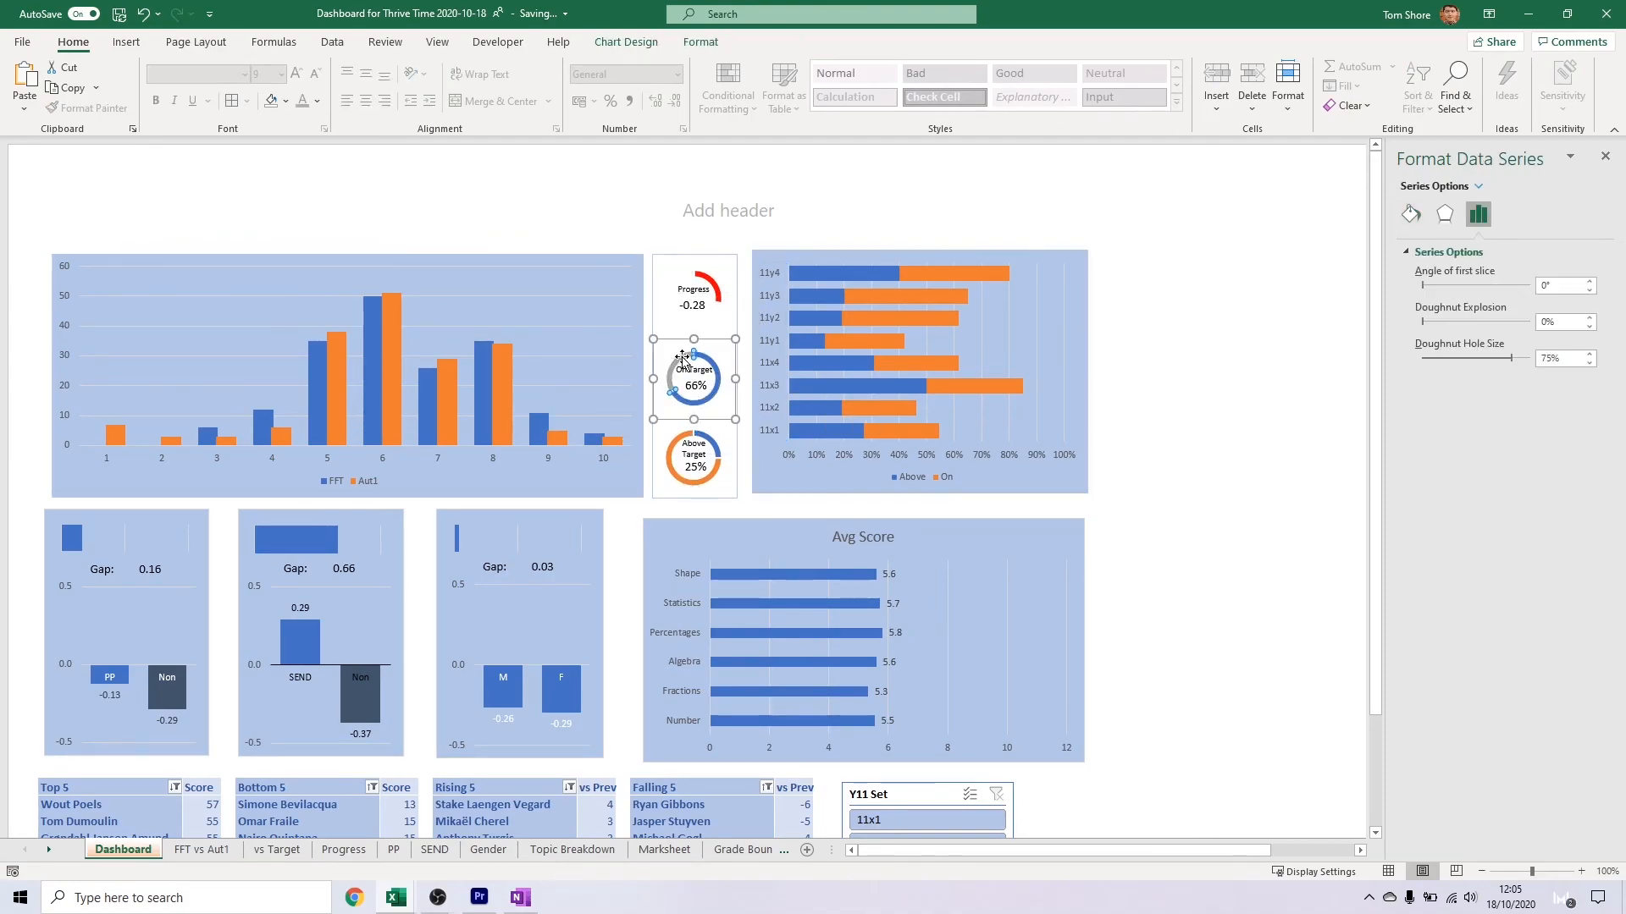
{"action": "left_click", "coordinate": [680, 356]}
{"action": "right_click", "coordinate": [681, 354]}
{"action": "left_click", "coordinate": [704, 315]}
{"action": "left_click", "coordinate": [726, 546]}
{"action": "left_click", "coordinate": [743, 317]}
{"action": "left_click", "coordinate": [759, 398]}
{"action": "left_click", "coordinate": [719, 466]}
{"action": "left_click", "coordinate": [708, 359]}
{"action": "left_click", "coordinate": [708, 359]}
{"action": "right_click", "coordinate": [708, 359]}
{"action": "left_click", "coordinate": [767, 318]}
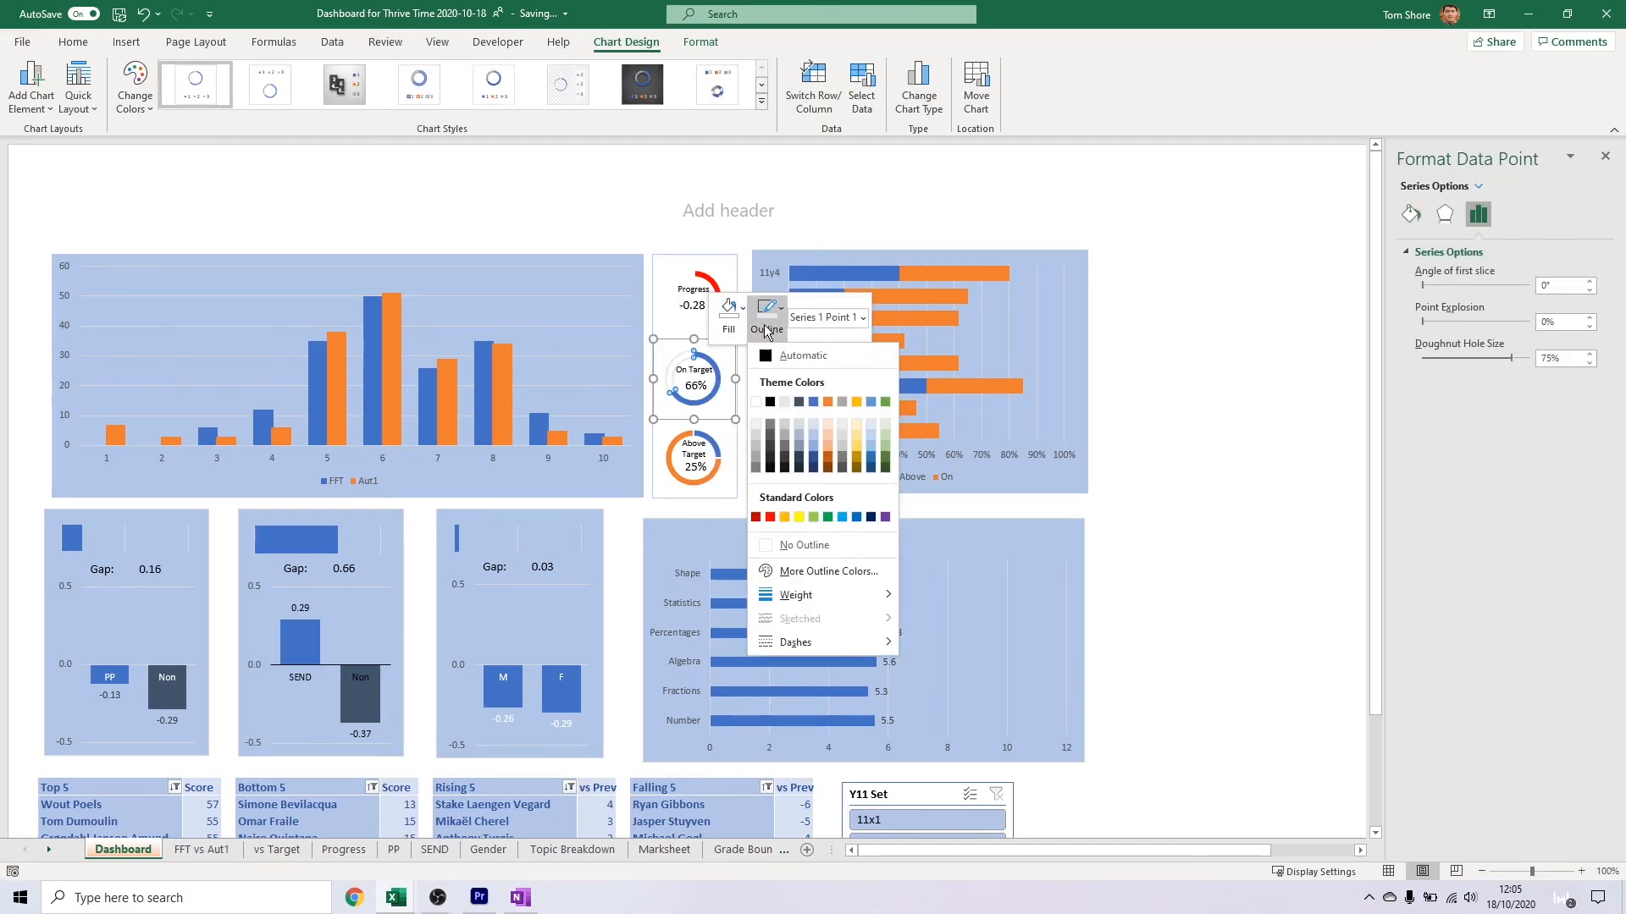
{"action": "left_click", "coordinate": [786, 402]}
Give the Progress donut a light grey outline
{"action": "left_click", "coordinate": [712, 284]}
{"action": "left_click", "coordinate": [711, 284]}
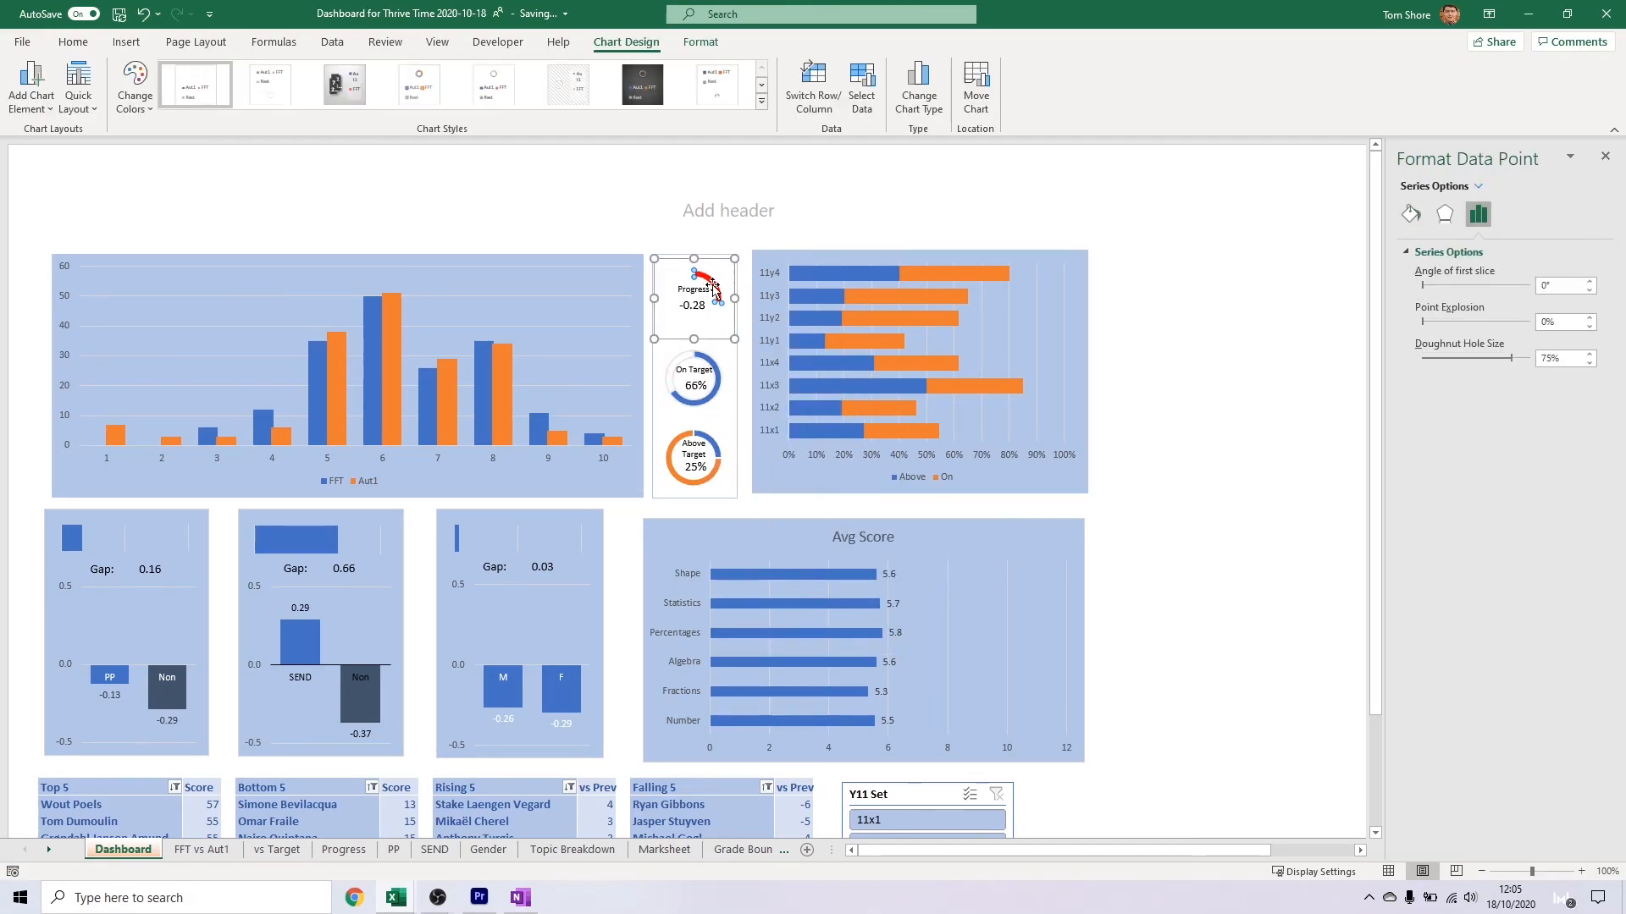
{"action": "right_click", "coordinate": [714, 317]}
{"action": "left_click", "coordinate": [767, 277]}
{"action": "left_click", "coordinate": [787, 363]}
{"action": "left_click", "coordinate": [675, 359]}
Remove the fill from the Above Target donut's remaining slice and give both of its slices a light outline
{"action": "left_click", "coordinate": [677, 440]}
{"action": "left_click", "coordinate": [678, 438]}
{"action": "left_click", "coordinate": [673, 440]}
{"action": "left_click", "coordinate": [673, 440]}
{"action": "right_click", "coordinate": [673, 439]}
{"action": "left_click", "coordinate": [699, 401]}
{"action": "left_click", "coordinate": [690, 484]}
{"action": "left_click", "coordinate": [736, 401]}
{"action": "left_click", "coordinate": [728, 482]}
{"action": "right_click", "coordinate": [711, 447]}
{"action": "left_click", "coordinate": [735, 401]}
{"action": "left_click", "coordinate": [691, 495]}
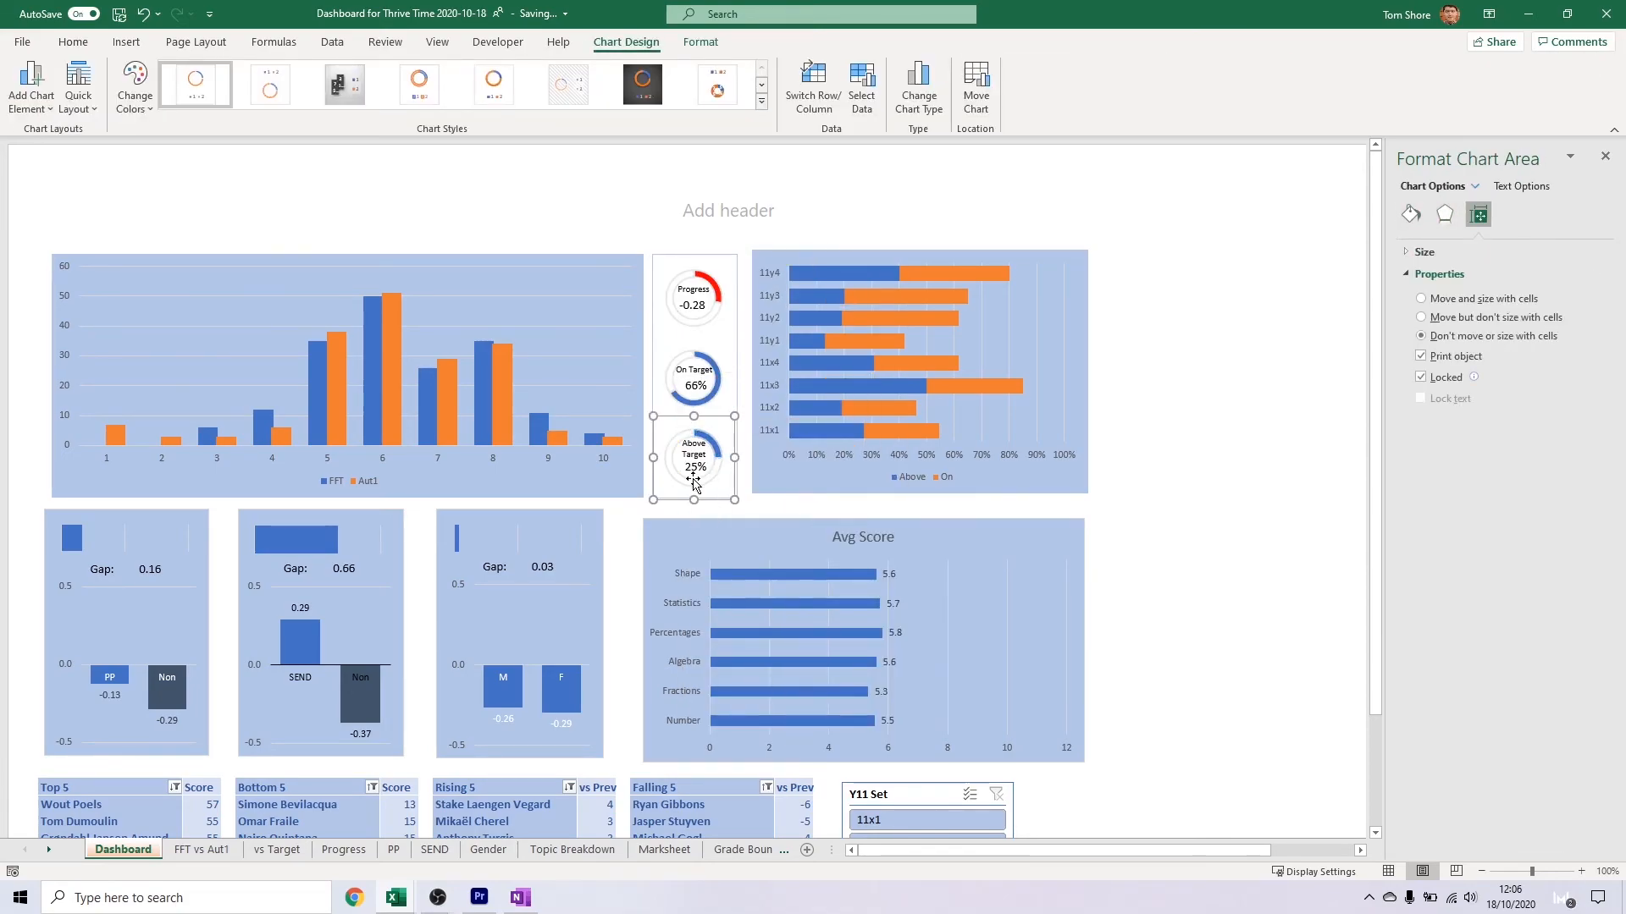
{"action": "left_click", "coordinate": [692, 474]}
{"action": "left_click", "coordinate": [861, 345]}
{"action": "left_click", "coordinate": [710, 438]}
{"action": "left_click", "coordinate": [710, 439]}
{"action": "right_click", "coordinate": [710, 439]}
{"action": "left_click", "coordinate": [768, 396]}
{"action": "left_click", "coordinate": [760, 476]}
Fill the On Target donut's value slice with dark blue-grey
{"action": "left_click", "coordinate": [706, 359]}
{"action": "left_click", "coordinate": [706, 359]}
{"action": "right_click", "coordinate": [706, 359]}
{"action": "left_click", "coordinate": [729, 320]}
{"action": "left_click", "coordinate": [766, 402]}
In the stacked bar chart, fill the Above series with dark blue-grey and the On series with blue
{"action": "double_click", "coordinate": [815, 360]}
{"action": "key", "text": "Escape"}
{"action": "left_click", "coordinate": [806, 342]}
{"action": "left_click", "coordinate": [833, 237]}
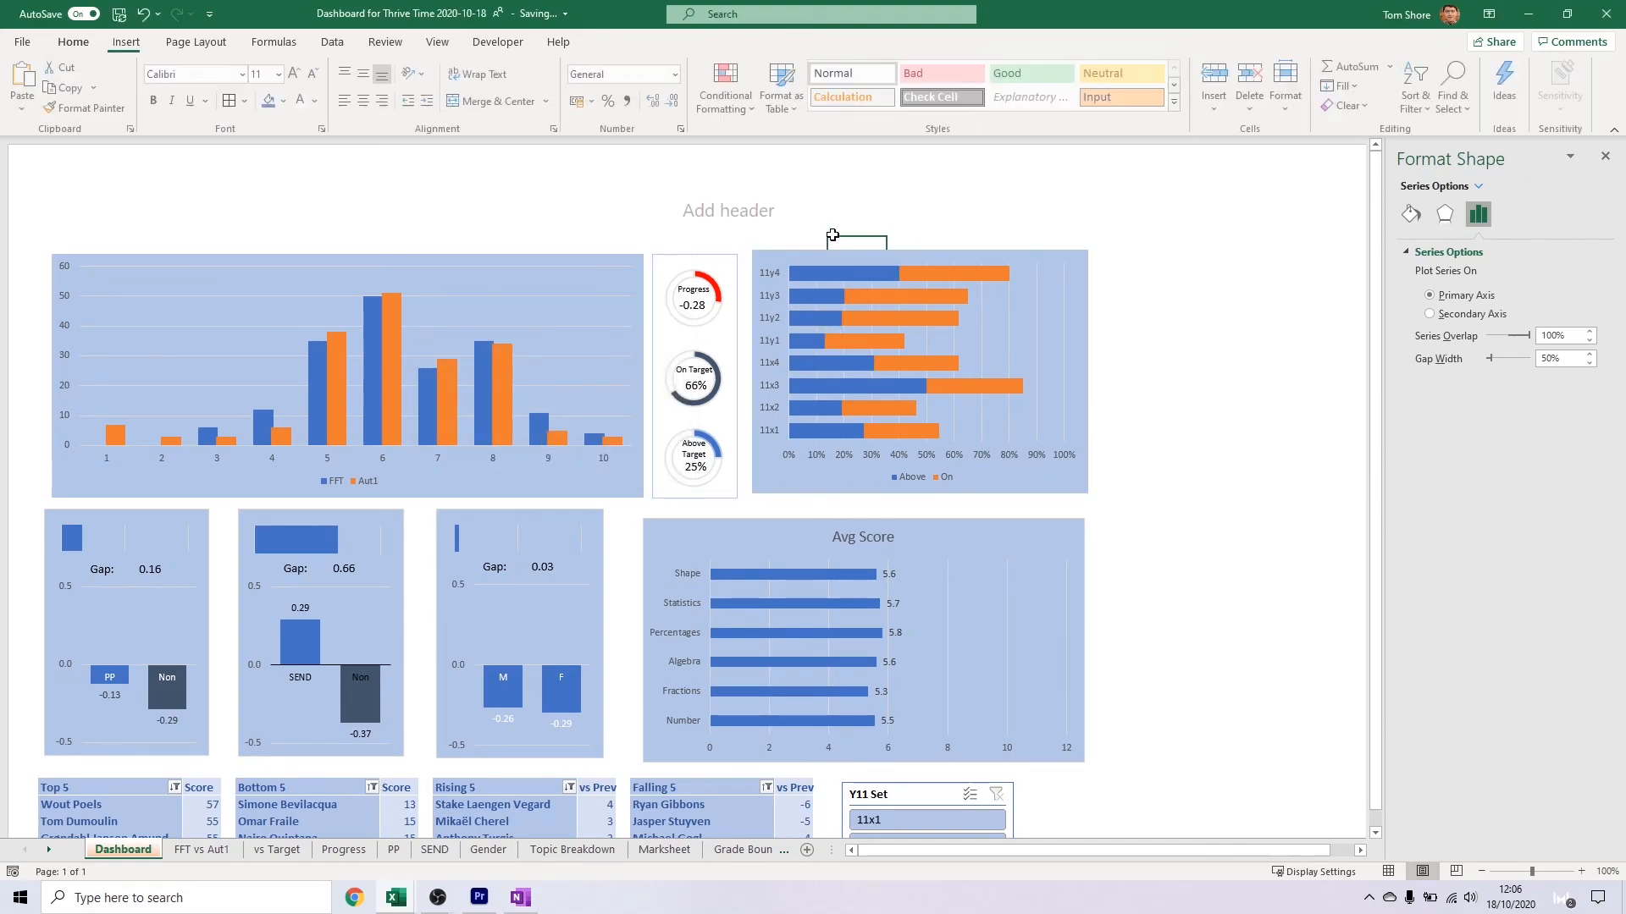
{"action": "right_click", "coordinate": [839, 275]}
{"action": "left_click", "coordinate": [836, 222]}
{"action": "right_click", "coordinate": [910, 297]}
{"action": "left_click", "coordinate": [916, 246]}
{"action": "left_click", "coordinate": [952, 310]}
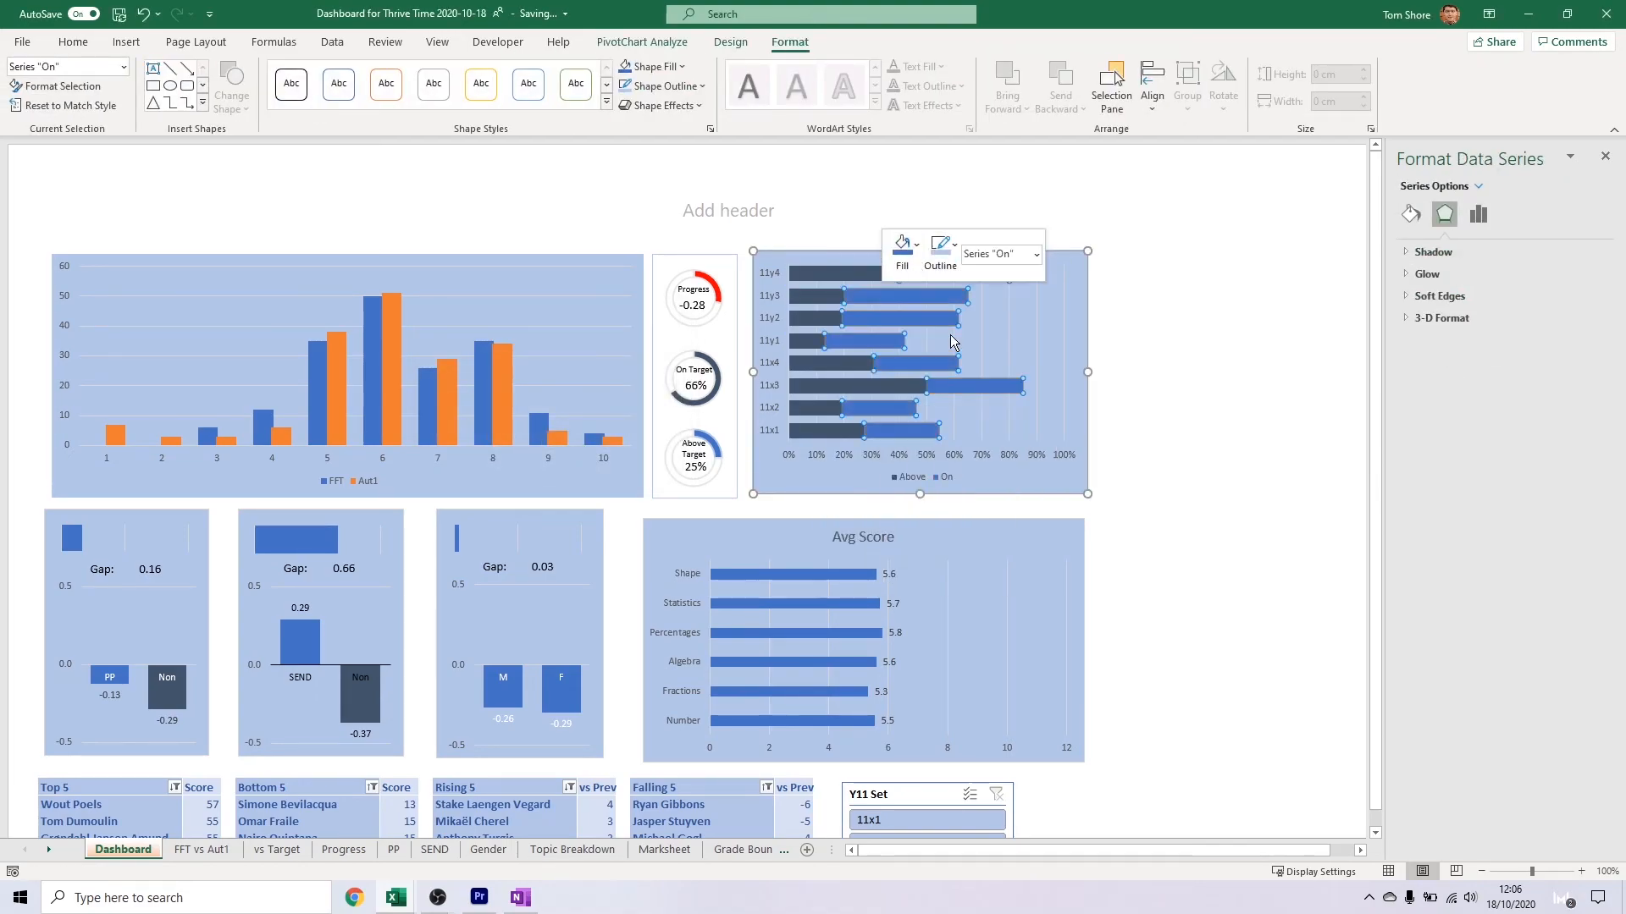
{"action": "left_click", "coordinate": [984, 333]}
Give the Above and On series of the stacked bar chart a white outline
{"action": "right_click", "coordinate": [879, 275]}
{"action": "left_click", "coordinate": [940, 240]}
{"action": "left_click", "coordinate": [931, 316]}
{"action": "left_click", "coordinate": [898, 297]}
{"action": "right_click", "coordinate": [911, 275]}
{"action": "left_click", "coordinate": [973, 240]}
{"action": "left_click", "coordinate": [964, 316]}
{"action": "left_click", "coordinate": [772, 374]}
In the column chart, fill the Aut1 series with dark blue-grey and the FFT series with gold
{"action": "left_click", "coordinate": [611, 440]}
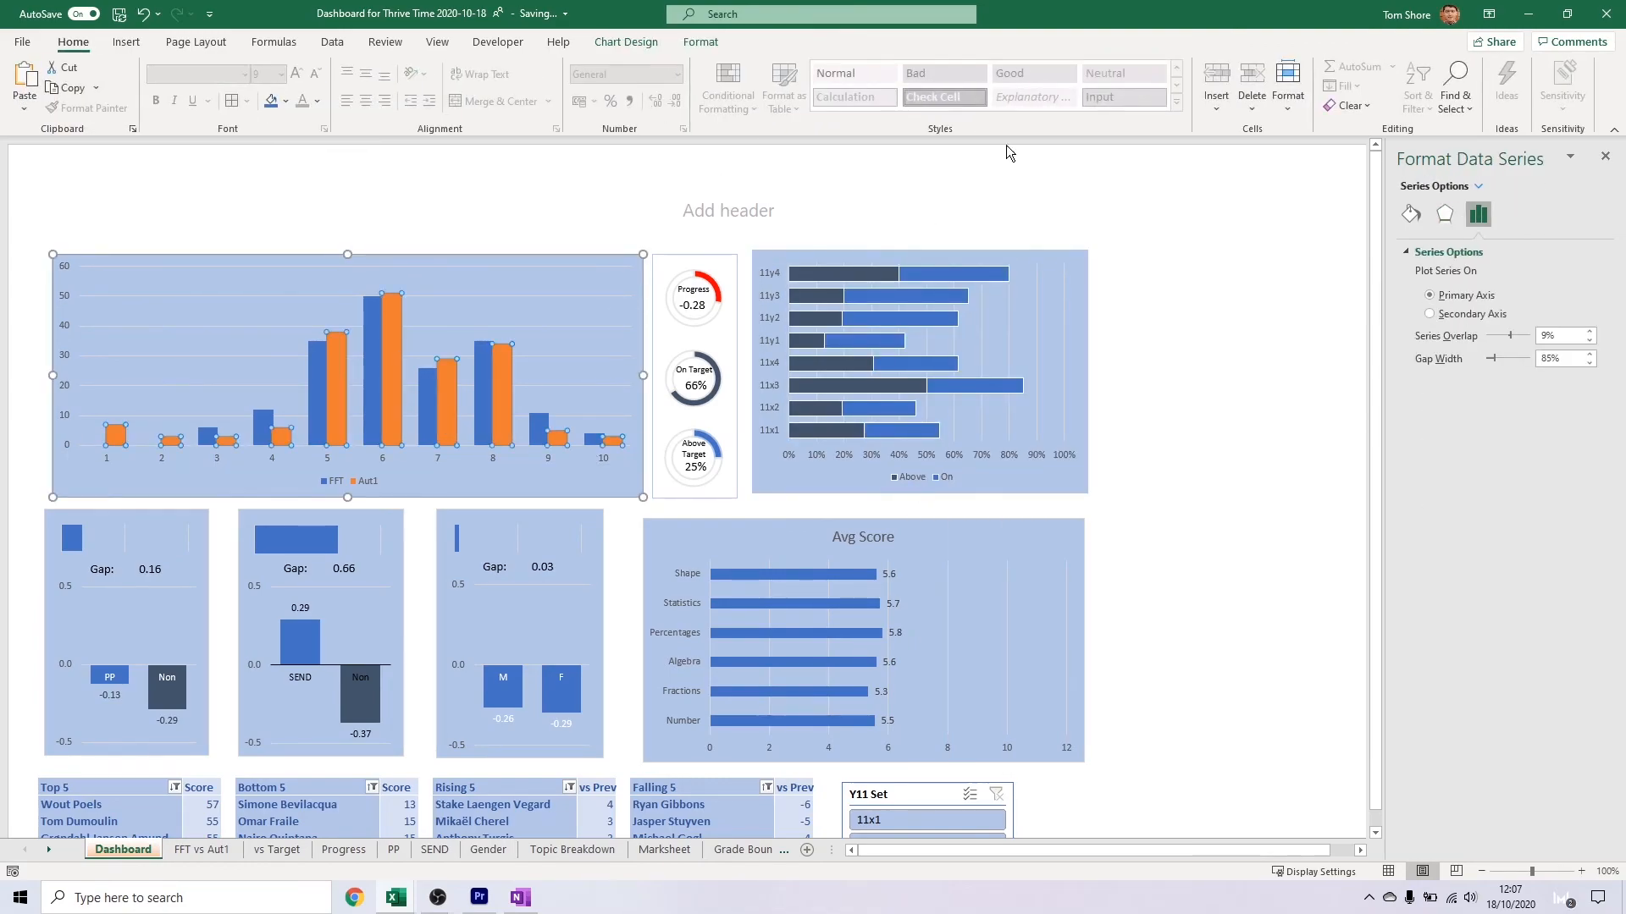
{"action": "right_click", "coordinate": [401, 351]}
{"action": "left_click", "coordinate": [420, 298]}
{"action": "left_click", "coordinate": [454, 388]}
{"action": "right_click", "coordinate": [364, 383]}
{"action": "left_click", "coordinate": [382, 329]}
{"action": "left_click", "coordinate": [474, 418]}
{"action": "left_click", "coordinate": [608, 330]}
Adjust the stacked bar chart's height and shift it slightly so its edges line up with the neighbouring charts
{"action": "left_click", "coordinate": [904, 455]}
{"action": "left_click_drag", "start_coordinate": [919, 494], "coordinate": [920, 497]}
{"action": "left_click_drag", "start_coordinate": [920, 250], "coordinate": [919, 257]}
{"action": "left_click", "coordinate": [1105, 313]}
{"action": "left_click", "coordinate": [729, 329]}
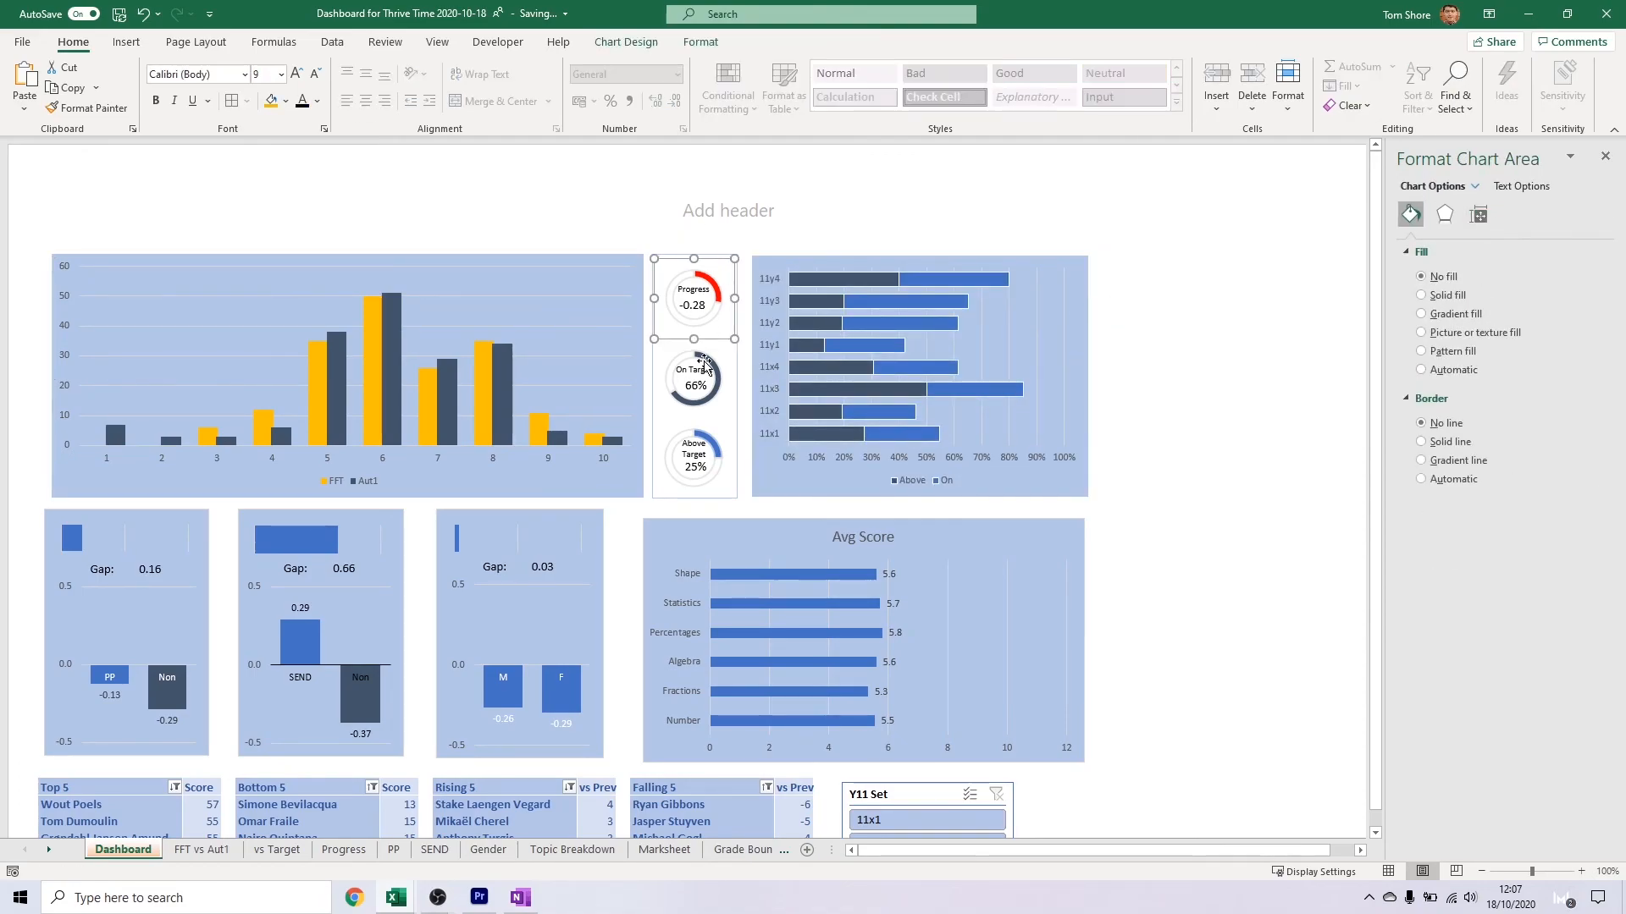
{"action": "left_click", "coordinate": [730, 405], "text": "ctrl"}
{"action": "left_click", "coordinate": [732, 472], "text": "ctrl"}
{"action": "left_click", "coordinate": [740, 457], "text": "ctrl"}
{"action": "left_click", "coordinate": [787, 542]}
{"action": "left_click", "coordinate": [1168, 339]}
{"action": "left_click_drag", "start_coordinate": [1078, 396], "coordinate": [1075, 396]}
{"action": "left_click", "coordinate": [1136, 348]}
Set the text of the SEND chart's category and data labels and of the Gap text boxes to white
{"action": "left_click", "coordinate": [364, 677]}
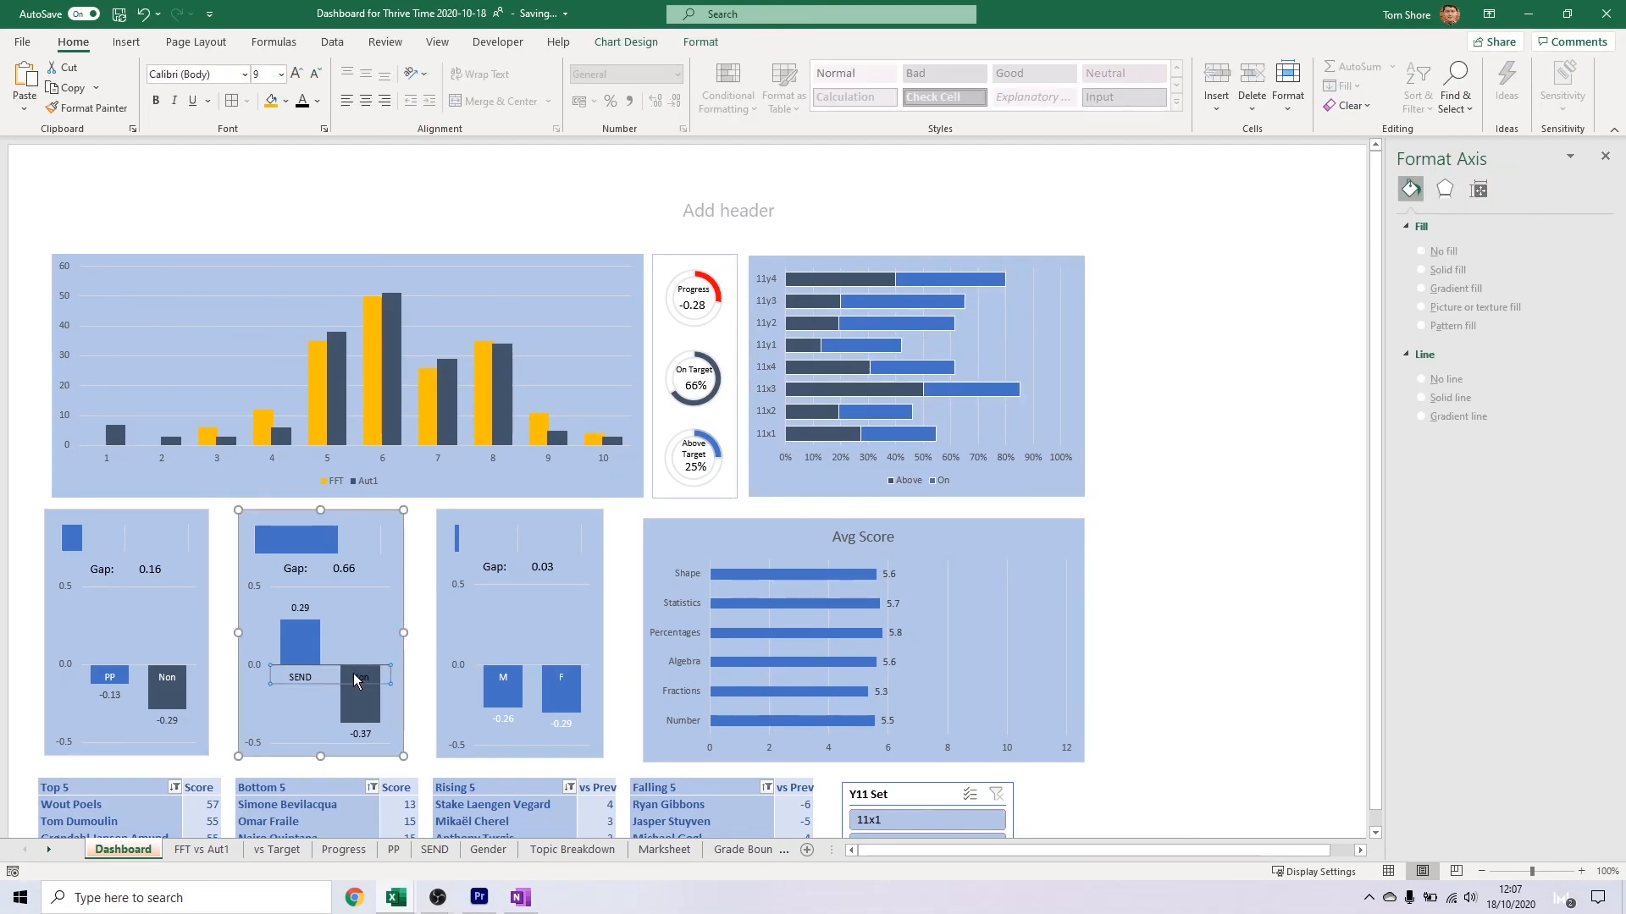
{"action": "right_click", "coordinate": [363, 682]}
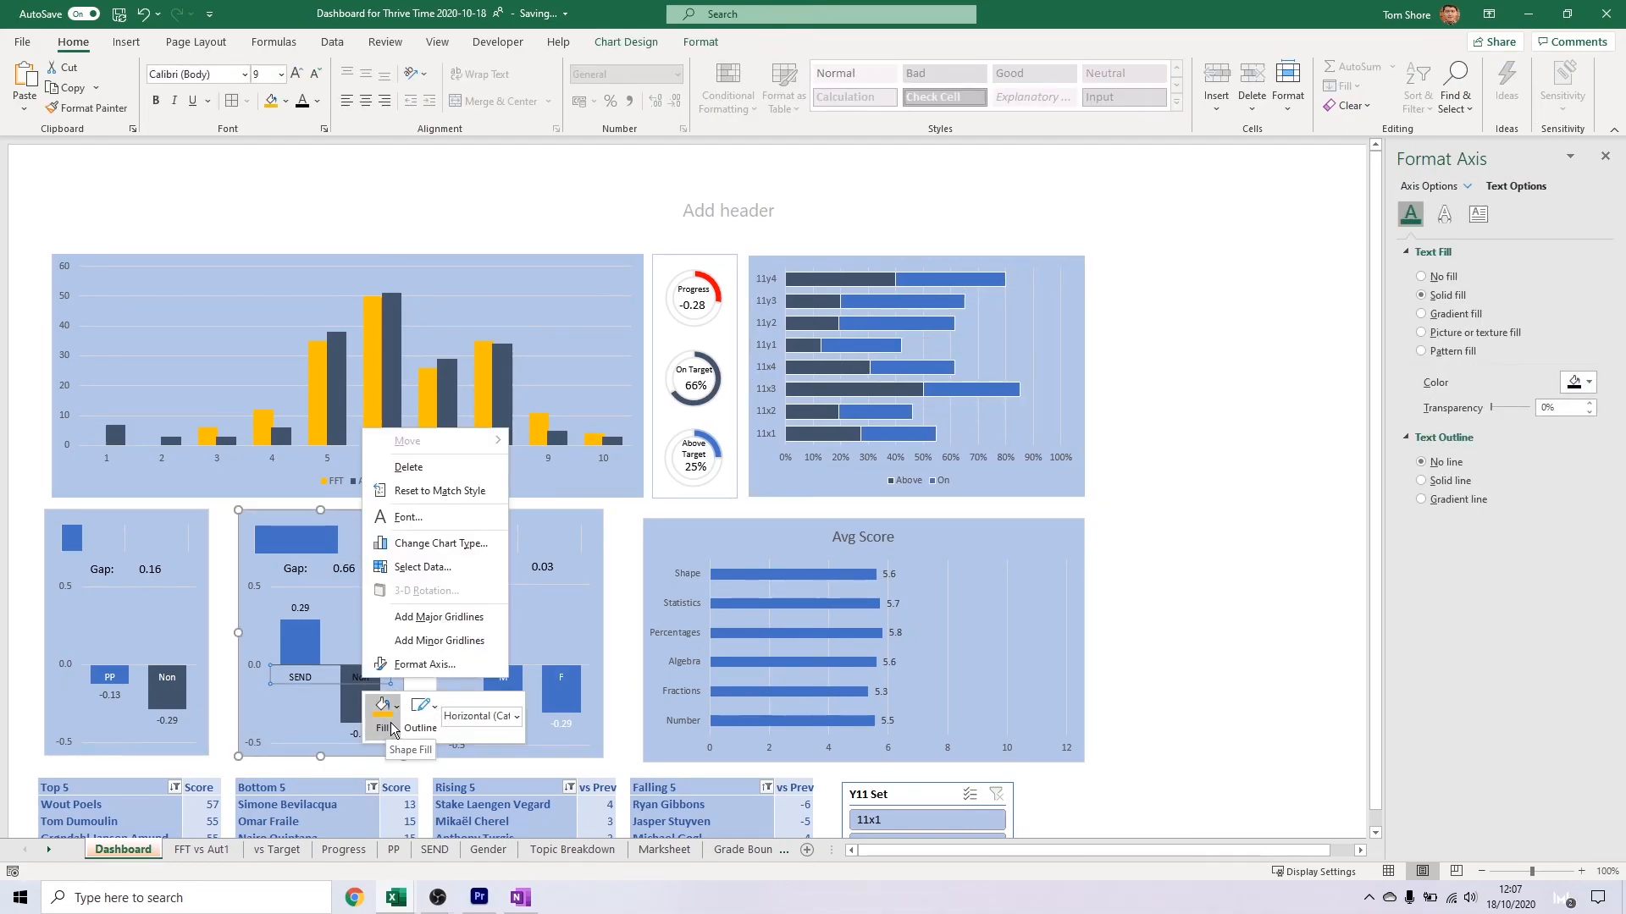
{"action": "left_click", "coordinate": [318, 102]}
{"action": "left_click", "coordinate": [303, 156]}
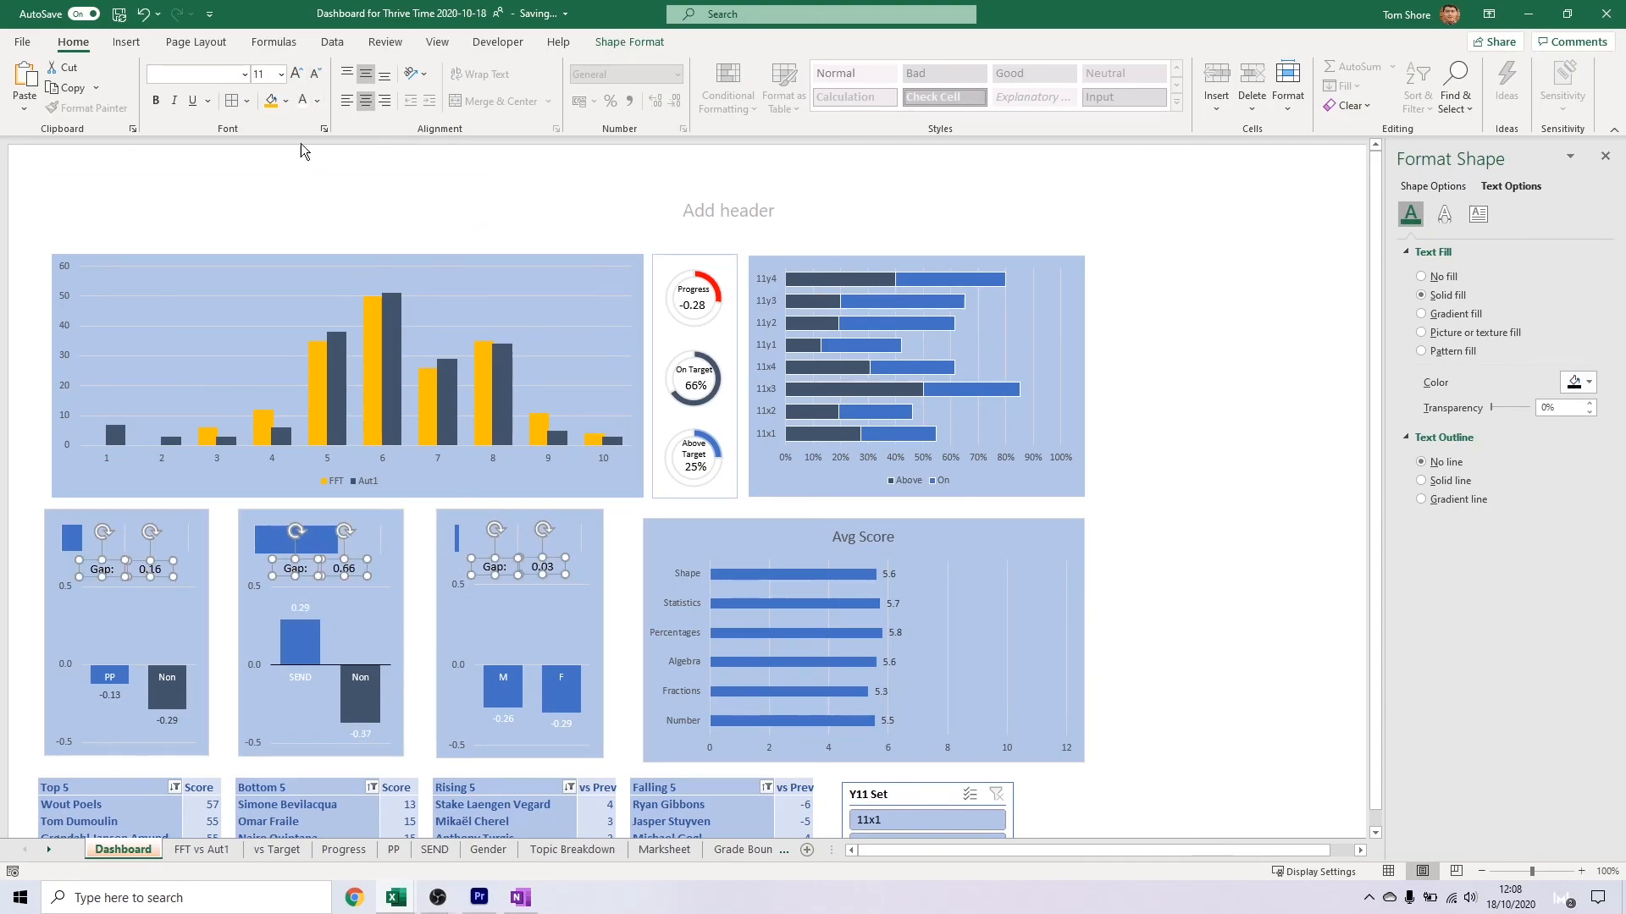
{"action": "left_click", "coordinate": [530, 636]}
Give the three gap value text boxes a white outline
{"action": "left_click", "coordinate": [157, 570]}
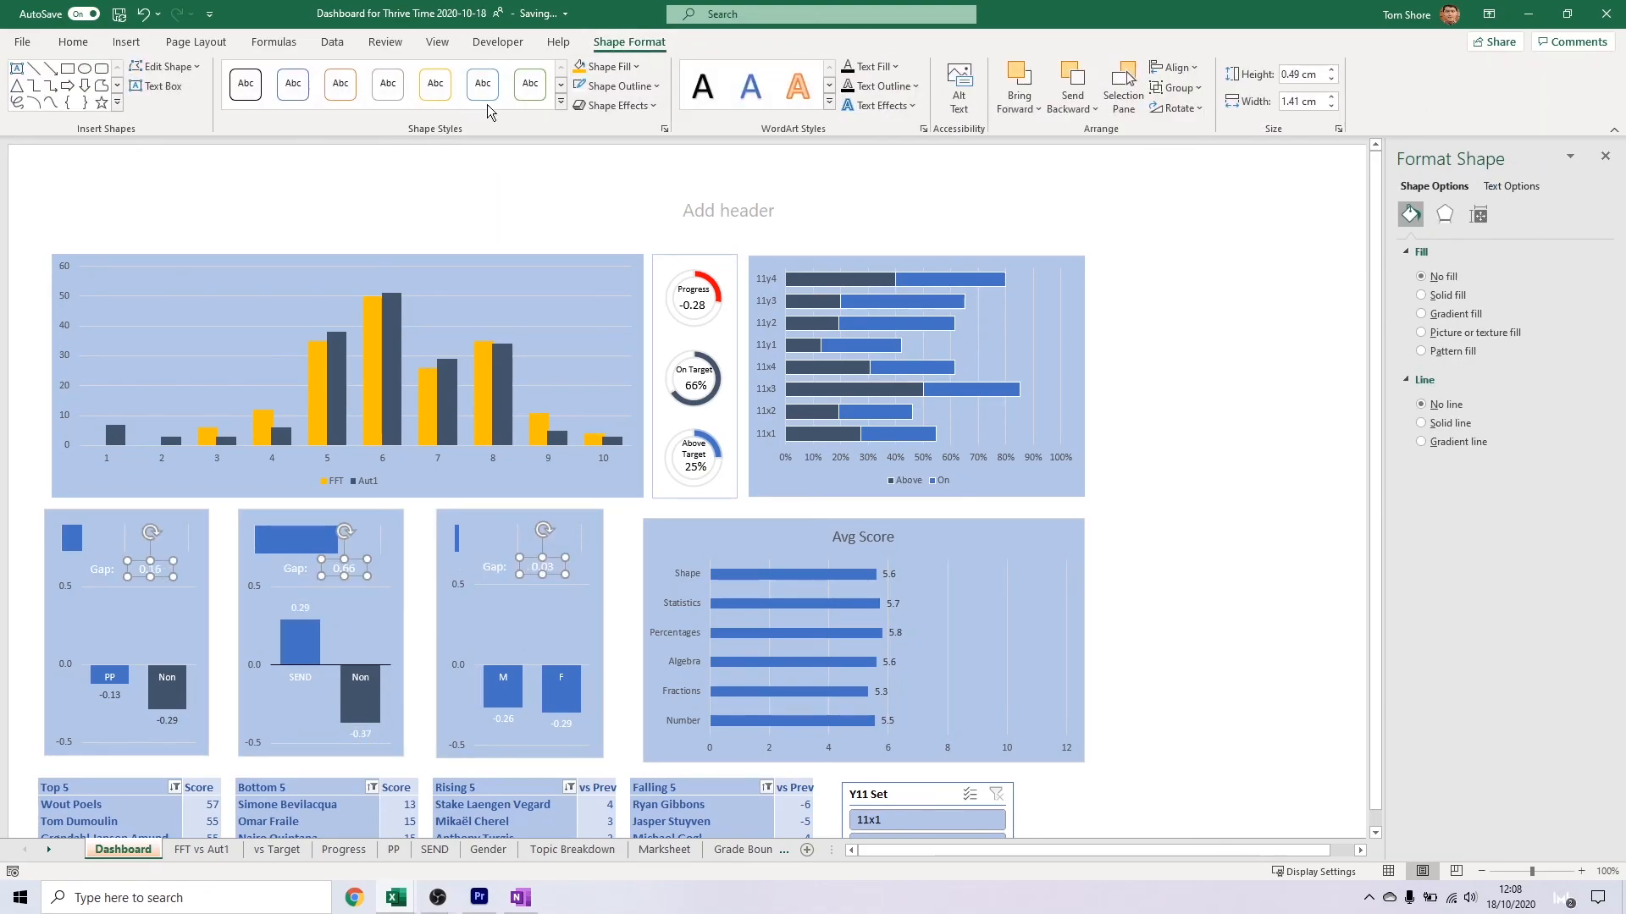
{"action": "left_click", "coordinate": [287, 667]}
{"action": "left_click", "coordinate": [233, 619], "text": "ctrl"}
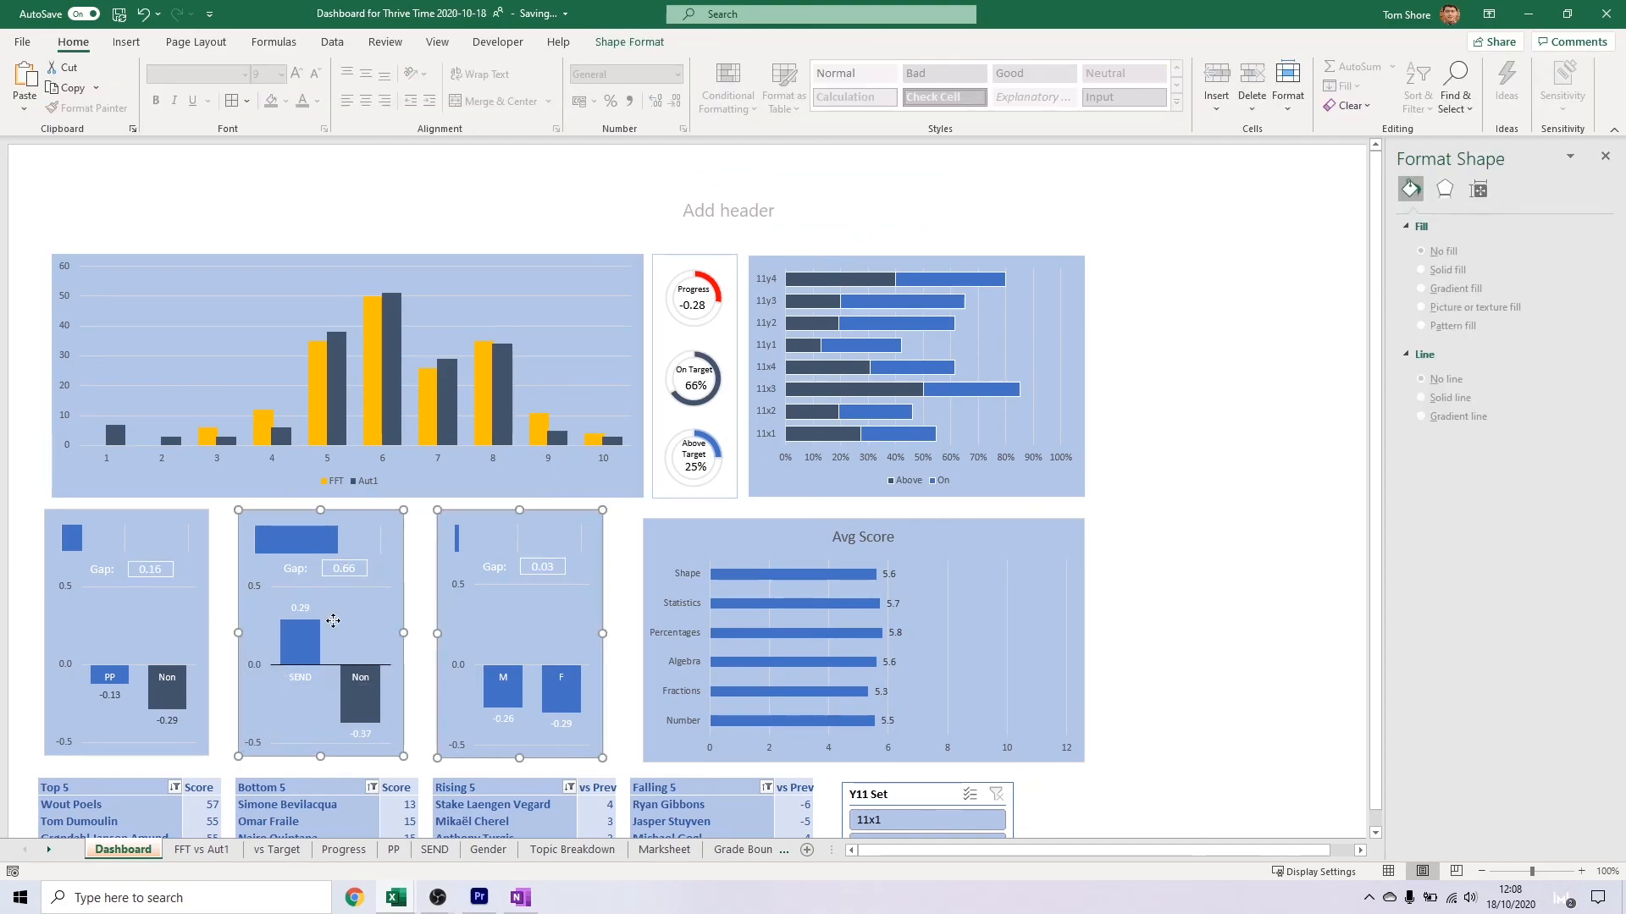
Try black text for the value axes of the small gap charts
{"action": "left_click", "coordinate": [316, 100]}
{"action": "left_click", "coordinate": [313, 171]}
{"action": "left_click", "coordinate": [317, 101]}
{"action": "left_click", "coordinate": [312, 173]}
{"action": "left_click", "coordinate": [256, 583]}
{"action": "left_click", "coordinate": [317, 102]}
{"action": "left_click", "coordinate": [319, 125]}
{"action": "left_click", "coordinate": [397, 690]}
Set the value axis text of the FFT and Aut1 chart and the three small gap charts to dark grey
{"action": "left_click", "coordinate": [68, 329]}
{"action": "left_click", "coordinate": [316, 101]}
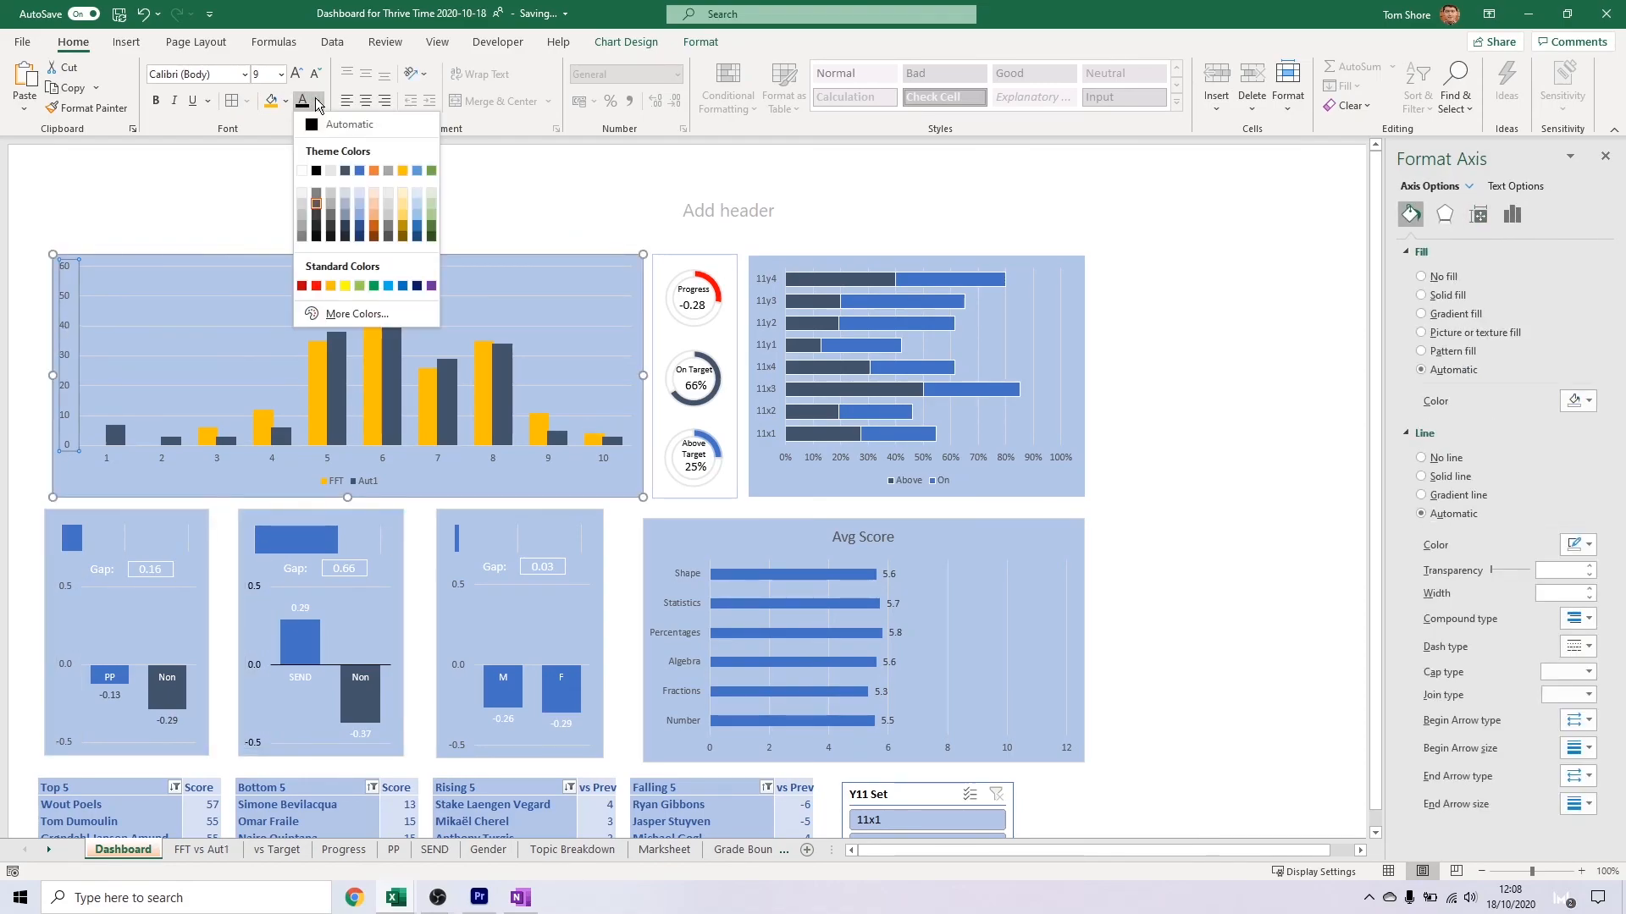
{"action": "left_click", "coordinate": [318, 202]}
{"action": "left_click", "coordinate": [64, 586]}
{"action": "left_click", "coordinate": [317, 102]}
{"action": "left_click", "coordinate": [317, 202]}
{"action": "left_click", "coordinate": [250, 588]}
{"action": "left_click", "coordinate": [317, 102]}
{"action": "left_click", "coordinate": [317, 202]}
{"action": "left_click", "coordinate": [388, 542]}
{"action": "left_click", "coordinate": [457, 586]}
{"action": "left_click", "coordinate": [317, 101]}
{"action": "left_click", "coordinate": [316, 202]}
Set the data labels and category axis labels of the Avg Score chart to white
{"action": "scroll", "coordinate": [646, 599], "scroll_direction": "down", "scroll_amount": 3}
{"action": "left_click", "coordinate": [821, 419]}
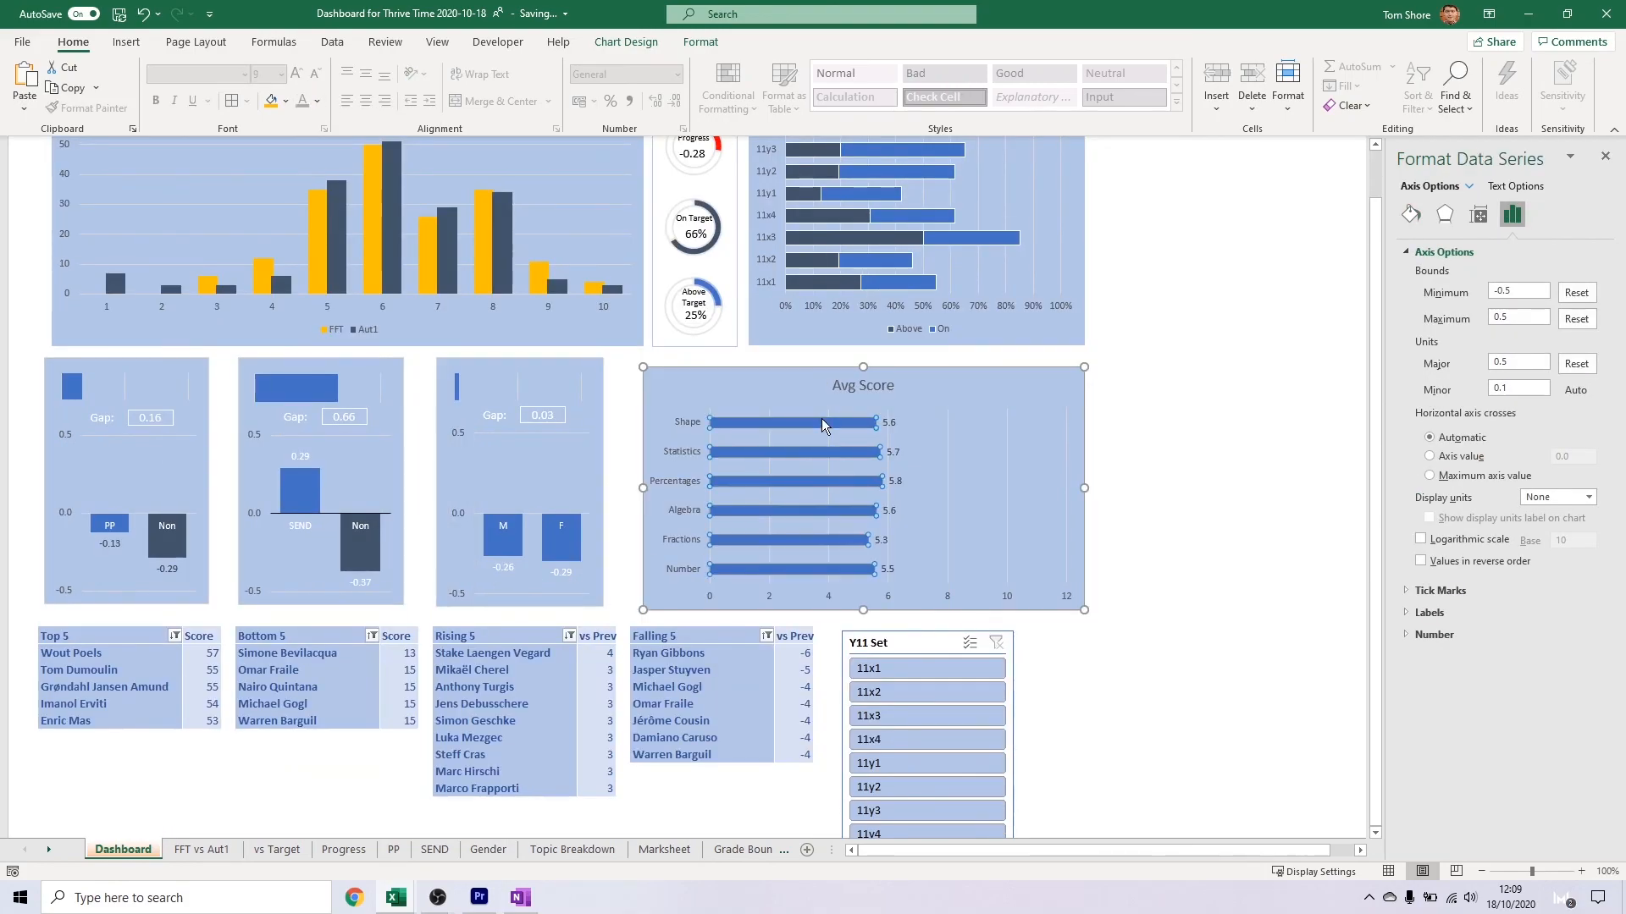
{"action": "left_click", "coordinate": [317, 102]}
{"action": "right_click", "coordinate": [755, 427]}
{"action": "left_click", "coordinate": [754, 425]}
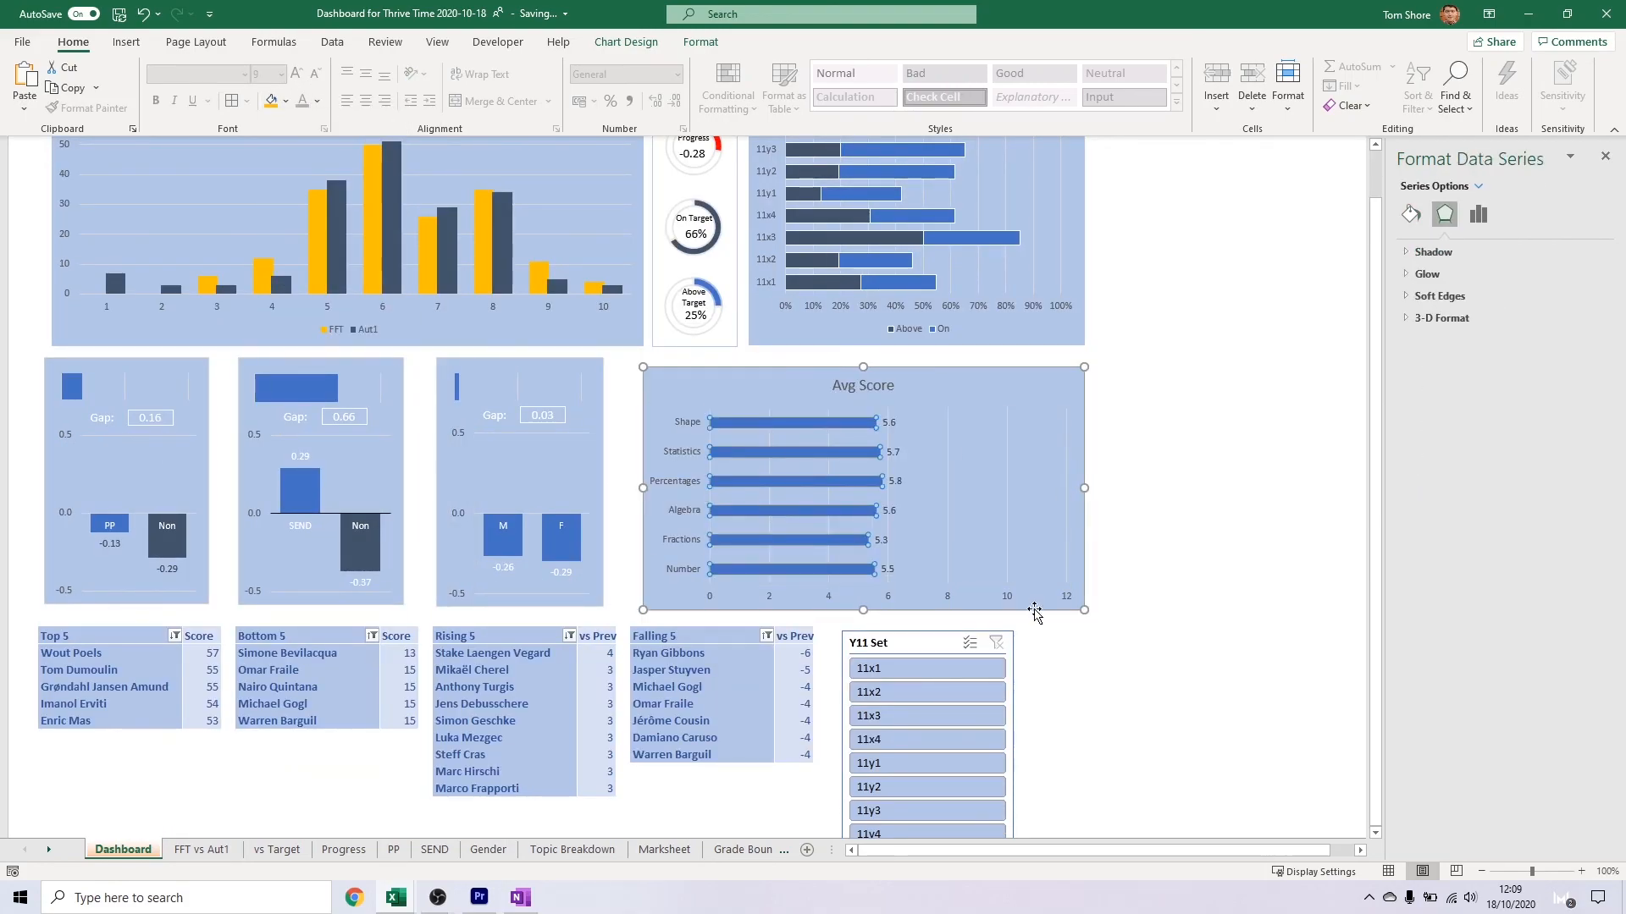
{"action": "left_click", "coordinate": [892, 452]}
{"action": "left_click", "coordinate": [317, 102]}
{"action": "left_click", "coordinate": [301, 161]}
{"action": "left_click", "coordinate": [681, 481]}
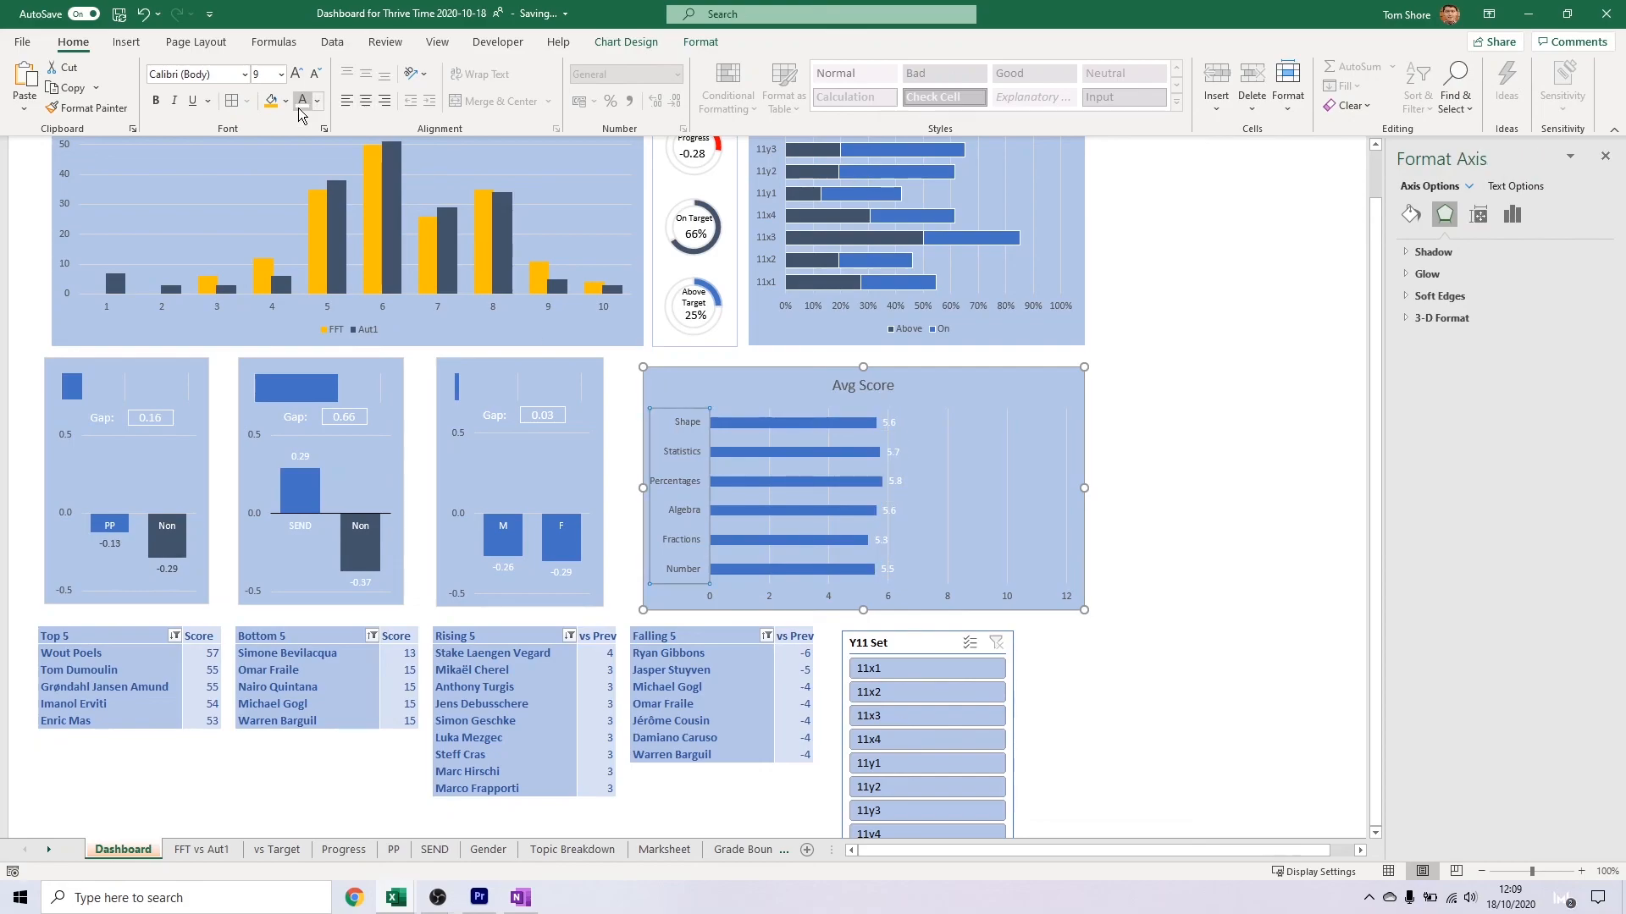
{"action": "left_click", "coordinate": [303, 102]}
Fill the Avg Score bars with a darker shade of blue
{"action": "left_click", "coordinate": [863, 426]}
{"action": "left_click", "coordinate": [1478, 215]}
{"action": "left_click", "coordinate": [1411, 215]}
{"action": "left_click", "coordinate": [1578, 442]}
{"action": "left_click", "coordinate": [1542, 521]}
{"action": "left_click", "coordinate": [1578, 443]}
{"action": "left_click", "coordinate": [1542, 542]}
{"action": "left_click", "coordinate": [1208, 553]}
Give the Avg Score bars a solid white border
{"action": "scroll", "coordinate": [1208, 553], "scroll_direction": "up", "scroll_amount": 3}
{"action": "left_click", "coordinate": [850, 576]}
{"action": "left_click", "coordinate": [1410, 214]}
{"action": "left_click", "coordinate": [1443, 541]}
{"action": "left_click", "coordinate": [1578, 609]}
{"action": "left_click", "coordinate": [1488, 655]}
{"action": "left_click", "coordinate": [1266, 652]}
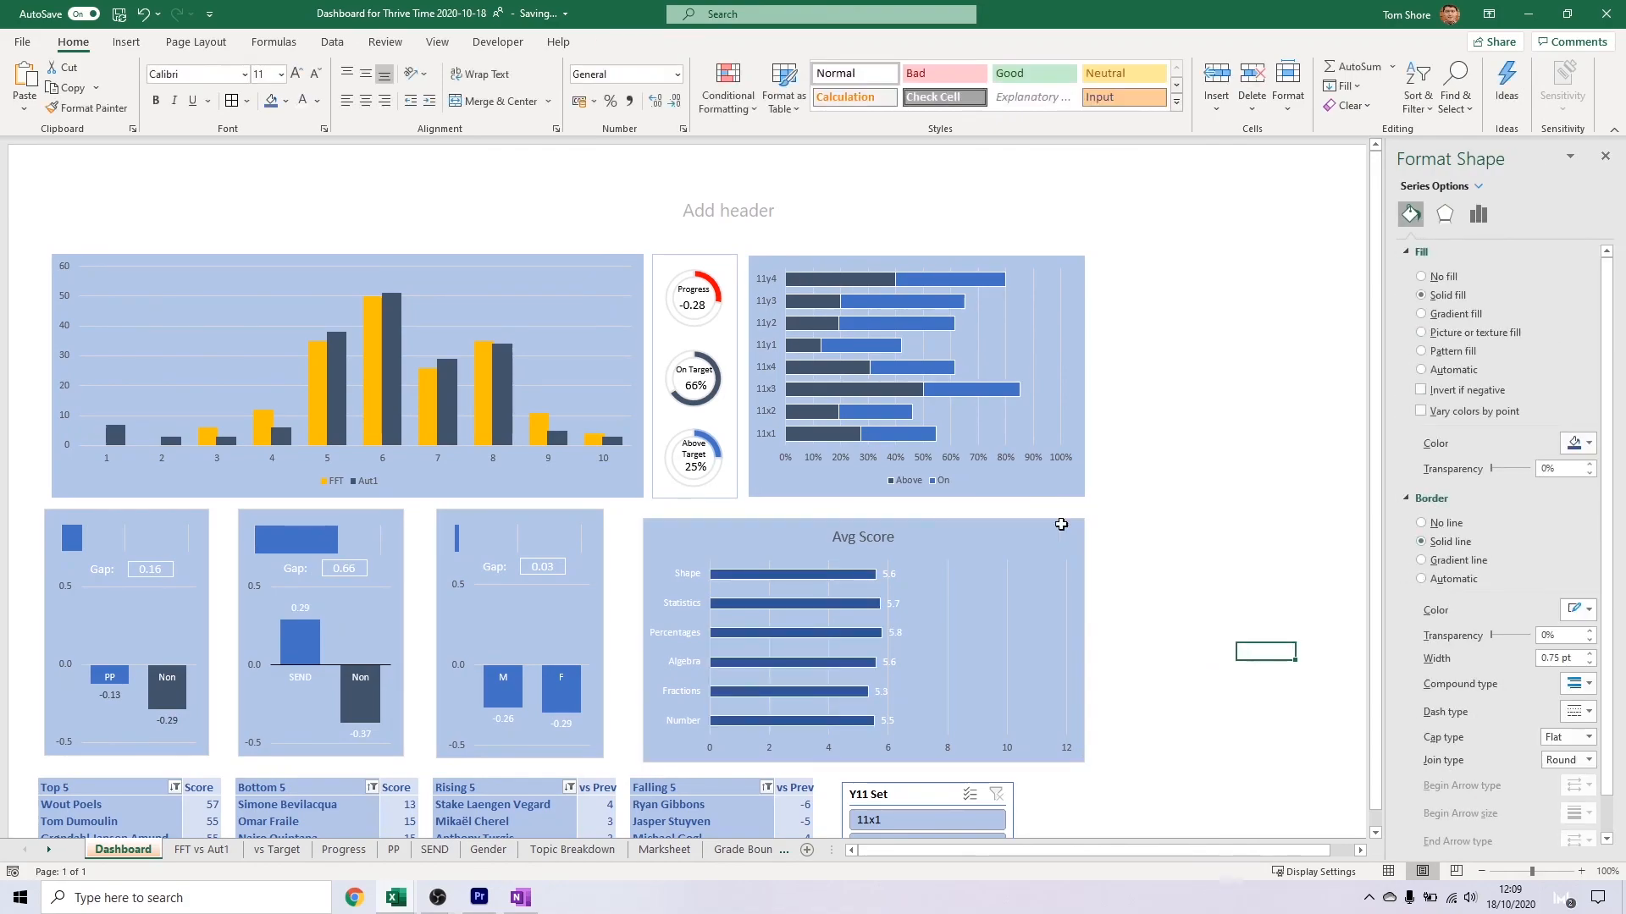
Give the FFT and Aut1 columns a solid white border
{"action": "scroll", "coordinate": [941, 516], "scroll_direction": "down", "scroll_amount": 3}
{"action": "scroll", "coordinate": [936, 514], "scroll_direction": "up", "scroll_amount": 3}
{"action": "left_click", "coordinate": [372, 350]}
{"action": "left_click", "coordinate": [1577, 423]}
{"action": "left_click", "coordinate": [1452, 523]}
{"action": "left_click", "coordinate": [1578, 588]}
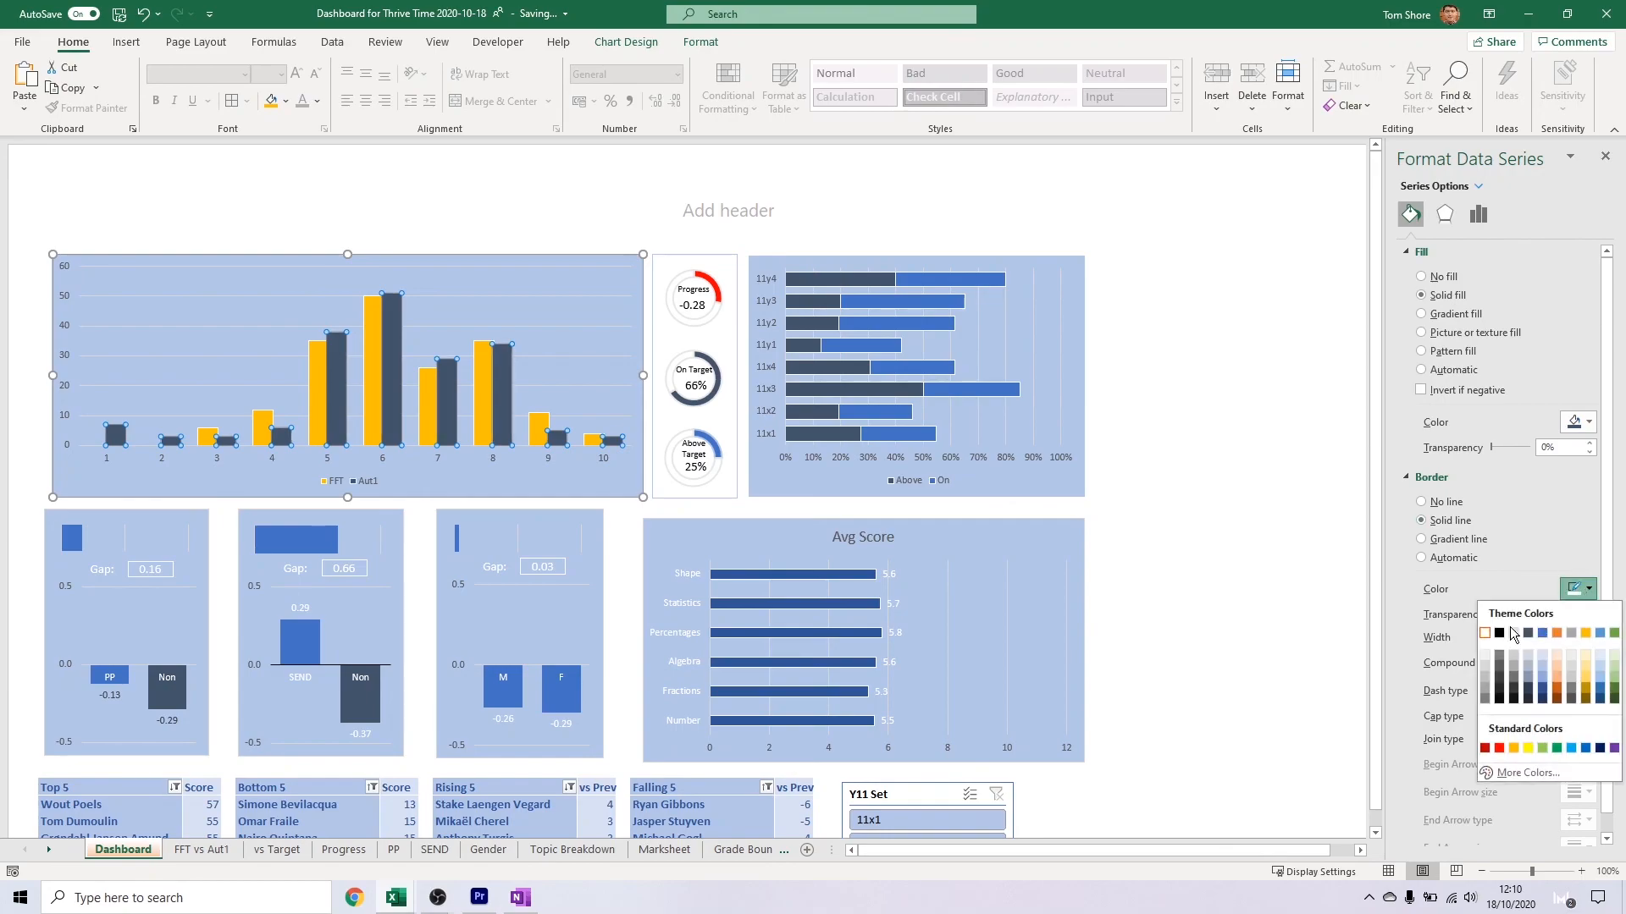
{"action": "left_click", "coordinate": [1568, 761]}
Add the centre page header "Thrive Time Dashboard" and enlarge its font by two sizes
{"action": "left_click", "coordinate": [781, 204]}
{"action": "type", "text": "Thrive Time Dashboard"}
{"action": "left_click_drag", "start_coordinate": [792, 196], "coordinate": [627, 198]}
{"action": "left_click", "coordinate": [296, 74]}
{"action": "left_click", "coordinate": [297, 75]}
{"action": "left_click", "coordinate": [1256, 466]}
Check the dashboard's one-page layout in the print preview and return to the sheet
{"action": "scroll", "coordinate": [980, 434], "scroll_direction": "down", "scroll_amount": 4}
{"action": "scroll", "coordinate": [1380, 267], "scroll_direction": "up", "scroll_amount": 5}
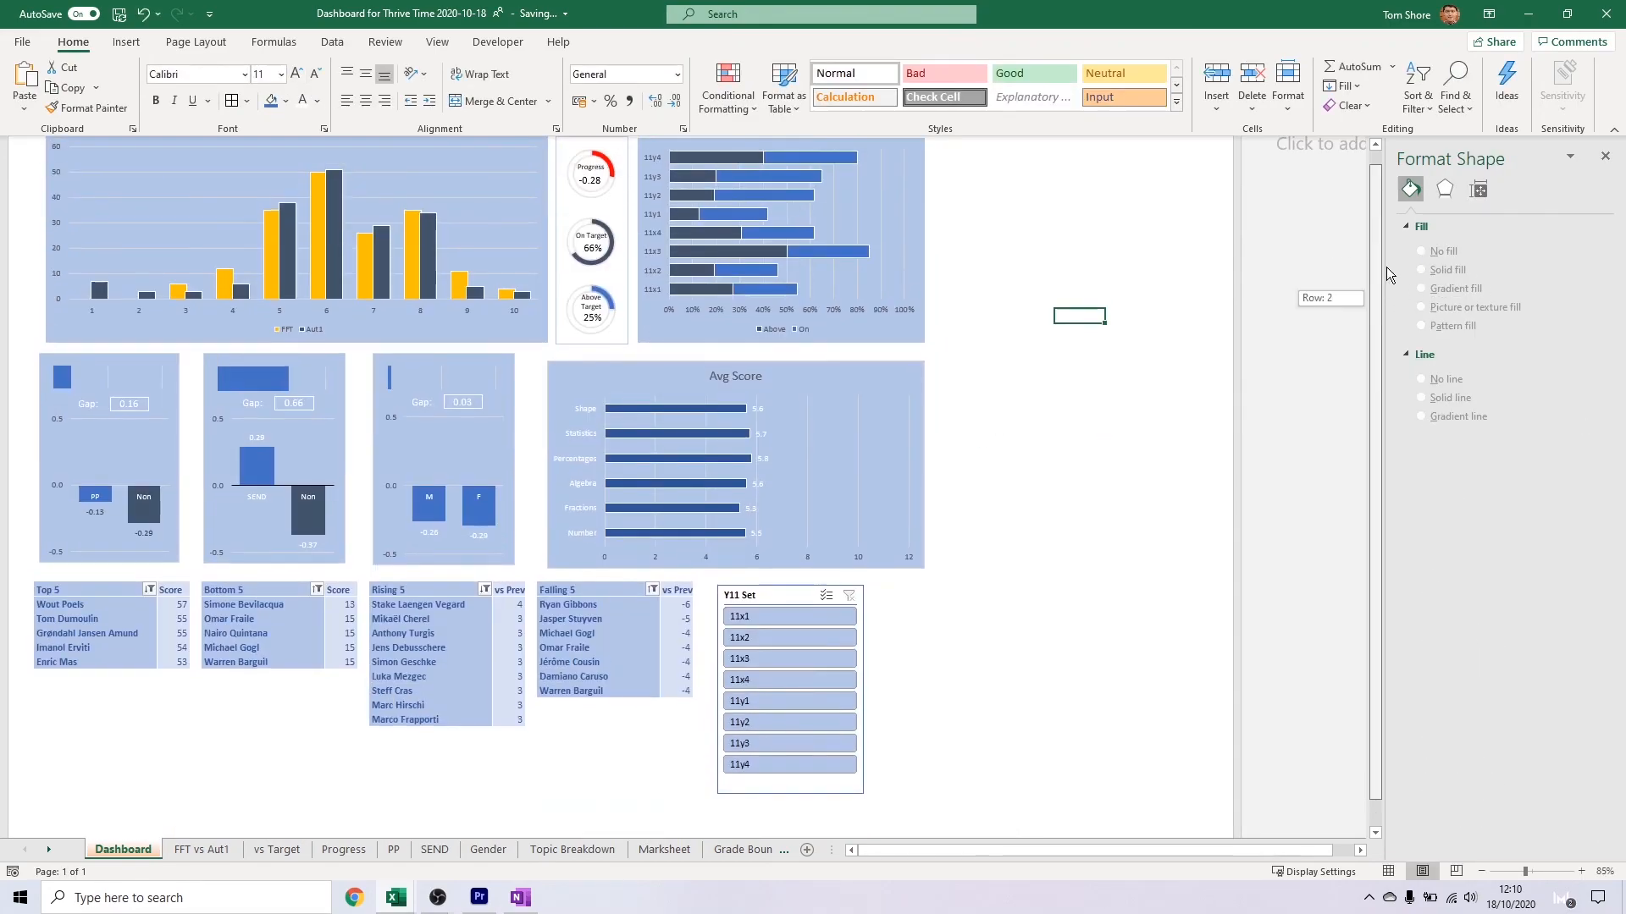
{"action": "key", "text": "ctrl+p"}
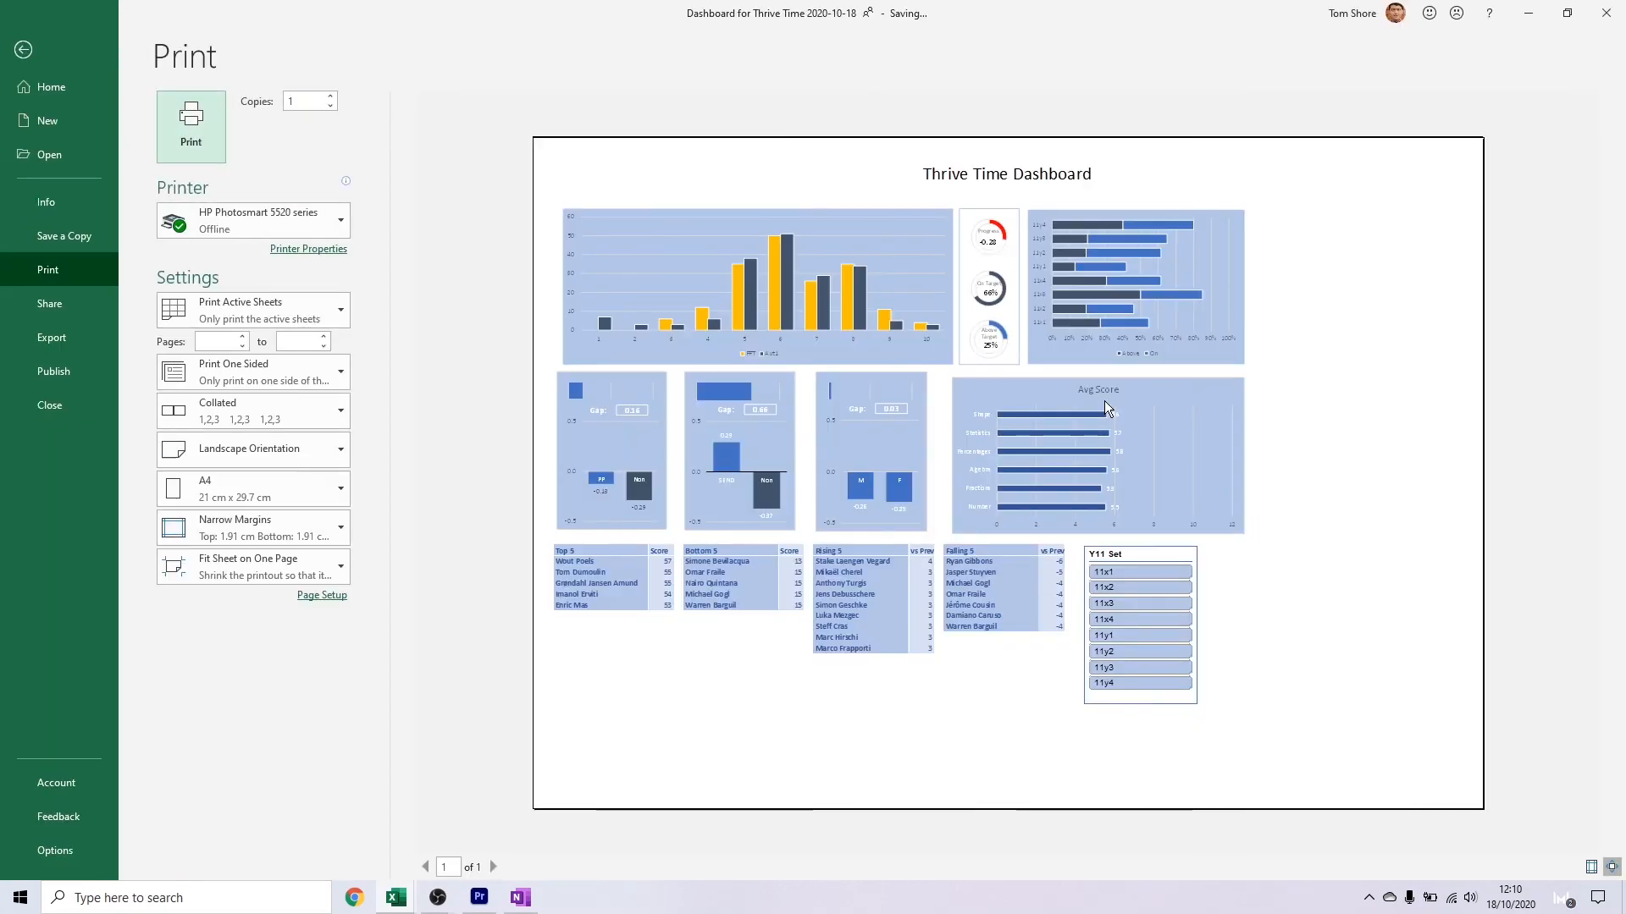
{"action": "key", "text": "Escape"}
{"action": "left_click", "coordinate": [38, 337]}
{"action": "left_click", "coordinate": [1173, 373]}
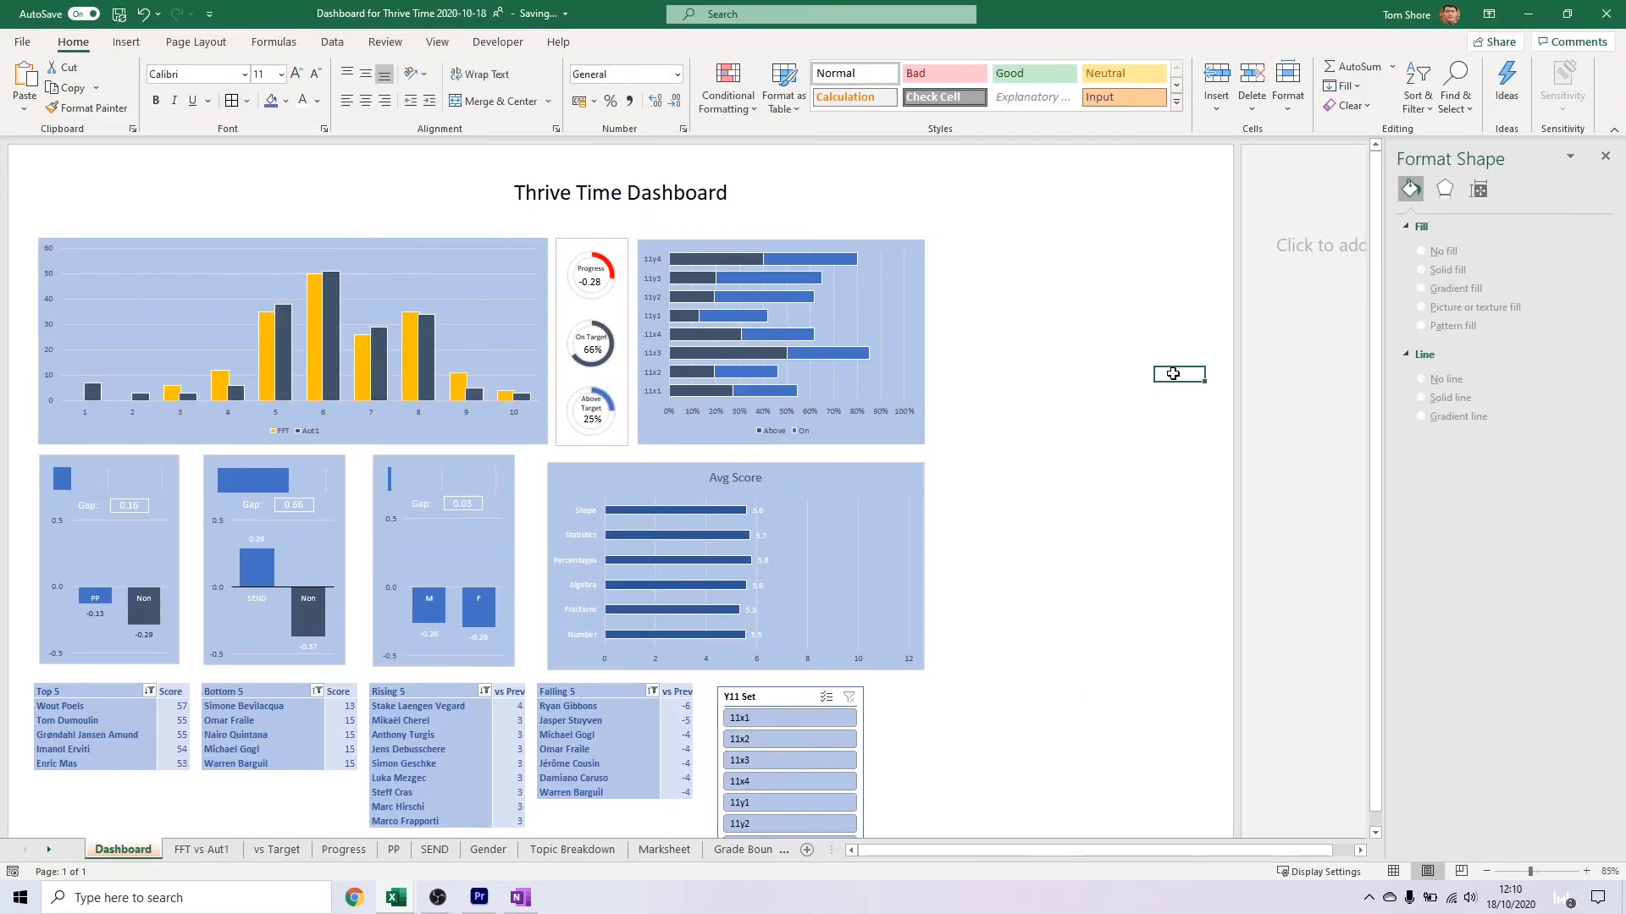
Set the gap width of the Avg Score bars to 50%
{"action": "left_click", "coordinate": [674, 508]}
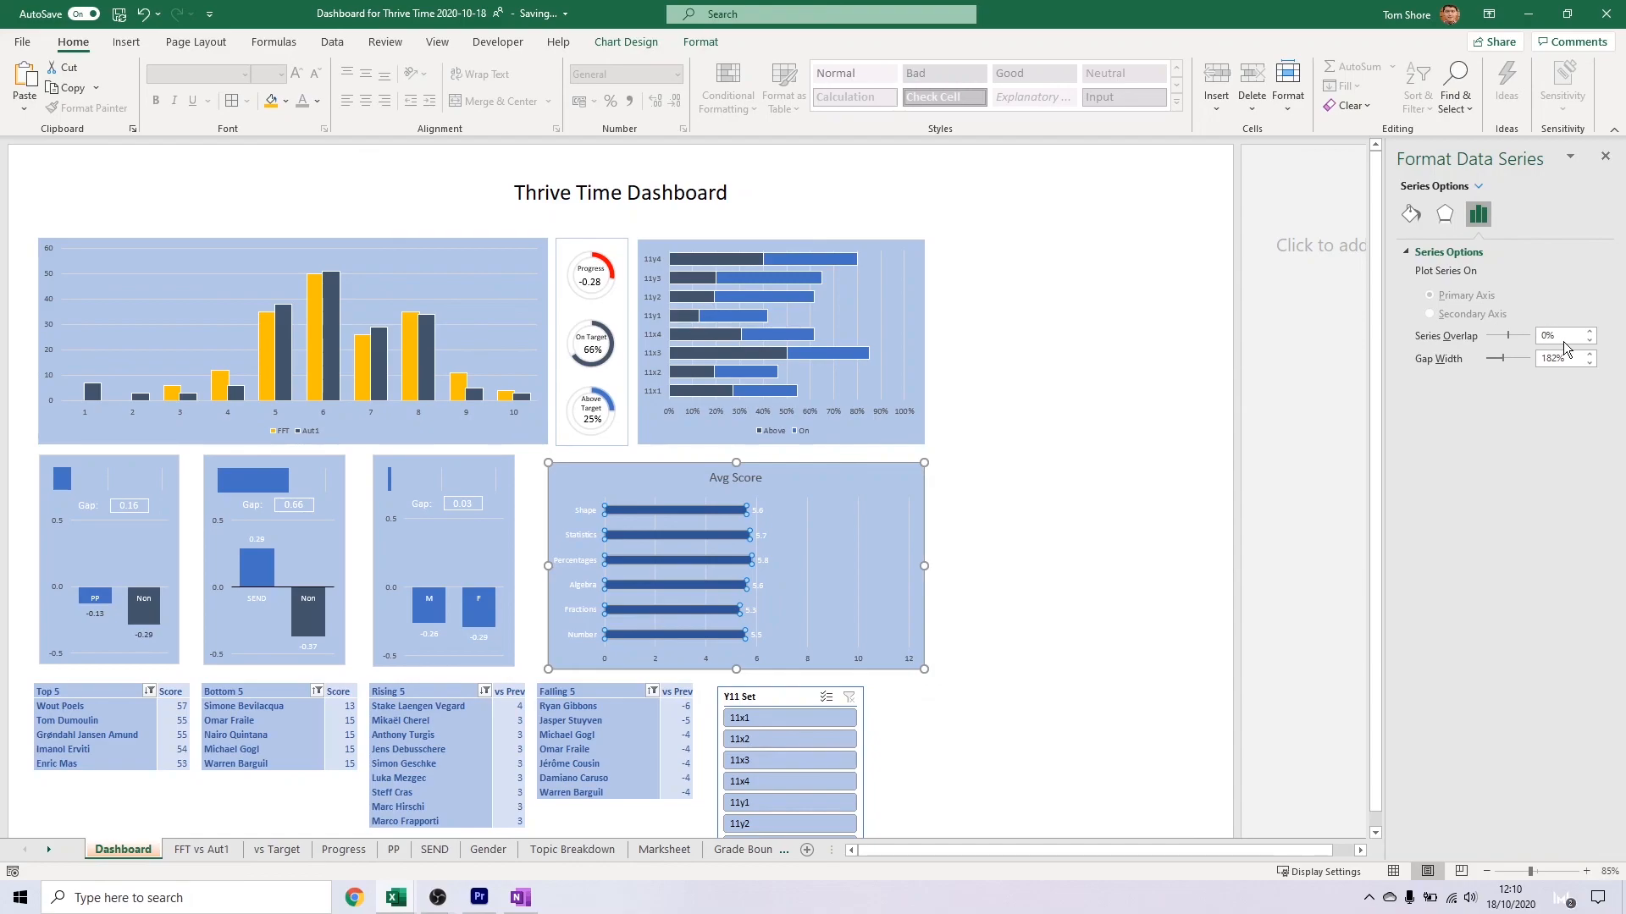
{"action": "type", "text": "50"}
{"action": "key", "text": "Tab"}
Give the columns in the SEND, gender and PP charts a solid white border
{"action": "left_click", "coordinate": [259, 568]}
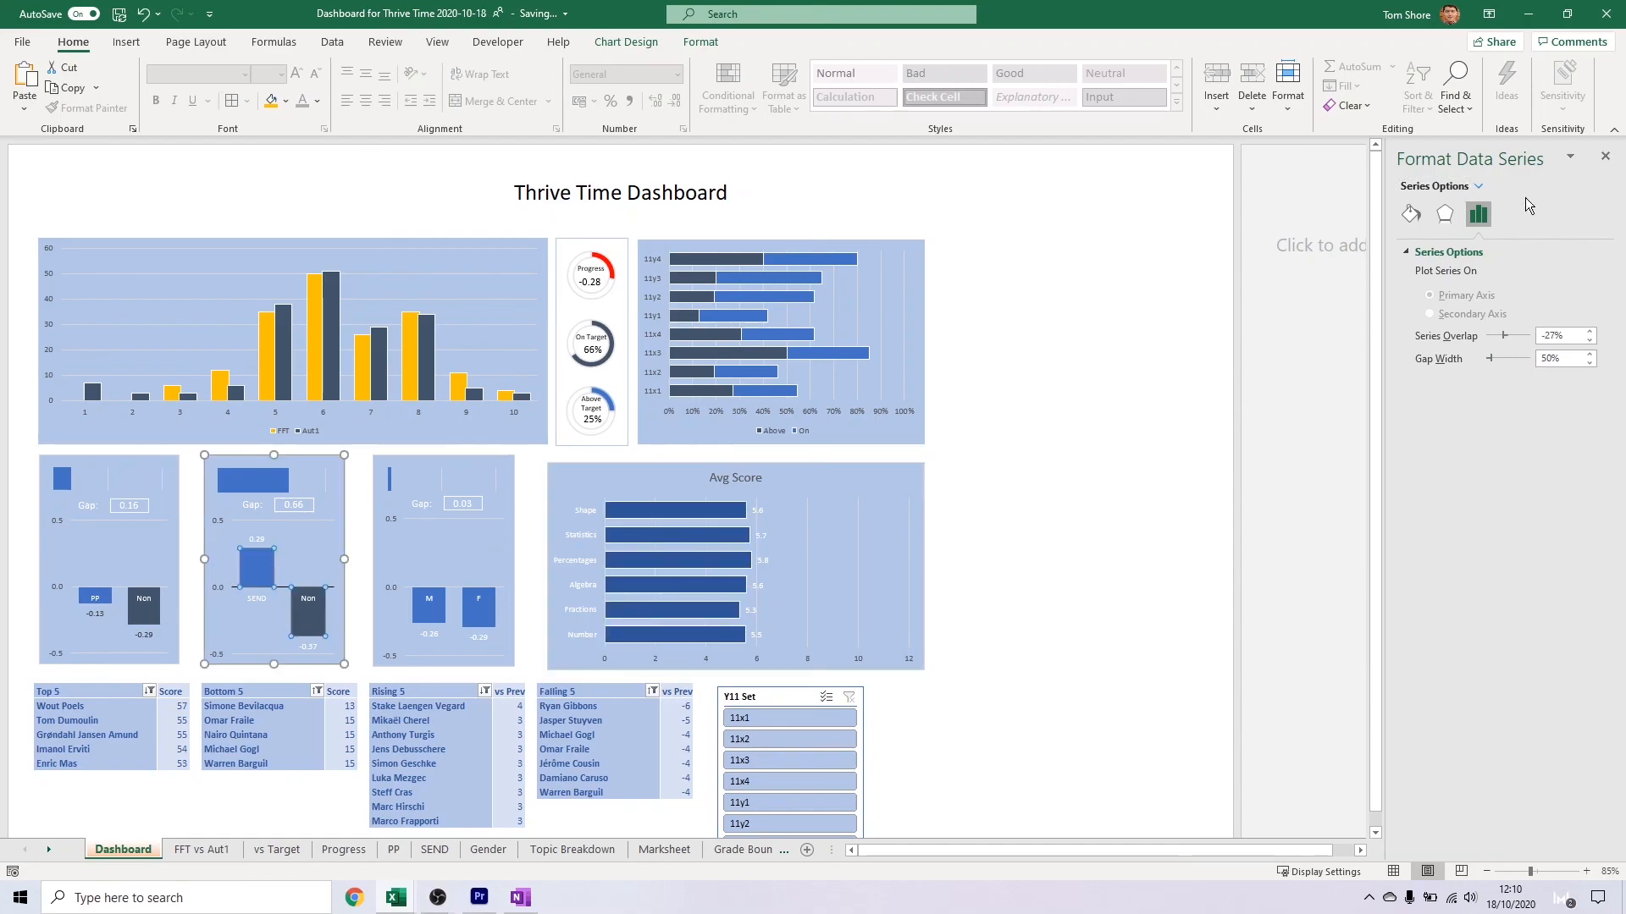
{"action": "left_click", "coordinate": [1410, 214]}
{"action": "left_click", "coordinate": [1431, 518]}
{"action": "left_click", "coordinate": [1578, 587]}
{"action": "left_click", "coordinate": [1491, 631]}
{"action": "left_click", "coordinate": [423, 612]}
{"action": "left_click", "coordinate": [1410, 214]}
{"action": "left_click", "coordinate": [95, 597]}
{"action": "left_click", "coordinate": [1410, 215]}
Give the small gap bars above the PP, SEND and gender charts a solid white border
{"action": "left_click", "coordinate": [62, 479]}
{"action": "left_click", "coordinate": [1410, 214]}
{"action": "left_click", "coordinate": [254, 480]}
{"action": "left_click", "coordinate": [1410, 215]}
{"action": "left_click", "coordinate": [1454, 499]}
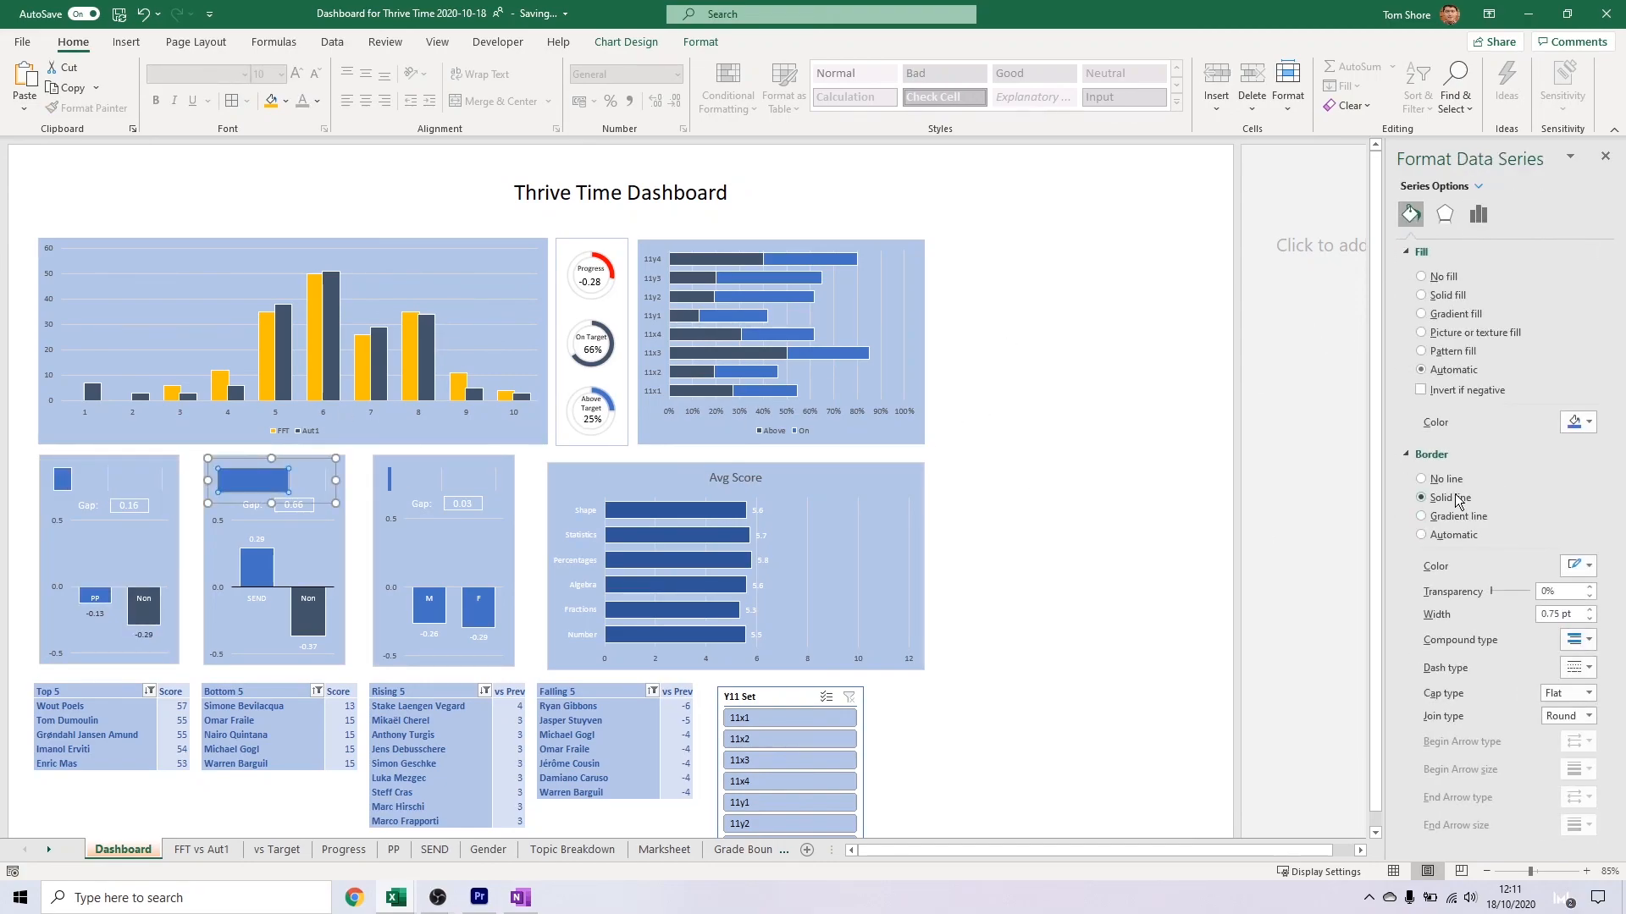
{"action": "left_click", "coordinate": [385, 476]}
{"action": "left_click", "coordinate": [1340, 557]}
{"action": "left_click", "coordinate": [381, 477]}
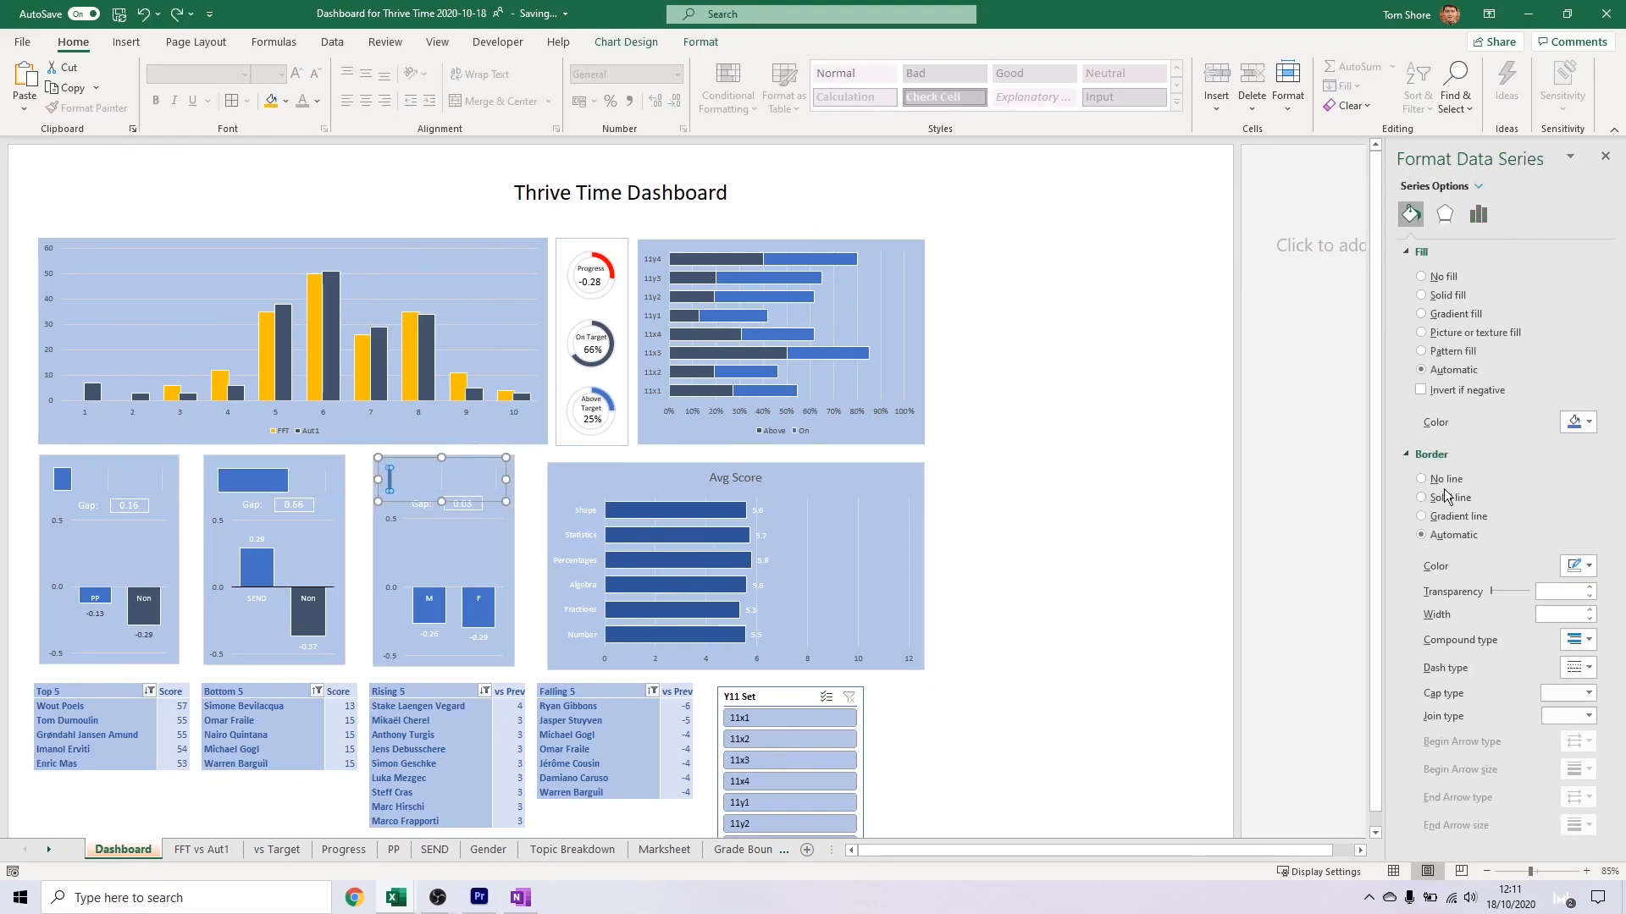
{"action": "left_click", "coordinate": [1445, 493]}
{"action": "left_click", "coordinate": [1079, 547]}
Filter the dashboard to the Y11 sets 11x1, 11x2 and 11x4 and close the formatting pane
{"action": "left_click", "coordinate": [769, 744]}
{"action": "left_click", "coordinate": [784, 723]}
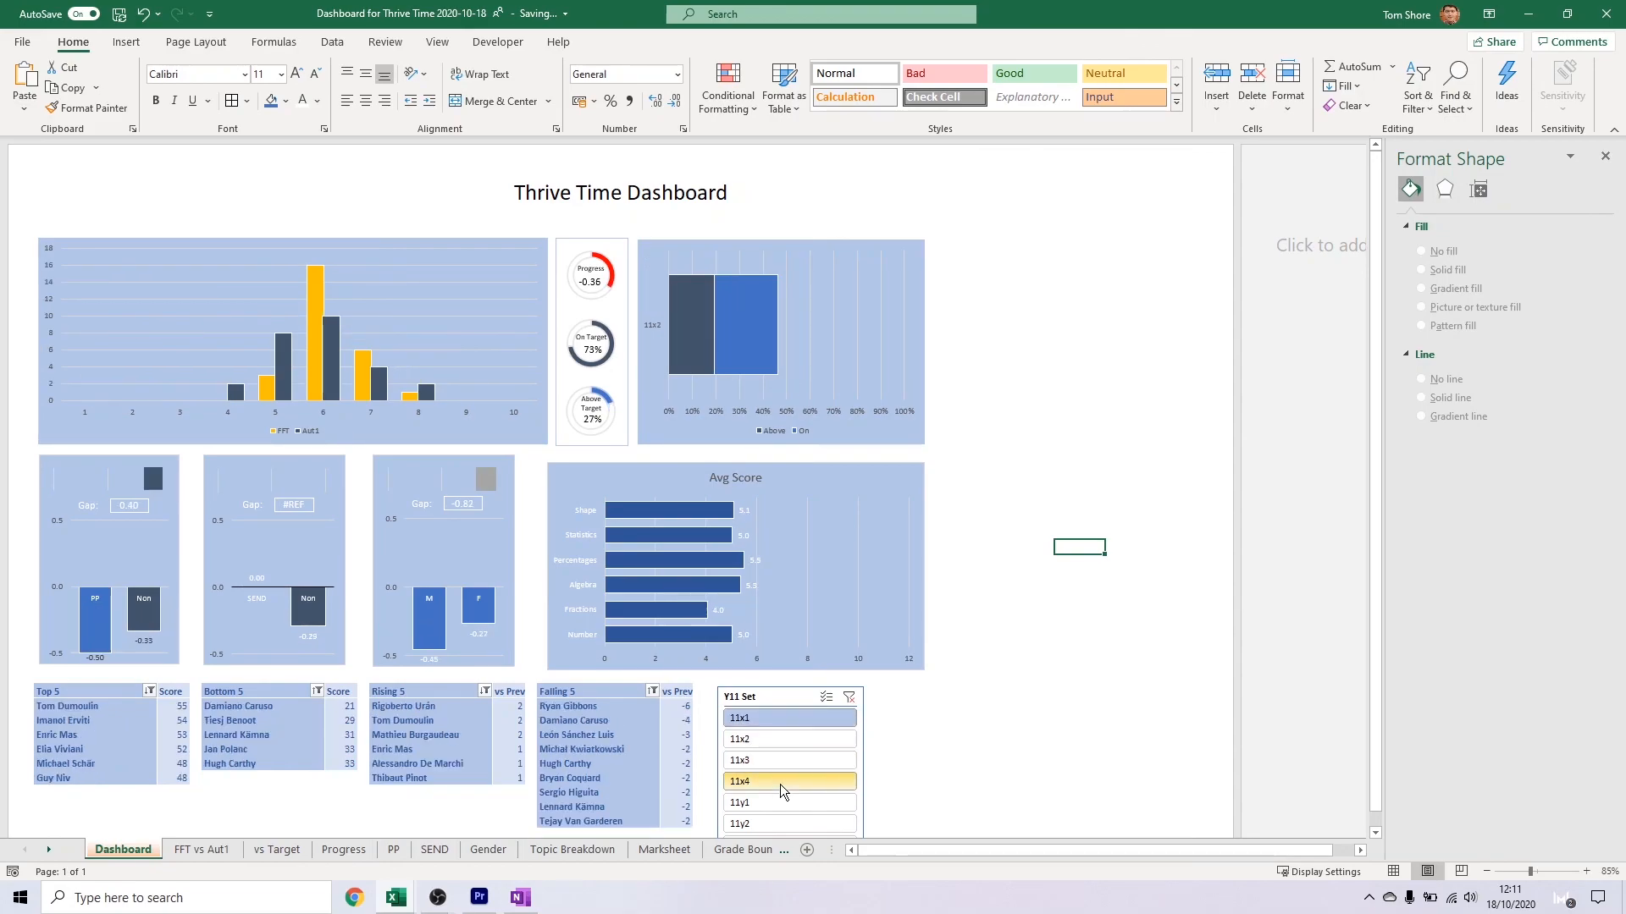
{"action": "left_click", "coordinate": [780, 784], "text": "ctrl"}
{"action": "left_click", "coordinate": [779, 739], "text": "ctrl"}
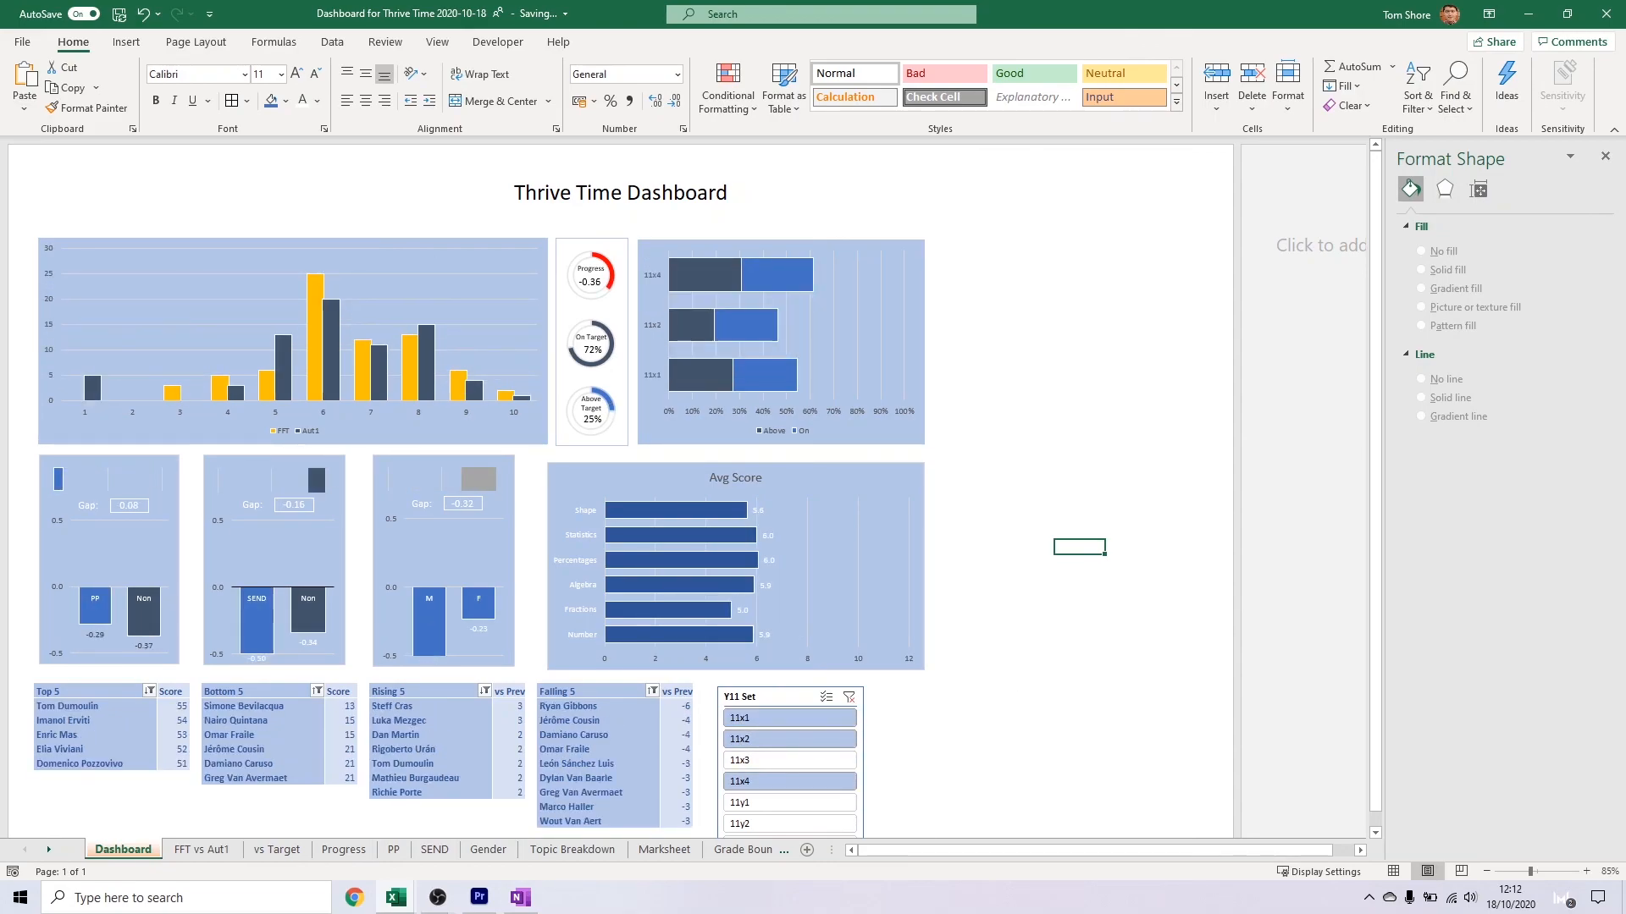
{"action": "left_click", "coordinate": [1606, 157]}
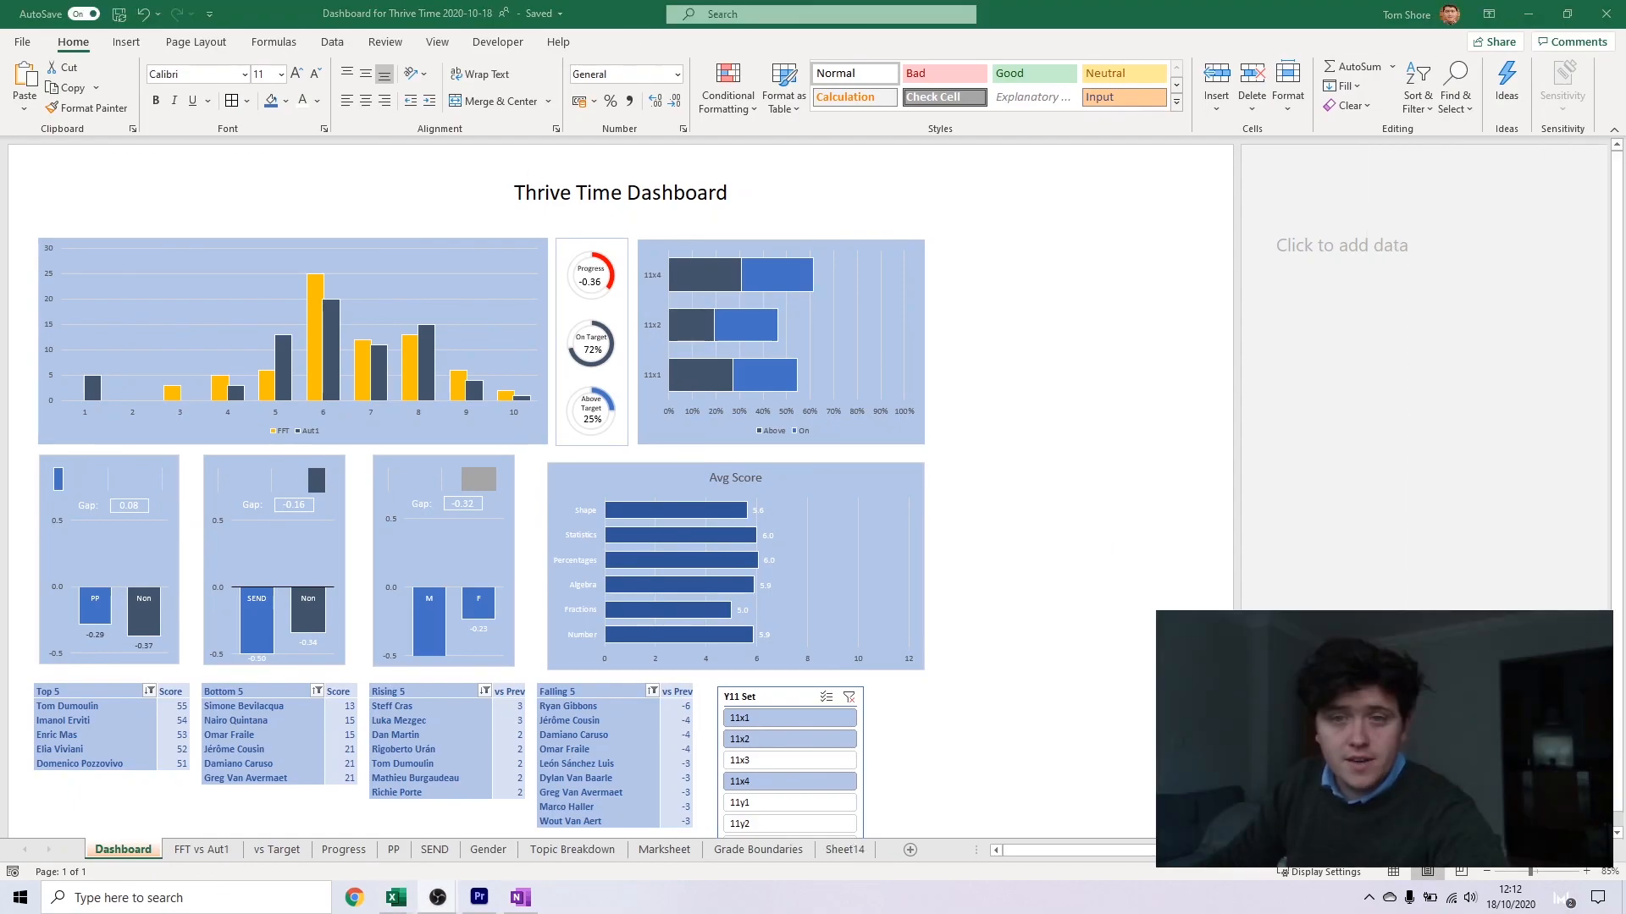